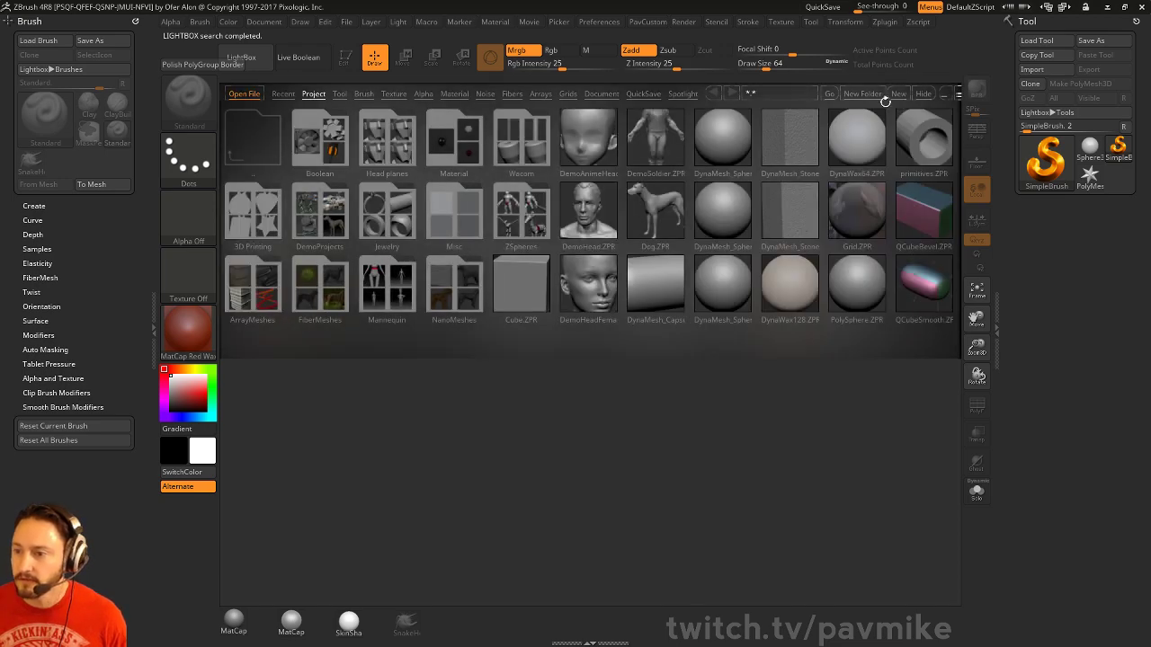
# Hide LightBox and load the ZBFemale_TechSuitDetails001 tool from the HighRes folder inside streaming\ZBFemale
pyautogui.click(926, 93)
pyautogui.press('s')
pyautogui.moveTo(772, 224); pyautogui.dragTo(765, 224)
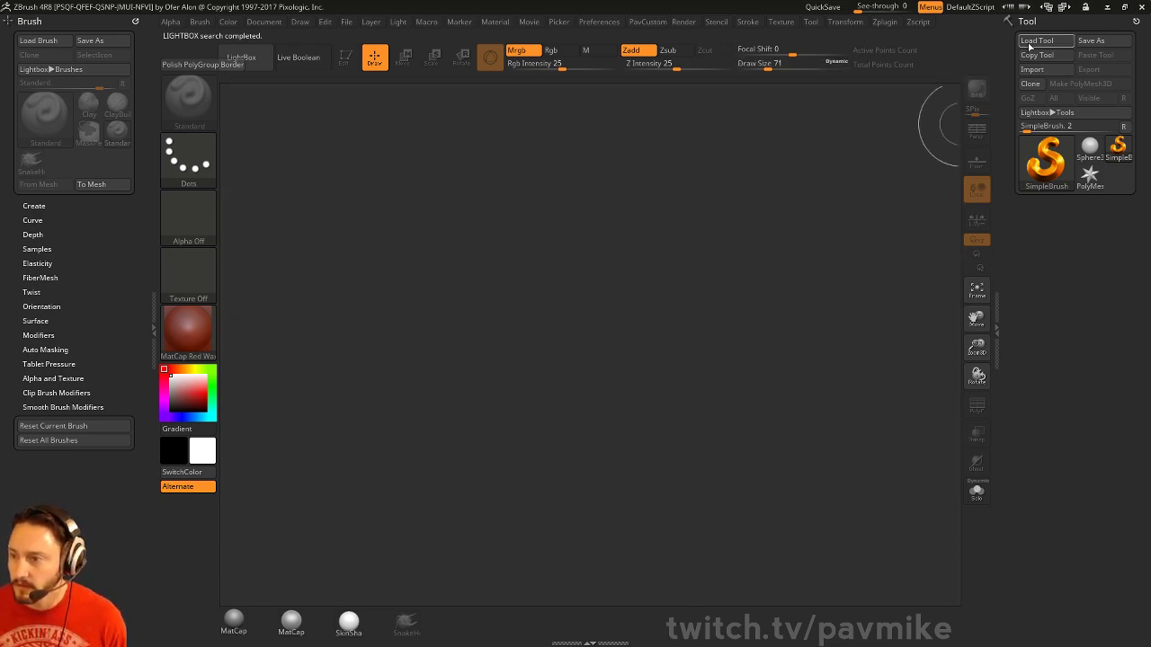
pyautogui.click(1030, 45)
pyautogui.scroll(5, 54, 135)
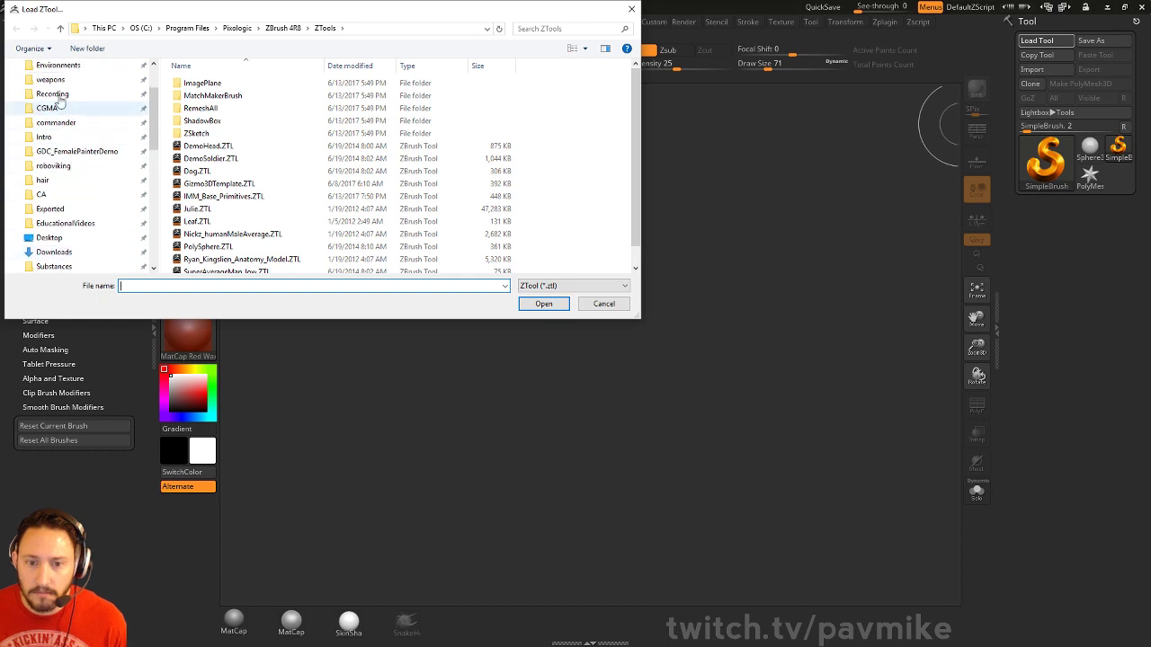
pyautogui.scroll(2, 59, 101)
pyautogui.click(52, 103)
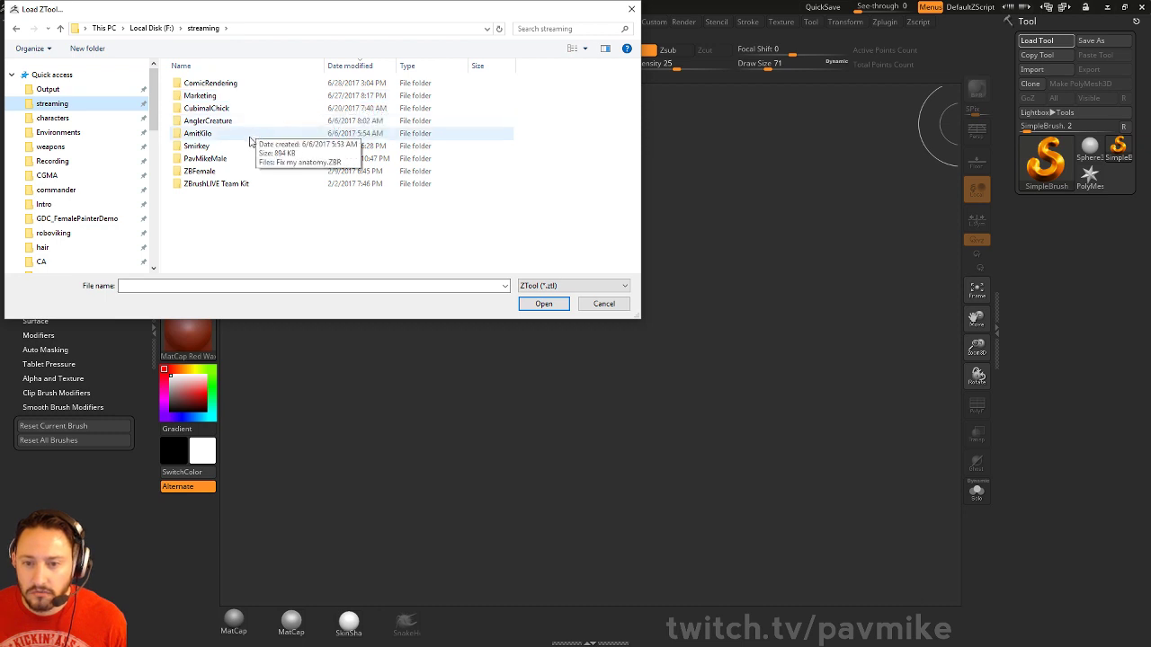
pyautogui.doubleClick(239, 170)
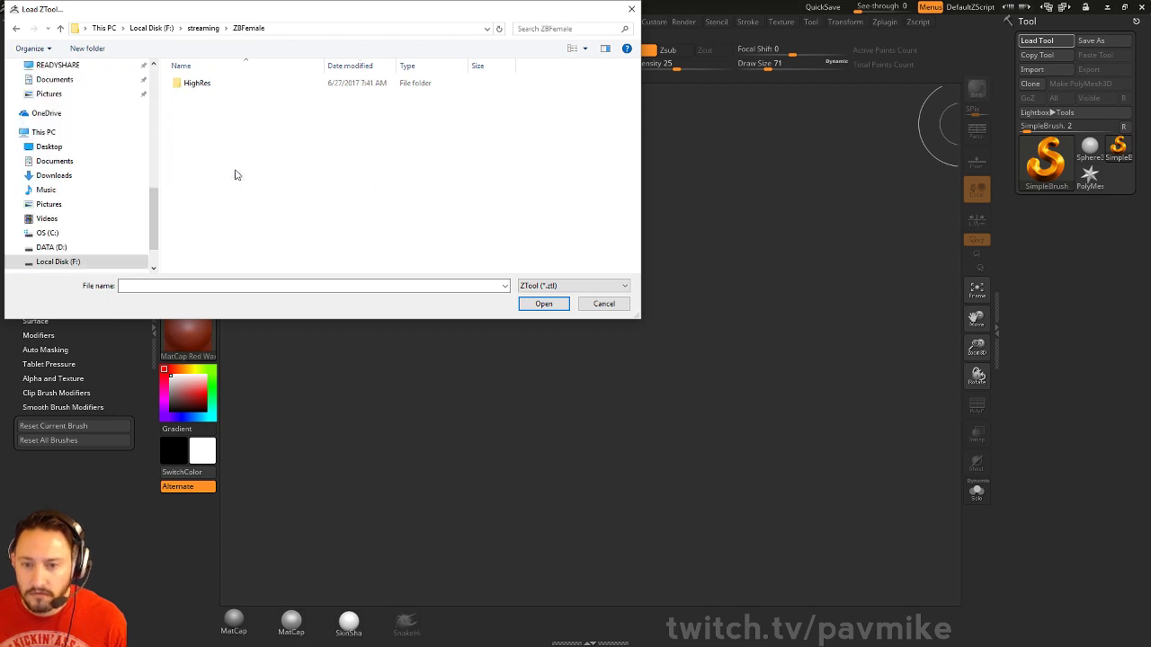
pyautogui.doubleClick(225, 88)
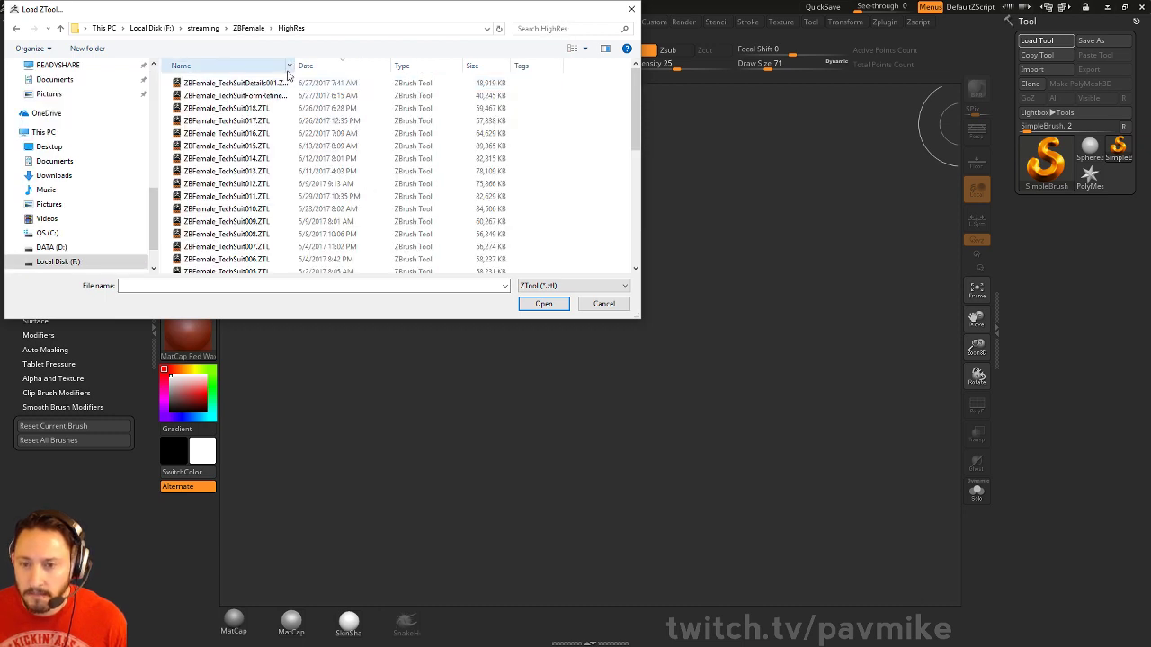
pyautogui.doubleClick(269, 83)
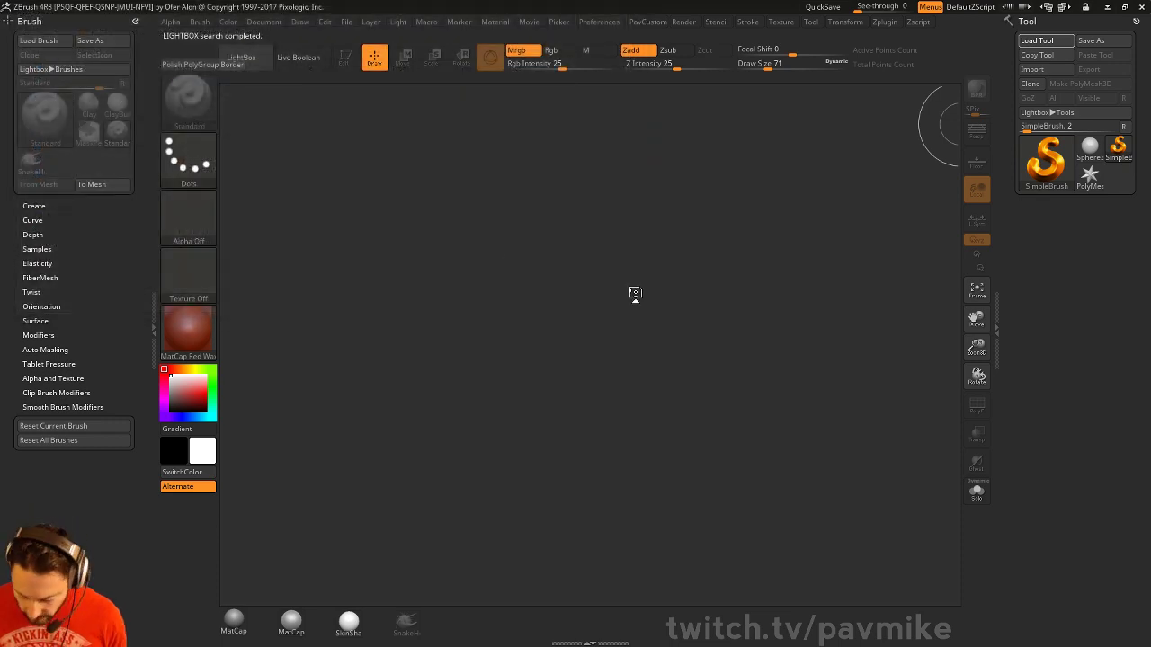
# Launch the kuadro-0.9.0a application alongside ZBrush
pyautogui.press('super')
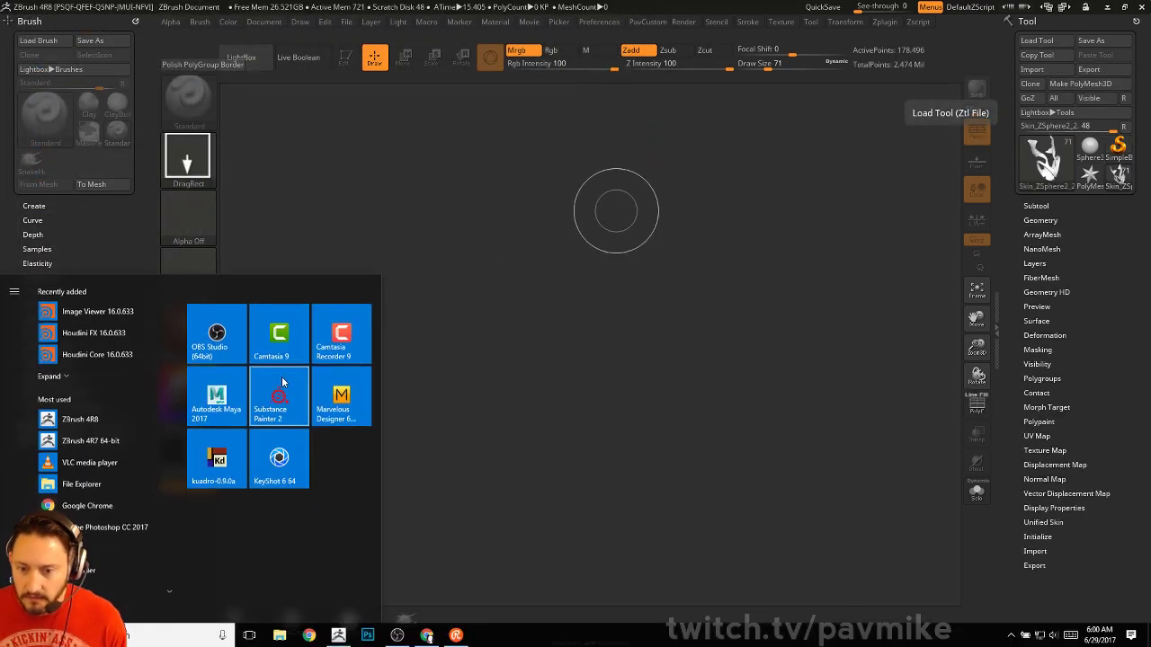
pyautogui.rightClick(223, 456)
pyautogui.moveTo(278, 503)
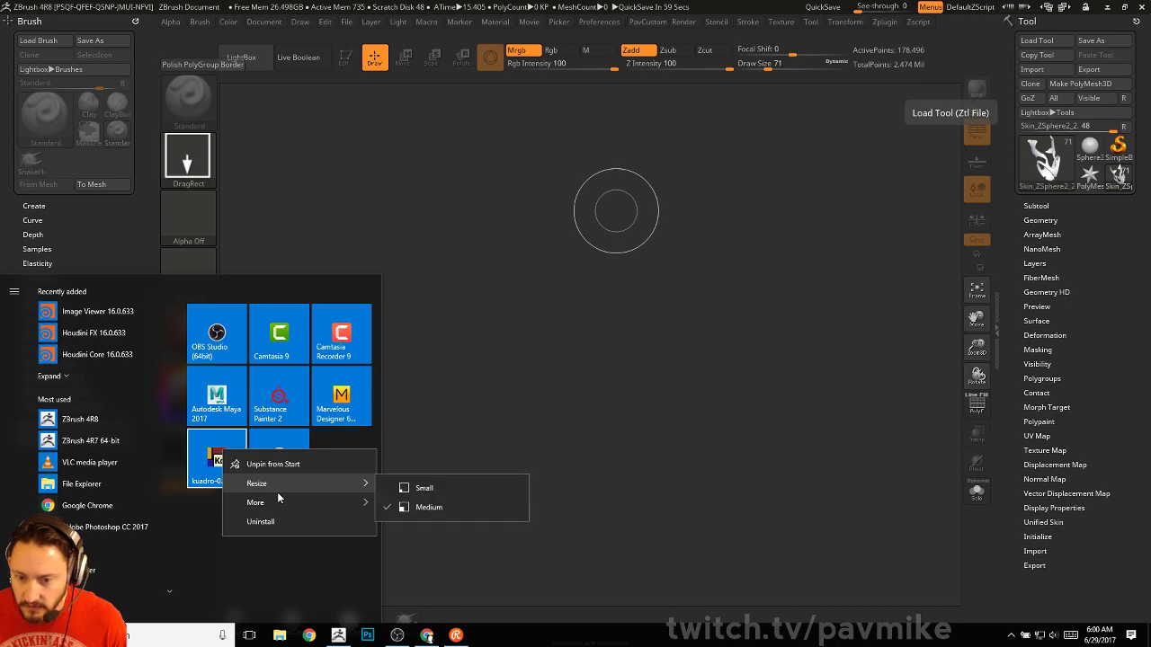
pyautogui.click(432, 527)
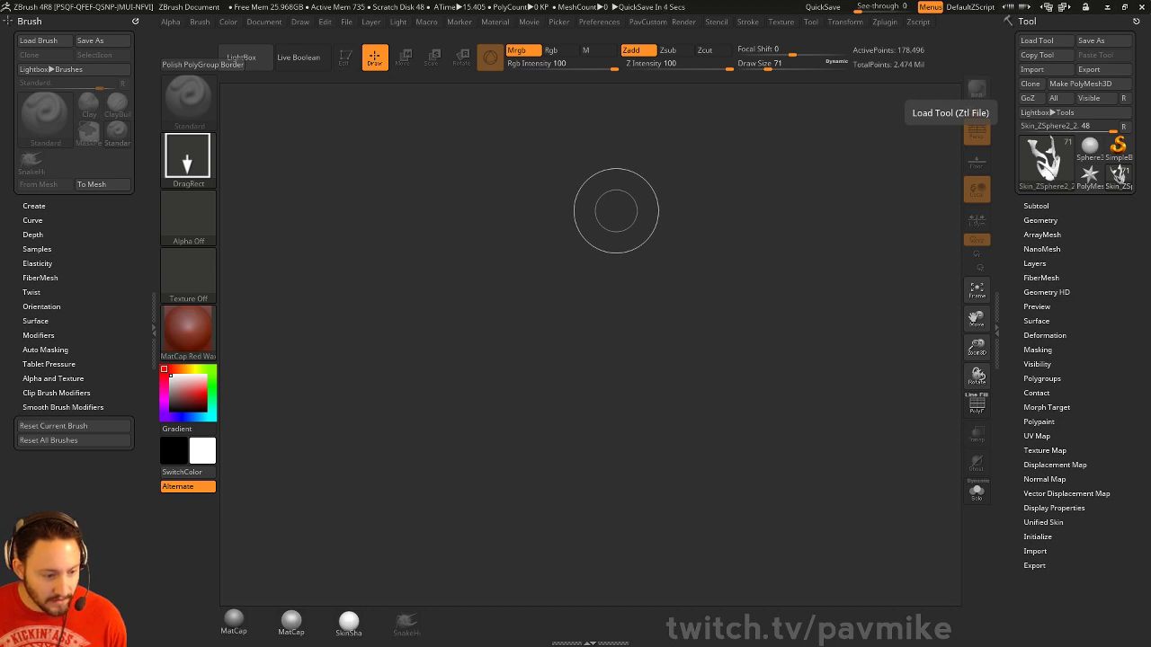
# Switch to the already open Google Chrome window
pyautogui.press('super')
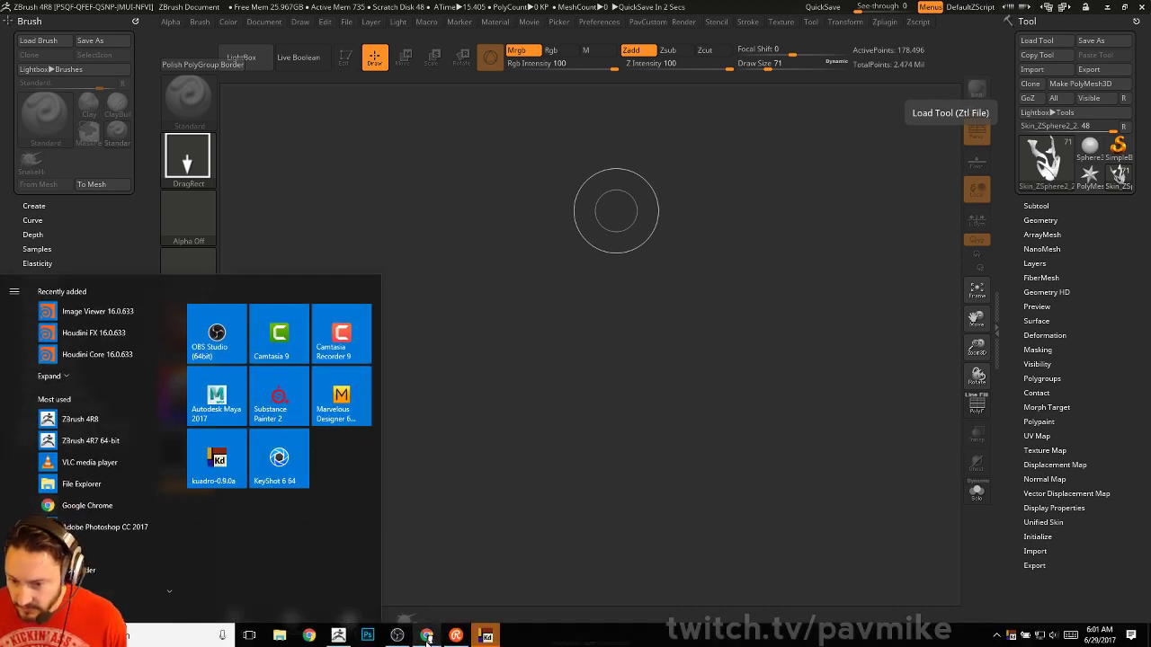
pyautogui.click(426, 636)
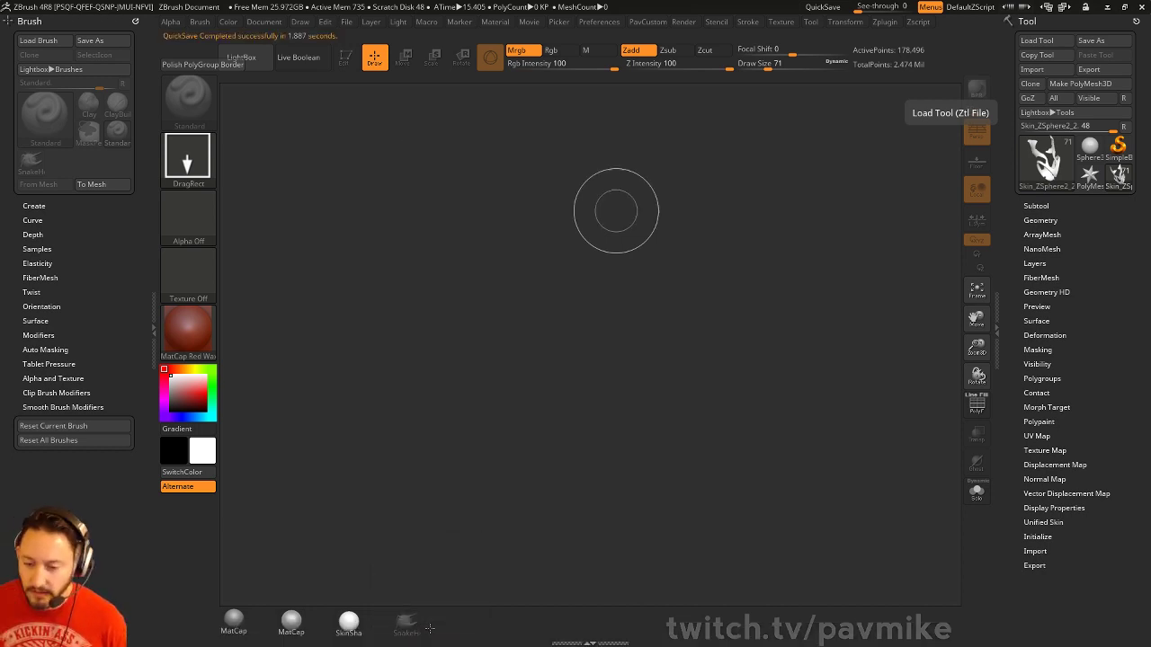
pyautogui.press('super')
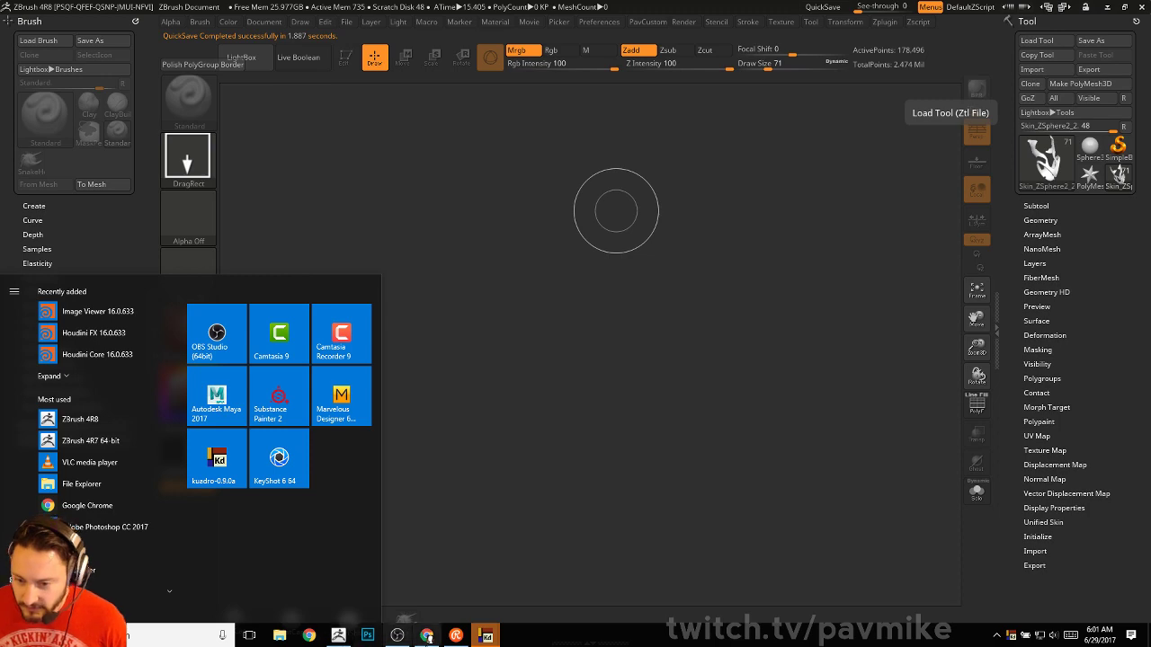
pyautogui.moveTo(427, 636)
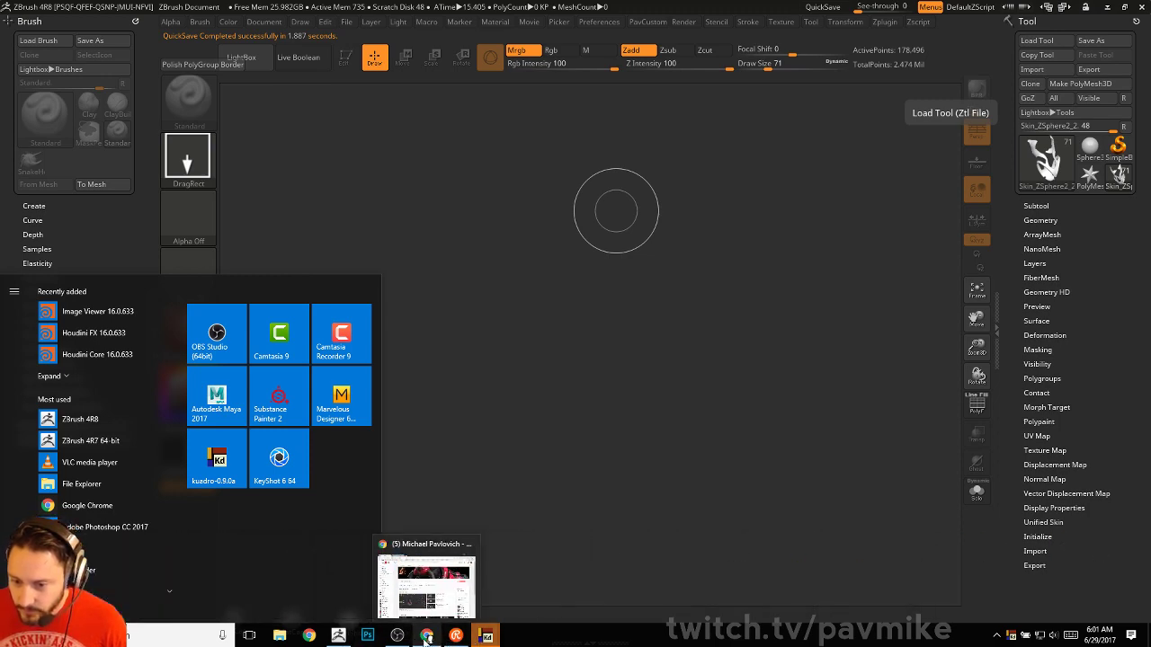
pyautogui.click(413, 548)
pyautogui.press('super')
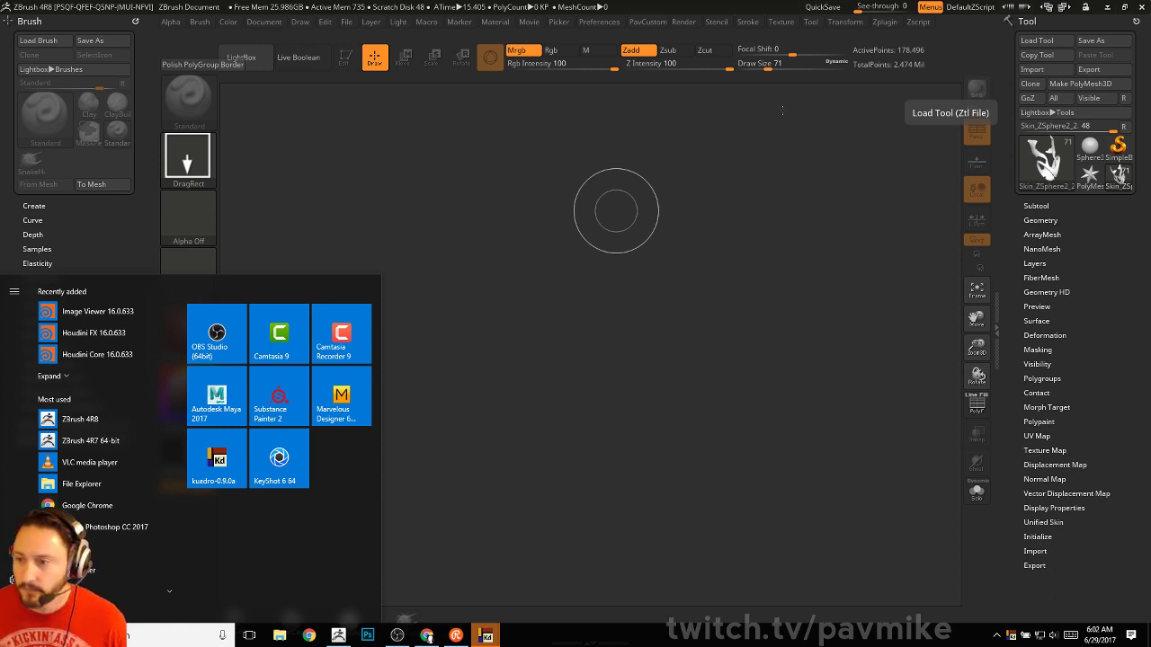
# Place the loaded female character on the canvas in Edit mode and give it the MatCap Gray material
pyautogui.moveTo(563, 232); pyautogui.dragTo(632, 393)
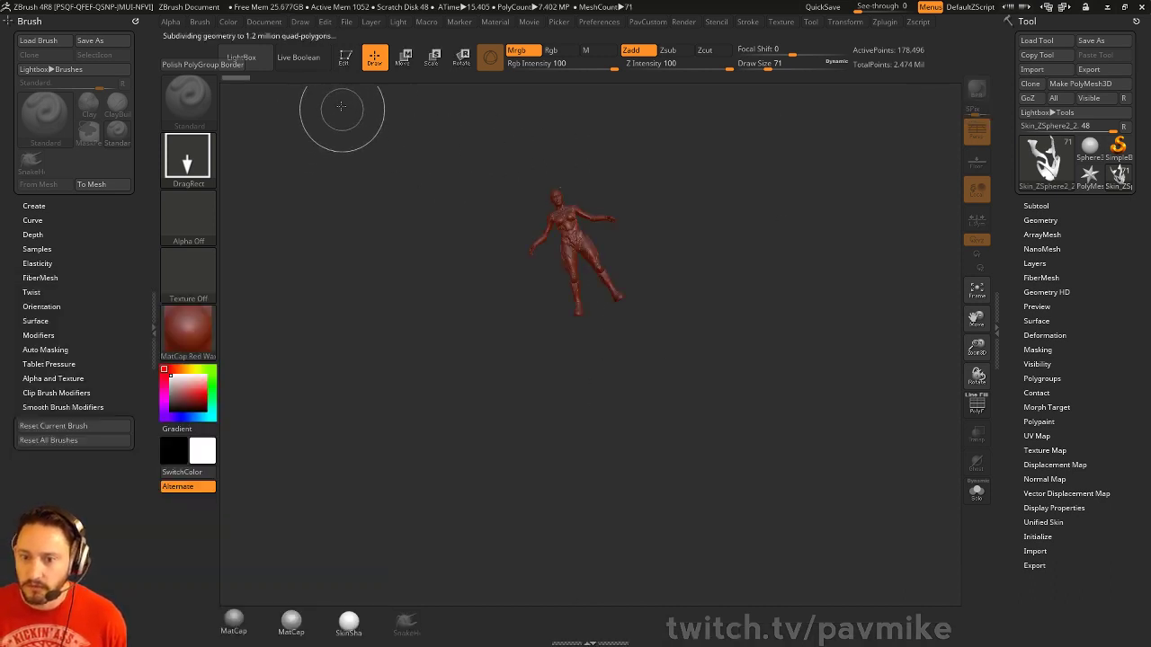
pyautogui.click(346, 58)
pyautogui.click(233, 621)
# Reduce the brush draw size to 3 for working on the character
pyautogui.keyDown('alt'); pyautogui.moveTo(783, 309); pyautogui.dragTo(809, 479); pyautogui.keyUp('alt')
pyautogui.keyDown('alt'); pyautogui.moveTo(800, 153); pyautogui.dragTo(800, 539); pyautogui.keyUp('alt')
pyautogui.press('s')
pyautogui.moveTo(783, 297); pyautogui.dragTo(771, 298)
pyautogui.moveTo(869, 293)
pyautogui.keyDown('alt'); pyautogui.mouseDown()
pyautogui.moveTo(765, 347)
pyautogui.moveTo(765, 556)
pyautogui.mouseUp(); pyautogui.keyUp('alt')
pyautogui.press('s')
pyautogui.moveTo(607, 388)
pyautogui.mouseDown()
pyautogui.moveTo(617, 384)
pyautogui.moveTo(604, 384)
pyautogui.mouseUp()
pyautogui.moveTo(791, 273)
pyautogui.mouseDown()
pyautogui.moveTo(845, 207)
pyautogui.moveTo(890, 203)
pyautogui.moveTo(899, 147)
pyautogui.moveTo(942, 126)
pyautogui.moveTo(780, 144)
pyautogui.mouseUp()
pyautogui.press('[')
# Make the faceted shoulder pads the active subtool by picking them on the character
pyautogui.keyDown('alt'); pyautogui.click(593, 257); pyautogui.keyUp('alt')
pyautogui.moveTo(794, 183); pyautogui.dragTo(917, 198)
pyautogui.keyDown('alt'); pyautogui.click(838, 202); pyautogui.keyUp('alt')
pyautogui.moveTo(956, 137); pyautogui.dragTo(726, 183)
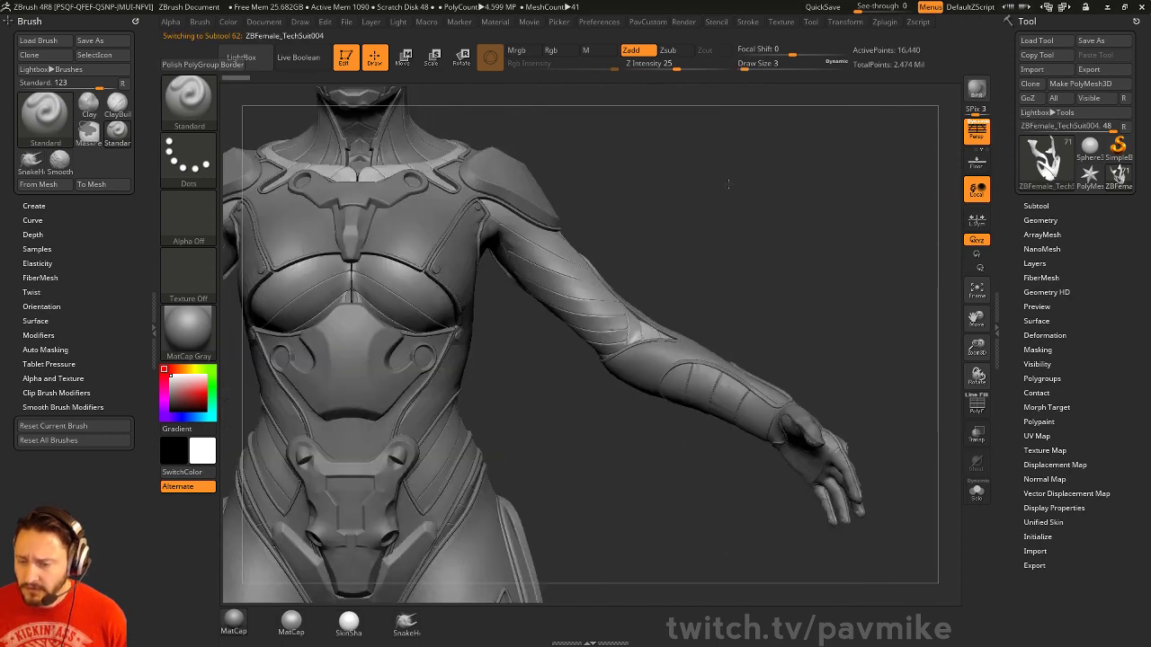
pyautogui.keyDown('alt'); pyautogui.click(530, 180); pyautogui.keyUp('alt')
pyautogui.moveTo(719, 244); pyautogui.dragTo(796, 322)
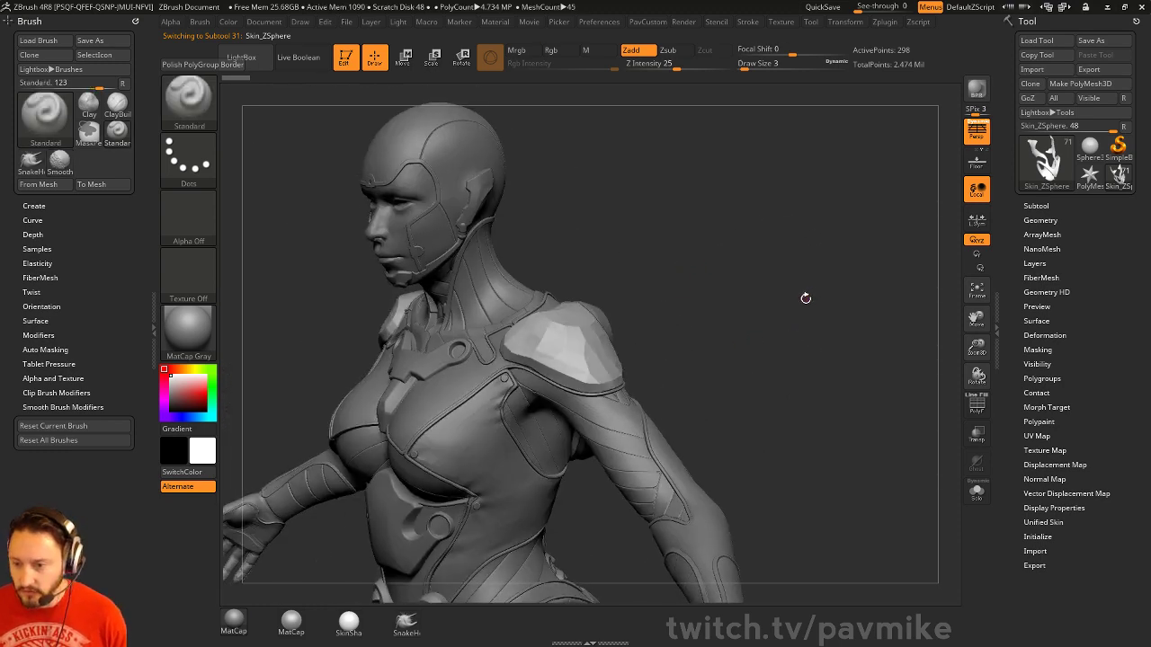
# Turn on dynamic subdivision for the shoulder pads with a smooth subdivision level of 2
pyautogui.press('d')
pyautogui.click(588, 215)
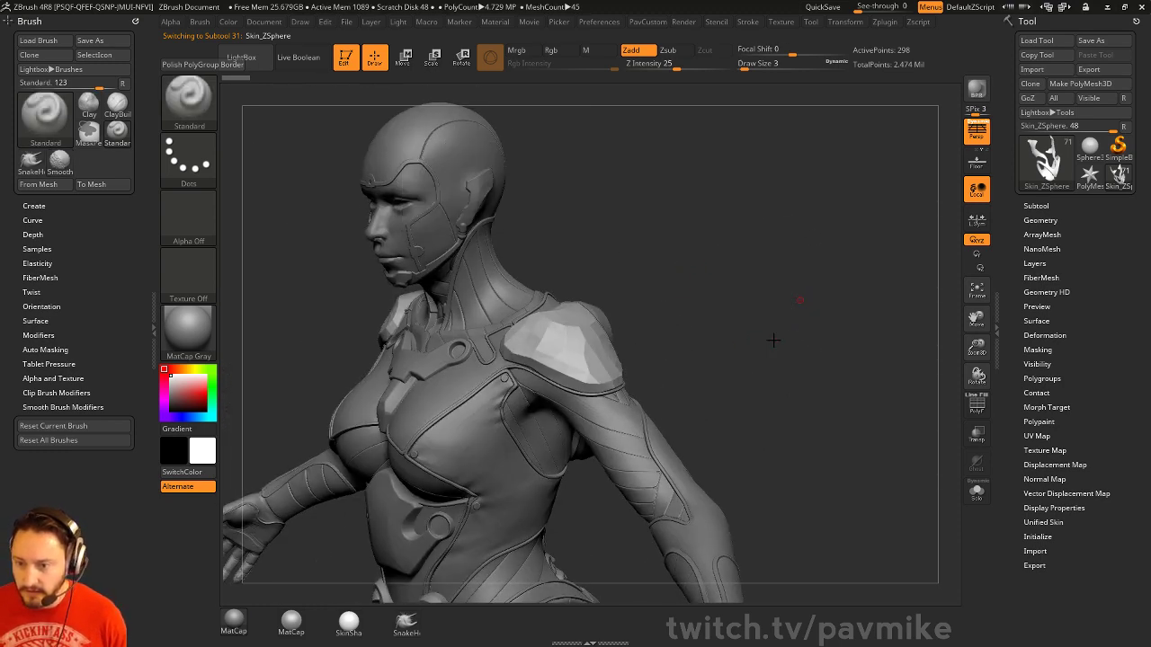
pyautogui.keyDown('alt'); pyautogui.moveTo(785, 347); pyautogui.dragTo(552, 310); pyautogui.keyUp('alt')
pyautogui.keyDown('alt'); pyautogui.moveTo(603, 359); pyautogui.dragTo(837, 240); pyautogui.keyUp('alt')
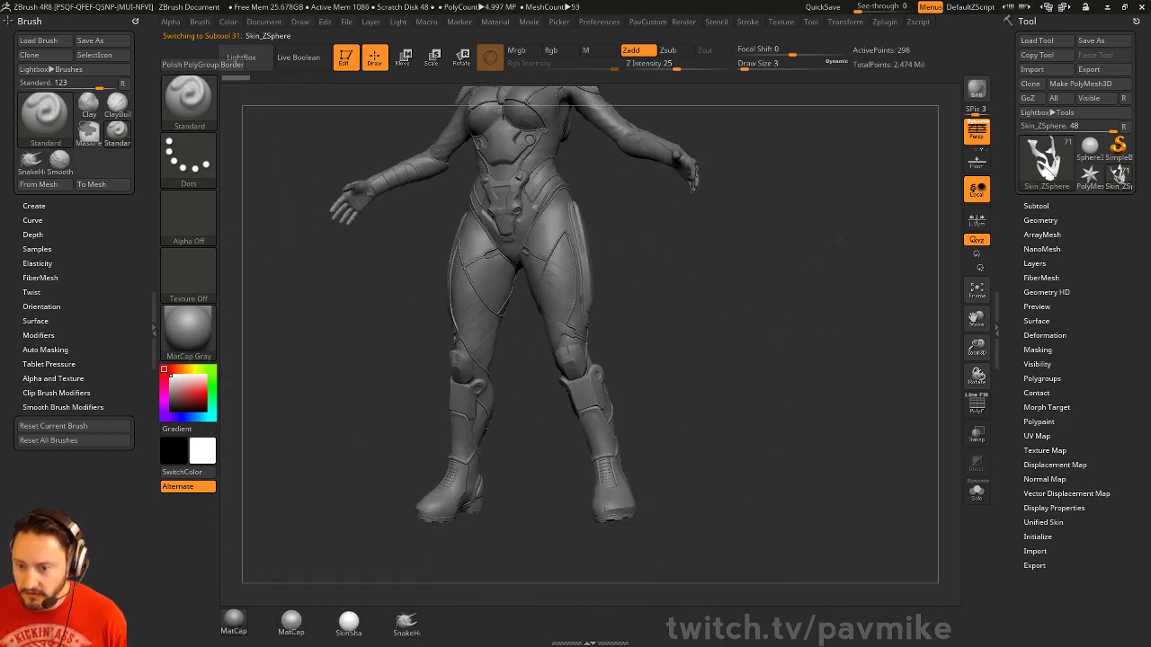
pyautogui.keyDown('alt'); pyautogui.moveTo(868, 367); pyautogui.dragTo(597, 272); pyautogui.keyUp('alt')
pyautogui.keyDown('alt'); pyautogui.moveTo(755, 99); pyautogui.dragTo(648, 305); pyautogui.keyUp('alt')
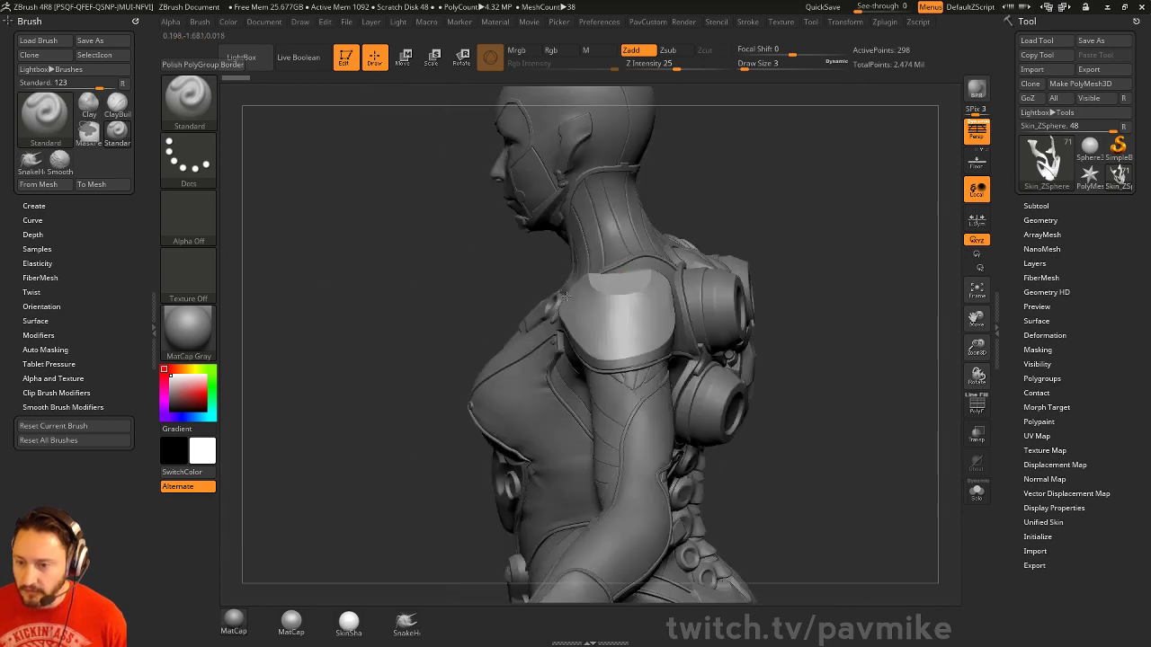
pyautogui.moveTo(764, 269); pyautogui.dragTo(855, 255)
pyautogui.press('2')
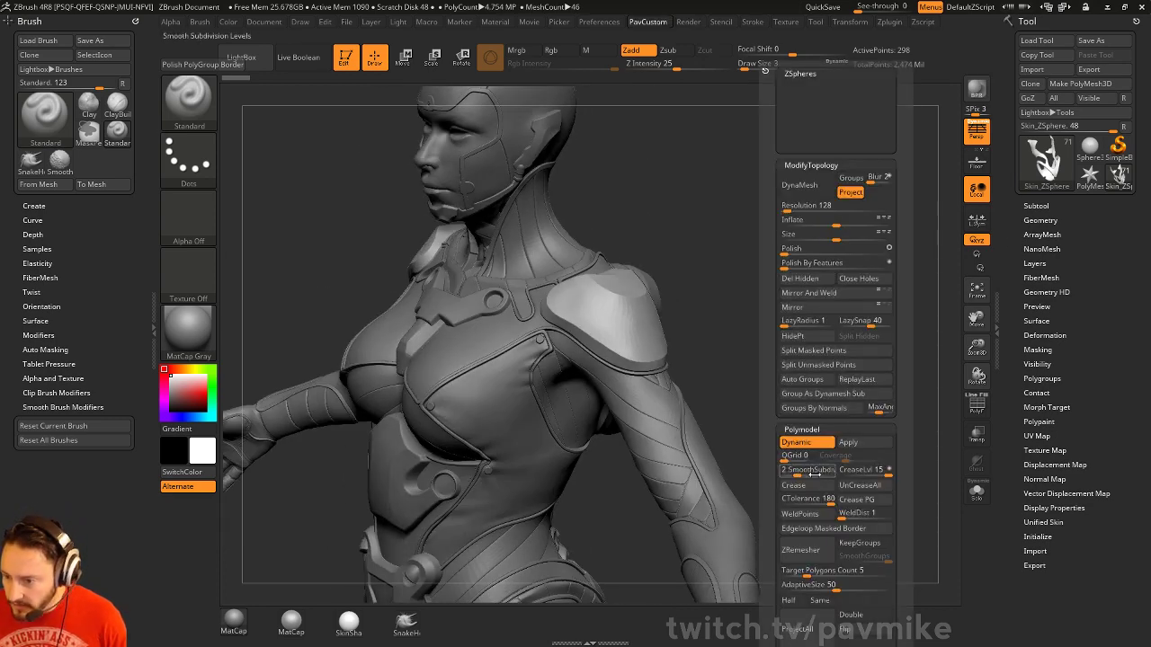
pyautogui.moveTo(855, 477); pyautogui.dragTo(809, 476)
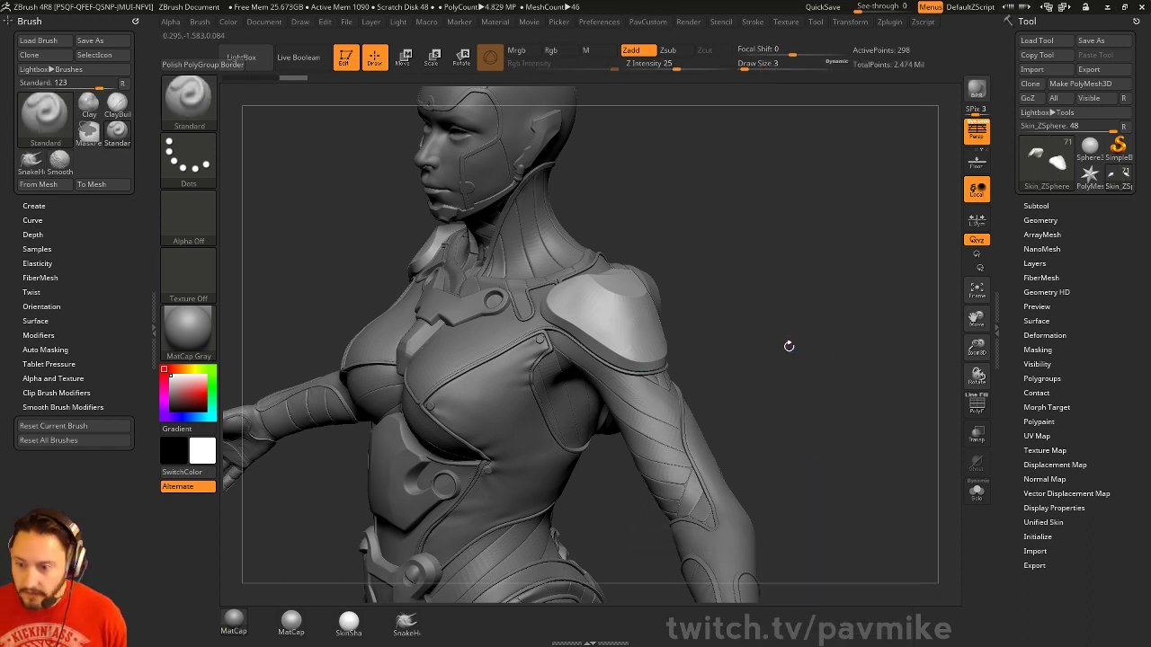
# Make the vertebrae on the lower back, Skin_ZSphere9_2, the active subtool
pyautogui.keyDown('alt'); pyautogui.moveTo(799, 323); pyautogui.dragTo(596, 312); pyautogui.keyUp('alt')
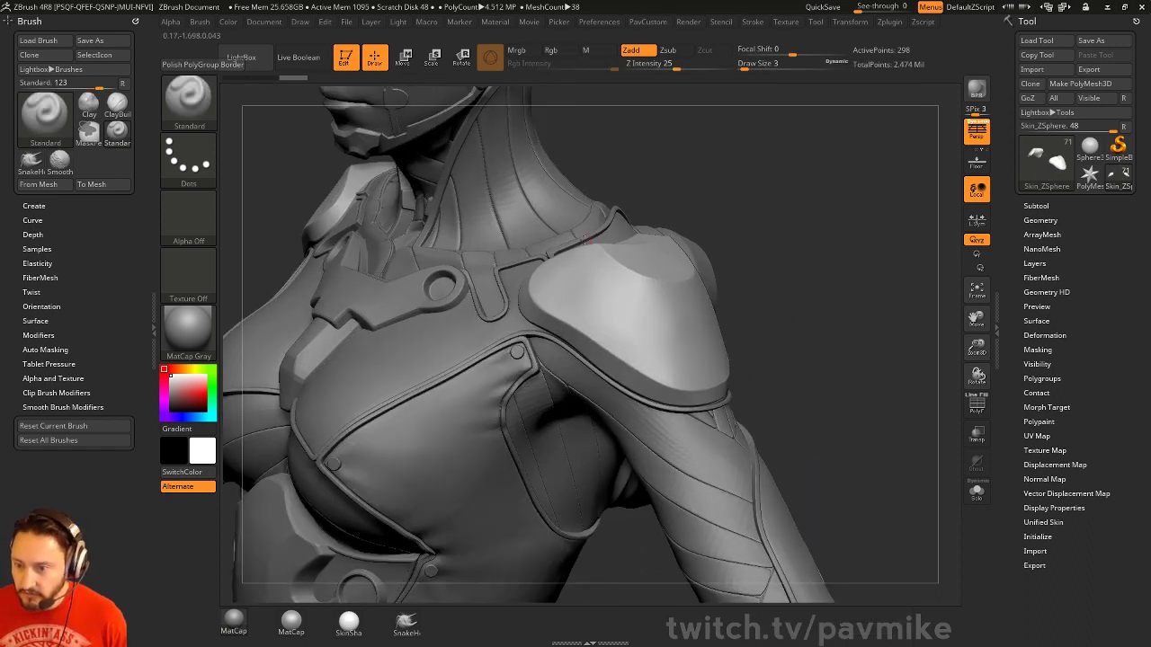
pyautogui.moveTo(852, 374)
pyautogui.keyDown('alt'); pyautogui.mouseDown()
pyautogui.moveTo(760, 308)
pyautogui.moveTo(834, 304)
pyautogui.moveTo(833, 416)
pyautogui.moveTo(881, 316)
pyautogui.moveTo(768, 343)
pyautogui.moveTo(889, 329)
pyautogui.moveTo(759, 341)
pyautogui.moveTo(907, 288)
pyautogui.moveTo(860, 308)
pyautogui.moveTo(845, 270)
pyautogui.moveTo(863, 313)
pyautogui.moveTo(866, 299)
pyautogui.moveTo(888, 299)
pyautogui.moveTo(902, 342)
pyautogui.moveTo(657, 464)
pyautogui.mouseUp(); pyautogui.keyUp('alt')
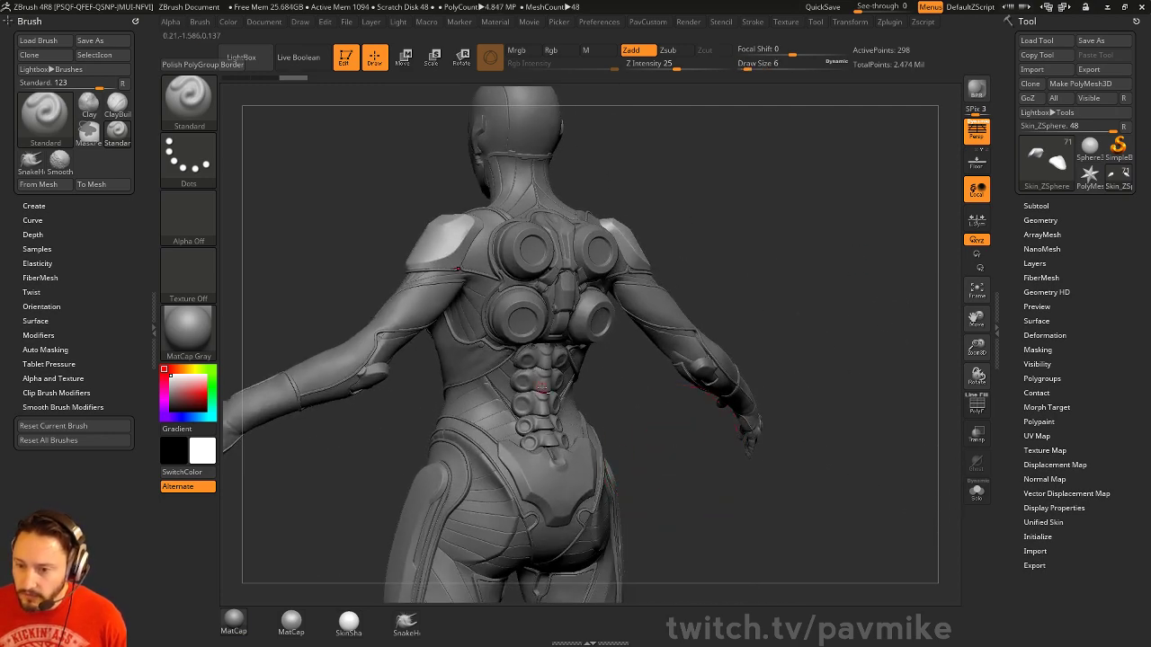
pyautogui.keyDown('alt'); pyautogui.click(555, 390); pyautogui.keyUp('alt')
pyautogui.moveTo(845, 279); pyautogui.dragTo(791, 332)
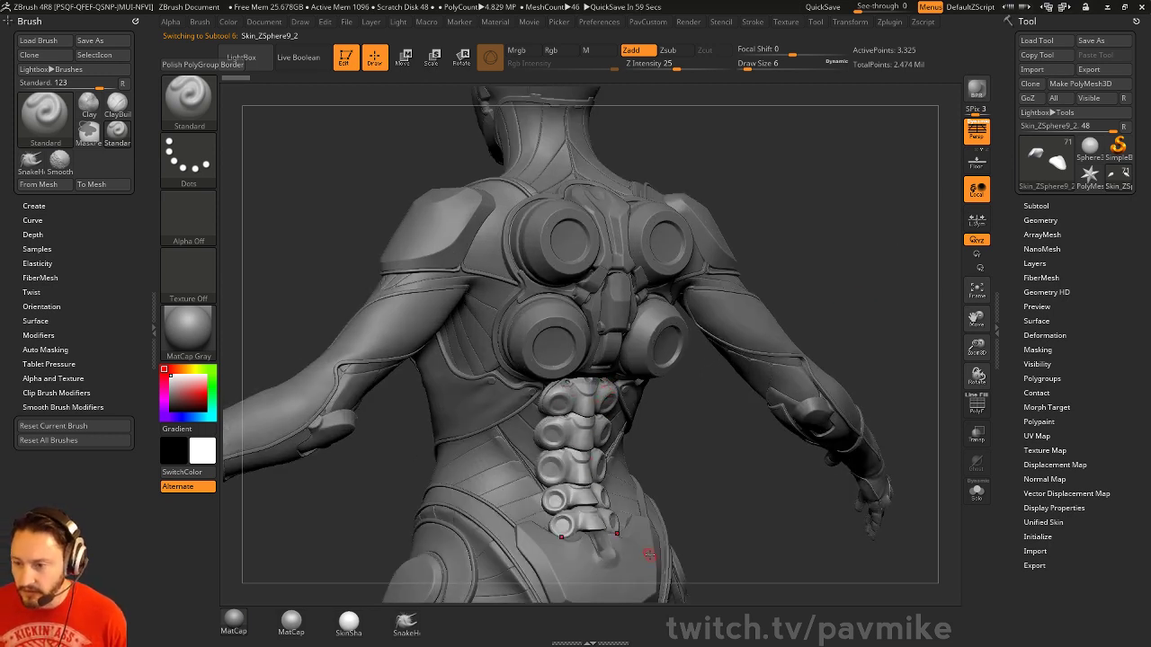
pyautogui.moveTo(832, 308); pyautogui.dragTo(514, 402)
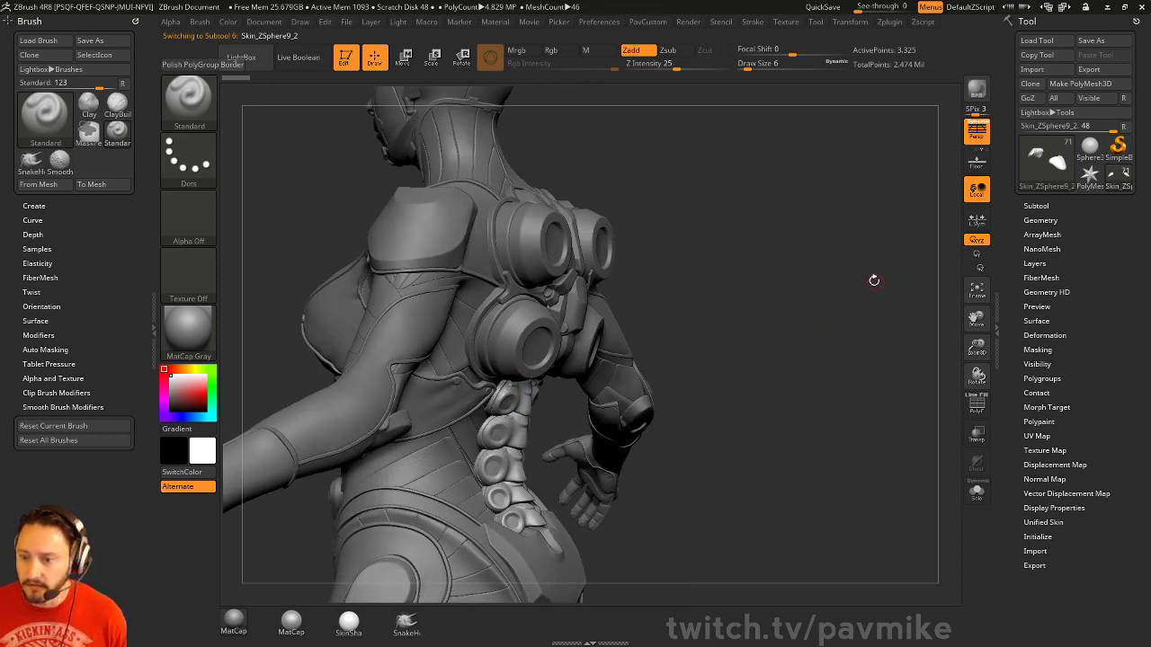
pyautogui.moveTo(874, 281)
pyautogui.mouseDown()
pyautogui.moveTo(898, 260)
pyautogui.moveTo(840, 265)
pyautogui.moveTo(831, 231)
pyautogui.moveTo(869, 234)
pyautogui.mouseUp()
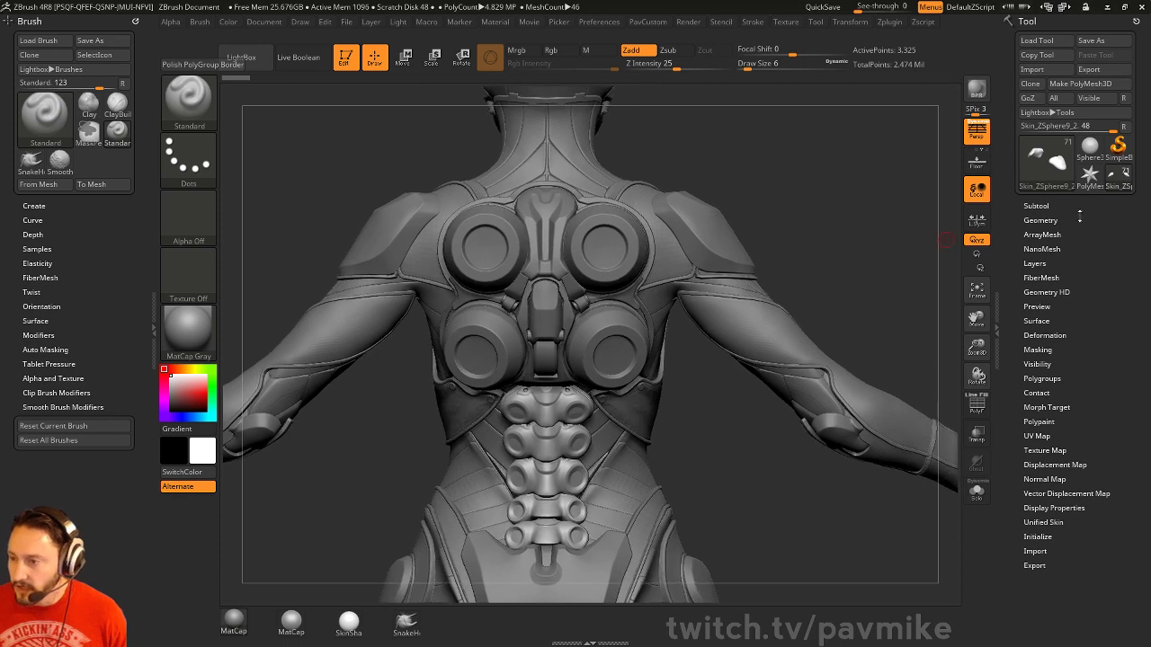
# Duplicate the Skin_ZSphere9_2 vertebrae subtool and move the copy to the top of the subtool list
pyautogui.click(1035, 206)
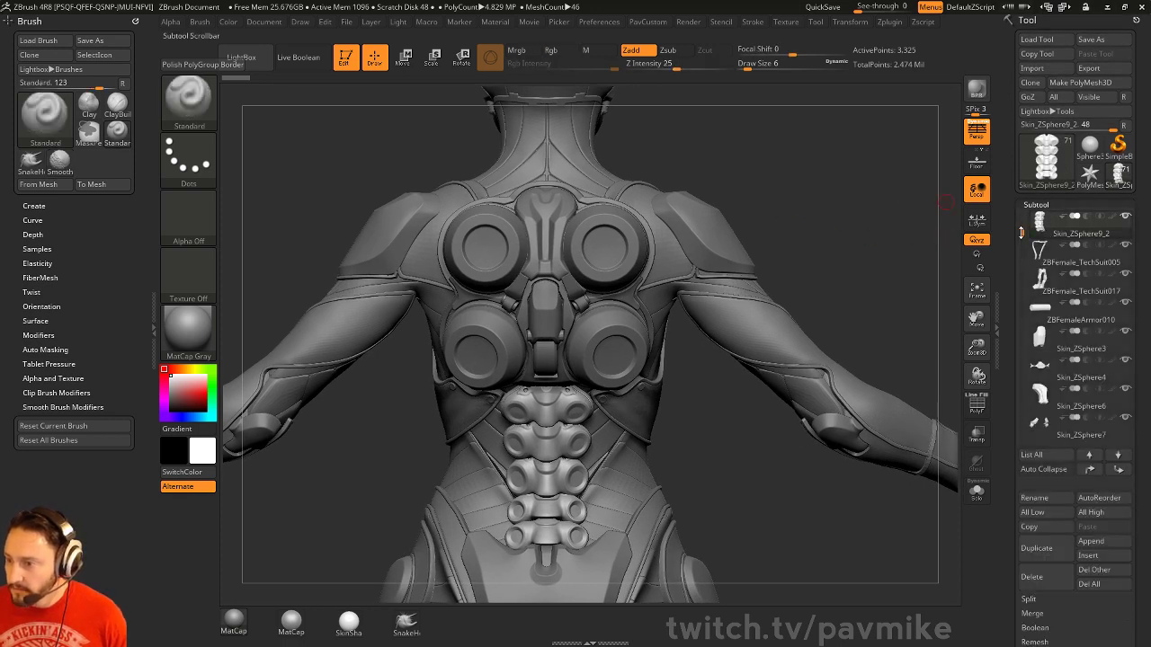
pyautogui.moveTo(1022, 233); pyautogui.dragTo(1013, 206)
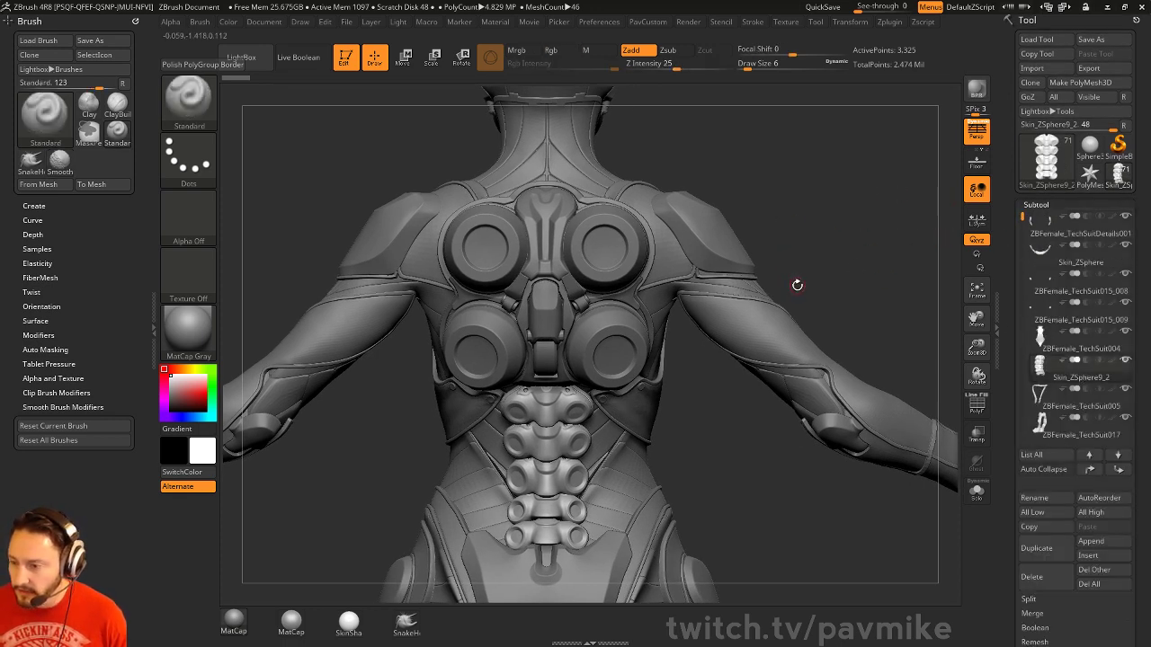
pyautogui.click(1036, 547)
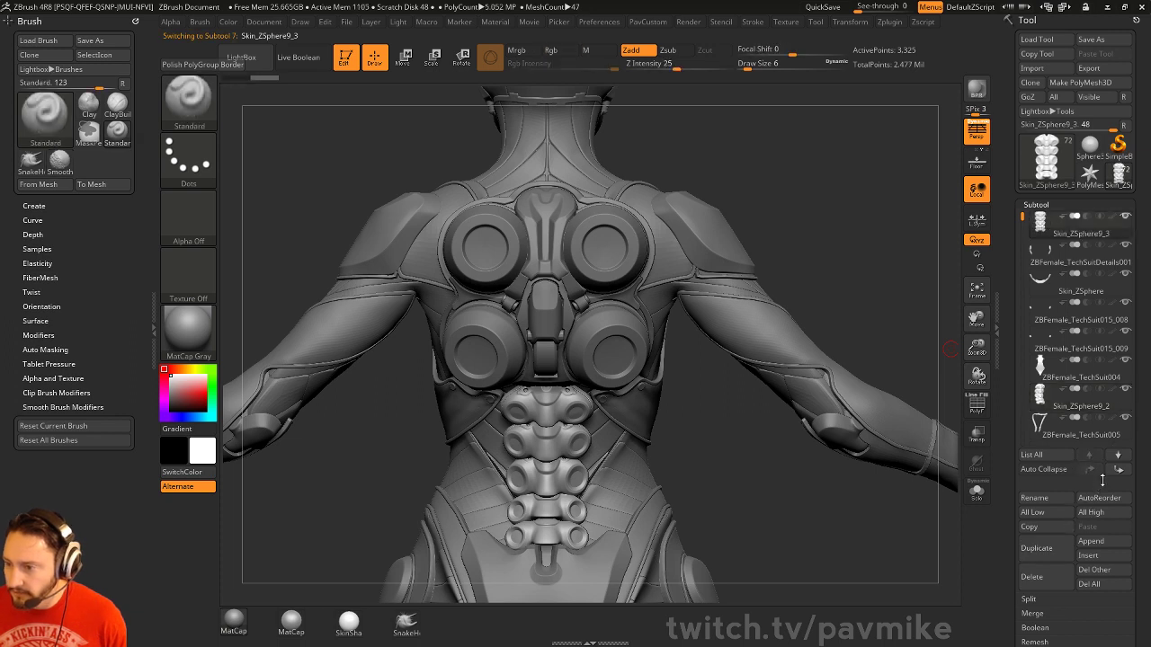
pyautogui.keyDown('shift'); pyautogui.click(1091, 471); pyautogui.keyUp('shift')
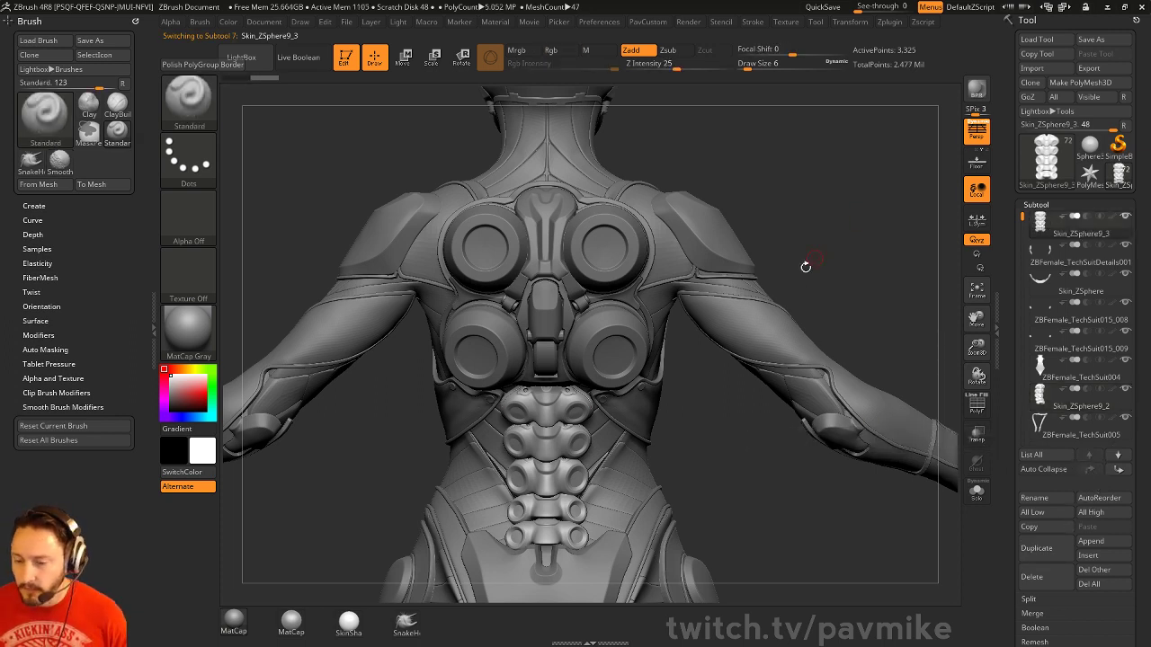
# Display polygroups, isolate the uppermost vertebra of the duplicate, delete its hidden parts and show it in Solo mode
pyautogui.click(977, 405)
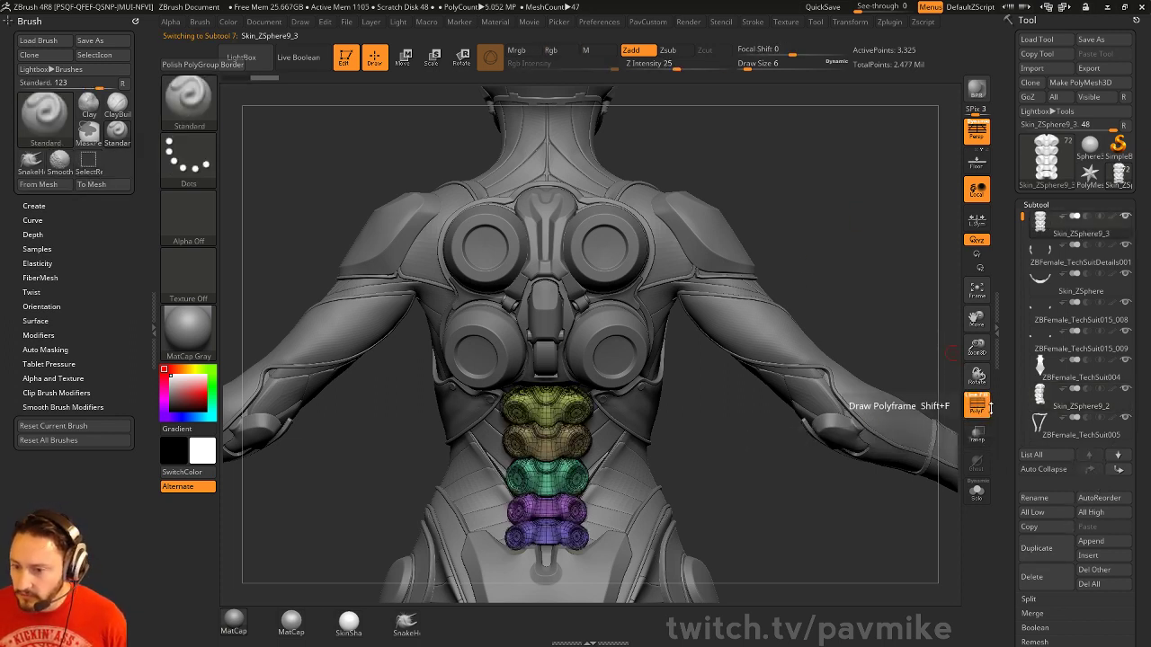
pyautogui.keyDown('ctrl'); pyautogui.keyDown('shift'); pyautogui.click(564, 408); pyautogui.keyUp('shift'); pyautogui.keyUp('ctrl')
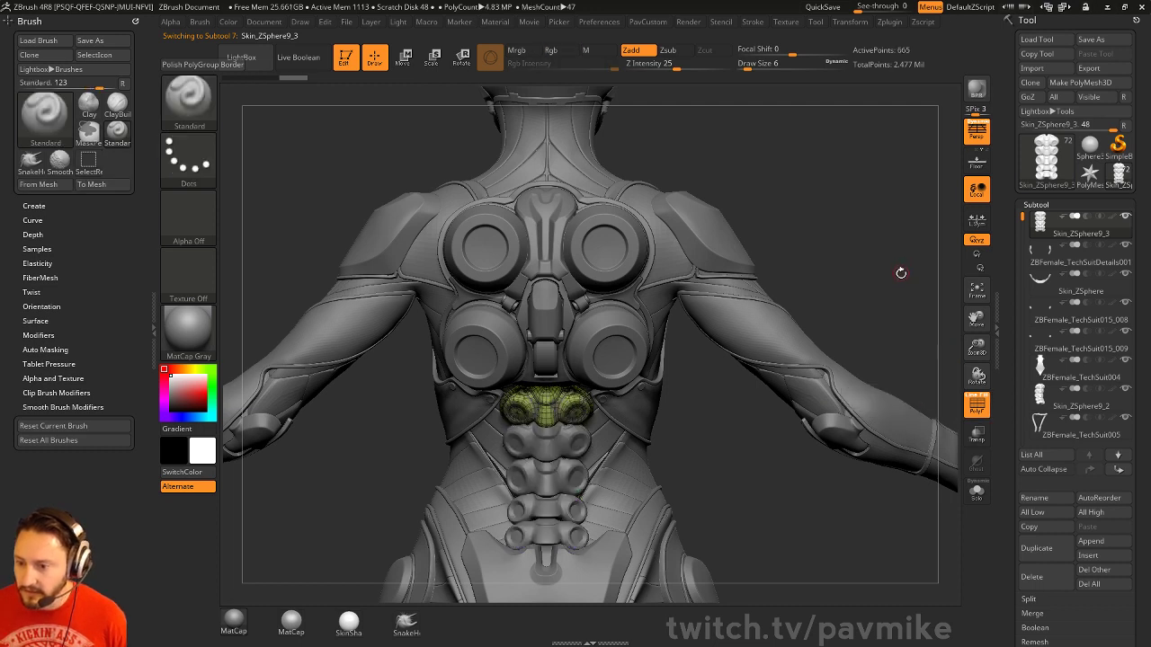
pyautogui.press('3')
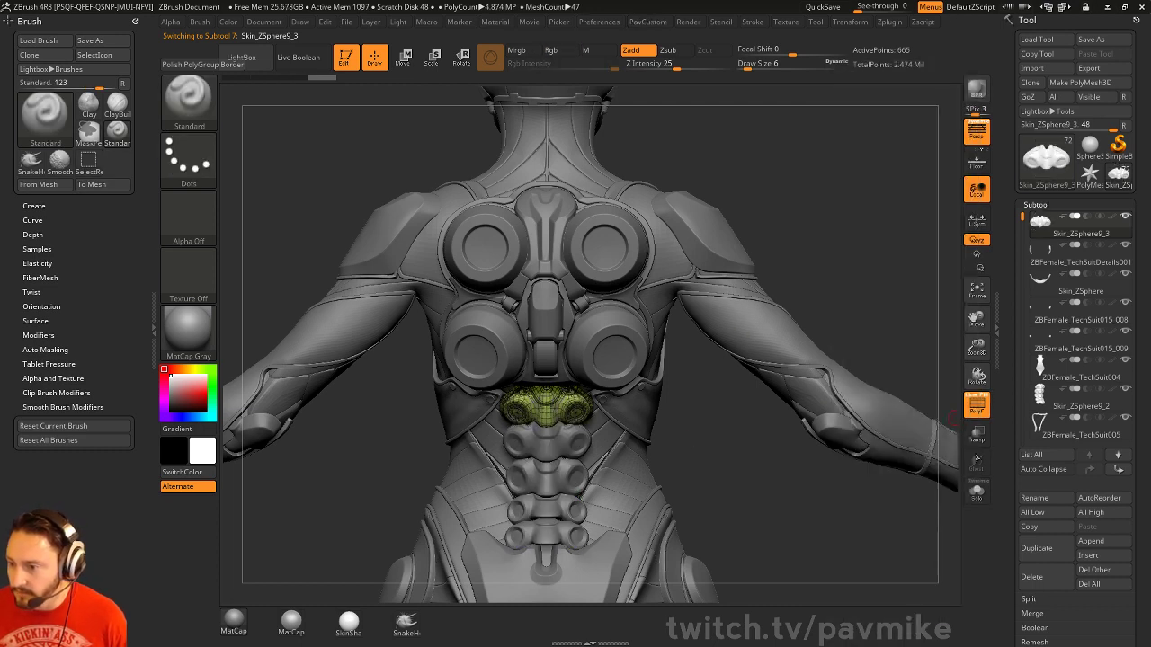
pyautogui.click(976, 489)
pyautogui.keyDown('alt'); pyautogui.moveTo(772, 331); pyautogui.dragTo(835, 383); pyautogui.keyUp('alt')
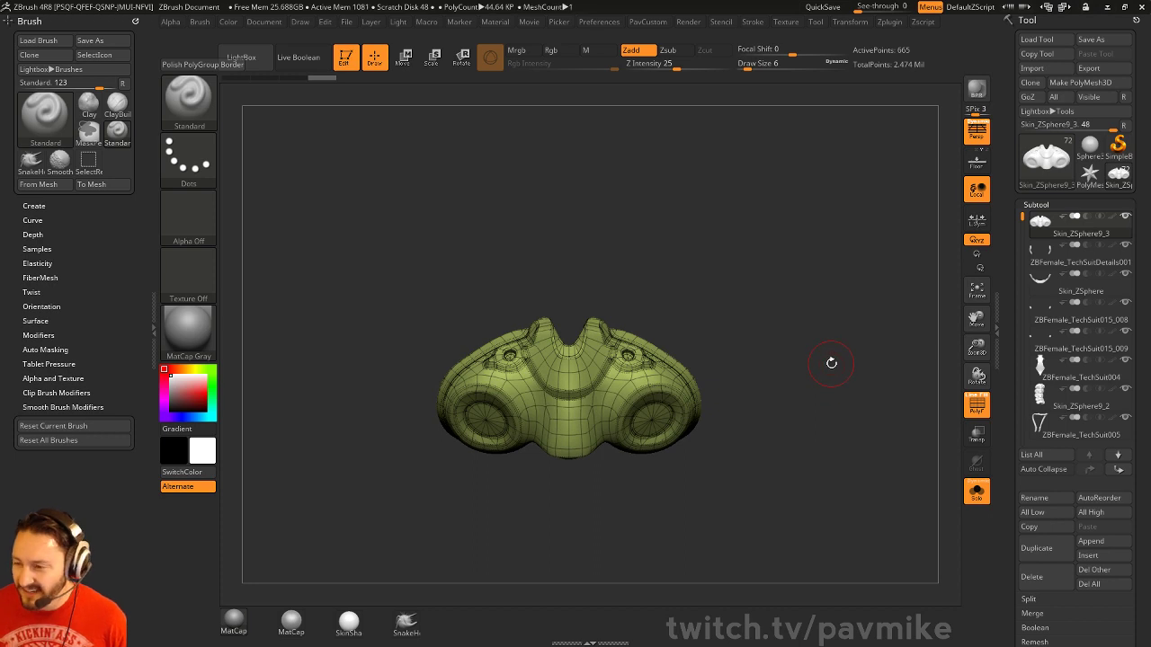
# Clone the isolated vertebra as a separate tool and delete its duplicate subtool from the character
pyautogui.click(1030, 82)
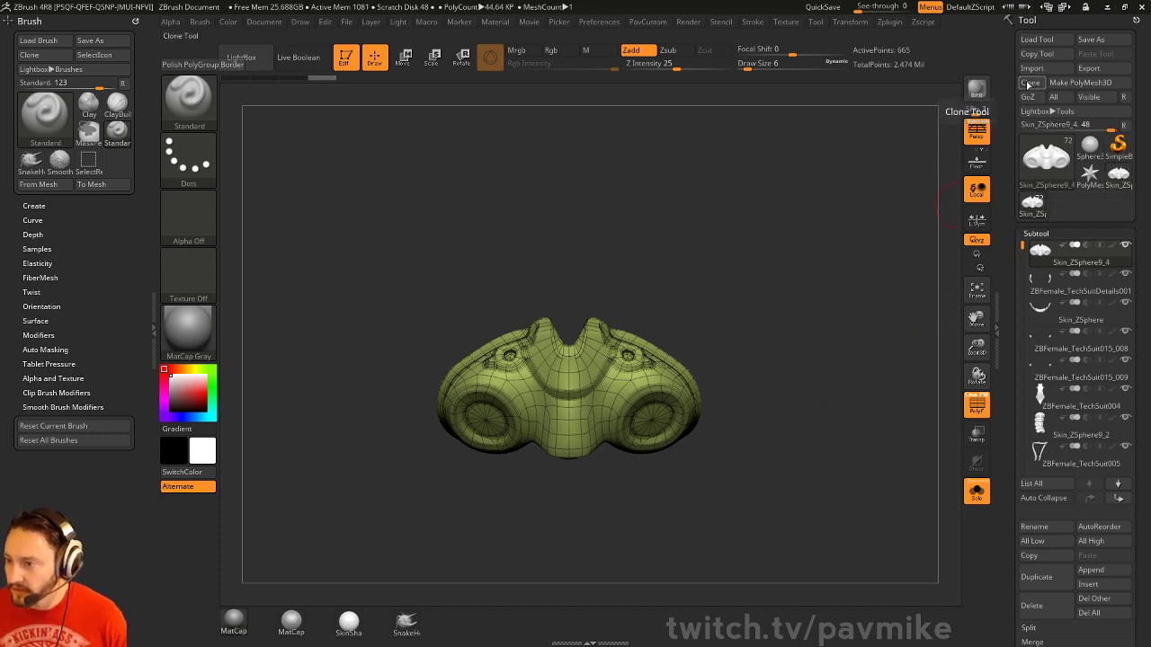
pyautogui.click(1034, 606)
pyautogui.click(998, 631)
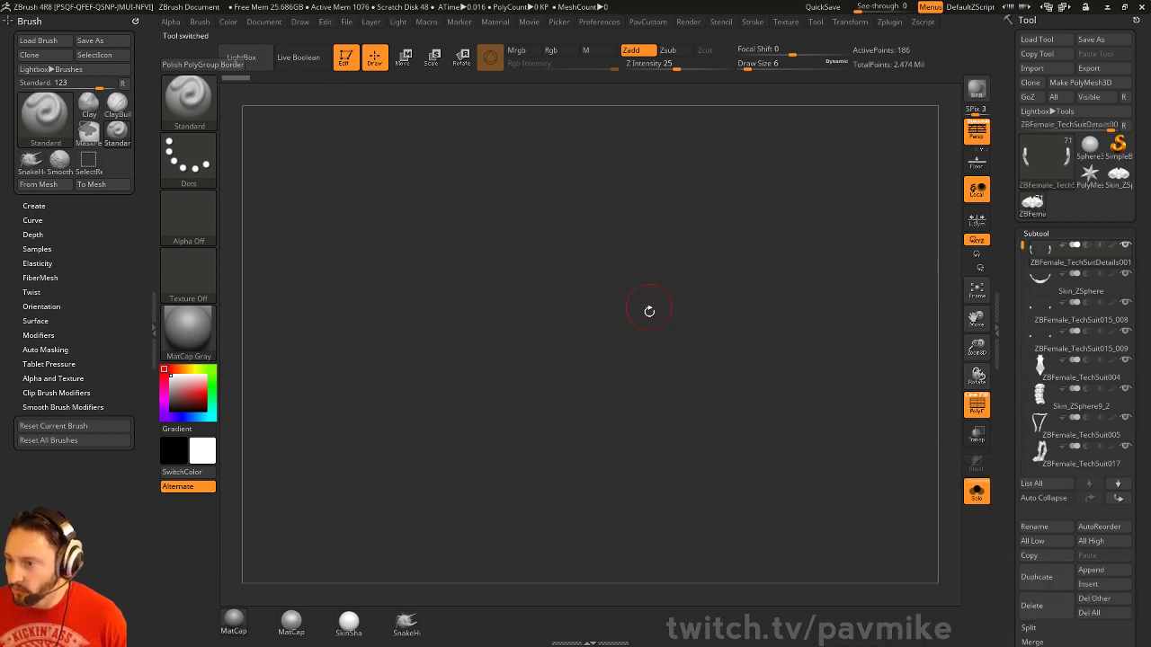
# Switch to the cloned vertebra tool and create a new InsertMesh brush from it
pyautogui.click(1116, 178)
pyautogui.moveTo(808, 301)
pyautogui.mouseDown()
pyautogui.moveTo(899, 293)
pyautogui.moveTo(802, 289)
pyautogui.mouseUp()
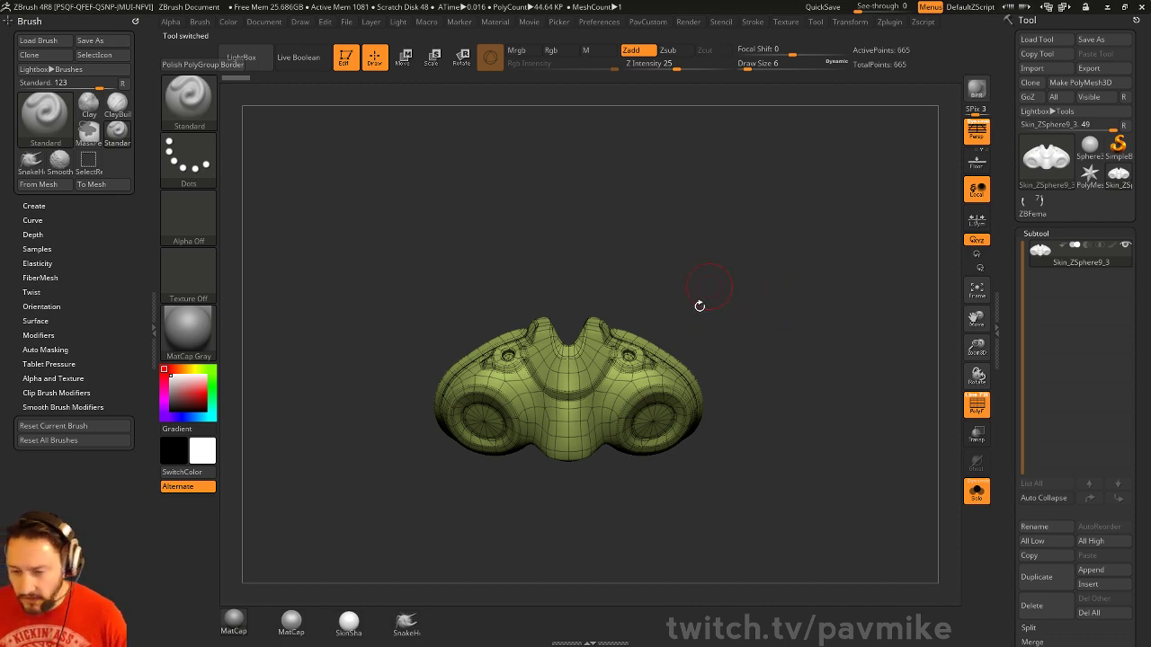
pyautogui.press('b')
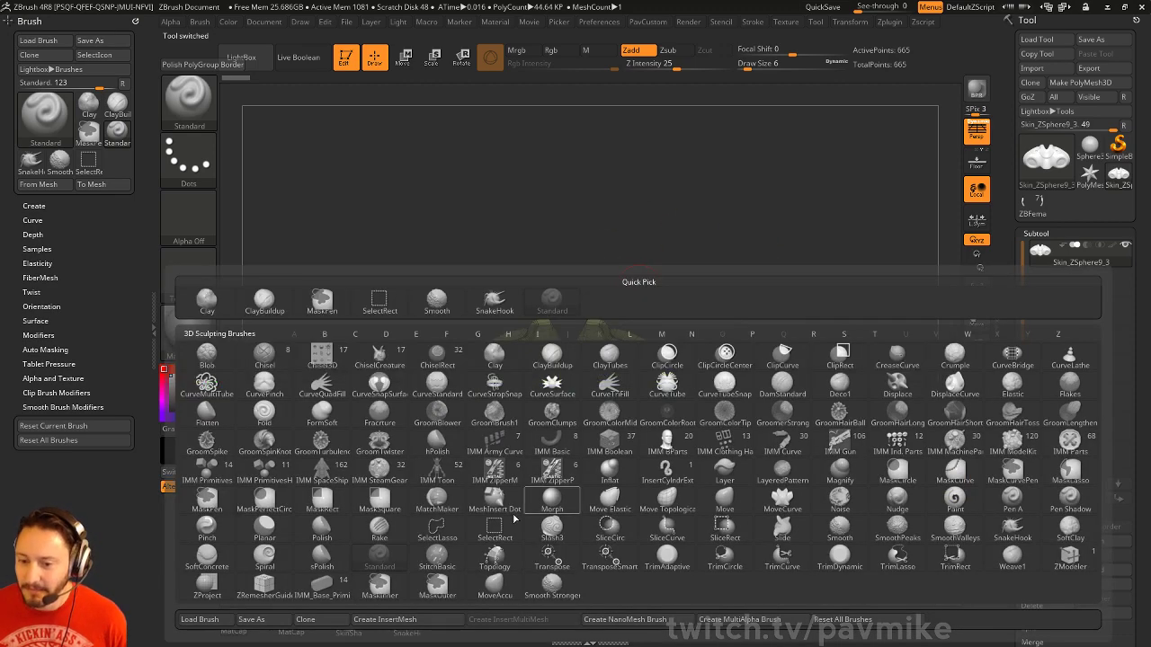
pyautogui.click(400, 621)
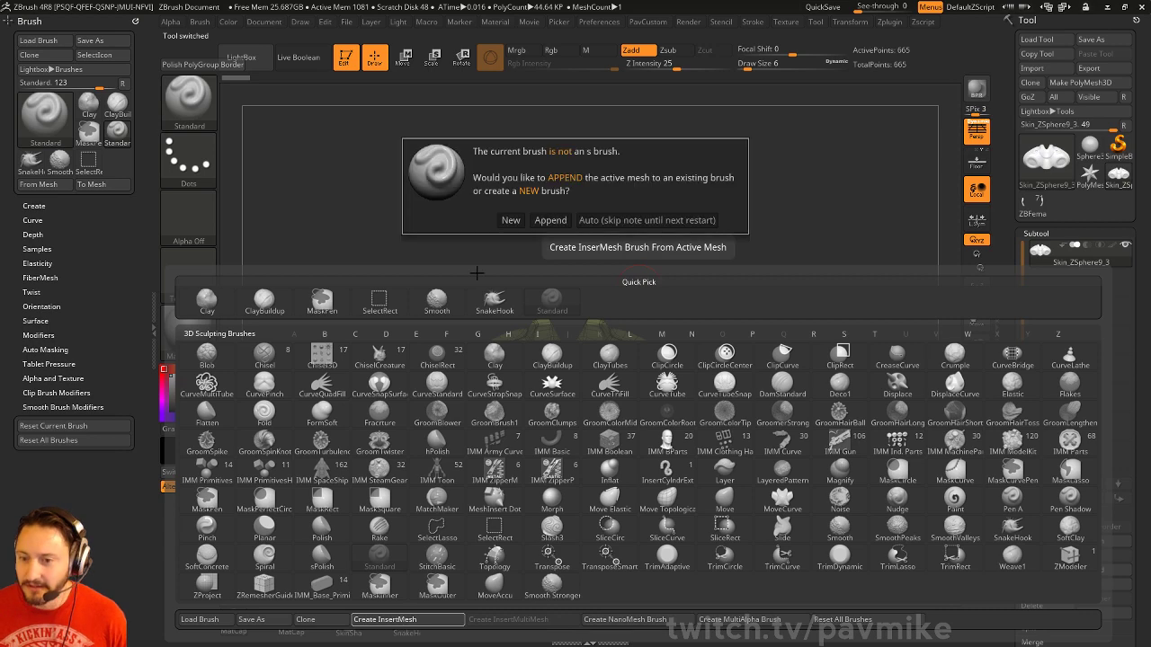
pyautogui.click(437, 224)
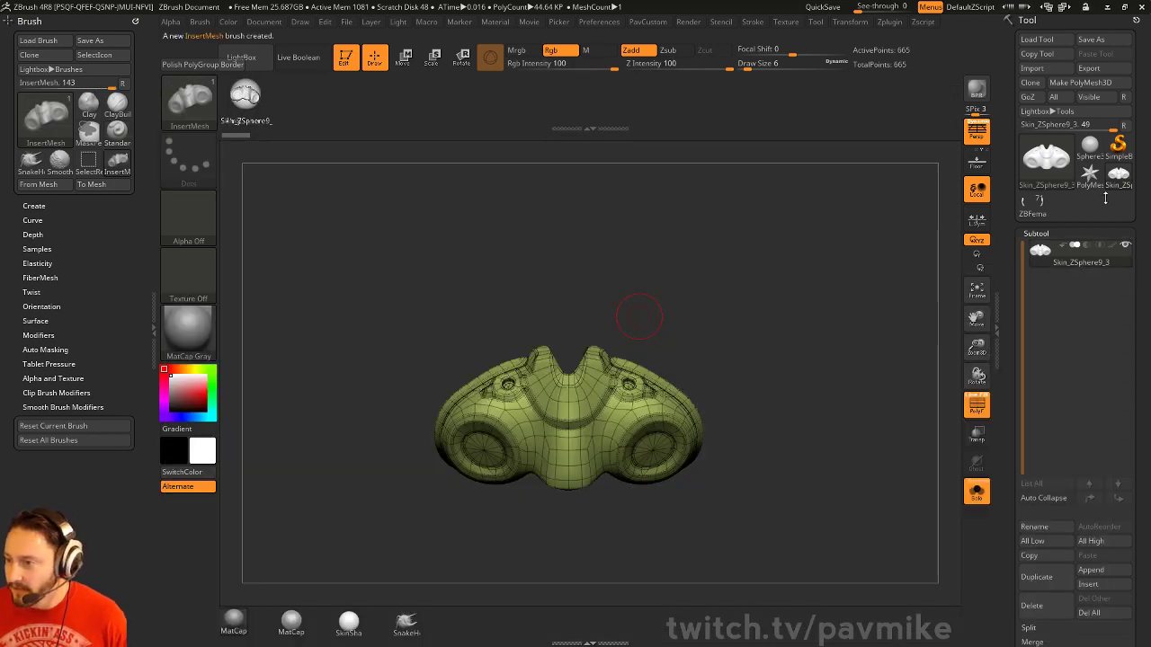
# Return to the full character, hide the original Skin_ZSphere9_2 vertebrae and make ZBFemale_TechSuit004 the active subtool
pyautogui.click(1036, 211)
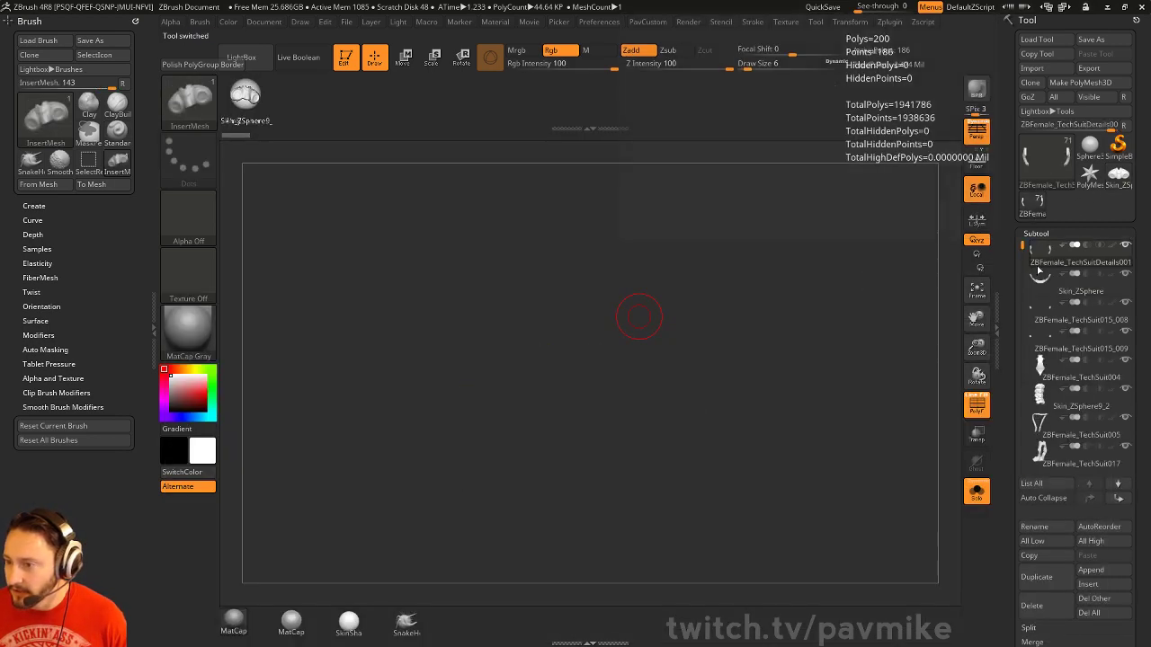
pyautogui.click(1053, 406)
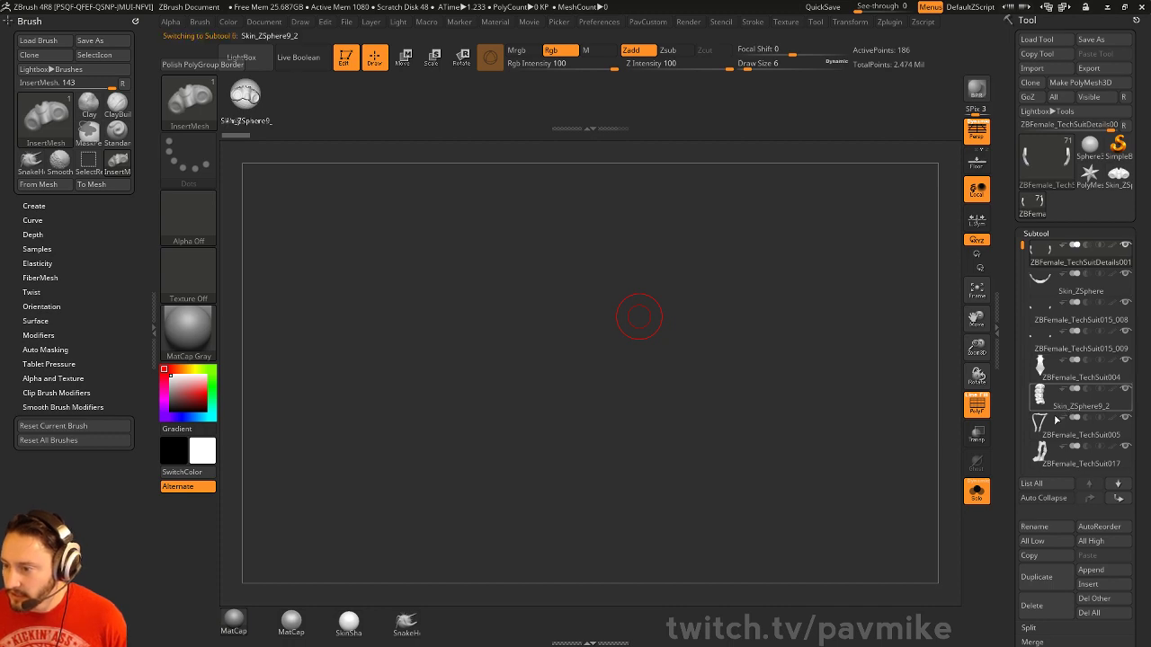
pyautogui.keyDown('ctrl'); pyautogui.moveTo(860, 404); pyautogui.dragTo(853, 321, button='right'); pyautogui.keyUp('ctrl')
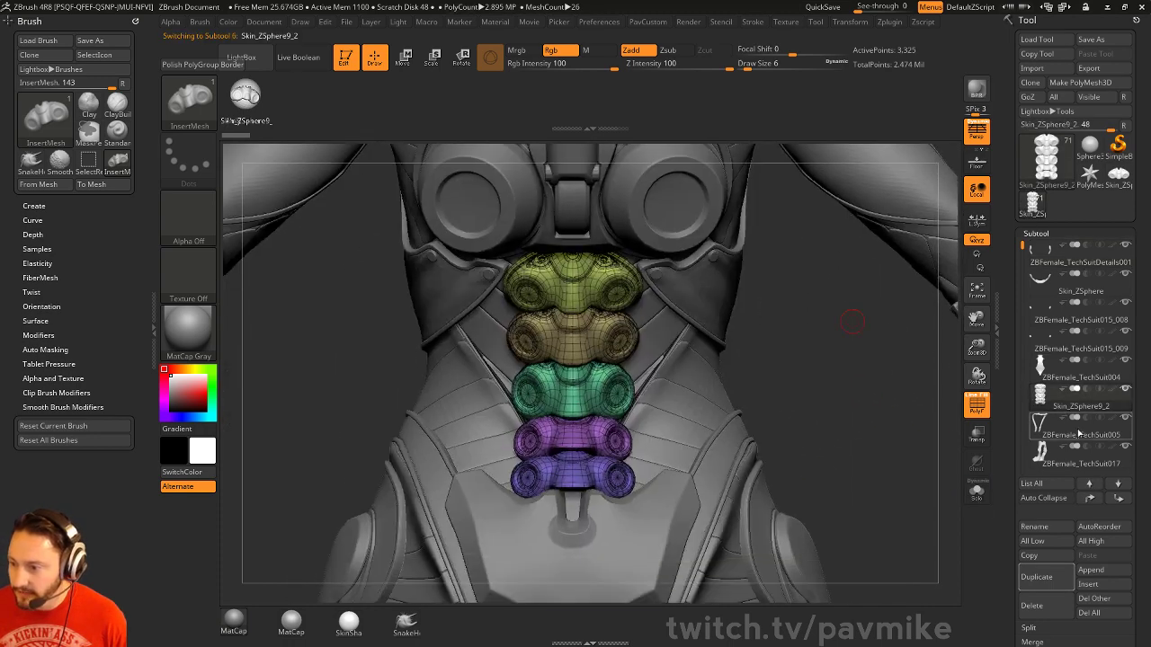
pyautogui.click(1090, 378)
# Insert a vertebra at the upper end of the lower back, split the unmasked points into a separate subtool and make it active
pyautogui.moveTo(830, 321); pyautogui.dragTo(844, 288, button='right')
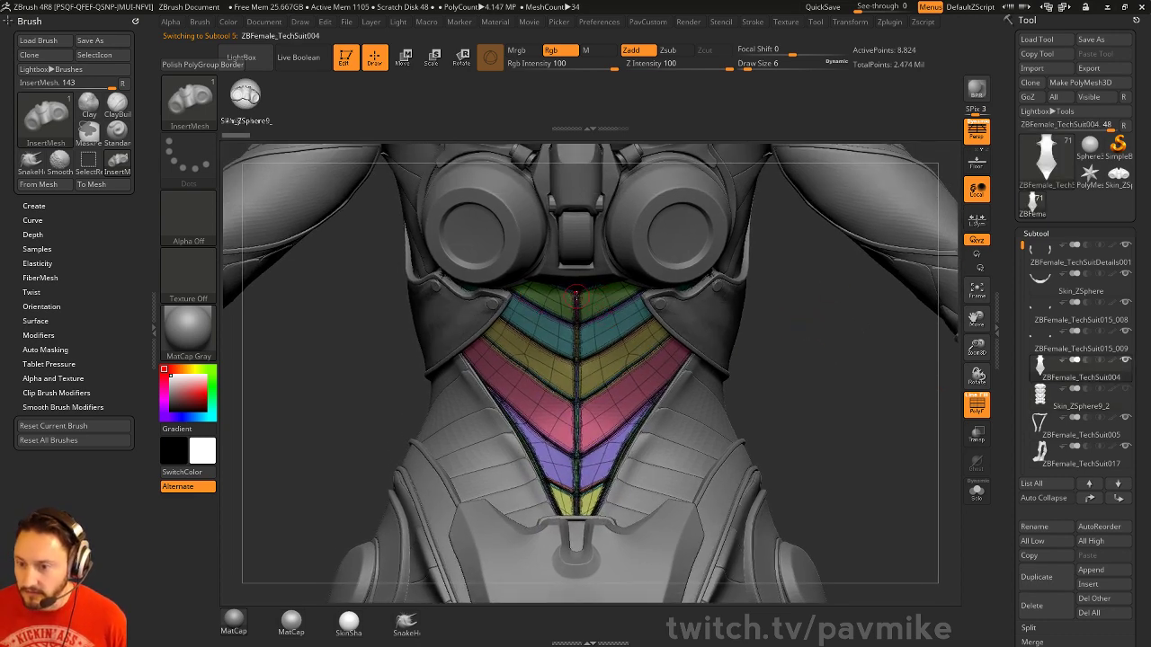
pyautogui.moveTo(576, 330); pyautogui.dragTo(576, 358)
pyautogui.moveTo(797, 365); pyautogui.dragTo(886, 282, button='right')
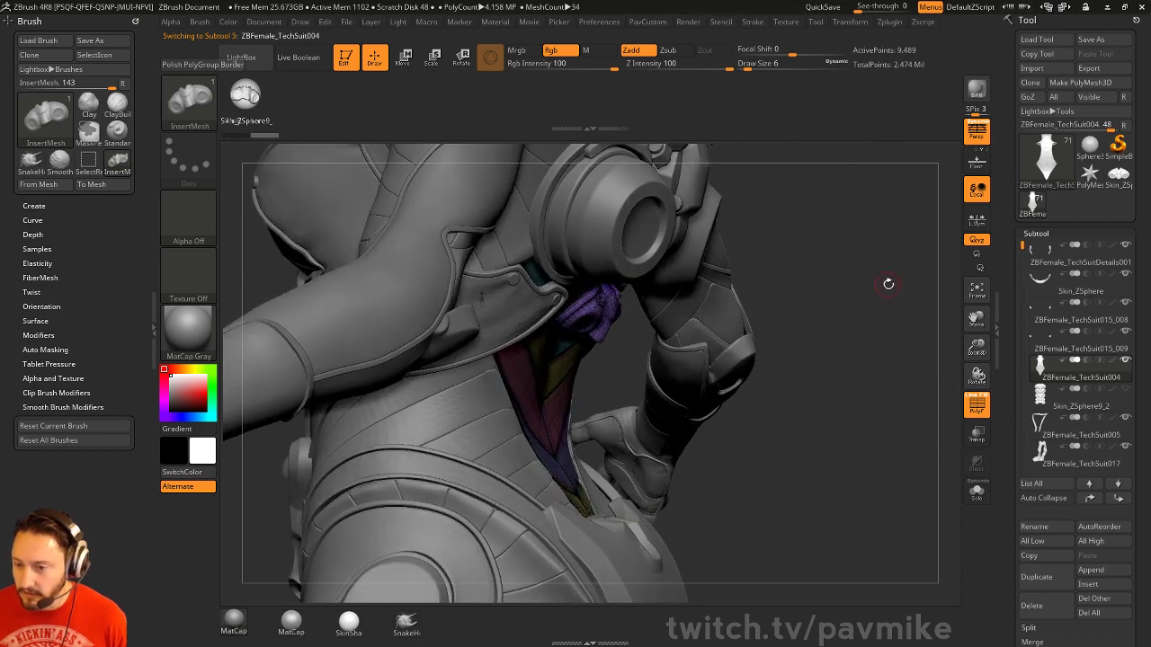
pyautogui.press('5')
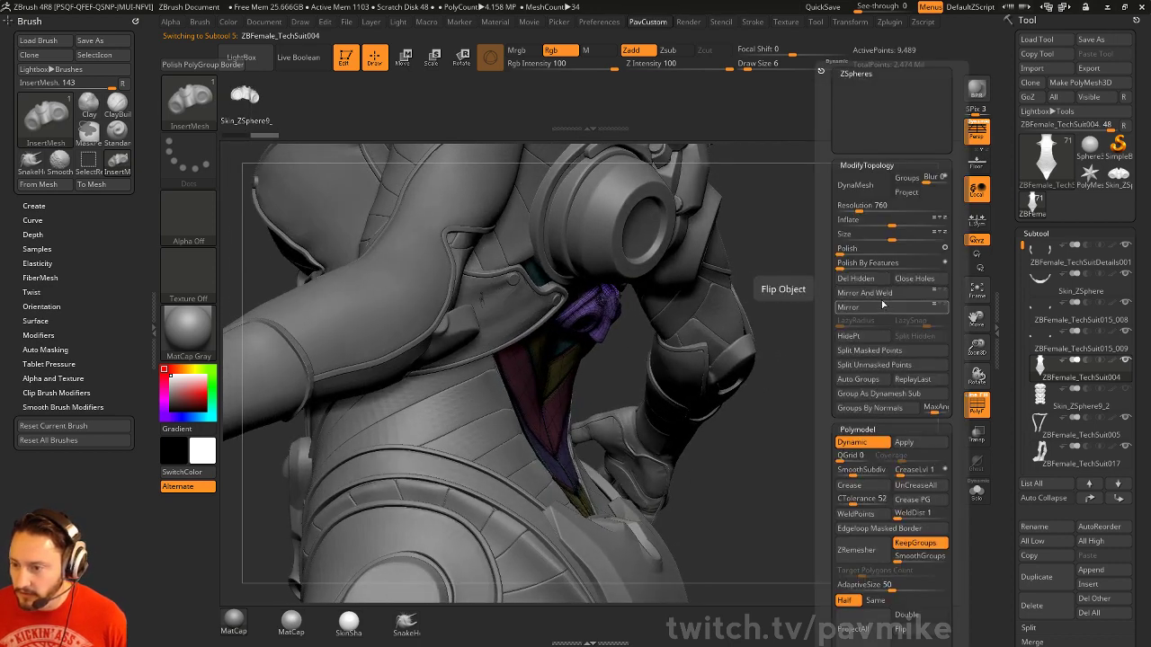
pyautogui.click(873, 364)
pyautogui.moveTo(841, 375); pyautogui.dragTo(630, 265)
pyautogui.keyDown('alt'); pyautogui.click(587, 309); pyautogui.keyUp('alt')
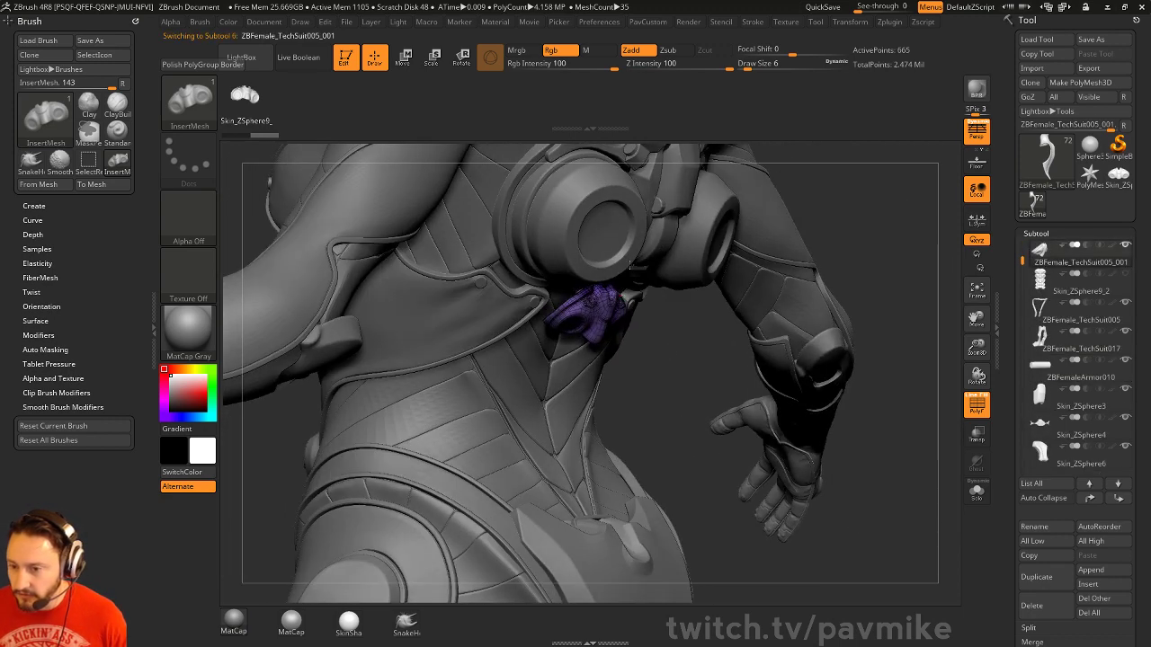
# Move the inserted vertebra so it sits against the back, centred just below the two round thrusters
pyautogui.moveTo(908, 331); pyautogui.dragTo(692, 278)
pyautogui.press('w')
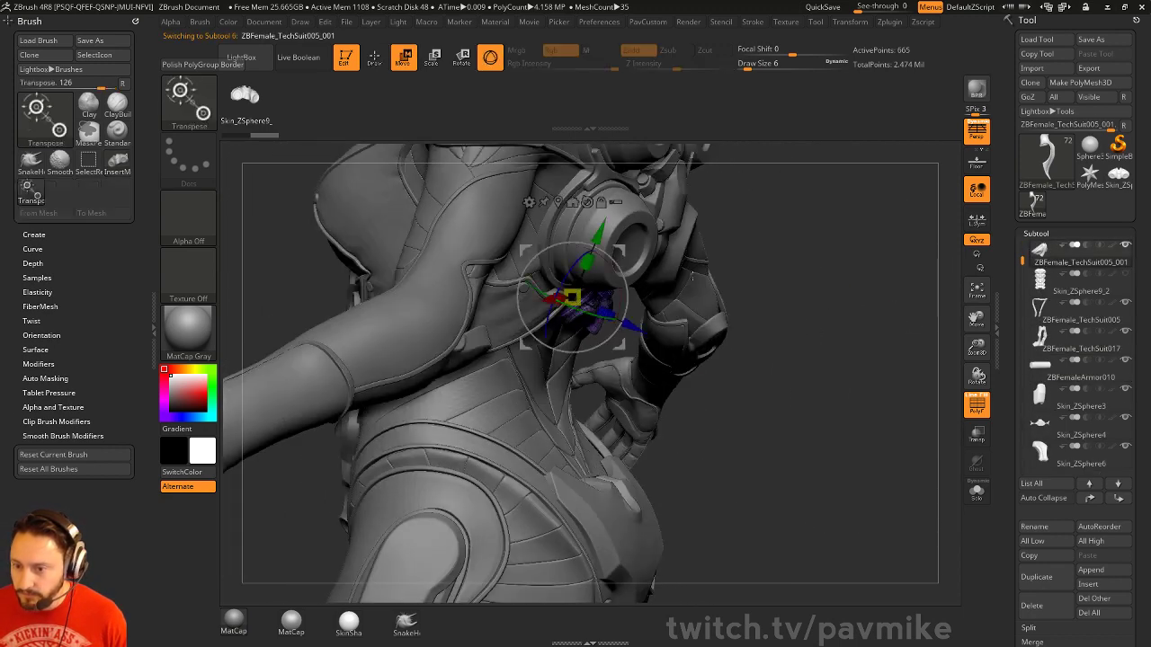
pyautogui.moveTo(629, 325); pyautogui.dragTo(607, 270)
pyautogui.moveTo(885, 247); pyautogui.dragTo(800, 243)
pyautogui.press('q')
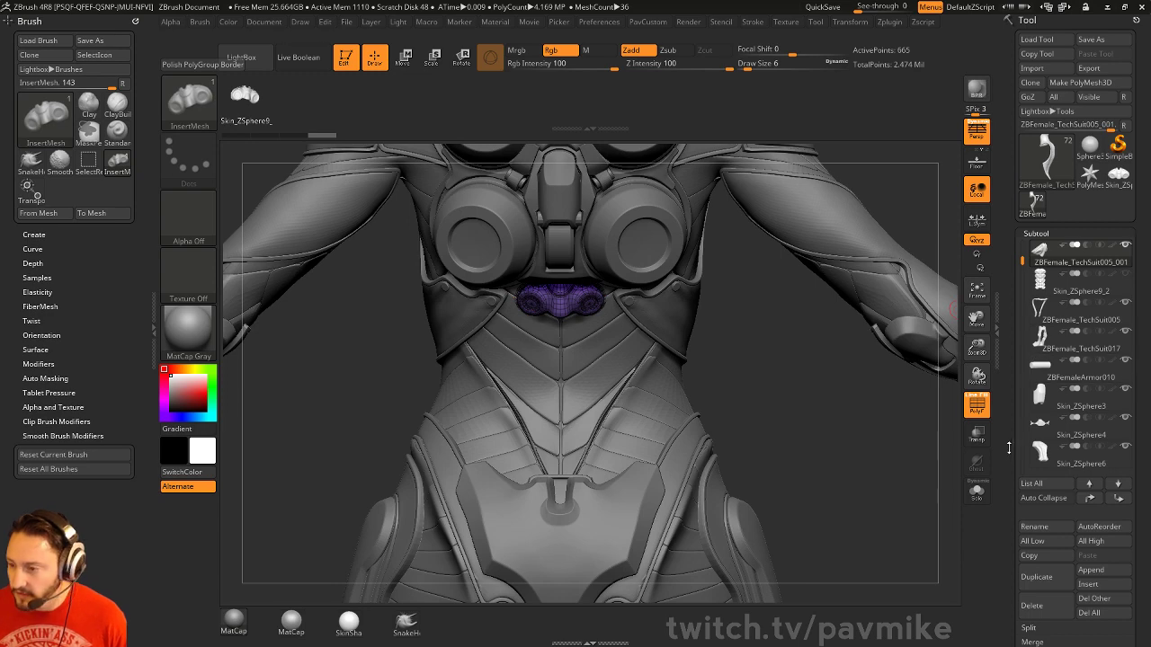
# Turn on Array Mesh for the vertebra with Lock Pos, Lock Size and Transpose enabled
pyautogui.moveTo(1008, 447); pyautogui.dragTo(1034, 302)
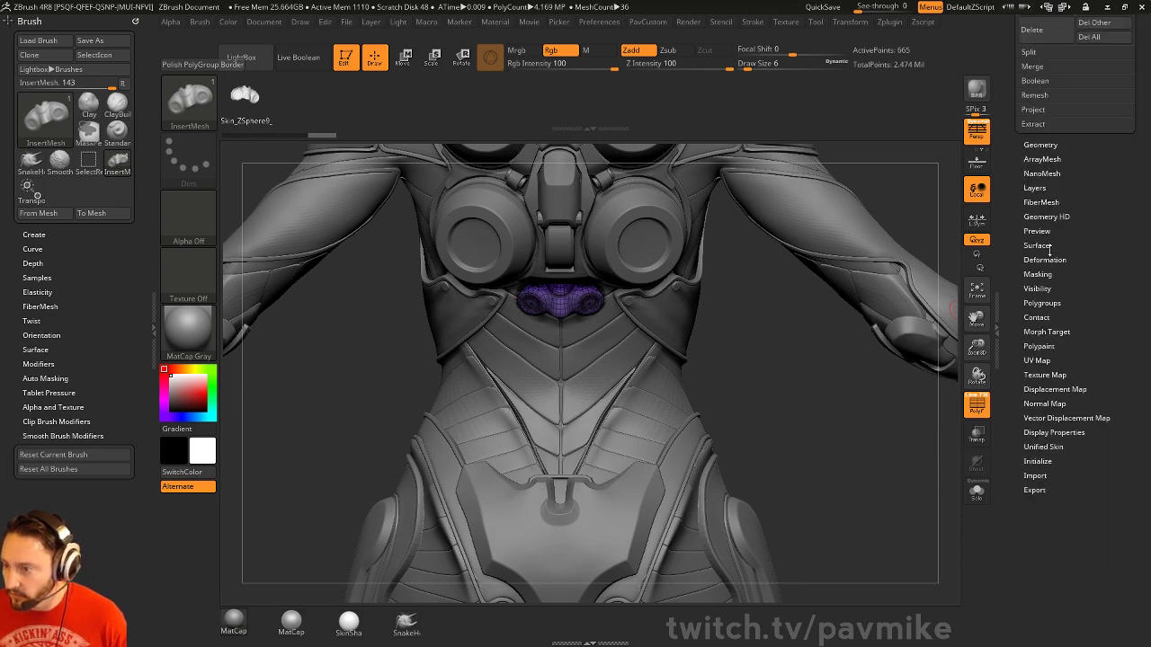
pyautogui.click(1042, 159)
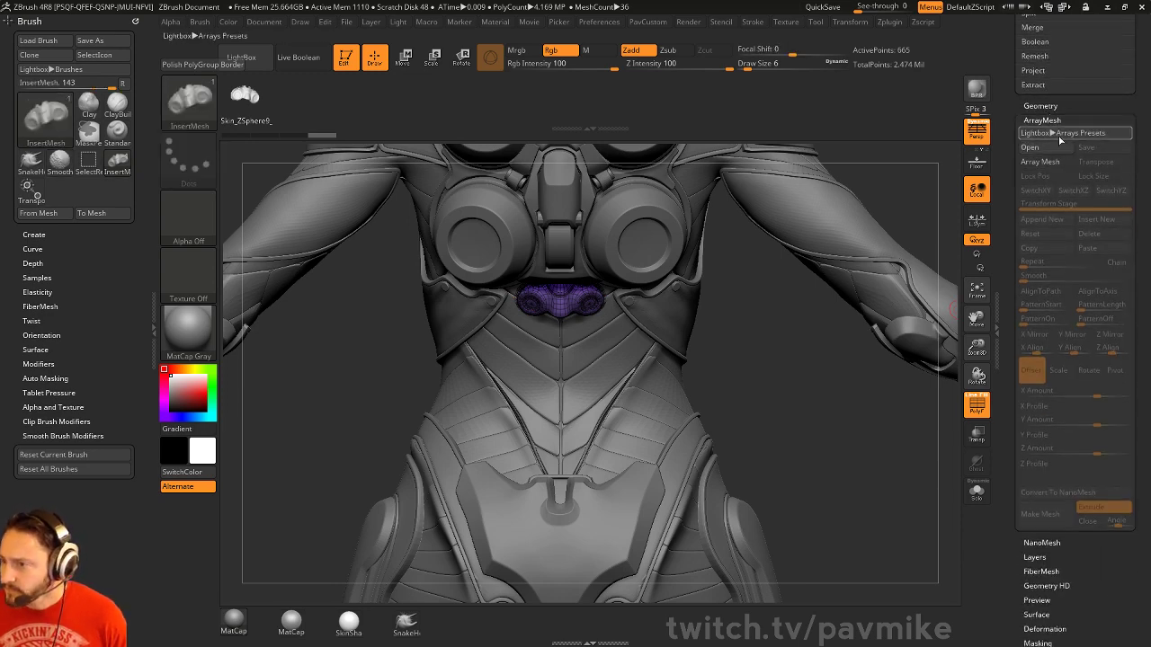
pyautogui.click(1044, 162)
pyautogui.moveTo(849, 404); pyautogui.dragTo(931, 401)
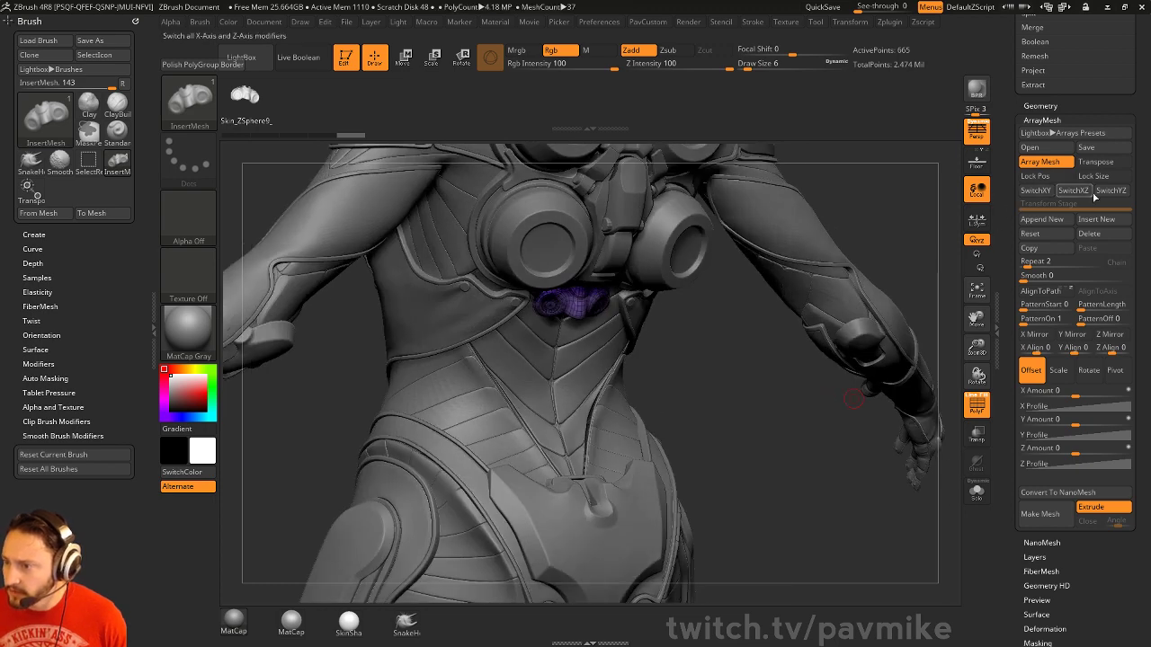
pyautogui.click(1091, 177)
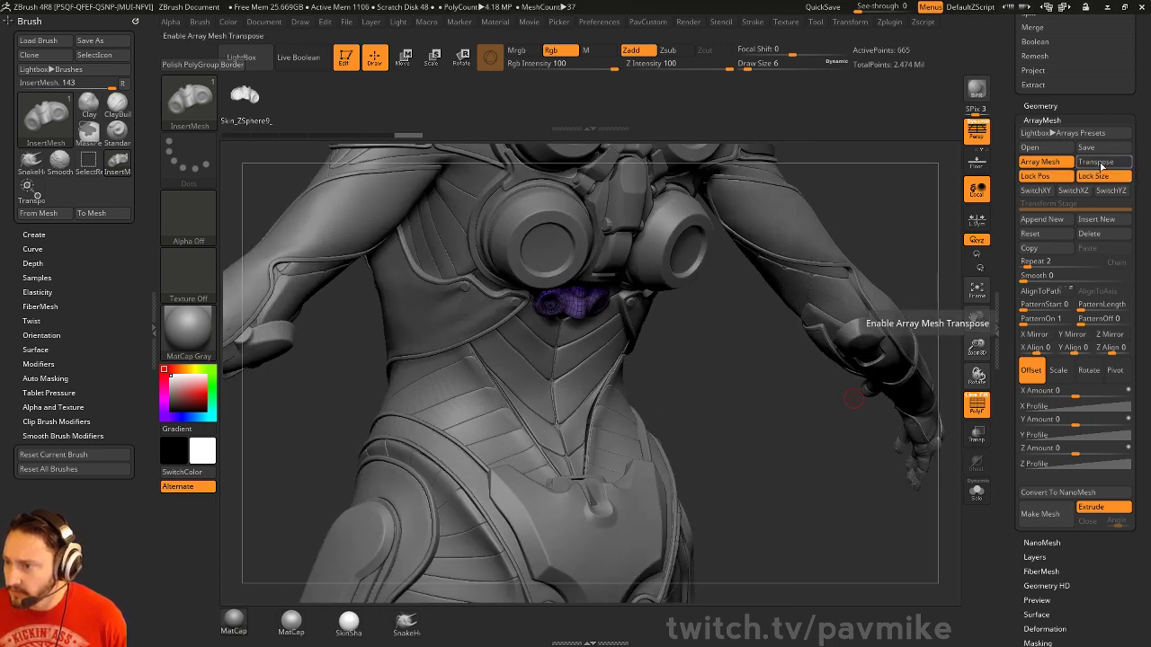
pyautogui.click(1099, 167)
# Offset the array copy straight down the lower back with the transpose line, to a Y Amount of about 5.61
pyautogui.keyDown('shift'); pyautogui.moveTo(705, 369); pyautogui.dragTo(713, 357); pyautogui.keyUp('shift')
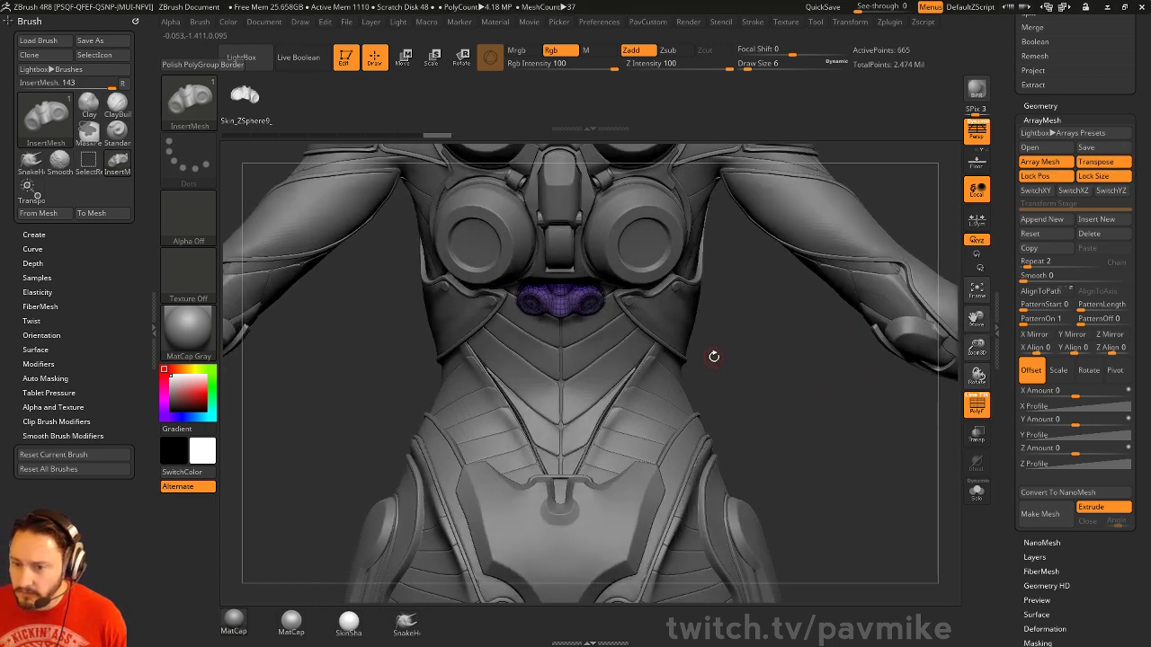
pyautogui.press('w')
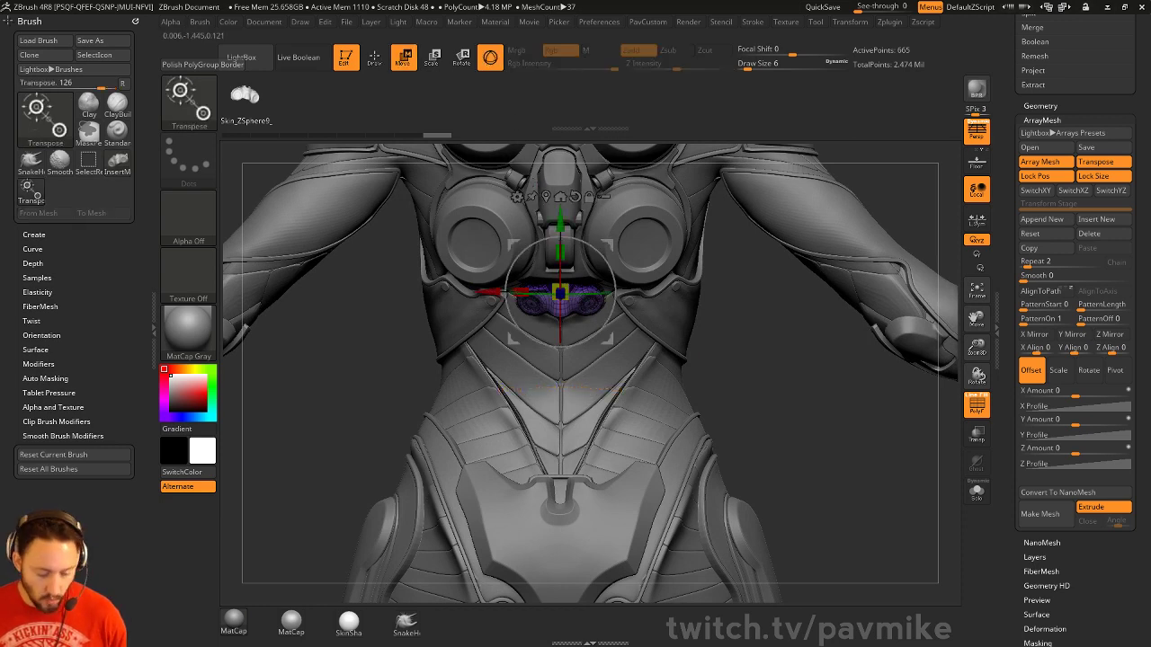
pyautogui.press('y')
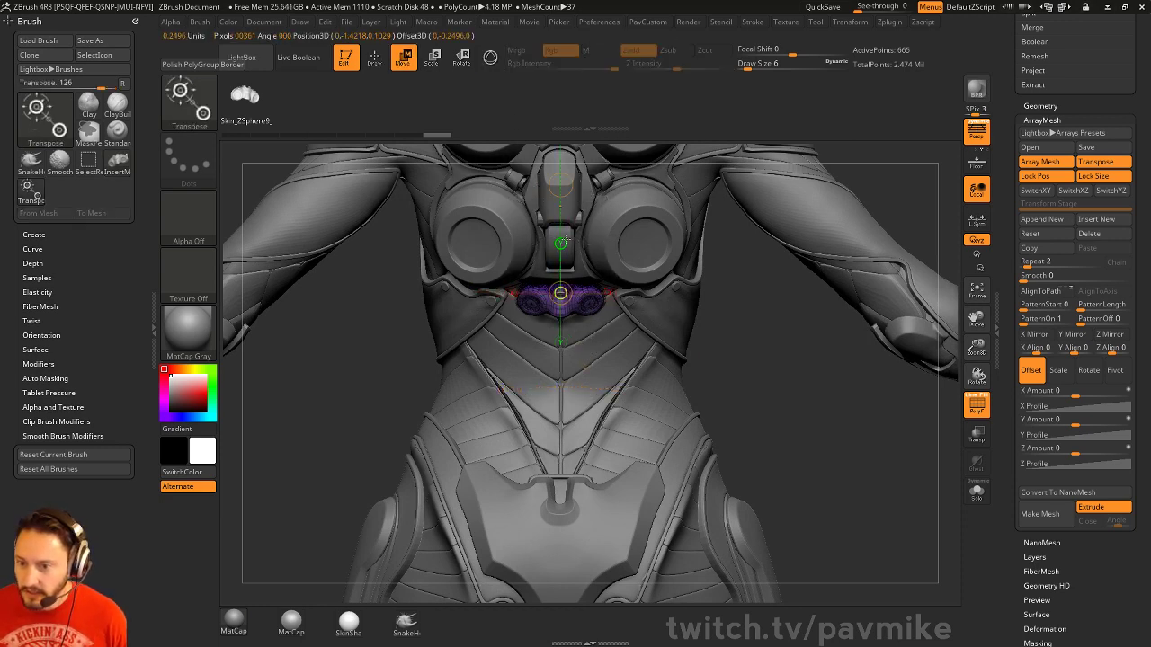
pyautogui.moveTo(561, 185)
pyautogui.mouseDown()
pyautogui.moveTo(561, 331)
pyautogui.moveTo(560, 187)
pyautogui.mouseUp()
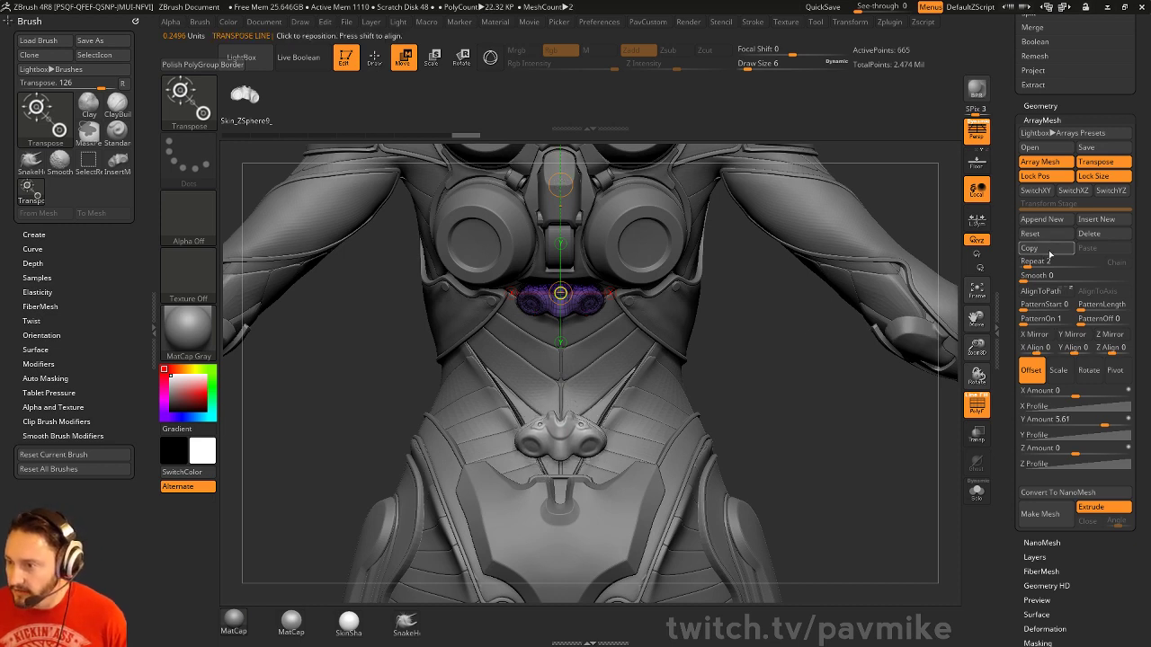
# Set the vertebra array to 5 repeats and shorten its vertical spacing to a Y Amount of about 4.17
pyautogui.moveTo(1032, 262); pyautogui.dragTo(1043, 267)
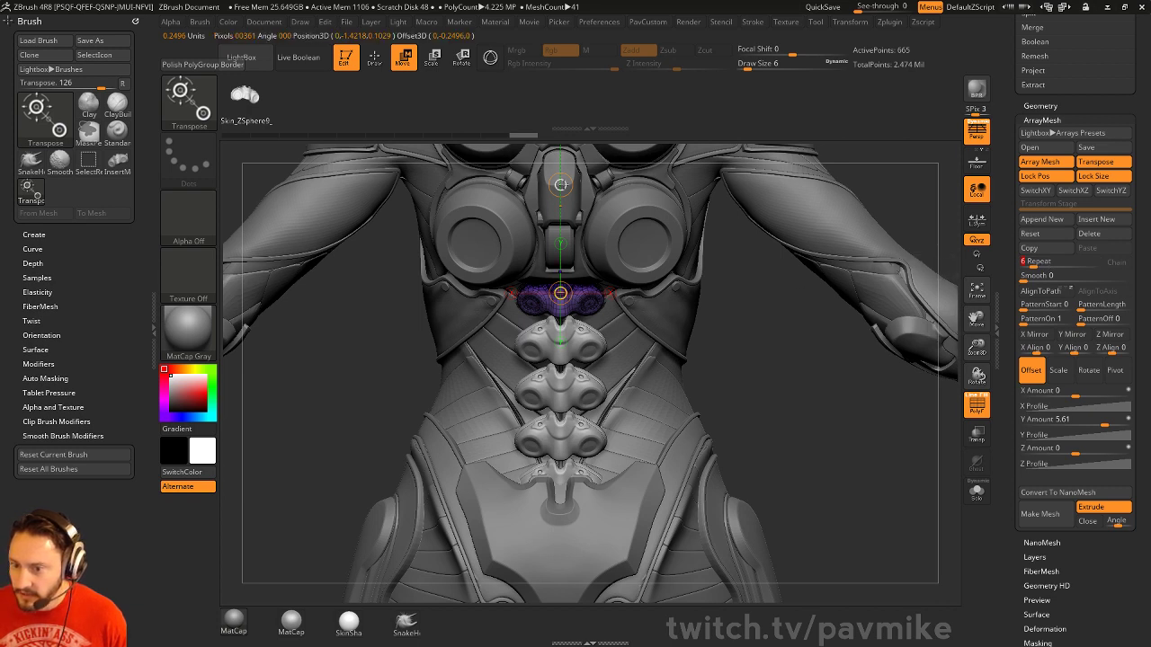
pyautogui.moveTo(560, 186); pyautogui.dragTo(560, 185)
pyautogui.moveTo(566, 114); pyautogui.dragTo(565, 95)
pyautogui.click(1029, 262)
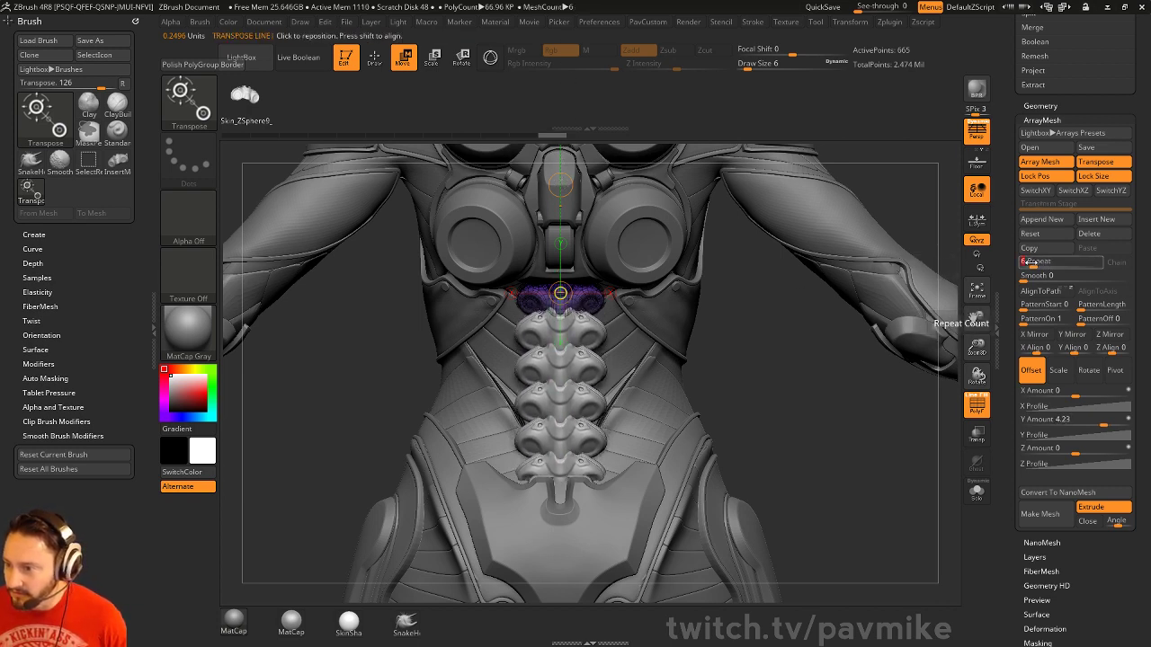
pyautogui.write('5')
pyautogui.press('Return')
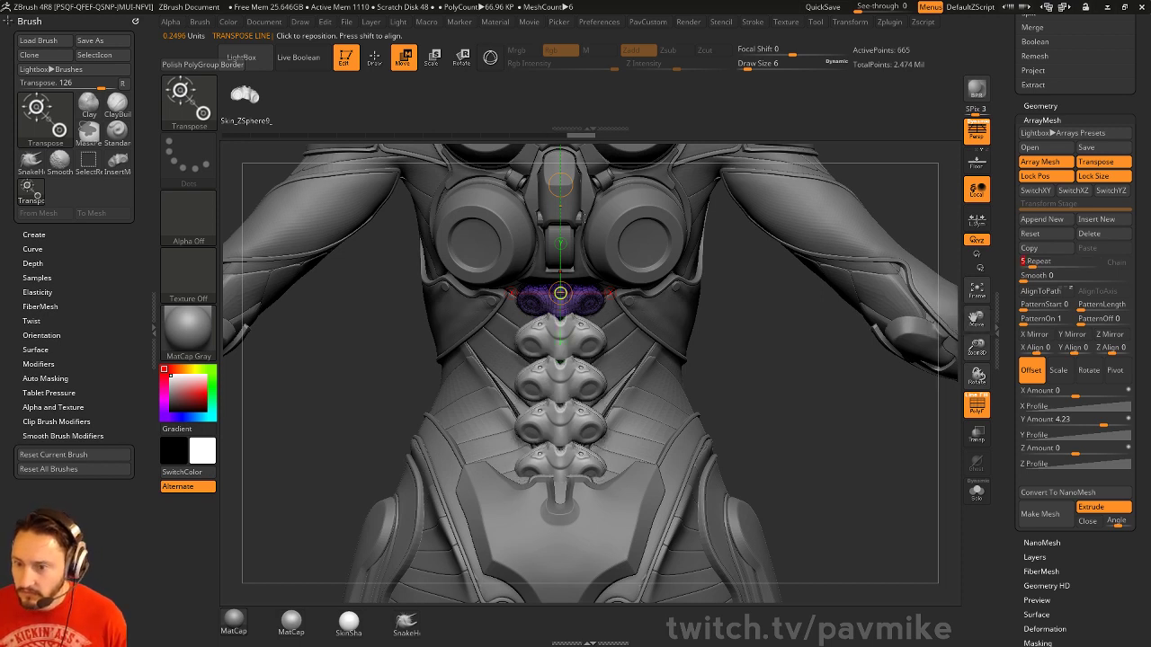
pyautogui.moveTo(560, 185); pyautogui.dragTo(560, 186)
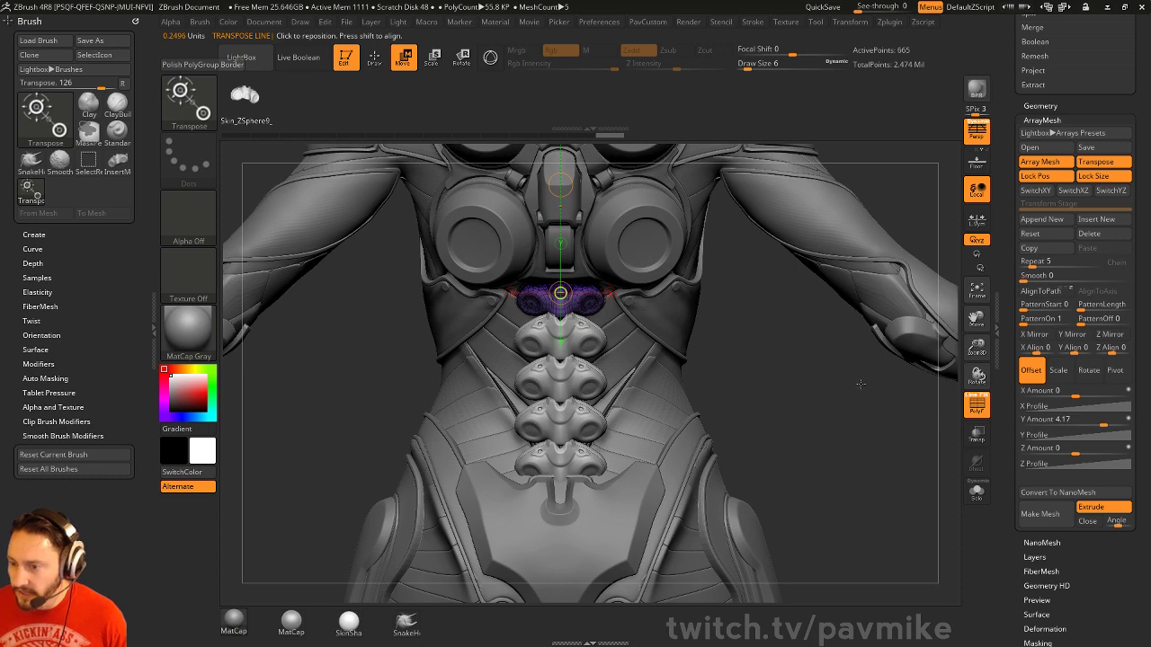
# Check the vertebra array from the side and convert it to a NanoMesh
pyautogui.moveTo(860, 384)
pyautogui.mouseDown()
pyautogui.moveTo(878, 360)
pyautogui.moveTo(849, 380)
pyautogui.moveTo(564, 321)
pyautogui.mouseUp()
pyautogui.press('q')
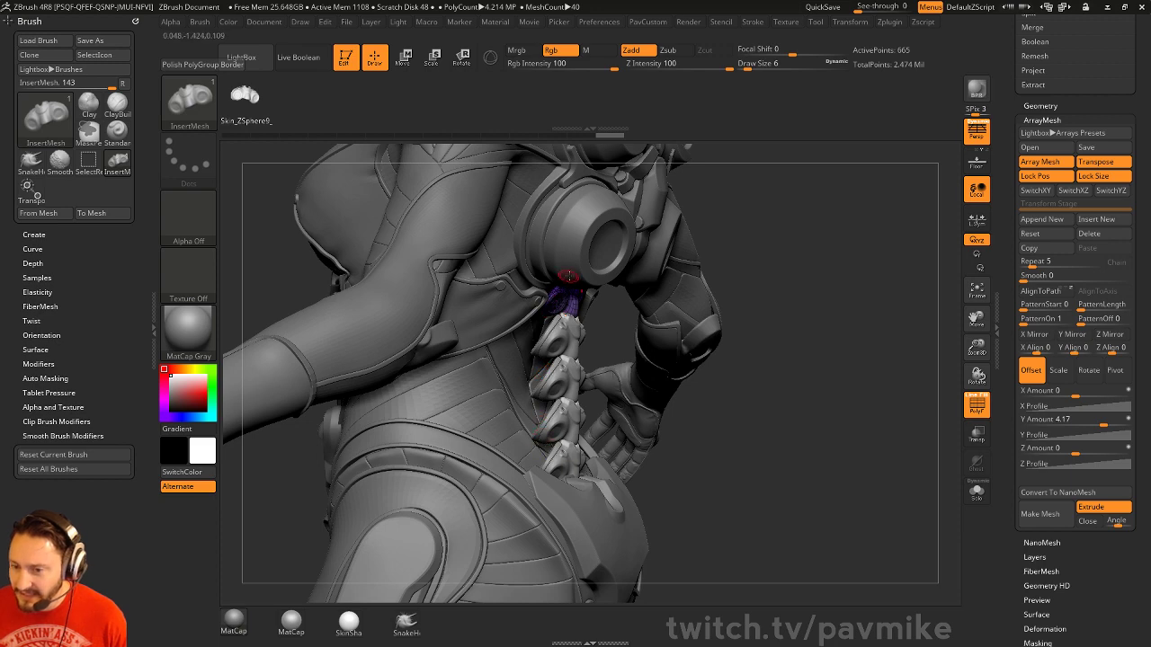
pyautogui.moveTo(874, 371); pyautogui.dragTo(818, 379)
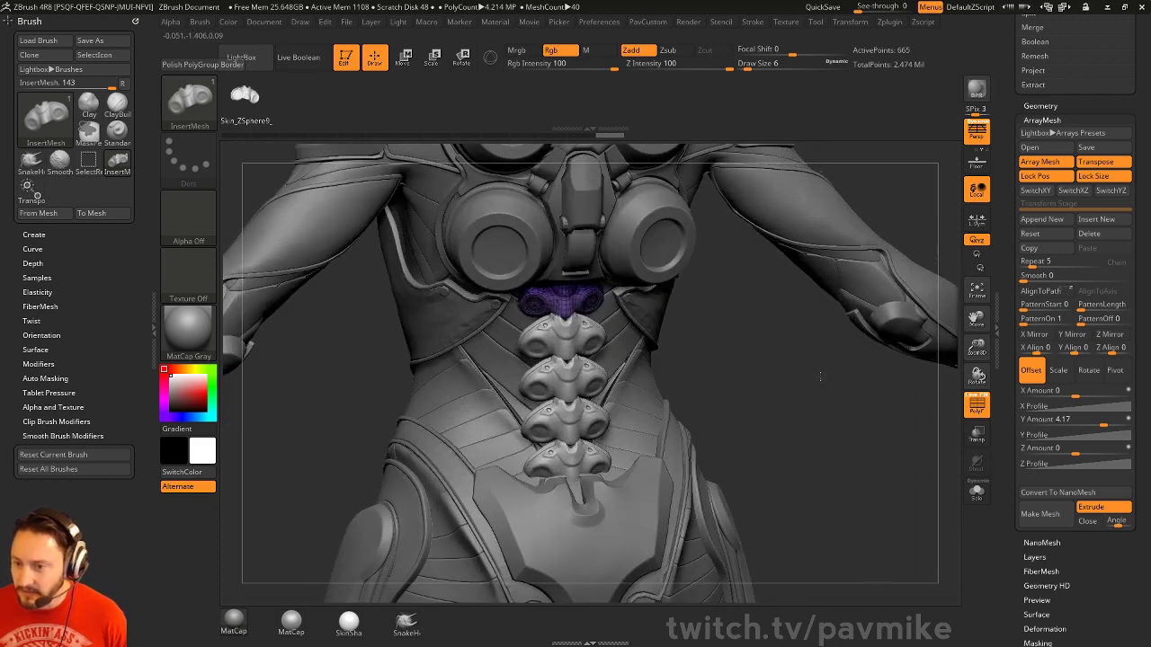
pyautogui.moveTo(1006, 467); pyautogui.dragTo(1006, 414)
pyautogui.click(1058, 416)
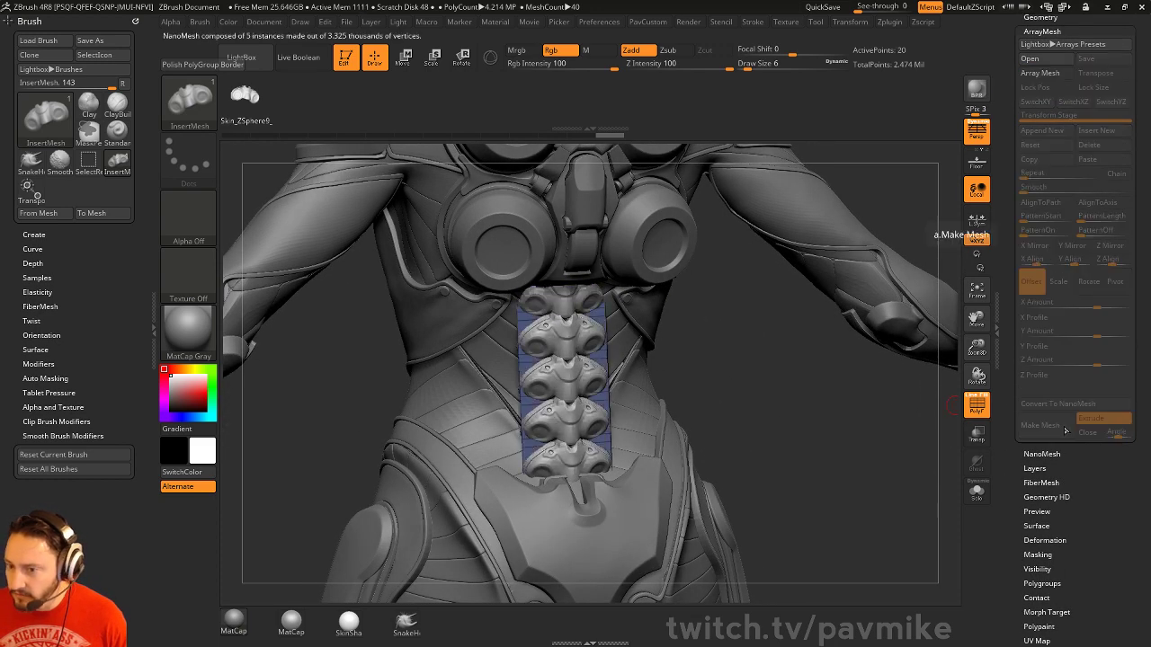
# Open the NanoMesh settings and turn NanoMesh off so only the placement polygons along the spine are shown
pyautogui.moveTo(746, 381); pyautogui.dragTo(795, 384)
pyautogui.moveTo(1006, 301)
pyautogui.mouseDown()
pyautogui.moveTo(1003, 398)
pyautogui.moveTo(1005, 387)
pyautogui.mouseUp()
pyautogui.keyDown('shift'); pyautogui.click(1048, 289); pyautogui.keyUp('shift')
pyautogui.click(1043, 304)
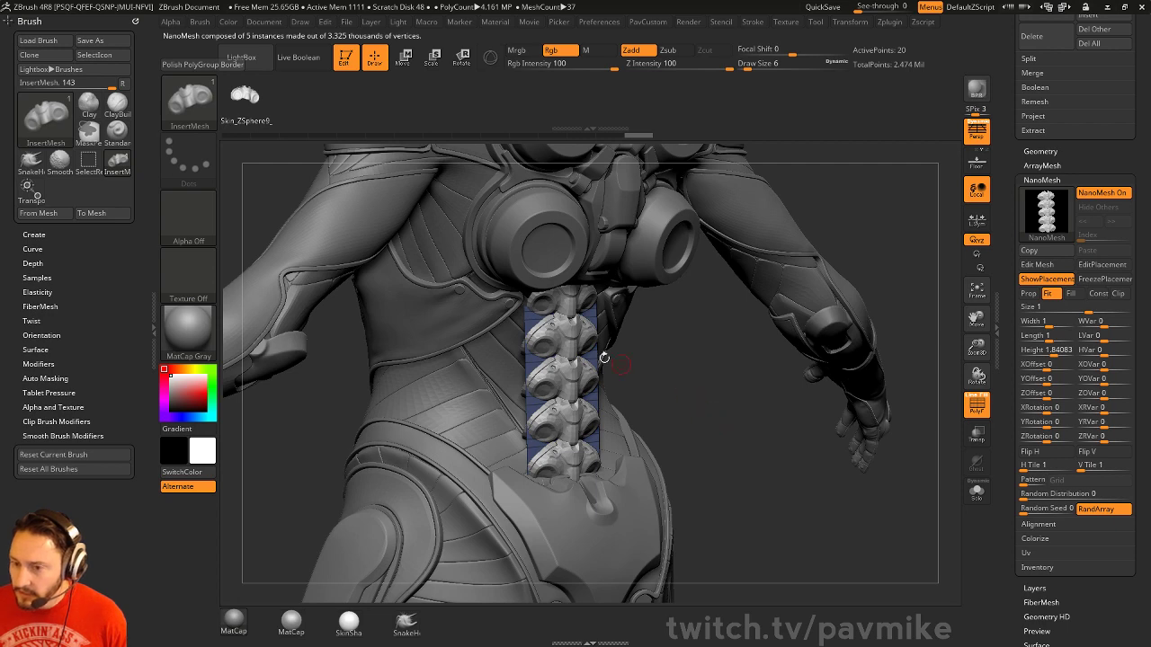
pyautogui.moveTo(714, 415); pyautogui.dragTo(624, 386)
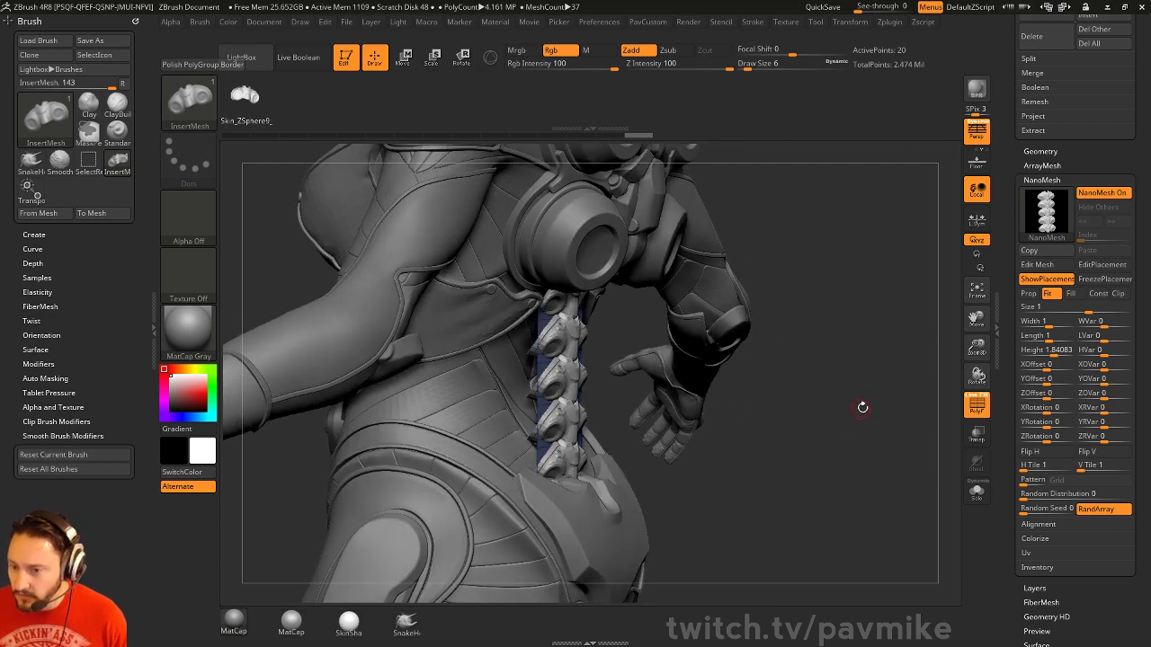
pyautogui.moveTo(861, 404); pyautogui.dragTo(732, 405)
pyautogui.press('s')
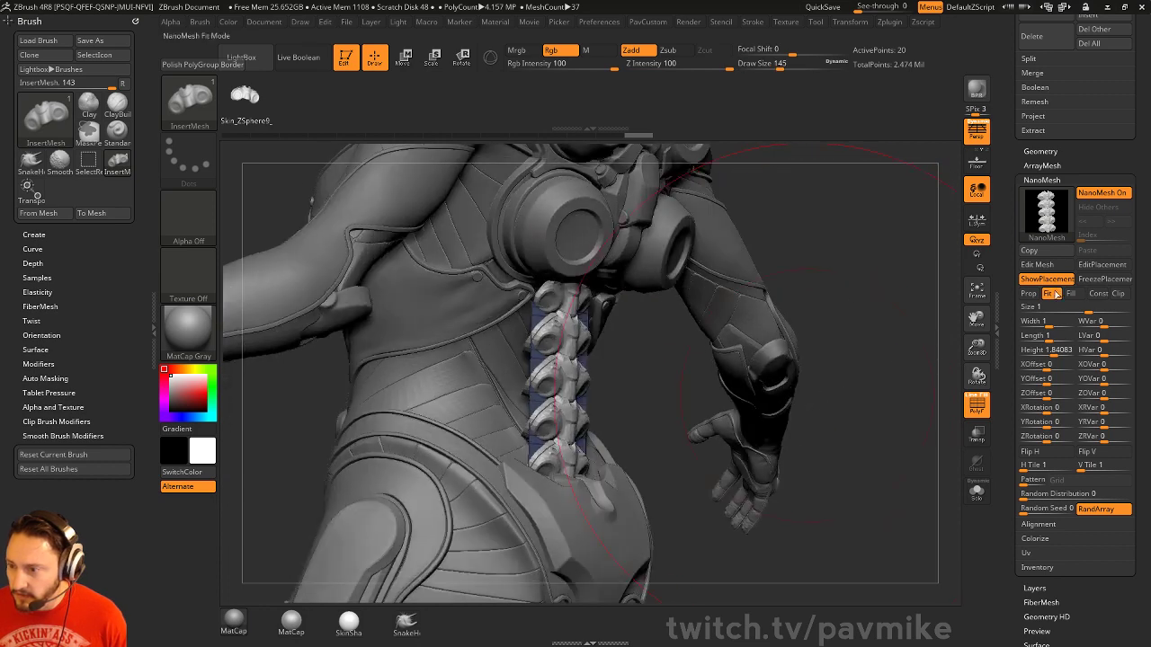
pyautogui.click(1085, 197)
# Bend the strip of placement polygons with the Move brush in side view to follow the curve of the lower back
pyautogui.press('s')
pyautogui.moveTo(868, 389)
pyautogui.mouseDown()
pyautogui.moveTo(851, 386)
pyautogui.moveTo(895, 384)
pyautogui.mouseUp()
pyautogui.press('s')
pyautogui.press('b')
pyautogui.press('m')
pyautogui.press('v')
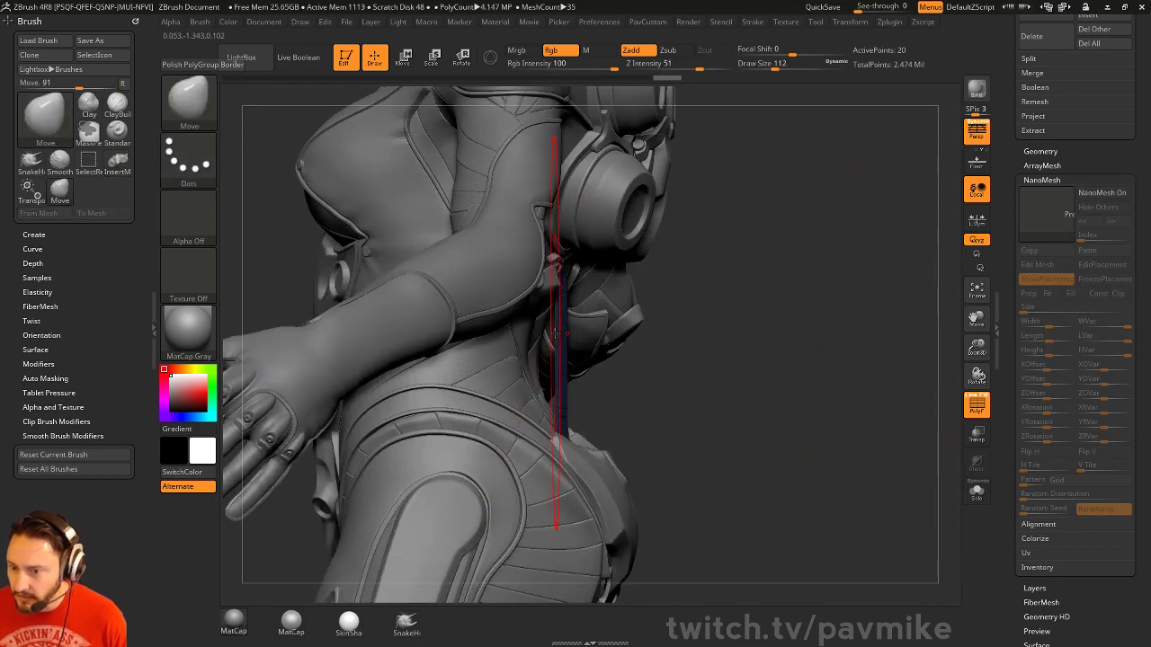
pyautogui.moveTo(556, 346); pyautogui.dragTo(533, 349)
pyautogui.moveTo(567, 440); pyautogui.dragTo(600, 406)
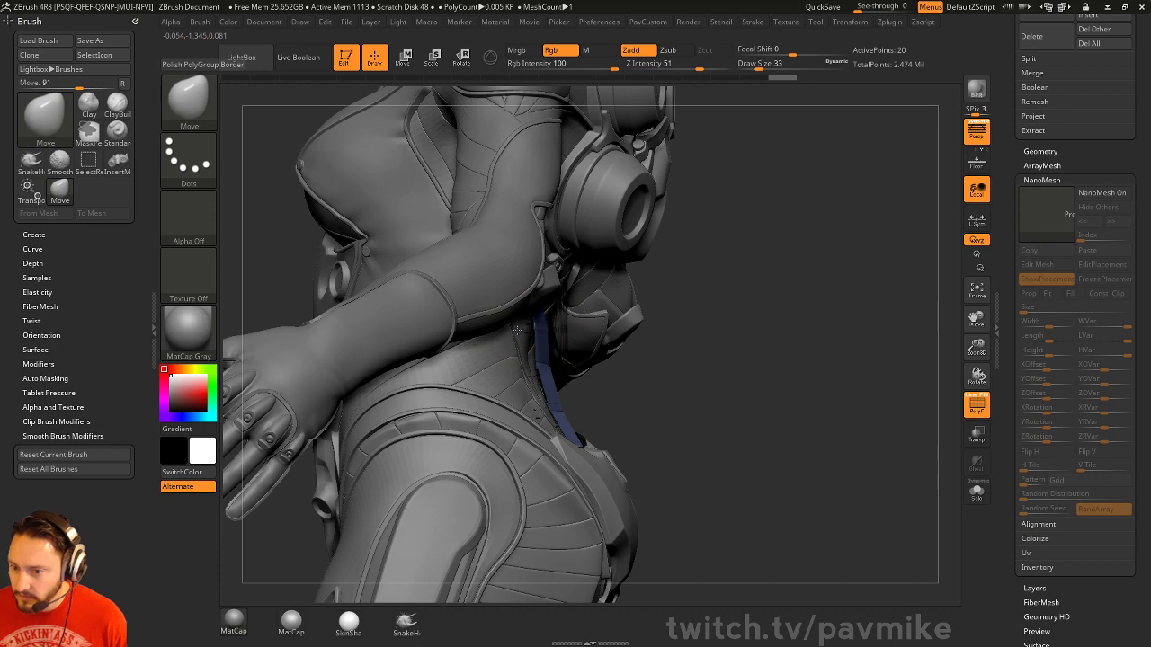
# Reshape the upper and middle placement polygons on the lower back with the Move brush, working from angled rear views
pyautogui.moveTo(704, 313)
pyautogui.mouseDown()
pyautogui.moveTo(611, 301)
pyautogui.moveTo(563, 275)
pyautogui.mouseUp()
pyautogui.press('s')
pyautogui.moveTo(536, 267)
pyautogui.mouseDown()
pyautogui.moveTo(549, 267)
pyautogui.moveTo(523, 266)
pyautogui.mouseUp()
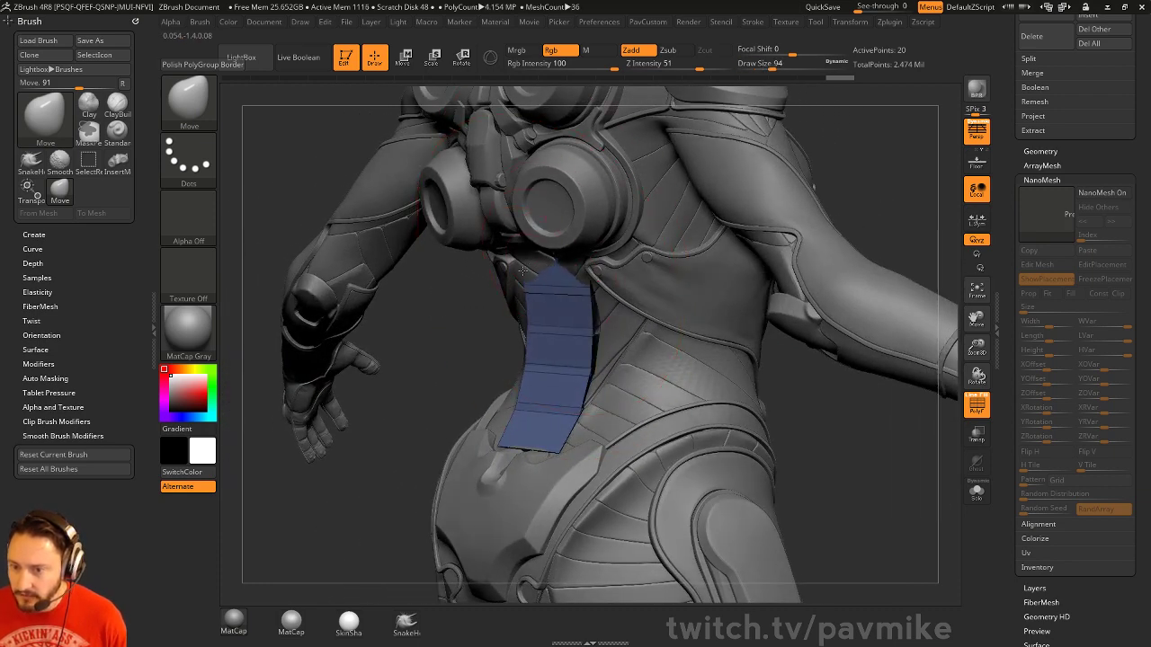
pyautogui.moveTo(445, 343); pyautogui.dragTo(611, 323)
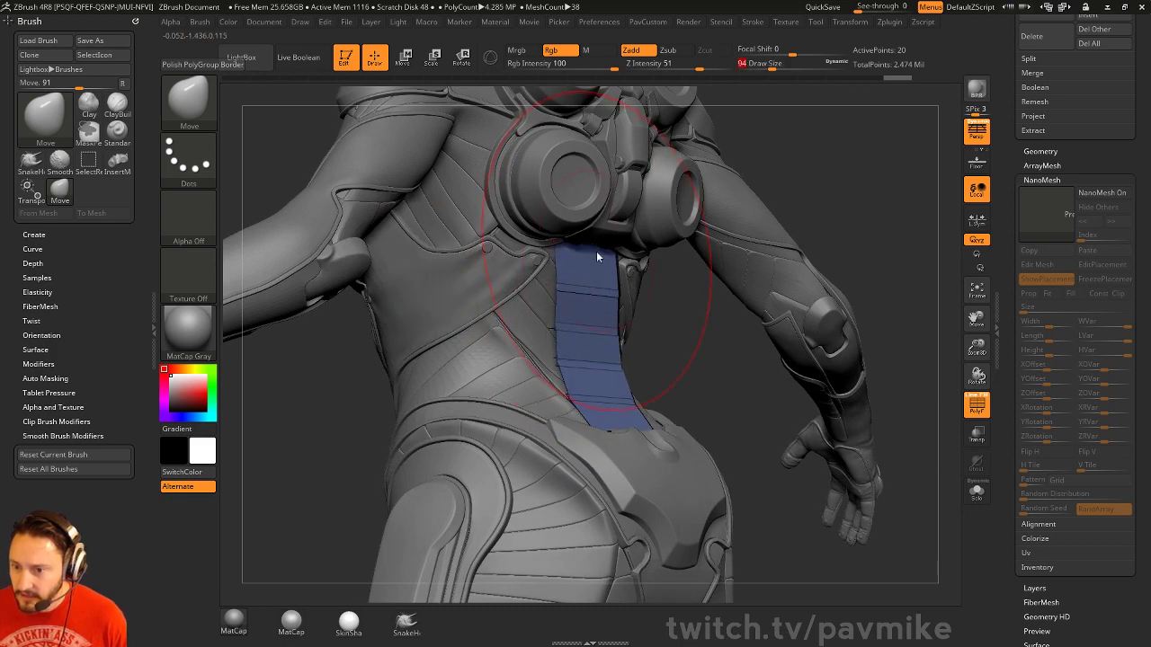
pyautogui.press('s')
pyautogui.moveTo(596, 253); pyautogui.dragTo(585, 253)
pyautogui.moveTo(360, 401); pyautogui.dragTo(395, 401)
pyautogui.press('s')
pyautogui.moveTo(578, 329); pyautogui.dragTo(568, 329)
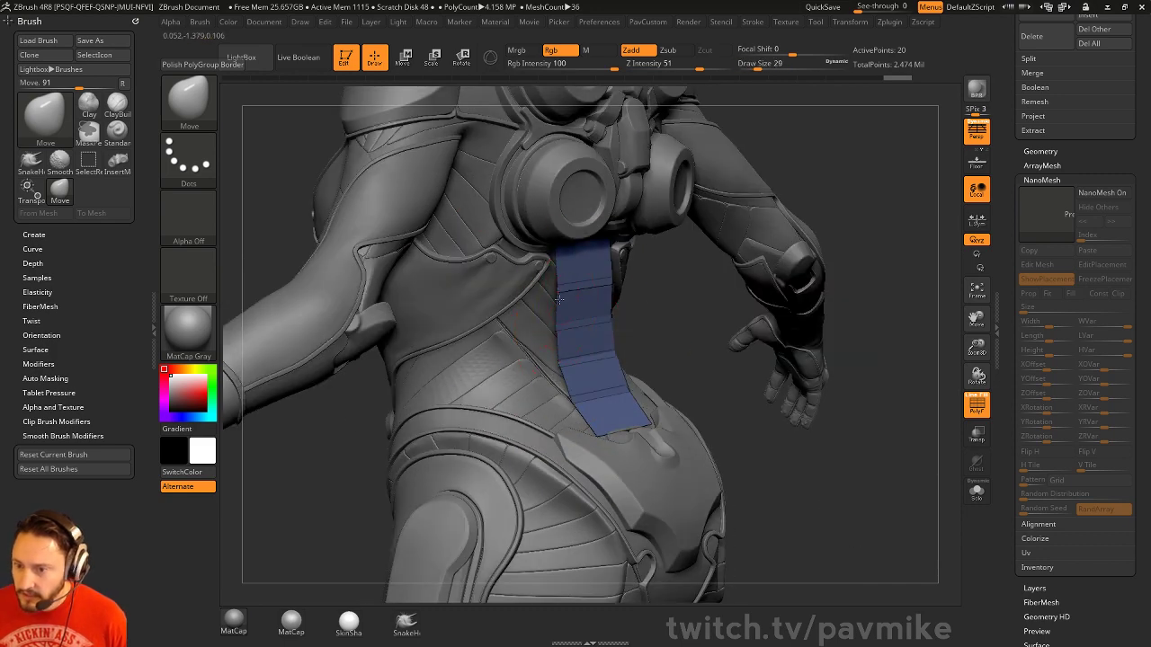
# Narrow the middle of the placement strip with the Move brush from the back and stretch its lower corners down toward the pelvis plate
pyautogui.moveTo(845, 324); pyautogui.dragTo(665, 351)
pyautogui.press('s')
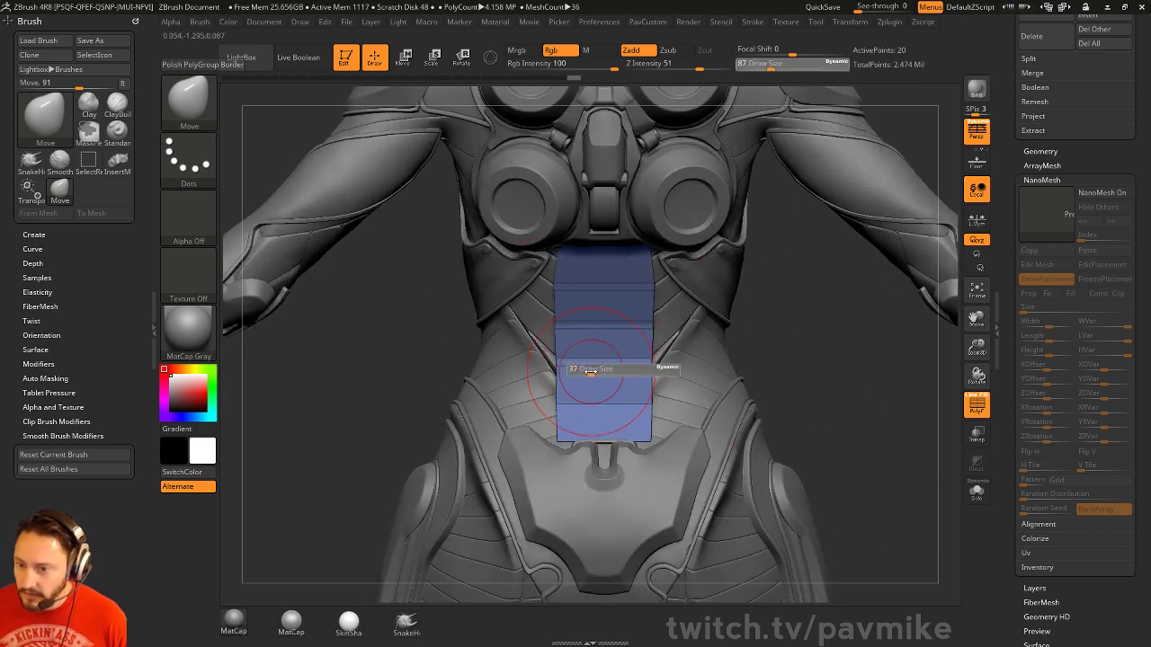
pyautogui.moveTo(561, 293); pyautogui.dragTo(567, 297)
pyautogui.moveTo(569, 368); pyautogui.dragTo(562, 434)
pyautogui.moveTo(570, 374); pyautogui.dragTo(566, 372)
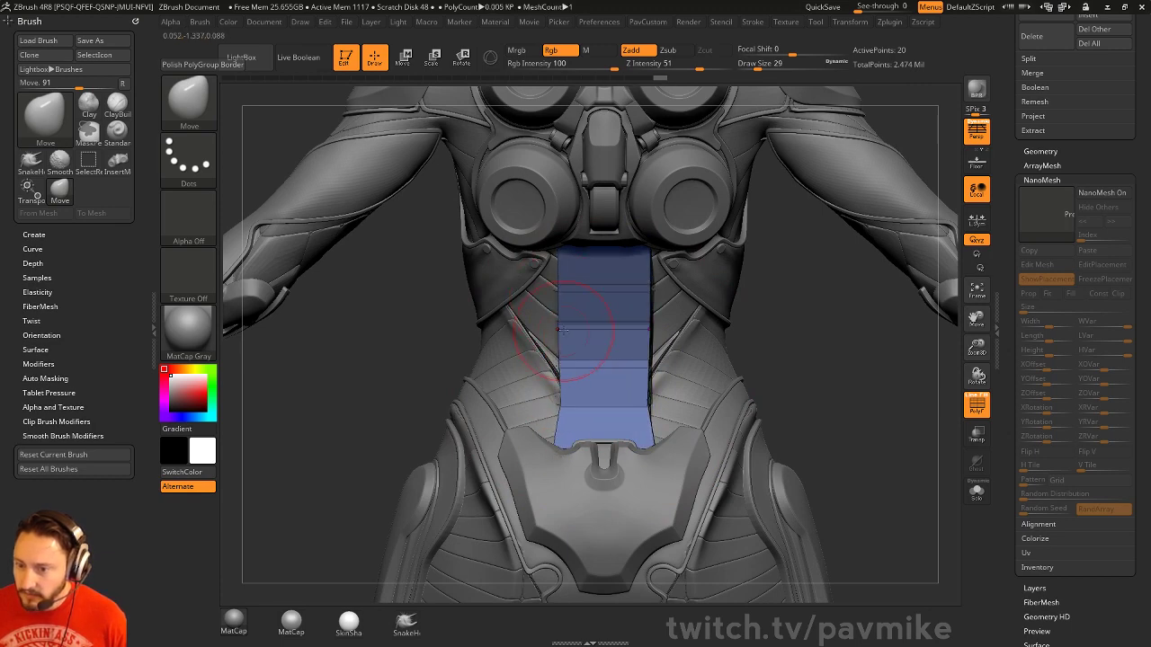
pyautogui.moveTo(562, 328); pyautogui.dragTo(564, 326)
pyautogui.moveTo(564, 297); pyautogui.dragTo(567, 295)
# Turn NanoMesh back on and push the upper and middle vertebrae closer to the back with the Move brush
pyautogui.moveTo(772, 308); pyautogui.dragTo(822, 335)
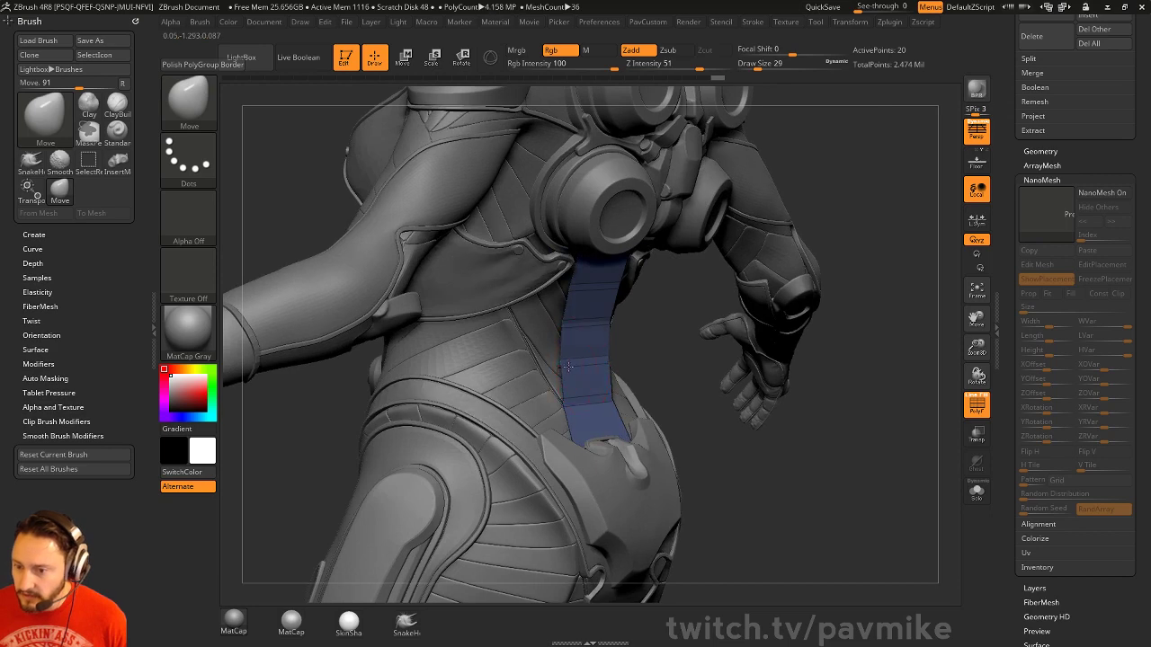
pyautogui.click(1101, 193)
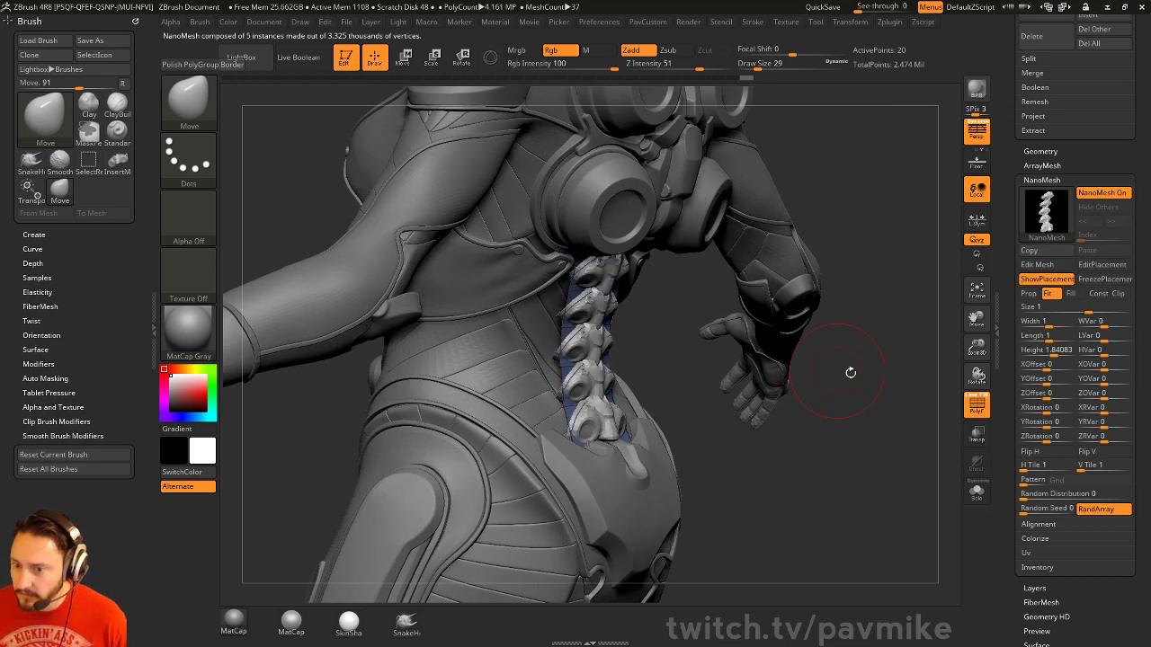
pyautogui.moveTo(850, 372)
pyautogui.mouseDown()
pyautogui.moveTo(810, 372)
pyautogui.moveTo(858, 382)
pyautogui.moveTo(852, 374)
pyautogui.mouseUp()
pyautogui.press('s')
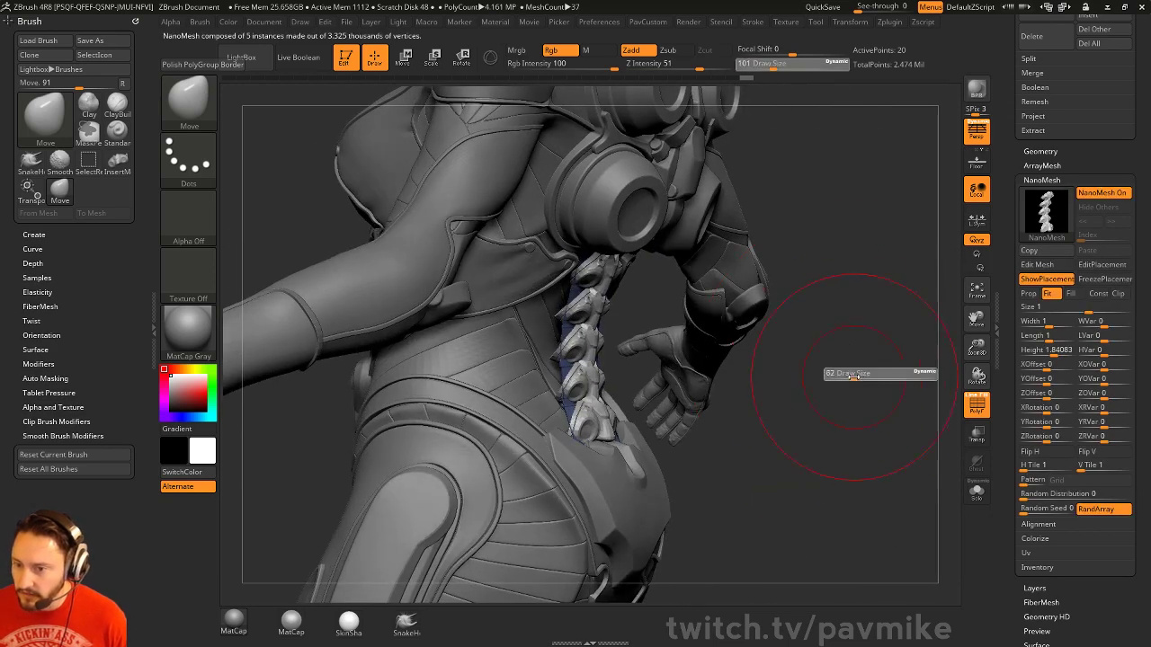
pyautogui.moveTo(591, 300); pyautogui.dragTo(583, 302)
pyautogui.moveTo(577, 351); pyautogui.dragTo(601, 332)
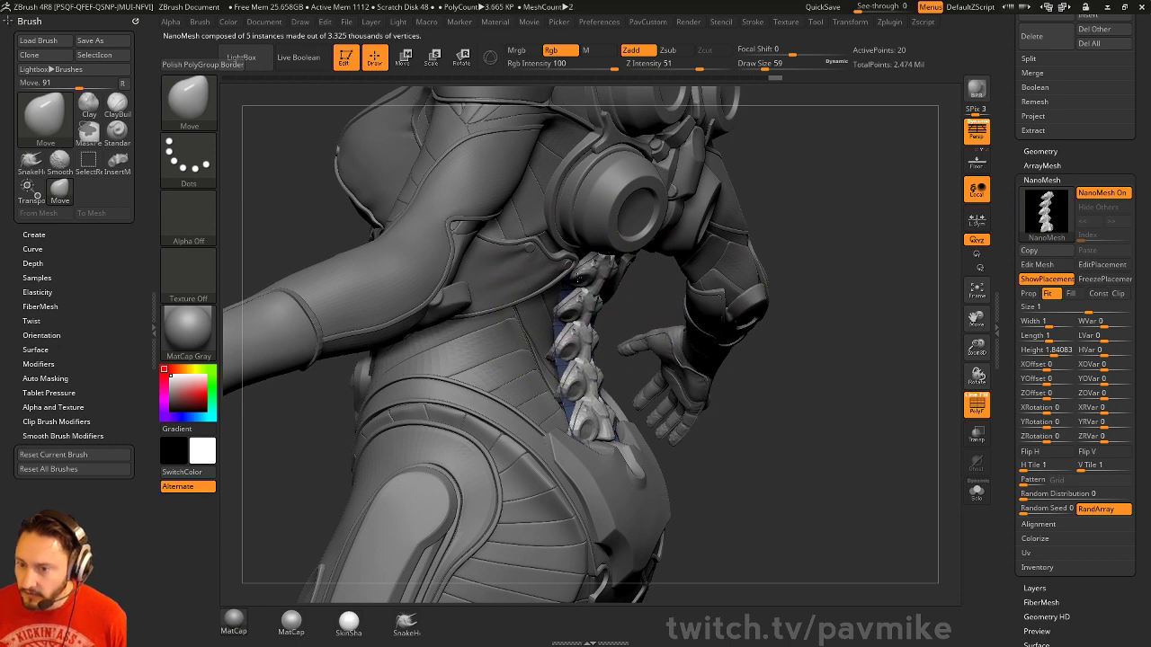
# Try the Proportional and Fill NanoMesh modes on the vertebrae and return to Fit mode
pyautogui.moveTo(793, 309)
pyautogui.mouseDown()
pyautogui.moveTo(773, 357)
pyautogui.moveTo(735, 363)
pyautogui.mouseUp()
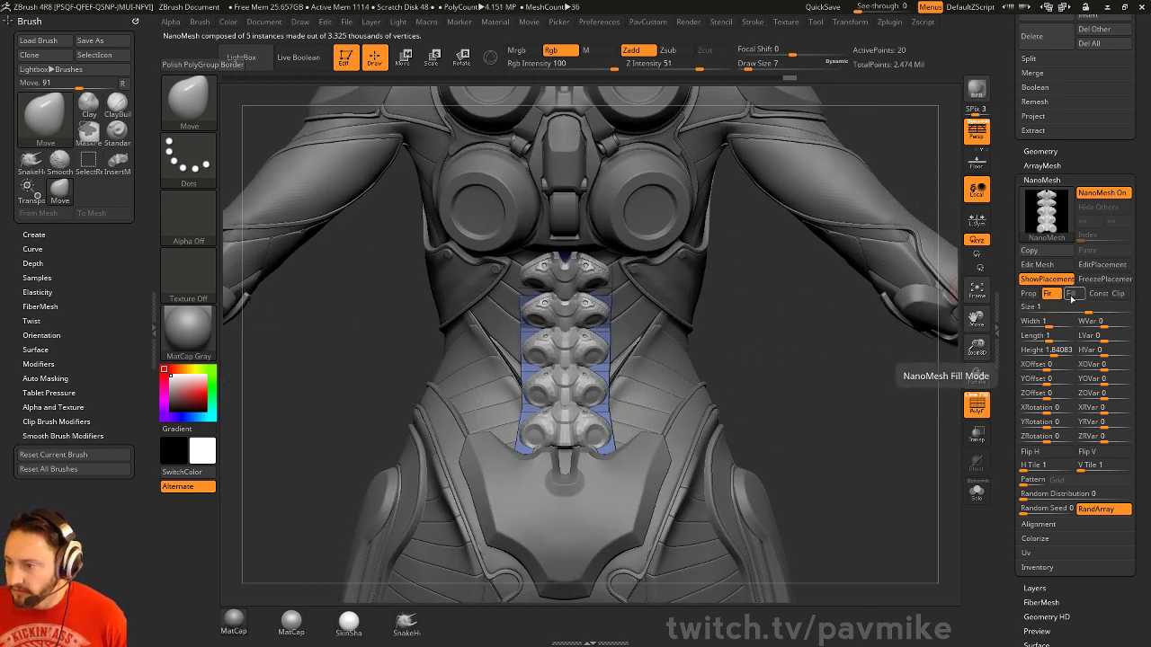
pyautogui.click(1035, 295)
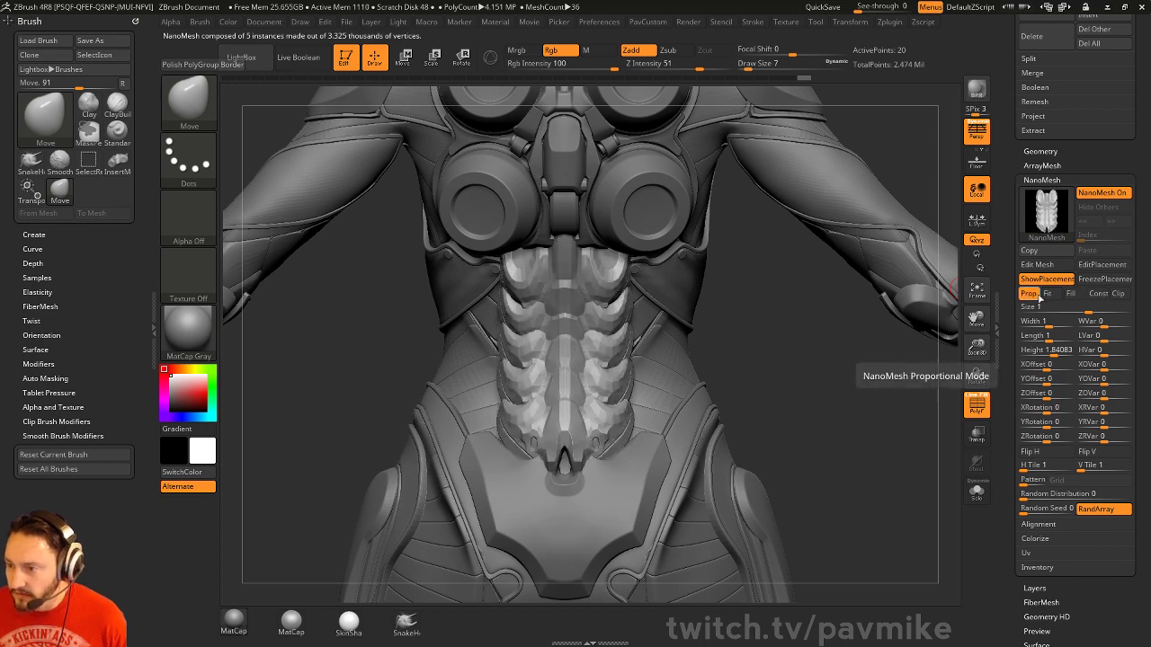
pyautogui.click(1073, 294)
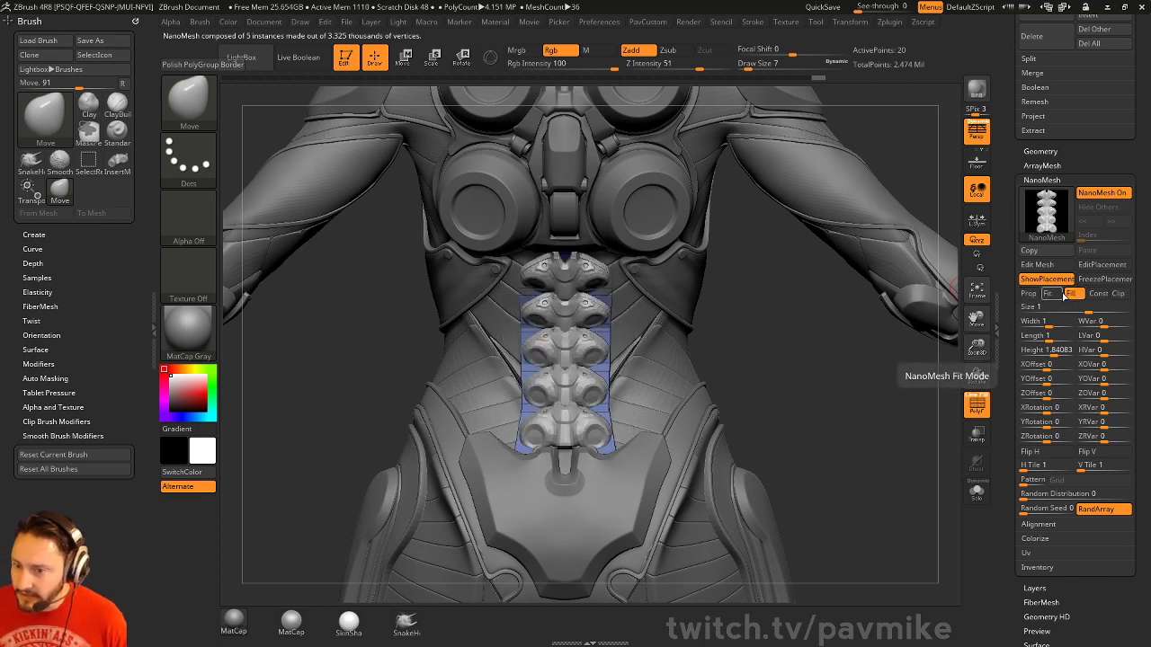
pyautogui.click(1057, 297)
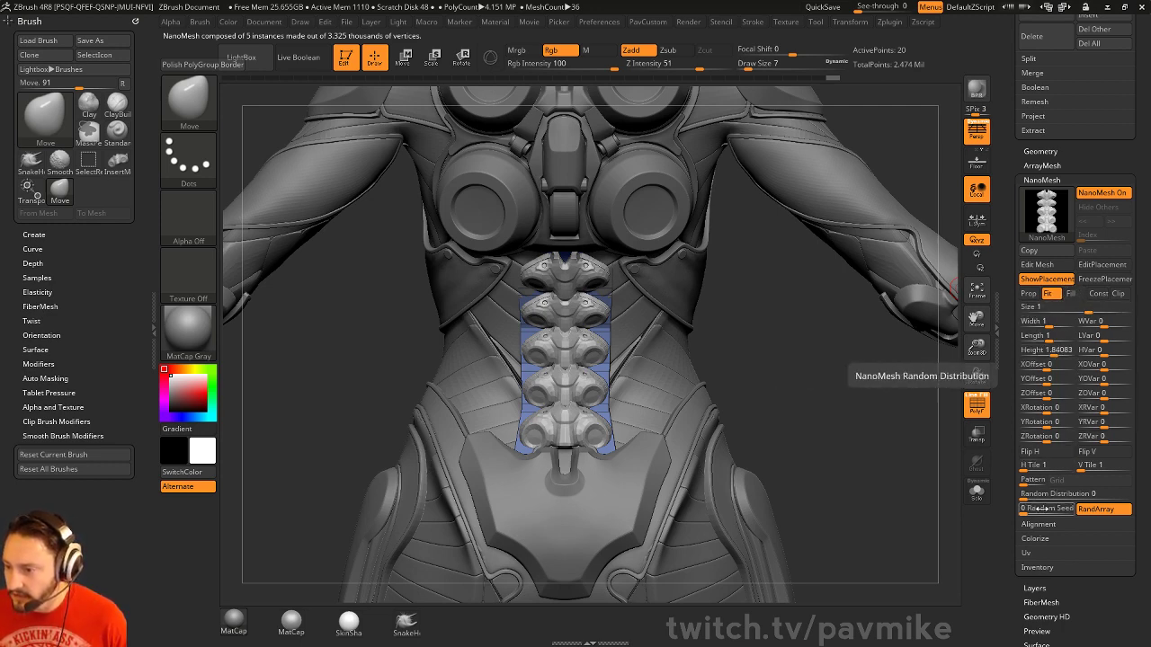
# Tilt the vertebrae by setting the NanoMesh XRotation to 22
pyautogui.moveTo(750, 341); pyautogui.dragTo(718, 380)
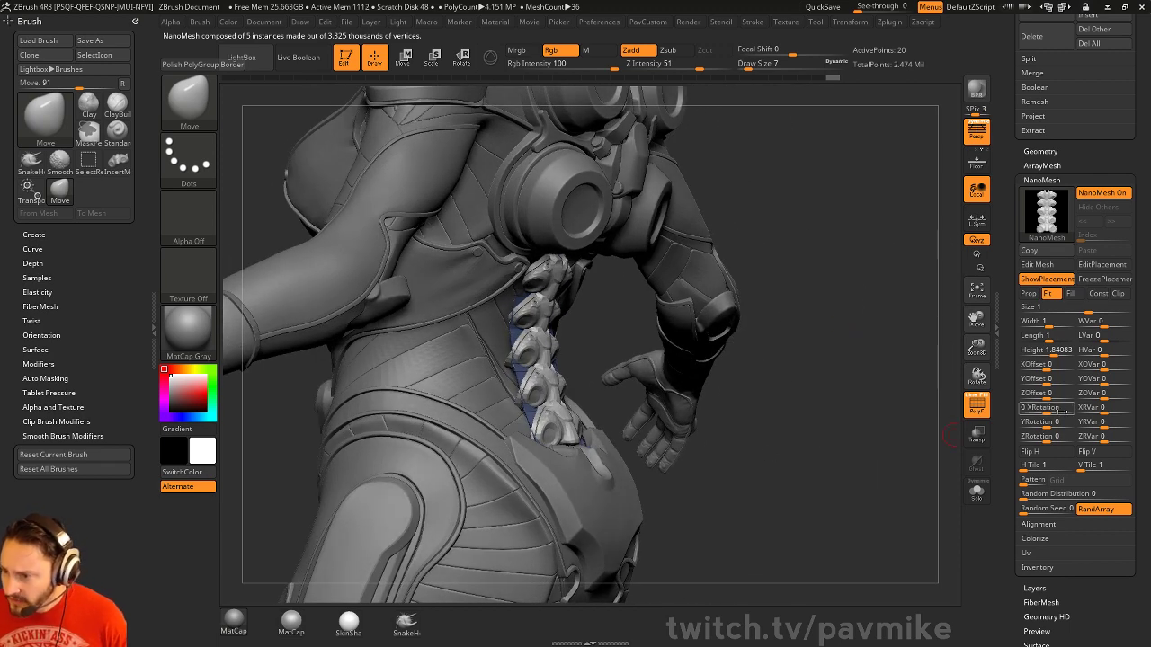
pyautogui.moveTo(1043, 436); pyautogui.dragTo(1054, 413)
pyautogui.hotkey('ctrl', 'z')
pyautogui.write('0')
pyautogui.press('Return')
# Reposition the lowest and uppermost vertebrae against the back with a large Move brush of draw size 101
pyautogui.moveTo(816, 377)
pyautogui.mouseDown()
pyautogui.moveTo(783, 390)
pyautogui.moveTo(805, 395)
pyautogui.moveTo(660, 390)
pyautogui.moveTo(690, 390)
pyautogui.mouseUp()
pyautogui.press('s')
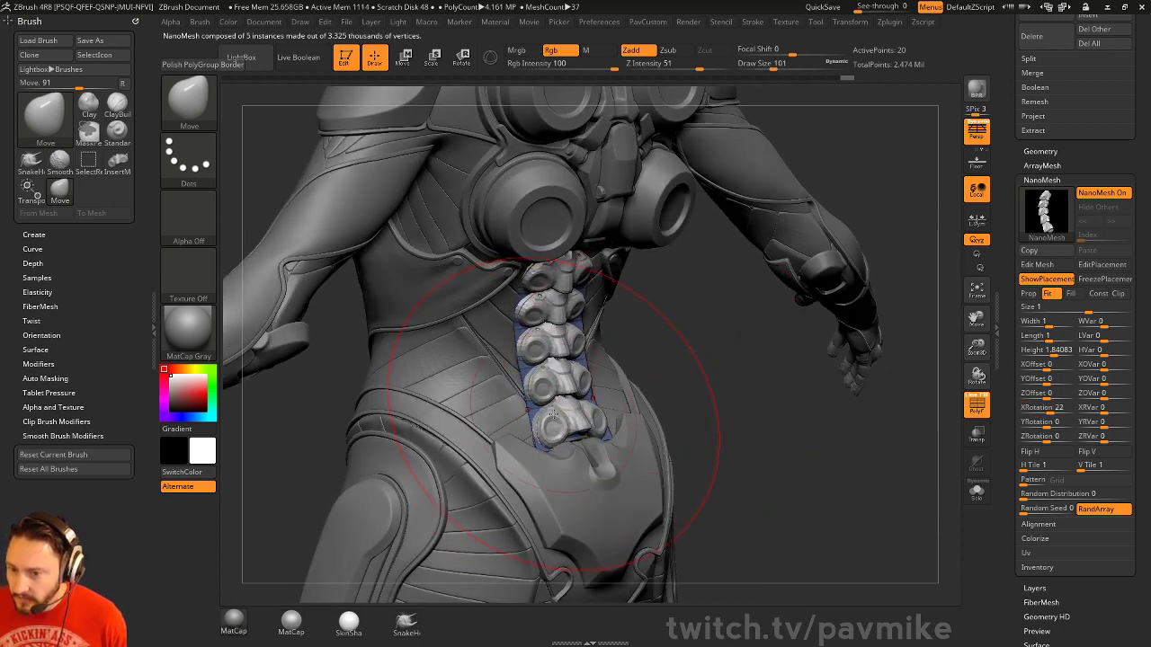
pyautogui.moveTo(553, 413); pyautogui.dragTo(576, 406)
pyautogui.moveTo(701, 405)
pyautogui.mouseDown()
pyautogui.moveTo(593, 351)
pyautogui.moveTo(529, 283)
pyautogui.moveTo(544, 271)
pyautogui.mouseUp()
pyautogui.moveTo(752, 300); pyautogui.dragTo(569, 262)
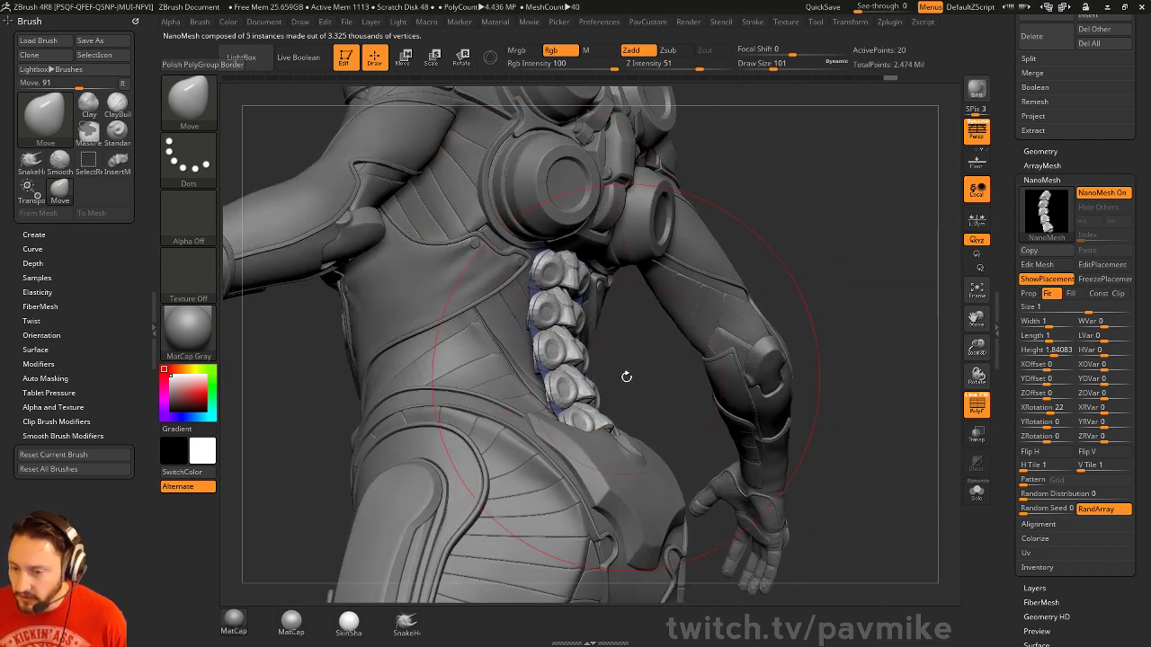
# Pull the lower placement polygons slightly down and outward with a smaller Move brush at the pelvis plate
pyautogui.moveTo(627, 377)
pyautogui.keyDown('shift'); pyautogui.mouseDown()
pyautogui.moveTo(539, 404)
pyautogui.moveTo(574, 396)
pyautogui.moveTo(547, 387)
pyautogui.mouseUp(); pyautogui.keyUp('shift')
pyautogui.press('s')
pyautogui.press('s')
pyautogui.moveTo(565, 401)
pyautogui.mouseDown()
pyautogui.moveTo(550, 402)
pyautogui.moveTo(555, 410)
pyautogui.mouseUp()
pyautogui.press('s')
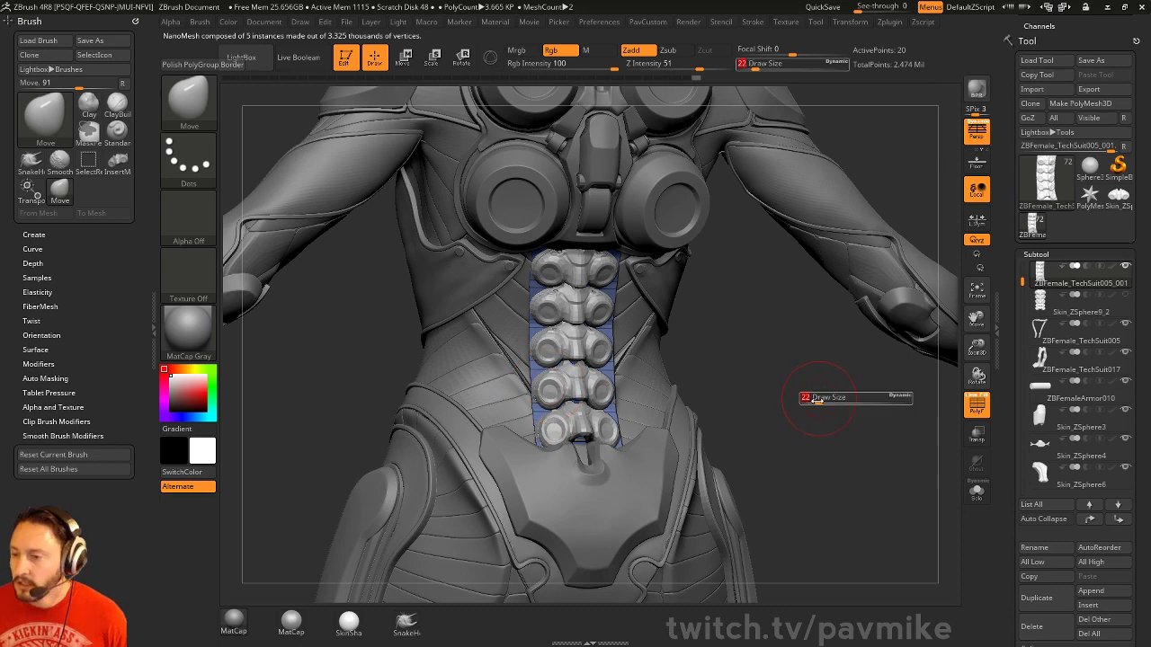
pyautogui.moveTo(818, 401); pyautogui.dragTo(824, 401)
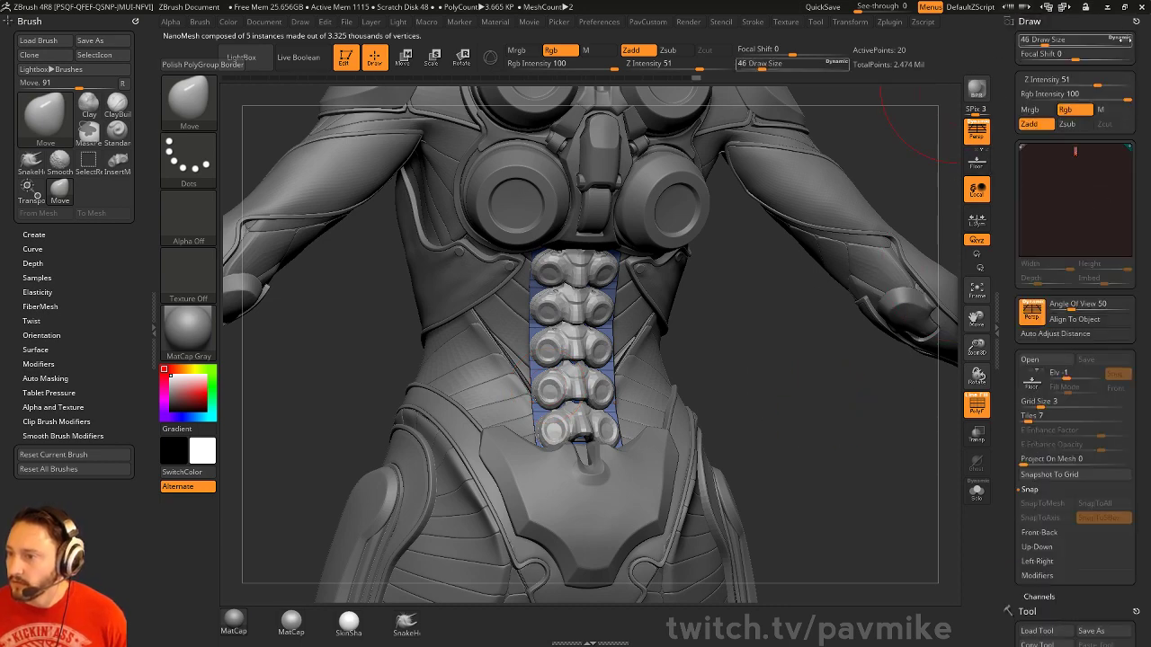
# Convert the NanoMesh vertebrae into real geometry with Convert BPR To Geo
pyautogui.press('b')
pyautogui.press('s')
pyautogui.press('t')
pyautogui.keyDown('shift'); pyautogui.moveTo(742, 349); pyautogui.dragTo(702, 310); pyautogui.keyUp('shift')
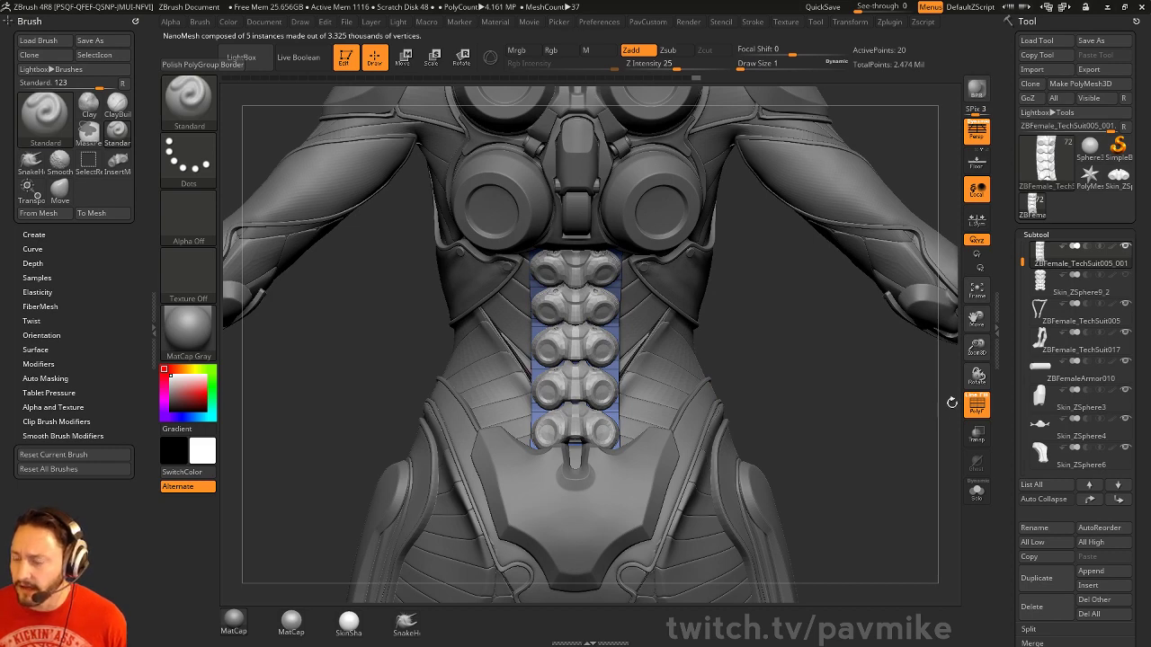
pyautogui.moveTo(1013, 407); pyautogui.dragTo(1011, 259)
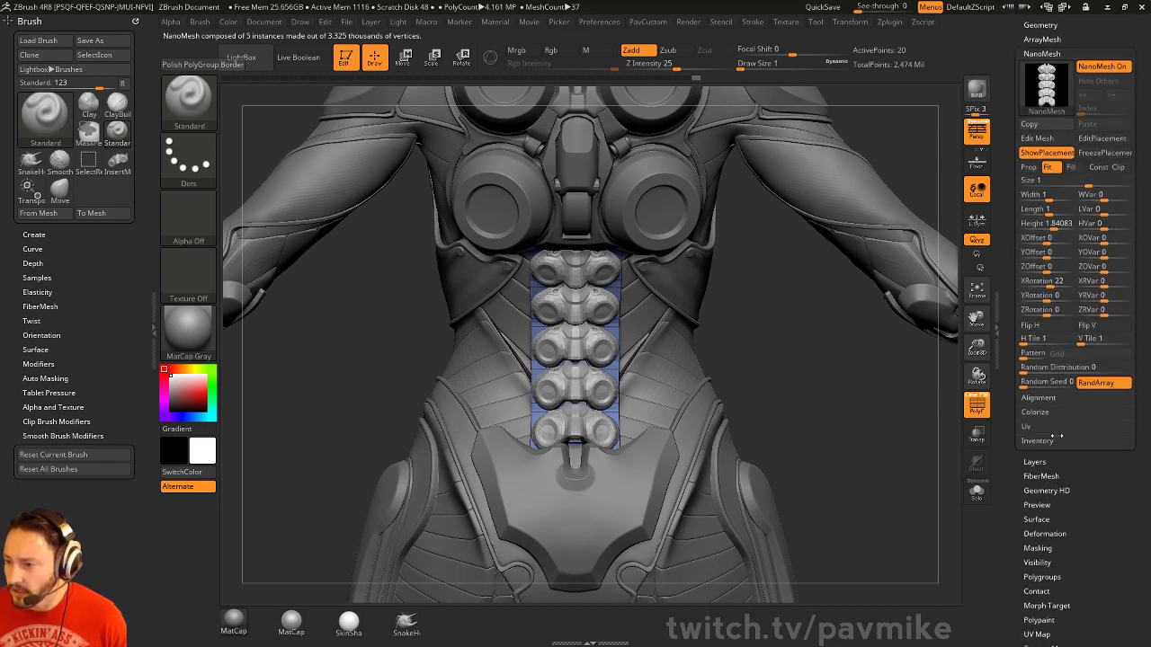
pyautogui.click(1052, 440)
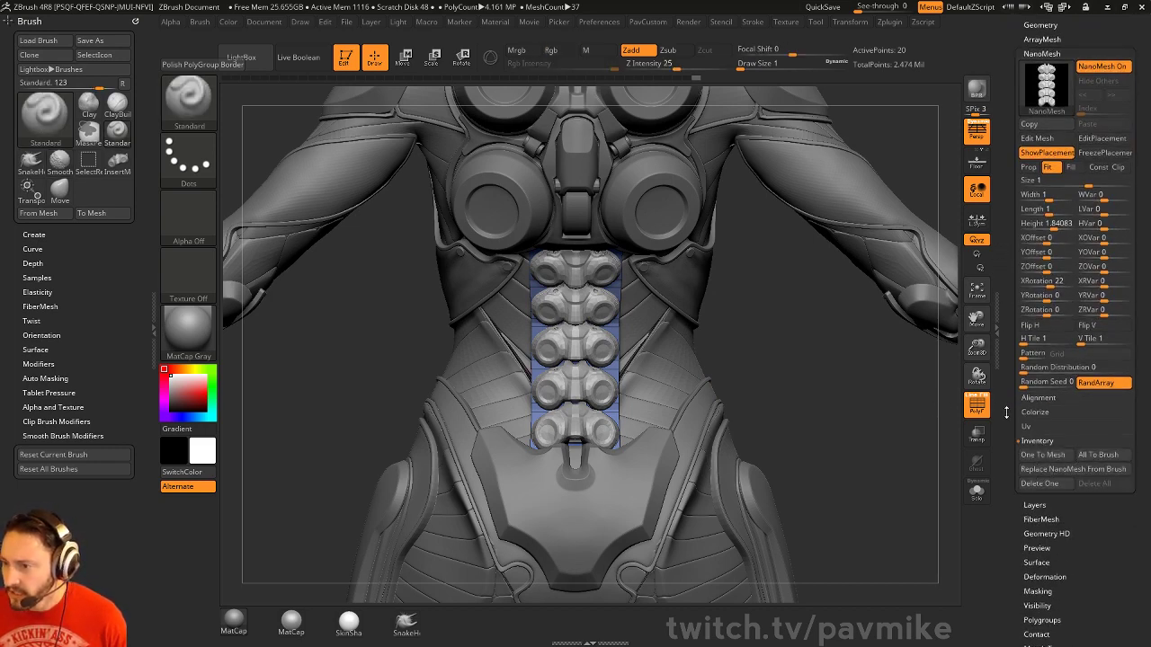
pyautogui.moveTo(1008, 412); pyautogui.dragTo(1013, 512)
pyautogui.press('shift')
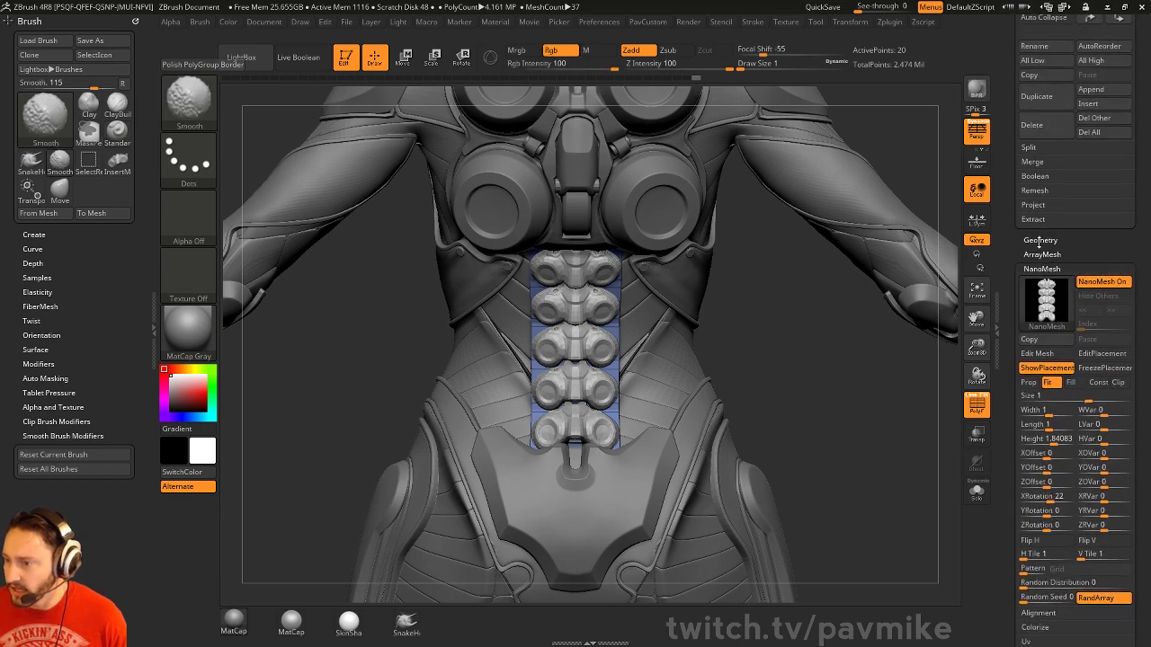
pyautogui.click(1039, 240)
pyautogui.moveTo(1012, 246); pyautogui.dragTo(1014, 308)
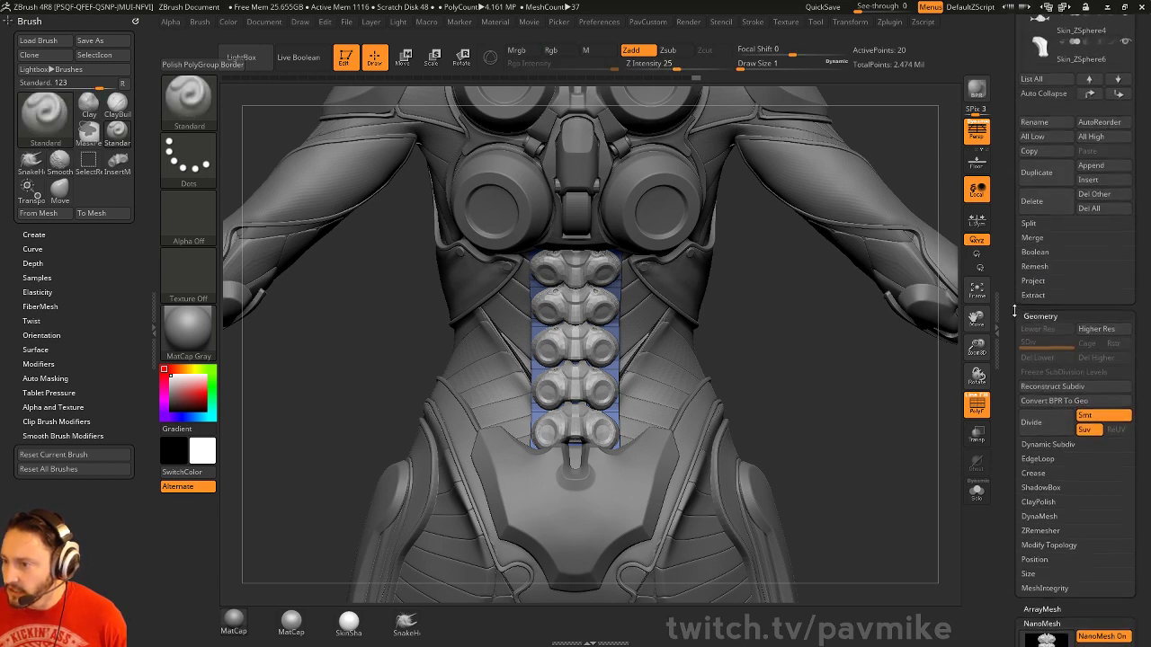
pyautogui.click(1053, 399)
pyautogui.moveTo(758, 353); pyautogui.dragTo(845, 377, button='right')
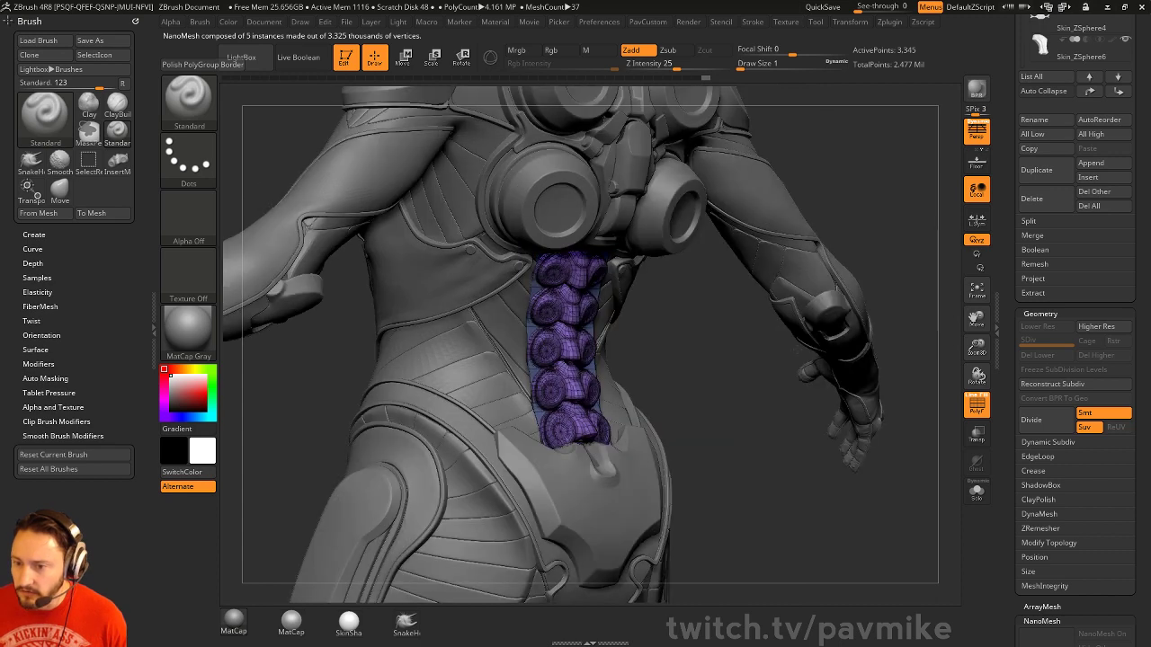
# Isolate the vertebrae from the placement polygons and delete the hidden geometry with Del Hidden
pyautogui.hotkey('ctrl', 'shift')
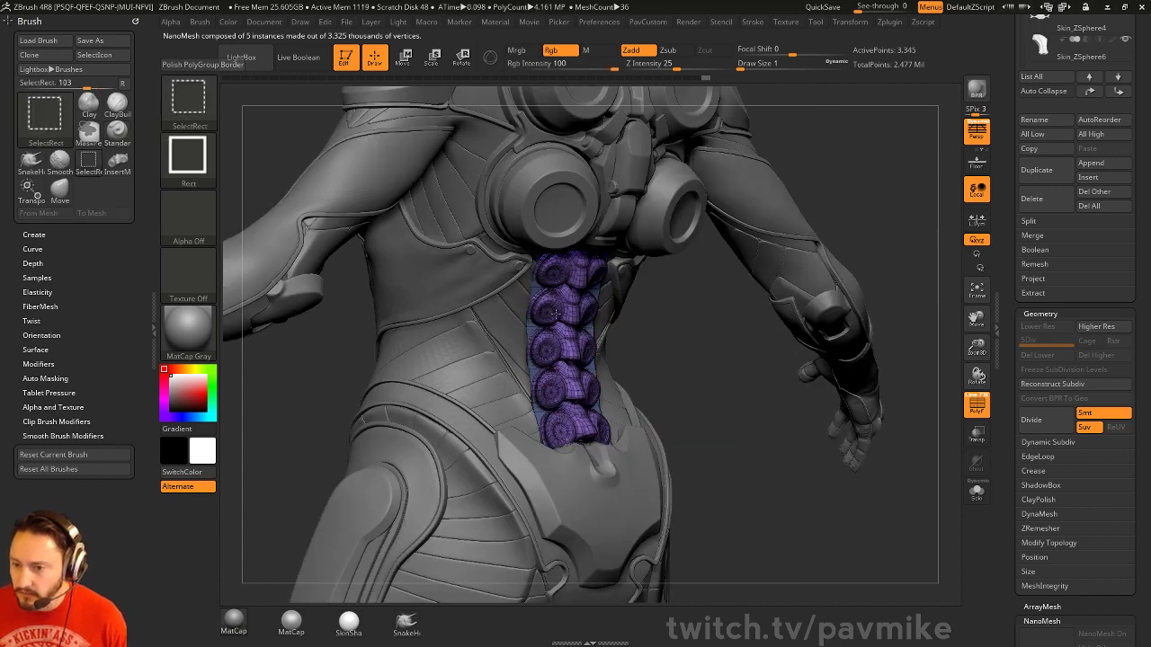
pyautogui.keyDown('ctrl'); pyautogui.keyDown('shift'); pyautogui.click(555, 313); pyautogui.keyUp('shift'); pyautogui.keyUp('ctrl')
pyautogui.keyDown('ctrl'); pyautogui.keyDown('shift'); pyautogui.moveTo(765, 358); pyautogui.dragTo(812, 413); pyautogui.keyUp('shift'); pyautogui.keyUp('ctrl')
pyautogui.press('1')
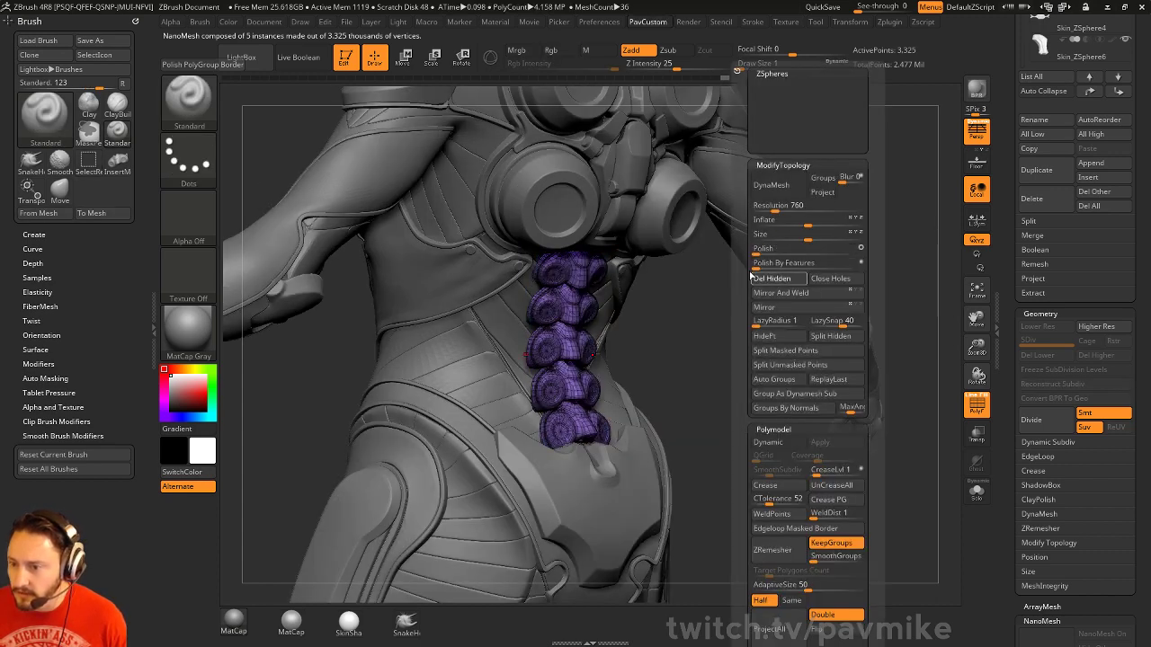
pyautogui.click(756, 277)
# Switch to the Move brush with a smaller draw size and toggle Align Cursor To Surface in the Edit preferences
pyautogui.moveTo(639, 329); pyautogui.dragTo(688, 341, button='right')
pyautogui.press('2')
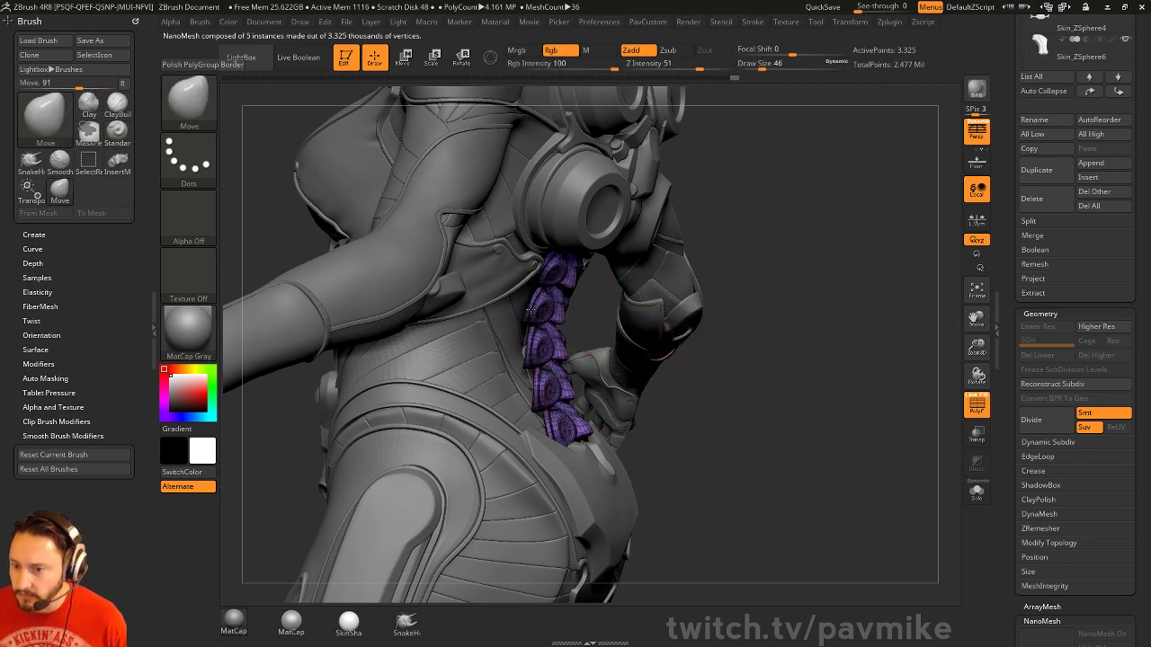
pyautogui.moveTo(532, 312); pyautogui.dragTo(747, 360, button='right')
pyautogui.press('s')
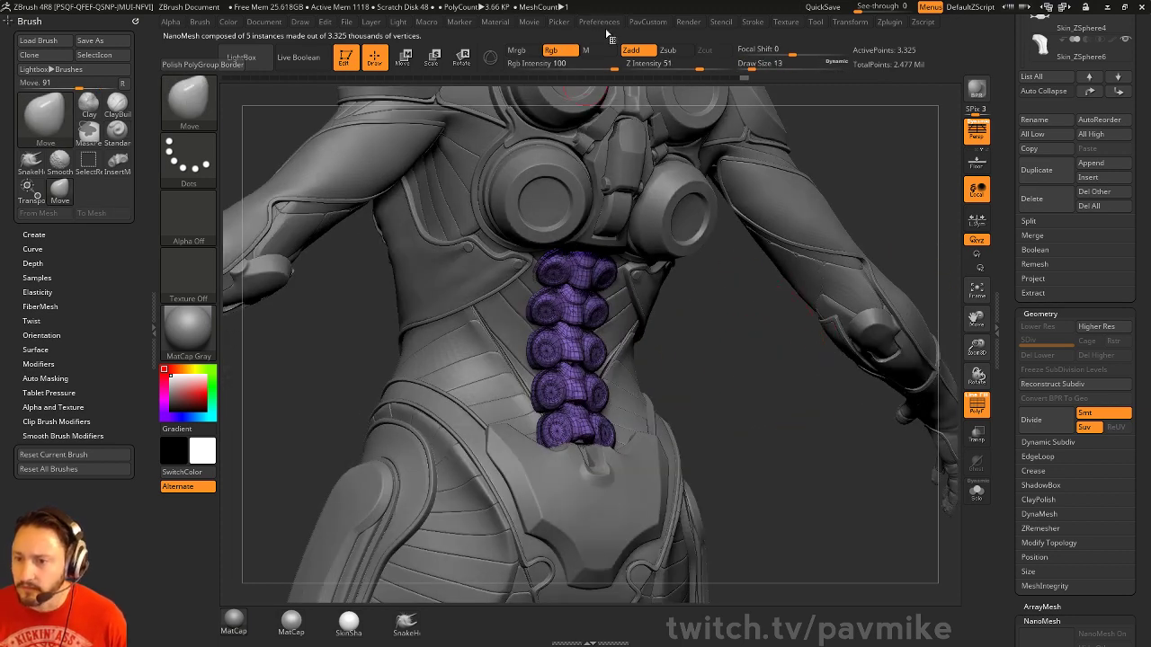
pyautogui.click(599, 21)
pyautogui.click(610, 310)
pyautogui.click(626, 395)
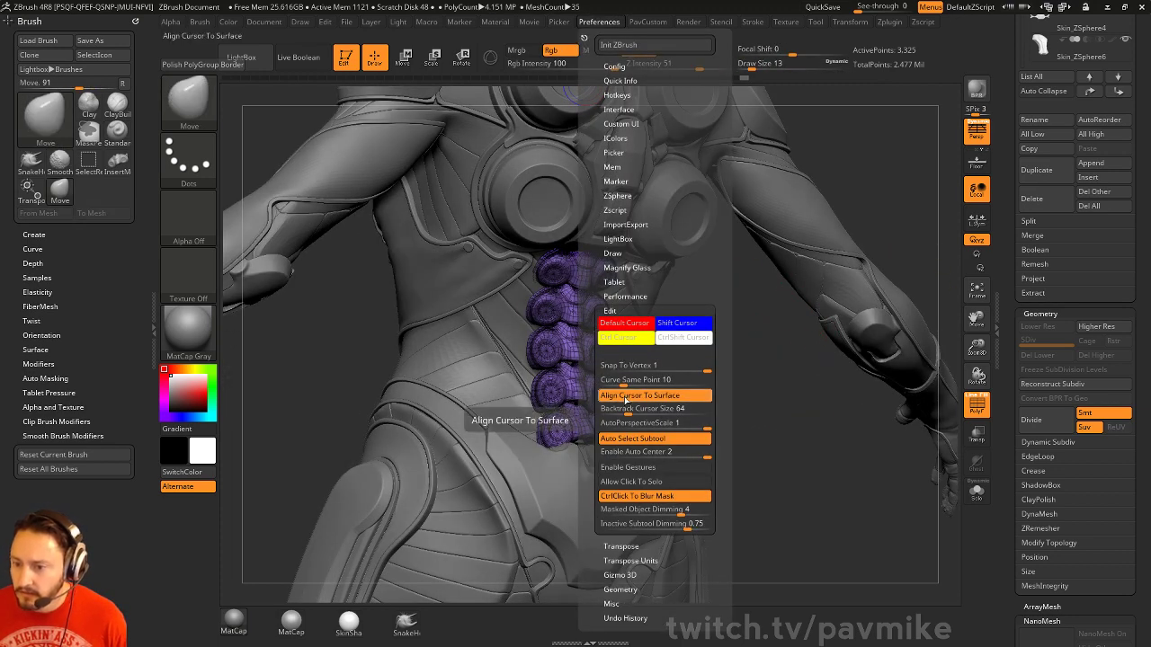
# Hide the PolyFrame display on the spine and bring the subtool list back into view
pyautogui.moveTo(771, 442); pyautogui.dragTo(793, 416, button='right')
pyautogui.hotkey('shift', 'f')
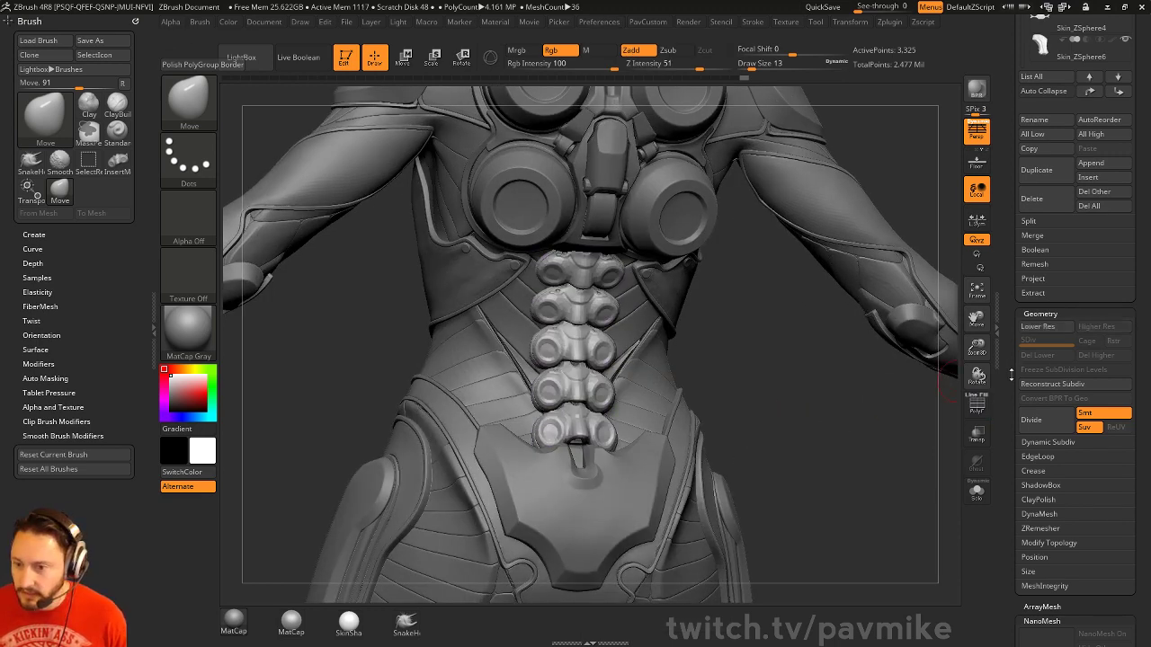
pyautogui.moveTo(1010, 372); pyautogui.dragTo(1009, 539)
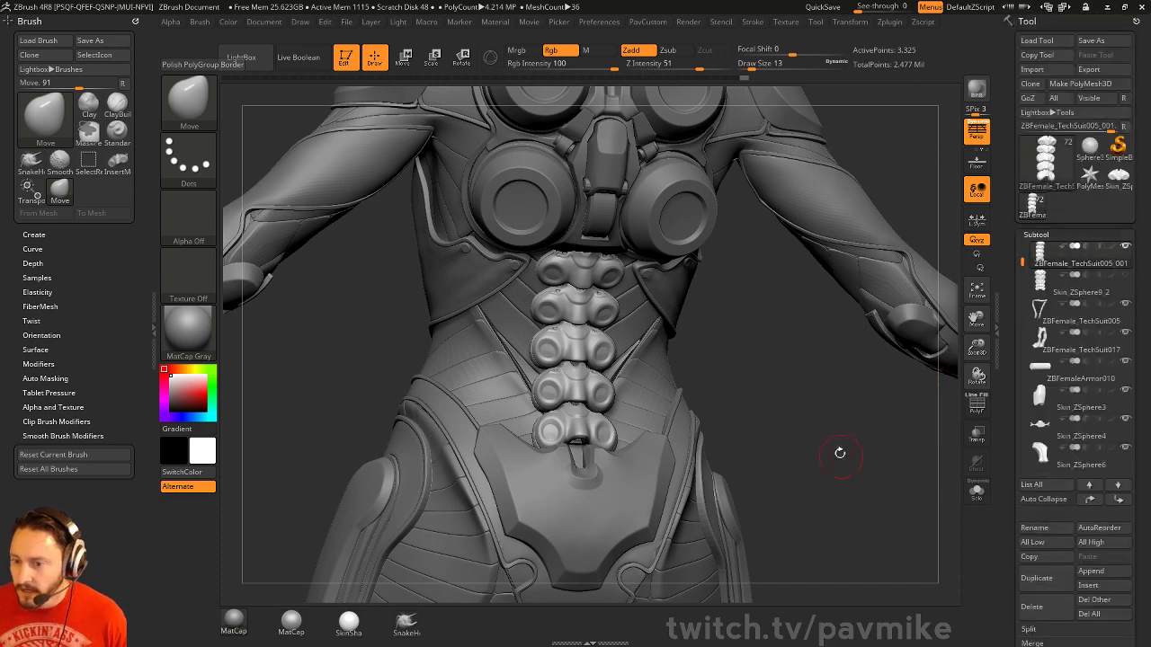
pyautogui.moveTo(838, 453)
pyautogui.mouseDown(button='right')
pyautogui.moveTo(821, 442)
pyautogui.moveTo(851, 447)
pyautogui.moveTo(829, 445)
pyautogui.mouseUp(button='right')
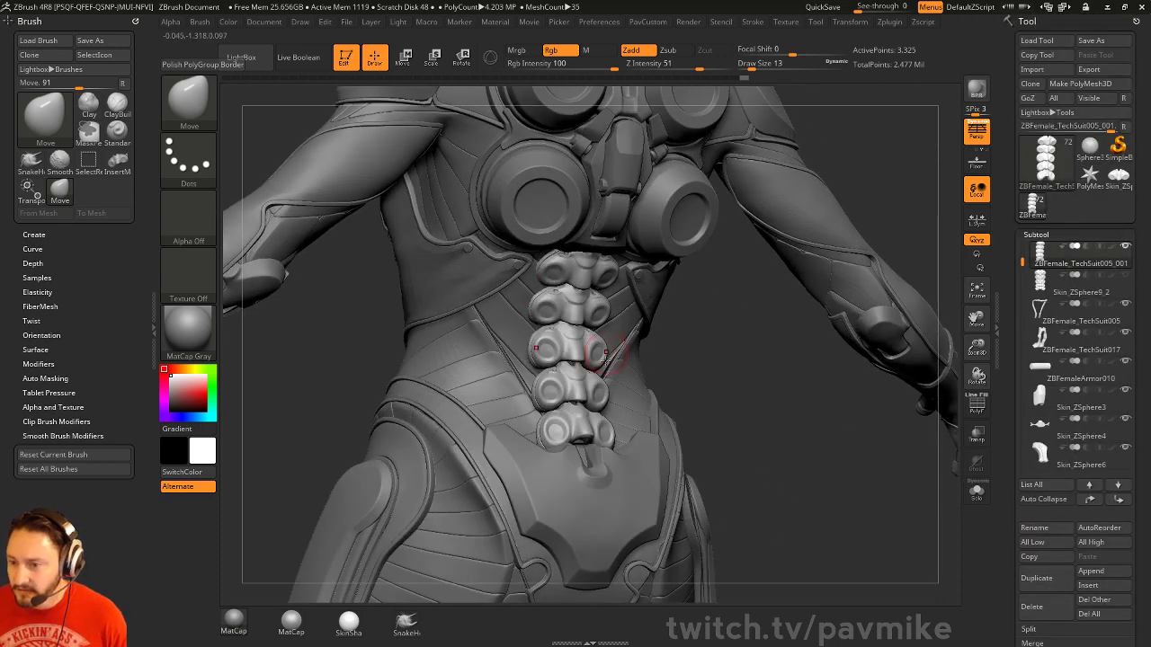
# Compare the old spine subtool Skin_ZSphere9_2 with the new ZBFemale_TechSuit005_001 spine on the body, then reselect the new one
pyautogui.click(1103, 290)
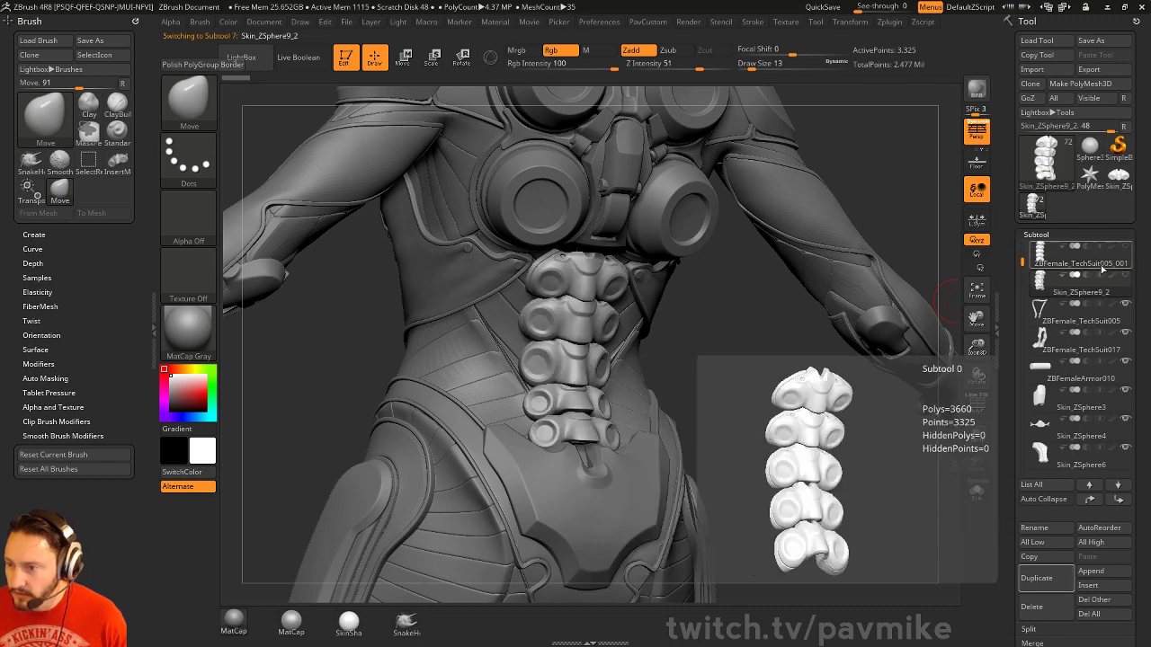
pyautogui.click(1105, 268)
pyautogui.moveTo(791, 424); pyautogui.dragTo(726, 421)
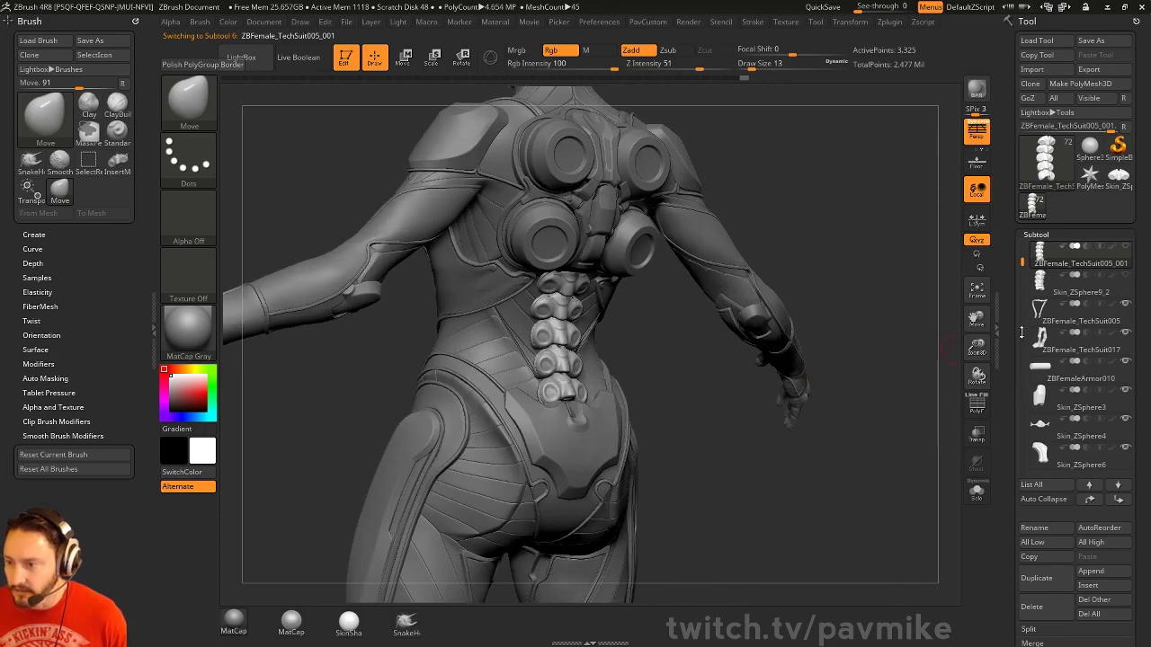
pyautogui.click(1077, 293)
pyautogui.moveTo(884, 377); pyautogui.dragTo(909, 359)
pyautogui.moveTo(876, 398)
pyautogui.mouseDown()
pyautogui.moveTo(819, 431)
pyautogui.moveTo(790, 409)
pyautogui.moveTo(944, 416)
pyautogui.moveTo(899, 419)
pyautogui.moveTo(866, 404)
pyautogui.mouseUp()
pyautogui.press('Up')
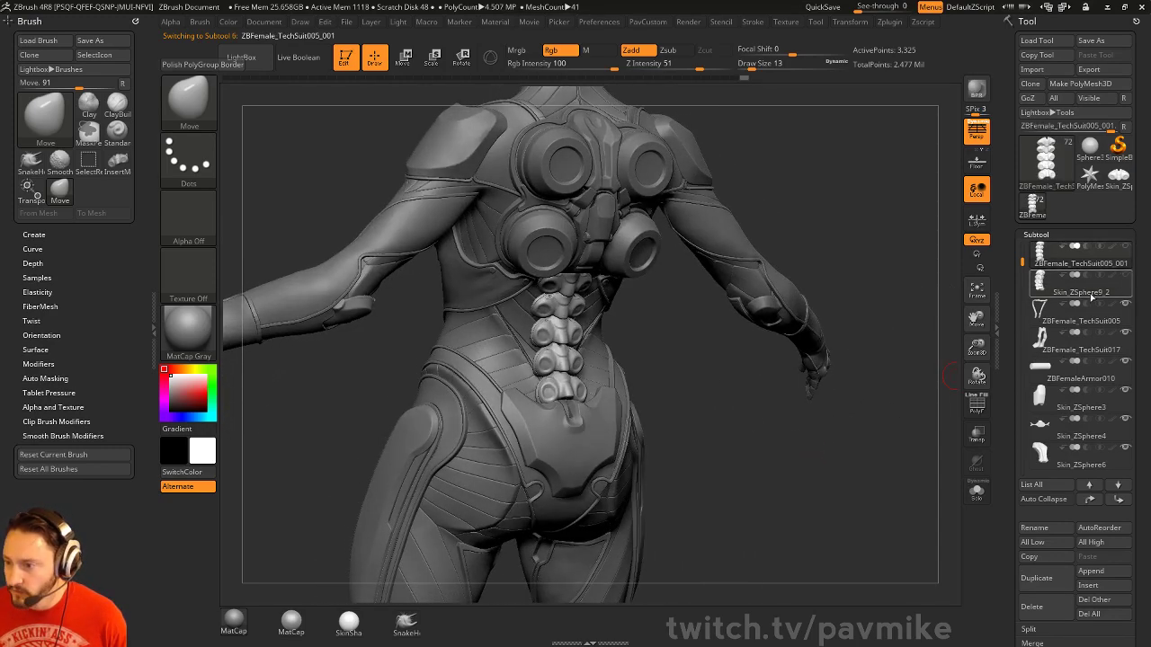
# Delete the old spine subtool Skin_ZSphere9_2 and make the new ZBFemale_TechSuit005_001 spine the active, visible subtool
pyautogui.click(1068, 284)
pyautogui.scroll(-1, 1068, 270)
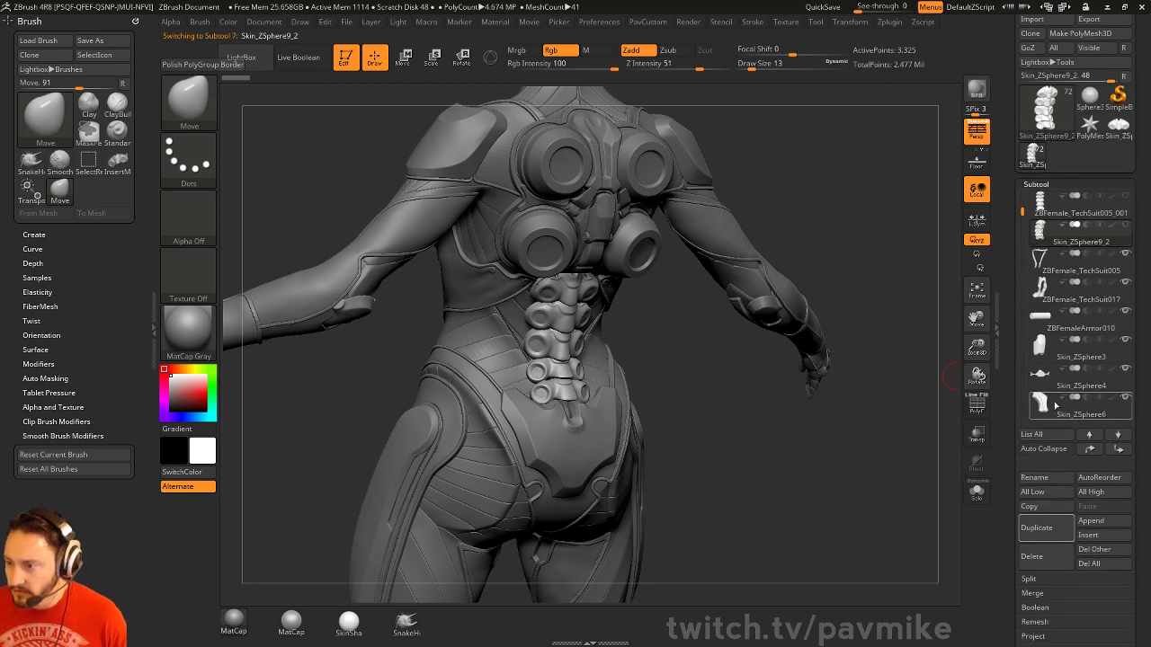
pyautogui.click(1047, 562)
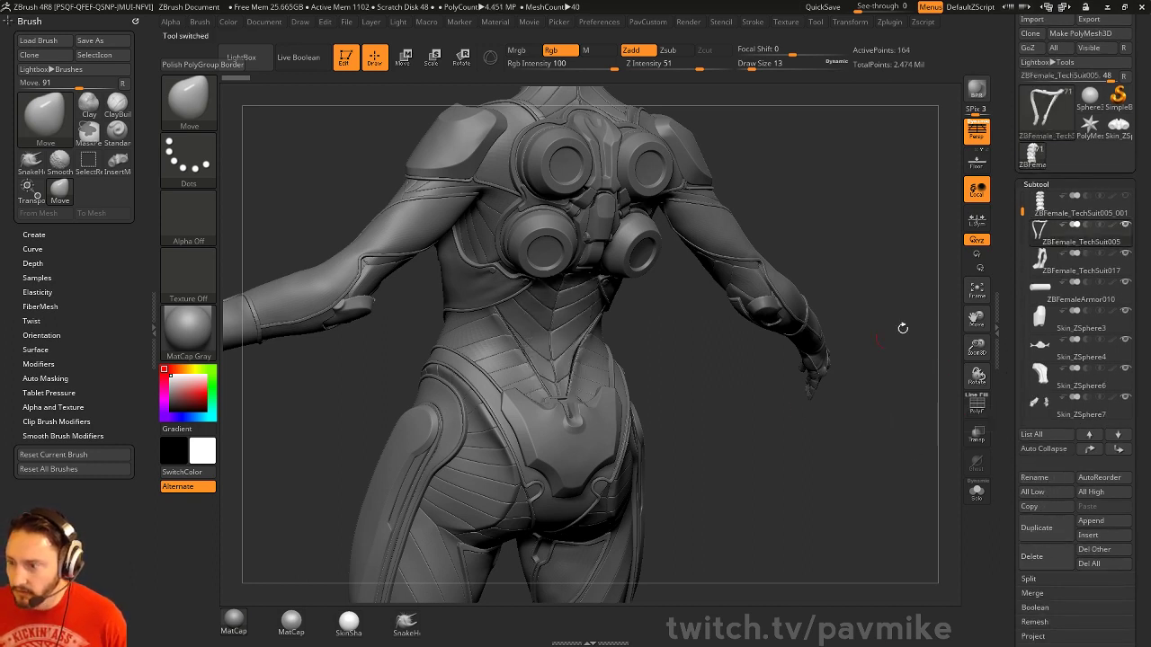
pyautogui.click(1086, 211)
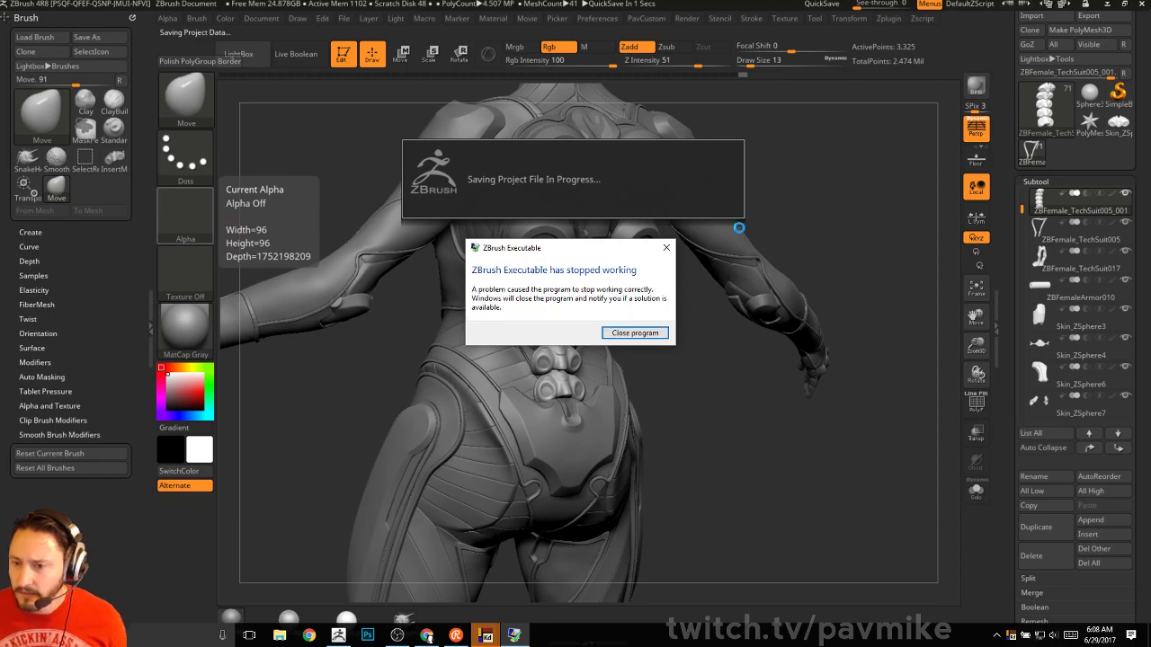
# Close the crashed ZBrush program and restart it to reach the QuickSave project list
pyautogui.click(640, 363)
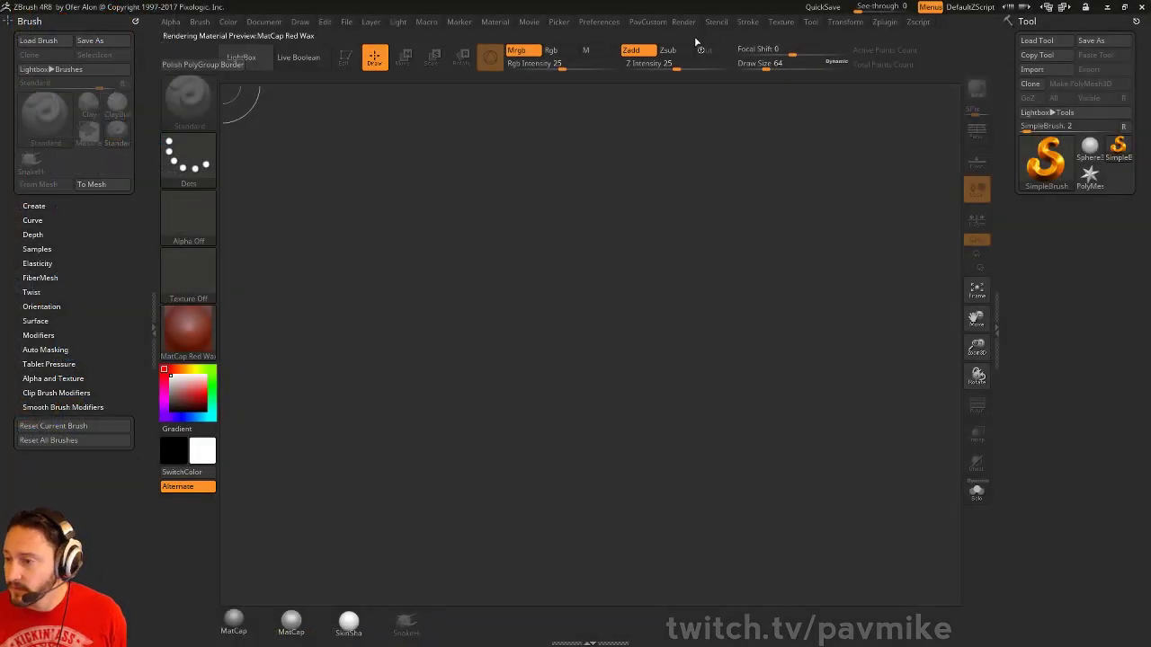
pyautogui.click(685, 359)
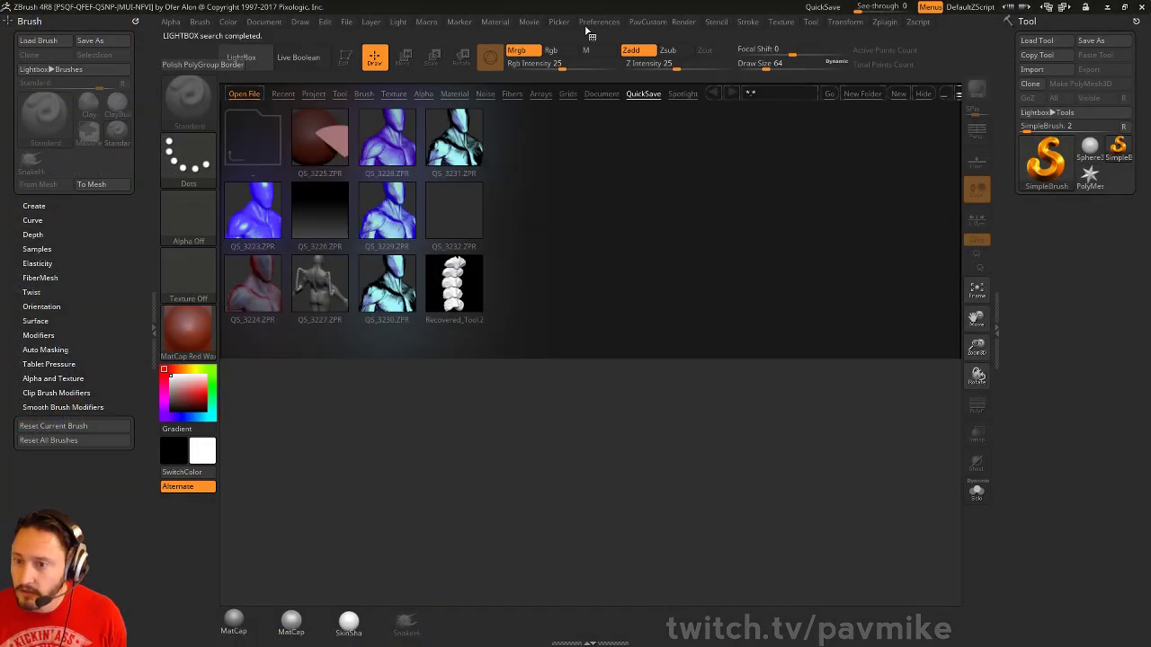
# Review the Undo History and QuickSave settings in the preferences
pyautogui.click(596, 22)
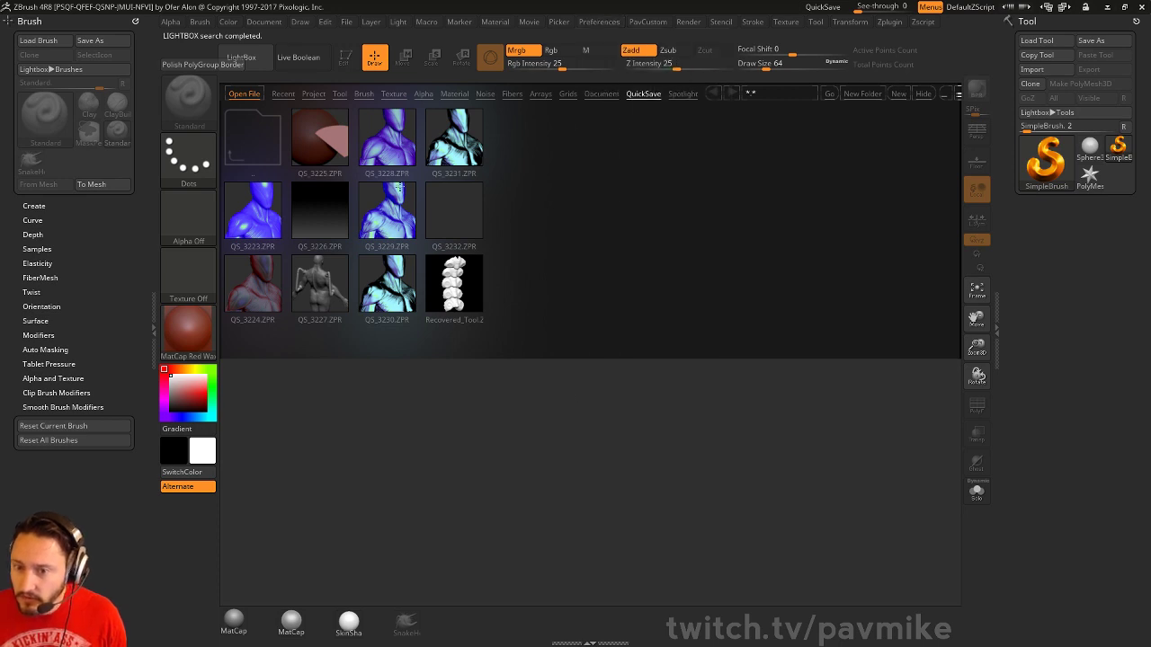
pyautogui.click(598, 23)
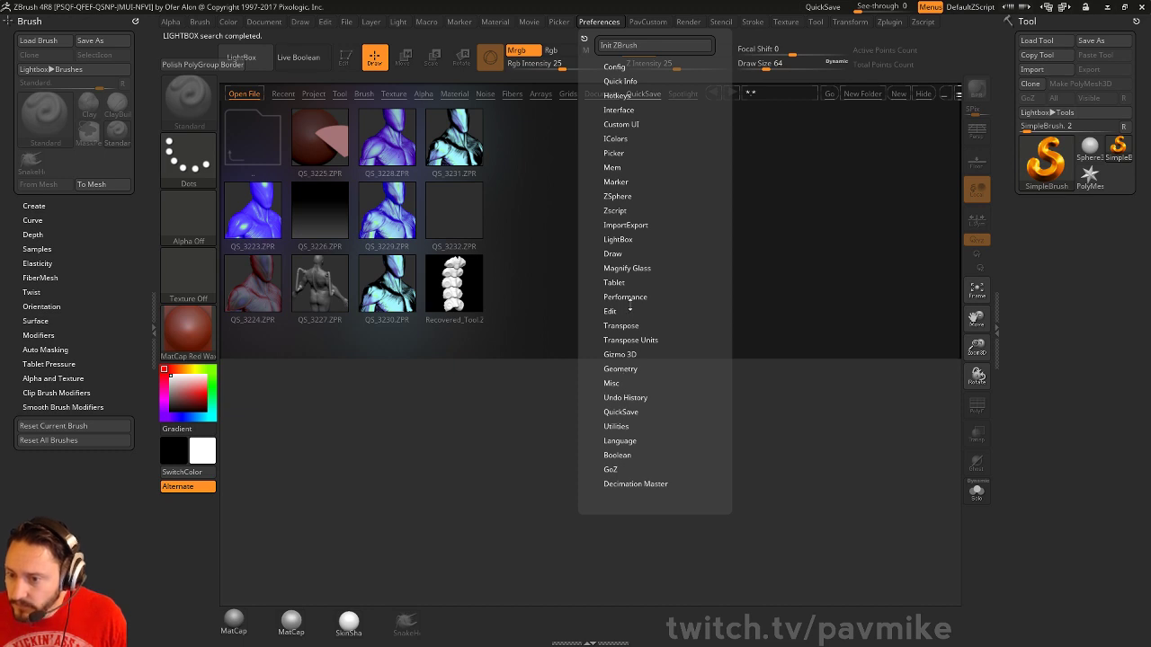
pyautogui.keyDown('shift'); pyautogui.click(626, 398); pyautogui.keyUp('shift')
pyautogui.keyDown('shift'); pyautogui.click(628, 398); pyautogui.keyUp('shift')
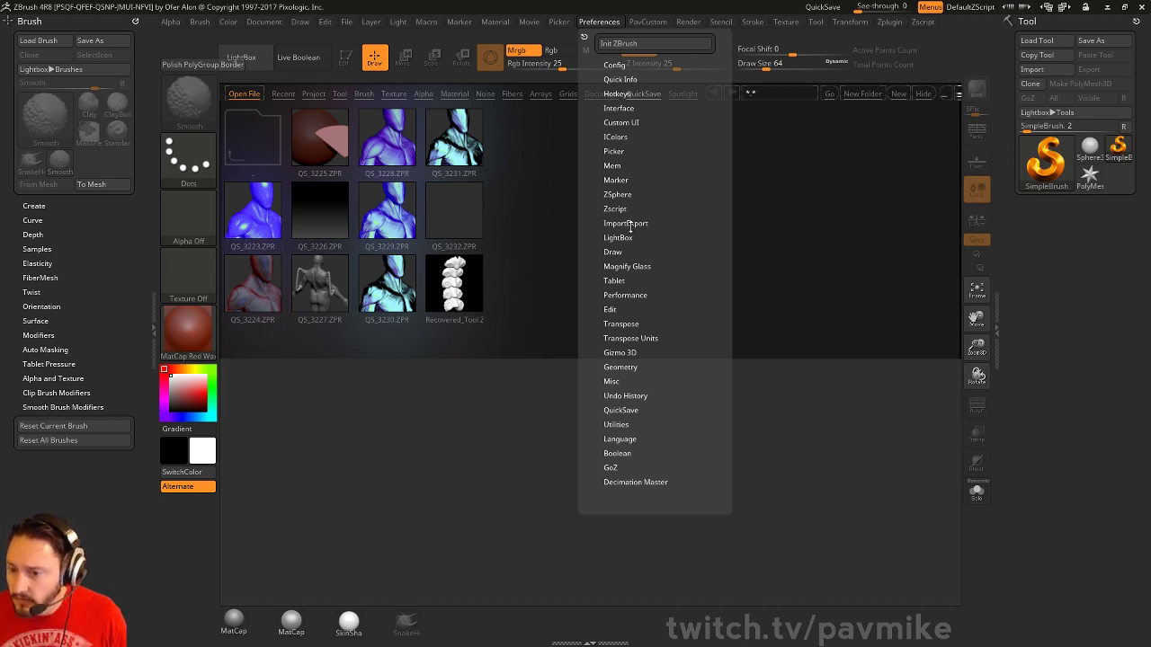
pyautogui.click(627, 410)
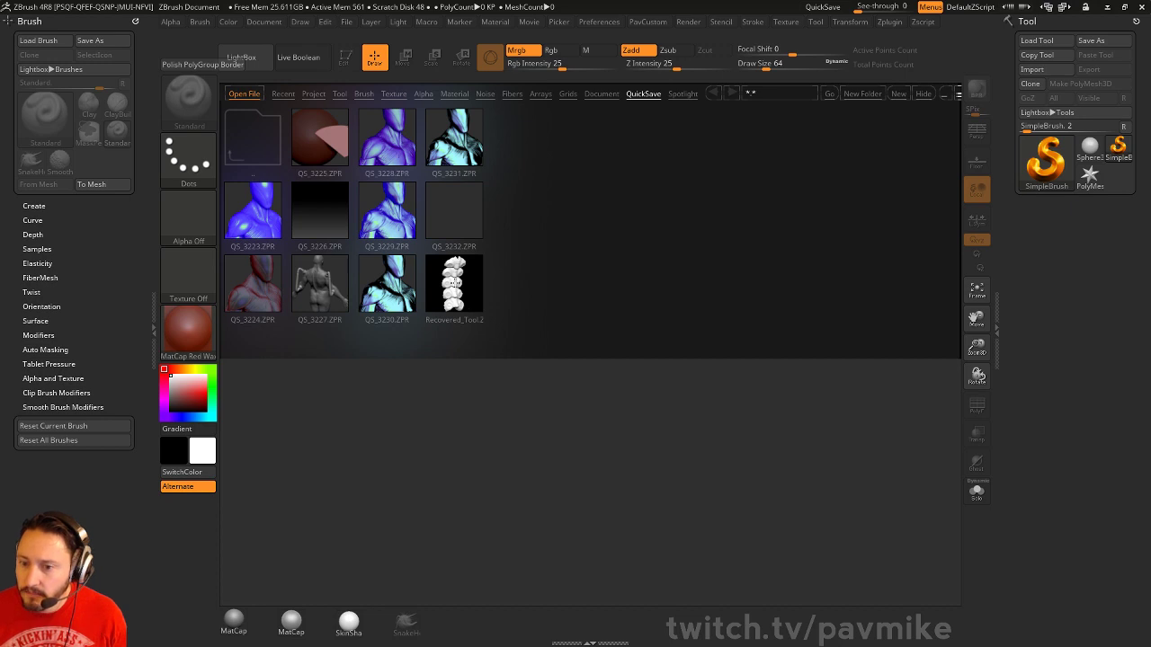
# Open the Recovered_Tool file from the QuickSave projects and assign the MatCap Gray material to the character
pyautogui.doubleClick(455, 282)
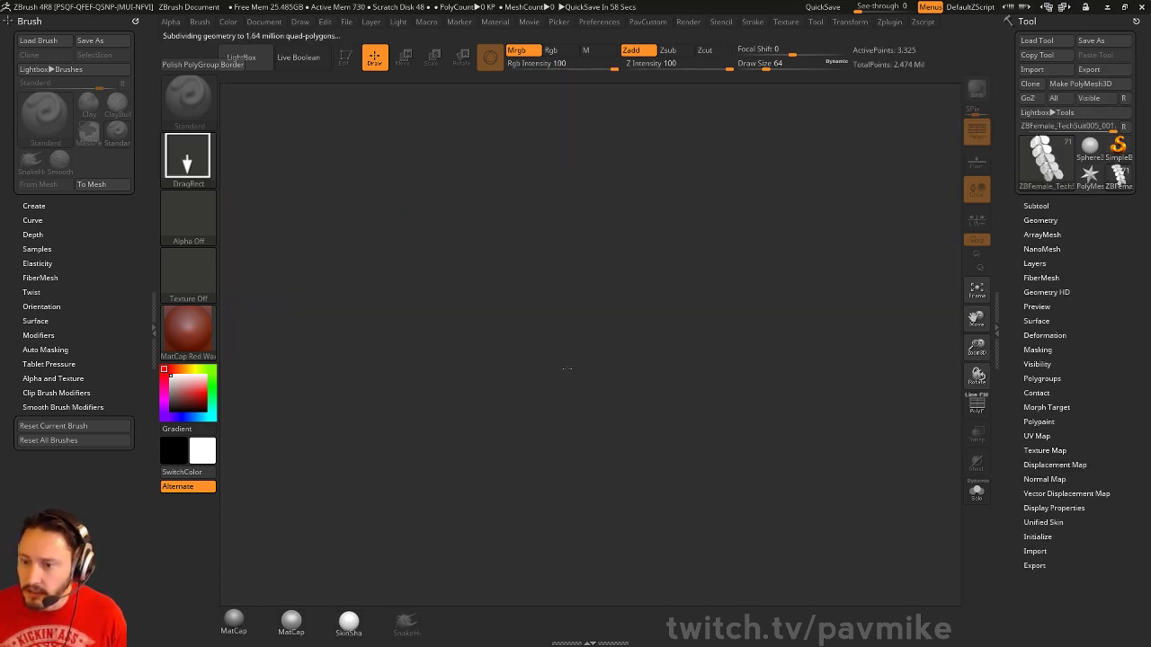
pyautogui.click(234, 620)
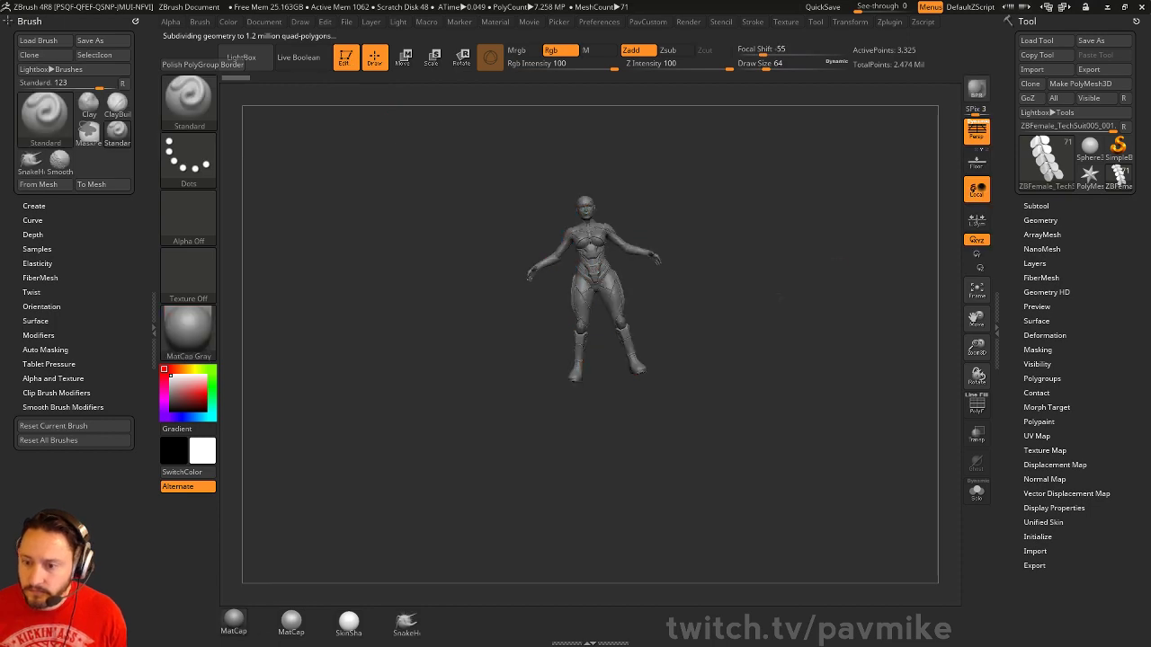
pyautogui.moveTo(746, 328); pyautogui.dragTo(630, 326)
pyautogui.moveTo(861, 517)
pyautogui.keyDown('alt'); pyautogui.mouseDown()
pyautogui.moveTo(832, 296)
pyautogui.moveTo(824, 357)
pyautogui.moveTo(709, 381)
pyautogui.mouseUp(); pyautogui.keyUp('alt')
# Set the draw size to 18 and QuickSave the recovered project
pyautogui.press('s')
pyautogui.keyDown('alt'); pyautogui.moveTo(748, 273); pyautogui.dragTo(811, 343); pyautogui.keyUp('alt')
pyautogui.moveTo(882, 194); pyautogui.dragTo(859, 155)
pyautogui.click(827, 8)
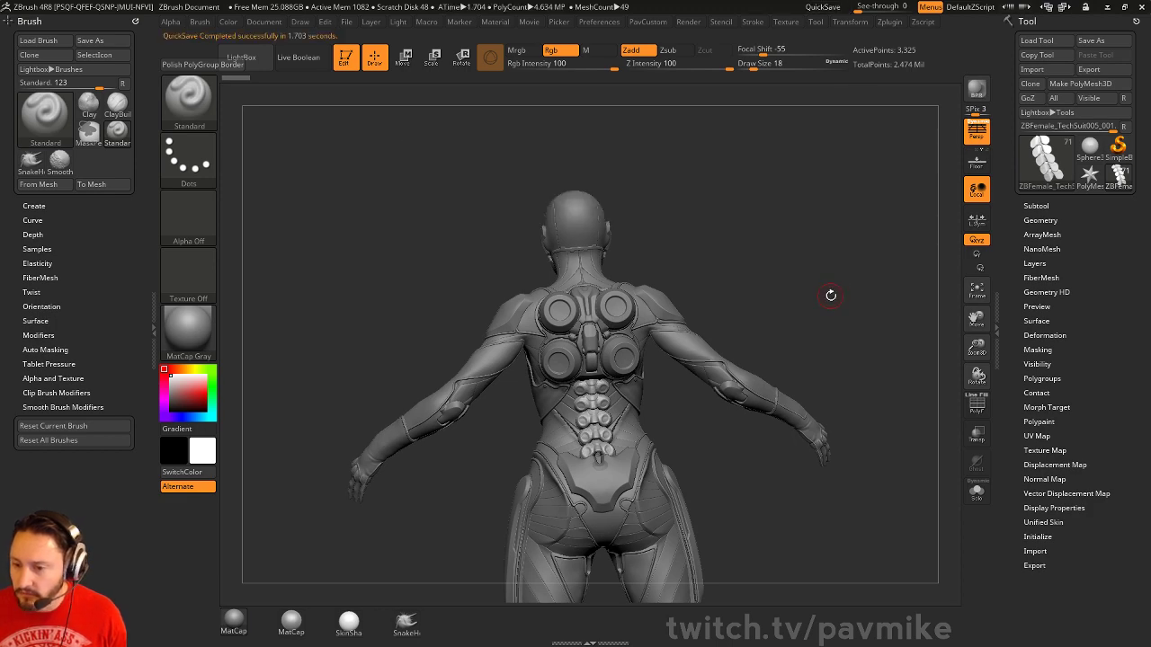
# Examine the recovered tech suit from the front, along the legs and on the back around the new spine
pyautogui.moveTo(831, 299); pyautogui.dragTo(812, 222)
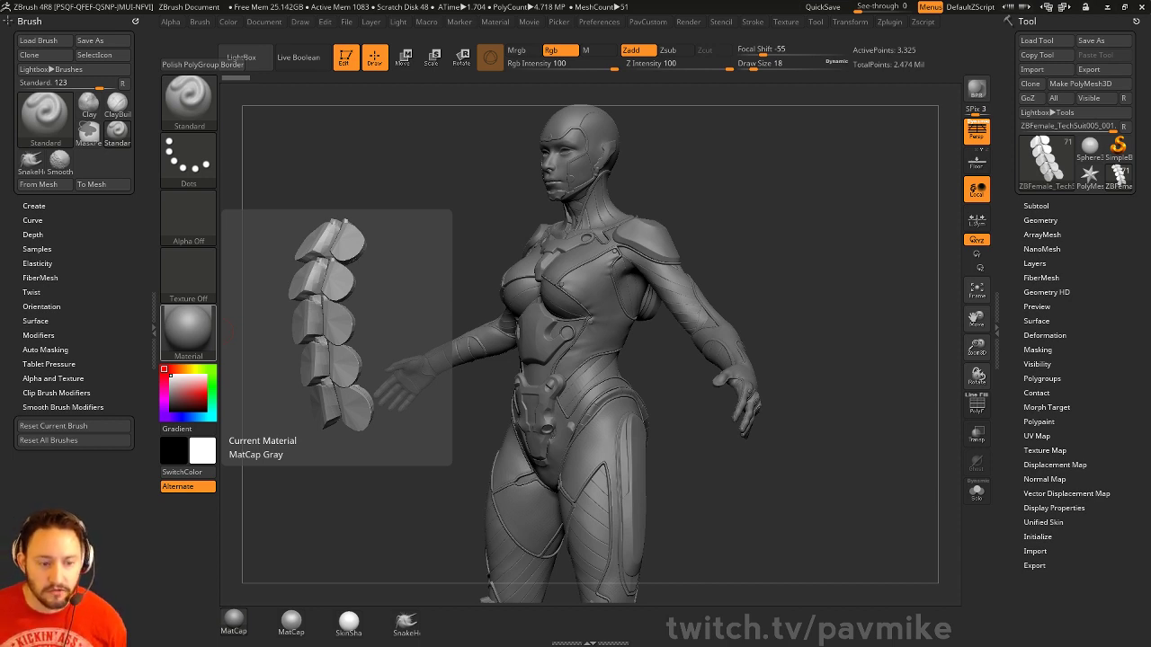
pyautogui.moveTo(882, 263)
pyautogui.mouseDown()
pyautogui.moveTo(832, 292)
pyautogui.moveTo(891, 357)
pyautogui.moveTo(816, 416)
pyautogui.mouseUp()
pyautogui.keyDown('alt'); pyautogui.moveTo(816, 234); pyautogui.dragTo(791, 503); pyautogui.keyUp('alt')
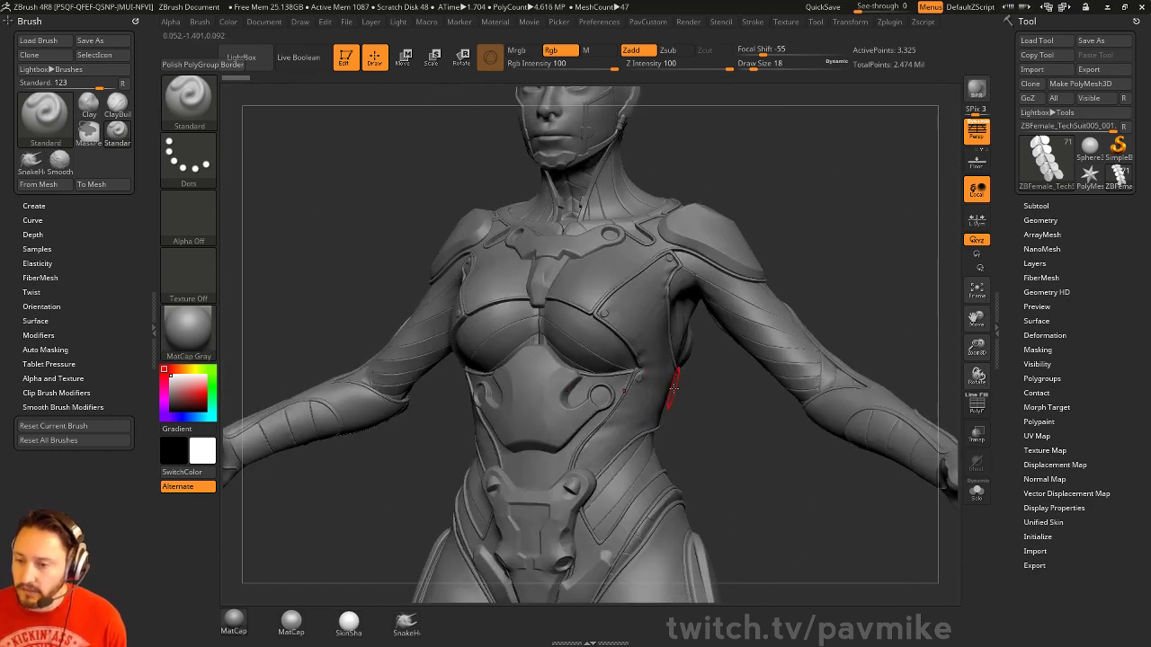
pyautogui.press('s')
pyautogui.moveTo(679, 389); pyautogui.dragTo(664, 390)
pyautogui.keyDown('alt'); pyautogui.moveTo(781, 512); pyautogui.dragTo(787, 193); pyautogui.keyUp('alt')
pyautogui.press('s')
pyautogui.moveTo(673, 367); pyautogui.dragTo(679, 367)
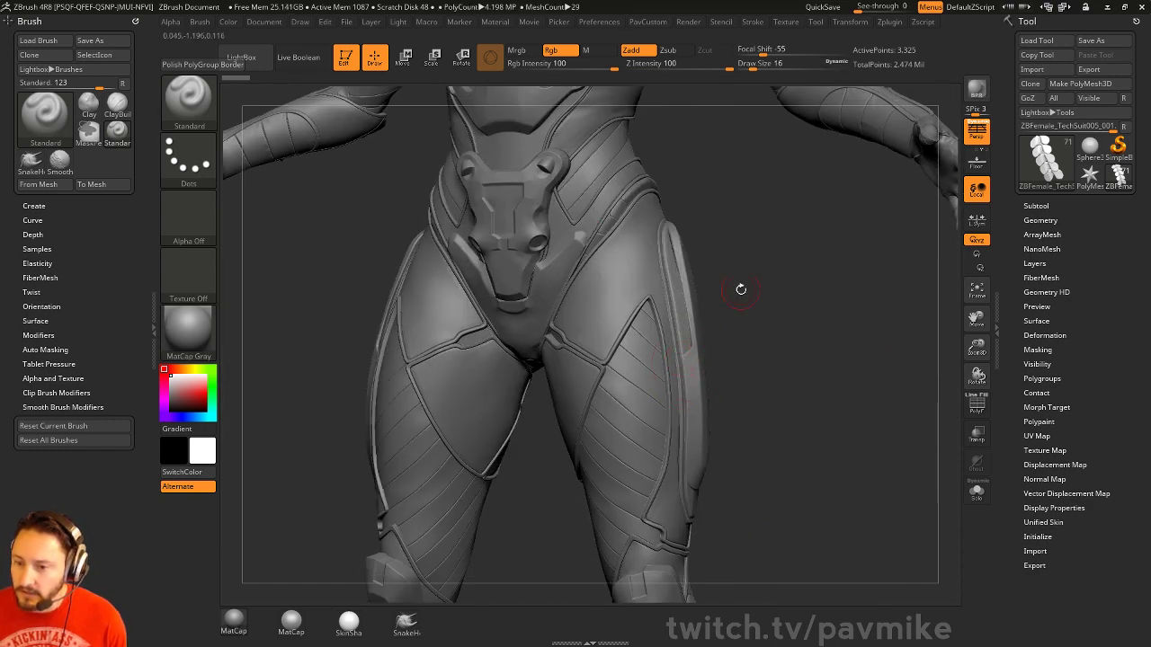
pyautogui.keyDown('alt'); pyautogui.moveTo(800, 194); pyautogui.dragTo(710, 557); pyautogui.keyUp('alt')
pyautogui.moveTo(824, 321)
pyautogui.mouseDown()
pyautogui.moveTo(728, 331)
pyautogui.moveTo(720, 282)
pyautogui.moveTo(703, 275)
pyautogui.mouseUp()
pyautogui.press('s')
pyautogui.moveTo(697, 214)
pyautogui.keyDown('alt'); pyautogui.mouseDown()
pyautogui.moveTo(829, 295)
pyautogui.moveTo(829, 252)
pyautogui.mouseUp(); pyautogui.keyUp('alt')
pyautogui.keyDown('alt'); pyautogui.moveTo(854, 382); pyautogui.dragTo(868, 192); pyautogui.keyUp('alt')
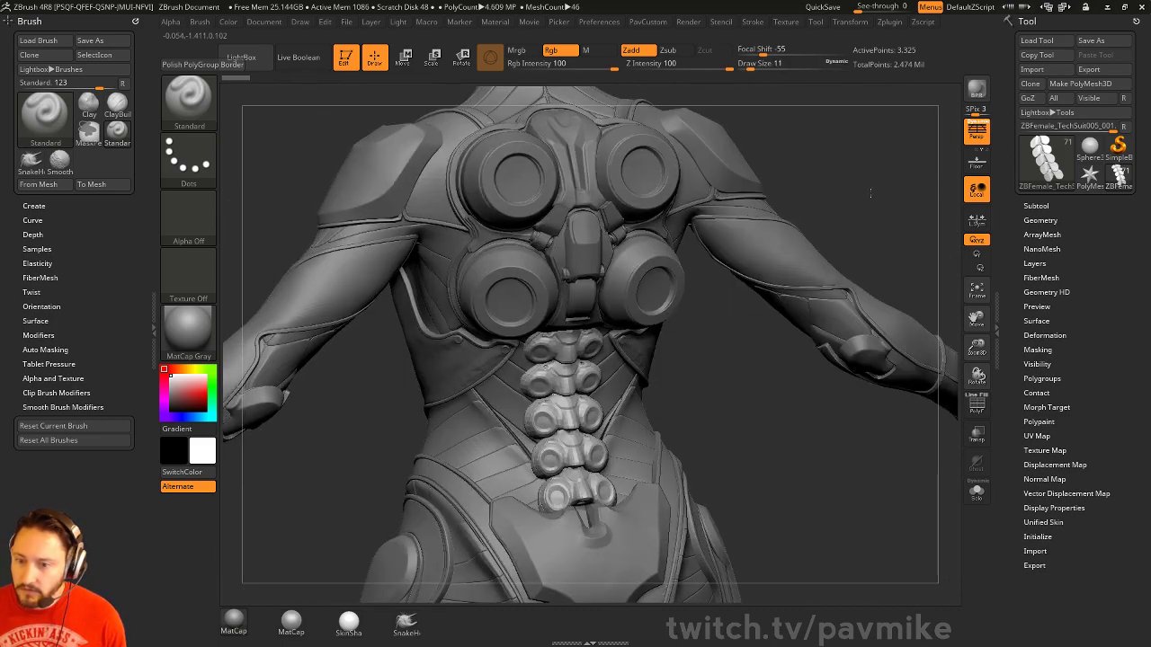
pyautogui.moveTo(796, 275)
pyautogui.mouseDown()
pyautogui.moveTo(864, 296)
pyautogui.moveTo(860, 530)
pyautogui.mouseUp()
pyautogui.moveTo(851, 287); pyautogui.dragTo(904, 305)
# Duplicate the upper-chest panel subtool Skin_ZSphere2 and reselect the original
pyautogui.keyDown('alt'); pyautogui.click(743, 394); pyautogui.keyUp('alt')
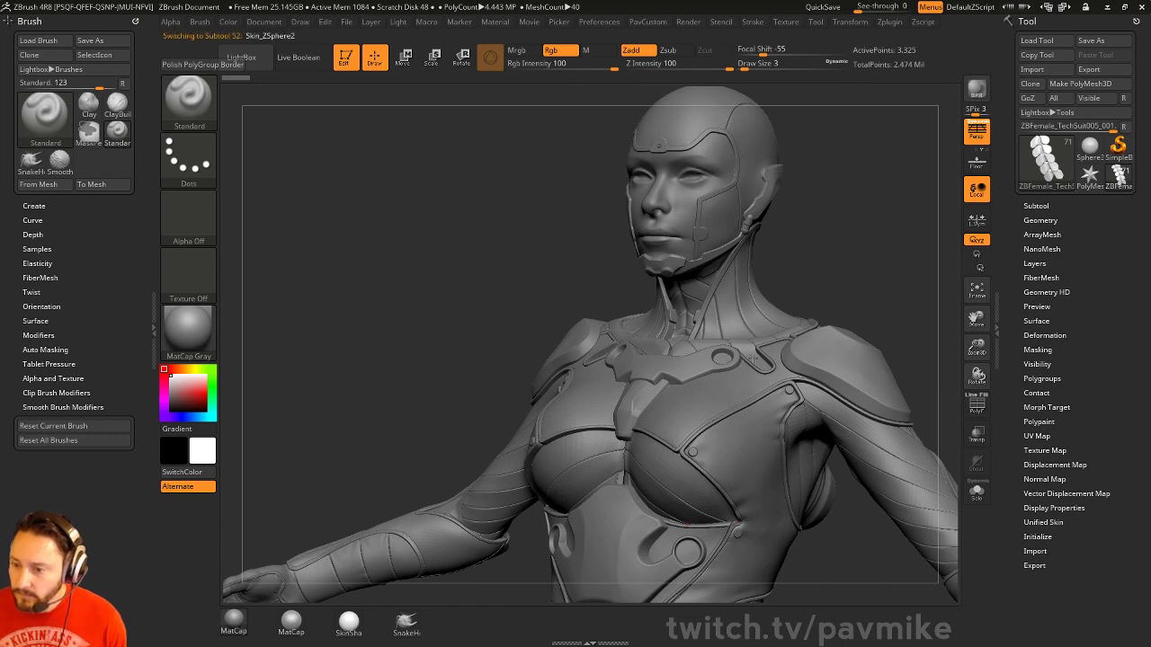
pyautogui.moveTo(746, 395); pyautogui.dragTo(699, 387)
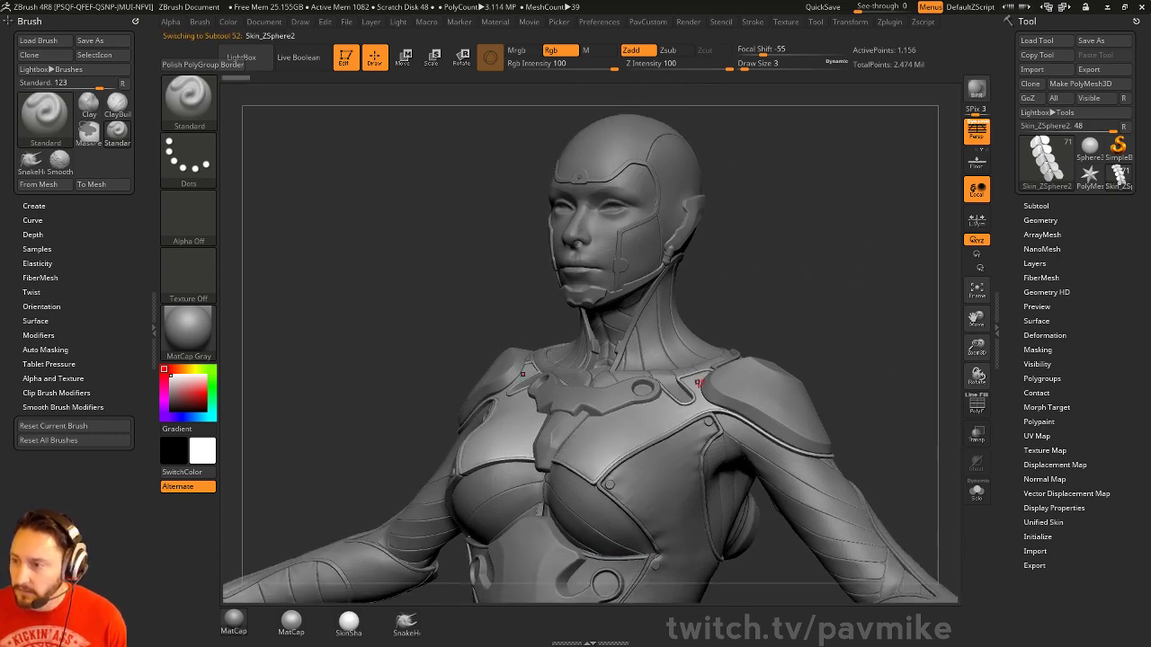
pyautogui.click(1036, 206)
pyautogui.moveTo(816, 307); pyautogui.dragTo(855, 298)
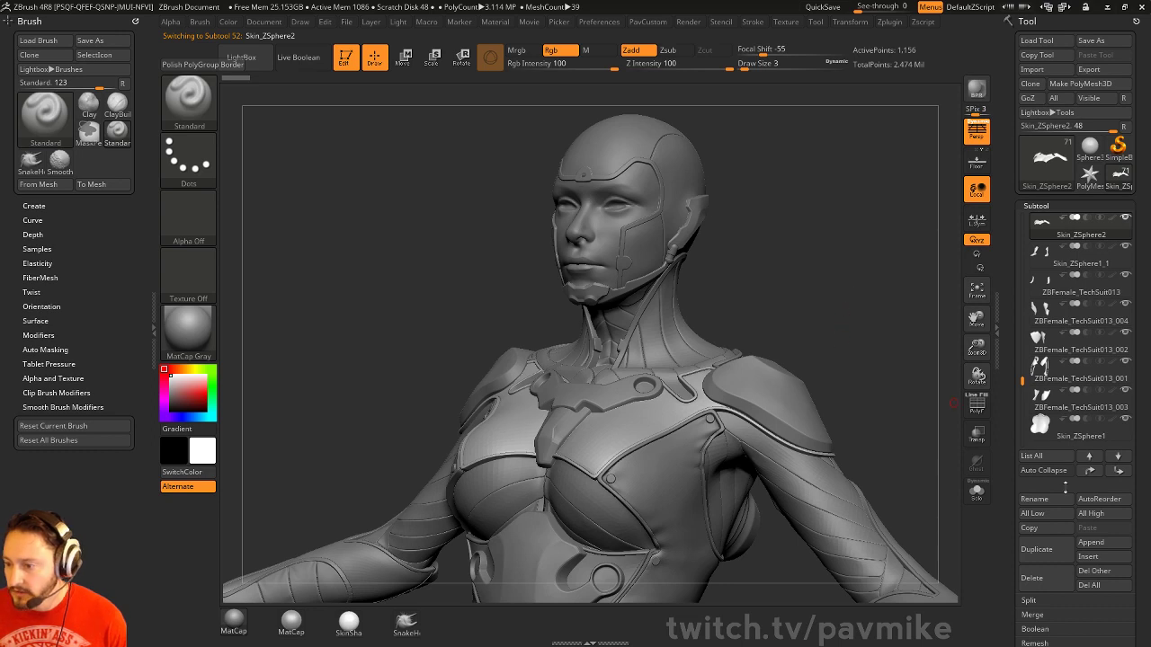
pyautogui.click(1036, 549)
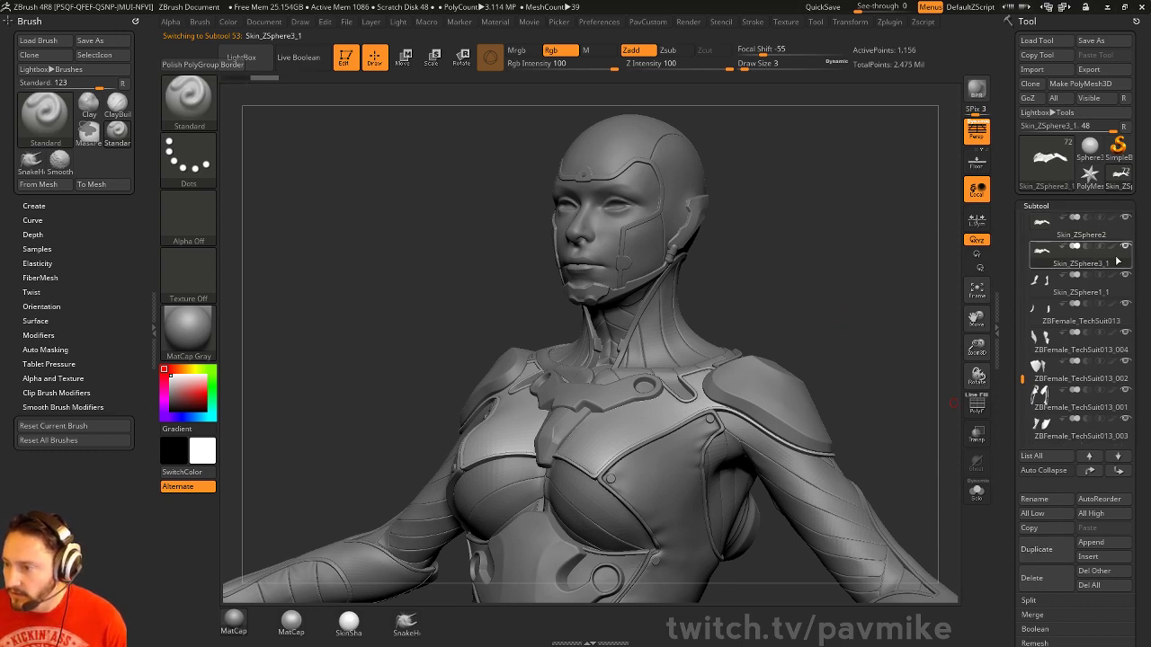
pyautogui.click(1105, 237)
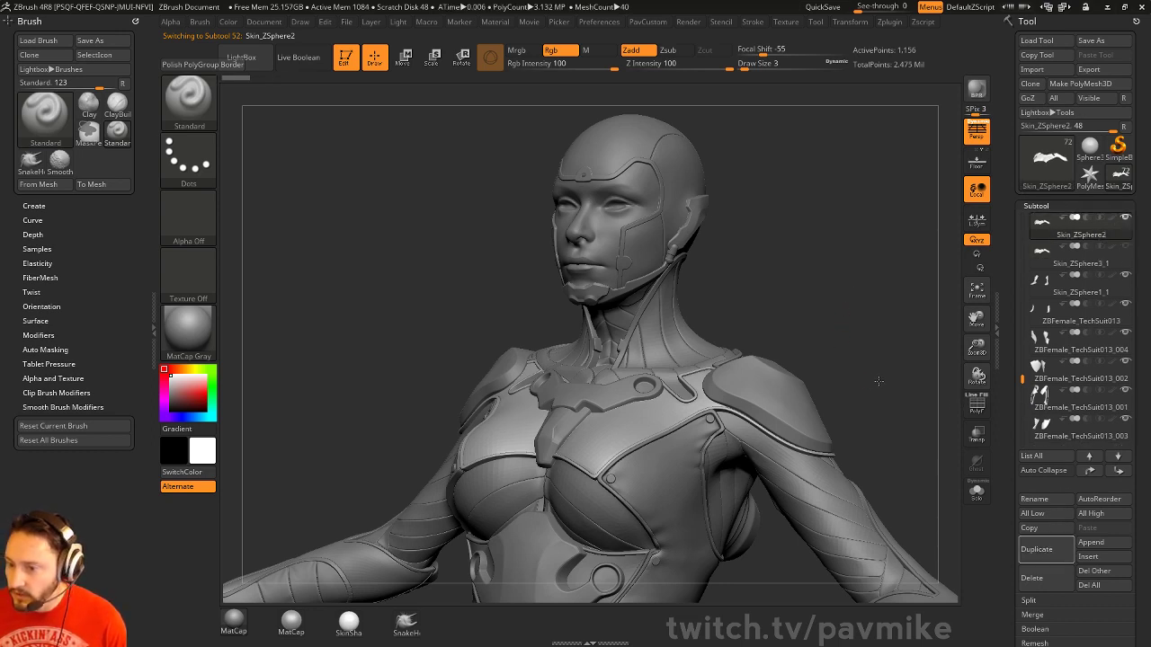
# Turn on PolyFrame for the chest panel, preview its orange polygroup in isolation and switch off Dynamic Subdivision
pyautogui.moveTo(878, 381); pyautogui.dragTo(922, 402)
pyautogui.hotkey('shift', 'f')
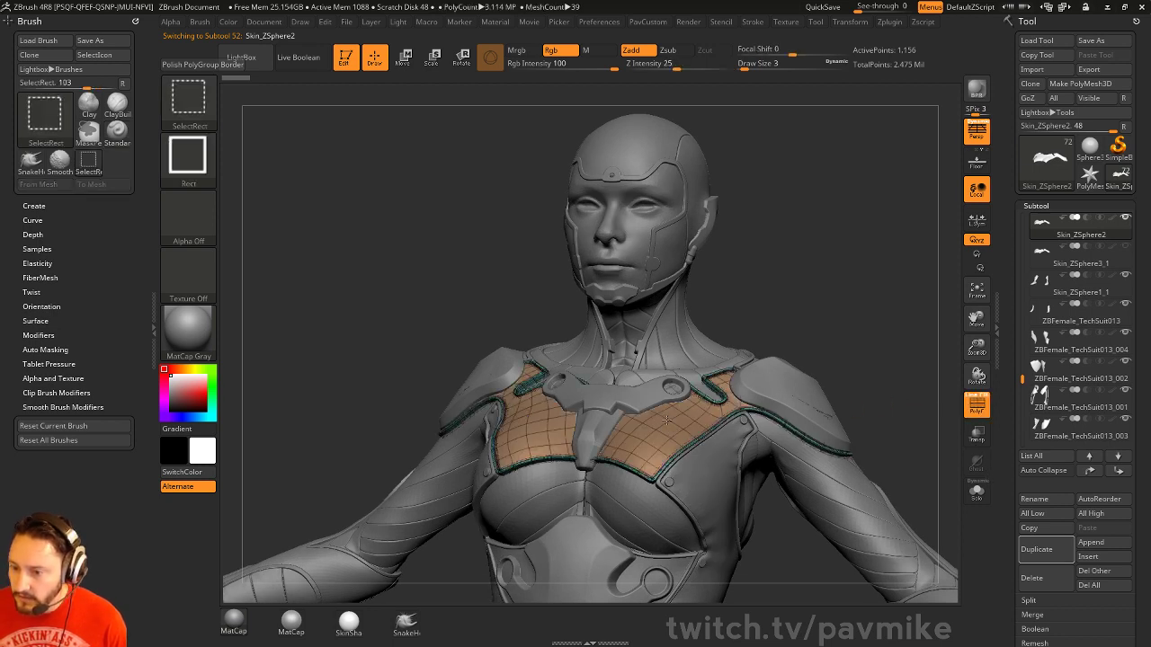
pyautogui.keyDown('ctrl'); pyautogui.keyDown('shift'); pyautogui.click(670, 423); pyautogui.keyUp('shift'); pyautogui.keyUp('ctrl')
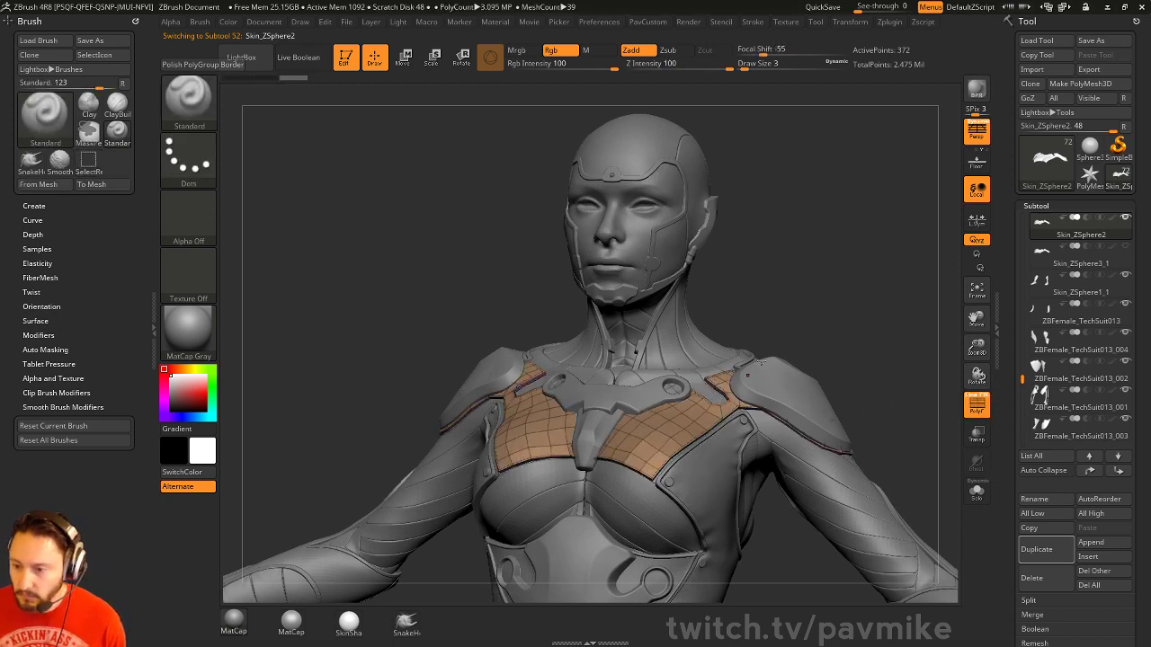
pyautogui.keyDown('ctrl'); pyautogui.keyDown('shift'); pyautogui.click(864, 256); pyautogui.keyUp('shift'); pyautogui.keyUp('ctrl')
pyautogui.moveTo(865, 256); pyautogui.dragTo(901, 397)
pyautogui.hotkey('shift', 'd')
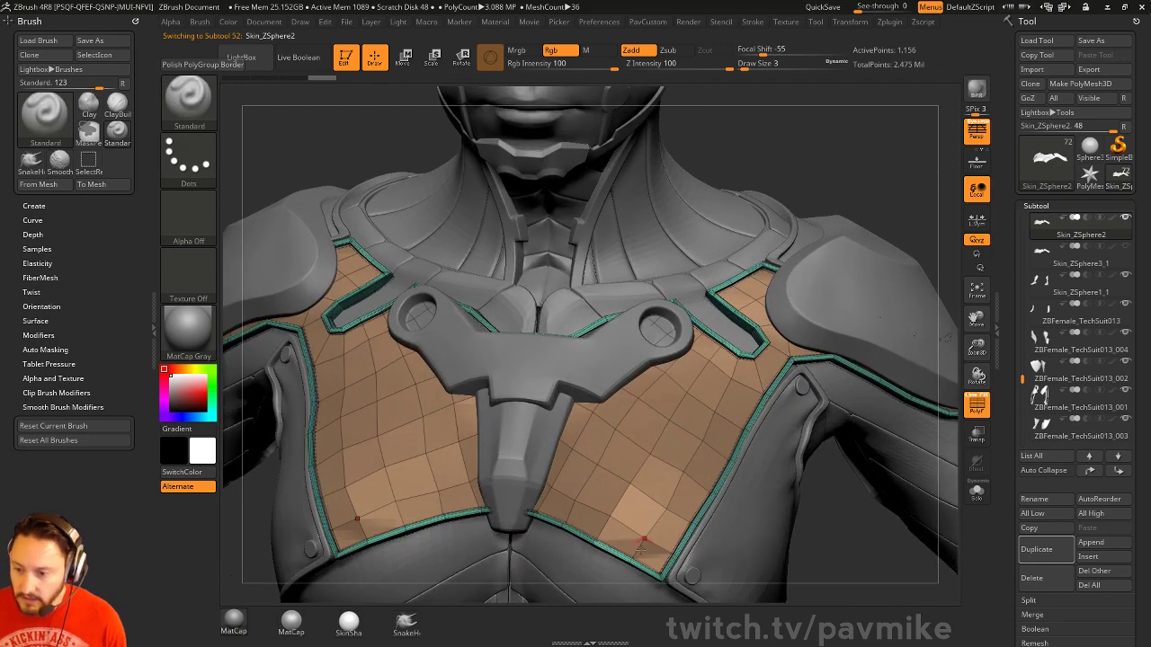
# Switch to the Move brush with a draw size of 9 and turn the chest panel's Dynamic Subdivision back on
pyautogui.moveTo(914, 142)
pyautogui.keyDown('alt'); pyautogui.mouseDown()
pyautogui.moveTo(871, 159)
pyautogui.moveTo(885, 207)
pyautogui.mouseUp(); pyautogui.keyUp('alt')
pyautogui.press('s')
pyautogui.moveTo(707, 443)
pyautogui.mouseDown()
pyautogui.moveTo(739, 443)
pyautogui.moveTo(712, 429)
pyautogui.moveTo(720, 440)
pyautogui.moveTo(703, 451)
pyautogui.mouseUp()
pyautogui.press('b')
pyautogui.press('m')
pyautogui.press('v')
pyautogui.press('d')
pyautogui.press('s')
pyautogui.moveTo(884, 269)
pyautogui.keyDown('alt'); pyautogui.mouseDown()
pyautogui.moveTo(798, 290)
pyautogui.moveTo(657, 467)
pyautogui.moveTo(676, 450)
pyautogui.mouseUp(); pyautogui.keyUp('alt')
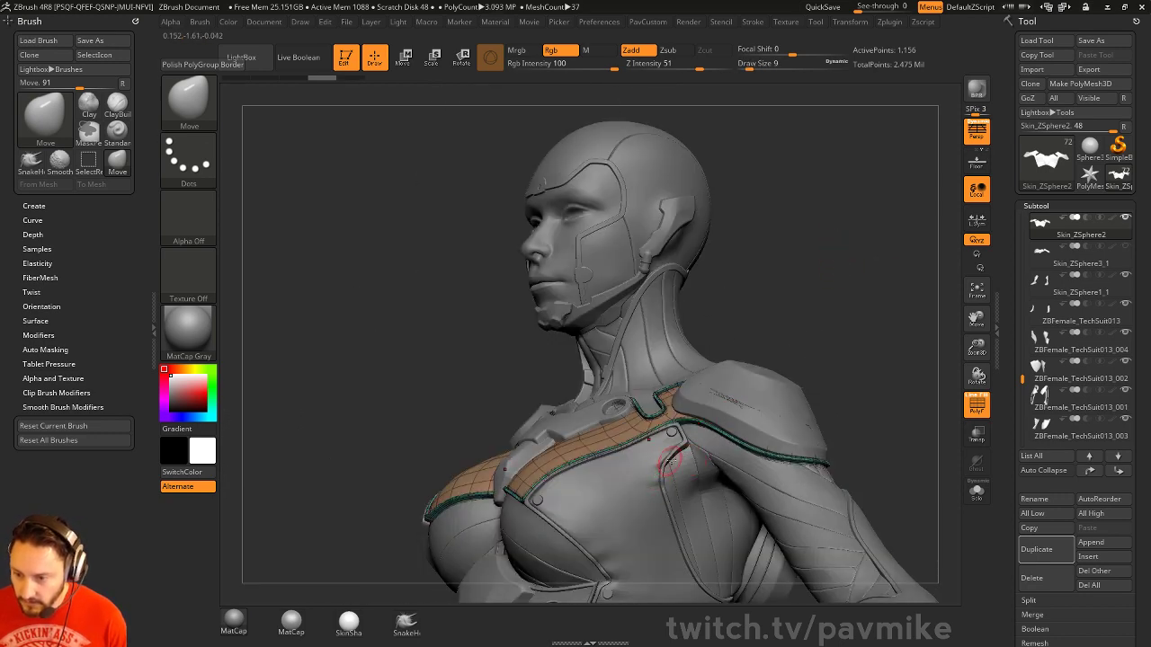
pyautogui.keyDown('shift'); pyautogui.moveTo(810, 287); pyautogui.dragTo(891, 354); pyautogui.keyUp('shift')
pyautogui.keyDown('ctrl'); pyautogui.keyDown('shift'); pyautogui.click(601, 443); pyautogui.keyUp('shift'); pyautogui.keyUp('ctrl')
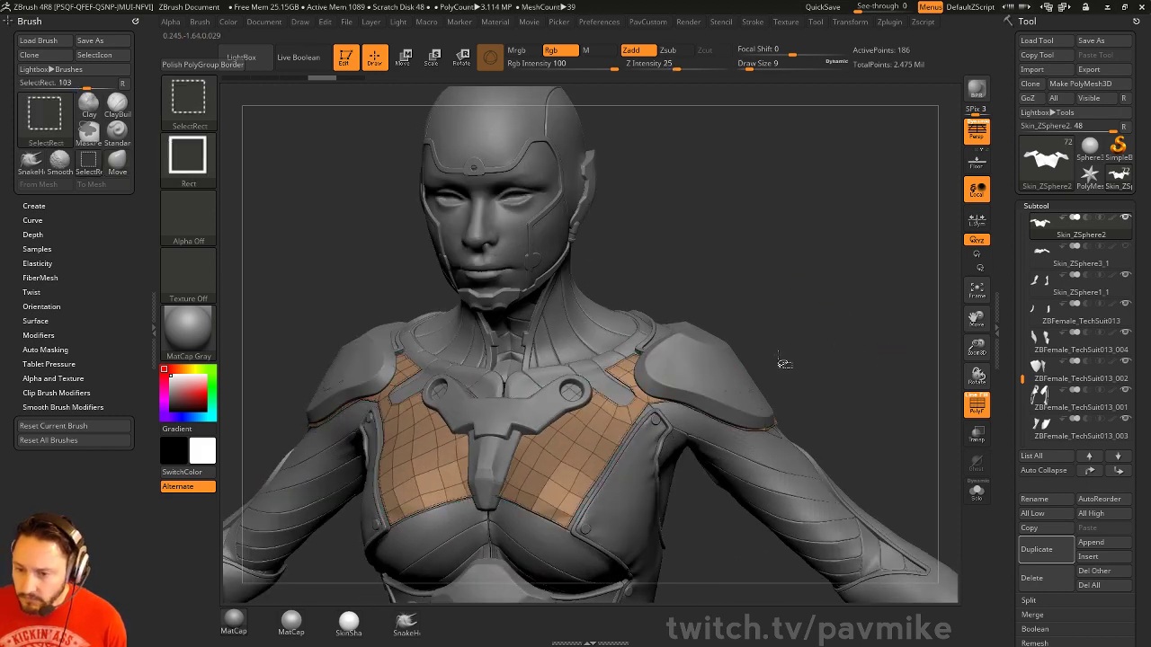
pyautogui.keyDown('ctrl'); pyautogui.keyDown('shift'); pyautogui.click(853, 329); pyautogui.keyUp('shift'); pyautogui.keyUp('ctrl')
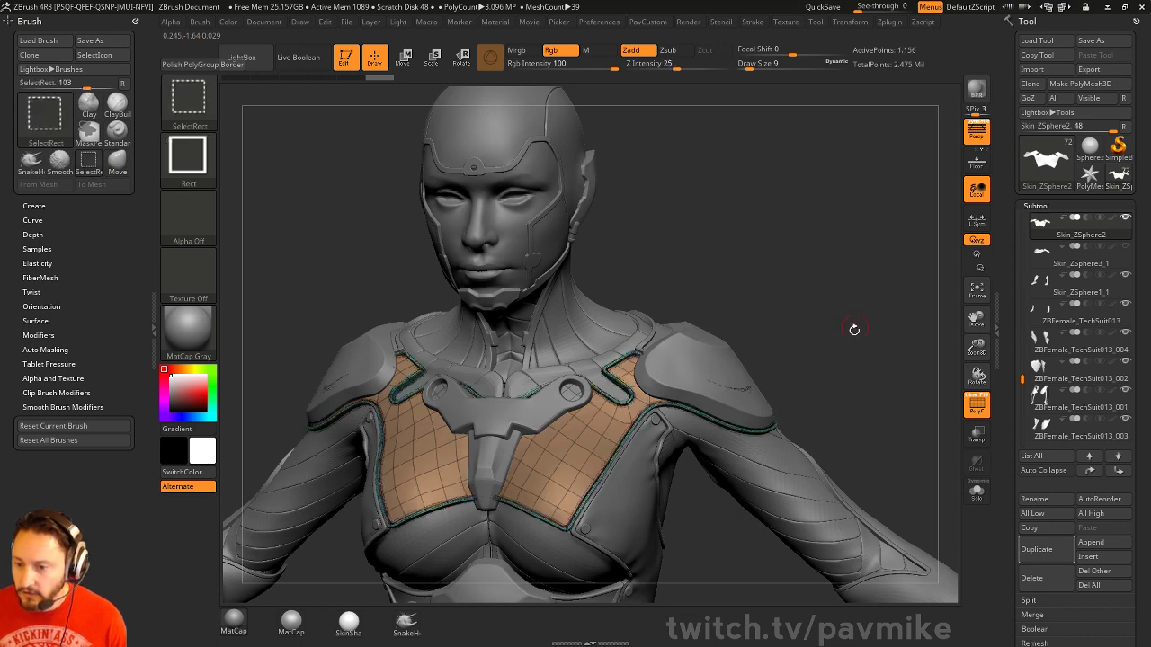
pyautogui.moveTo(853, 329)
pyautogui.keyDown('shift'); pyautogui.mouseDown()
pyautogui.moveTo(886, 334)
pyautogui.moveTo(831, 319)
pyautogui.mouseUp(); pyautogui.keyUp('shift')
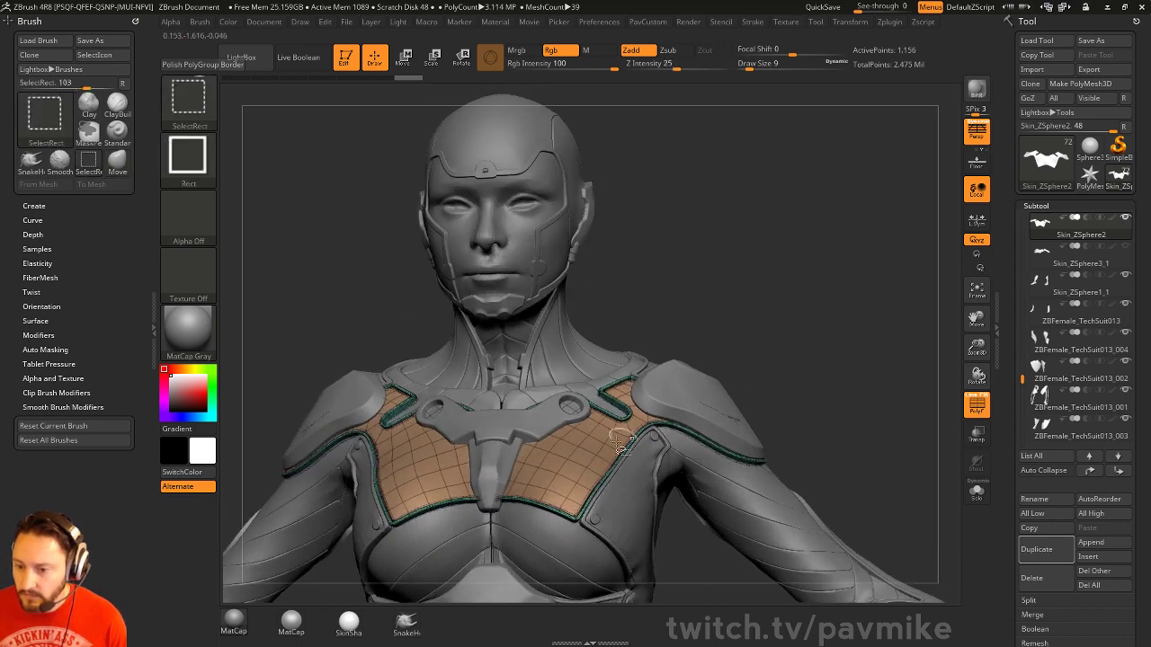
# Isolate the chest panel's main shell from its green border trim and delete the hidden trim geometry
pyautogui.keyDown('ctrl'); pyautogui.keyDown('shift'); pyautogui.click(566, 468); pyautogui.keyUp('shift'); pyautogui.keyUp('ctrl')
pyautogui.keyDown('alt'); pyautogui.moveTo(834, 360); pyautogui.dragTo(809, 418); pyautogui.keyUp('alt')
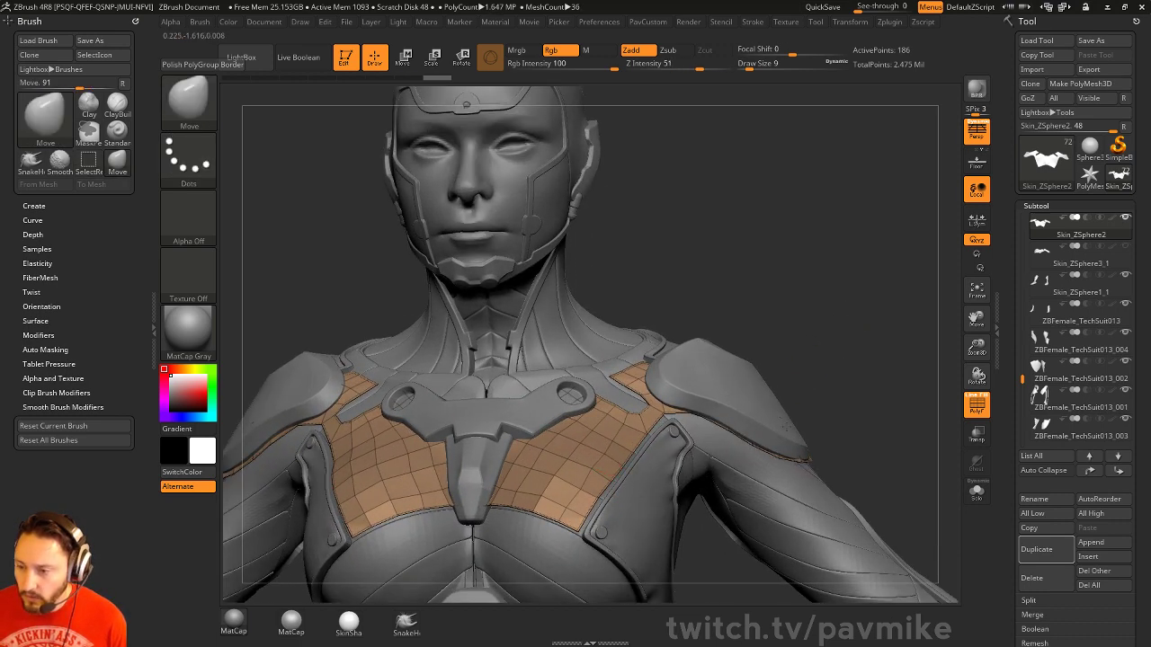
pyautogui.keyDown('ctrl'); pyautogui.keyDown('shift'); pyautogui.click(860, 428); pyautogui.keyUp('shift'); pyautogui.keyUp('ctrl')
pyautogui.moveTo(1006, 453); pyautogui.dragTo(1067, 341)
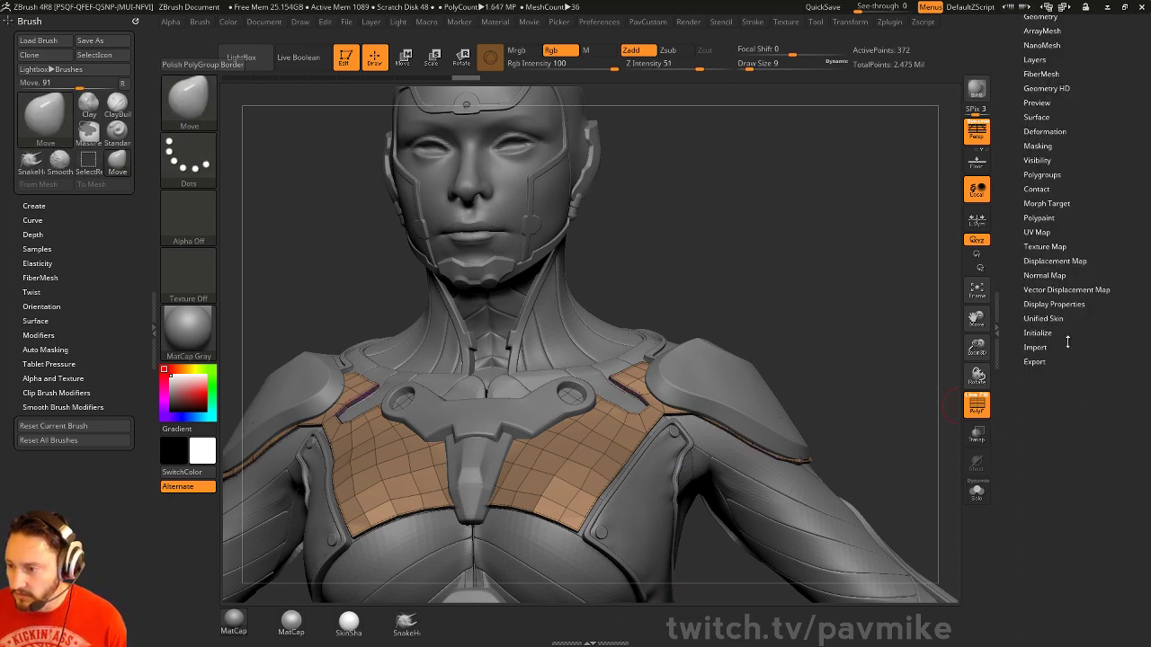
pyautogui.scroll(5, 1009, 288)
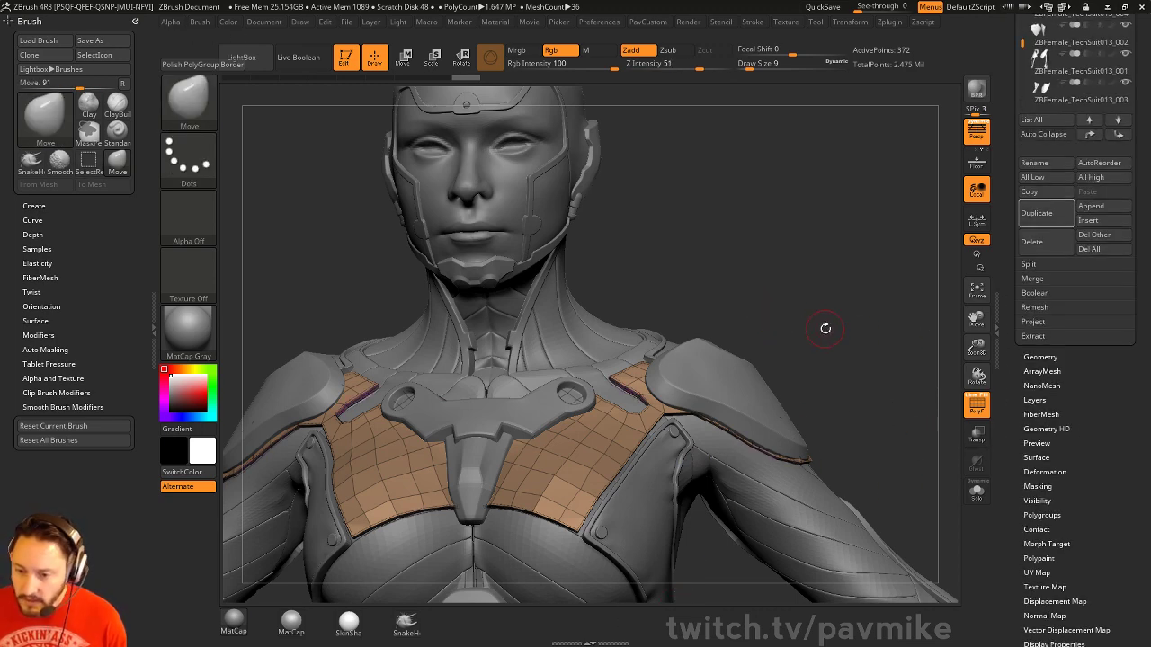
pyautogui.press('2')
pyautogui.click(798, 279)
# Switch to the Standard brush and set the draw size to 7
pyautogui.moveTo(890, 348); pyautogui.dragTo(814, 345)
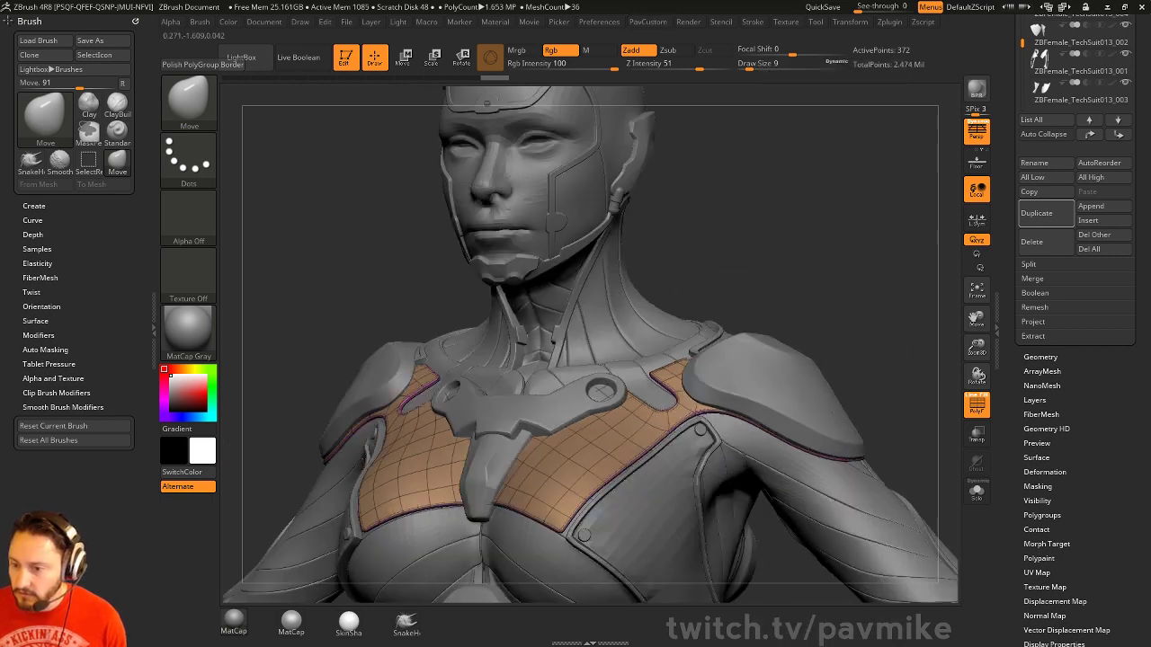
pyautogui.press('1')
pyautogui.press('s')
pyautogui.moveTo(917, 343)
pyautogui.mouseDown()
pyautogui.moveTo(874, 343)
pyautogui.moveTo(974, 379)
pyautogui.mouseUp()
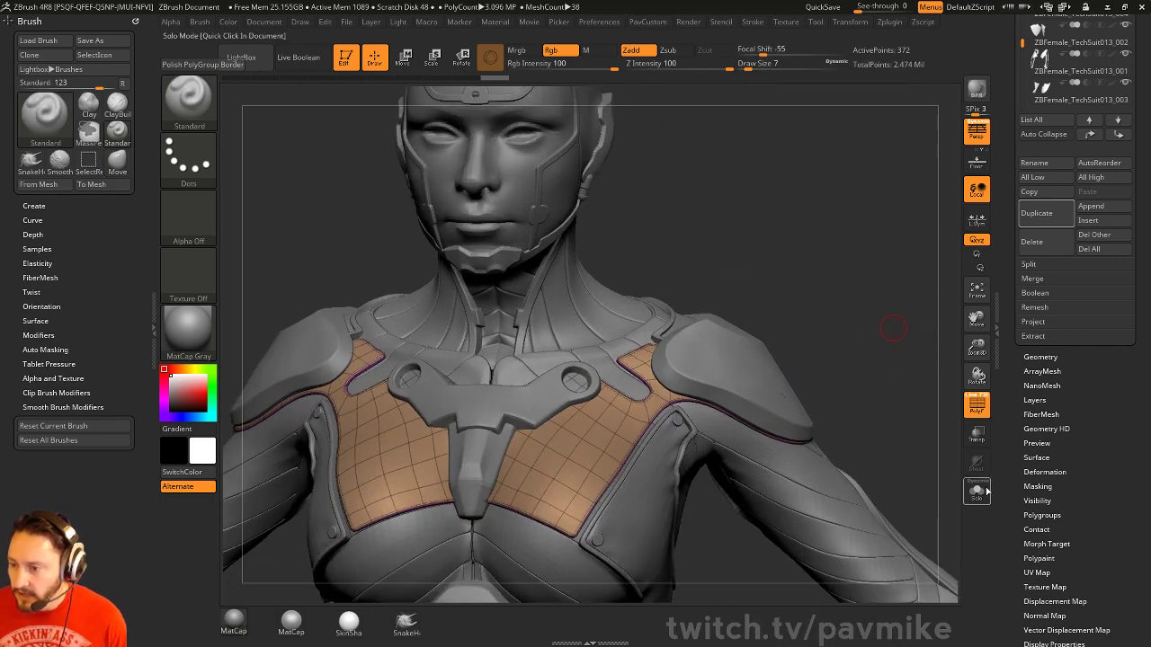
# Show only the chest panel in Solo mode and turn off its Dynamic Subdivision
pyautogui.click(977, 491)
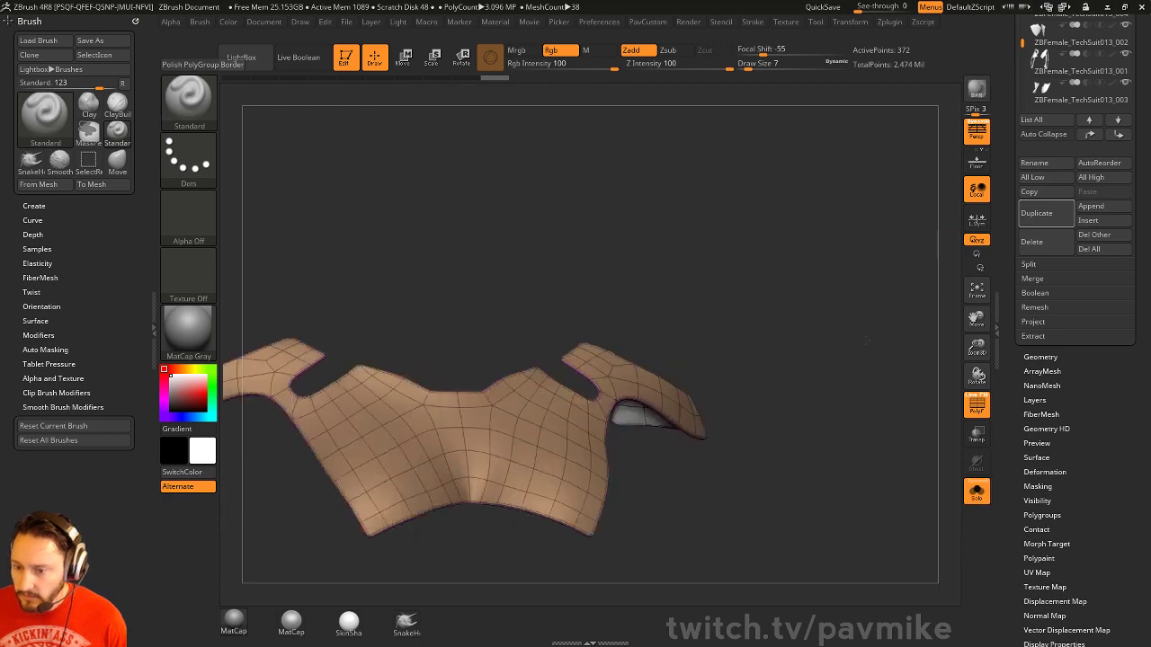
pyautogui.moveTo(830, 356); pyautogui.dragTo(899, 330)
pyautogui.hotkey('shift', 'd')
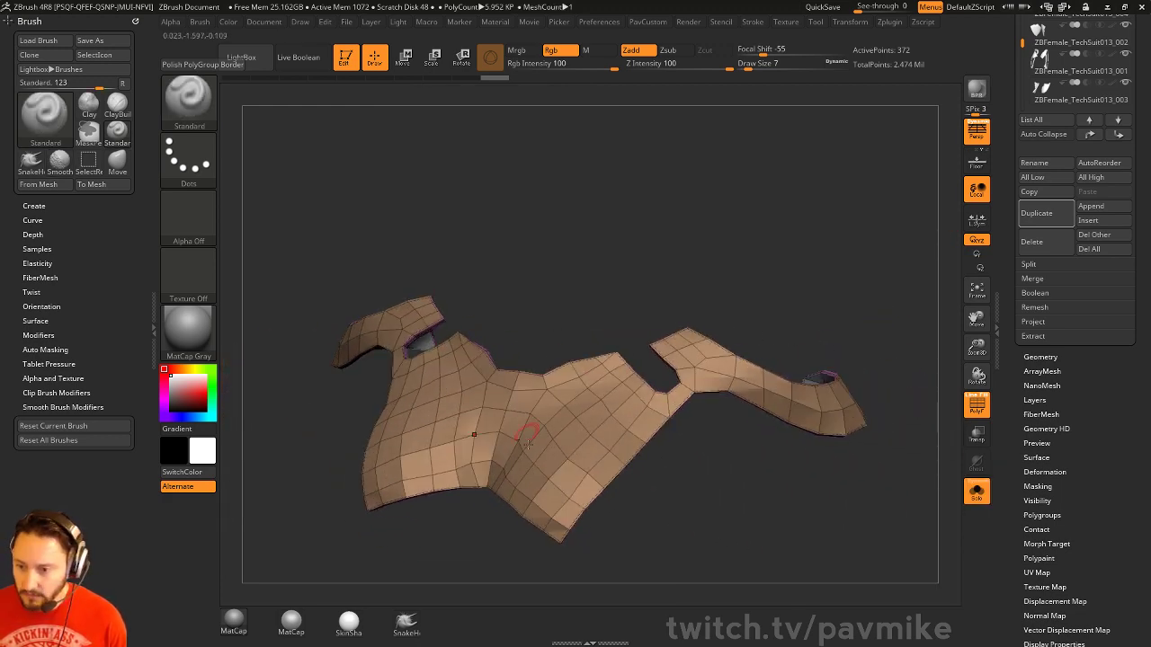
# Switch to the CurveTube brush with the chest panel in view
pyautogui.keyDown('alt'); pyautogui.moveTo(808, 357); pyautogui.dragTo(768, 332); pyautogui.keyUp('alt')
pyautogui.moveTo(840, 322); pyautogui.dragTo(708, 354)
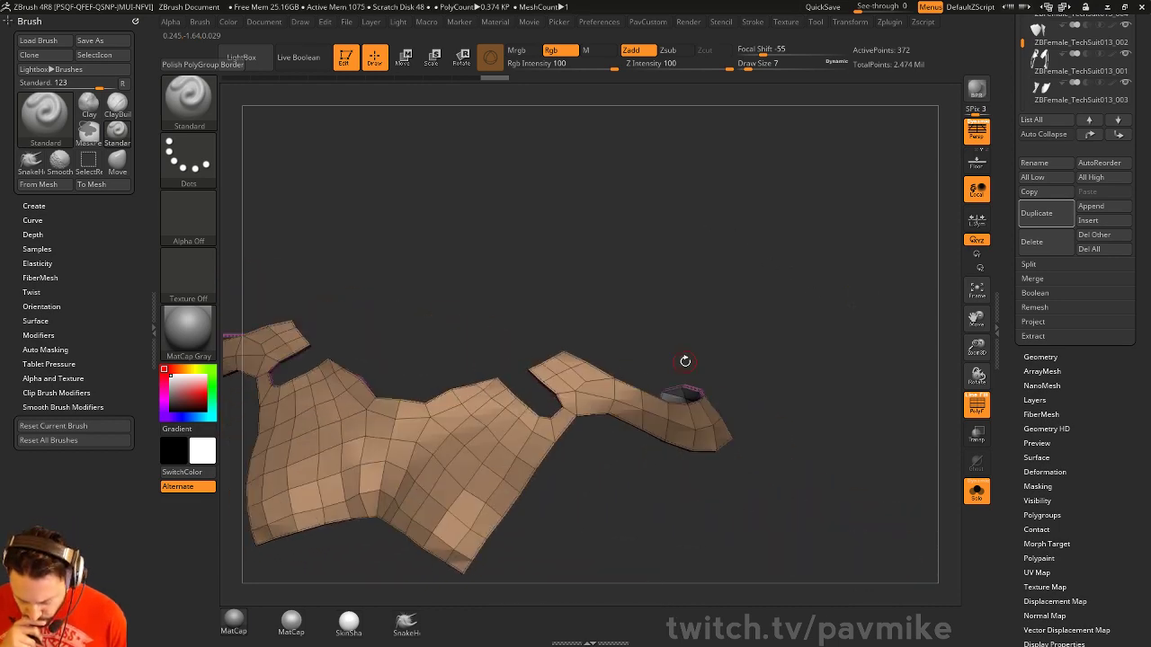
pyautogui.moveTo(793, 247); pyautogui.dragTo(758, 193)
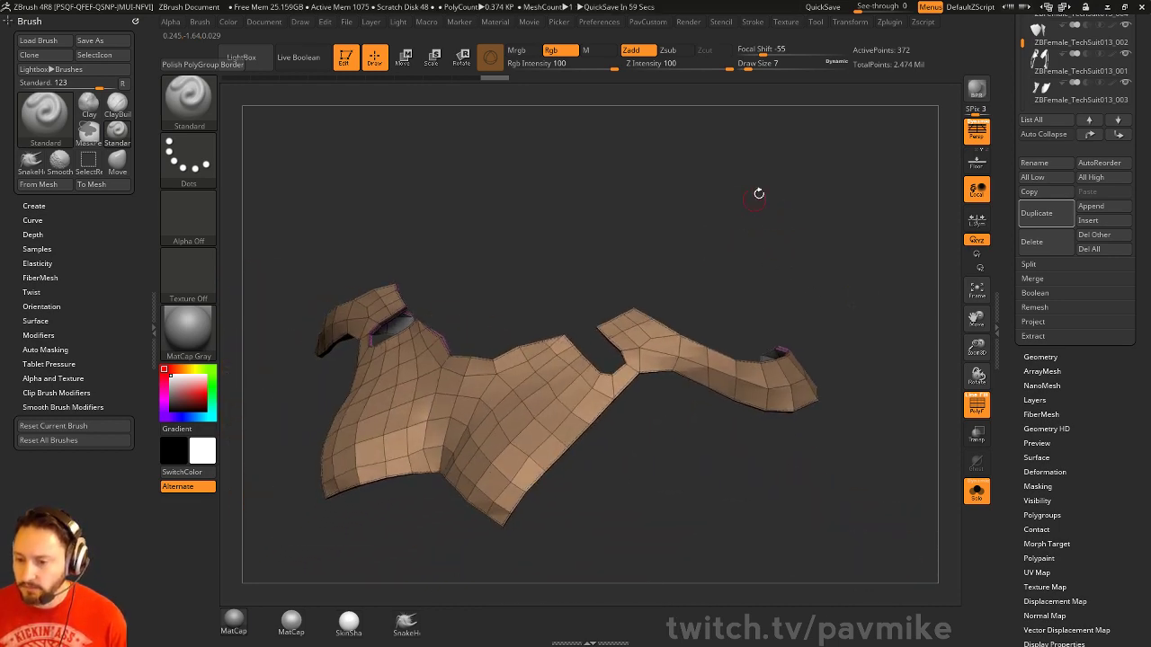
pyautogui.moveTo(673, 483)
pyautogui.keyDown('alt'); pyautogui.mouseDown()
pyautogui.moveTo(701, 424)
pyautogui.moveTo(734, 487)
pyautogui.moveTo(737, 449)
pyautogui.moveTo(732, 406)
pyautogui.moveTo(676, 402)
pyautogui.mouseUp(); pyautogui.keyUp('alt')
pyautogui.press('b')
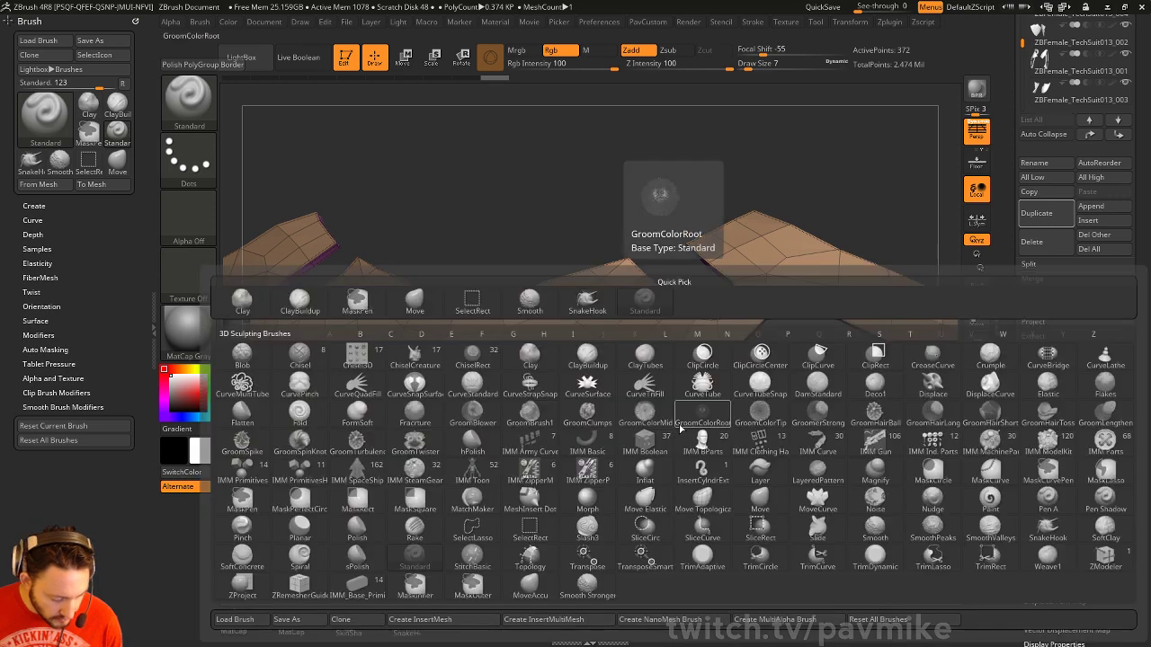
pyautogui.press('c')
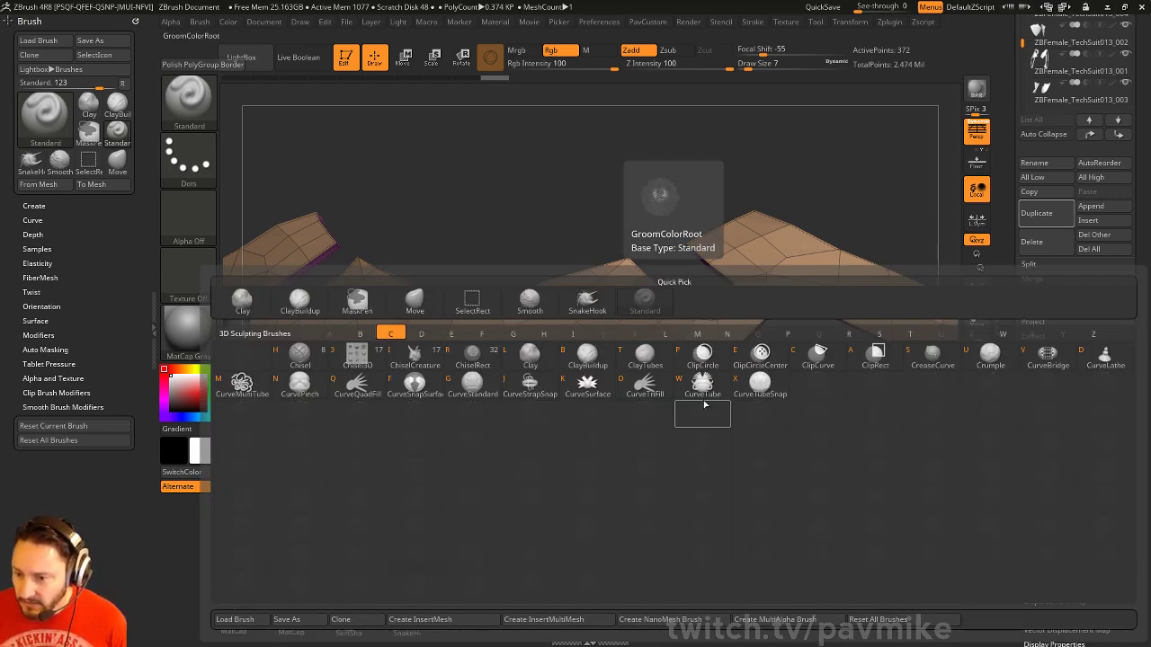
pyautogui.press('w')
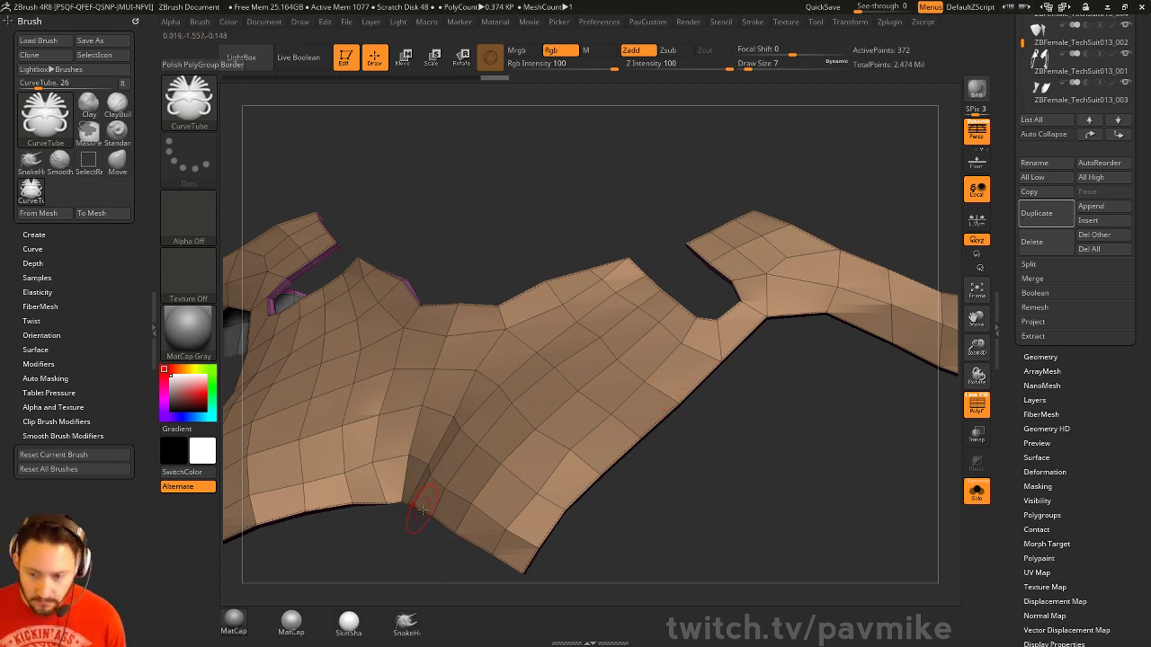
# Isolate the chest panel's outer surface polygroup, hiding its thickness and inner faces
pyautogui.moveTo(749, 436)
pyautogui.mouseDown()
pyautogui.moveTo(707, 390)
pyautogui.moveTo(630, 387)
pyautogui.moveTo(654, 394)
pyautogui.mouseUp()
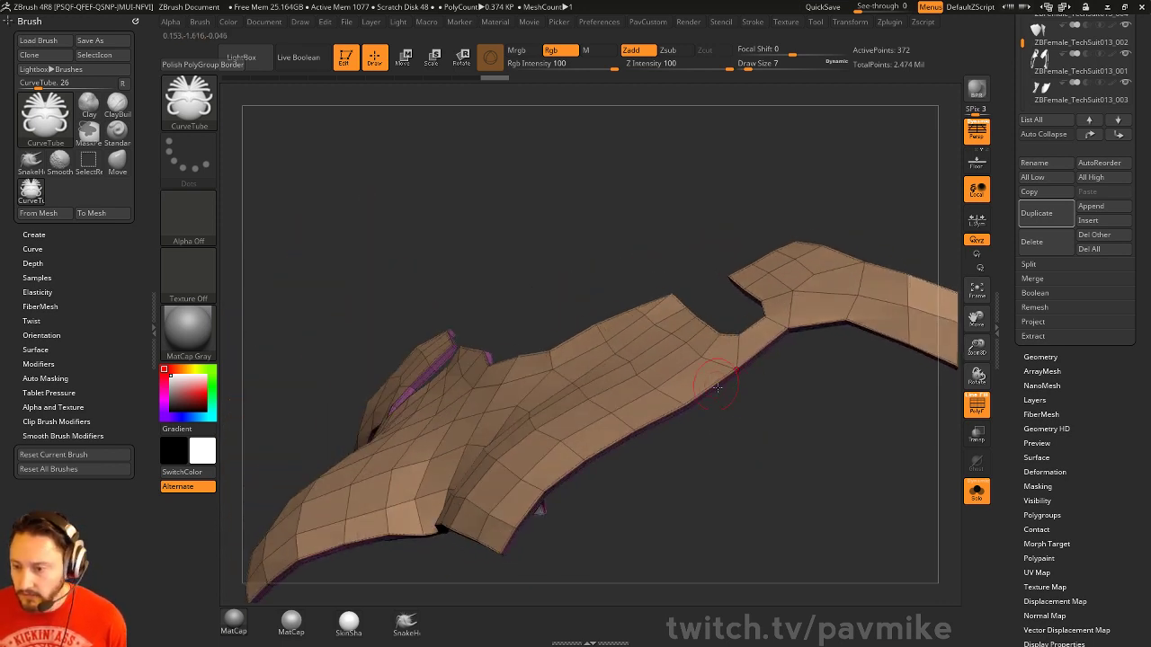
pyautogui.moveTo(753, 452); pyautogui.dragTo(660, 470)
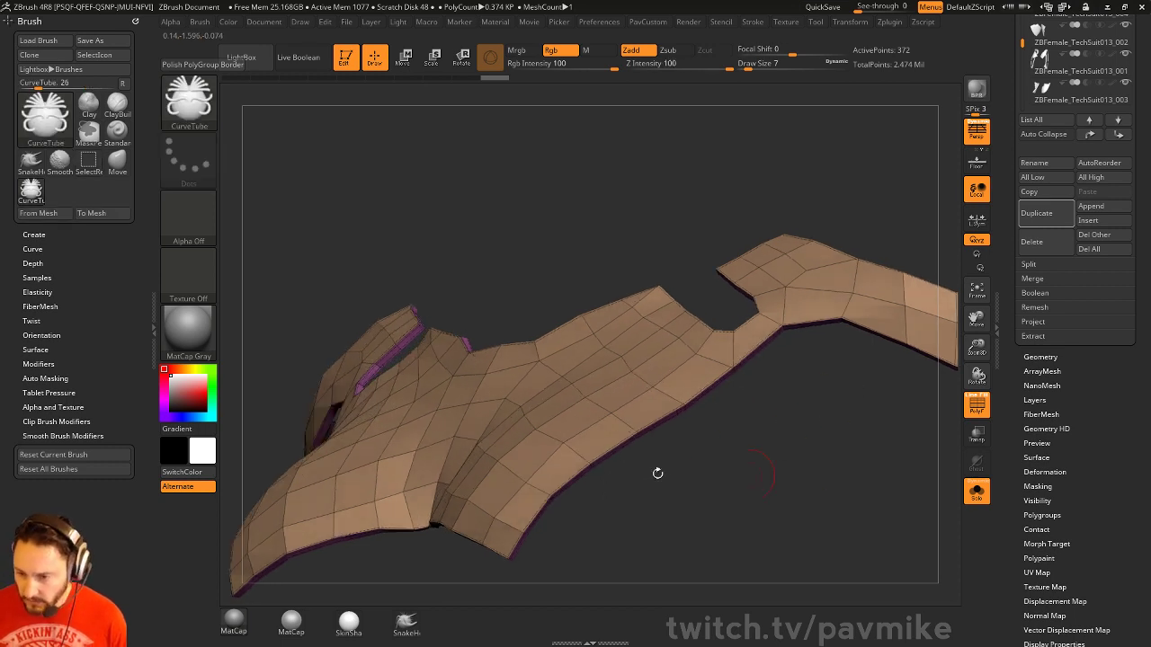
pyautogui.keyDown('ctrl'); pyautogui.keyDown('shift'); pyautogui.click(665, 382); pyautogui.keyUp('shift'); pyautogui.keyUp('ctrl')
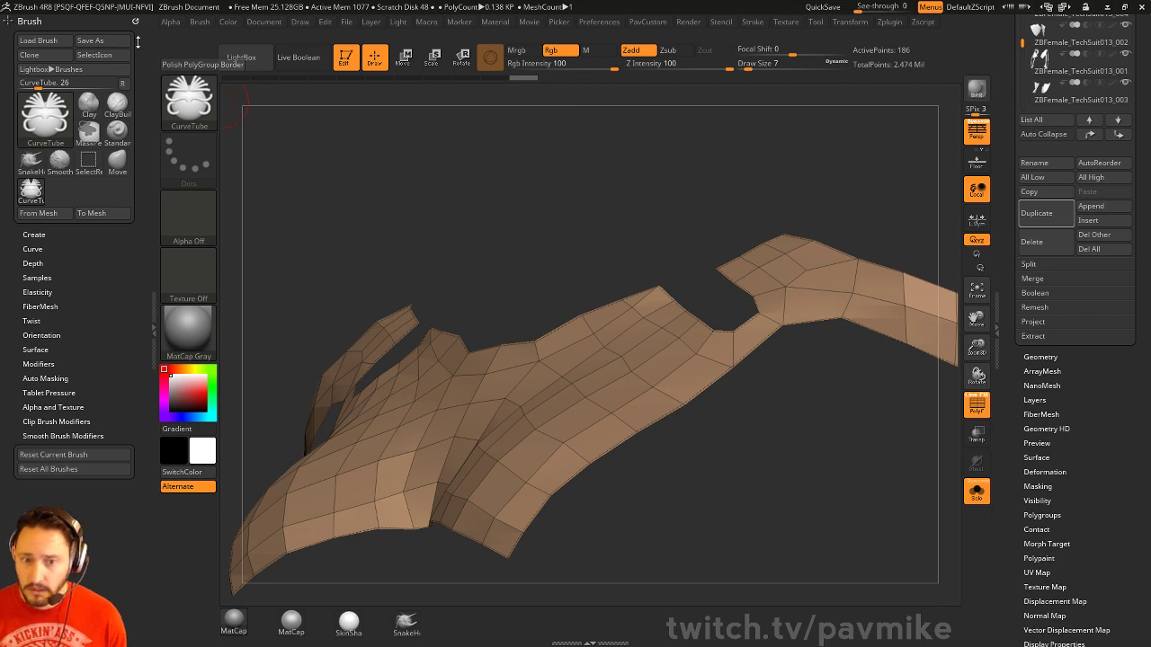
# Dock the Stroke palette alongside the Brush palette and expand its Curve, Curve Functions and Curve Modifiers settings
pyautogui.click(754, 25)
pyautogui.moveTo(747, 36)
pyautogui.mouseDown()
pyautogui.moveTo(146, 146)
pyautogui.moveTo(118, 280)
pyautogui.mouseUp()
pyautogui.keyDown('shift'); pyautogui.click(54, 270); pyautogui.keyUp('shift')
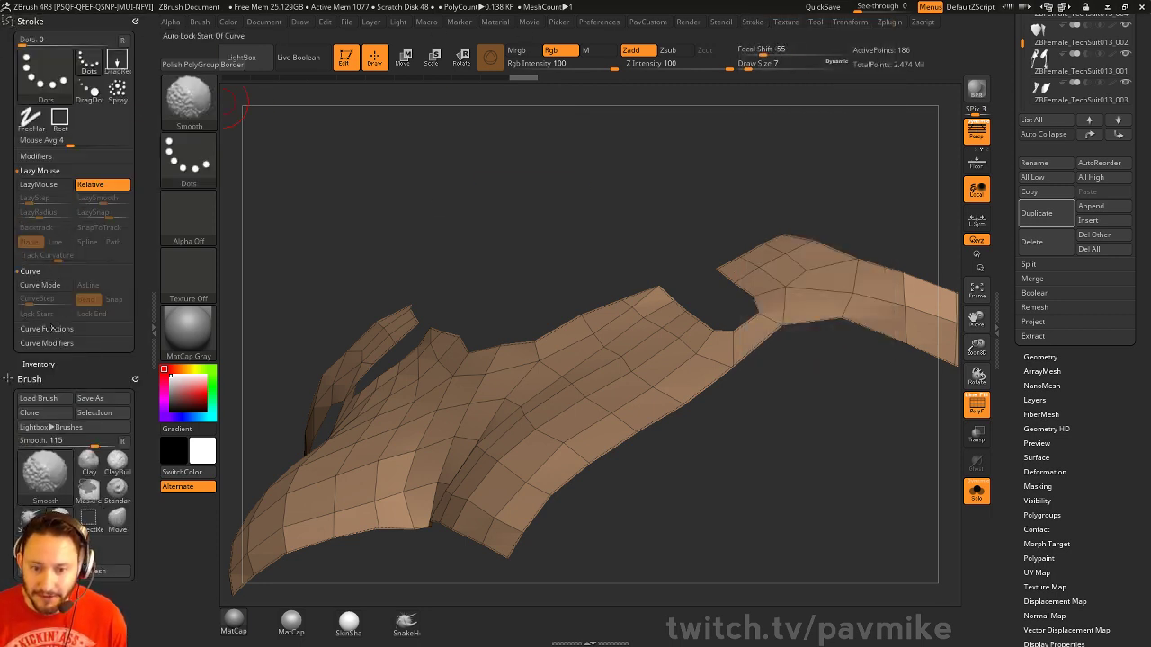
pyautogui.click(54, 343)
pyautogui.click(46, 329)
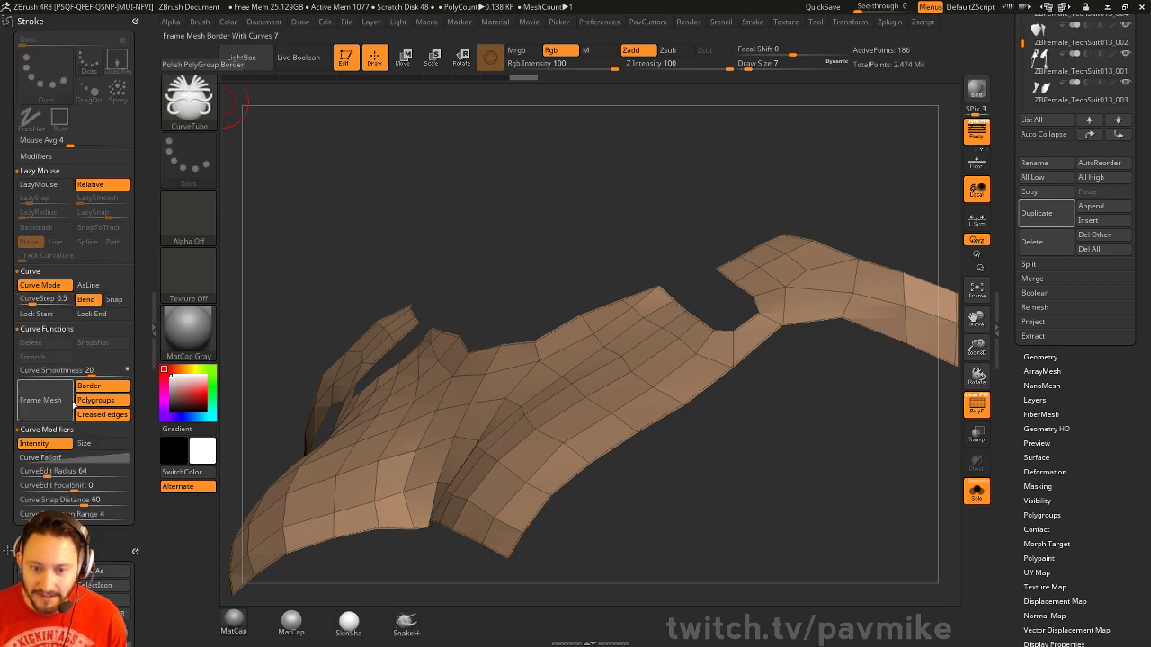
# Frame the isolated shell with curves on Border only and generate a tube along them, reducing the draw size to 2
pyautogui.click(56, 391)
pyautogui.moveTo(780, 483); pyautogui.dragTo(728, 474)
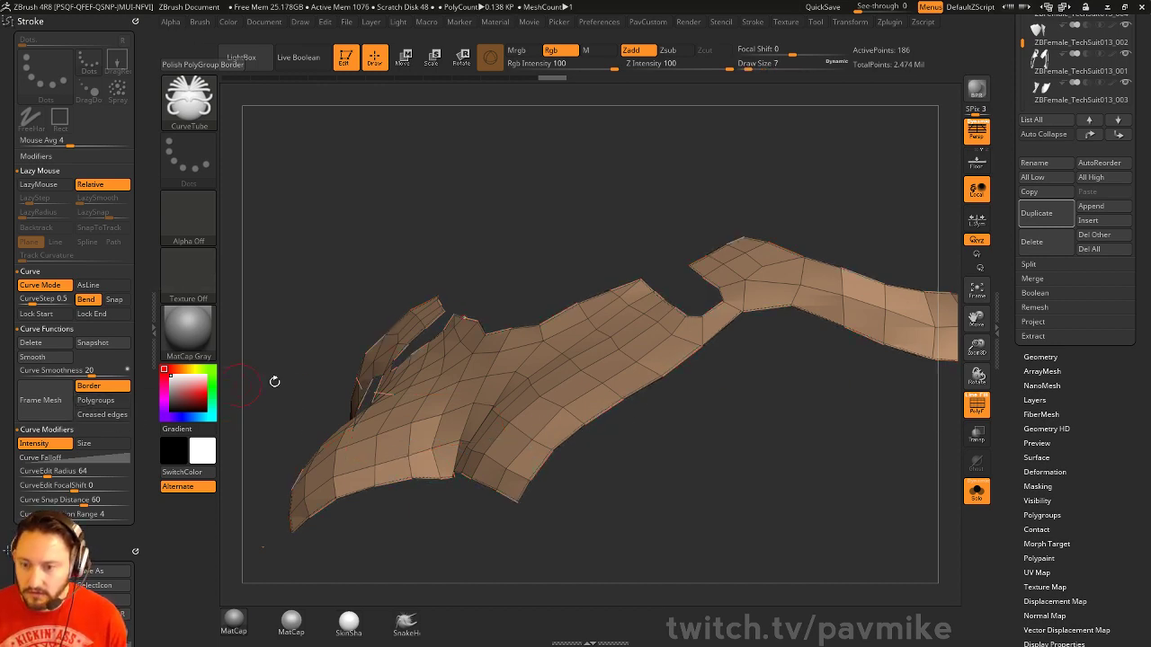
pyautogui.moveTo(728, 409); pyautogui.dragTo(765, 422)
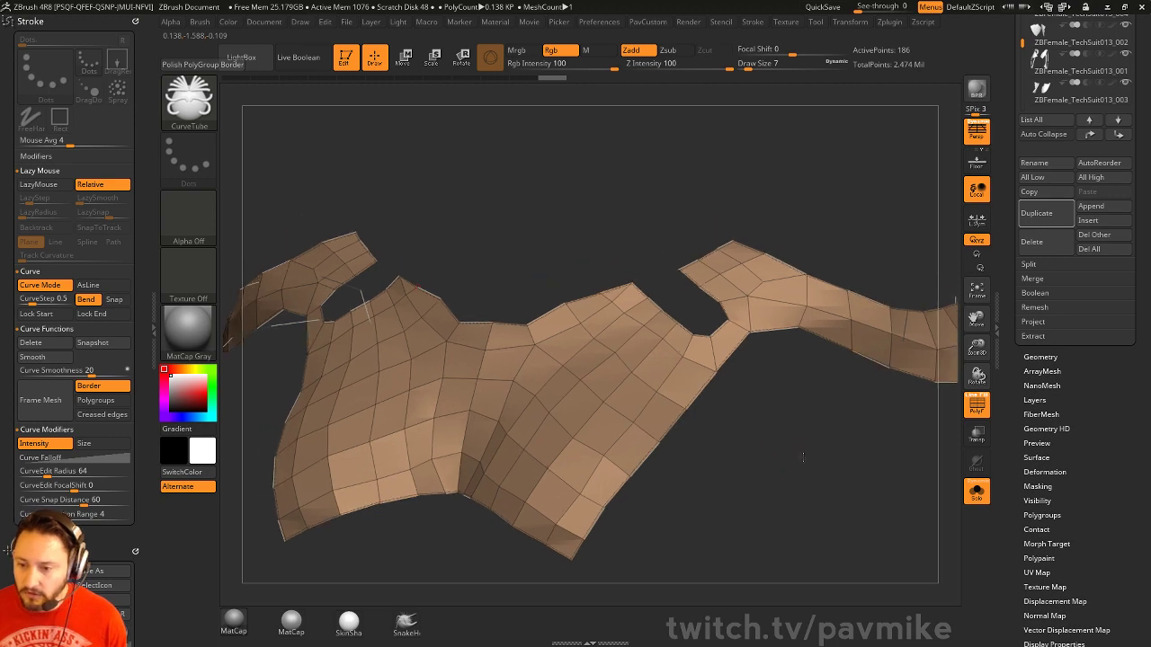
pyautogui.click(730, 385)
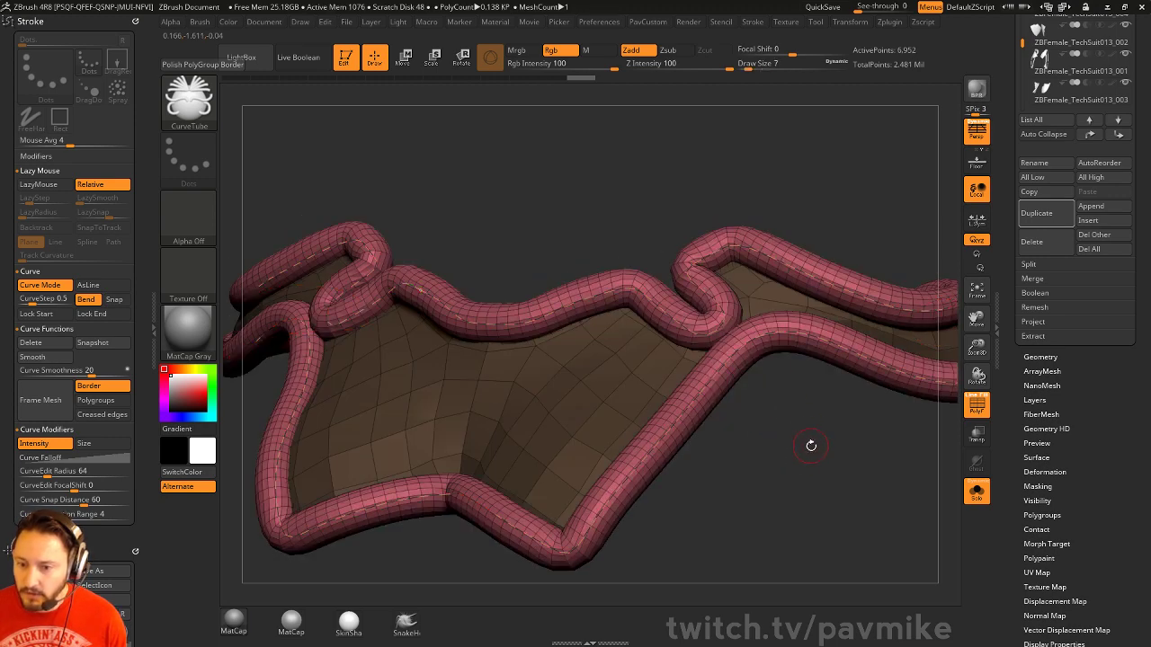
pyautogui.click(718, 375)
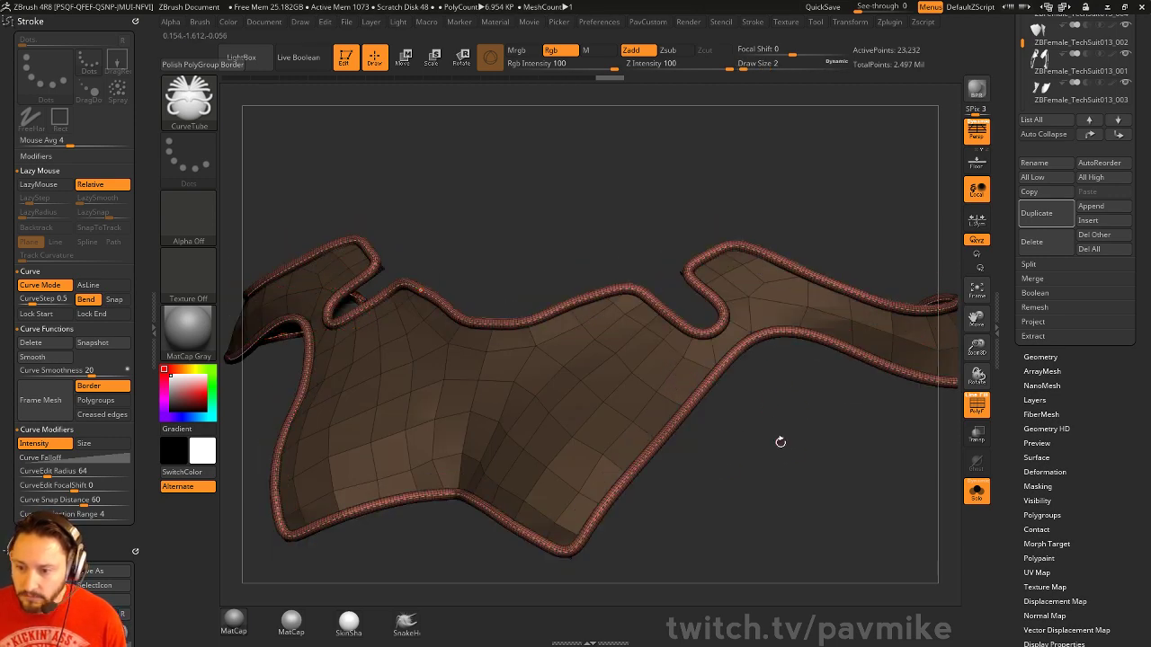
# Switch to the InsertCylndrExt brush
pyautogui.press('b')
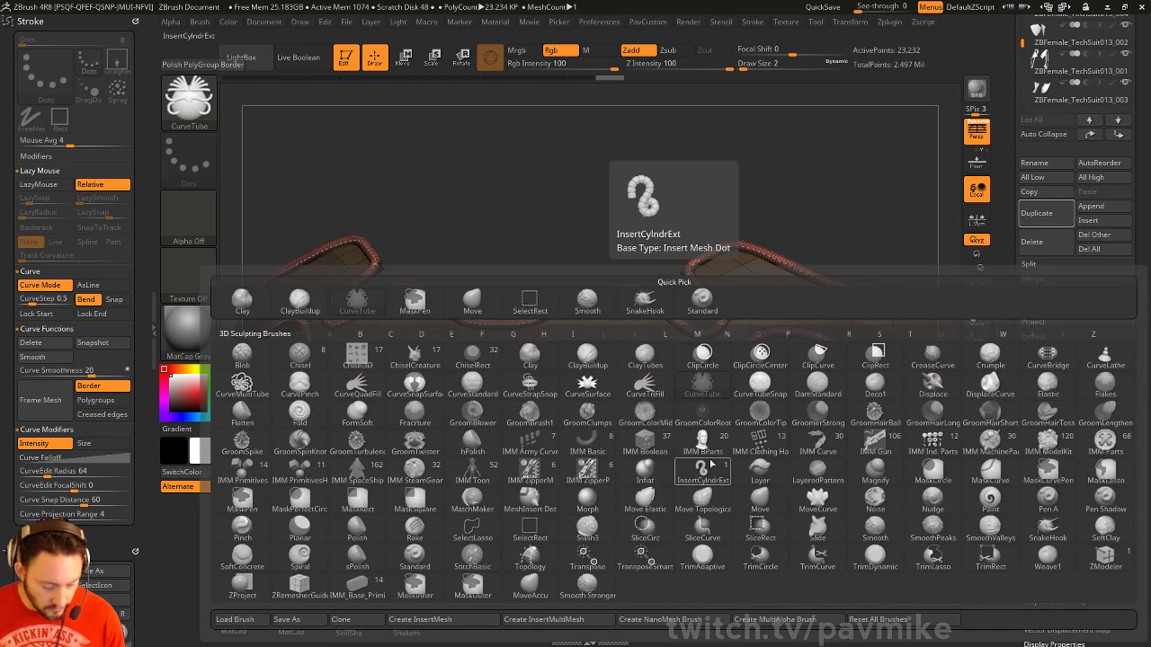
pyautogui.press('c')
pyautogui.press('Escape')
pyautogui.press('b')
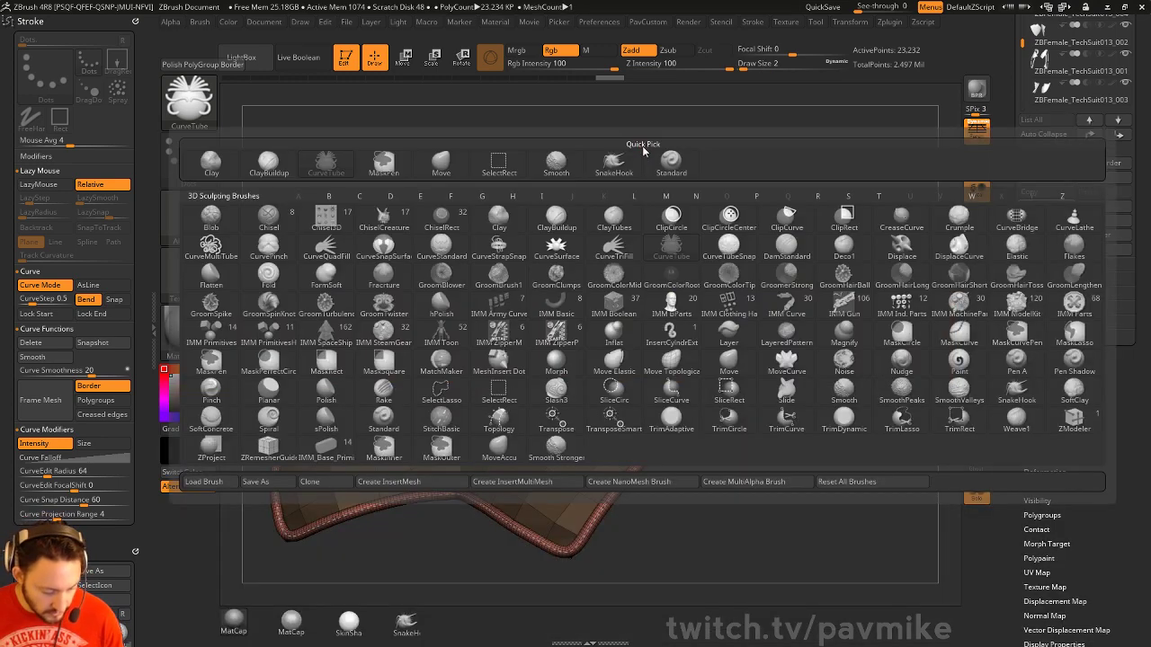
pyautogui.press('i')
pyautogui.press('y')
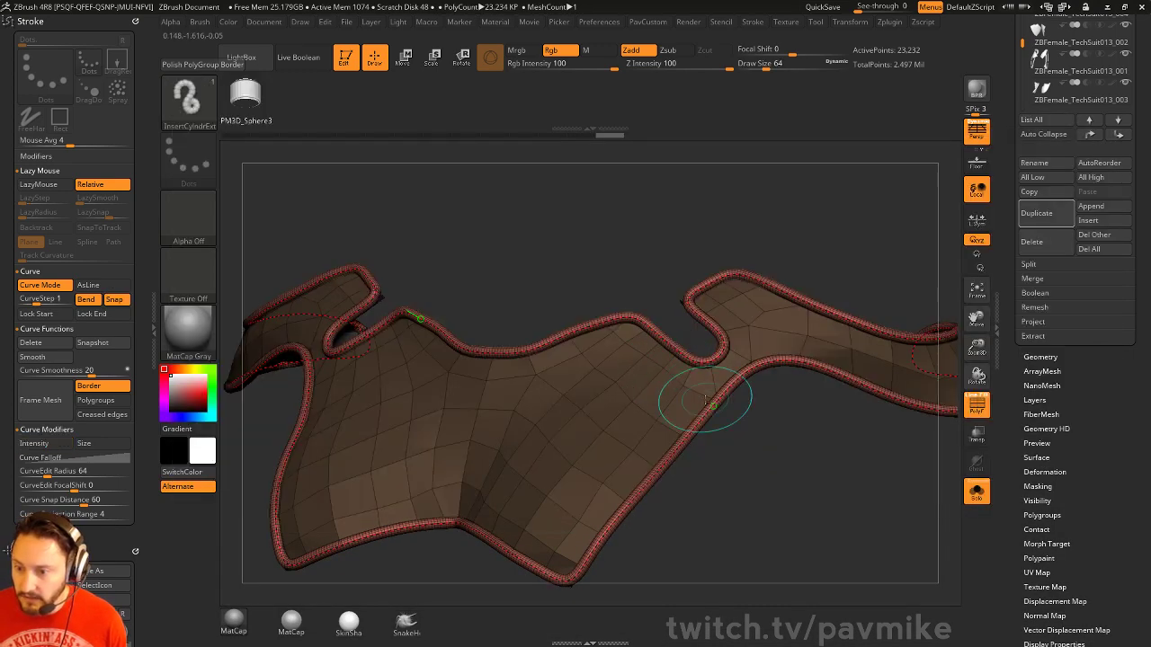
# Try to apply the cylinder insert along the panel's border curves at different draw sizes
pyautogui.click(695, 398)
pyautogui.press('s')
pyautogui.click(797, 460)
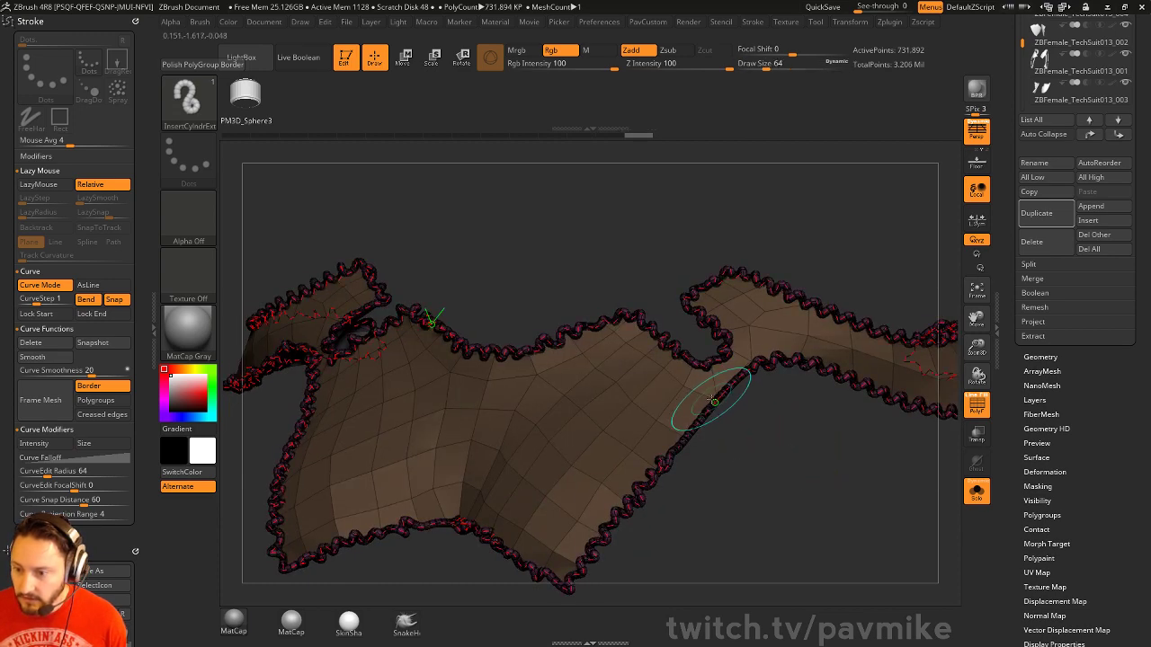
pyautogui.click(717, 401)
pyautogui.press('s')
pyautogui.moveTo(797, 472); pyautogui.dragTo(791, 472)
pyautogui.write('64')
pyautogui.press('Return')
pyautogui.click(793, 476)
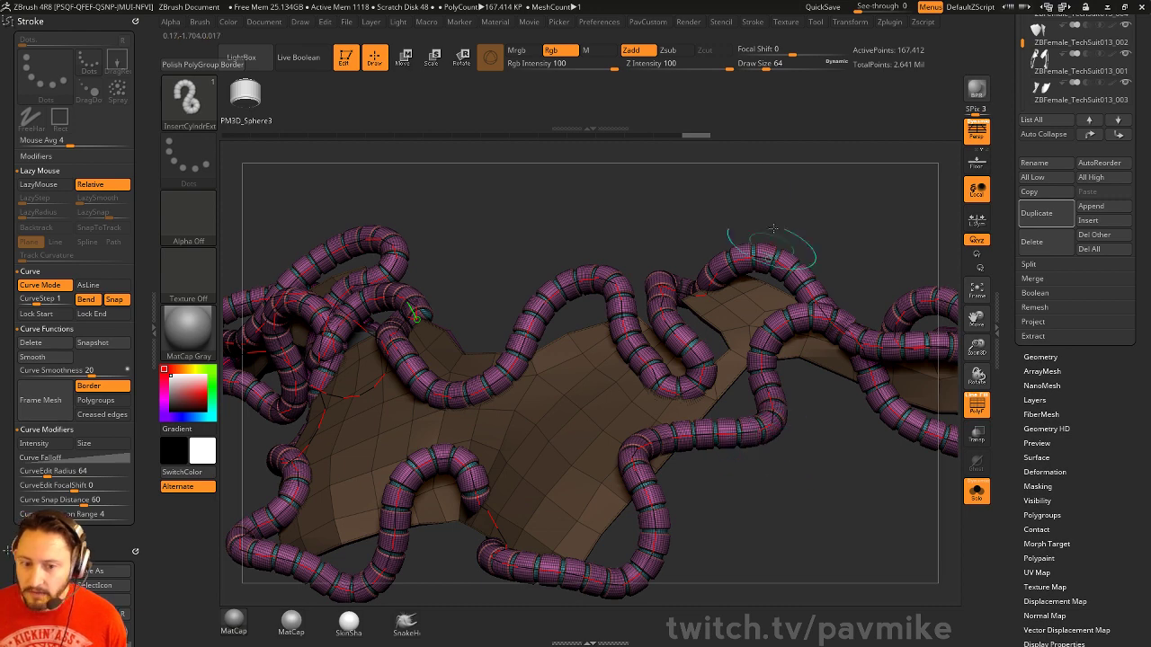
# Undo the distorted cylinder chains and reapply the cylinder insert along the shell's border curves at draw size 7
pyautogui.click(40, 400)
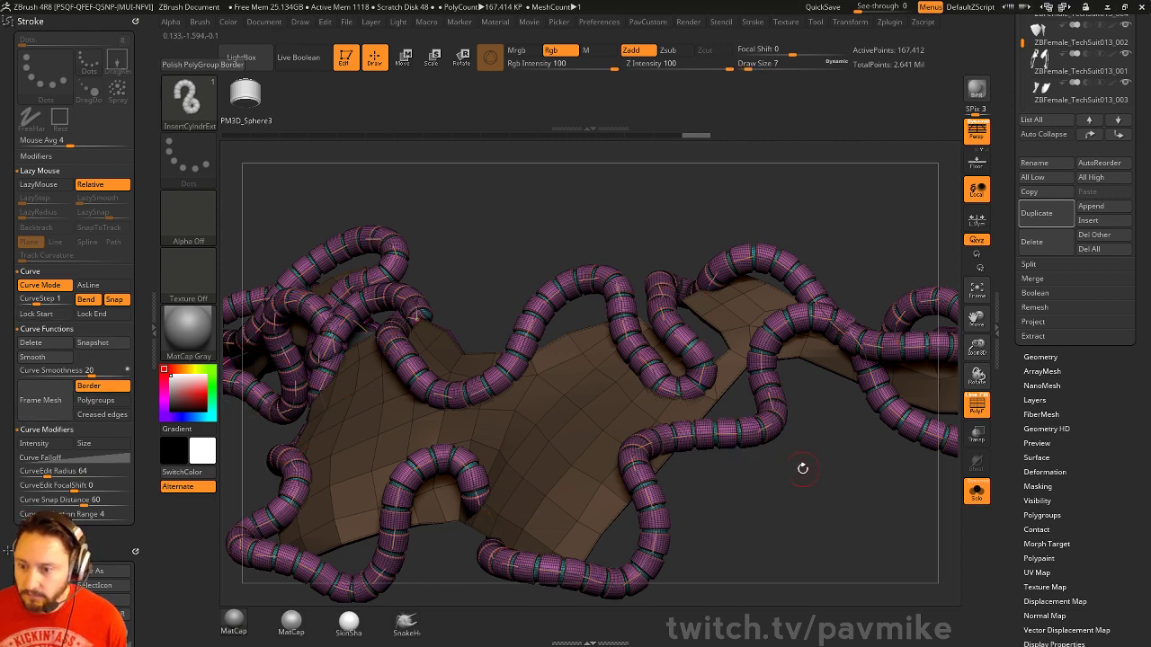
pyautogui.click(38, 343)
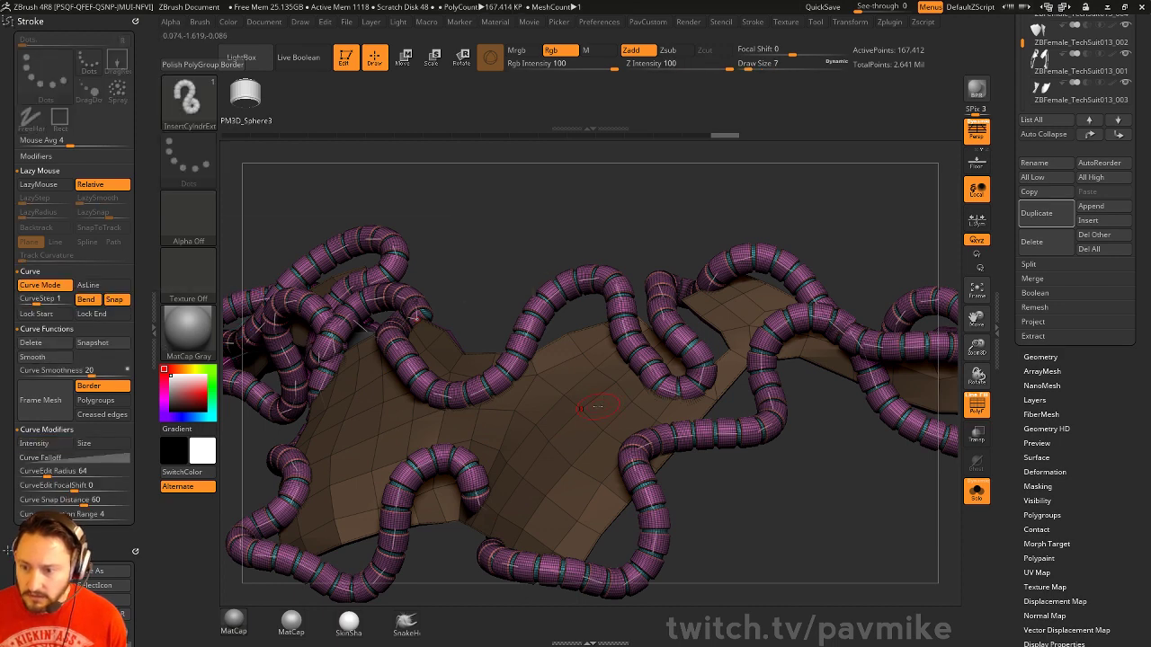
pyautogui.hotkey('ctrl', 'z')
pyautogui.hotkey('ctrl', 'z')
pyautogui.hotkey('ctrl', 'z')
pyautogui.hotkey('ctrl', 'z')
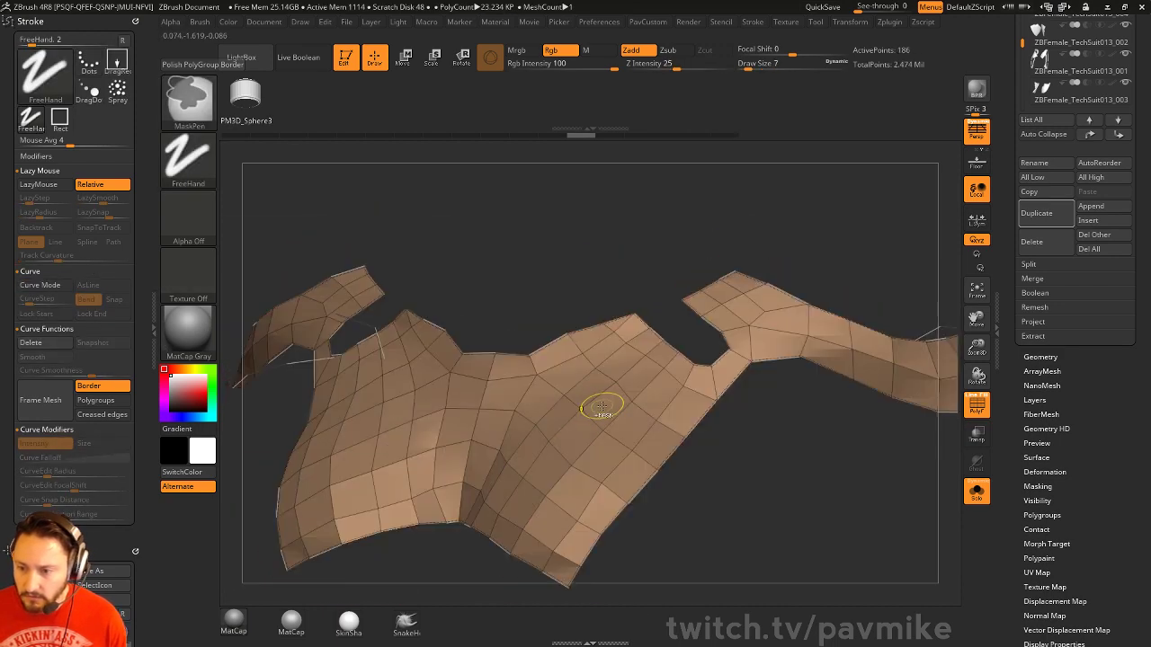
pyautogui.hotkey('ctrl', 'shift', 'z')
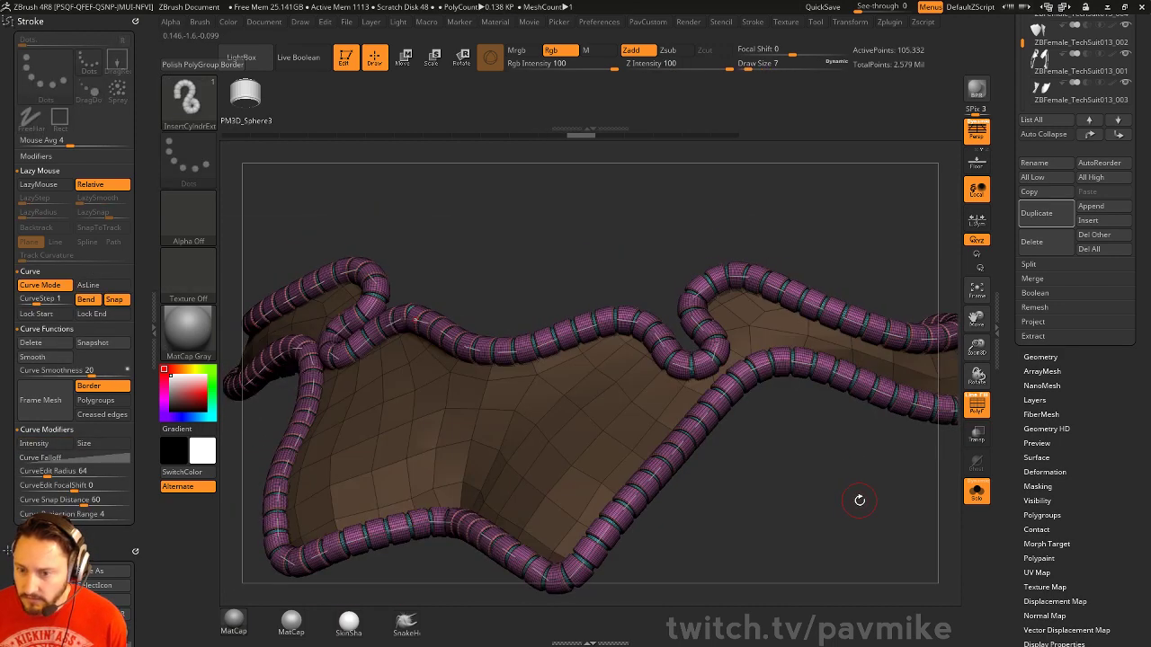
pyautogui.moveTo(681, 440); pyautogui.dragTo(685, 435)
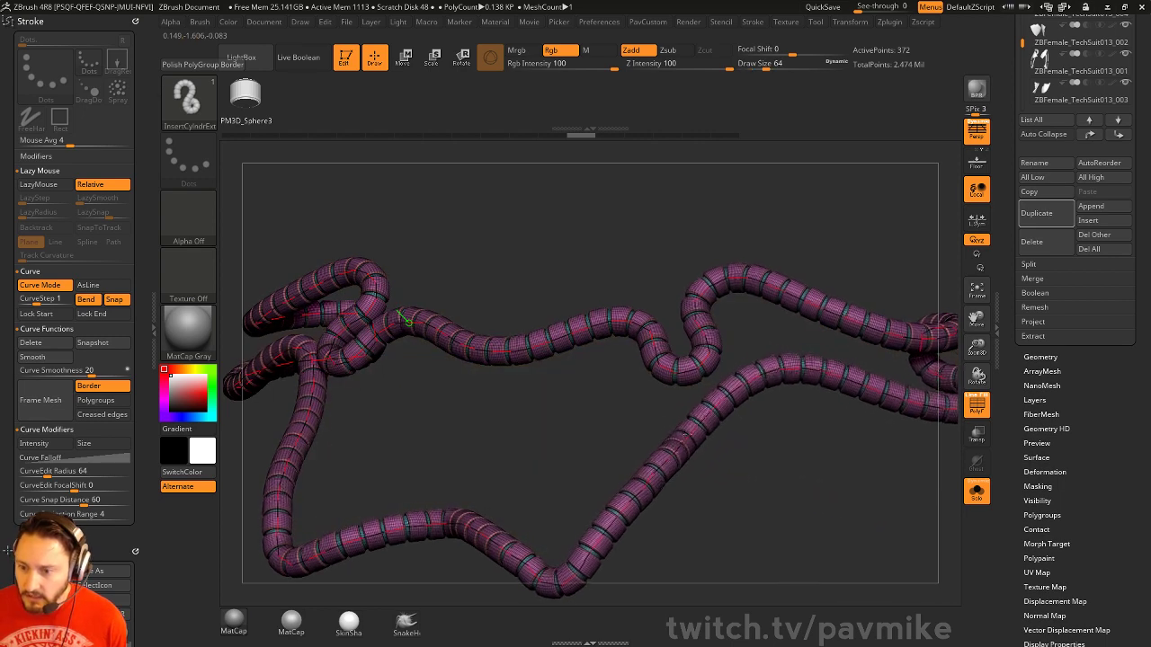
# Undo the cylinder trim around the border and delete the remaining border curves from the full panel
pyautogui.hotkey('ctrl', 'z')
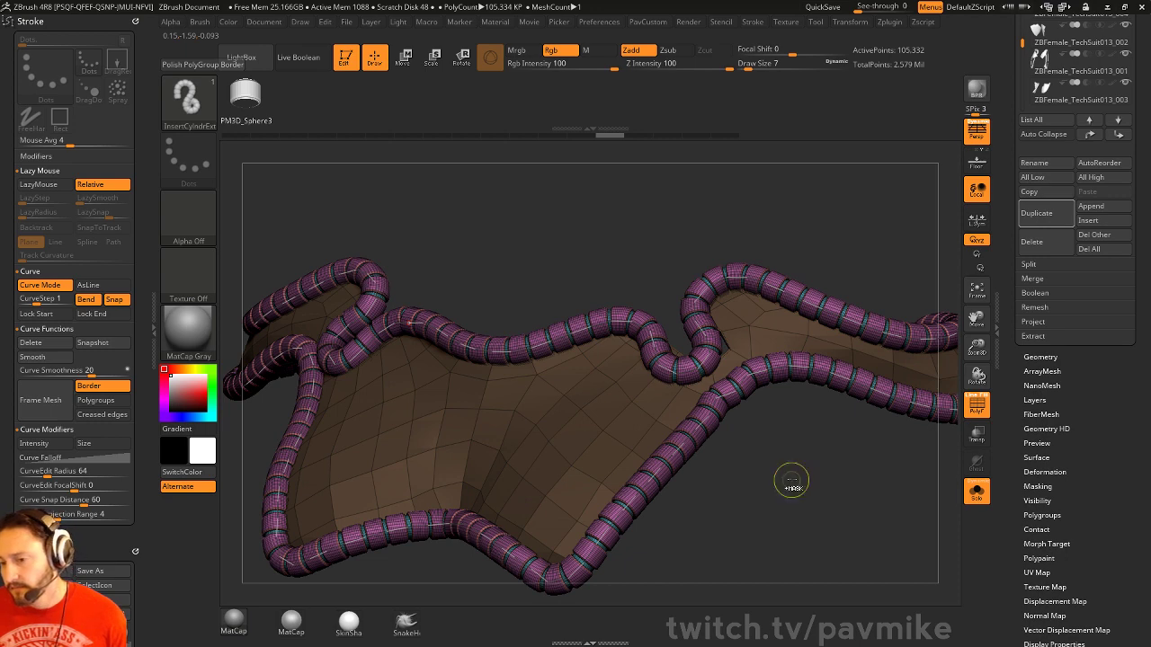
pyautogui.hotkey('ctrl', 'z')
pyautogui.hotkey('ctrl', 'z')
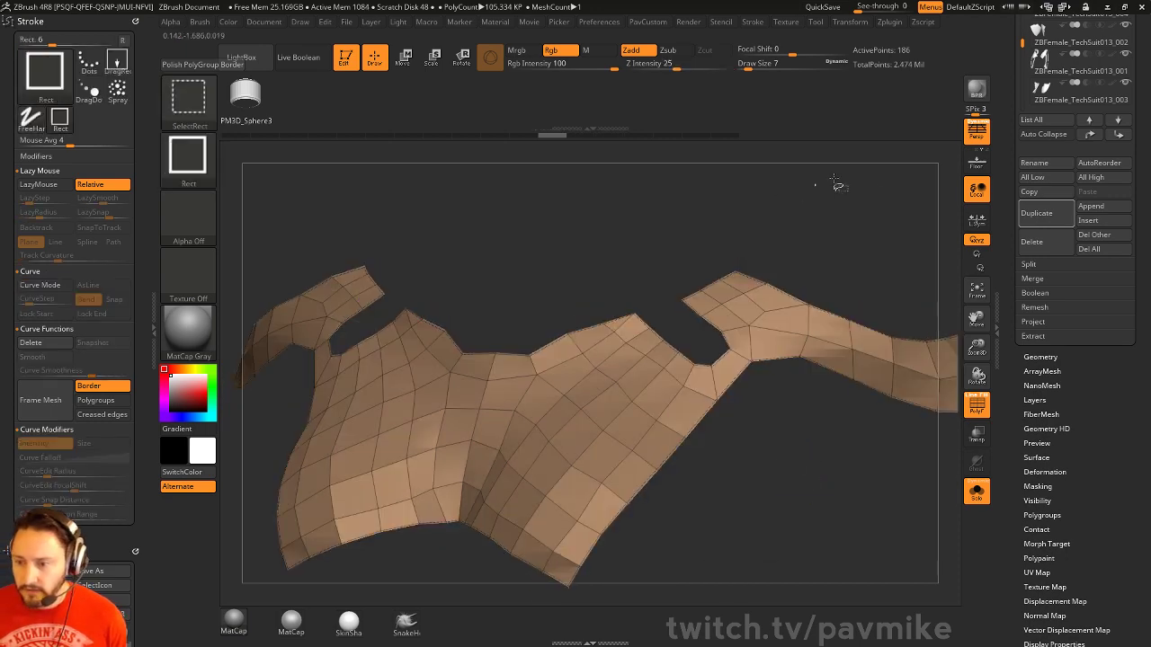
pyautogui.hotkey('ctrl', 'shift', 'z')
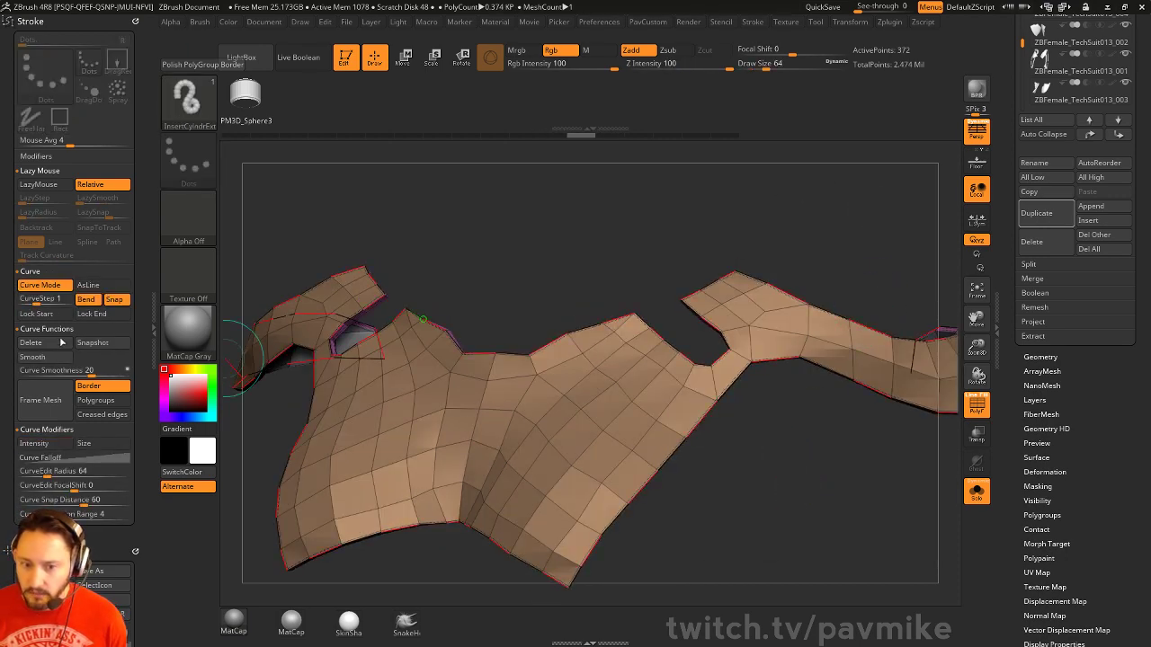
pyautogui.click(43, 343)
# Try drawing cylinder chains by hand across the chest surface, along the panel's slanted side edge and at its lower centre edge
pyautogui.moveTo(806, 482); pyautogui.dragTo(757, 455)
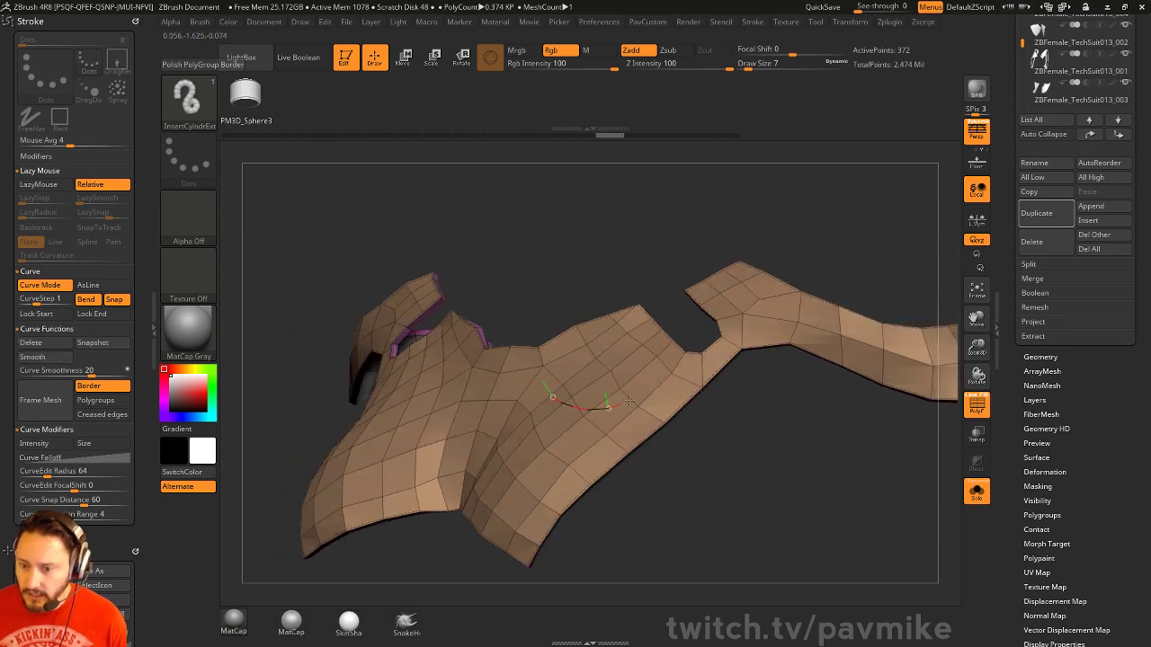
pyautogui.moveTo(630, 401); pyautogui.dragTo(666, 386)
pyautogui.moveTo(814, 468)
pyautogui.mouseDown()
pyautogui.moveTo(855, 486)
pyautogui.moveTo(800, 477)
pyautogui.mouseUp()
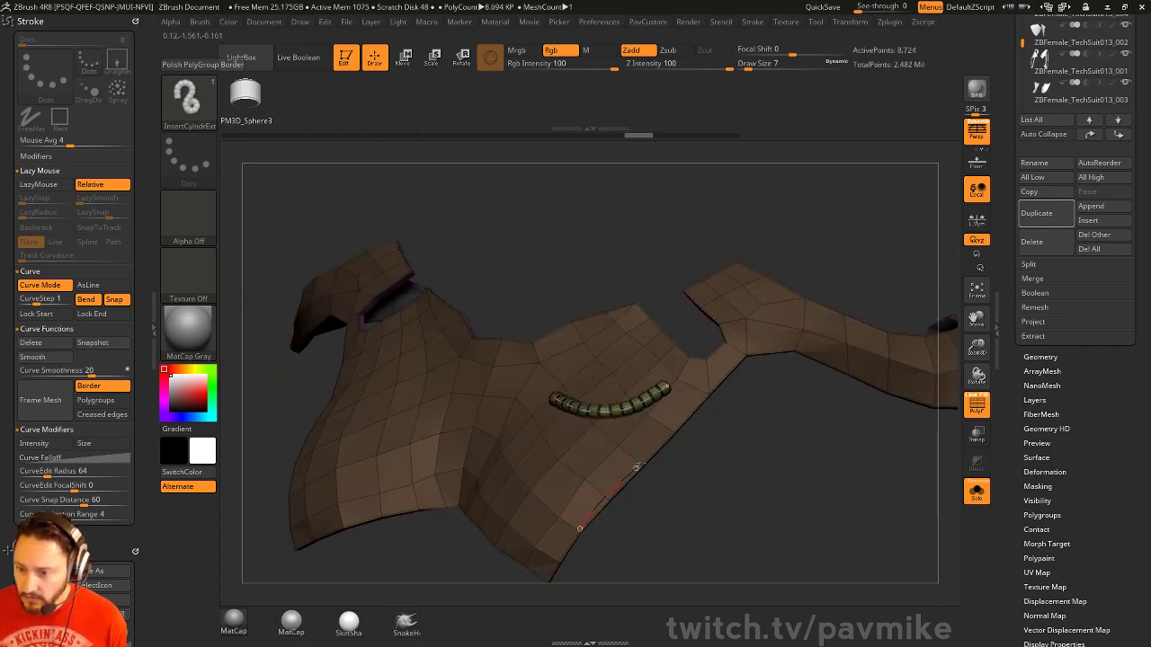
pyautogui.moveTo(733, 362); pyautogui.dragTo(777, 353)
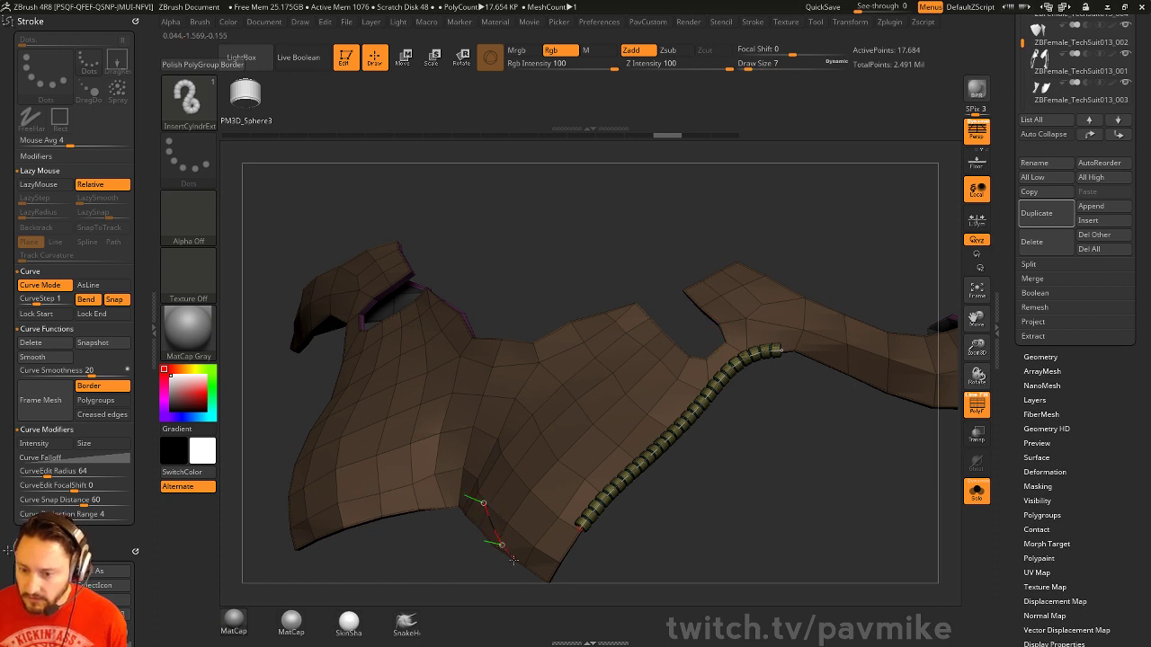
pyautogui.moveTo(514, 568); pyautogui.dragTo(514, 570)
# Undo the latest hand-drawn cylinder chains and try a new one along the panel's slanted side edge
pyautogui.moveTo(697, 538); pyautogui.dragTo(713, 374)
pyautogui.hotkey('ctrl', 'z')
pyautogui.hotkey('ctrl', 'z')
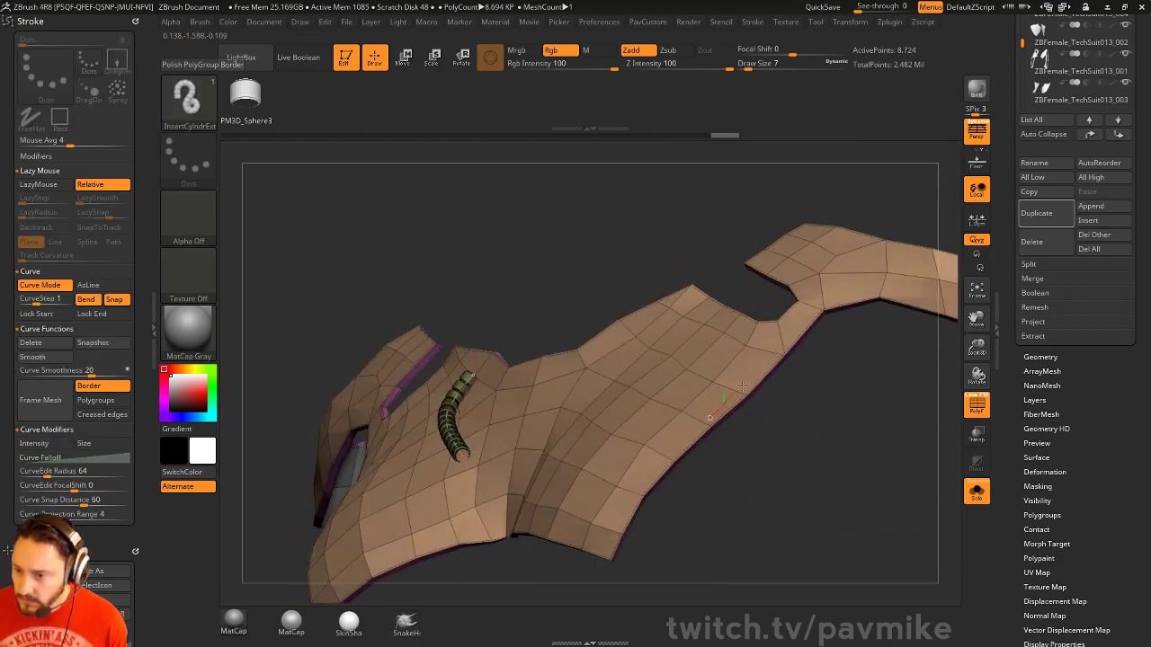
pyautogui.moveTo(820, 313); pyautogui.dragTo(699, 428)
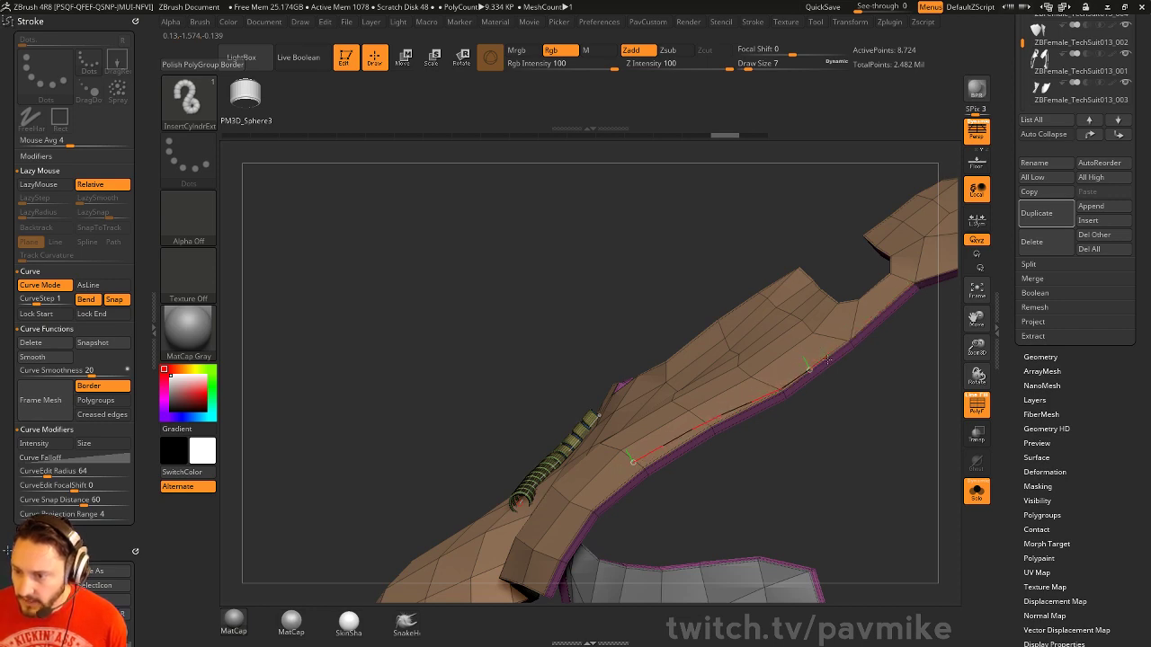
pyautogui.moveTo(834, 357); pyautogui.dragTo(834, 359)
# Undo the hand-drawn cylinder chains to restore the plain chest panel, and leave Edit mode
pyautogui.moveTo(840, 465)
pyautogui.mouseDown()
pyautogui.moveTo(814, 437)
pyautogui.moveTo(757, 440)
pyautogui.mouseUp()
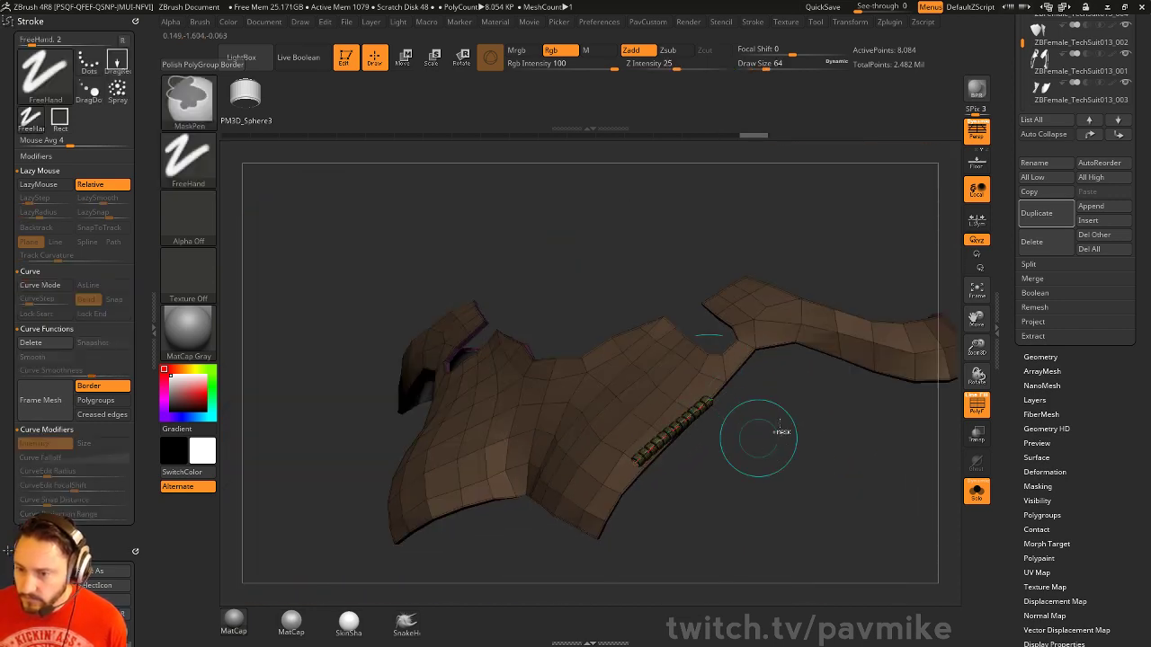
pyautogui.hotkey('ctrl', 'z')
pyautogui.press('ctrl')
pyautogui.hotkey('ctrl', 'z')
pyautogui.hotkey('ctrl', 'z')
pyautogui.hotkey('ctrl', 'z')
pyautogui.hotkey('ctrl', 'z')
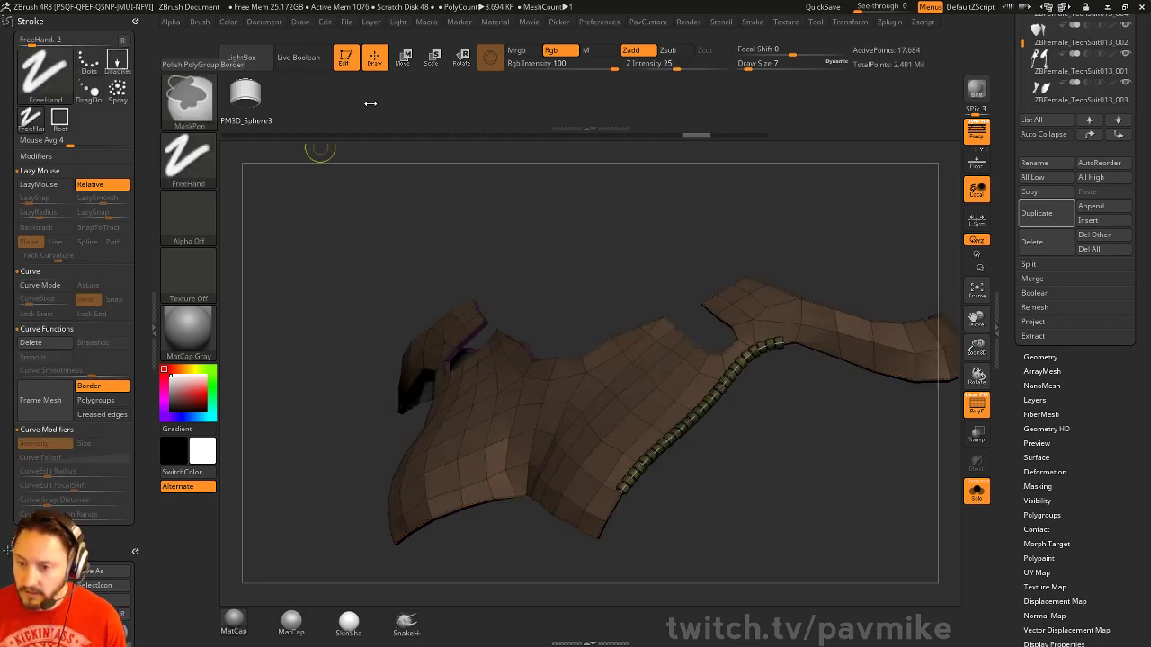
pyautogui.click(351, 65)
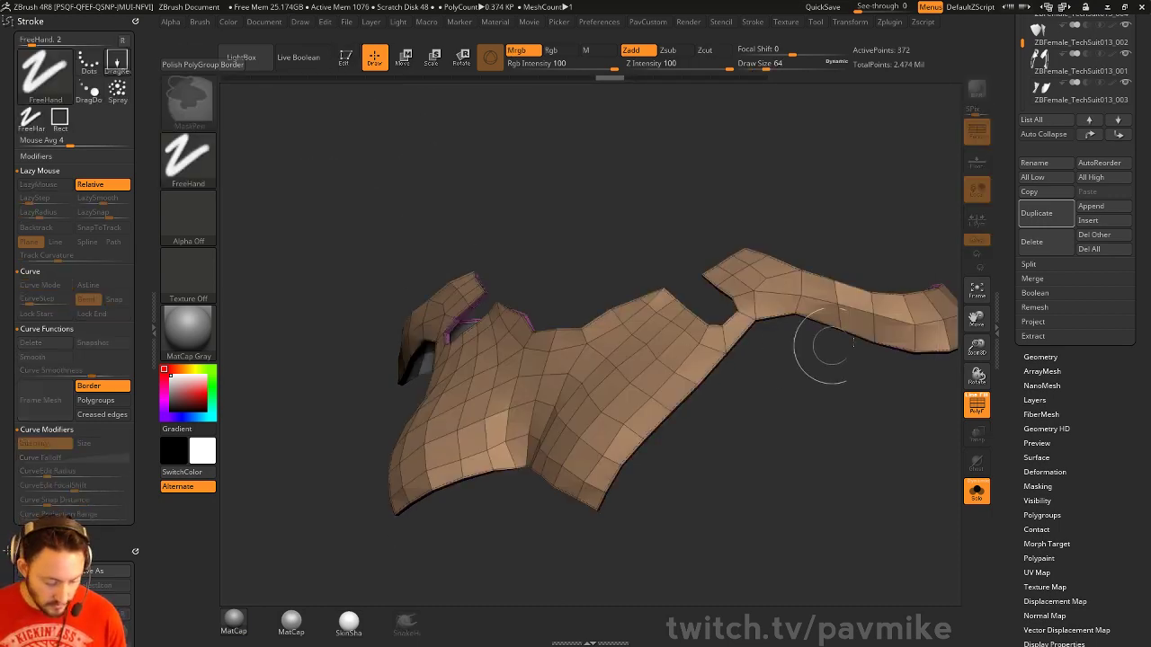
# Clear the canvas, place a Sphere3D on it in Edit mode and convert it to a PolyMesh3D
pyautogui.hotkey('ctrl', 'n')
pyautogui.moveTo(1012, 290); pyautogui.dragTo(983, 460)
pyautogui.click(1086, 157)
pyautogui.moveTo(555, 383); pyautogui.dragTo(481, 303)
pyautogui.click(345, 58)
pyautogui.click(1084, 87)
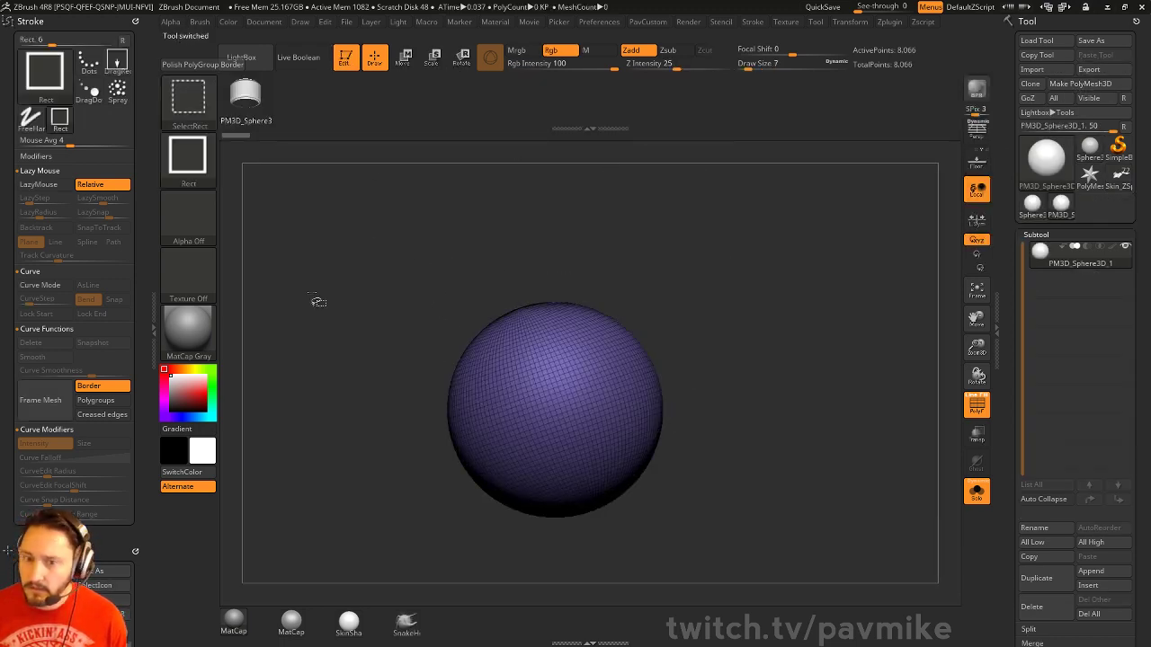
# Slice the sphere diagonally with the SliceCurve brush to split it into two polygroups
pyautogui.keyDown('ctrl'); pyautogui.keyDown('shift'); pyautogui.click(190, 100); pyautogui.keyUp('shift'); pyautogui.keyUp('ctrl')
pyautogui.click(705, 171)
pyautogui.moveTo(416, 264)
pyautogui.keyDown('ctrl'); pyautogui.keyDown('shift'); pyautogui.mouseDown()
pyautogui.moveTo(519, 390)
pyautogui.moveTo(702, 445)
pyautogui.mouseUp(); pyautogui.keyUp('shift'); pyautogui.keyUp('ctrl')
pyautogui.keyDown('alt'); pyautogui.moveTo(758, 283); pyautogui.dragTo(756, 350); pyautogui.keyUp('alt')
pyautogui.moveTo(670, 266); pyautogui.dragTo(649, 348)
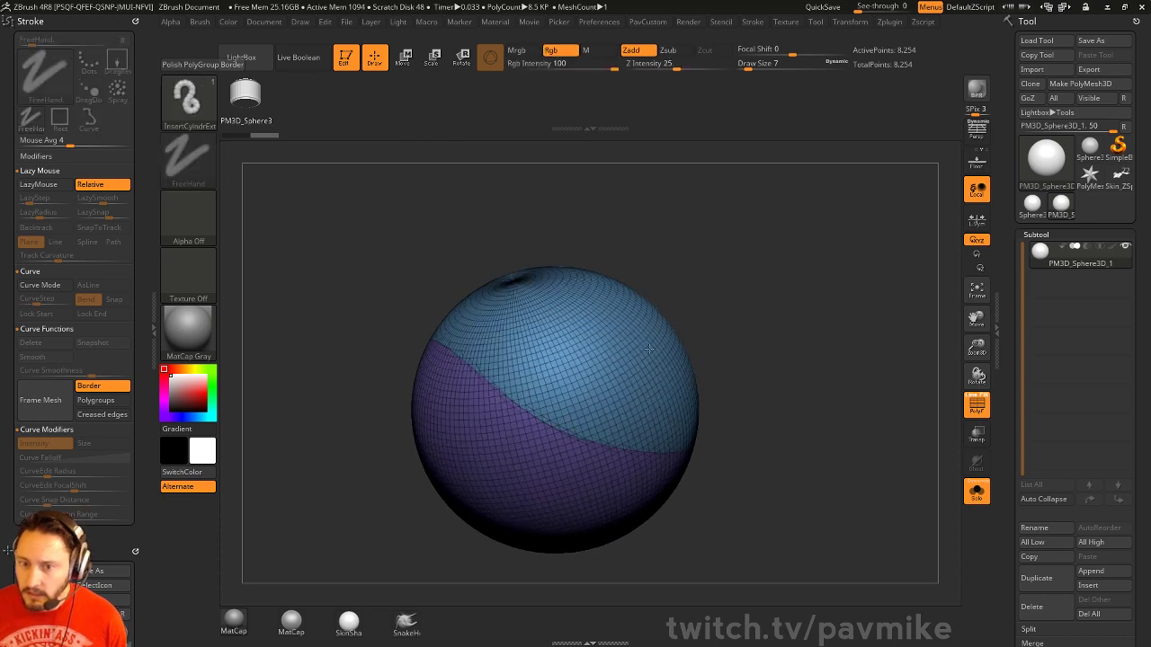
# Try a cylinder insert on the sphere, undo it, and enable Curve Mode for the cylinder brush
pyautogui.moveTo(540, 409); pyautogui.dragTo(637, 447)
pyautogui.hotkey('ctrl', 'z')
pyautogui.moveTo(713, 331); pyautogui.dragTo(731, 322)
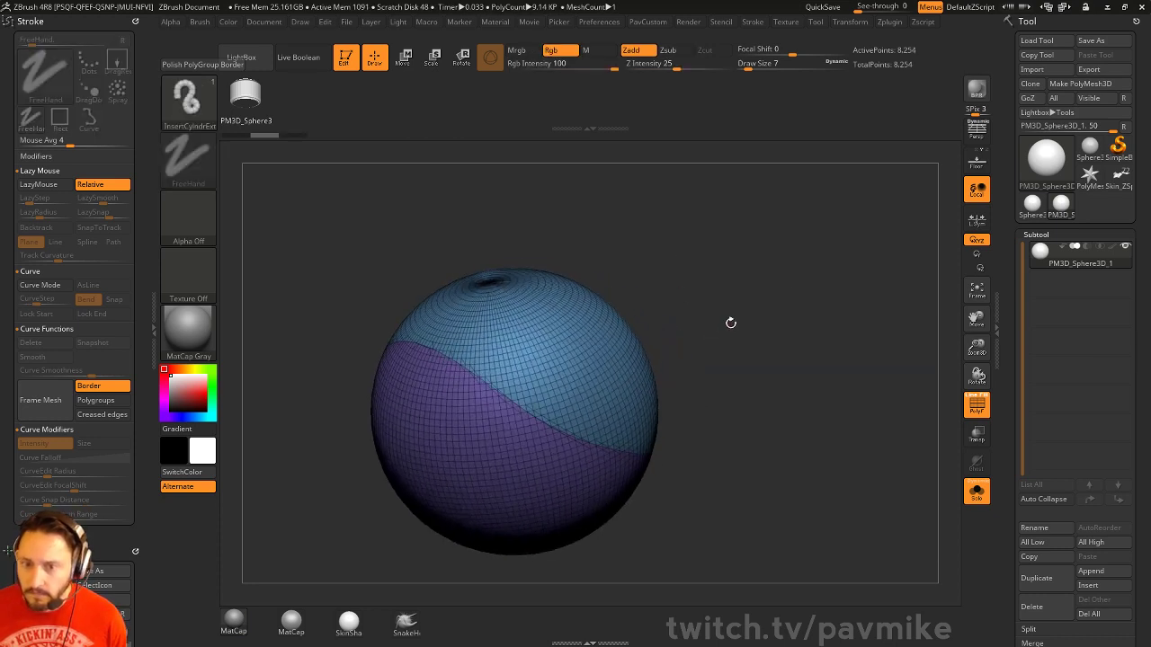
pyautogui.moveTo(141, 161)
pyautogui.mouseDown()
pyautogui.moveTo(141, 127)
pyautogui.moveTo(141, 152)
pyautogui.mouseUp()
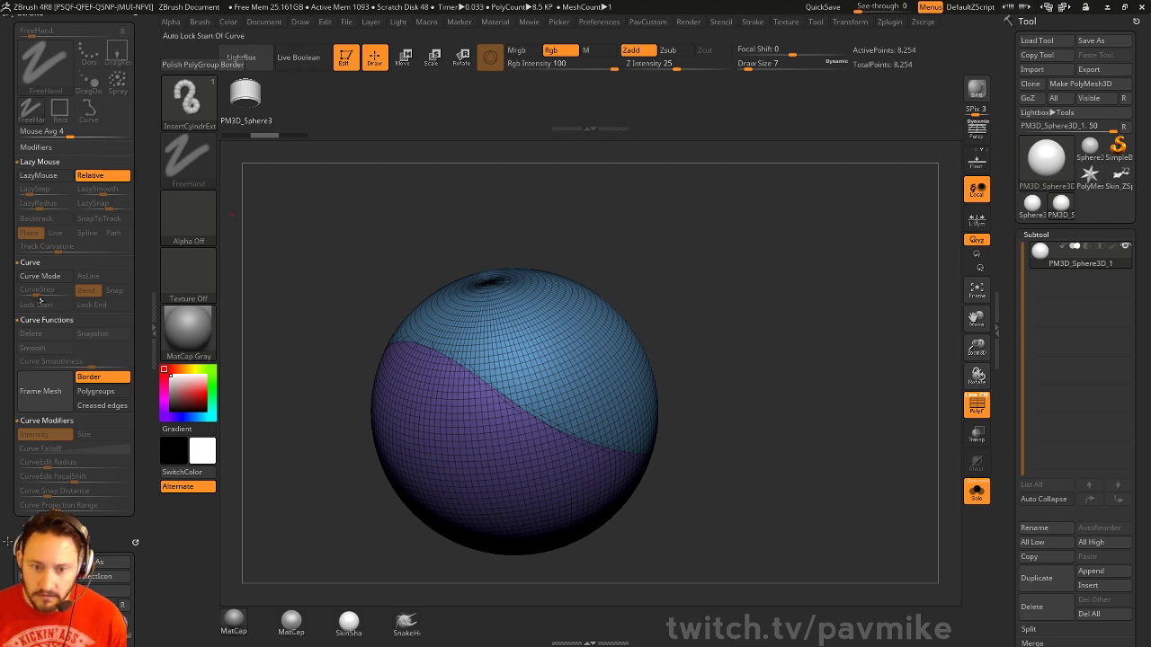
pyautogui.click(40, 276)
# Try drawing cylinder chains across the sphere's upper half and near its polygroup border at draw size 56
pyautogui.moveTo(320, 260); pyautogui.dragTo(414, 296)
pyautogui.moveTo(558, 388)
pyautogui.mouseDown()
pyautogui.moveTo(585, 413)
pyautogui.moveTo(722, 386)
pyautogui.mouseUp()
pyautogui.moveTo(897, 399)
pyautogui.keyDown('alt'); pyautogui.mouseDown()
pyautogui.moveTo(845, 337)
pyautogui.moveTo(846, 349)
pyautogui.mouseUp(); pyautogui.keyUp('alt')
pyautogui.press('s')
pyautogui.moveTo(847, 349)
pyautogui.mouseDown()
pyautogui.moveTo(909, 369)
pyautogui.moveTo(873, 362)
pyautogui.mouseUp()
pyautogui.click(635, 350)
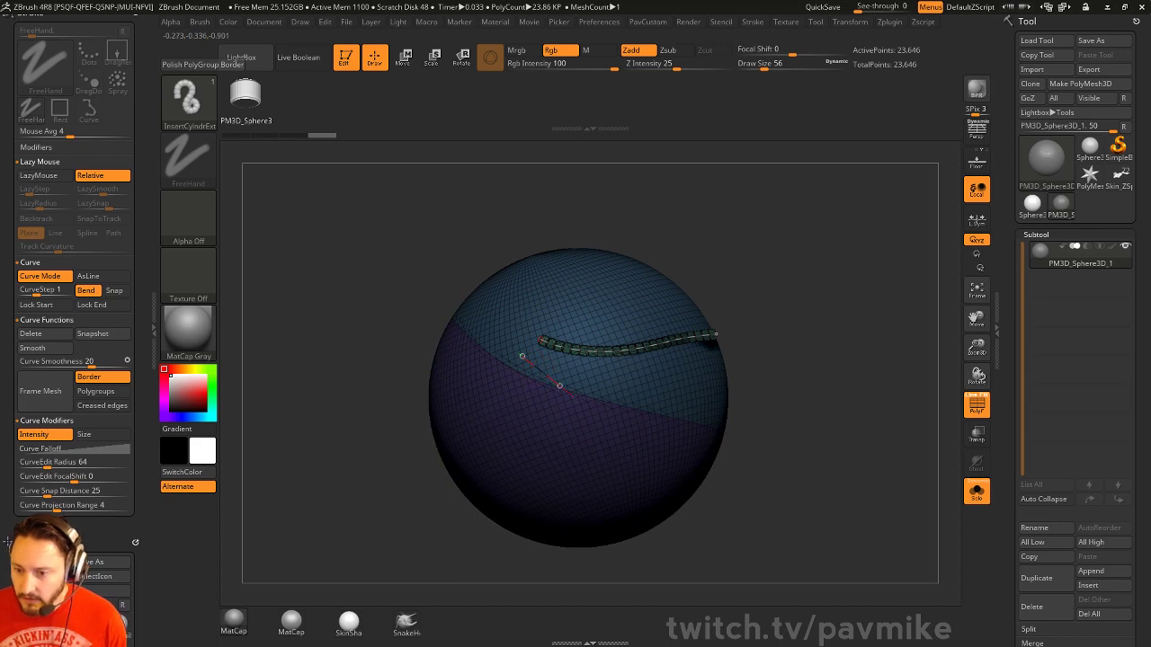
pyautogui.moveTo(637, 410); pyautogui.dragTo(692, 420)
# Undo the cylinder chains on the sphere and isolate its upper polygroup
pyautogui.hotkey('ctrl', 'z')
pyautogui.hotkey('ctrl', 'z')
pyautogui.keyDown('alt'); pyautogui.moveTo(894, 416); pyautogui.dragTo(835, 401); pyautogui.keyUp('alt')
pyautogui.hotkey('ctrl', 'z')
pyautogui.hotkey('ctrl', 'z')
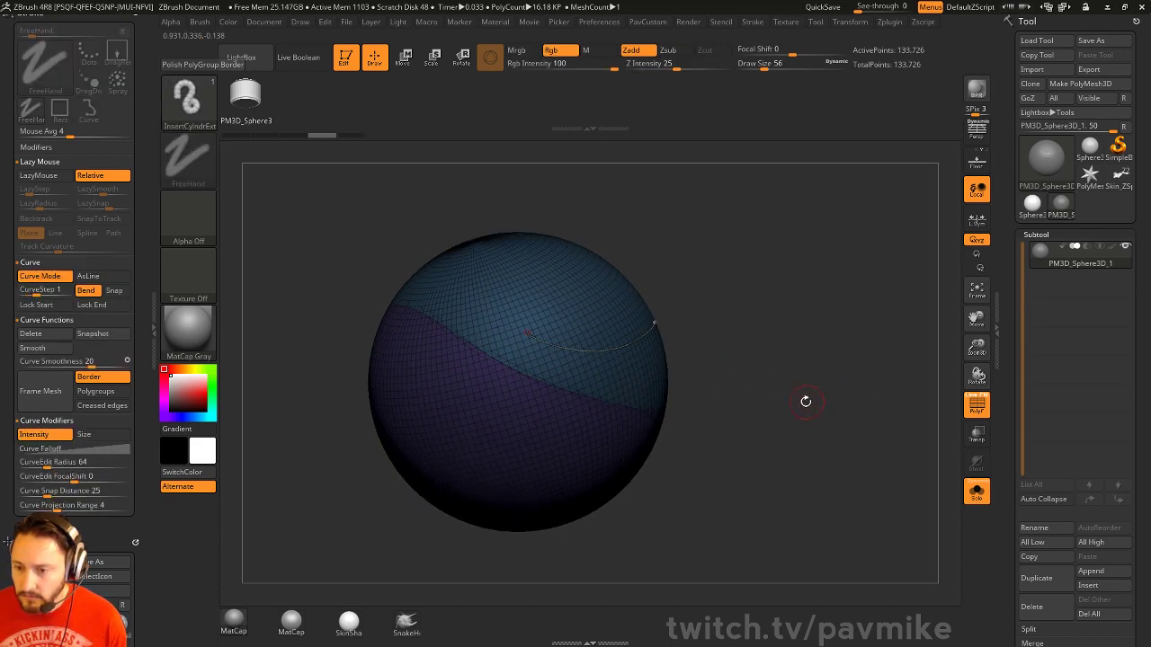
pyautogui.keyDown('ctrl'); pyautogui.keyDown('shift'); pyautogui.click(596, 352); pyautogui.keyUp('shift'); pyautogui.keyUp('ctrl')
pyautogui.moveTo(693, 359); pyautogui.dragTo(610, 405)
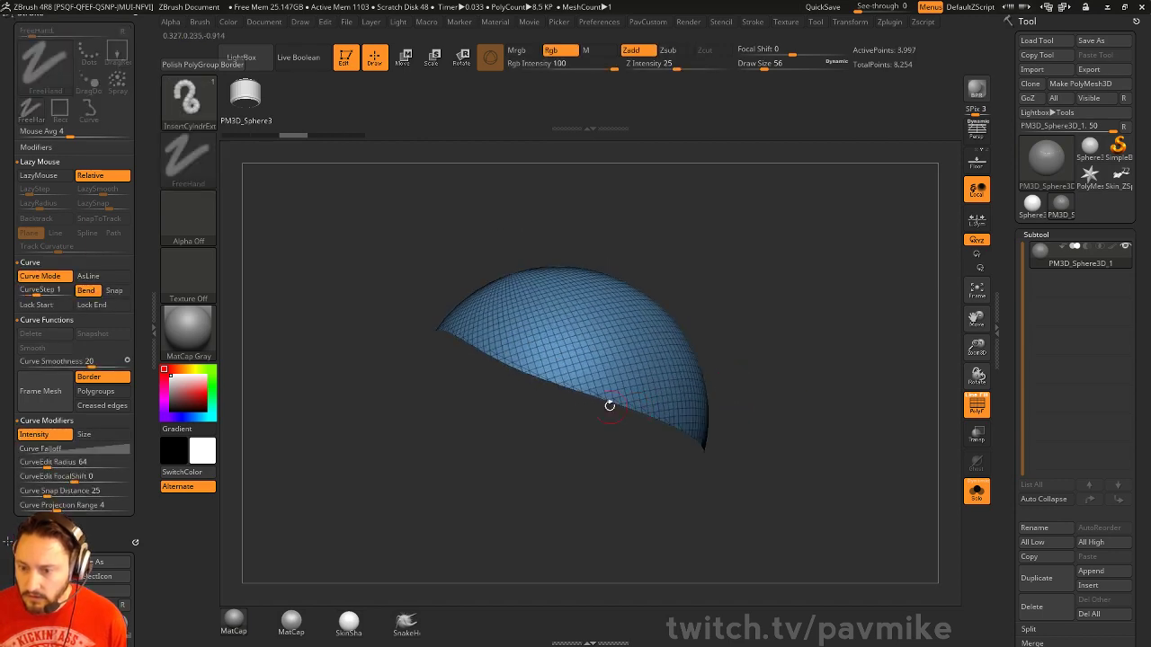
# Try drawing cylinder chains along the open edge of the isolated half-sphere, and undo them
pyautogui.click(633, 412)
pyautogui.moveTo(771, 390)
pyautogui.mouseDown()
pyautogui.moveTo(817, 411)
pyautogui.moveTo(514, 334)
pyautogui.moveTo(608, 401)
pyautogui.mouseUp()
pyautogui.hotkey('ctrl', 'z')
pyautogui.moveTo(809, 357); pyautogui.dragTo(785, 379)
pyautogui.hotkey('ctrl', 'z')
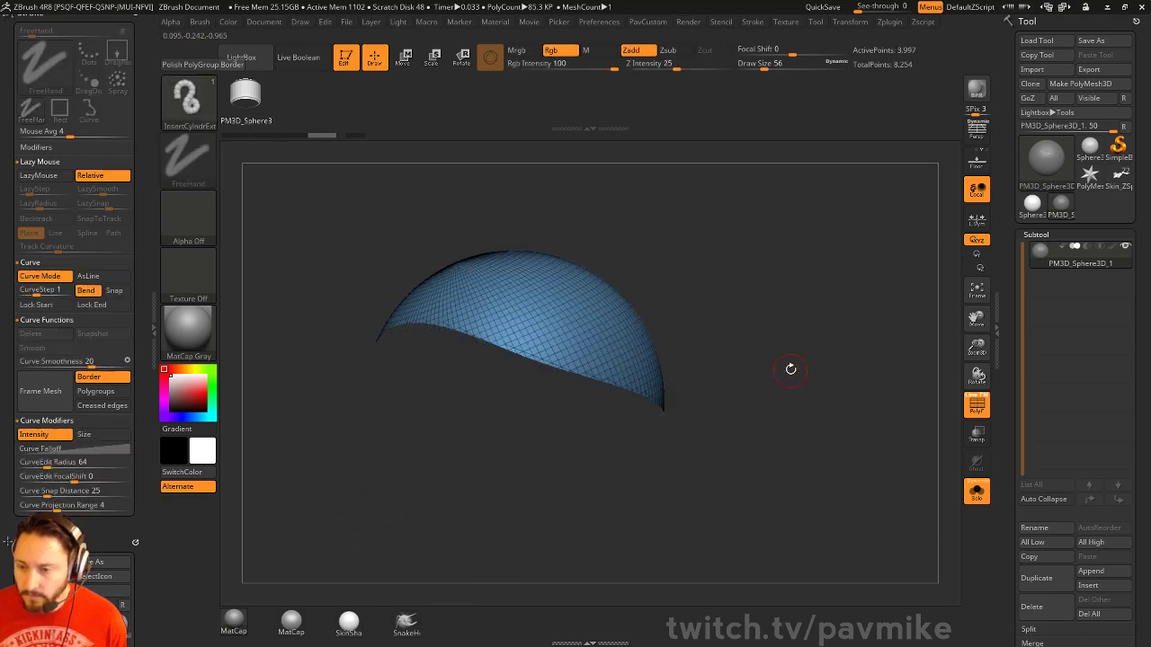
# Set Z Intensity to 100, try another cylinder chain along the half-sphere's open edge, and undo it
pyautogui.moveTo(679, 66); pyautogui.dragTo(741, 66)
pyautogui.moveTo(760, 315); pyautogui.dragTo(719, 355)
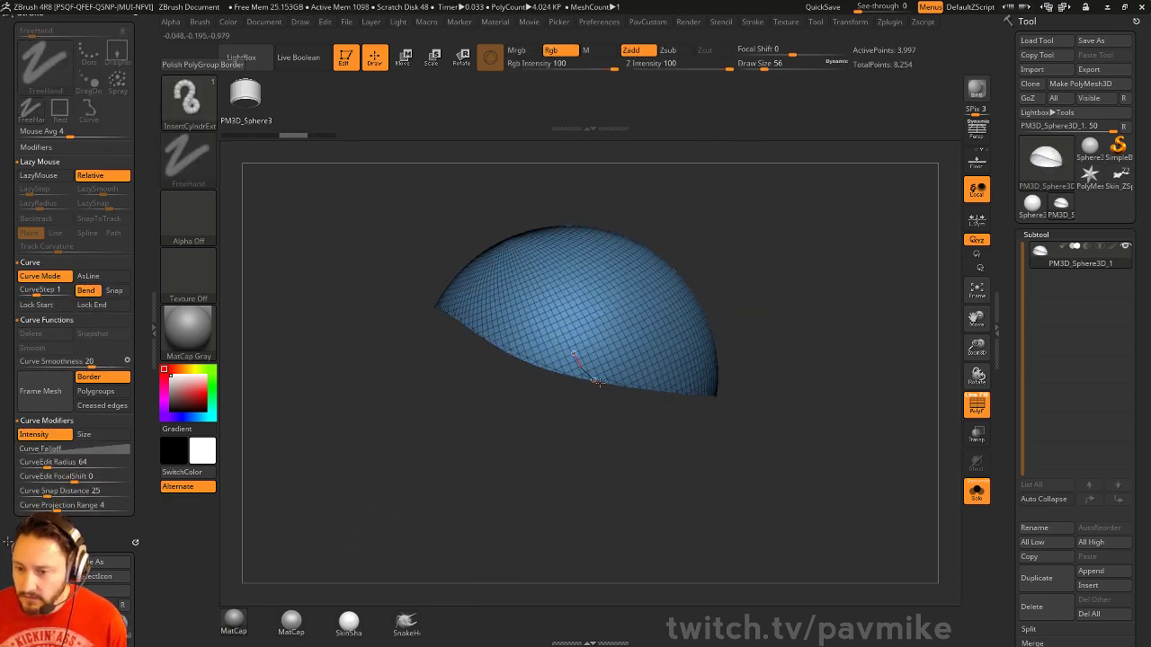
pyautogui.keyDown('shift'); pyautogui.moveTo(599, 383); pyautogui.dragTo(722, 396); pyautogui.keyUp('shift')
pyautogui.hotkey('ctrl', 'z')
pyautogui.moveTo(765, 339); pyautogui.dragTo(708, 287)
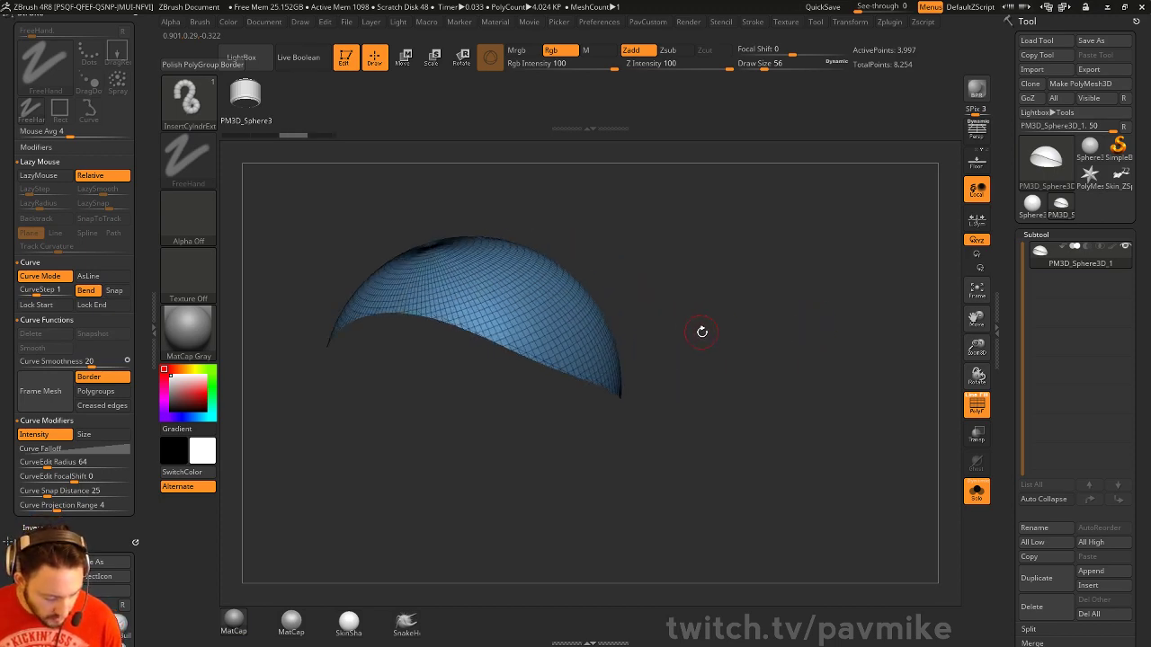
# Switch to the IMM Army Curve brush with the Bullets insert
pyautogui.press('b')
pyautogui.press('i')
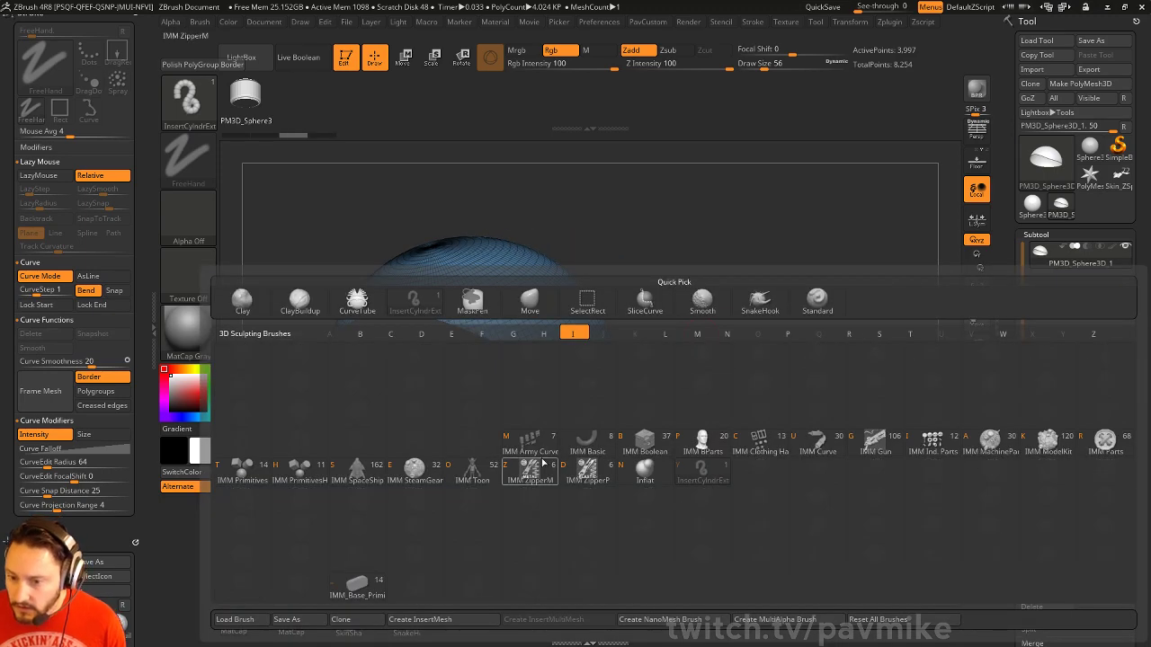
pyautogui.press('m')
pyautogui.press('m')
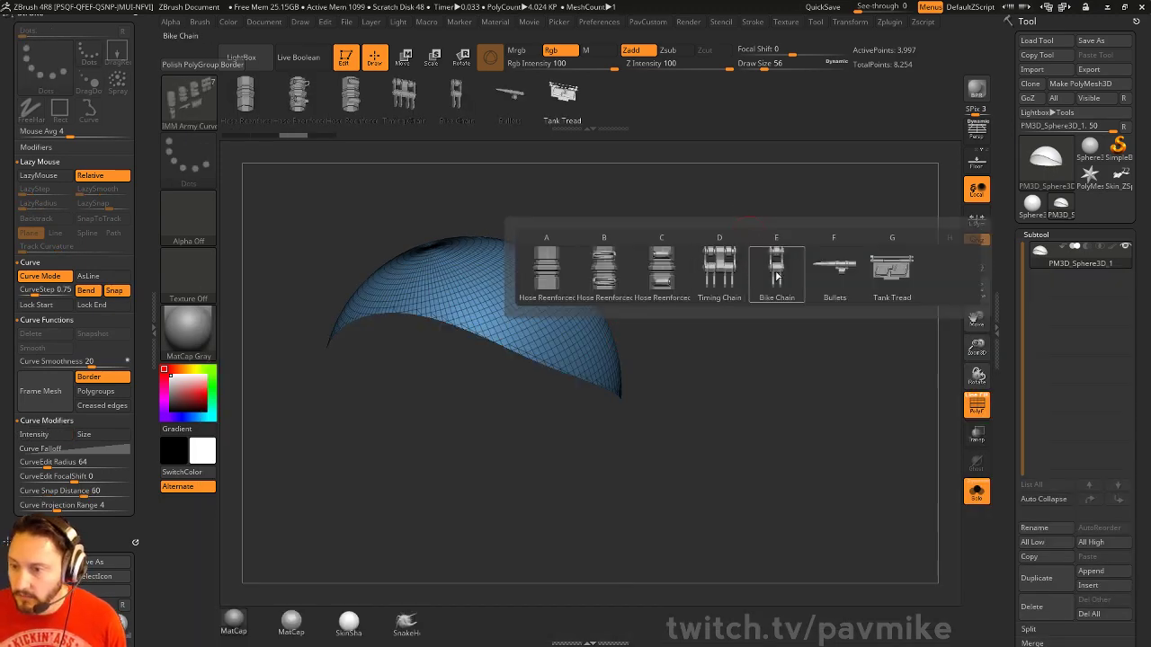
pyautogui.click(833, 270)
# Try drawing a bullet chain along the half-sphere's open edge, and undo it
pyautogui.moveTo(785, 296); pyautogui.dragTo(575, 380)
pyautogui.moveTo(765, 323)
pyautogui.mouseDown()
pyautogui.moveTo(832, 333)
pyautogui.moveTo(742, 333)
pyautogui.moveTo(750, 327)
pyautogui.mouseUp()
pyautogui.hotkey('ctrl', 'z')
pyautogui.hotkey('ctrl', 'z')
pyautogui.hotkey('ctrl', 'z')
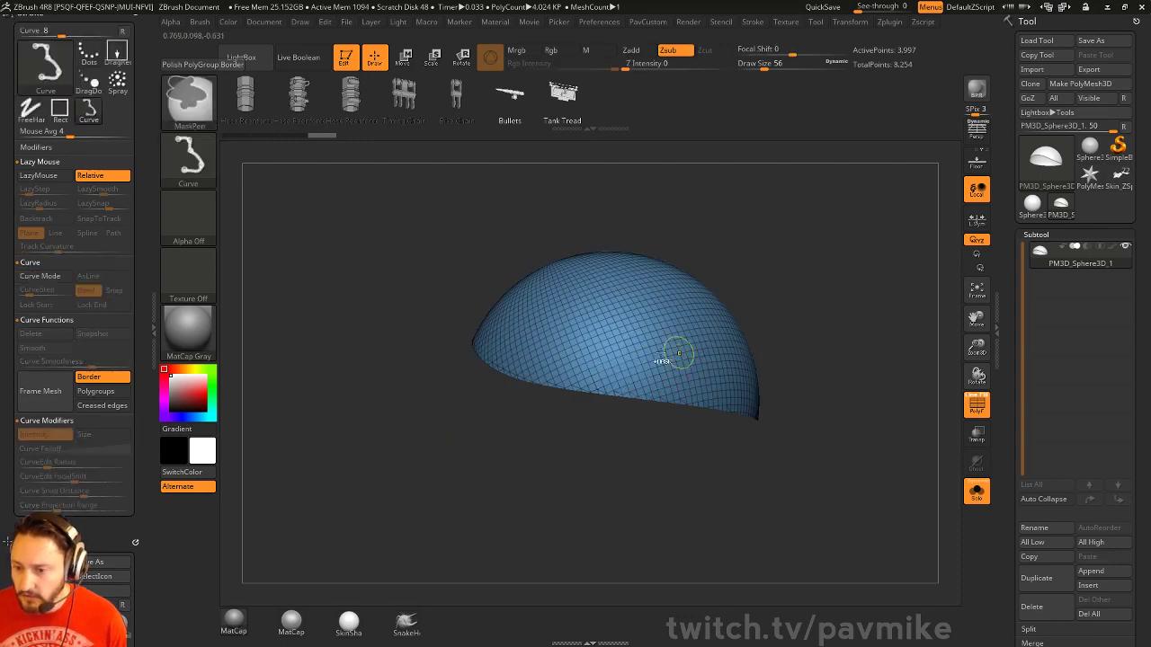
# Show the whole sphere and merge it into a single polygroup
pyautogui.moveTo(626, 355); pyautogui.dragTo(644, 373)
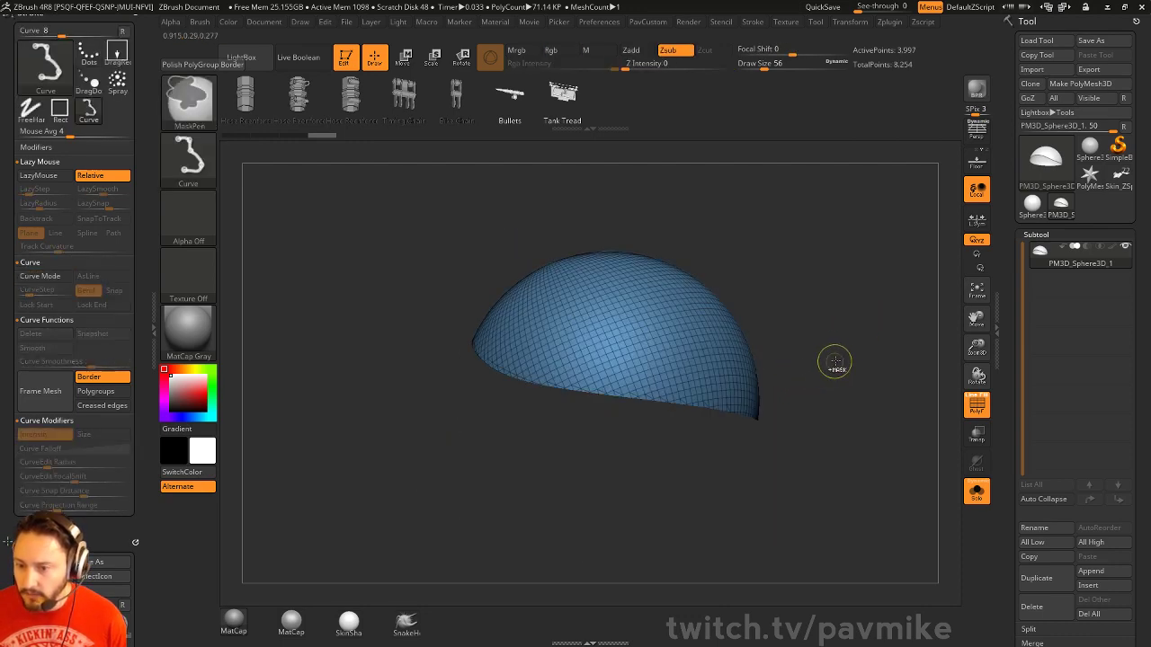
pyautogui.keyDown('ctrl'); pyautogui.keyDown('shift'); pyautogui.click(843, 356); pyautogui.keyUp('shift'); pyautogui.keyUp('ctrl')
pyautogui.hotkey('ctrl', 'w')
pyautogui.keyDown('shift'); pyautogui.moveTo(838, 358); pyautogui.dragTo(828, 345); pyautogui.keyUp('shift')
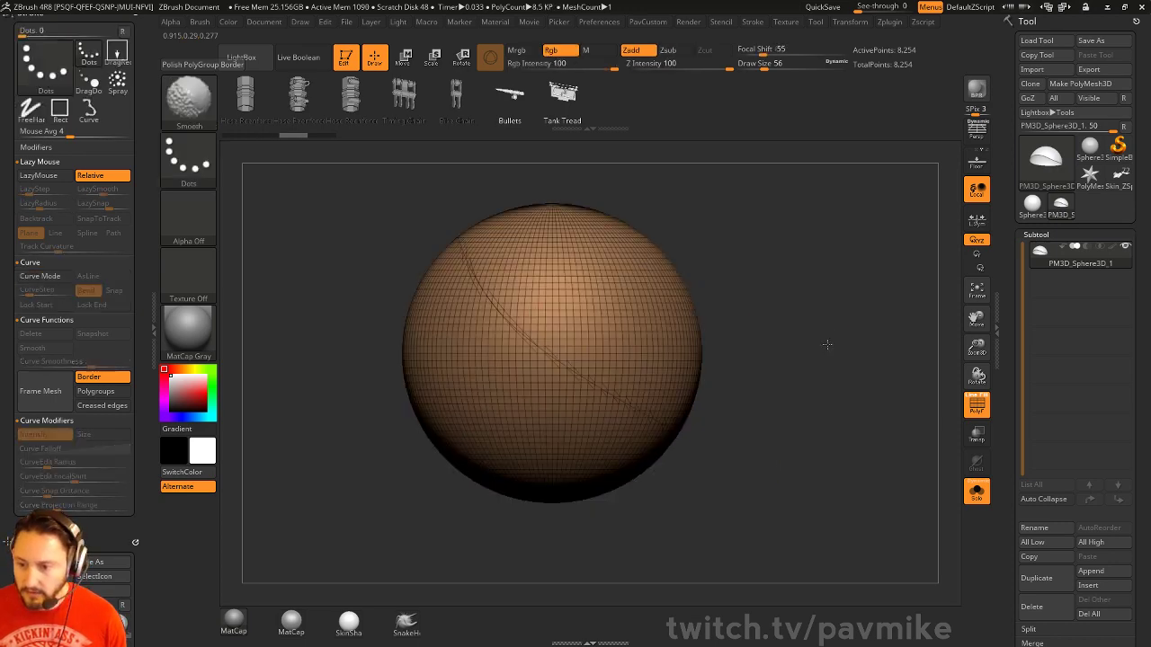
pyautogui.press('ctrl')
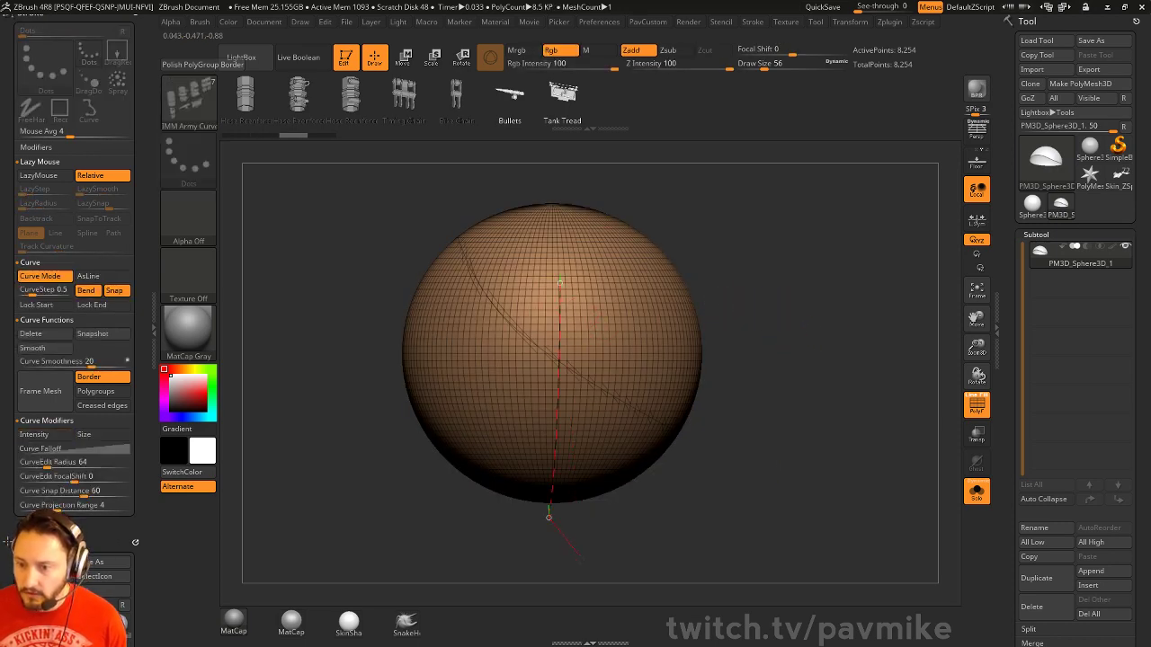
# Try bullet chains down the sphere's front and as a band around its middle, and undo them
pyautogui.moveTo(526, 575); pyautogui.dragTo(526, 576)
pyautogui.keyDown('shift'); pyautogui.moveTo(770, 429); pyautogui.dragTo(719, 441); pyautogui.keyUp('shift')
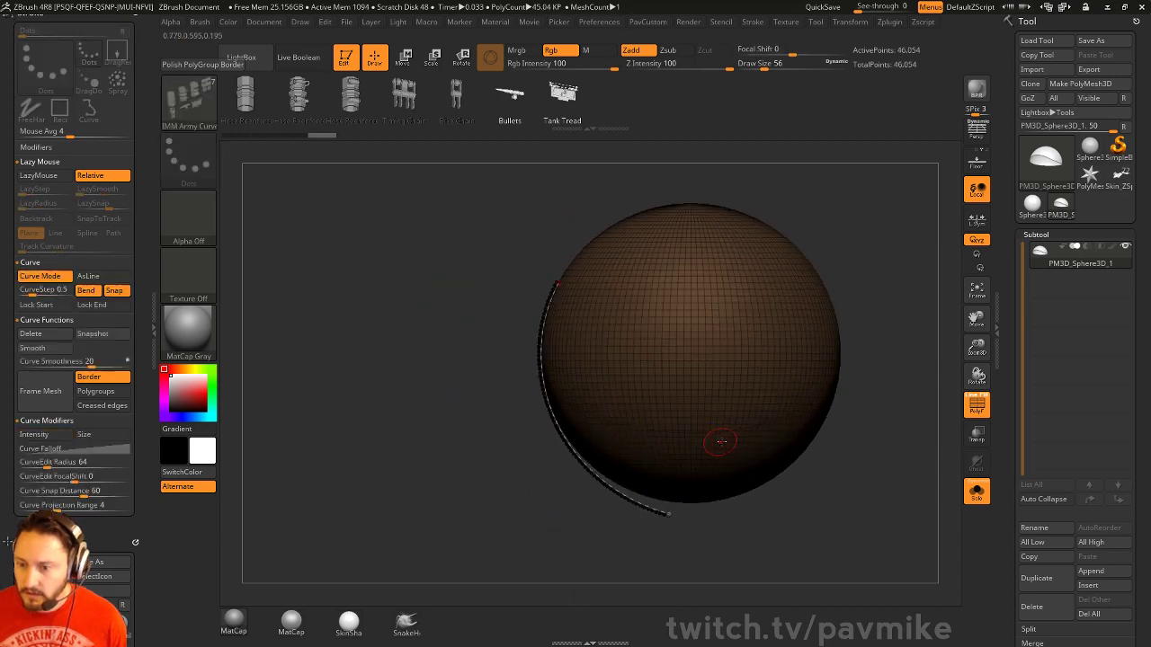
pyautogui.hotkey('ctrl', 'z')
pyautogui.hotkey('ctrl', 'shift', 'z')
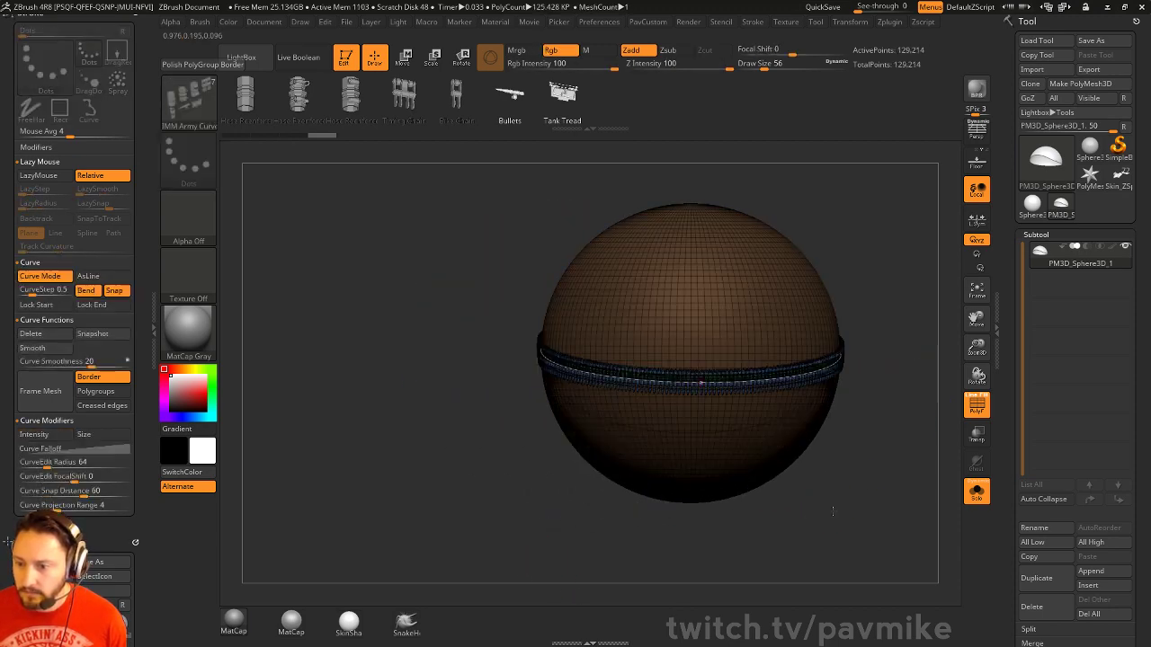
pyautogui.moveTo(823, 525); pyautogui.dragTo(845, 280)
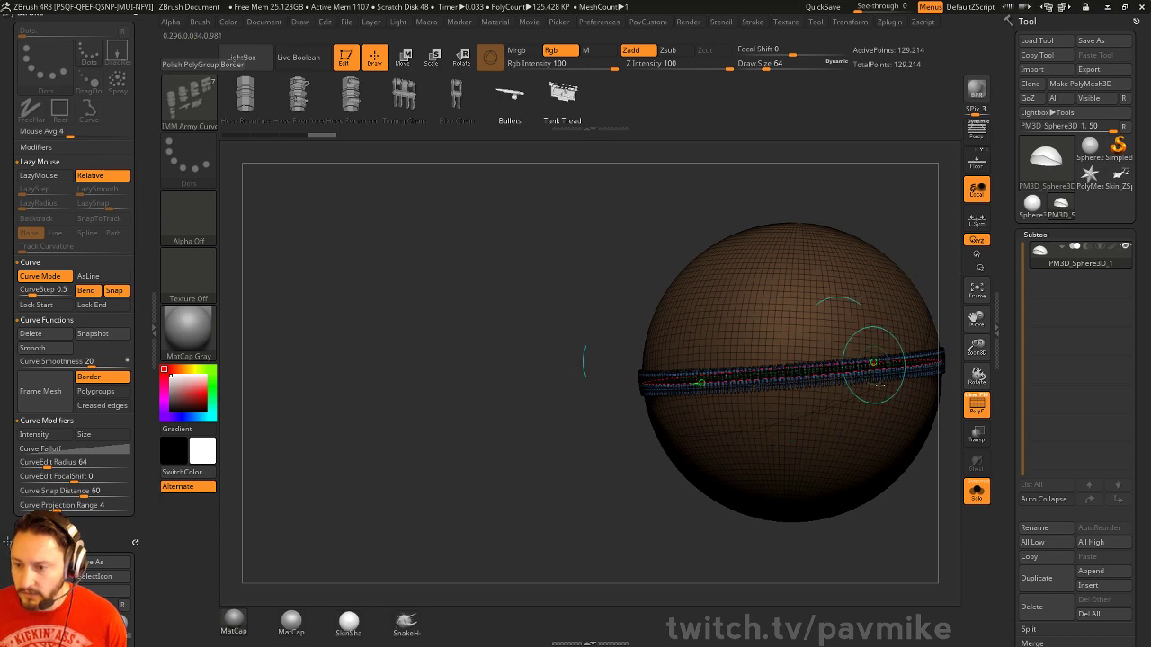
pyautogui.moveTo(930, 431); pyautogui.dragTo(682, 443)
pyautogui.moveTo(739, 381); pyautogui.dragTo(769, 388)
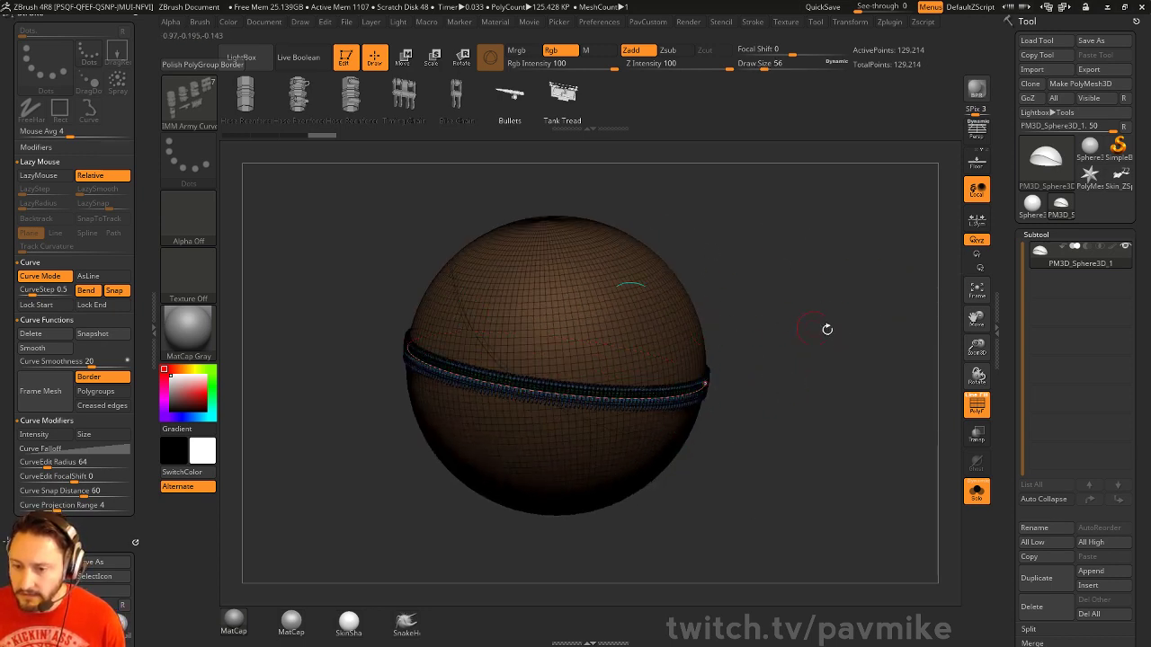
pyautogui.hotkey('ctrl', 'z')
pyautogui.keyDown('alt'); pyautogui.moveTo(780, 274); pyautogui.dragTo(776, 321); pyautogui.keyUp('alt')
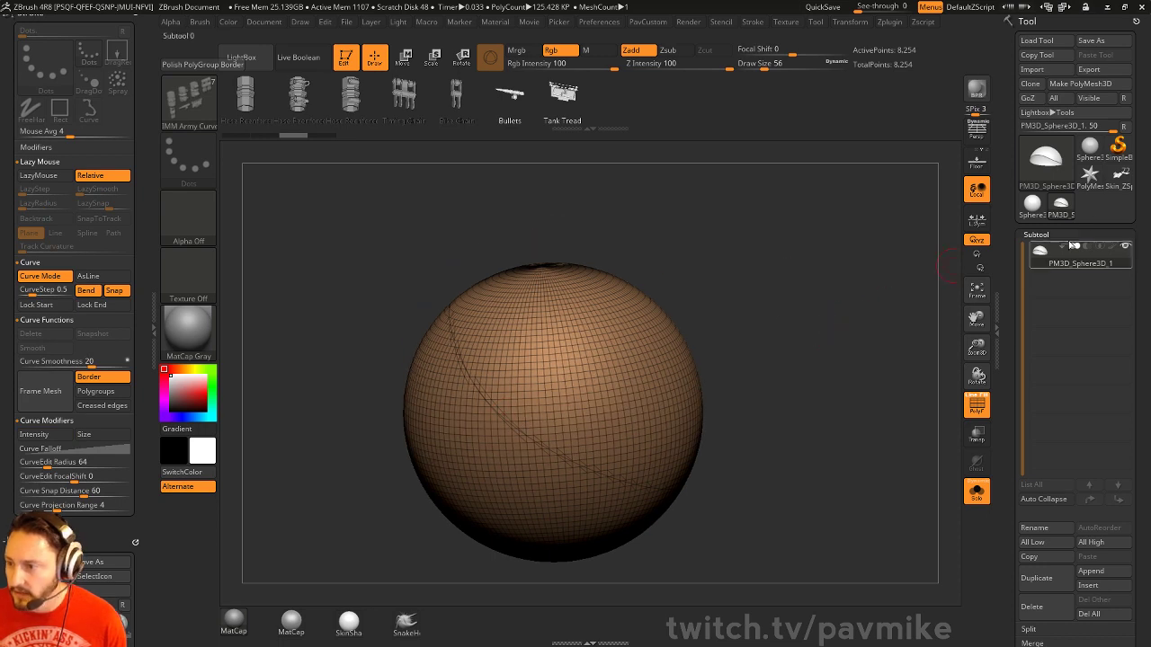
# Switch back to the tech suit tool with the Skin_ZSphere2 upper-chest panel
pyautogui.click(1119, 180)
pyautogui.keyDown('alt'); pyautogui.moveTo(772, 278); pyautogui.dragTo(894, 443); pyautogui.keyUp('alt')
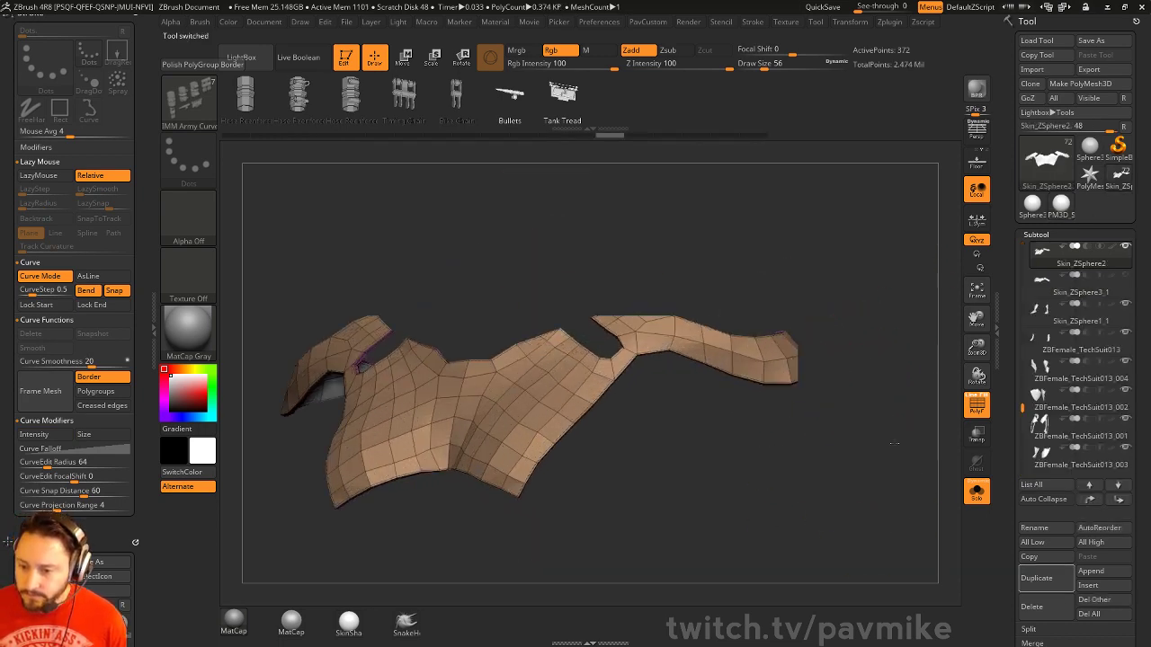
pyautogui.moveTo(740, 467); pyautogui.dragTo(600, 406)
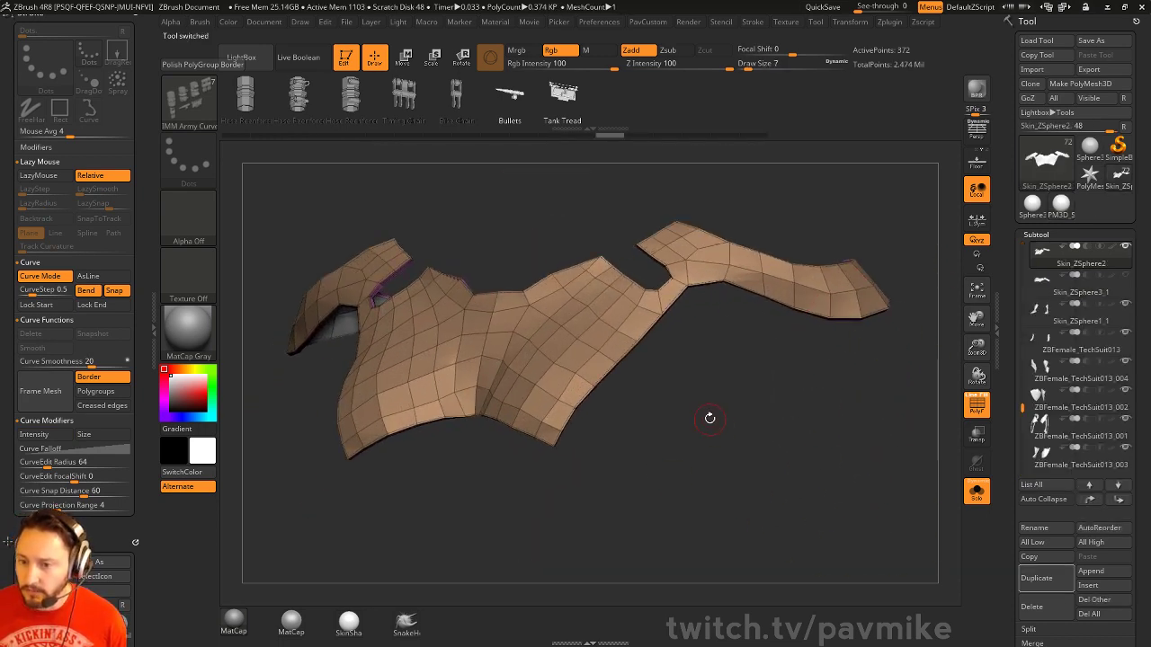
# Choose the ZModeler brush and set its QMesh polygon action to target Polygroup All
pyautogui.moveTo(808, 402)
pyautogui.mouseDown()
pyautogui.moveTo(714, 417)
pyautogui.moveTo(743, 426)
pyautogui.moveTo(703, 459)
pyautogui.moveTo(743, 468)
pyautogui.moveTo(450, 455)
pyautogui.mouseUp()
pyautogui.press('b')
pyautogui.press('z')
pyautogui.press('m')
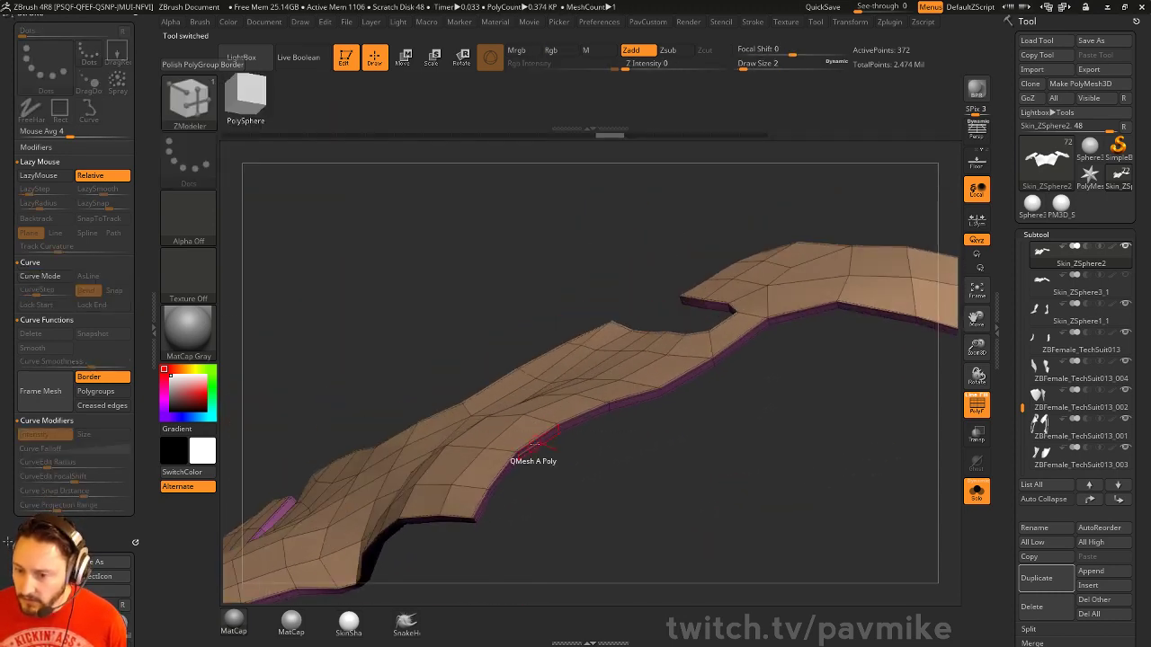
pyautogui.press('space')
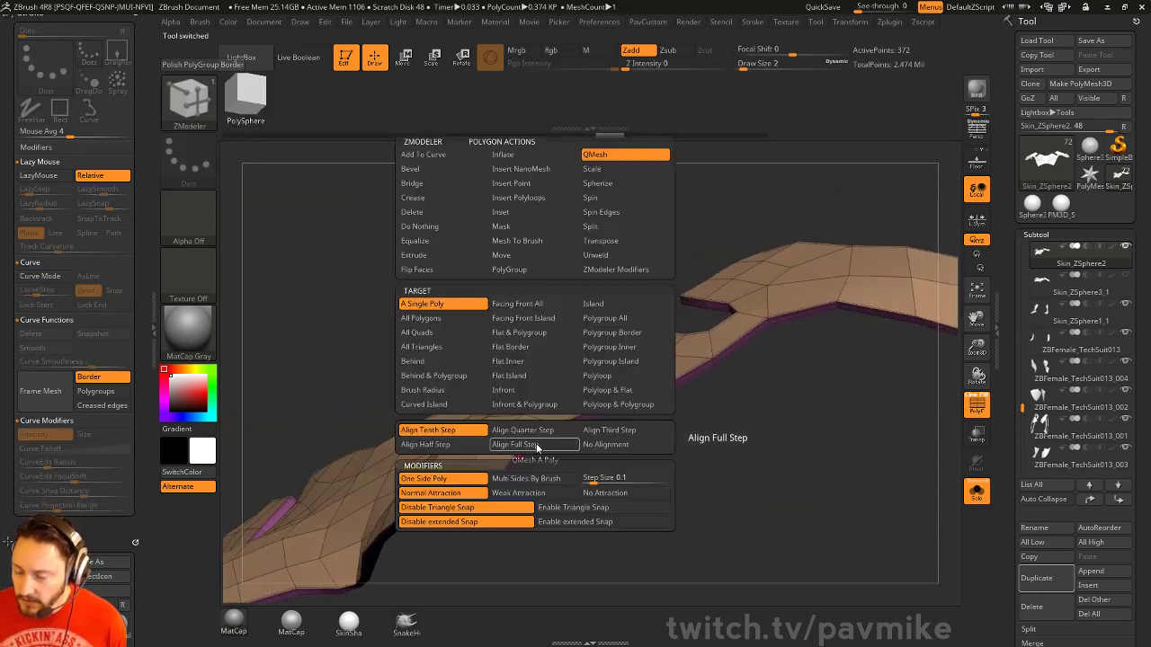
pyautogui.click(610, 319)
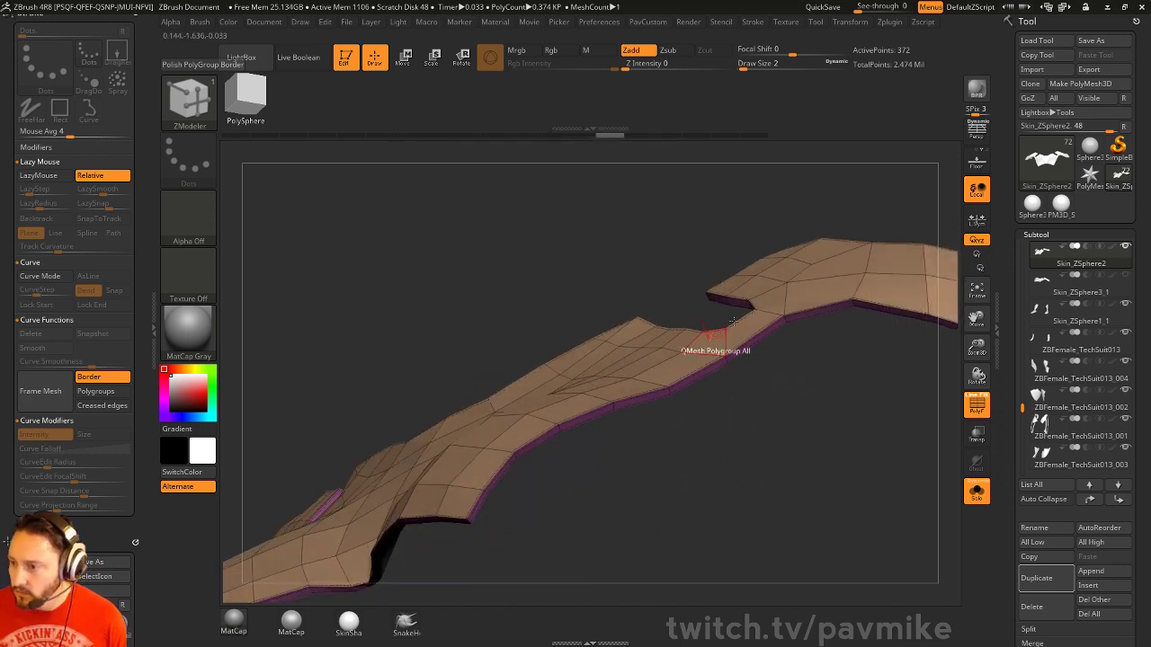
# Duplicate the upper-chest panel subtool and isolate the front surface polygroup on the copy
pyautogui.click(1050, 584)
pyautogui.moveTo(753, 515)
pyautogui.mouseDown()
pyautogui.moveTo(800, 488)
pyautogui.moveTo(540, 412)
pyautogui.mouseUp()
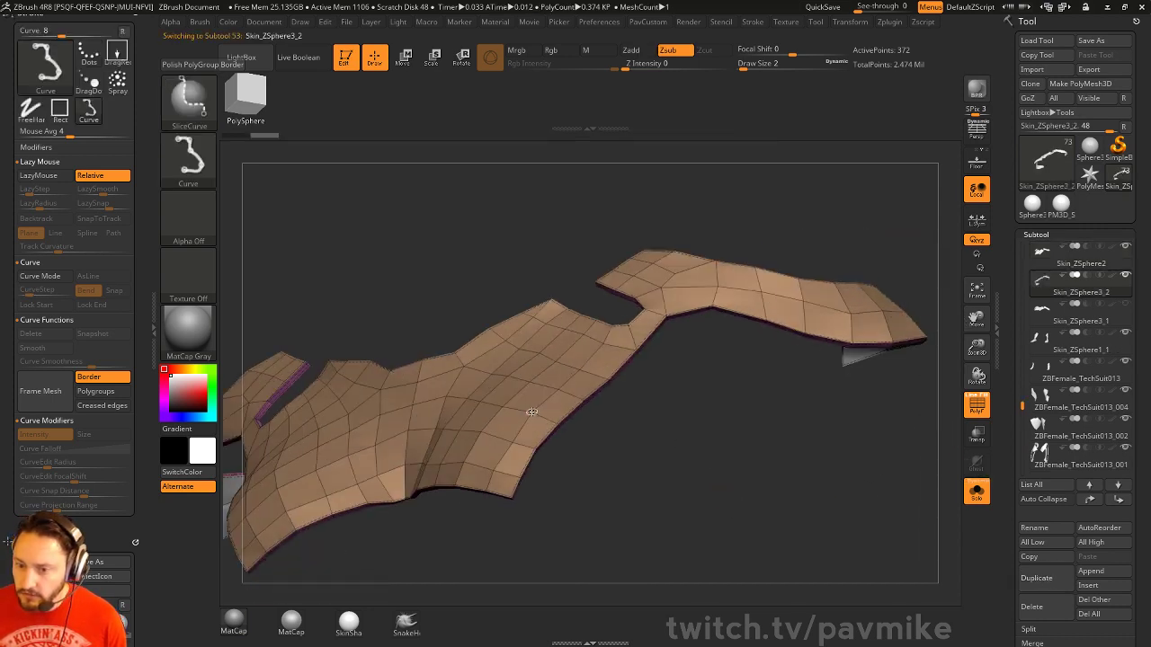
pyautogui.keyDown('ctrl'); pyautogui.keyDown('shift'); pyautogui.click(532, 411); pyautogui.keyUp('shift'); pyautogui.keyUp('ctrl')
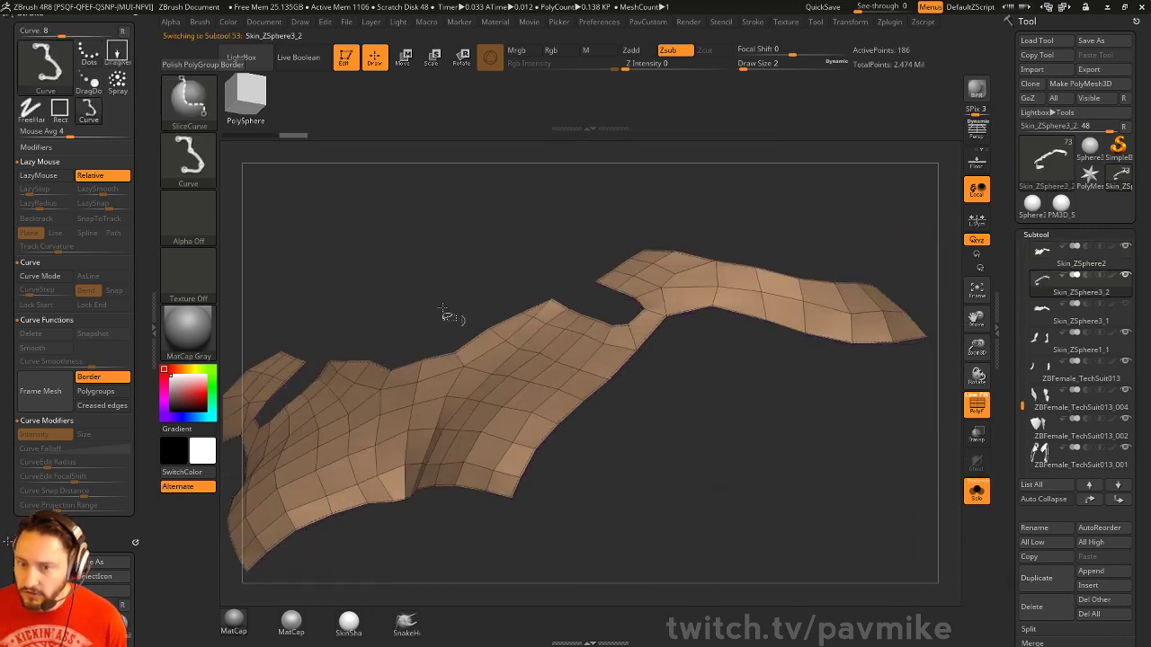
pyautogui.press('b')
pyautogui.keyDown('ctrl'); pyautogui.keyDown('shift'); pyautogui.click(592, 169); pyautogui.keyUp('shift'); pyautogui.keyUp('ctrl')
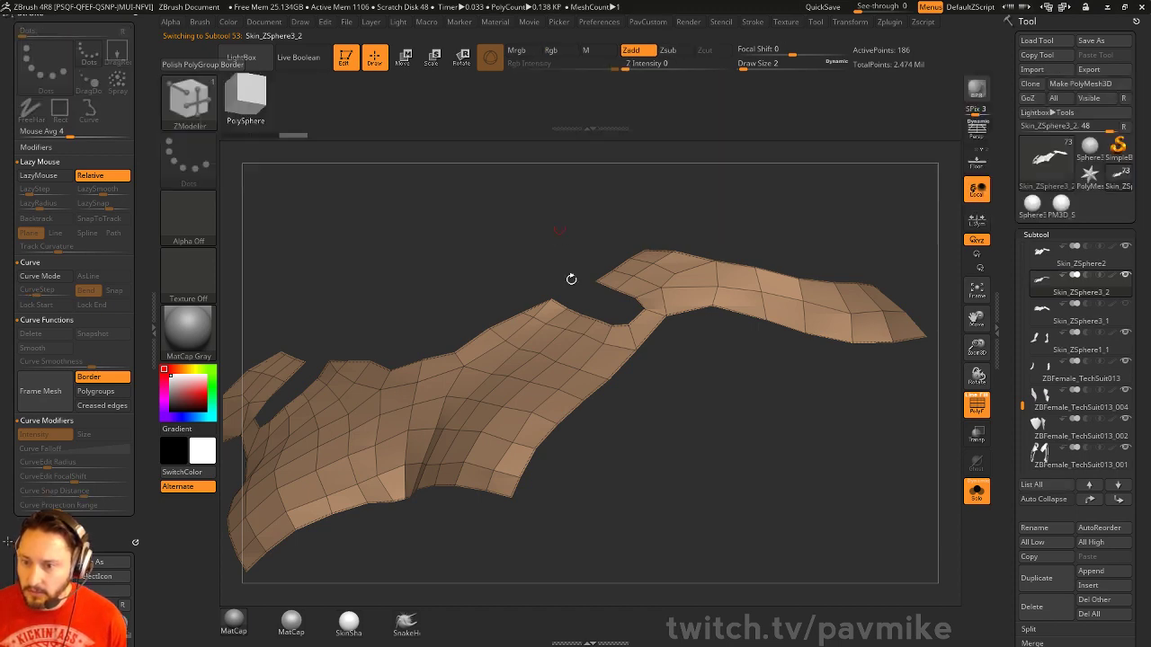
# Invert the copy's visibility and hide its back faces, leaving only the thin rim around the border
pyautogui.keyDown('ctrl'); pyautogui.keyDown('shift'); pyautogui.moveTo(726, 489); pyautogui.dragTo(793, 559); pyautogui.keyUp('shift'); pyautogui.keyUp('ctrl')
pyautogui.moveTo(768, 517); pyautogui.dragTo(709, 420)
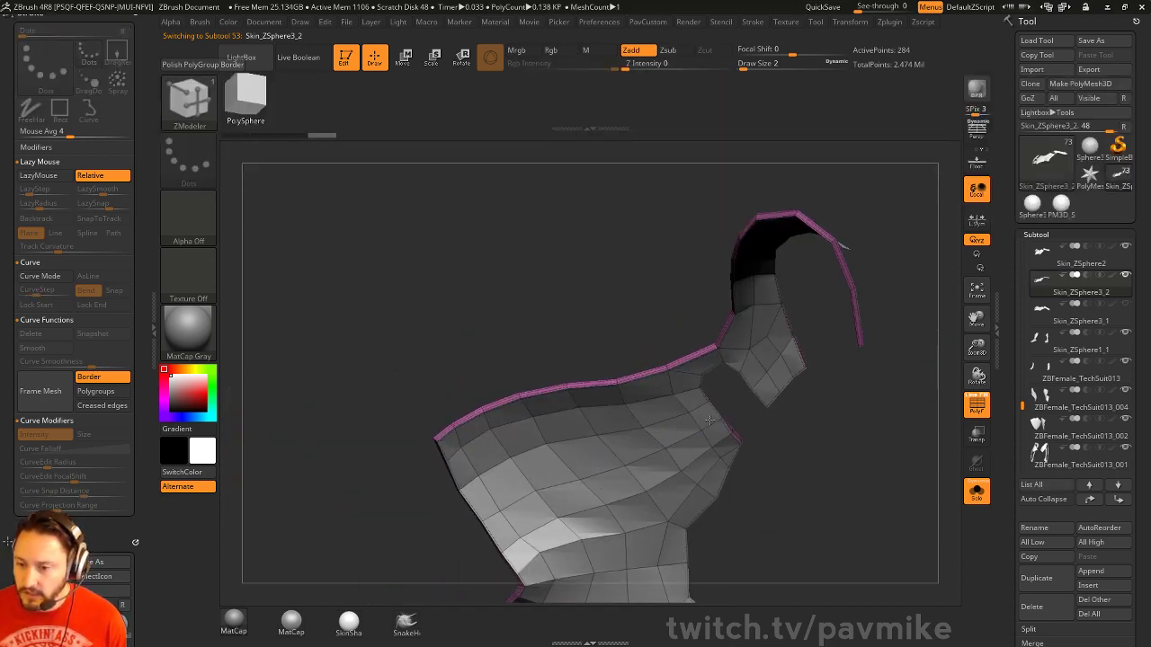
pyautogui.keyDown('ctrl'); pyautogui.keyDown('shift'); pyautogui.click(621, 416); pyautogui.keyUp('shift'); pyautogui.keyUp('ctrl')
pyautogui.moveTo(585, 287); pyautogui.dragTo(788, 509)
pyautogui.press('2')
pyautogui.click(762, 279)
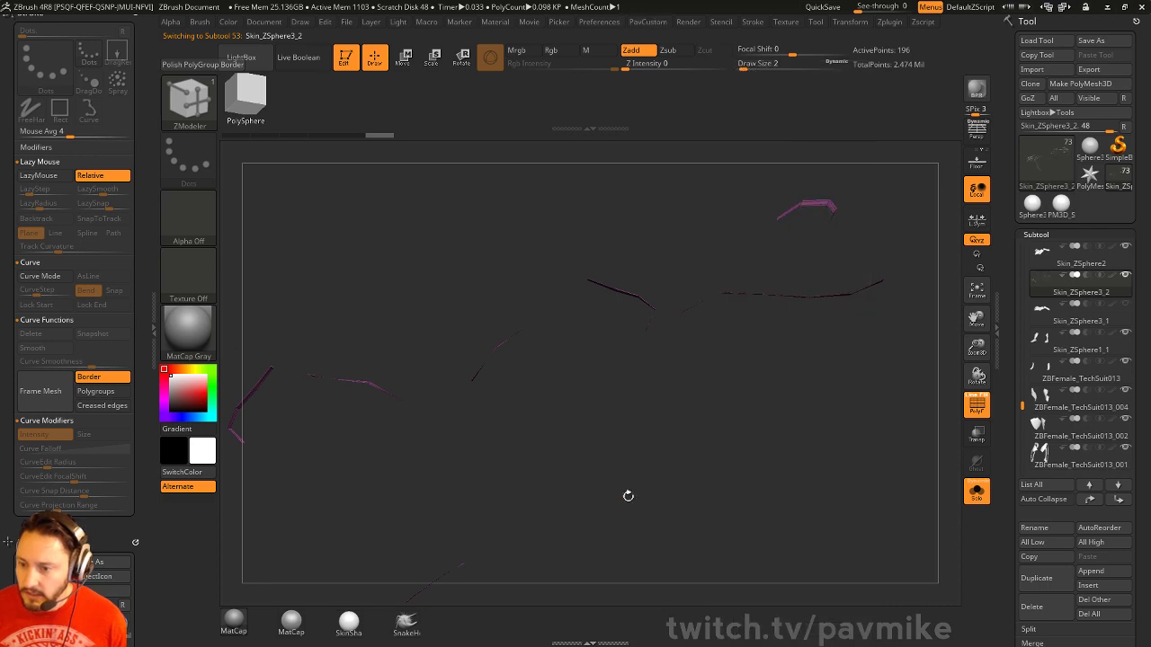
# Extrude the isolated rim strip with QMesh on Polygroup All, and turn off Solo to inspect it on the suit
pyautogui.keyDown('ctrl'); pyautogui.moveTo(626, 495); pyautogui.dragTo(629, 540, button='right'); pyautogui.keyUp('ctrl')
pyautogui.click(976, 491)
pyautogui.moveTo(666, 432); pyautogui.dragTo(531, 481, button='right')
pyautogui.click(977, 491)
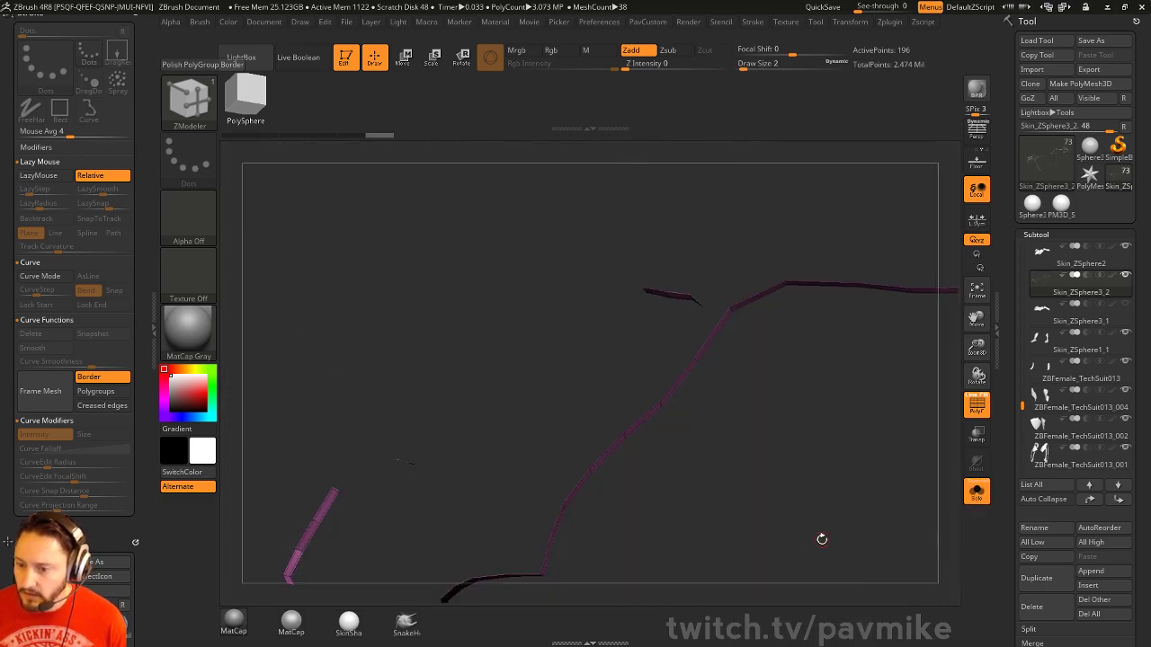
pyautogui.press('space')
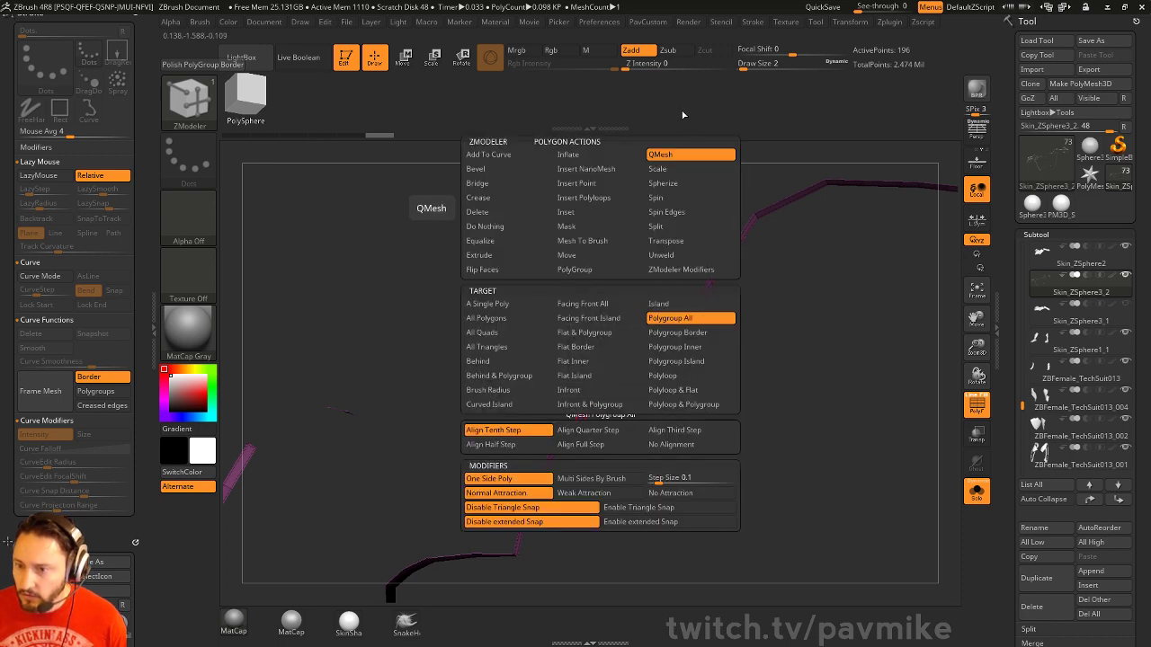
pyautogui.moveTo(687, 396); pyautogui.dragTo(583, 395, button='right')
pyautogui.moveTo(582, 396); pyautogui.dragTo(593, 373)
pyautogui.click(978, 497)
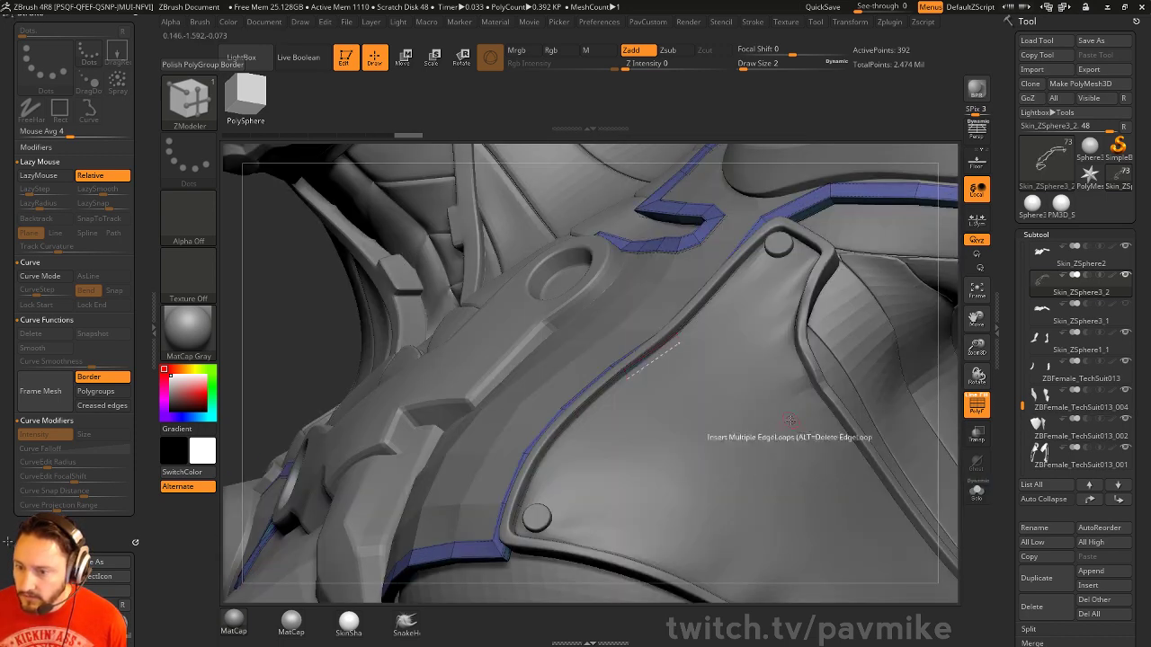
pyautogui.moveTo(880, 138); pyautogui.dragTo(935, 176)
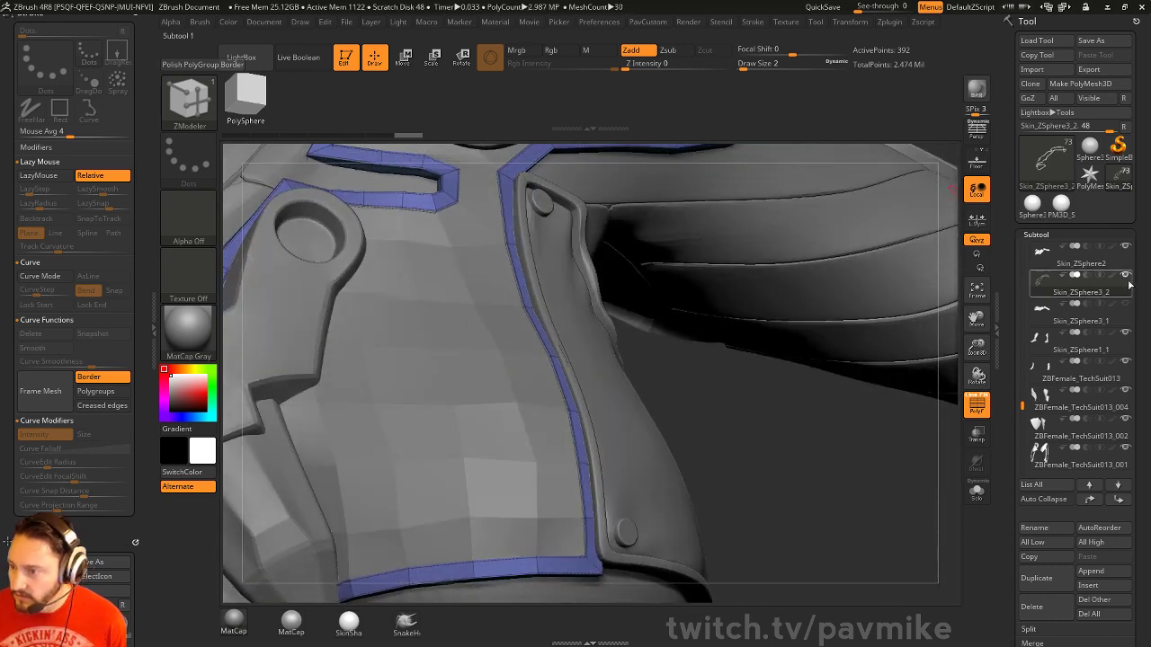
# Hide every subtool except the rim copy and the upper-chest panel, then isolate the rim copy with Solo
pyautogui.keyDown('shift'); pyautogui.click(1125, 276); pyautogui.keyUp('shift')
pyautogui.click(1126, 247)
pyautogui.moveTo(836, 357); pyautogui.dragTo(774, 335)
pyautogui.click(976, 490)
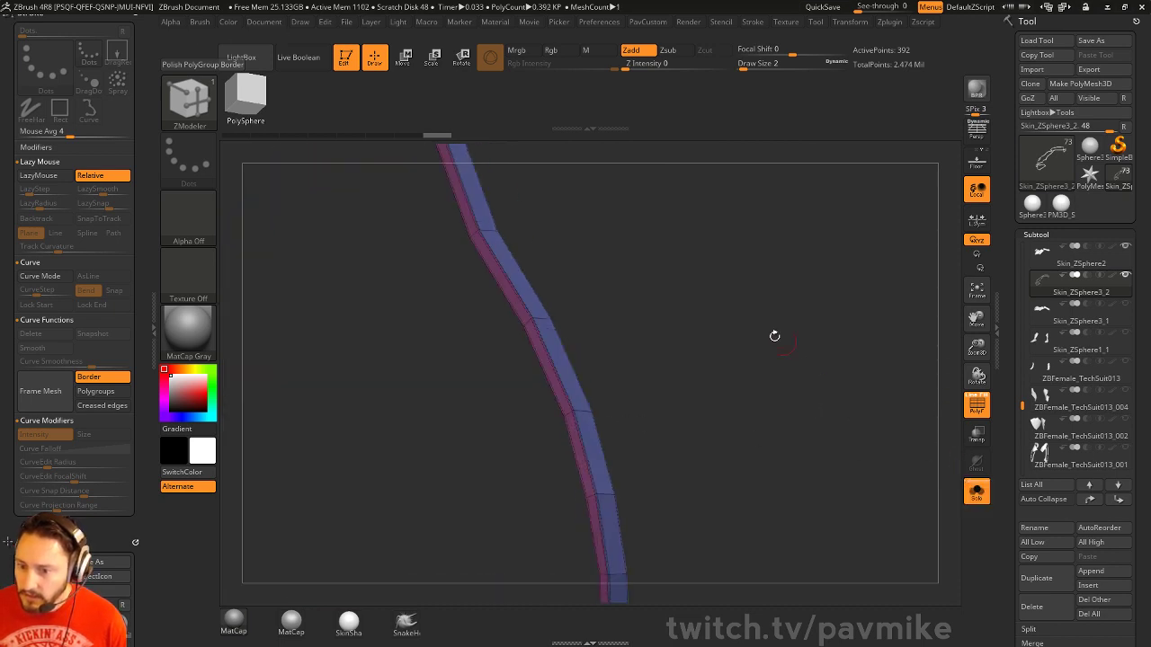
# Try to extrude the rim strip's front faces with QMesh on Polygroup All and undo the attempts
pyautogui.moveTo(502, 285); pyautogui.dragTo(491, 288)
pyautogui.moveTo(725, 362)
pyautogui.mouseDown()
pyautogui.moveTo(709, 383)
pyautogui.moveTo(724, 365)
pyautogui.mouseUp()
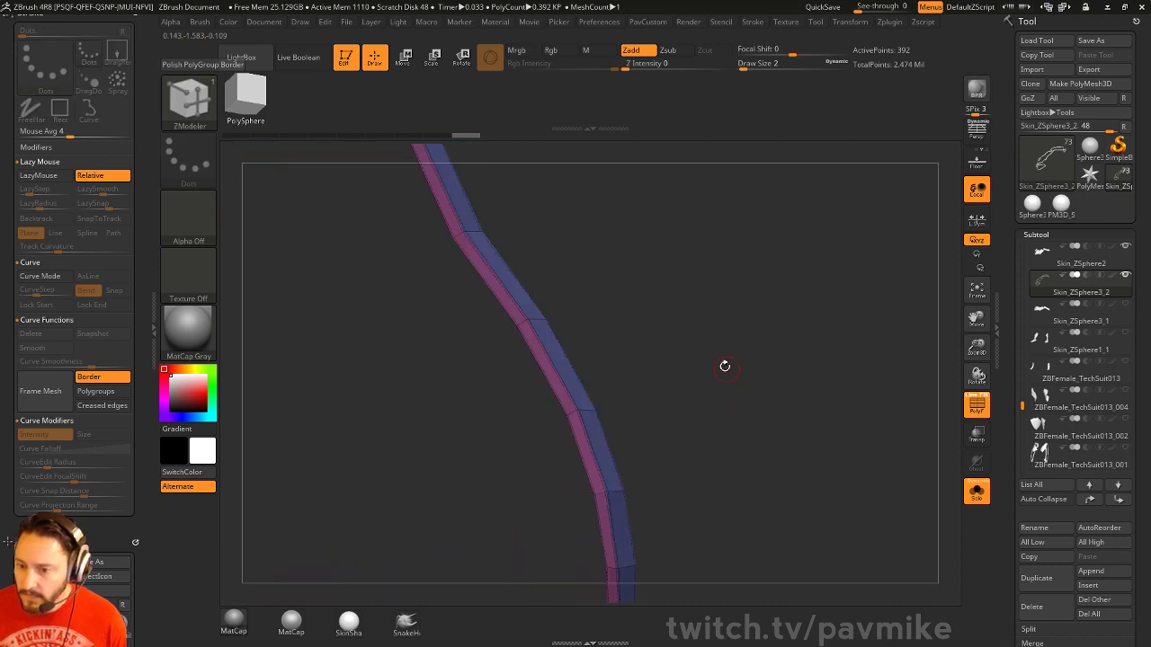
pyautogui.moveTo(563, 362); pyautogui.dragTo(564, 352)
pyautogui.moveTo(727, 433)
pyautogui.keyDown('alt'); pyautogui.mouseDown()
pyautogui.moveTo(739, 413)
pyautogui.moveTo(739, 440)
pyautogui.mouseUp(); pyautogui.keyUp('alt')
pyautogui.hotkey('ctrl', 'z')
pyautogui.hotkey('ctrl', 'z')
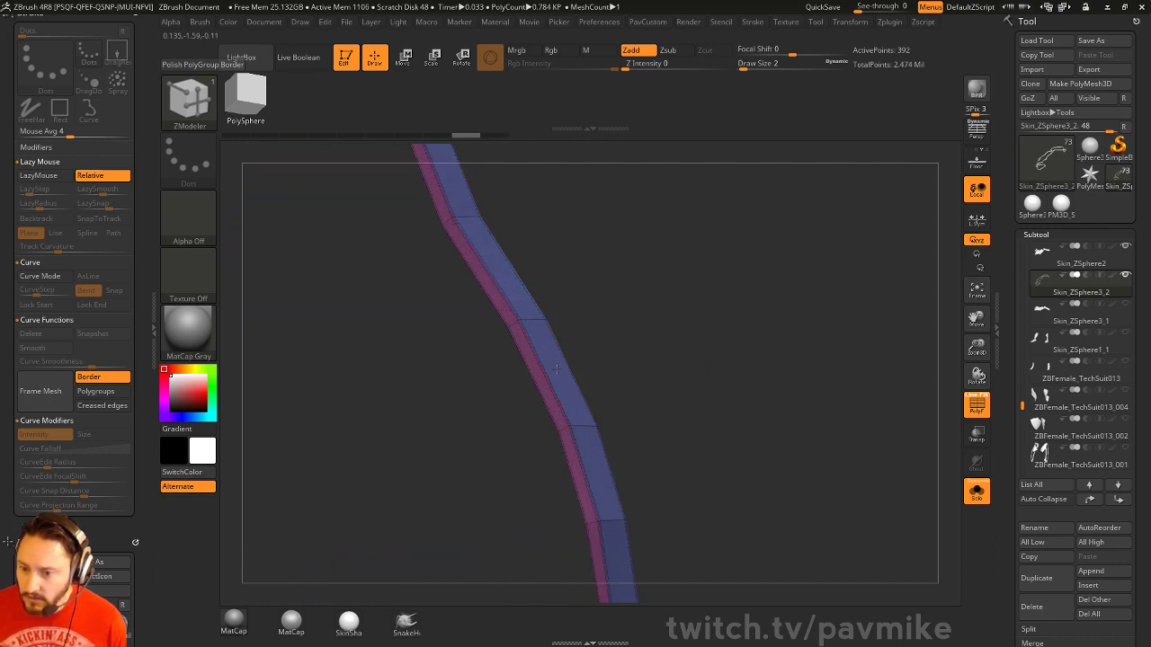
pyautogui.moveTo(556, 369); pyautogui.dragTo(565, 363)
pyautogui.press('d')
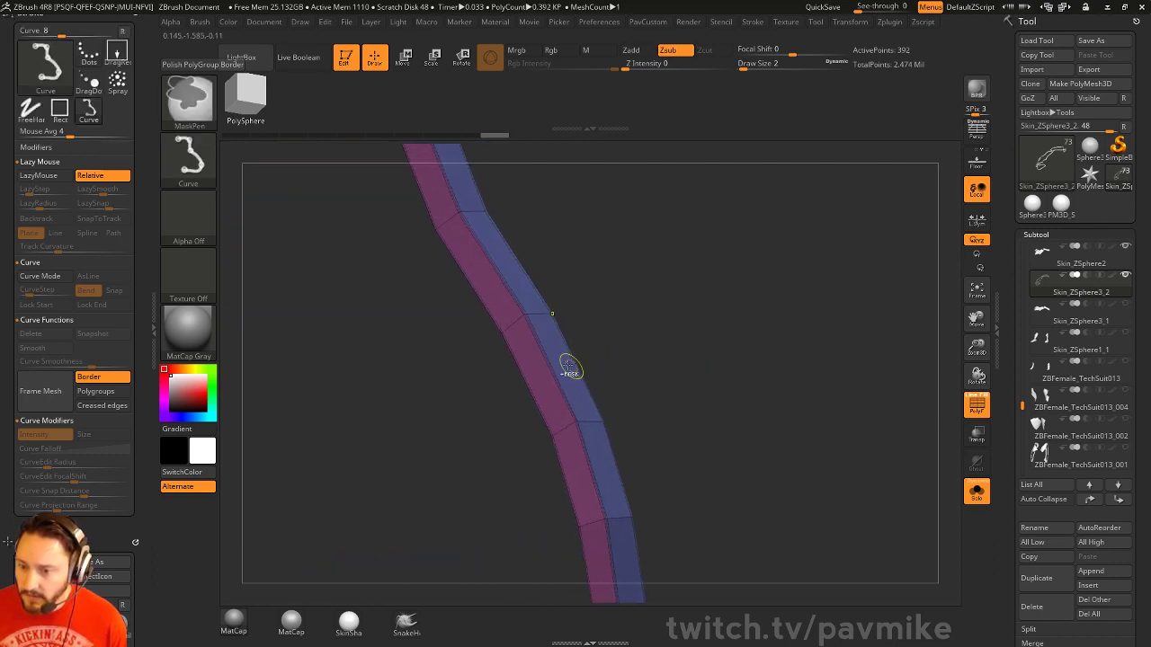
pyautogui.hotkey('shift', 'd')
pyautogui.press('space')
pyautogui.moveTo(712, 358)
pyautogui.mouseDown()
pyautogui.moveTo(681, 359)
pyautogui.moveTo(594, 293)
pyautogui.moveTo(683, 365)
pyautogui.moveTo(705, 361)
pyautogui.mouseUp()
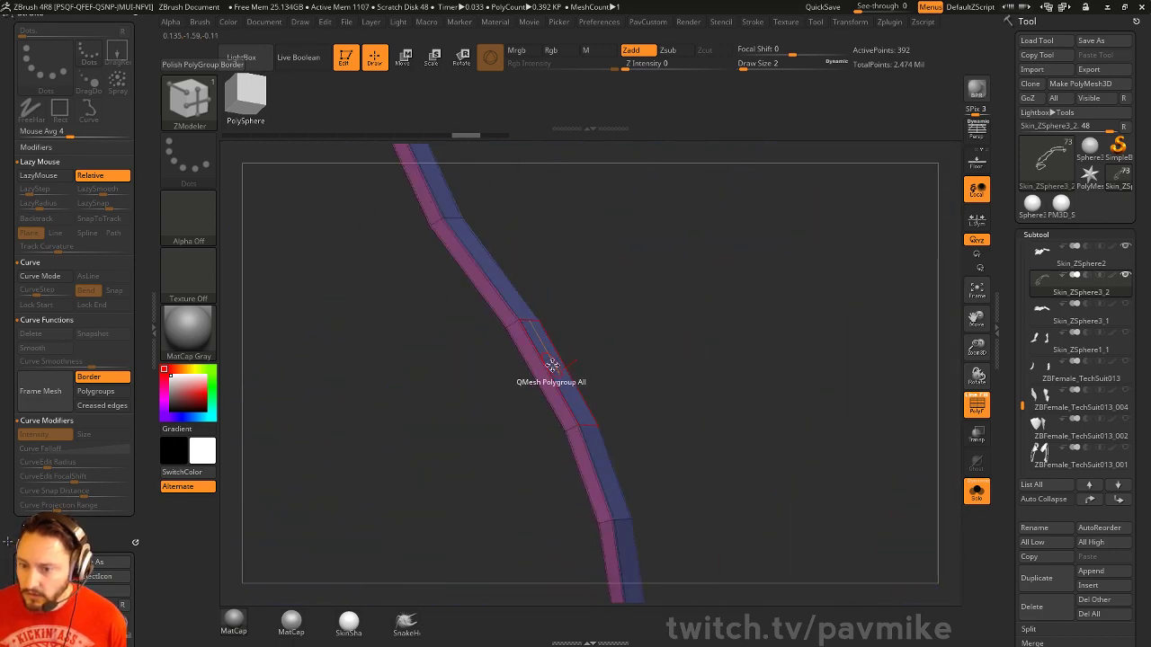
# Try extruding the rim strip with QMesh targeting Polygroup Island
pyautogui.press('space')
pyautogui.click(619, 361)
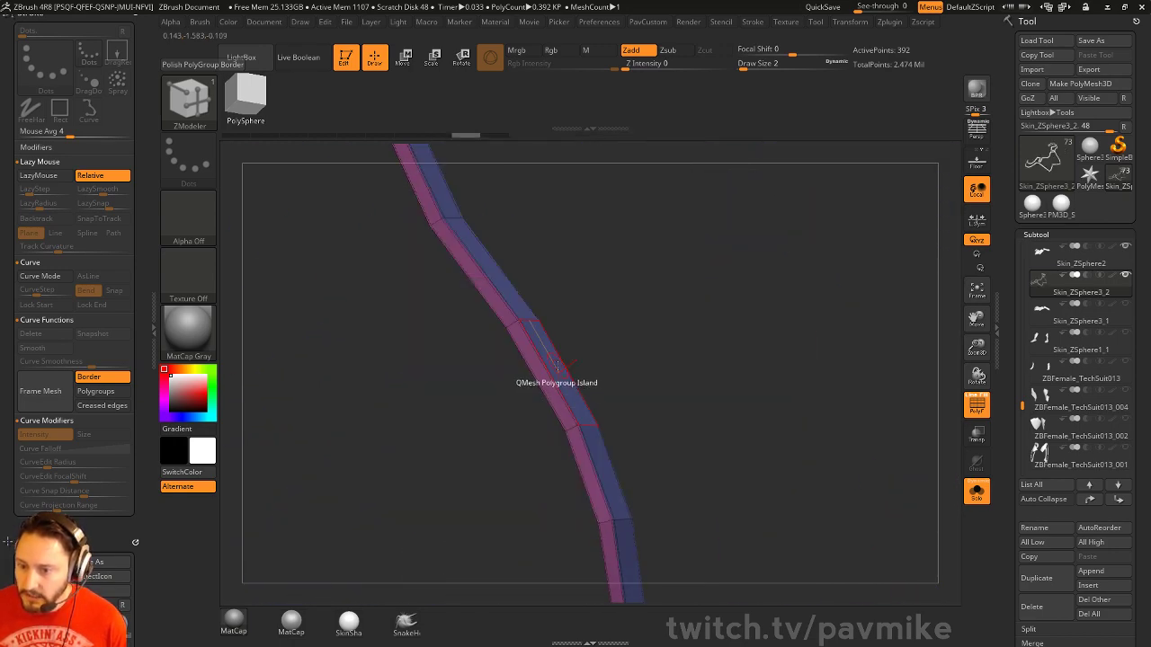
pyautogui.moveTo(558, 361); pyautogui.dragTo(582, 349)
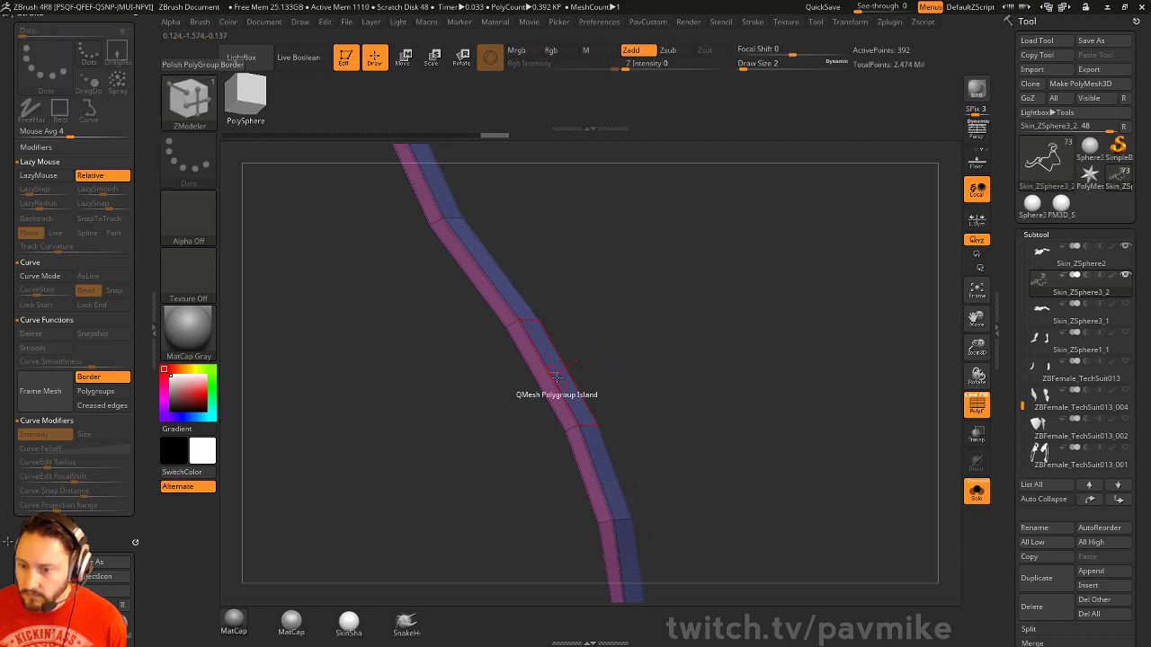
# Switch the QMesh target to Polygroup Border and extrude the rim strip to thicken it
pyautogui.press('space')
pyautogui.click(632, 331)
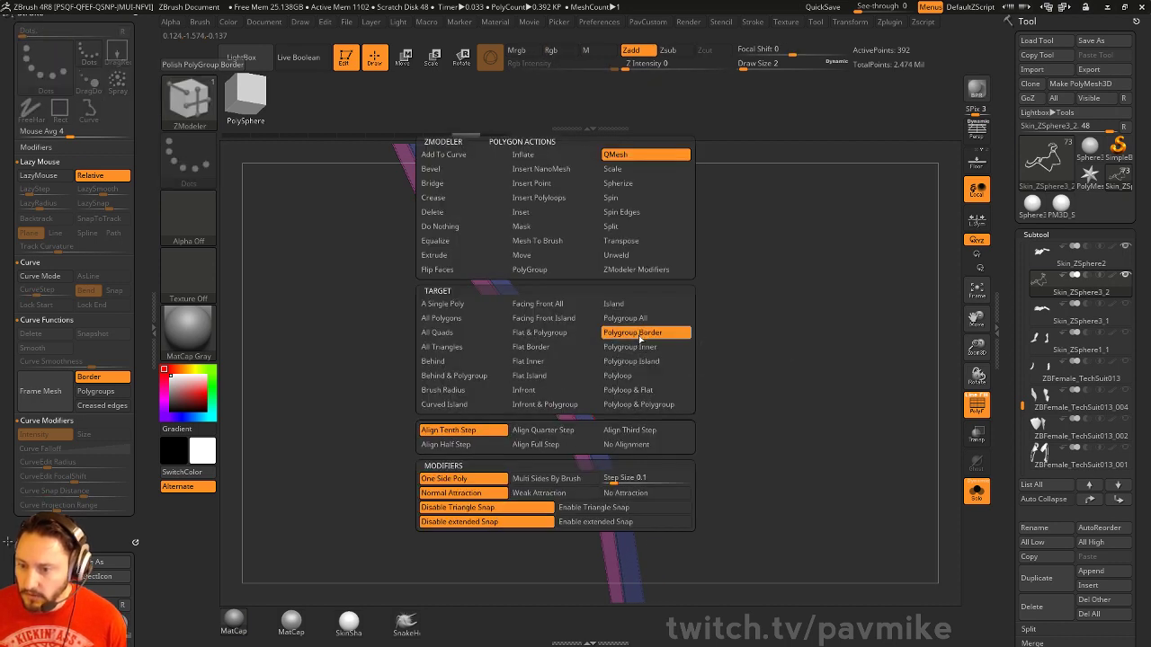
pyautogui.moveTo(559, 371); pyautogui.dragTo(579, 362)
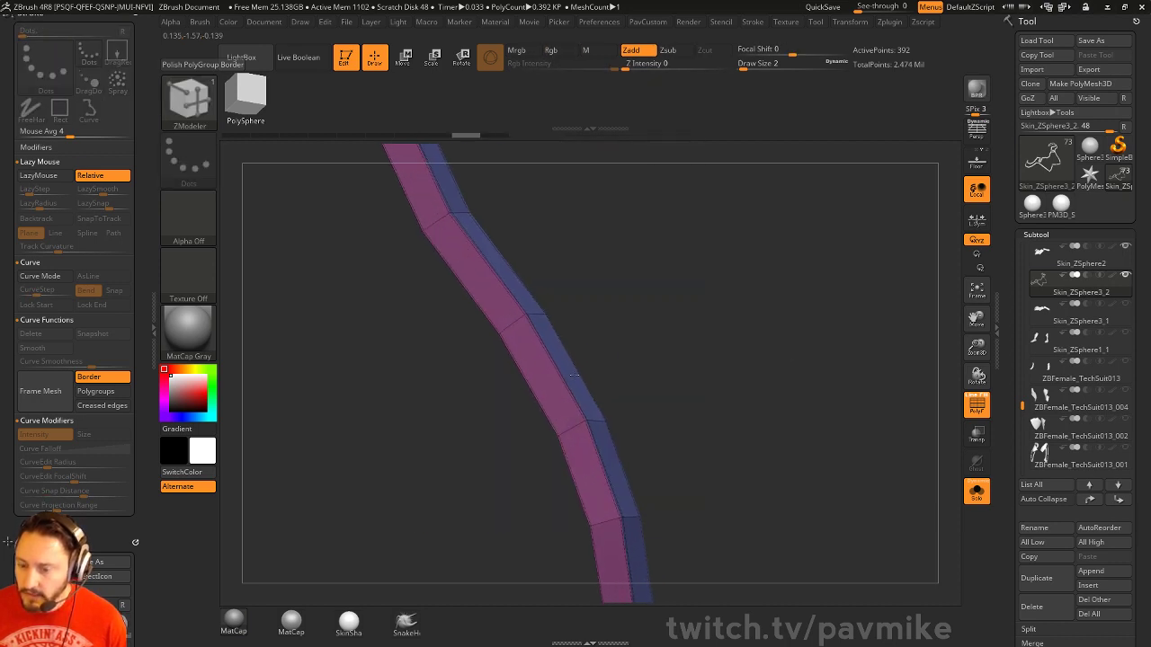
pyautogui.keyDown('alt'); pyautogui.moveTo(716, 392); pyautogui.dragTo(794, 471); pyautogui.keyUp('alt')
# Turn off Solo, crease the rim's polygroup borders, and activate Dynamic Subdiv with the Always YES option
pyautogui.click(971, 490)
pyautogui.press('`')
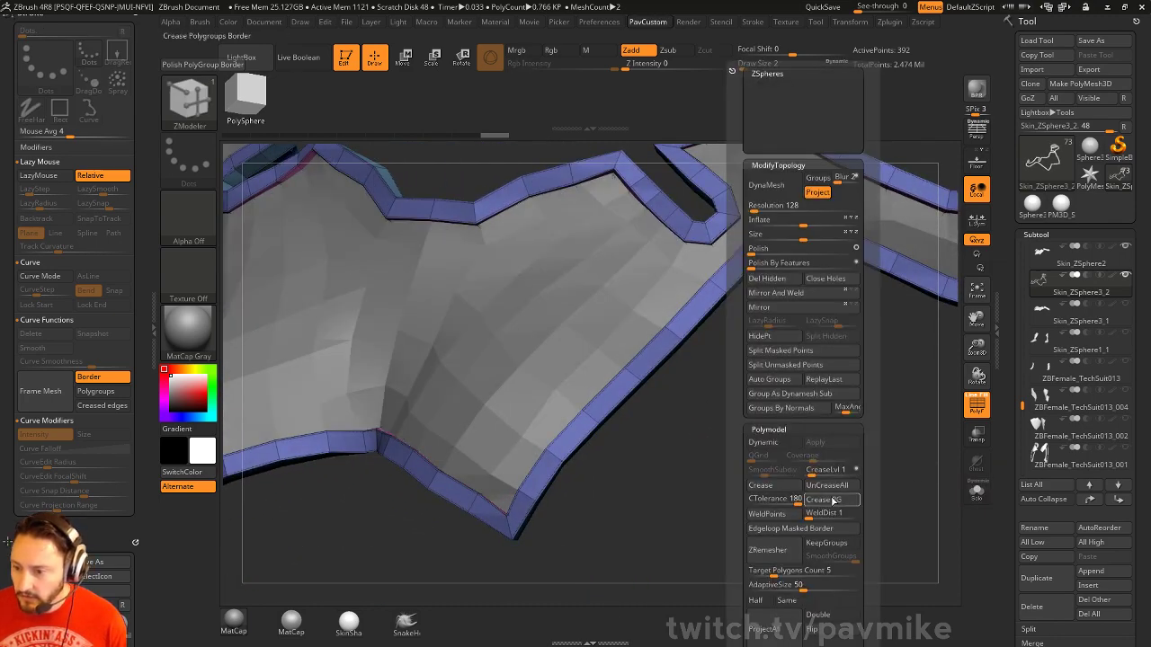
pyautogui.press('d')
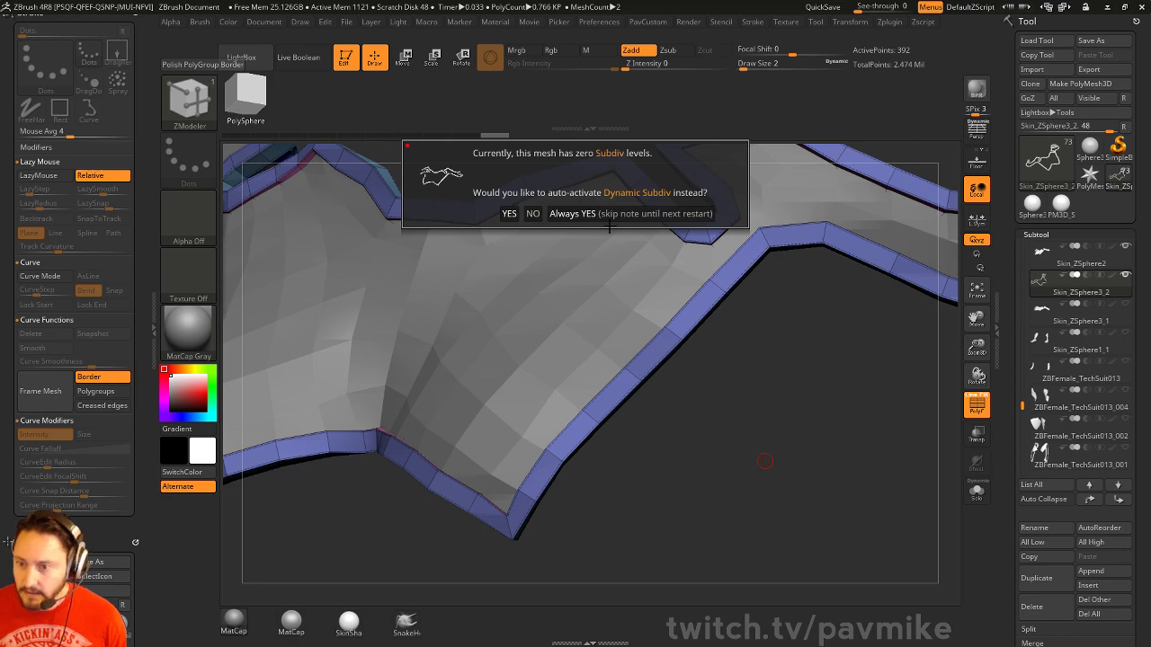
pyautogui.click(593, 214)
pyautogui.press('f')
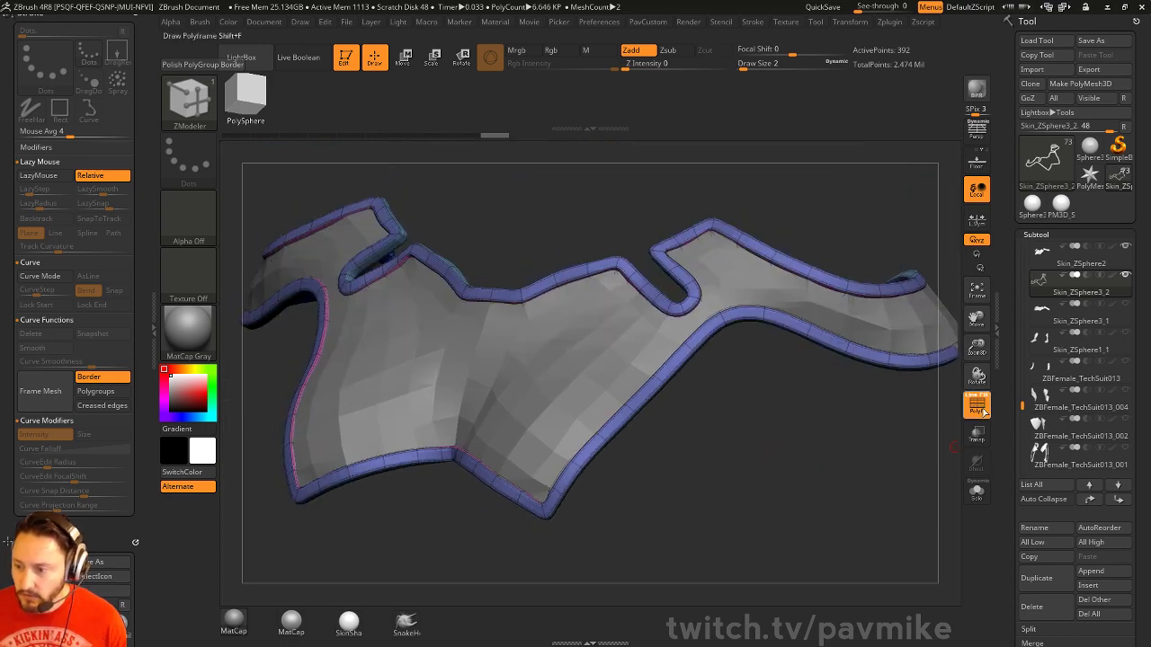
# Turn off the polyframe, smooth the upper-chest panel with Dynamic Subdiv, and reselect the rim subtool
pyautogui.click(978, 408)
pyautogui.press('Up')
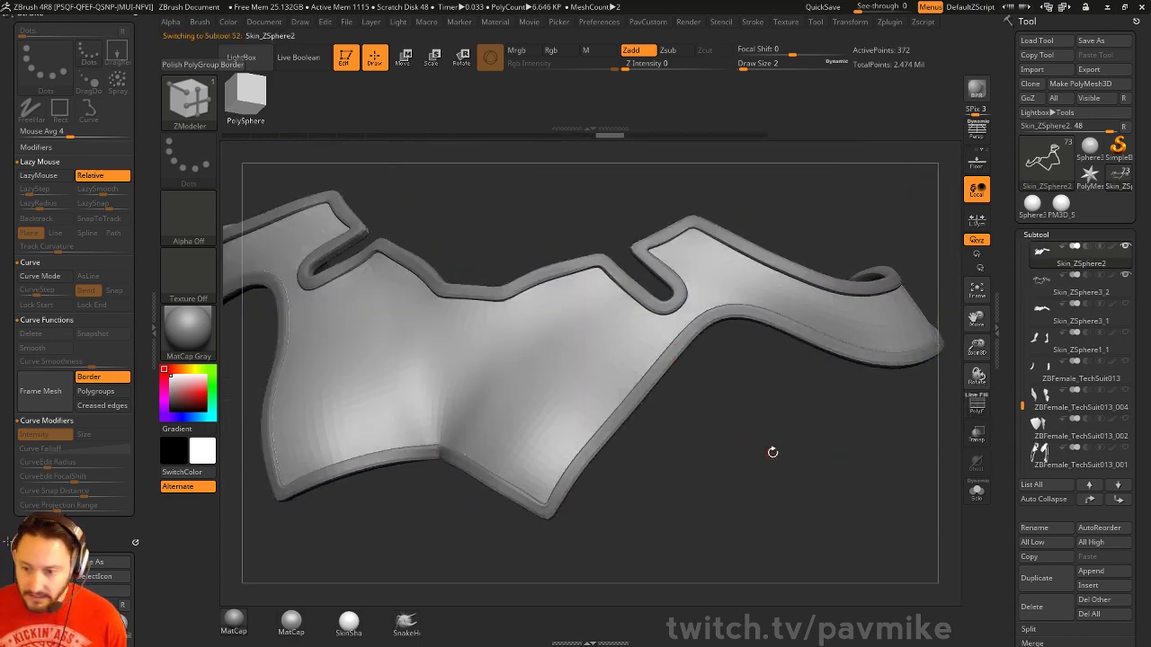
pyautogui.moveTo(778, 455)
pyautogui.mouseDown()
pyautogui.moveTo(751, 447)
pyautogui.moveTo(802, 468)
pyautogui.moveTo(775, 454)
pyautogui.mouseUp()
pyautogui.keyDown('alt'); pyautogui.click(627, 413); pyautogui.keyUp('alt')
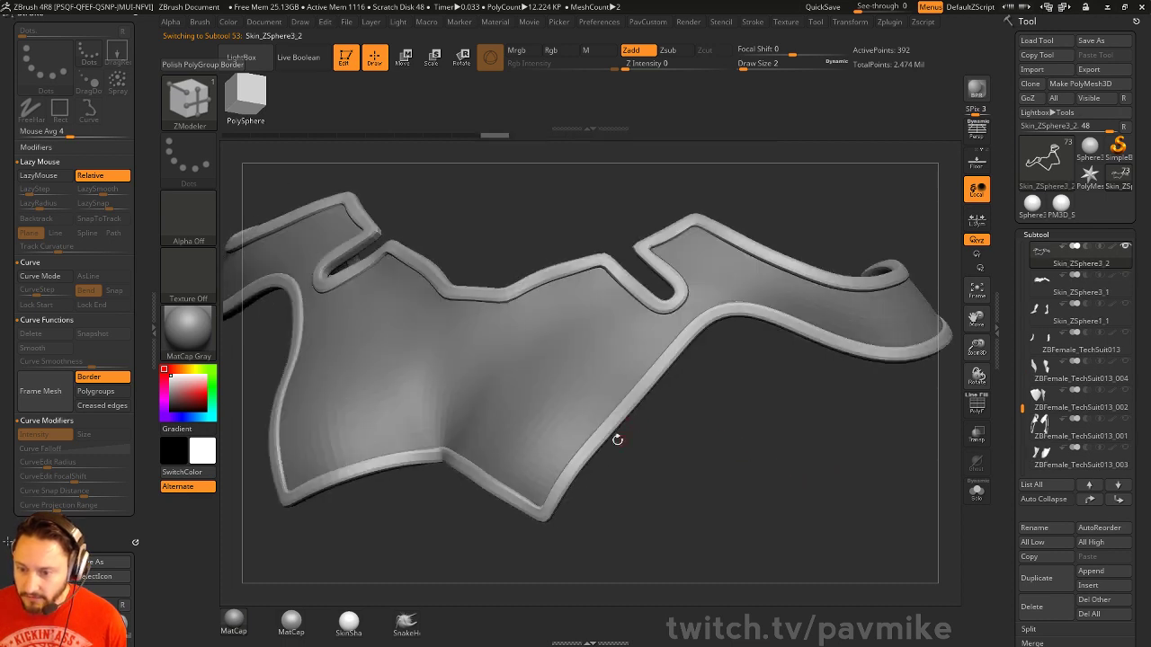
# Set the rim's crease tolerance to 29 and turn off its Dynamic Subdiv preview
pyautogui.press('1')
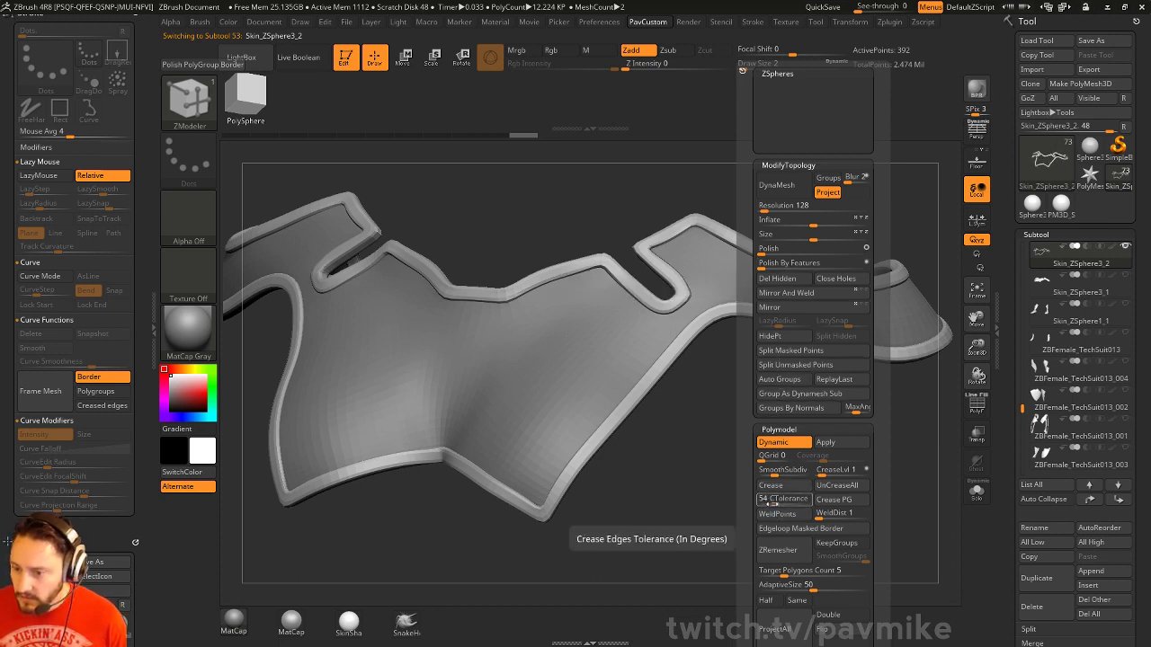
pyautogui.moveTo(773, 499); pyautogui.dragTo(768, 501)
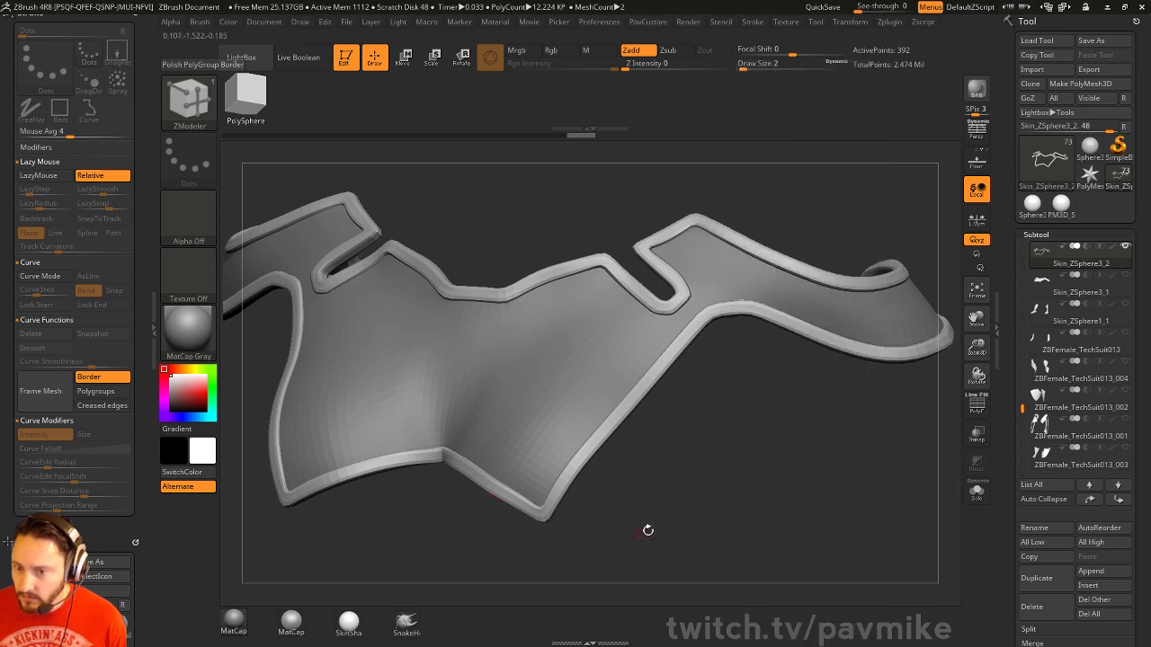
pyautogui.moveTo(578, 527); pyautogui.dragTo(696, 501)
pyautogui.press('shift')
pyautogui.hotkey('shift', 'd')
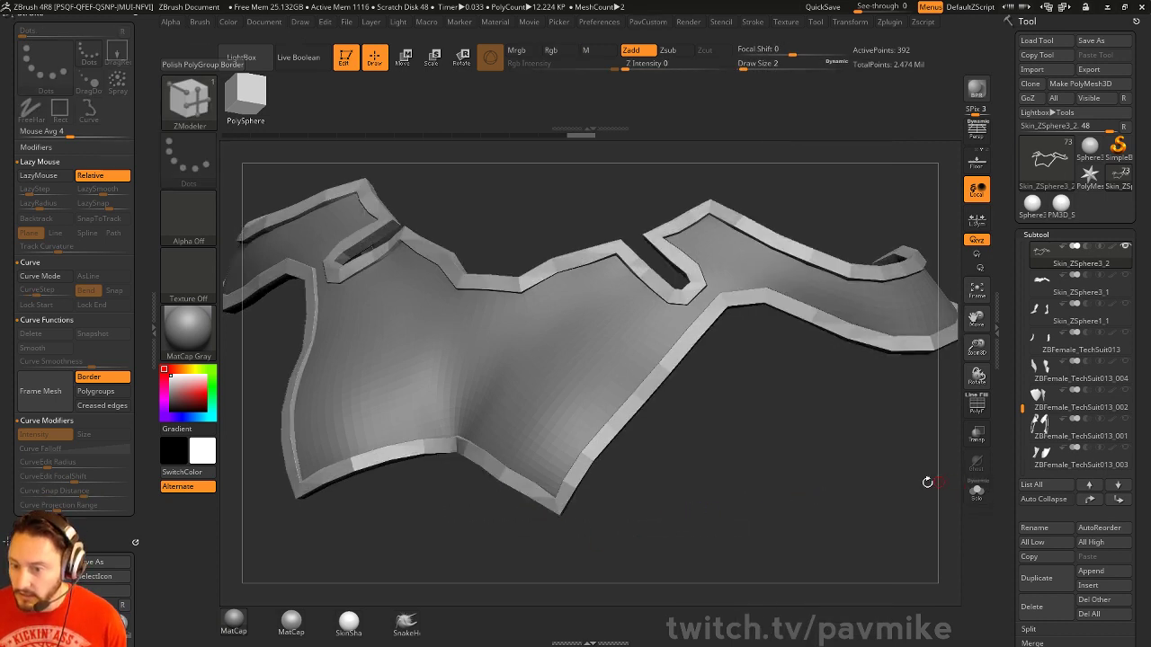
# Show the polyframe, set the ZModeler edge action to Crease on EdgeLoop Complete at the rim's lower corner, and re-enable Dynamic Subdiv
pyautogui.click(976, 404)
pyautogui.keyDown('alt'); pyautogui.moveTo(927, 416); pyautogui.dragTo(845, 454); pyautogui.keyUp('alt')
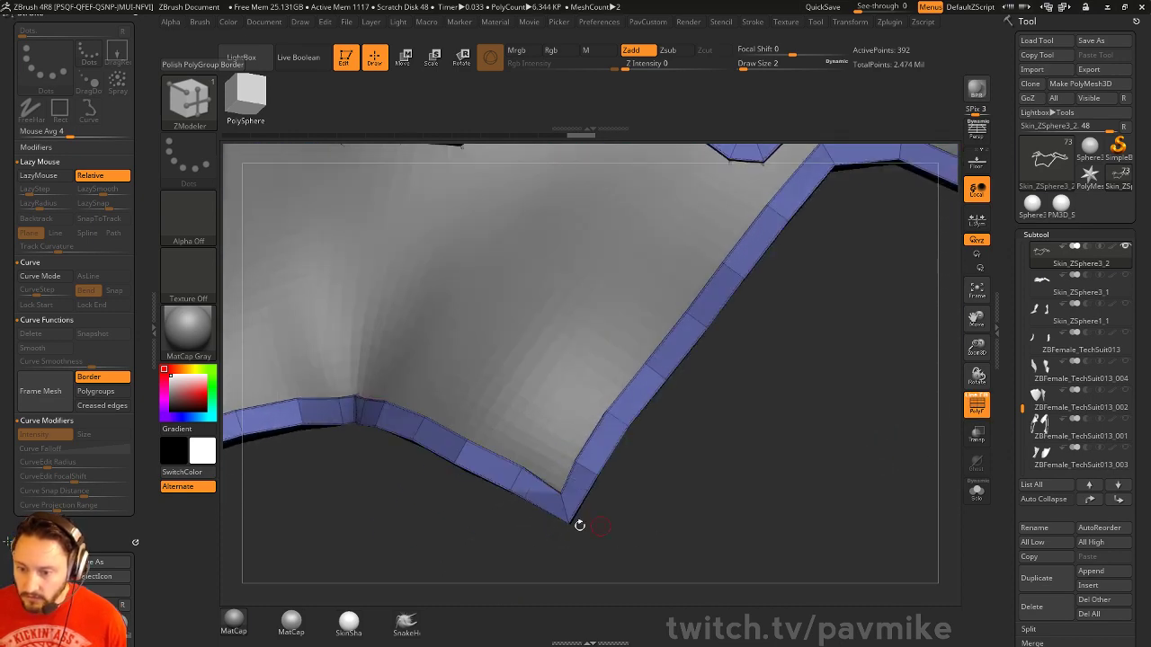
pyautogui.press('space')
pyautogui.press('space')
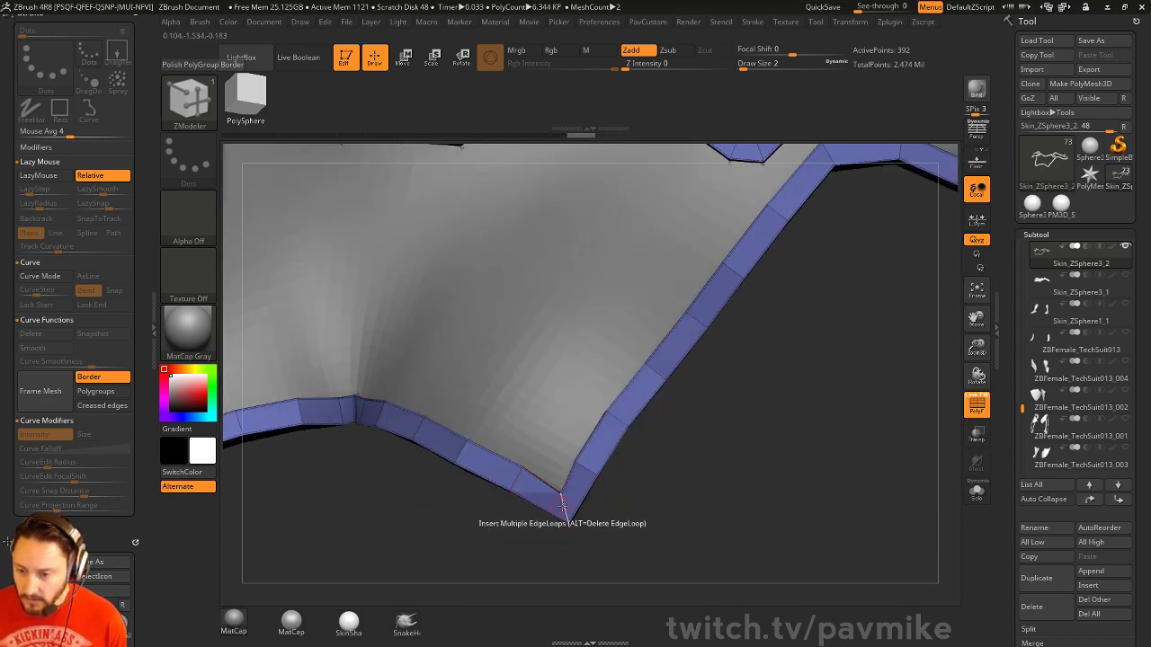
pyautogui.press('space')
pyautogui.click(458, 370)
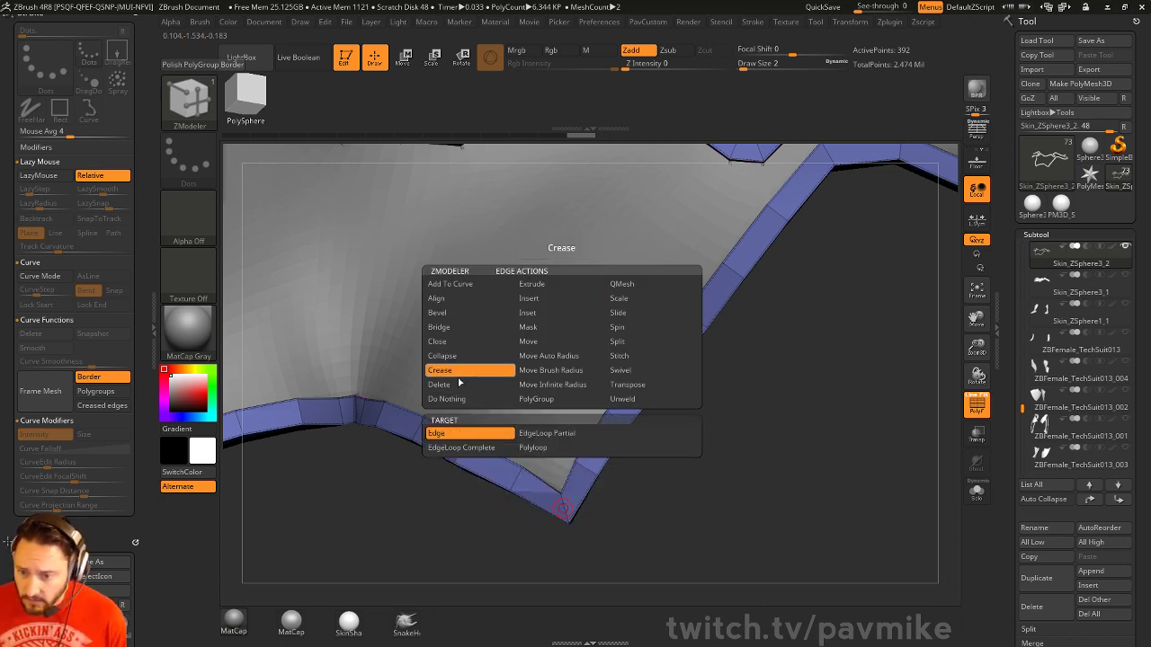
pyautogui.click(504, 447)
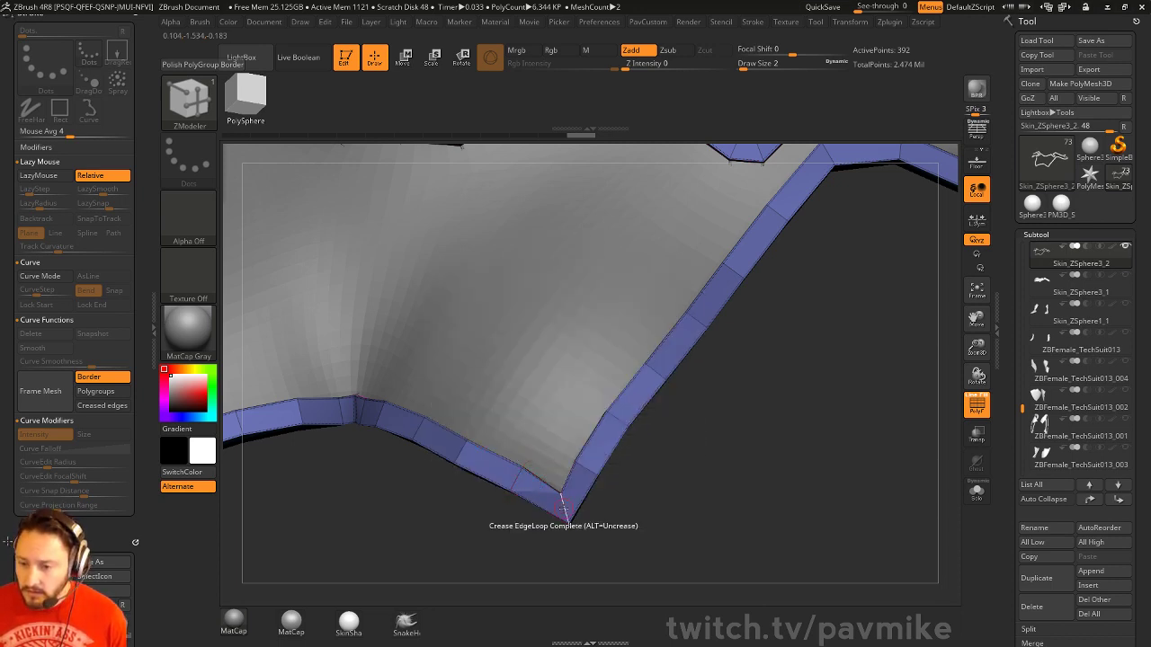
pyautogui.press('d')
# Mirror the rim subtool and apply Mirror And Weld to make both sides symmetrical
pyautogui.keyDown('alt'); pyautogui.moveTo(749, 477); pyautogui.dragTo(719, 488); pyautogui.keyUp('alt')
pyautogui.press('1')
pyautogui.press('1')
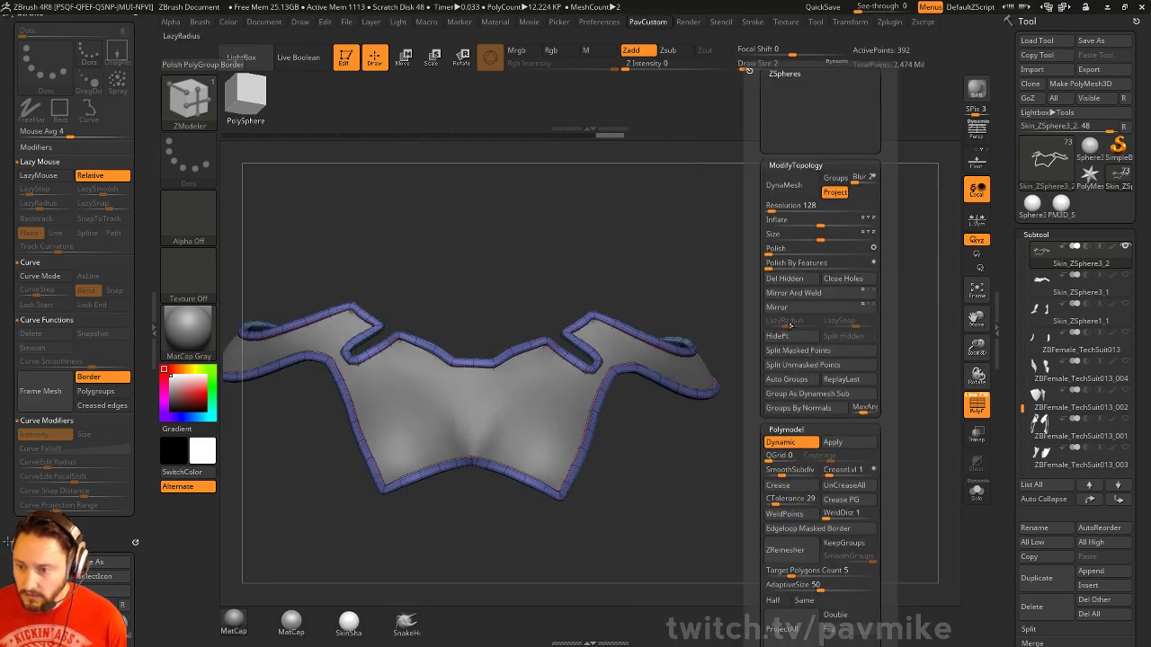
pyautogui.press('1')
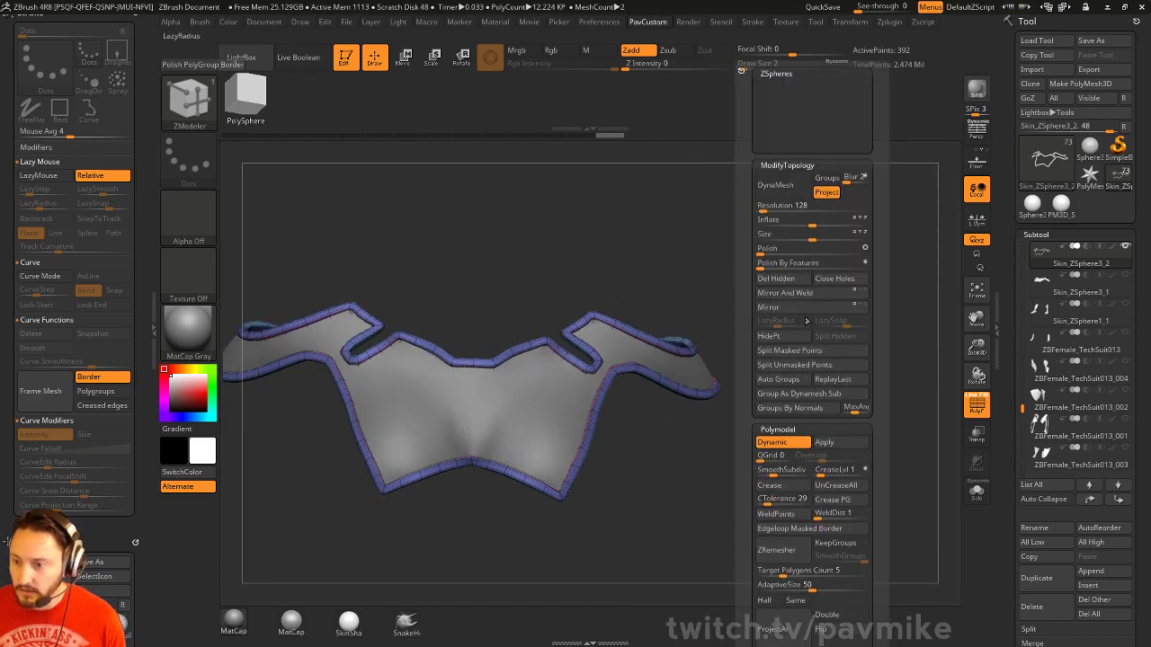
pyautogui.click(791, 310)
pyautogui.click(796, 298)
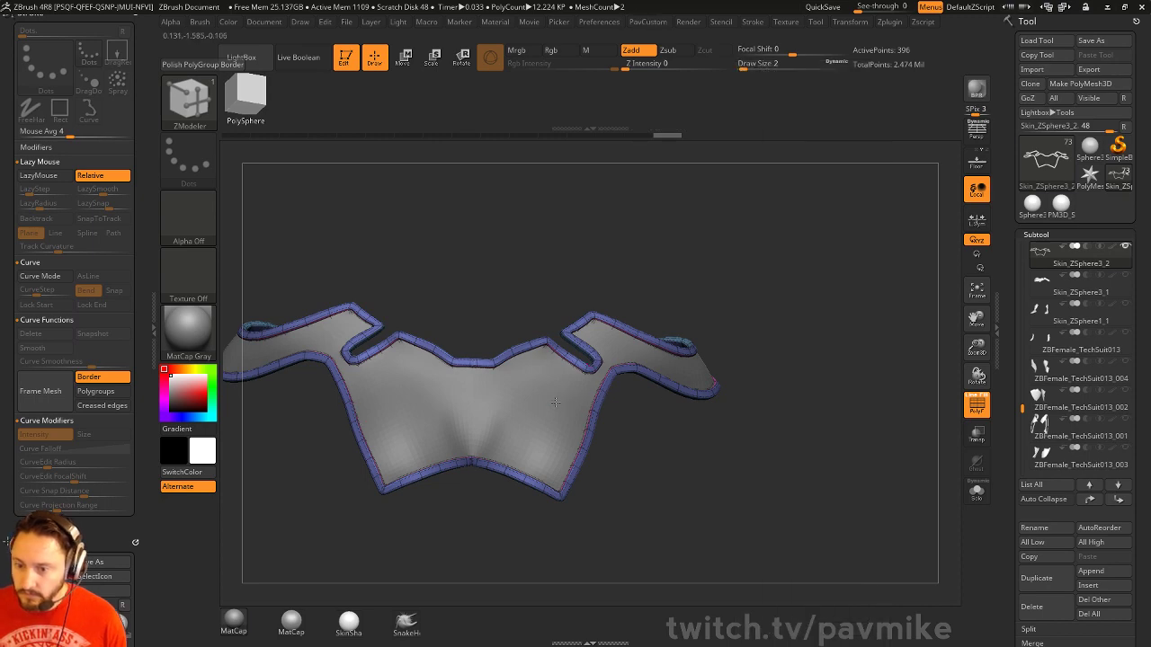
# Select the upper-chest panel, mirror it, and apply Mirror And Weld
pyautogui.keyDown('alt'); pyautogui.click(555, 403); pyautogui.keyUp('alt')
pyautogui.press('1')
pyautogui.click(763, 311)
pyautogui.click(766, 298)
# Move the upper-chest panel and the rim subtool to the start of the subtool list
pyautogui.moveTo(613, 463); pyautogui.dragTo(702, 480)
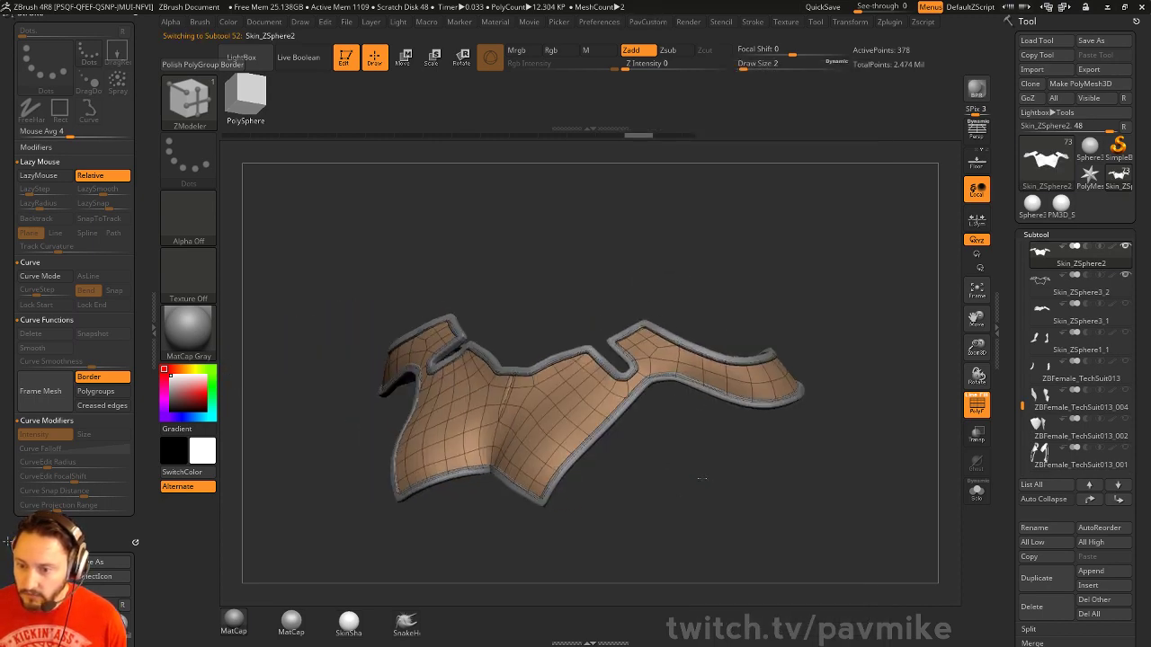
pyautogui.press('f')
pyautogui.keyDown('shift'); pyautogui.click(1091, 502); pyautogui.keyUp('shift')
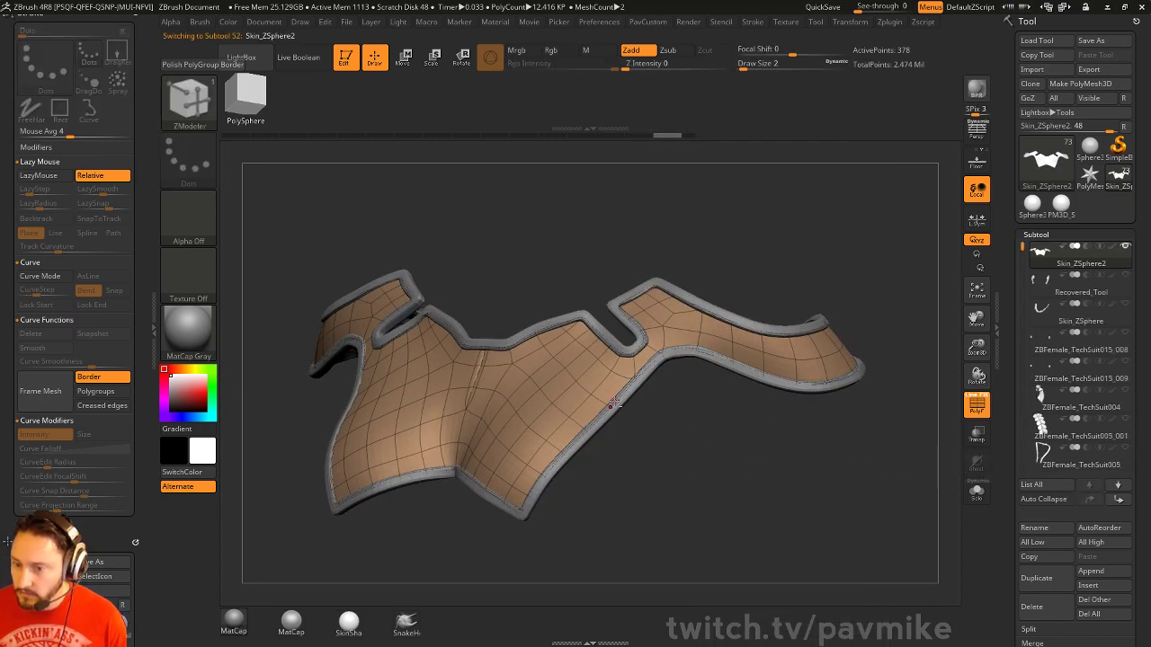
pyautogui.keyDown('alt'); pyautogui.click(616, 404); pyautogui.keyUp('alt')
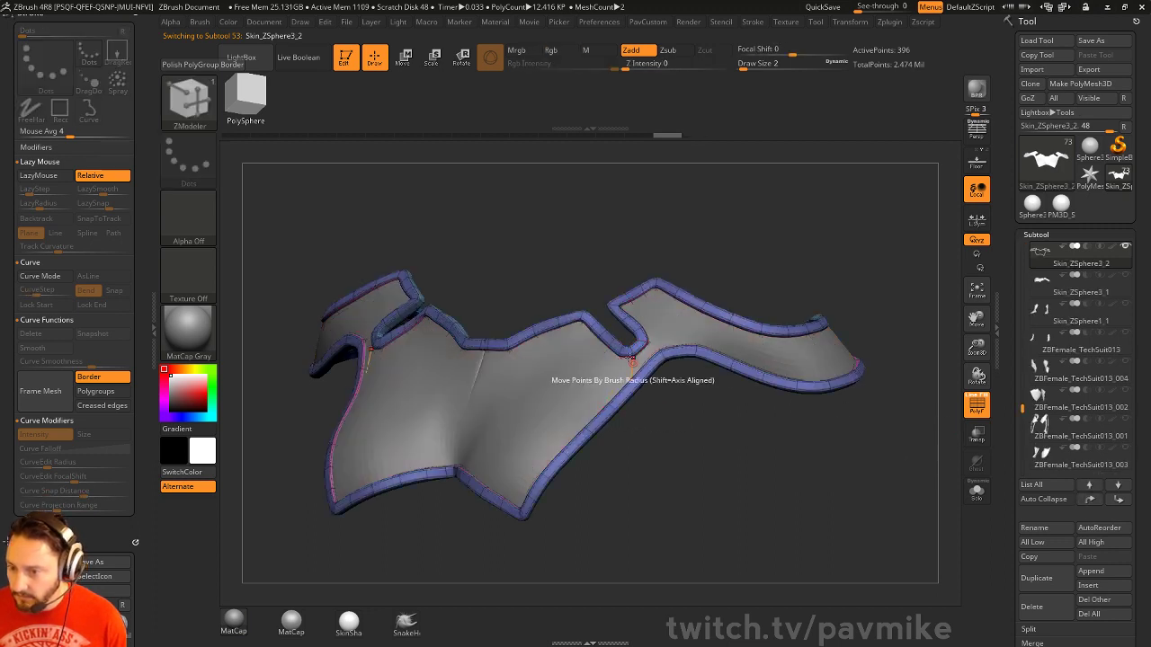
pyautogui.keyDown('shift'); pyautogui.click(1090, 503); pyautogui.keyUp('shift')
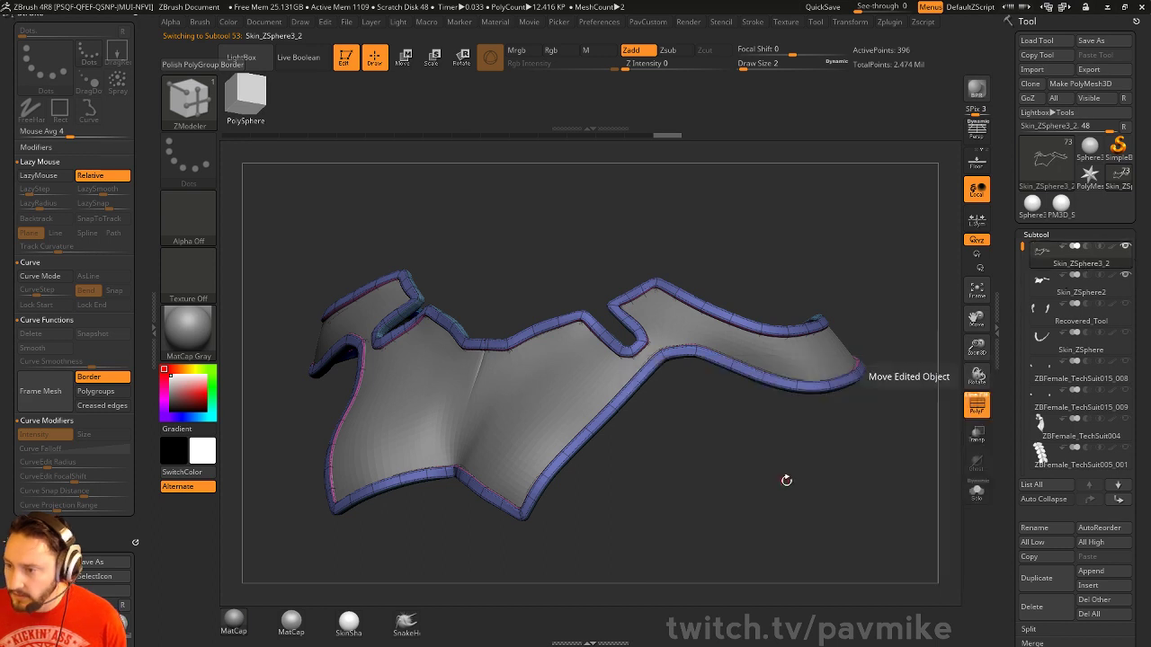
# Isolate the upper-chest panel and clean up its centre seam with Mirror And Weld
pyautogui.press('ctrl')
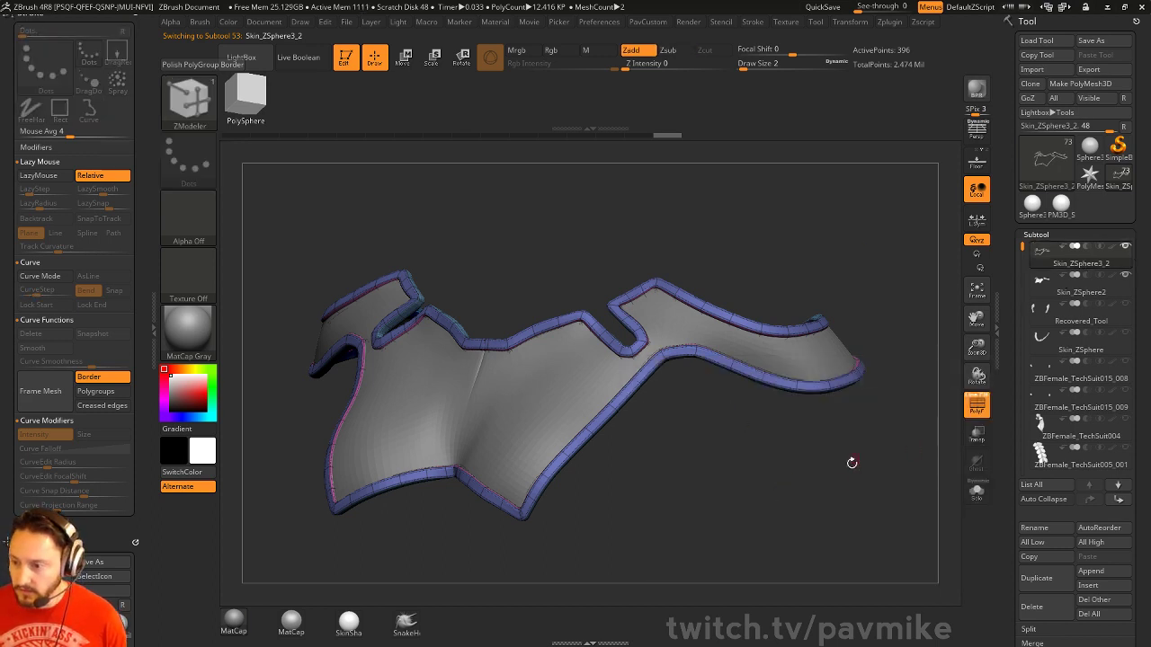
pyautogui.moveTo(779, 463); pyautogui.dragTo(962, 493)
pyautogui.keyDown('alt'); pyautogui.click(577, 415); pyautogui.keyUp('alt')
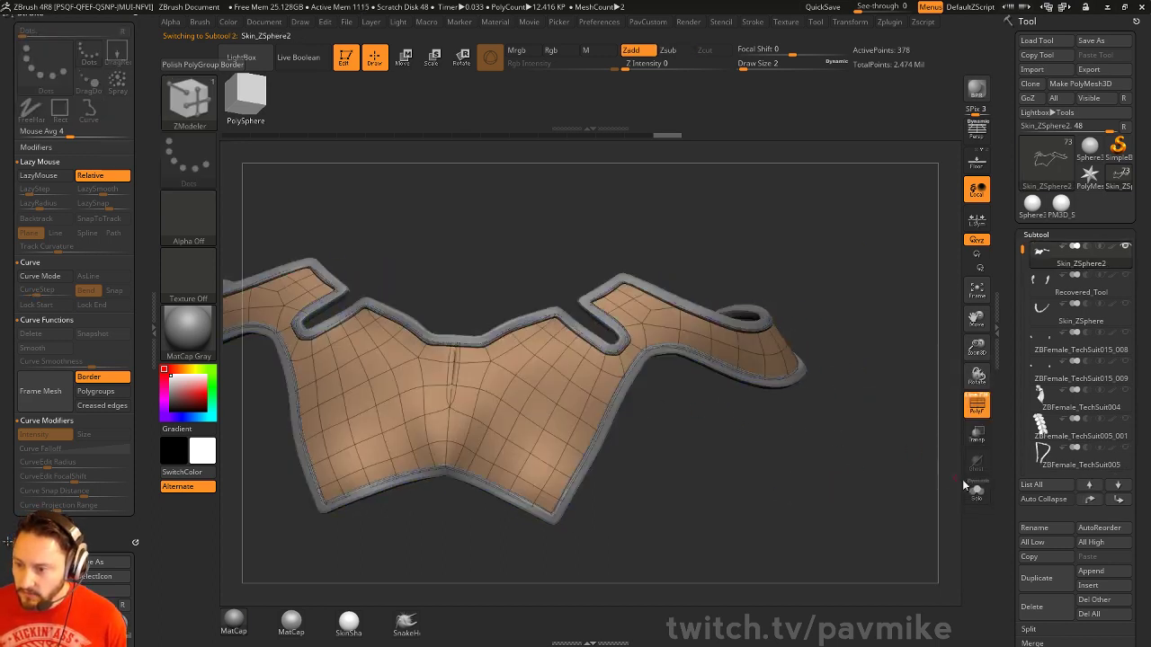
pyautogui.click(977, 491)
pyautogui.keyDown('alt'); pyautogui.moveTo(835, 490); pyautogui.dragTo(809, 504); pyautogui.keyUp('alt')
pyautogui.press('space')
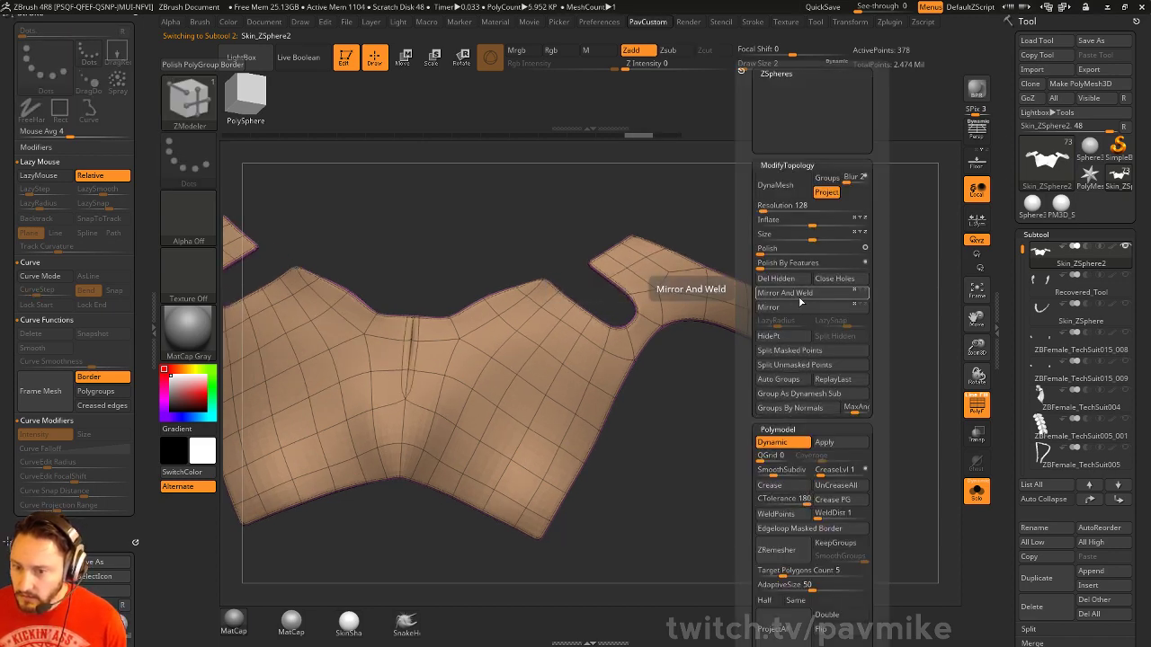
pyautogui.press('ctrl')
pyautogui.click(799, 299)
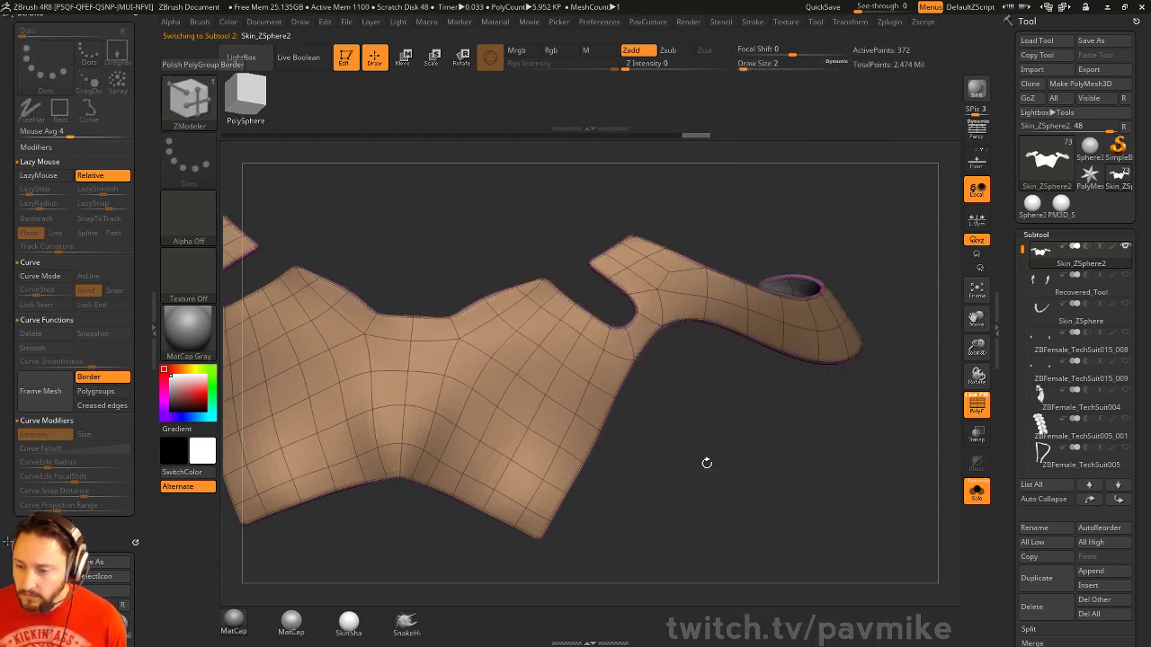
# Inspect the welded panel from several angles, turn off Solo, and show the Recovered_Tool subtool with it
pyautogui.moveTo(707, 462)
pyautogui.mouseDown()
pyautogui.moveTo(587, 475)
pyautogui.moveTo(719, 454)
pyautogui.mouseUp()
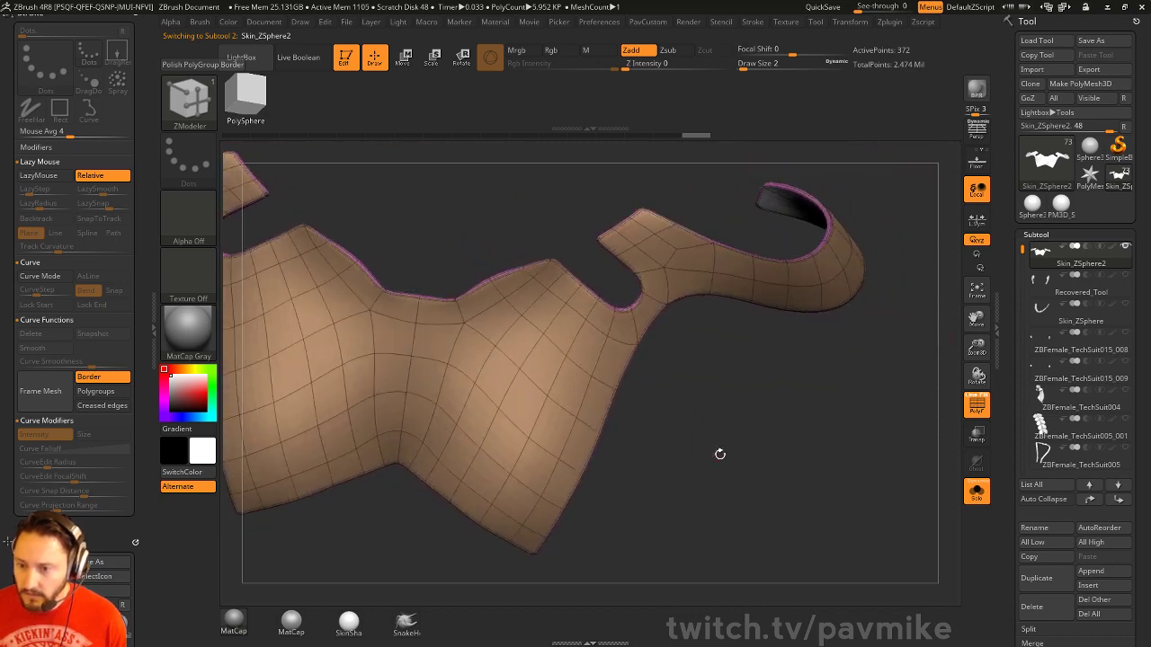
pyautogui.moveTo(896, 360); pyautogui.dragTo(476, 273)
pyautogui.press('f')
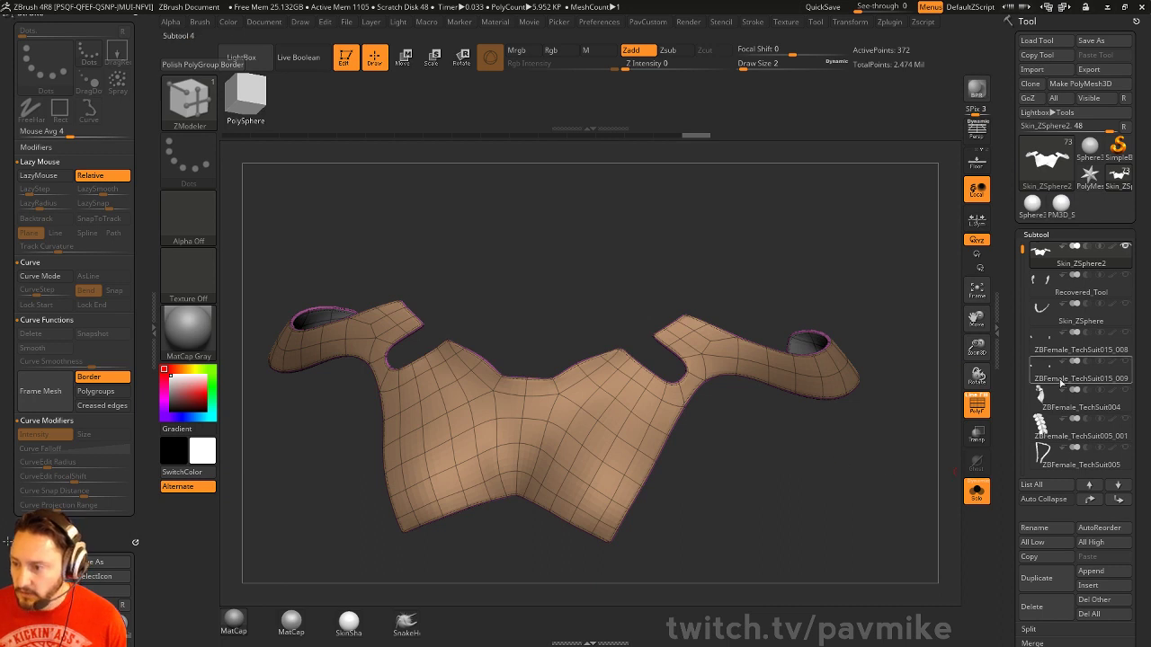
pyautogui.click(973, 490)
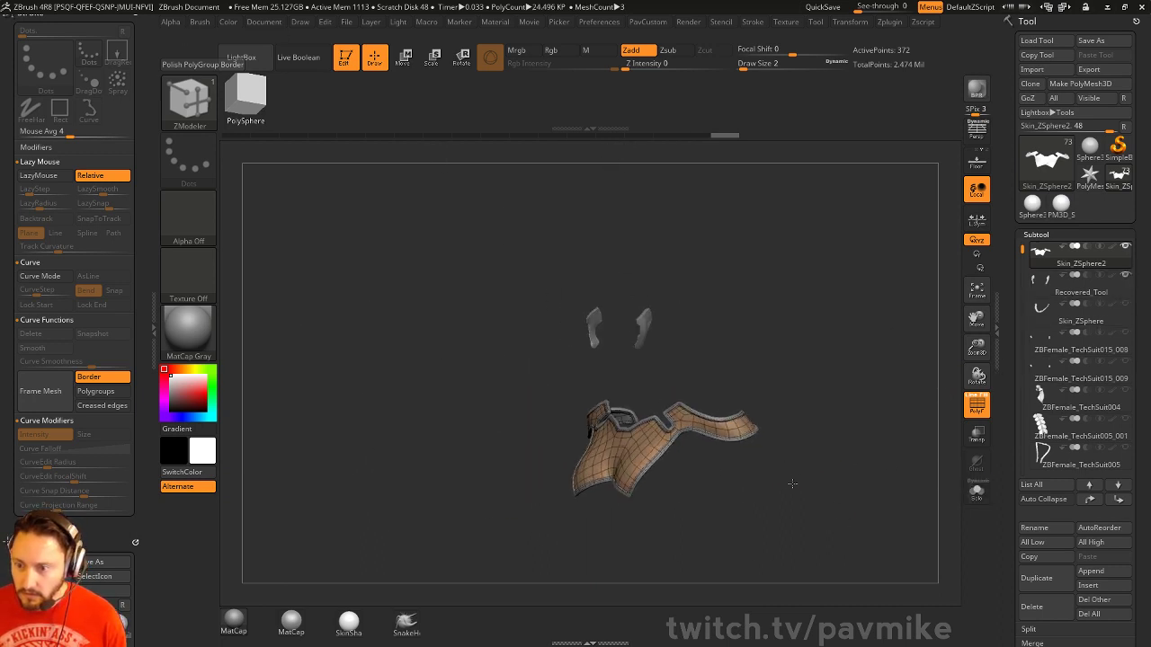
# Hide the other subtools, keep only the upper-chest panel and Recovered_Tool shown, and turn on Solo for the panel
pyautogui.moveTo(792, 484); pyautogui.dragTo(896, 417)
pyautogui.keyDown('shift'); pyautogui.click(1125, 248); pyautogui.keyUp('shift')
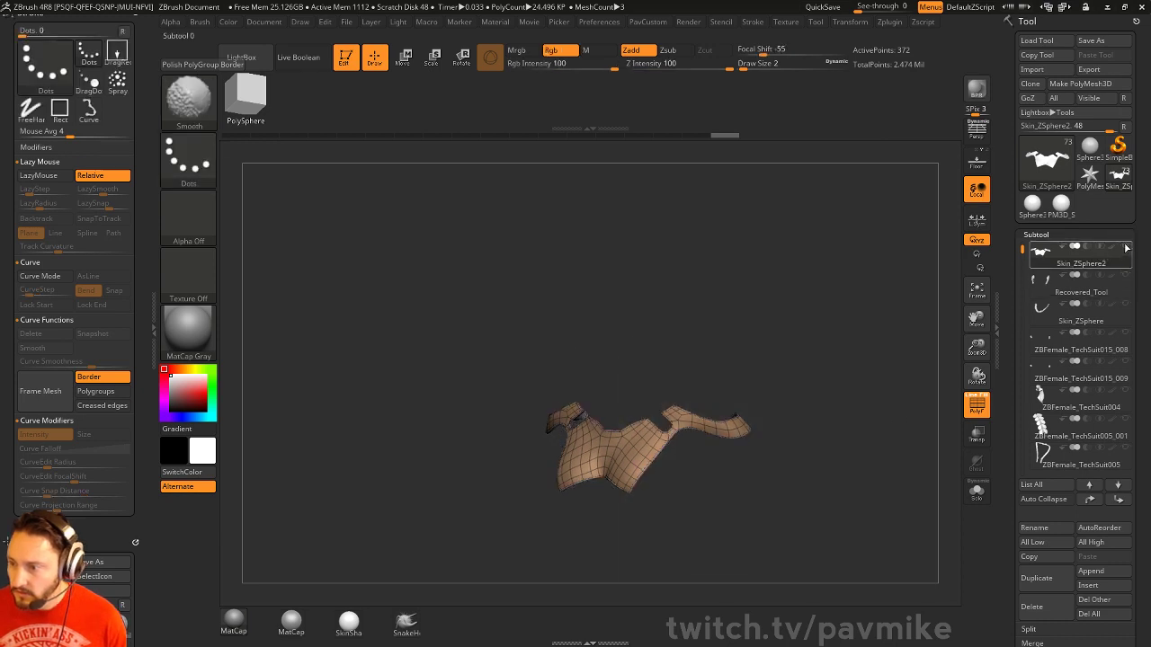
pyautogui.keyDown('shift'); pyautogui.click(1127, 249); pyautogui.keyUp('shift')
pyautogui.keyDown('shift'); pyautogui.click(1126, 249); pyautogui.keyUp('shift')
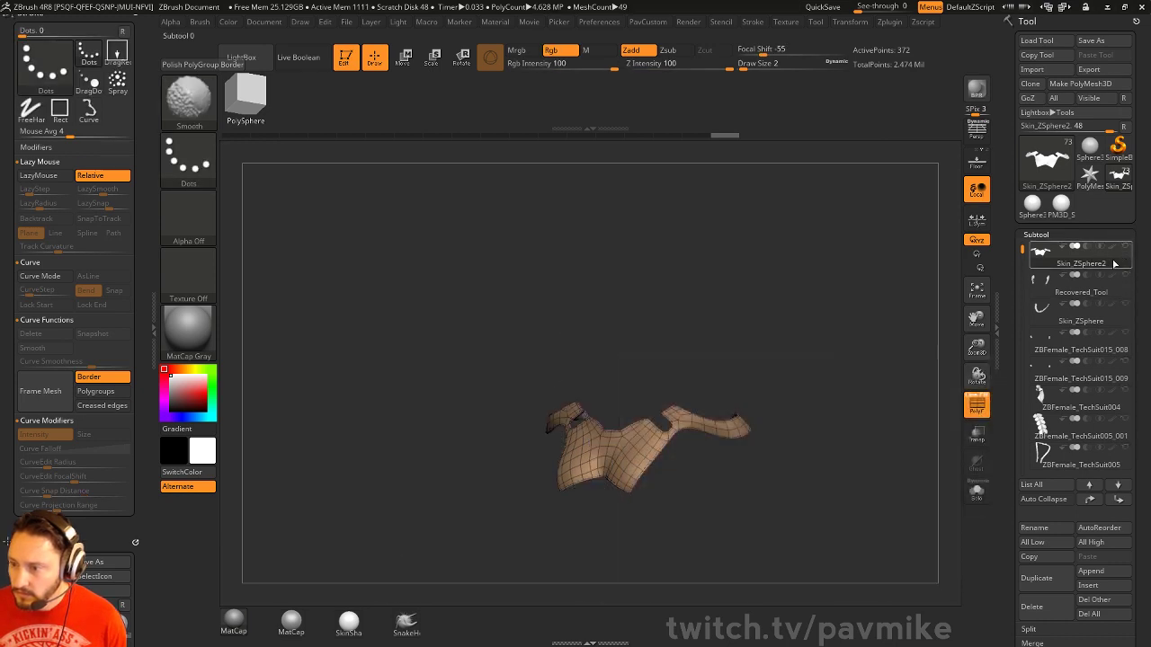
pyautogui.click(1123, 277)
pyautogui.keyDown('alt'); pyautogui.moveTo(876, 358); pyautogui.dragTo(906, 386); pyautogui.keyUp('alt')
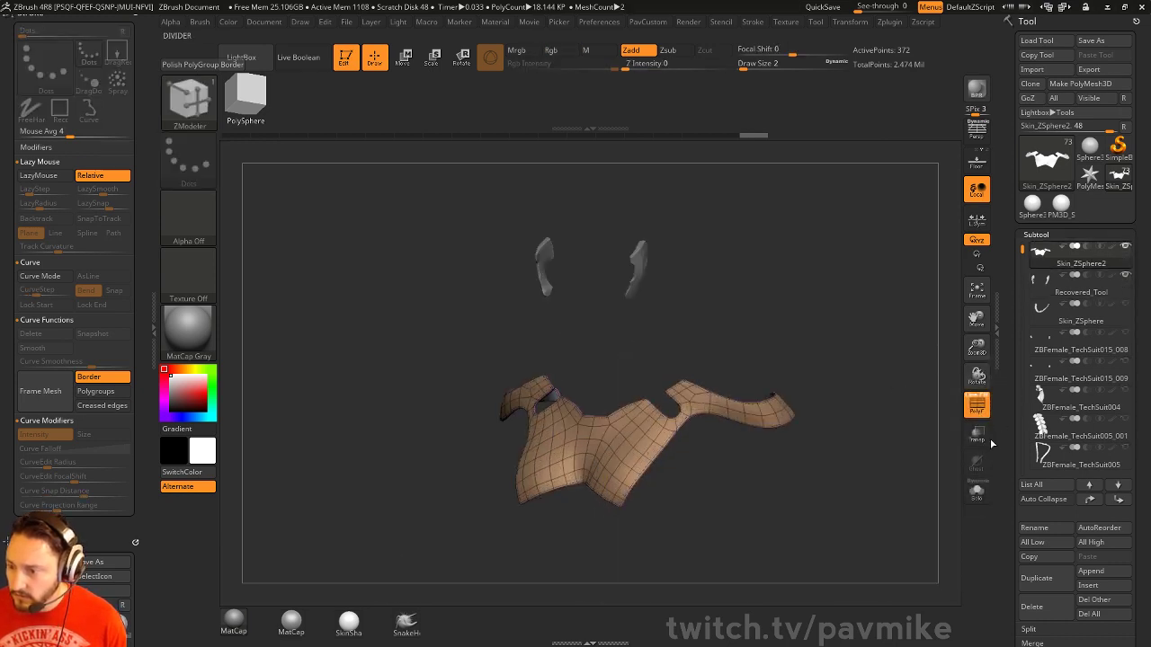
pyautogui.click(977, 490)
pyautogui.moveTo(904, 492); pyautogui.dragTo(946, 451)
# Select the rim subtool Skin_ZSphere3_2 and merge it down into the upper-chest panel, accepting the non-undoable operation
pyautogui.click(1080, 288)
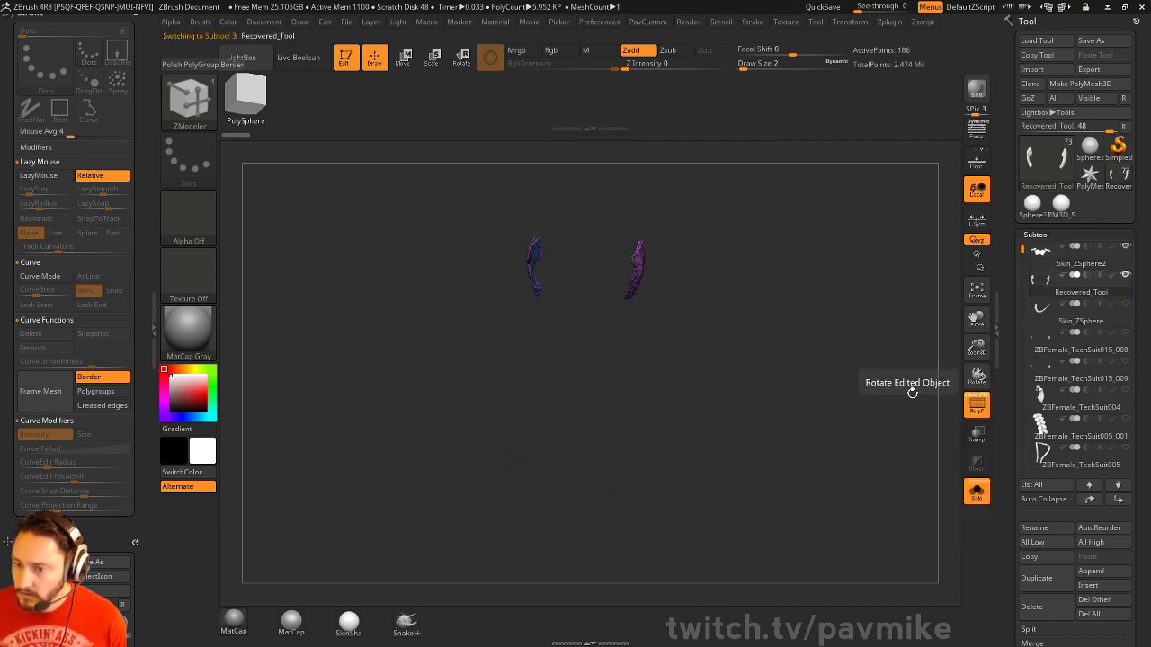
pyautogui.click(1068, 265)
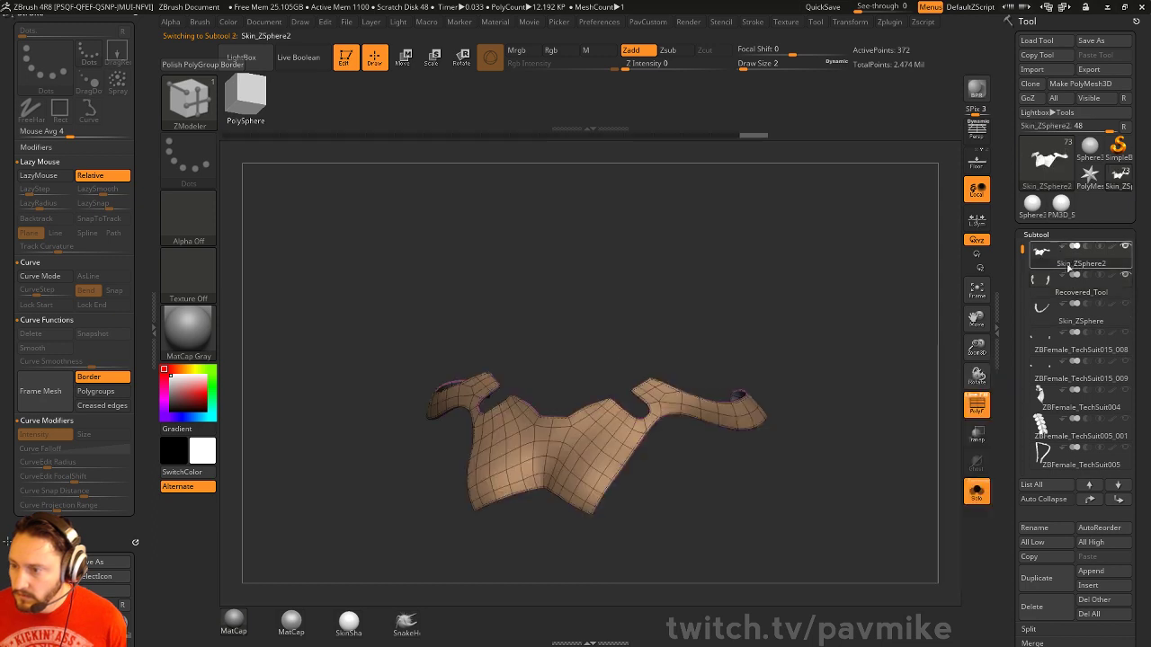
pyautogui.press('f')
pyautogui.moveTo(1019, 244); pyautogui.dragTo(1020, 237)
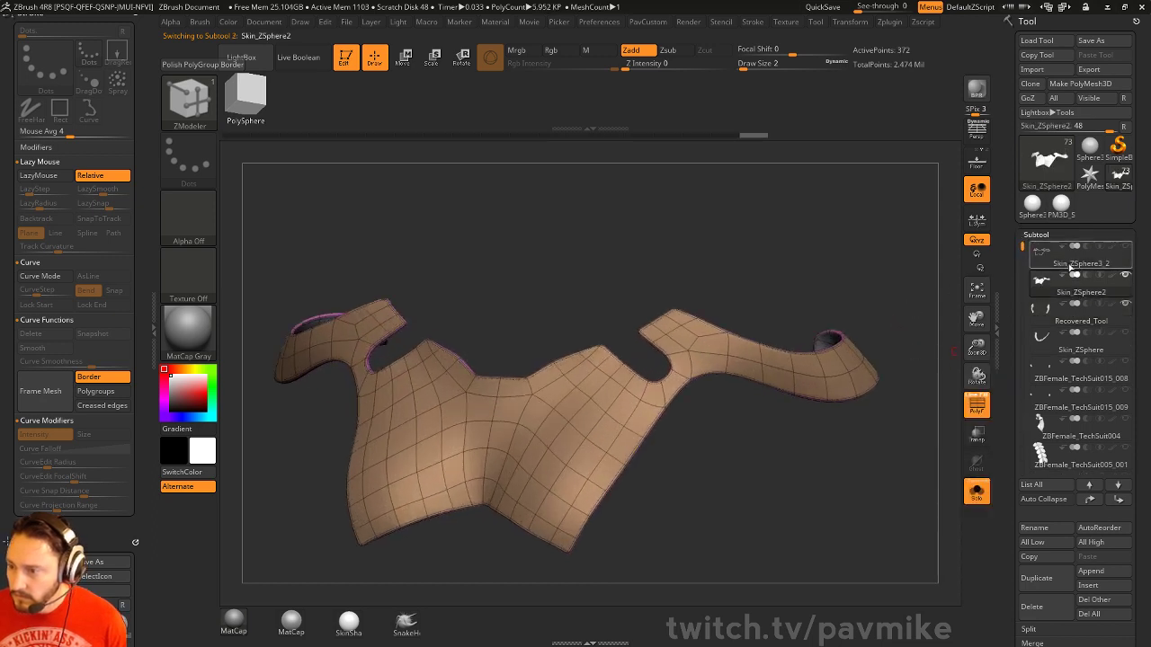
pyautogui.click(1084, 267)
pyautogui.moveTo(835, 443); pyautogui.dragTo(882, 456)
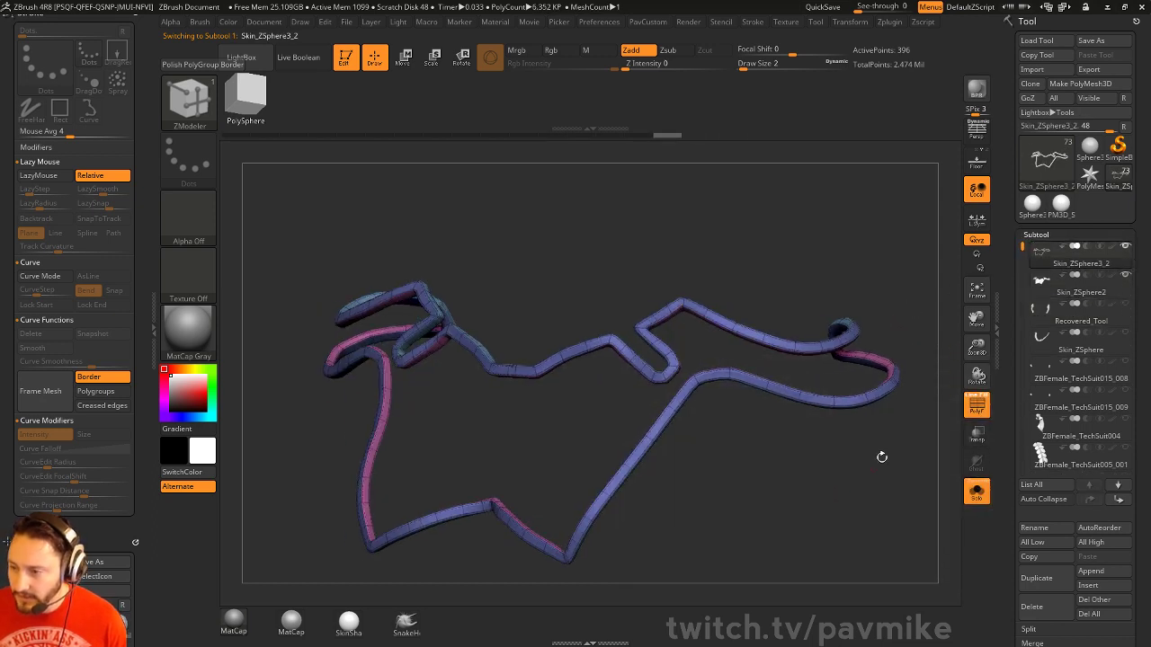
pyautogui.hotkey('ctrl', 'Delete')
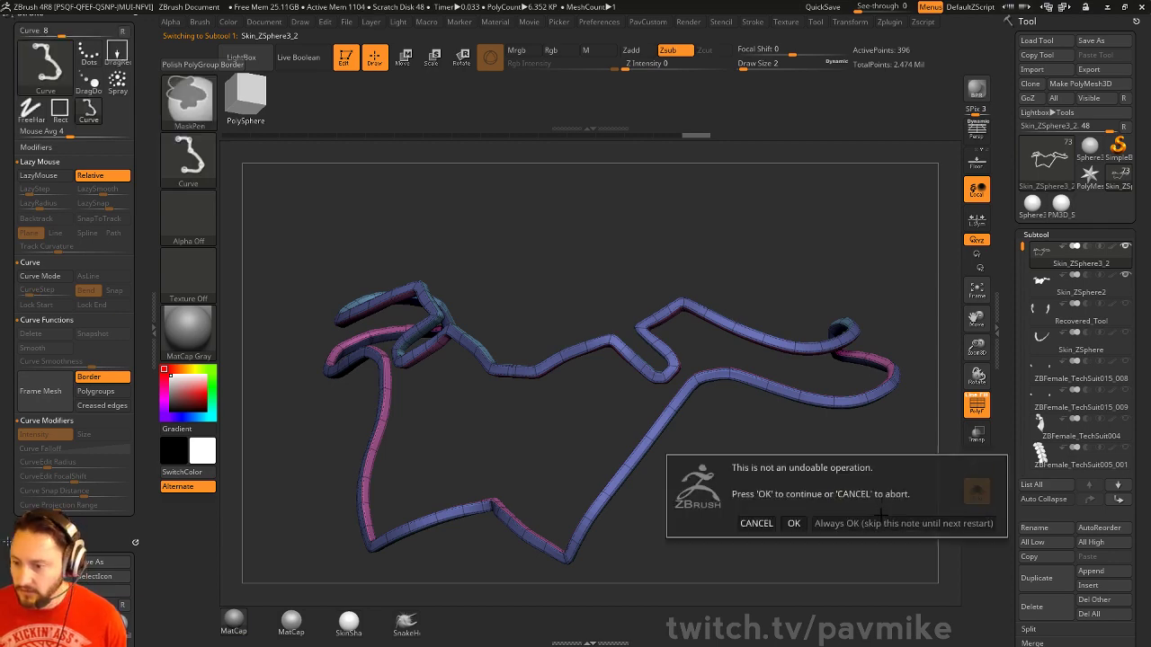
pyautogui.click(874, 519)
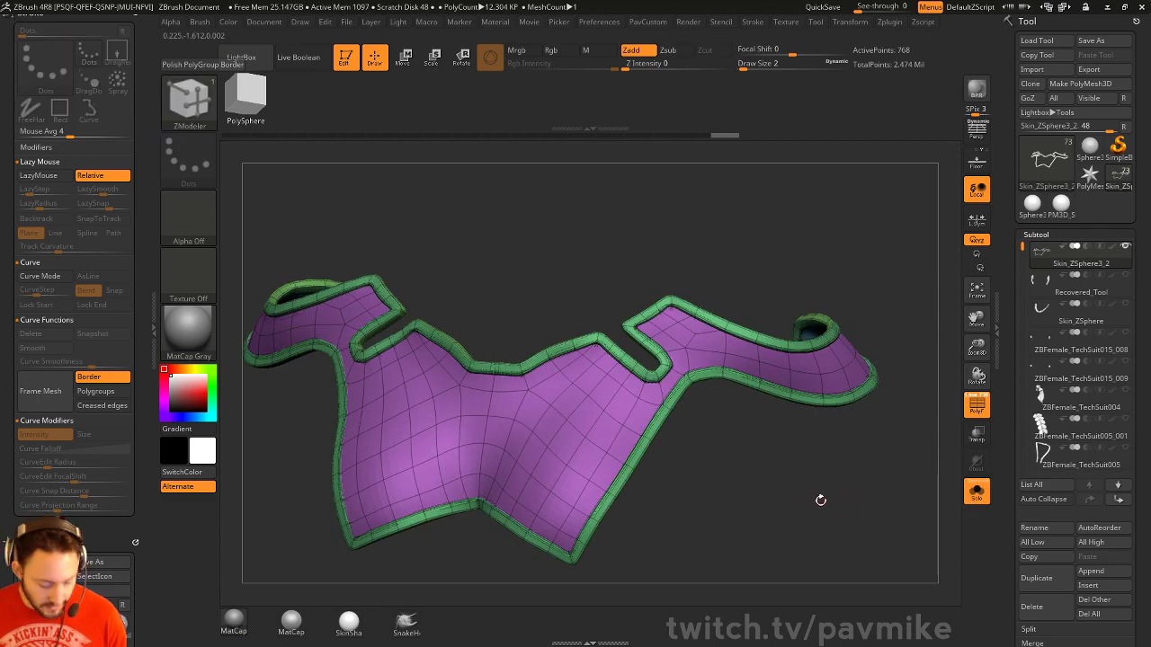
# Compare the merged panel with and without subdivision preview, then try a Move brush stroke on it and undo it
pyautogui.hotkey('shift', 'd')
pyautogui.press('d')
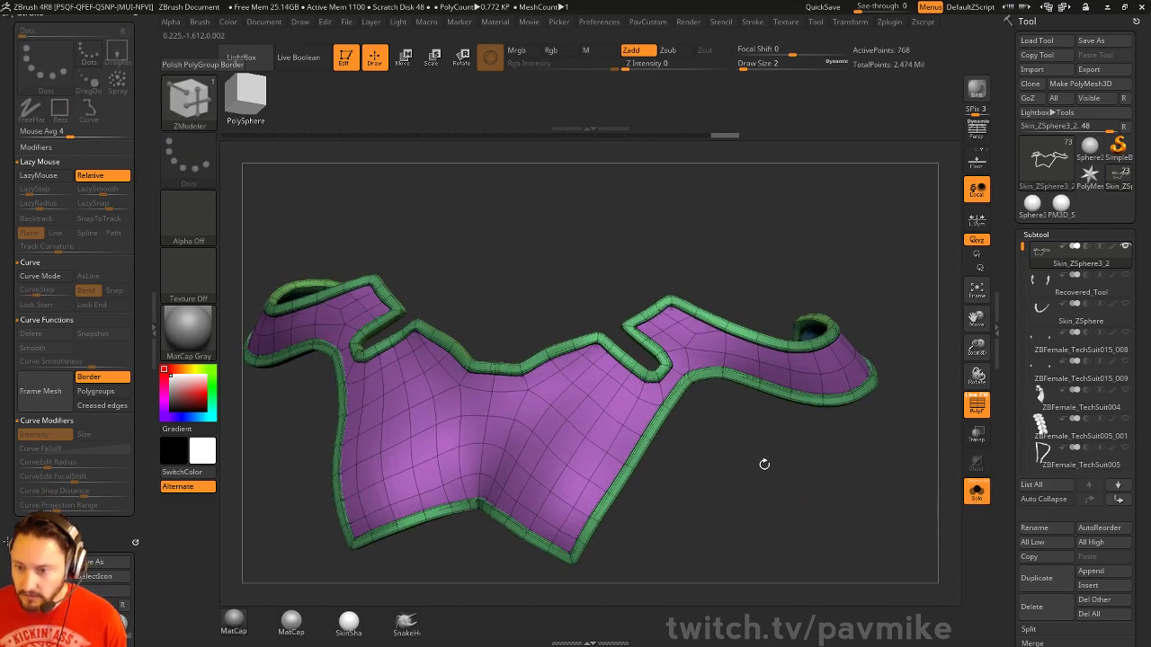
pyautogui.keyDown('alt'); pyautogui.moveTo(765, 465); pyautogui.dragTo(740, 441); pyautogui.keyUp('alt')
pyautogui.press('s')
pyautogui.click(734, 470)
pyautogui.press('s')
pyautogui.click(722, 471)
pyautogui.press('b')
pyautogui.press('m')
pyautogui.press('v')
pyautogui.moveTo(634, 450)
pyautogui.mouseDown()
pyautogui.moveTo(691, 470)
pyautogui.moveTo(708, 453)
pyautogui.mouseUp()
pyautogui.hotkey('ctrl', 'z')
pyautogui.press('s')
pyautogui.click(715, 451)
pyautogui.moveTo(746, 365); pyautogui.dragTo(750, 361)
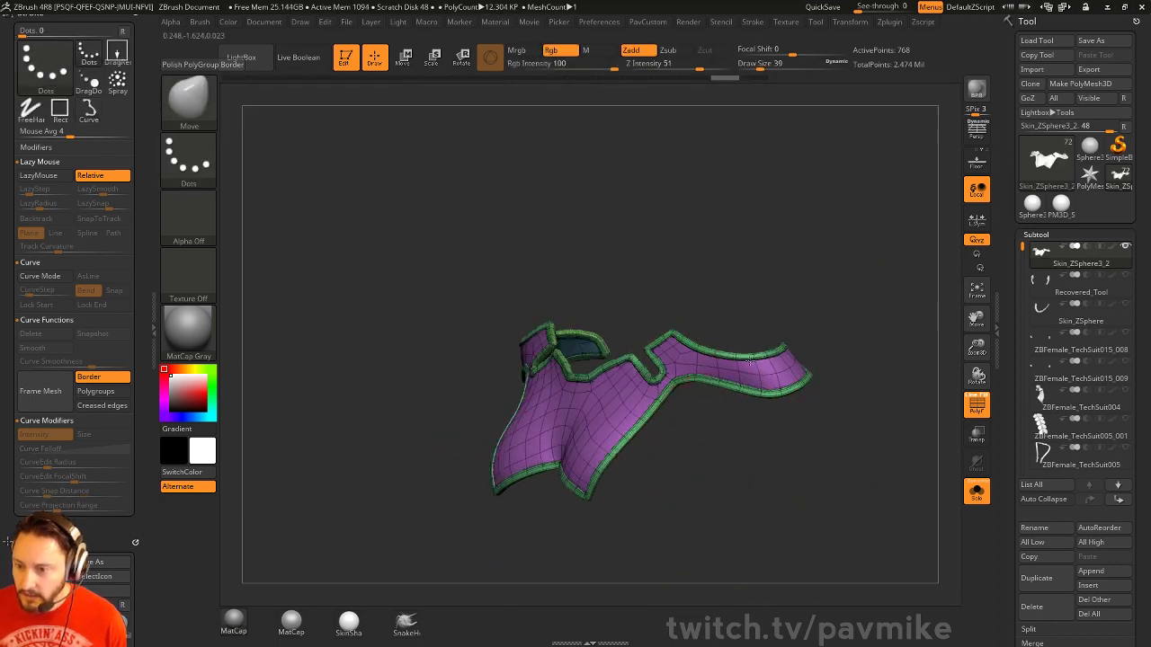
pyautogui.moveTo(743, 406); pyautogui.dragTo(765, 468)
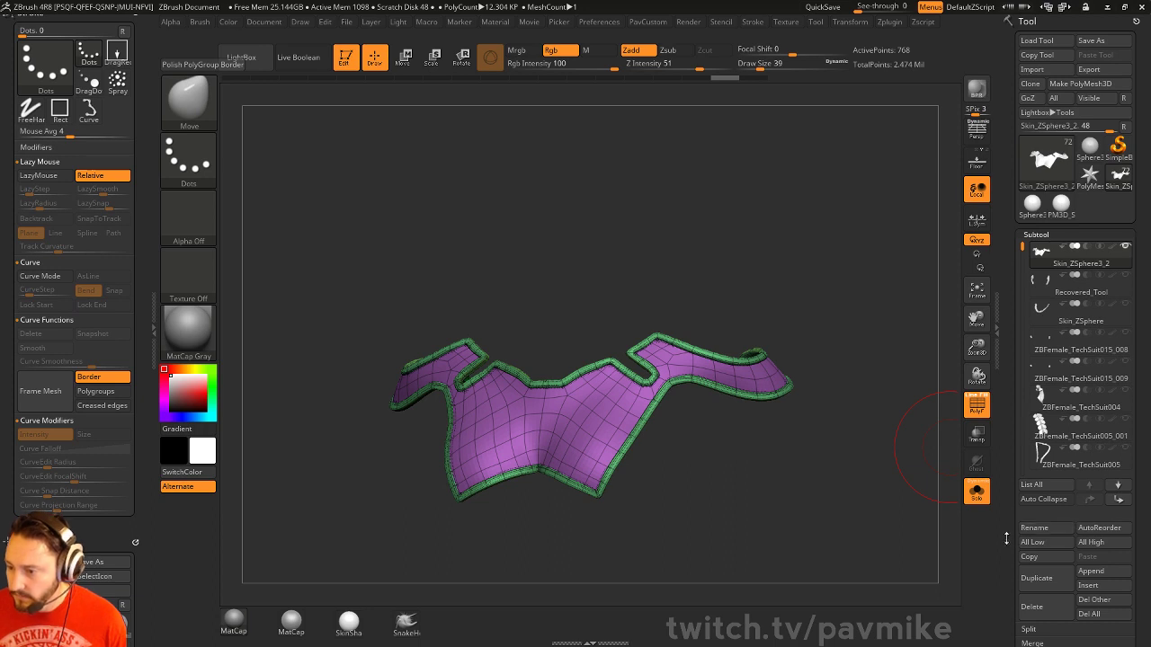
# Delete the merged upper-chest panel subtool and turn off Solo
pyautogui.scroll(-2, 1006, 538)
pyautogui.click(1031, 568)
pyautogui.press('Return')
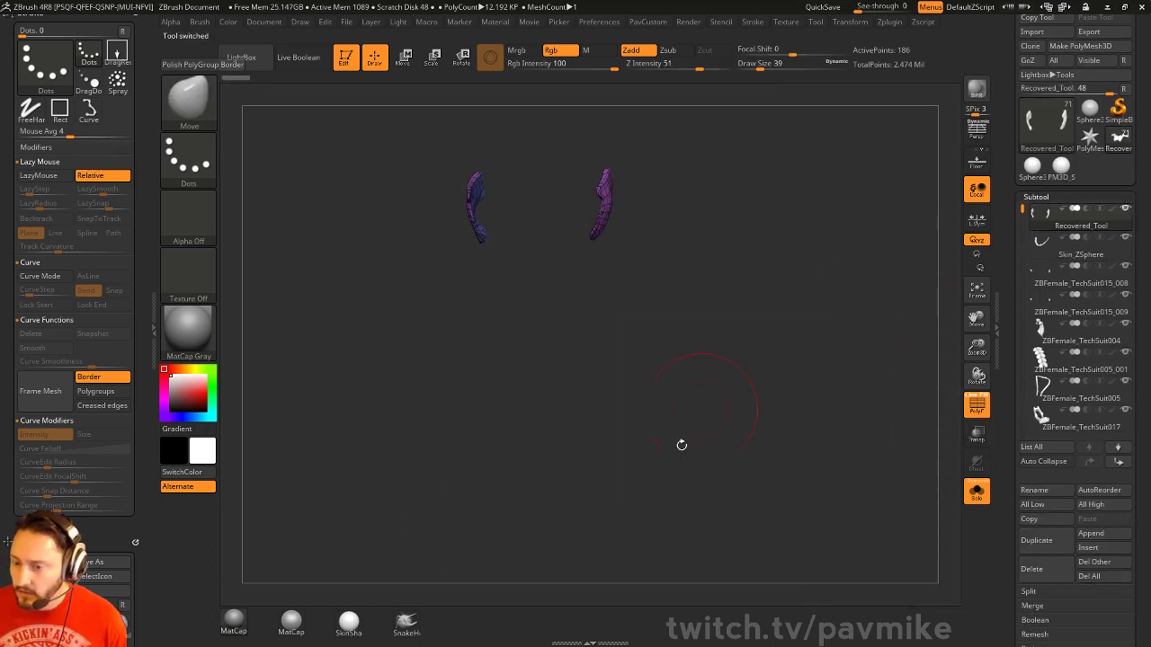
pyautogui.click(977, 490)
# Switch to the Standard brush with draw size 12 and bring the character's upper body into a front view
pyautogui.press('b')
pyautogui.press('s')
pyautogui.press('t')
pyautogui.moveTo(880, 294)
pyautogui.keyDown('alt'); pyautogui.mouseDown()
pyautogui.moveTo(878, 349)
pyautogui.moveTo(870, 288)
pyautogui.moveTo(647, 452)
pyautogui.mouseUp(); pyautogui.keyUp('alt')
pyautogui.press('s')
pyautogui.keyDown('alt'); pyautogui.moveTo(672, 479); pyautogui.dragTo(670, 351); pyautogui.keyUp('alt')
pyautogui.moveTo(723, 488)
pyautogui.mouseDown()
pyautogui.moveTo(580, 478)
pyautogui.moveTo(742, 440)
pyautogui.moveTo(746, 501)
pyautogui.mouseUp()
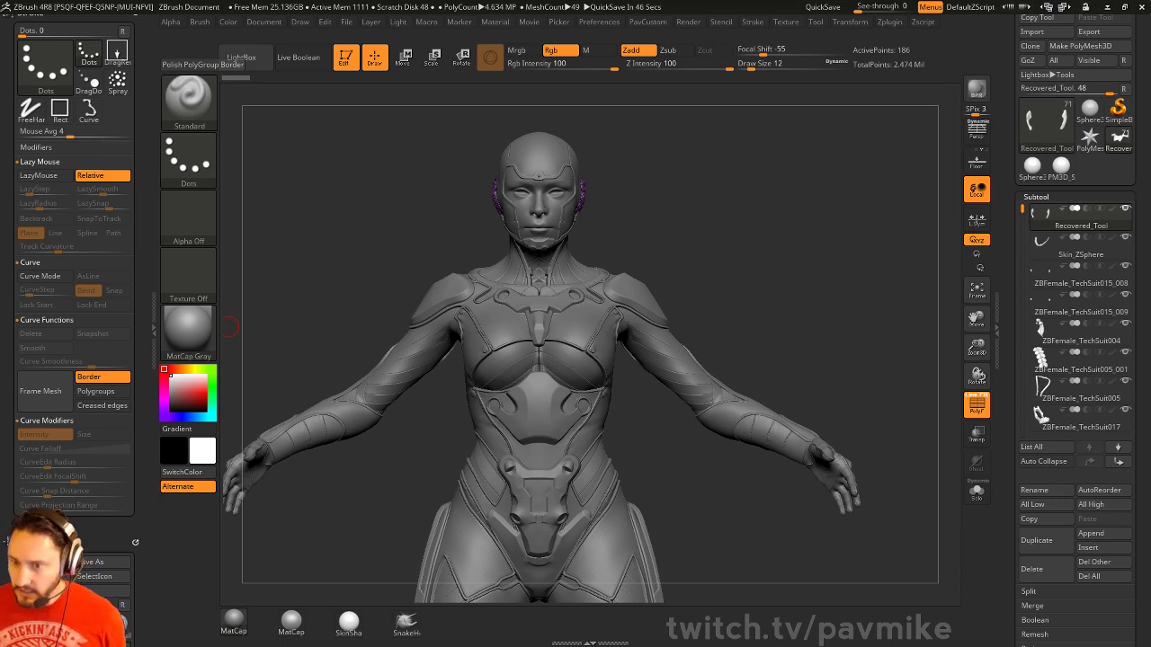
# Select the Skin_ZSphere subtool and examine the character's upper body from the front, side and back
pyautogui.moveTo(822, 257); pyautogui.dragTo(807, 257)
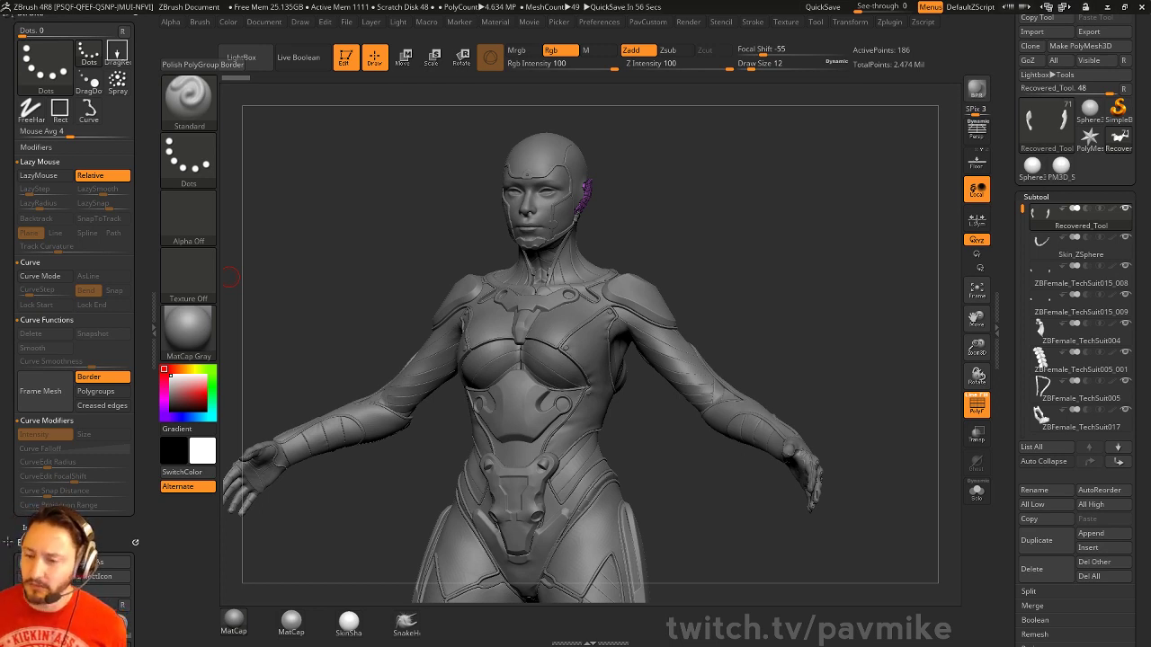
pyautogui.moveTo(770, 252); pyautogui.dragTo(926, 270)
pyautogui.click(1072, 255)
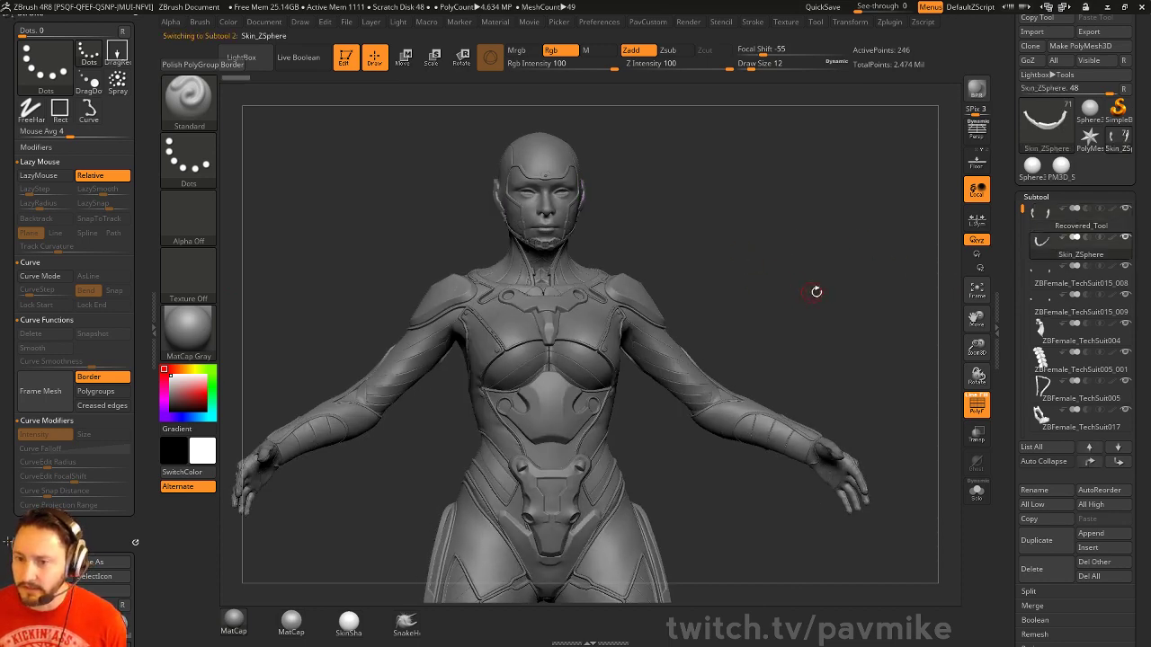
pyautogui.moveTo(815, 291); pyautogui.dragTo(799, 302)
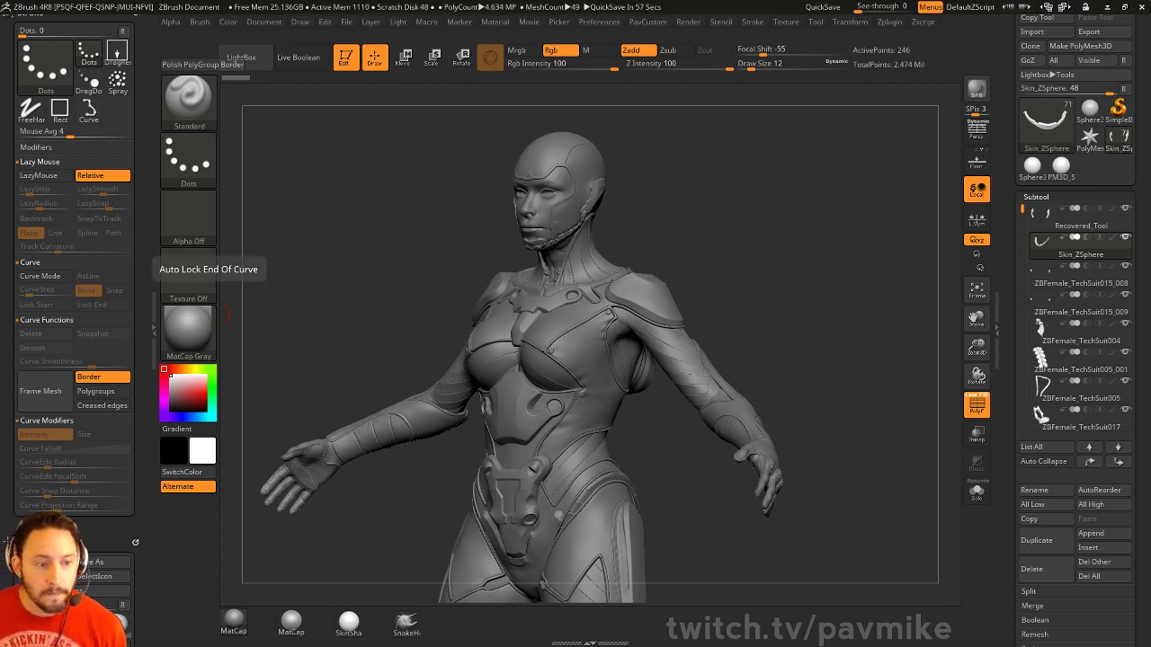
pyautogui.moveTo(807, 165)
pyautogui.mouseDown()
pyautogui.moveTo(850, 242)
pyautogui.moveTo(629, 402)
pyautogui.moveTo(652, 401)
pyautogui.mouseUp()
# Set the draw size to 31, hide the spine segments on the back, and select the ZBFemale_TechSuit005 subtool
pyautogui.press('s')
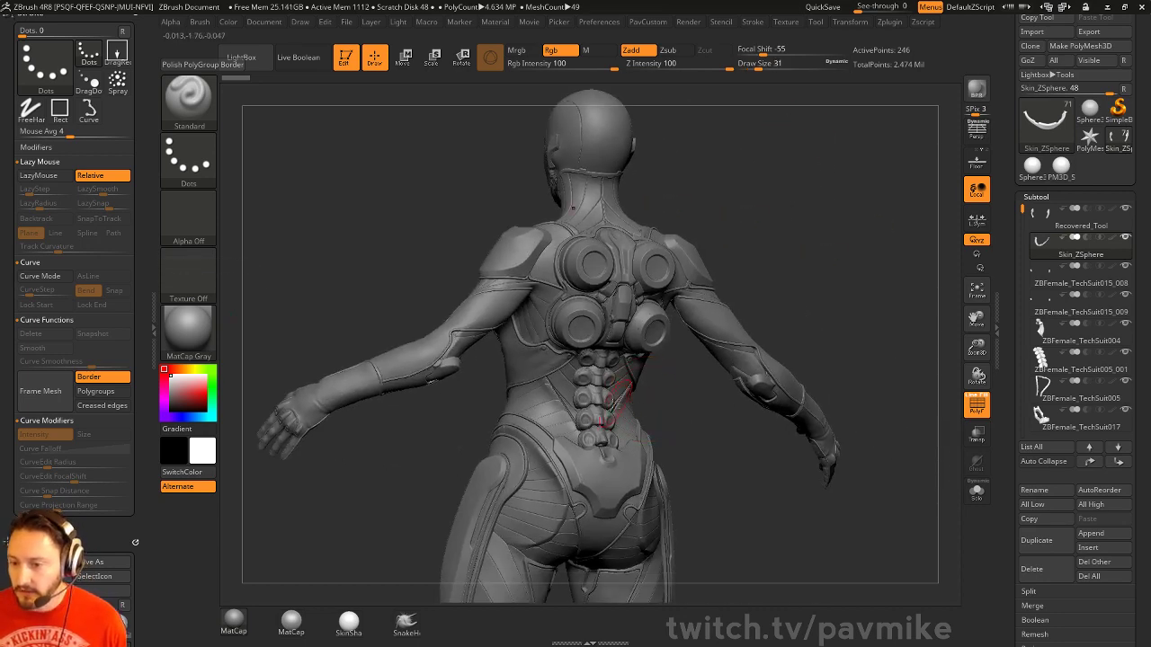
pyautogui.keyDown('alt'); pyautogui.click(604, 398); pyautogui.keyUp('alt')
pyautogui.moveTo(861, 278)
pyautogui.mouseDown()
pyautogui.moveTo(910, 284)
pyautogui.moveTo(862, 307)
pyautogui.moveTo(800, 314)
pyautogui.moveTo(829, 329)
pyautogui.moveTo(540, 463)
pyautogui.moveTo(663, 359)
pyautogui.mouseUp()
pyautogui.click(1124, 209)
pyautogui.click(1082, 244)
# Examine the whole character from the front, side and back at near and far distances
pyautogui.moveTo(779, 213); pyautogui.dragTo(822, 259)
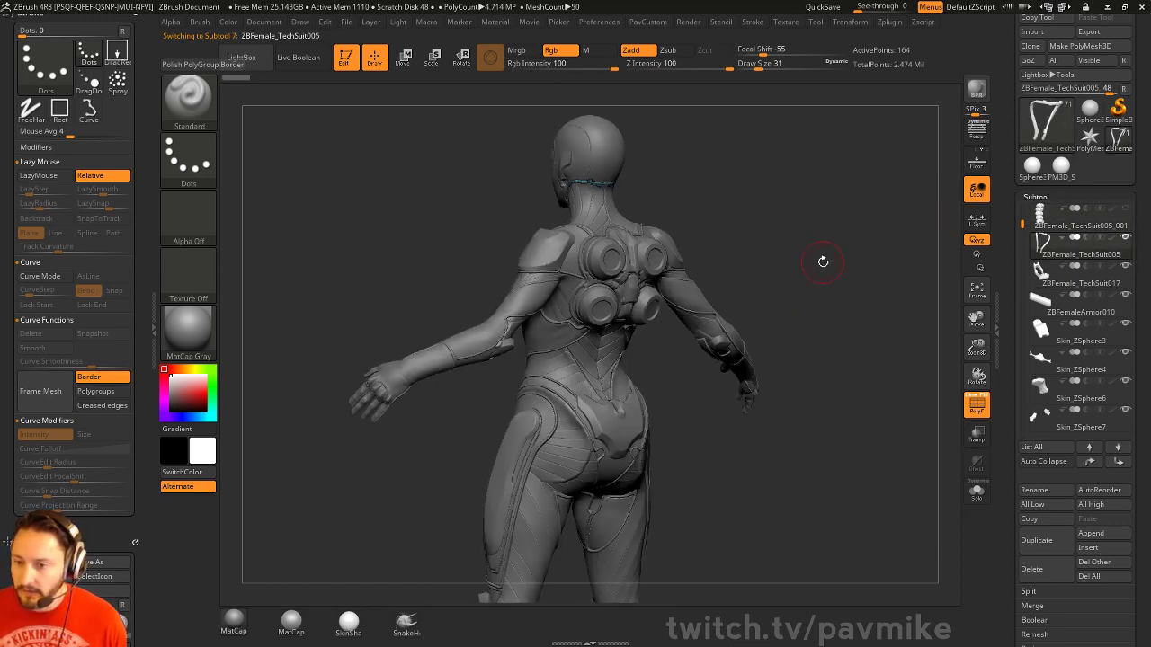
pyautogui.moveTo(777, 155); pyautogui.dragTo(563, 357)
pyautogui.moveTo(679, 406); pyautogui.dragTo(841, 306)
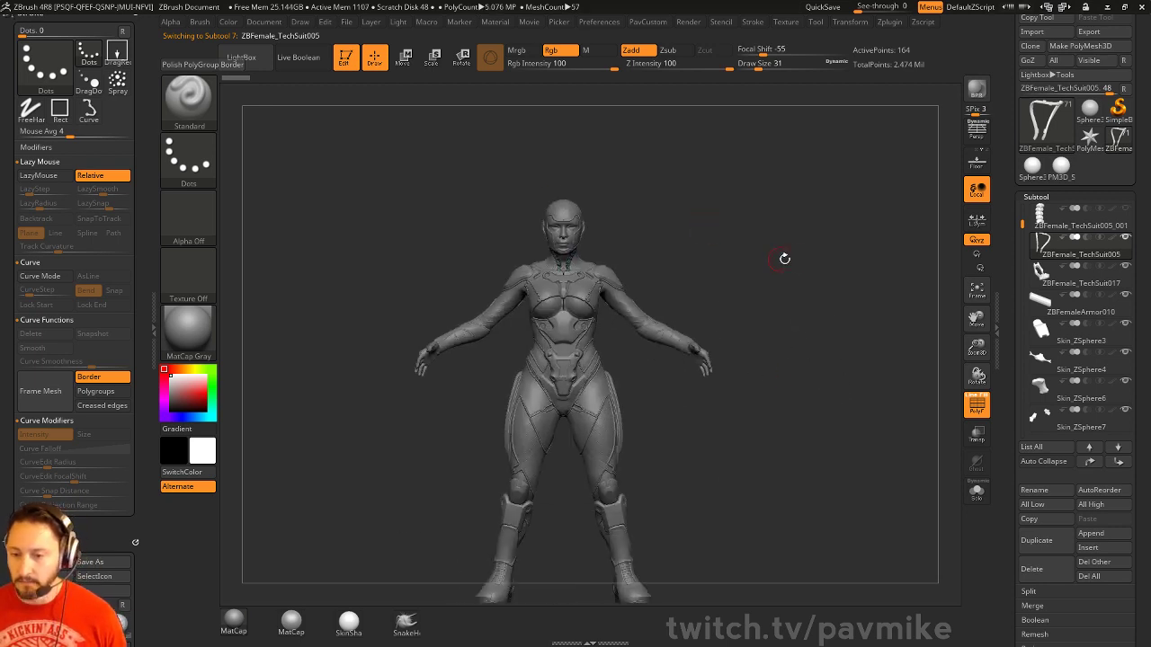
pyautogui.moveTo(783, 257)
pyautogui.mouseDown()
pyautogui.moveTo(763, 243)
pyautogui.moveTo(702, 278)
pyautogui.moveTo(706, 304)
pyautogui.mouseUp()
pyautogui.press('s')
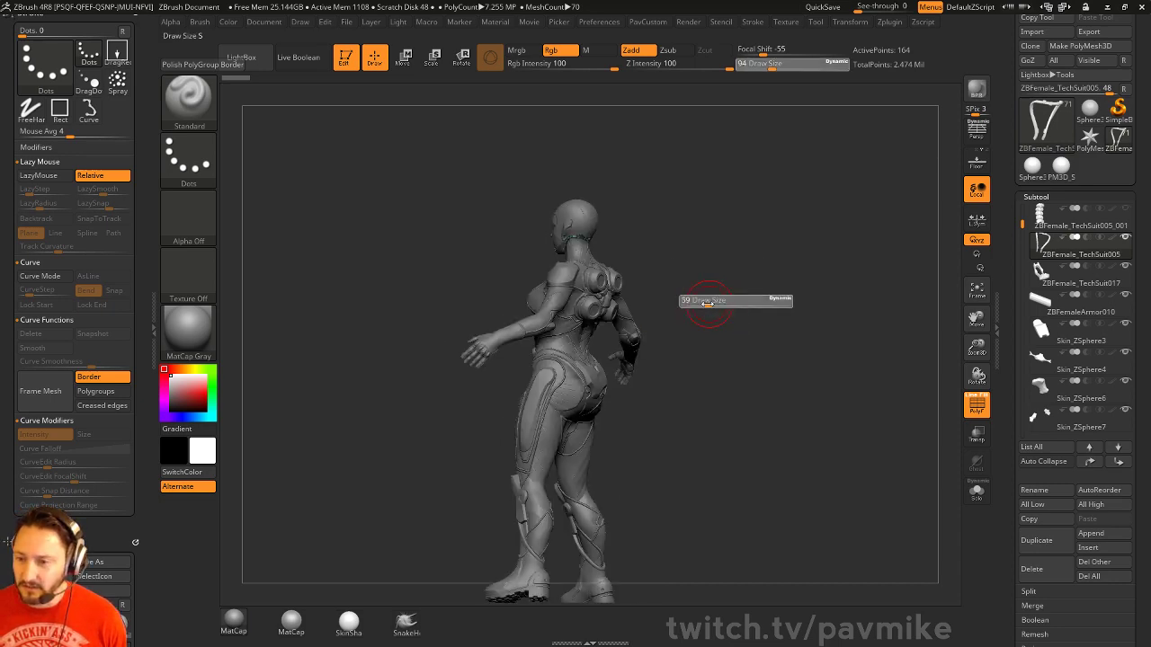
pyautogui.moveTo(774, 285)
pyautogui.mouseDown()
pyautogui.moveTo(761, 270)
pyautogui.moveTo(772, 231)
pyautogui.mouseUp()
pyautogui.press('s')
pyautogui.moveTo(689, 377); pyautogui.dragTo(693, 378)
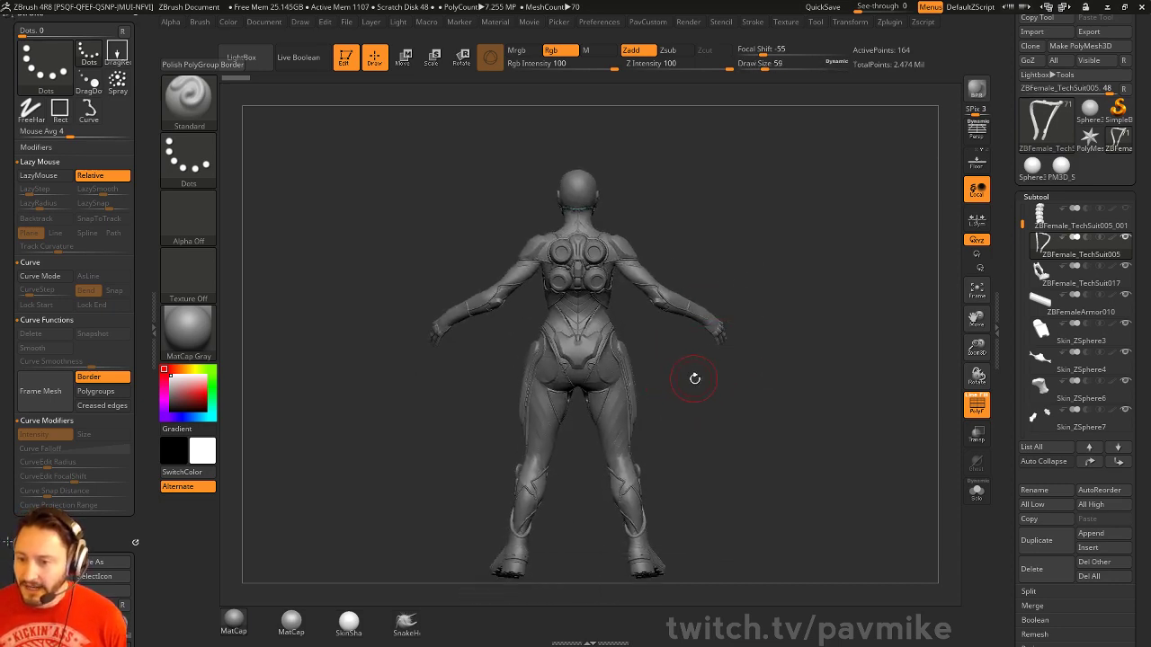
pyautogui.keyDown('alt'); pyautogui.moveTo(737, 463); pyautogui.dragTo(719, 589); pyautogui.keyUp('alt')
pyautogui.press('s')
pyautogui.moveTo(816, 278); pyautogui.dragTo(815, 274)
pyautogui.press('s')
pyautogui.keyDown('alt'); pyautogui.moveTo(853, 377); pyautogui.dragTo(855, 278); pyautogui.keyUp('alt')
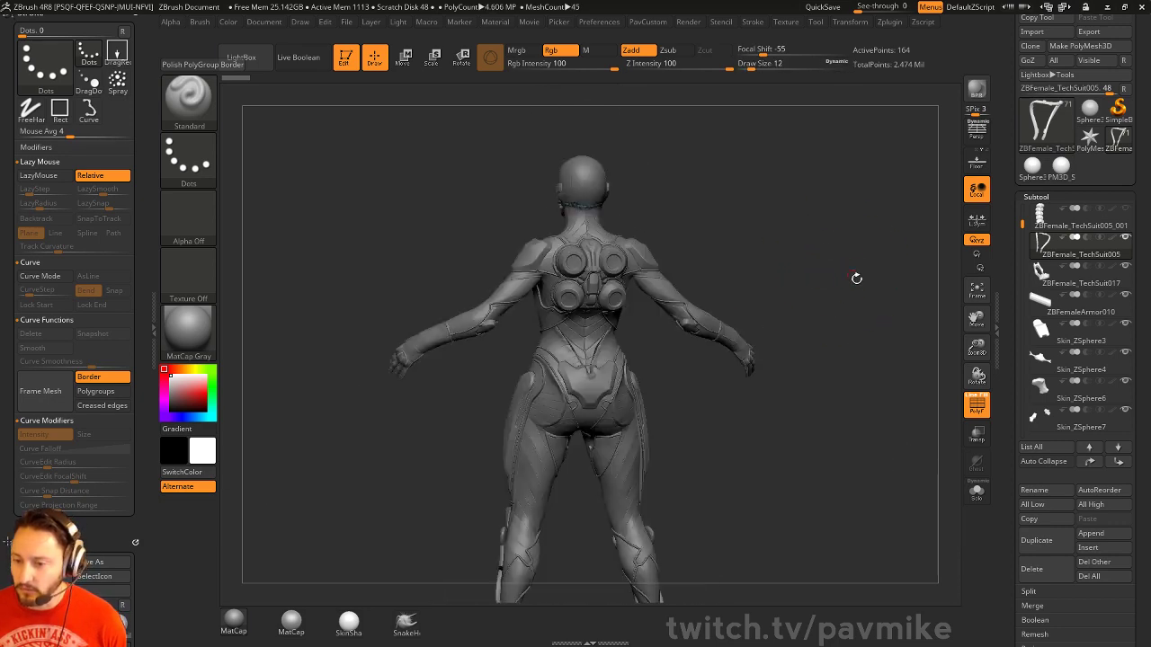
pyautogui.keyDown('alt'); pyautogui.moveTo(891, 323); pyautogui.dragTo(888, 236); pyautogui.keyUp('alt')
pyautogui.moveTo(795, 367)
pyautogui.mouseDown()
pyautogui.moveTo(750, 370)
pyautogui.moveTo(796, 377)
pyautogui.moveTo(783, 371)
pyautogui.mouseUp()
pyautogui.press('s')
pyautogui.press('s')
pyautogui.moveTo(793, 307)
pyautogui.keyDown('alt'); pyautogui.mouseDown()
pyautogui.moveTo(801, 443)
pyautogui.moveTo(732, 418)
pyautogui.mouseUp(); pyautogui.keyUp('alt')
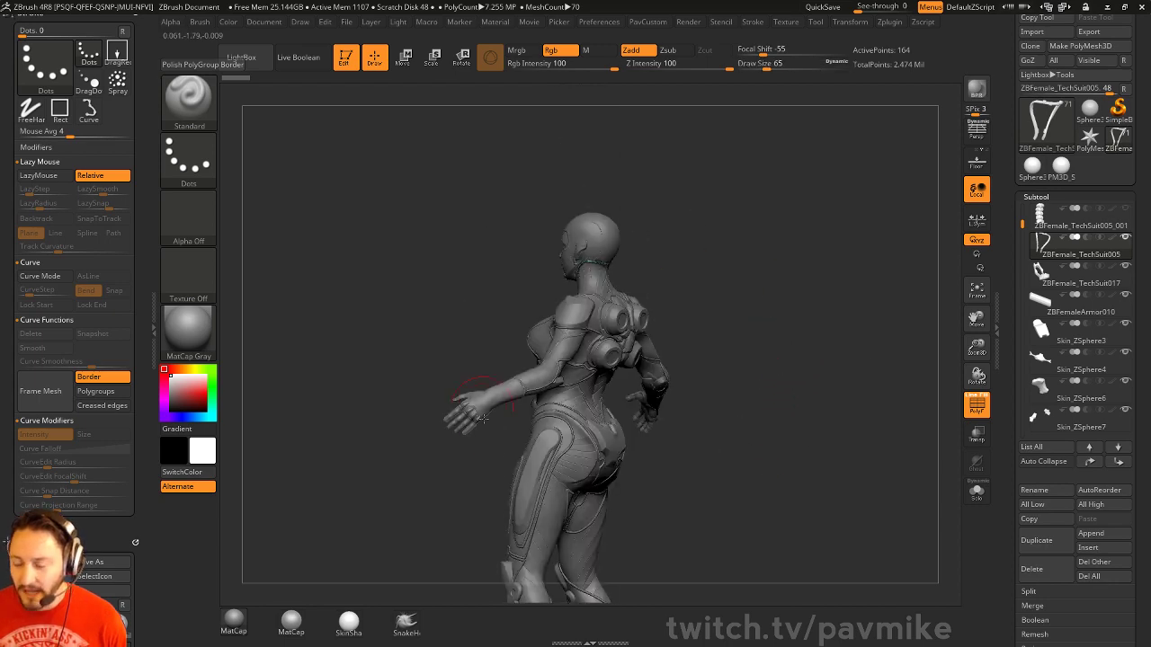
pyautogui.moveTo(729, 284); pyautogui.dragTo(791, 310)
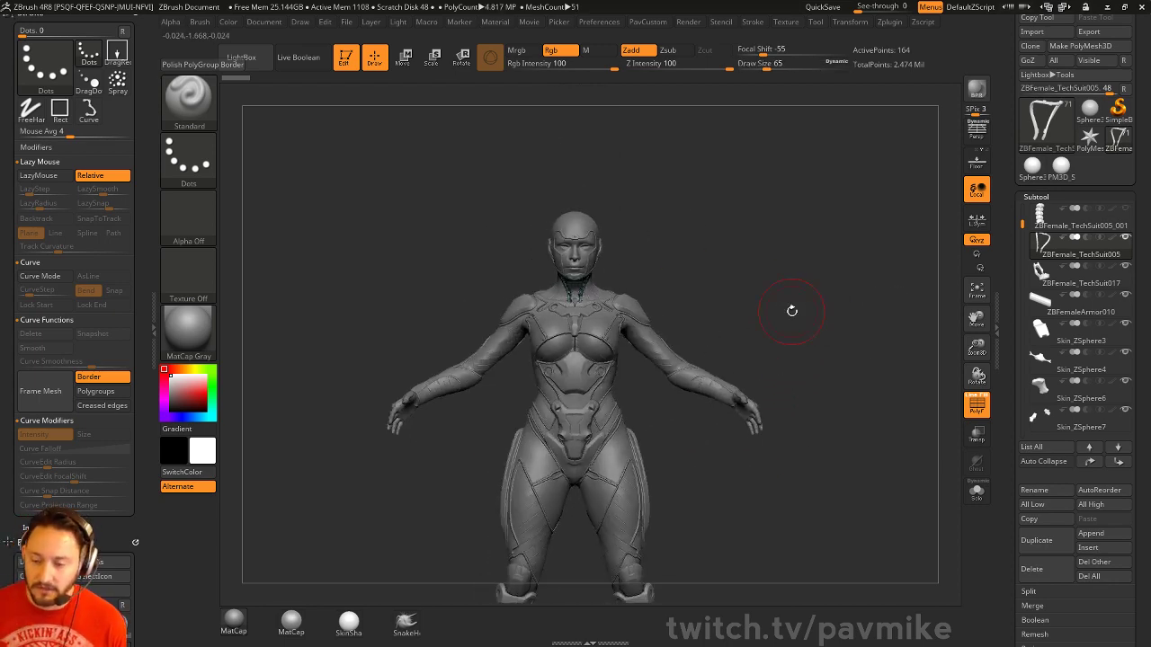
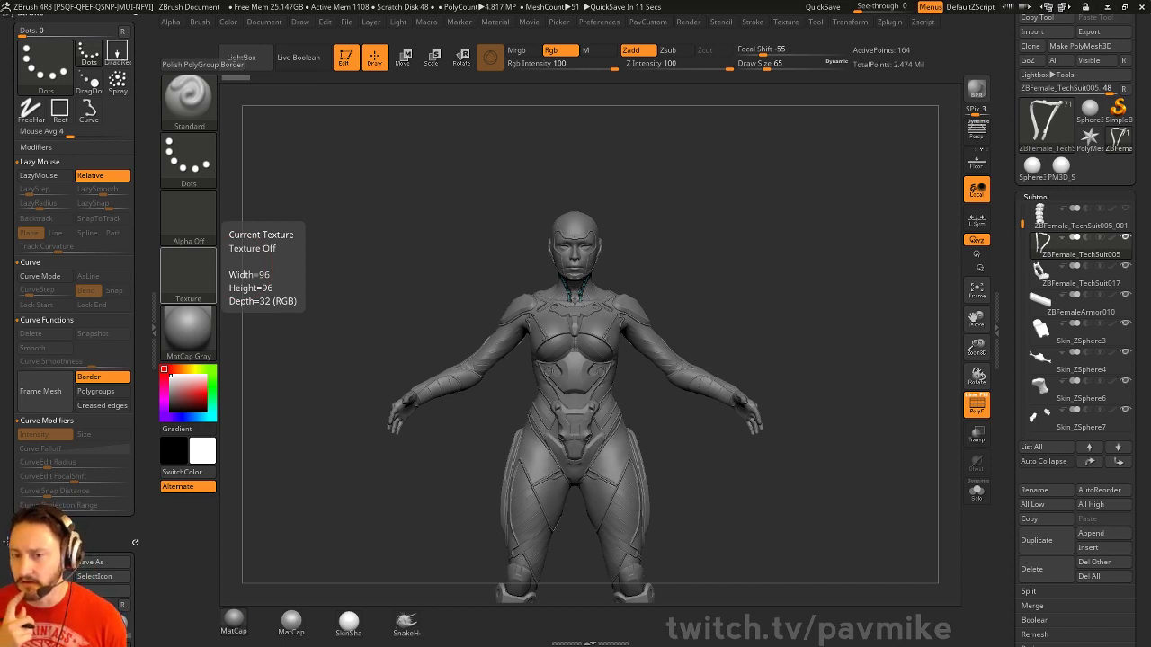
# Clear the canvas, draw a Cube3D primitive in edit mode, and convert it to a PolyMesh3D
pyautogui.click(352, 60)
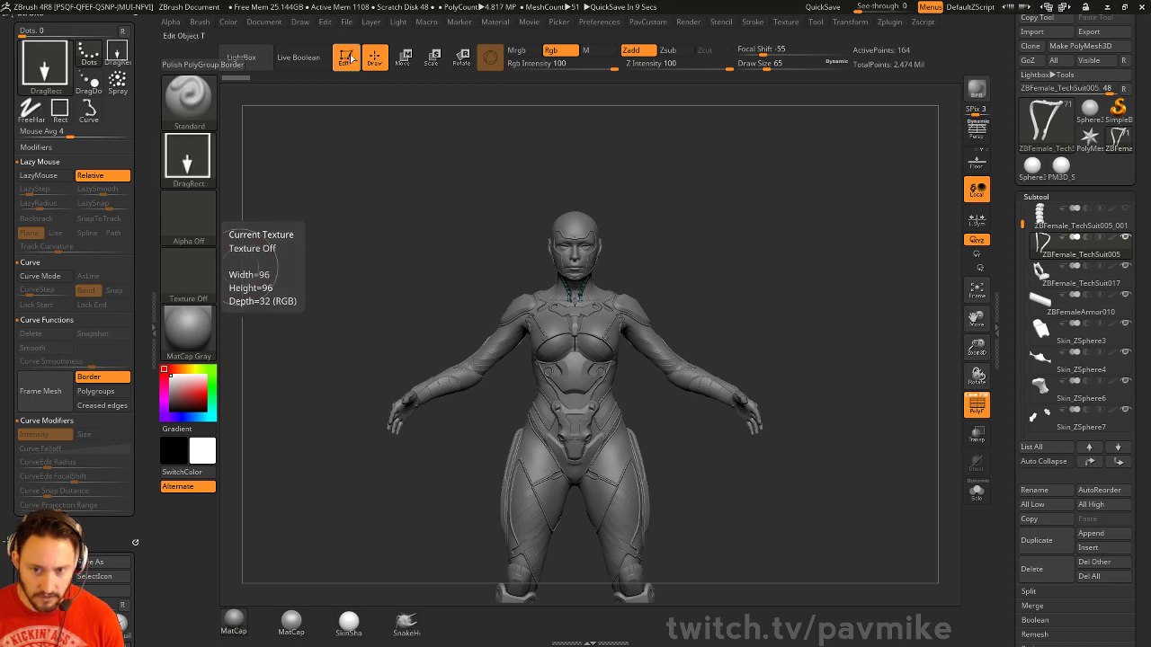
pyautogui.hotkey('ctrl', 'n')
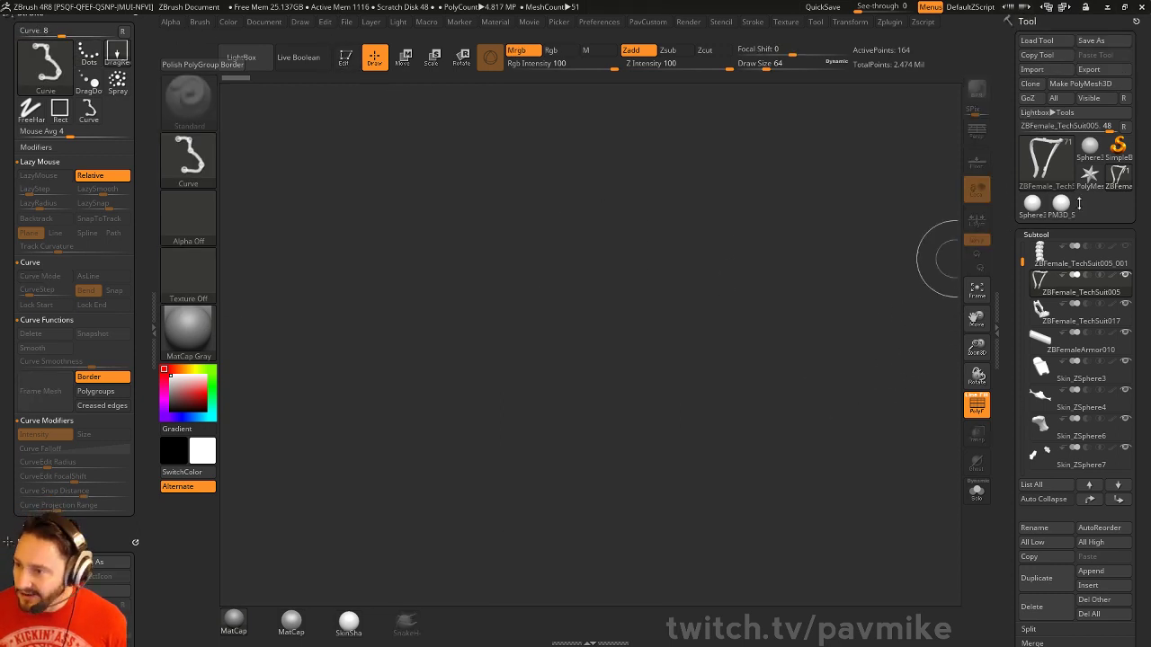
pyautogui.click(1065, 171)
pyautogui.click(573, 215)
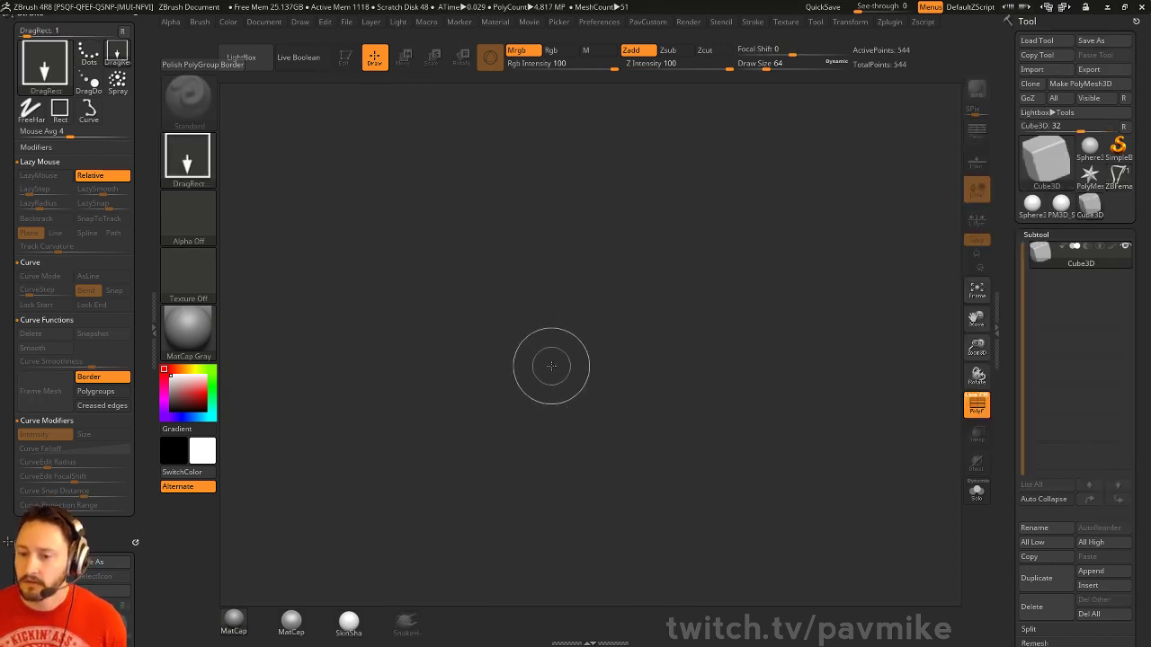
pyautogui.moveTo(546, 364); pyautogui.dragTo(630, 261)
pyautogui.click(345, 58)
pyautogui.click(1080, 83)
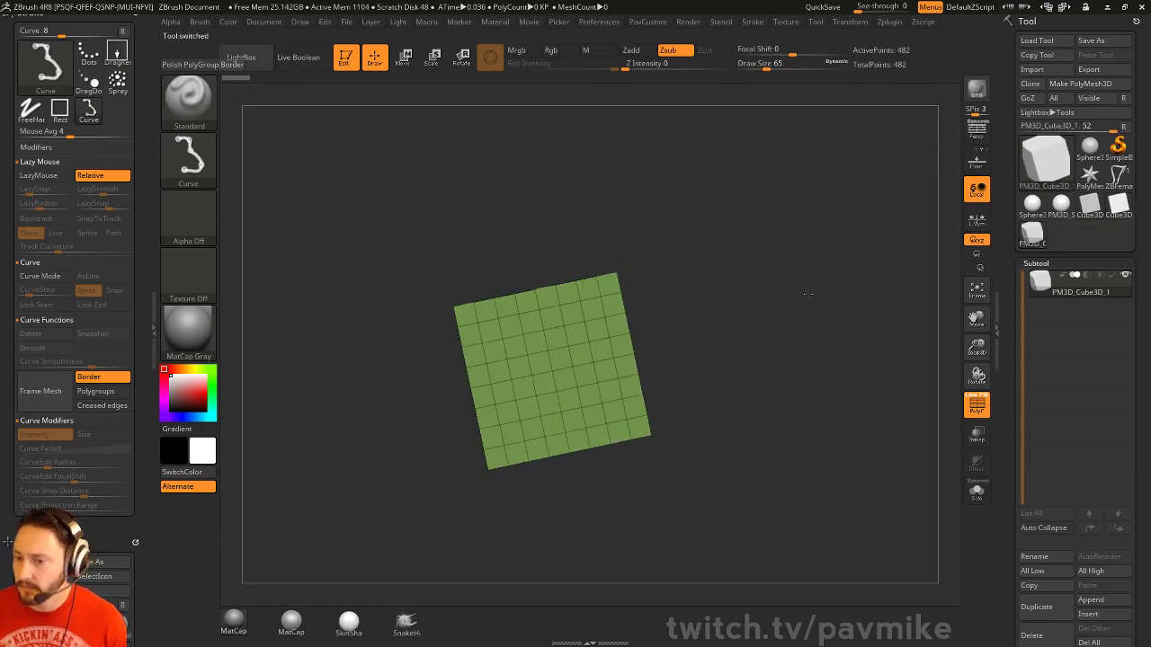
# Initialize the mesh as a QCube with X, Y and Z Res set to 1
pyautogui.moveTo(789, 347); pyautogui.dragTo(792, 218)
pyautogui.moveTo(1010, 457); pyautogui.dragTo(1052, 239)
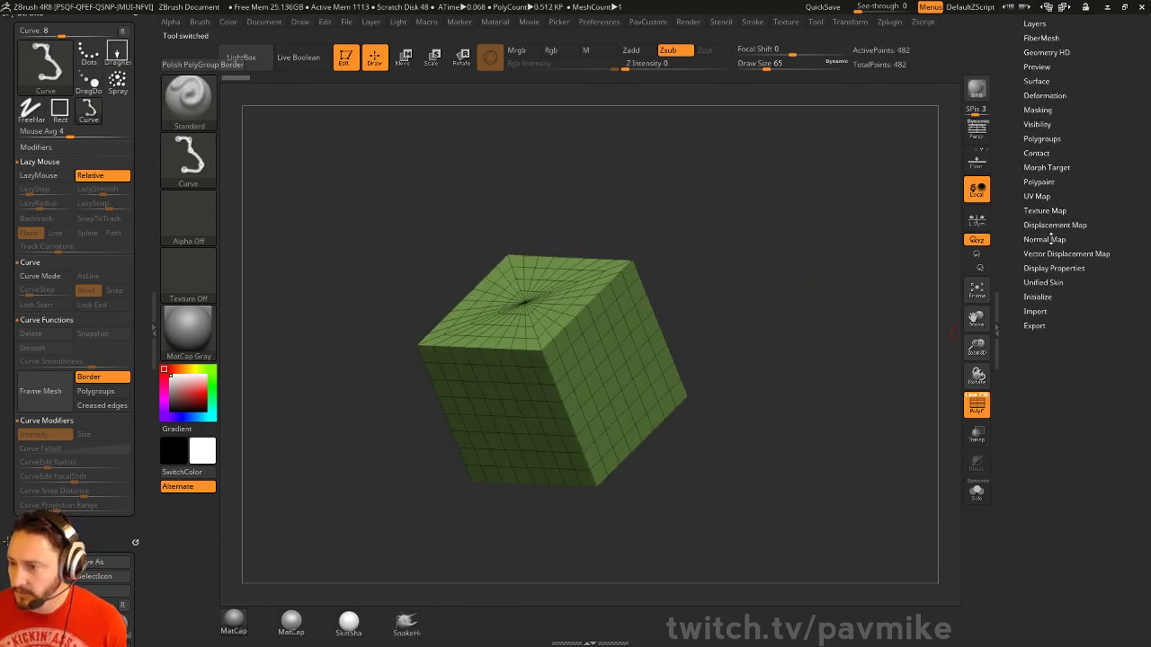
pyautogui.keyDown('shift'); pyautogui.click(1039, 296); pyautogui.keyUp('shift')
pyautogui.click(1038, 325)
pyautogui.click(1036, 310)
pyautogui.keyDown('alt'); pyautogui.moveTo(740, 372); pyautogui.dragTo(772, 398); pyautogui.keyUp('alt')
pyautogui.moveTo(1032, 343); pyautogui.dragTo(1095, 344)
pyautogui.click(1034, 311)
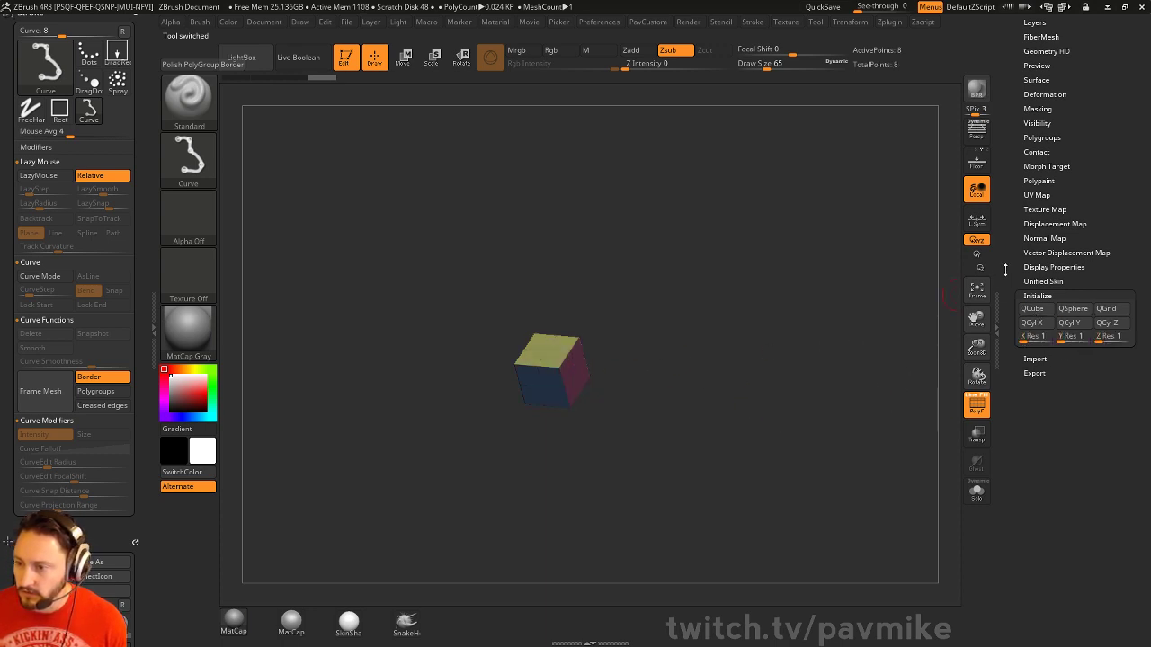
# Apply the Unify deformation to the cube and inspect it at an angle
pyautogui.moveTo(1004, 267); pyautogui.dragTo(999, 461)
pyautogui.moveTo(1014, 367); pyautogui.dragTo(1023, 254)
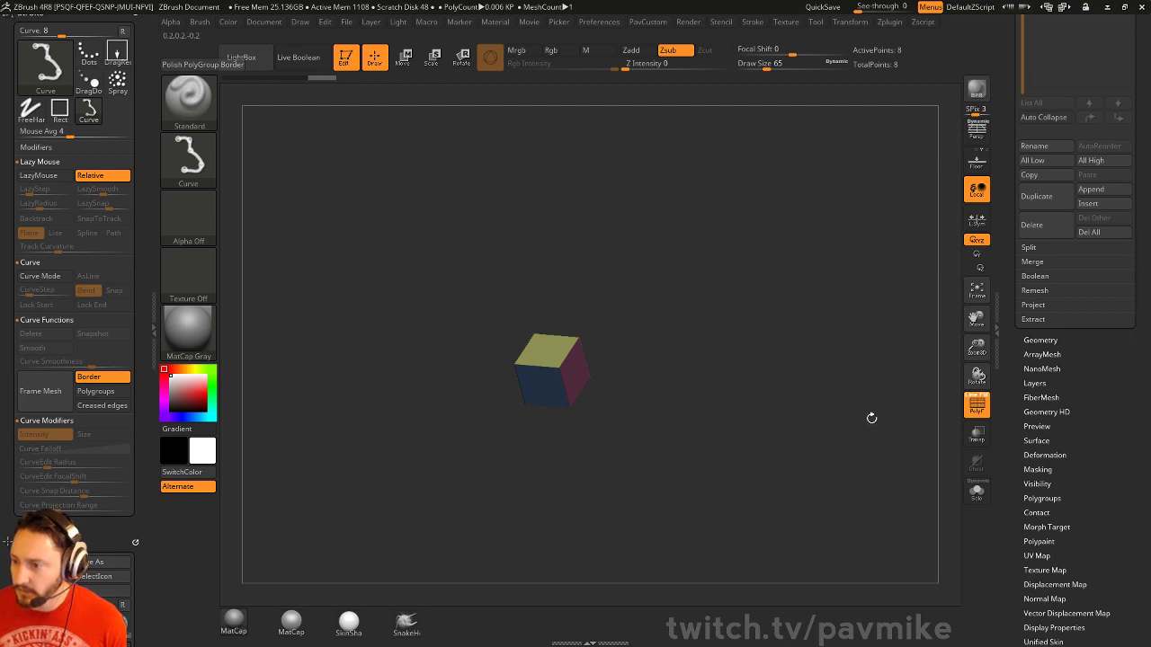
pyautogui.click(1035, 455)
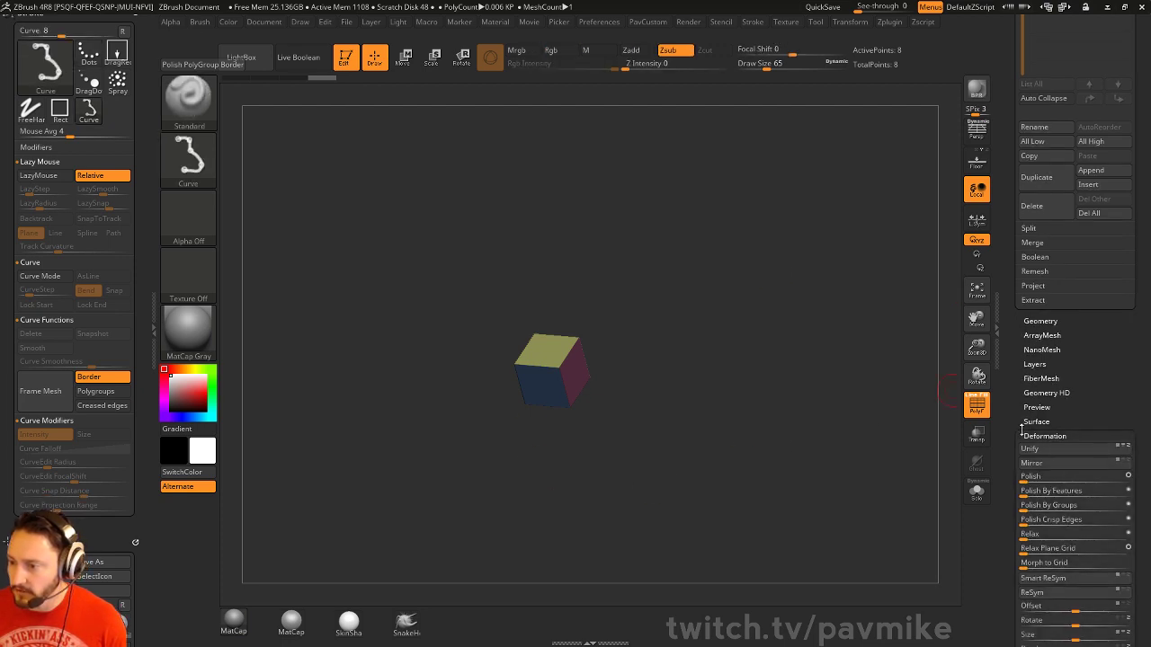
pyautogui.click(1032, 450)
pyautogui.moveTo(852, 327)
pyautogui.mouseDown()
pyautogui.moveTo(951, 310)
pyautogui.moveTo(863, 317)
pyautogui.mouseUp()
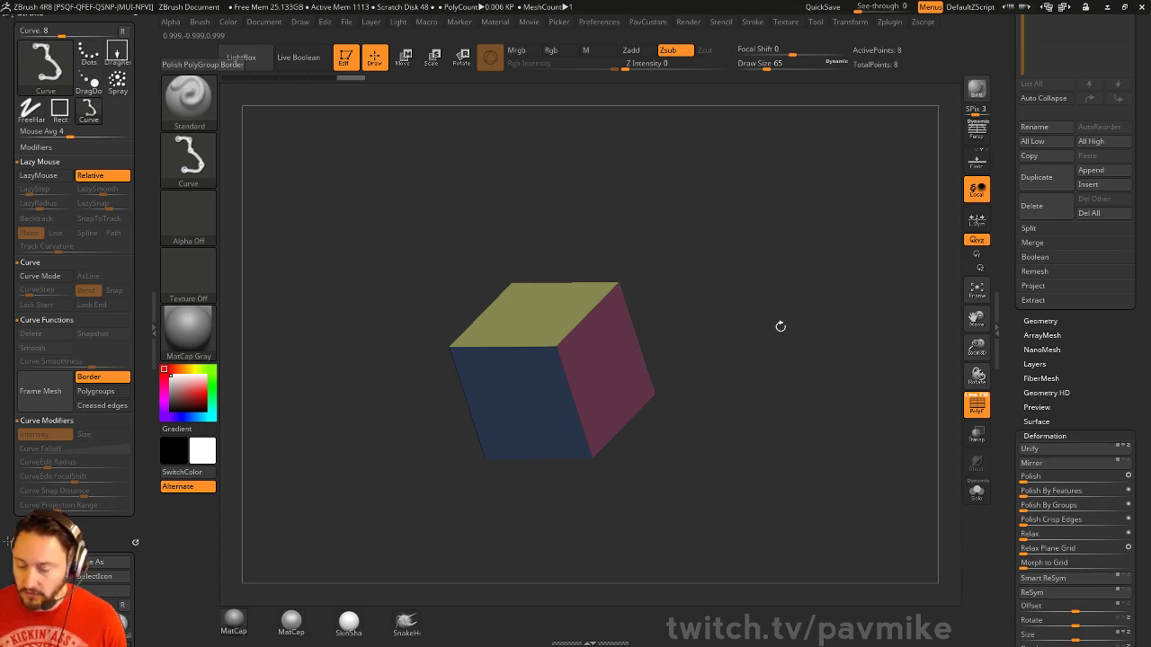
# Assign the whole cube to a single polygroup
pyautogui.moveTo(782, 326); pyautogui.dragTo(801, 356)
pyautogui.hotkey('ctrl', 'w')
pyautogui.moveTo(1016, 363); pyautogui.dragTo(1017, 486)
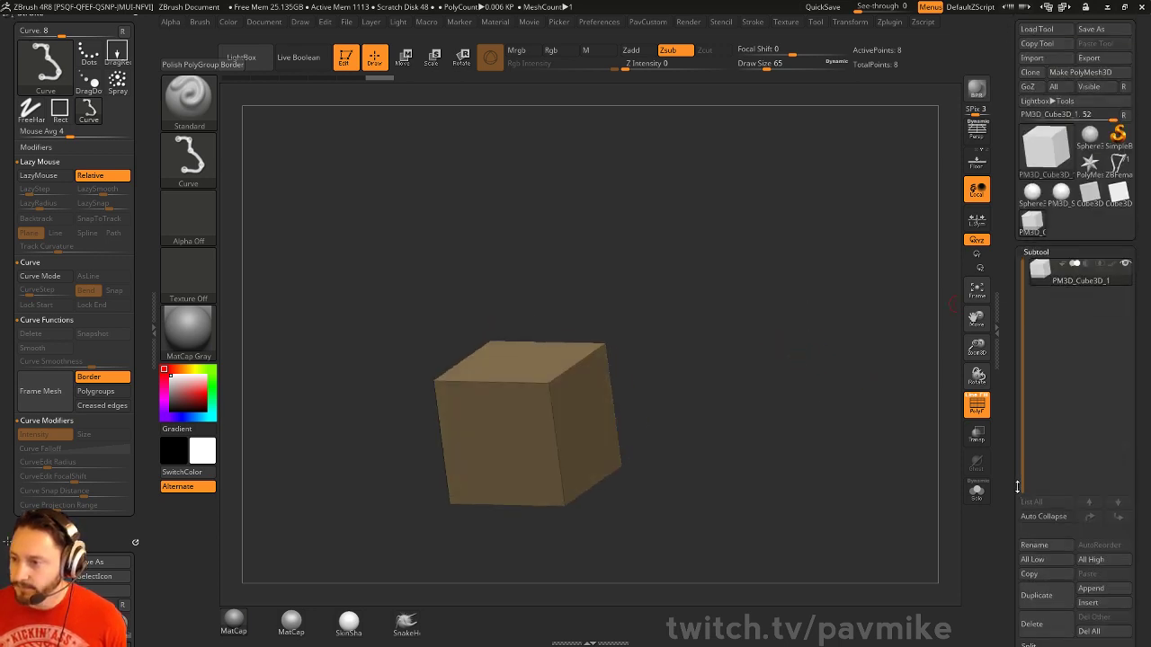
pyautogui.click(1036, 596)
pyautogui.keyDown('shift'); pyautogui.moveTo(731, 357); pyautogui.dragTo(667, 335); pyautogui.keyUp('shift')
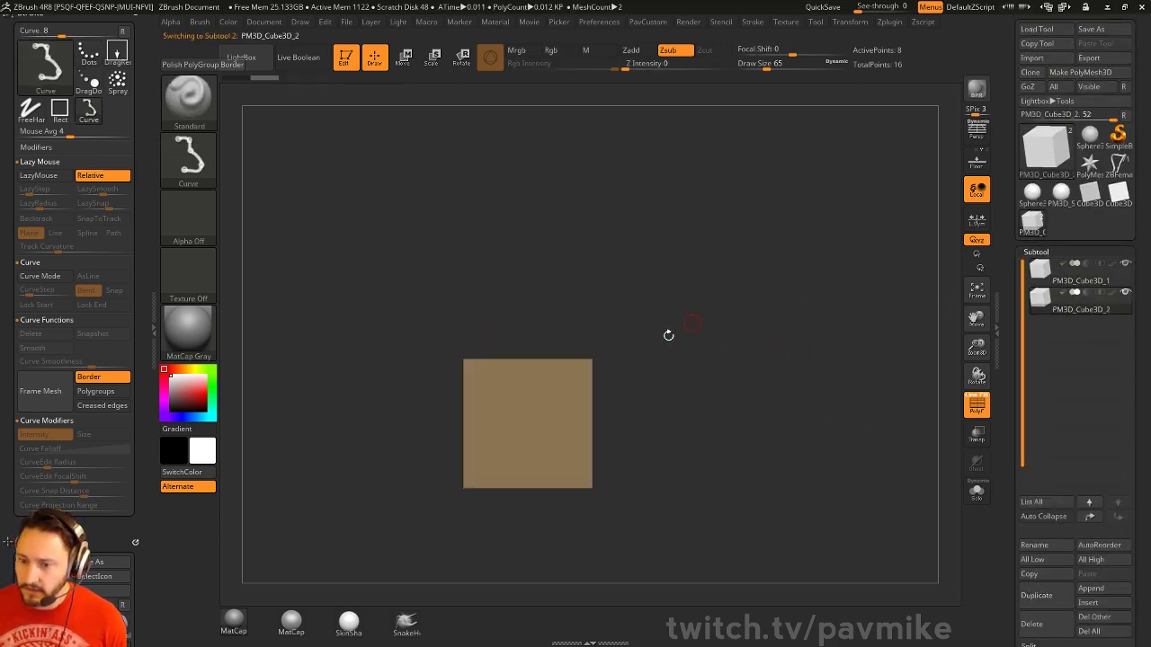
pyautogui.press('w')
pyautogui.moveTo(509, 423)
pyautogui.mouseDown()
pyautogui.moveTo(510, 337)
pyautogui.moveTo(537, 334)
pyautogui.mouseUp()
pyautogui.press('q')
pyautogui.moveTo(717, 325)
pyautogui.mouseDown()
pyautogui.moveTo(801, 380)
pyautogui.moveTo(749, 385)
pyautogui.mouseUp()
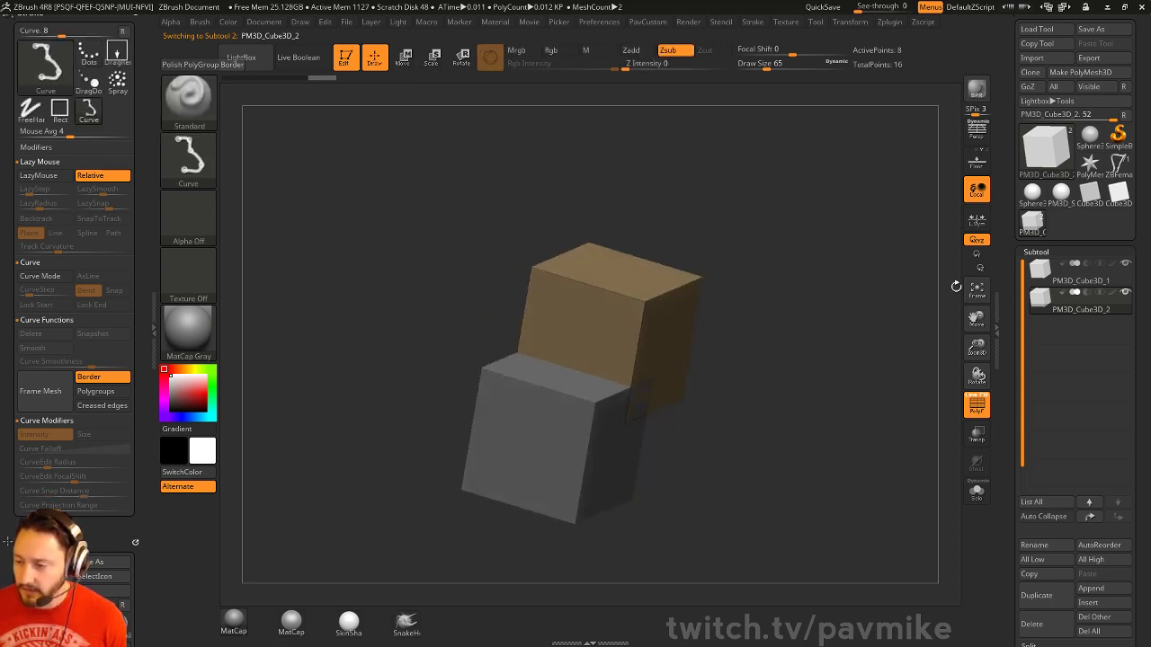
pyautogui.scroll(-1, 1011, 460)
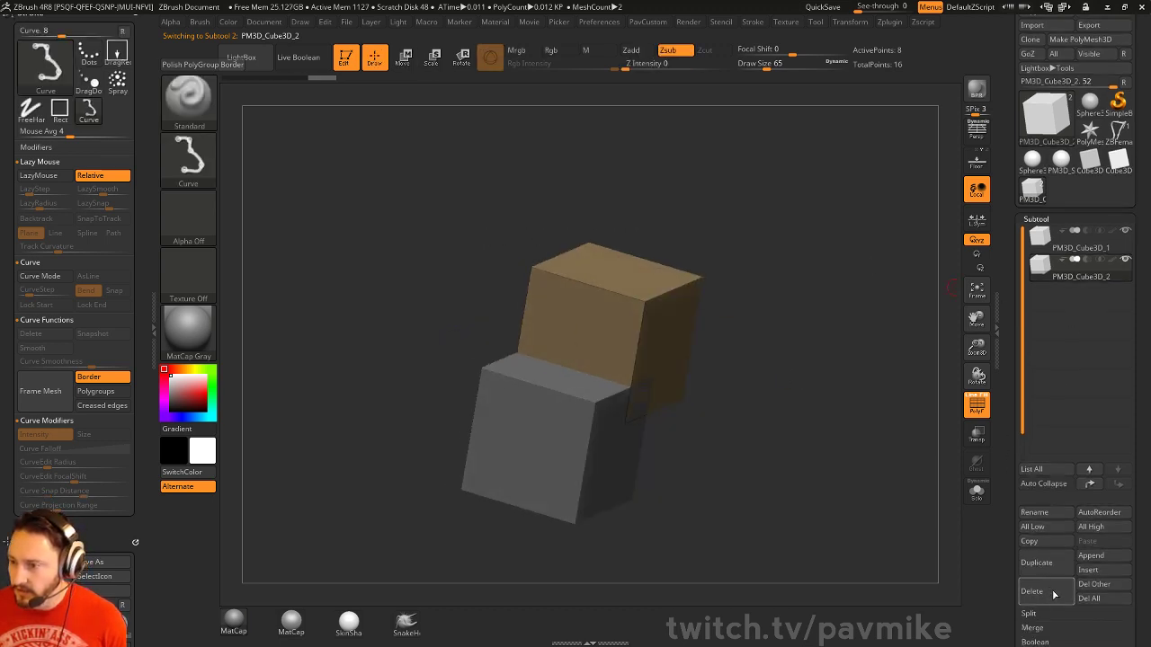
pyautogui.click(1046, 594)
# Insert a mirrored pair of Cube meshes with the IMM base primitives brush onto the sides of the main cube
pyautogui.keyDown('shift'); pyautogui.moveTo(719, 432); pyautogui.dragTo(665, 390); pyautogui.keyUp('shift')
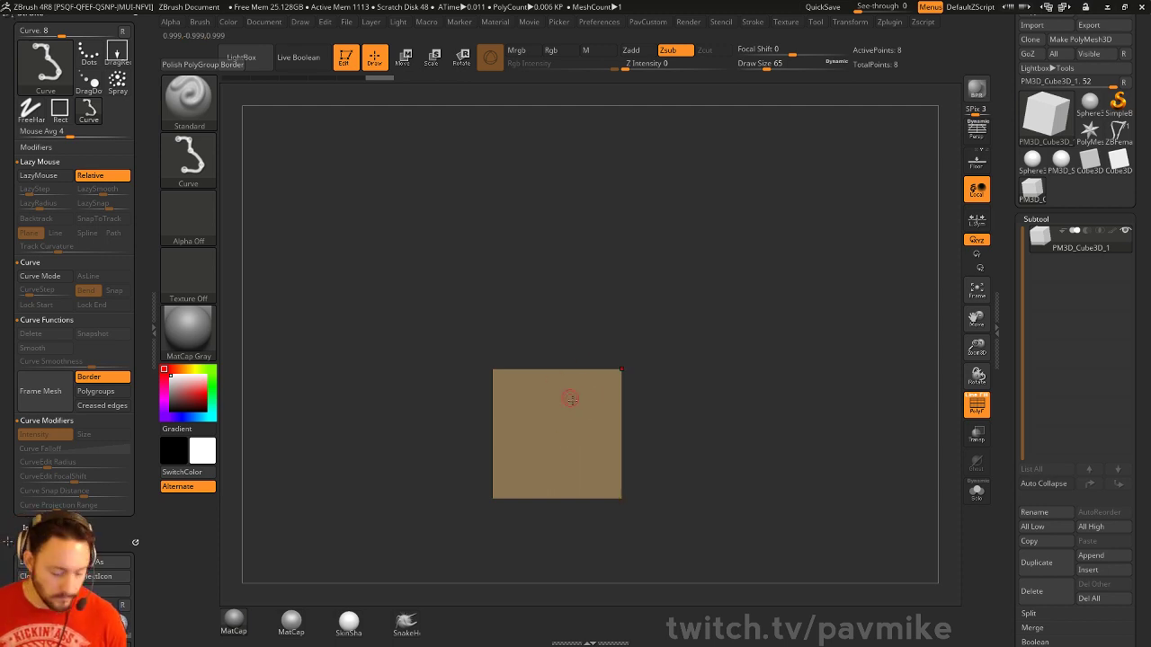
pyautogui.press('m')
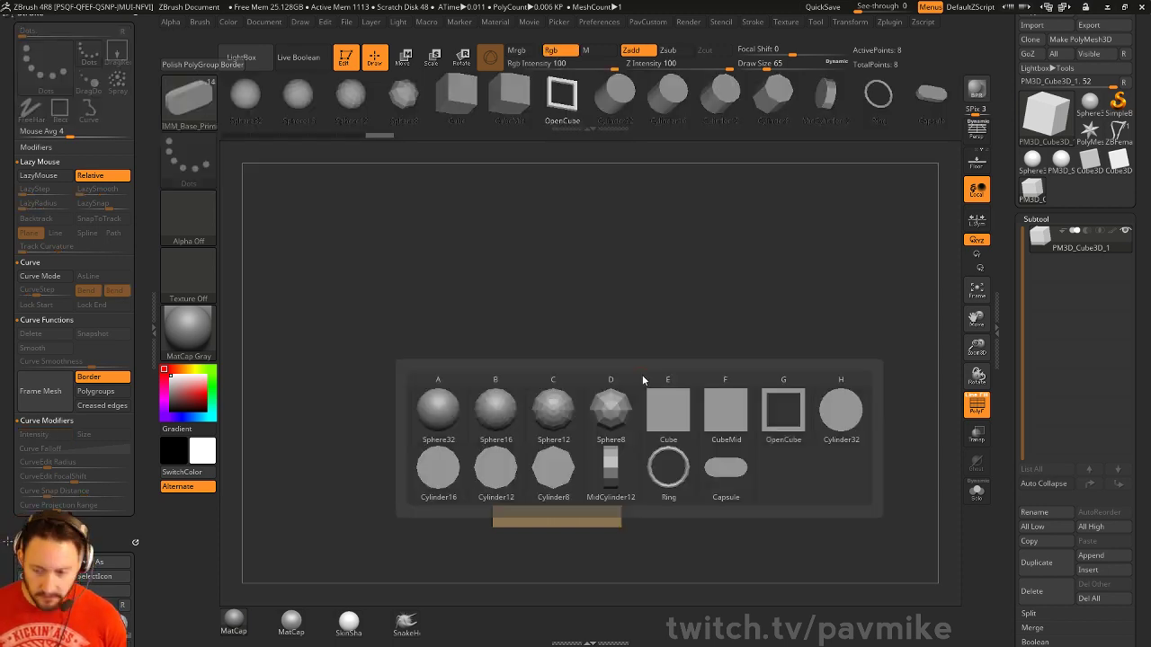
pyautogui.click(664, 423)
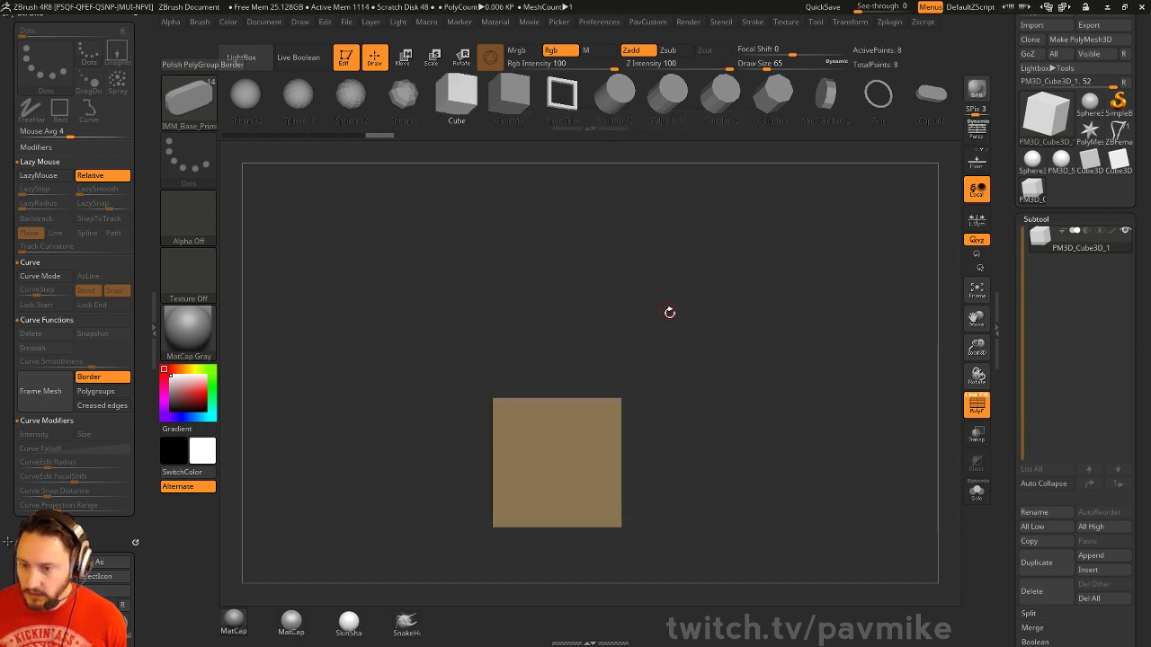
pyautogui.moveTo(603, 443); pyautogui.dragTo(603, 491)
pyautogui.moveTo(621, 485); pyautogui.dragTo(740, 437, button='right')
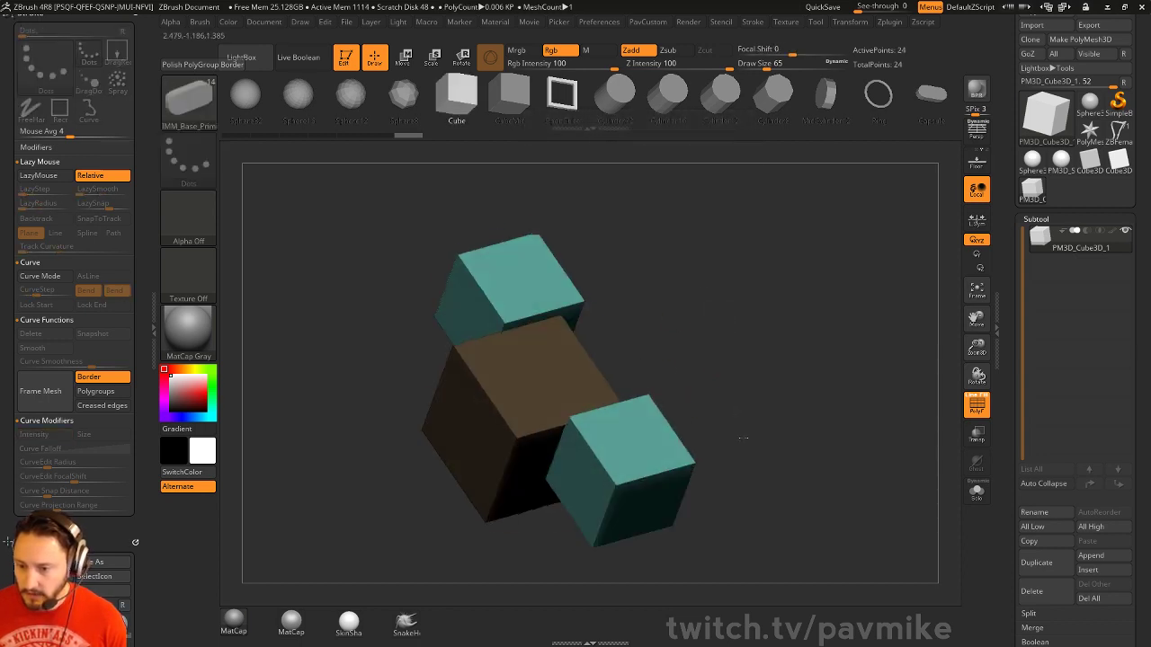
# Separate the inserted cubes from the main cube with Split Unmasked Points and move them to overlap its upper sides
pyautogui.press('2')
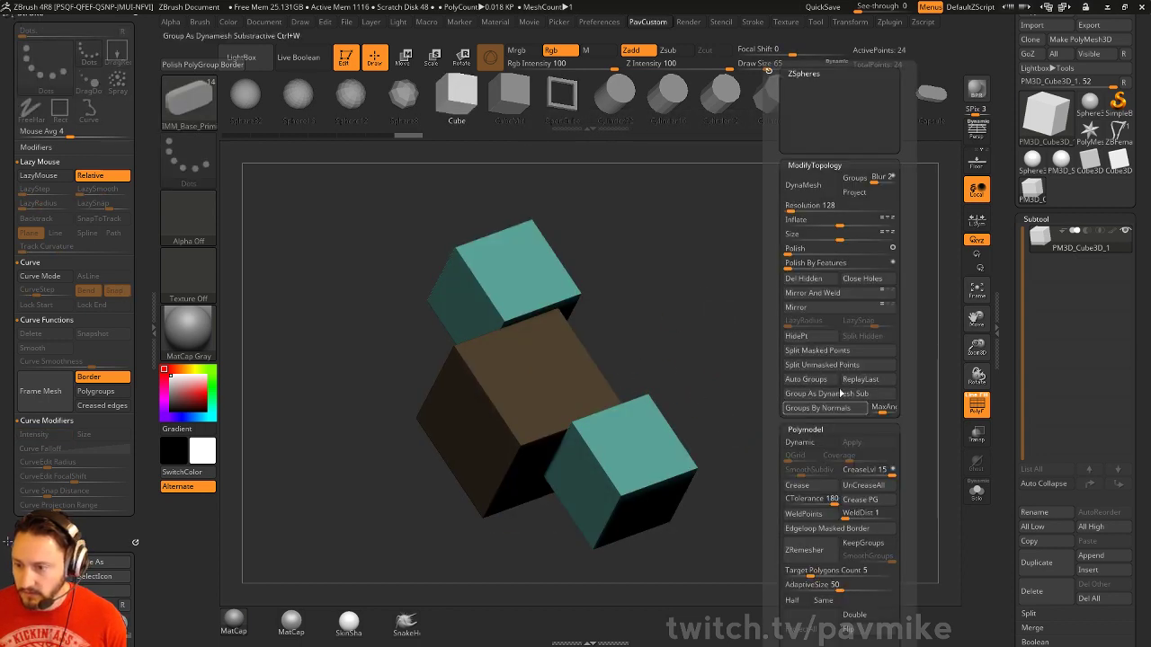
pyautogui.click(816, 364)
pyautogui.press('w')
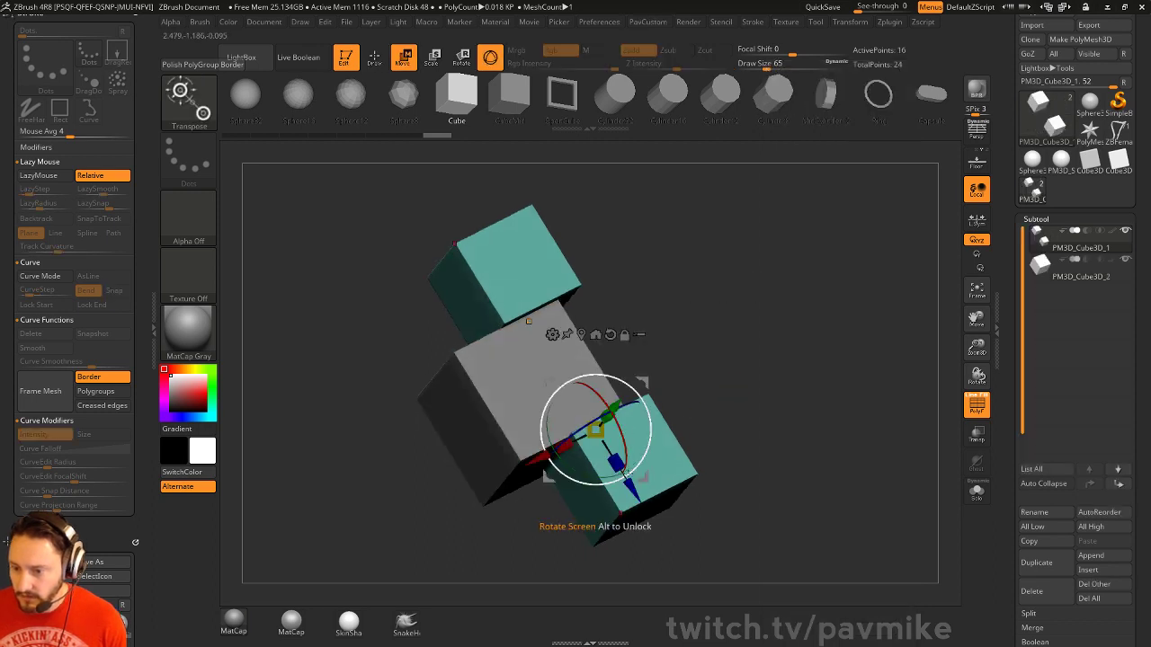
pyautogui.moveTo(614, 460); pyautogui.dragTo(606, 439)
pyautogui.moveTo(606, 438); pyautogui.dragTo(537, 396, button='right')
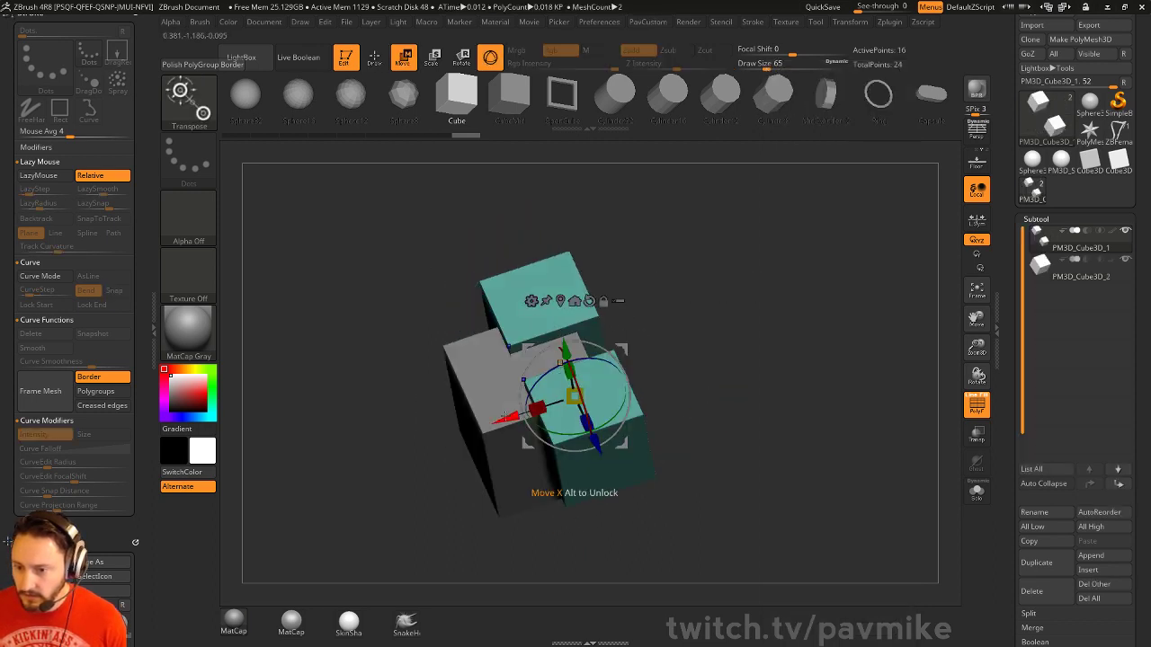
pyautogui.moveTo(506, 417); pyautogui.dragTo(547, 403)
pyautogui.moveTo(586, 287); pyautogui.dragTo(584, 278)
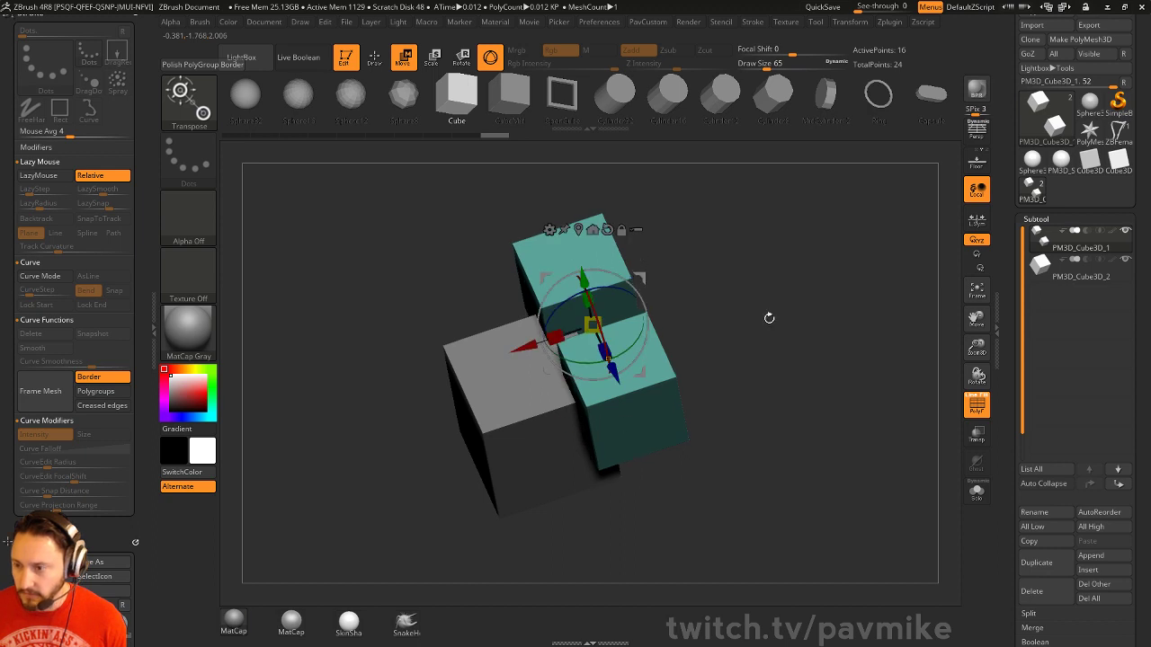
pyautogui.press('q')
pyautogui.moveTo(767, 319); pyautogui.dragTo(840, 310)
# Place the cube pair below the main cube in the subtool order, set it to subtract, and enable Live Boolean without polyframe
pyautogui.keyDown('shift'); pyautogui.click(1115, 484); pyautogui.keyUp('shift')
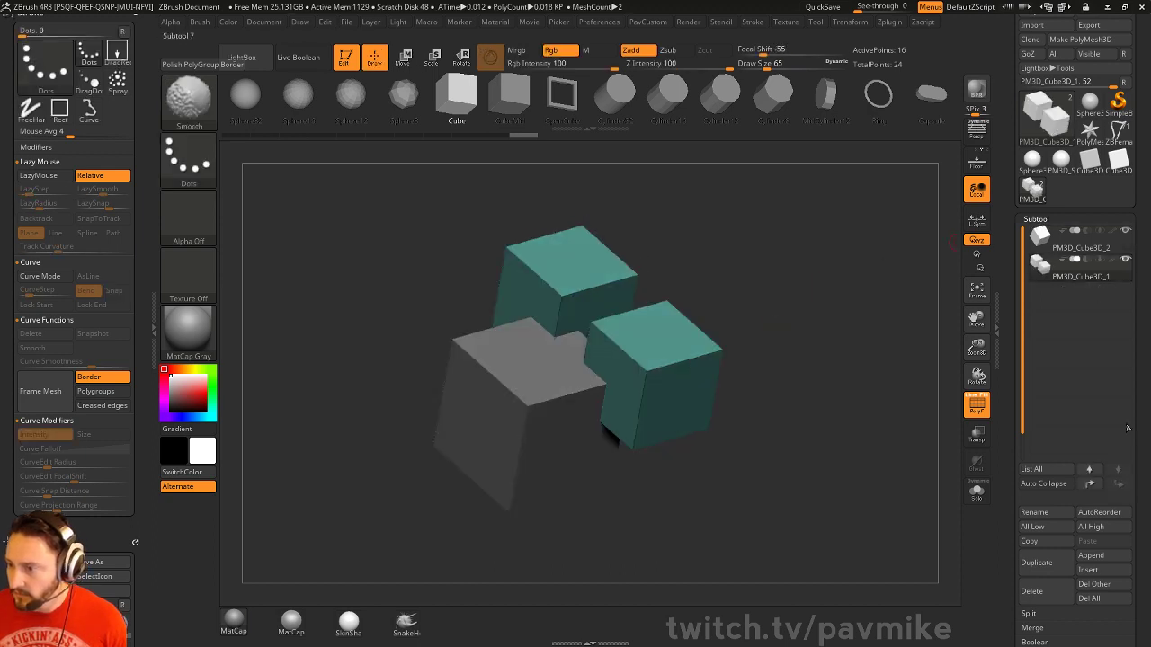
pyautogui.click(1085, 261)
pyautogui.hotkey('ctrl', 'shift', 'b')
pyautogui.moveTo(779, 295); pyautogui.dragTo(876, 419)
pyautogui.hotkey('shift', 'f')
# Move the subtractive cubes along X to form notches in both sides of the main cube
pyautogui.press('w')
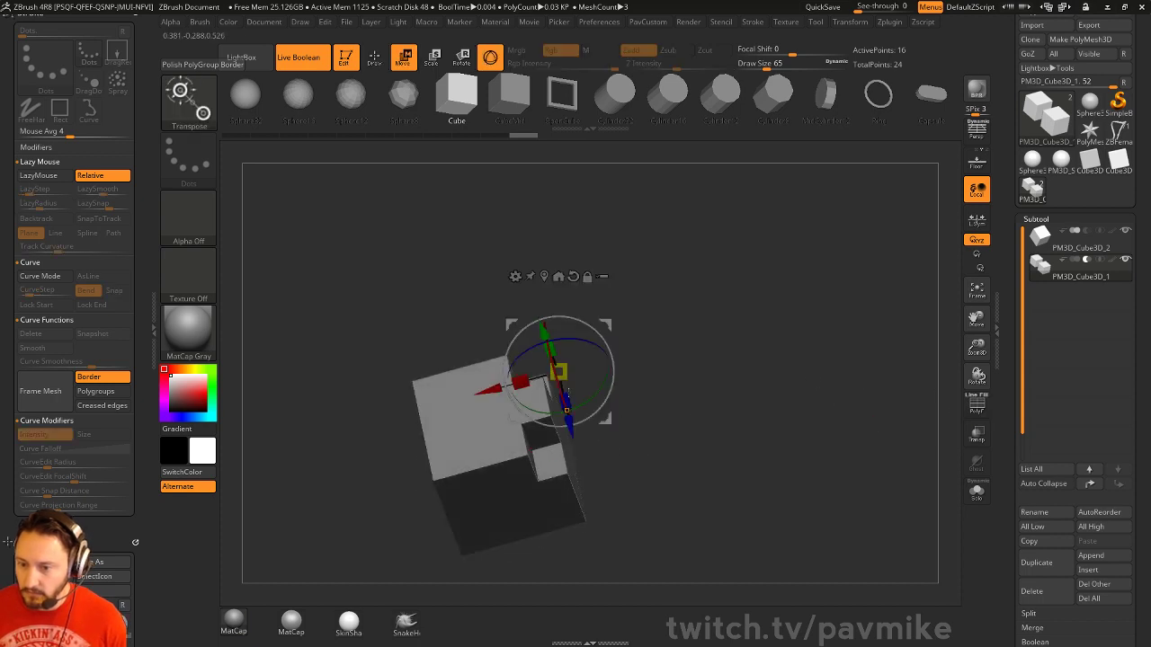
pyautogui.moveTo(484, 387); pyautogui.dragTo(411, 407)
pyautogui.press('q')
pyautogui.moveTo(823, 391)
pyautogui.mouseDown()
pyautogui.moveTo(863, 393)
pyautogui.moveTo(841, 415)
pyautogui.moveTo(867, 441)
pyautogui.mouseUp()
# Make a Boolean mesh from the cut cube, switch to the UMesh tool, and display its polyframe
pyautogui.moveTo(1029, 461); pyautogui.dragTo(1011, 503)
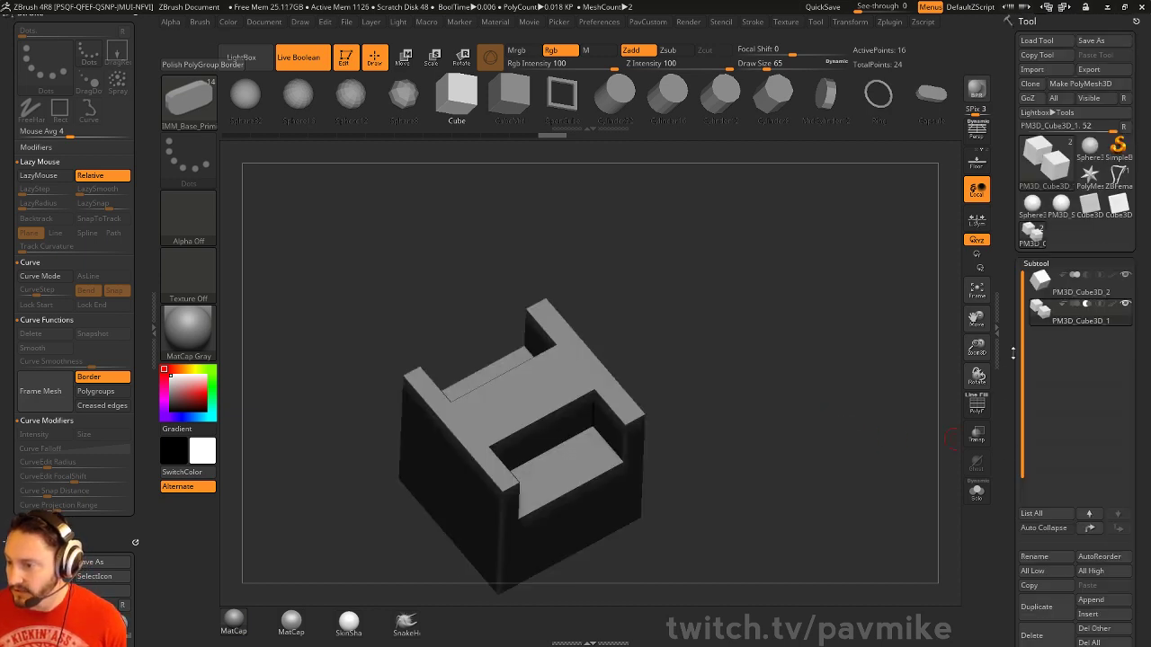
pyautogui.moveTo(1013, 354); pyautogui.dragTo(1005, 261)
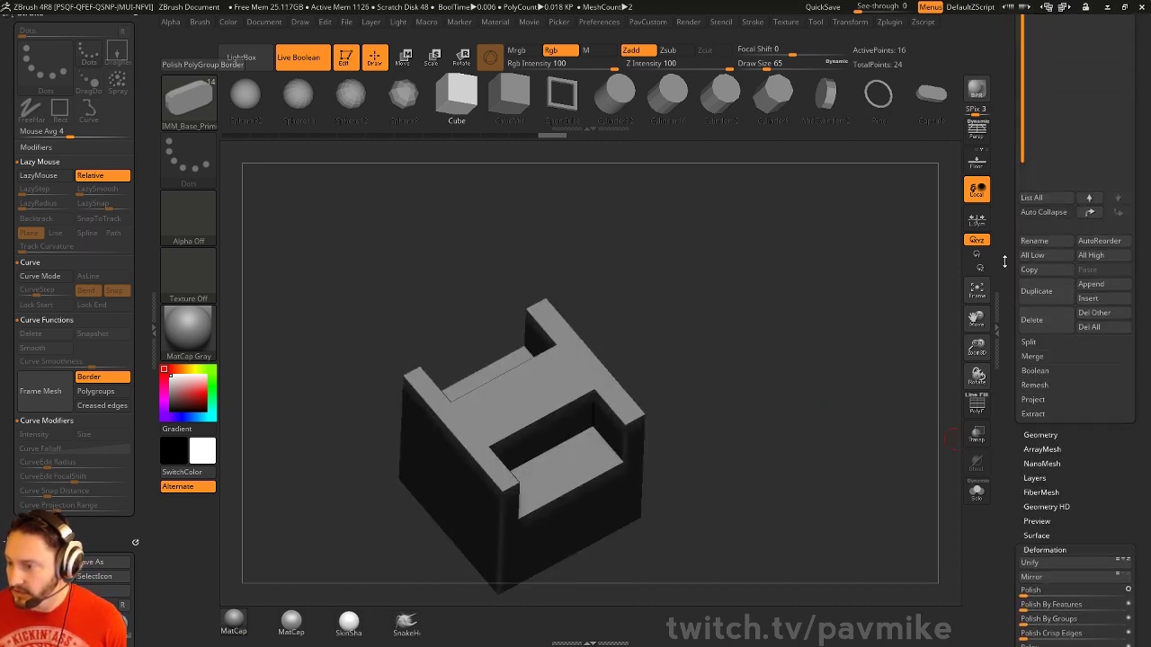
pyautogui.click(1034, 371)
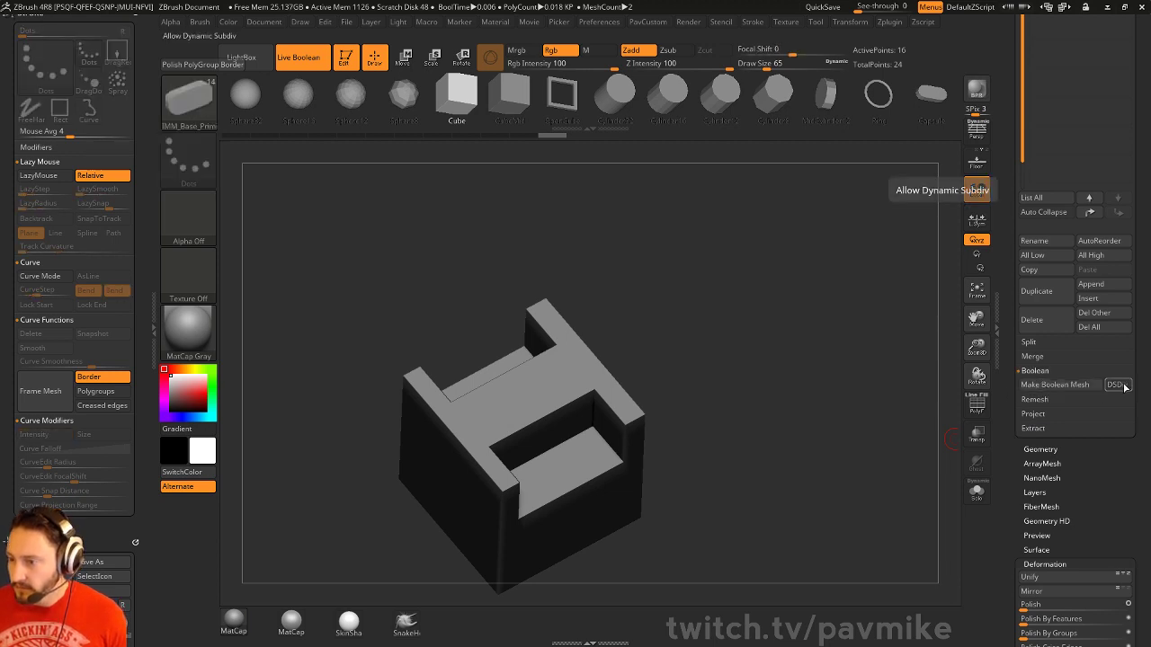
pyautogui.click(1056, 387)
pyautogui.moveTo(1012, 378); pyautogui.dragTo(1013, 460)
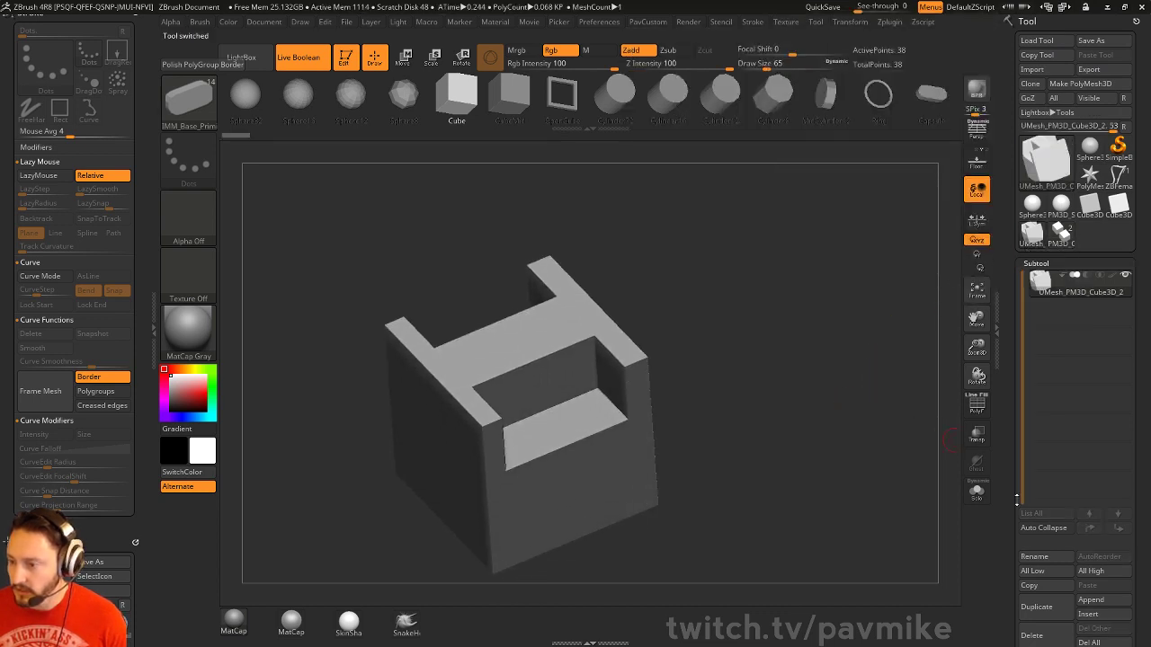
pyautogui.moveTo(1017, 501); pyautogui.dragTo(1016, 481)
pyautogui.click(977, 406)
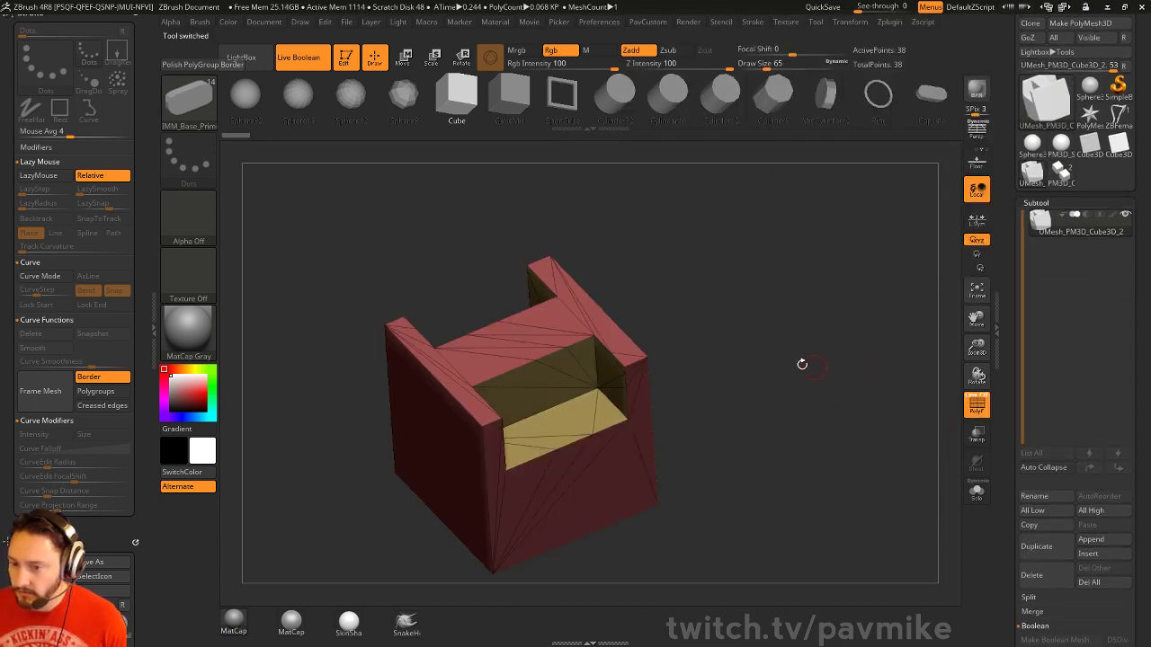
pyautogui.keyDown('alt'); pyautogui.moveTo(801, 364); pyautogui.dragTo(847, 360); pyautogui.keyUp('alt')
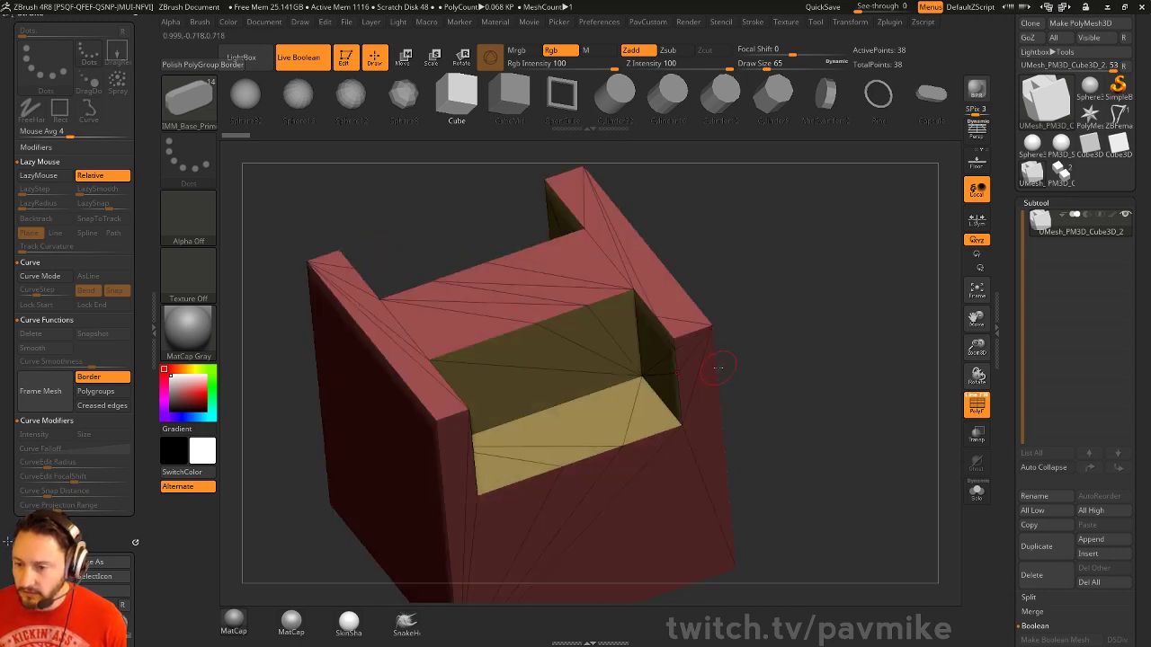
# Try Dynamic Subdivision on the Boolean mesh, turn it off, and inspect the triangulated topology
pyautogui.press('space')
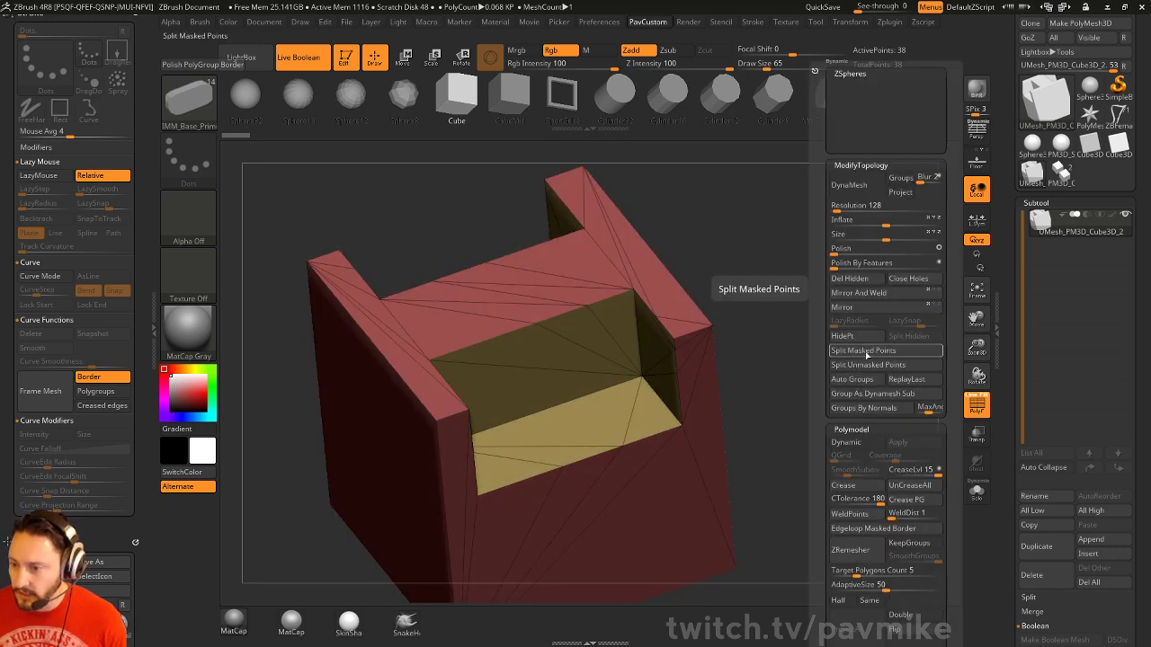
pyautogui.click(850, 442)
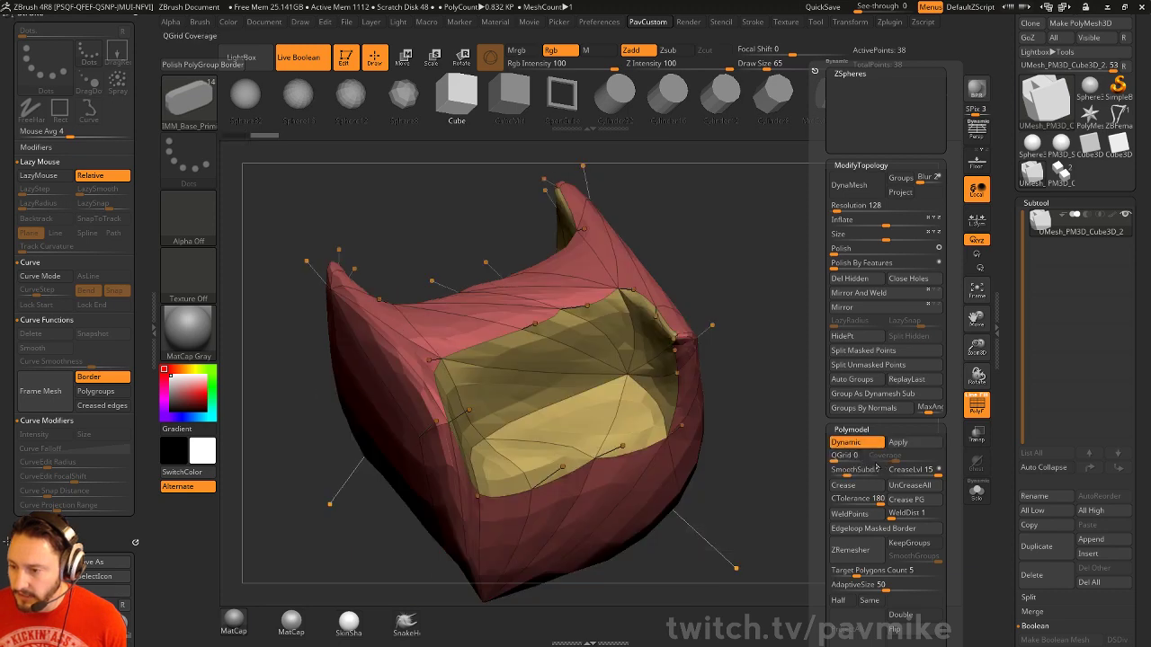
pyautogui.click(836, 456)
pyautogui.click(836, 455)
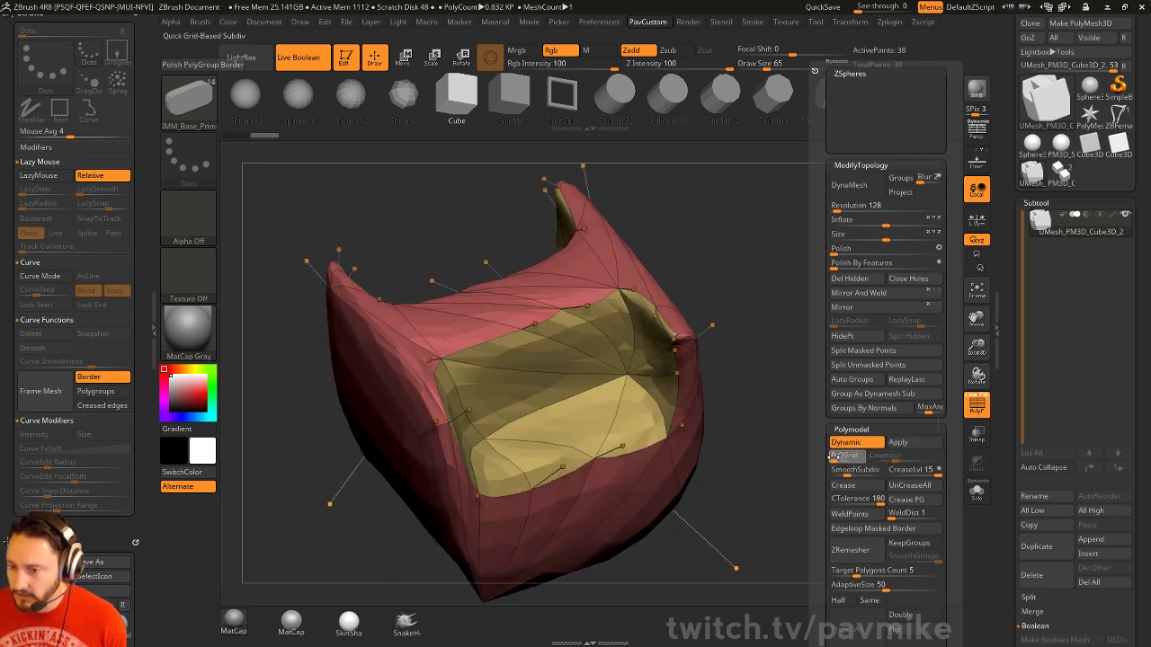
pyautogui.click(845, 442)
pyautogui.moveTo(716, 476); pyautogui.dragTo(884, 305)
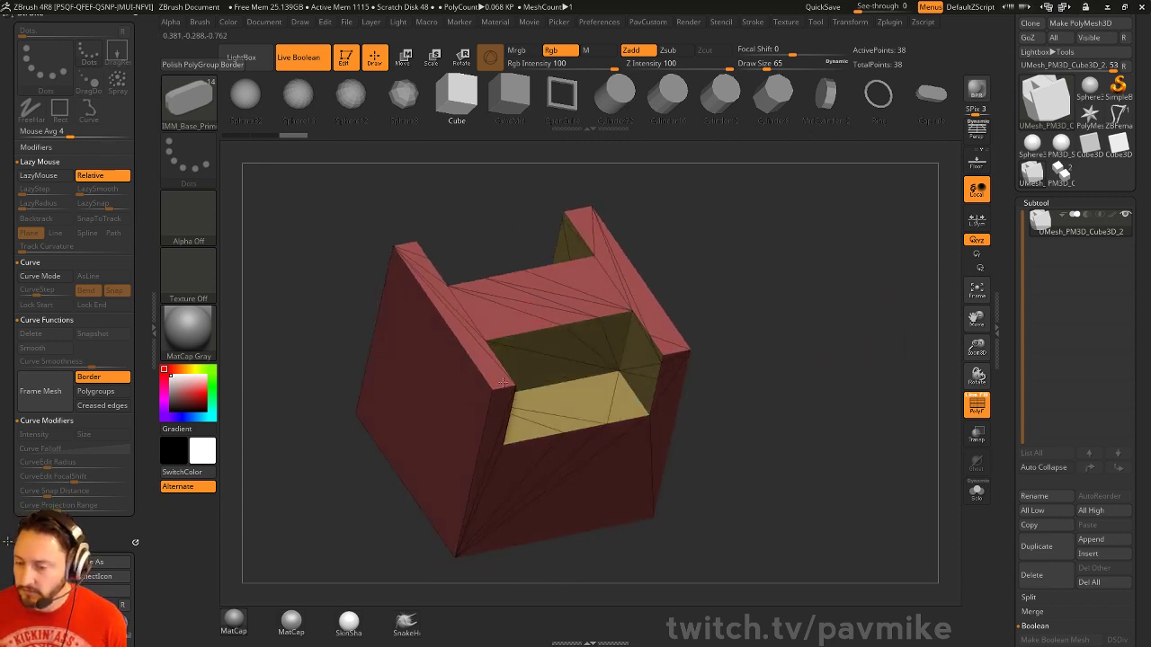
pyautogui.moveTo(804, 347); pyautogui.dragTo(677, 411)
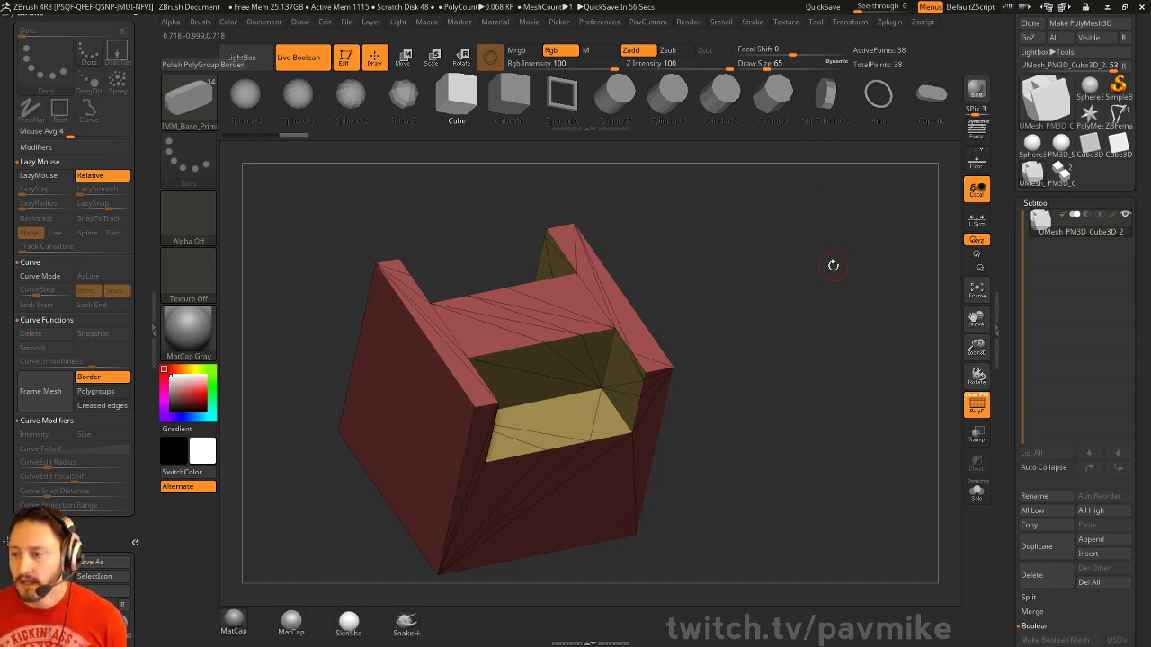
# Delete the Boolean mesh subtool and switch back to the original two-subtool cube tool
pyautogui.moveTo(833, 265); pyautogui.dragTo(916, 206)
pyautogui.moveTo(1029, 440); pyautogui.dragTo(1030, 396)
pyautogui.click(1033, 531)
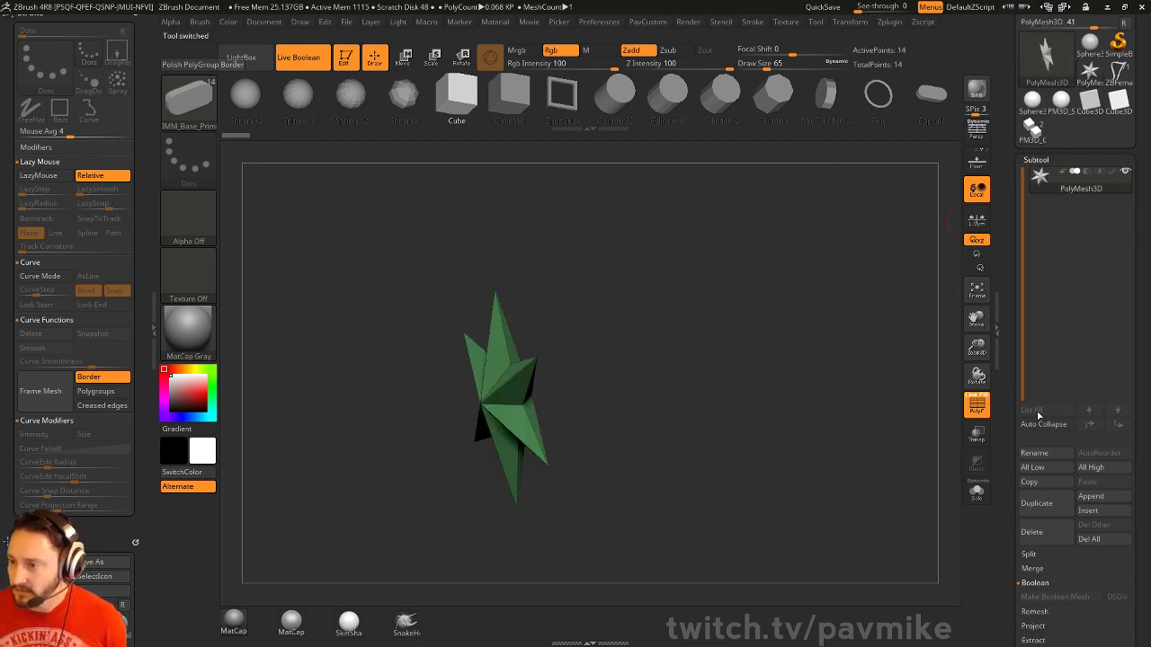
pyautogui.click(1032, 128)
pyautogui.moveTo(801, 347); pyautogui.dragTo(870, 364)
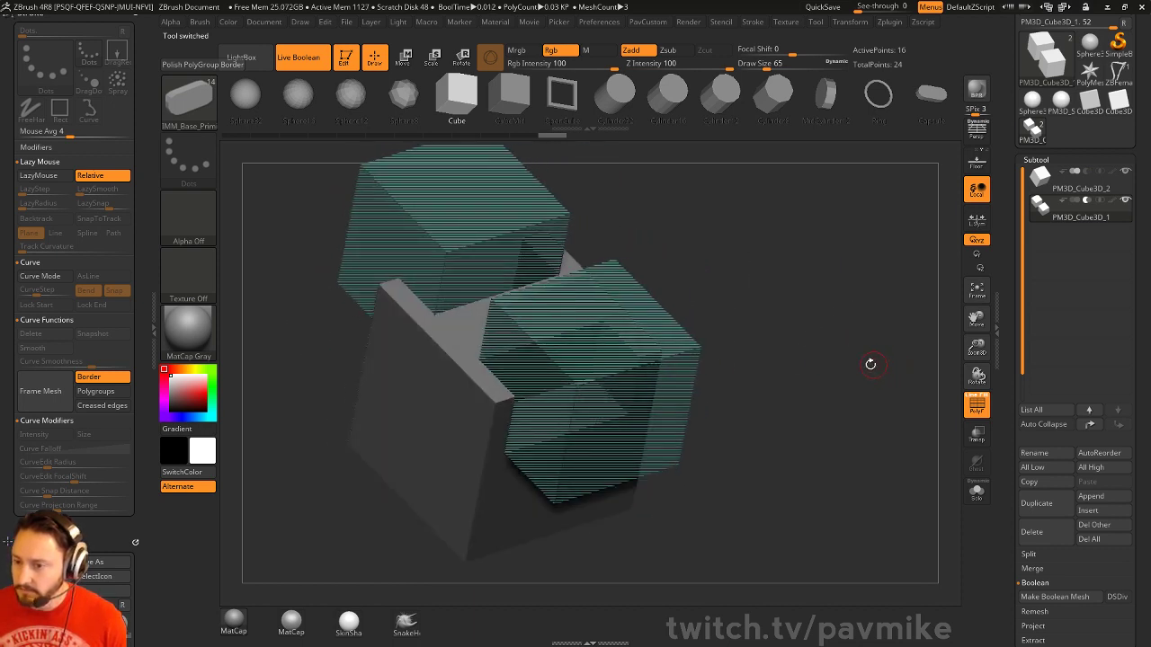
# Turn off Live Boolean and display the separate cubes with their polyframe
pyautogui.moveTo(998, 288); pyautogui.dragTo(1003, 272)
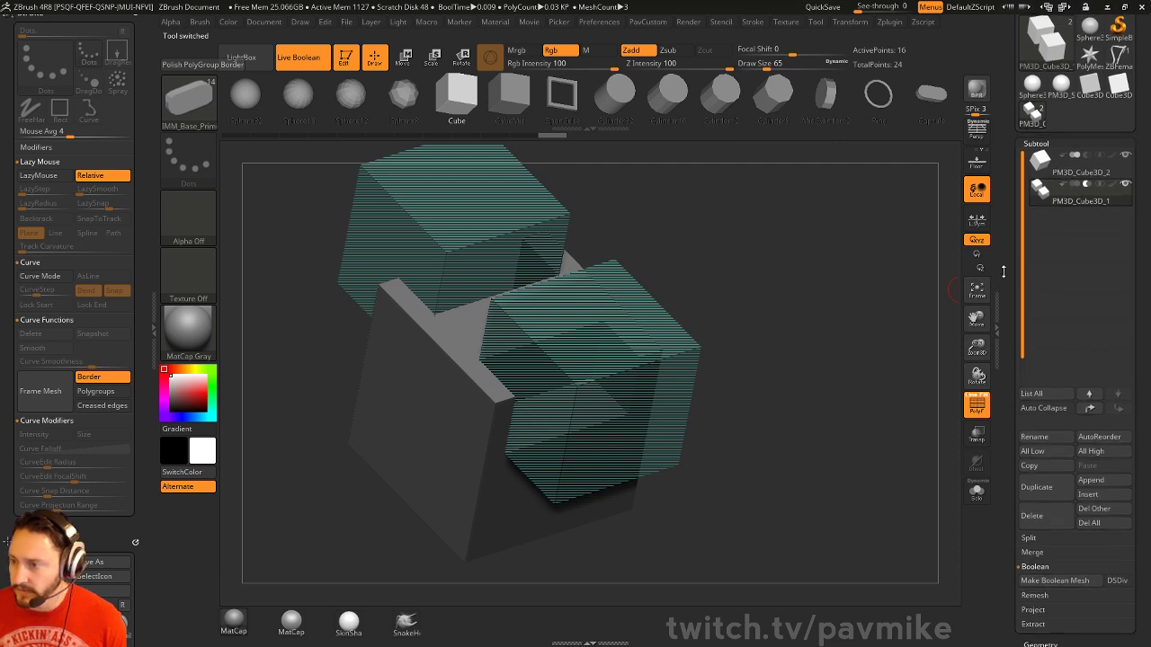
pyautogui.moveTo(672, 358); pyautogui.dragTo(867, 376)
pyautogui.click(977, 406)
pyautogui.hotkey('ctrl', 'b')
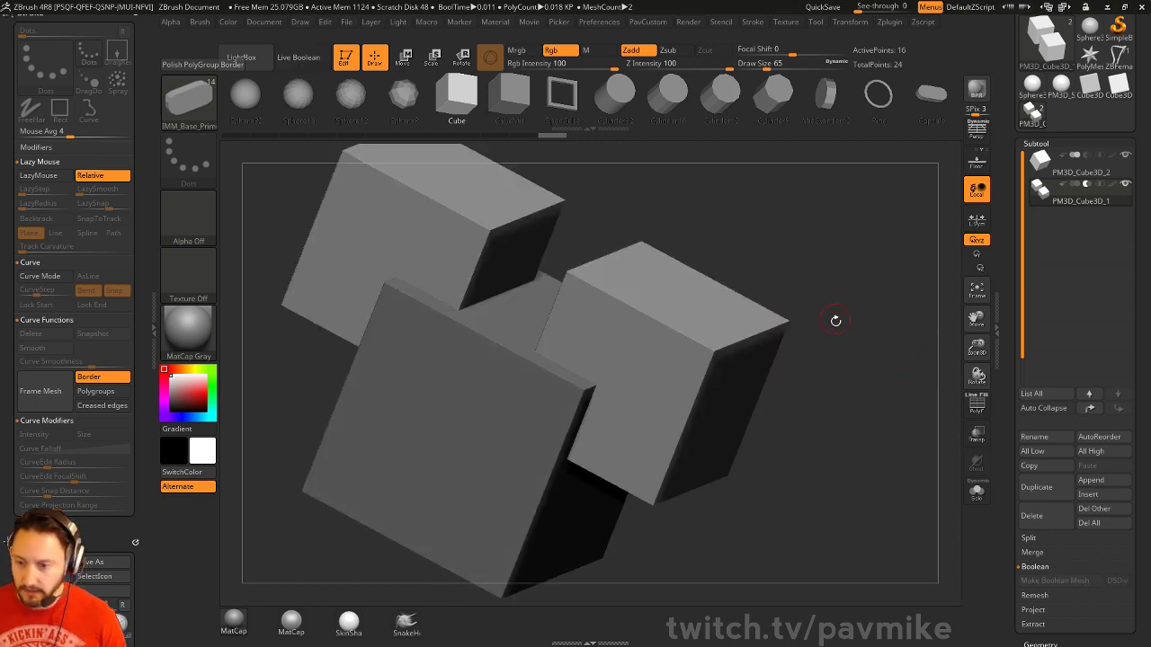
pyautogui.keyDown('alt'); pyautogui.moveTo(834, 319); pyautogui.dragTo(836, 318); pyautogui.keyUp('alt')
pyautogui.click(978, 407)
# Hide the outer faces of the subtractive cubes and delete the hidden geometry
pyautogui.keyDown('shift'); pyautogui.moveTo(904, 374); pyautogui.dragTo(889, 367); pyautogui.keyUp('shift')
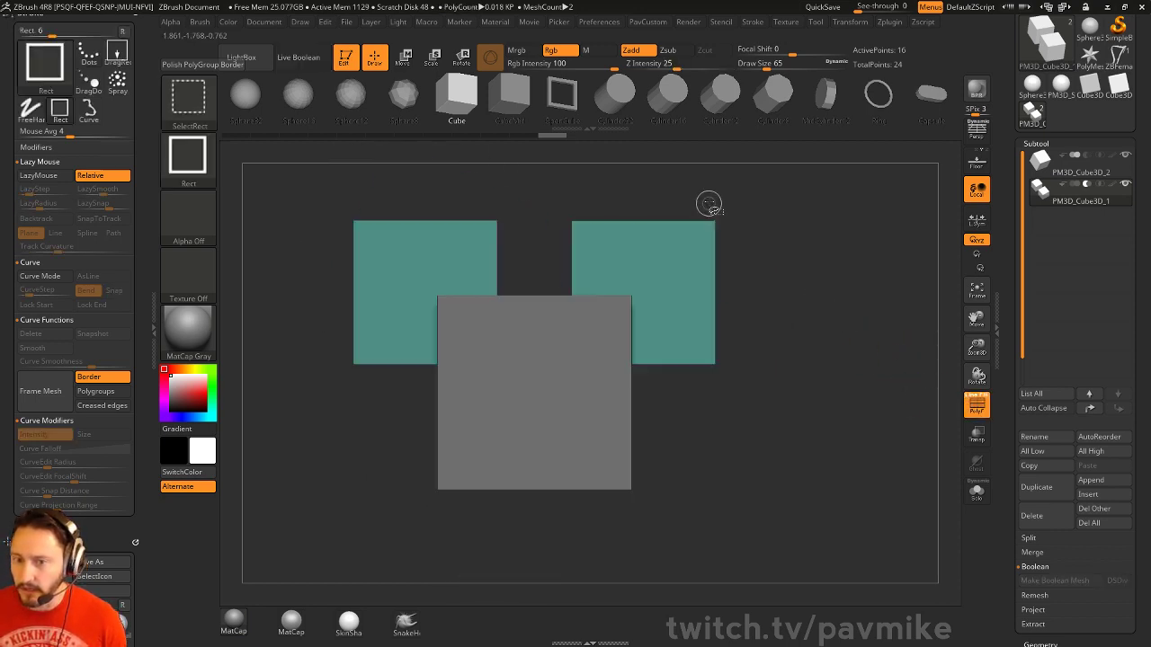
pyautogui.keyDown('ctrl'); pyautogui.keyDown('shift'); pyautogui.moveTo(708, 186); pyautogui.dragTo(790, 230); pyautogui.keyUp('shift'); pyautogui.keyUp('ctrl')
pyautogui.moveTo(877, 259); pyautogui.dragTo(882, 302)
pyautogui.press('2')
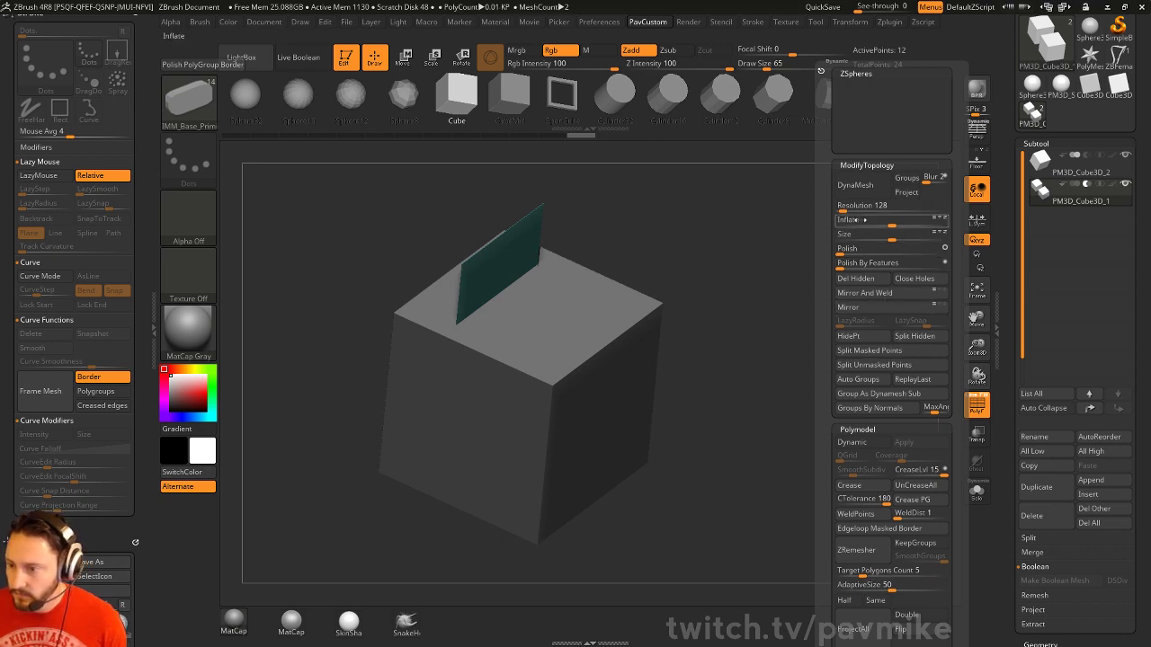
pyautogui.click(854, 279)
# Enable Double display so both sides of the remaining subtractive faces are drawn
pyautogui.moveTo(834, 457); pyautogui.dragTo(836, 232)
pyautogui.click(916, 389)
pyautogui.moveTo(778, 413); pyautogui.dragTo(803, 400)
# Switch to the ZModeler brush and undo the edits that removed faces from the subtractive cubes
pyautogui.press('b')
pyautogui.press('z')
pyautogui.press('m')
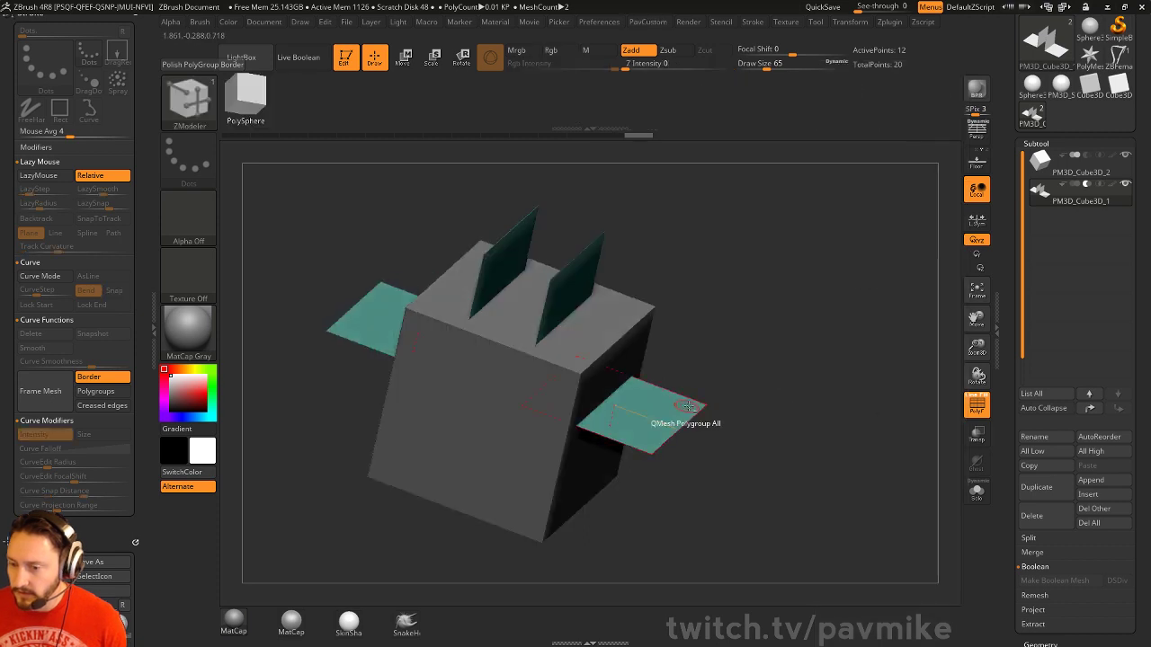
pyautogui.press('space')
pyautogui.moveTo(643, 418); pyautogui.dragTo(641, 406)
pyautogui.moveTo(886, 347); pyautogui.dragTo(819, 333)
pyautogui.hotkey('ctrl', 'z')
pyautogui.hotkey('ctrl', 'z')
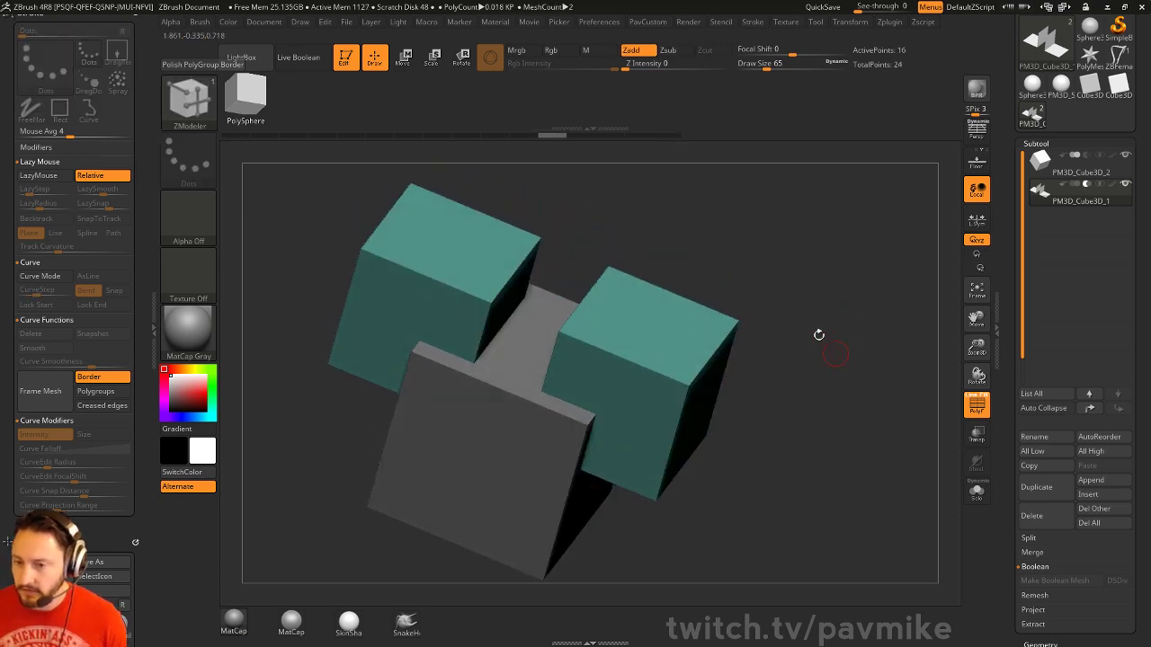
# Delete the top face of each subtractive cube with the ZModeler single-poly Delete action
pyautogui.press('space')
pyautogui.click(570, 212)
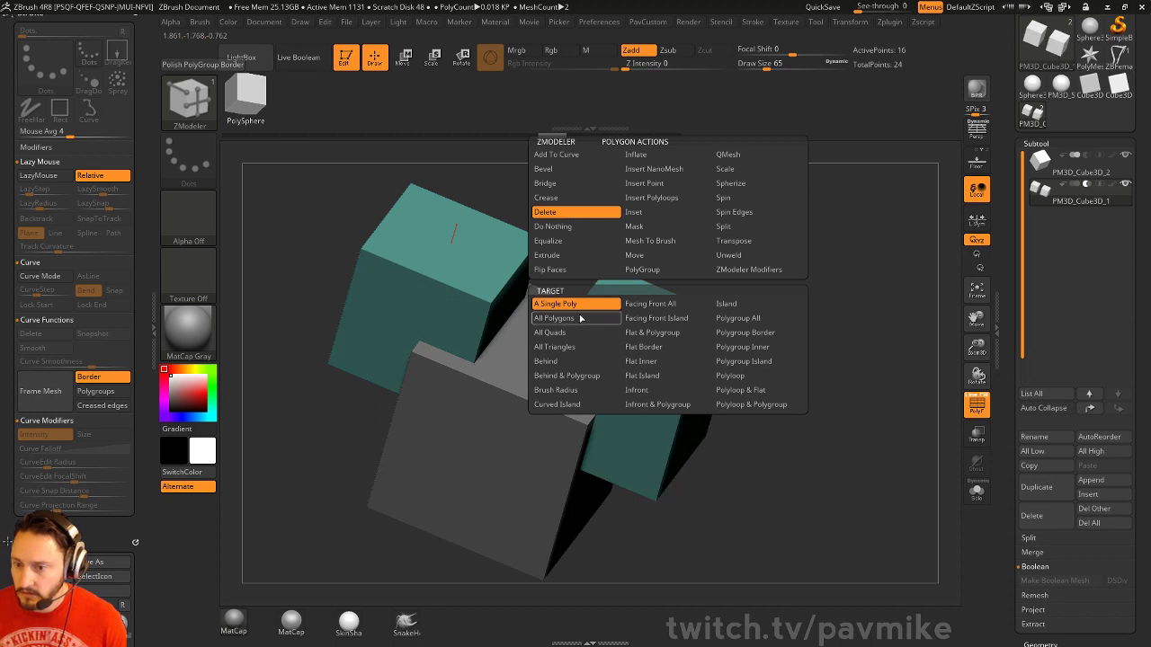
pyautogui.click(659, 320)
pyautogui.moveTo(778, 366)
pyautogui.mouseDown()
pyautogui.moveTo(837, 432)
pyautogui.moveTo(771, 364)
pyautogui.mouseUp()
# QMesh the remaining faces of the open subtractive cubes as a whole polygroup to give them thin walls
pyautogui.press('space')
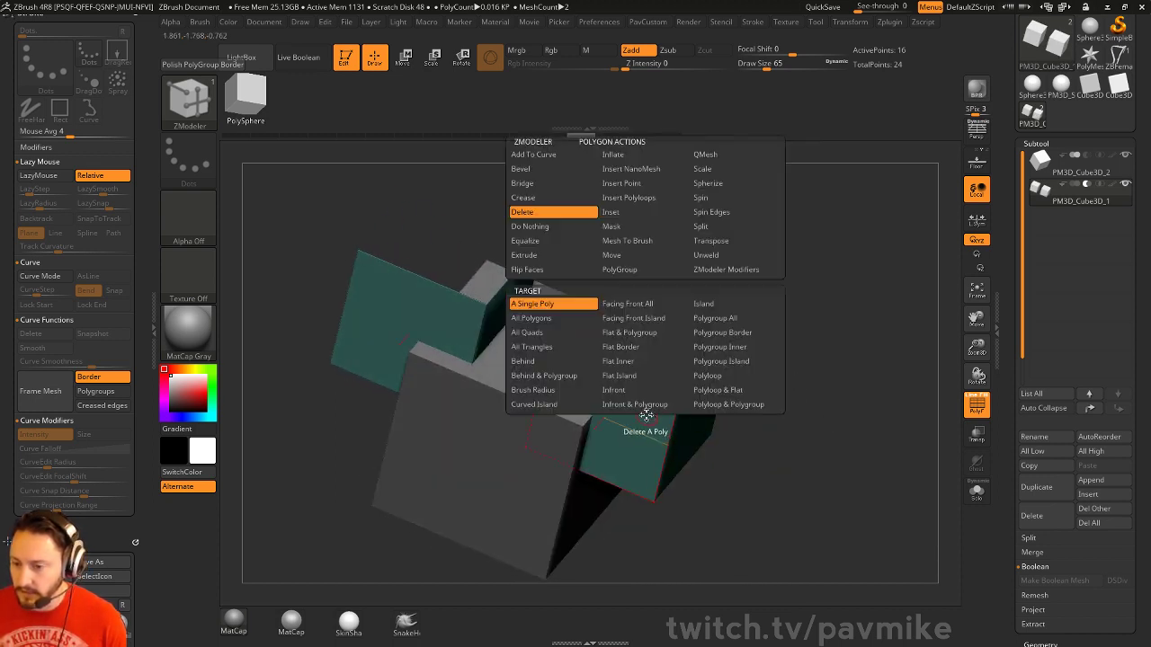
pyautogui.click(718, 155)
pyautogui.moveTo(603, 402); pyautogui.dragTo(601, 411)
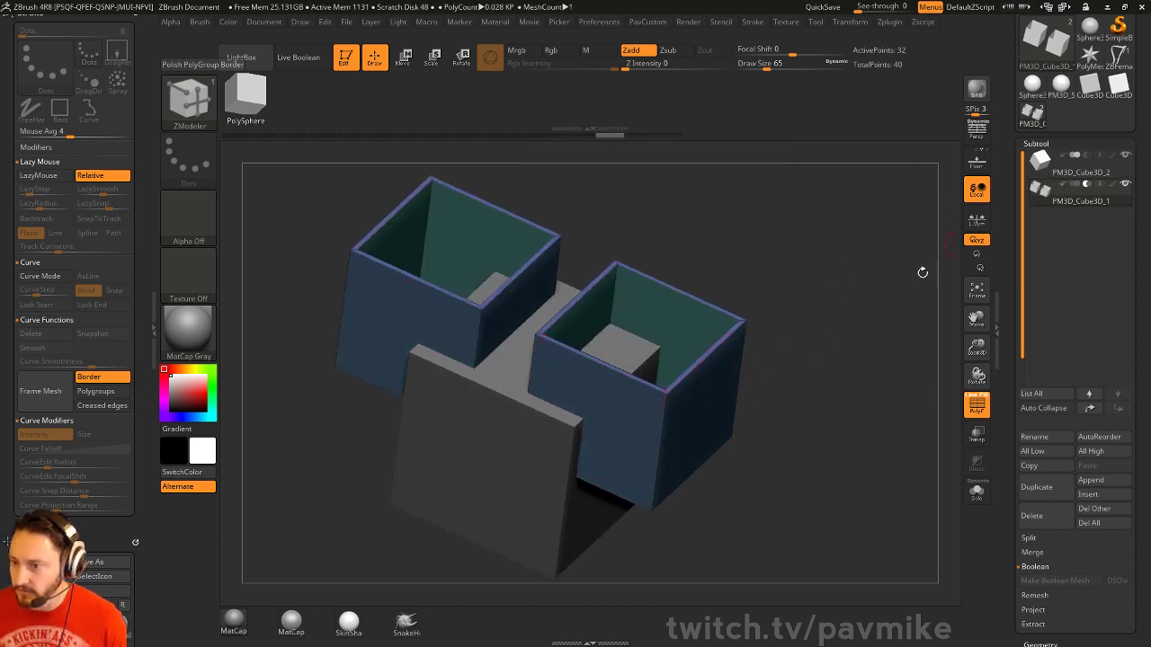
# Turn on Live Boolean and hide the polyframe to preview the cut made by the hollow cubes
pyautogui.moveTo(923, 272); pyautogui.dragTo(698, 410)
pyautogui.hotkey('ctrl', 'b')
pyautogui.click(977, 406)
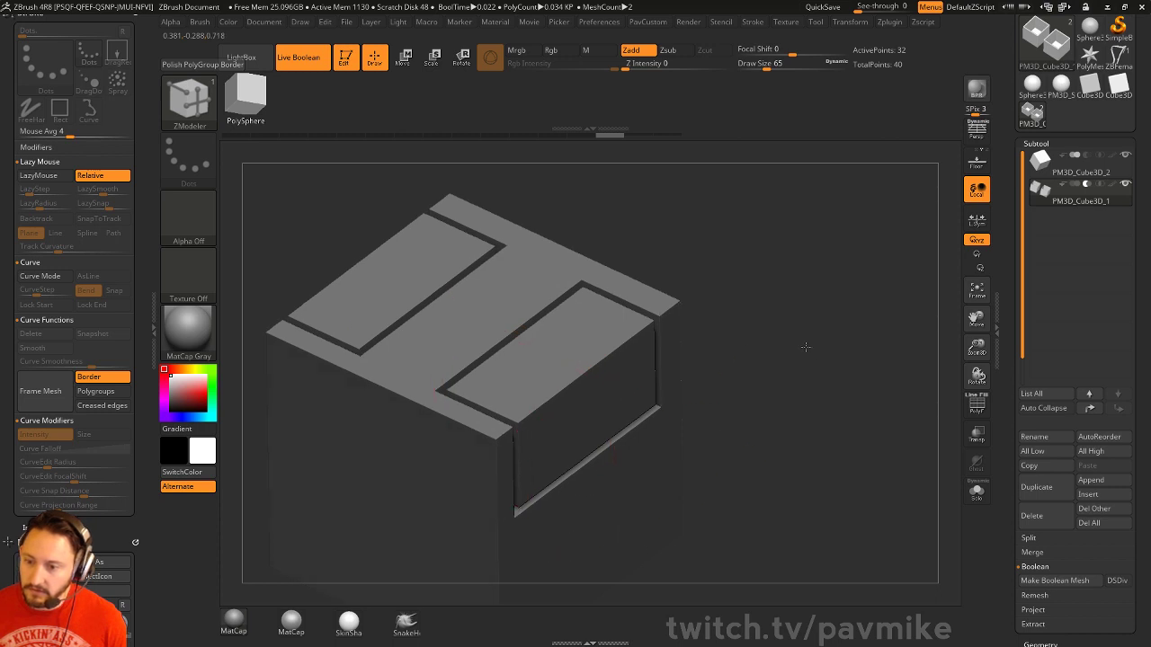
# Examine the grooves cut into the base cube from several angles, with and without the polyframe
pyautogui.moveTo(807, 347)
pyautogui.mouseDown()
pyautogui.moveTo(674, 462)
pyautogui.moveTo(822, 364)
pyautogui.mouseUp()
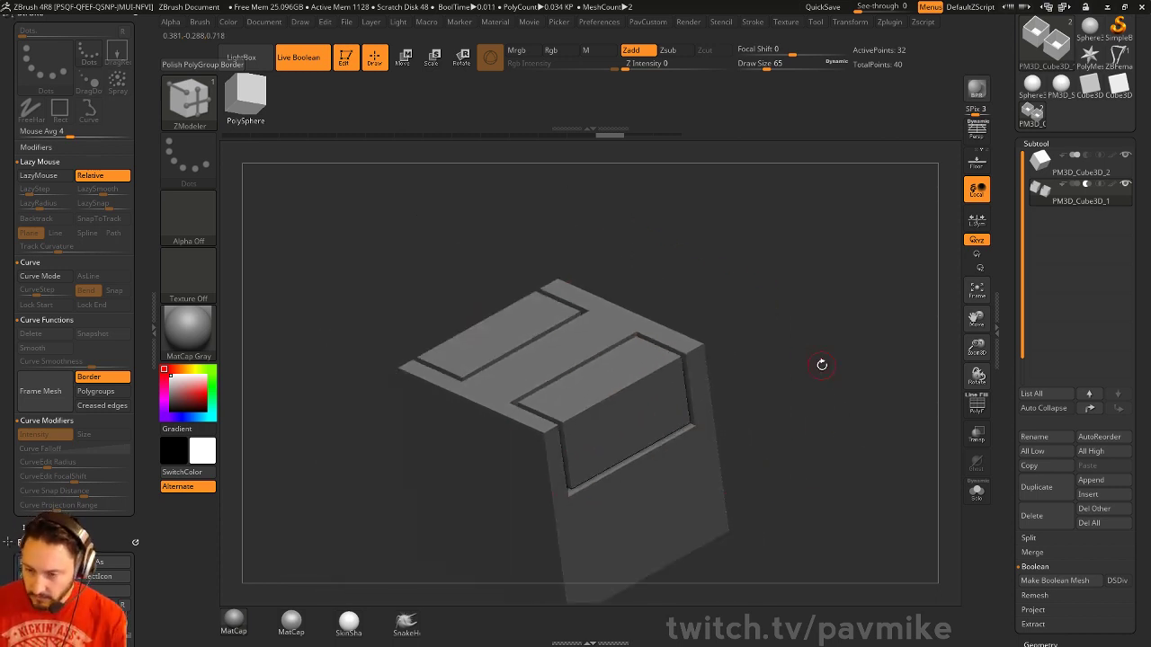
pyautogui.moveTo(806, 321); pyautogui.dragTo(750, 290)
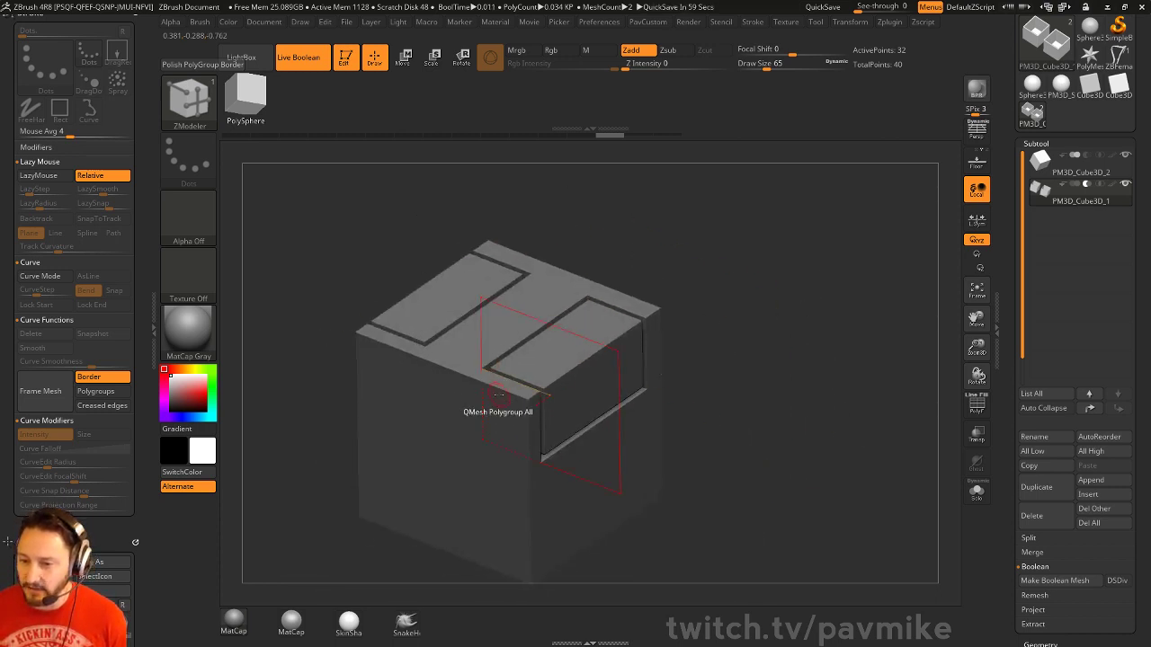
pyautogui.moveTo(807, 322); pyautogui.dragTo(821, 307)
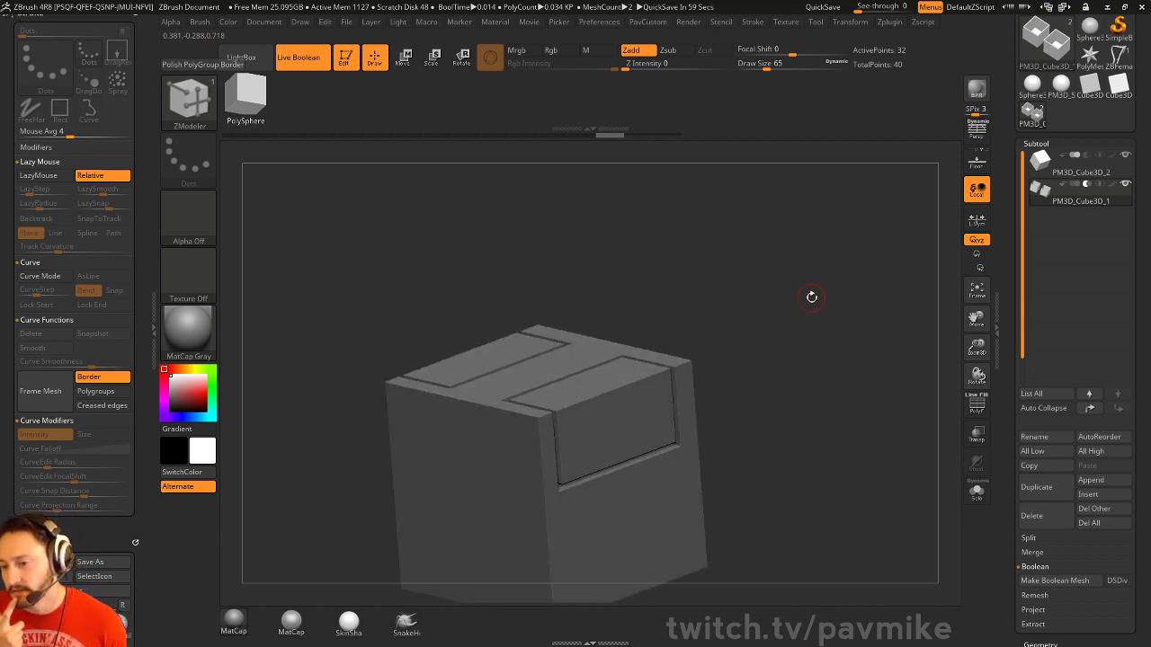
pyautogui.moveTo(822, 251); pyautogui.dragTo(840, 286)
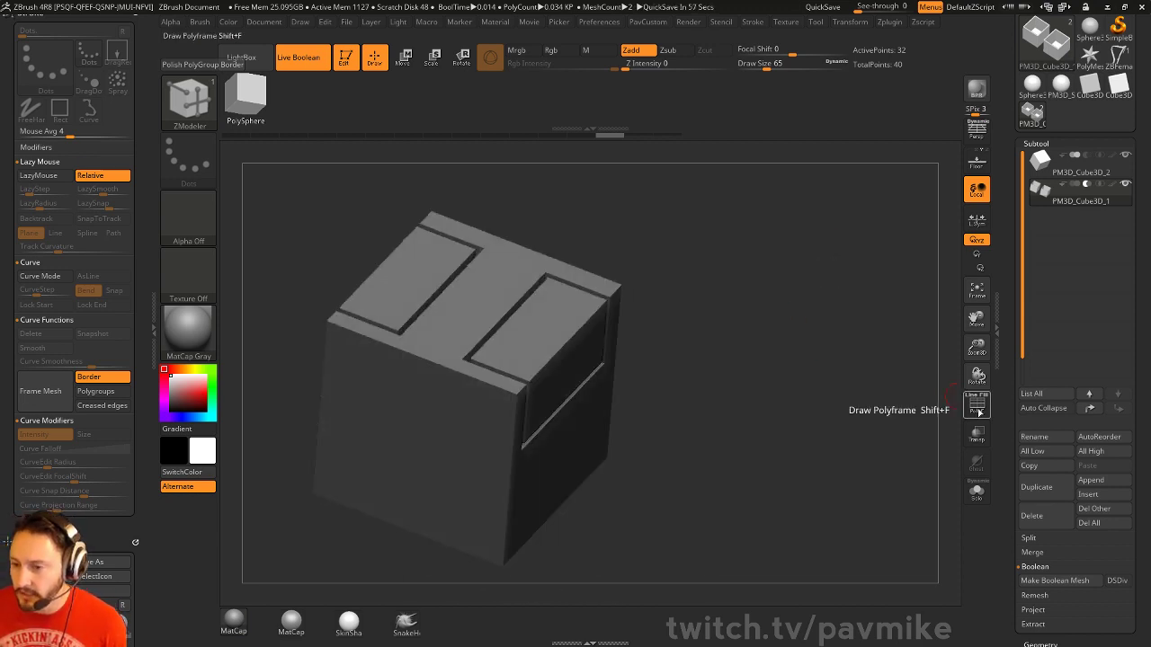
pyautogui.click(976, 407)
pyautogui.moveTo(832, 350); pyautogui.dragTo(778, 338)
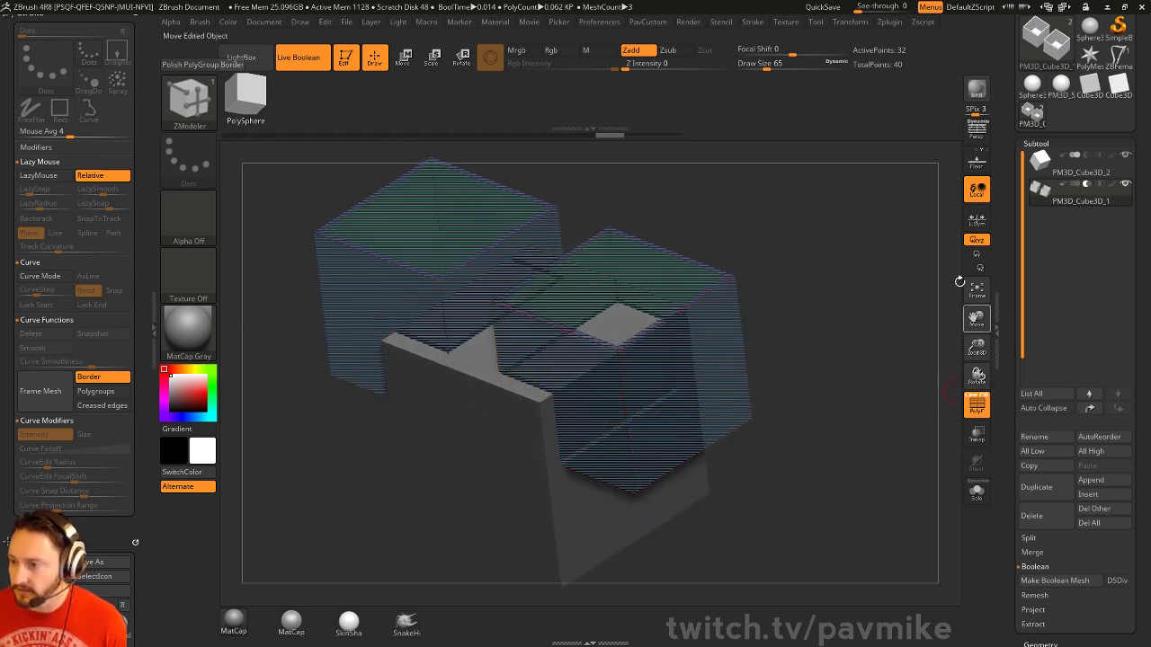
pyautogui.click(977, 409)
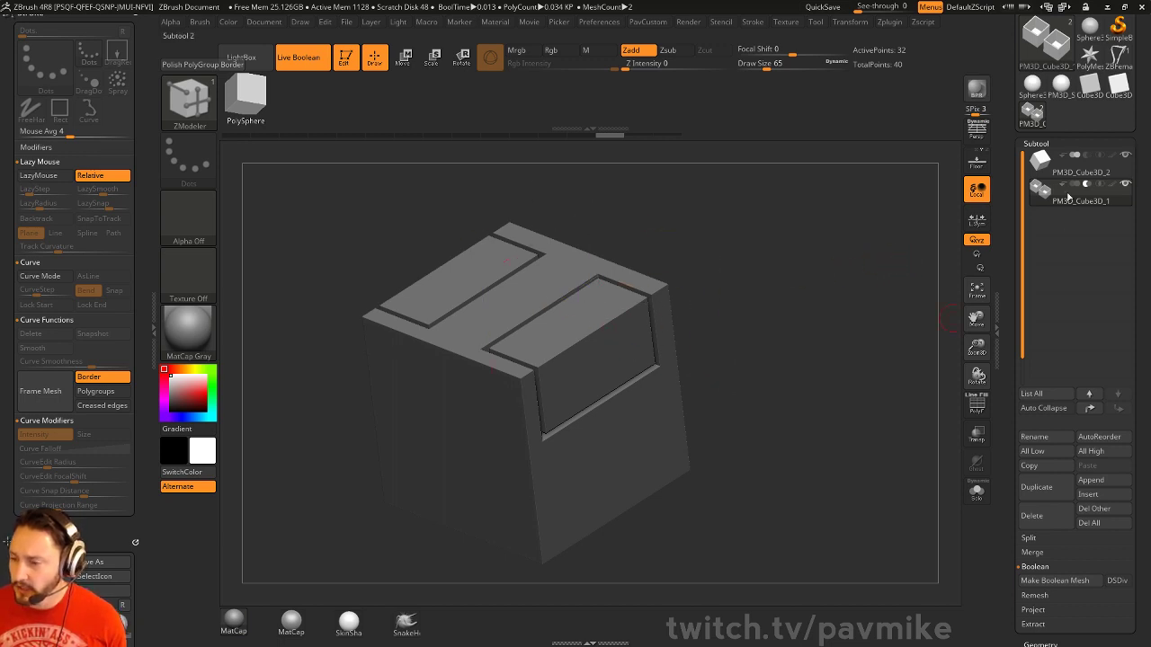
pyautogui.moveTo(807, 305); pyautogui.dragTo(811, 308)
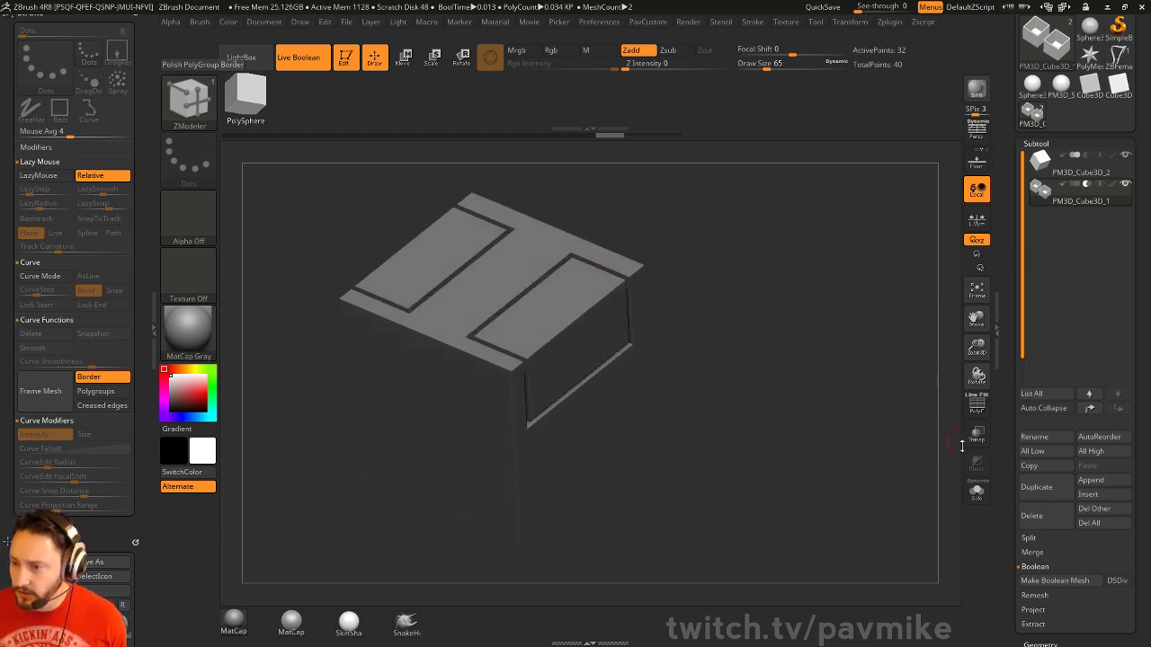
# Undo the latest edits to the subtractive cubes, back to before they were opened and thickened
pyautogui.hotkey('ctrl', 'z')
pyautogui.hotkey('ctrl', 'z')
pyautogui.hotkey('ctrl', 'z')
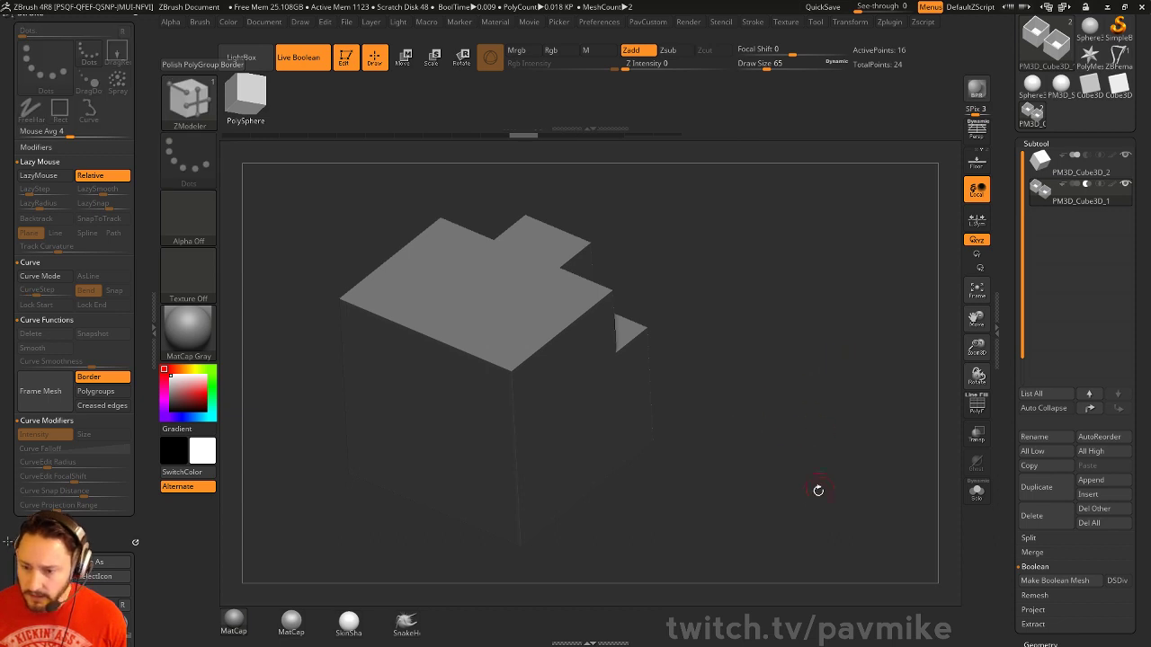
# Turn off Live Boolean and move the subtractive cubes along the gizmo's red axis so they overlap the base cube
pyautogui.press('b')
pyautogui.moveTo(803, 452); pyautogui.dragTo(853, 401)
pyautogui.press('w')
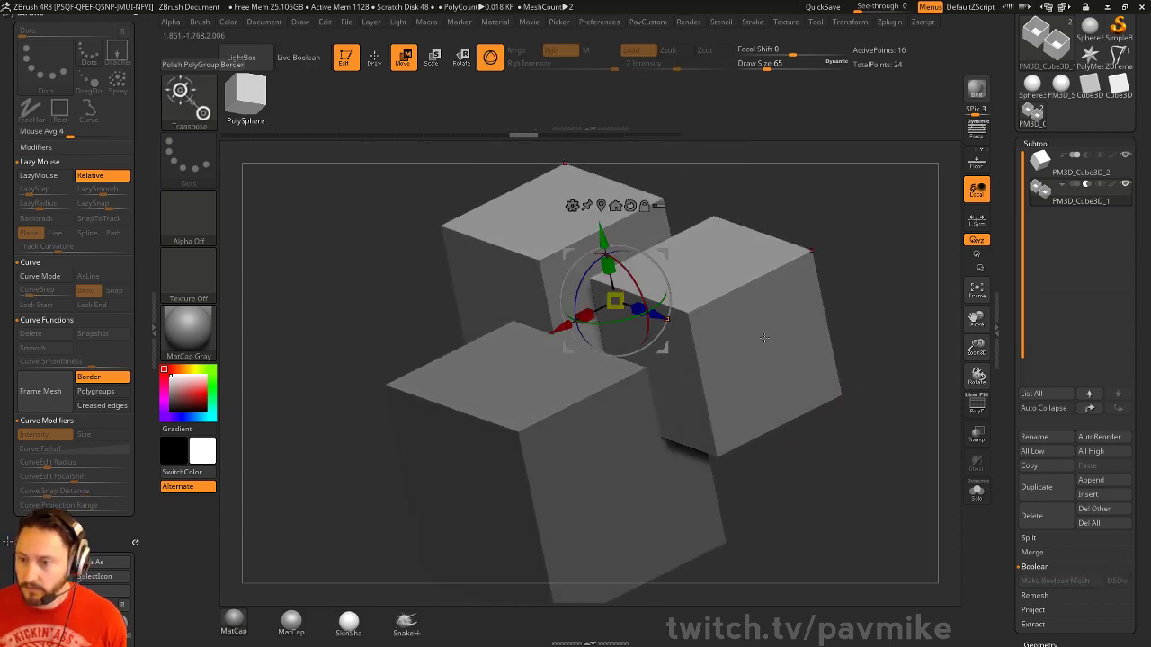
pyautogui.moveTo(563, 331); pyautogui.dragTo(457, 389)
pyautogui.press('q')
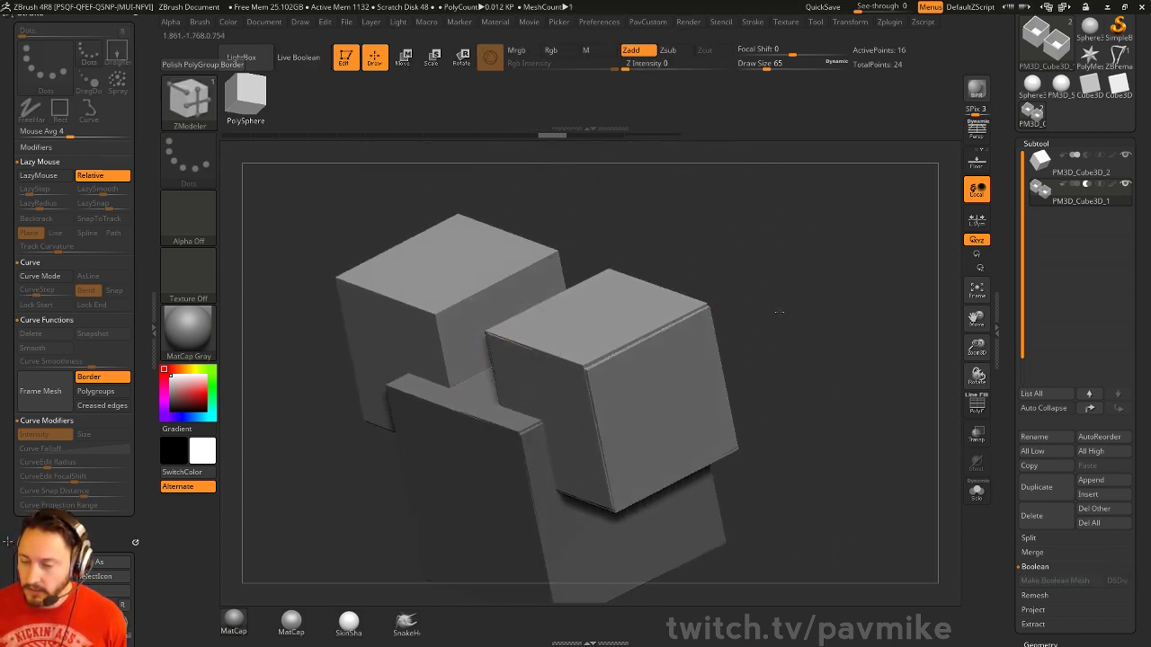
pyautogui.moveTo(778, 313)
pyautogui.mouseDown()
pyautogui.moveTo(804, 352)
pyautogui.moveTo(924, 268)
pyautogui.moveTo(832, 314)
pyautogui.moveTo(791, 362)
pyautogui.mouseUp()
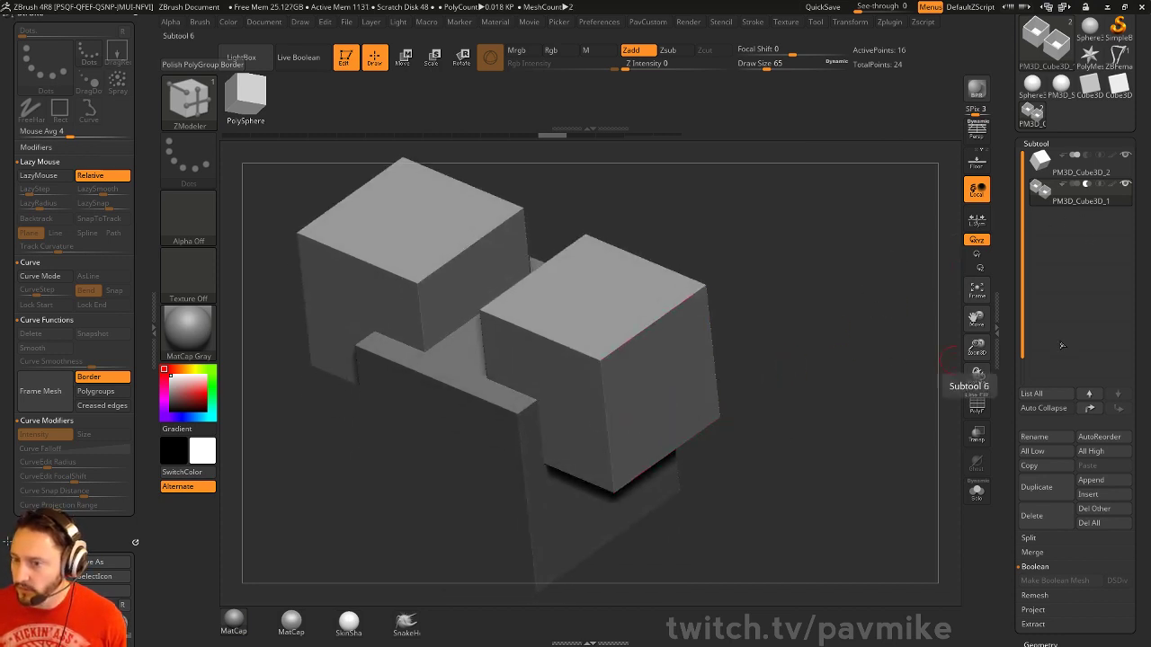
# Mark the base cube as a Start subtool, duplicate it, and place the copy below the subtractive cubes in the subtool order
pyautogui.click(1065, 160)
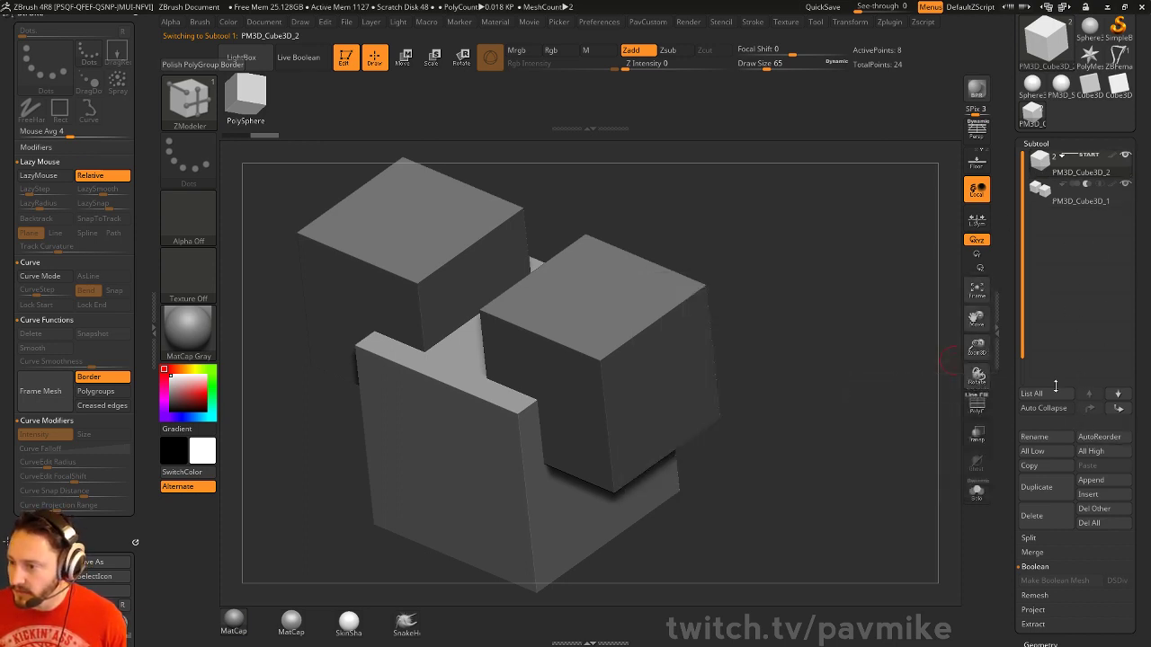
pyautogui.click(1036, 486)
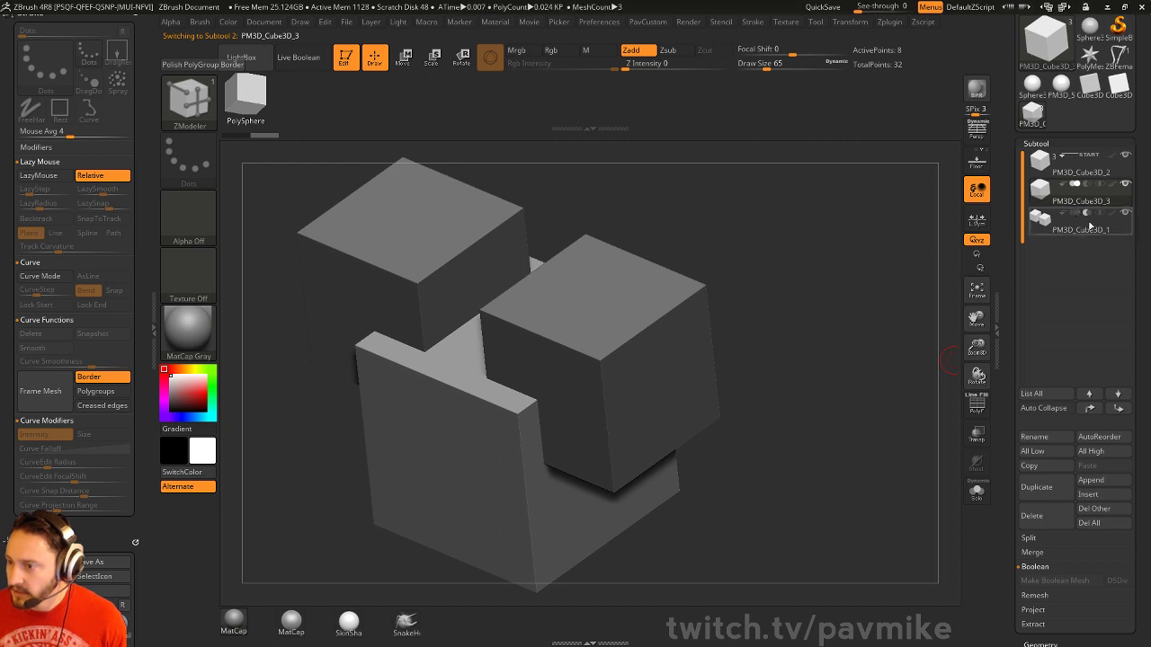
pyautogui.click(1118, 407)
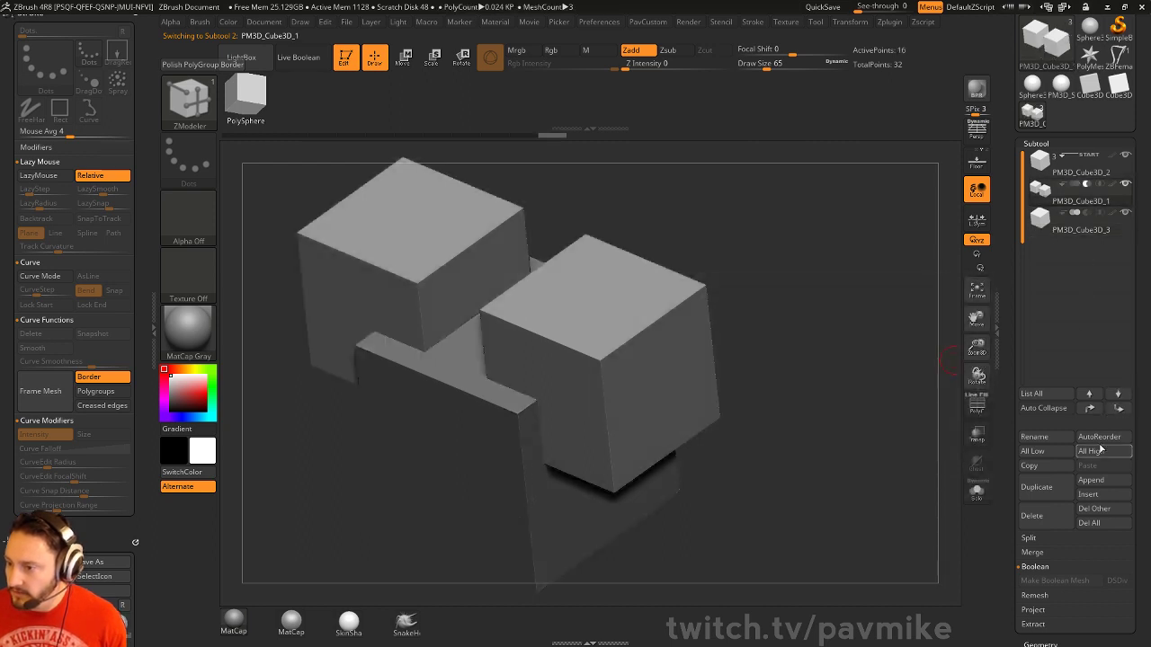
# Duplicate the subtractive cubes below the base copy as an intersection subtool, and mark the base copy as Start
pyautogui.click(1046, 491)
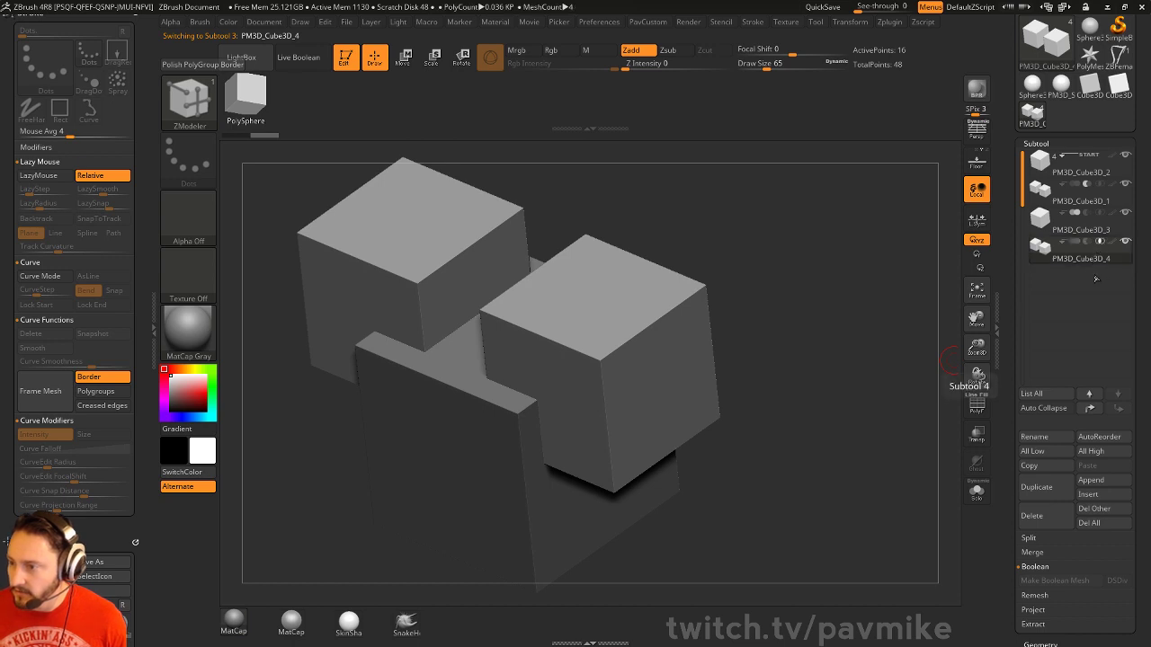
pyautogui.click(1062, 213)
pyautogui.keyDown('alt'); pyautogui.moveTo(850, 349); pyautogui.dragTo(825, 335); pyautogui.keyUp('alt')
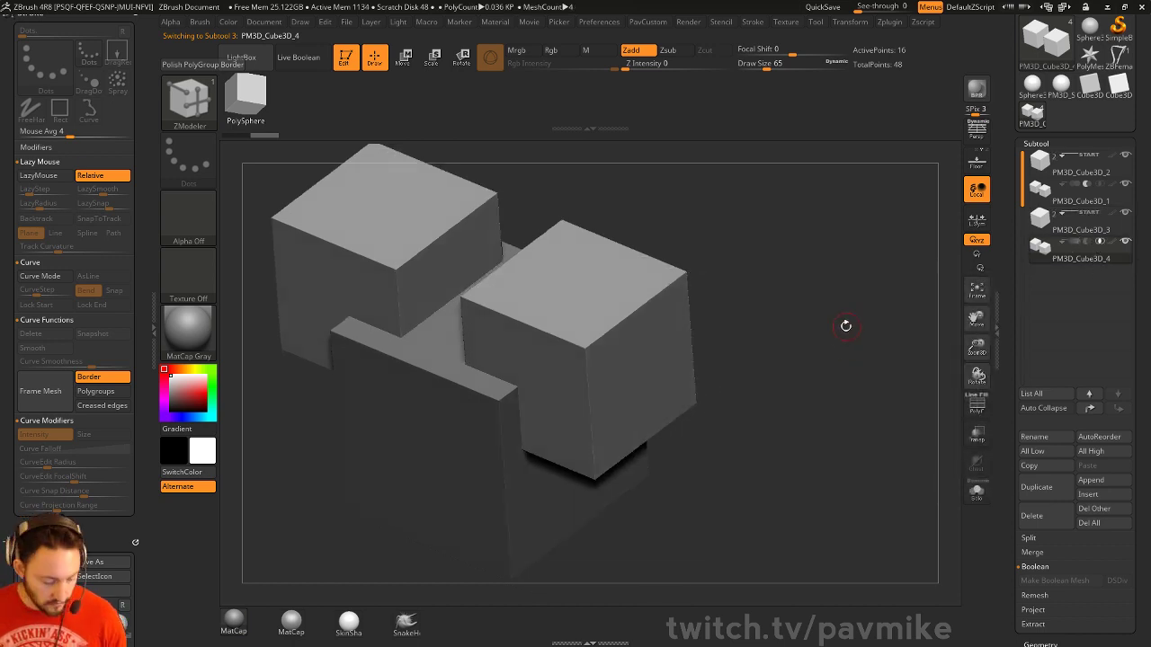
# Turn on Live Boolean, check the combined result without the polyframe, and generate the boolean mesh
pyautogui.hotkey('ctrl', 'l')
pyautogui.click(978, 407)
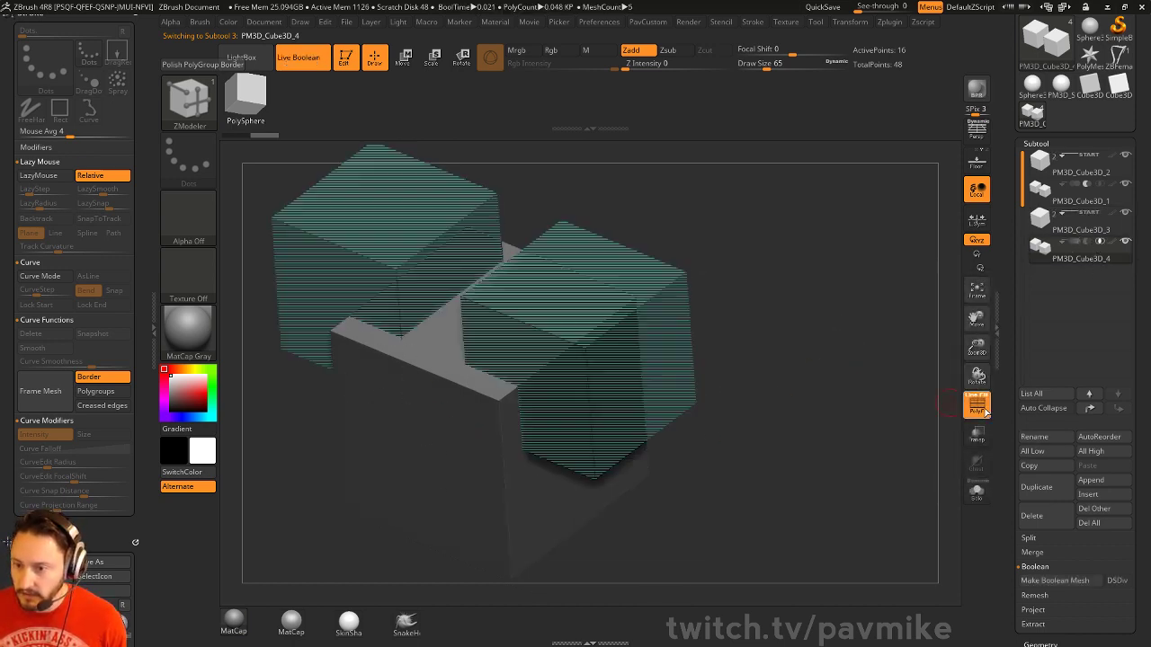
pyautogui.click(980, 408)
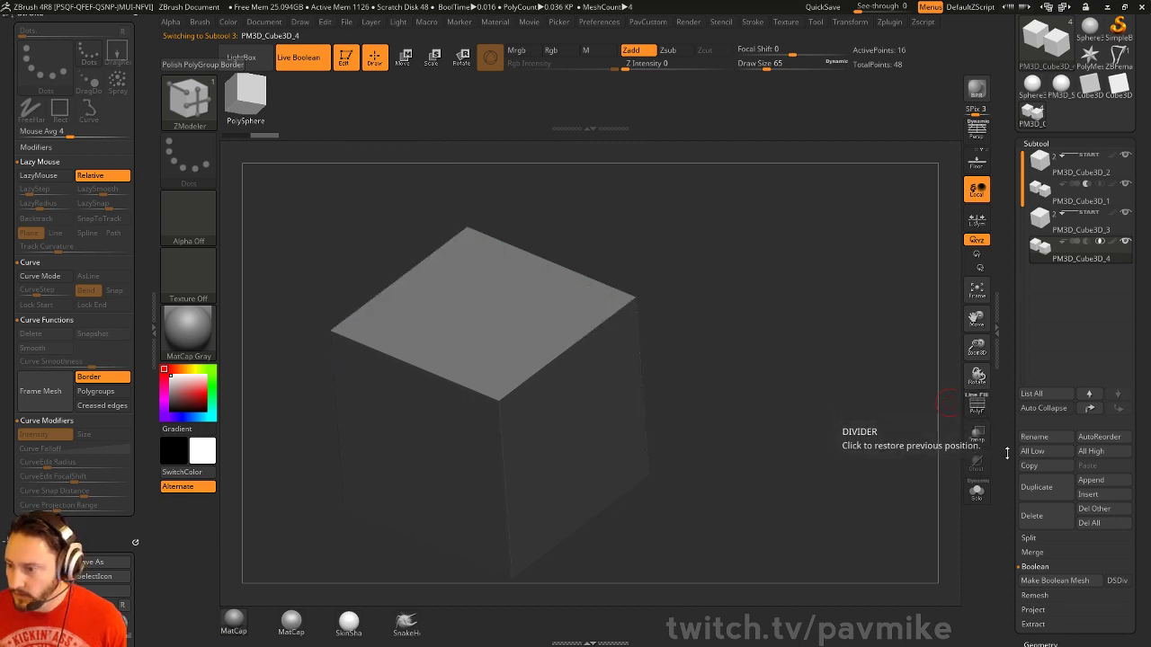
pyautogui.scroll(-3, 1038, 469)
pyautogui.scroll(1, 1010, 491)
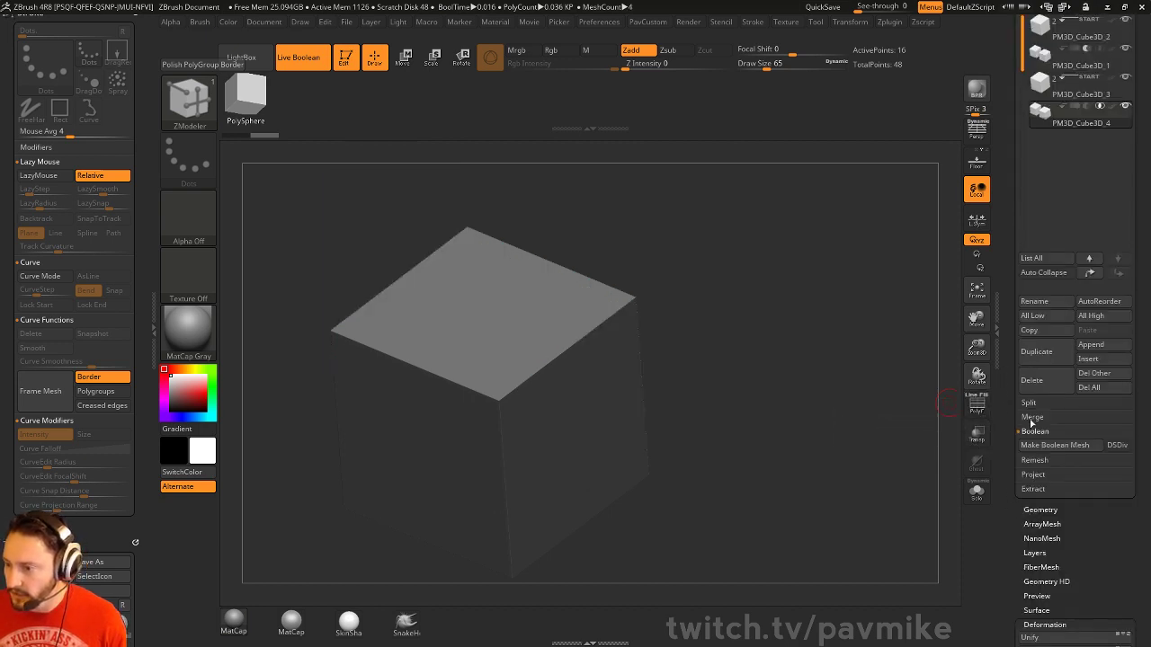
pyautogui.click(1072, 446)
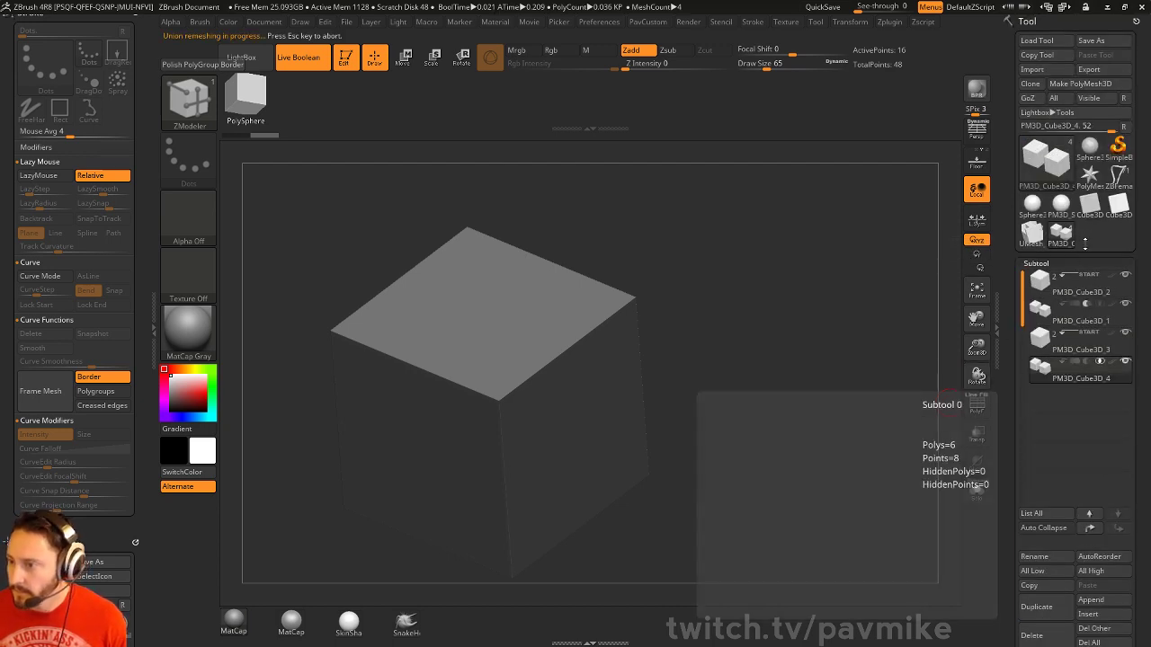
# Switch to the generated boolean mesh tool and show its polyframe
pyautogui.moveTo(1061, 242)
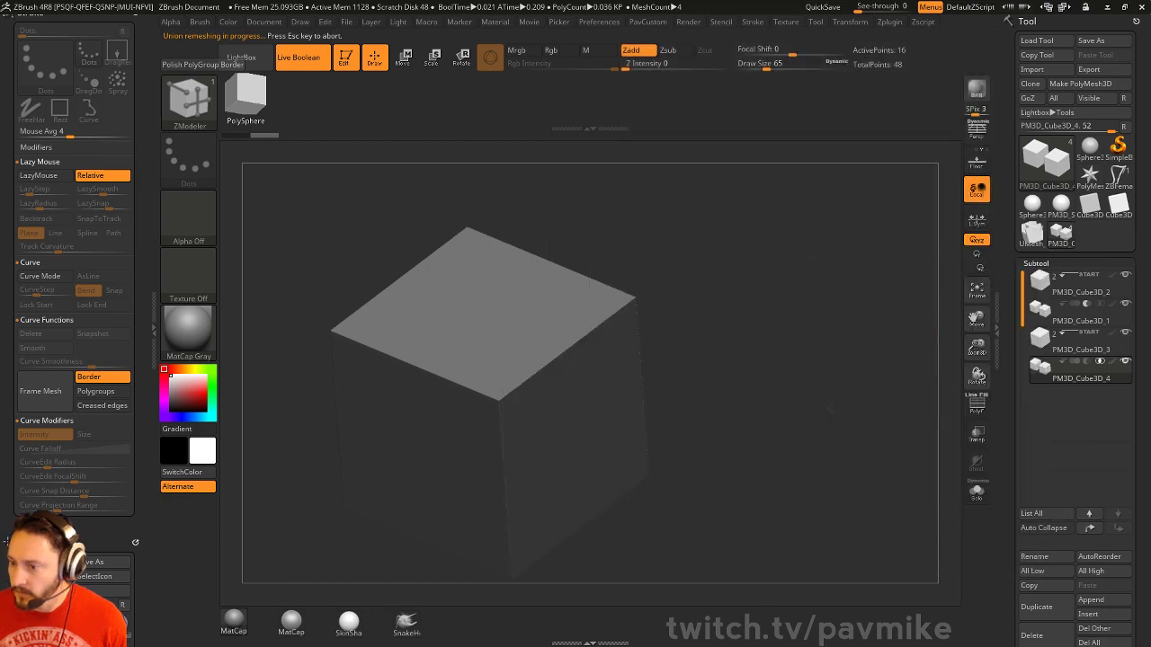
pyautogui.click(976, 406)
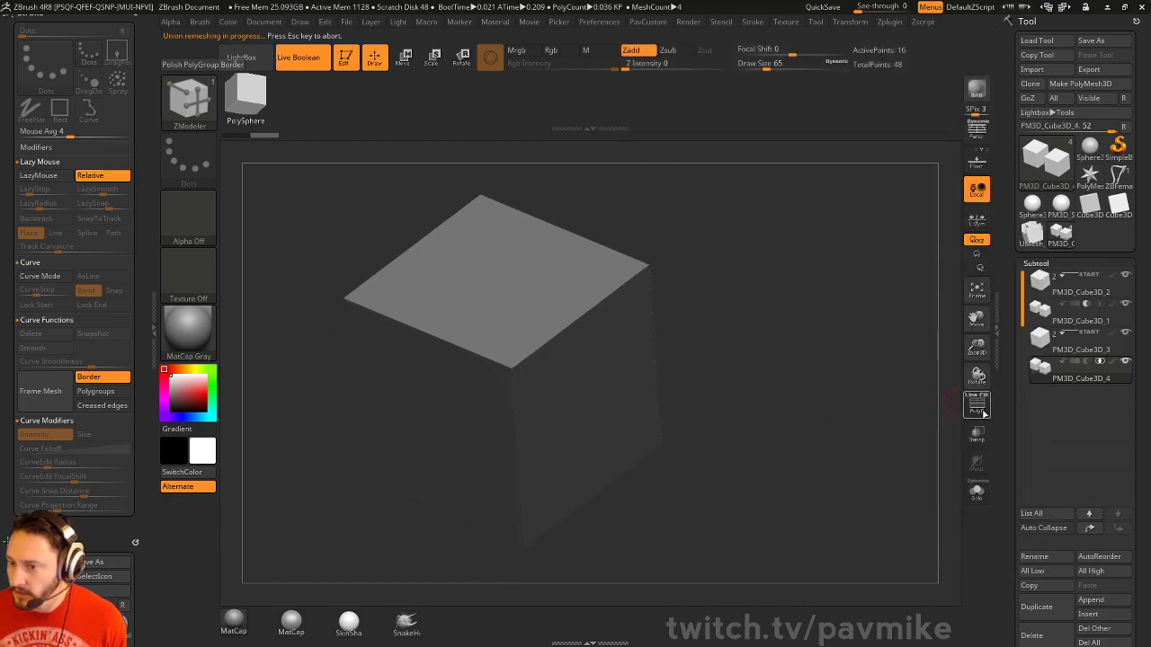
pyautogui.click(1032, 244)
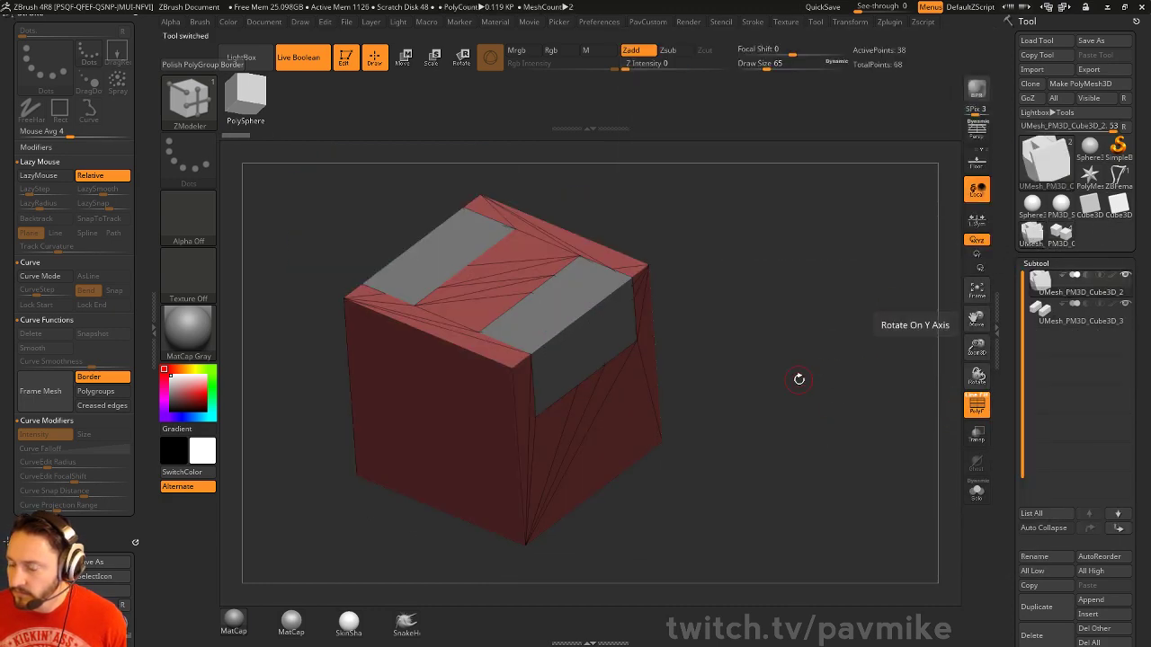
# Select the subtool holding the two intersected blocks and isolate it with Solo
pyautogui.moveTo(798, 378); pyautogui.dragTo(778, 352)
pyautogui.keyDown('alt'); pyautogui.click(623, 356); pyautogui.keyUp('alt')
pyautogui.keyDown('alt'); pyautogui.click(656, 414); pyautogui.keyUp('alt')
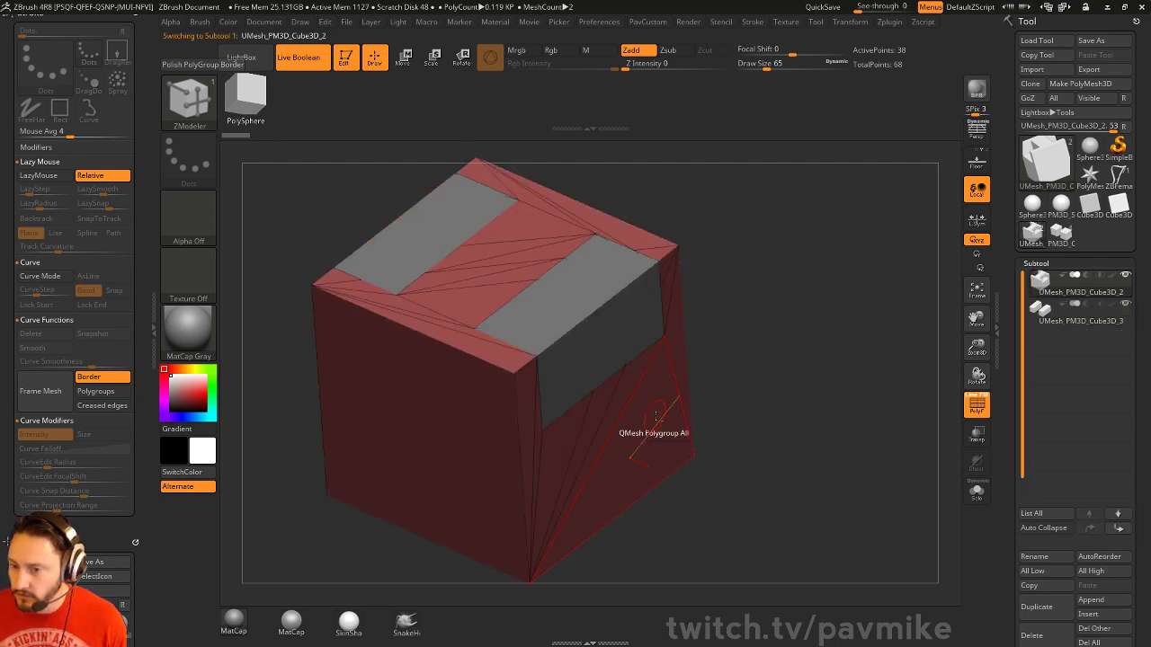
pyautogui.keyDown('alt'); pyautogui.click(576, 389); pyautogui.keyUp('alt')
pyautogui.click(977, 490)
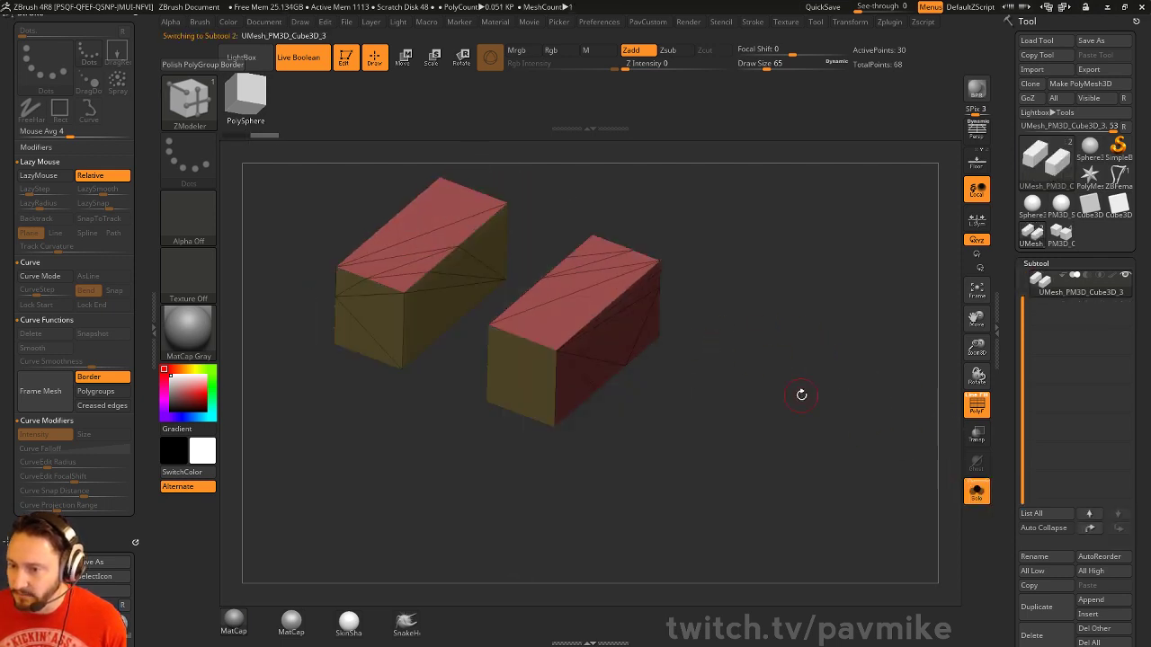
pyautogui.moveTo(801, 393)
pyautogui.mouseDown()
pyautogui.moveTo(824, 418)
pyautogui.moveTo(779, 388)
pyautogui.mouseUp()
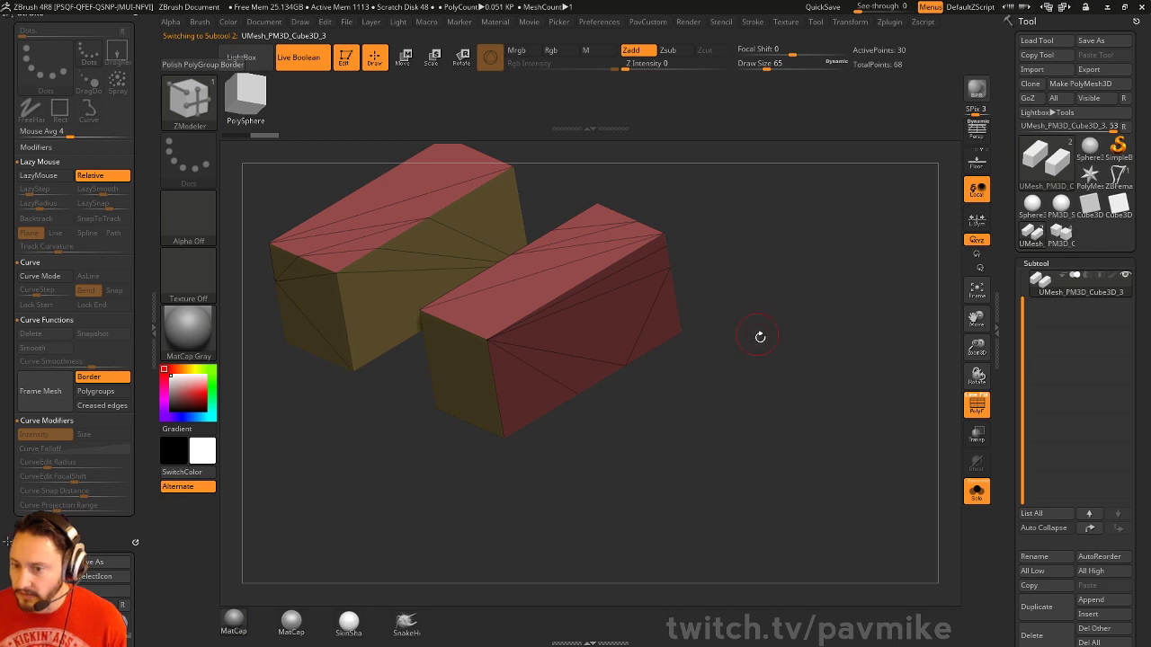
pyautogui.moveTo(759, 337); pyautogui.dragTo(576, 427)
pyautogui.press('space')
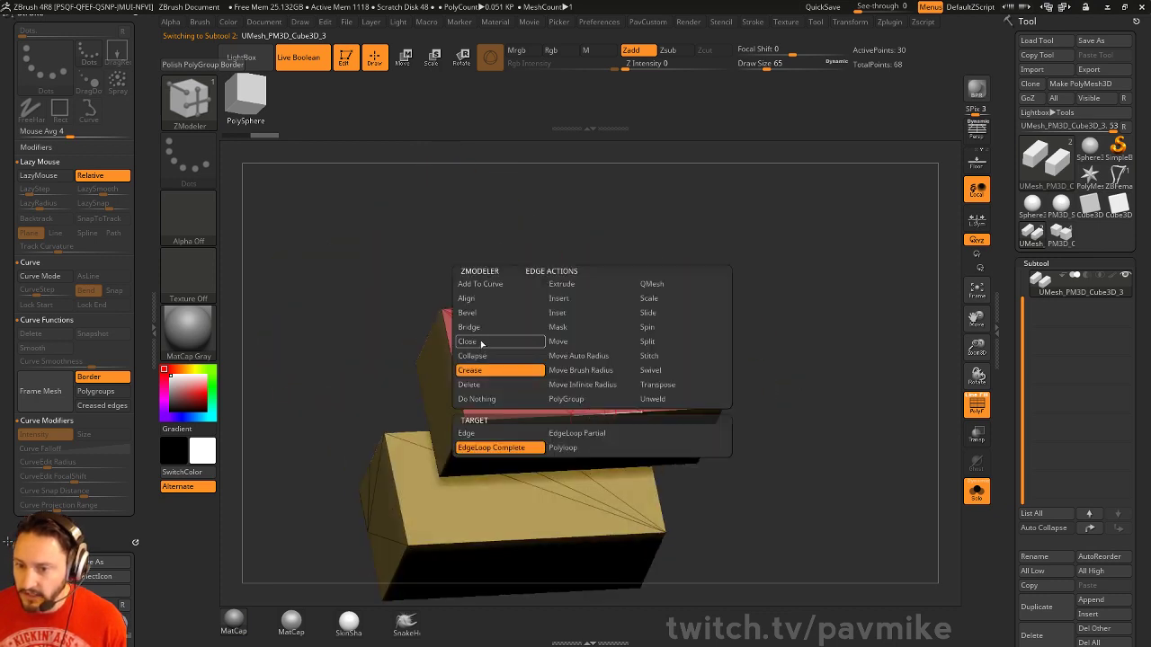
pyautogui.press('f')
pyautogui.moveTo(797, 320); pyautogui.dragTo(737, 264)
pyautogui.hotkey('ctrl', 'z')
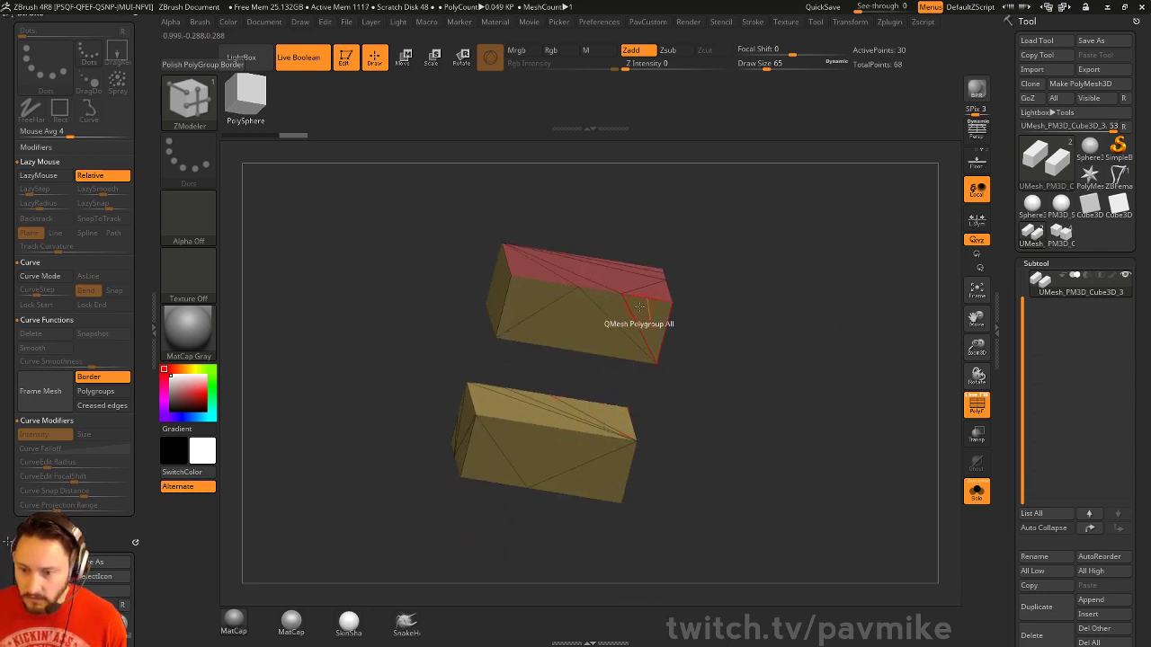
# Mirror and weld the two intersected blocks, and collapse the stray edges at their near ends with ZModeler
pyautogui.press('space')
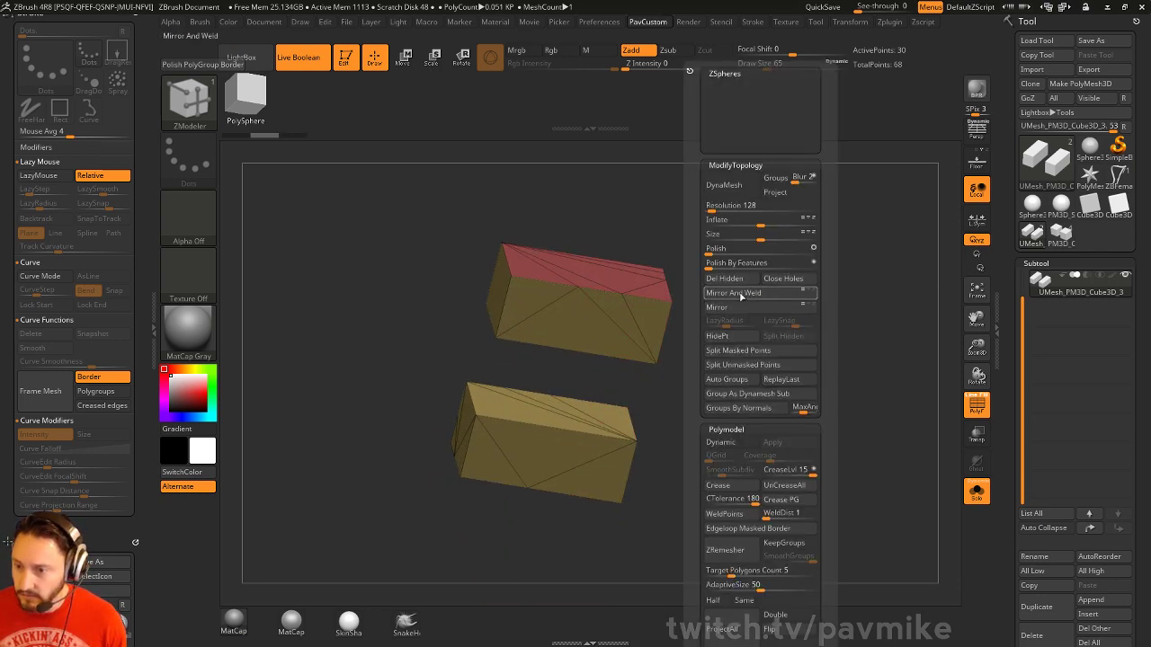
pyautogui.click(740, 293)
pyautogui.moveTo(640, 282); pyautogui.dragTo(688, 298, button='right')
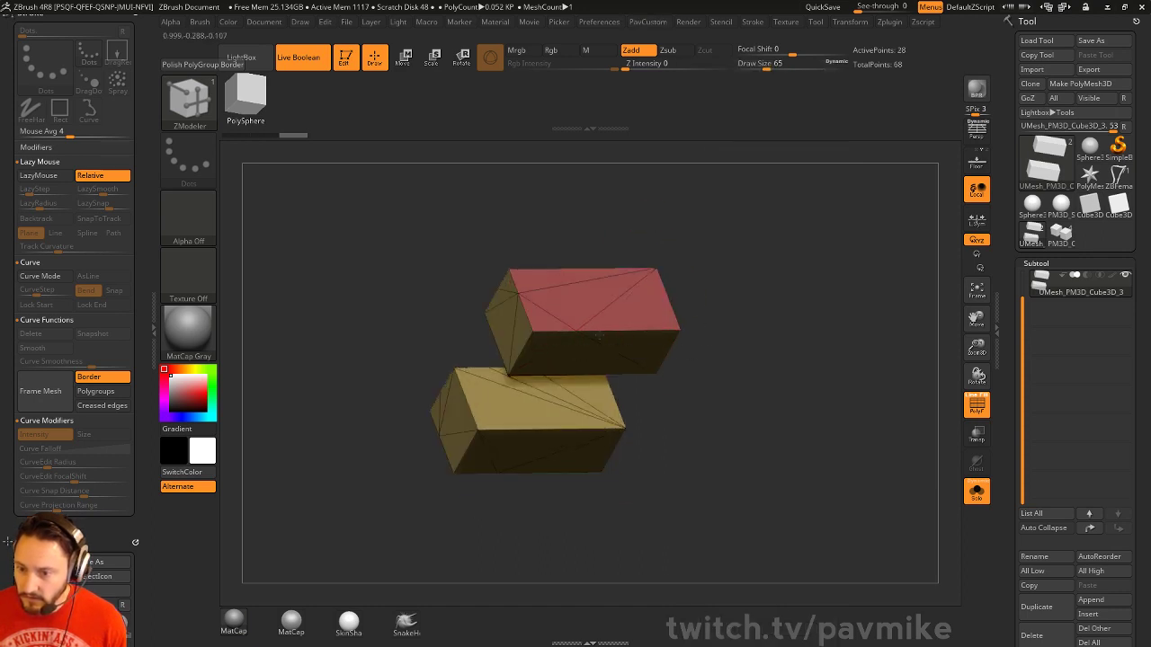
pyautogui.click(583, 334)
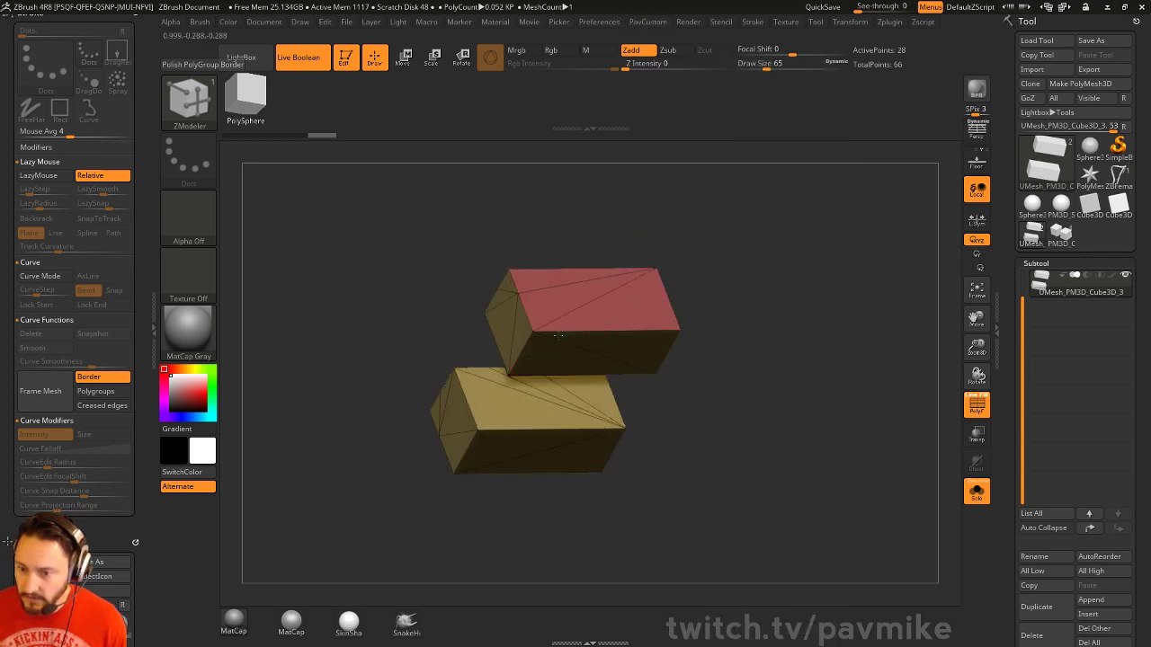
pyautogui.click(502, 286)
pyautogui.click(505, 280)
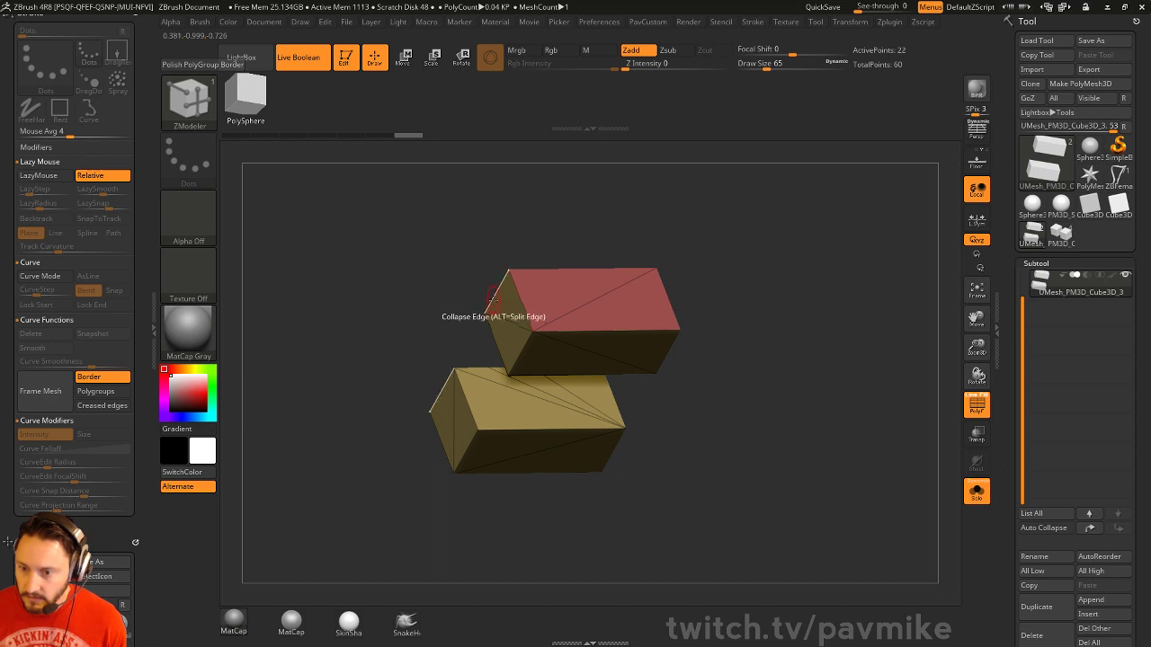
# Collapse the remaining extra edges at the opposite ends of both blocks so only the corner points are left
pyautogui.moveTo(752, 236); pyautogui.dragTo(584, 297)
pyautogui.click(598, 263)
pyautogui.click(579, 319)
pyautogui.click(576, 319)
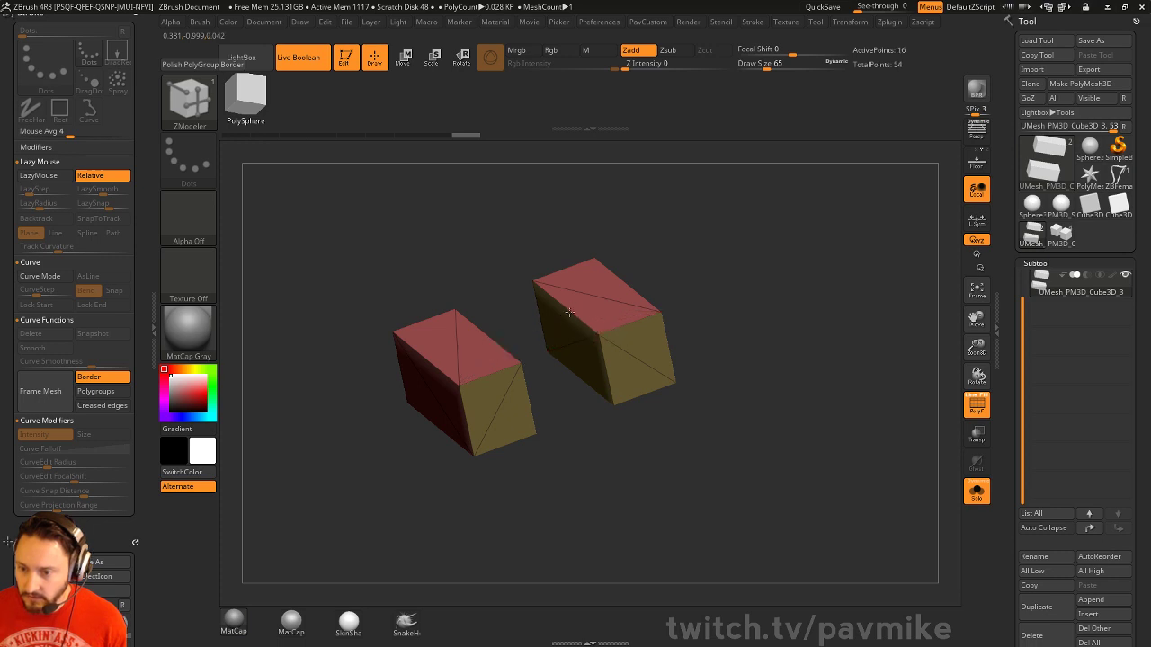
pyautogui.moveTo(668, 257); pyautogui.dragTo(776, 329)
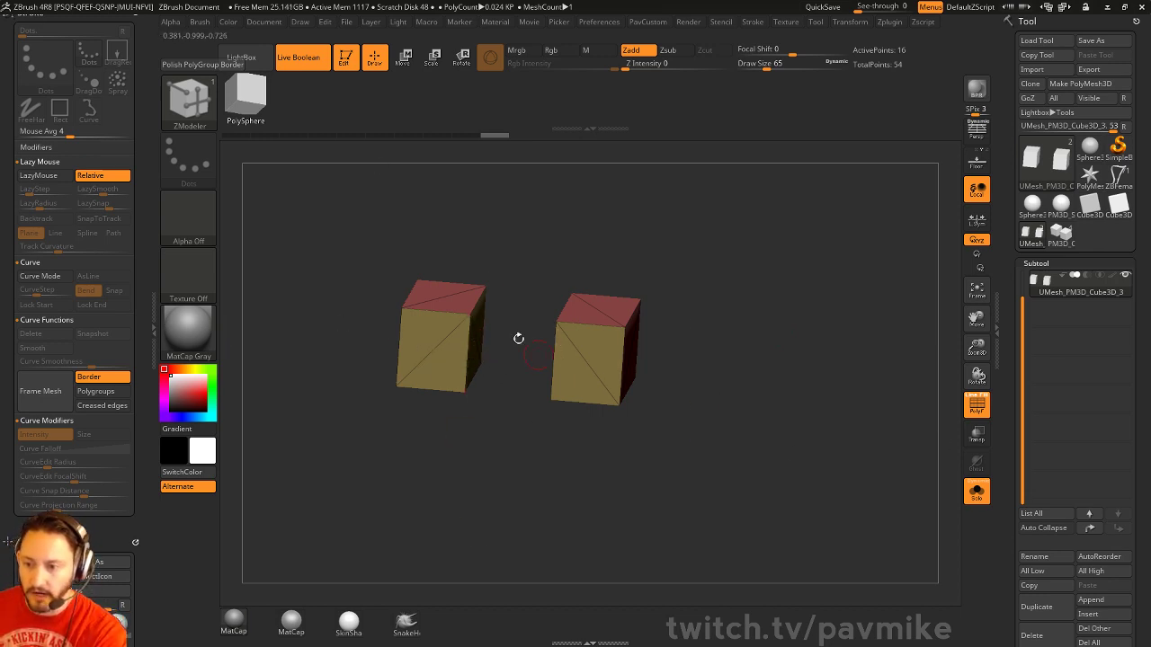
pyautogui.moveTo(519, 336); pyautogui.dragTo(742, 260)
pyautogui.moveTo(742, 260); pyautogui.dragTo(586, 401, button='right')
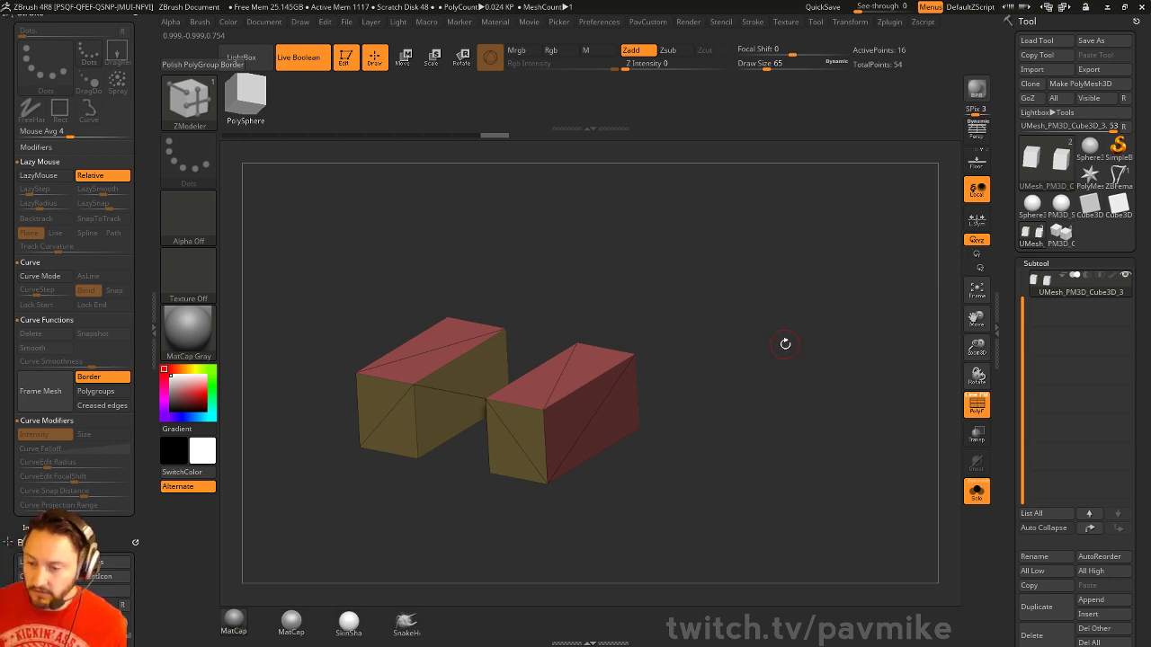
pyautogui.moveTo(779, 342); pyautogui.dragTo(758, 280)
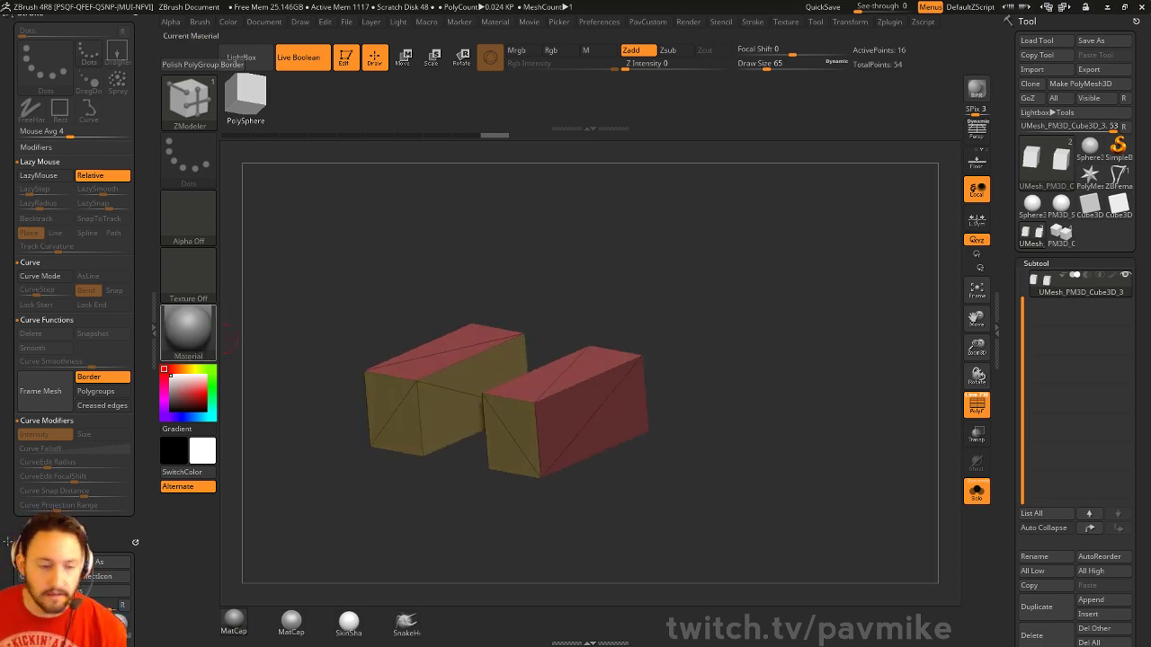
pyautogui.moveTo(191, 331)
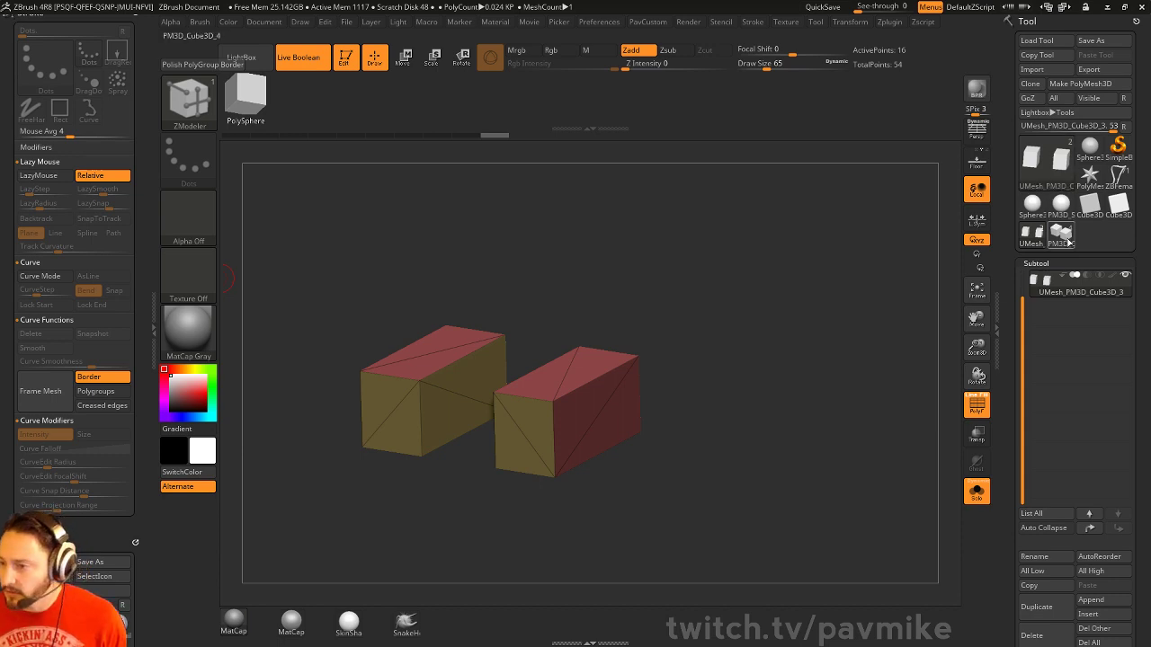
# Switch to the ZBFemale_TechSuit005 tool and turn off Solo so the whole character is displayed
pyautogui.click(1116, 179)
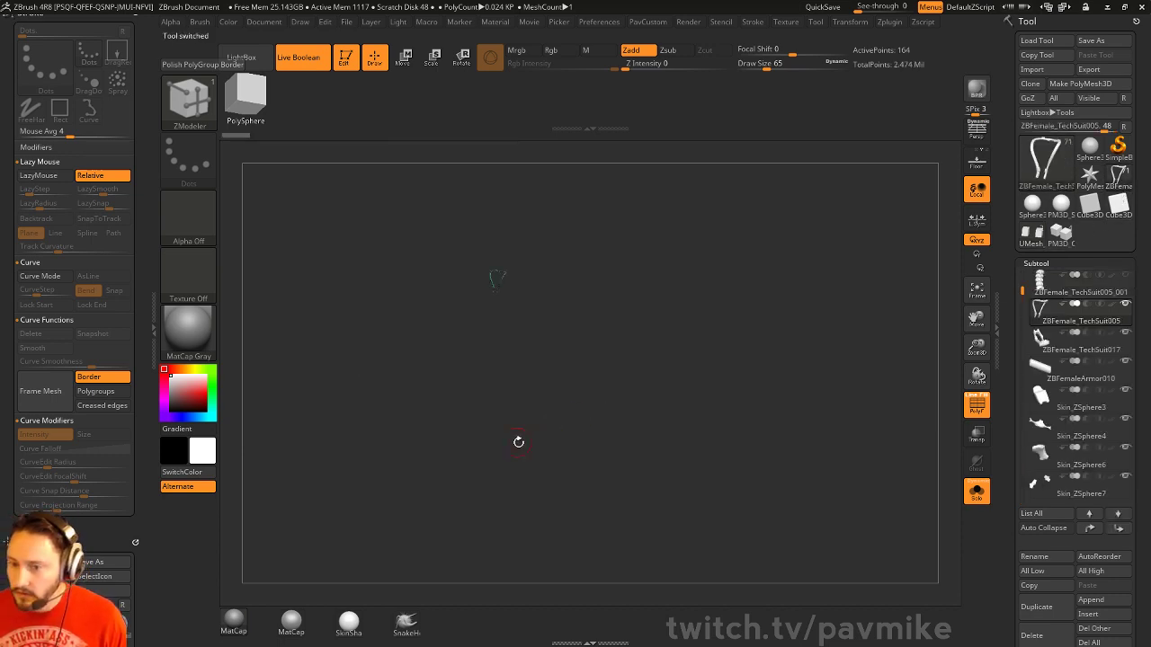
pyautogui.click(977, 491)
pyautogui.moveTo(818, 256)
pyautogui.keyDown('alt'); pyautogui.mouseDown()
pyautogui.moveTo(833, 277)
pyautogui.moveTo(771, 329)
pyautogui.mouseUp(); pyautogui.keyUp('alt')
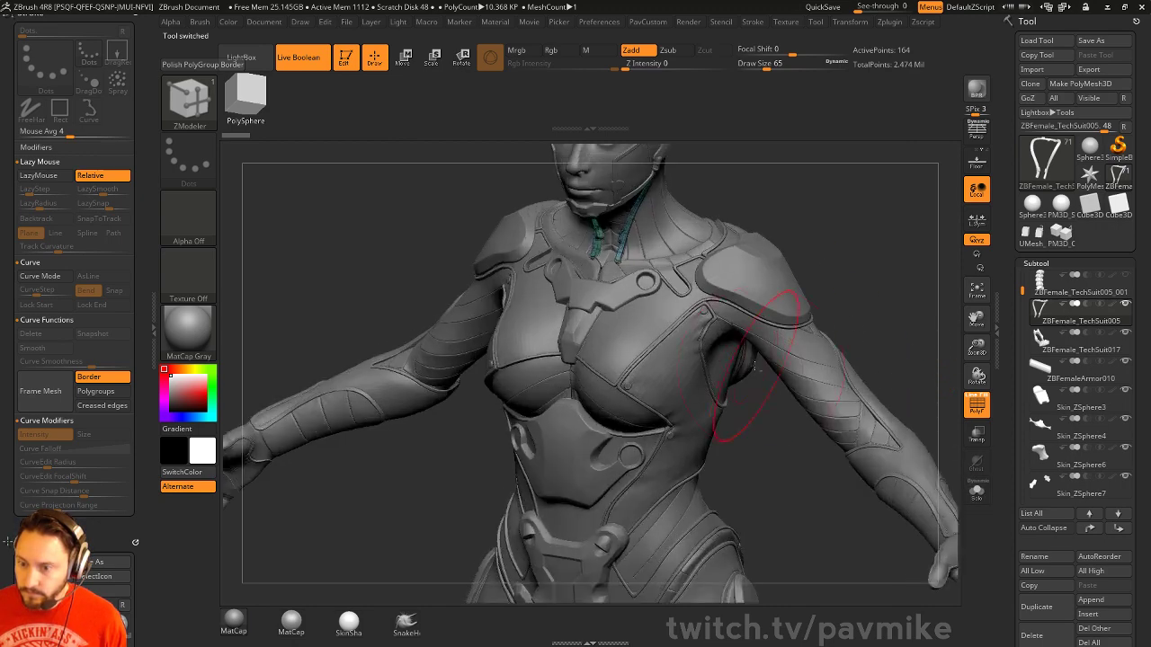
# Select the character's shoulder pads subtool and turn off the polyframe
pyautogui.keyDown('alt'); pyautogui.click(753, 275); pyautogui.keyUp('alt')
pyautogui.keyDown('alt'); pyautogui.moveTo(826, 248); pyautogui.dragTo(690, 347); pyautogui.keyUp('alt')
pyautogui.keyDown('alt'); pyautogui.moveTo(804, 278); pyautogui.dragTo(809, 315); pyautogui.keyUp('alt')
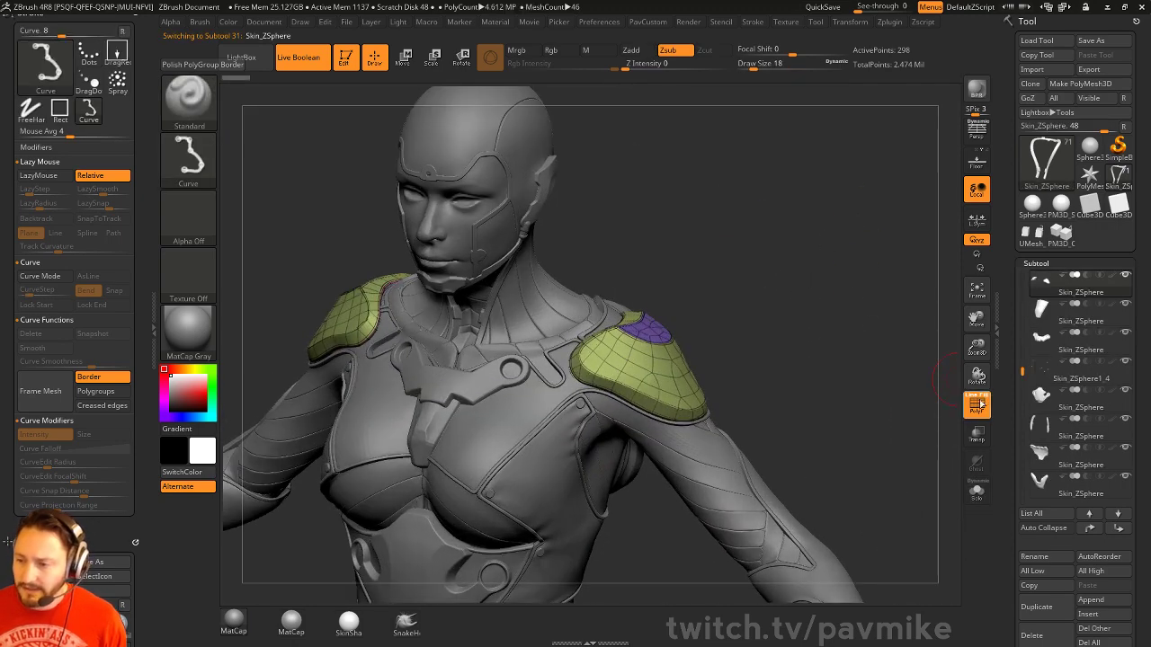
pyautogui.click(978, 403)
# Expand the Geometry settings for the shoulder pads subtool
pyautogui.moveTo(1005, 399); pyautogui.dragTo(998, 313)
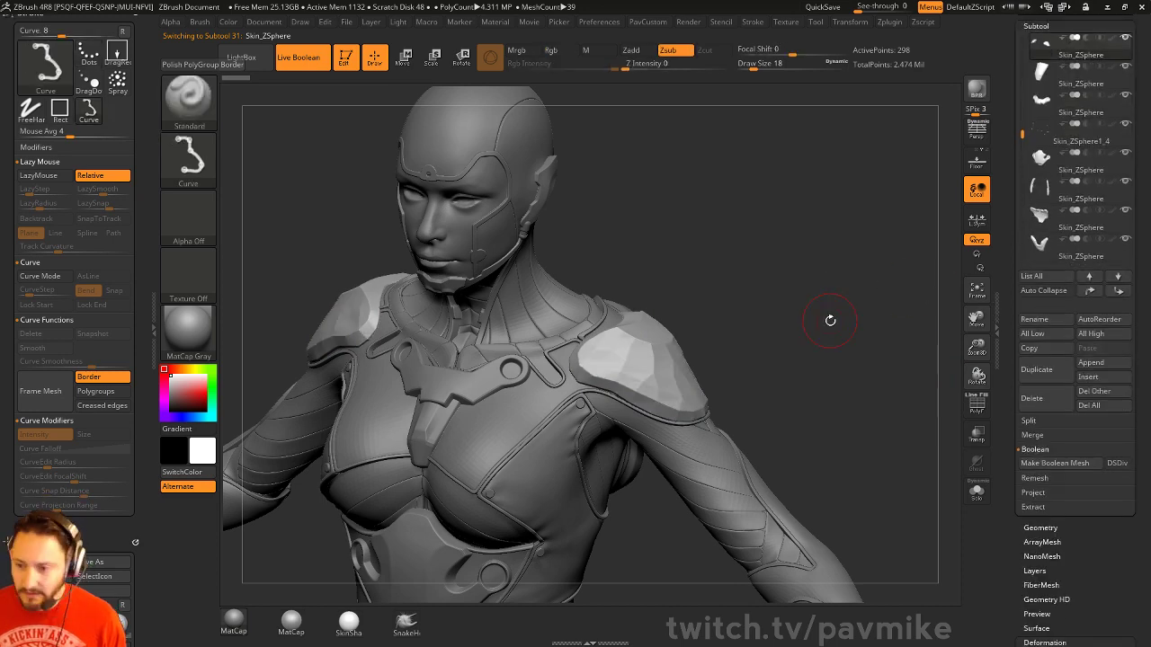
pyautogui.moveTo(1017, 422); pyautogui.dragTo(1009, 334)
pyautogui.click(1039, 393)
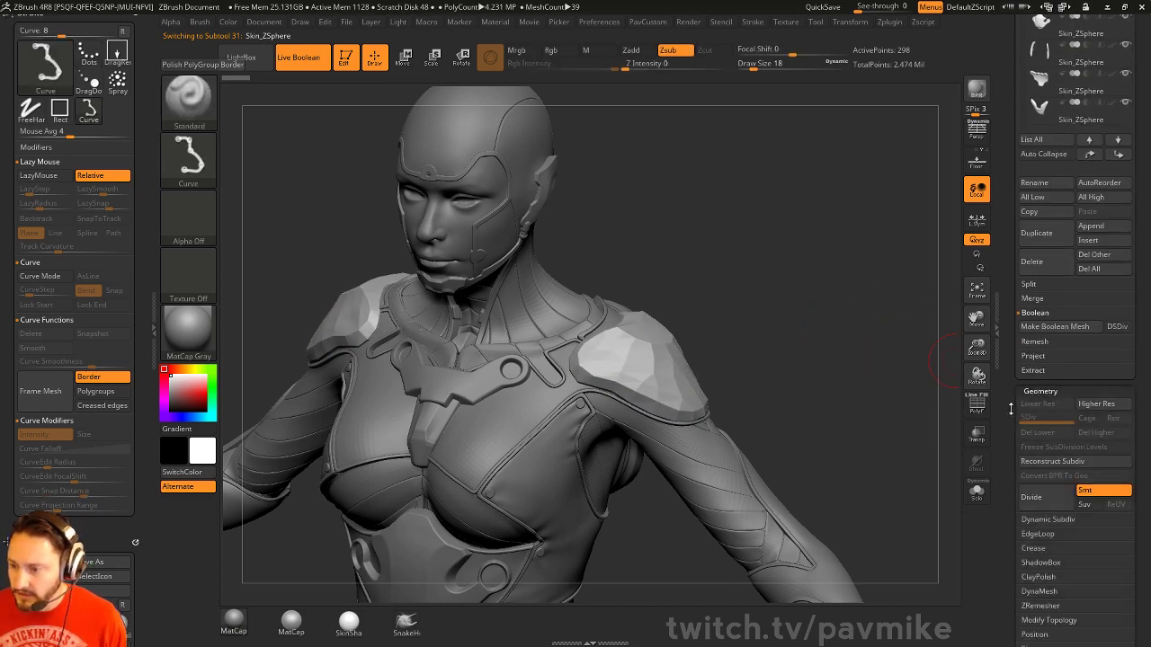
pyautogui.moveTo(1009, 408); pyautogui.dragTo(1009, 367)
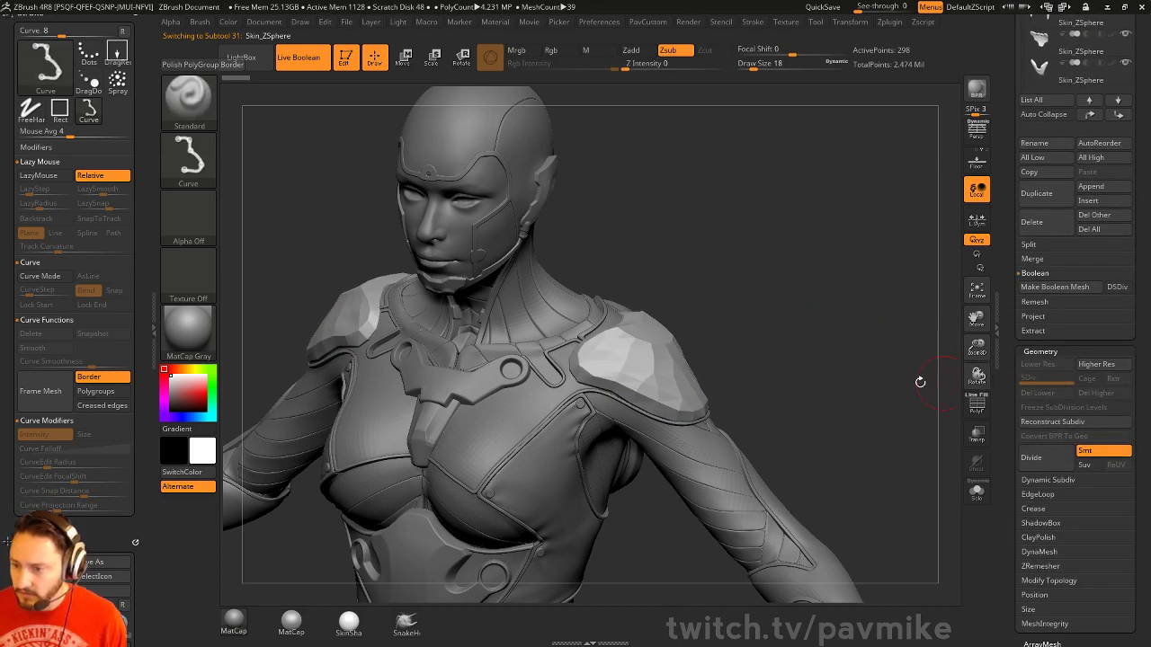
# Divide the shoulder pads three times, up to subdivision level 4
pyautogui.moveTo(861, 338); pyautogui.dragTo(856, 352)
pyautogui.press('d')
pyautogui.press('d')
pyautogui.press('d')
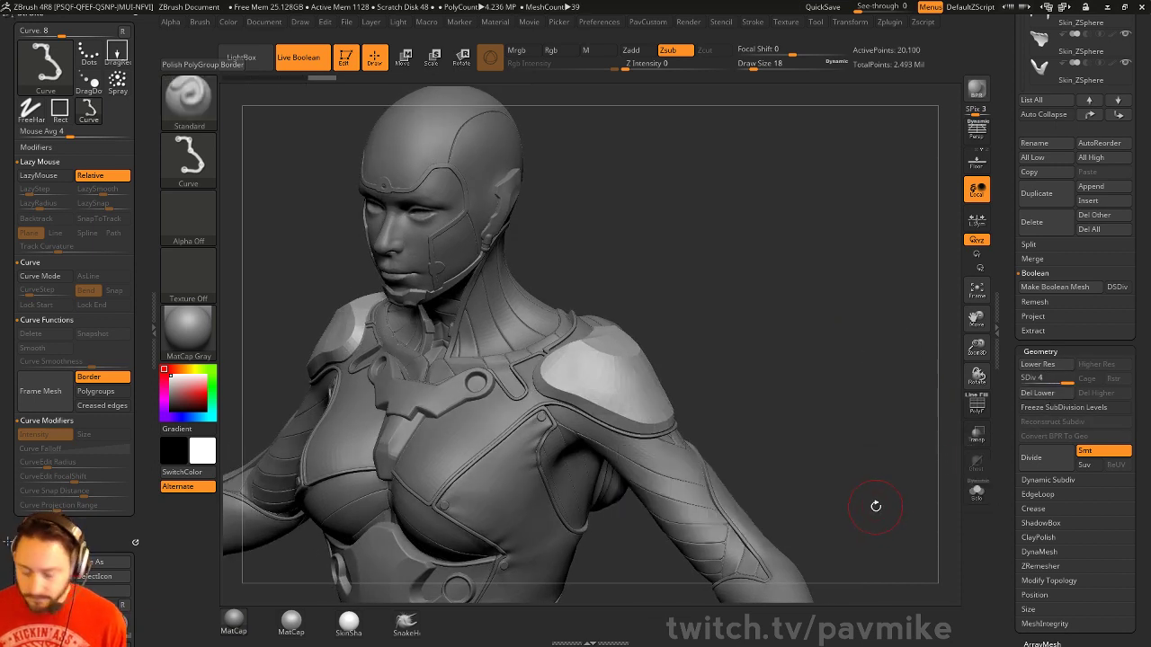
# Step down and back up through the shoulder pads' subdivision levels to compare their smoothness
pyautogui.hotkey('shift', 'd')
pyautogui.hotkey('shift', 'd')
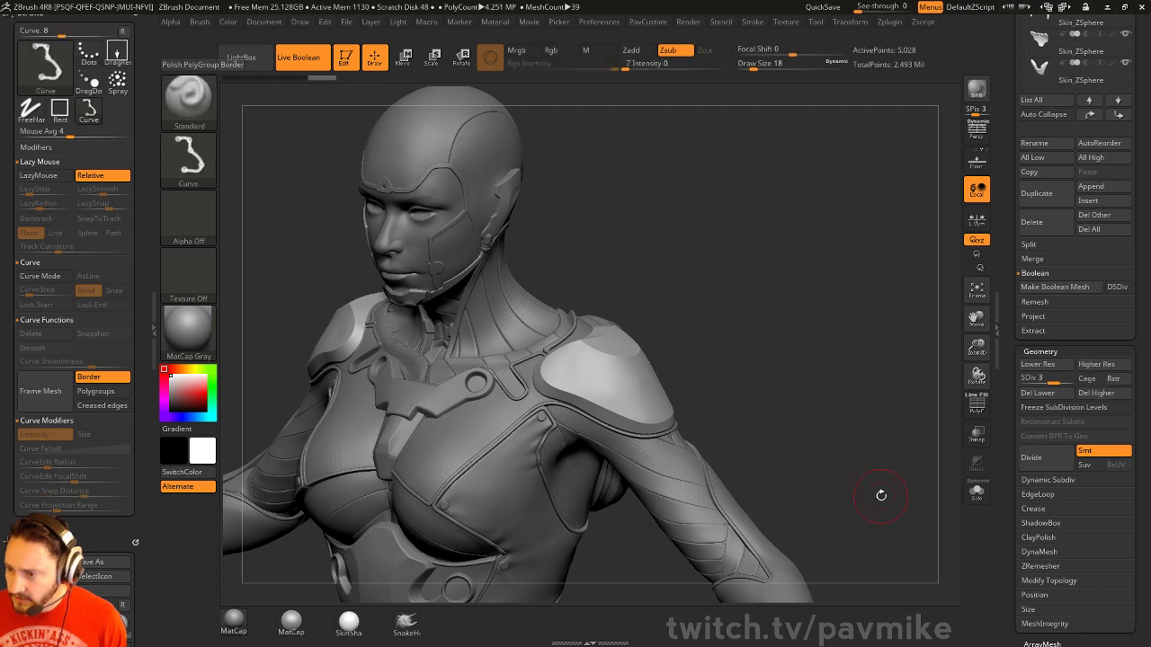
pyautogui.press('d')
pyautogui.press('d')
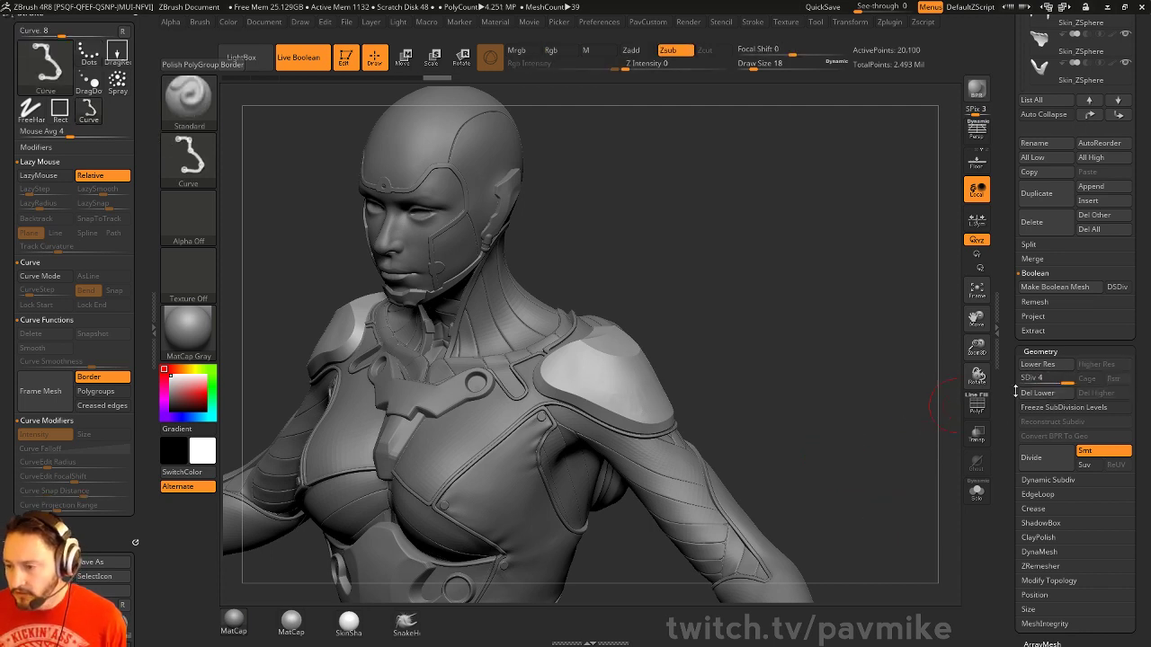
# Undo the three subdivisions of the shoulder pads
pyautogui.press('ctrl')
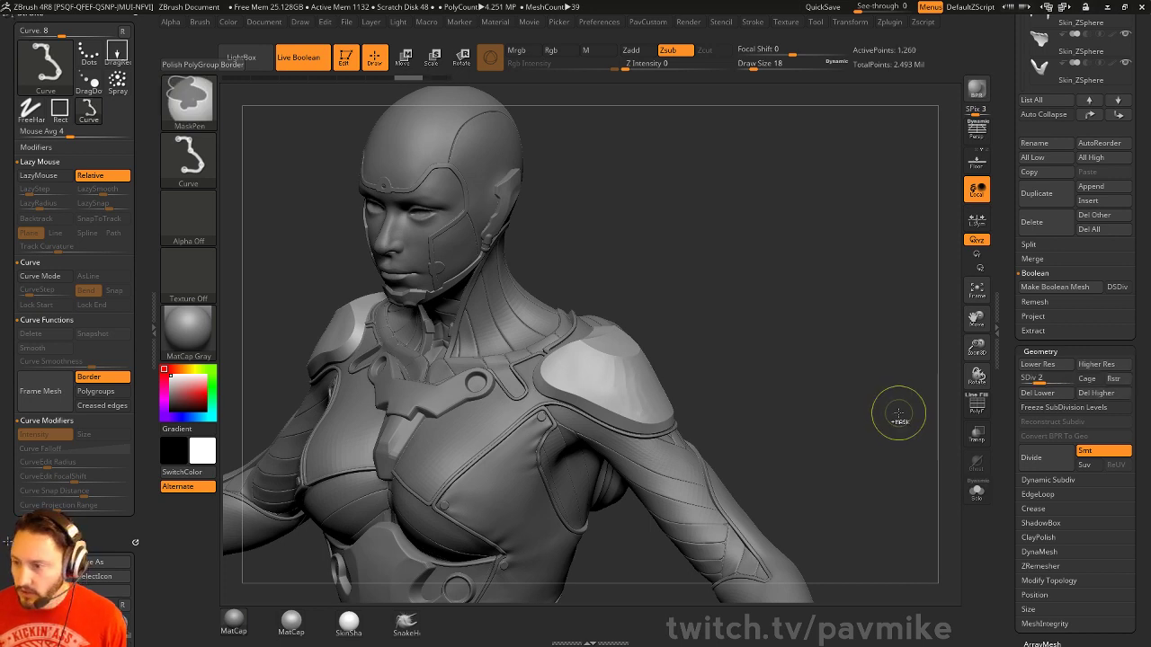
pyautogui.hotkey('ctrl', 'z')
pyautogui.hotkey('ctrl', 'z')
pyautogui.hotkey('ctrl', 'z')
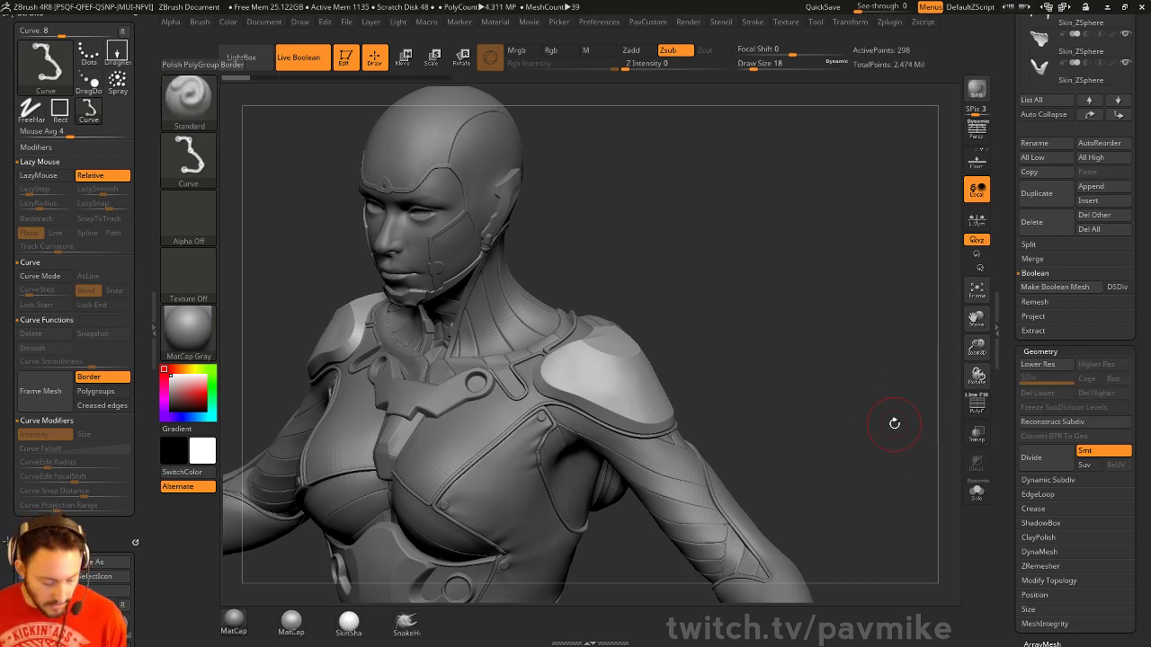
# Turn on Dynamic Subdivision for the shoulder pads and check them on the figure
pyautogui.click(1039, 480)
pyautogui.click(1043, 495)
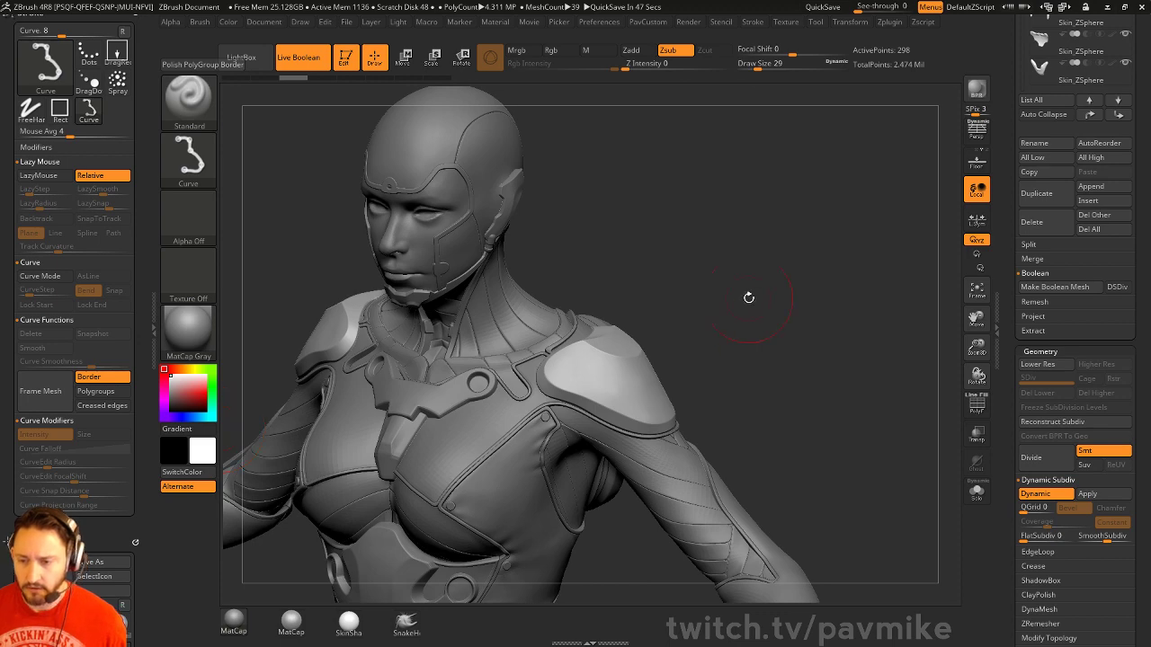
pyautogui.moveTo(747, 297)
pyautogui.mouseDown()
pyautogui.moveTo(728, 290)
pyautogui.moveTo(729, 336)
pyautogui.moveTo(769, 282)
pyautogui.mouseUp()
pyautogui.press('s')
pyautogui.click(716, 306)
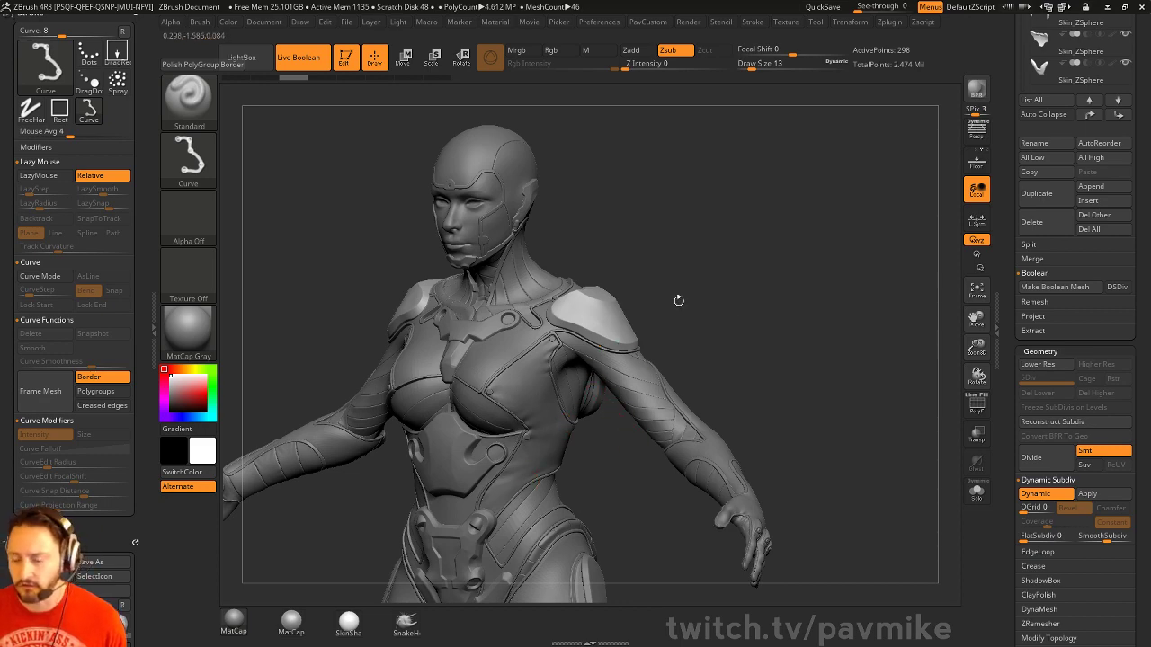
pyautogui.moveTo(711, 319)
pyautogui.mouseDown()
pyautogui.moveTo(764, 316)
pyautogui.moveTo(752, 316)
pyautogui.mouseUp()
pyautogui.press('s')
pyautogui.press('s')
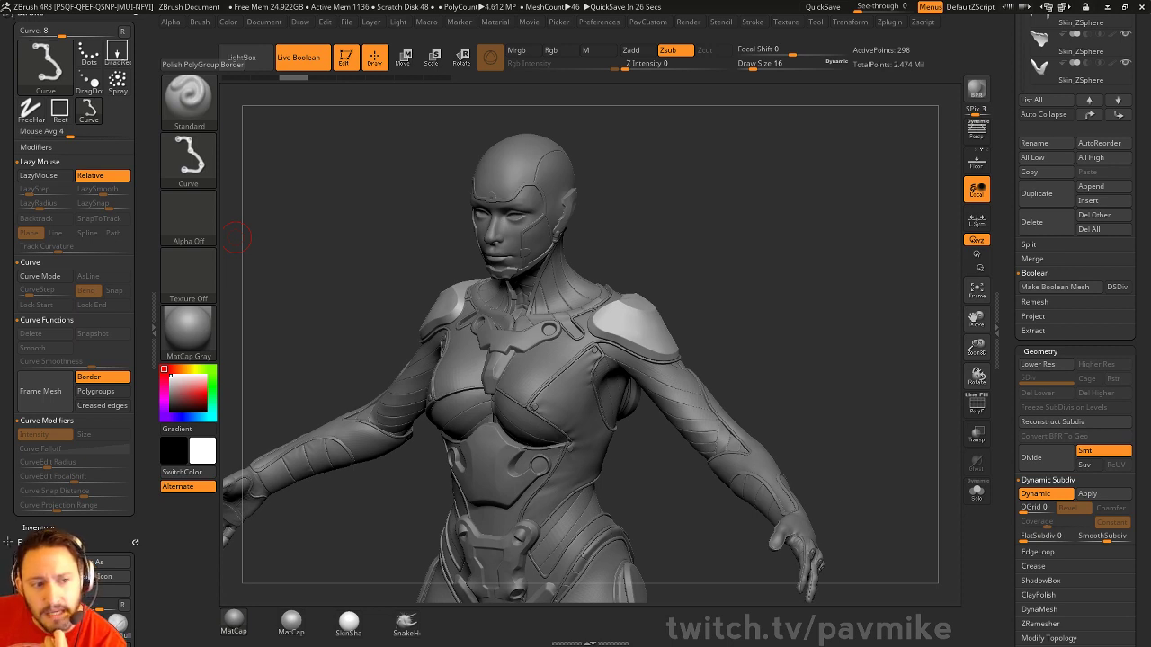
pyautogui.moveTo(842, 174)
pyautogui.mouseDown()
pyautogui.moveTo(797, 149)
pyautogui.moveTo(821, 159)
pyautogui.moveTo(797, 159)
pyautogui.mouseUp()
pyautogui.moveTo(749, 189); pyautogui.dragTo(800, 201)
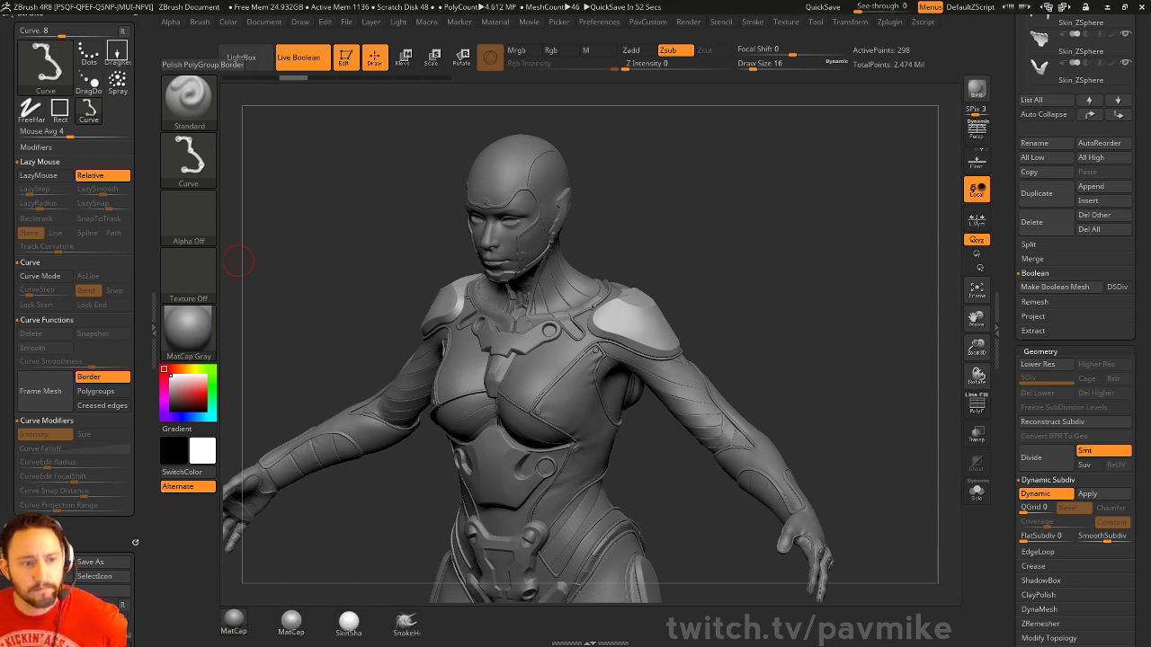
pyautogui.moveTo(768, 157); pyautogui.dragTo(814, 158)
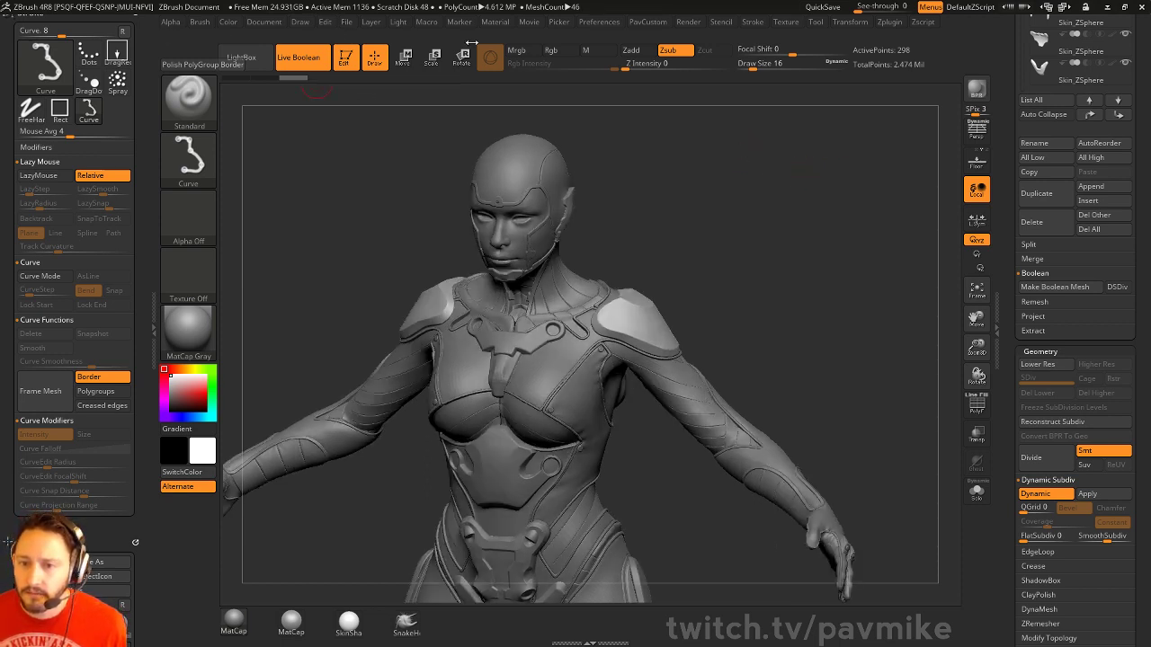
pyautogui.click(426, 22)
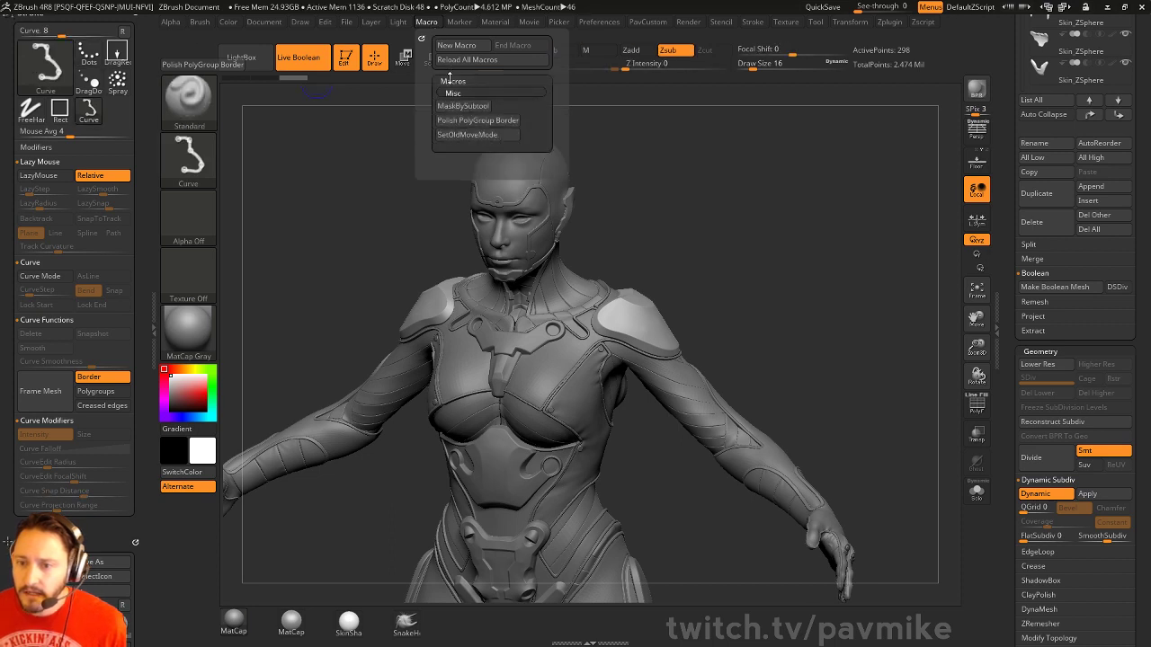
pyautogui.click(497, 128)
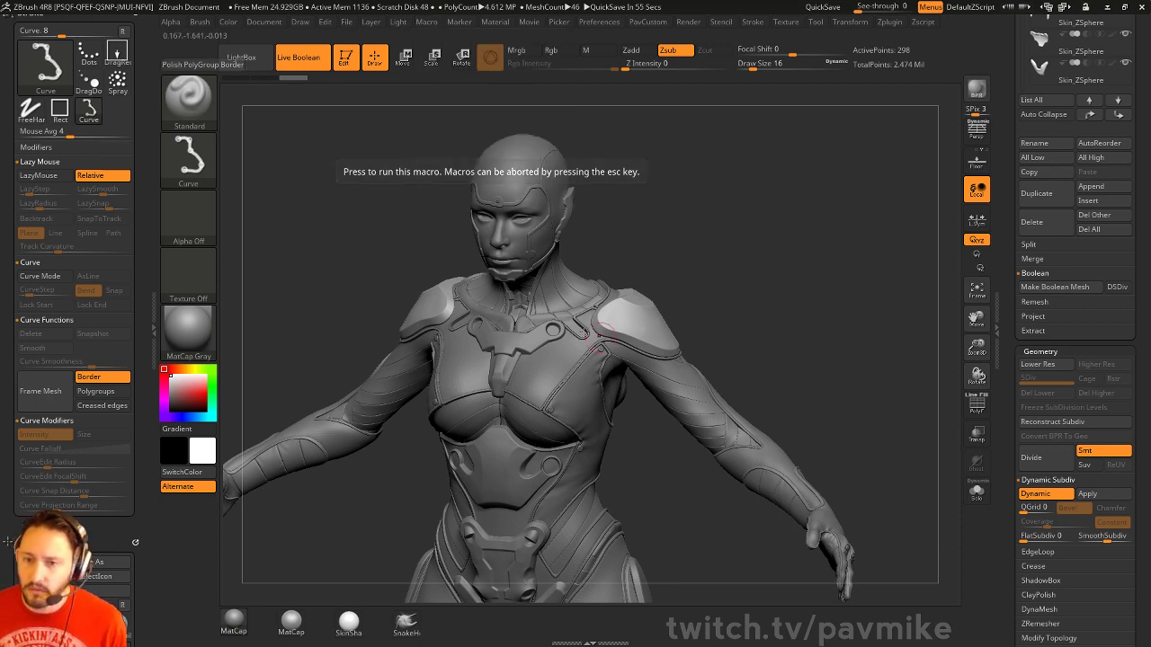
# Turn off Live Boolean, and clear the character from the canvas after leaving Edit mode
pyautogui.click(313, 64)
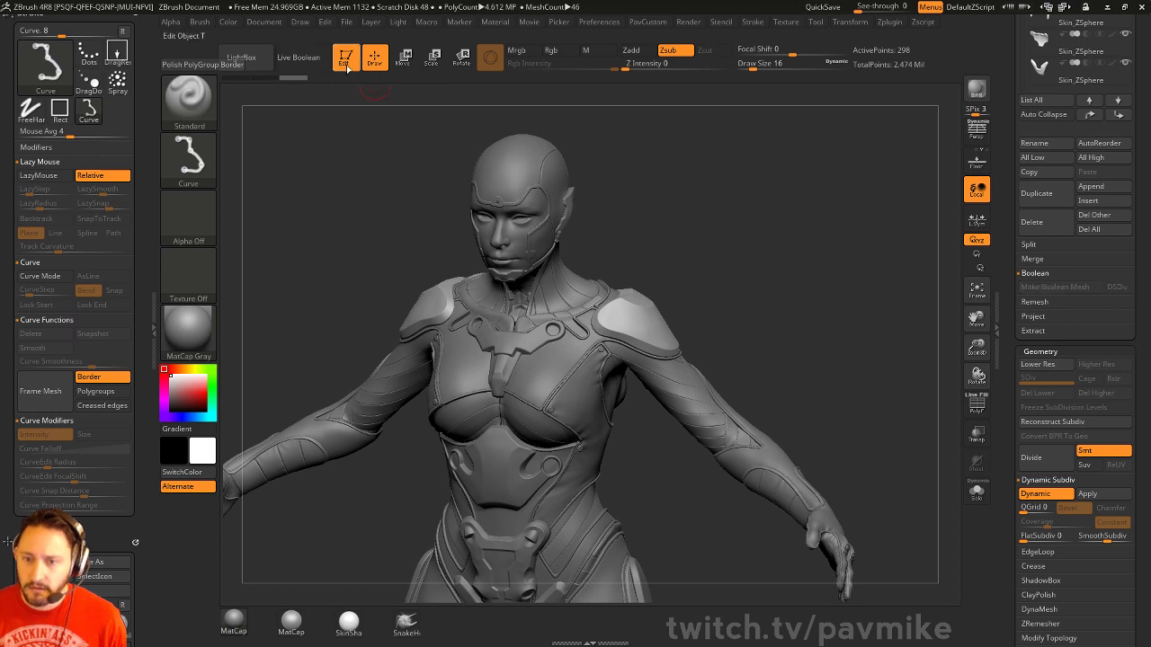
pyautogui.click(347, 61)
pyautogui.hotkey('ctrl', 'n')
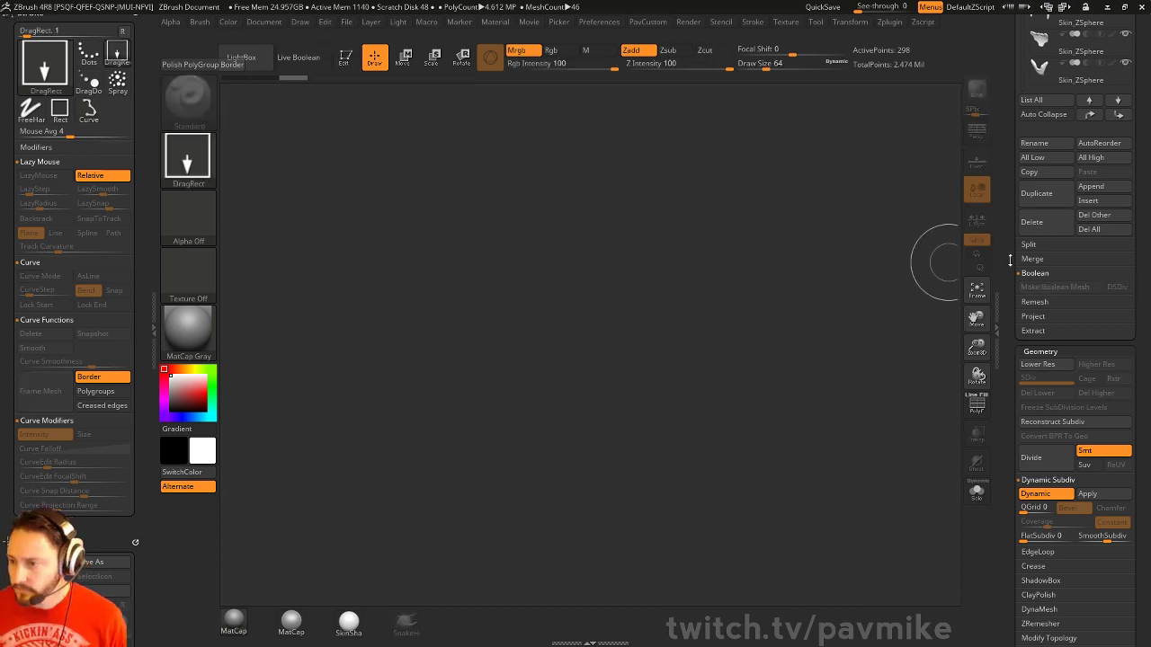
pyautogui.moveTo(1010, 260); pyautogui.dragTo(999, 395)
pyautogui.press('[')
pyautogui.moveTo(1088, 213)
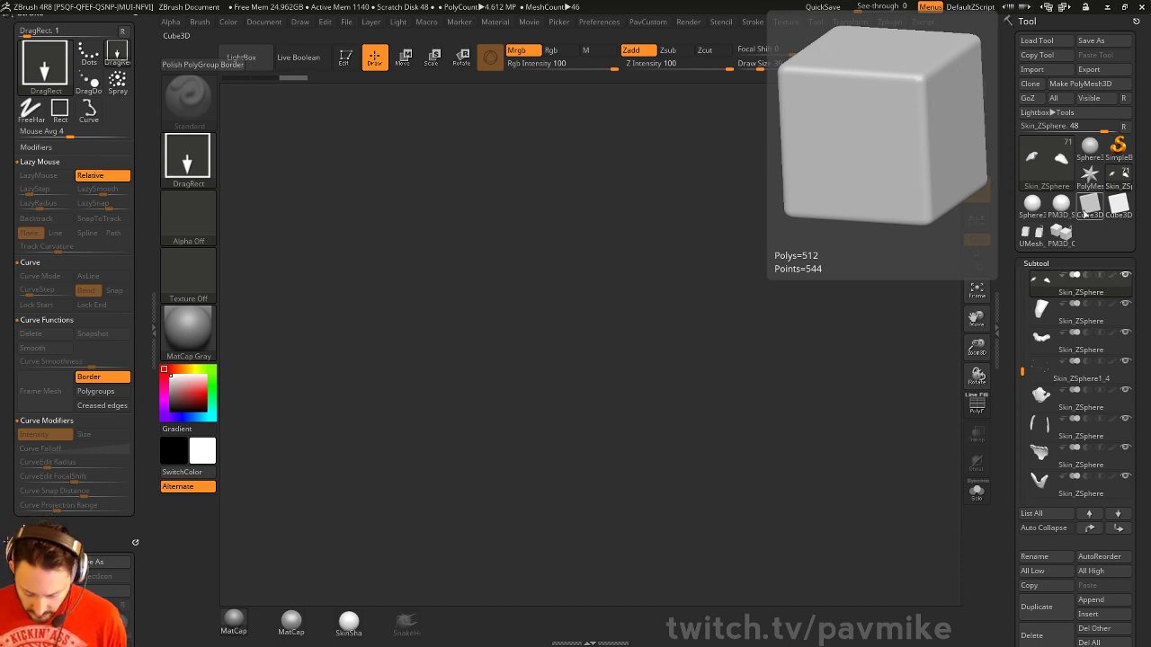
pyautogui.moveTo(1031, 214)
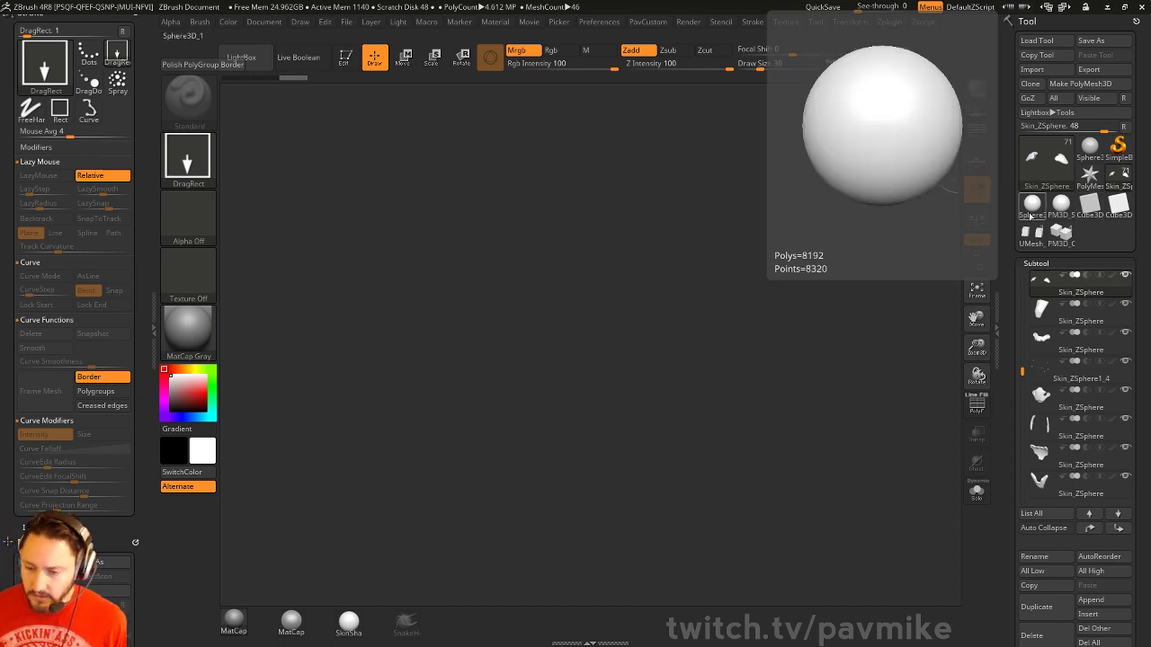
pyautogui.click(890, 22)
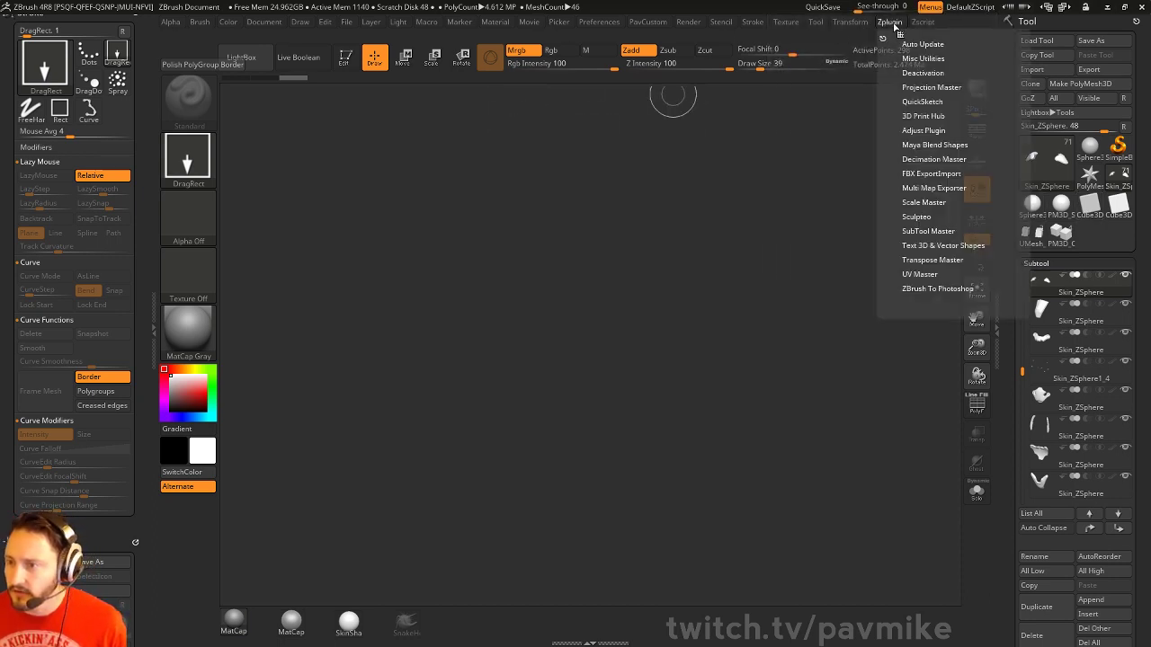
pyautogui.moveTo(922, 25)
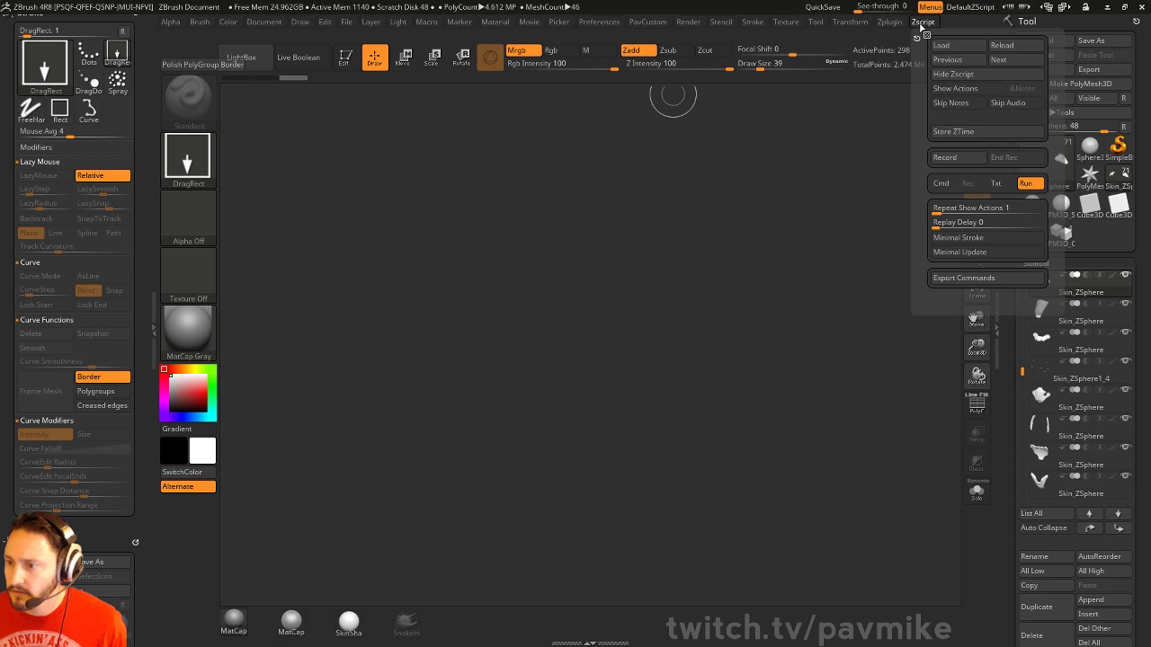
pyautogui.click(961, 160)
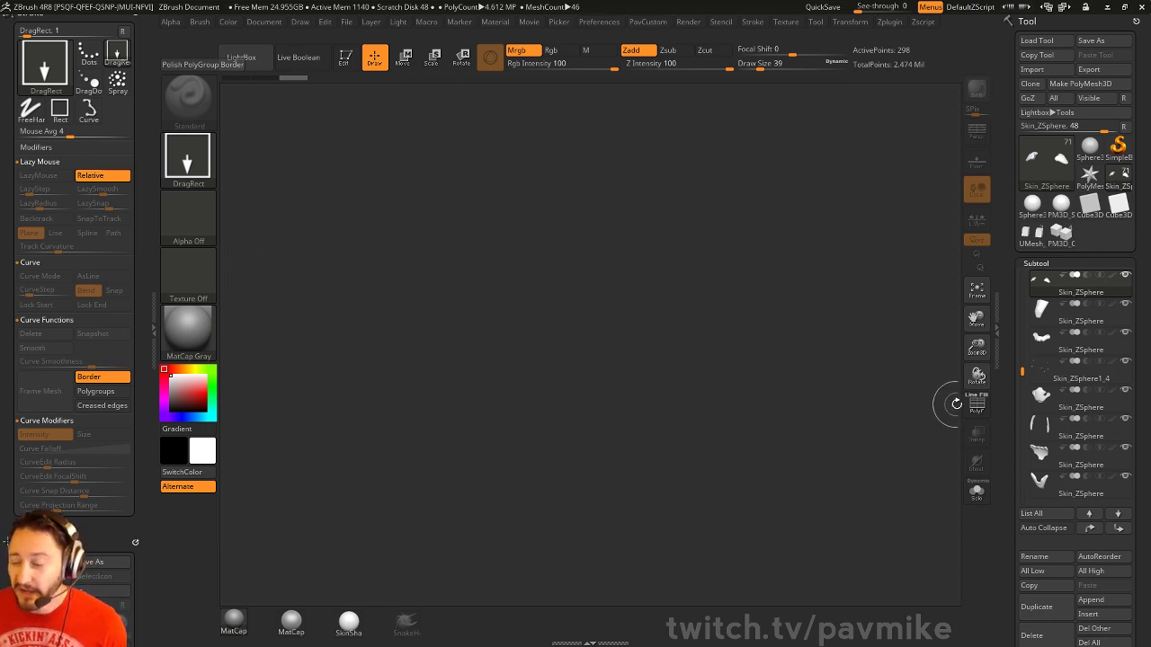
pyautogui.moveTo(1018, 372); pyautogui.dragTo(1019, 234)
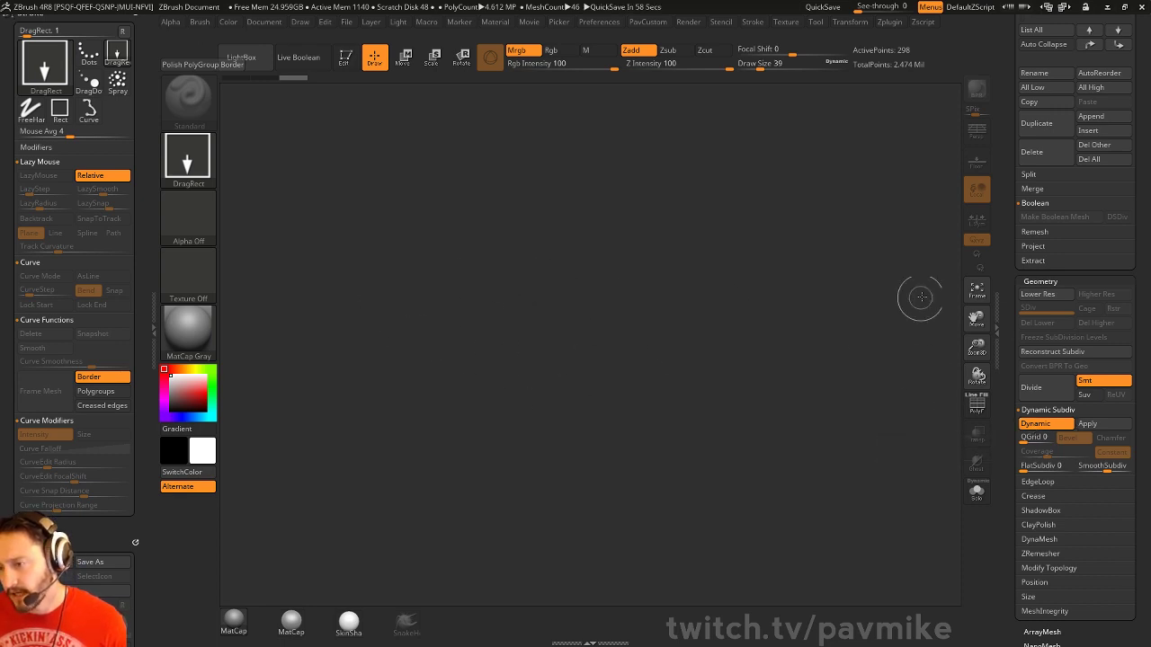
pyautogui.moveTo(1002, 240)
pyautogui.mouseDown()
pyautogui.moveTo(997, 382)
pyautogui.moveTo(1006, 259)
pyautogui.moveTo(990, 247)
pyautogui.mouseUp()
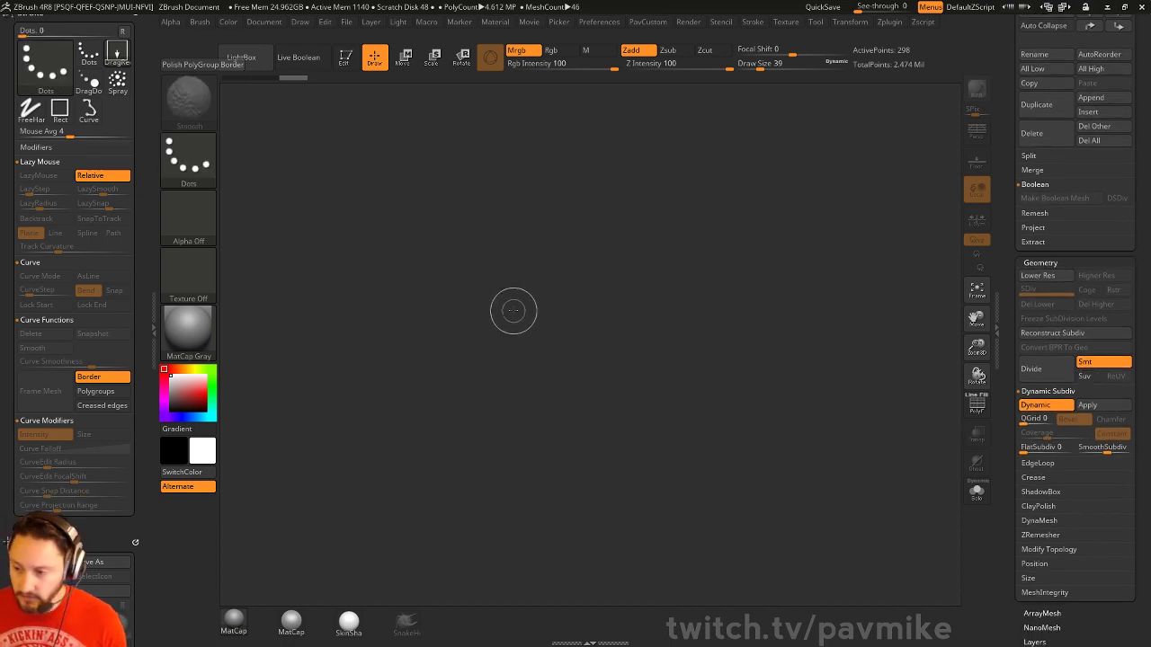
pyautogui.hotkey('shift', 'd')
pyautogui.press('d')
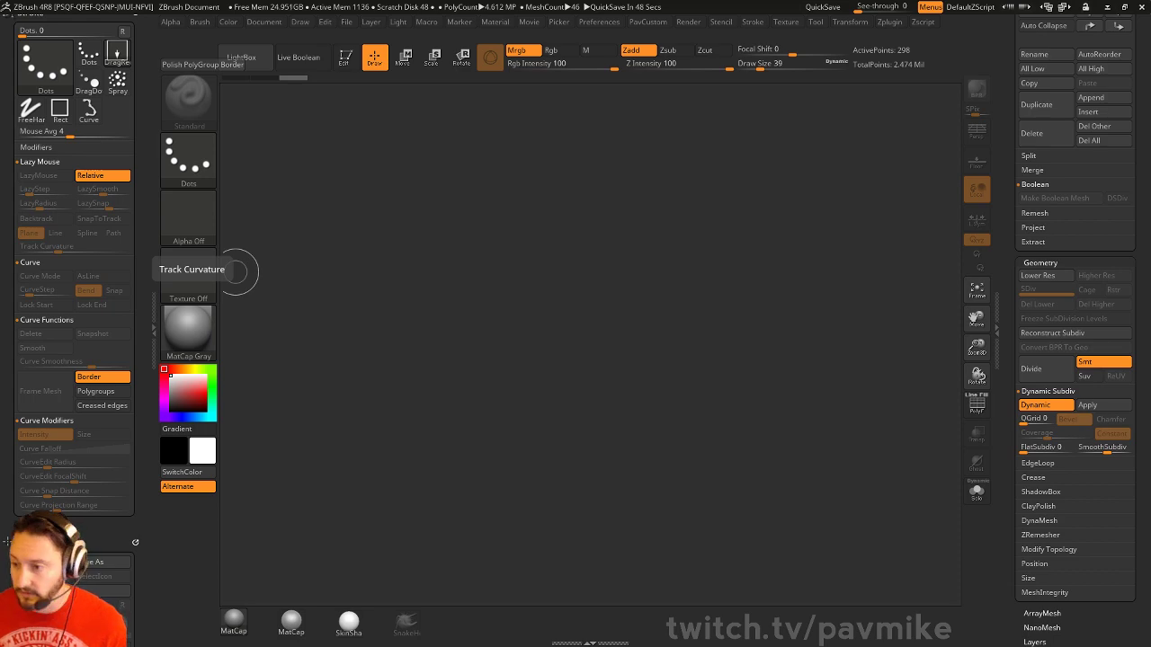
pyautogui.moveTo(1007, 165); pyautogui.dragTo(1014, 386)
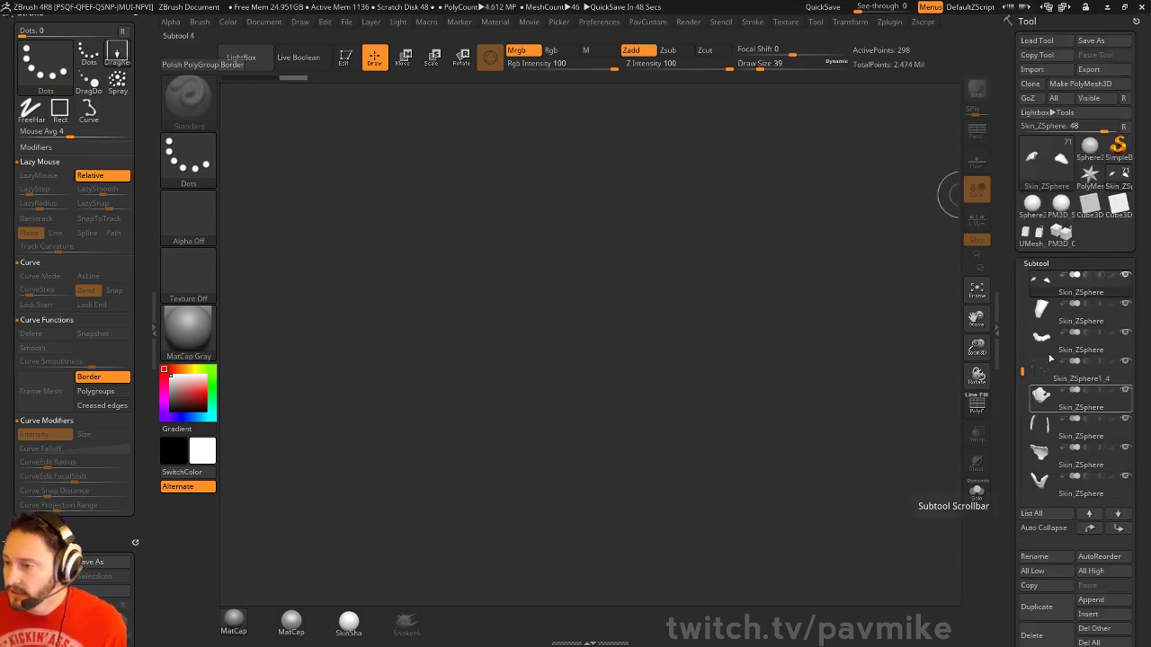
pyautogui.moveTo(553, 346); pyautogui.dragTo(588, 537)
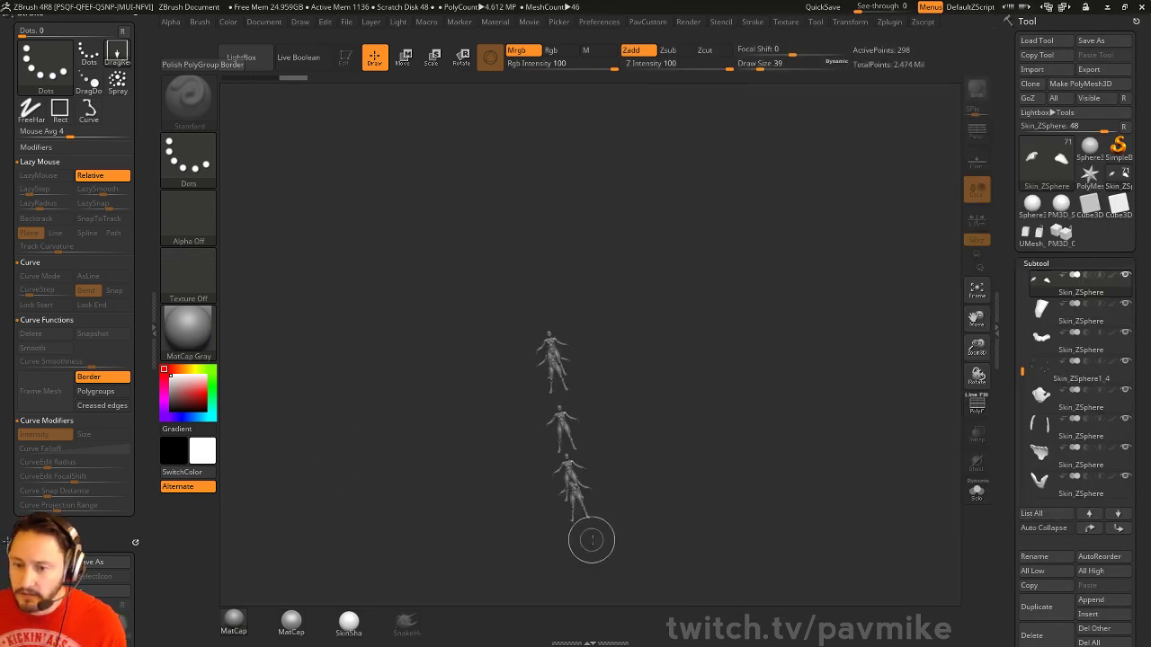
# Clear the stray figure copies and redraw the character with the DragRect stroke in Edit mode
pyautogui.click(201, 158)
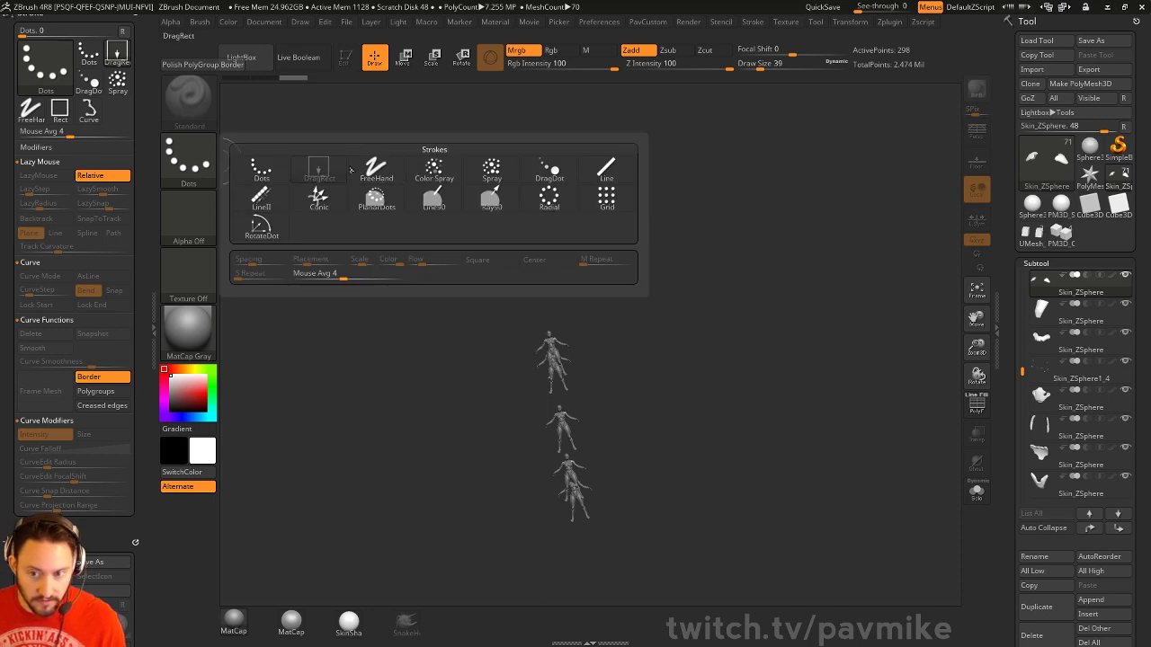
pyautogui.click(191, 161)
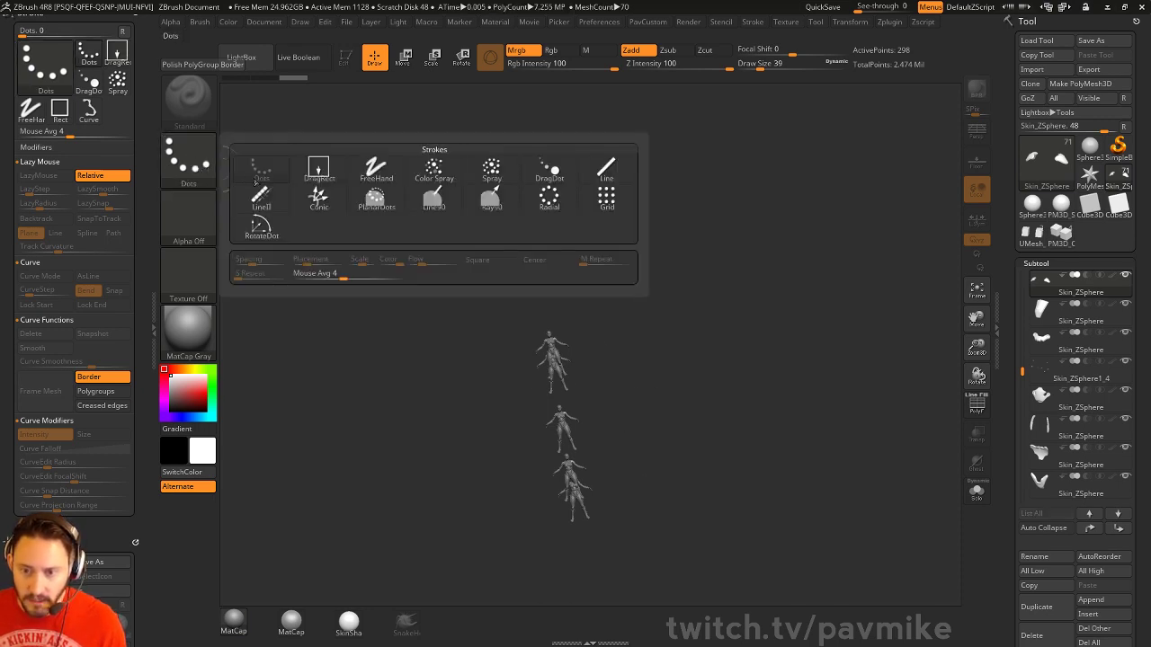
pyautogui.click(319, 167)
pyautogui.hotkey('ctrl', 'n')
pyautogui.moveTo(510, 130); pyautogui.dragTo(594, 454)
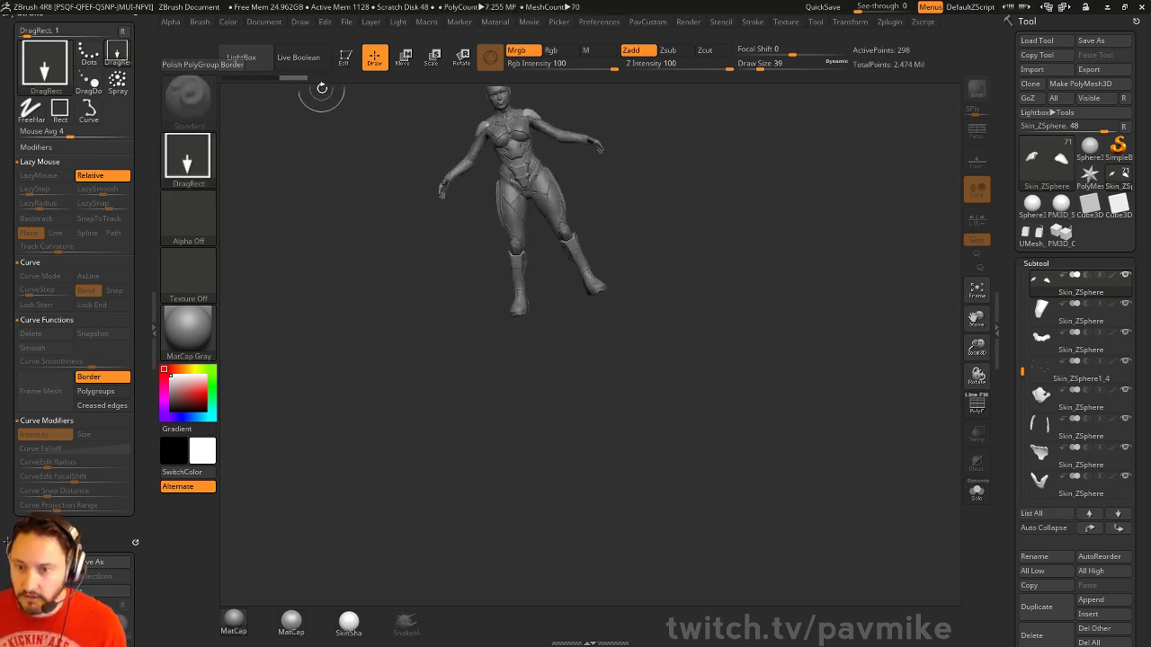
pyautogui.click(345, 58)
pyautogui.moveTo(875, 322)
pyautogui.keyDown('shift'); pyautogui.mouseDown()
pyautogui.moveTo(865, 326)
pyautogui.moveTo(850, 262)
pyautogui.moveTo(894, 316)
pyautogui.mouseUp(); pyautogui.keyUp('shift')
pyautogui.moveTo(827, 222); pyautogui.dragTo(809, 200)
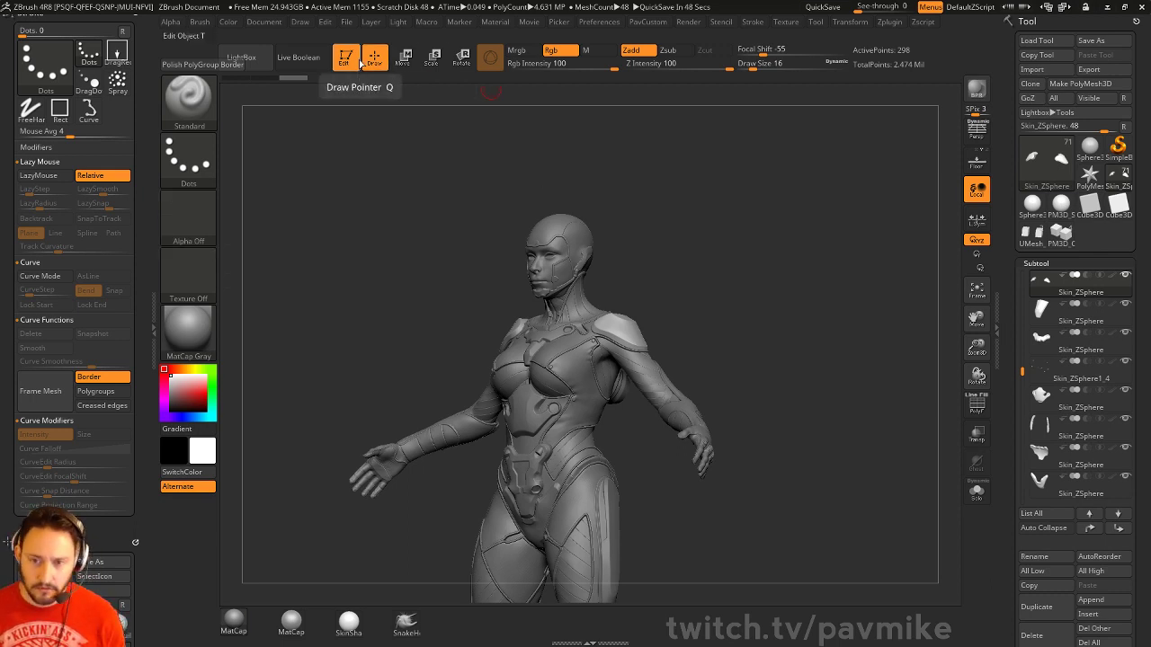
# Replace the character on the canvas with a Cube3D primitive in Edit mode and turn on its polyframe display
pyautogui.press('t')
pyautogui.hotkey('ctrl', 'n')
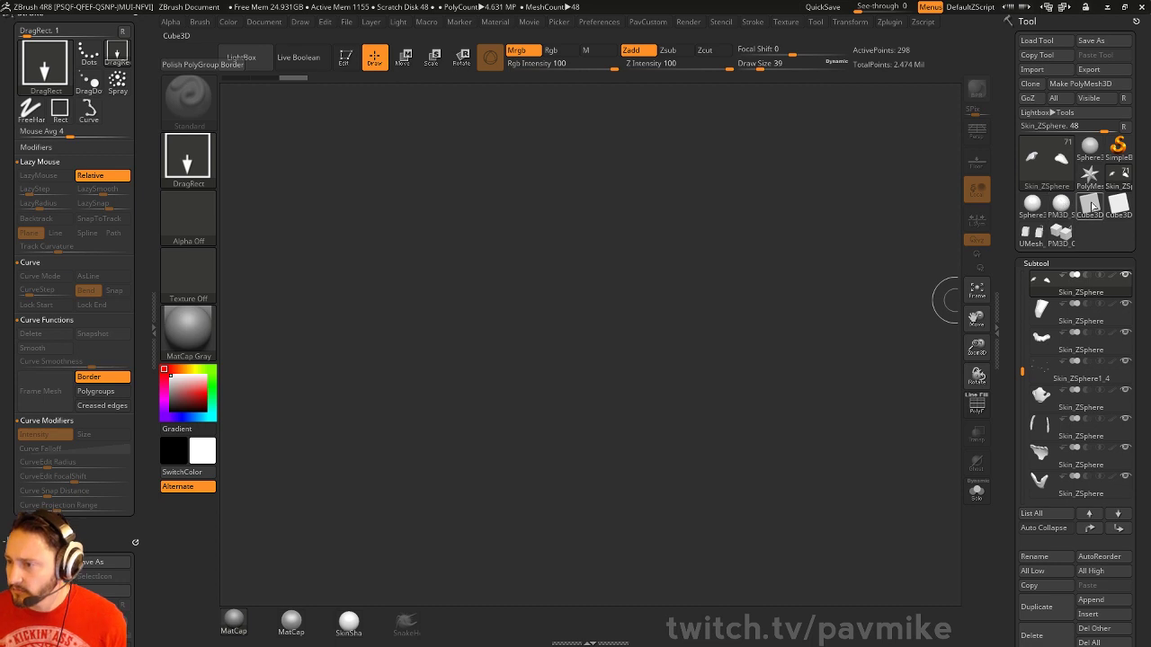
pyautogui.click(1090, 205)
pyautogui.moveTo(544, 356); pyautogui.dragTo(596, 480)
pyautogui.click(345, 59)
pyautogui.click(976, 405)
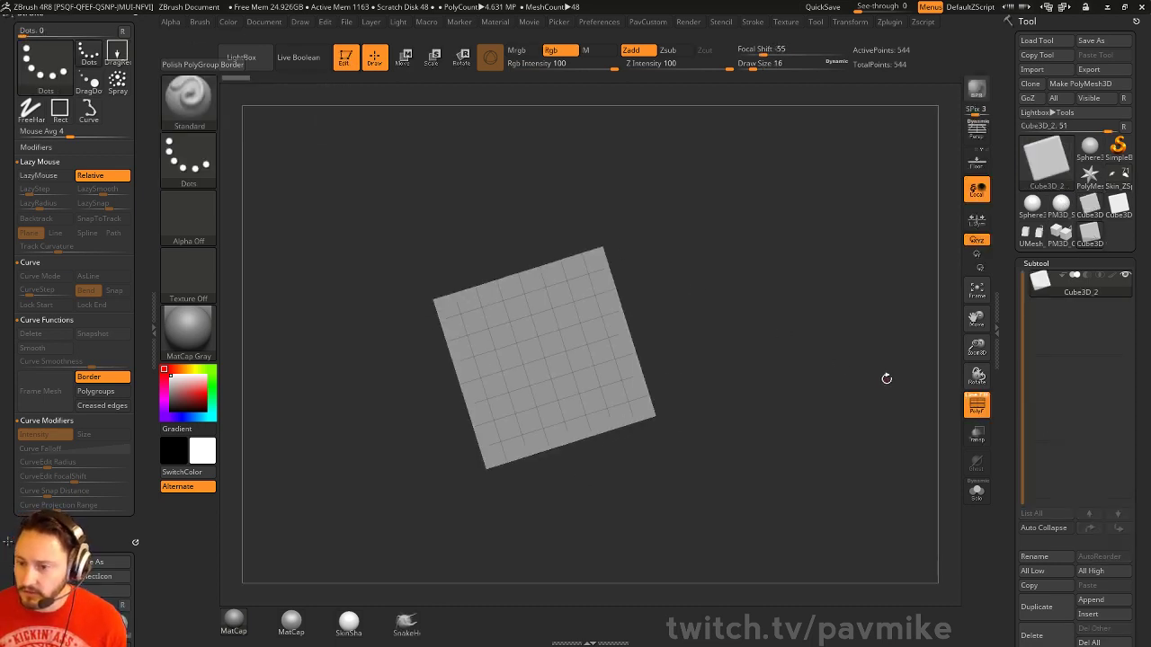
# Convert the cube to a PolyMesh3D, duplicate it as a second subtool, and snap to a straight-on view
pyautogui.moveTo(887, 378); pyautogui.dragTo(935, 409)
pyautogui.click(1079, 83)
pyautogui.moveTo(816, 278); pyautogui.dragTo(842, 372)
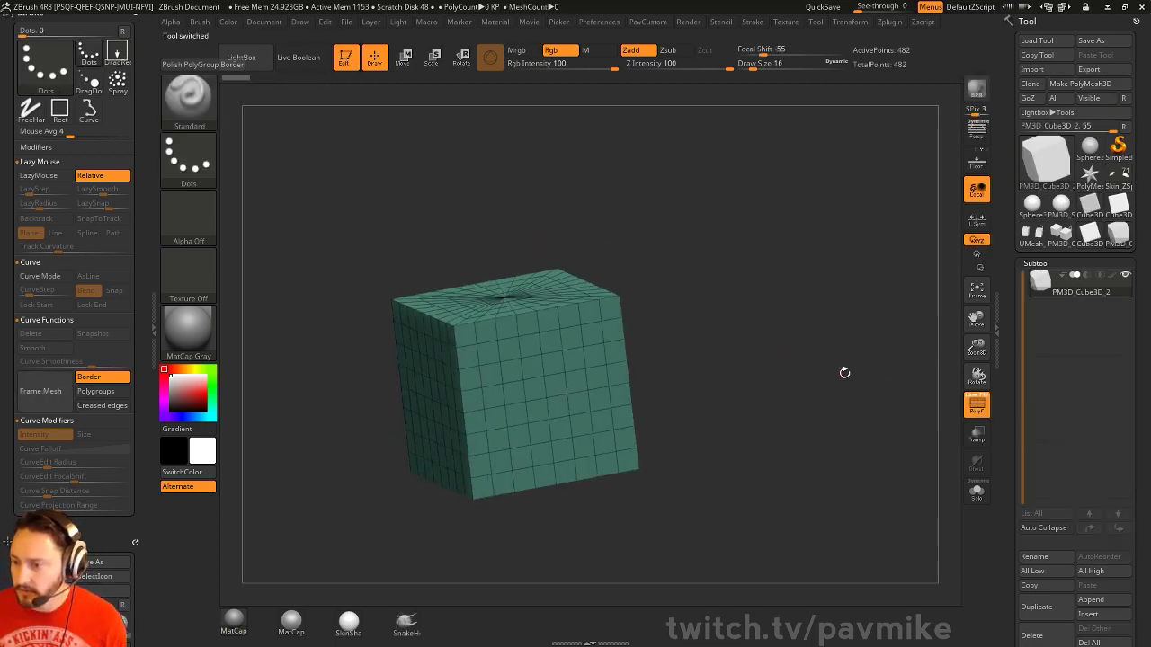
pyautogui.scroll(-1, 1006, 527)
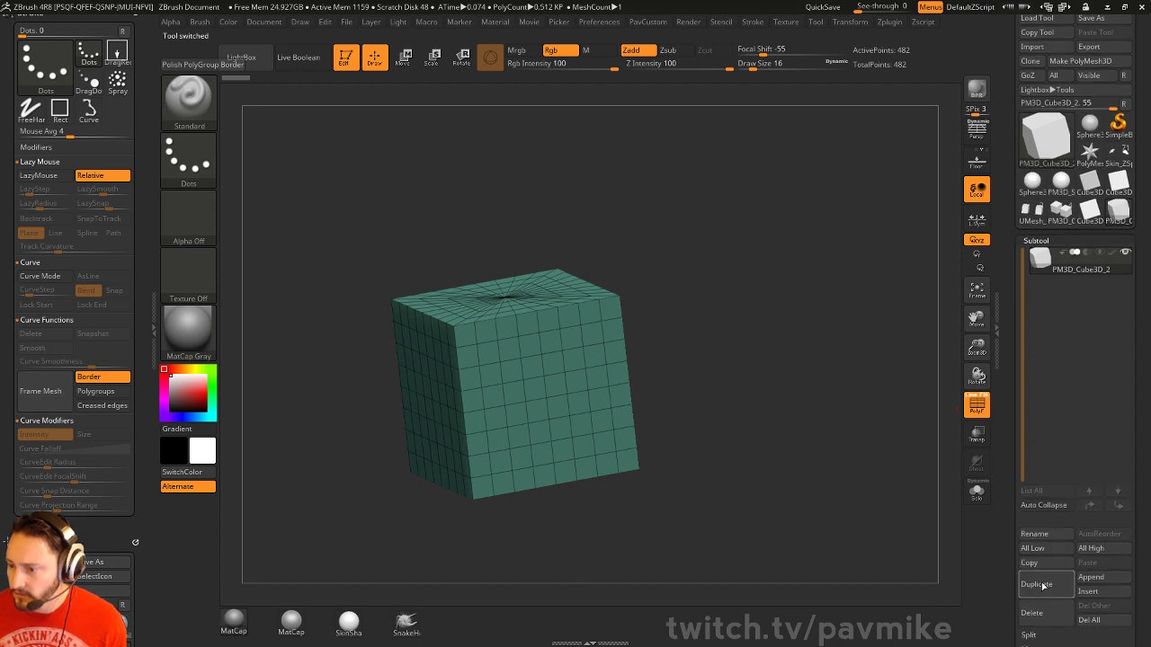
pyautogui.click(1036, 583)
pyautogui.keyDown('shift'); pyautogui.moveTo(830, 318); pyautogui.dragTo(819, 321); pyautogui.keyUp('shift')
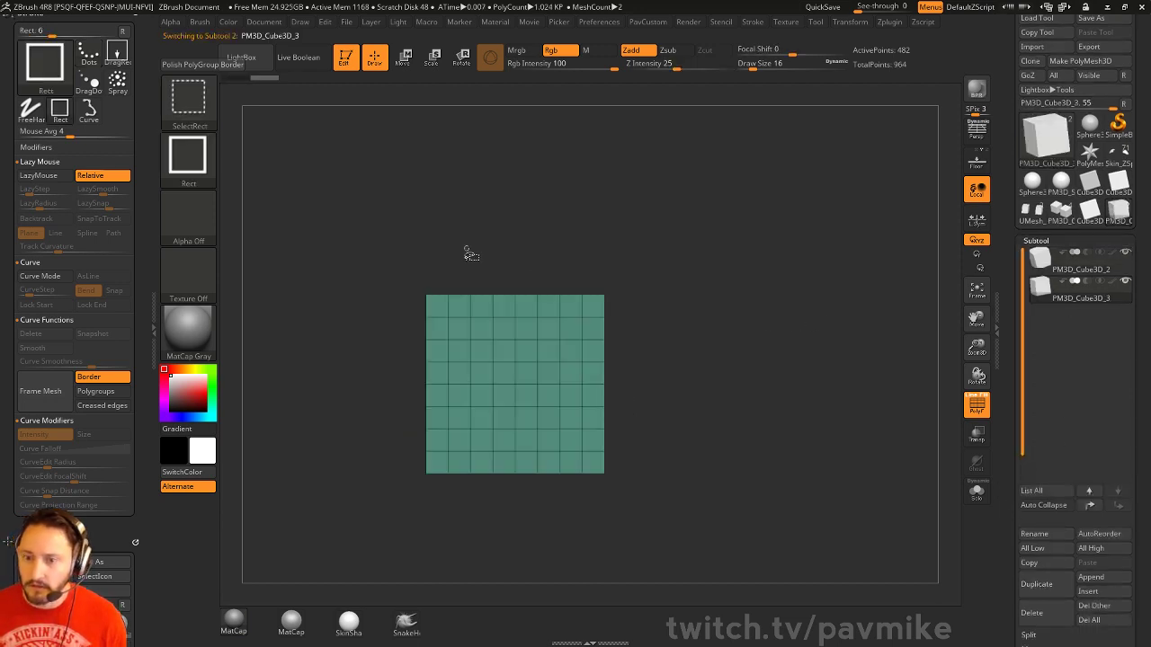
# Isolate one side of the second cube subtool and delete its hidden faces to leave a flat plane
pyautogui.moveTo(449, 223)
pyautogui.keyDown('ctrl'); pyautogui.keyDown('shift'); pyautogui.mouseDown()
pyautogui.moveTo(686, 467)
pyautogui.moveTo(670, 483)
pyautogui.moveTo(680, 512)
pyautogui.mouseUp(); pyautogui.keyUp('shift'); pyautogui.keyUp('ctrl')
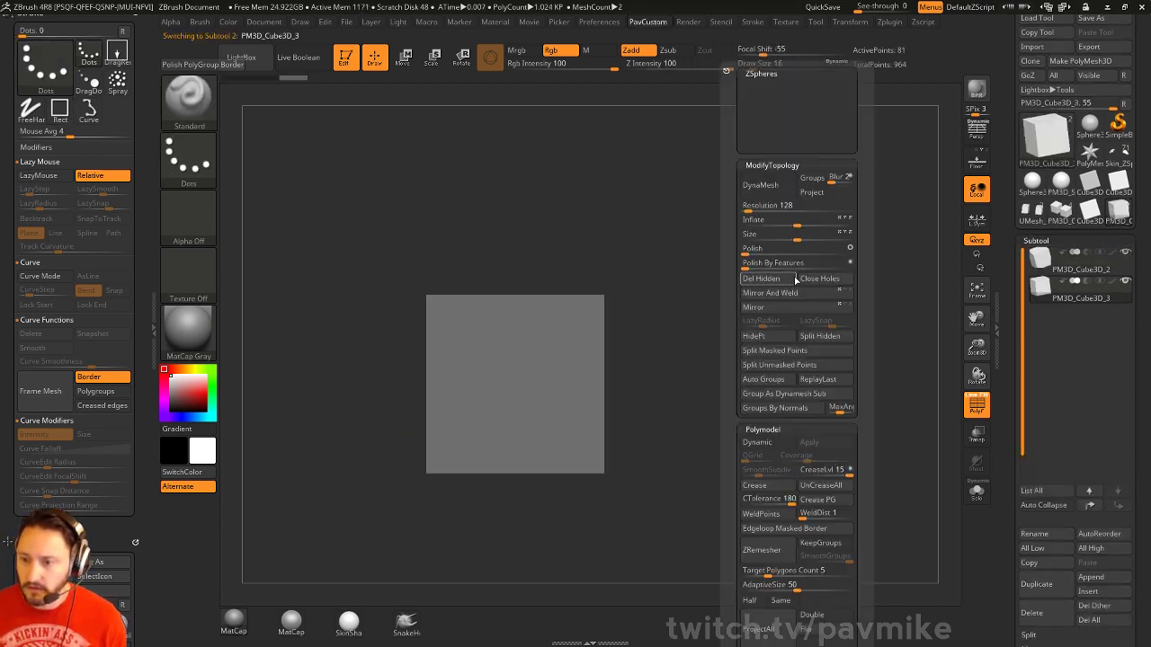
pyautogui.press('w')
pyautogui.moveTo(681, 234); pyautogui.dragTo(719, 252)
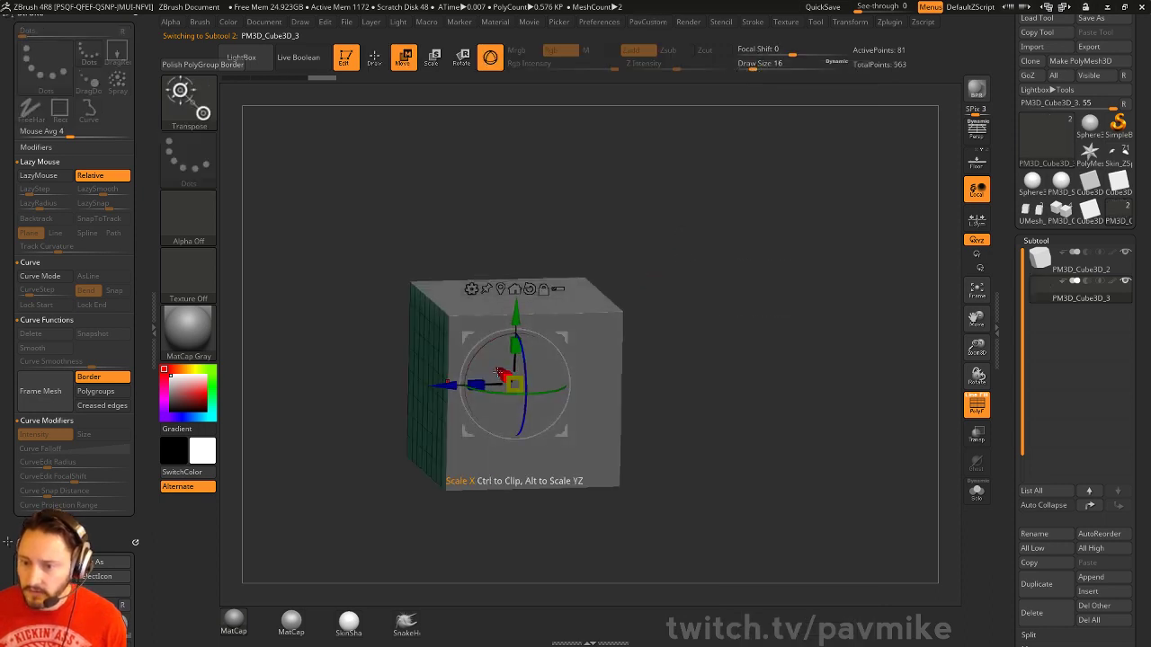
# Enlarge the plane past the cube's outline and move it inward so it cuts through the cube's middle
pyautogui.moveTo(449, 384); pyautogui.dragTo(682, 303)
pyautogui.hotkey('ctrl', 'z')
pyautogui.moveTo(590, 382); pyautogui.dragTo(645, 357)
pyautogui.hotkey('ctrl', 'z')
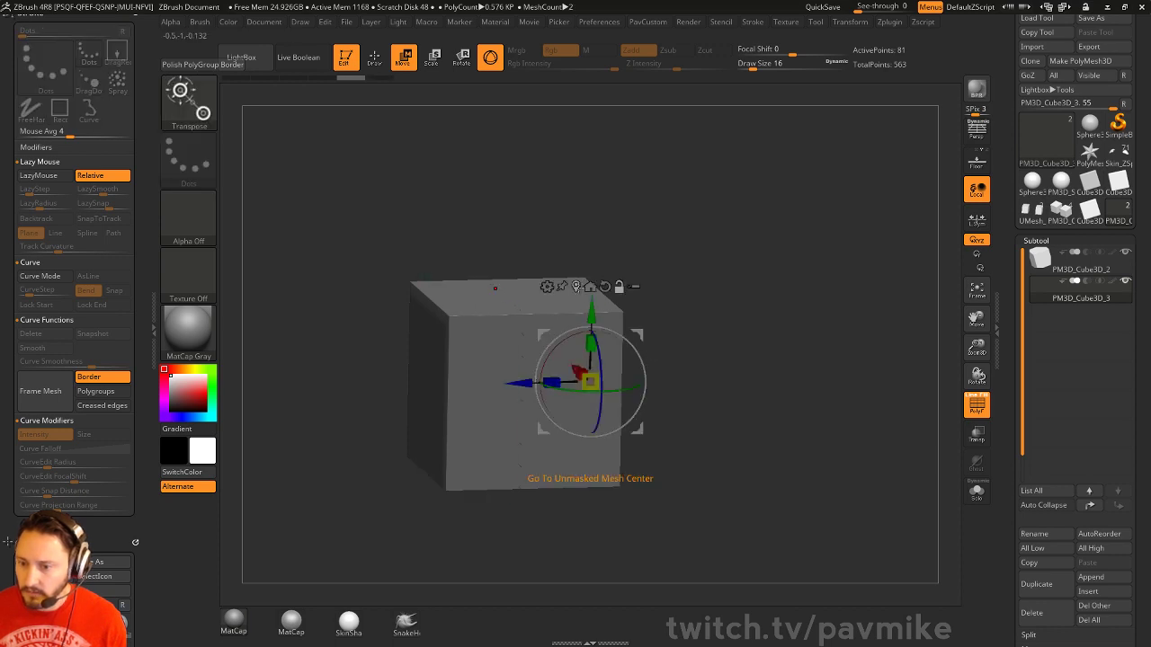
pyautogui.click(503, 384)
pyautogui.moveTo(504, 381); pyautogui.dragTo(640, 349)
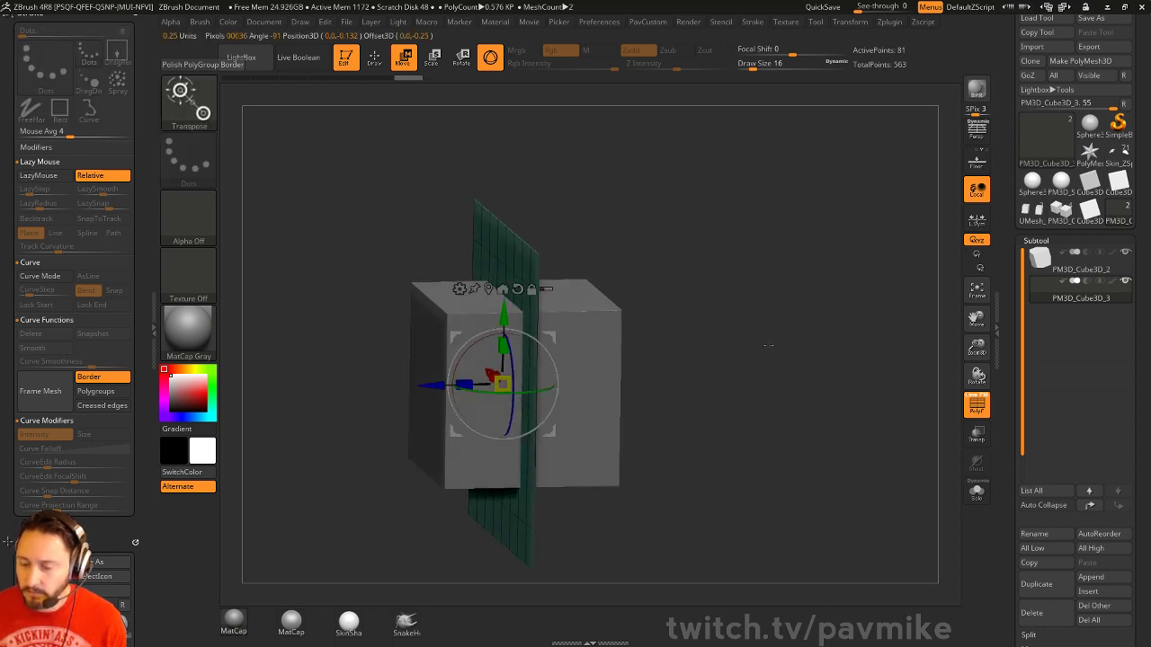
pyautogui.moveTo(768, 343)
pyautogui.mouseDown()
pyautogui.moveTo(793, 344)
pyautogui.moveTo(774, 334)
pyautogui.moveTo(828, 353)
pyautogui.moveTo(617, 344)
pyautogui.mouseUp()
# Try to extrude the plane using the ZModeler brush with QMesh targeting Polygroup All
pyautogui.press('q')
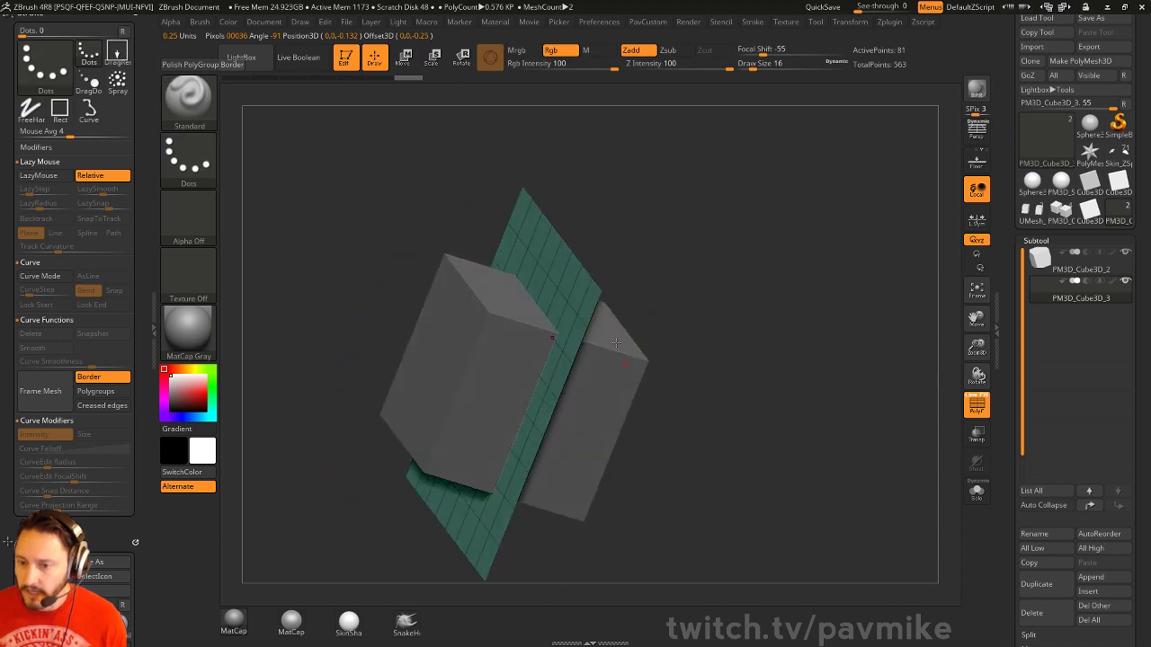
pyautogui.moveTo(745, 362); pyautogui.dragTo(749, 369)
pyautogui.moveTo(787, 352)
pyautogui.mouseDown()
pyautogui.moveTo(804, 360)
pyautogui.moveTo(786, 366)
pyautogui.mouseUp()
pyautogui.press('b')
pyautogui.press('z')
pyautogui.press('m')
pyautogui.press('space')
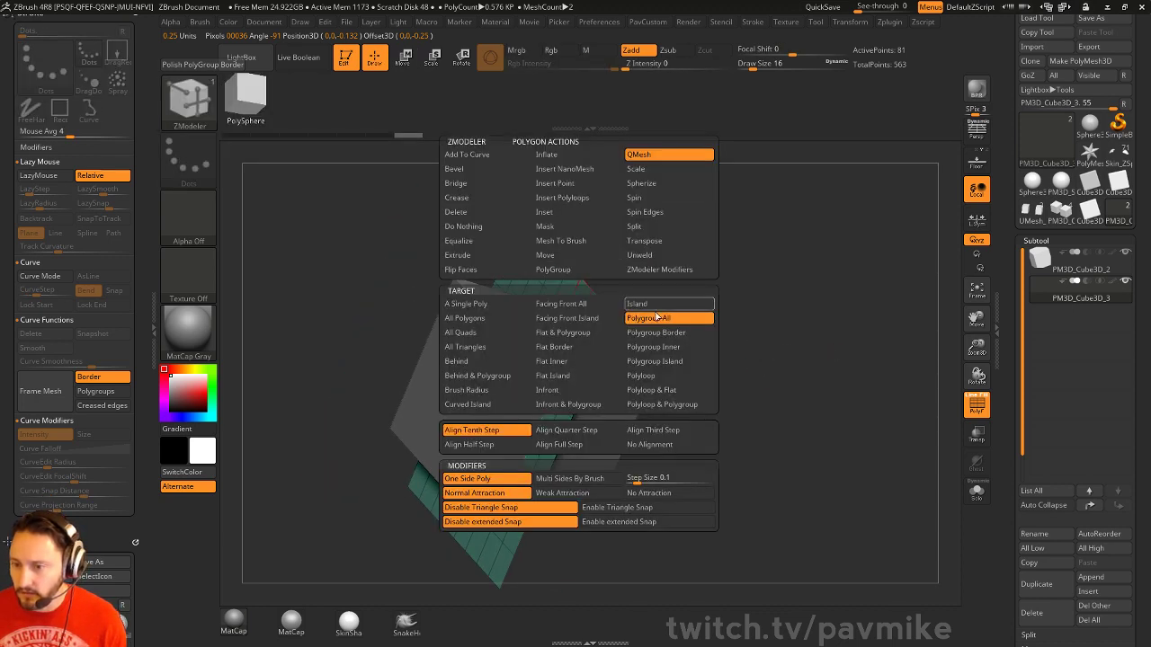
pyautogui.moveTo(584, 308); pyautogui.dragTo(778, 319)
pyautogui.hotkey('ctrl', 'z')
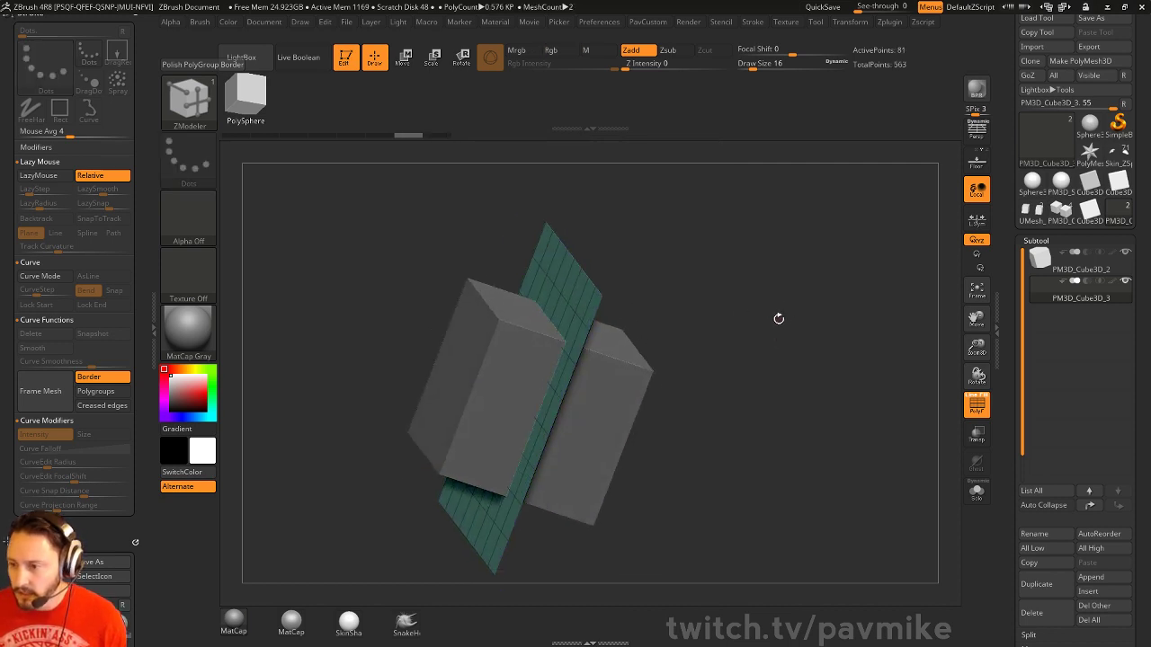
# Set the plane subtool PM3D_Cube3D_3 to Boolean subtraction
pyautogui.moveTo(1006, 418); pyautogui.dragTo(1019, 313)
pyautogui.press('shift')
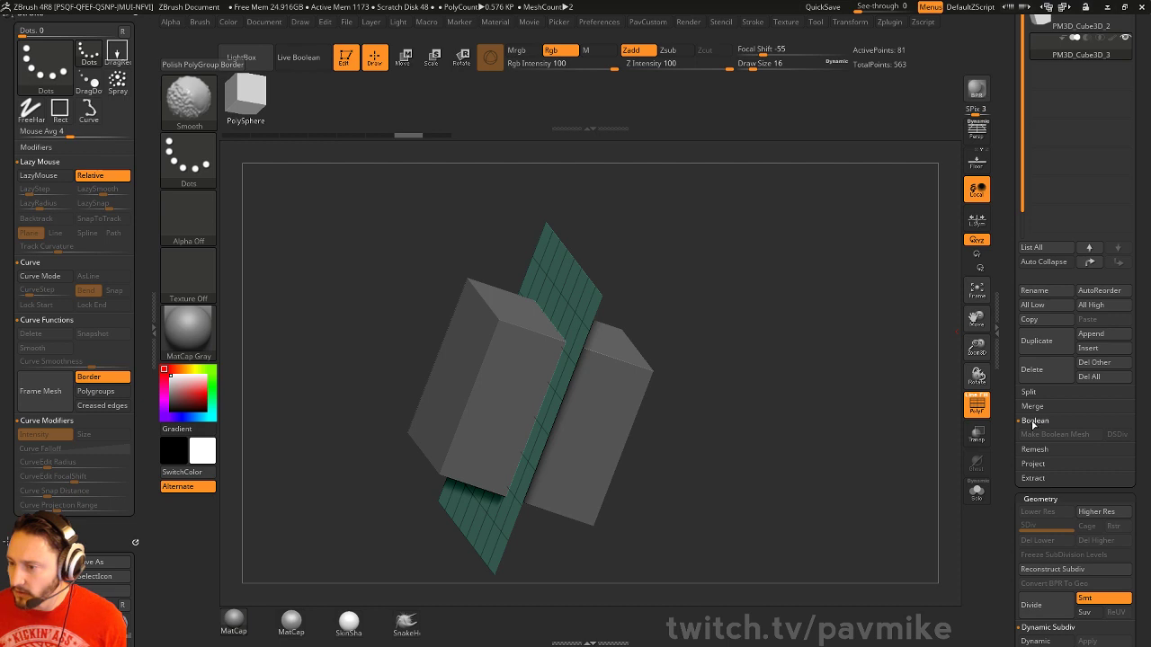
pyautogui.scroll(2, 1065, 284)
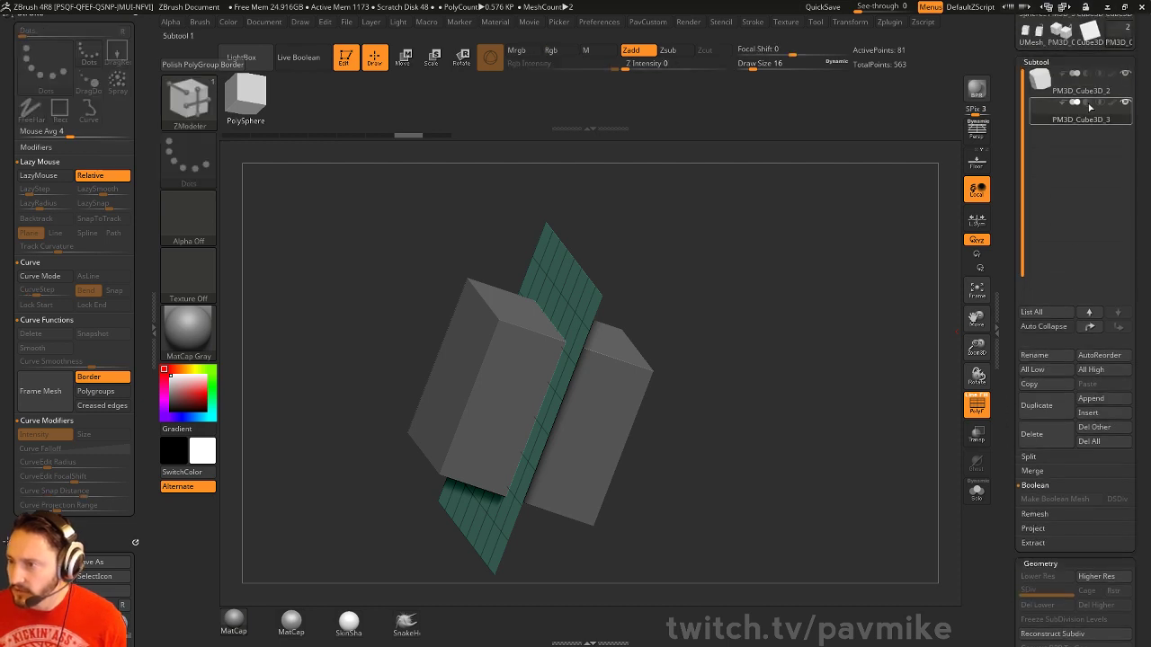
pyautogui.scroll(-1, 1008, 144)
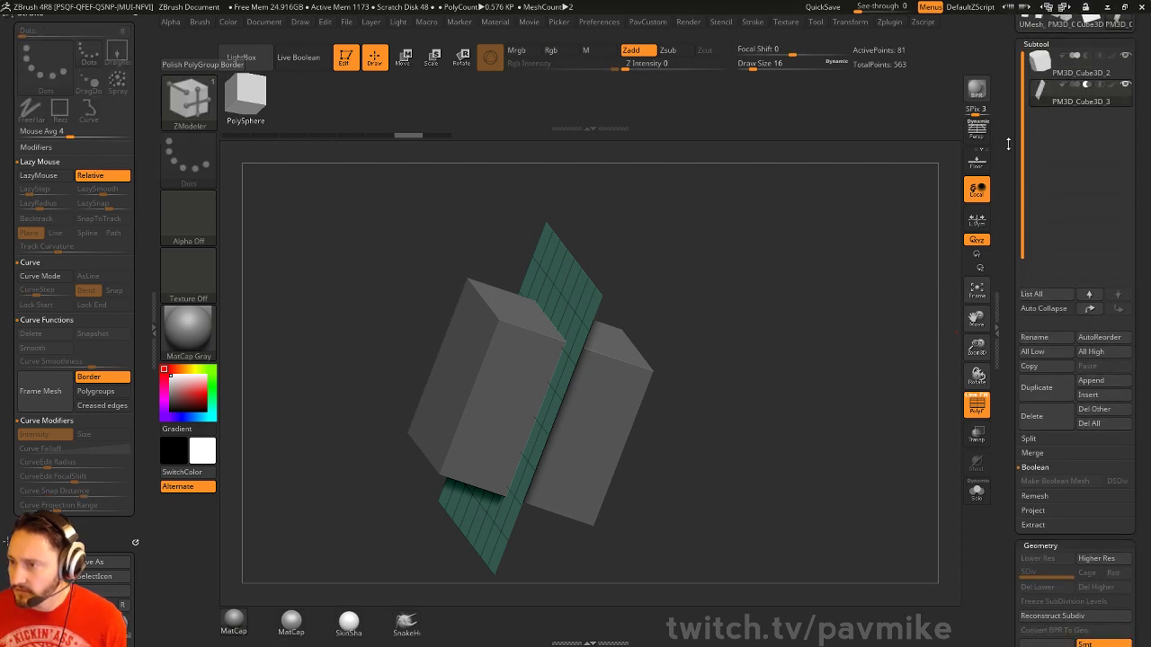
pyautogui.scroll(-1, 1008, 144)
pyautogui.scroll(3, 1048, 467)
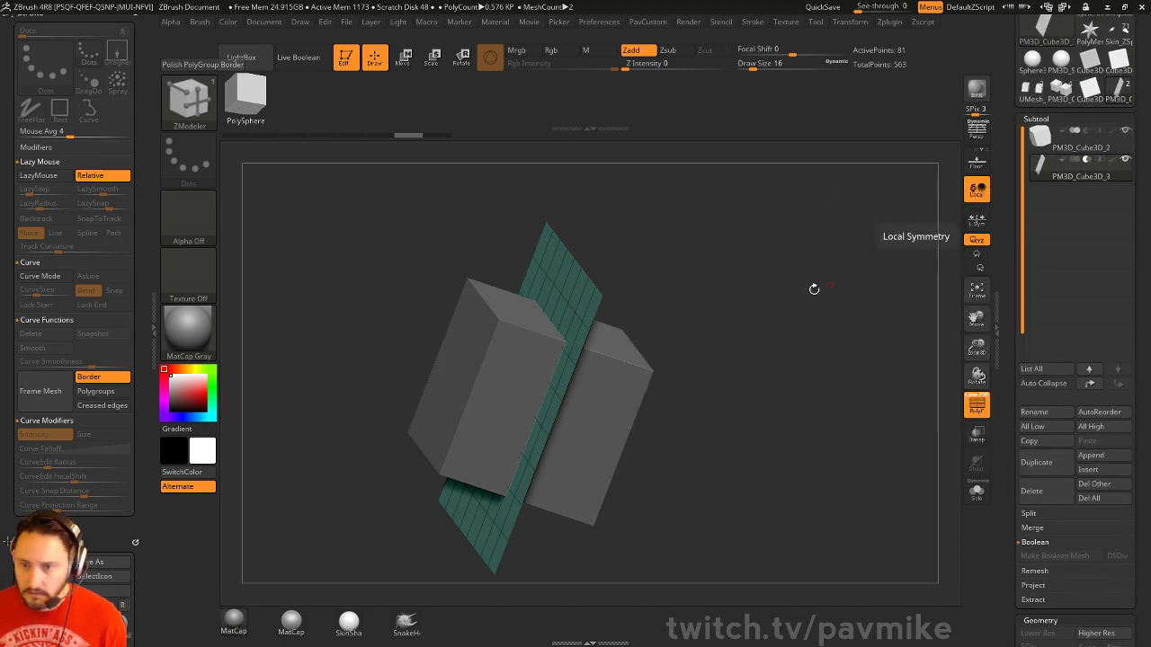
# Enable Live Boolean, make the Boolean mesh and switch to the resulting UMesh tool
pyautogui.hotkey('shift', 'b')
pyautogui.moveTo(1017, 437); pyautogui.dragTo(1016, 371)
pyautogui.click(1053, 489)
pyautogui.scroll(8, 1065, 405)
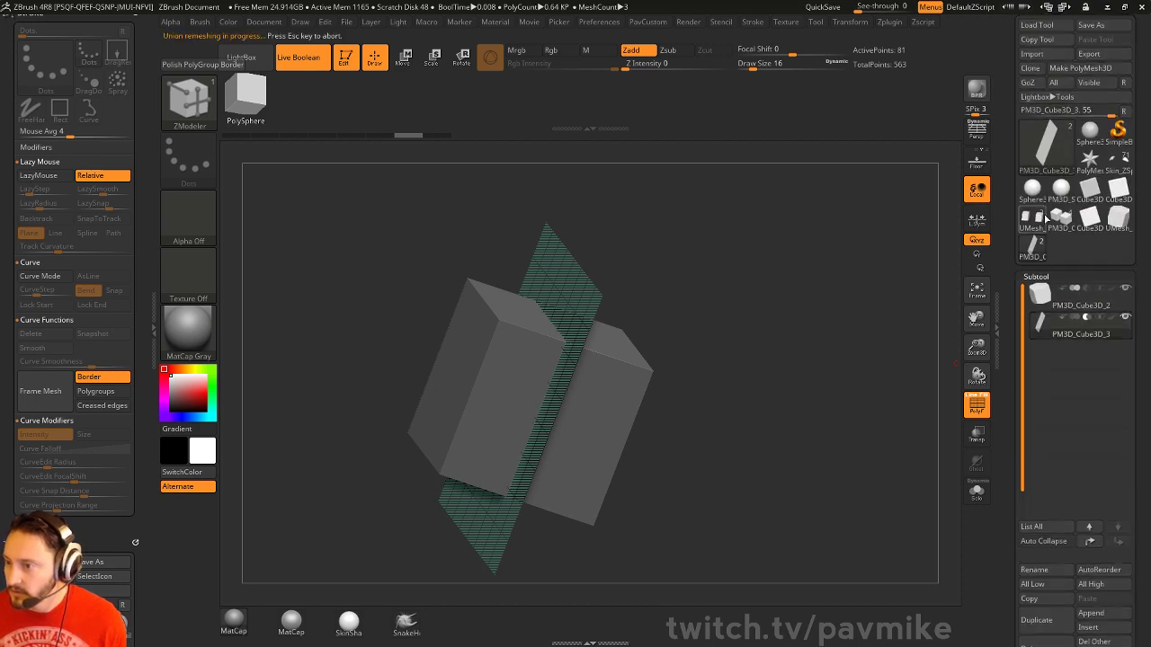
pyautogui.click(1123, 226)
pyautogui.moveTo(845, 342)
pyautogui.mouseDown()
pyautogui.moveTo(814, 351)
pyautogui.moveTo(874, 376)
pyautogui.moveTo(845, 324)
pyautogui.mouseUp()
pyautogui.press('f')
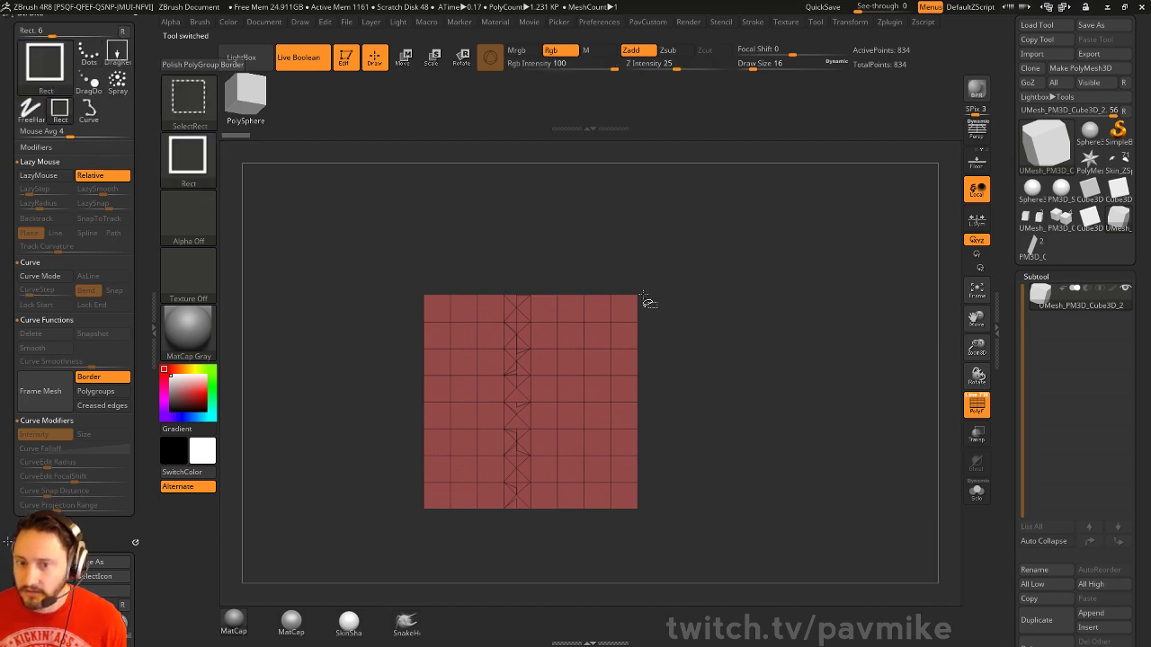
# Isolate part of the cut cube to inspect its interior cut face, and show the whole mesh again
pyautogui.keyDown('ctrl'); pyautogui.keyDown('shift'); pyautogui.moveTo(615, 236); pyautogui.dragTo(665, 333); pyautogui.keyUp('shift'); pyautogui.keyUp('ctrl')
pyautogui.keyDown('ctrl'); pyautogui.keyDown('shift'); pyautogui.click(851, 331); pyautogui.keyUp('shift'); pyautogui.keyUp('ctrl')
pyautogui.moveTo(840, 318)
pyautogui.mouseDown()
pyautogui.moveTo(888, 347)
pyautogui.moveTo(861, 320)
pyautogui.moveTo(878, 347)
pyautogui.moveTo(916, 296)
pyautogui.moveTo(856, 304)
pyautogui.moveTo(858, 382)
pyautogui.moveTo(842, 304)
pyautogui.mouseUp()
pyautogui.moveTo(845, 317); pyautogui.dragTo(762, 336)
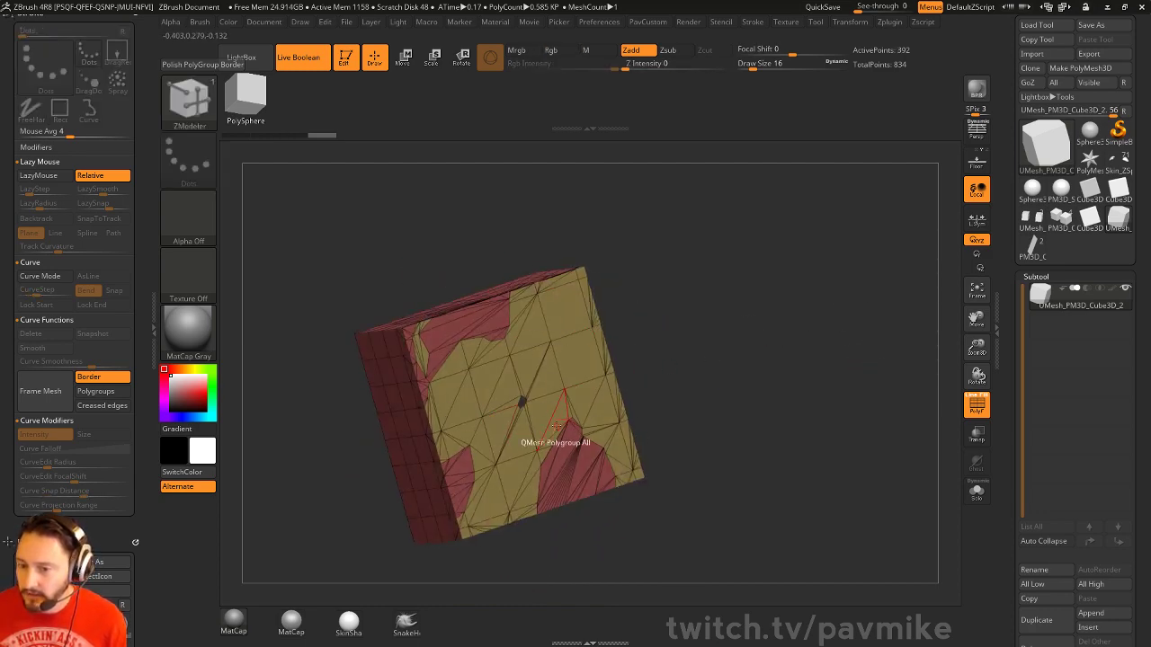
pyautogui.moveTo(523, 437); pyautogui.dragTo(774, 335, button='right')
pyautogui.moveTo(772, 335); pyautogui.dragTo(745, 321)
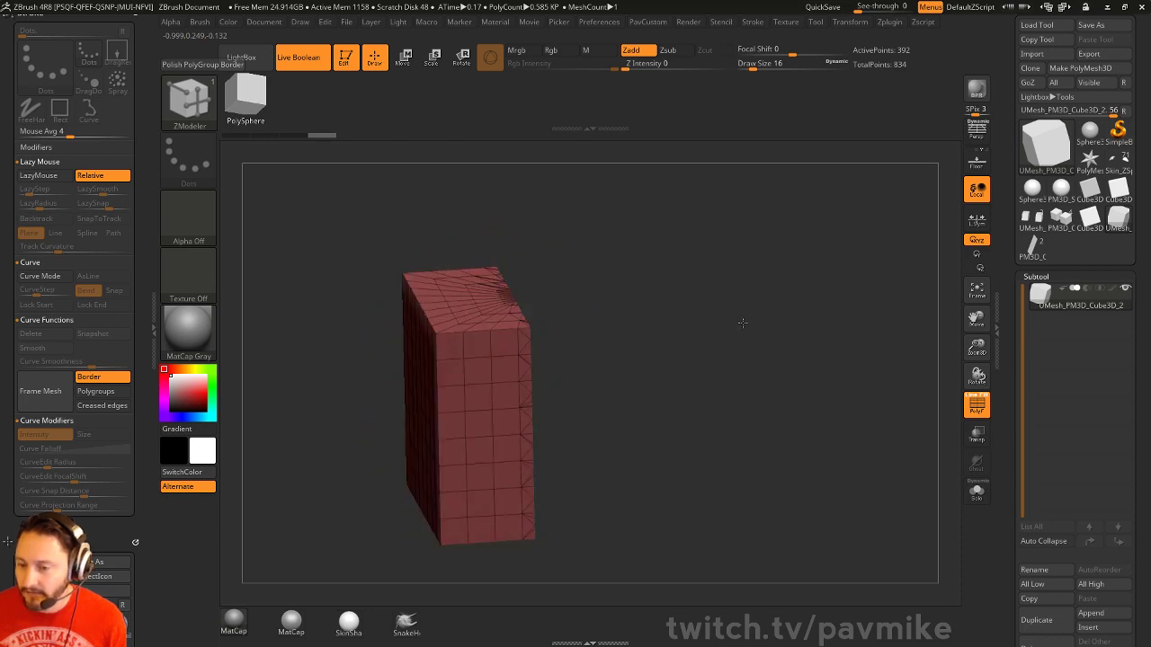
pyautogui.keyDown('ctrl'); pyautogui.keyDown('shift'); pyautogui.click(794, 313); pyautogui.keyUp('shift'); pyautogui.keyUp('ctrl')
pyautogui.moveTo(818, 353); pyautogui.dragTo(828, 347)
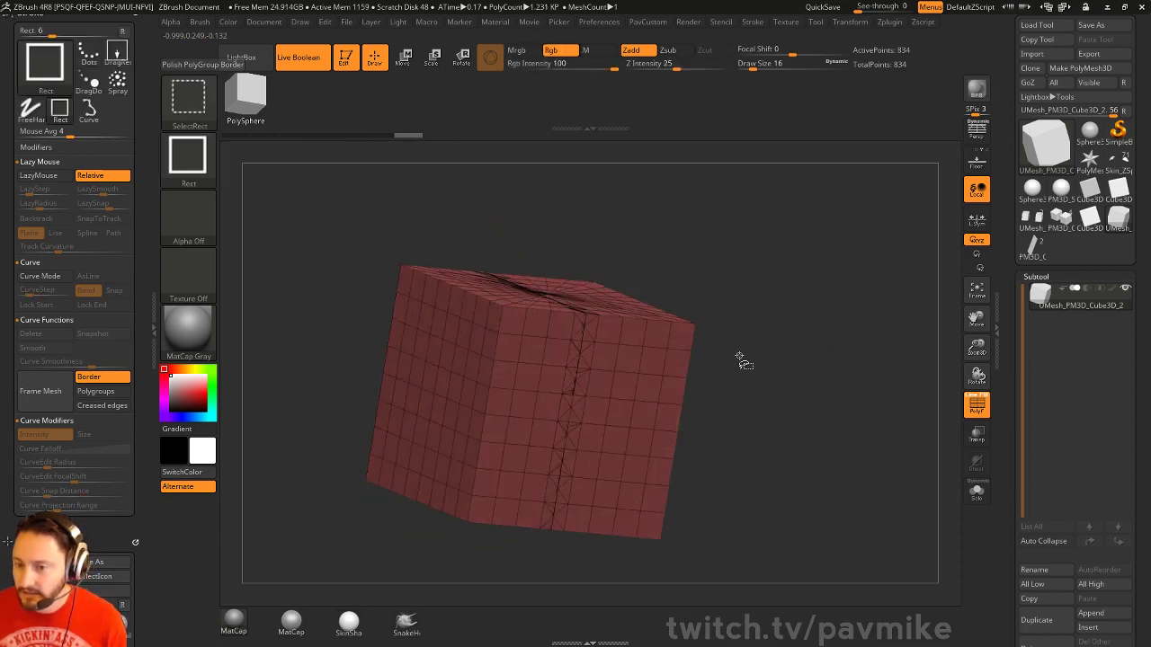
# Assign a separate polygroup to each half of the cut cube with Auto Groups
pyautogui.press('2')
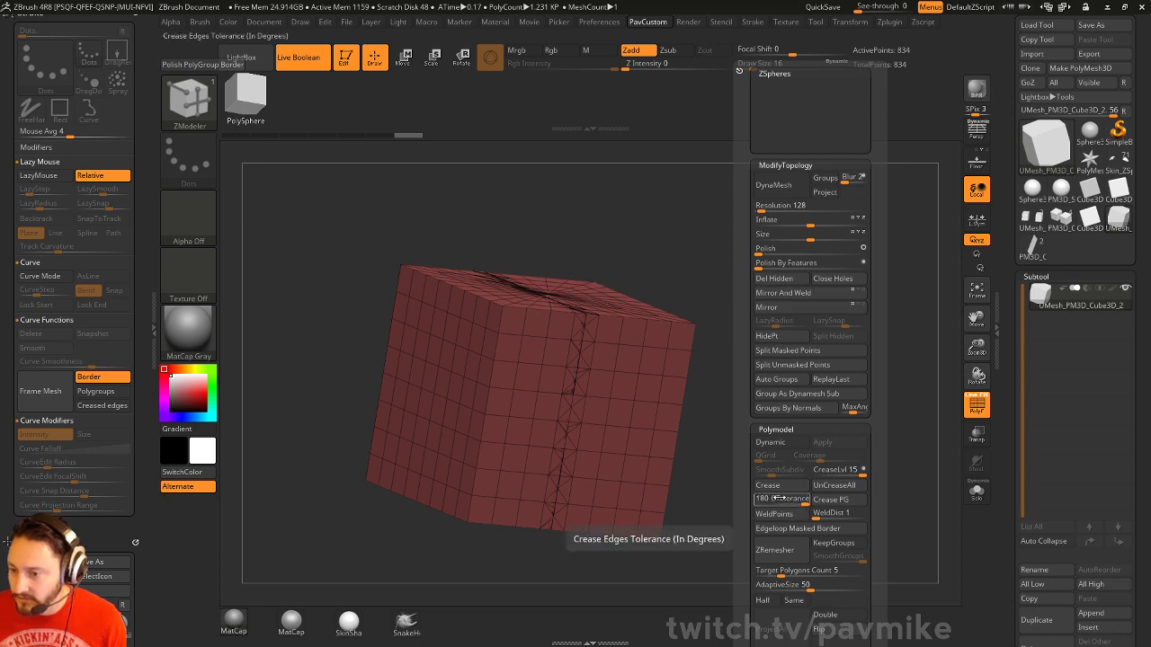
pyautogui.click(795, 408)
pyautogui.moveTo(769, 413); pyautogui.dragTo(763, 429)
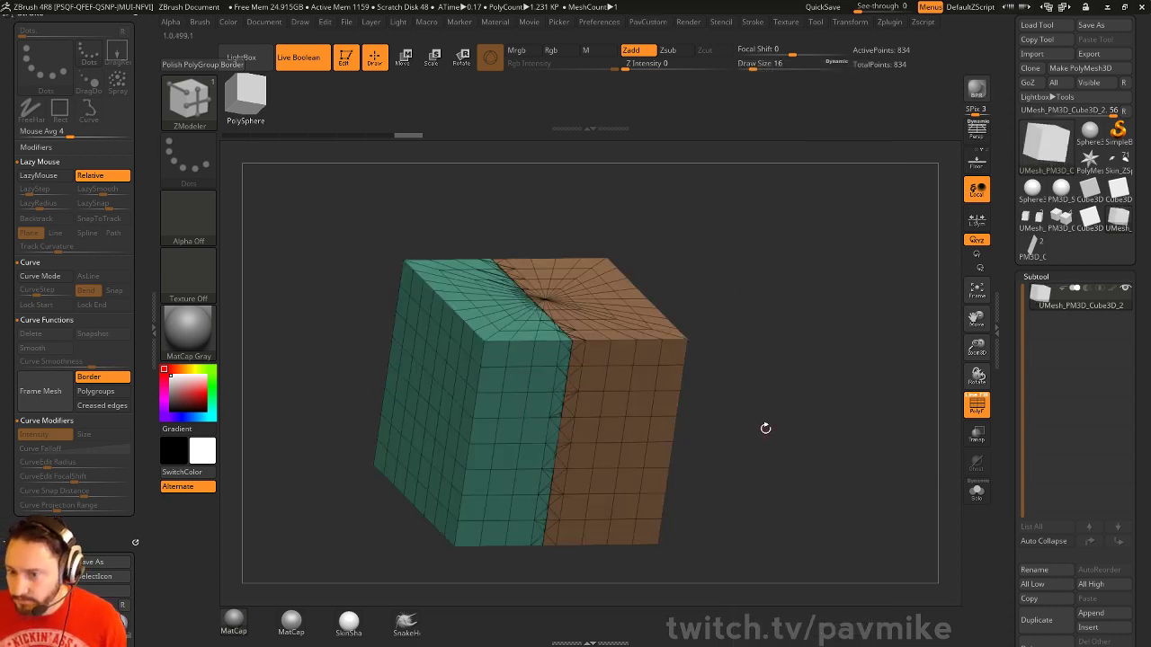
# Isolate the brown half of the cut cube by its polygroup, hiding the green half
pyautogui.keyDown('ctrl'); pyautogui.keyDown('shift'); pyautogui.click(680, 342); pyautogui.keyUp('shift'); pyautogui.keyUp('ctrl')
pyautogui.keyDown('ctrl'); pyautogui.keyDown('shift'); pyautogui.click(807, 324); pyautogui.keyUp('shift'); pyautogui.keyUp('ctrl')
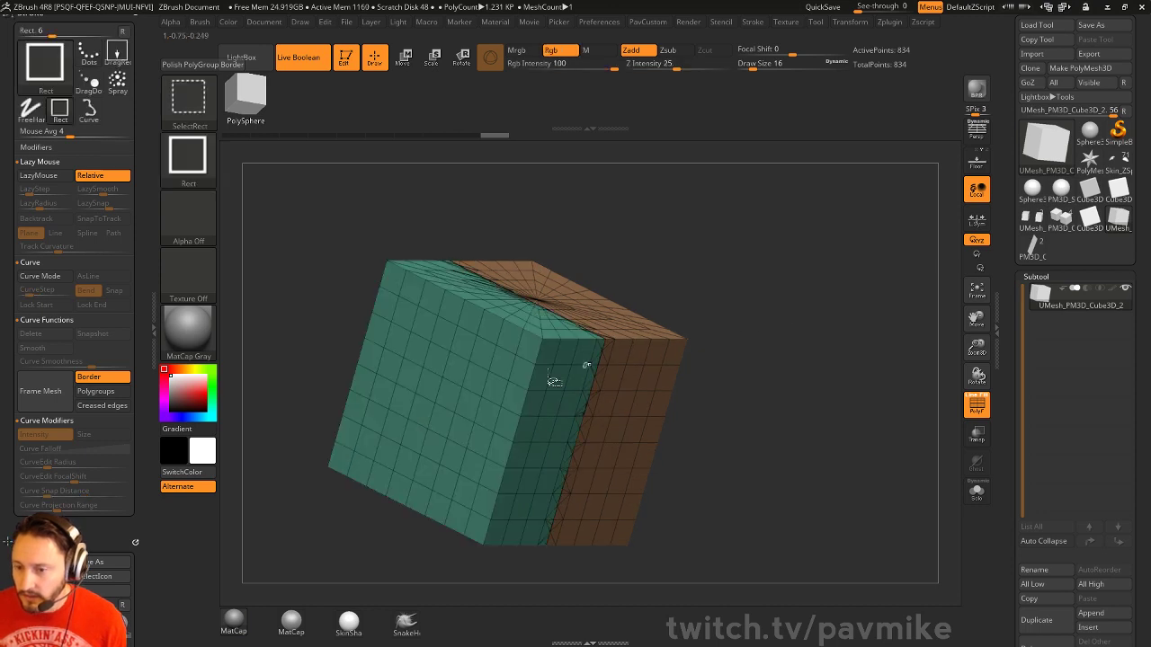
pyautogui.keyDown('ctrl'); pyautogui.keyDown('shift'); pyautogui.click(543, 338); pyautogui.keyUp('shift'); pyautogui.keyUp('ctrl')
pyautogui.moveTo(903, 315); pyautogui.dragTo(928, 348)
pyautogui.keyDown('ctrl'); pyautogui.keyDown('shift'); pyautogui.click(749, 354); pyautogui.keyUp('shift'); pyautogui.keyUp('ctrl')
pyautogui.keyDown('ctrl'); pyautogui.keyDown('shift'); pyautogui.moveTo(835, 338); pyautogui.dragTo(683, 335); pyautogui.keyUp('shift'); pyautogui.keyUp('ctrl')
pyautogui.keyDown('ctrl'); pyautogui.keyDown('shift'); pyautogui.click(875, 245); pyautogui.keyUp('shift'); pyautogui.keyUp('ctrl')
pyautogui.moveTo(874, 245)
pyautogui.mouseDown()
pyautogui.moveTo(814, 273)
pyautogui.moveTo(874, 259)
pyautogui.mouseUp()
pyautogui.keyDown('ctrl'); pyautogui.keyDown('shift'); pyautogui.click(792, 356); pyautogui.keyUp('shift'); pyautogui.keyUp('ctrl')
pyautogui.moveTo(827, 358)
pyautogui.mouseDown()
pyautogui.moveTo(796, 336)
pyautogui.moveTo(814, 344)
pyautogui.mouseUp()
# Regroup the isolated half's faces with Groups By Normals
pyautogui.press('space')
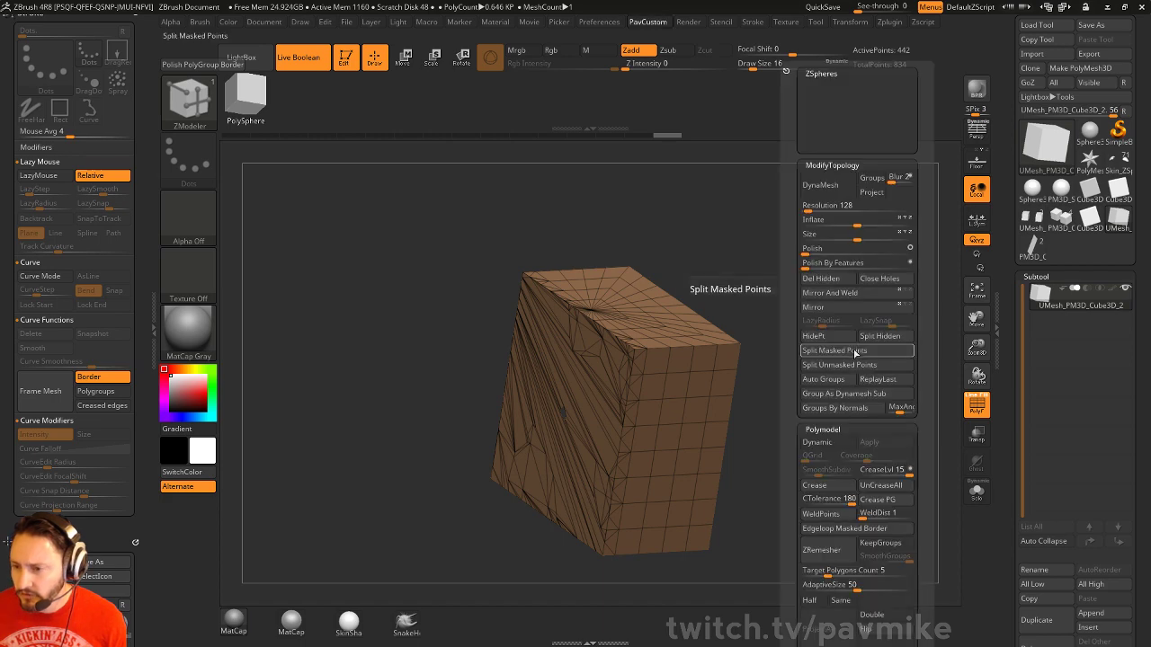
pyautogui.click(851, 407)
pyautogui.moveTo(774, 407); pyautogui.dragTo(845, 376)
pyautogui.moveTo(1010, 387); pyautogui.dragTo(1009, 43)
# Try to close the mesh's holes while the other half is still hidden
pyautogui.press('space')
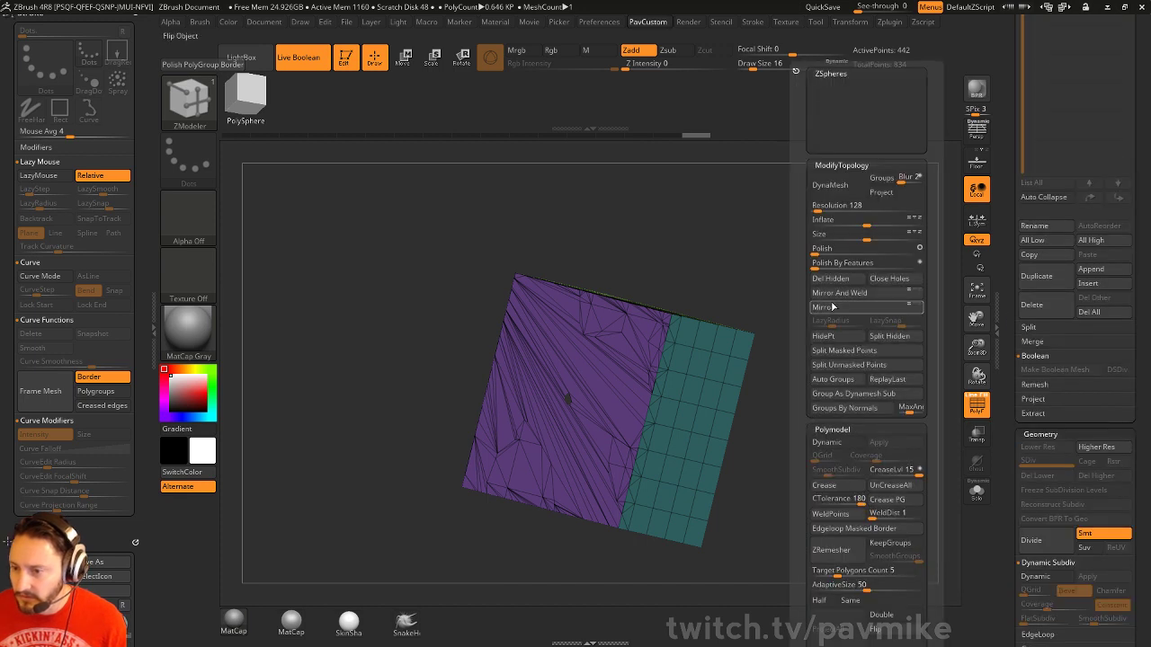
pyautogui.click(885, 293)
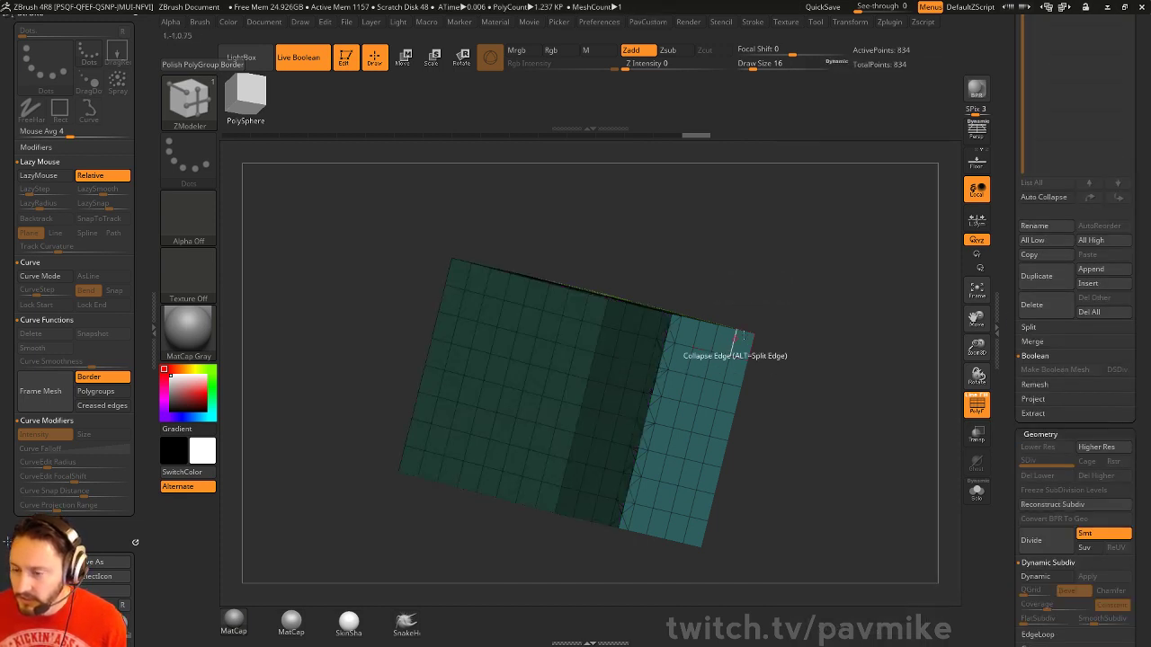
pyautogui.moveTo(849, 301); pyautogui.dragTo(824, 316)
pyautogui.hotkey('ctrl', 'z')
pyautogui.hotkey('ctrl', 'z')
# Delete the hidden half of the cube and close the holes in the remaining block
pyautogui.hotkey('shift', 't')
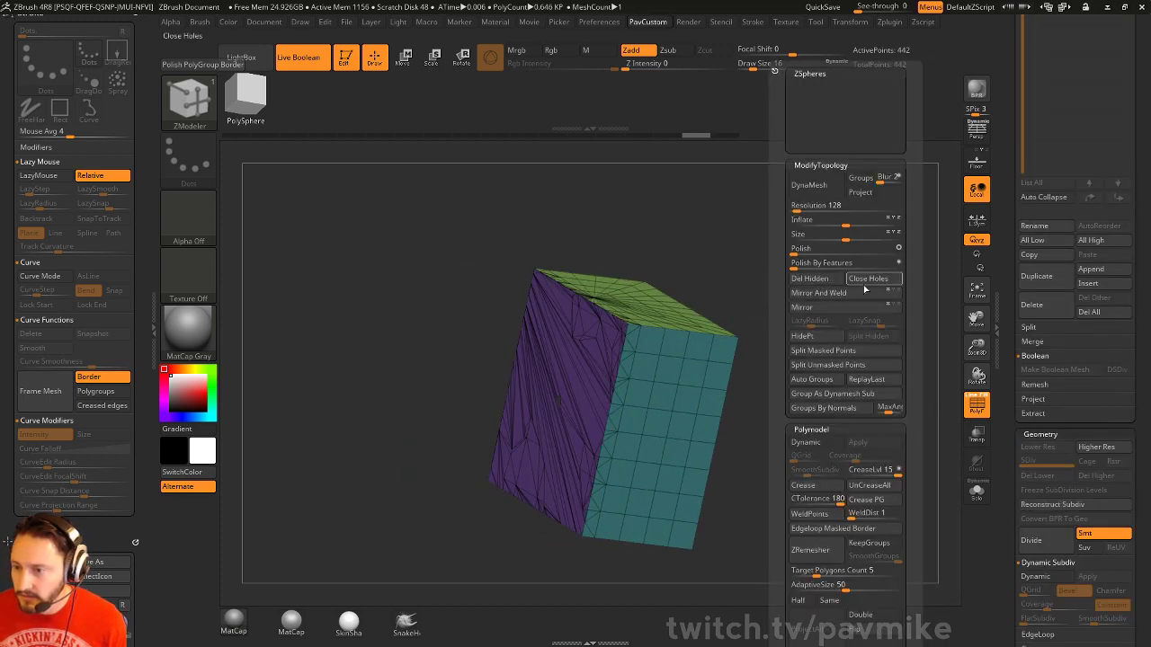
pyautogui.click(865, 292)
pyautogui.moveTo(865, 292); pyautogui.dragTo(804, 321)
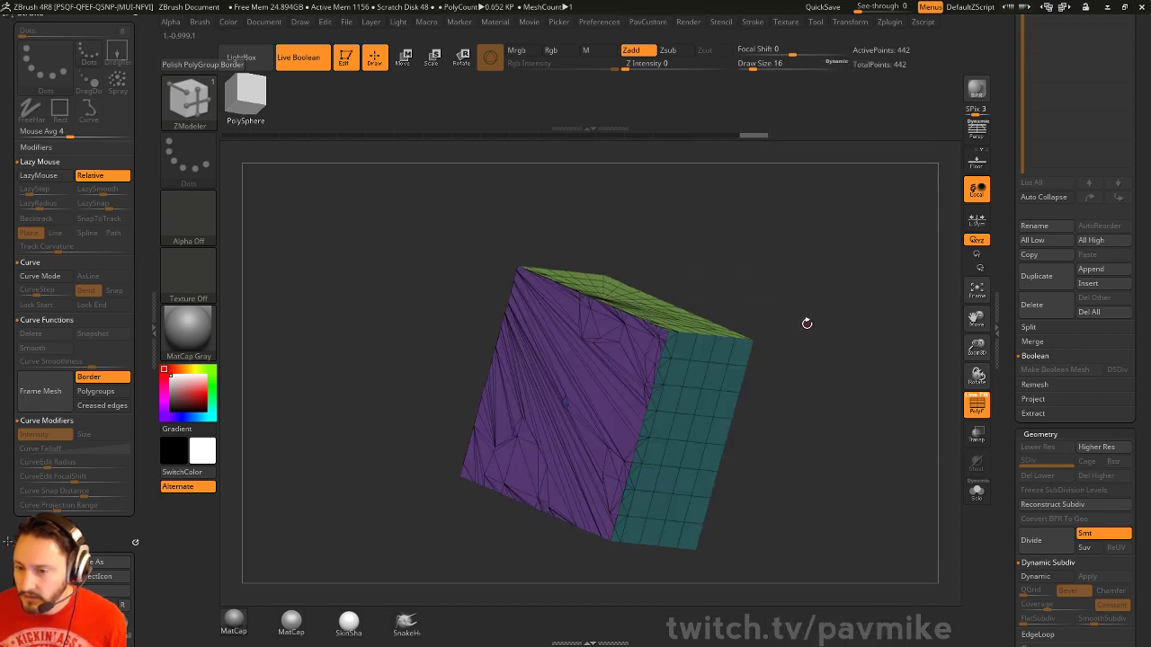
# Merge the whole block into one polygroup and regroup its faces with Groups By Normals
pyautogui.hotkey('ctrl', 'w')
pyautogui.hotkey('shift', 't')
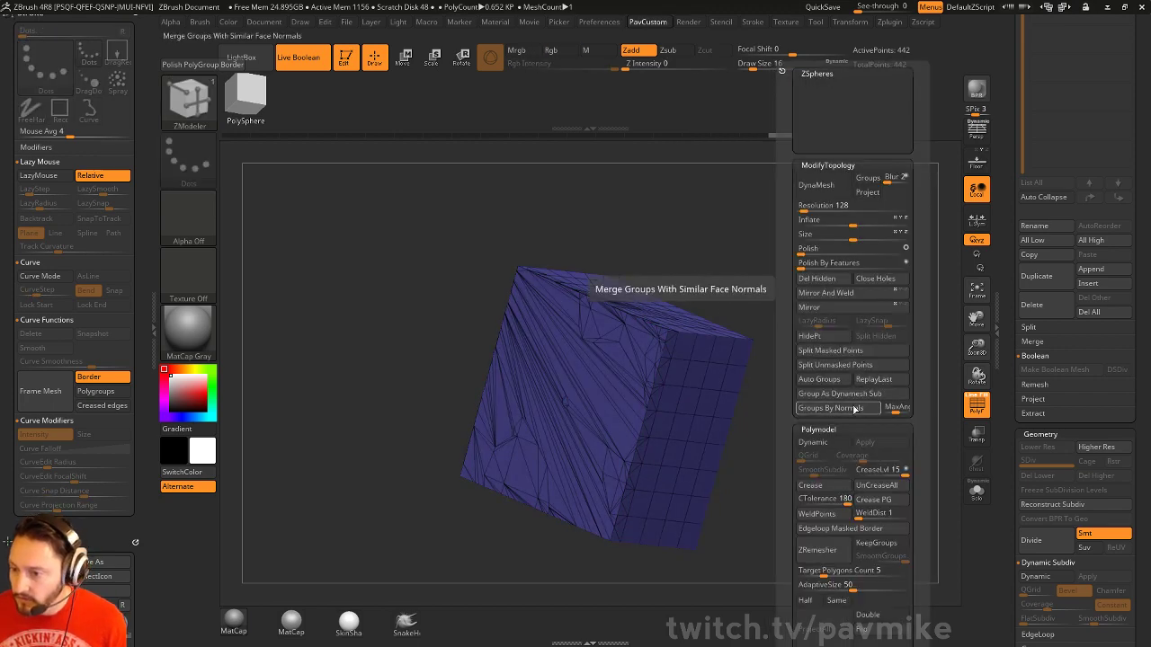
pyautogui.click(855, 409)
# ZRemesh the block with KeepGroups and Same enabled, SmoothGroups at its minimum and AdaptiveSize 0
pyautogui.scroll(-5, 1061, 287)
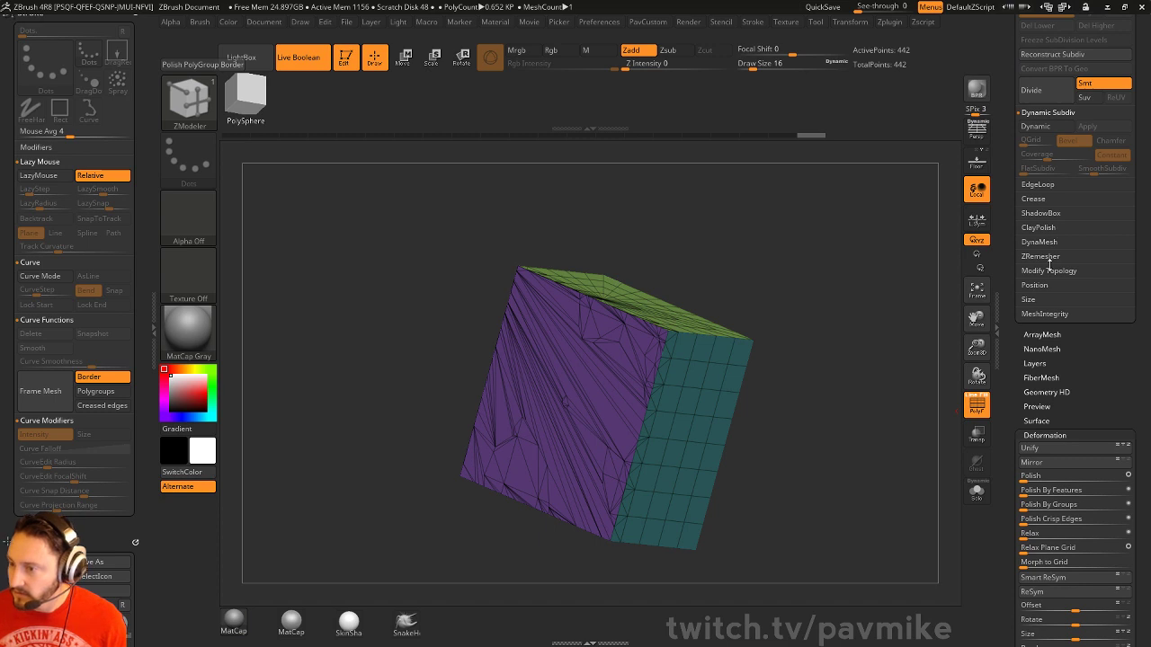
pyautogui.click(1040, 257)
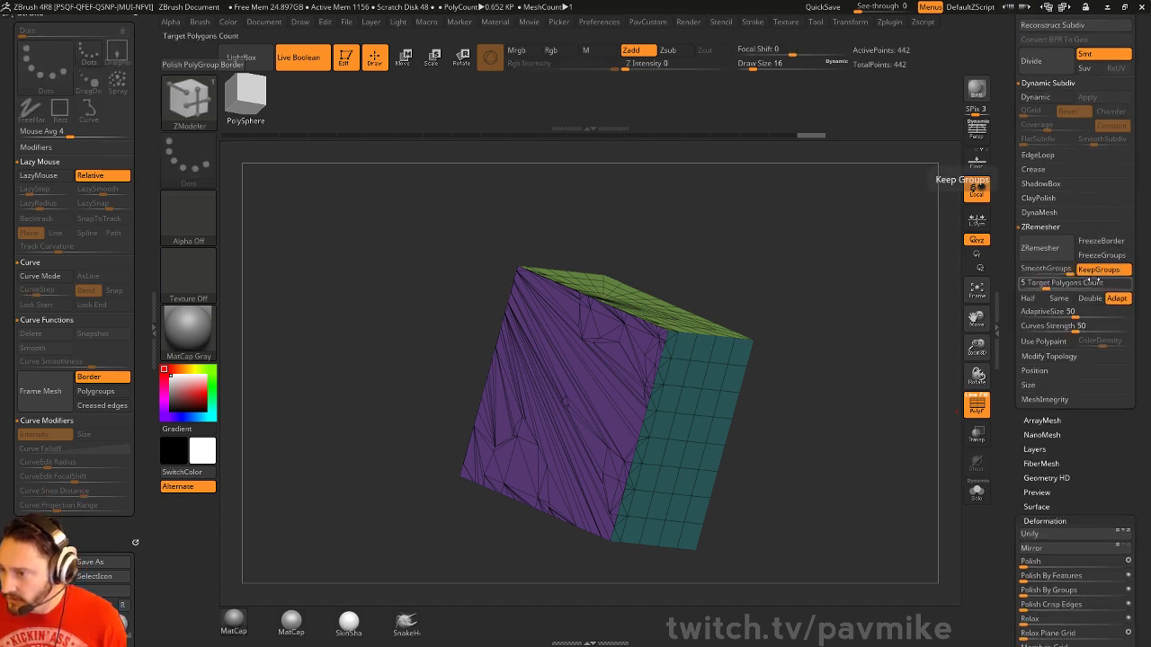
pyautogui.click(1057, 300)
pyautogui.moveTo(1063, 314); pyautogui.dragTo(1020, 314)
pyautogui.click(1040, 251)
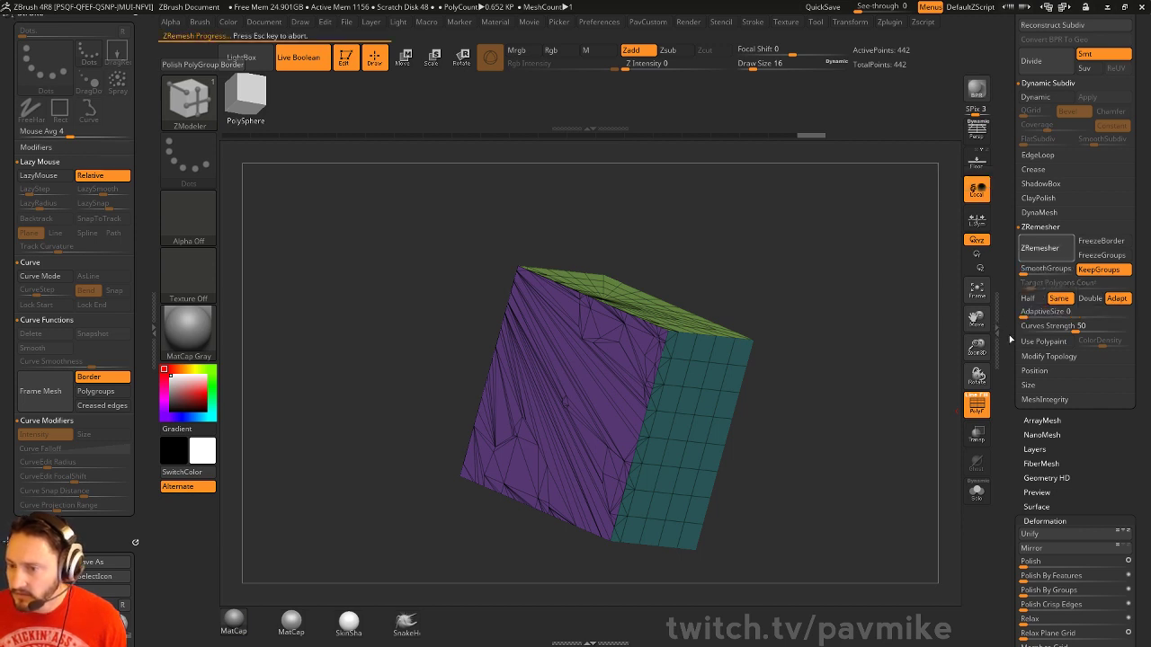
pyautogui.moveTo(855, 377)
pyautogui.mouseDown()
pyautogui.moveTo(679, 374)
pyautogui.moveTo(861, 377)
pyautogui.mouseUp()
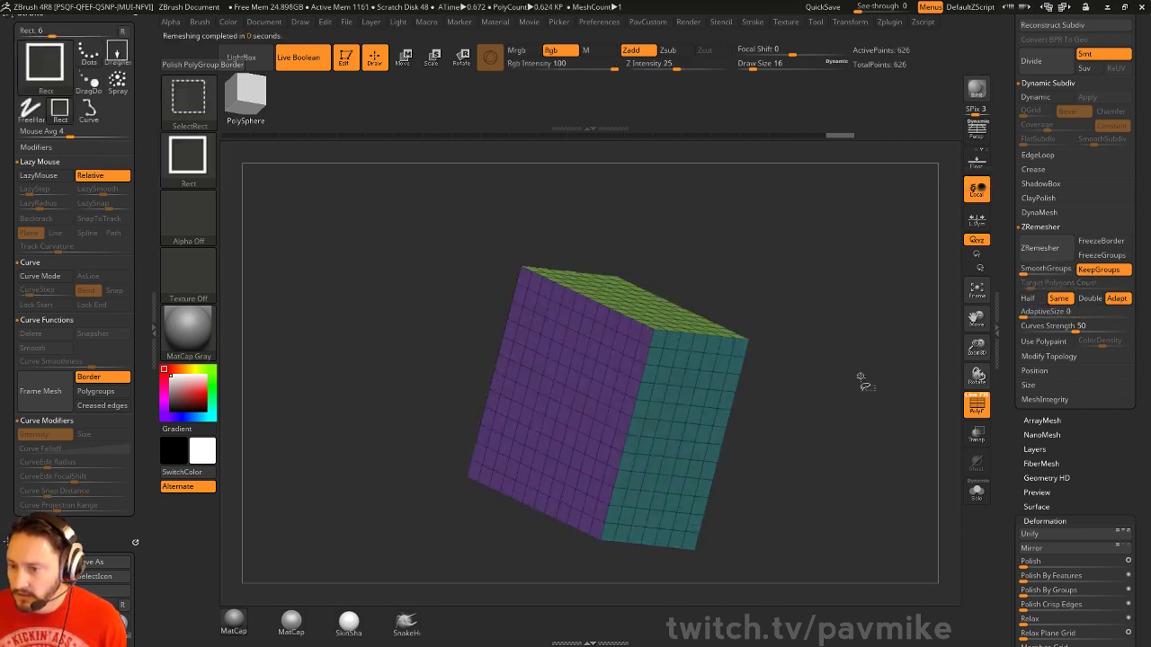
pyautogui.click(977, 405)
pyautogui.click(977, 405)
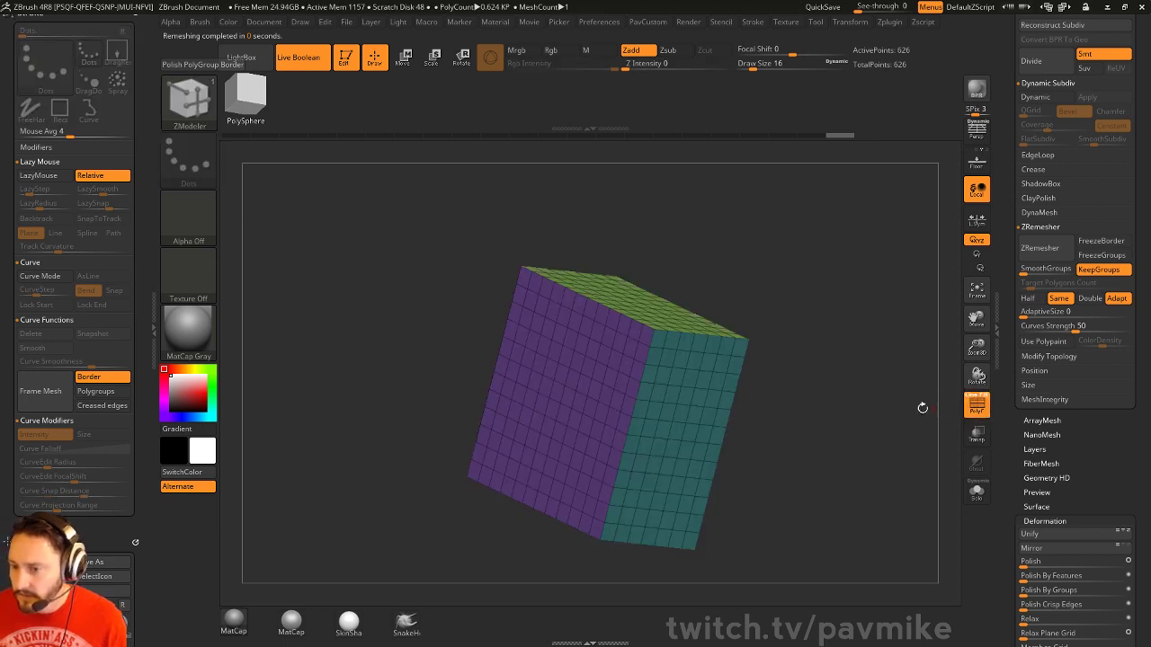
pyautogui.moveTo(920, 406); pyautogui.dragTo(939, 369)
# Expand the EdgeLoop settings and set the Delete Loops angle to about 50
pyautogui.scroll(1, 1021, 430)
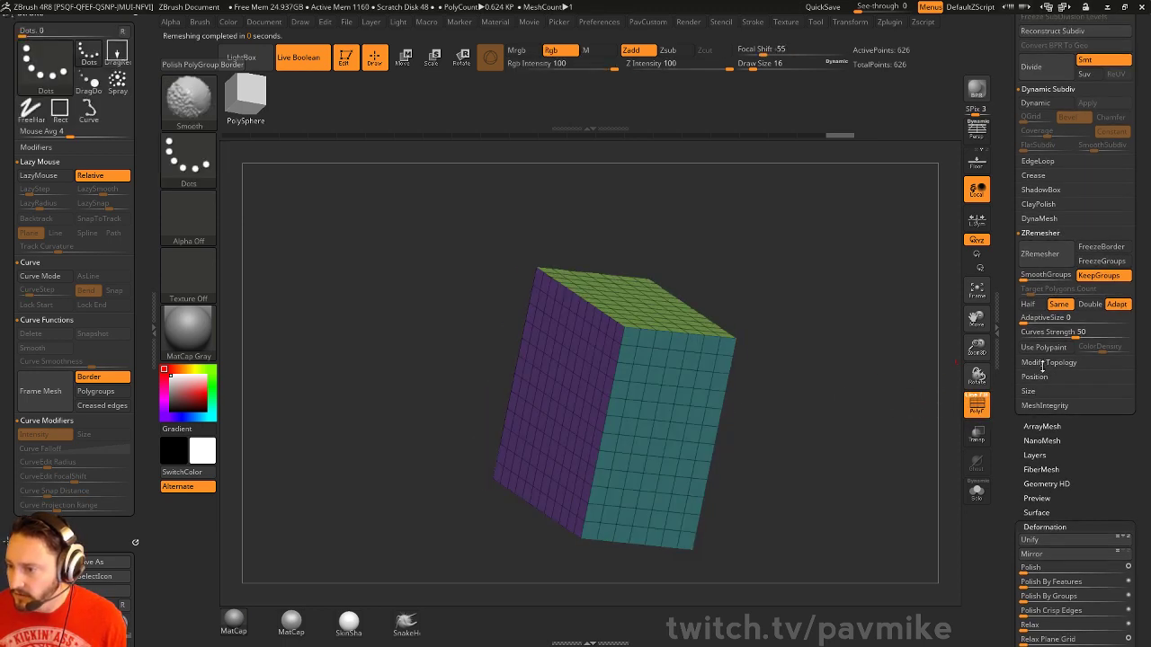
pyautogui.moveTo(1013, 364); pyautogui.dragTo(1013, 490)
pyautogui.keyDown('shift'); pyautogui.click(1043, 292); pyautogui.keyUp('shift')
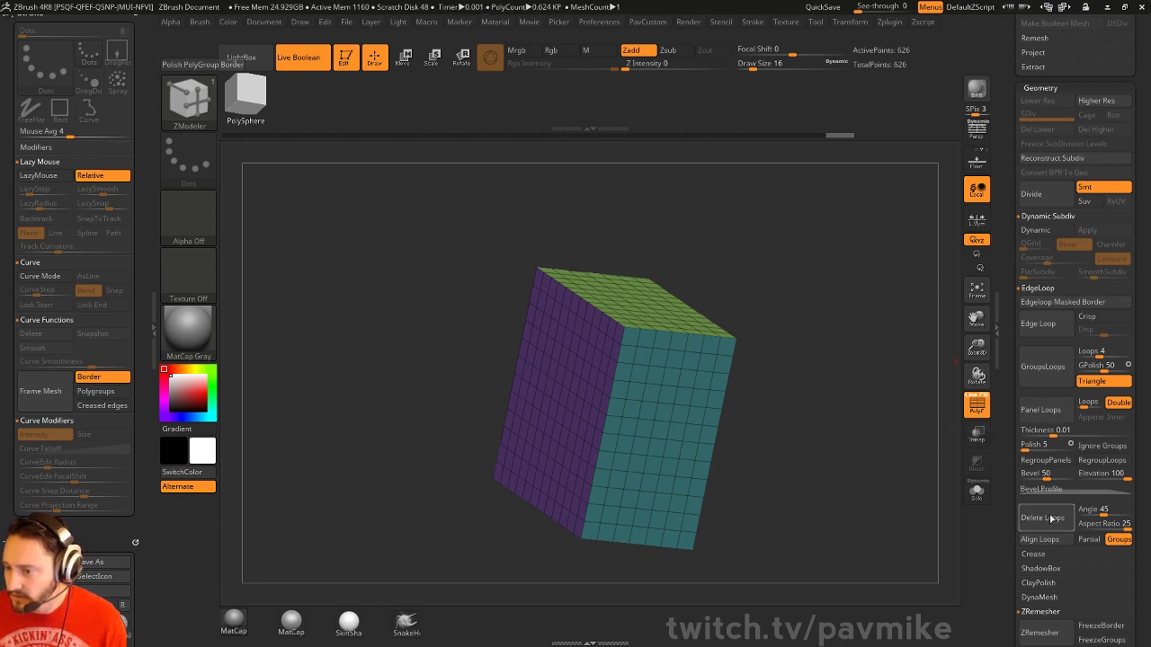
pyautogui.moveTo(1093, 509)
pyautogui.mouseDown()
pyautogui.moveTo(1115, 510)
pyautogui.moveTo(1085, 514)
pyautogui.mouseUp()
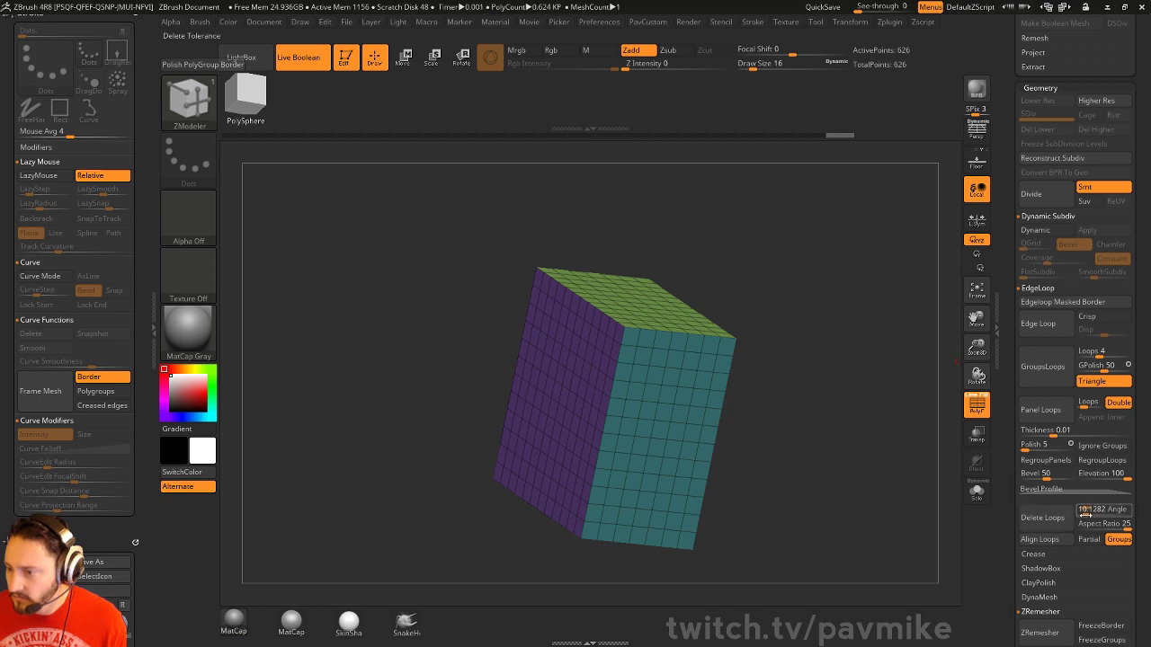
pyautogui.moveTo(784, 355); pyautogui.dragTo(781, 379)
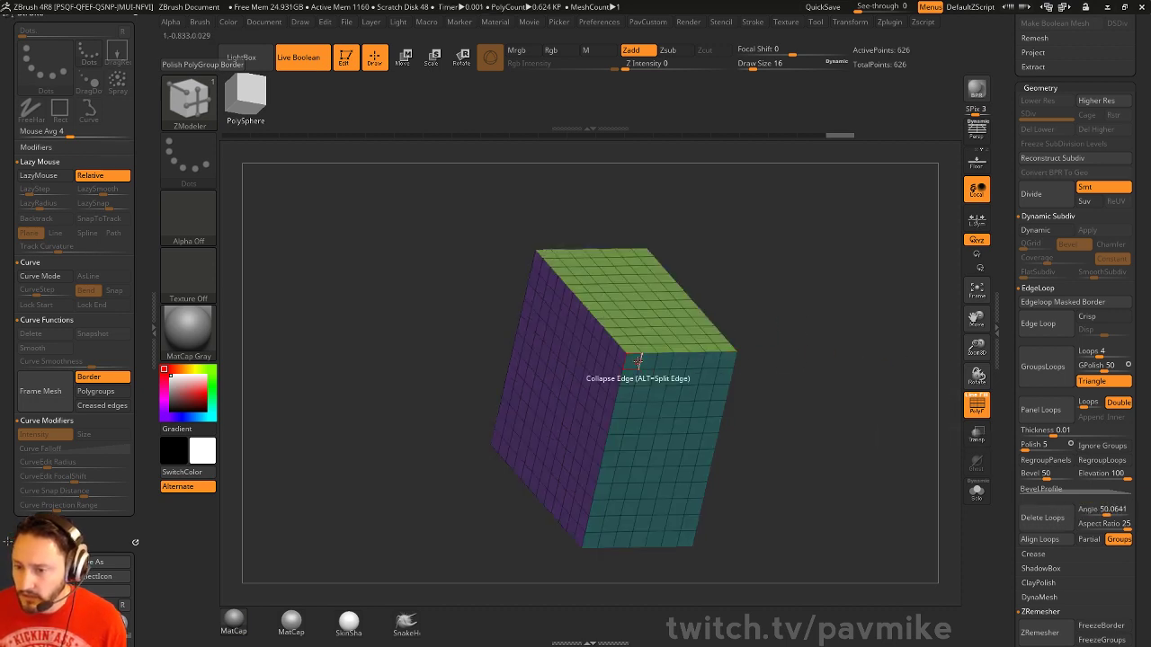
pyautogui.press('space')
pyautogui.click(617, 299)
pyautogui.click(617, 299)
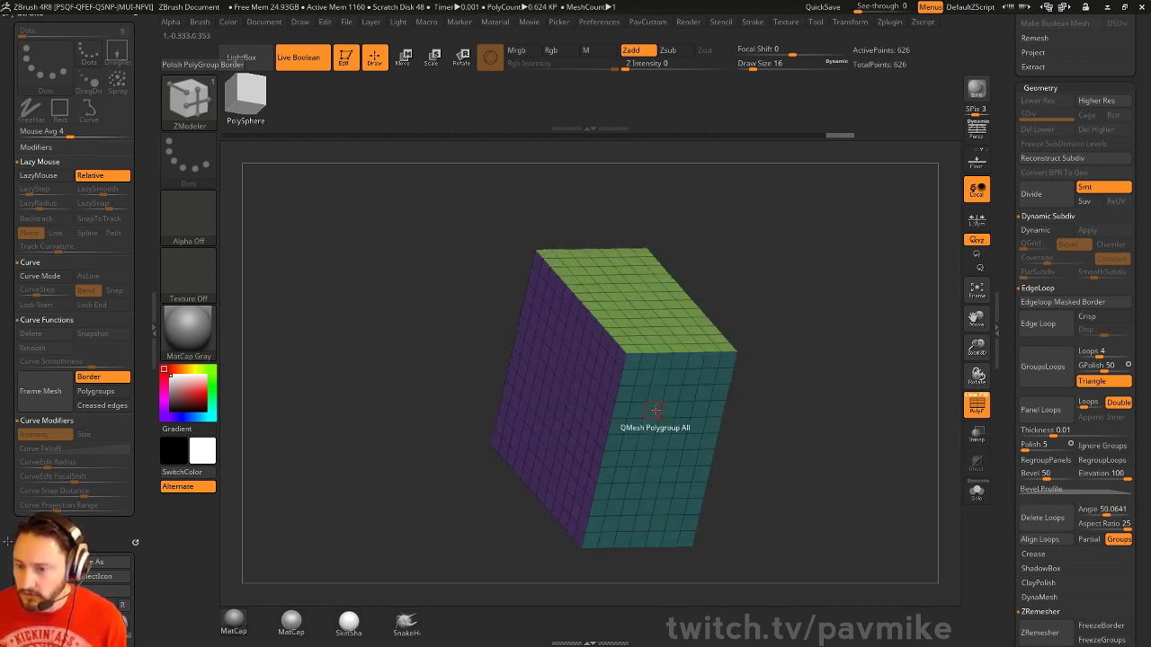
# Delete the edge loops running along the length of the narrow teal face with ZModeler
pyautogui.keyDown('alt'); pyautogui.click(655, 362); pyautogui.keyUp('alt')
pyautogui.keyDown('alt'); pyautogui.click(673, 361); pyautogui.keyUp('alt')
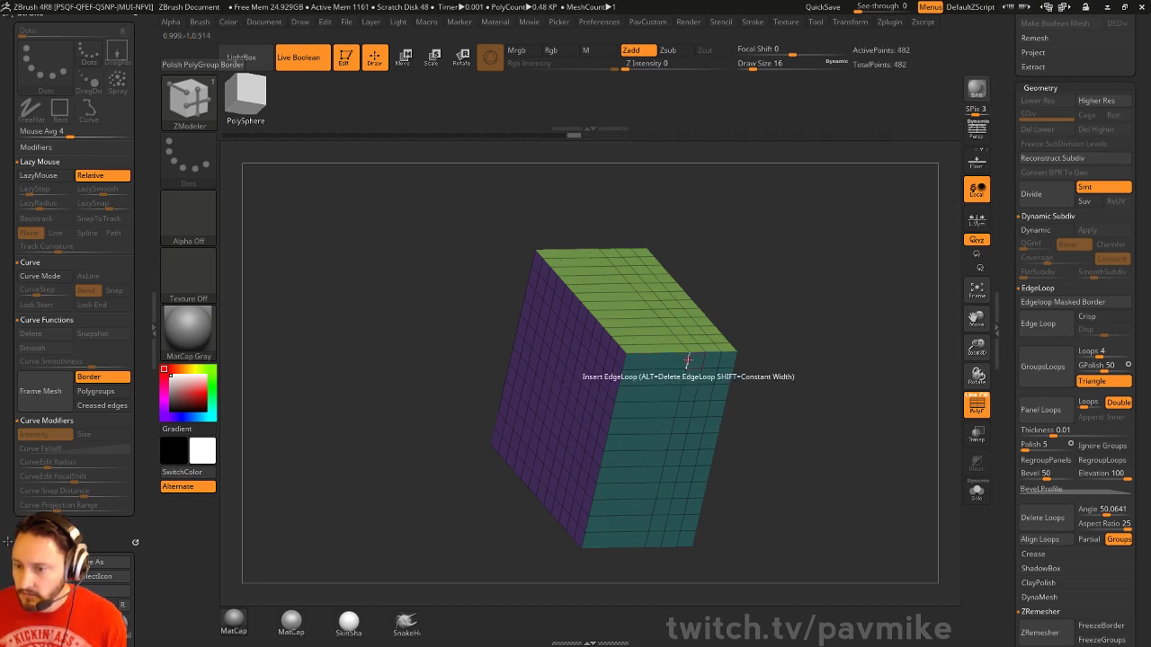
pyautogui.keyDown('alt'); pyautogui.click(689, 361); pyautogui.keyUp('alt')
pyautogui.keyDown('alt'); pyautogui.click(703, 360); pyautogui.keyUp('alt')
pyautogui.keyDown('alt'); pyautogui.click(719, 360); pyautogui.keyUp('alt')
# Delete the crosswise edge loops down the full height of the teal face
pyautogui.moveTo(786, 364); pyautogui.dragTo(799, 353)
pyautogui.keyDown('alt'); pyautogui.click(684, 366); pyautogui.keyUp('alt')
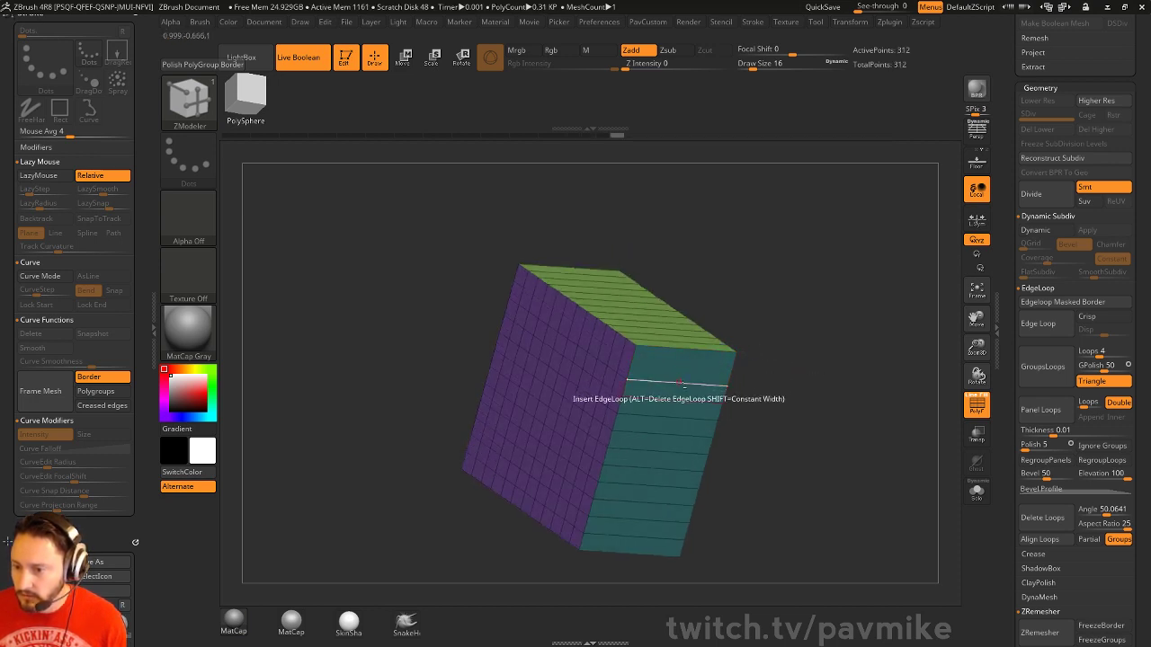
pyautogui.keyDown('alt'); pyautogui.click(680, 382); pyautogui.keyUp('alt')
pyautogui.keyDown('alt'); pyautogui.click(675, 398); pyautogui.keyUp('alt')
pyautogui.keyDown('alt'); pyautogui.click(665, 416); pyautogui.keyUp('alt')
pyautogui.keyDown('alt'); pyautogui.click(652, 434); pyautogui.keyUp('alt')
pyautogui.keyDown('alt'); pyautogui.click(640, 451); pyautogui.keyUp('alt')
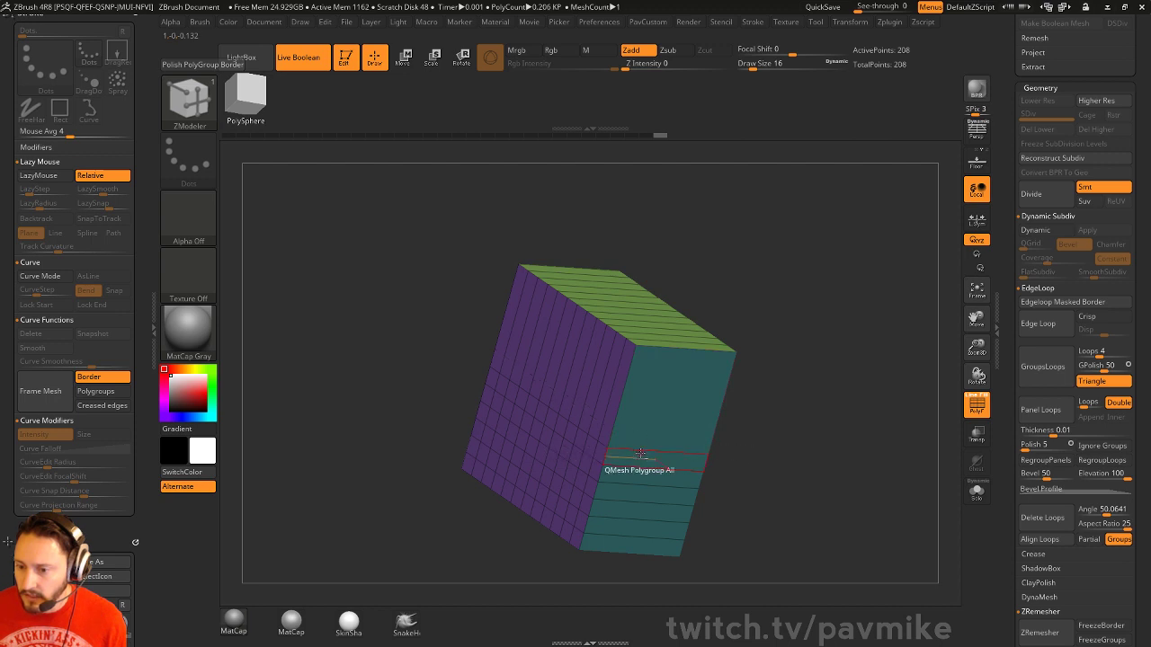
pyautogui.keyDown('alt'); pyautogui.click(635, 467); pyautogui.keyUp('alt')
pyautogui.keyDown('alt'); pyautogui.click(629, 483); pyautogui.keyUp('alt')
pyautogui.keyDown('alt'); pyautogui.click(625, 500); pyautogui.keyUp('alt')
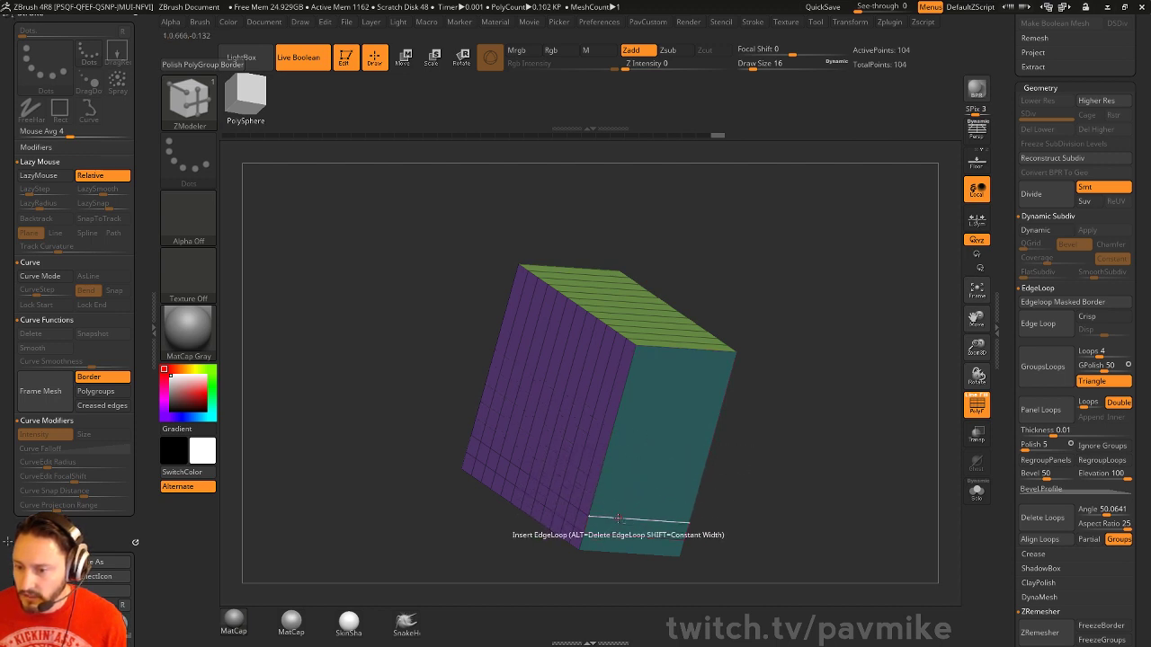
pyautogui.keyDown('alt'); pyautogui.click(622, 517); pyautogui.keyUp('alt')
pyautogui.keyDown('alt'); pyautogui.click(618, 533); pyautogui.keyUp('alt')
# Delete the edge loops crossing the large purple face, working from the teal edge toward the far edge
pyautogui.keyDown('alt'); pyautogui.click(615, 386); pyautogui.keyUp('alt')
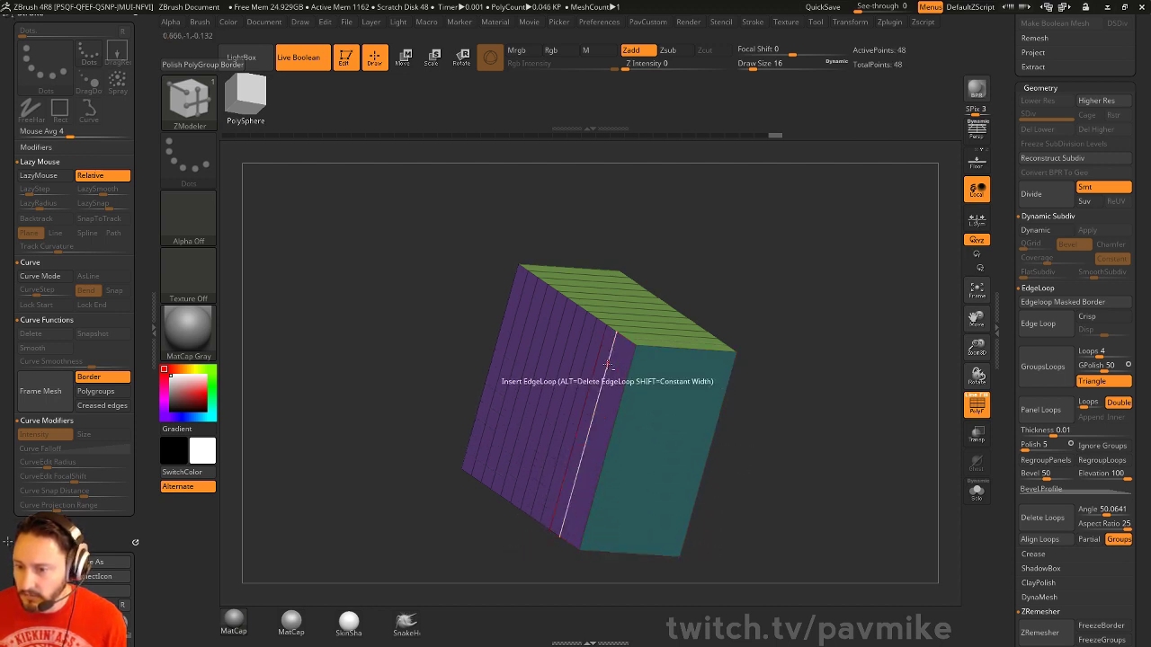
pyautogui.keyDown('alt'); pyautogui.click(606, 375); pyautogui.keyUp('alt')
pyautogui.keyDown('alt'); pyautogui.click(597, 363); pyautogui.keyUp('alt')
pyautogui.keyDown('alt'); pyautogui.click(579, 345); pyautogui.keyUp('alt')
pyautogui.keyDown('alt'); pyautogui.click(570, 337); pyautogui.keyUp('alt')
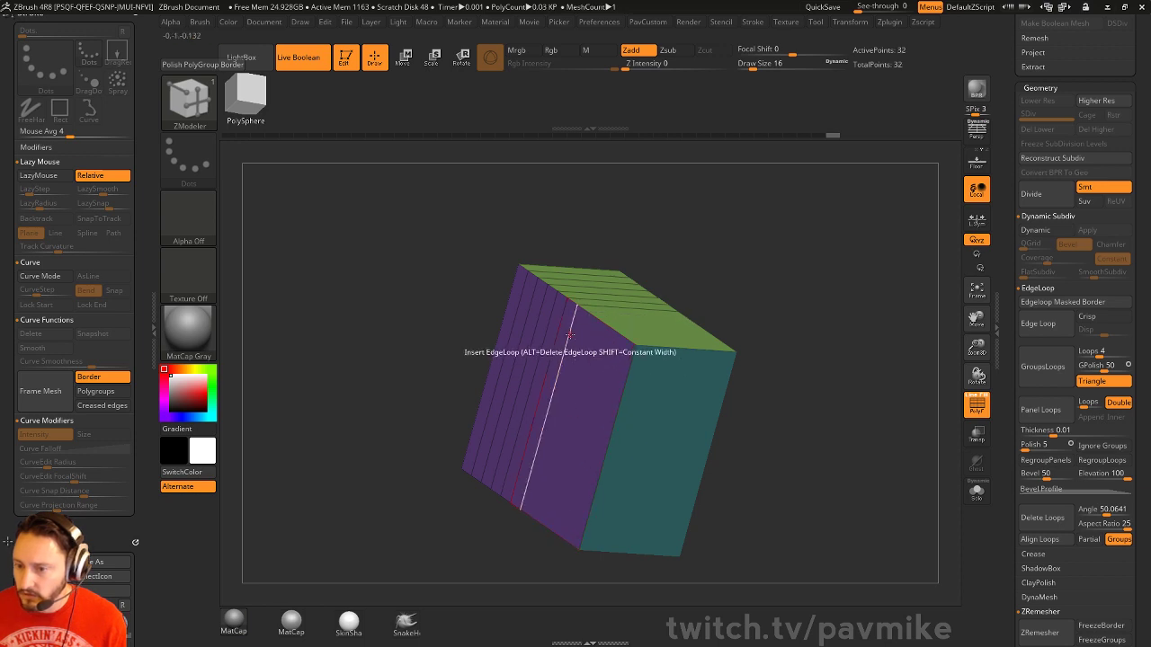
pyautogui.keyDown('alt'); pyautogui.click(562, 330); pyautogui.keyUp('alt')
pyautogui.keyDown('alt'); pyautogui.click(555, 322); pyautogui.keyUp('alt')
pyautogui.keyDown('alt'); pyautogui.click(546, 315); pyautogui.keyUp('alt')
pyautogui.keyDown('alt'); pyautogui.click(537, 311); pyautogui.keyUp('alt')
pyautogui.keyDown('alt'); pyautogui.click(528, 304); pyautogui.keyUp('alt')
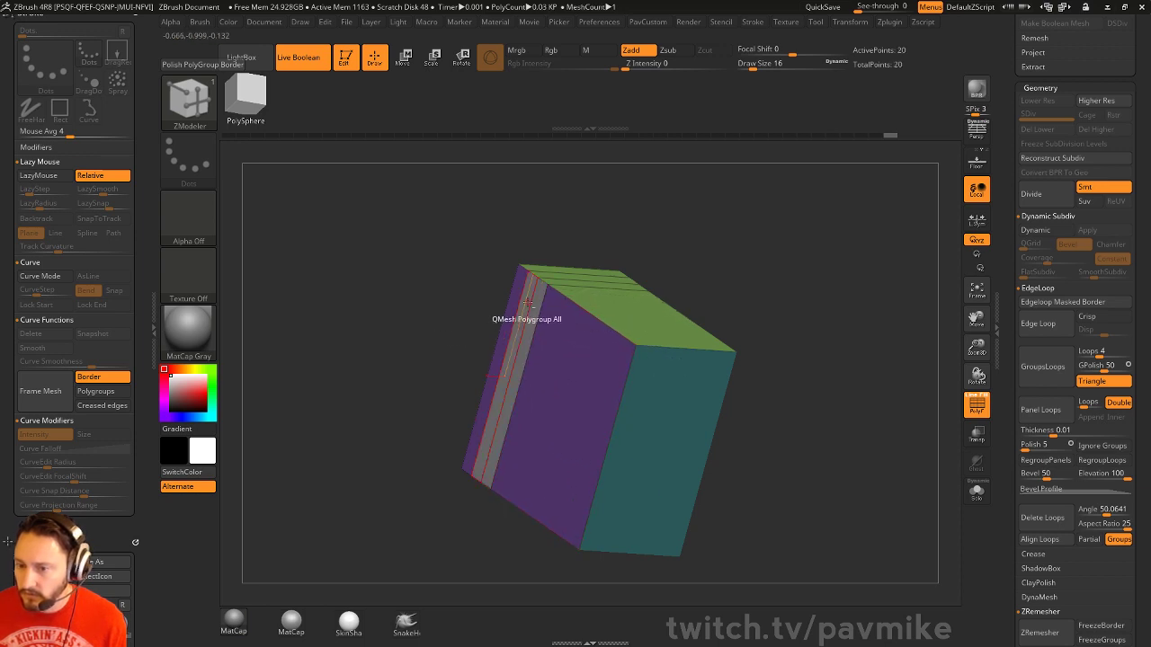
# Undo the last two loop deletions and delete the remaining edge loops near the purple face's far edge
pyautogui.moveTo(624, 236); pyautogui.dragTo(665, 234)
pyautogui.hotkey('ctrl', 'z')
pyautogui.hotkey('ctrl', 'z')
pyautogui.keyDown('alt'); pyautogui.click(539, 314); pyautogui.keyUp('alt')
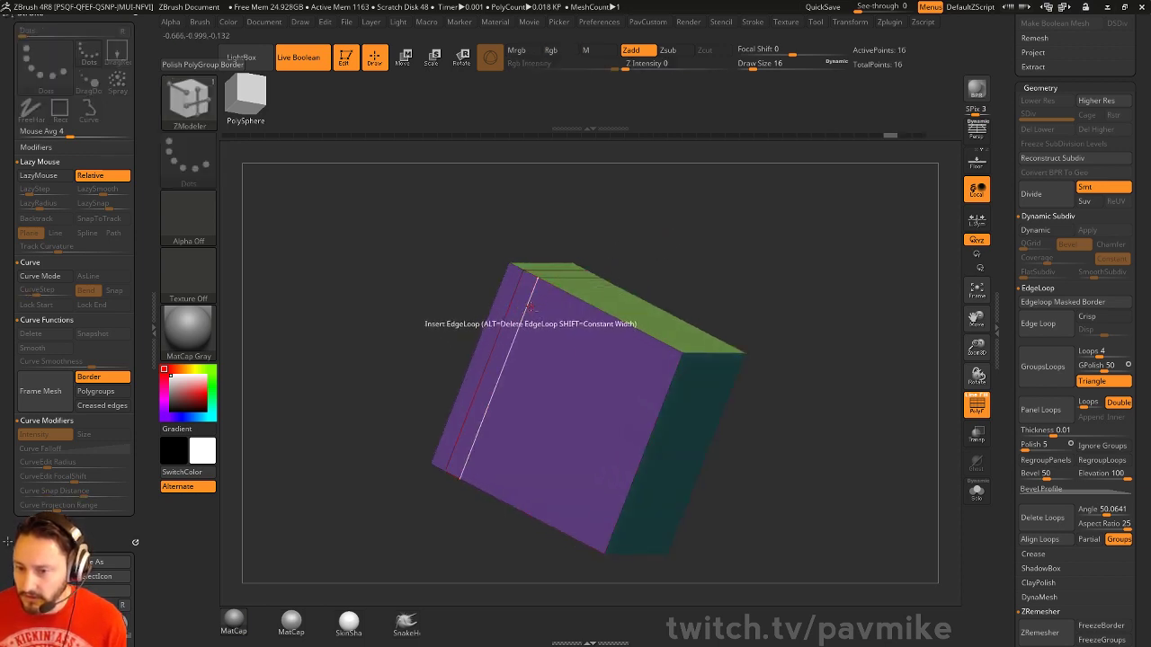
pyautogui.keyDown('alt'); pyautogui.click(526, 309); pyautogui.keyUp('alt')
pyautogui.keyDown('alt'); pyautogui.click(513, 297); pyautogui.keyUp('alt')
pyautogui.moveTo(855, 274); pyautogui.dragTo(821, 290)
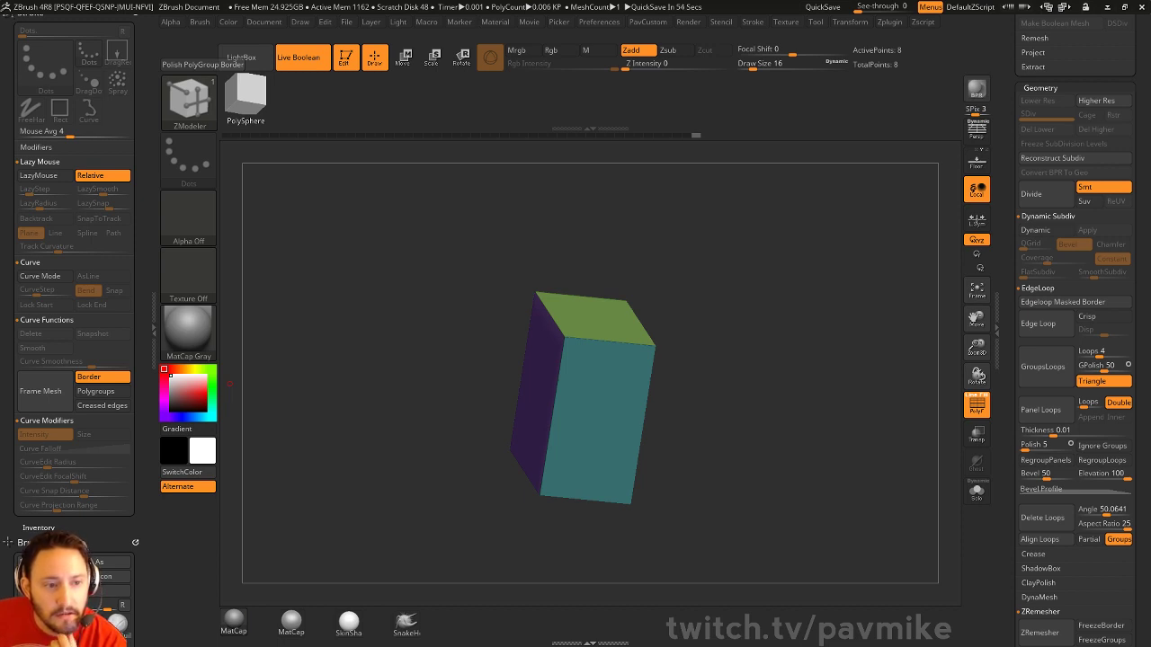
pyautogui.moveTo(917, 258); pyautogui.dragTo(889, 359)
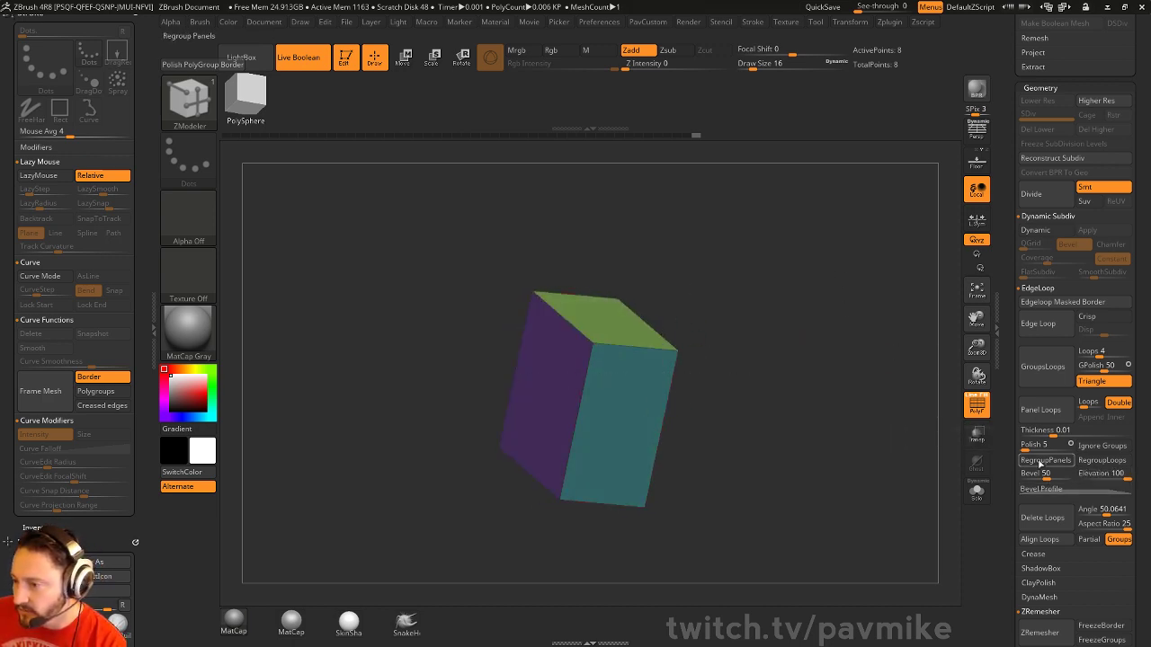
# Undo all the manual edge-loop deletions back to the dense ZRemeshed block
pyautogui.hotkey('ctrl', 'e')
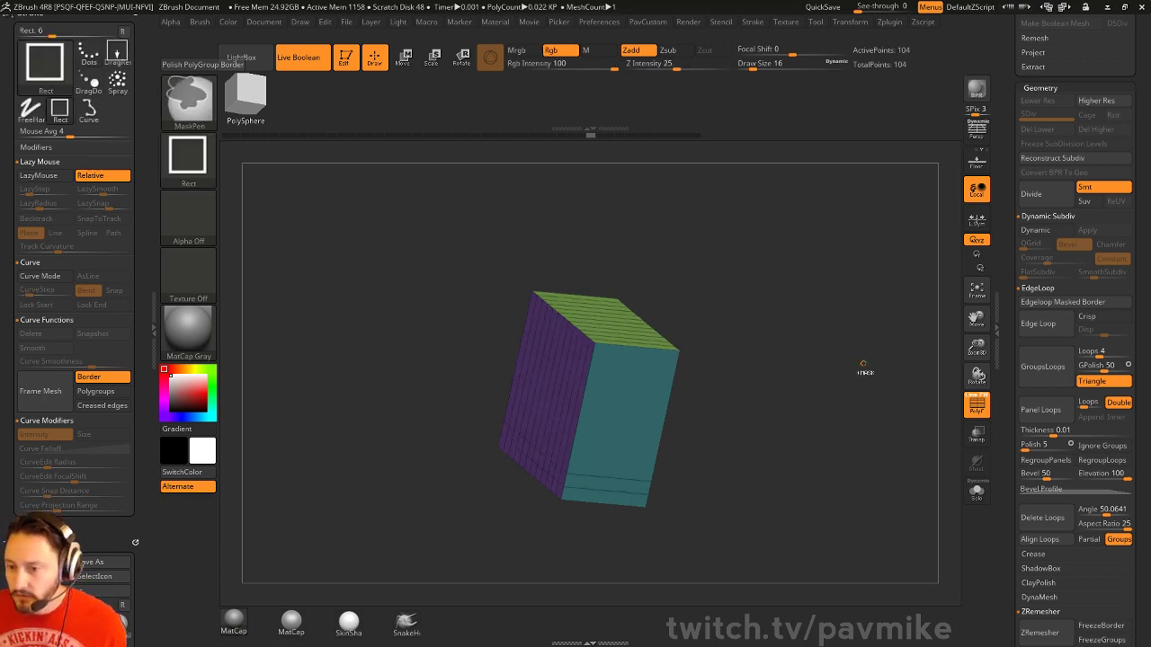
pyautogui.hotkey('ctrl', 'z')
pyautogui.hotkey('ctrl', 'z')
pyautogui.hotkey('ctrl', 'z')
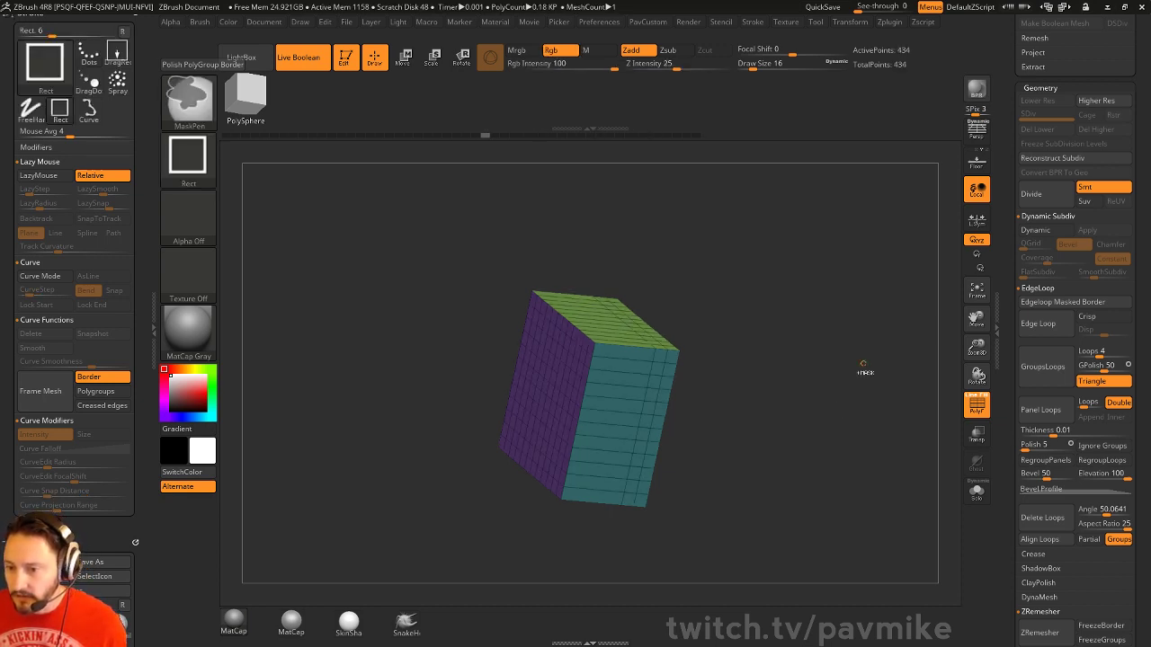
pyautogui.hotkey('ctrl', 'e')
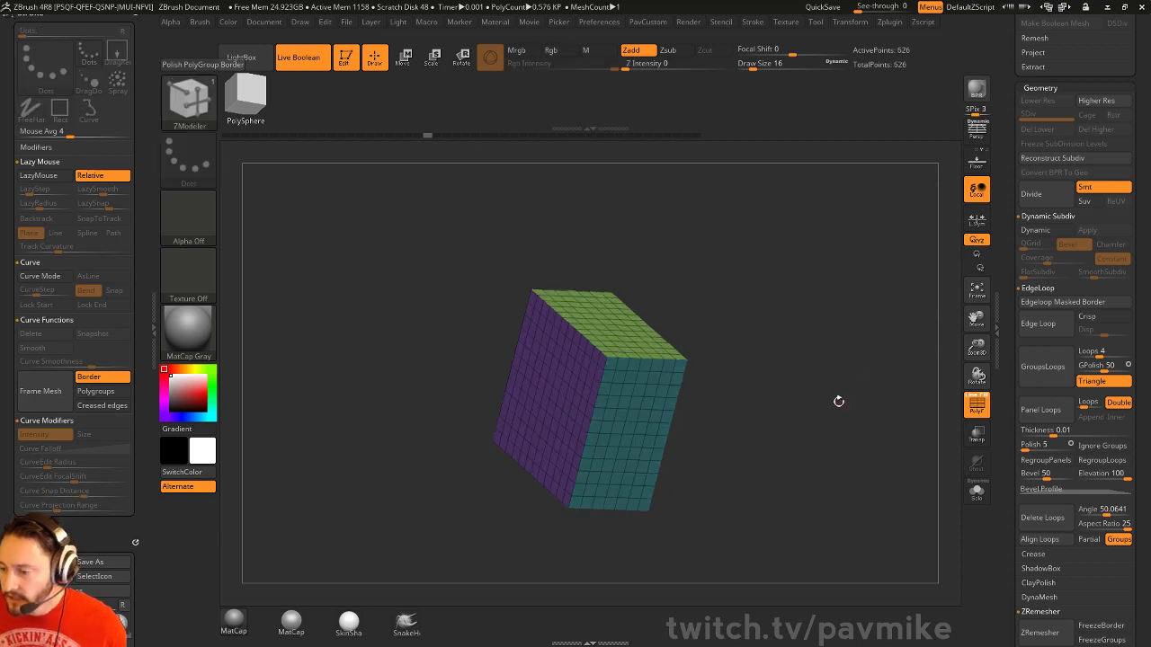
# ZRemesh the block repeatedly with Half enabled until each face has only a few coarse polygons
pyautogui.scroll(-3, 1014, 492)
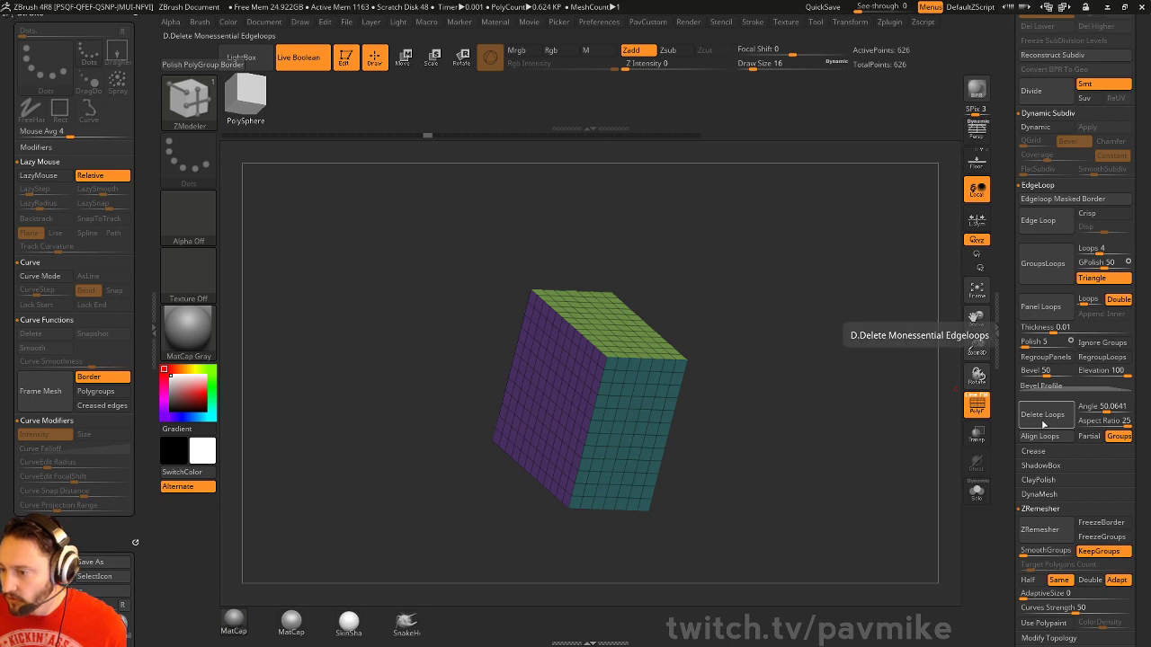
pyautogui.moveTo(1003, 441); pyautogui.dragTo(1004, 179)
pyautogui.click(1035, 321)
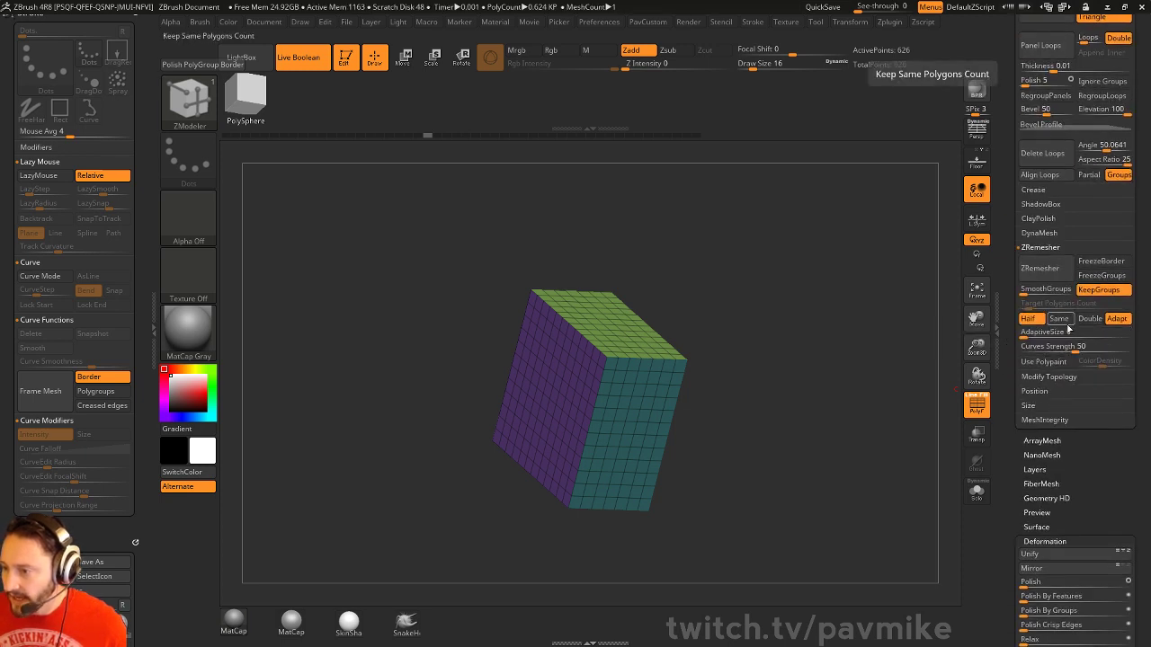
pyautogui.click(1040, 268)
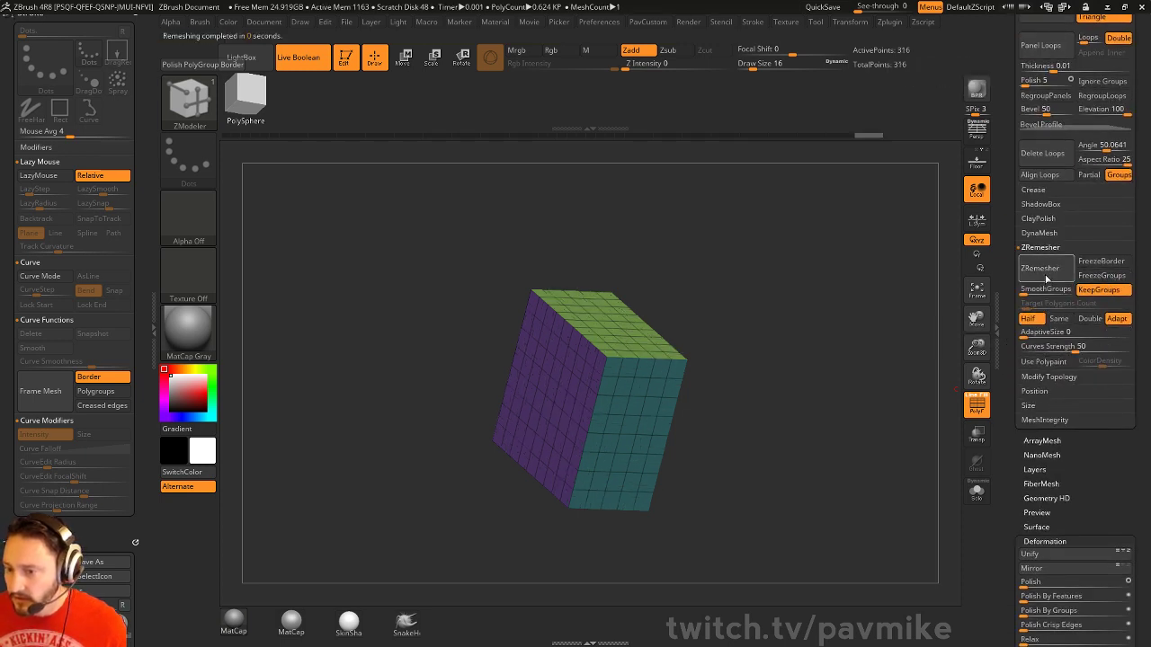
pyautogui.click(1046, 277)
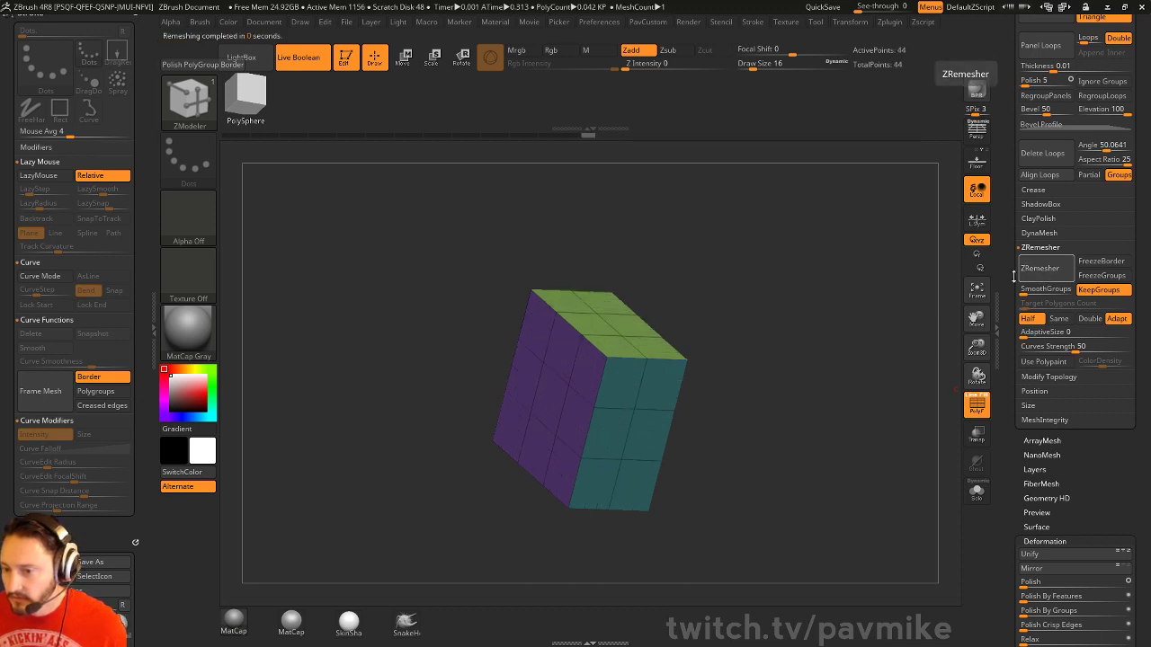
# Increase the ZModeler brush's Draw Size to 108
pyautogui.moveTo(784, 331); pyautogui.dragTo(853, 328)
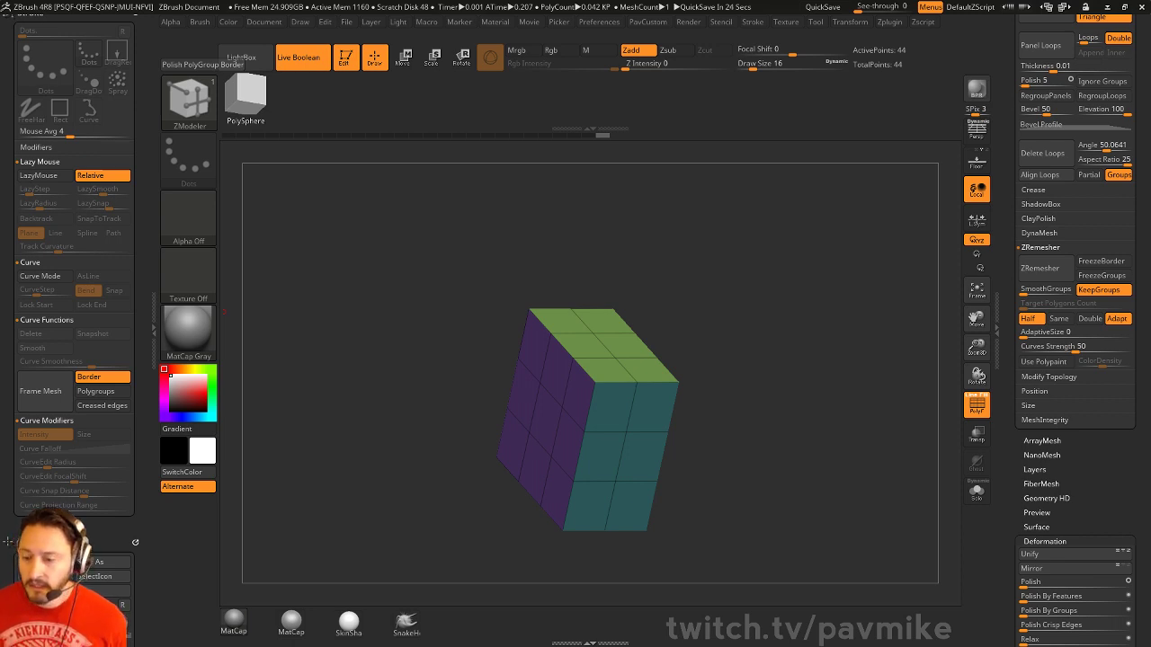
pyautogui.moveTo(857, 319); pyautogui.dragTo(783, 277)
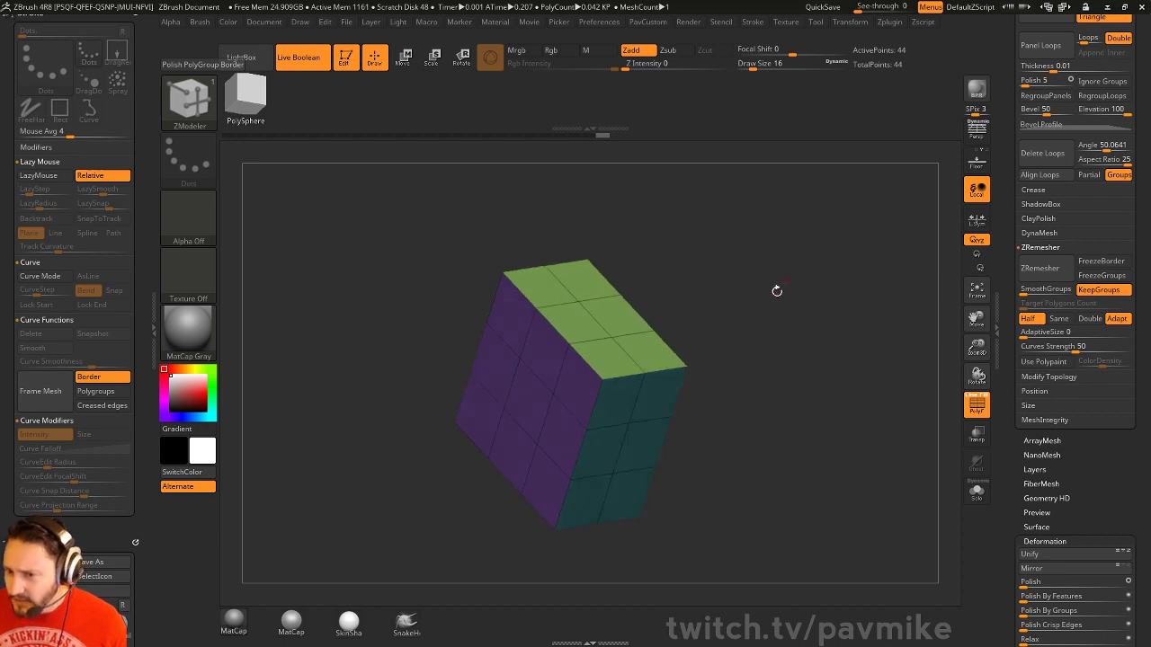
pyautogui.press('s')
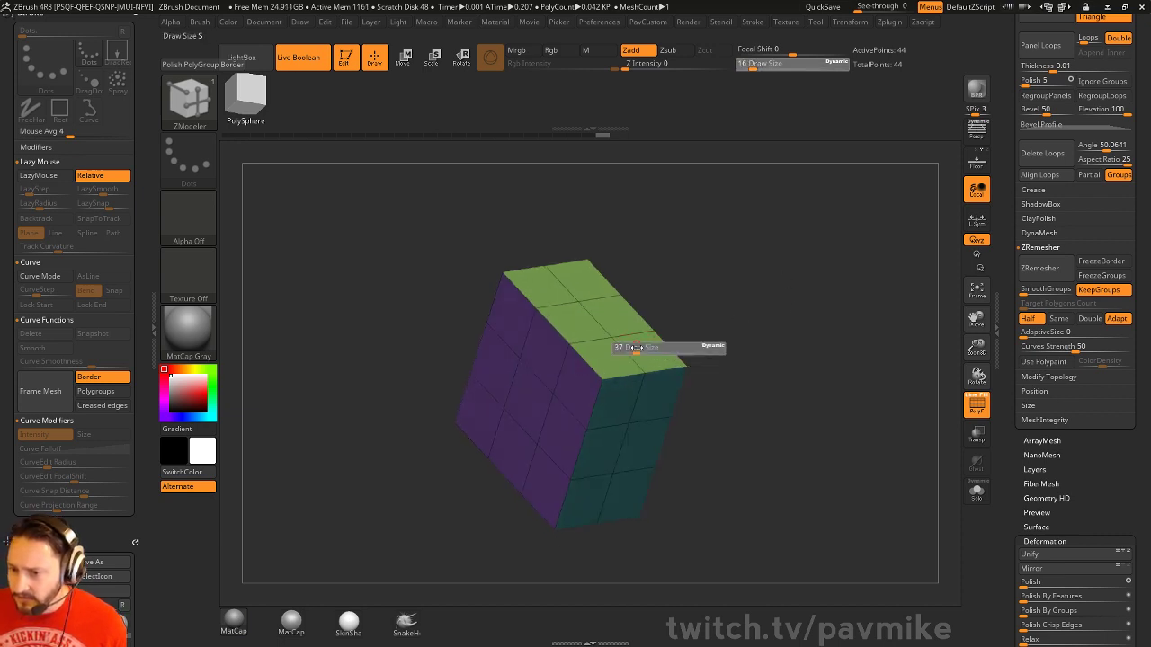
pyautogui.moveTo(642, 351); pyautogui.dragTo(791, 307)
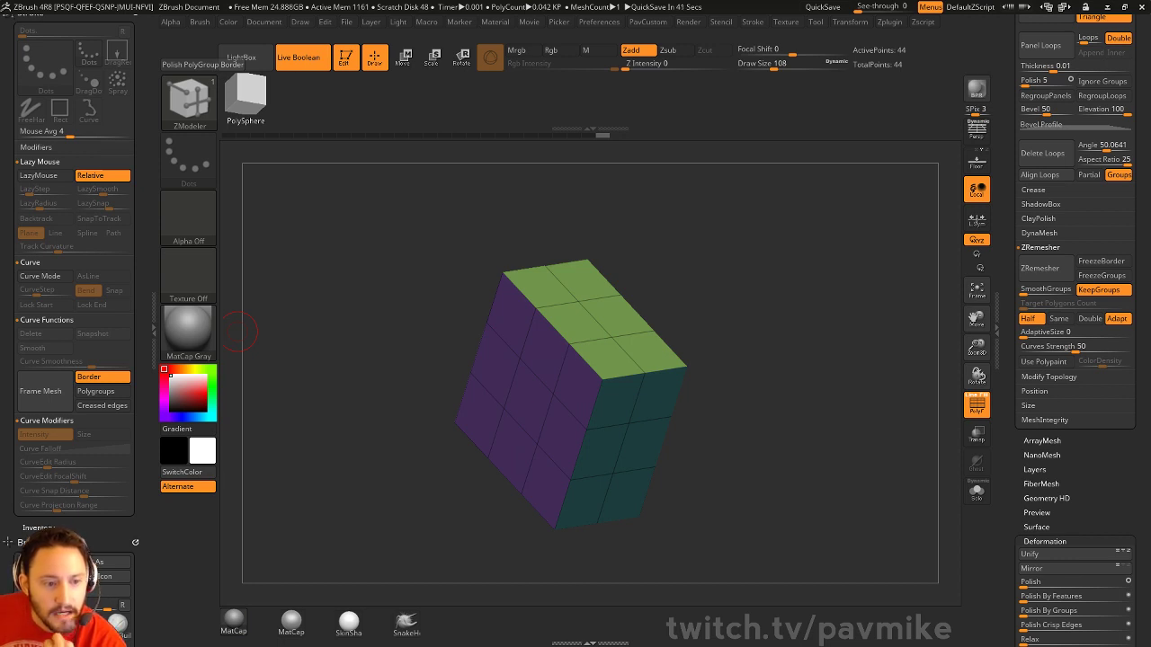
pyautogui.moveTo(1010, 199); pyautogui.dragTo(1010, 276)
# Launch Marvelous Designer 6 and log in with the saved credentials
pyautogui.press('super')
pyautogui.click(340, 396)
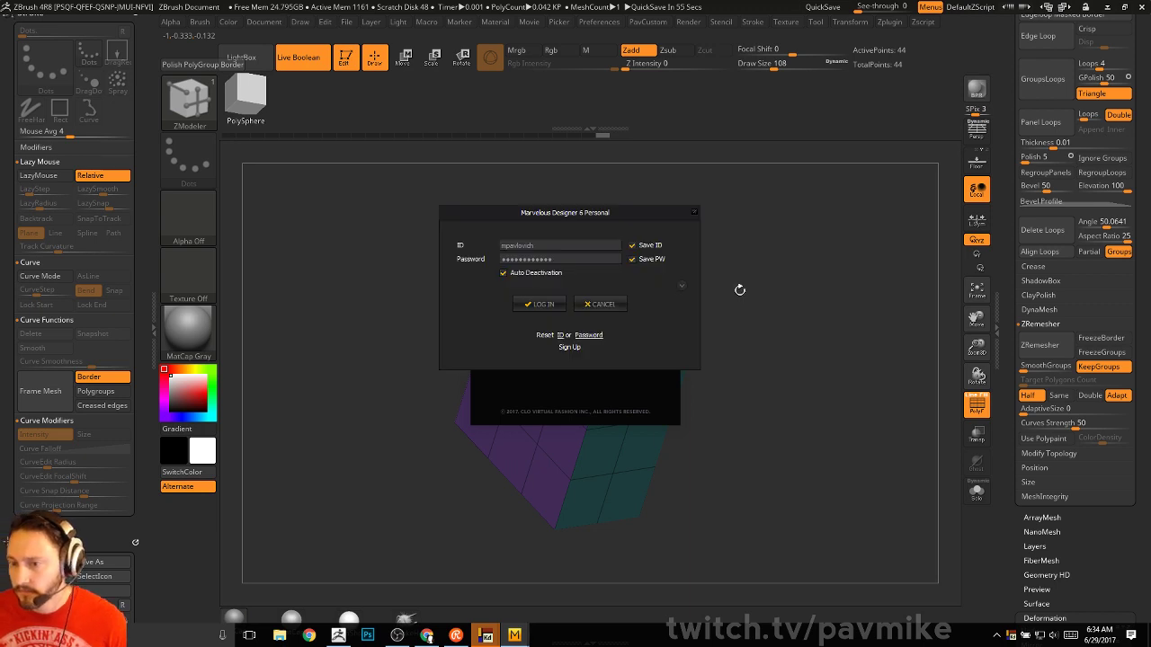
pyautogui.click(538, 306)
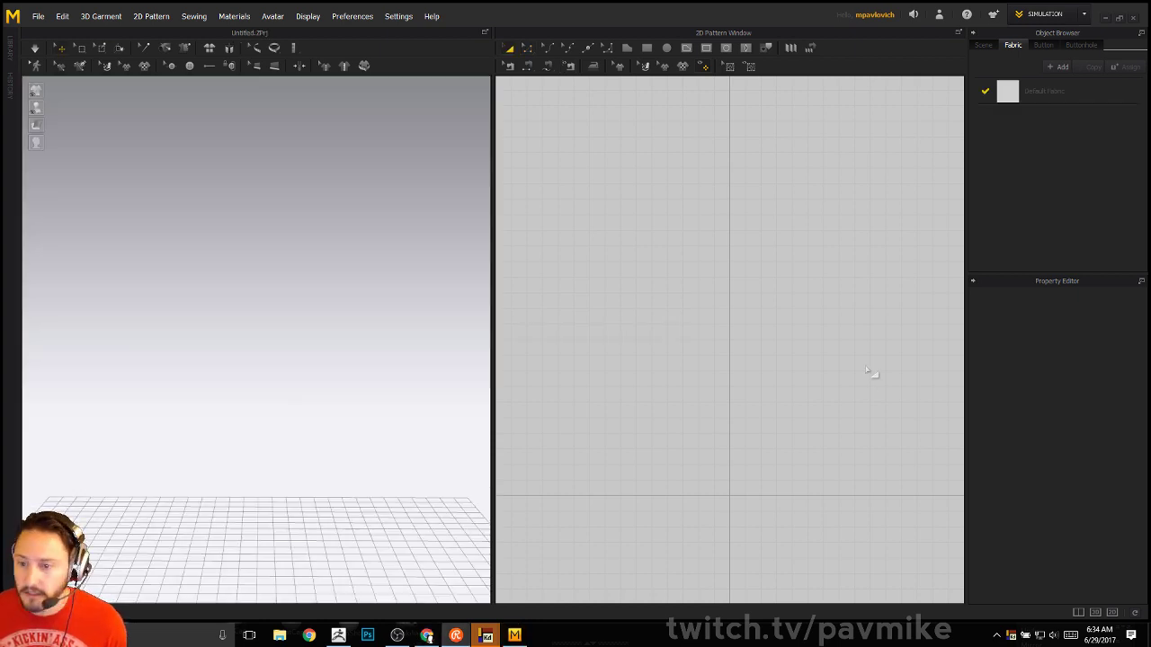
# Switch back to ZBrush and select the head subtool ZBFemale_TechSuit014 of the female character tool
pyautogui.click(338, 636)
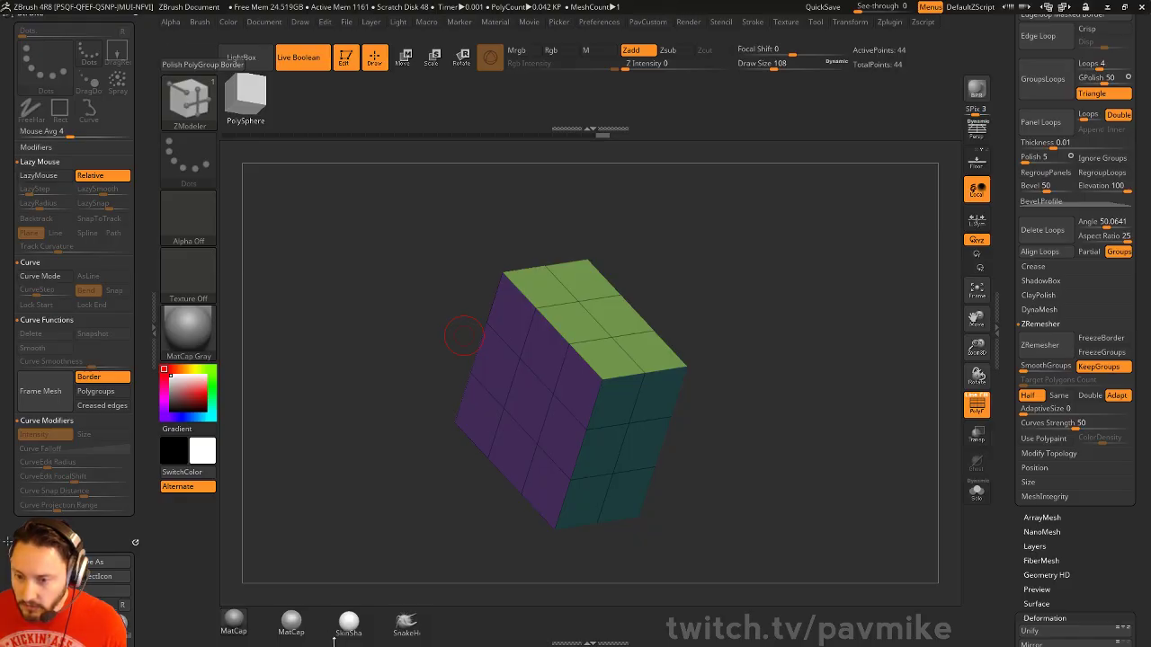
pyautogui.moveTo(1014, 186); pyautogui.dragTo(1017, 467)
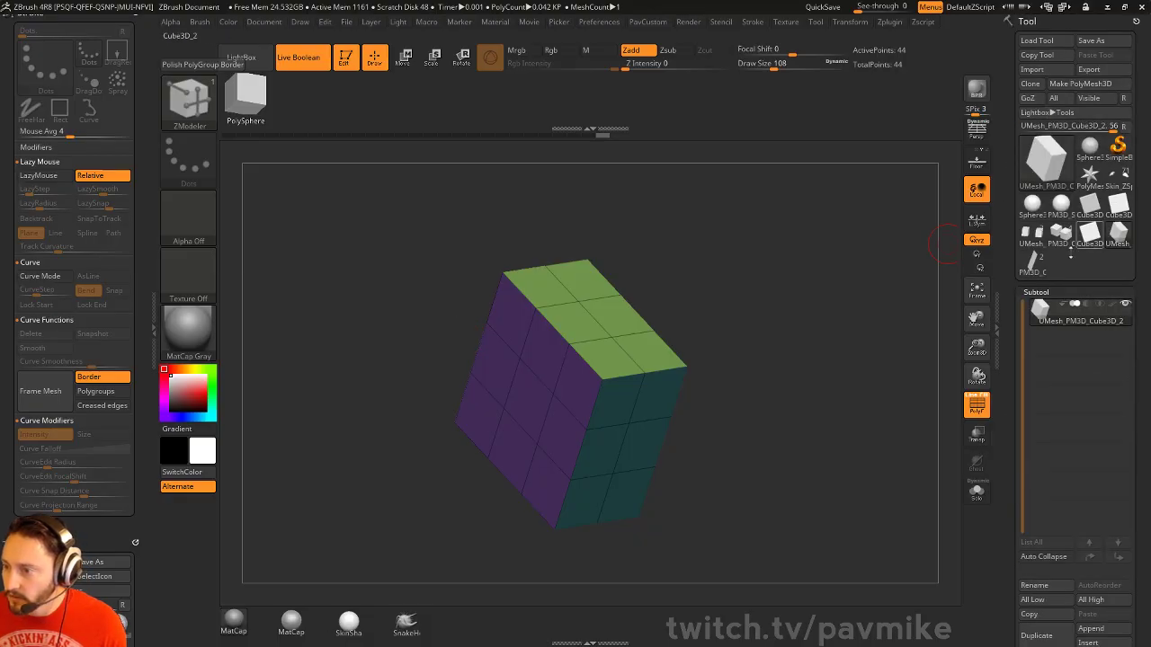
pyautogui.click(1034, 263)
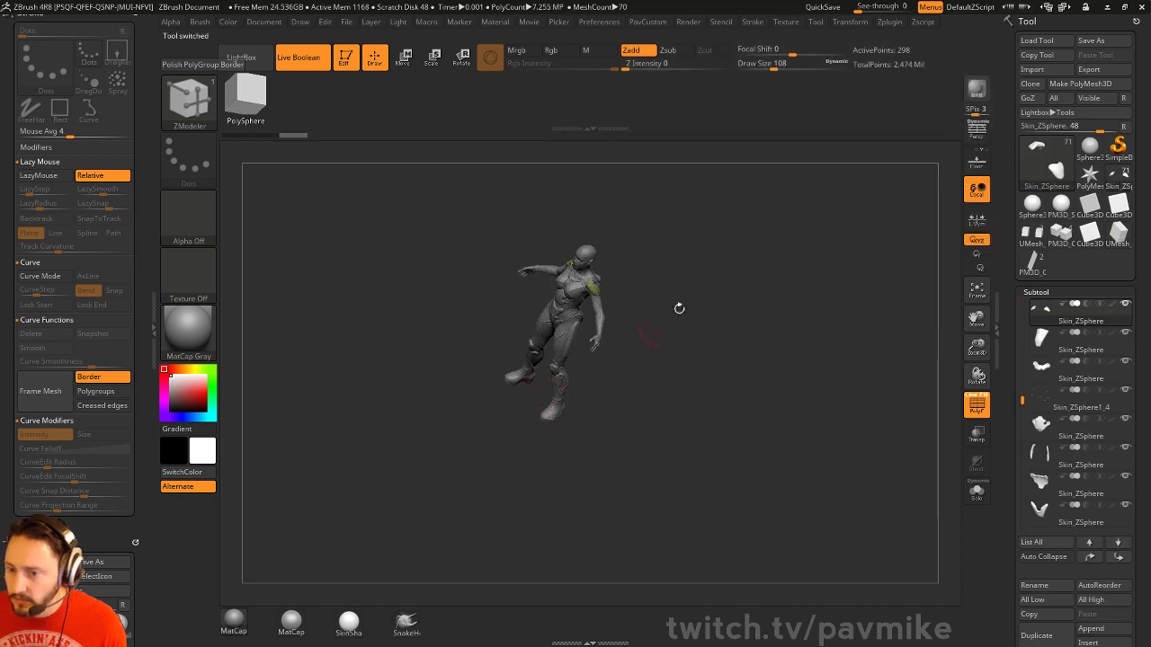
pyautogui.keyDown('alt'); pyautogui.moveTo(717, 287); pyautogui.dragTo(683, 310); pyautogui.keyUp('alt')
pyautogui.press('s')
pyautogui.keyDown('alt'); pyautogui.click(586, 226); pyautogui.keyUp('alt')
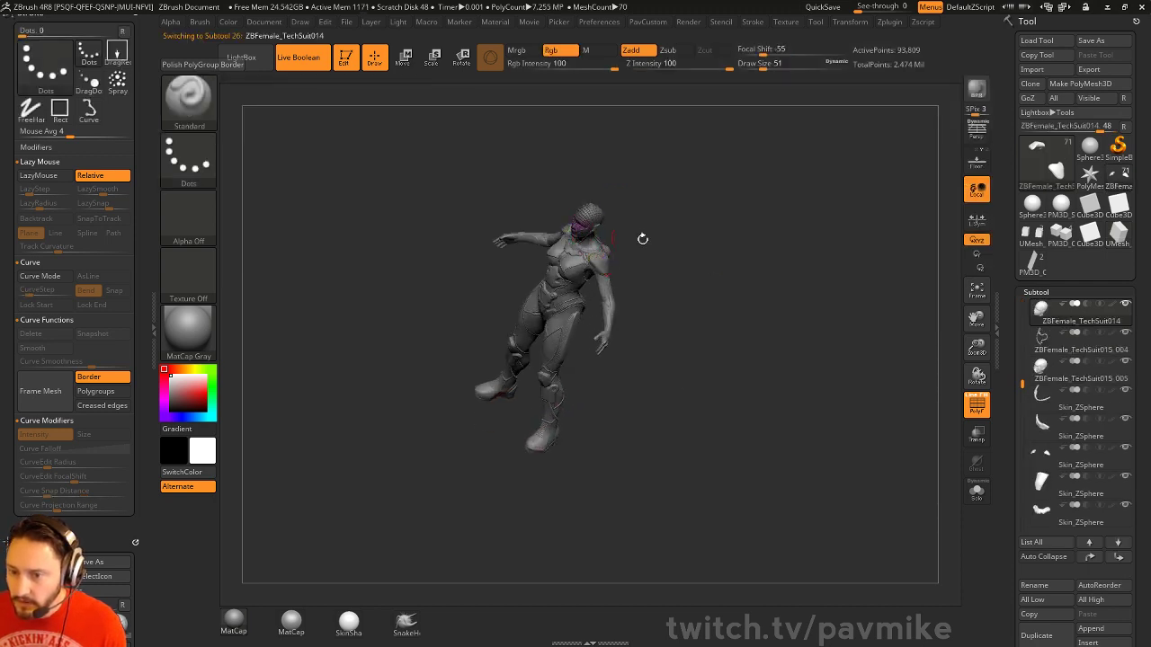
# Reduce the Draw Size to 23, then clone the character's head subtool and make the clone the active tool
pyautogui.click(977, 492)
pyautogui.keyDown('alt'); pyautogui.moveTo(899, 431); pyautogui.dragTo(831, 345); pyautogui.keyUp('alt')
pyautogui.click(978, 492)
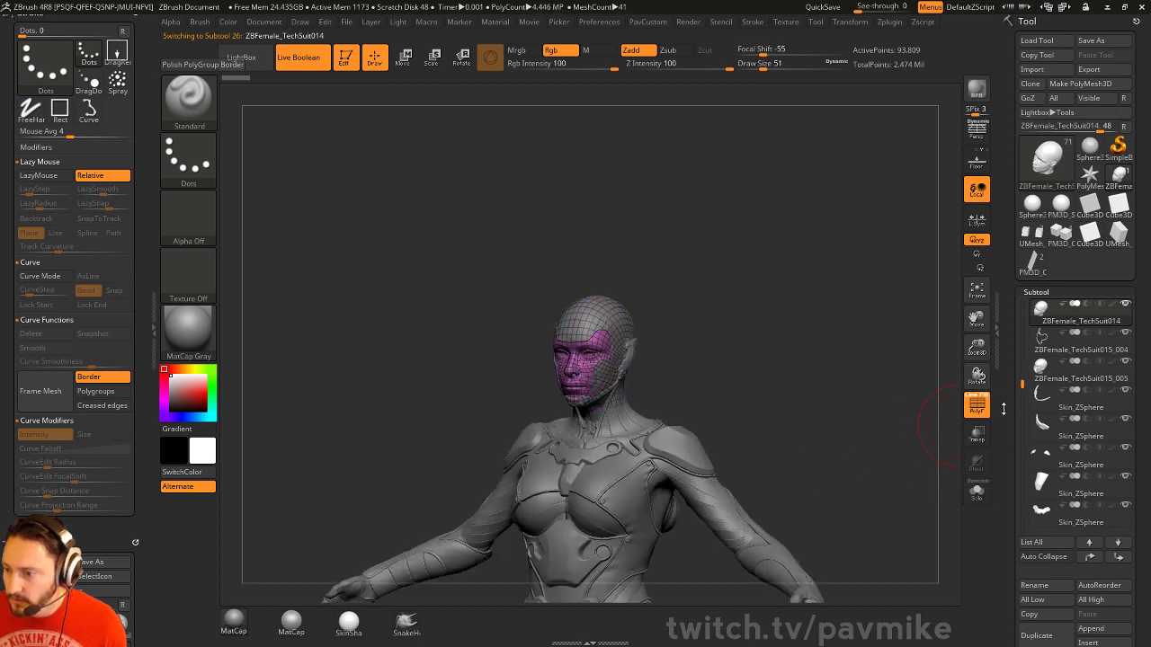
pyautogui.press('s')
pyautogui.moveTo(833, 261); pyautogui.dragTo(821, 261)
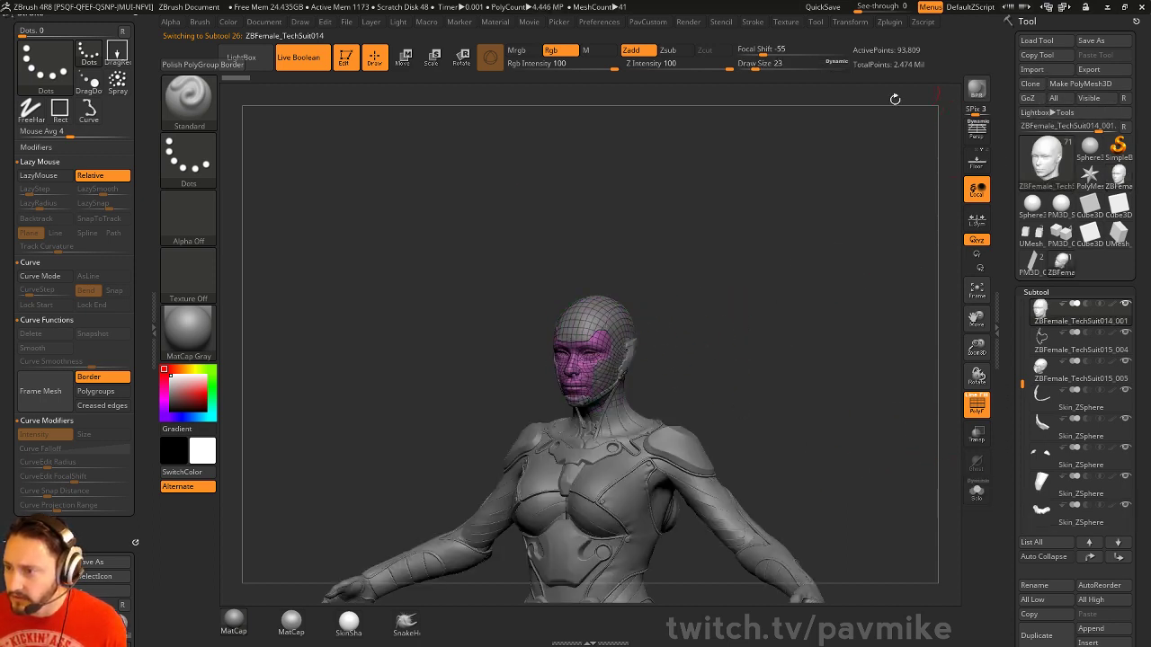
pyautogui.click(1030, 83)
pyautogui.click(1114, 181)
# Turn off the PolyFrame display on the cloned head and lower its subdivision level by one
pyautogui.keyDown('alt'); pyautogui.moveTo(703, 275); pyautogui.dragTo(806, 444); pyautogui.keyUp('alt')
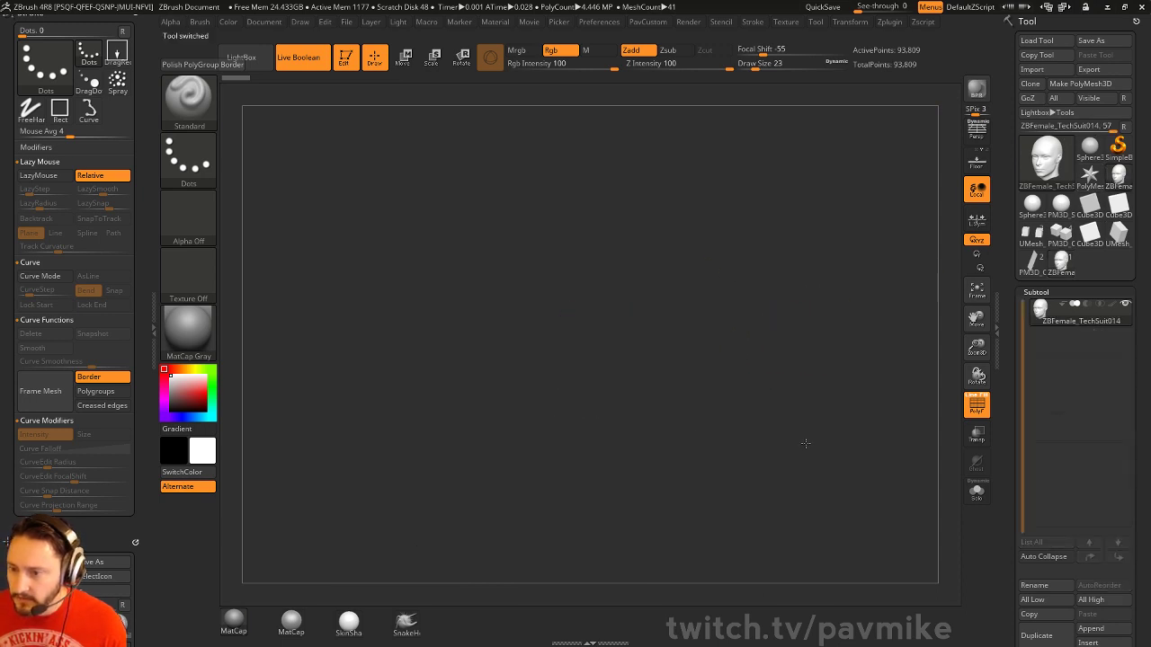
pyautogui.moveTo(813, 253)
pyautogui.keyDown('alt'); pyautogui.mouseDown()
pyautogui.moveTo(775, 347)
pyautogui.moveTo(810, 349)
pyautogui.moveTo(803, 309)
pyautogui.mouseUp(); pyautogui.keyUp('alt')
pyautogui.press('s')
pyautogui.keyDown('alt'); pyautogui.moveTo(726, 295); pyautogui.dragTo(750, 308); pyautogui.keyUp('alt')
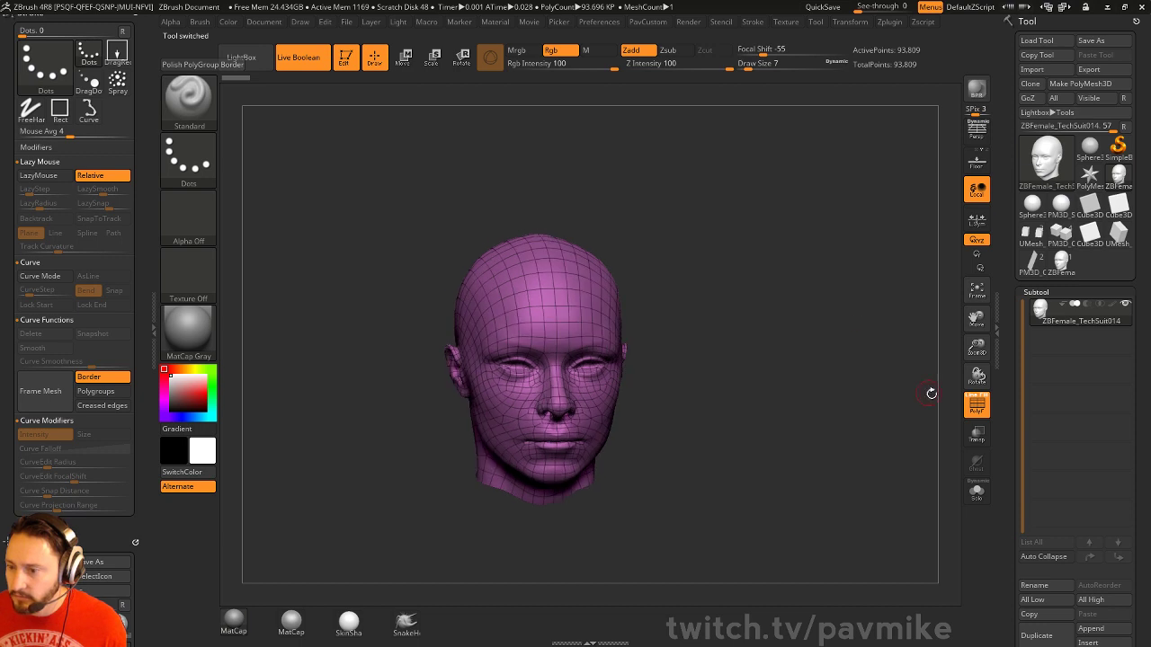
pyautogui.click(975, 404)
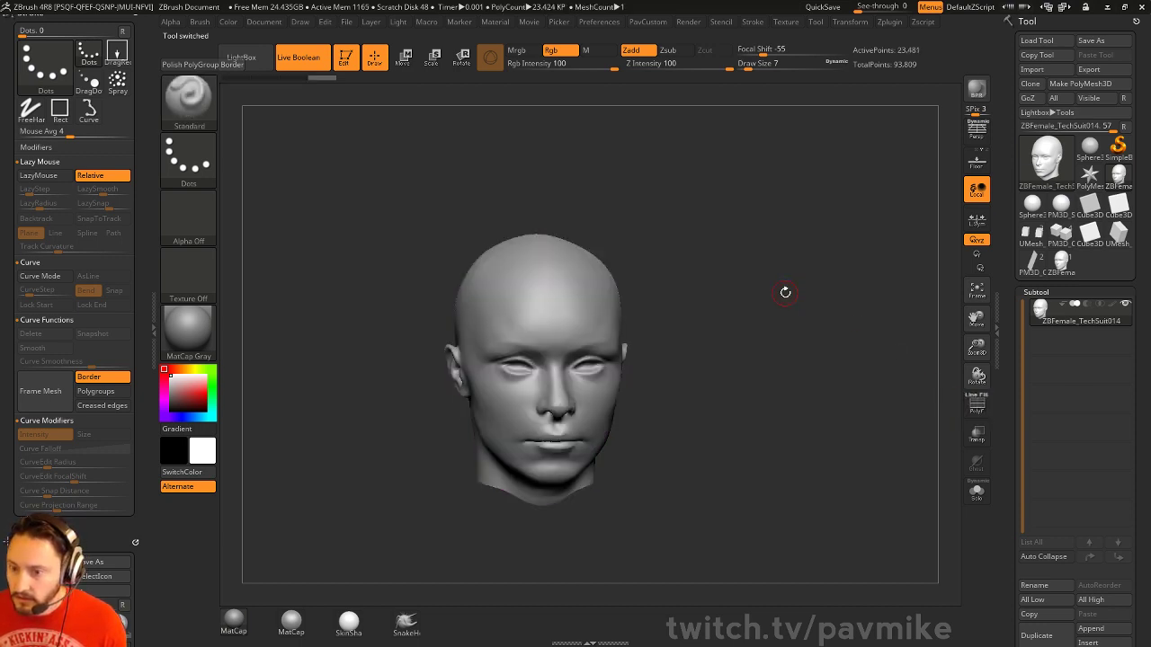
pyautogui.moveTo(803, 236)
pyautogui.mouseDown()
pyautogui.moveTo(879, 220)
pyautogui.moveTo(791, 221)
pyautogui.mouseUp()
pyautogui.moveTo(704, 289); pyautogui.dragTo(718, 290)
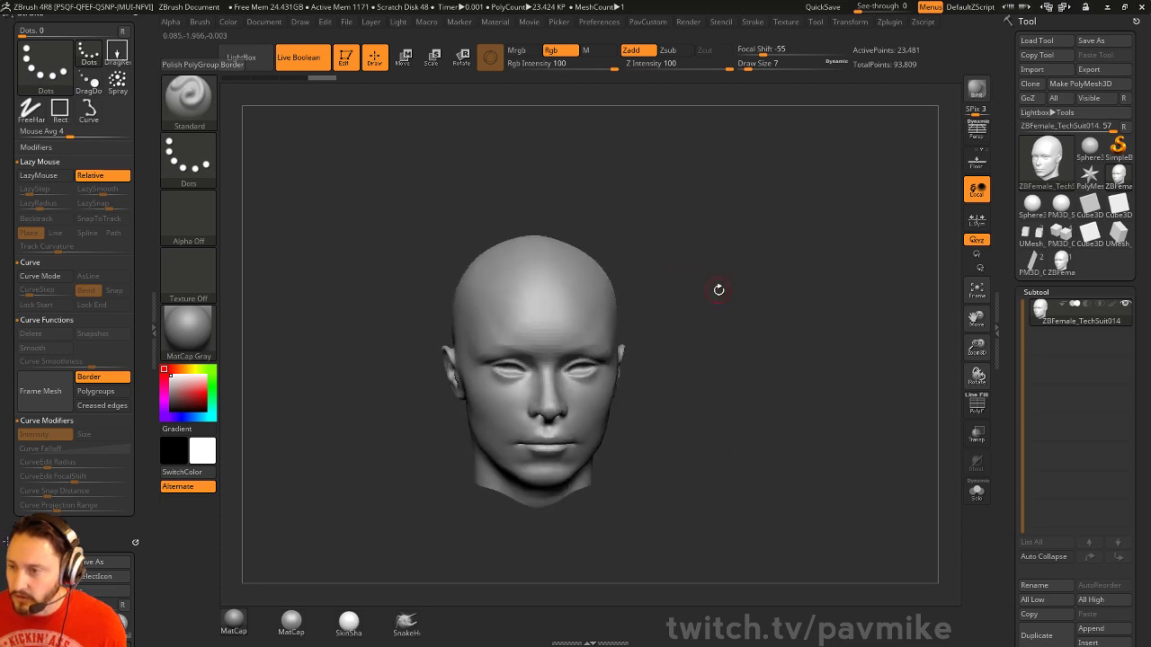
# Export the cloned female head to the Desktop in OBJ format under the file name head
pyautogui.click(1088, 69)
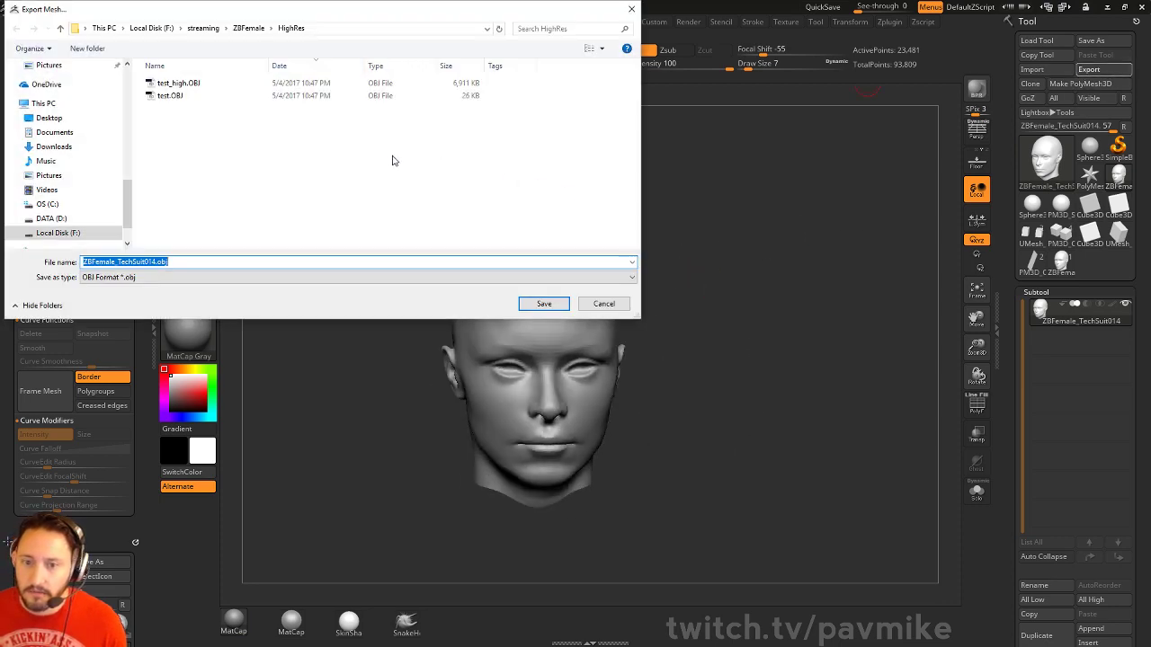
pyautogui.click(48, 117)
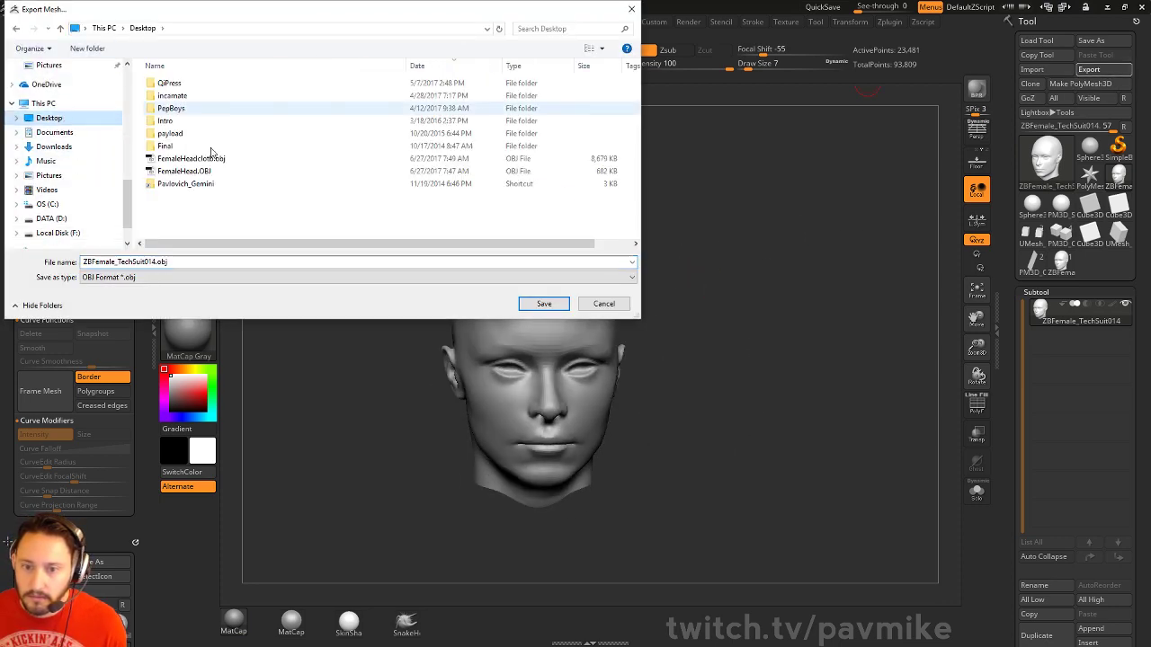
pyautogui.click(195, 261)
pyautogui.write('head')
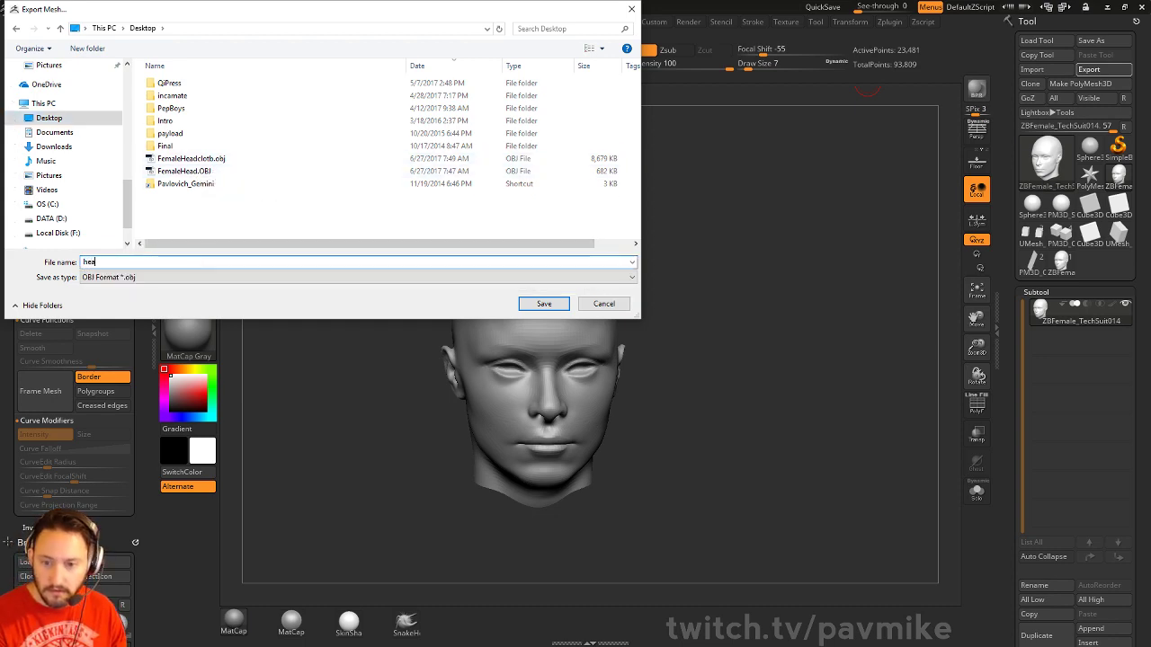
pyautogui.press('Return')
# Switch to Marvelous Designer and import head.OBJ from the Desktop as an avatar with Auto Scale enabled
pyautogui.press('super')
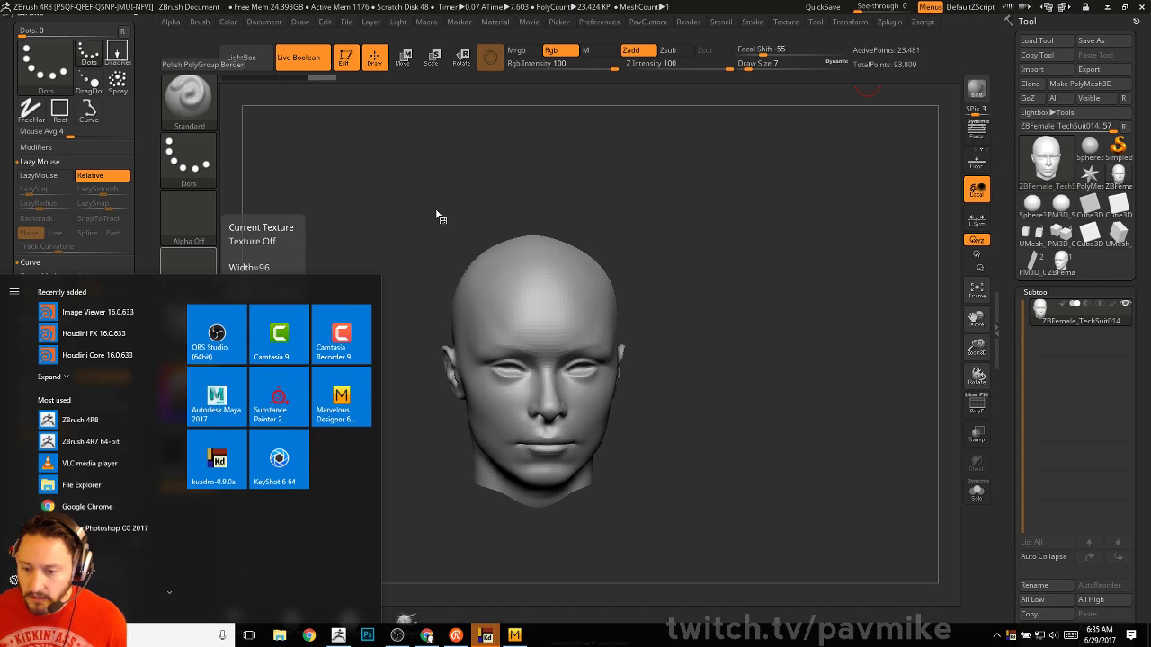
pyautogui.click(515, 635)
pyautogui.click(41, 17)
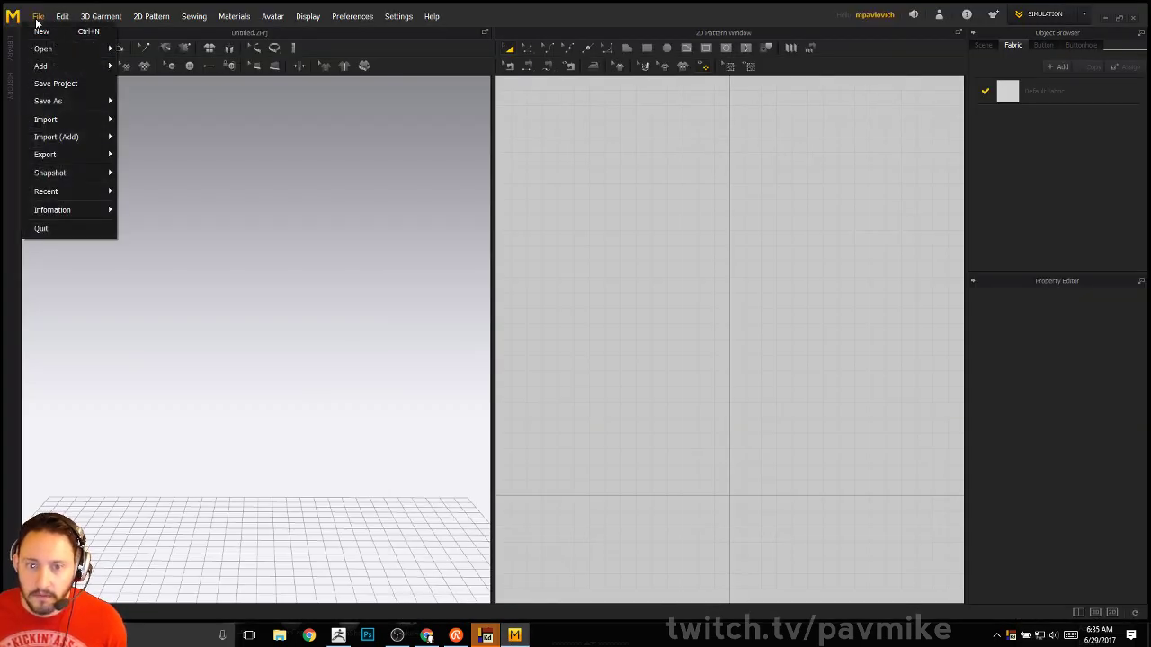
pyautogui.moveTo(60, 119)
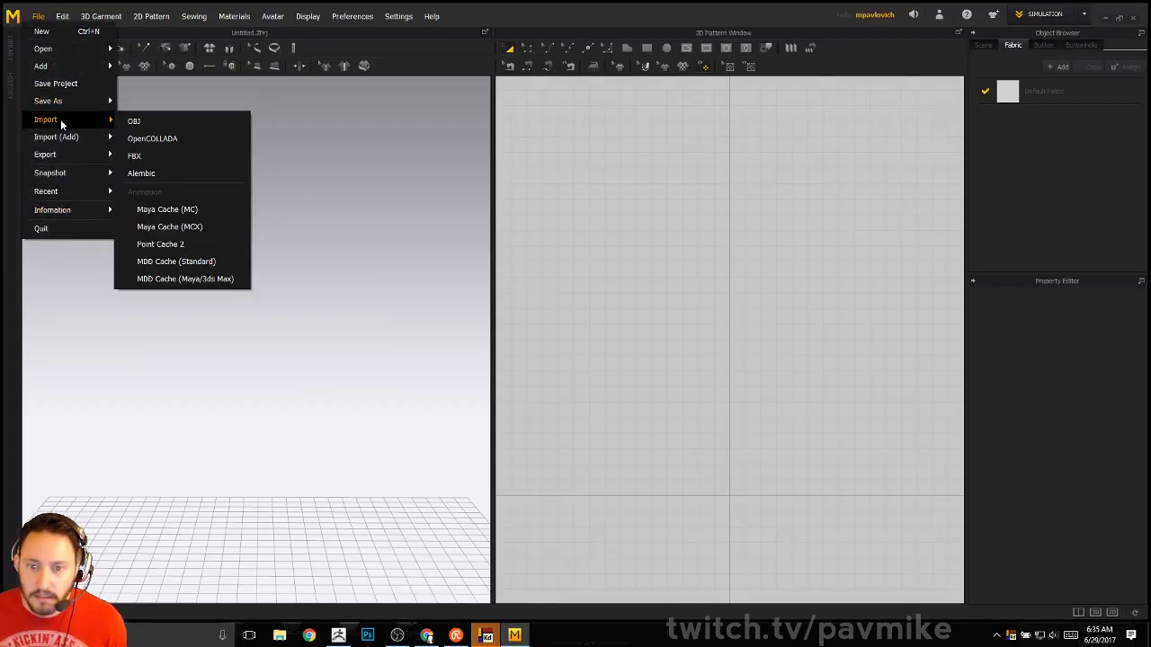
pyautogui.click(140, 122)
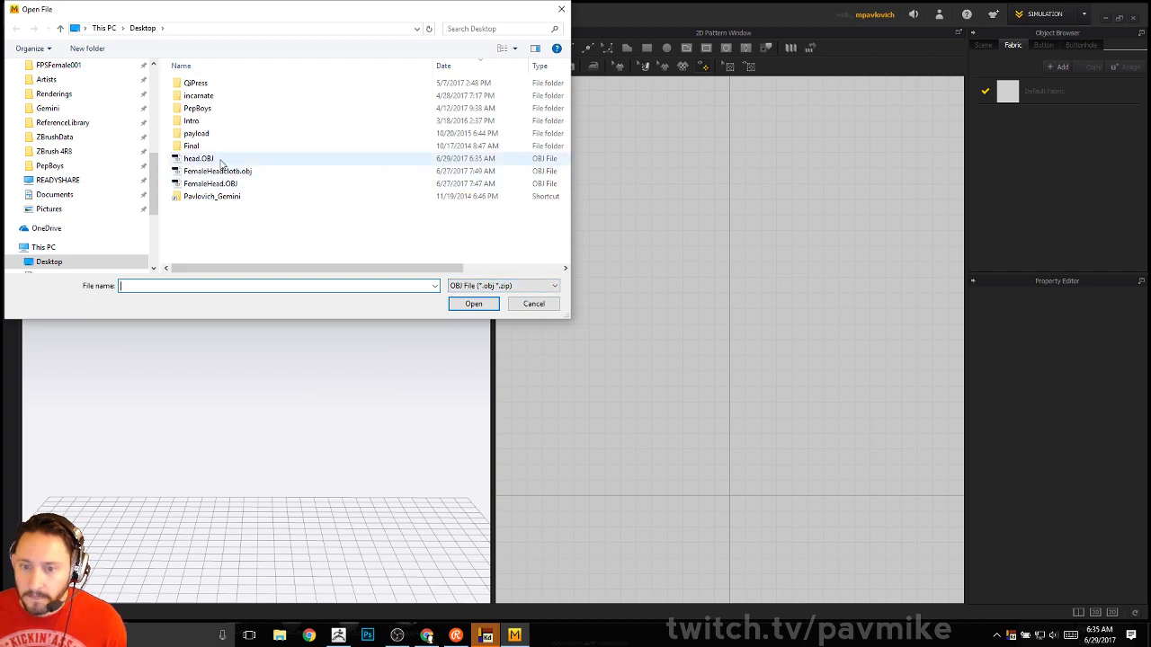
pyautogui.doubleClick(221, 160)
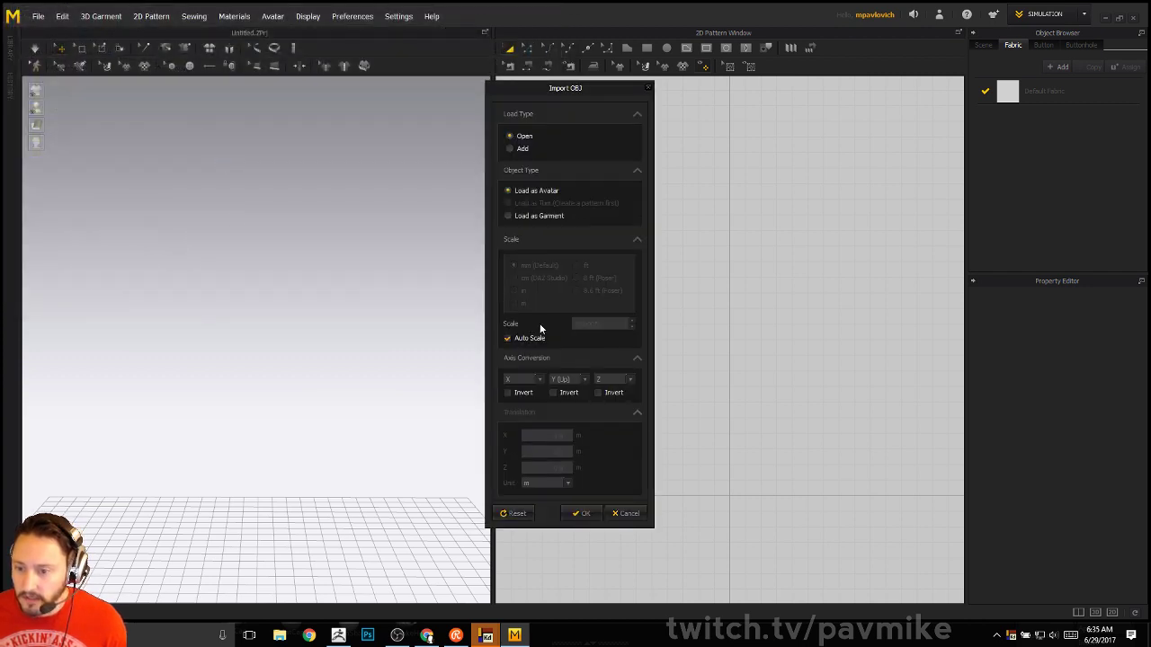
pyautogui.click(581, 513)
# Draw a long horizontal rectangle pattern, about ten times as wide as it is tall, below the head silhouette in the 2D pattern view
pyautogui.scroll(-10, 352, 425)
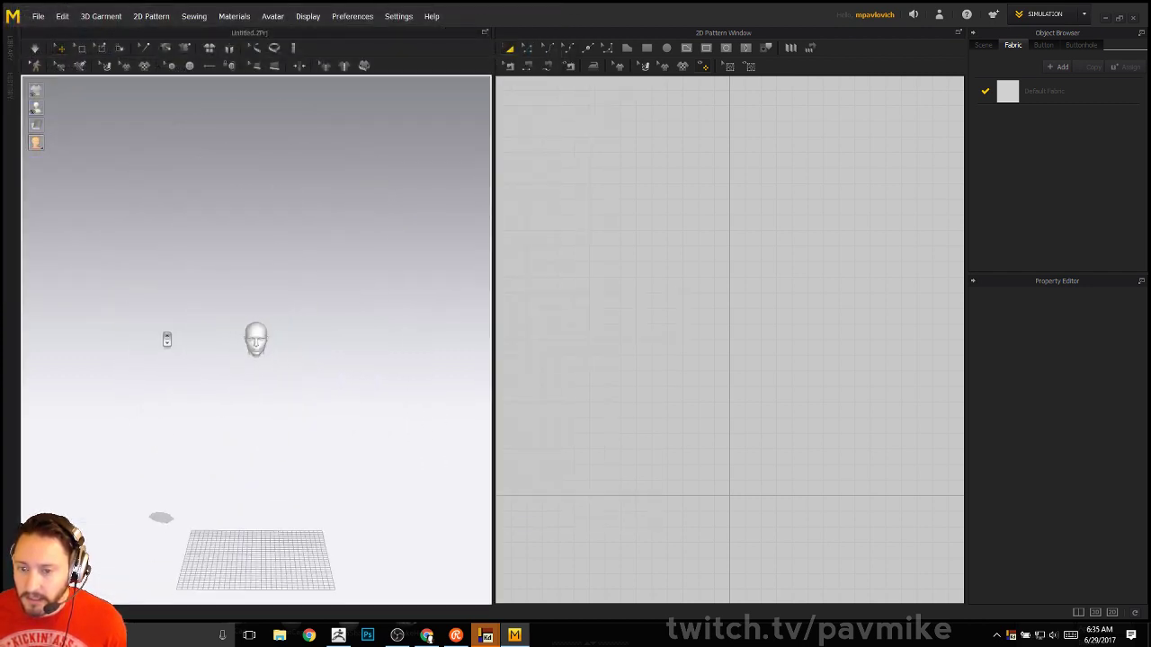
pyautogui.moveTo(311, 357); pyautogui.dragTo(340, 338, button='right')
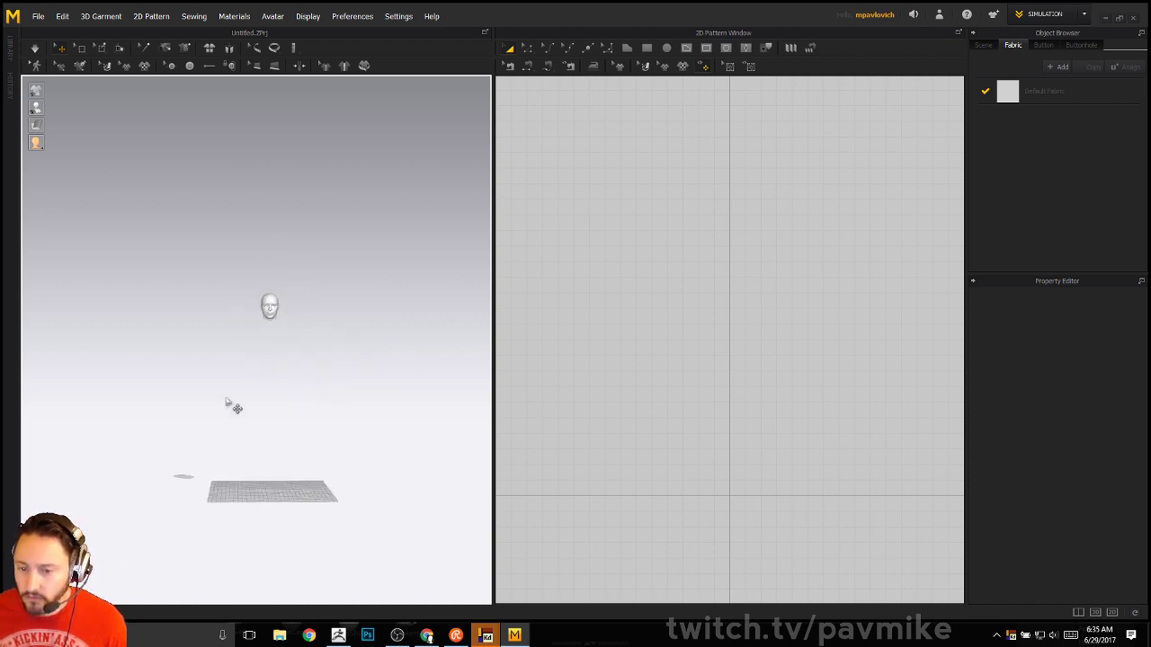
pyautogui.scroll(3, 288, 410)
pyautogui.moveTo(287, 411); pyautogui.dragTo(318, 442, button='right')
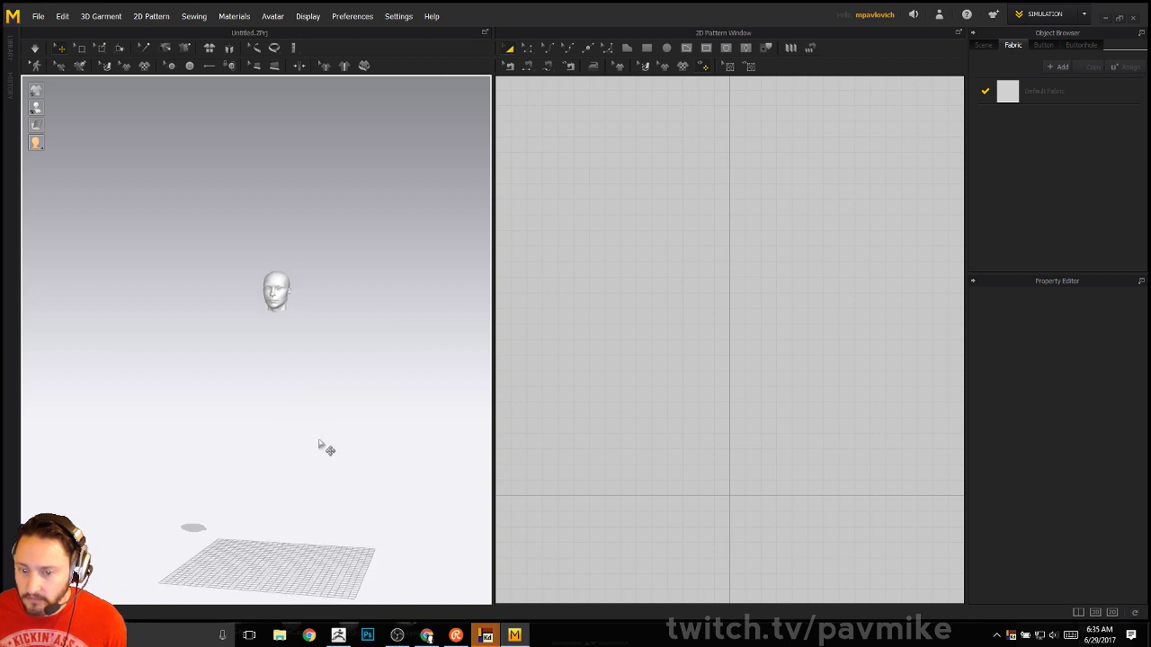
pyautogui.scroll(-6, 605, 334)
pyautogui.scroll(-2, 606, 333)
pyautogui.scroll(1, 589, 336)
pyautogui.moveTo(683, 255); pyautogui.dragTo(657, 398, button='middle')
pyautogui.scroll(6, 716, 421)
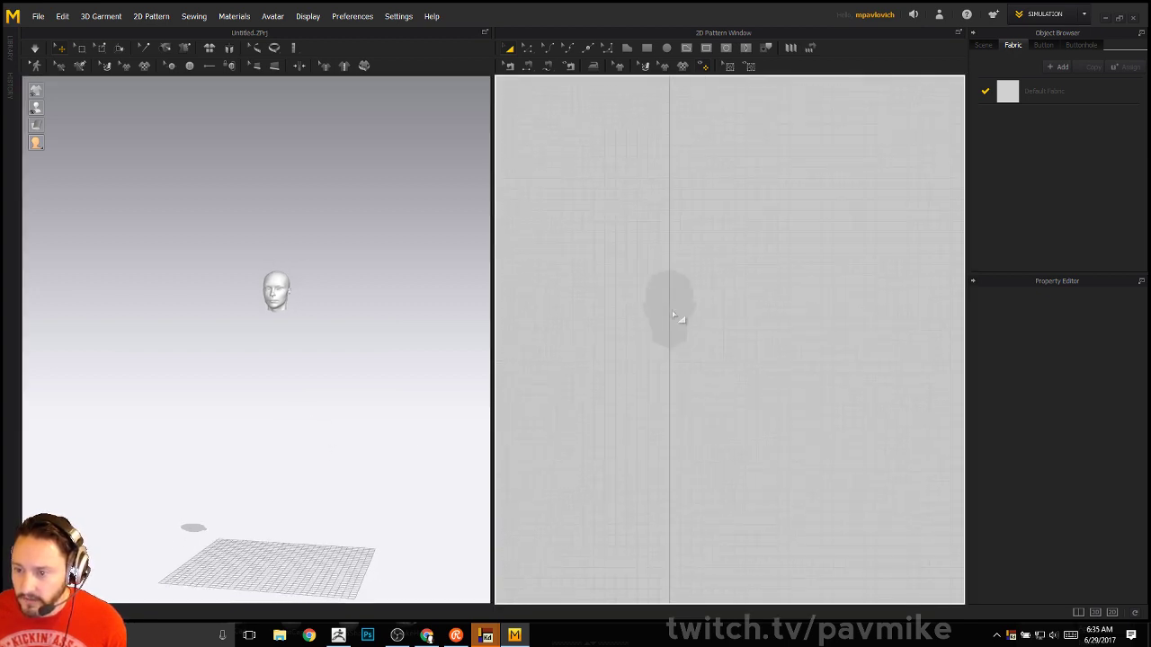
pyautogui.scroll(-3, 678, 320)
pyautogui.moveTo(751, 356); pyautogui.dragTo(757, 313, button='middle')
pyautogui.click(647, 48)
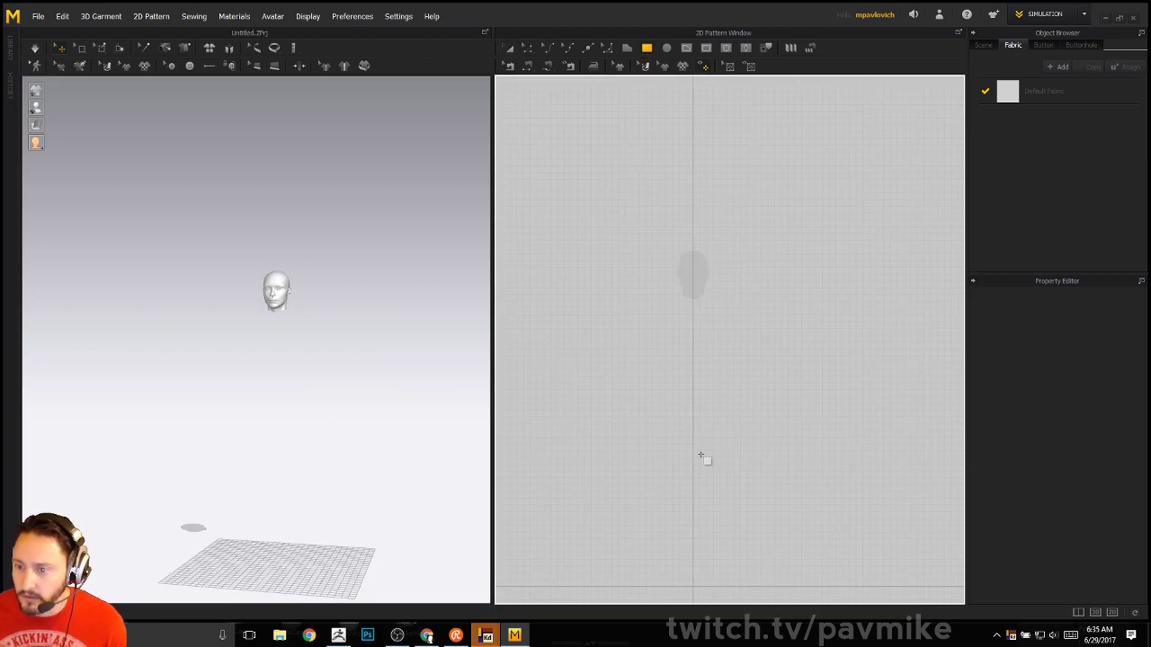
pyautogui.moveTo(681, 408); pyautogui.dragTo(906, 431)
# Move the fabric strip in the 3D view up to the level of the top of the head, spanning both sides
pyautogui.moveTo(466, 363); pyautogui.dragTo(378, 441, button='right')
pyautogui.moveTo(373, 431); pyautogui.dragTo(447, 401)
pyautogui.moveTo(419, 395); pyautogui.dragTo(426, 394, button='right')
pyautogui.moveTo(426, 394); pyautogui.dragTo(467, 390)
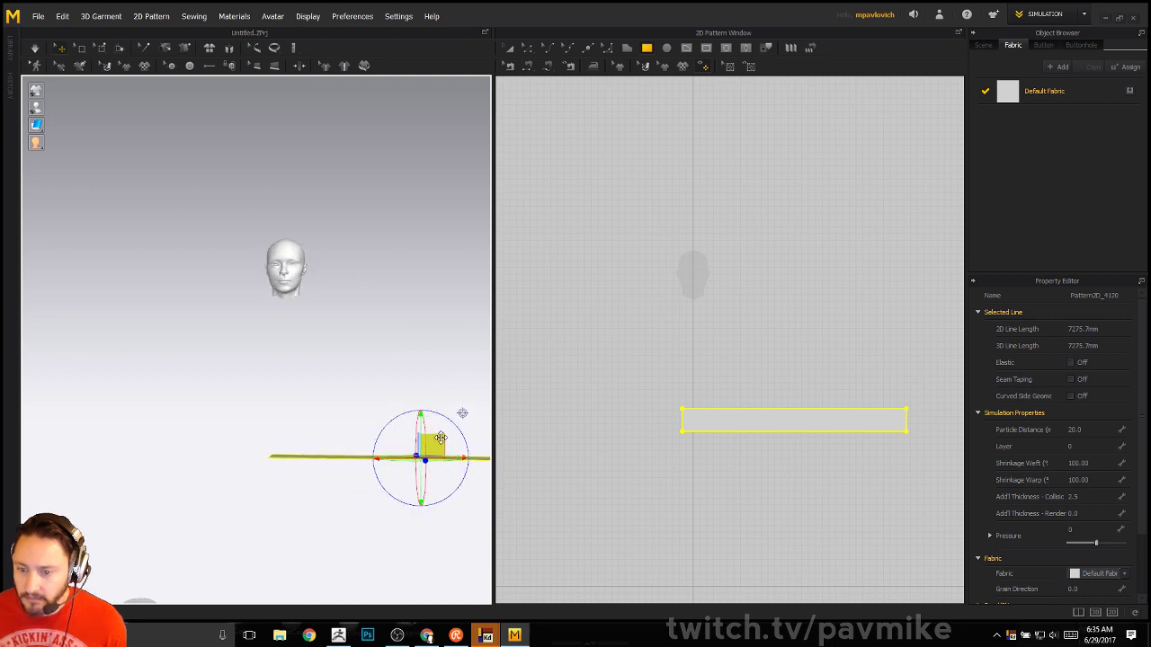
pyautogui.moveTo(432, 441); pyautogui.dragTo(327, 221)
pyautogui.moveTo(385, 210); pyautogui.dragTo(413, 239, button='right')
pyautogui.click(407, 216)
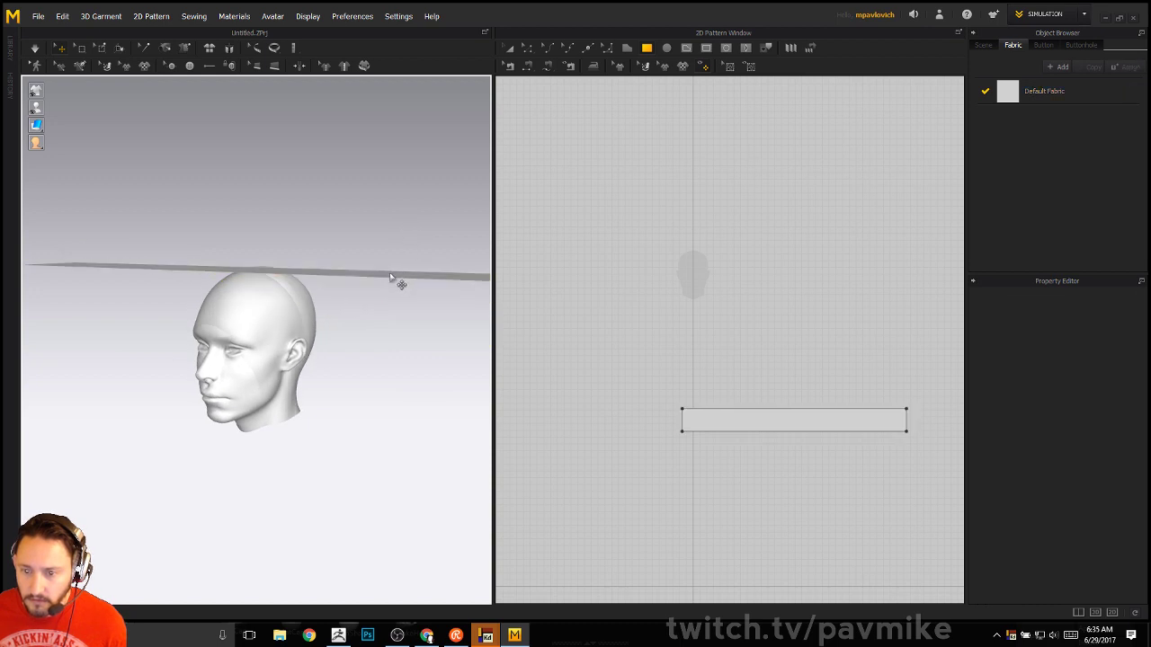
pyautogui.click(390, 277)
pyautogui.moveTo(392, 197); pyautogui.dragTo(221, 387, button='right')
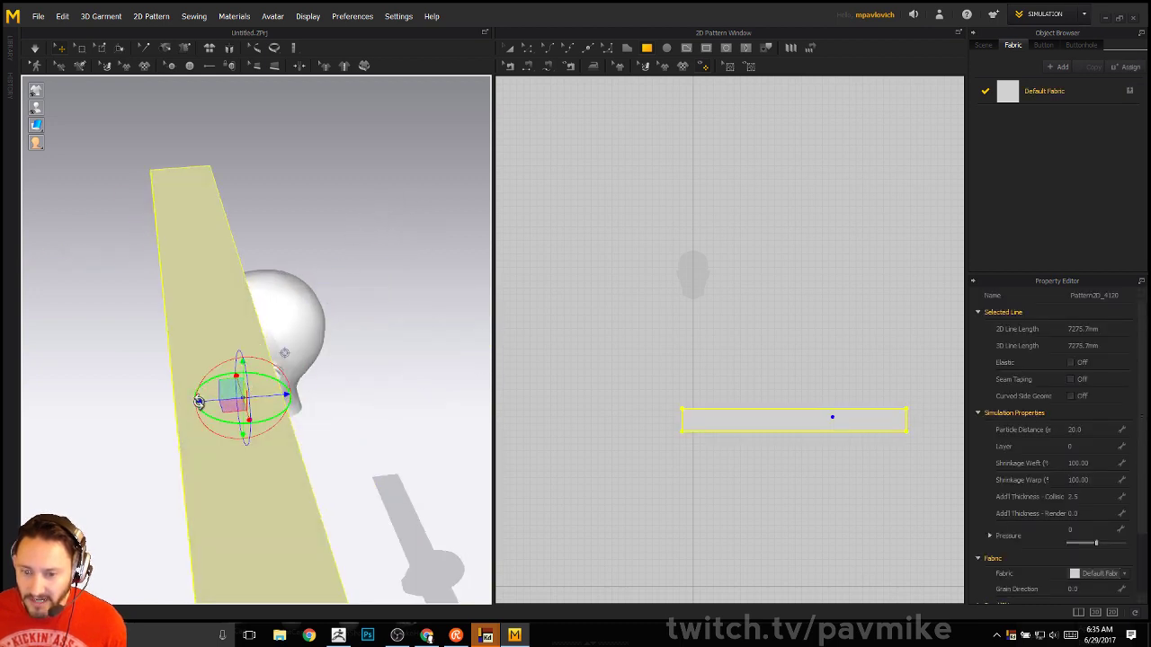
pyautogui.moveTo(198, 402); pyautogui.dragTo(218, 404)
pyautogui.hotkey('ctrl', 'z')
pyautogui.click(311, 366)
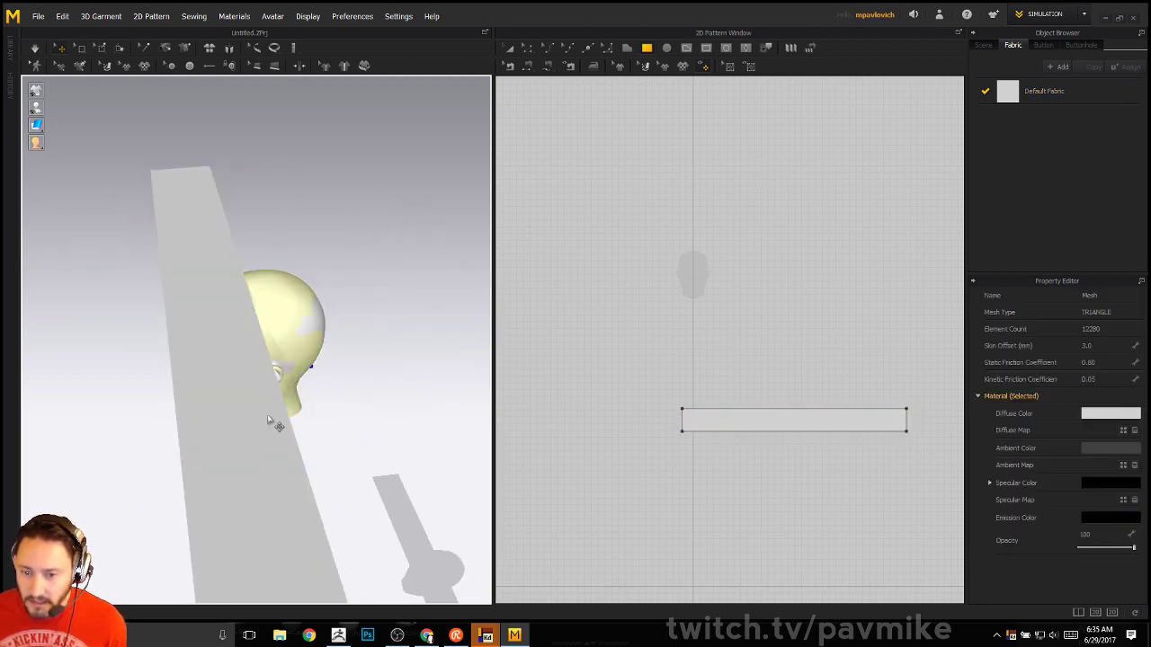
# Shift the strip in depth until it lies over the crown, and raise it slightly above the head
pyautogui.click(254, 454)
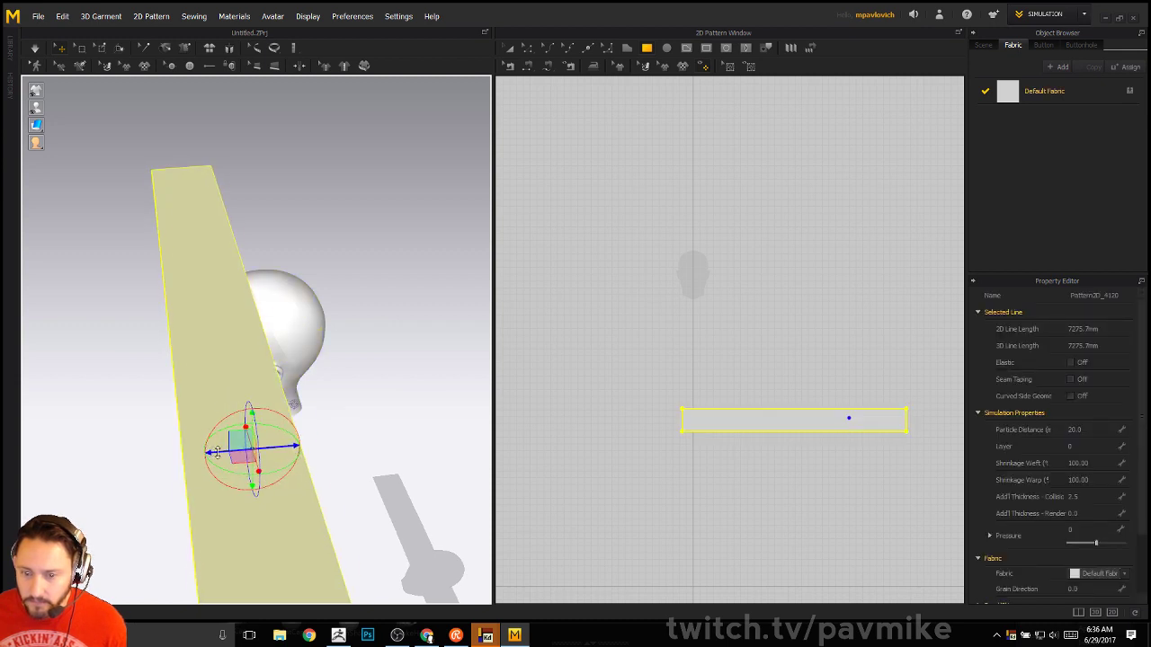
pyautogui.moveTo(218, 452); pyautogui.dragTo(279, 450)
pyautogui.moveTo(346, 237); pyautogui.dragTo(434, 210, button='right')
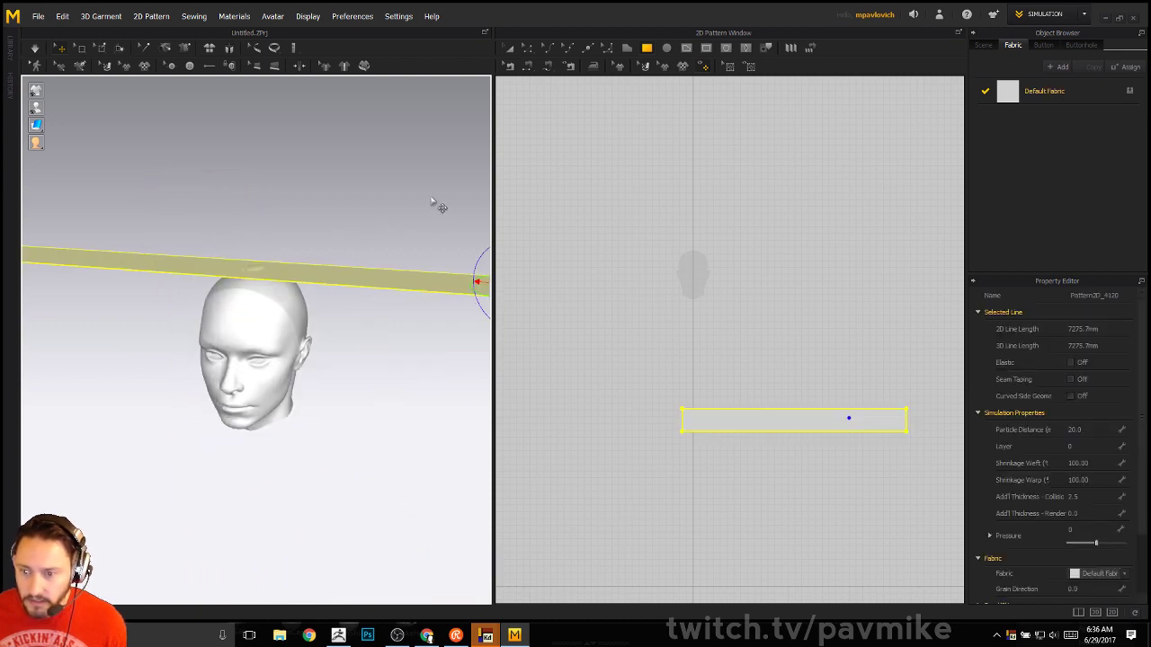
pyautogui.moveTo(431, 202); pyautogui.dragTo(327, 221, button='middle')
pyautogui.moveTo(399, 266); pyautogui.dragTo(400, 257)
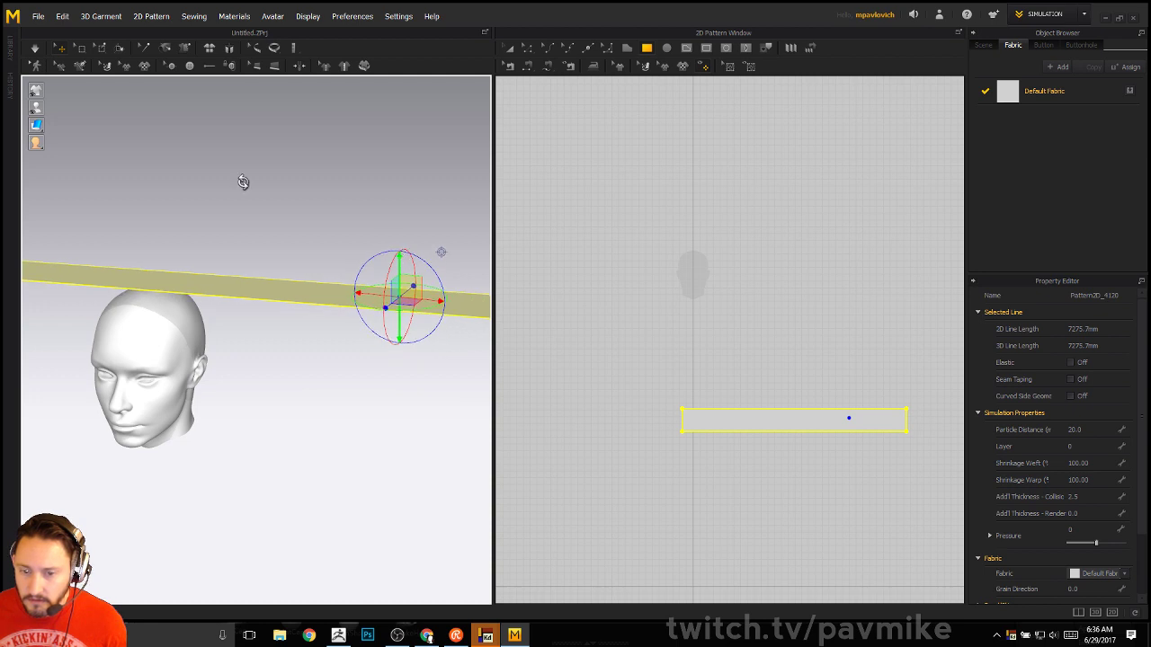
# Run the simulation so the fabric strip drapes over the head
pyautogui.moveTo(243, 181); pyautogui.dragTo(232, 320, button='right')
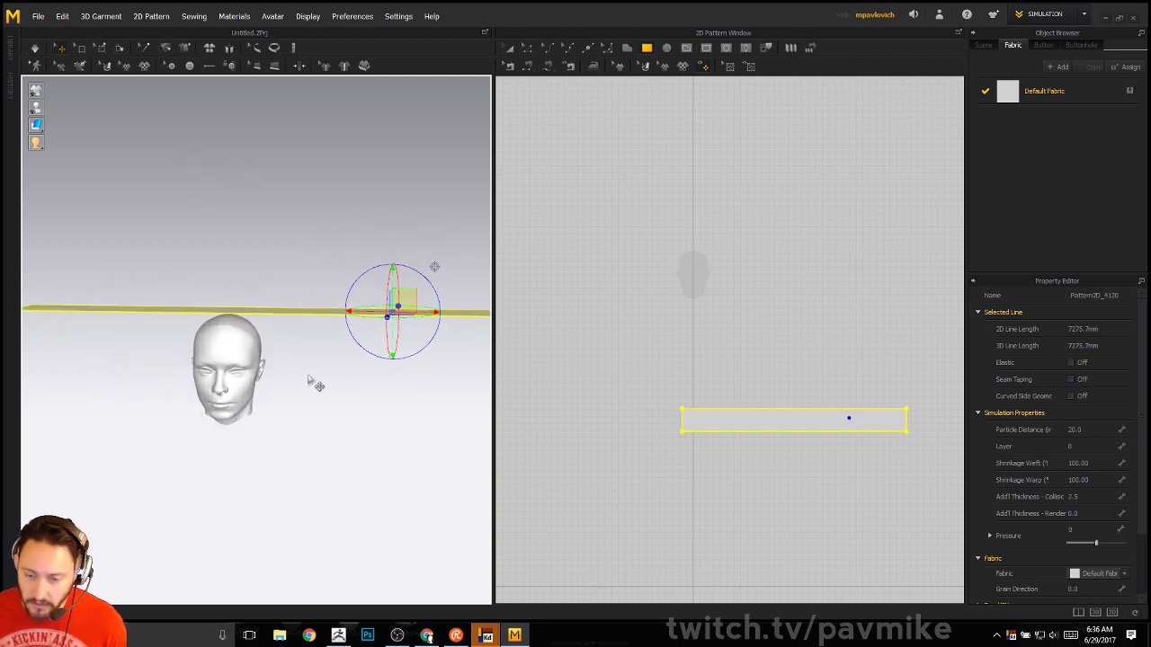
pyautogui.click(323, 419)
pyautogui.moveTo(321, 419); pyautogui.dragTo(260, 421, button='right')
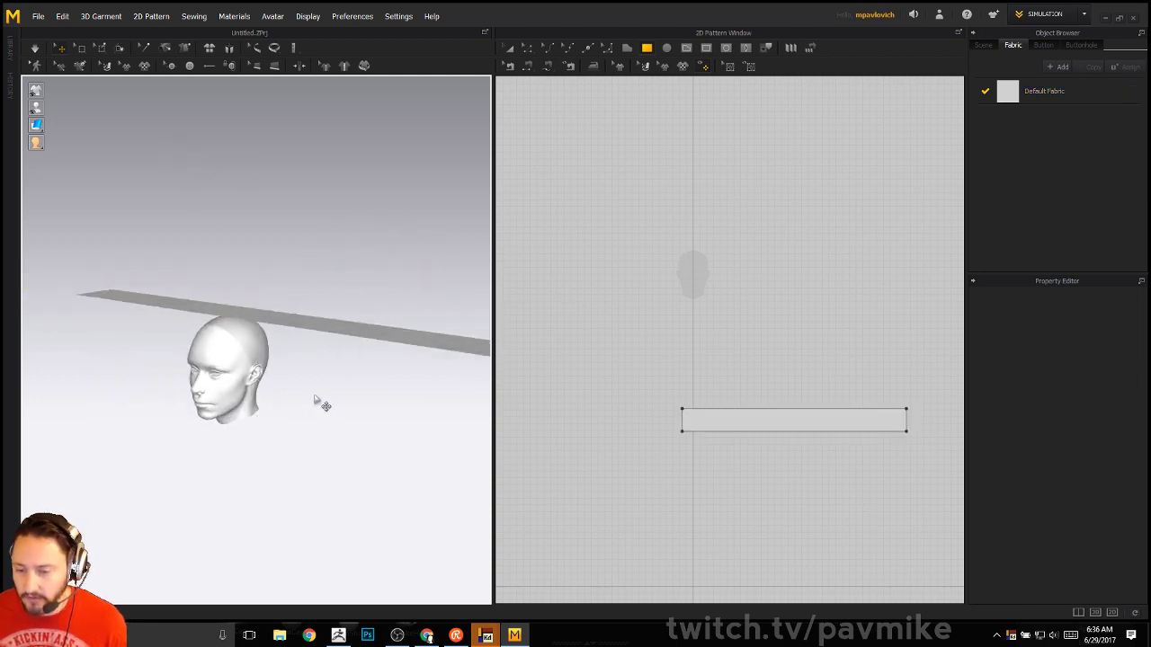
pyautogui.moveTo(368, 243); pyautogui.dragTo(308, 319, button='right')
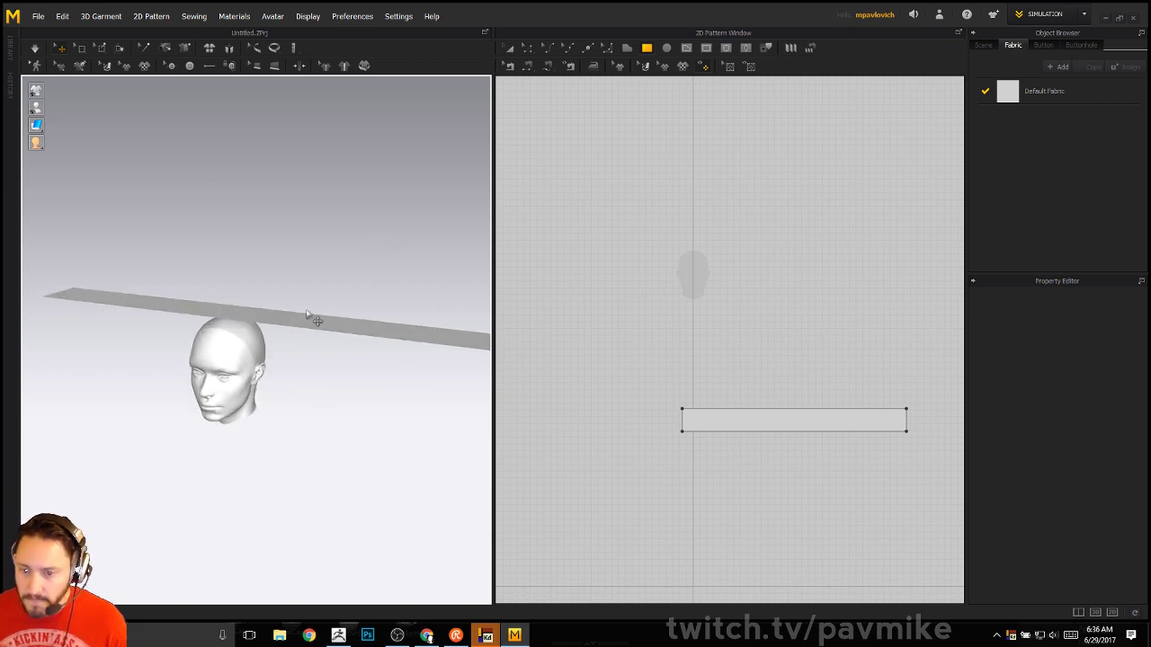
pyautogui.click(309, 319)
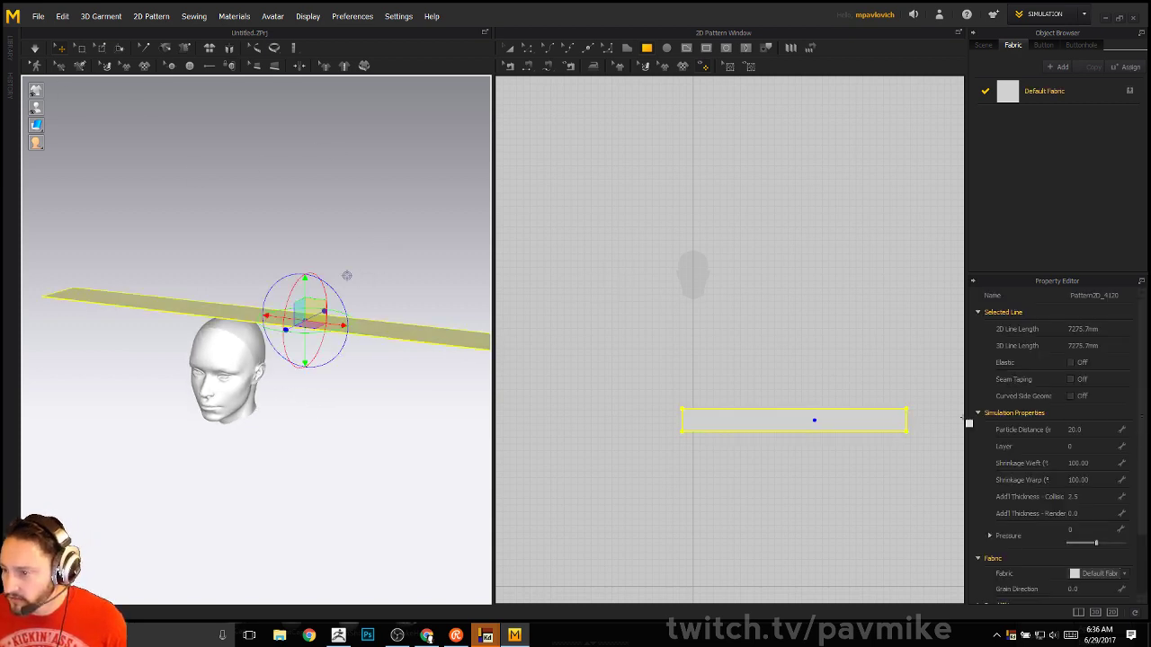
pyautogui.press('space')
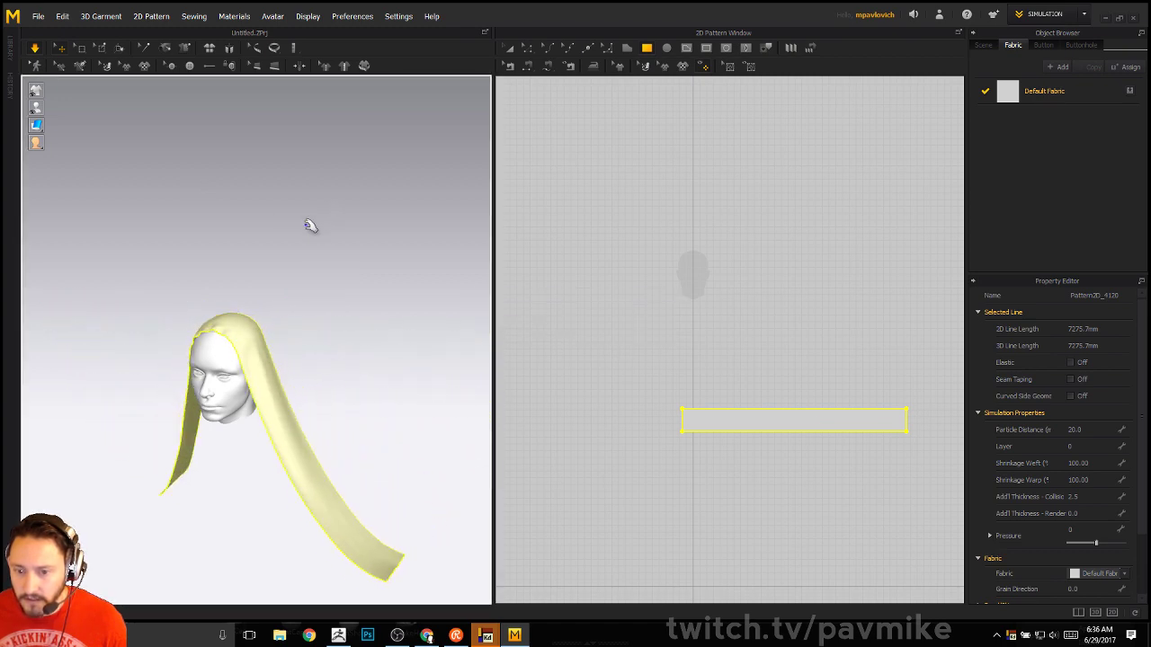
# Pull the strip's longer end under the chin and up over the top of the head during the simulation
pyautogui.keyDown('ctrl'); pyautogui.moveTo(301, 220); pyautogui.dragTo(393, 208, button='right'); pyautogui.keyUp('ctrl')
pyautogui.keyDown('ctrl'); pyautogui.moveTo(393, 208); pyautogui.dragTo(346, 244, button='right'); pyautogui.keyUp('ctrl')
pyautogui.moveTo(275, 516); pyautogui.dragTo(214, 183)
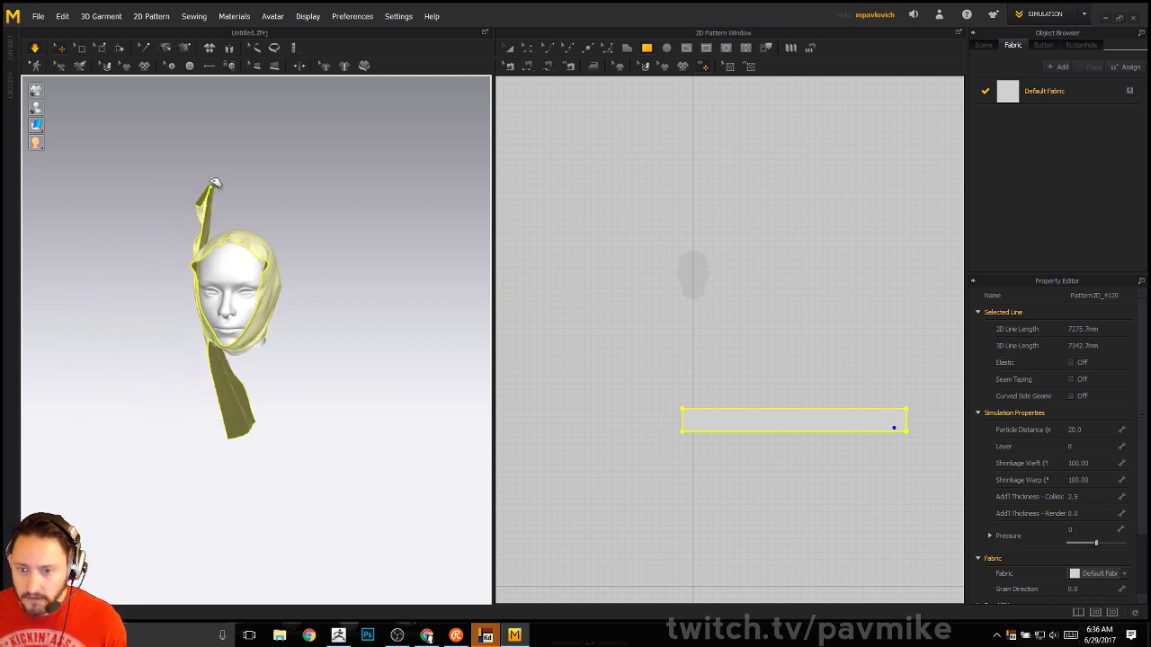
pyautogui.moveTo(262, 215); pyautogui.dragTo(280, 256)
# Pin the wrapped end at the top of the head and pull its loose corners over the crown
pyautogui.moveTo(326, 201); pyautogui.dragTo(217, 235, button='right')
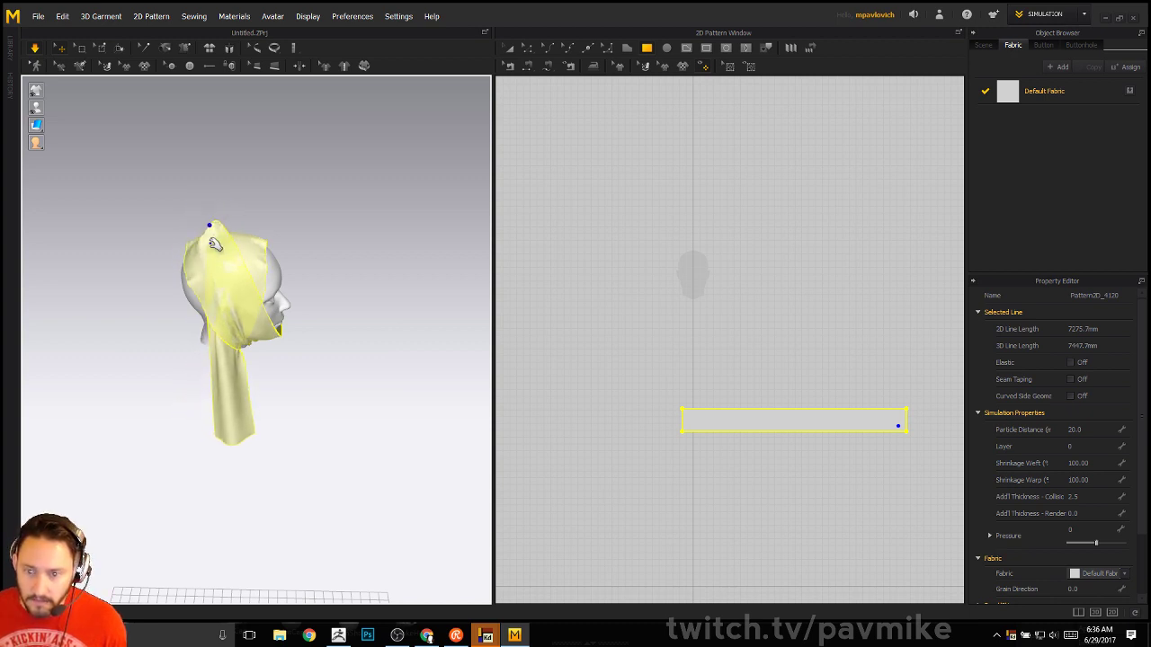
pyautogui.click(218, 234)
pyautogui.moveTo(391, 234); pyautogui.dragTo(226, 184, button='right')
pyautogui.click(195, 176)
pyautogui.moveTo(155, 169); pyautogui.dragTo(220, 266)
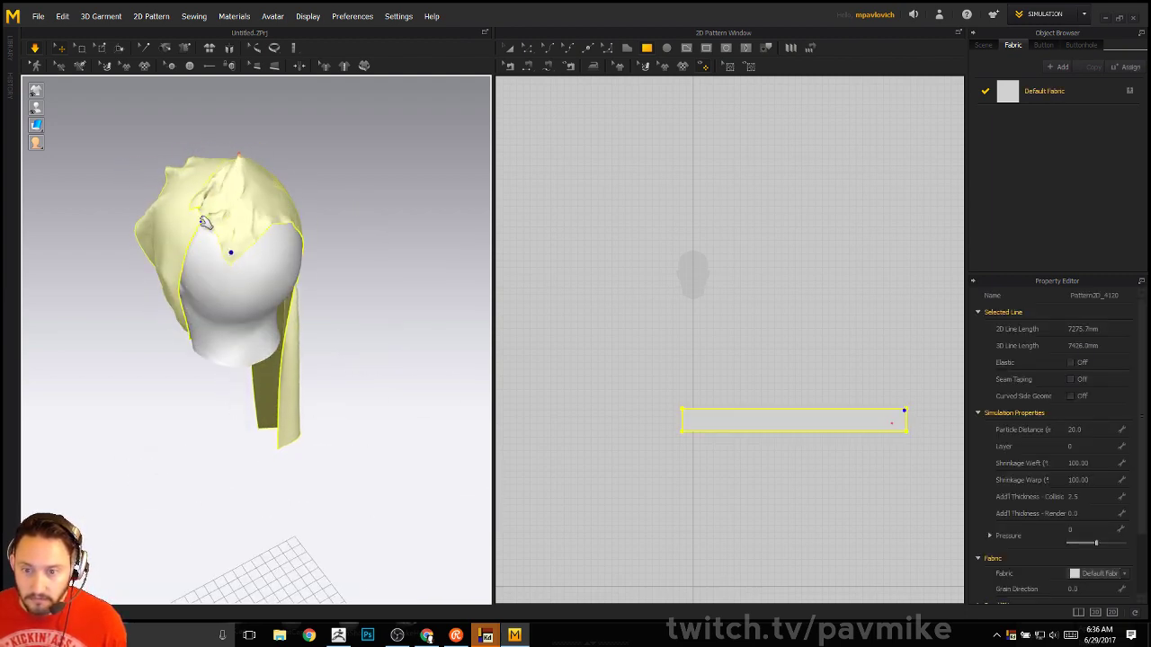
pyautogui.moveTo(191, 198)
pyautogui.mouseDown()
pyautogui.moveTo(151, 206)
pyautogui.moveTo(193, 184)
pyautogui.mouseUp()
# Pull the strip's other hanging end up to the back side of the head and pin it there
pyautogui.moveTo(203, 184); pyautogui.dragTo(500, 177, button='right')
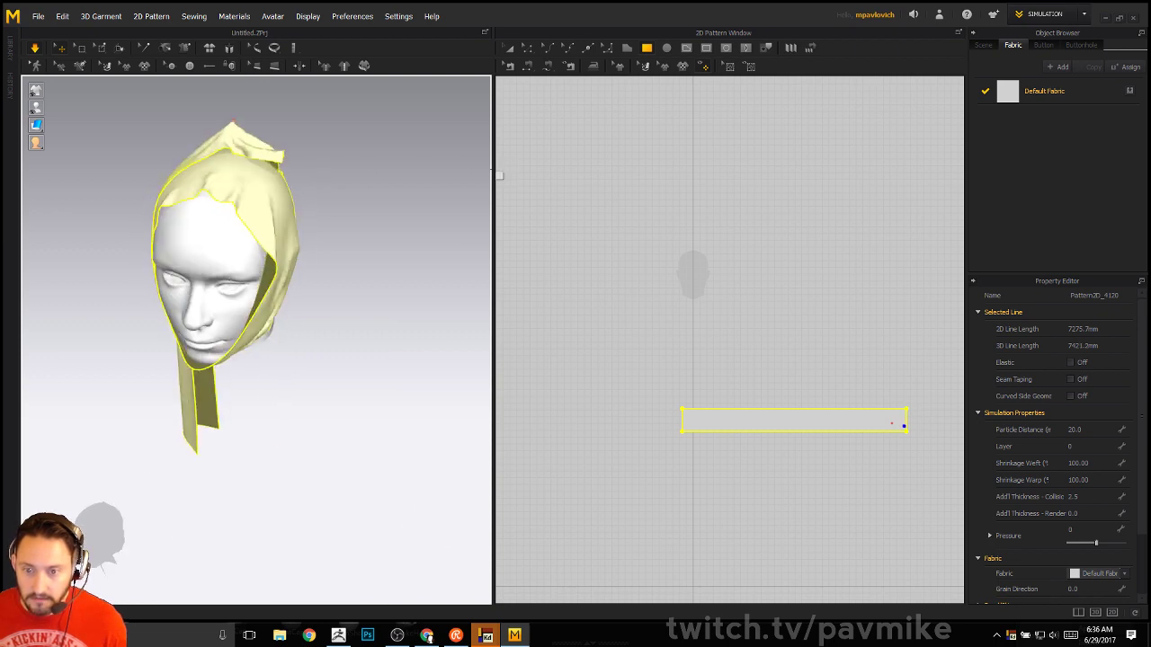
pyautogui.moveTo(351, 204); pyautogui.dragTo(388, 211, button='right')
pyautogui.scroll(-2, 382, 210)
pyautogui.moveTo(370, 209); pyautogui.dragTo(337, 196, button='middle')
pyautogui.moveTo(338, 196); pyautogui.dragTo(306, 186, button='right')
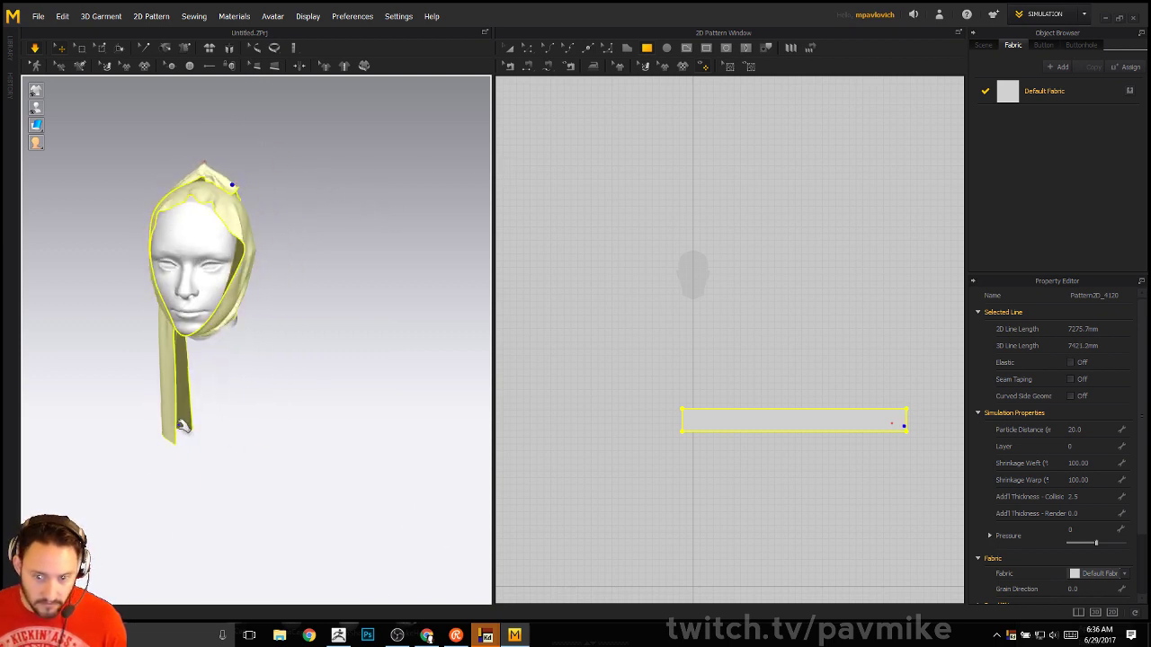
pyautogui.moveTo(170, 425); pyautogui.dragTo(256, 216)
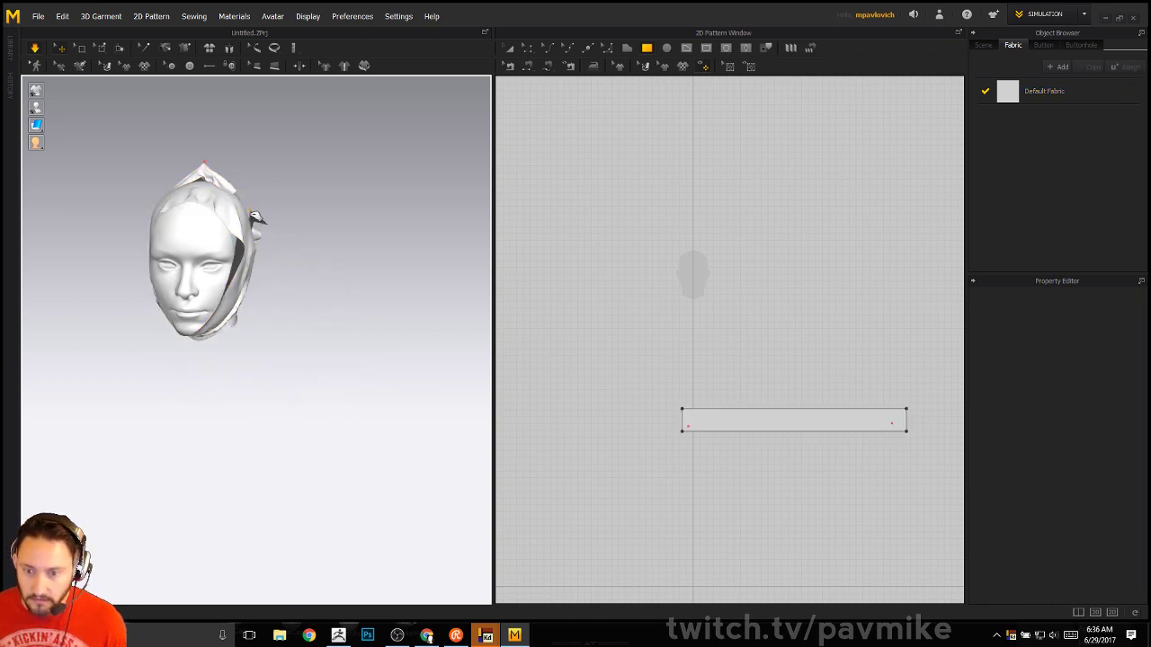
# Delete the pin at the top of the head and pull the freed end's corner across toward the side of the head
pyautogui.moveTo(345, 249); pyautogui.dragTo(365, 275, button='right')
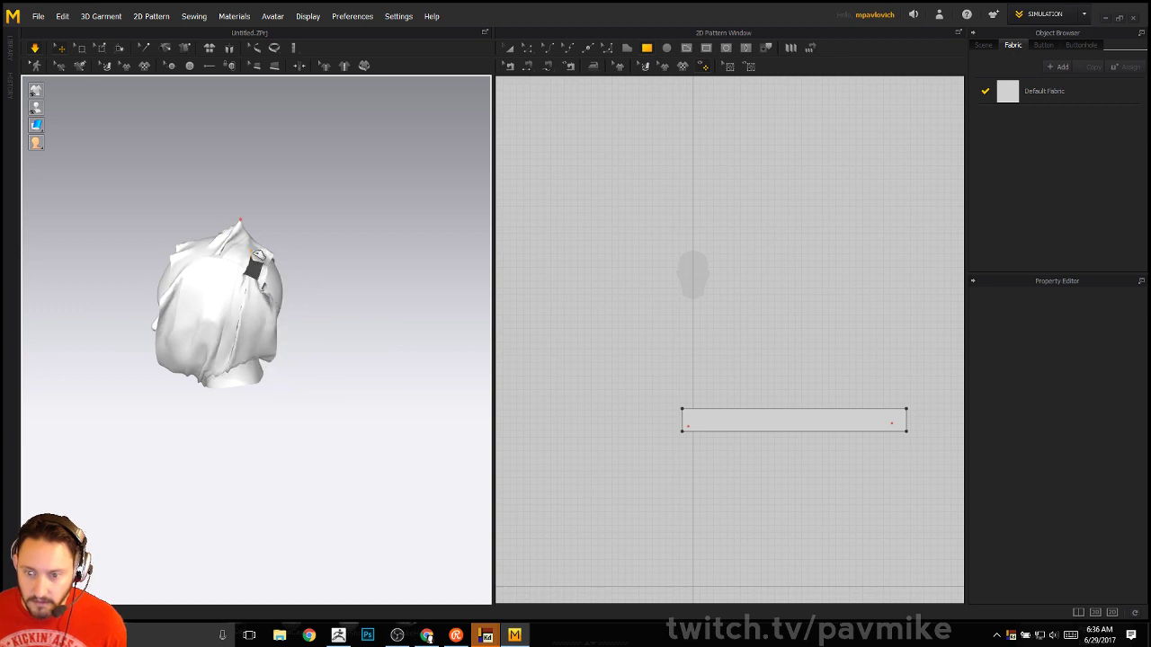
pyautogui.moveTo(405, 275); pyautogui.dragTo(206, 281, button='right')
pyautogui.moveTo(256, 289); pyautogui.dragTo(388, 305, button='right')
pyautogui.moveTo(369, 262); pyautogui.dragTo(380, 308, button='middle')
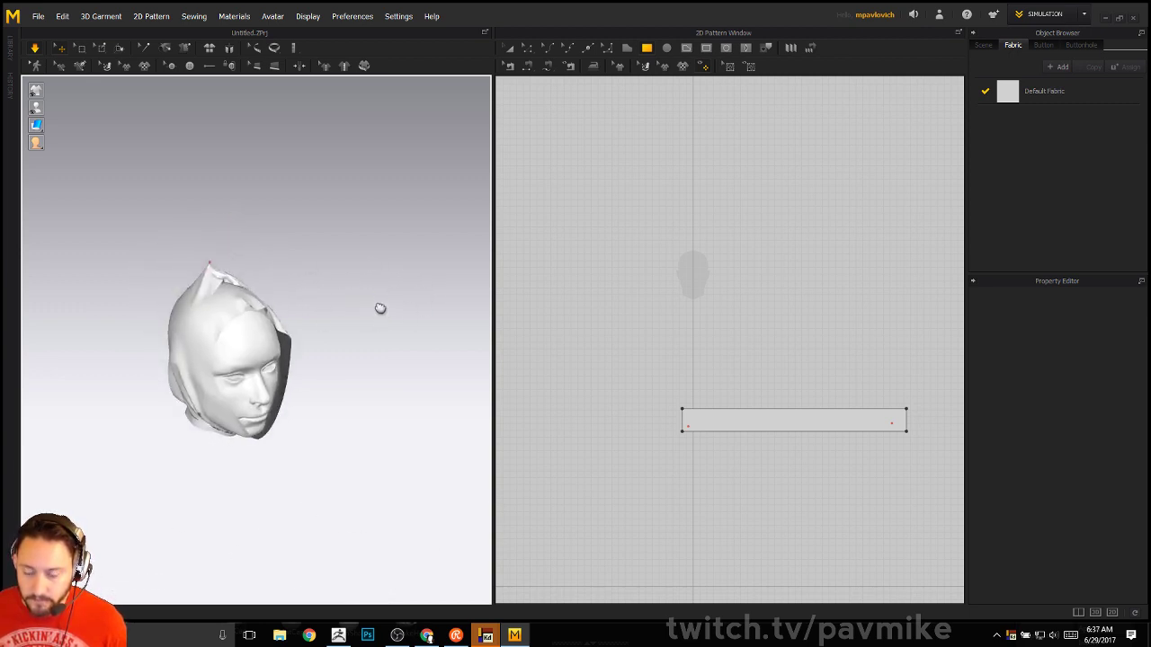
pyautogui.moveTo(380, 308); pyautogui.dragTo(521, 299, button='right')
pyautogui.rightClick(183, 260)
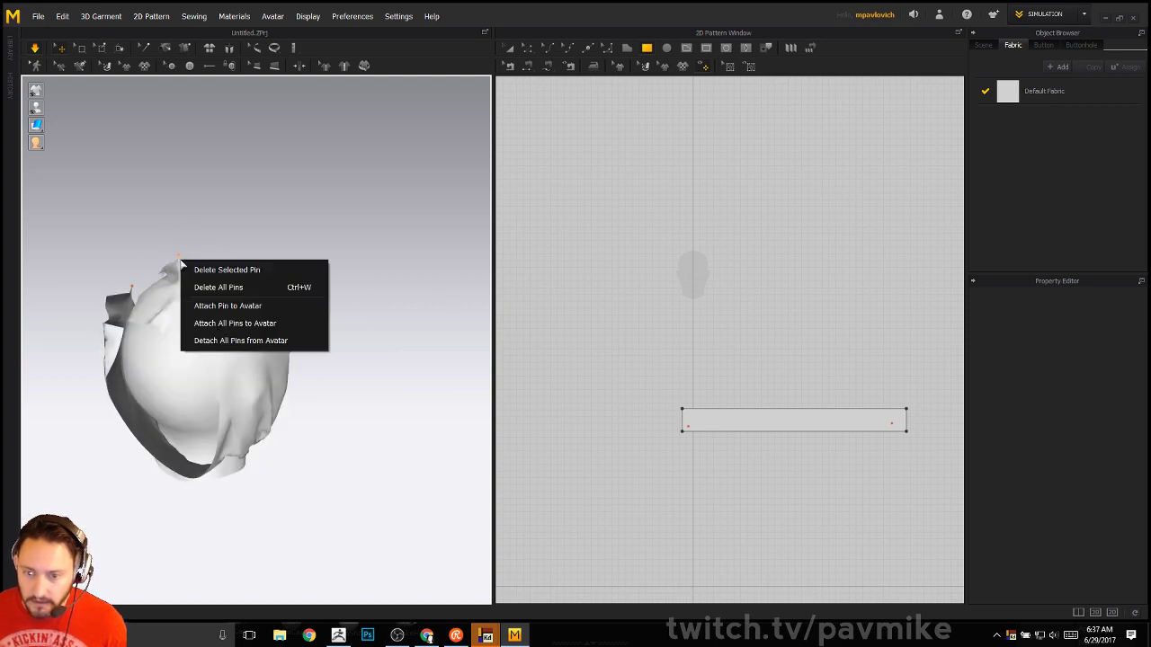
pyautogui.click(192, 265)
pyautogui.moveTo(217, 205); pyautogui.dragTo(237, 269, button='right')
pyautogui.click(238, 269)
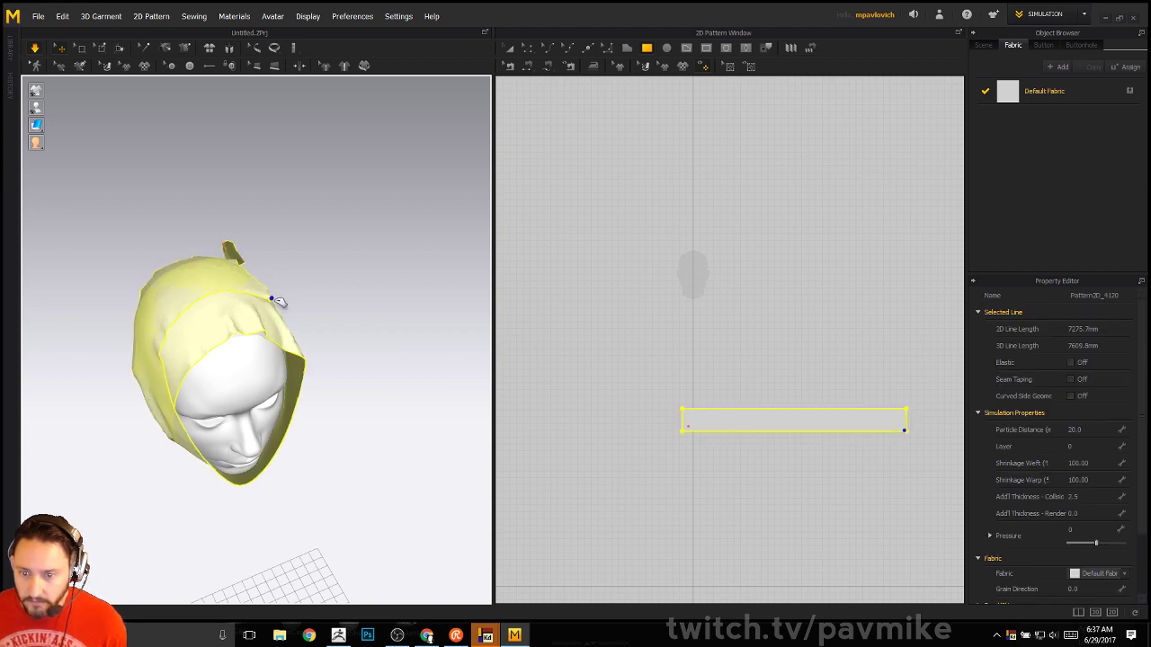
# Tack the strip's short end to the back side of the head with Tack on Avatar
pyautogui.moveTo(277, 299); pyautogui.dragTo(389, 325, button='right')
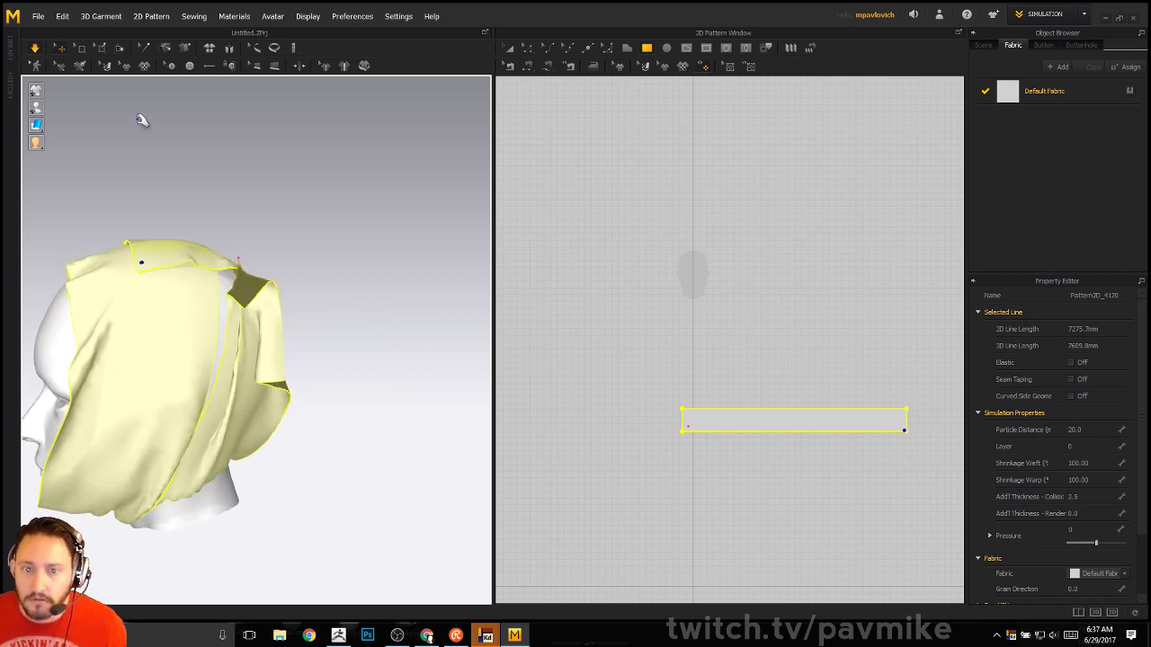
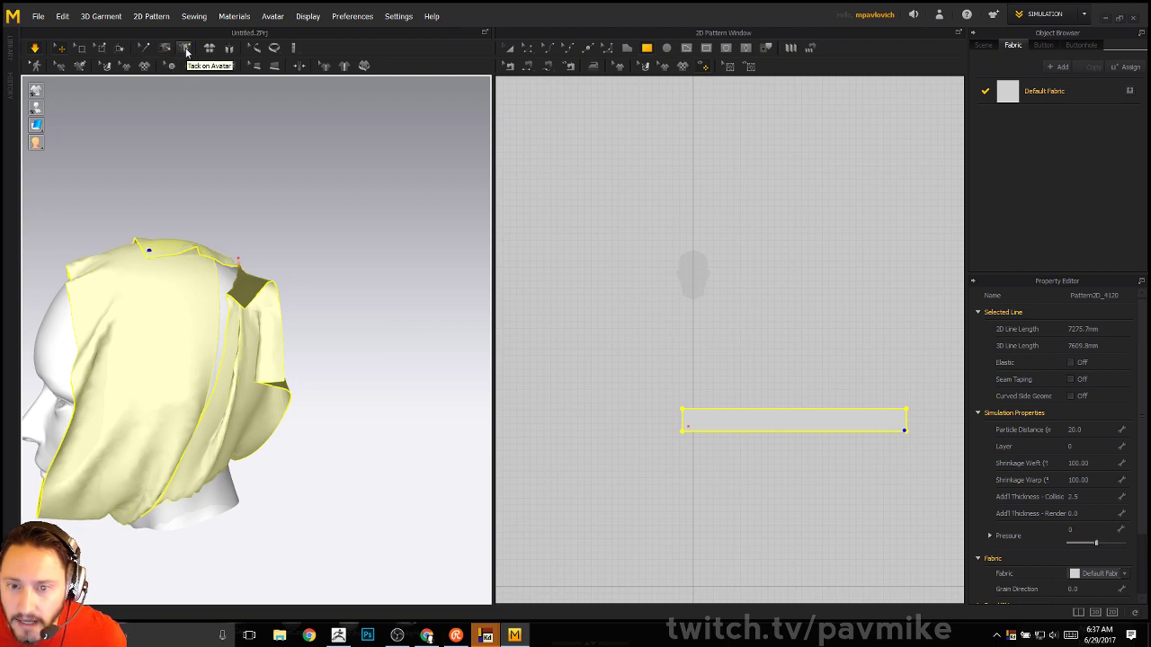
pyautogui.click(185, 50)
pyautogui.moveTo(267, 159); pyautogui.dragTo(344, 186, button='right')
pyautogui.click(129, 329)
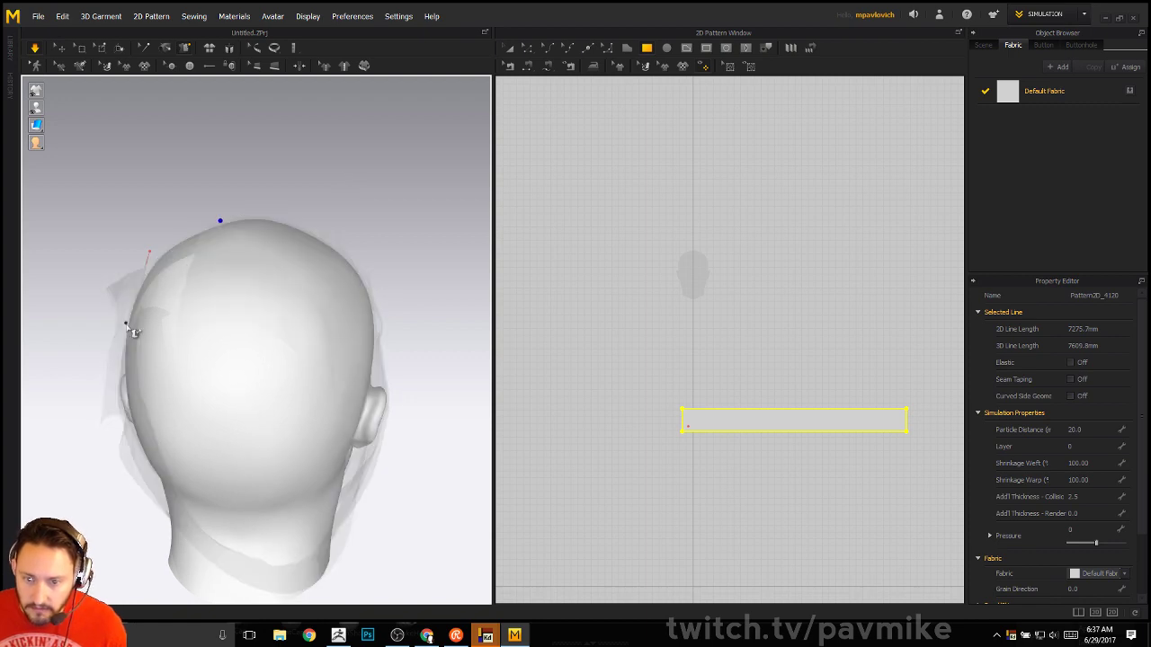
pyautogui.click(150, 326)
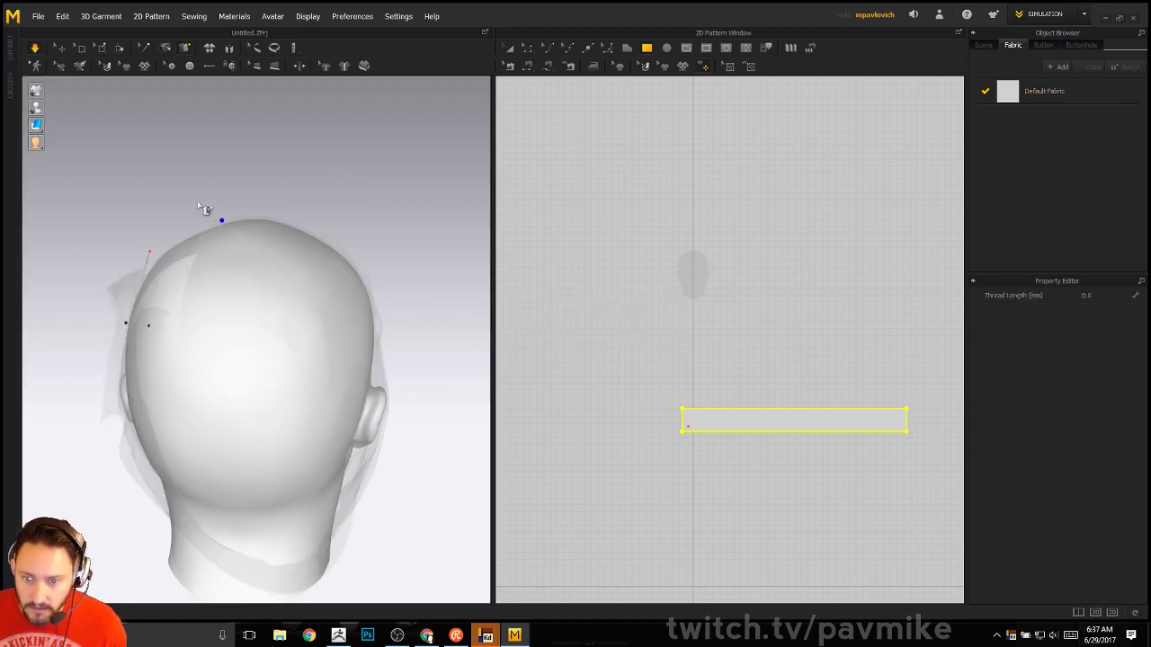
pyautogui.moveTo(200, 182); pyautogui.dragTo(282, 228, button='right')
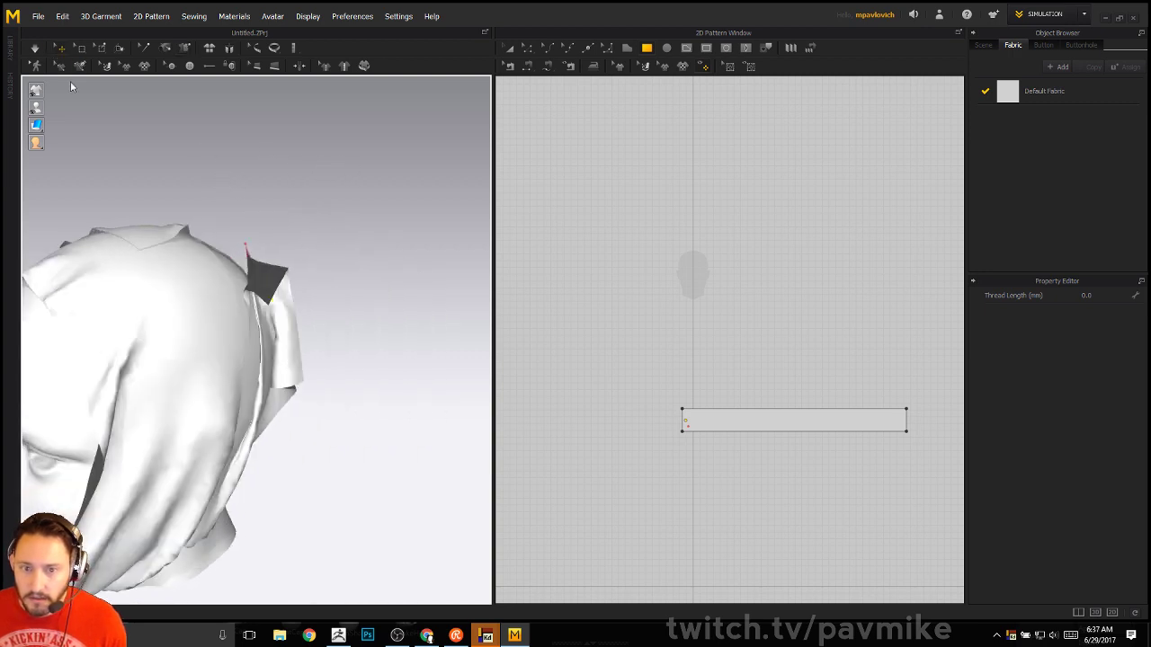
# Delete the pin beside the newly tacked end at the back of the head
pyautogui.rightClick(245, 244)
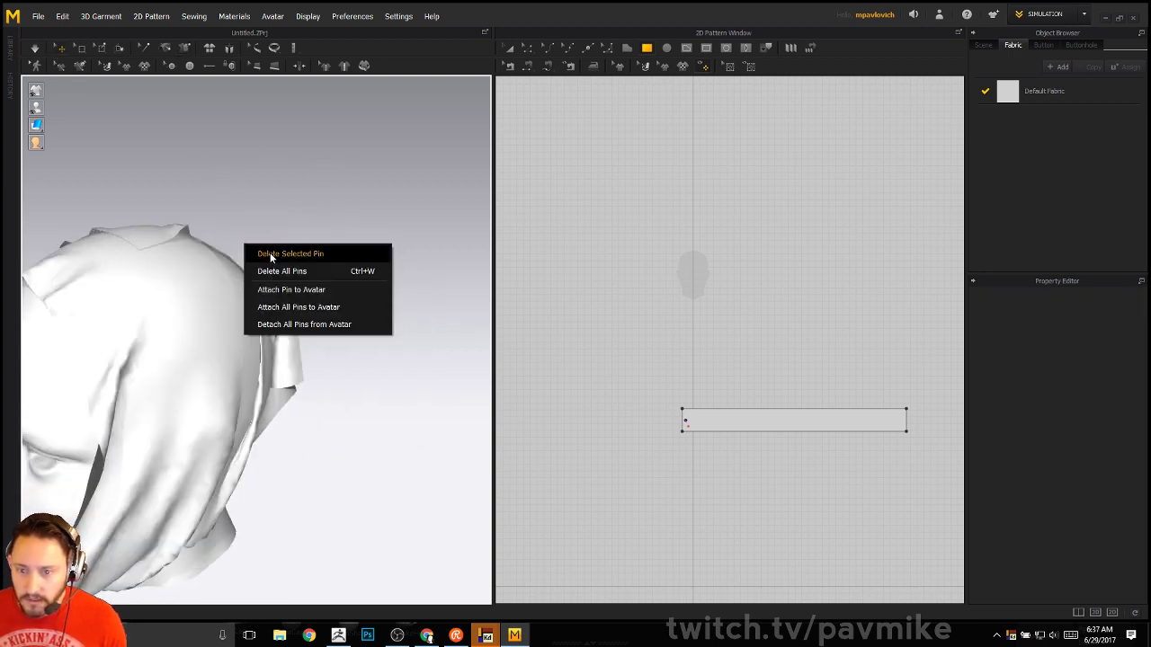
pyautogui.click(271, 263)
pyautogui.moveTo(274, 201); pyautogui.dragTo(290, 296, button='right')
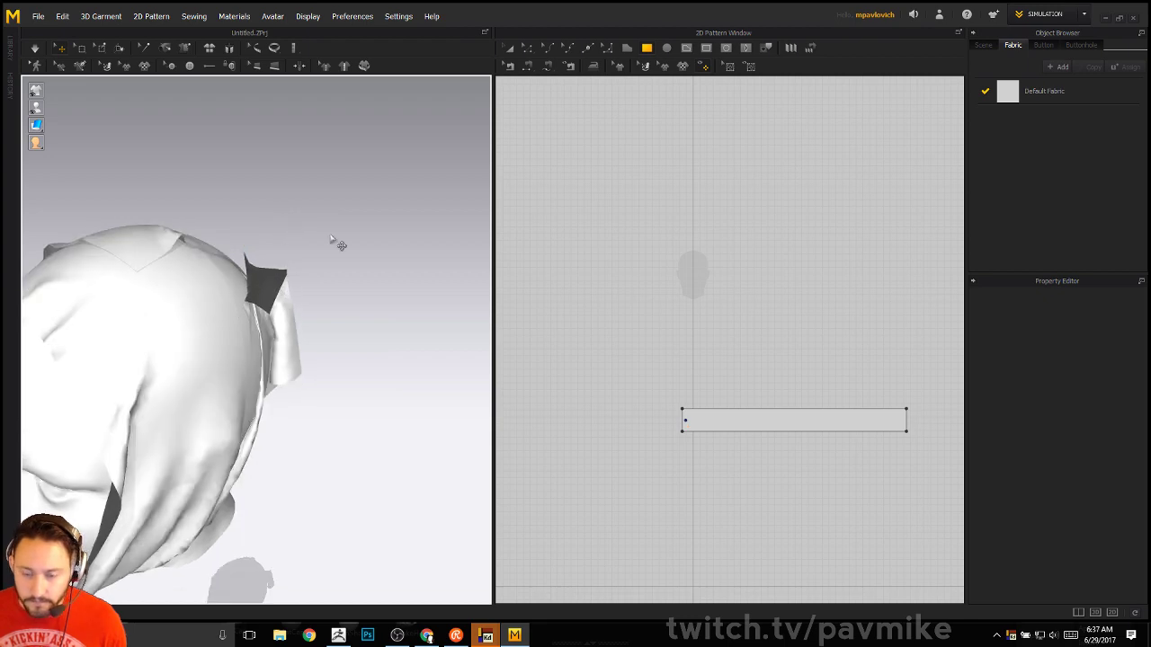
# Pull the tacked end's loose corners flat and draw the other end across the back of the crown during simulation
pyautogui.moveTo(329, 240); pyautogui.dragTo(263, 162, button='right')
pyautogui.scroll(-2, 263, 162)
pyautogui.click(204, 385)
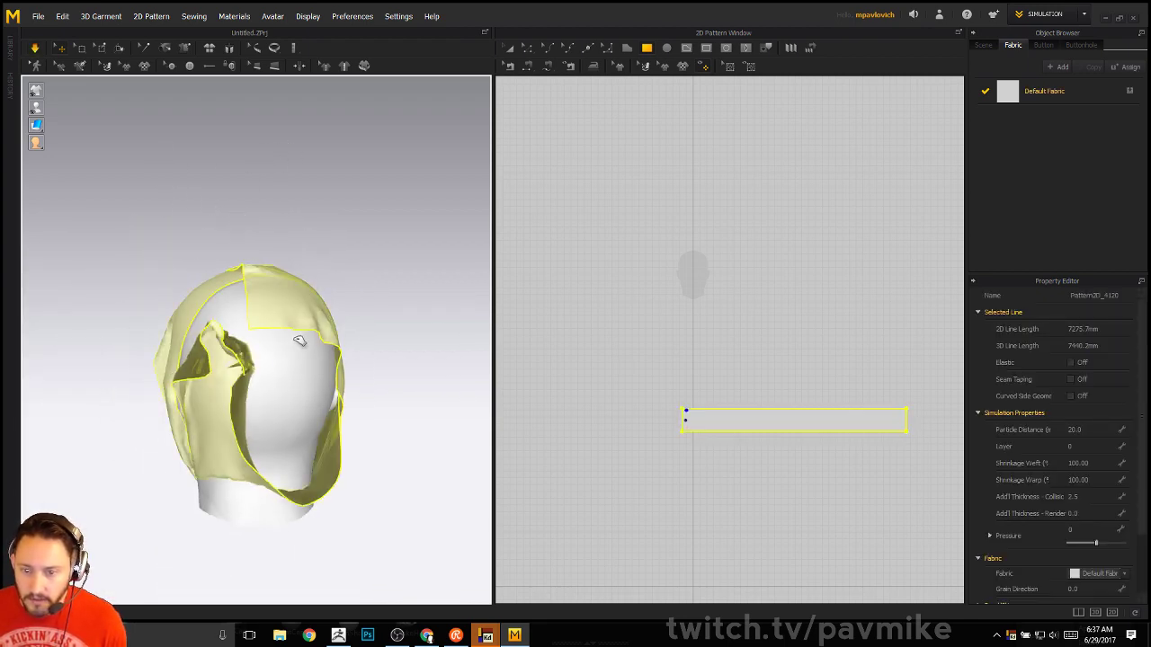
pyautogui.moveTo(193, 378); pyautogui.dragTo(177, 258)
pyautogui.moveTo(311, 231); pyautogui.dragTo(243, 296, button='right')
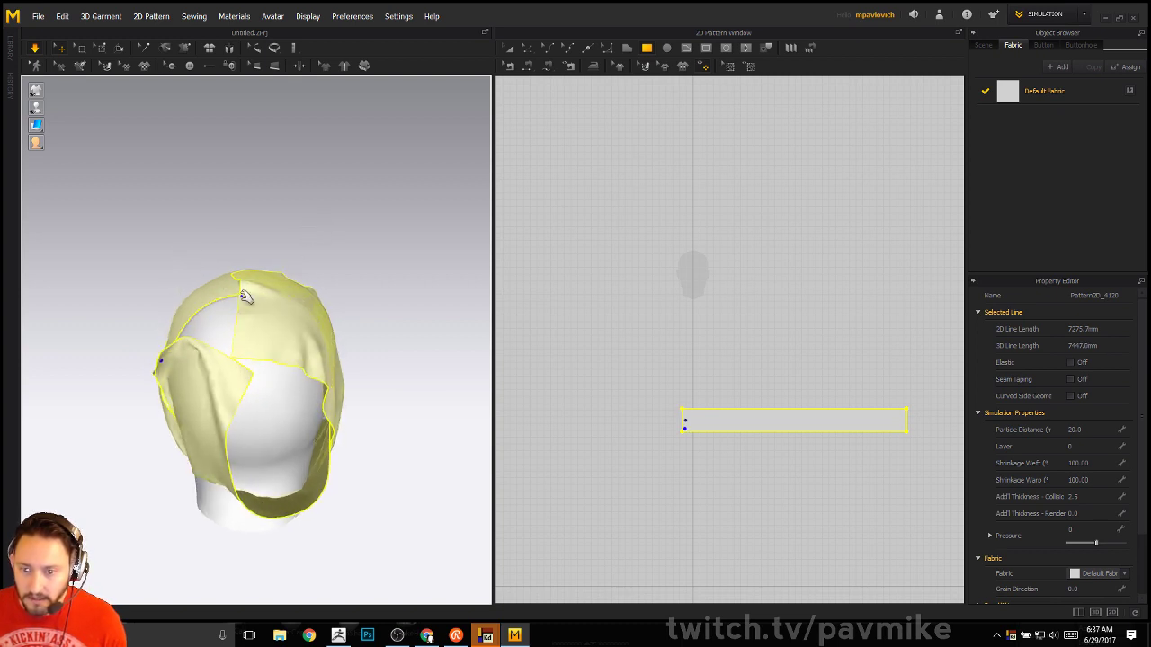
pyautogui.moveTo(237, 293)
pyautogui.mouseDown()
pyautogui.moveTo(166, 295)
pyautogui.moveTo(201, 318)
pyautogui.moveTo(235, 315)
pyautogui.moveTo(231, 297)
pyautogui.mouseUp()
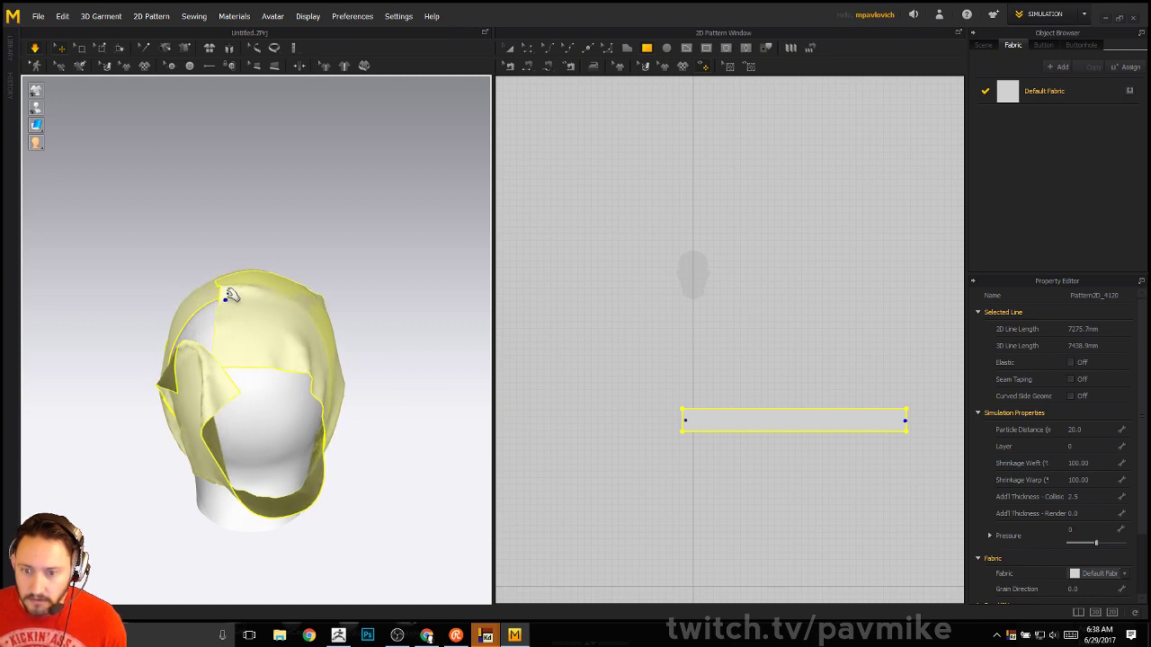
# Stop the simulation and lengthen the strip by moving its tacked end's short edge outward, for an outline of about 8505 mm
pyautogui.click(36, 50)
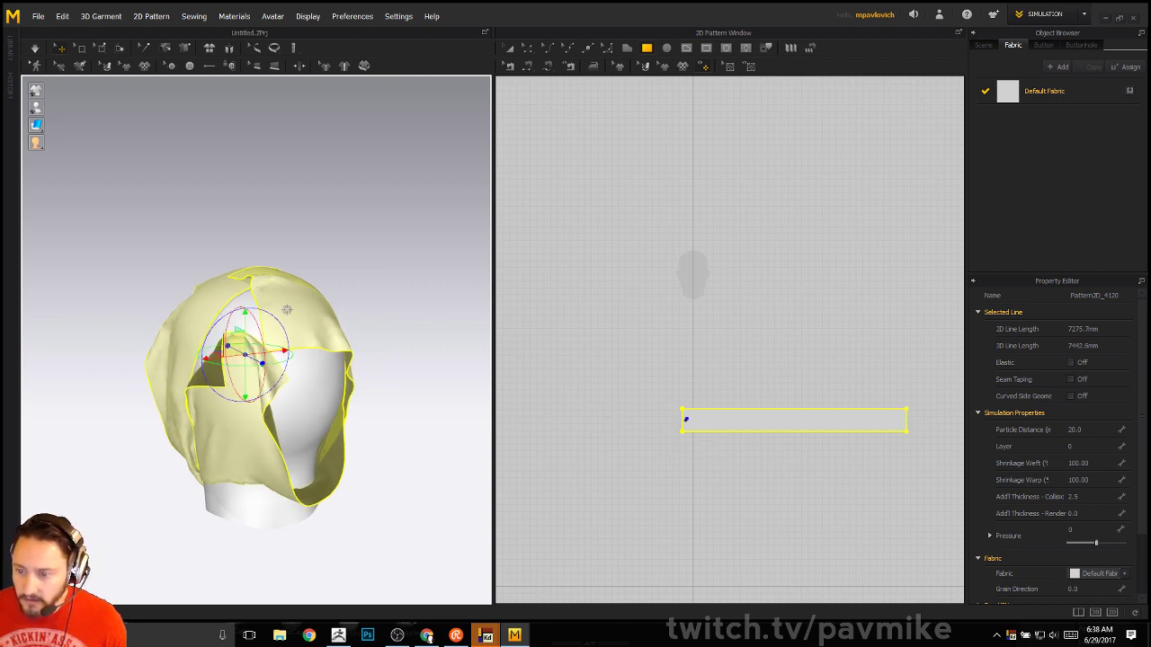
pyautogui.scroll(5, 724, 346)
pyautogui.moveTo(686, 452); pyautogui.dragTo(735, 228, button='middle')
pyautogui.scroll(-2, 746, 262)
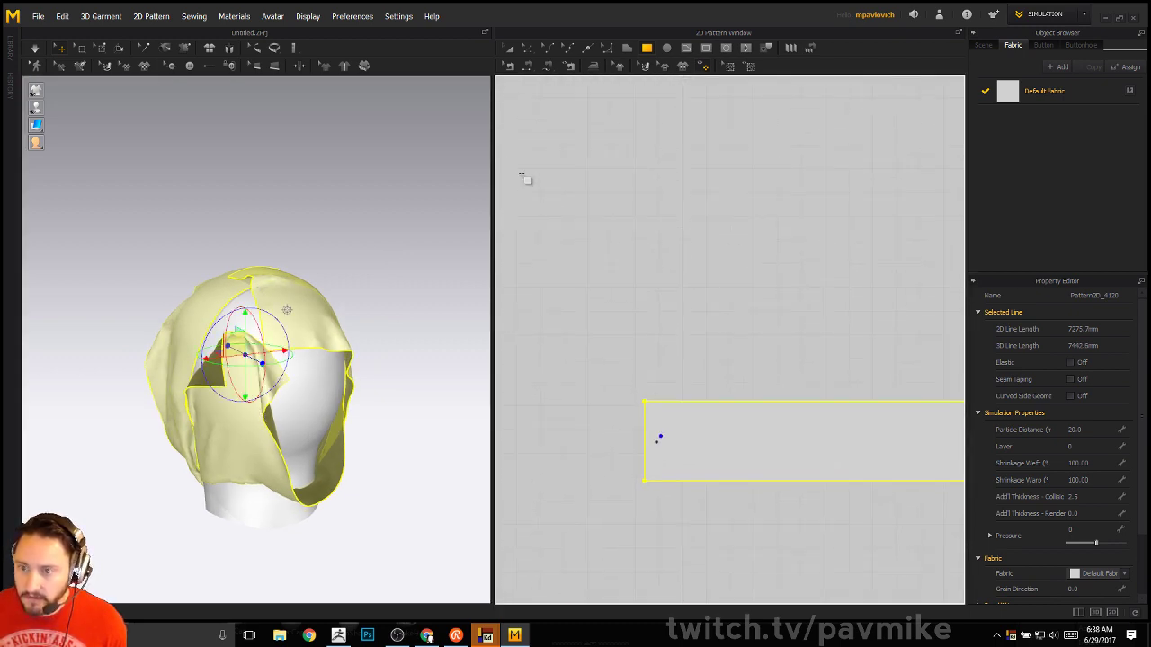
pyautogui.click(527, 49)
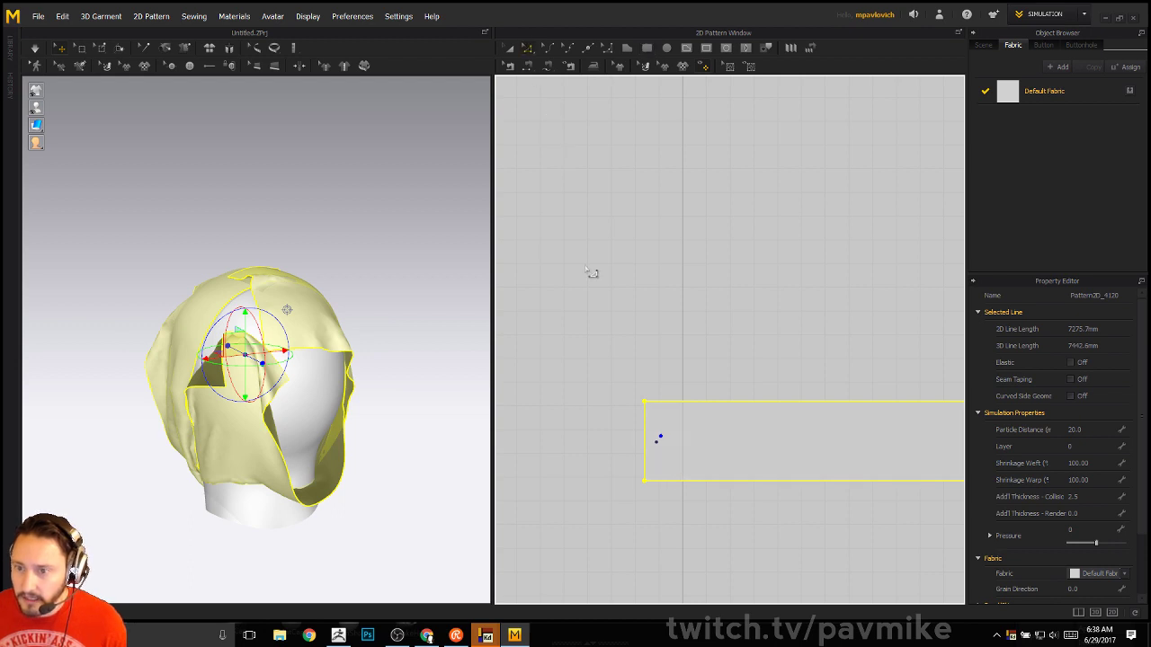
pyautogui.click(609, 425)
pyautogui.moveTo(645, 441); pyautogui.dragTo(502, 439)
pyautogui.moveTo(502, 439); pyautogui.dragTo(526, 429, button='middle')
pyautogui.scroll(-3, 643, 292)
pyautogui.moveTo(347, 171); pyautogui.dragTo(344, 203, button='right')
pyautogui.scroll(-2, 353, 199)
pyautogui.press('space')
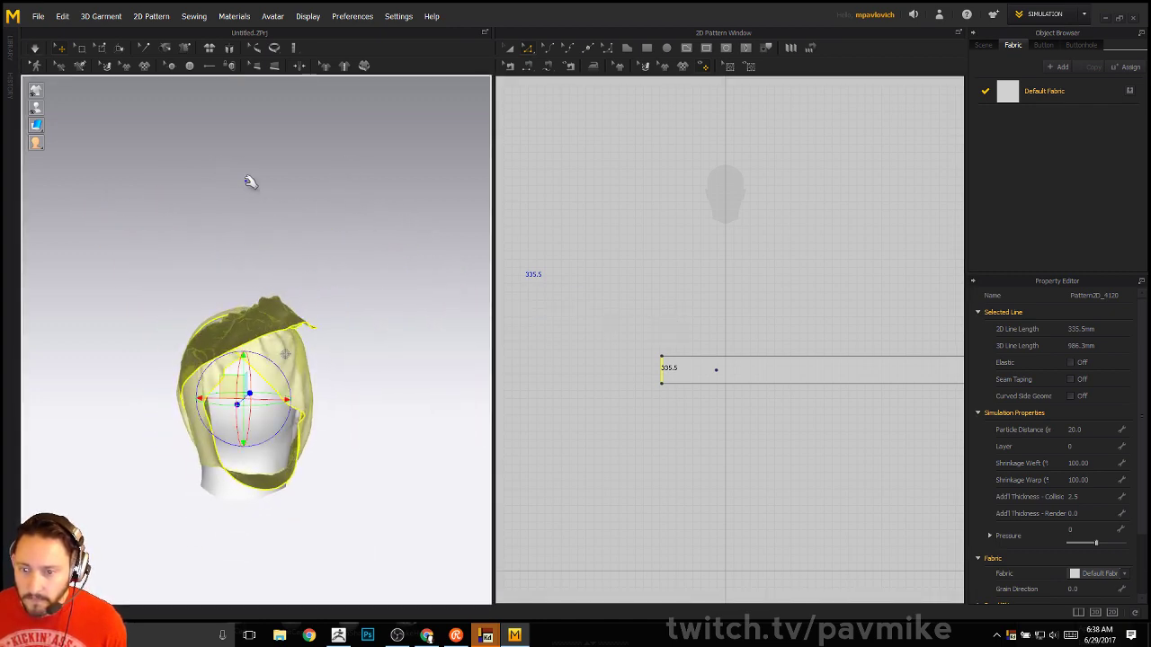
# Restart the simulation and pull the lengthened end up over the back of the head
pyautogui.moveTo(235, 212); pyautogui.dragTo(405, 278, button='right')
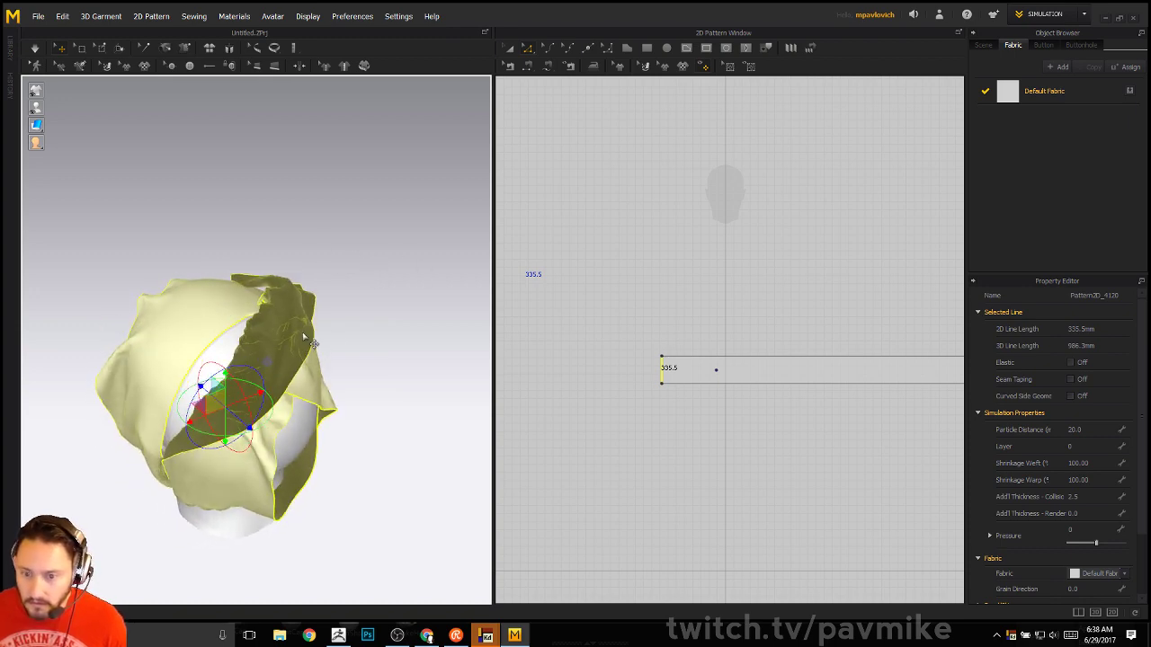
pyautogui.moveTo(355, 313); pyautogui.dragTo(263, 323, button='right')
pyautogui.press('space')
pyautogui.moveTo(254, 309); pyautogui.dragTo(225, 250)
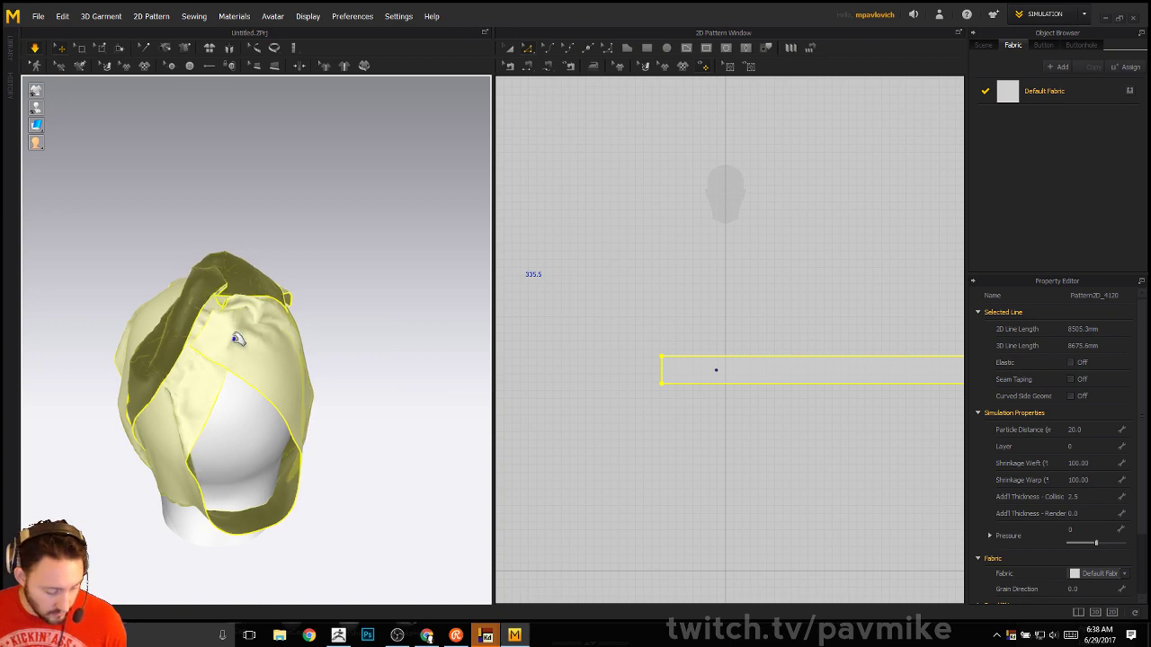
pyautogui.moveTo(241, 343); pyautogui.dragTo(218, 332)
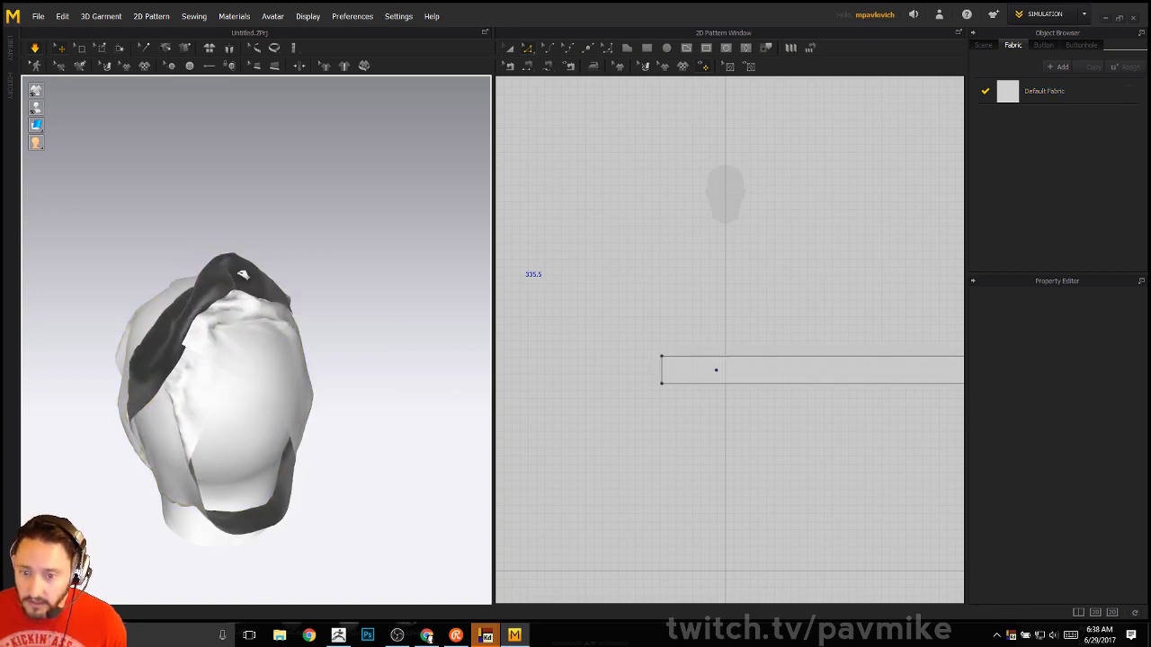
# Pull the lengthened end across the crown and down toward the forehead
pyautogui.click(243, 275)
pyautogui.moveTo(408, 300); pyautogui.dragTo(469, 294, button='right')
pyautogui.moveTo(237, 206); pyautogui.dragTo(333, 228, button='right')
pyautogui.moveTo(237, 228); pyautogui.dragTo(306, 238, button='right')
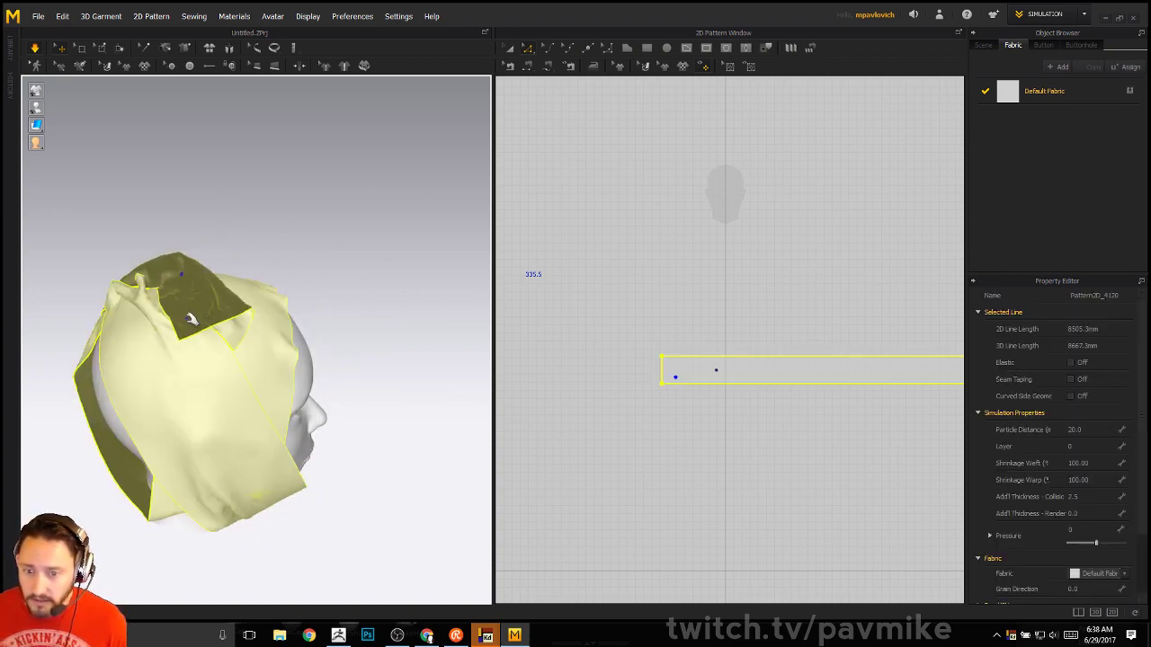
pyautogui.moveTo(267, 294); pyautogui.dragTo(160, 426, button='right')
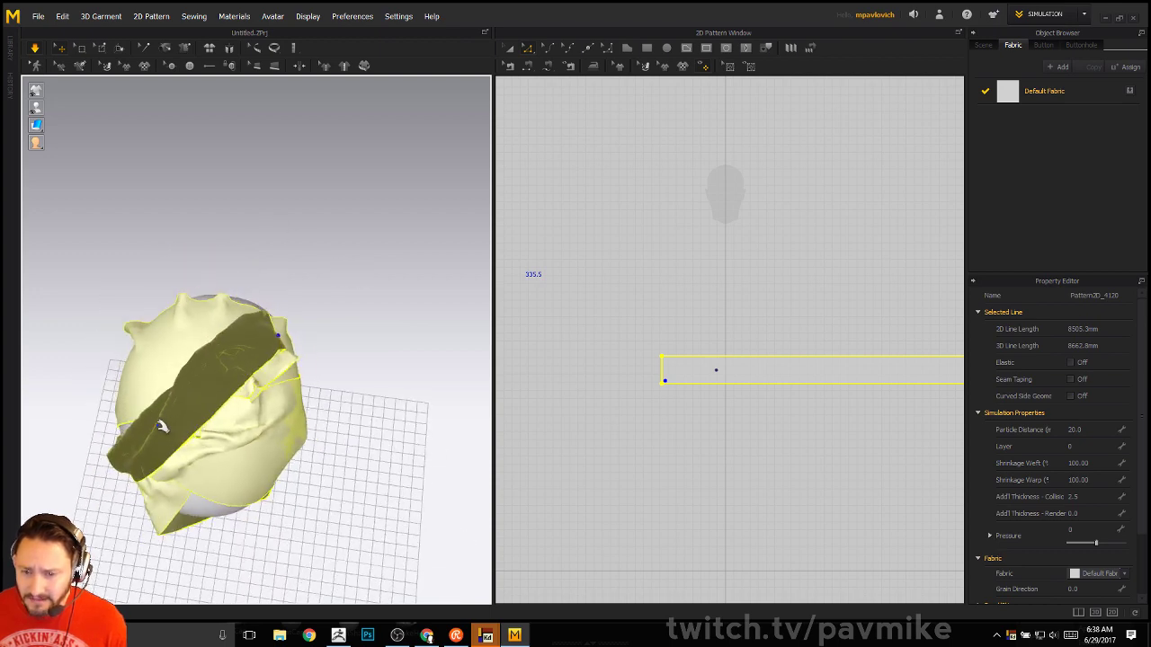
pyautogui.moveTo(137, 447); pyautogui.dragTo(254, 329)
pyautogui.moveTo(297, 270); pyautogui.dragTo(162, 329, button='right')
pyautogui.scroll(-5, 317, 230)
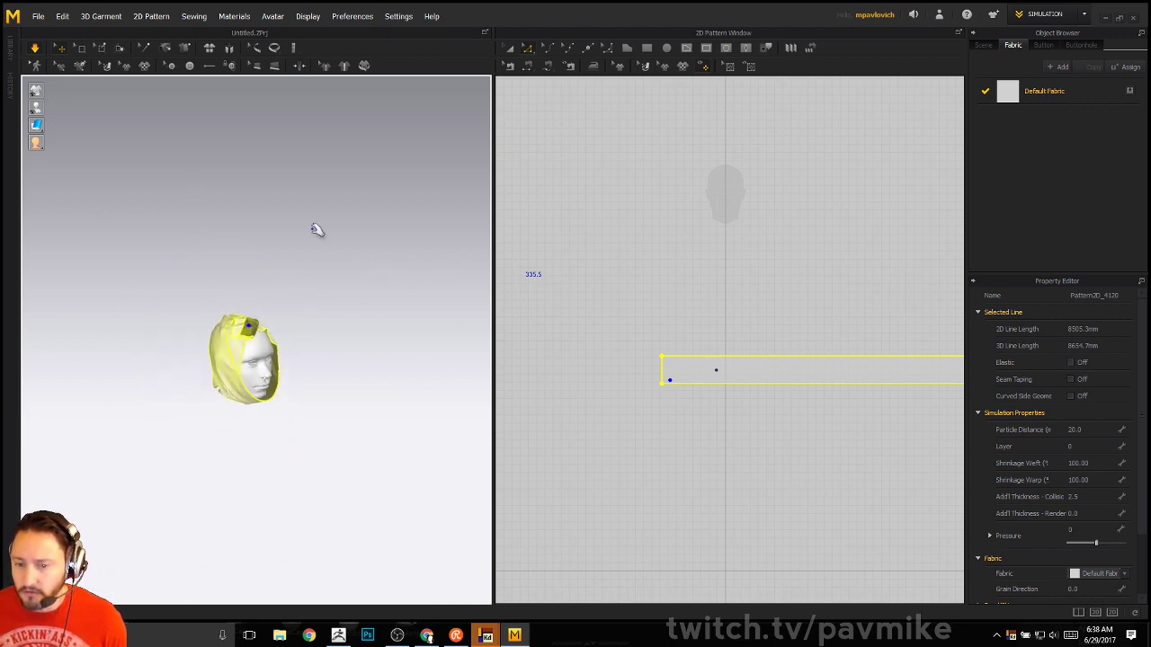
pyautogui.scroll(3, 352, 376)
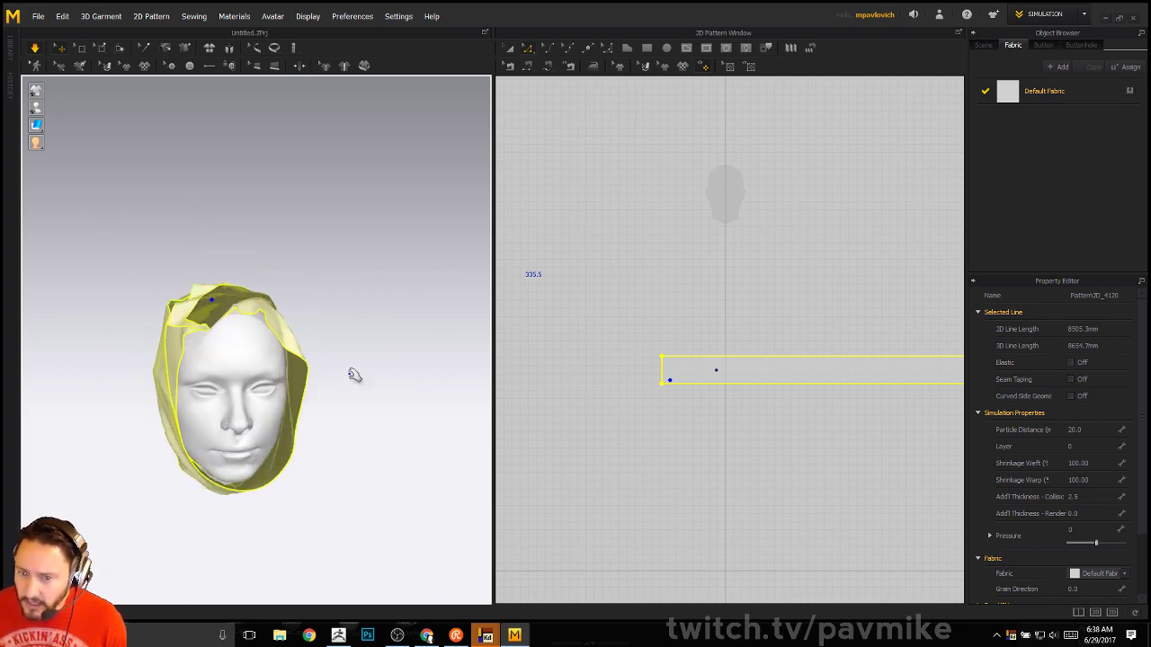
# Pull the fabric edge into place at the back side and draw the end's corners forward over the forehead
pyautogui.moveTo(355, 376); pyautogui.dragTo(259, 387, button='right')
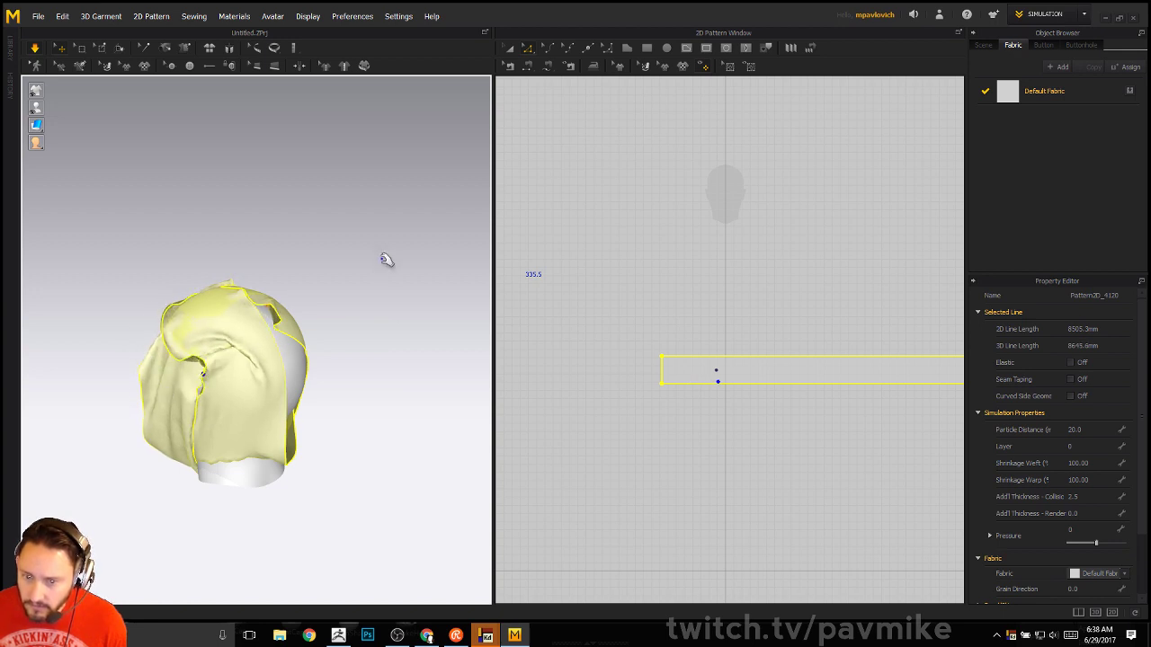
pyautogui.moveTo(384, 259); pyautogui.dragTo(342, 380, button='right')
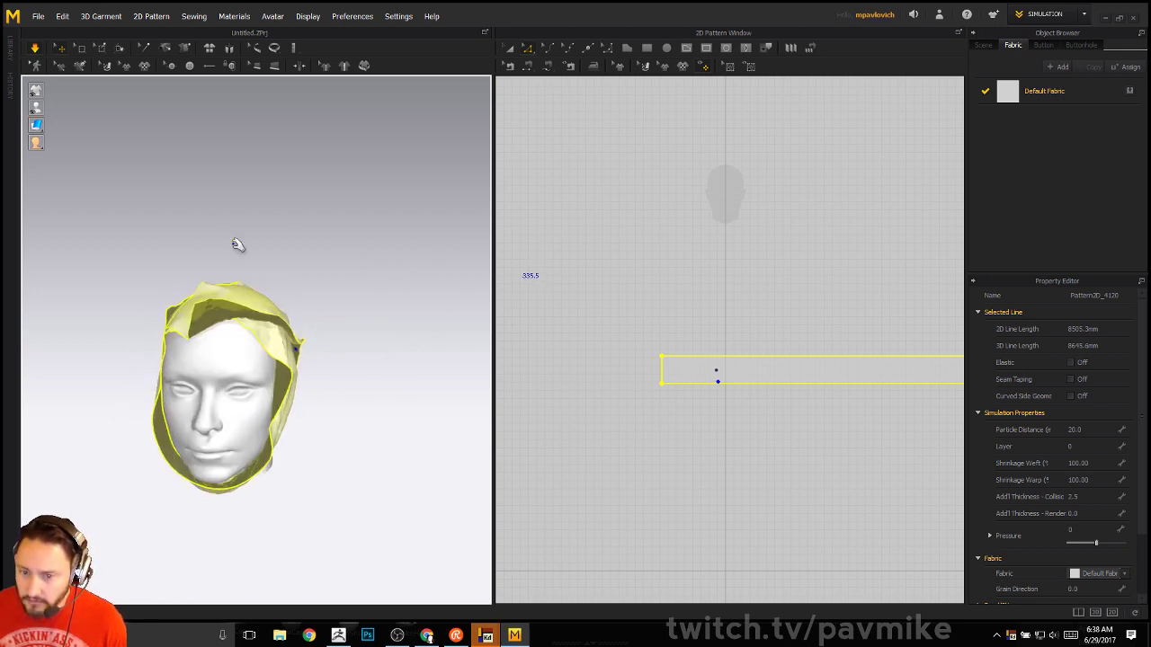
pyautogui.moveTo(227, 199); pyautogui.dragTo(300, 326, button='right')
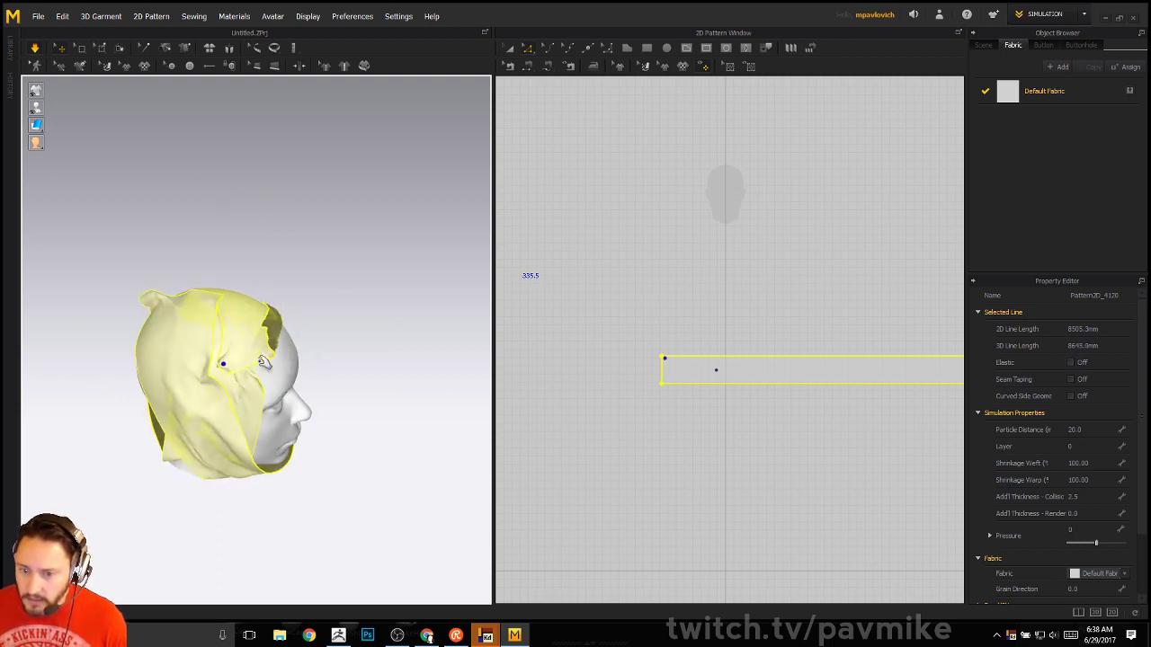
pyautogui.moveTo(372, 320); pyautogui.dragTo(190, 354, button='right')
pyautogui.moveTo(189, 354); pyautogui.dragTo(202, 391)
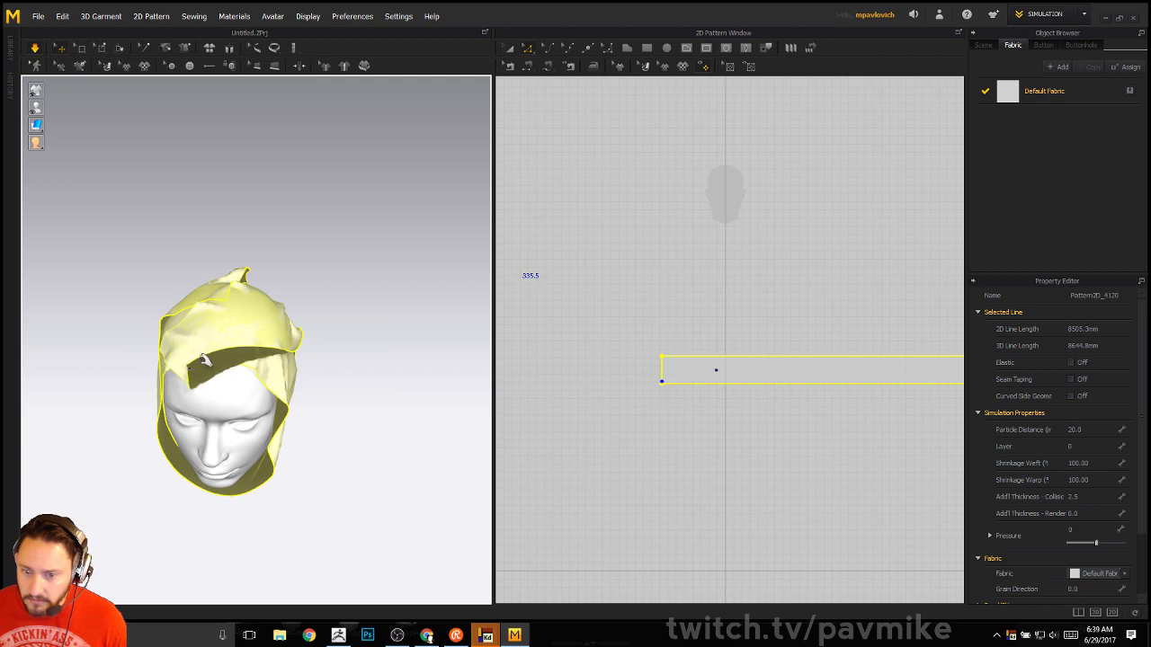
# Spread the strip's end over the forehead by pulling its upper corner to the temple and its lower corner across the brow
pyautogui.moveTo(378, 326); pyautogui.dragTo(242, 344, button='right')
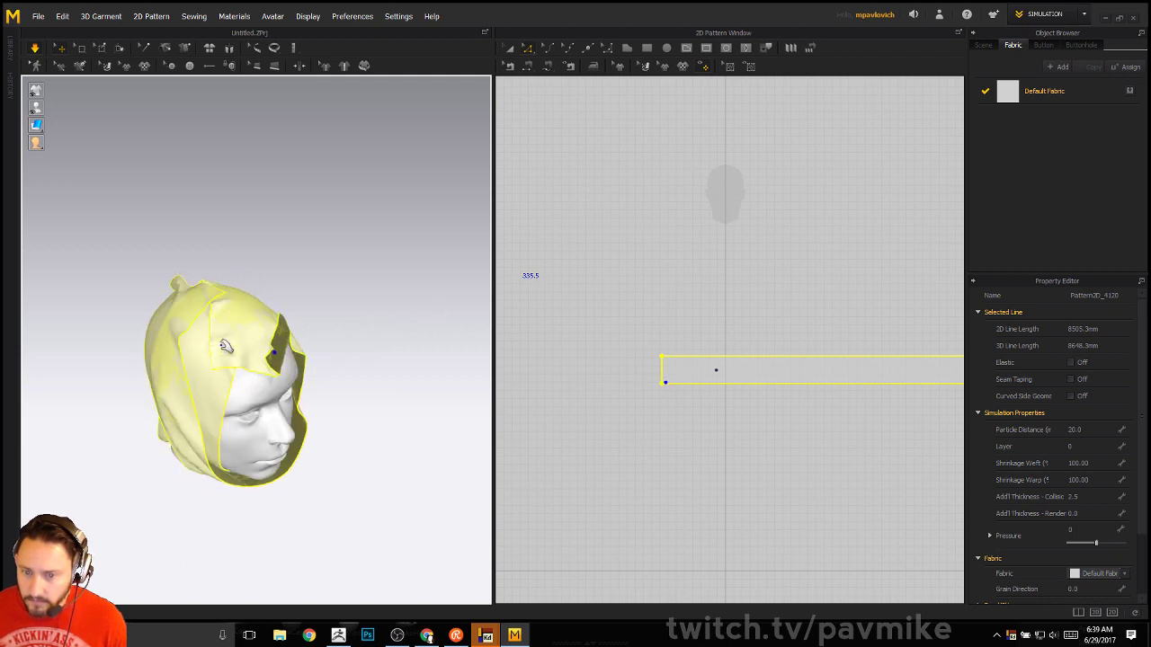
pyautogui.moveTo(160, 329); pyautogui.dragTo(99, 386)
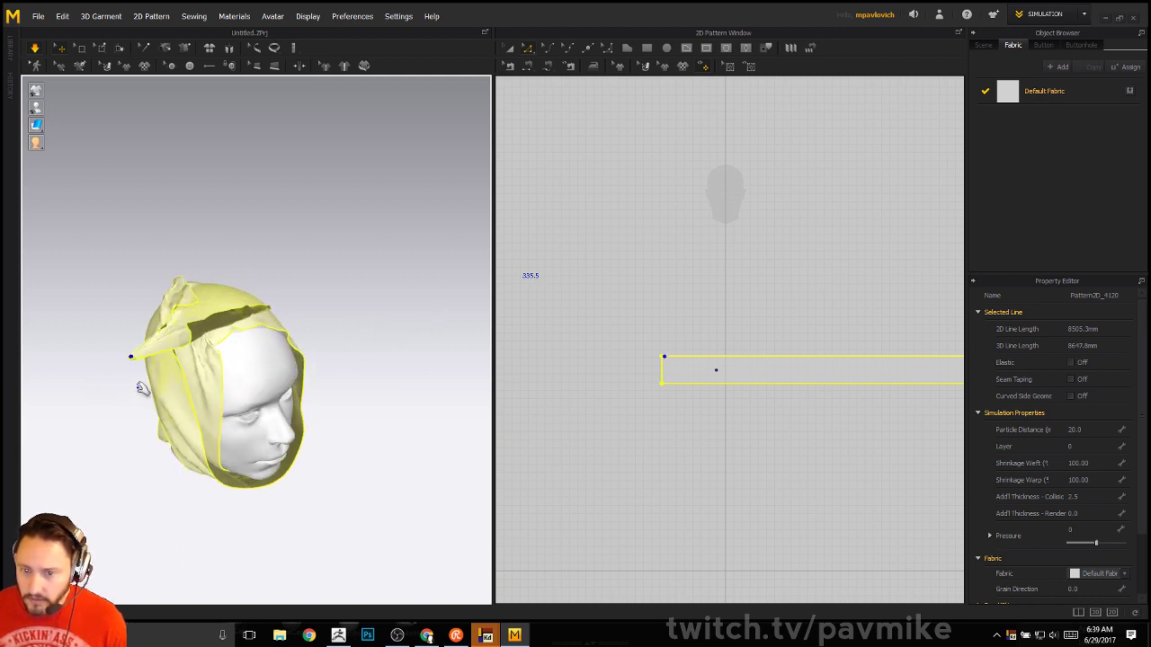
pyautogui.moveTo(326, 261); pyautogui.dragTo(349, 293, button='right')
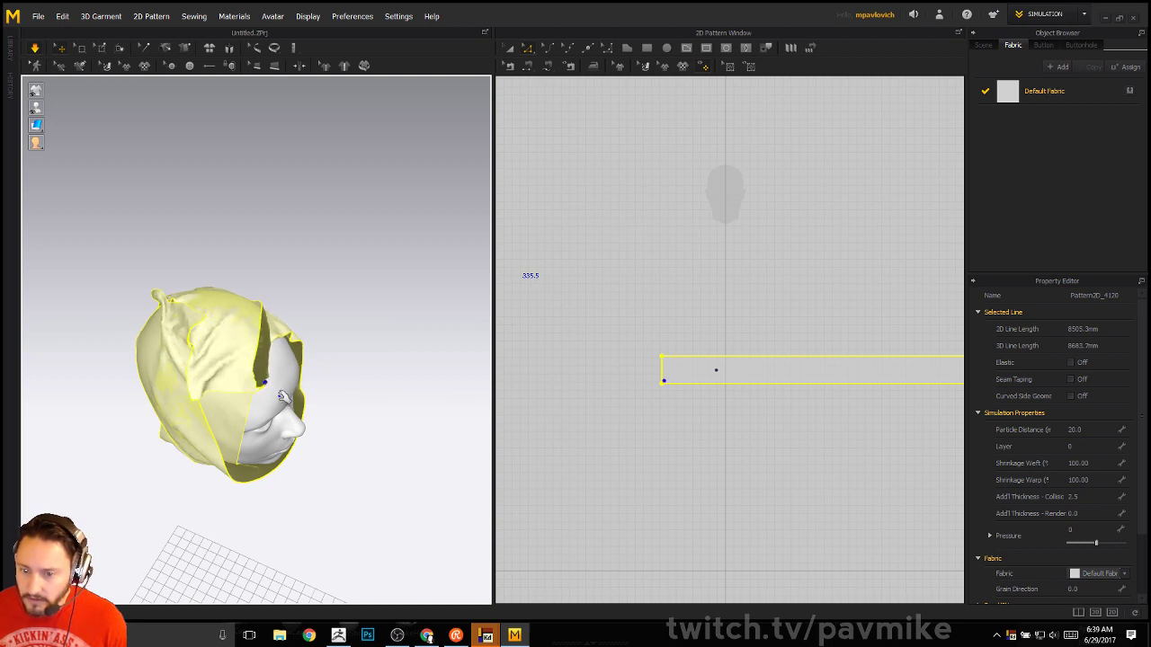
pyautogui.moveTo(403, 350); pyautogui.dragTo(286, 323, button='right')
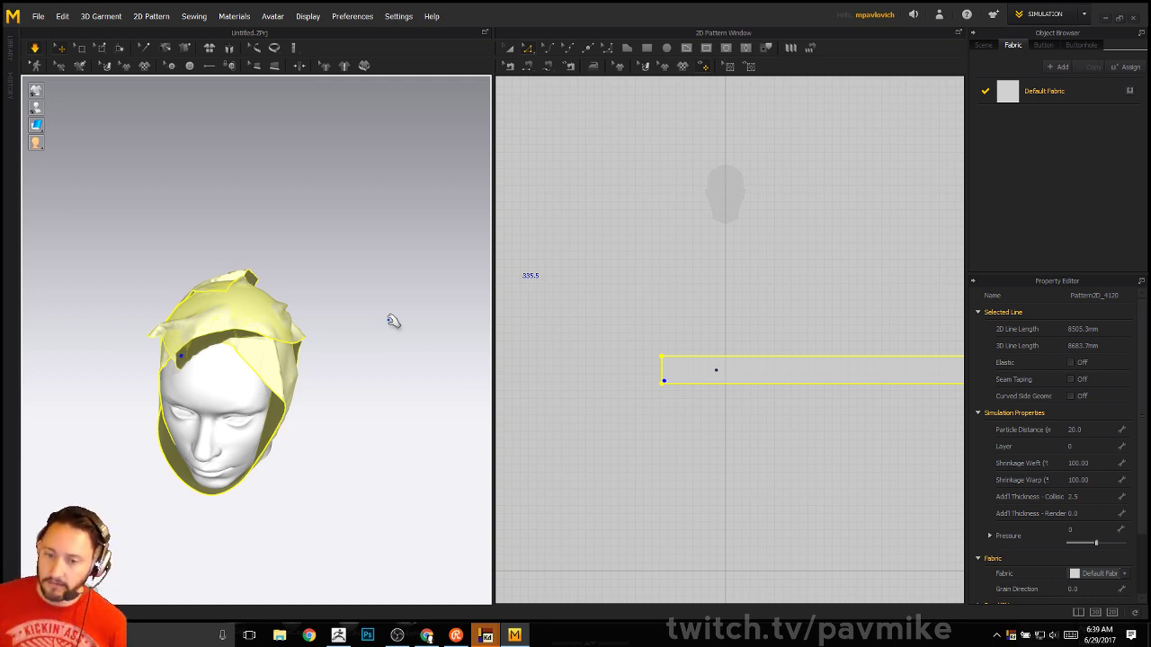
pyautogui.moveTo(293, 264); pyautogui.dragTo(375, 253, button='right')
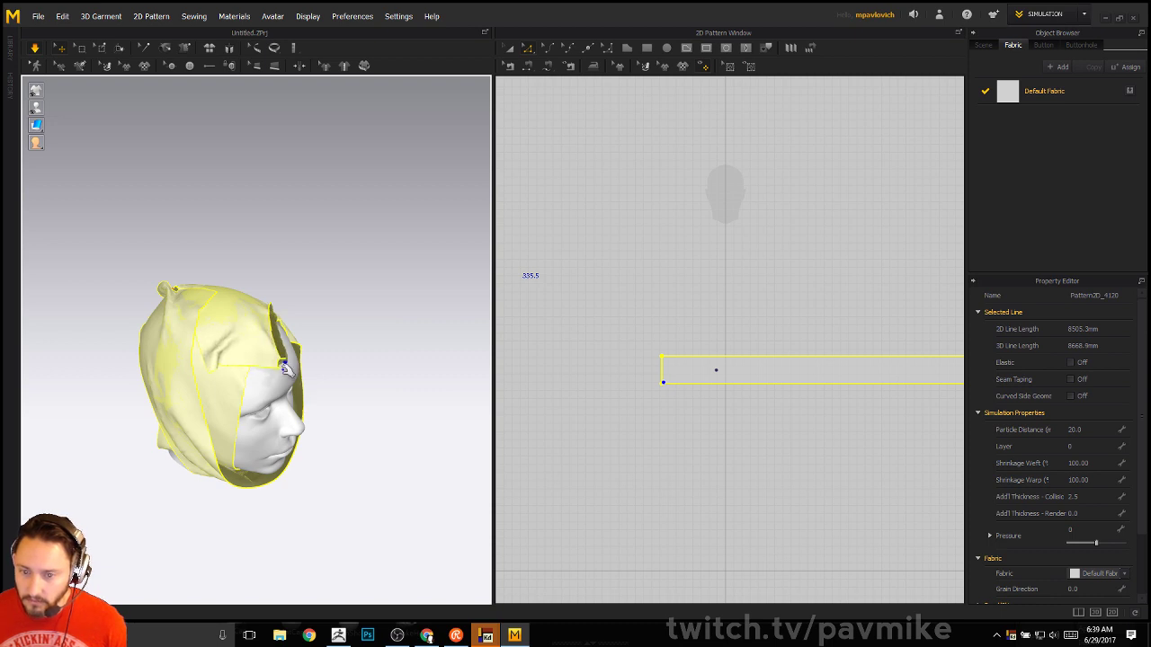
# Inspect the wrap from the sides and back, and pull the fabric edge at the hairline down over the forehead
pyautogui.moveTo(400, 257); pyautogui.dragTo(179, 307, button='right')
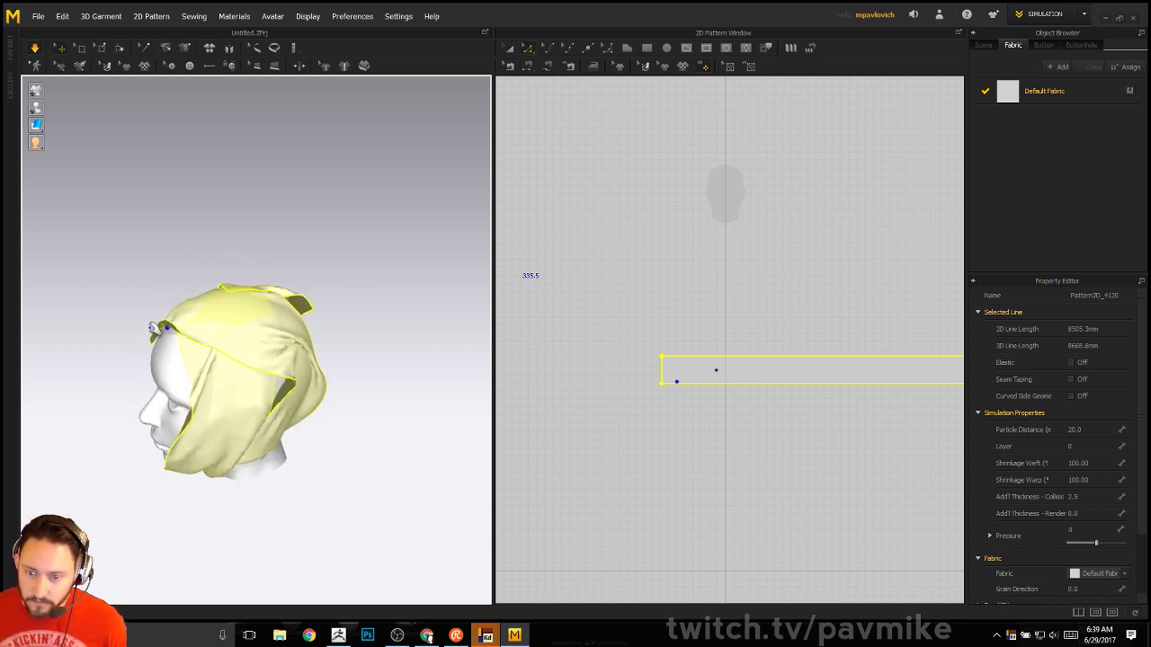
pyautogui.moveTo(395, 281); pyautogui.dragTo(275, 292, button='right')
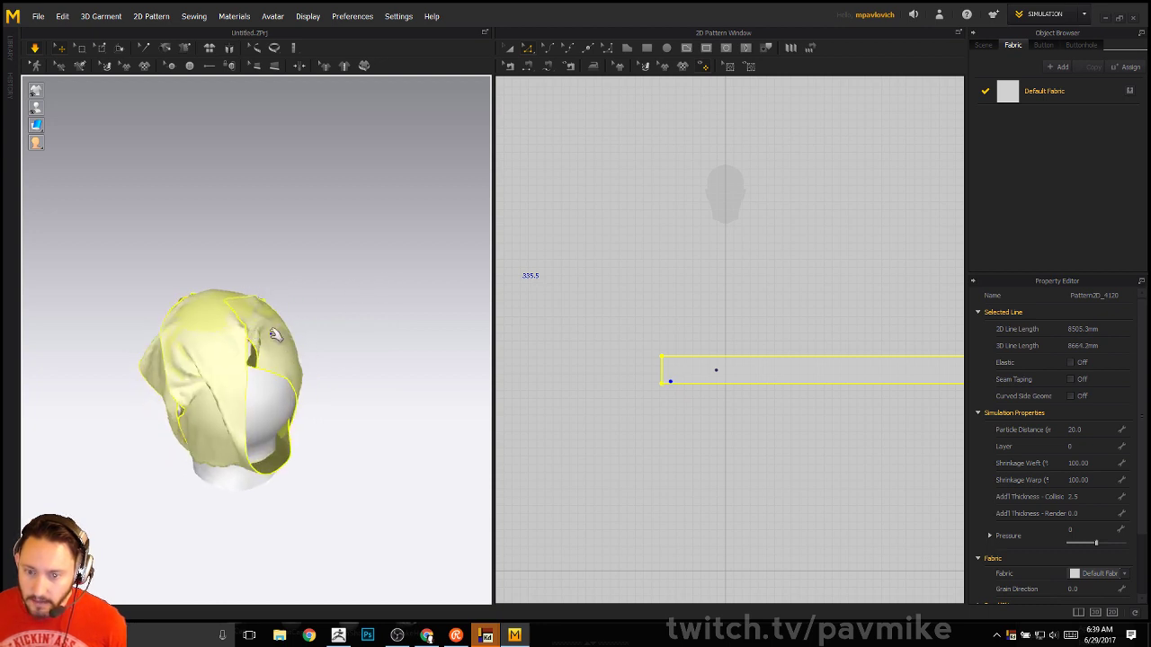
pyautogui.moveTo(275, 334); pyautogui.dragTo(299, 316, button='right')
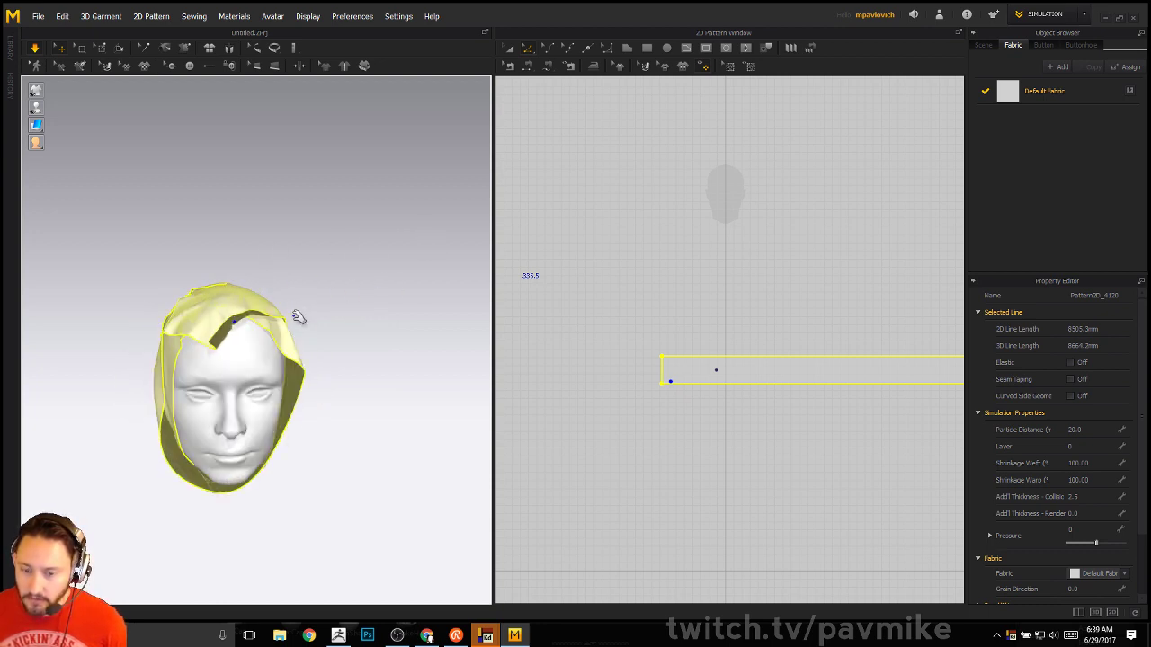
pyautogui.moveTo(233, 328); pyautogui.dragTo(255, 368)
pyautogui.moveTo(332, 307); pyautogui.dragTo(323, 302, button='right')
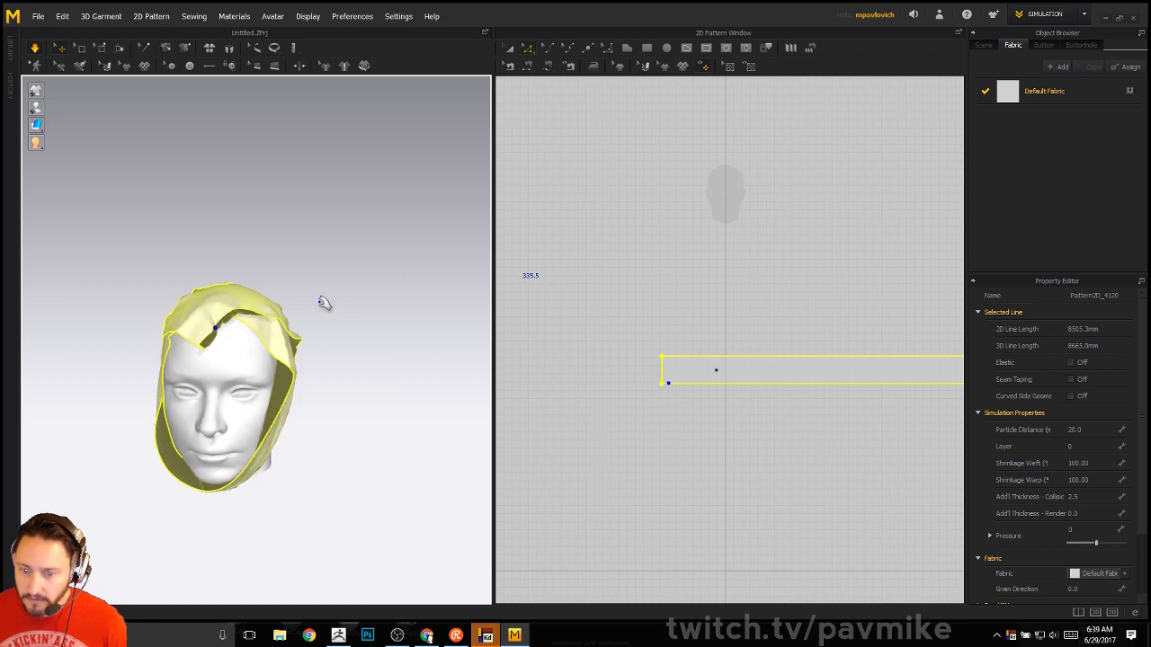
pyautogui.moveTo(372, 275); pyautogui.dragTo(349, 257, button='right')
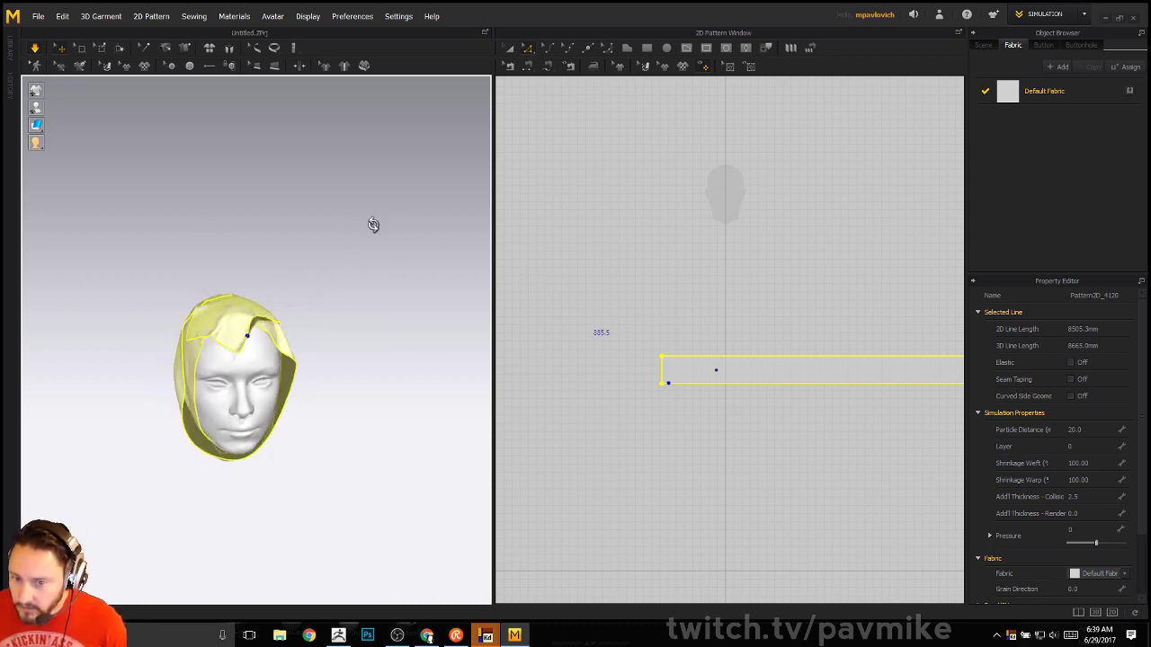
# Select the whole strip pattern and set its particle distance to 10, leaving the garment deselected in the 3D view
pyautogui.scroll(5, 434, 291)
pyautogui.scroll(-3, 387, 238)
pyautogui.moveTo(663, 262); pyautogui.dragTo(613, 253, button='middle')
pyautogui.click(509, 48)
pyautogui.click(722, 351)
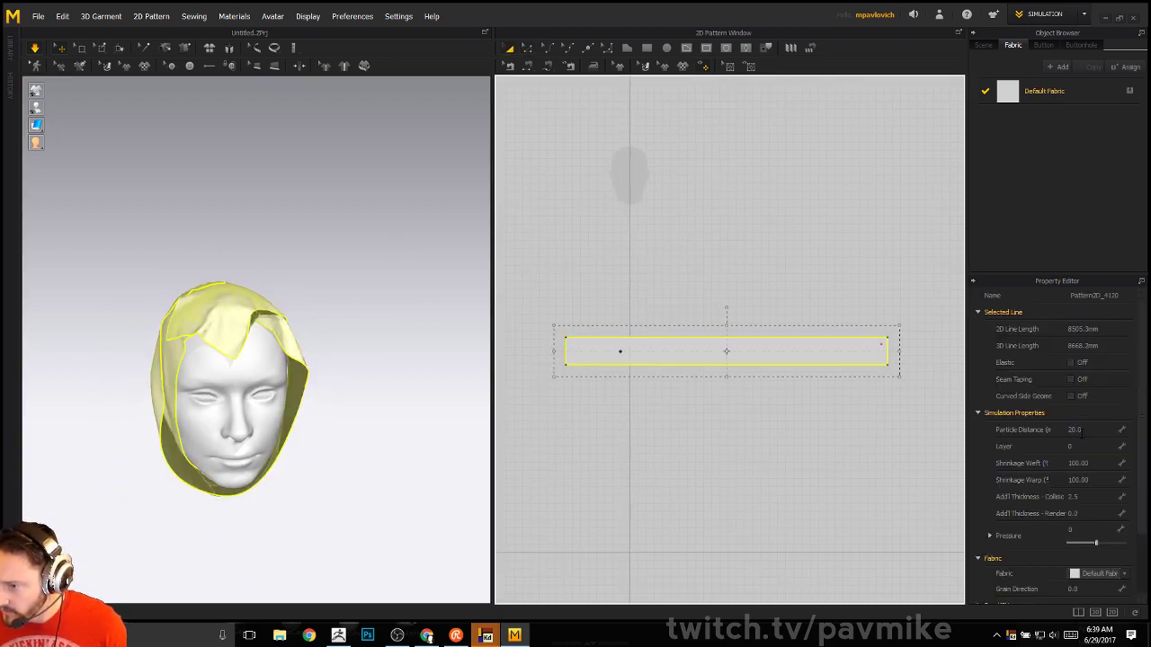
pyautogui.click(1079, 430)
pyautogui.write('10')
pyautogui.press('Return')
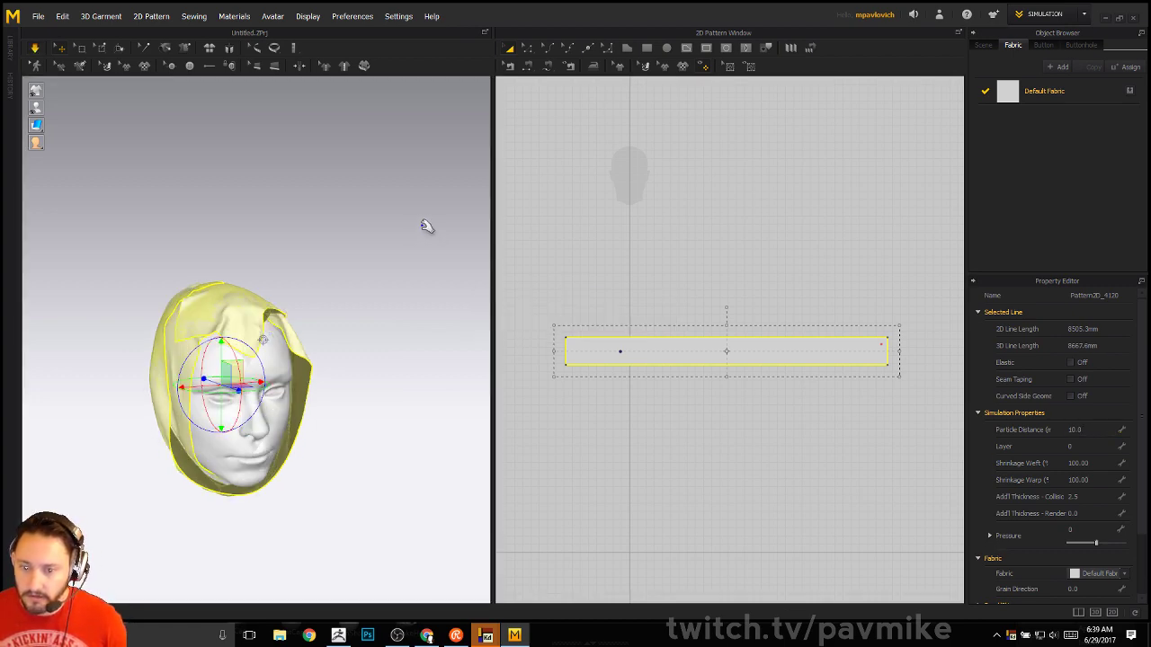
pyautogui.click(387, 213)
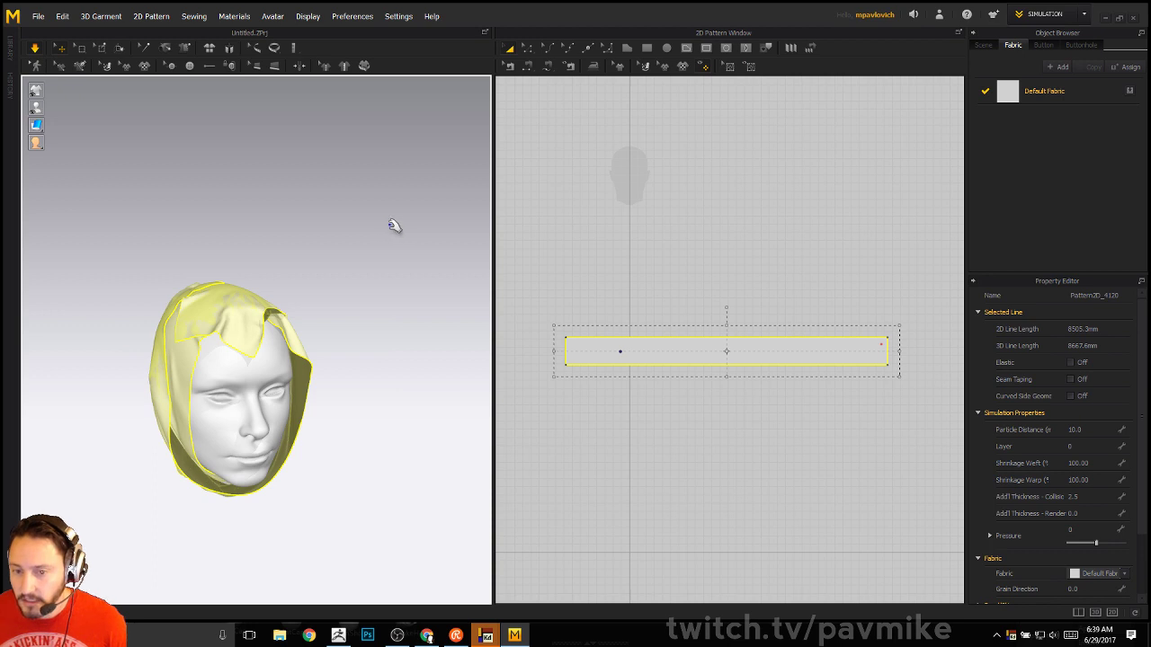
pyautogui.moveTo(393, 224); pyautogui.dragTo(336, 237, button='right')
# Assign the R_Jersey_20S_Single physical property preset to the Default Fabric
pyautogui.click(1038, 90)
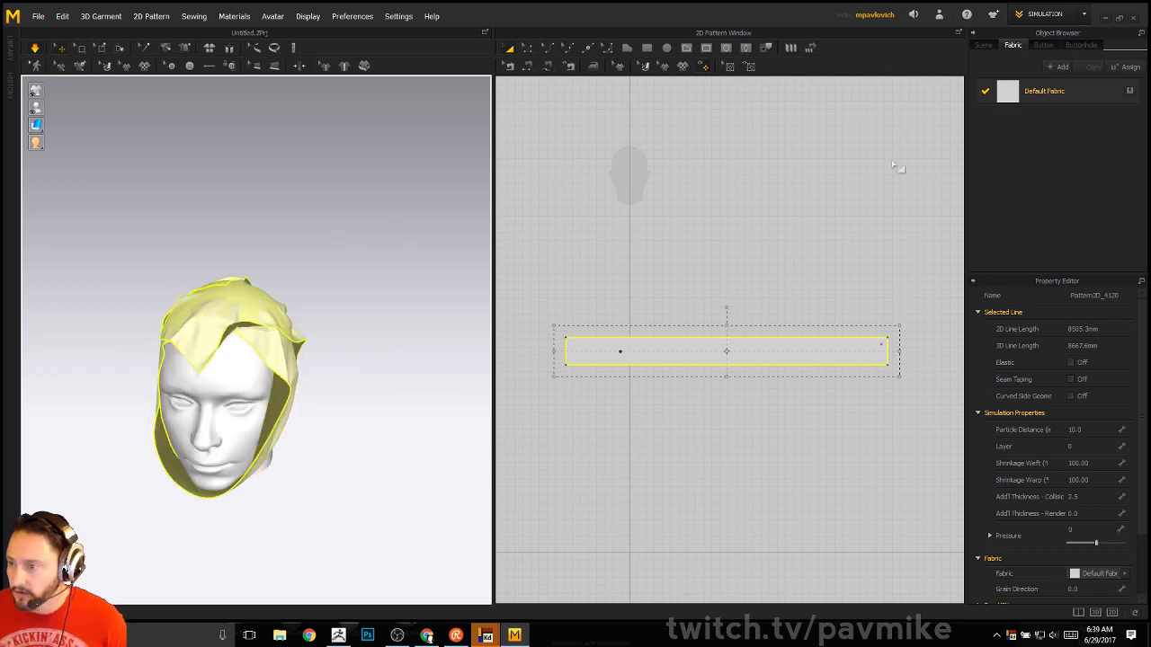
pyautogui.moveTo(381, 362); pyautogui.dragTo(416, 386, button='right')
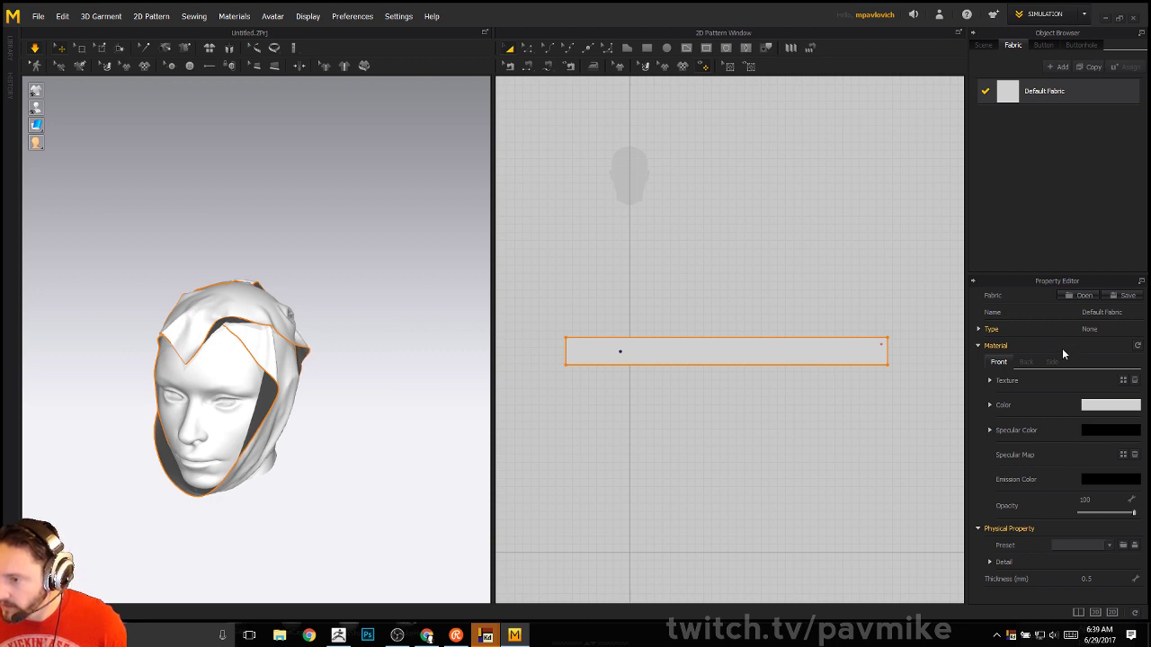
pyautogui.doubleClick(1035, 92)
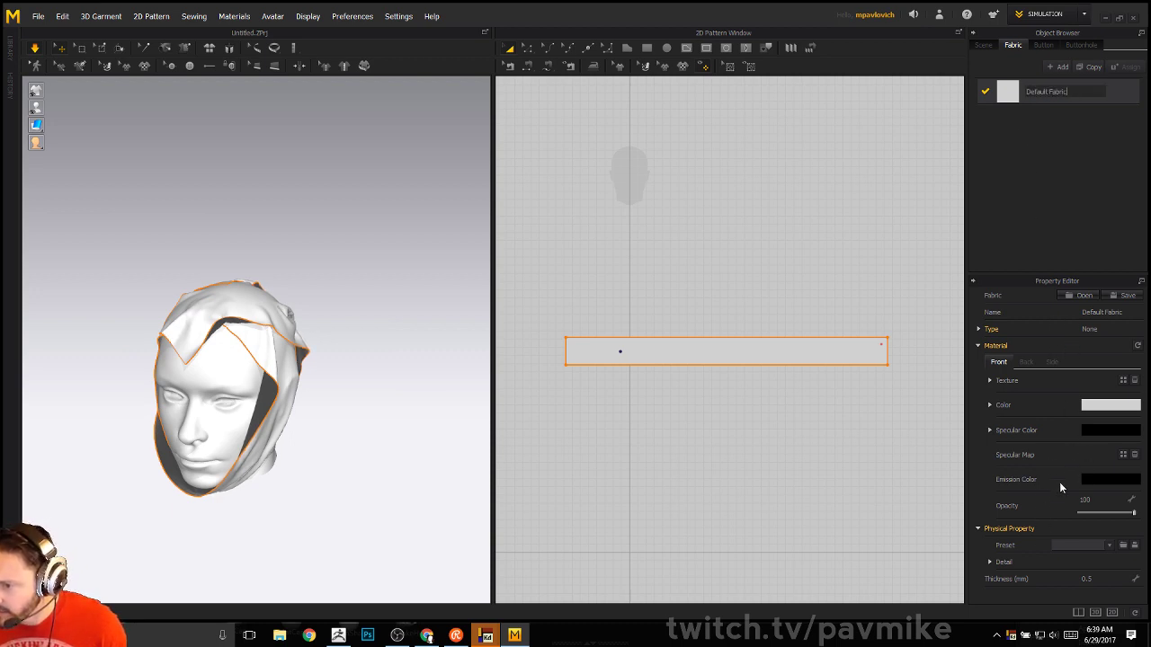
pyautogui.click(1108, 546)
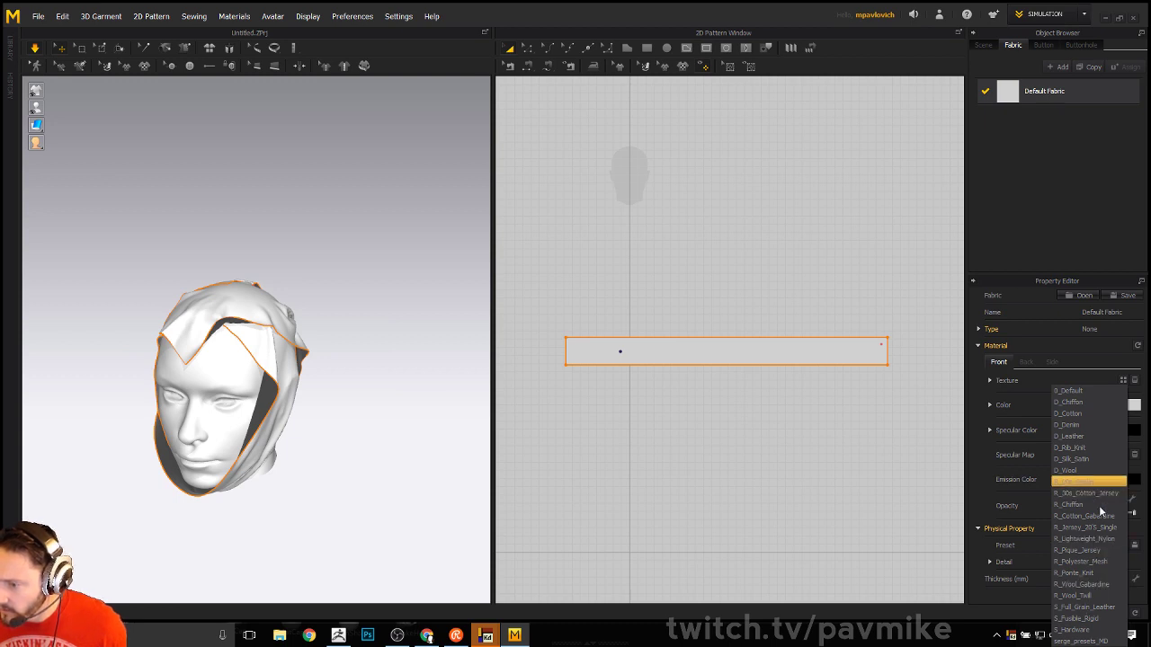
pyautogui.click(1101, 528)
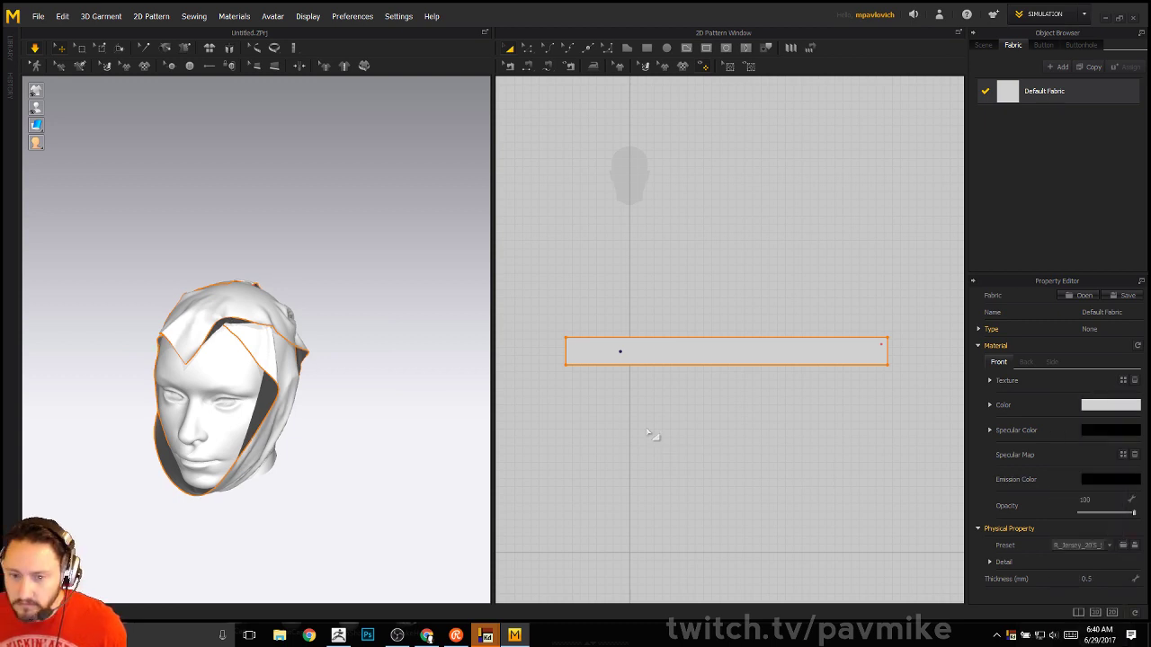
pyautogui.moveTo(249, 229); pyautogui.dragTo(195, 213, button='right')
# Export the wrap pattern together with the head avatar as an OBJ file named headwrap on the Desktop
pyautogui.click(39, 16)
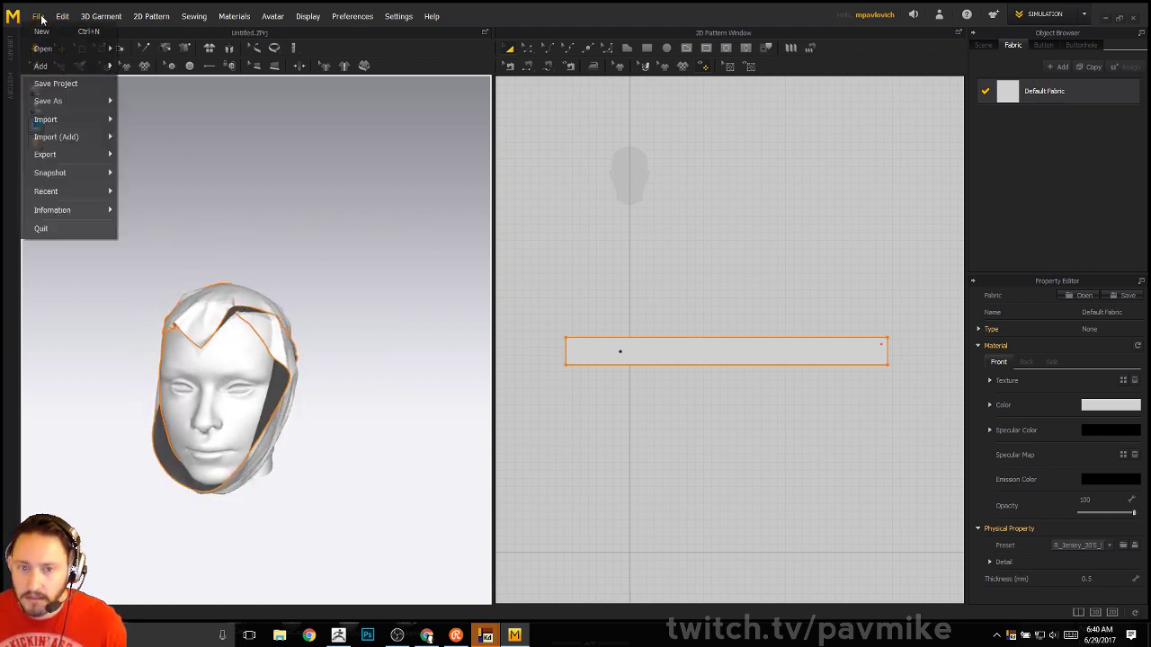
pyautogui.moveTo(56, 154)
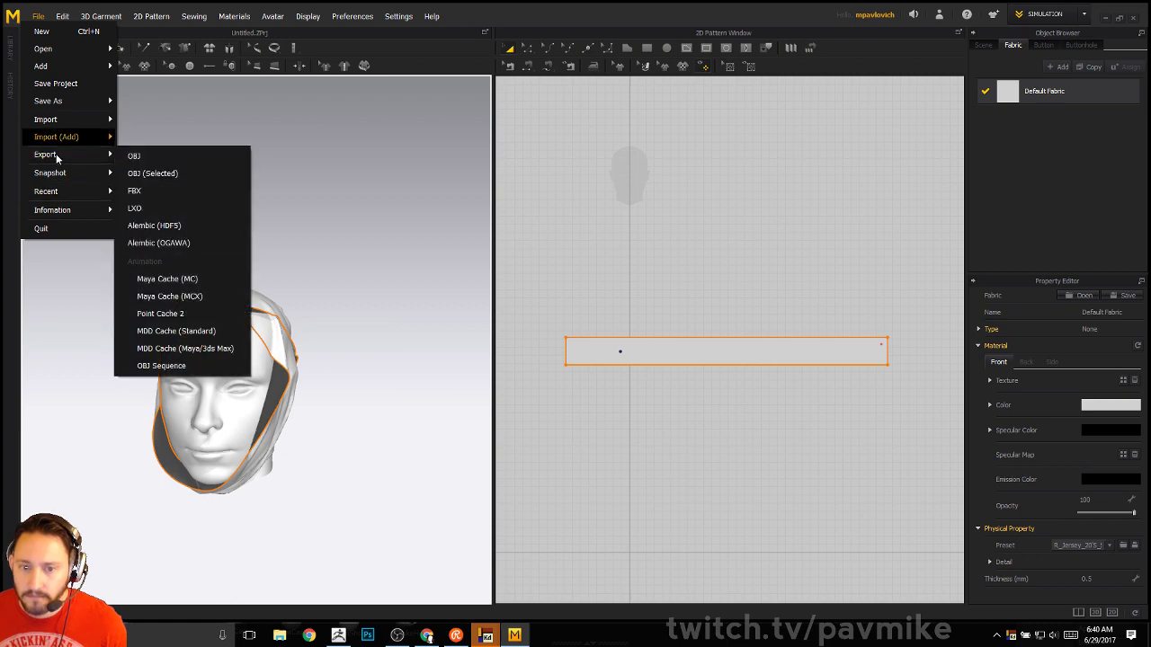
pyautogui.click(134, 155)
pyautogui.click(185, 160)
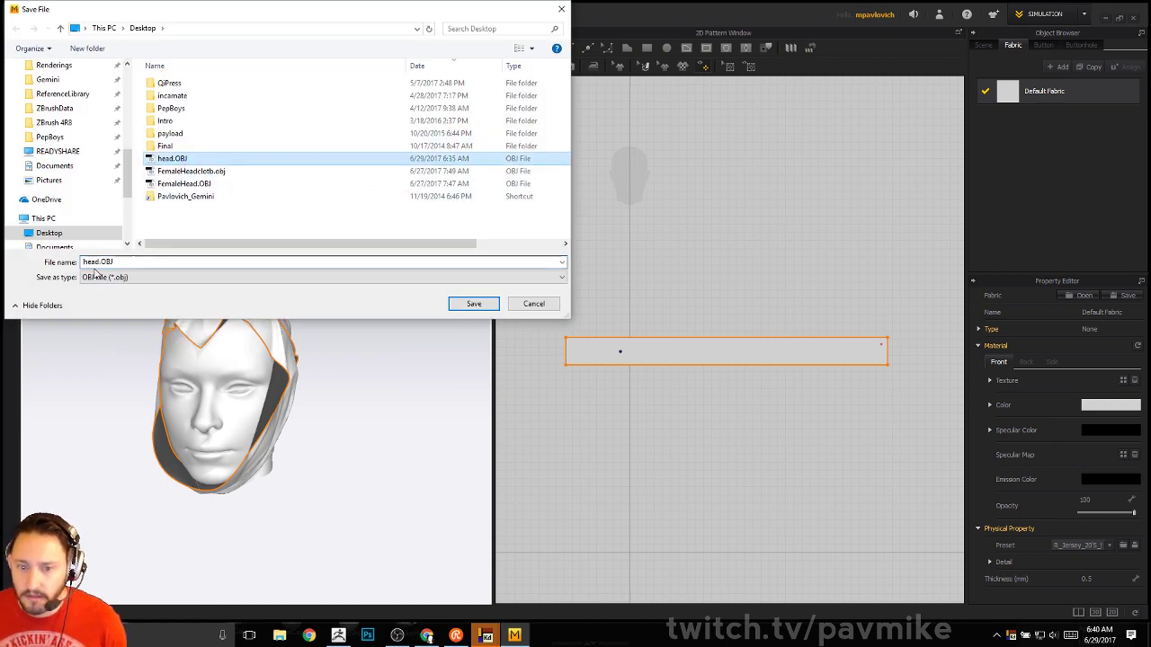
pyautogui.click(98, 263)
pyautogui.moveTo(99, 263); pyautogui.dragTo(174, 269)
pyautogui.write('02')
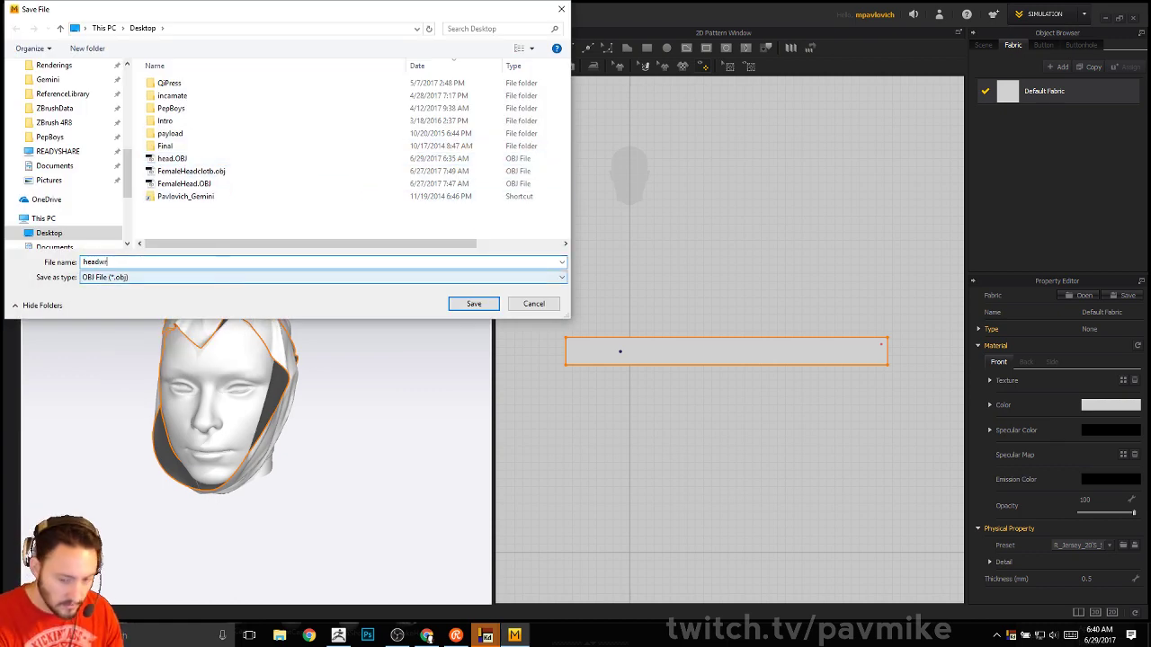
pyautogui.press('Return')
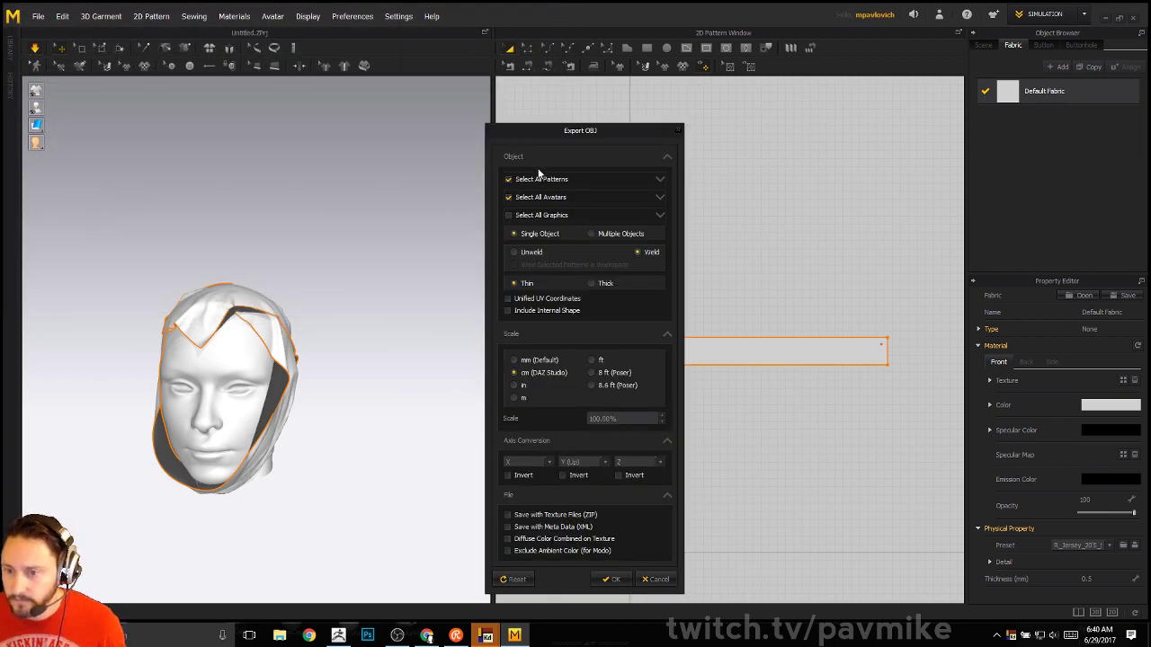
pyautogui.click(611, 579)
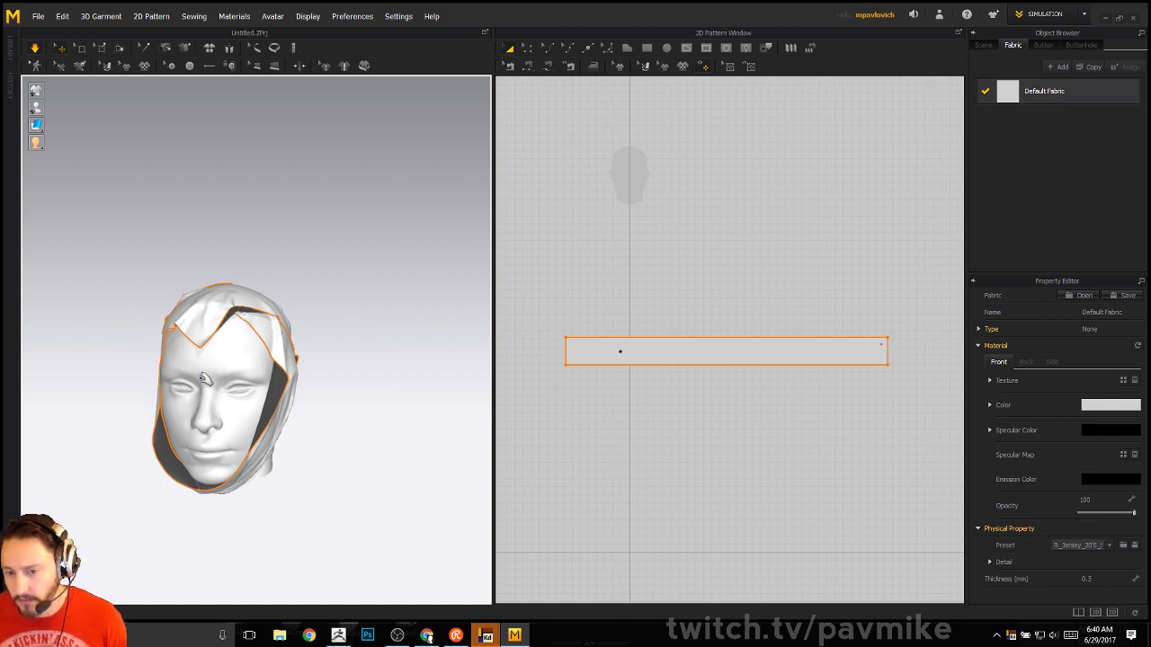
# Switch to ZBrush, leave edit mode and clear the head from the canvas
pyautogui.click(338, 636)
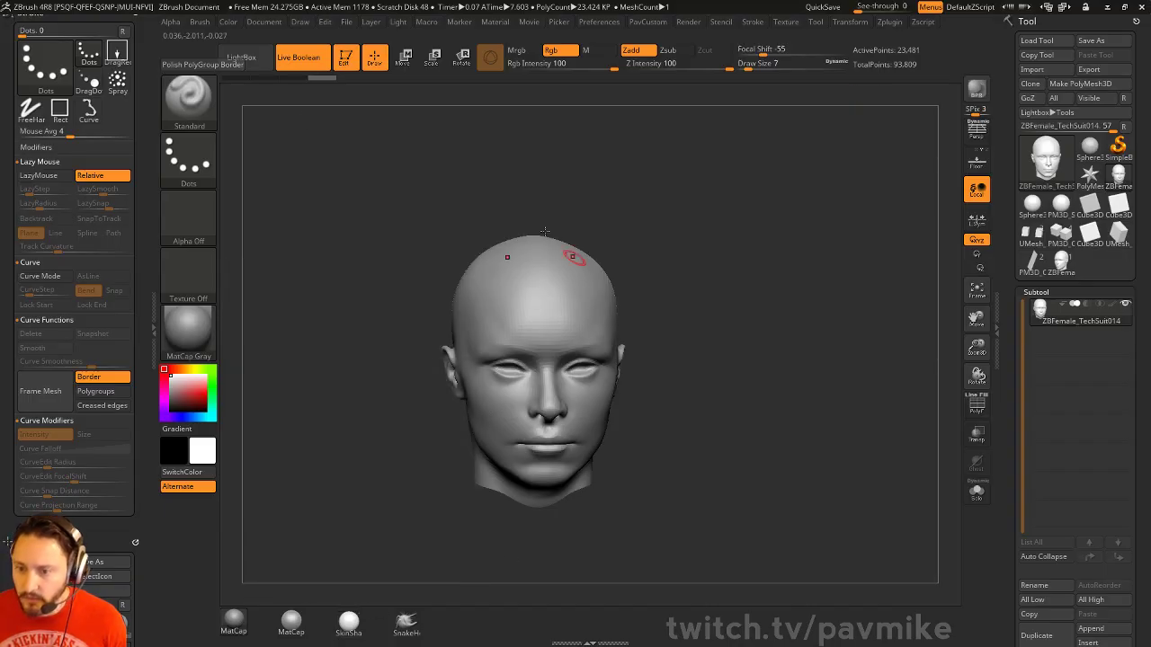
pyautogui.press('super')
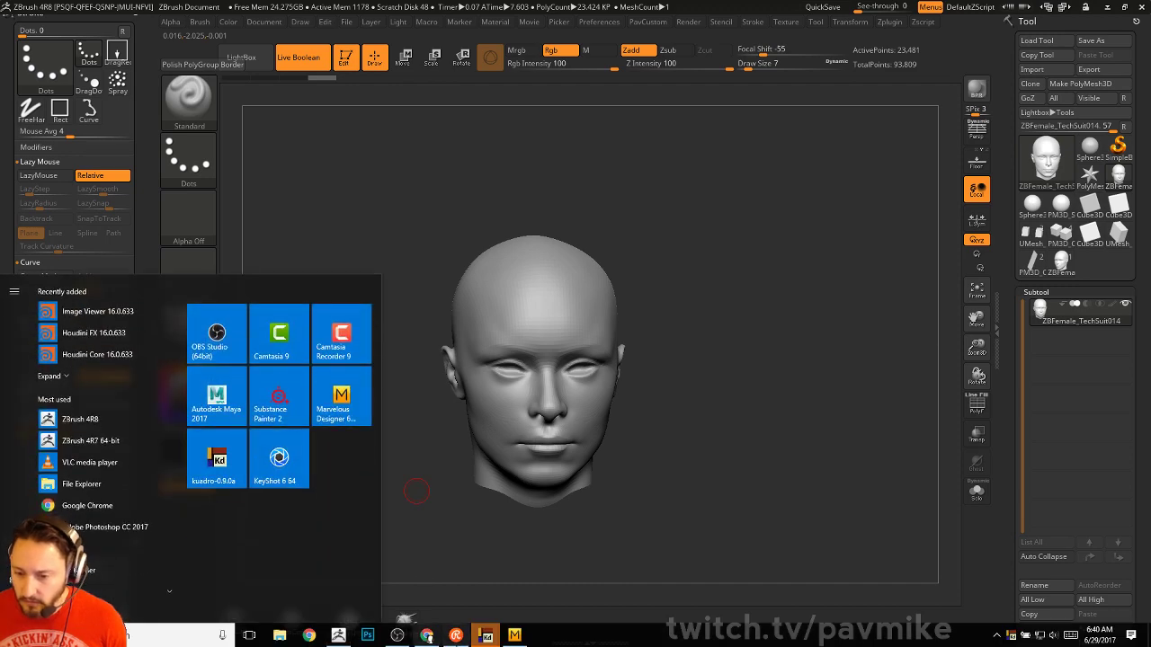
pyautogui.click(514, 635)
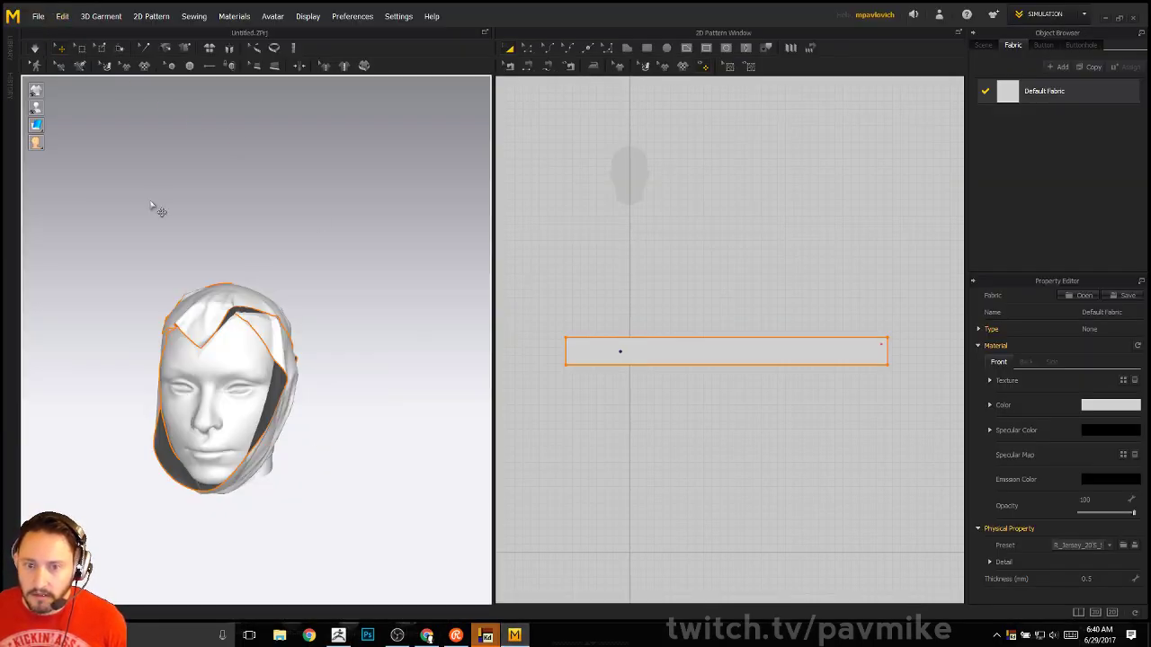
pyautogui.click(338, 635)
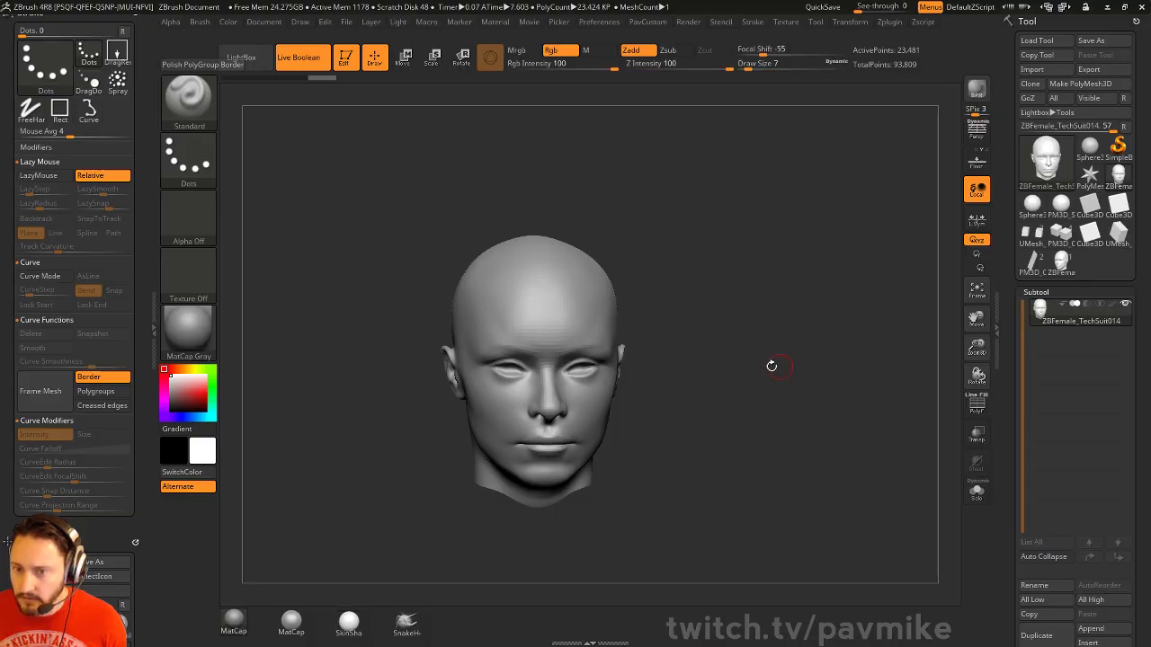
pyautogui.click(344, 57)
pyautogui.hotkey('ctrl', 'n')
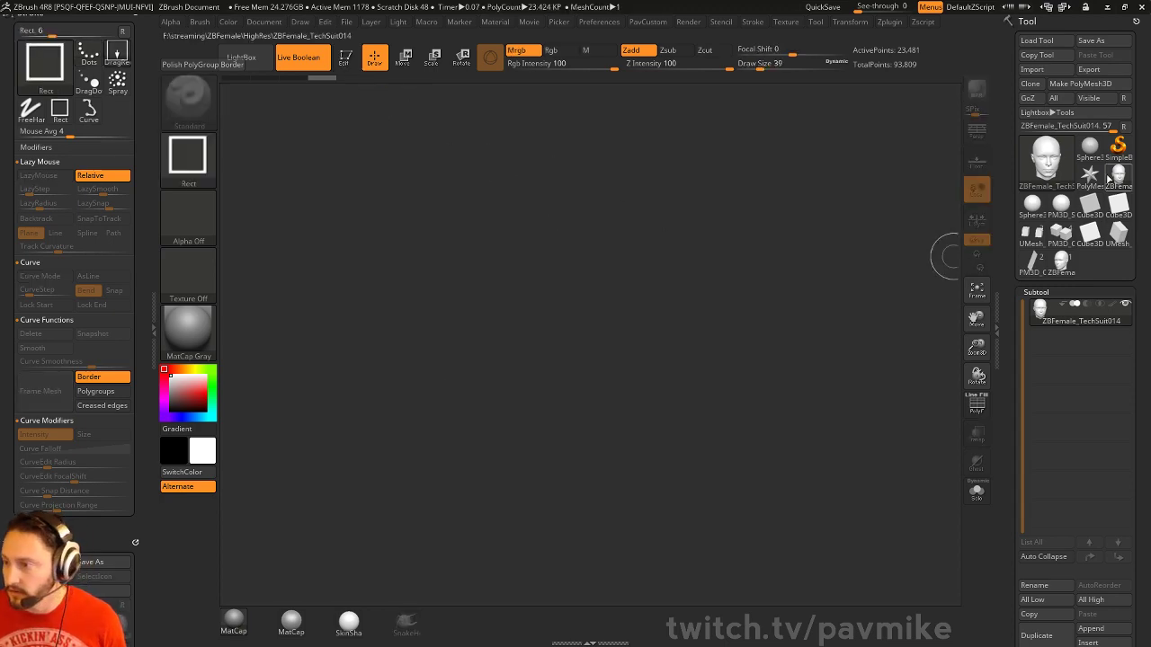
# Import headwrap.obj from the Desktop with the SimpleBrush tool active and draw it on the canvas as an editable model
pyautogui.click(1118, 147)
pyautogui.click(1032, 69)
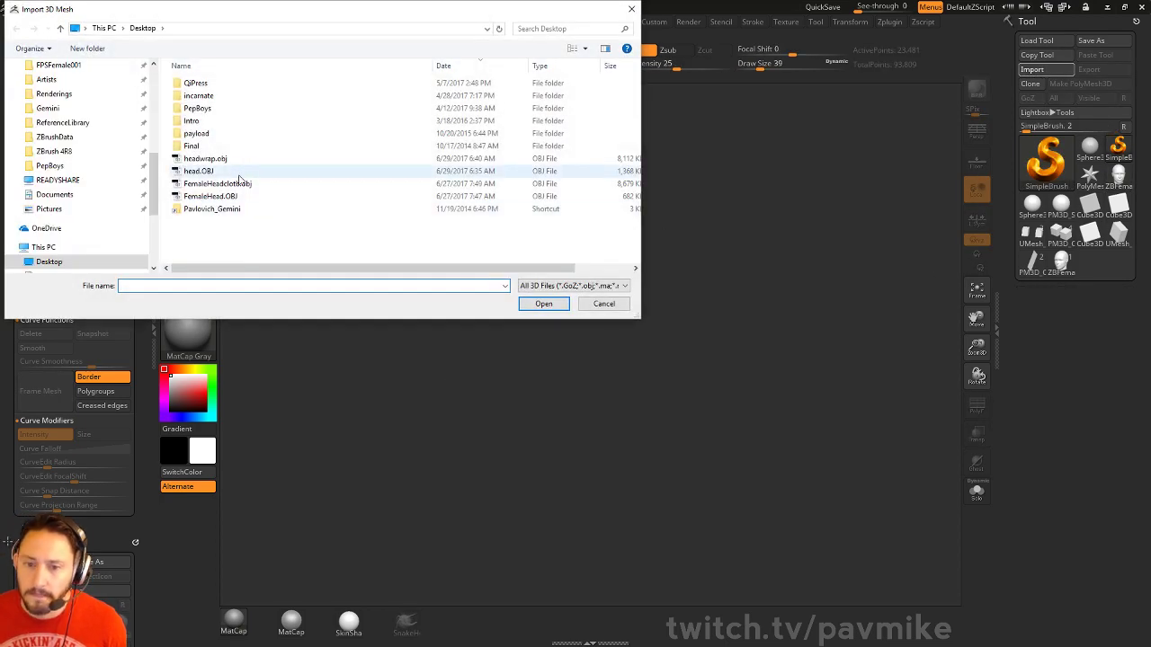
pyautogui.doubleClick(218, 159)
pyautogui.moveTo(514, 404); pyautogui.dragTo(531, 512)
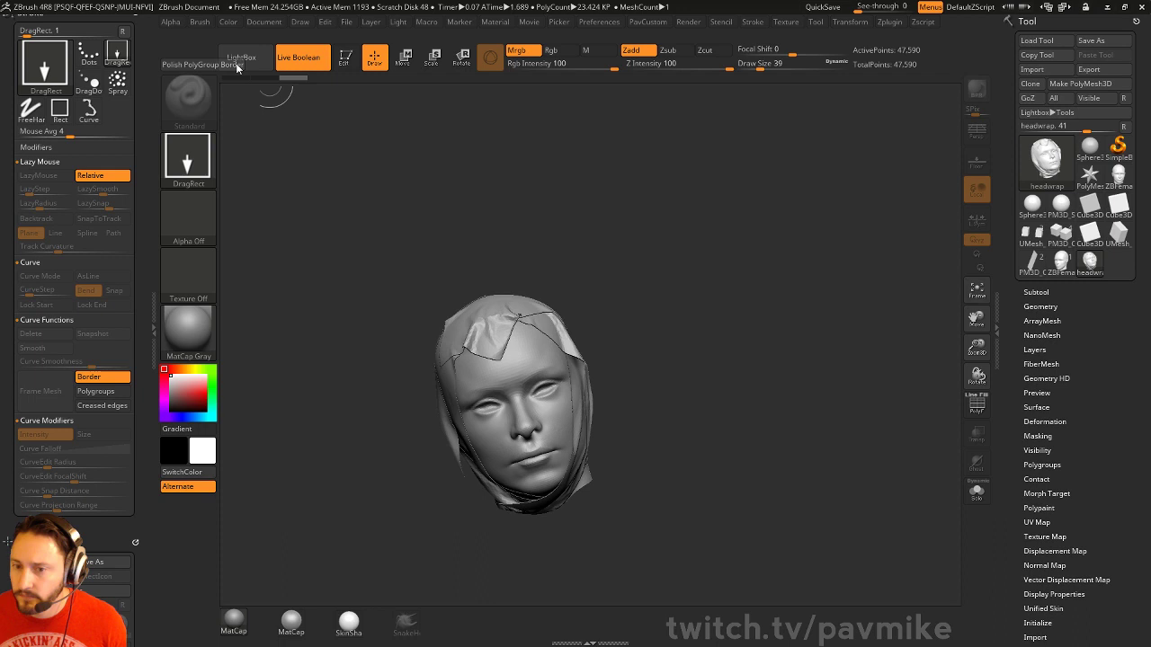
pyautogui.click(345, 58)
pyautogui.moveTo(810, 297); pyautogui.dragTo(751, 323)
pyautogui.hotkey('ctrl', 'shift')
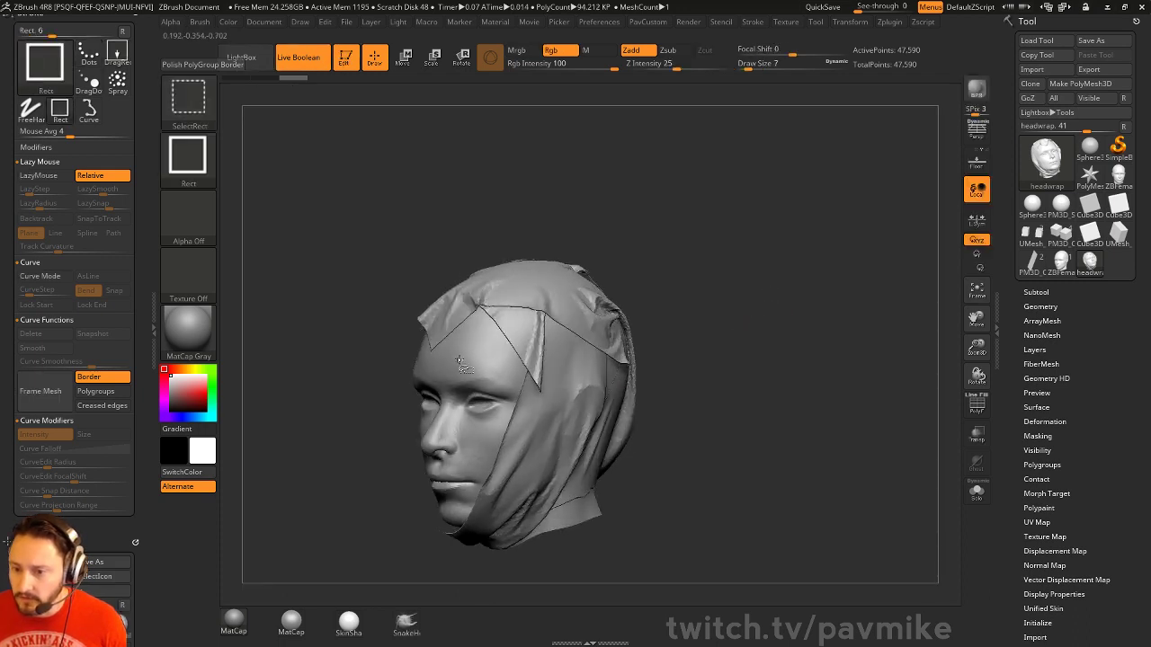
pyautogui.moveTo(319, 206); pyautogui.dragTo(378, 209)
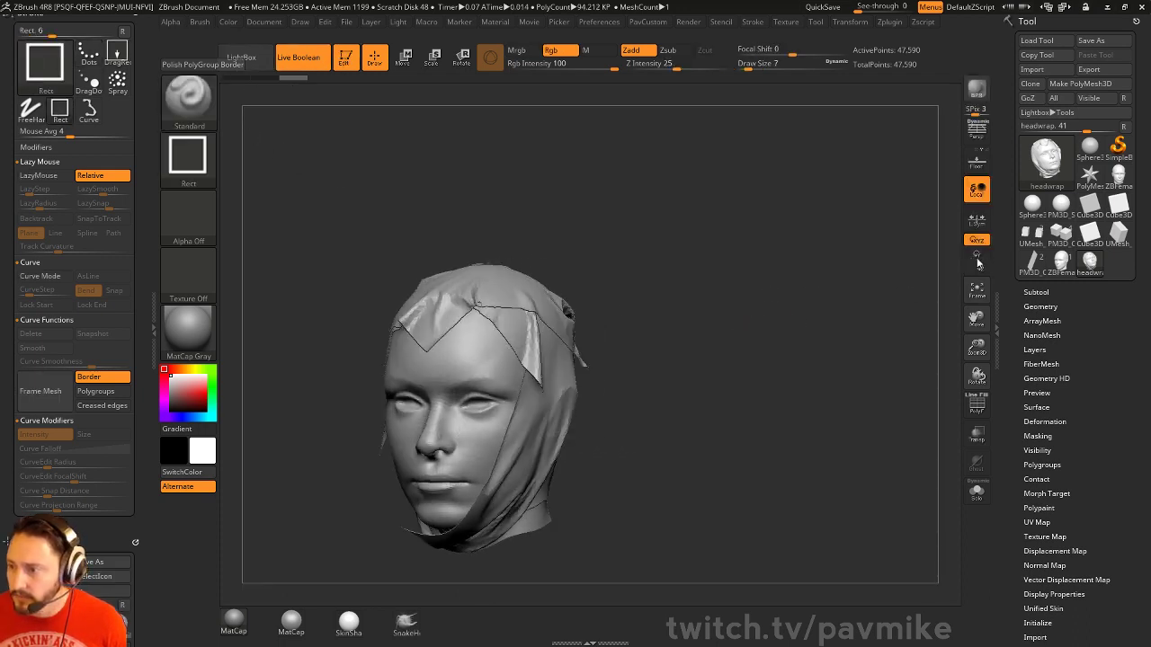
# Make the ZBFemale_TechSuit014 head the active tool and append the headwrap mesh to it as a subtool
pyautogui.click(1118, 180)
pyautogui.click(1035, 293)
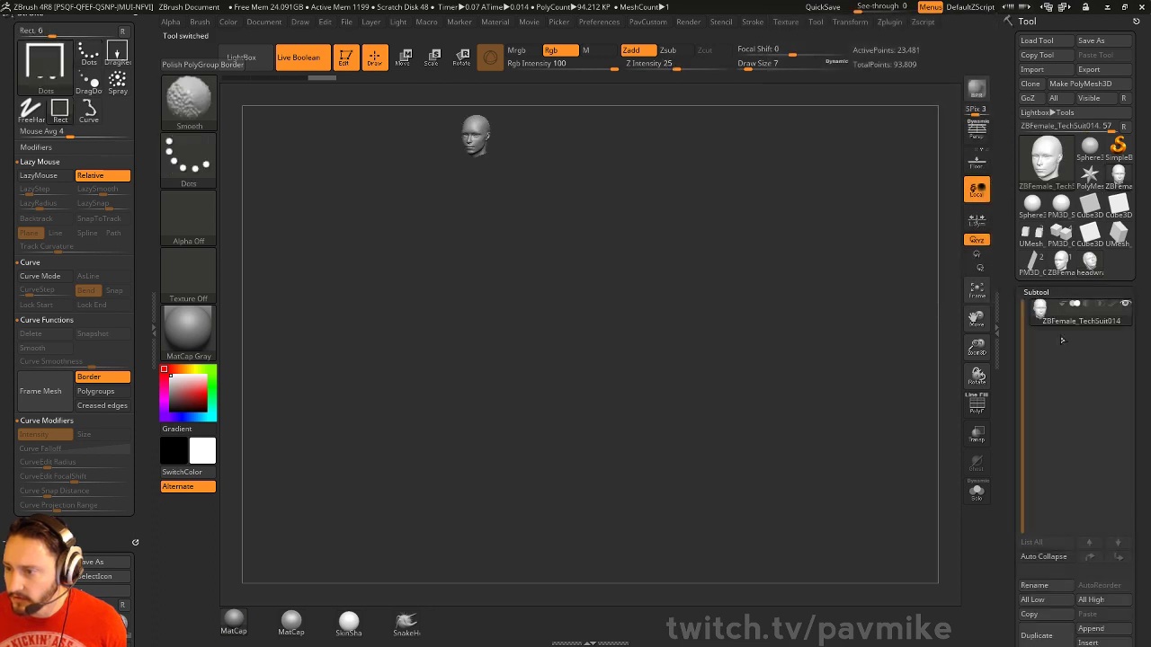
pyautogui.click(1090, 628)
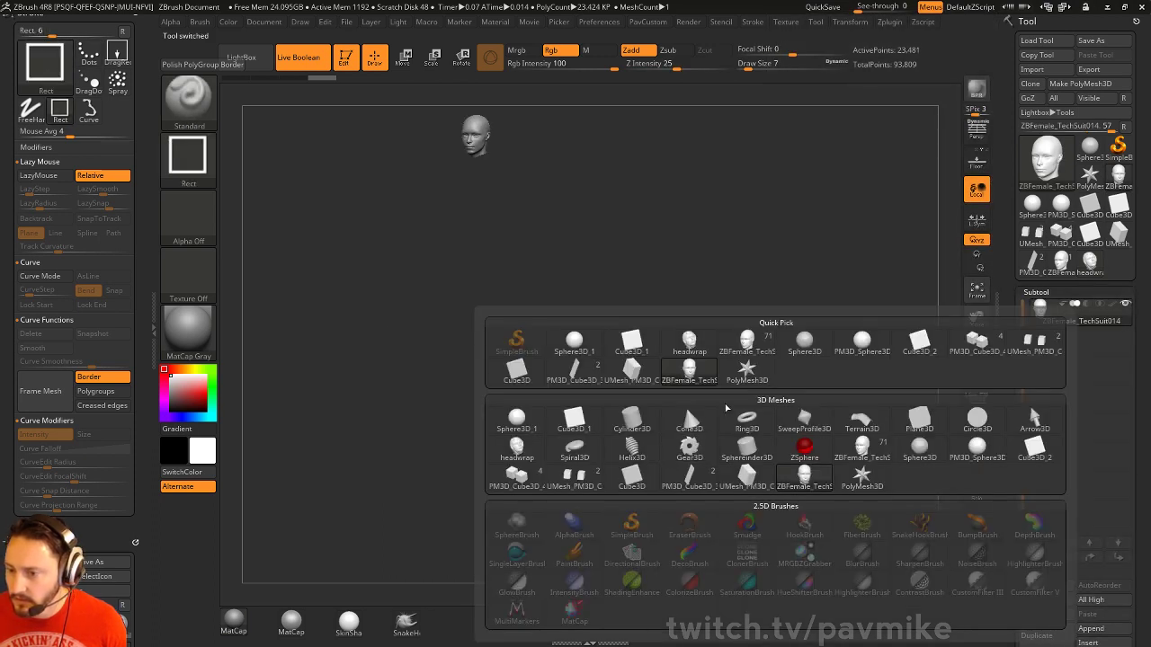
pyautogui.moveTo(825, 483)
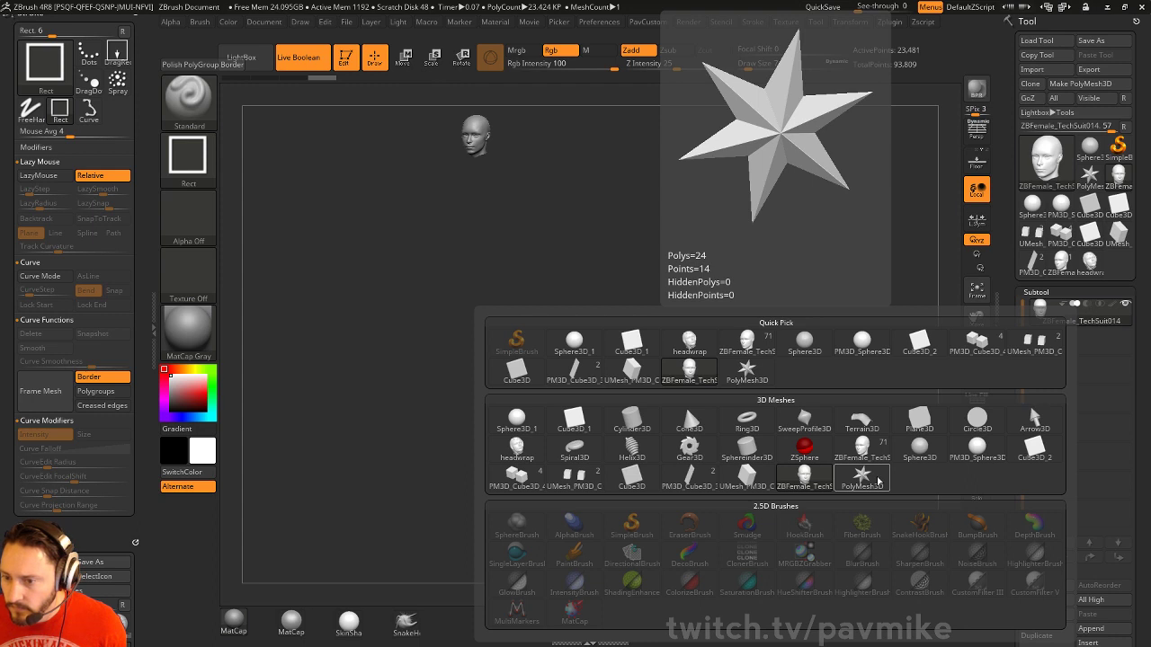
pyautogui.click(688, 342)
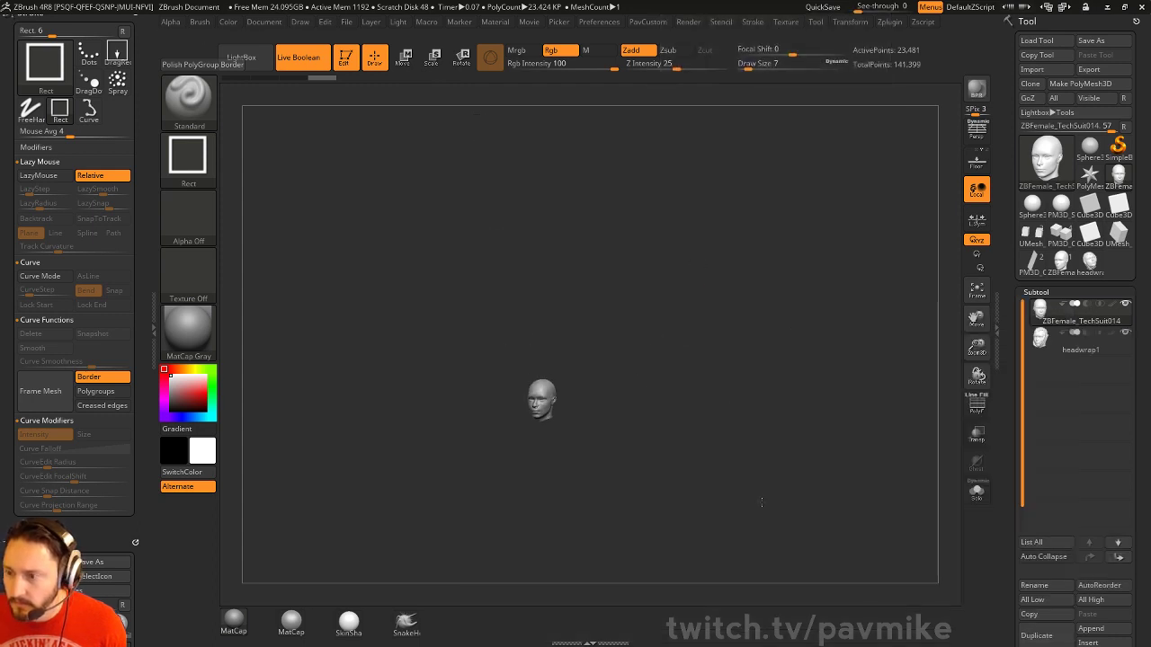
# Compare the size and position of the original head and the appended headwrap subtool by framing each one
pyautogui.moveTo(733, 373); pyautogui.dragTo(704, 258)
pyautogui.press('f')
pyautogui.click(1083, 349)
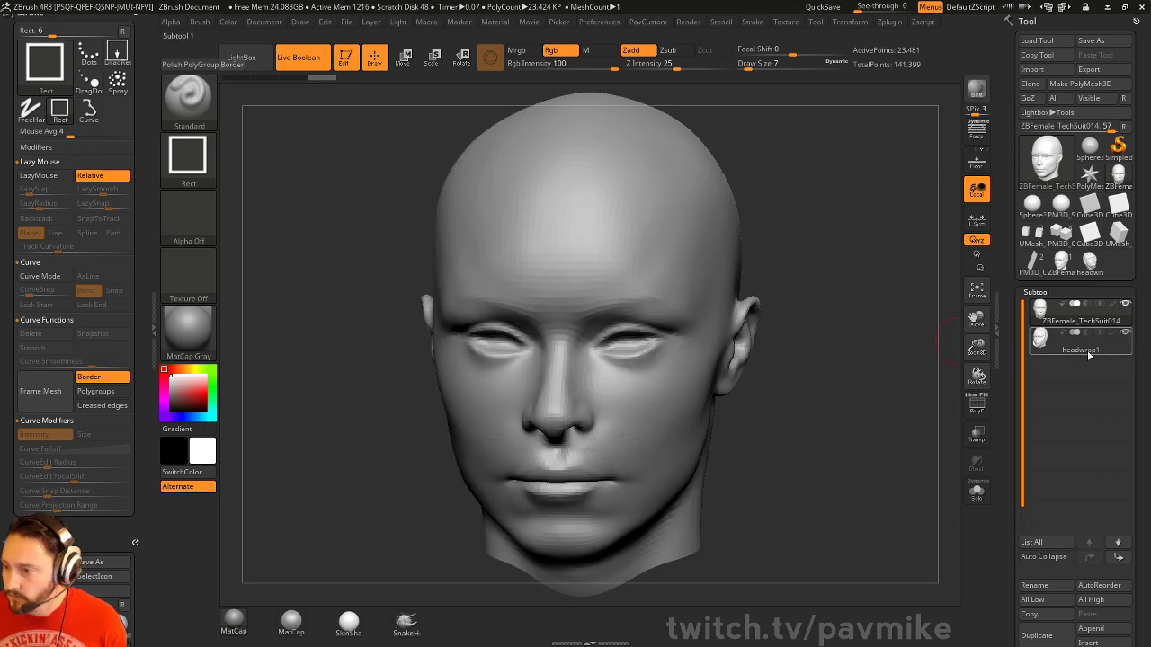
pyautogui.moveTo(793, 363)
pyautogui.keyDown('alt'); pyautogui.mouseDown()
pyautogui.moveTo(699, 278)
pyautogui.moveTo(659, 292)
pyautogui.moveTo(706, 398)
pyautogui.moveTo(604, 289)
pyautogui.moveTo(731, 214)
pyautogui.mouseUp(); pyautogui.keyUp('alt')
pyautogui.press('f')
pyautogui.press('f')
pyautogui.press('f')
pyautogui.keyDown('alt'); pyautogui.moveTo(745, 278); pyautogui.dragTo(731, 346); pyautogui.keyUp('alt')
pyautogui.click(1079, 327)
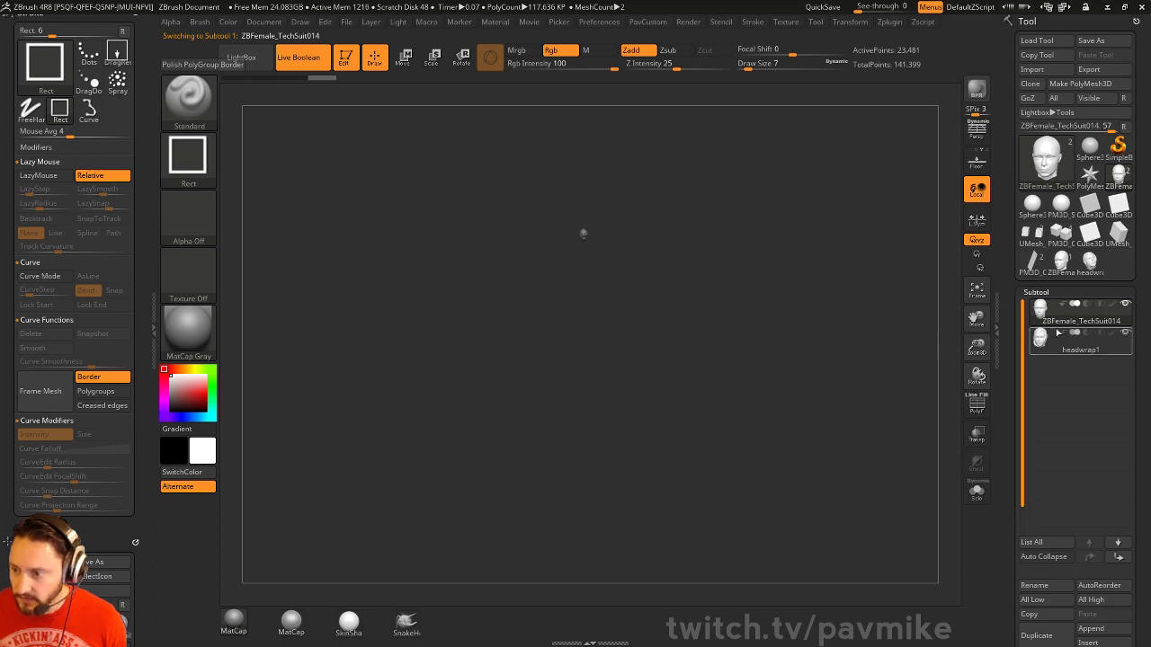
pyautogui.press('Down')
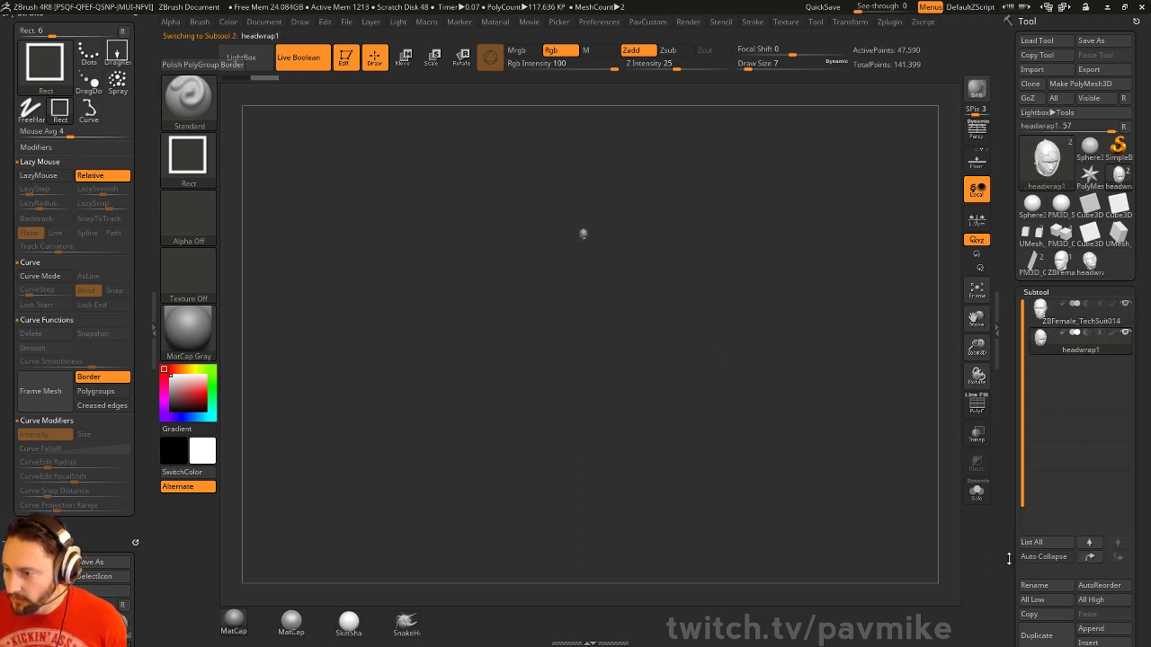
pyautogui.scroll(-3, 1005, 504)
pyautogui.scroll(-5, 1007, 503)
pyautogui.press('shift')
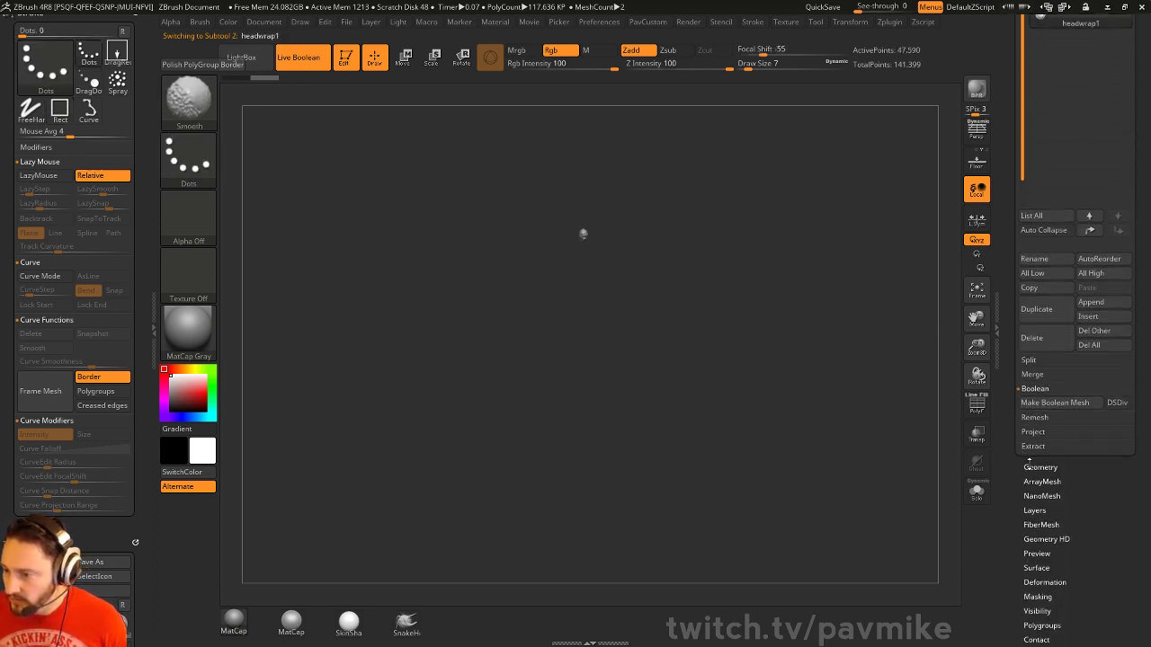
pyautogui.scroll(-12, 1017, 467)
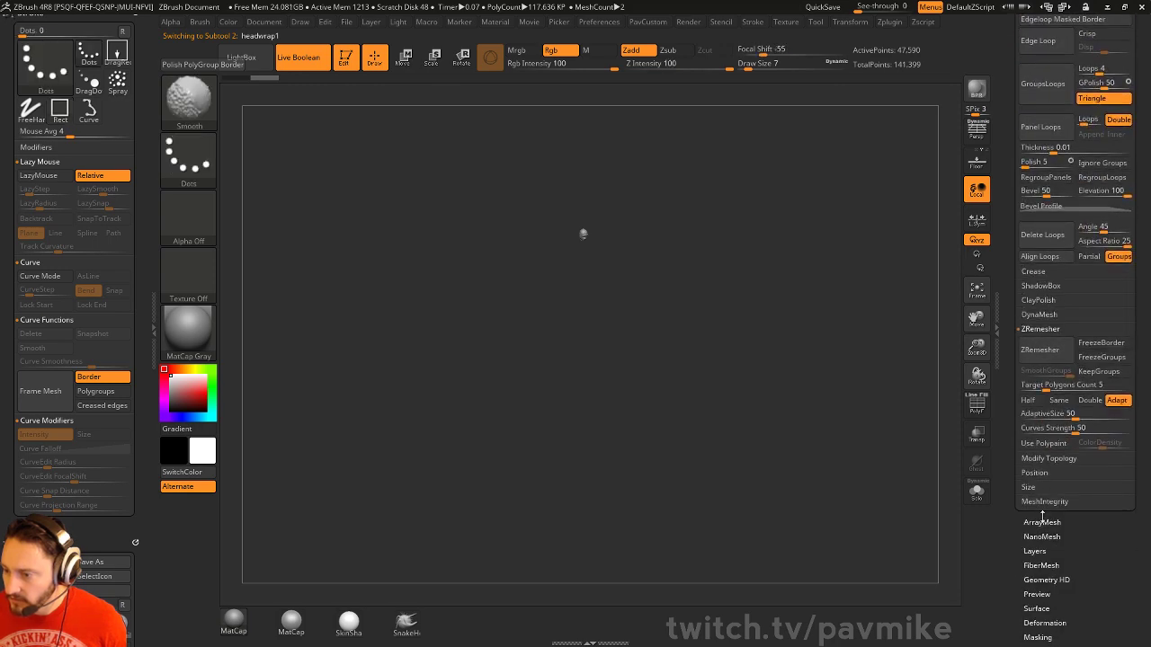
pyautogui.click(1043, 623)
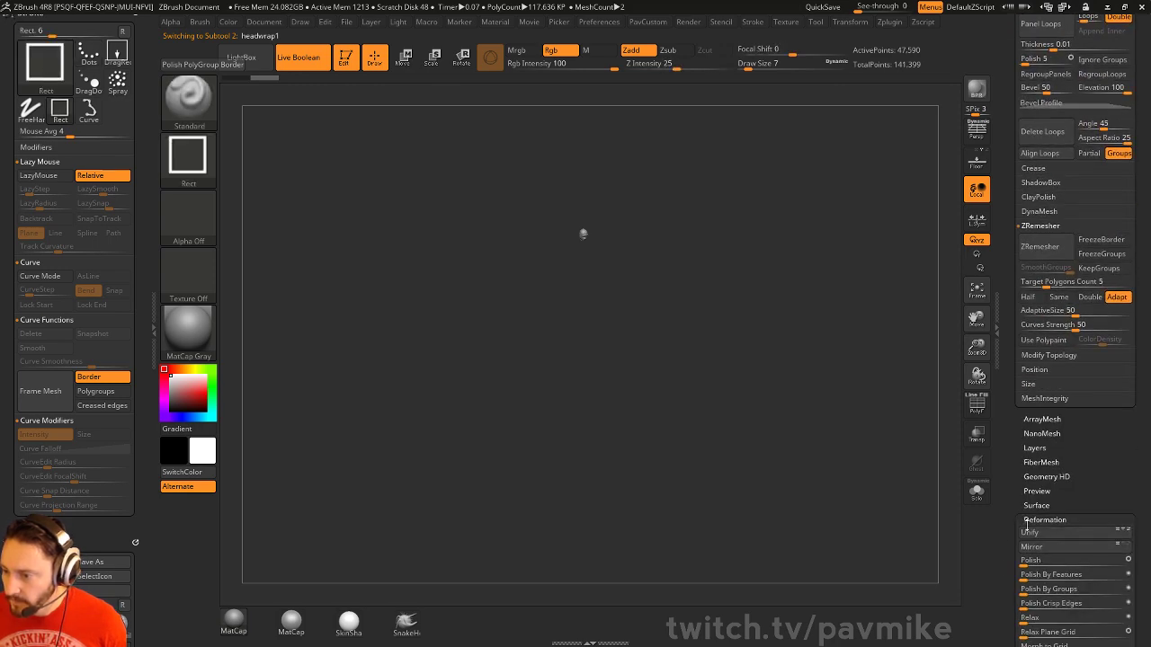
pyautogui.scroll(-12, 1047, 530)
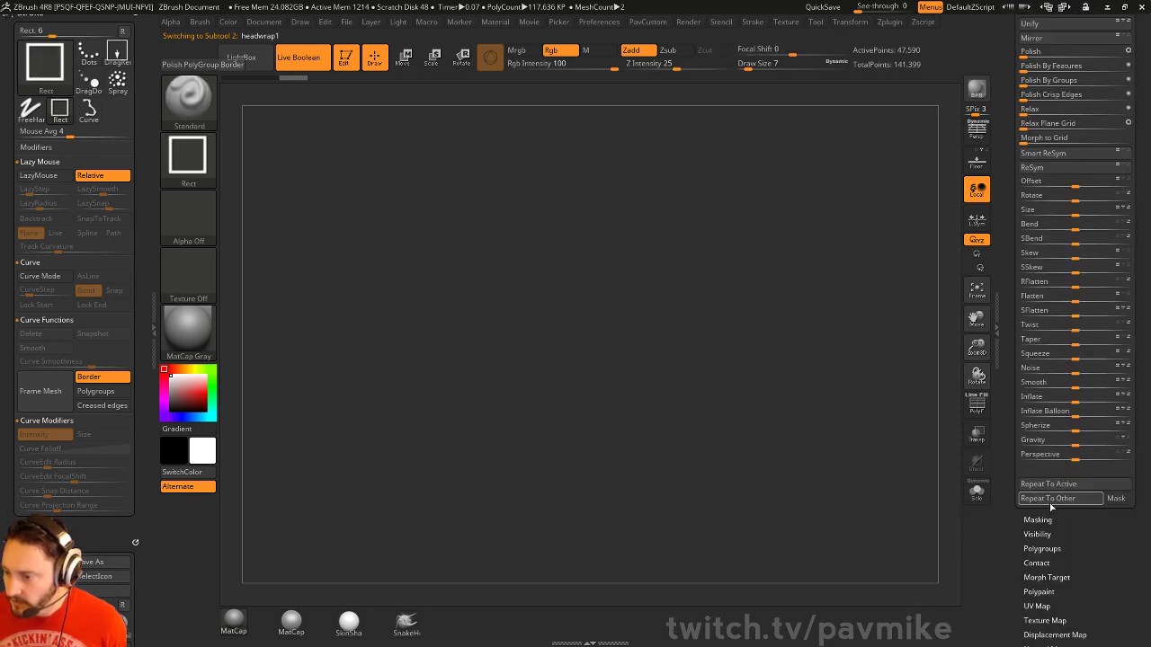
pyautogui.moveTo(1010, 406); pyautogui.dragTo(1005, 642)
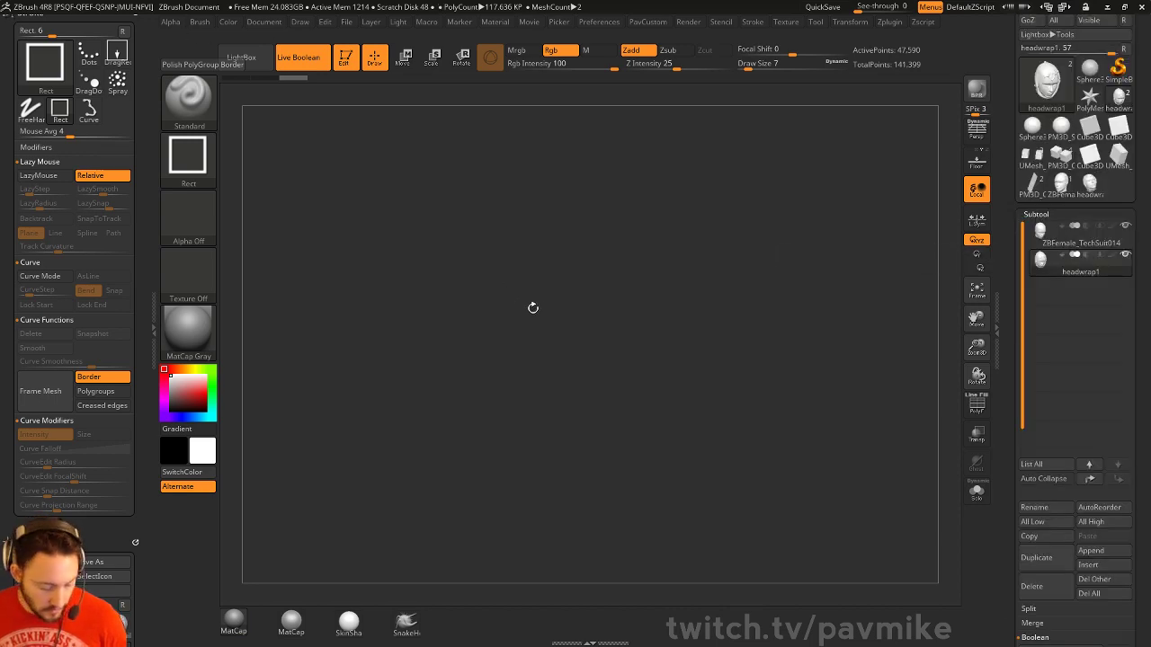
# Frame the headwrap1 mesh, hide the ZBFemale_TechSuit014 subtool and turn on the polyframe display
pyautogui.press('f')
pyautogui.moveTo(787, 311)
pyautogui.keyDown('alt'); pyautogui.mouseDown()
pyautogui.moveTo(792, 252)
pyautogui.moveTo(807, 303)
pyautogui.mouseUp(); pyautogui.keyUp('alt')
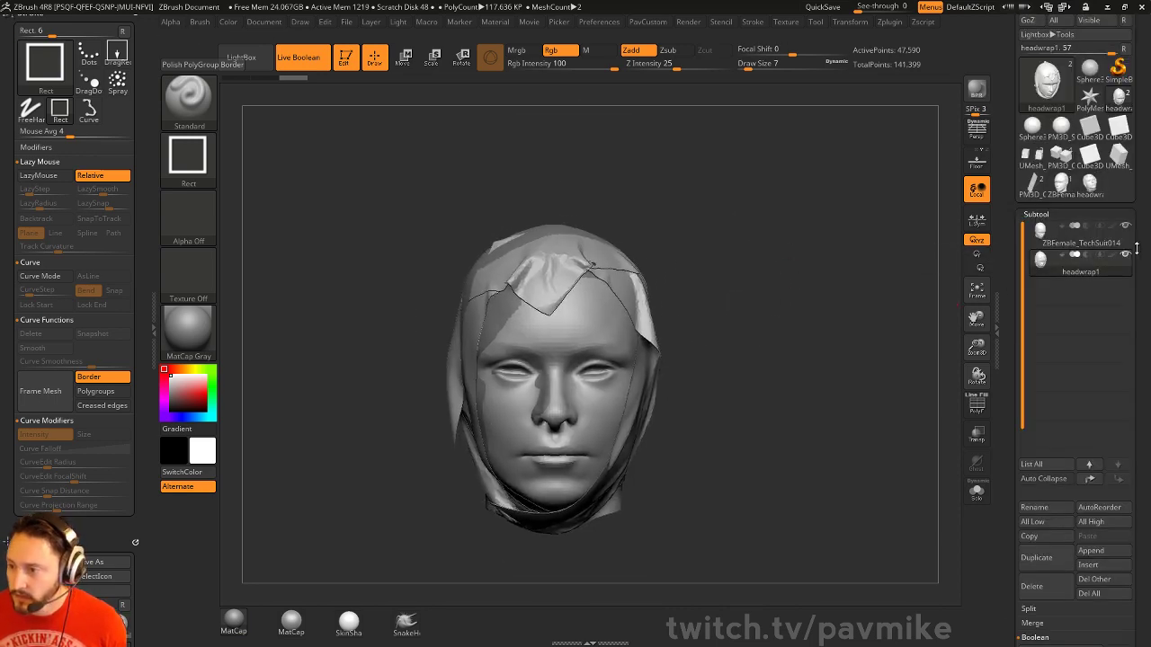
pyautogui.click(1123, 228)
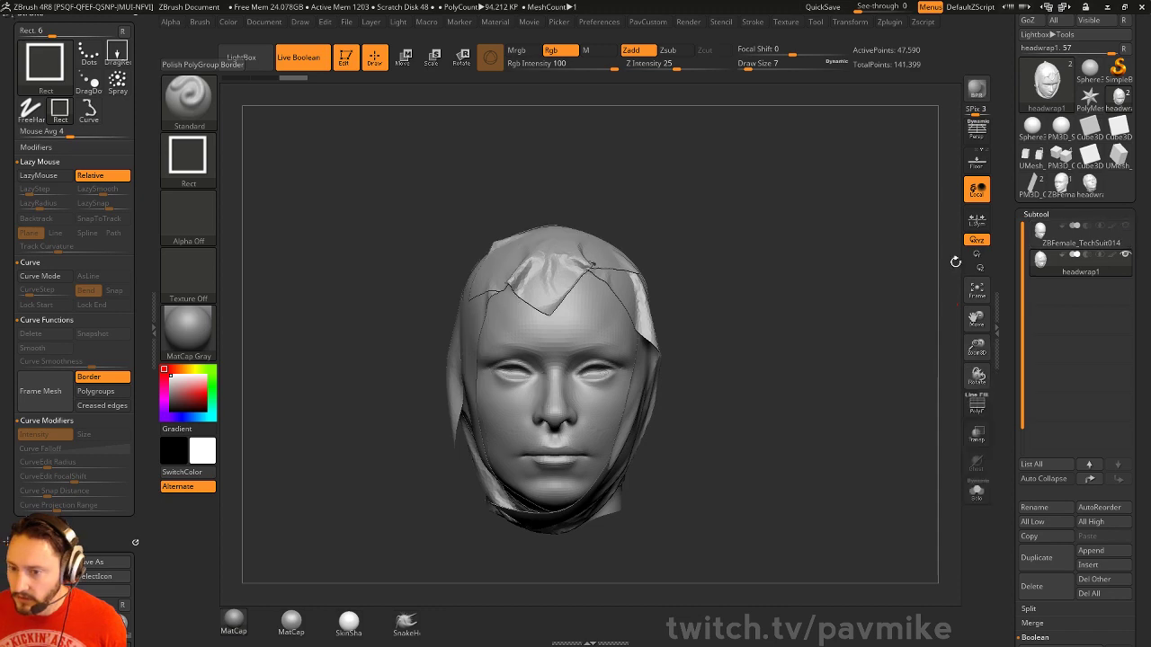
pyautogui.moveTo(906, 269); pyautogui.dragTo(840, 286)
pyautogui.click(977, 404)
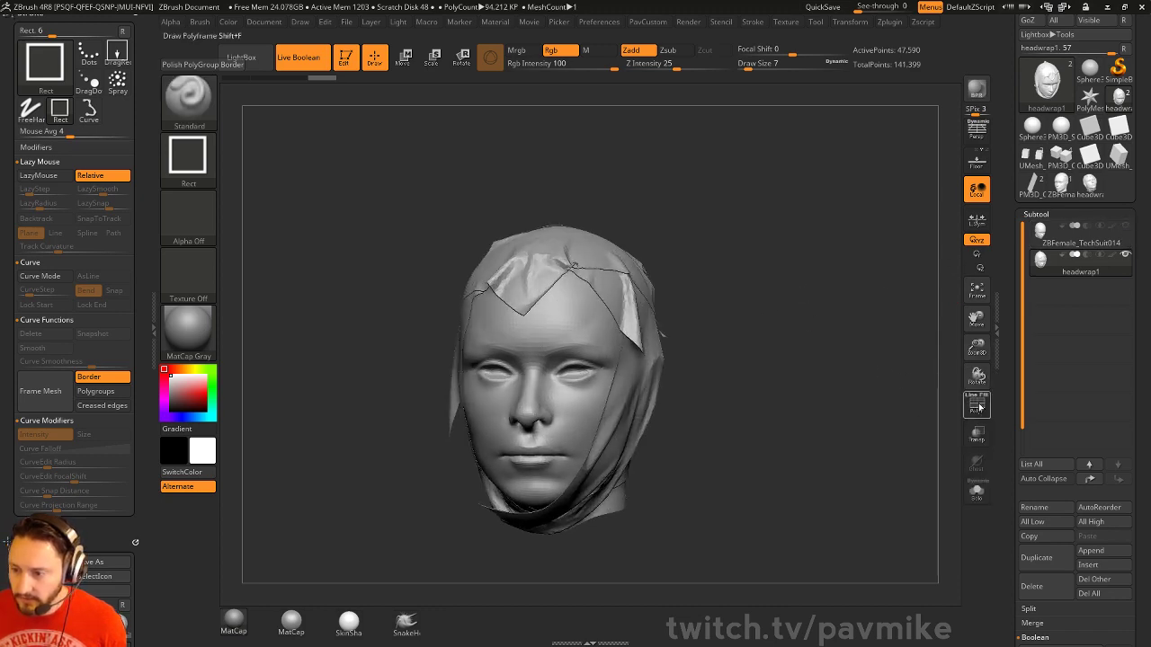
# Isolate the head portion of headwrap1 and use Split Hidden to separate the head and the fabric into individual subtools
pyautogui.moveTo(798, 368); pyautogui.dragTo(689, 327)
pyautogui.keyDown('ctrl'); pyautogui.keyDown('shift'); pyautogui.moveTo(616, 429); pyautogui.dragTo(562, 400); pyautogui.keyUp('shift'); pyautogui.keyUp('ctrl')
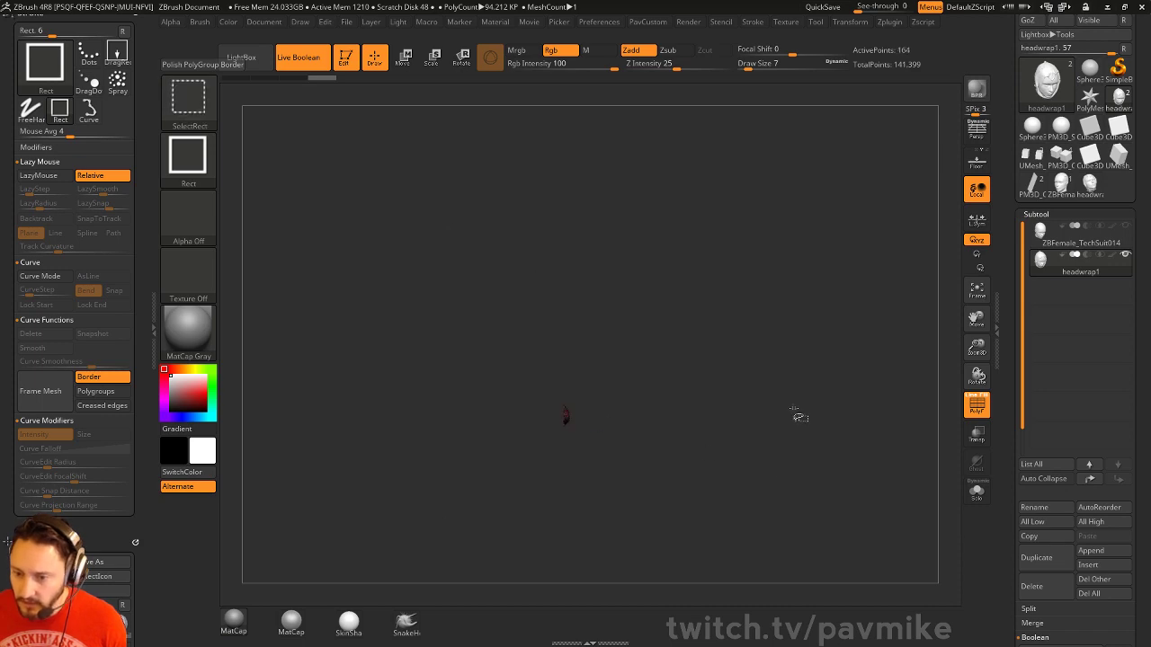
pyautogui.keyDown('ctrl'); pyautogui.keyDown('shift'); pyautogui.click(764, 360); pyautogui.keyUp('shift'); pyautogui.keyUp('ctrl')
pyautogui.press('2')
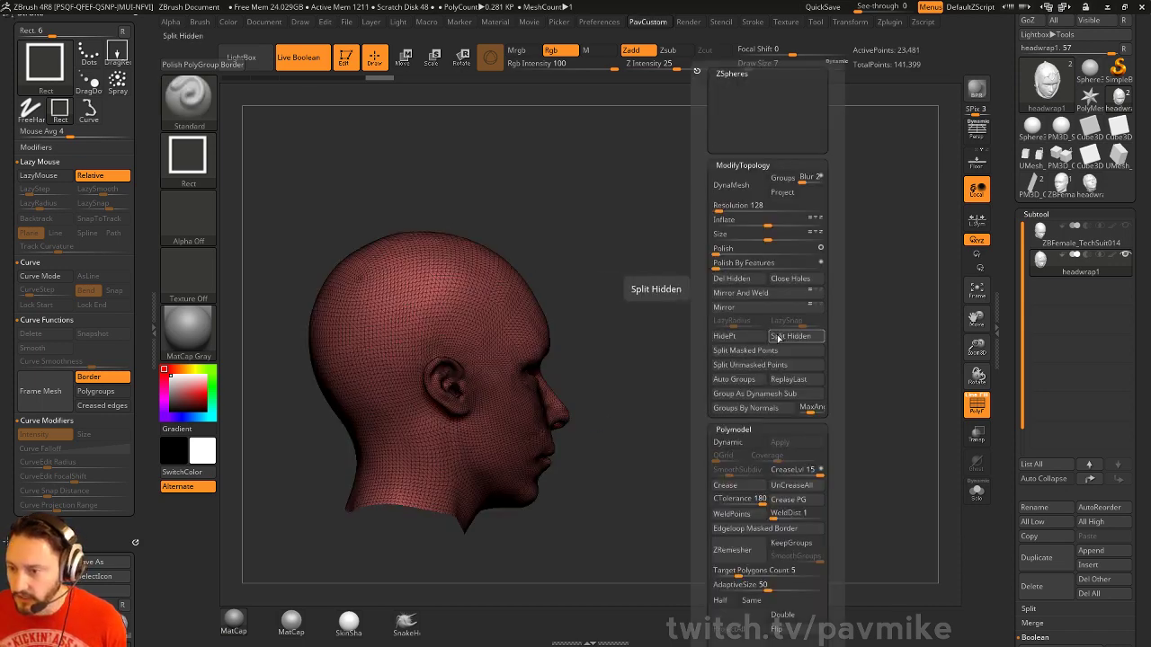
pyautogui.keyDown('ctrl'); pyautogui.keyDown('shift'); pyautogui.moveTo(659, 262); pyautogui.dragTo(718, 321); pyautogui.keyUp('shift'); pyautogui.keyUp('ctrl')
pyautogui.press('2')
pyautogui.click(746, 336)
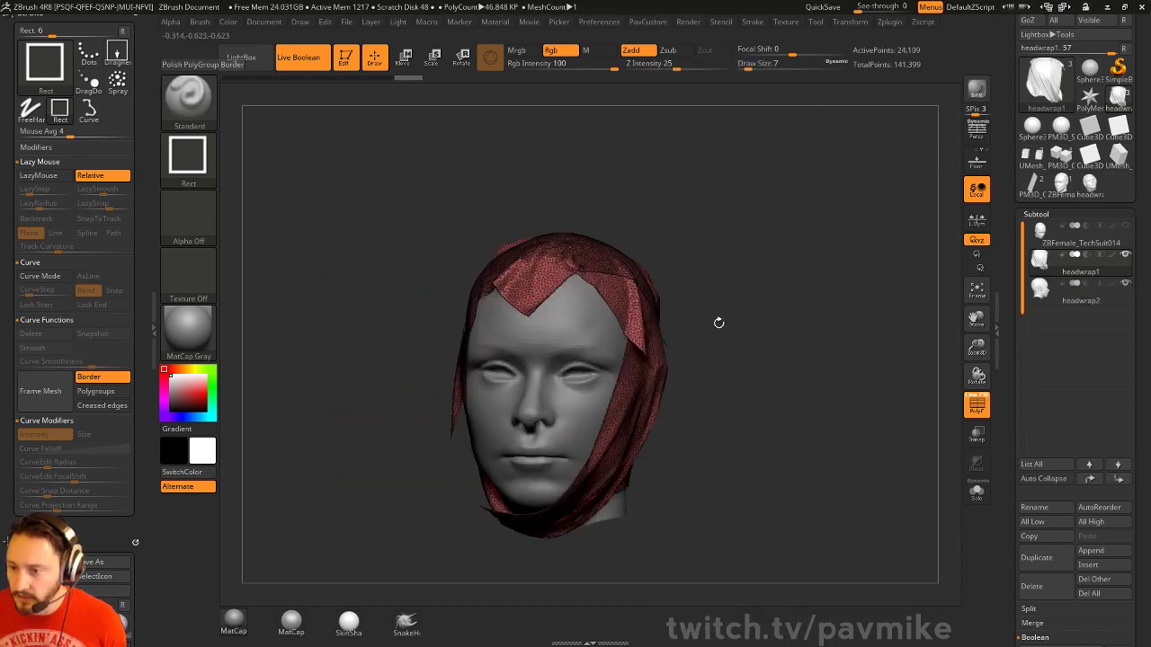
# Turn off the polyframe display and inspect the separated fabric wrap on the head
pyautogui.click(977, 407)
pyautogui.moveTo(853, 383); pyautogui.dragTo(822, 402)
pyautogui.moveTo(858, 278)
pyautogui.mouseDown()
pyautogui.moveTo(742, 332)
pyautogui.moveTo(812, 280)
pyautogui.moveTo(846, 274)
pyautogui.mouseUp()
pyautogui.moveTo(719, 289); pyautogui.dragTo(637, 240)
pyautogui.moveTo(762, 315)
pyautogui.mouseDown()
pyautogui.moveTo(768, 341)
pyautogui.moveTo(734, 341)
pyautogui.moveTo(717, 317)
pyautogui.moveTo(769, 325)
pyautogui.mouseUp()
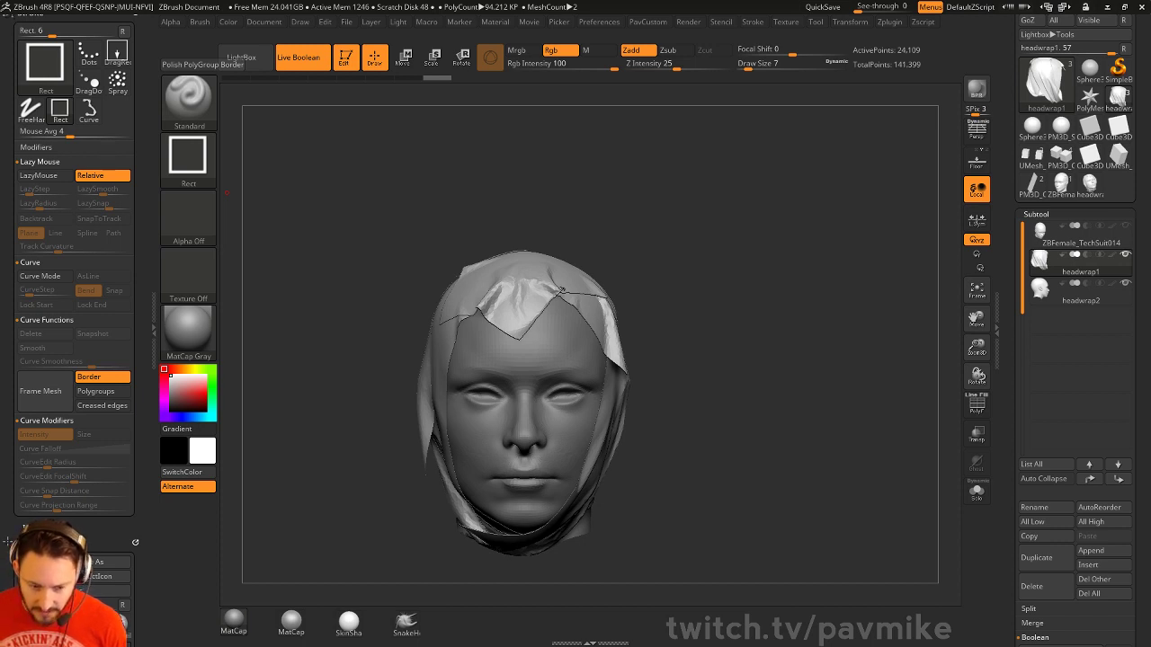
# Switch to Marvelous Designer and examine the detailed physical properties of the Default Fabric
pyautogui.press('super')
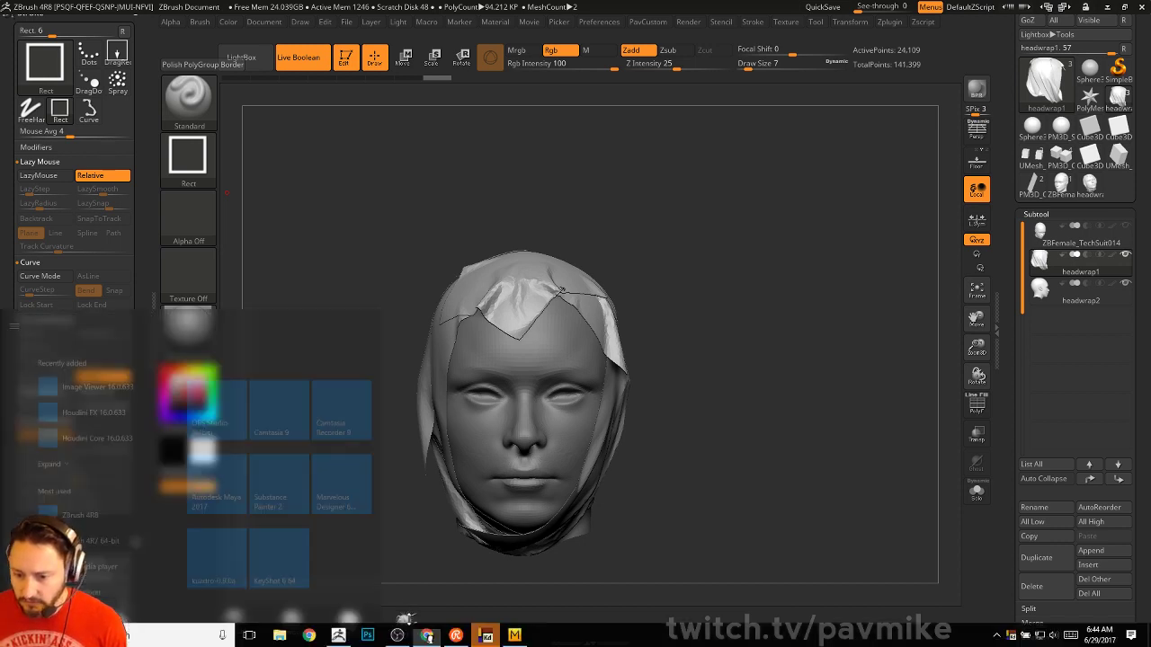
pyautogui.click(514, 636)
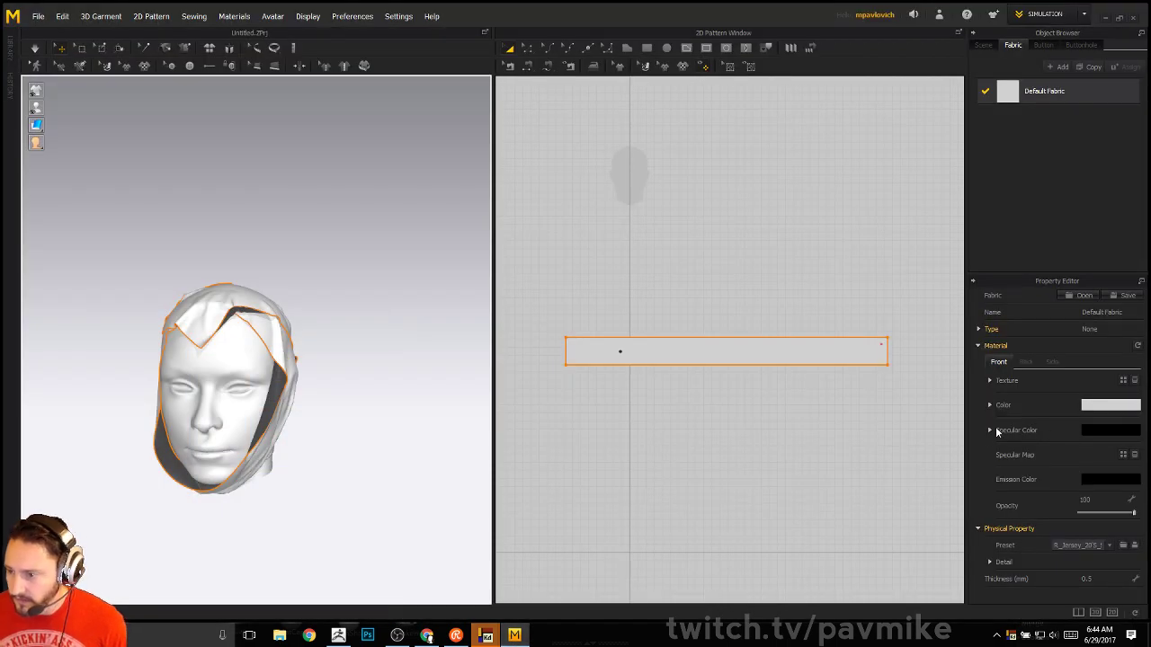
pyautogui.click(990, 562)
pyautogui.scroll(-5, 1047, 515)
pyautogui.scroll(2, 1040, 312)
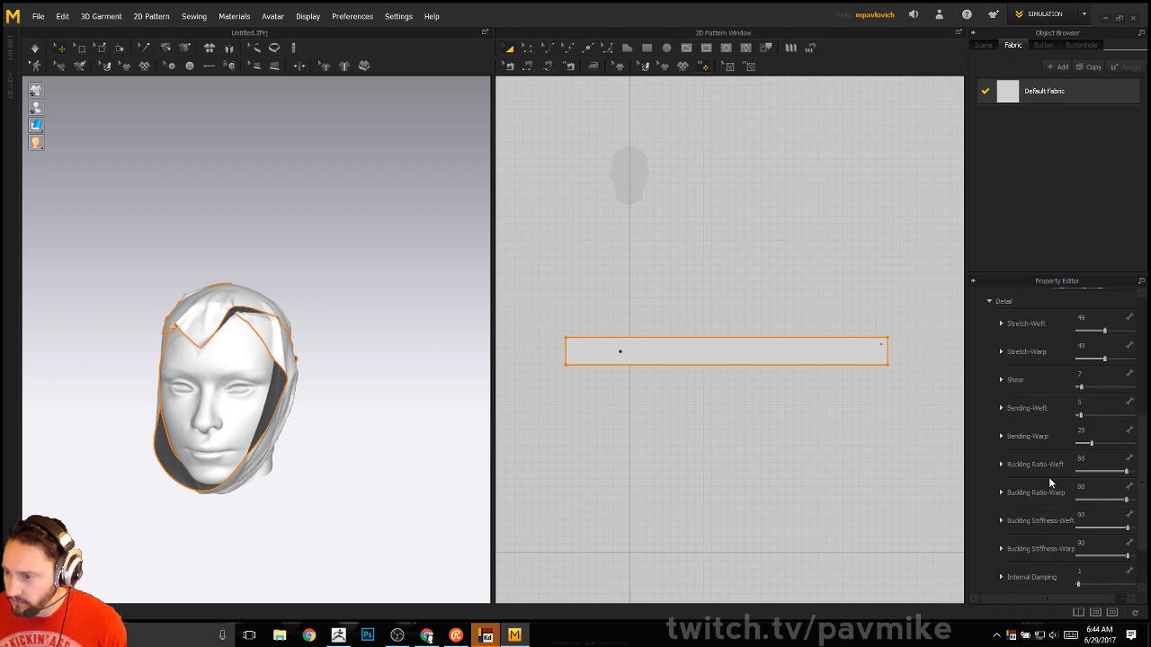
pyautogui.scroll(-2, 1063, 499)
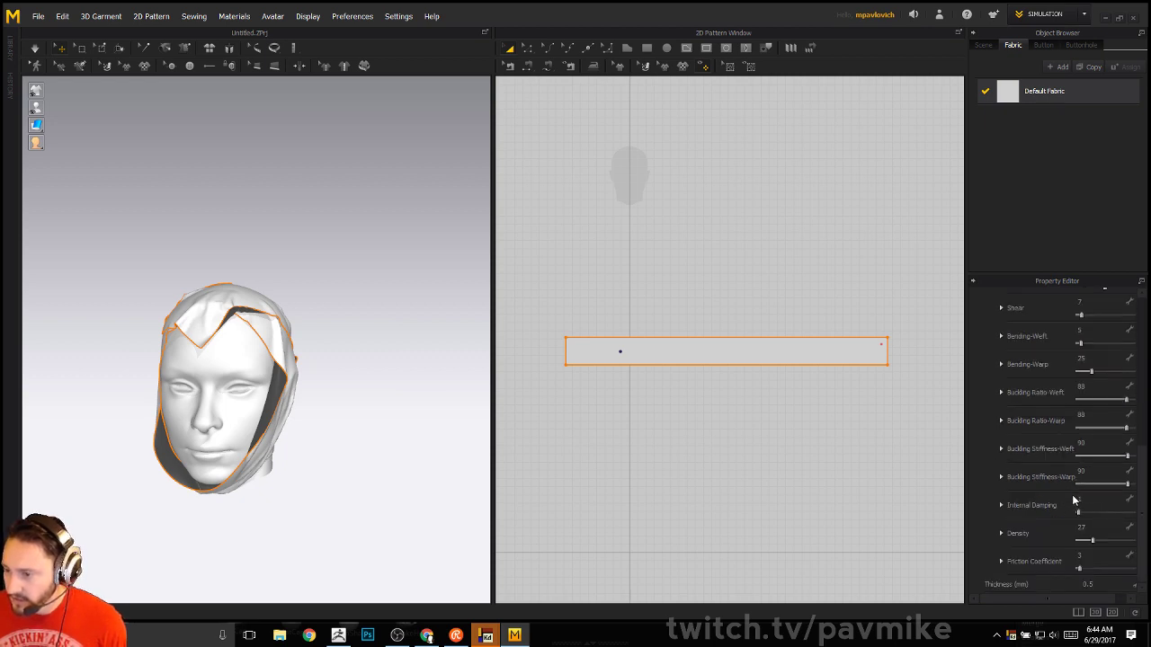
pyautogui.scroll(3, 1030, 534)
pyautogui.scroll(-3, 1106, 386)
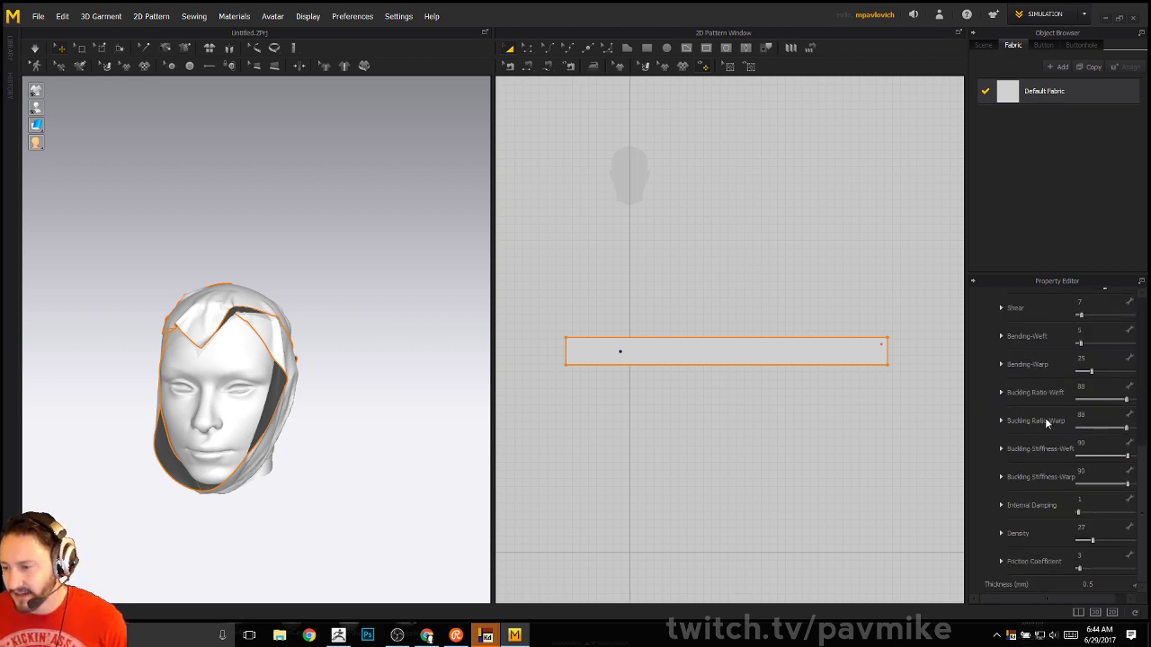
pyautogui.scroll(1, 1043, 423)
pyautogui.scroll(-1, 1041, 427)
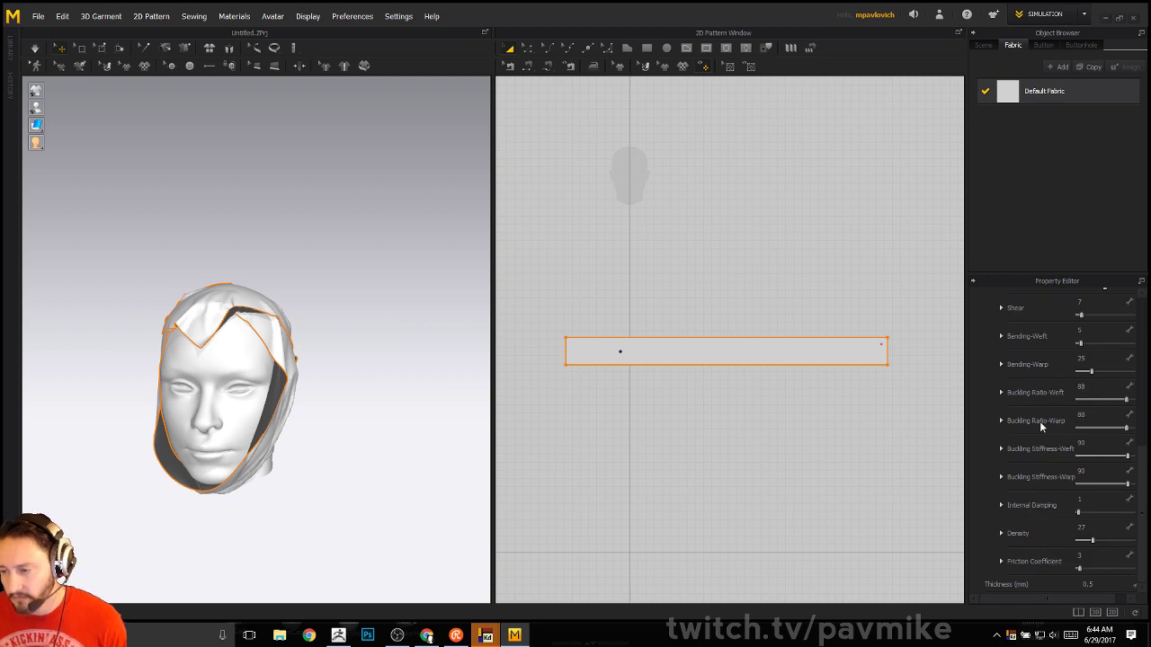
pyautogui.scroll(3, 1039, 421)
pyautogui.scroll(-2, 1039, 422)
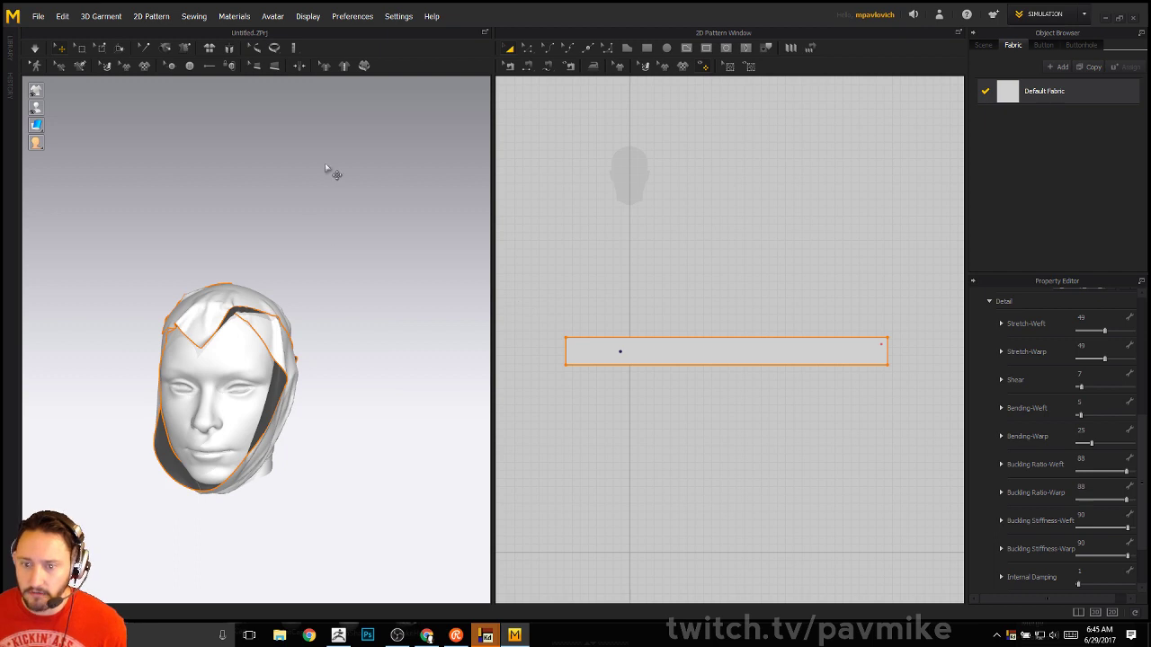
# Select the wrapped fabric strip and reset its 2D arrangement so it lies flat in the 3D view
pyautogui.moveTo(332, 171); pyautogui.dragTo(265, 308, button='right')
pyautogui.scroll(-3, 301, 167)
pyautogui.rightClick(255, 320)
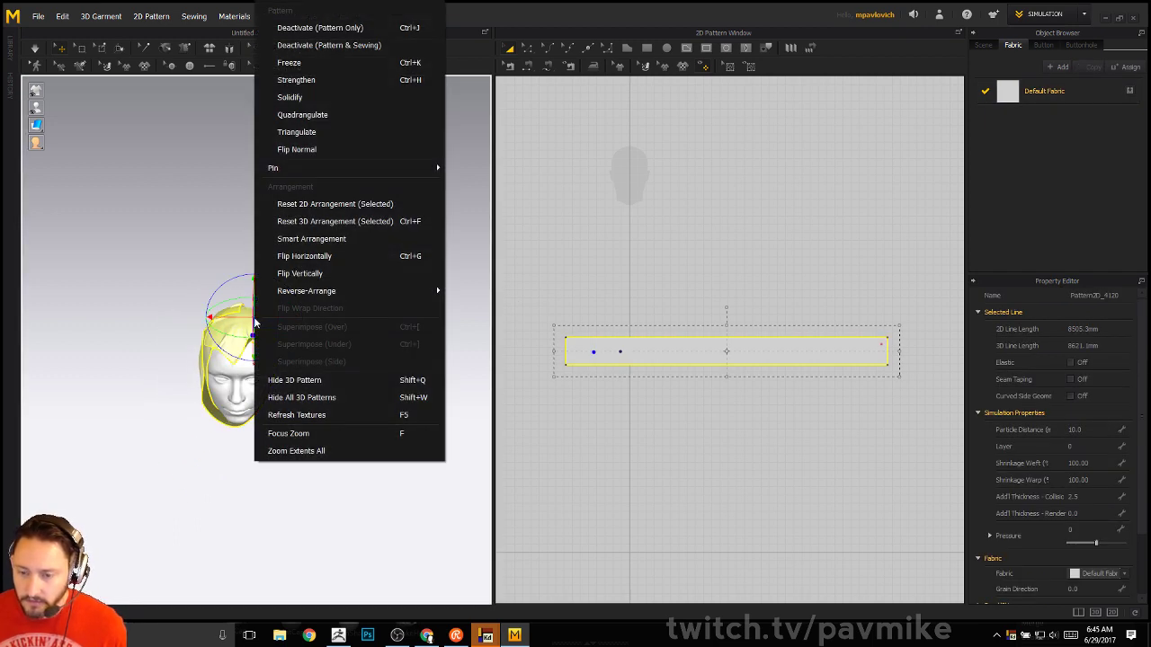
pyautogui.click(307, 206)
pyautogui.moveTo(321, 344); pyautogui.dragTo(333, 248, button='middle')
pyautogui.scroll(3, 365, 290)
pyautogui.moveTo(365, 290); pyautogui.dragTo(260, 362, button='right')
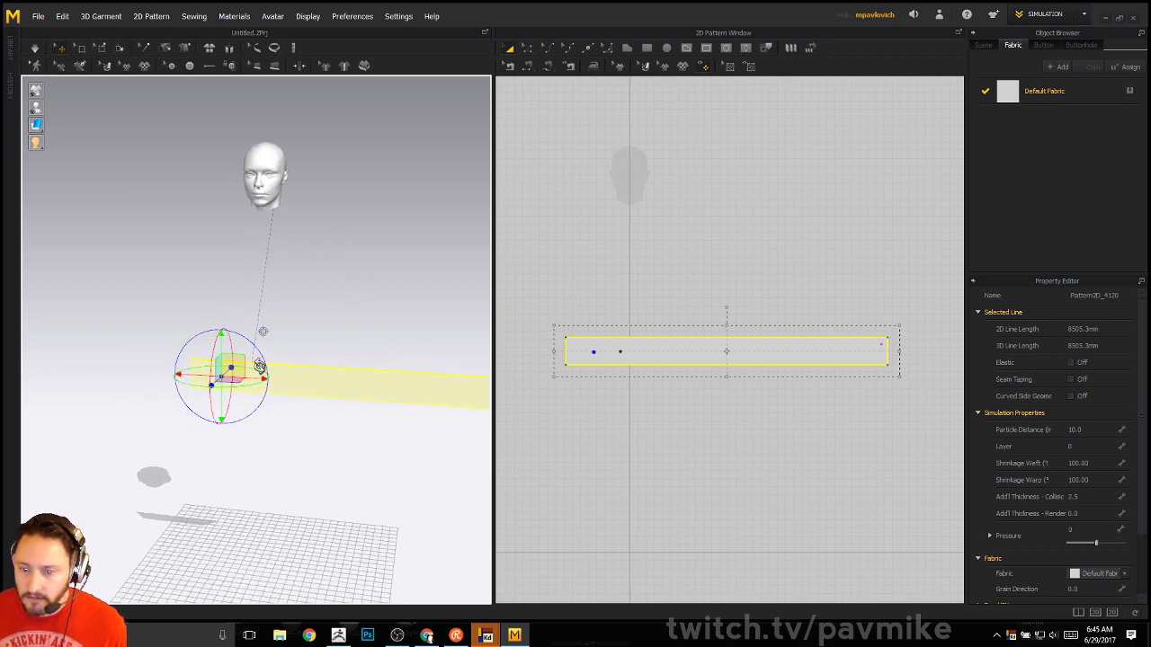
# Delete the tack that attaches the fabric strip to the back of the head
pyautogui.moveTo(380, 286); pyautogui.dragTo(300, 260, button='middle')
pyautogui.scroll(-3, 301, 260)
pyautogui.keyDown('alt'); pyautogui.moveTo(265, 235); pyautogui.dragTo(331, 331, button='right'); pyautogui.keyUp('alt')
pyautogui.keyDown('alt'); pyautogui.moveTo(276, 230); pyautogui.dragTo(303, 410, button='middle'); pyautogui.keyUp('alt')
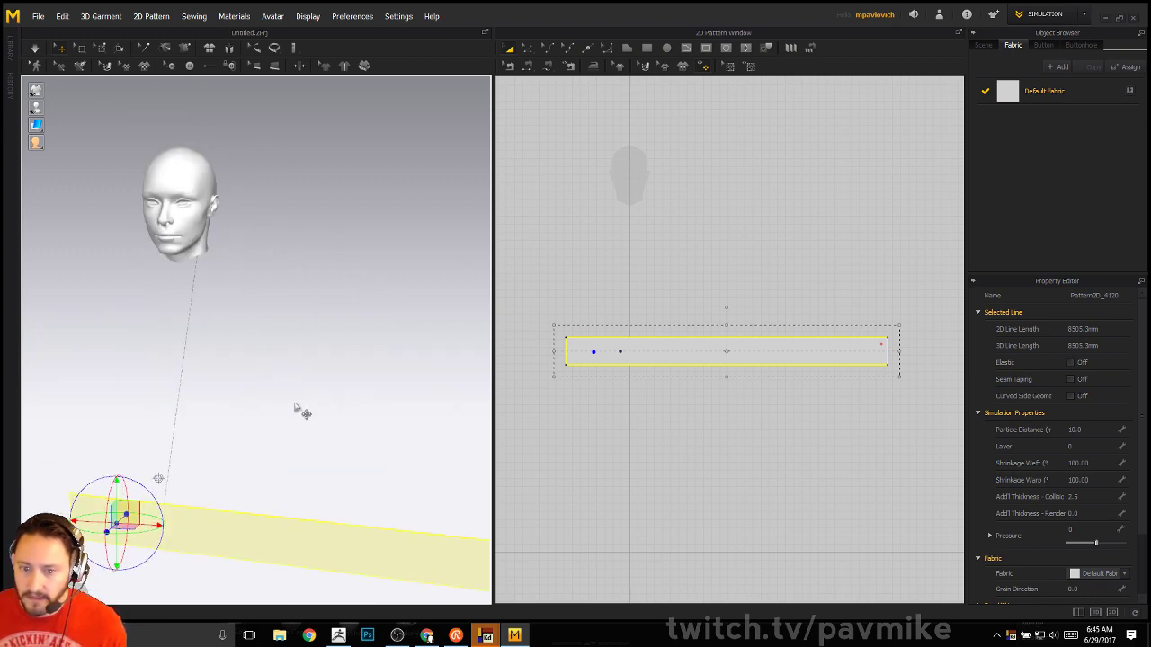
pyautogui.keyDown('alt'); pyautogui.moveTo(303, 411); pyautogui.dragTo(236, 313); pyautogui.keyUp('alt')
pyautogui.keyDown('alt'); pyautogui.moveTo(237, 314); pyautogui.dragTo(274, 461, button='middle'); pyautogui.keyUp('alt')
pyautogui.keyDown('alt'); pyautogui.moveTo(274, 461); pyautogui.dragTo(286, 415, button='right'); pyautogui.keyUp('alt')
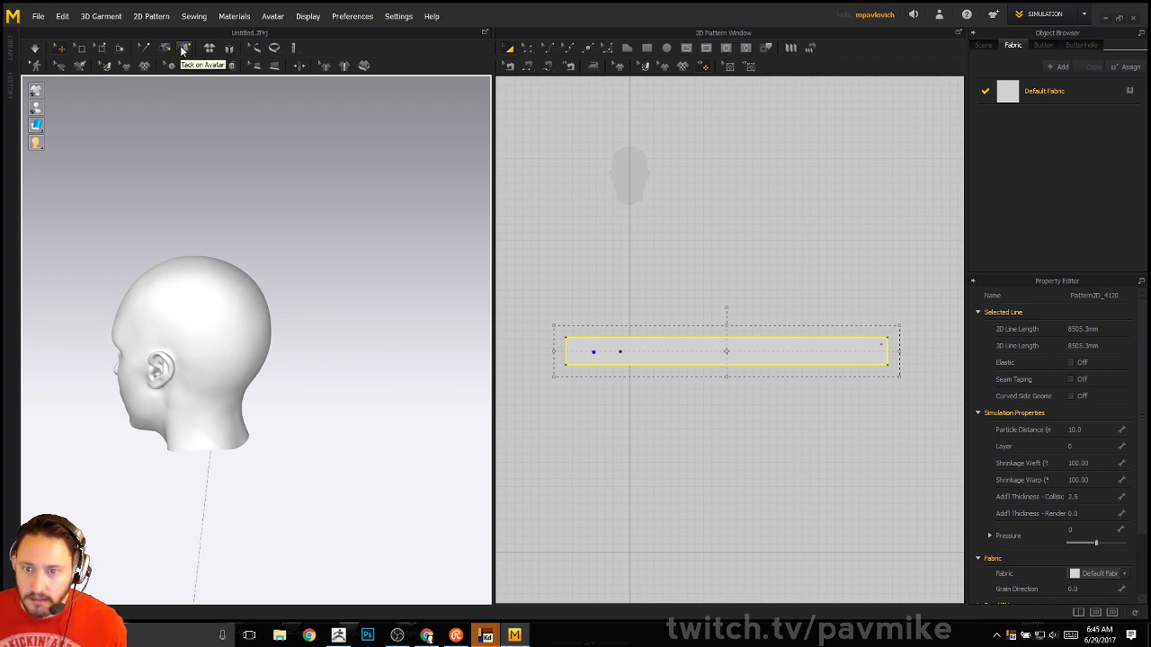
pyautogui.click(147, 51)
pyautogui.moveTo(188, 162); pyautogui.dragTo(285, 290, button='right')
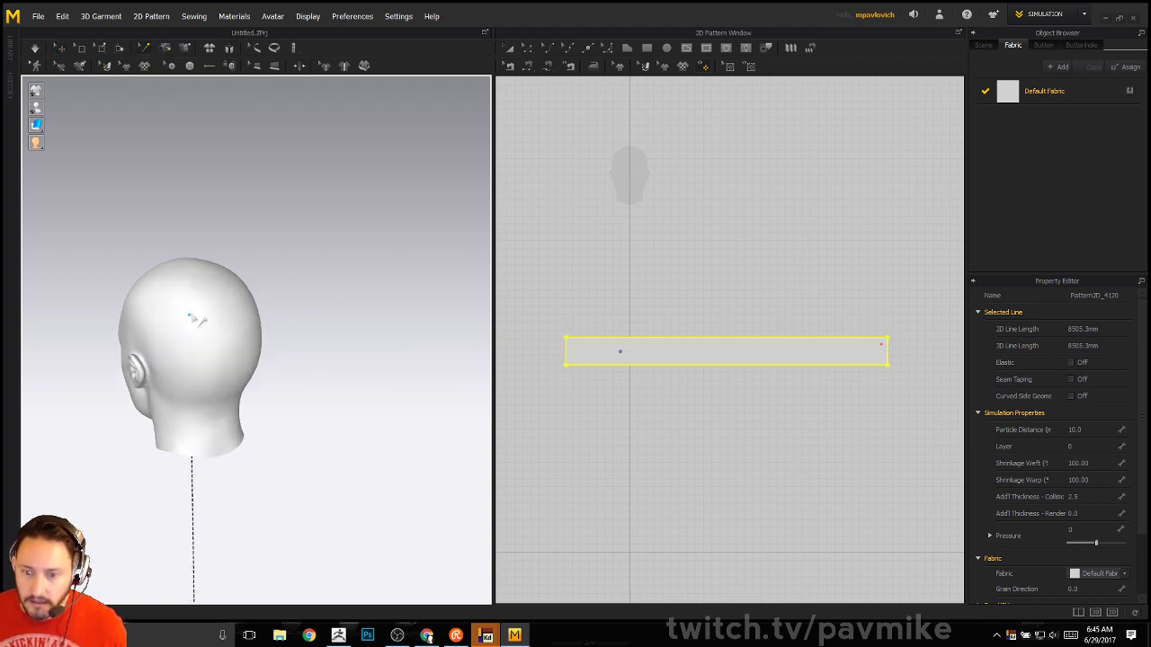
pyautogui.rightClick(190, 317)
pyautogui.click(215, 328)
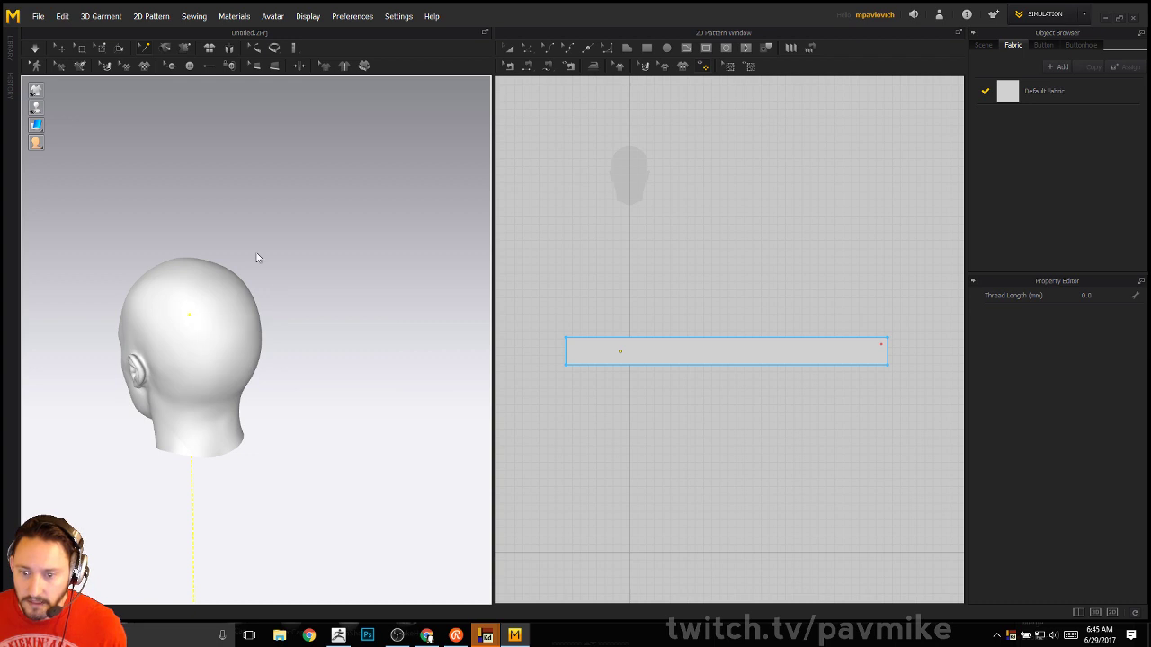
pyautogui.press('space')
pyautogui.click(236, 252)
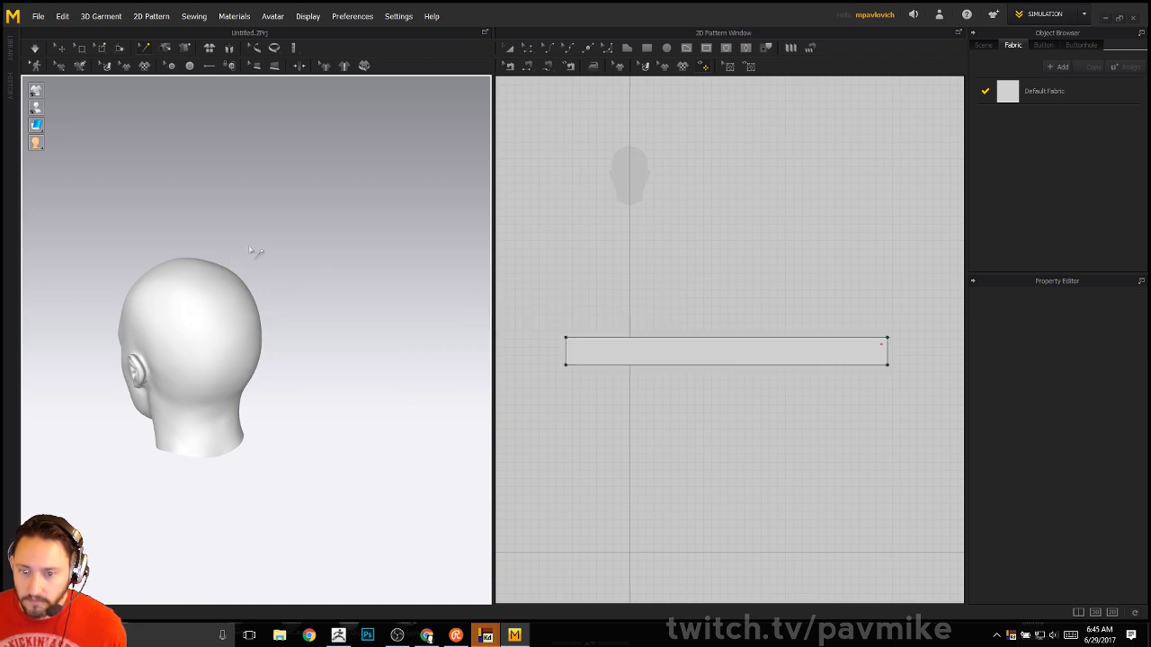
# Select the flat fabric strip and delete all of its pins
pyautogui.moveTo(254, 251); pyautogui.dragTo(401, 230, button='right')
pyautogui.scroll(-10, 306, 363)
pyautogui.moveTo(306, 362); pyautogui.dragTo(308, 329, button='middle')
pyautogui.scroll(5, 360, 392)
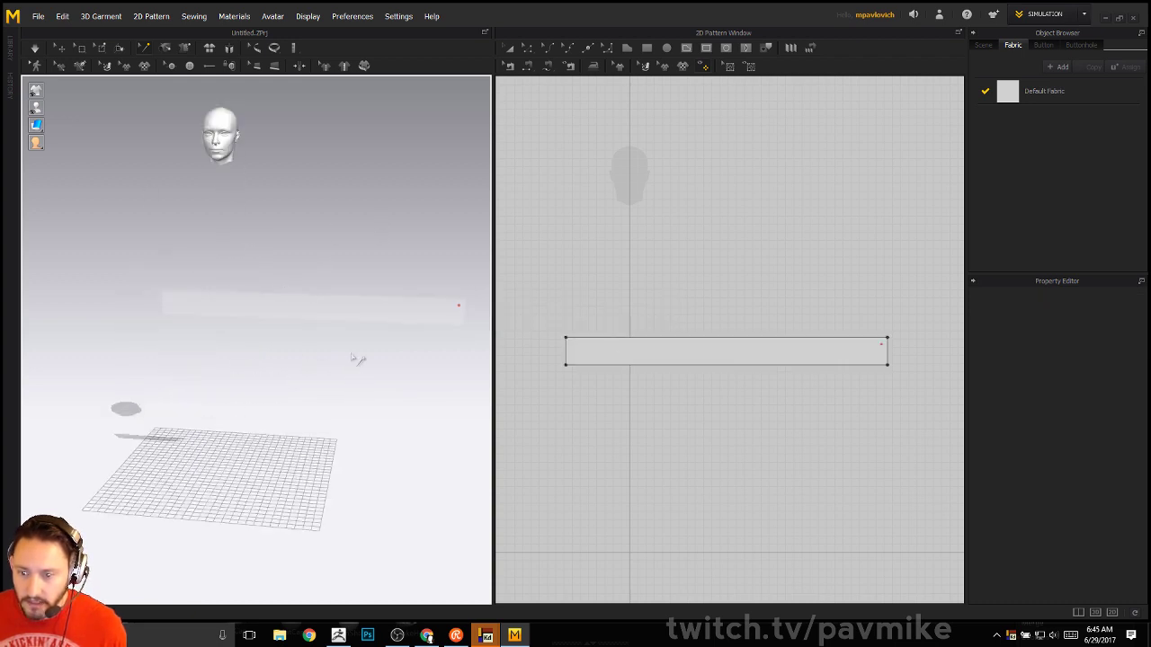
pyautogui.moveTo(398, 267); pyautogui.dragTo(270, 307, button='middle')
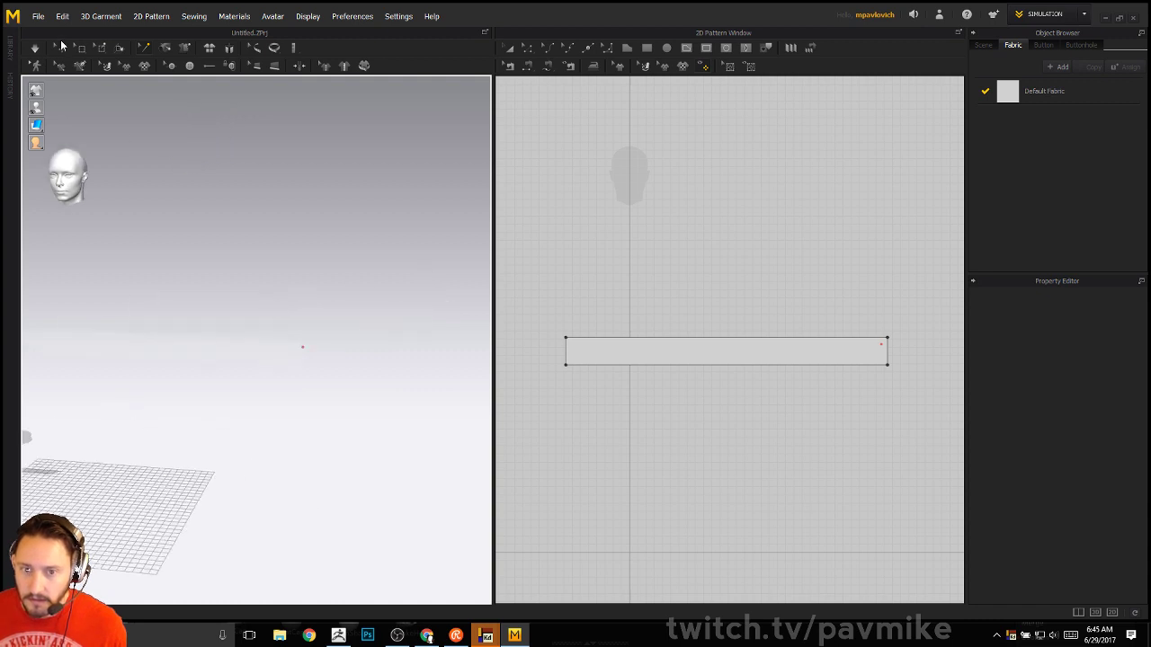
pyautogui.rightClick(305, 351)
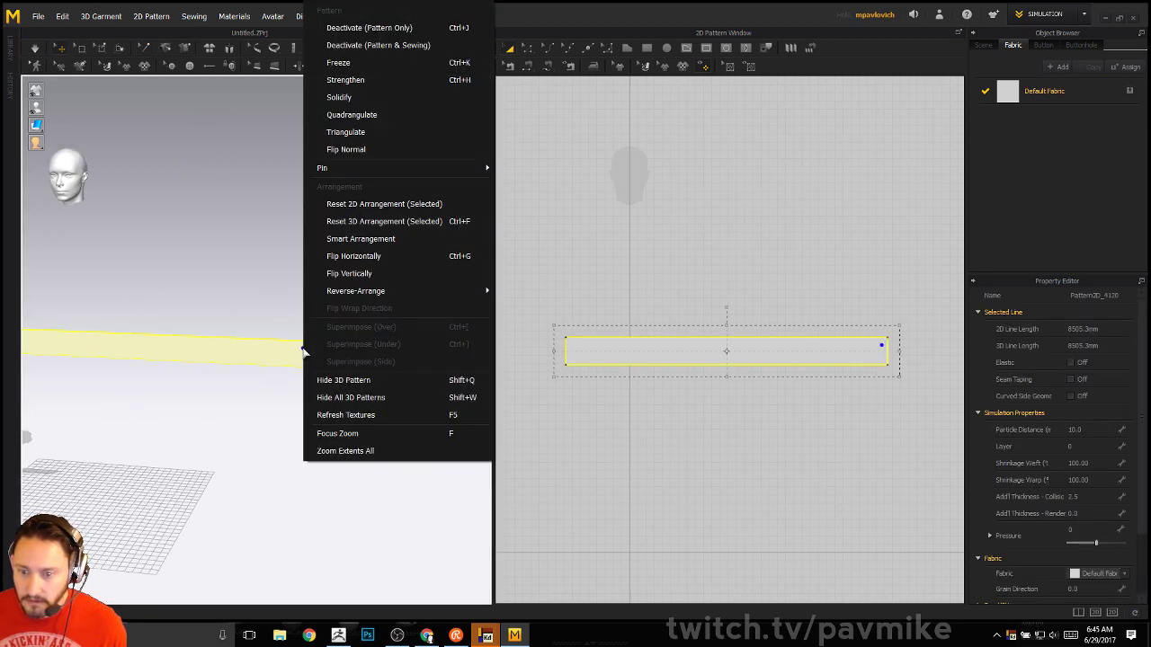
pyautogui.moveTo(349, 169)
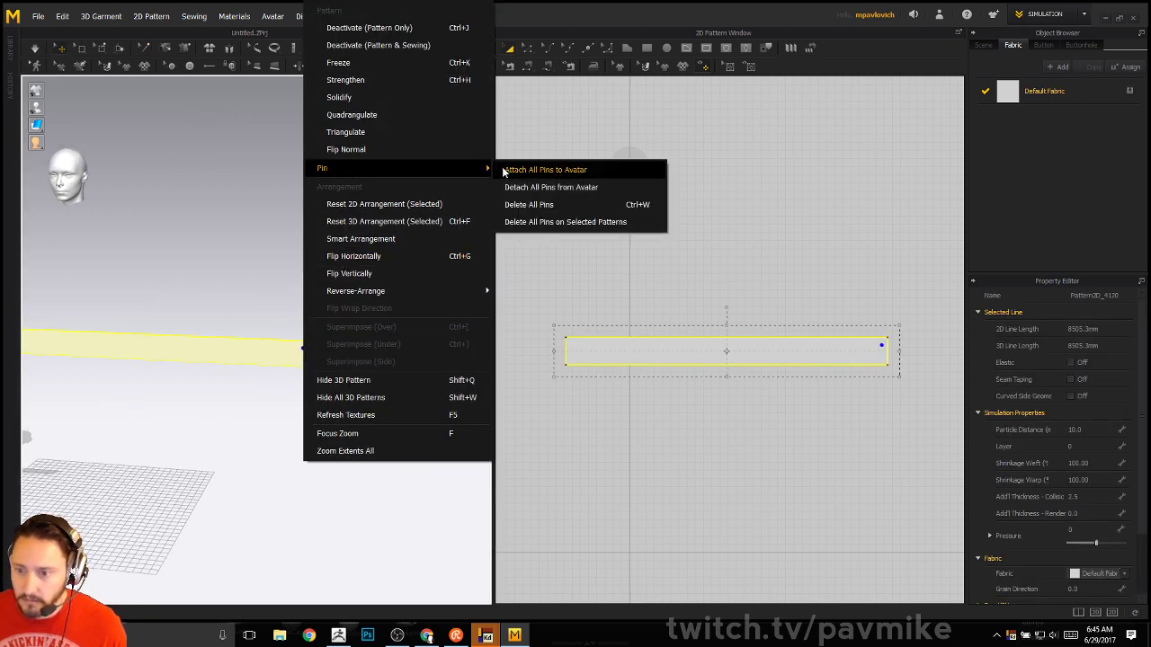
pyautogui.click(531, 205)
# Bring the whole strip and head into view and briefly run the simulation on the strip
pyautogui.moveTo(201, 278); pyautogui.dragTo(357, 285, button='middle')
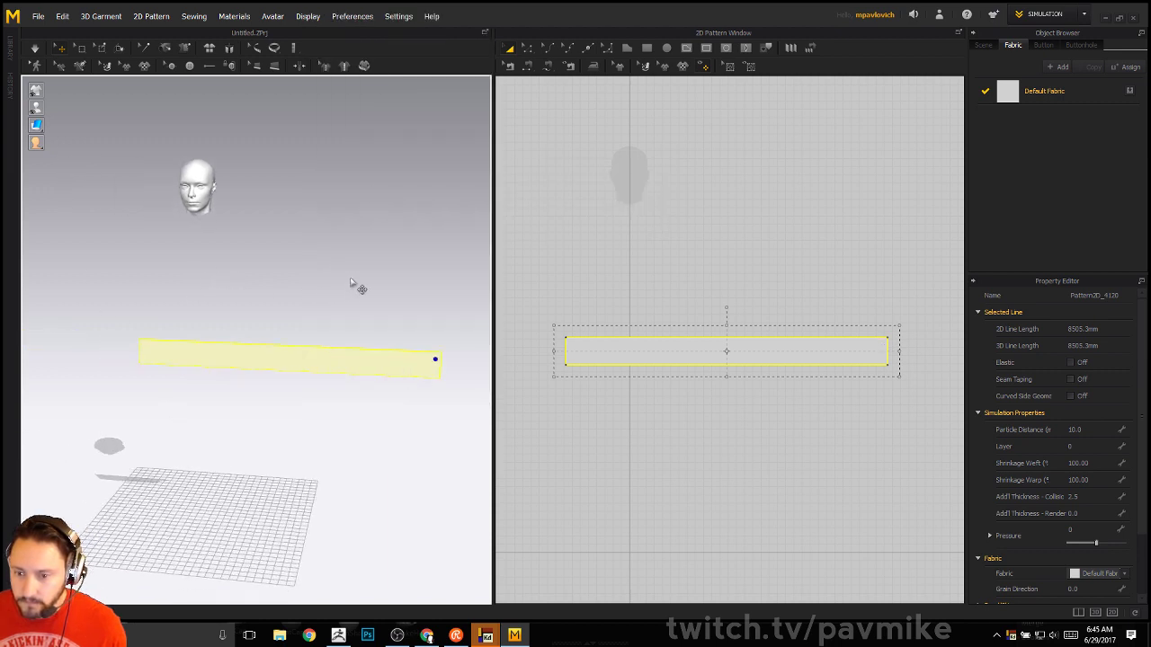
pyautogui.moveTo(332, 289); pyautogui.dragTo(344, 246, button='right')
pyautogui.scroll(-3, 344, 247)
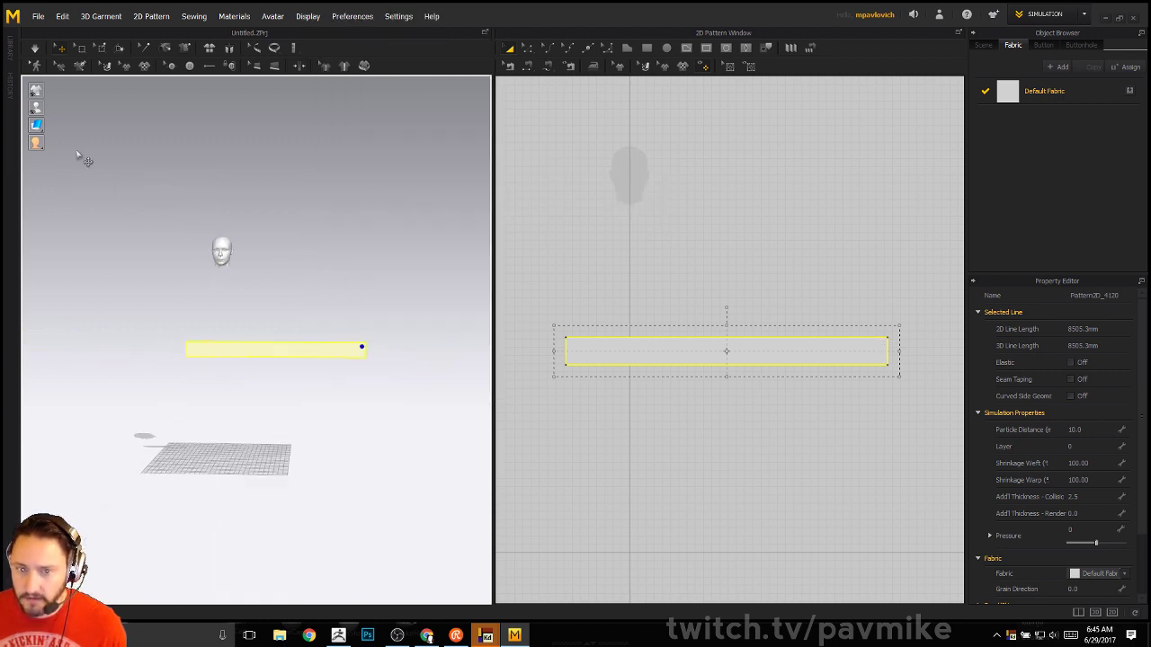
pyautogui.click(36, 48)
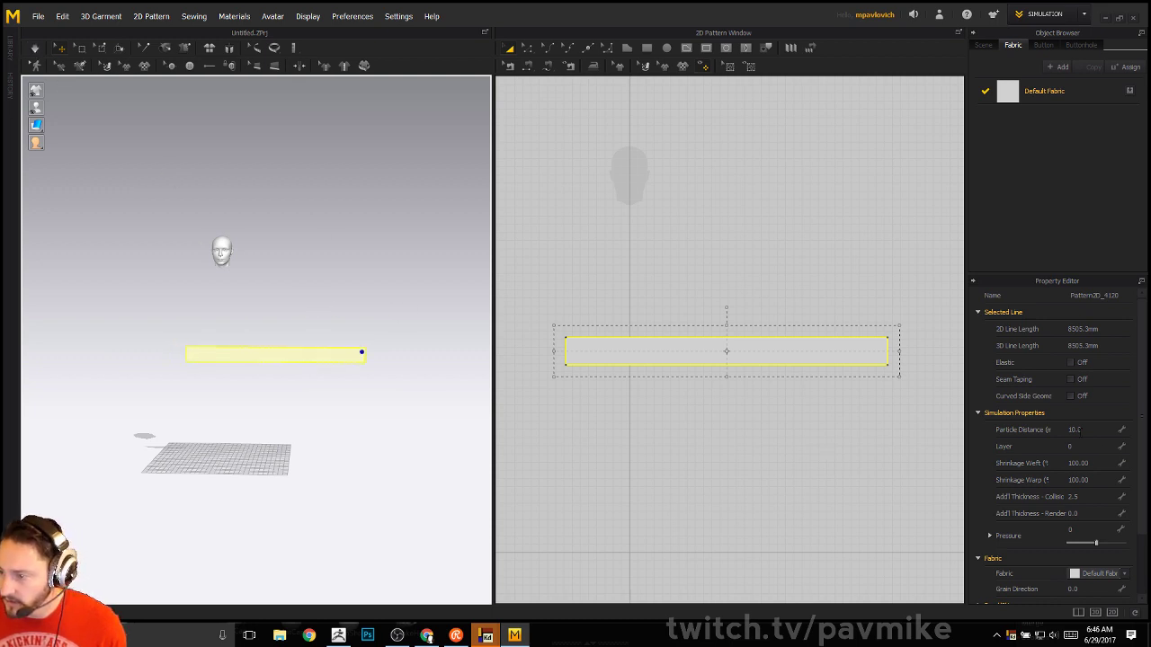
# Set the strip's particle distance to 20, deselect the strip and start the simulation to let it fall
pyautogui.click(1075, 430)
pyautogui.write('20')
pyautogui.press('Return')
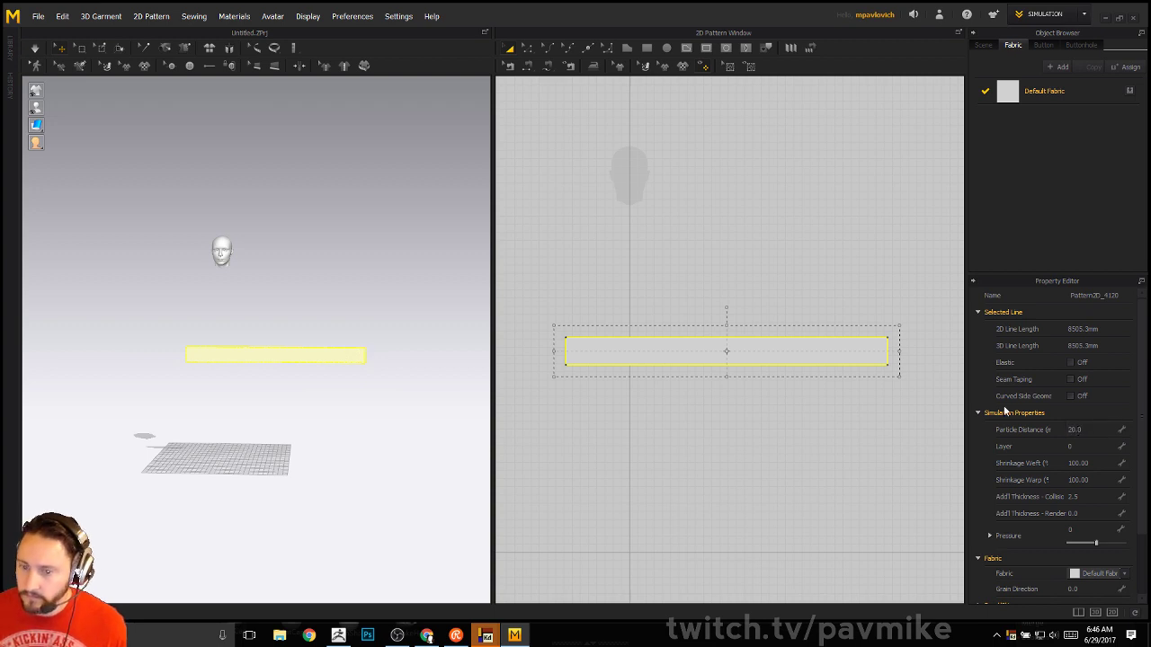
pyautogui.click(154, 172)
pyautogui.press('space')
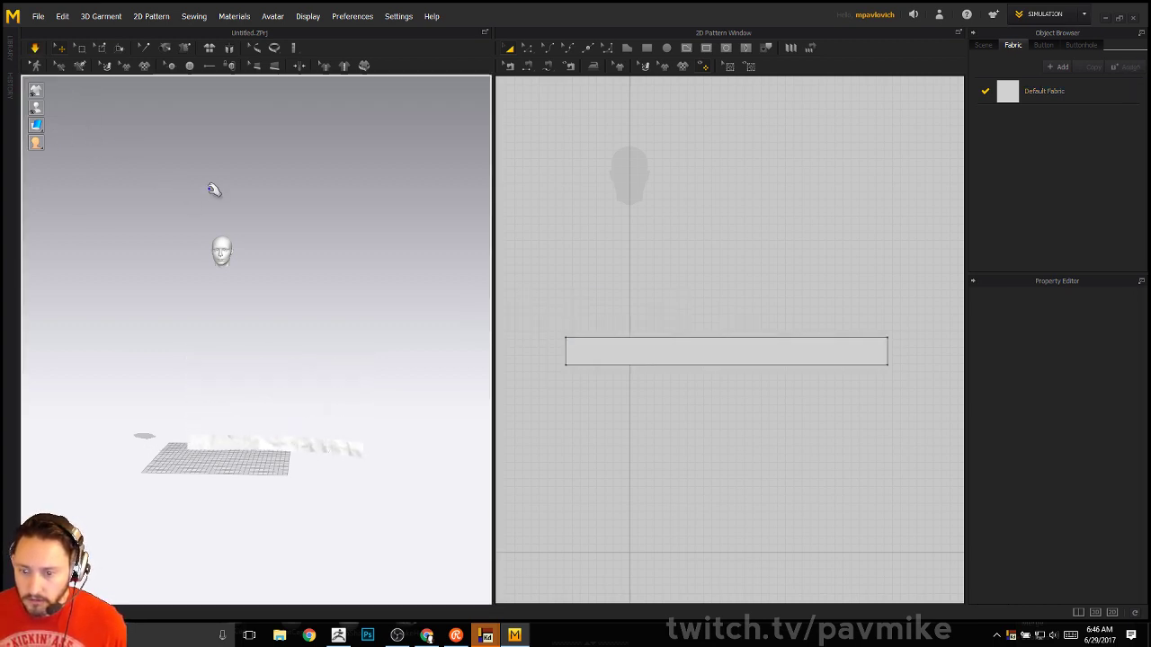
# Stop the simulation and reset the crumpled fabric strip to its flat 3D arrangement
pyautogui.scroll(5, 339, 405)
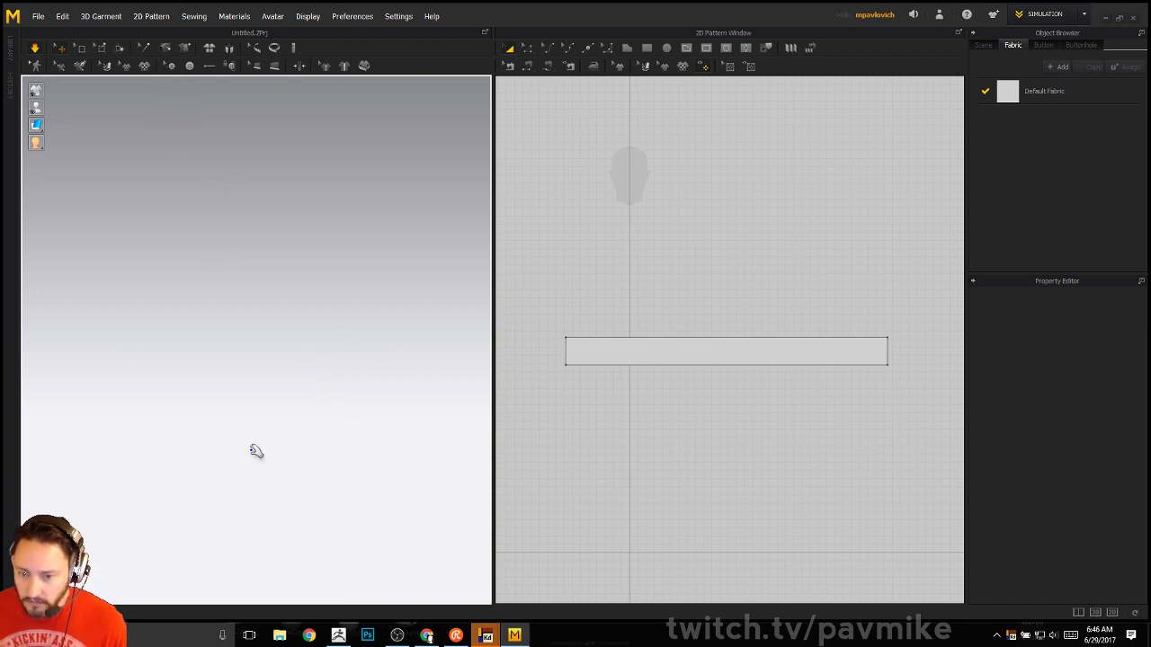
pyautogui.scroll(-3, 187, 329)
pyautogui.scroll(-5, 187, 330)
pyautogui.moveTo(304, 402); pyautogui.dragTo(273, 270, button='middle')
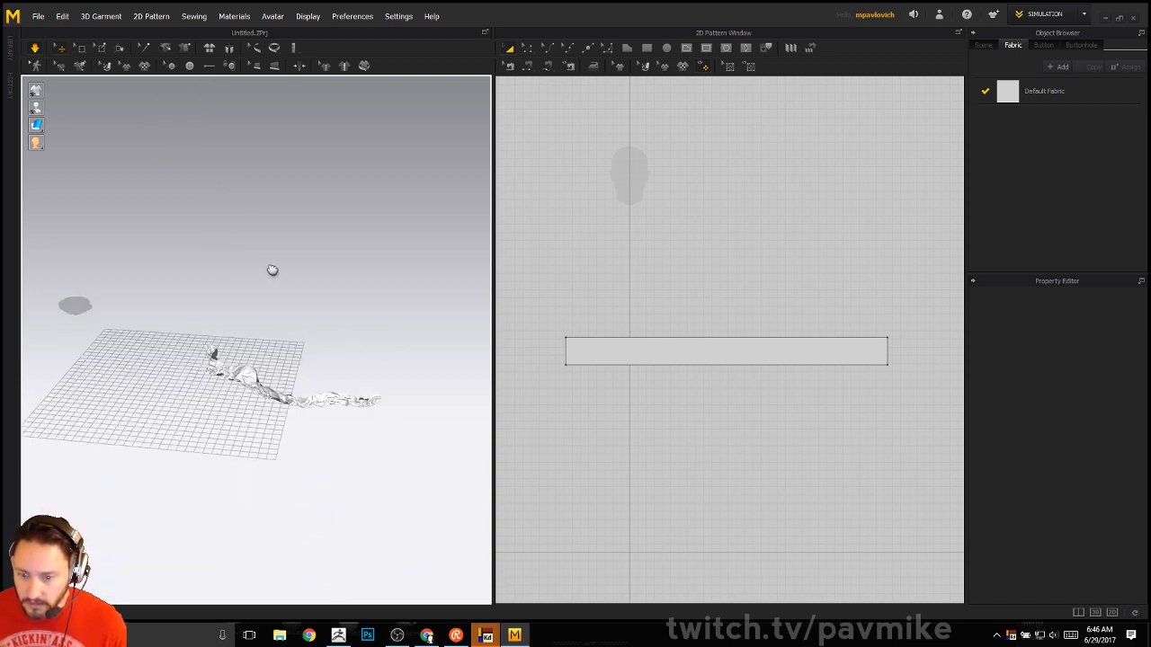
pyautogui.scroll(5, 273, 269)
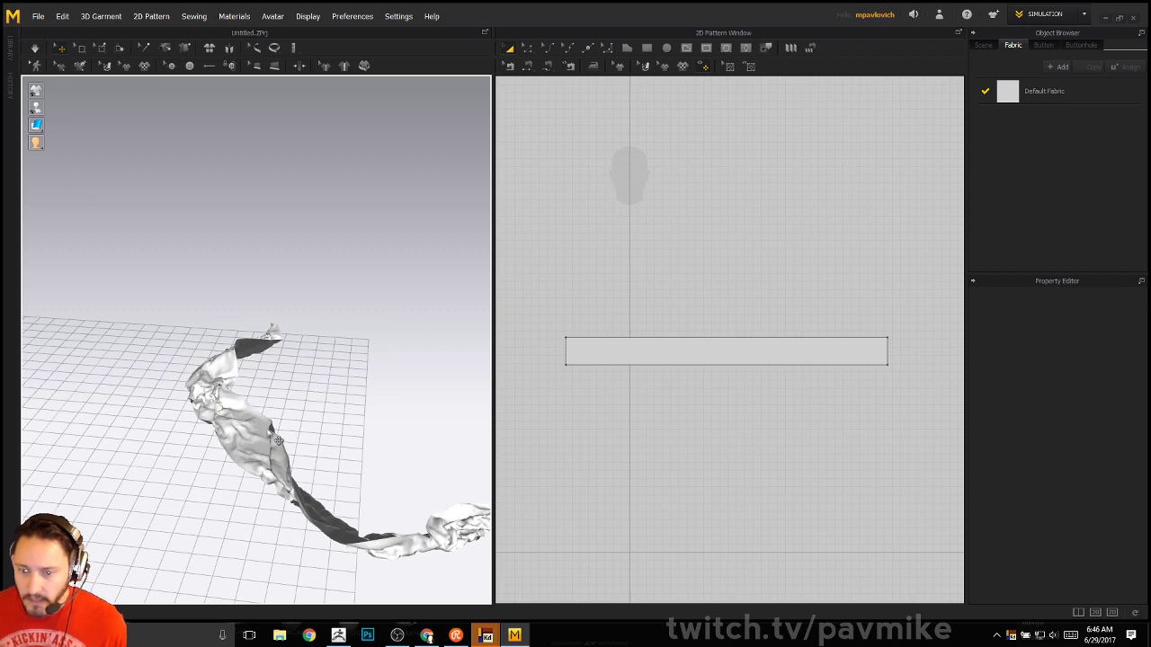
pyautogui.rightClick(271, 433)
pyautogui.click(335, 205)
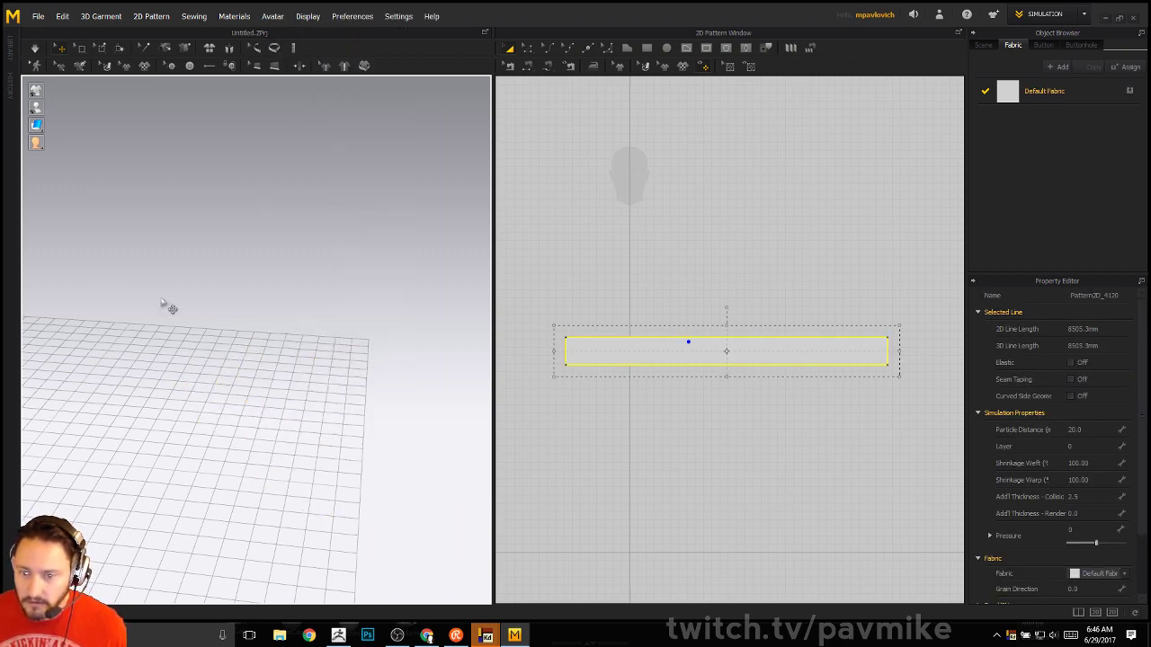
# Rotate the strip to lie horizontally, lower it close to the ground grid and briefly run the simulation on it
pyautogui.scroll(-4, 213, 244)
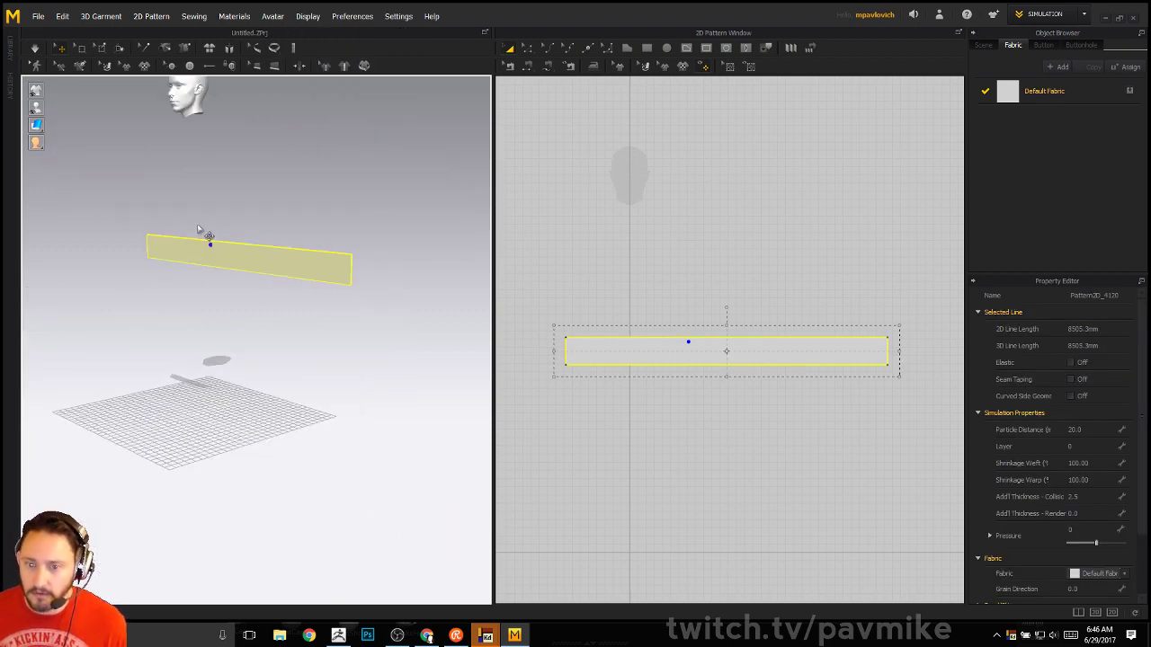
pyautogui.click(238, 257)
pyautogui.moveTo(351, 194); pyautogui.dragTo(266, 210, button='right')
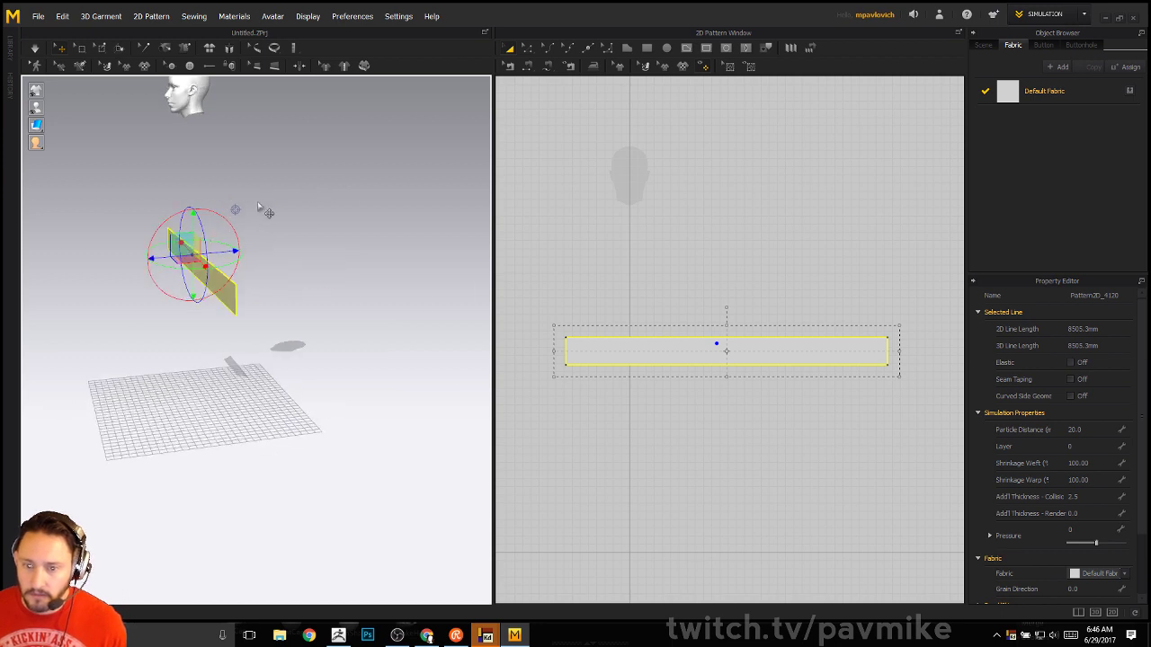
pyautogui.moveTo(209, 208); pyautogui.dragTo(281, 221)
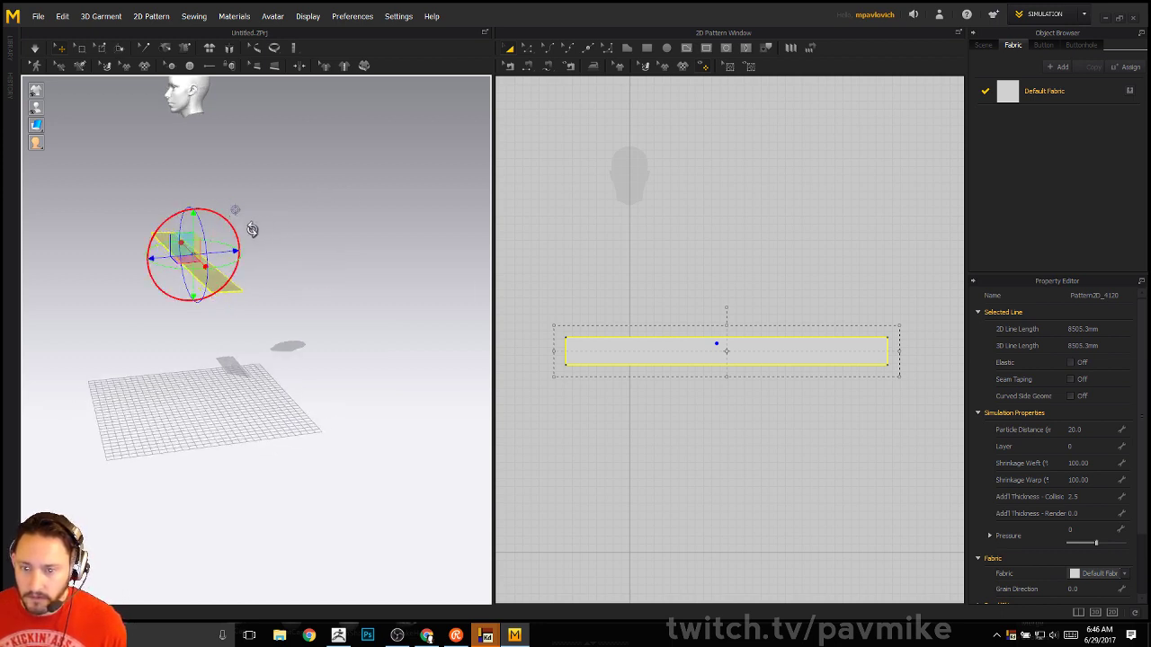
pyautogui.moveTo(193, 216); pyautogui.dragTo(200, 369)
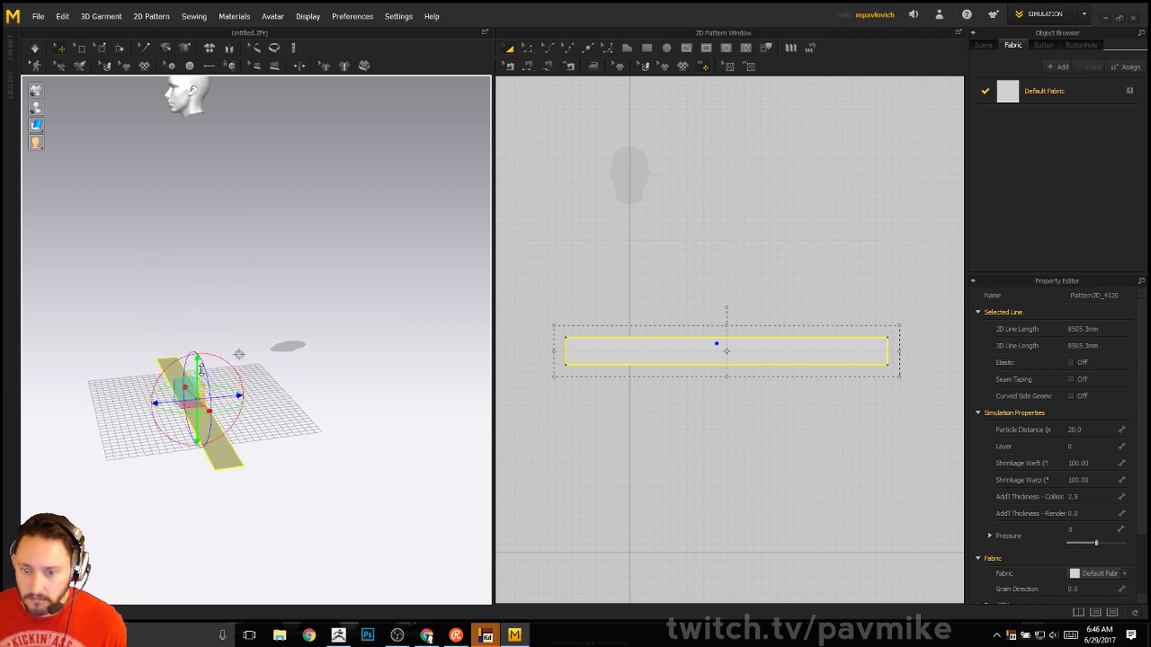
pyautogui.moveTo(277, 269); pyautogui.dragTo(270, 369, button='right')
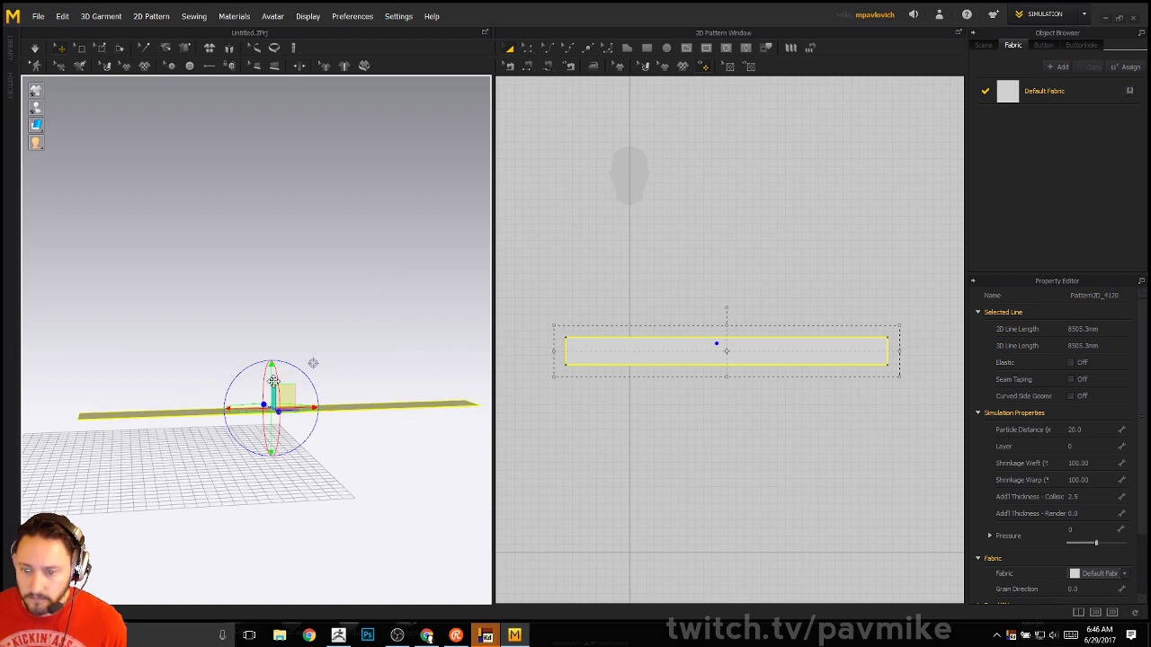
pyautogui.moveTo(270, 369); pyautogui.dragTo(264, 431)
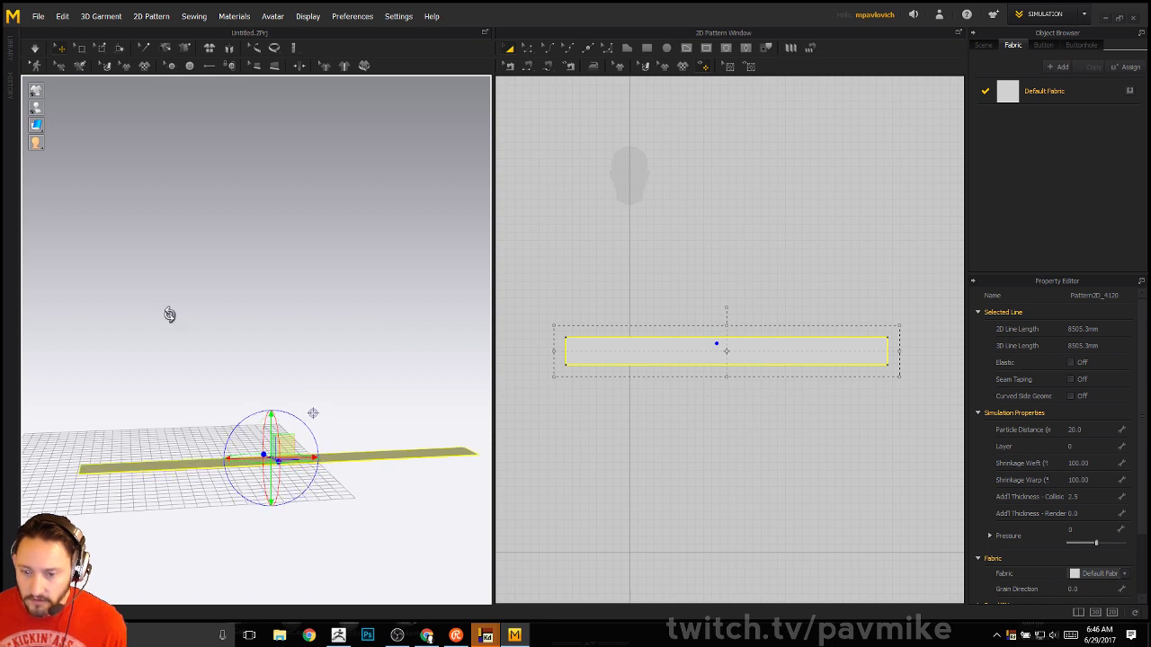
pyautogui.moveTo(170, 314); pyautogui.dragTo(239, 325, button='right')
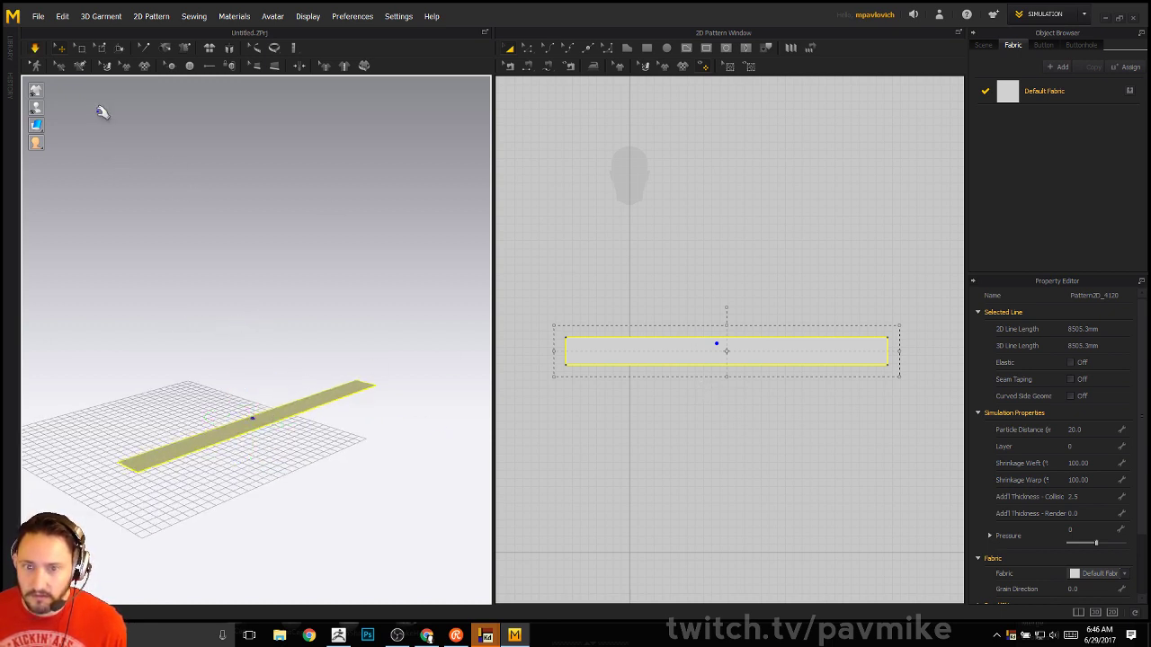
pyautogui.click(36, 49)
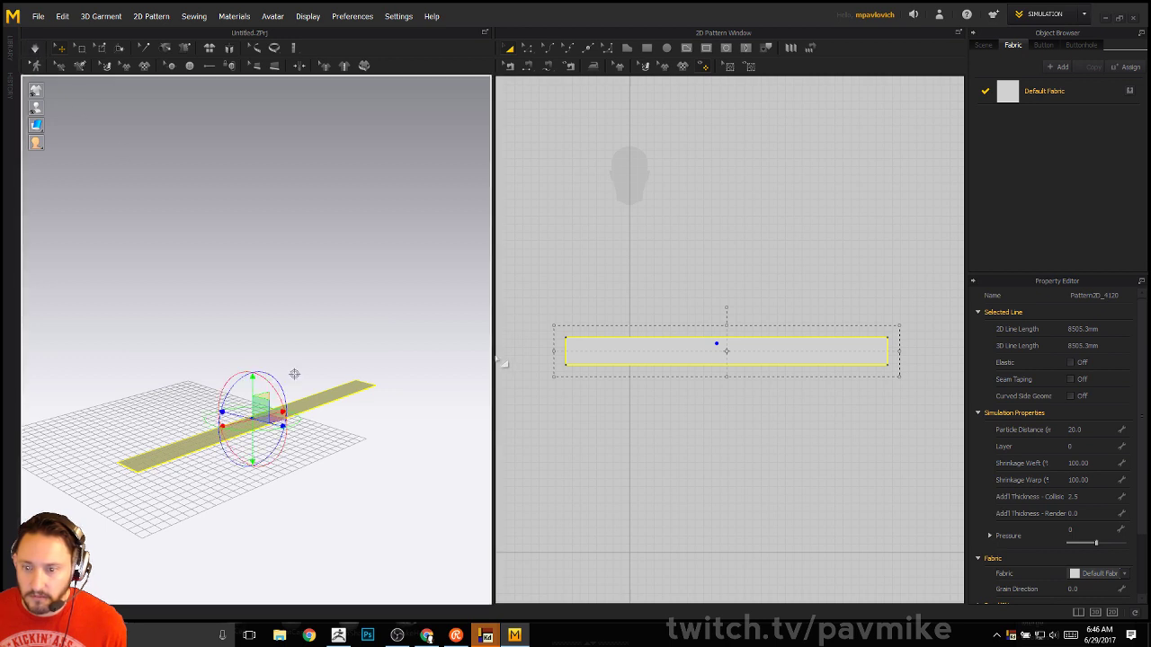
# Scale the strip pattern down in the 2D window to an outline length of about 7025 mm
pyautogui.click(527, 48)
pyautogui.click(509, 48)
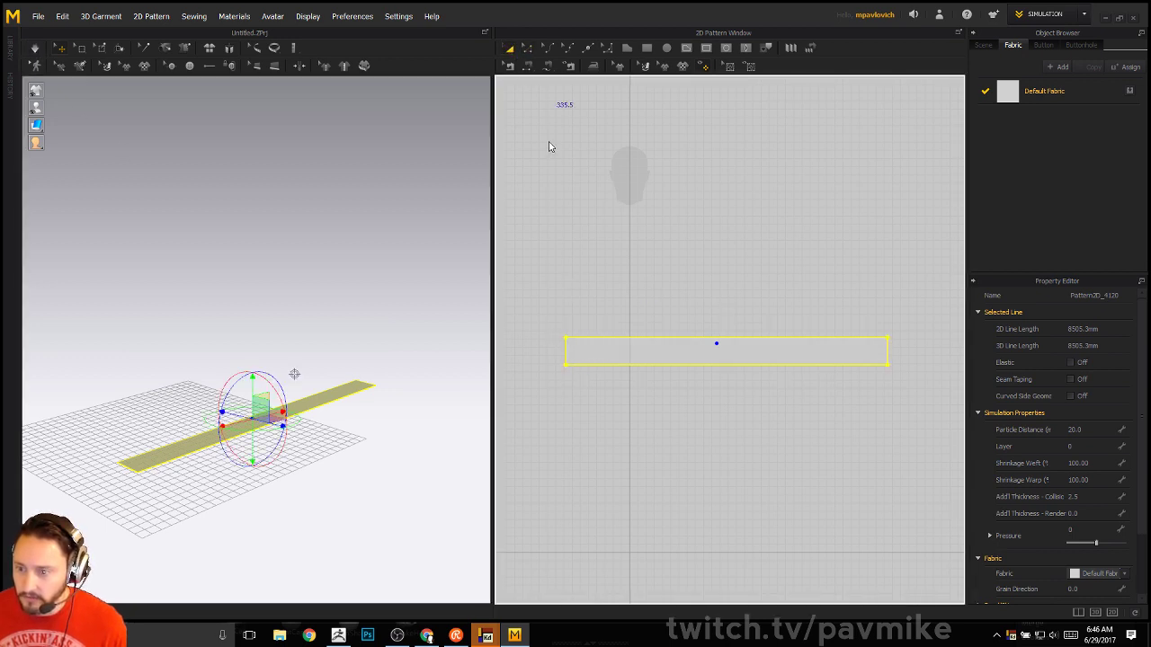
pyautogui.click(557, 351)
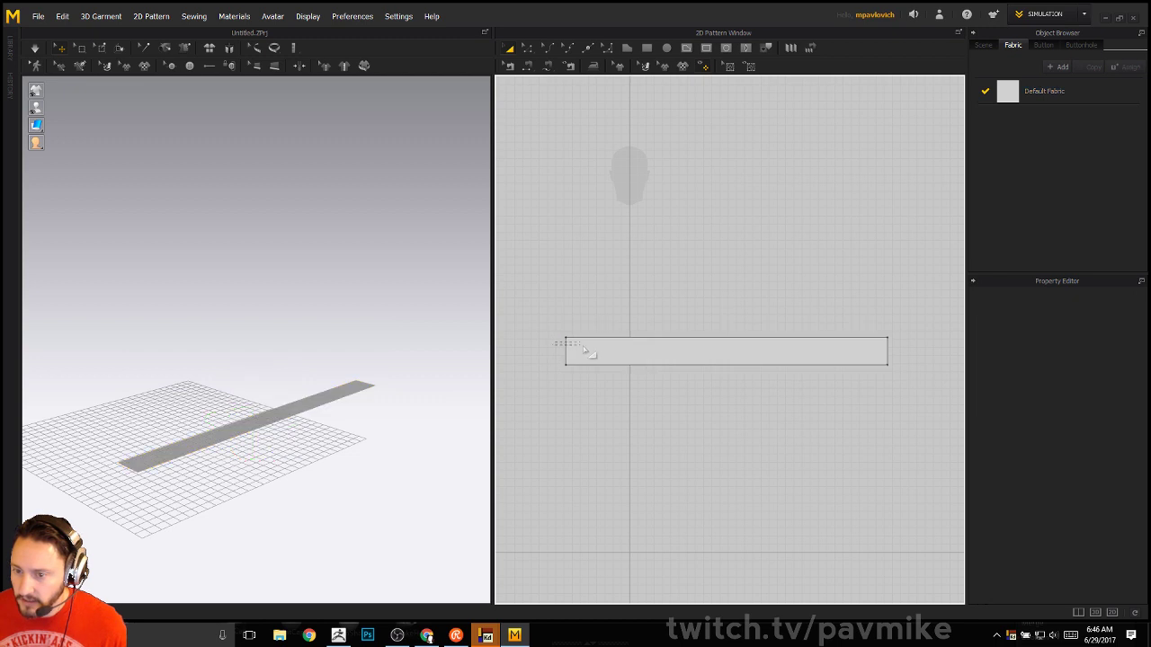
pyautogui.click(582, 349)
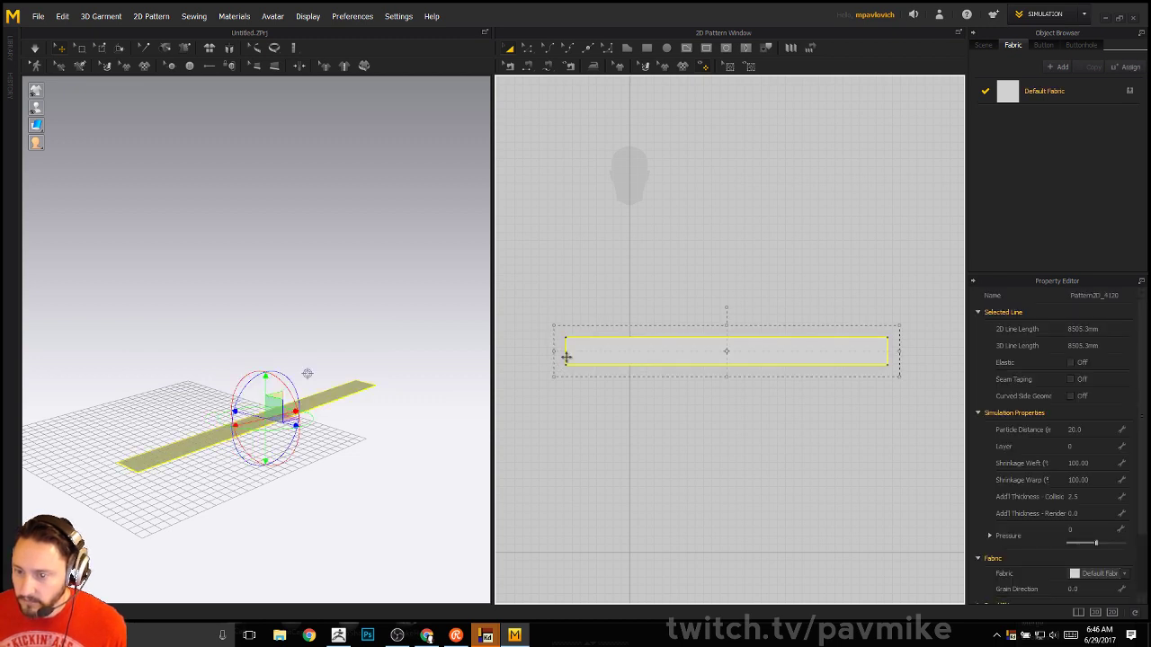
pyautogui.moveTo(567, 357)
pyautogui.mouseDown()
pyautogui.moveTo(599, 358)
pyautogui.moveTo(572, 343)
pyautogui.mouseUp()
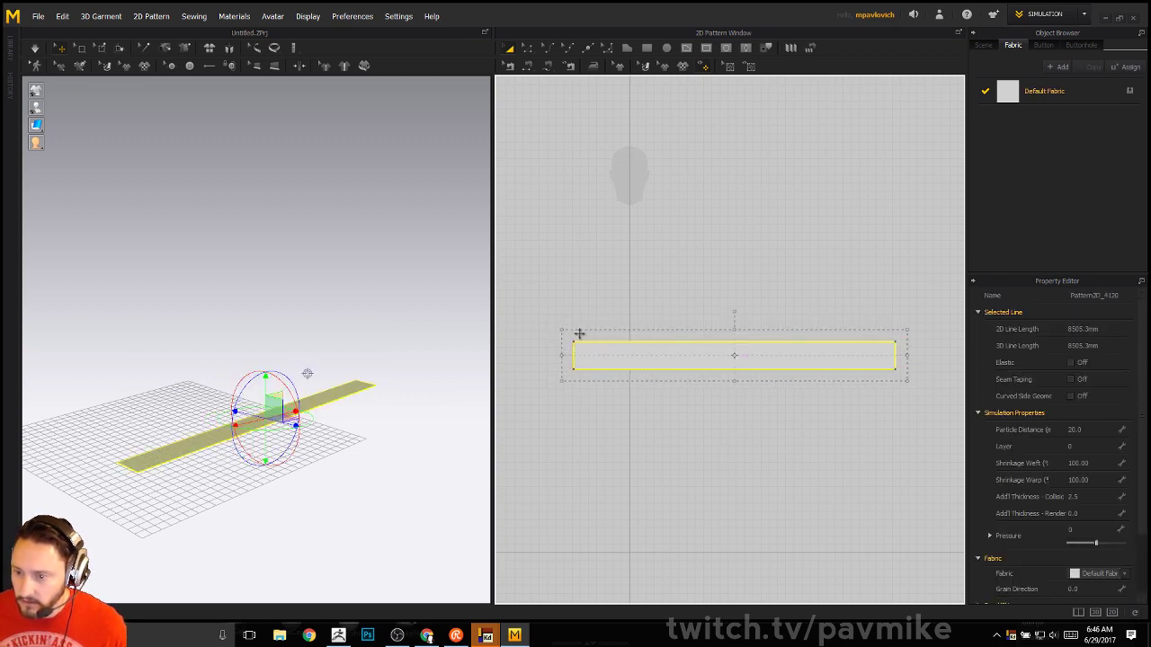
pyautogui.moveTo(689, 341); pyautogui.dragTo(635, 333)
# Shorten the strip by moving its left short edge inward until the outline measures about 2780 mm
pyautogui.click(527, 47)
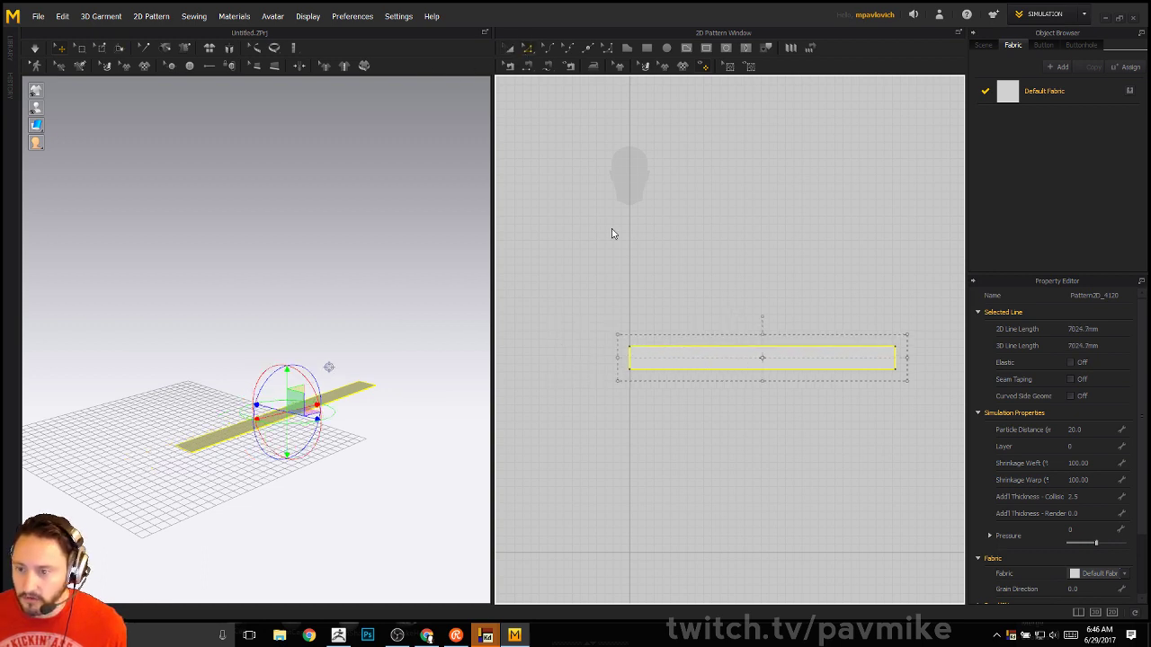
pyautogui.click(637, 362)
pyautogui.moveTo(638, 363); pyautogui.dragTo(802, 360)
# Move the shortened strip back over the ground grid and start the simulation to settle it
pyautogui.moveTo(189, 260); pyautogui.dragTo(265, 281, button='right')
pyautogui.moveTo(371, 363); pyautogui.dragTo(317, 244, button='right')
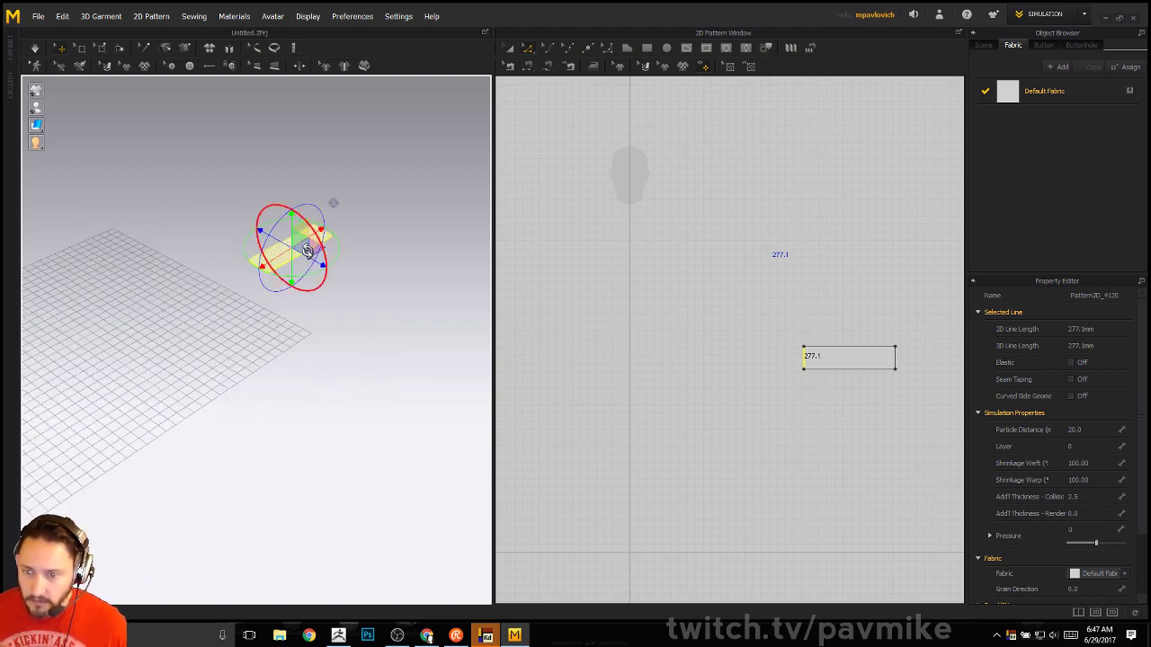
pyautogui.moveTo(316, 245); pyautogui.dragTo(135, 336)
pyautogui.moveTo(221, 267); pyautogui.dragTo(396, 261, button='right')
pyautogui.moveTo(395, 261); pyautogui.dragTo(372, 221, button='middle')
pyautogui.moveTo(371, 221); pyautogui.dragTo(284, 272, button='right')
pyautogui.click(297, 249)
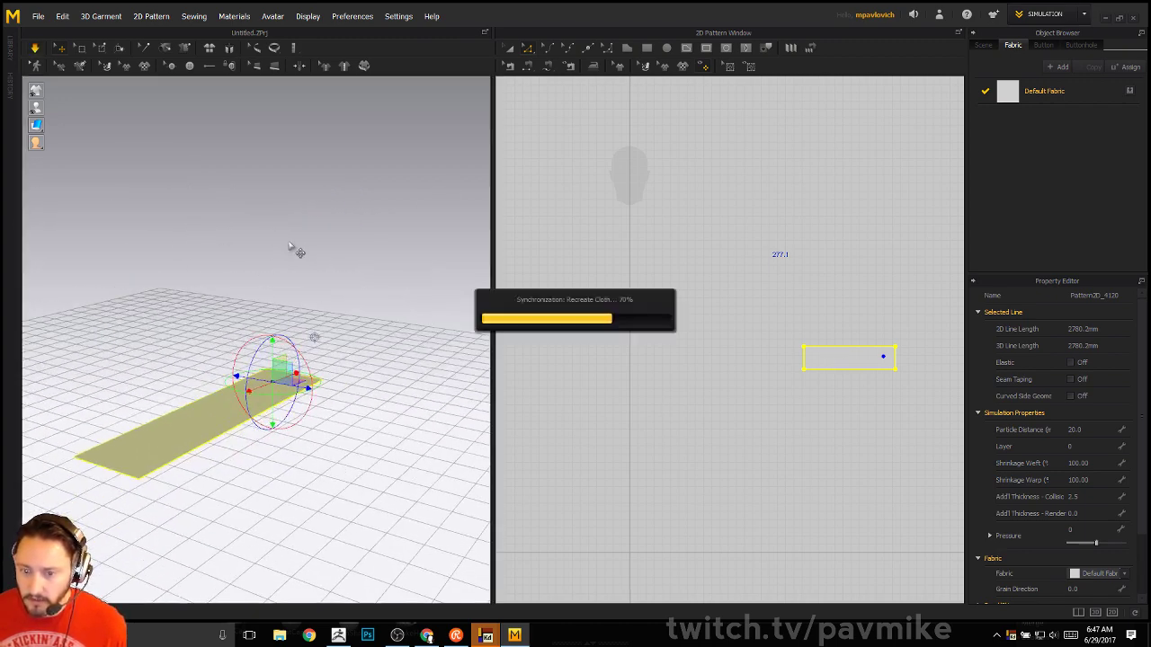
# Draw three internal lines straight across the strip's width, dividing it into four sections of roughly similar length
pyautogui.moveTo(340, 329)
pyautogui.mouseDown(button='right')
pyautogui.moveTo(200, 324)
pyautogui.moveTo(167, 239)
pyautogui.moveTo(252, 341)
pyautogui.moveTo(257, 284)
pyautogui.moveTo(260, 300)
pyautogui.moveTo(336, 318)
pyautogui.mouseUp(button='right')
pyautogui.scroll(6, 617, 278)
pyautogui.scroll(-6, 738, 280)
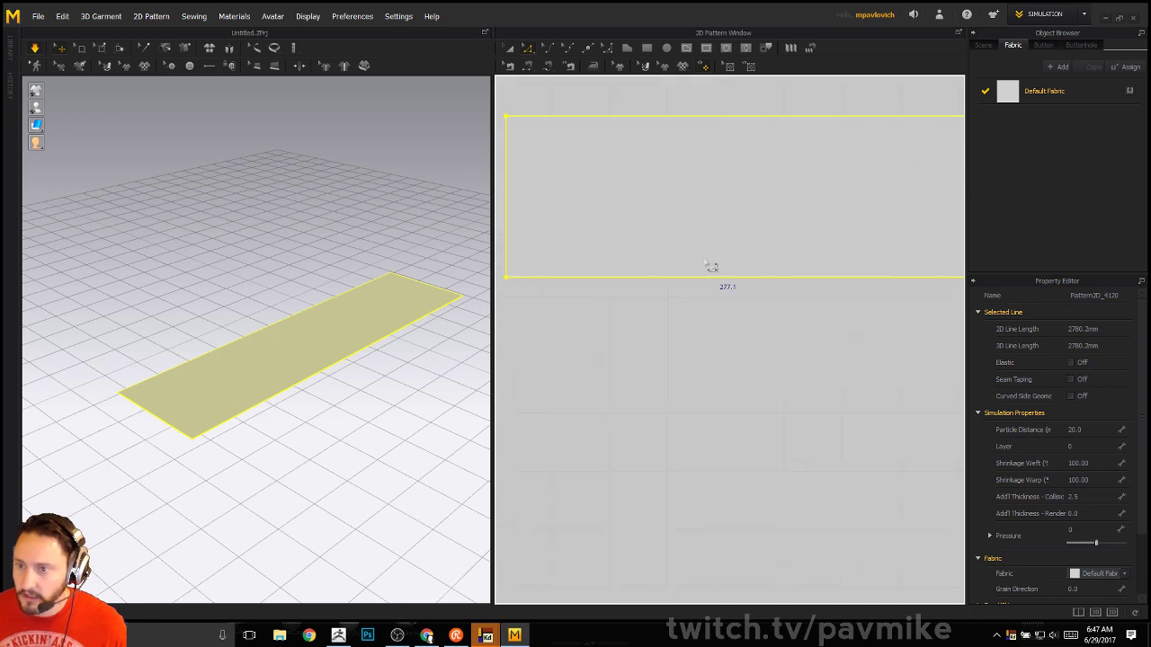
pyautogui.scroll(2, 596, 216)
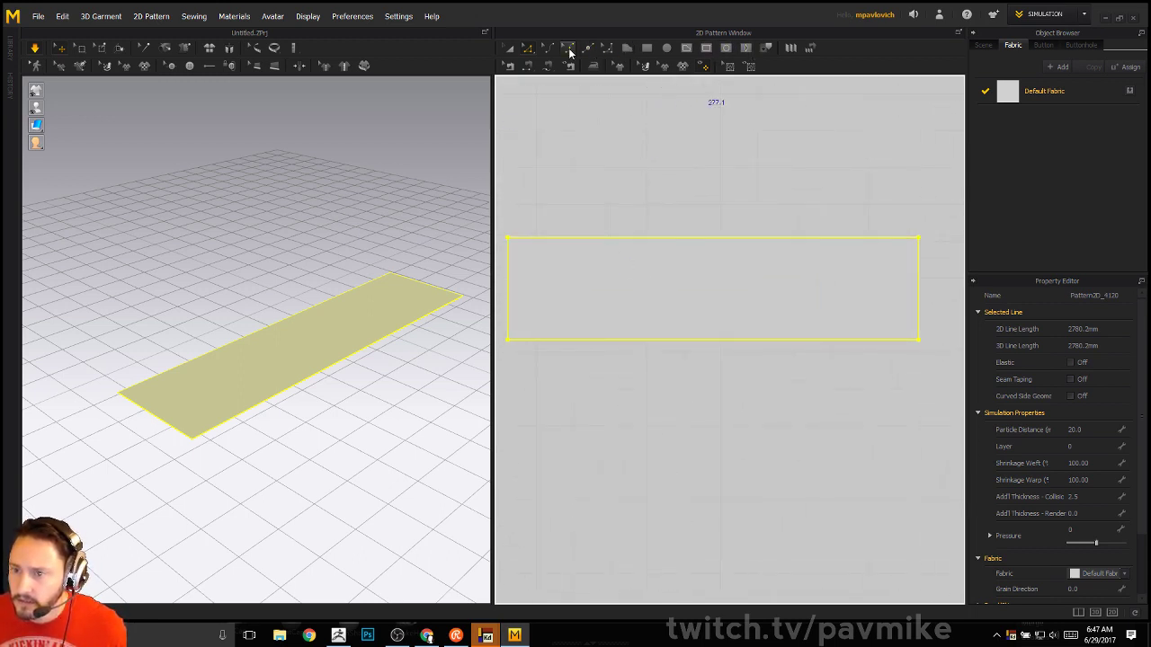
pyautogui.click(685, 48)
pyautogui.click(588, 239)
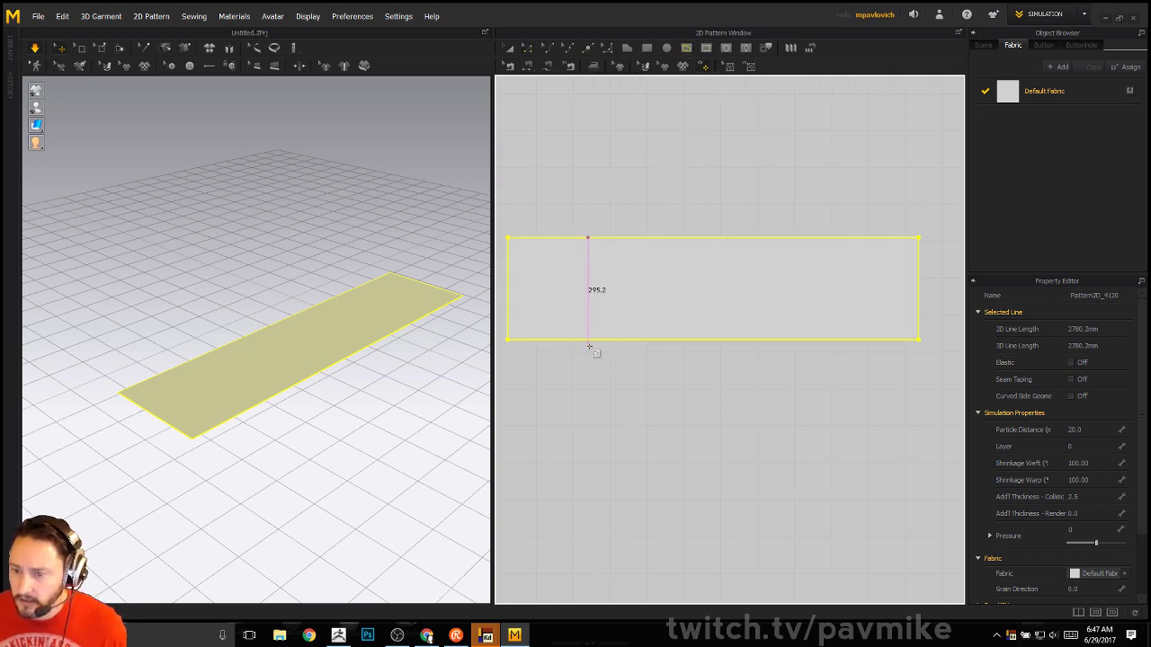
pyautogui.click(589, 341)
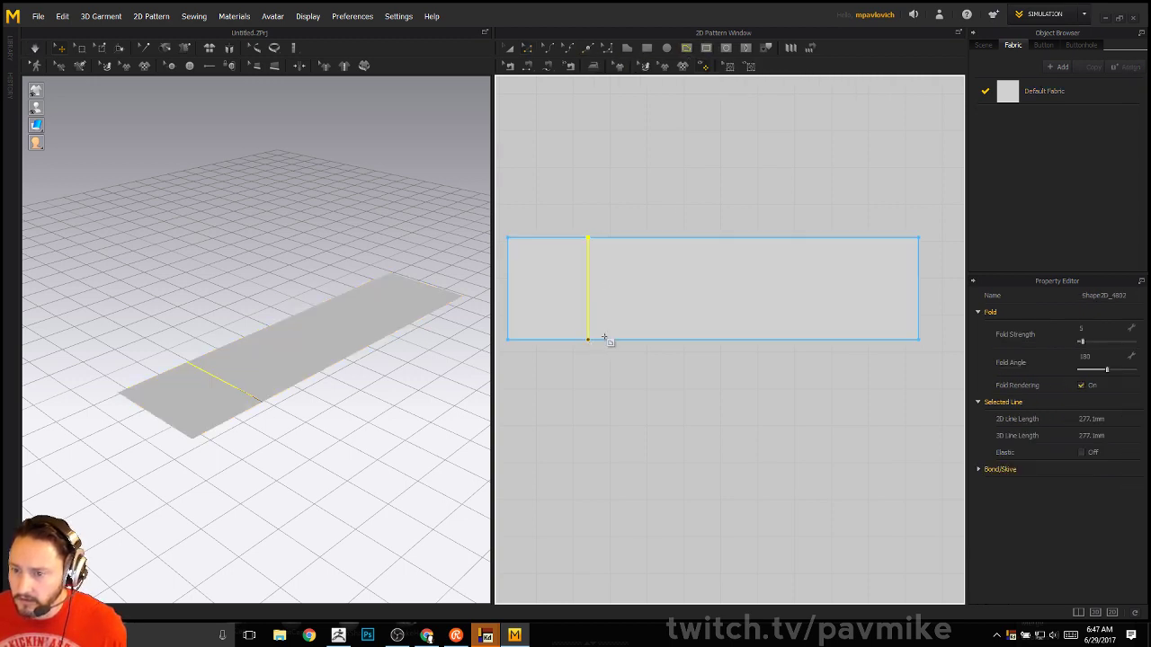
pyautogui.click(700, 239)
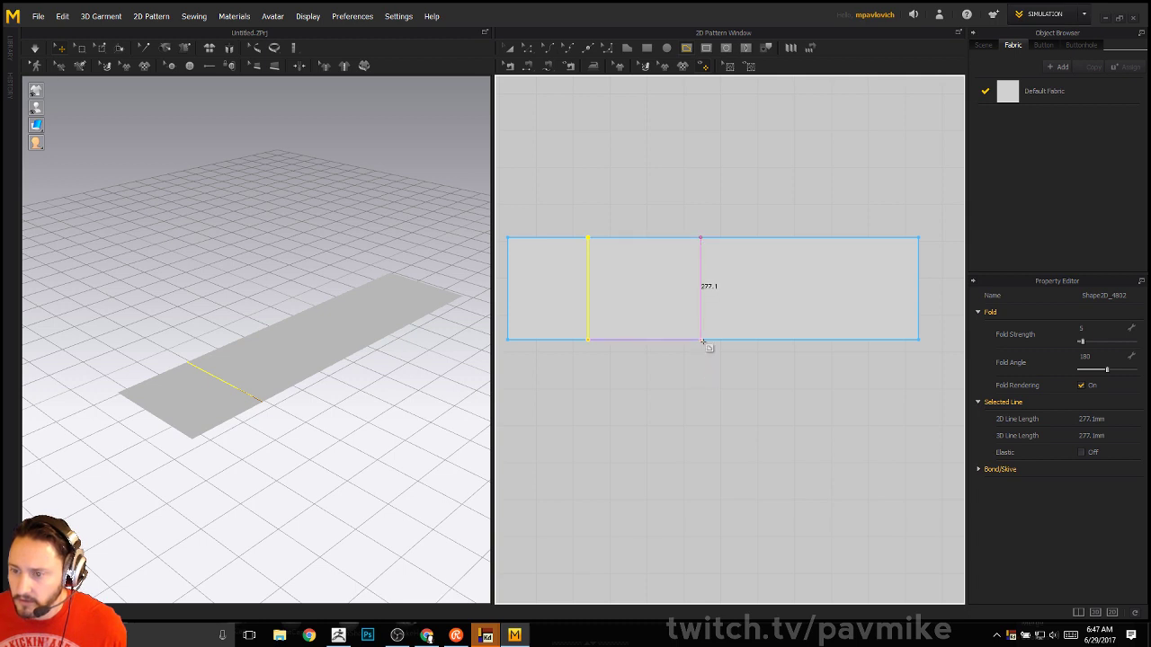
pyautogui.click(703, 341)
pyautogui.click(821, 240)
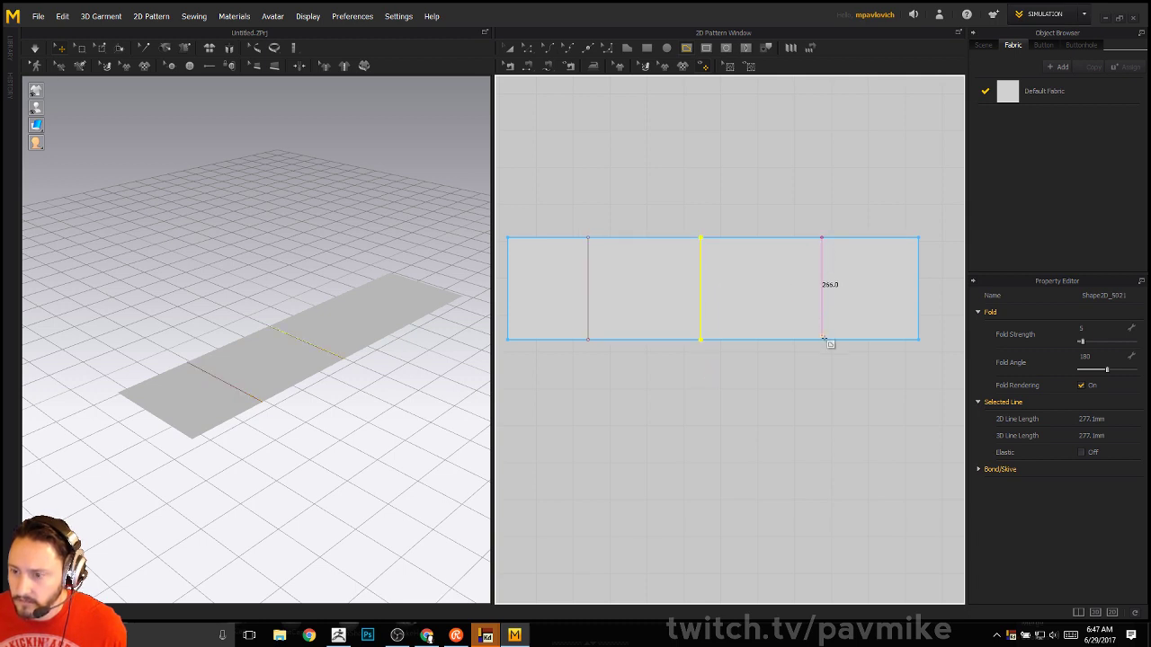
pyautogui.click(824, 341)
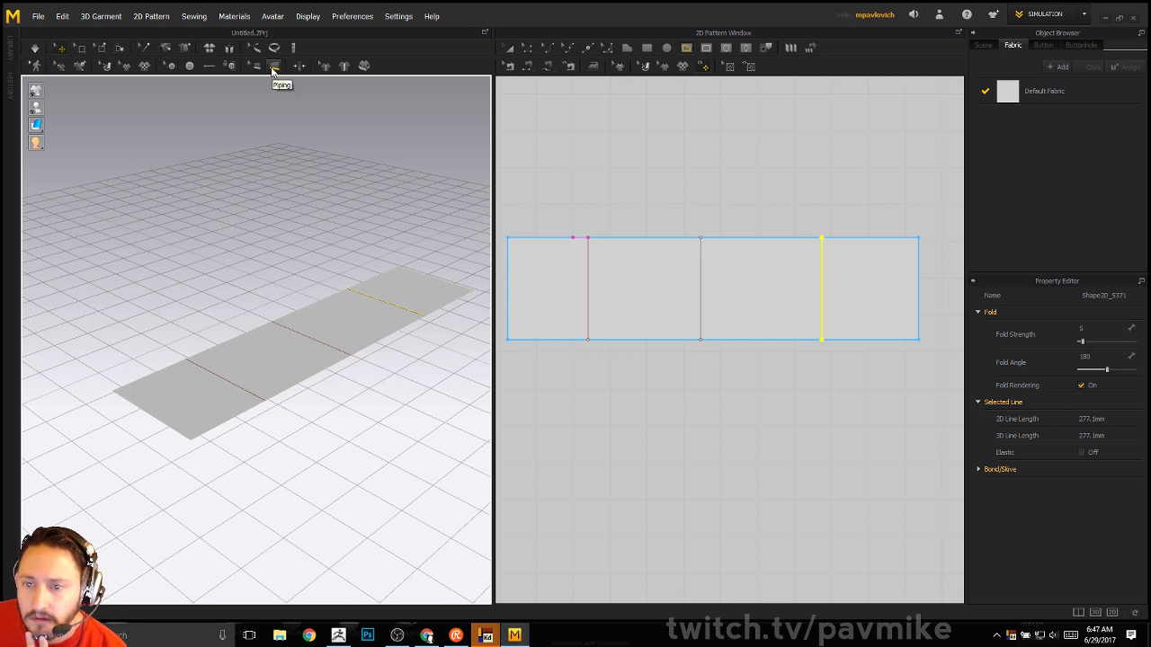
# Use Fold Arrangement to fold the strip's first end section up and over along the first internal line
pyautogui.click(123, 48)
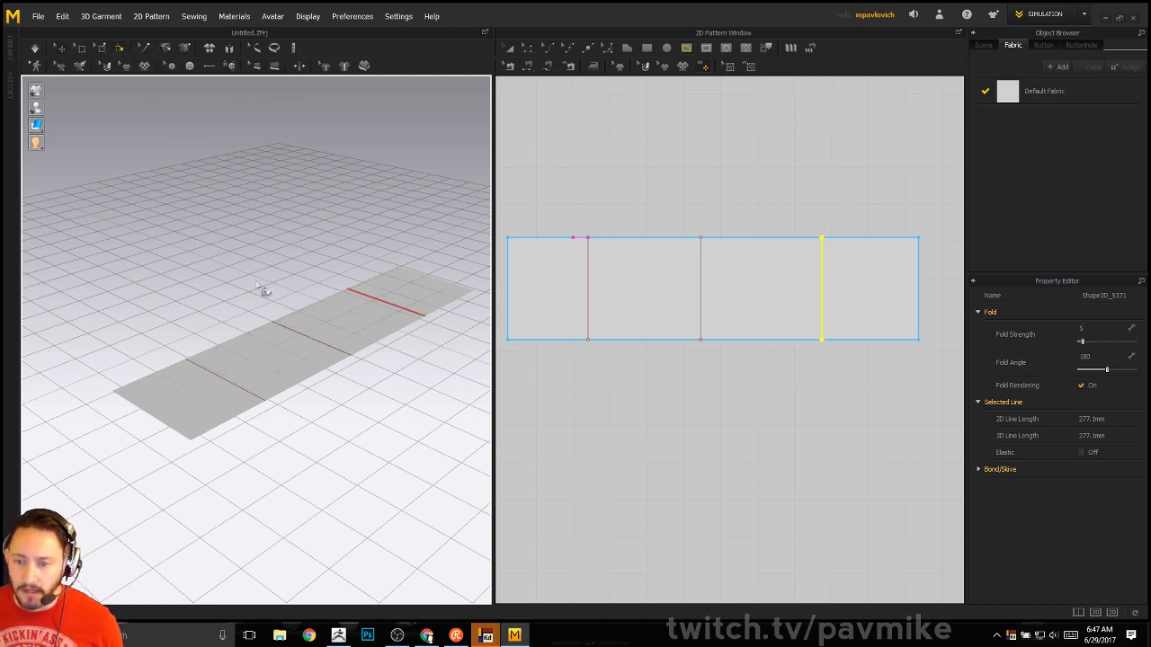
pyautogui.click(225, 386)
pyautogui.moveTo(203, 327); pyautogui.dragTo(159, 288, button='right')
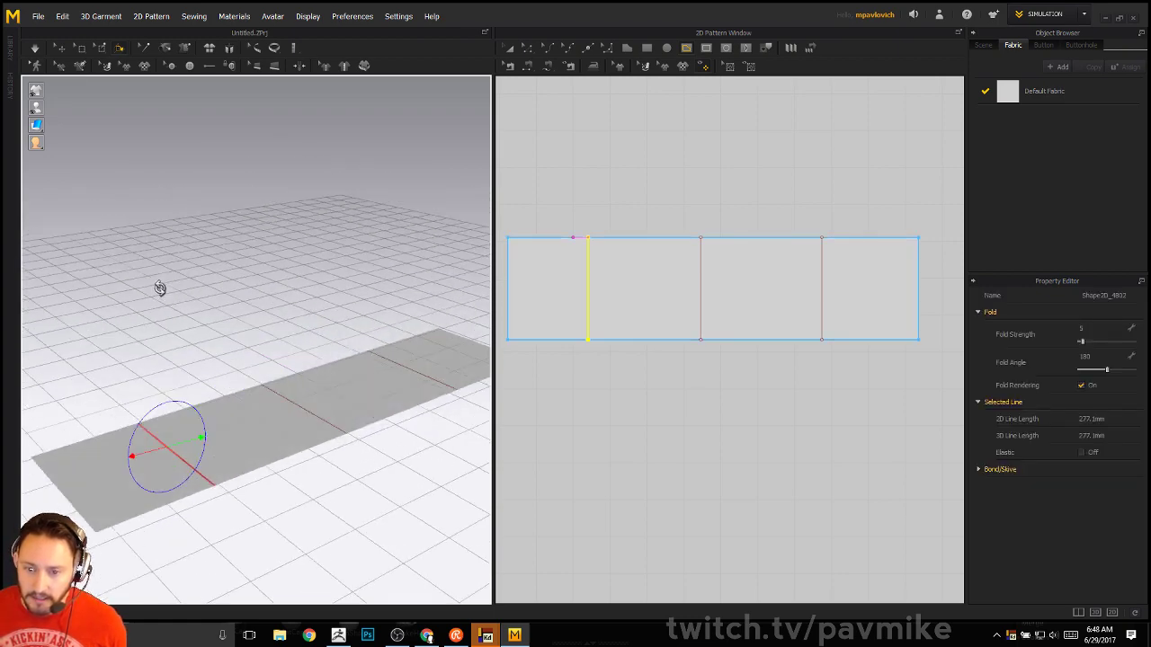
pyautogui.moveTo(159, 288); pyautogui.dragTo(159, 377, button='middle')
pyautogui.click(187, 378)
pyautogui.moveTo(265, 346)
pyautogui.mouseDown(button='right')
pyautogui.moveTo(226, 303)
pyautogui.moveTo(248, 332)
pyautogui.mouseUp(button='right')
pyautogui.click(128, 505)
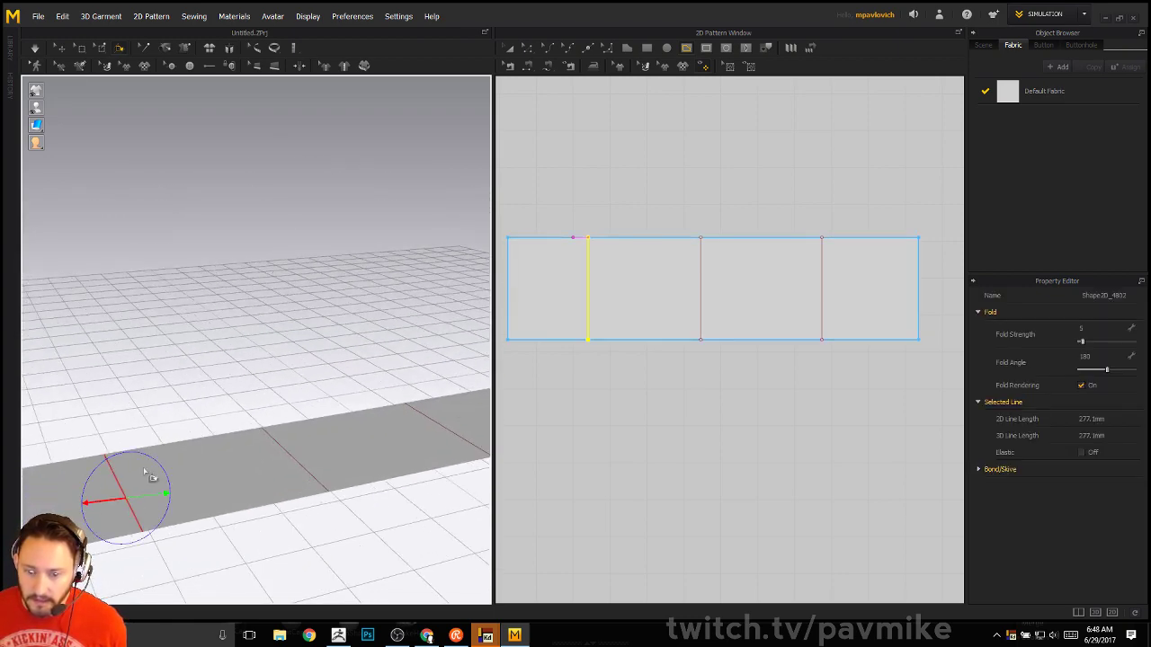
pyautogui.click(221, 387)
pyautogui.scroll(-3, 150, 373)
pyautogui.click(158, 452)
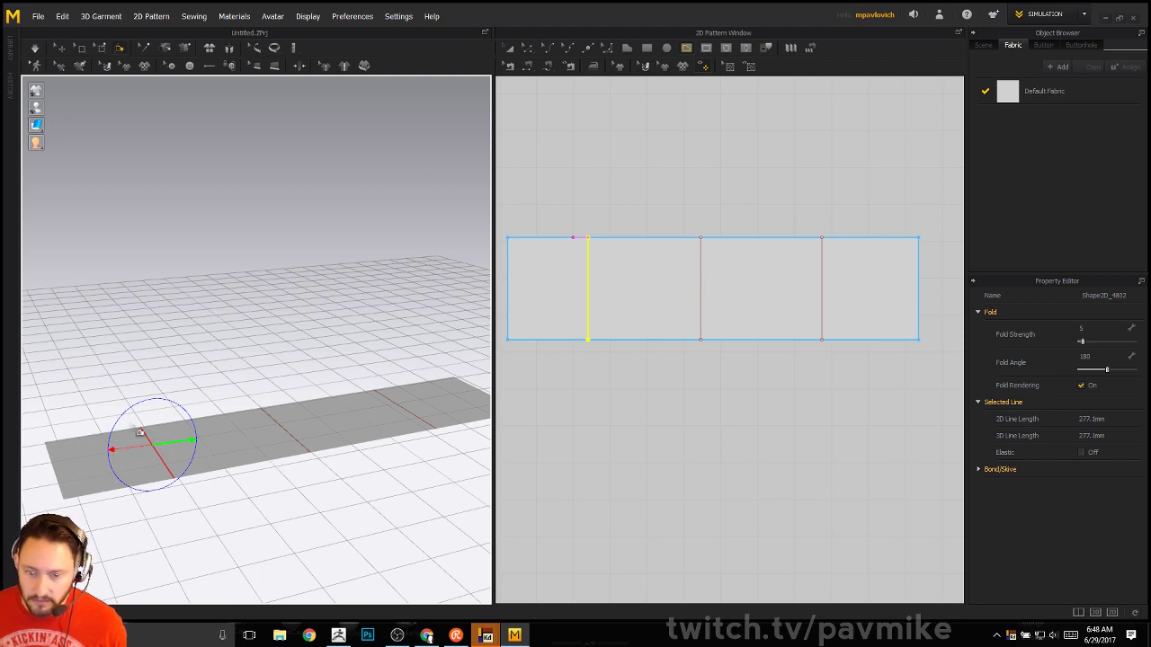
pyautogui.moveTo(123, 414); pyautogui.dragTo(385, 514)
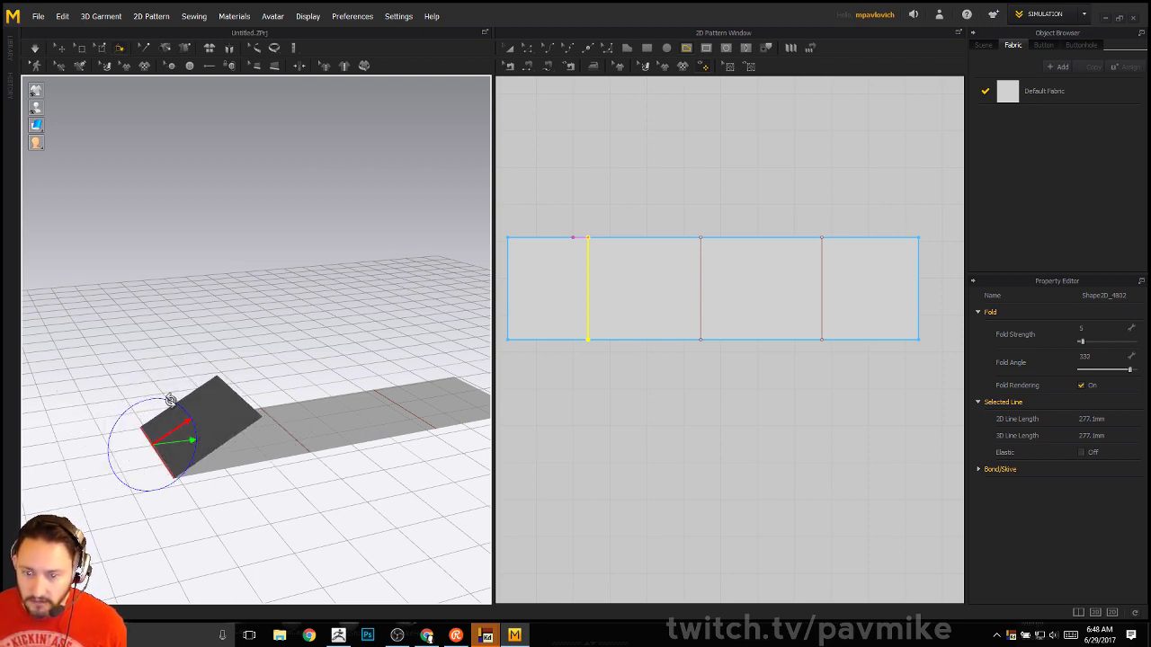
pyautogui.moveTo(170, 399); pyautogui.dragTo(185, 404)
# Fold the rest of the strip back over the first folded section along the middle internal line
pyautogui.click(286, 434)
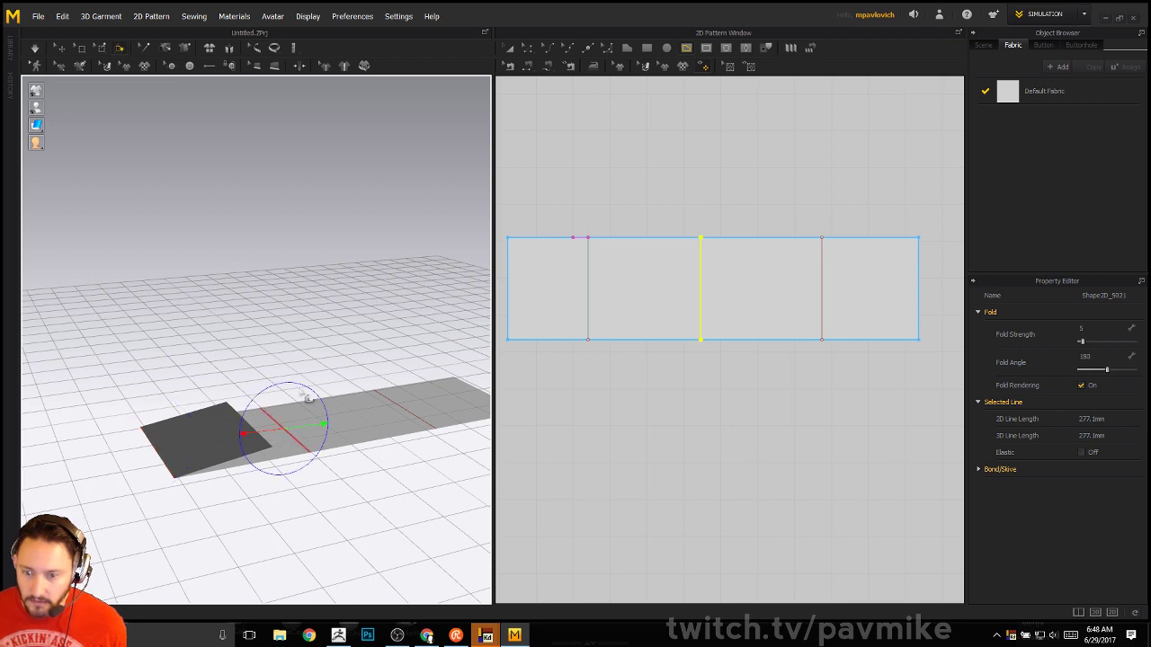
pyautogui.moveTo(307, 400); pyautogui.dragTo(94, 526)
pyautogui.moveTo(278, 388)
pyautogui.mouseDown()
pyautogui.moveTo(249, 405)
pyautogui.moveTo(255, 387)
pyautogui.mouseUp()
# Fold the last section back along the third internal line to a fold angle of about 65 and start the simulation
pyautogui.click(162, 385)
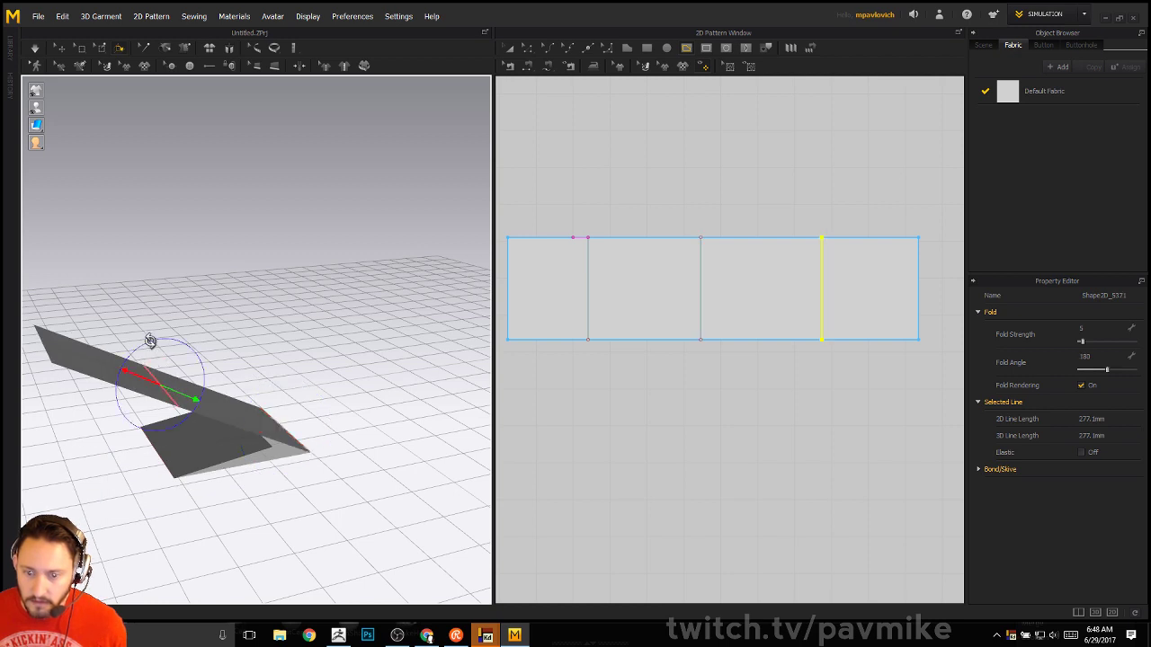
pyautogui.moveTo(149, 340); pyautogui.dragTo(354, 401)
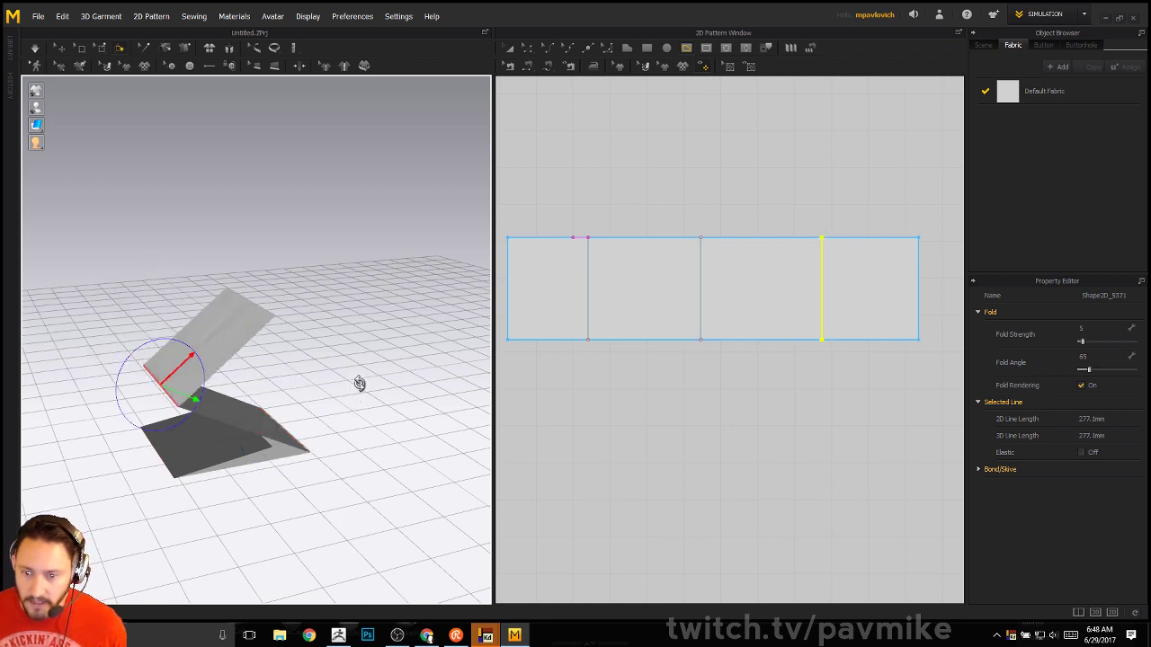
pyautogui.moveTo(369, 293); pyautogui.dragTo(349, 297, button='right')
pyautogui.click(34, 47)
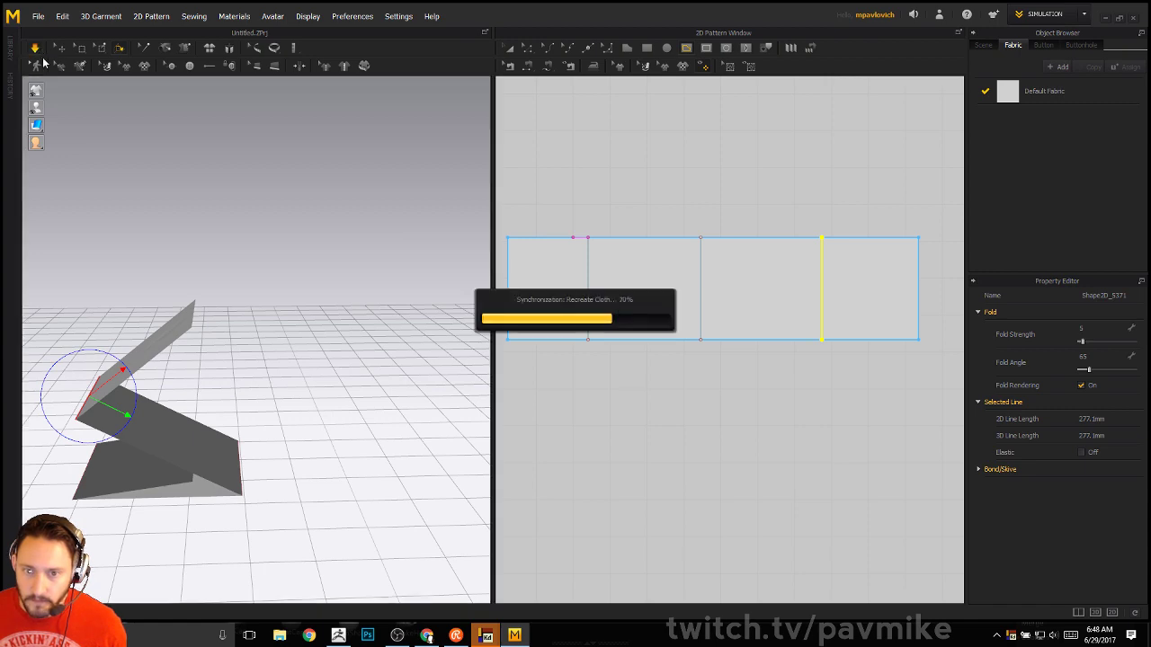
# Delete the three internal fold lines from the strip pattern
pyautogui.moveTo(232, 279); pyautogui.dragTo(281, 275, button='right')
pyautogui.click(243, 256)
pyautogui.scroll(-2, 214, 264)
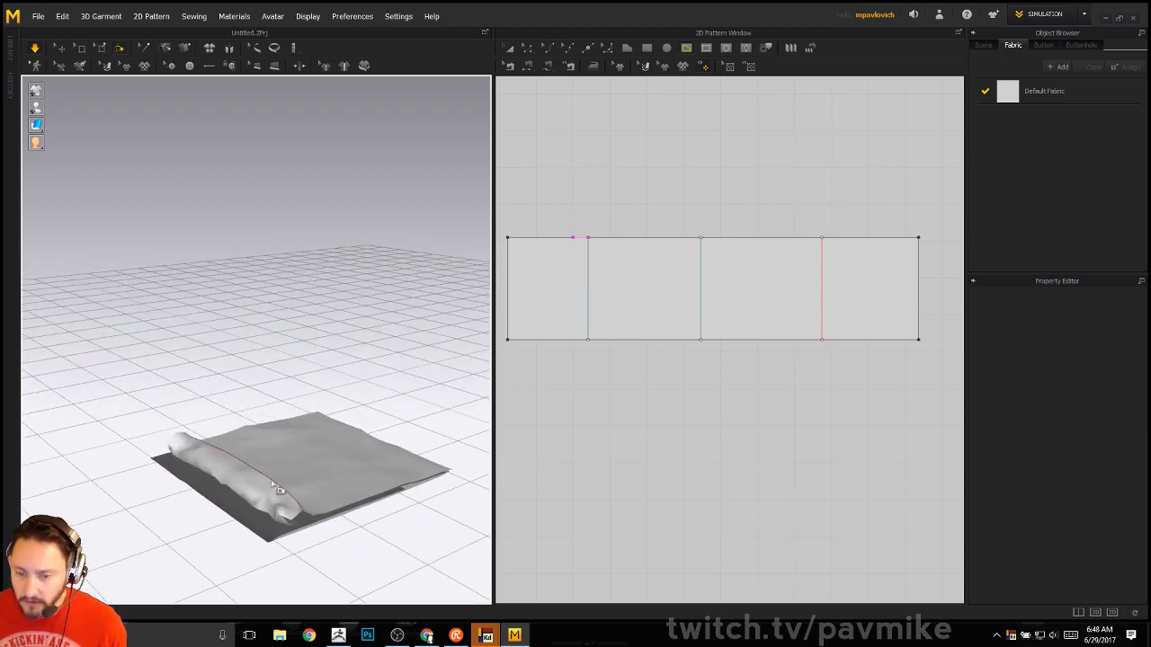
pyautogui.click(61, 49)
pyautogui.click(264, 502)
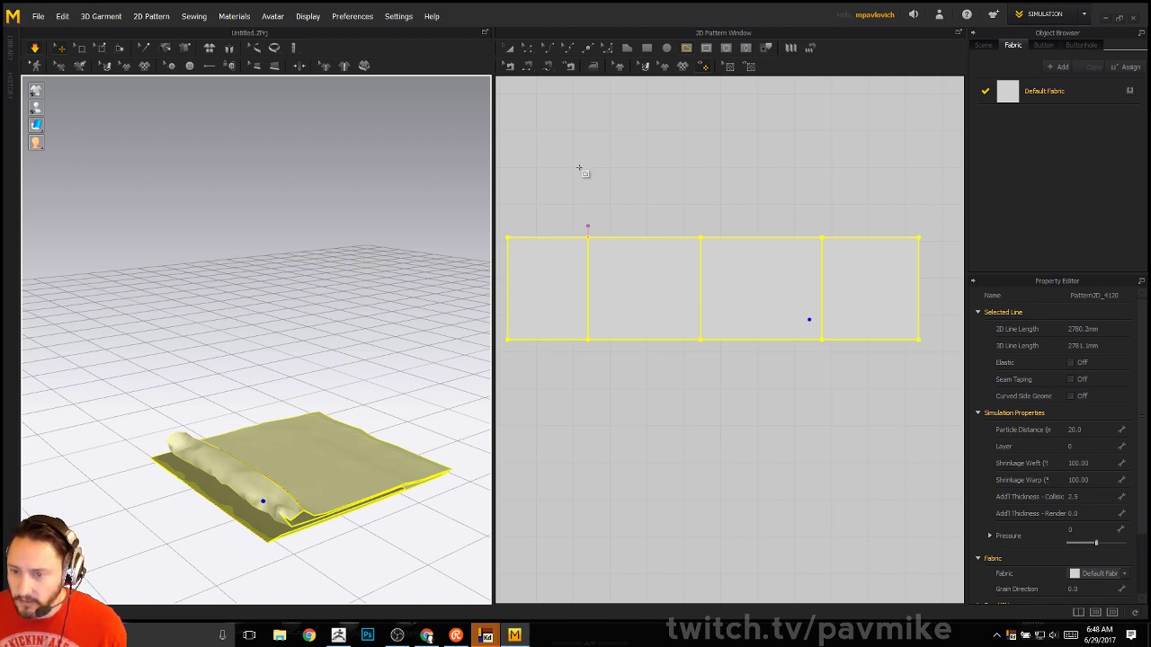
pyautogui.click(525, 48)
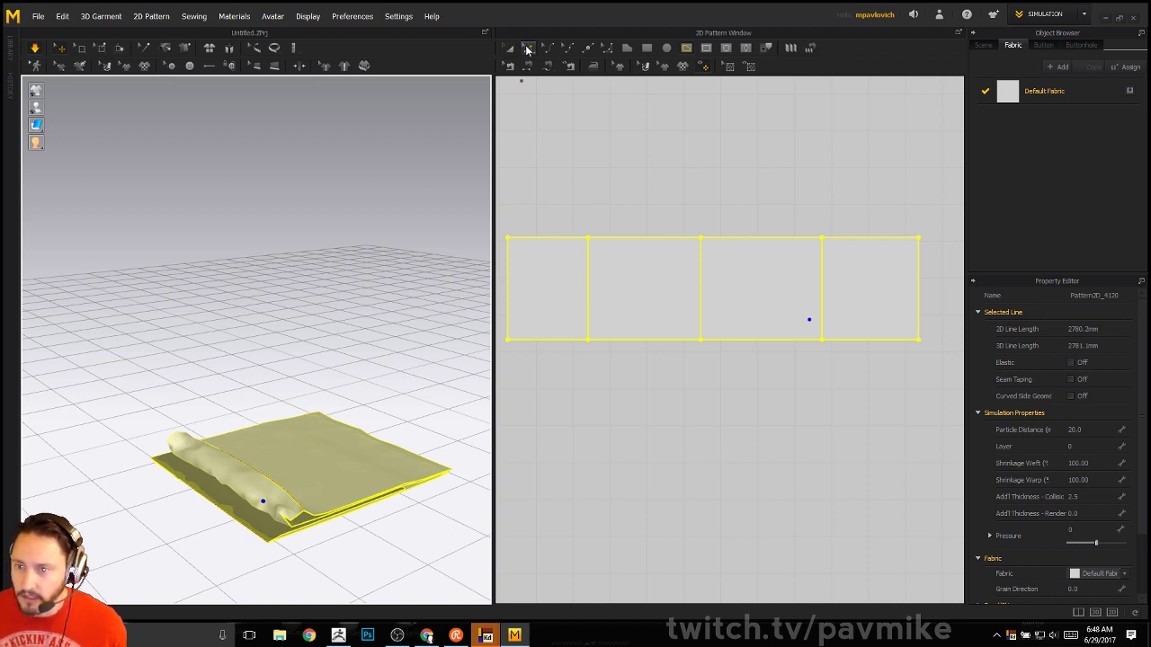
pyautogui.click(589, 282)
pyautogui.click(589, 283)
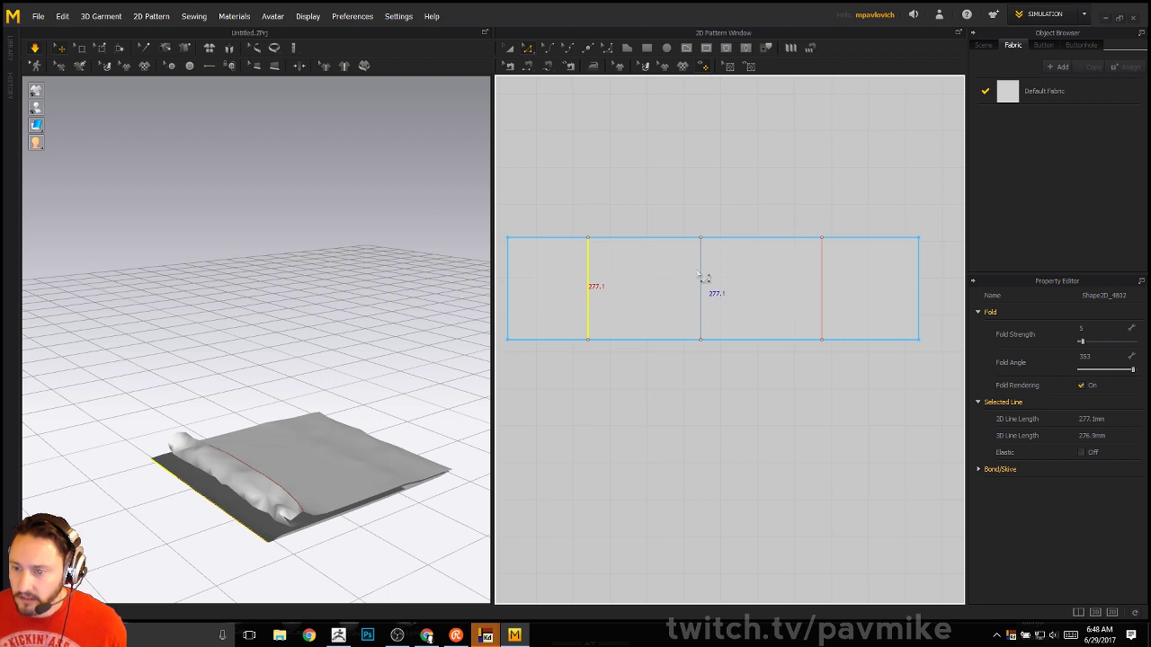
pyautogui.keyDown('shift'); pyautogui.click(701, 280); pyautogui.keyUp('shift')
pyautogui.keyDown('shift'); pyautogui.click(822, 270); pyautogui.keyUp('shift')
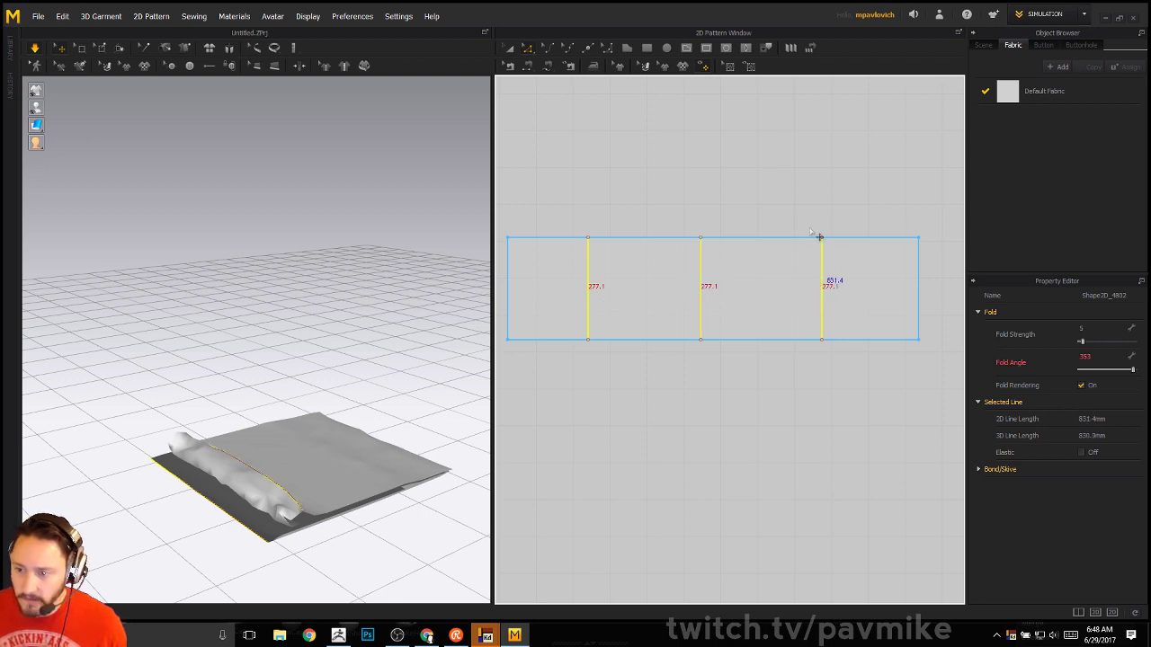
pyautogui.press('Delete')
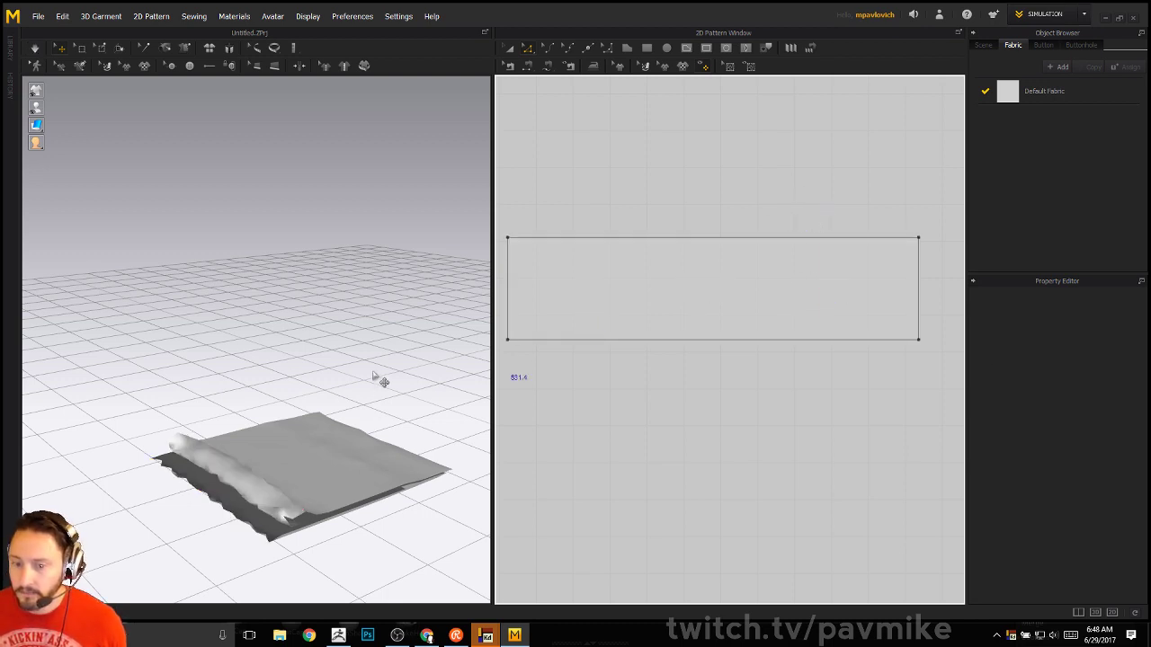
# Switch the garment display in the 3D view to the thick textured surface
pyautogui.moveTo(357, 324); pyautogui.dragTo(334, 445, button='right')
pyautogui.scroll(-4, 333, 294)
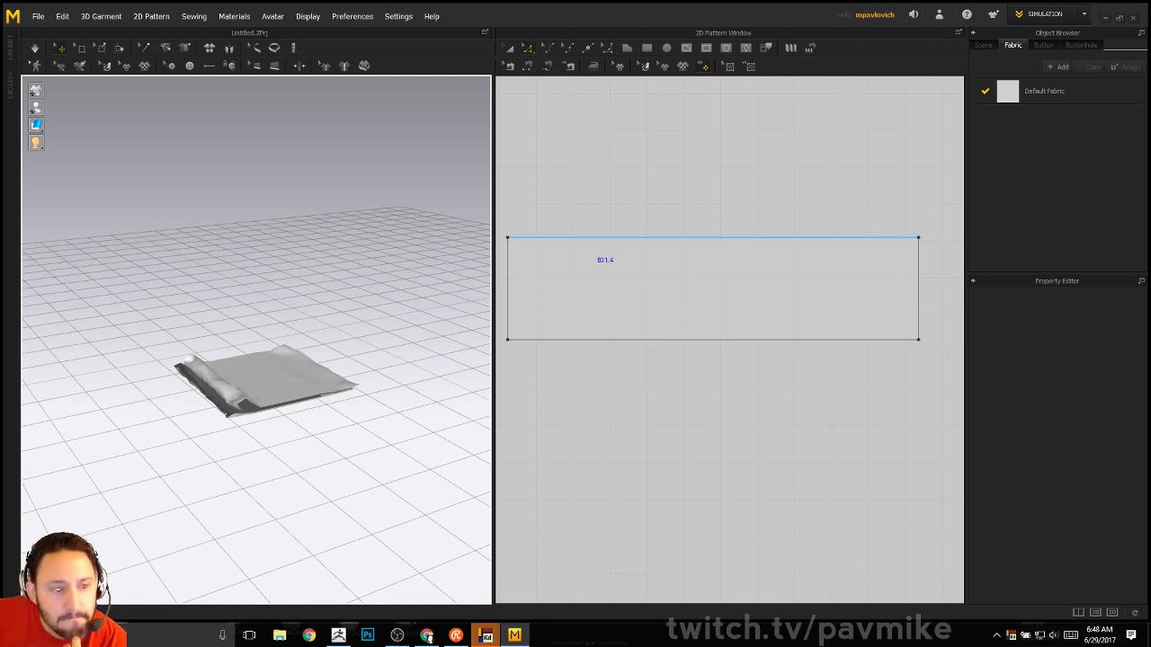
pyautogui.click(281, 385)
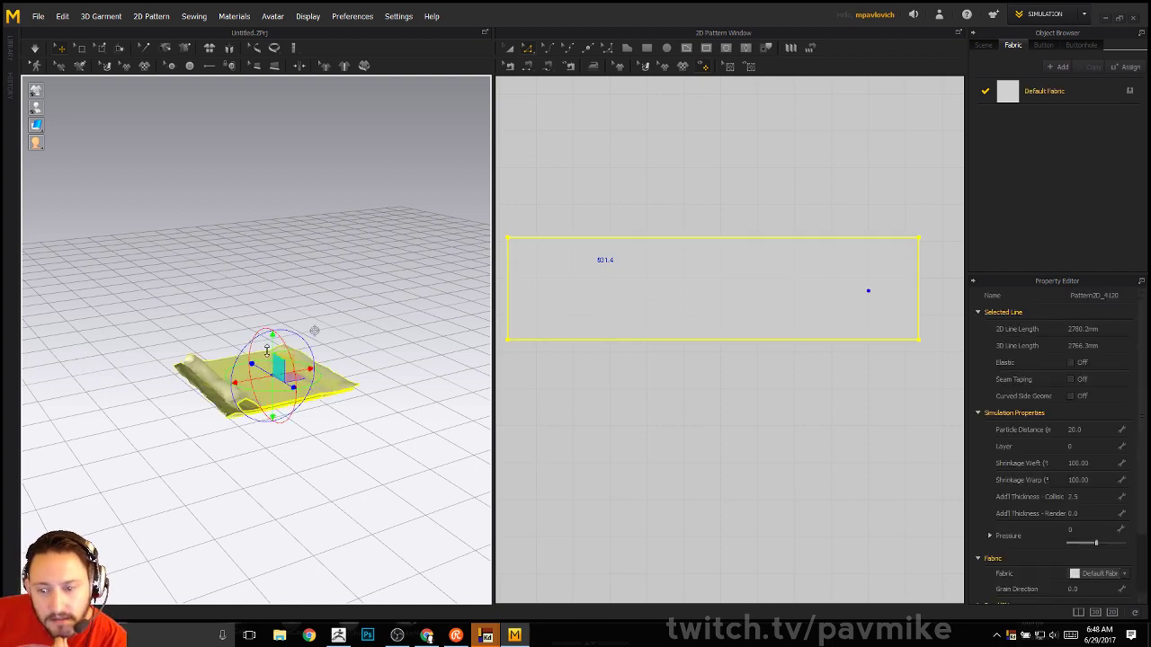
pyautogui.click(53, 126)
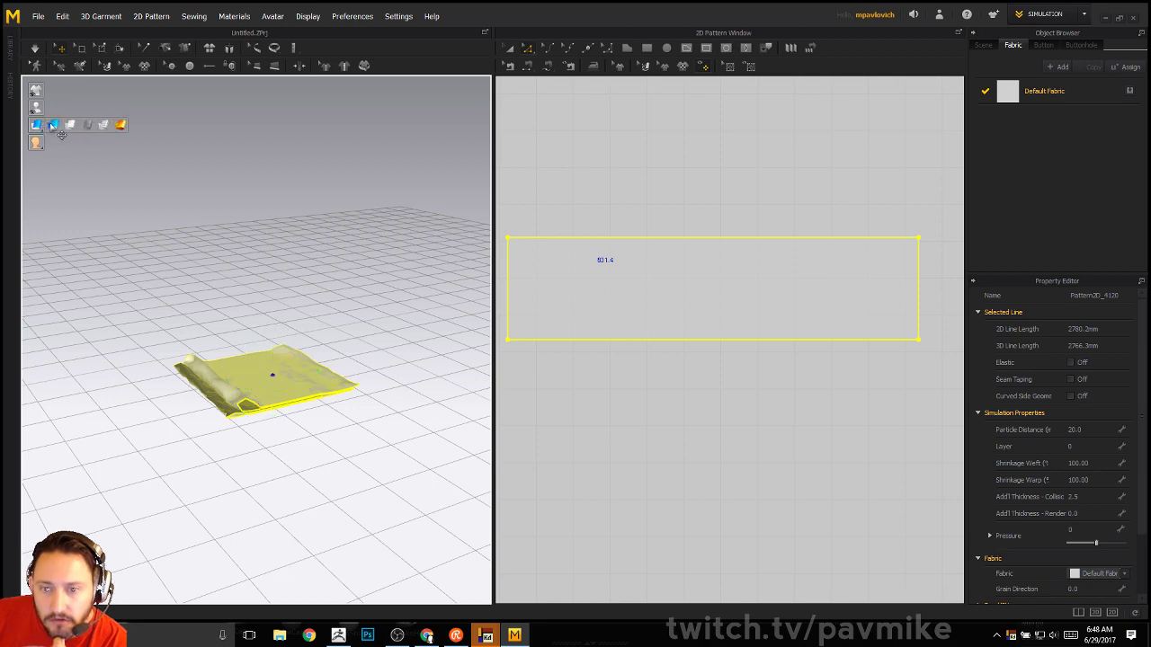
pyautogui.click(53, 126)
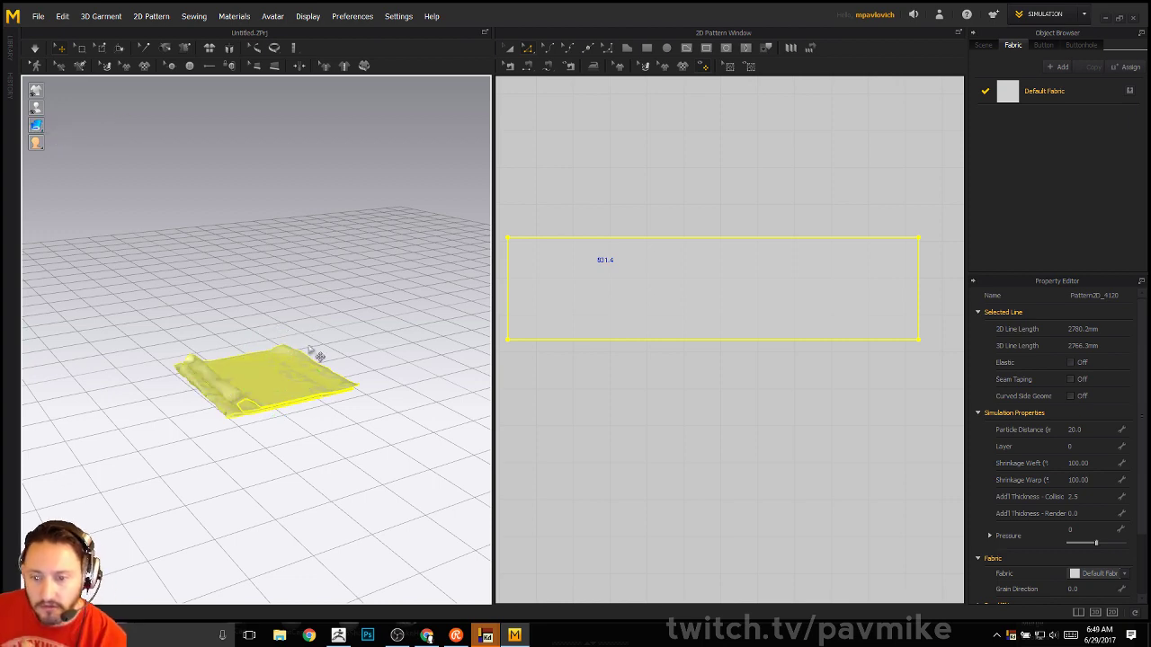
# Set the Default Fabric's physical thickness to 1 mm
pyautogui.scroll(-3, 254, 282)
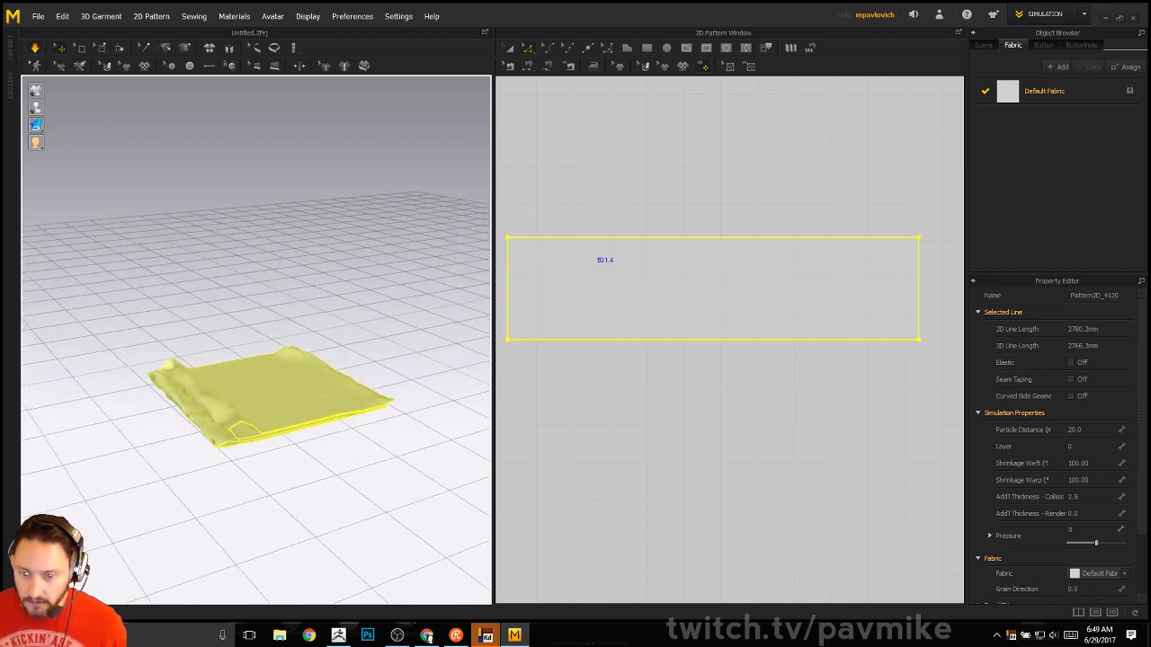
pyautogui.click(299, 299)
pyautogui.click(301, 400)
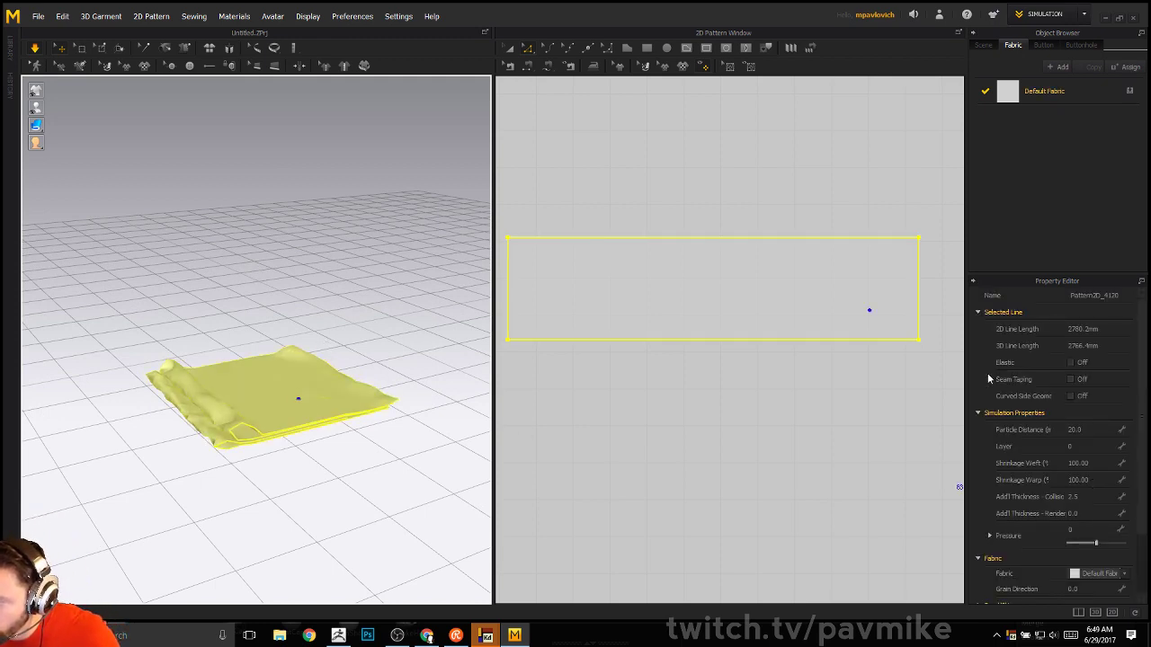
pyautogui.scroll(-1, 988, 379)
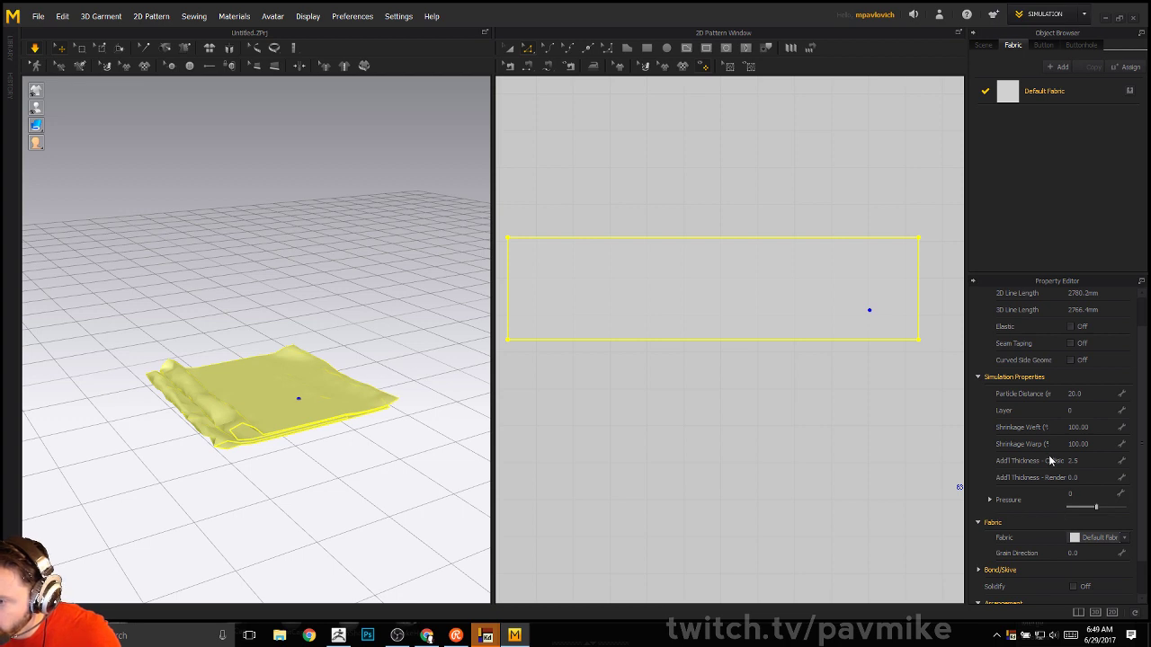
pyautogui.click(1050, 93)
pyautogui.scroll(3, 991, 354)
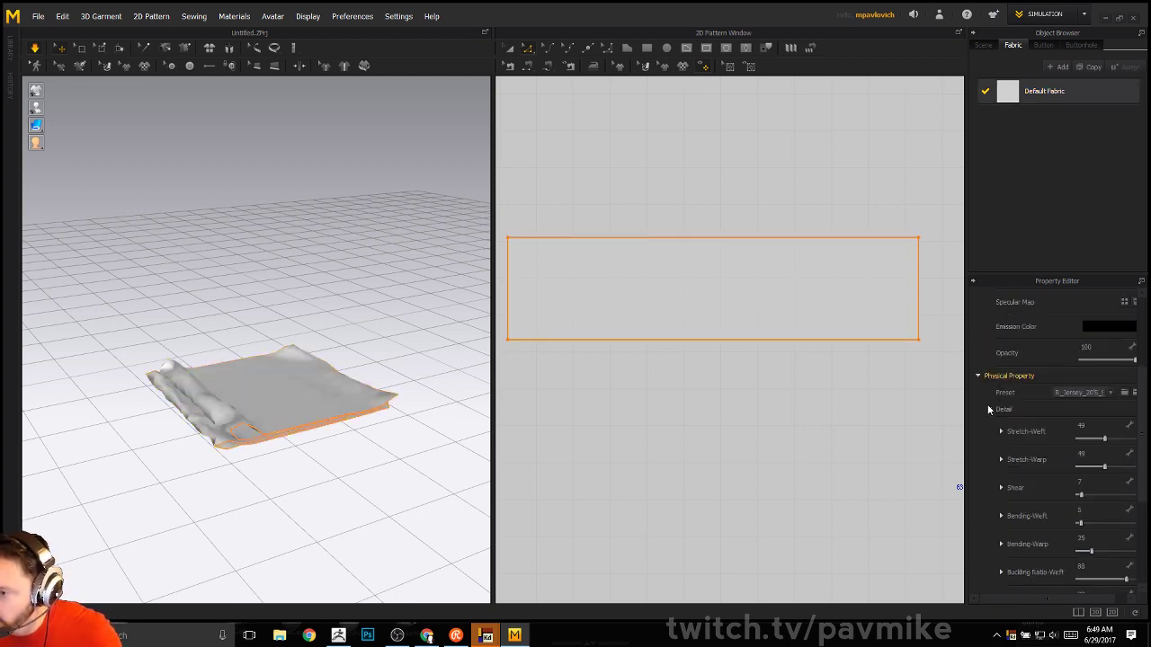
pyautogui.click(988, 409)
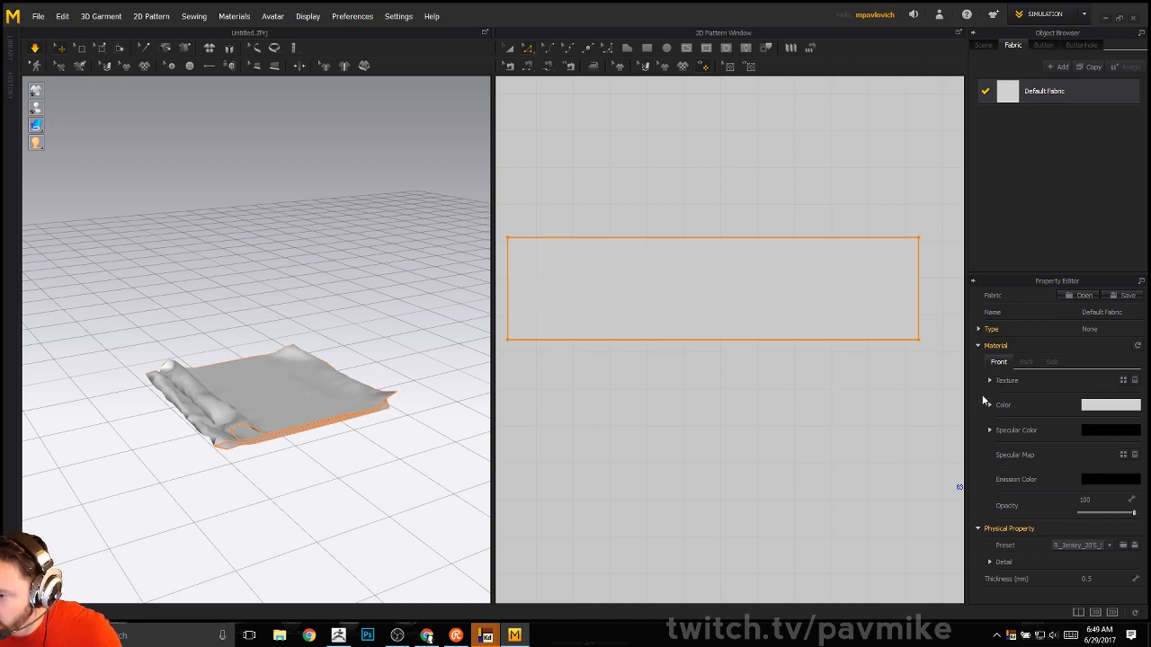
pyautogui.click(1094, 580)
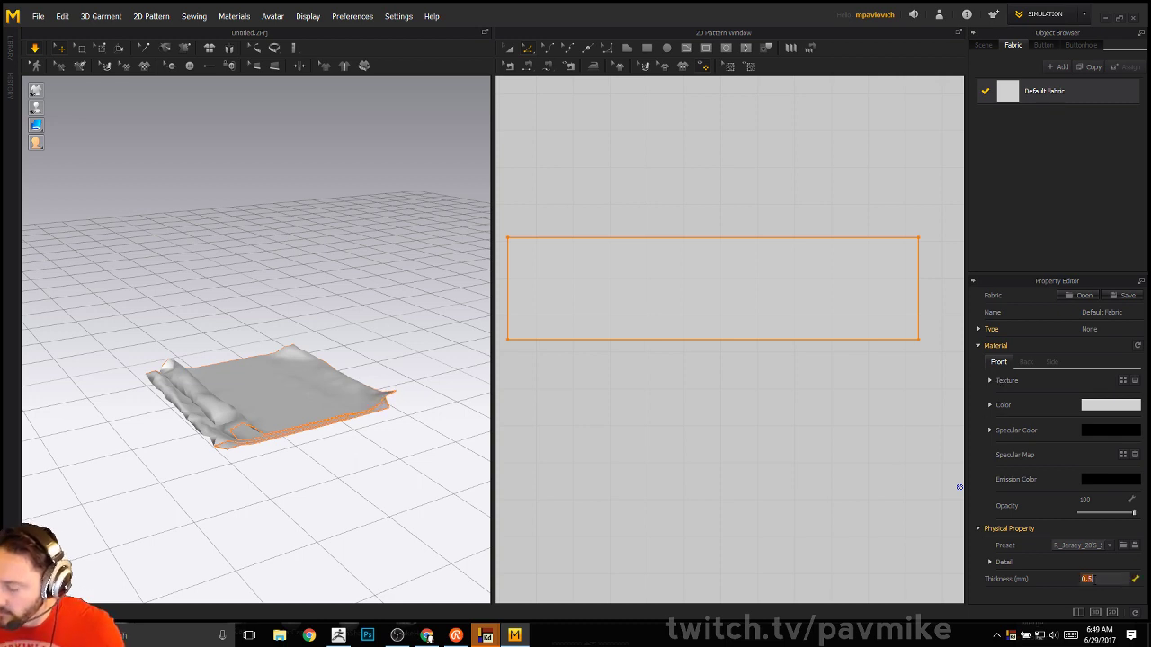
pyautogui.write('1')
pyautogui.press('Return')
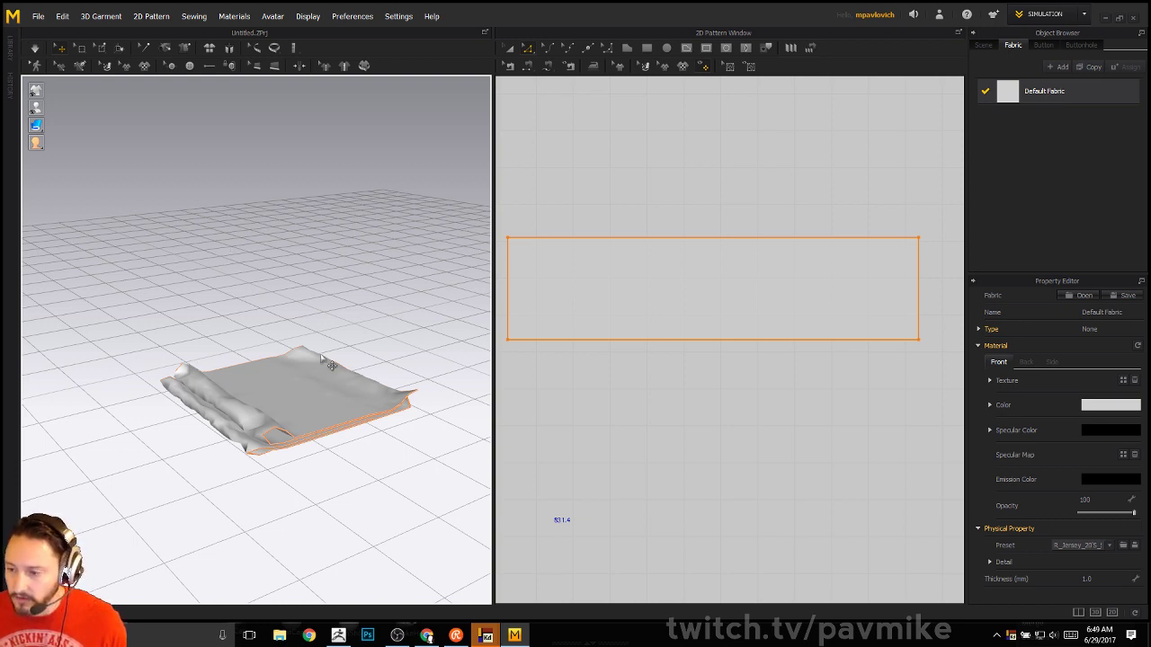
# Set the strip pattern's additional rendering thickness to 1 and start the simulation
pyautogui.click(324, 297)
pyautogui.click(507, 49)
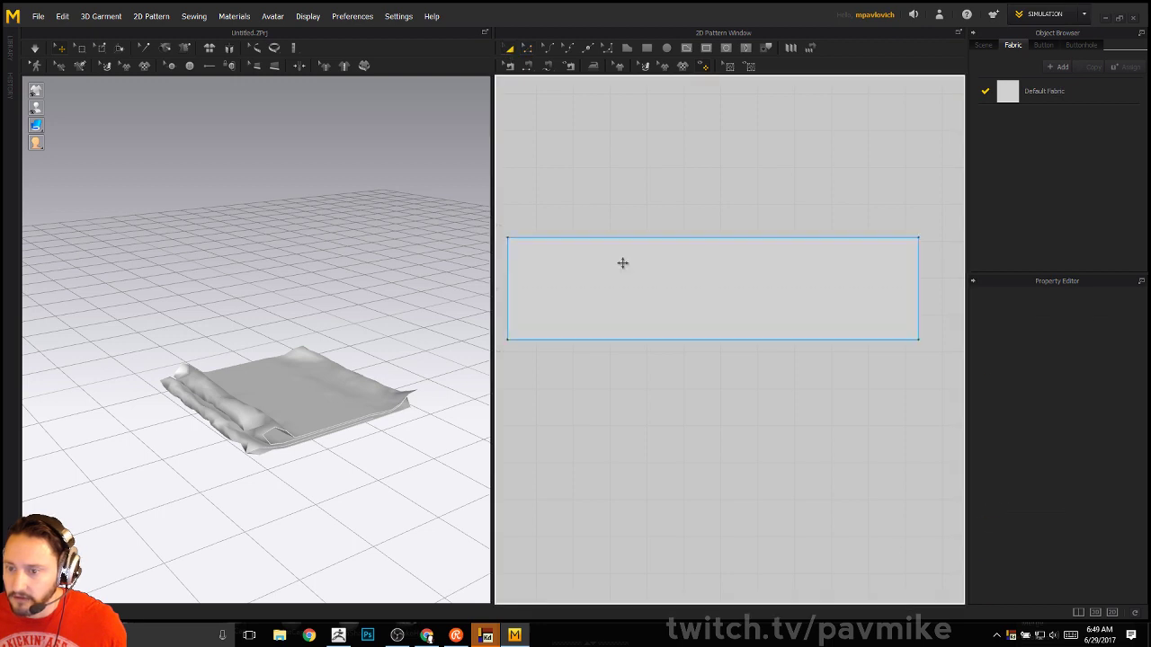
pyautogui.click(837, 328)
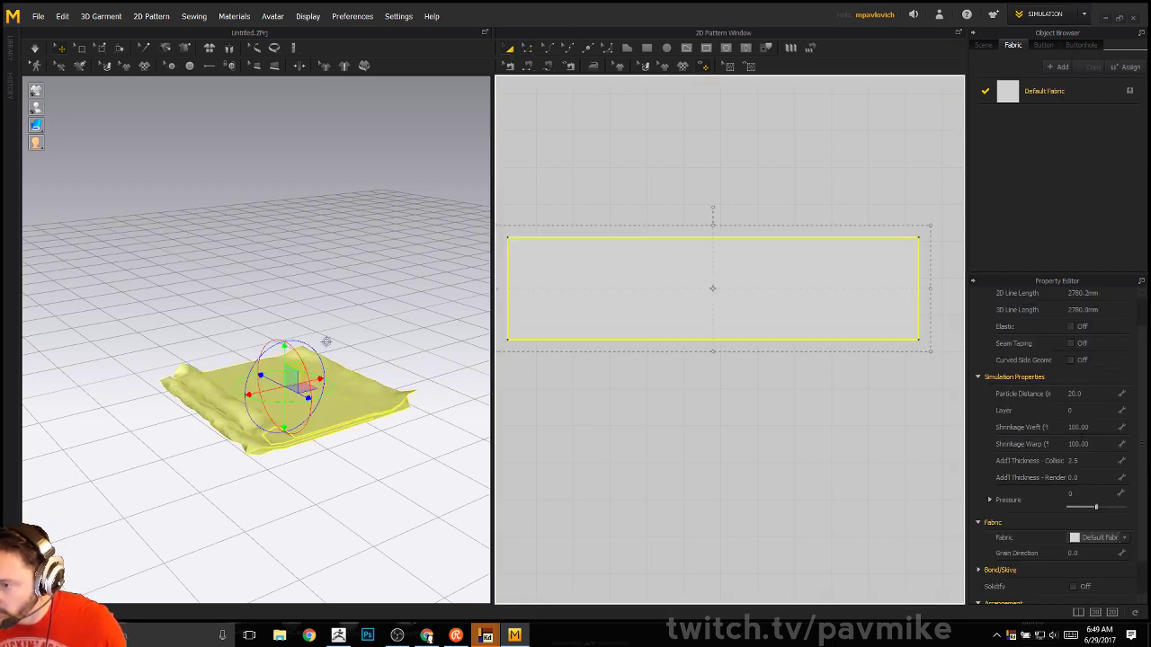
pyautogui.click(1079, 478)
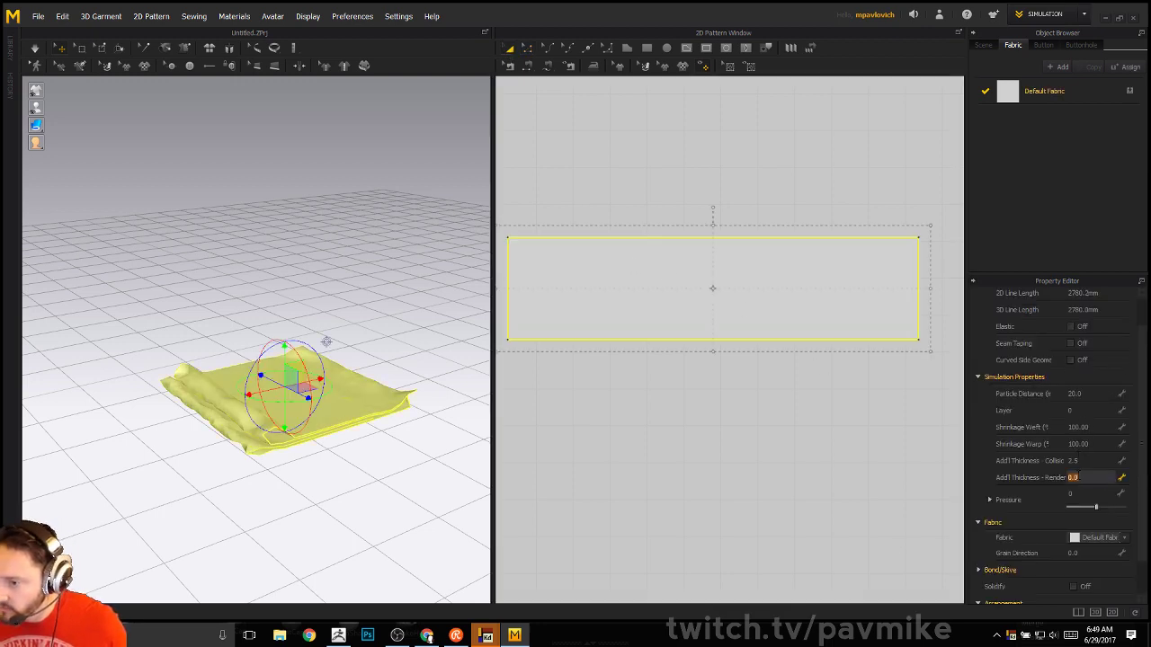
pyautogui.write('1')
pyautogui.press('Return')
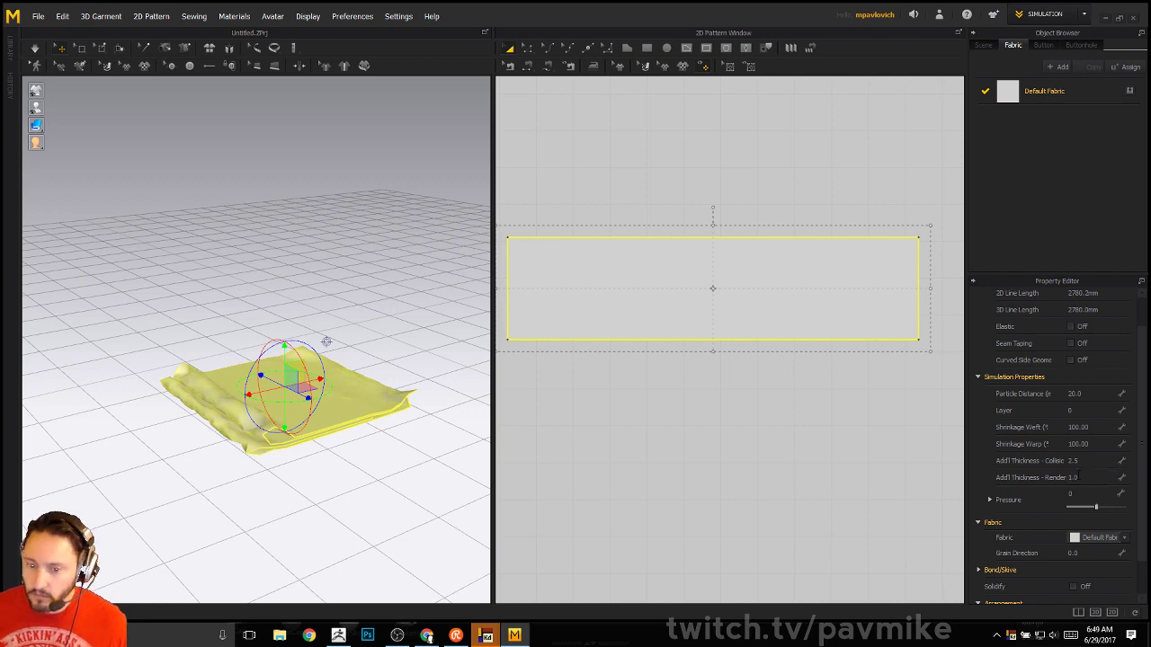
pyautogui.click(34, 49)
# Focus the 3D view on the folded cloth and examine its thickness and folds from several angles
pyautogui.moveTo(359, 243); pyautogui.dragTo(252, 277, button='middle')
pyautogui.moveTo(334, 224); pyautogui.dragTo(218, 322, button='middle')
pyautogui.moveTo(205, 272); pyautogui.dragTo(23, 431, button='middle')
pyautogui.click(179, 250)
pyautogui.moveTo(187, 231)
pyautogui.mouseDown(button='right')
pyautogui.moveTo(31, 391)
pyautogui.moveTo(347, 236)
pyautogui.moveTo(181, 259)
pyautogui.moveTo(185, 213)
pyautogui.mouseUp(button='right')
pyautogui.click(307, 196)
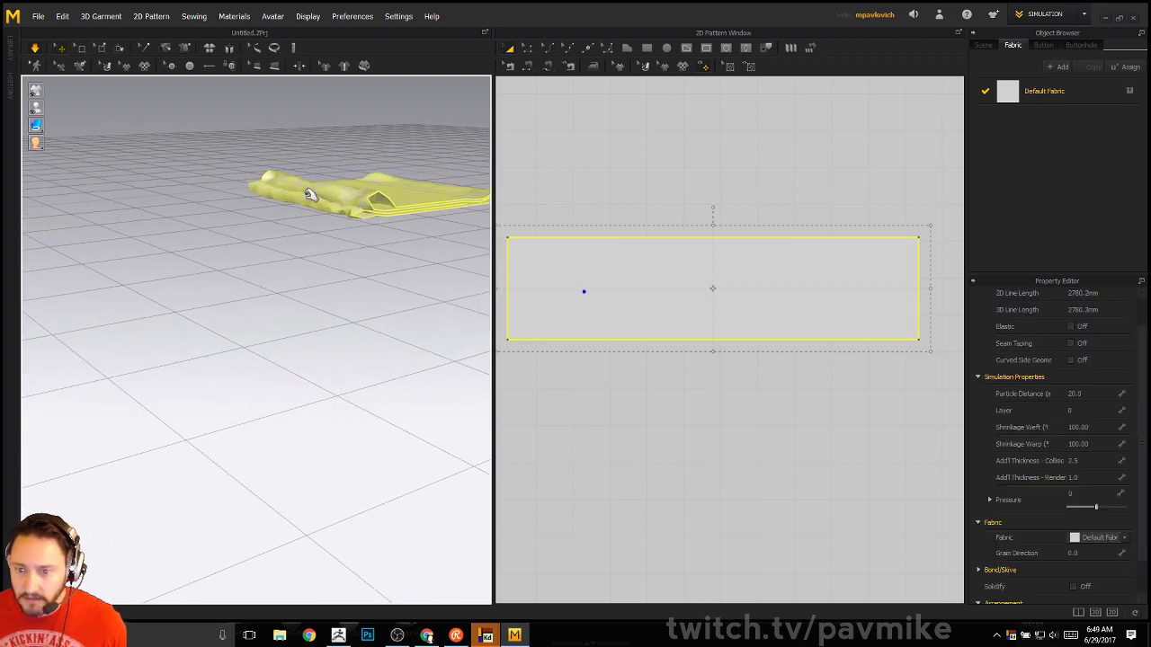
pyautogui.rightClick(306, 198)
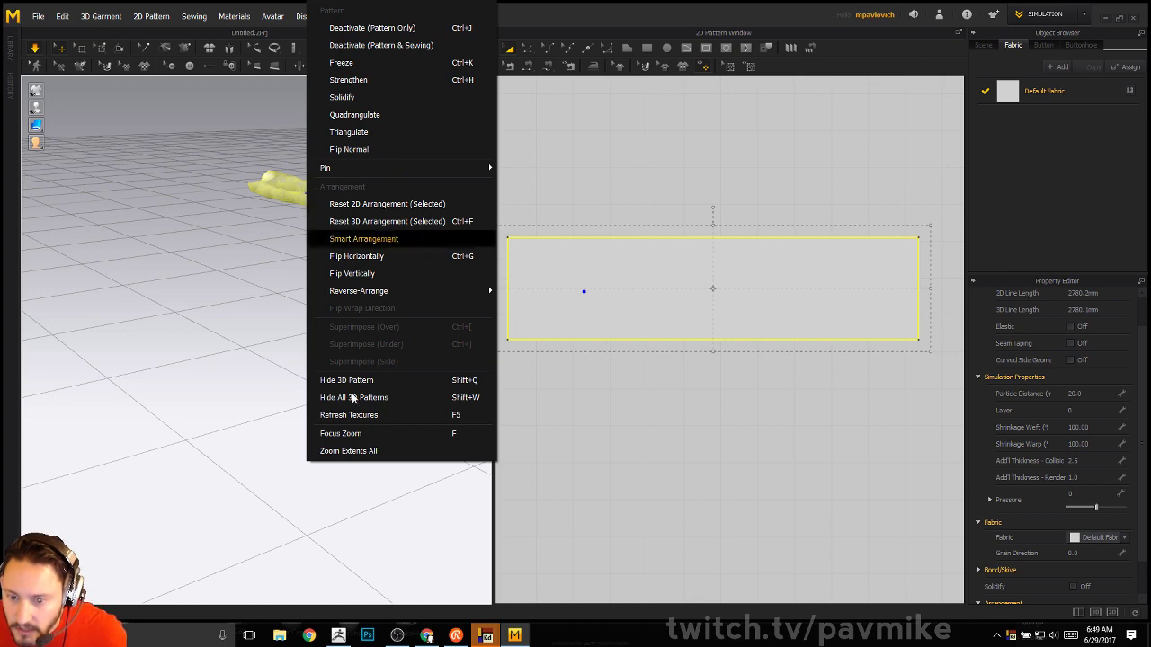
pyautogui.click(364, 433)
pyautogui.click(325, 232)
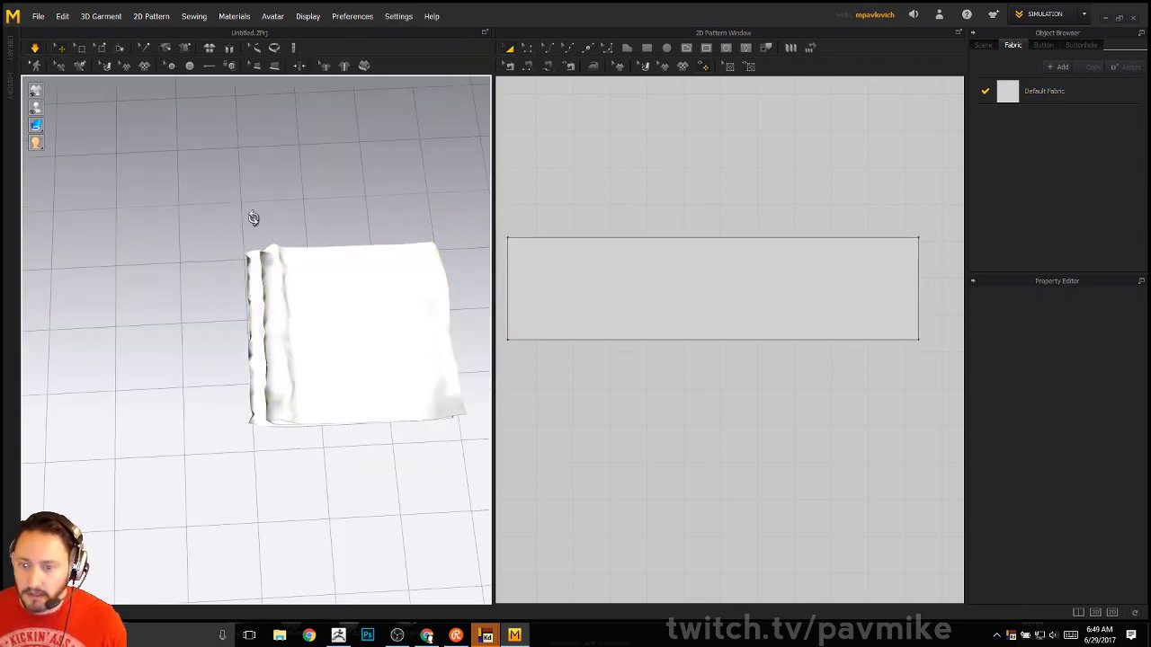
pyautogui.moveTo(252, 221); pyautogui.dragTo(328, 234, button='right')
# Change the Default Fabric's color to a warm light grey, RGB 190, 183, 181
pyautogui.click(1065, 91)
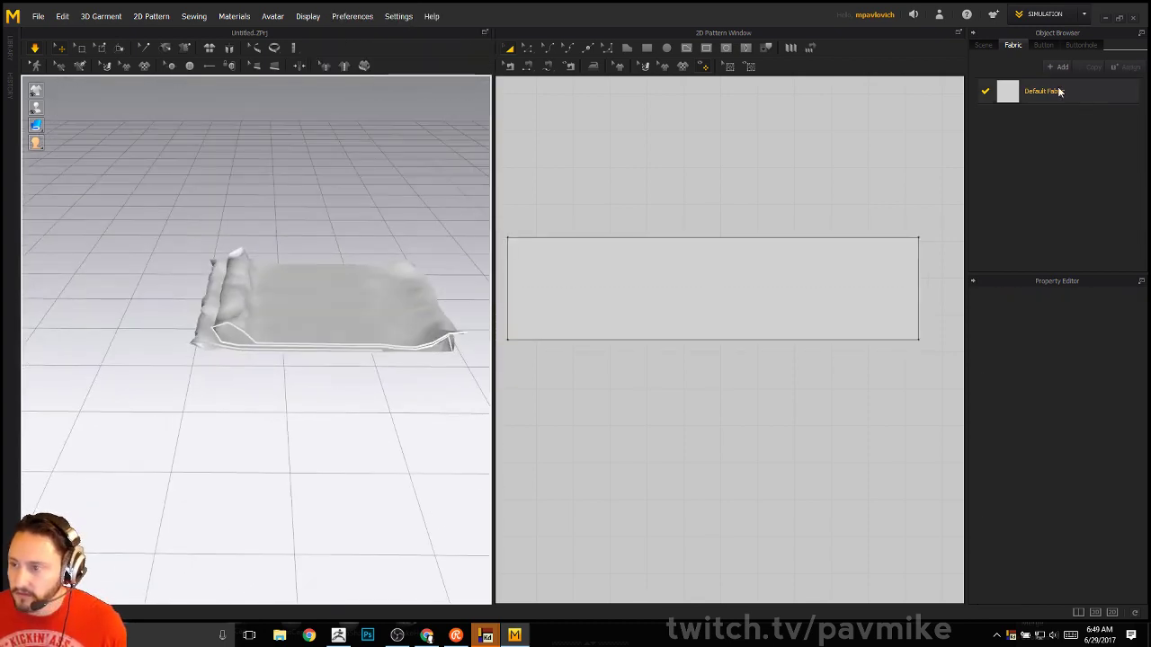
pyautogui.click(1105, 408)
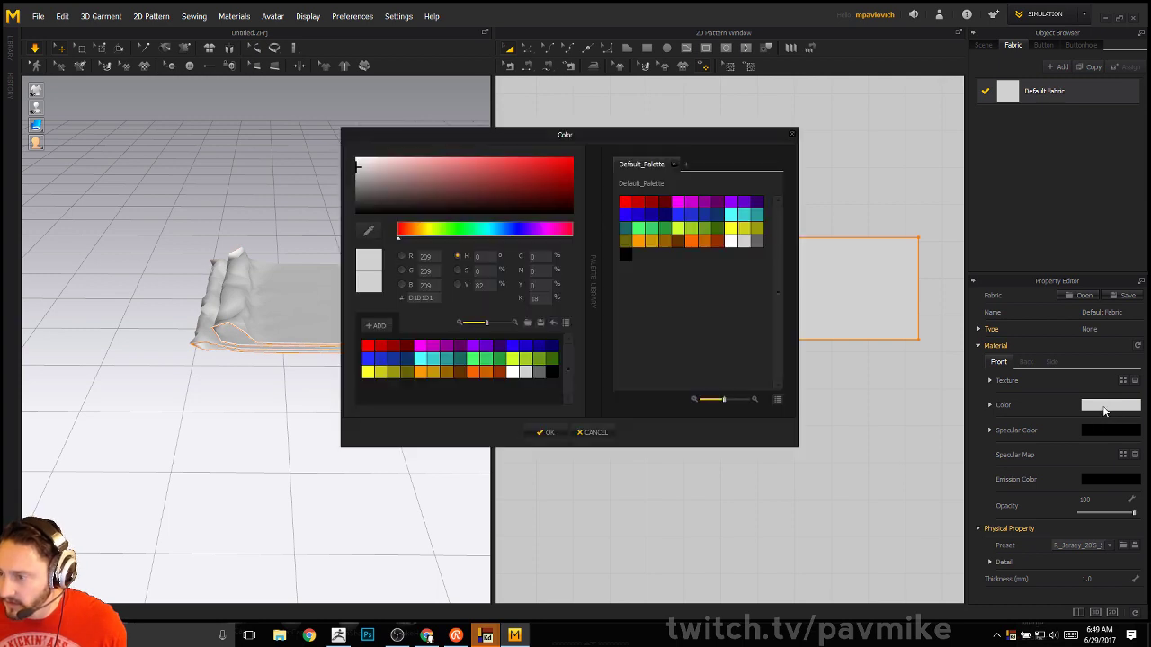
pyautogui.moveTo(357, 179); pyautogui.dragTo(360, 177)
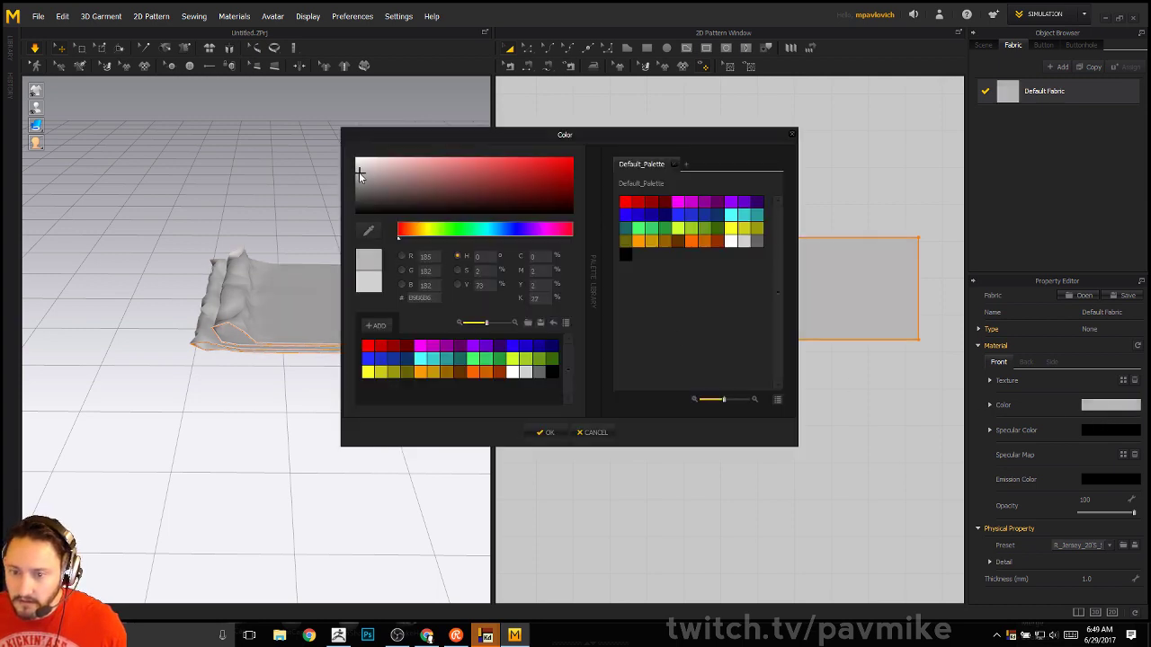
pyautogui.click(404, 232)
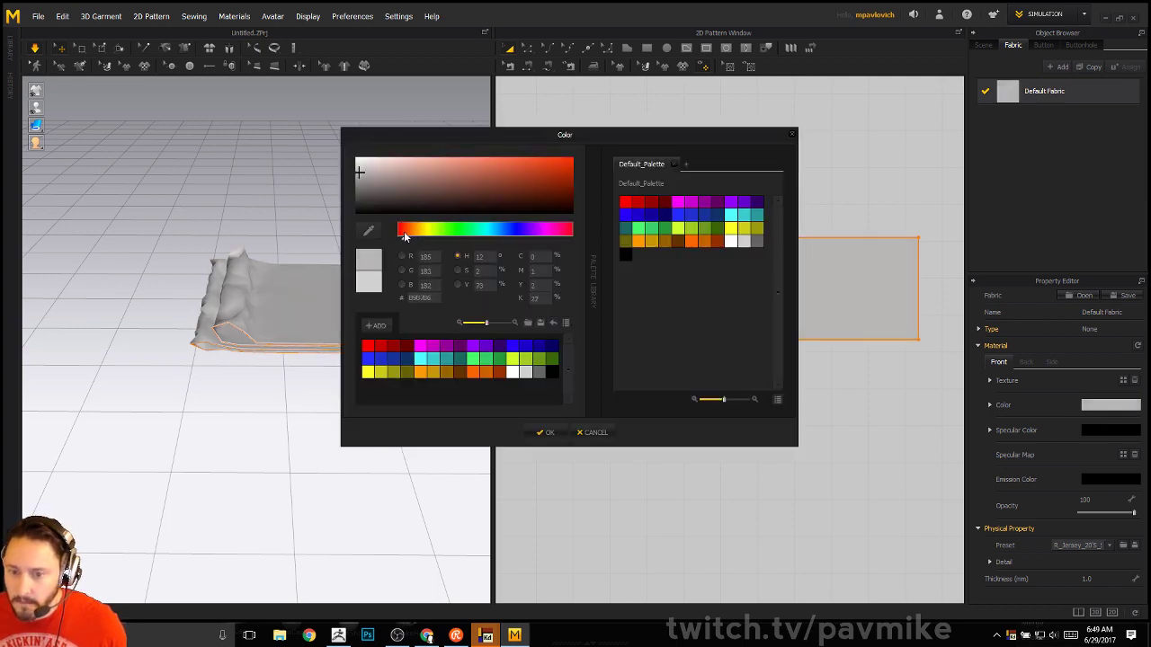
pyautogui.moveTo(369, 181); pyautogui.dragTo(367, 174)
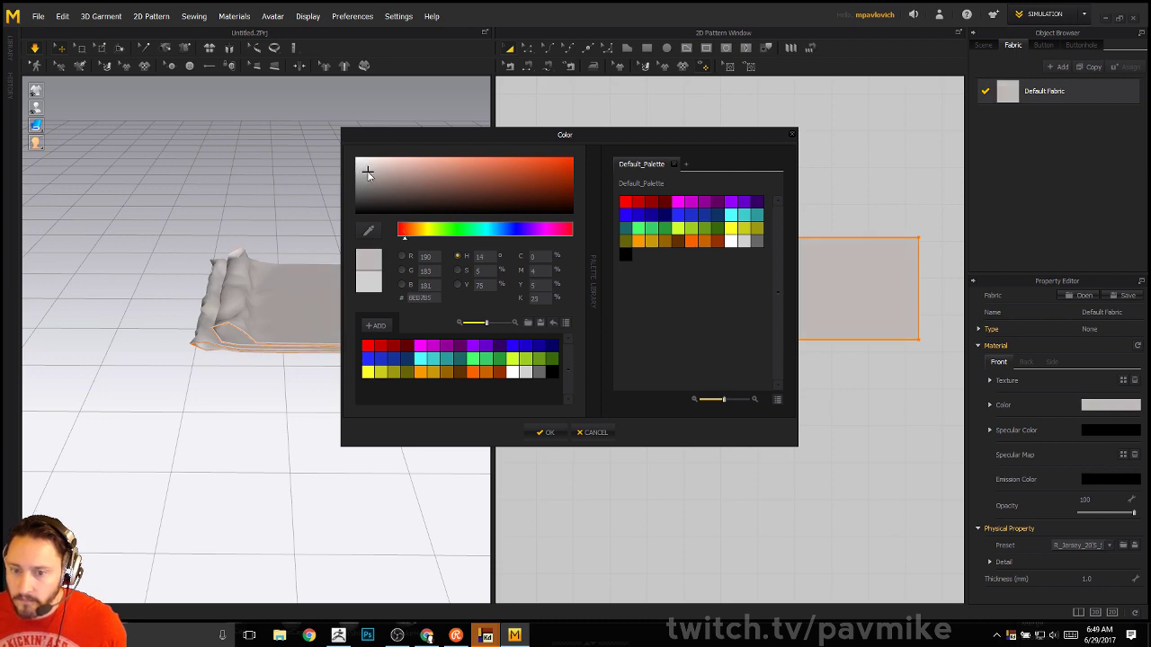
pyautogui.click(531, 427)
pyautogui.moveTo(280, 184); pyautogui.dragTo(263, 221, button='middle')
pyautogui.click(279, 212)
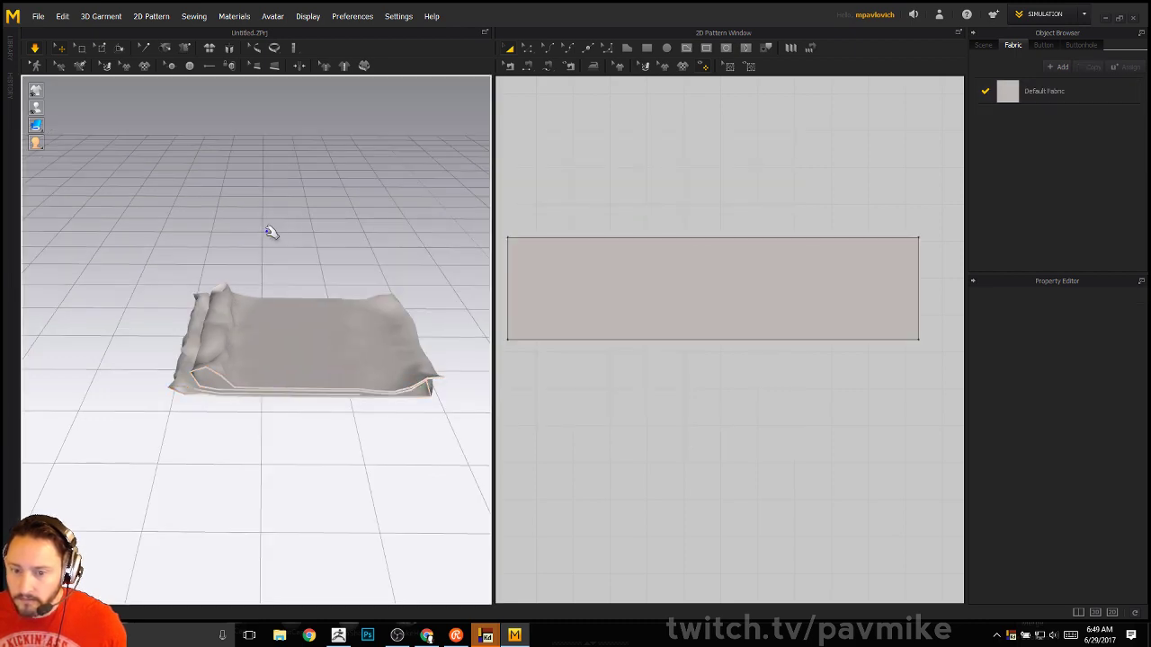
pyautogui.moveTo(270, 231); pyautogui.dragTo(300, 275, button='right')
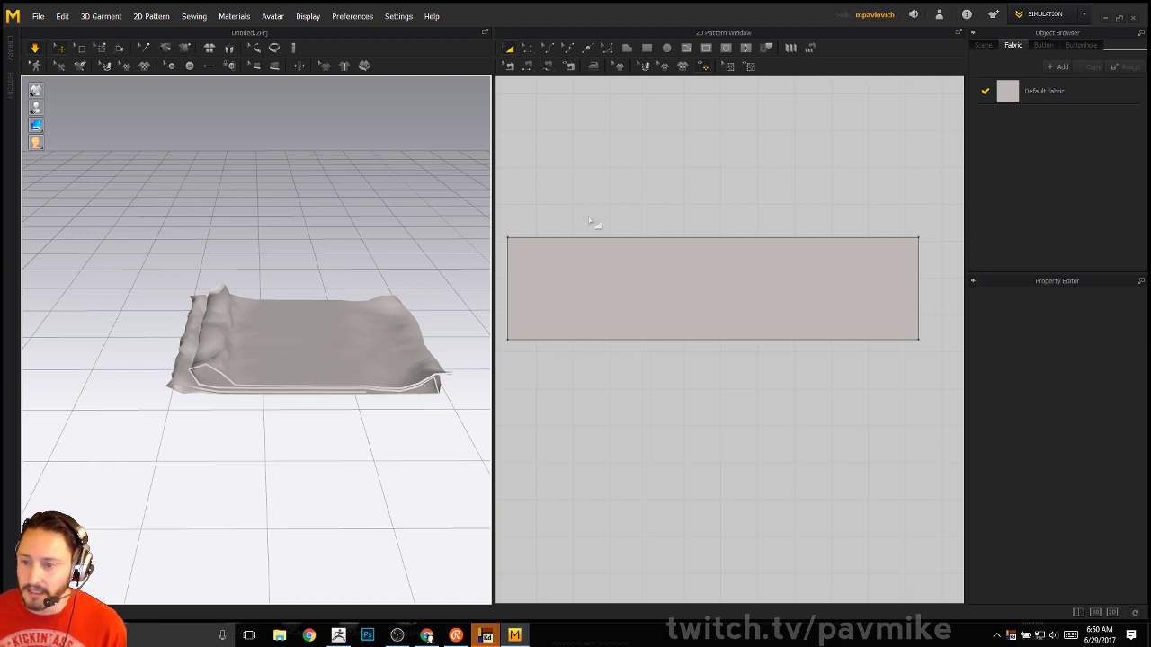
# Stop the simulation, reset the strip's 3D arrangement and return the garment display to the textured surface without thickness
pyautogui.click(278, 334)
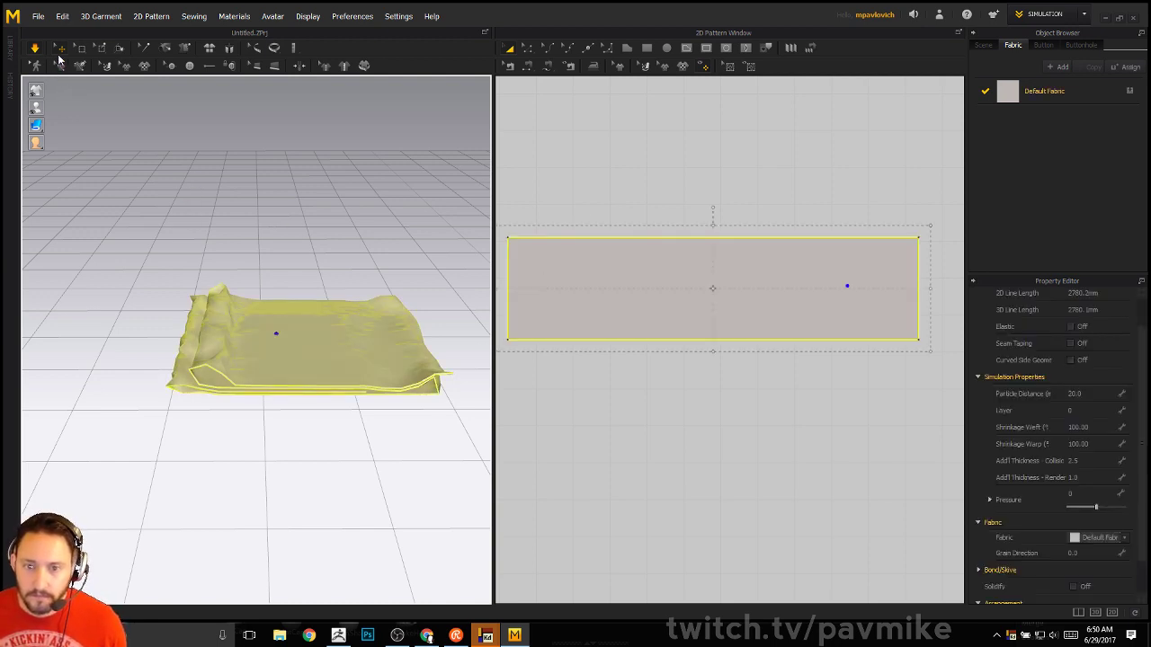
pyautogui.rightClick(308, 326)
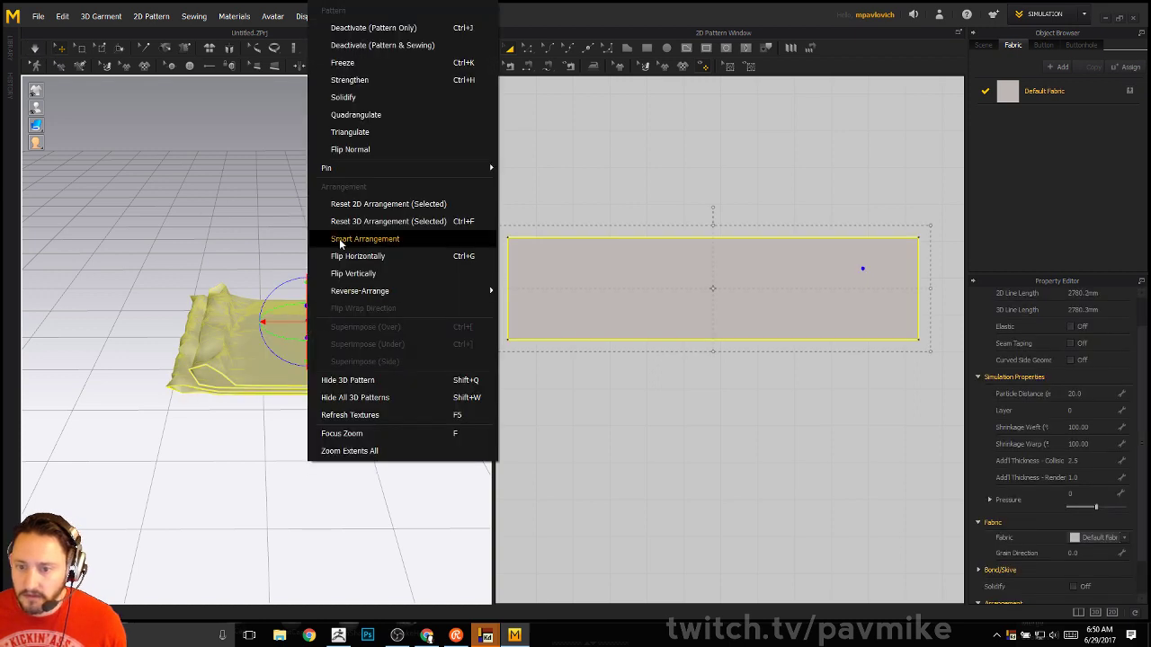
pyautogui.click(359, 204)
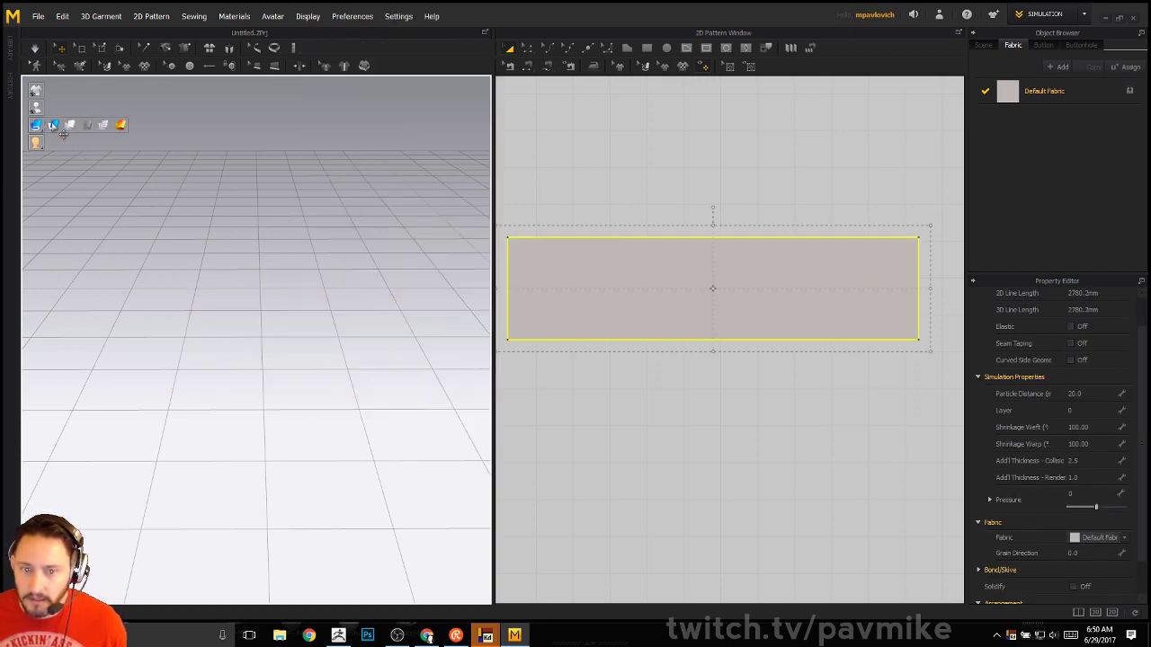
pyautogui.click(52, 125)
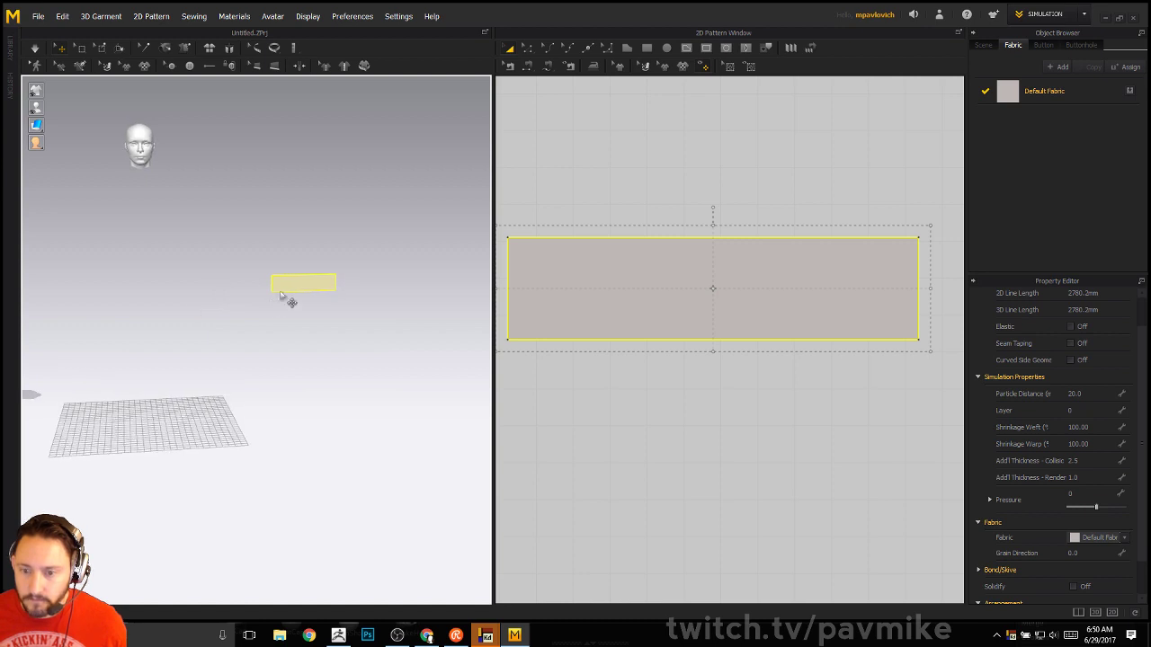
# Move the fabric strip down onto the ground grid and start the simulation
pyautogui.moveTo(252, 305); pyautogui.dragTo(309, 295, button='right')
pyautogui.click(275, 246)
pyautogui.click(248, 289)
pyautogui.moveTo(241, 223); pyautogui.dragTo(268, 268, button='right')
pyautogui.moveTo(310, 280); pyautogui.dragTo(184, 416)
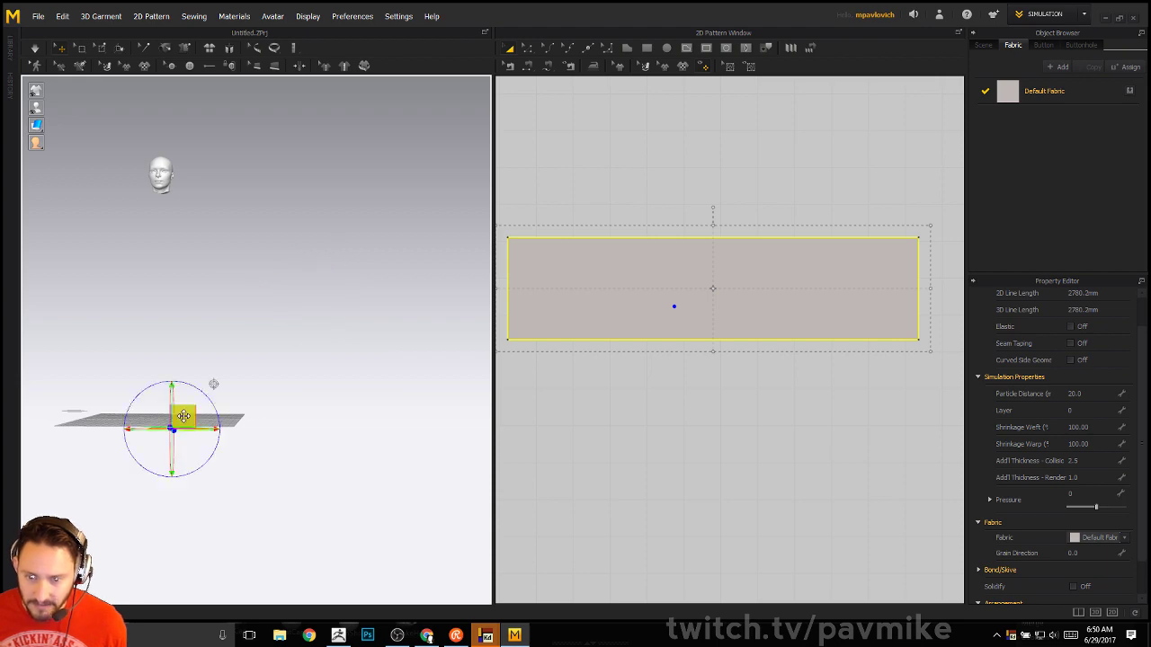
pyautogui.moveTo(184, 416); pyautogui.dragTo(305, 418, button='right')
pyautogui.scroll(3, 350, 487)
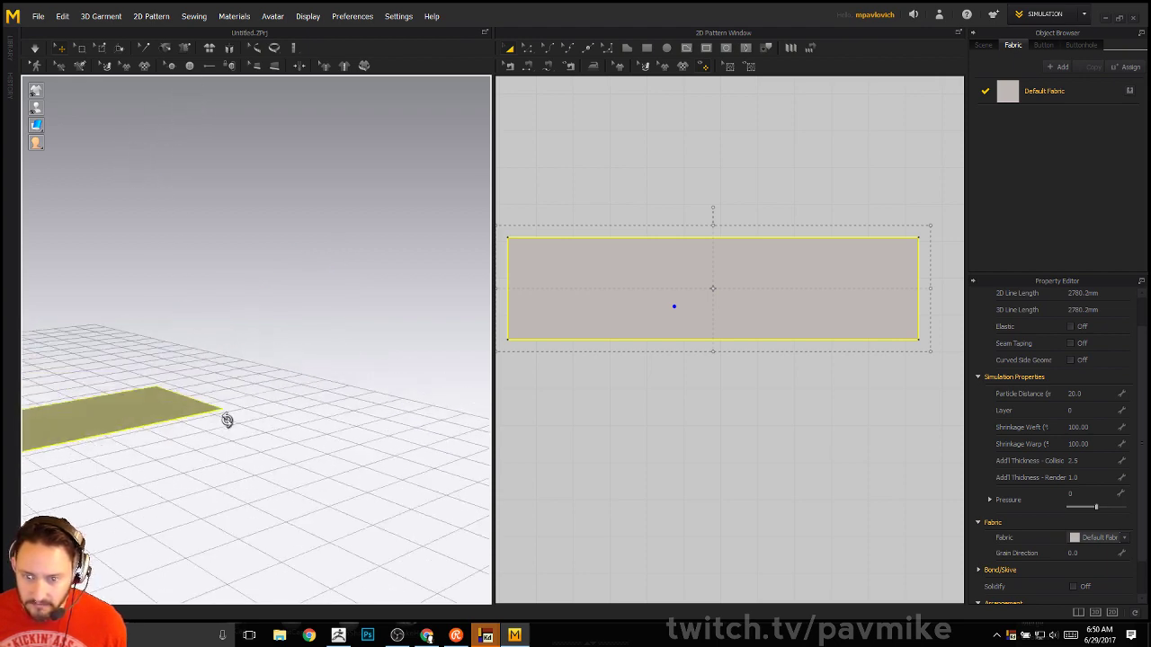
pyautogui.moveTo(225, 419); pyautogui.dragTo(455, 288, button='right')
pyautogui.scroll(-3, 275, 288)
pyautogui.moveTo(174, 346); pyautogui.dragTo(261, 463, button='right')
pyautogui.press('space')
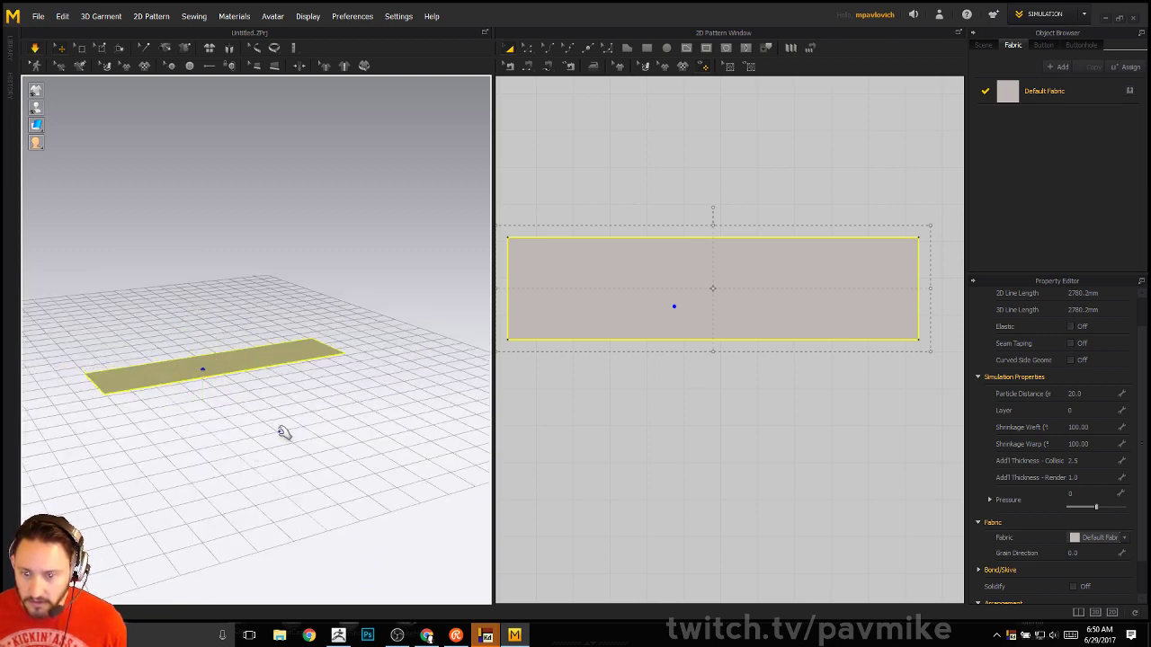
pyautogui.scroll(3, 194, 297)
pyautogui.moveTo(224, 355); pyautogui.dragTo(200, 350, button='right')
pyautogui.scroll(-3, 176, 338)
pyautogui.scroll(-3, 671, 488)
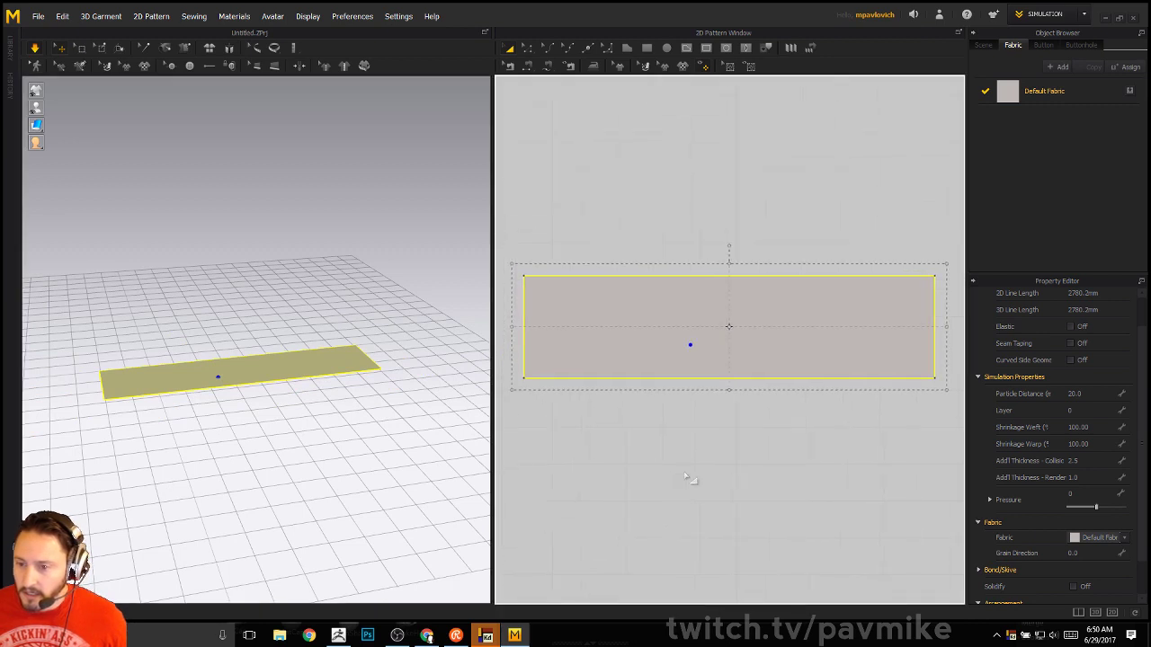
# Draw a straight internal line about 277 mm long across the strip's width, near the left end of the pattern
pyautogui.scroll(4, 652, 263)
pyautogui.moveTo(648, 201); pyautogui.dragTo(699, 197, button='middle')
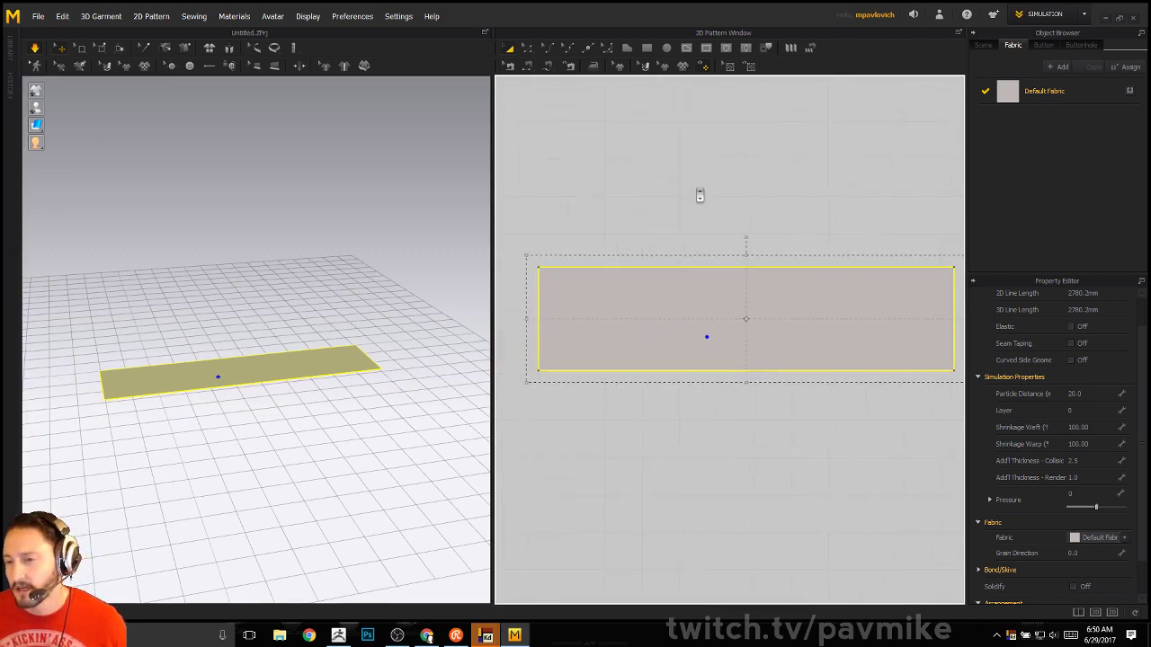
pyautogui.scroll(-1, 697, 195)
pyautogui.click(686, 47)
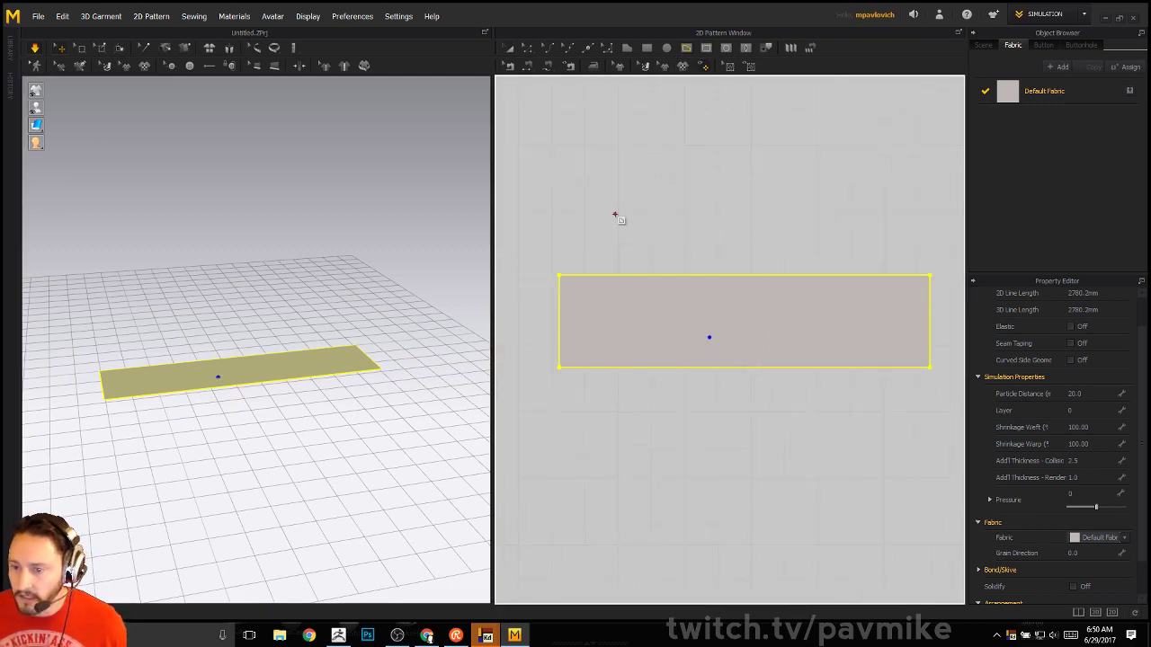
pyautogui.click(603, 276)
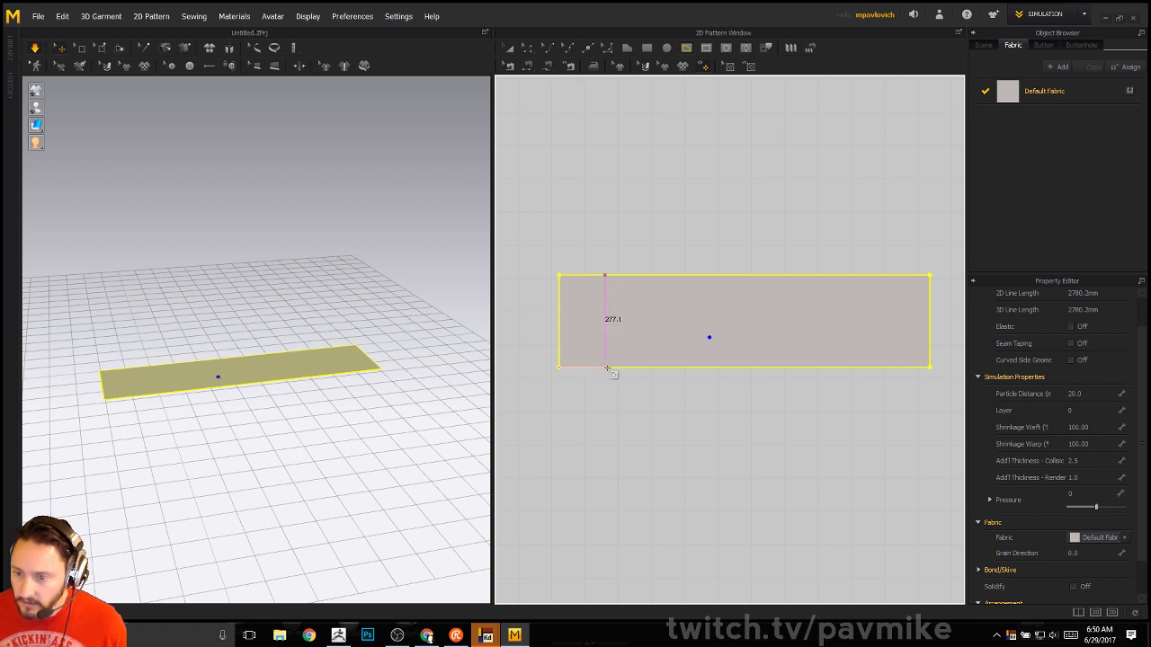
pyautogui.moveTo(693, 231); pyautogui.dragTo(653, 219, button='middle')
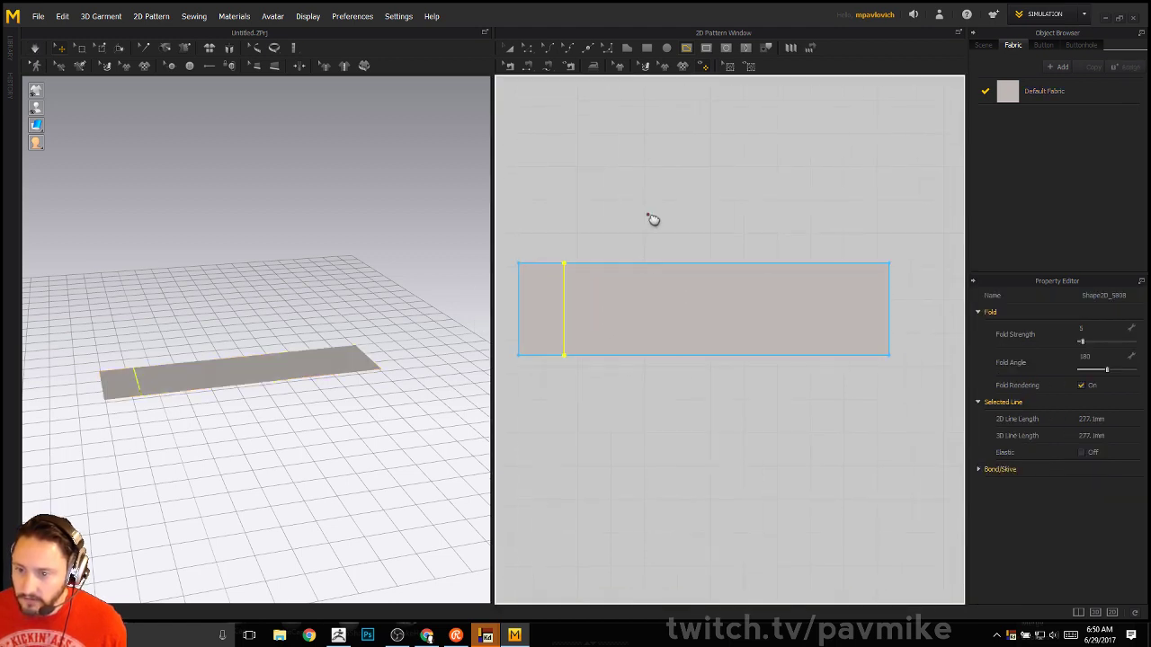
# Offset the vertical line as one internal line at a distance of 125 mm
pyautogui.click(525, 48)
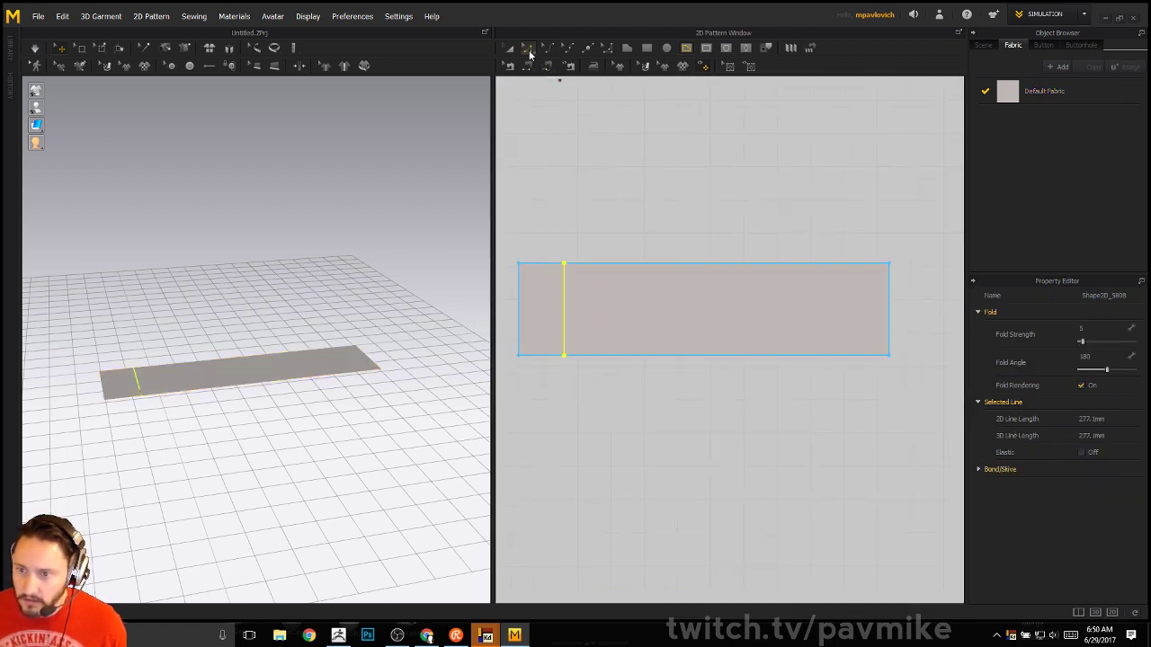
pyautogui.rightClick(563, 299)
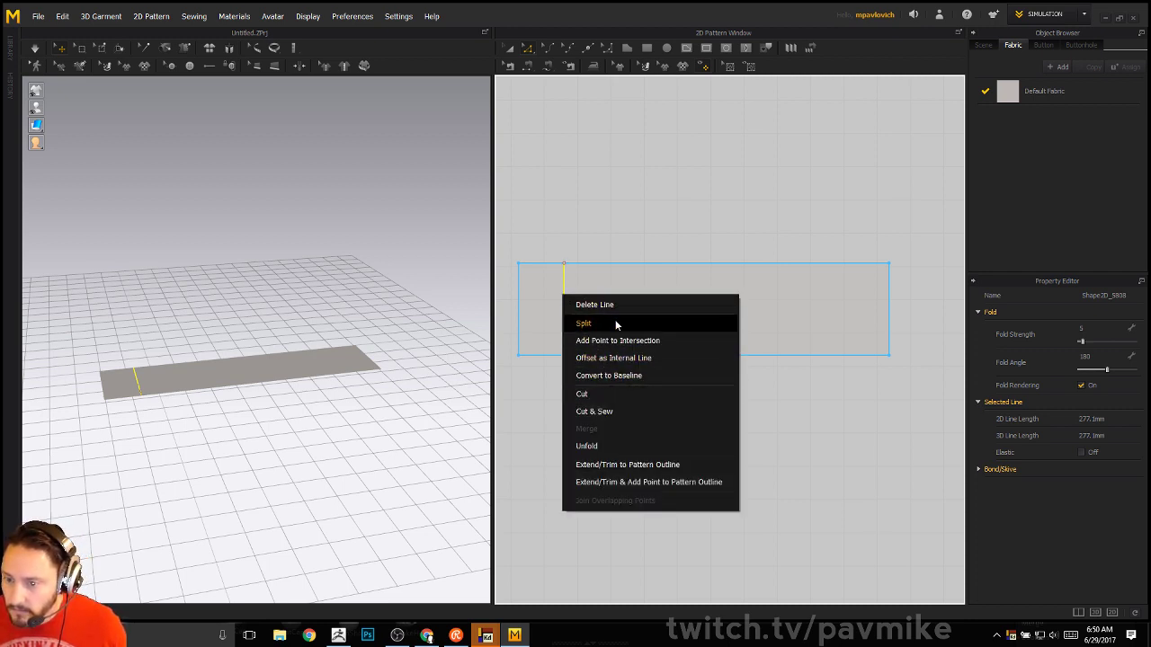
pyautogui.click(618, 358)
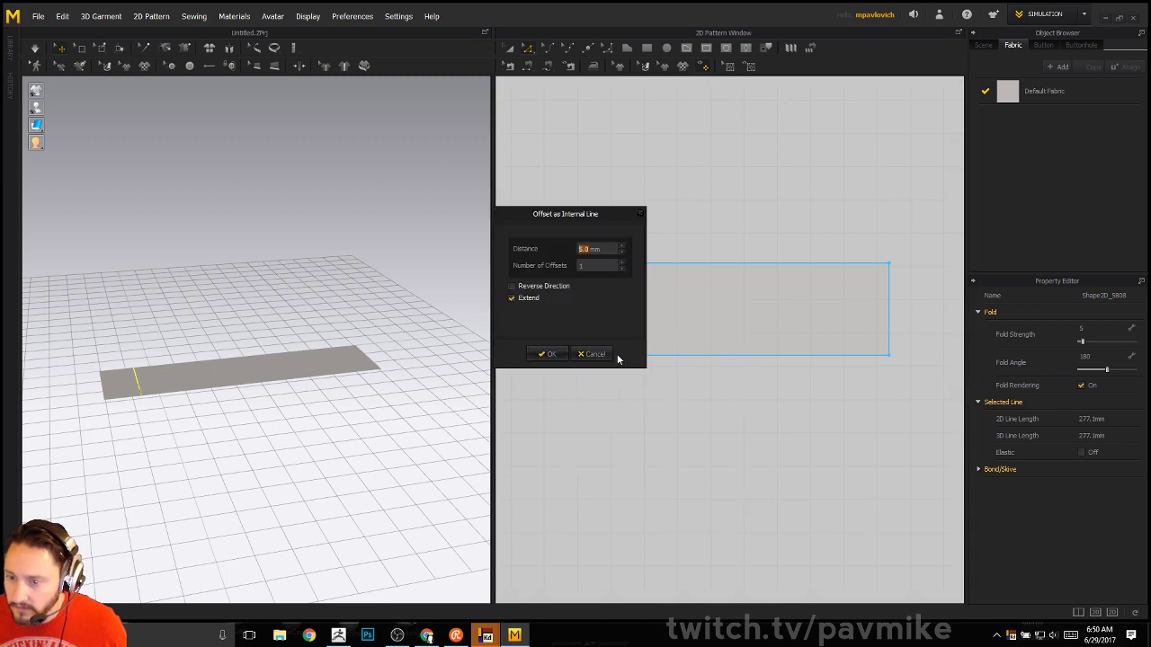
pyautogui.moveTo(568, 217); pyautogui.dragTo(411, 208)
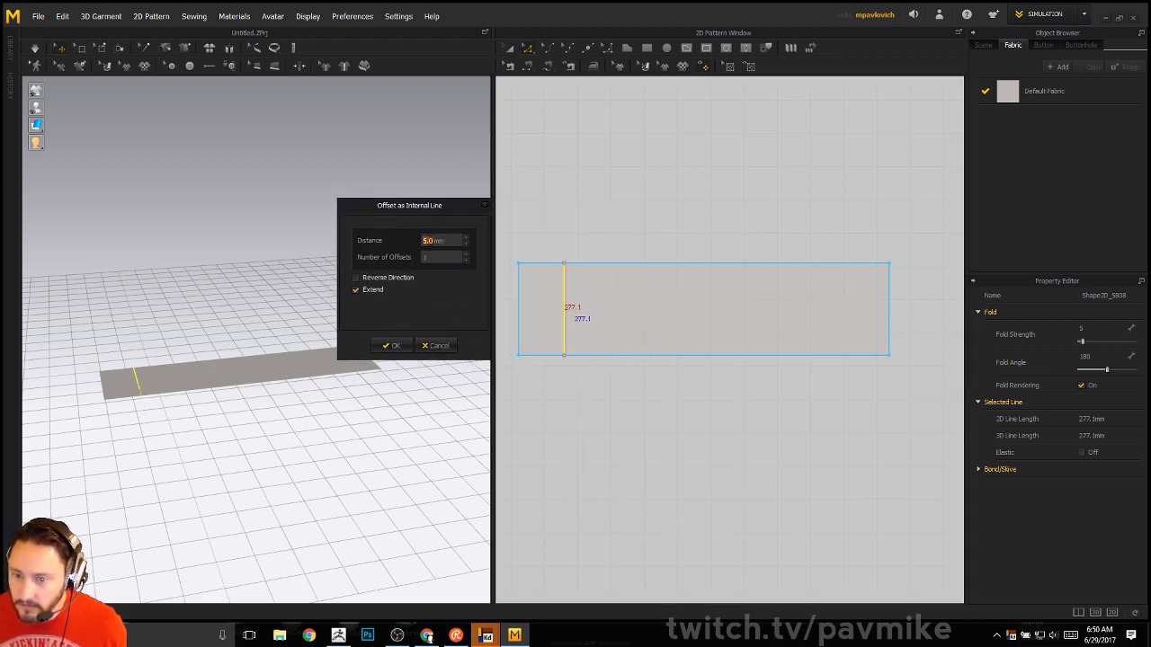
pyautogui.write('25')
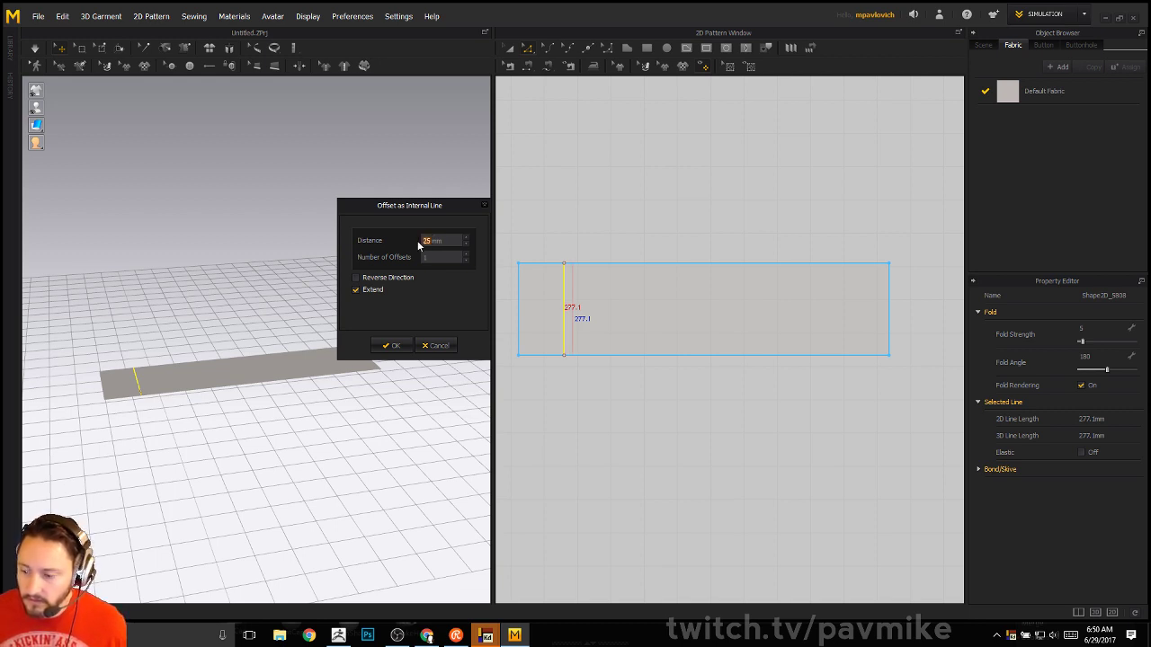
pyautogui.write('125')
pyautogui.press('Return')
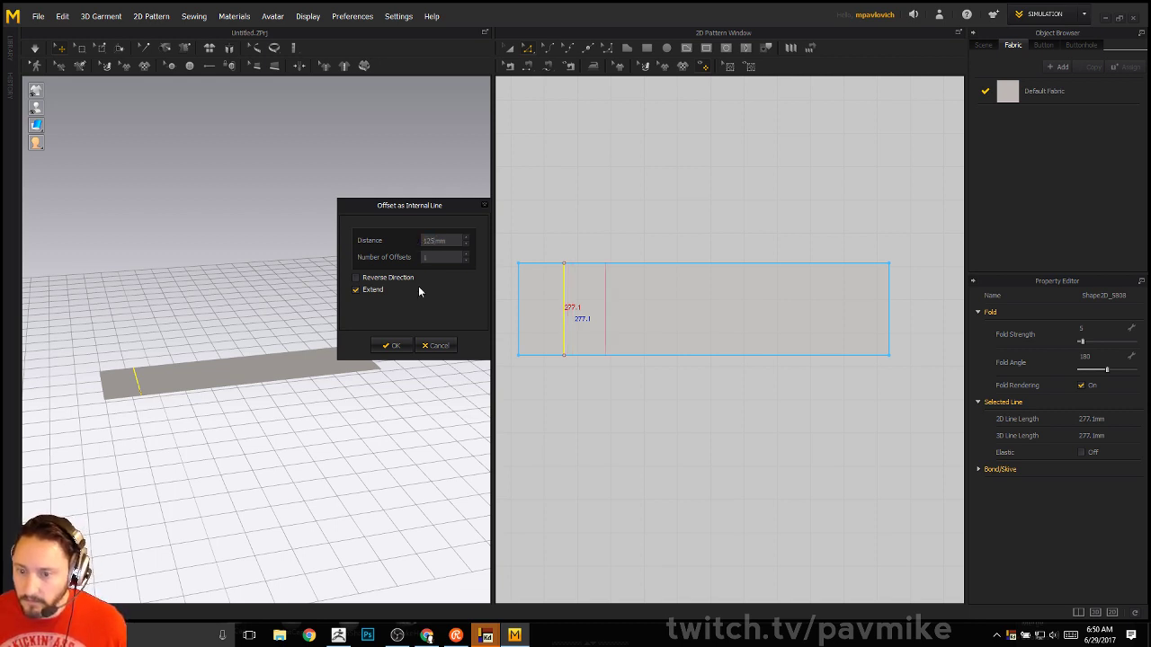
pyautogui.click(395, 345)
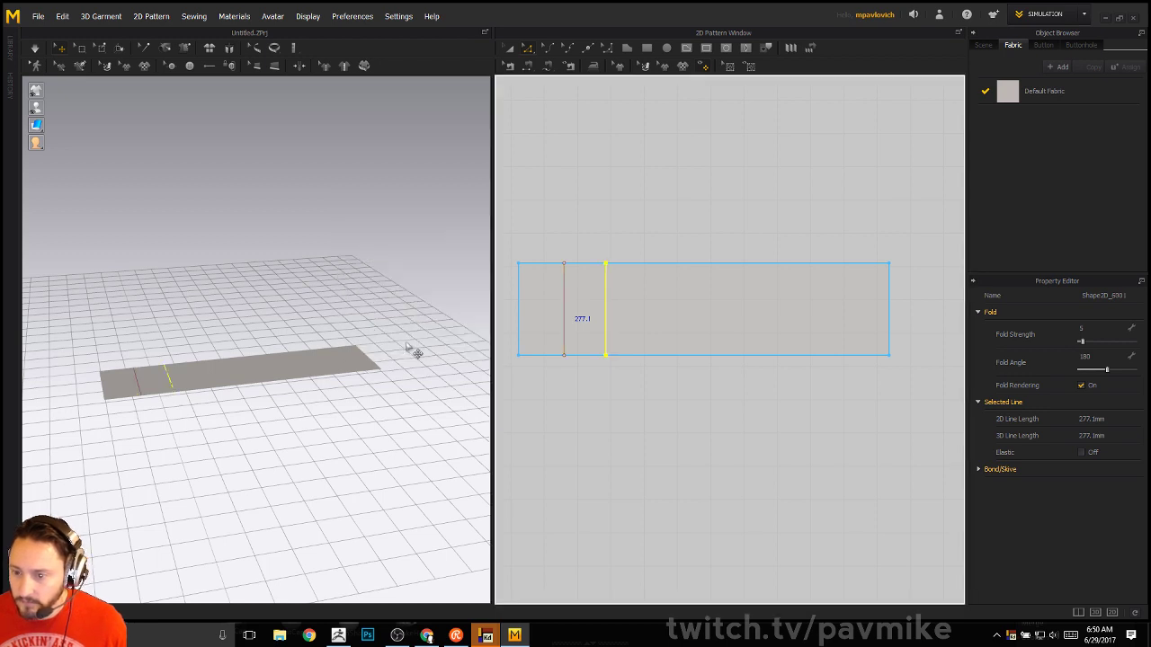
# Copy the offset line and paste four copies at rough intervals along the rest of the strip
pyautogui.rightClick(606, 296)
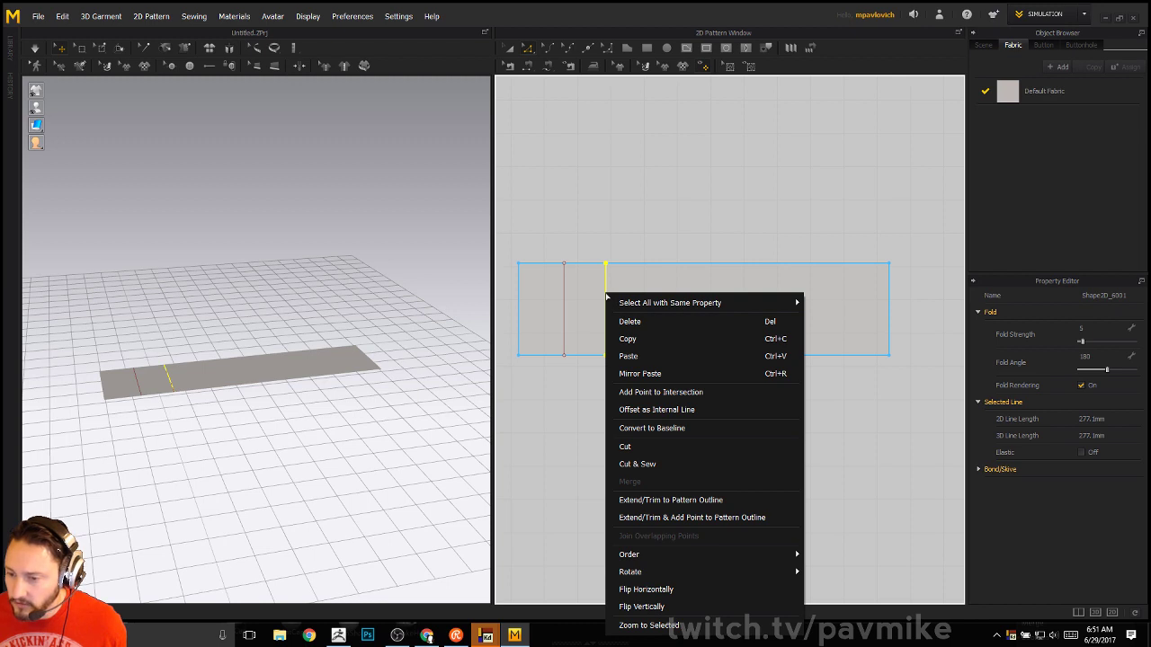
pyautogui.click(630, 338)
pyautogui.rightClick(605, 299)
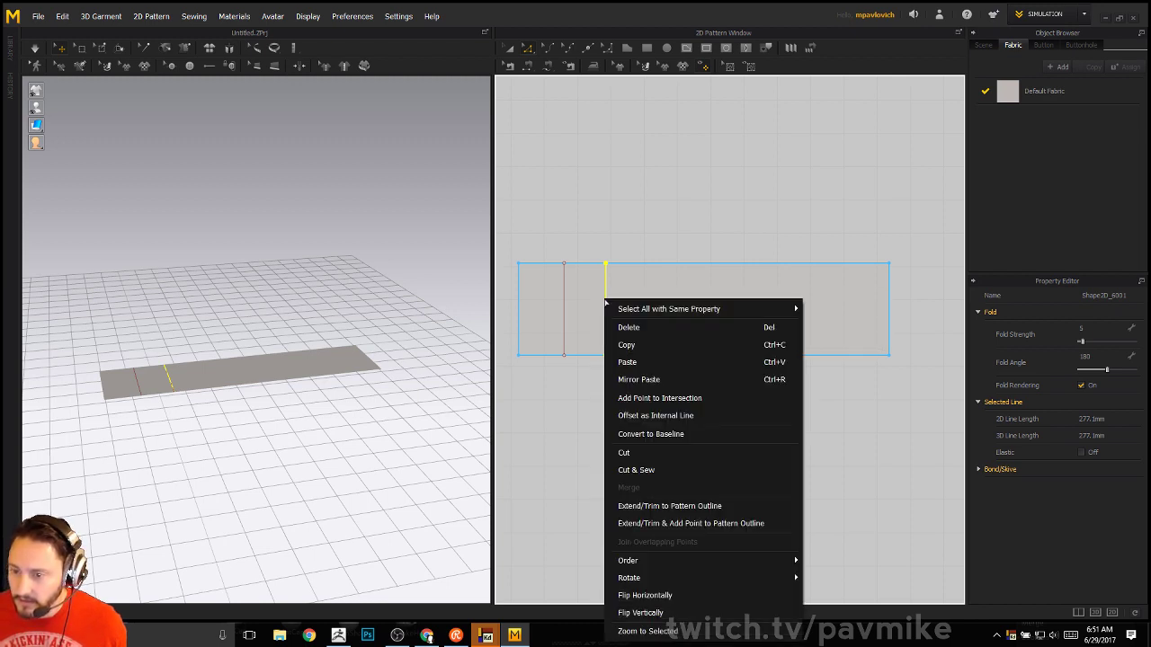
pyautogui.click(630, 362)
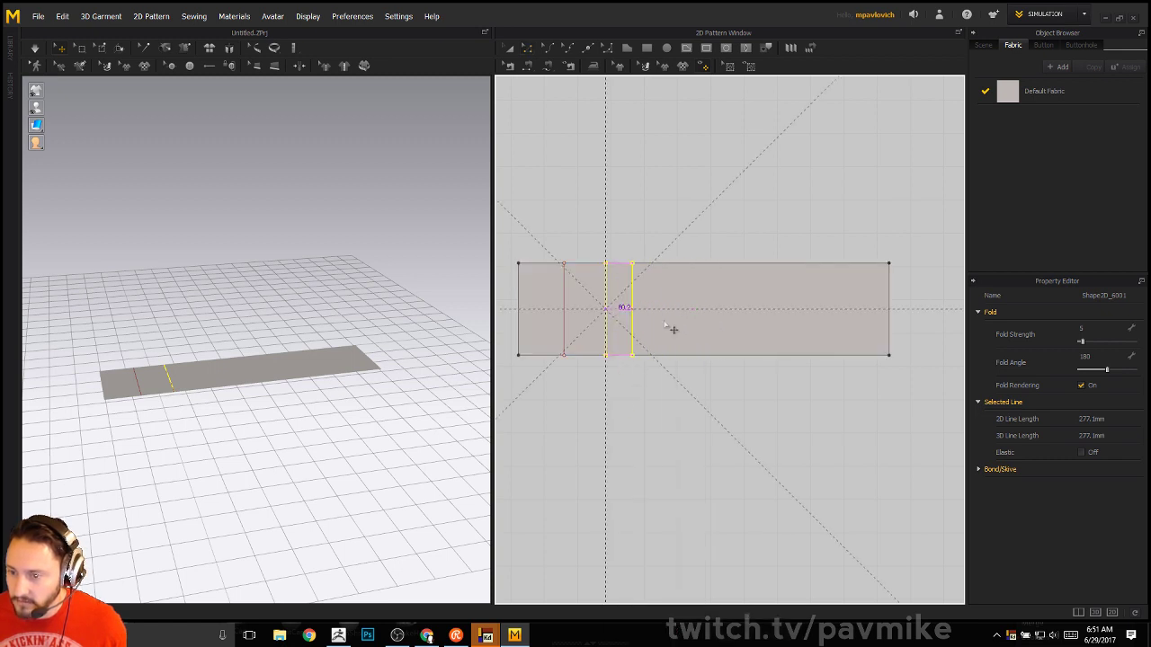
pyautogui.click(666, 331)
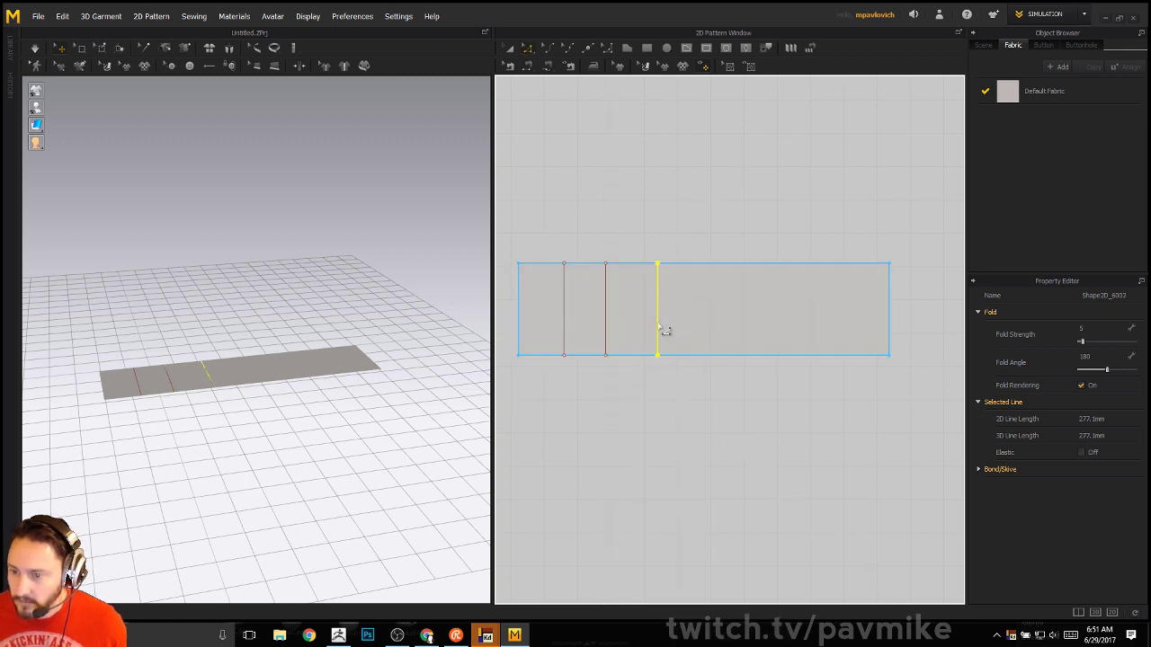
pyautogui.hotkey('ctrl', 'v')
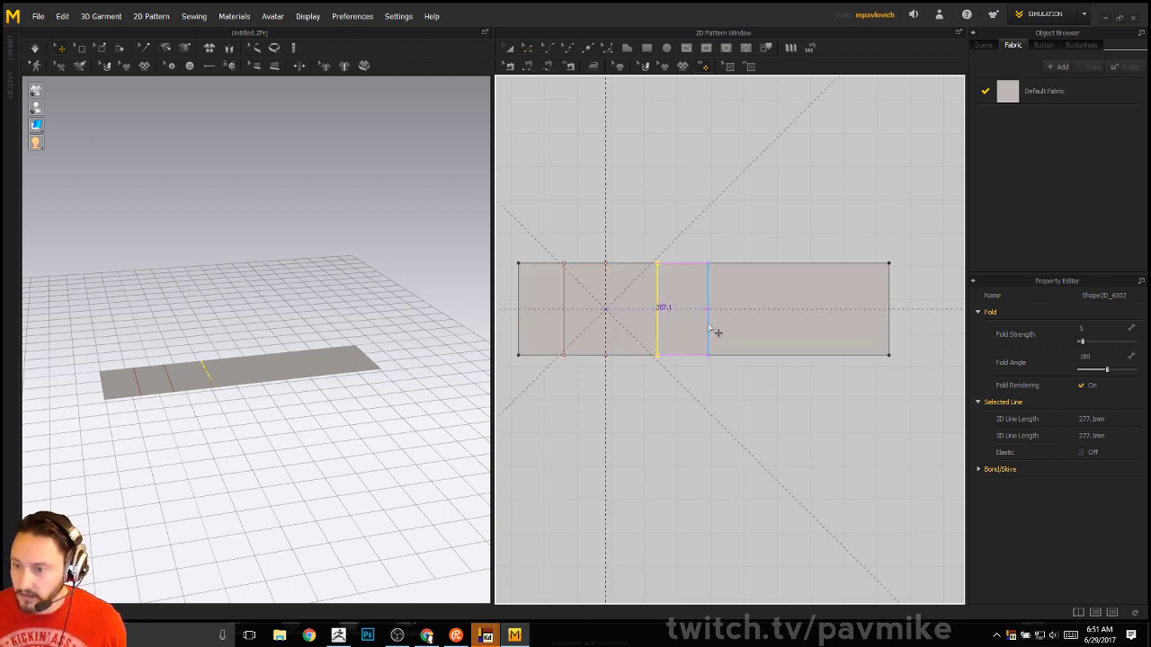
pyautogui.click(715, 331)
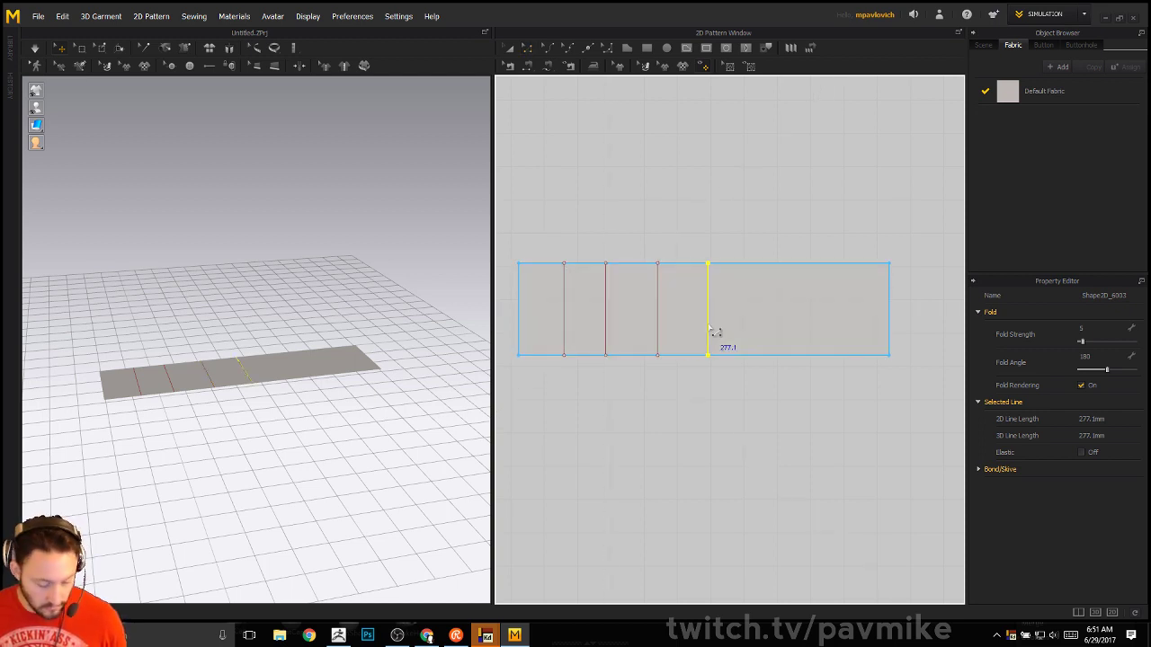
pyautogui.hotkey('ctrl', 'v')
pyautogui.click(772, 333)
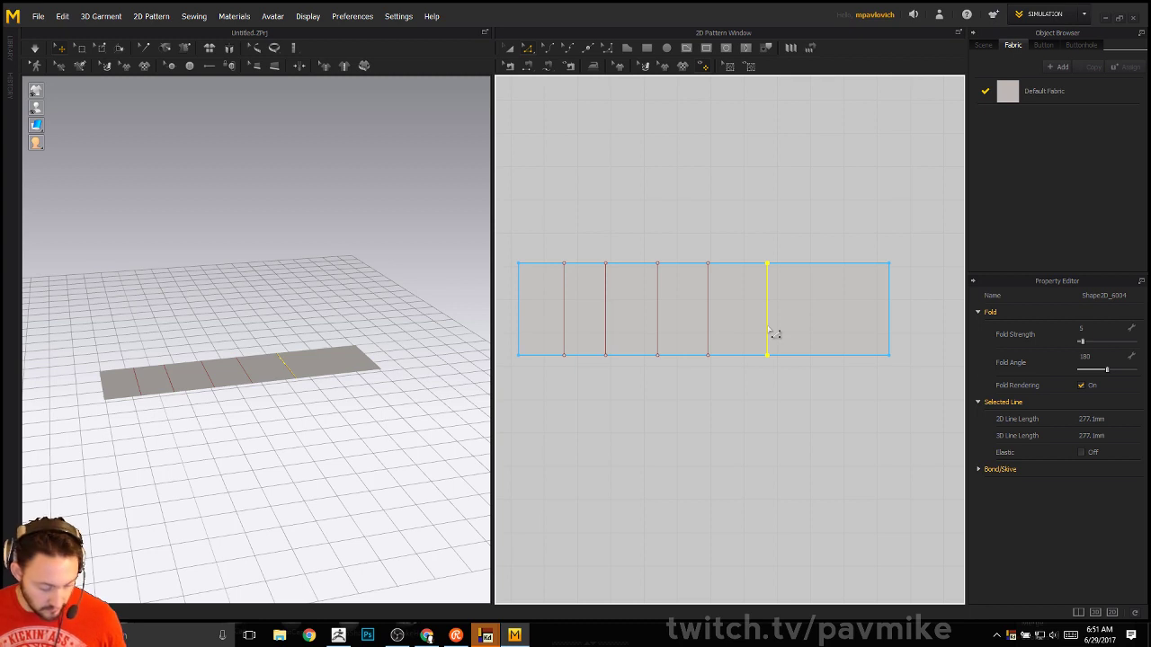
pyautogui.hotkey('ctrl', 'v')
pyautogui.click(822, 334)
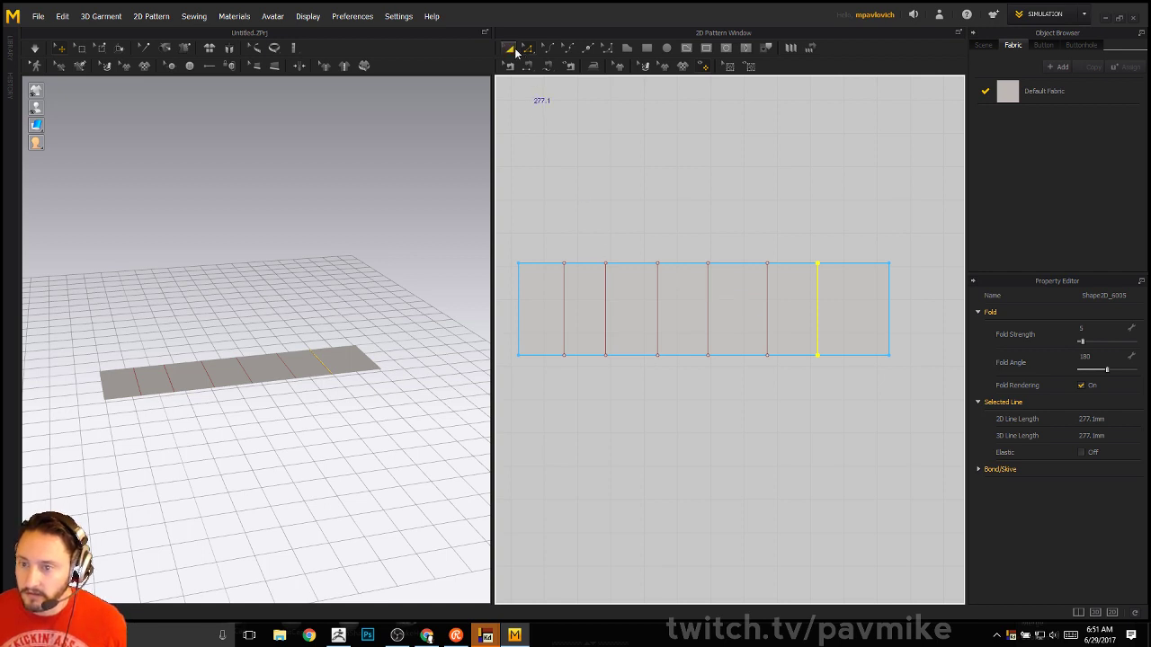
# Delete the offset line and its four pasted copies, keeping only the first internal line
pyautogui.click(606, 314)
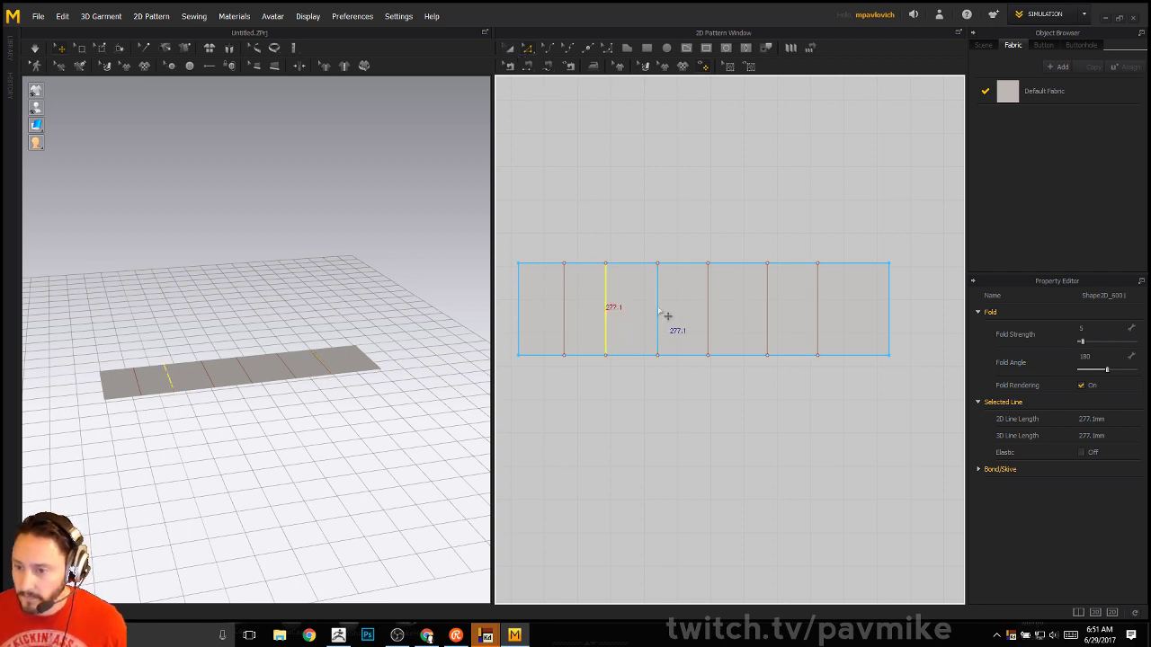
pyautogui.keyDown('shift'); pyautogui.click(658, 317); pyautogui.keyUp('shift')
pyautogui.keyDown('shift'); pyautogui.click(710, 315); pyautogui.keyUp('shift')
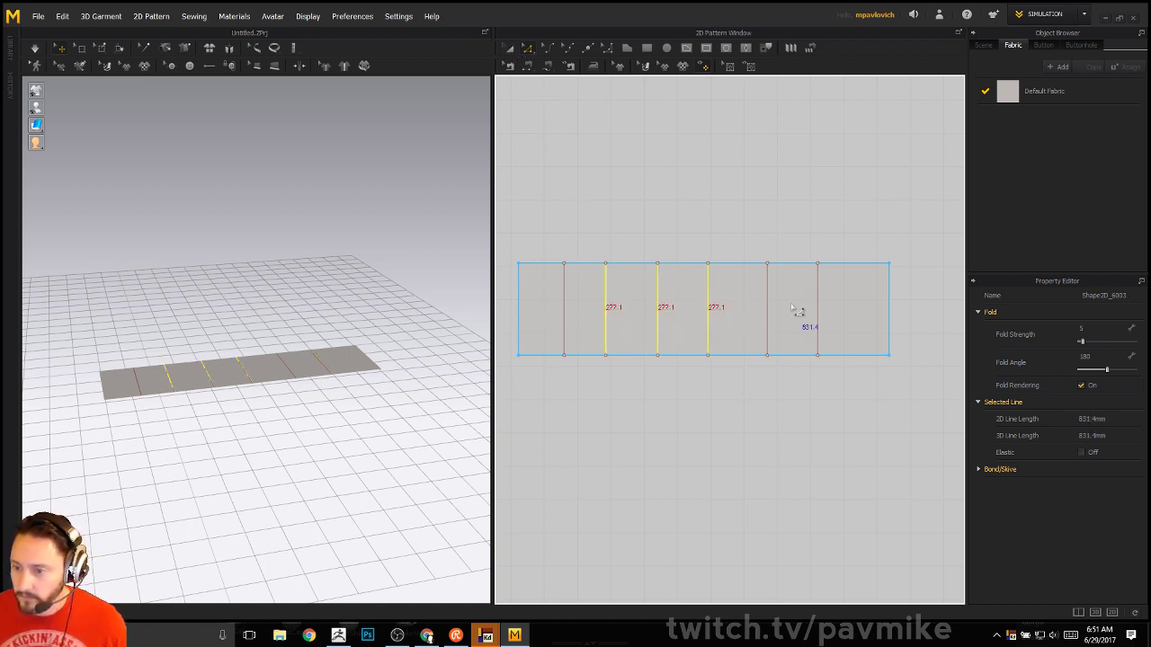
pyautogui.keyDown('shift'); pyautogui.click(768, 311); pyautogui.keyUp('shift')
pyautogui.keyDown('shift'); pyautogui.click(819, 315); pyautogui.keyUp('shift')
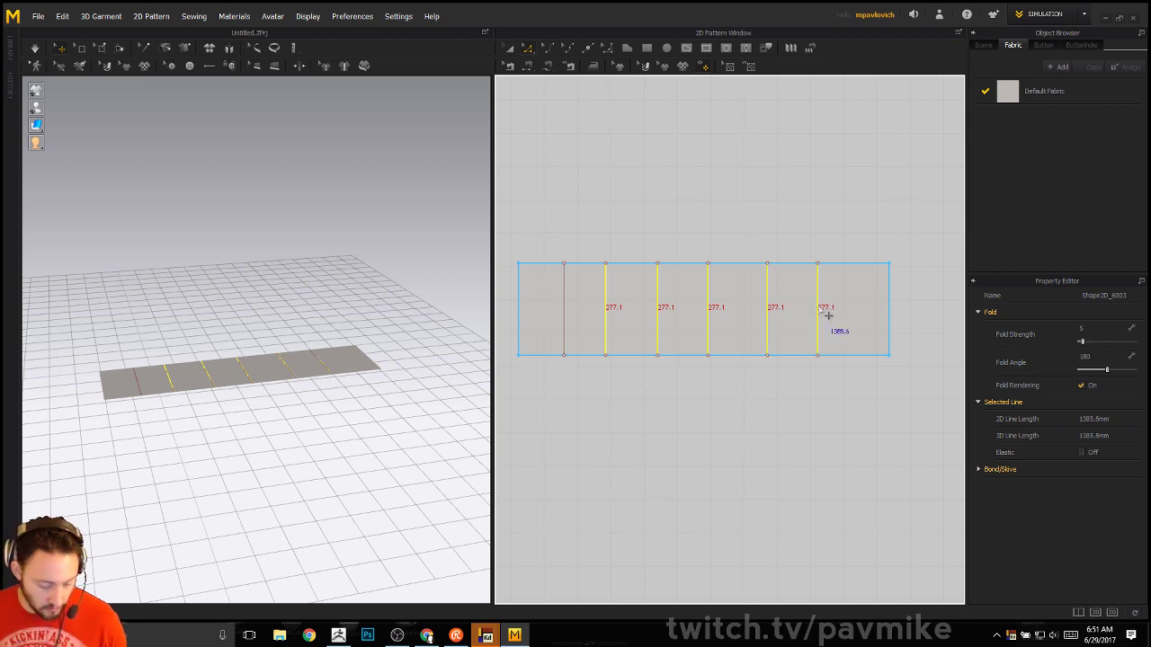
pyautogui.press('Delete')
# Offset the remaining internal line six times along the strip at a distance of 125 mm
pyautogui.click(565, 304)
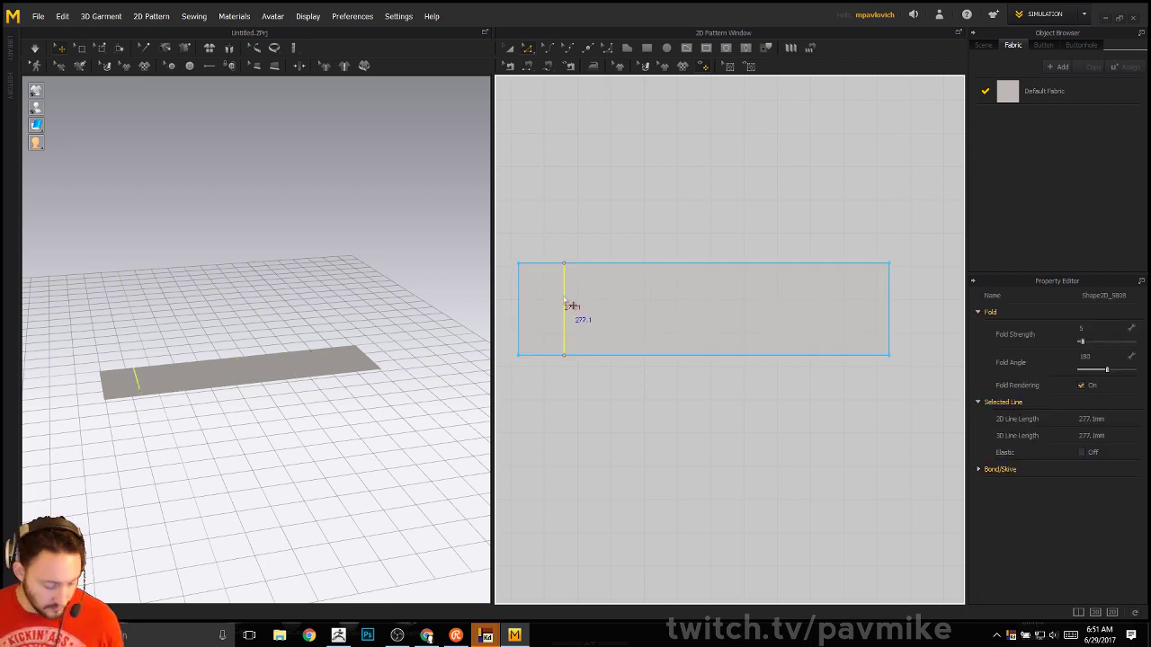
pyautogui.rightClick(565, 303)
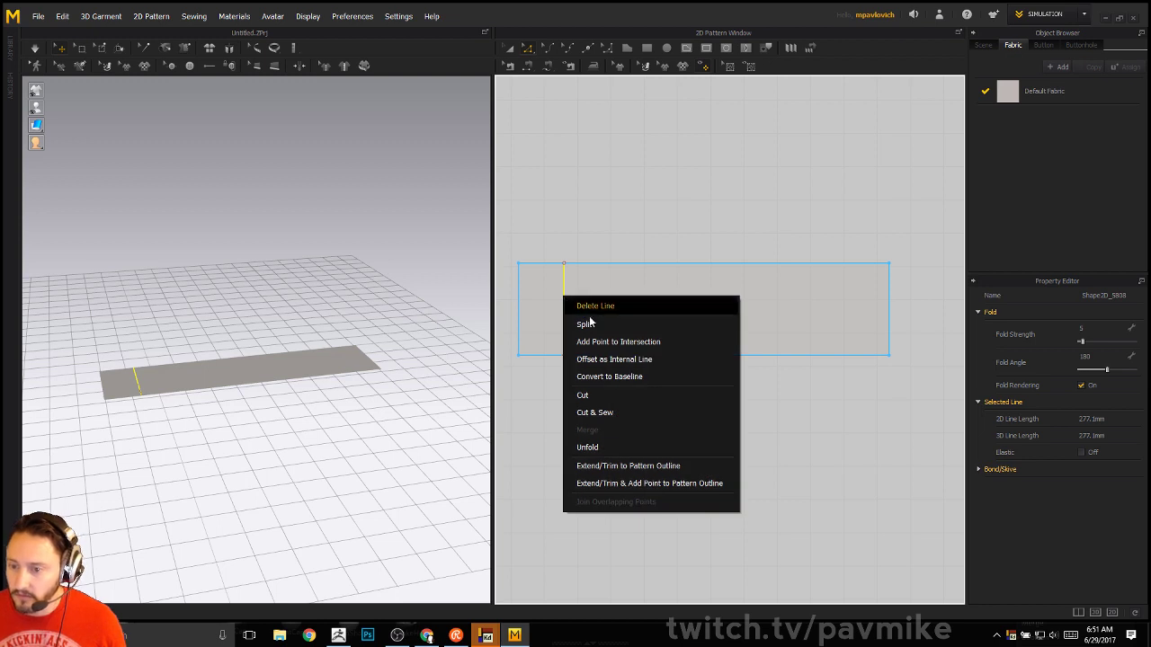
pyautogui.click(601, 357)
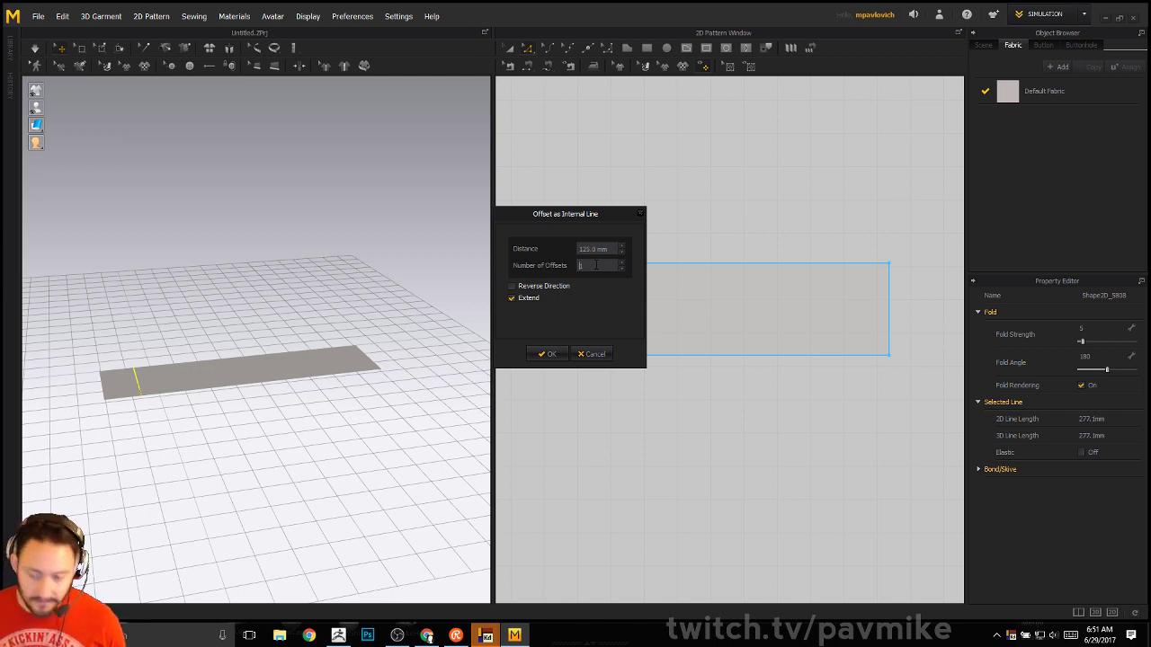
pyautogui.write('6')
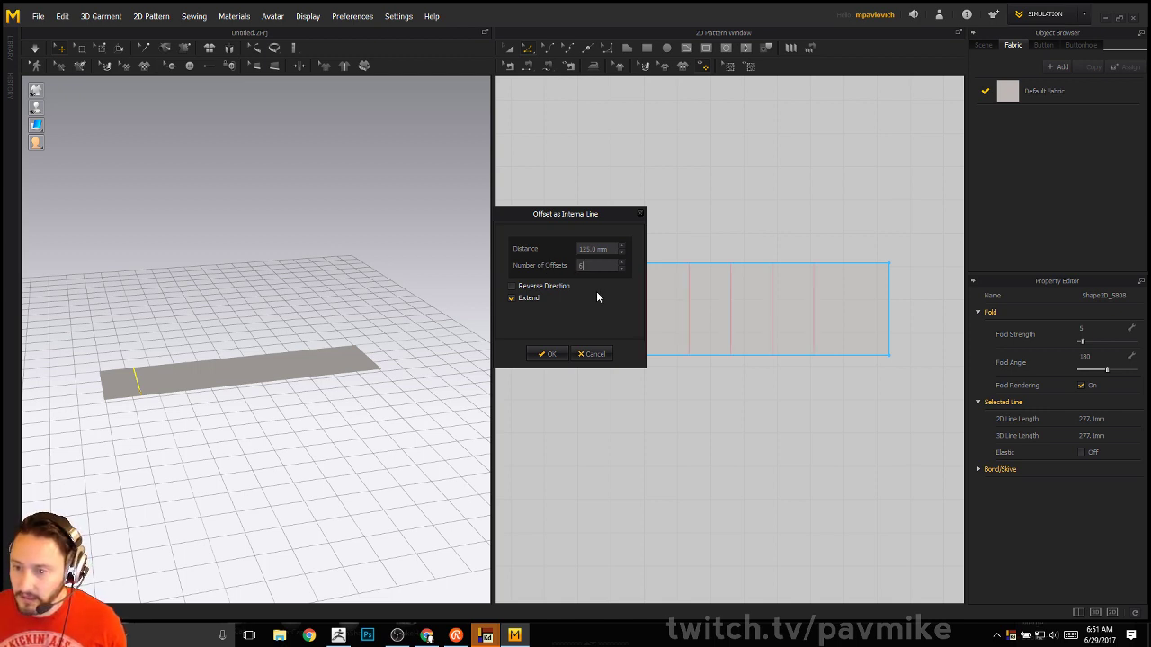
pyautogui.click(565, 354)
pyautogui.click(693, 186)
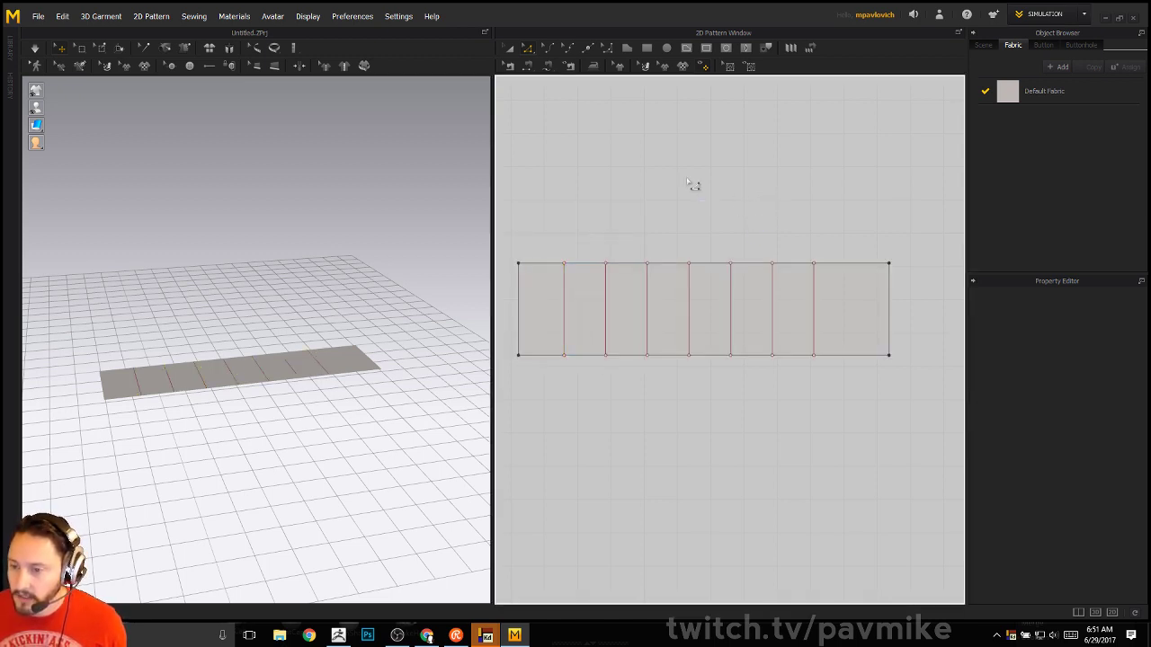
# Draw a horizontal internal line about 1113 mm long across the whole strip, roughly a third down from its upper edge
pyautogui.click(692, 327)
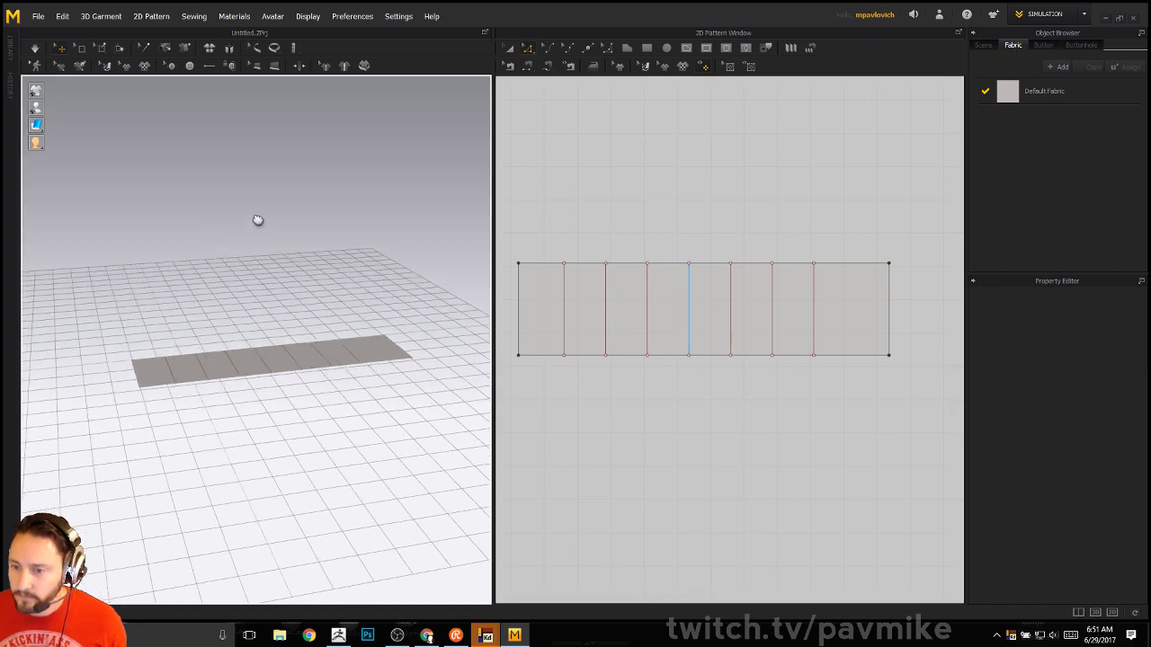
pyautogui.scroll(3, 277, 270)
pyautogui.click(515, 283)
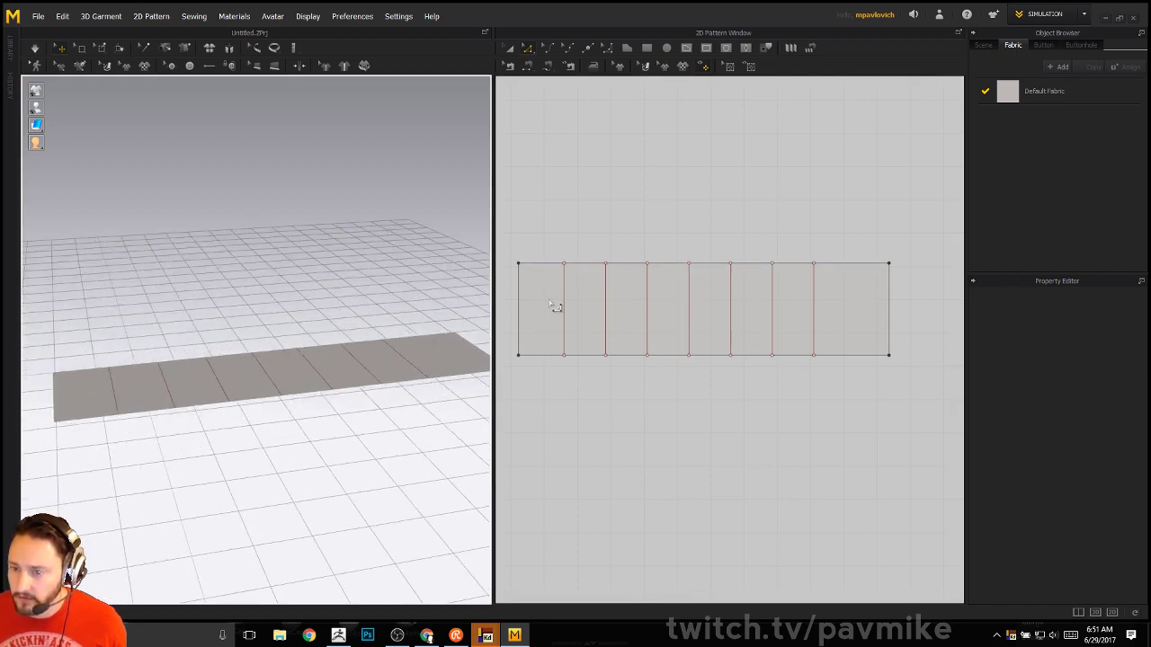
pyautogui.click(682, 50)
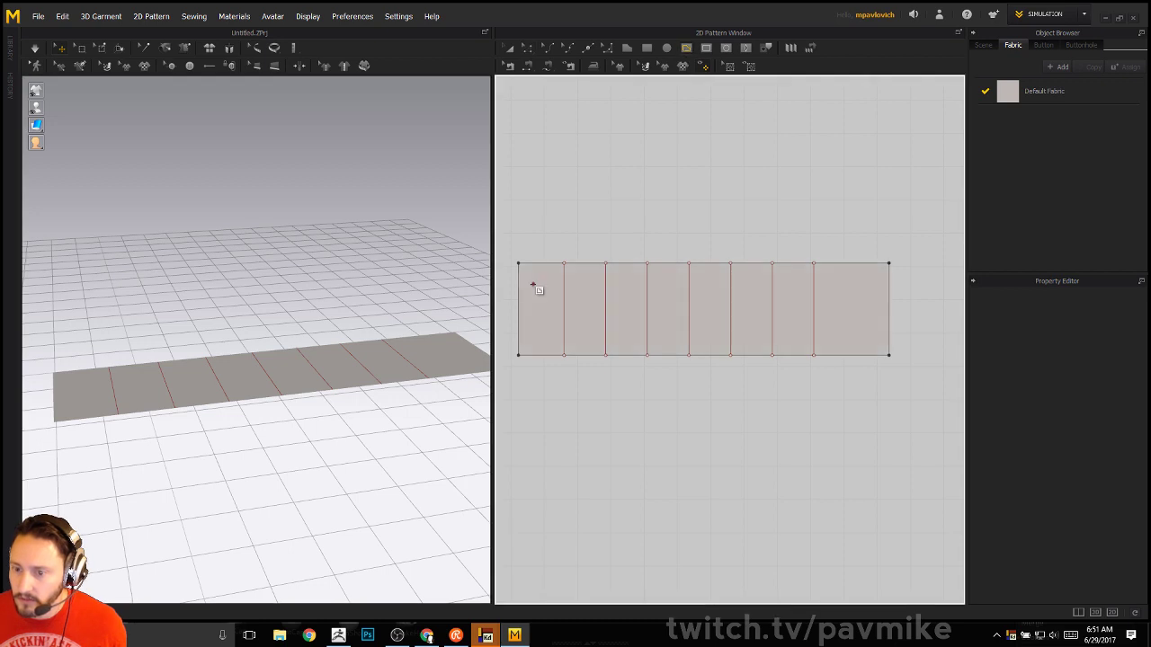
pyautogui.click(518, 293)
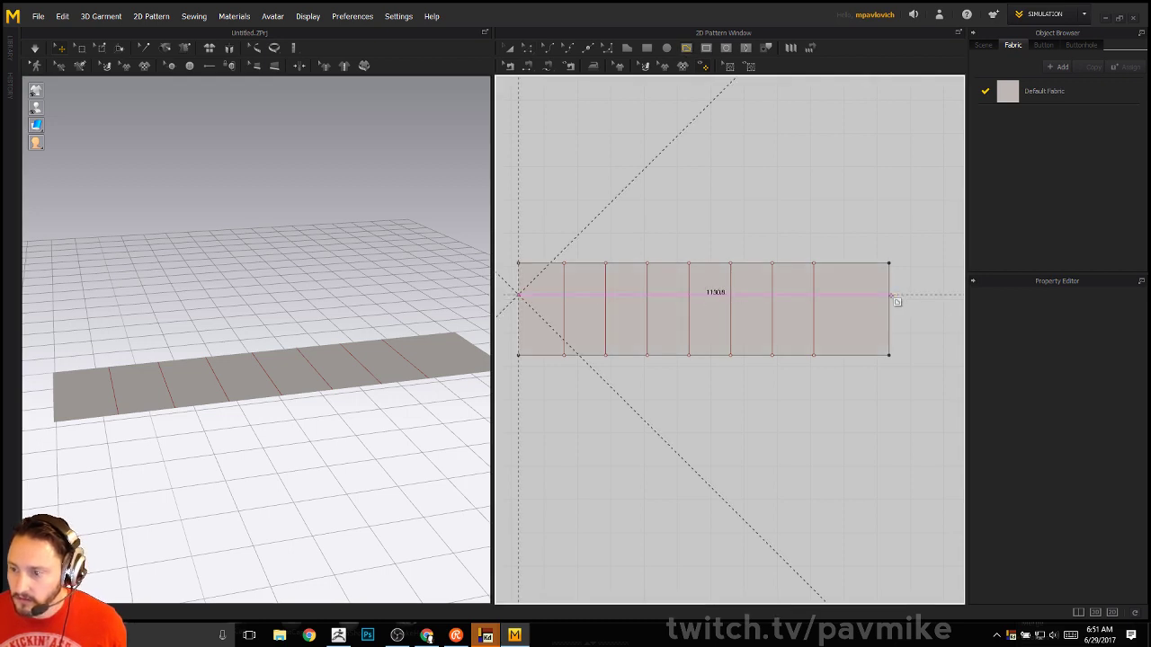
pyautogui.click(889, 294)
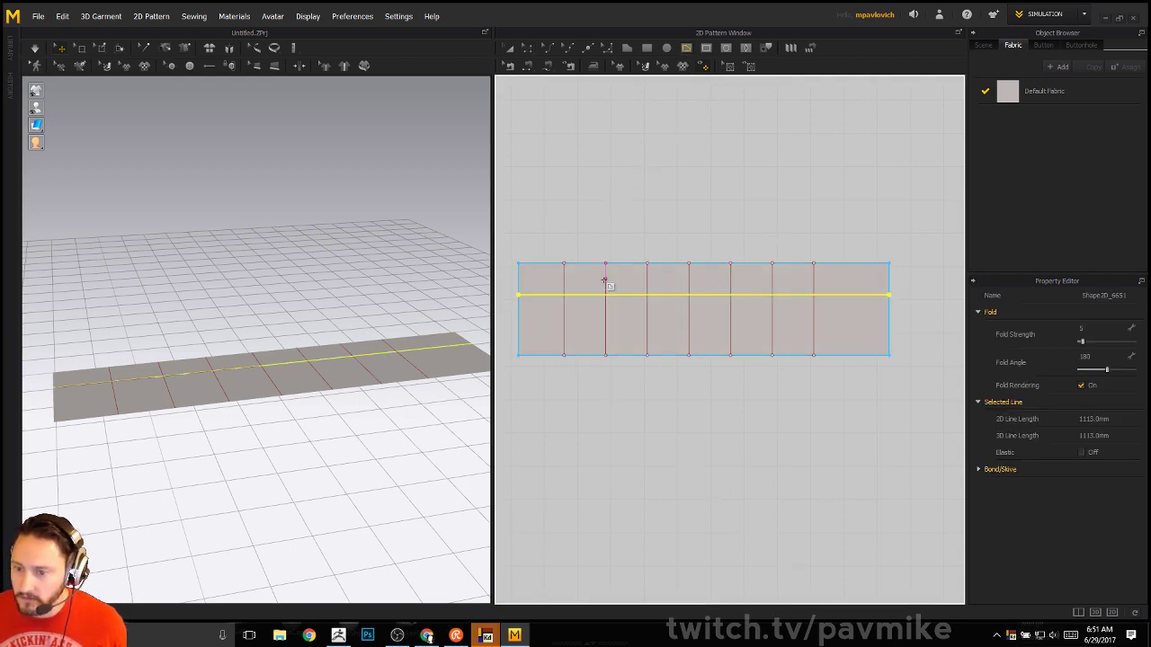
# Copy the horizontal internal line and paste it parallel below, roughly two thirds down the strip
pyautogui.hotkey('ctrl', 'c')
pyautogui.hotkey('ctrl', 'v')
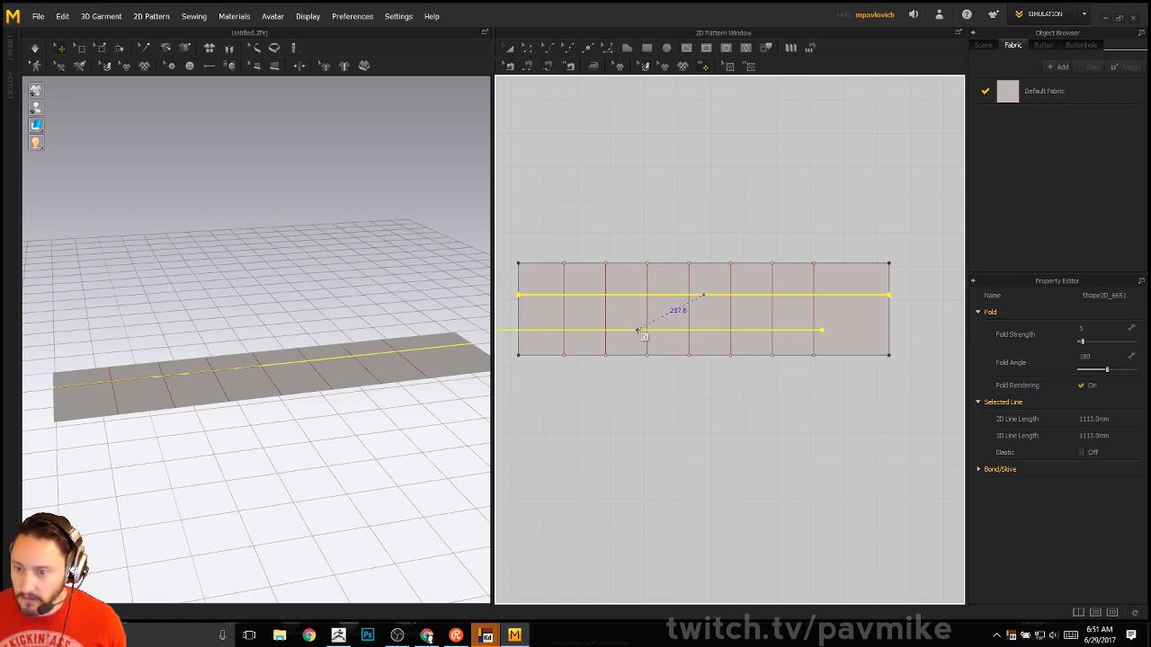
pyautogui.moveTo(706, 303); pyautogui.dragTo(708, 329)
pyautogui.moveTo(324, 229); pyautogui.dragTo(324, 240, button='right')
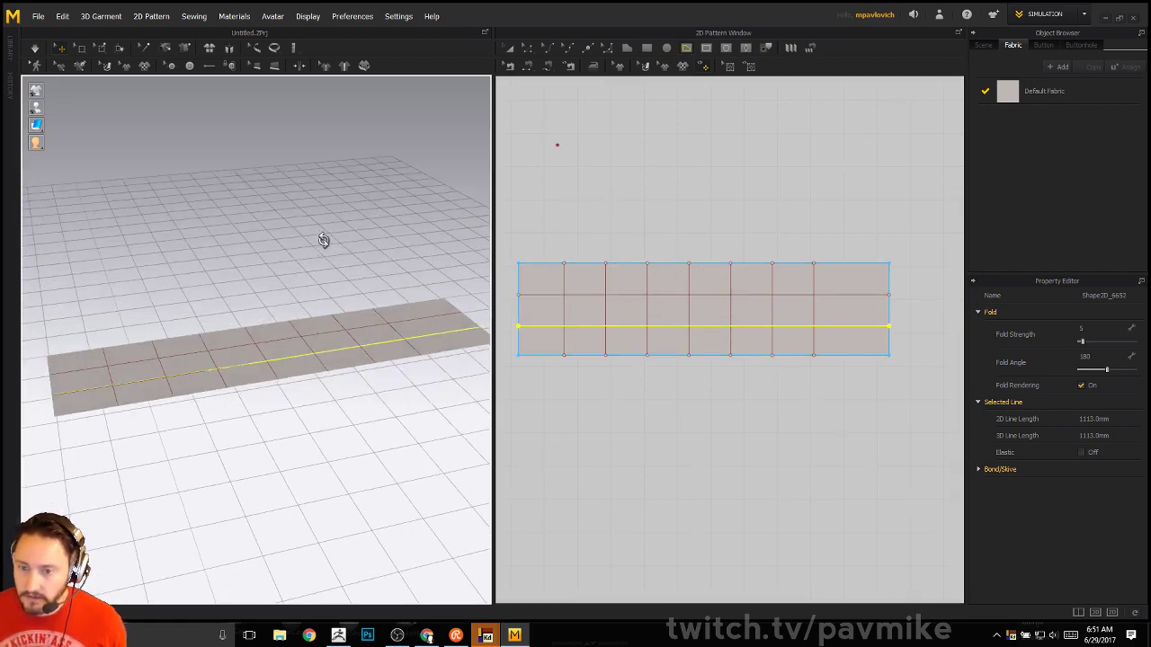
pyautogui.click(343, 244)
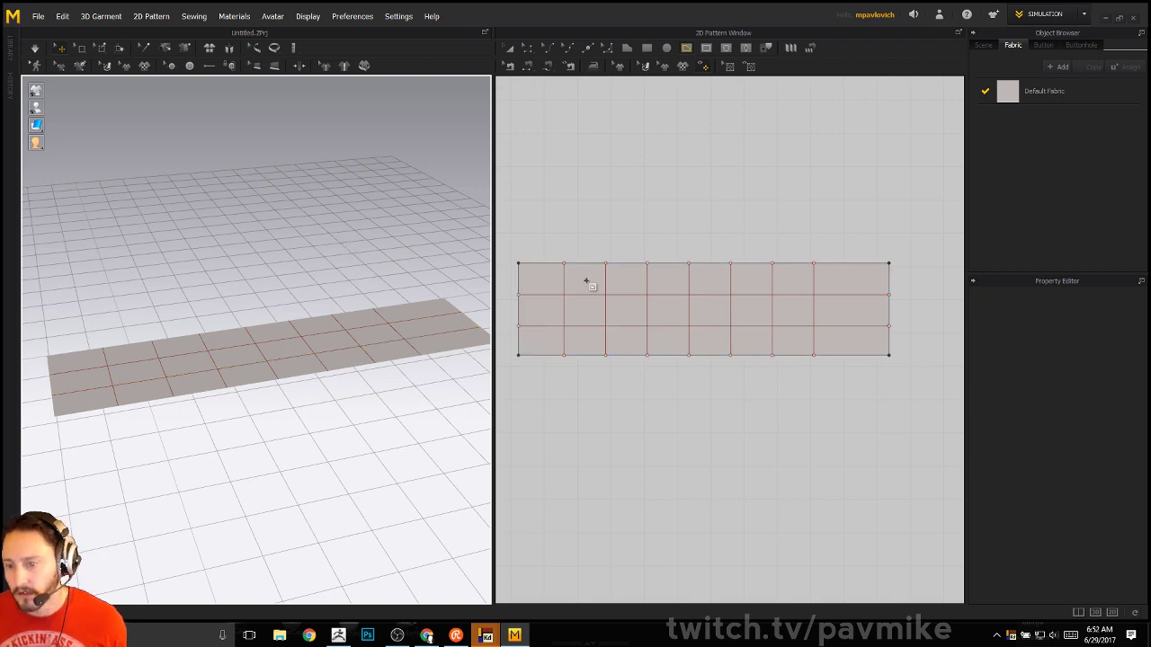
pyautogui.click(509, 48)
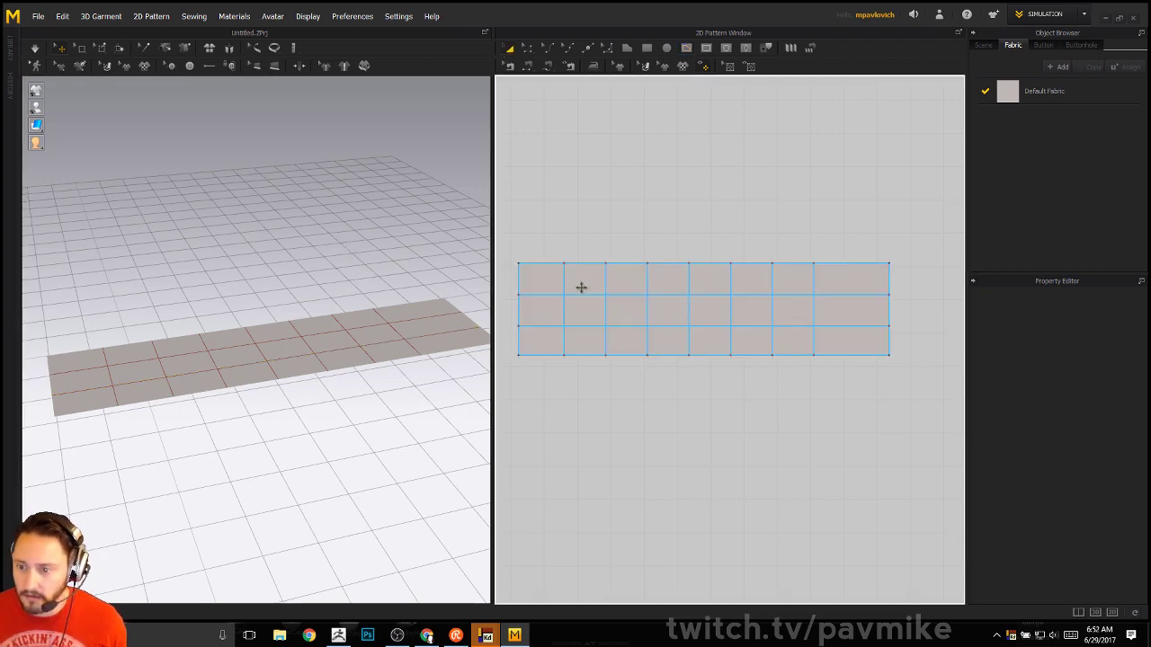
pyautogui.rightClick(581, 287)
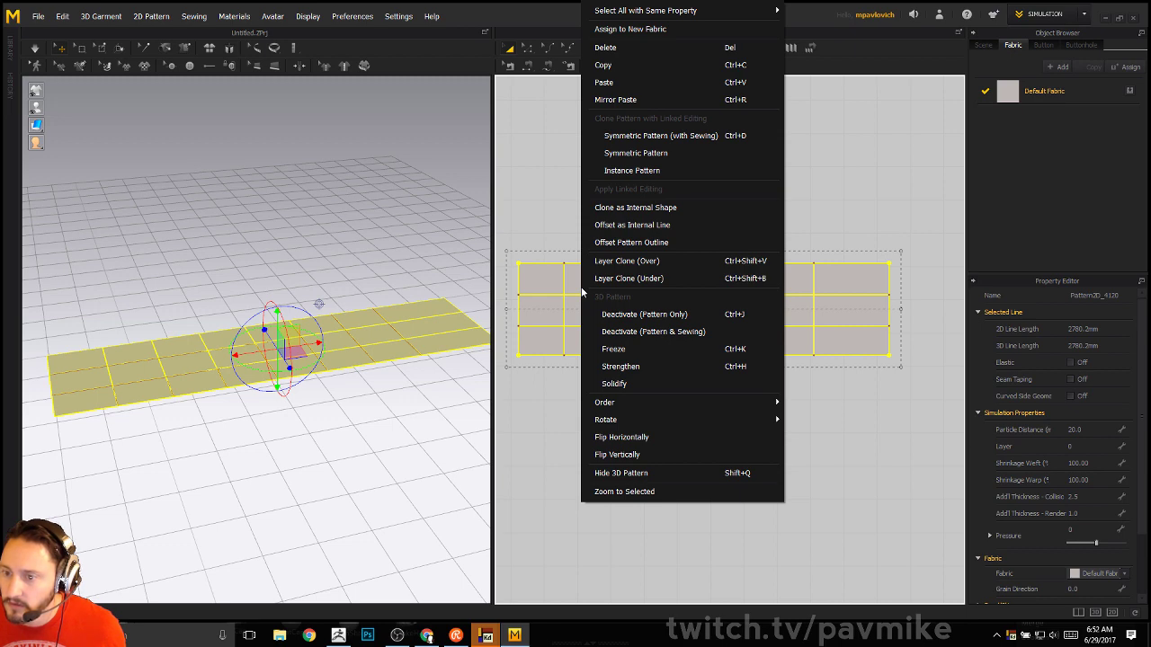
pyautogui.click(600, 65)
pyautogui.rightClick(638, 197)
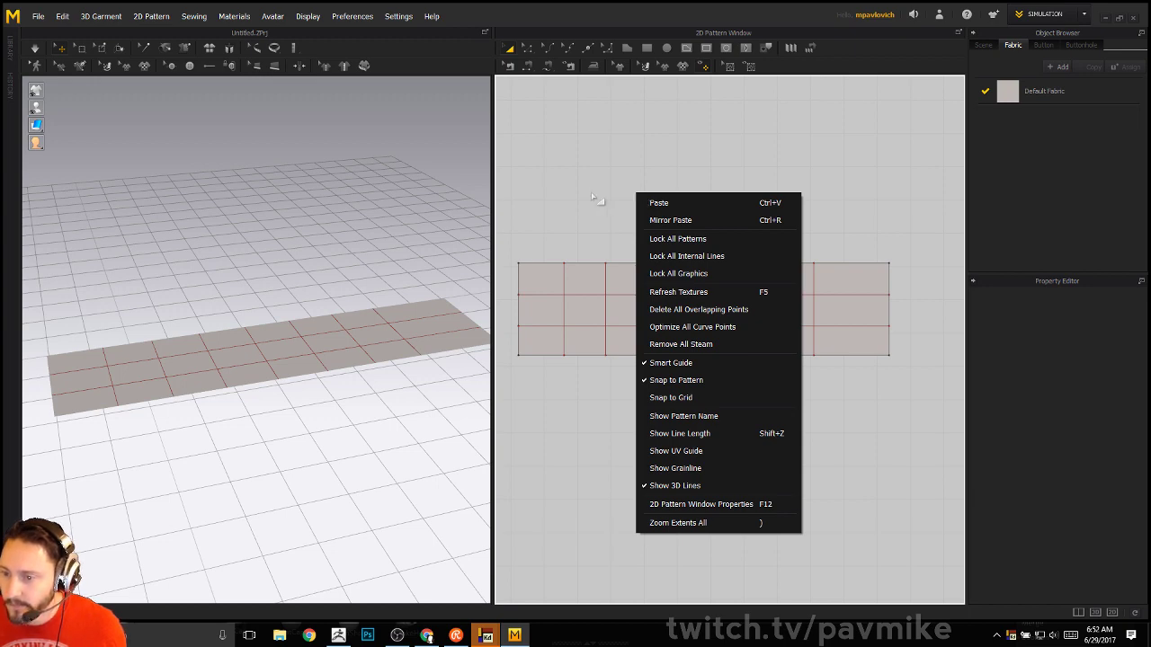
pyautogui.click(594, 199)
# Create a Layer Clone (Over) of the gridded strip and place it directly above the original in the 2D pattern
pyautogui.click(616, 282)
pyautogui.rightClick(615, 286)
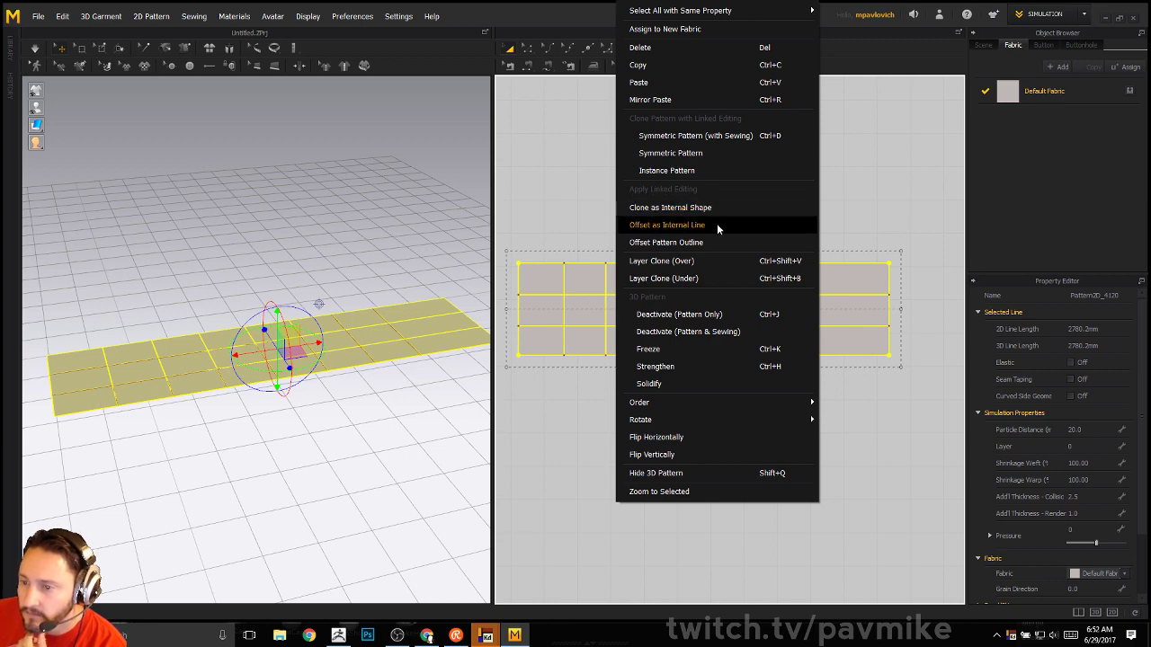
pyautogui.click(693, 260)
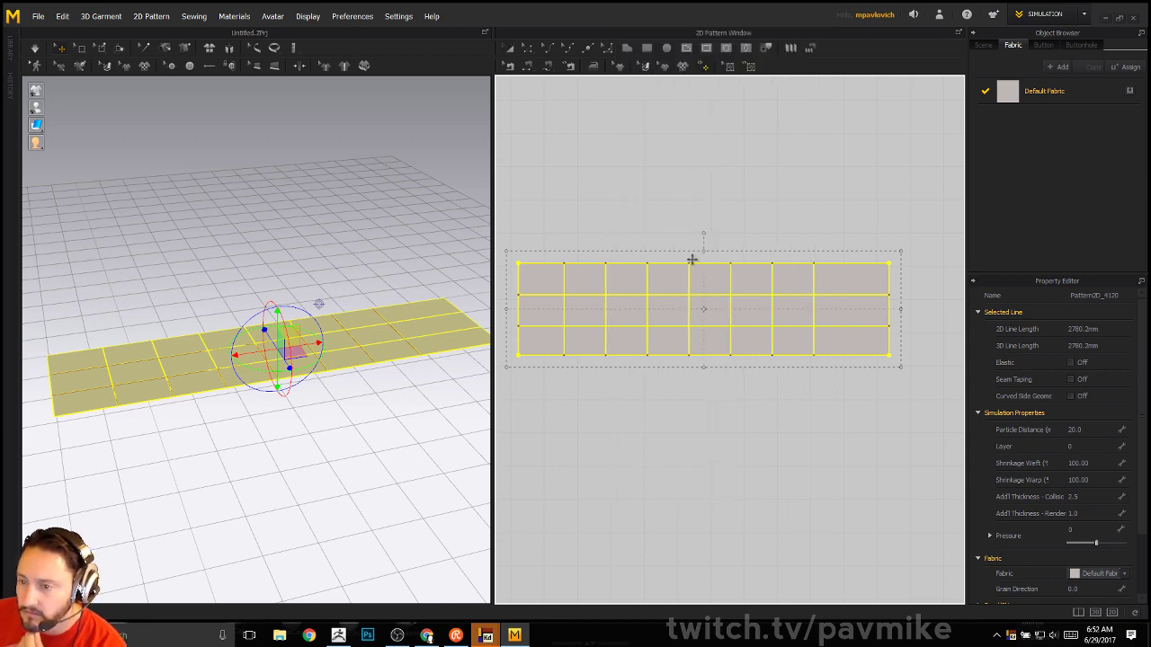
pyautogui.click(703, 197)
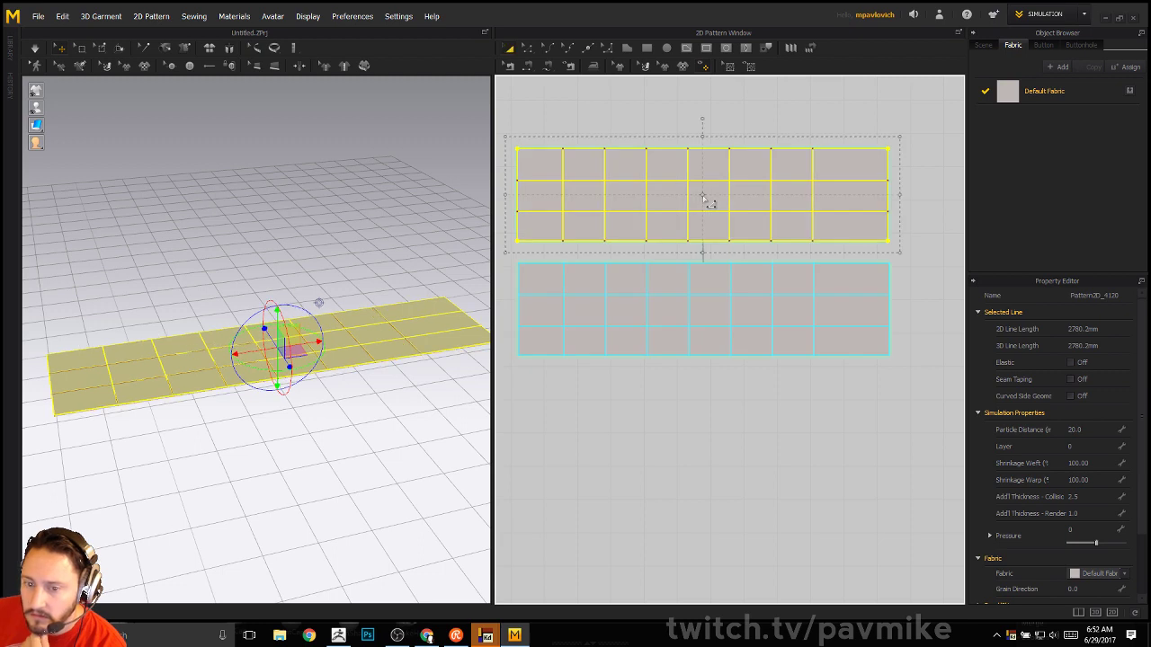
pyautogui.click(504, 196)
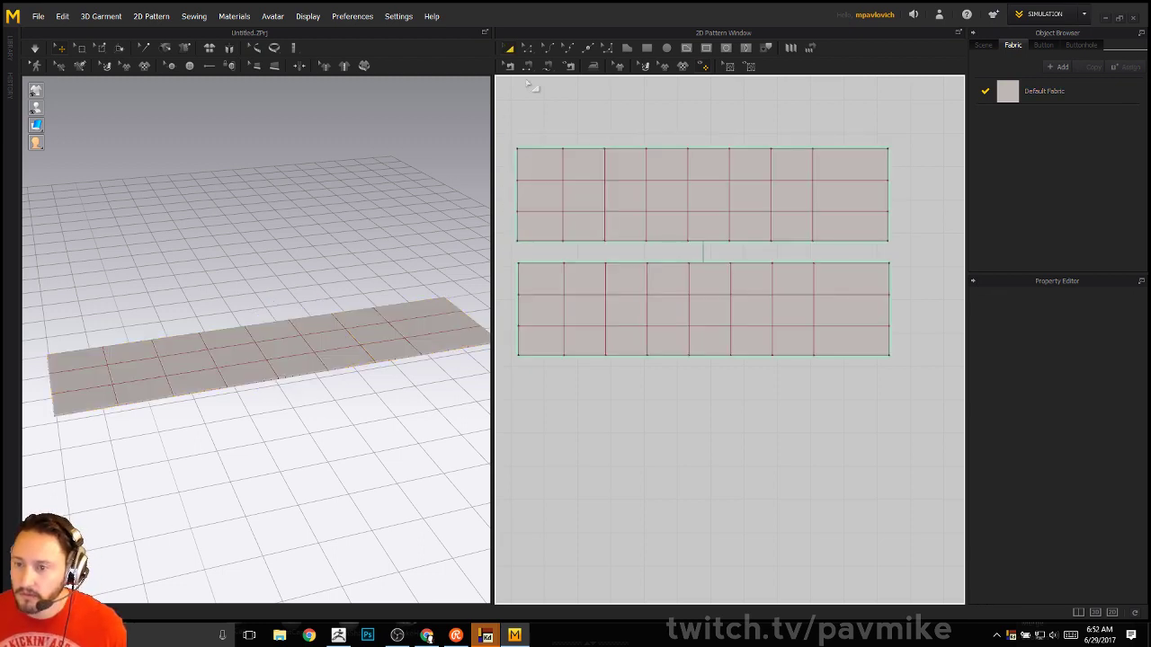
# Check the sewing between the two strips, then flip the upper strip vertically
pyautogui.moveTo(710, 125); pyautogui.dragTo(747, 162, button='middle')
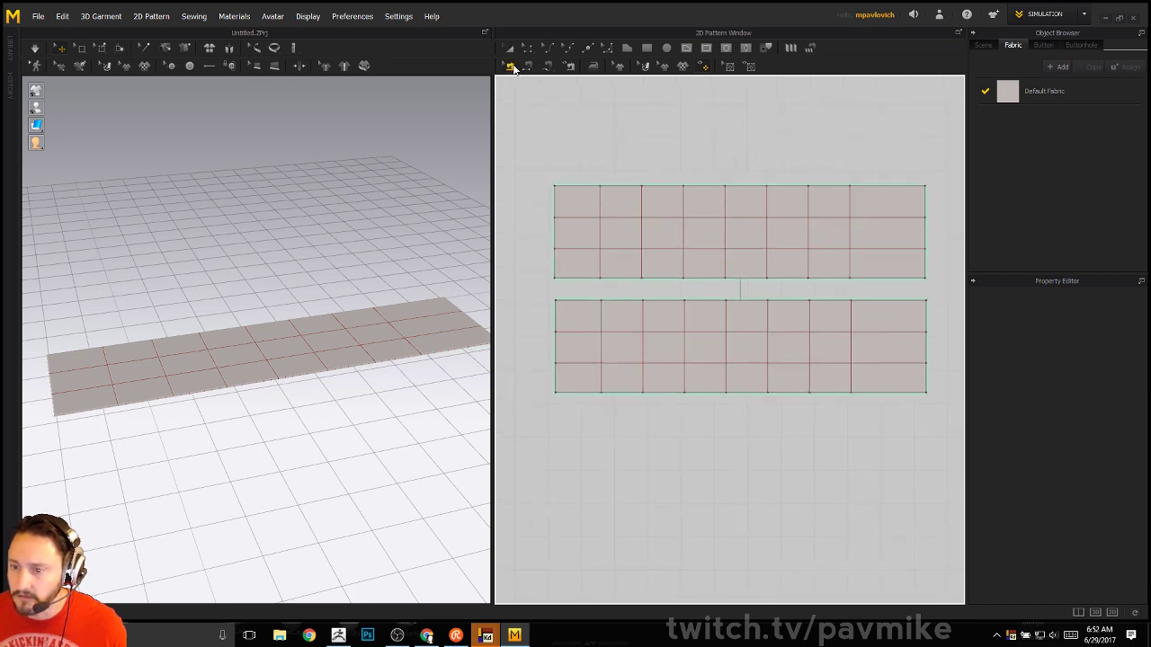
pyautogui.click(512, 67)
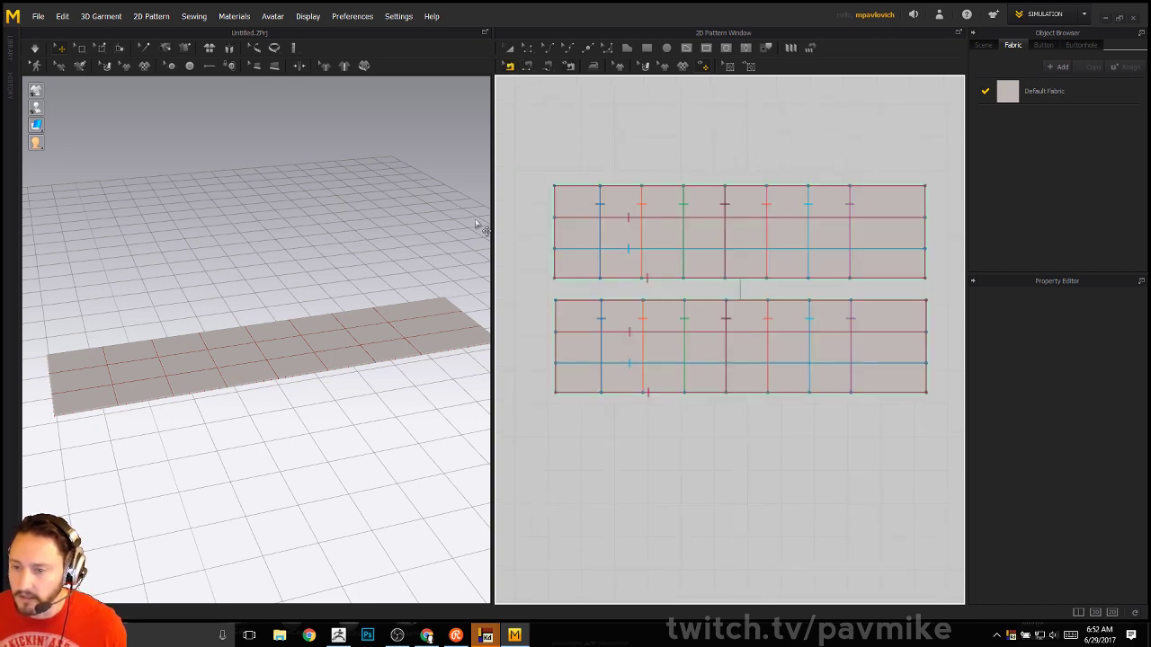
pyautogui.click(510, 48)
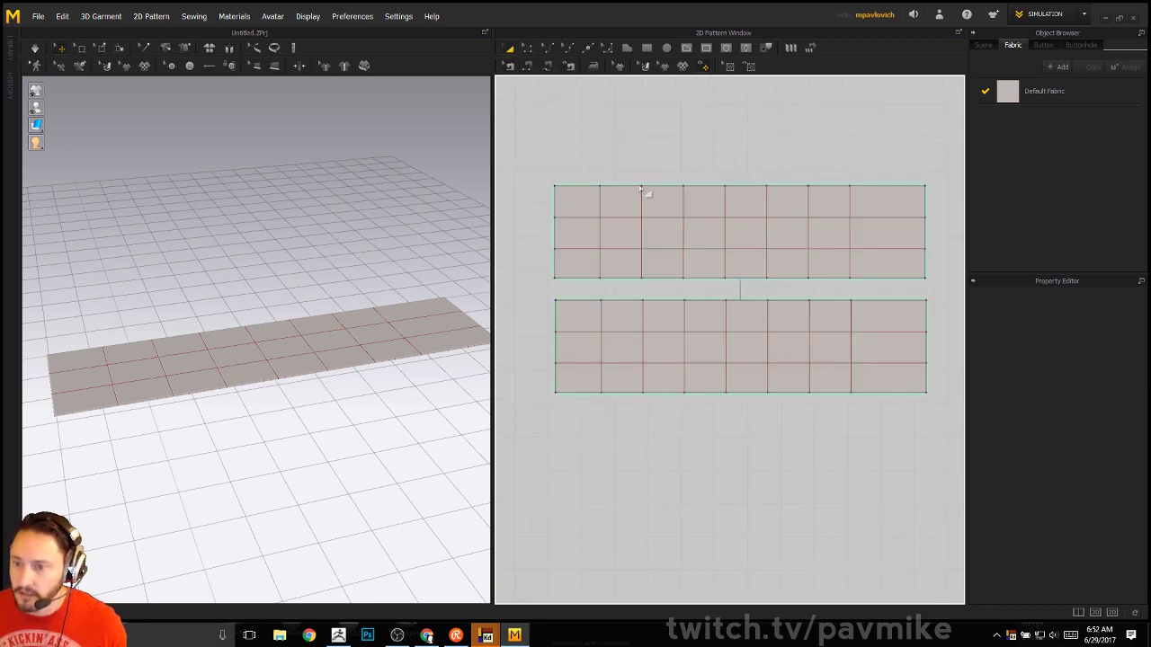
pyautogui.click(675, 230)
pyautogui.rightClick(675, 234)
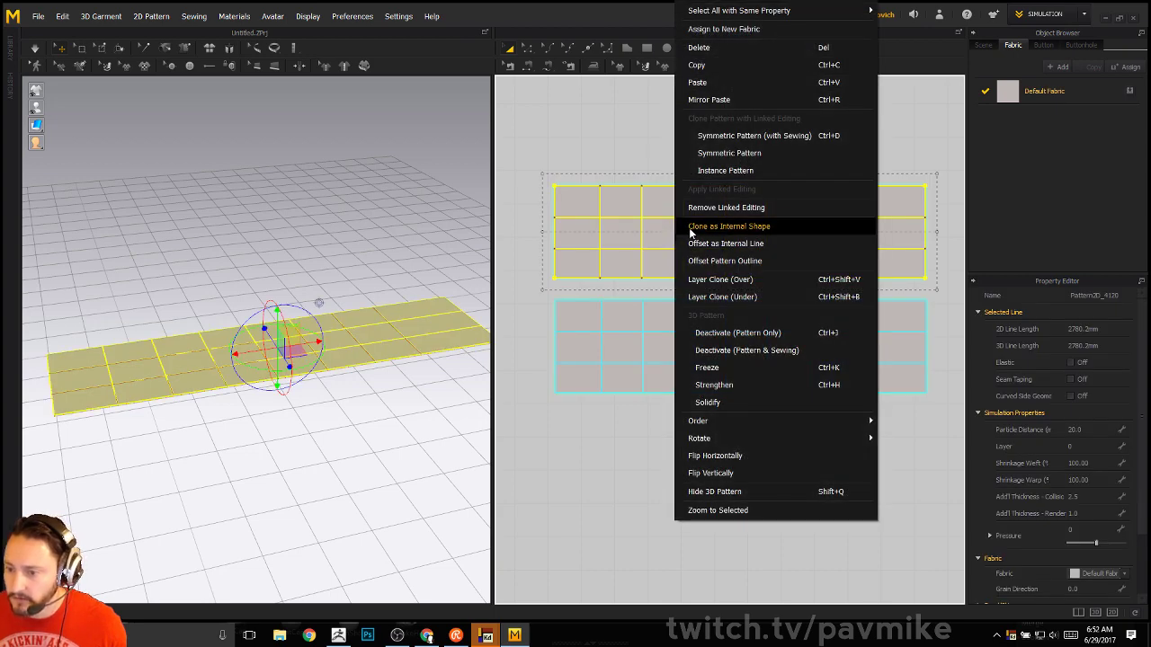
pyautogui.click(734, 474)
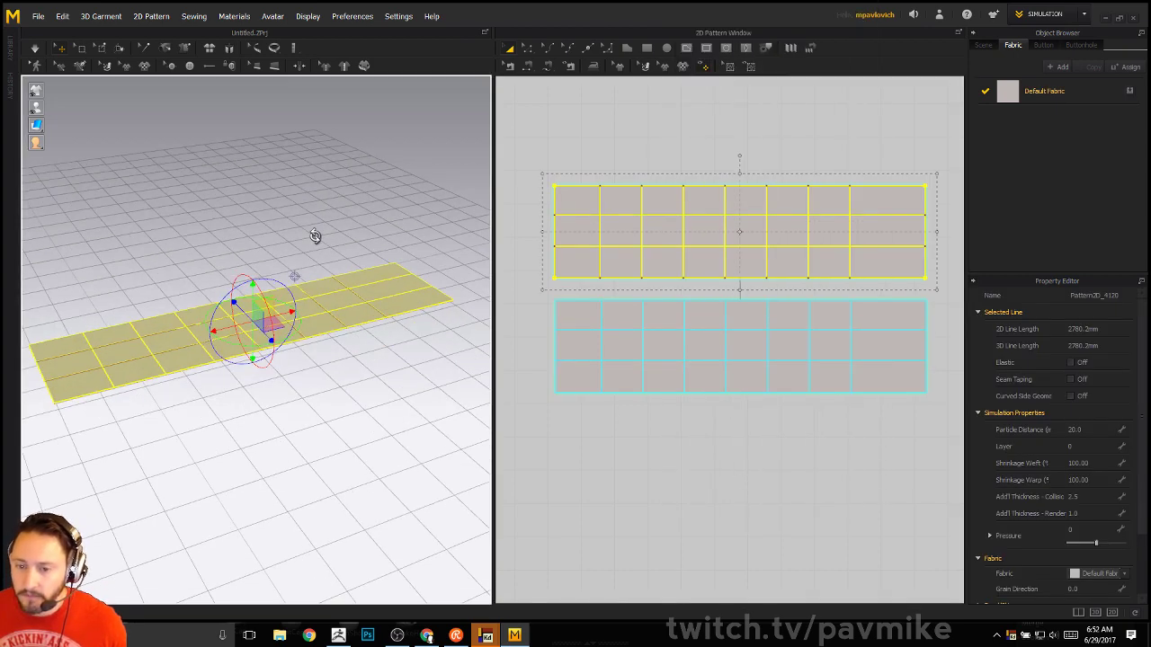
# Set the upper strip's pressure to 7 and run short simulations of the layered cloth
pyautogui.press('space')
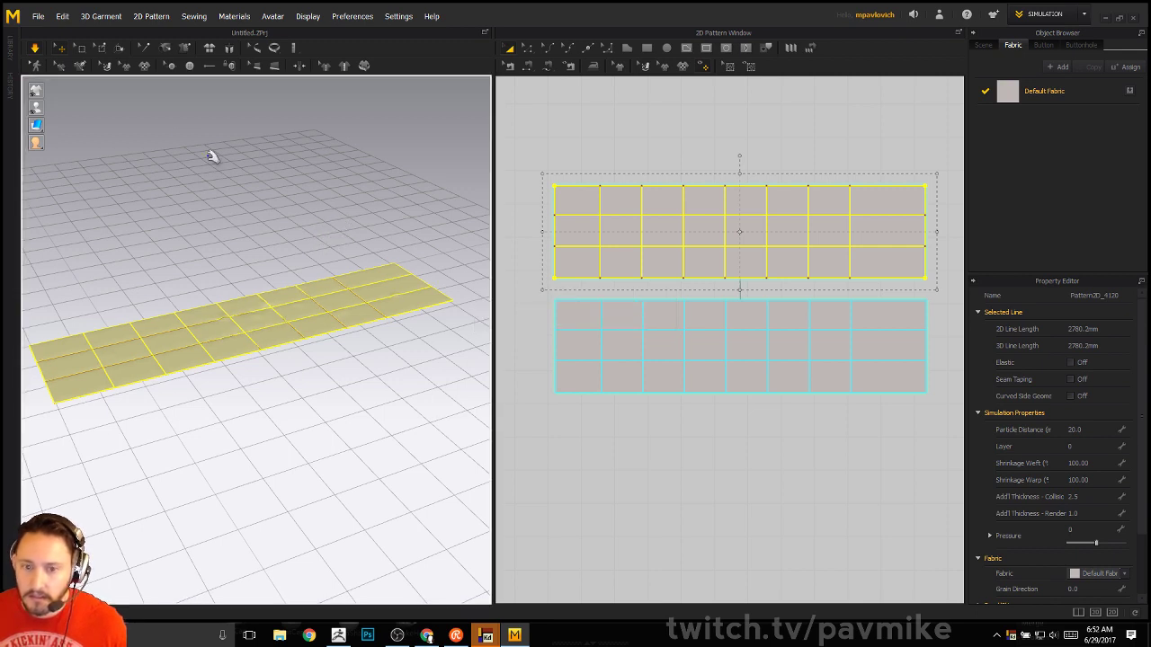
pyautogui.click(35, 49)
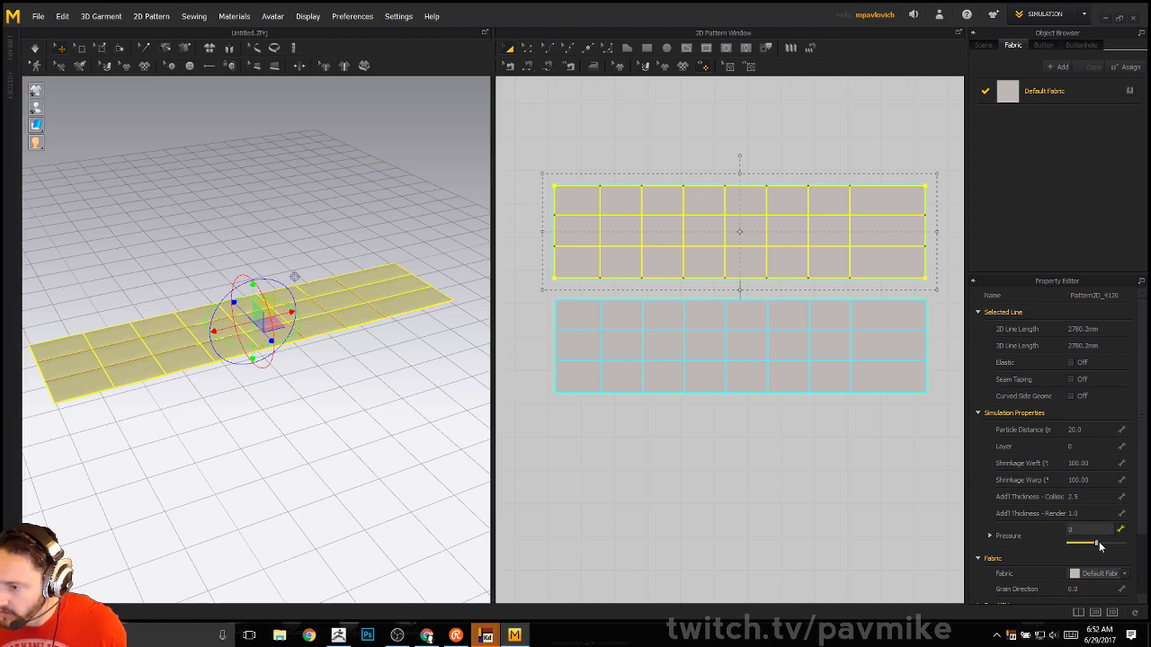
pyautogui.moveTo(1100, 541); pyautogui.dragTo(1101, 541)
pyautogui.press('space')
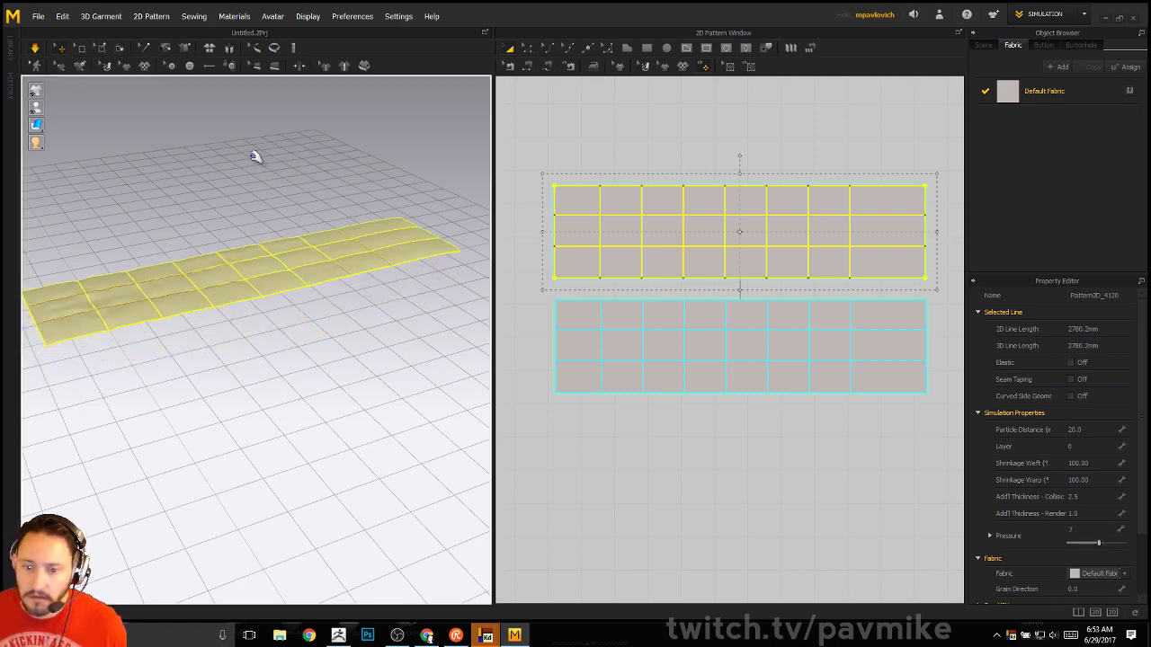
pyautogui.press('space')
pyautogui.moveTo(275, 178); pyautogui.dragTo(311, 404, button='middle')
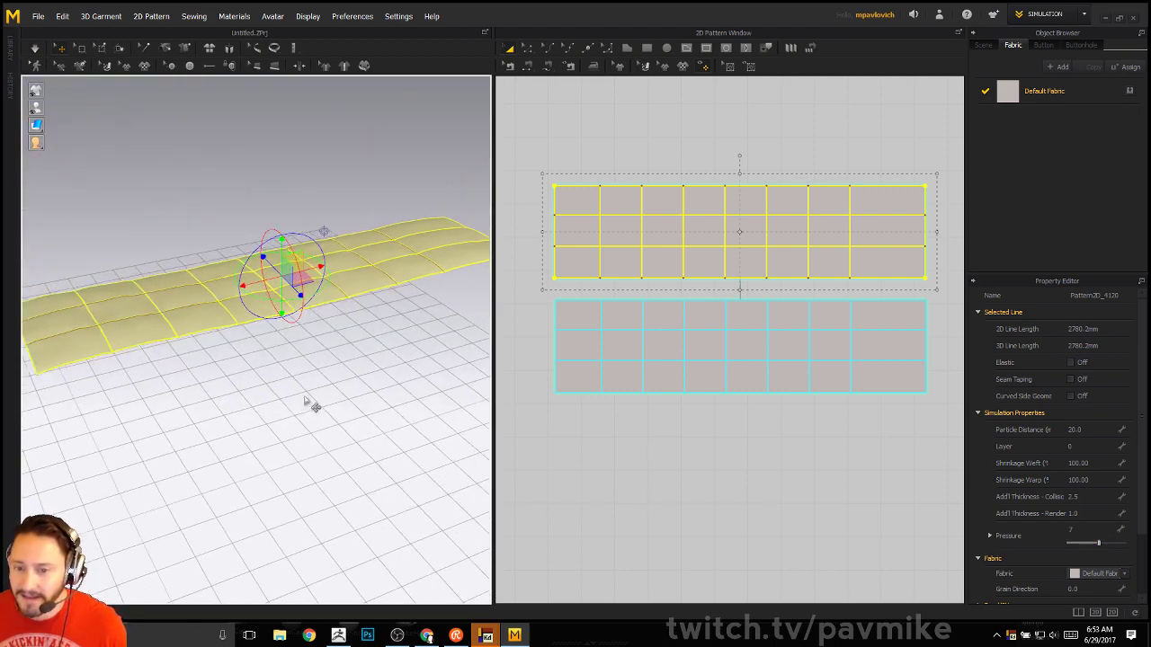
pyautogui.moveTo(311, 403); pyautogui.dragTo(341, 292, button='right')
# Flip the lower strip vertically and simulate the layered cloth again
pyautogui.rightClick(665, 351)
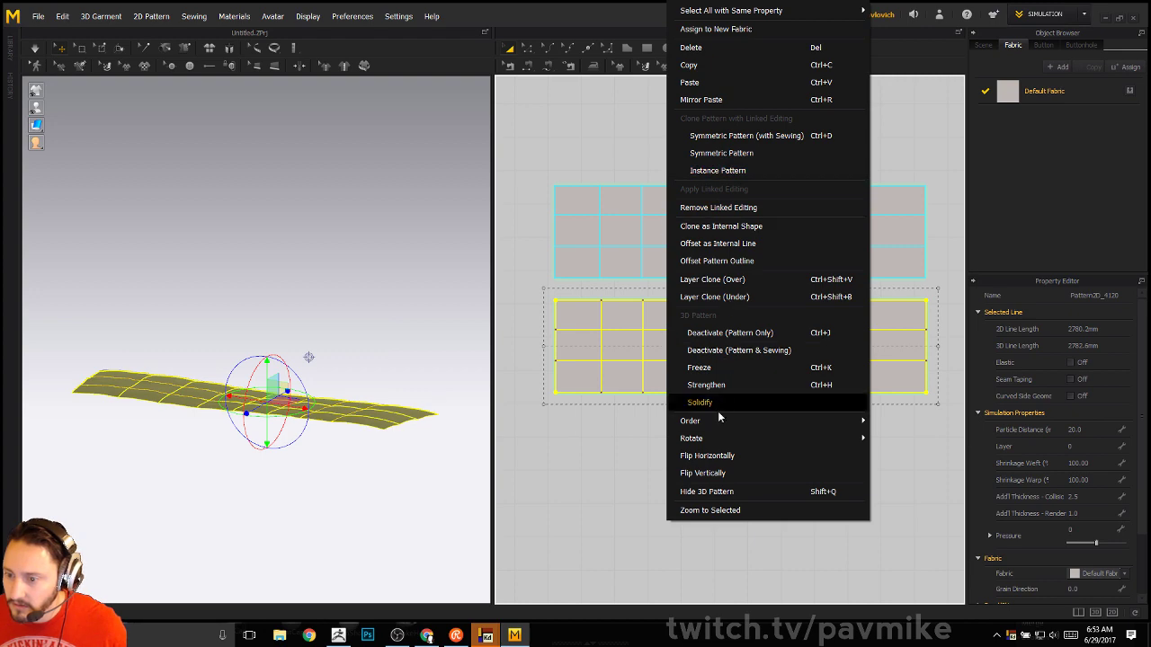
pyautogui.click(710, 473)
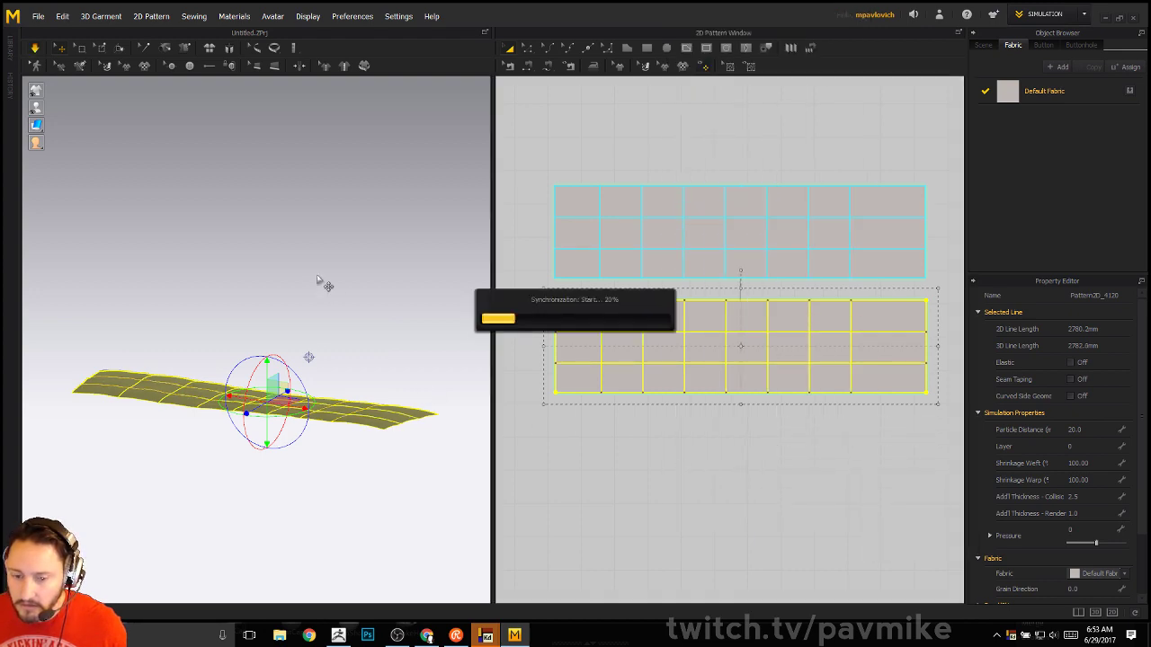
pyautogui.moveTo(316, 275); pyautogui.dragTo(276, 280, button='right')
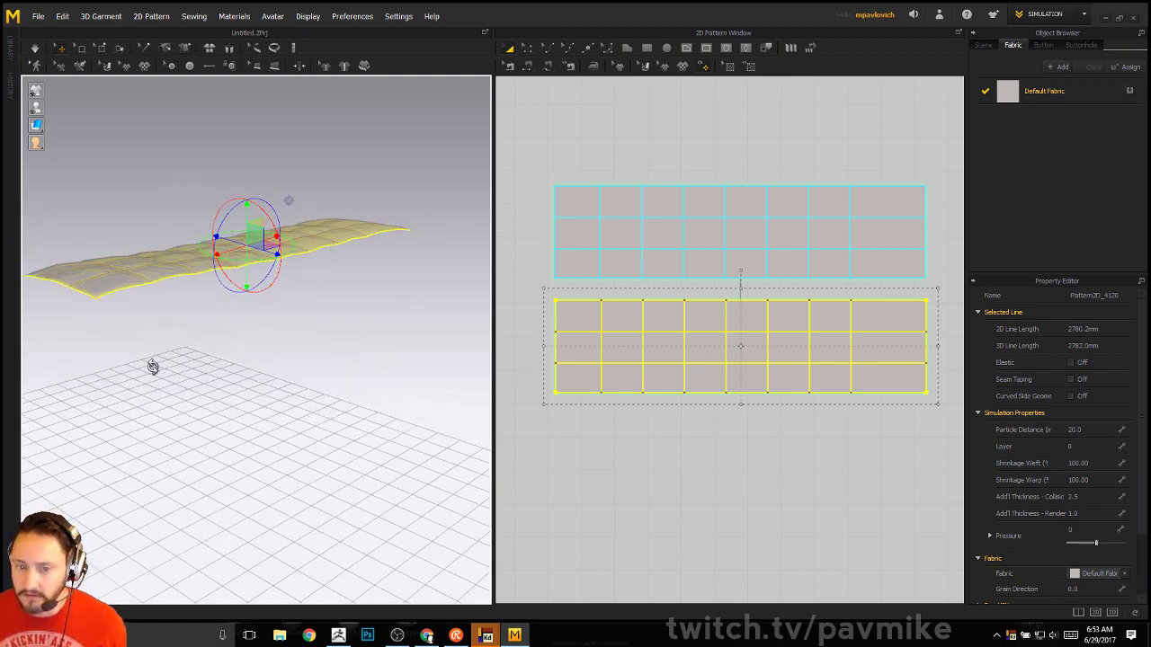
pyautogui.moveTo(152, 365); pyautogui.dragTo(189, 402, button='right')
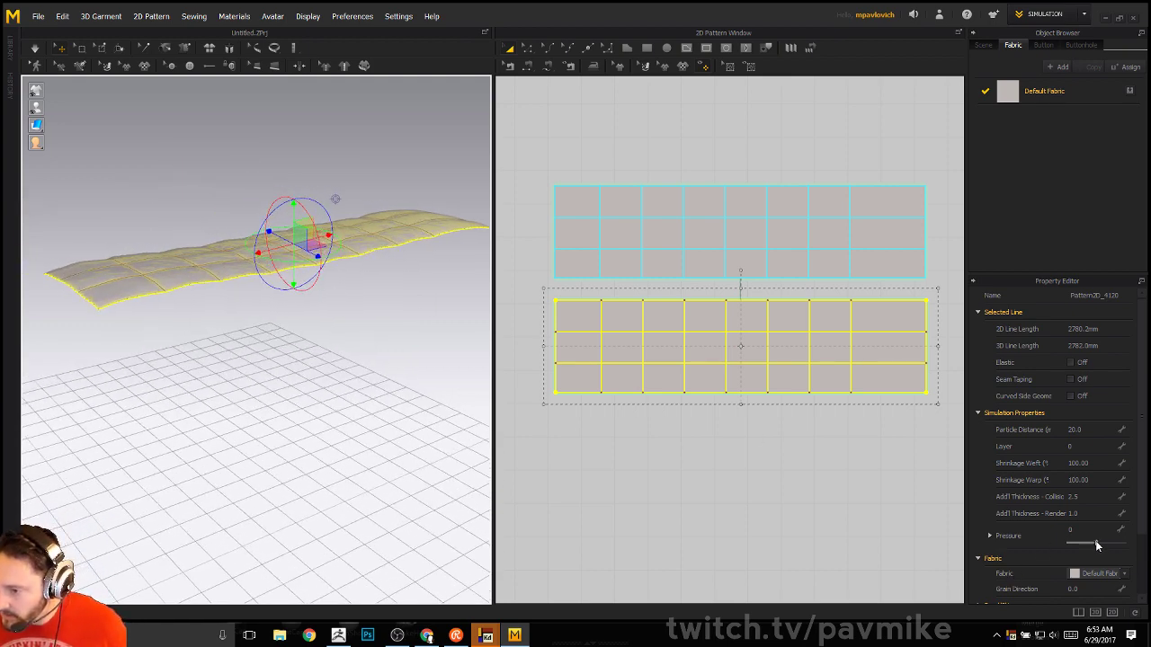
# Select both strips and set their pressure to 1
pyautogui.moveTo(527, 133); pyautogui.dragTo(942, 494)
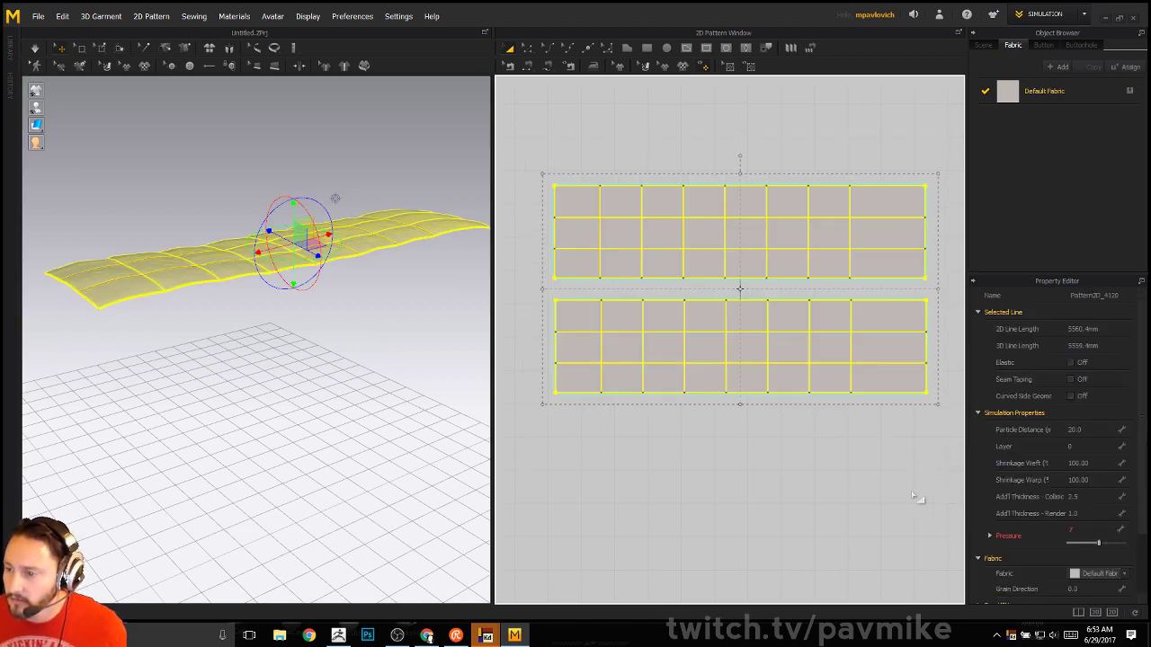
pyautogui.moveTo(1097, 546); pyautogui.dragTo(1090, 546)
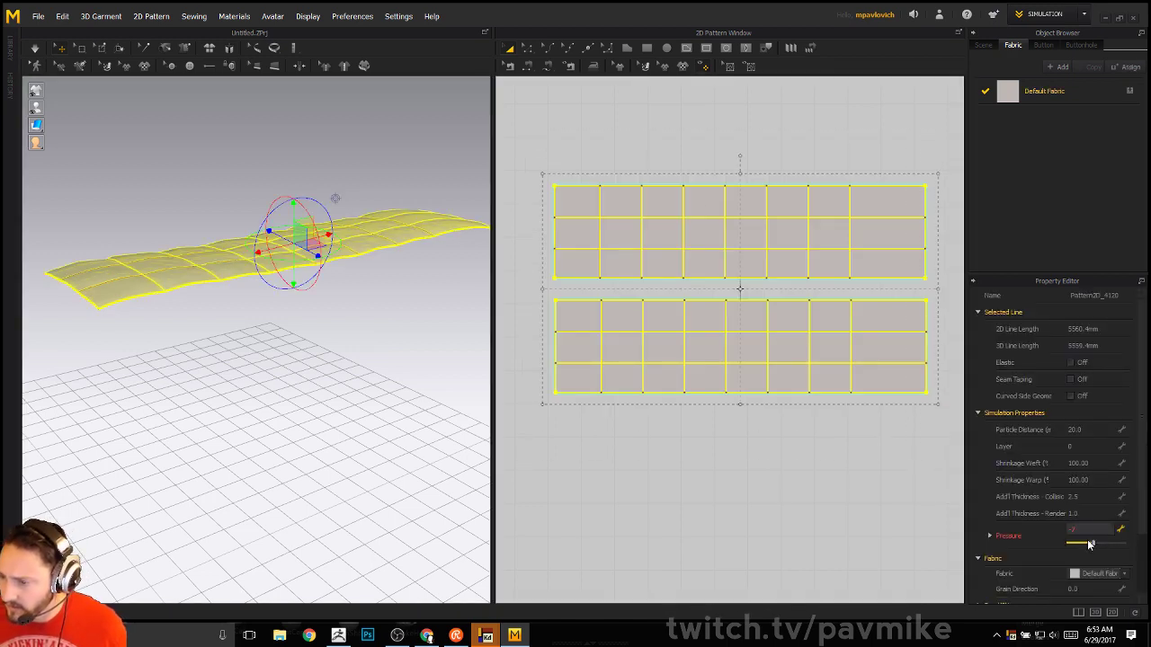
pyautogui.write('1')
pyautogui.press('Return')
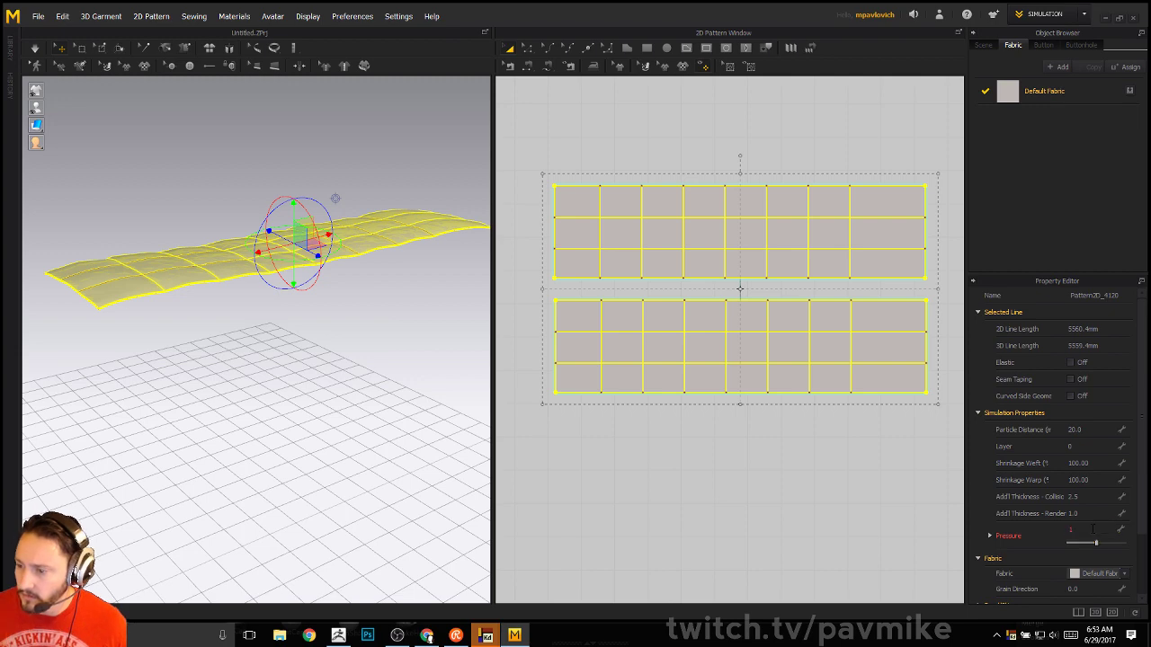
# Inspect how the two stacked cloth layers sit in 3D by selecting the upper layer
pyautogui.moveTo(438, 481); pyautogui.dragTo(394, 424, button='right')
pyautogui.moveTo(395, 424); pyautogui.dragTo(391, 509, button='middle')
pyautogui.moveTo(146, 368); pyautogui.dragTo(169, 314, button='right')
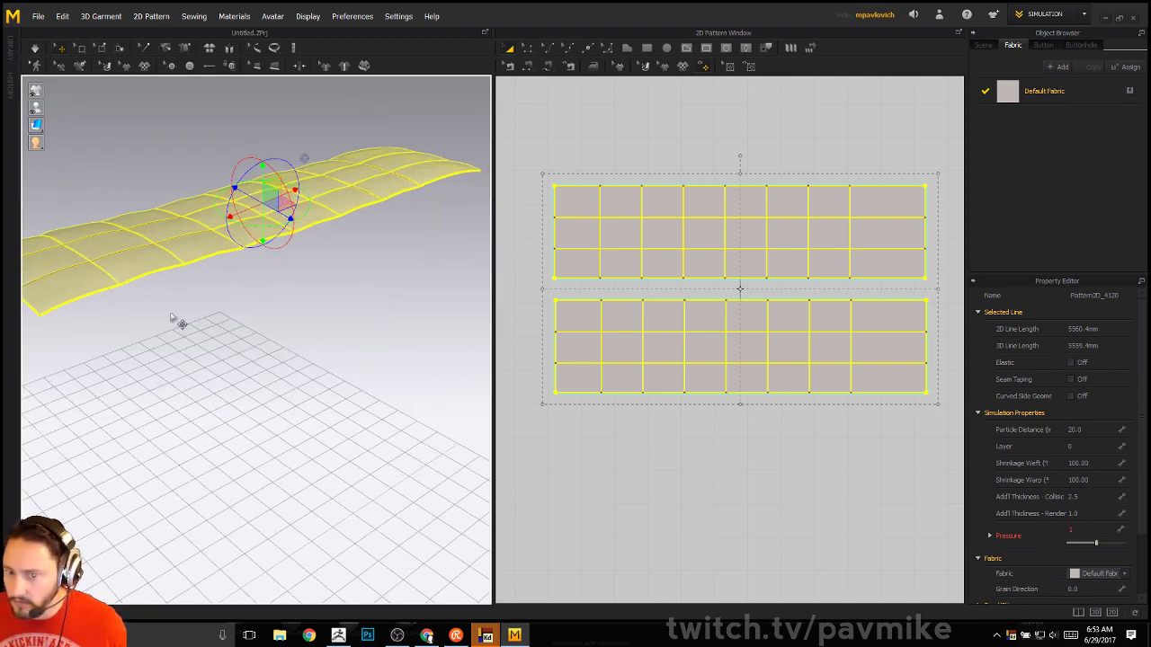
pyautogui.click(157, 271)
pyautogui.click(211, 182)
pyautogui.click(258, 225)
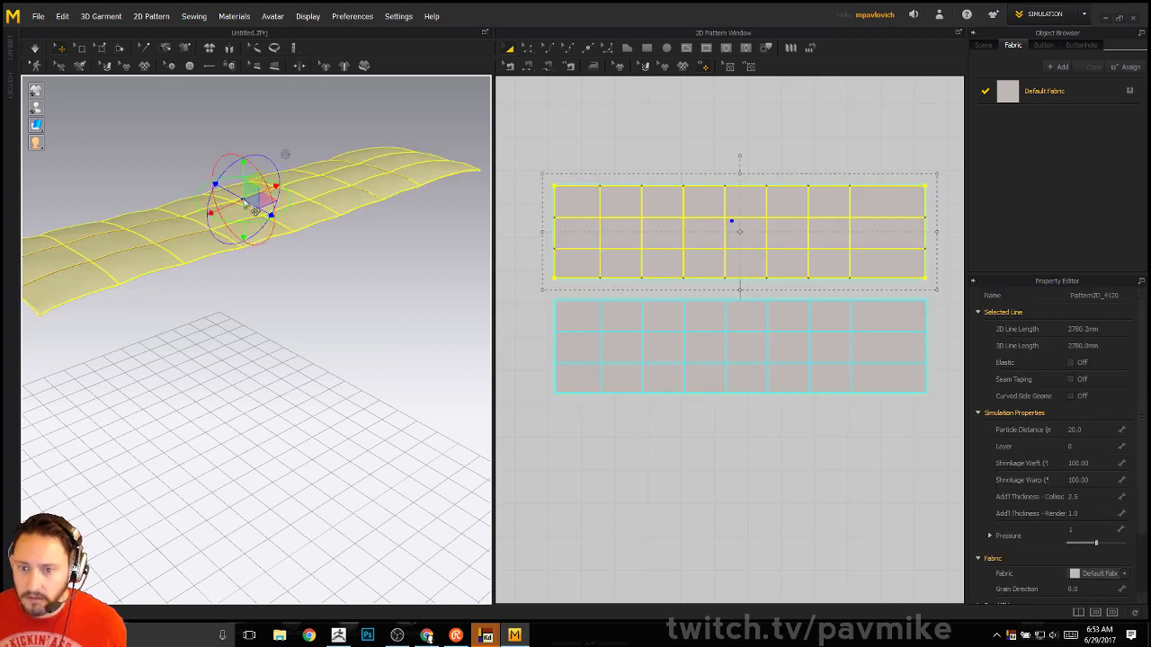
pyautogui.moveTo(252, 212); pyautogui.dragTo(188, 180, button='right')
pyautogui.click(240, 281)
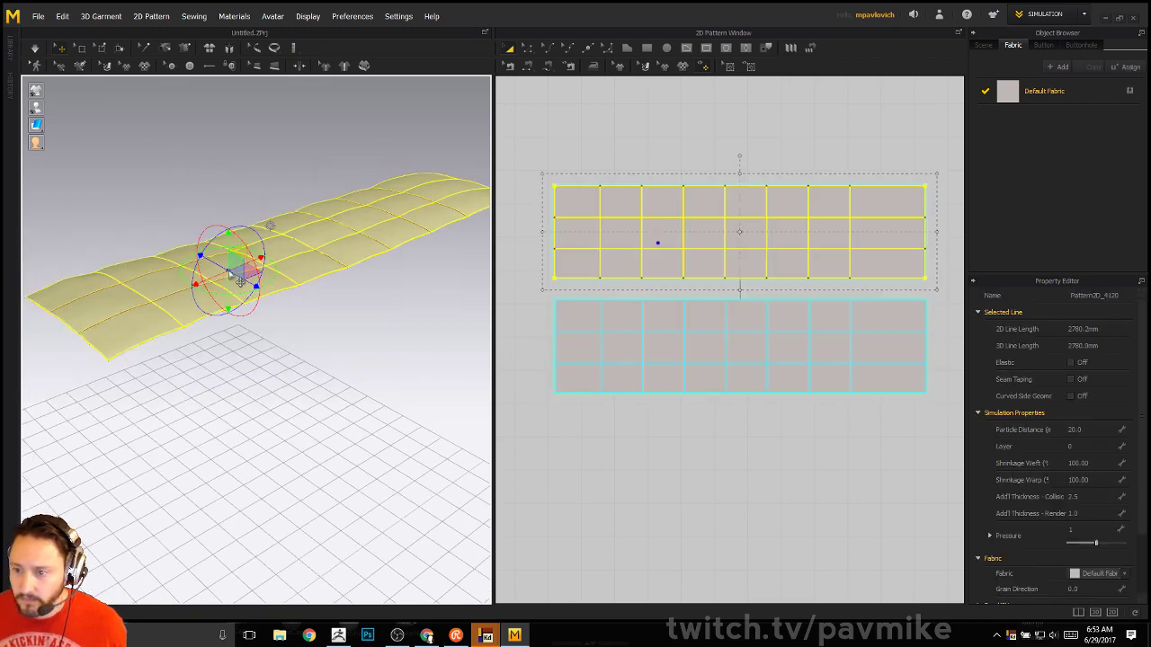
# Try flipping the lower strip vertically in 3D and simulate the layered cloth
pyautogui.rightClick(230, 274)
pyautogui.click(189, 287)
pyautogui.moveTo(189, 288); pyautogui.dragTo(208, 277, button='right')
pyautogui.click(209, 277)
pyautogui.click(172, 416)
pyautogui.rightClick(178, 418)
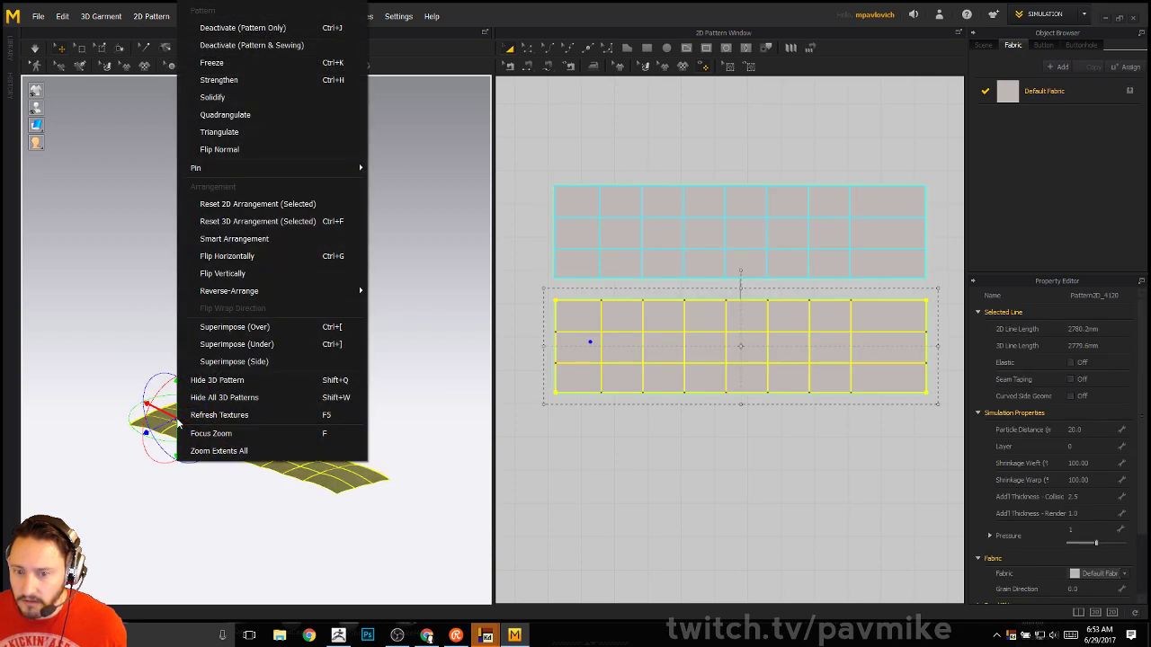
pyautogui.click(225, 275)
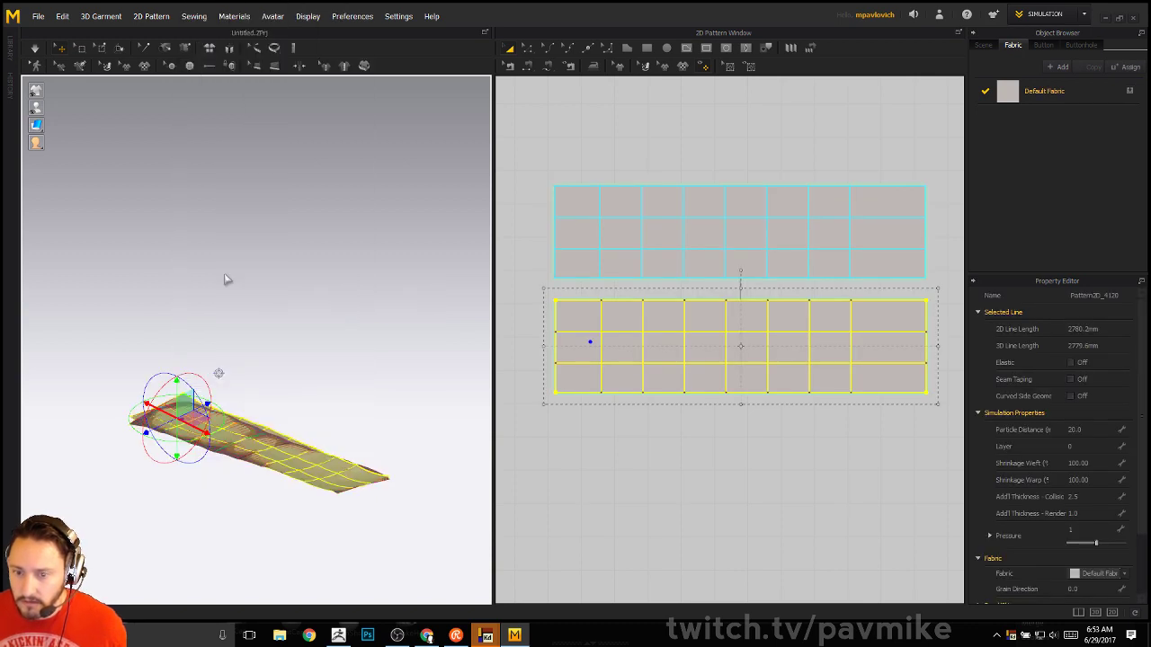
pyautogui.scroll(2, 308, 340)
pyautogui.moveTo(227, 281); pyautogui.dragTo(183, 300, button='right')
pyautogui.press('space')
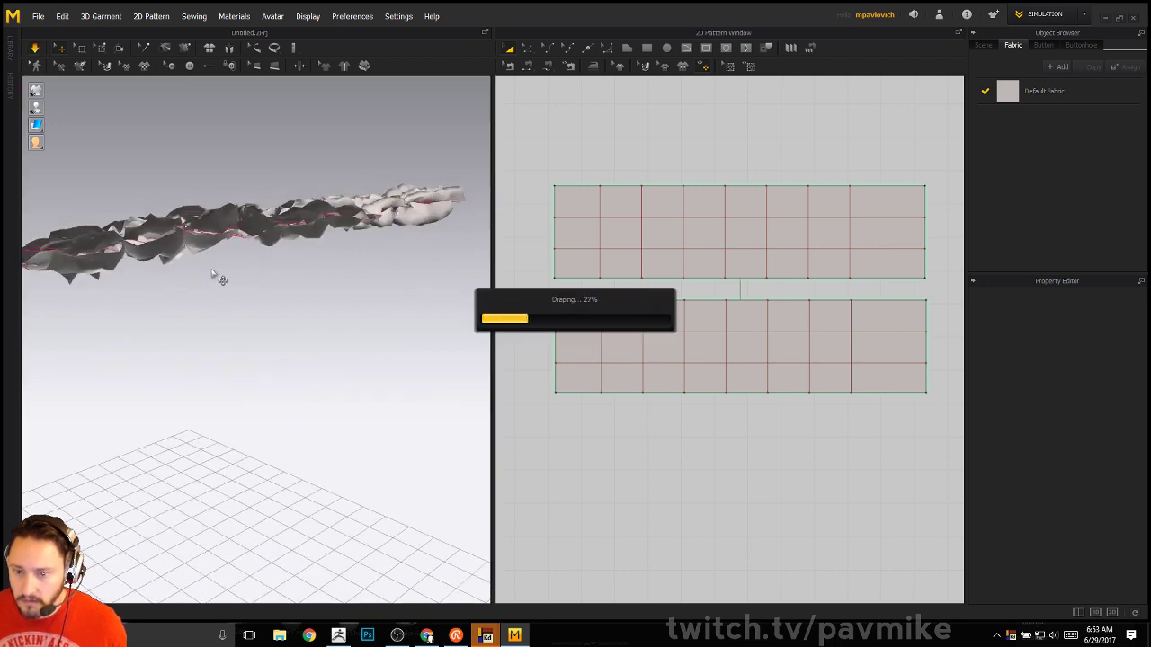
pyautogui.press('space')
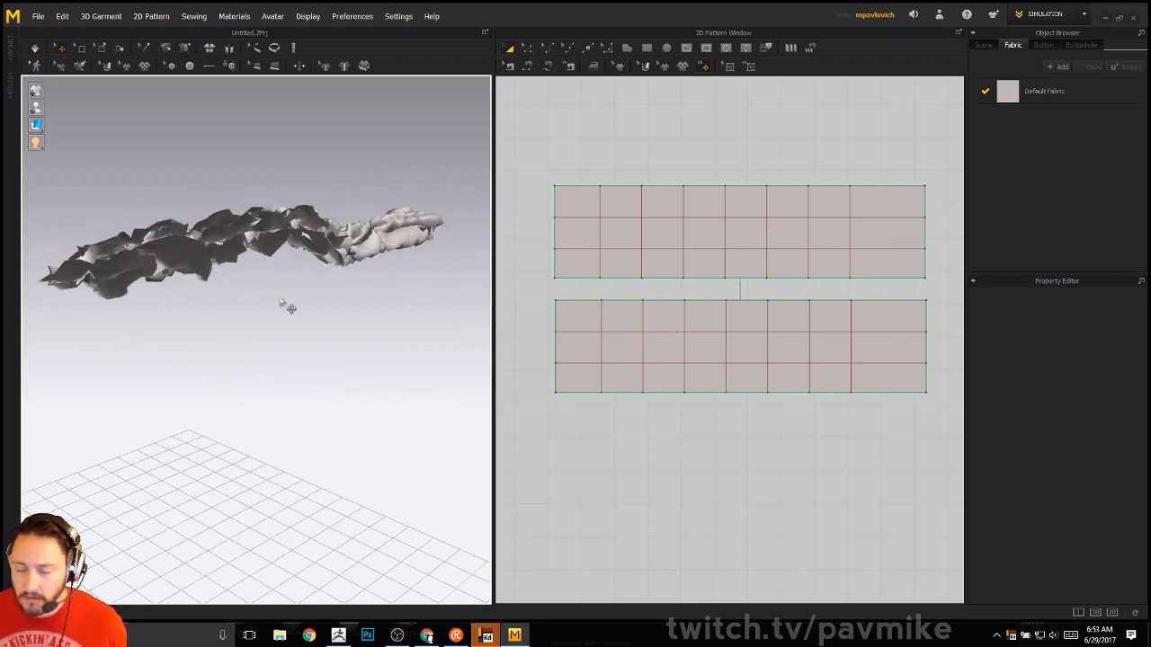
# Undo the flips, simulations and pressure changes back to the flat, layered strips
pyautogui.hotkey('ctrl', 'z')
pyautogui.hotkey('ctrl', 'z')
pyautogui.hotkey('ctrl', 'z')
pyautogui.hotkey('ctrl', 'z')
pyautogui.hotkey('ctrl', 'z')
pyautogui.hotkey('ctrl', 'z')
pyautogui.hotkey('ctrl', 'z')
pyautogui.hotkey('ctrl', 'z')
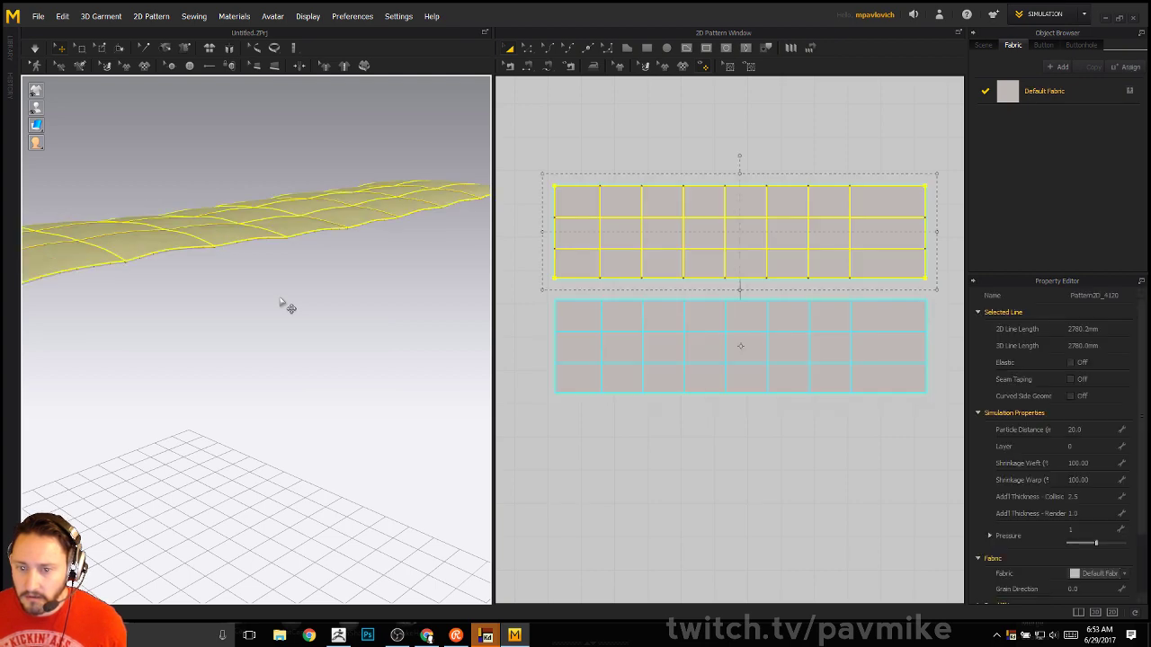
pyautogui.hotkey('ctrl', 'z')
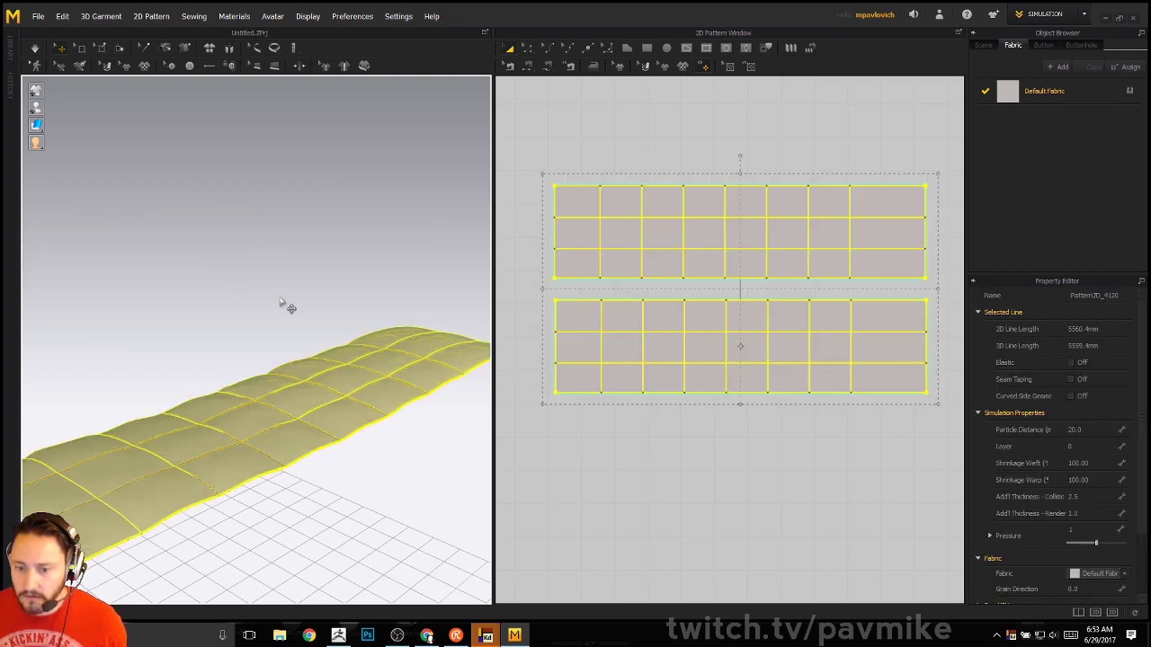
pyautogui.hotkey('ctrl', 'z')
pyautogui.hotkey('ctrl', 'z')
pyautogui.hotkey('ctrl', 'z')
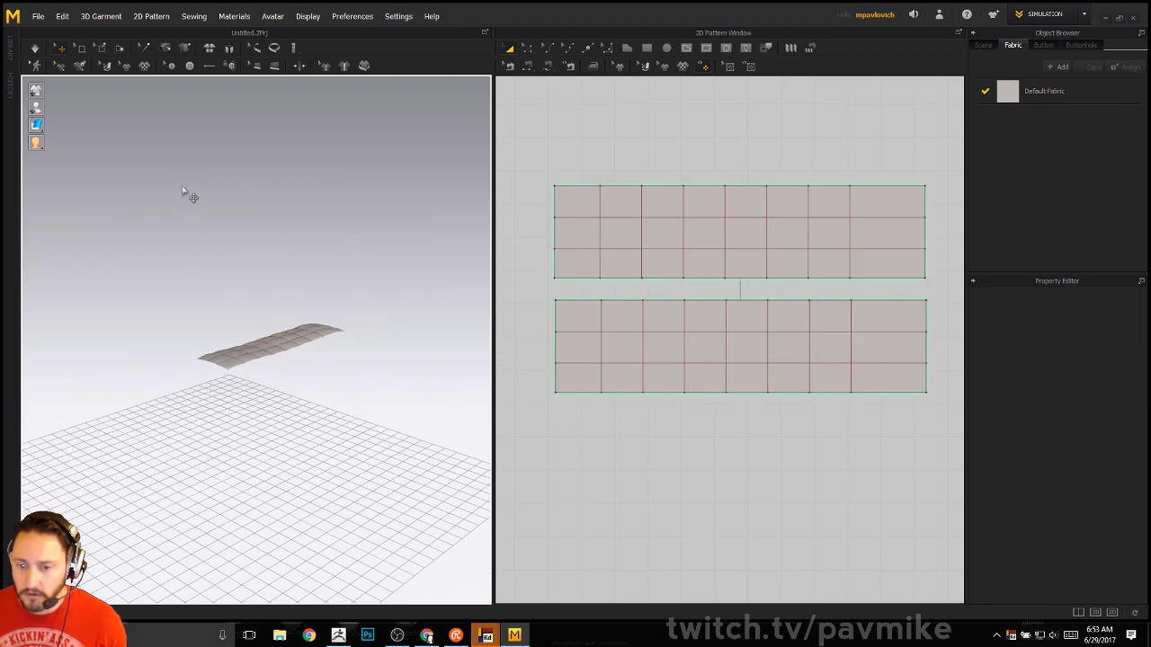
pyautogui.hotkey('ctrl', 'z')
pyautogui.moveTo(280, 296); pyautogui.dragTo(383, 386, button='right')
pyautogui.hotkey('ctrl', 'z')
pyautogui.hotkey('ctrl', 'z')
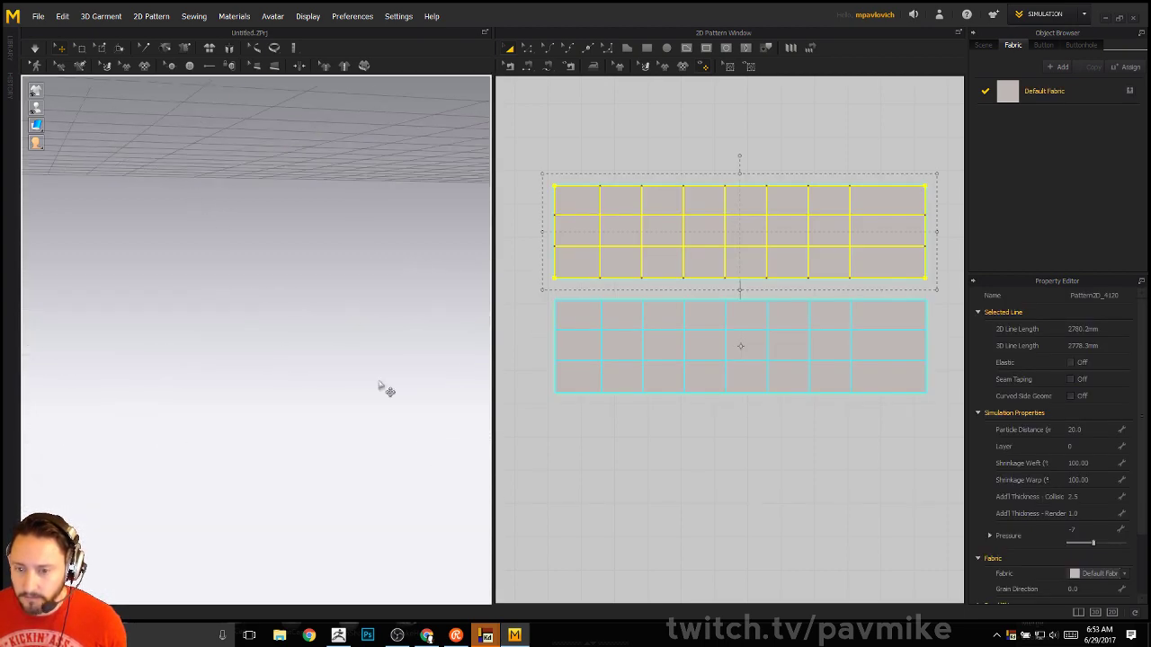
pyautogui.scroll(-1, 227, 433)
pyautogui.moveTo(230, 436); pyautogui.dragTo(210, 329, button='right')
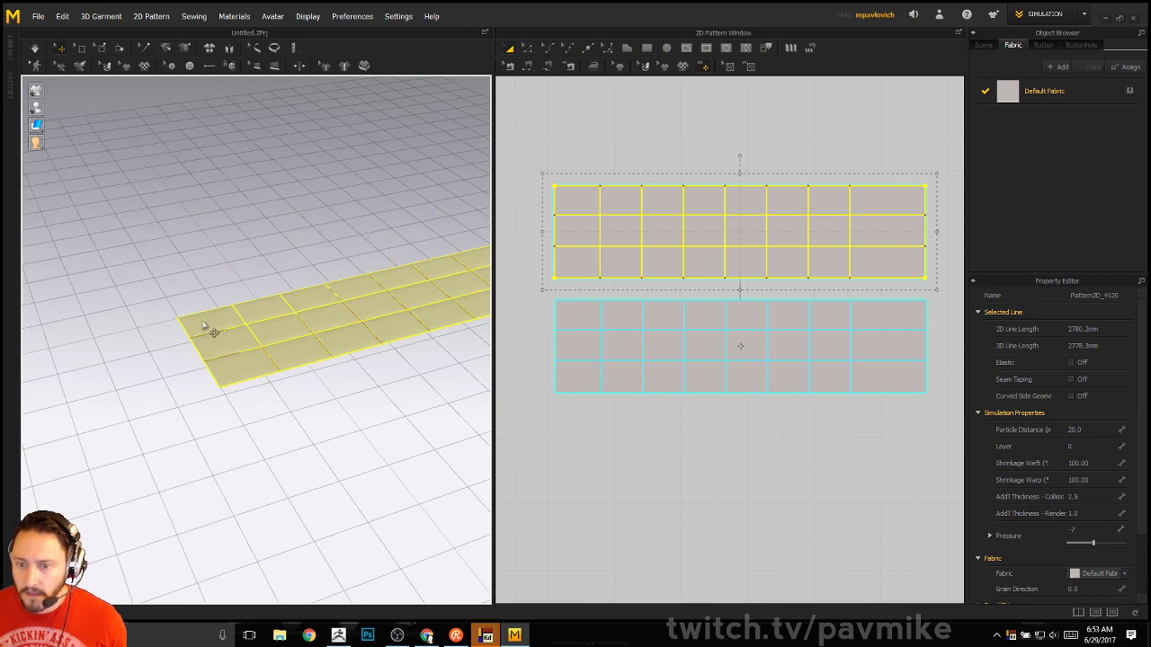
# Flip the lower strip horizontally in 3D and simulate the layered cloth
pyautogui.click(280, 320)
pyautogui.moveTo(340, 434); pyautogui.dragTo(285, 542, button='right')
pyautogui.click(369, 424)
pyautogui.click(286, 542)
pyautogui.rightClick(286, 540)
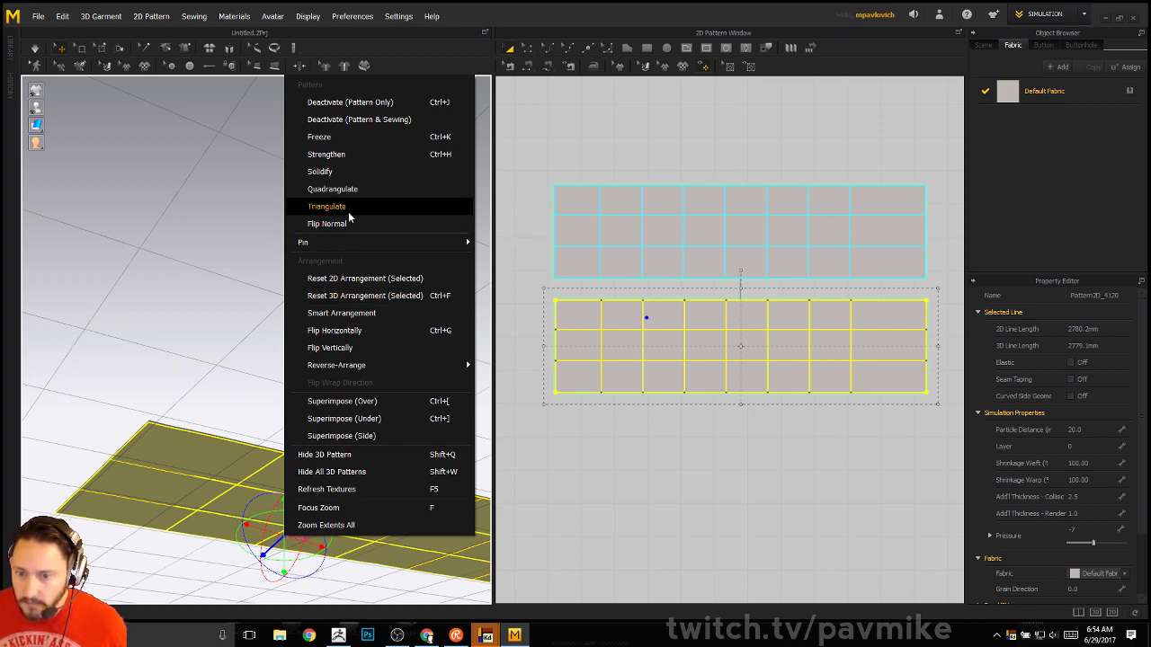
pyautogui.click(335, 330)
pyautogui.click(277, 334)
pyautogui.moveTo(277, 333); pyautogui.dragTo(311, 367, button='right')
pyautogui.moveTo(316, 342); pyautogui.dragTo(298, 447, button='middle')
pyautogui.moveTo(298, 446); pyautogui.dragTo(303, 458, button='right')
pyautogui.press('space')
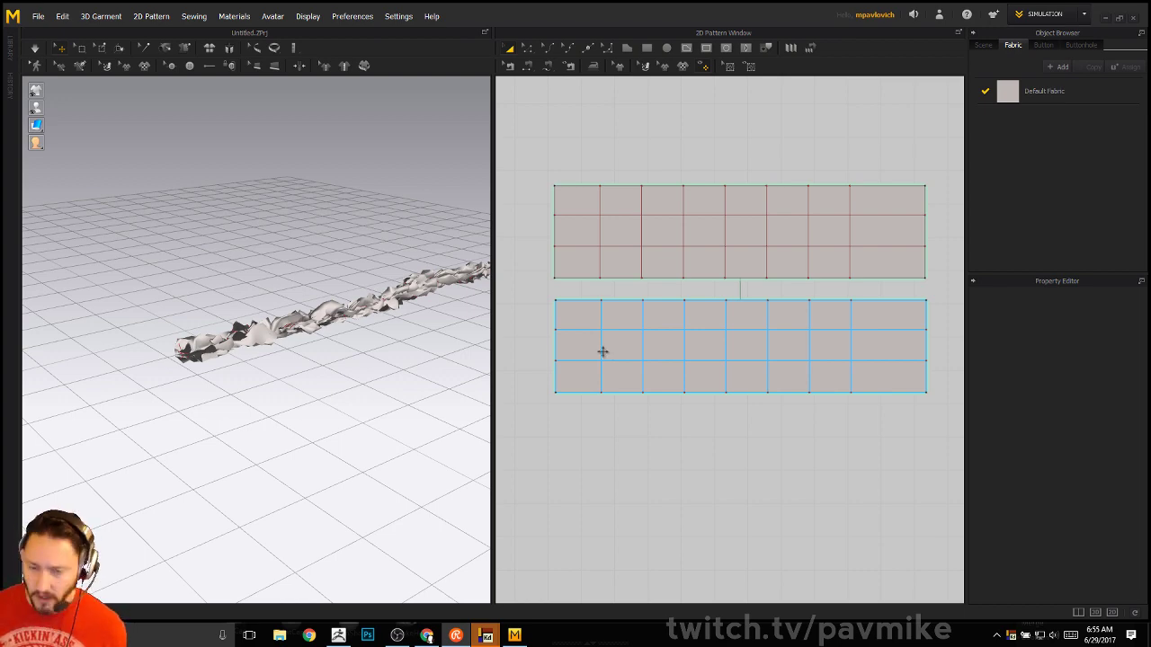
# Switch to ZBrush and make the full-body ZBFemale_TechSuit014_001 tool the active model
pyautogui.click(1105, 18)
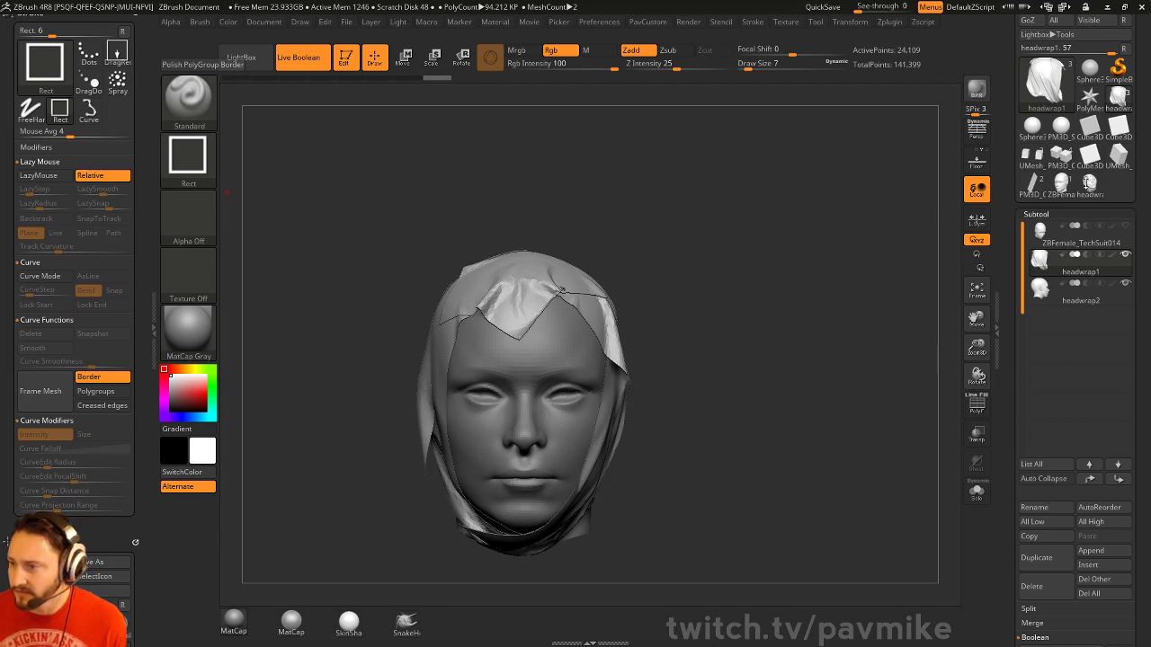
pyautogui.click(1118, 97)
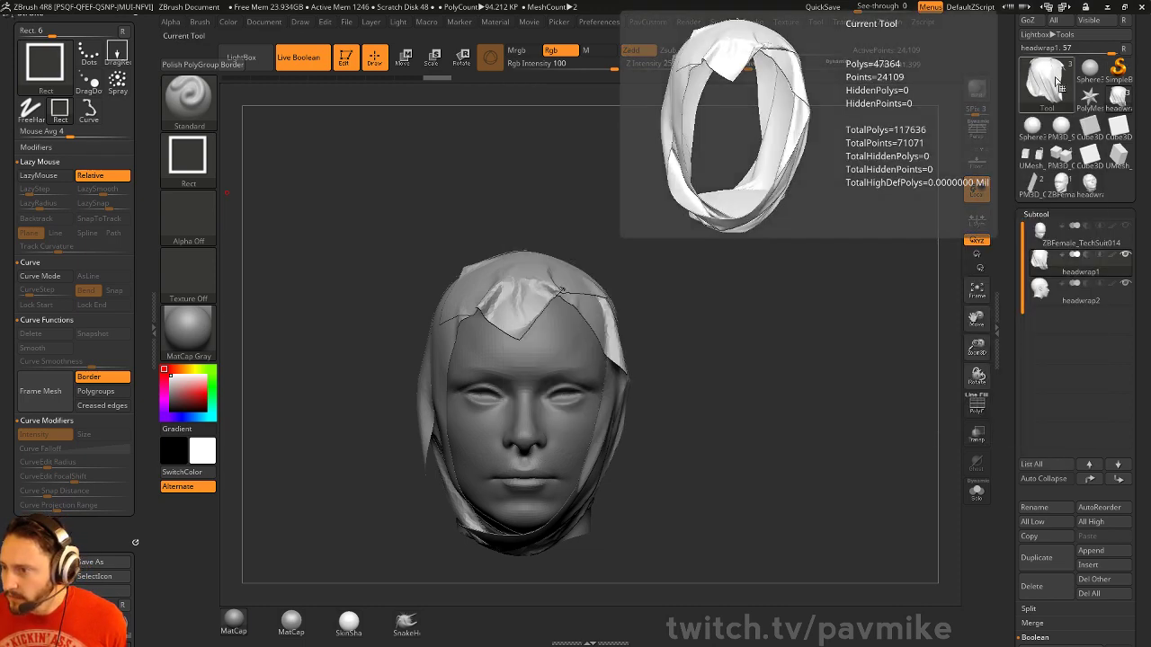
pyautogui.moveTo(1061, 189)
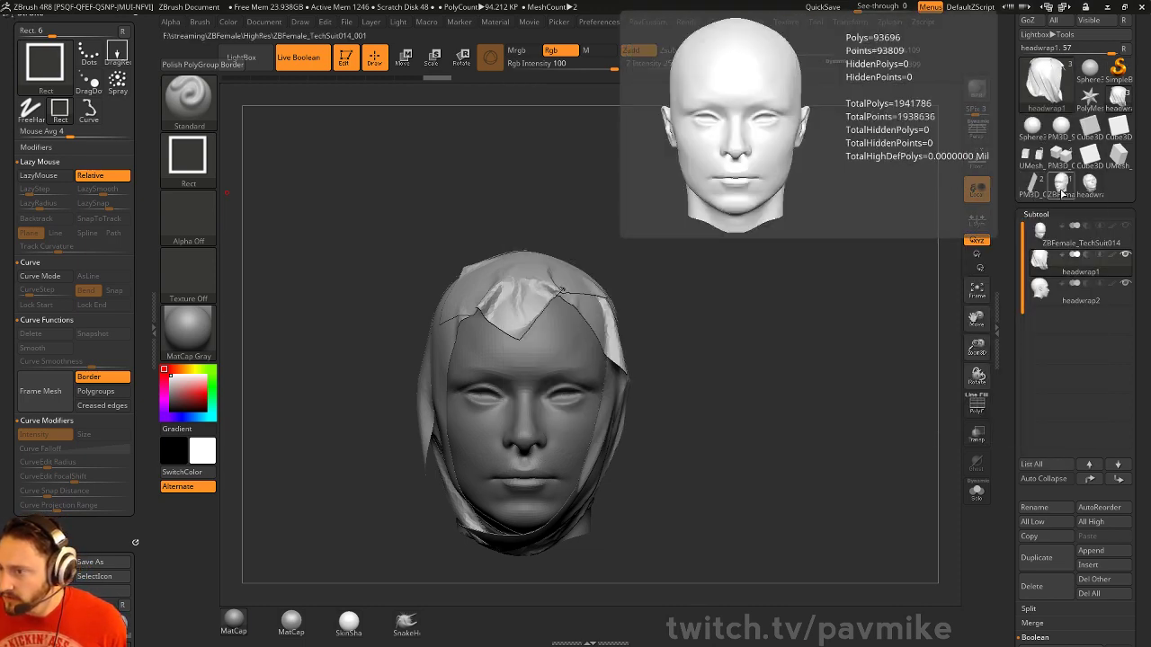
pyautogui.moveTo(1116, 101)
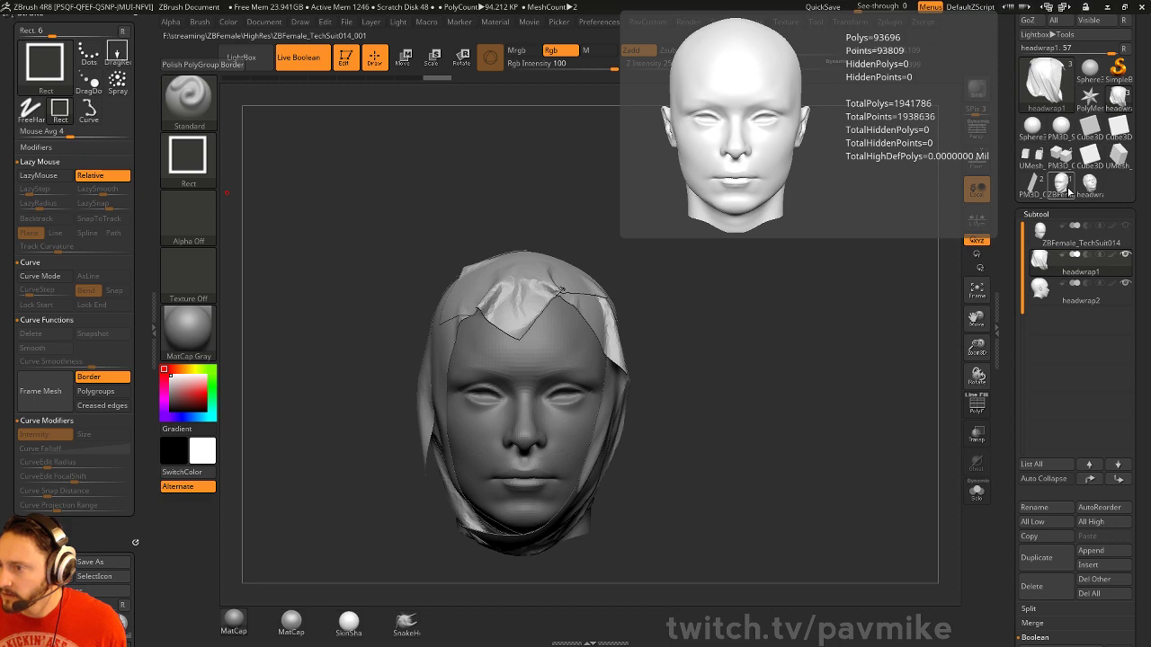
pyautogui.click(1044, 86)
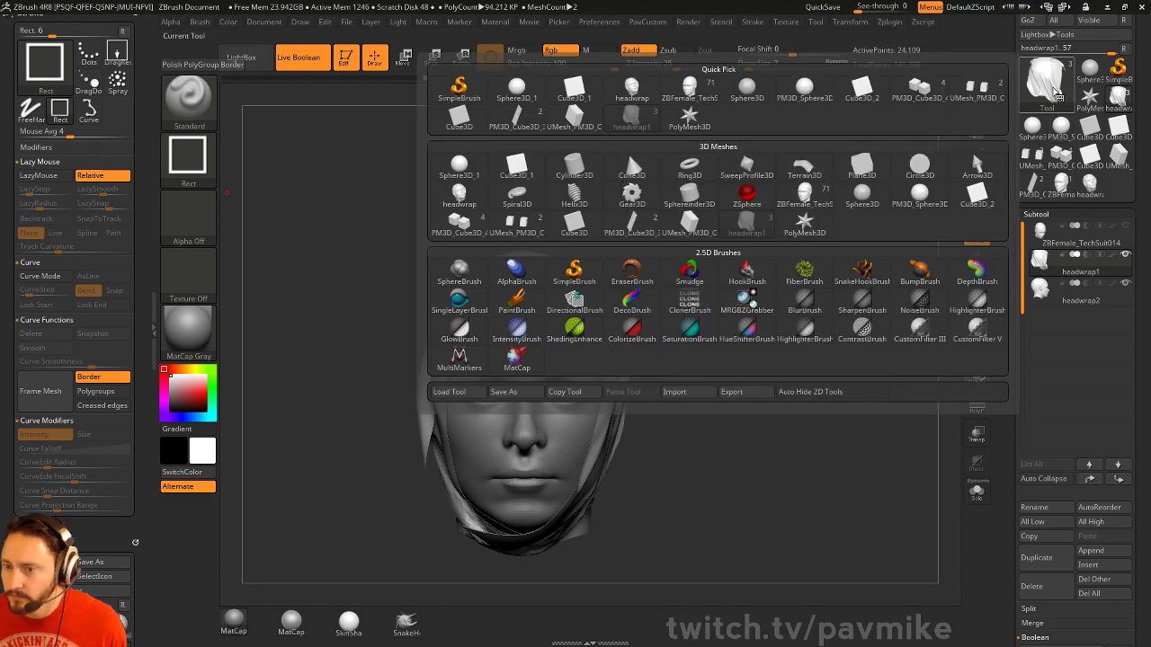
pyautogui.click(689, 89)
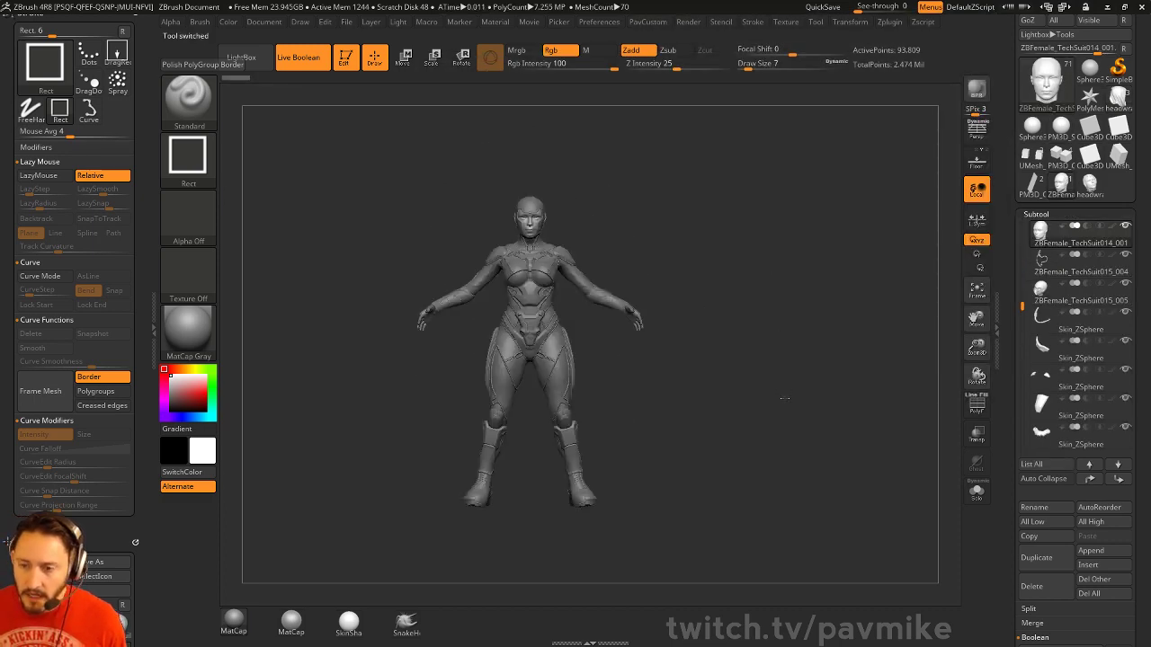
# Examine the tech-suit figure's side, torso and arms, picking the ZBFemale_TechSuit011 forearm subtool
pyautogui.moveTo(768, 338)
pyautogui.mouseDown()
pyautogui.moveTo(870, 475)
pyautogui.moveTo(873, 368)
pyautogui.mouseUp()
pyautogui.press('s')
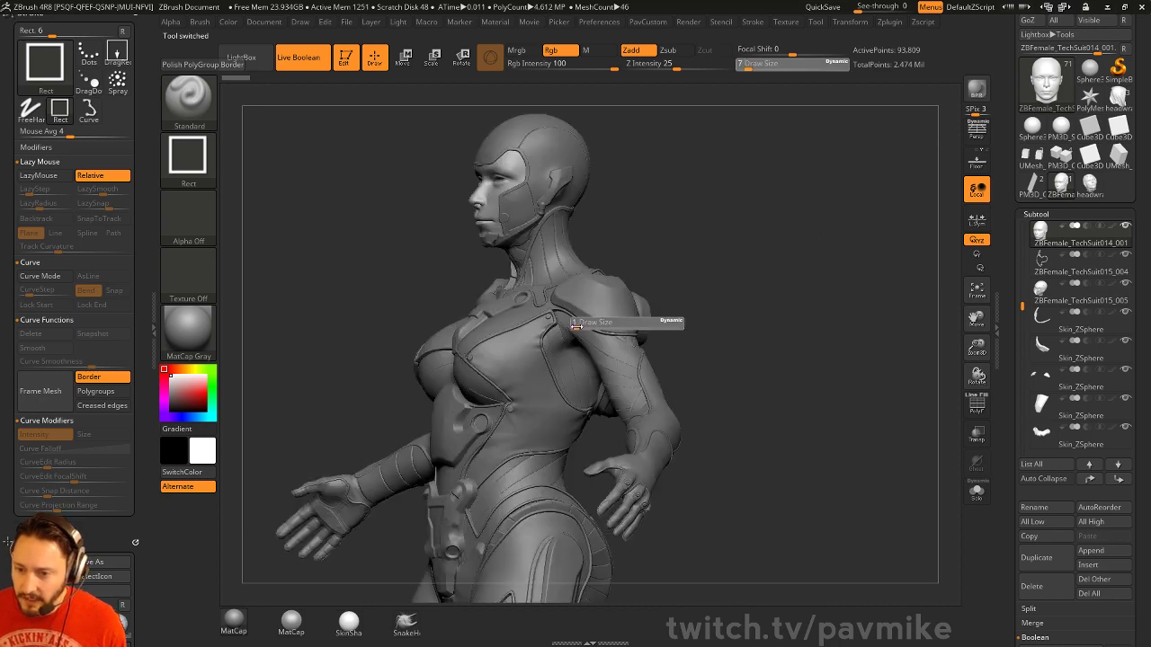
pyautogui.moveTo(563, 333); pyautogui.dragTo(568, 333)
pyautogui.press('s')
pyautogui.keyDown('alt'); pyautogui.click(542, 348); pyautogui.keyUp('alt')
pyautogui.moveTo(753, 231)
pyautogui.mouseDown()
pyautogui.moveTo(801, 244)
pyautogui.moveTo(819, 436)
pyautogui.mouseUp()
pyautogui.keyDown('alt'); pyautogui.click(806, 508); pyautogui.keyUp('alt')
pyautogui.moveTo(886, 406)
pyautogui.mouseDown()
pyautogui.moveTo(787, 258)
pyautogui.moveTo(783, 269)
pyautogui.moveTo(866, 226)
pyautogui.moveTo(845, 236)
pyautogui.mouseUp()
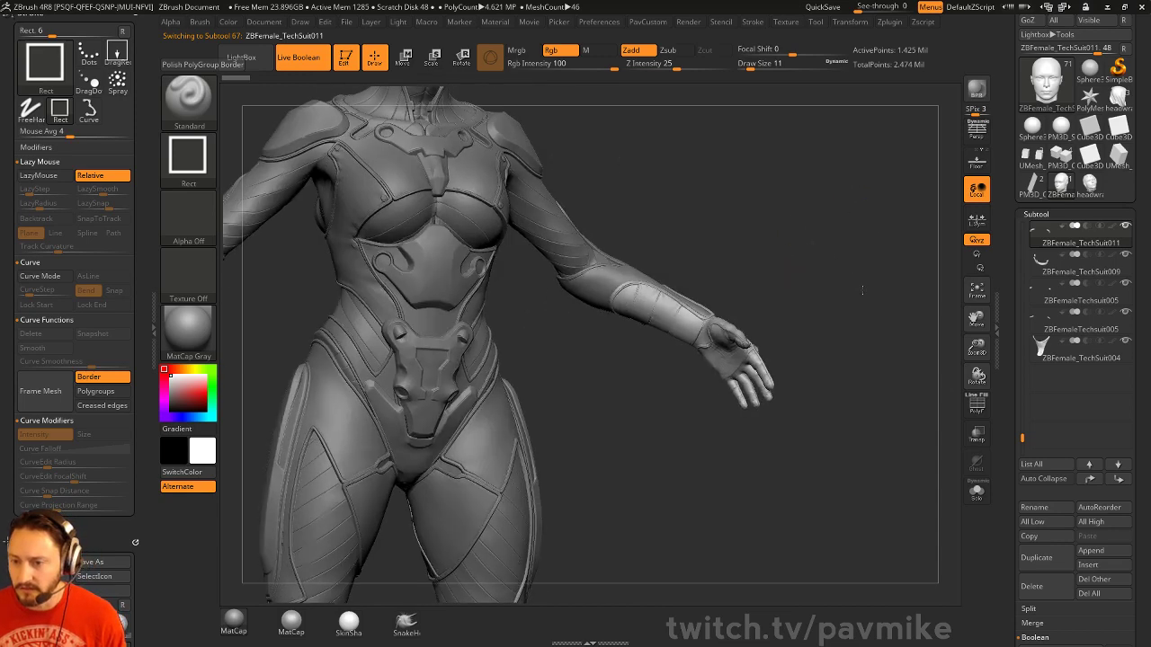
# Examine the suit's chest and side panels up close, picking the Skin_ZSphere2_2 subtool
pyautogui.keyDown('alt'); pyautogui.moveTo(774, 236); pyautogui.dragTo(798, 298); pyautogui.keyUp('alt')
pyautogui.press('s')
pyautogui.moveTo(797, 299)
pyautogui.mouseDown()
pyautogui.moveTo(809, 297)
pyautogui.moveTo(594, 307)
pyautogui.mouseUp()
pyautogui.press('s')
pyautogui.press('s')
pyautogui.keyDown('alt'); pyautogui.click(552, 305); pyautogui.keyUp('alt')
pyautogui.moveTo(762, 193); pyautogui.dragTo(734, 222)
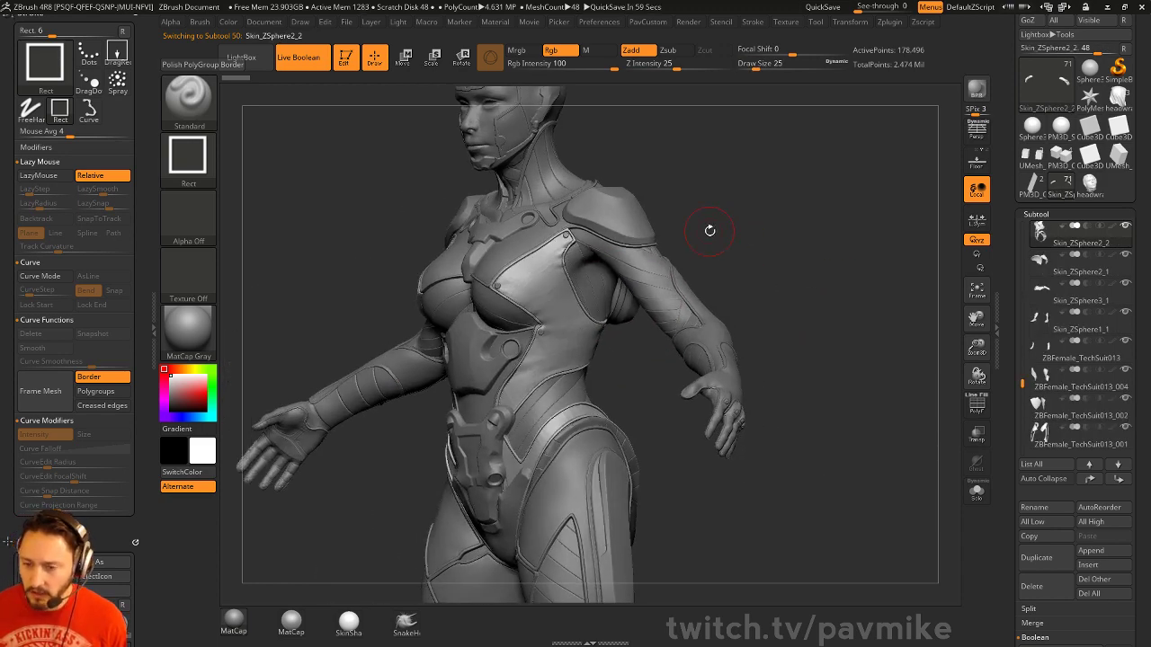
pyautogui.moveTo(859, 245); pyautogui.dragTo(791, 315)
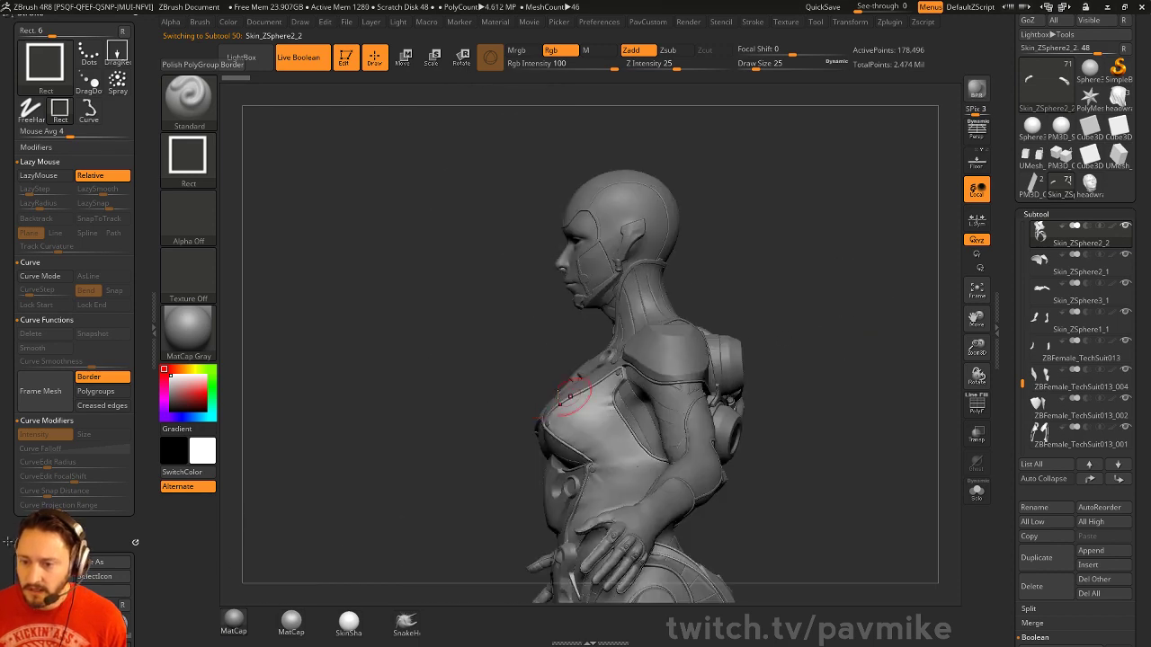
pyautogui.moveTo(757, 258)
pyautogui.mouseDown()
pyautogui.moveTo(807, 271)
pyautogui.moveTo(729, 321)
pyautogui.moveTo(784, 280)
pyautogui.moveTo(771, 285)
pyautogui.moveTo(811, 278)
pyautogui.moveTo(765, 225)
pyautogui.moveTo(750, 231)
pyautogui.mouseUp()
pyautogui.press('s')
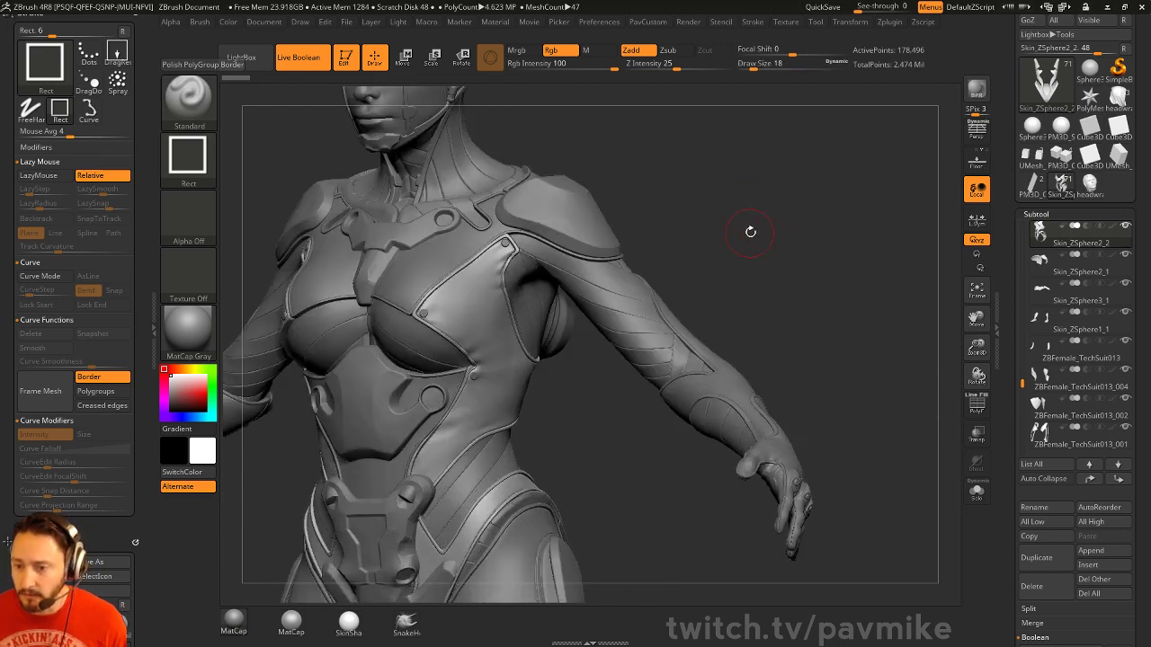
pyautogui.moveTo(845, 250)
pyautogui.keyDown('alt'); pyautogui.mouseDown()
pyautogui.moveTo(829, 241)
pyautogui.moveTo(824, 251)
pyautogui.moveTo(825, 229)
pyautogui.mouseUp(); pyautogui.keyUp('alt')
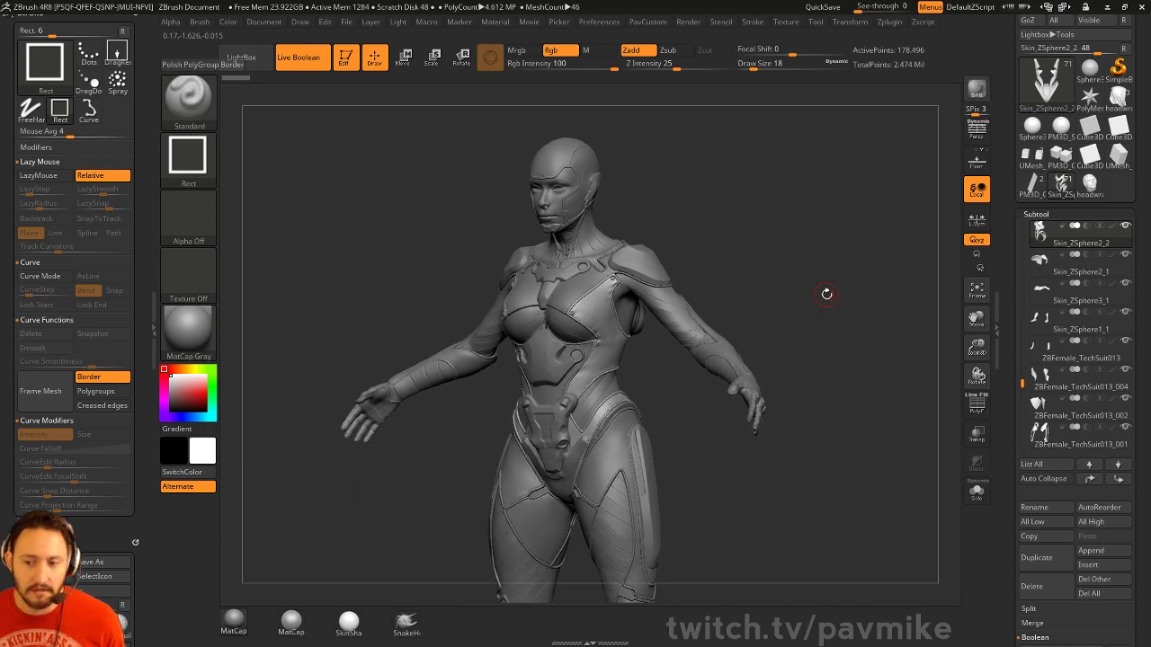
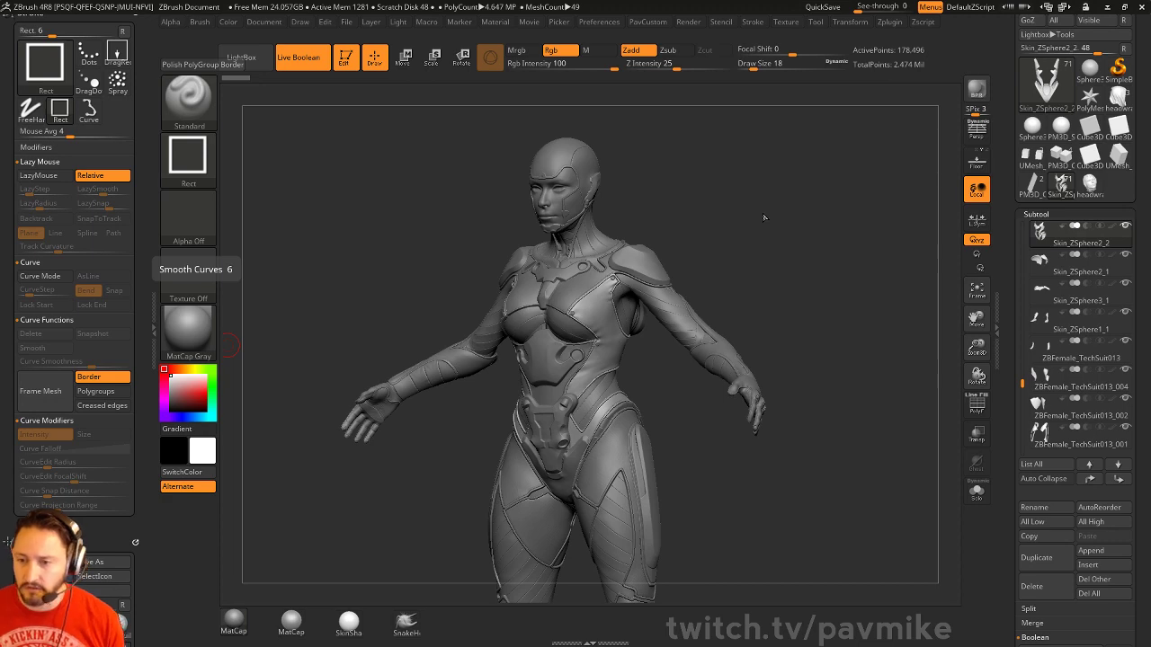
# Clear the figure from the canvas, select SimpleBrush, and open and dismiss the tool-loading dialog
pyautogui.moveTo(750, 249); pyautogui.dragTo(846, 245)
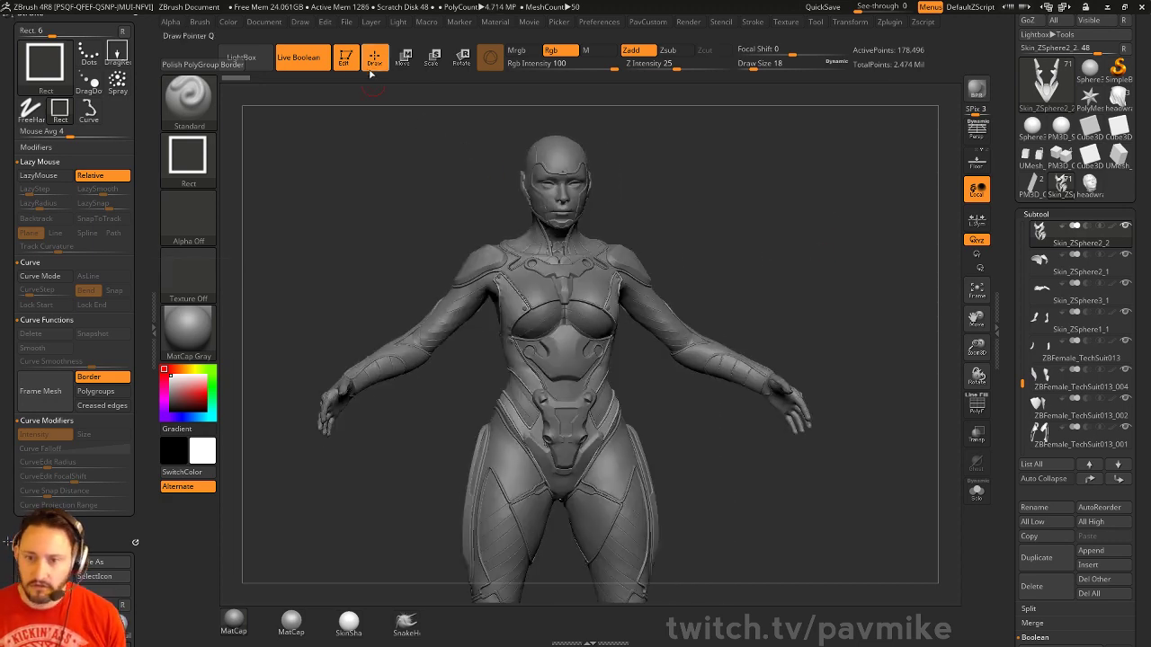
pyautogui.click(345, 58)
pyautogui.hotkey('ctrl', 'n')
pyautogui.moveTo(1016, 192); pyautogui.dragTo(1016, 271)
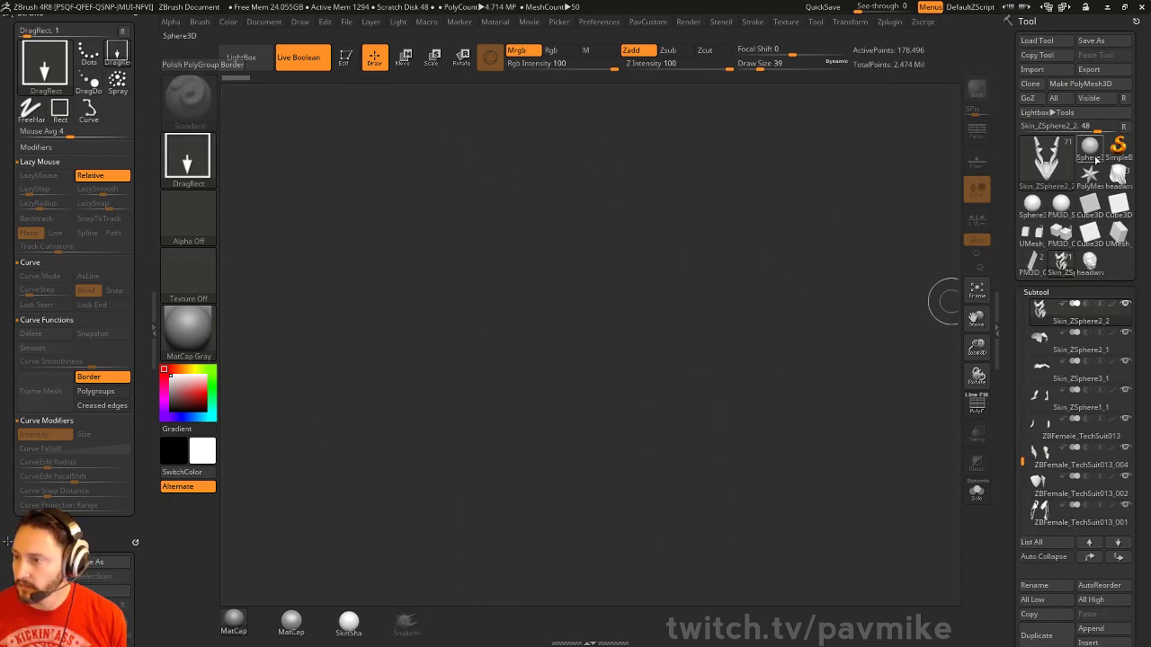
pyautogui.click(1114, 149)
pyautogui.click(1029, 47)
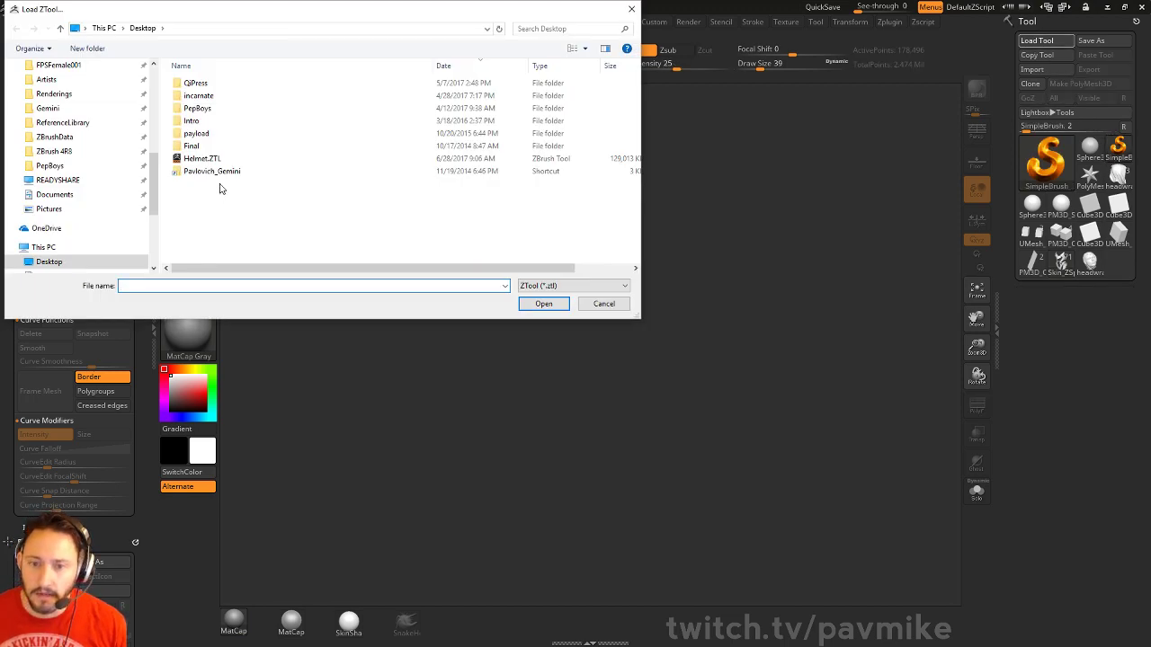
pyautogui.click(585, 304)
# Switch to File Explorer and view the octanesketch JPG in the 07_gdc folder under Intro
pyautogui.press('super')
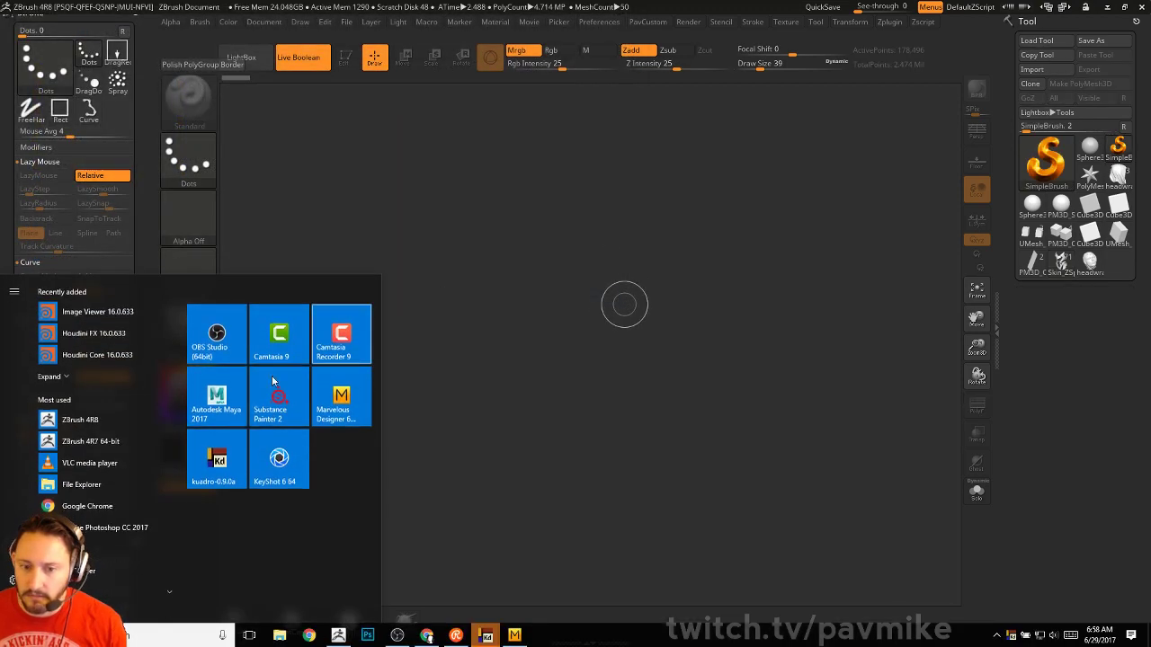
pyautogui.click(83, 484)
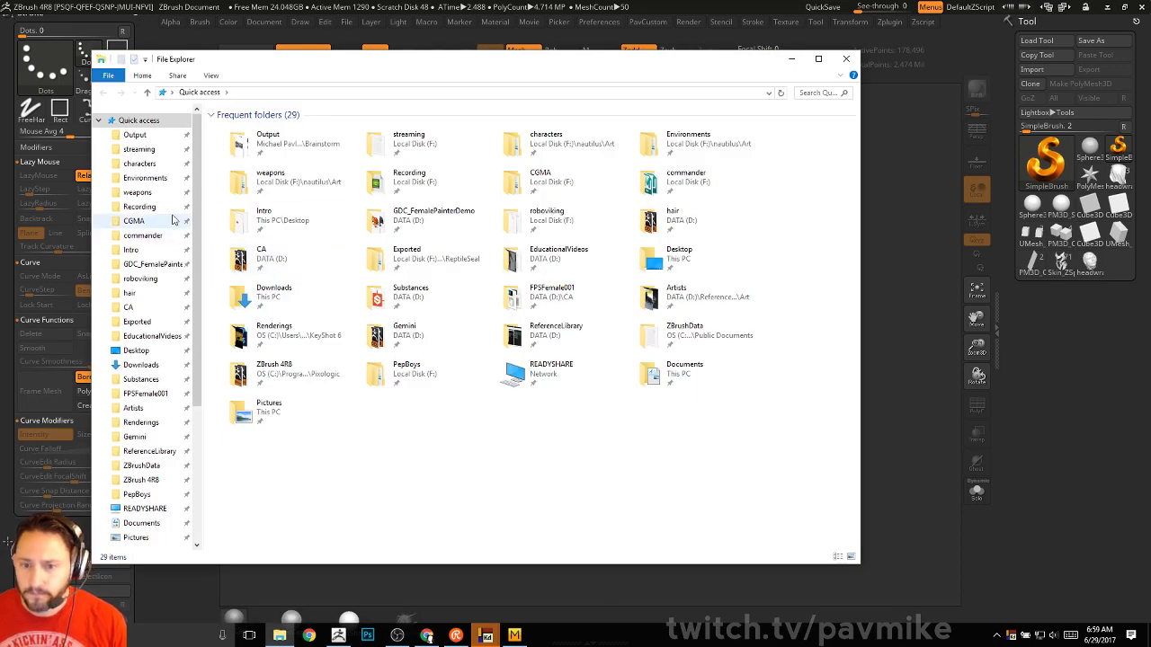
pyautogui.click(131, 249)
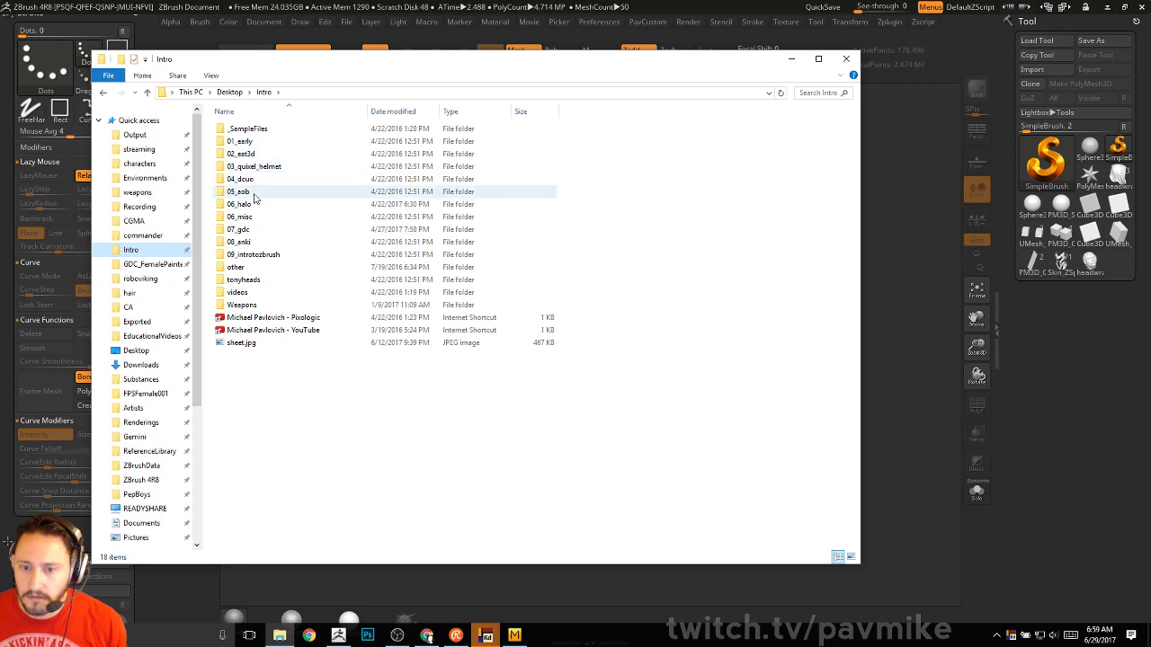
pyautogui.doubleClick(255, 229)
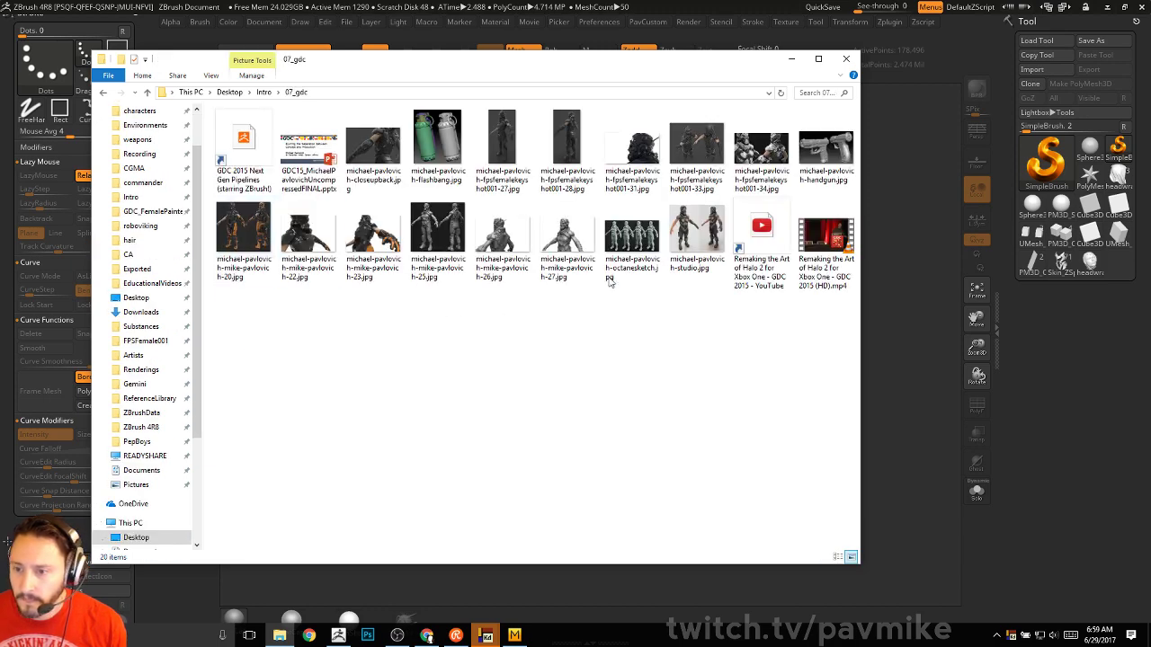
pyautogui.doubleClick(629, 238)
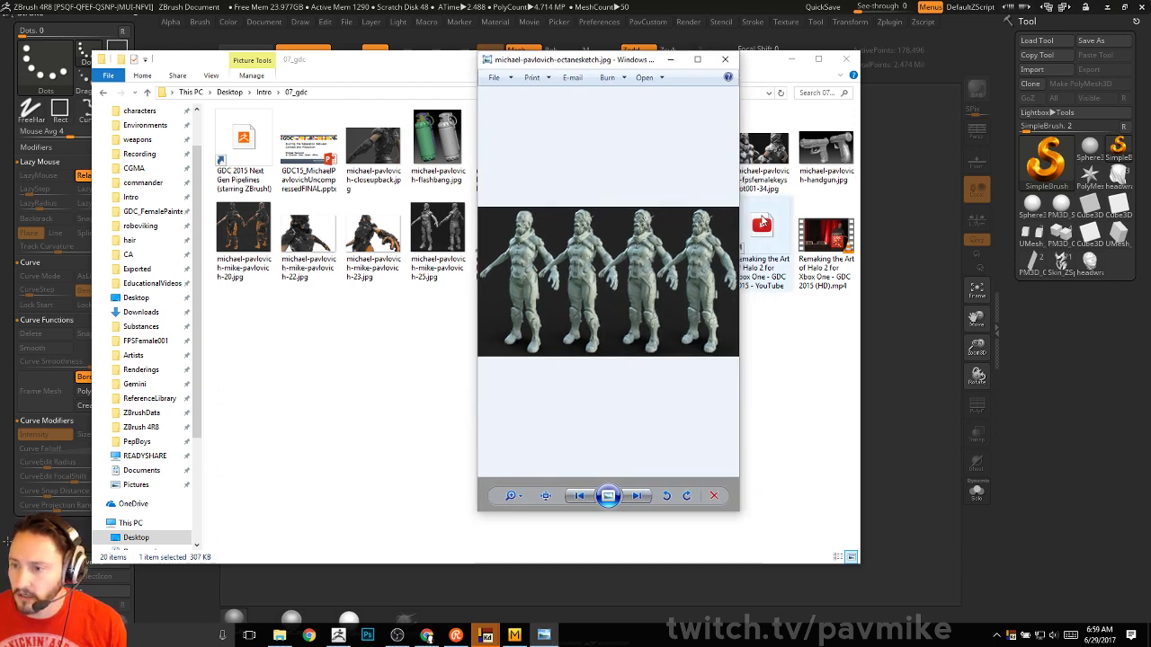
# Open the uncompressed final GDC15 presentation from the 07_gdc folder in PowerPoint
pyautogui.click(763, 224)
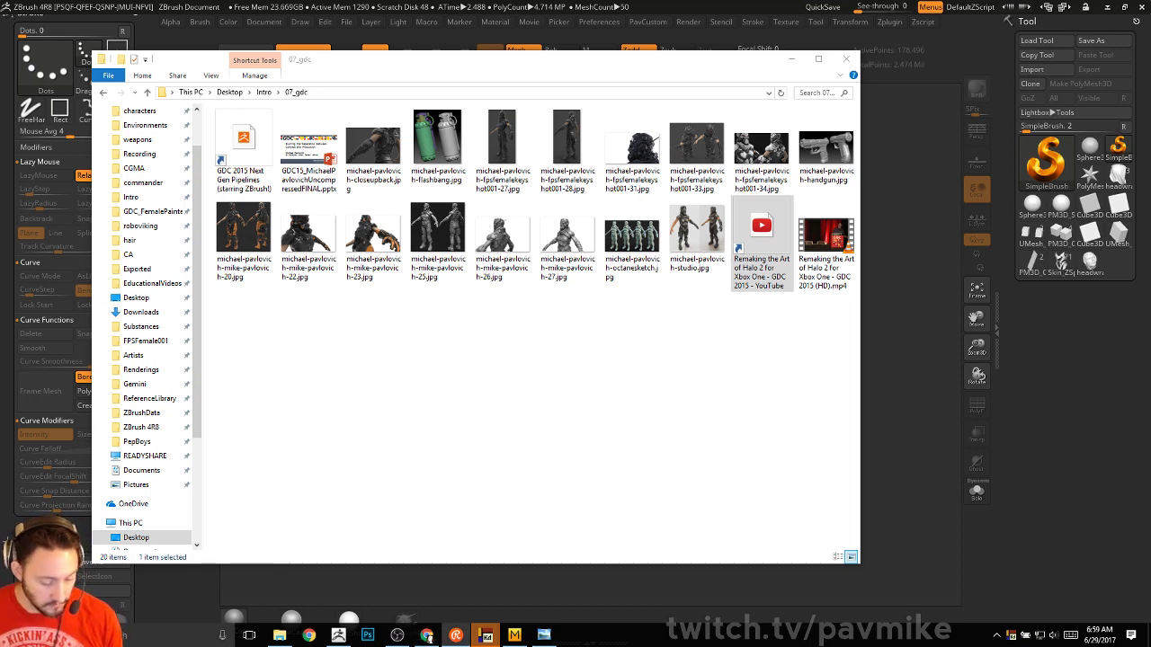
pyautogui.click(632, 239)
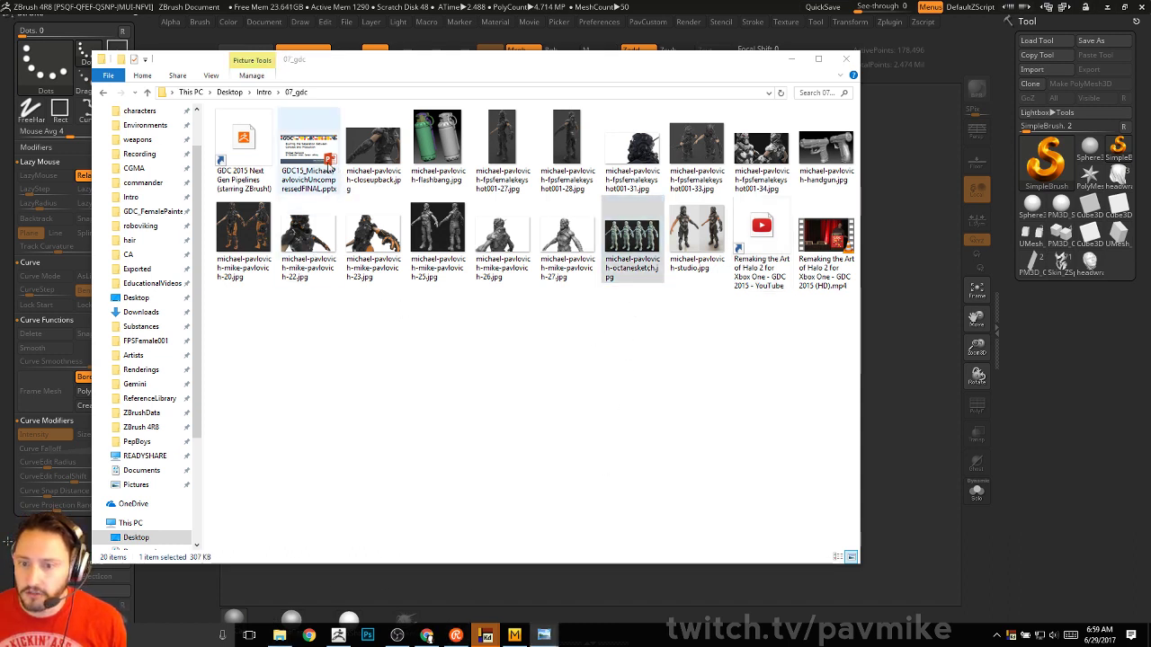
pyautogui.click(309, 153)
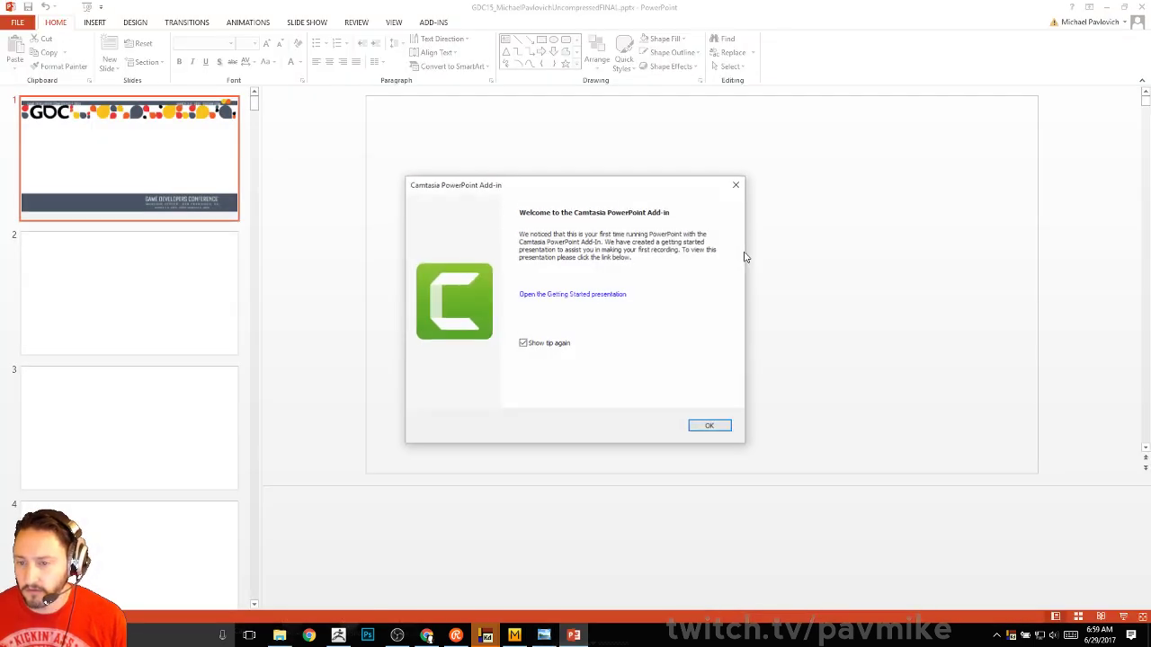
# Dismiss the Camtasia add-in welcome message and the expired-subscription notice to reach the presentation's slides
pyautogui.click(736, 183)
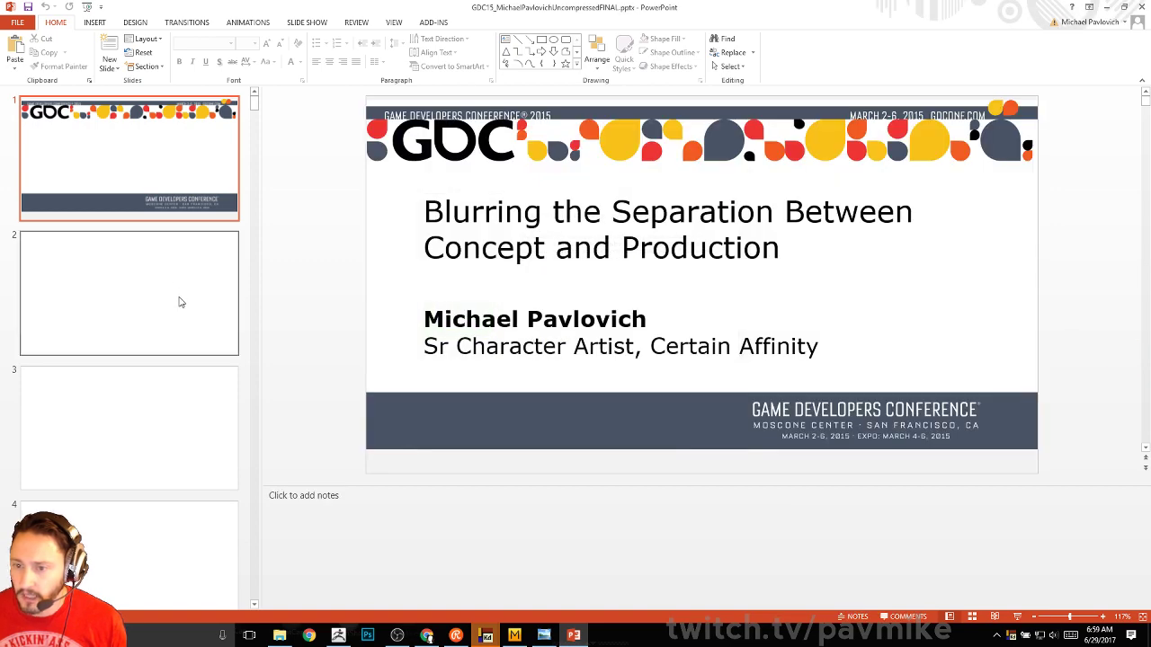
pyautogui.scroll(-3, 166, 280)
pyautogui.scroll(-8, 165, 280)
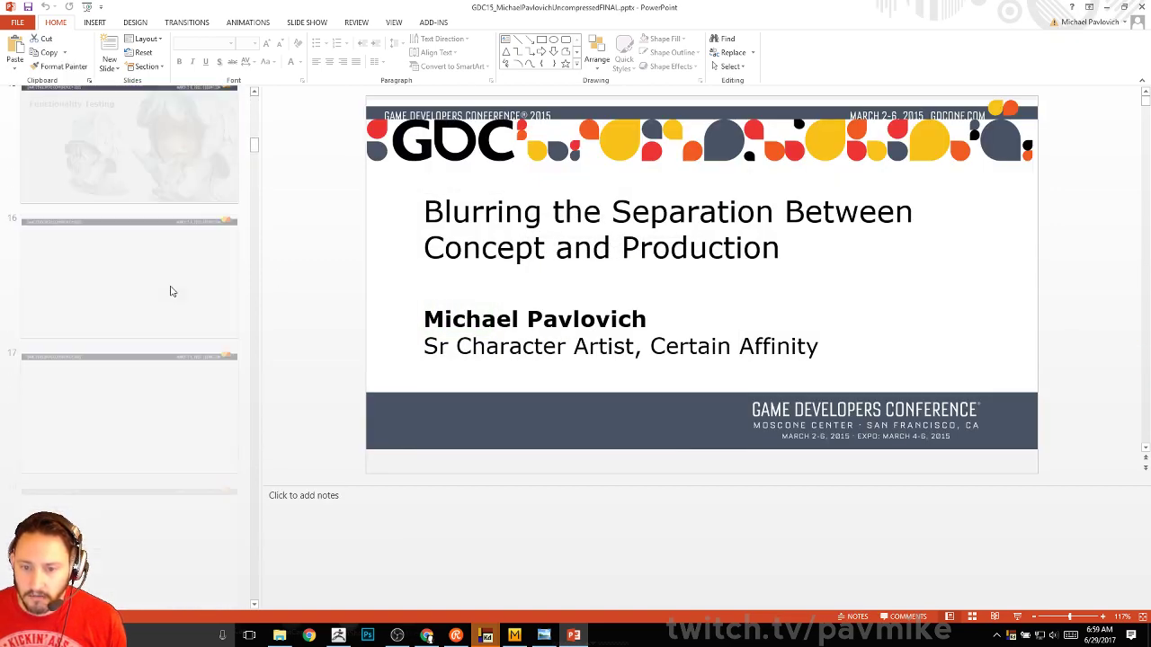
pyautogui.scroll(12, 165, 288)
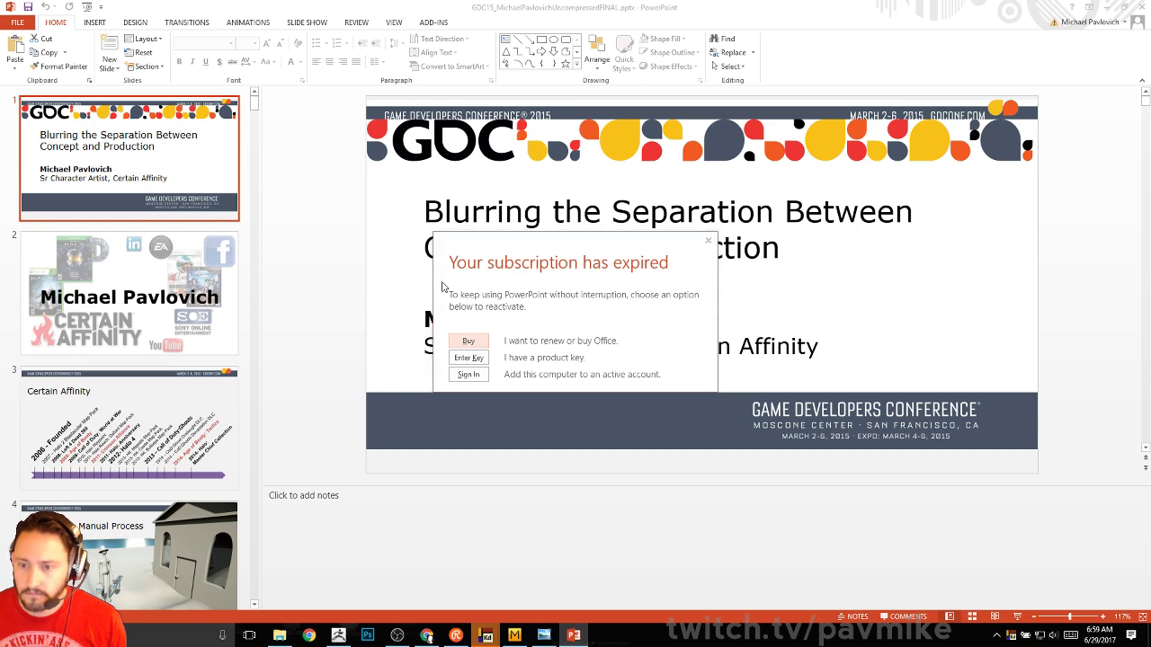
pyautogui.click(707, 240)
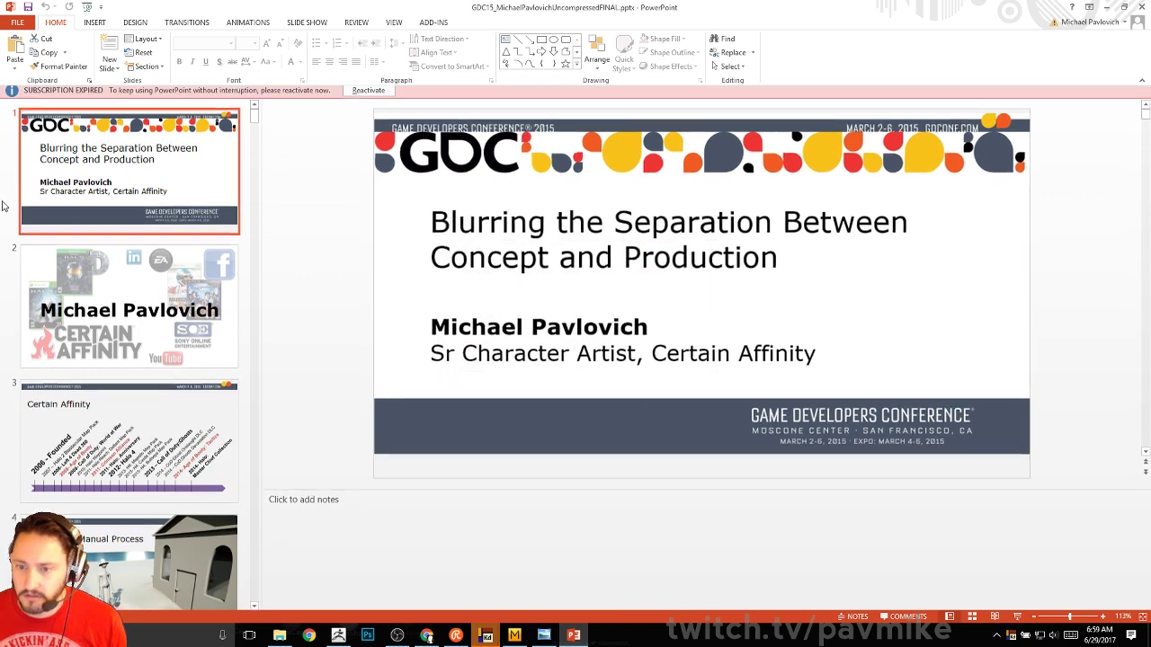
# Look through the helmet workflow slides and display slide 10, Refined Sketch
pyautogui.scroll(-9, 177, 270)
pyautogui.scroll(-12, 178, 269)
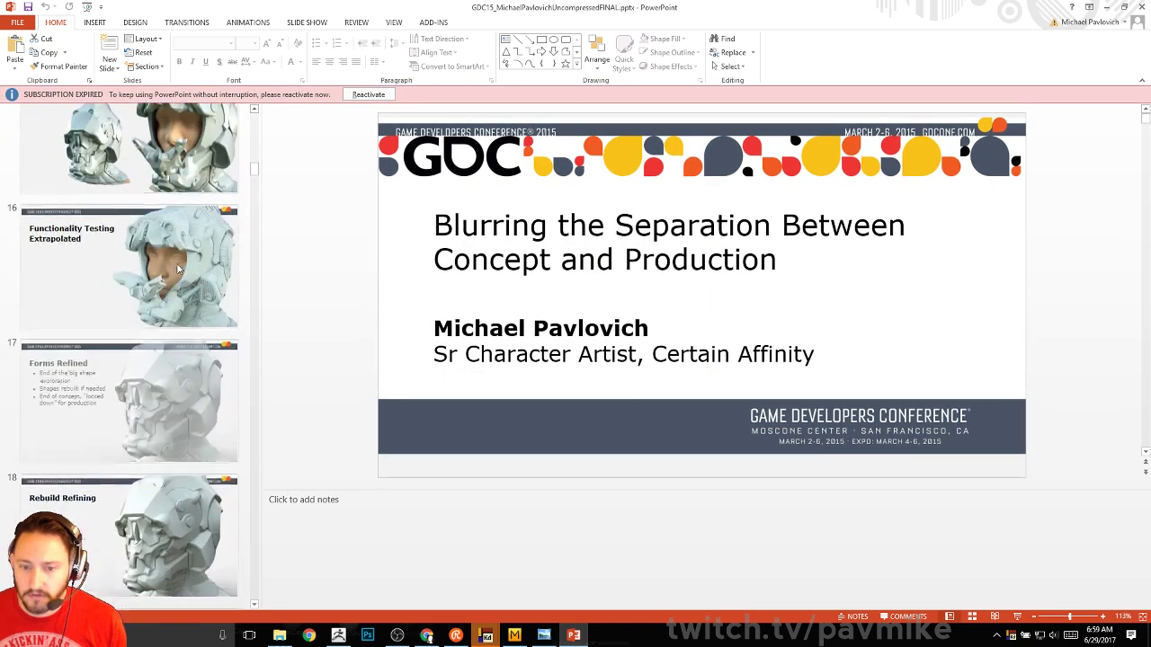
pyautogui.scroll(-14, 177, 270)
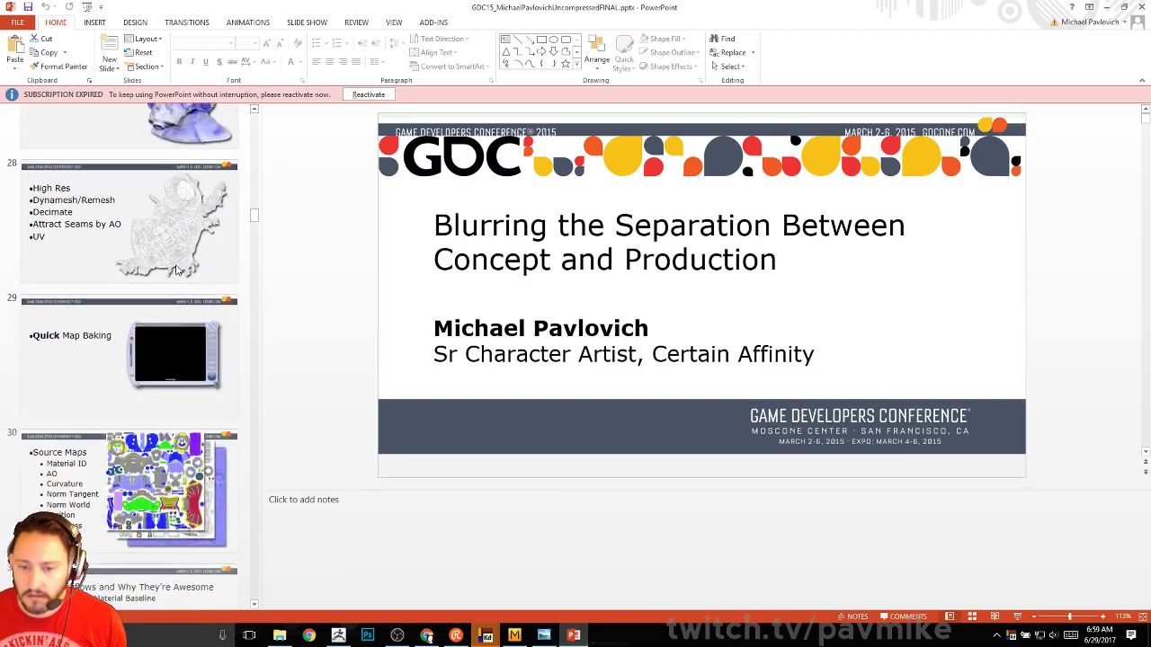
pyautogui.scroll(-5, 178, 269)
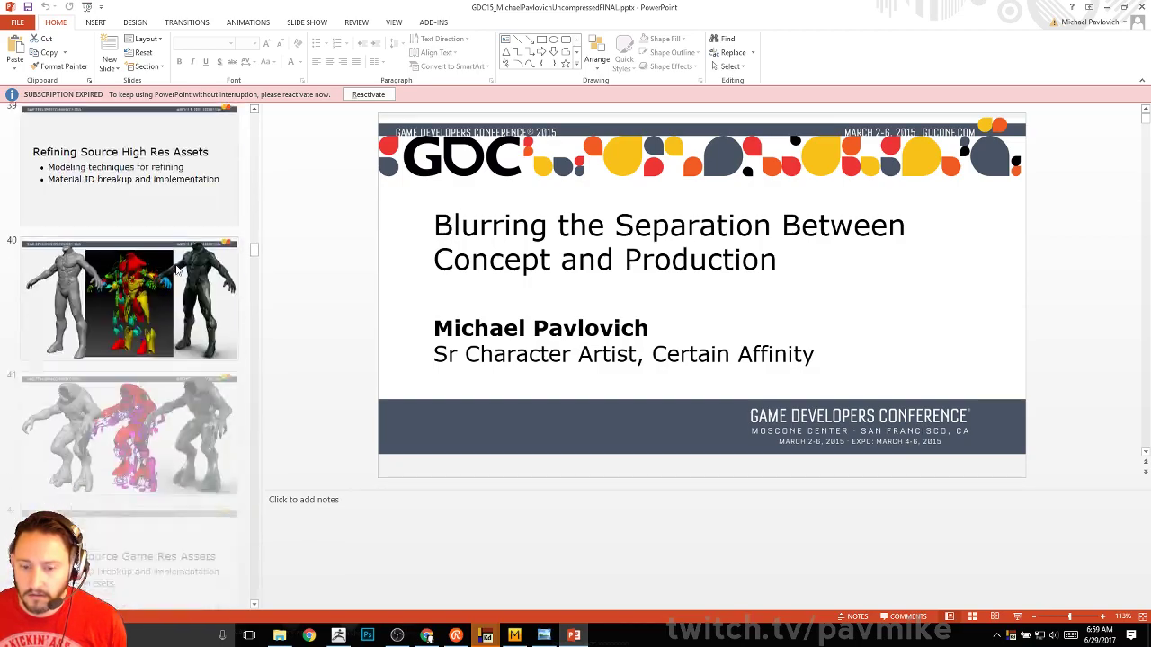
pyautogui.scroll(16, 177, 269)
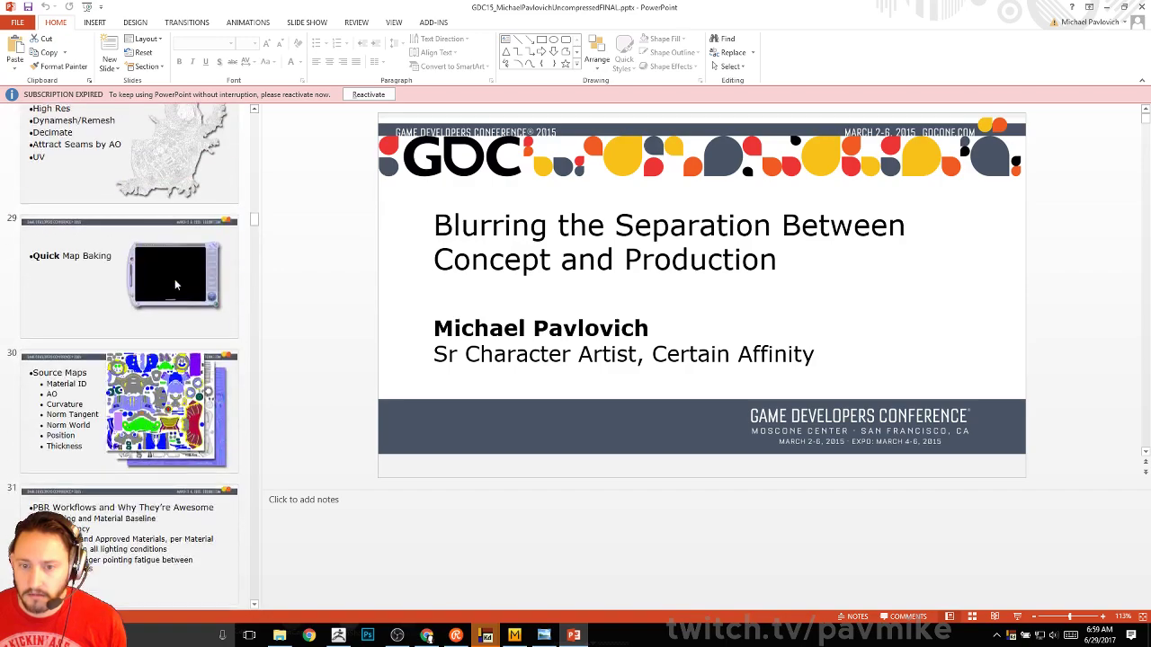
pyautogui.scroll(8, 176, 283)
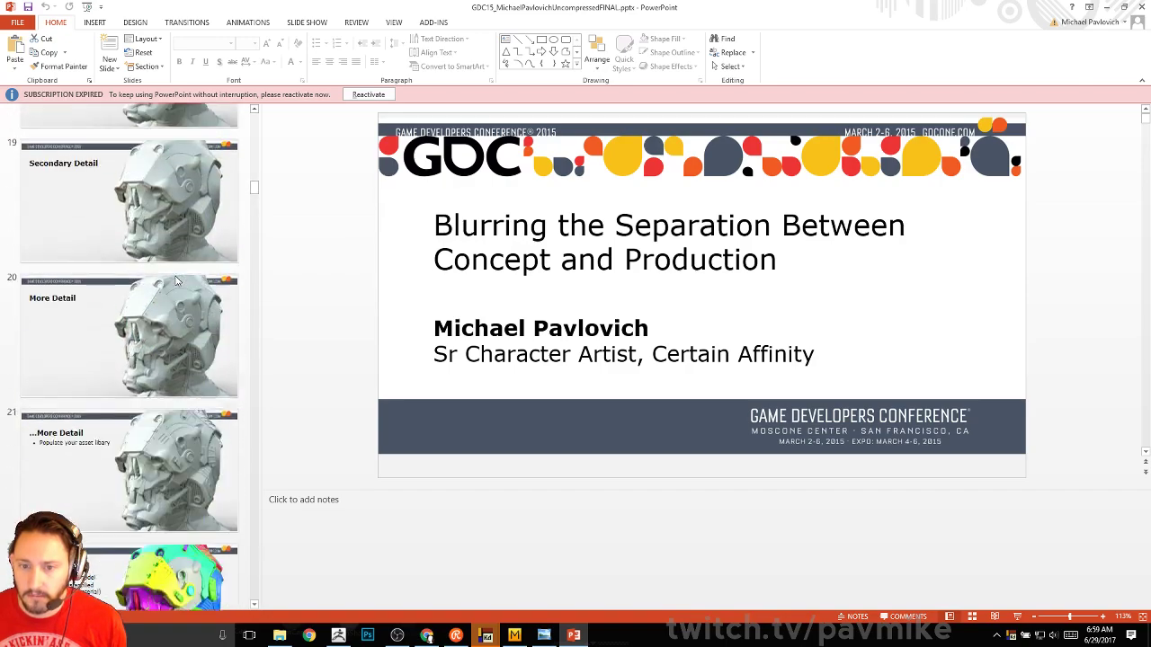
pyautogui.scroll(5, 176, 281)
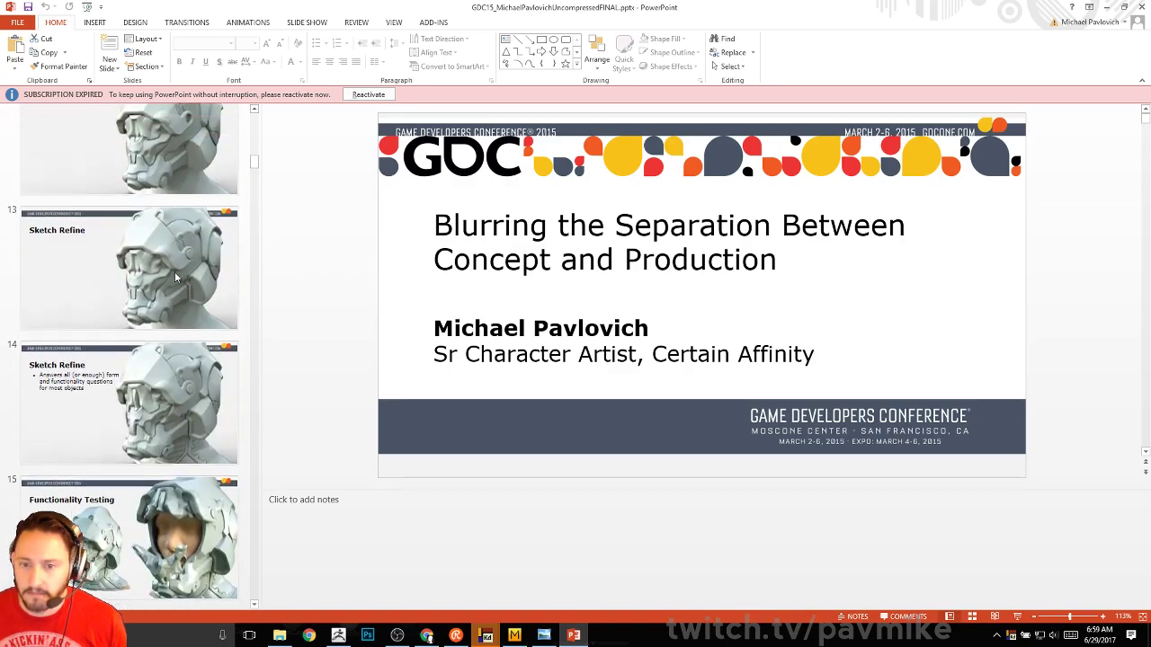
pyautogui.scroll(2, 175, 272)
pyautogui.click(184, 215)
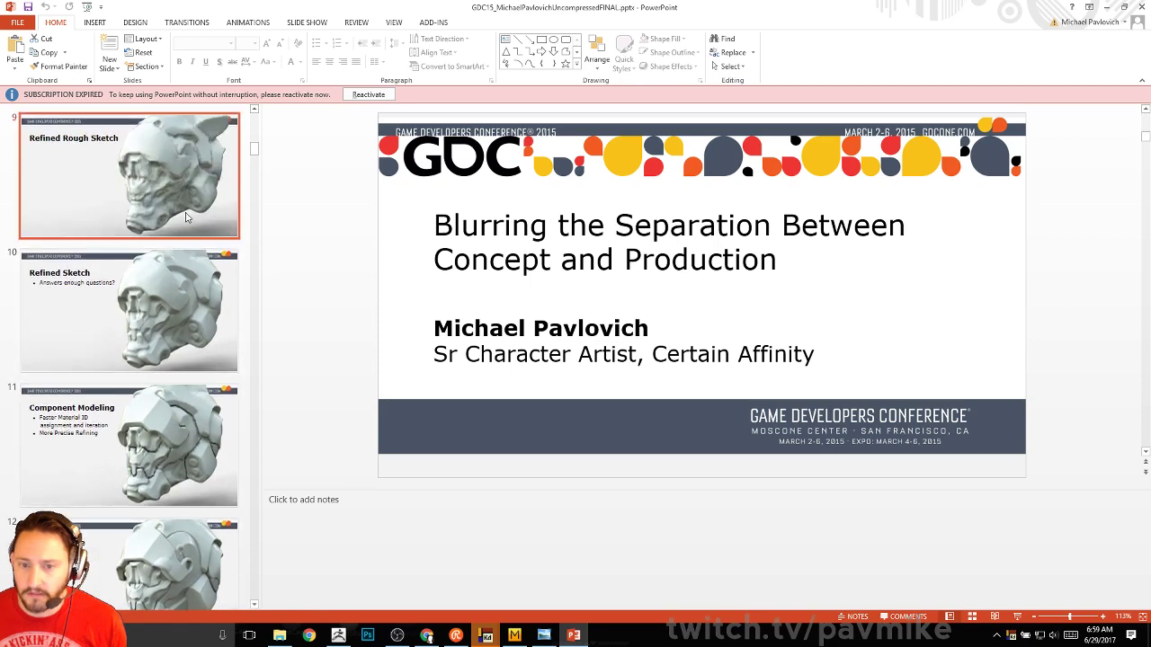
pyautogui.click(187, 319)
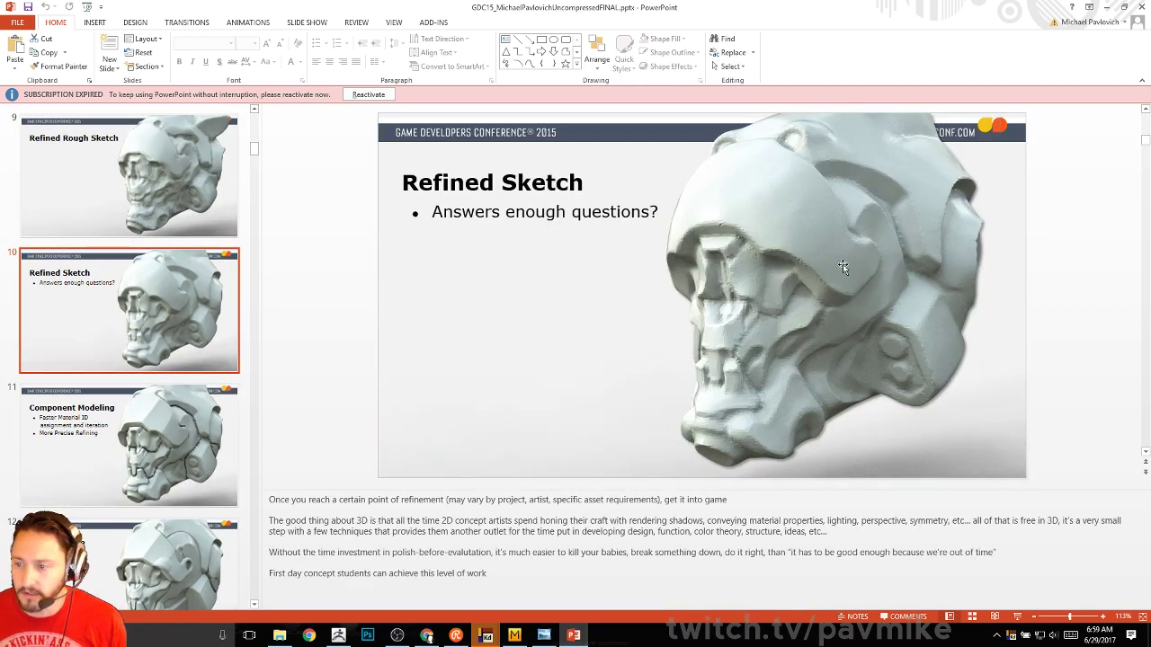
# Find and display slide 69, which compares the full character at the Sketch, Sketch Refine, Form Refine and Detail stages
pyautogui.scroll(-10, 184, 288)
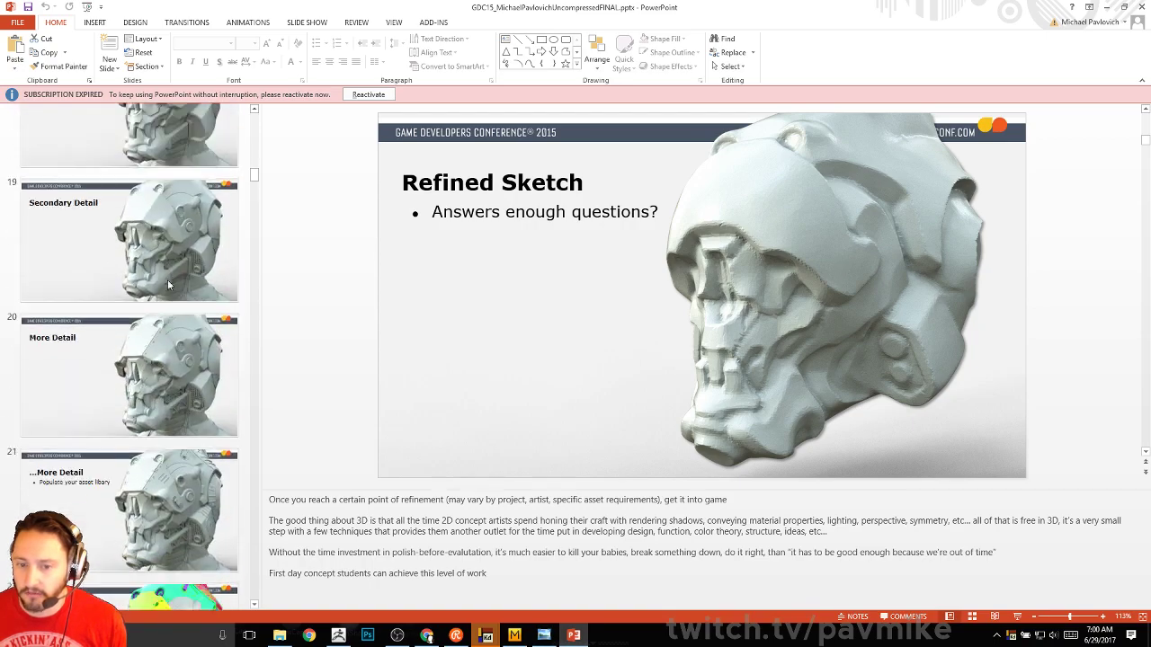
pyautogui.scroll(-15, 169, 280)
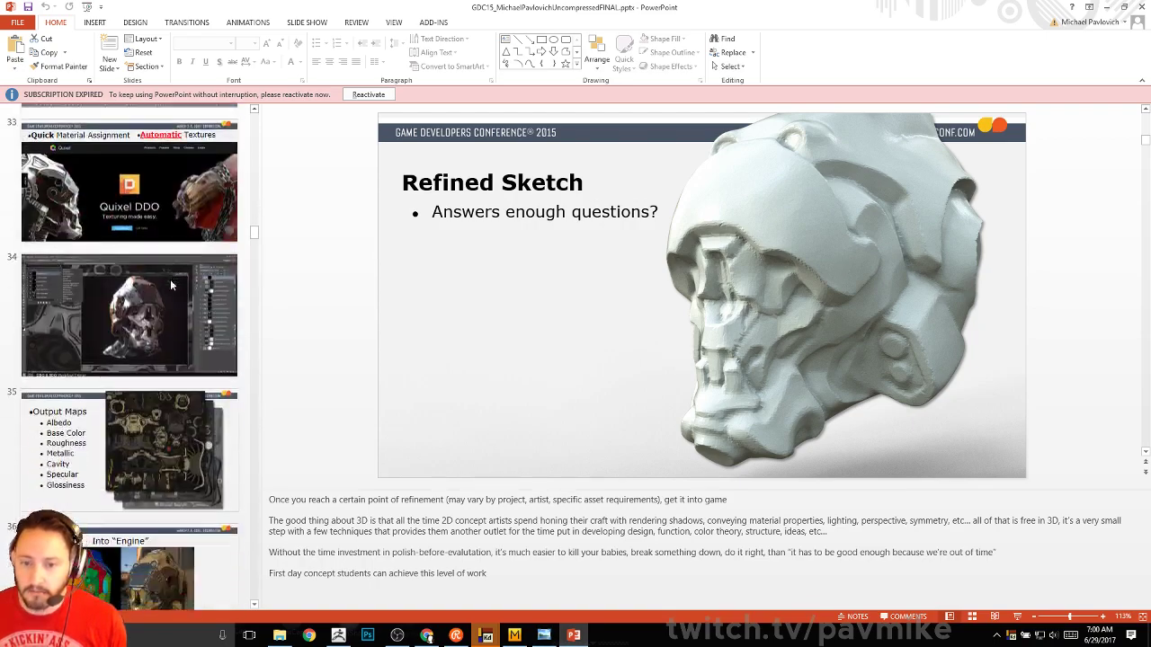
pyautogui.scroll(-19, 170, 284)
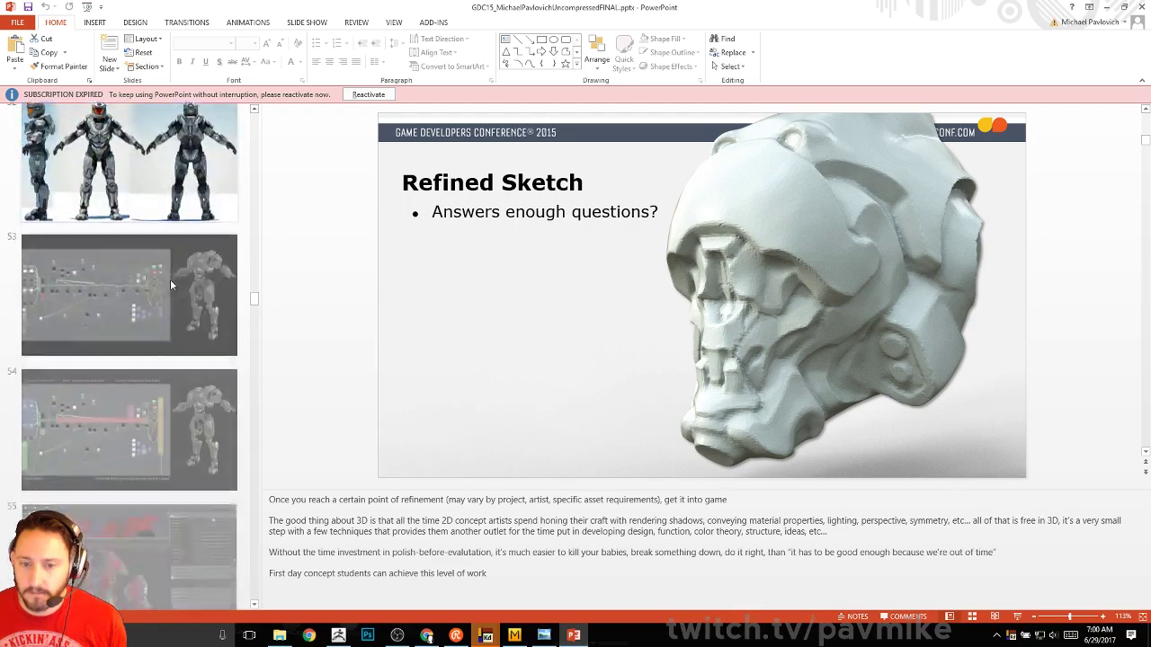
pyautogui.scroll(-16, 170, 285)
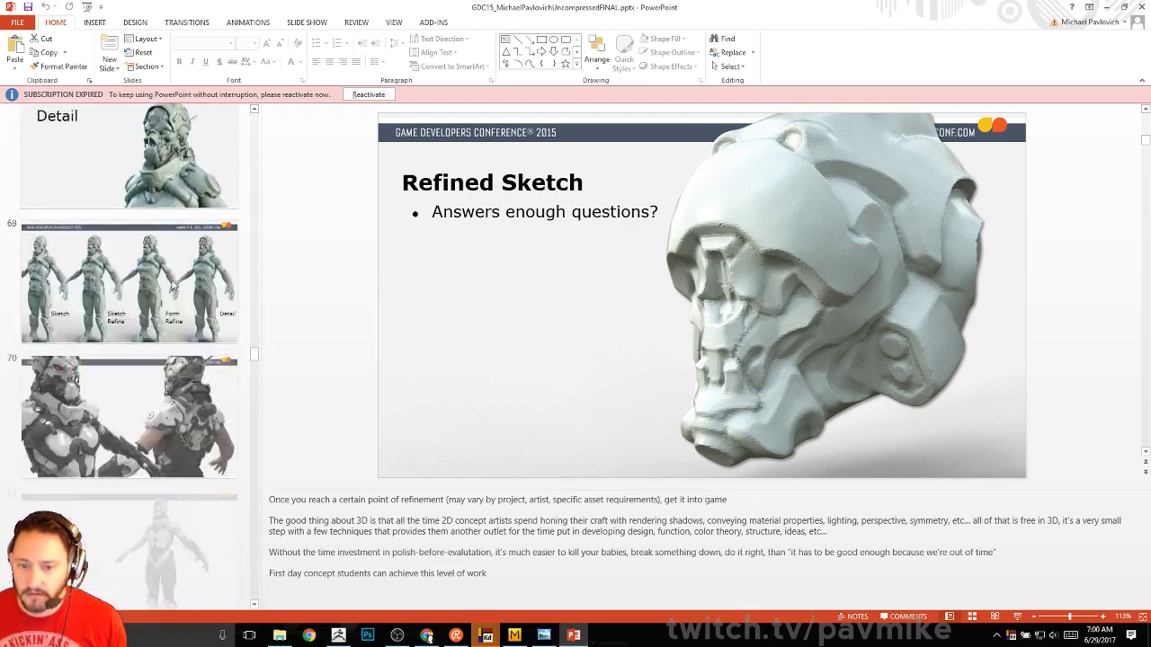
pyautogui.scroll(-1, 173, 285)
pyautogui.scroll(2, 175, 297)
pyautogui.click(179, 356)
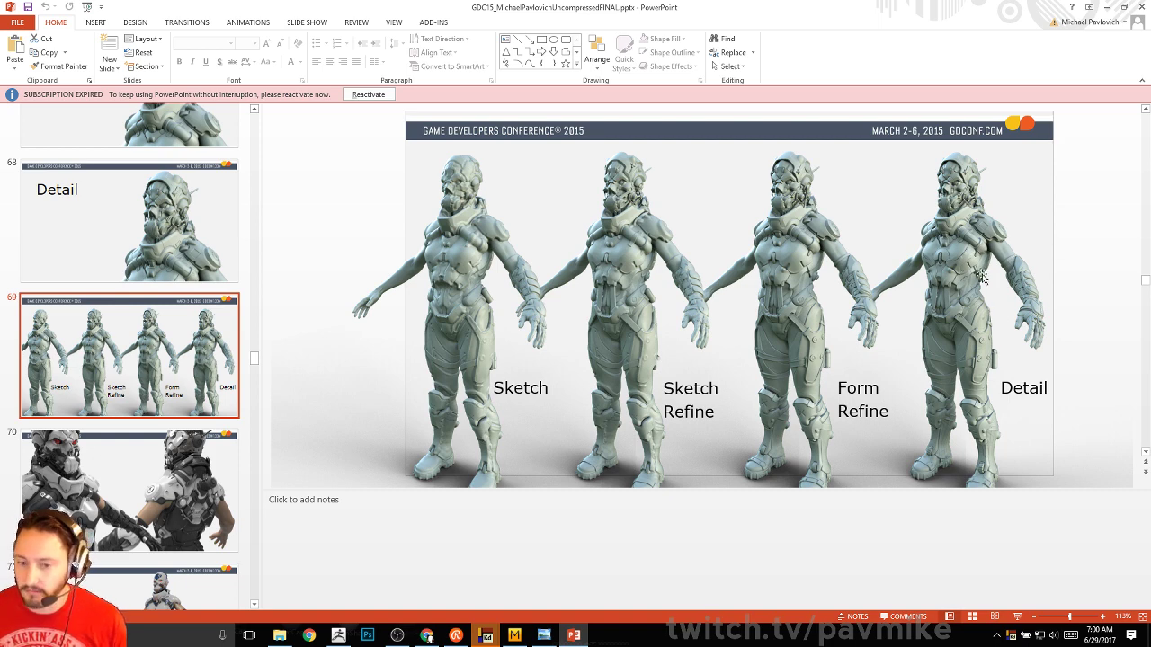
# View the textured character's Sketch and Sketch Refine stages on slides 71 and 72
pyautogui.scroll(-4, 175, 286)
pyautogui.click(176, 286)
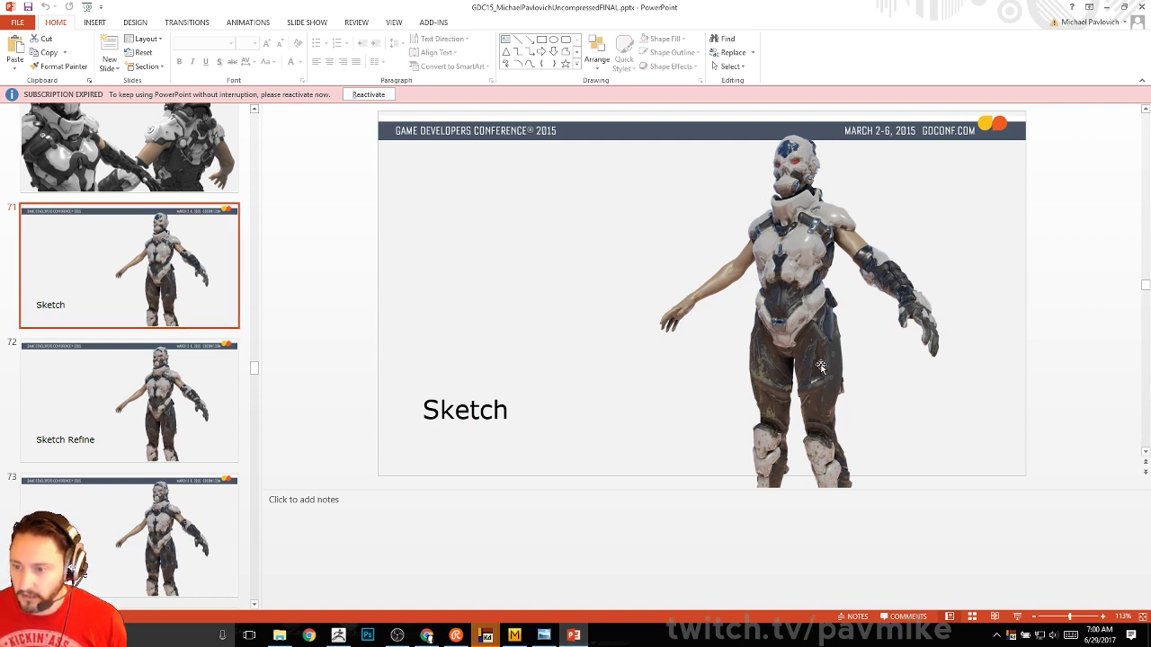
pyautogui.click(160, 385)
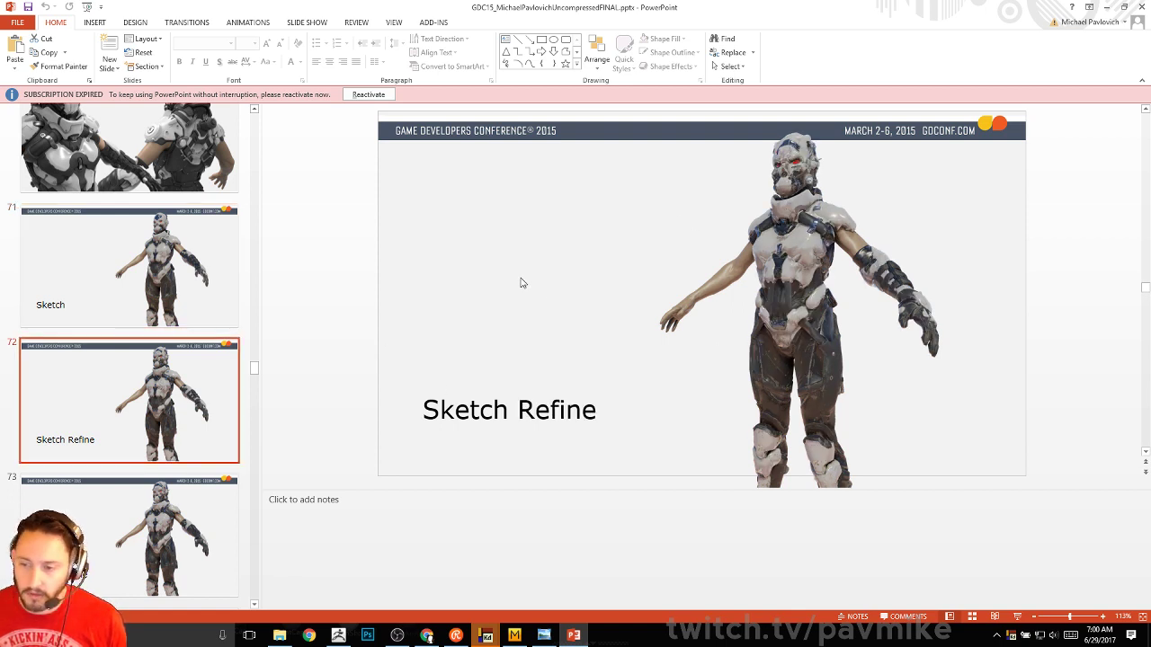
pyautogui.scroll(-3, 168, 289)
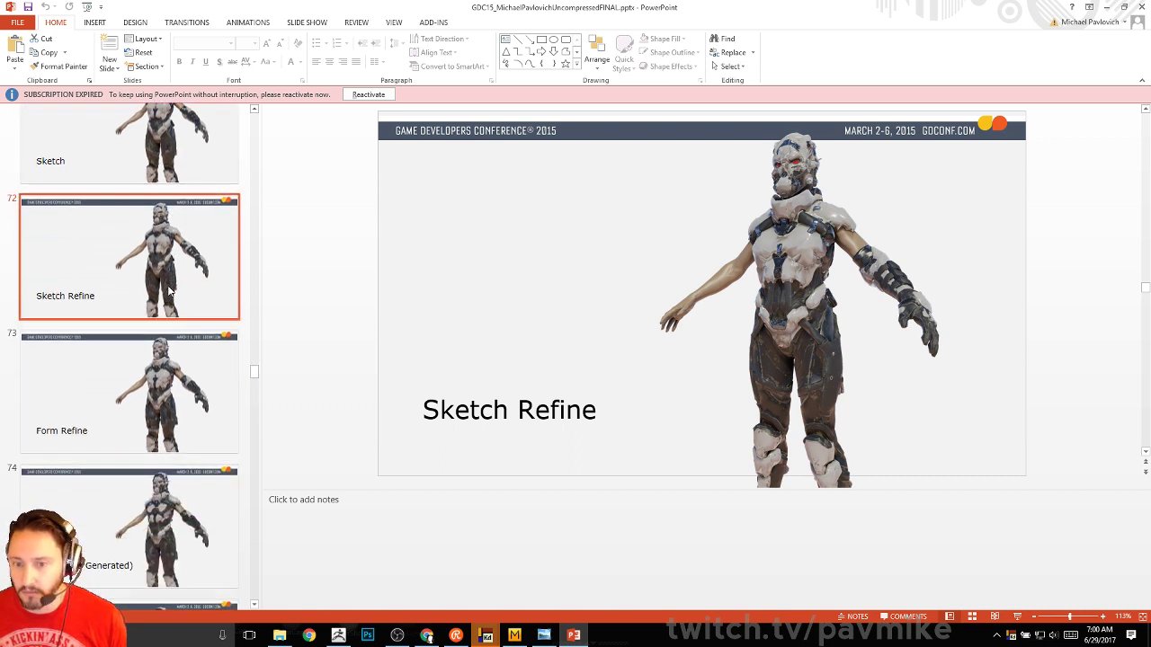
# Review the character slides 72 to 75, from Sketch Refine and Form Refine to Final (Auto Generated) and Final (Production)
pyautogui.scroll(-1, 168, 289)
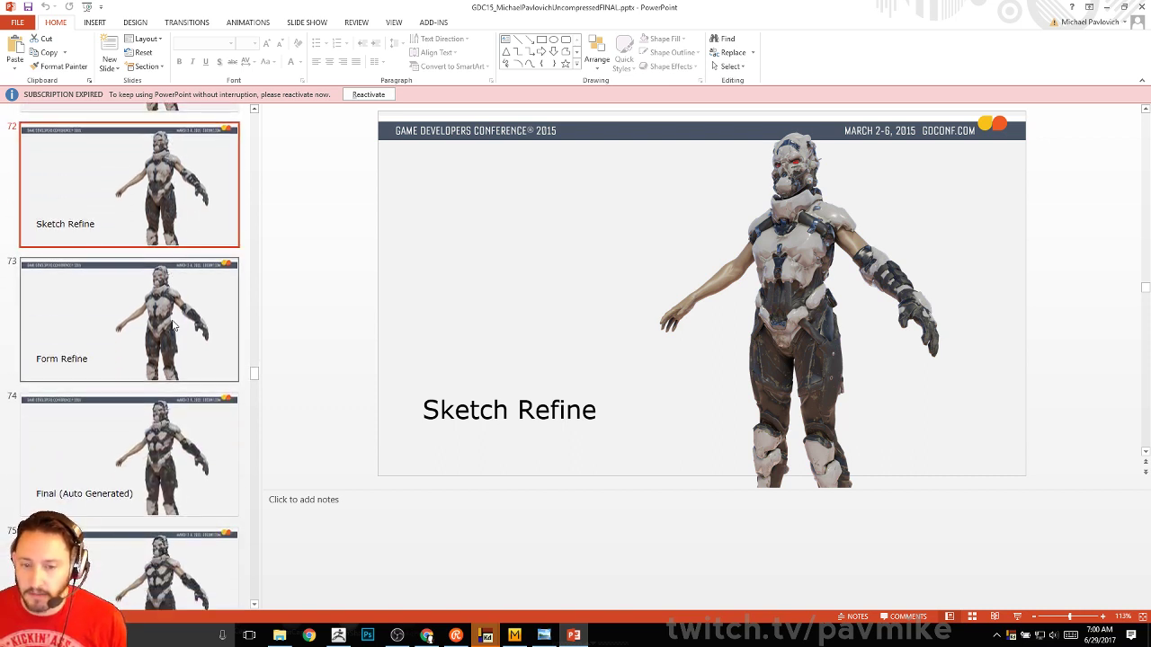
pyautogui.click(170, 294)
pyautogui.click(145, 227)
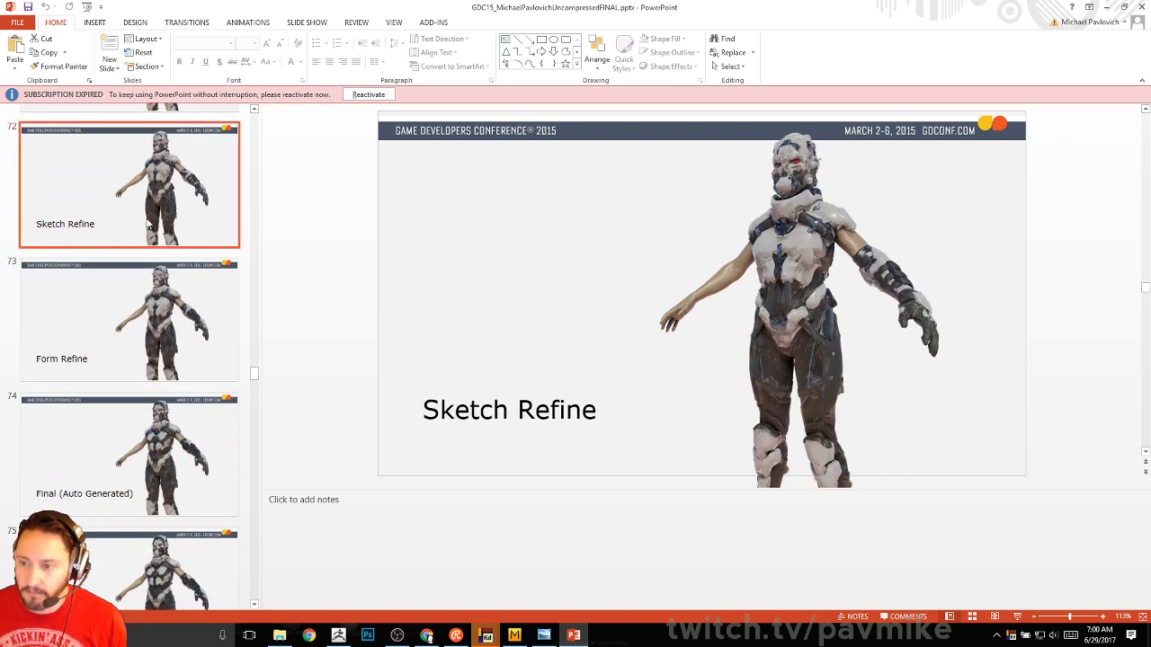
pyautogui.click(176, 325)
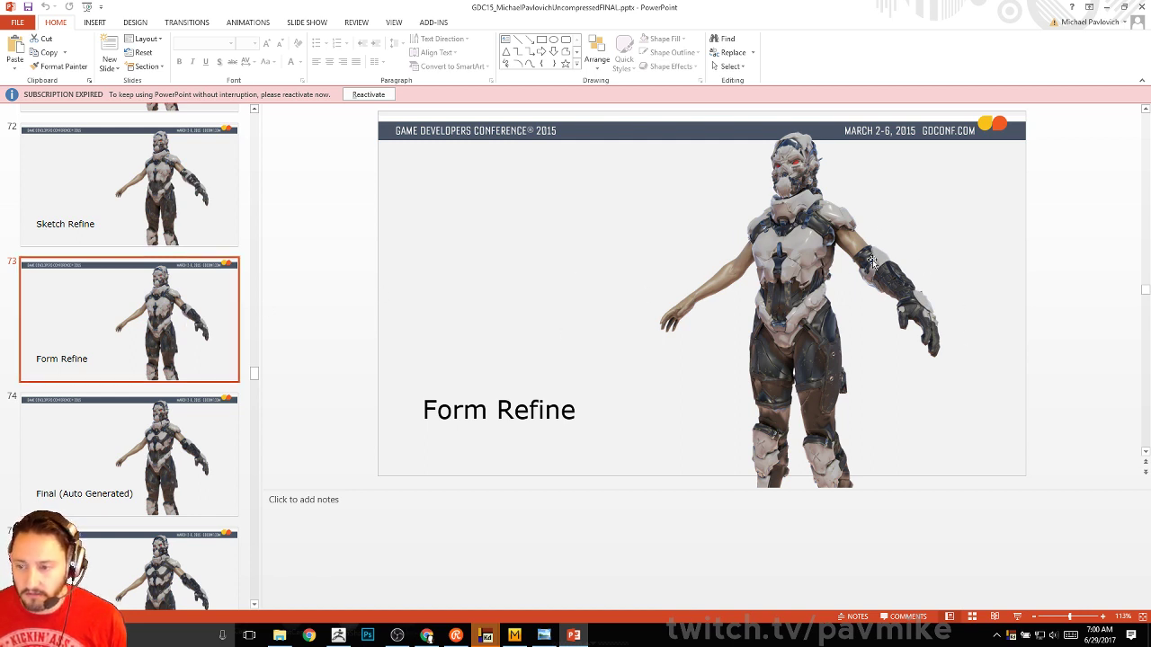
pyautogui.scroll(-2, 179, 285)
pyautogui.click(163, 258)
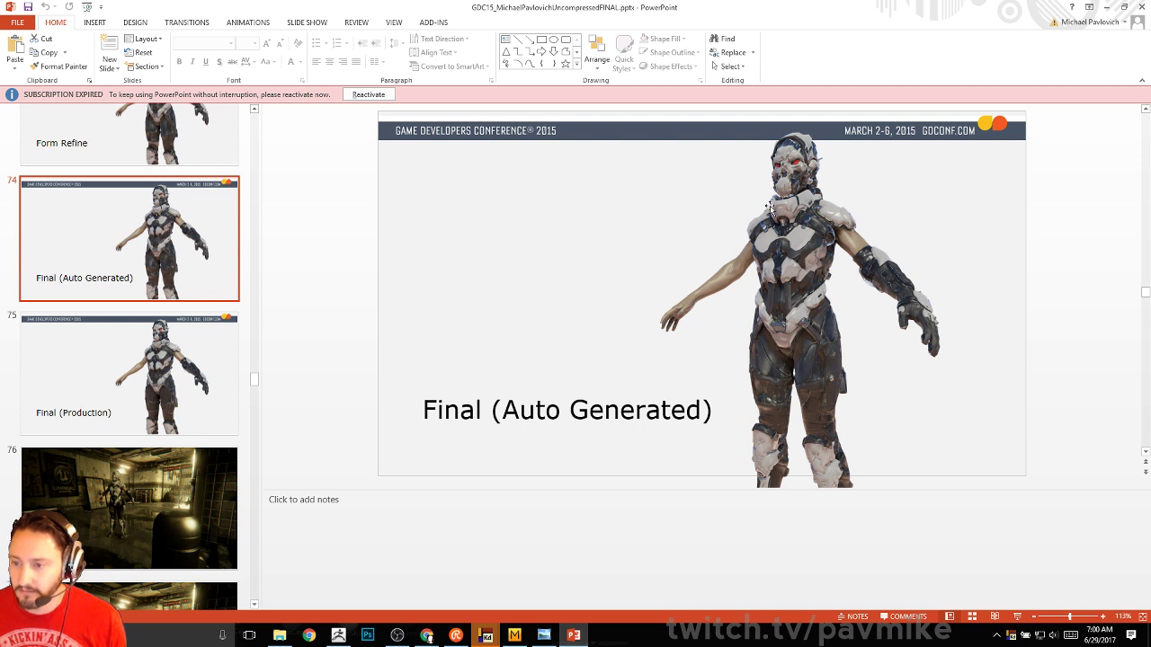
pyautogui.click(169, 365)
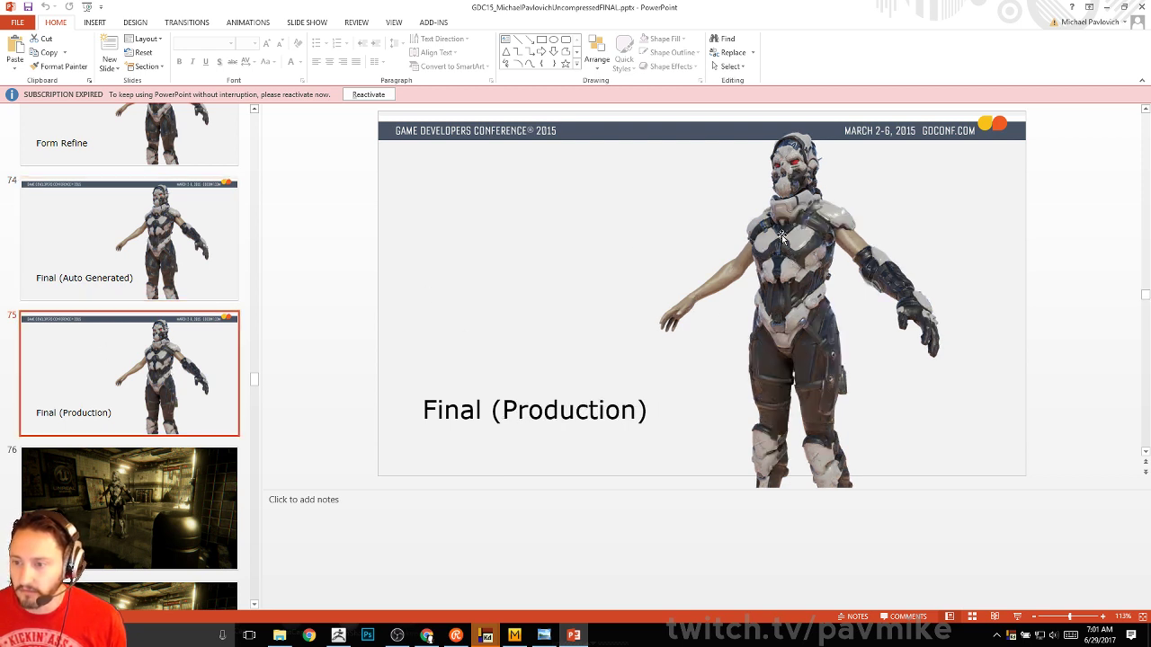
pyautogui.click(126, 269)
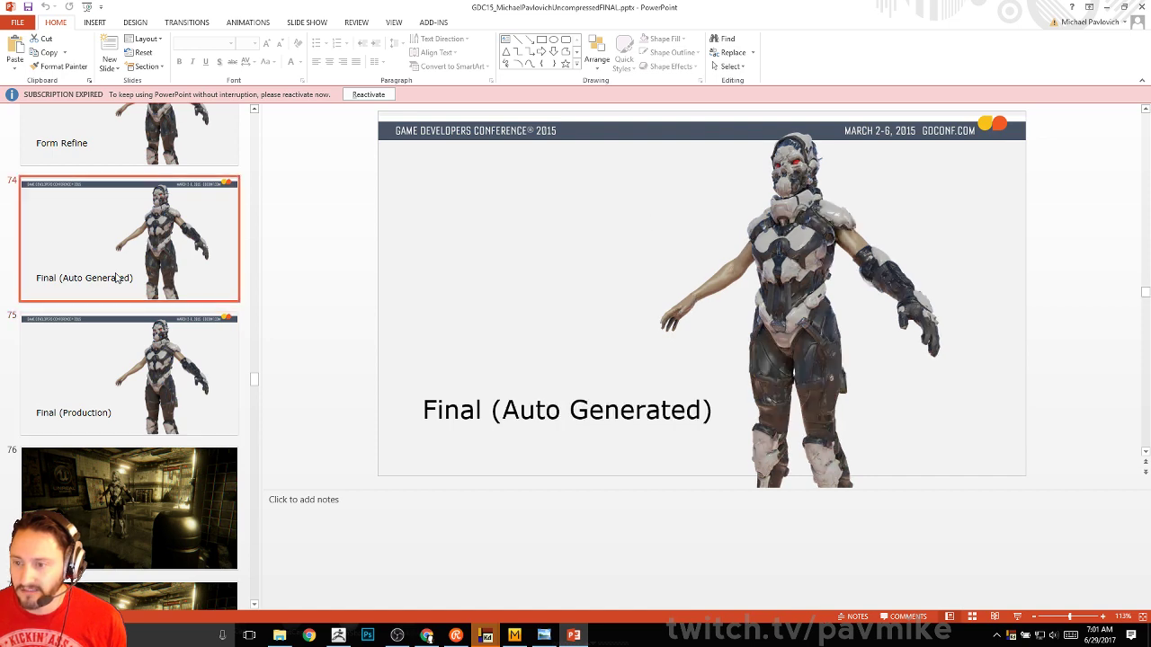
# Compare the character's Sketch slide with its Final (Production) slide
pyautogui.scroll(5, 135, 279)
pyautogui.click(149, 206)
pyautogui.scroll(-2, 151, 270)
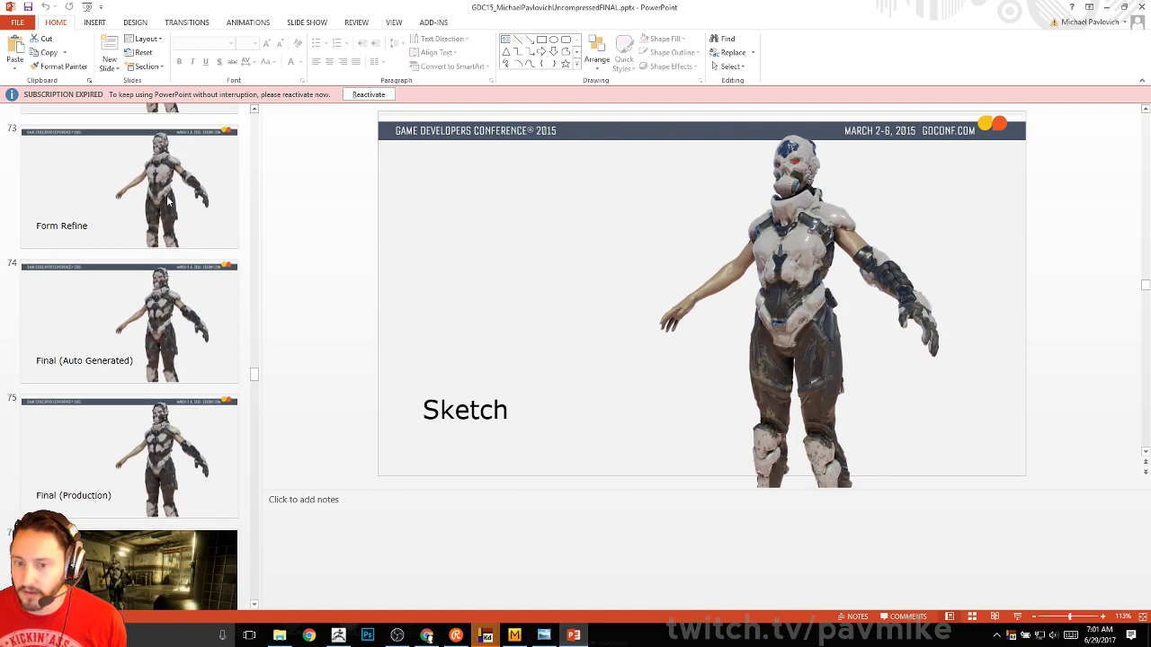
pyautogui.click(152, 416)
pyautogui.scroll(-1, 152, 416)
pyautogui.scroll(-2, 144, 368)
# View the dark corridor scene slides 76 to 81, covering the same stages from Sketch to Final (Production)
pyautogui.click(134, 322)
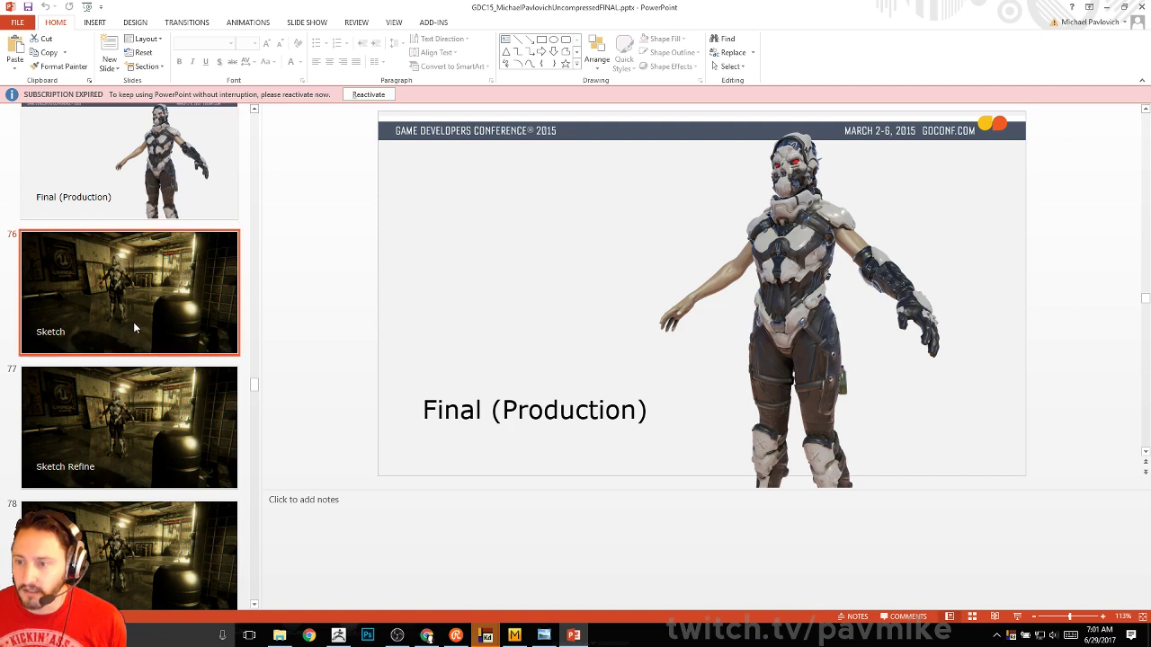
pyautogui.scroll(-2, 133, 322)
pyautogui.click(164, 224)
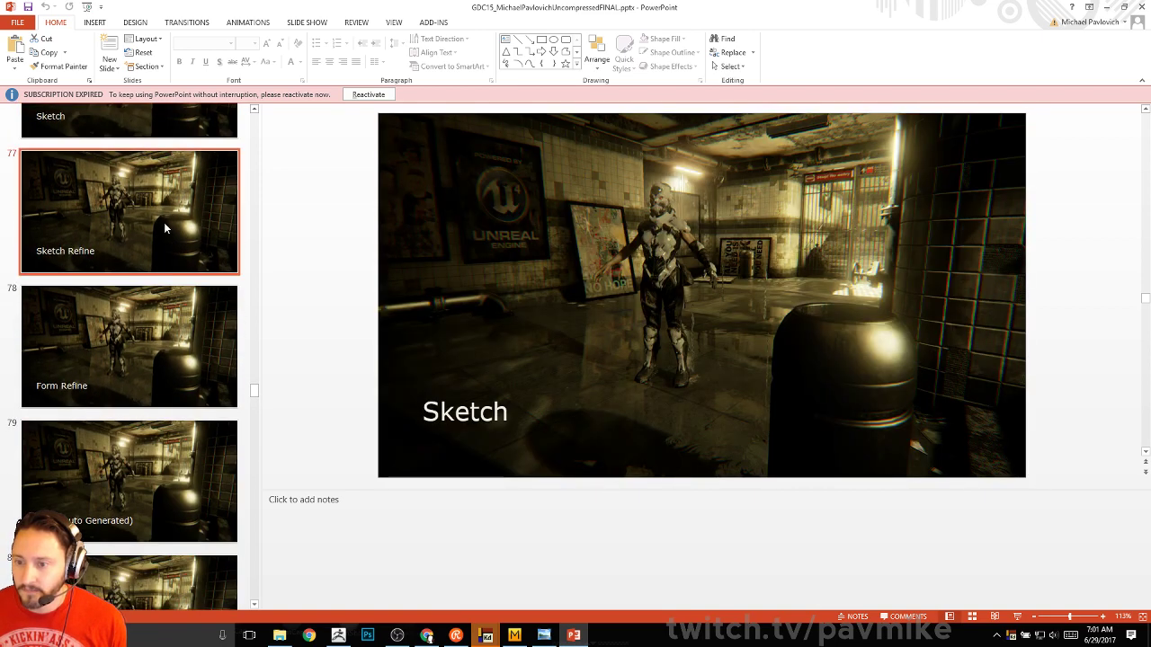
pyautogui.click(172, 337)
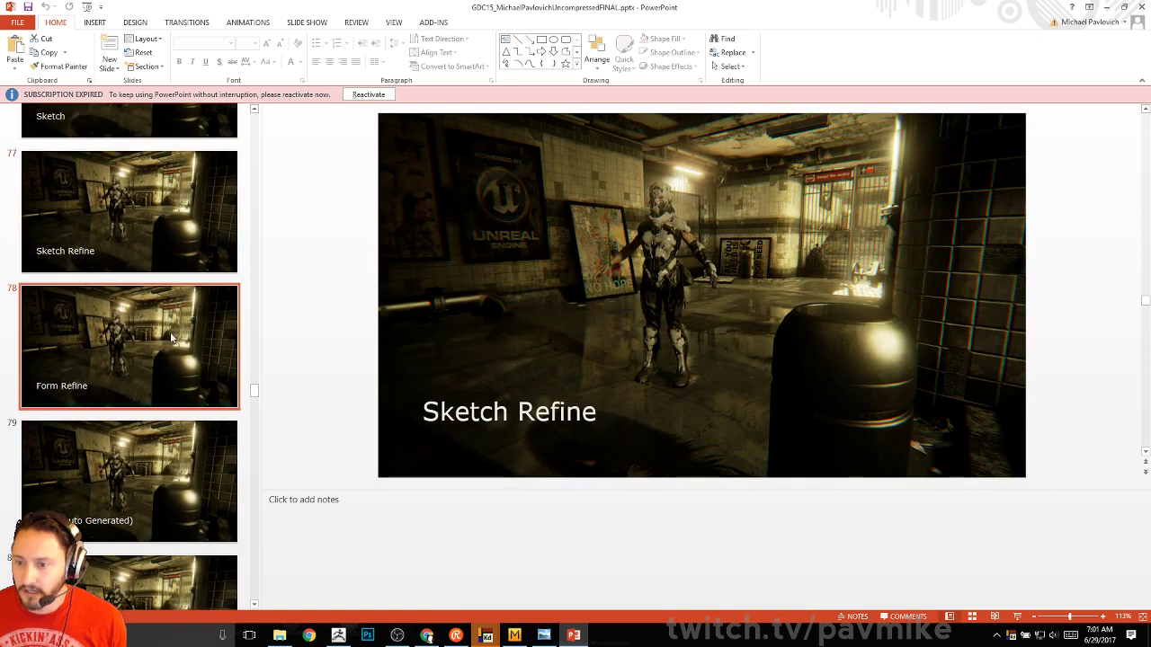
pyautogui.click(173, 436)
pyautogui.scroll(-2, 172, 436)
pyautogui.click(166, 397)
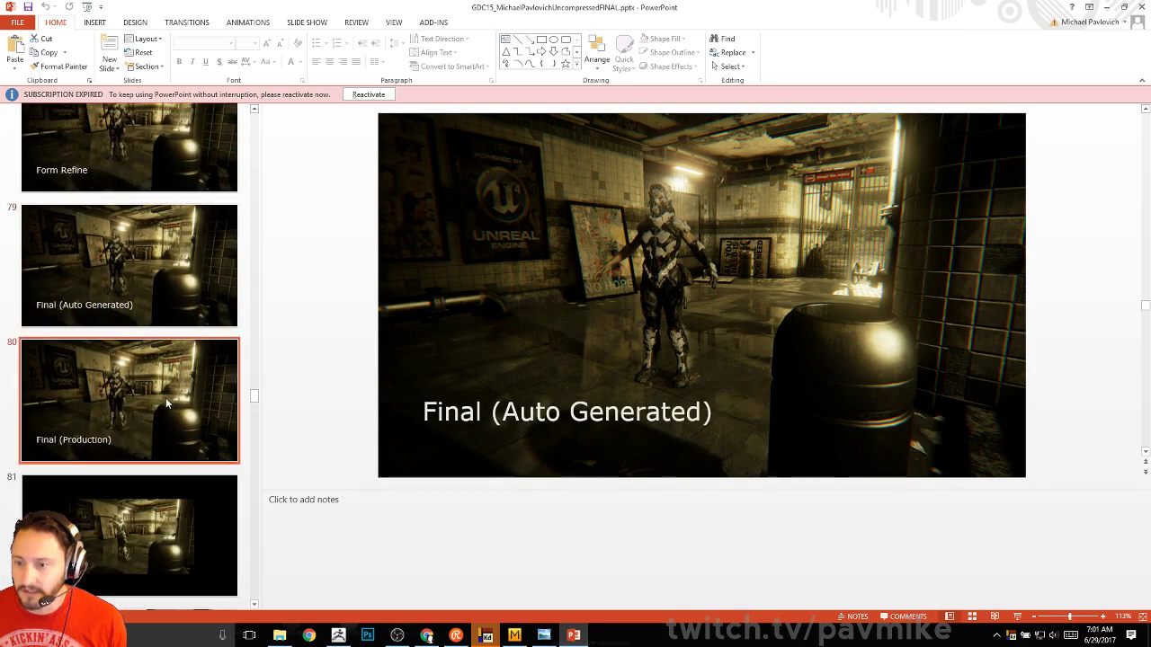
pyautogui.scroll(-1, 165, 397)
pyautogui.scroll(-1, 165, 403)
pyautogui.click(162, 320)
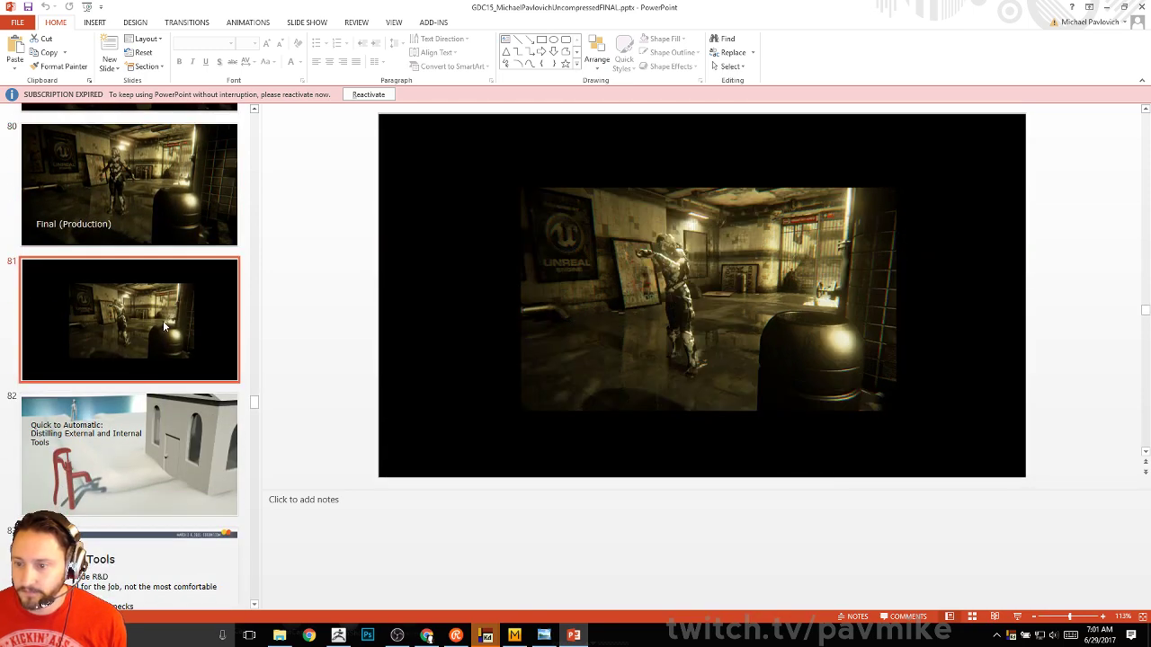
# Skim the slides that follow, and close both the presentation and the octane sketch image
pyautogui.scroll(-2, 162, 320)
pyautogui.scroll(-15, 200, 236)
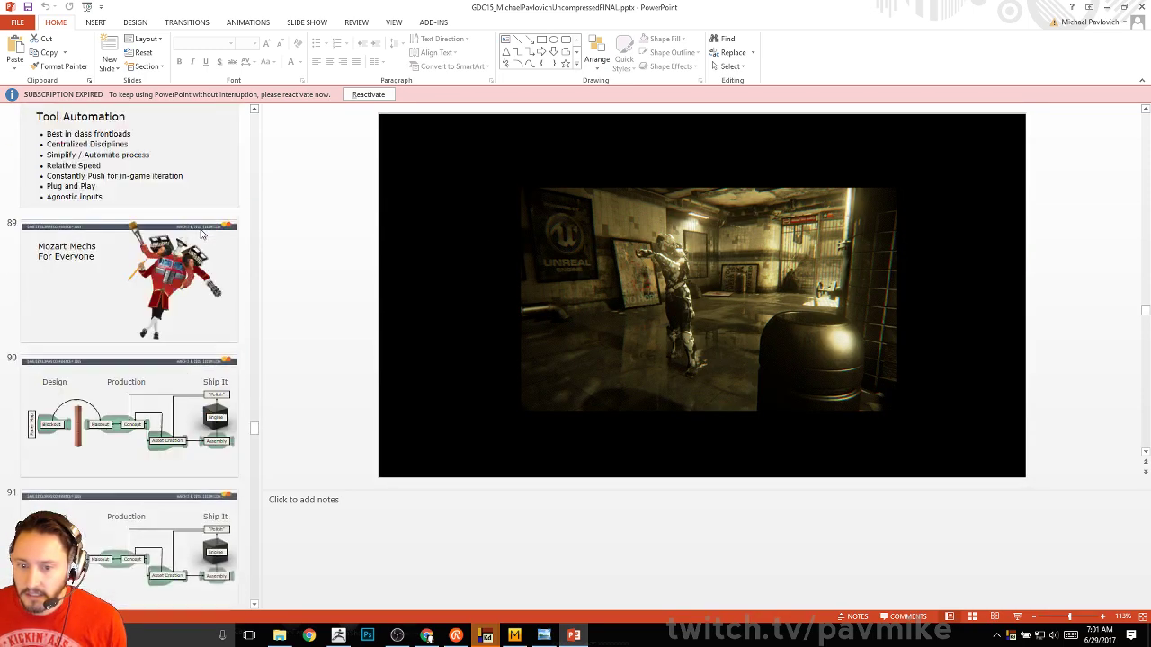
pyautogui.scroll(-18, 201, 236)
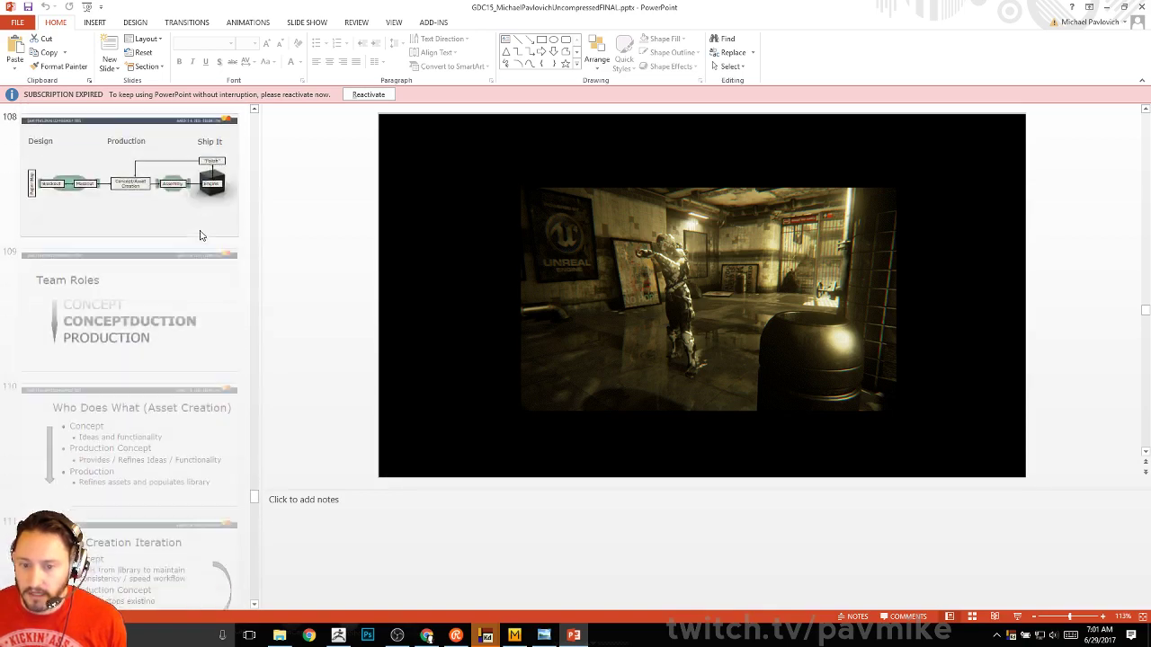
pyautogui.click(1140, 7)
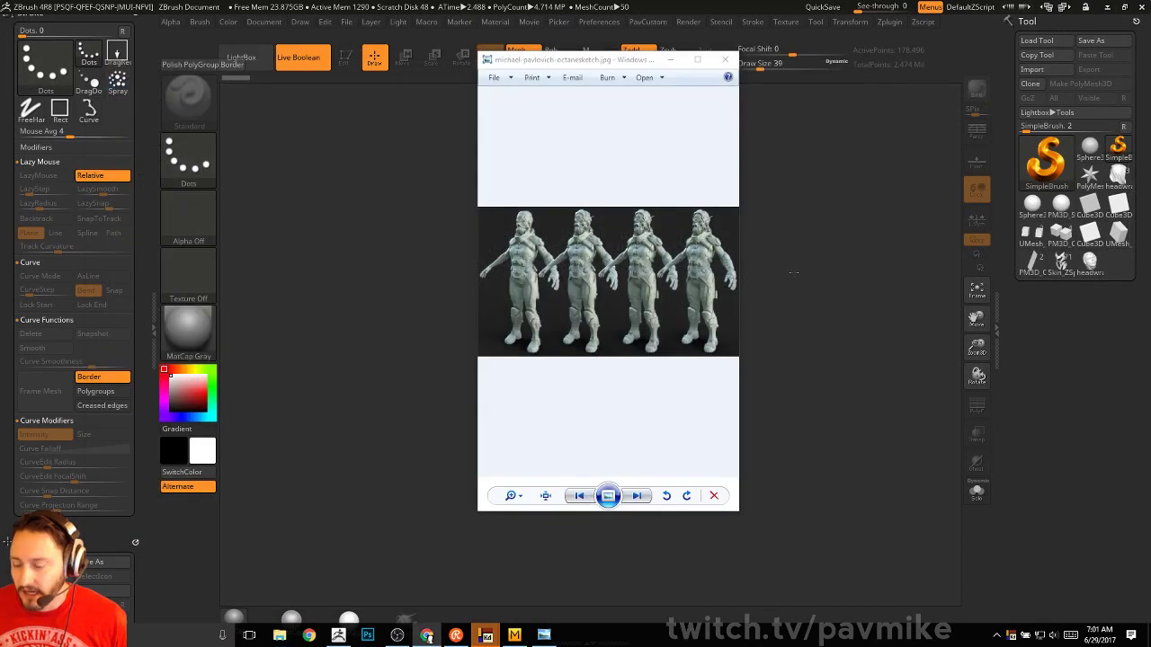
pyautogui.click(727, 60)
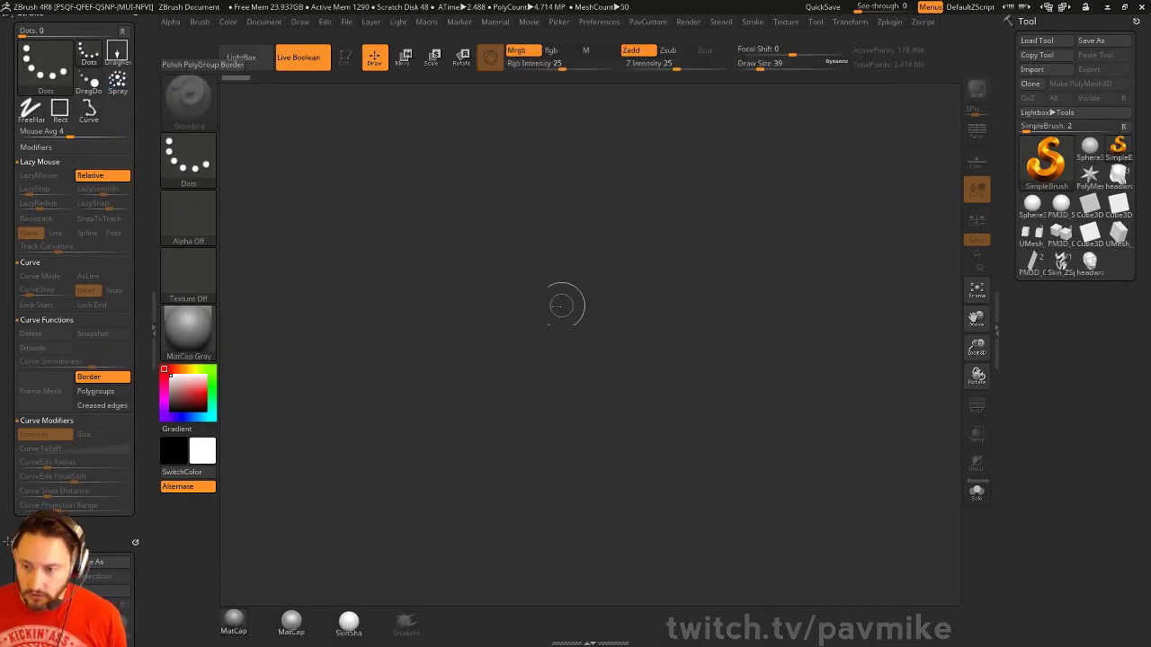
# Clear the ZBrush canvas, draw the Skin_ZSphere2_2 character on it and enter Edit mode
pyautogui.moveTo(539, 296); pyautogui.dragTo(601, 457)
pyautogui.hotkey('ctrl', 'n')
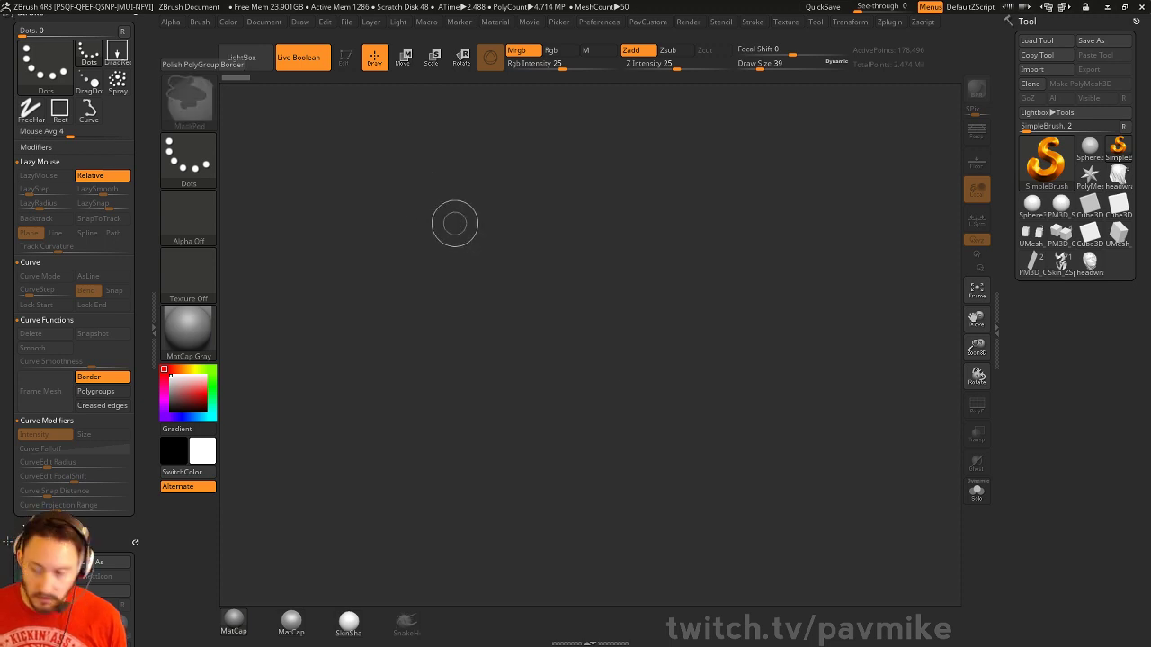
pyautogui.click(1061, 261)
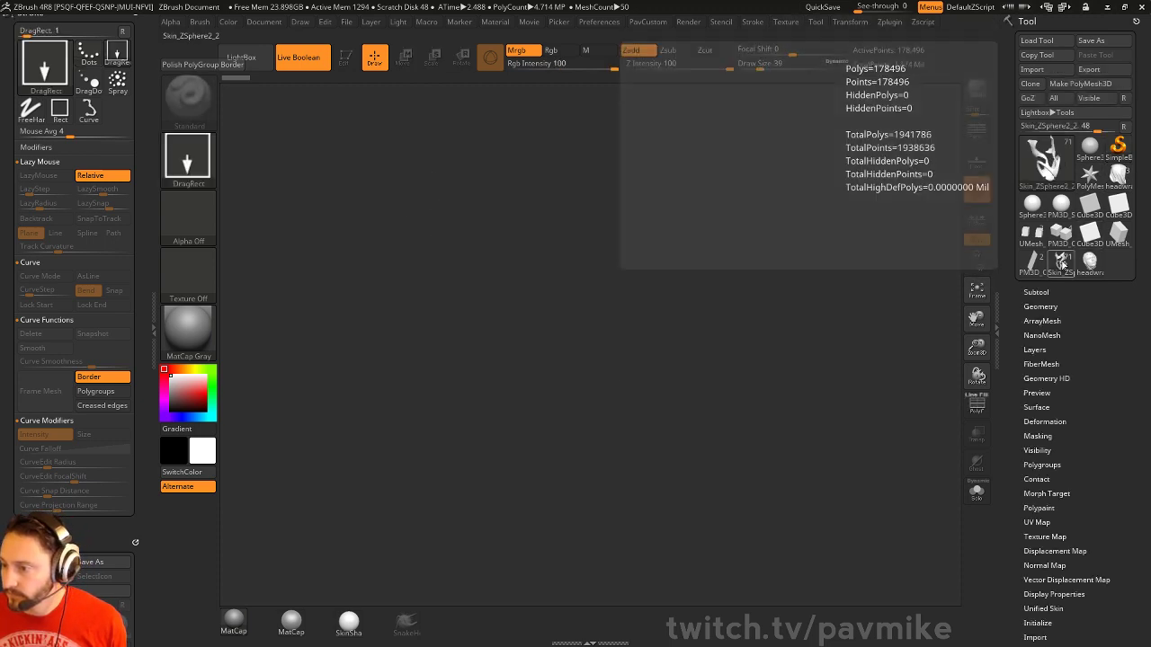
pyautogui.moveTo(459, 279); pyautogui.dragTo(535, 416)
pyautogui.click(345, 57)
# Turn on perspective and frame the whole character in a three-quarter view
pyautogui.moveTo(767, 277); pyautogui.dragTo(794, 221)
pyautogui.press('p')
pyautogui.moveTo(881, 181)
pyautogui.keyDown('shift'); pyautogui.mouseDown()
pyautogui.moveTo(786, 192)
pyautogui.moveTo(795, 195)
pyautogui.moveTo(647, 257)
pyautogui.mouseUp(); pyautogui.keyUp('shift')
pyautogui.press('s')
pyautogui.moveTo(813, 212); pyautogui.dragTo(746, 238)
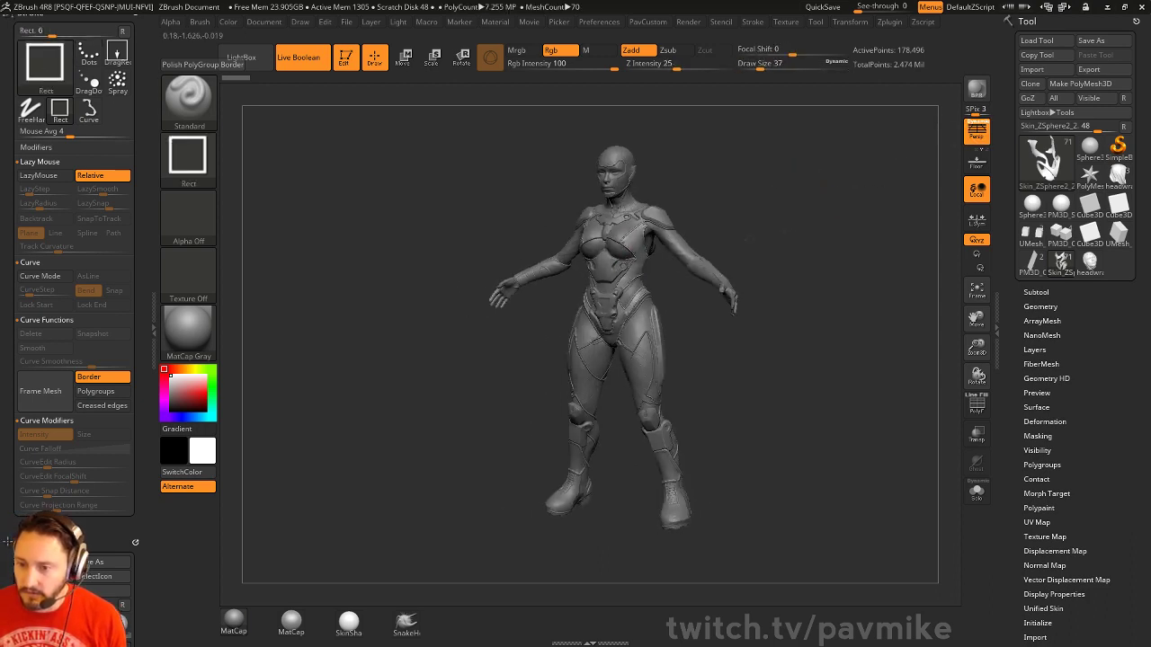
# Examine the character's torso armour by switching between its subtools, with the draw size set to 18
pyautogui.keyDown('alt'); pyautogui.click(626, 251); pyautogui.keyUp('alt')
pyautogui.keyDown('alt'); pyautogui.moveTo(821, 186); pyautogui.dragTo(804, 247); pyautogui.keyUp('alt')
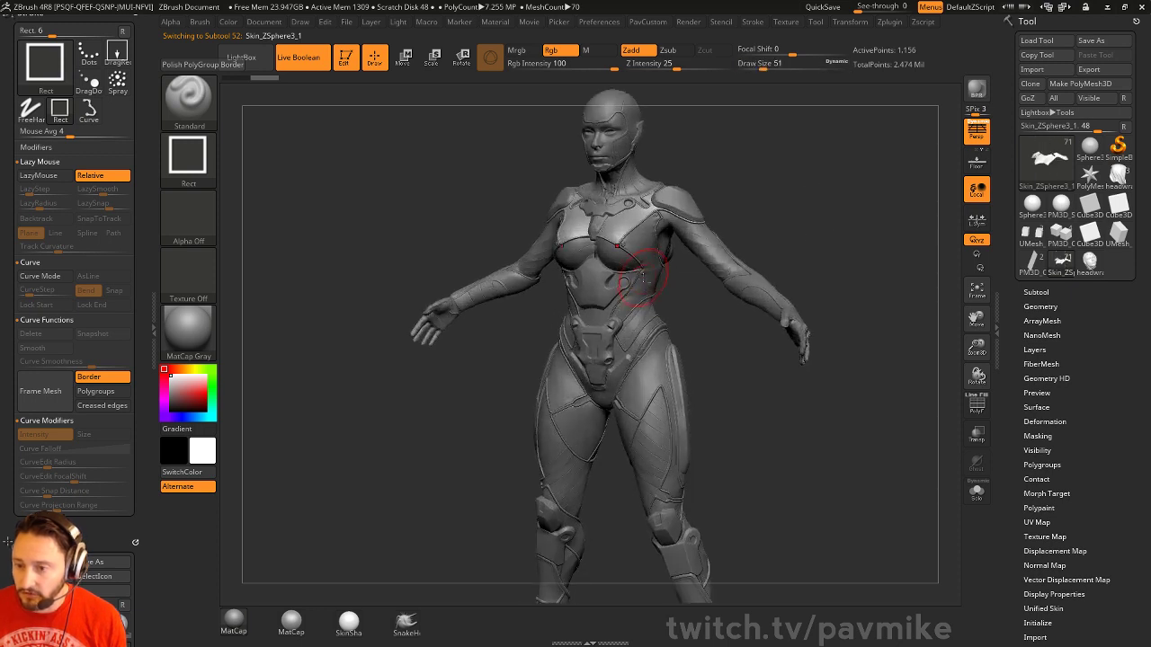
pyautogui.press('s')
pyautogui.moveTo(642, 279); pyautogui.dragTo(632, 278)
pyautogui.keyDown('alt'); pyautogui.click(649, 259); pyautogui.keyUp('alt')
pyautogui.keyDown('alt'); pyautogui.moveTo(784, 194); pyautogui.dragTo(712, 262); pyautogui.keyUp('alt')
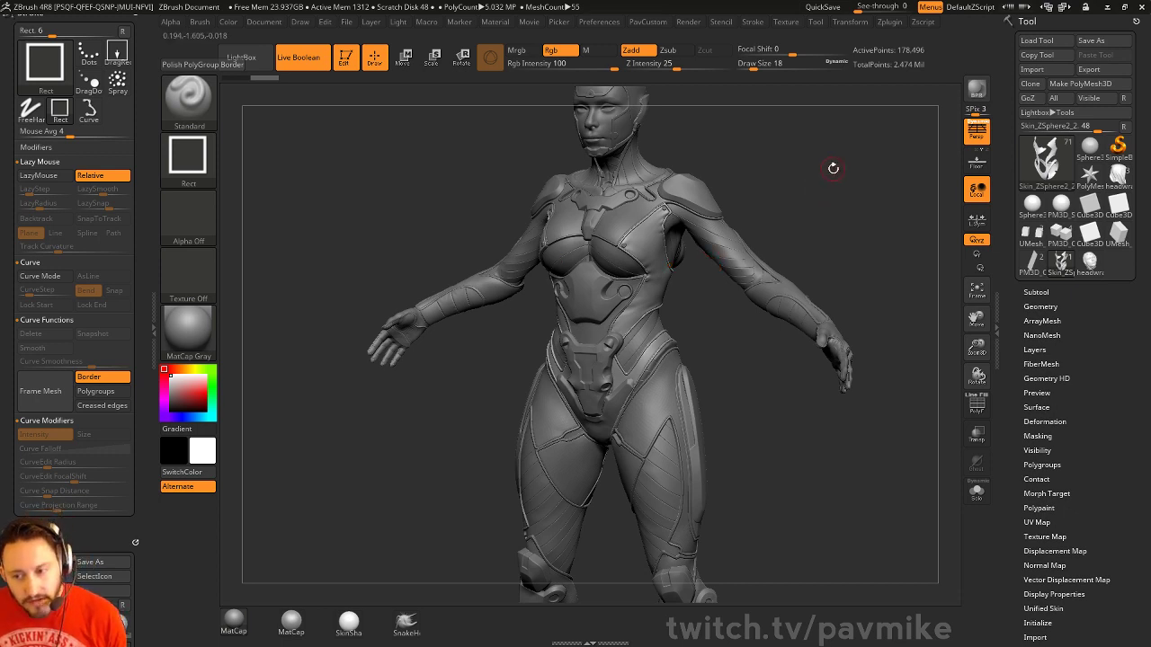
pyautogui.moveTo(833, 168)
pyautogui.keyDown('alt'); pyautogui.mouseDown()
pyautogui.moveTo(761, 216)
pyautogui.moveTo(685, 212)
pyautogui.moveTo(763, 216)
pyautogui.mouseUp(); pyautogui.keyUp('alt')
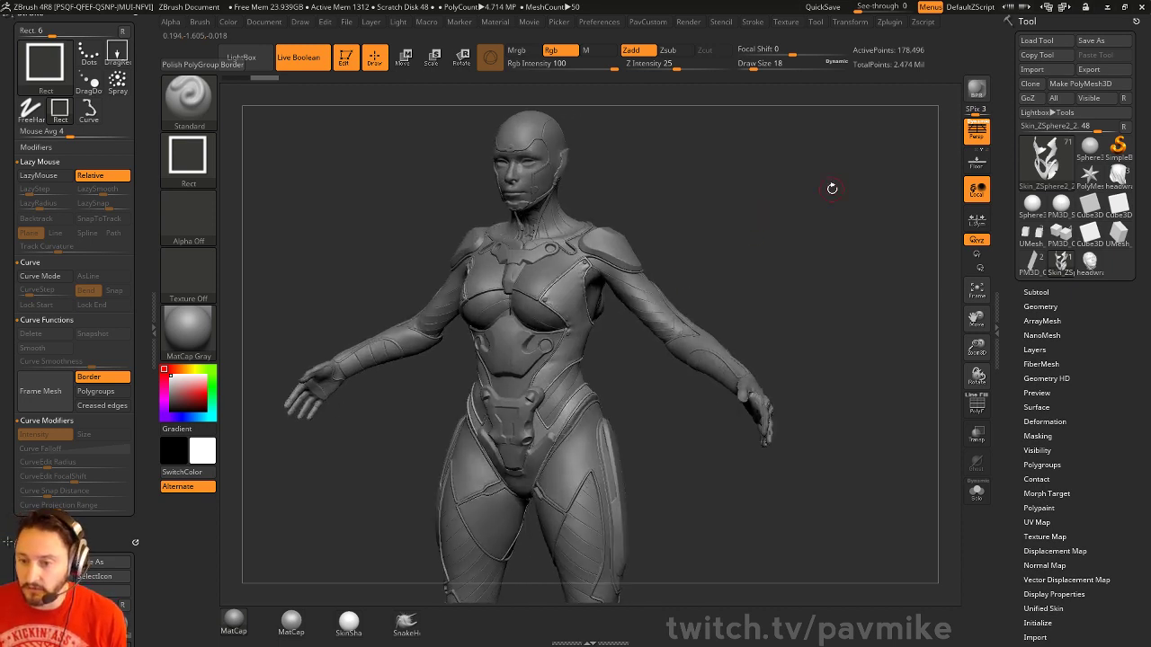
pyautogui.moveTo(805, 193)
pyautogui.mouseDown()
pyautogui.moveTo(779, 217)
pyautogui.moveTo(801, 213)
pyautogui.mouseUp()
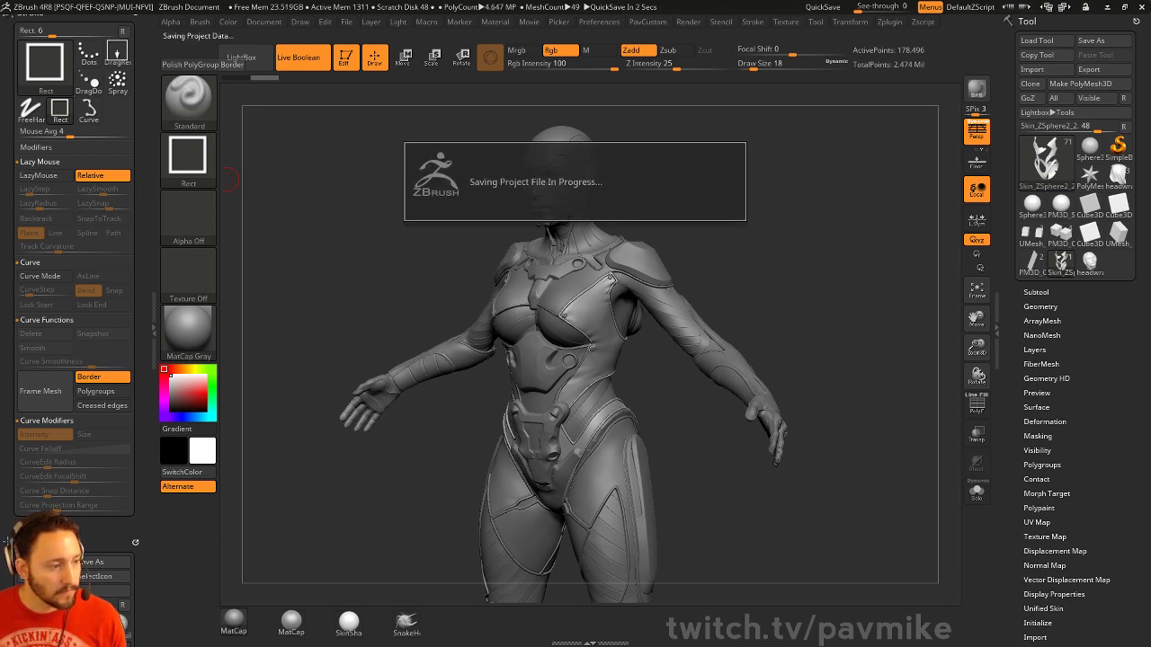
# Switch to the browser and find post #50 on page 4 of the ZBrush 4R8 Beta Testing Gallery thread
pyautogui.moveTo(0, 60); pyautogui.dragTo(881, 24)
pyautogui.scroll(4, 754, 255)
pyautogui.scroll(3, 754, 254)
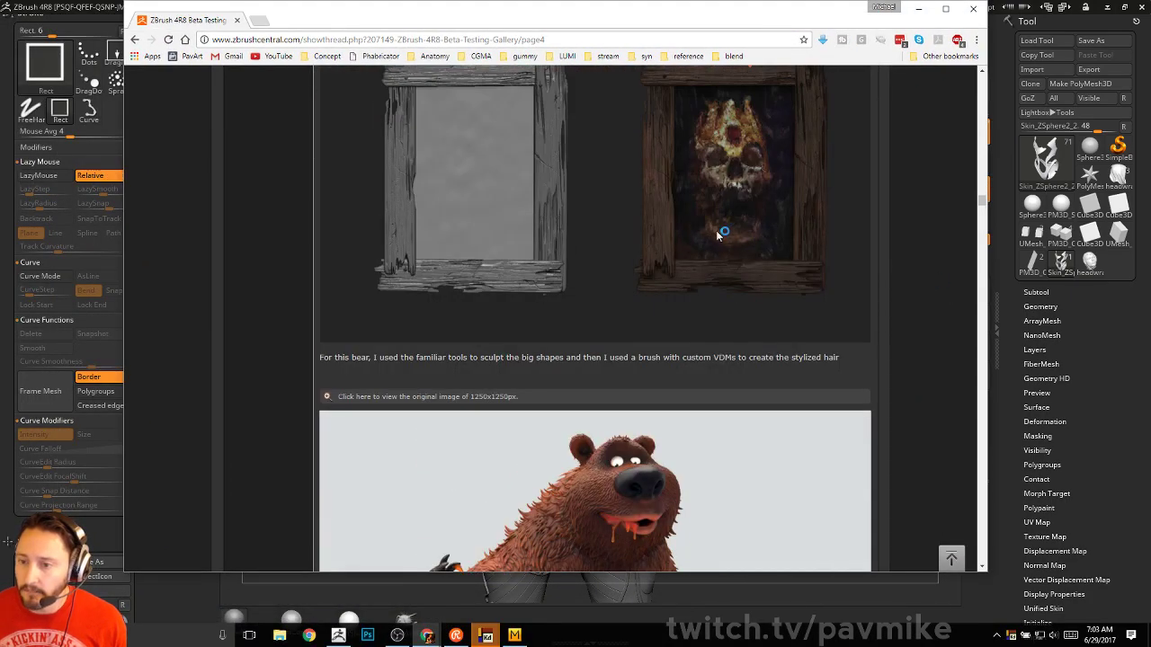
pyautogui.scroll(-3, 719, 234)
pyautogui.scroll(9, 639, 280)
pyautogui.scroll(10, 636, 283)
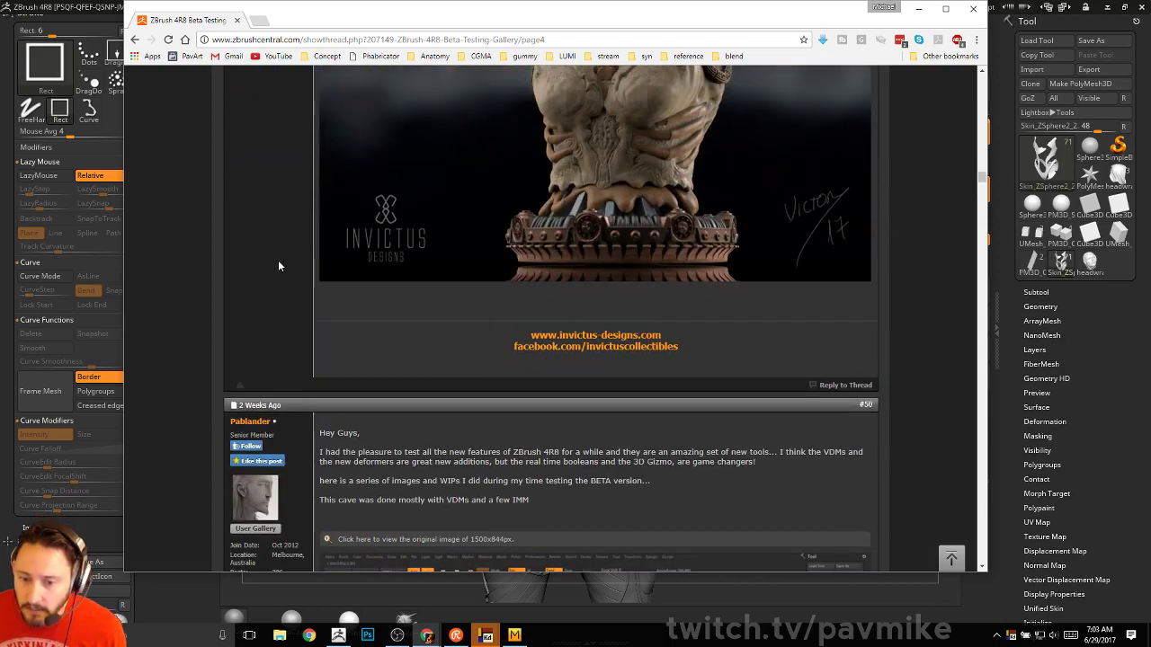
pyautogui.scroll(-2, 290, 288)
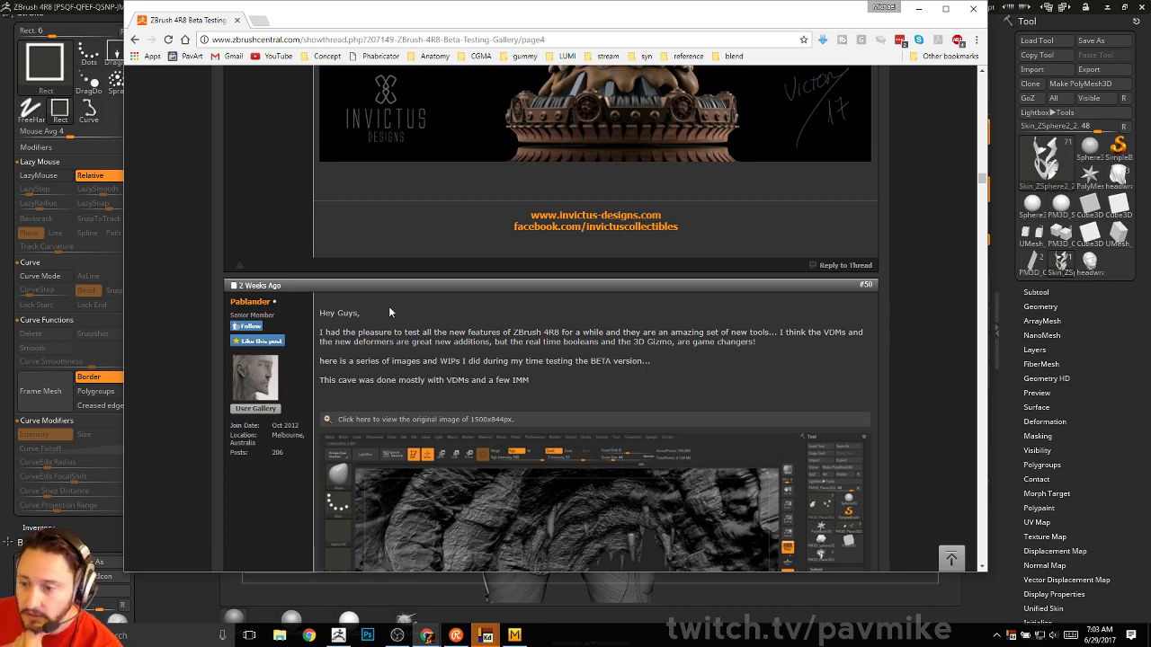
# Examine the post's images and its VDM breakdown of the stylised bear fur, and close the browser
pyautogui.scroll(-5, 389, 312)
pyautogui.scroll(-15, 383, 336)
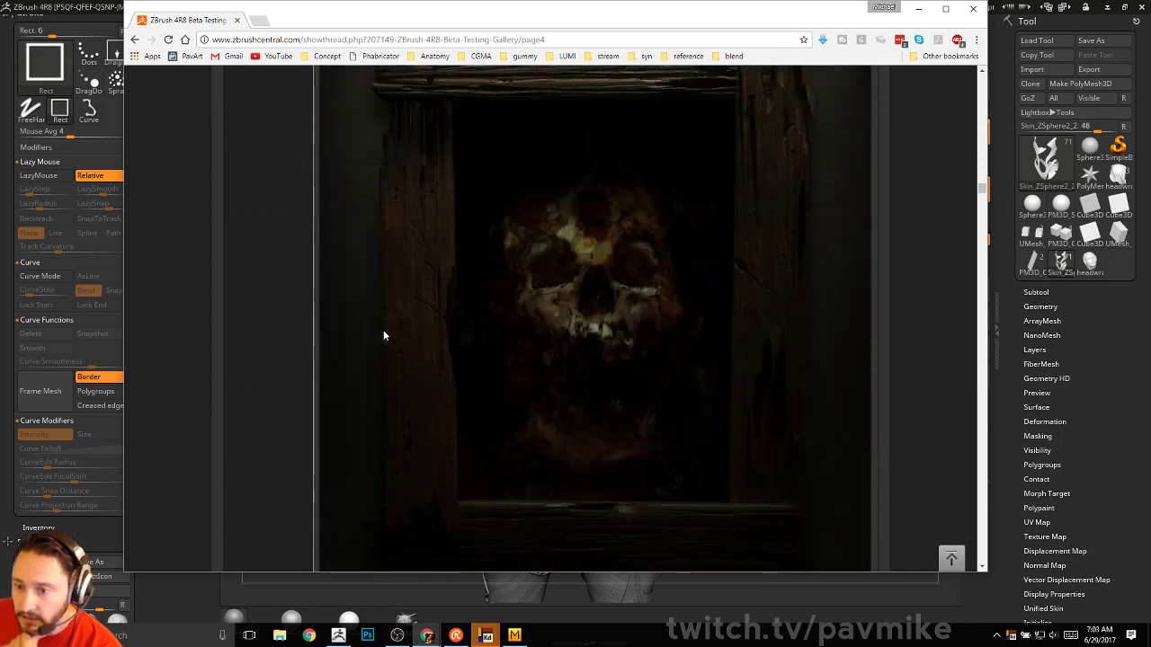
pyautogui.scroll(-9, 383, 330)
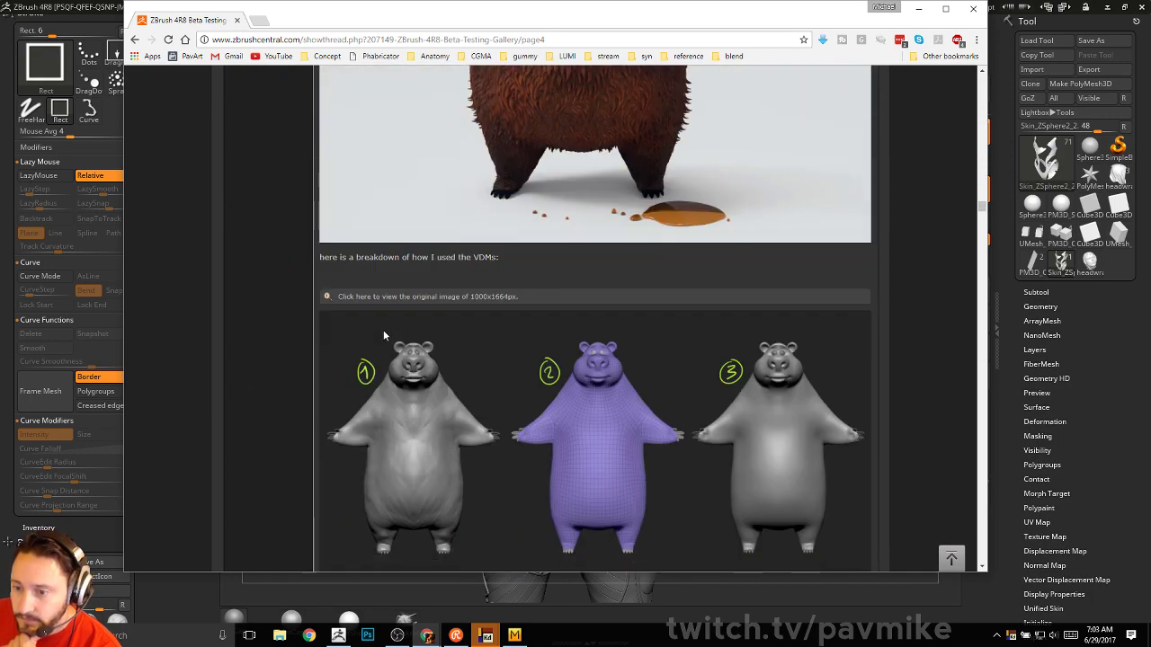
pyautogui.scroll(-3, 382, 330)
pyautogui.scroll(-2, 386, 340)
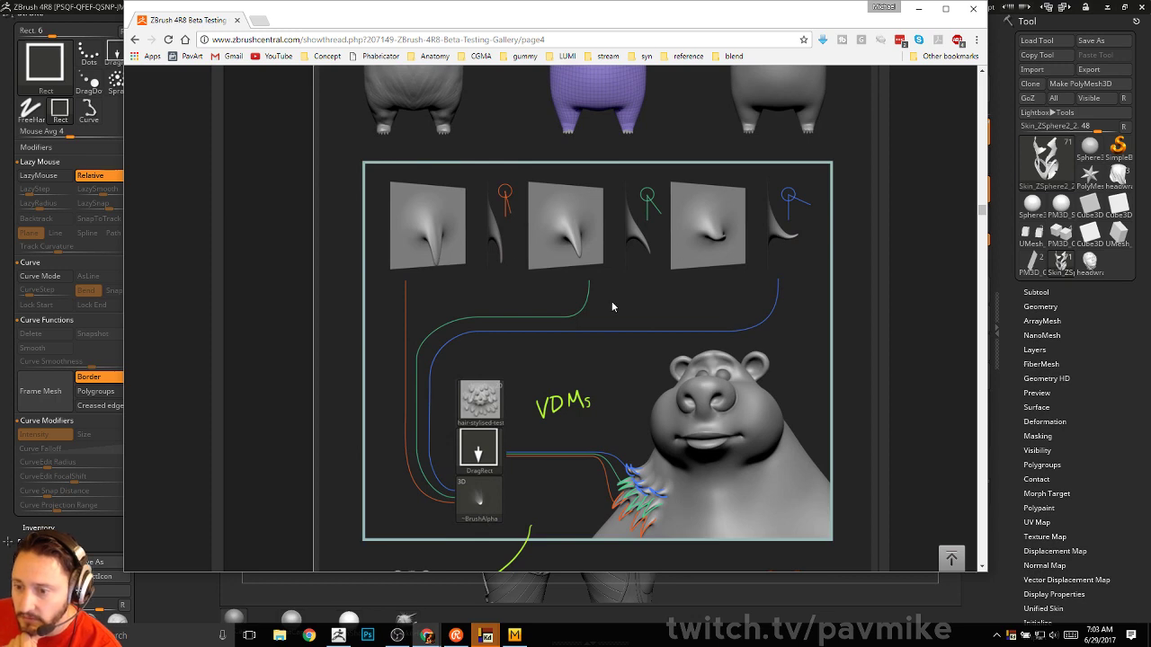
pyautogui.scroll(-3, 612, 307)
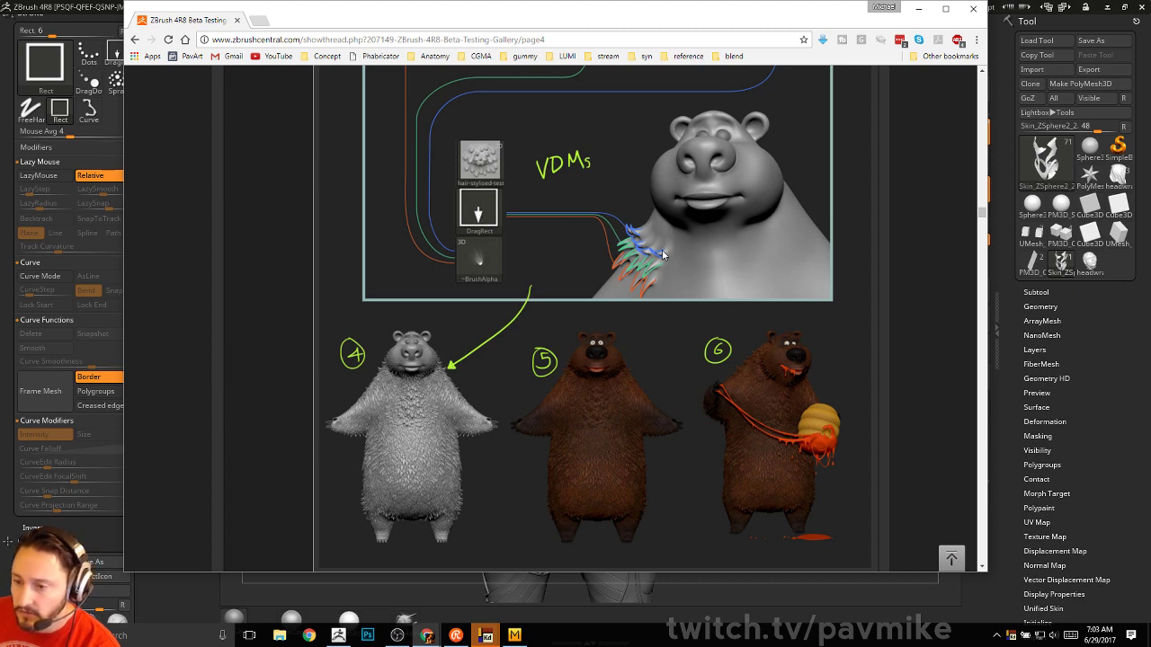
pyautogui.scroll(-10, 559, 237)
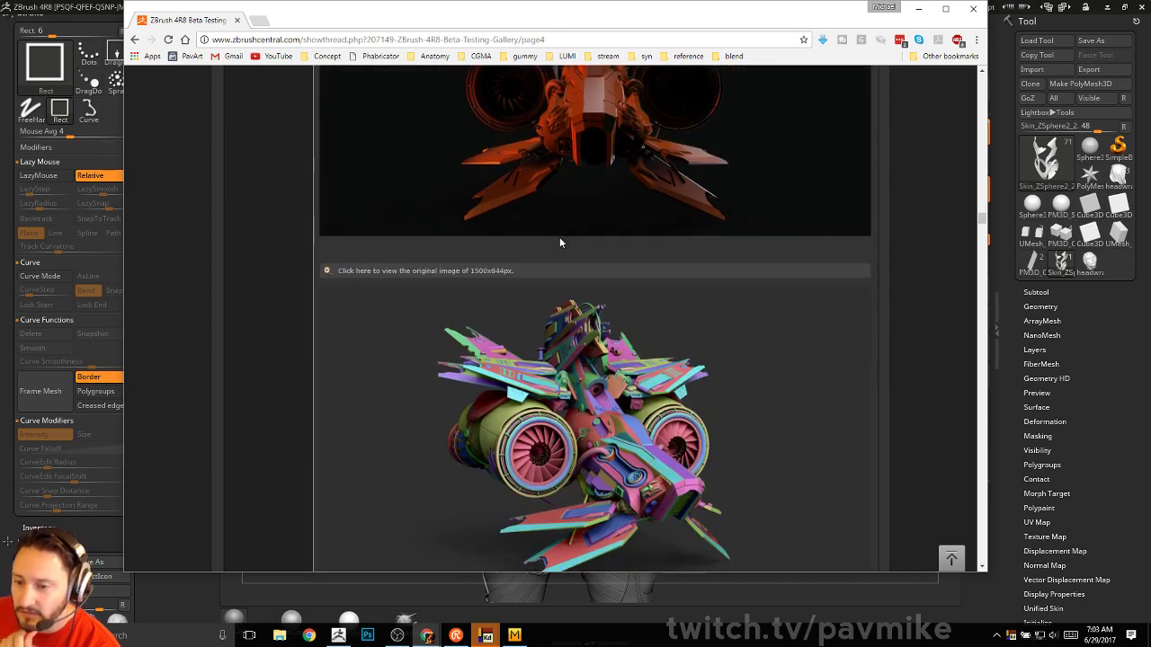
pyautogui.click(973, 10)
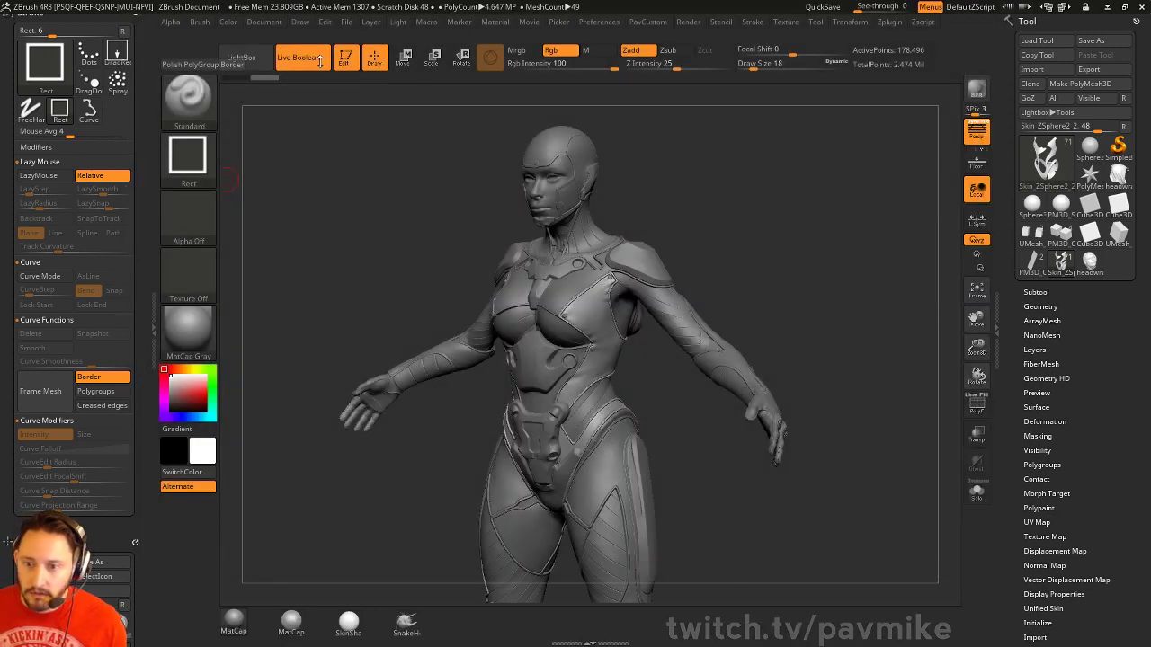
# Clear the canvas, draw the PM3D_Sphere3D_1 sphere, enlarge it in Edit mode and leave Edit mode
pyautogui.hotkey('ctrl', 'n')
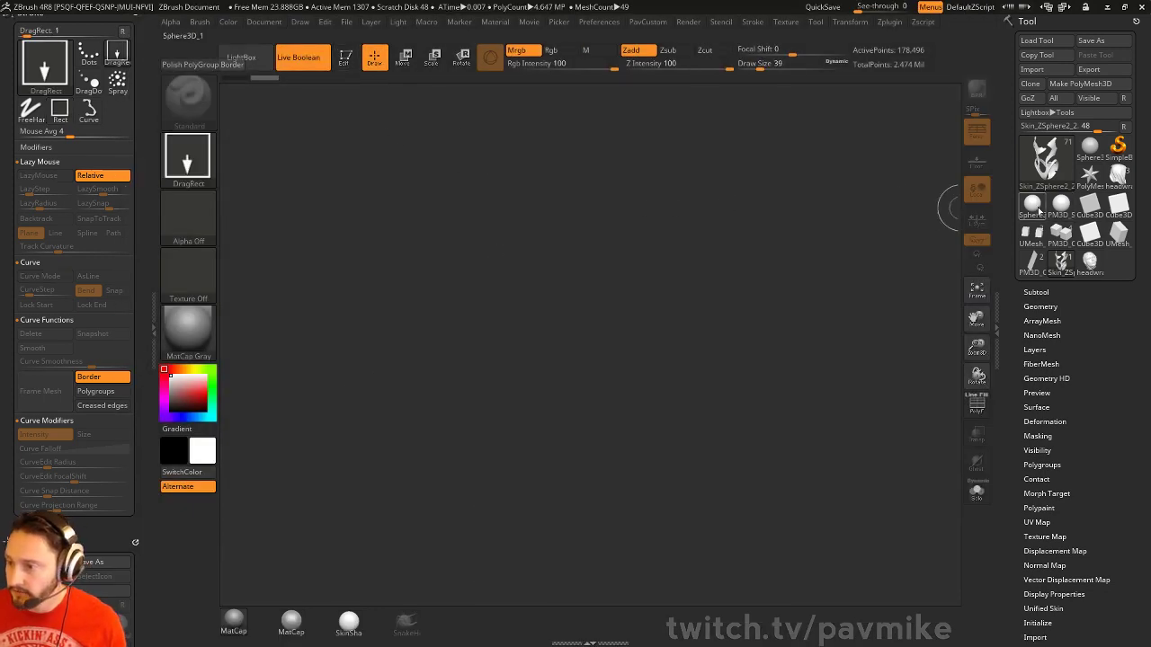
pyautogui.click(1059, 206)
pyautogui.moveTo(439, 387); pyautogui.dragTo(480, 485)
pyautogui.click(354, 63)
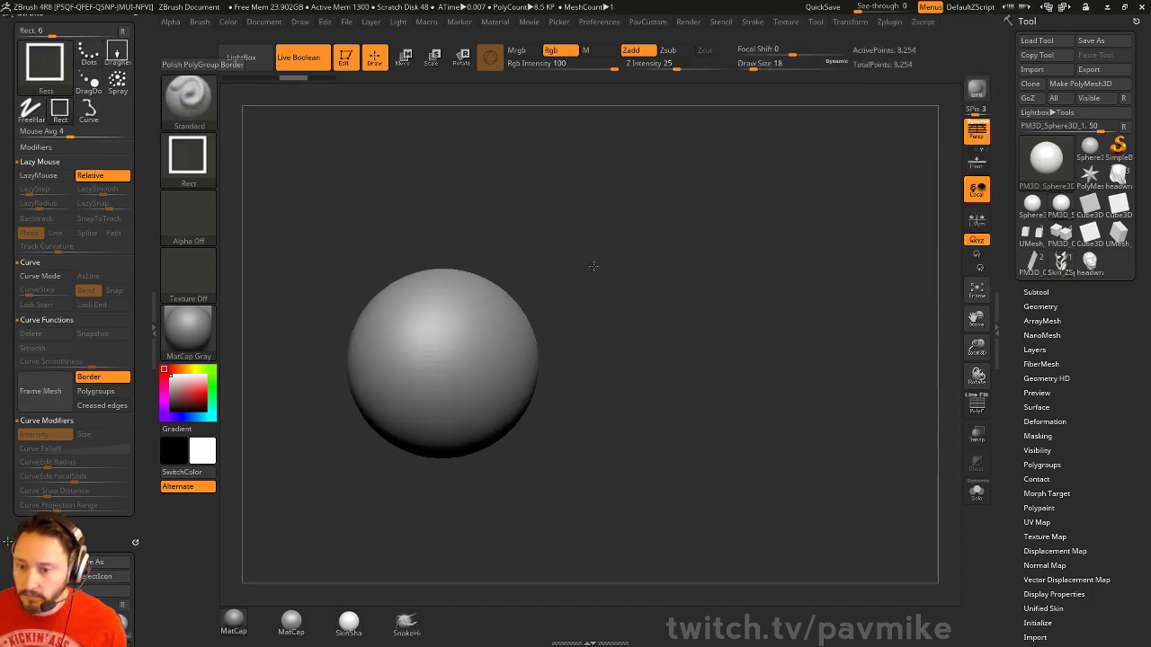
pyautogui.keyDown('alt'); pyautogui.moveTo(593, 267); pyautogui.dragTo(753, 313); pyautogui.keyUp('alt')
pyautogui.click(347, 61)
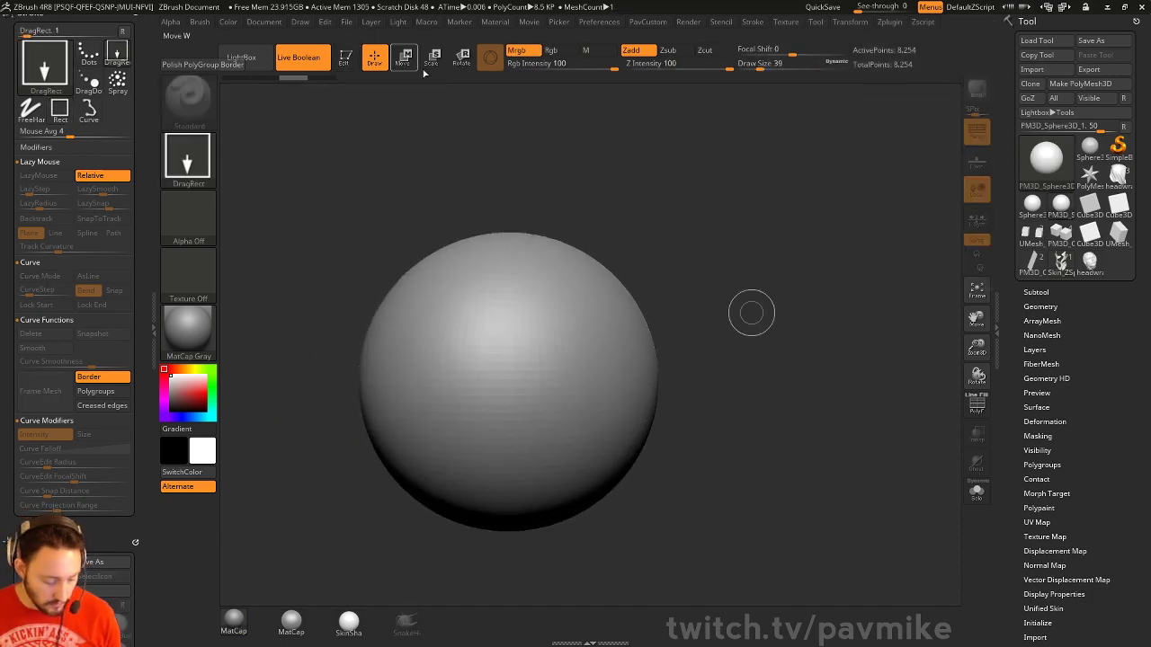
# Clear the canvas and open the Brush3DTemplate project from the Misc project folder without saving the current project
pyautogui.hotkey('ctrl', 'n')
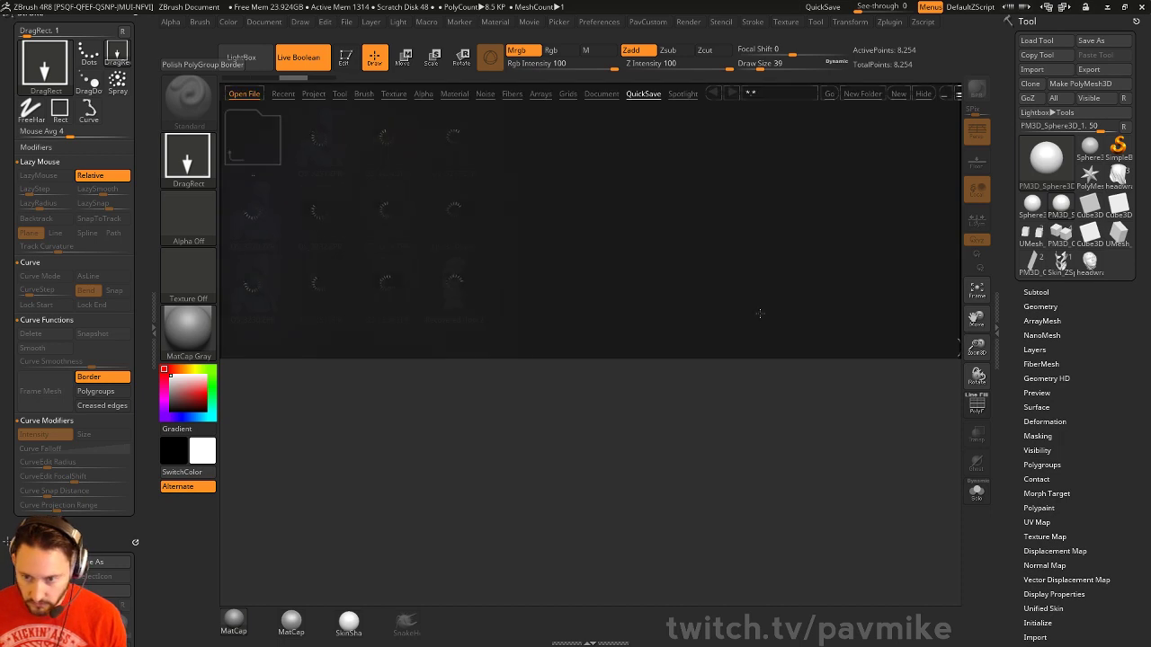
pyautogui.click(283, 93)
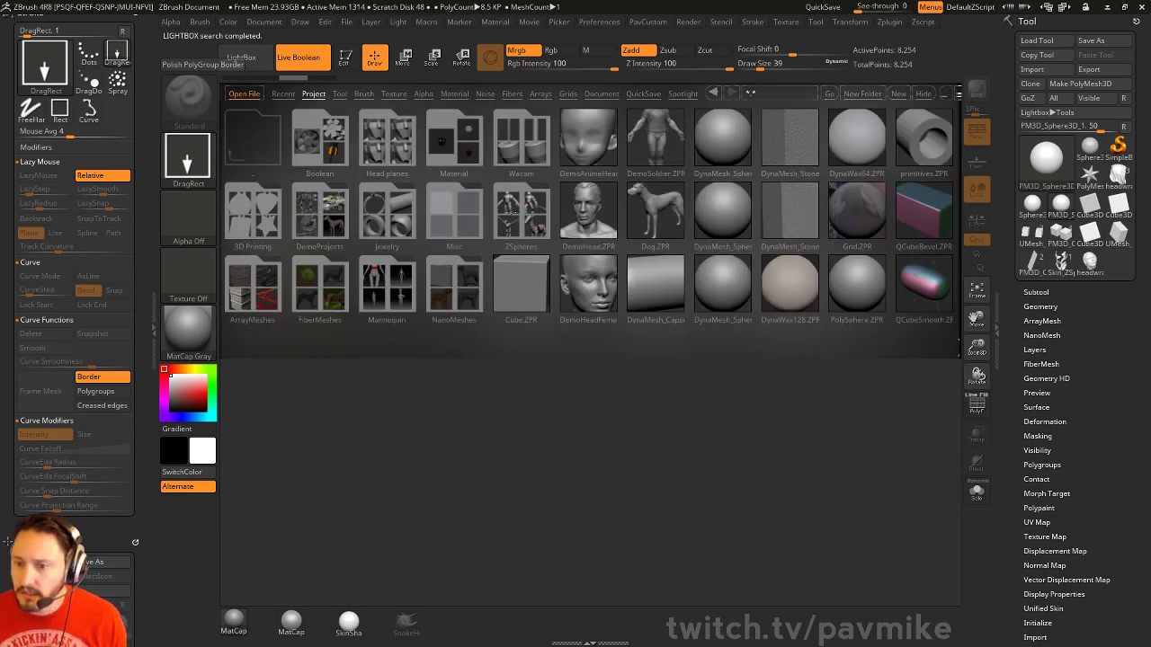
pyautogui.click(464, 228)
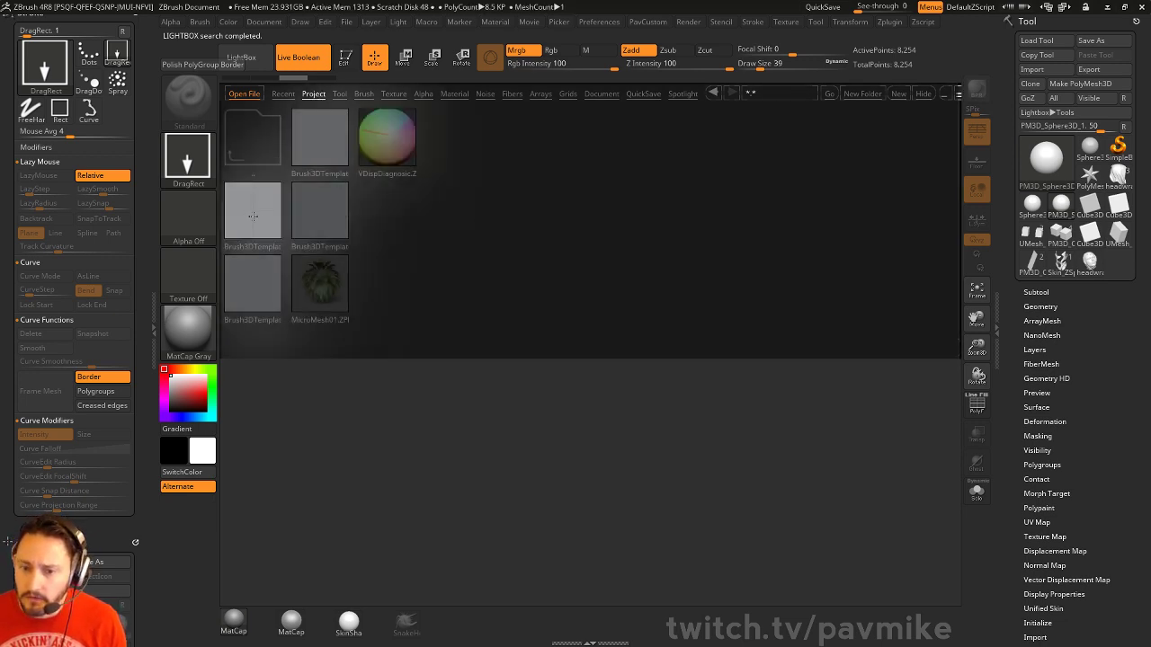
pyautogui.doubleClick(254, 214)
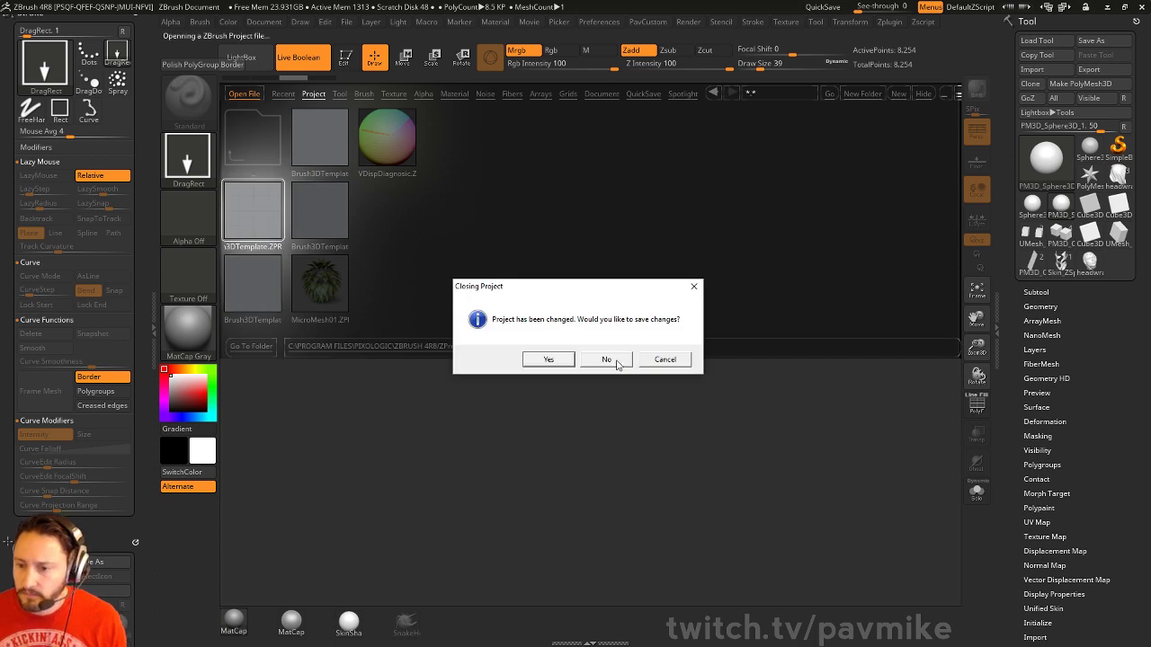
pyautogui.click(607, 360)
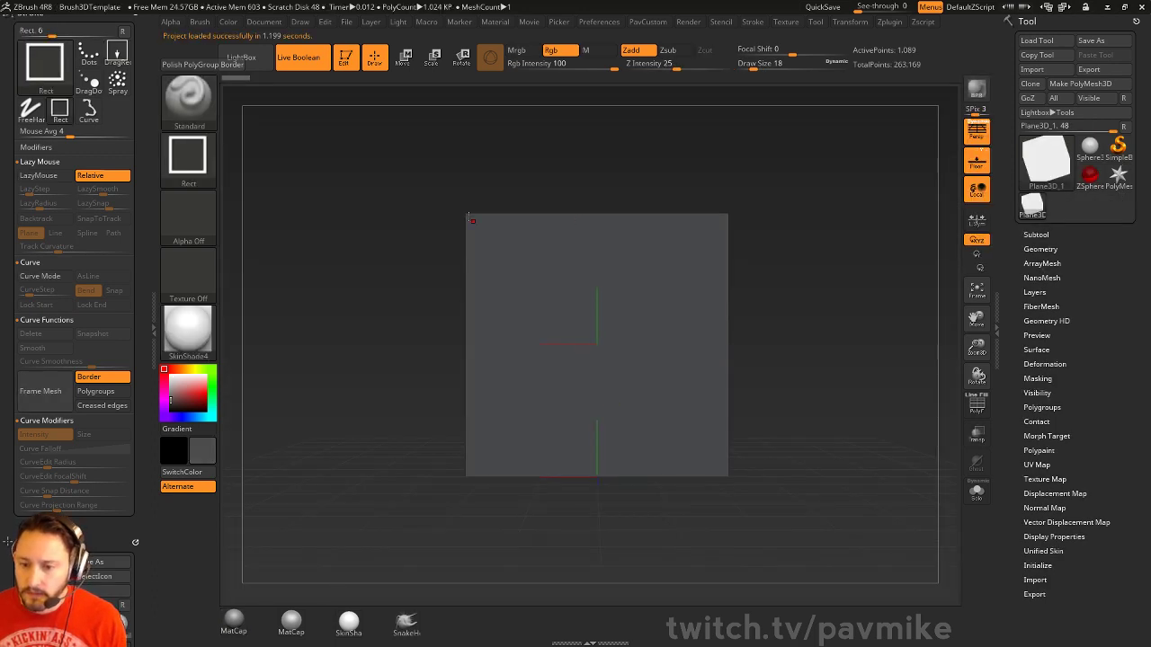
# Pull a spike out of the centre of the template plane with the SnakeHook brush
pyautogui.moveTo(470, 219)
pyautogui.mouseDown()
pyautogui.moveTo(619, 171)
pyautogui.moveTo(727, 308)
pyautogui.moveTo(668, 352)
pyautogui.moveTo(747, 333)
pyautogui.mouseUp()
pyautogui.press('b')
pyautogui.press('m')
pyautogui.press('v')
pyautogui.click(406, 622)
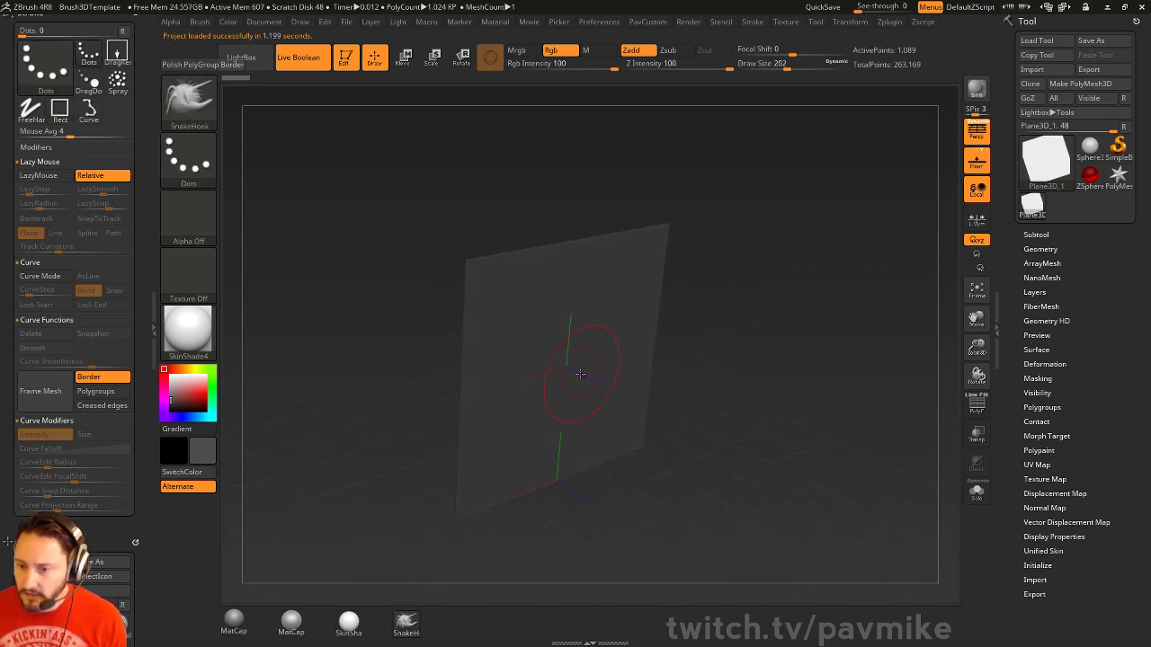
pyautogui.moveTo(572, 365); pyautogui.dragTo(622, 459)
pyautogui.moveTo(765, 420); pyautogui.dragTo(934, 351)
# Raise the plane's subdivision level to 6 and smooth the spike
pyautogui.click(1040, 249)
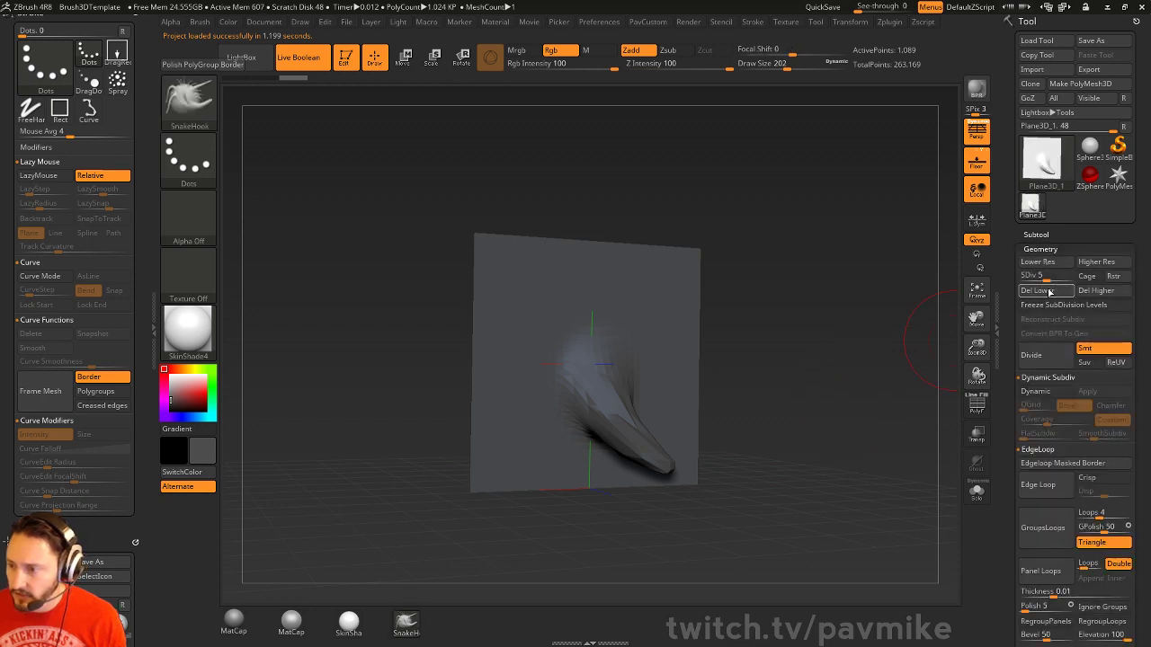
pyautogui.click(1050, 275)
pyautogui.moveTo(809, 350); pyautogui.dragTo(781, 368)
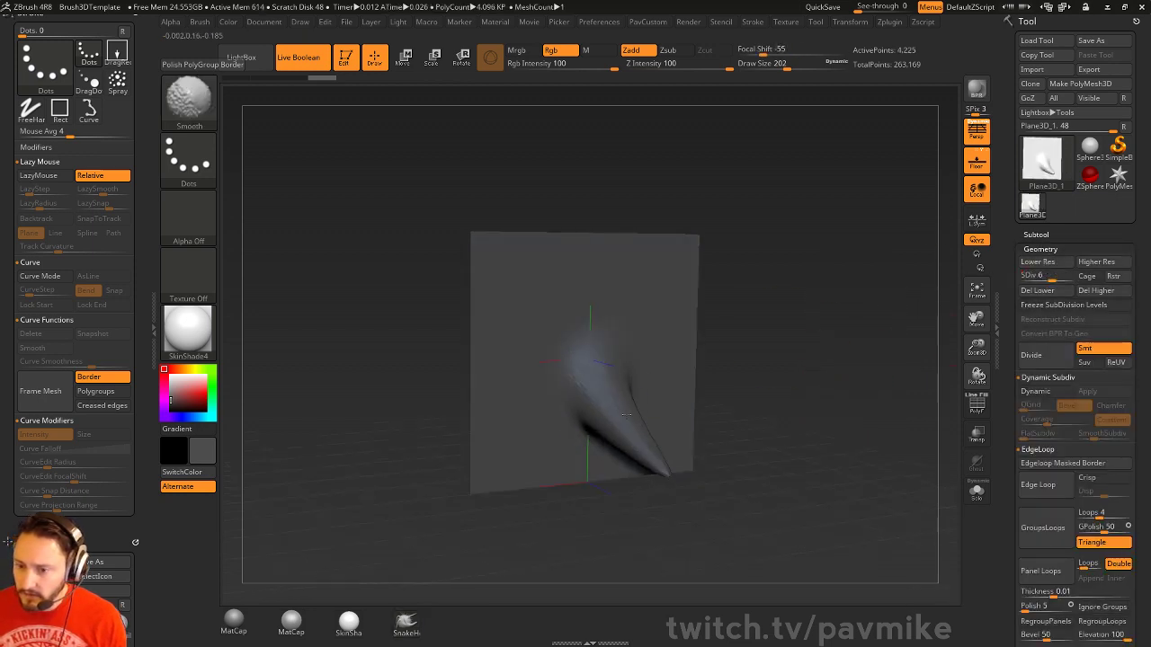
pyautogui.keyDown('shift'); pyautogui.moveTo(626, 415); pyautogui.dragTo(604, 343); pyautogui.keyUp('shift')
# Reshape the spike from the side with the Move brush at draw size 257
pyautogui.keyDown('shift'); pyautogui.moveTo(814, 372); pyautogui.dragTo(710, 405); pyautogui.keyUp('shift')
pyautogui.press('s')
pyautogui.click(708, 409)
pyautogui.press('b')
pyautogui.press('m')
pyautogui.press('v')
pyautogui.moveTo(637, 450); pyautogui.dragTo(642, 444)
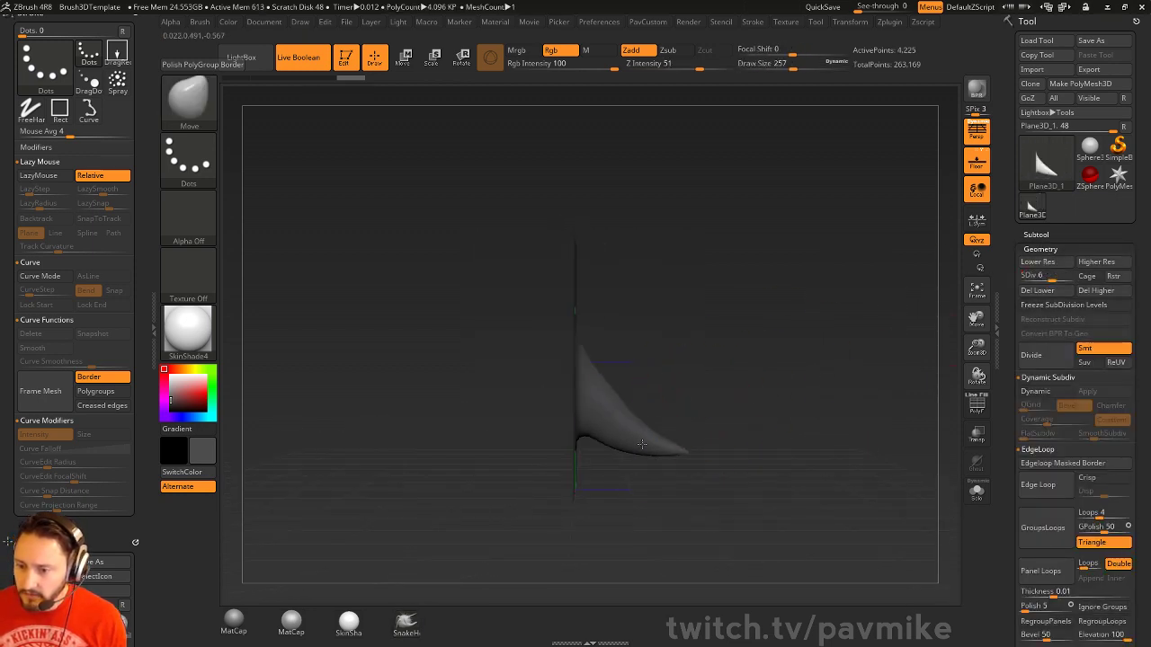
pyautogui.moveTo(800, 382); pyautogui.dragTo(825, 376)
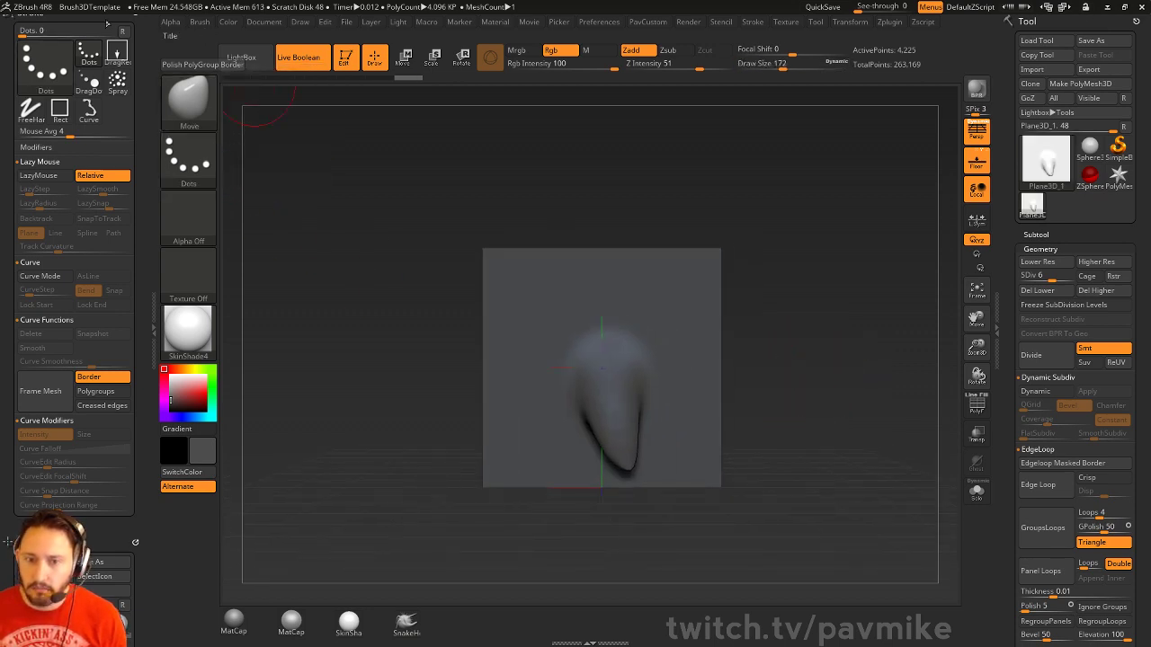
# Bring up the brush creation options and select the Chisel3D brush
pyautogui.moveTo(145, 55); pyautogui.dragTo(145, 60)
pyautogui.click(137, 20)
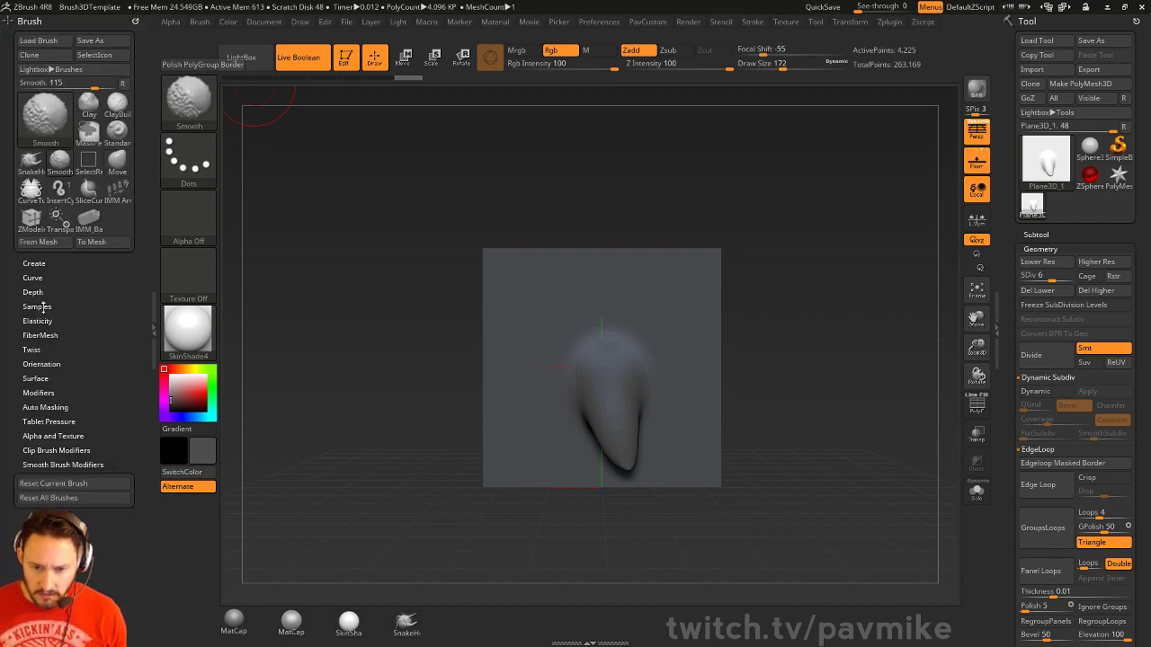
pyautogui.click(33, 264)
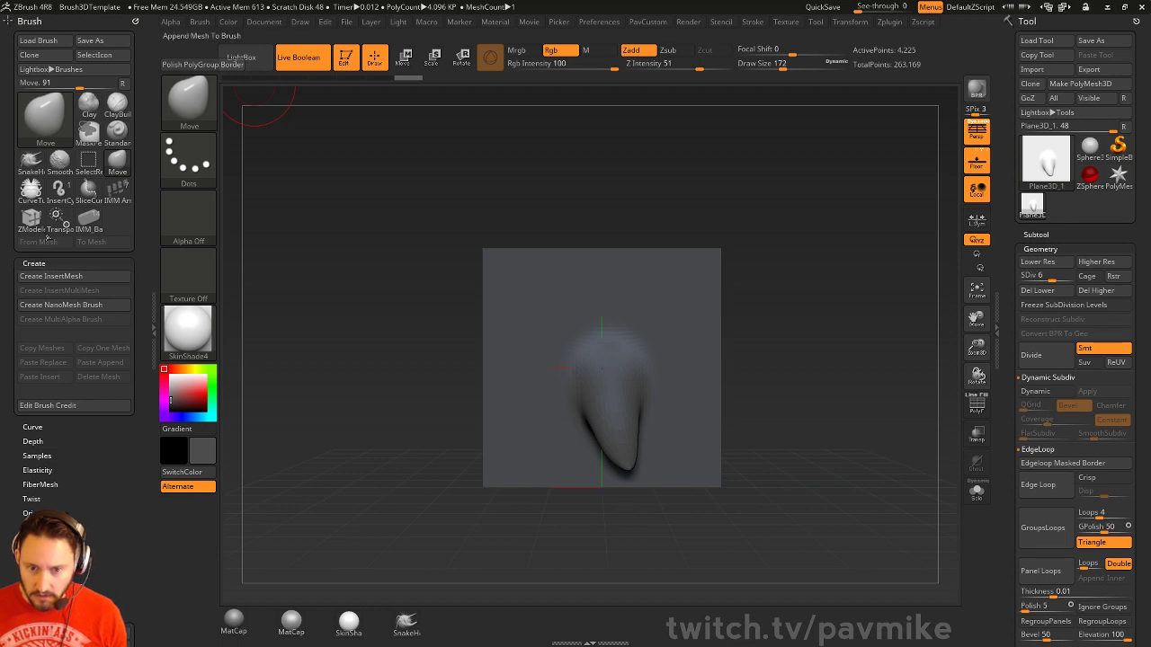
pyautogui.moveTo(738, 210); pyautogui.dragTo(794, 279)
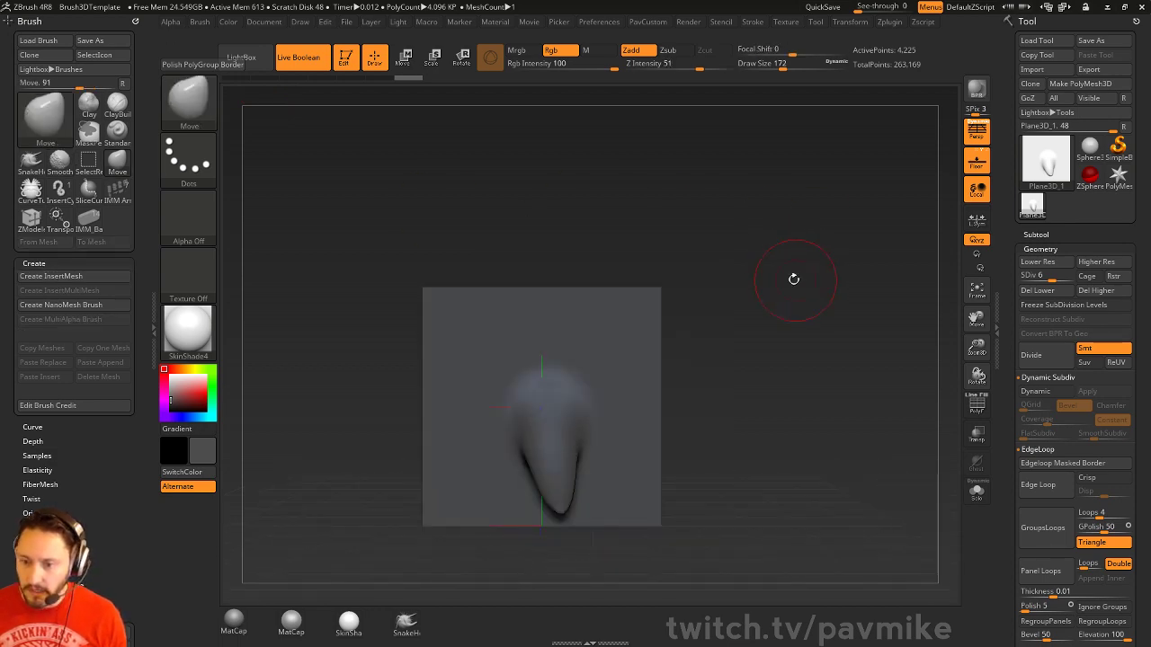
pyautogui.press('b')
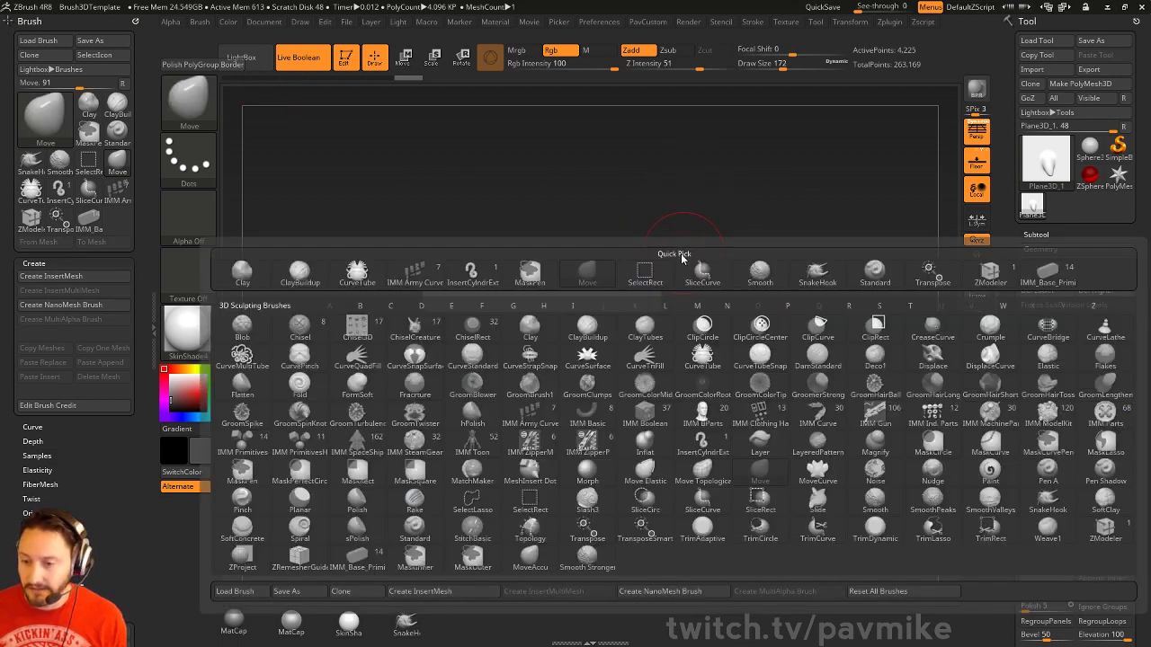
pyautogui.press('Escape')
pyautogui.press('b')
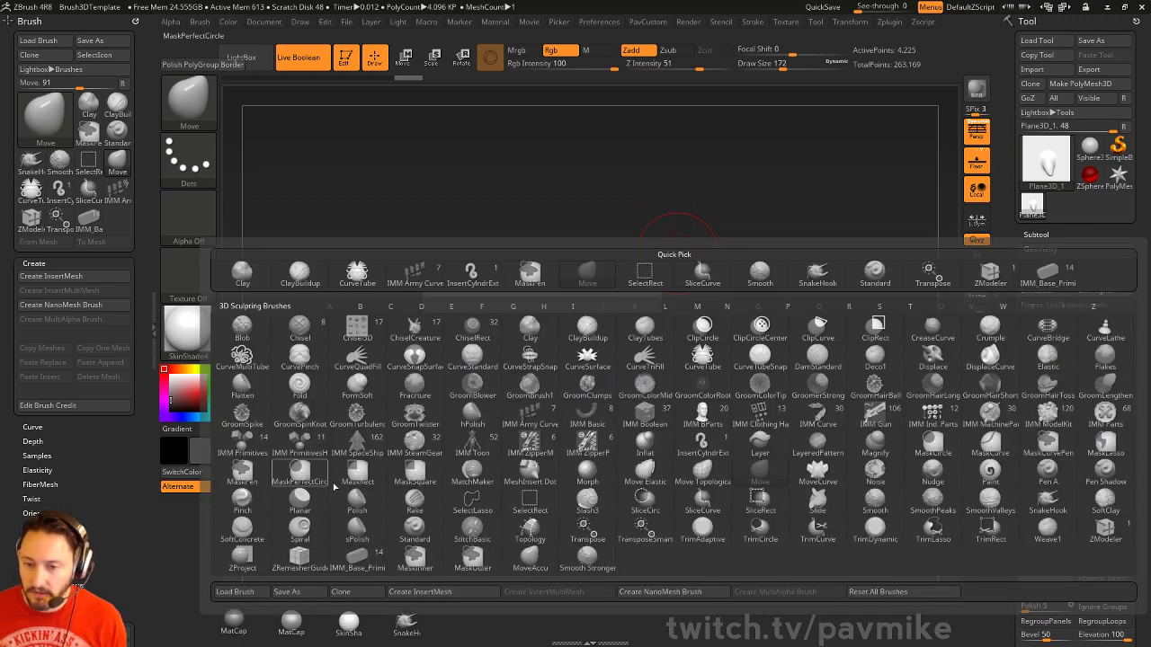
pyautogui.click(360, 332)
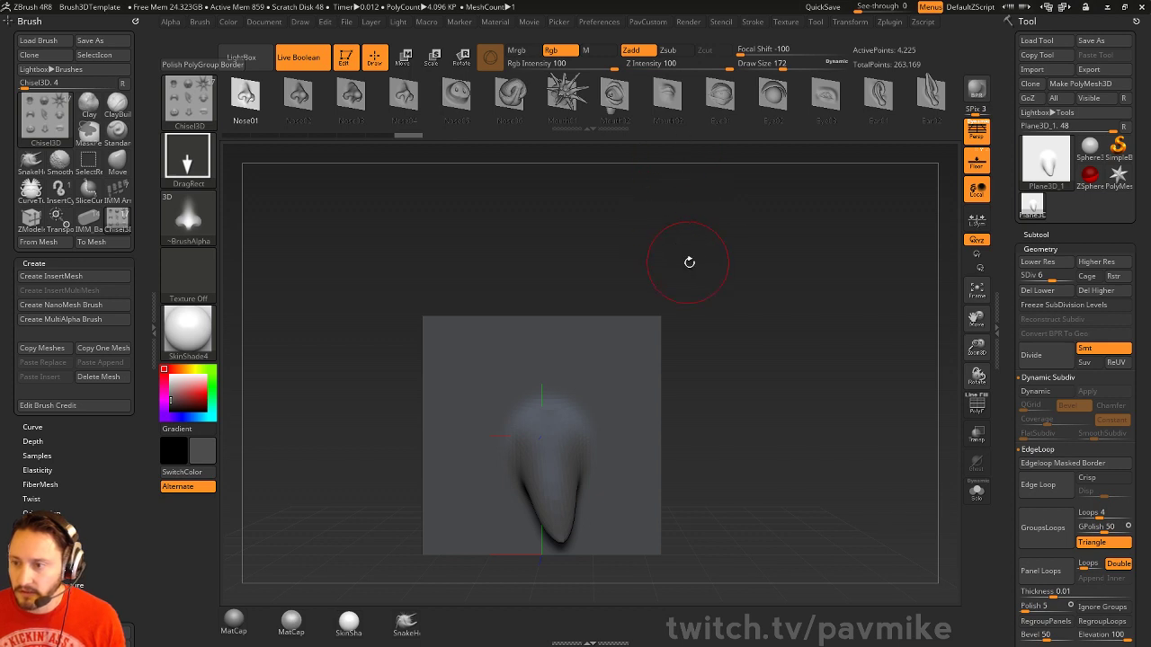
# Try stamping the Mouth02 shape onto the plane beside the spike, and undo it
pyautogui.click(613, 95)
pyautogui.moveTo(481, 346); pyautogui.dragTo(498, 415)
pyautogui.moveTo(748, 333); pyautogui.dragTo(792, 333)
pyautogui.hotkey('ctrl', 'z')
# Raise the plane's subdivision level to 9, try stamping the Eye01 shape on it, and undo the stamp
pyautogui.moveTo(1055, 277); pyautogui.dragTo(1094, 276)
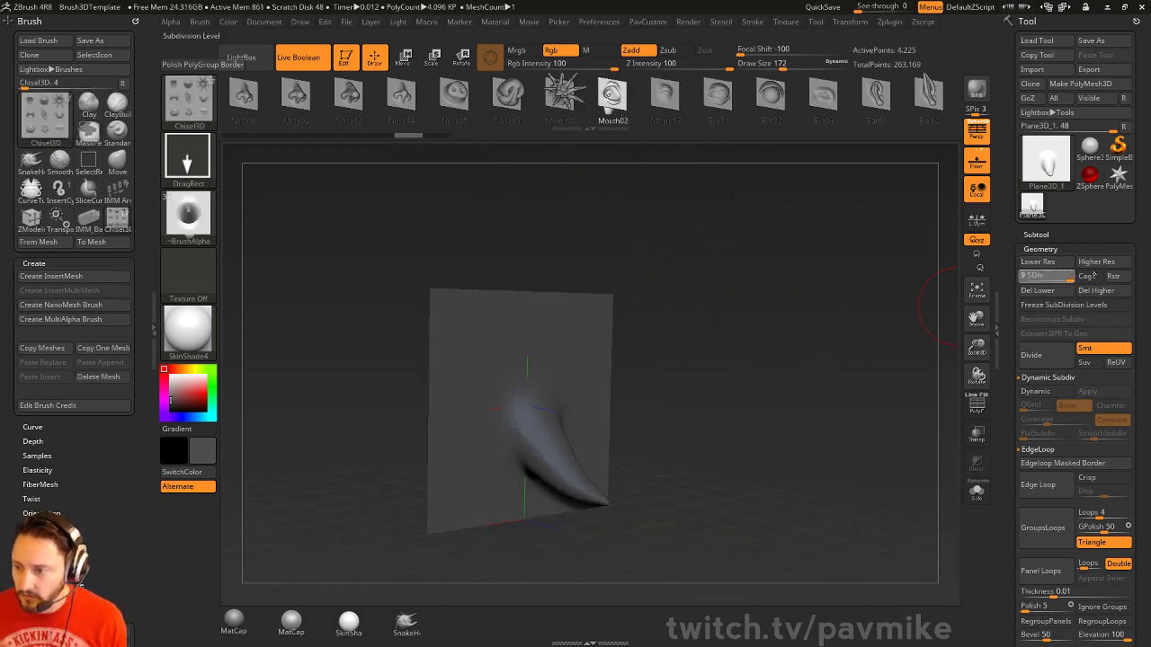
pyautogui.click(718, 95)
pyautogui.moveTo(482, 360); pyautogui.dragTo(499, 392)
pyautogui.moveTo(692, 342)
pyautogui.mouseDown()
pyautogui.moveTo(728, 333)
pyautogui.moveTo(635, 333)
pyautogui.mouseUp()
pyautogui.hotkey('ctrl', 'z')
# Change the colour to a lighter grey, stamp the Eye01 shape above the spike to inspect it, and undo the stamp
pyautogui.click(171, 389)
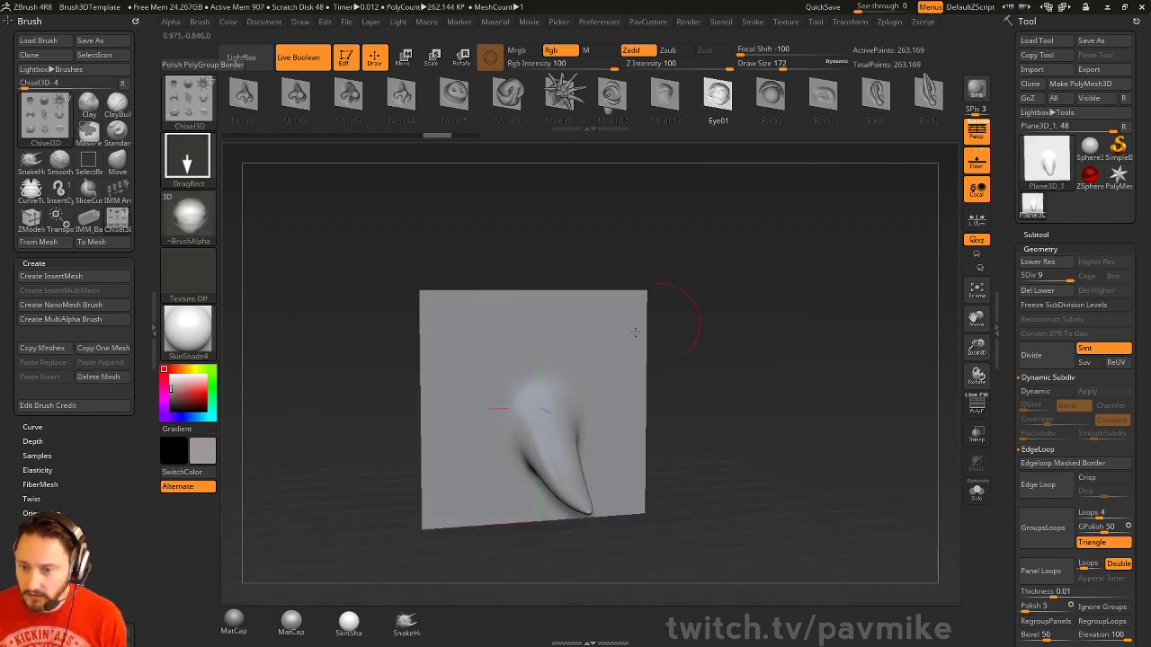
pyautogui.click(170, 391)
pyautogui.moveTo(504, 367); pyautogui.dragTo(536, 385)
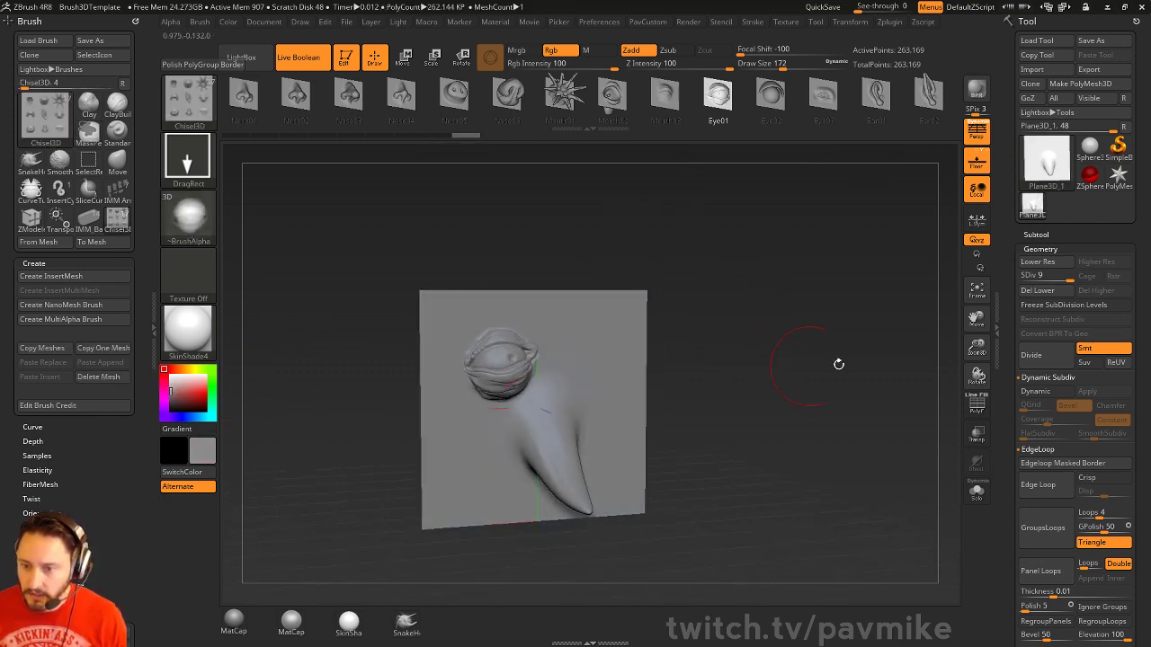
pyautogui.moveTo(838, 362); pyautogui.dragTo(876, 383)
pyautogui.hotkey('ctrl', 'z')
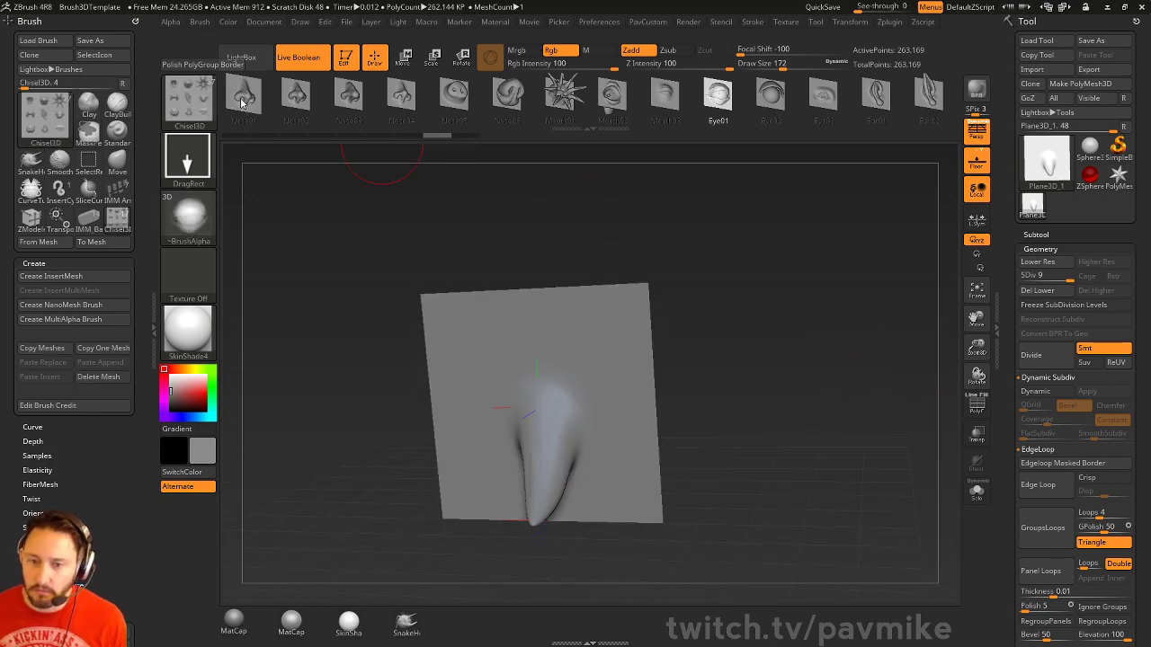
# Clone the Chisel3D brush
pyautogui.click(187, 117)
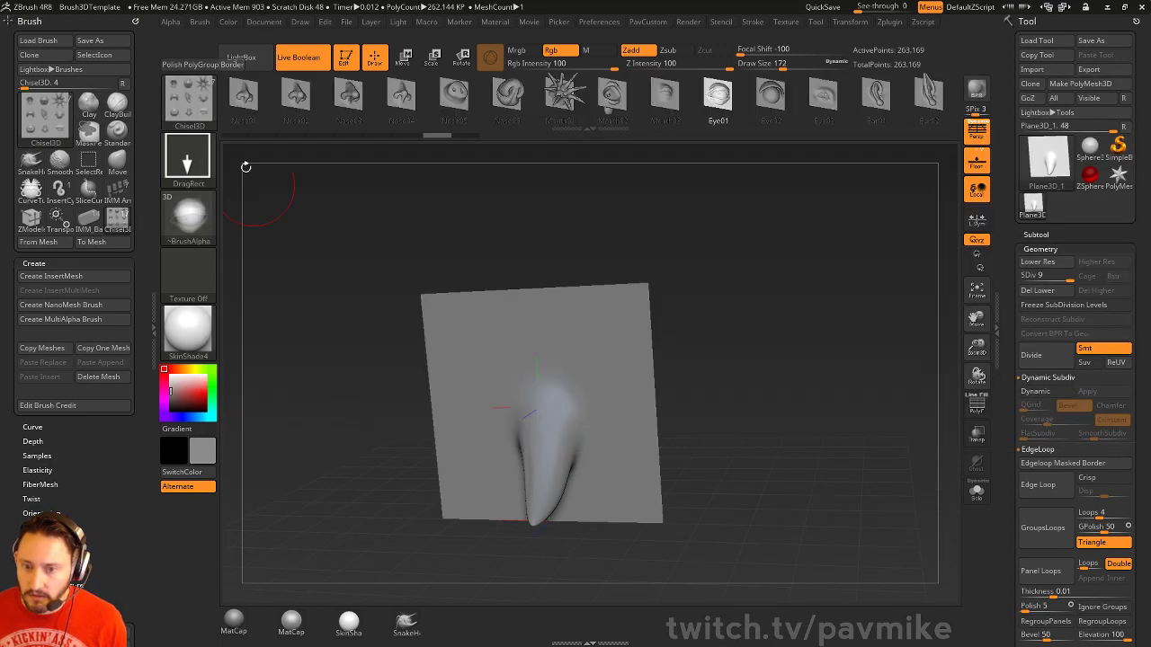
pyautogui.click(201, 122)
pyautogui.click(347, 429)
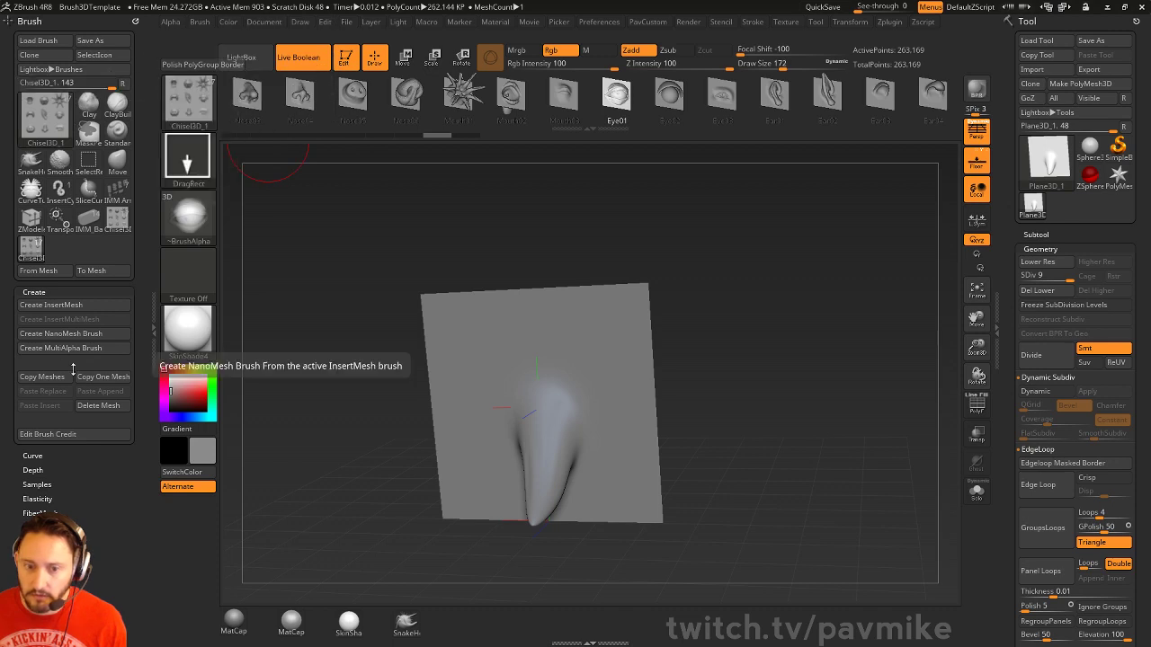
# Delete all the existing shapes from the cloned Chisel3D_1 brush
pyautogui.click(104, 409)
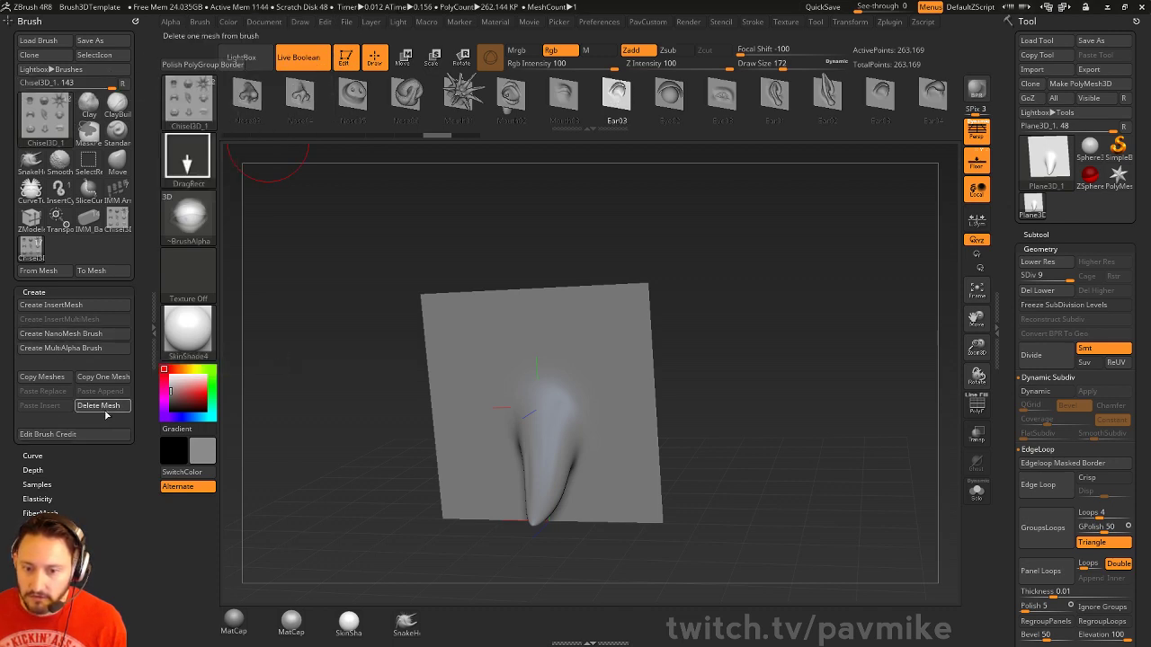
pyautogui.click(105, 411)
pyautogui.click(105, 411)
pyautogui.click(106, 411)
pyautogui.click(105, 411)
pyautogui.click(106, 411)
pyautogui.click(105, 411)
pyautogui.click(106, 410)
pyautogui.click(105, 411)
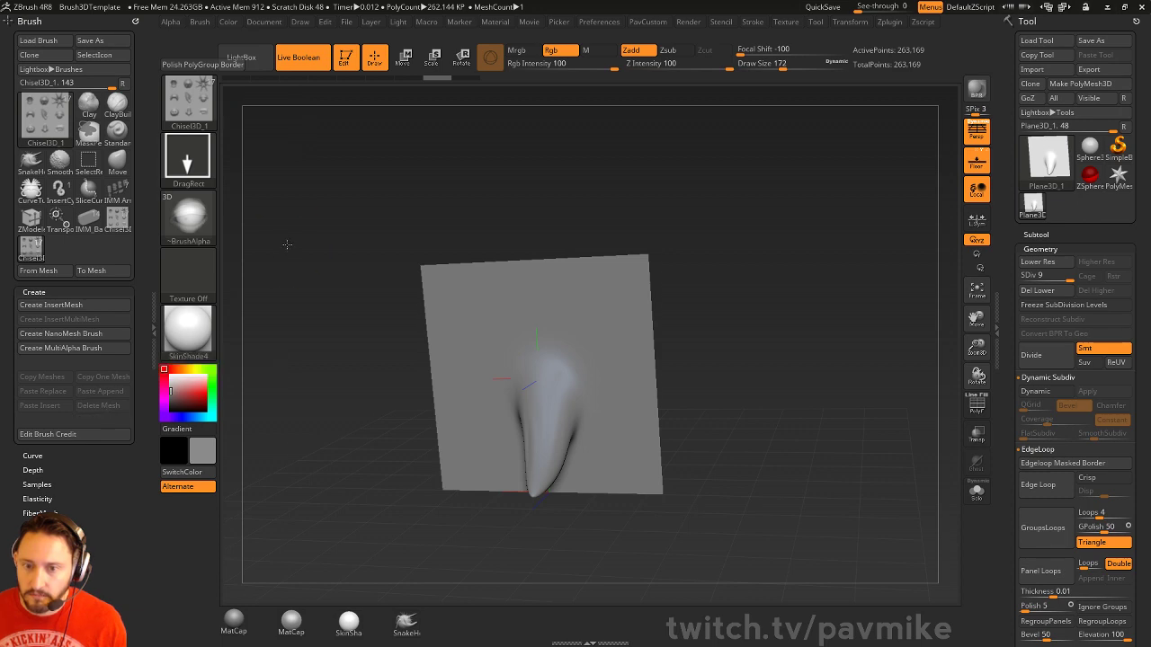
# Face the spiked plane from the front and load it into the Chisel3D_1 brush as a 3D alpha from the mesh
pyautogui.keyDown('shift'); pyautogui.moveTo(284, 244); pyautogui.dragTo(368, 214); pyautogui.keyUp('shift')
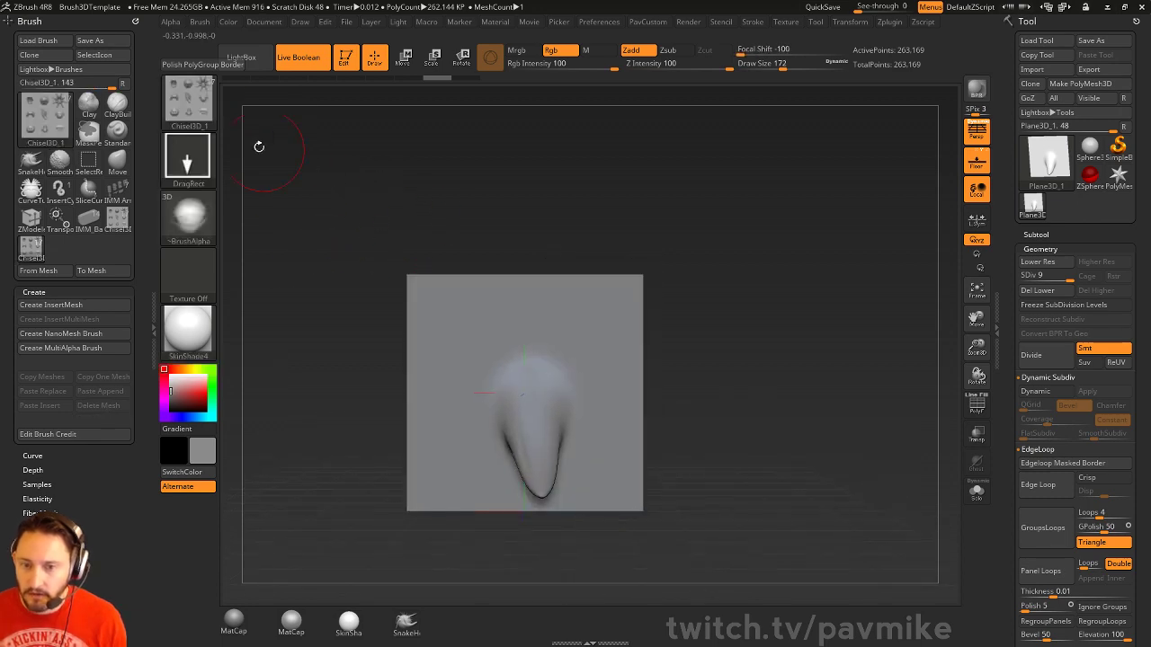
pyautogui.click(202, 110)
pyautogui.press('Escape')
pyautogui.keyDown('alt'); pyautogui.moveTo(595, 235); pyautogui.dragTo(615, 263); pyautogui.keyUp('alt')
pyautogui.keyDown('alt'); pyautogui.moveTo(765, 332); pyautogui.dragTo(748, 276); pyautogui.keyUp('alt')
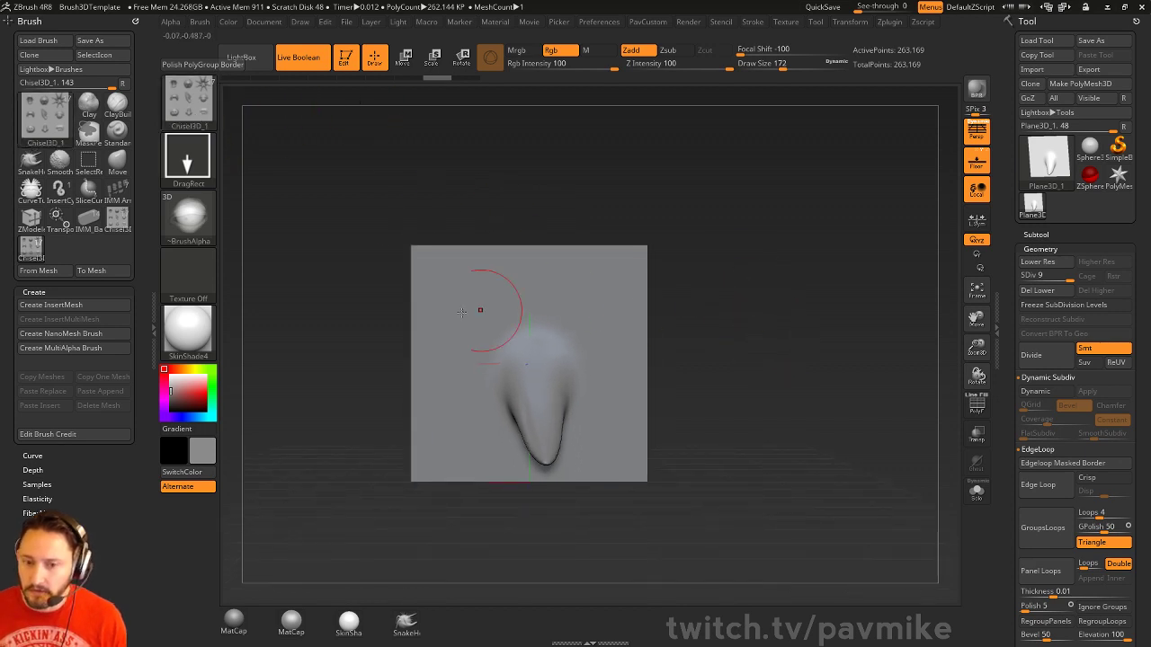
pyautogui.click(41, 270)
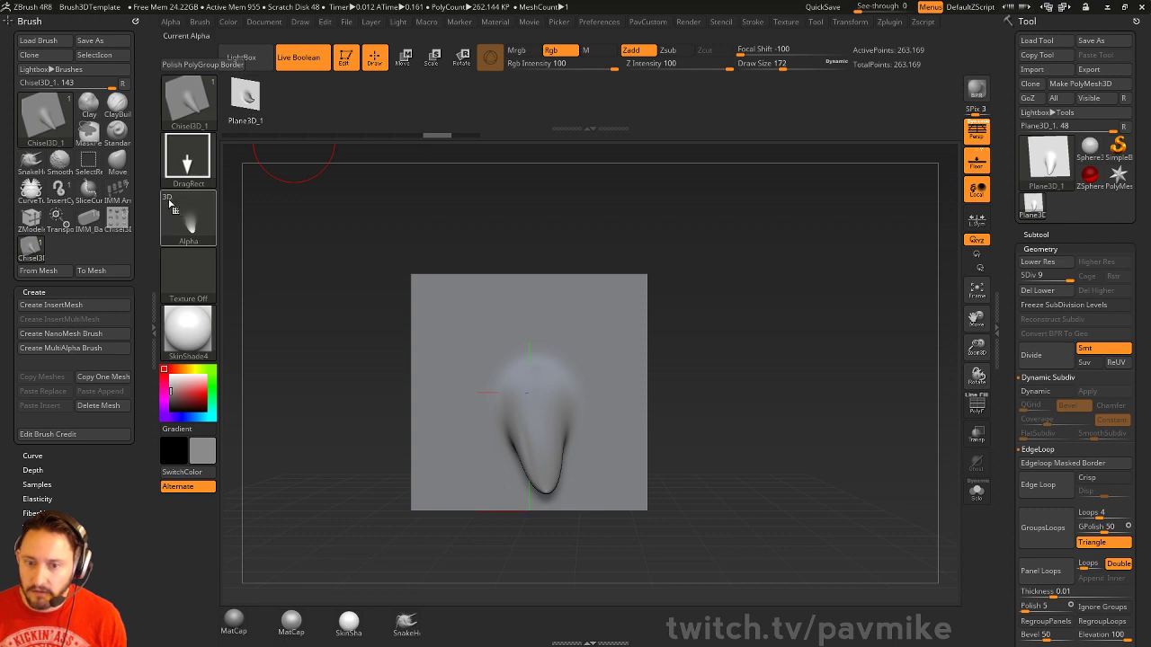
# Lower the plane's subdivision level to 5 and flatten the spike with Morph to Grid
pyautogui.moveTo(753, 339); pyautogui.dragTo(784, 349)
pyautogui.hotkey('shift', 'd')
pyautogui.hotkey('shift', 'd')
pyautogui.hotkey('shift', 'd')
pyautogui.hotkey('shift', 'd')
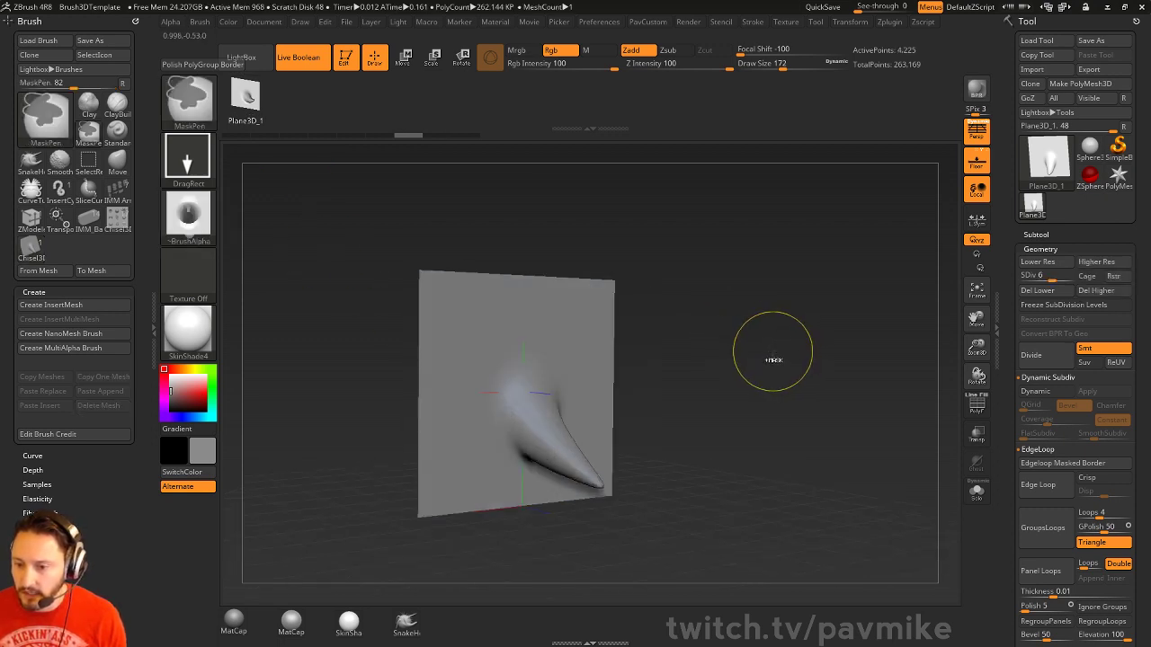
pyautogui.hotkey('ctrl', 'z')
pyautogui.hotkey('ctrl', 'z')
pyautogui.moveTo(1009, 358); pyautogui.dragTo(1025, 206)
pyautogui.click(1041, 302)
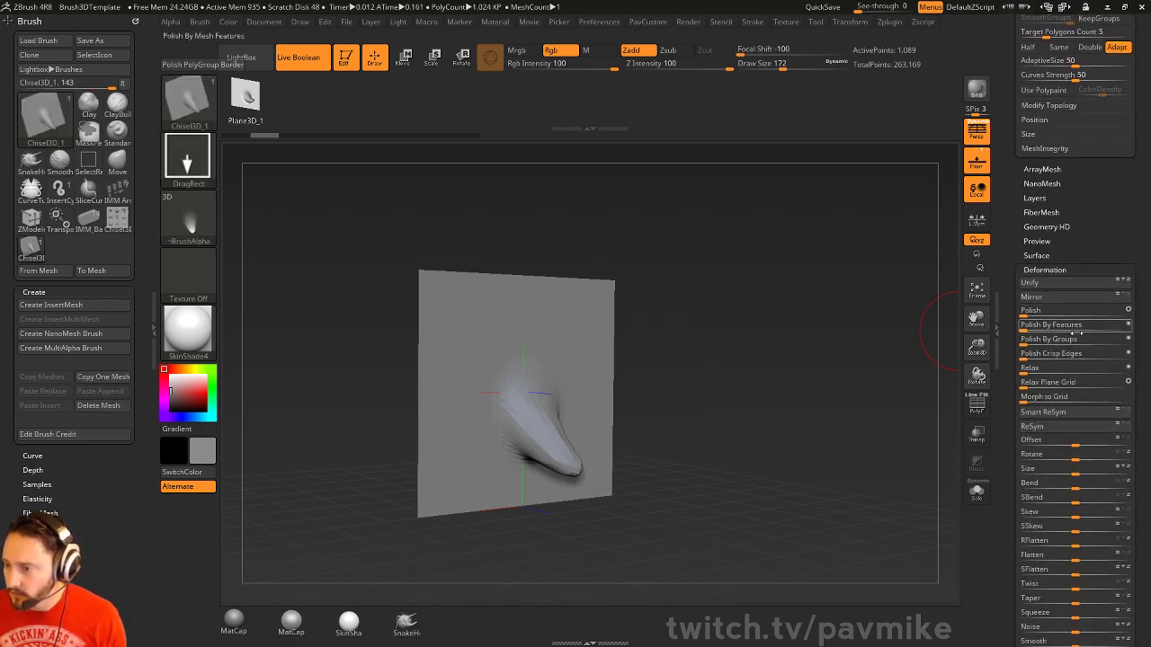
pyautogui.click(1036, 397)
# Mask a rounded area in the middle of the flat plane and invert the mask
pyautogui.moveTo(714, 319); pyautogui.dragTo(643, 382)
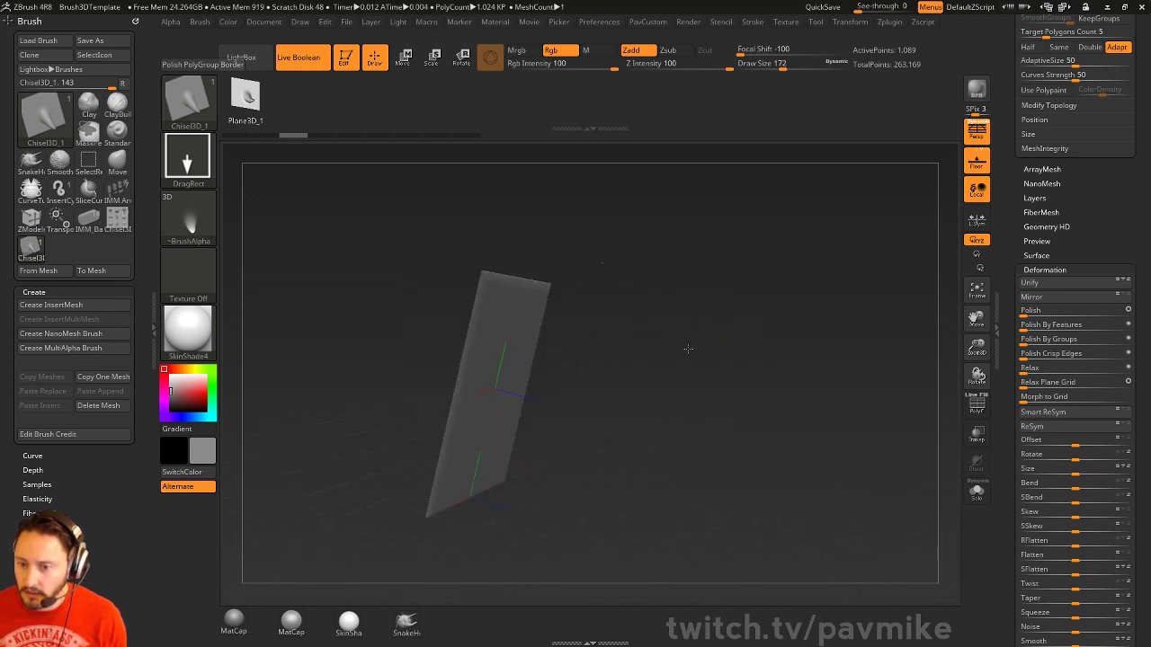
pyautogui.moveTo(563, 377)
pyautogui.mouseDown()
pyautogui.moveTo(502, 389)
pyautogui.moveTo(524, 428)
pyautogui.mouseUp()
pyautogui.click(193, 220)
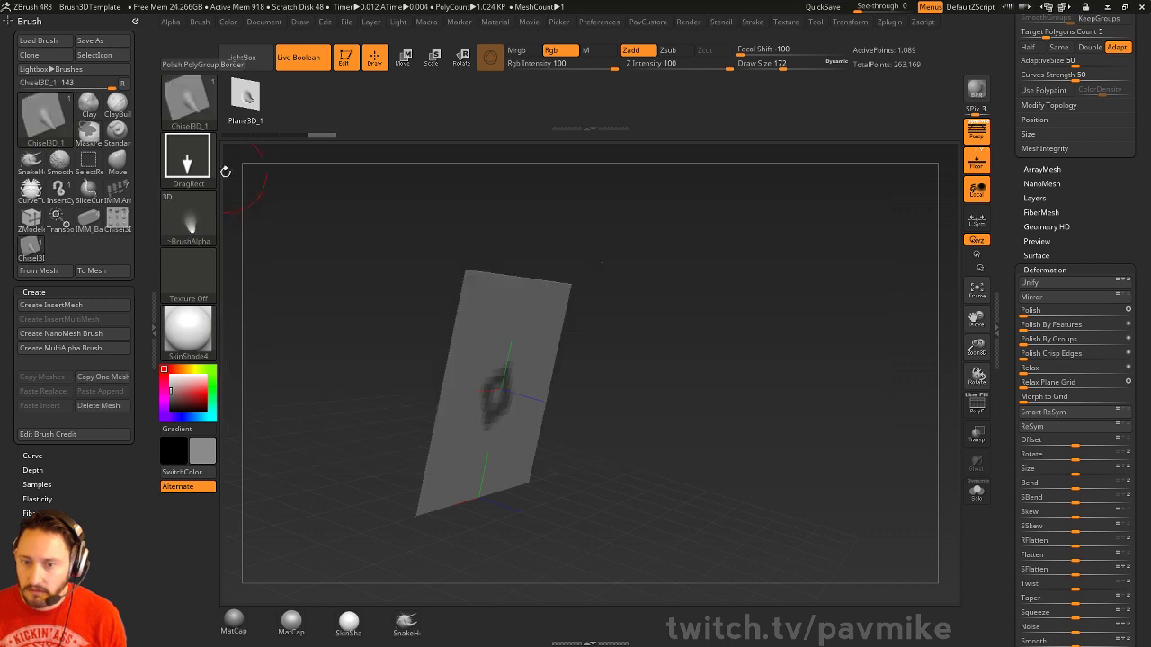
pyautogui.click(187, 158)
pyautogui.moveTo(739, 341)
pyautogui.mouseDown()
pyautogui.moveTo(654, 345)
pyautogui.moveTo(684, 377)
pyautogui.mouseUp()
pyautogui.keyDown('ctrl'); pyautogui.moveTo(493, 386); pyautogui.dragTo(509, 390); pyautogui.keyUp('ctrl')
pyautogui.moveTo(654, 359); pyautogui.dragTo(741, 360)
pyautogui.keyDown('ctrl'); pyautogui.click(741, 360); pyautogui.keyUp('ctrl')
# Move the plane's unmasked centre outward along Z with the gizmo
pyautogui.press('w')
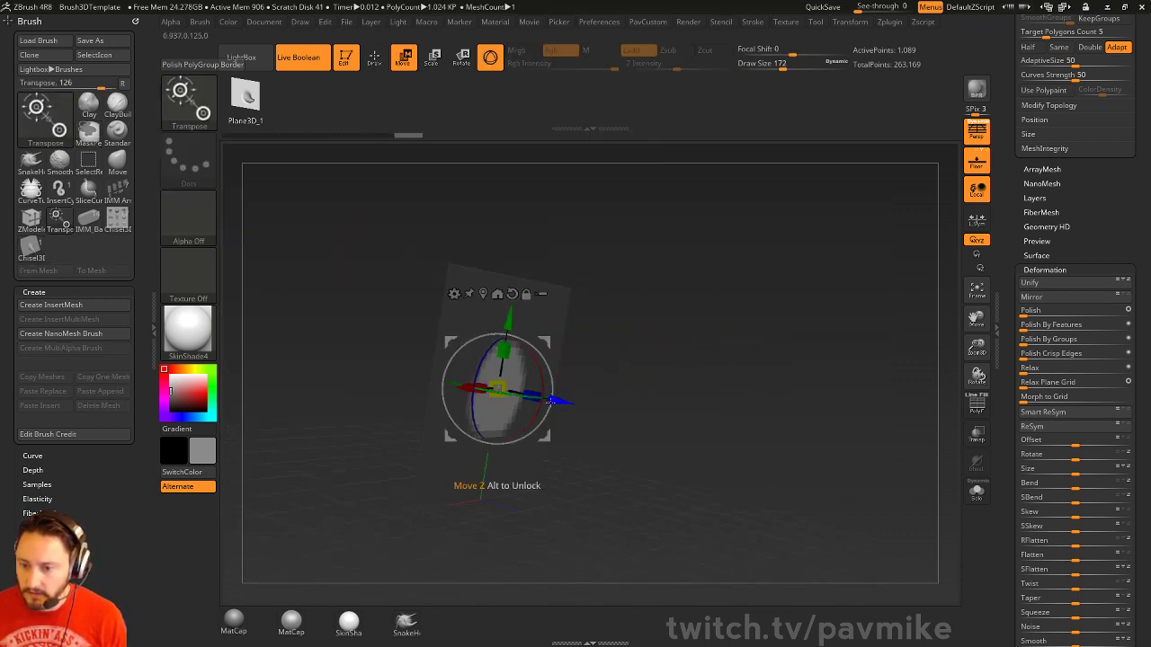
pyautogui.moveTo(565, 401); pyautogui.dragTo(624, 415)
pyautogui.moveTo(574, 333); pyautogui.dragTo(565, 396)
pyautogui.moveTo(660, 297)
pyautogui.keyDown('shift'); pyautogui.mouseDown()
pyautogui.moveTo(693, 282)
pyautogui.moveTo(719, 310)
pyautogui.moveTo(629, 377)
pyautogui.mouseUp(); pyautogui.keyUp('shift')
# Pull the raised centre into a long curved spike with the SnakeHook brush at draw size 268
pyautogui.press('q')
pyautogui.press('s')
pyautogui.moveTo(504, 419)
pyautogui.mouseDown()
pyautogui.moveTo(545, 443)
pyautogui.moveTo(552, 372)
pyautogui.mouseUp()
pyautogui.moveTo(649, 382); pyautogui.dragTo(667, 424)
pyautogui.click(396, 628)
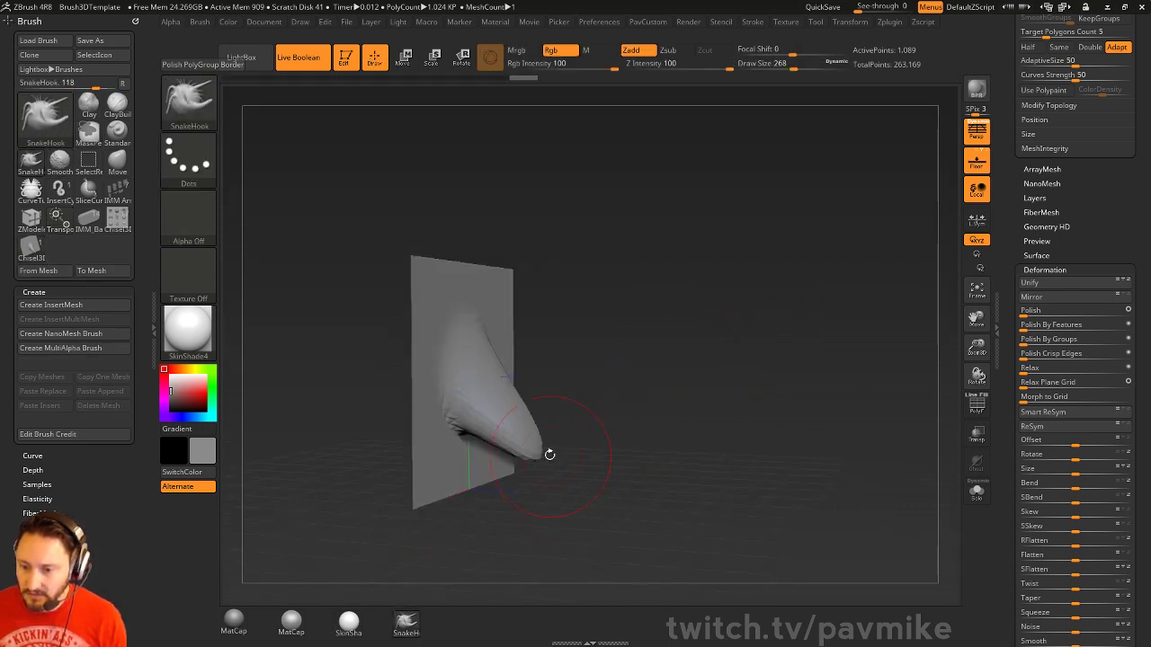
pyautogui.moveTo(545, 456); pyautogui.dragTo(597, 469)
pyautogui.keyDown('shift'); pyautogui.moveTo(737, 416); pyautogui.dragTo(680, 409); pyautogui.keyUp('shift')
pyautogui.keyDown('alt'); pyautogui.moveTo(744, 371); pyautogui.dragTo(703, 405); pyautogui.keyUp('alt')
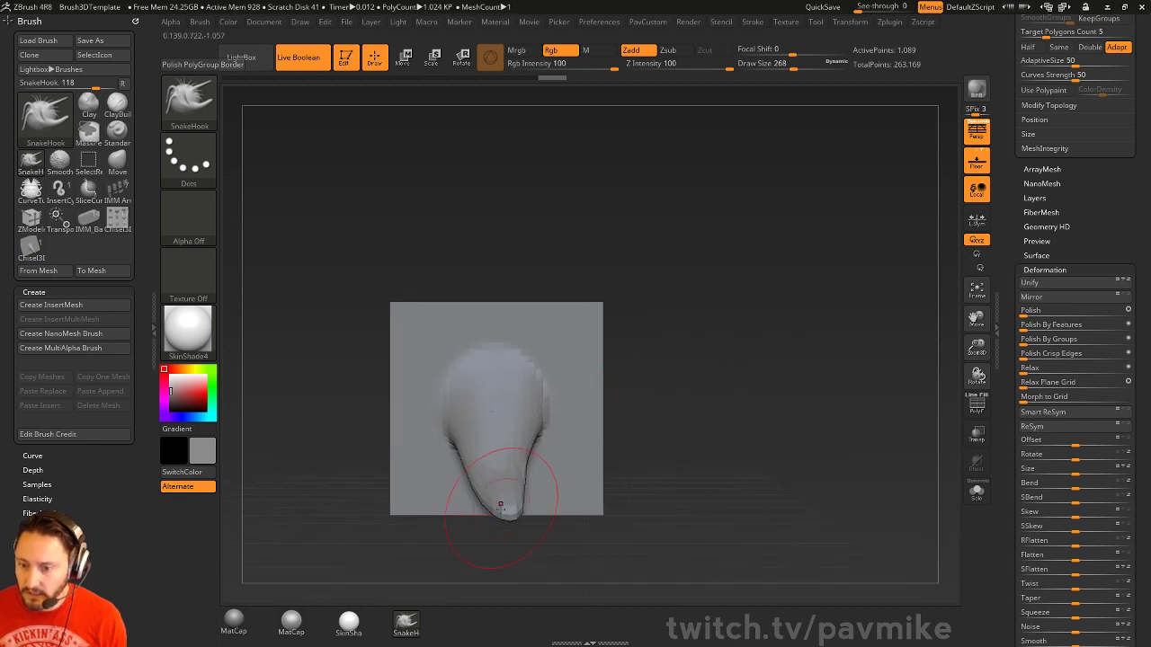
pyautogui.moveTo(503, 504); pyautogui.dragTo(566, 522)
pyautogui.moveTo(705, 365); pyautogui.dragTo(791, 382)
# Subdivide the curved spike plane to level 6 and append it to the cloned Chisel3D_1 brush as a new mesh
pyautogui.moveTo(1067, 221); pyautogui.dragTo(1072, 508)
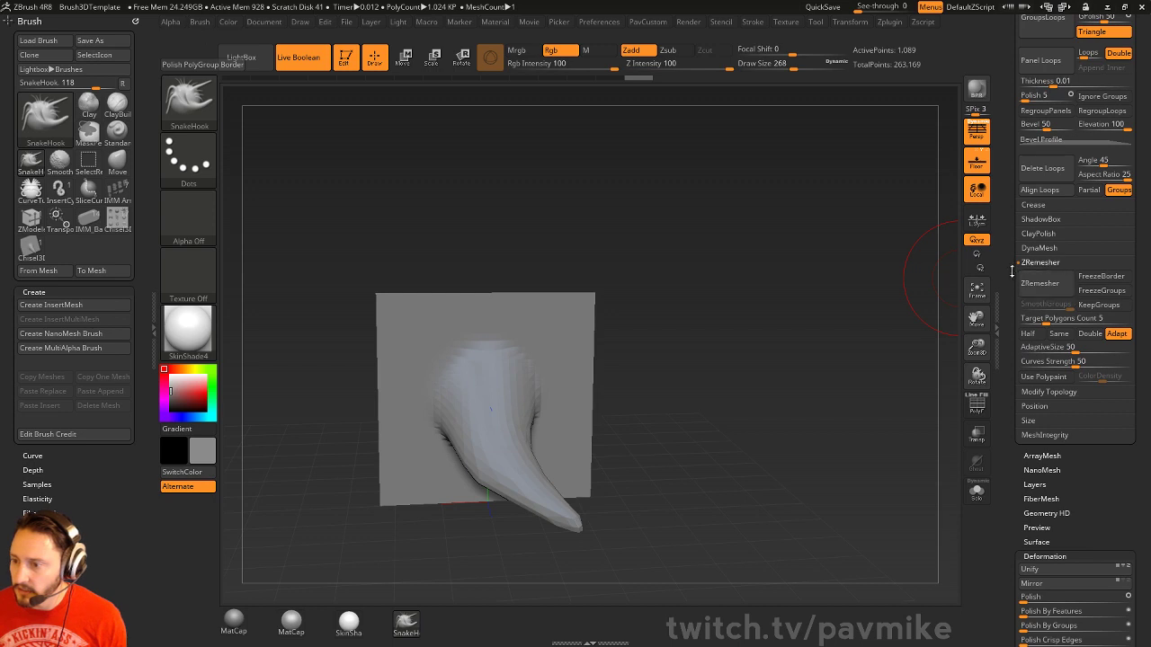
pyautogui.scroll(5, 1070, 270)
pyautogui.hotkey('ctrl', 'd')
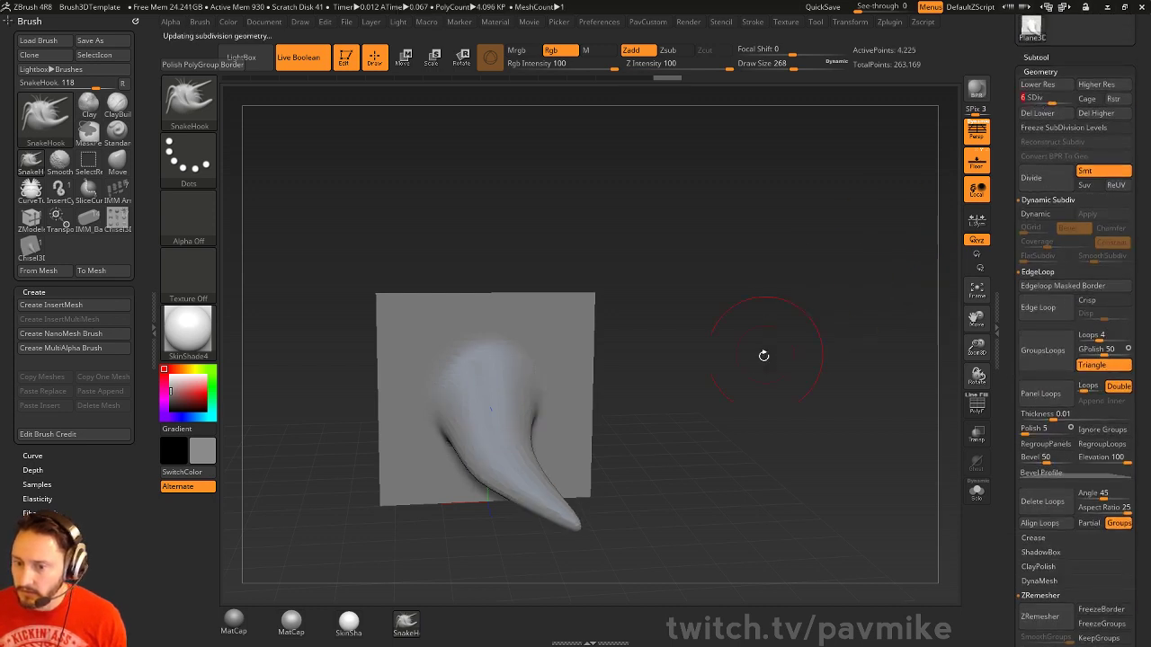
pyautogui.keyDown('shift'); pyautogui.moveTo(722, 390); pyautogui.dragTo(363, 192); pyautogui.keyUp('shift')
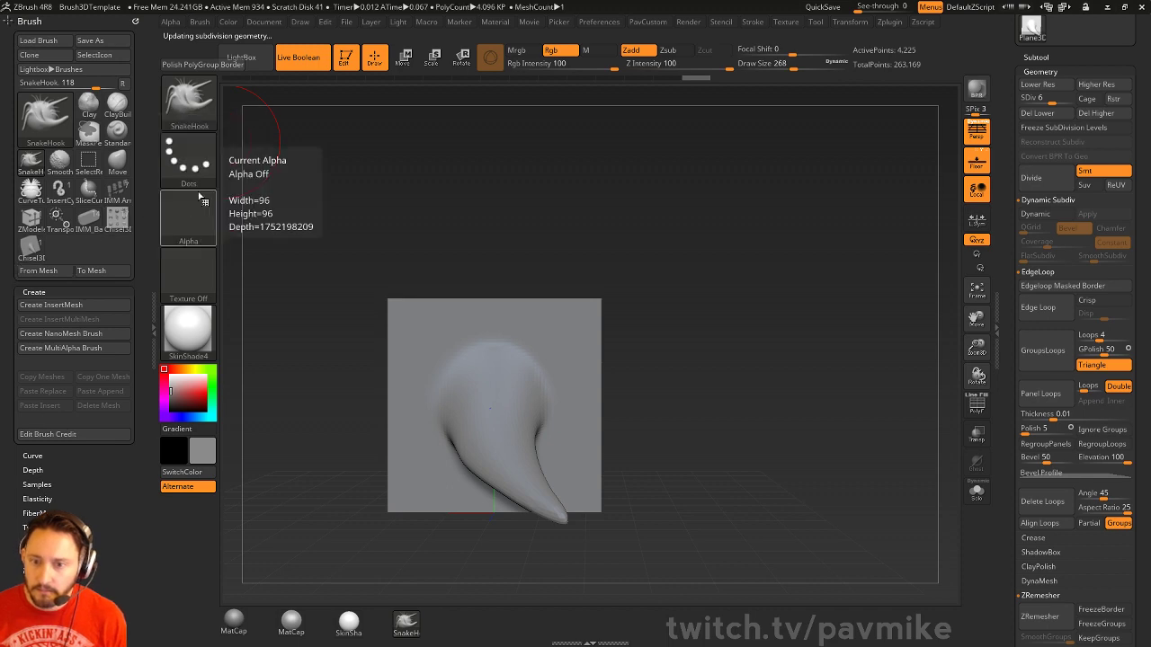
pyautogui.press('b')
pyautogui.click(225, 576)
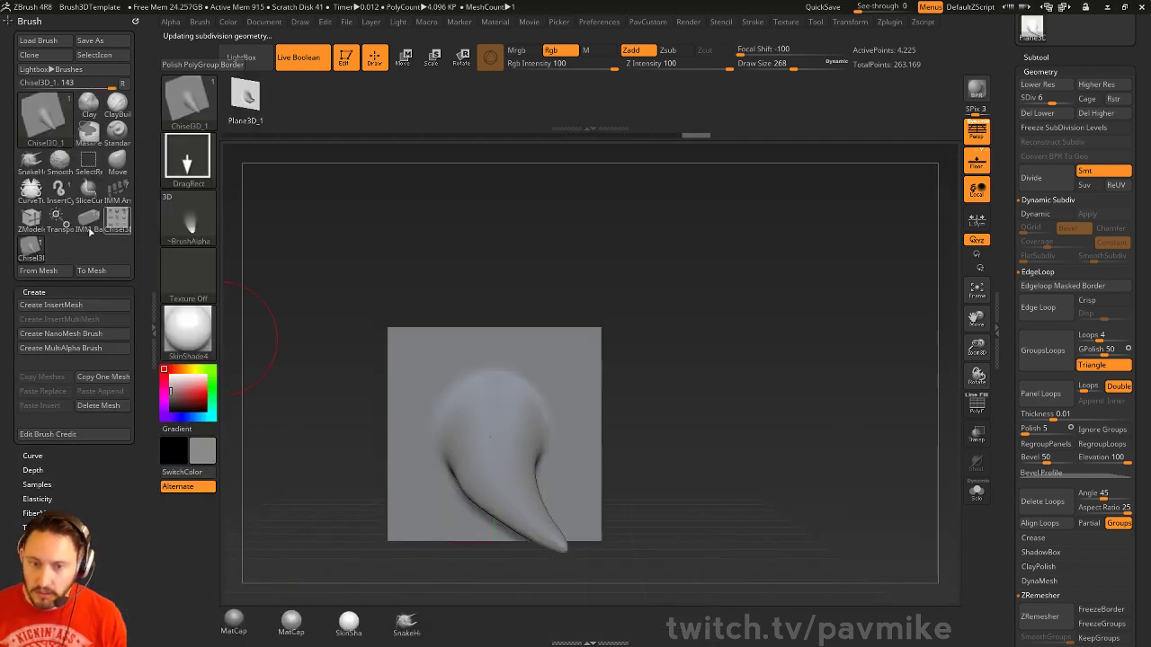
pyautogui.click(41, 270)
# Reshape the curved spike into a shorter, straight downward-pointing spike with the Move brush at draw size 365
pyautogui.moveTo(719, 398)
pyautogui.mouseDown()
pyautogui.moveTo(545, 509)
pyautogui.moveTo(423, 539)
pyautogui.mouseUp()
pyautogui.press('b')
pyautogui.press('m')
pyautogui.press('v')
pyautogui.moveTo(504, 447)
pyautogui.mouseDown()
pyautogui.moveTo(463, 443)
pyautogui.moveTo(417, 388)
pyautogui.moveTo(495, 450)
pyautogui.moveTo(486, 472)
pyautogui.moveTo(503, 418)
pyautogui.mouseUp()
pyautogui.moveTo(639, 351)
pyautogui.mouseDown()
pyautogui.moveTo(704, 323)
pyautogui.moveTo(846, 440)
pyautogui.mouseUp()
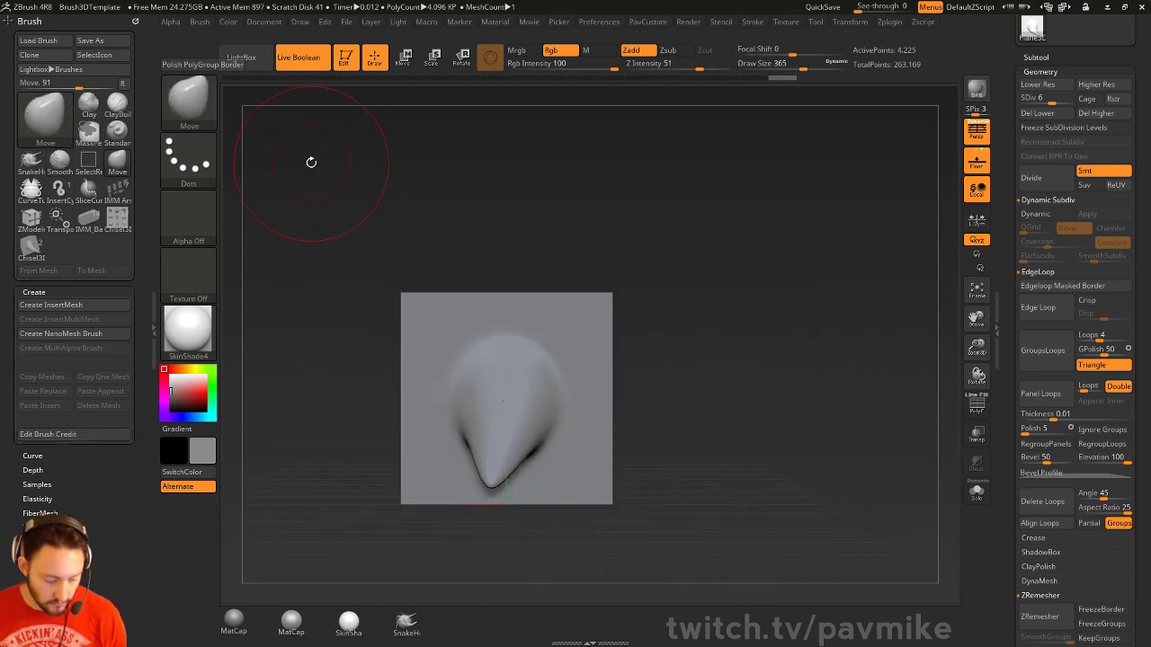
# Append the reshaped spike plane to the Chisel3D_1 brush as its third mesh
pyautogui.press('b')
pyautogui.click(219, 572)
pyautogui.click(45, 271)
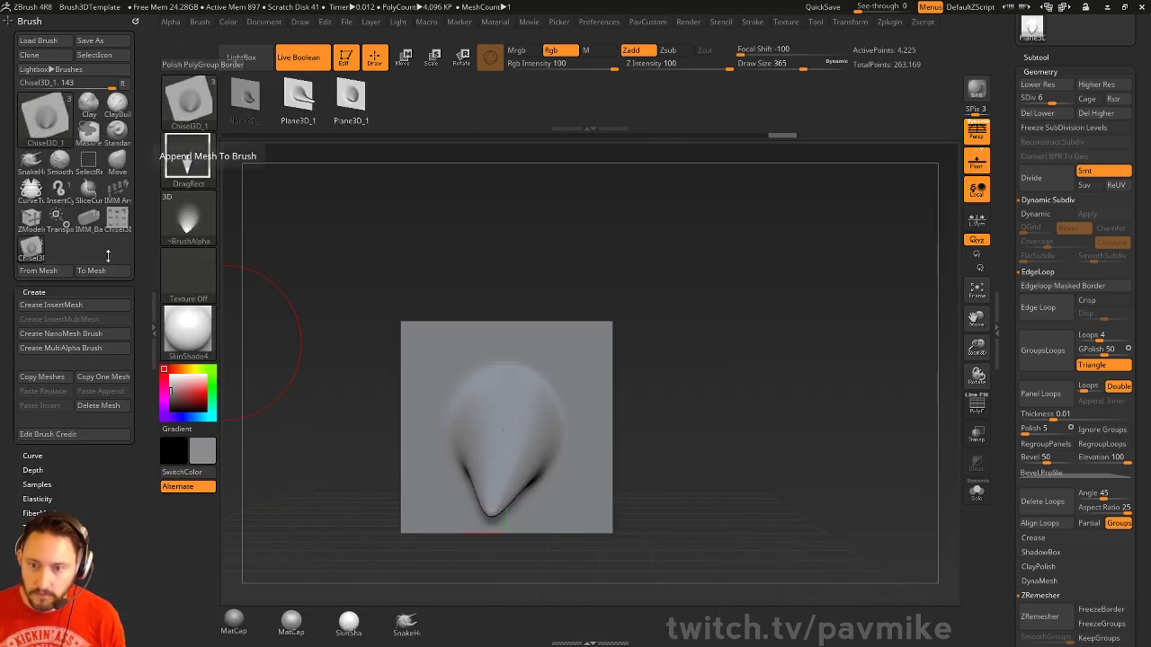
# Switch to a Sphere3D, convert it to a PolyMesh3D and divide it to subdivision level 4
pyautogui.keyDown('alt'); pyautogui.moveTo(866, 270); pyautogui.dragTo(875, 292); pyautogui.keyUp('alt')
pyautogui.moveTo(999, 210); pyautogui.dragTo(1007, 418)
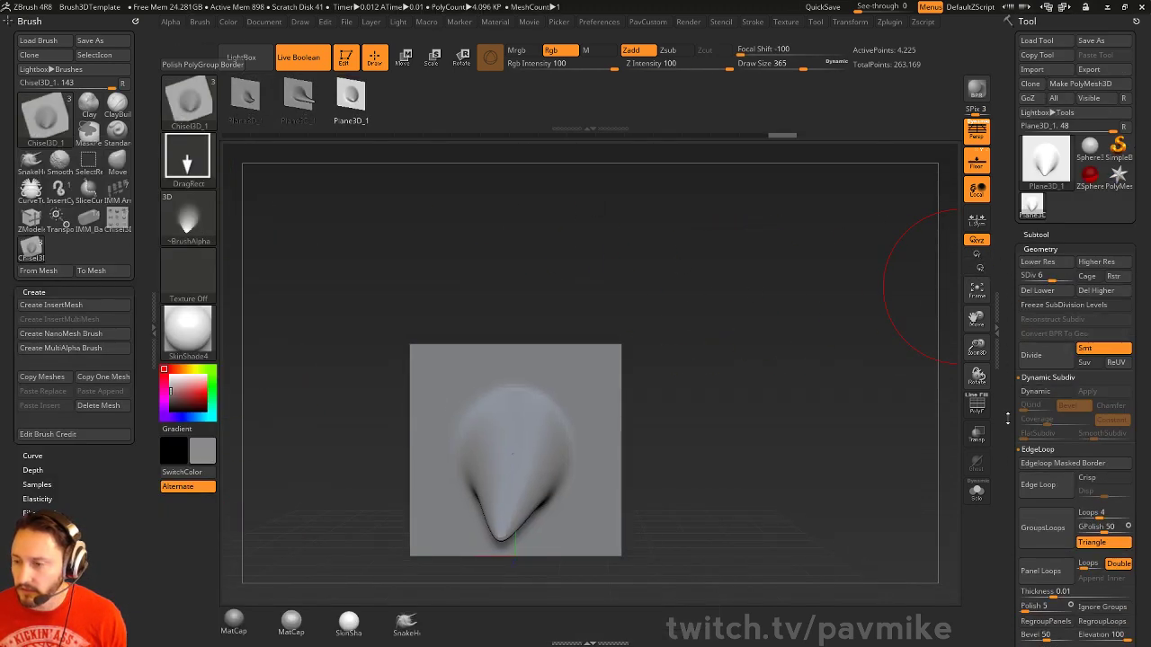
pyautogui.click(1091, 149)
pyautogui.keyDown('alt'); pyautogui.moveTo(731, 335); pyautogui.dragTo(762, 298); pyautogui.keyUp('alt')
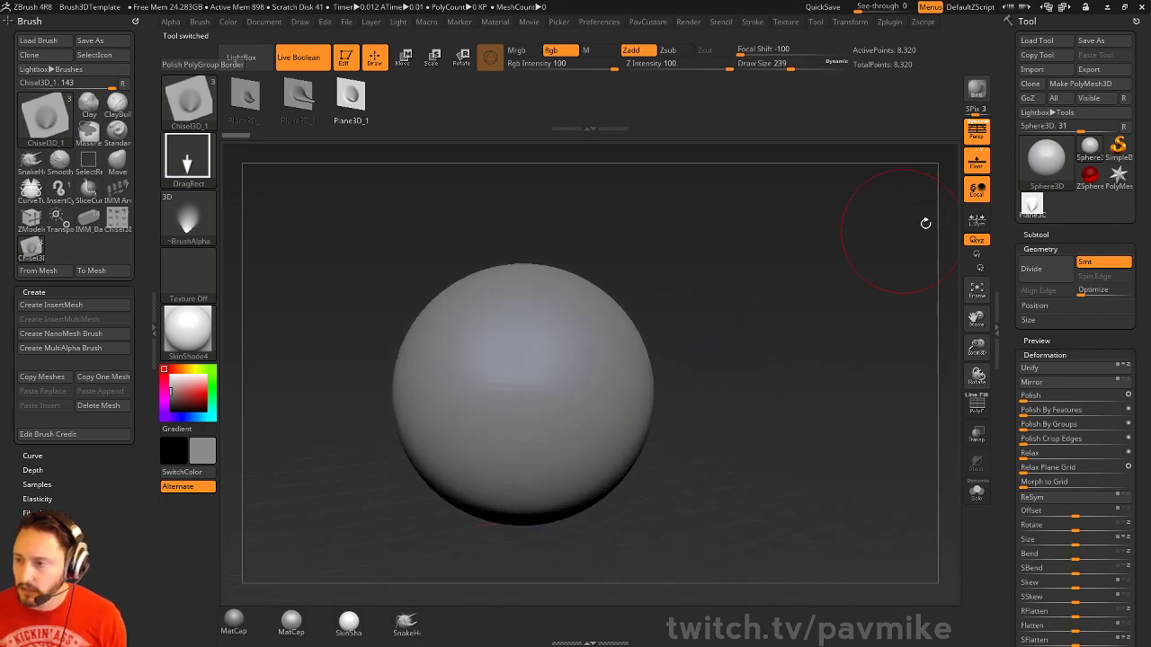
pyautogui.click(1083, 84)
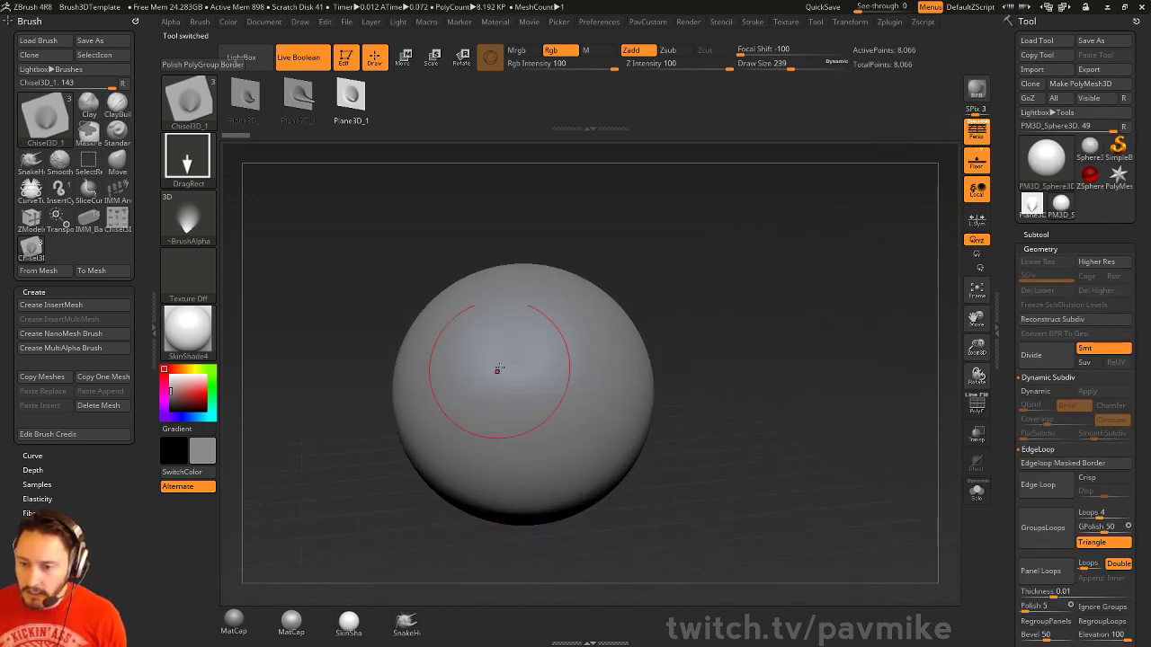
pyautogui.hotkey('ctrl', 'd')
pyautogui.hotkey('ctrl', 'd')
pyautogui.hotkey('ctrl', 'd')
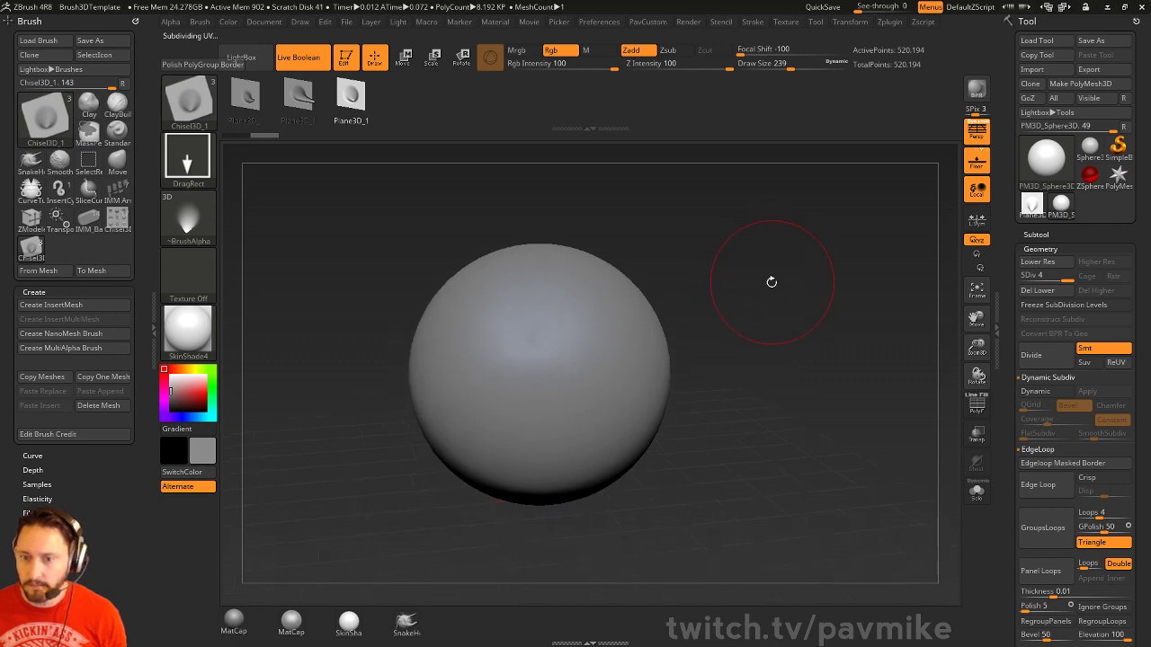
pyautogui.keyDown('alt'); pyautogui.moveTo(772, 282); pyautogui.dragTo(739, 258); pyautogui.keyUp('alt')
# Stamp several test spikes on the front of the sphere with the DragRect stroke and undo them
pyautogui.moveTo(509, 382); pyautogui.dragTo(520, 423)
pyautogui.moveTo(710, 379); pyautogui.dragTo(752, 336)
pyautogui.hotkey('ctrl', 'z')
pyautogui.moveTo(513, 395)
pyautogui.mouseDown()
pyautogui.moveTo(509, 418)
pyautogui.moveTo(575, 430)
pyautogui.mouseUp()
pyautogui.moveTo(590, 416); pyautogui.dragTo(597, 439)
pyautogui.moveTo(819, 372); pyautogui.dragTo(808, 378)
pyautogui.hotkey('ctrl', 'z')
pyautogui.hotkey('ctrl', 'z')
pyautogui.hotkey('ctrl', 'z')
pyautogui.hotkey('ctrl', 'z')
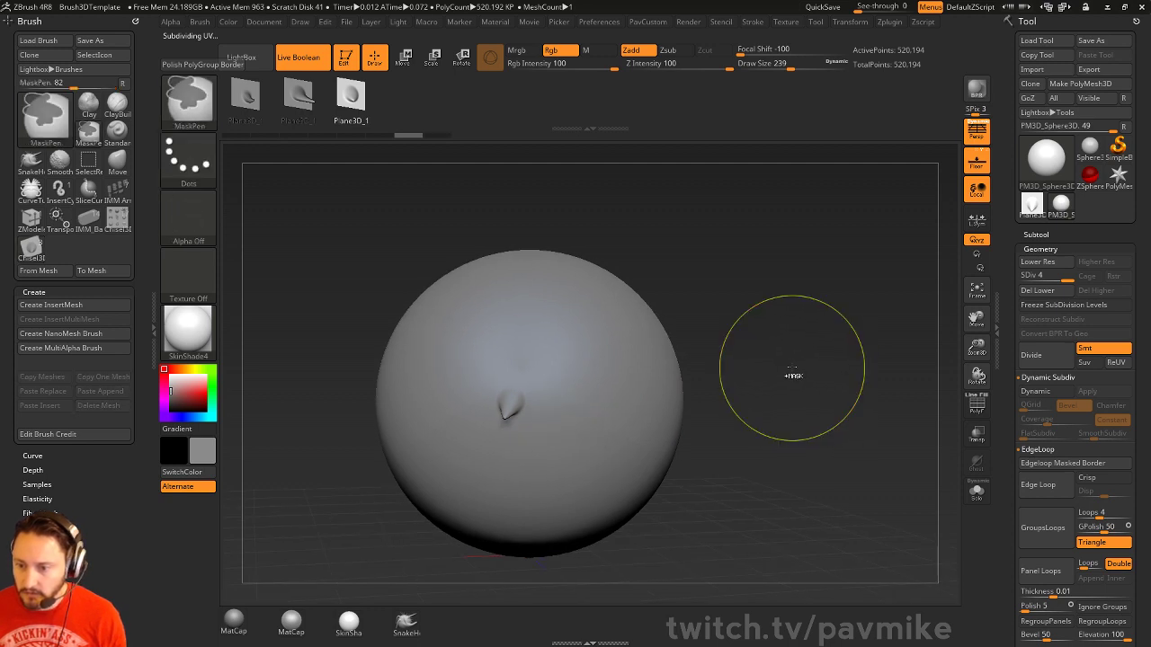
# Change the Chisel3D_1 brush's stroke type to Dots
pyautogui.click(196, 169)
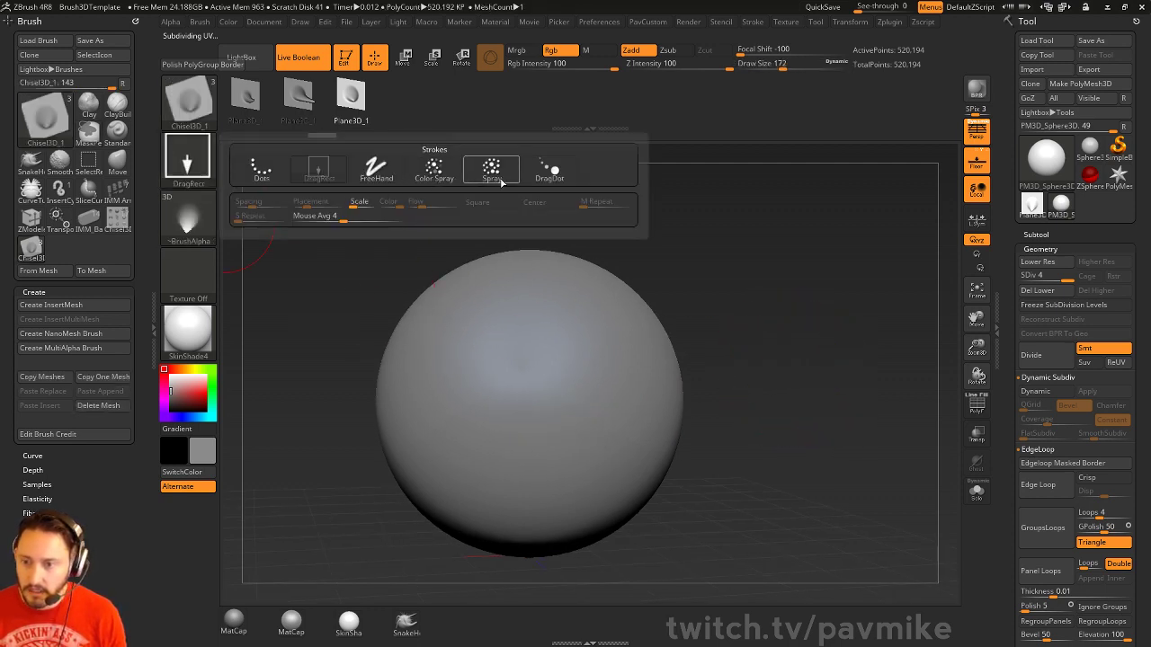
pyautogui.click(261, 169)
pyautogui.moveTo(363, 205); pyautogui.dragTo(767, 235)
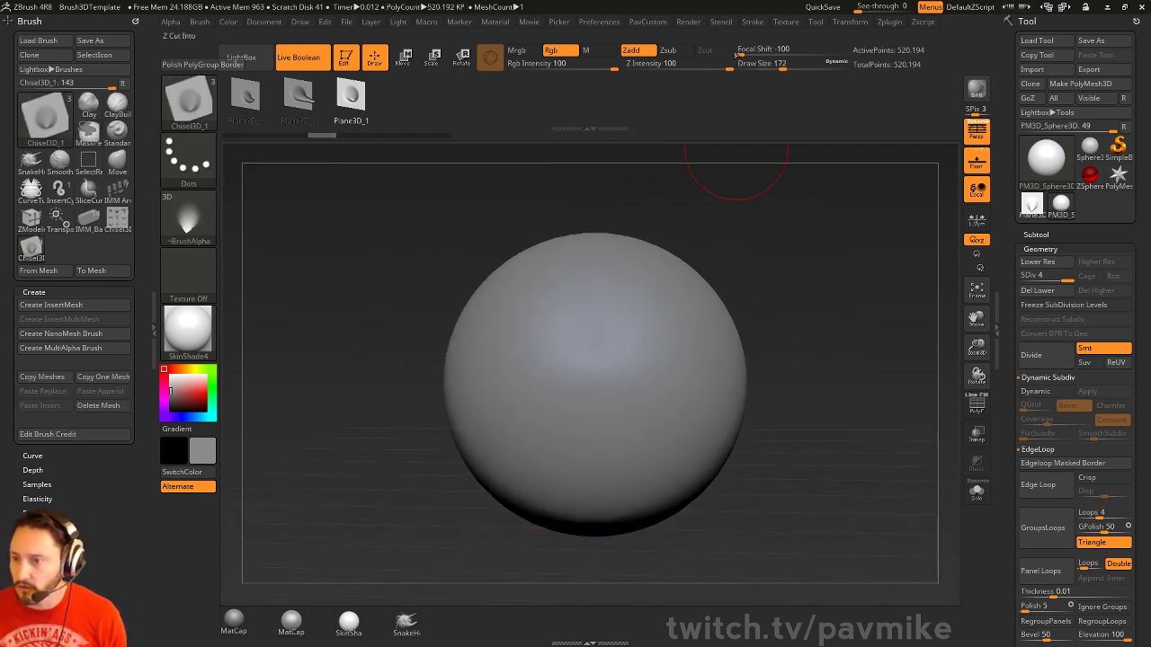
# Turn on LazyMouse for the brush and dock the Stroke palette in the tray
pyautogui.click(752, 21)
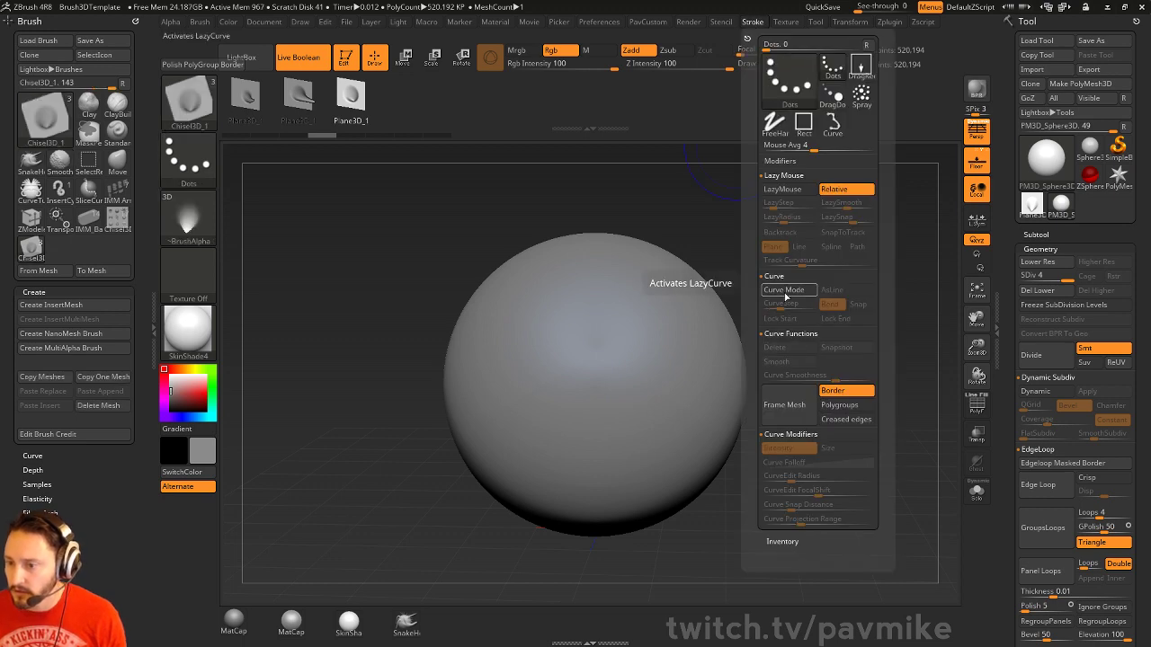
pyautogui.click(780, 189)
pyautogui.moveTo(783, 210); pyautogui.dragTo(726, 279)
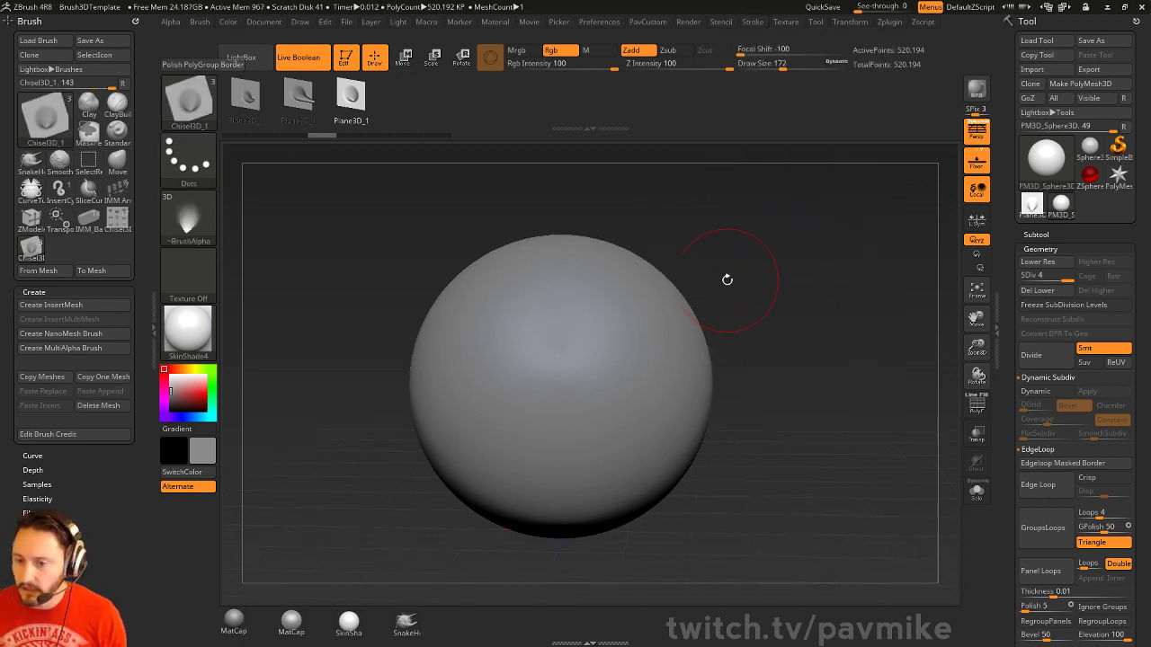
pyautogui.click(754, 21)
pyautogui.moveTo(604, 112); pyautogui.dragTo(76, 117)
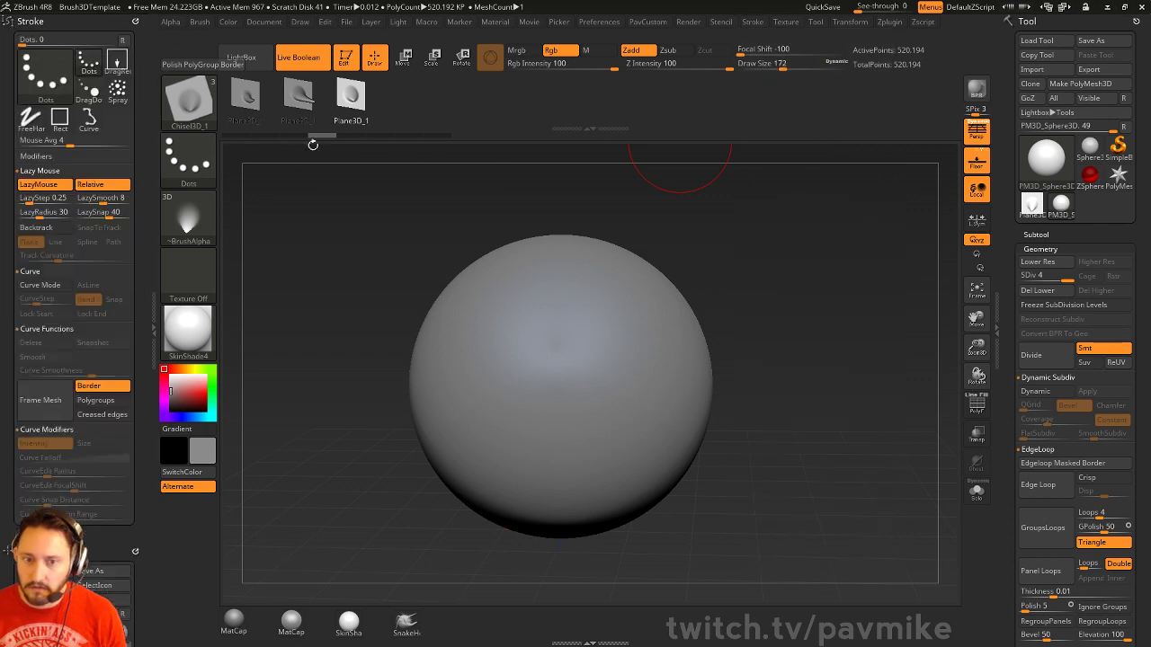
# Paint trial rows of closely spaced spikes across the sphere in different directions and undo each one
pyautogui.moveTo(473, 365); pyautogui.dragTo(676, 440)
pyautogui.moveTo(839, 339)
pyautogui.mouseDown()
pyautogui.moveTo(833, 280)
pyautogui.moveTo(816, 329)
pyautogui.moveTo(822, 320)
pyautogui.mouseUp()
pyautogui.hotkey('ctrl', 'z')
pyautogui.moveTo(485, 373); pyautogui.dragTo(659, 408)
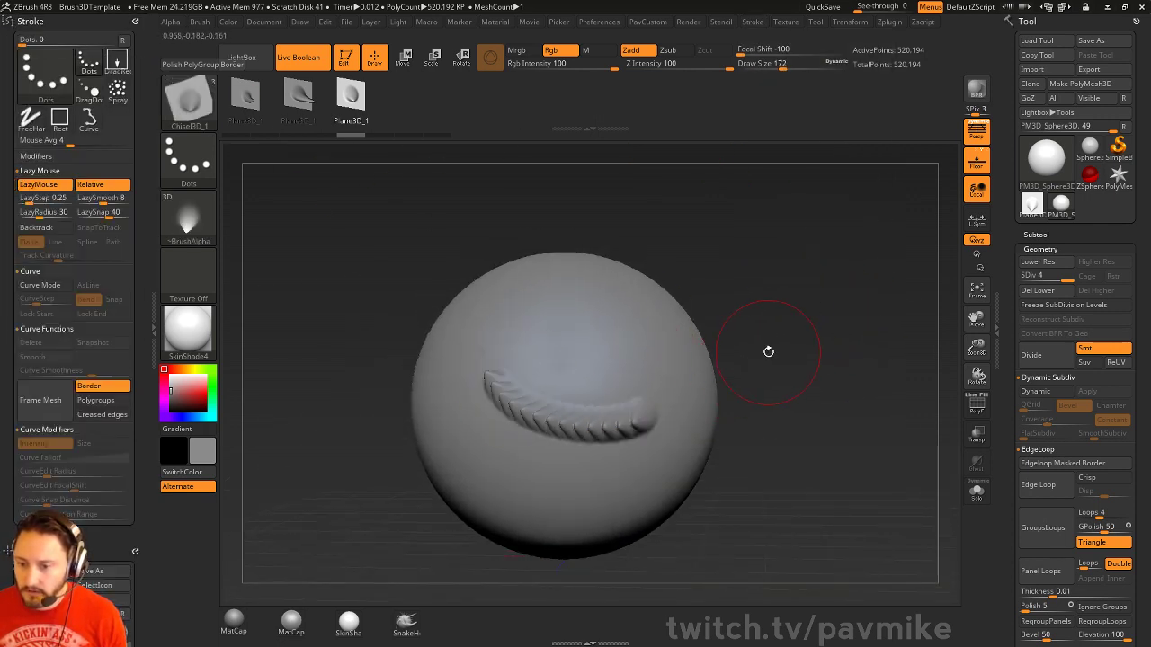
pyautogui.hotkey('ctrl', 'z')
pyautogui.moveTo(619, 453); pyautogui.dragTo(463, 435)
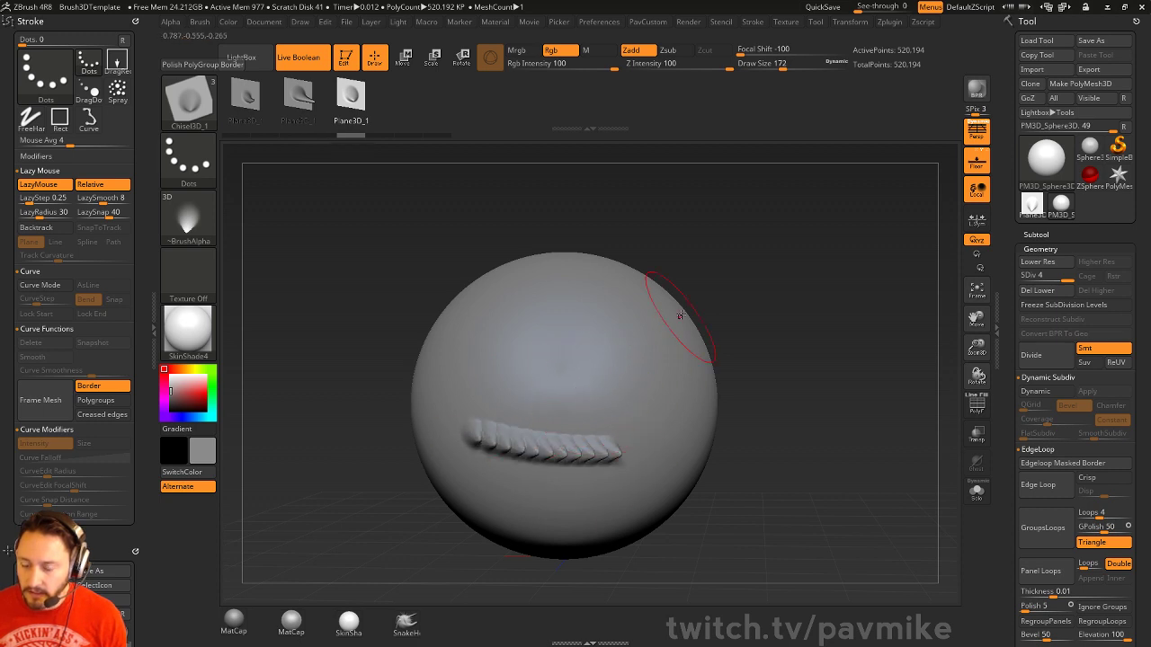
pyautogui.moveTo(680, 308)
pyautogui.mouseDown()
pyautogui.moveTo(719, 329)
pyautogui.moveTo(526, 411)
pyautogui.mouseUp()
pyautogui.hotkey('ctrl', 'z')
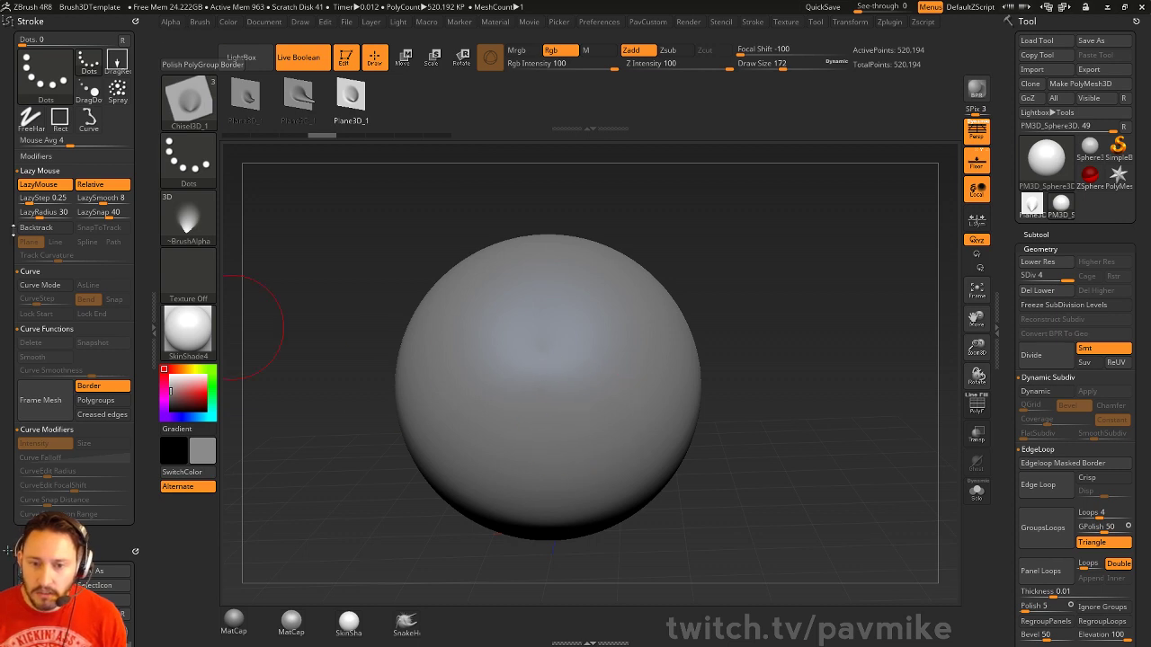
# Set LazyStep to about 0.72, paint a test row of separated spikes across the sphere and undo it
pyautogui.moveTo(29, 200); pyautogui.dragTo(35, 200)
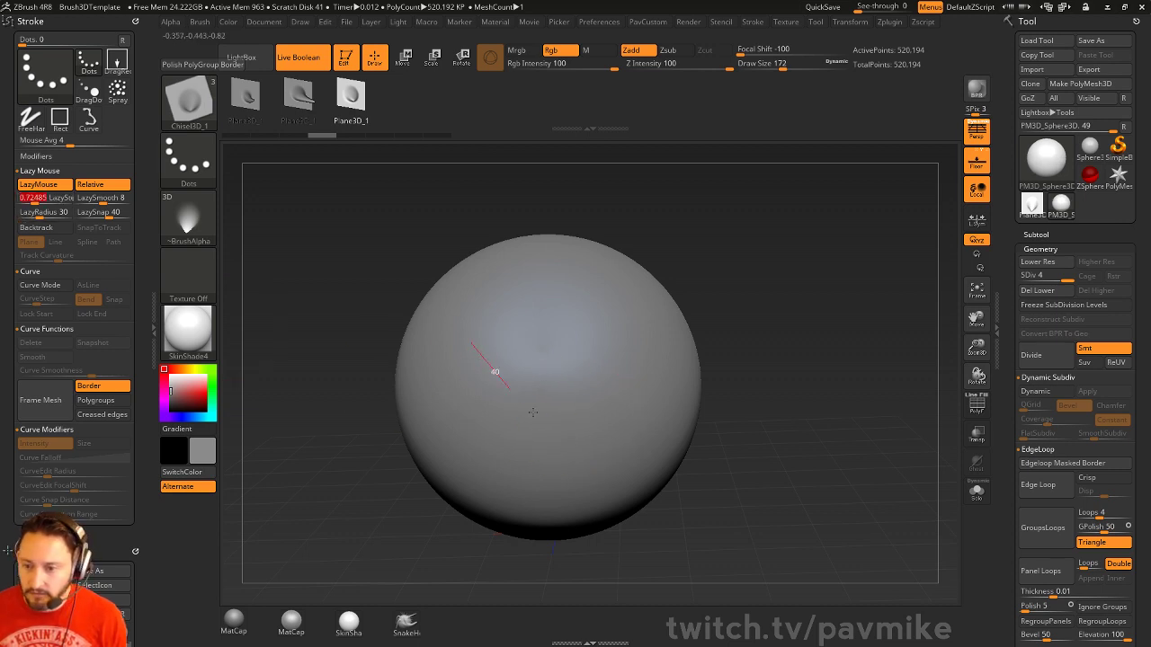
pyautogui.moveTo(533, 412); pyautogui.dragTo(740, 462)
pyautogui.press('ctrl')
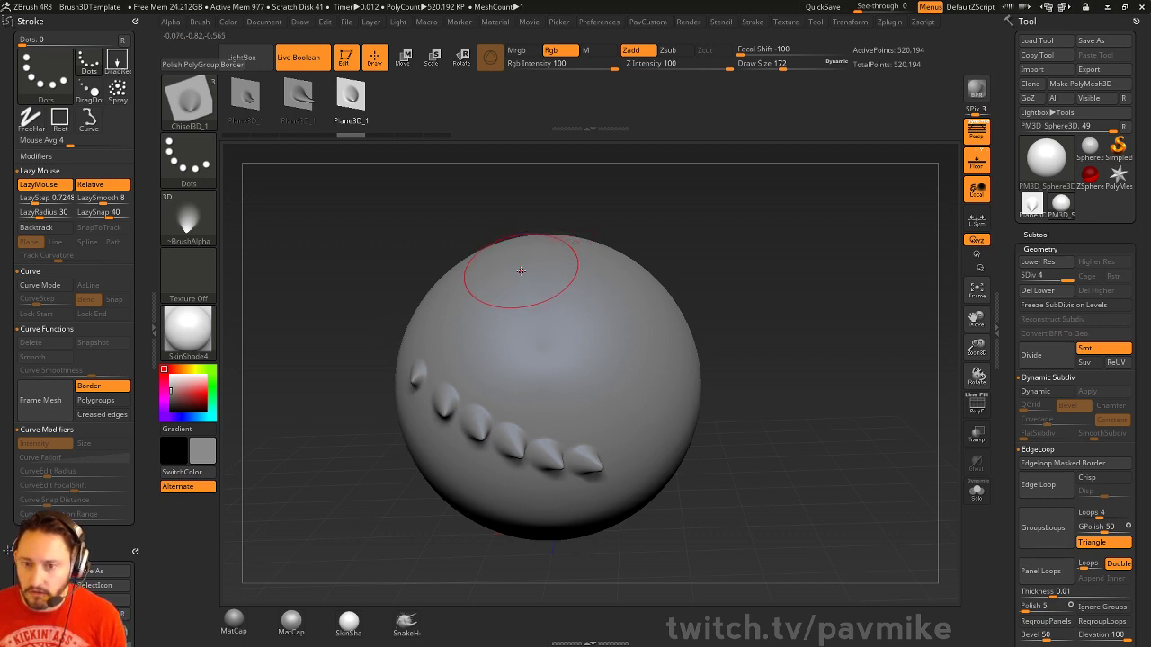
pyautogui.hotkey('ctrl', 'z')
# Paint diagonal and vertical trial rows of separated spikes on the sphere and undo each one
pyautogui.moveTo(570, 482); pyautogui.dragTo(477, 373)
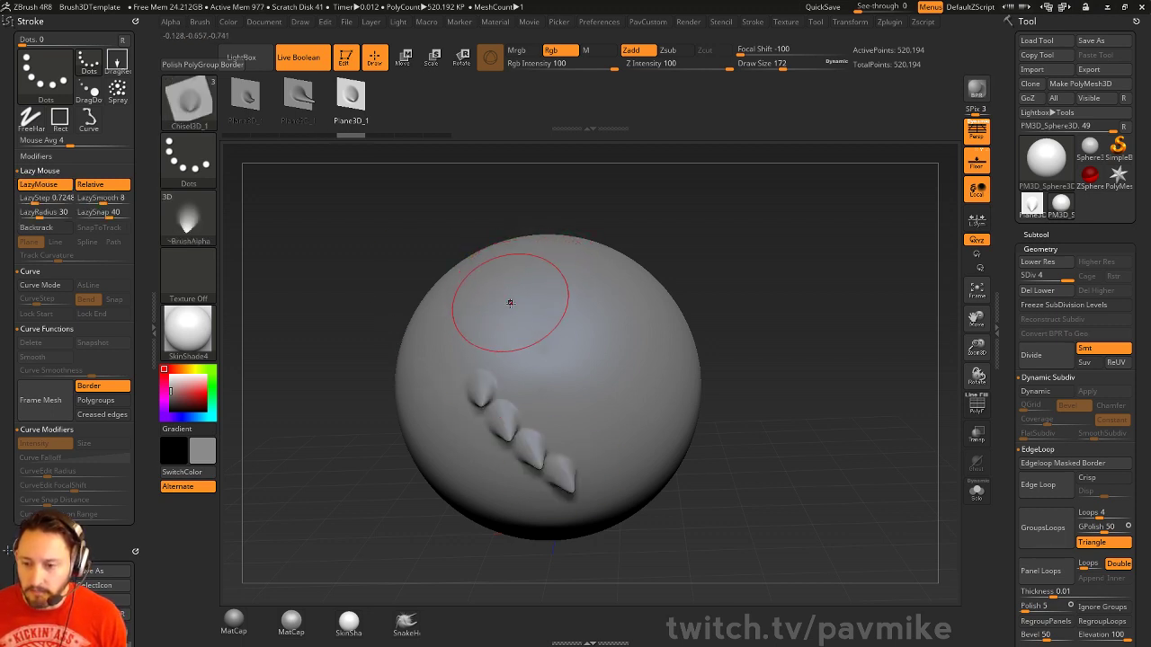
pyautogui.hotkey('ctrl', 'z')
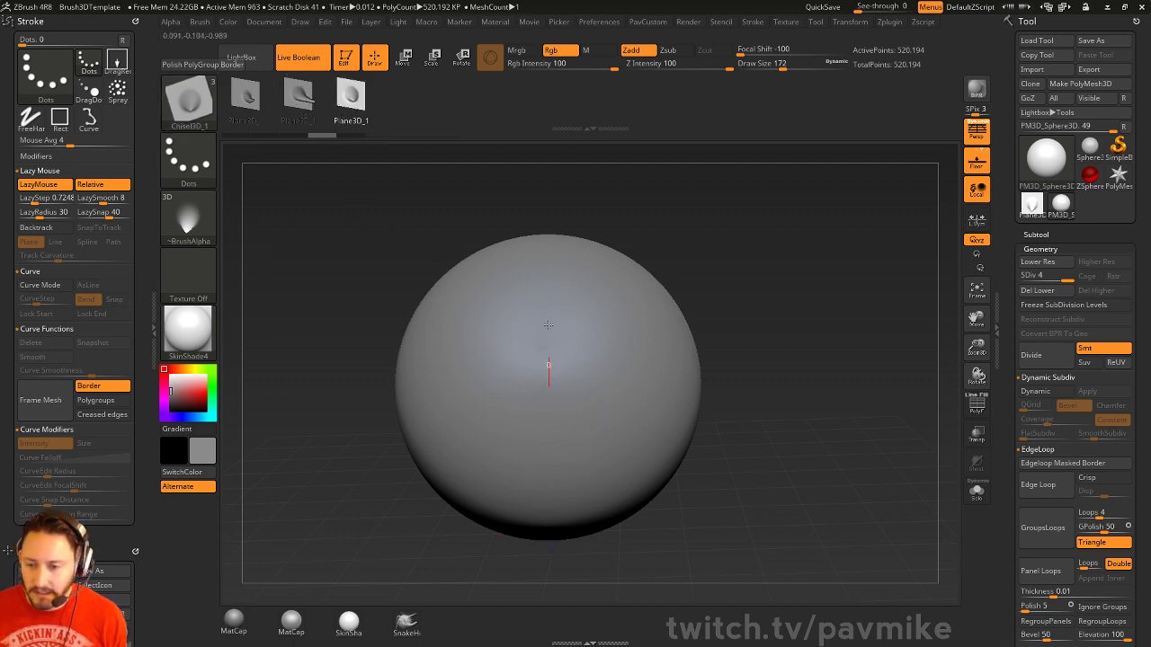
pyautogui.moveTo(549, 325); pyautogui.dragTo(548, 386)
pyautogui.hotkey('ctrl', 'z')
pyautogui.moveTo(562, 442)
pyautogui.mouseDown()
pyautogui.moveTo(530, 430)
pyautogui.moveTo(449, 336)
pyautogui.mouseUp()
pyautogui.hotkey('ctrl', 'z')
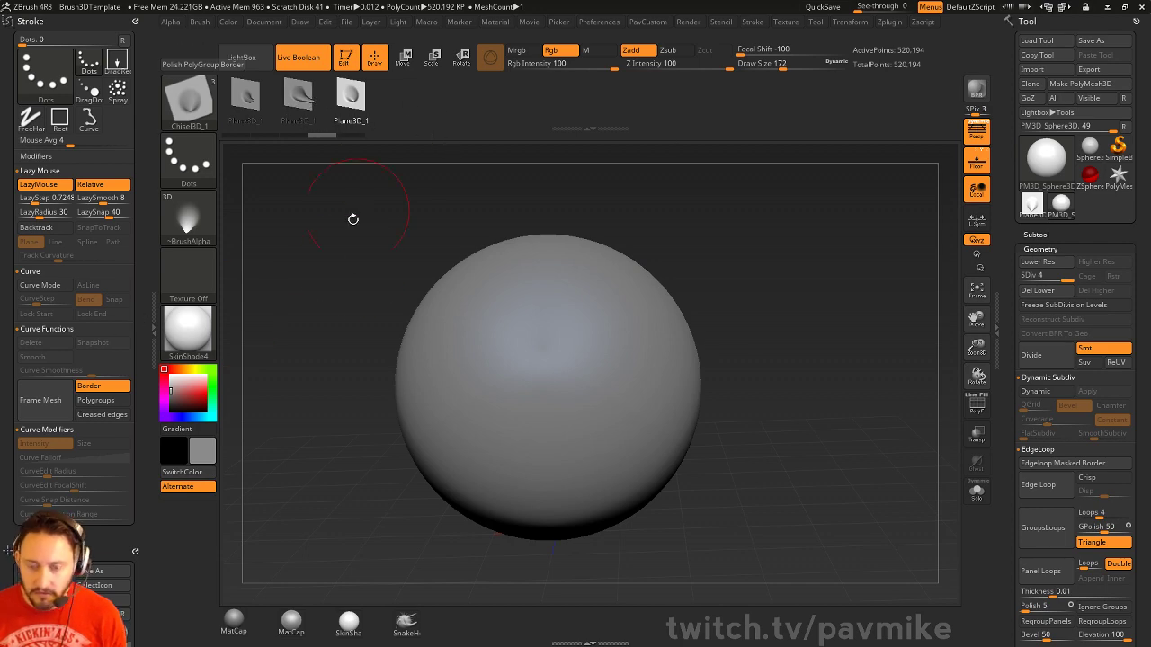
# Switch to the ChiselRect brush and choose its Rivet03 shape
pyautogui.press('b')
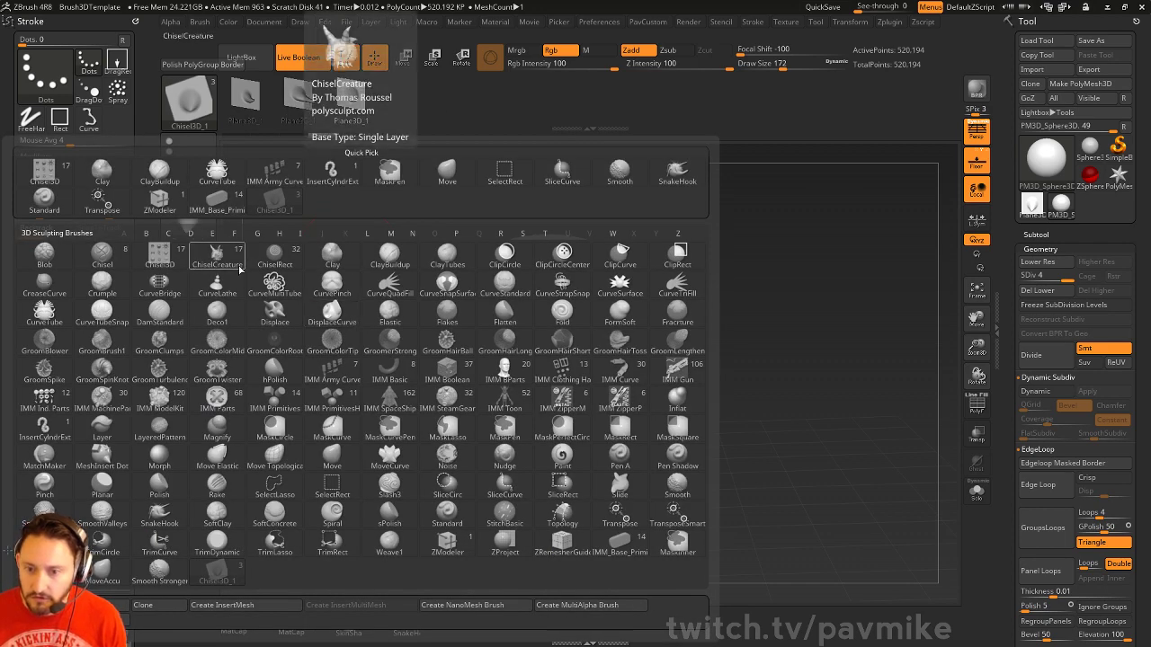
pyautogui.click(275, 254)
pyautogui.click(188, 216)
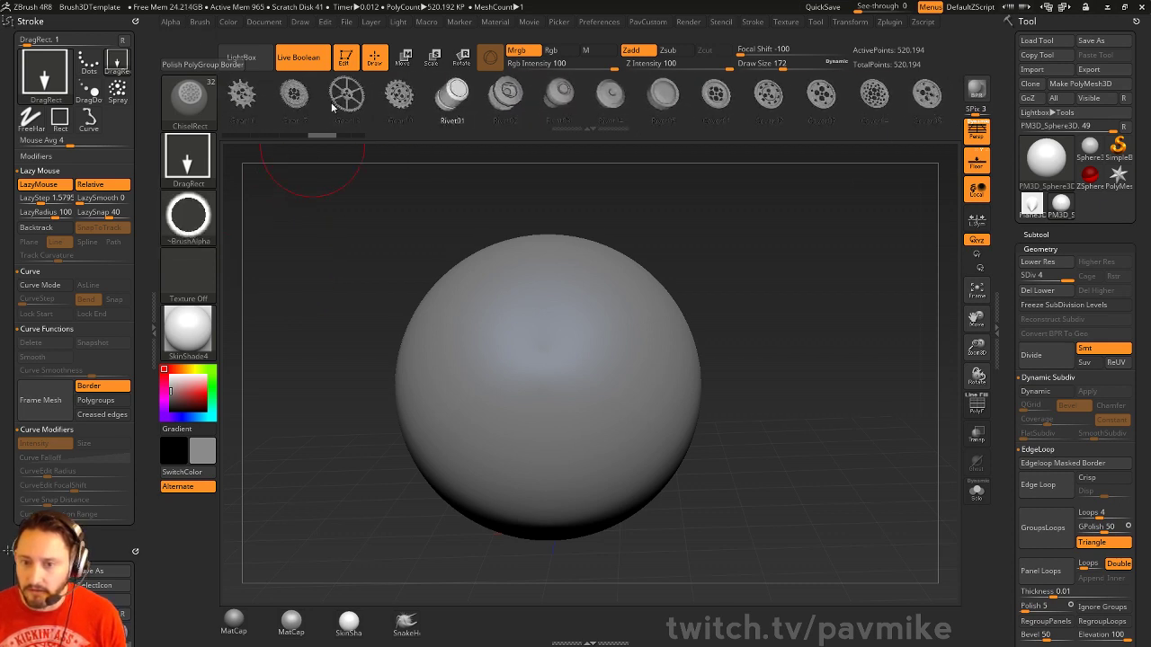
pyautogui.click(538, 101)
# Stamp several test rivets on the sphere with the DragRect stroke and undo them
pyautogui.moveTo(519, 377); pyautogui.dragTo(552, 410)
pyautogui.moveTo(594, 370); pyautogui.dragTo(630, 405)
pyautogui.moveTo(828, 400); pyautogui.dragTo(830, 383)
pyautogui.hotkey('ctrl', 'z')
pyautogui.hotkey('ctrl', 'z')
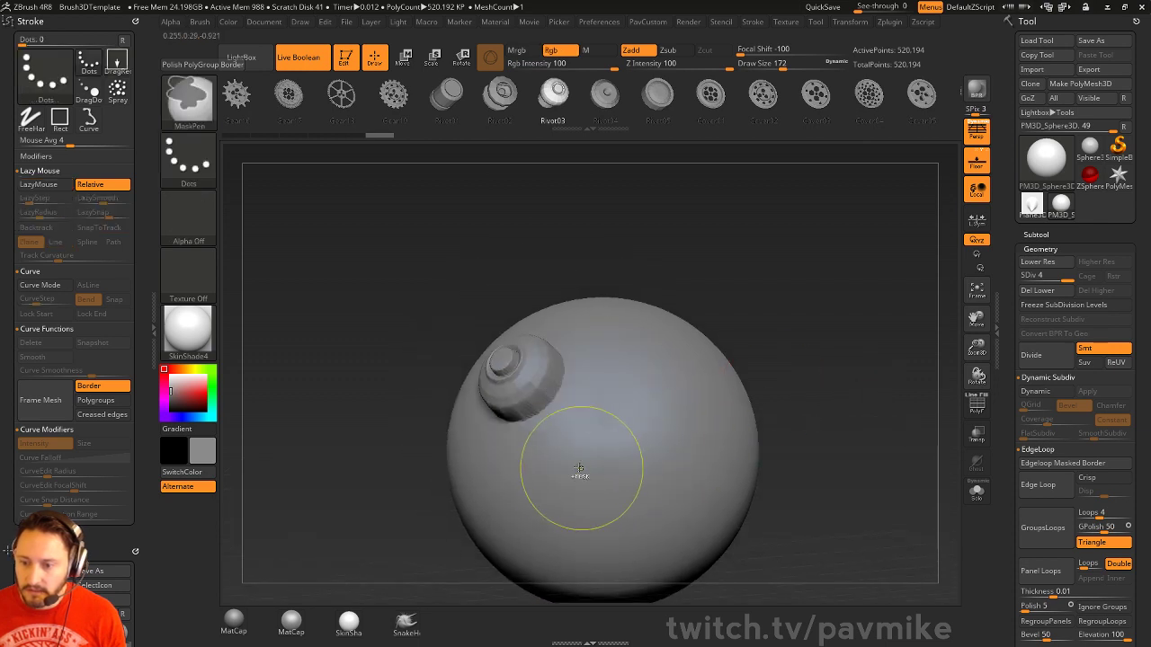
pyautogui.moveTo(534, 452); pyautogui.dragTo(576, 495)
pyautogui.moveTo(626, 412); pyautogui.dragTo(667, 449)
pyautogui.hotkey('ctrl', 'z')
pyautogui.hotkey('ctrl', 'z')
pyautogui.hotkey('ctrl', 'z')
pyautogui.keyDown('alt'); pyautogui.moveTo(765, 380); pyautogui.dragTo(713, 328); pyautogui.keyUp('alt')
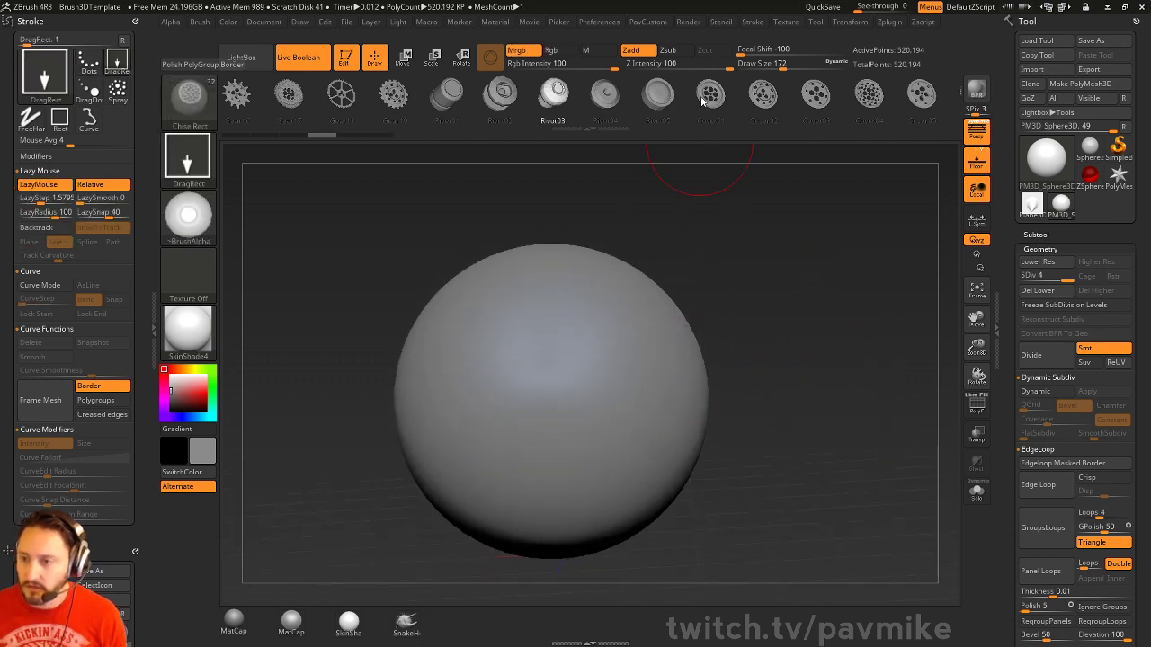
# Change the ChiselRect brush's stroke to Dots, paint a test row of rivets on the sphere and undo it
pyautogui.click(187, 158)
pyautogui.click(261, 171)
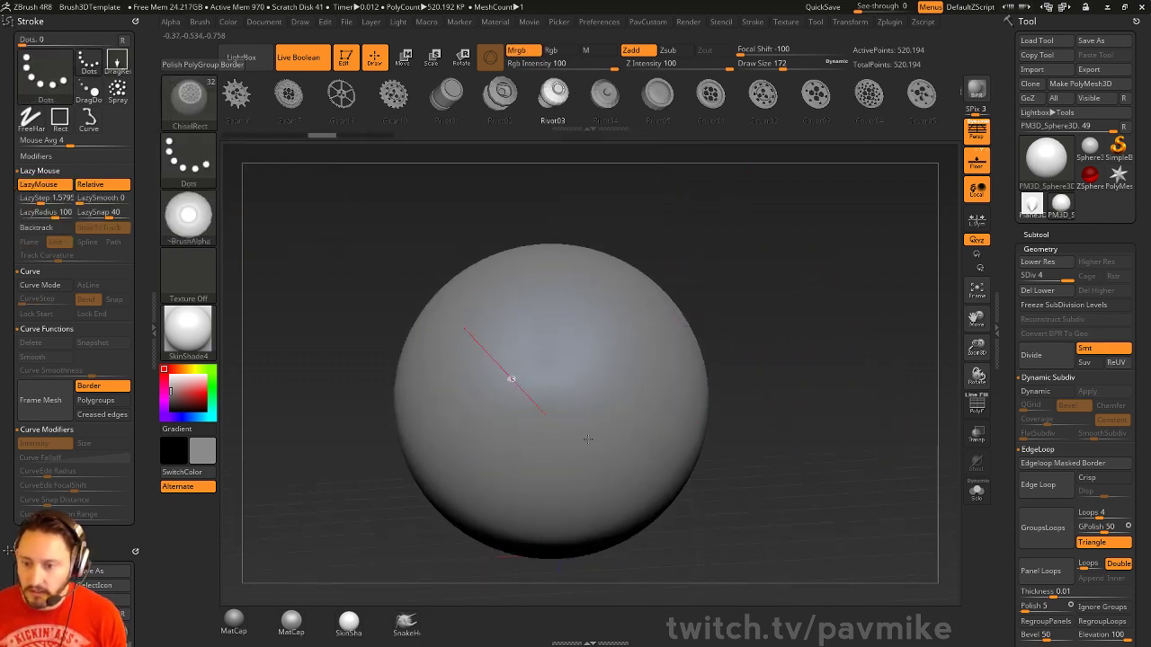
pyautogui.moveTo(509, 380); pyautogui.dragTo(604, 411)
pyautogui.hotkey('ctrl', 'z')
# Set the ChiselRect brush's LazyStep to about 0.87, paint a diagonal test row of rivets and undo it
pyautogui.click(752, 23)
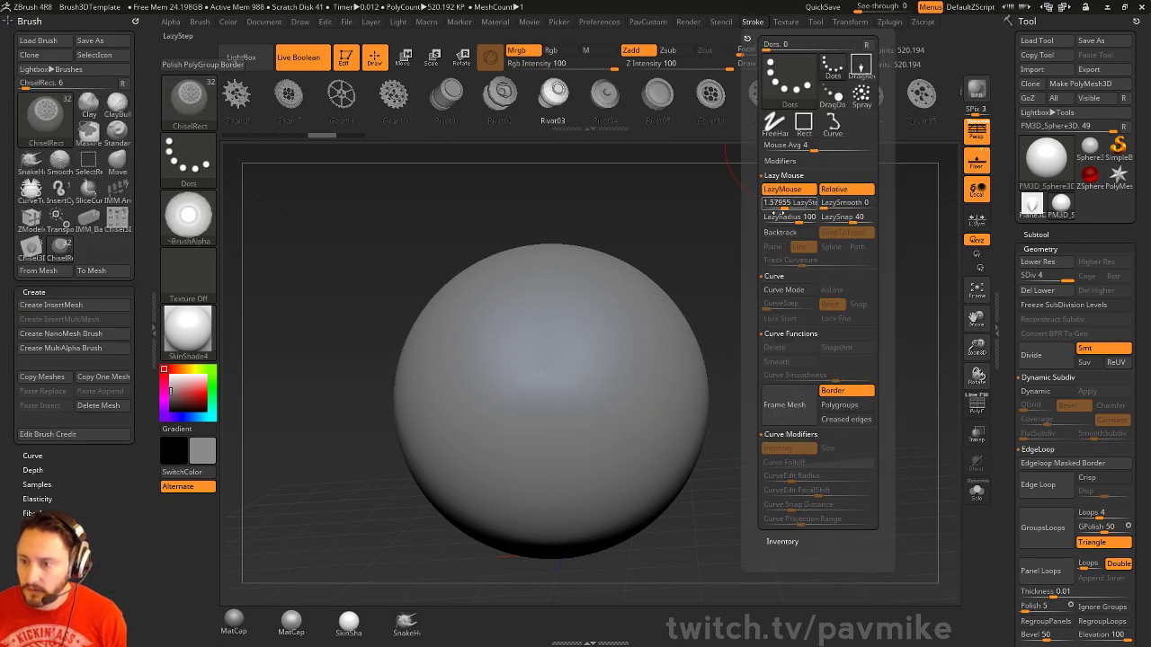
pyautogui.moveTo(784, 205); pyautogui.dragTo(779, 205)
pyautogui.moveTo(441, 373)
pyautogui.mouseDown()
pyautogui.moveTo(606, 419)
pyautogui.moveTo(592, 517)
pyautogui.moveTo(621, 503)
pyautogui.mouseUp()
pyautogui.hotkey('ctrl', 'z')
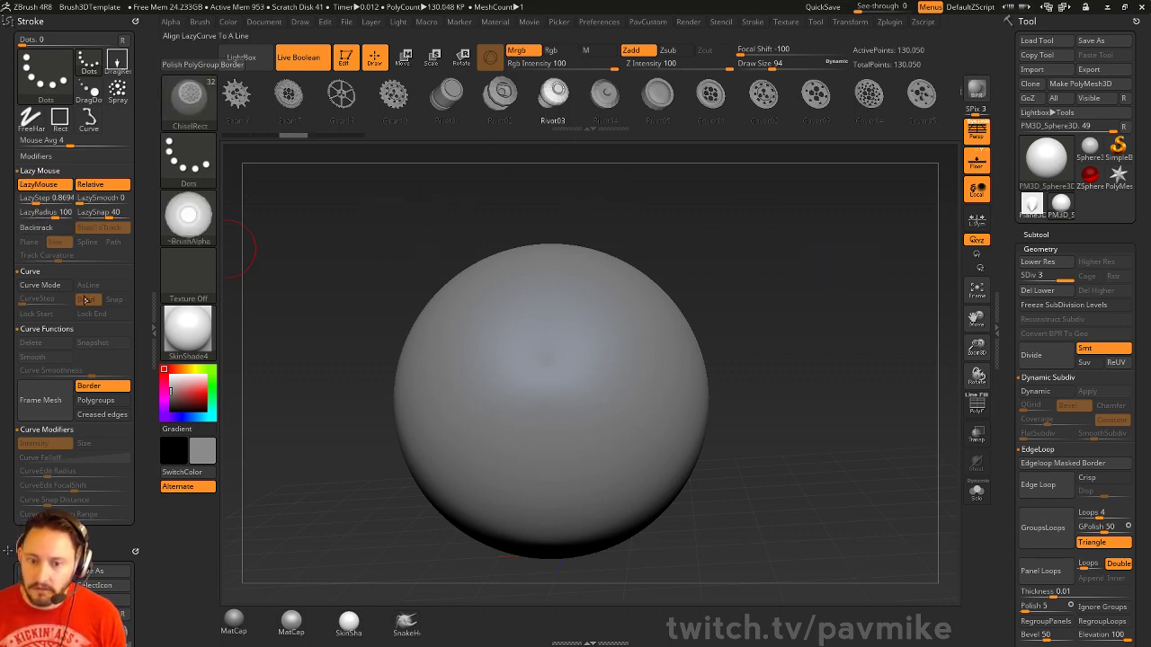
# Expand the ChiselRect brush's Modifiers and set the slider beside MultiMesh Select to 1
pyautogui.moveTo(144, 339); pyautogui.dragTo(138, 127)
pyautogui.press('shift')
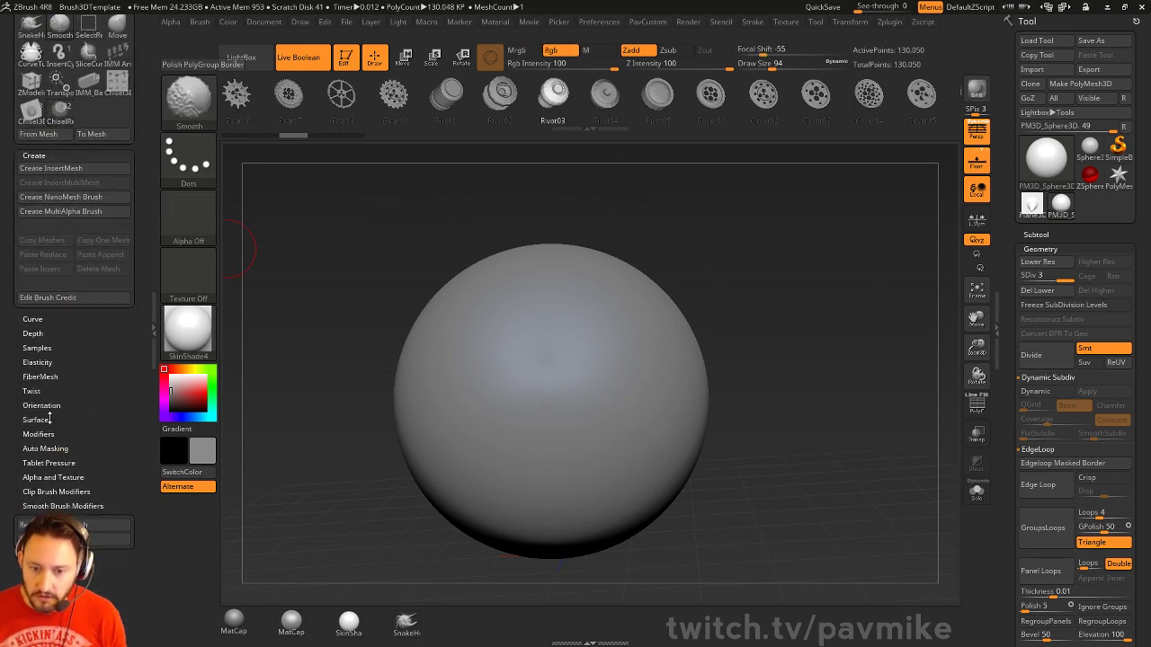
pyautogui.click(39, 434)
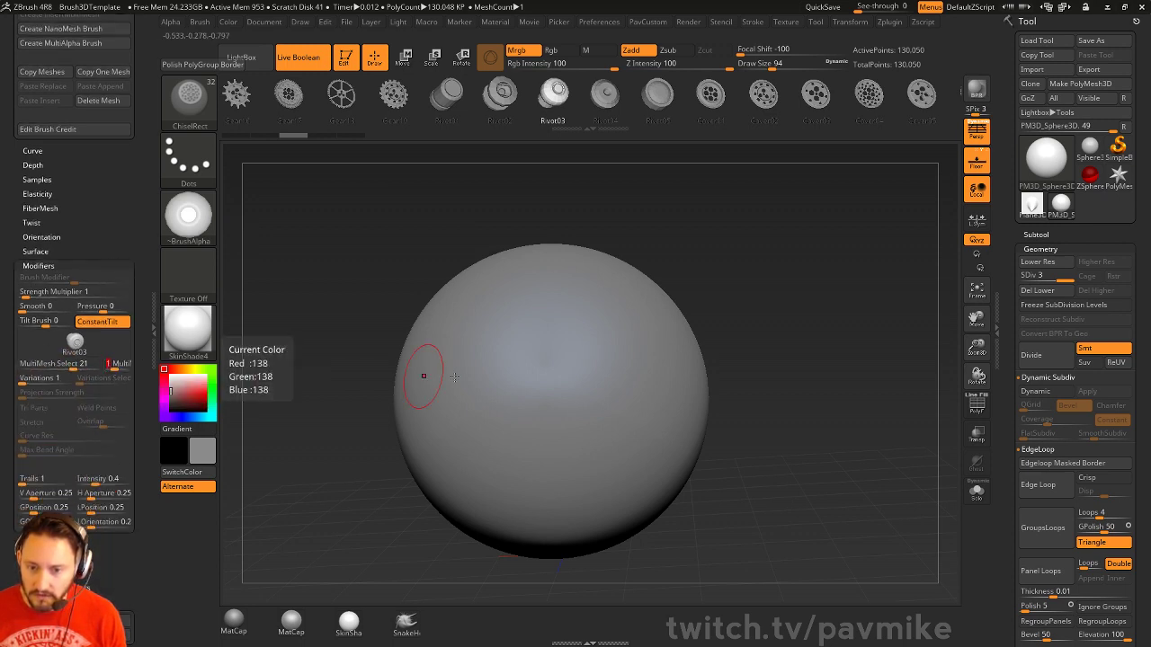
# Paint four diagonal rows across the lower part of the sphere, one per successive ChiselRect shape starting with Rivet03
pyautogui.moveTo(500, 350)
pyautogui.mouseDown()
pyautogui.moveTo(617, 434)
pyautogui.moveTo(636, 429)
pyautogui.mouseUp()
pyautogui.moveTo(472, 397)
pyautogui.mouseDown()
pyautogui.moveTo(504, 434)
pyautogui.moveTo(591, 475)
pyautogui.mouseUp()
pyautogui.moveTo(429, 409)
pyautogui.mouseDown()
pyautogui.moveTo(485, 481)
pyautogui.moveTo(538, 493)
pyautogui.mouseUp()
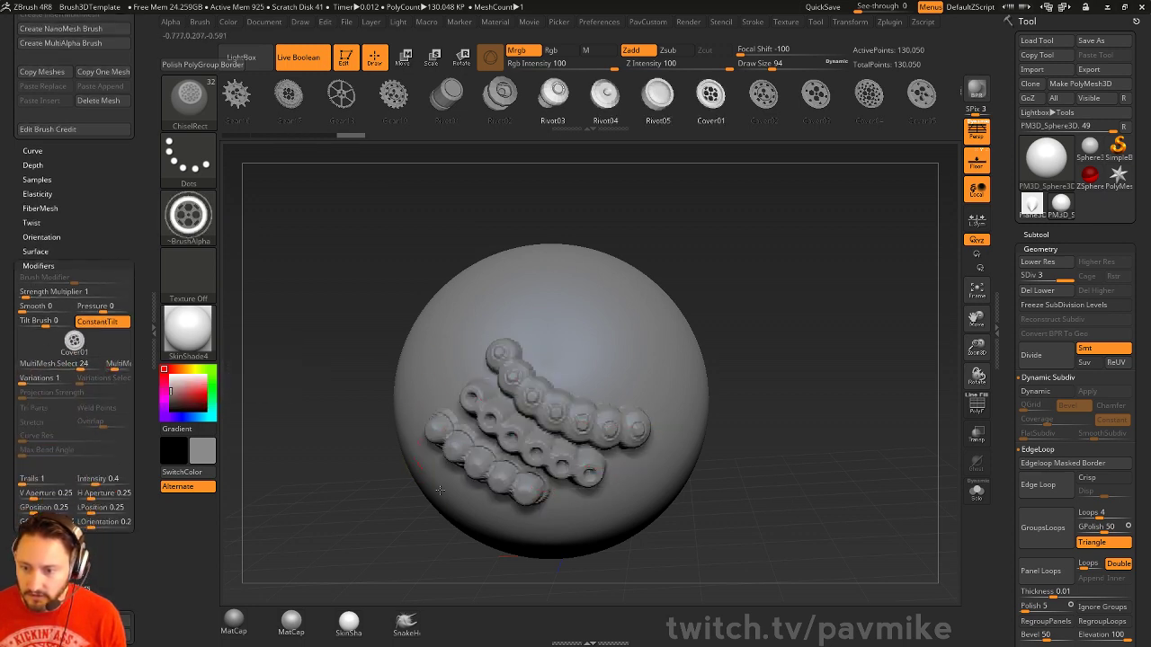
pyautogui.moveTo(432, 476); pyautogui.dragTo(575, 523)
pyautogui.moveTo(787, 386); pyautogui.dragTo(792, 360)
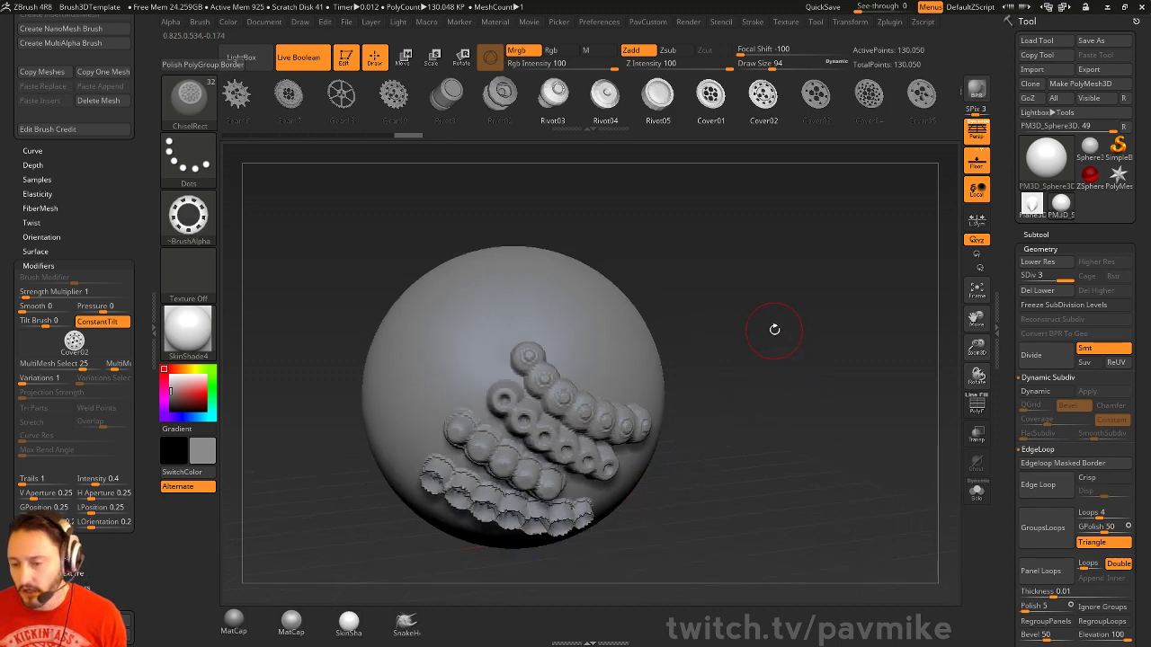
# Undo the four painted rows of ChiselRect shapes on the sphere
pyautogui.hotkey('ctrl', 'z')
pyautogui.hotkey('ctrl', 'z')
pyautogui.hotkey('ctrl', 'z')
pyautogui.hotkey('ctrl', 'z')
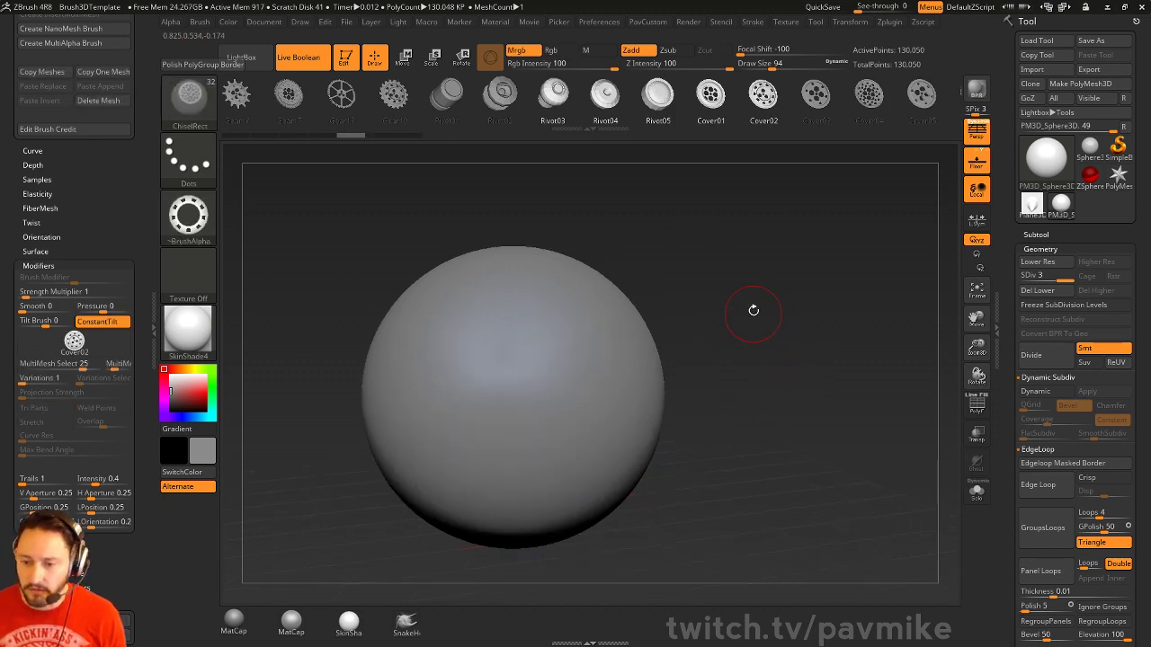
# Switch to the custom Chisel3D_1 brush and set its stroke to DragRect
pyautogui.press('b')
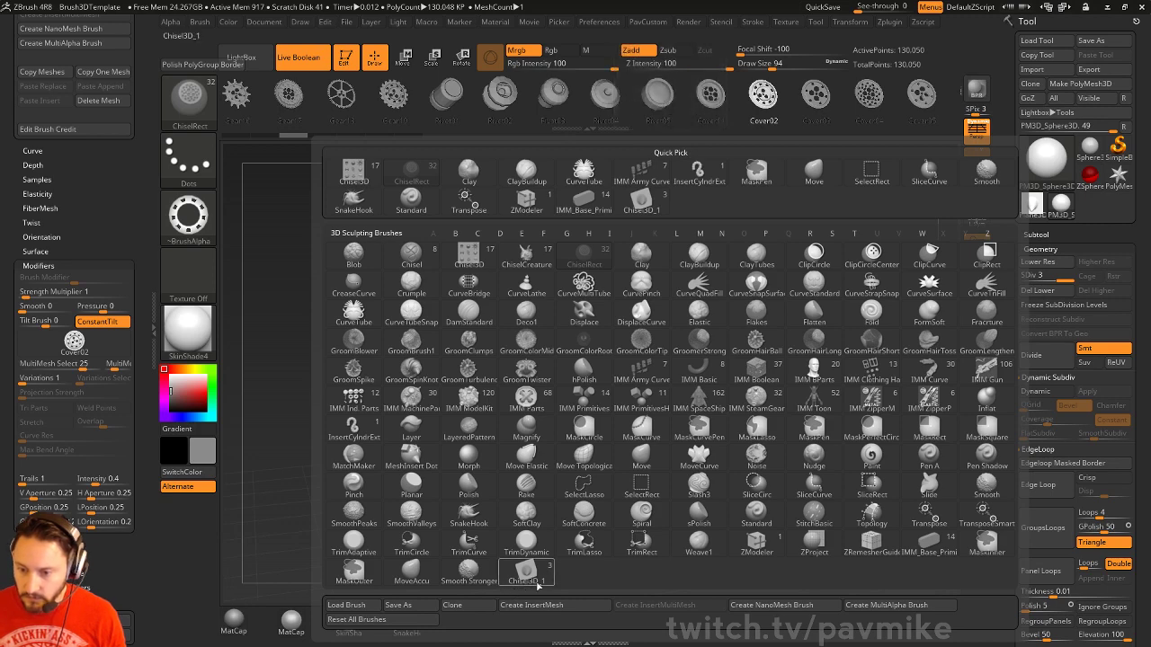
pyautogui.click(538, 571)
pyautogui.click(200, 167)
pyautogui.click(318, 171)
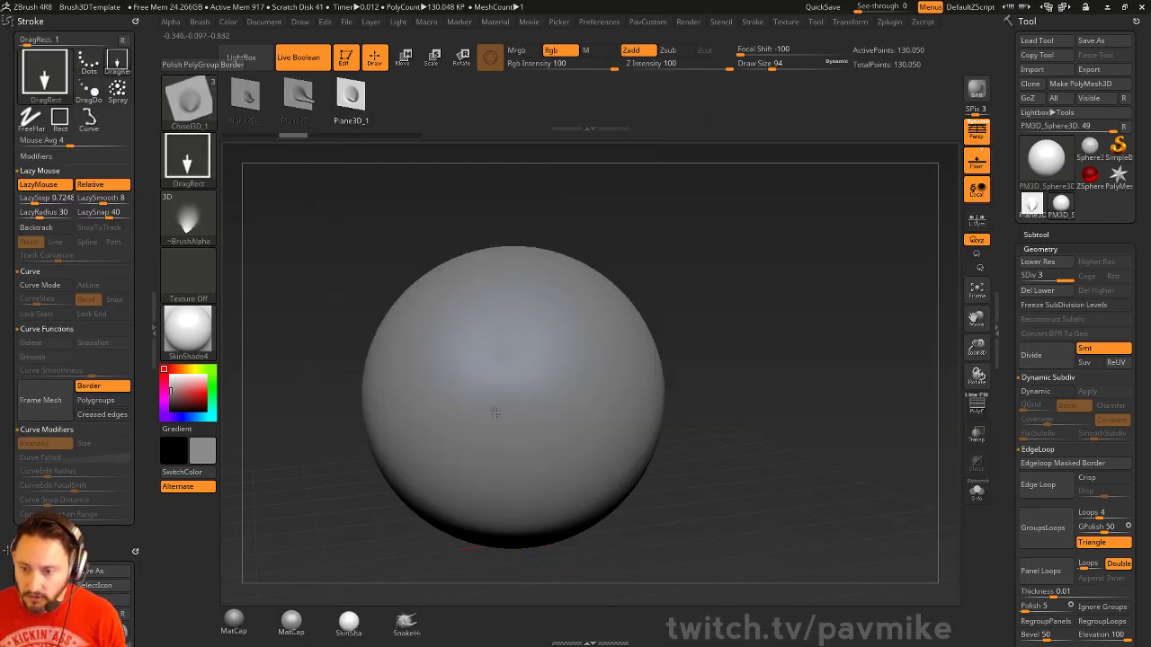
# Pull out three small test horns side by side on the front of the sphere and undo them
pyautogui.moveTo(495, 412); pyautogui.dragTo(482, 336)
pyautogui.moveTo(533, 413); pyautogui.dragTo(530, 346)
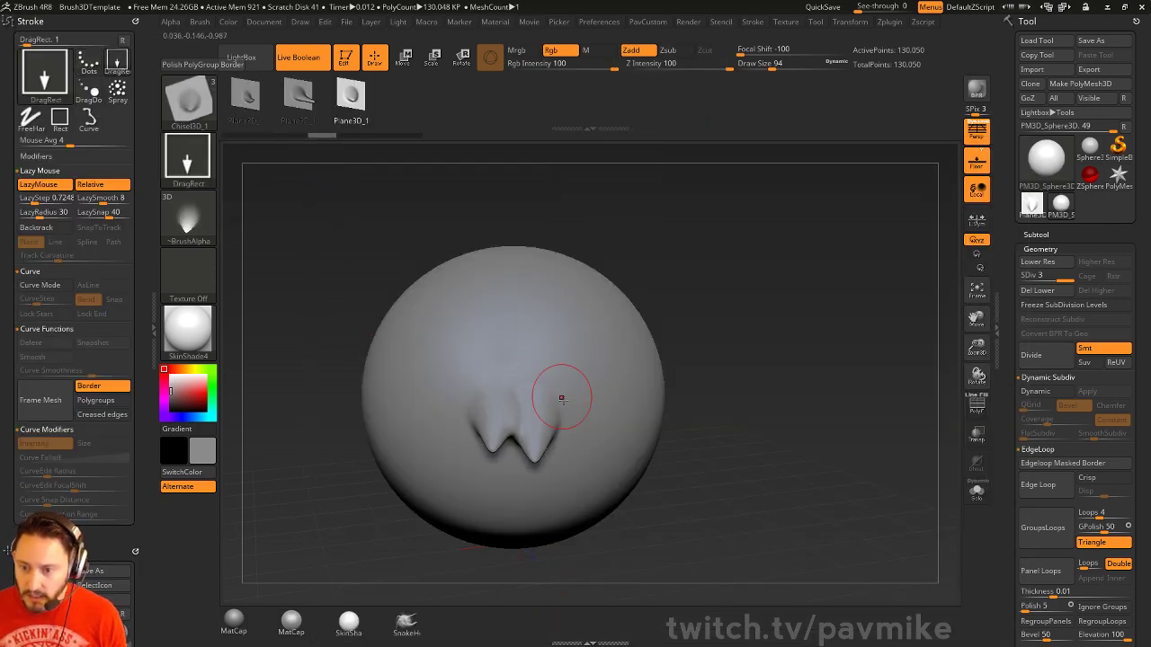
pyautogui.moveTo(567, 403); pyautogui.dragTo(584, 348)
pyautogui.hotkey('ctrl', 'z')
pyautogui.hotkey('ctrl', 'z')
pyautogui.hotkey('ctrl', 'z')
pyautogui.hotkey('ctrl', 'z')
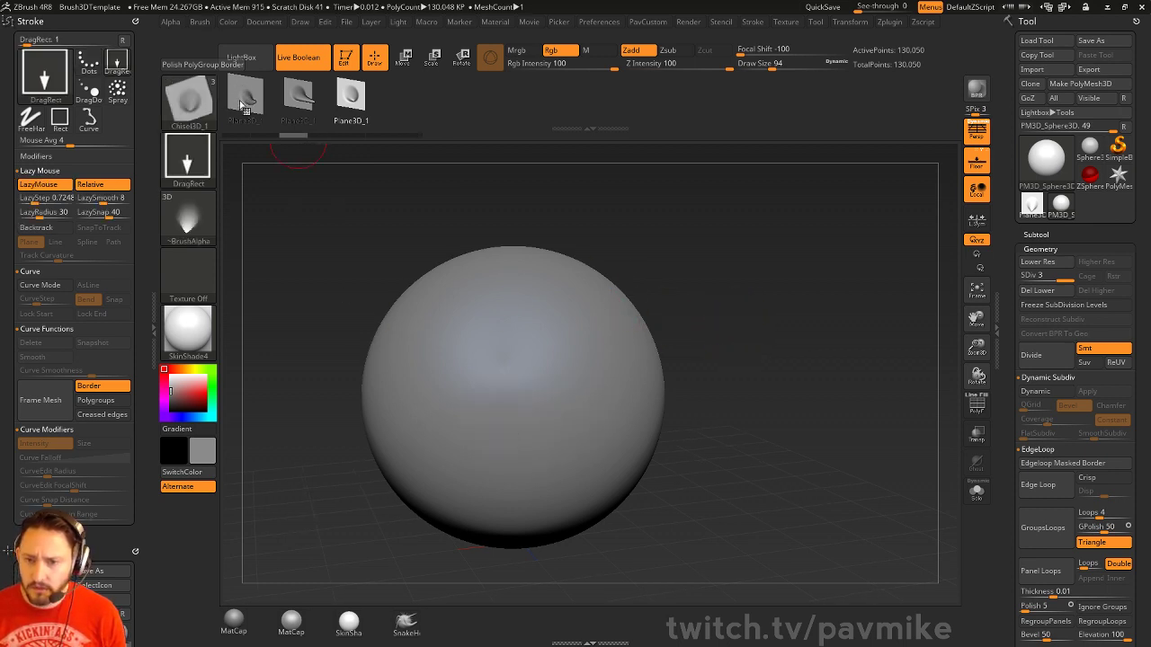
# Pull out large test horns on the sphere with the custom brush's other shapes, undoing each one
pyautogui.moveTo(519, 184); pyautogui.dragTo(556, 187)
pyautogui.moveTo(506, 411); pyautogui.dragTo(523, 294)
pyautogui.moveTo(635, 297)
pyautogui.mouseDown()
pyautogui.moveTo(697, 299)
pyautogui.moveTo(634, 293)
pyautogui.mouseUp()
pyautogui.hotkey('ctrl', 'z')
pyautogui.click(299, 99)
pyautogui.moveTo(494, 430); pyautogui.dragTo(503, 277)
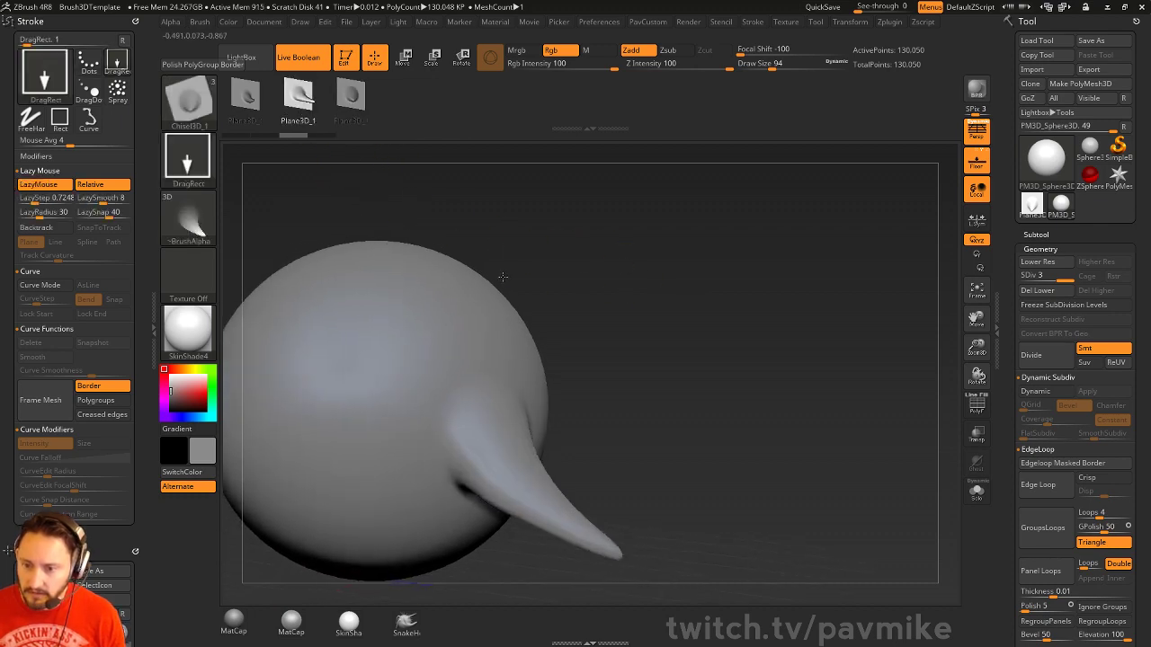
pyautogui.moveTo(624, 310)
pyautogui.mouseDown()
pyautogui.moveTo(530, 315)
pyautogui.moveTo(627, 321)
pyautogui.mouseUp()
pyautogui.hotkey('ctrl', 'z')
# Switch to the Chisel3D brush and look through its shapes for the Mouth01 mesh
pyautogui.press('b')
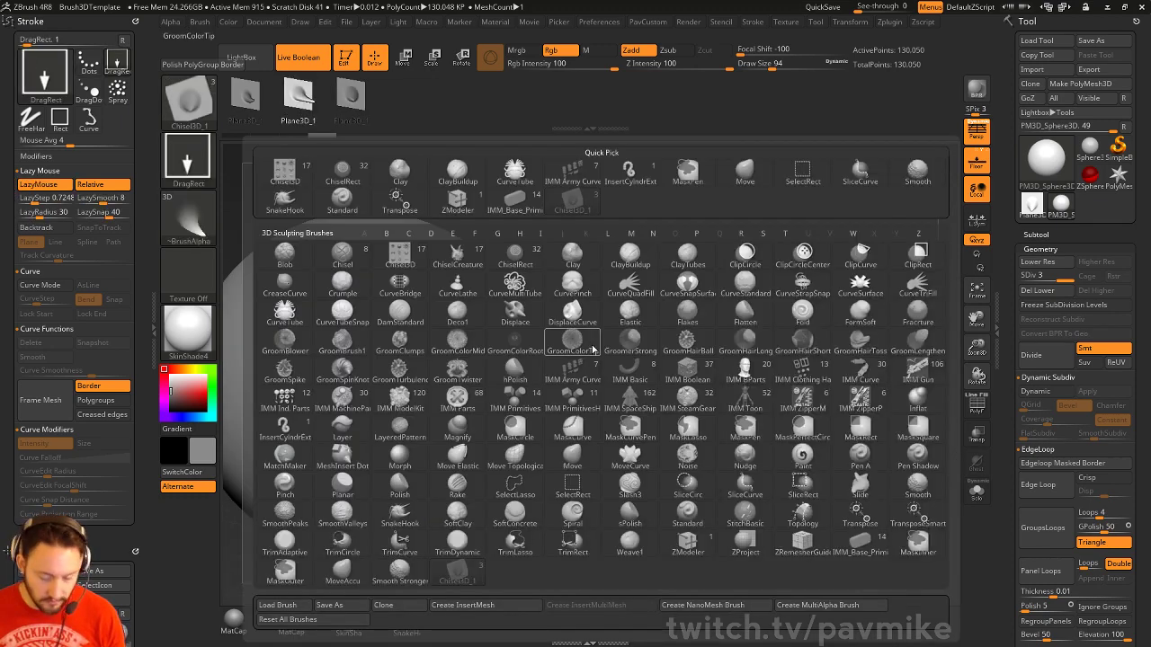
pyautogui.click(386, 256)
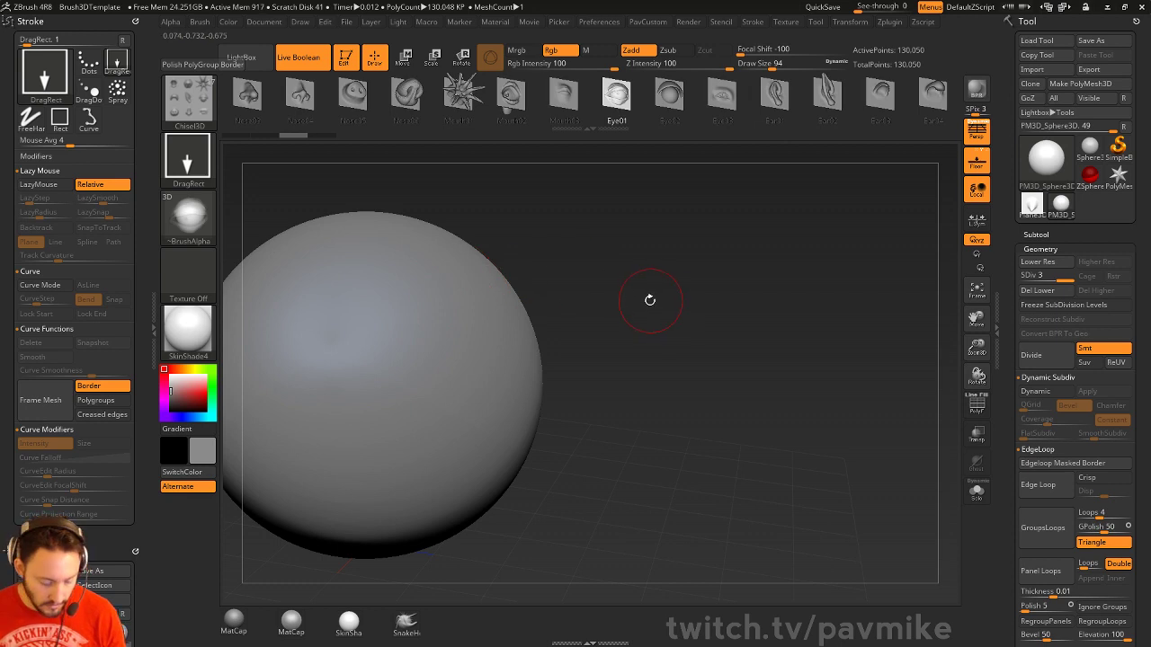
pyautogui.press('m')
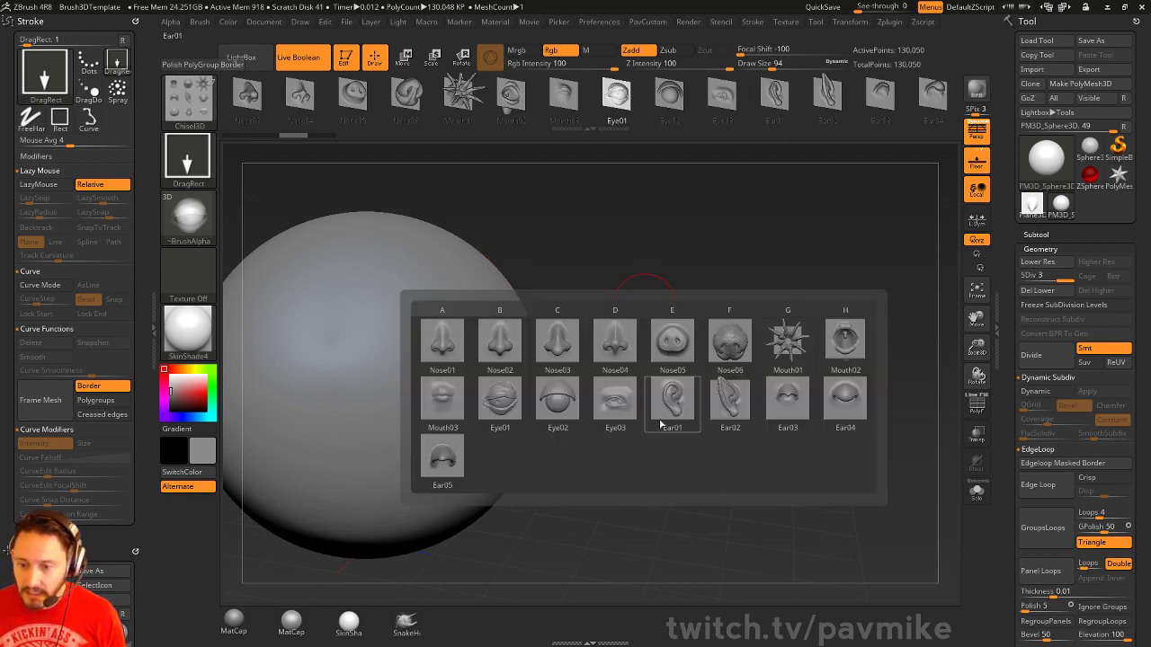
pyautogui.press('g')
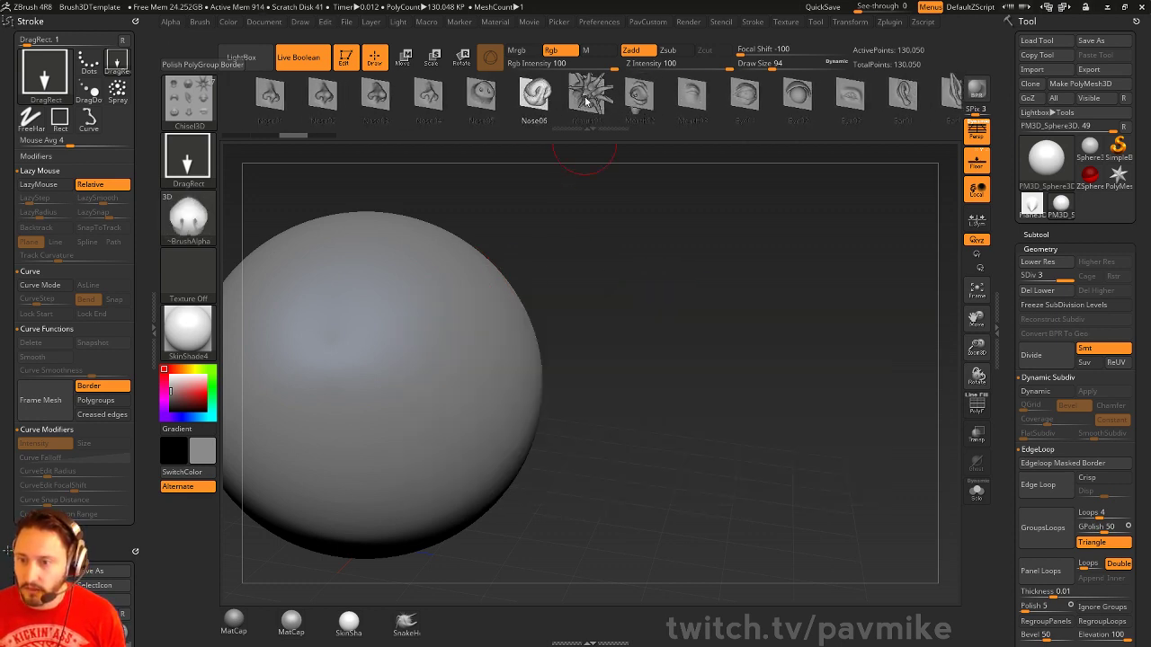
# Stamp a large Mouth01 shape on the sphere, inspect it and undo it
pyautogui.moveTo(458, 403); pyautogui.dragTo(604, 462)
pyautogui.keyDown('alt'); pyautogui.moveTo(701, 431); pyautogui.dragTo(479, 385); pyautogui.keyUp('alt')
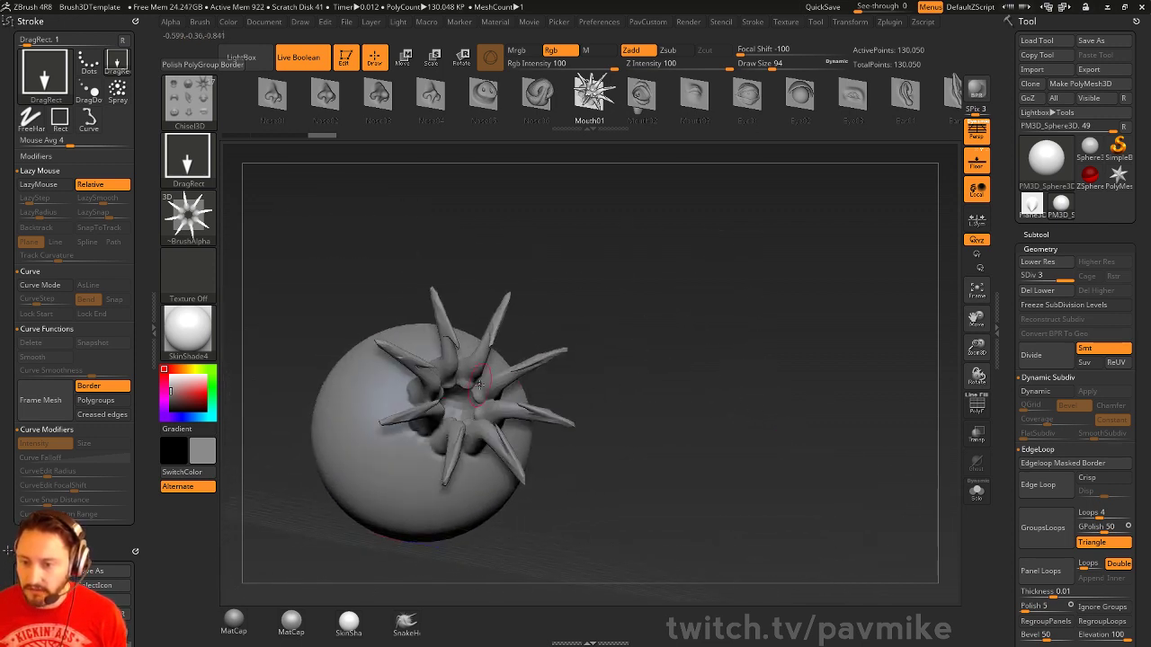
pyautogui.moveTo(550, 332); pyautogui.dragTo(640, 303)
pyautogui.hotkey('ctrl', 'z')
# Select the Nose04 shape, stamp a large test nose on the sphere and undo it
pyautogui.click(439, 106)
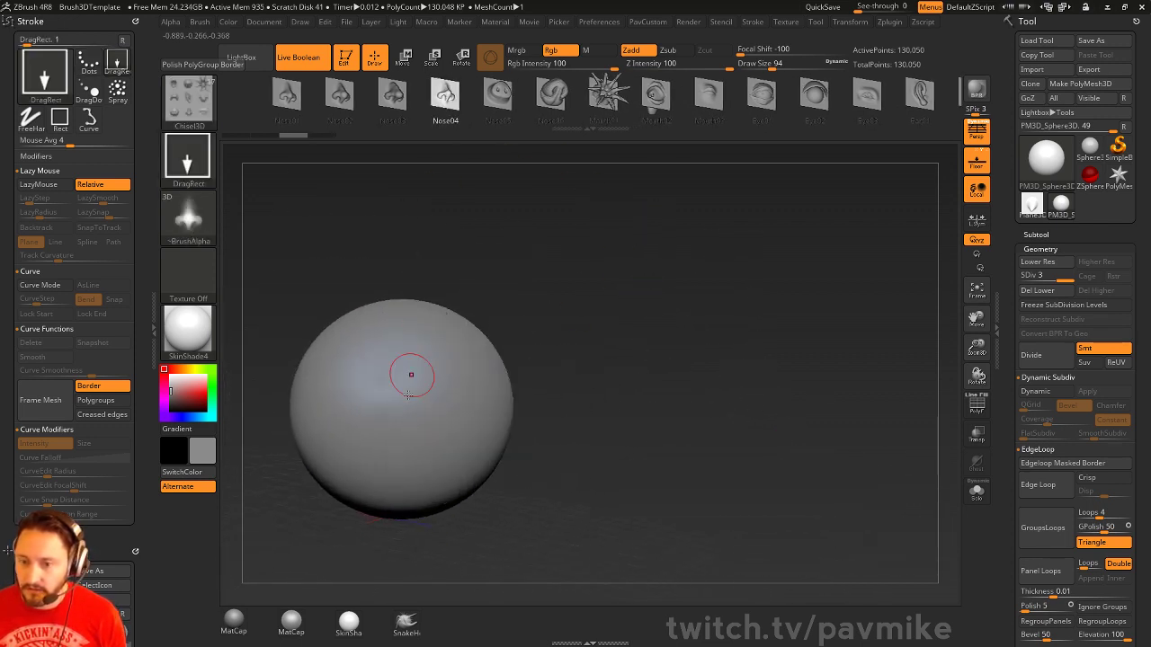
pyautogui.moveTo(410, 428); pyautogui.dragTo(396, 311)
pyautogui.moveTo(621, 360)
pyautogui.mouseDown()
pyautogui.moveTo(670, 396)
pyautogui.moveTo(657, 339)
pyautogui.mouseUp()
pyautogui.hotkey('ctrl', 'z')
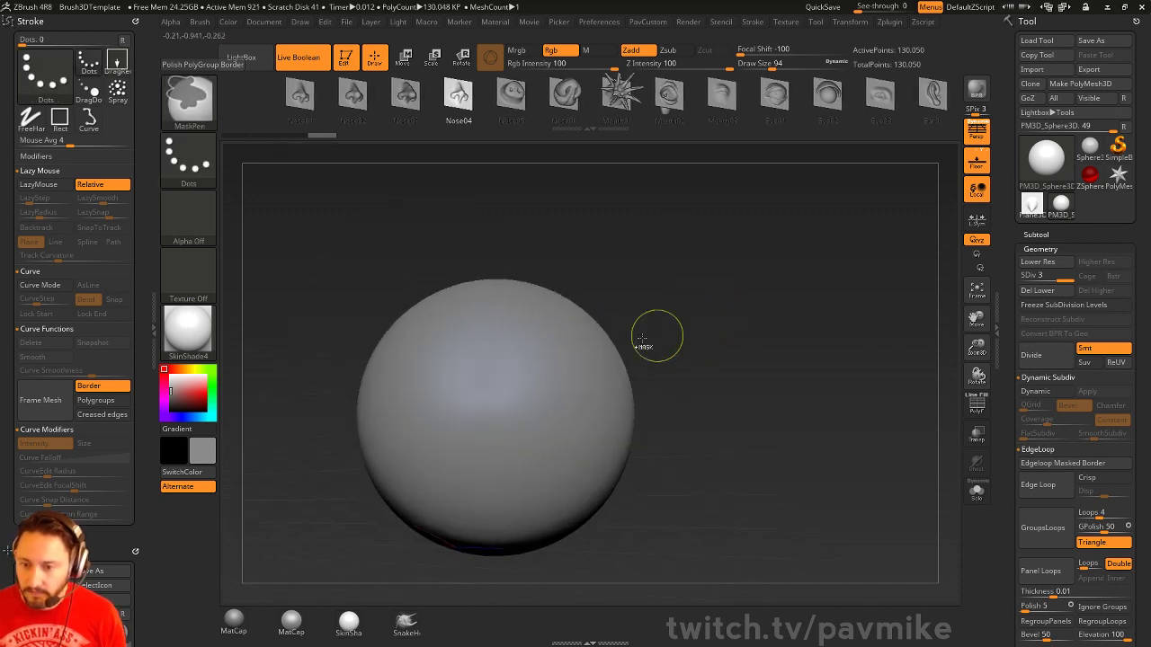
# Set the Chisel3D brush's stroke to Dots, paint a test stroke across the sphere and undo it
pyautogui.click(187, 160)
pyautogui.click(260, 167)
pyautogui.moveTo(586, 260); pyautogui.dragTo(539, 378)
pyautogui.press('s')
pyautogui.click(511, 401)
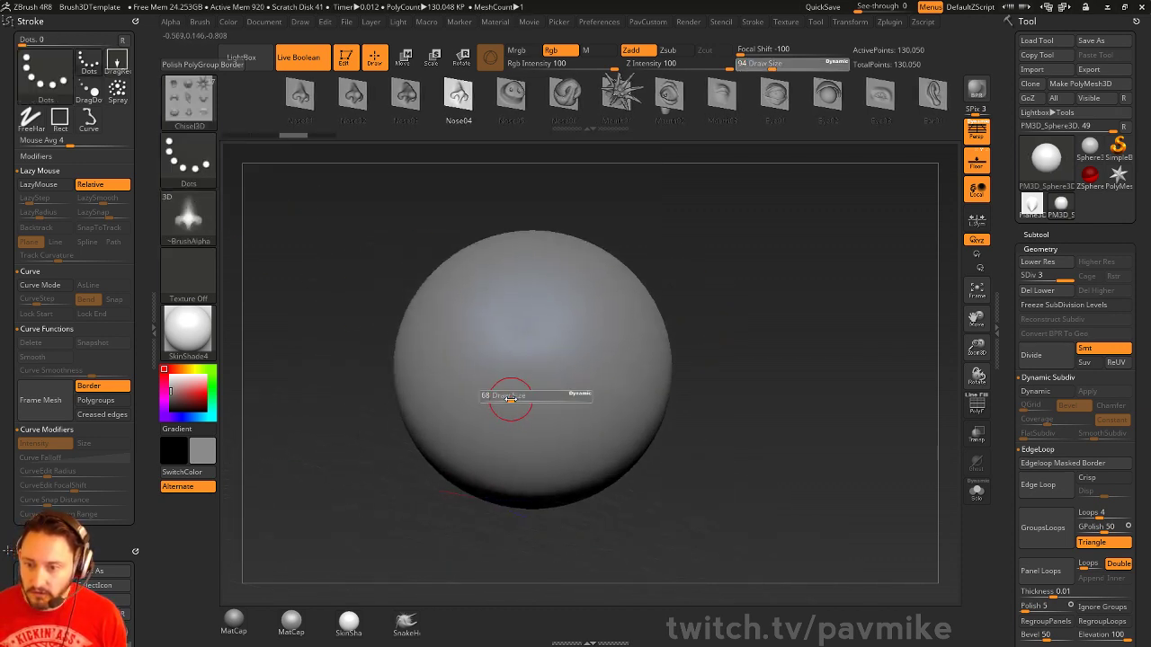
pyautogui.moveTo(441, 352)
pyautogui.mouseDown()
pyautogui.moveTo(564, 429)
pyautogui.moveTo(529, 383)
pyautogui.moveTo(583, 362)
pyautogui.mouseUp()
pyautogui.press('s')
pyautogui.hotkey('ctrl', 'z')
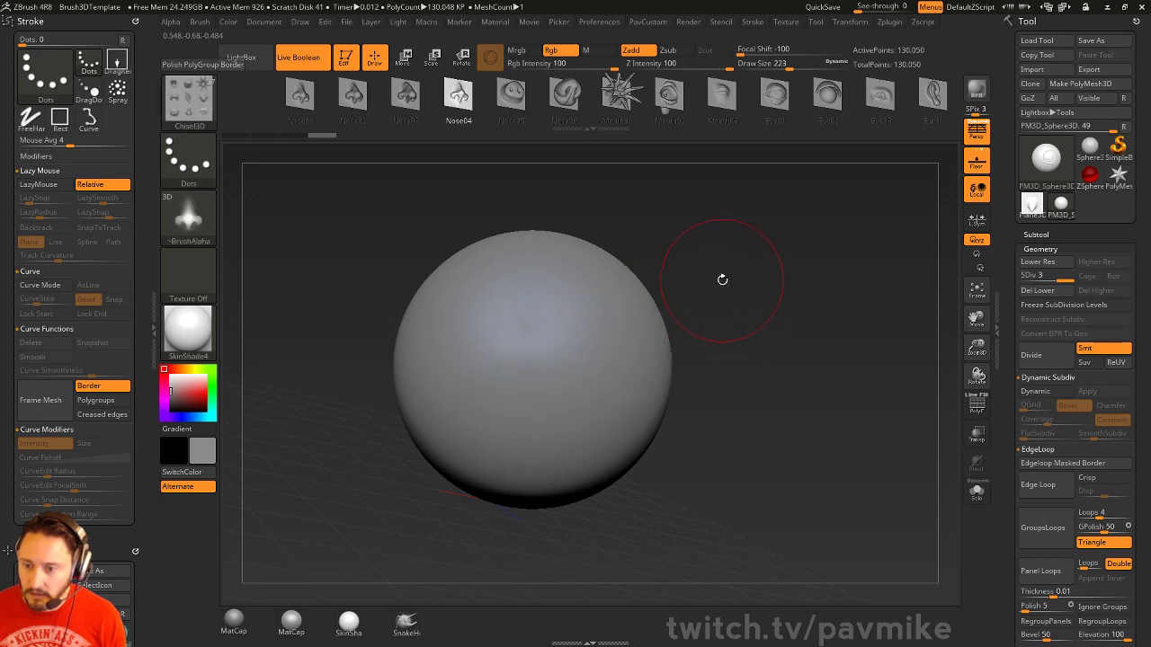
# Paint two curved test strokes of Nose04 across the sphere at smaller draw sizes, undoing each one
pyautogui.press('f')
pyautogui.press('s')
pyautogui.click(438, 368)
pyautogui.moveTo(441, 364)
pyautogui.mouseDown()
pyautogui.moveTo(604, 417)
pyautogui.moveTo(617, 319)
pyautogui.mouseUp()
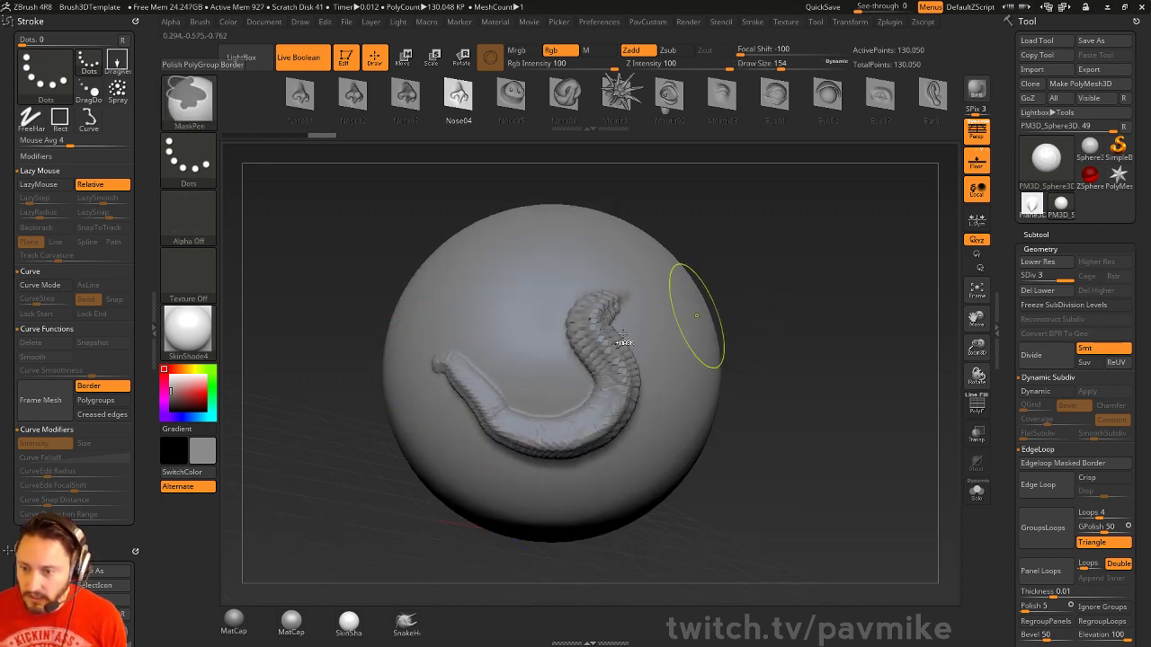
pyautogui.hotkey('ctrl', 'z')
pyautogui.moveTo(484, 369)
pyautogui.mouseDown()
pyautogui.moveTo(609, 395)
pyautogui.moveTo(683, 334)
pyautogui.mouseUp()
pyautogui.hotkey('ctrl', 'z')
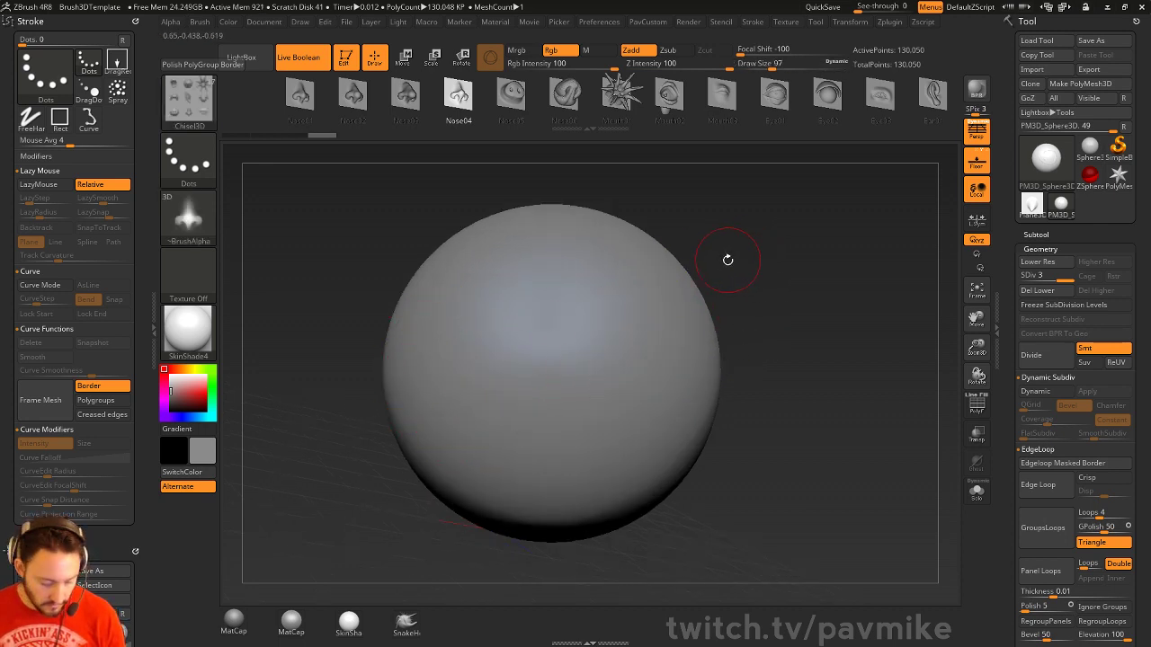
# Turn on LazyMouse for the Chisel3D brush, paint a curved row of noses on the sphere and undo it
pyautogui.press('l')
pyautogui.moveTo(482, 365)
pyautogui.mouseDown()
pyautogui.moveTo(620, 439)
pyautogui.moveTo(506, 298)
pyautogui.mouseUp()
pyautogui.moveTo(739, 271); pyautogui.dragTo(814, 275)
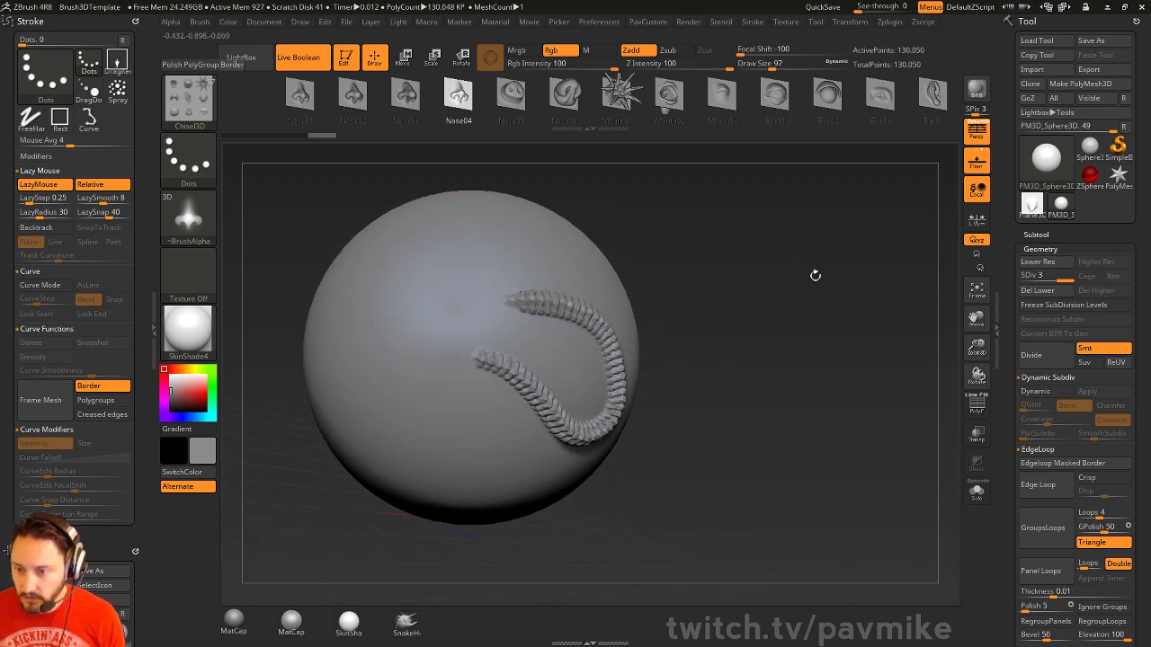
pyautogui.hotkey('ctrl', 'z')
pyautogui.hotkey('ctrl', 'shift', 'z')
pyautogui.hotkey('ctrl', 'z')
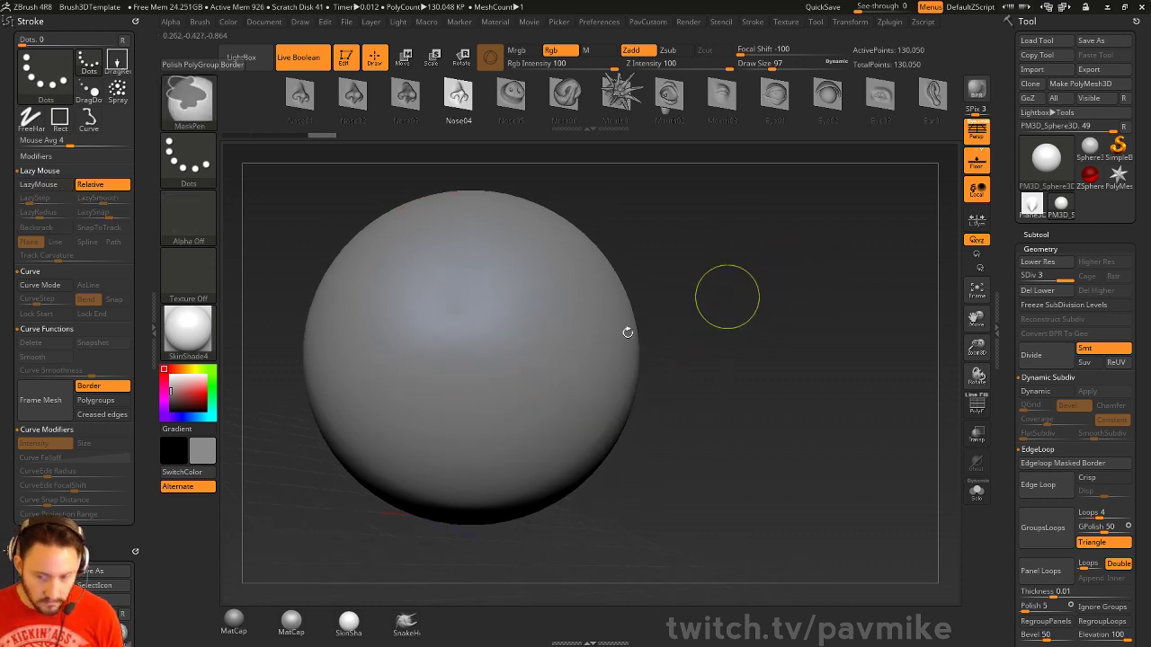
# Subdivide the sphere to SDiv 4 and paint a curved row of noses with LazyMouse on
pyautogui.press('l')
pyautogui.moveTo(401, 333)
pyautogui.mouseDown()
pyautogui.moveTo(529, 422)
pyautogui.moveTo(551, 295)
pyautogui.moveTo(476, 286)
pyautogui.mouseUp()
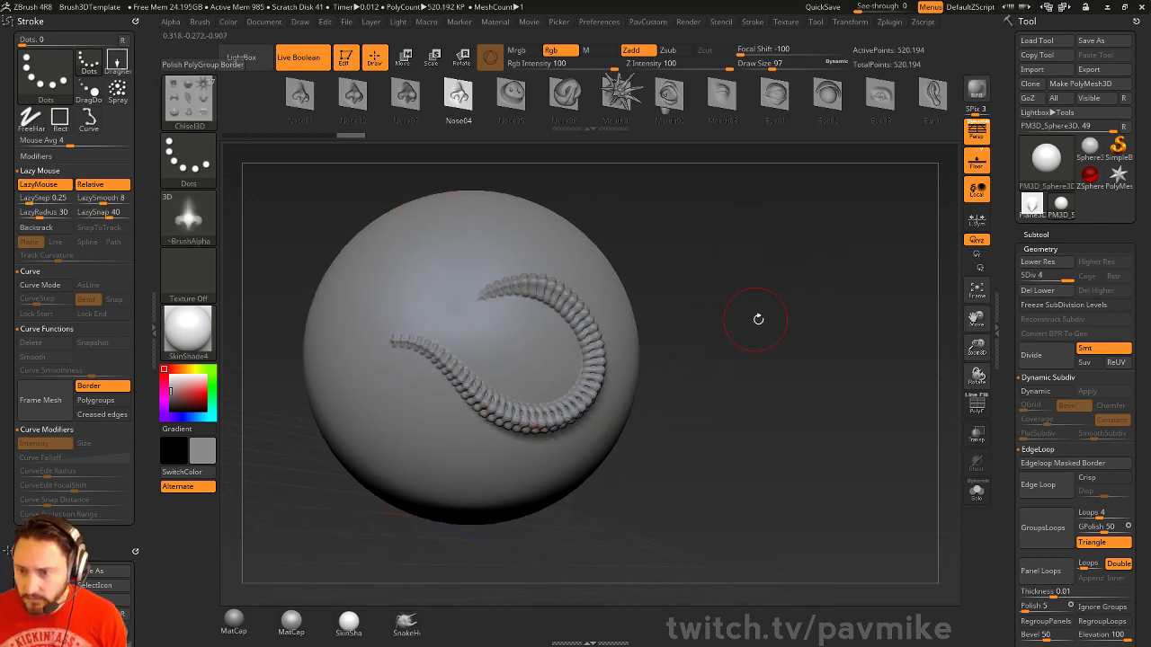
pyautogui.moveTo(758, 319); pyautogui.dragTo(755, 280)
# Expand the brush's Alpha and Texture settings and set High Magnify to 3
pyautogui.scroll(-10, 97, 302)
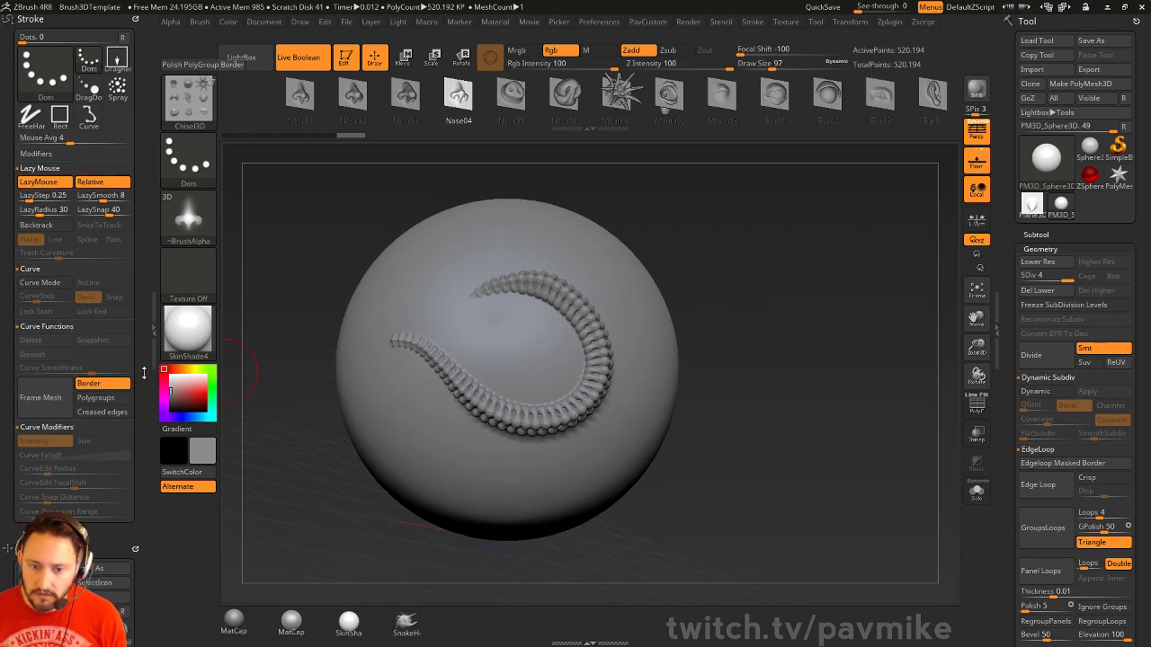
pyautogui.scroll(-5, 97, 302)
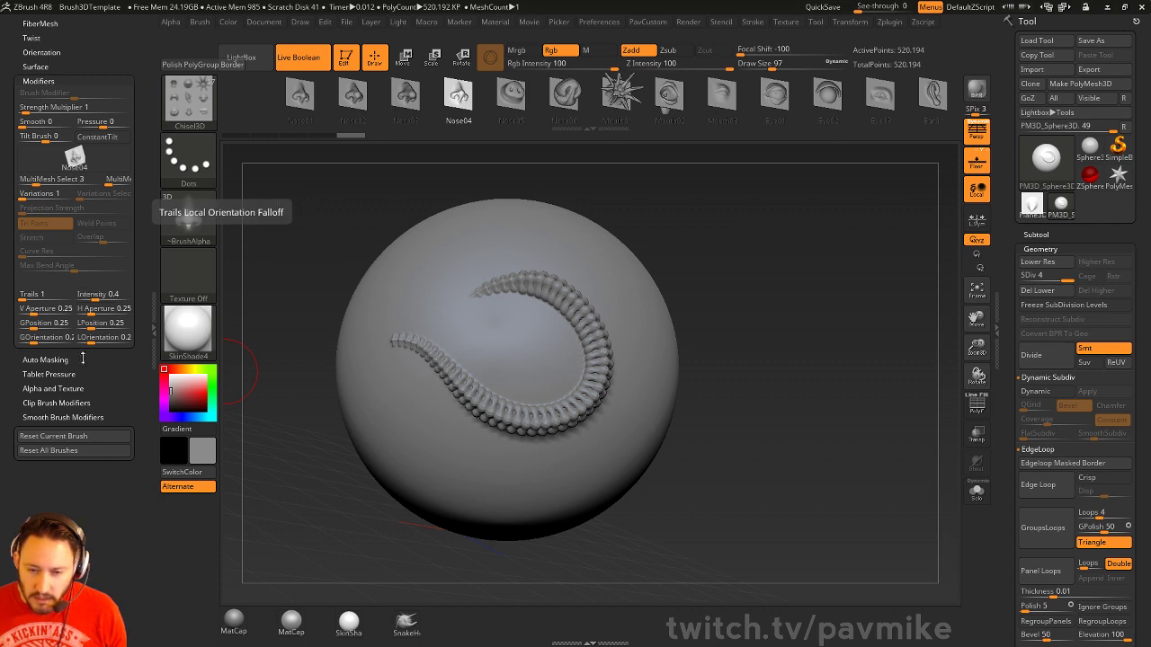
pyautogui.press('shift')
pyautogui.click(59, 389)
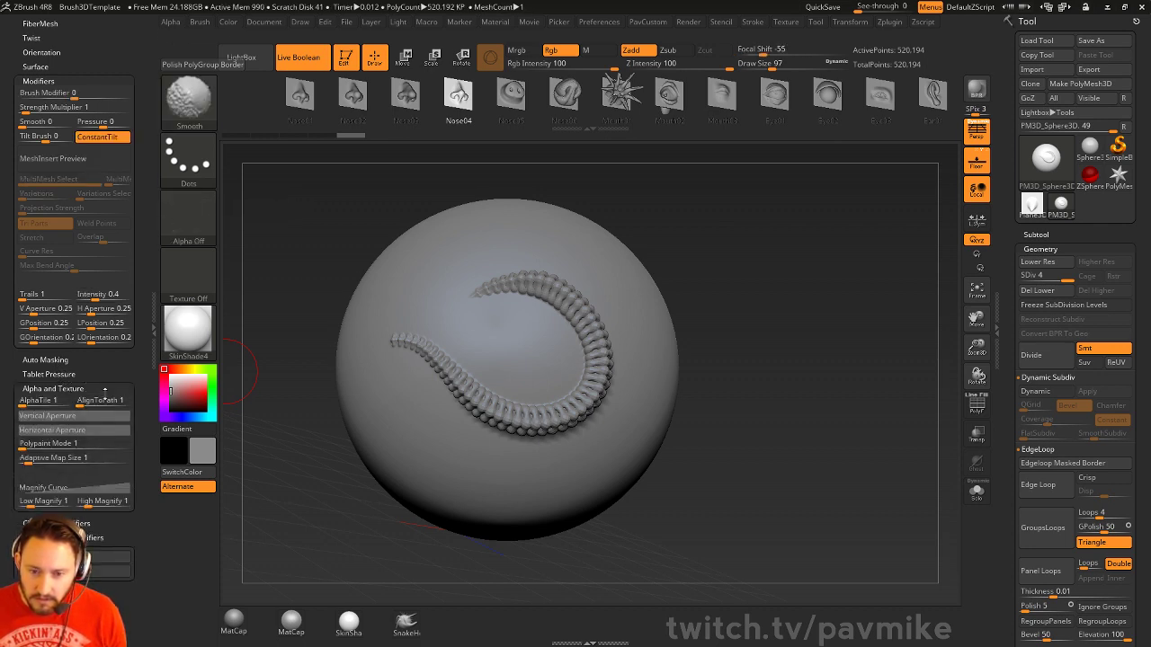
pyautogui.write('3')
pyautogui.press('Return')
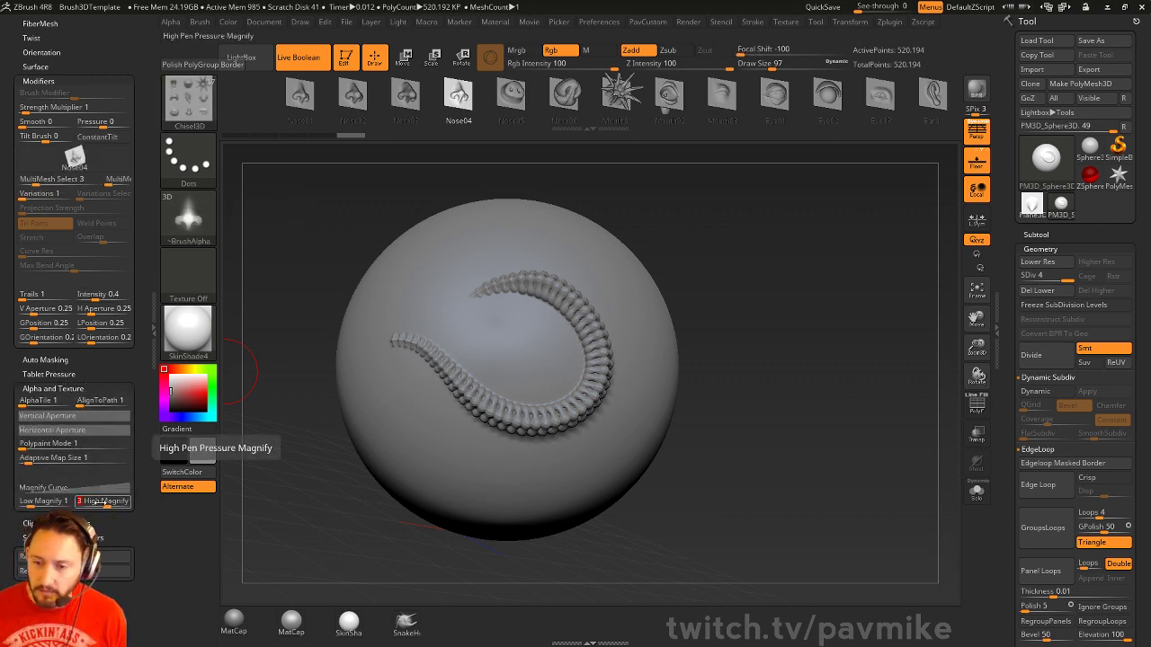
# Paint two more curved rows of noses below the first one with the new magnify setting
pyautogui.moveTo(755, 277); pyautogui.dragTo(714, 221)
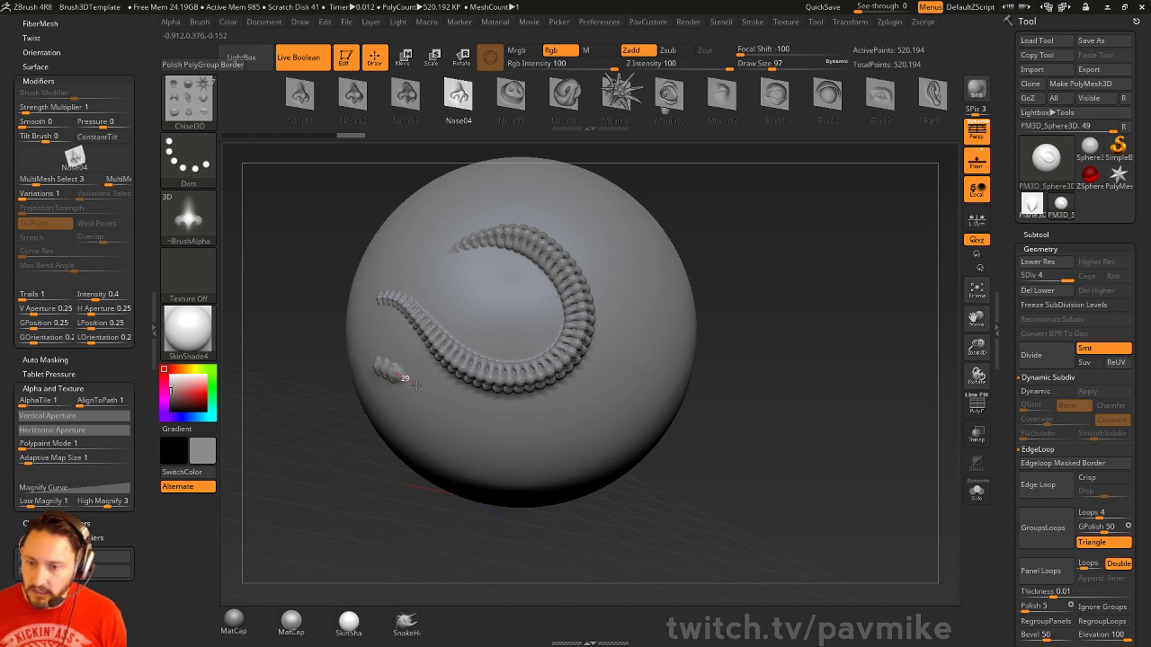
pyautogui.moveTo(415, 384)
pyautogui.mouseDown()
pyautogui.moveTo(454, 428)
pyautogui.moveTo(562, 472)
pyautogui.moveTo(635, 371)
pyautogui.mouseUp()
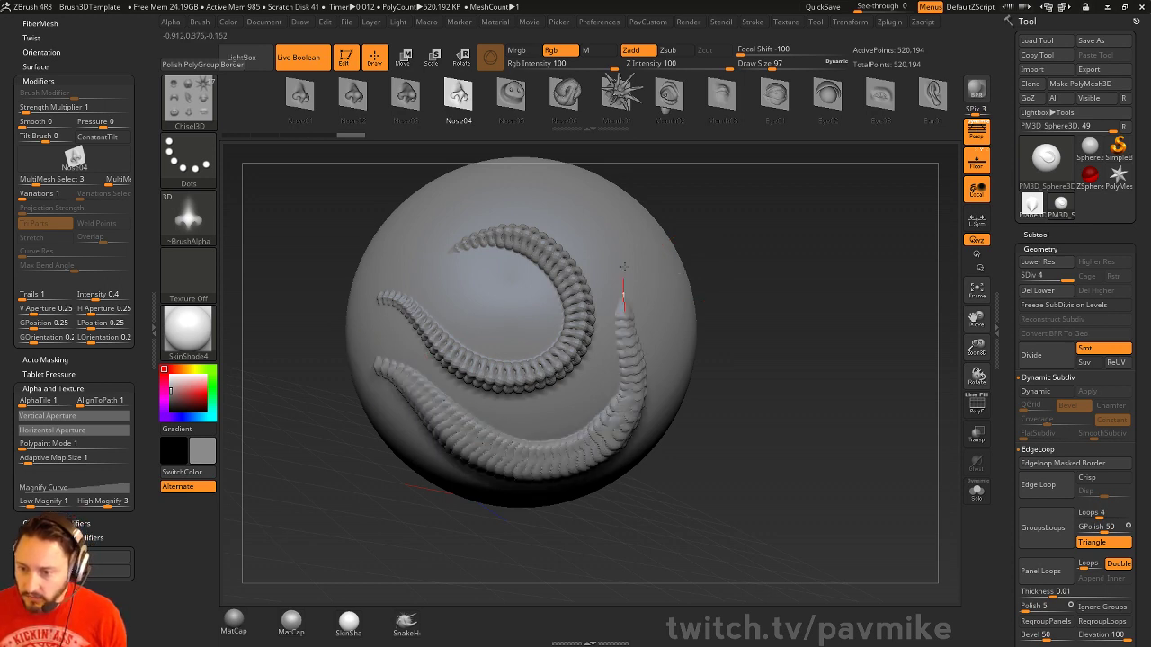
pyautogui.moveTo(624, 267); pyautogui.dragTo(624, 263)
pyautogui.moveTo(838, 226)
pyautogui.mouseDown()
pyautogui.moveTo(917, 224)
pyautogui.moveTo(858, 205)
pyautogui.mouseUp()
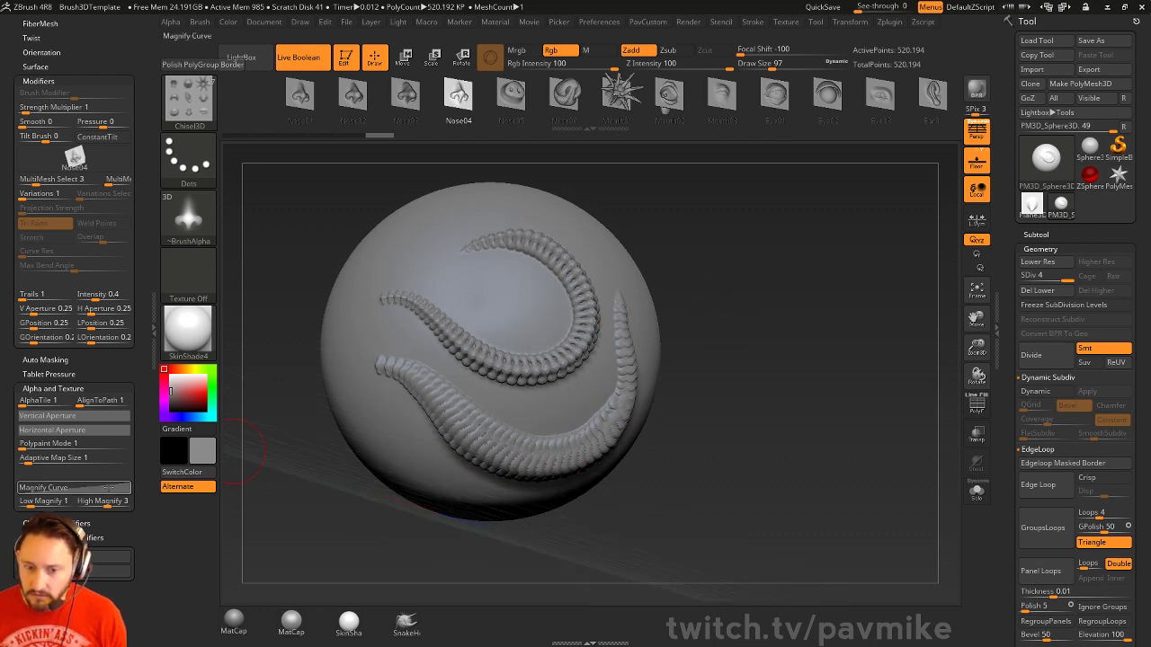
pyautogui.moveTo(880, 325); pyautogui.dragTo(876, 261)
pyautogui.moveTo(441, 441)
pyautogui.mouseDown()
pyautogui.moveTo(540, 503)
pyautogui.moveTo(602, 460)
pyautogui.mouseUp()
pyautogui.moveTo(835, 390)
pyautogui.mouseDown()
pyautogui.moveTo(585, 269)
pyautogui.moveTo(527, 256)
pyautogui.moveTo(597, 335)
pyautogui.mouseUp()
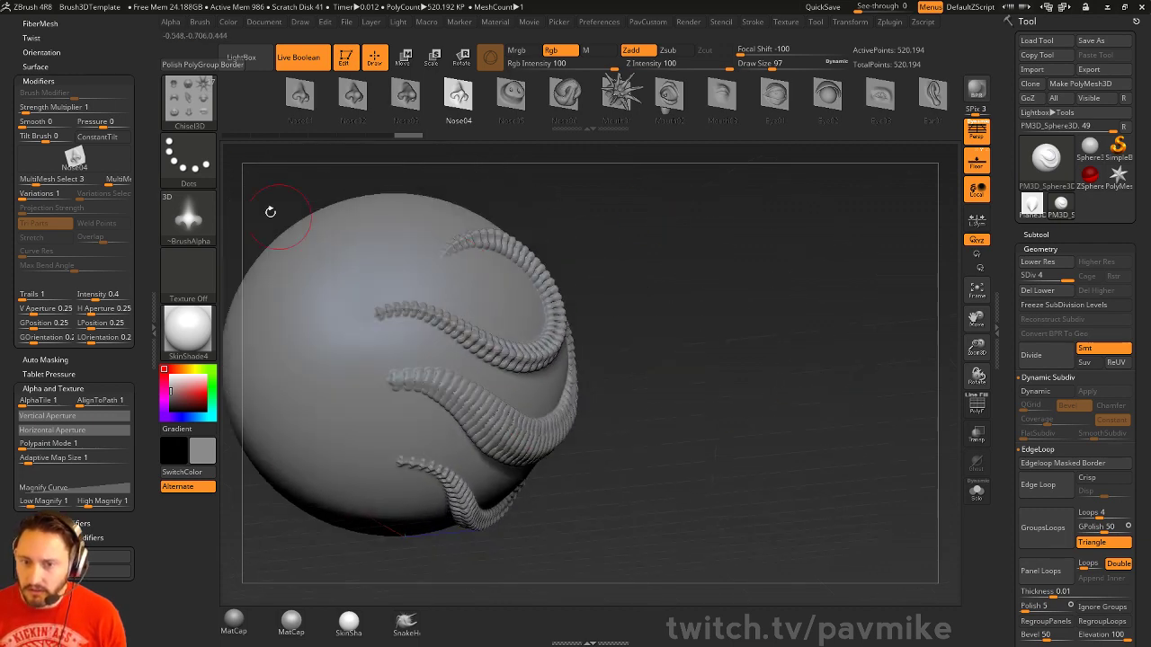
# Set the brush's stroke to DragRect and stamp three separate noses beside the curved rows on the sphere
pyautogui.click(188, 158)
pyautogui.click(316, 167)
pyautogui.moveTo(809, 297)
pyautogui.mouseDown()
pyautogui.moveTo(610, 329)
pyautogui.moveTo(674, 297)
pyautogui.moveTo(755, 301)
pyautogui.mouseUp()
pyautogui.moveTo(416, 283); pyautogui.dragTo(469, 329)
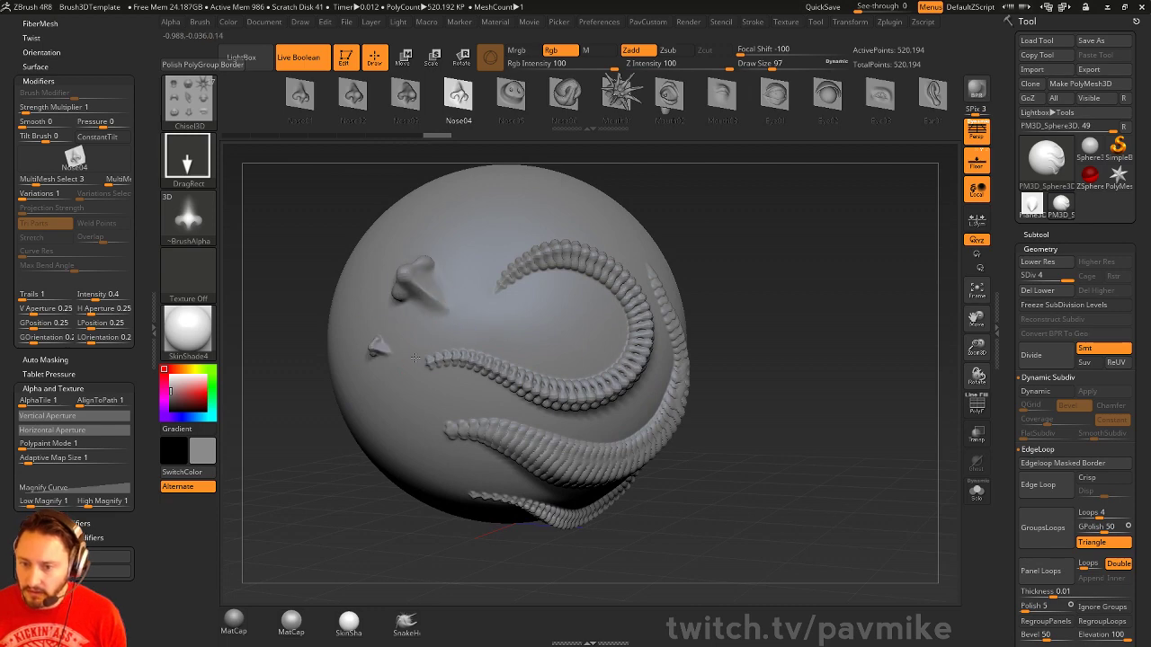
pyautogui.moveTo(416, 358); pyautogui.dragTo(399, 399)
pyautogui.moveTo(376, 407); pyautogui.dragTo(415, 436)
pyautogui.moveTo(764, 342); pyautogui.dragTo(828, 322)
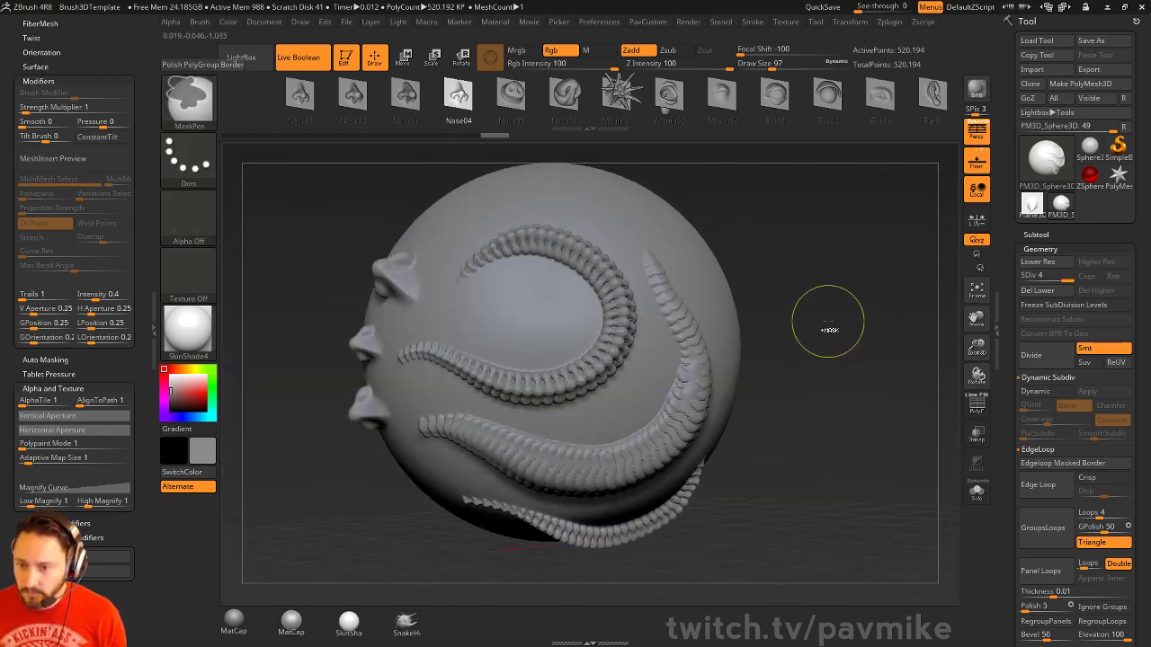
# Undo all the stamped noses and curved rows on the sphere
pyautogui.hotkey('ctrl', 'z')
pyautogui.hotkey('ctrl', 'z')
pyautogui.hotkey('ctrl', 'z')
pyautogui.hotkey('ctrl', 'z')
pyautogui.hotkey('ctrl', 'z')
pyautogui.hotkey('ctrl', 'z')
pyautogui.hotkey('ctrl', 'z')
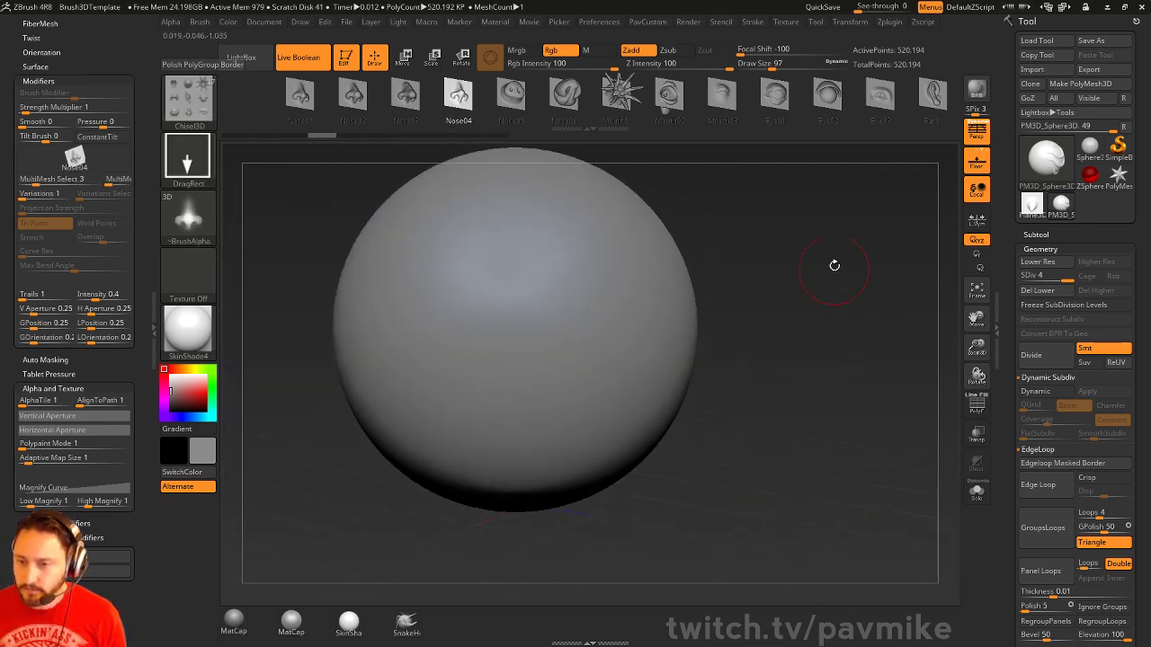
# Set the draw size to about 50 and switch back to the custom Chisel3D_1 brush
pyautogui.keyDown('alt'); pyautogui.moveTo(834, 265); pyautogui.dragTo(860, 314); pyautogui.keyUp('alt')
pyautogui.press('s')
pyautogui.click(836, 311)
pyautogui.press('b')
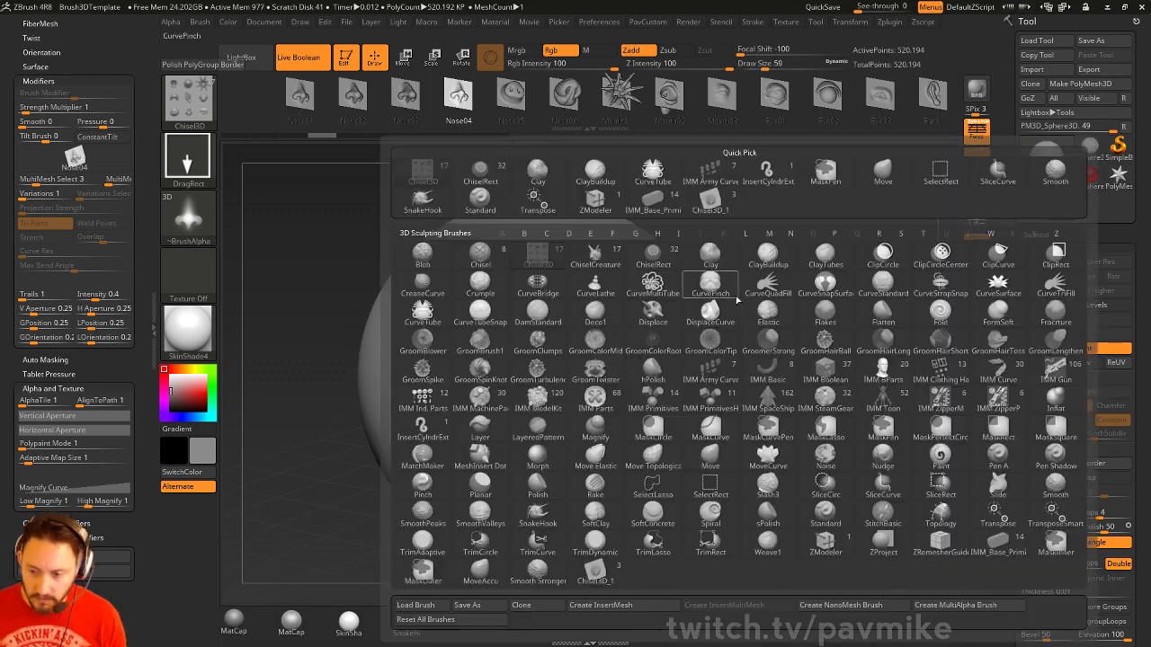
pyautogui.click(580, 575)
# Pull out two small curved test horns on the front of the sphere and undo them
pyautogui.moveTo(515, 369); pyautogui.dragTo(522, 353)
pyautogui.moveTo(561, 421); pyautogui.dragTo(572, 352)
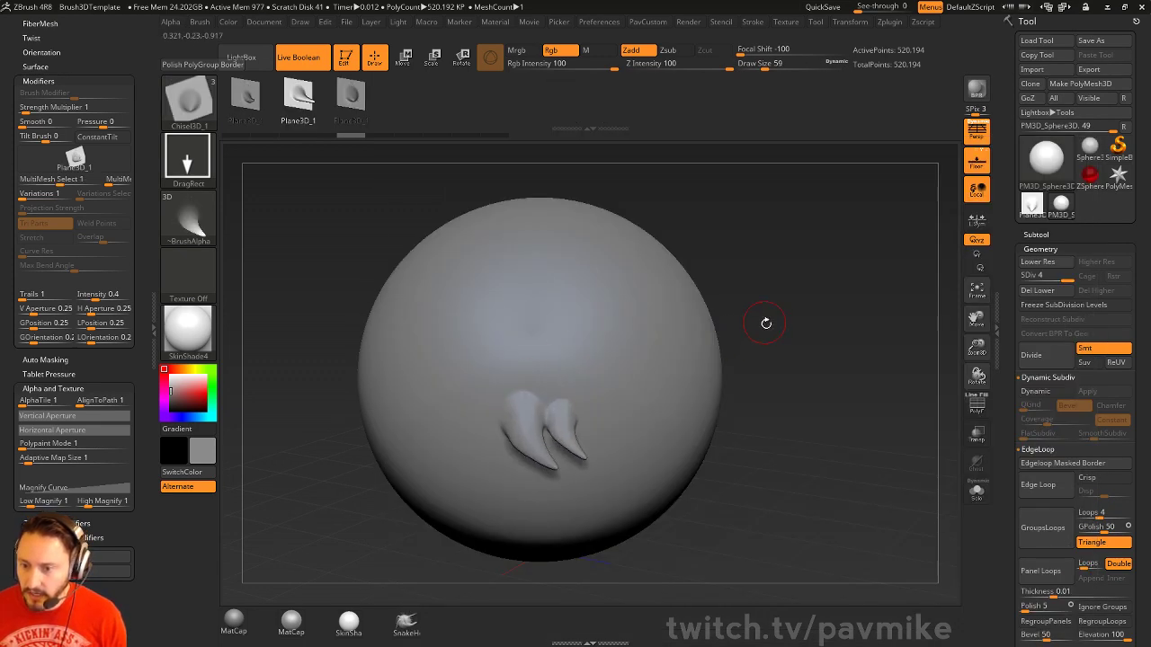
pyautogui.moveTo(765, 324); pyautogui.dragTo(775, 330)
pyautogui.hotkey('ctrl', 'z')
pyautogui.hotkey('ctrl', 'z')
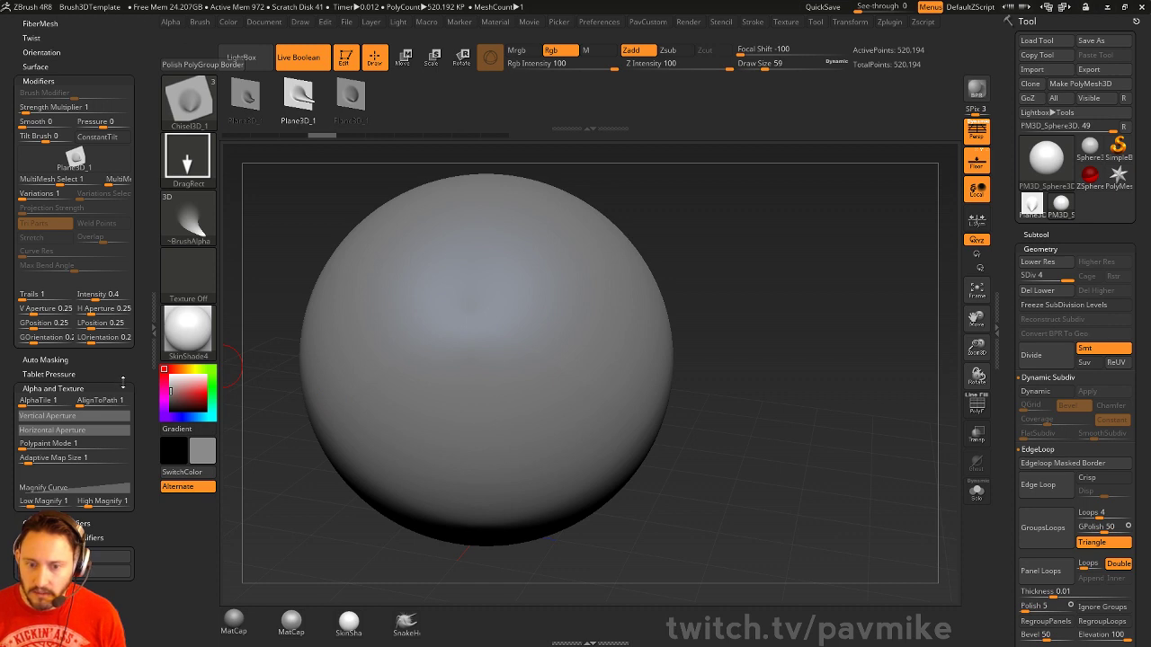
pyautogui.scroll(3, 114, 336)
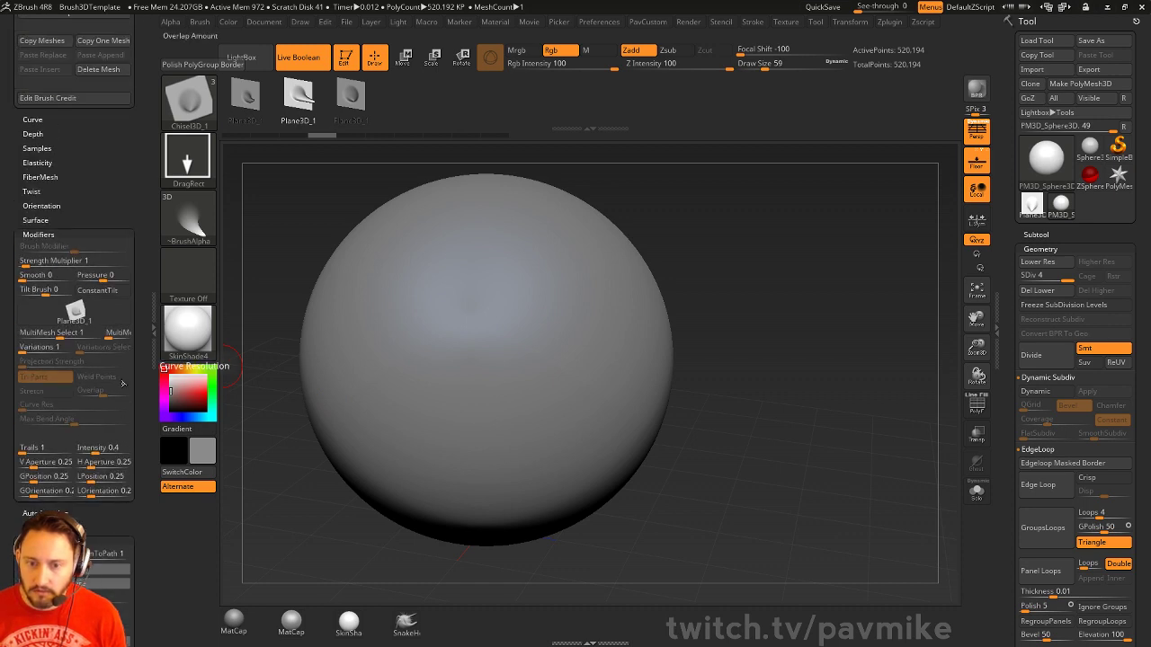
# Stamp test shapes on the front of the sphere using each of the three meshes in the Chisel3D_1 brush
pyautogui.click(244, 106)
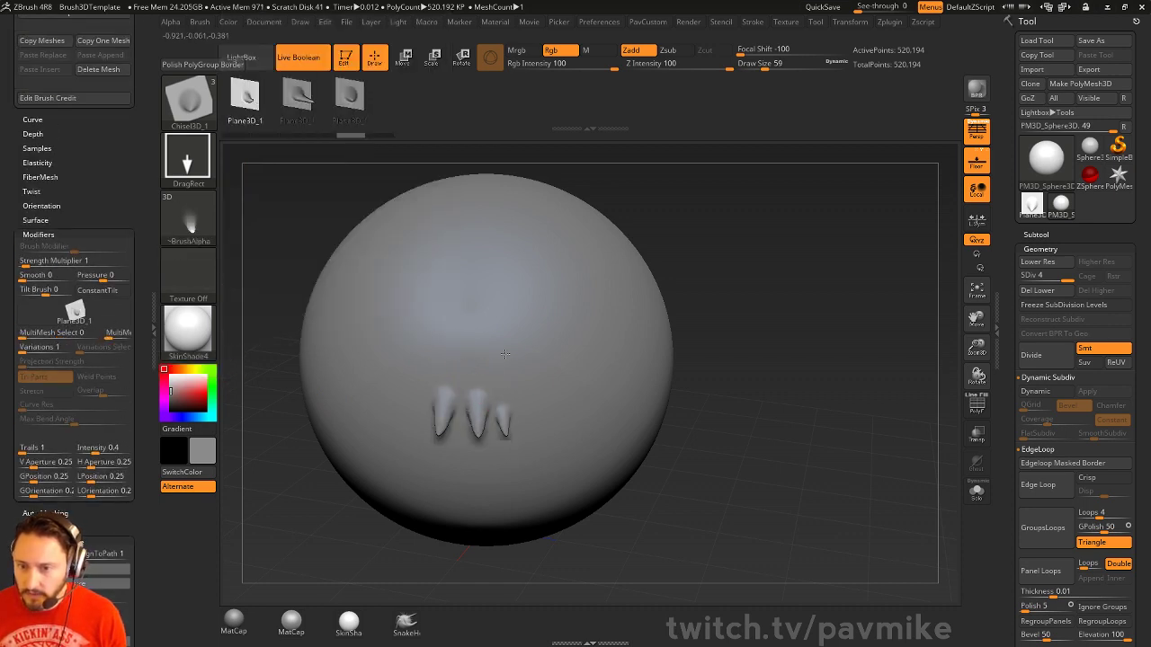
pyautogui.click(350, 94)
pyautogui.moveTo(426, 359); pyautogui.dragTo(472, 357)
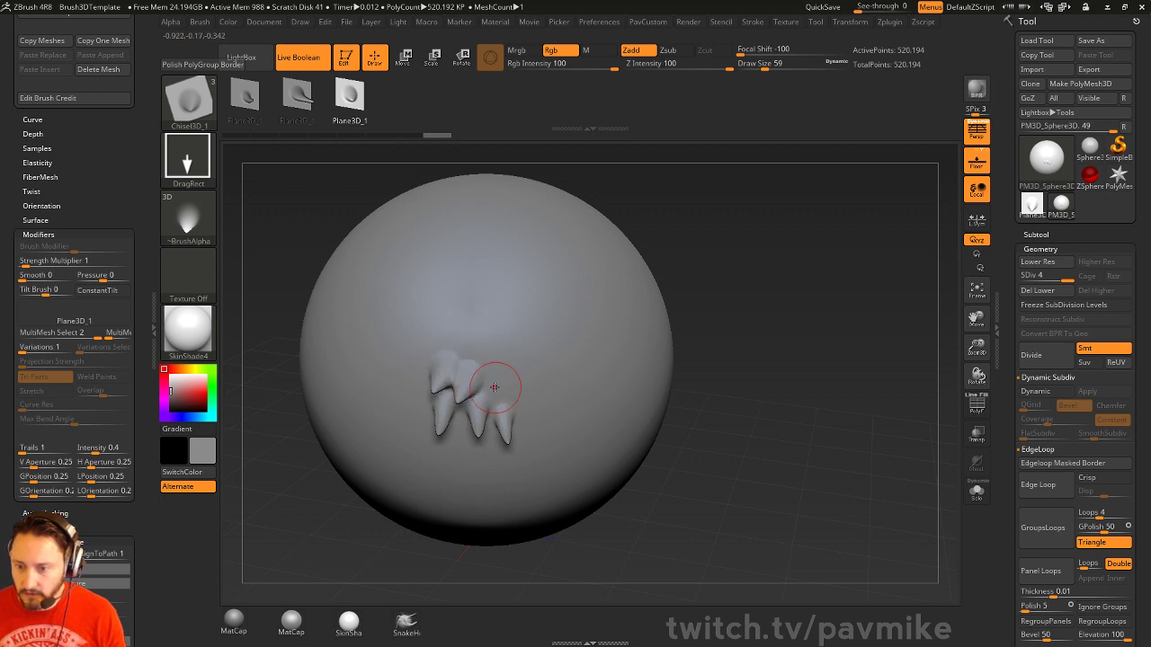
pyautogui.click(297, 94)
pyautogui.moveTo(470, 302); pyautogui.dragTo(499, 315)
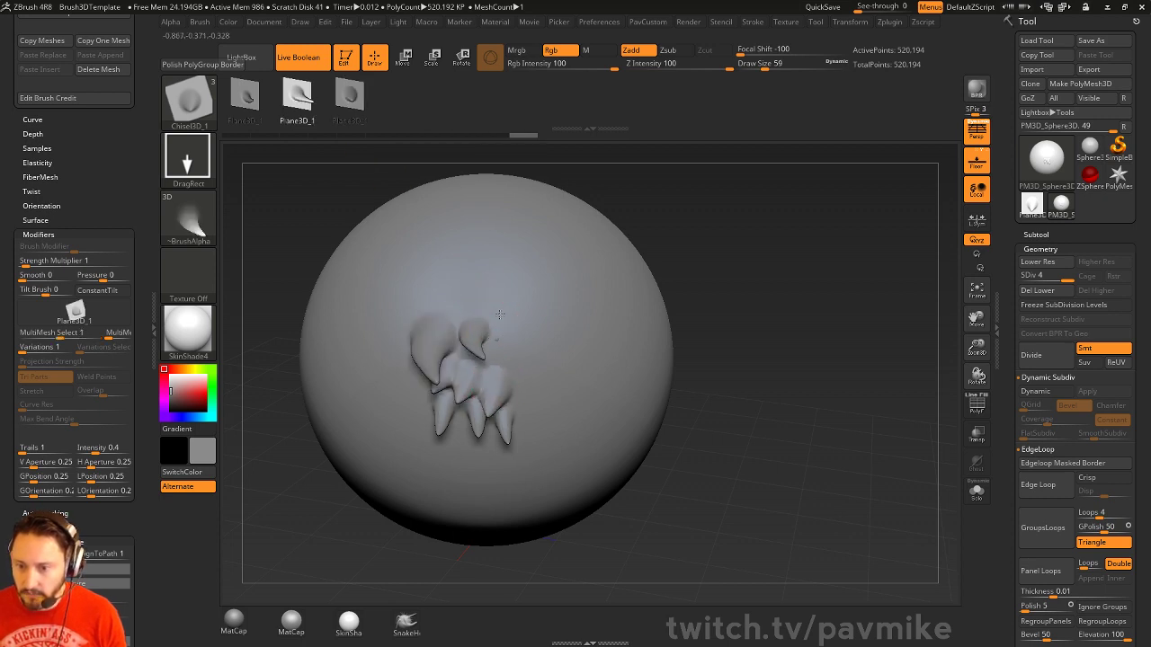
# Undo all the shapes stamped on the sphere
pyautogui.hotkey('ctrl', 'z')
pyautogui.hotkey('ctrl', 'z')
pyautogui.hotkey('ctrl', 'z')
pyautogui.hotkey('ctrl', 'z')
pyautogui.hotkey('ctrl', 'z')
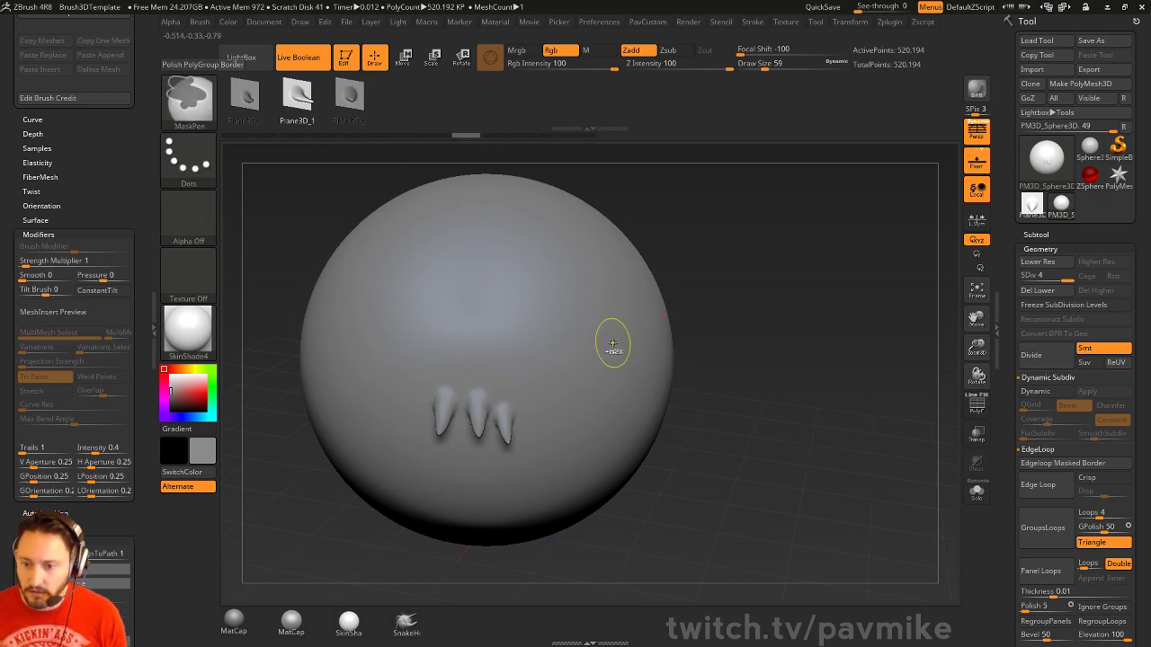
pyautogui.hotkey('ctrl', 'z')
# Set the brush's stroke to Dots, paint a curved test row across the sphere's front, and undo it
pyautogui.click(189, 162)
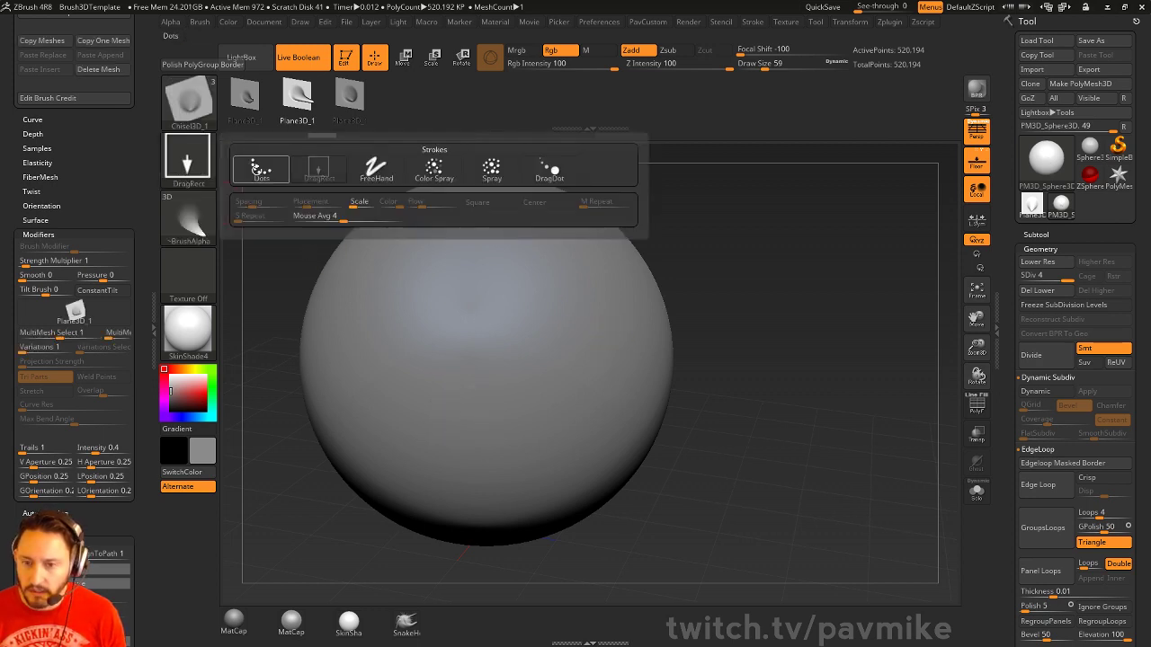
pyautogui.click(259, 169)
pyautogui.moveTo(398, 373); pyautogui.dragTo(550, 409)
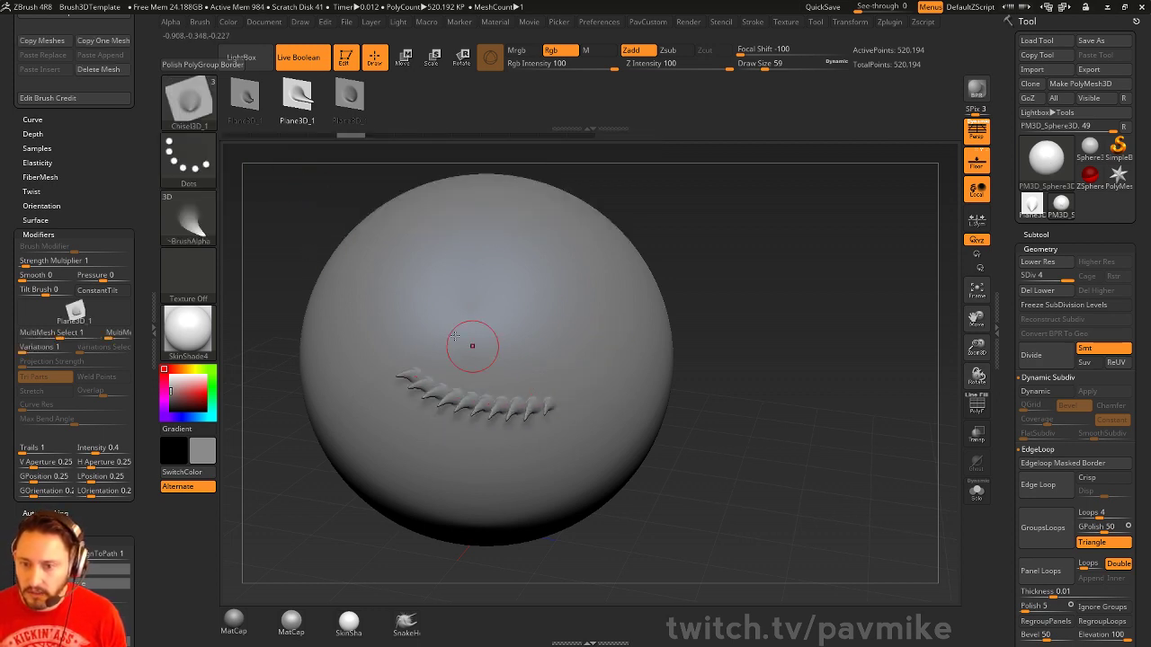
pyautogui.press('Right')
pyautogui.hotkey('ctrl', 'z')
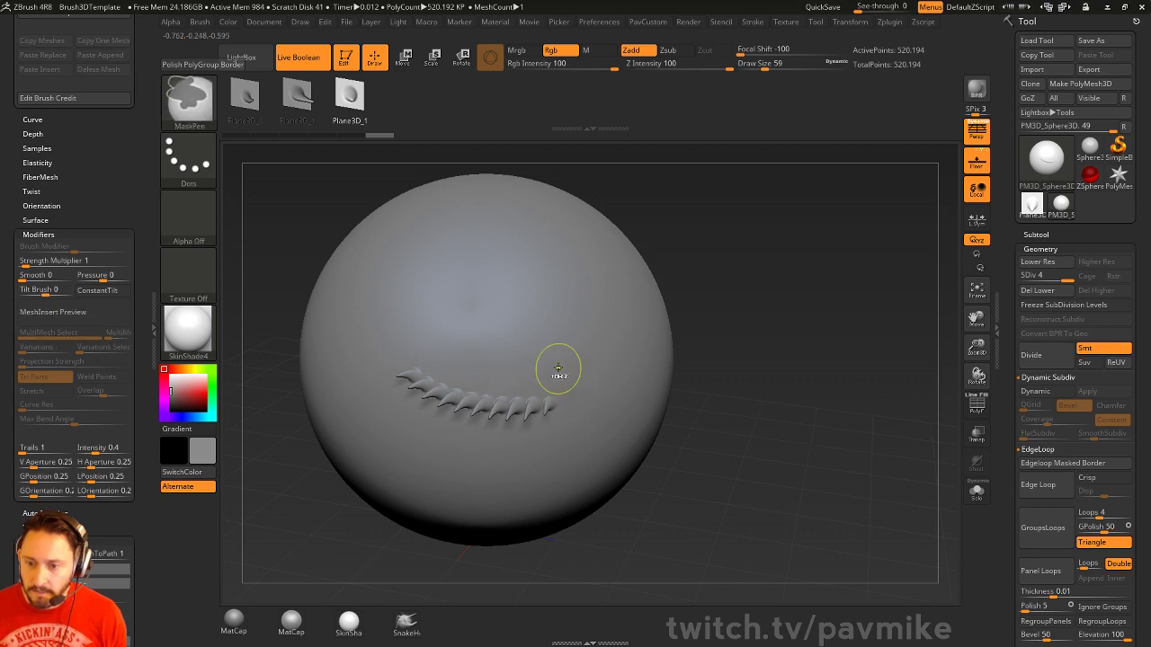
pyautogui.hotkey('ctrl', 'z')
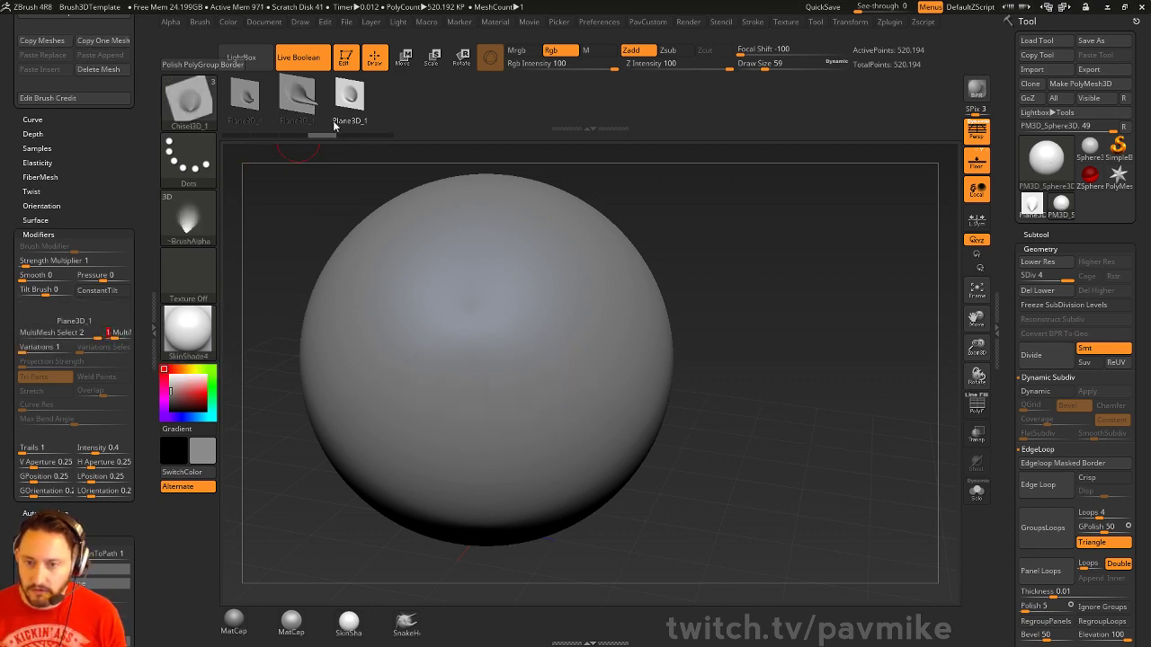
# Paint several test rows across the sphere with the MultiMesh Selector at 1, then undo them
pyautogui.moveTo(449, 416)
pyautogui.mouseDown()
pyautogui.moveTo(581, 428)
pyautogui.moveTo(587, 413)
pyautogui.mouseUp()
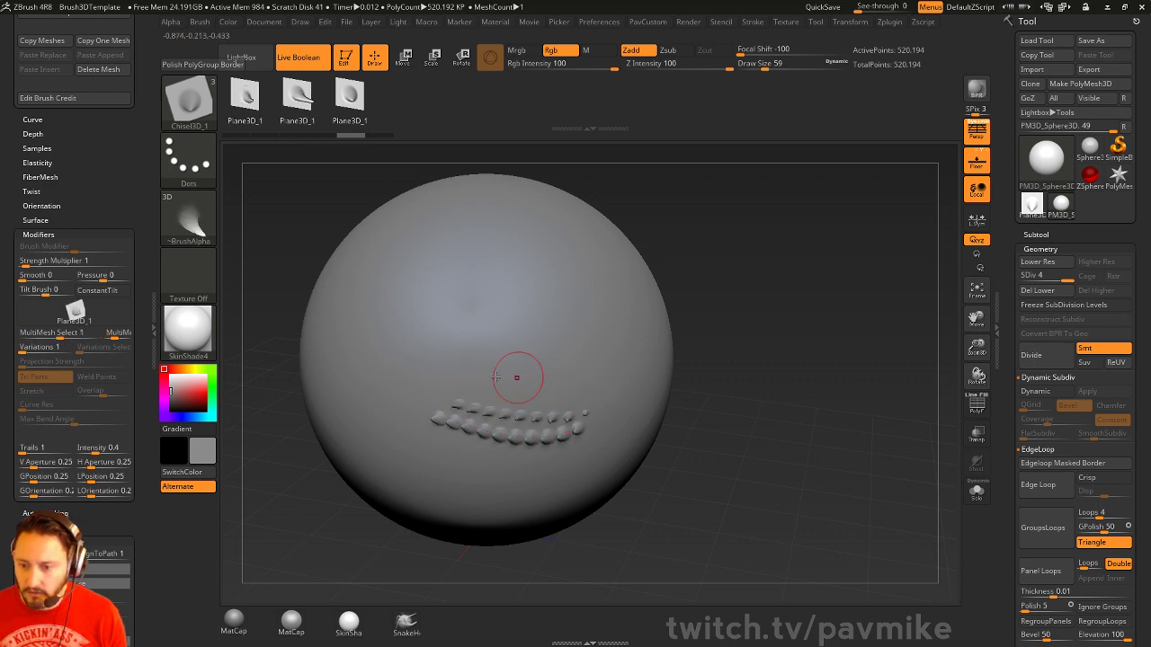
pyautogui.moveTo(452, 389); pyautogui.dragTo(600, 397)
pyautogui.moveTo(458, 358); pyautogui.dragTo(601, 371)
pyautogui.hotkey('ctrl', 'z')
pyautogui.hotkey('ctrl', 'z')
pyautogui.hotkey('ctrl', 'z')
pyautogui.hotkey('ctrl', 'z')
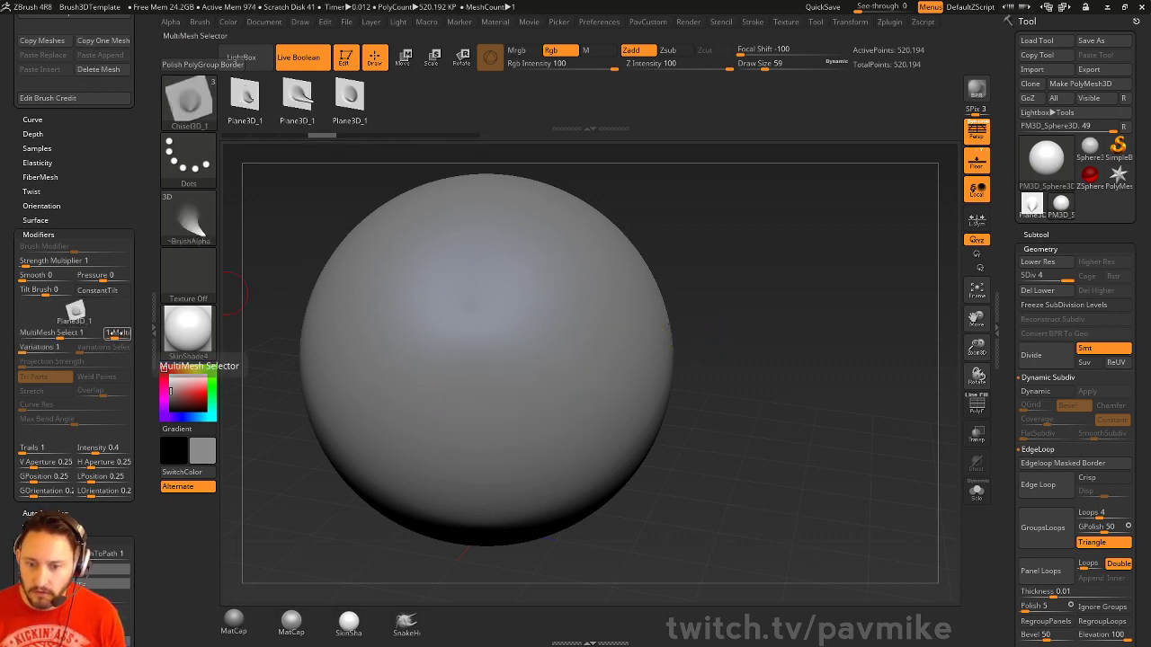
# Set the MultiMesh Selector to 3 for random selection and paint multiple rows across the sphere
pyautogui.press('ctrl')
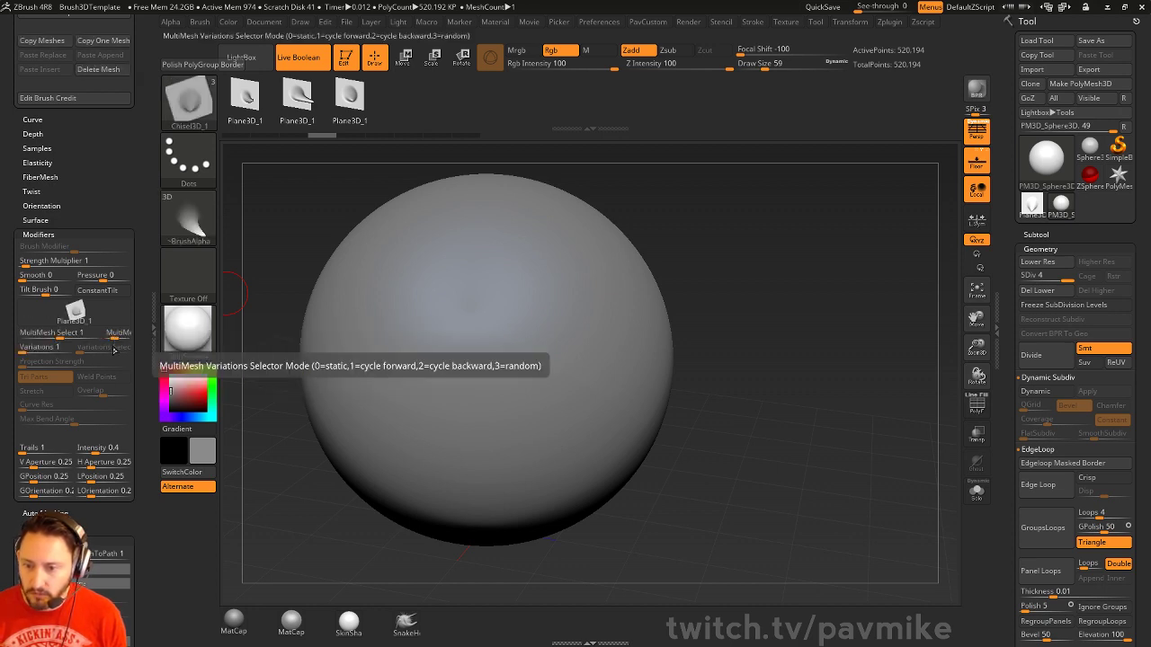
pyautogui.moveTo(114, 334); pyautogui.dragTo(118, 334)
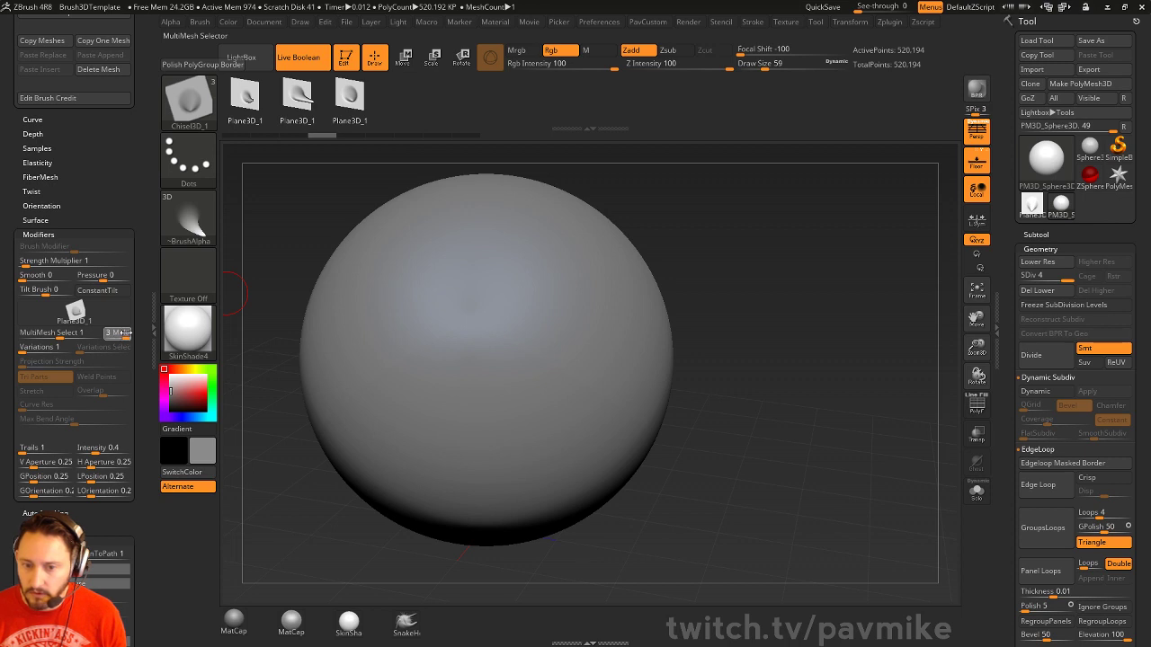
pyautogui.moveTo(400, 345); pyautogui.dragTo(564, 400)
pyautogui.moveTo(440, 333); pyautogui.dragTo(560, 375)
pyautogui.moveTo(456, 311); pyautogui.dragTo(609, 351)
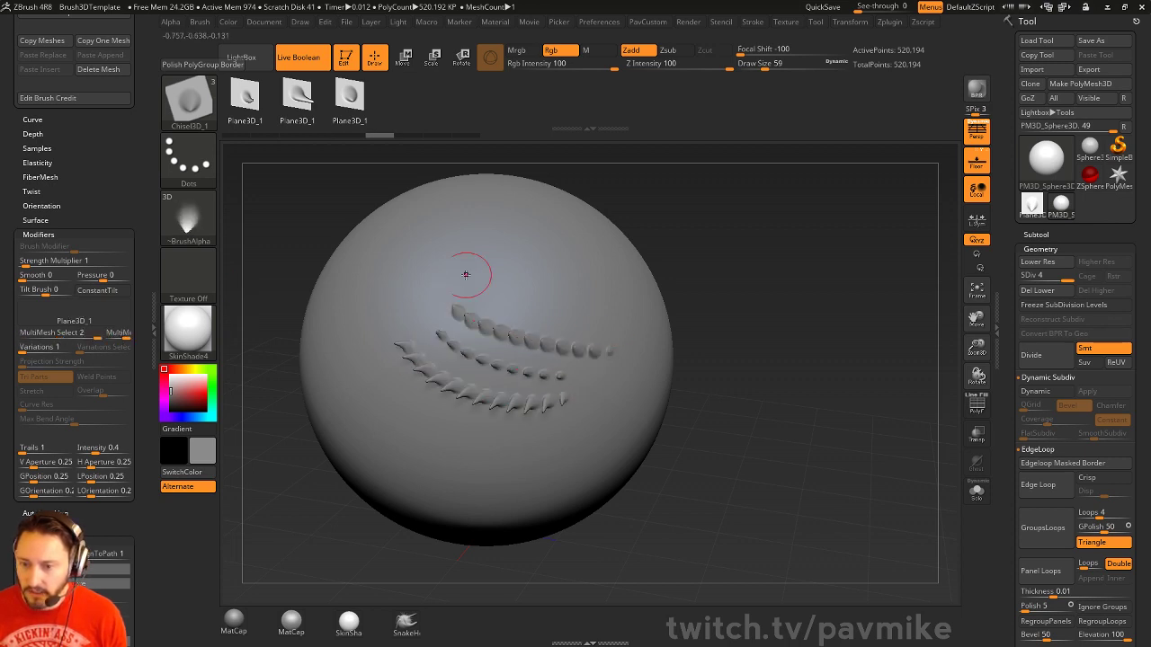
pyautogui.moveTo(454, 289); pyautogui.dragTo(601, 307)
pyautogui.moveTo(455, 265); pyautogui.dragTo(604, 284)
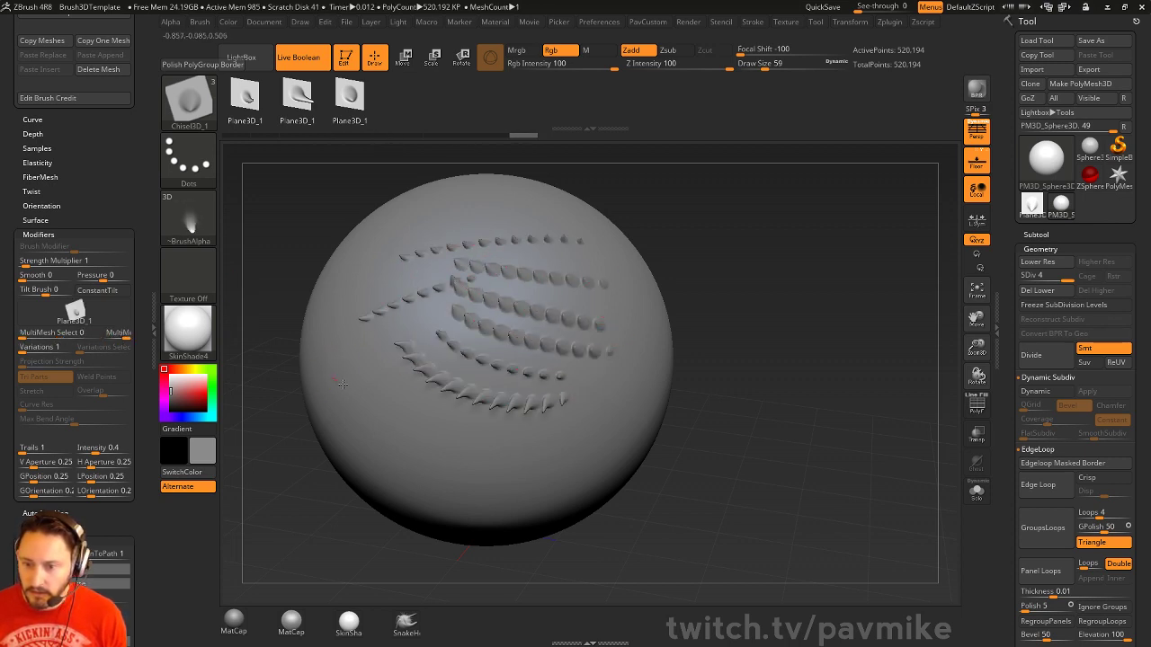
pyautogui.moveTo(342, 384)
pyautogui.mouseDown()
pyautogui.moveTo(431, 423)
pyautogui.moveTo(543, 447)
pyautogui.mouseUp()
pyautogui.moveTo(481, 476); pyautogui.dragTo(580, 470)
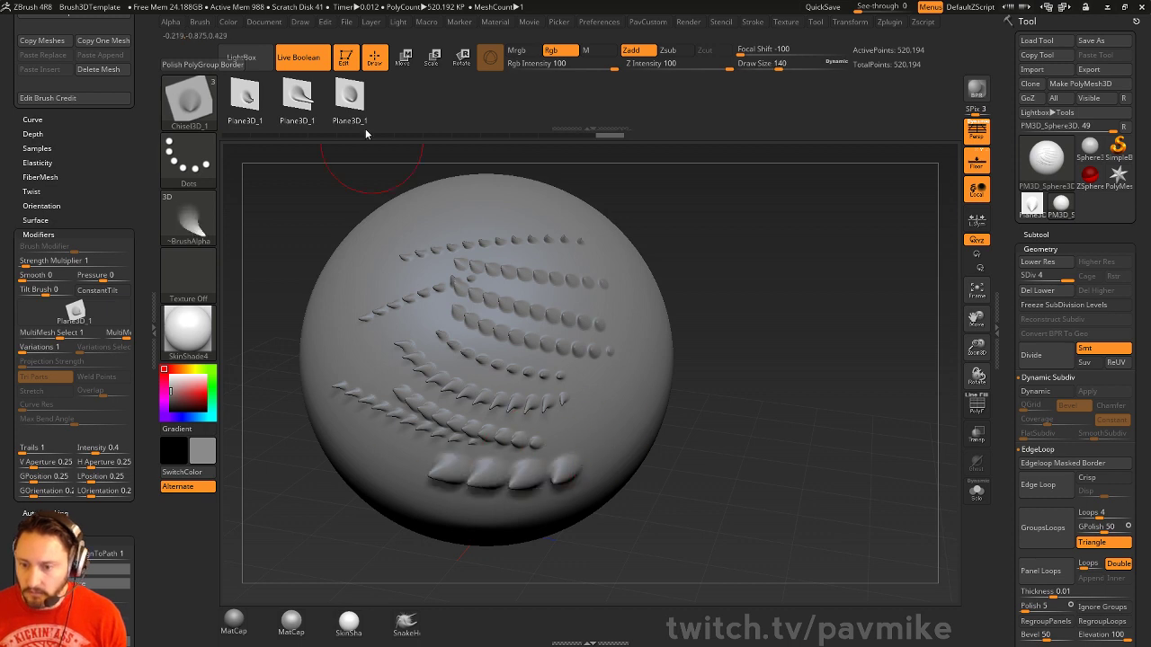
# Undo all the rows painted with the random mesh selection
pyautogui.hotkey('ctrl', 'z')
pyautogui.hotkey('ctrl', 'z')
pyautogui.hotkey('ctrl', 'z')
pyautogui.hotkey('ctrl', 'z')
pyautogui.hotkey('ctrl', 'z')
pyautogui.hotkey('ctrl', 'z')
pyautogui.hotkey('ctrl', 'z')
pyautogui.hotkey('ctrl', 'z')
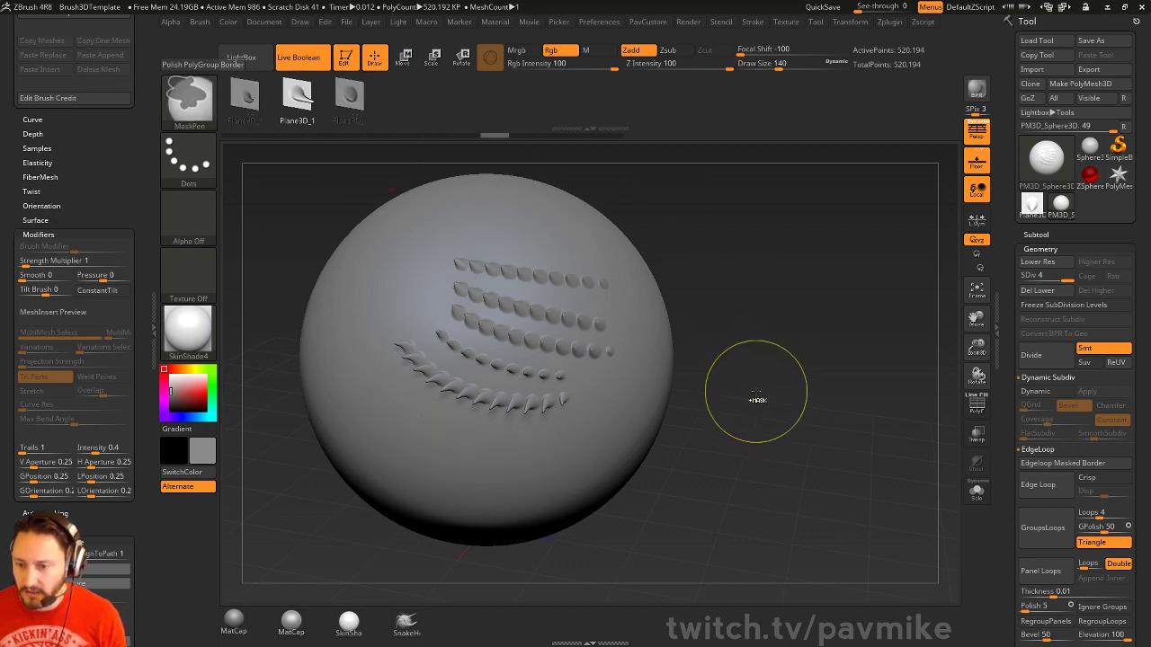
pyautogui.hotkey('ctrl', 'z')
pyautogui.hotkey('ctrl', 'z')
# Reduce the draw size to 83, paint a winding row of curved horns on the sphere, and undo it
pyautogui.press('s')
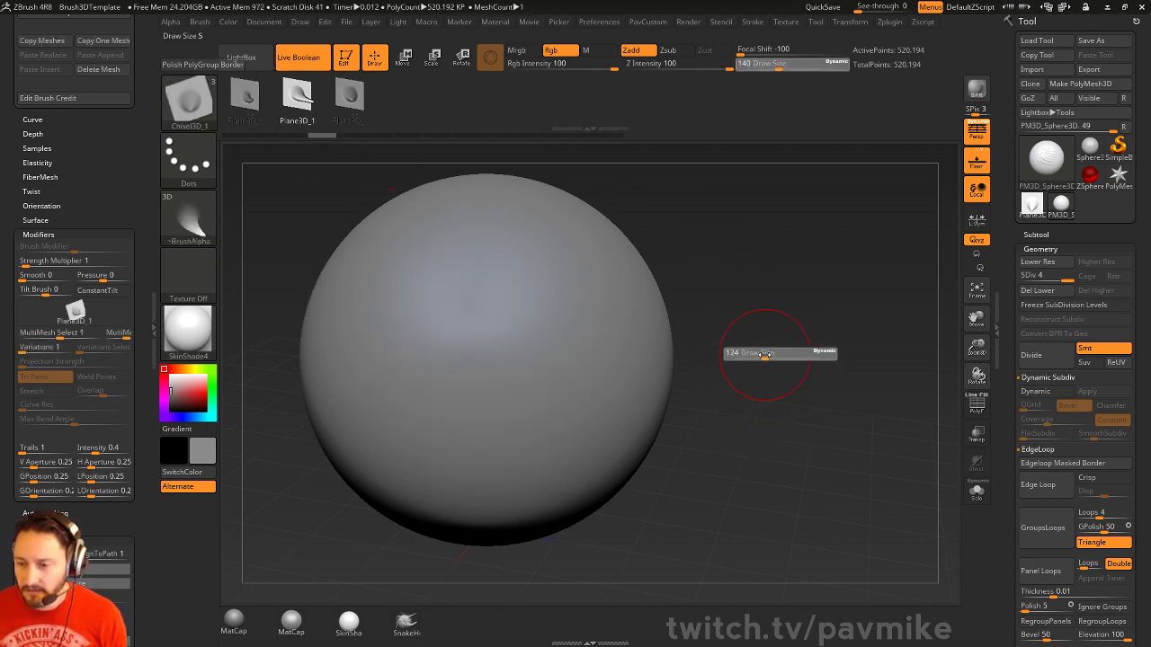
pyautogui.moveTo(765, 354); pyautogui.dragTo(755, 354)
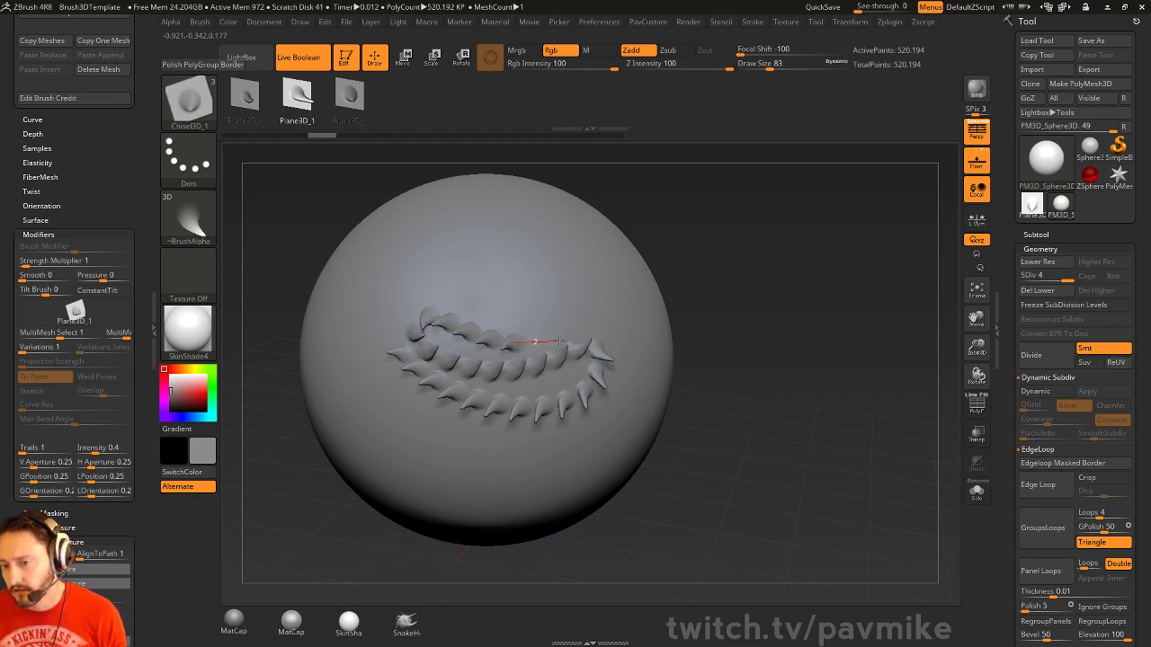
pyautogui.hotkey('ctrl', 'z')
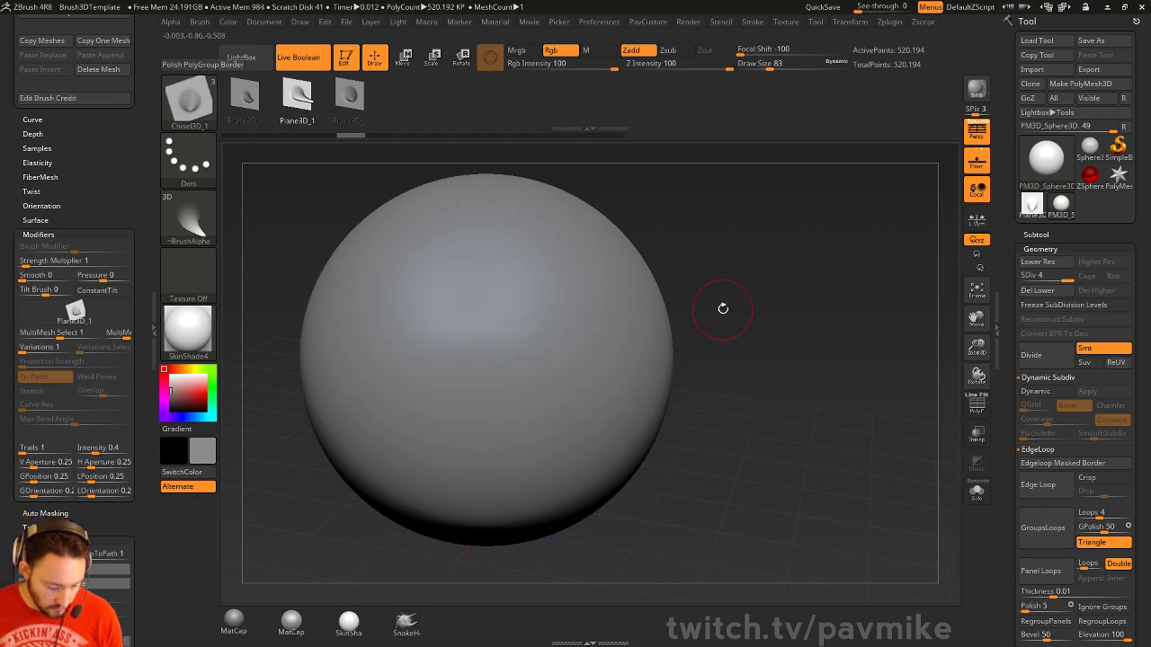
# Delete the sphere's lower subdivision levels and set the current color to white
pyautogui.press('b')
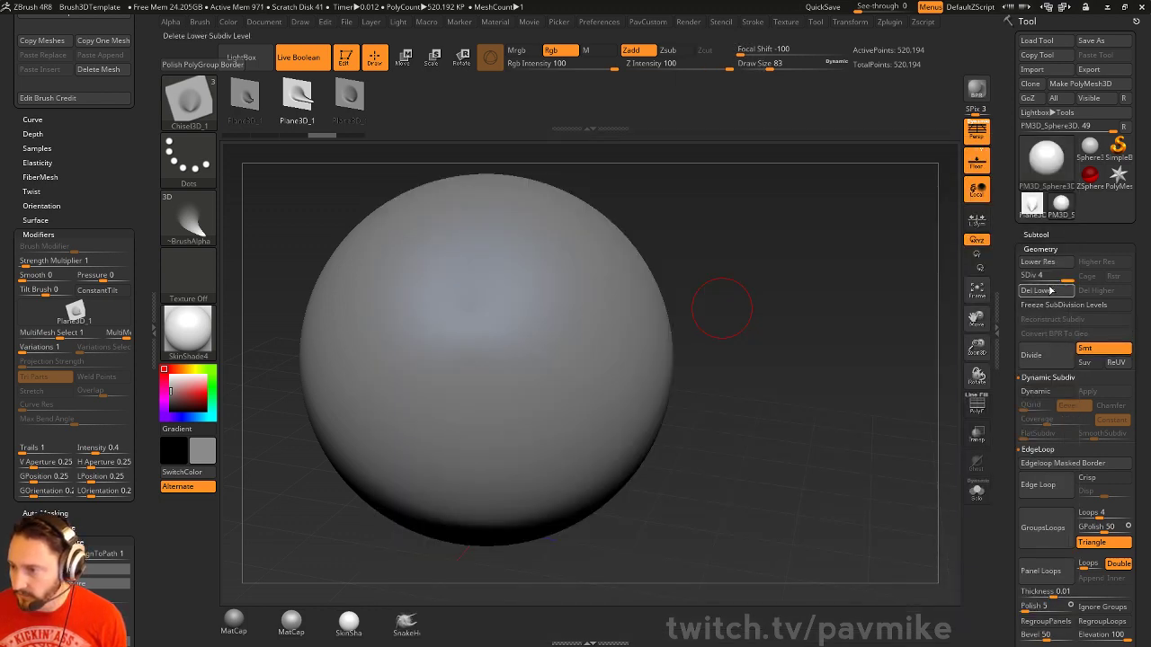
pyautogui.click(1038, 291)
pyautogui.press('b')
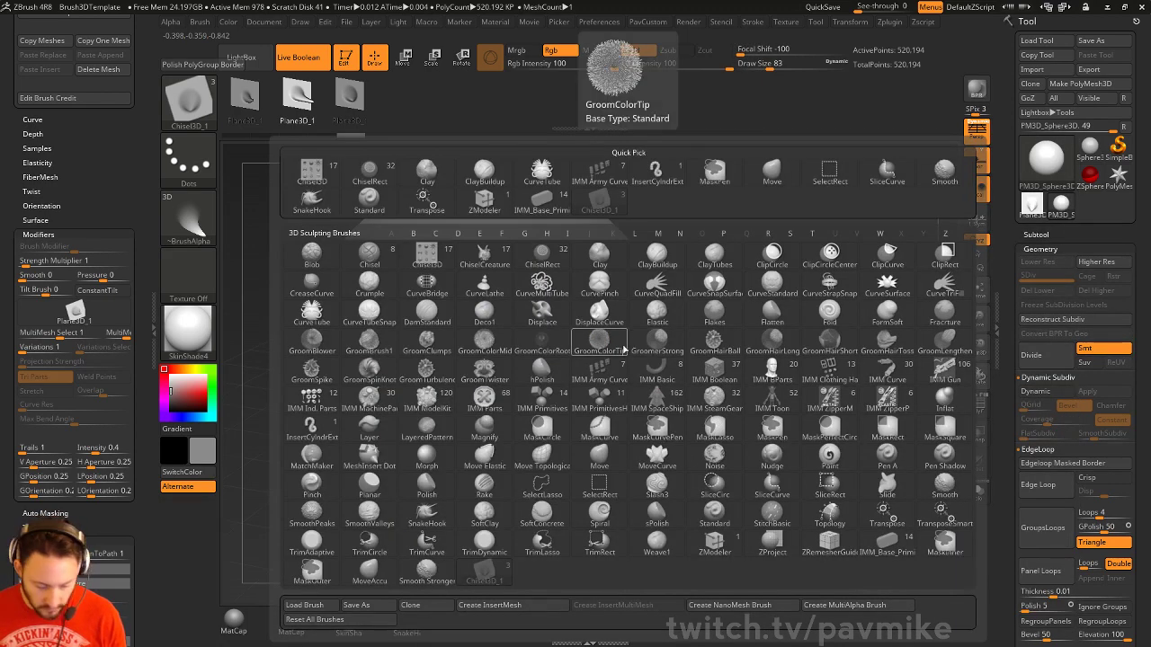
pyautogui.press('c')
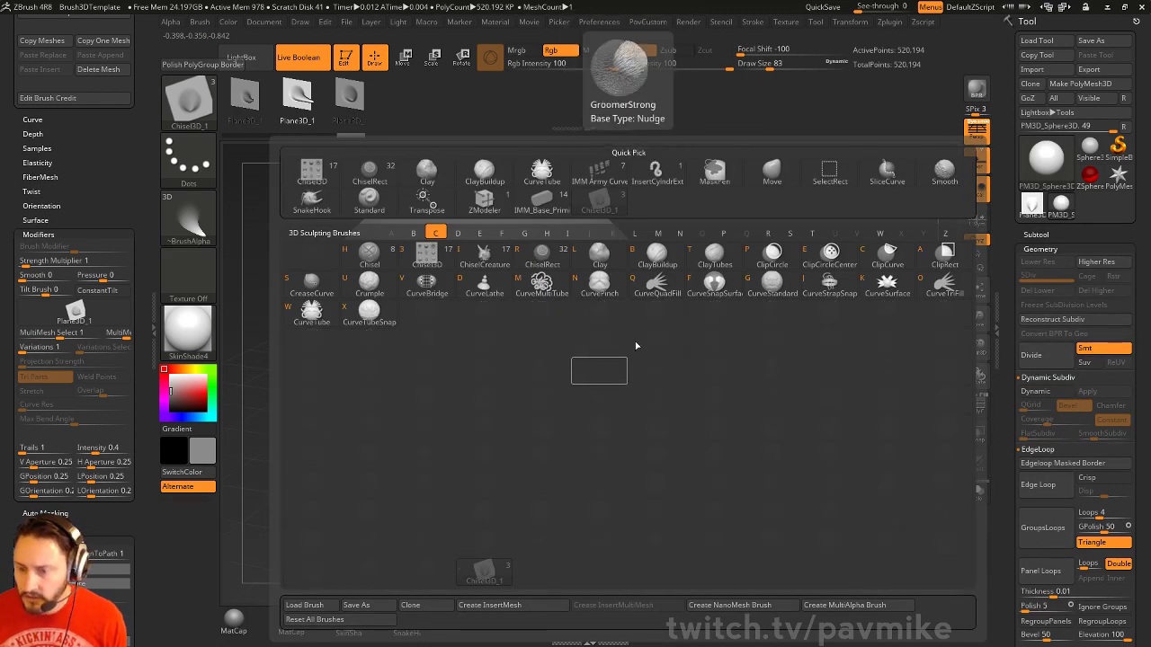
pyautogui.press('Escape')
pyautogui.press('c')
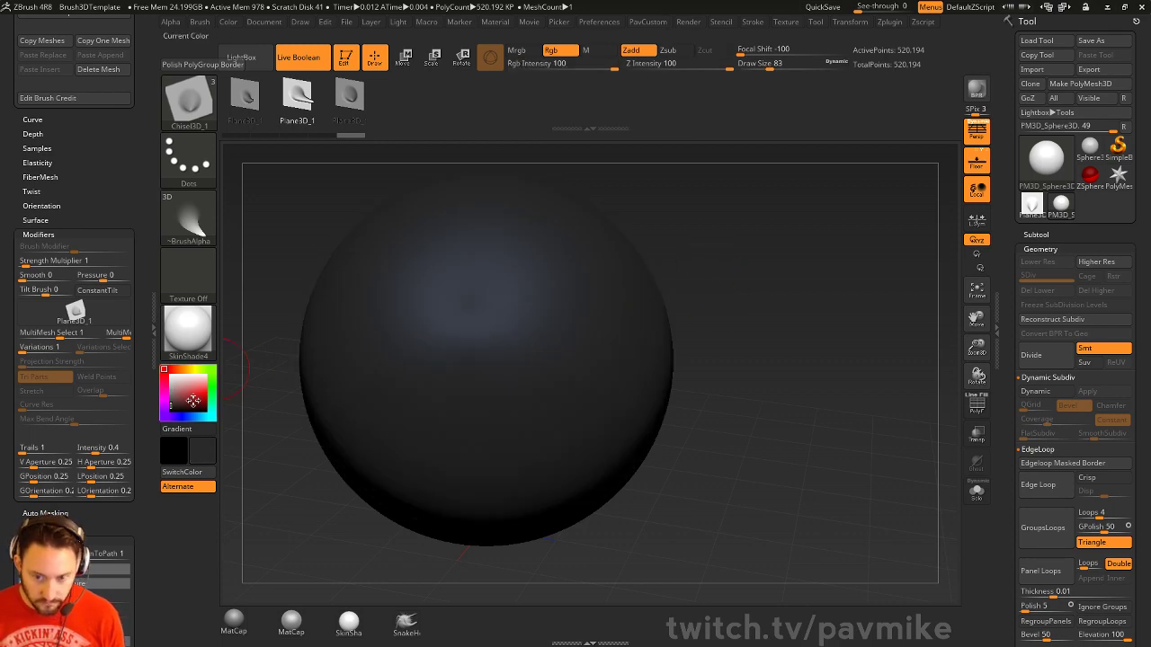
pyautogui.moveTo(192, 400); pyautogui.dragTo(199, 359)
# Switch to the IMM Curve brush, choose the Vine1Of4 insert, and look over its four vine variants
pyautogui.press('b')
pyautogui.press('i')
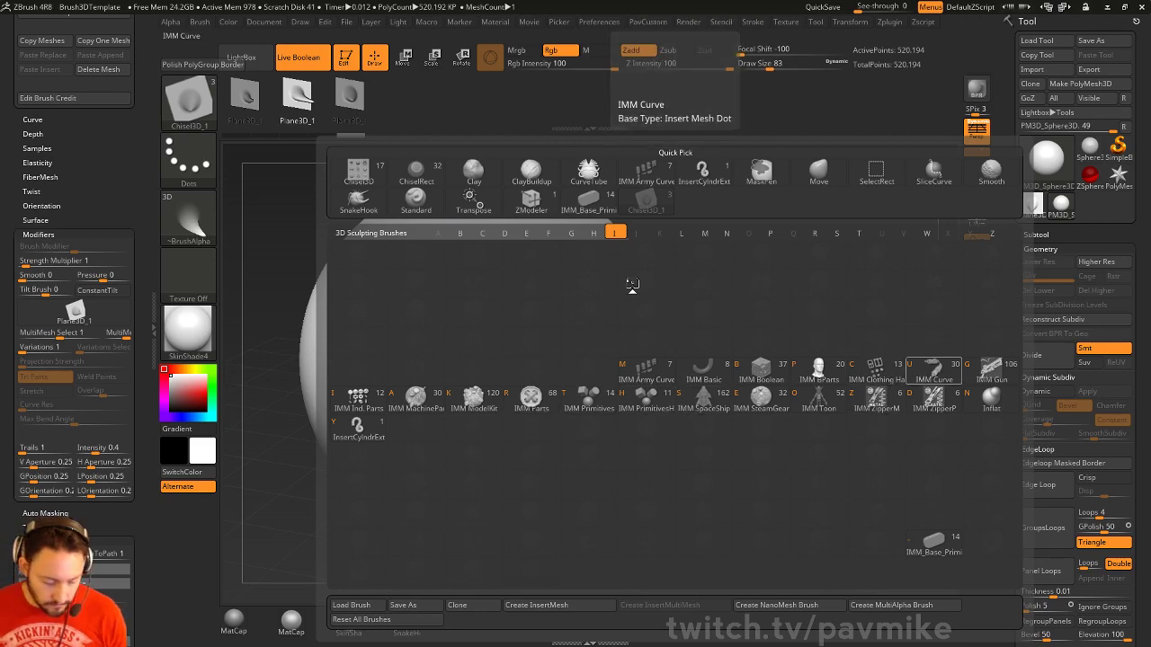
pyautogui.press('u')
pyautogui.press('m')
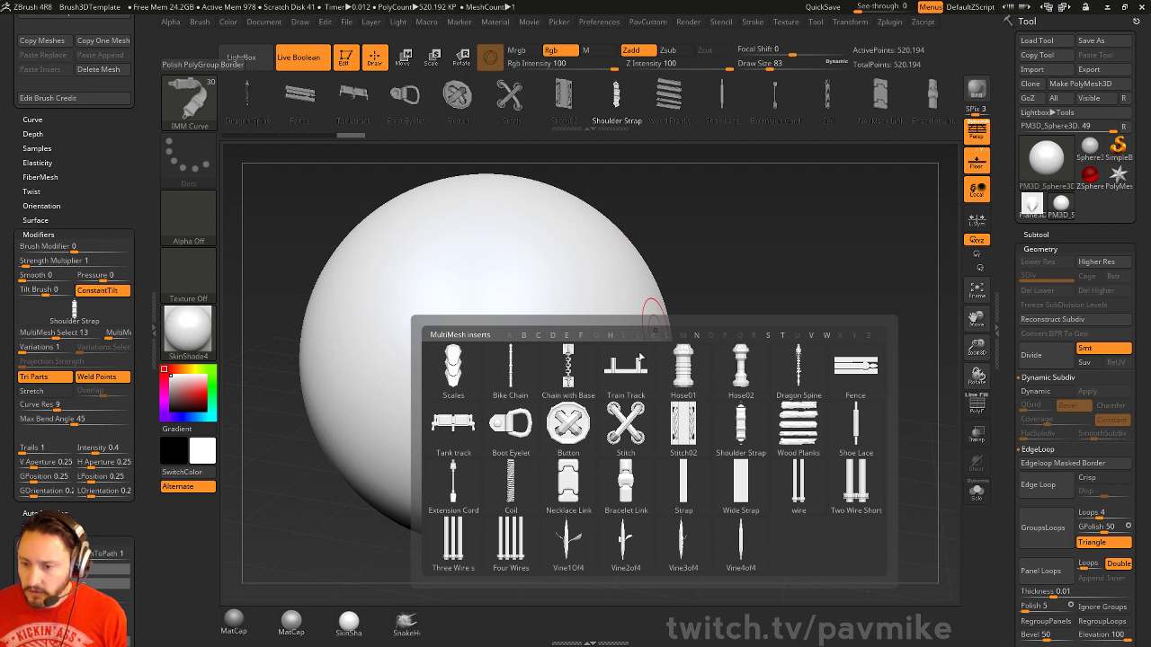
pyautogui.click(568, 542)
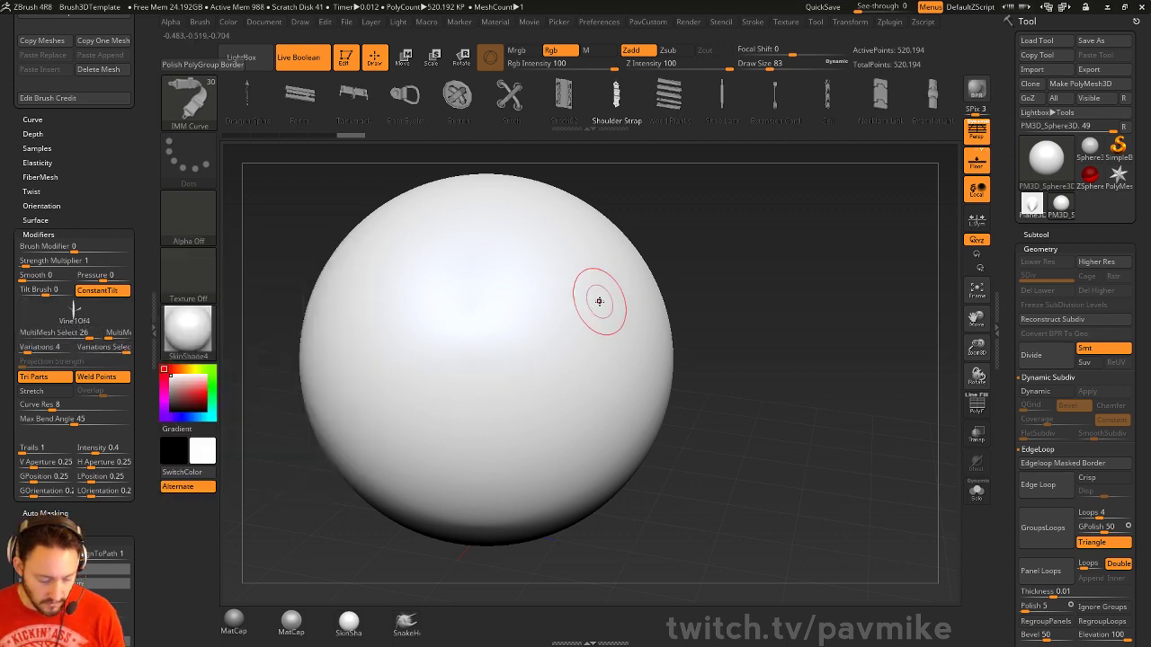
pyautogui.press('m')
pyautogui.moveTo(517, 518)
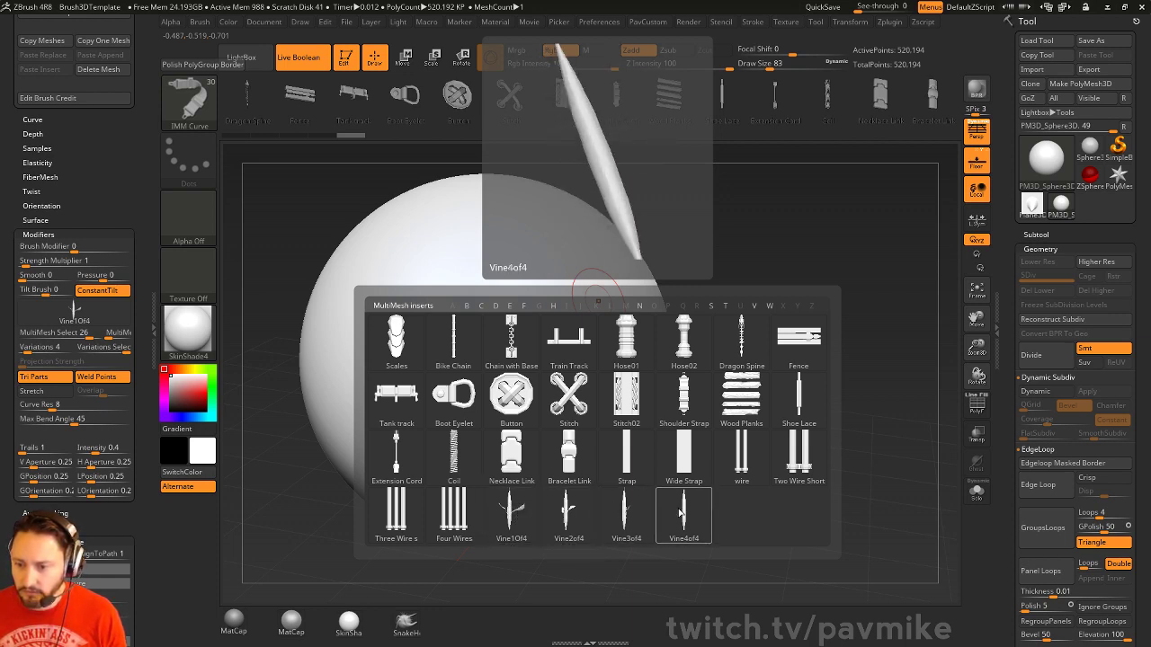
# Draw trial vine curves out from the sphere into the empty space beside it
pyautogui.keyDown('alt'); pyautogui.moveTo(675, 345); pyautogui.dragTo(595, 377); pyautogui.keyUp('alt')
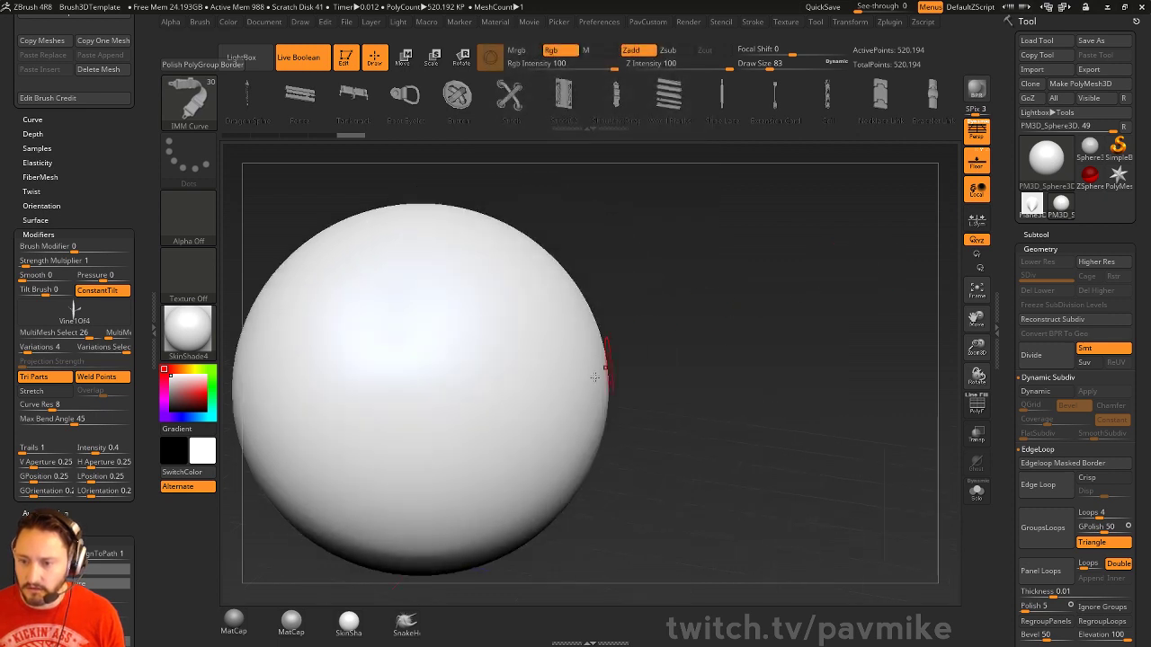
pyautogui.moveTo(858, 387); pyautogui.dragTo(850, 262)
pyautogui.moveTo(847, 477); pyautogui.dragTo(694, 473)
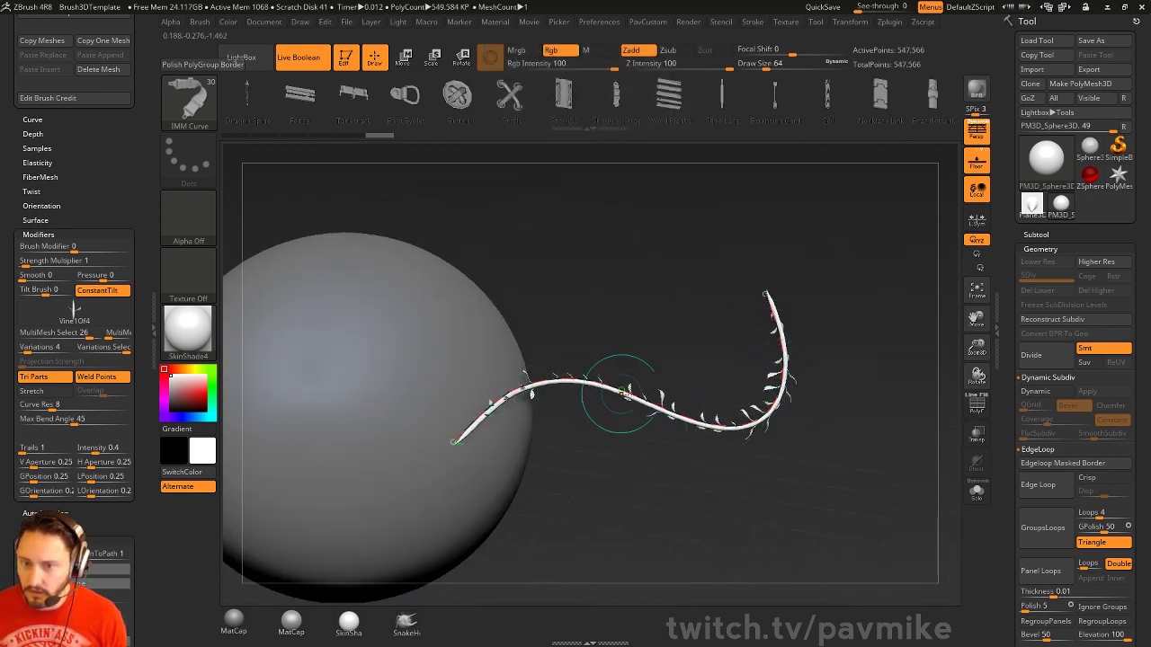
pyautogui.moveTo(460, 384); pyautogui.dragTo(689, 219)
pyautogui.click(795, 371)
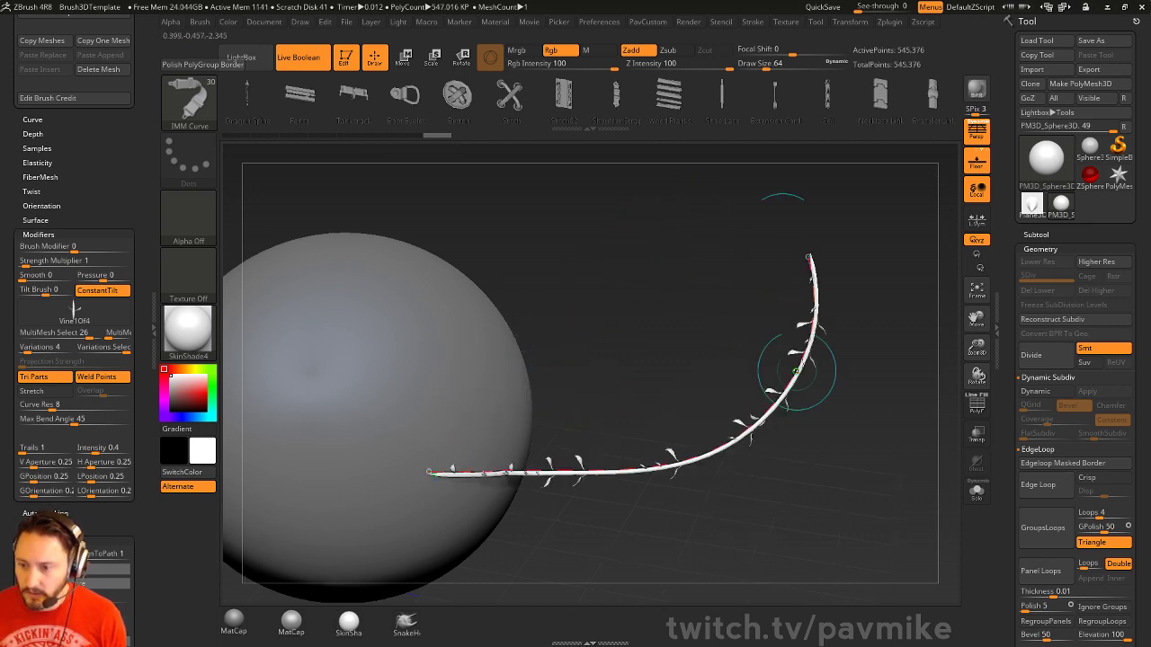
# Draw a long swirling vine curve beside the sphere and pull it into a looping spiral shape
pyautogui.moveTo(809, 258)
pyautogui.mouseDown()
pyautogui.moveTo(655, 408)
pyautogui.moveTo(726, 338)
pyautogui.moveTo(675, 436)
pyautogui.mouseUp()
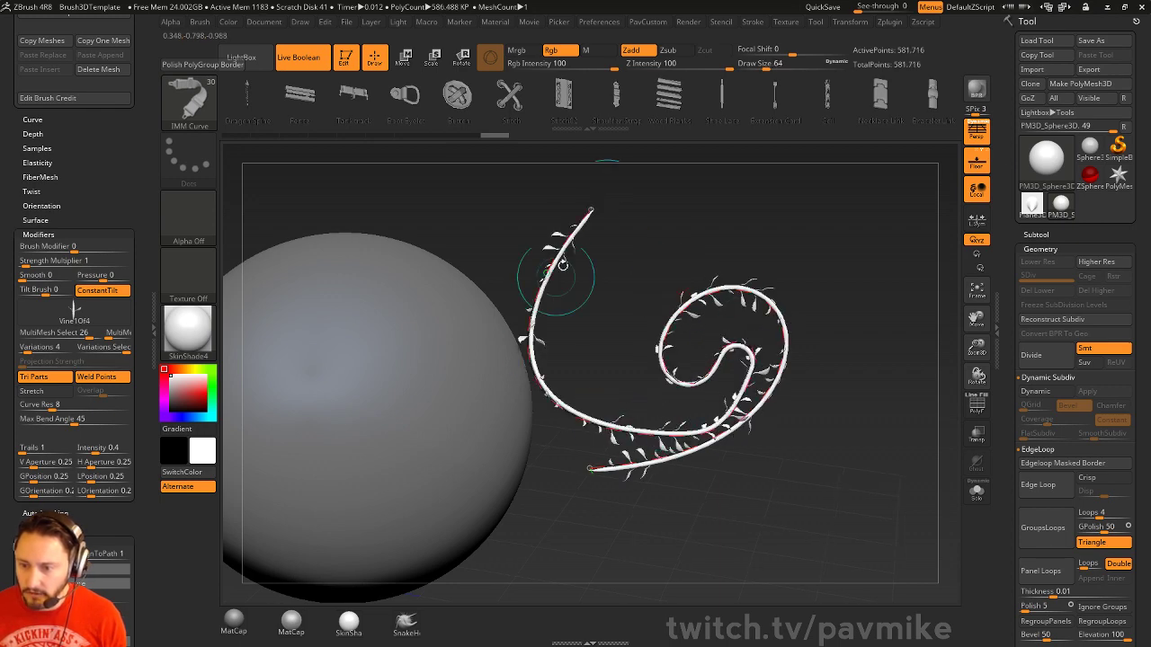
pyautogui.moveTo(561, 264)
pyautogui.mouseDown()
pyautogui.moveTo(586, 192)
pyautogui.moveTo(504, 207)
pyautogui.moveTo(575, 261)
pyautogui.moveTo(725, 230)
pyautogui.mouseUp()
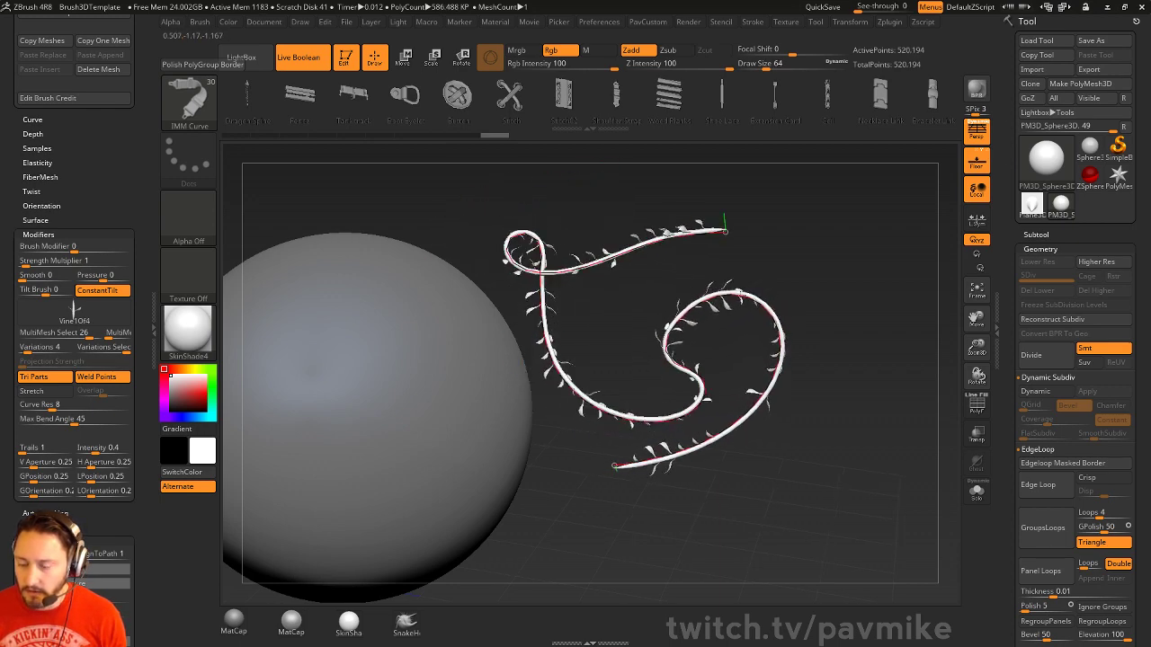
pyautogui.moveTo(739, 293)
pyautogui.mouseDown()
pyautogui.moveTo(544, 415)
pyautogui.moveTo(863, 270)
pyautogui.moveTo(507, 370)
pyautogui.moveTo(594, 266)
pyautogui.mouseUp()
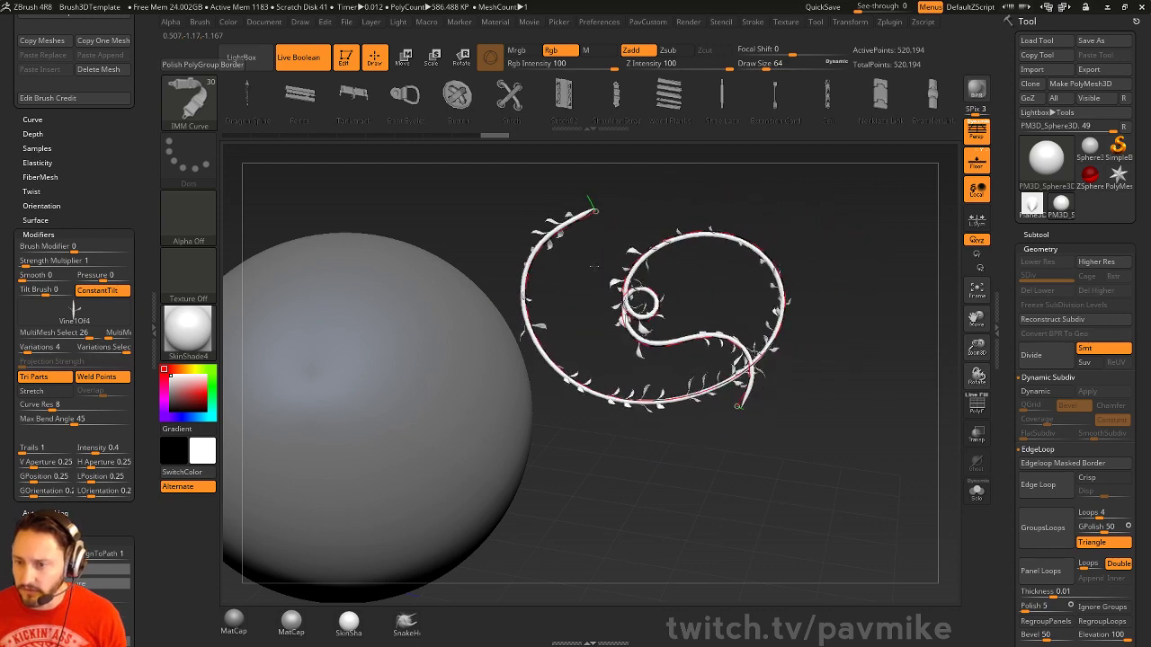
pyautogui.moveTo(857, 367)
pyautogui.mouseDown()
pyautogui.moveTo(834, 372)
pyautogui.moveTo(863, 339)
pyautogui.mouseUp()
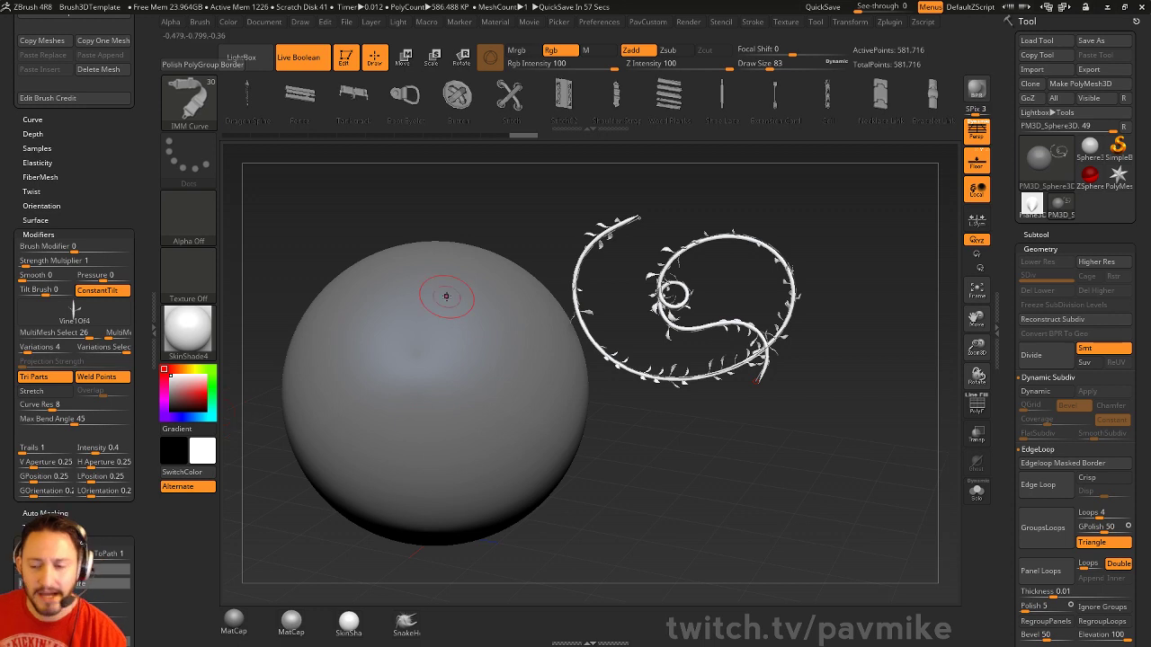
pyautogui.moveTo(830, 239); pyautogui.dragTo(837, 228)
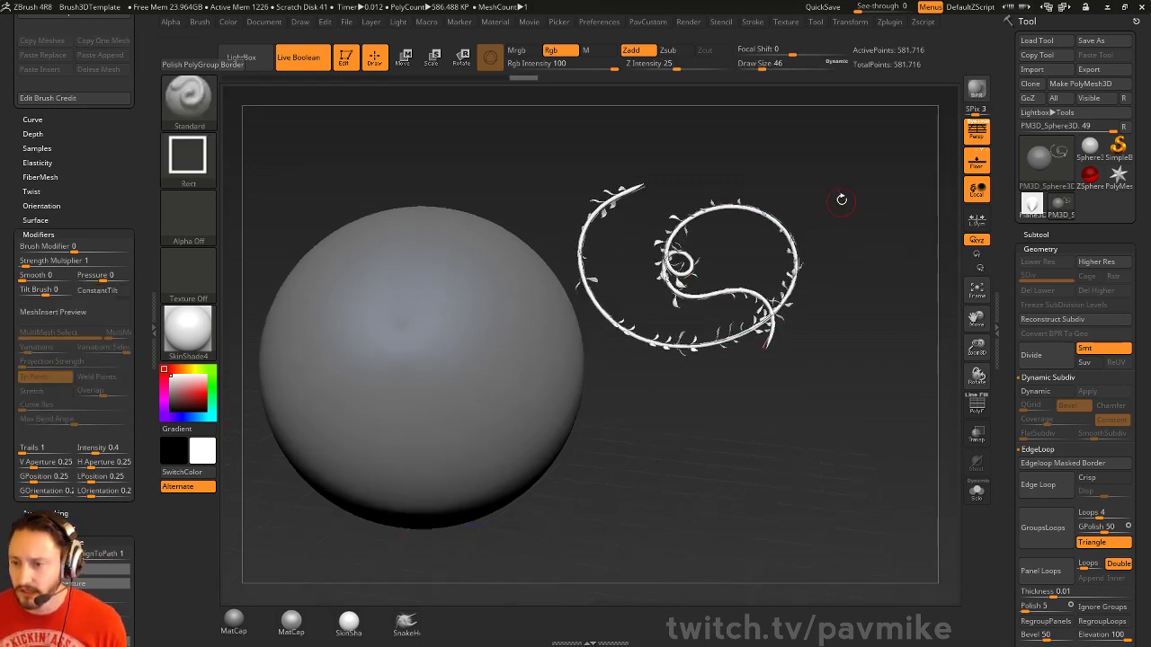
# Undo the vine curves drawn beside the sphere until only the plain sphere remains
pyautogui.moveTo(840, 197)
pyautogui.keyDown('alt'); pyautogui.mouseDown(button='right')
pyautogui.moveTo(871, 226)
pyautogui.moveTo(858, 321)
pyautogui.mouseUp(button='right'); pyautogui.keyUp('alt')
pyautogui.hotkey('ctrl', 'z')
pyautogui.hotkey('ctrl', 'z')
pyautogui.hotkey('ctrl', 'z')
pyautogui.hotkey('ctrl', 'z')
pyautogui.hotkey('ctrl', 'z')
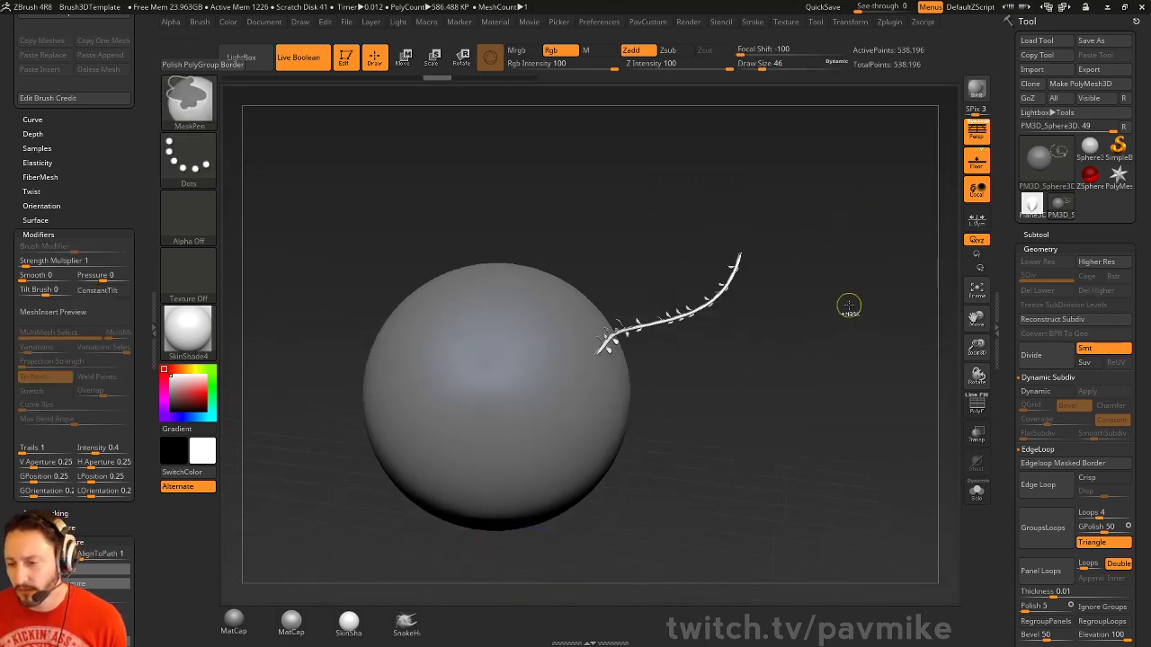
pyautogui.keyDown('shift'); pyautogui.moveTo(804, 332); pyautogui.dragTo(794, 332, button='right'); pyautogui.keyUp('shift')
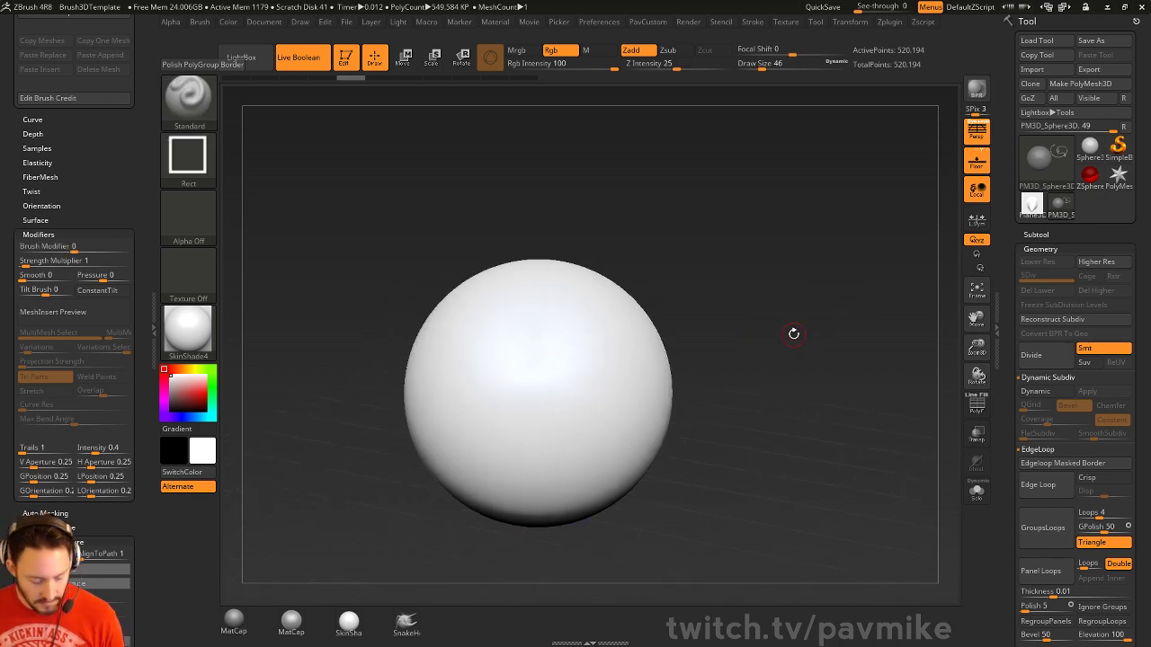
# Test a short curved ClayTubes stroke across the front of the sphere, look over the material choices, and undo the stroke
pyautogui.press('s')
pyautogui.moveTo(513, 406)
pyautogui.mouseDown()
pyautogui.moveTo(537, 407)
pyautogui.moveTo(524, 406)
pyautogui.mouseUp()
pyautogui.moveTo(523, 367)
pyautogui.mouseDown()
pyautogui.moveTo(539, 411)
pyautogui.moveTo(586, 410)
pyautogui.mouseUp()
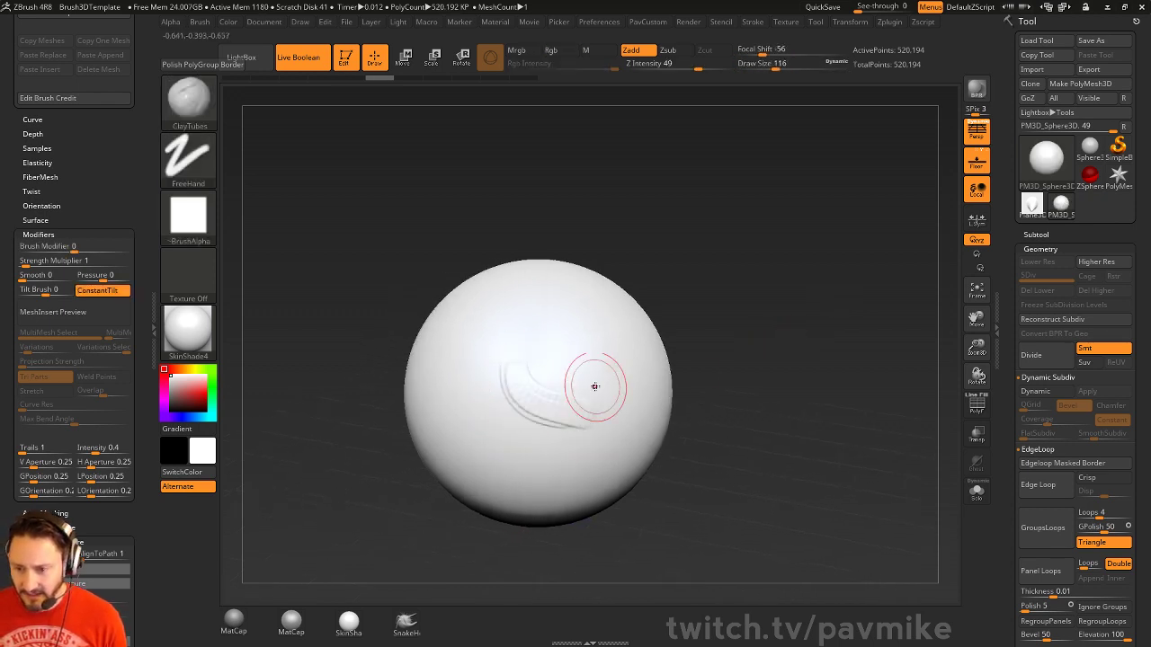
pyautogui.click(188, 328)
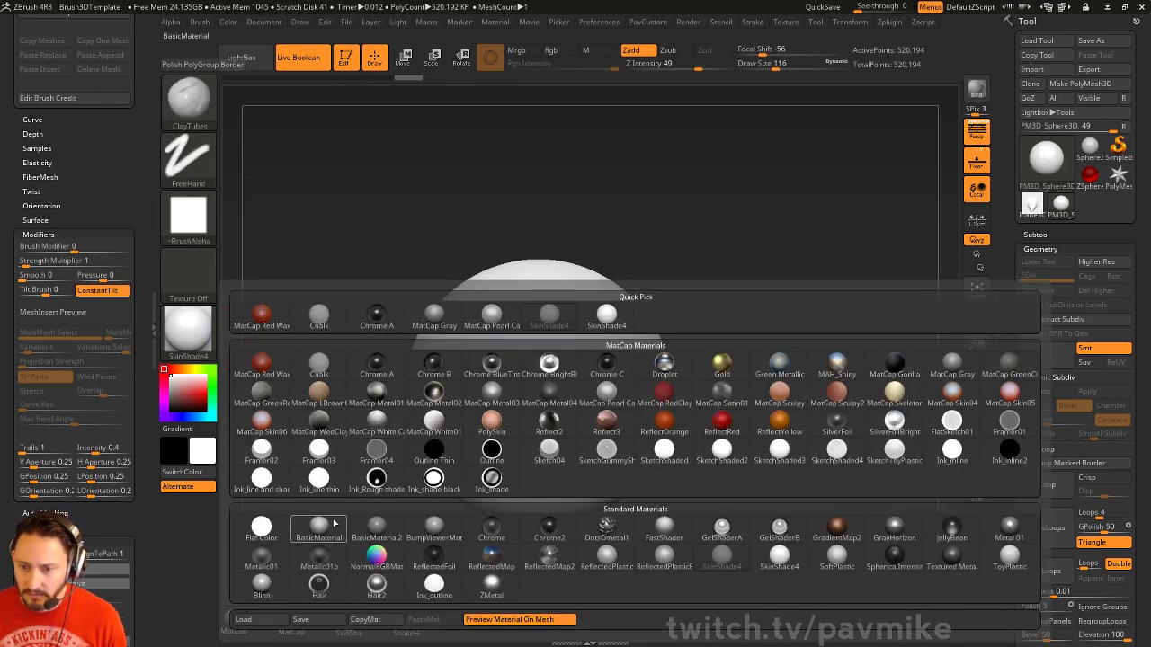
pyautogui.click(206, 340)
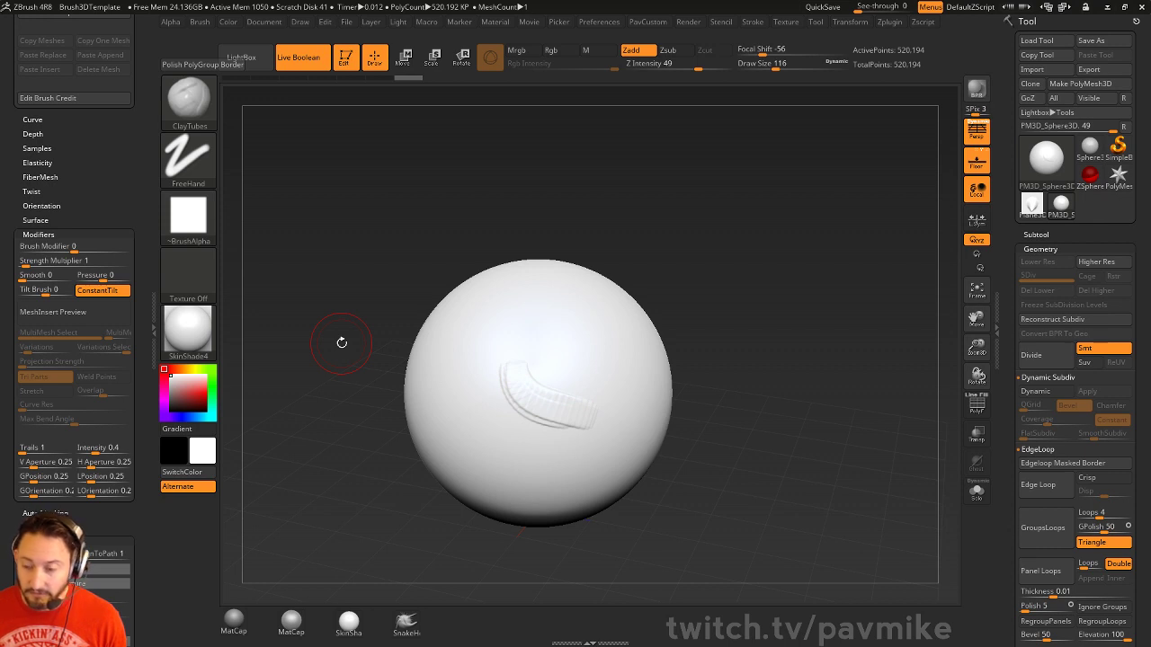
pyautogui.moveTo(729, 281); pyautogui.dragTo(400, 161)
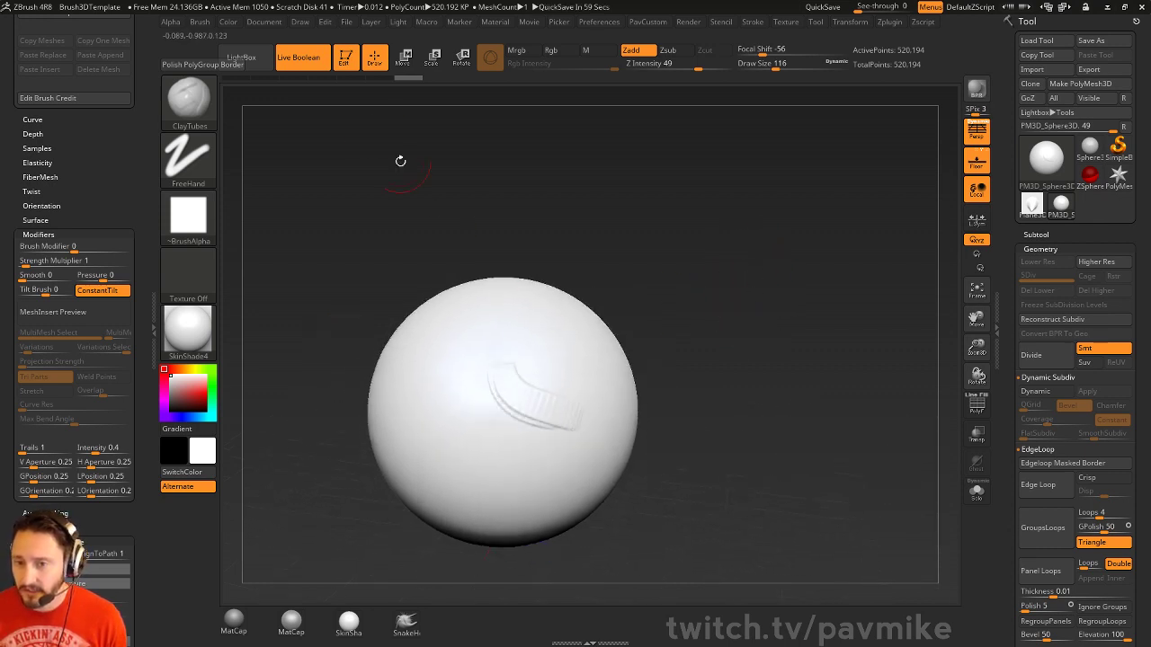
pyautogui.hotkey('ctrl', 'z')
pyautogui.hotkey('ctrl', 'z')
# Set the current color to a light gray so the sphere displays less bright
pyautogui.moveTo(730, 347)
pyautogui.mouseDown()
pyautogui.moveTo(747, 296)
pyautogui.moveTo(683, 261)
pyautogui.mouseUp()
pyautogui.moveTo(716, 342); pyautogui.dragTo(745, 357)
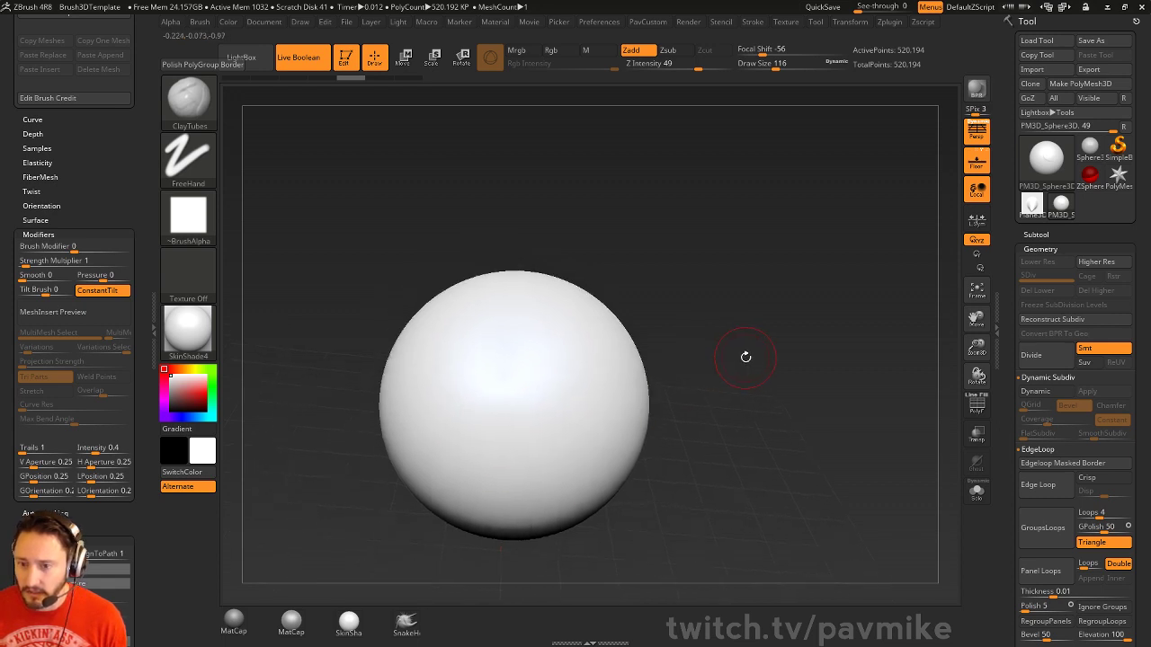
pyautogui.click(170, 383)
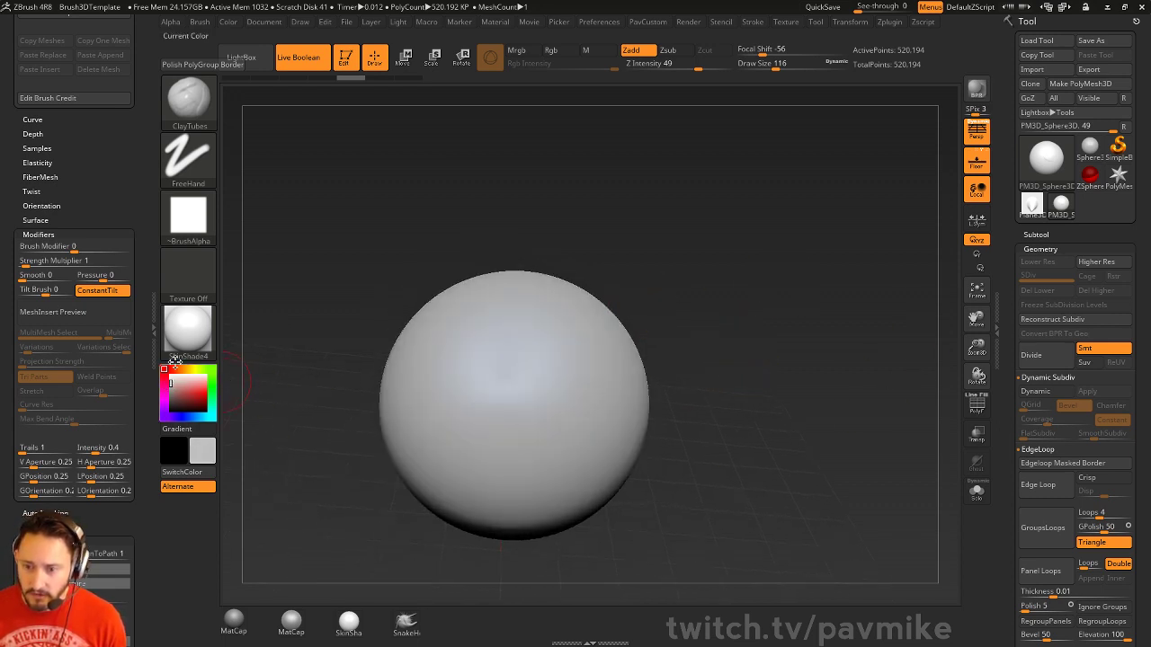
pyautogui.moveTo(726, 270); pyautogui.dragTo(800, 297)
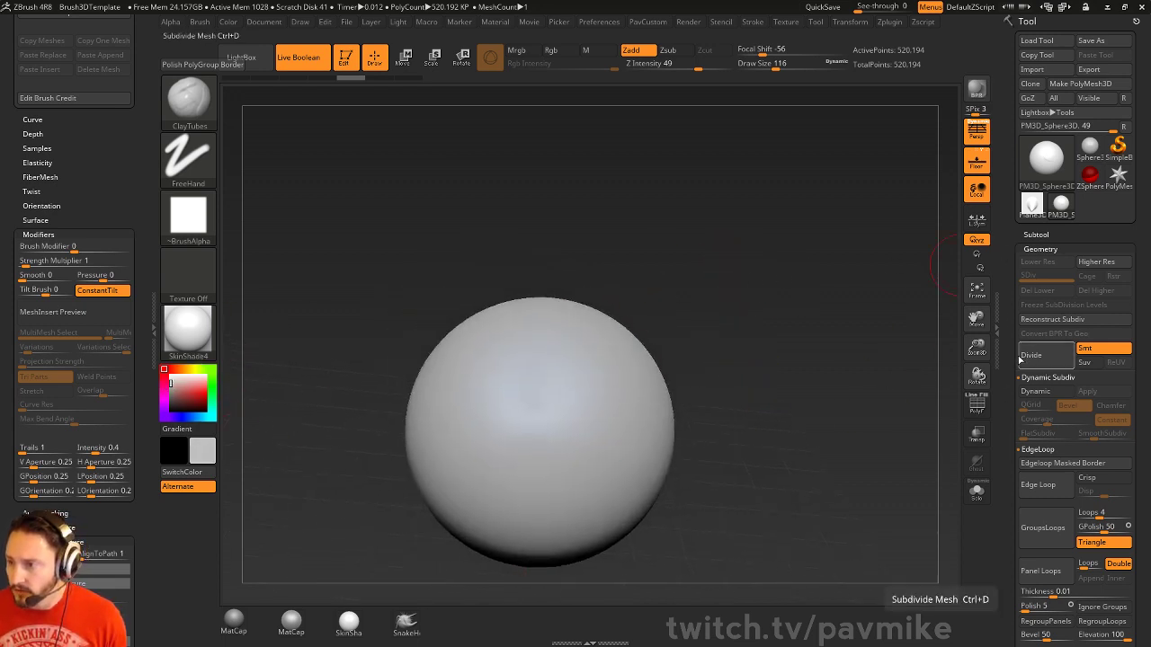
# Duplicate the sphere subtool and turn the copy into a DynaMesh at resolution 128
pyautogui.click(1036, 234)
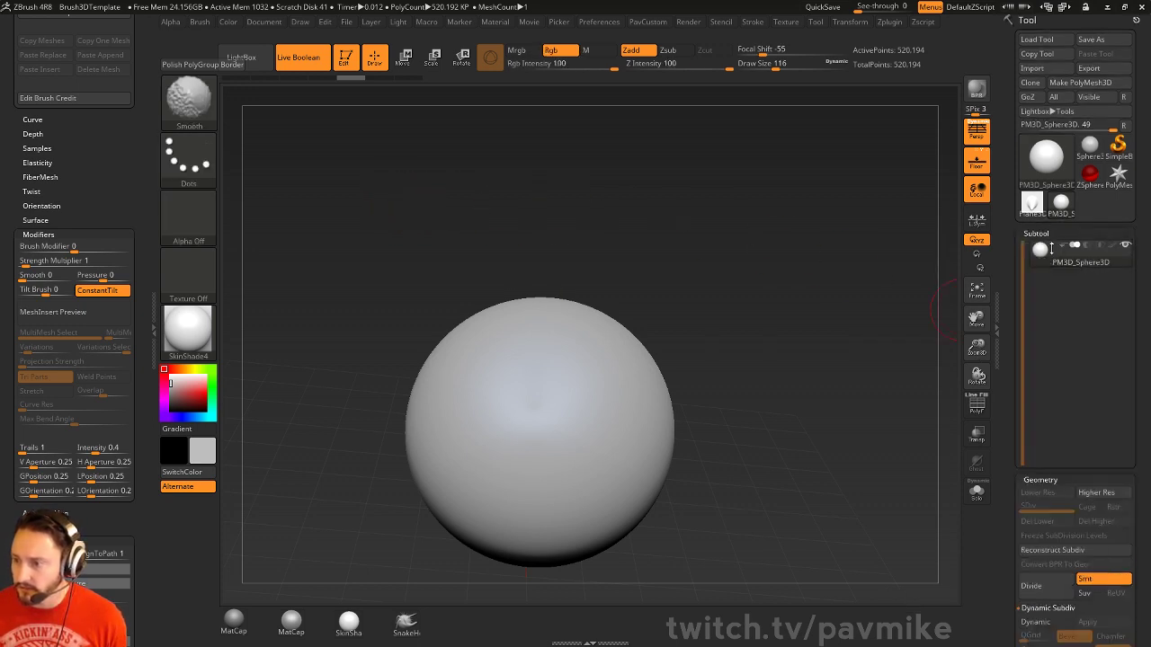
pyautogui.click(1046, 582)
pyautogui.press('1')
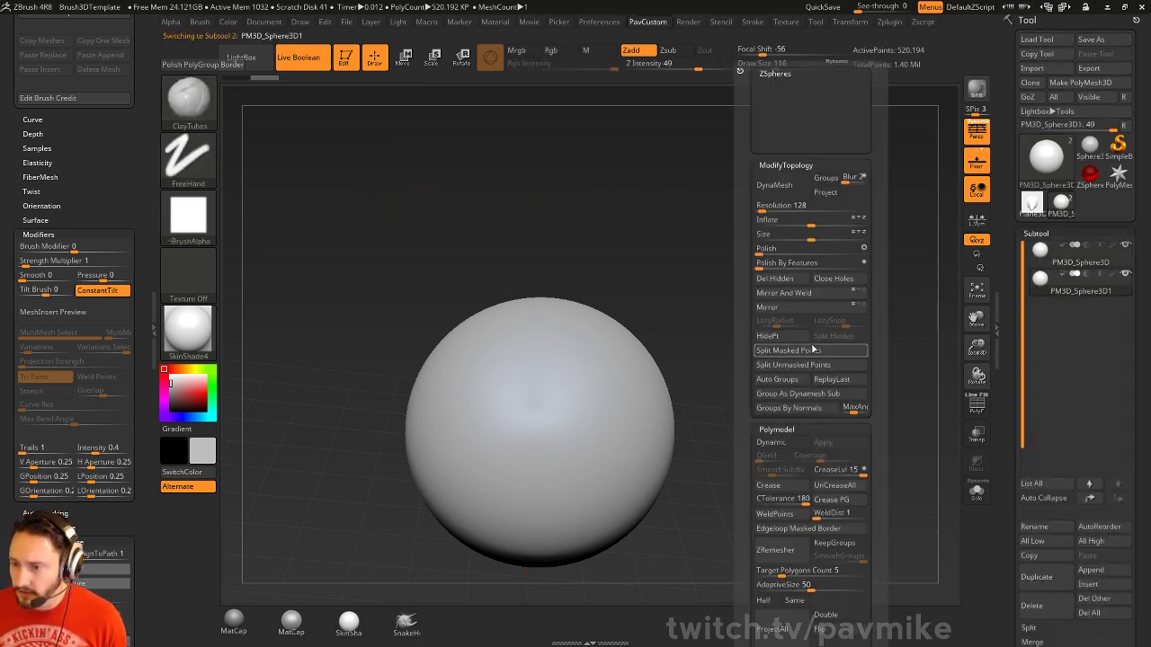
pyautogui.click(796, 205)
pyautogui.click(773, 185)
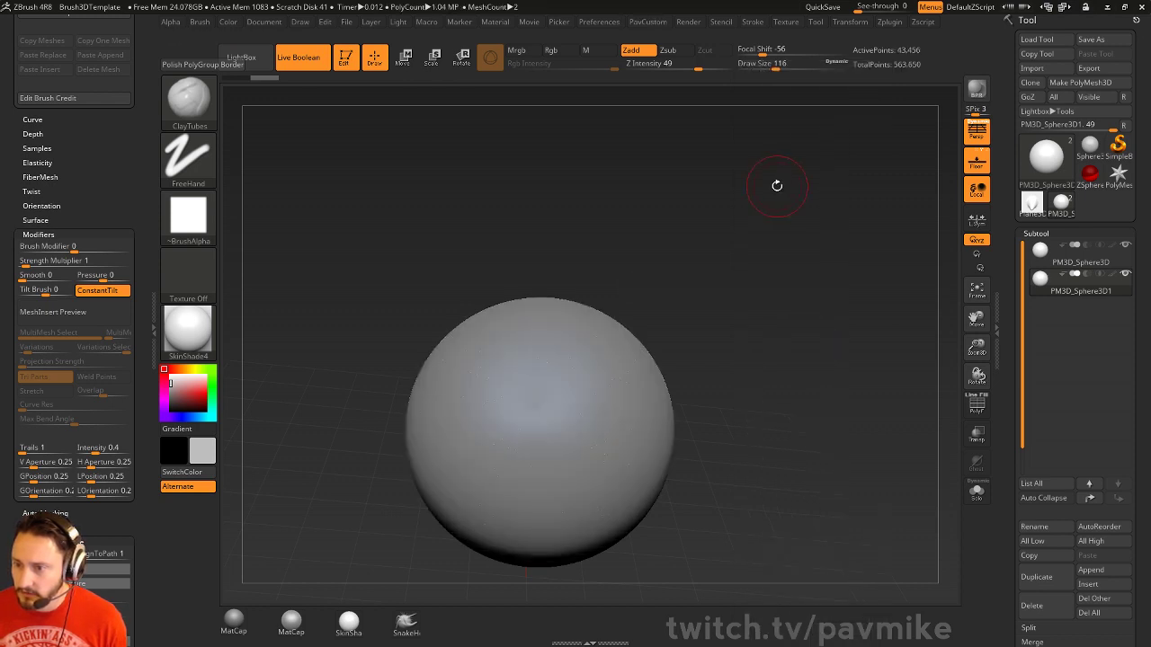
# Isolate the duplicate sphere with its wireframe shown and recalculate its DynaMesh at a much lower resolution
pyautogui.click(974, 496)
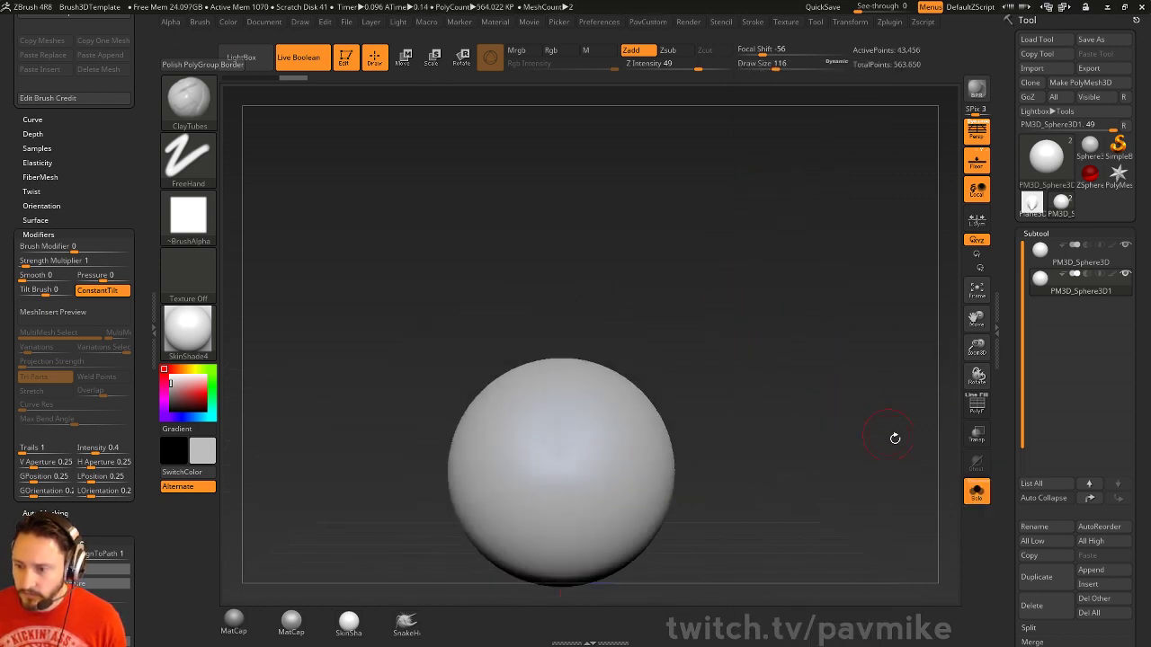
pyautogui.click(976, 405)
pyautogui.press('`')
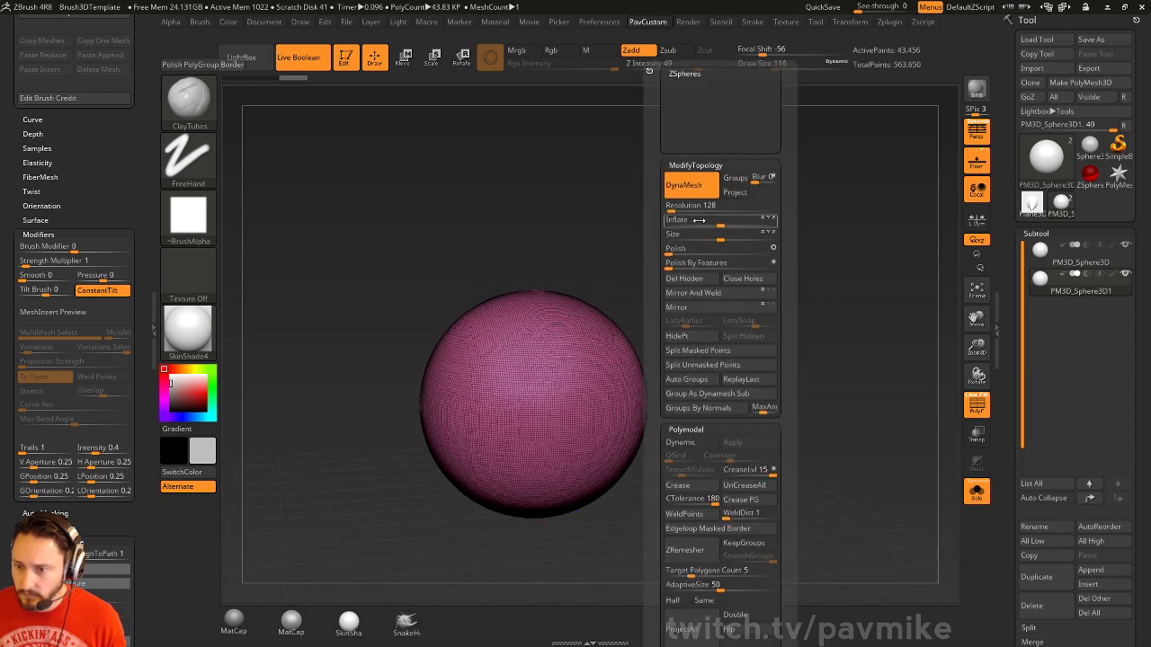
pyautogui.moveTo(673, 211); pyautogui.dragTo(668, 211)
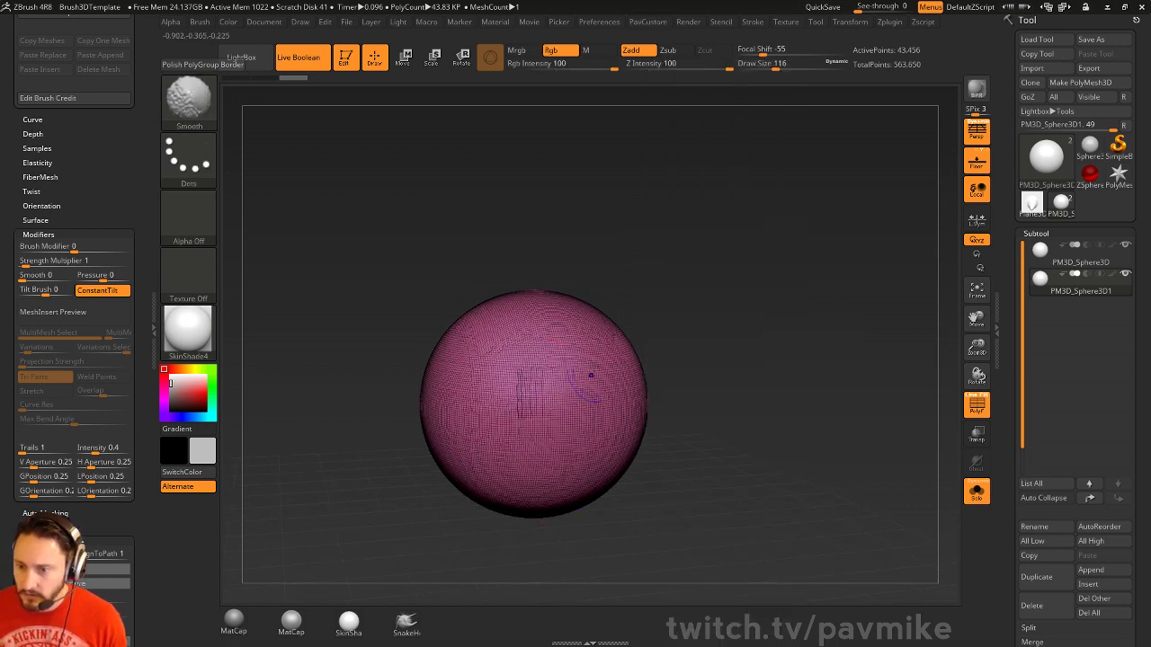
pyautogui.moveTo(755, 300)
pyautogui.keyDown('ctrl'); pyautogui.mouseDown()
pyautogui.moveTo(702, 228)
pyautogui.moveTo(707, 277)
pyautogui.mouseUp(); pyautogui.keyUp('ctrl')
# Try pulling a tall spike out of the top of the sphere with an enlarged Move brush
pyautogui.press('s')
pyautogui.moveTo(605, 309); pyautogui.dragTo(633, 305)
pyautogui.press('b')
pyautogui.press('m')
pyautogui.press('v')
pyautogui.moveTo(559, 317)
pyautogui.mouseDown()
pyautogui.moveTo(597, 269)
pyautogui.moveTo(577, 186)
pyautogui.mouseUp()
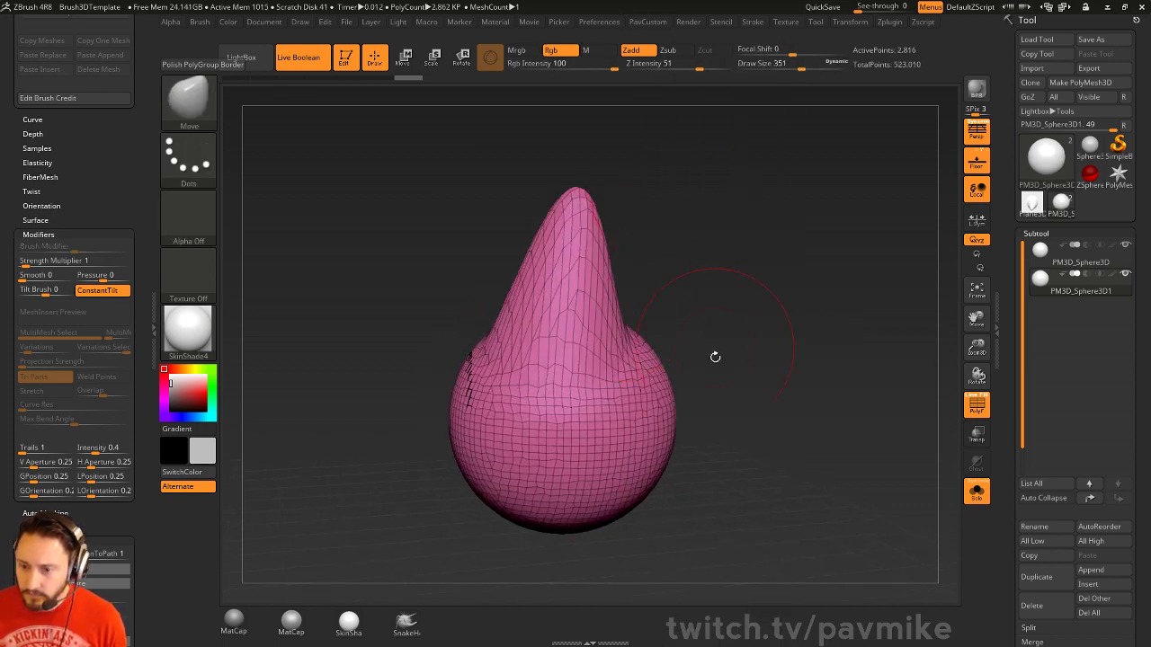
pyautogui.hotkey('ctrl', 'z')
# Pull one long curved horn down and outward from the sphere with the SnakeHook brush
pyautogui.click(415, 618)
pyautogui.keyDown('alt'); pyautogui.moveTo(755, 395); pyautogui.dragTo(765, 356); pyautogui.keyUp('alt')
pyautogui.moveTo(605, 444); pyautogui.dragTo(641, 417)
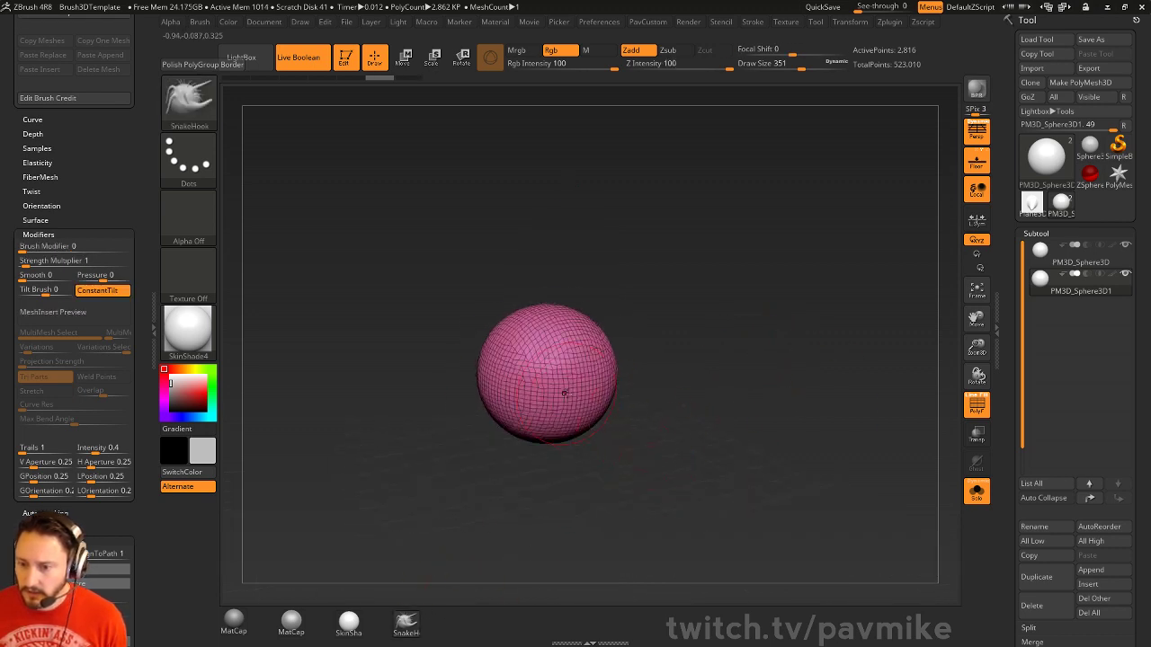
pyautogui.moveTo(562, 390); pyautogui.dragTo(694, 540)
pyautogui.moveTo(764, 411); pyautogui.dragTo(749, 392)
pyautogui.moveTo(639, 415)
pyautogui.mouseDown()
pyautogui.moveTo(720, 400)
pyautogui.moveTo(621, 404)
pyautogui.moveTo(633, 387)
pyautogui.moveTo(740, 368)
pyautogui.moveTo(701, 468)
pyautogui.moveTo(578, 341)
pyautogui.moveTo(588, 355)
pyautogui.mouseUp()
pyautogui.moveTo(719, 333); pyautogui.dragTo(668, 285)
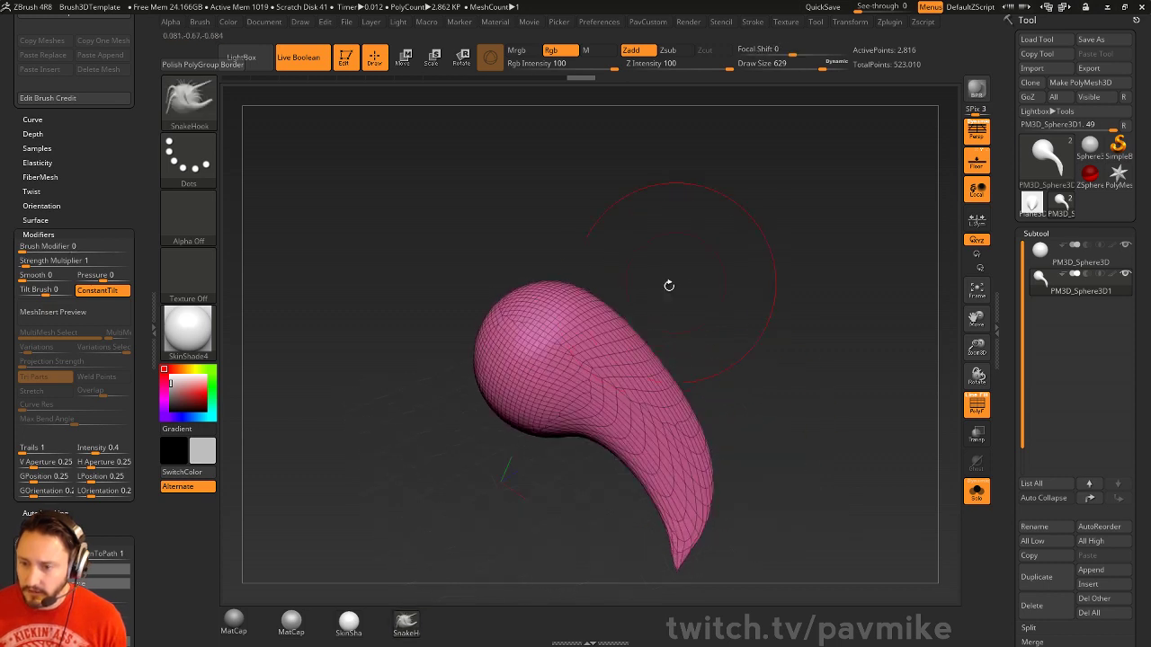
# Reduce the draw size to 351 and pull two thinner spikes from the shape, one sideways and one downward
pyautogui.press('s')
pyautogui.moveTo(629, 322)
pyautogui.mouseDown()
pyautogui.moveTo(610, 322)
pyautogui.moveTo(739, 295)
pyautogui.mouseUp()
pyautogui.moveTo(562, 404); pyautogui.dragTo(578, 520)
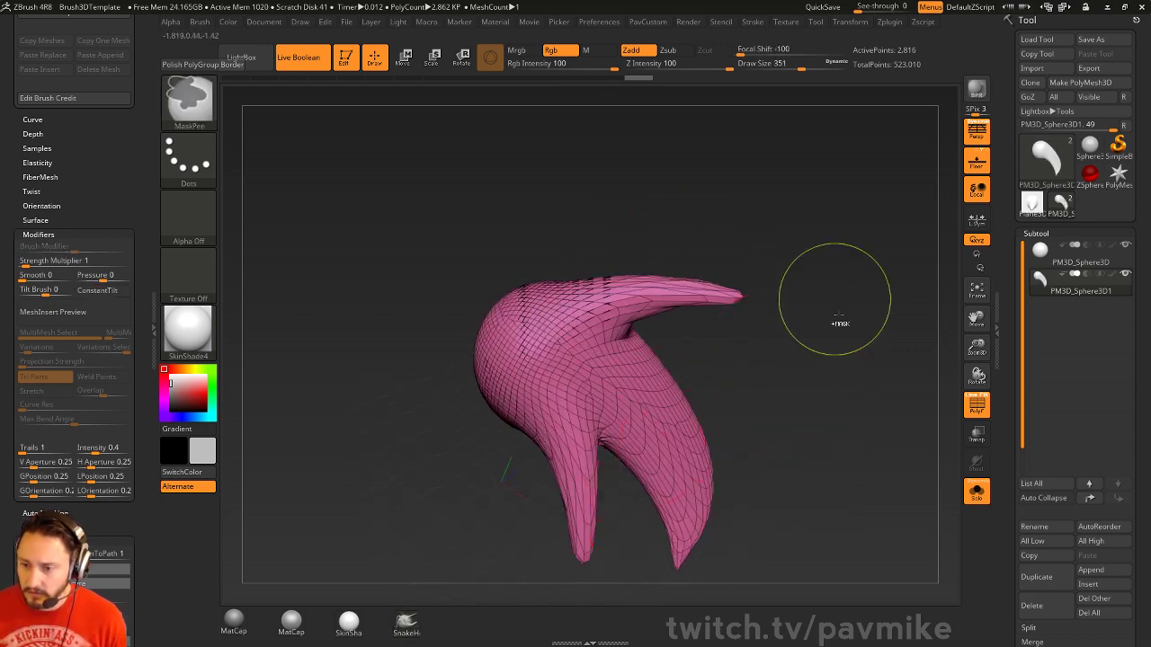
# Recalculate the shape's DynaMesh and smooth its stretched spikes into an even surface
pyautogui.keyDown('ctrl'); pyautogui.moveTo(835, 300); pyautogui.dragTo(845, 325); pyautogui.keyUp('ctrl')
pyautogui.moveTo(810, 342); pyautogui.dragTo(845, 346)
pyautogui.moveTo(601, 418)
pyautogui.keyDown('shift'); pyautogui.mouseDown()
pyautogui.moveTo(580, 467)
pyautogui.moveTo(669, 255)
pyautogui.mouseUp(); pyautogui.keyUp('shift')
pyautogui.moveTo(766, 269); pyautogui.dragTo(824, 309)
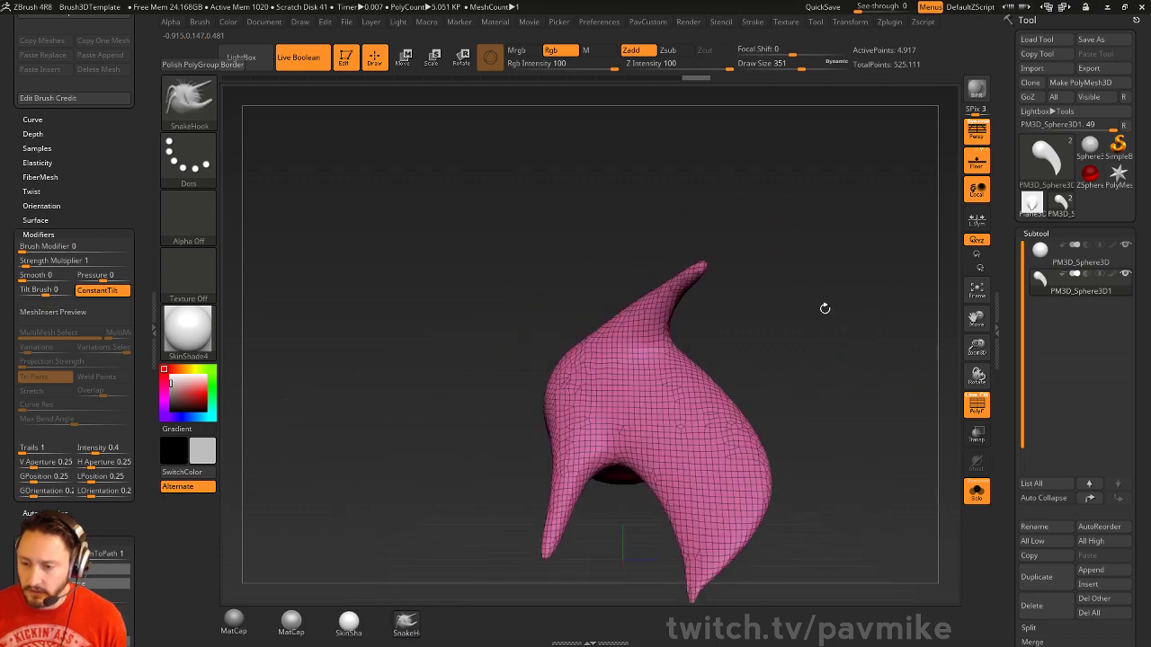
pyautogui.keyDown('ctrl'); pyautogui.moveTo(824, 308); pyautogui.dragTo(813, 269, button='right'); pyautogui.keyUp('ctrl')
pyautogui.moveTo(814, 297)
pyautogui.mouseDown()
pyautogui.moveTo(683, 324)
pyautogui.moveTo(864, 338)
pyautogui.mouseUp()
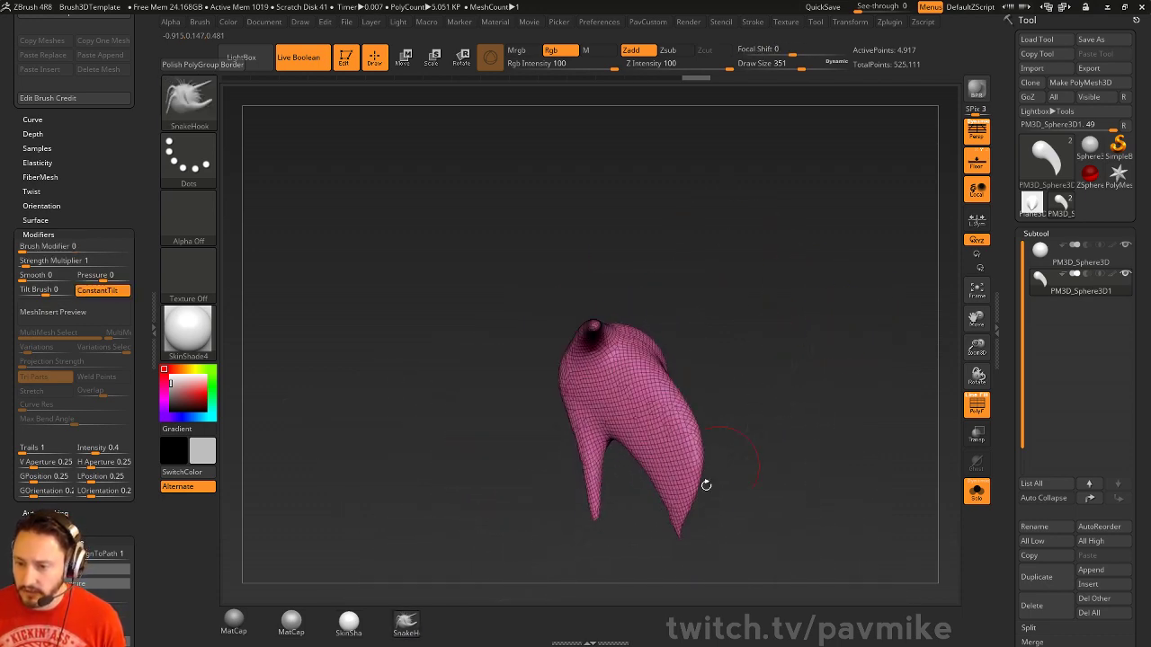
pyautogui.keyDown('shift'); pyautogui.moveTo(706, 483); pyautogui.dragTo(653, 470); pyautogui.keyUp('shift')
pyautogui.keyDown('ctrl'); pyautogui.moveTo(764, 344); pyautogui.dragTo(833, 397); pyautogui.keyUp('ctrl')
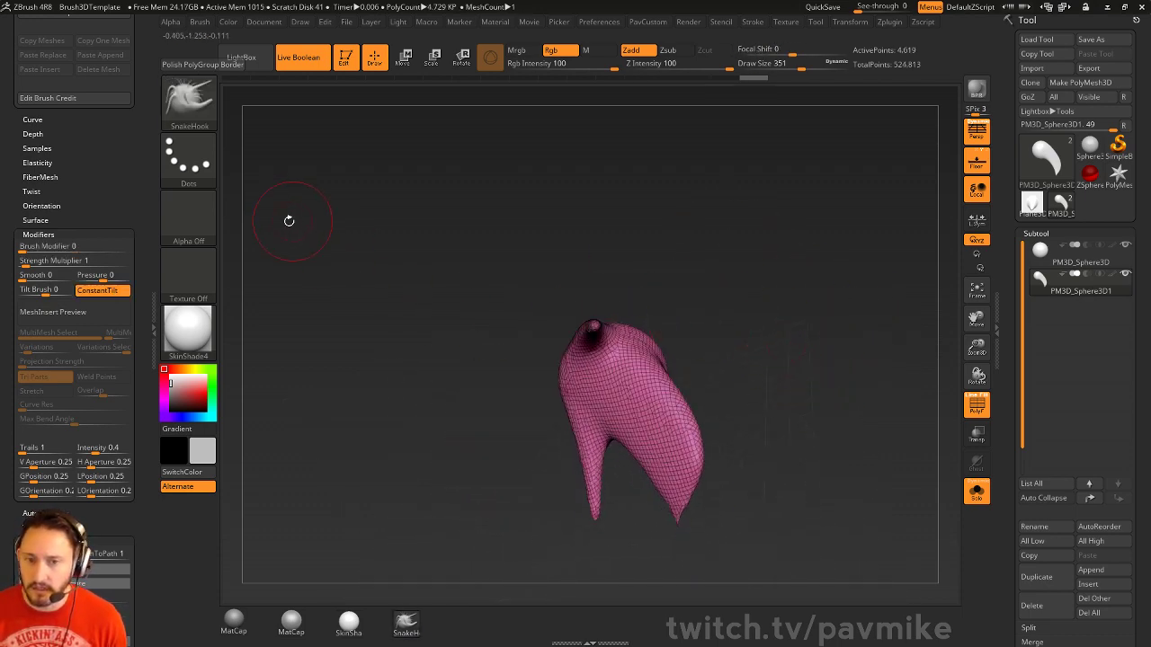
# Pre-process the spiked shape in Decimation Master and decimate it to 1 k Polys
pyautogui.moveTo(139, 218); pyautogui.dragTo(140, 463)
pyautogui.moveTo(764, 353)
pyautogui.mouseDown()
pyautogui.moveTo(793, 272)
pyautogui.moveTo(282, 221)
pyautogui.mouseUp()
pyautogui.scroll(1, 146, 177)
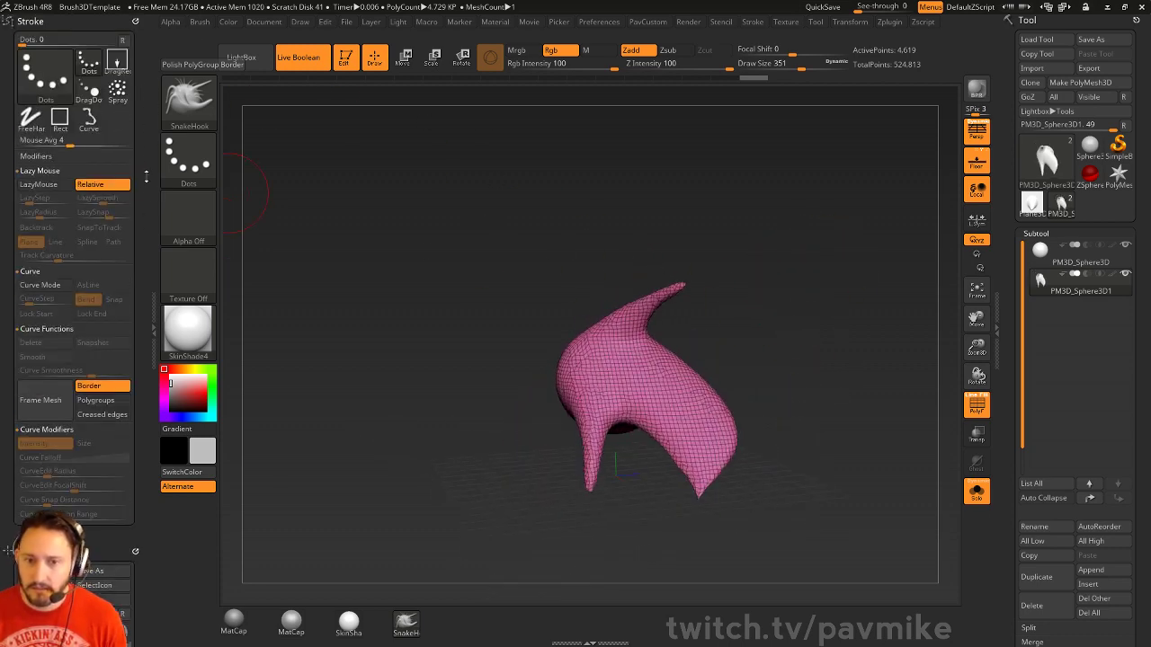
pyautogui.click(885, 22)
pyautogui.moveTo(882, 35)
pyautogui.mouseDown()
pyautogui.moveTo(467, 153)
pyautogui.moveTo(32, 37)
pyautogui.mouseUp()
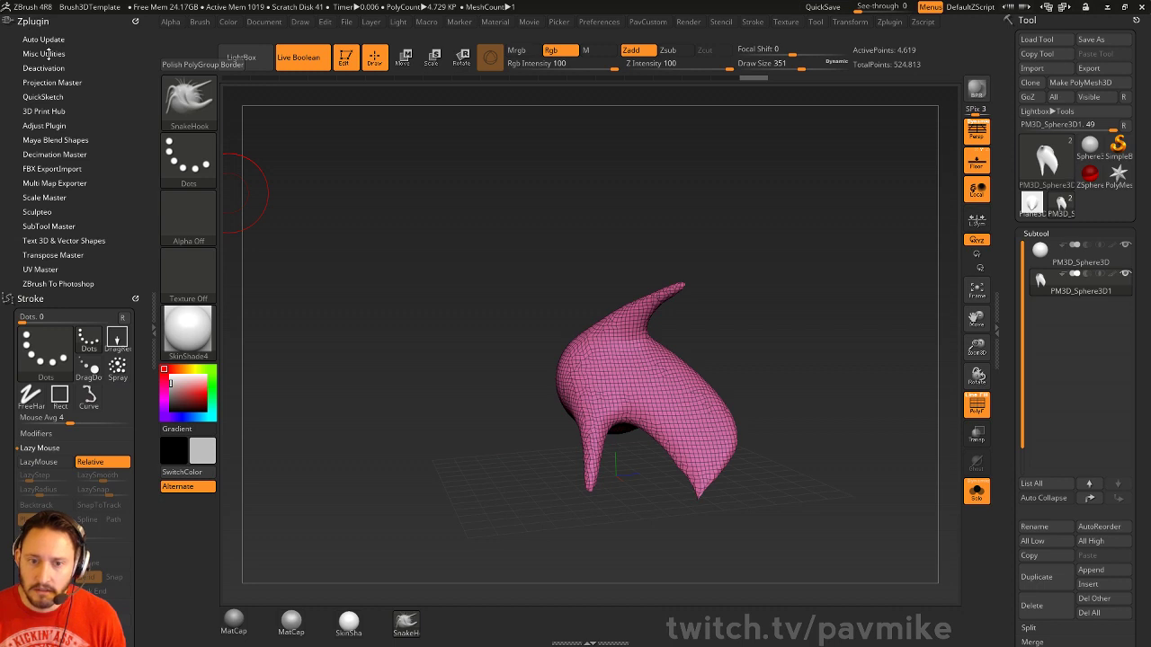
pyautogui.click(54, 154)
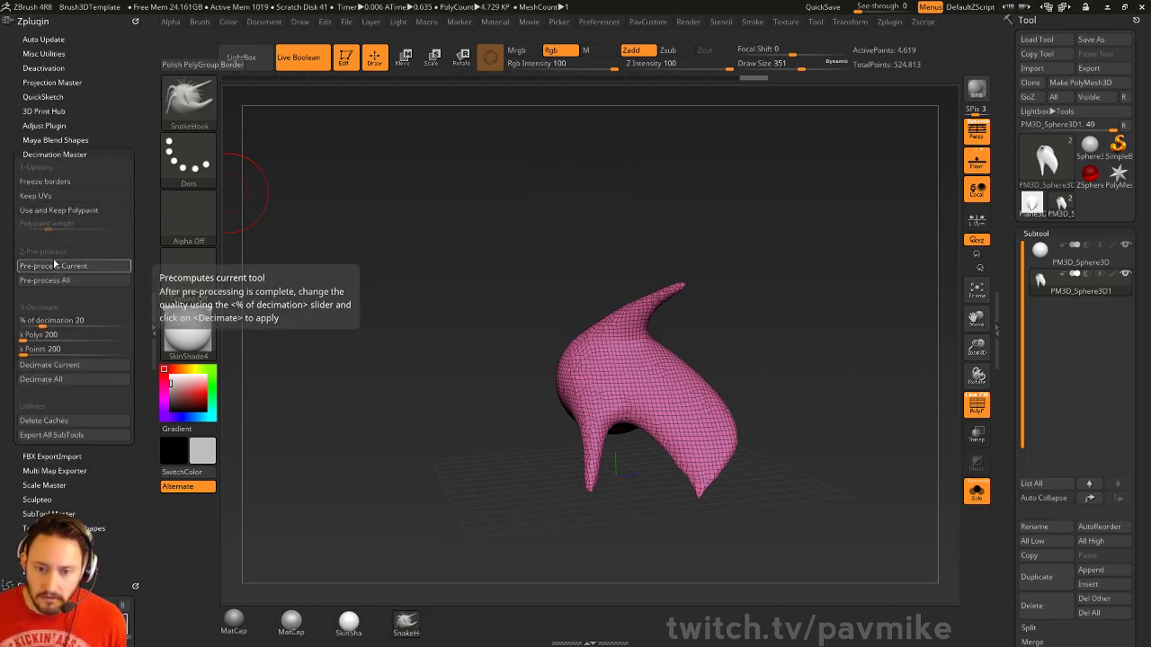
pyautogui.click(34, 334)
pyautogui.write('20')
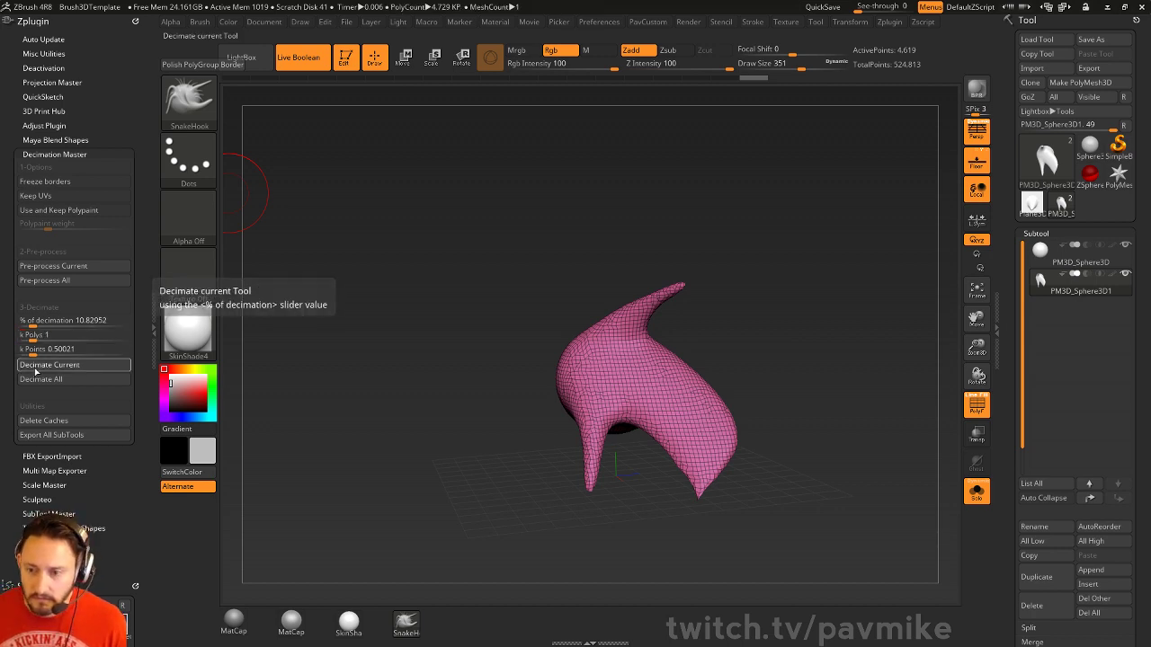
pyautogui.click(36, 365)
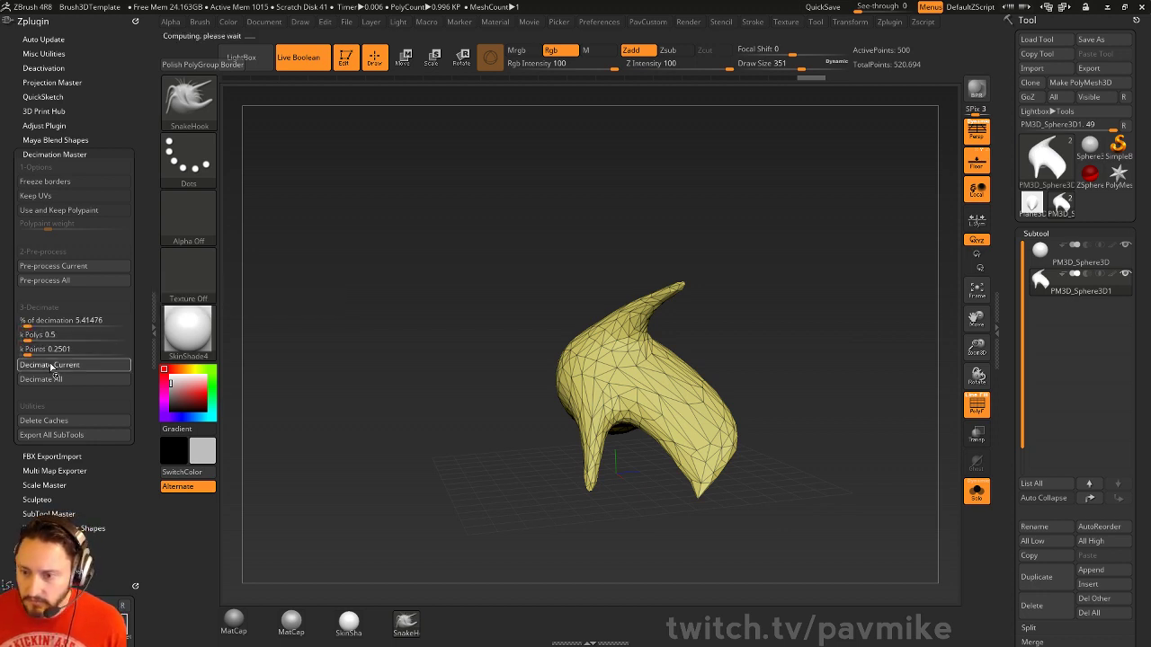
# Decimate the spiked shape further to 0.5 and finally to 0.1 k Polys, and inspect the faceted result
pyautogui.click(41, 364)
pyautogui.press('BackSpace')
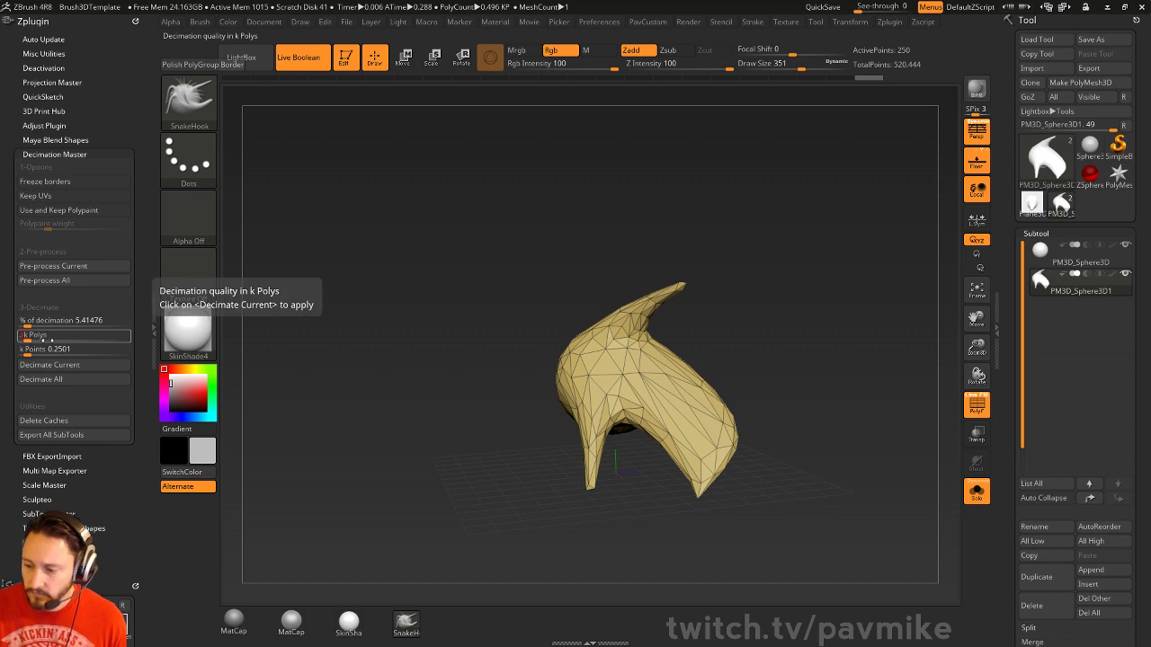
pyautogui.write('0.1')
pyautogui.press('Return')
pyautogui.click(49, 364)
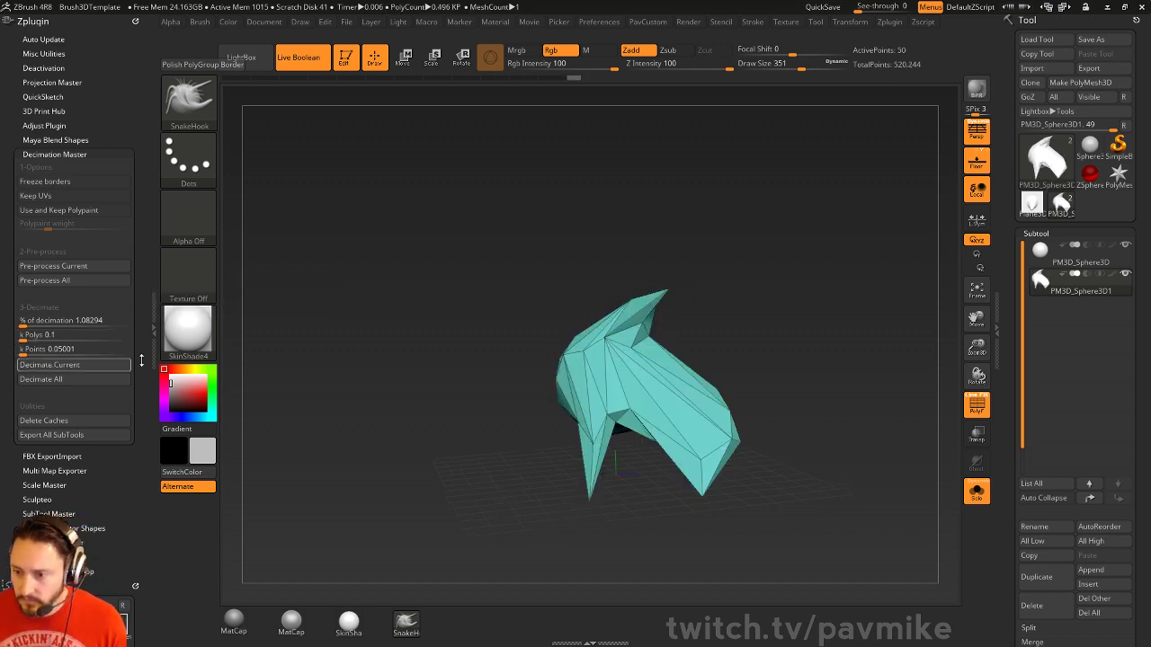
pyautogui.moveTo(854, 315); pyautogui.dragTo(693, 241)
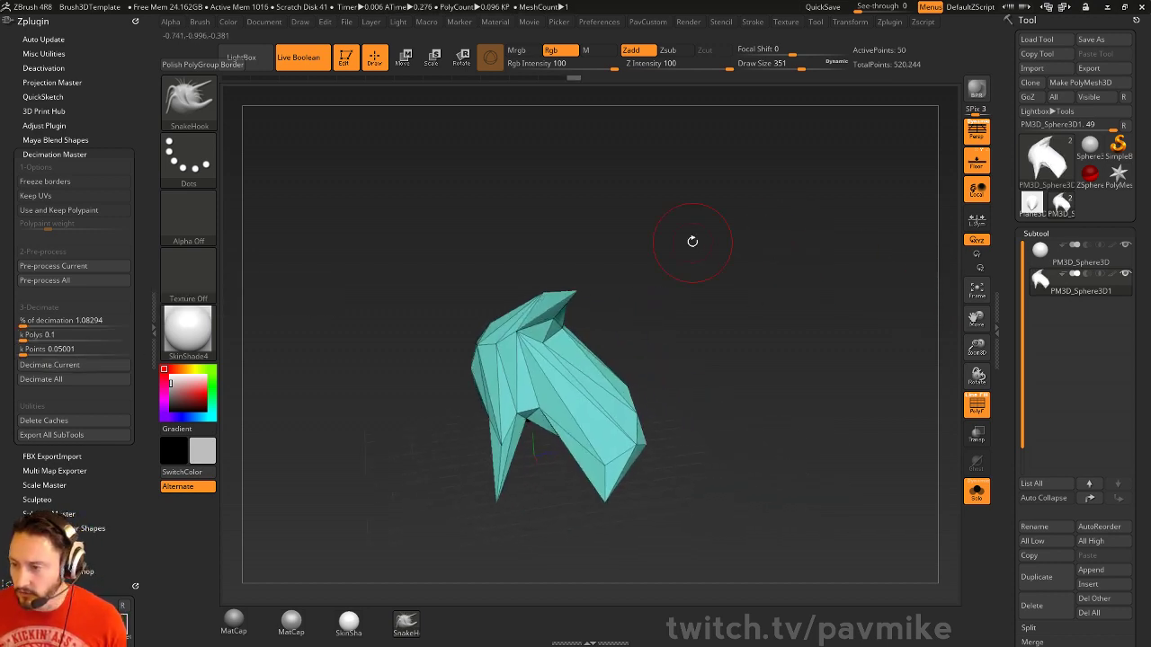
pyautogui.moveTo(835, 372); pyautogui.dragTo(789, 306)
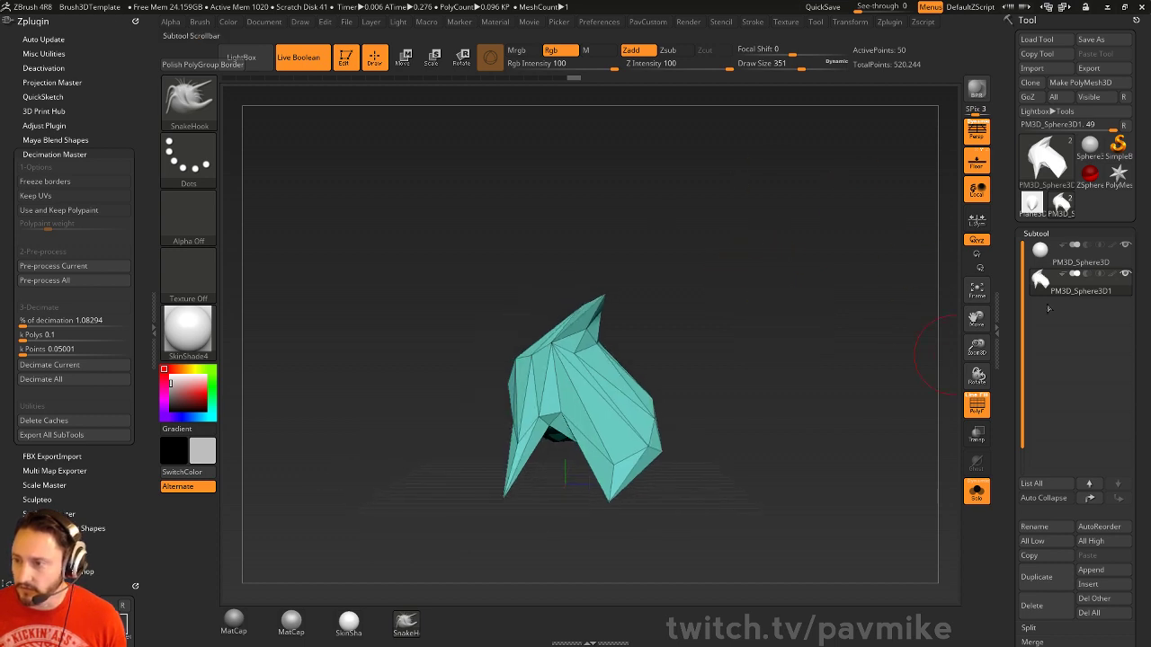
# Clone the decimated shape as a separate tool and delete its subtool beside the original sphere
pyautogui.click(1087, 151)
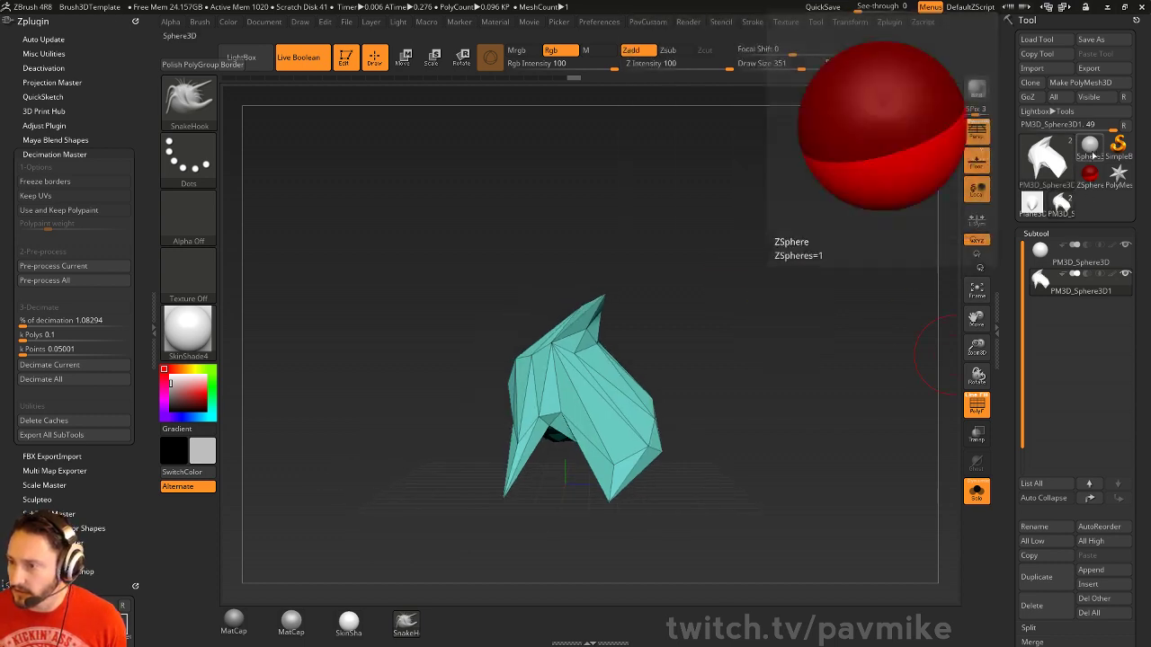
pyautogui.click(1062, 204)
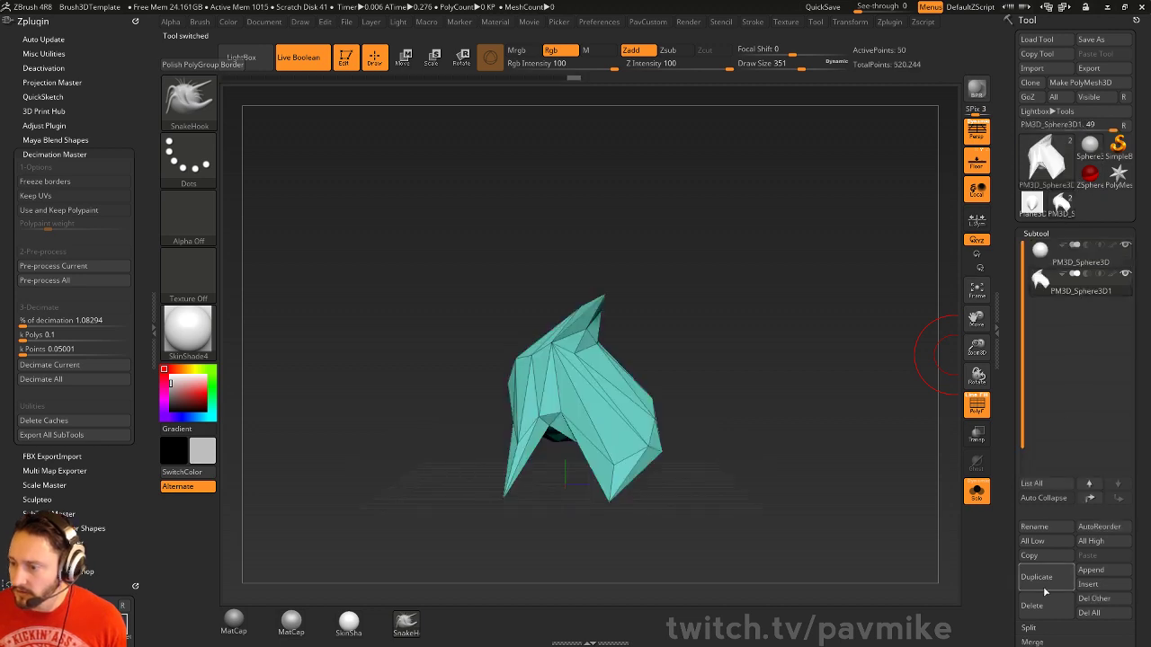
pyautogui.click(1032, 84)
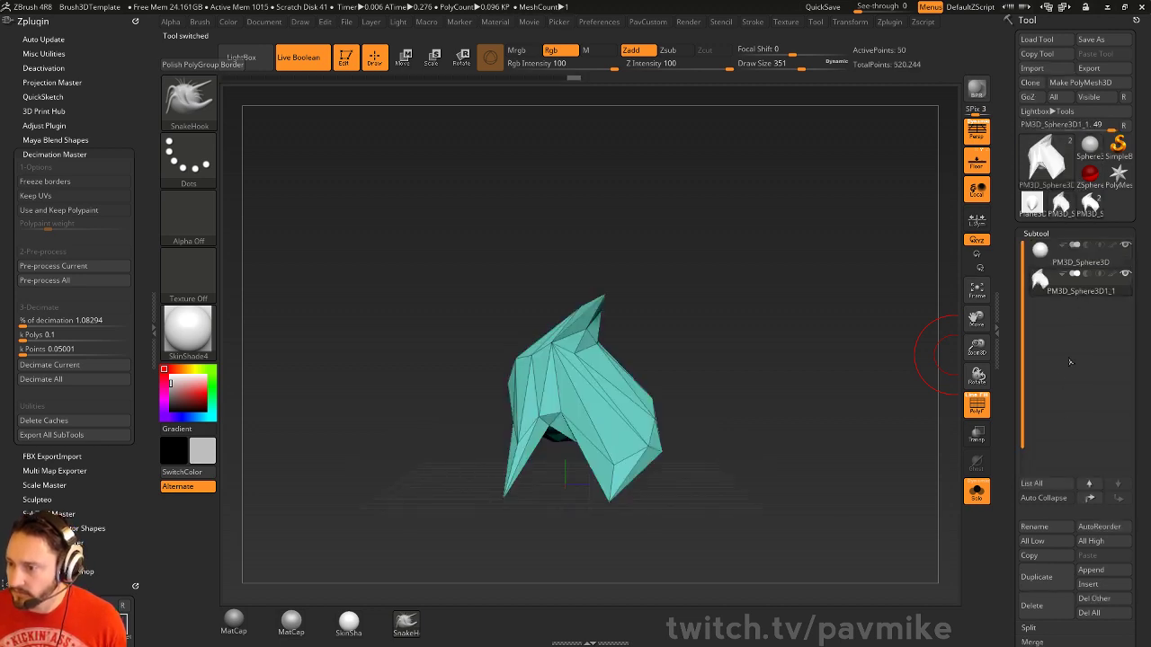
pyautogui.click(1048, 608)
pyautogui.keyDown('alt'); pyautogui.moveTo(772, 293); pyautogui.dragTo(832, 379); pyautogui.keyUp('alt')
pyautogui.moveTo(1011, 421); pyautogui.dragTo(1014, 289)
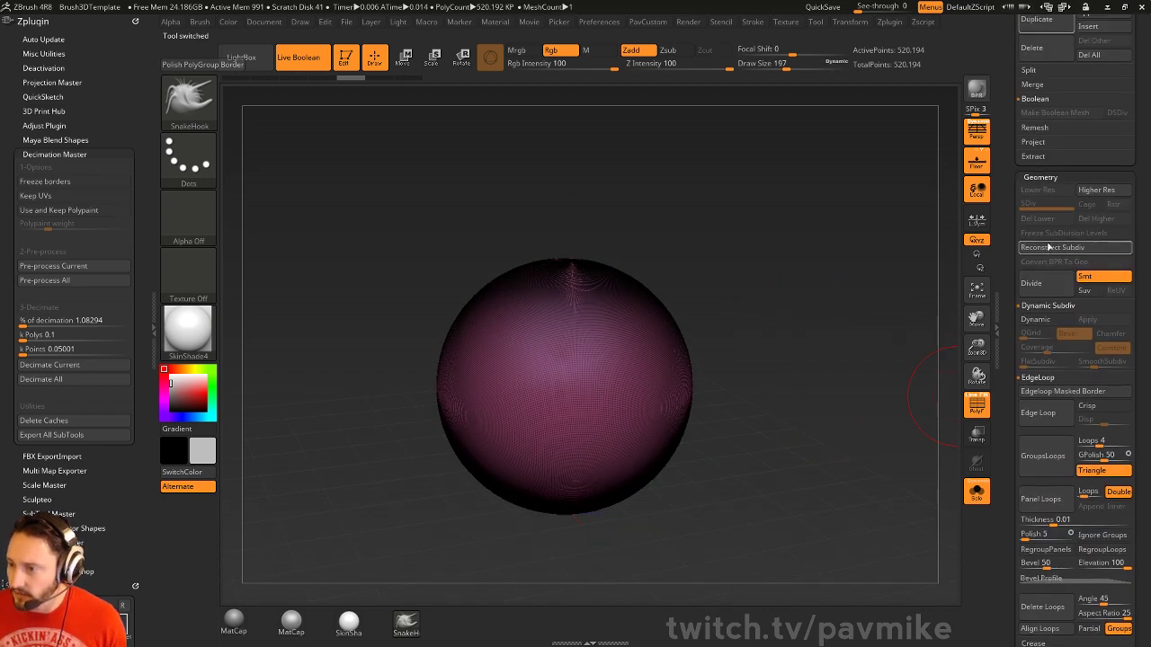
# Reconstruct the sphere's lower subdivision levels and delete the higher levels
pyautogui.click(1050, 247)
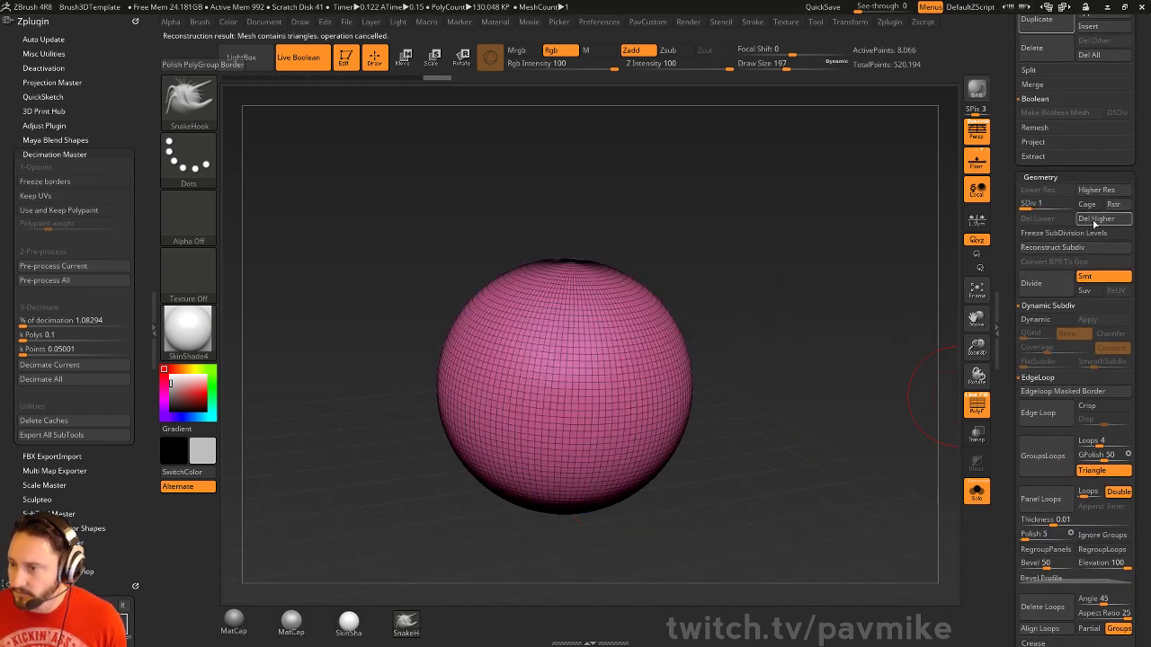
pyautogui.click(1093, 223)
pyautogui.keyDown('alt'); pyautogui.moveTo(850, 267); pyautogui.dragTo(809, 347); pyautogui.keyUp('alt')
# Choose the ZModeler brush and set its polygon action to Insert NanoMesh with Polygroup All as target
pyautogui.press('b')
pyautogui.press('z')
pyautogui.press('m')
pyautogui.press('space')
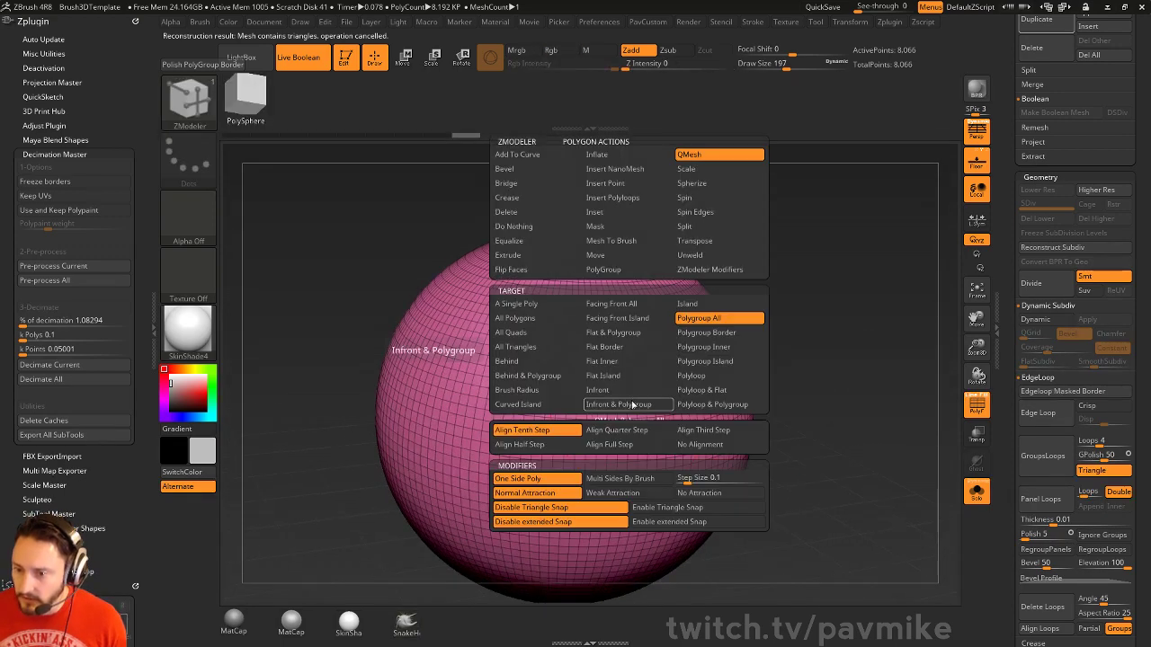
pyautogui.click(618, 169)
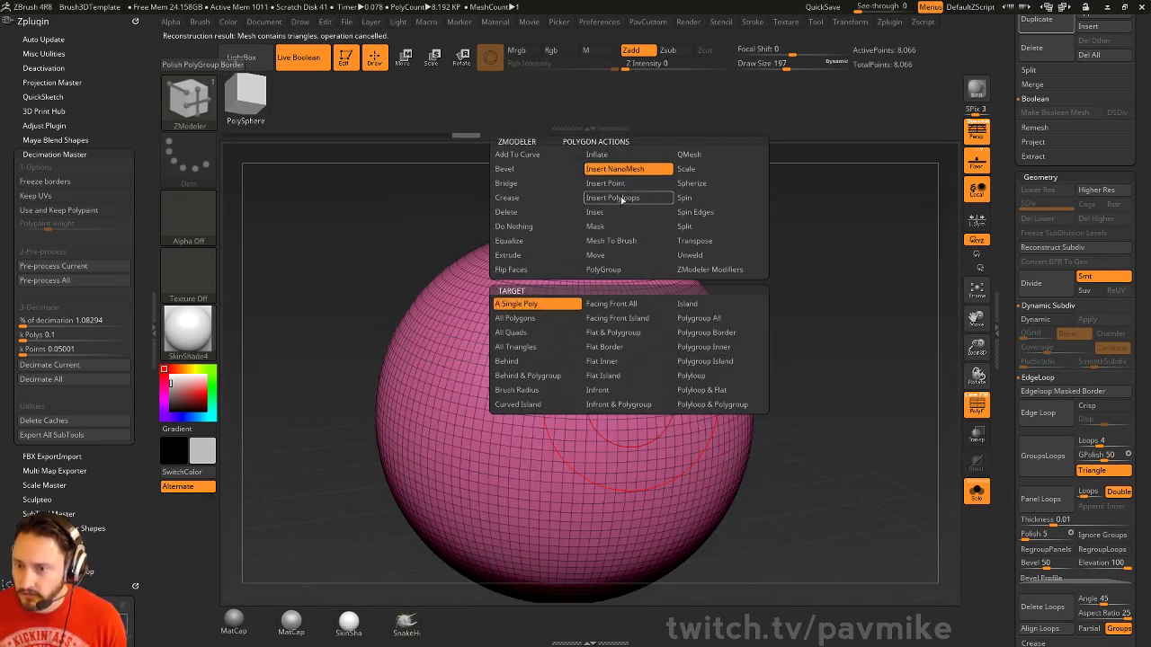
pyautogui.click(702, 319)
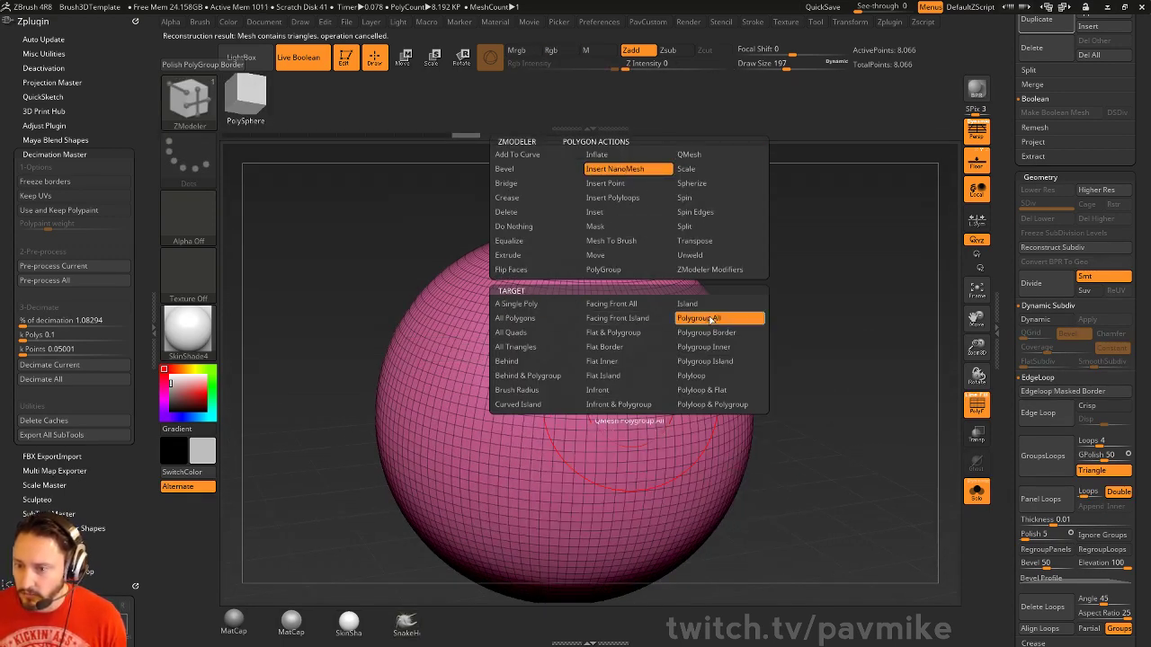
pyautogui.press('f')
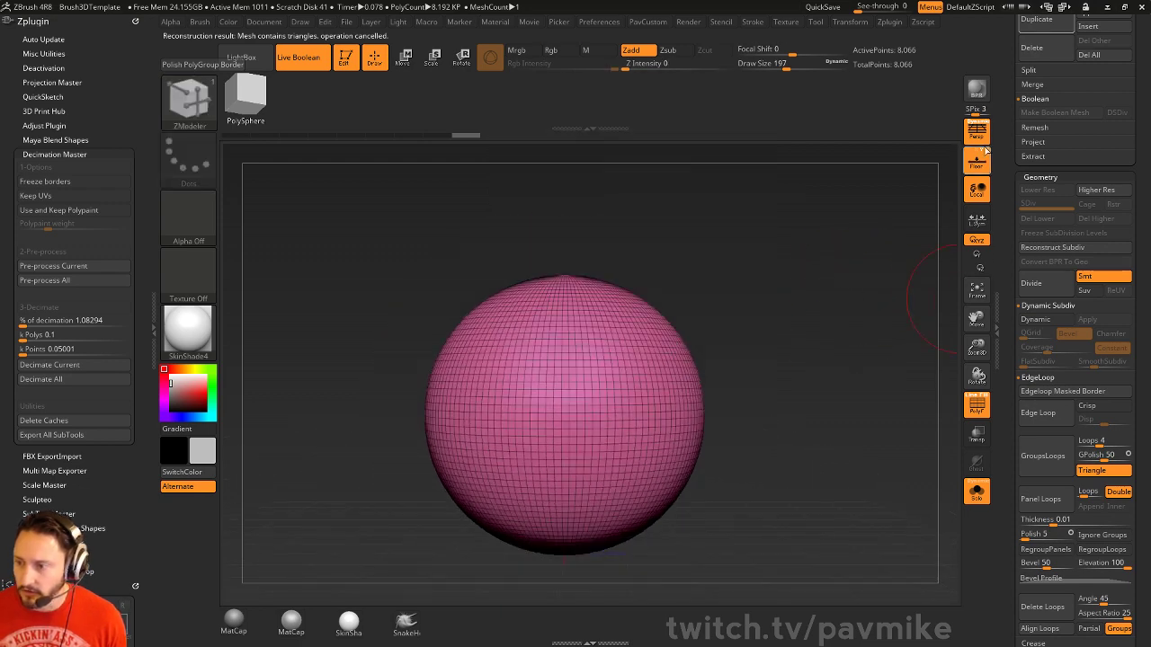
# Turn off perspective and assign the horizontal middle band of the sphere its own polygroup
pyautogui.click(978, 132)
pyautogui.keyDown('ctrl'); pyautogui.keyDown('shift'); pyautogui.moveTo(354, 326); pyautogui.dragTo(648, 441); pyautogui.keyUp('shift'); pyautogui.keyUp('ctrl')
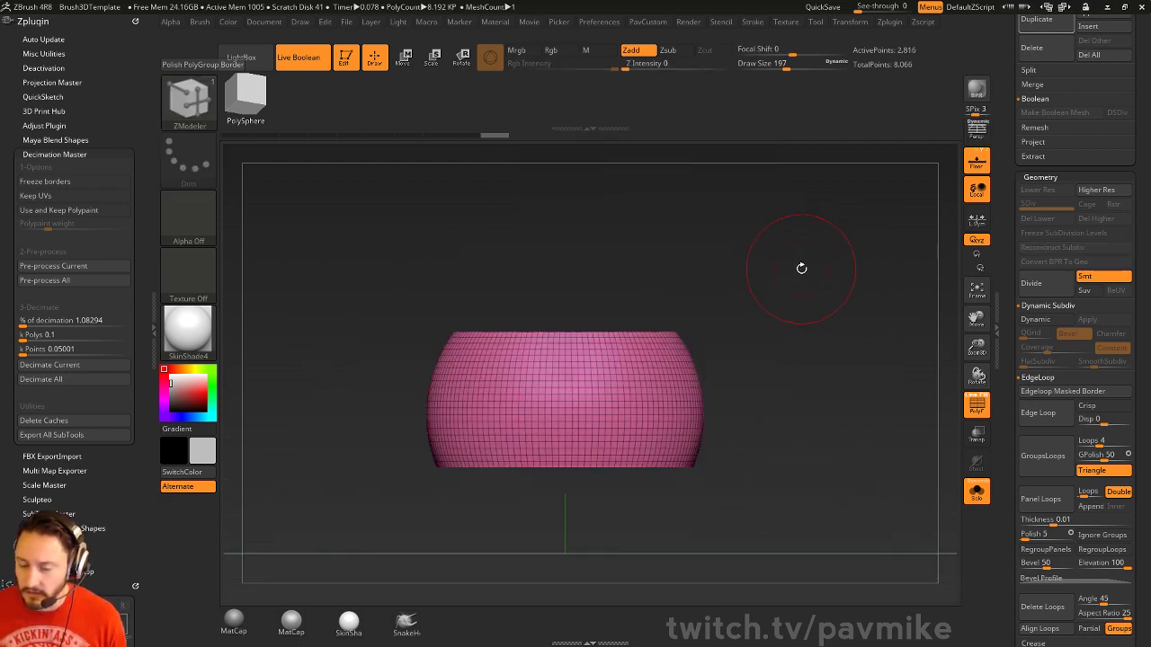
pyautogui.hotkey('ctrl', 'w')
pyautogui.keyDown('ctrl'); pyautogui.keyDown('shift'); pyautogui.click(823, 266); pyautogui.keyUp('shift'); pyautogui.keyUp('ctrl')
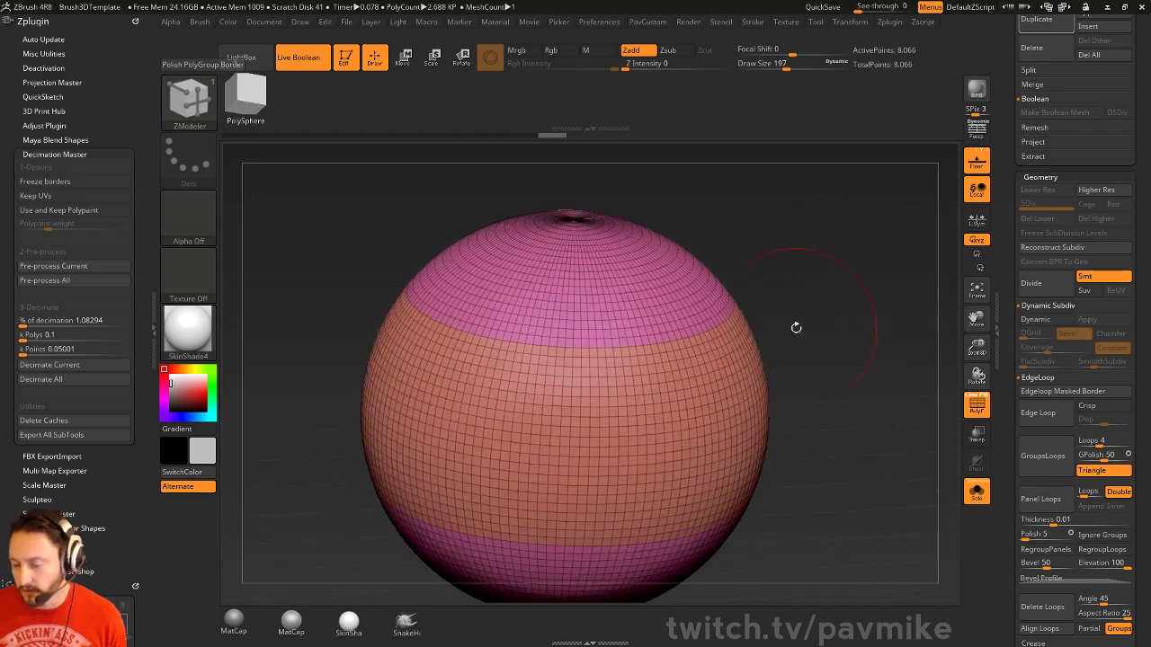
# Insert the decimated spiky mesh as a NanoMesh across the sphere's middle polygroup band
pyautogui.rightClick(666, 429)
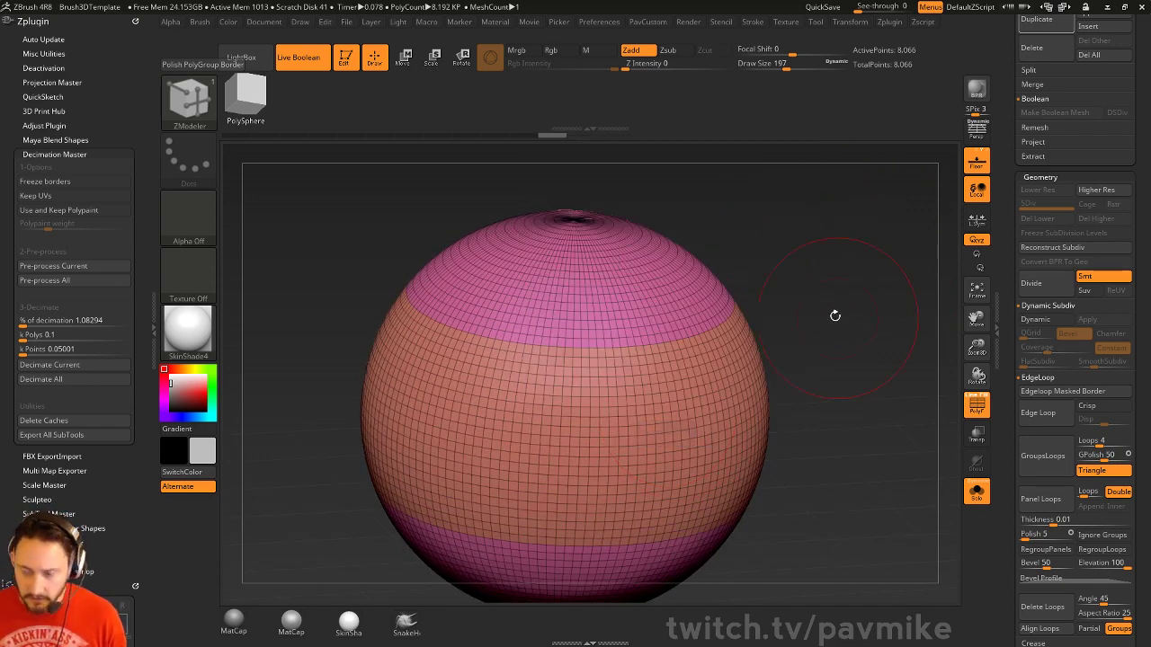
pyautogui.press('m')
pyautogui.click(916, 290)
pyautogui.moveTo(864, 298); pyautogui.dragTo(850, 202)
pyautogui.keyDown('alt'); pyautogui.moveTo(828, 343); pyautogui.dragTo(863, 379); pyautogui.keyUp('alt')
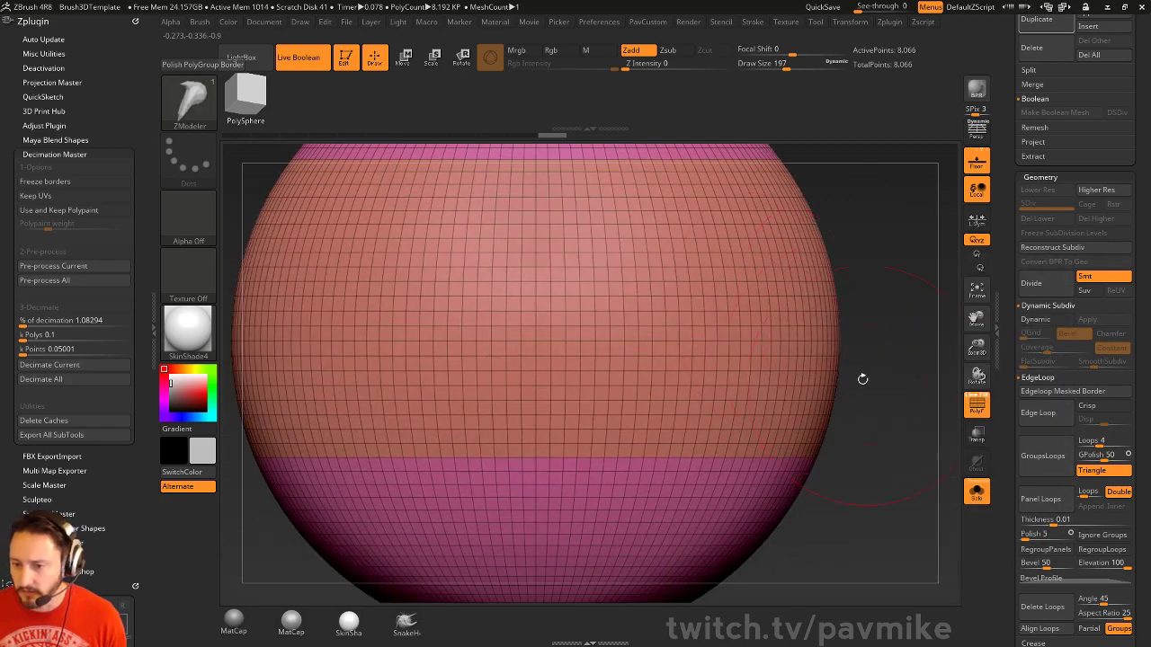
pyautogui.click(605, 311)
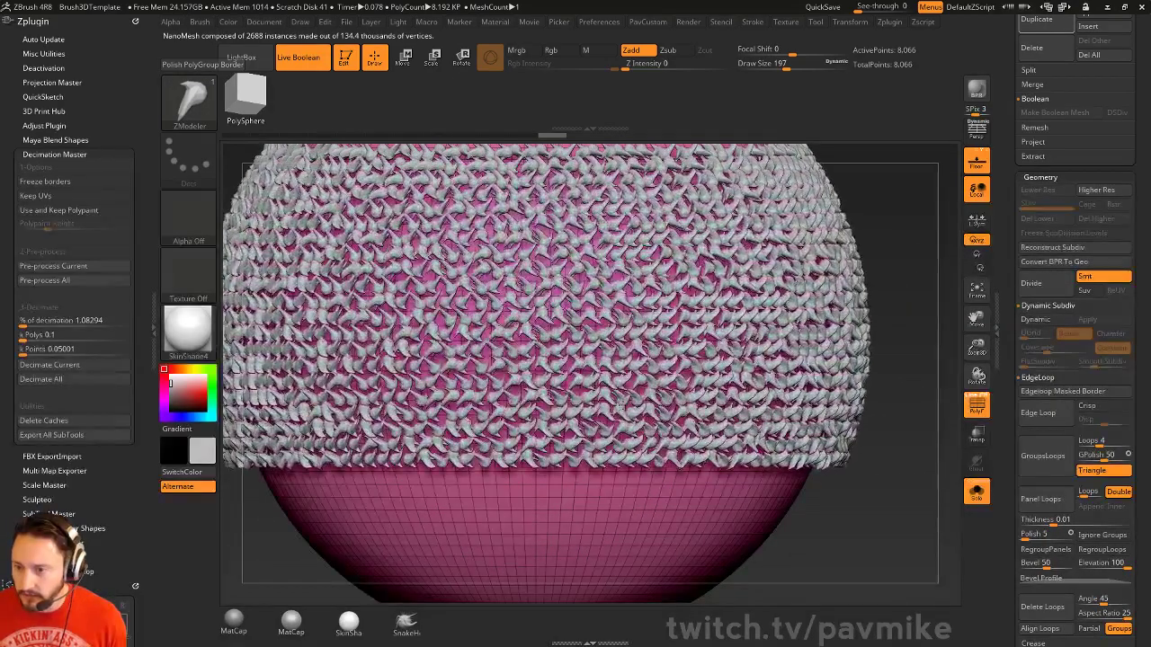
# Set the inserted NanoMesh's ZOffset to 0.75646 and Random Distribution to 0.56568
pyautogui.moveTo(976, 345); pyautogui.dragTo(1017, 227)
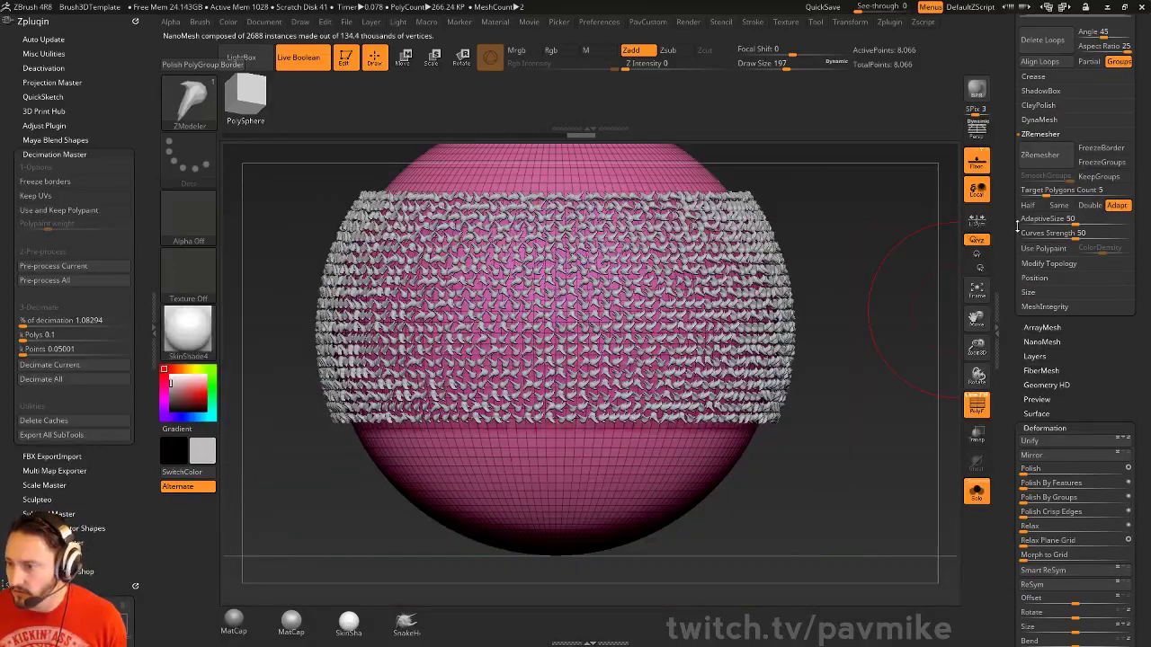
pyautogui.click(1035, 343)
pyautogui.moveTo(1012, 414); pyautogui.dragTo(994, 277)
pyautogui.keyDown('alt'); pyautogui.moveTo(900, 347); pyautogui.dragTo(909, 381); pyautogui.keyUp('alt')
pyautogui.moveTo(1038, 518); pyautogui.dragTo(1084, 519)
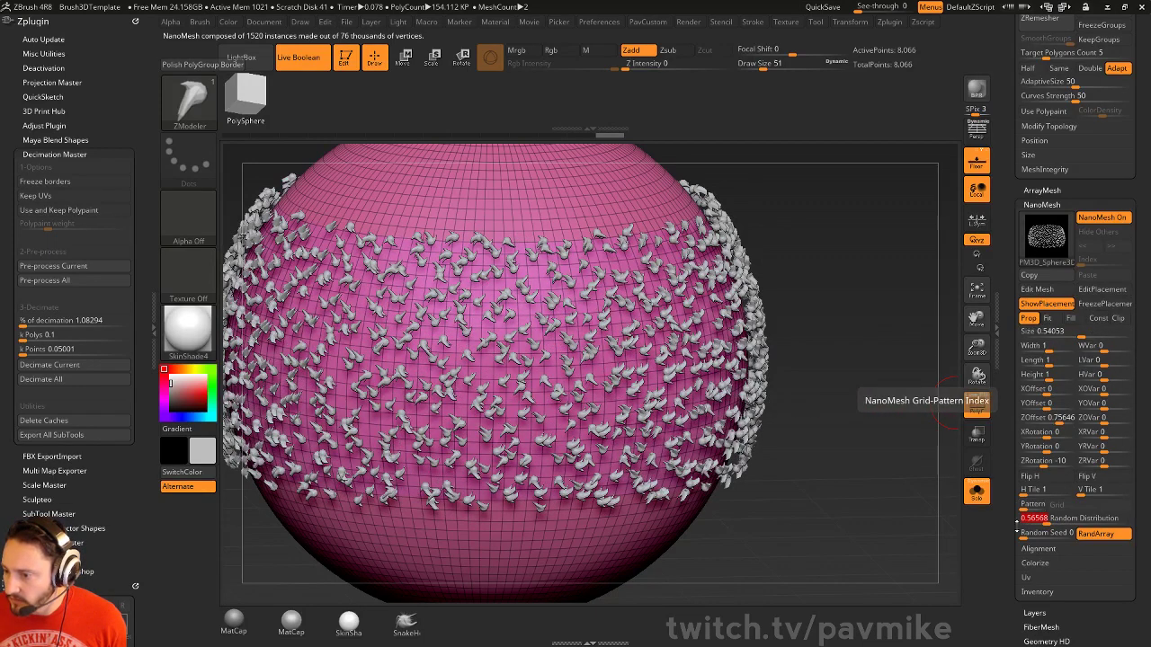
# Align the NanoMesh instances to the normal and apply Align Edge to the sphere's topology
pyautogui.click(1035, 549)
pyautogui.click(1068, 373)
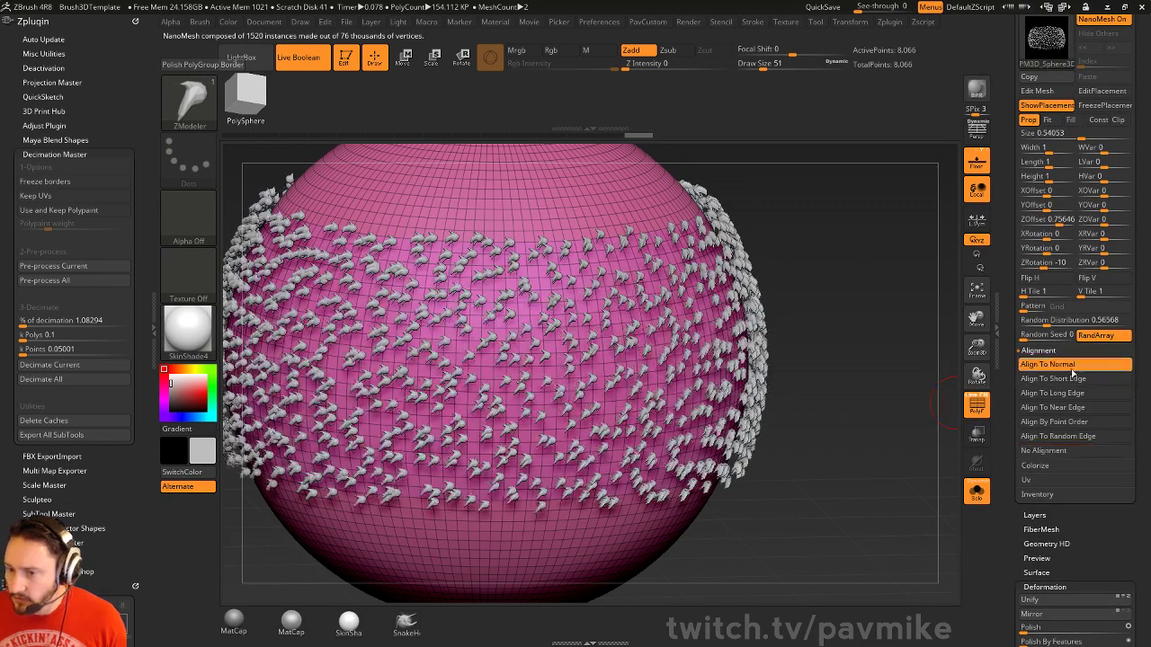
pyautogui.moveTo(1011, 252); pyautogui.dragTo(1014, 343)
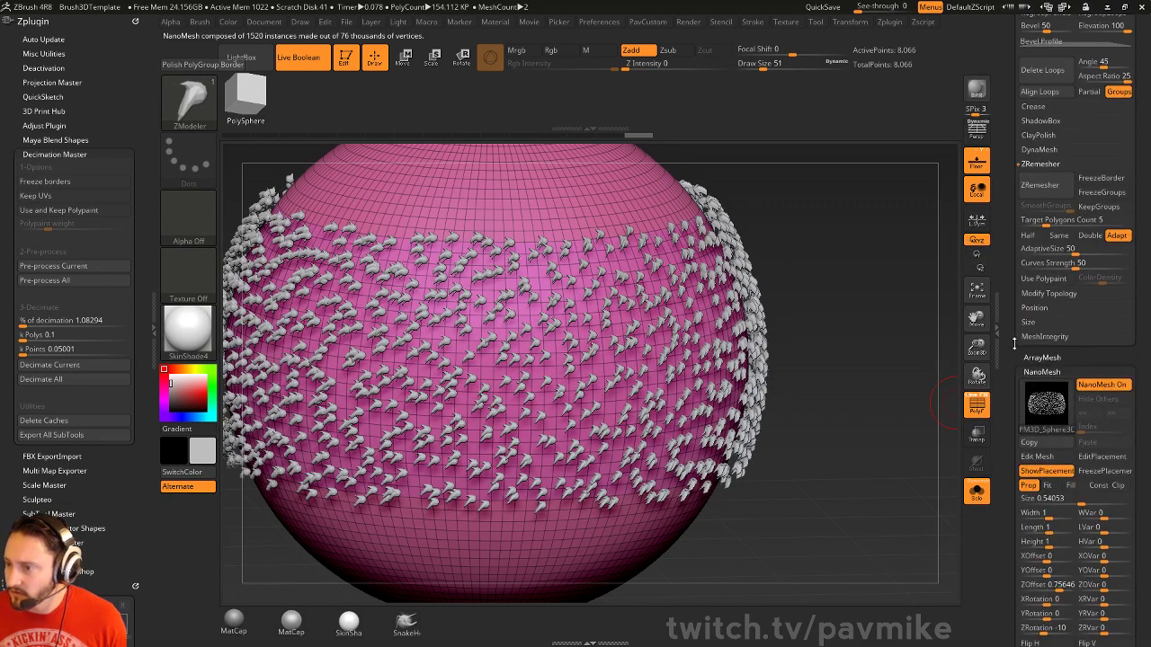
pyautogui.click(1049, 293)
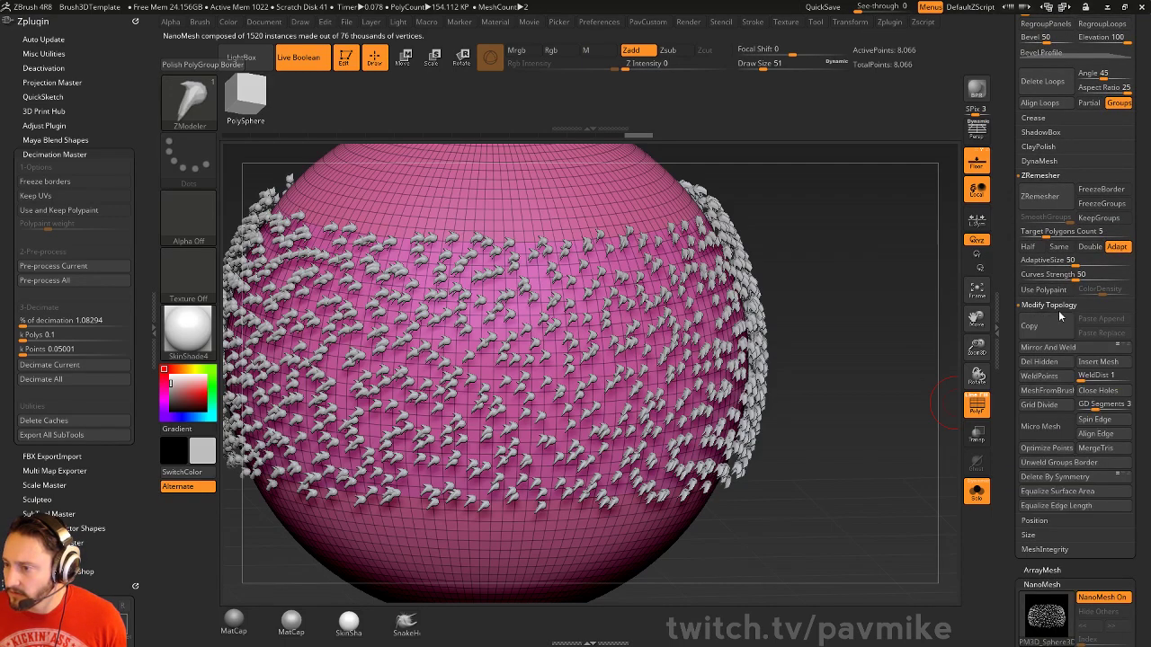
pyautogui.click(1101, 436)
pyautogui.moveTo(1014, 430); pyautogui.dragTo(1014, 305)
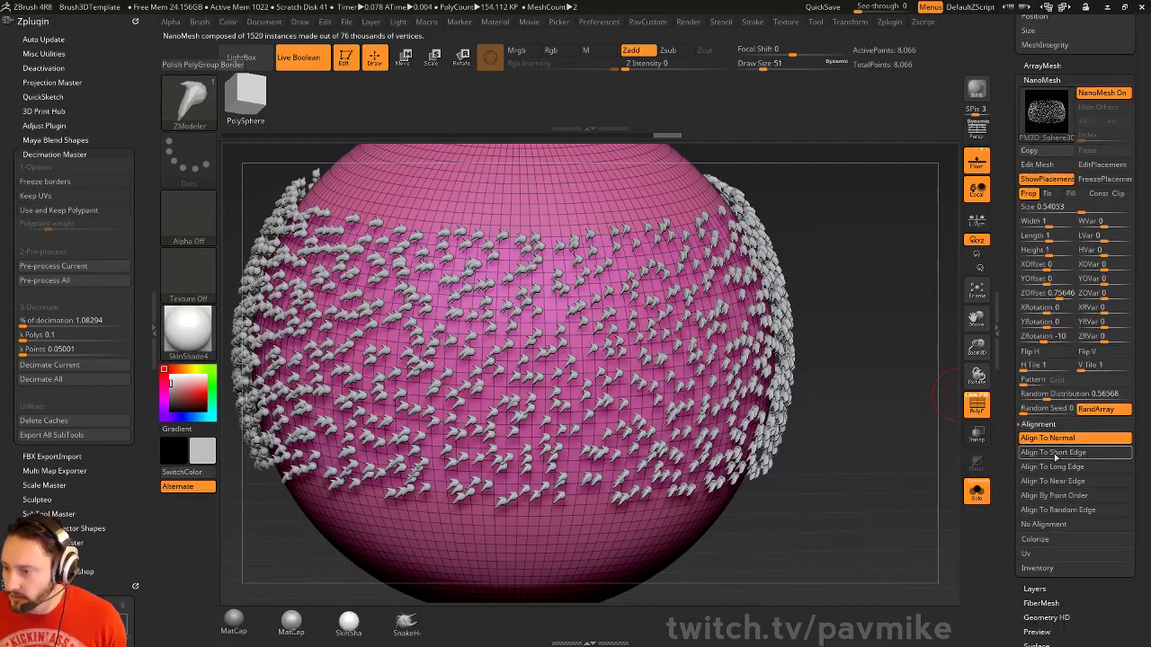
# Set the NanoMesh to No Alignment with YRotation 47, ZRotation -33 and ZOffset 0.04589
pyautogui.click(1047, 524)
pyautogui.moveTo(939, 445); pyautogui.dragTo(930, 373)
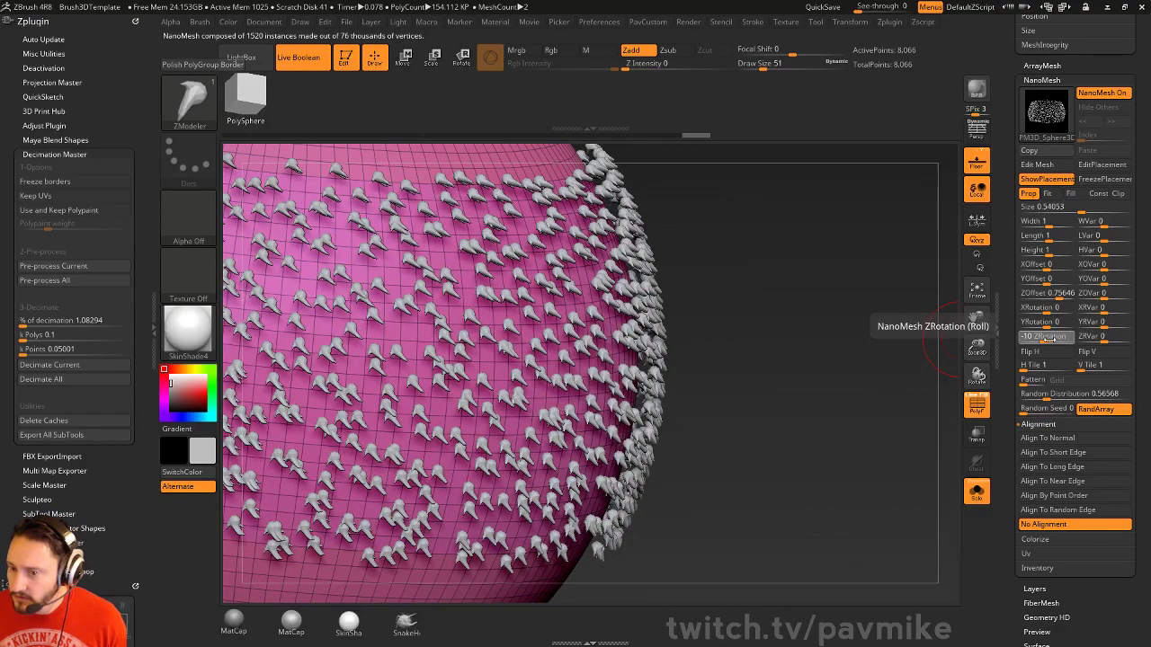
pyautogui.moveTo(1041, 336); pyautogui.dragTo(1049, 295)
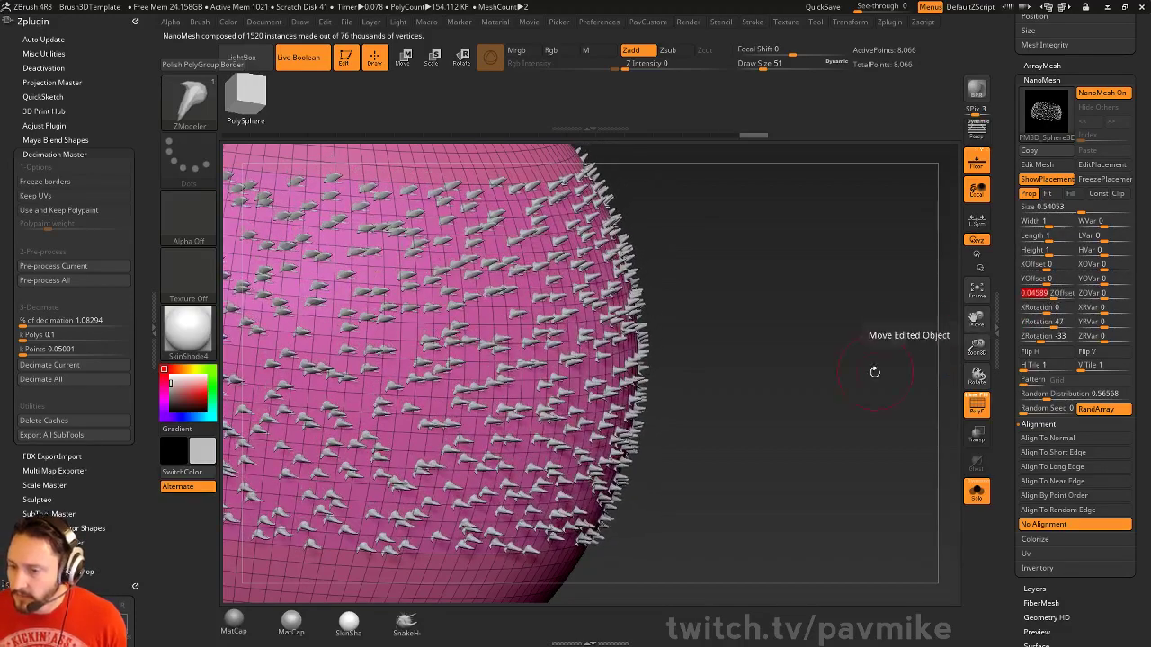
pyautogui.moveTo(873, 369); pyautogui.dragTo(858, 376)
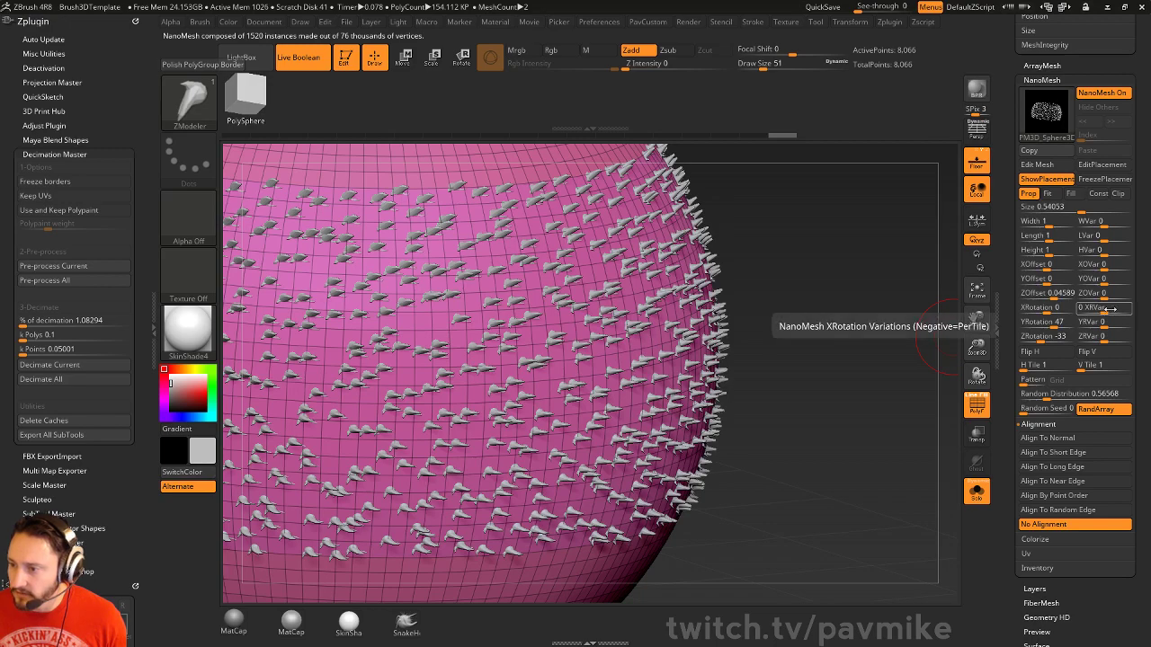
# Vary the NanoMesh instances with ZOVar 29, XRVar 18, YRVar 23 and ZRVar 26
pyautogui.moveTo(1105, 296); pyautogui.dragTo(1112, 297)
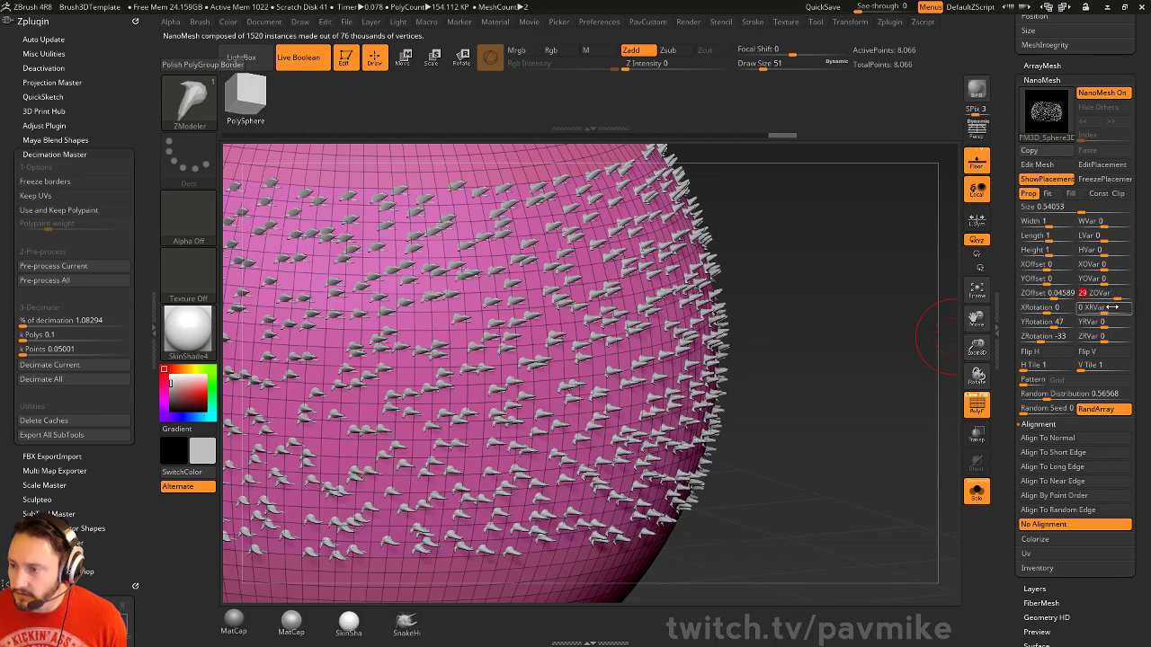
pyautogui.click(1114, 311)
pyautogui.click(1116, 325)
pyautogui.click(1117, 340)
# Enlarge the NanoMesh instances to Width 3.28035, Length 2.85896 and Height 1.98333
pyautogui.click(1058, 224)
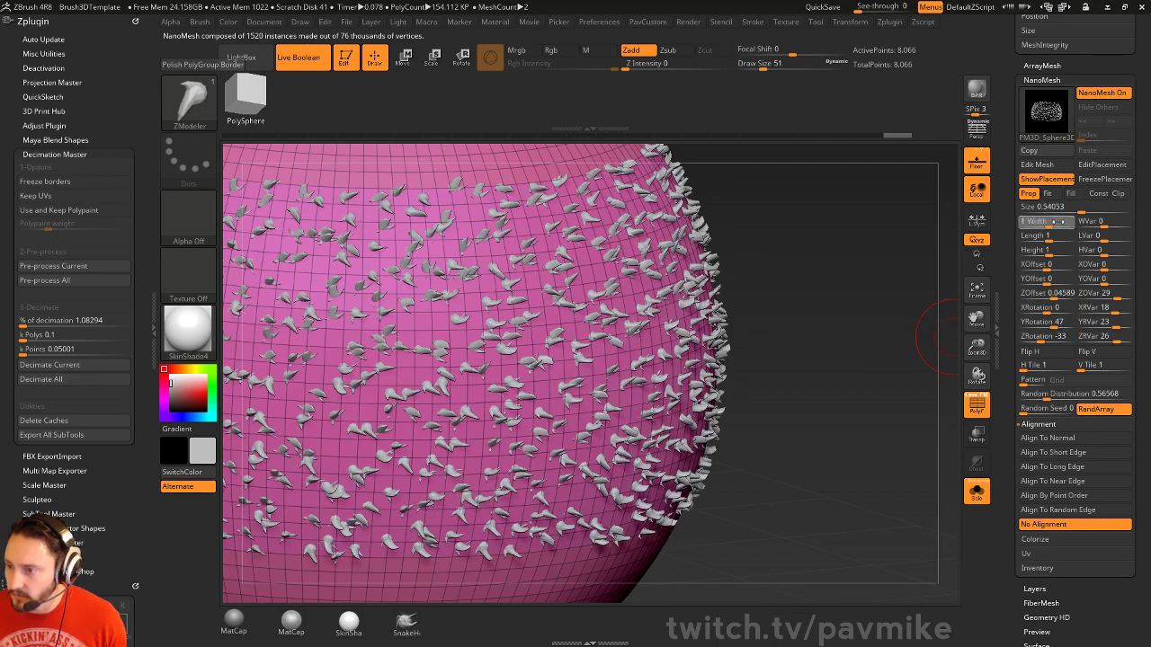
pyautogui.click(1057, 239)
pyautogui.click(1054, 253)
pyautogui.moveTo(883, 316); pyautogui.dragTo(818, 308)
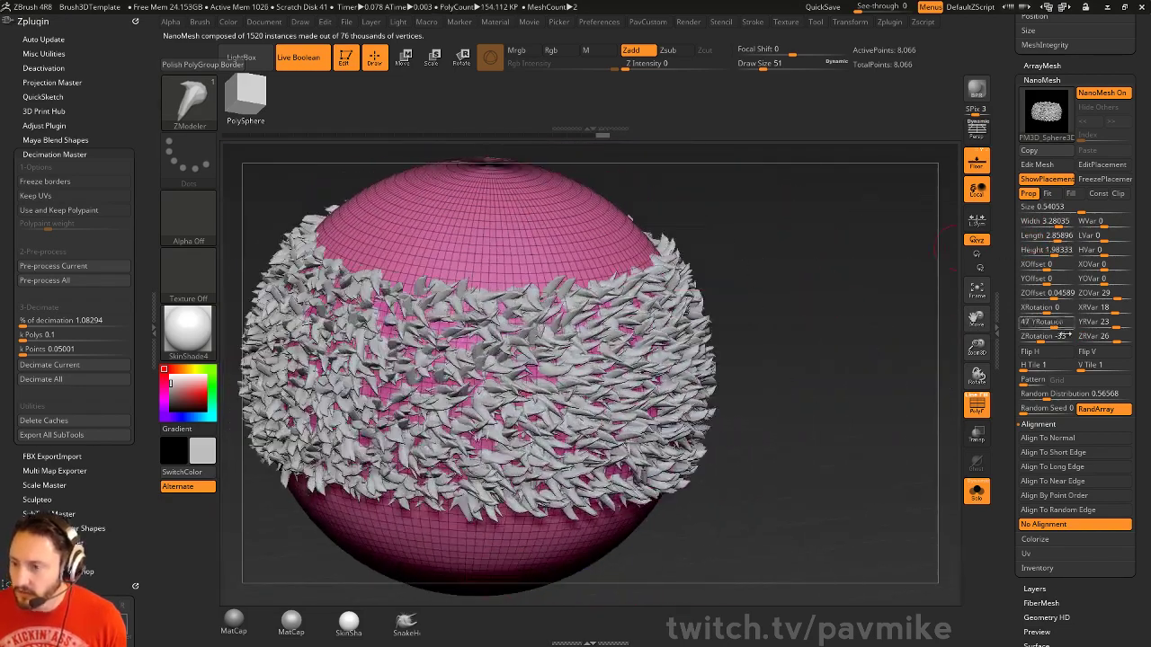
# Set the NanoMesh's Random Distribution to 0 and compare Fill mode with Prop mode
pyautogui.click(1025, 393)
pyautogui.moveTo(1026, 394)
pyautogui.mouseDown()
pyautogui.moveTo(1099, 394)
pyautogui.moveTo(1016, 396)
pyautogui.mouseUp()
pyautogui.click(1071, 194)
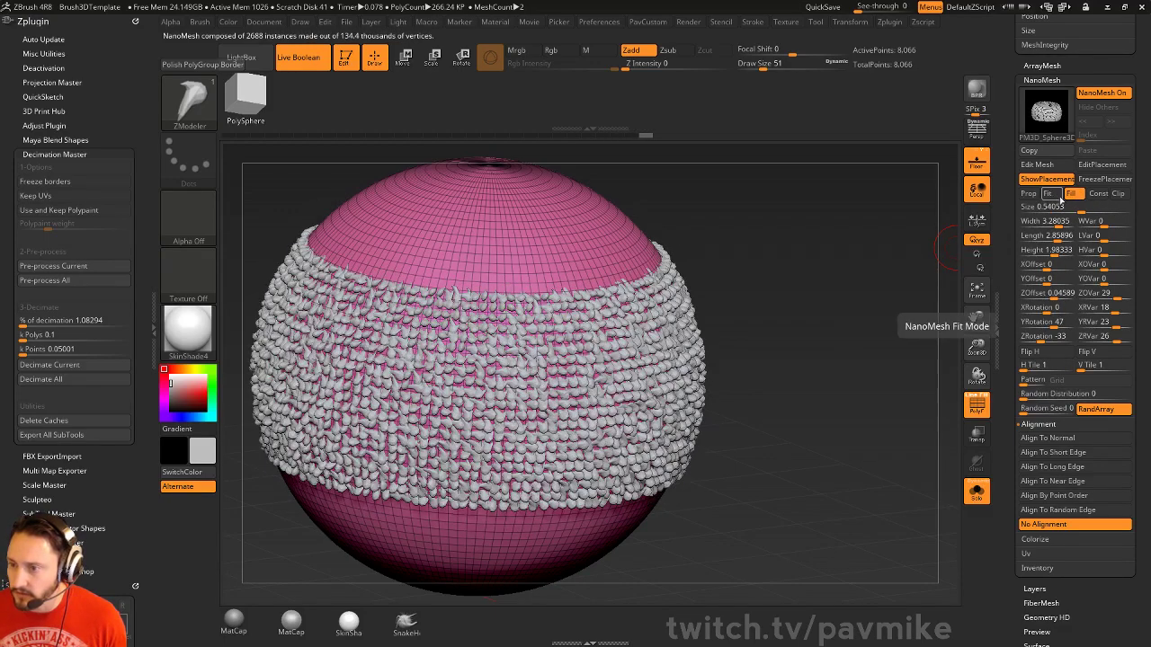
pyautogui.click(1028, 193)
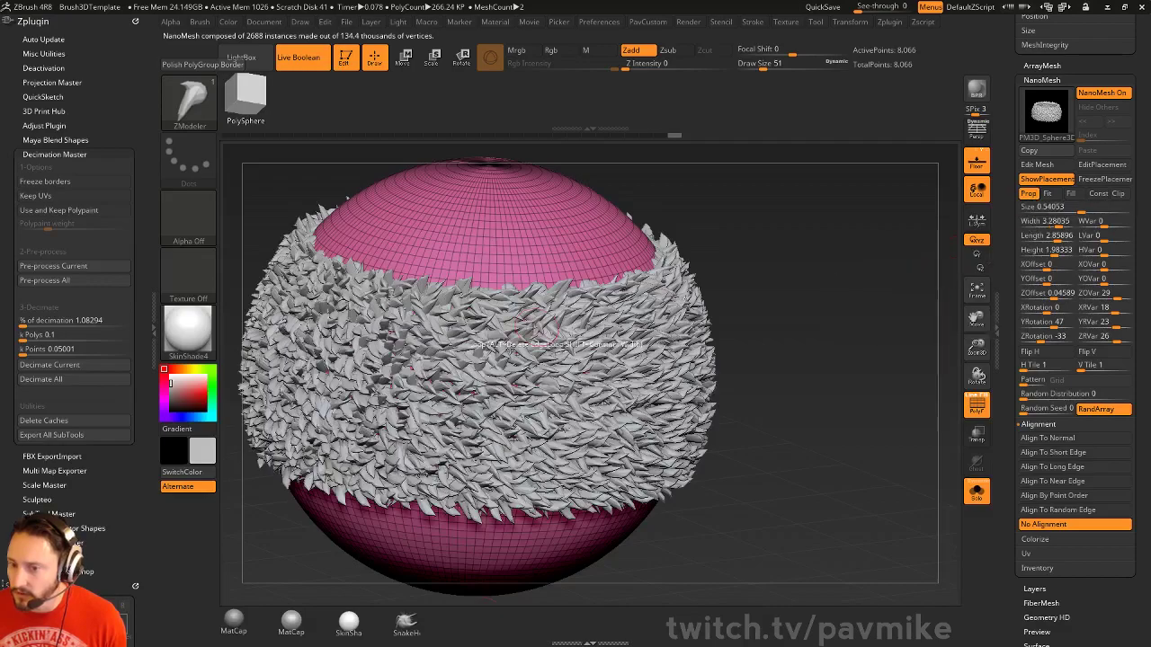
pyautogui.moveTo(806, 350); pyautogui.dragTo(711, 388)
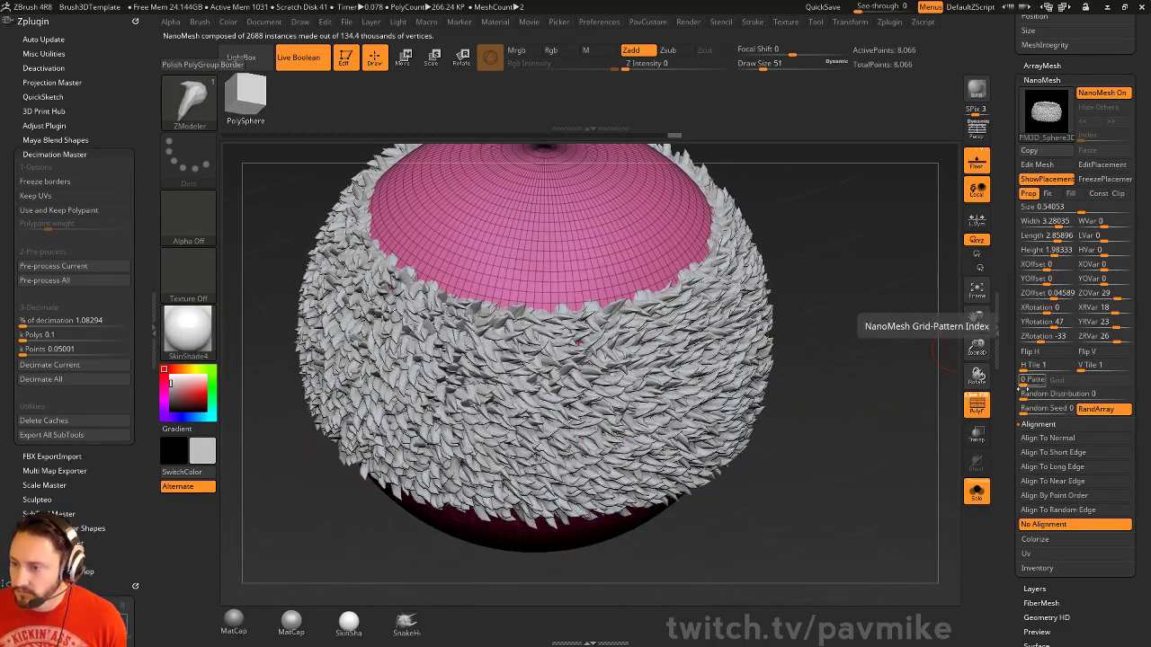
# Thin out the NanoMesh instances by setting Random Distribution to 0.49678
pyautogui.moveTo(1025, 394); pyautogui.dragTo(1043, 396)
pyautogui.moveTo(812, 380); pyautogui.dragTo(689, 539)
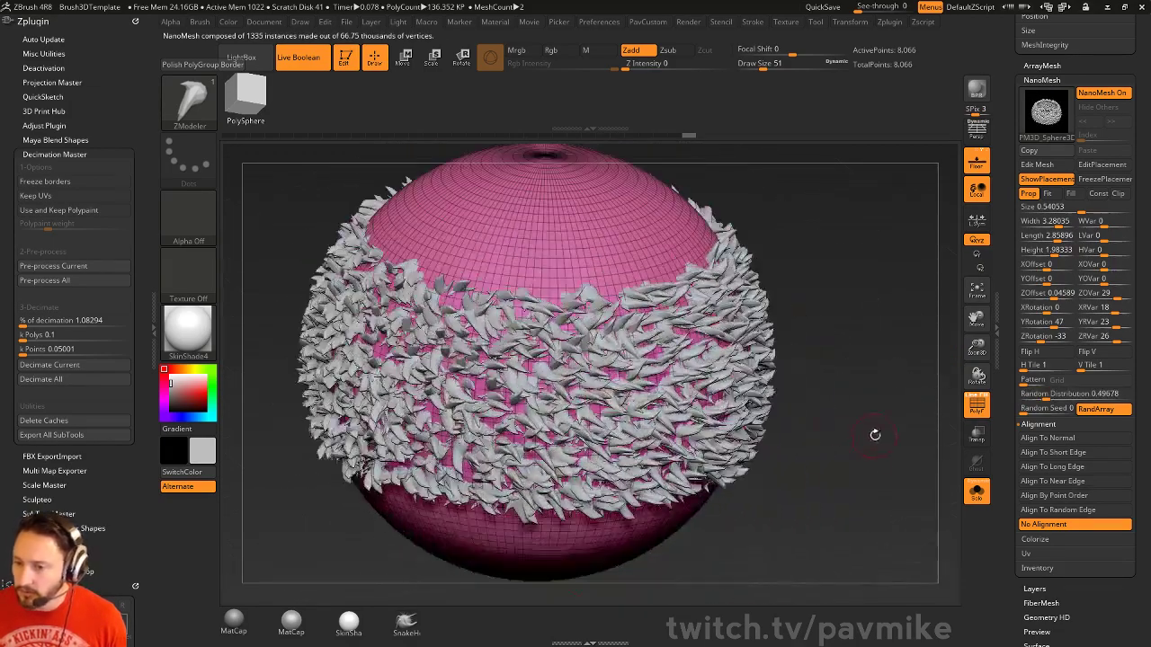
pyautogui.keyDown('alt'); pyautogui.moveTo(905, 340); pyautogui.dragTo(849, 367); pyautogui.keyUp('alt')
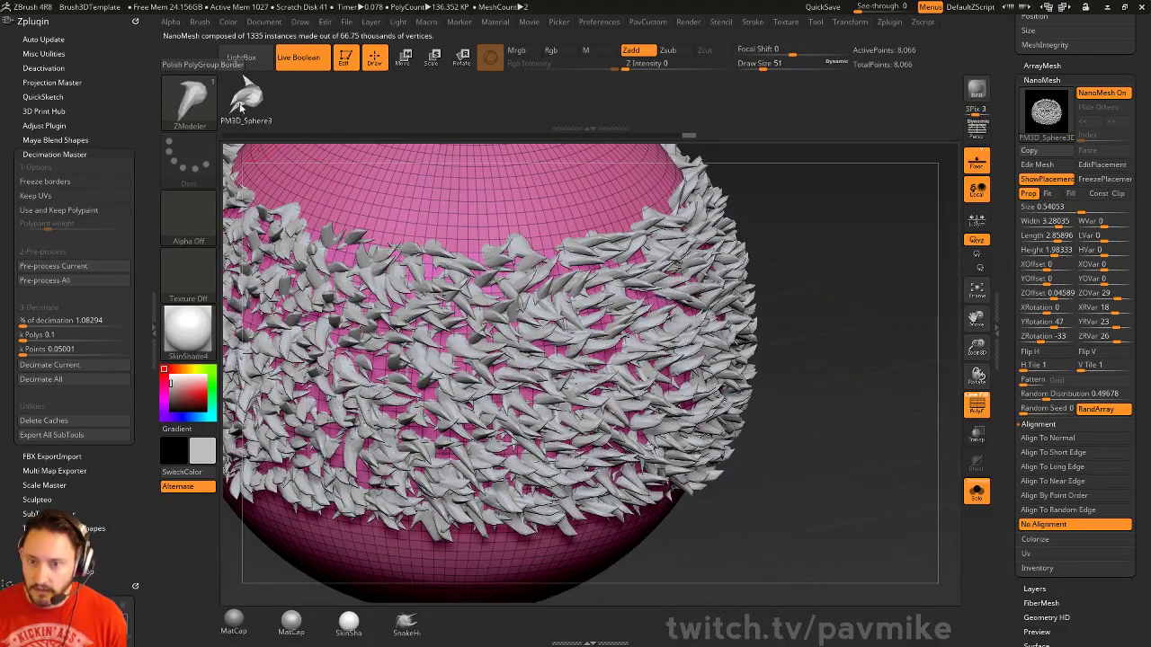
# Insert Arrow3D as an additional NanoMesh over the sphere's middle band at size 0.54744
pyautogui.press('F1')
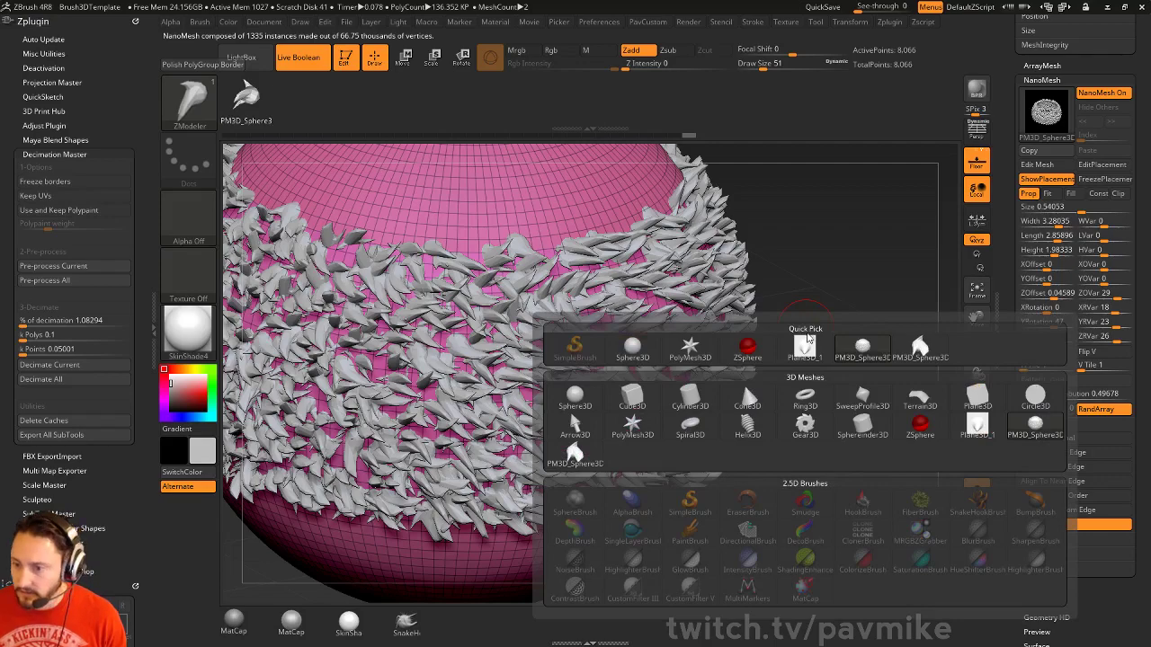
pyautogui.click(748, 399)
pyautogui.keyDown('alt'); pyautogui.moveTo(819, 324); pyautogui.dragTo(850, 314); pyautogui.keyUp('alt')
pyautogui.press('F1')
pyautogui.click(595, 429)
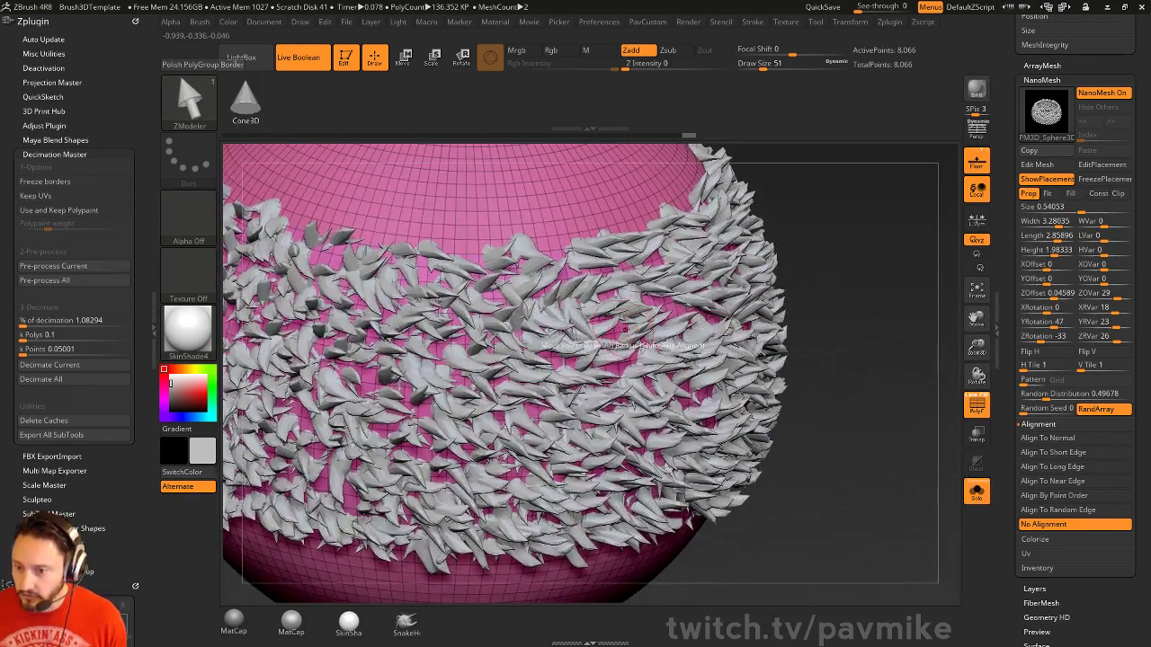
pyautogui.click(622, 329)
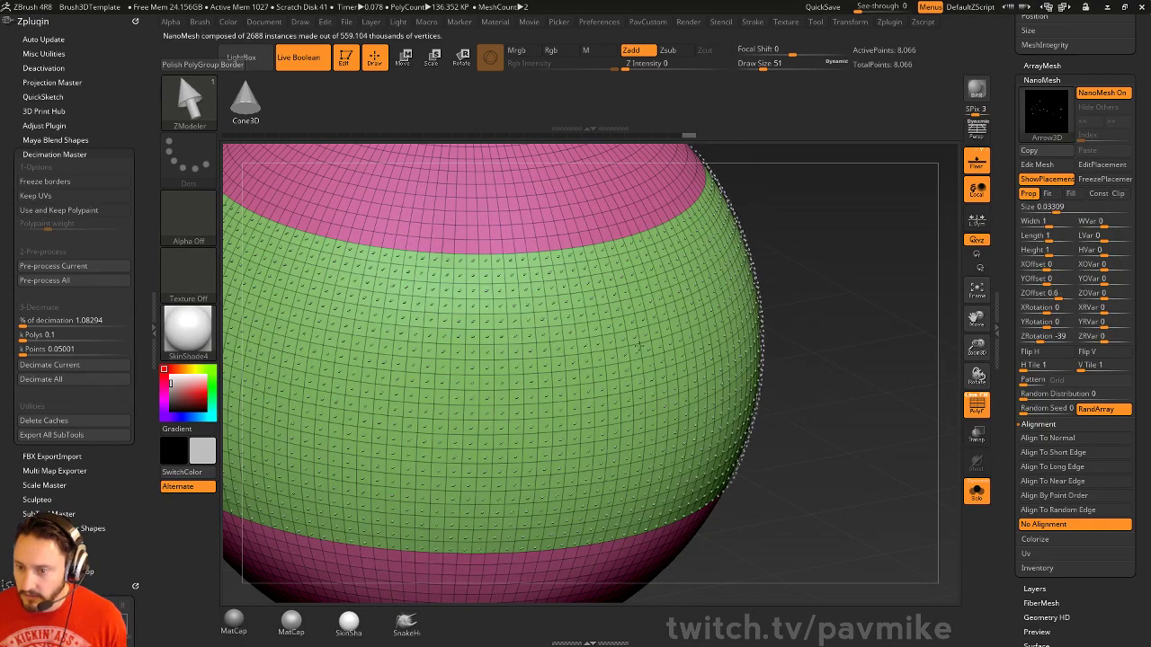
pyautogui.hotkey('ctrl', 'z')
pyautogui.hotkey('ctrl', 'z')
pyautogui.hotkey('ctrl', 'z')
pyautogui.hotkey('ctrl', 'z')
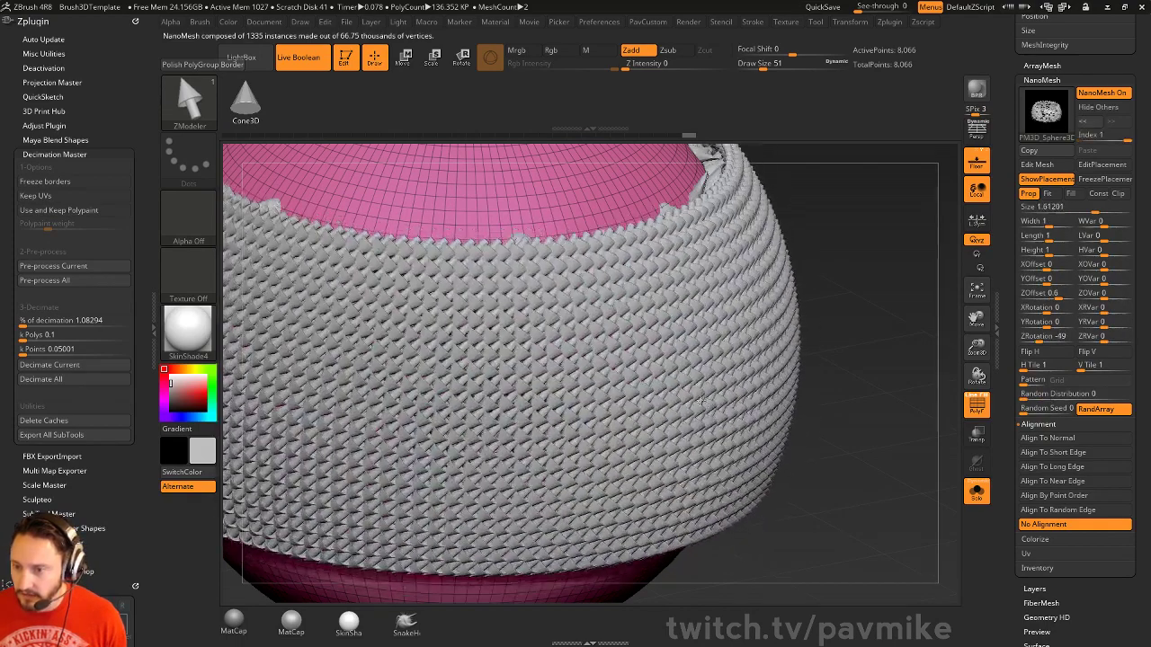
pyautogui.hotkey('ctrl', 'shift', 'z')
pyautogui.hotkey('ctrl', 'shift', 'z')
pyautogui.hotkey('ctrl', 'shift', 'z')
pyautogui.hotkey('ctrl', 'shift', 'z')
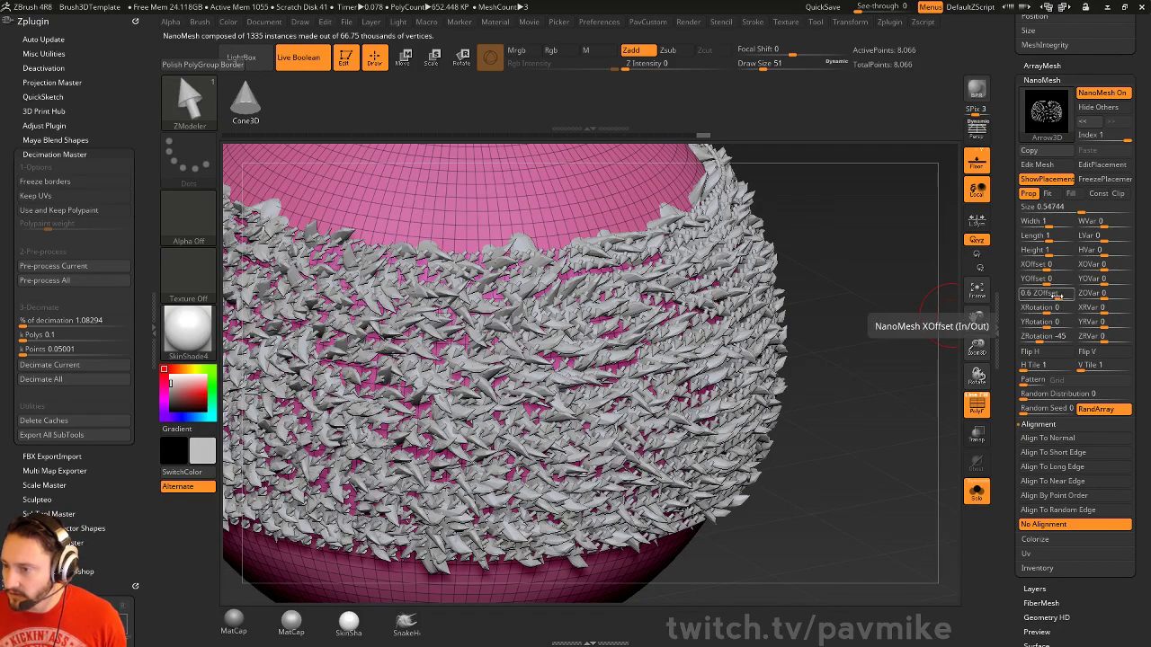
# Set the arrow NanoMesh's XRotation to -102, YRotation to 42, ZRotation to 106 and ZOffset to 0
pyautogui.moveTo(1056, 296); pyautogui.dragTo(1058, 298)
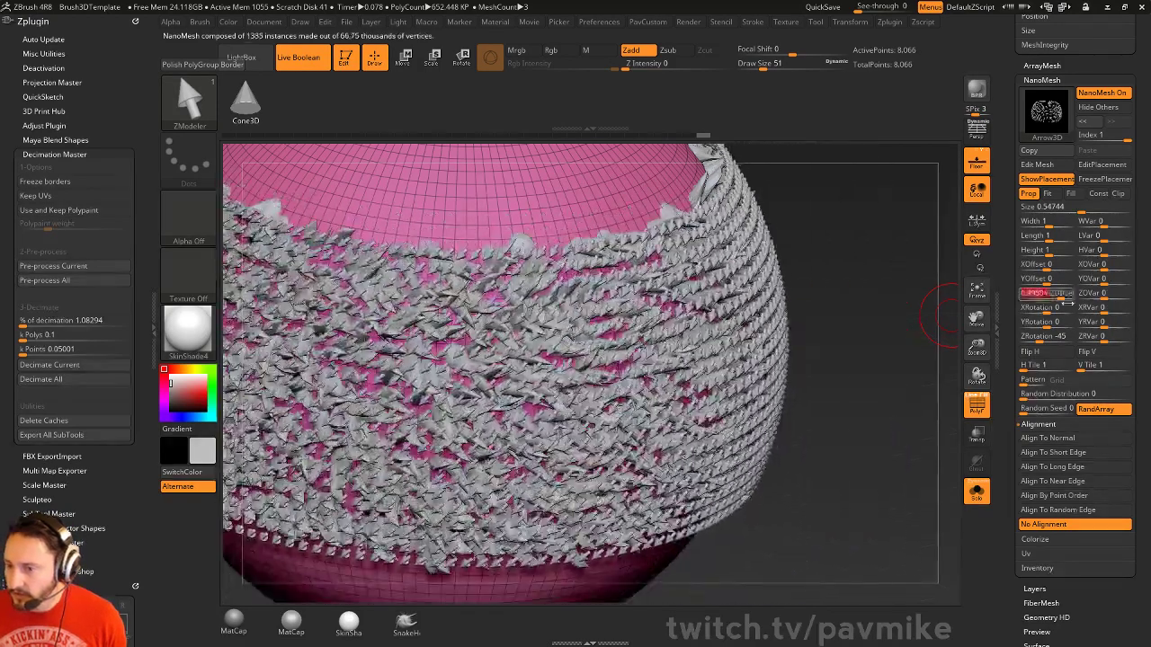
pyautogui.moveTo(1040, 338); pyautogui.dragTo(1063, 336)
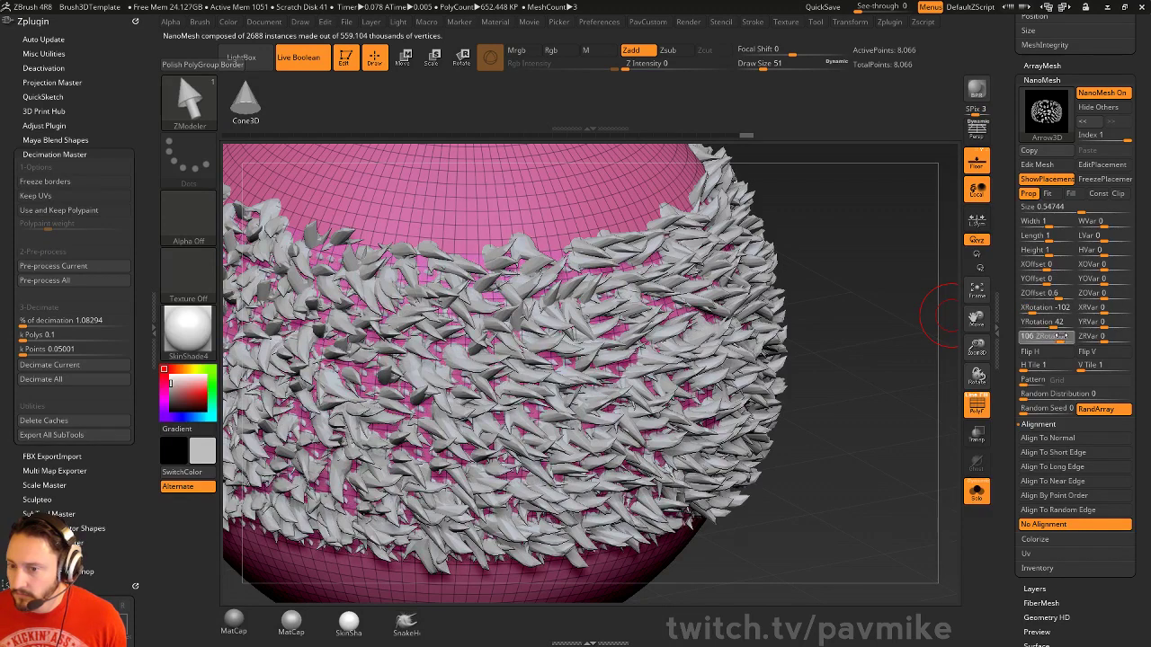
pyautogui.moveTo(1057, 293); pyautogui.dragTo(1047, 294)
# Set the arrows' Width to 1.56586, Length 3.06421, Height 2.47966, WVar 16, LVar 5, HVar 1 and Random Distribution 0.37911
pyautogui.moveTo(1051, 221); pyautogui.dragTo(1056, 221)
pyautogui.moveTo(1050, 235); pyautogui.dragTo(1058, 236)
pyautogui.moveTo(1050, 250); pyautogui.dragTo(1056, 250)
pyautogui.moveTo(1104, 221); pyautogui.dragTo(1110, 250)
pyautogui.moveTo(1065, 394); pyautogui.dragTo(1045, 397)
pyautogui.moveTo(879, 353); pyautogui.dragTo(944, 346)
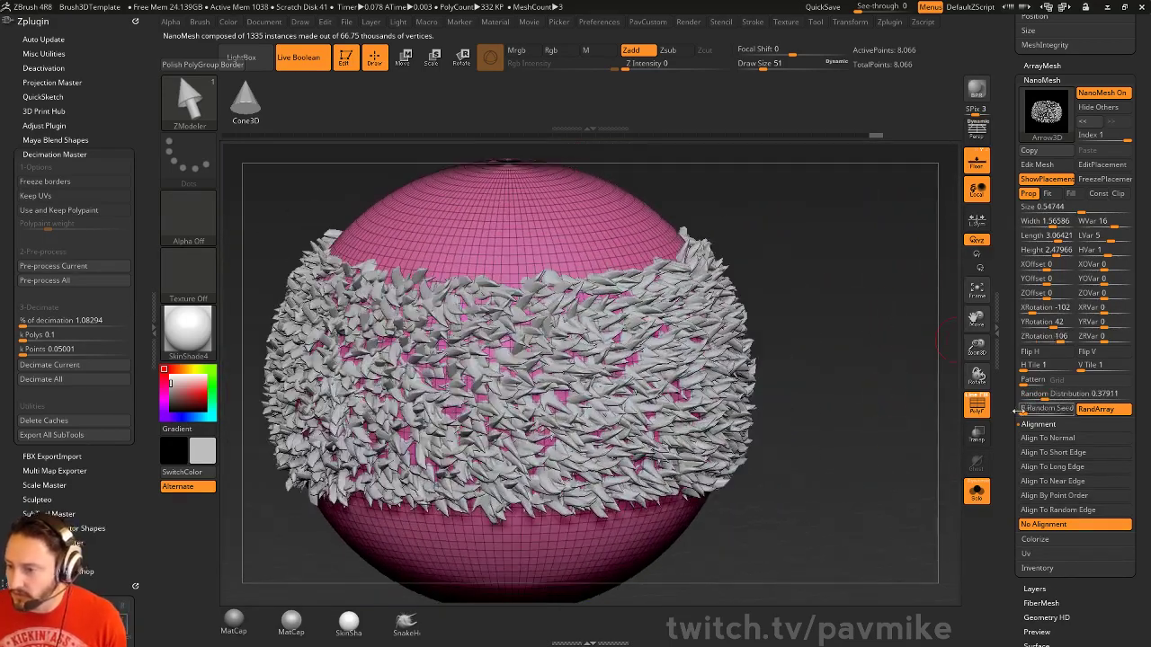
# Convert the arrow NanoMesh on the sphere's middle band into real geometry with Convert BPR To Geo
pyautogui.moveTo(1014, 427); pyautogui.dragTo(1013, 367)
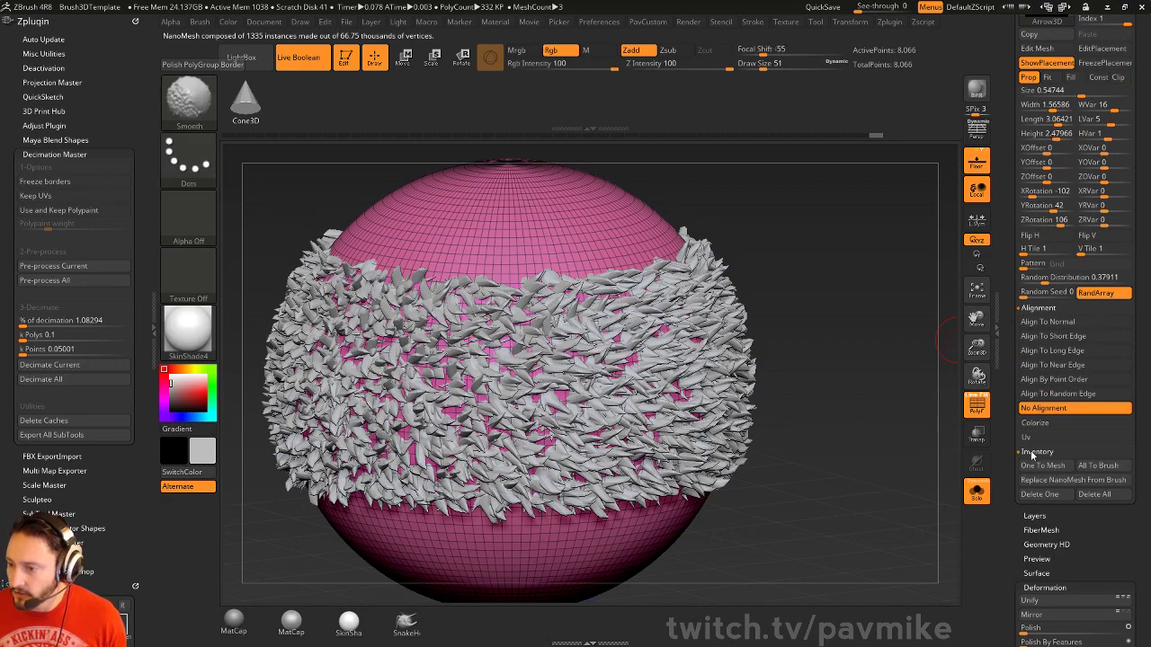
pyautogui.moveTo(1013, 433); pyautogui.dragTo(986, 613)
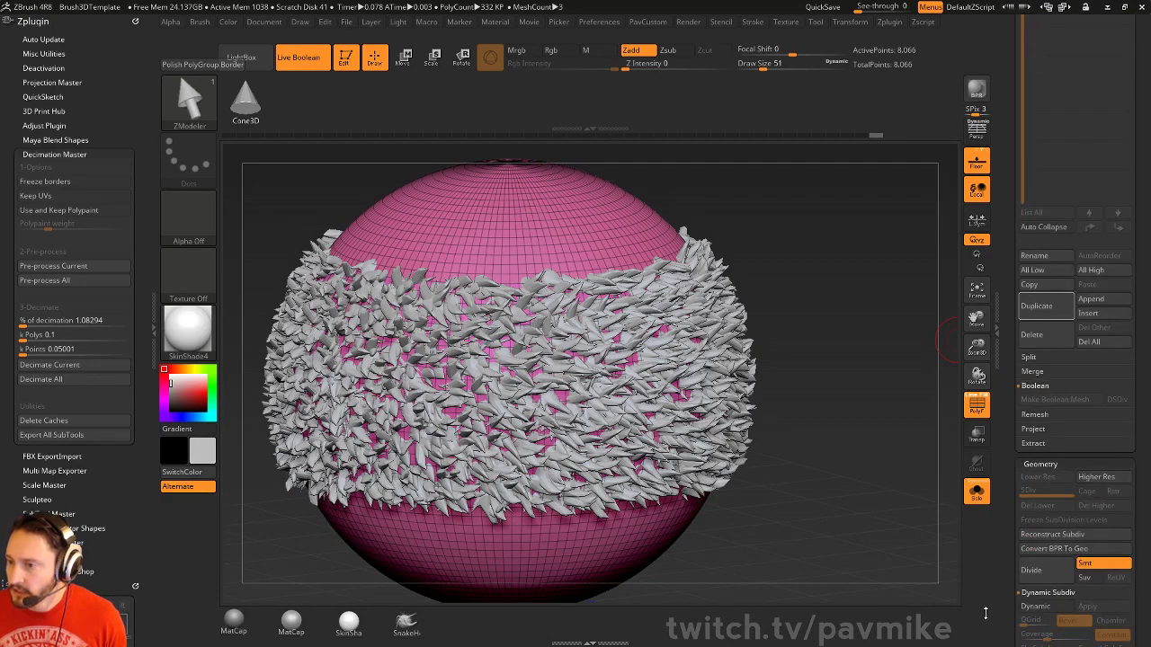
pyautogui.moveTo(1012, 376); pyautogui.dragTo(1014, 199)
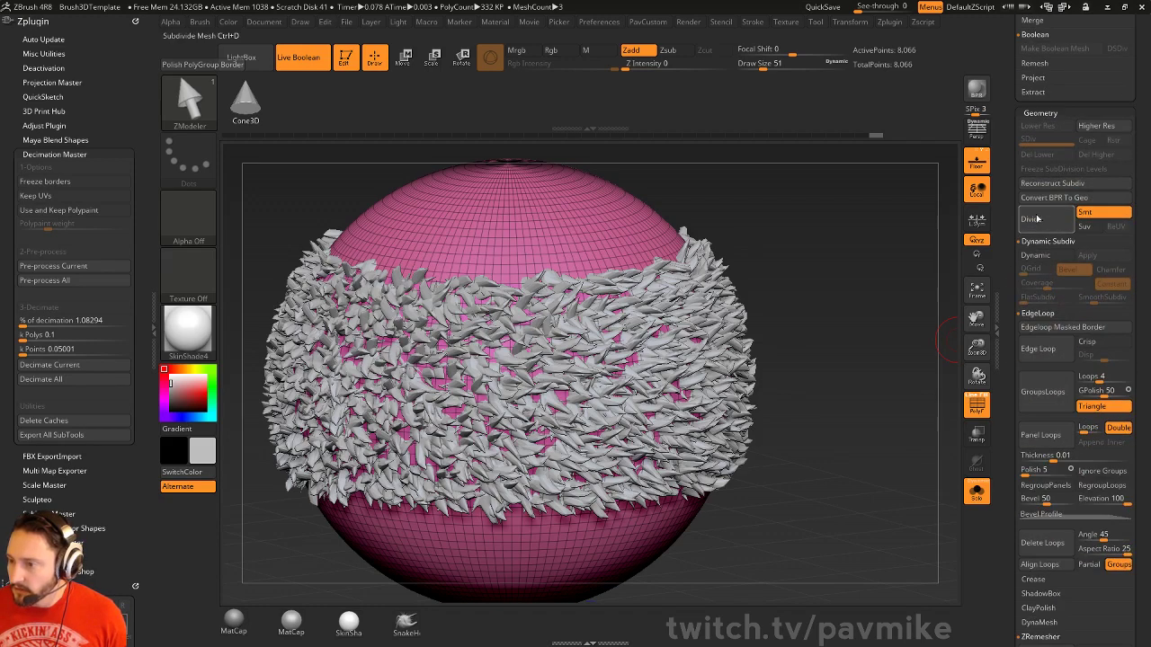
pyautogui.click(1051, 199)
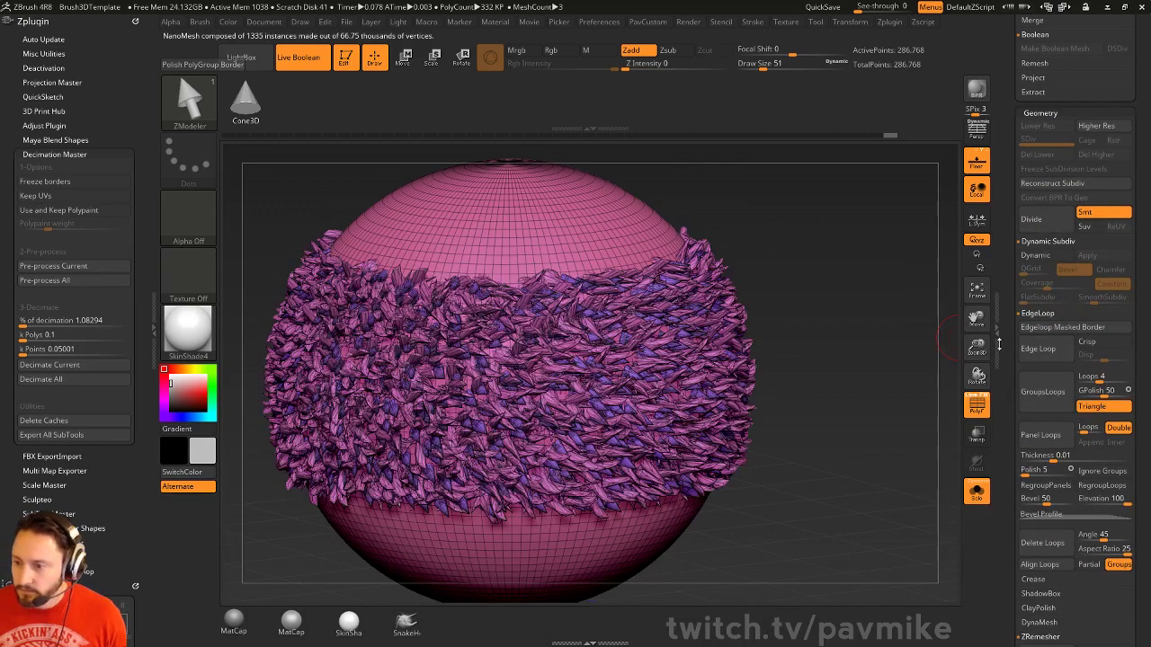
# Turn off the polyframe display and view the sphere's spiky band from slightly above
pyautogui.press('space')
pyautogui.moveTo(819, 332)
pyautogui.mouseDown()
pyautogui.moveTo(911, 355)
pyautogui.moveTo(531, 172)
pyautogui.moveTo(943, 443)
pyautogui.moveTo(899, 396)
pyautogui.moveTo(883, 351)
pyautogui.moveTo(836, 328)
pyautogui.mouseUp()
pyautogui.hotkey('shift', 'f')
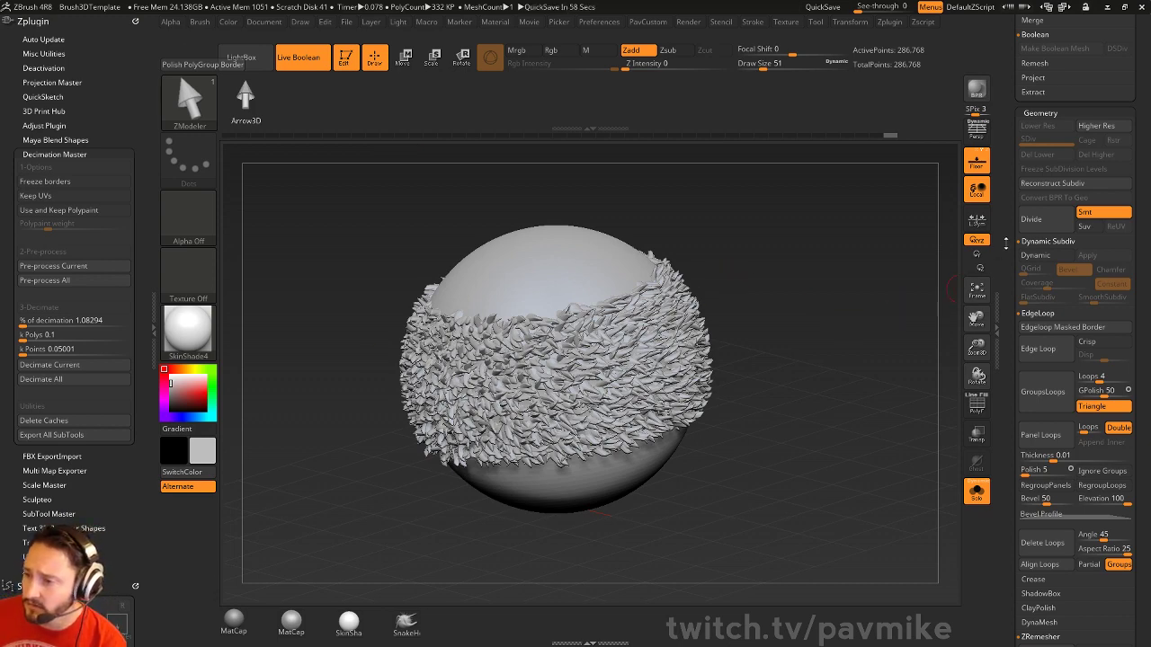
pyautogui.moveTo(817, 282); pyautogui.dragTo(601, 223)
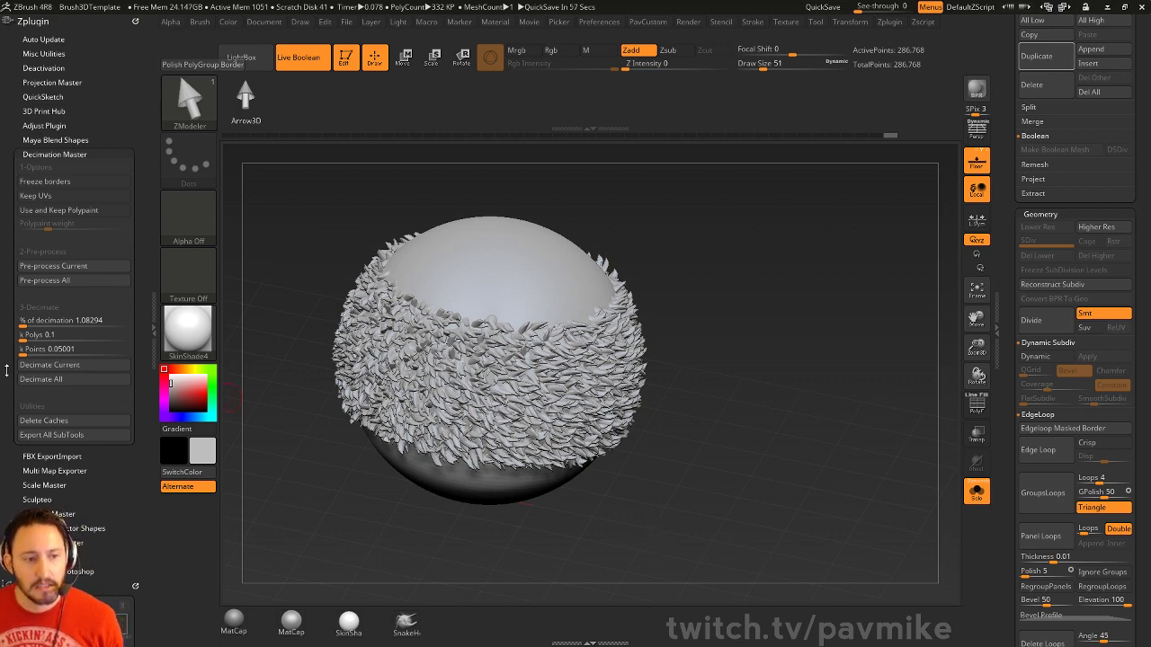
pyautogui.moveTo(750, 239)
pyautogui.mouseDown()
pyautogui.moveTo(727, 213)
pyautogui.moveTo(751, 230)
pyautogui.mouseUp()
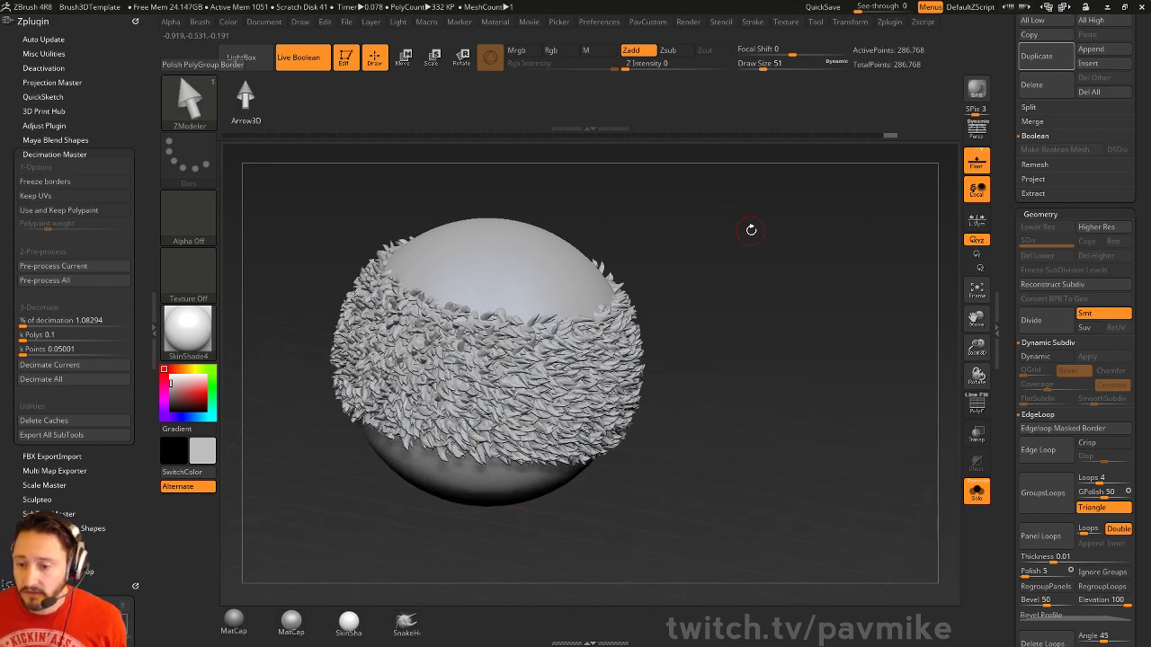
# Turn off Live Boolean rendering for the converted sphere
pyautogui.click(608, 23)
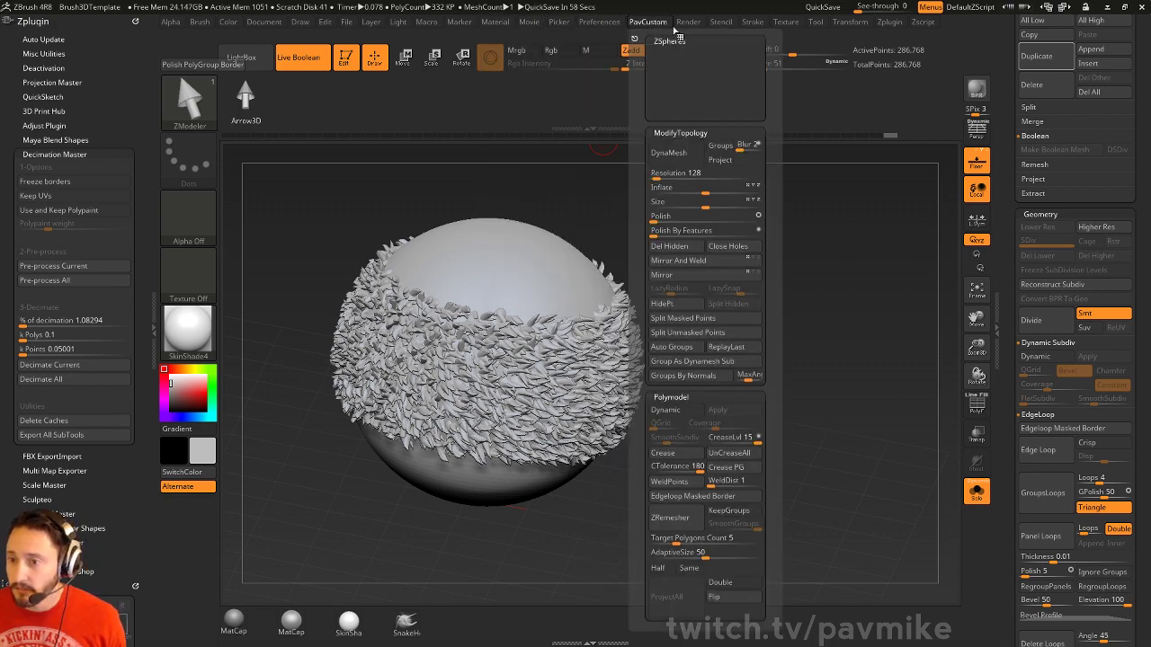
pyautogui.moveTo(688, 23)
pyautogui.press('shift')
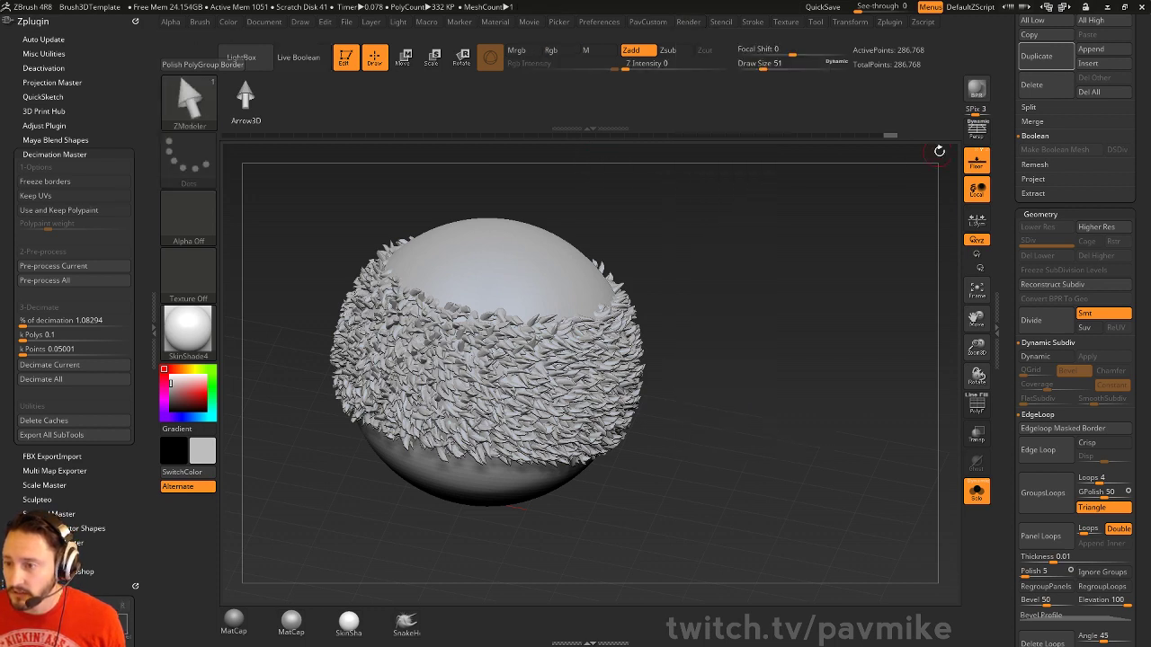
# Switch to Marvelous Designer and close it without saving the open project
pyautogui.press('super')
pyautogui.click(514, 636)
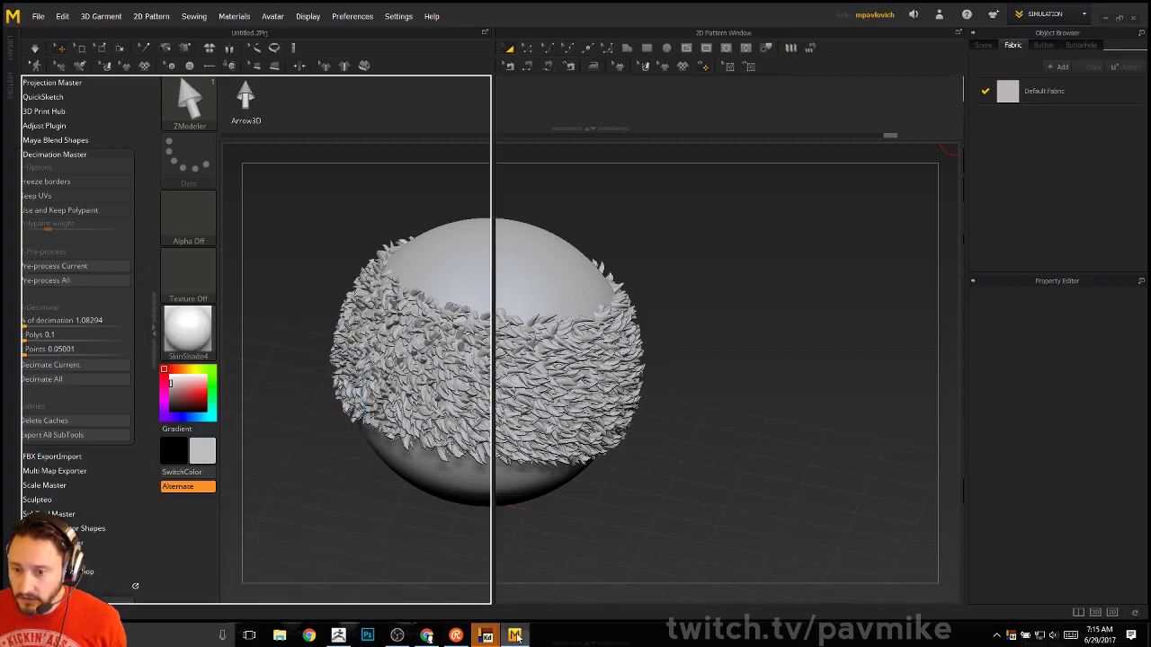
pyautogui.click(1133, 18)
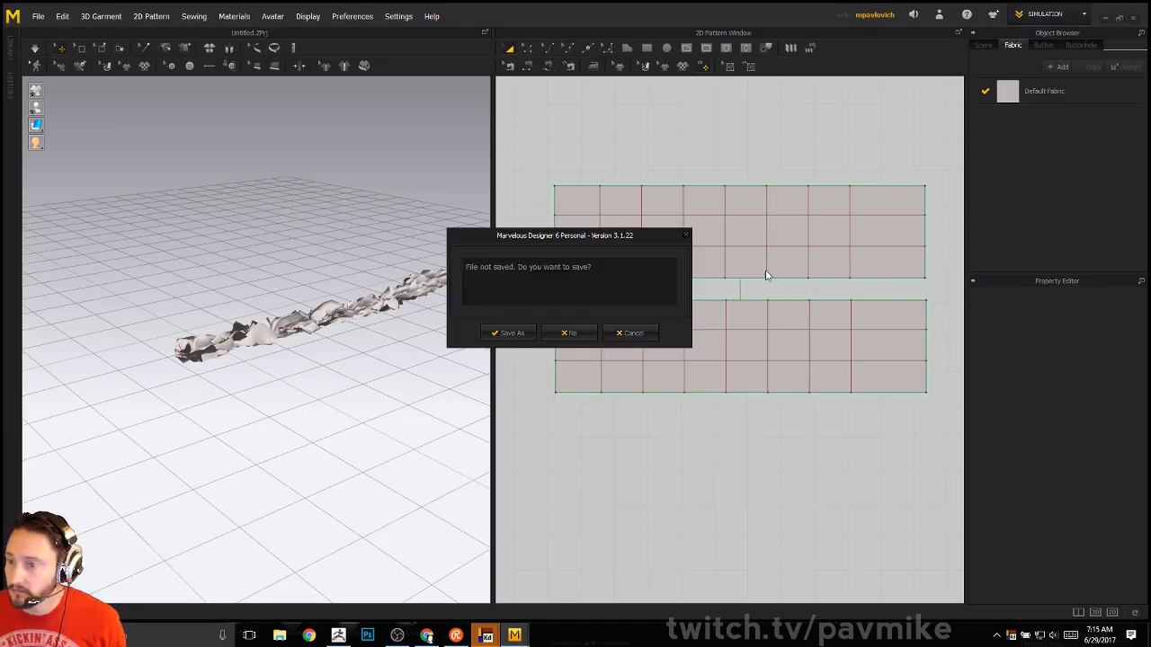
pyautogui.click(570, 332)
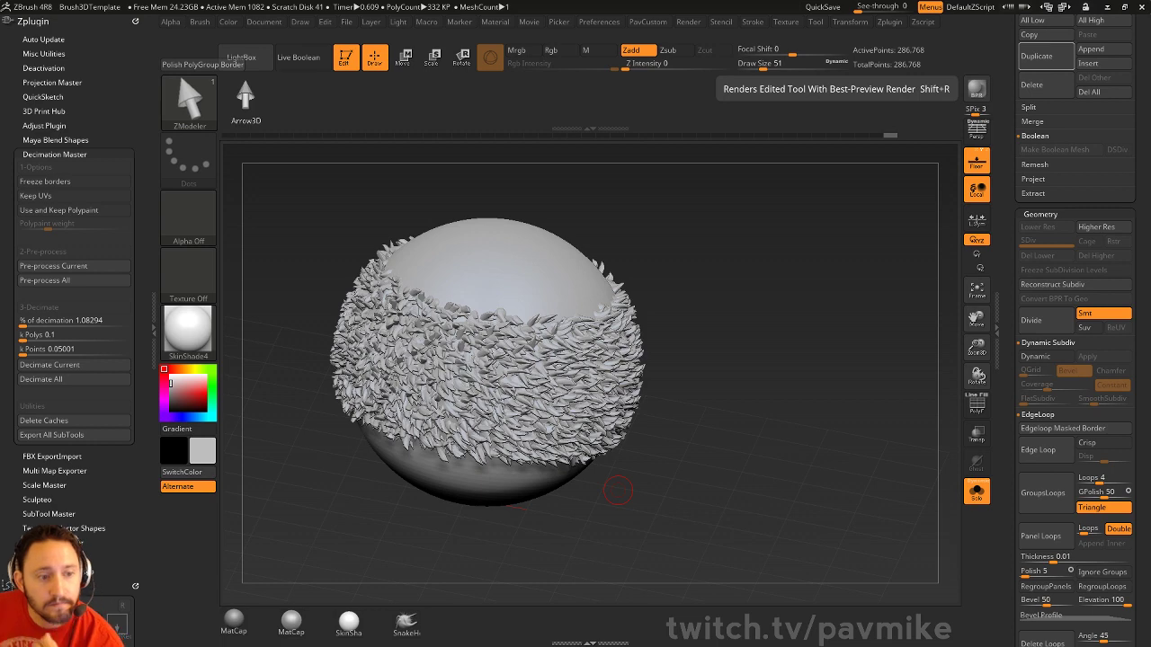
# Render the sphere with BPR to send it to KeyShot, and frame it large in the KeyShot viewport
pyautogui.moveTo(393, 215); pyautogui.dragTo(388, 54)
pyautogui.click(974, 55)
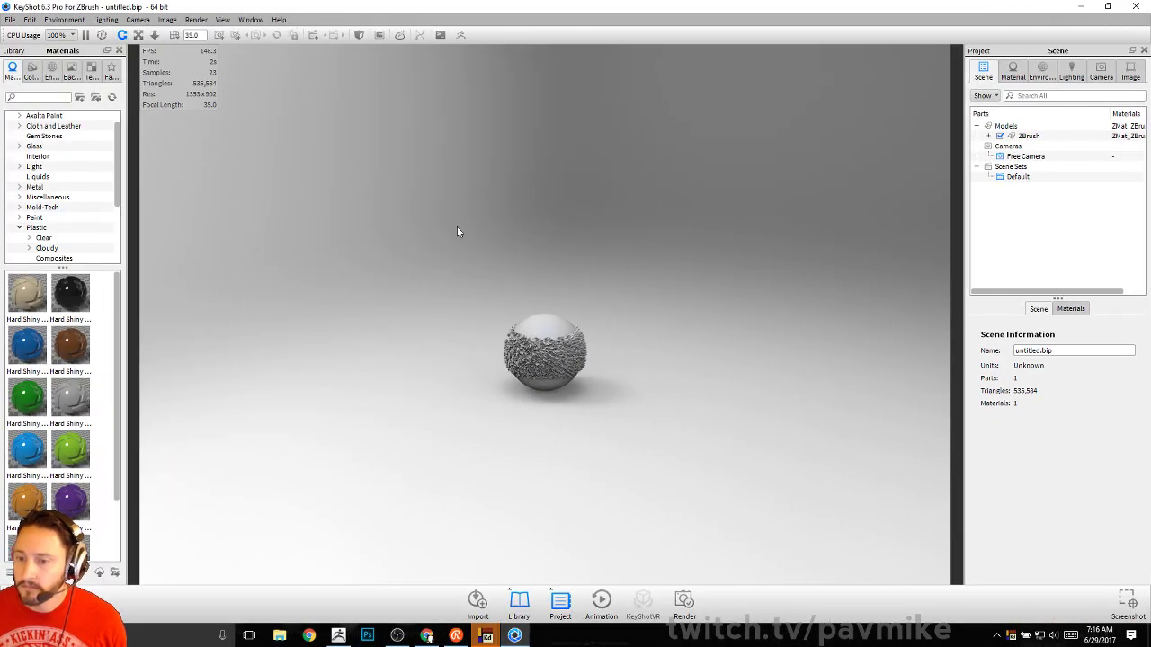
pyautogui.scroll(10, 660, 197)
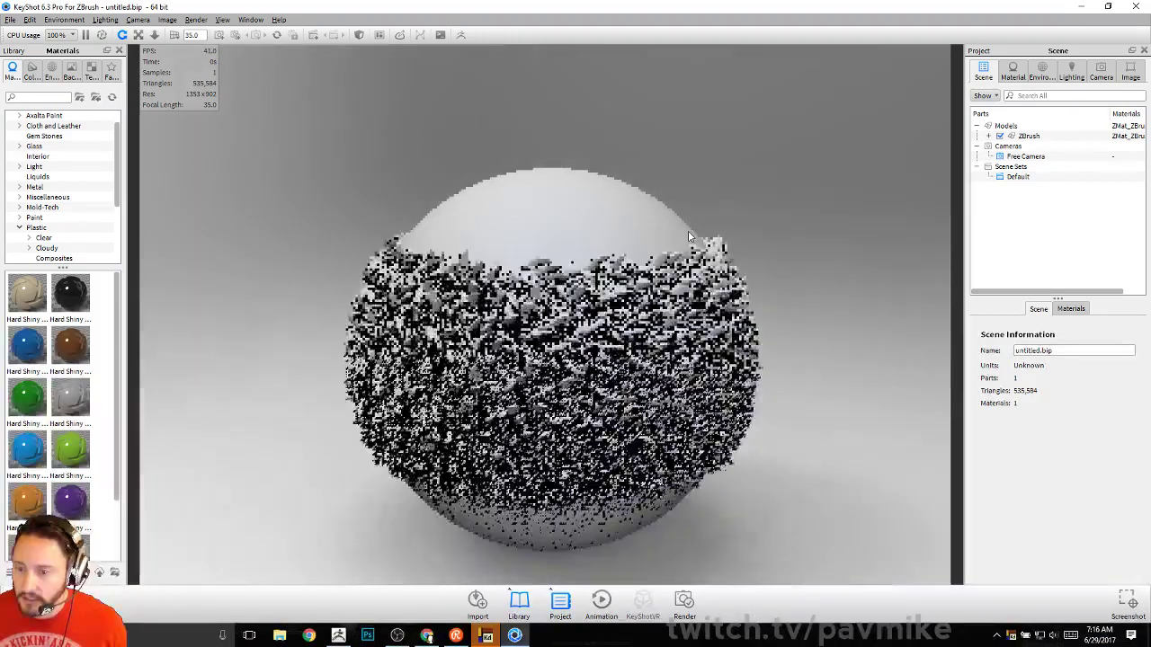
# Apply the brown Hard Shiny plastic material to the whole sphere model in KeyShot
pyautogui.click(61, 35)
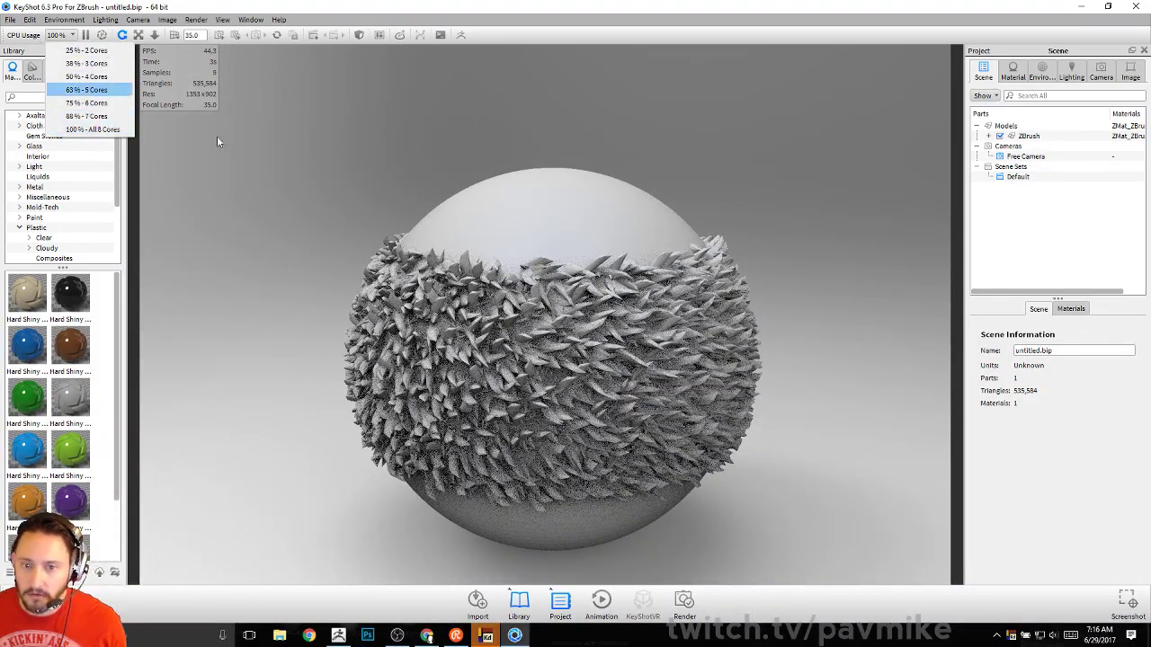
pyautogui.click(572, 115)
pyautogui.moveTo(572, 115); pyautogui.dragTo(840, 128)
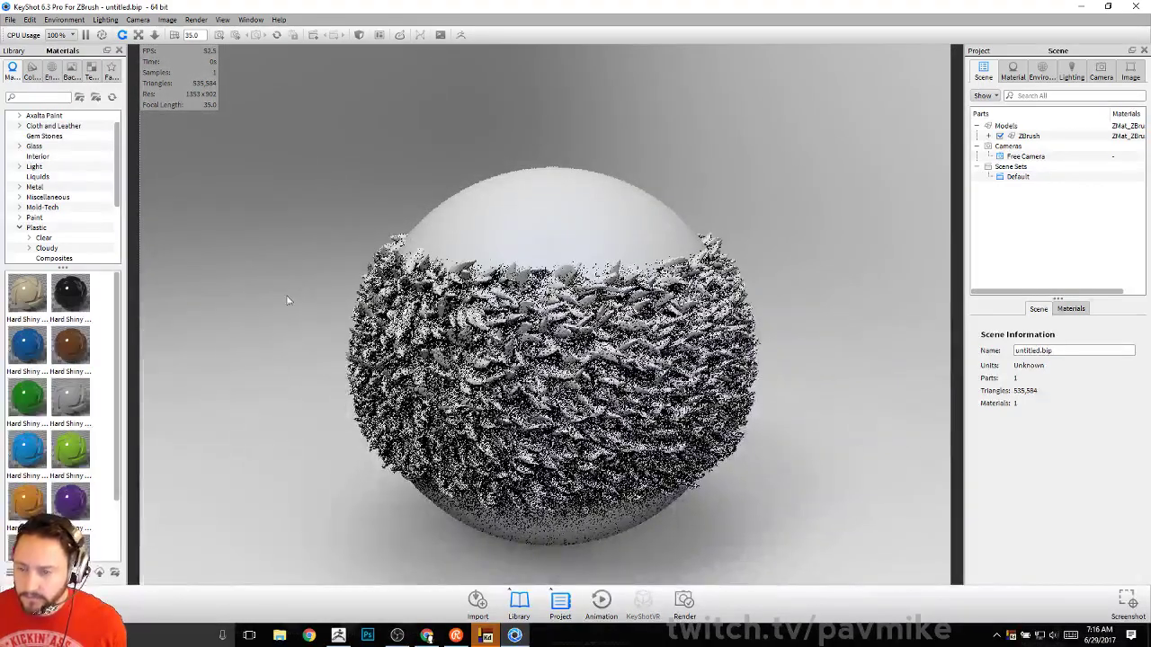
pyautogui.moveTo(72, 344); pyautogui.dragTo(646, 339)
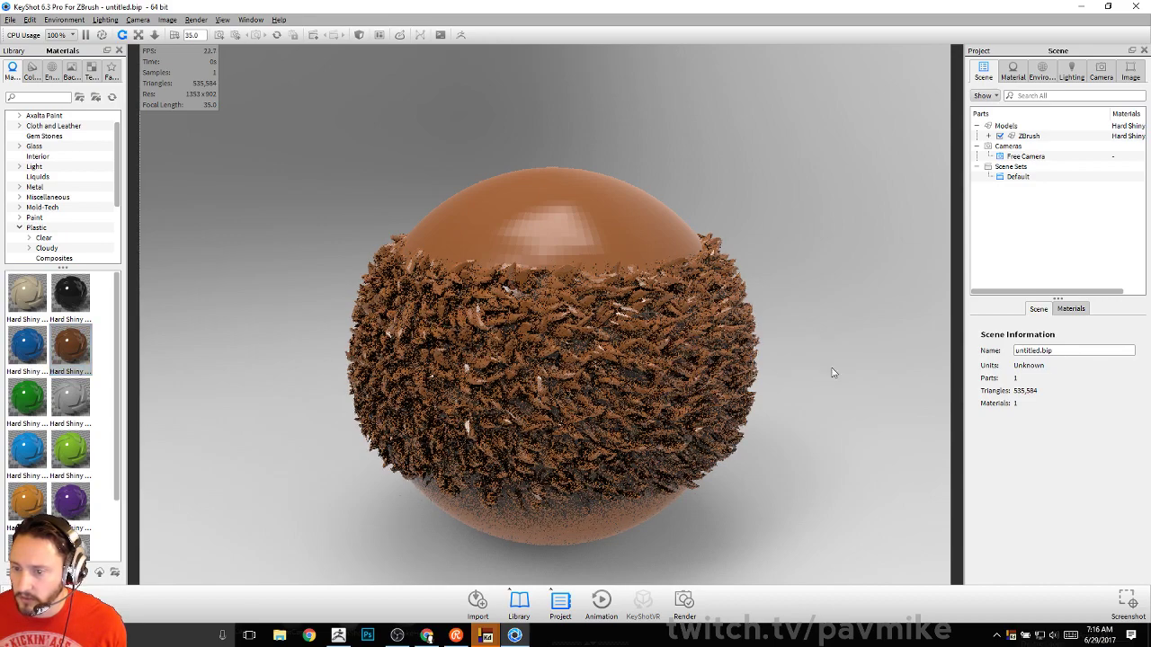
# Expand the ZBrush model in the scene tree and inspect the rendered sphere from above
pyautogui.moveTo(830, 372); pyautogui.dragTo(614, 306)
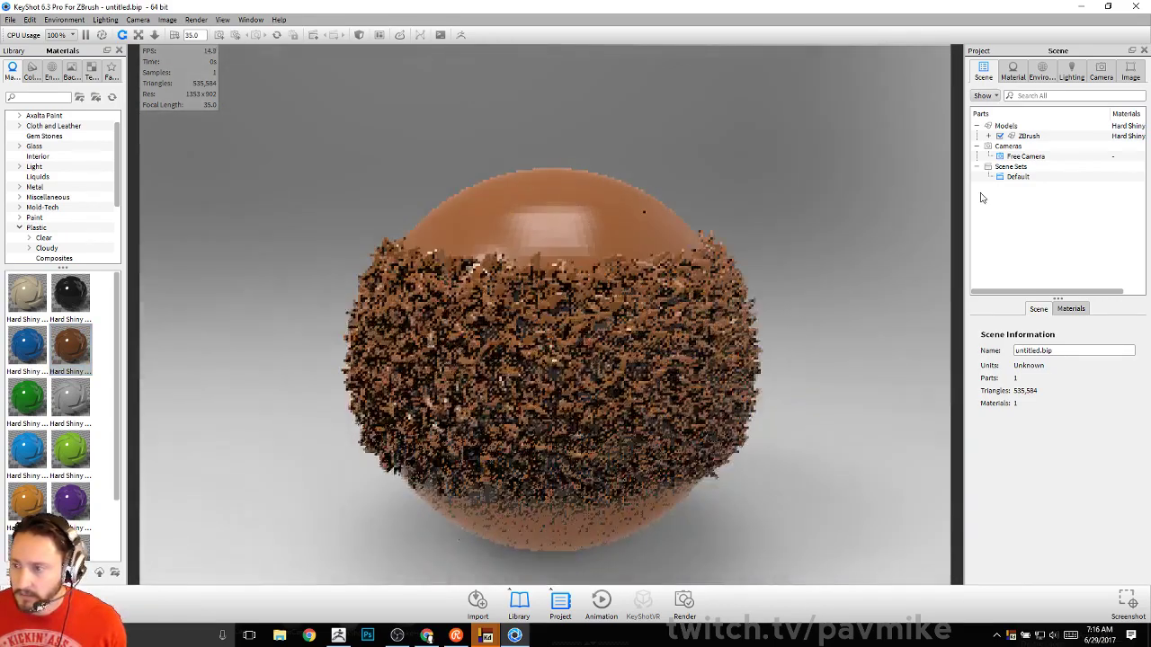
pyautogui.click(988, 136)
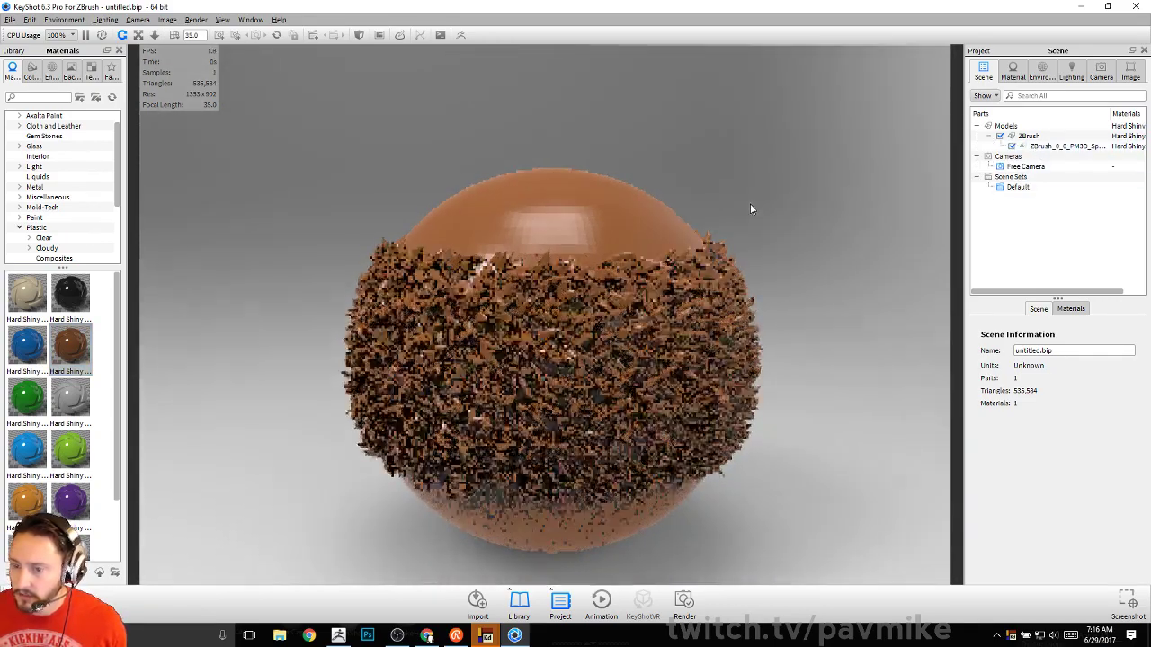
pyautogui.moveTo(750, 203); pyautogui.dragTo(695, 362)
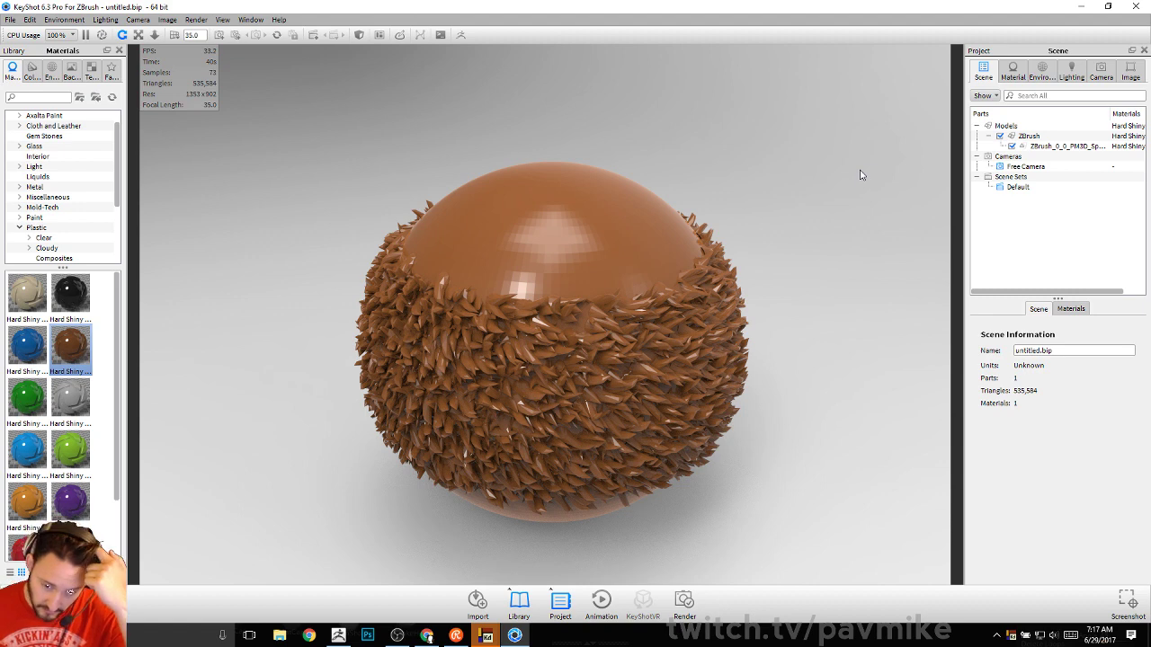
# Close KeyShot and return to the sphere in ZBrush
pyautogui.click(1132, 6)
pyautogui.click(591, 320)
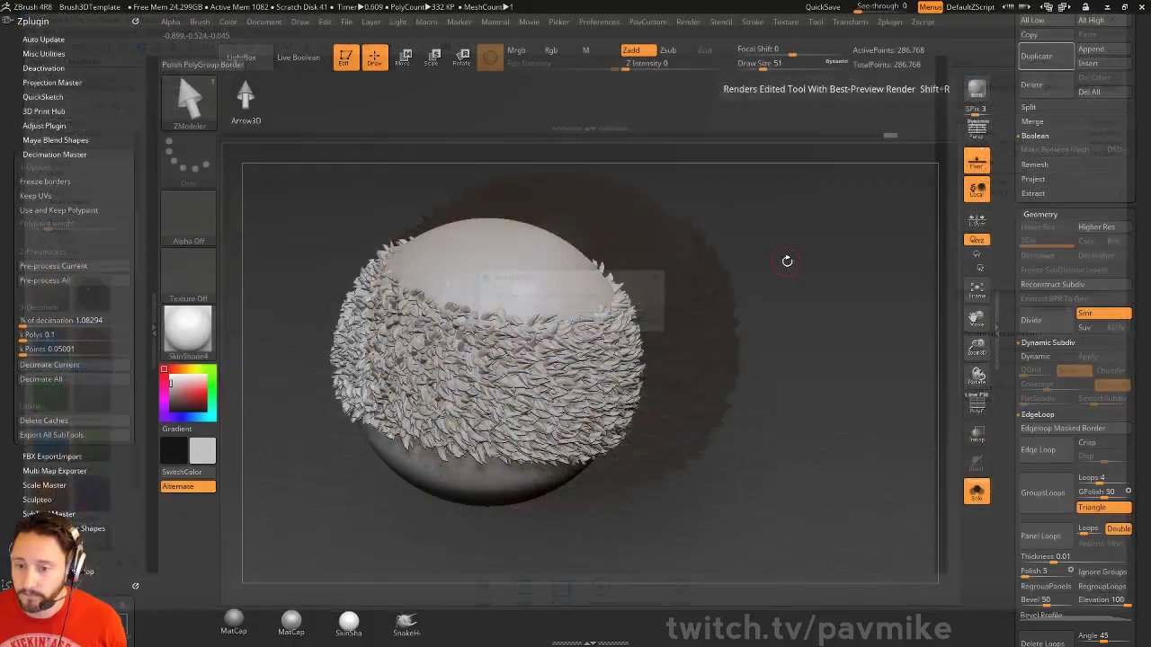
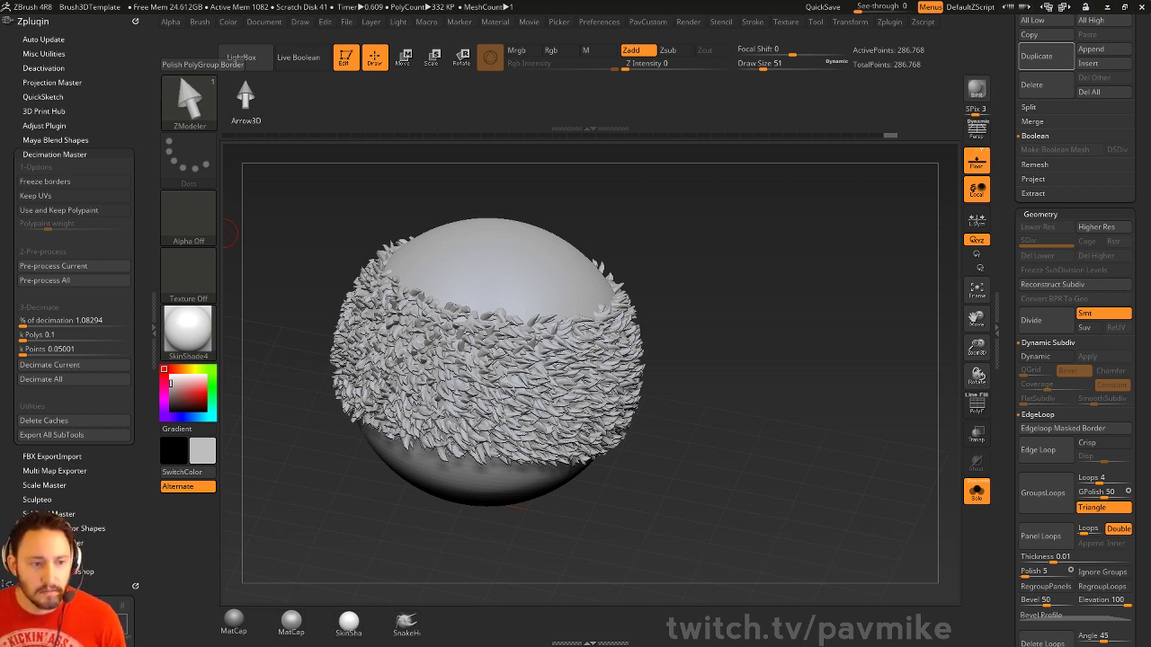
pyautogui.press('super')
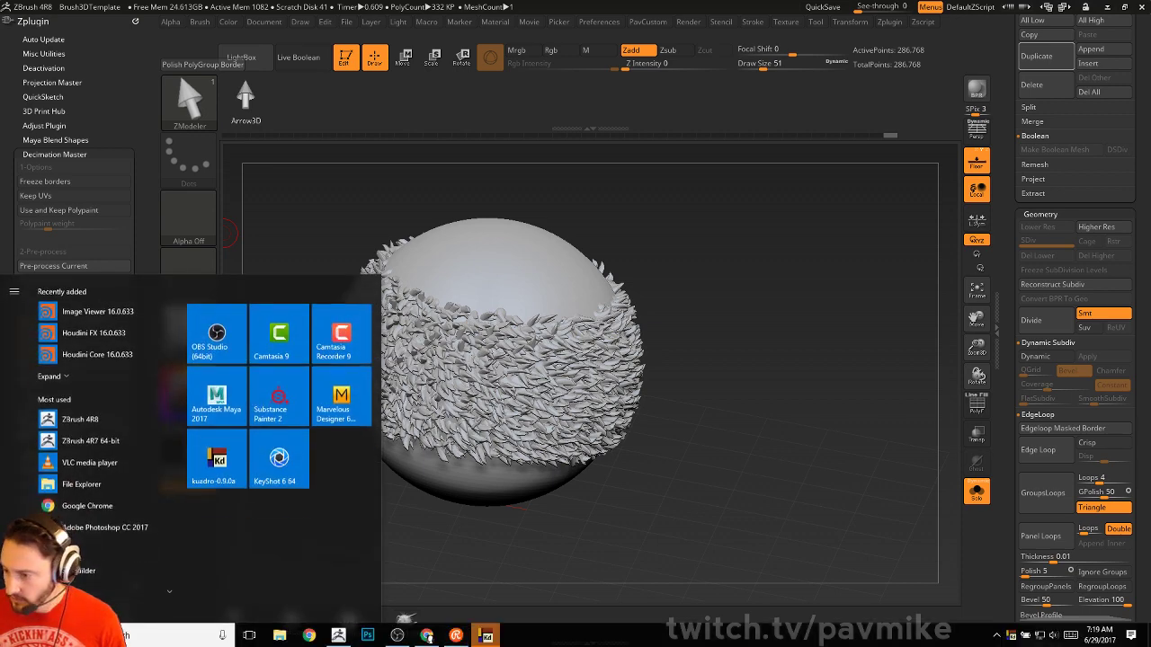
pyautogui.press('super')
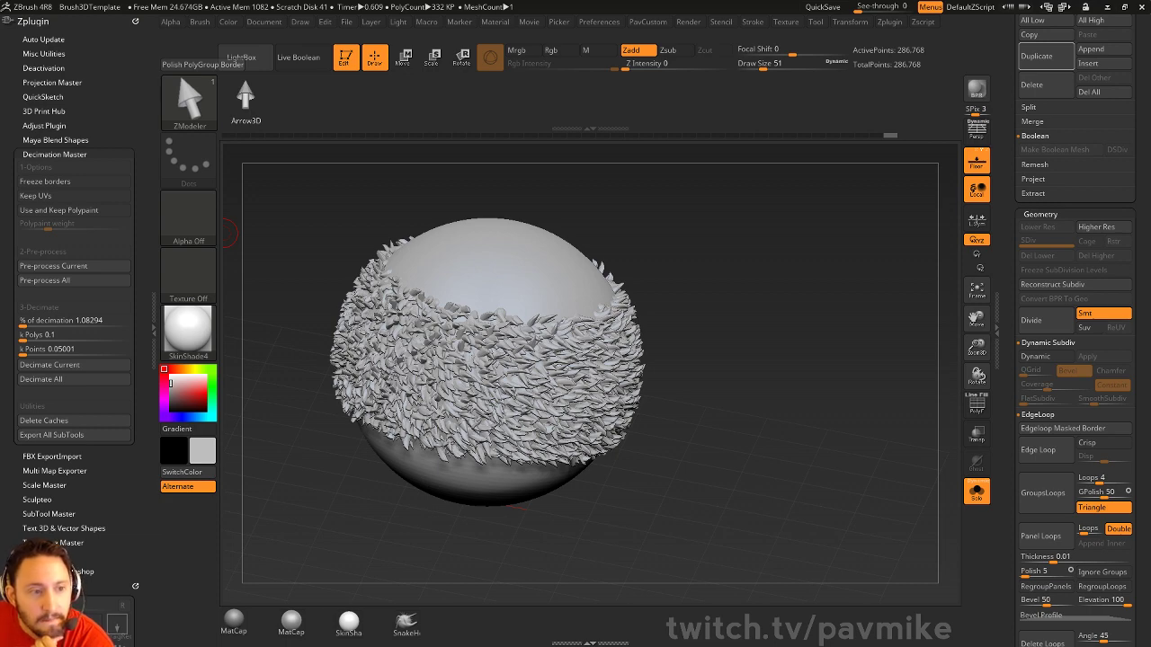
pyautogui.moveTo(715, 291); pyautogui.dragTo(627, 332)
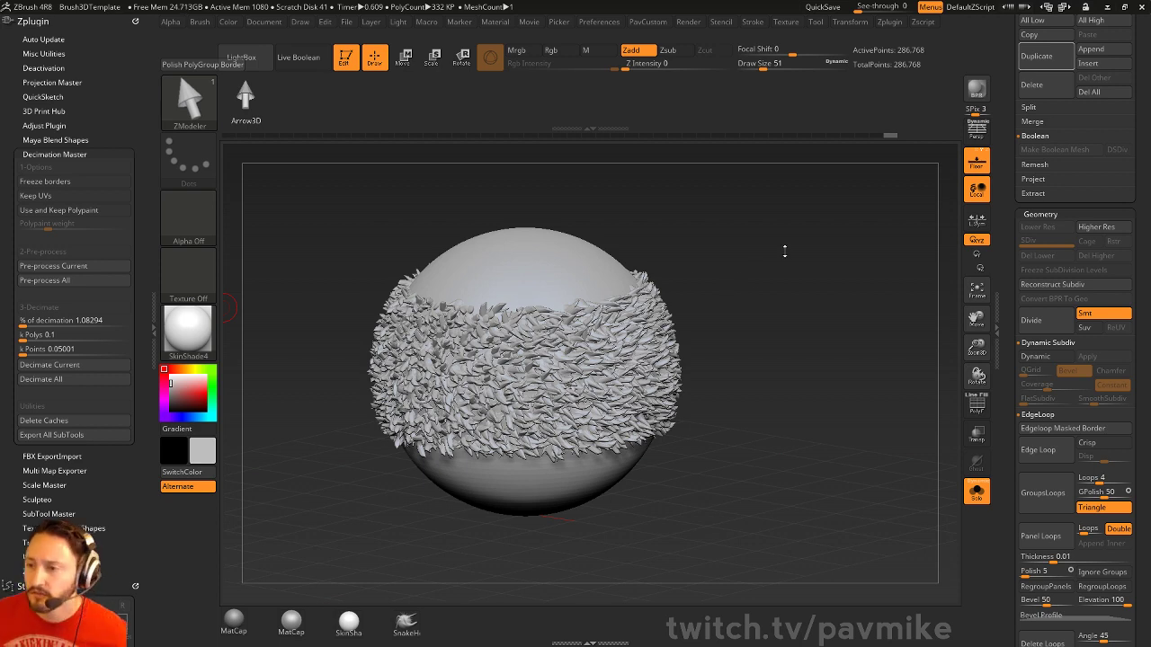
# Clear the canvas, draw a new Sphere3D in the middle, and convert it to a PolyMesh3D
pyautogui.moveTo(1005, 202); pyautogui.dragTo(1009, 443)
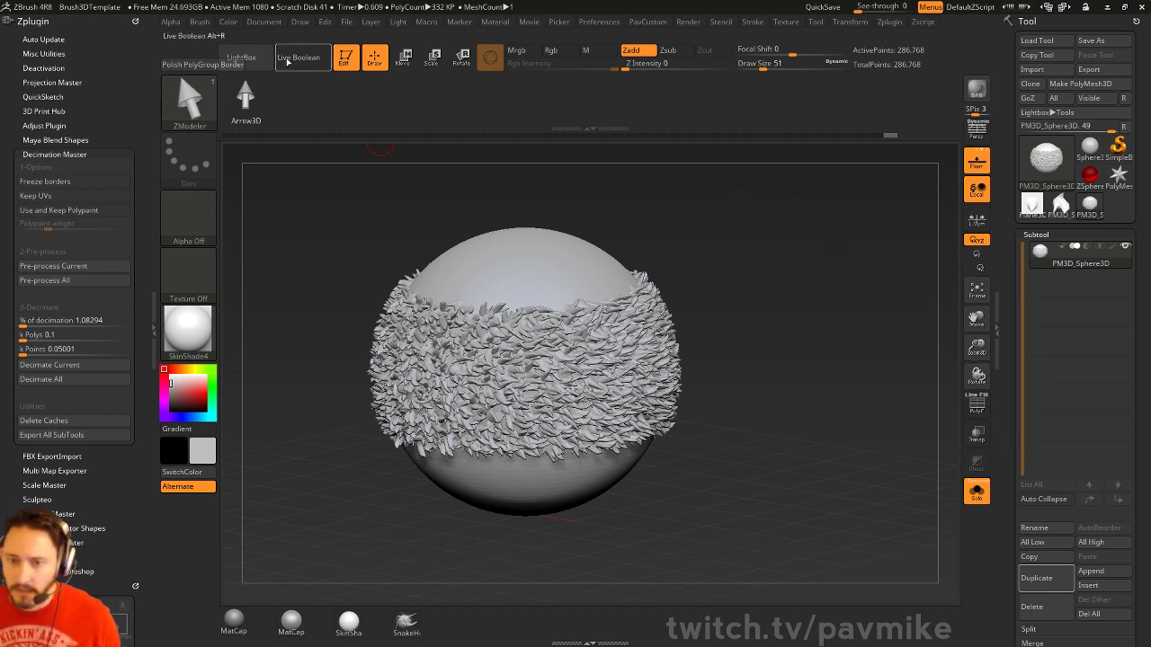
pyautogui.click(344, 57)
pyautogui.hotkey('ctrl', 'n')
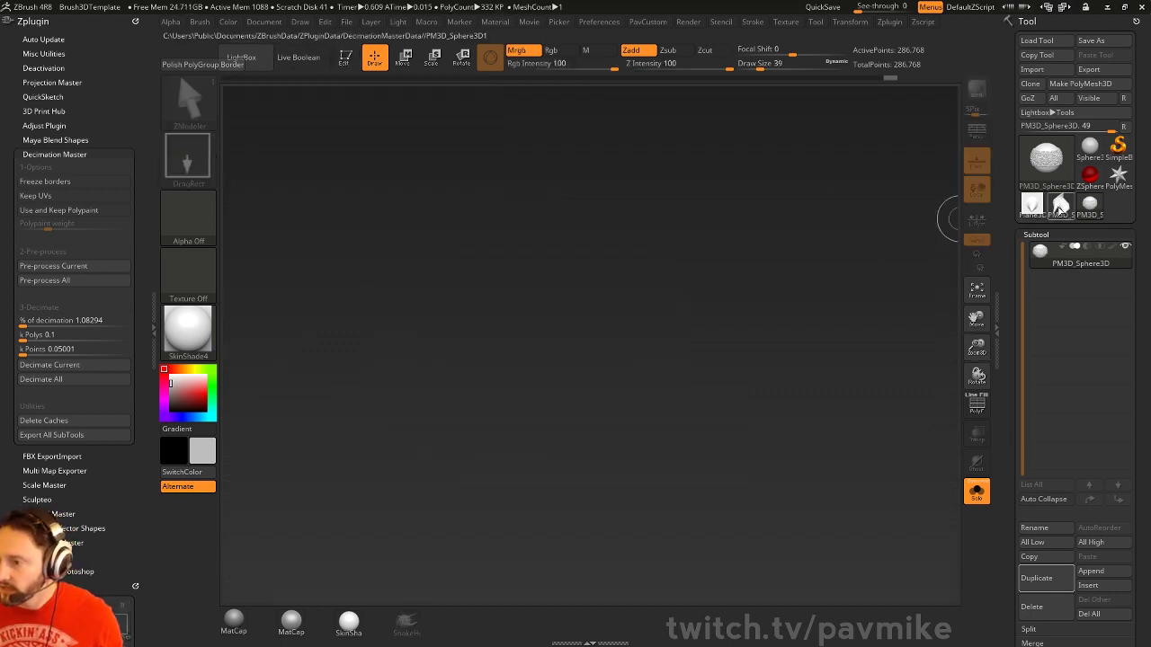
pyautogui.click(1090, 145)
pyautogui.moveTo(554, 380); pyautogui.dragTo(657, 385)
pyautogui.click(343, 57)
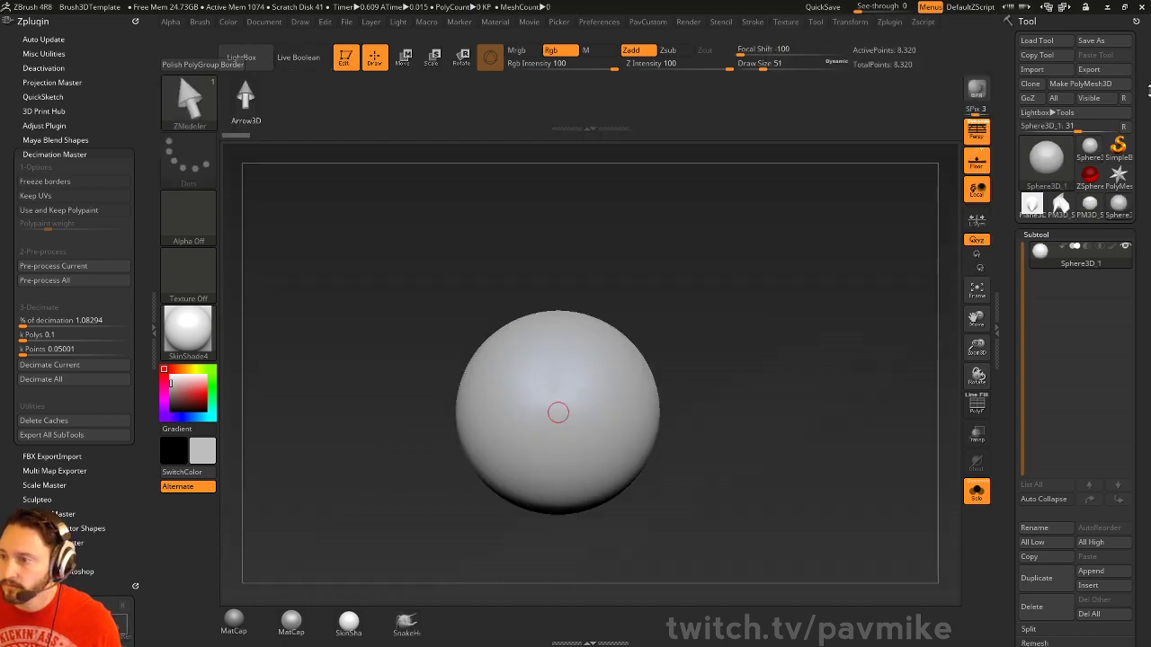
pyautogui.click(1080, 84)
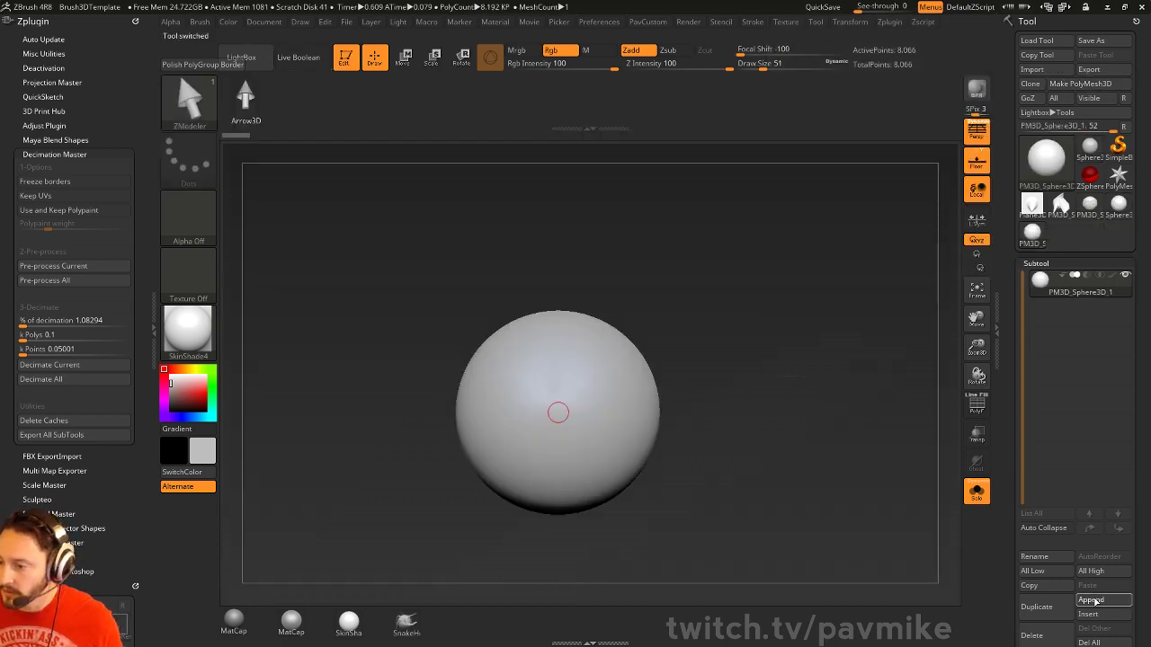
# Append a ZSphere as a second subtool, then turn off Solo mode and perspective so both subtools are shown
pyautogui.click(1090, 599)
pyautogui.click(918, 450)
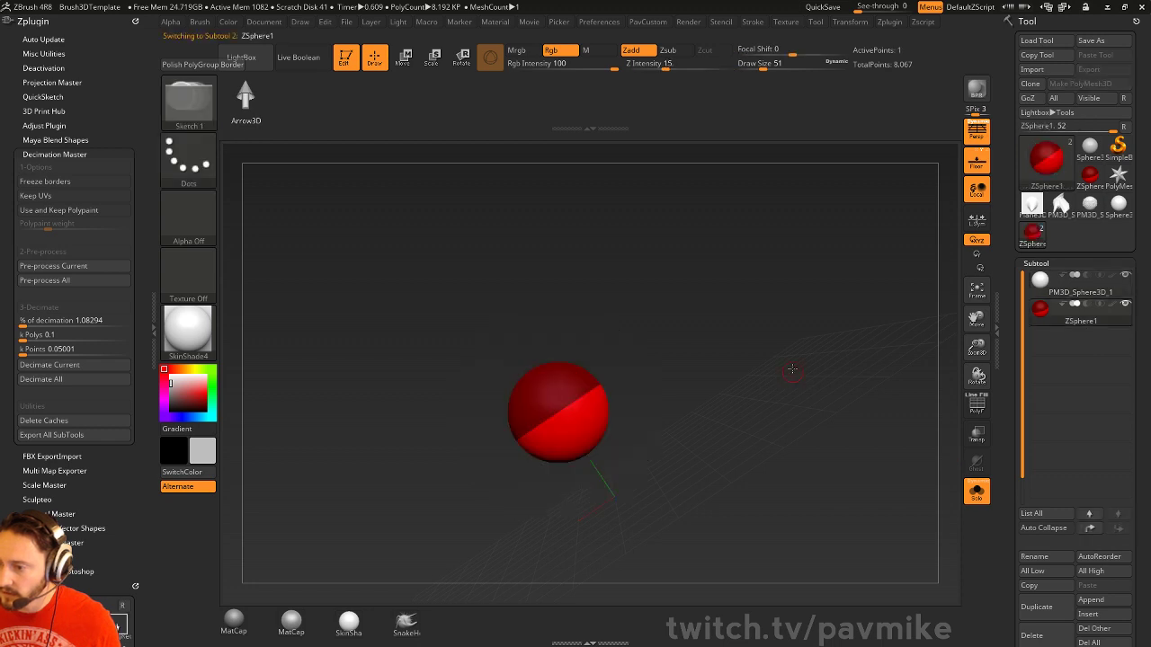
pyautogui.keyDown('ctrl'); pyautogui.moveTo(792, 369); pyautogui.dragTo(776, 332, button='right'); pyautogui.keyUp('ctrl')
pyautogui.keyDown('shift'); pyautogui.moveTo(742, 286); pyautogui.dragTo(748, 302); pyautogui.keyUp('shift')
pyautogui.click(976, 492)
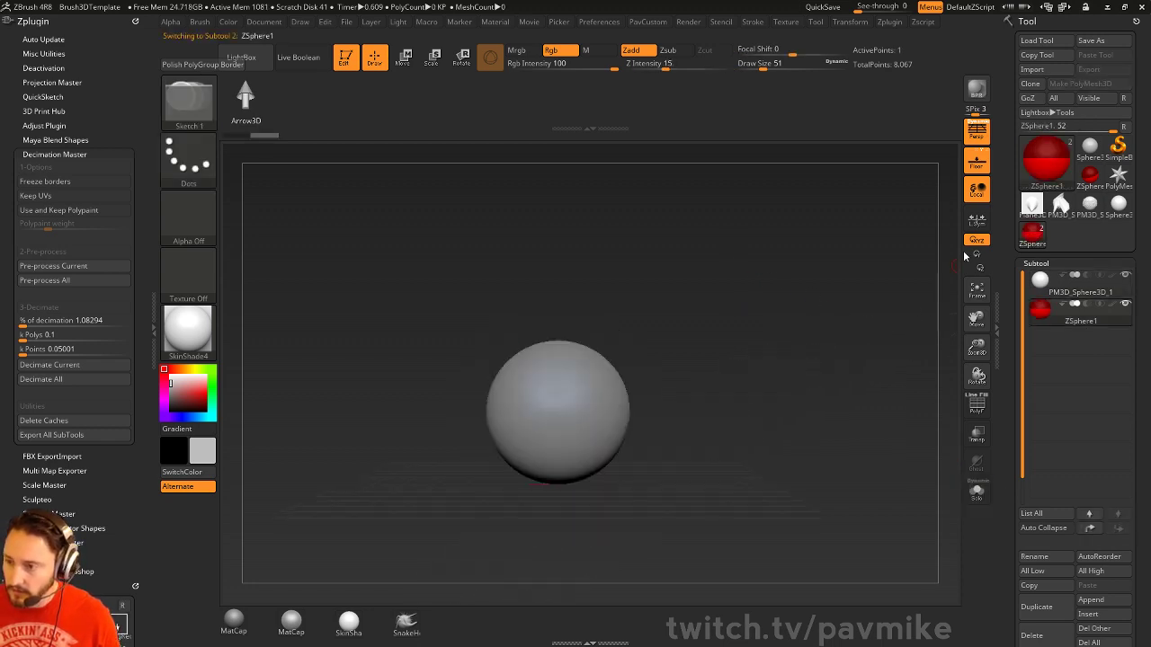
pyautogui.click(976, 131)
pyautogui.keyDown('alt'); pyautogui.moveTo(866, 177); pyautogui.dragTo(852, 260); pyautogui.keyUp('alt')
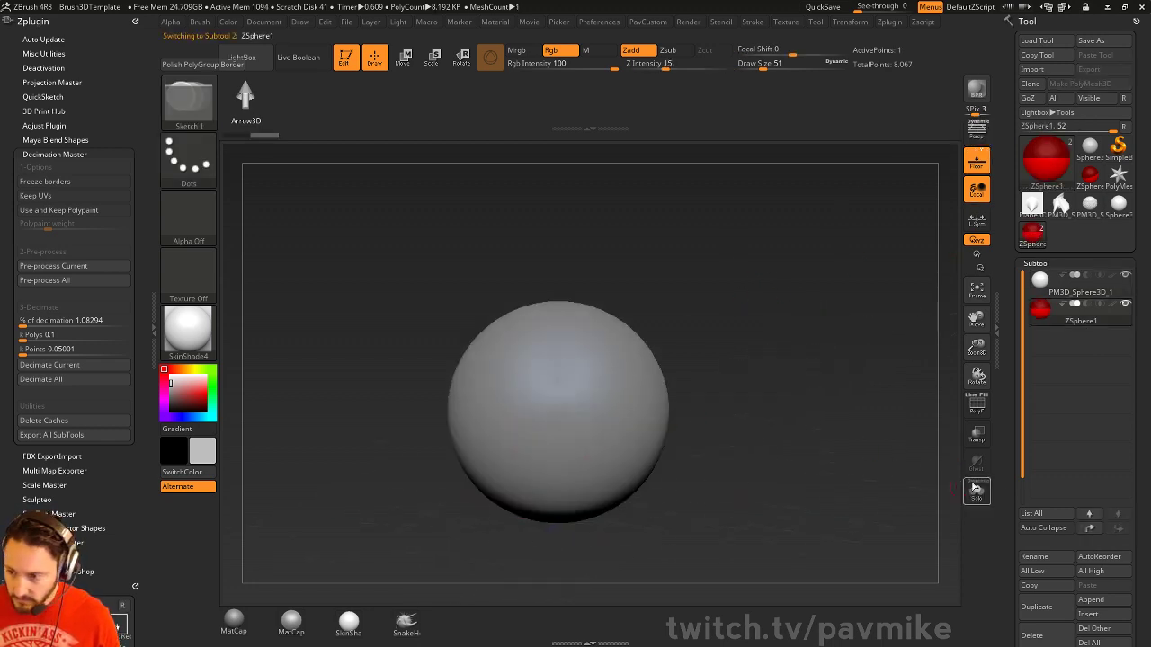
# Turn on transparency and scale the ZSphere down to a small ball at the sphere's center
pyautogui.click(976, 434)
pyautogui.press('e')
pyautogui.moveTo(569, 417); pyautogui.dragTo(488, 278)
pyautogui.press('q')
# Lower the ZSphere's adaptive skin Density and turn on Edit Topology
pyautogui.press('2')
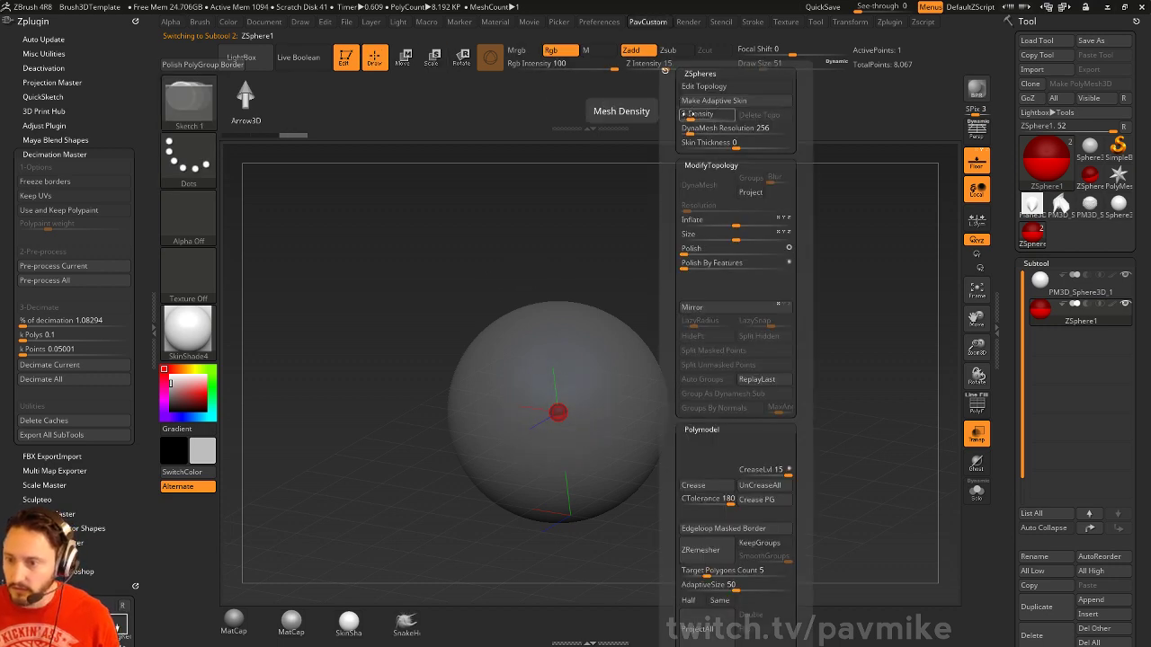
pyautogui.moveTo(694, 113); pyautogui.dragTo(681, 114)
pyautogui.click(704, 86)
# Turn off transparency and switch the material to MatCap Pearl Cavity
pyautogui.keyDown('ctrl'); pyautogui.moveTo(806, 303); pyautogui.dragTo(816, 337, button='right'); pyautogui.keyUp('ctrl')
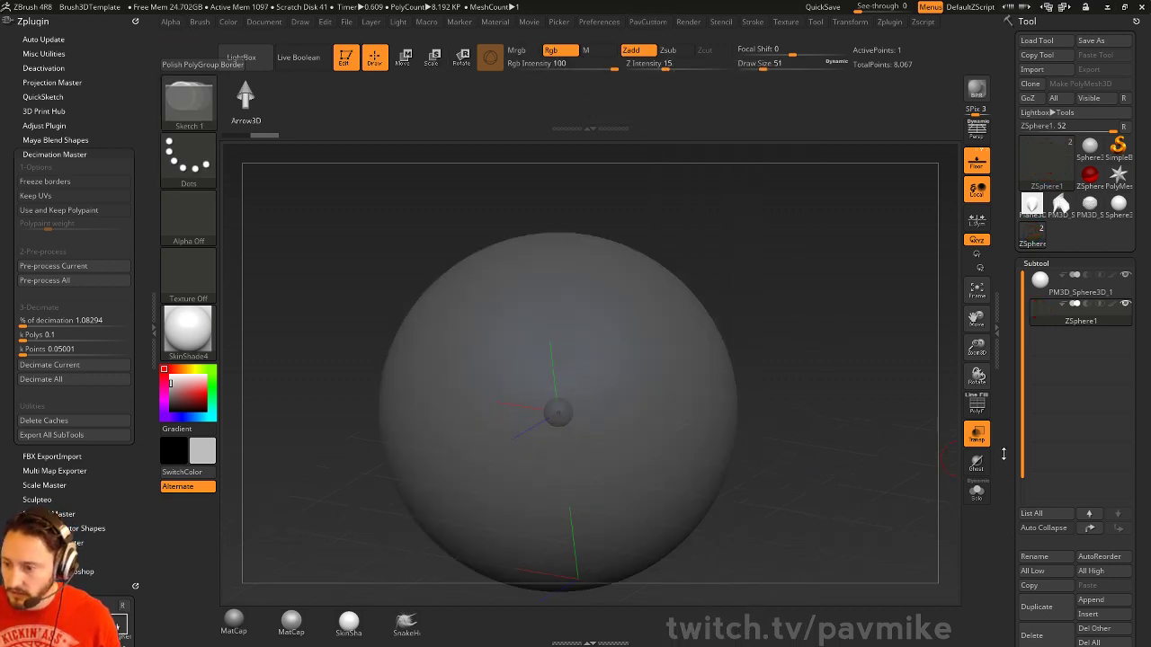
pyautogui.click(977, 435)
pyautogui.click(286, 615)
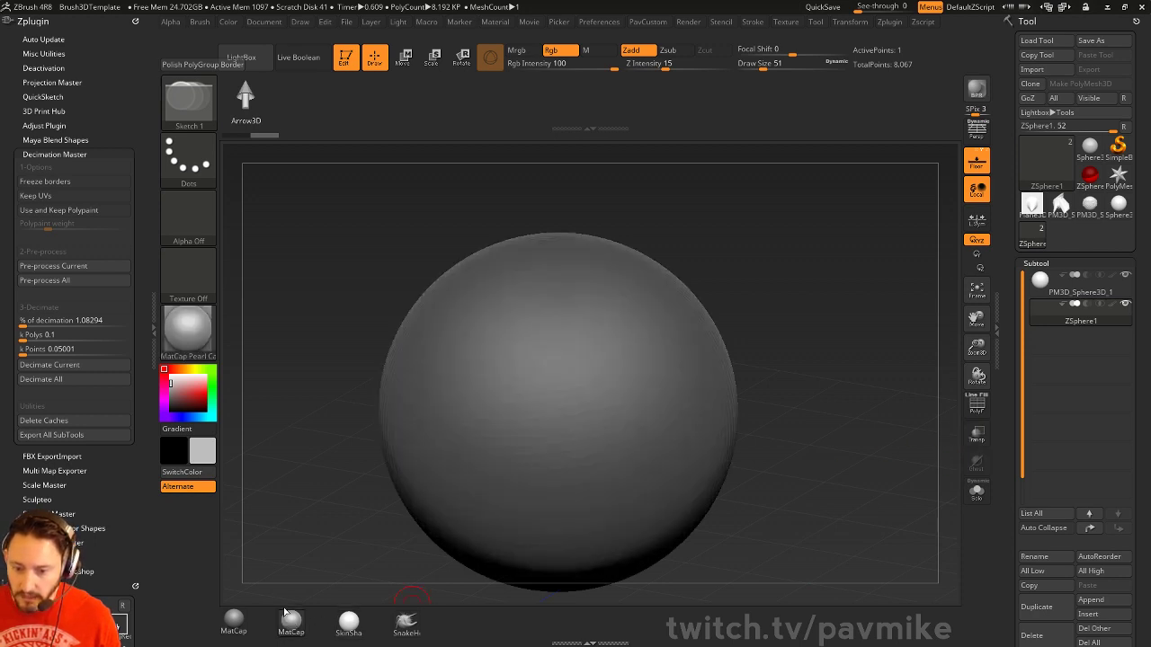
# Set the color to a darker grey and draw a five-sided topology outline on the sphere, split by an edge from its upper point
pyautogui.click(164, 404)
pyautogui.click(170, 394)
pyautogui.moveTo(804, 254)
pyautogui.keyDown('alt'); pyautogui.mouseDown()
pyautogui.moveTo(801, 242)
pyautogui.moveTo(800, 268)
pyautogui.mouseUp(); pyautogui.keyUp('alt')
pyautogui.click(530, 349)
pyautogui.click(549, 399)
pyautogui.click(626, 386)
pyautogui.click(631, 323)
pyautogui.click(598, 296)
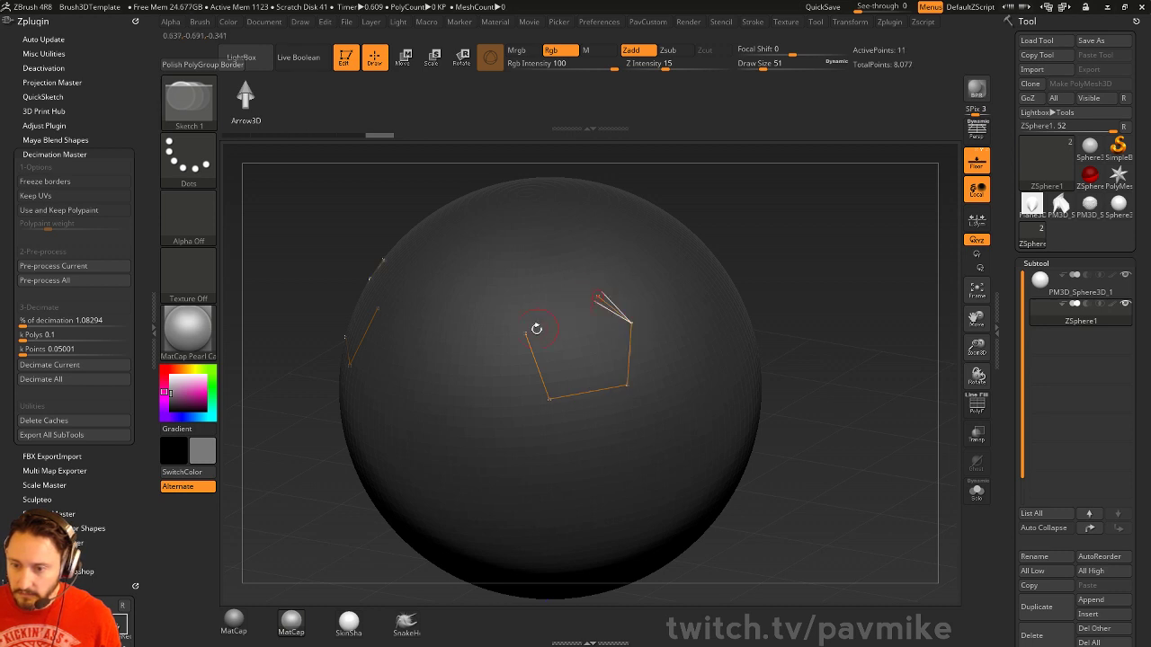
pyautogui.click(598, 297)
pyautogui.click(589, 392)
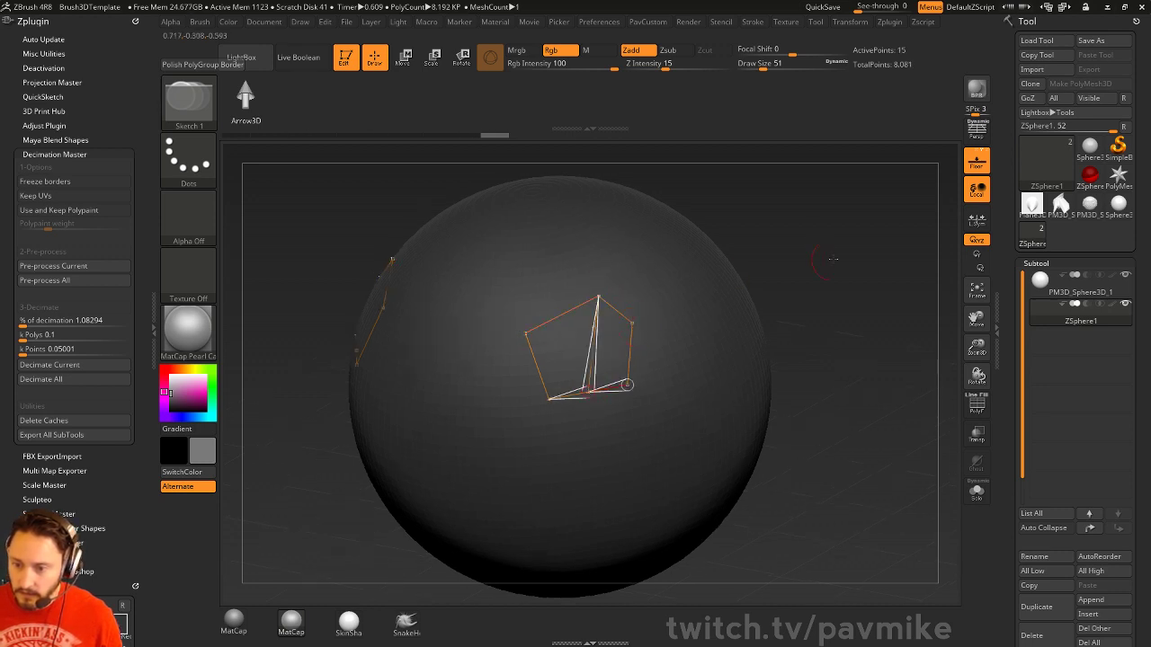
# Add a four-sided topology face beside the pentagon and split it in half with a cross edge
pyautogui.moveTo(820, 258); pyautogui.dragTo(755, 260)
pyautogui.click(598, 314)
pyautogui.click(690, 304)
pyautogui.click(690, 357)
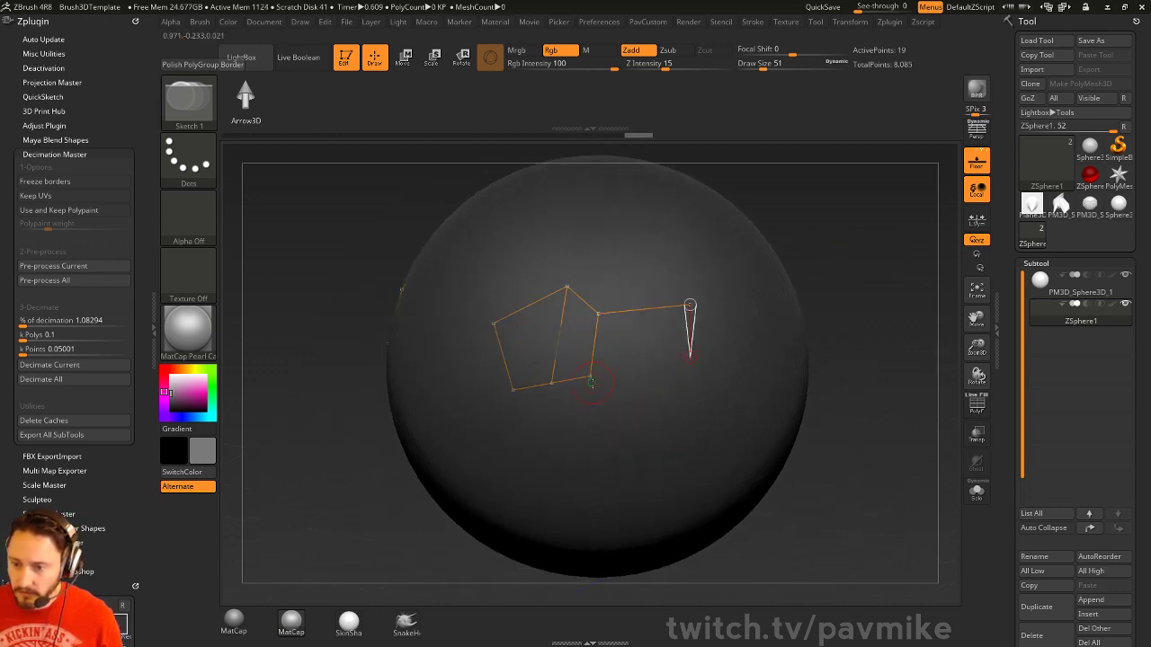
pyautogui.click(589, 375)
pyautogui.moveTo(873, 282); pyautogui.dragTo(606, 347)
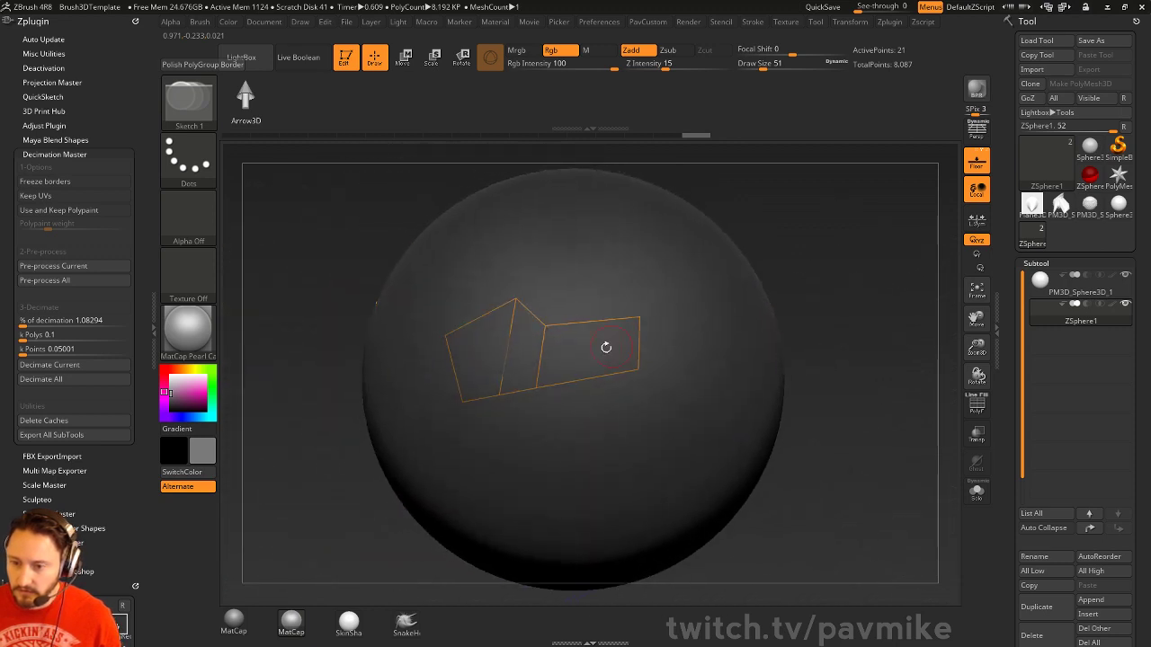
pyautogui.click(592, 321)
pyautogui.click(586, 378)
pyautogui.moveTo(863, 205); pyautogui.dragTo(813, 268)
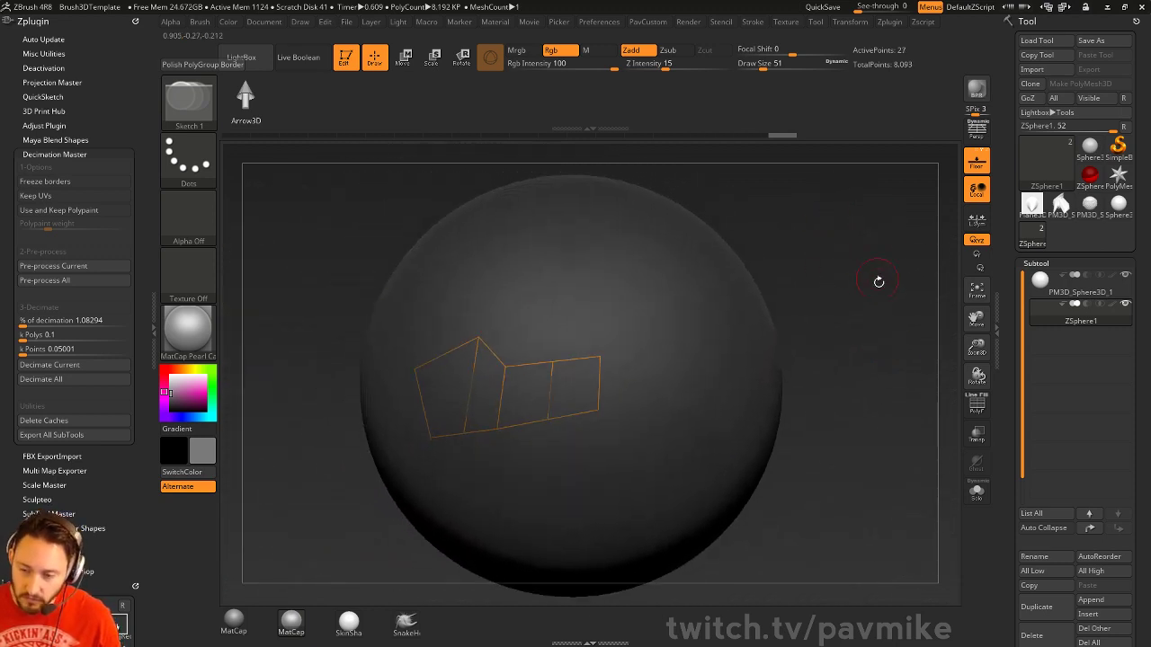
# Preview the adaptive skin of the drawn topology and isolate the ZSphere subtool with Solo mode
pyautogui.moveTo(878, 281); pyautogui.dragTo(852, 251)
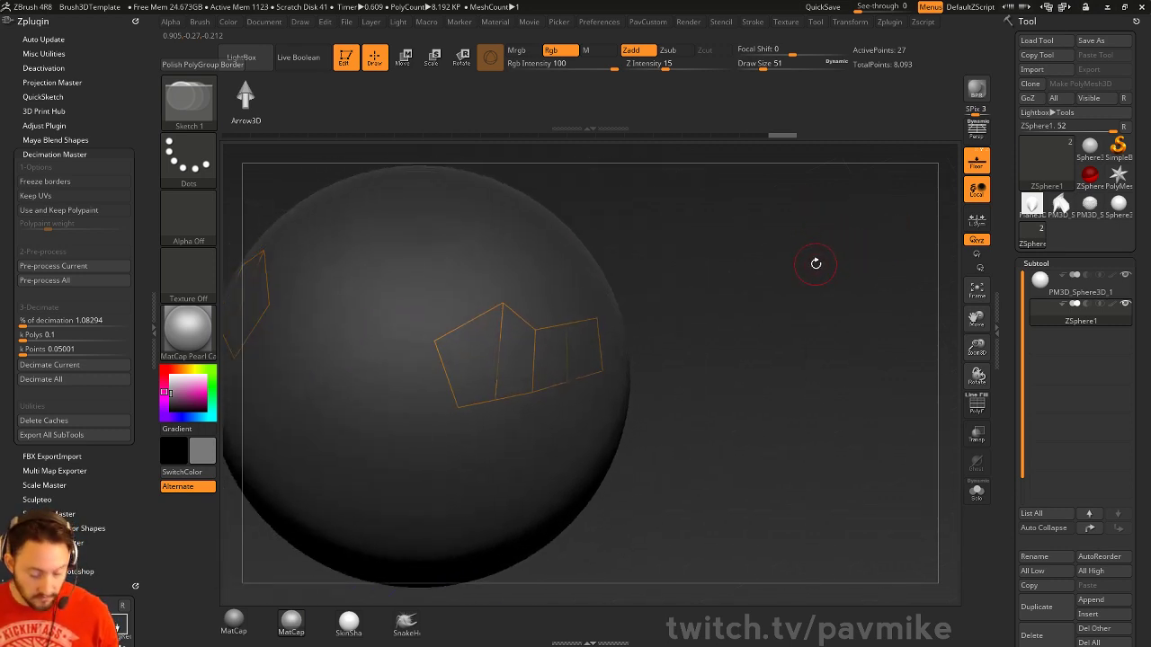
pyautogui.press('a')
pyautogui.click(976, 491)
pyautogui.moveTo(911, 467); pyautogui.dragTo(850, 457)
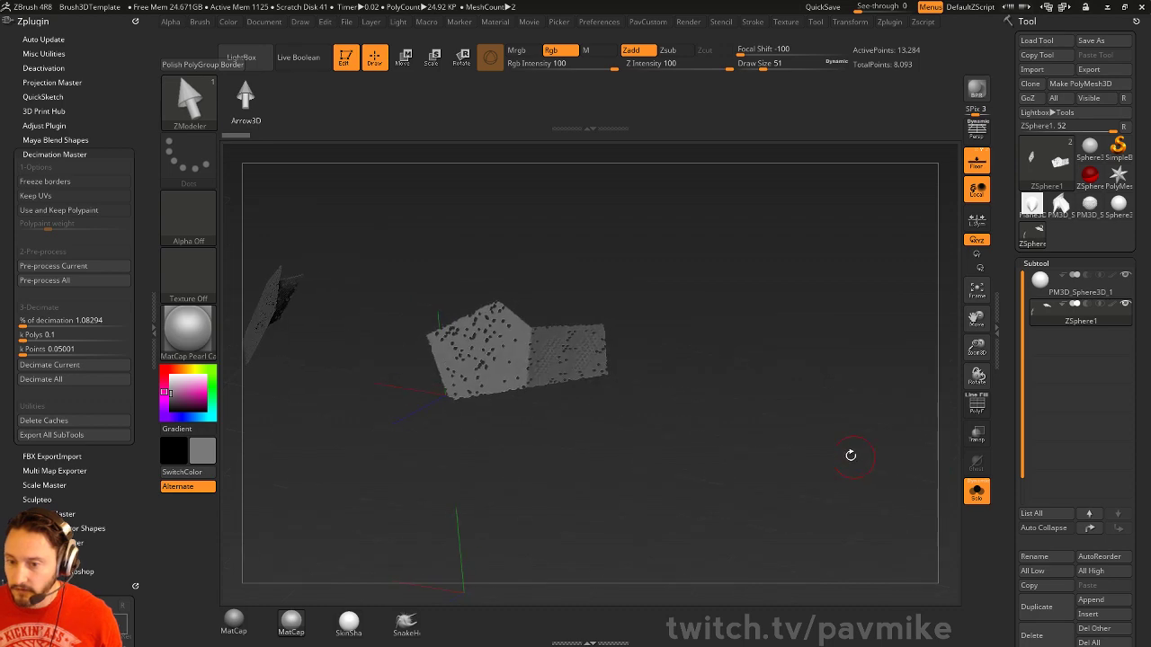
pyautogui.moveTo(724, 315); pyautogui.dragTo(807, 373)
# Set the adaptive skin's DynaMesh Resolution to 0 and refresh the preview
pyautogui.moveTo(1011, 451); pyautogui.dragTo(1062, 268)
pyautogui.click(1052, 277)
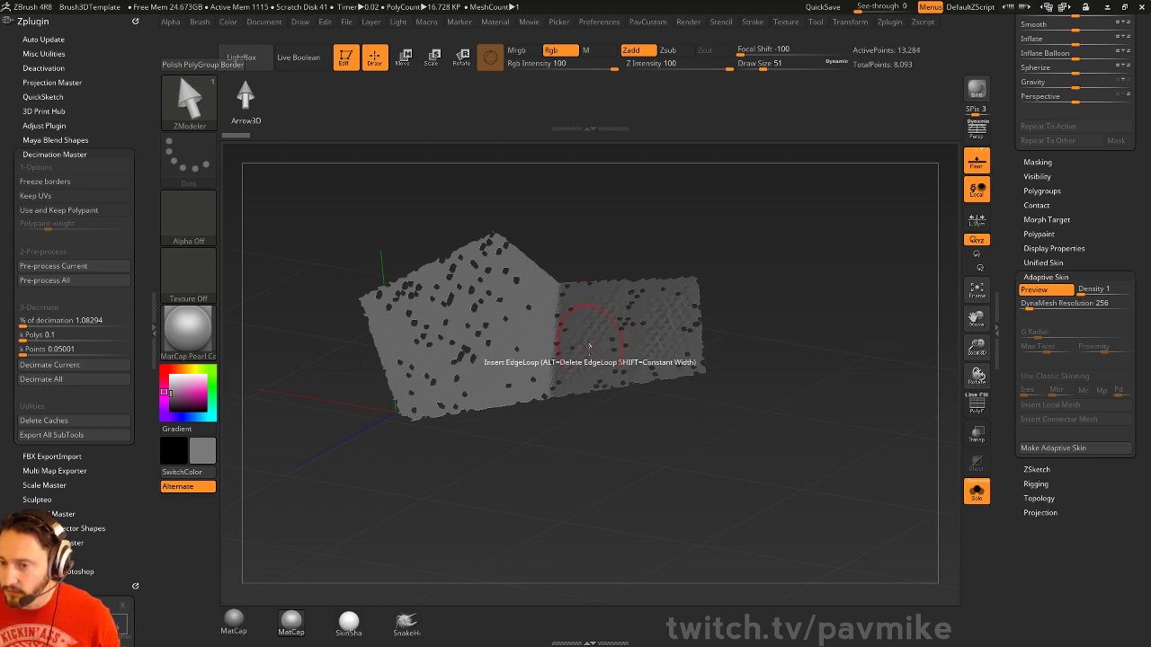
pyautogui.moveTo(1025, 306); pyautogui.dragTo(1013, 307)
pyautogui.moveTo(827, 403); pyautogui.dragTo(819, 375)
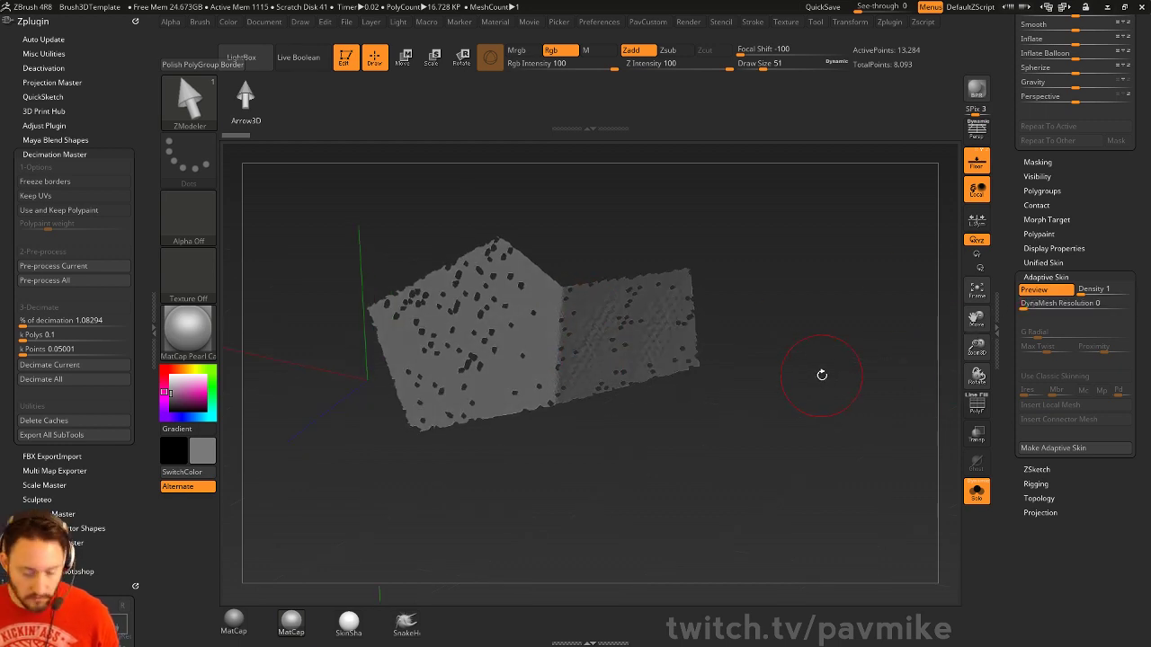
pyautogui.press('s')
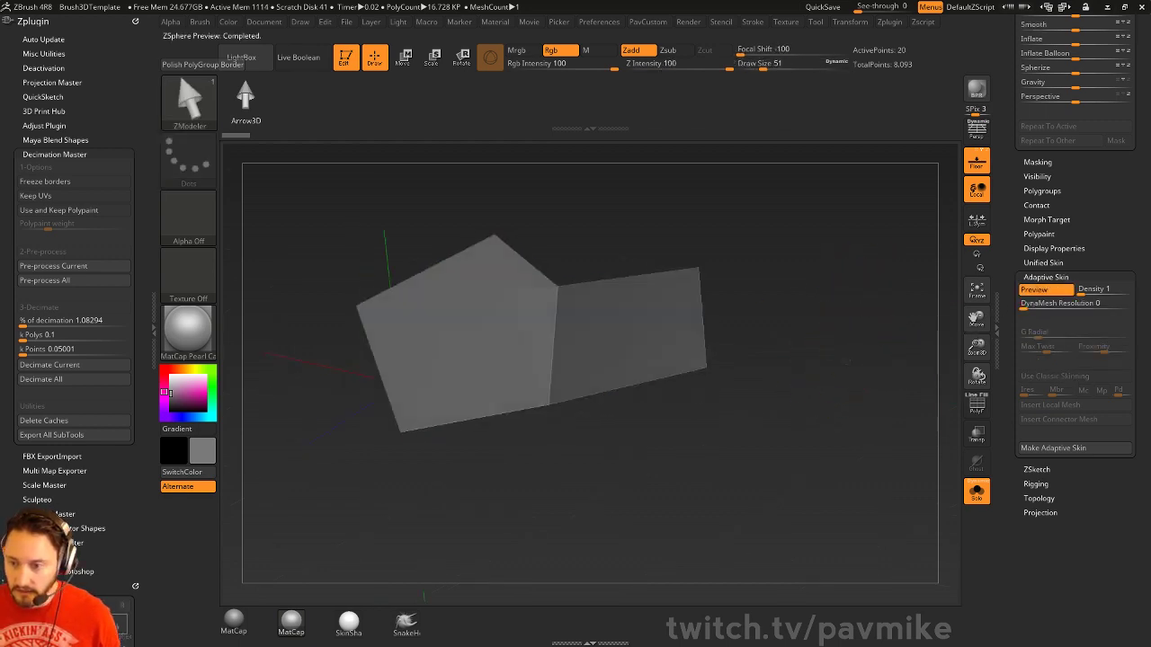
# Turn on the PolyFrame display for the skin preview and reduce the Draw Size to 20
pyautogui.hotkey('shift', 'f')
pyautogui.keyDown('alt'); pyautogui.moveTo(867, 346); pyautogui.dragTo(846, 387); pyautogui.keyUp('alt')
pyautogui.press('s')
pyautogui.keyDown('alt'); pyautogui.moveTo(854, 405); pyautogui.dragTo(853, 368); pyautogui.keyUp('alt')
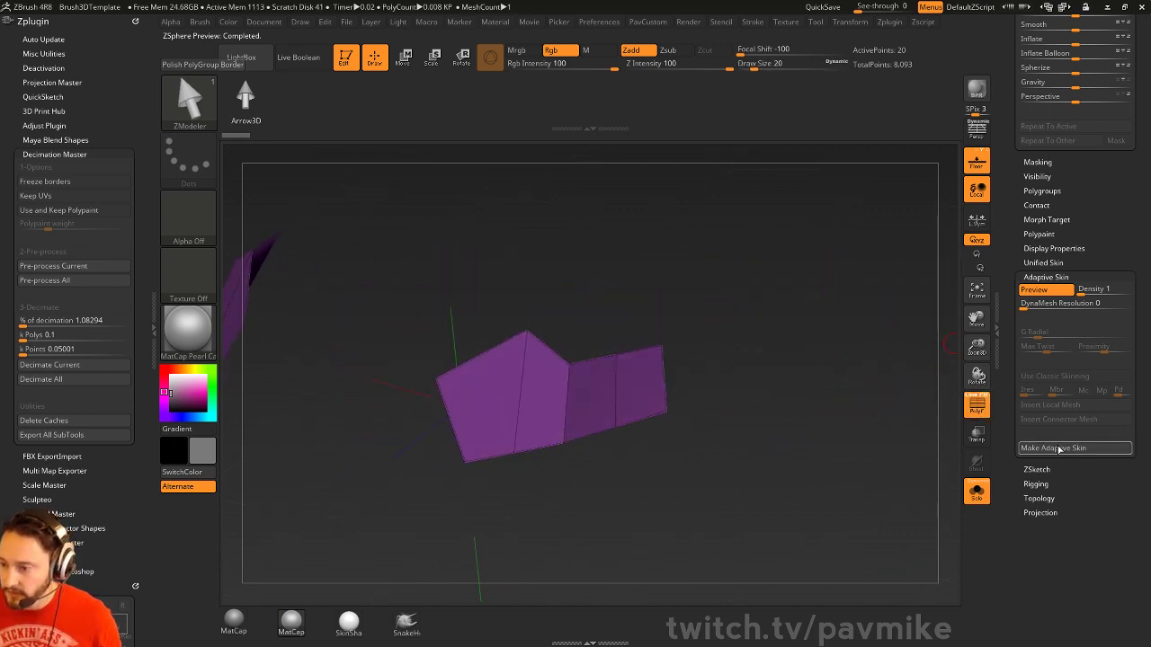
pyautogui.press('shift')
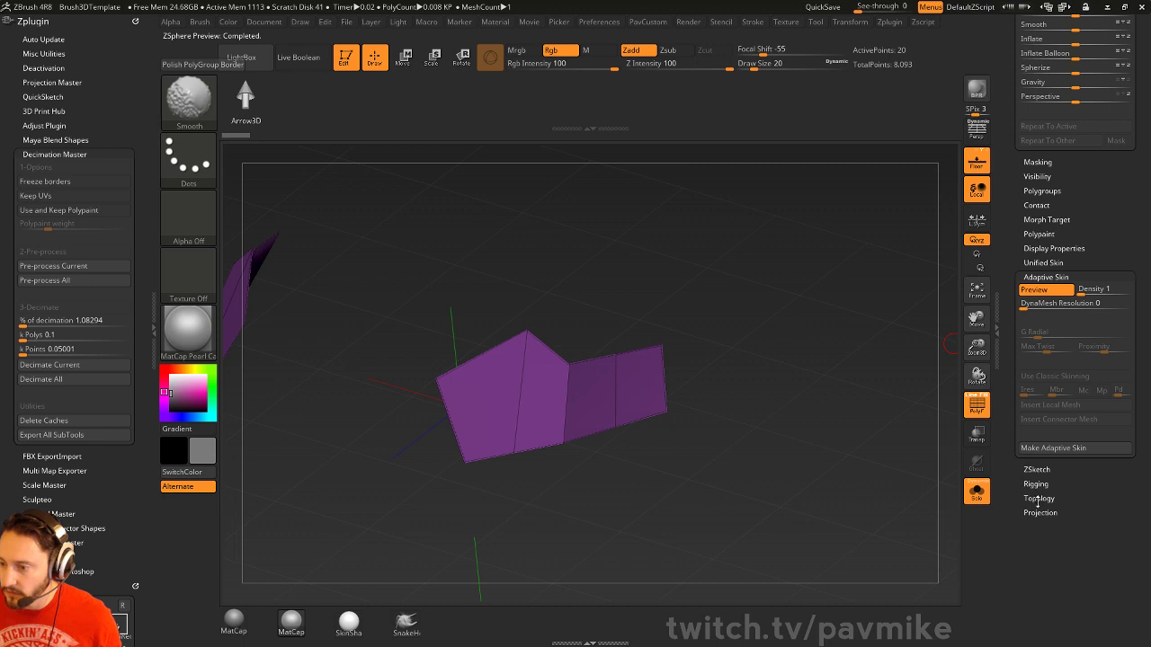
# Set the topology Skin Thickness to 0.03481 and preview the thickened skin from the side
pyautogui.click(1038, 499)
pyautogui.moveTo(1020, 500); pyautogui.dragTo(1018, 450)
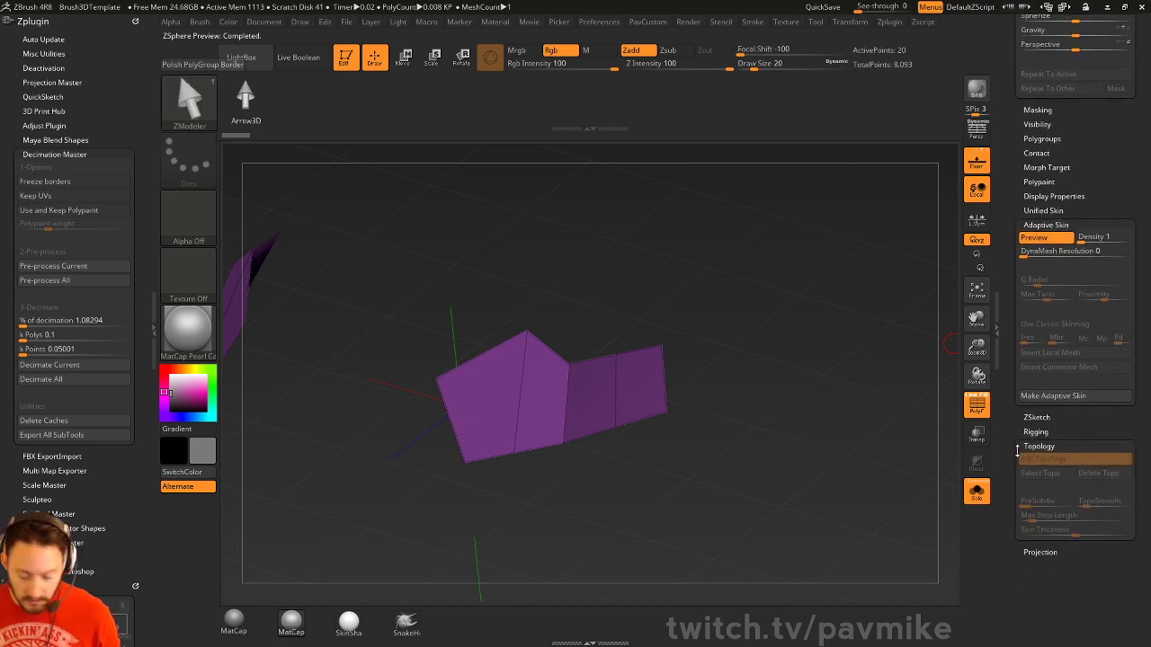
pyautogui.press('a')
pyautogui.moveTo(1076, 532)
pyautogui.mouseDown()
pyautogui.moveTo(1091, 533)
pyautogui.moveTo(1059, 529)
pyautogui.mouseUp()
pyautogui.press('a')
pyautogui.press('a')
pyautogui.press('a')
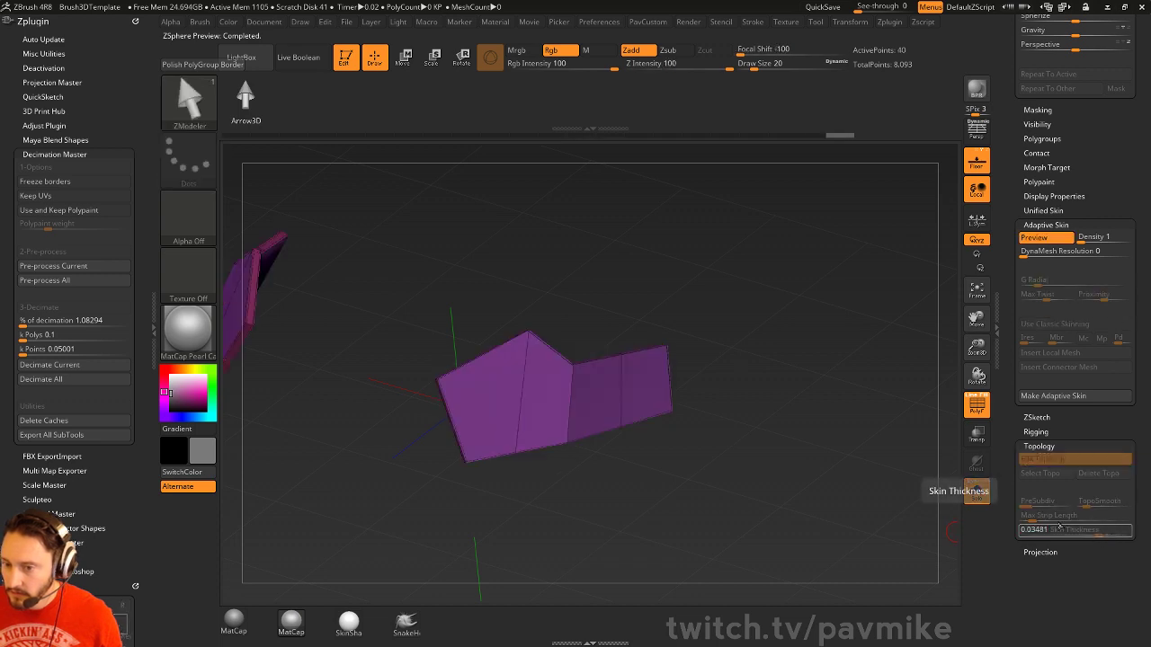
pyautogui.moveTo(800, 486); pyautogui.dragTo(695, 222)
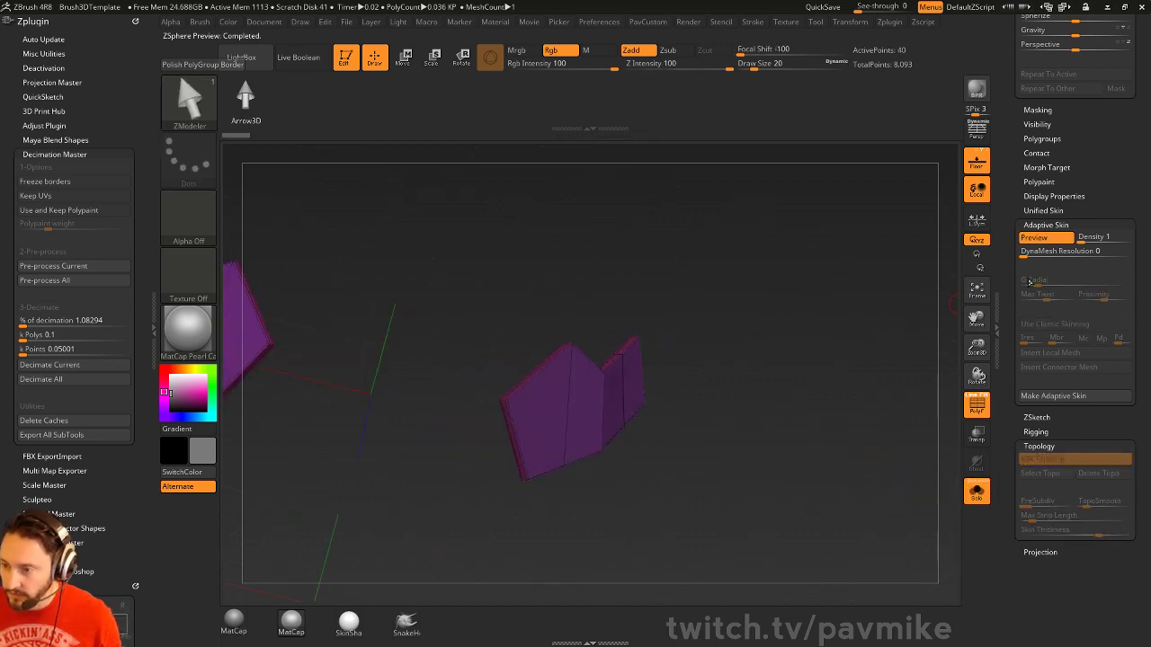
# Toggle the skin preview, reset the DynaMesh Resolution to 0 and preview the thickened low-poly skin again
pyautogui.press('a')
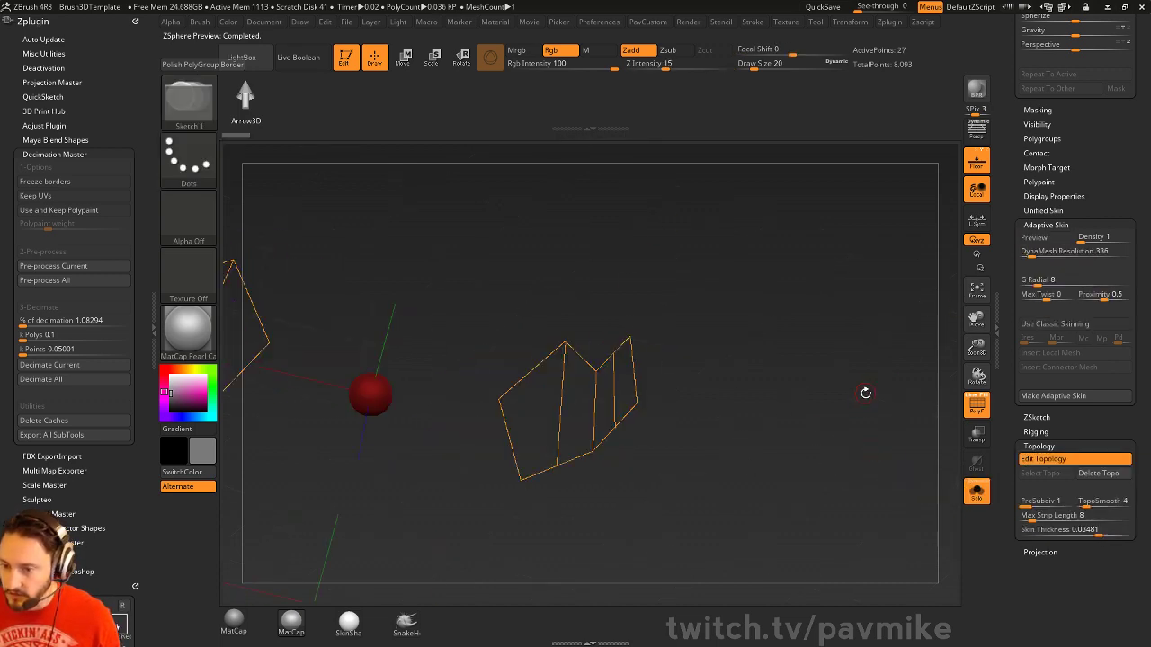
pyautogui.press('a')
pyautogui.moveTo(864, 393)
pyautogui.mouseDown()
pyautogui.moveTo(916, 393)
pyautogui.moveTo(791, 393)
pyautogui.moveTo(861, 392)
pyautogui.mouseUp()
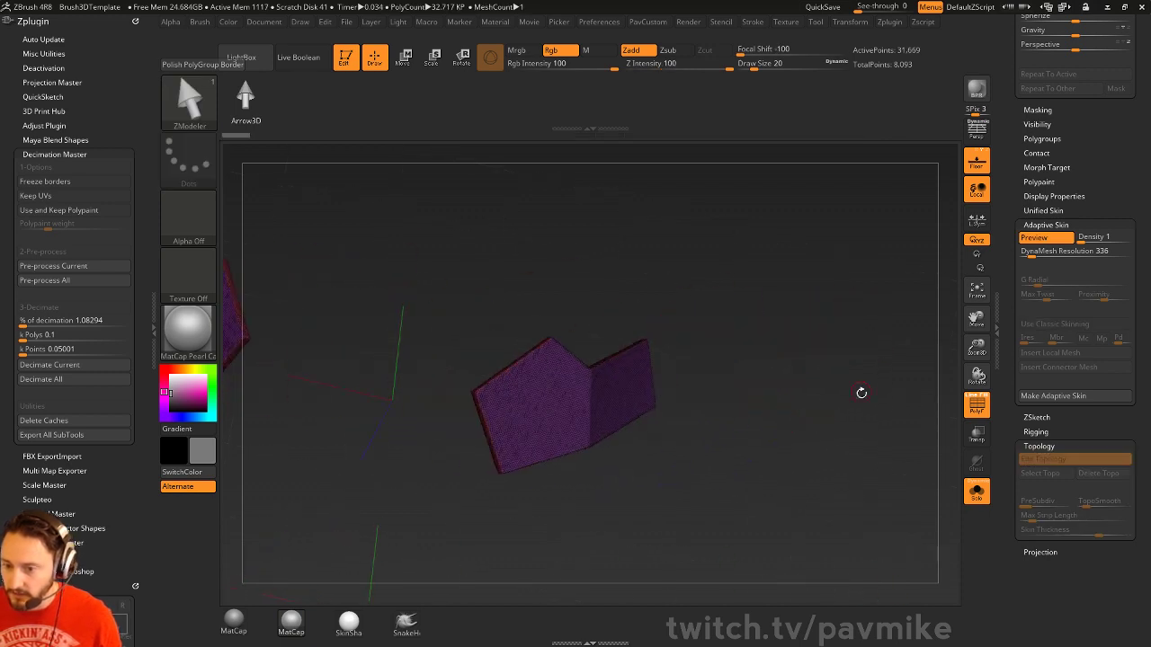
pyautogui.press('a')
pyautogui.moveTo(1031, 254); pyautogui.dragTo(1006, 254)
pyautogui.press('a')
pyautogui.keyDown('alt'); pyautogui.moveTo(812, 360); pyautogui.dragTo(846, 398); pyautogui.keyUp('alt')
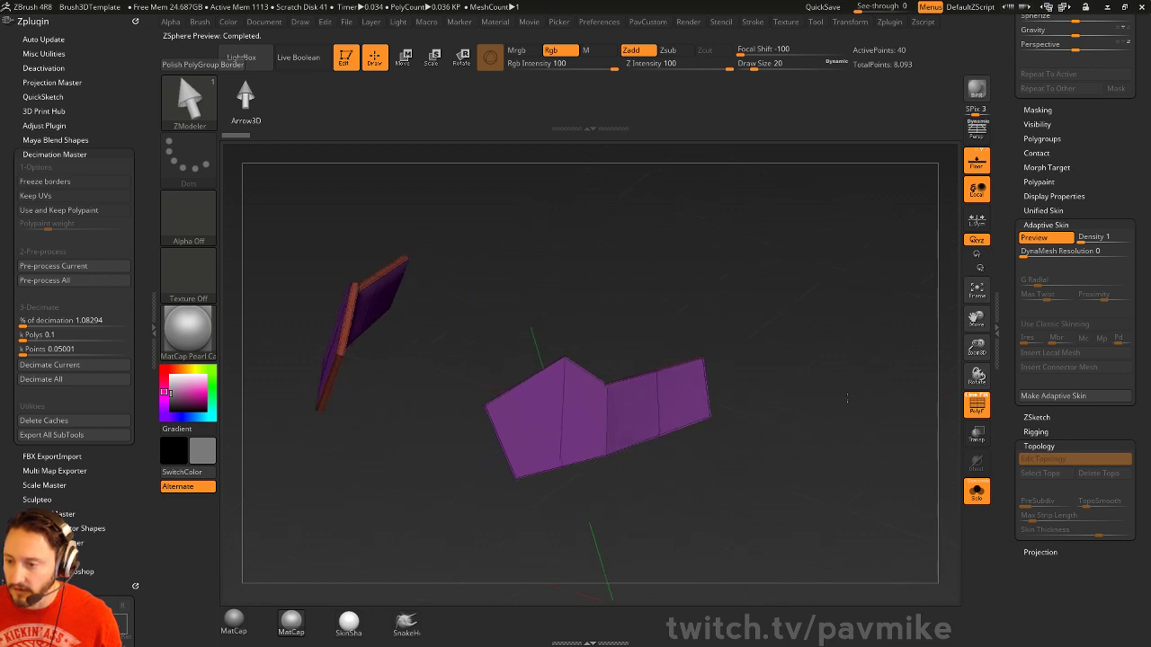
# Return to topology editing with Solo mode off and undo the last topology edit
pyautogui.press('a')
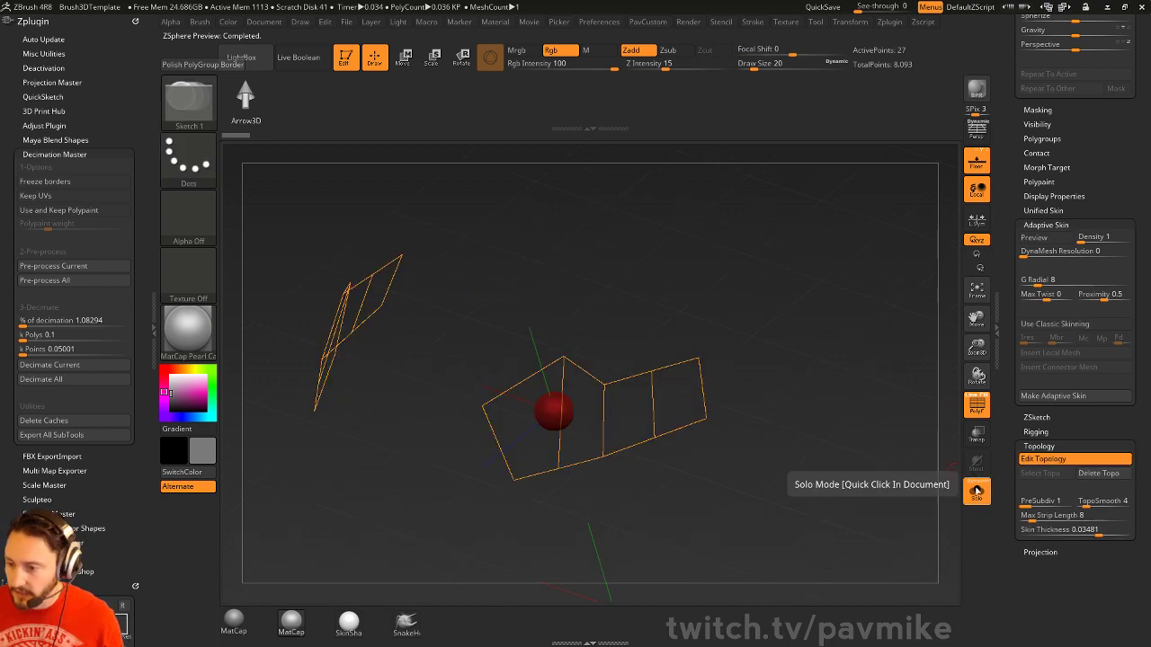
pyautogui.click(976, 490)
pyautogui.keyDown('alt'); pyautogui.moveTo(866, 361); pyautogui.dragTo(764, 320); pyautogui.keyUp('alt')
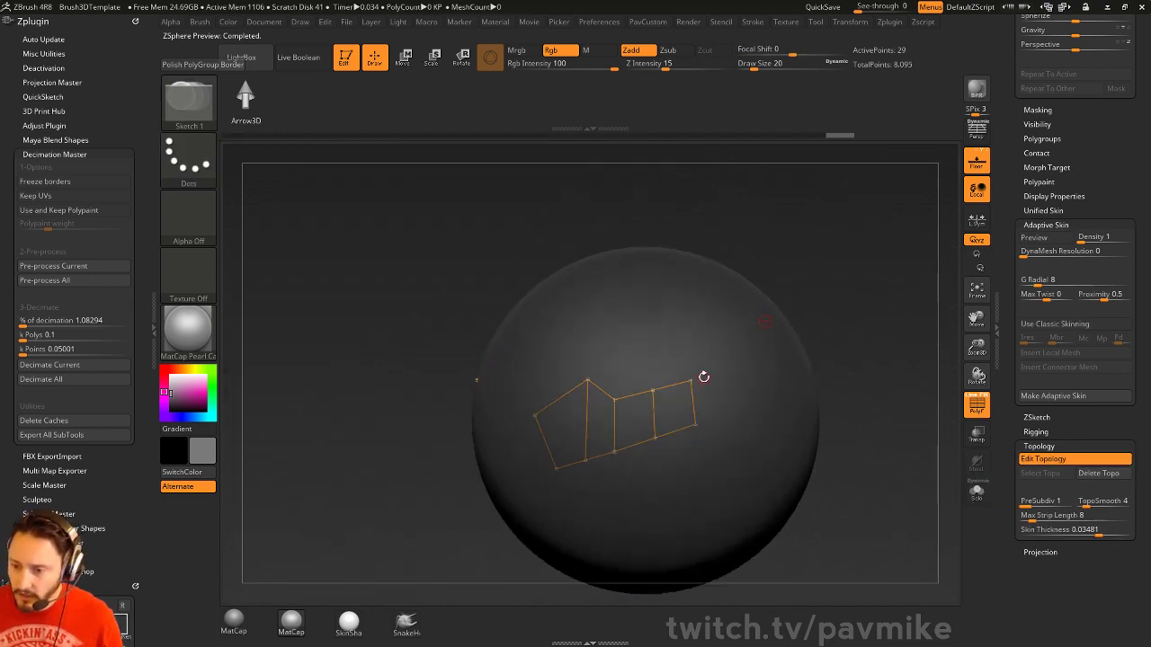
pyautogui.keyDown('alt'); pyautogui.moveTo(873, 314); pyautogui.dragTo(776, 333); pyautogui.keyUp('alt')
pyautogui.hotkey('ctrl', 'z')
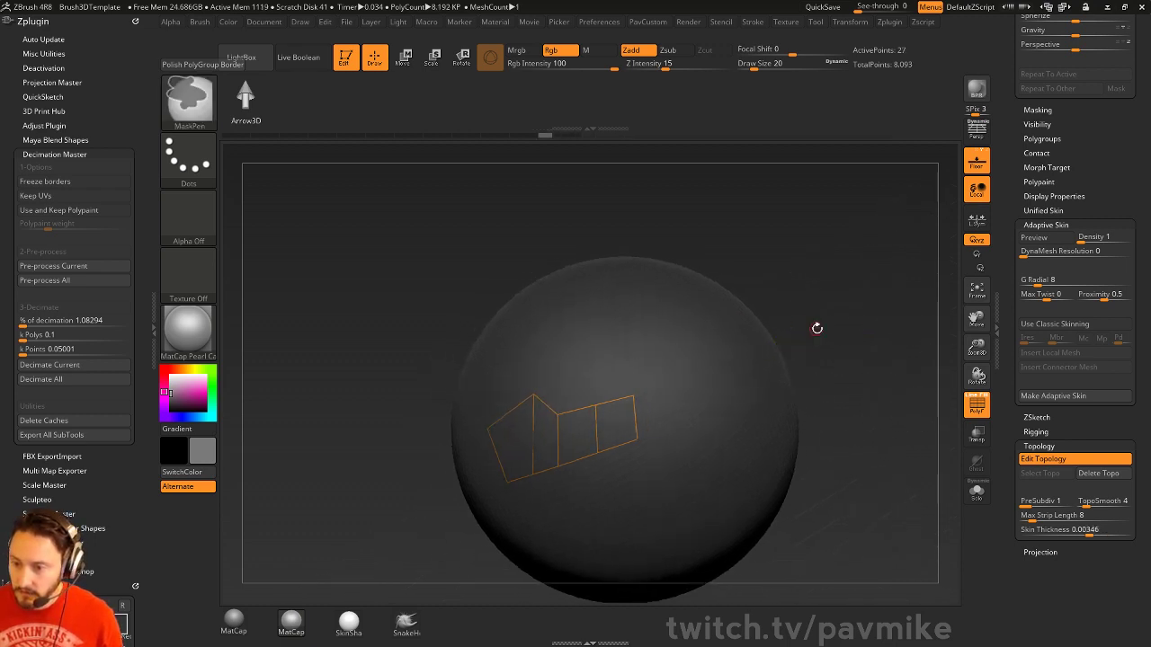
# Add another four-sided face at the free end of the topology strip, angled upward
pyautogui.click(634, 396)
pyautogui.click(681, 351)
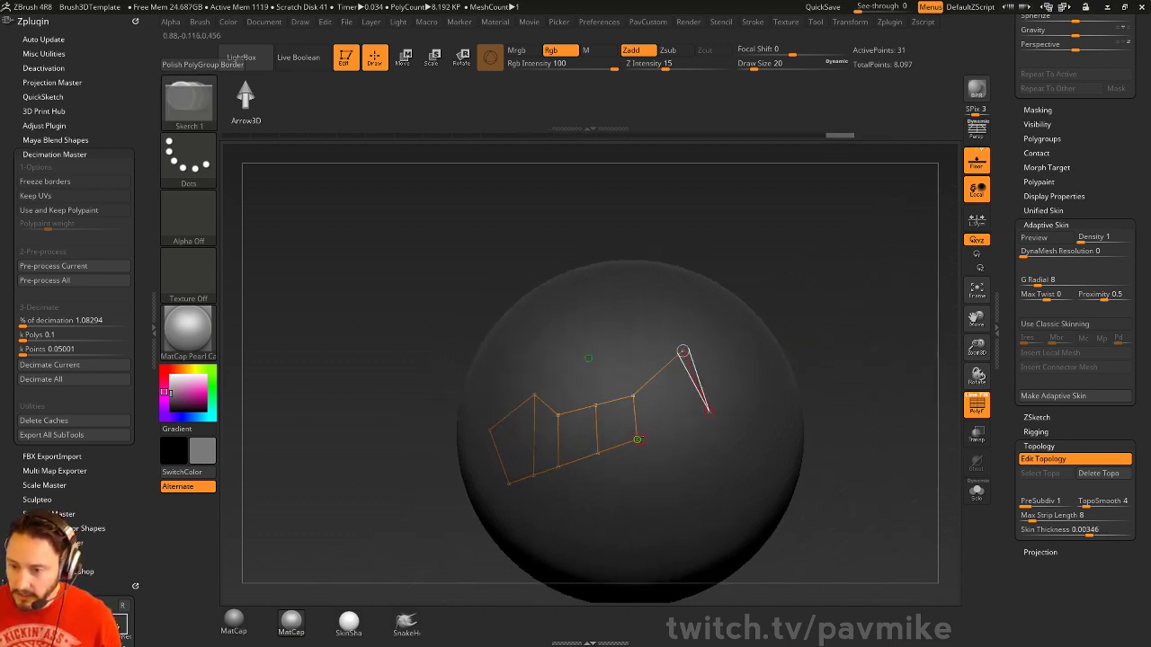
pyautogui.click(708, 412)
pyautogui.click(638, 439)
pyautogui.keyDown('alt'); pyautogui.moveTo(865, 354); pyautogui.dragTo(684, 339); pyautogui.keyUp('alt')
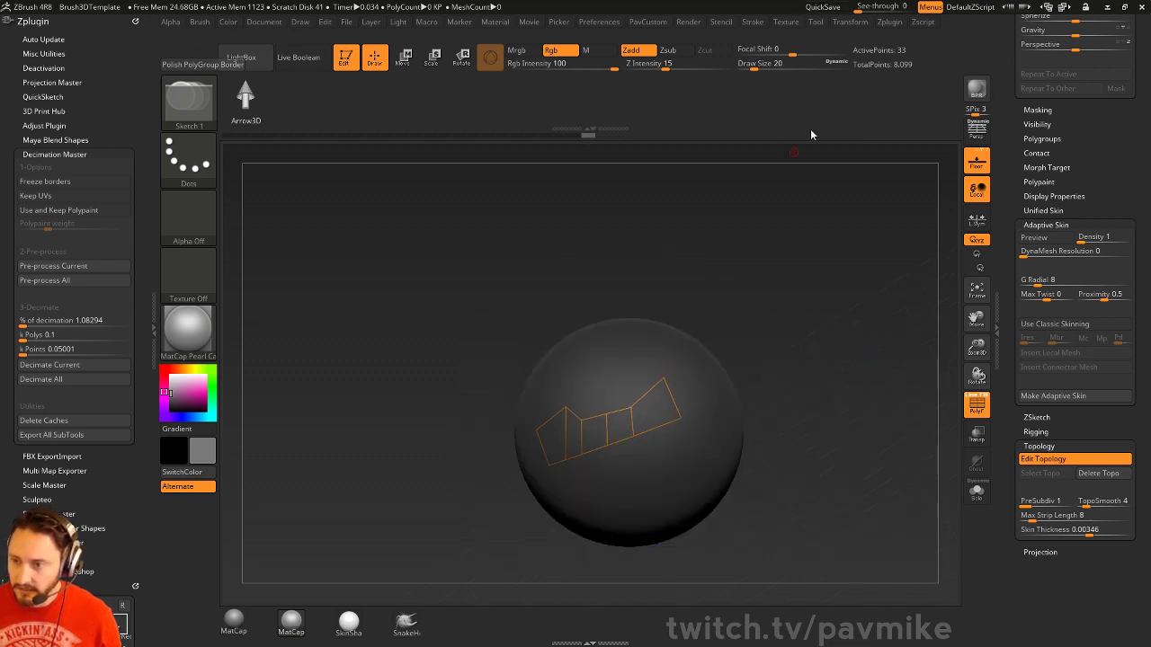
pyautogui.moveTo(793, 287); pyautogui.dragTo(714, 374)
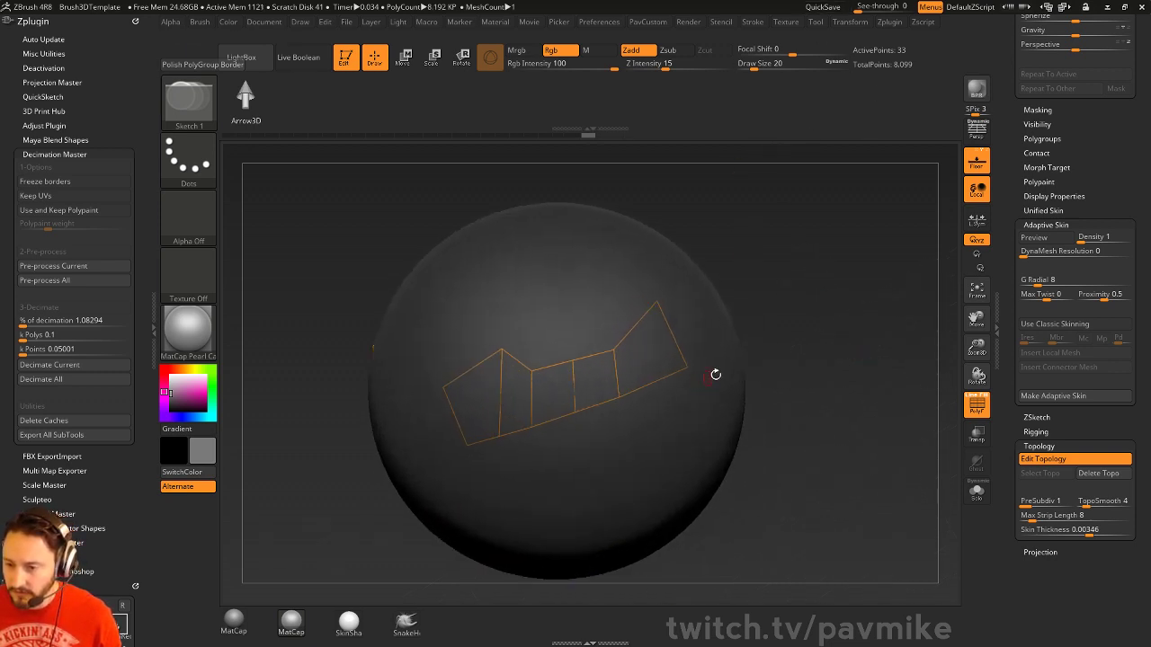
# Undo the end face's last two edges and redraw them with the lower outer corner placed slightly higher
pyautogui.hotkey('ctrl', 'z')
pyautogui.hotkey('ctrl', 'z')
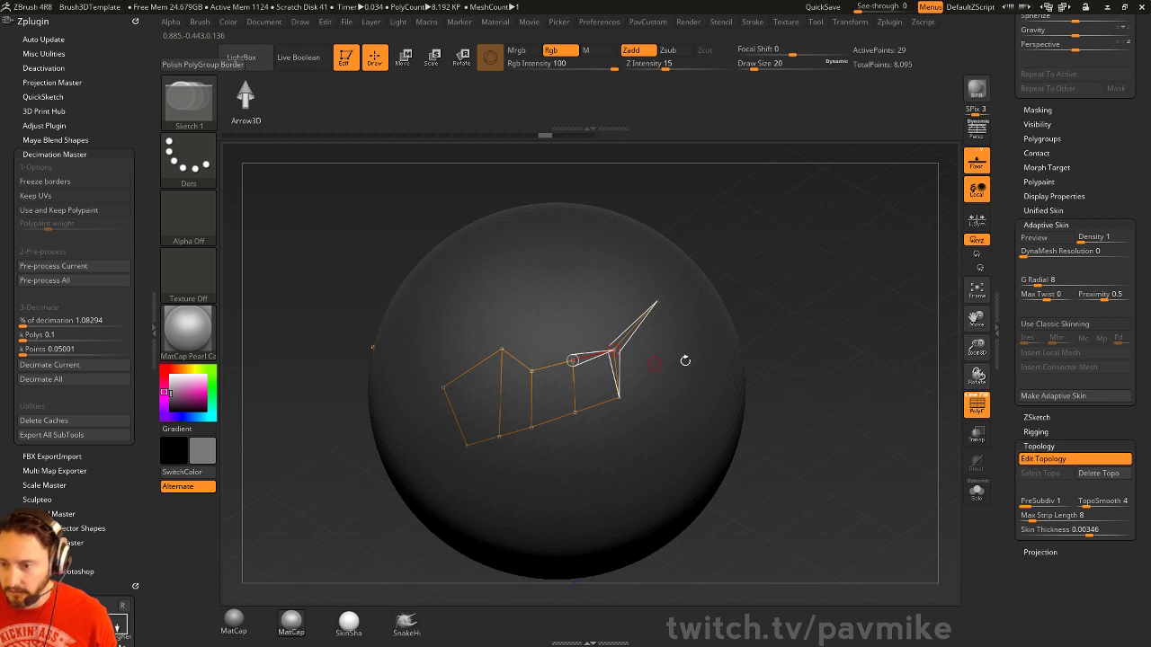
pyautogui.click(659, 303)
pyautogui.click(679, 359)
pyautogui.click(619, 398)
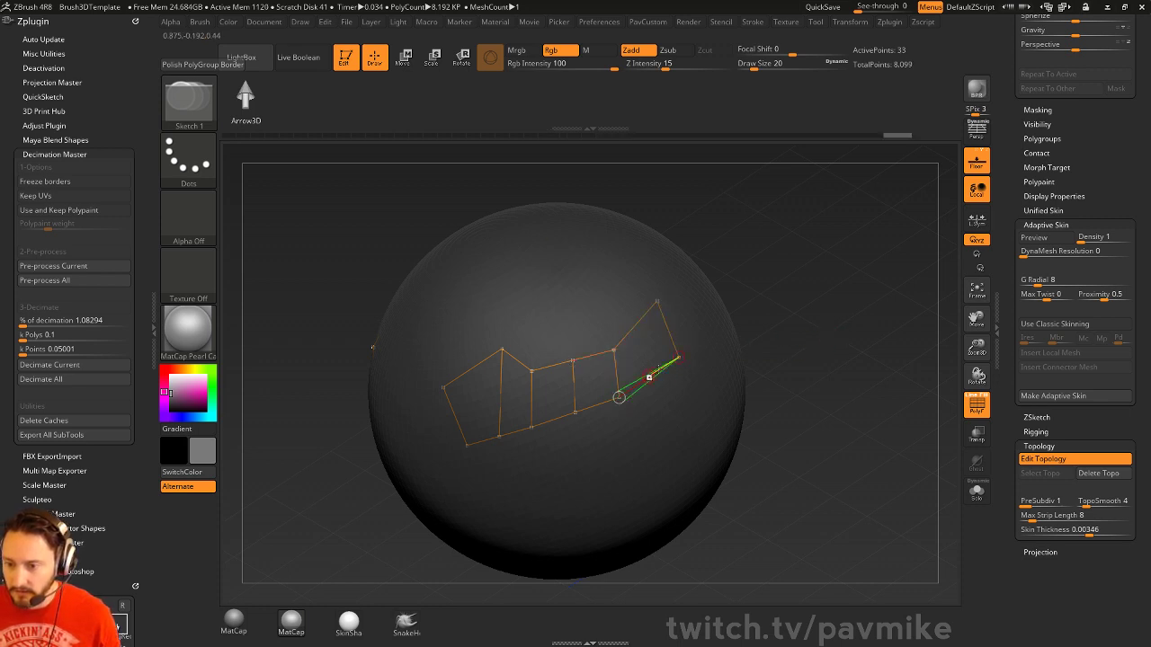
# Build a quad above the middle of the strip and connect its outer corner to the pentagon's upper point
pyautogui.click(614, 350)
pyautogui.click(604, 291)
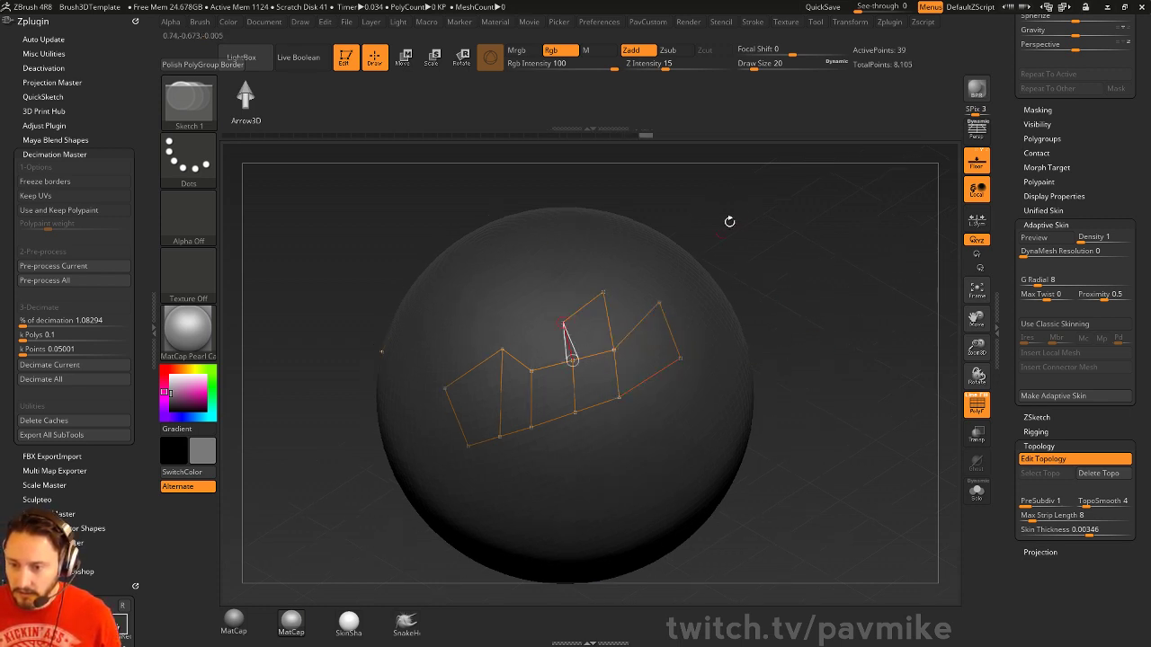
pyautogui.moveTo(729, 221); pyautogui.dragTo(626, 284)
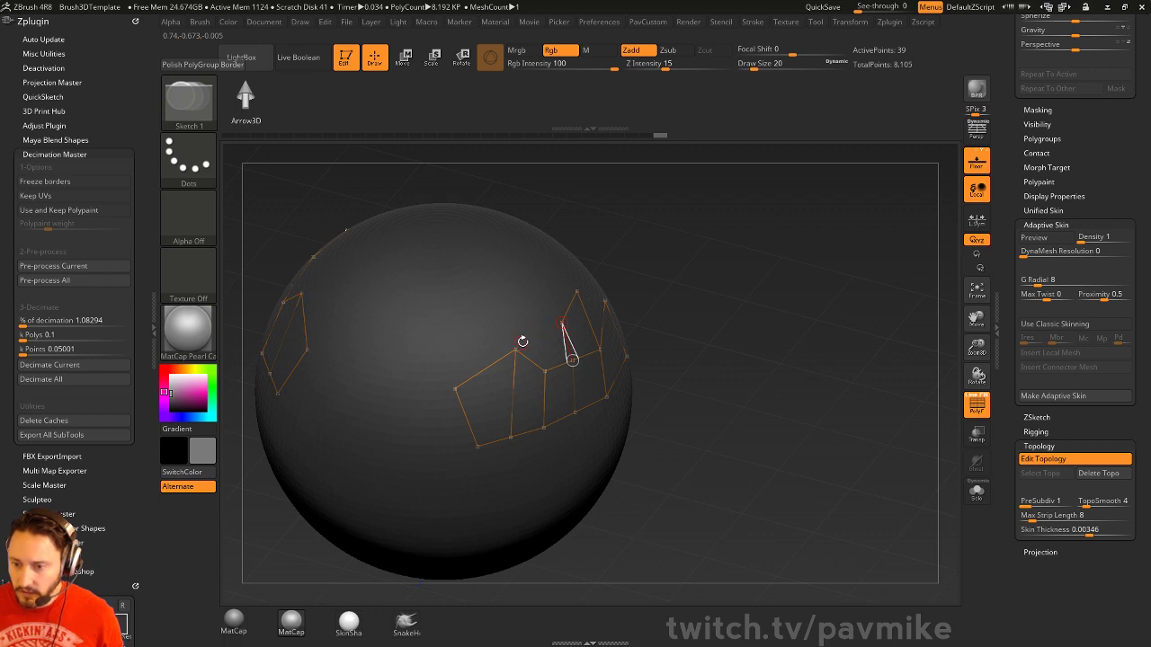
pyautogui.keyDown('ctrl'); pyautogui.click(561, 324); pyautogui.keyUp('ctrl')
pyautogui.click(516, 349)
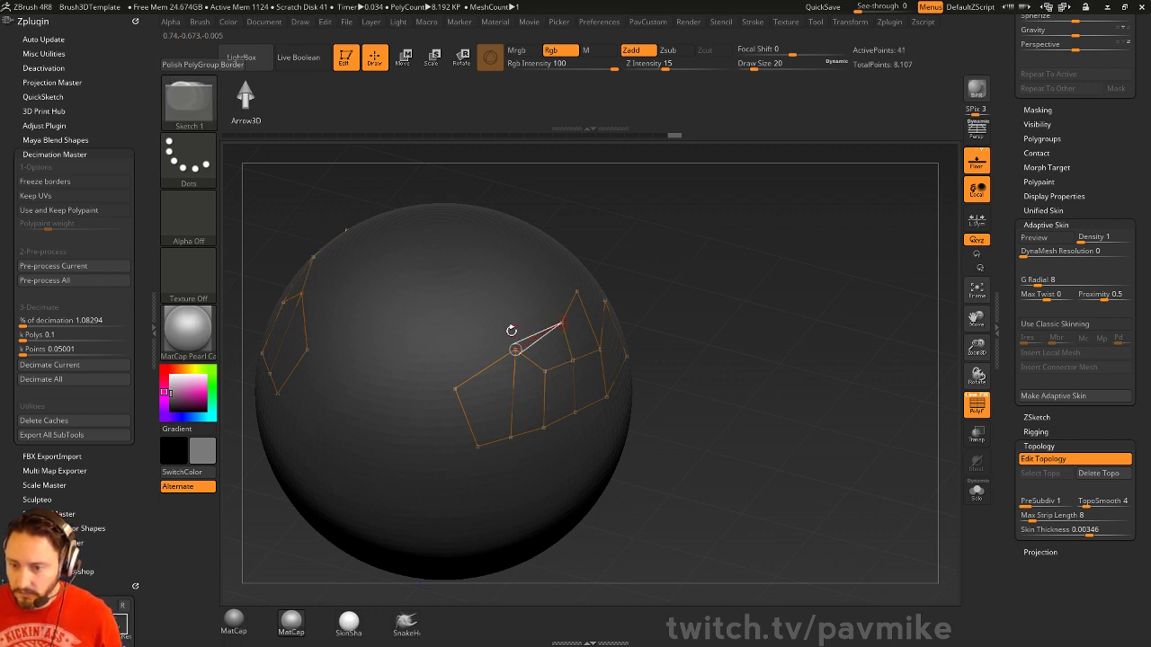
# Extend the patch with three more quads running along its upper side to the pentagon's far corner
pyautogui.click(575, 290)
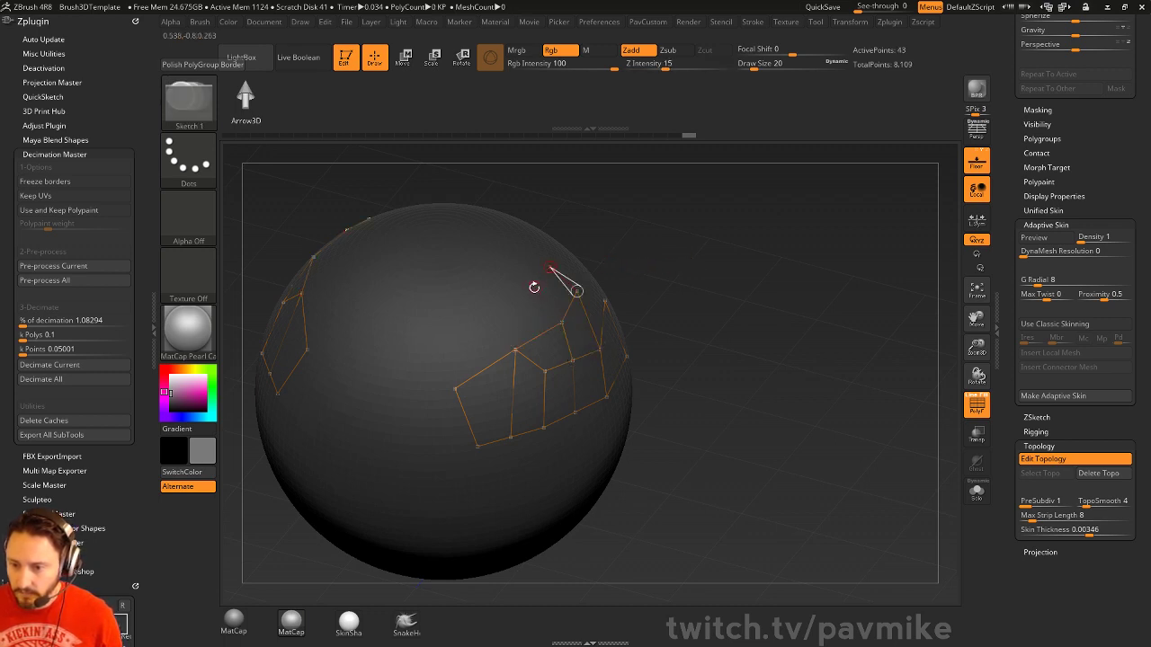
pyautogui.click(562, 323)
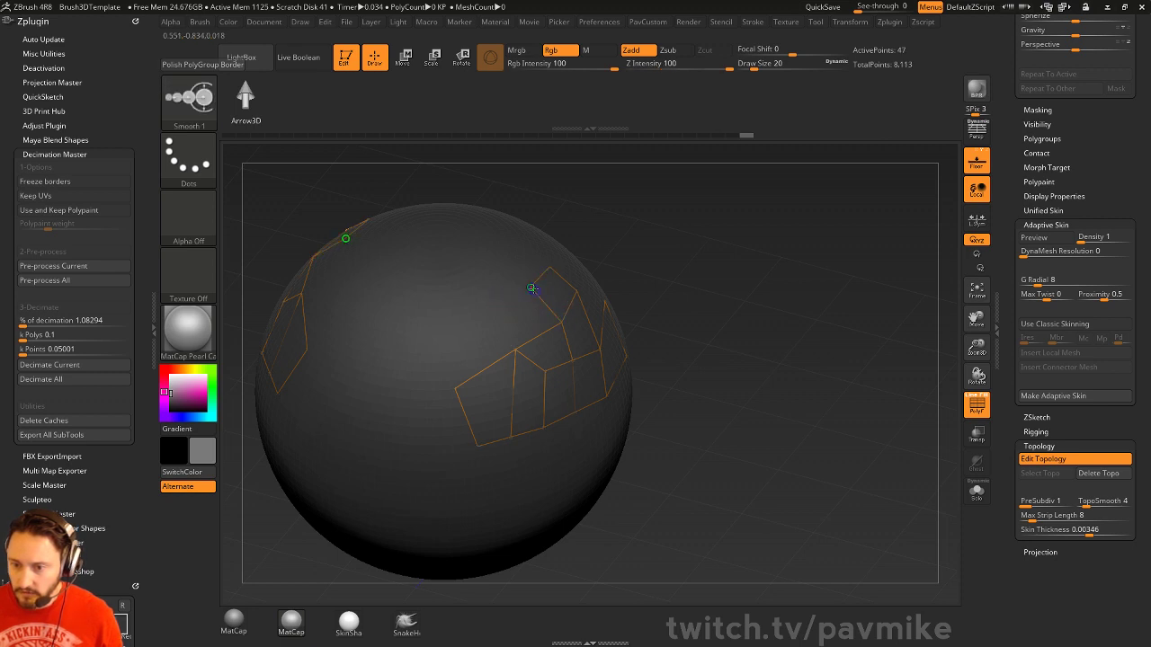
pyautogui.click(530, 288)
pyautogui.click(487, 308)
pyautogui.click(431, 334)
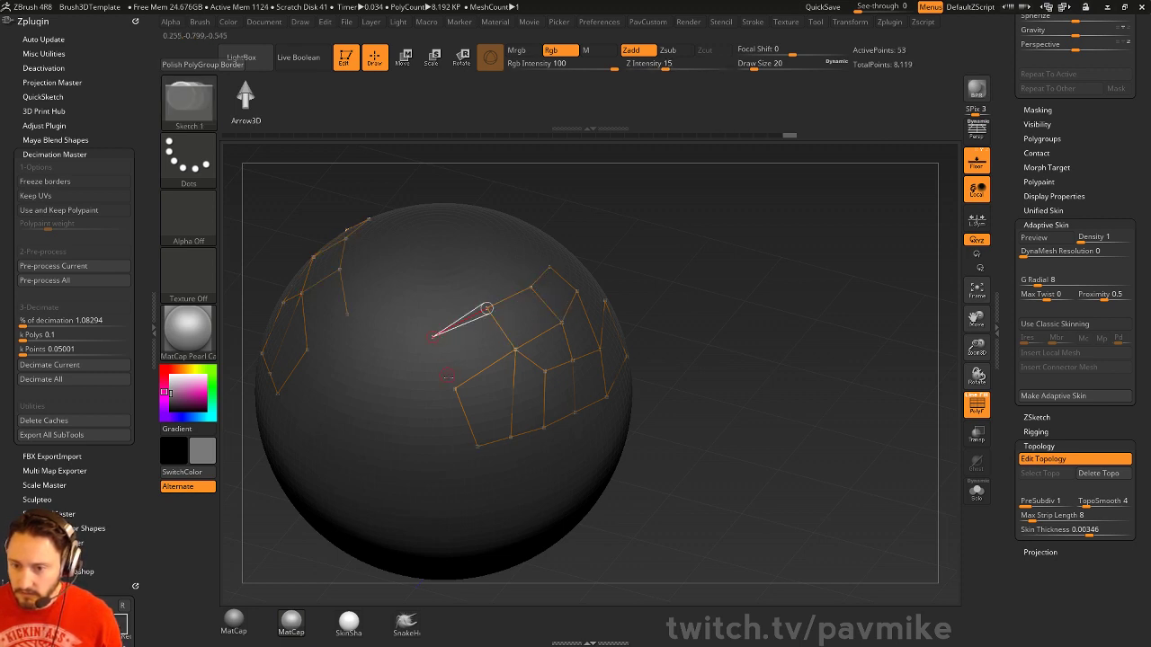
pyautogui.click(455, 390)
# Preview the adaptive skin of the enlarged topology patch and isolate it with Solo mode
pyautogui.moveTo(863, 261); pyautogui.dragTo(802, 248)
pyautogui.moveTo(802, 248); pyautogui.dragTo(794, 303, button='right')
pyautogui.press('a')
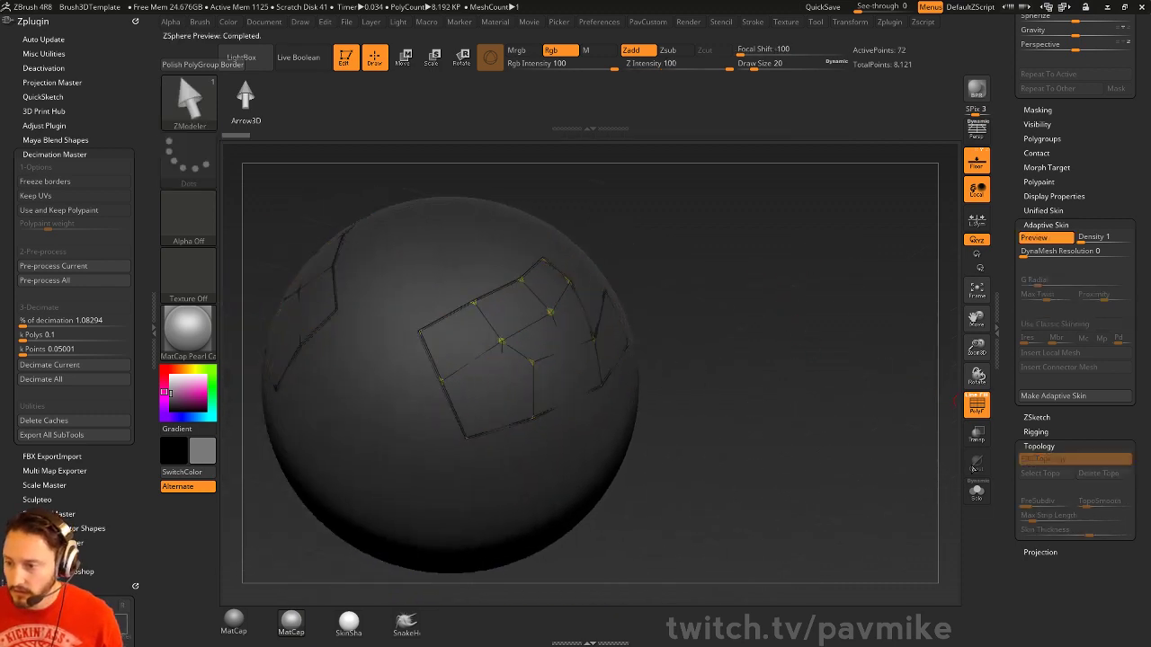
pyautogui.click(976, 492)
pyautogui.moveTo(920, 455); pyautogui.dragTo(895, 435)
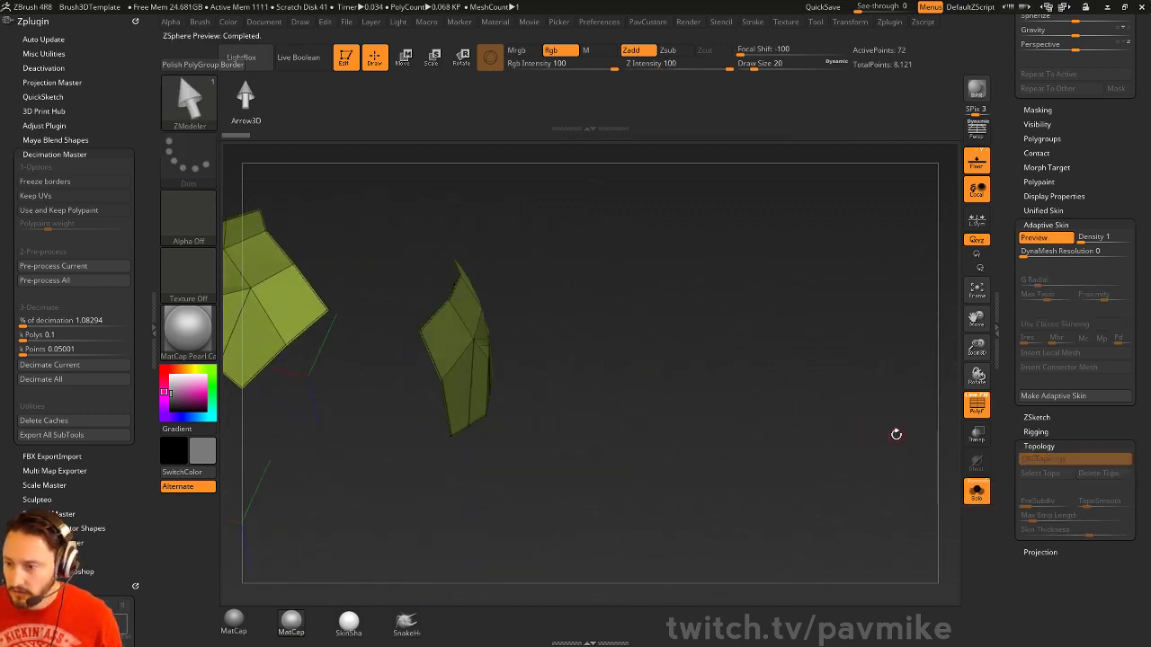
# Set the topology's skin thickness to 0.0247 and preview the adaptive skin again
pyautogui.press('a')
pyautogui.moveTo(1090, 532); pyautogui.dragTo(1097, 533)
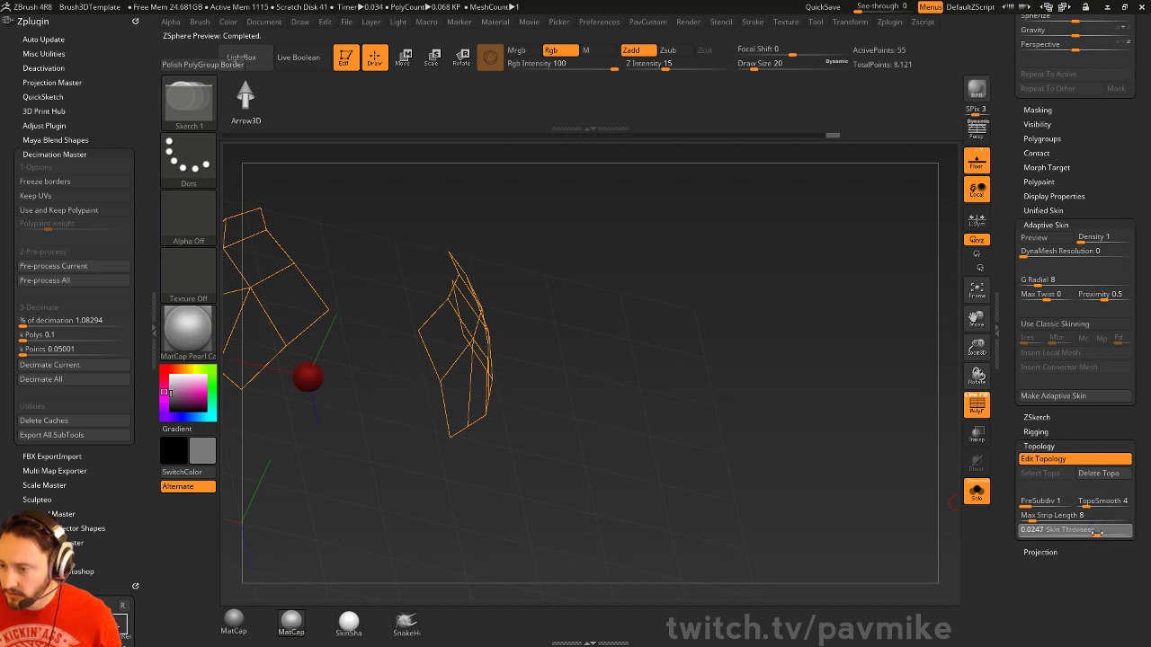
pyautogui.press('a')
pyautogui.moveTo(771, 416); pyautogui.dragTo(797, 333)
pyautogui.press('3')
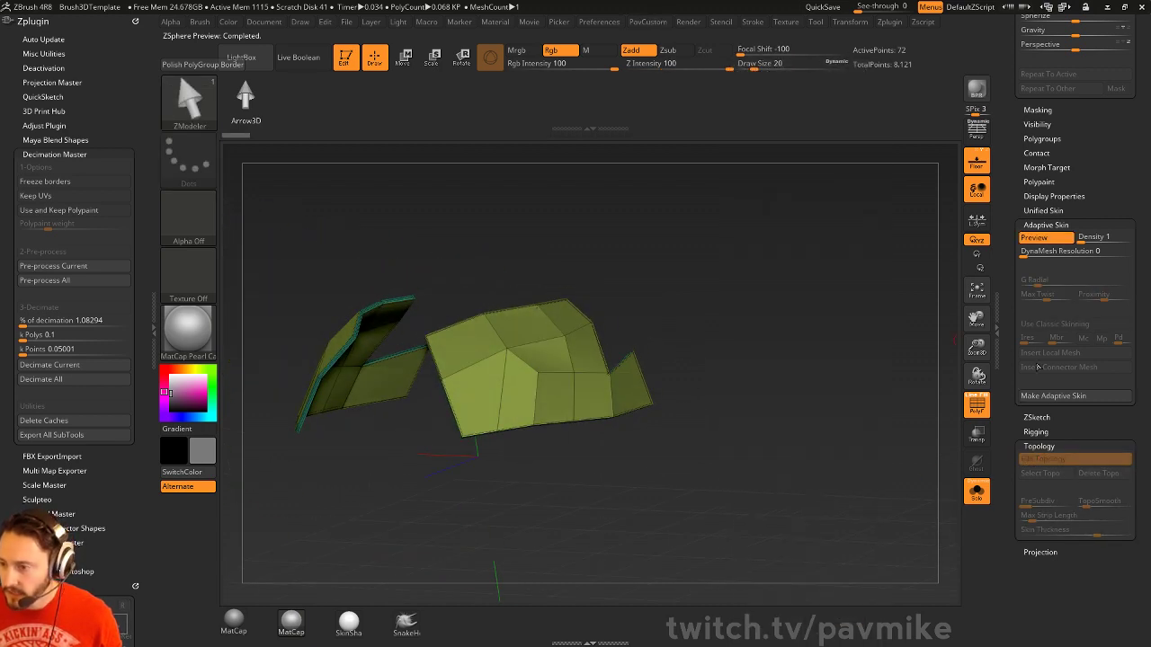
# Make an adaptive skin from the ZSphere topology and insert the resulting mesh as a subtool
pyautogui.click(1052, 396)
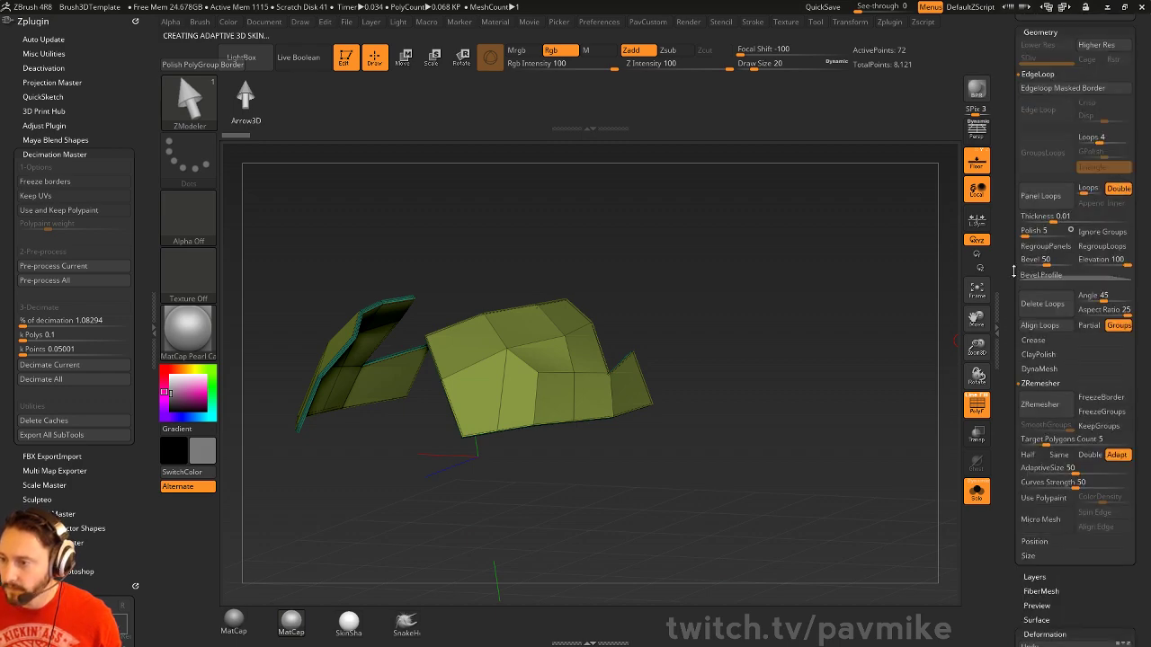
pyautogui.moveTo(1013, 272); pyautogui.dragTo(1010, 421)
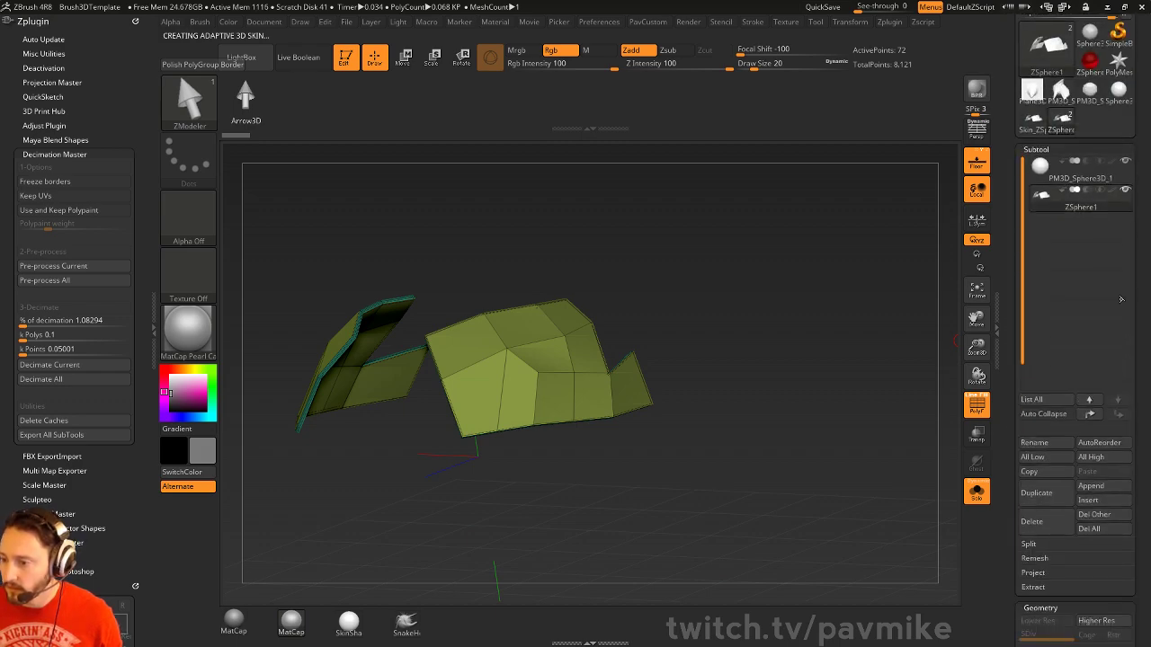
pyautogui.click(1099, 501)
pyautogui.click(779, 465)
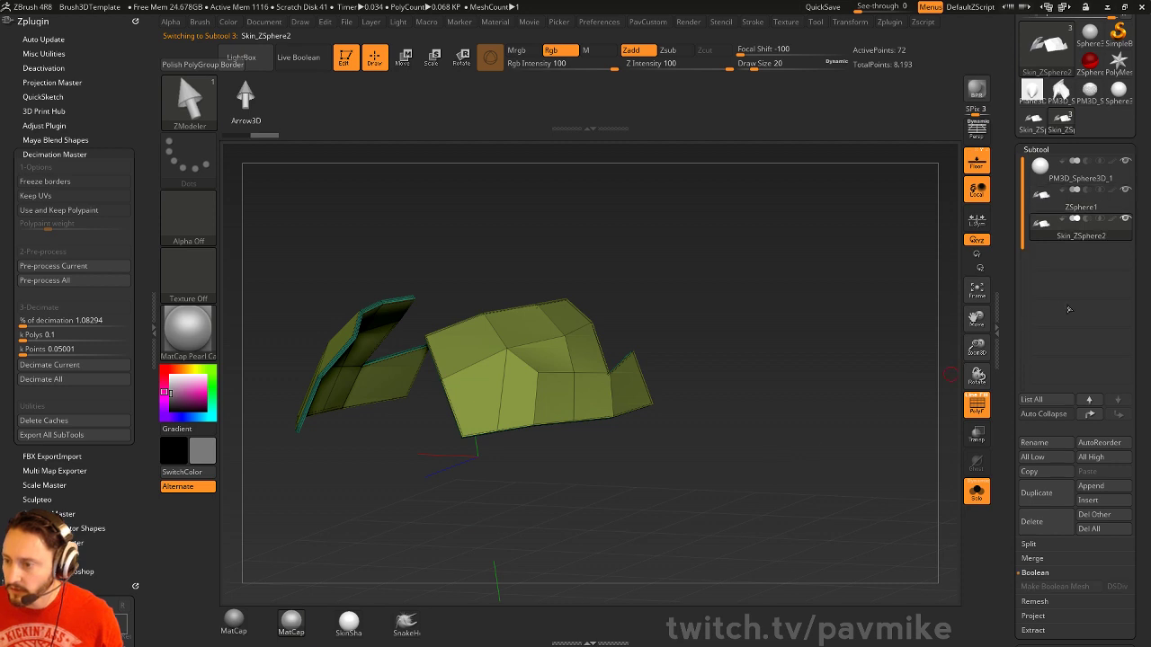
# Remove the inserted skin subtool and insert the Skin_ZSphere2 mesh again
pyautogui.click(1081, 209)
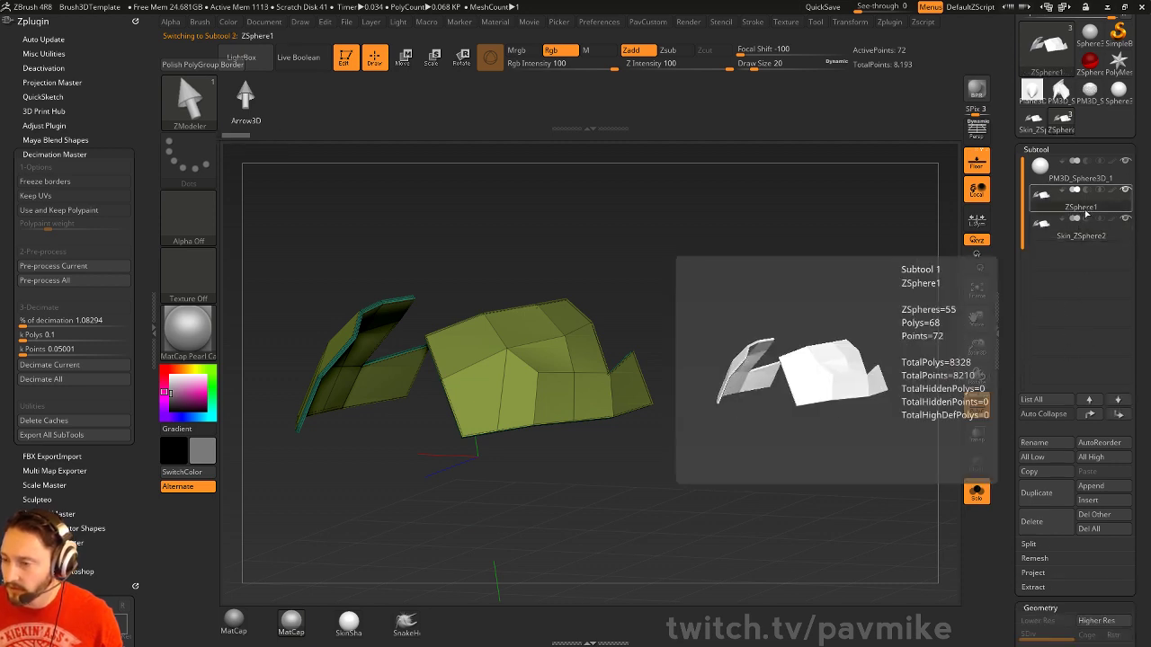
pyautogui.click(1080, 224)
pyautogui.click(1055, 530)
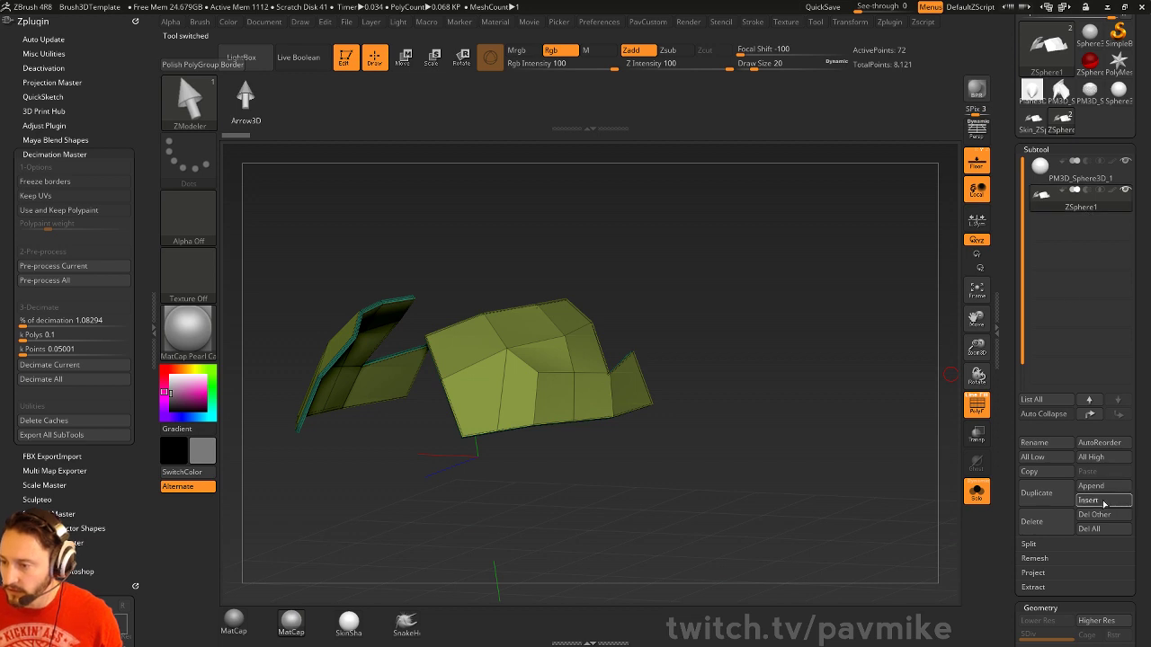
pyautogui.click(1099, 501)
pyautogui.click(749, 478)
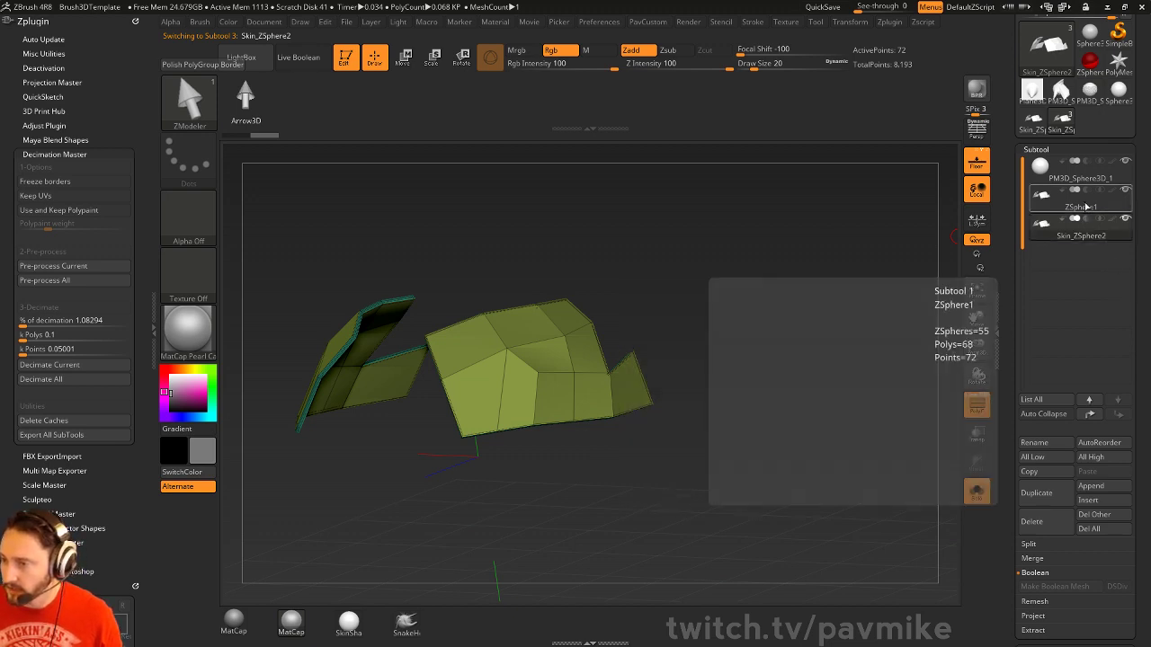
# Delete the ZSphere1 subtool and turn on dynamic subdivision for the skin mesh
pyautogui.click(1050, 203)
pyautogui.click(1042, 521)
pyautogui.moveTo(791, 347)
pyautogui.mouseDown()
pyautogui.moveTo(855, 338)
pyautogui.moveTo(769, 354)
pyautogui.mouseUp()
pyautogui.press('d')
# Thicken the panels by extruding their whole polygroup with QMesh targeting Polygroup All
pyautogui.press('space')
pyautogui.click(684, 154)
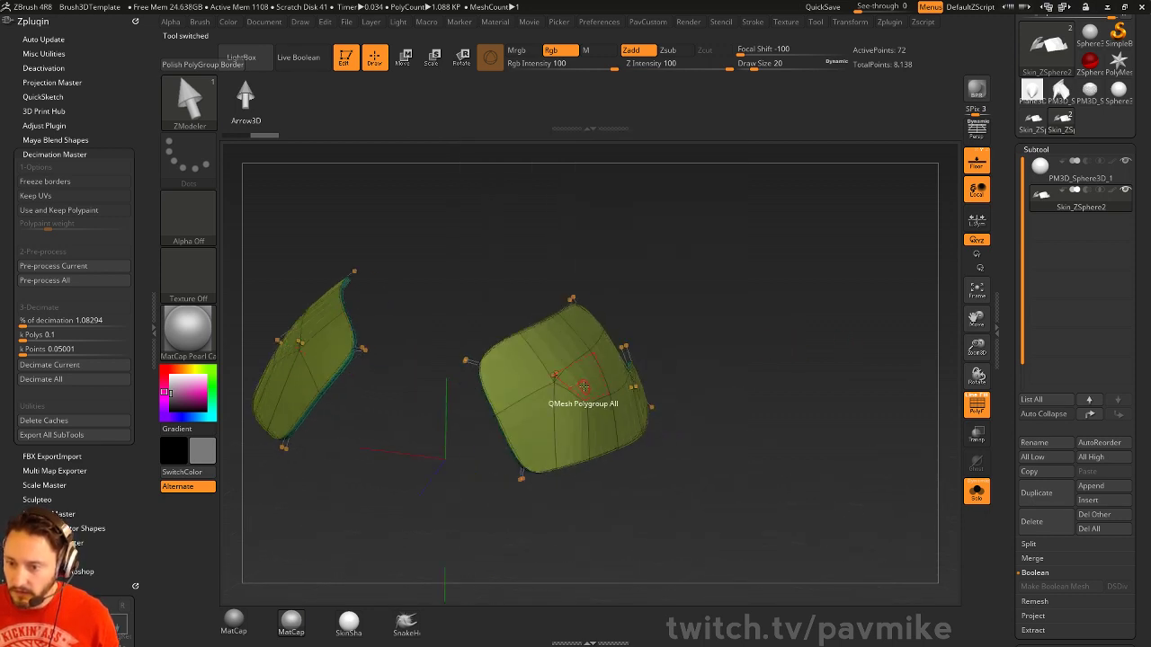
pyautogui.moveTo(562, 385); pyautogui.dragTo(611, 376)
pyautogui.moveTo(611, 376)
pyautogui.mouseDown(button='right')
pyautogui.moveTo(526, 387)
pyautogui.moveTo(599, 370)
pyautogui.mouseUp(button='right')
# Punch a hole through the middle of the panel with QMesh targeting A Single Poly
pyautogui.press('space')
pyautogui.click(503, 305)
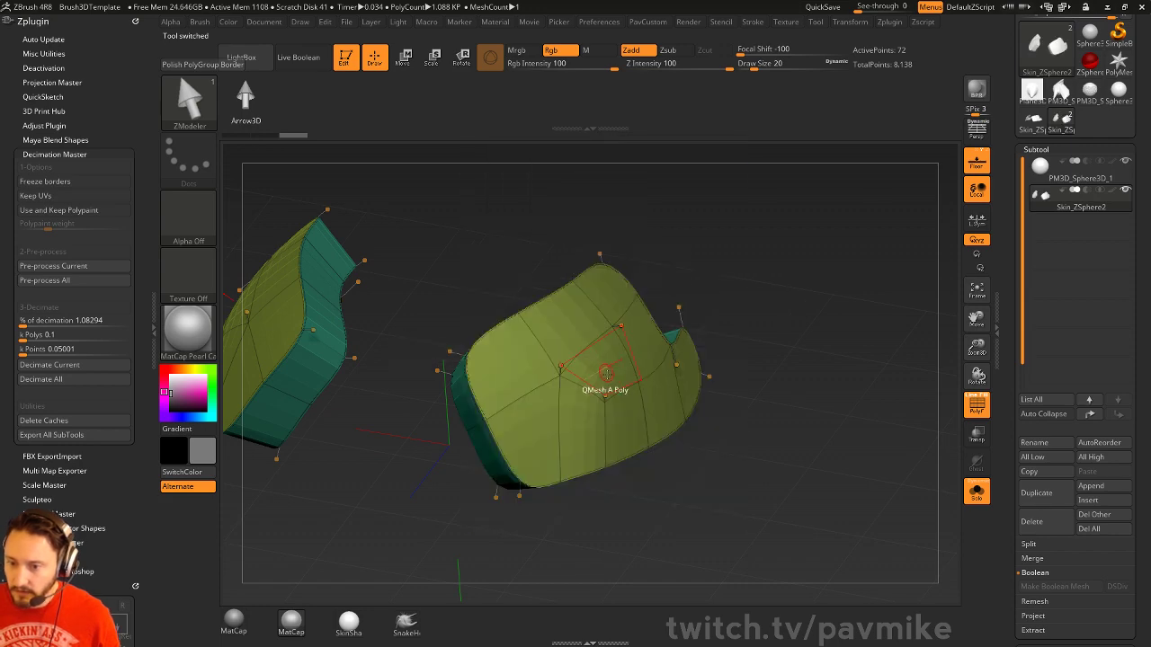
pyautogui.moveTo(606, 372); pyautogui.dragTo(559, 469)
pyautogui.moveTo(861, 333); pyautogui.dragTo(851, 332)
# Crease the panels' polygroup borders and leave Solo mode to show them on the sphere
pyautogui.press('2')
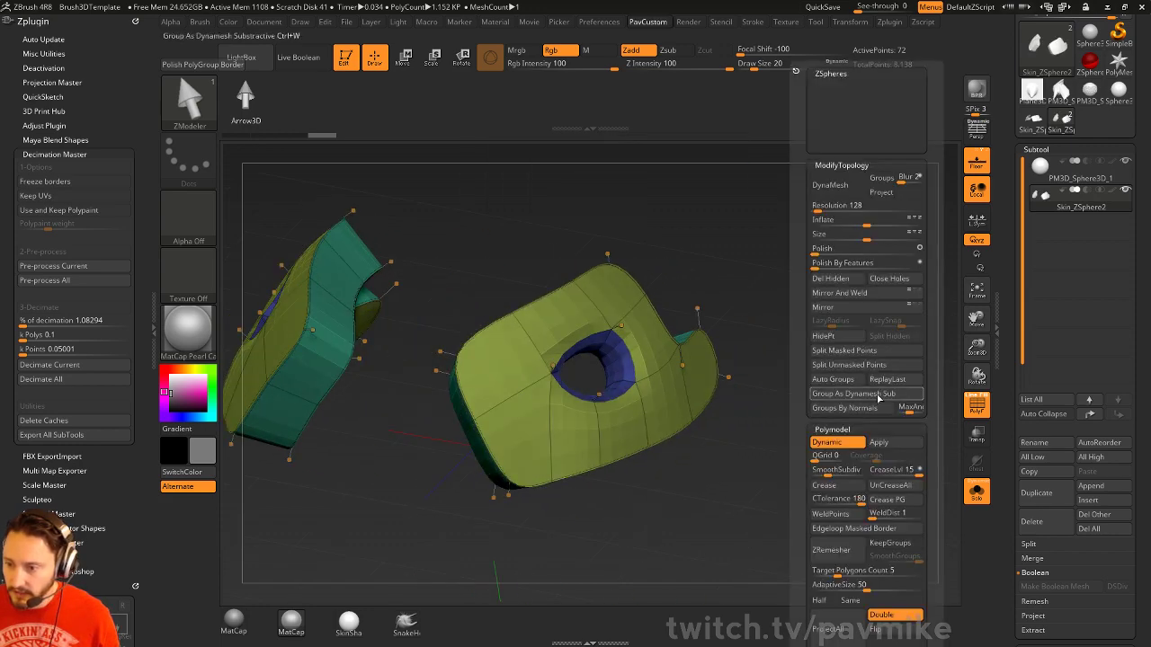
pyautogui.click(880, 500)
pyautogui.keyDown('alt'); pyautogui.moveTo(690, 484); pyautogui.dragTo(694, 460); pyautogui.keyUp('alt')
pyautogui.click(976, 492)
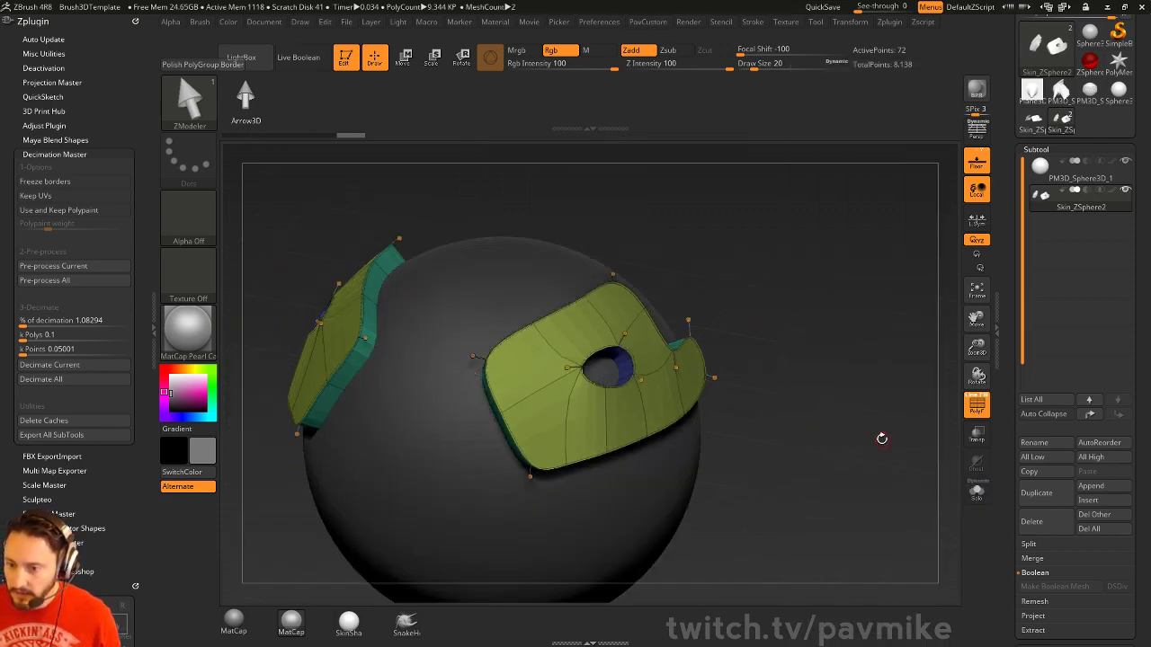
# Switch the material to MatCap Gray and set the colour to white, keeping the polyframe displayed
pyautogui.moveTo(881, 437); pyautogui.dragTo(901, 404)
pyautogui.hotkey('shift', 'f')
pyautogui.click(976, 404)
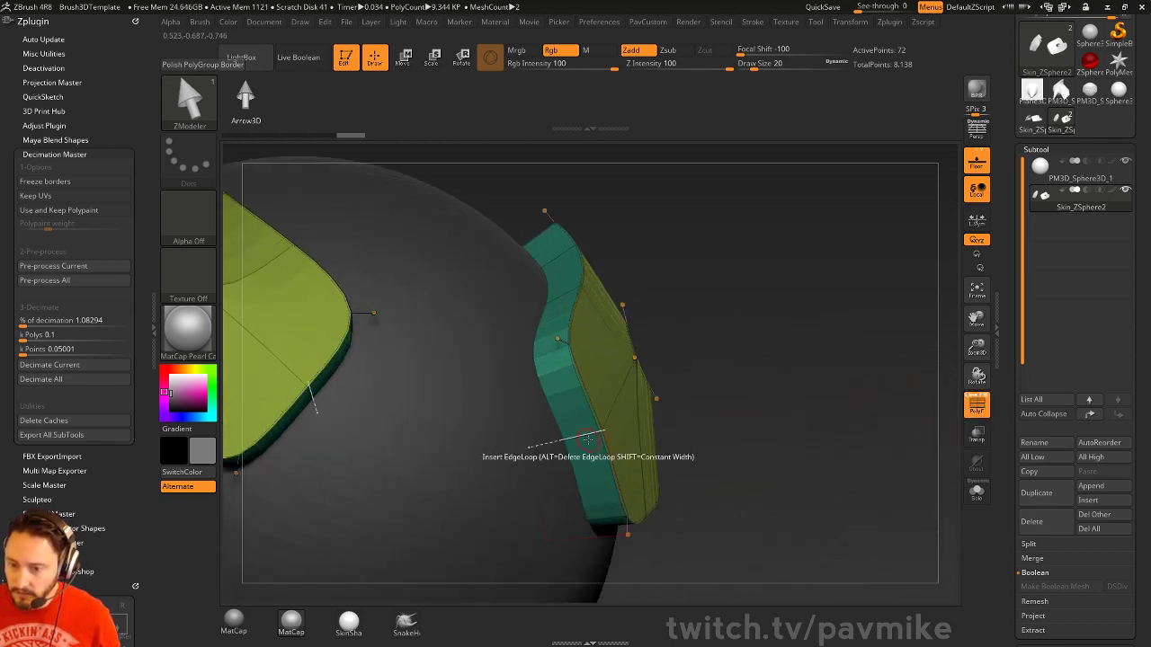
pyautogui.click(234, 621)
pyautogui.click(170, 376)
pyautogui.moveTo(743, 298); pyautogui.dragTo(779, 316)
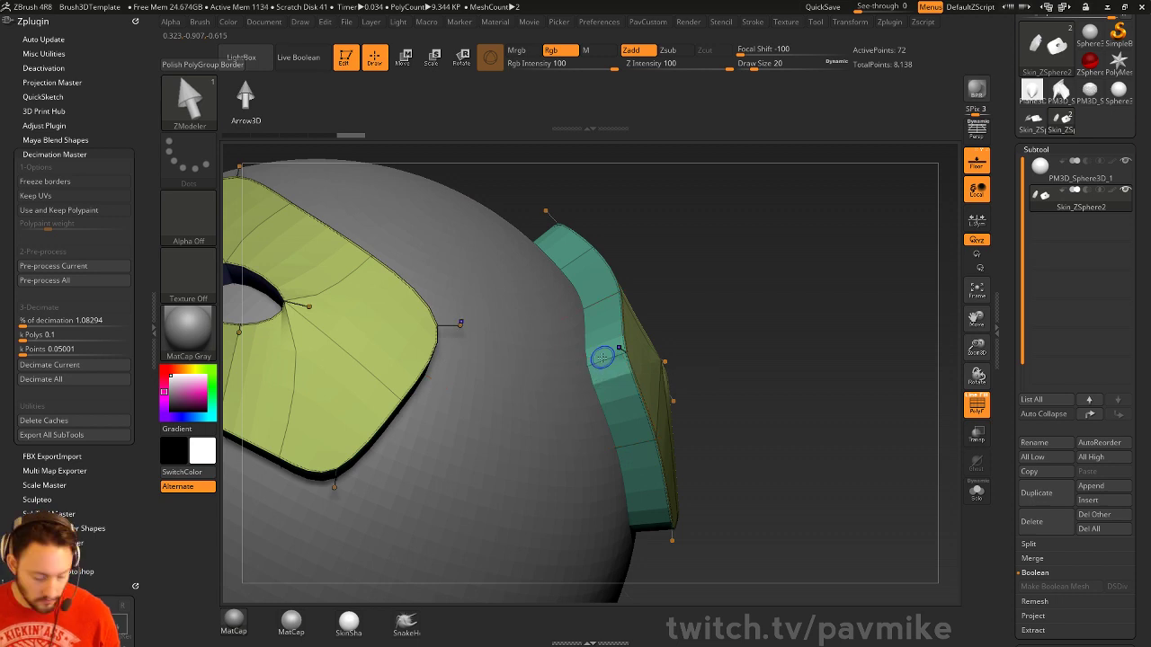
# Isolate the panels without dynamic subdivision and insert four evenly spaced edge loops around their side walls using Multiple EdgeLoops
pyautogui.hotkey('shift', 'd')
pyautogui.click(980, 498)
pyautogui.press('space')
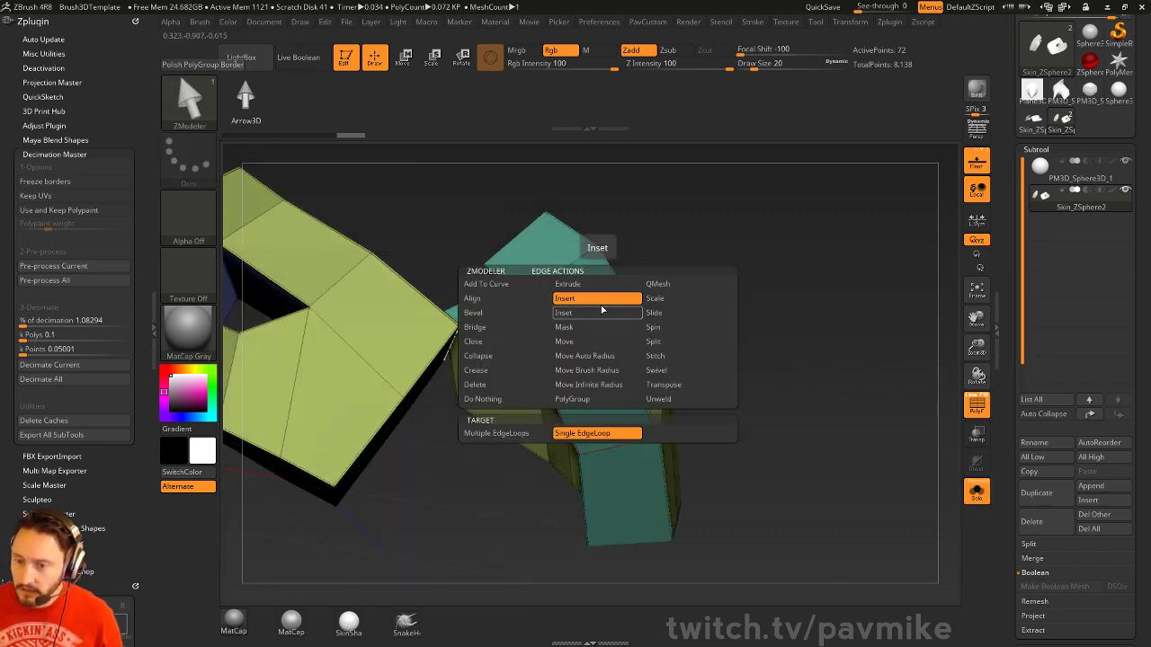
pyautogui.click(507, 433)
pyautogui.click(610, 364)
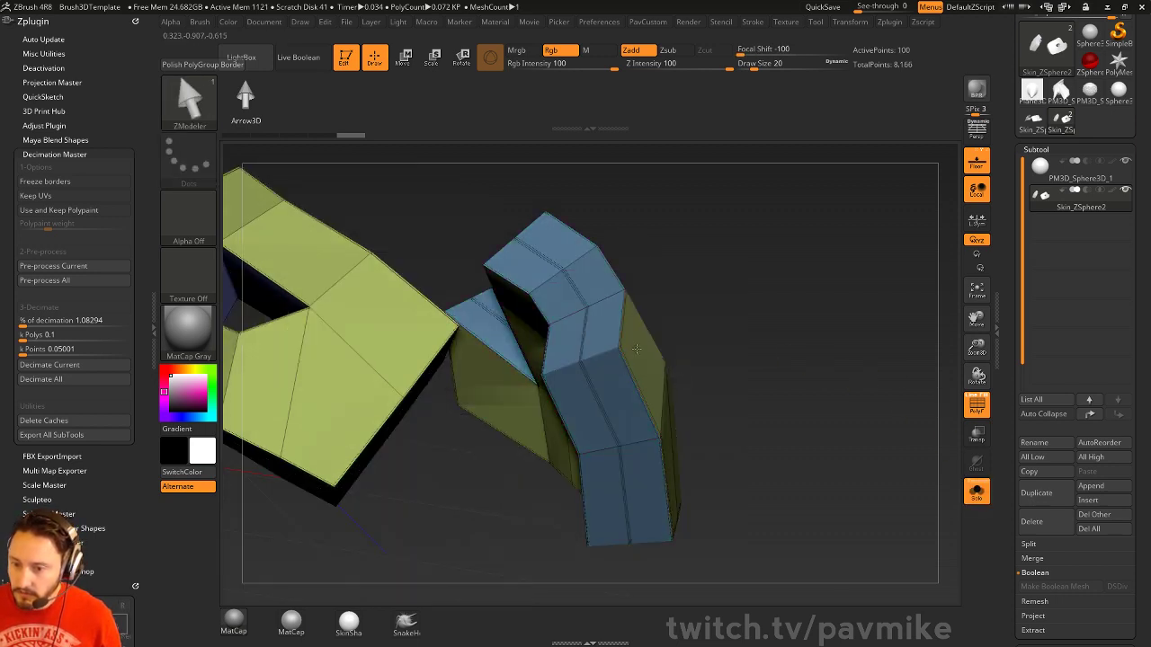
pyautogui.moveTo(636, 349); pyautogui.dragTo(596, 333)
pyautogui.hotkey('ctrl', 'z')
# Set the QMesh target to Polygroup All, and mirror and weld the panels
pyautogui.hotkey('shift', 'd')
pyautogui.press('space')
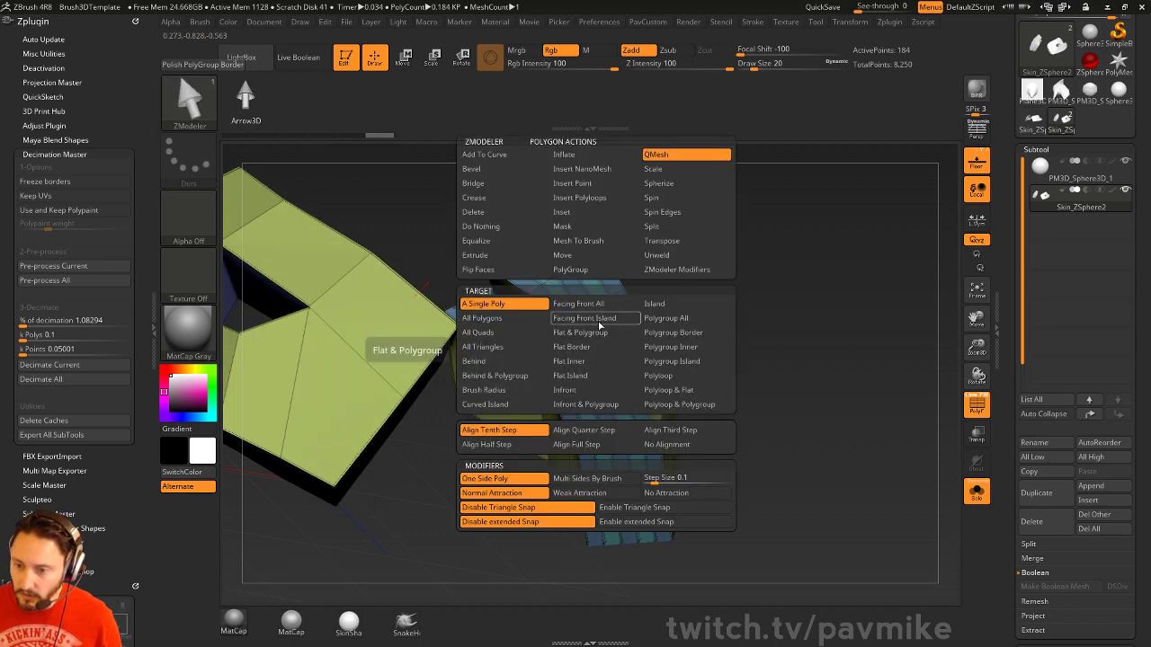
pyautogui.click(671, 317)
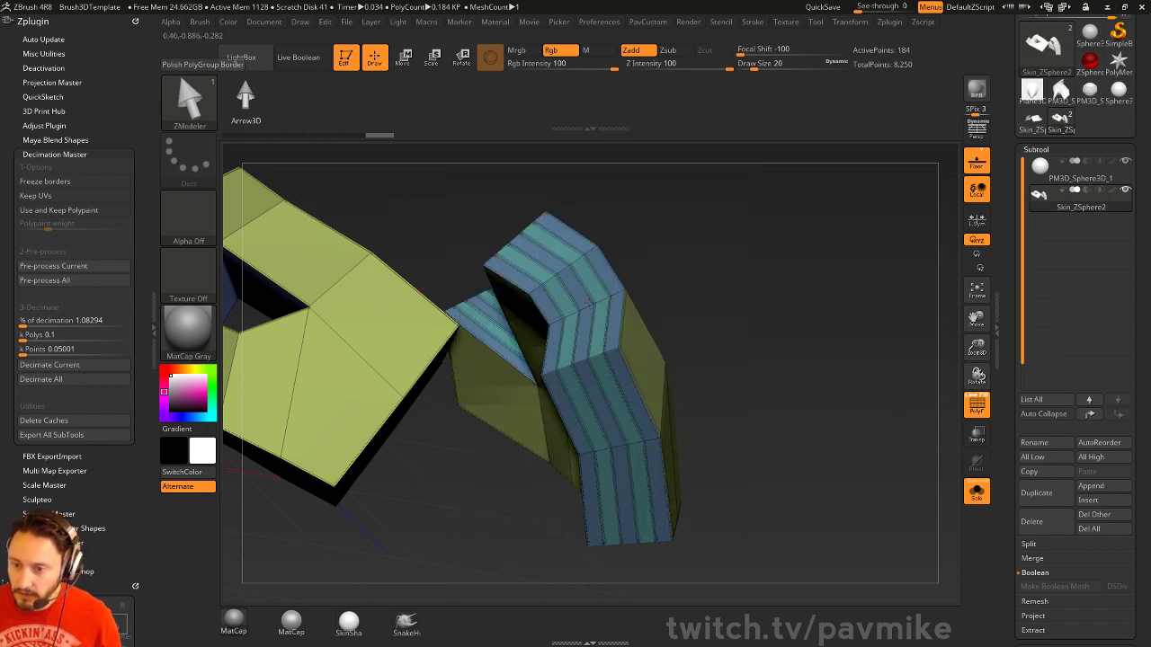
pyautogui.press('space')
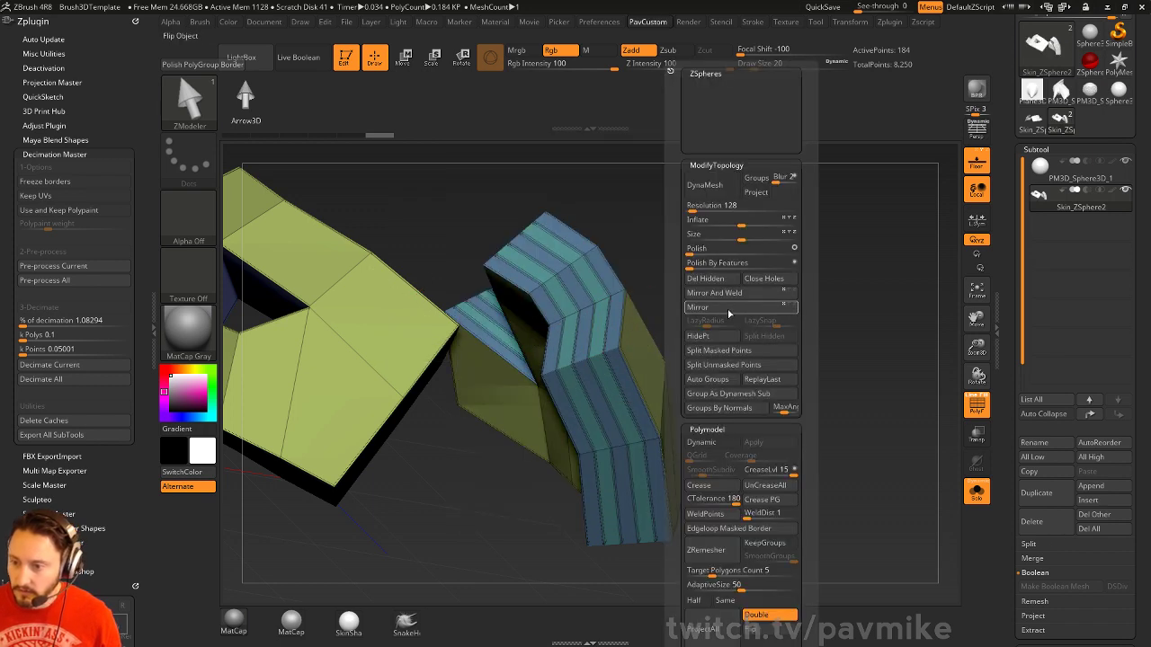
pyautogui.click(733, 294)
# QMesh the alternating side strips to form stepped grooves around the panels and turn dynamic subdivision on
pyautogui.moveTo(590, 308); pyautogui.dragTo(668, 262)
pyautogui.press('d')
pyautogui.moveTo(843, 319); pyautogui.dragTo(867, 337)
pyautogui.moveTo(866, 338); pyautogui.dragTo(899, 398, button='right')
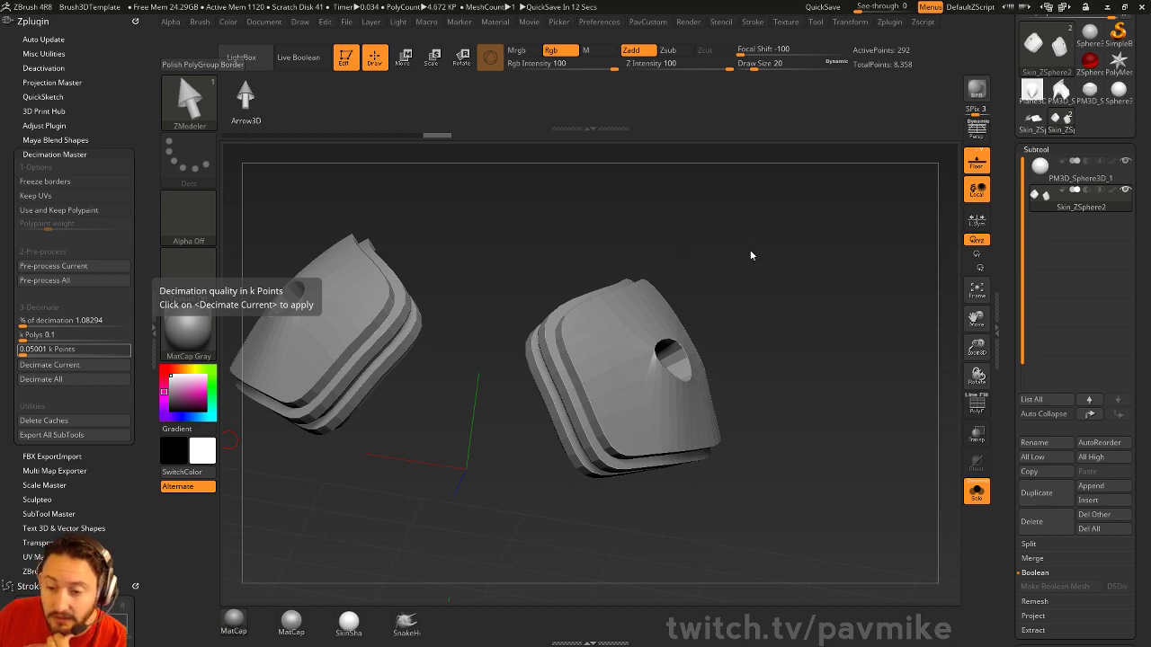
# Bring up the Move gizmo and place it at the centre of the unmasked panel mesh
pyautogui.moveTo(745, 248); pyautogui.dragTo(804, 257)
pyautogui.press('w')
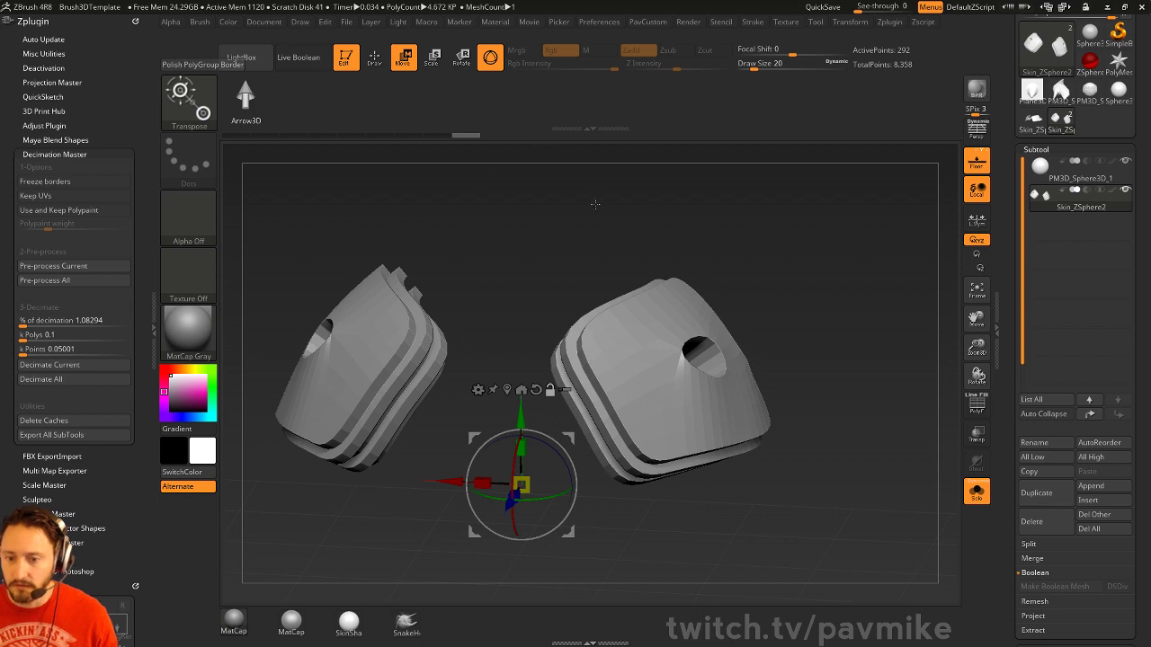
pyautogui.keyDown('alt'); pyautogui.moveTo(593, 203); pyautogui.dragTo(554, 367); pyautogui.keyUp('alt')
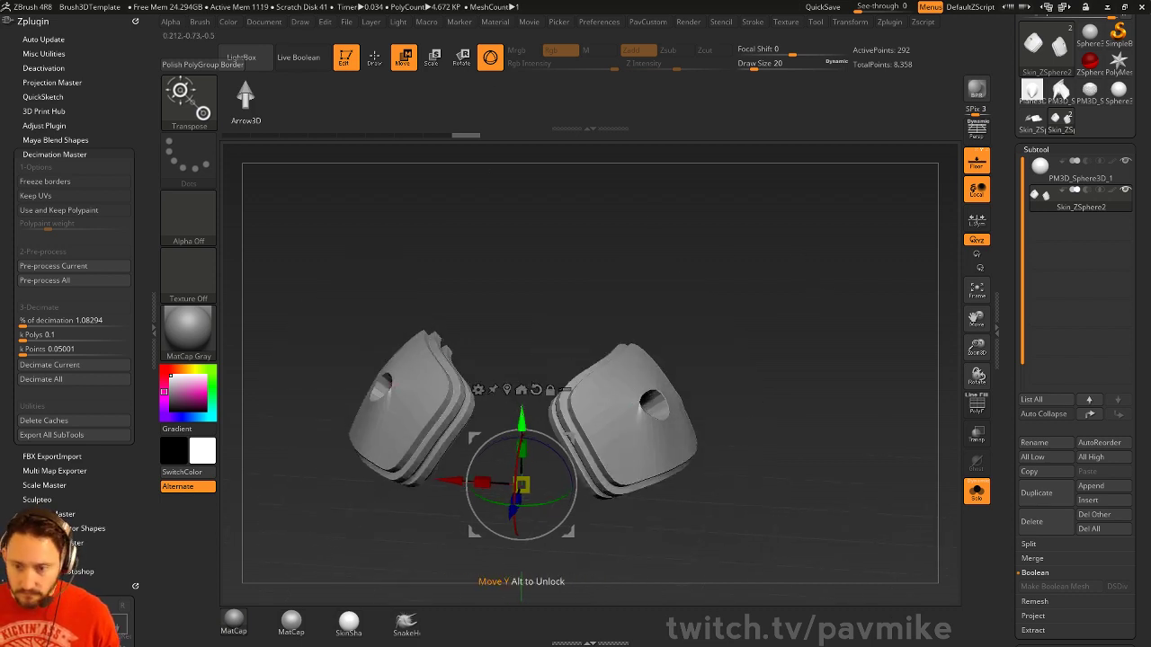
pyautogui.click(507, 390)
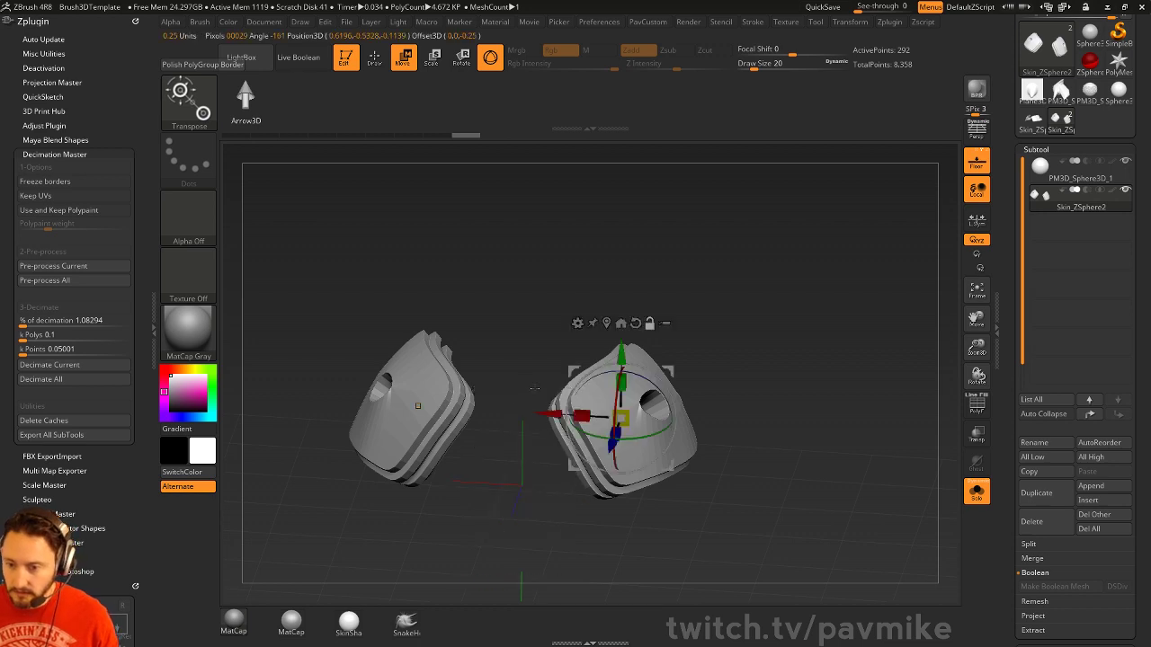
# Try rotating the panels slightly with the gizmo and undo the rotation
pyautogui.moveTo(822, 344); pyautogui.dragTo(764, 346)
pyautogui.moveTo(653, 385)
pyautogui.mouseDown()
pyautogui.moveTo(636, 372)
pyautogui.moveTo(652, 385)
pyautogui.mouseUp()
pyautogui.moveTo(652, 384)
pyautogui.mouseDown(button='right')
pyautogui.moveTo(646, 448)
pyautogui.moveTo(633, 386)
pyautogui.mouseUp(button='right')
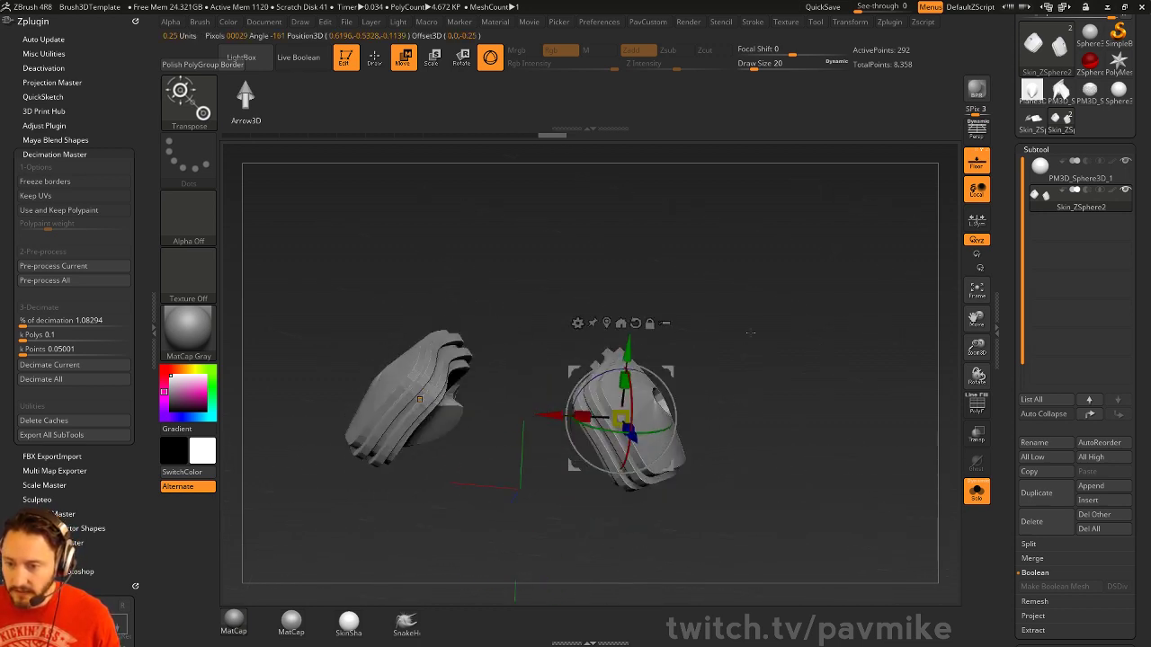
pyautogui.moveTo(632, 382); pyautogui.dragTo(640, 358)
pyautogui.hotkey('ctrl', 'z')
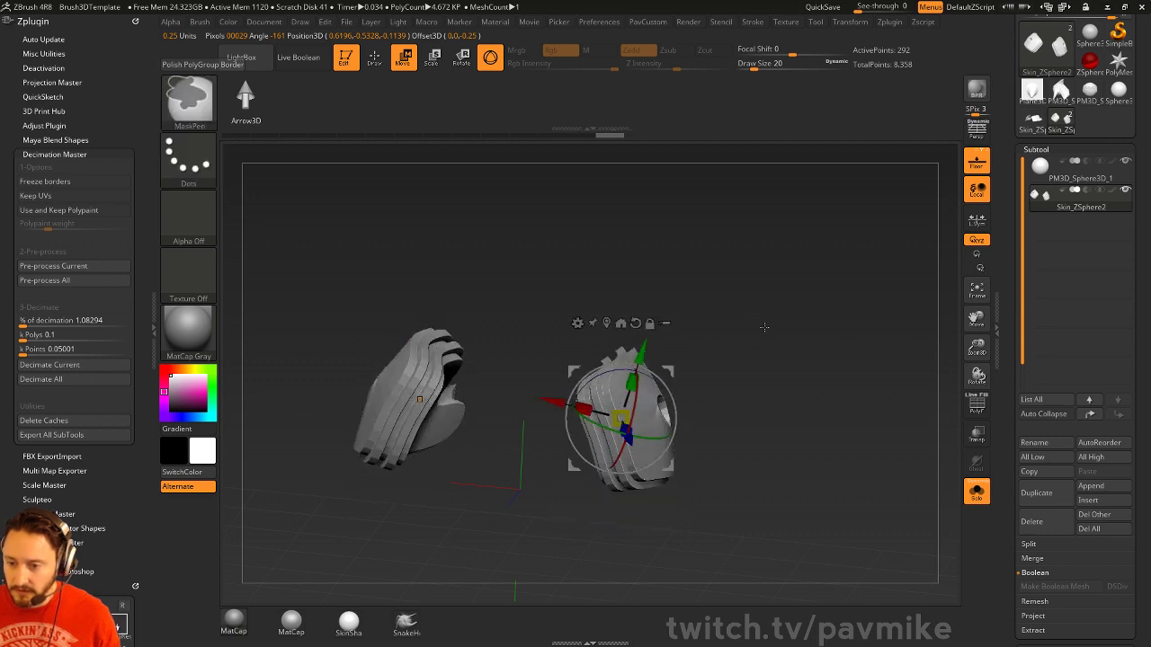
pyautogui.moveTo(765, 326); pyautogui.dragTo(780, 351, button='right')
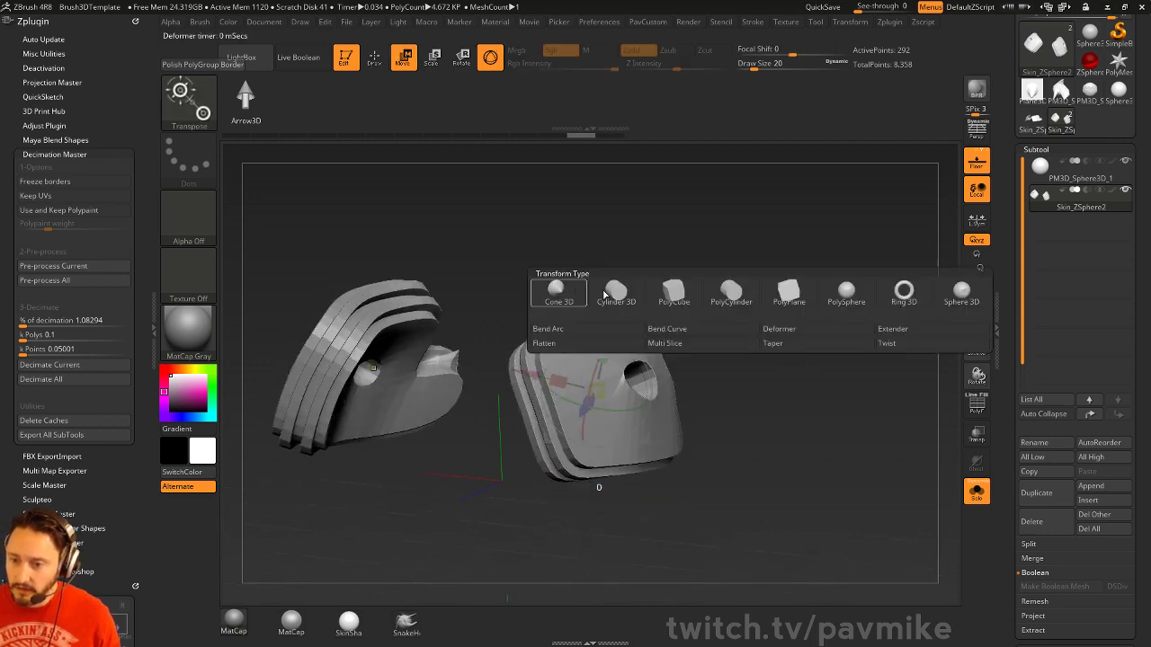
pyautogui.click(553, 295)
pyautogui.moveTo(739, 352); pyautogui.dragTo(764, 367, button='right')
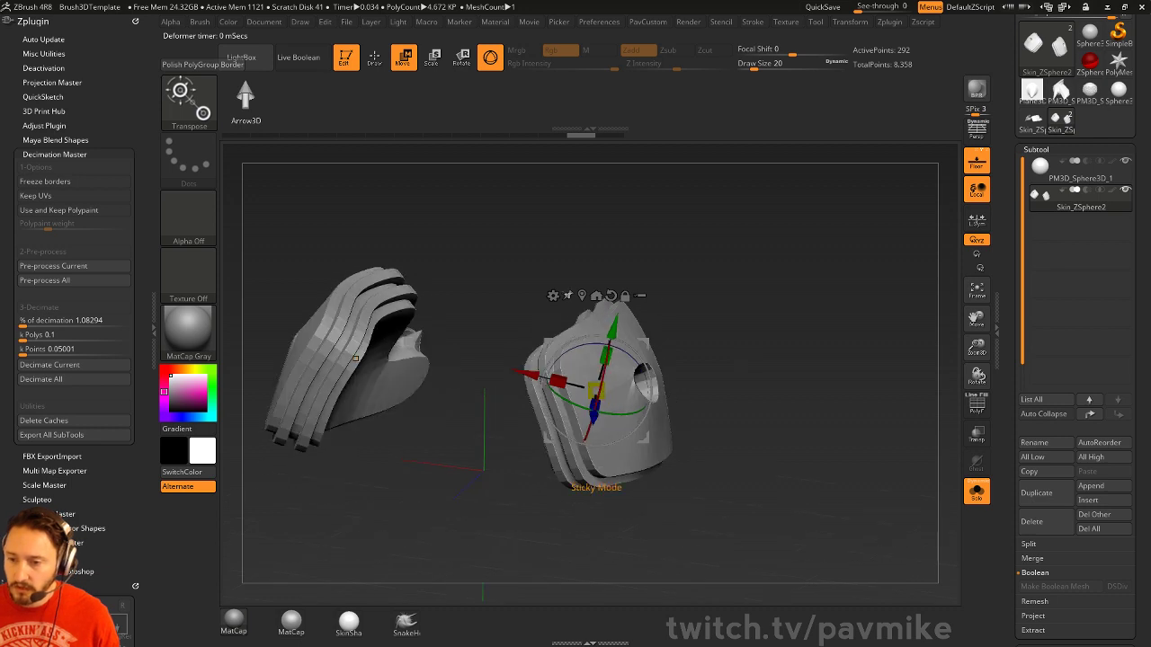
pyautogui.click(555, 297)
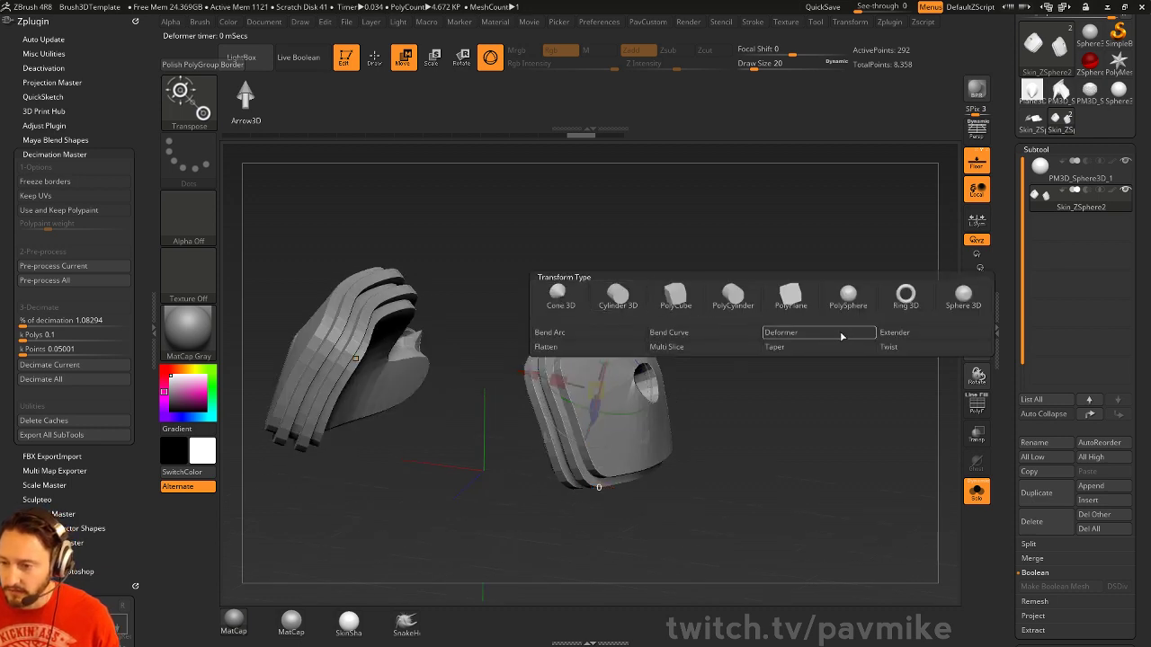
pyautogui.moveTo(781, 226); pyautogui.dragTo(602, 304, button='right')
# Unlock the gizmo, reset its orientation and centre it on the panel mesh again
pyautogui.click(624, 296)
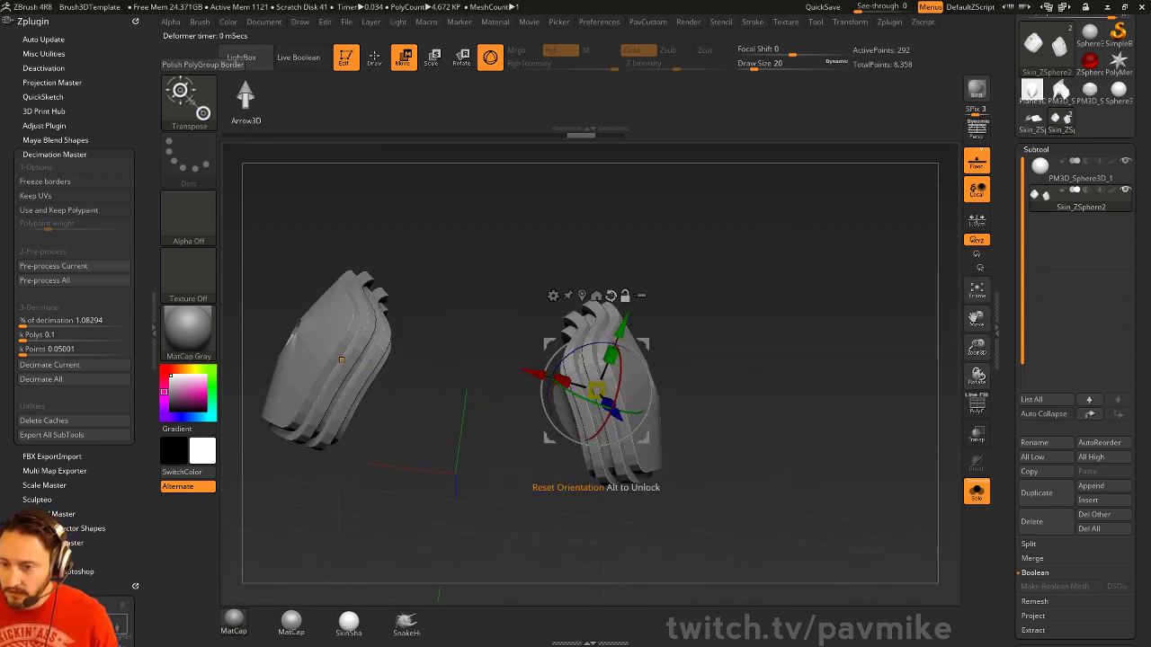
pyautogui.click(610, 296)
pyautogui.click(582, 296)
# Tilt the unlocked gizmo to line it up with the panel
pyautogui.moveTo(730, 360); pyautogui.dragTo(729, 311, button='right')
pyautogui.moveTo(661, 375); pyautogui.dragTo(662, 351)
pyautogui.moveTo(792, 346); pyautogui.dragTo(674, 377, button='right')
pyautogui.keyDown('alt'); pyautogui.moveTo(656, 367); pyautogui.dragTo(660, 374); pyautogui.keyUp('alt')
pyautogui.moveTo(701, 360); pyautogui.dragTo(795, 335, button='right')
# Start the Bend Arc deformer on the panels from the gizmo's transform types
pyautogui.click(565, 296)
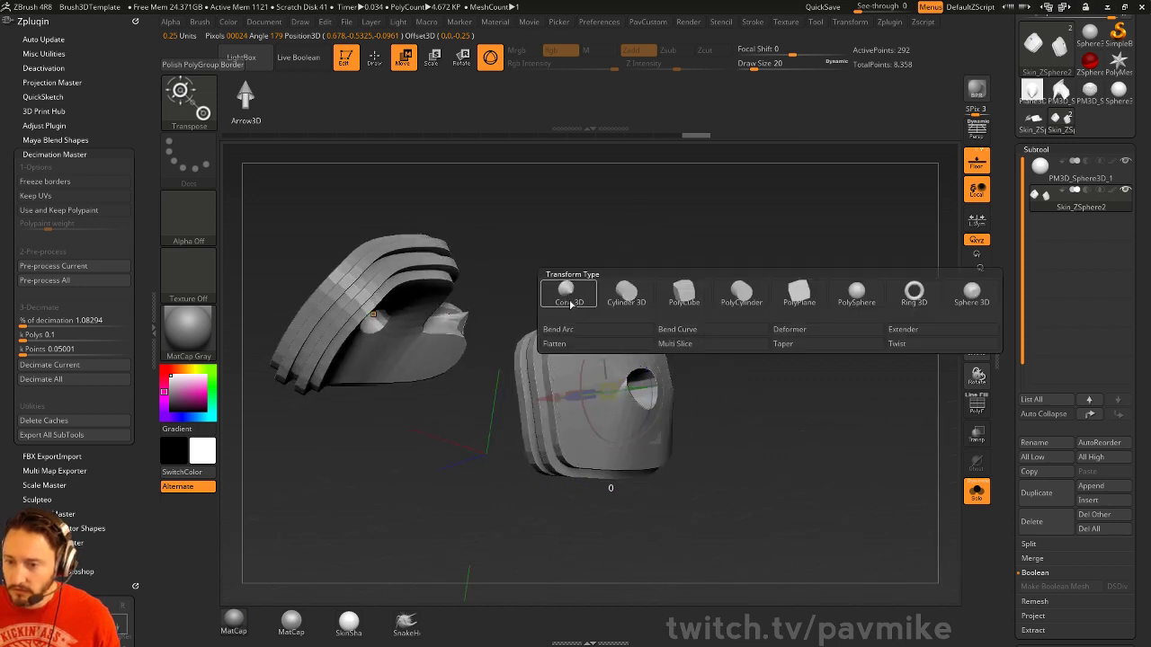
pyautogui.click(603, 336)
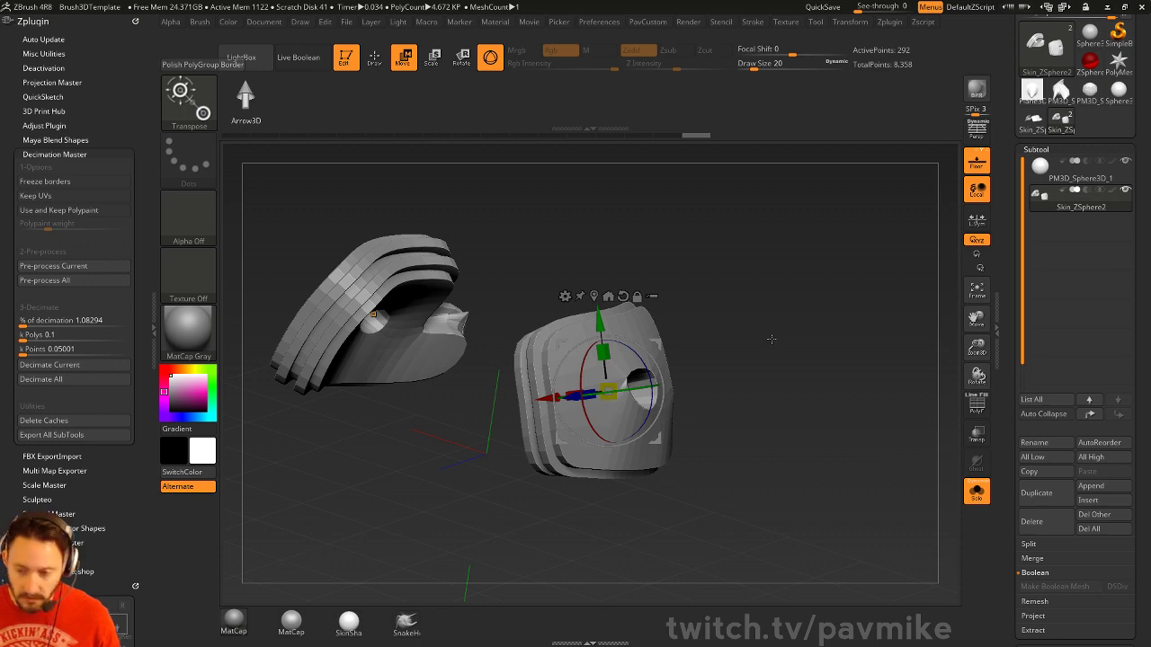
pyautogui.click(565, 296)
pyautogui.click(581, 332)
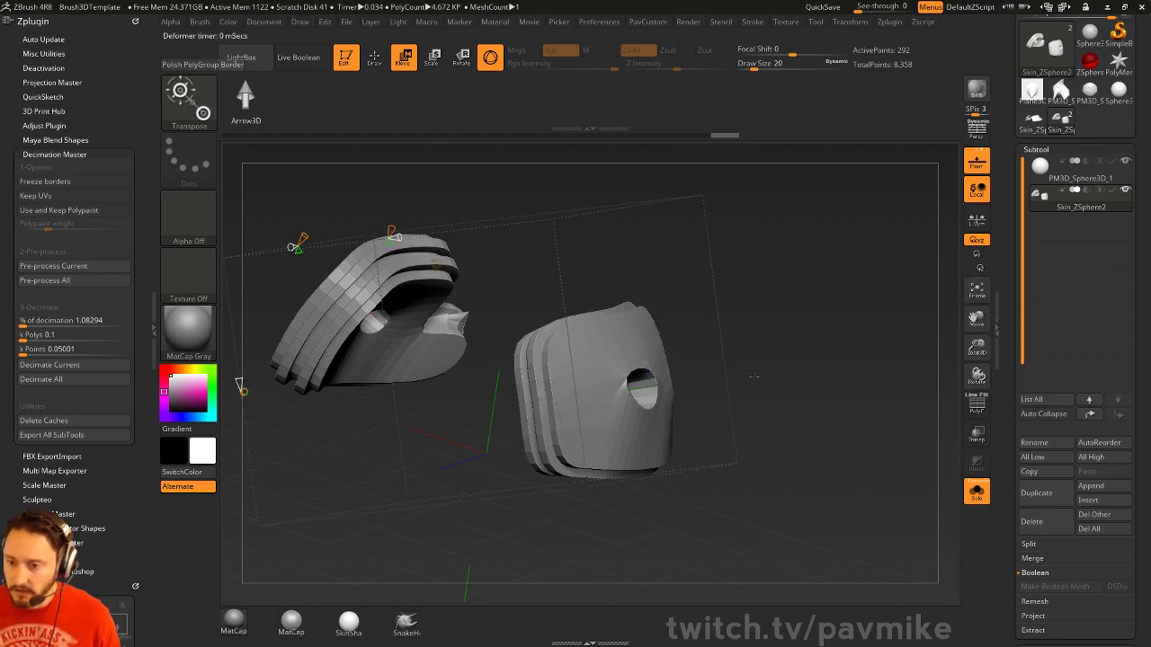
pyautogui.moveTo(815, 327)
pyautogui.mouseDown()
pyautogui.moveTo(748, 346)
pyautogui.moveTo(843, 318)
pyautogui.moveTo(823, 320)
pyautogui.mouseUp()
# Try bending the panels by about 134 with a Bend Arc cone handle and undo the bend
pyautogui.moveTo(472, 243); pyautogui.dragTo(477, 202)
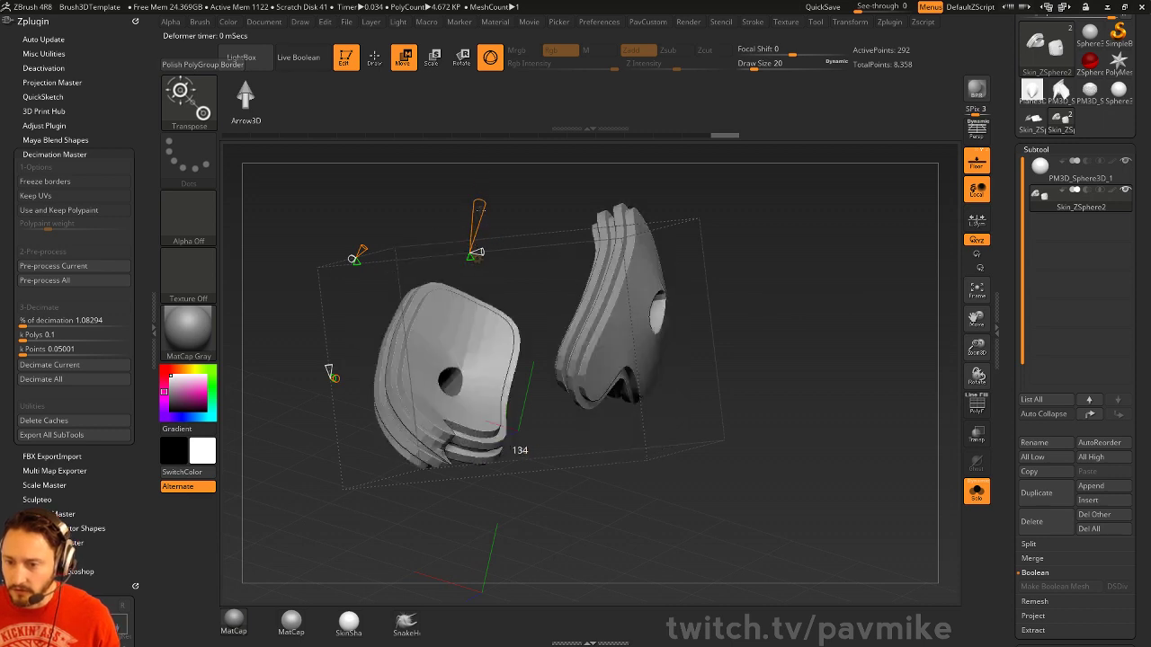
pyautogui.hotkey('ctrl', 'z')
pyautogui.click(477, 260)
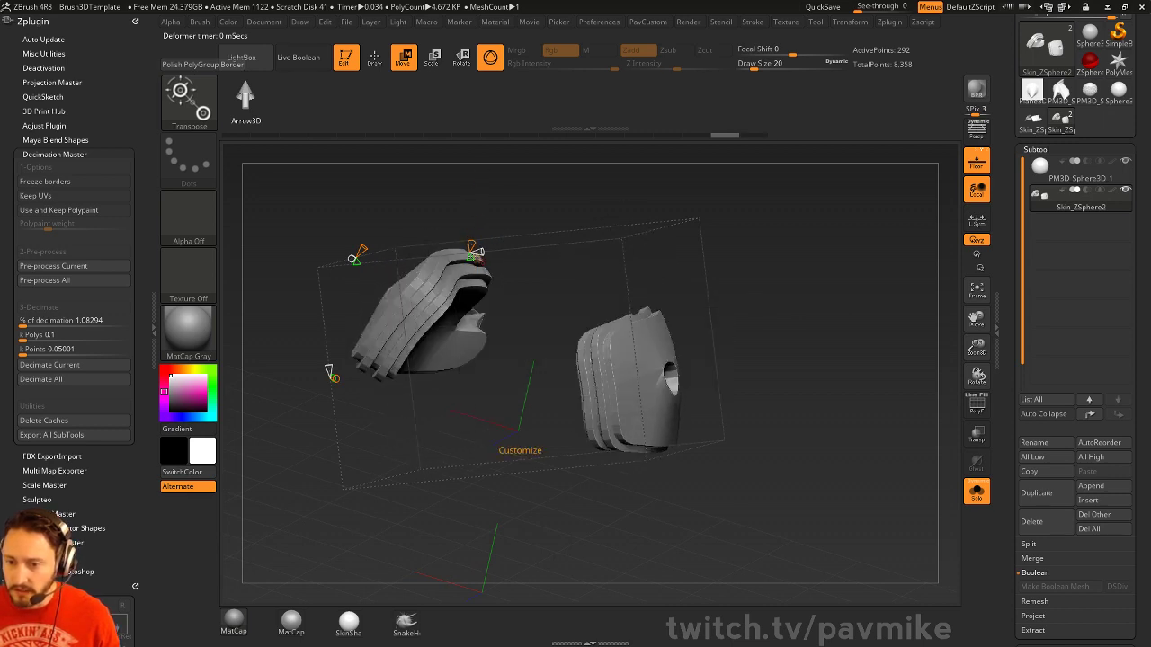
pyautogui.click(475, 255)
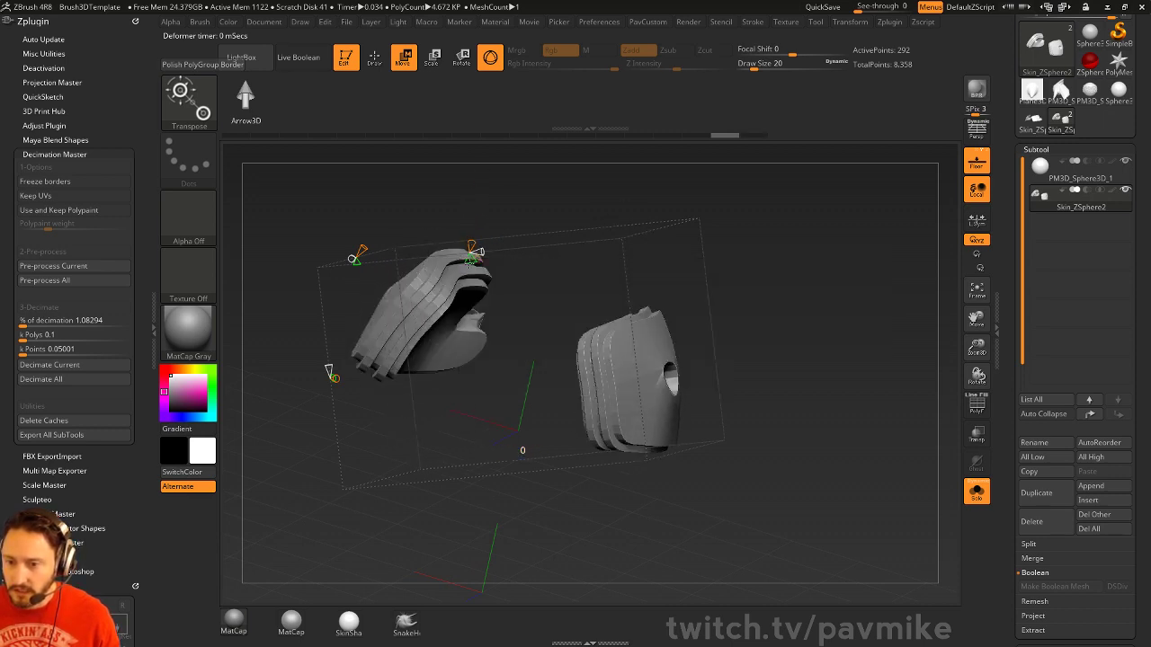
# Try another Bend Arc cone handle on the panels, undo the bend and leave the deformer
pyautogui.moveTo(471, 255); pyautogui.dragTo(497, 268)
pyautogui.hotkey('ctrl', 'z')
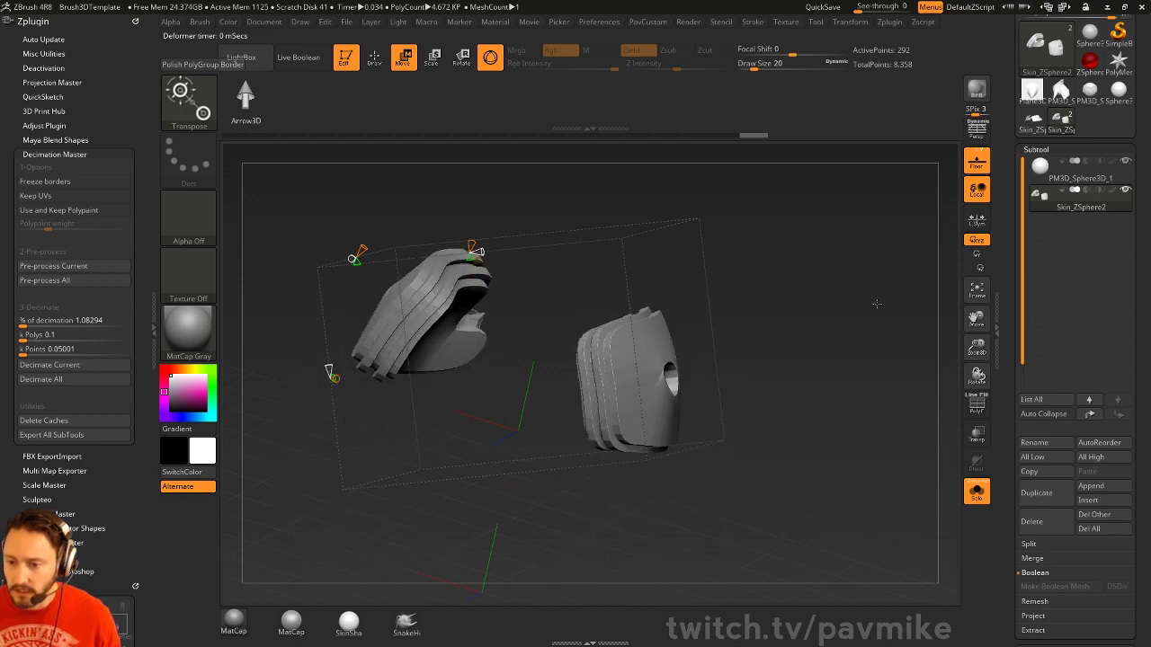
pyautogui.hotkey('ctrl', 'z')
pyautogui.moveTo(875, 303); pyautogui.dragTo(830, 309)
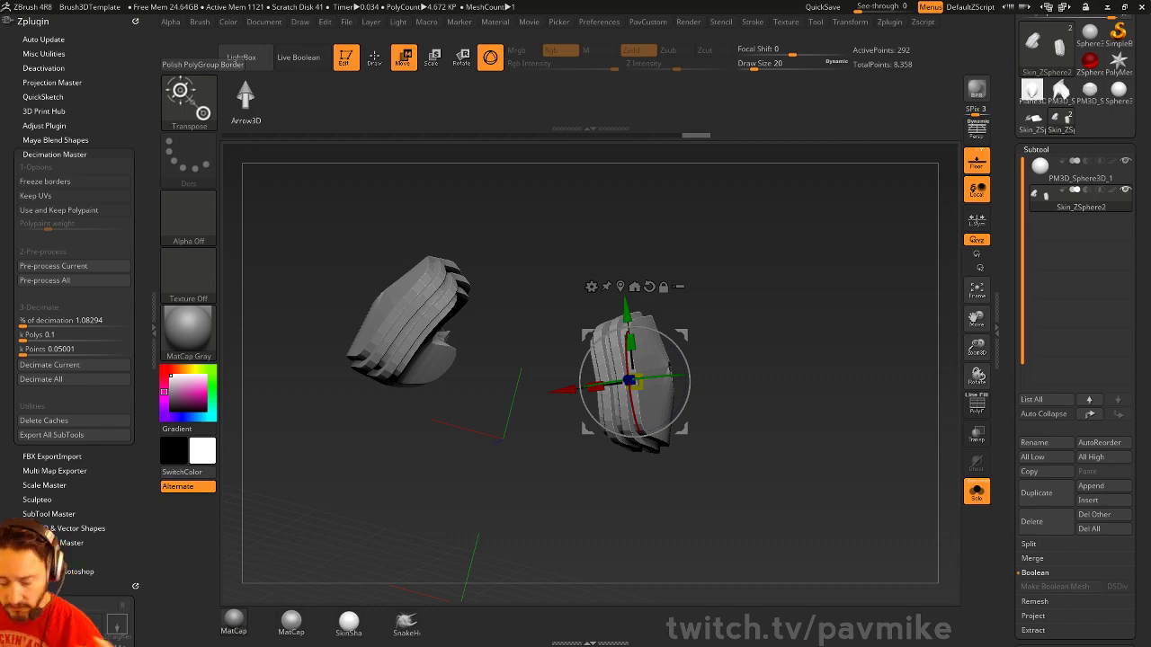
# Switch from the transform gizmo to the Topology brush for drawing on the panel's outer face
pyautogui.moveTo(843, 283)
pyautogui.mouseDown()
pyautogui.moveTo(822, 280)
pyautogui.moveTo(848, 294)
pyautogui.moveTo(833, 324)
pyautogui.mouseUp()
pyautogui.press('q')
pyautogui.press('b')
pyautogui.press('t')
pyautogui.press('o')
# Try drawing a grid of crossing Topology curves on the panel beside its hole and undo the curves
pyautogui.moveTo(535, 309); pyautogui.dragTo(553, 441)
pyautogui.moveTo(581, 298)
pyautogui.mouseDown()
pyautogui.moveTo(570, 372)
pyautogui.moveTo(599, 429)
pyautogui.mouseUp()
pyautogui.moveTo(500, 333); pyautogui.dragTo(640, 301)
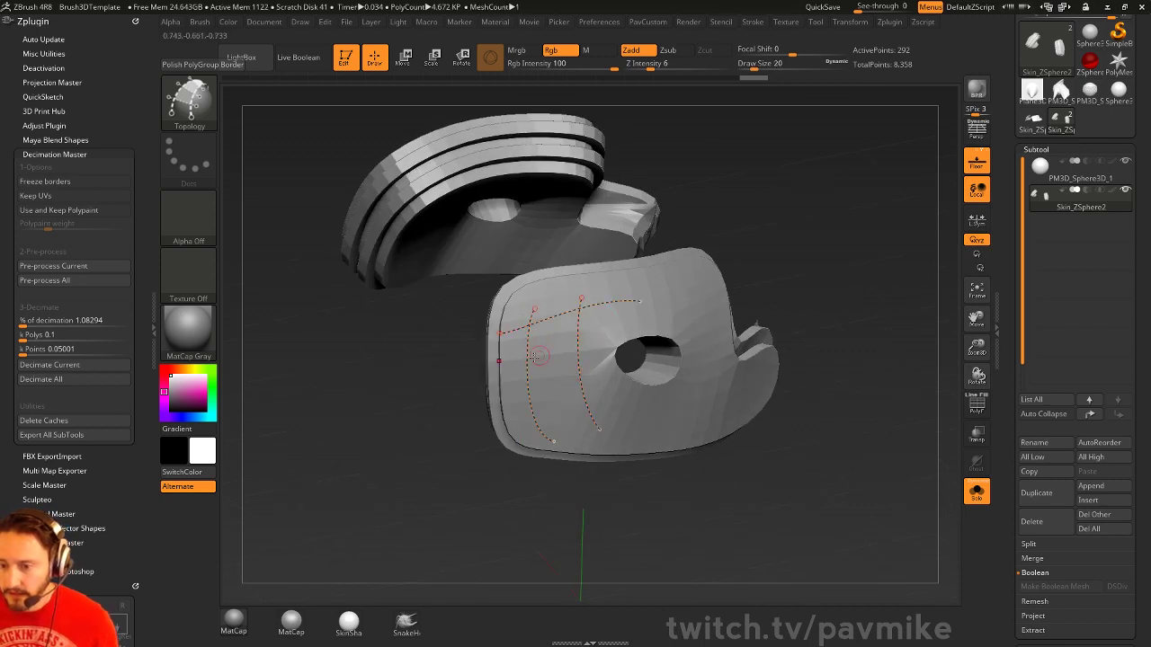
pyautogui.moveTo(509, 378); pyautogui.dragTo(621, 356)
pyautogui.moveTo(508, 416); pyautogui.dragTo(635, 396)
pyautogui.moveTo(523, 430); pyautogui.dragTo(633, 422)
pyautogui.moveTo(857, 346)
pyautogui.mouseDown()
pyautogui.moveTo(860, 316)
pyautogui.moveTo(825, 324)
pyautogui.moveTo(821, 295)
pyautogui.mouseUp()
pyautogui.hotkey('ctrl', 'z')
pyautogui.hotkey('ctrl', 'z')
pyautogui.hotkey('ctrl', 'z')
pyautogui.hotkey('ctrl', 'z')
# Enlarge the brush to draw size 94 and draw two vertical and four horizontal Topology curves beside the panel's hole
pyautogui.press('s')
pyautogui.click(800, 304)
pyautogui.press('s')
pyautogui.hotkey('ctrl', 'z')
pyautogui.moveTo(546, 289); pyautogui.dragTo(544, 439)
pyautogui.moveTo(606, 289)
pyautogui.mouseDown()
pyautogui.moveTo(590, 355)
pyautogui.moveTo(608, 440)
pyautogui.mouseUp()
pyautogui.moveTo(508, 316); pyautogui.dragTo(688, 310)
pyautogui.moveTo(499, 353); pyautogui.dragTo(629, 355)
pyautogui.moveTo(499, 394); pyautogui.dragTo(661, 387)
pyautogui.moveTo(510, 416); pyautogui.dragTo(661, 412)
pyautogui.moveTo(848, 307); pyautogui.dragTo(793, 298)
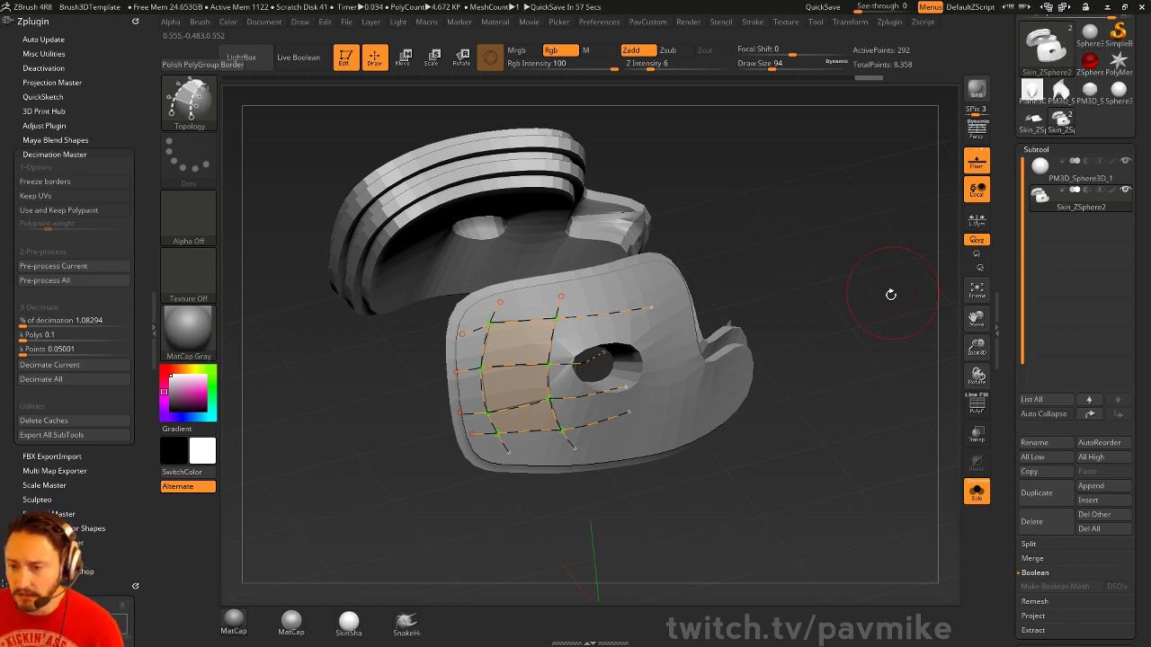
# Add a third vertical curve through the middle of the grid and convert the curves into a thick plate
pyautogui.moveTo(765, 275); pyautogui.dragTo(798, 299)
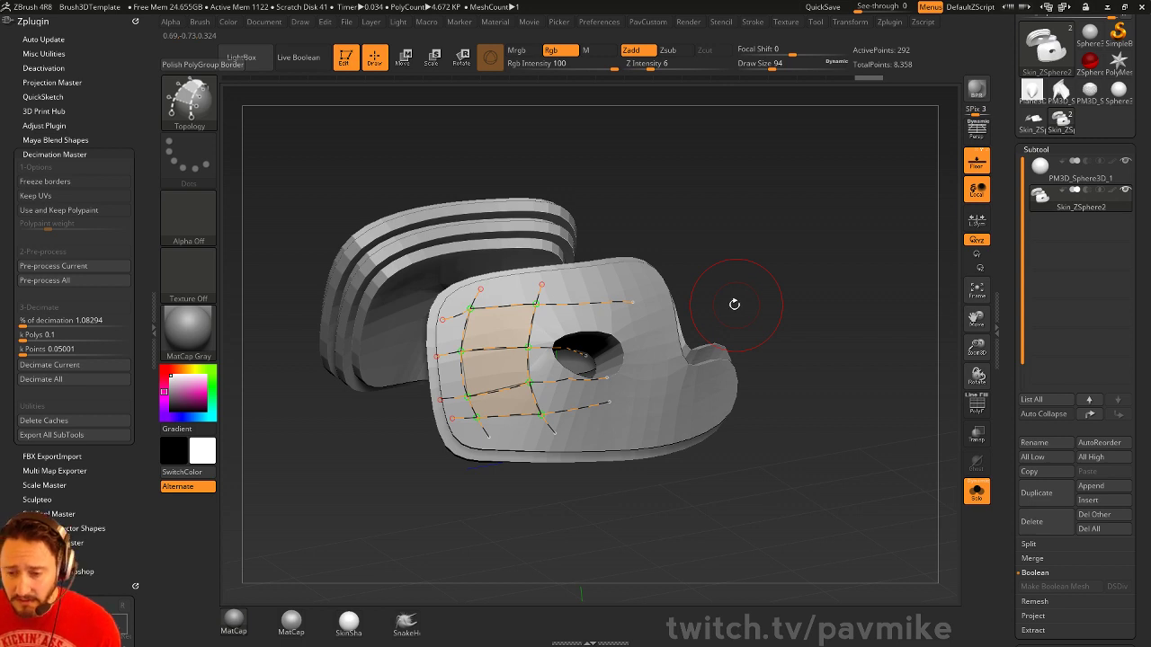
pyautogui.moveTo(510, 280)
pyautogui.mouseDown()
pyautogui.moveTo(497, 390)
pyautogui.moveTo(515, 442)
pyautogui.mouseUp()
pyautogui.moveTo(718, 235); pyautogui.dragTo(748, 276)
pyautogui.click(600, 396)
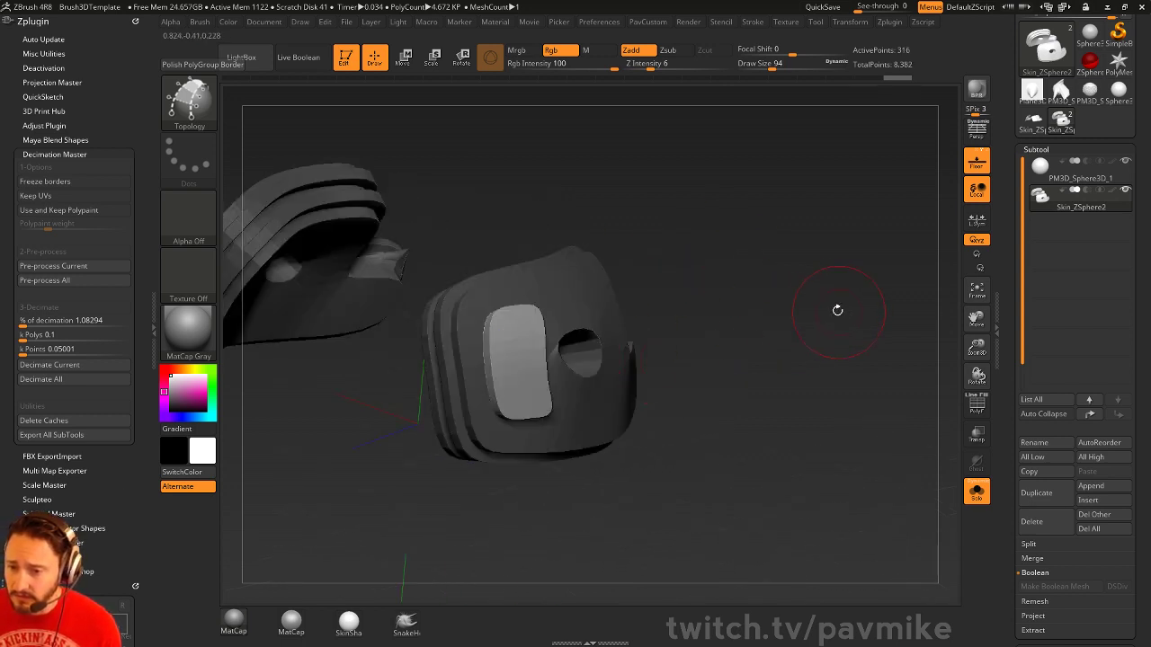
# Split the new plate off with Split Masked Points, turn on polyframe and turn off Solo
pyautogui.moveTo(837, 310); pyautogui.dragTo(838, 297)
pyautogui.press('space')
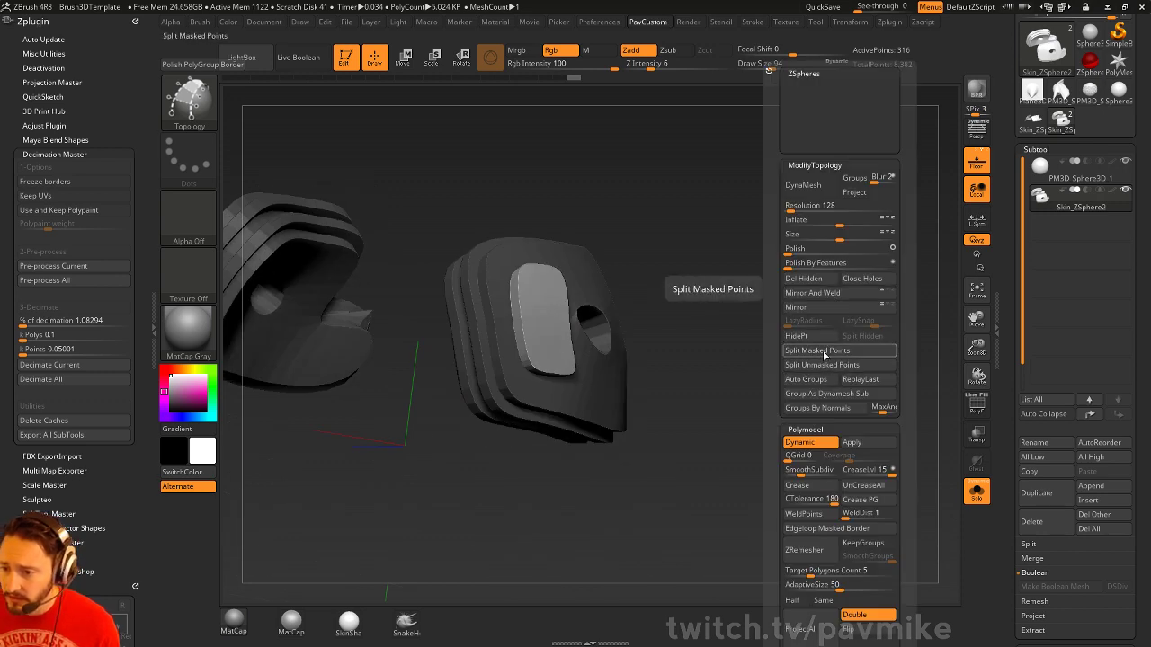
pyautogui.click(823, 351)
pyautogui.moveTo(721, 293)
pyautogui.mouseDown()
pyautogui.moveTo(830, 375)
pyautogui.moveTo(823, 385)
pyautogui.moveTo(833, 367)
pyautogui.mouseUp()
pyautogui.hotkey('shift', 'f')
pyautogui.press('s')
pyautogui.click(976, 491)
# Switch to the ZModeler brush, turn off the plate's dynamic subdivision and set the draw size to 14
pyautogui.press('b')
pyautogui.press('z')
pyautogui.press('m')
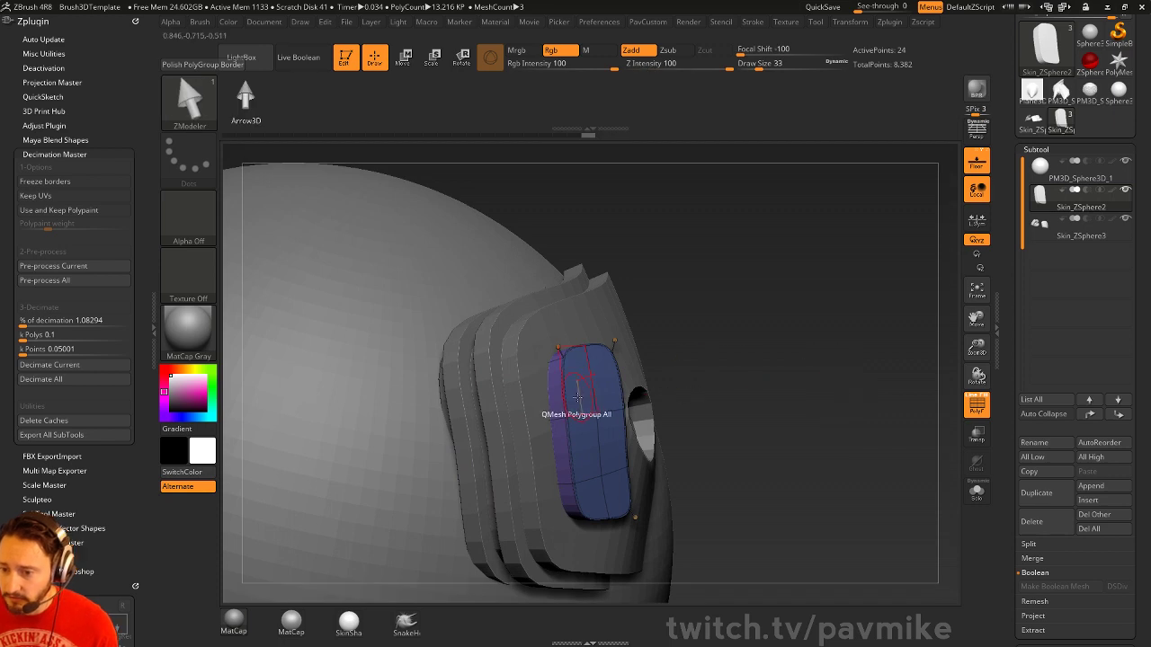
pyautogui.hotkey('shift', 'd')
pyautogui.press('s')
pyautogui.moveTo(720, 376); pyautogui.dragTo(710, 377)
# Mark one column of polygons on the plate's face and pull it outward with QMesh
pyautogui.moveTo(742, 370)
pyautogui.keyDown('alt'); pyautogui.mouseDown()
pyautogui.moveTo(735, 335)
pyautogui.moveTo(694, 336)
pyautogui.mouseUp(); pyautogui.keyUp('alt')
pyautogui.keyDown('alt'); pyautogui.moveTo(511, 333); pyautogui.dragTo(523, 457); pyautogui.keyUp('alt')
pyautogui.moveTo(637, 349); pyautogui.dragTo(633, 291)
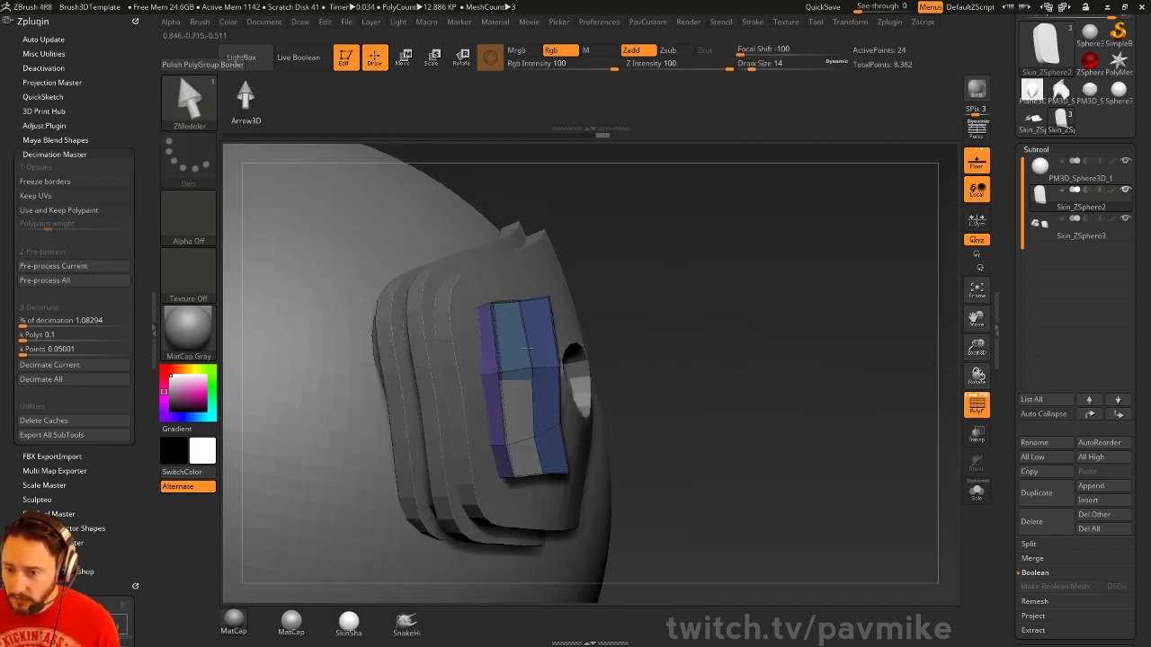
pyautogui.moveTo(526, 349); pyautogui.dragTo(557, 347)
# Mark the middle polygon of the raised strip and extend it outward into a protruding block with QMesh
pyautogui.moveTo(683, 350); pyautogui.dragTo(540, 376)
pyautogui.keyDown('alt'); pyautogui.click(507, 380); pyautogui.keyUp('alt')
pyautogui.moveTo(848, 162); pyautogui.dragTo(935, 179)
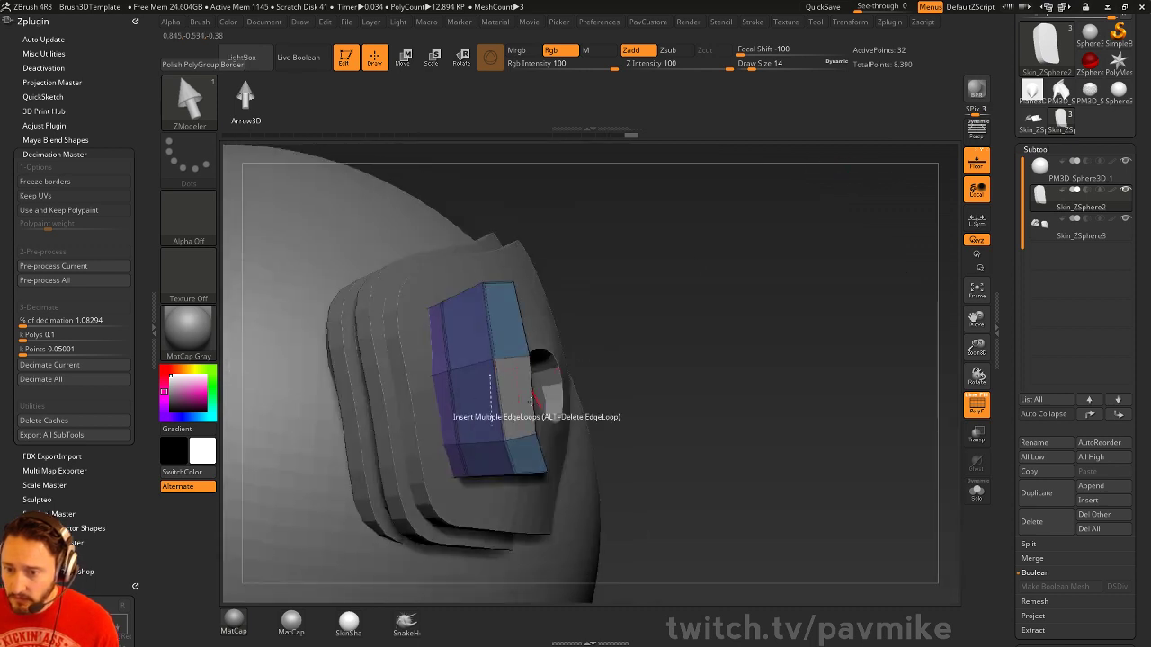
pyautogui.moveTo(523, 401); pyautogui.dragTo(629, 382)
pyautogui.moveTo(681, 354); pyautogui.dragTo(630, 353)
pyautogui.press('2')
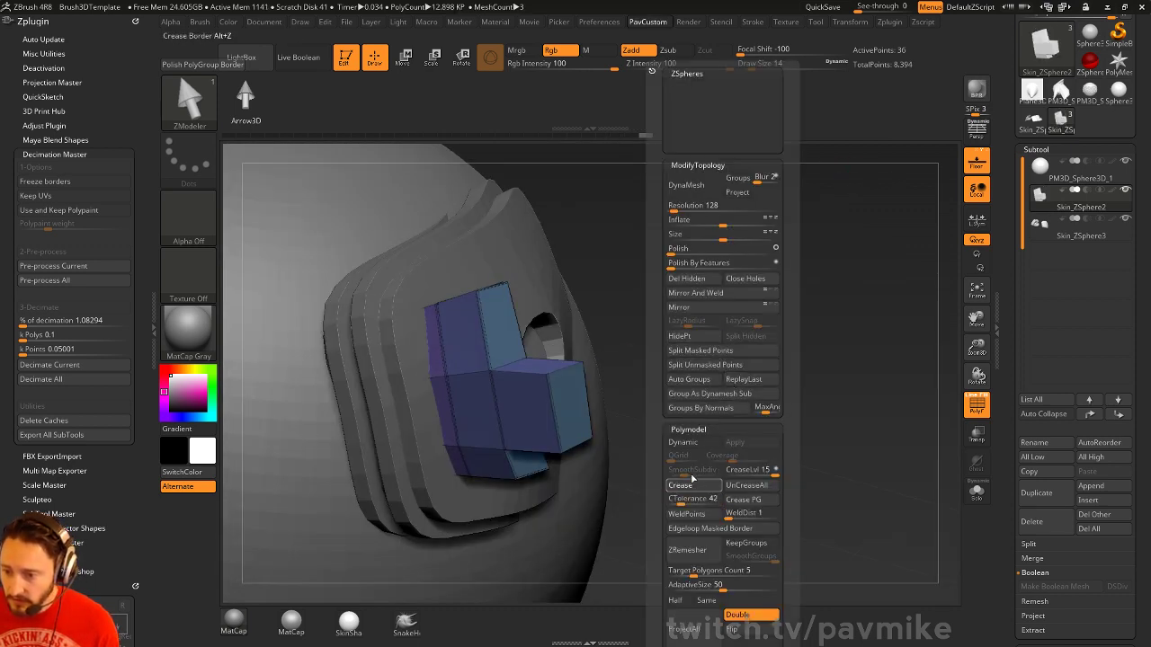
pyautogui.press('space')
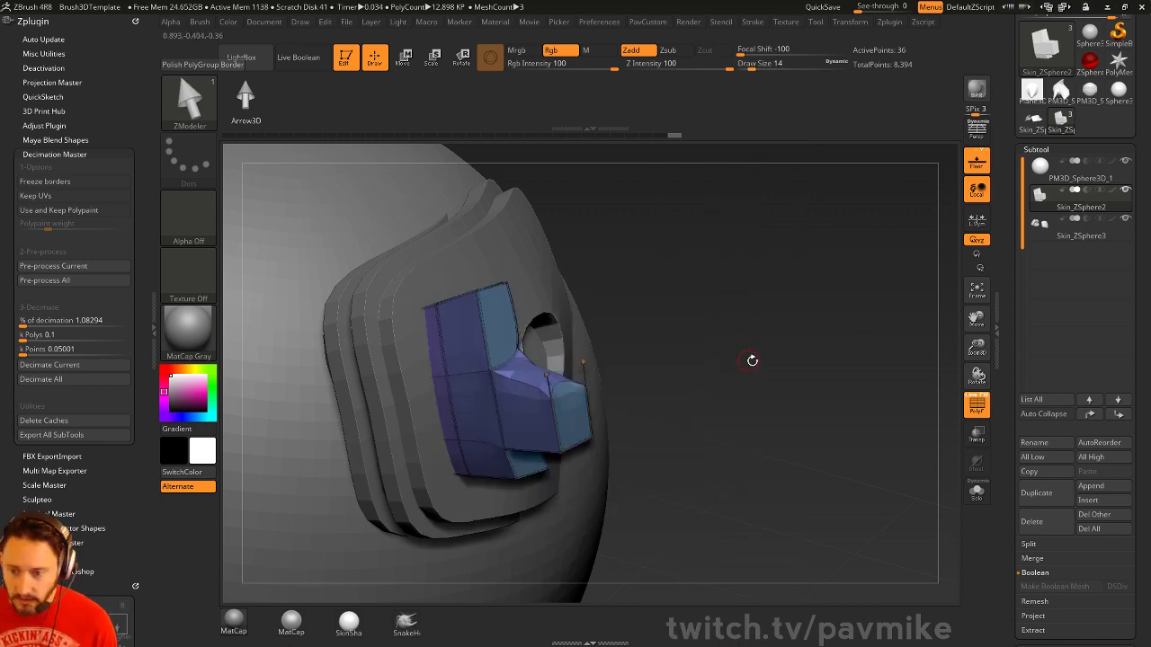
pyautogui.moveTo(752, 360); pyautogui.dragTo(666, 358)
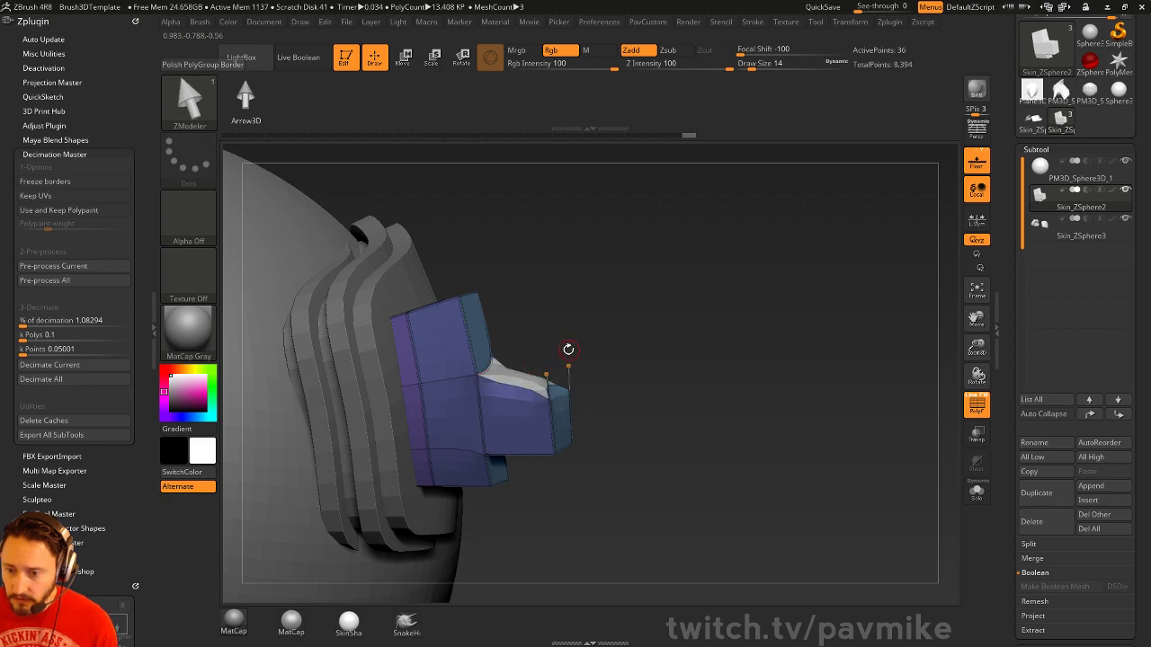
pyautogui.moveTo(624, 320); pyautogui.dragTo(544, 371)
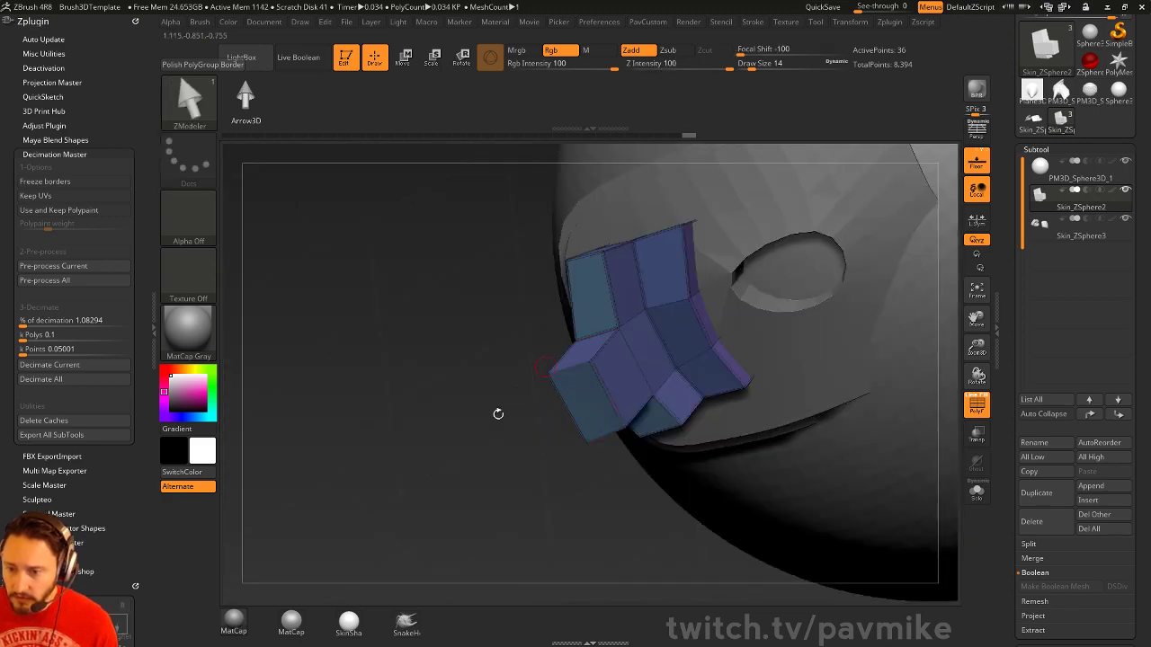
# Make the sphere the active subtool and paint a small upright rectangle of polygons as a separate polygroup
pyautogui.keyDown('alt'); pyautogui.moveTo(498, 414); pyautogui.dragTo(567, 570); pyautogui.keyUp('alt')
pyautogui.keyDown('alt'); pyautogui.click(567, 570); pyautogui.keyUp('alt')
pyautogui.keyDown('alt'); pyautogui.moveTo(768, 444); pyautogui.dragTo(863, 273); pyautogui.keyUp('alt')
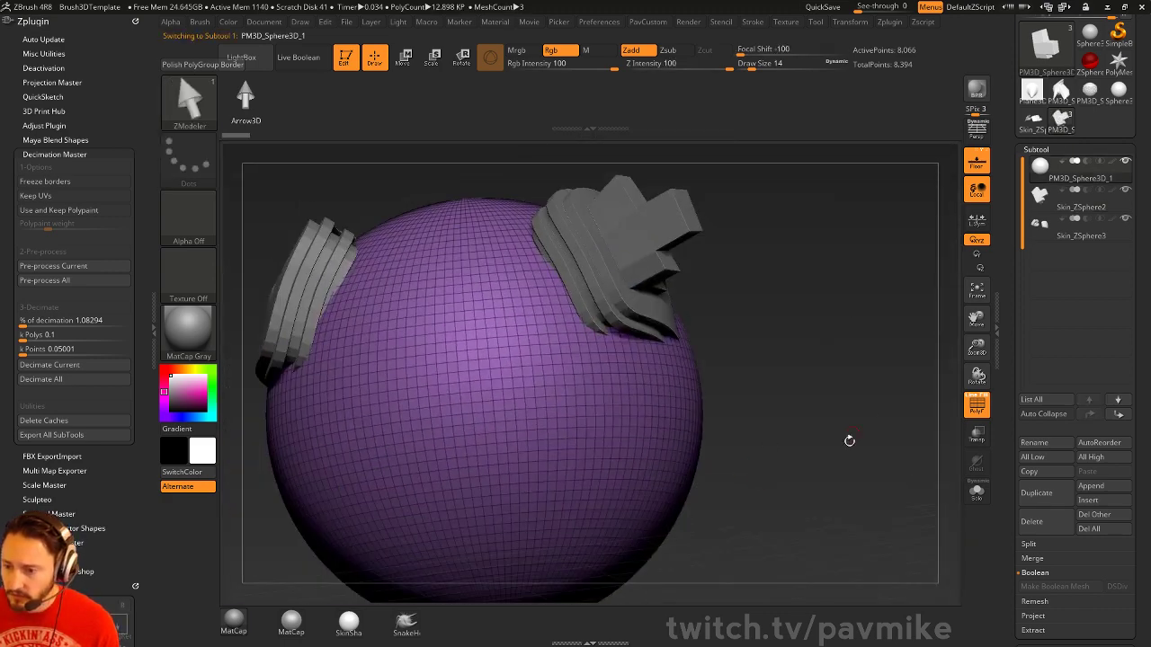
pyautogui.moveTo(849, 440); pyautogui.dragTo(645, 398)
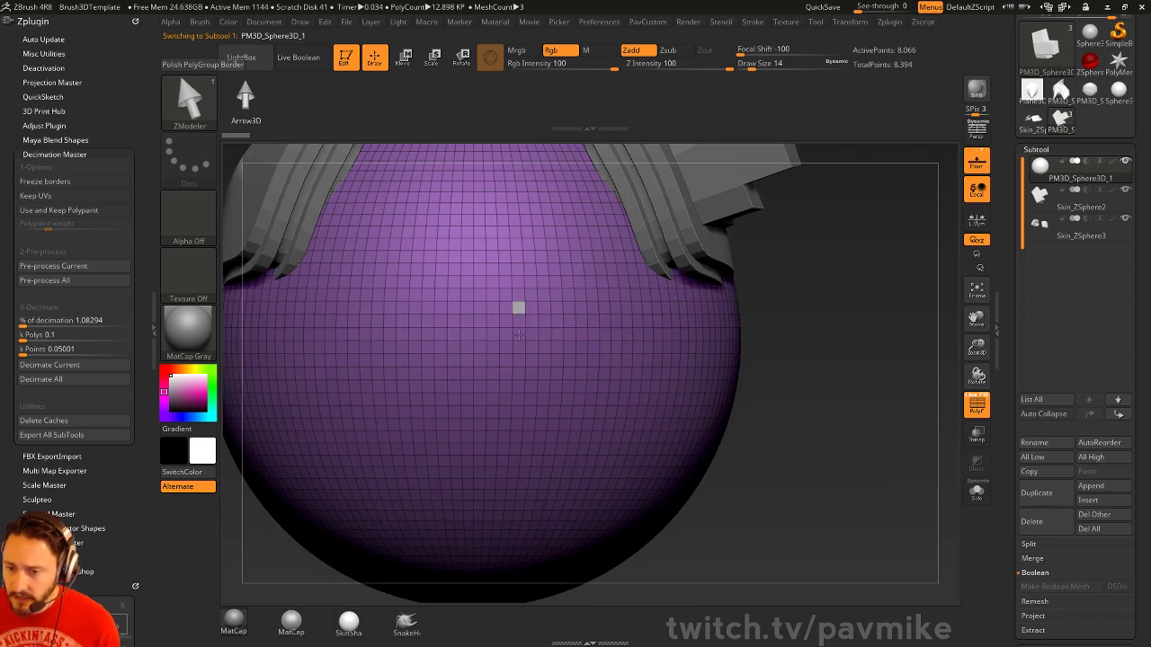
pyautogui.moveTo(519, 335)
pyautogui.mouseDown()
pyautogui.moveTo(543, 374)
pyautogui.moveTo(521, 331)
pyautogui.moveTo(542, 322)
pyautogui.moveTo(531, 345)
pyautogui.mouseUp()
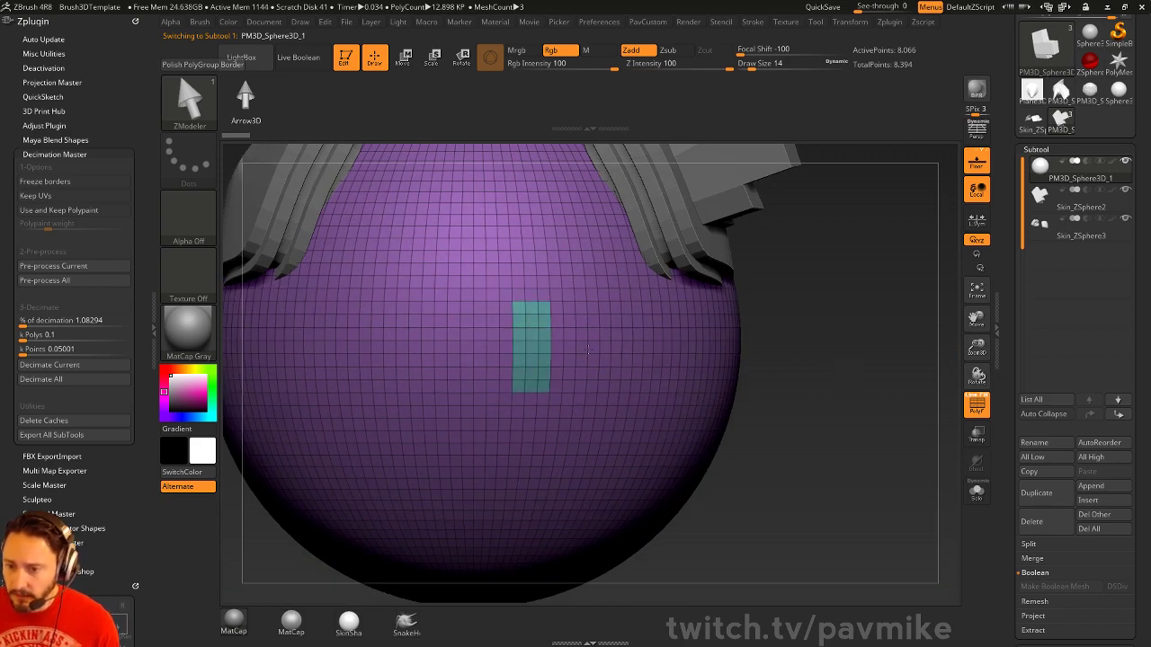
# Set the polygon action to PolyGroup with A Single Poly and add a small tab beside the painted rectangle
pyautogui.press('space')
pyautogui.click(569, 270)
pyautogui.click(462, 306)
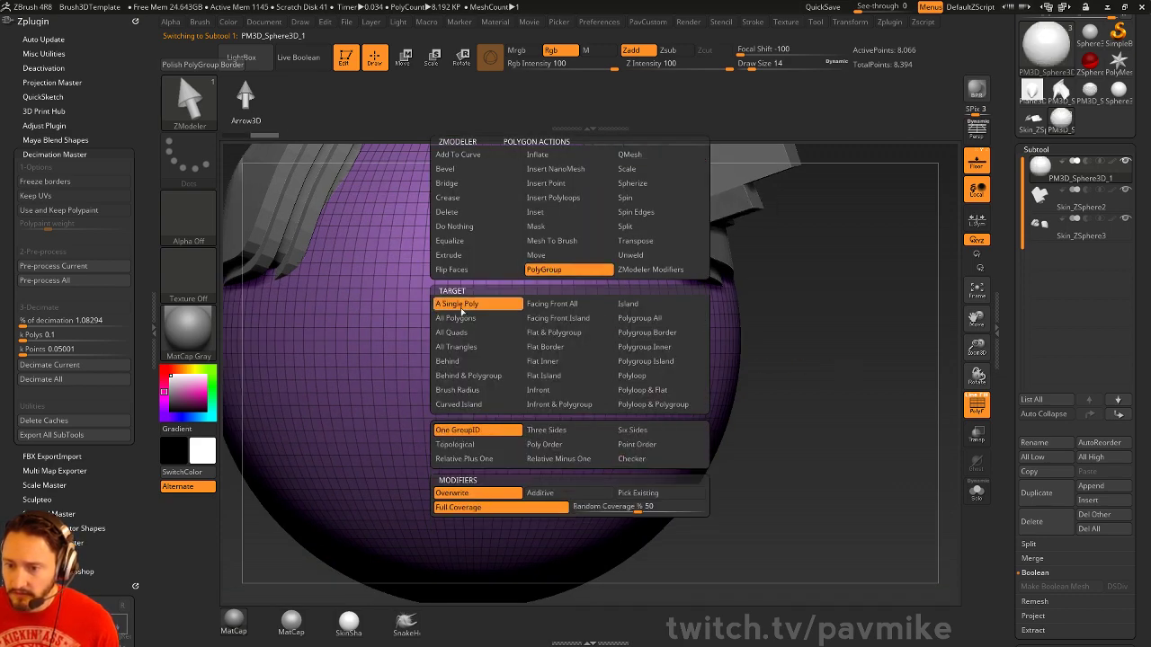
pyautogui.click(569, 333)
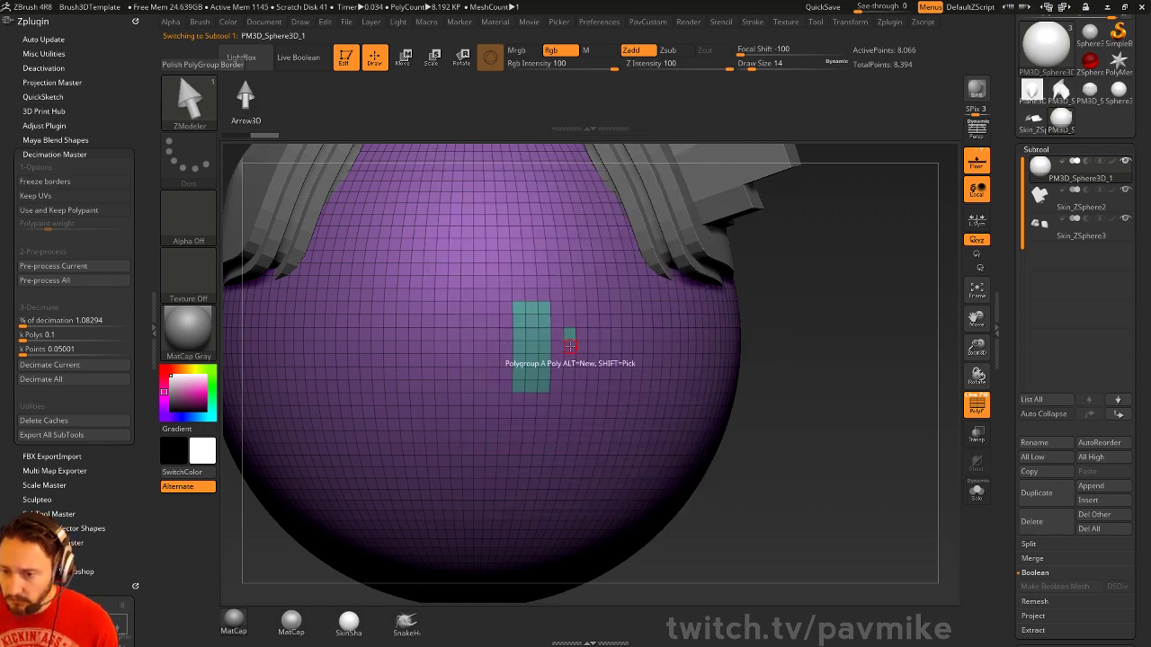
pyautogui.click(569, 347)
pyautogui.moveTo(569, 360); pyautogui.dragTo(557, 358)
pyautogui.click(557, 347)
pyautogui.click(557, 334)
pyautogui.moveTo(854, 332); pyautogui.dragTo(832, 350)
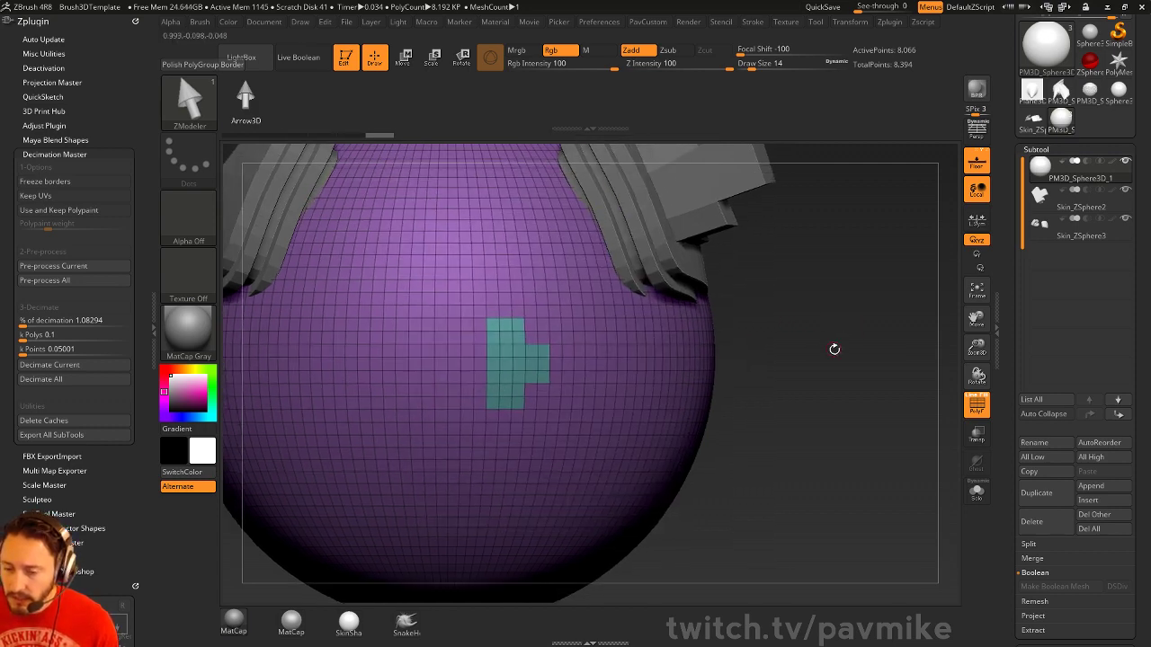
# Extend the tab with a larger polygroup block and trim the block's upper row and outer columns
pyautogui.moveTo(562, 352)
pyautogui.mouseDown()
pyautogui.moveTo(604, 394)
pyautogui.moveTo(599, 406)
pyautogui.mouseUp()
pyautogui.moveTo(899, 403); pyautogui.dragTo(894, 411)
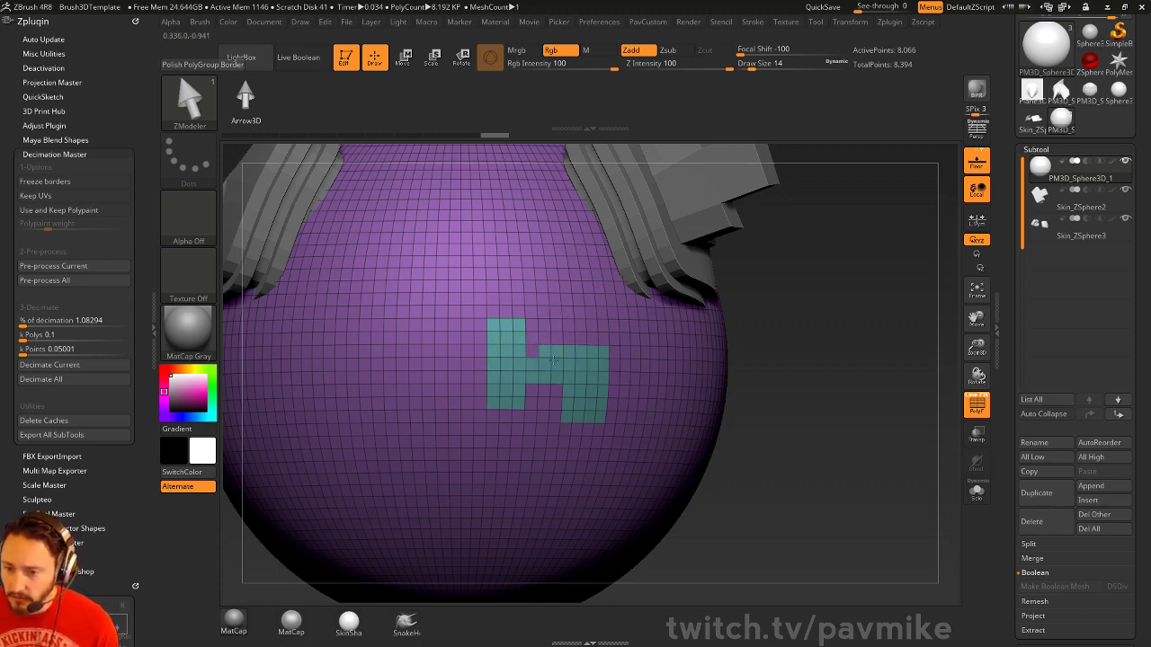
pyautogui.click(581, 349)
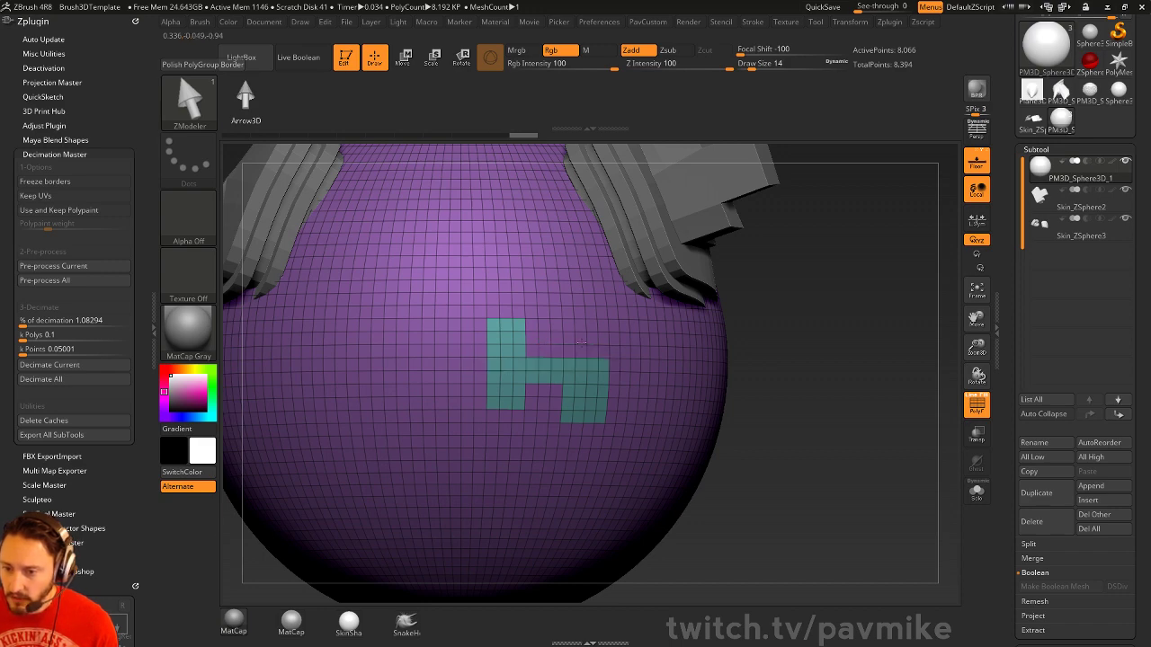
pyautogui.moveTo(581, 343)
pyautogui.mouseDown()
pyautogui.moveTo(602, 377)
pyautogui.moveTo(582, 367)
pyautogui.moveTo(601, 417)
pyautogui.mouseUp()
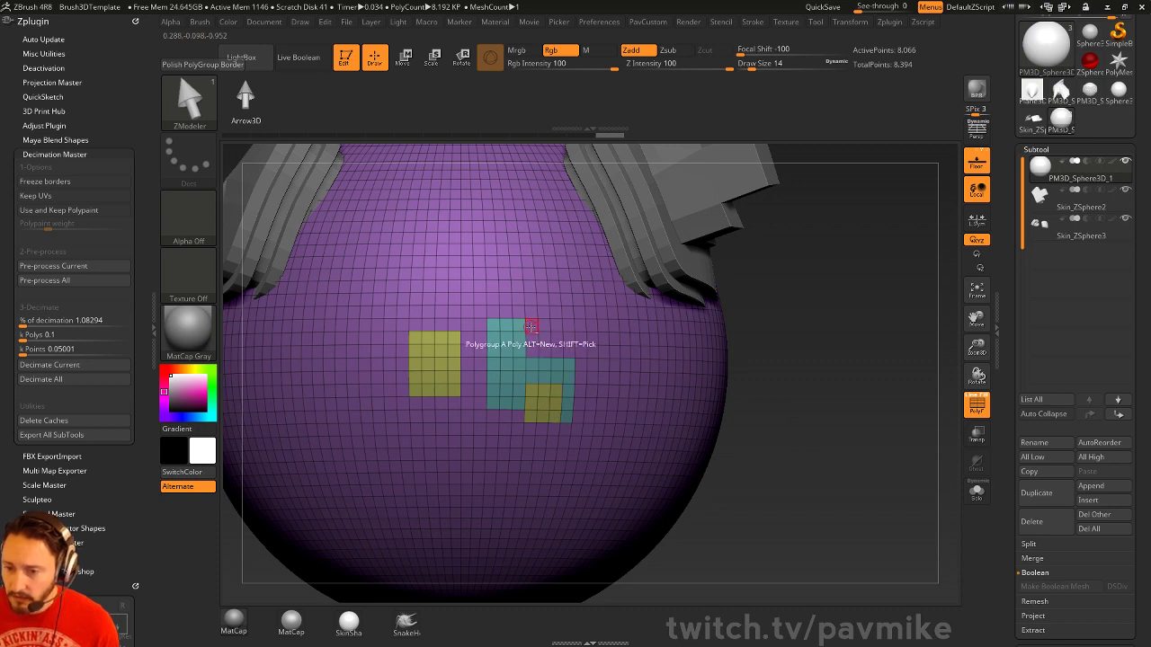
# Paint contrasting polygroup blocks in the shape's outer corners and fill the surrounding polygons into one large rectangle
pyautogui.moveTo(532, 326)
pyautogui.mouseDown()
pyautogui.moveTo(568, 351)
pyautogui.moveTo(556, 339)
pyautogui.mouseUp()
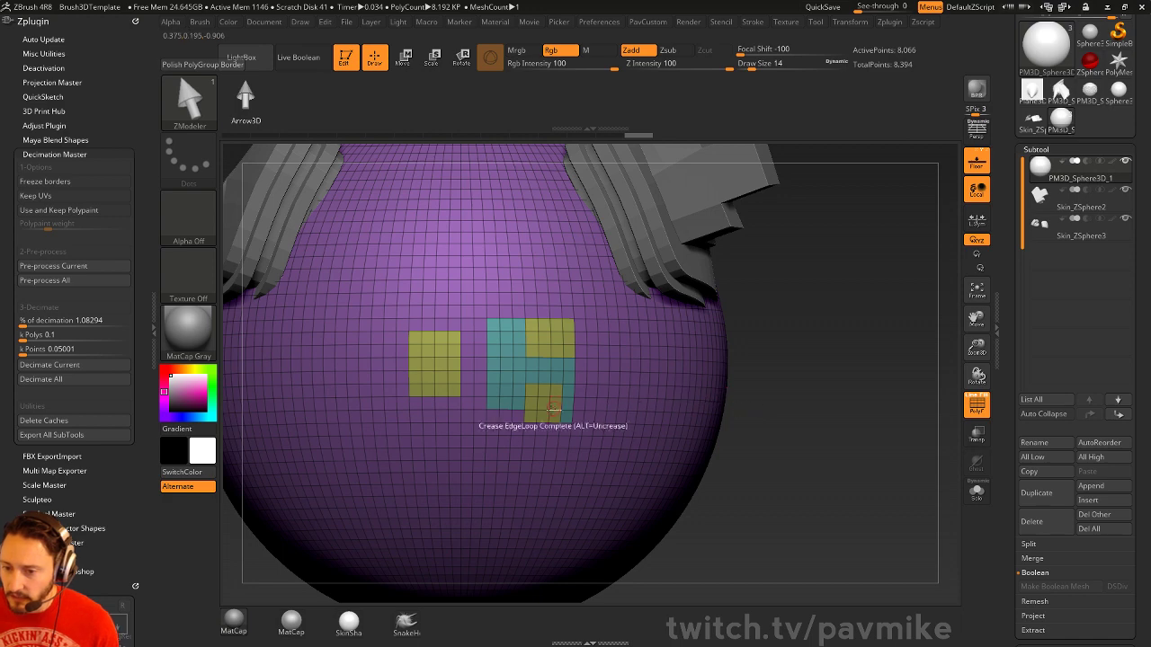
pyautogui.moveTo(562, 388); pyautogui.dragTo(564, 415)
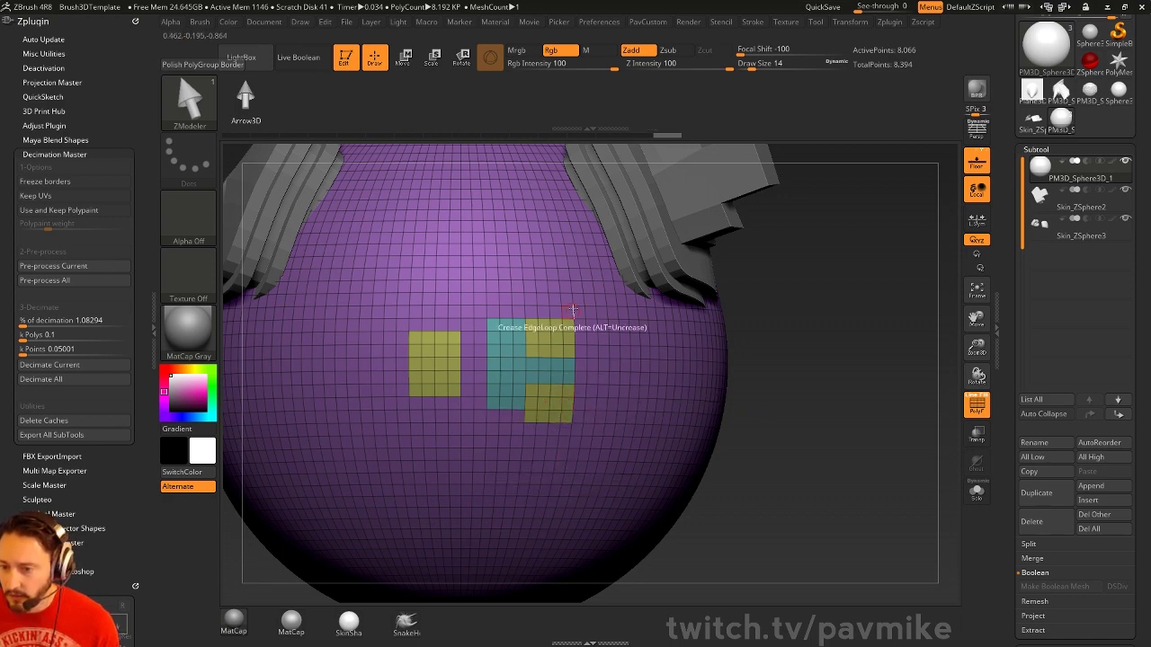
pyautogui.moveTo(506, 353)
pyautogui.mouseDown()
pyautogui.moveTo(519, 360)
pyautogui.moveTo(566, 339)
pyautogui.moveTo(566, 322)
pyautogui.moveTo(566, 423)
pyautogui.mouseUp()
pyautogui.hotkey('ctrl', 'z')
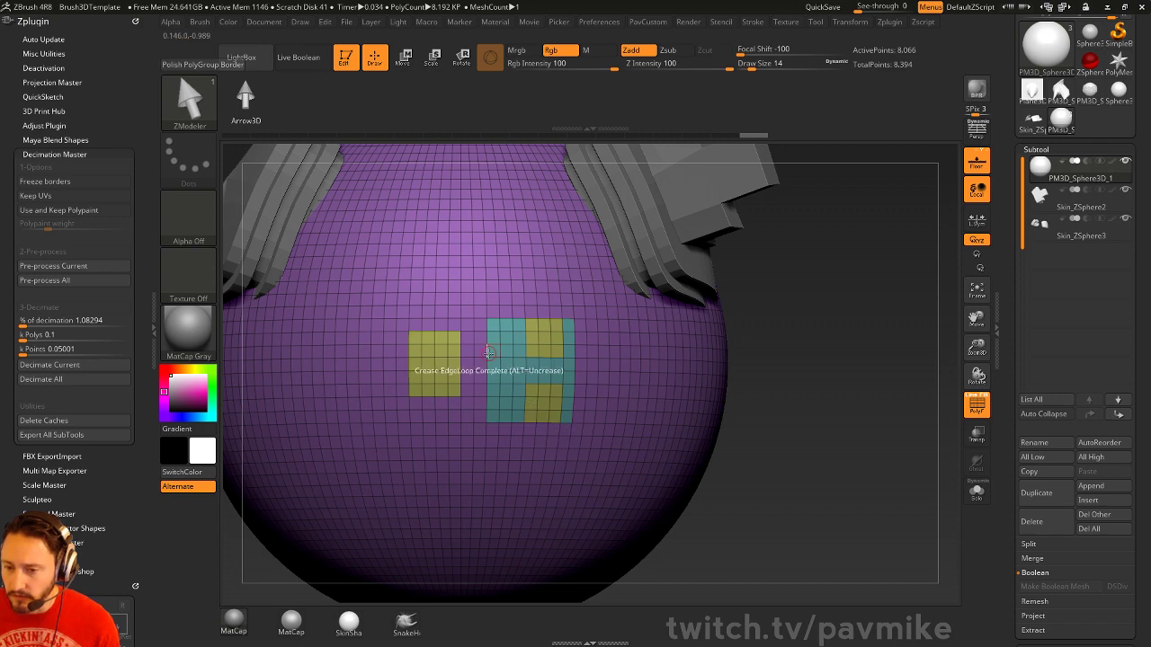
pyautogui.moveTo(417, 325)
pyautogui.mouseDown()
pyautogui.moveTo(483, 323)
pyautogui.moveTo(467, 388)
pyautogui.moveTo(479, 409)
pyautogui.moveTo(415, 415)
pyautogui.moveTo(454, 403)
pyautogui.mouseUp()
pyautogui.moveTo(873, 419)
pyautogui.mouseDown()
pyautogui.moveTo(882, 402)
pyautogui.moveTo(869, 398)
pyautogui.mouseUp()
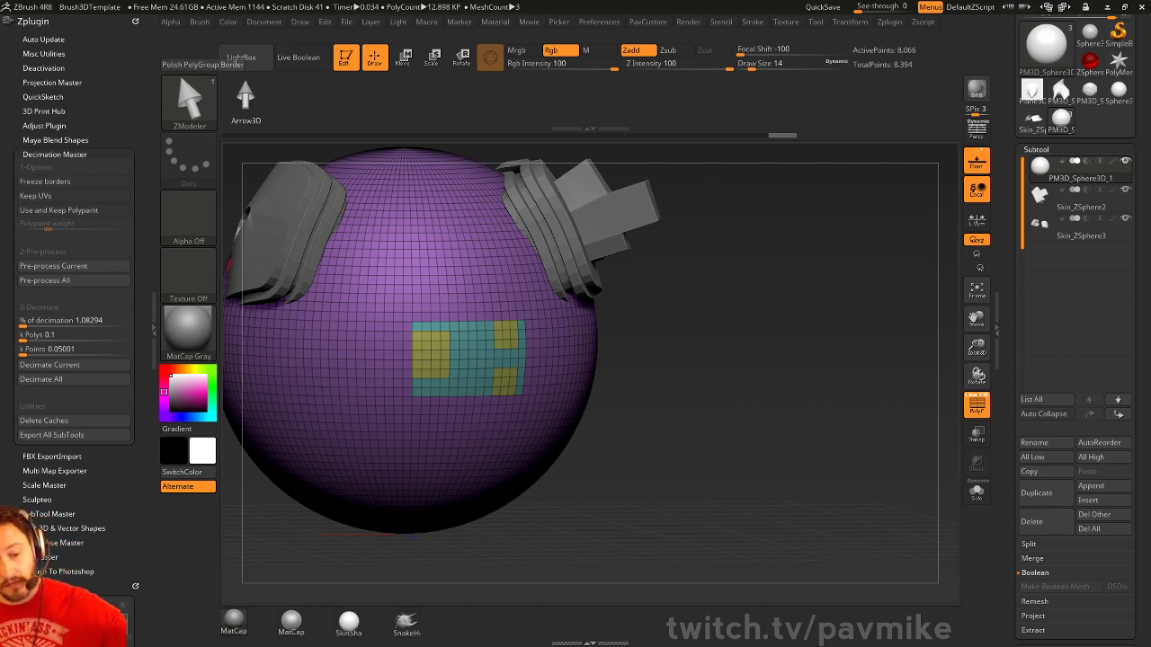
# Check the time and date in the system calendar and return to the sphere
pyautogui.press('super')
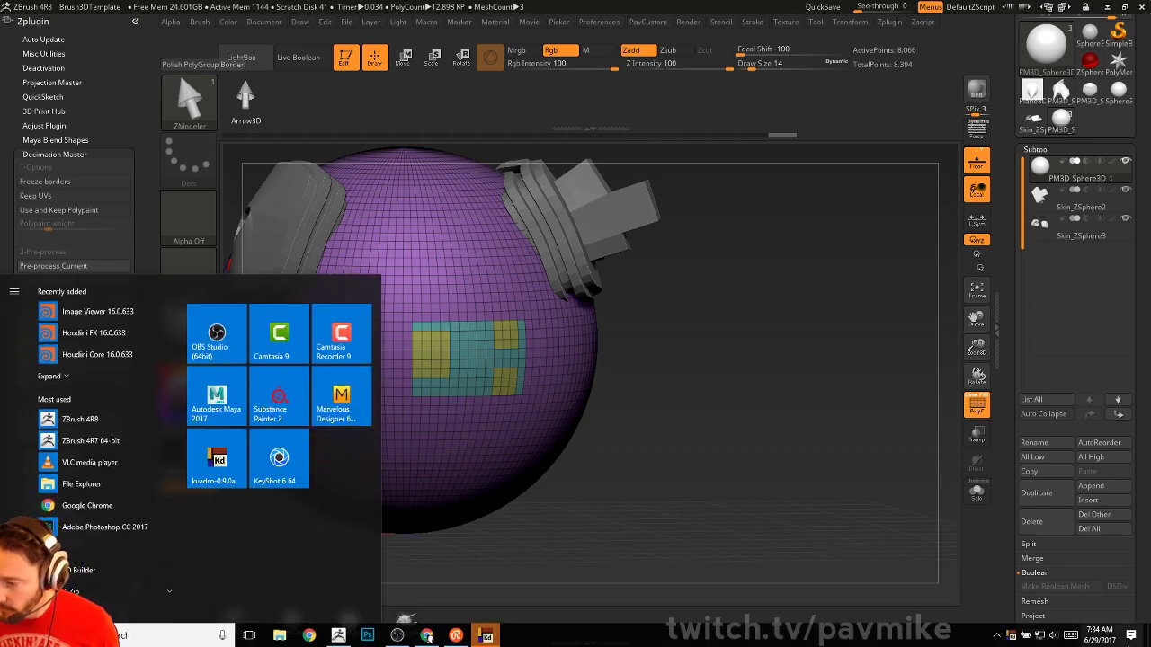
pyautogui.click(1100, 635)
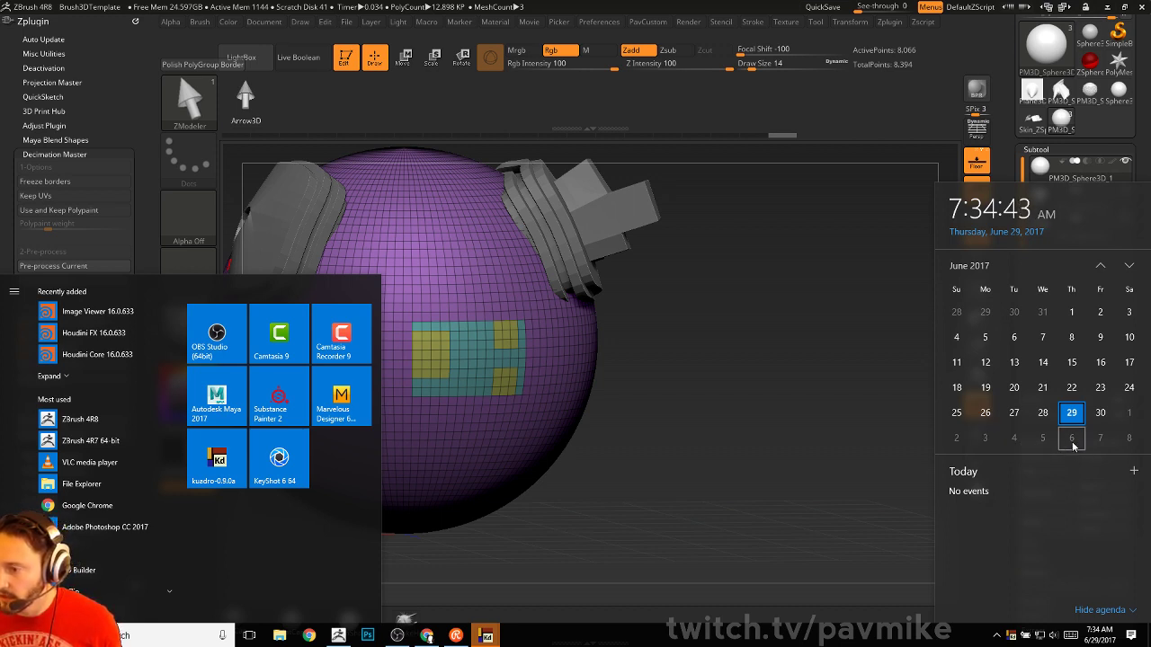
pyautogui.click(781, 292)
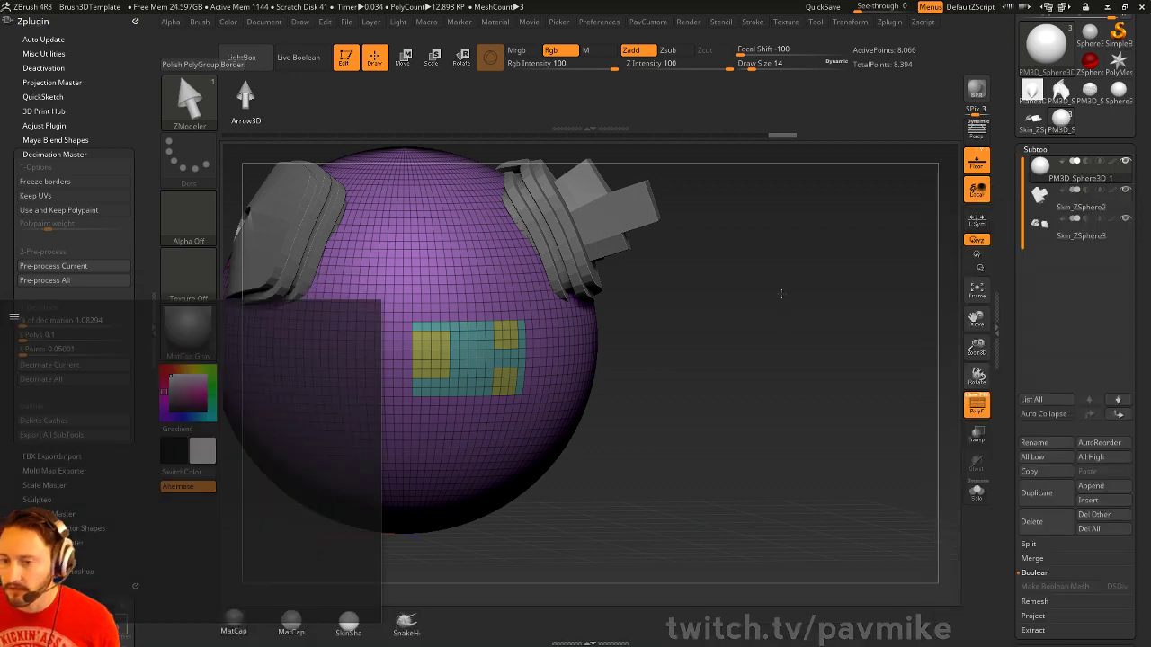
# Append a Helix3D mesh as a new subtool
pyautogui.keyDown('alt'); pyautogui.moveTo(759, 287); pyautogui.dragTo(836, 307); pyautogui.keyUp('alt')
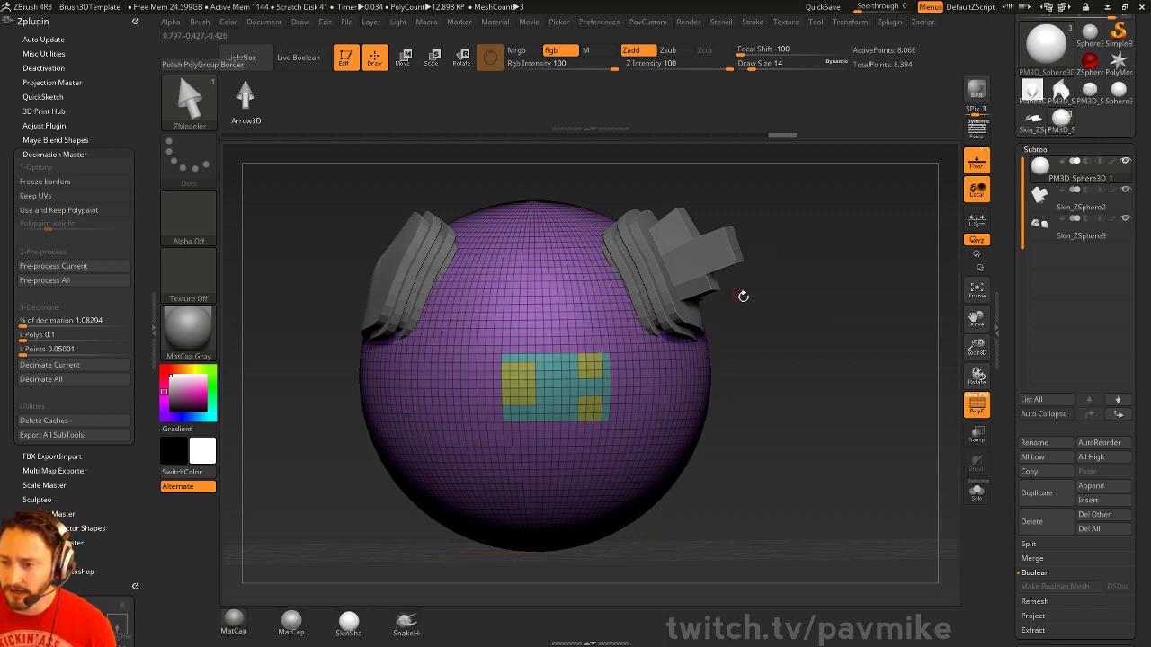
pyautogui.moveTo(744, 296); pyautogui.dragTo(798, 305)
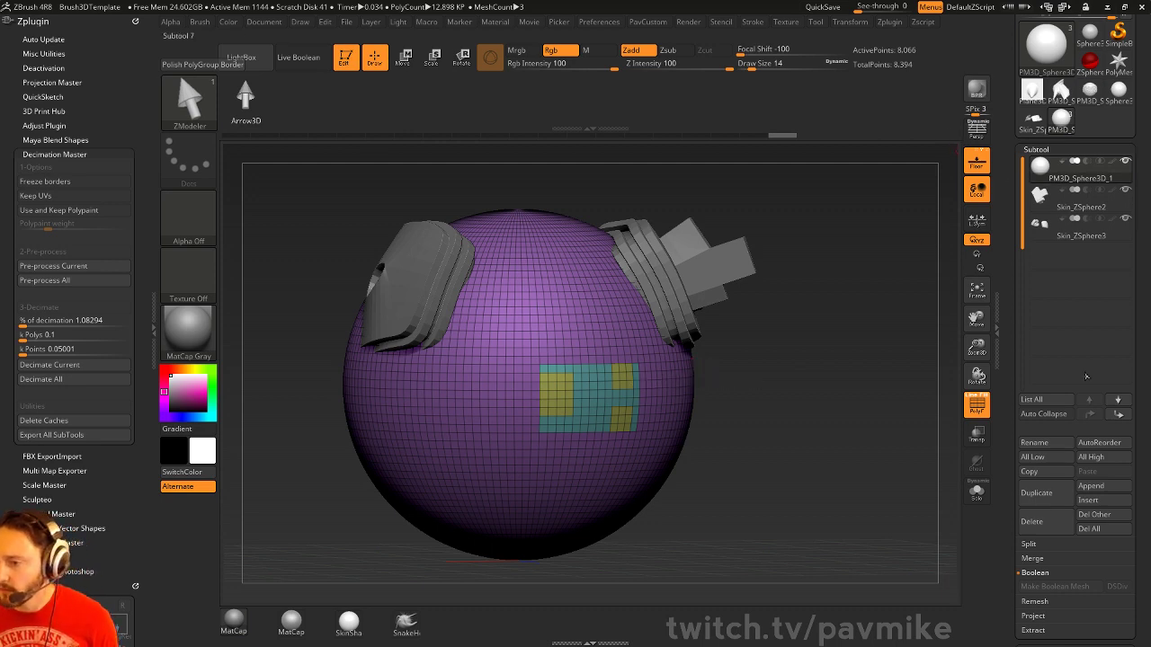
pyautogui.click(1090, 485)
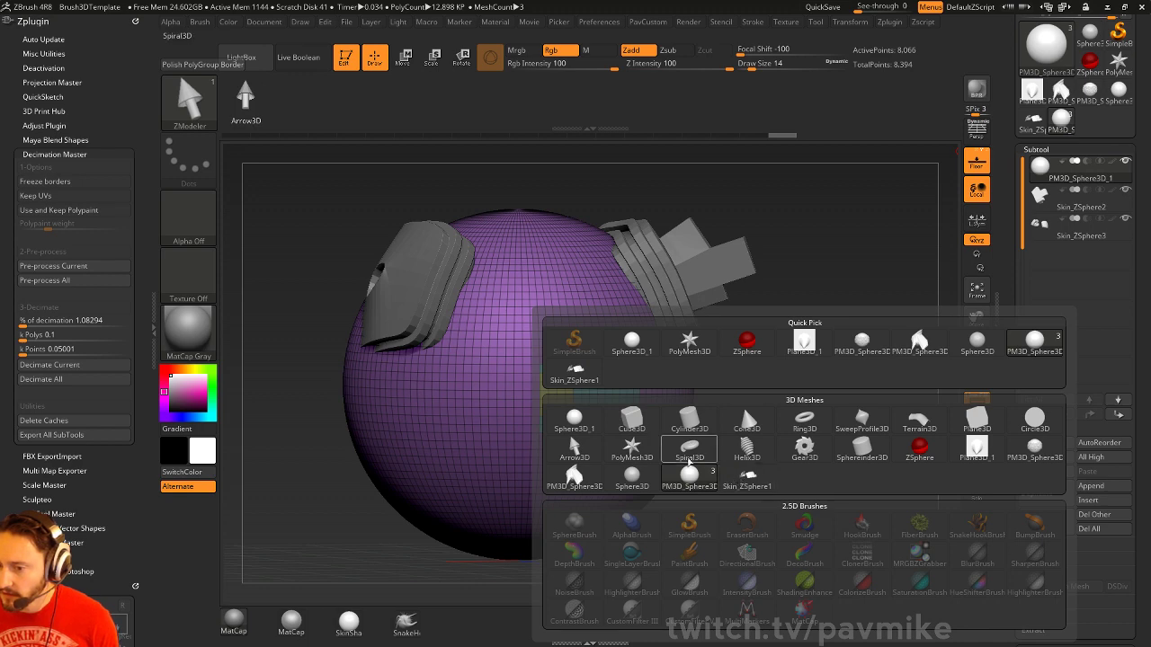
pyautogui.click(746, 450)
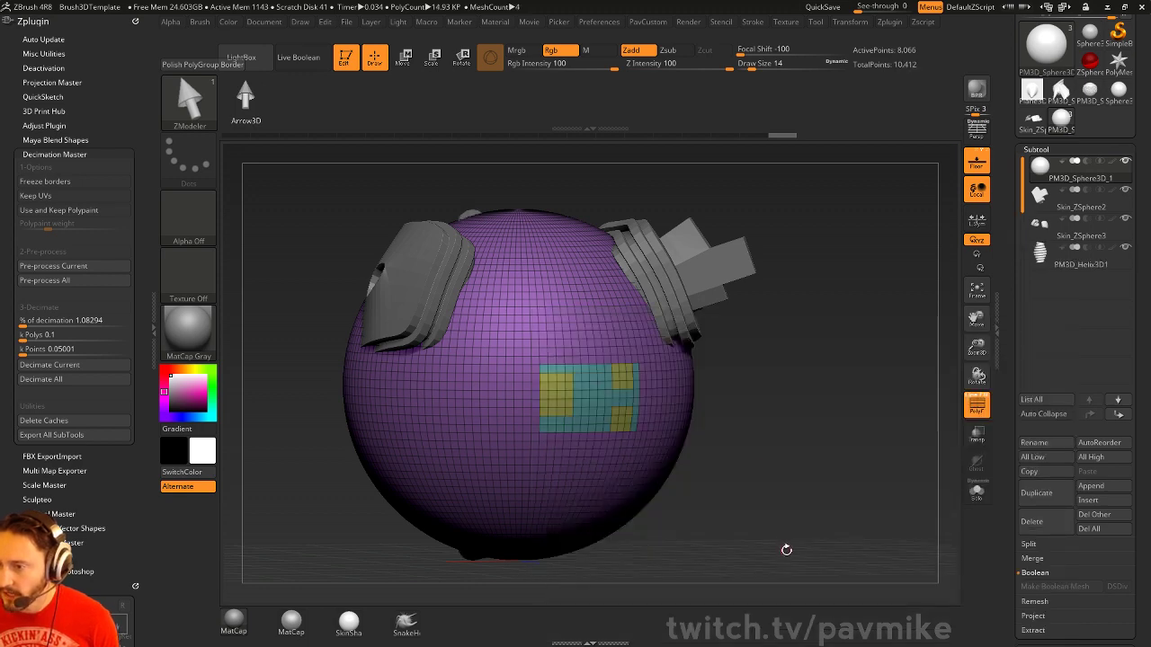
# Append another Helix3D mesh as a subtool, select it and hide all other subtools
pyautogui.click(1091, 485)
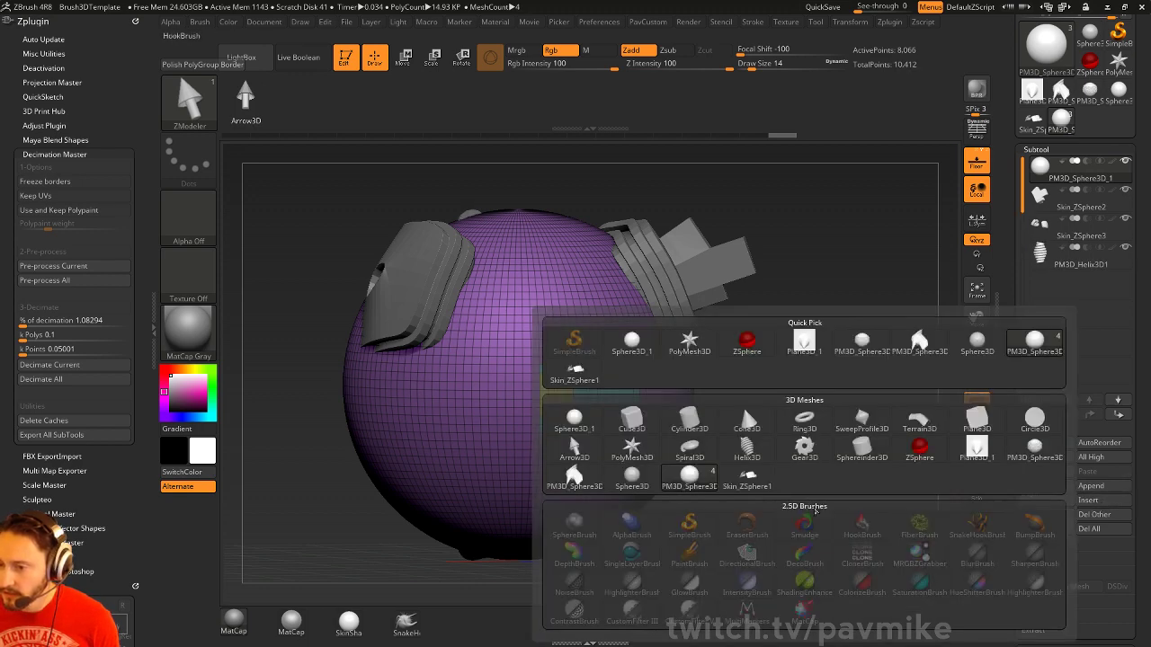
pyautogui.click(746, 449)
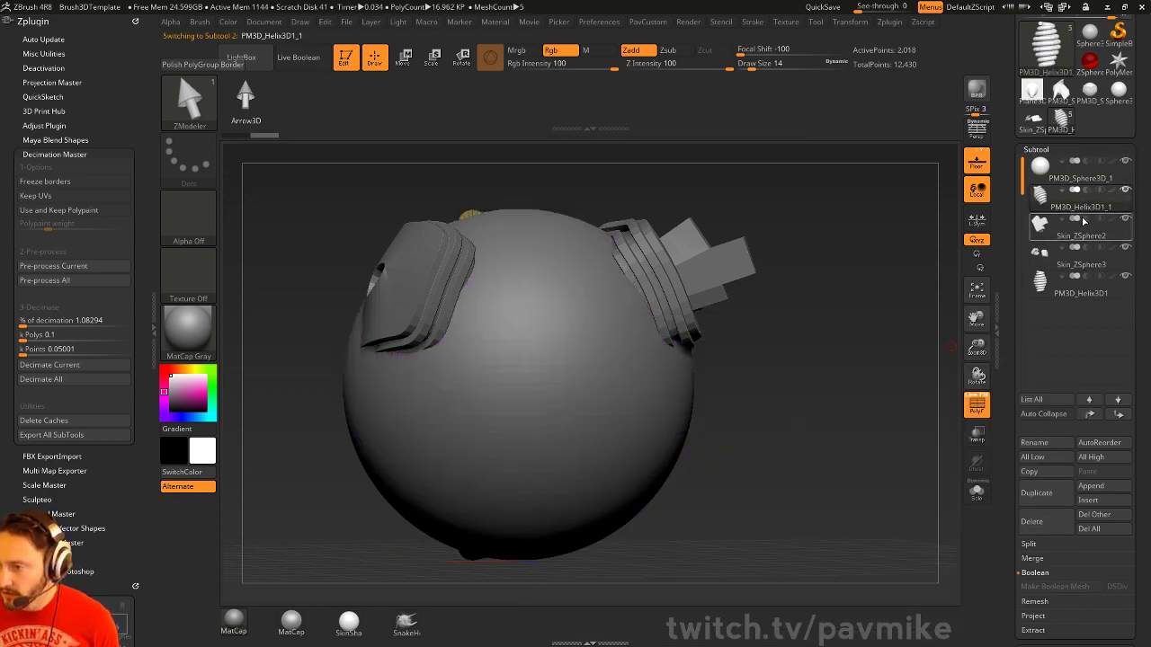
pyautogui.moveTo(1089, 212)
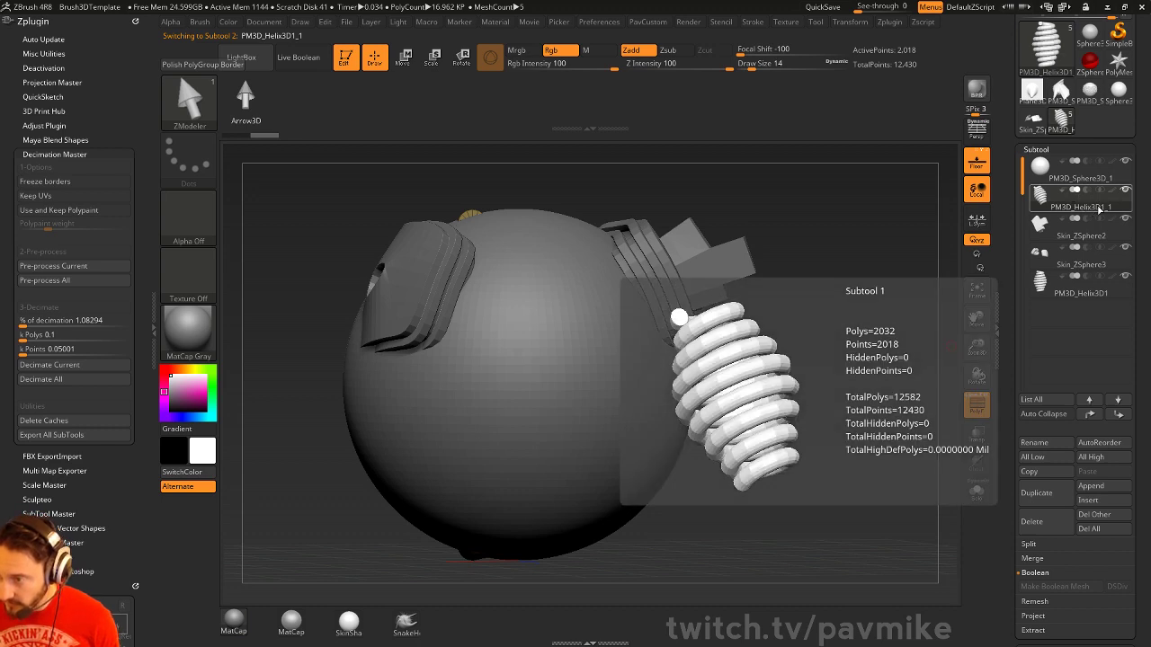
pyautogui.click(1127, 190)
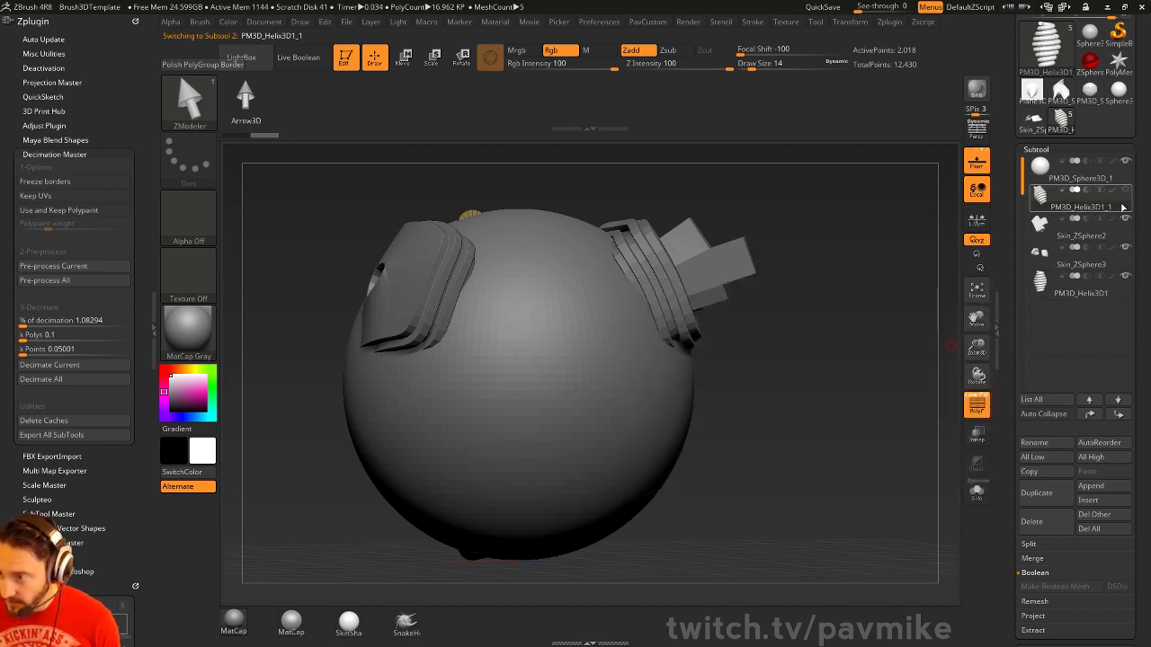
pyautogui.moveTo(1114, 215)
pyautogui.press('shift')
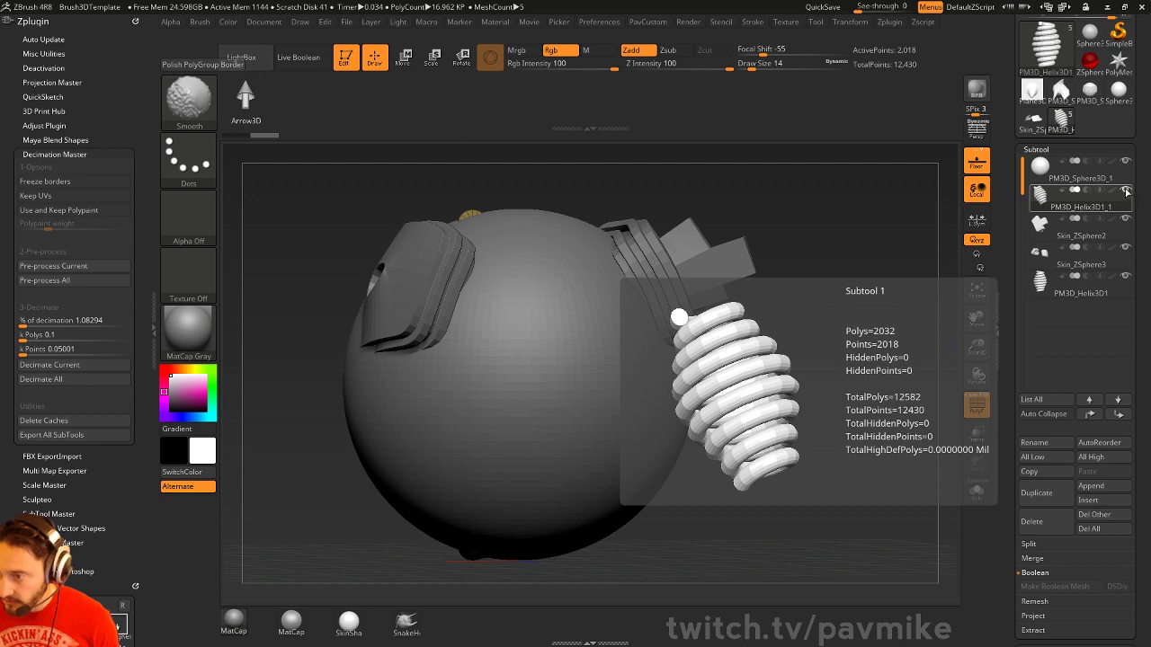
pyautogui.keyDown('shift'); pyautogui.click(1127, 191); pyautogui.keyUp('shift')
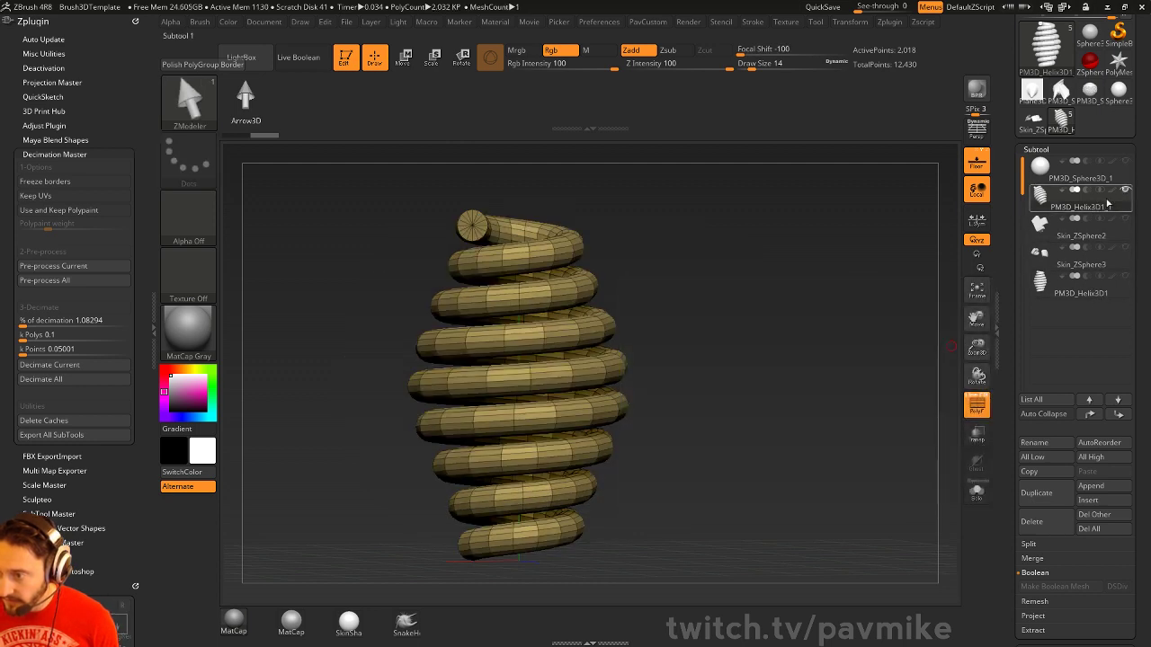
# Show the sphere subtool again and move the selected helix straight up so it stands on top of the sphere
pyautogui.click(1125, 162)
pyautogui.keyDown('alt'); pyautogui.moveTo(817, 308); pyautogui.dragTo(952, 258); pyautogui.keyUp('alt')
pyautogui.press('w')
pyautogui.keyDown('alt'); pyautogui.moveTo(704, 257); pyautogui.dragTo(787, 290); pyautogui.keyUp('alt')
pyautogui.moveTo(551, 329); pyautogui.dragTo(562, 115)
pyautogui.keyDown('alt'); pyautogui.moveTo(754, 220); pyautogui.dragTo(958, 222); pyautogui.keyUp('alt')
pyautogui.moveTo(817, 296)
pyautogui.keyDown('alt'); pyautogui.mouseDown()
pyautogui.moveTo(846, 386)
pyautogui.moveTo(843, 358)
pyautogui.mouseUp(); pyautogui.keyUp('alt')
pyautogui.press('q')
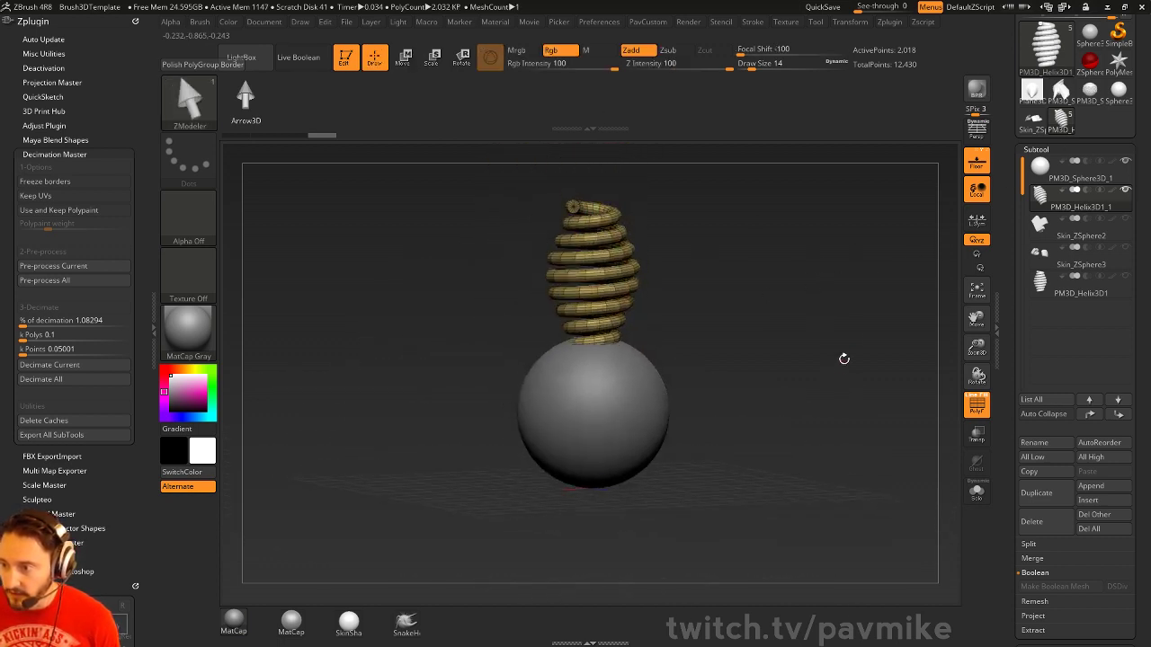
pyautogui.moveTo(872, 300); pyautogui.dragTo(854, 340)
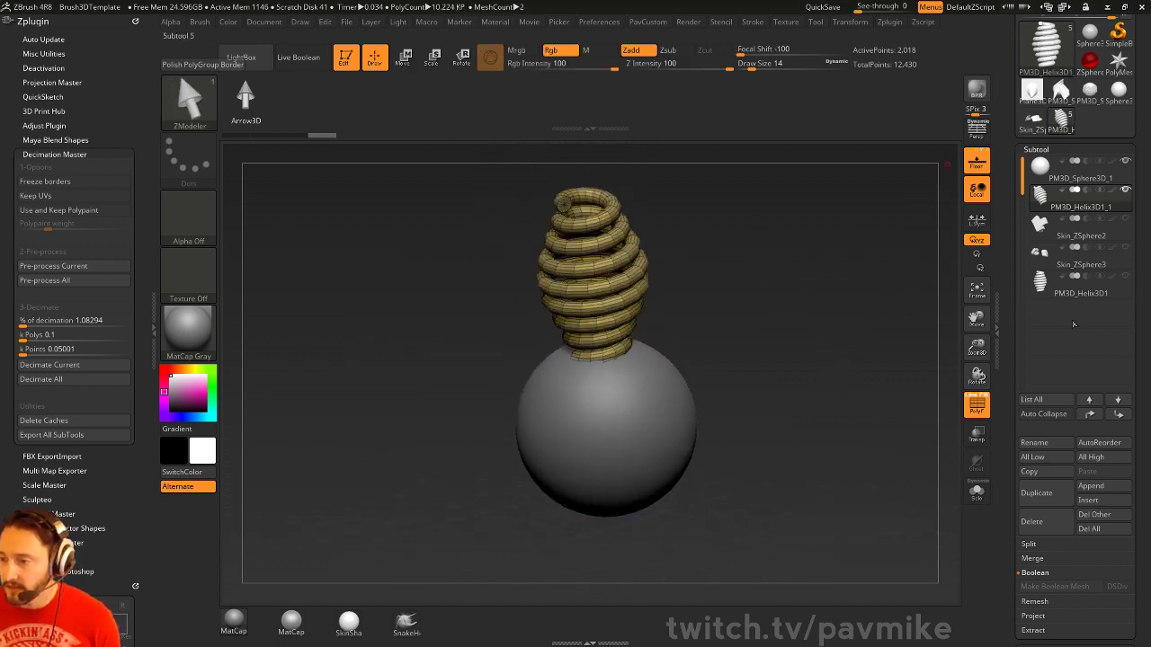
# Select the first appended helix, PM3D_Helix3D1, and make it the only visible subtool
pyautogui.click(1084, 286)
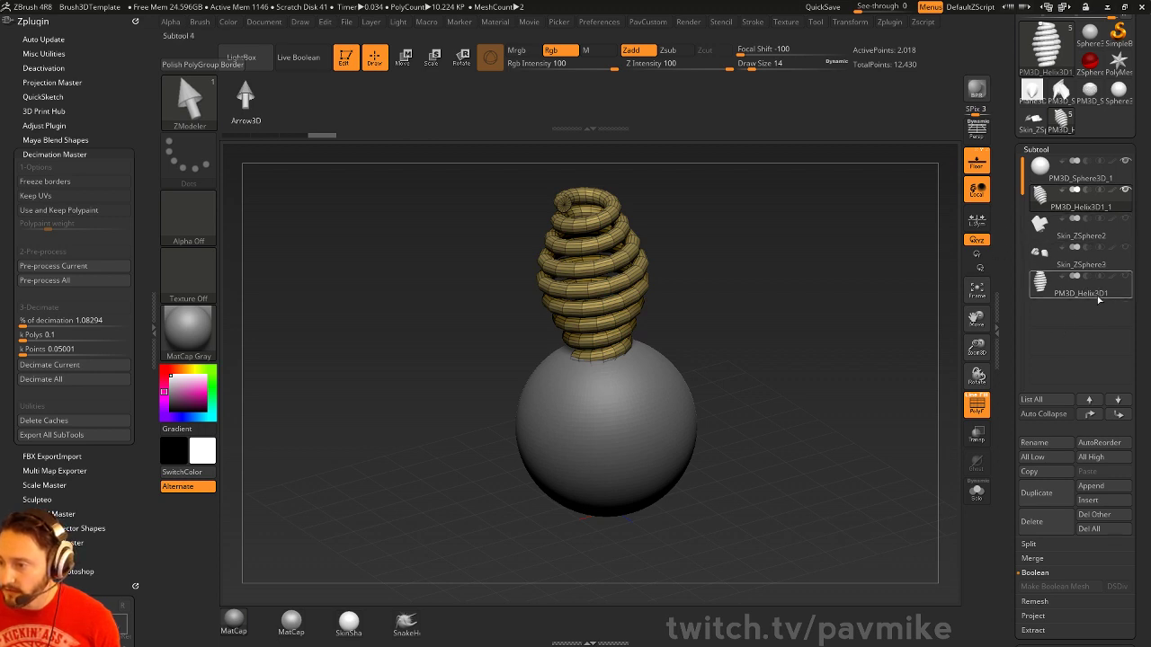
pyautogui.click(1101, 300)
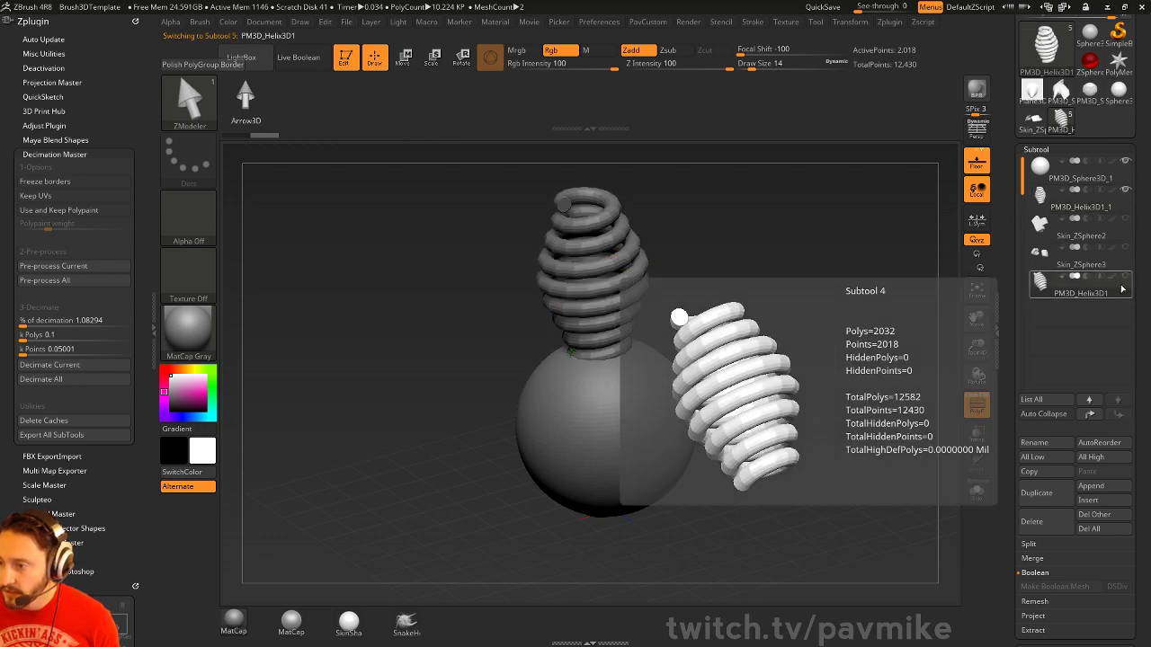
pyautogui.click(1123, 278)
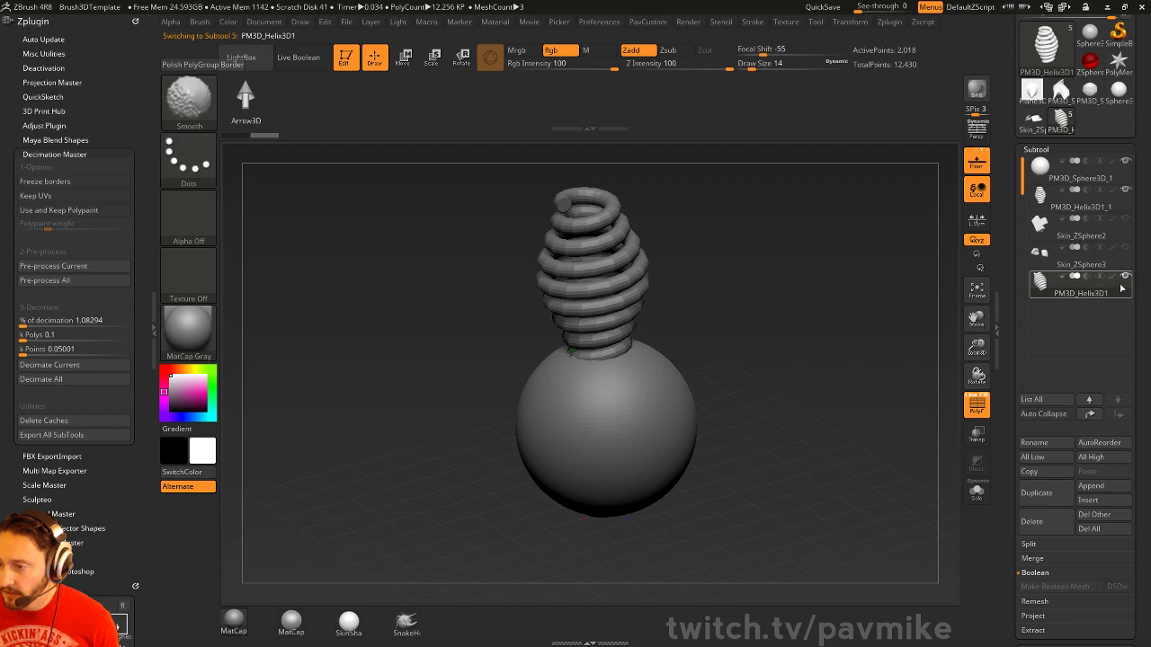
pyautogui.keyDown('shift'); pyautogui.click(1123, 278); pyautogui.keyUp('shift')
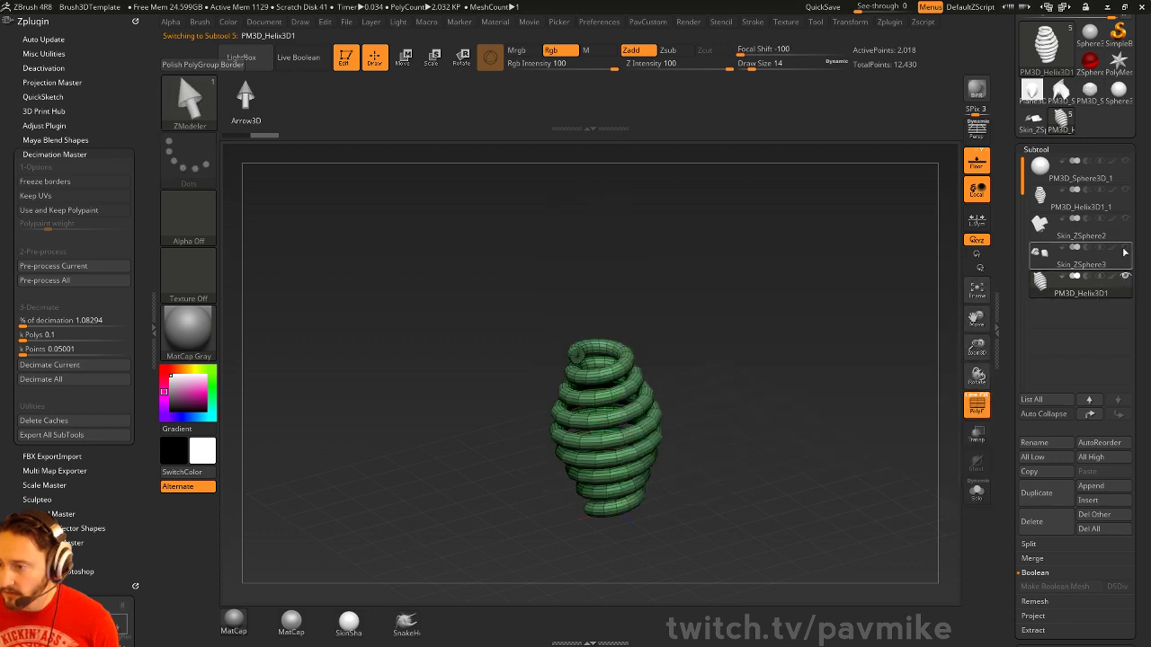
# Make the Skin_ZSphere3 subtool visible together with the active helix
pyautogui.click(1123, 251)
pyautogui.moveTo(881, 331)
pyautogui.mouseDown()
pyautogui.moveTo(946, 338)
pyautogui.moveTo(884, 335)
pyautogui.mouseUp()
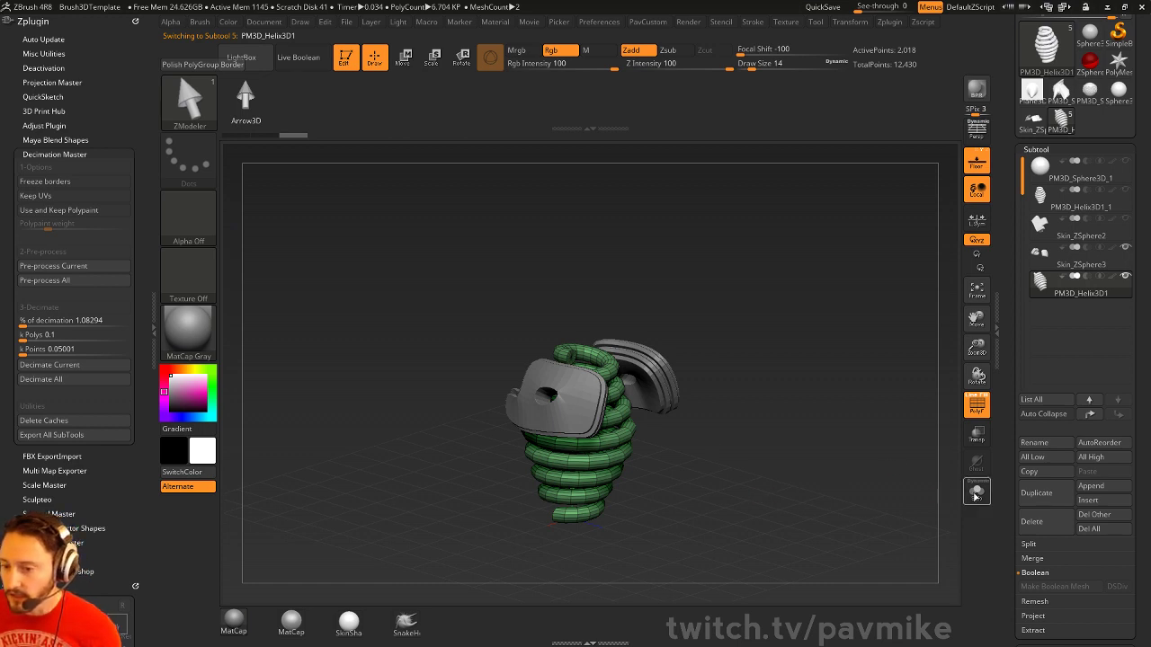
pyautogui.click(975, 493)
pyautogui.click(975, 492)
pyautogui.click(976, 493)
pyautogui.click(975, 492)
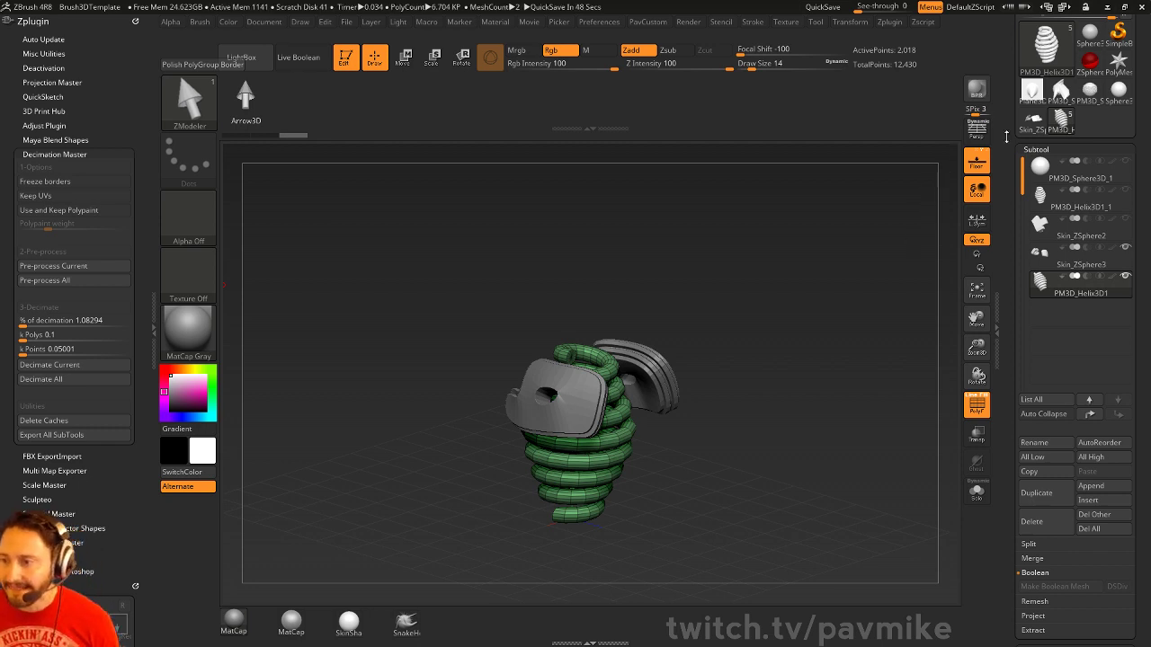
# Replace the active helix subtool with a QCube at resolution 2 in X, Y and Z
pyautogui.moveTo(1007, 123); pyautogui.dragTo(1013, 287)
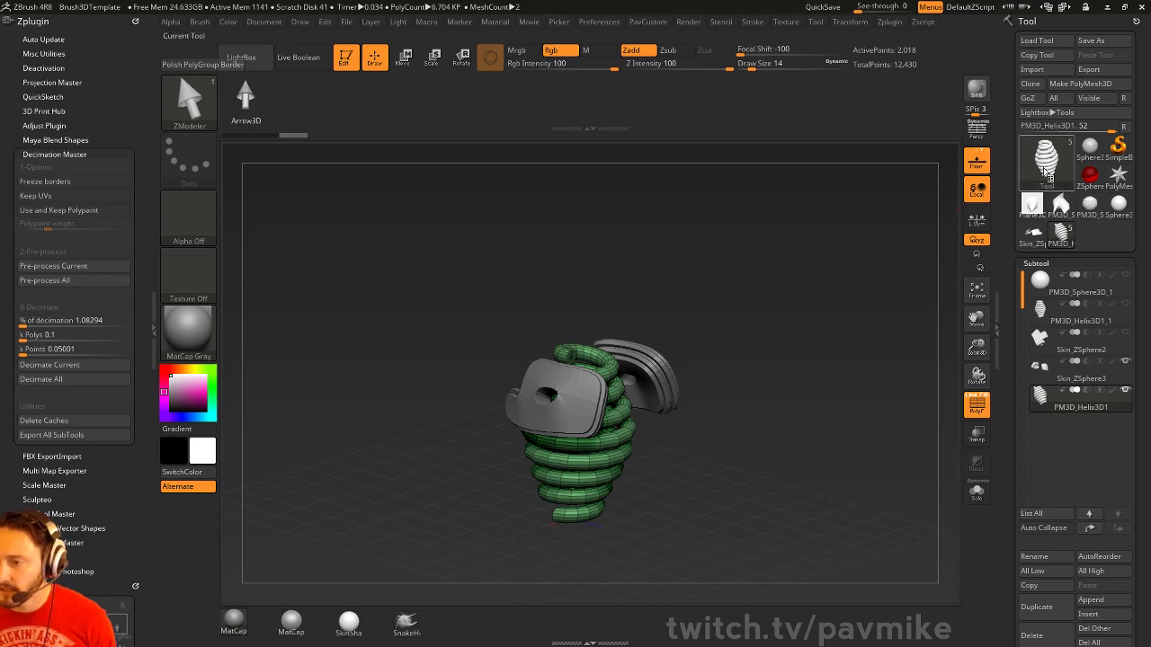
pyautogui.moveTo(1051, 175)
pyautogui.scroll(-10, 1005, 360)
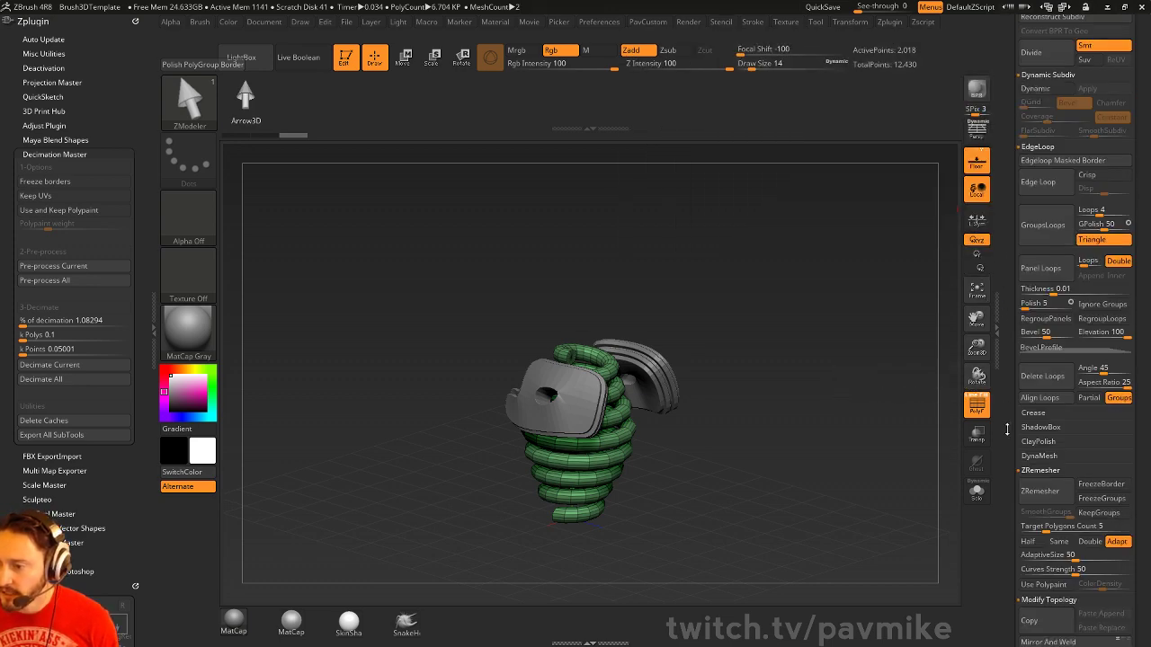
pyautogui.scroll(-10, 1007, 325)
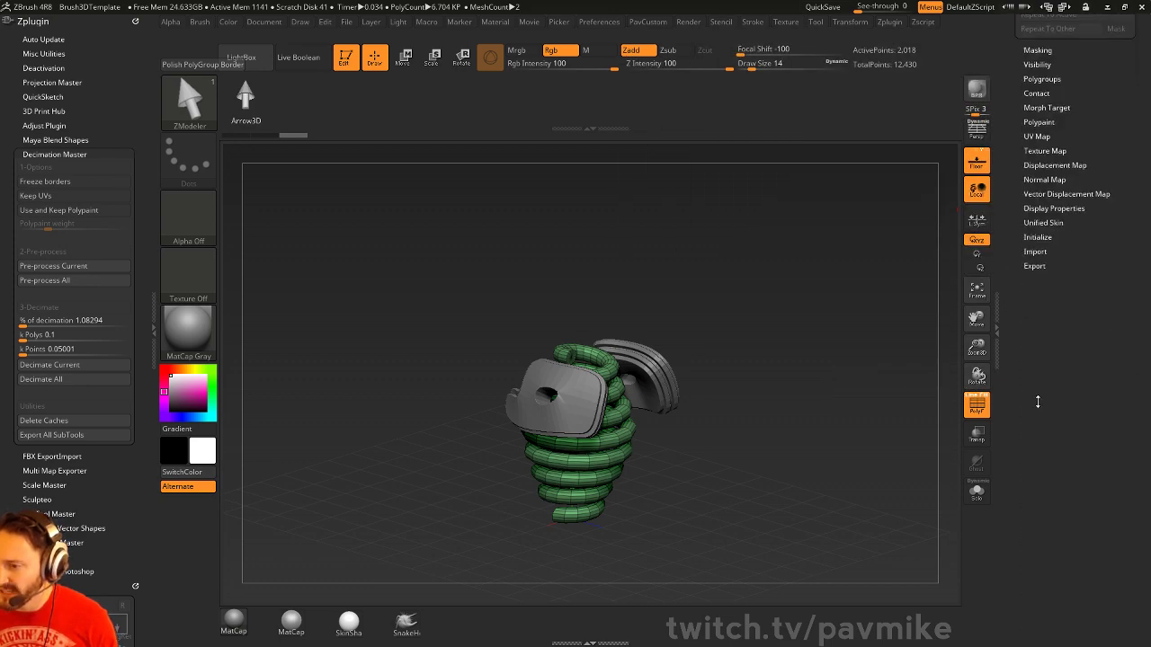
pyautogui.press('shift')
pyautogui.click(1034, 267)
pyautogui.click(1034, 252)
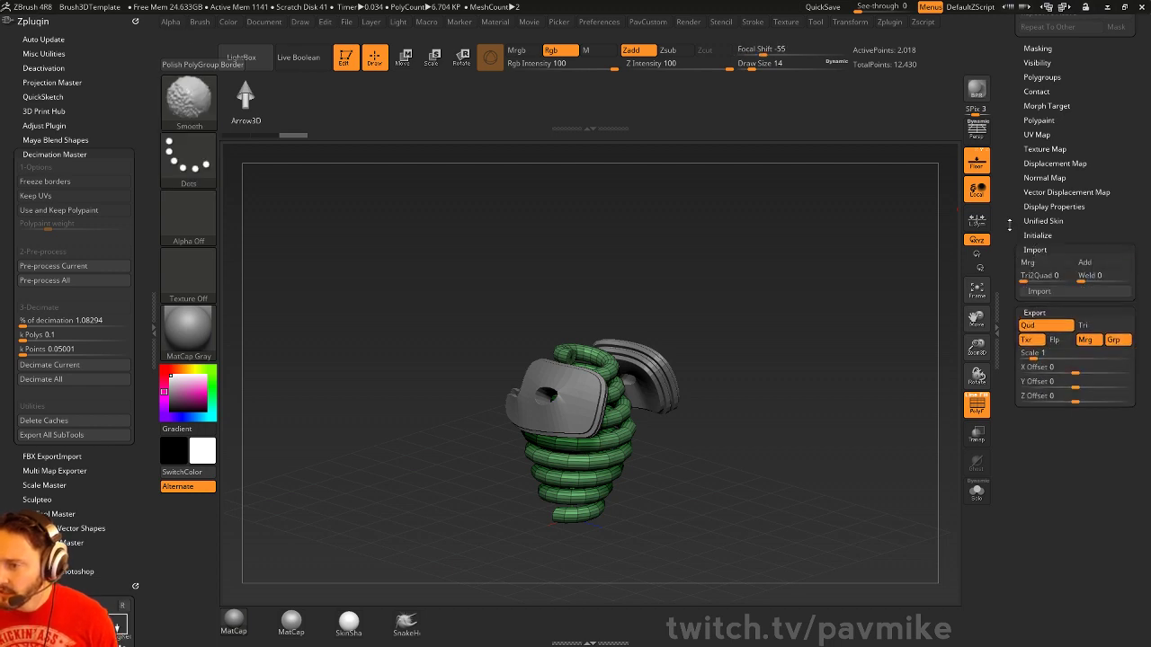
pyautogui.scroll(2, 1022, 289)
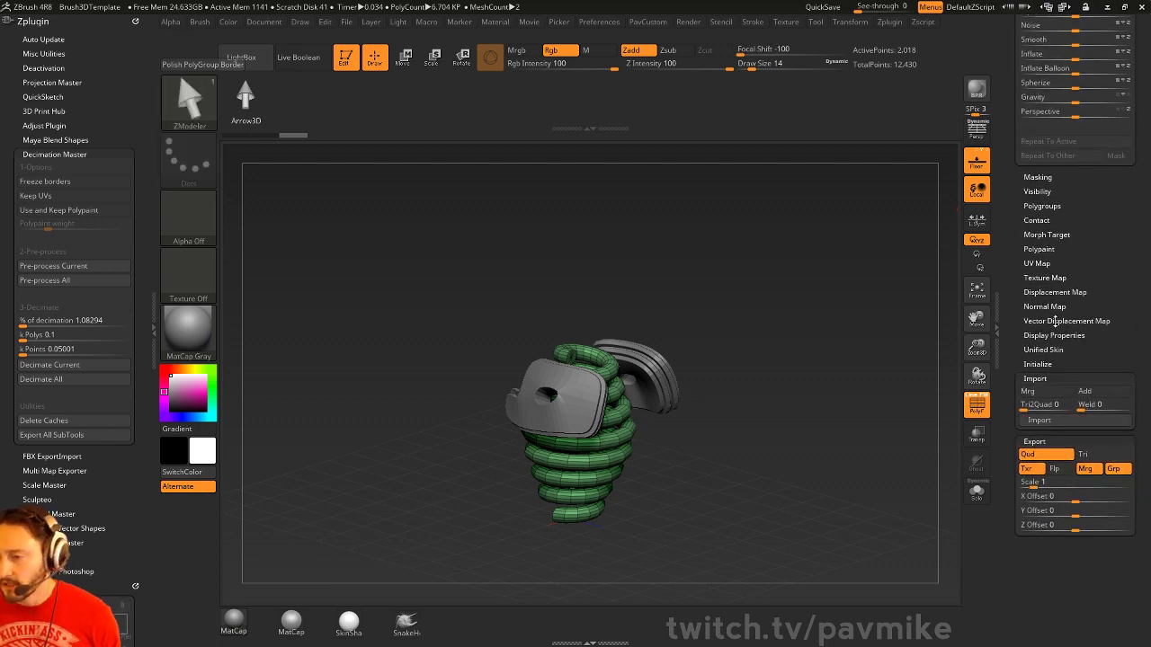
pyautogui.press('shift')
pyautogui.click(1037, 363)
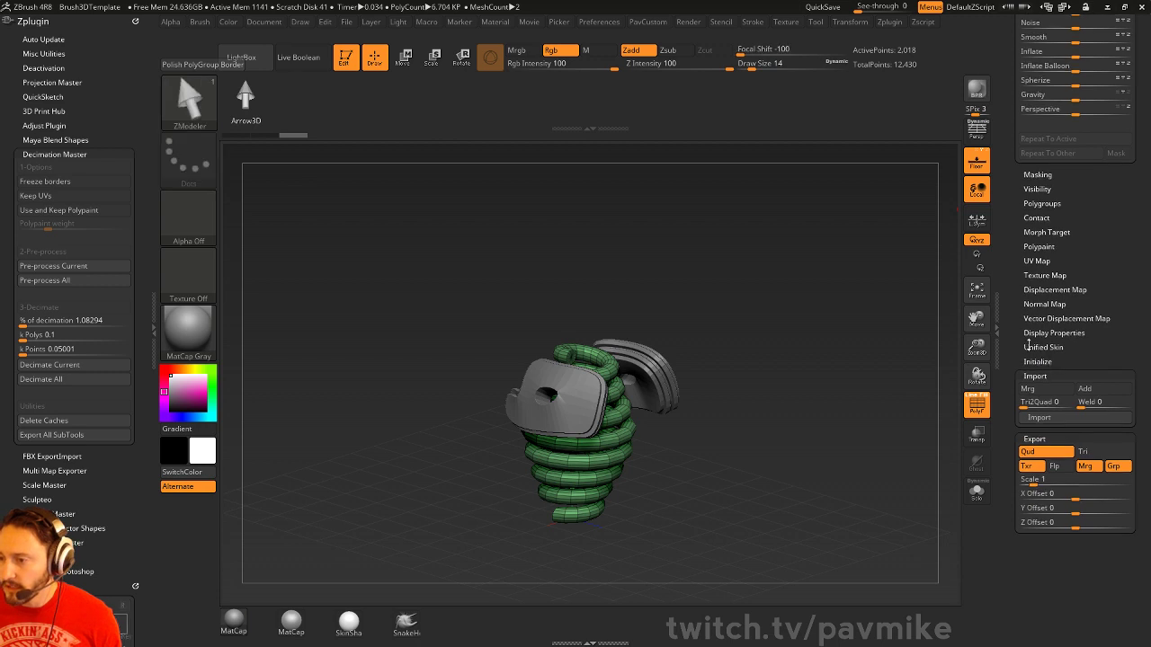
pyautogui.click(1031, 373)
pyautogui.scroll(3, 1015, 300)
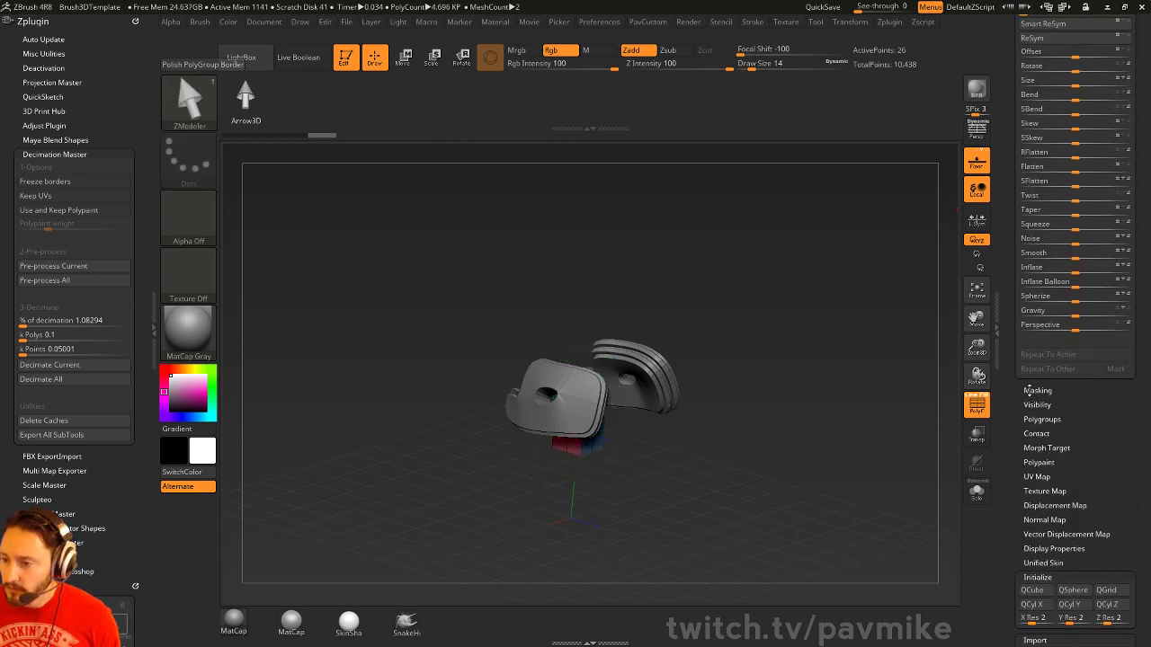
# Solo the cube, hide everything except its top face, and delete the hidden geometry
pyautogui.click(976, 490)
pyautogui.keyDown('alt'); pyautogui.moveTo(830, 428); pyautogui.dragTo(886, 241); pyautogui.keyUp('alt')
pyautogui.keyDown('shift'); pyautogui.moveTo(887, 241); pyautogui.dragTo(797, 347); pyautogui.keyUp('shift')
pyautogui.keyDown('ctrl'); pyautogui.keyDown('shift'); pyautogui.moveTo(456, 421); pyautogui.dragTo(785, 530); pyautogui.keyUp('shift'); pyautogui.keyUp('ctrl')
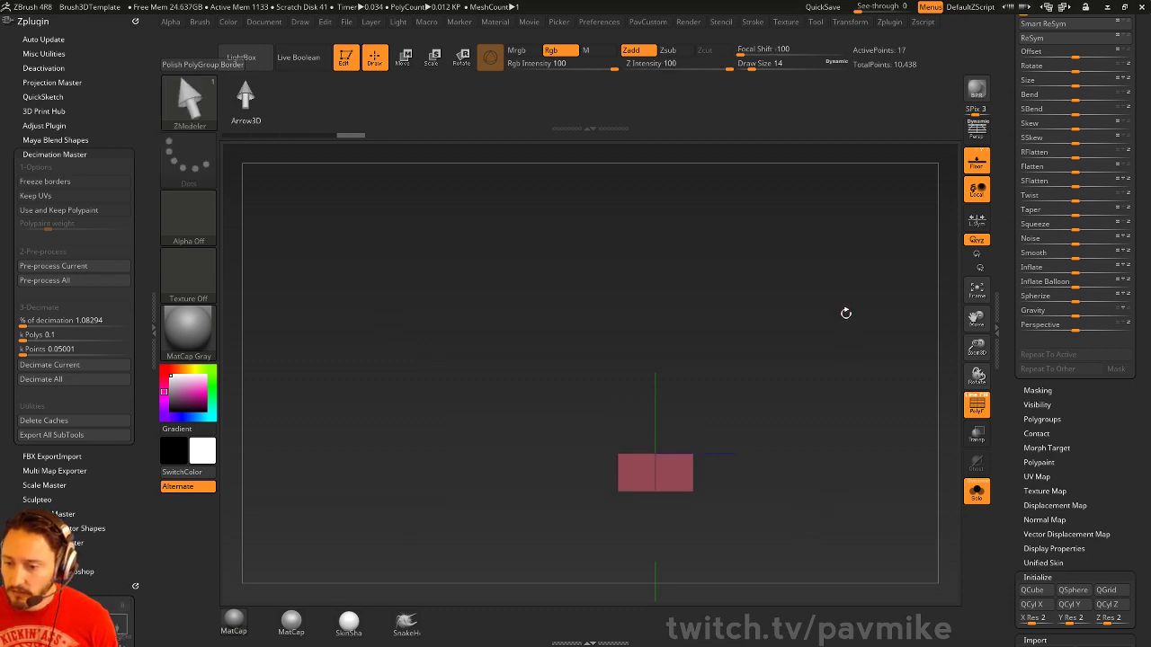
pyautogui.keyDown('ctrl'); pyautogui.keyDown('shift'); pyautogui.click(801, 395); pyautogui.keyUp('shift'); pyautogui.keyUp('ctrl')
pyautogui.keyDown('ctrl'); pyautogui.keyDown('alt'); pyautogui.keyDown('shift'); pyautogui.moveTo(555, 439); pyautogui.dragTo(751, 549); pyautogui.keyUp('shift'); pyautogui.keyUp('alt'); pyautogui.keyUp('ctrl')
pyautogui.press('space')
pyautogui.click(832, 279)
# Try to extrude one outer edge of the plane using the ZModeler Extrude edge action with the Edge target
pyautogui.moveTo(738, 306); pyautogui.dragTo(661, 414)
pyautogui.press('space')
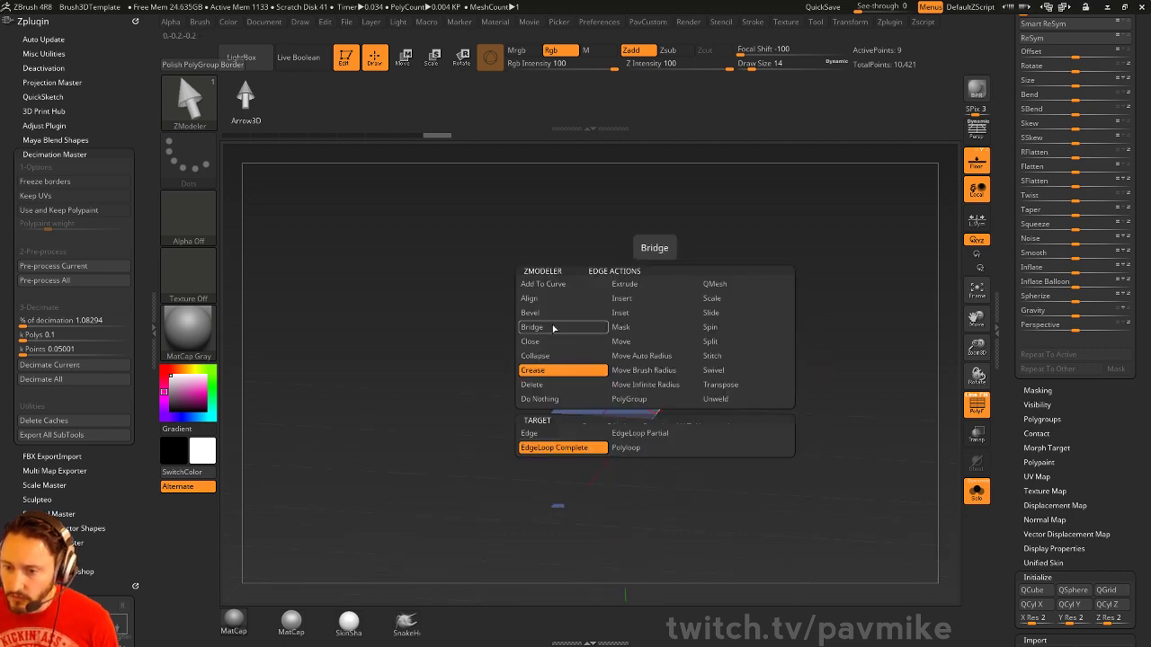
pyautogui.click(629, 284)
pyautogui.click(597, 435)
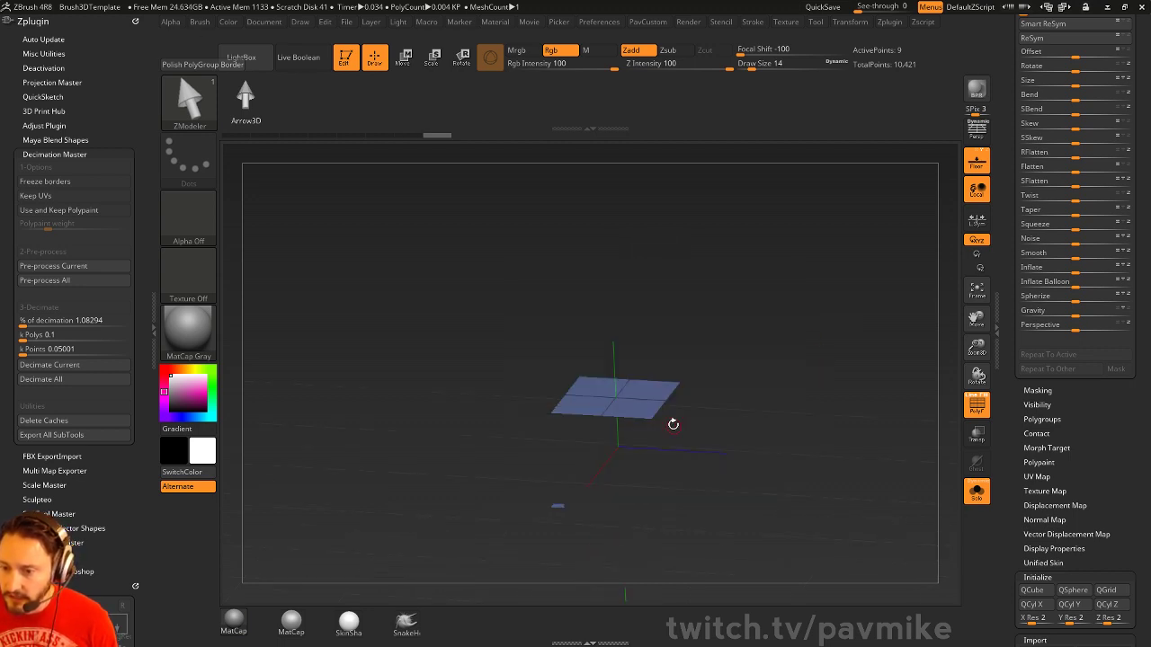
pyautogui.moveTo(671, 418); pyautogui.dragTo(662, 370)
pyautogui.moveTo(750, 361); pyautogui.dragTo(716, 365)
pyautogui.hotkey('ctrl', 'z')
# Remove both middle edge loops from the plane using the ZModeler Insert action with the Single EdgeLoop target
pyautogui.press('space')
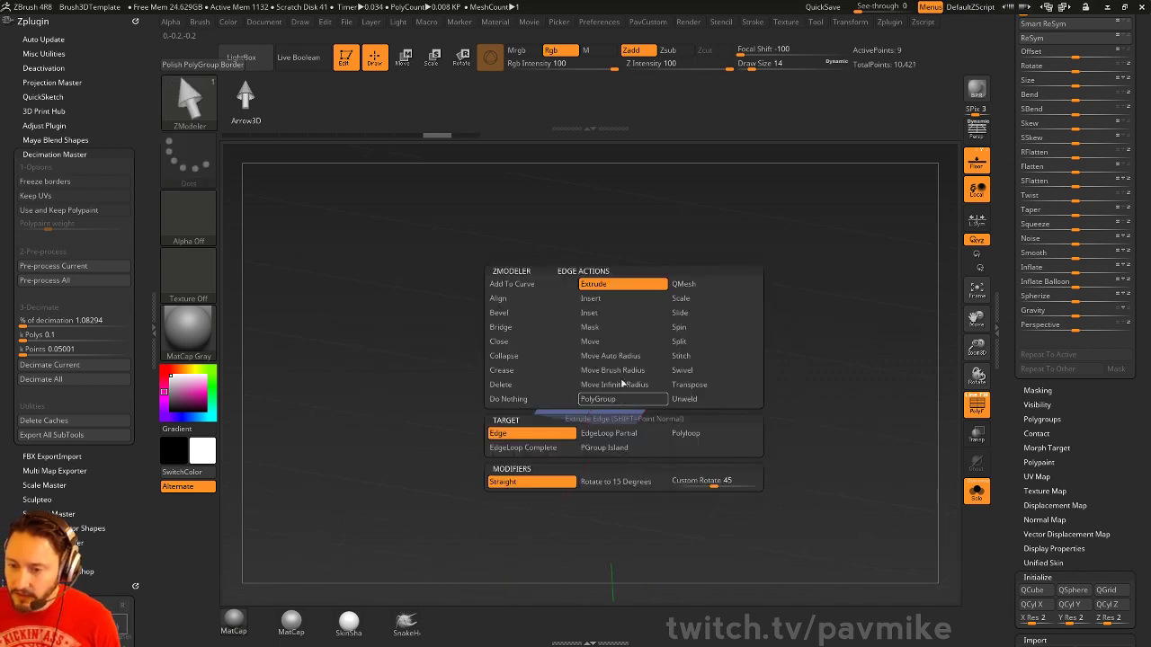
pyautogui.click(623, 299)
pyautogui.click(611, 434)
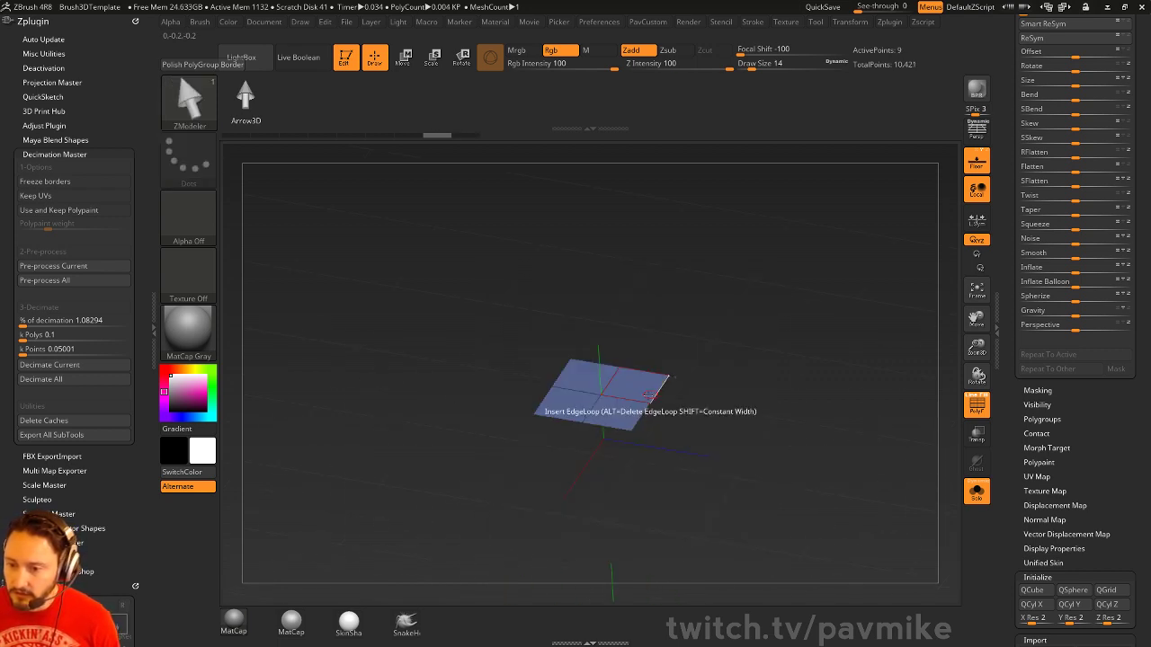
pyautogui.keyDown('alt'); pyautogui.click(640, 403); pyautogui.keyUp('alt')
pyautogui.keyDown('alt'); pyautogui.click(613, 385); pyautogui.keyUp('alt')
pyautogui.moveTo(685, 400); pyautogui.dragTo(688, 380)
# Extrude the plane's outer edge diagonally upward twice to build a stepped profile
pyautogui.press('space')
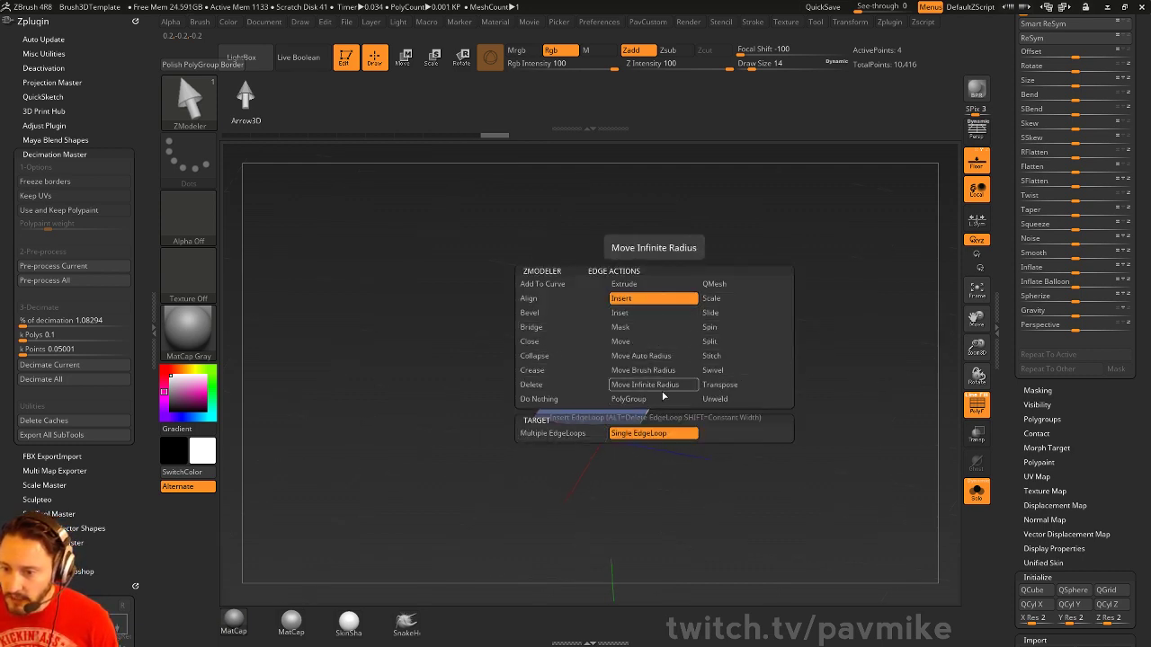
pyautogui.click(656, 285)
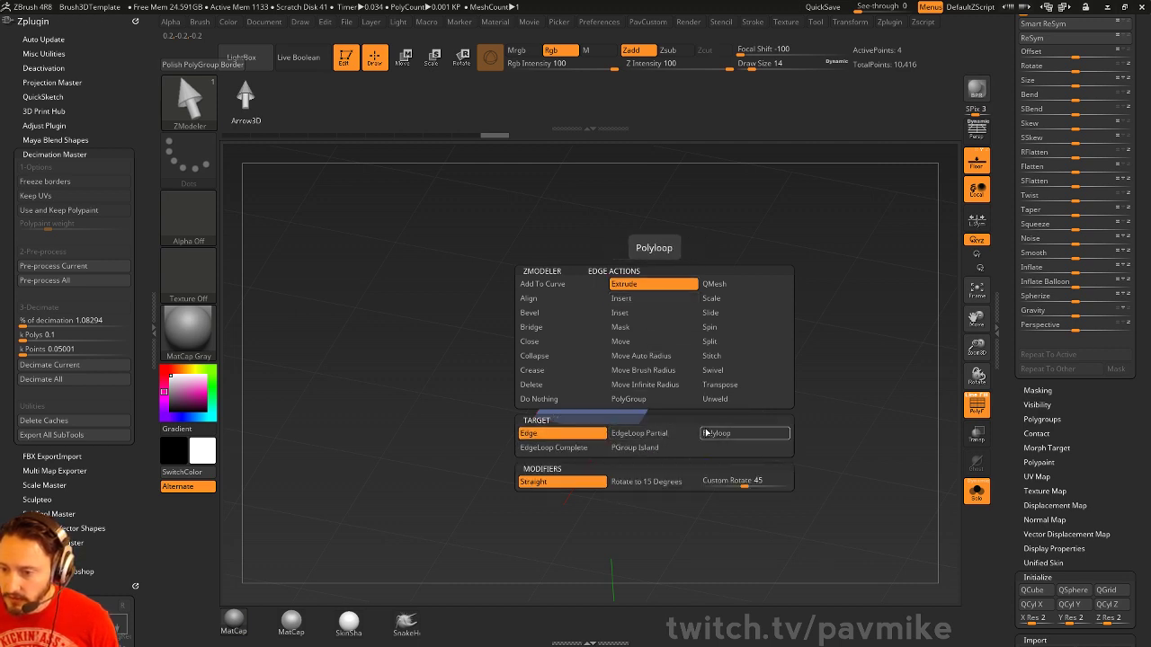
pyautogui.moveTo(635, 328)
pyautogui.mouseDown()
pyautogui.moveTo(737, 360)
pyautogui.moveTo(750, 336)
pyautogui.moveTo(717, 403)
pyautogui.moveTo(717, 259)
pyautogui.mouseUp()
pyautogui.moveTo(778, 278); pyautogui.dragTo(775, 315)
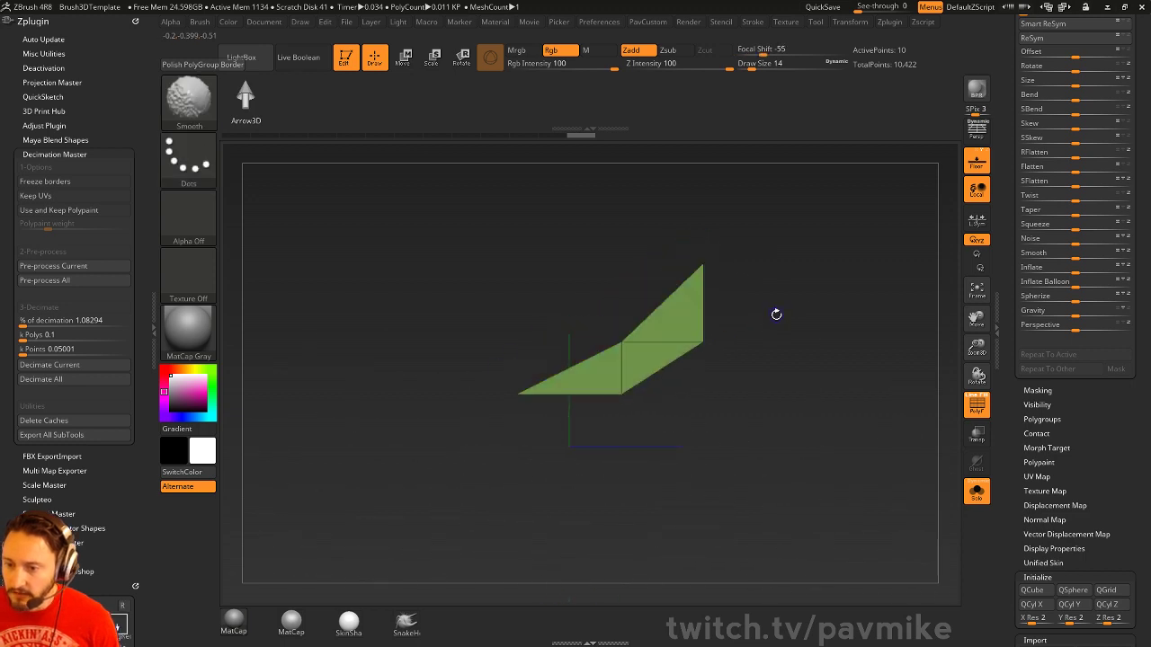
# Hide the surplus faces of the stepped profile with SelectLasso, delete them, and thicken the remaining two-panel strip
pyautogui.keyDown('ctrl'); pyautogui.keyDown('shift'); pyautogui.moveTo(625, 493); pyautogui.dragTo(753, 338); pyautogui.keyUp('shift'); pyautogui.keyUp('ctrl')
pyautogui.keyDown('ctrl'); pyautogui.keyDown('shift'); pyautogui.click(200, 111); pyautogui.keyUp('shift'); pyautogui.keyUp('ctrl')
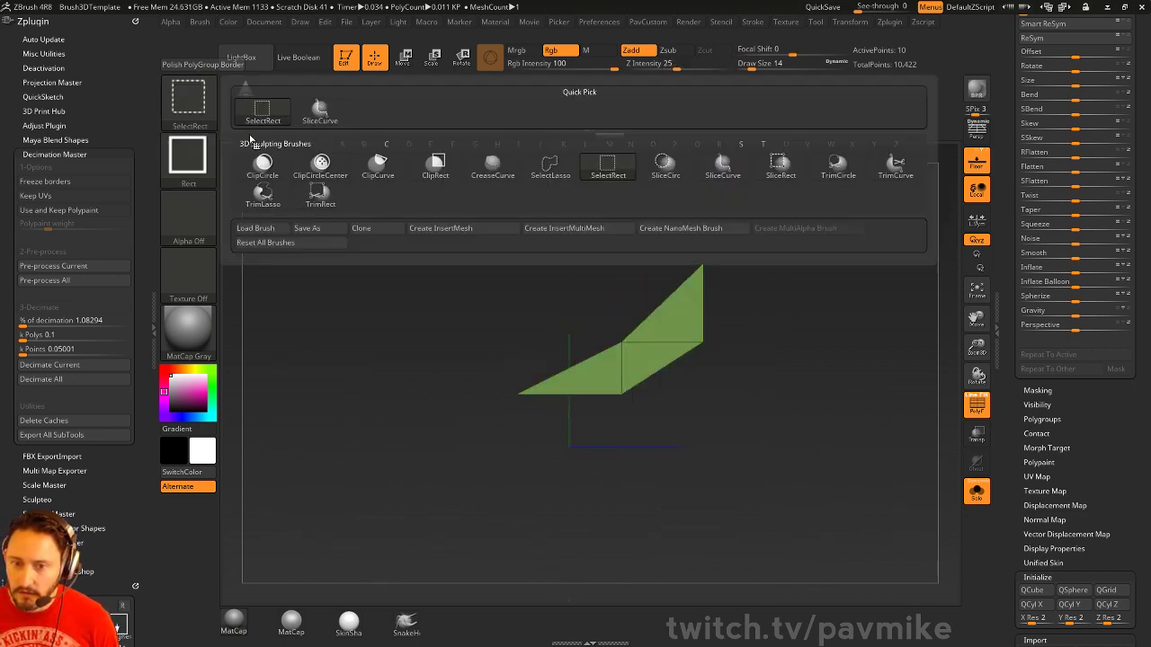
pyautogui.keyDown('ctrl'); pyautogui.keyDown('shift'); pyautogui.click(549, 164); pyautogui.keyUp('shift'); pyautogui.keyUp('ctrl')
pyautogui.moveTo(680, 468)
pyautogui.keyDown('ctrl'); pyautogui.keyDown('alt'); pyautogui.keyDown('shift'); pyautogui.mouseDown()
pyautogui.moveTo(685, 317)
pyautogui.moveTo(642, 315)
pyautogui.moveTo(852, 342)
pyautogui.moveTo(686, 351)
pyautogui.moveTo(701, 338)
pyautogui.mouseUp(); pyautogui.keyUp('shift'); pyautogui.keyUp('alt'); pyautogui.keyUp('ctrl')
pyautogui.press('space')
pyautogui.click(834, 280)
pyautogui.press('space')
pyautogui.moveTo(780, 294); pyautogui.dragTo(772, 338)
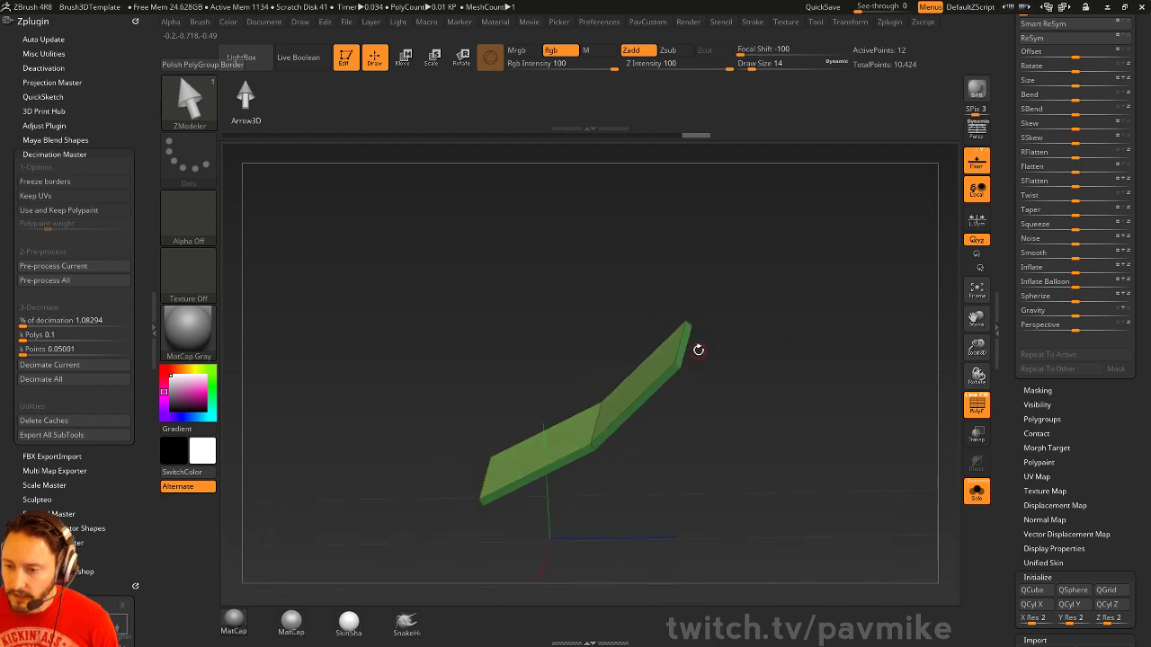
# Try to extrude the upper end of the thickened strip further upward
pyautogui.press('space')
pyautogui.moveTo(687, 343); pyautogui.dragTo(722, 291)
pyautogui.hotkey('ctrl', 'z')
# Extend the strip diagonally with another panel by extruding the edges at its upper end
pyautogui.press('space')
pyautogui.click(576, 304)
pyautogui.keyDown('alt'); pyautogui.moveTo(774, 284); pyautogui.dragTo(716, 345); pyautogui.keyUp('alt')
pyautogui.press('space')
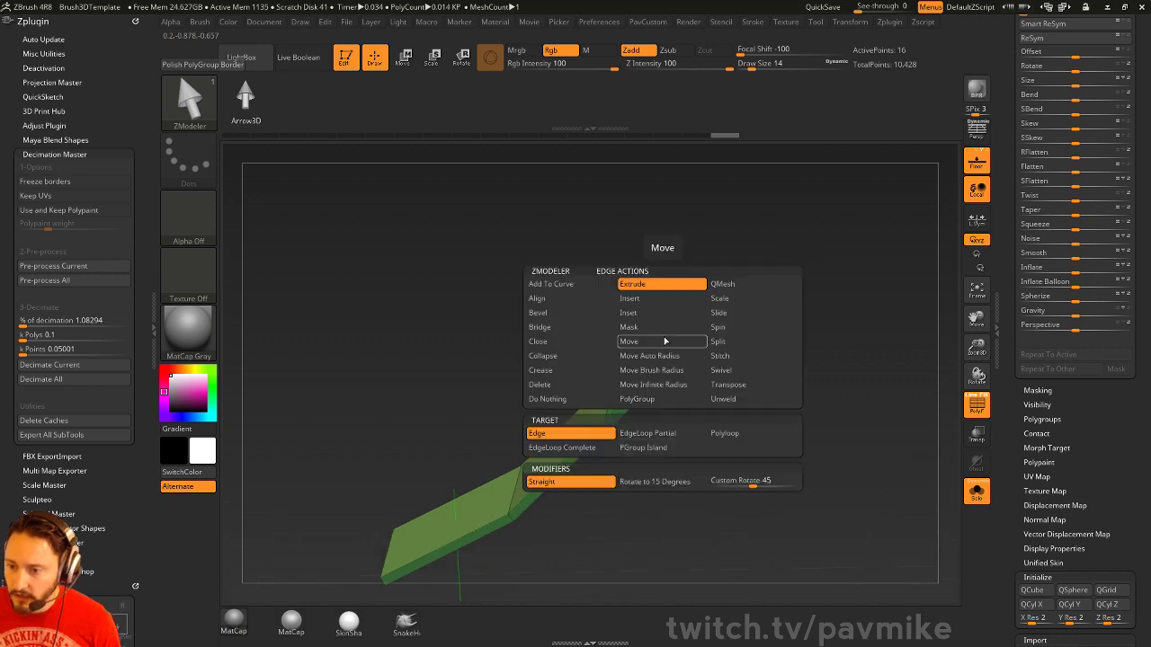
pyautogui.click(678, 356)
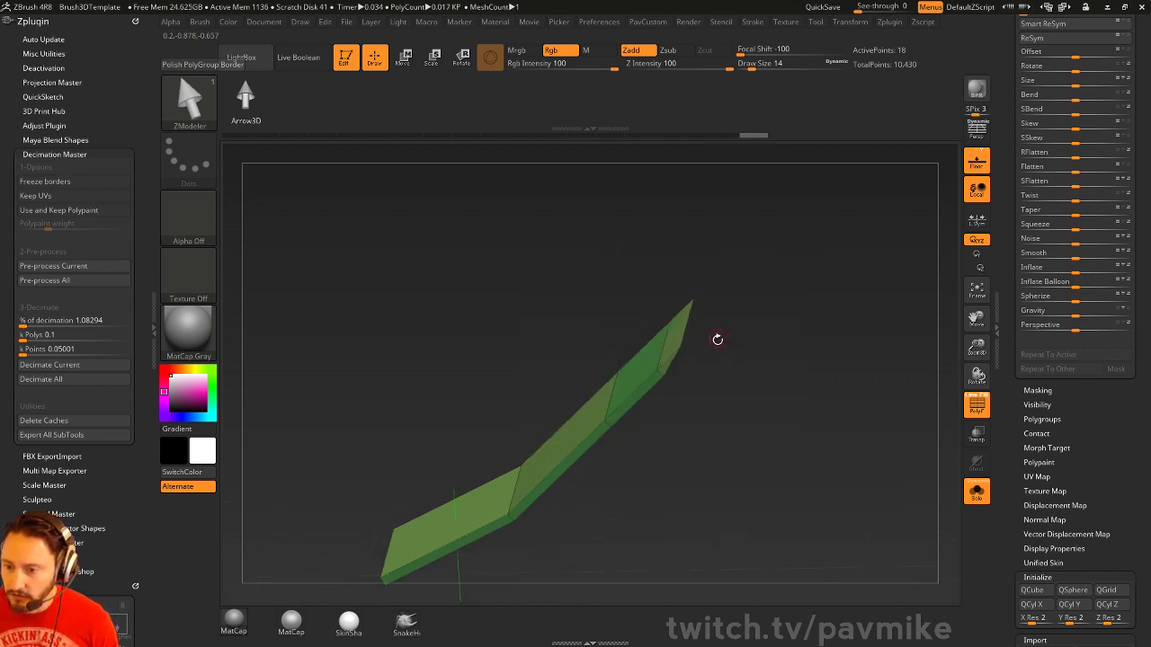
# Extrude the end edges up and back over the strip to form a stepped bend at its top
pyautogui.moveTo(709, 381); pyautogui.dragTo(684, 362)
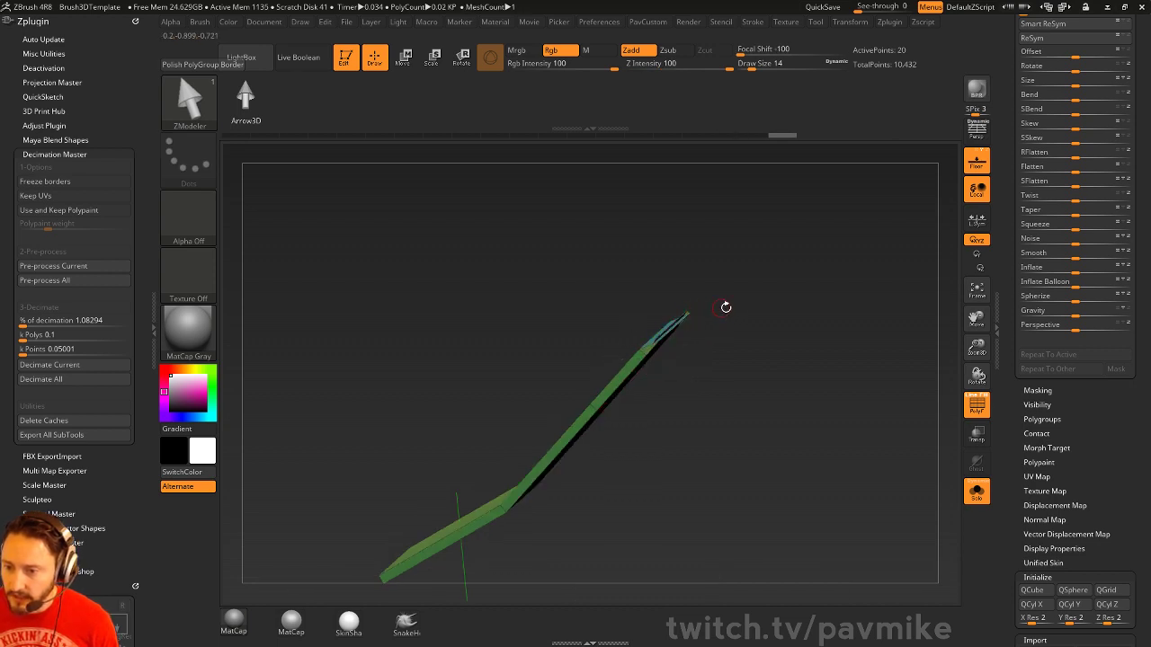
pyautogui.moveTo(725, 307); pyautogui.dragTo(664, 345)
pyautogui.moveTo(675, 288); pyautogui.dragTo(641, 258)
pyautogui.keyDown('alt'); pyautogui.moveTo(755, 232); pyautogui.dragTo(684, 298); pyautogui.keyUp('alt')
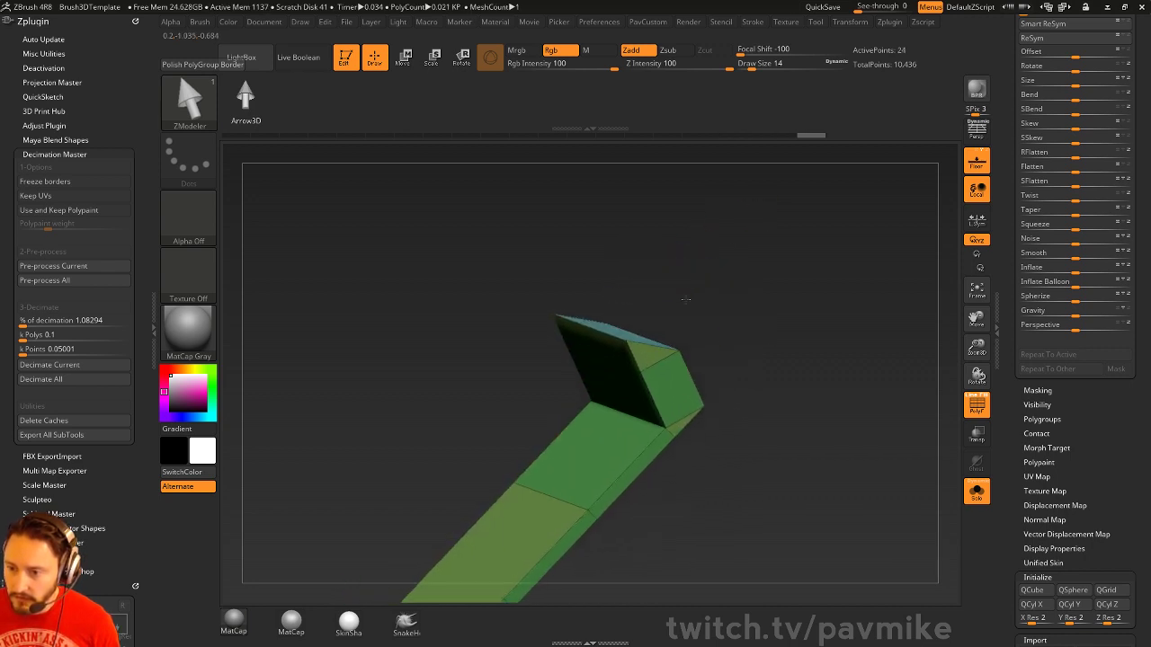
pyautogui.moveTo(622, 333); pyautogui.dragTo(637, 286)
pyautogui.keyDown('alt'); pyautogui.moveTo(700, 288); pyautogui.dragTo(644, 269); pyautogui.keyUp('alt')
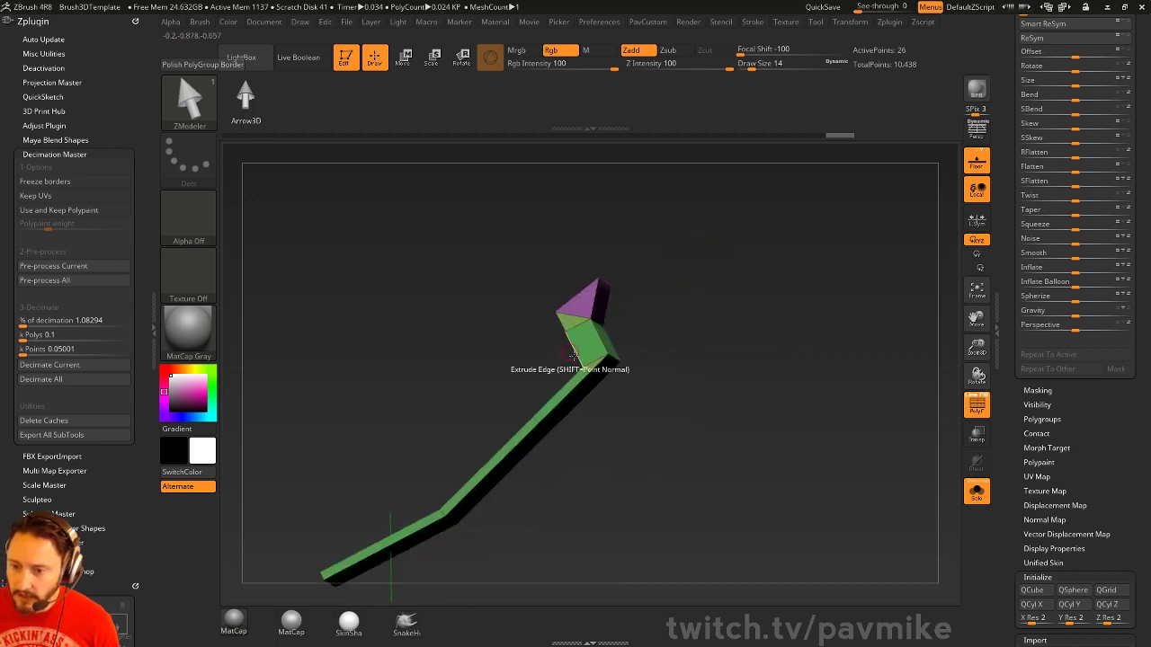
# Lasso-hide the strip's thickness faces and delete them, leaving a single-sided bent surface
pyautogui.keyDown('alt'); pyautogui.moveTo(640, 350); pyautogui.dragTo(672, 297); pyautogui.keyUp('alt')
pyautogui.moveTo(683, 292); pyautogui.dragTo(734, 293)
pyautogui.keyDown('shift'); pyautogui.moveTo(775, 345); pyautogui.dragTo(728, 330); pyautogui.keyUp('shift')
pyautogui.moveTo(684, 286)
pyautogui.keyDown('alt'); pyautogui.mouseDown()
pyautogui.moveTo(740, 291)
pyautogui.moveTo(709, 258)
pyautogui.moveTo(694, 315)
pyautogui.mouseUp(); pyautogui.keyUp('alt')
pyautogui.moveTo(669, 421)
pyautogui.keyDown('ctrl'); pyautogui.keyDown('alt'); pyautogui.keyDown('shift'); pyautogui.mouseDown()
pyautogui.moveTo(703, 324)
pyautogui.moveTo(652, 422)
pyautogui.moveTo(624, 428)
pyautogui.mouseUp(); pyautogui.keyUp('shift'); pyautogui.keyUp('alt'); pyautogui.keyUp('ctrl')
pyautogui.keyDown('ctrl'); pyautogui.keyDown('alt'); pyautogui.keyDown('shift'); pyautogui.moveTo(555, 462); pyautogui.dragTo(514, 486); pyautogui.keyUp('shift'); pyautogui.keyUp('alt'); pyautogui.keyUp('ctrl')
pyautogui.moveTo(729, 423); pyautogui.dragTo(809, 386)
pyautogui.press('2')
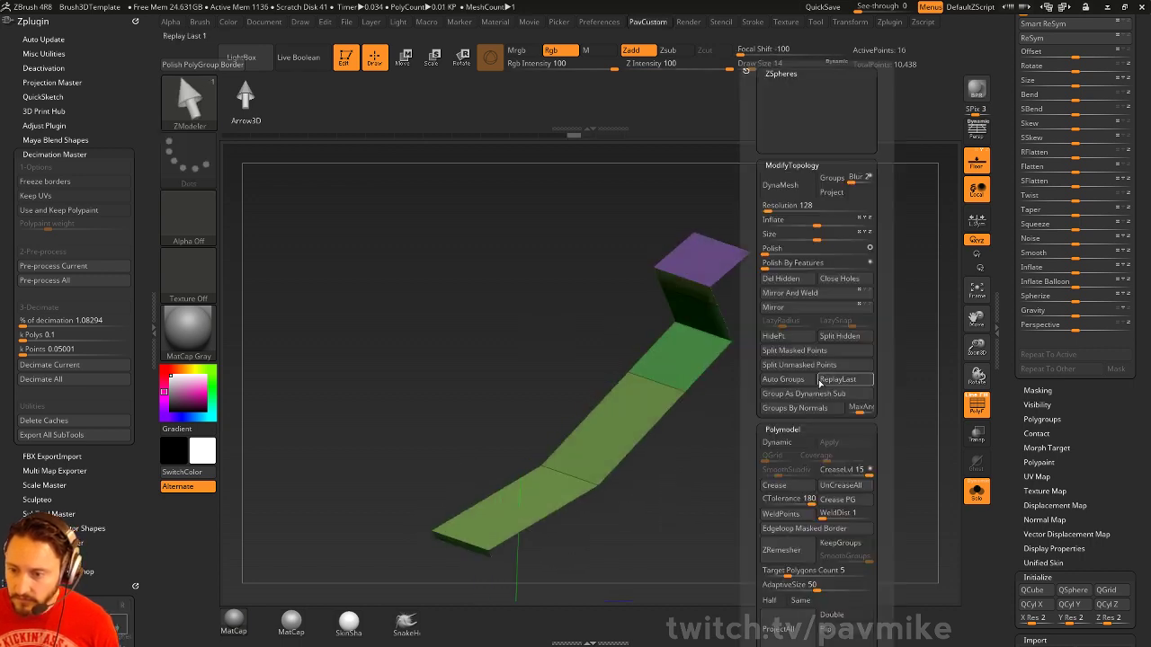
pyautogui.click(795, 294)
pyautogui.moveTo(770, 324); pyautogui.dragTo(649, 326)
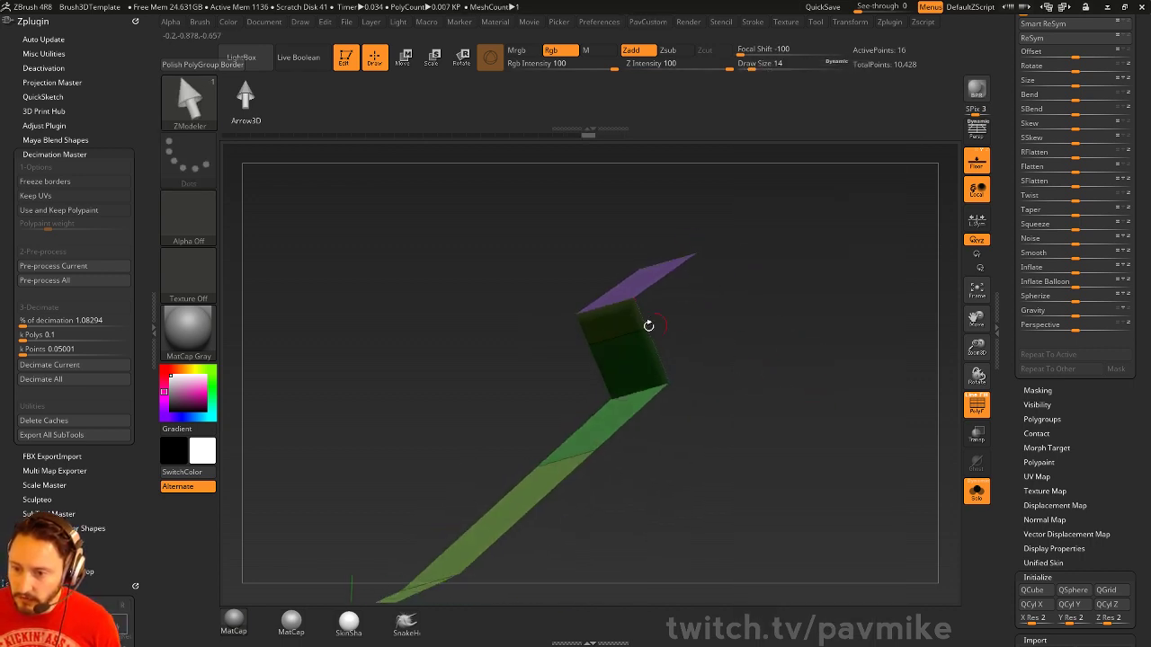
# Bevel the edges at the two sharp bends with EdgeLoop Complete, Single Row and Linear Edge
pyautogui.press('space')
pyautogui.click(505, 313)
pyautogui.moveTo(811, 290); pyautogui.dragTo(725, 304)
pyautogui.click(626, 313)
pyautogui.click(681, 394)
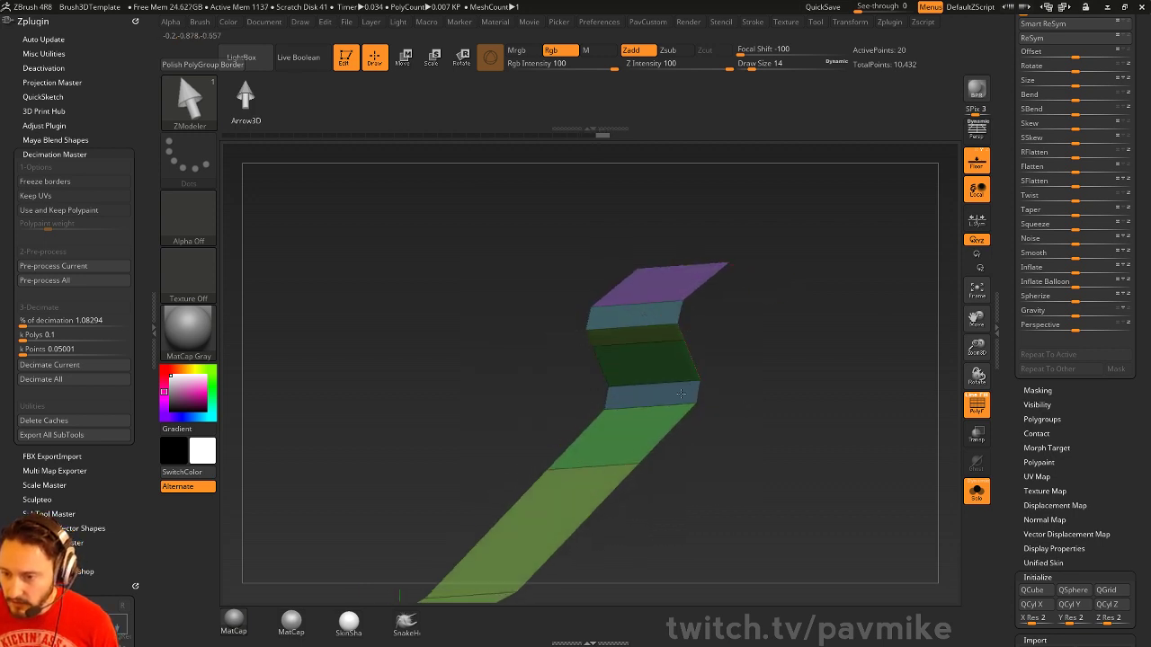
pyautogui.moveTo(700, 398); pyautogui.dragTo(717, 368)
pyautogui.press('space')
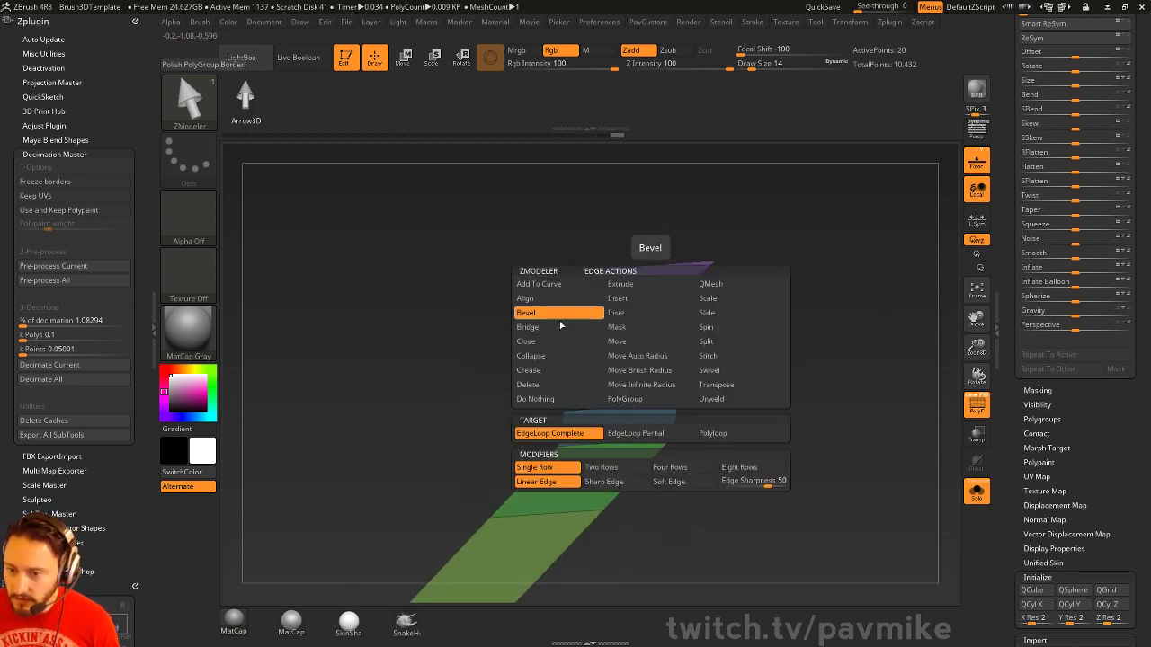
pyautogui.click(578, 435)
pyautogui.moveTo(776, 334); pyautogui.dragTo(684, 344)
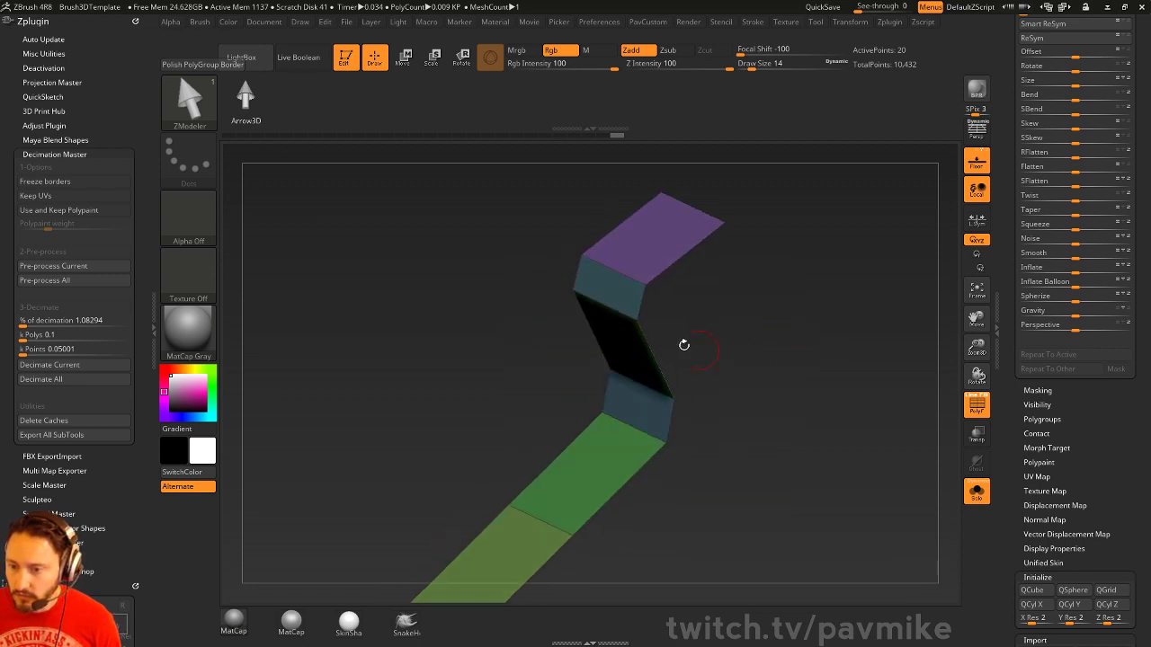
# Round both bevelled bends by inserting multiple edge loops with Interactive Elevation
pyautogui.press('space')
pyautogui.press('space')
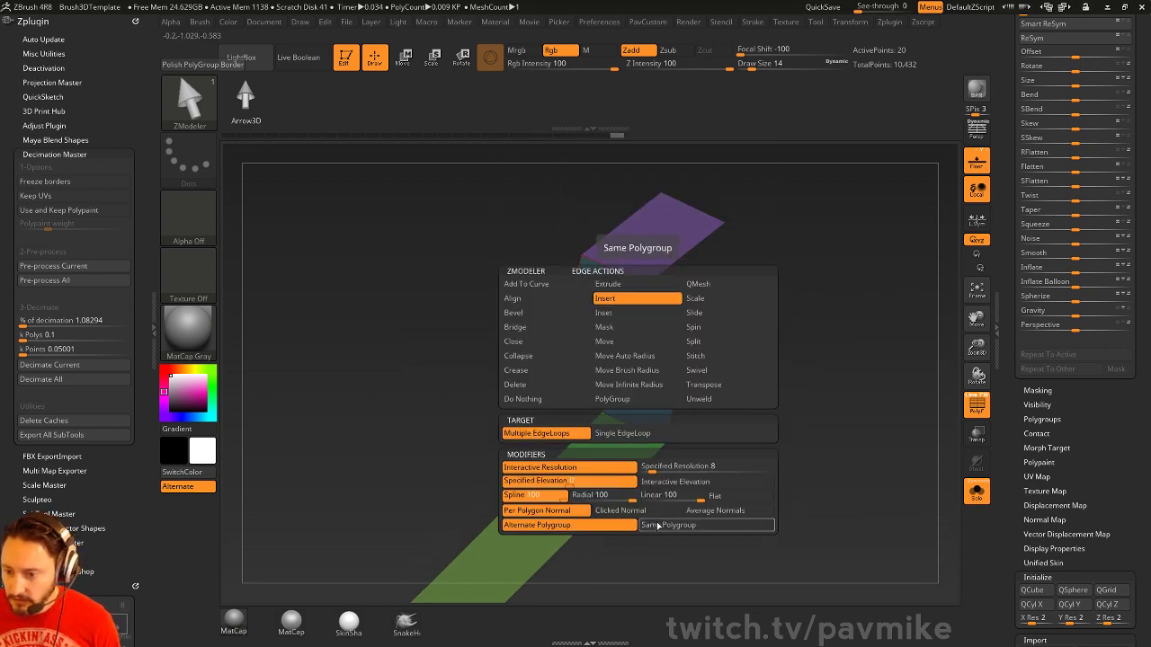
pyautogui.click(665, 485)
pyautogui.moveTo(638, 301); pyautogui.dragTo(738, 294)
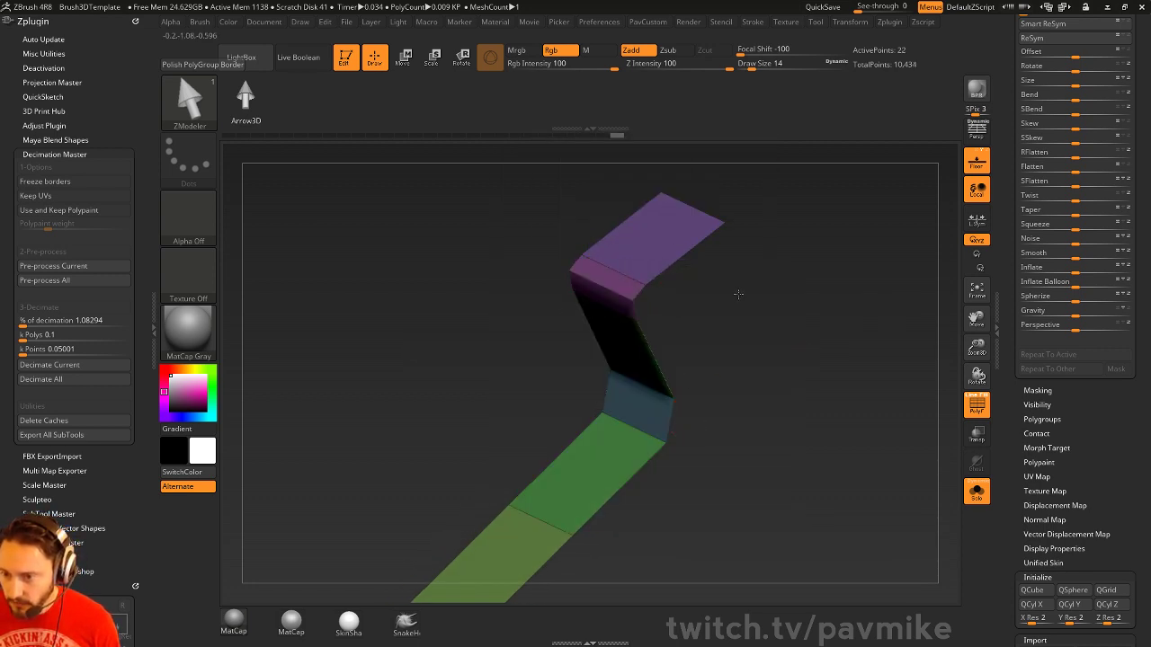
pyautogui.moveTo(712, 373); pyautogui.dragTo(797, 372)
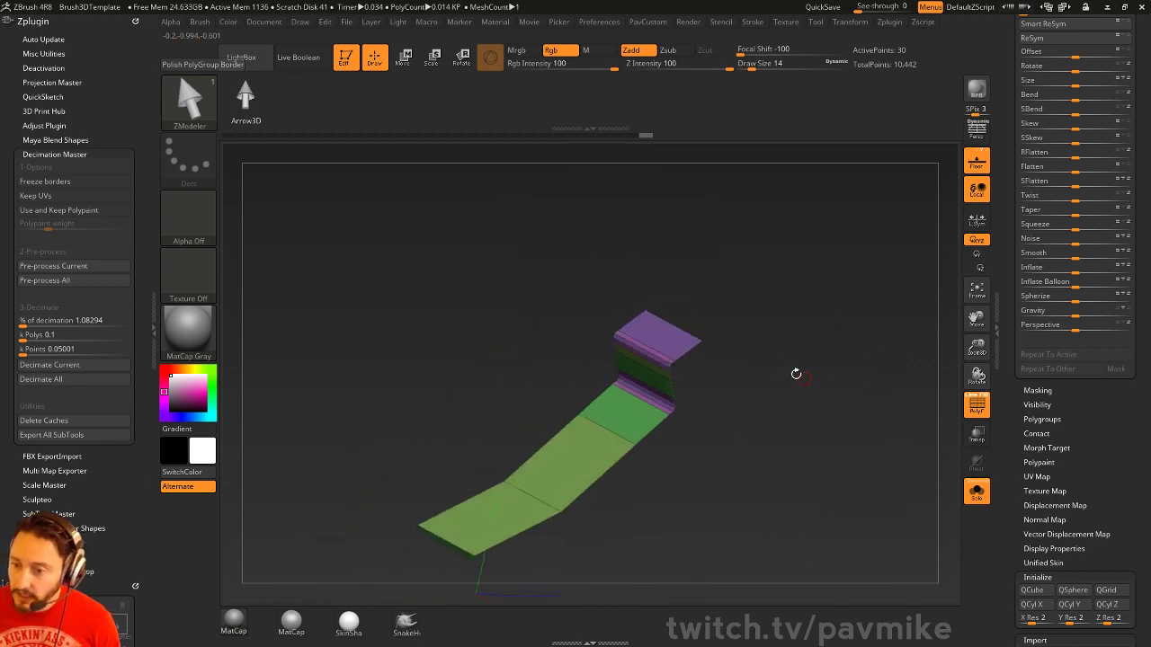
# Extrude all polygons of the bent strip together to give it an even thickness
pyautogui.press('space')
pyautogui.click(534, 318)
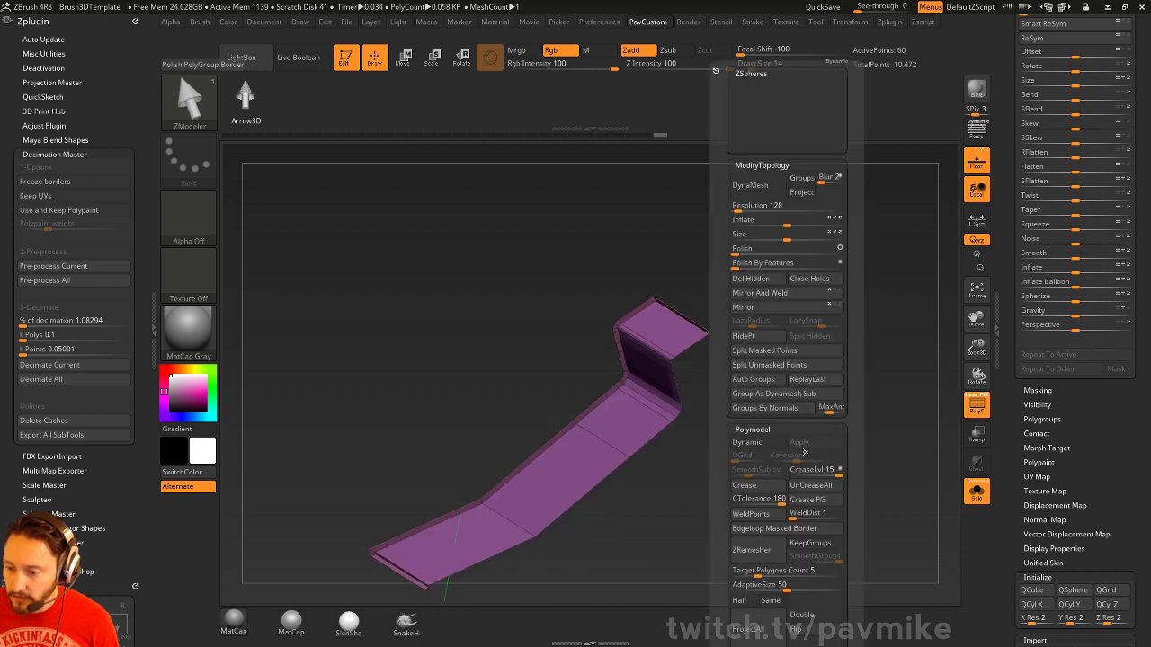
pyautogui.hotkey('ctrl', 'z')
pyautogui.moveTo(663, 336)
pyautogui.mouseDown()
pyautogui.moveTo(659, 315)
pyautogui.moveTo(659, 326)
pyautogui.mouseUp()
pyautogui.hotkey('ctrl', 'z')
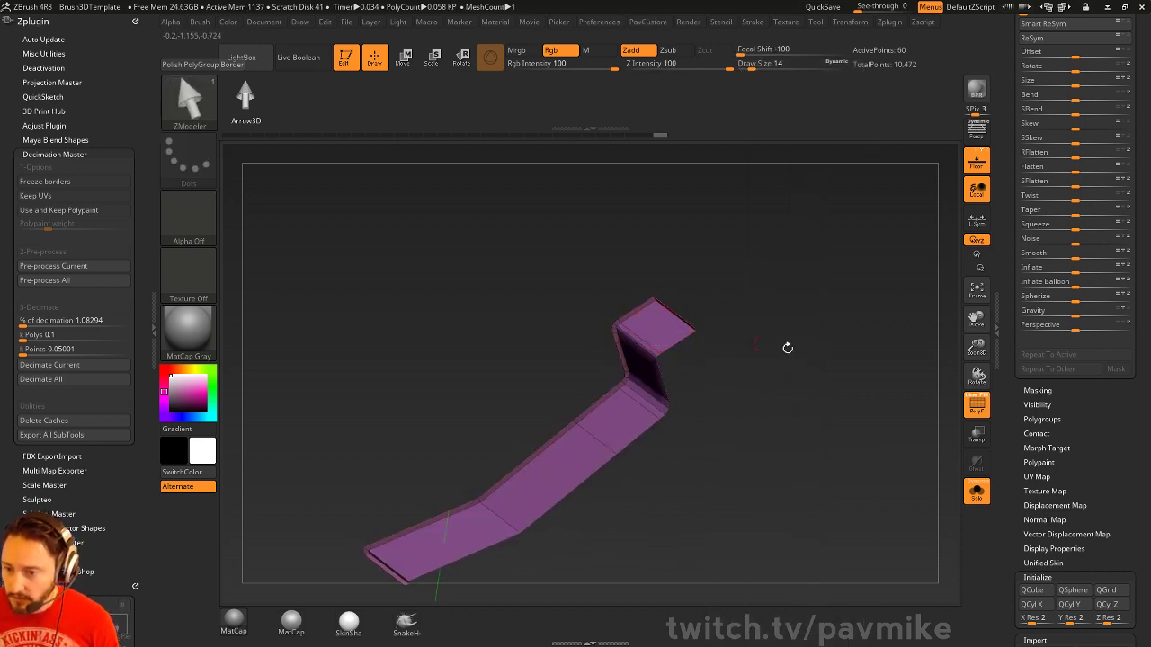
pyautogui.moveTo(1013, 422)
pyautogui.mouseDown()
pyautogui.moveTo(1003, 259)
pyautogui.moveTo(1004, 275)
pyautogui.mouseUp()
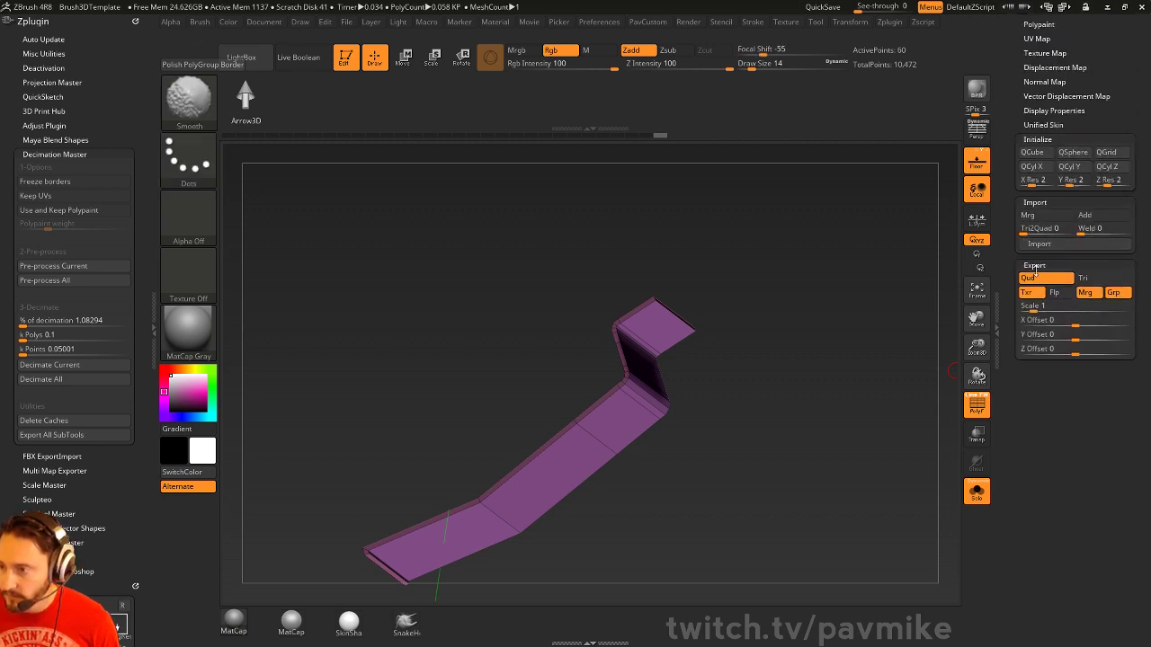
# Flip the bent strip's polygon normals in its display properties so the outer surfaces render correctly
pyautogui.click(1038, 200)
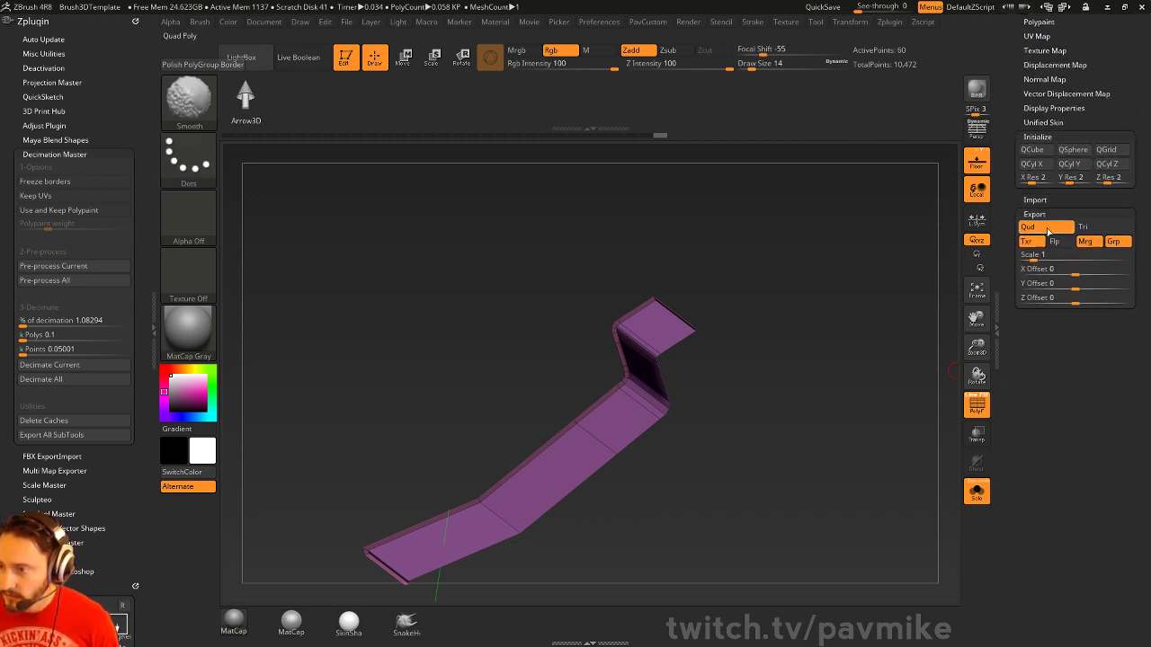
pyautogui.keyDown('shift'); pyautogui.click(1036, 213); pyautogui.keyUp('shift')
pyautogui.keyDown('shift'); pyautogui.click(1039, 138); pyautogui.keyUp('shift')
pyautogui.moveTo(1018, 126); pyautogui.dragTo(1025, 144)
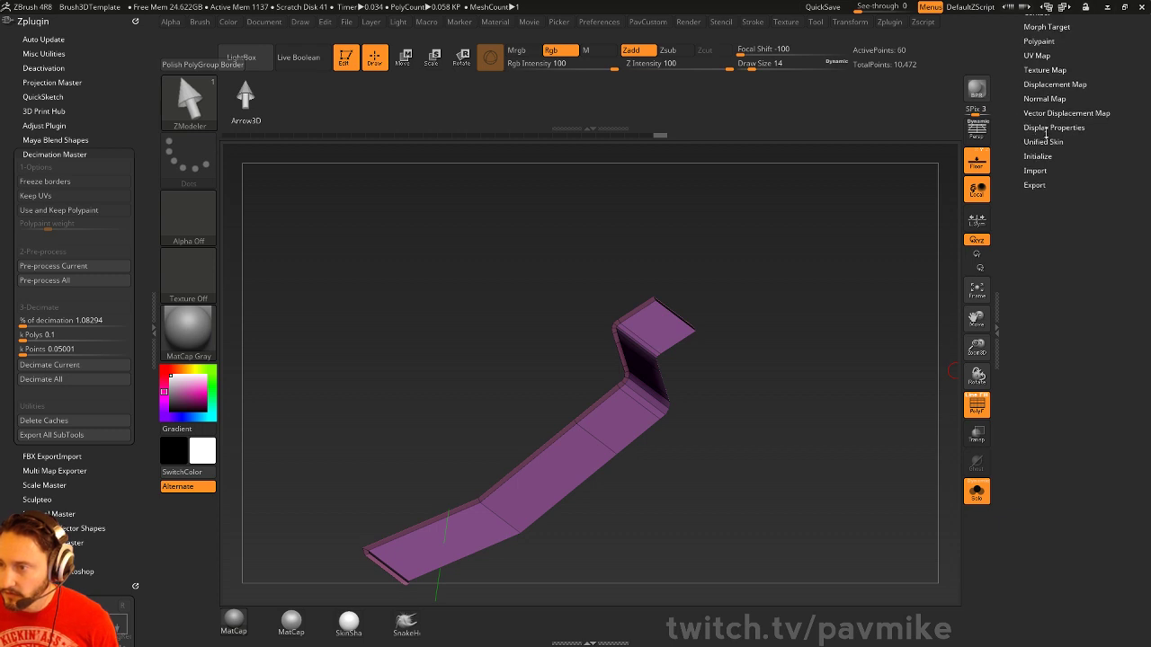
pyautogui.click(1051, 130)
pyautogui.moveTo(1058, 297); pyautogui.dragTo(1040, 455)
pyautogui.click(1088, 232)
pyautogui.moveTo(794, 359)
pyautogui.mouseDown()
pyautogui.moveTo(784, 336)
pyautogui.moveTo(836, 327)
pyautogui.moveTo(795, 364)
pyautogui.moveTo(808, 368)
pyautogui.mouseUp()
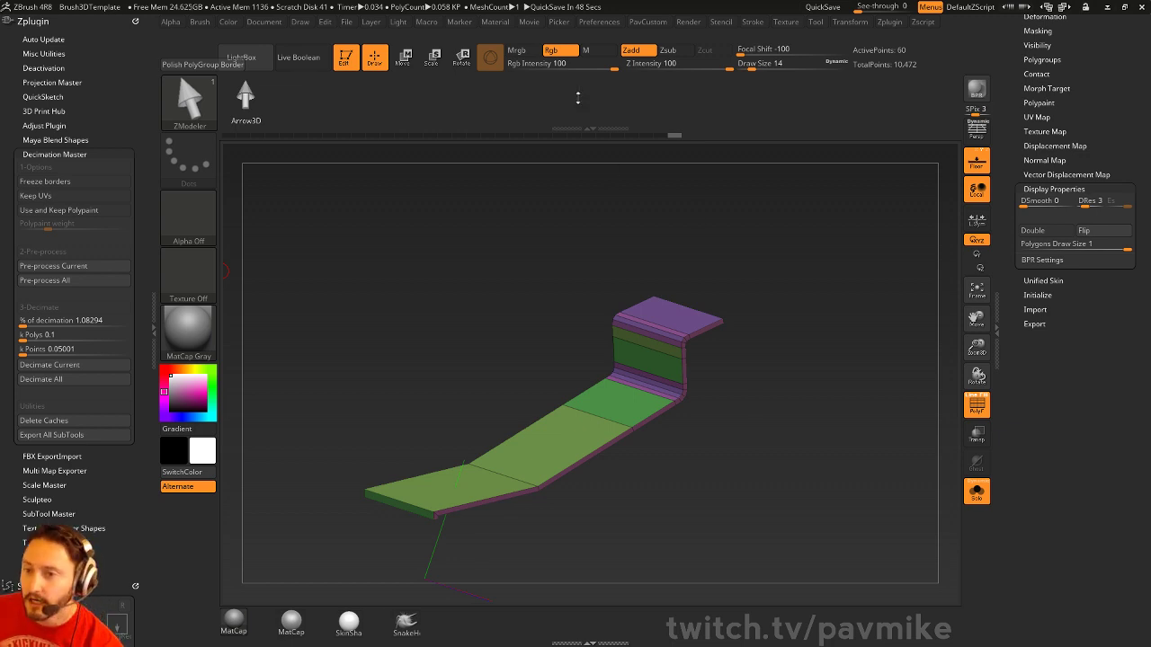
# Close ZBrush and restart it with an empty canvas, hiding LightBox
pyautogui.click(1142, 6)
pyautogui.click(601, 365)
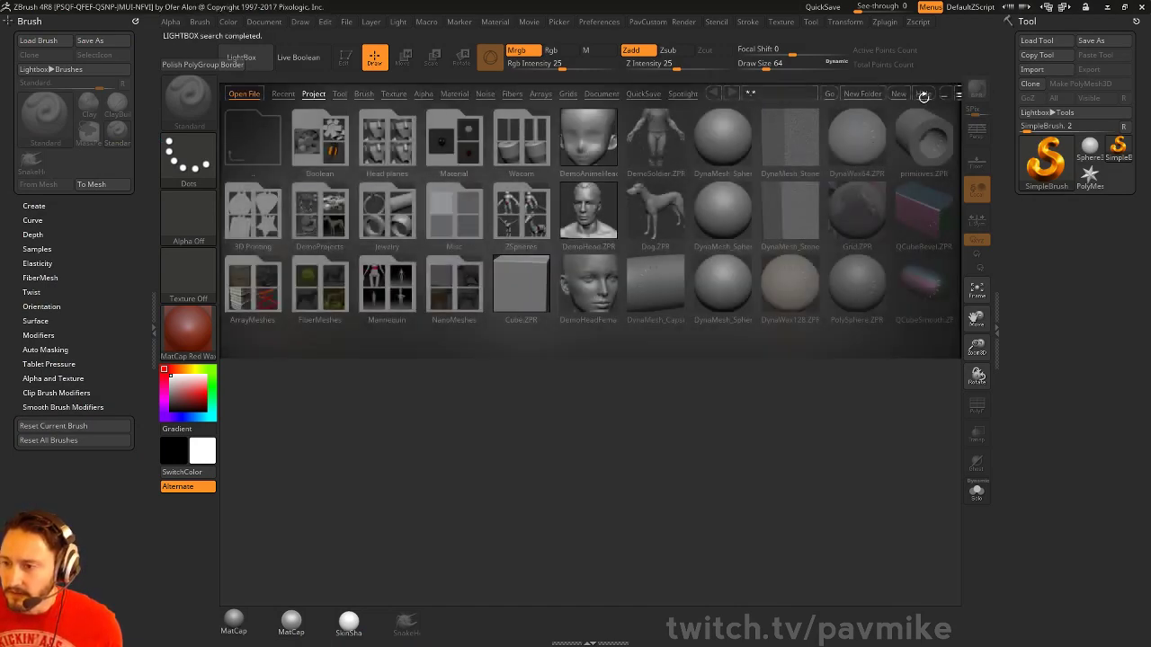
pyautogui.press(',')
pyautogui.press('s')
pyautogui.moveTo(863, 225); pyautogui.dragTo(857, 225)
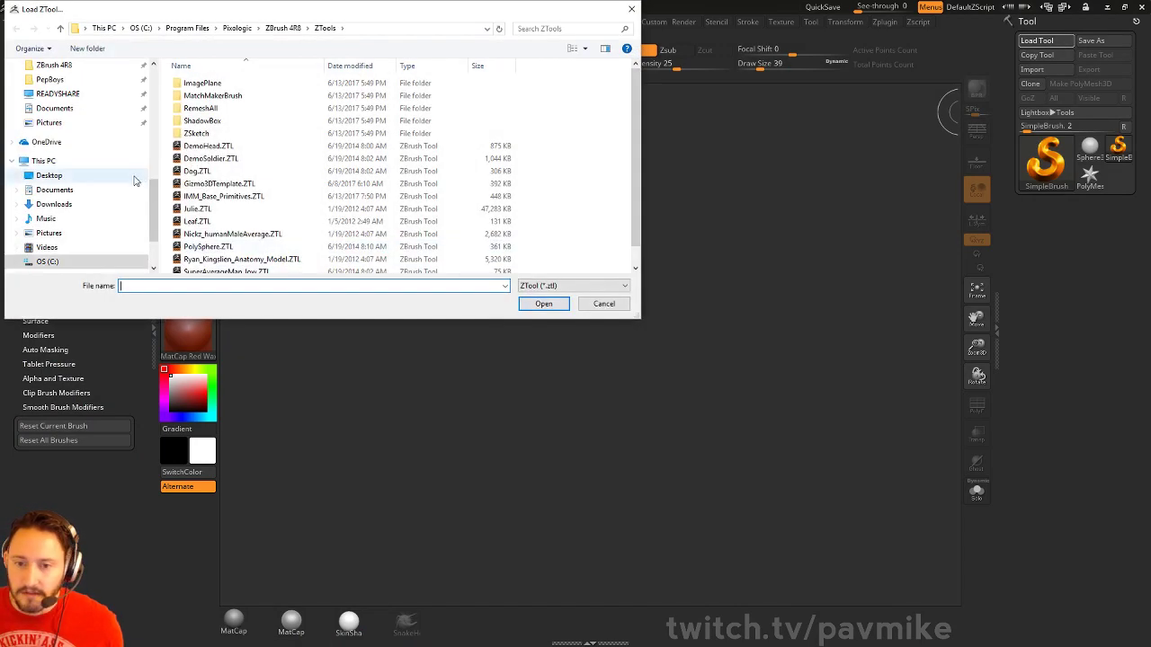
# Load the Smirkey01.ZTL tool from the streaming\Smirkey folder and put the robot into edit mode
pyautogui.moveTo(153, 200); pyautogui.dragTo(151, 88)
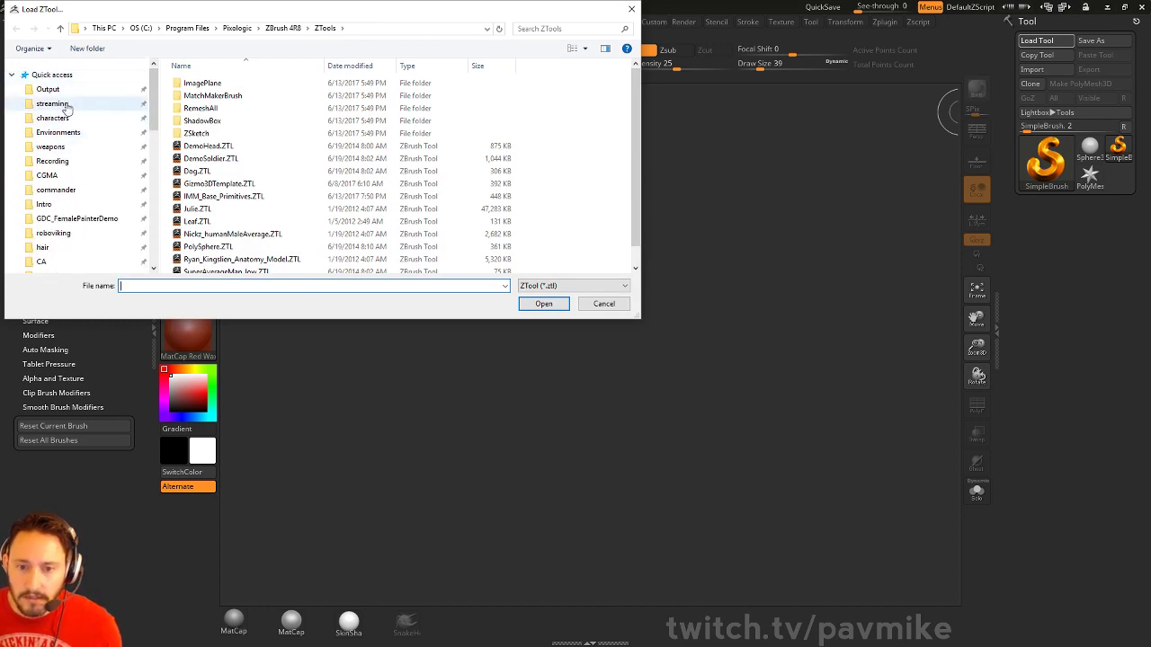
pyautogui.click(51, 104)
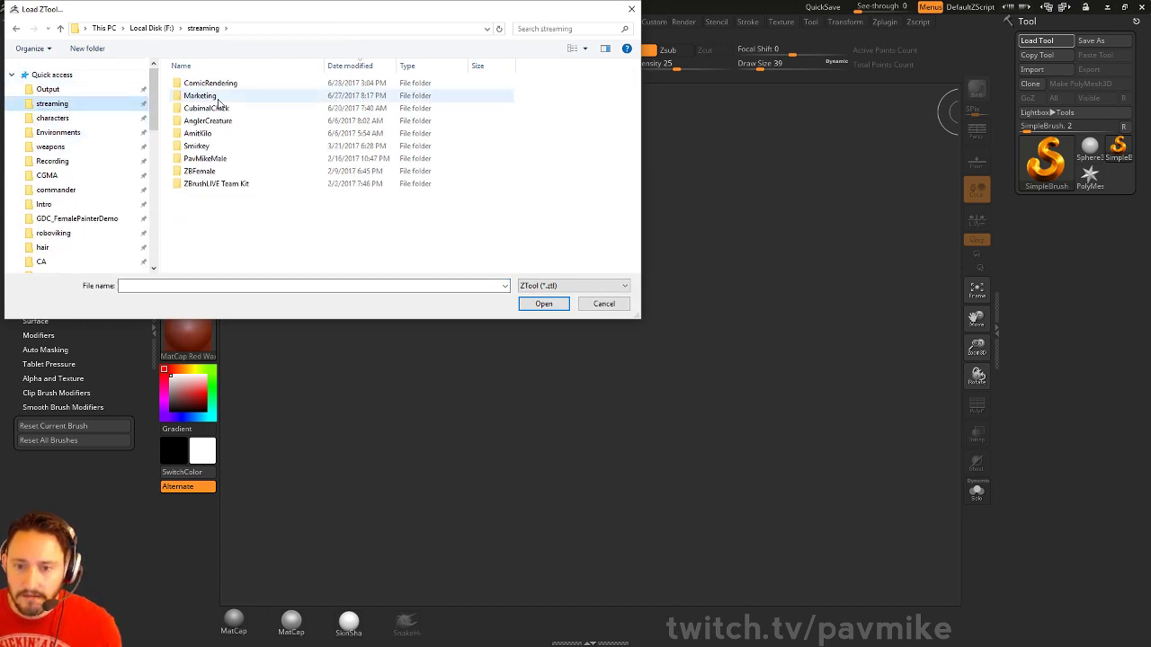
pyautogui.doubleClick(225, 146)
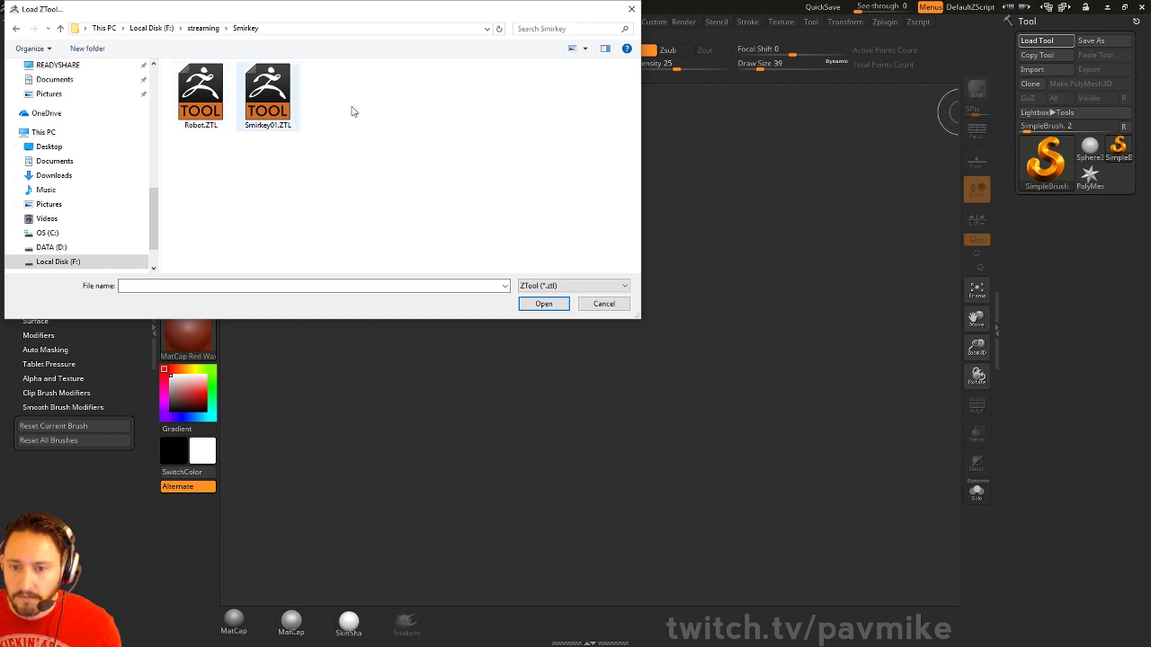
pyautogui.click(585, 48)
pyautogui.click(620, 122)
pyautogui.click(289, 66)
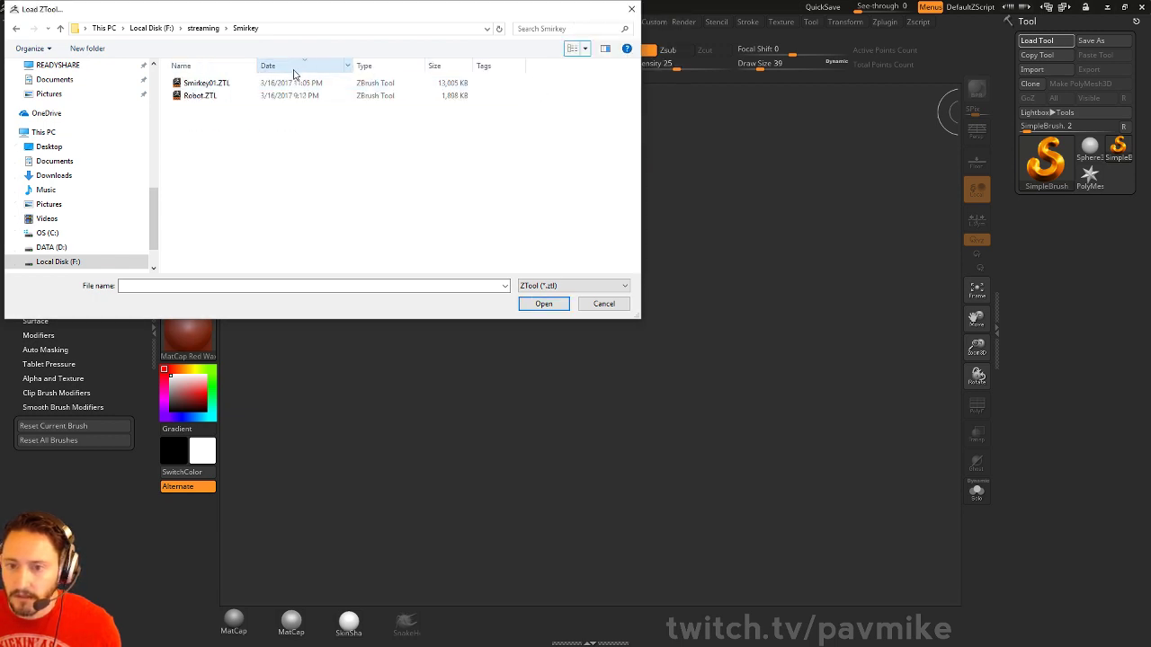
pyautogui.moveTo(257, 63); pyautogui.dragTo(293, 63)
pyautogui.doubleClick(213, 86)
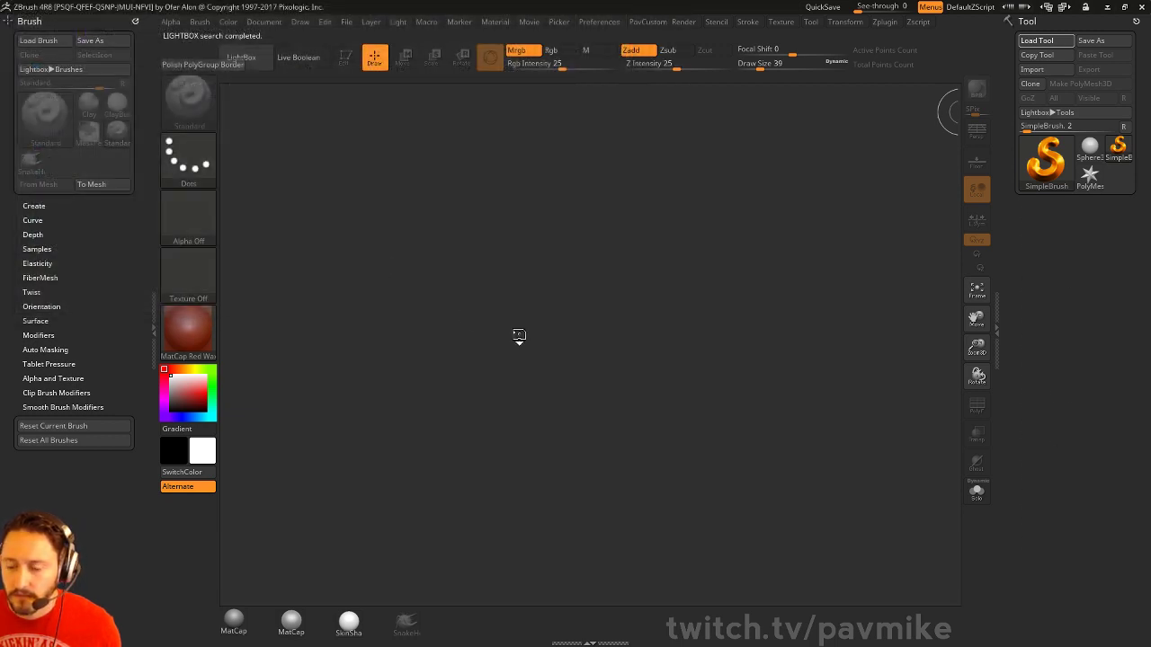
pyautogui.click(345, 57)
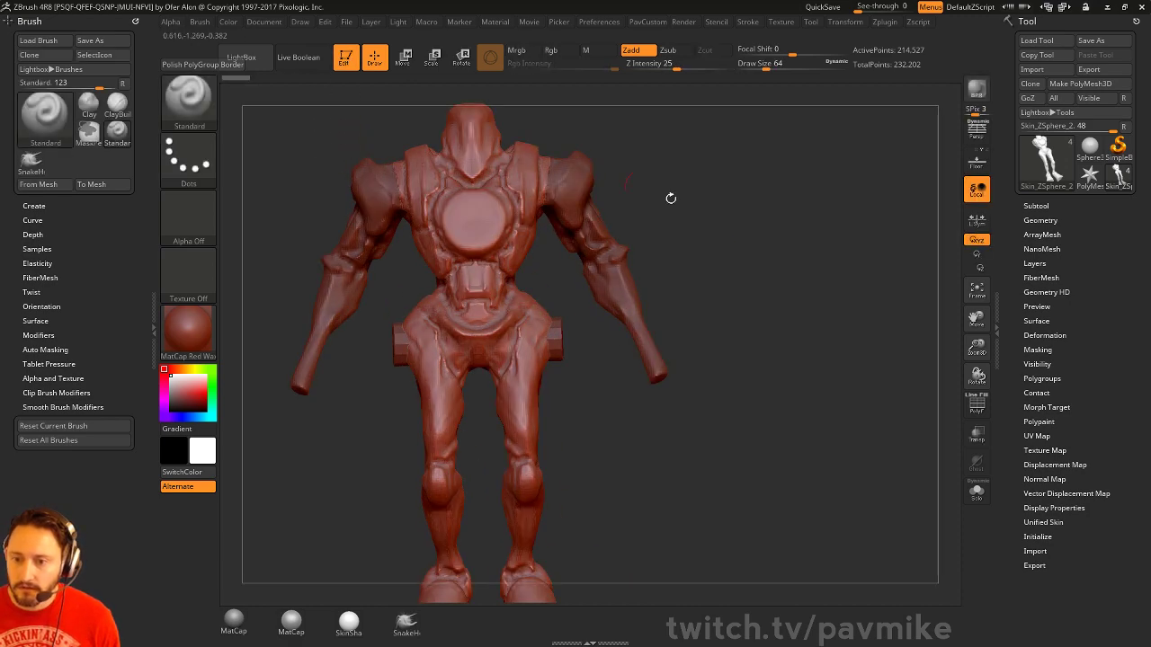
# Apply the MatCap Gray material to the robot and make the Smirkey01 arm subtool active
pyautogui.keyDown('alt'); pyautogui.moveTo(668, 198); pyautogui.dragTo(805, 204); pyautogui.keyUp('alt')
pyautogui.moveTo(773, 352); pyautogui.dragTo(816, 358)
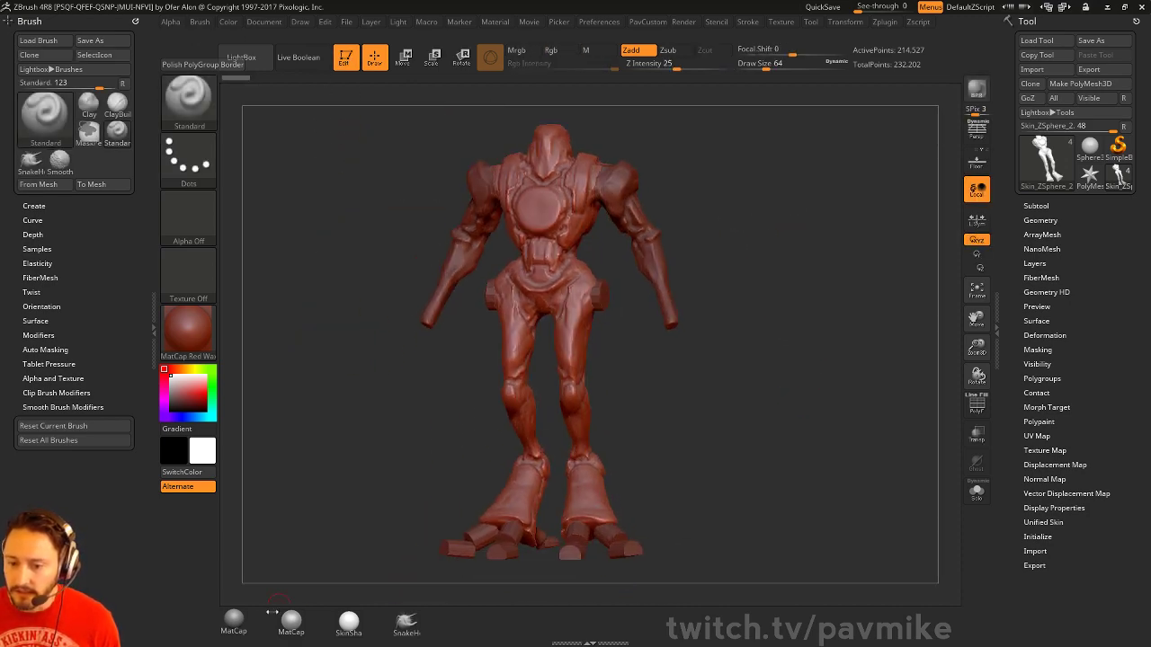
pyautogui.click(233, 621)
pyautogui.moveTo(872, 302); pyautogui.dragTo(832, 360)
pyautogui.keyDown('alt'); pyautogui.moveTo(797, 273); pyautogui.dragTo(824, 375); pyautogui.keyUp('alt')
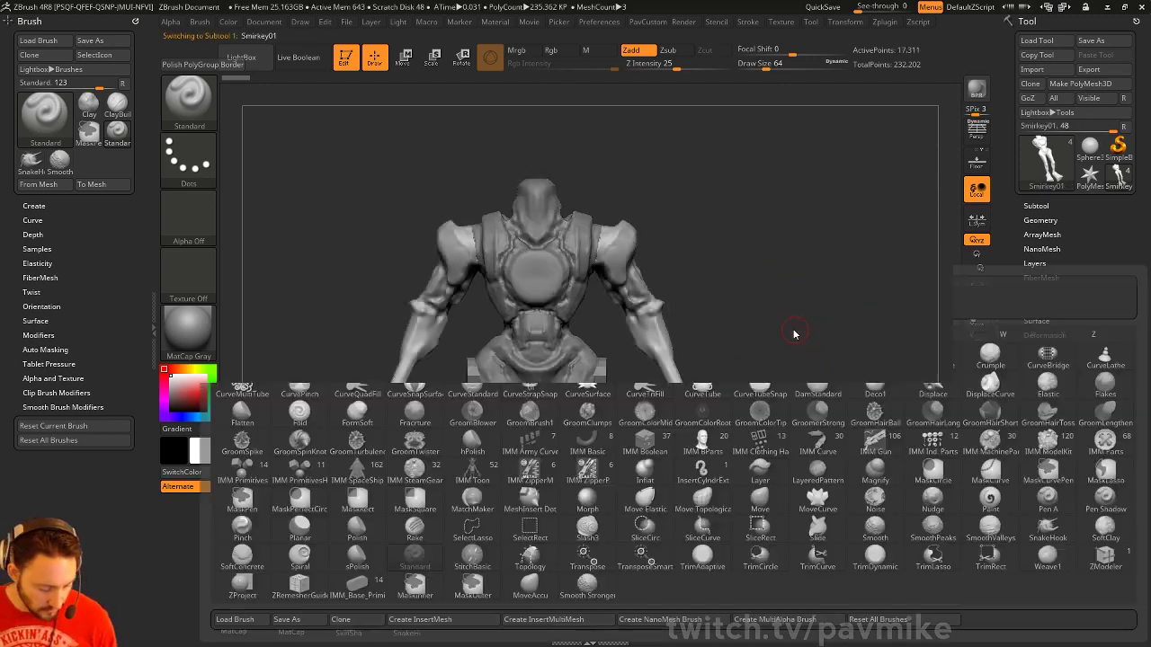
# Insert the Hand mesh from the IMM BParts brush at the ends of the robot's forearms
pyautogui.press('b')
pyautogui.click(703, 442)
pyautogui.press('m')
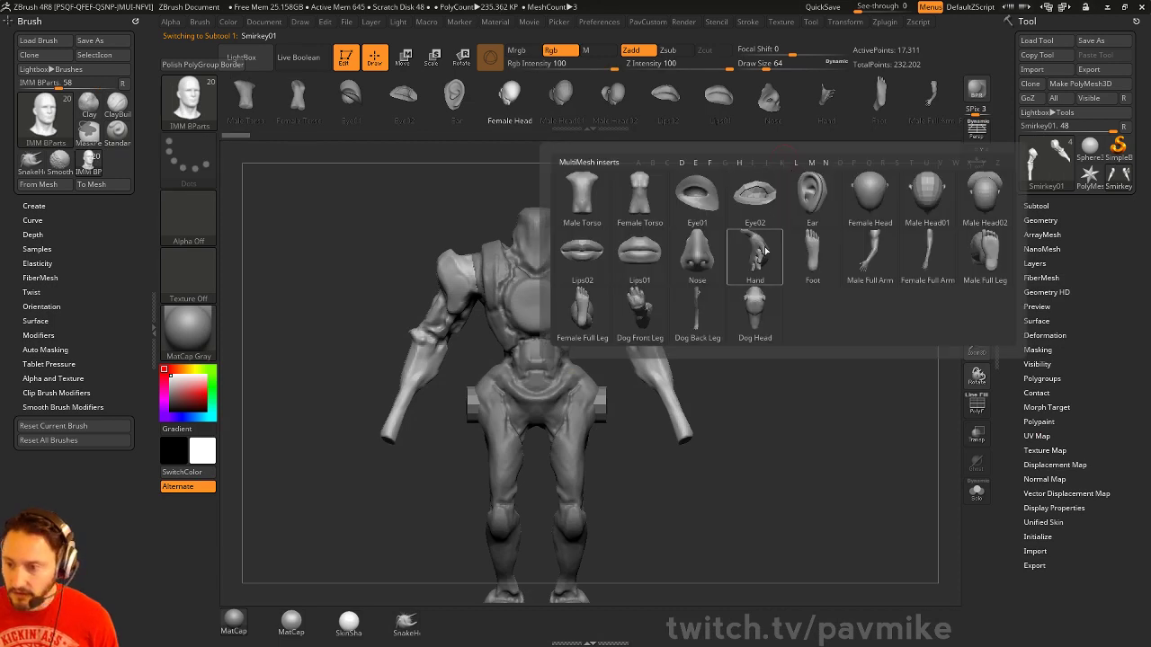
pyautogui.click(738, 269)
pyautogui.keyDown('alt'); pyautogui.moveTo(808, 425); pyautogui.dragTo(816, 293); pyautogui.keyUp('alt')
pyautogui.moveTo(697, 324)
pyautogui.mouseDown()
pyautogui.moveTo(735, 346)
pyautogui.moveTo(860, 324)
pyautogui.moveTo(830, 293)
pyautogui.mouseUp()
# Move, scale and rotate the inserted hands to line up just below the forearm ends
pyautogui.press('w')
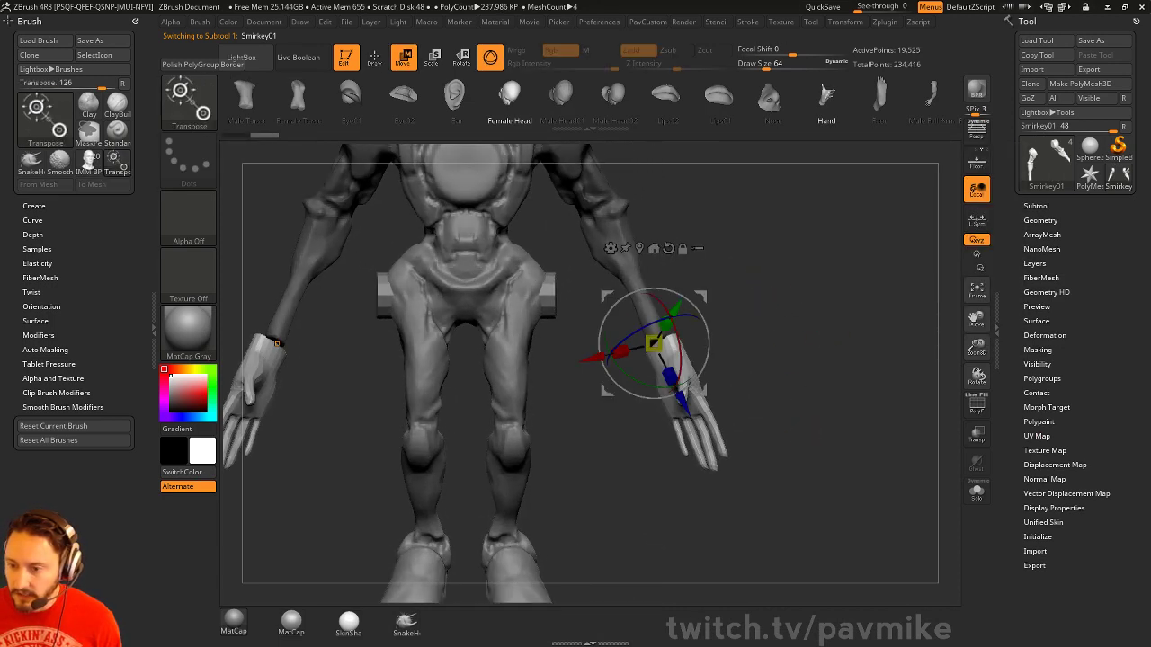
pyautogui.moveTo(667, 316); pyautogui.dragTo(707, 338)
pyautogui.moveTo(707, 294); pyautogui.dragTo(696, 290)
pyautogui.press('q')
pyautogui.moveTo(740, 326)
pyautogui.mouseDown()
pyautogui.moveTo(706, 332)
pyautogui.moveTo(745, 318)
pyautogui.moveTo(760, 335)
pyautogui.mouseUp()
pyautogui.press('e')
pyautogui.moveTo(627, 336); pyautogui.dragTo(627, 330)
pyautogui.moveTo(746, 315)
pyautogui.mouseDown()
pyautogui.moveTo(688, 313)
pyautogui.moveTo(682, 331)
pyautogui.mouseUp()
pyautogui.press('w')
pyautogui.moveTo(756, 308)
pyautogui.mouseDown()
pyautogui.moveTo(843, 293)
pyautogui.moveTo(873, 337)
pyautogui.moveTo(746, 378)
pyautogui.moveTo(640, 441)
pyautogui.mouseUp()
pyautogui.press('q')
# Split the unmasked hands into their own subtool and make that subtool active with the Standard brush
pyautogui.moveTo(604, 463); pyautogui.dragTo(858, 372, button='right')
pyautogui.press('c')
pyautogui.click(837, 365)
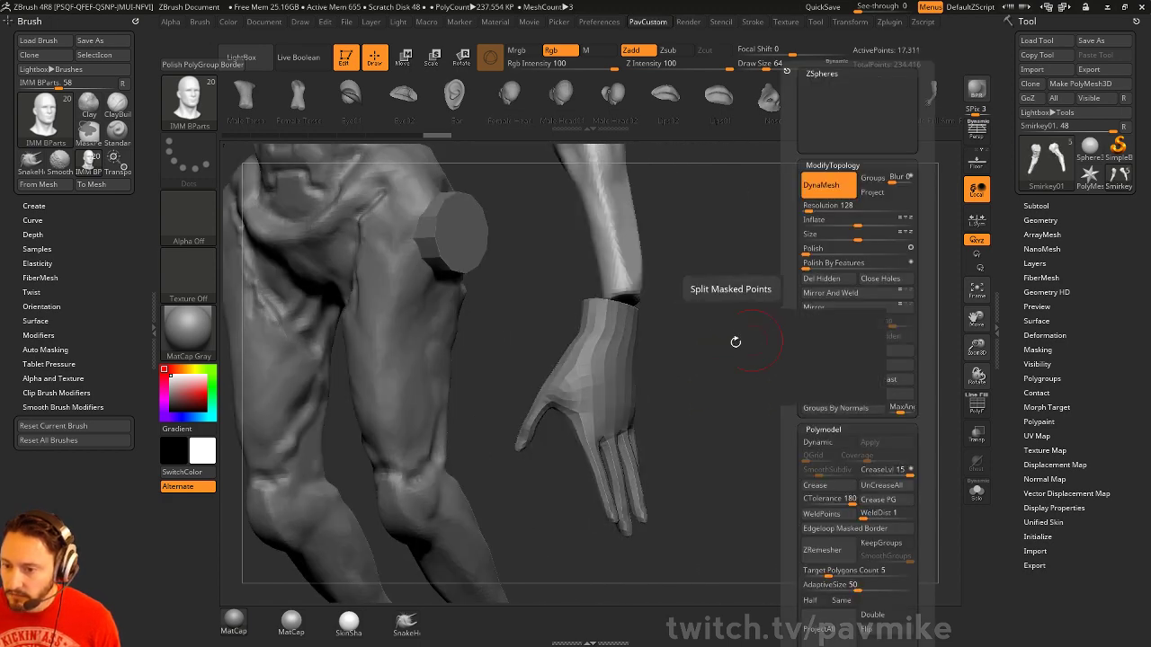
pyautogui.press('b')
pyautogui.press('s')
pyautogui.press('t')
pyautogui.keyDown('alt'); pyautogui.click(632, 349); pyautogui.keyUp('alt')
# Close the open wrist holes of the hands and subdivide the hand mesh once
pyautogui.moveTo(683, 352)
pyautogui.mouseDown(button='right')
pyautogui.moveTo(856, 338)
pyautogui.moveTo(696, 346)
pyautogui.moveTo(825, 350)
pyautogui.mouseUp(button='right')
pyautogui.press('c')
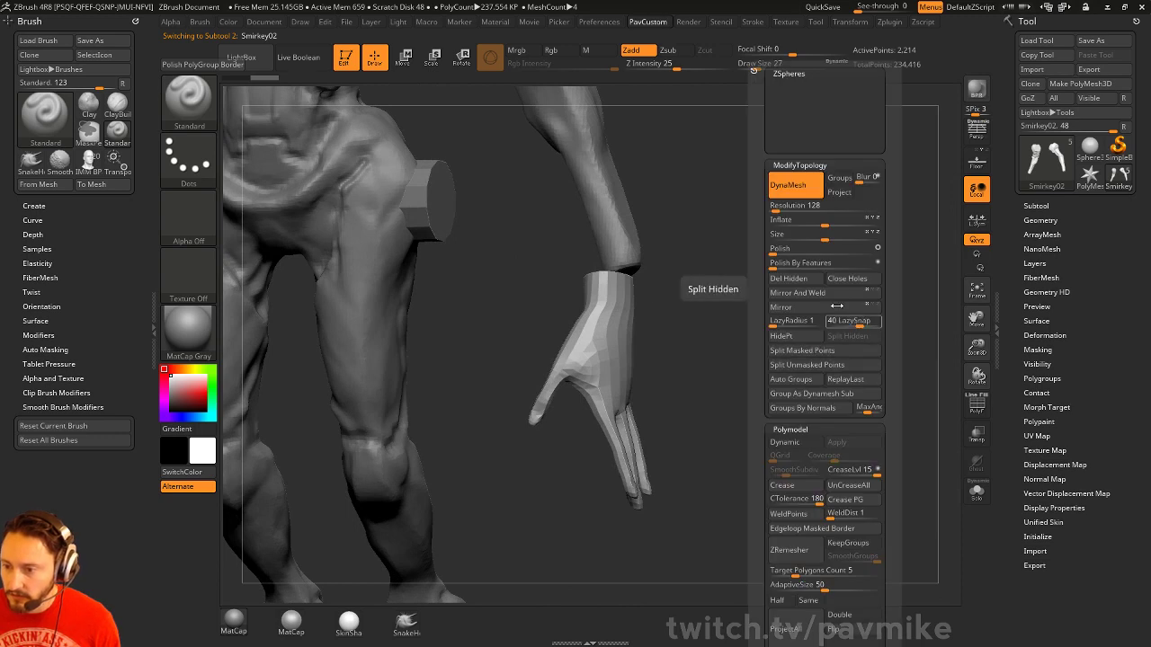
pyautogui.click(847, 278)
pyautogui.keyDown('alt'); pyautogui.moveTo(740, 293); pyautogui.dragTo(785, 354, button='right'); pyautogui.keyUp('alt')
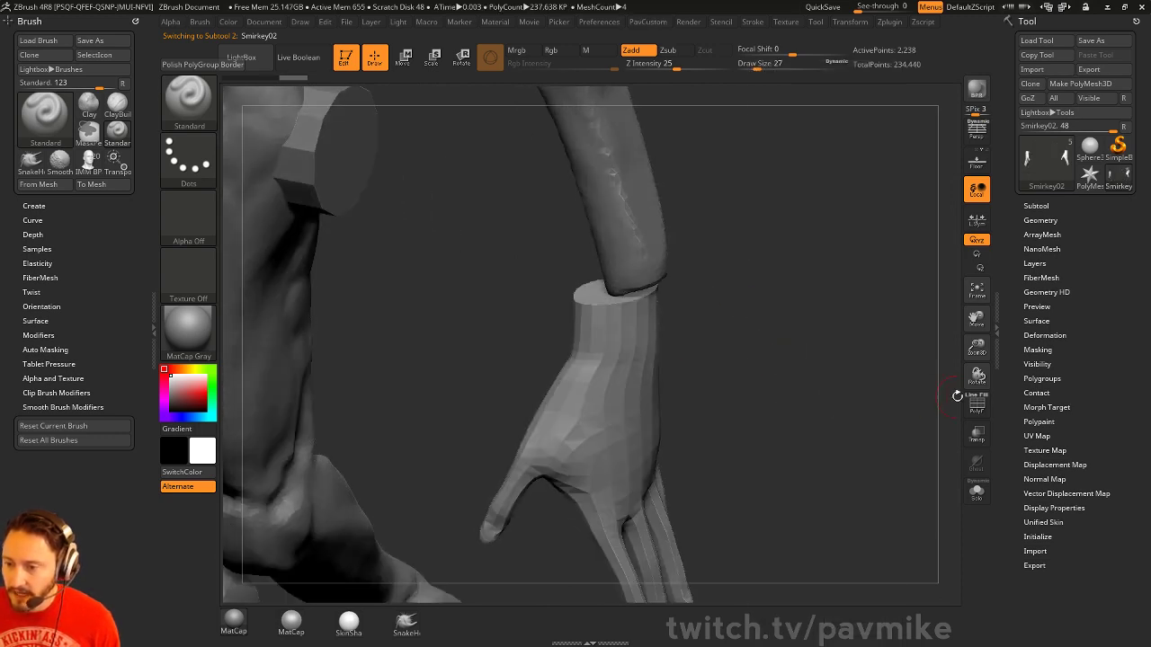
pyautogui.click(975, 405)
pyautogui.press('ctrl')
pyautogui.hotkey('ctrl', 'd')
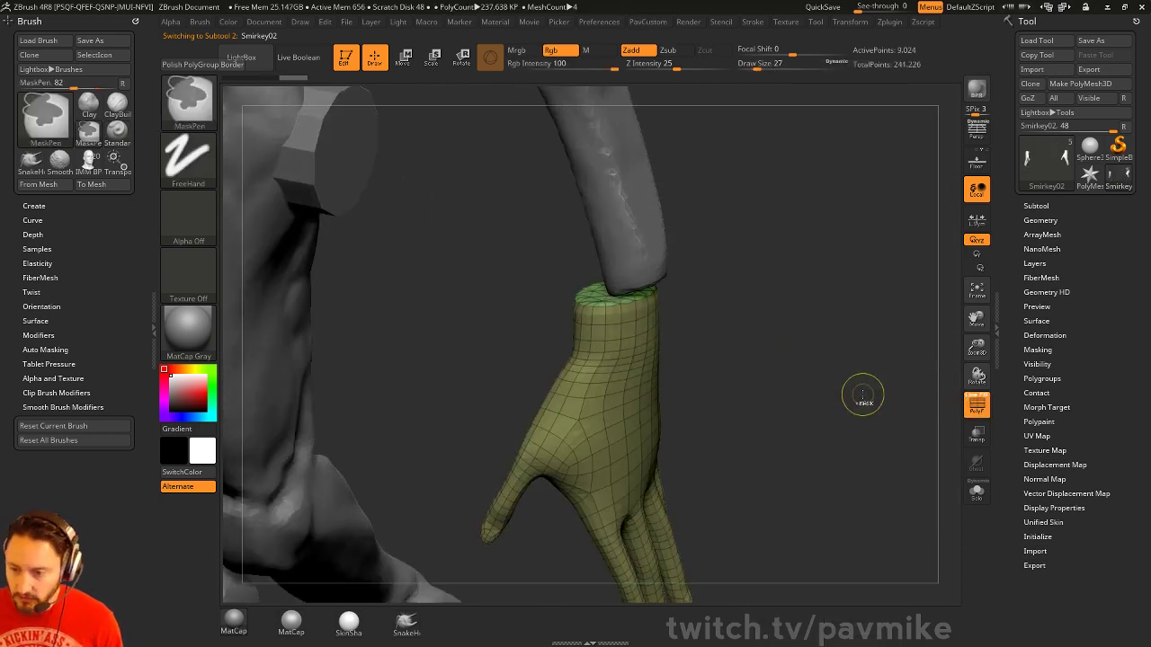
pyautogui.click(976, 404)
# Thicken the thin fingers with the Inflat brush at intensity 10, using a draw size of about 51
pyautogui.moveTo(881, 404)
pyautogui.keyDown('alt'); pyautogui.mouseDown(button='right')
pyautogui.moveTo(868, 383)
pyautogui.moveTo(831, 386)
pyautogui.mouseUp(button='right'); pyautogui.keyUp('alt')
pyautogui.keyDown('alt'); pyautogui.moveTo(729, 329); pyautogui.dragTo(726, 315, button='right'); pyautogui.keyUp('alt')
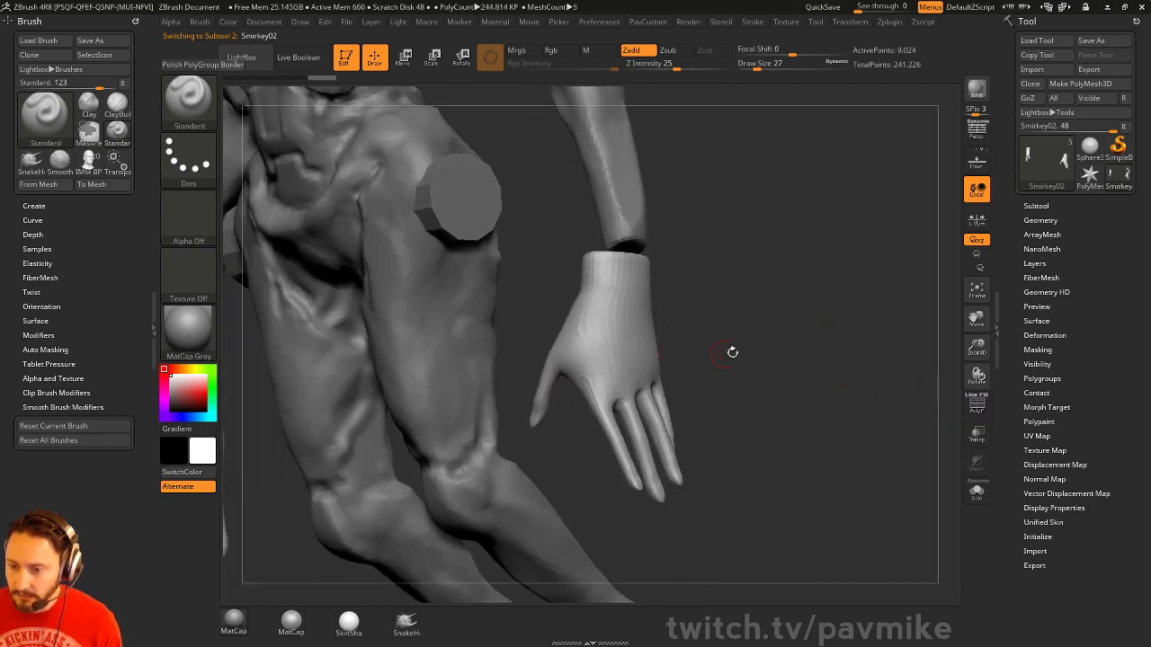
pyautogui.moveTo(798, 345)
pyautogui.keyDown('alt'); pyautogui.mouseDown(button='right')
pyautogui.moveTo(763, 312)
pyautogui.moveTo(764, 283)
pyautogui.moveTo(788, 296)
pyautogui.moveTo(668, 359)
pyautogui.mouseUp(button='right'); pyautogui.keyUp('alt')
pyautogui.press('b')
pyautogui.press('i')
pyautogui.press('n')
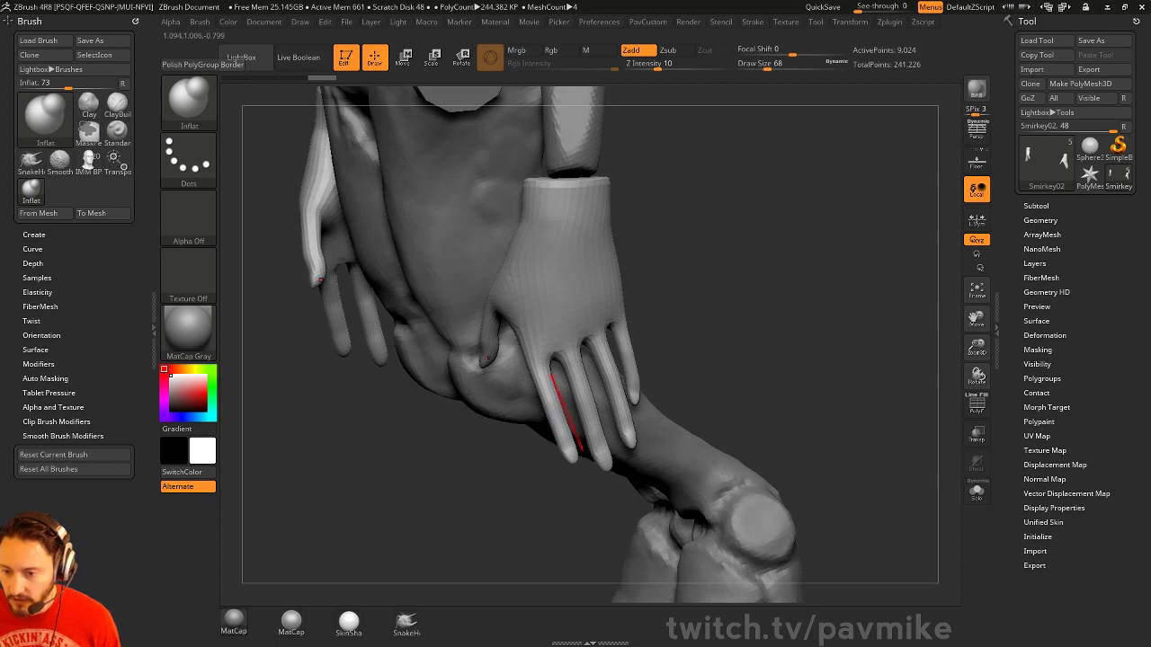
pyautogui.click(595, 24)
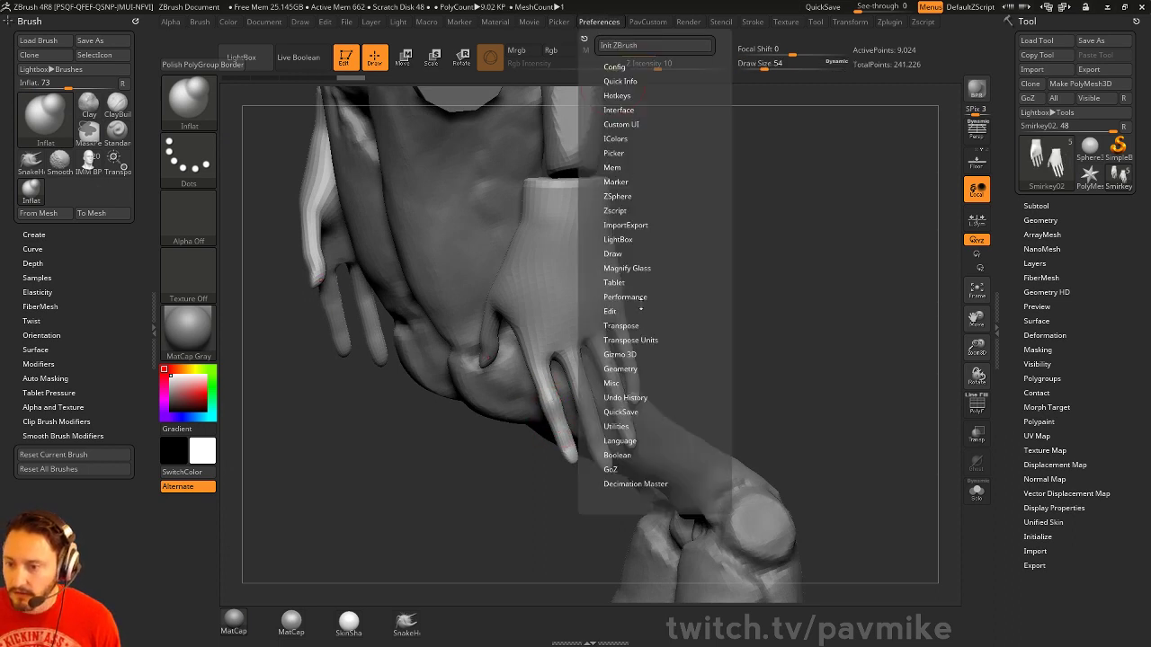
pyautogui.click(640, 304)
pyautogui.moveTo(799, 321); pyautogui.dragTo(604, 396, button='right')
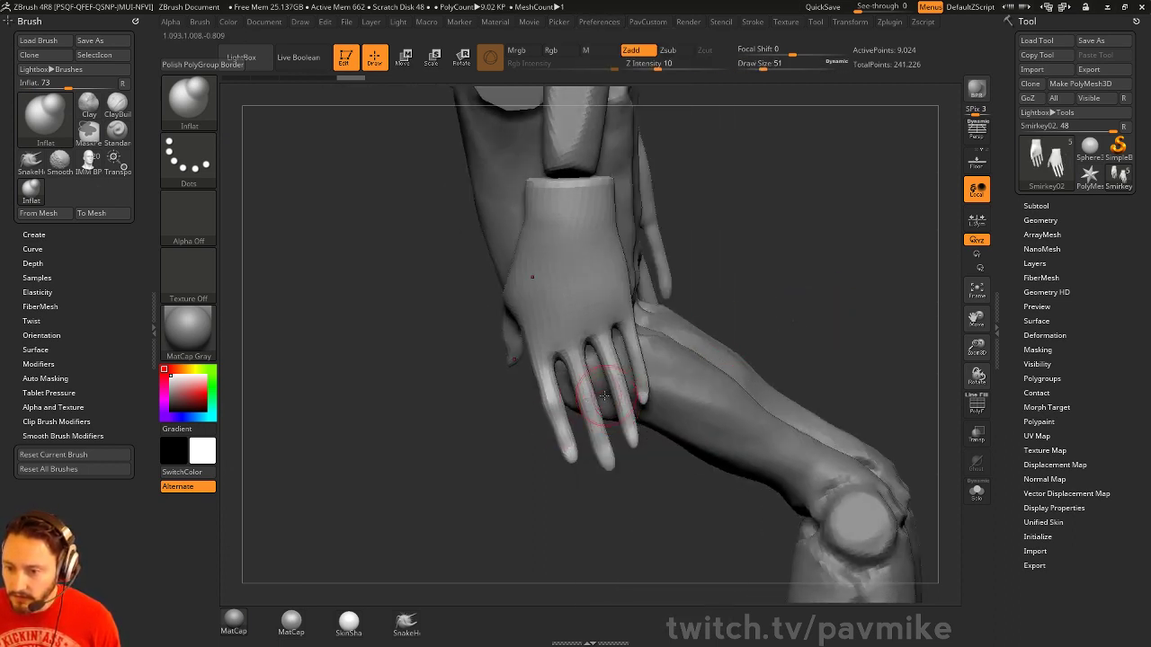
pyautogui.moveTo(629, 350); pyautogui.dragTo(659, 290, button='right')
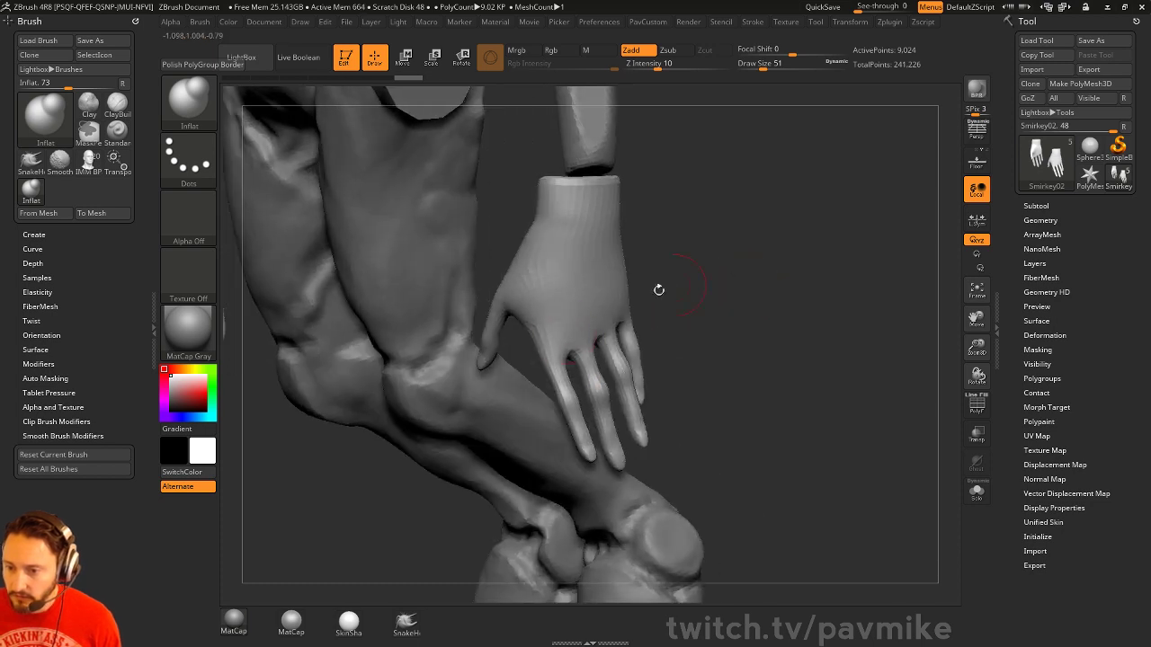
pyautogui.moveTo(523, 287); pyautogui.dragTo(485, 341, button='right')
pyautogui.moveTo(622, 281); pyautogui.dragTo(575, 262, button='right')
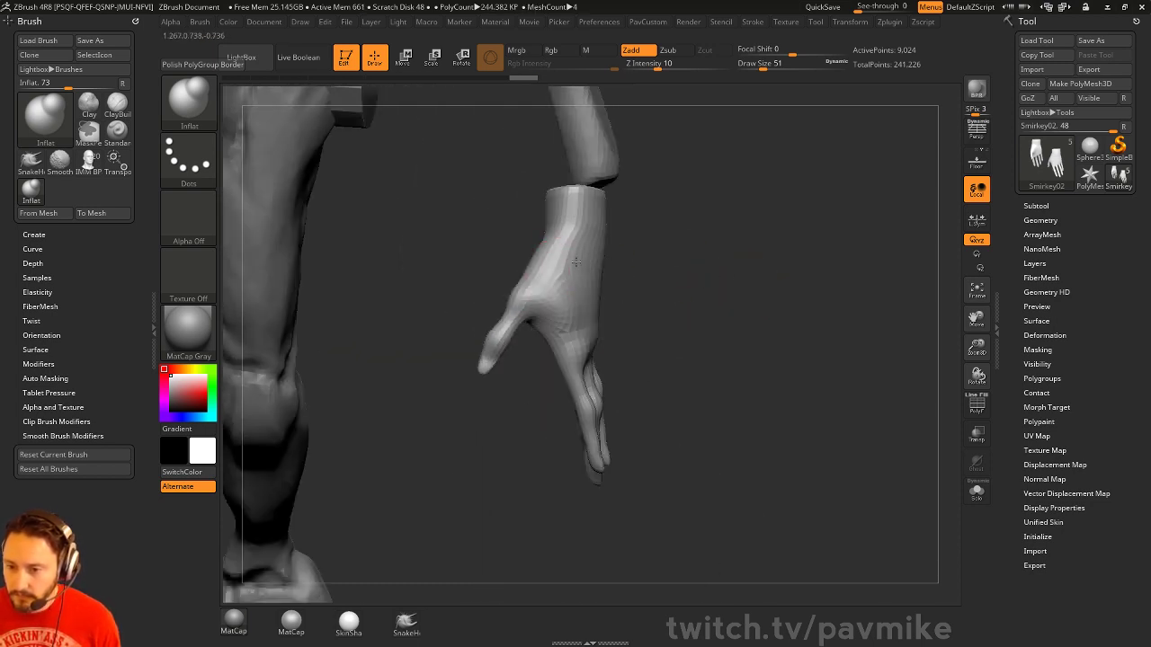
# Inflate the palm side and fill out the fingers further, reducing the Inflat draw size to 27 for the fingers
pyautogui.moveTo(568, 352); pyautogui.dragTo(565, 358)
pyautogui.moveTo(629, 341); pyautogui.dragTo(567, 337, button='right')
pyautogui.moveTo(567, 338)
pyautogui.mouseDown()
pyautogui.moveTo(562, 326)
pyautogui.moveTo(589, 310)
pyautogui.mouseUp()
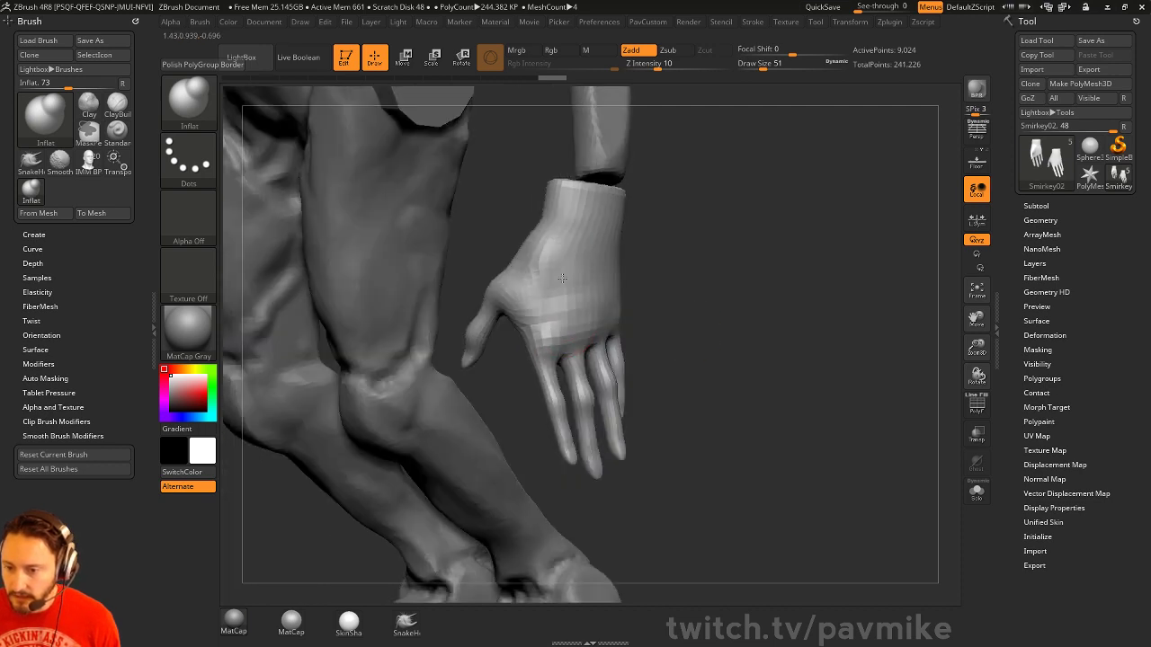
pyautogui.moveTo(696, 270); pyautogui.dragTo(629, 280, button='right')
pyautogui.press(']')
pyautogui.moveTo(512, 395); pyautogui.dragTo(593, 387)
pyautogui.moveTo(683, 370); pyautogui.dragTo(641, 374, button='right')
pyautogui.press('s')
pyautogui.moveTo(620, 385); pyautogui.dragTo(548, 404)
pyautogui.press('s')
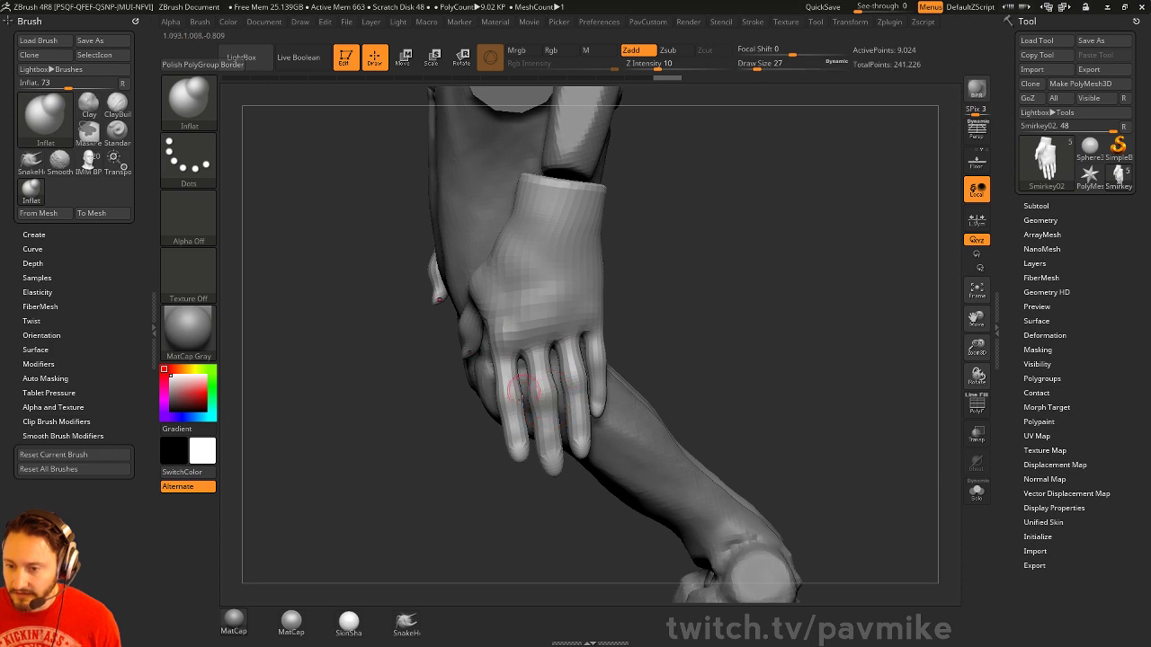
pyautogui.moveTo(665, 358)
pyautogui.mouseDown()
pyautogui.moveTo(743, 334)
pyautogui.moveTo(660, 350)
pyautogui.moveTo(630, 340)
pyautogui.mouseUp()
# Delete the hands' lower subdivision level and turn on the polygon wireframe display
pyautogui.click(1040, 220)
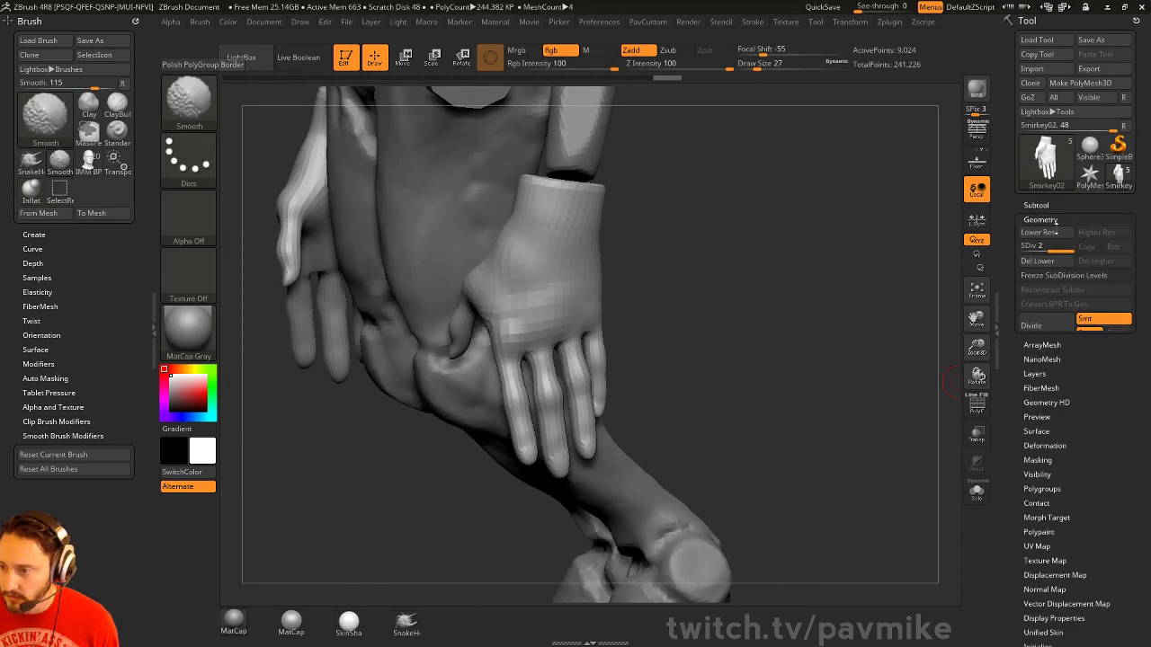
pyautogui.moveTo(887, 342); pyautogui.dragTo(953, 414, button='right')
pyautogui.click(976, 405)
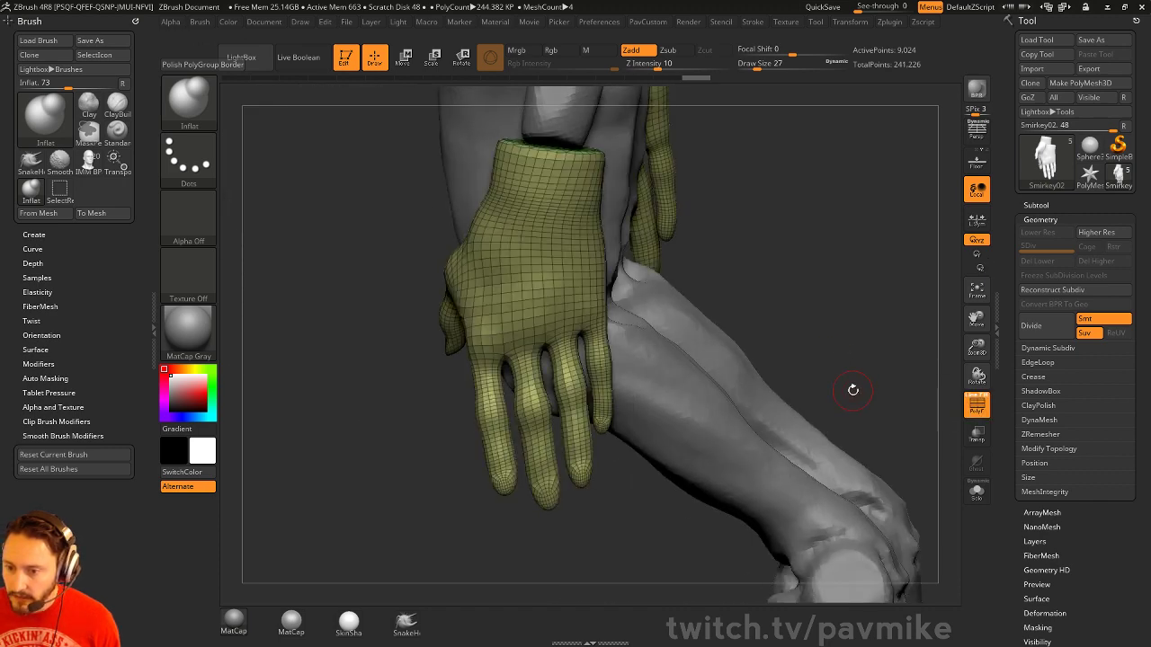
pyautogui.moveTo(853, 390)
pyautogui.mouseDown()
pyautogui.moveTo(855, 365)
pyautogui.moveTo(560, 296)
pyautogui.mouseUp()
# Hide the polygon ring around the base of each of the four fingers with the SelectLasso brush
pyautogui.keyDown('ctrl'); pyautogui.keyDown('shift'); pyautogui.click(188, 99); pyautogui.keyUp('shift'); pyautogui.keyUp('ctrl')
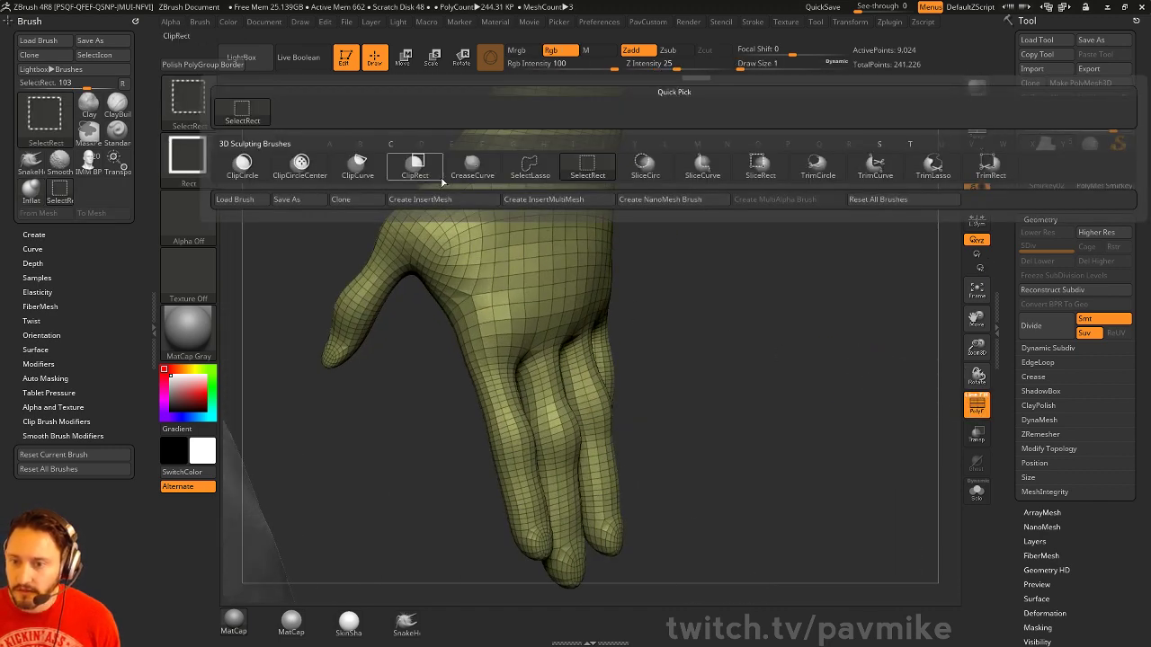
pyautogui.keyDown('ctrl'); pyautogui.keyDown('shift'); pyautogui.click(529, 167); pyautogui.keyUp('shift'); pyautogui.keyUp('ctrl')
pyautogui.moveTo(755, 305)
pyautogui.mouseDown()
pyautogui.moveTo(797, 297)
pyautogui.moveTo(778, 259)
pyautogui.moveTo(829, 319)
pyautogui.mouseUp()
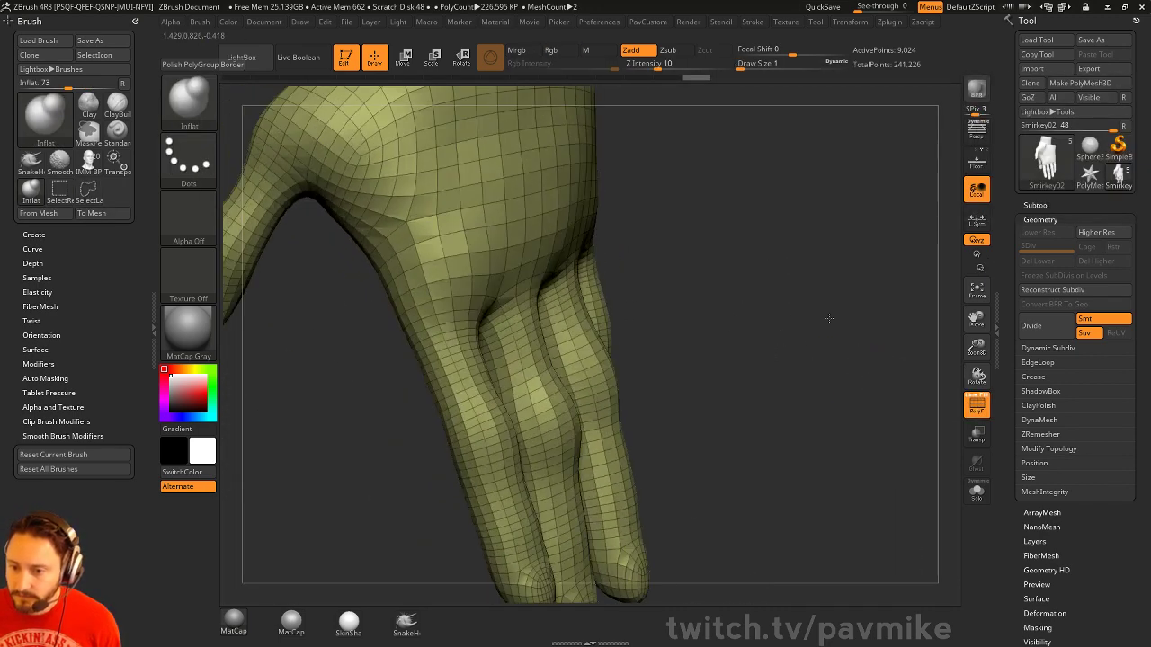
pyautogui.hotkey('ctrl', 'shift')
pyautogui.keyDown('ctrl'); pyautogui.keyDown('shift'); pyautogui.click(437, 320); pyautogui.keyUp('shift'); pyautogui.keyUp('ctrl')
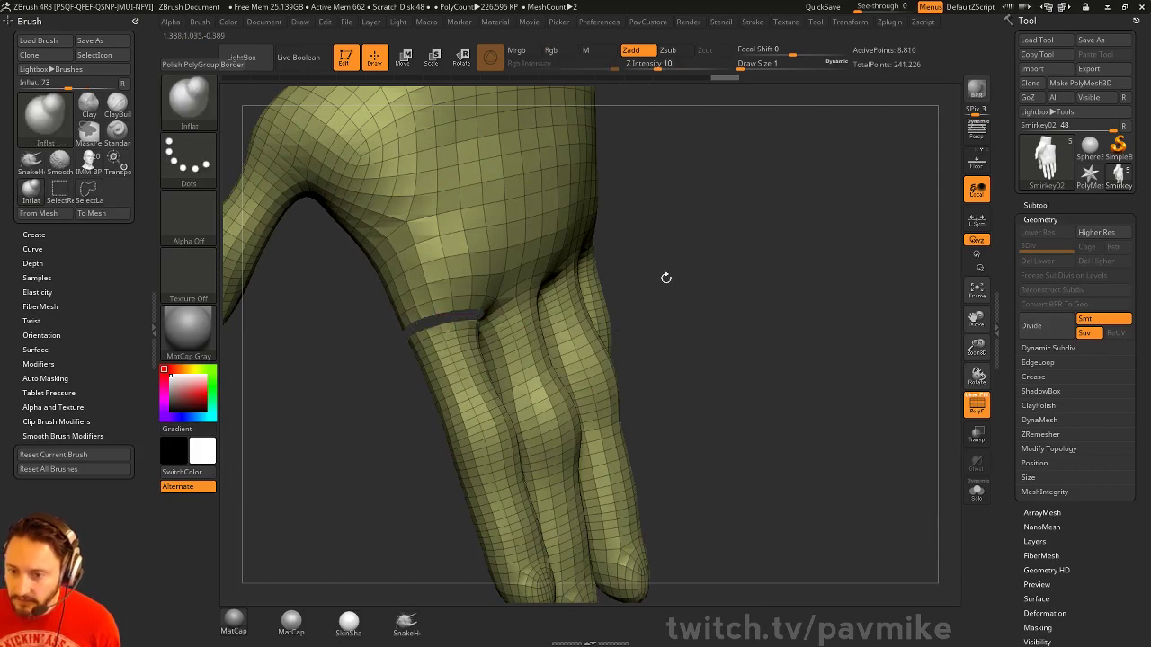
pyautogui.moveTo(665, 278); pyautogui.dragTo(607, 286)
pyautogui.moveTo(771, 264); pyautogui.dragTo(627, 297, button='right')
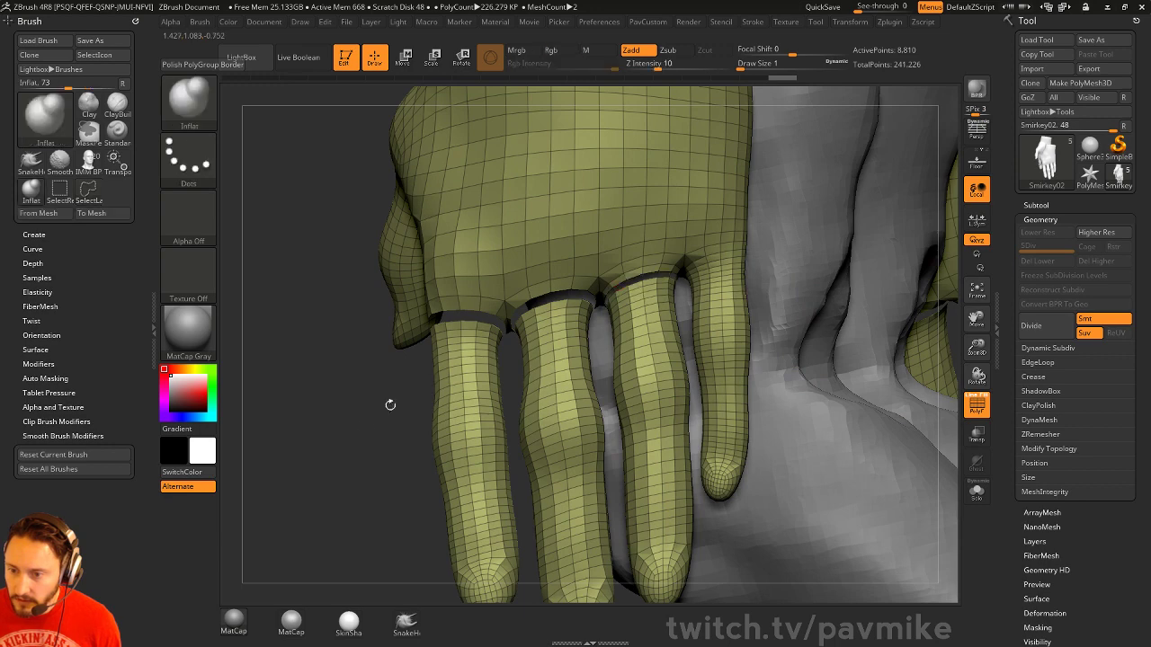
pyautogui.moveTo(390, 404); pyautogui.dragTo(488, 357, button='right')
pyautogui.keyDown('ctrl'); pyautogui.keyDown('shift'); pyautogui.click(716, 272); pyautogui.keyUp('shift'); pyautogui.keyUp('ctrl')
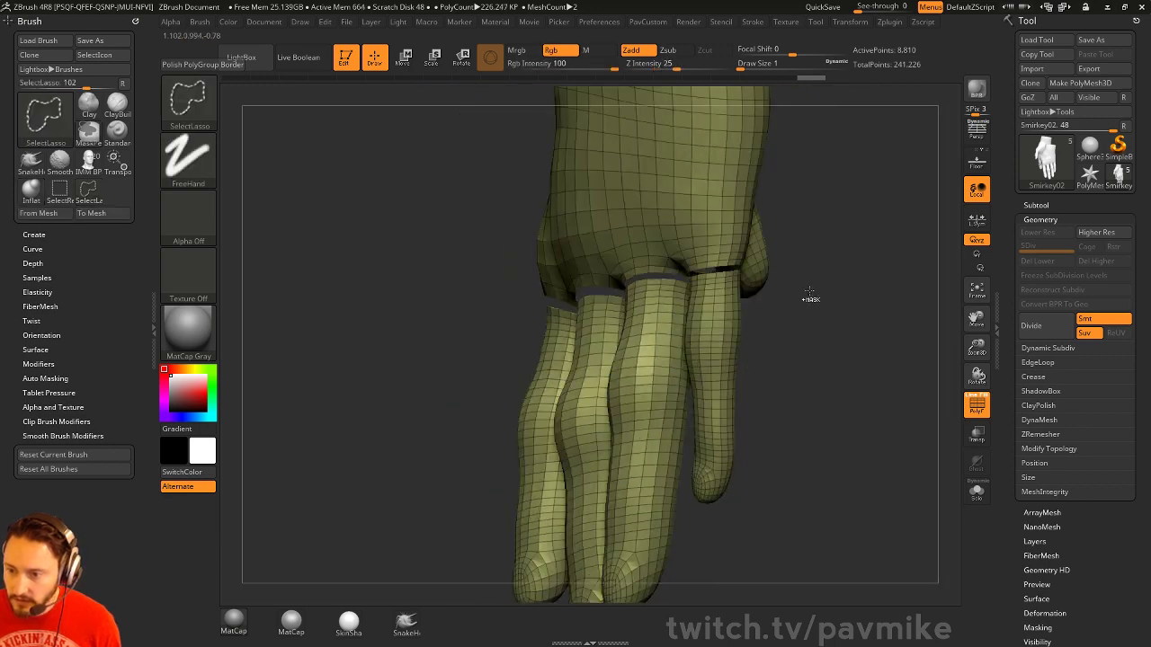
# Assign separate polygroups to the palm and each finger, and unhide the rings at the finger bases
pyautogui.moveTo(809, 295); pyautogui.dragTo(847, 294, button='right')
pyautogui.press('space')
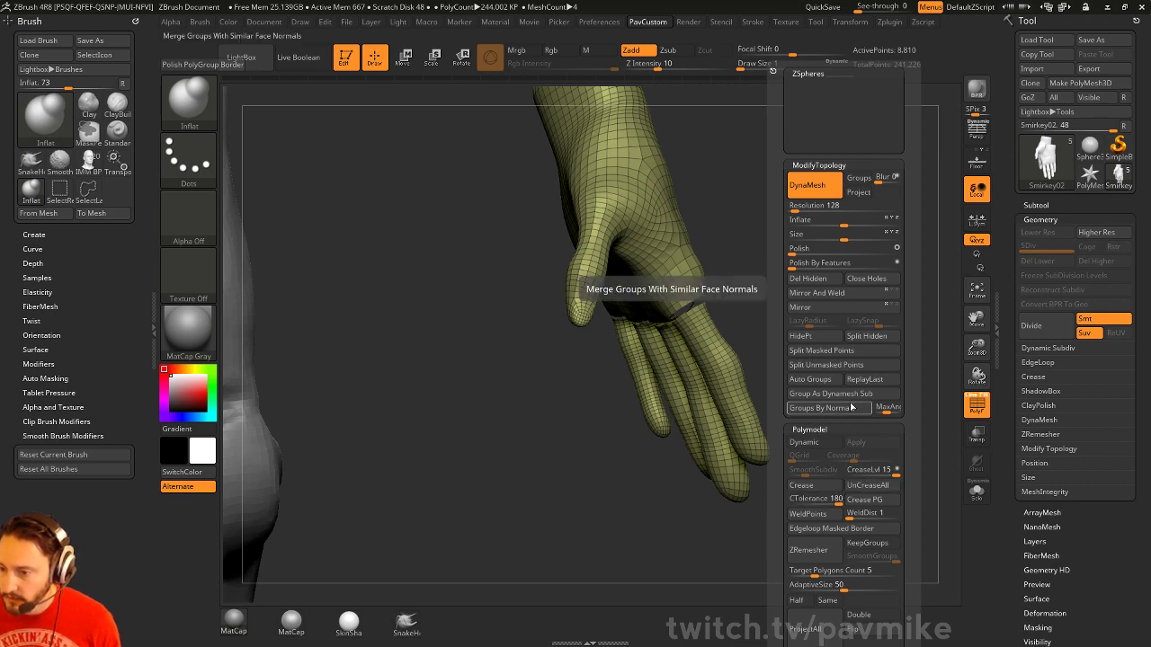
pyautogui.click(821, 407)
pyautogui.moveTo(821, 407)
pyautogui.mouseDown()
pyautogui.moveTo(855, 356)
pyautogui.moveTo(783, 315)
pyautogui.mouseUp()
pyautogui.keyDown('ctrl'); pyautogui.keyDown('shift'); pyautogui.click(584, 378); pyautogui.keyUp('shift'); pyautogui.keyUp('ctrl')
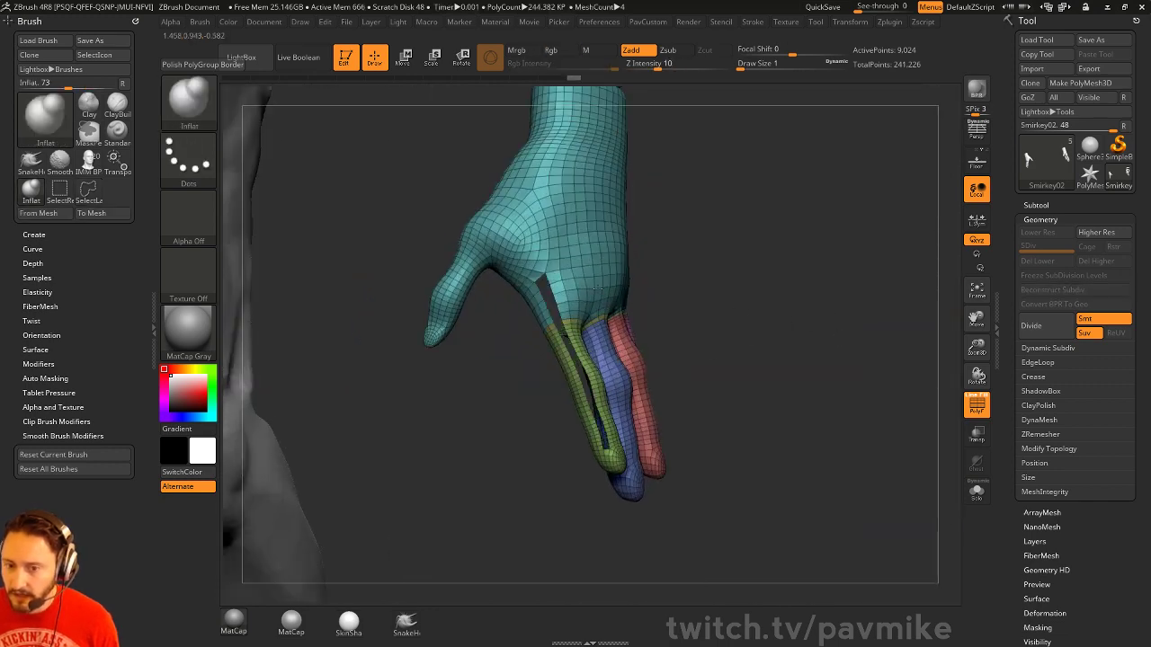
# Isolate the palm and thumb with the SelectRect brush, and split the four hidden fingers off into their own subtool
pyautogui.keyDown('ctrl'); pyautogui.keyDown('shift'); pyautogui.click(386, 261); pyautogui.keyUp('shift'); pyautogui.keyUp('ctrl')
pyautogui.keyDown('ctrl'); pyautogui.keyDown('shift'); pyautogui.click(205, 110); pyautogui.keyUp('shift'); pyautogui.keyUp('ctrl')
pyautogui.keyDown('ctrl'); pyautogui.keyDown('shift'); pyautogui.click(301, 113); pyautogui.keyUp('shift'); pyautogui.keyUp('ctrl')
pyautogui.moveTo(687, 286); pyautogui.dragTo(645, 297)
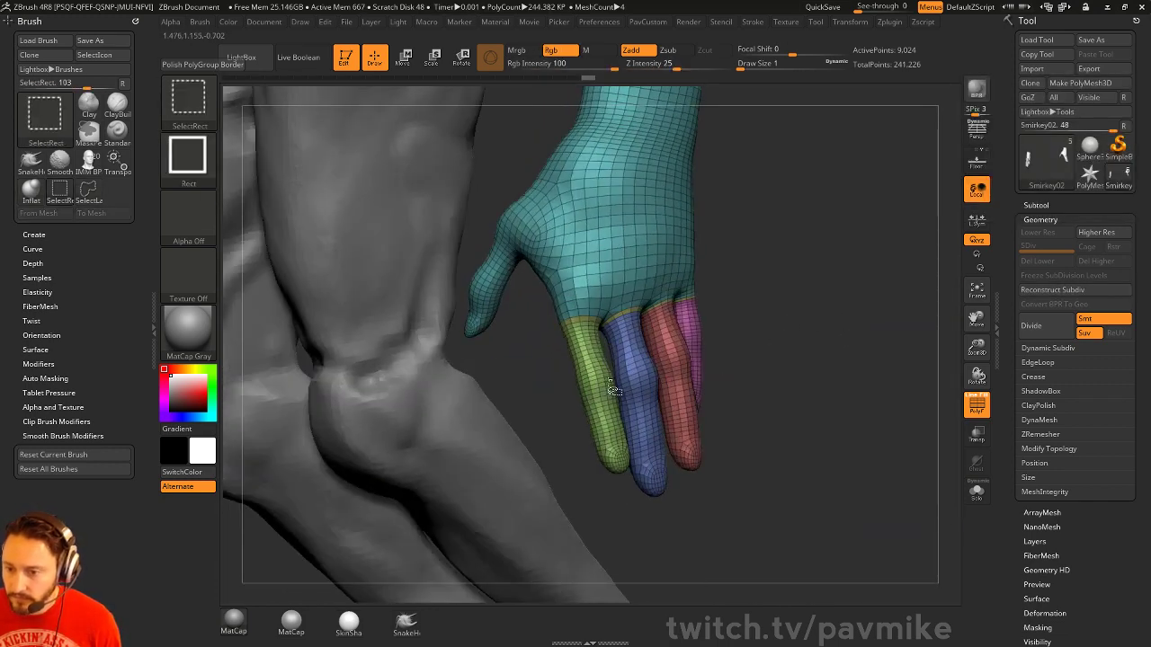
pyautogui.keyDown('ctrl'); pyautogui.keyDown('shift'); pyautogui.click(609, 387); pyautogui.keyUp('shift'); pyautogui.keyUp('ctrl')
pyautogui.keyDown('ctrl'); pyautogui.keyDown('shift'); pyautogui.moveTo(770, 336); pyautogui.dragTo(737, 350); pyautogui.keyUp('shift'); pyautogui.keyUp('ctrl')
pyautogui.keyDown('ctrl'); pyautogui.keyDown('shift'); pyautogui.click(699, 333); pyautogui.keyUp('shift'); pyautogui.keyUp('ctrl')
pyautogui.press('2')
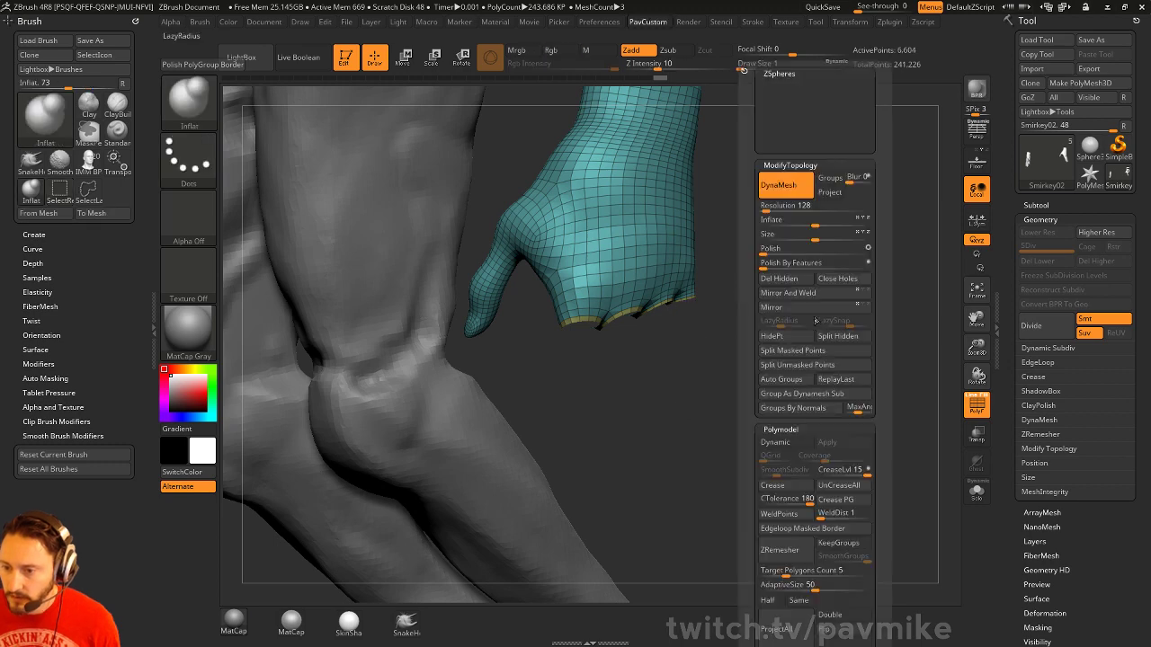
pyautogui.click(828, 340)
pyautogui.moveTo(761, 381)
pyautogui.mouseDown()
pyautogui.moveTo(811, 359)
pyautogui.moveTo(787, 365)
pyautogui.moveTo(673, 278)
pyautogui.mouseUp()
# Try to remesh the palm with DynaMesh at resolution 128
pyautogui.press('b')
pyautogui.press('s')
pyautogui.press('t')
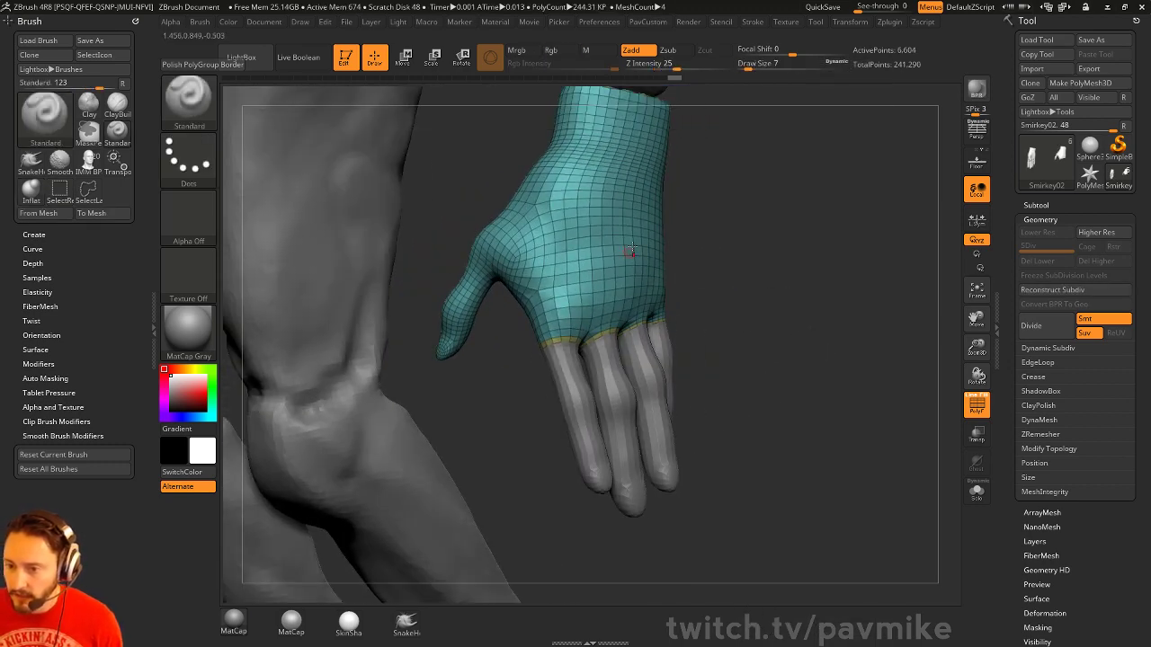
pyautogui.press('2')
pyautogui.keyDown('ctrl'); pyautogui.moveTo(754, 160); pyautogui.dragTo(787, 230); pyautogui.keyUp('ctrl')
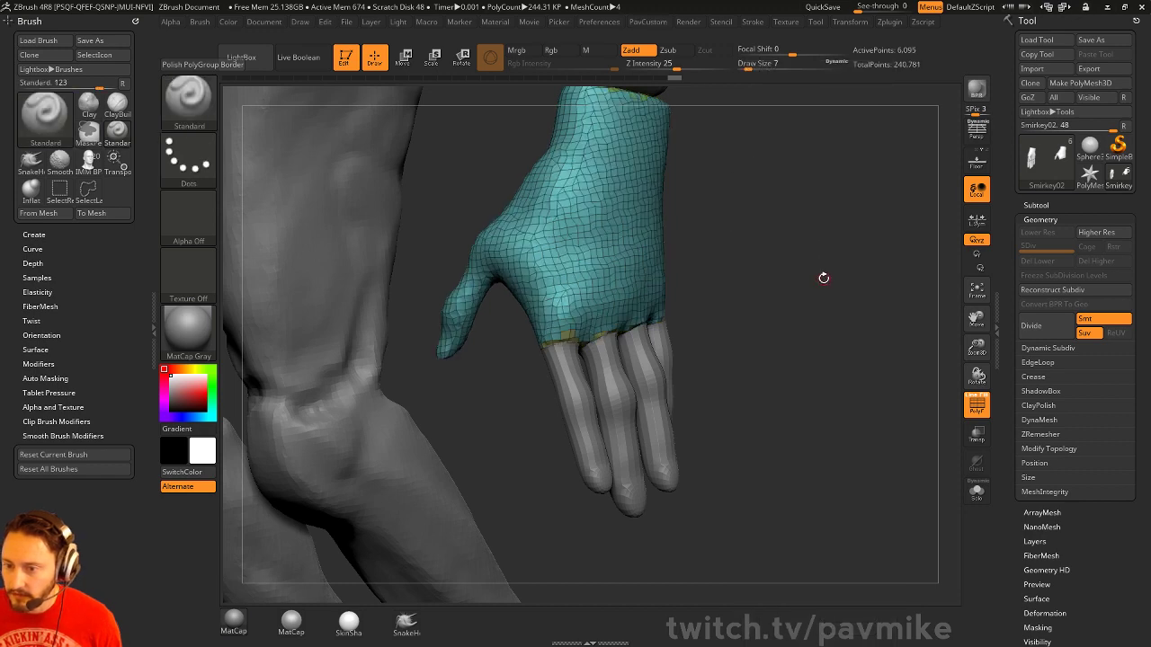
pyautogui.hotkey('ctrl', 'z')
# Remesh the palm with DynaMesh at a resolution higher than 128
pyautogui.press('2')
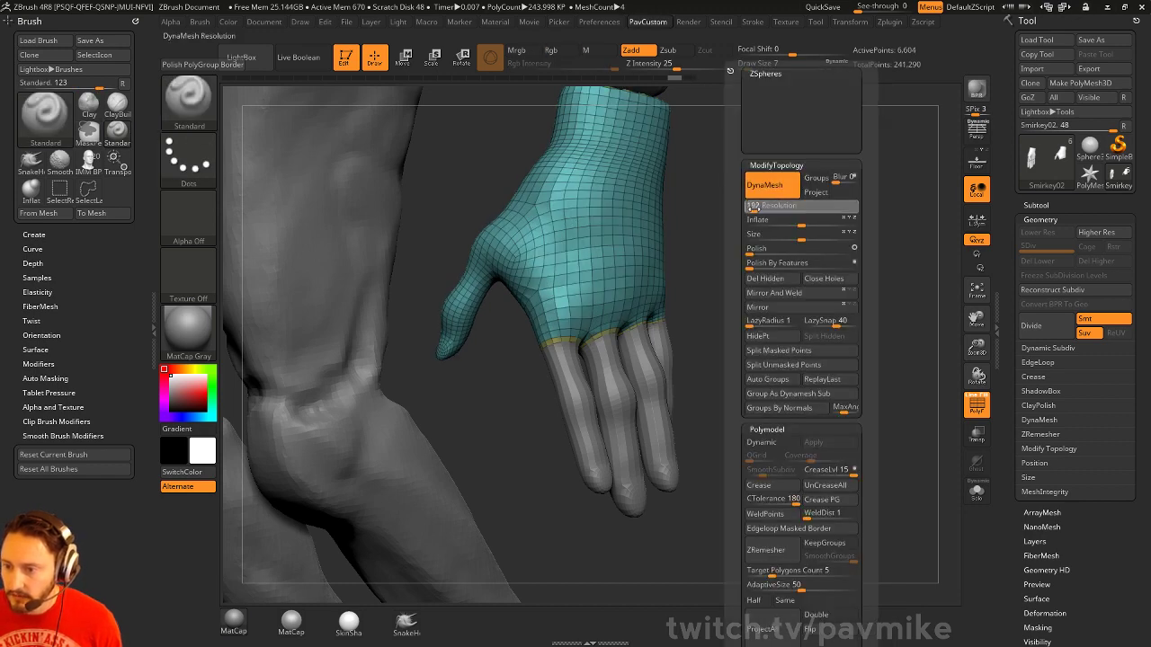
pyautogui.moveTo(791, 261)
pyautogui.keyDown('ctrl'); pyautogui.mouseDown()
pyautogui.moveTo(884, 329)
pyautogui.moveTo(737, 318)
pyautogui.moveTo(888, 316)
pyautogui.mouseUp(); pyautogui.keyUp('ctrl')
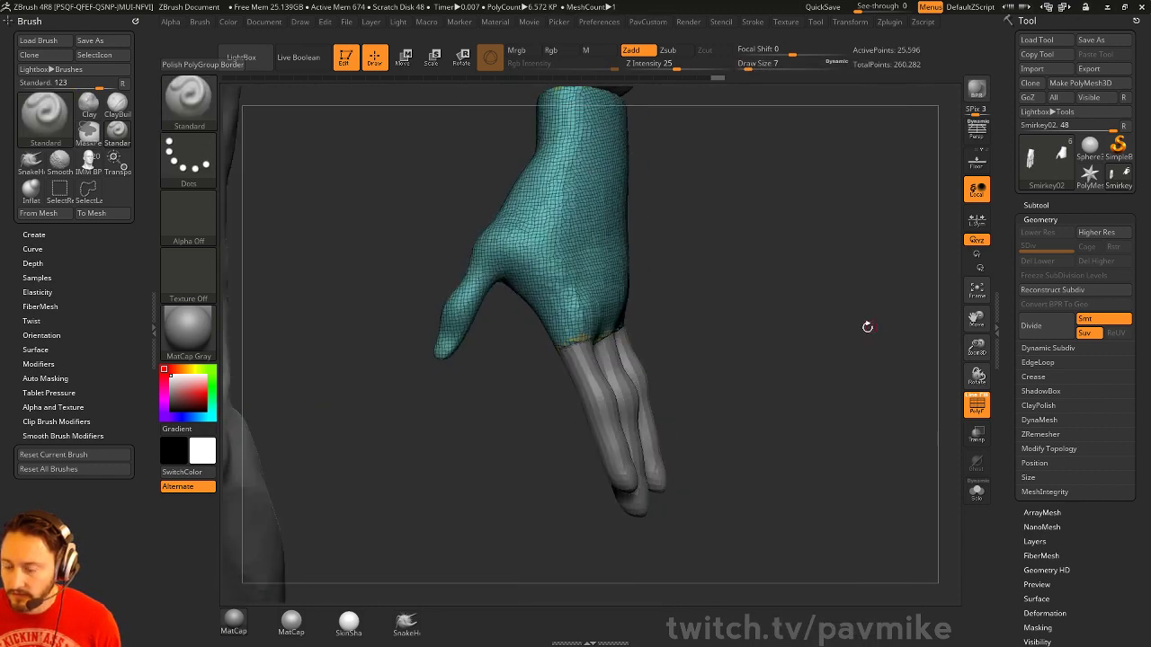
pyautogui.press('s')
# Make the finger subtool active and duplicate it
pyautogui.moveTo(575, 410); pyautogui.dragTo(580, 409)
pyautogui.keyDown('alt'); pyautogui.click(589, 404); pyautogui.keyUp('alt')
pyautogui.moveTo(732, 362); pyautogui.dragTo(630, 359)
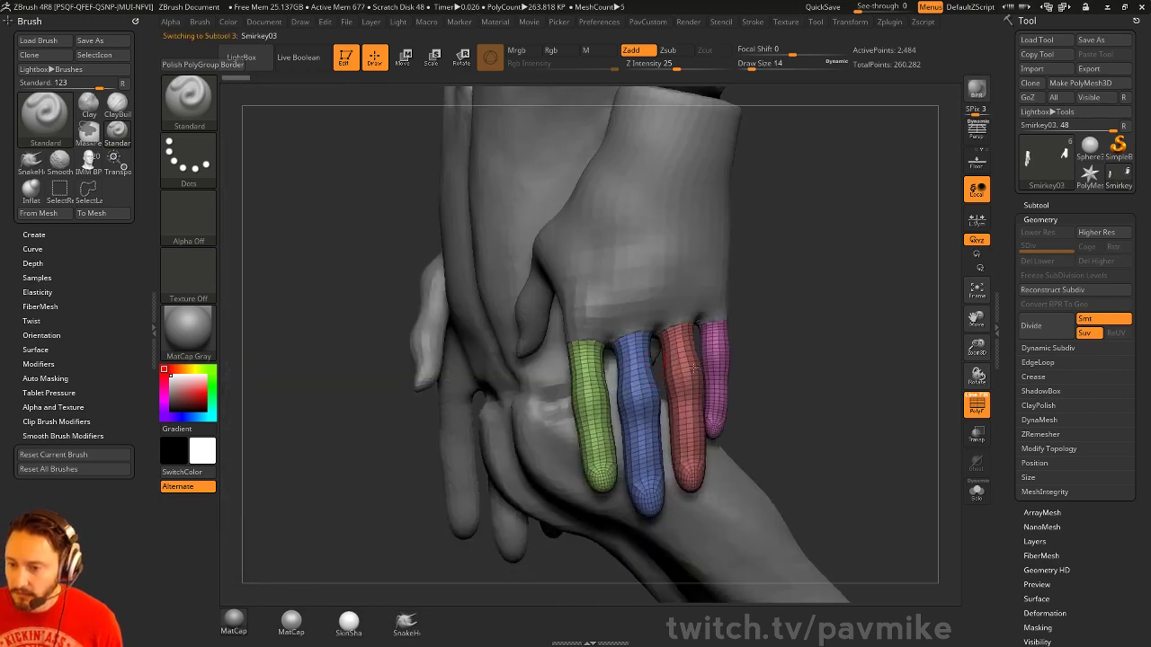
pyautogui.moveTo(877, 350)
pyautogui.mouseDown()
pyautogui.moveTo(790, 344)
pyautogui.moveTo(720, 364)
pyautogui.mouseUp()
pyautogui.click(1035, 204)
pyautogui.moveTo(796, 358); pyautogui.dragTo(859, 364)
pyautogui.click(1037, 548)
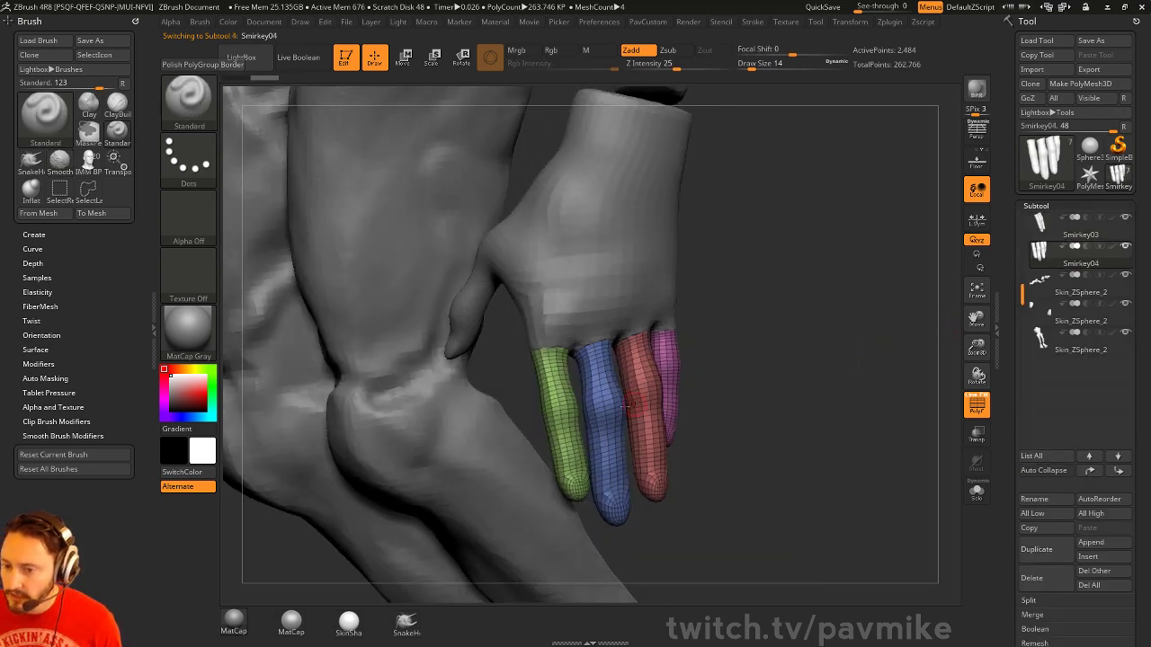
# Isolate the blue finger in the duplicated subtool and delete the other hidden fingers
pyautogui.keyDown('ctrl'); pyautogui.keyDown('shift'); pyautogui.click(606, 412); pyautogui.keyUp('shift'); pyautogui.keyUp('ctrl')
pyautogui.press('2')
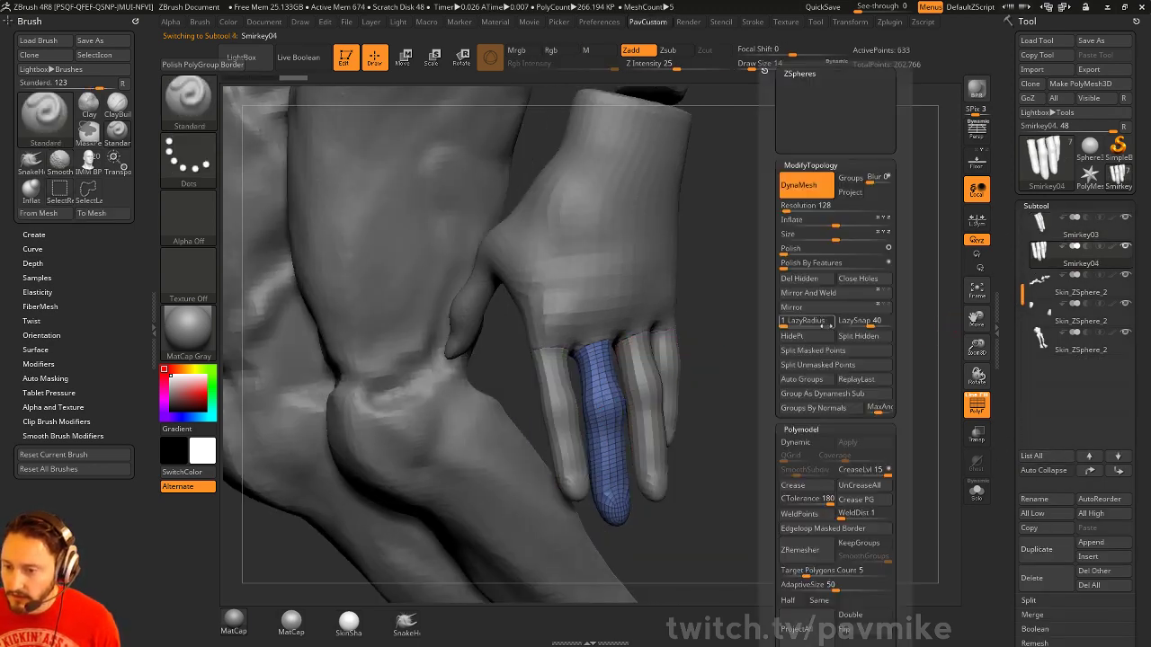
pyautogui.click(804, 278)
pyautogui.keyDown('alt'); pyautogui.moveTo(823, 323); pyautogui.dragTo(818, 280); pyautogui.keyUp('alt')
# Remesh the remaining finger with DynaMesh at resolution 432
pyautogui.press('2')
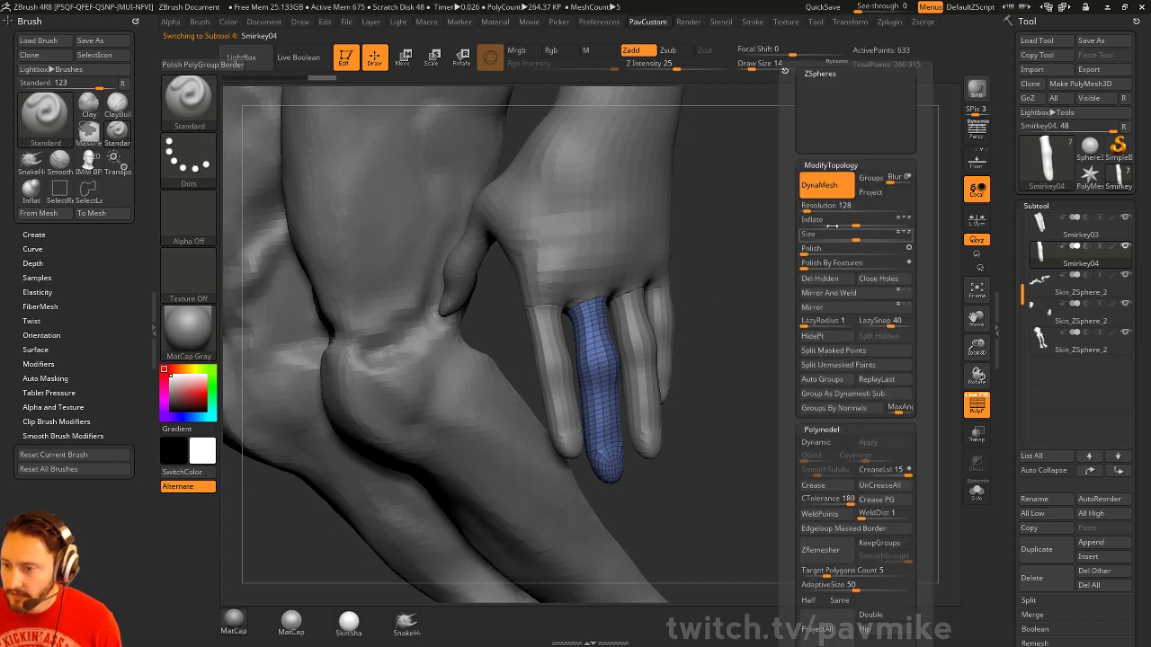
pyautogui.click(807, 208)
pyautogui.write('1024')
pyautogui.press('Return')
pyautogui.keyDown('ctrl'); pyautogui.moveTo(764, 225); pyautogui.dragTo(791, 288); pyautogui.keyUp('ctrl')
pyautogui.keyDown('alt'); pyautogui.moveTo(814, 355); pyautogui.dragTo(807, 329); pyautogui.keyUp('alt')
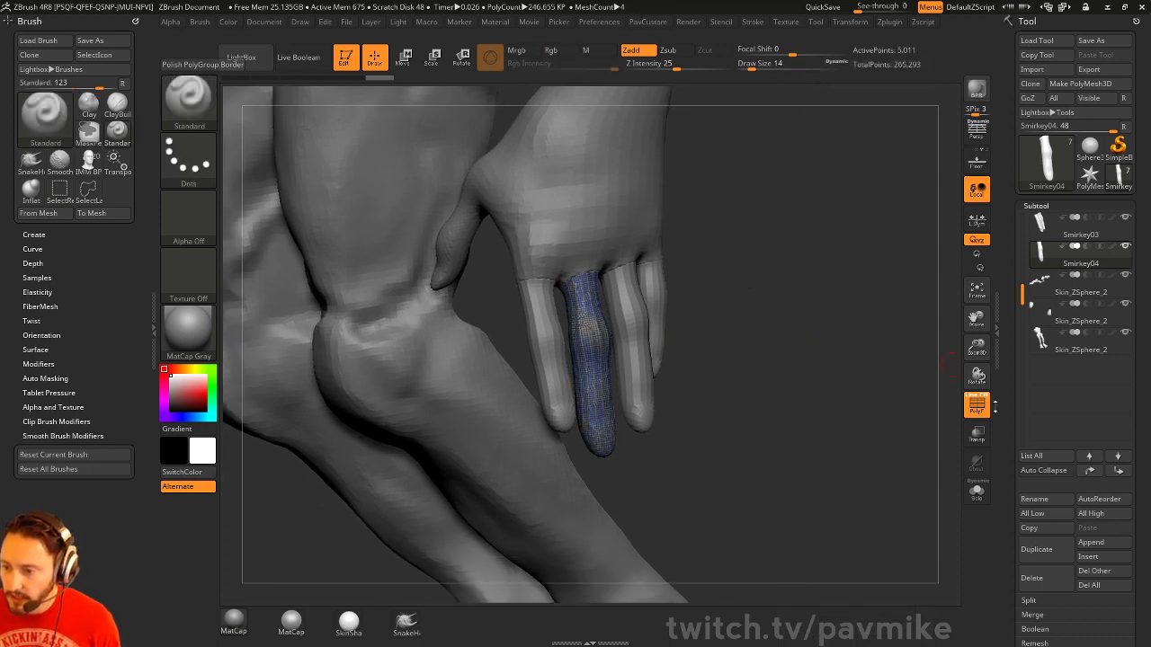
# Show only the single finger in Solo mode and turn off the polygon wireframe display
pyautogui.click(980, 491)
pyautogui.keyDown('alt'); pyautogui.moveTo(885, 365); pyautogui.dragTo(884, 380); pyautogui.keyUp('alt')
pyautogui.moveTo(771, 339)
pyautogui.mouseDown()
pyautogui.moveTo(783, 309)
pyautogui.moveTo(793, 332)
pyautogui.mouseUp()
pyautogui.press('b')
pyautogui.press('c')
pyautogui.press('l')
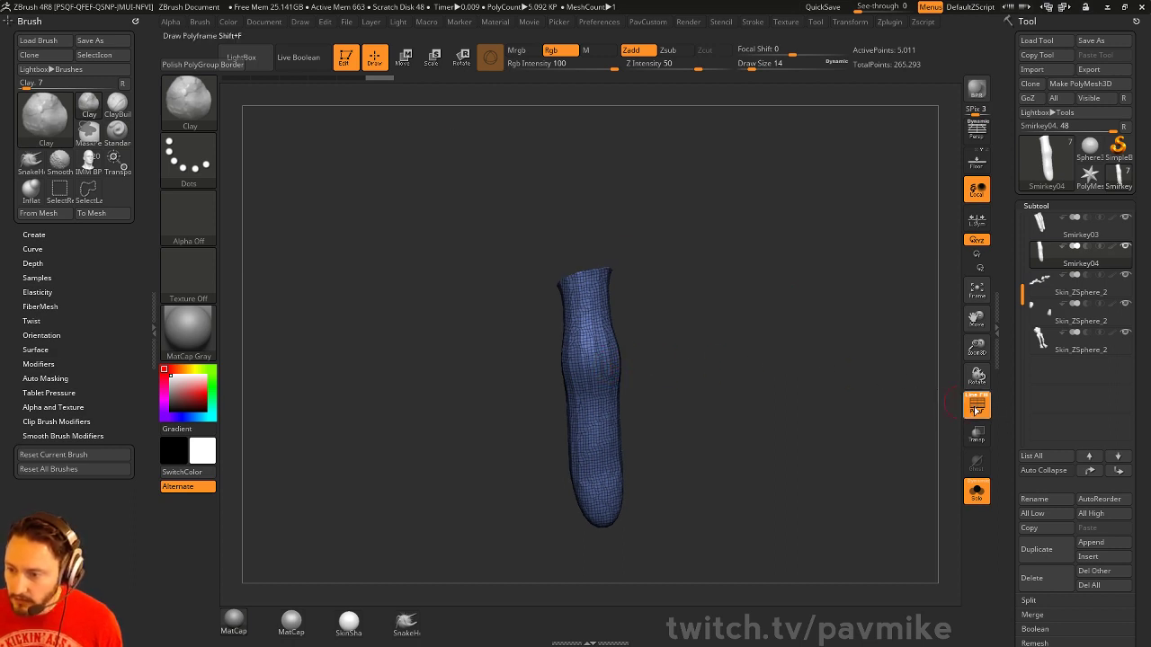
pyautogui.click(977, 409)
# Carve a crease across the finger's middle knuckle with the Standard brush at intensity 34 and draw size 8
pyautogui.press('b')
pyautogui.press('s')
pyautogui.press('t')
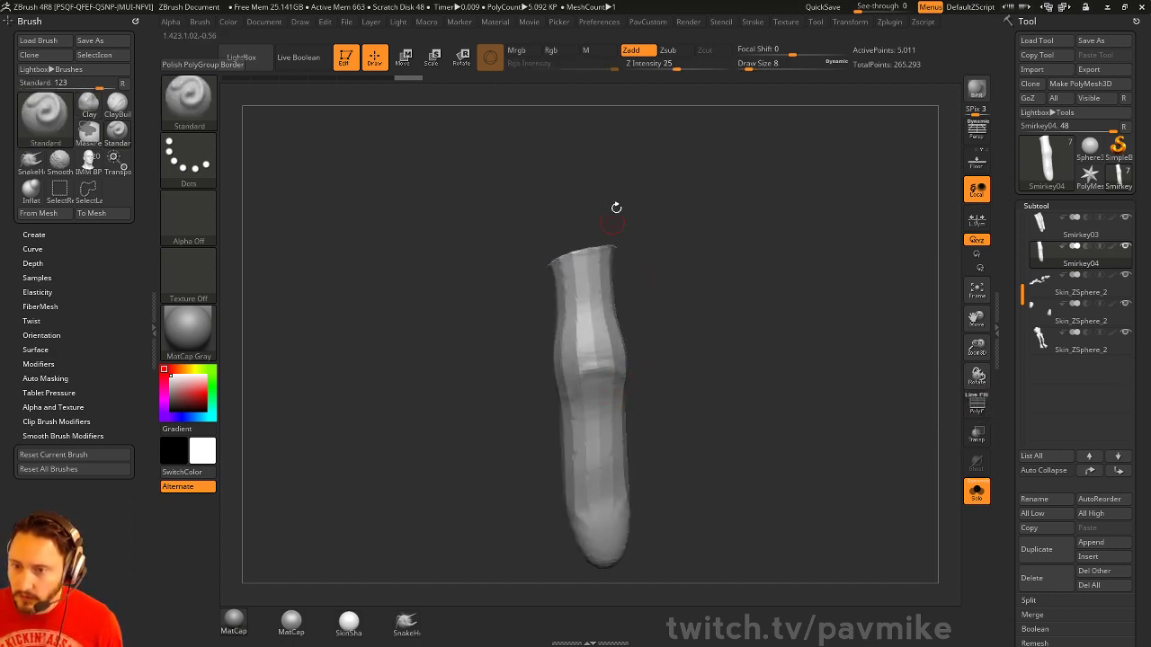
pyautogui.click(686, 67)
pyautogui.press('2')
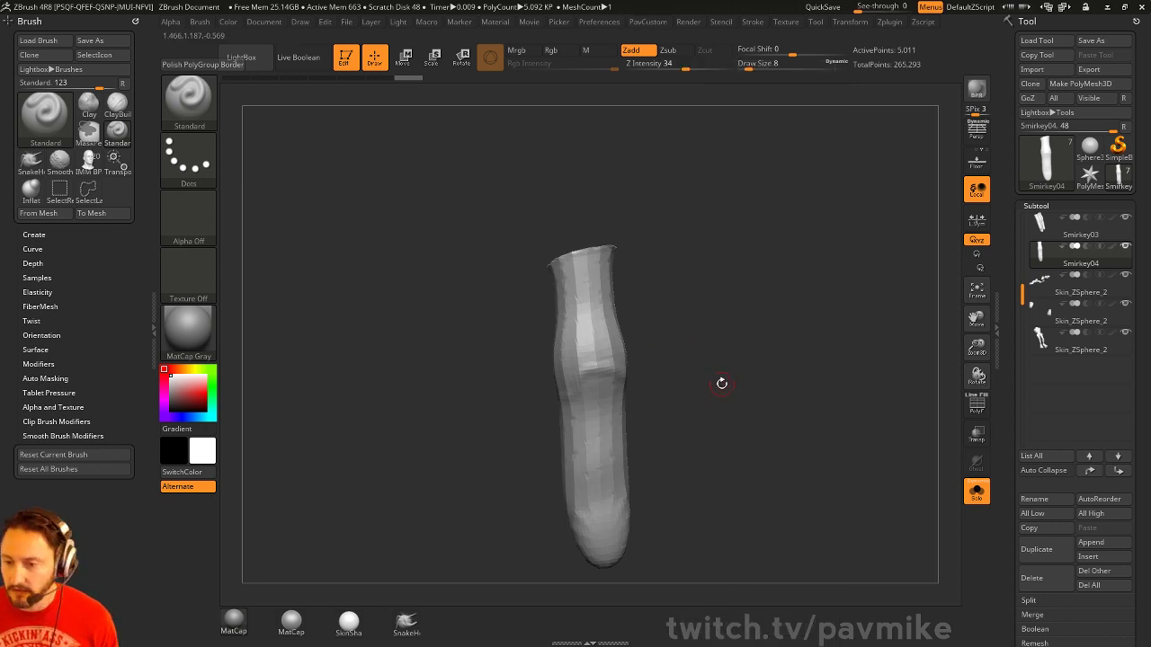
pyautogui.moveTo(721, 383); pyautogui.dragTo(693, 321)
pyautogui.moveTo(623, 341); pyautogui.dragTo(633, 345)
pyautogui.moveTo(710, 341)
pyautogui.mouseDown()
pyautogui.moveTo(637, 345)
pyautogui.moveTo(716, 321)
pyautogui.mouseUp()
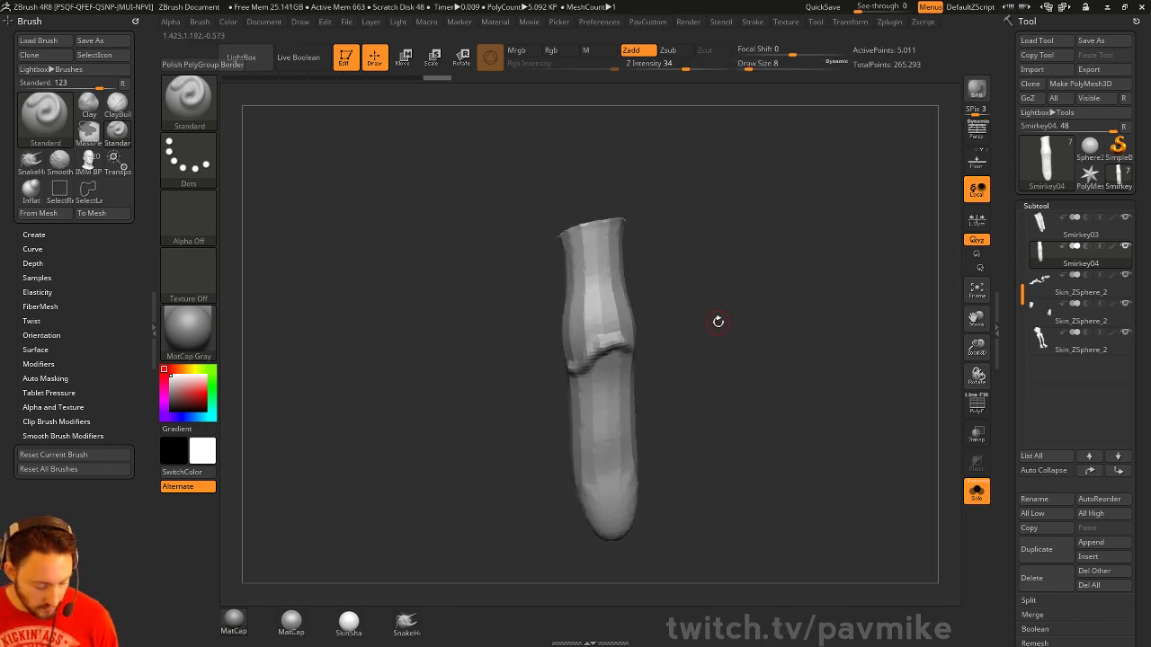
# Build the middle knuckle up into a bulging joint with the Clay brush at draw size 25
pyautogui.press('b')
pyautogui.press('c')
pyautogui.press('l')
pyautogui.press('s')
pyautogui.moveTo(585, 344)
pyautogui.mouseDown()
pyautogui.moveTo(598, 345)
pyautogui.moveTo(600, 319)
pyautogui.moveTo(594, 331)
pyautogui.mouseUp()
pyautogui.press('s')
pyautogui.moveTo(663, 342); pyautogui.dragTo(624, 342)
pyautogui.moveTo(630, 338)
pyautogui.mouseDown()
pyautogui.moveTo(654, 344)
pyautogui.moveTo(636, 346)
pyautogui.mouseUp()
pyautogui.moveTo(676, 345)
pyautogui.mouseDown()
pyautogui.moveTo(709, 331)
pyautogui.moveTo(710, 309)
pyautogui.mouseUp()
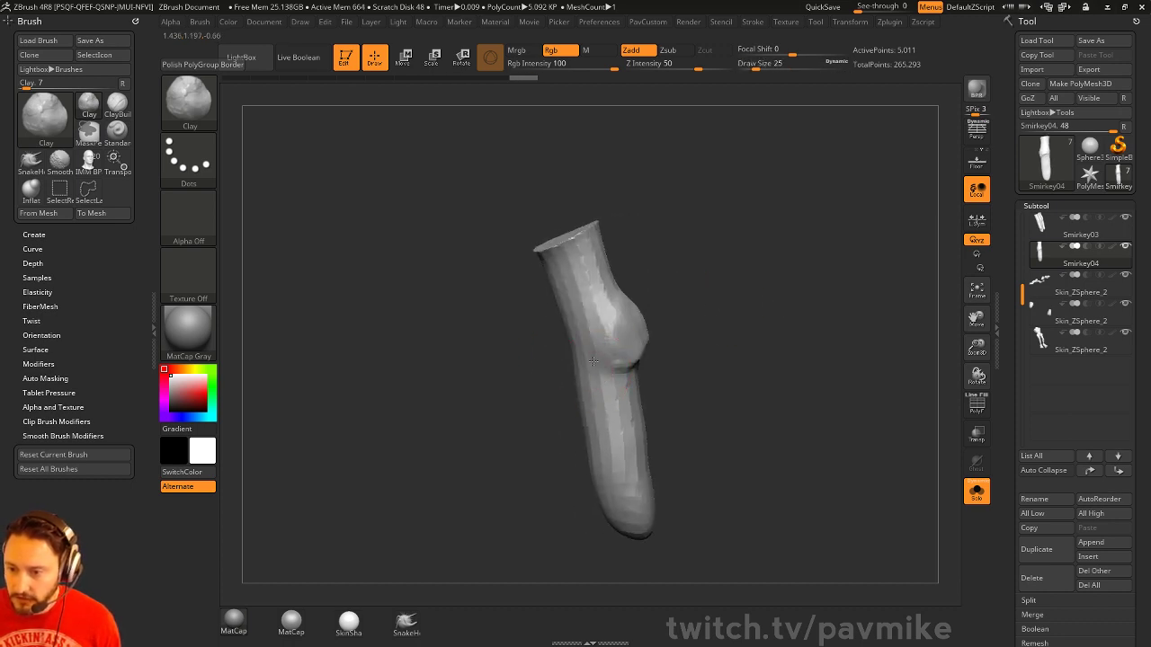
pyautogui.moveTo(597, 340); pyautogui.dragTo(611, 345)
pyautogui.moveTo(696, 328)
pyautogui.mouseDown()
pyautogui.moveTo(637, 343)
pyautogui.moveTo(701, 334)
pyautogui.mouseUp()
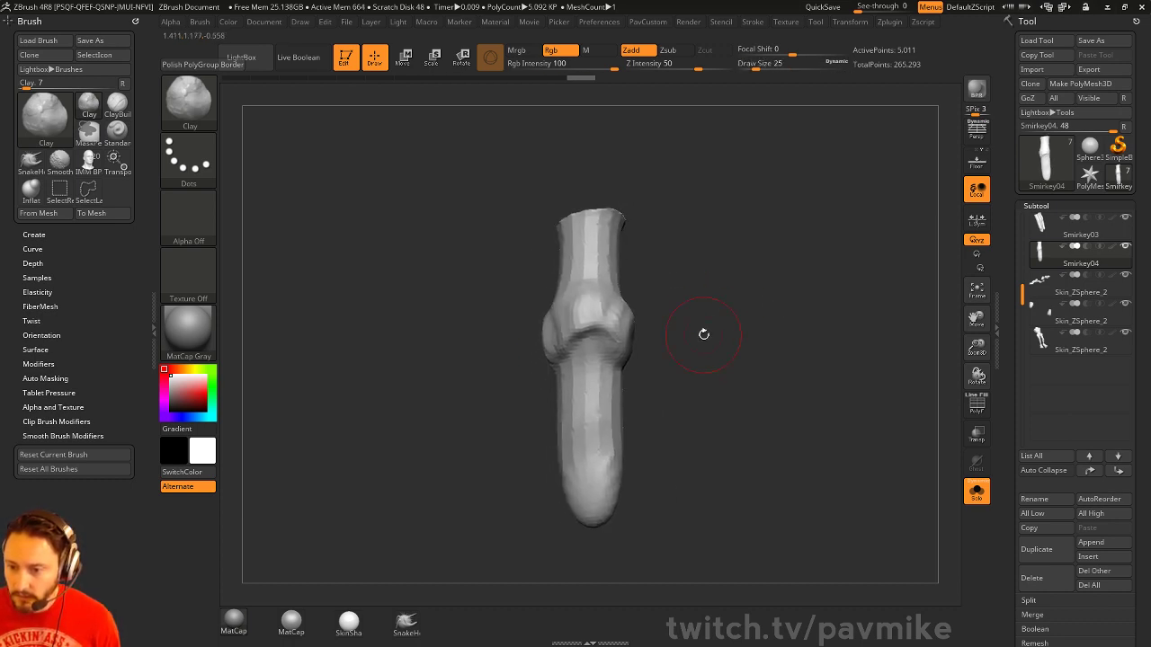
# Sharpen the arched crease below the knuckle with the Standard brush at draw size 7
pyautogui.press('b')
pyautogui.press('s')
pyautogui.press('t')
pyautogui.moveTo(593, 340)
pyautogui.mouseDown()
pyautogui.moveTo(681, 329)
pyautogui.moveTo(699, 373)
pyautogui.mouseUp()
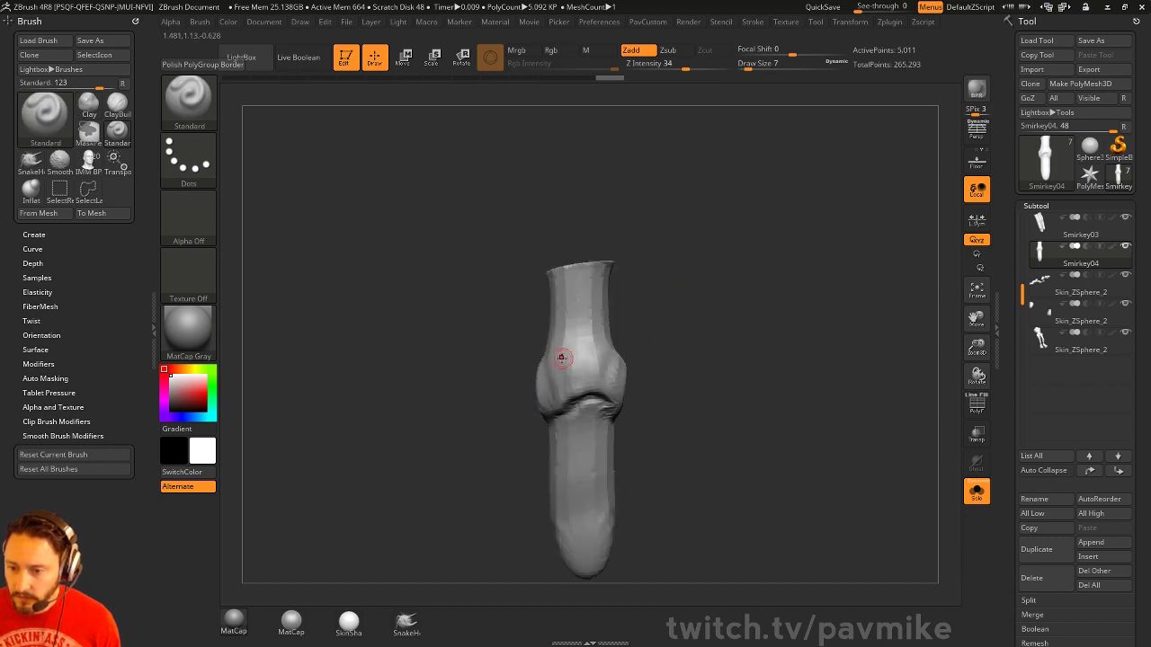
pyautogui.moveTo(634, 331); pyautogui.dragTo(586, 365)
# Shape and smooth the areas around the knuckle joint, working with the Clay brush at draw size 35
pyautogui.press('b')
pyautogui.press('c')
pyautogui.press('l')
pyautogui.moveTo(652, 337); pyautogui.dragTo(580, 381)
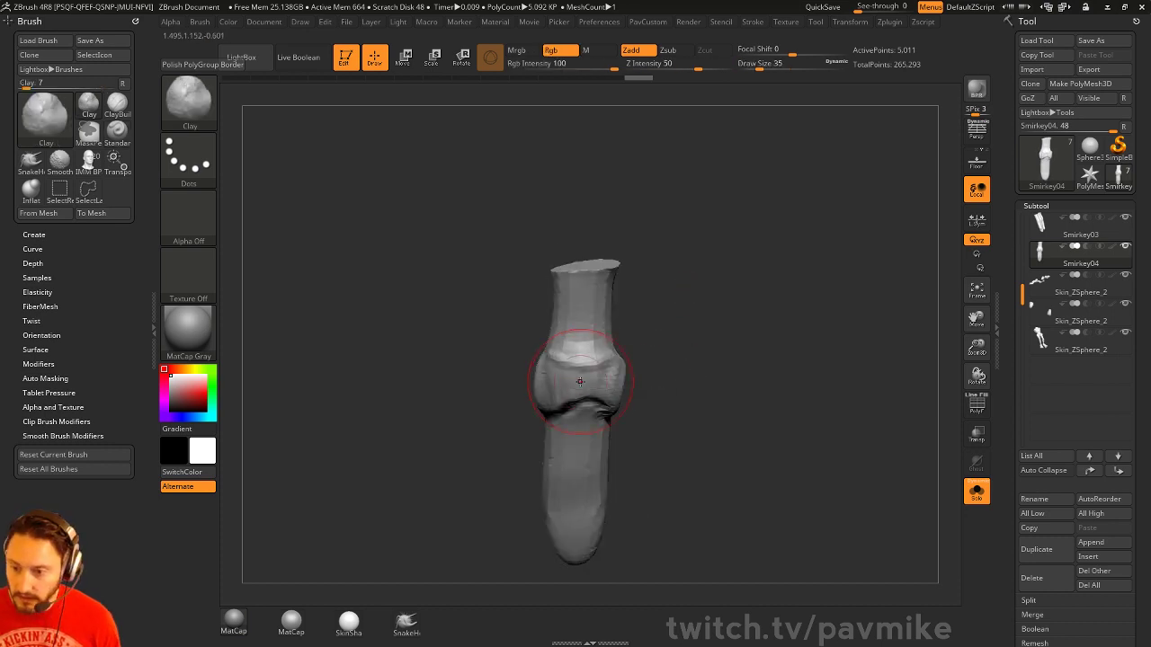
pyautogui.moveTo(636, 327)
pyautogui.mouseDown()
pyautogui.moveTo(645, 264)
pyautogui.moveTo(558, 273)
pyautogui.moveTo(583, 269)
pyautogui.mouseUp()
pyautogui.moveTo(668, 262)
pyautogui.mouseDown()
pyautogui.moveTo(591, 273)
pyautogui.moveTo(607, 267)
pyautogui.mouseUp()
pyautogui.moveTo(685, 296)
pyautogui.mouseDown()
pyautogui.moveTo(763, 308)
pyautogui.moveTo(755, 371)
pyautogui.mouseUp()
pyautogui.moveTo(755, 371)
pyautogui.keyDown('alt'); pyautogui.mouseDown()
pyautogui.moveTo(732, 293)
pyautogui.moveTo(696, 306)
pyautogui.mouseUp(); pyautogui.keyUp('alt')
pyautogui.moveTo(531, 355)
pyautogui.keyDown('shift'); pyautogui.mouseDown()
pyautogui.moveTo(504, 395)
pyautogui.moveTo(544, 314)
pyautogui.mouseUp(); pyautogui.keyUp('shift')
pyautogui.moveTo(551, 430); pyautogui.dragTo(571, 477)
pyautogui.moveTo(537, 271)
pyautogui.mouseDown()
pyautogui.moveTo(504, 327)
pyautogui.moveTo(500, 358)
pyautogui.mouseUp()
pyautogui.moveTo(604, 305)
pyautogui.mouseDown()
pyautogui.moveTo(617, 325)
pyautogui.moveTo(604, 328)
pyautogui.mouseUp()
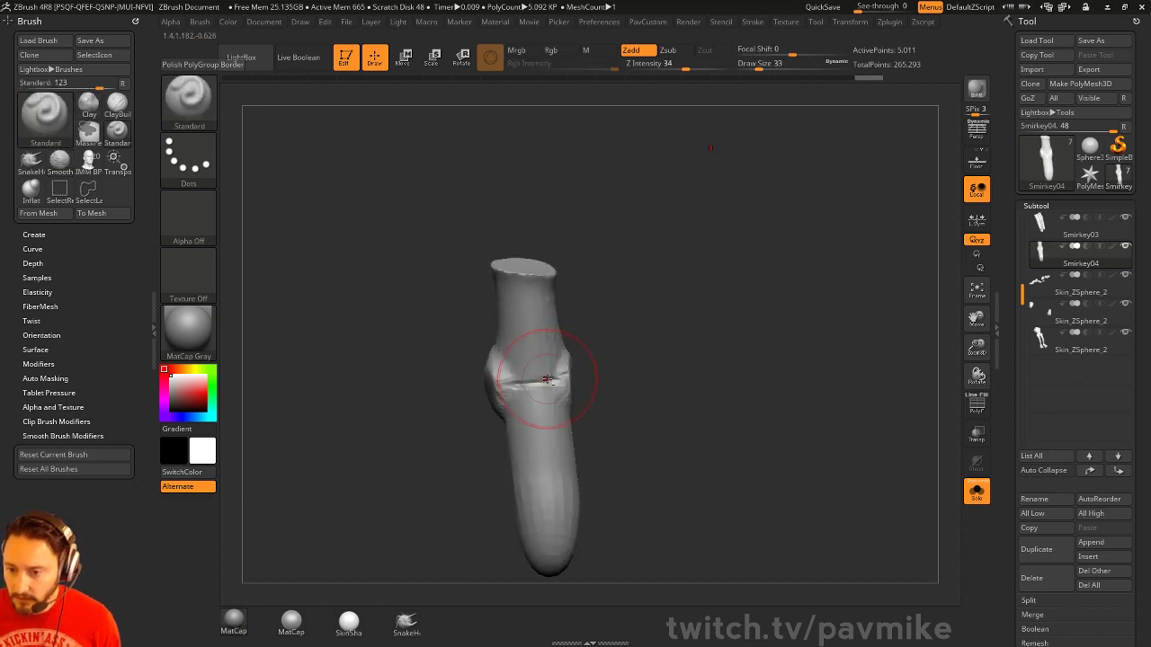
# Carve a short vertical groove into the palm side of the knuckle joint with the Standard brush at draw size 16
pyautogui.press('s')
pyautogui.moveTo(545, 380); pyautogui.dragTo(531, 380)
pyautogui.keyDown('alt'); pyautogui.moveTo(532, 358); pyautogui.dragTo(539, 412); pyautogui.keyUp('alt')
pyautogui.keyDown('alt'); pyautogui.moveTo(738, 340); pyautogui.dragTo(711, 327); pyautogui.keyUp('alt')
pyautogui.press('space')
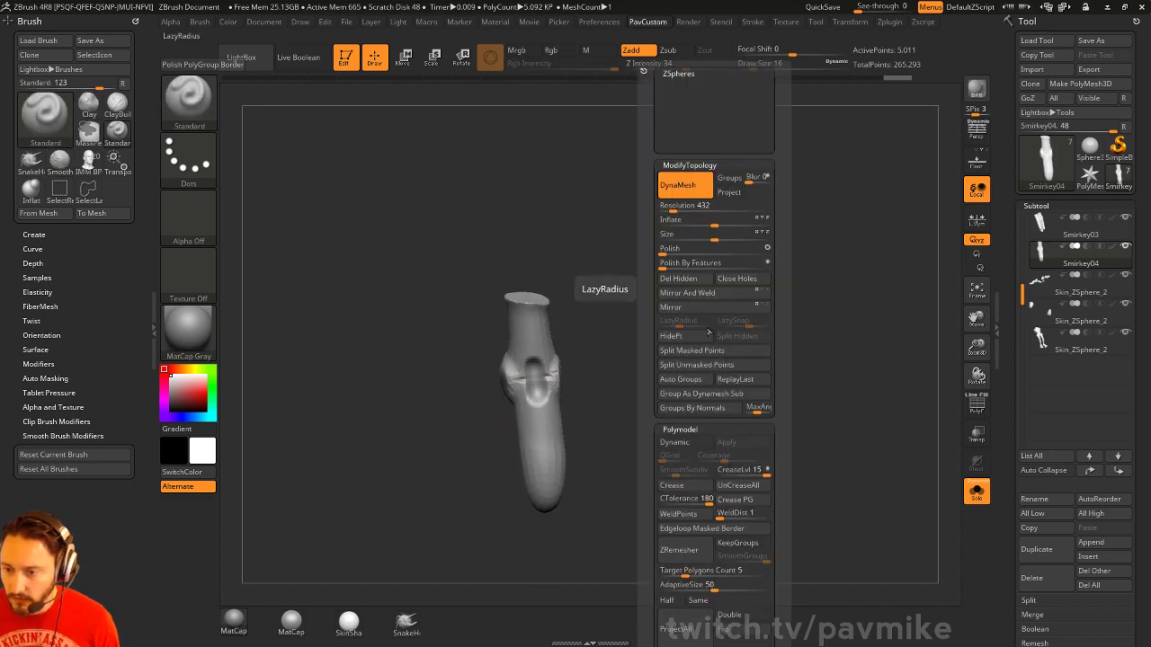
pyautogui.click(680, 279)
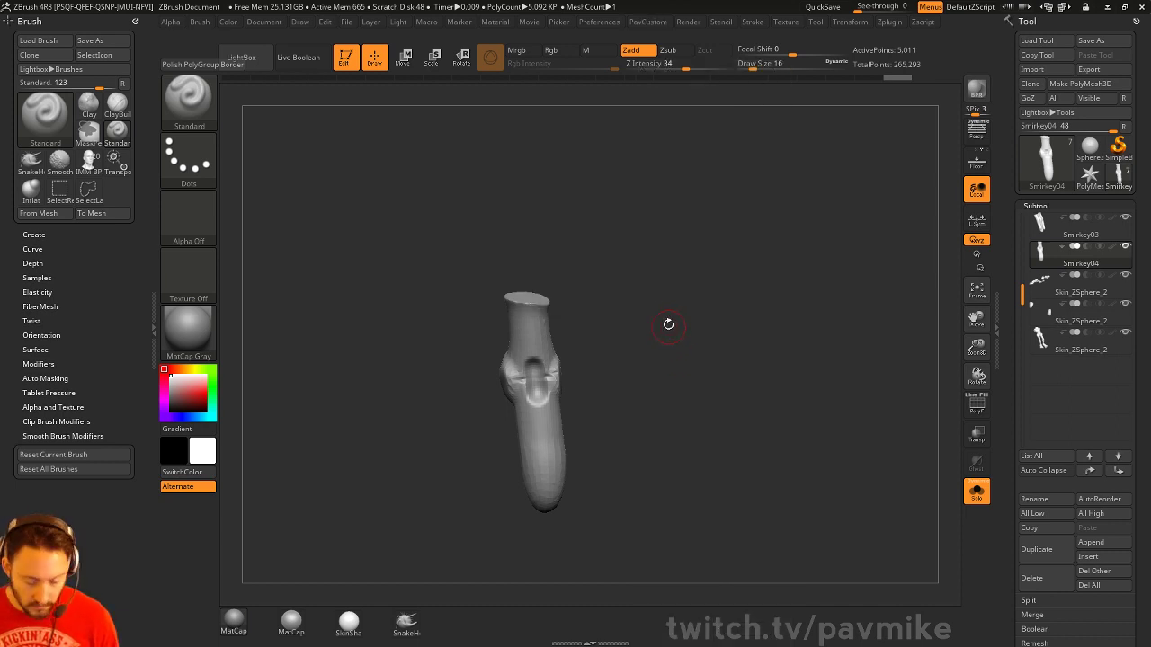
# Carve a thin groove down the finger's palm side and a crease across the fingertip joint with the Standard brush at draw size 7
pyautogui.moveTo(668, 323)
pyautogui.keyDown('alt'); pyautogui.mouseDown()
pyautogui.moveTo(686, 349)
pyautogui.moveTo(662, 295)
pyautogui.moveTo(672, 311)
pyautogui.moveTo(620, 301)
pyautogui.moveTo(594, 322)
pyautogui.mouseUp(); pyautogui.keyUp('alt')
pyautogui.press('s')
pyautogui.click(637, 308)
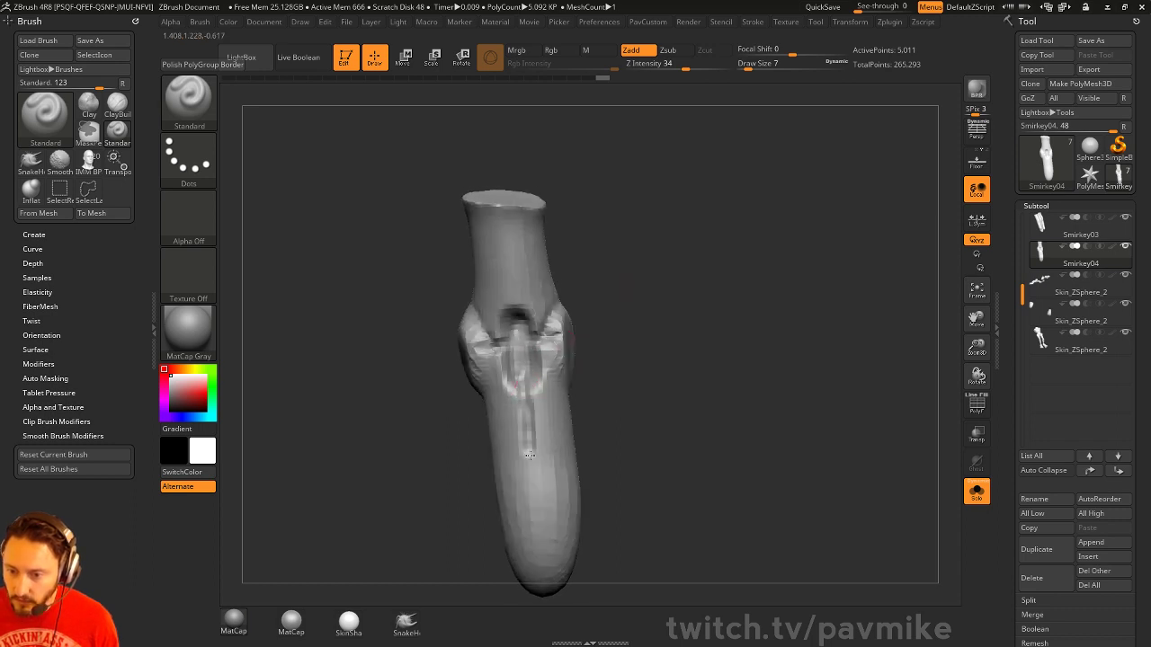
pyautogui.moveTo(615, 438)
pyautogui.mouseDown()
pyautogui.moveTo(617, 415)
pyautogui.moveTo(533, 427)
pyautogui.mouseUp()
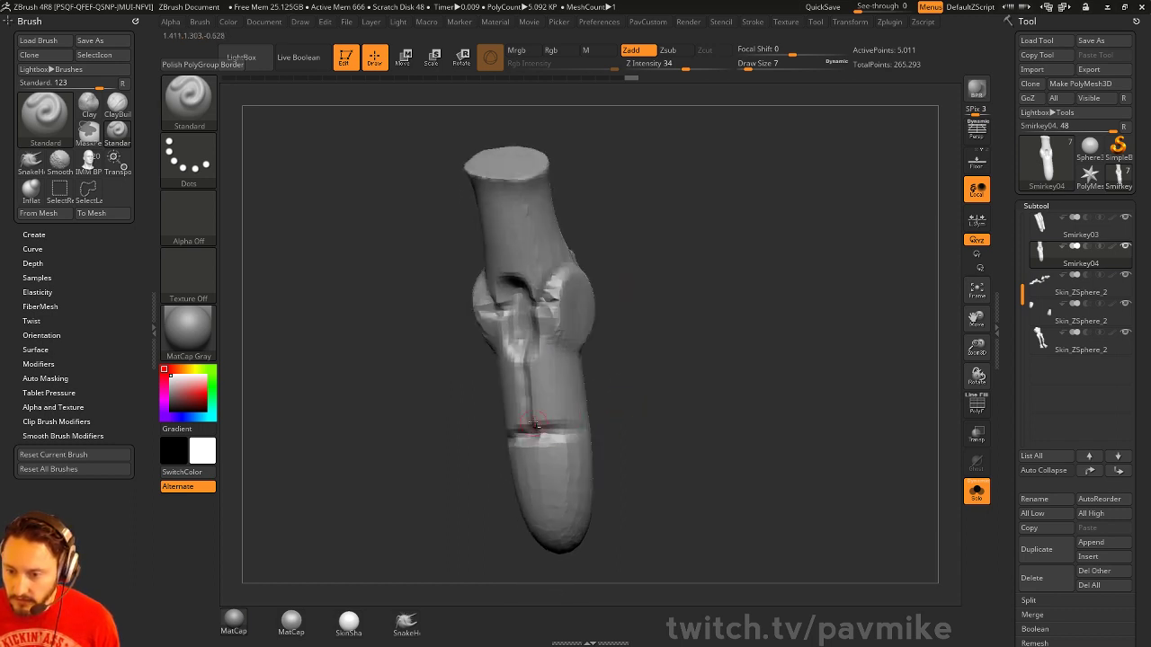
pyautogui.moveTo(620, 429)
pyautogui.mouseDown()
pyautogui.moveTo(531, 419)
pyautogui.moveTo(543, 440)
pyautogui.moveTo(494, 439)
pyautogui.mouseUp()
pyautogui.moveTo(575, 431)
pyautogui.mouseDown()
pyautogui.moveTo(642, 419)
pyautogui.moveTo(535, 440)
pyautogui.mouseUp()
pyautogui.moveTo(611, 404); pyautogui.dragTo(530, 297)
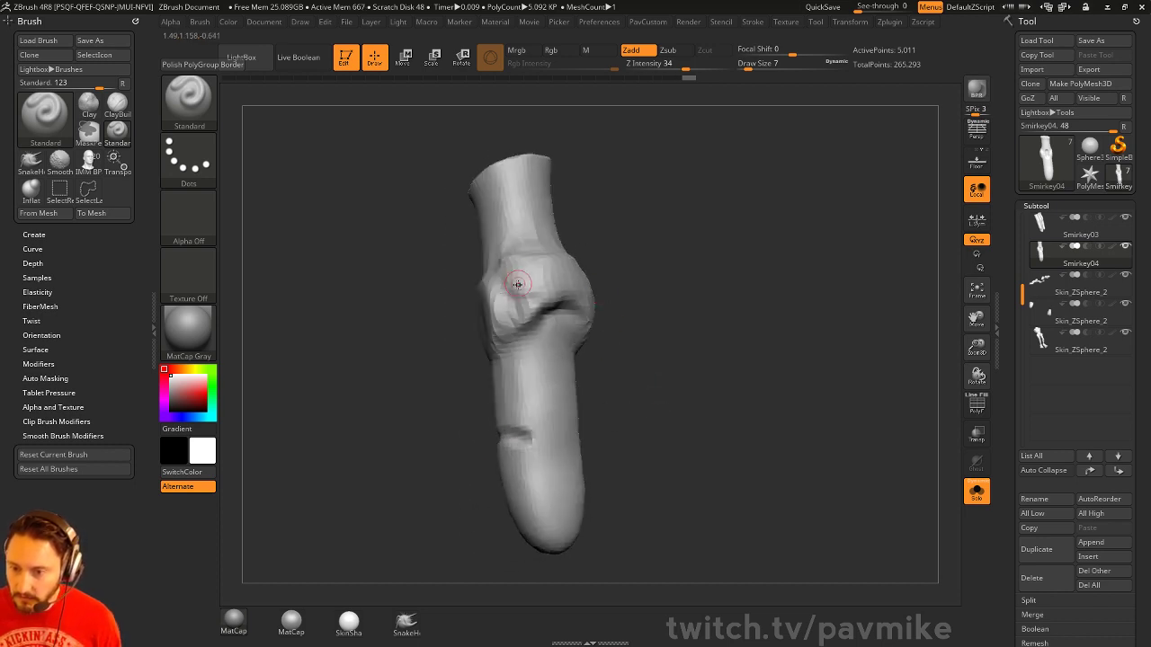
# Shape the finger segment between the two joints with the ClayTubes brush at draw size 18
pyautogui.moveTo(617, 293)
pyautogui.mouseDown()
pyautogui.moveTo(543, 320)
pyautogui.moveTo(545, 376)
pyautogui.moveTo(592, 365)
pyautogui.moveTo(548, 390)
pyautogui.moveTo(545, 361)
pyautogui.moveTo(540, 396)
pyautogui.mouseUp()
pyautogui.press('b')
pyautogui.press('c')
pyautogui.press('t')
pyautogui.press('s')
pyautogui.press('s')
pyautogui.moveTo(545, 379); pyautogui.dragTo(538, 365)
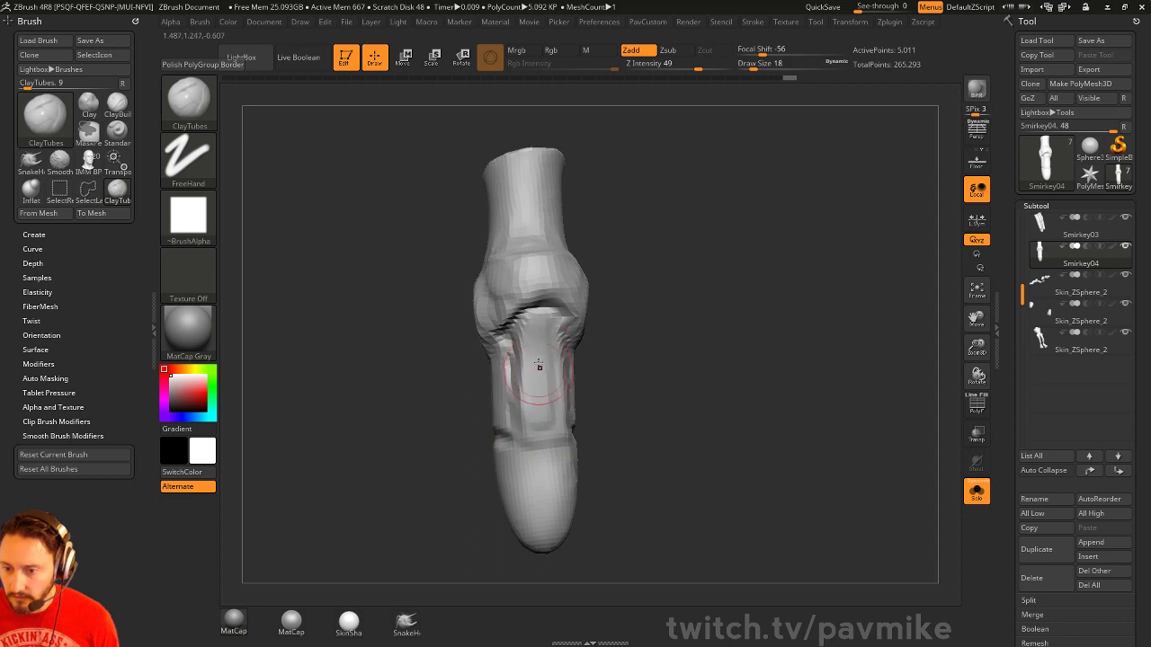
pyautogui.keyDown('alt'); pyautogui.moveTo(552, 416); pyautogui.dragTo(557, 391, button='right'); pyautogui.keyUp('alt')
# Deepen the fingertip joint's groove and raise a band below it with the Standard brush, using draw size 8
pyautogui.press('b')
pyautogui.press('s')
pyautogui.press('t')
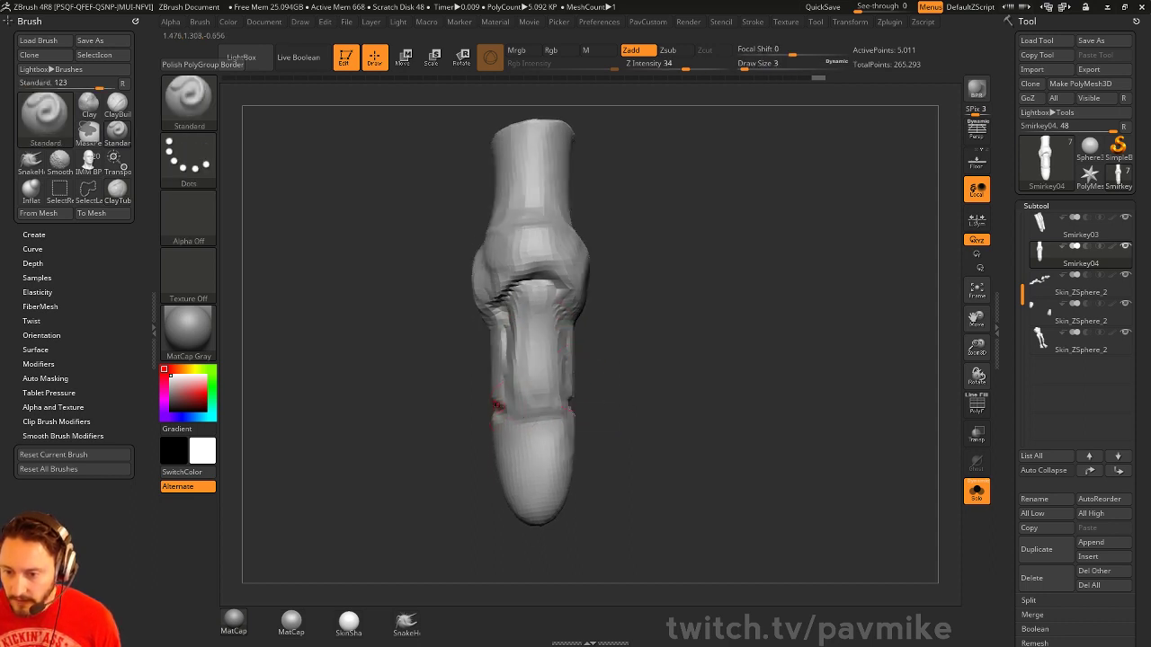
pyautogui.press('s')
pyautogui.moveTo(497, 406); pyautogui.dragTo(561, 396)
pyautogui.moveTo(559, 398)
pyautogui.keyDown('shift'); pyautogui.mouseDown()
pyautogui.moveTo(509, 401)
pyautogui.moveTo(562, 389)
pyautogui.mouseUp(); pyautogui.keyUp('shift')
pyautogui.moveTo(648, 394)
pyautogui.mouseDown()
pyautogui.moveTo(549, 412)
pyautogui.moveTo(557, 415)
pyautogui.mouseUp()
pyautogui.moveTo(618, 413); pyautogui.dragTo(505, 411)
pyautogui.moveTo(605, 413); pyautogui.dragTo(527, 387)
pyautogui.moveTo(594, 372); pyautogui.dragTo(637, 398)
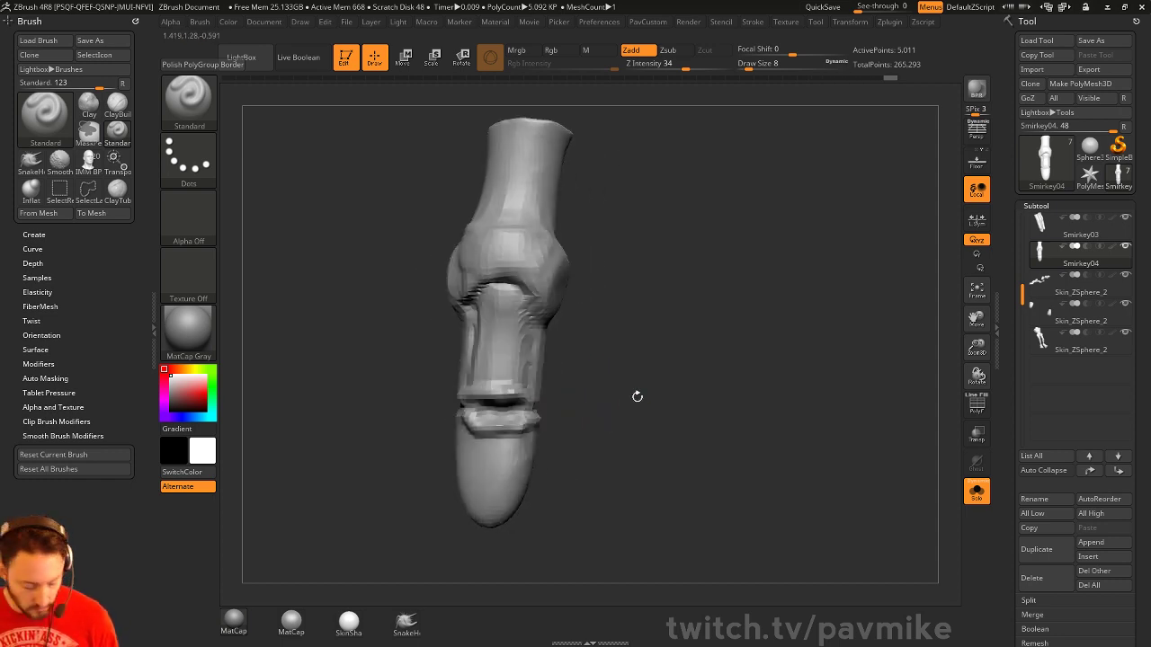
# Switch to the Clay brush and remesh the finger with DynaMesh at resolution 528
pyautogui.press('b')
pyautogui.press('c')
pyautogui.press('l')
pyautogui.press('space')
pyautogui.click(662, 207)
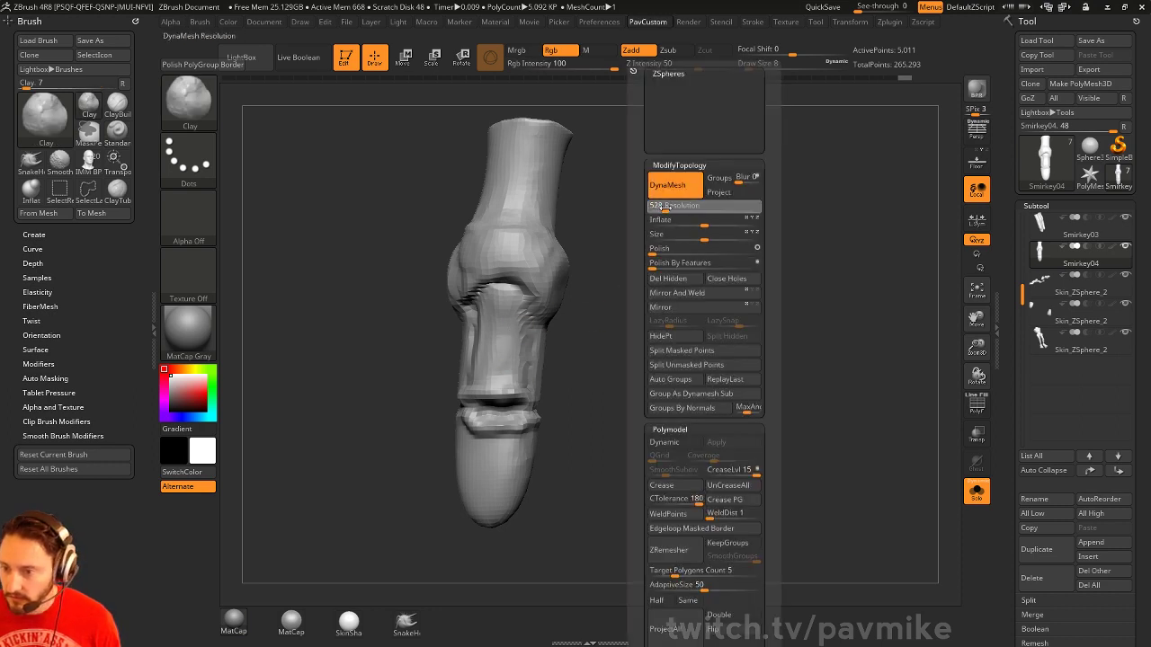
pyautogui.keyDown('alt'); pyautogui.moveTo(659, 311); pyautogui.dragTo(729, 318); pyautogui.keyUp('alt')
# Build up the planes of the middle segment and fingertip with the Clay brush at draw size 20
pyautogui.press('s')
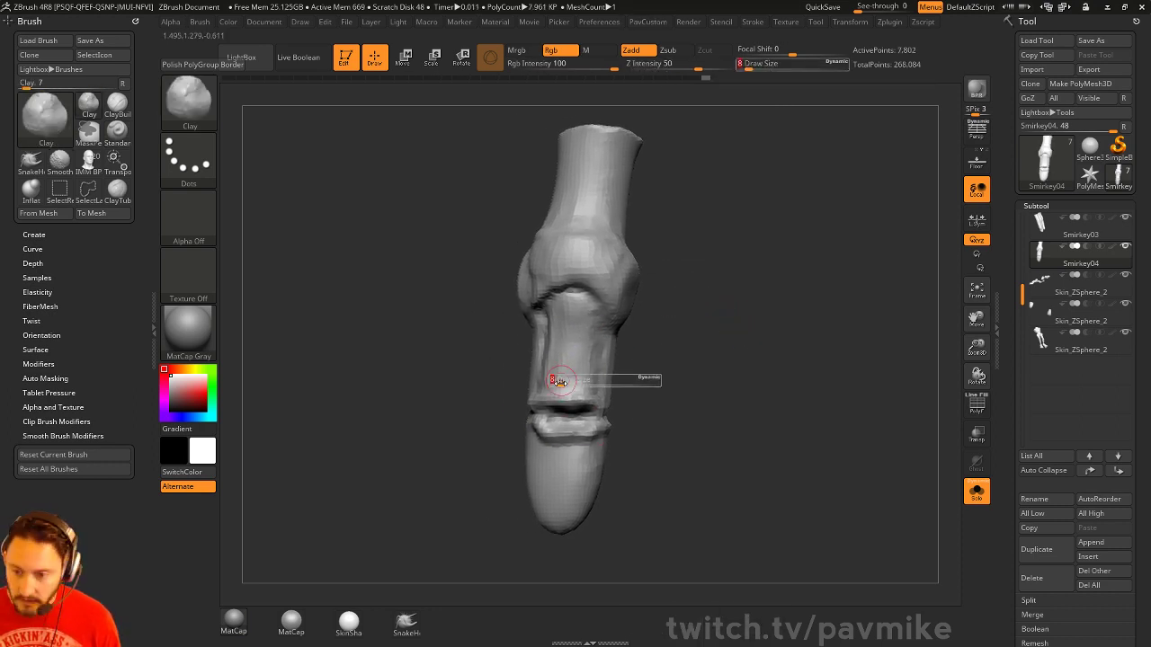
pyautogui.moveTo(555, 378)
pyautogui.mouseDown()
pyautogui.moveTo(566, 380)
pyautogui.moveTo(570, 344)
pyautogui.mouseUp()
pyautogui.moveTo(683, 404)
pyautogui.mouseDown()
pyautogui.moveTo(630, 440)
pyautogui.moveTo(548, 443)
pyautogui.moveTo(557, 489)
pyautogui.moveTo(642, 466)
pyautogui.mouseUp()
pyautogui.moveTo(555, 471); pyautogui.dragTo(545, 511)
pyautogui.moveTo(706, 441); pyautogui.dragTo(637, 396)
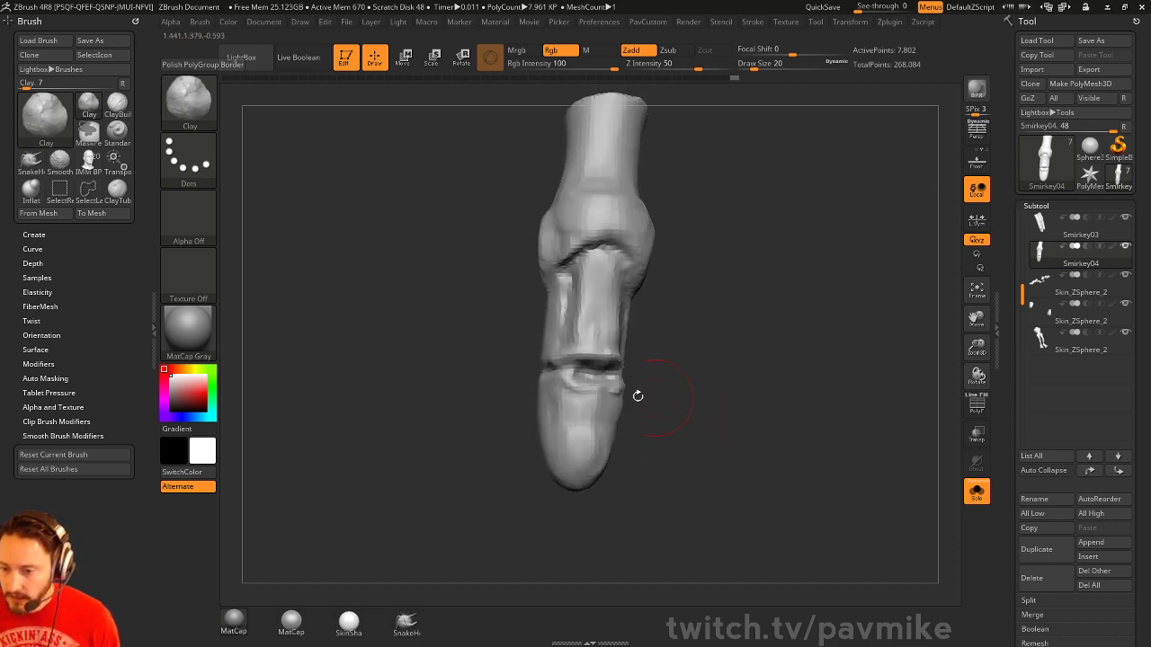
# Refine the edge of the fingertip joint and the fingertip surface with the Standard brush at draw size 7
pyautogui.press('b')
pyautogui.press('s')
pyautogui.press('t')
pyautogui.moveTo(654, 447); pyautogui.dragTo(609, 399)
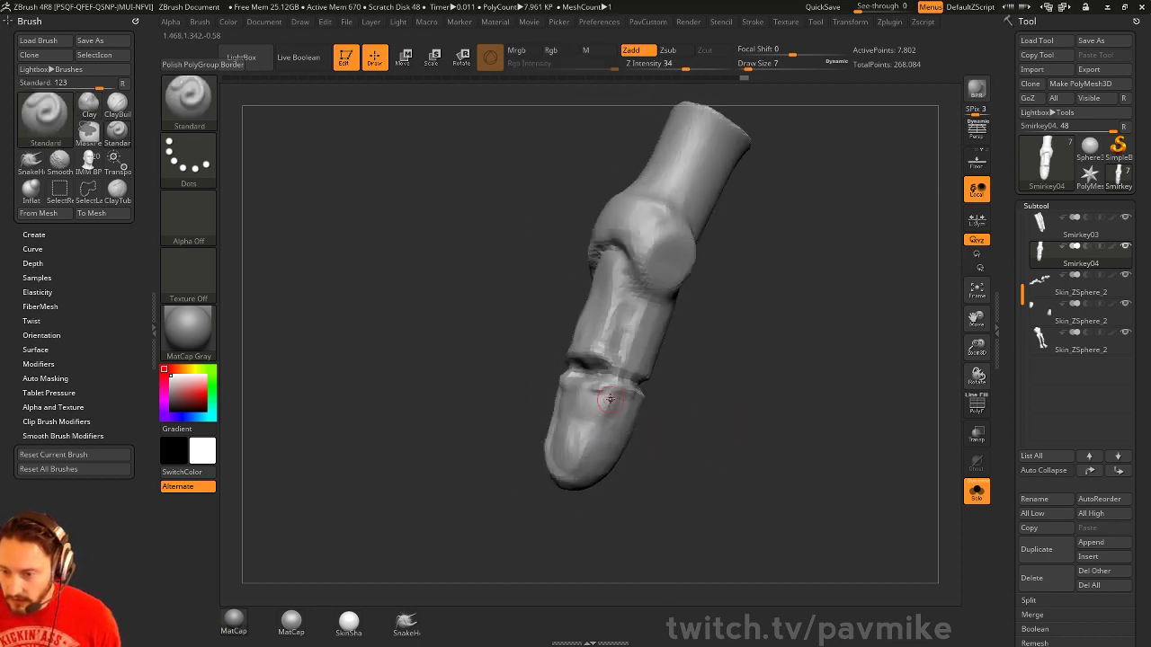
pyautogui.moveTo(585, 454); pyautogui.dragTo(561, 460)
pyautogui.moveTo(708, 455); pyautogui.dragTo(684, 415)
# Shape the side planes of the fingertip with the Clay brush at draw size 25
pyautogui.press('b')
pyautogui.press('c')
pyautogui.press('l')
pyautogui.press('s')
pyautogui.moveTo(566, 447)
pyautogui.mouseDown()
pyautogui.moveTo(578, 446)
pyautogui.moveTo(532, 424)
pyautogui.mouseUp()
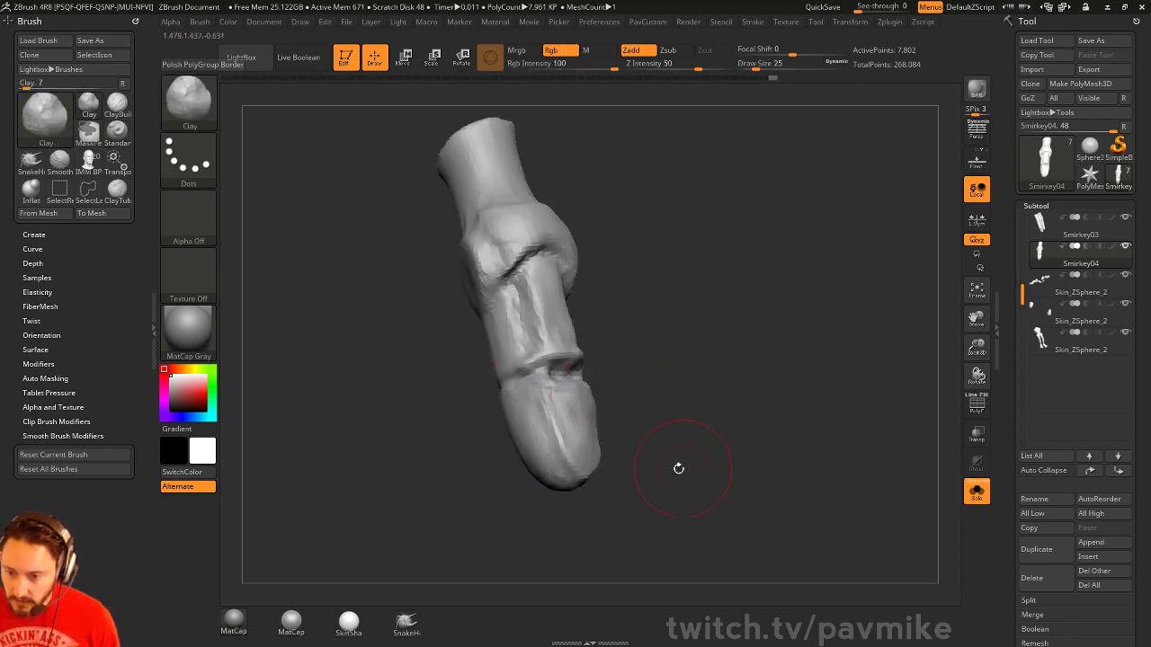
# Flatten the round side face of the finger's knuckle joint with the hPolish brush at draw size 17
pyautogui.moveTo(679, 468); pyautogui.dragTo(700, 441)
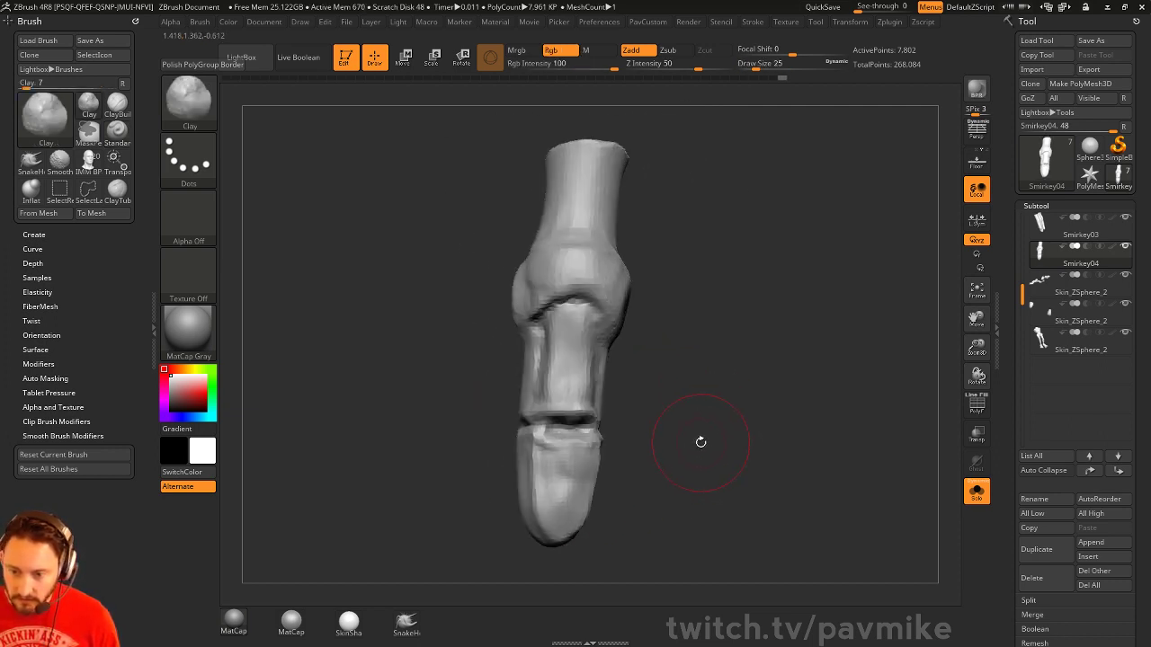
pyautogui.press('b')
pyautogui.press('h')
pyautogui.press('p')
pyautogui.moveTo(566, 347); pyautogui.dragTo(575, 345)
pyautogui.moveTo(647, 346)
pyautogui.mouseDown()
pyautogui.moveTo(706, 346)
pyautogui.moveTo(613, 358)
pyautogui.moveTo(609, 340)
pyautogui.moveTo(676, 284)
pyautogui.moveTo(562, 306)
pyautogui.mouseUp()
pyautogui.press('[')
pyautogui.press(']')
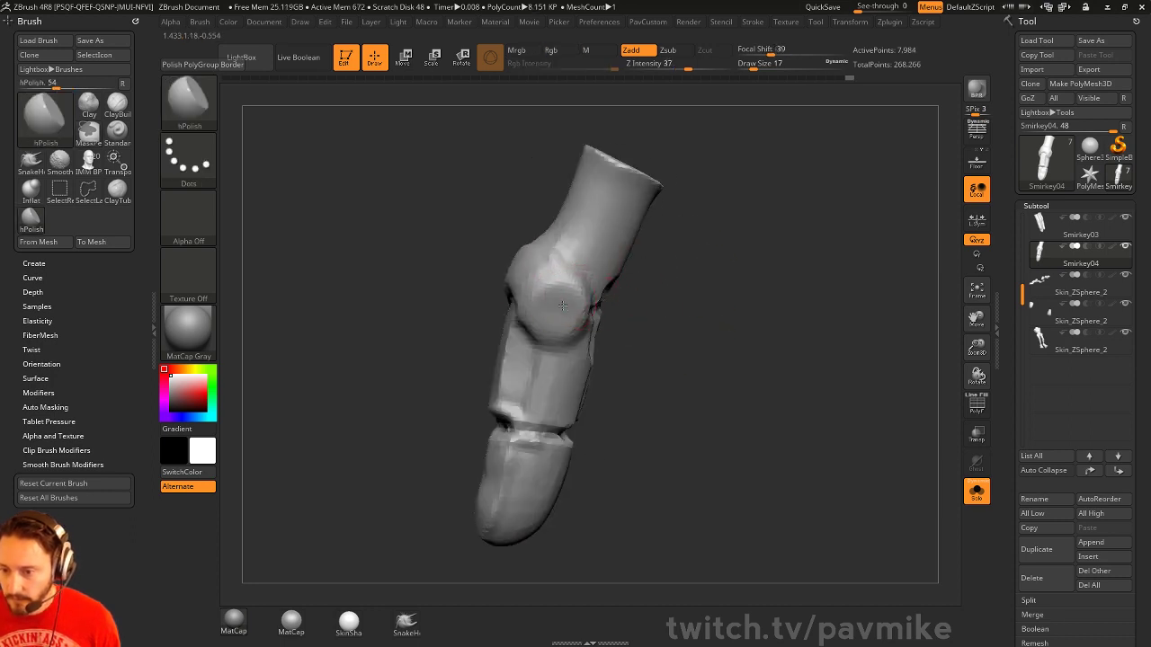
pyautogui.moveTo(631, 322); pyautogui.dragTo(552, 308)
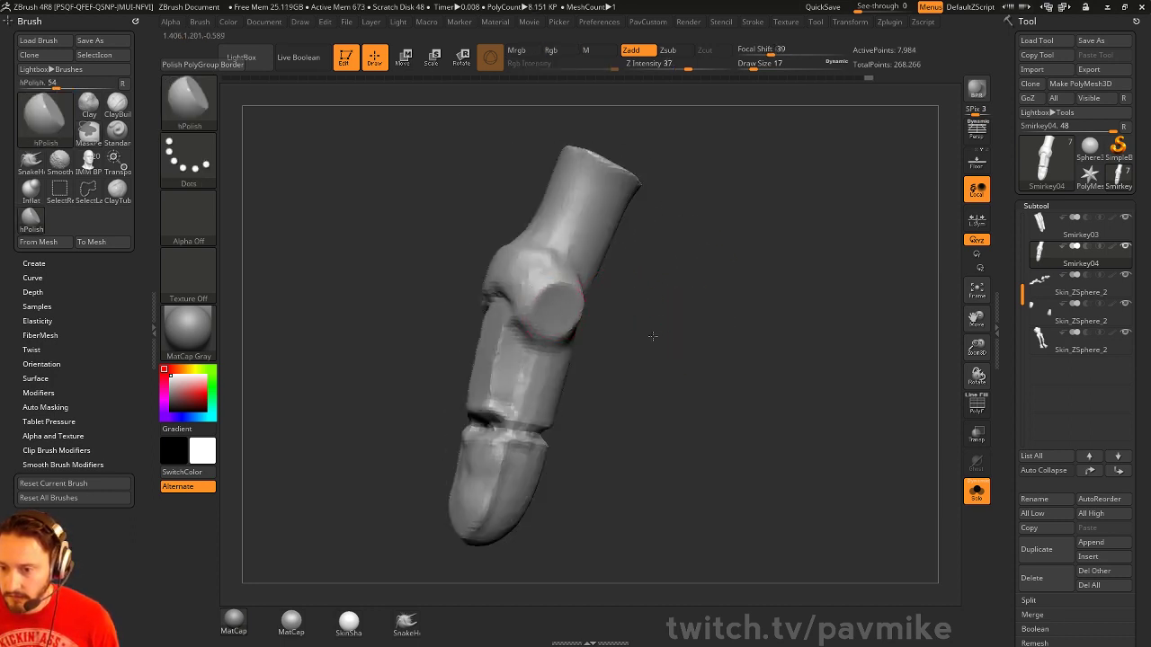
pyautogui.moveTo(652, 336); pyautogui.dragTo(534, 300)
pyautogui.moveTo(635, 293)
pyautogui.mouseDown()
pyautogui.moveTo(690, 271)
pyautogui.moveTo(522, 314)
pyautogui.mouseUp()
# Try to dent the flattened knuckle disc with the Clay brush at draw size 14
pyautogui.press('b')
pyautogui.press('c')
pyautogui.press('l')
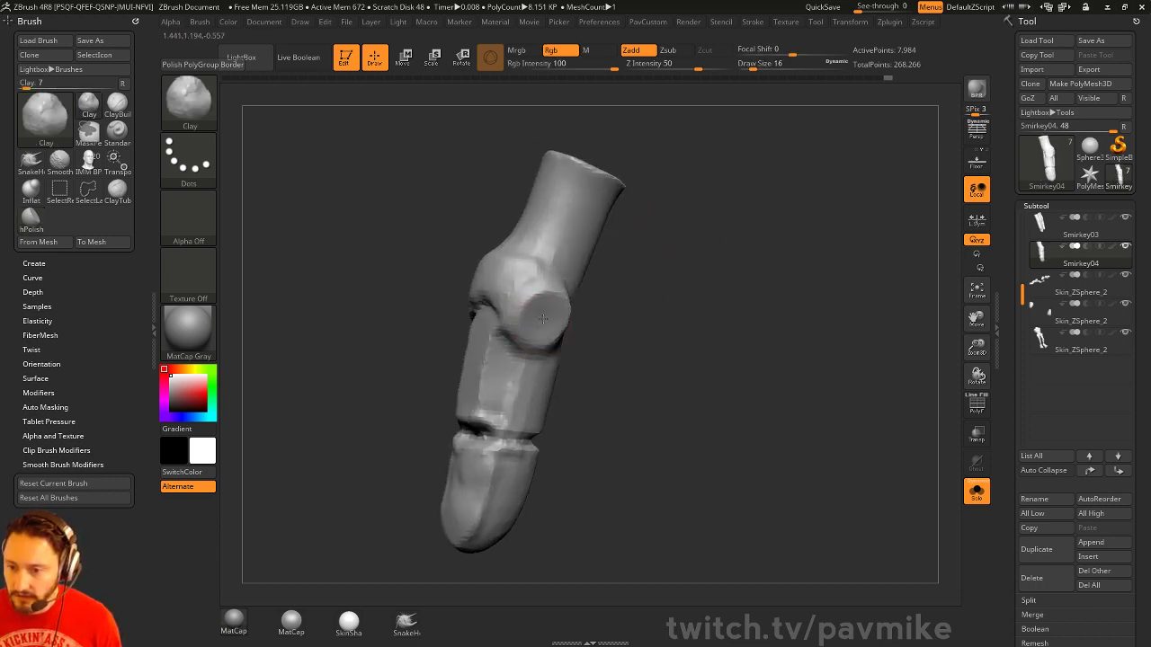
pyautogui.moveTo(640, 306); pyautogui.dragTo(605, 299)
pyautogui.press('s')
pyautogui.click(546, 320)
pyautogui.hotkey('ctrl', 'z')
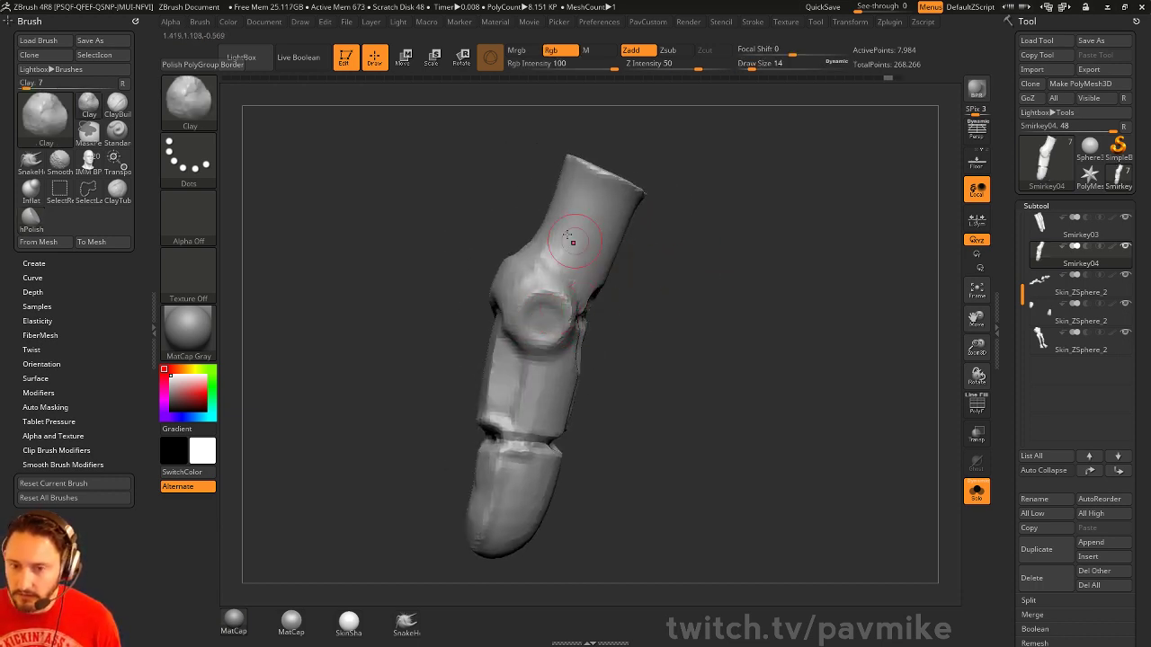
# Clone the Standard brush and set the copy to the DragDot stroke, Alpha 06 and Z Intensity 47
pyautogui.press('b')
pyautogui.press('s')
pyautogui.press('t')
pyautogui.press('b')
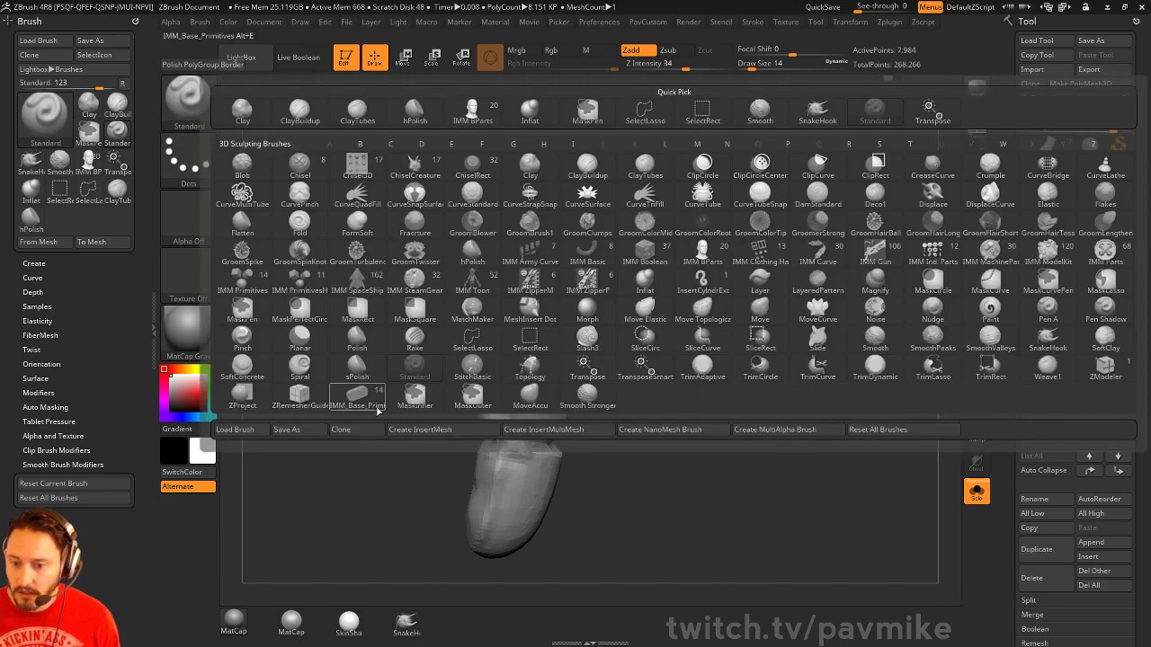
pyautogui.click(352, 430)
pyautogui.click(197, 158)
pyautogui.click(549, 169)
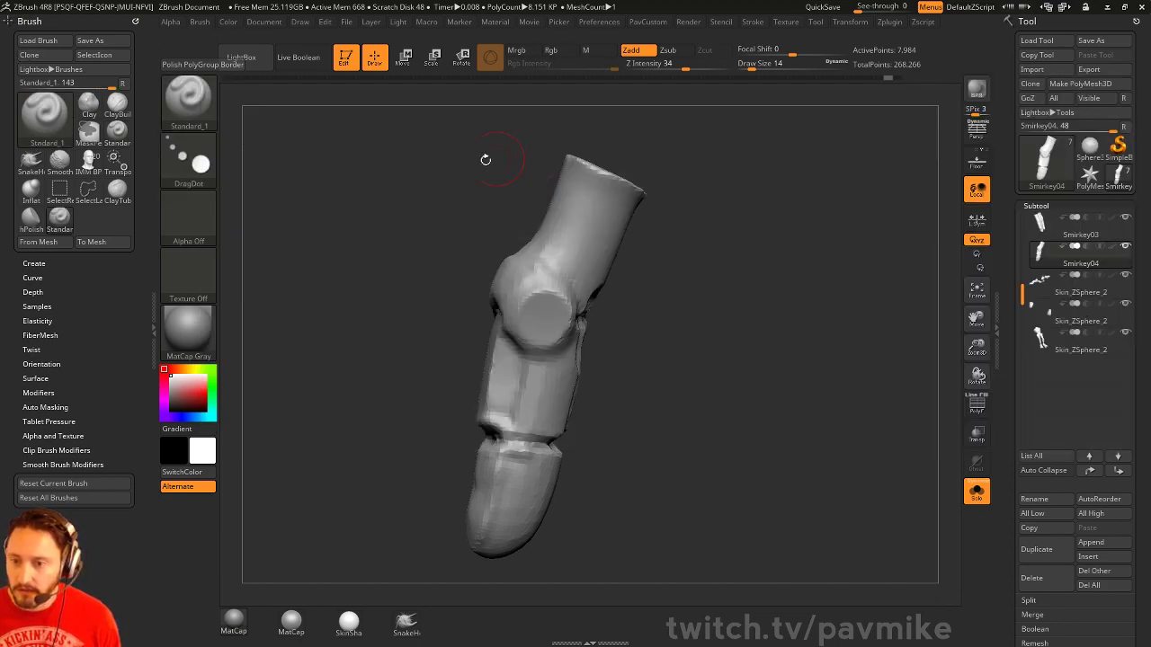
pyautogui.click(211, 213)
pyautogui.click(606, 275)
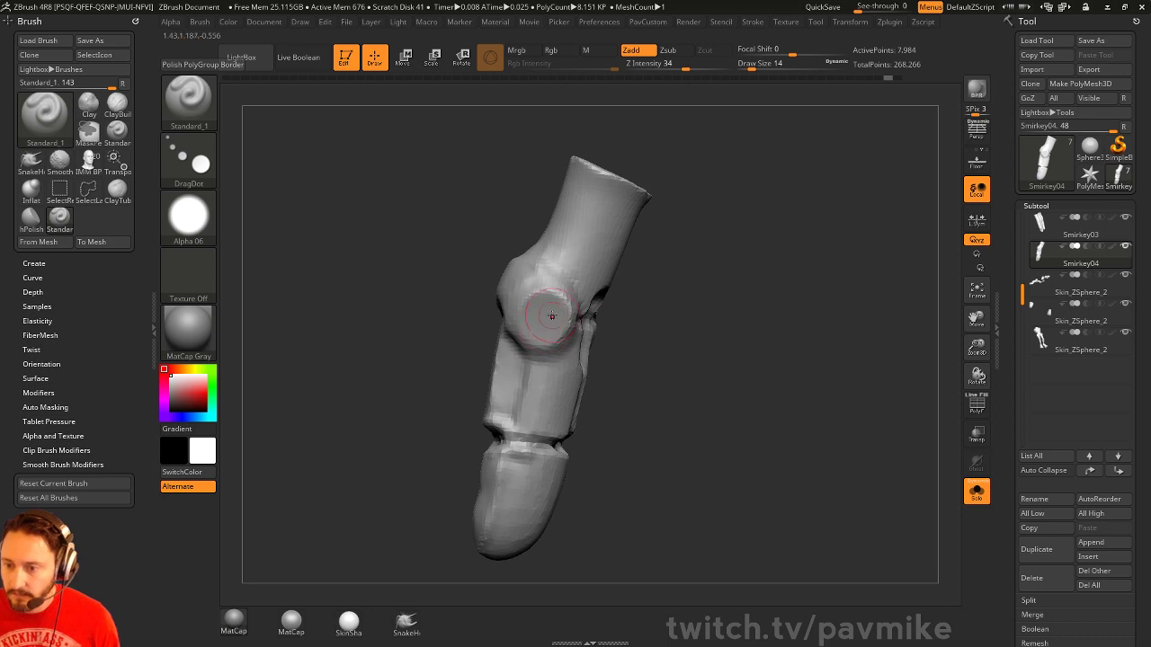
pyautogui.click(694, 66)
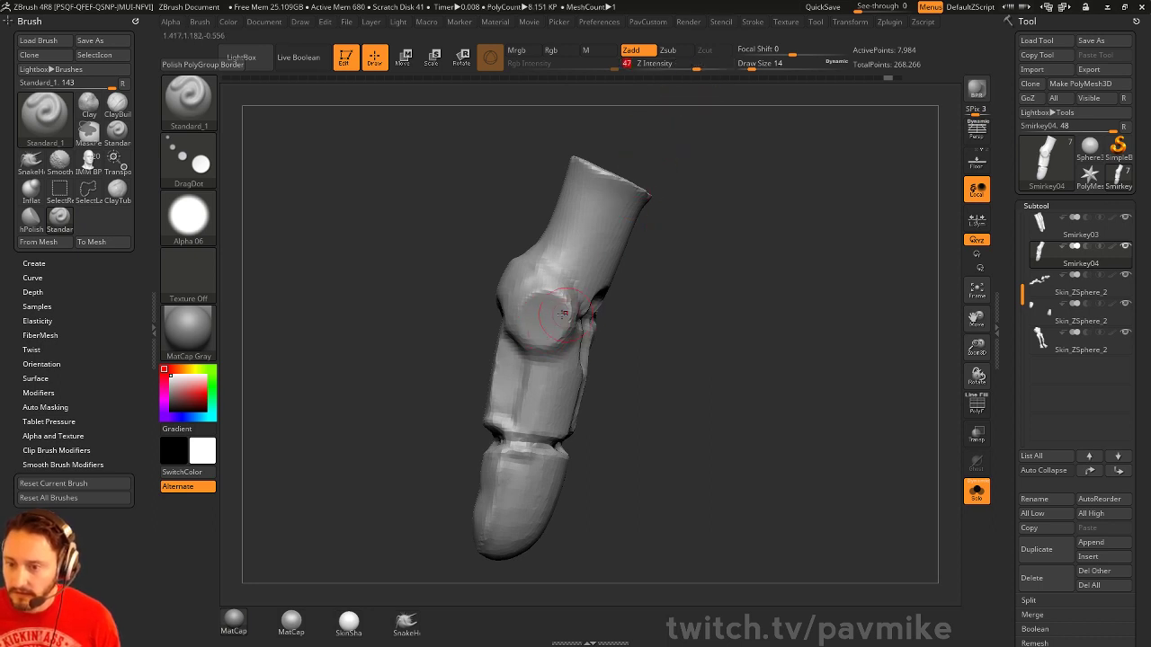
# Stamp a round recess into the centre of the knuckle disc at draw size 14 with Focal Shift -100
pyautogui.keyDown('alt'); pyautogui.moveTo(539, 316); pyautogui.dragTo(544, 320); pyautogui.keyUp('alt')
pyautogui.hotkey('ctrl', 'z')
pyautogui.press(']')
pyautogui.hotkey('ctrl', 'z')
pyautogui.press('[')
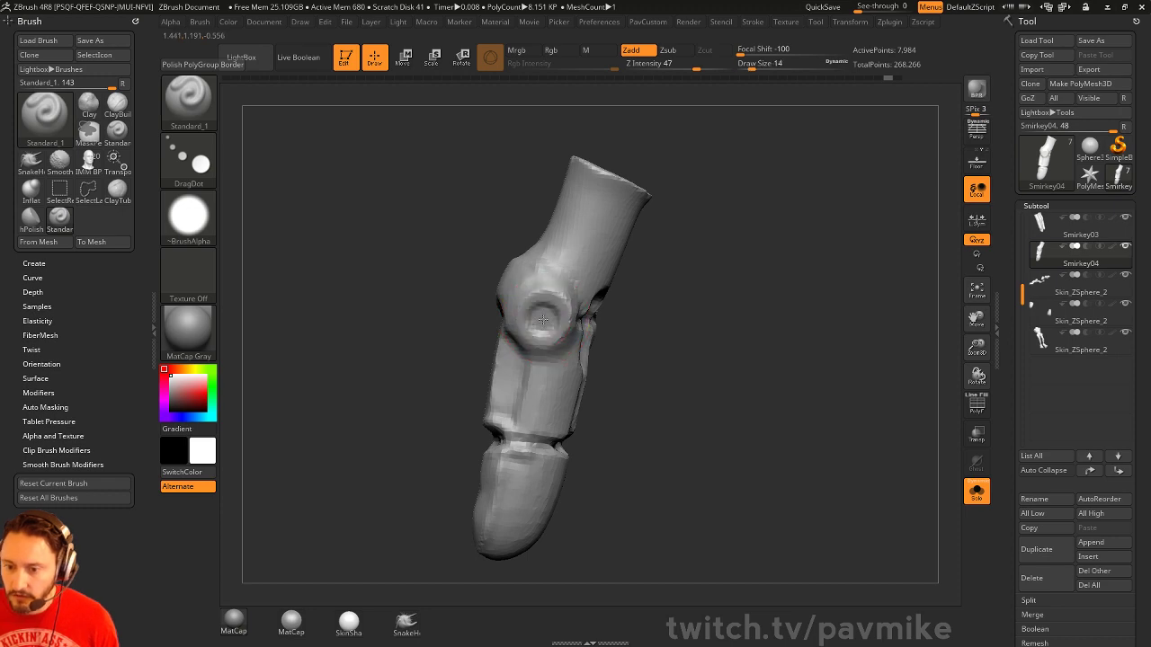
pyautogui.moveTo(772, 313); pyautogui.dragTo(640, 305)
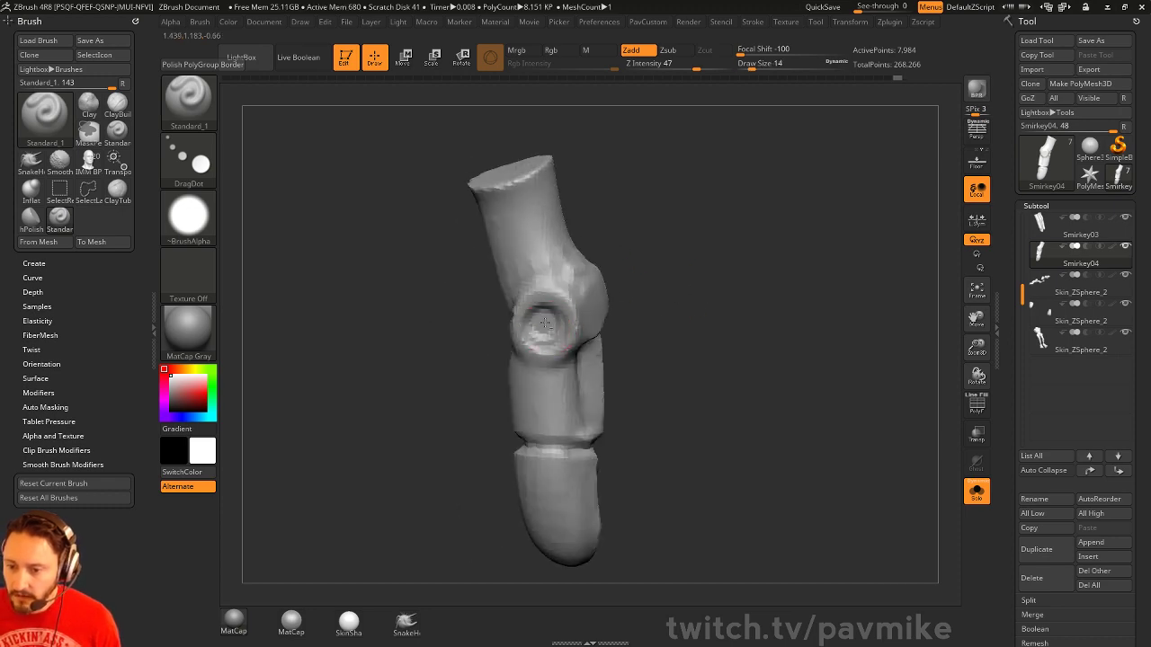
# Choose the IMM Parts brush with the Mechanical 07 insert mesh
pyautogui.press('b')
pyautogui.press('i')
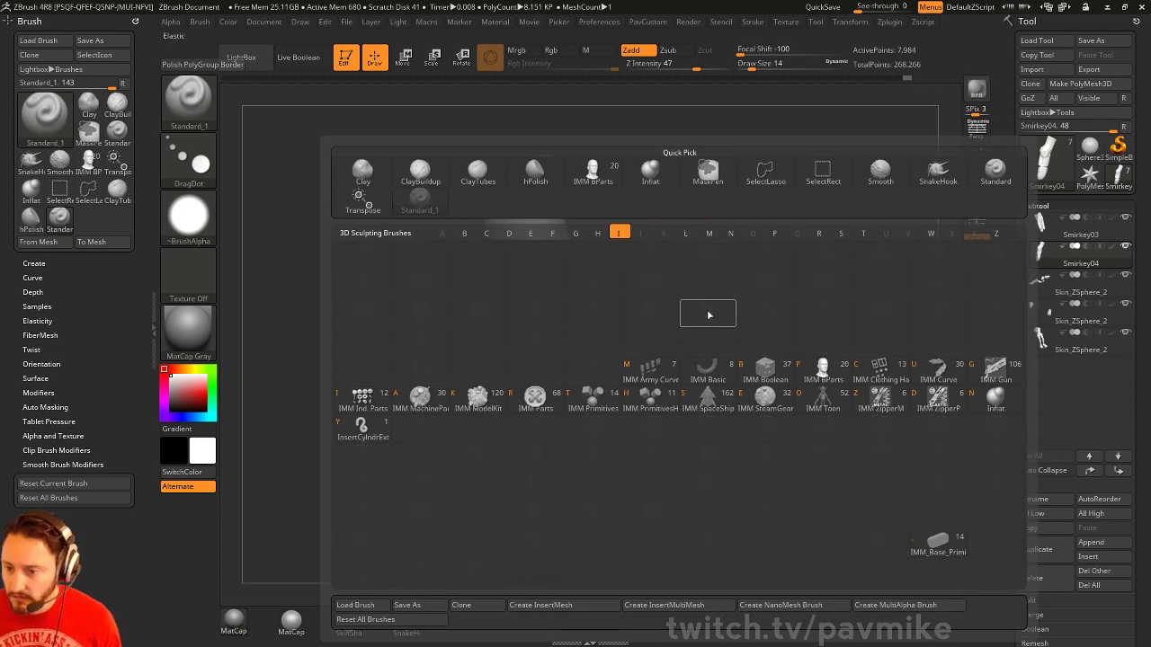
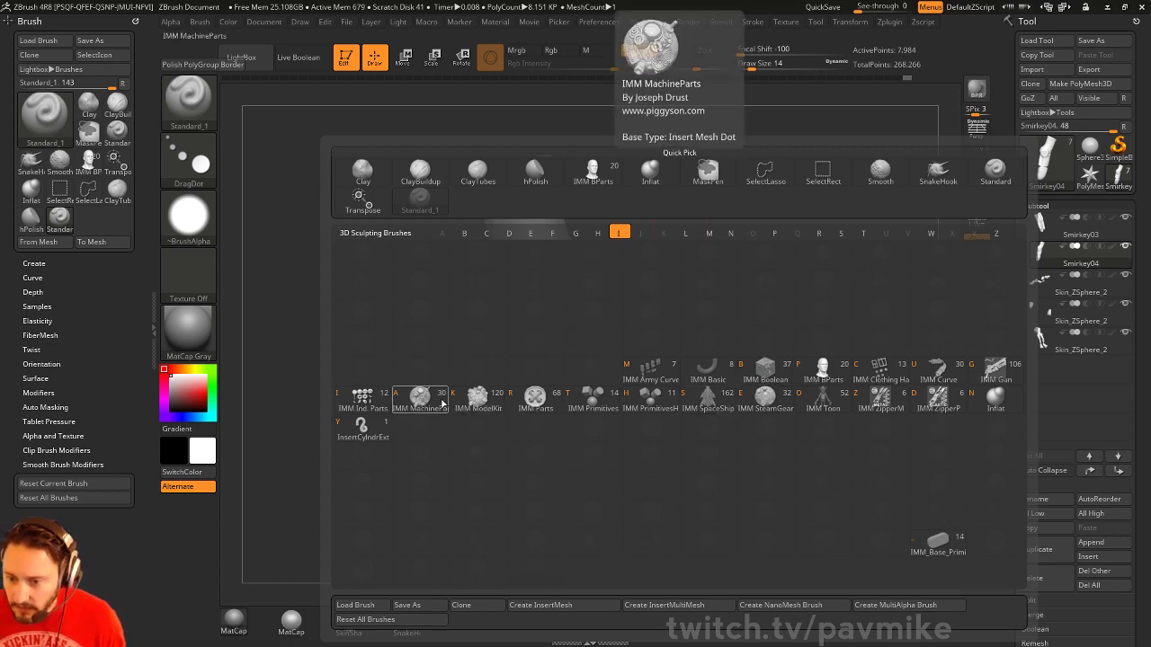
pyautogui.click(535, 400)
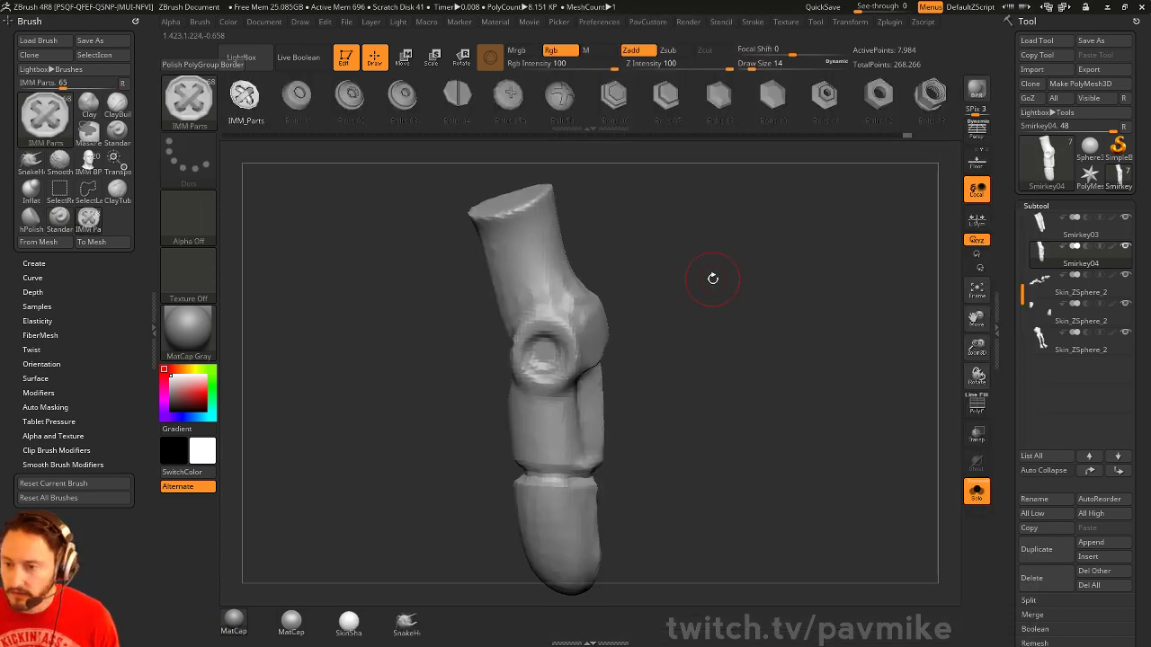
pyautogui.press('m')
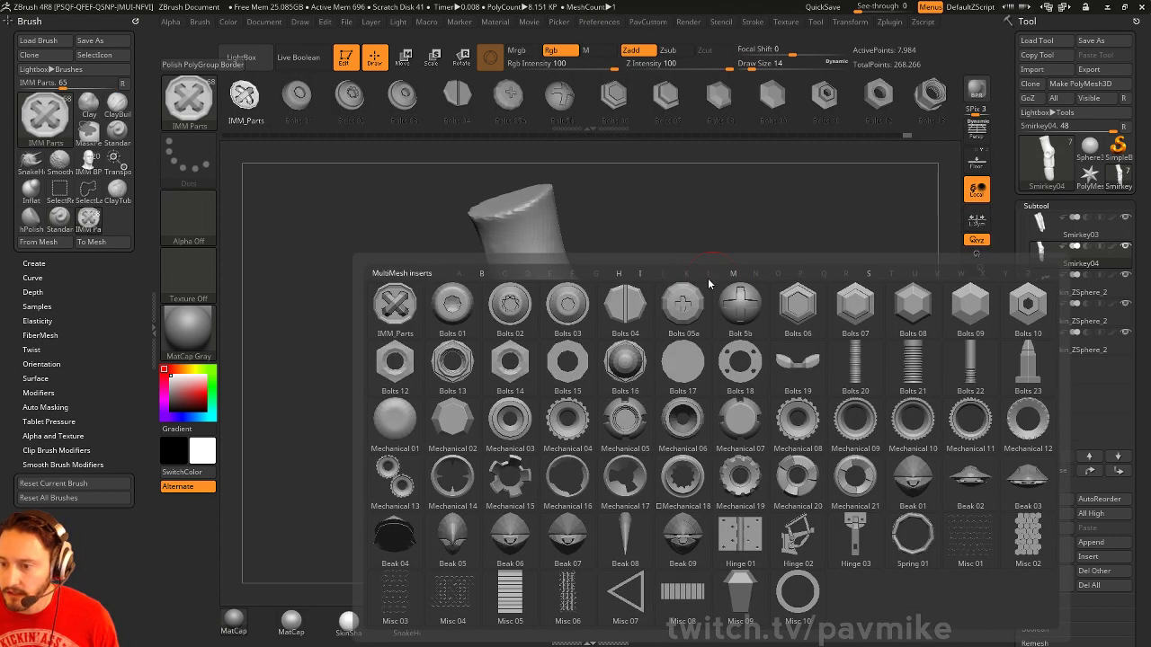
pyautogui.click(746, 418)
# Insert the mechanical bolt into the knuckle recess, undoing misplaced attempts until it fits the hole
pyautogui.moveTo(543, 352); pyautogui.dragTo(557, 366)
pyautogui.moveTo(745, 328); pyautogui.dragTo(590, 352)
pyautogui.hotkey('ctrl', 'z')
pyautogui.hotkey('ctrl', 'z')
pyautogui.moveTo(707, 338); pyautogui.dragTo(692, 314)
pyautogui.moveTo(602, 354); pyautogui.dragTo(621, 350)
pyautogui.hotkey('ctrl', 'z')
pyautogui.press('s')
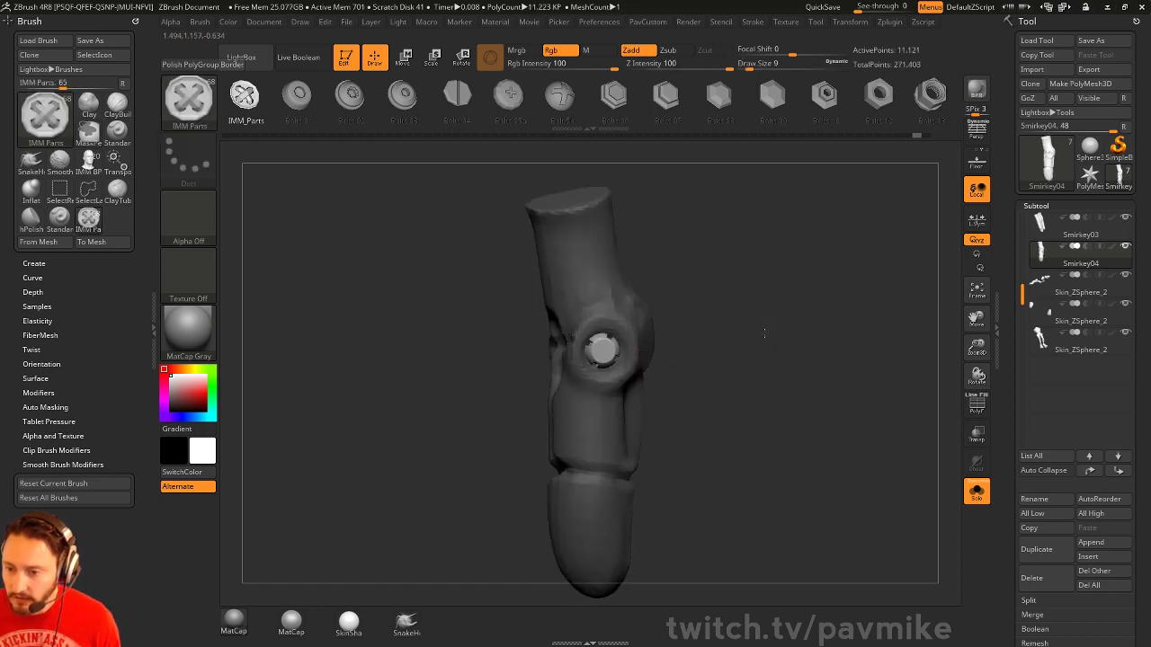
# Fuse the inserted bolt into the finger with DynaMesh and compare it with the unmerged version
pyautogui.moveTo(764, 333)
pyautogui.mouseDown()
pyautogui.moveTo(637, 334)
pyautogui.moveTo(836, 306)
pyautogui.moveTo(783, 285)
pyautogui.moveTo(816, 345)
pyautogui.moveTo(762, 325)
pyautogui.mouseUp()
pyautogui.keyDown('ctrl'); pyautogui.moveTo(827, 265); pyautogui.dragTo(864, 358); pyautogui.keyUp('ctrl')
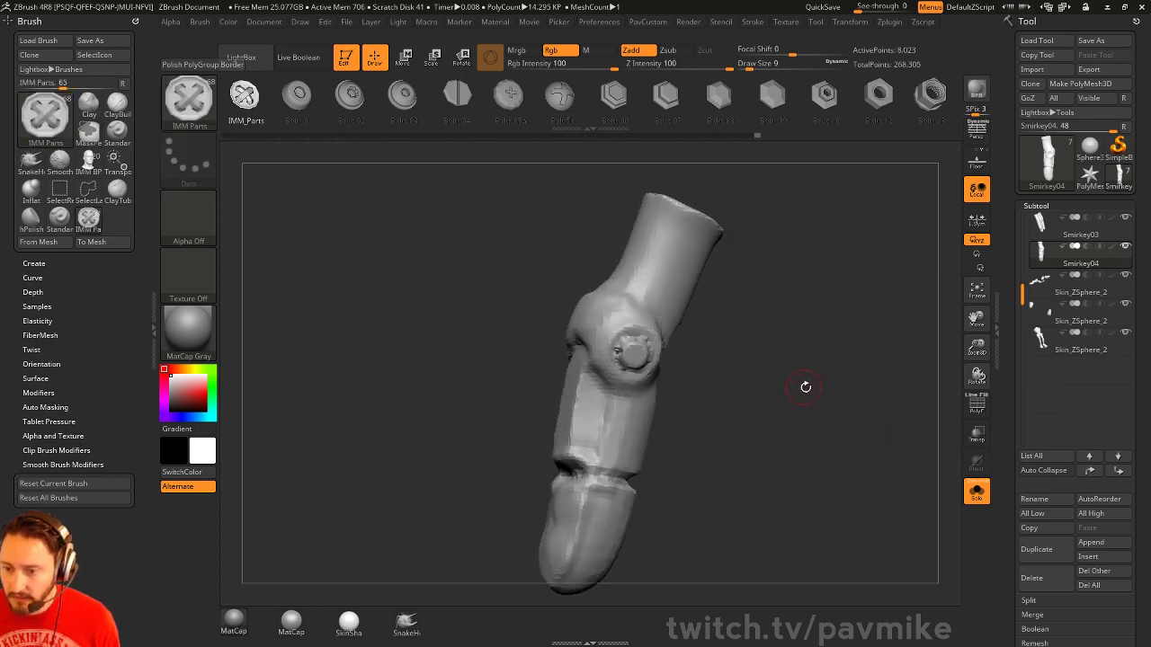
pyautogui.moveTo(804, 386); pyautogui.dragTo(838, 363)
pyautogui.hotkey('ctrl', 'z')
pyautogui.moveTo(780, 329); pyautogui.dragTo(813, 351)
pyautogui.keyDown('alt'); pyautogui.moveTo(742, 391); pyautogui.dragTo(801, 364); pyautogui.keyUp('alt')
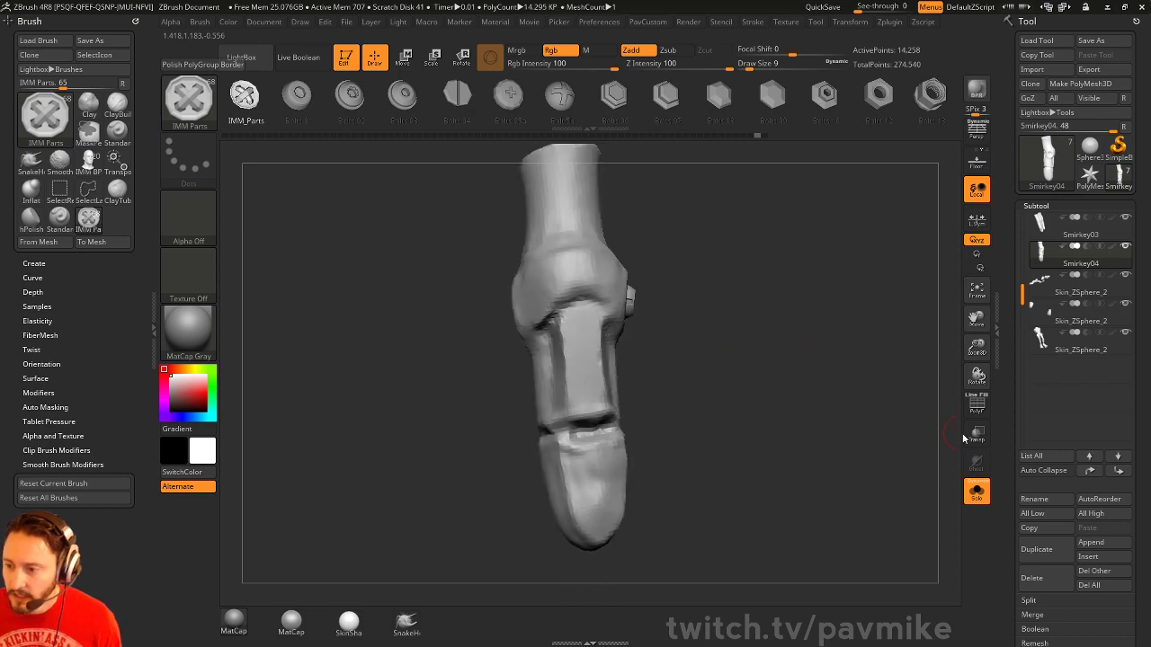
# Inspect the polygroups of the finger and its bolt with the polyframe display from several sides
pyautogui.click(973, 406)
pyautogui.moveTo(871, 372); pyautogui.dragTo(717, 388)
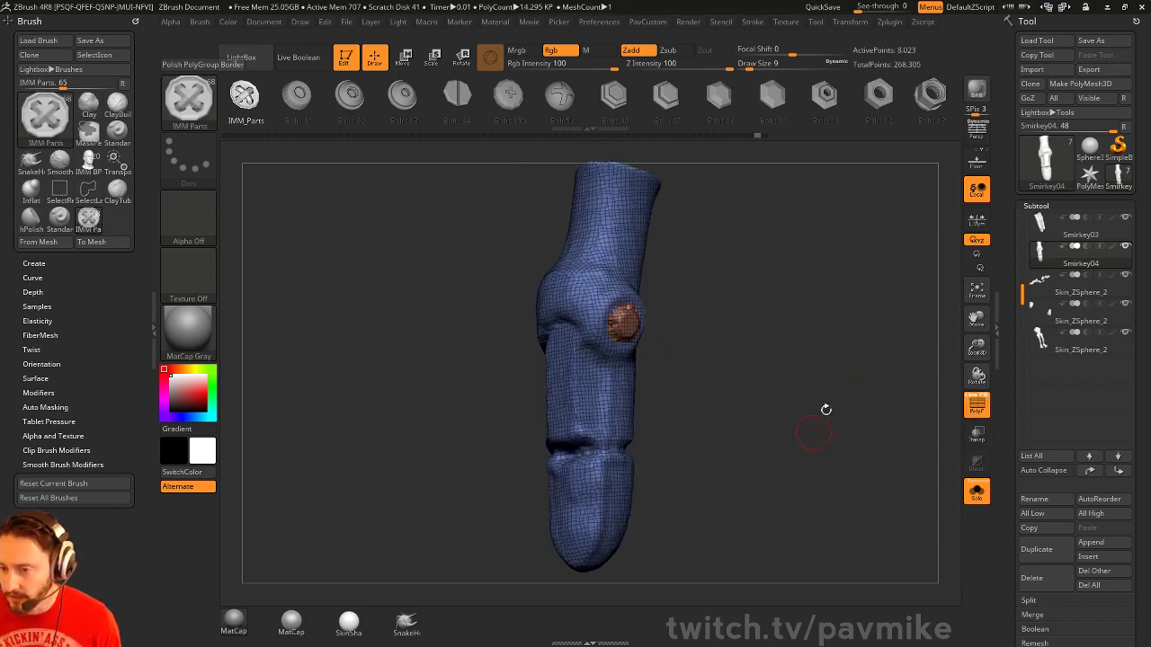
pyautogui.click(978, 408)
pyautogui.moveTo(908, 396); pyautogui.dragTo(774, 349)
pyautogui.moveTo(774, 349); pyautogui.dragTo(731, 393)
pyautogui.keyDown('shift'); pyautogui.moveTo(926, 378); pyautogui.dragTo(847, 399); pyautogui.keyUp('shift')
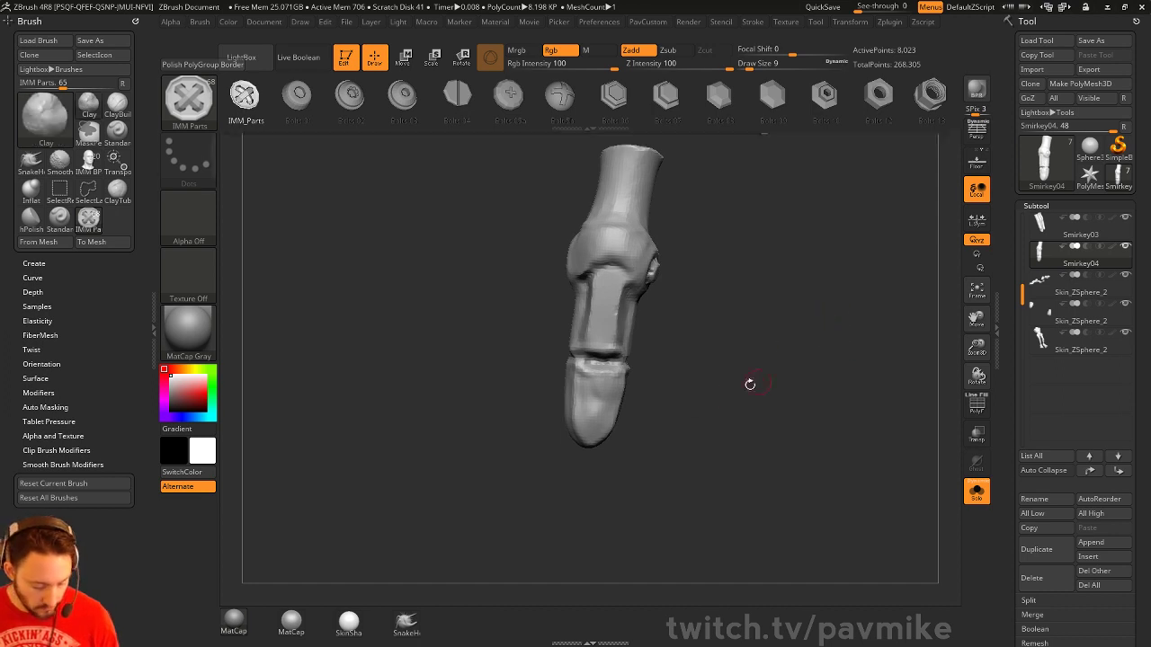
# Refine the front plane of the fingertip with the Clay brush at draw size 29
pyautogui.press('b')
pyautogui.press('c')
pyautogui.press('l')
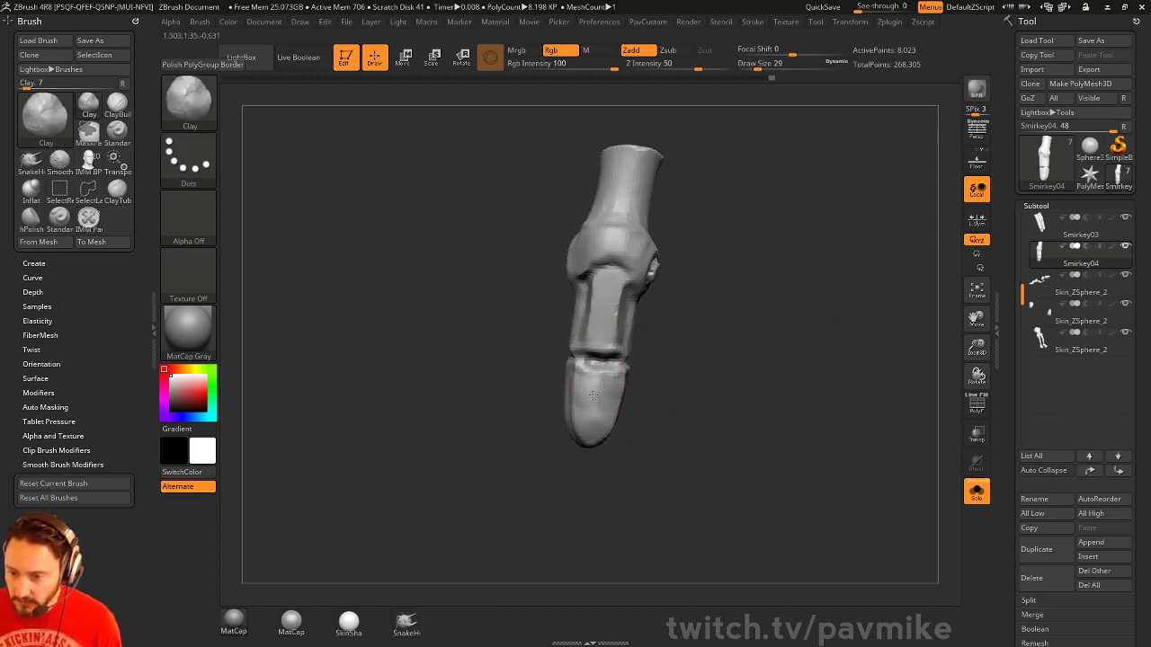
pyautogui.moveTo(689, 378)
pyautogui.keyDown('alt'); pyautogui.mouseDown()
pyautogui.moveTo(704, 405)
pyautogui.moveTo(722, 392)
pyautogui.mouseUp(); pyautogui.keyUp('alt')
pyautogui.moveTo(732, 338)
pyautogui.keyDown('alt'); pyautogui.mouseDown()
pyautogui.moveTo(721, 376)
pyautogui.moveTo(724, 357)
pyautogui.mouseUp(); pyautogui.keyUp('alt')
# Flatten the planes of the middle finger segment with the TrimDynamic brush at draw size 23
pyautogui.press('b')
pyautogui.press('t')
pyautogui.press('d')
pyautogui.press('s')
pyautogui.moveTo(604, 358); pyautogui.dragTo(594, 358)
pyautogui.moveTo(717, 352); pyautogui.dragTo(633, 351)
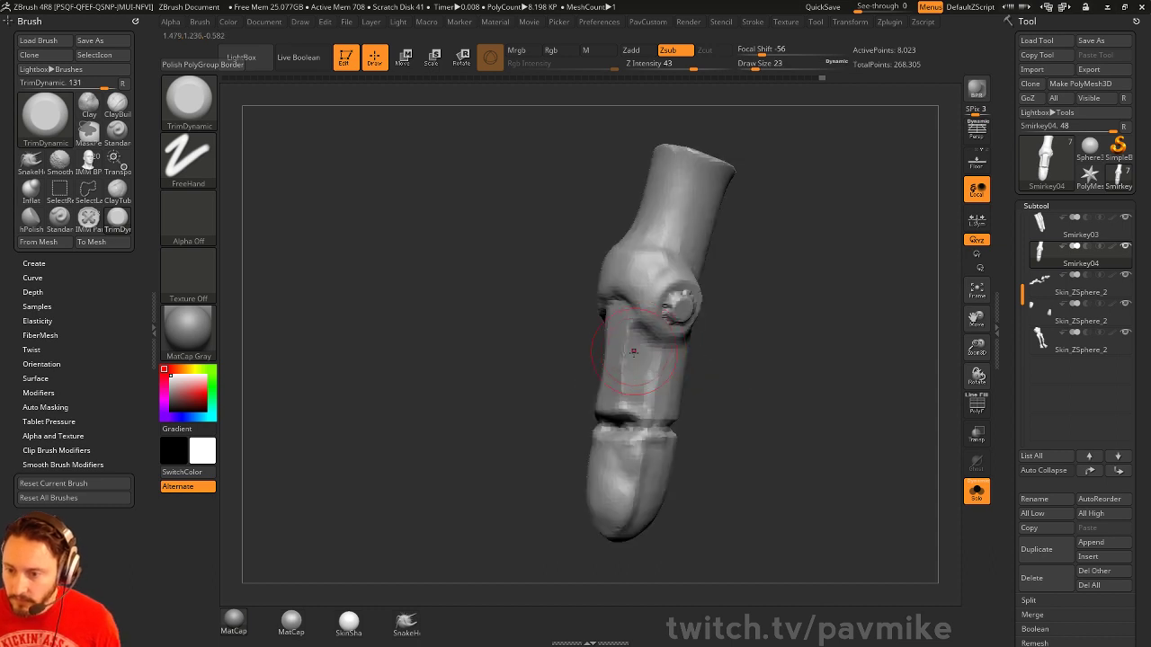
# Sharpen the edges around the knuckle joint and its upper rim with the Standard brush at draw size 7
pyautogui.moveTo(773, 387); pyautogui.dragTo(817, 359)
pyautogui.press('b')
pyautogui.press('s')
pyautogui.press('t')
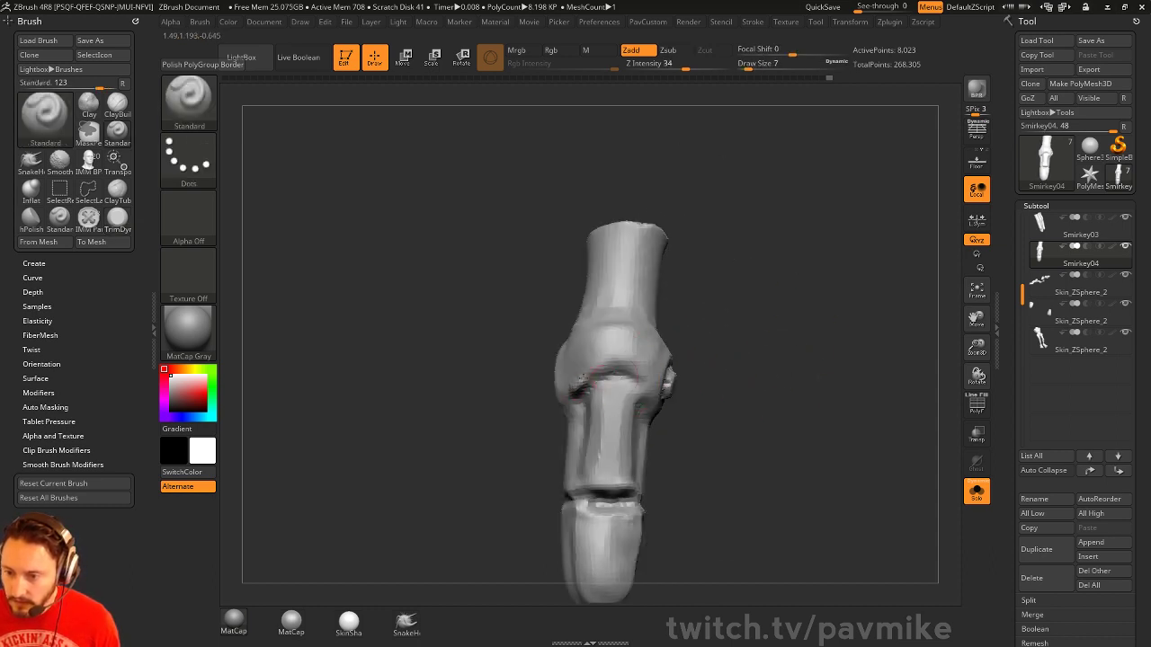
pyautogui.moveTo(698, 371); pyautogui.dragTo(566, 332)
pyautogui.moveTo(674, 310); pyautogui.dragTo(570, 320)
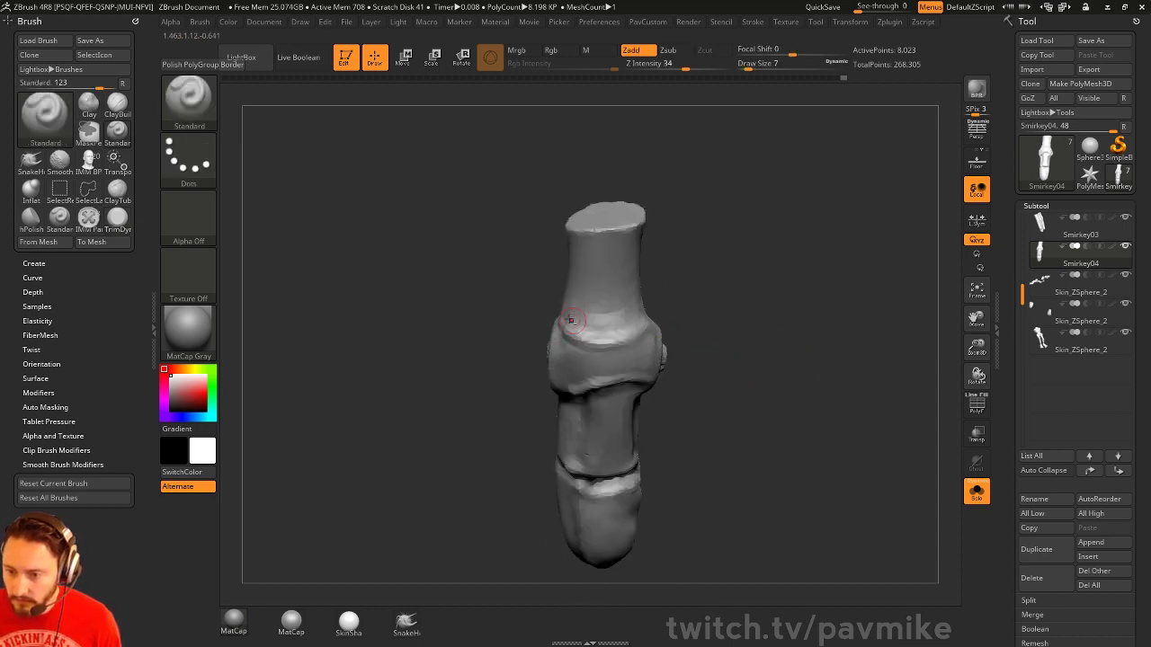
# Show the whole model again and duplicate the jointed finger sideways onto the neighbouring outer finger
pyautogui.keyDown('alt'); pyautogui.moveTo(773, 337); pyautogui.dragTo(787, 303); pyautogui.keyUp('alt')
pyautogui.click(977, 492)
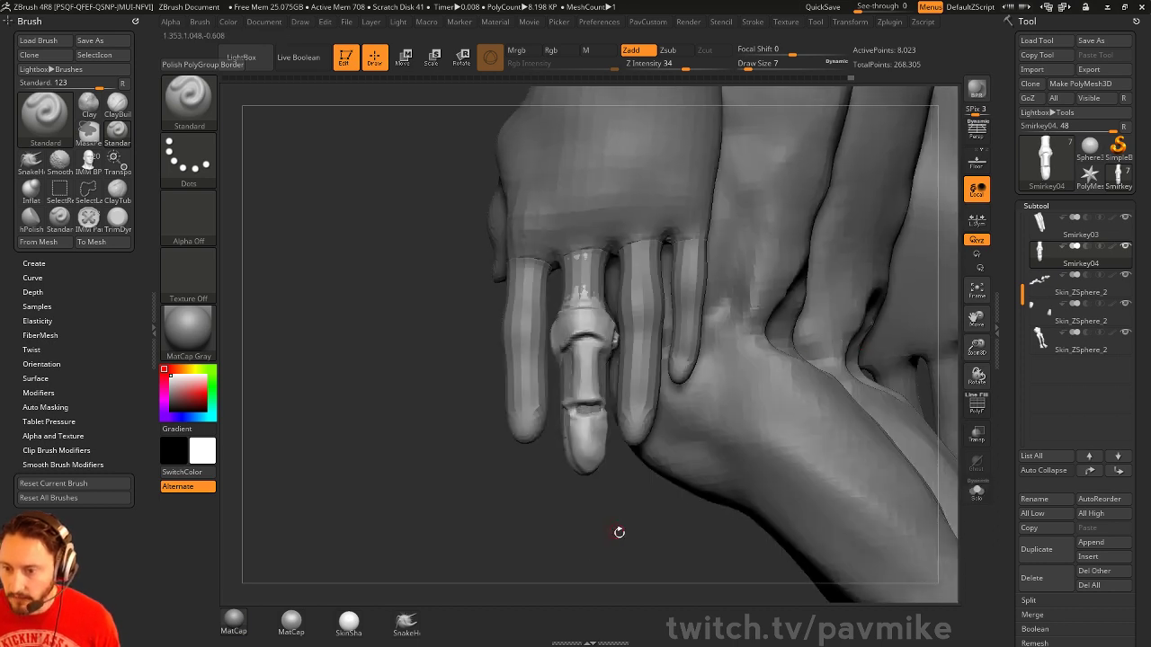
pyautogui.keyDown('alt'); pyautogui.moveTo(620, 534); pyautogui.dragTo(630, 504); pyautogui.keyUp('alt')
pyautogui.moveTo(804, 282)
pyautogui.mouseDown()
pyautogui.moveTo(840, 321)
pyautogui.moveTo(611, 310)
pyautogui.mouseUp()
pyautogui.press('w')
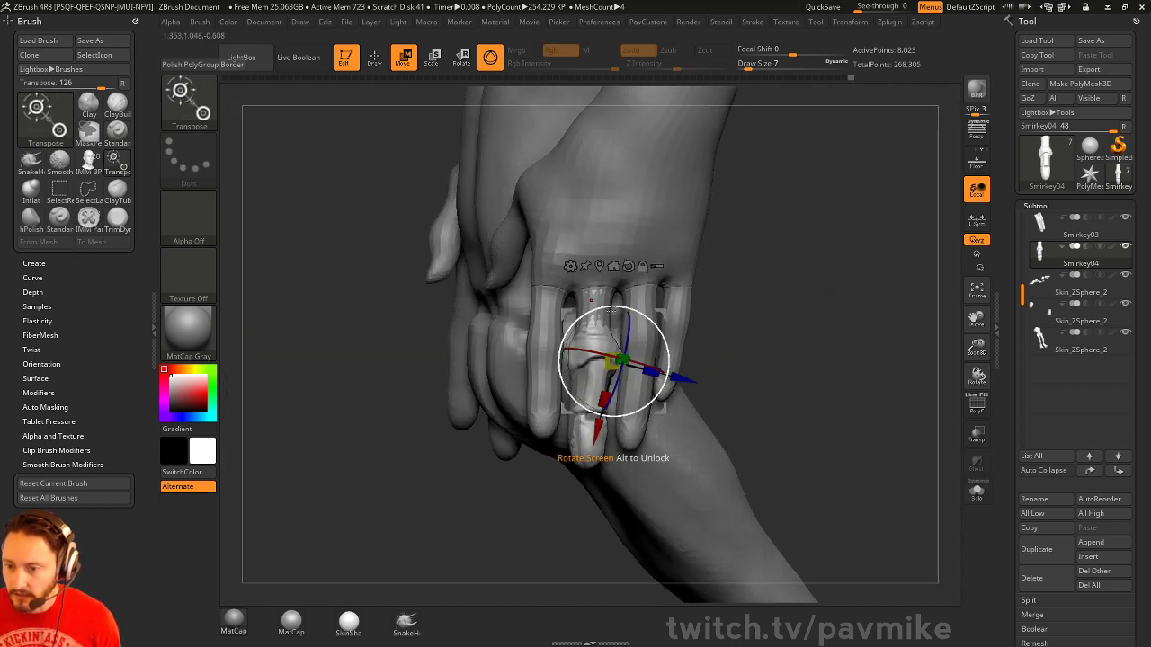
pyautogui.click(603, 265)
pyautogui.keyDown('alt'); pyautogui.click(611, 247); pyautogui.keyUp('alt')
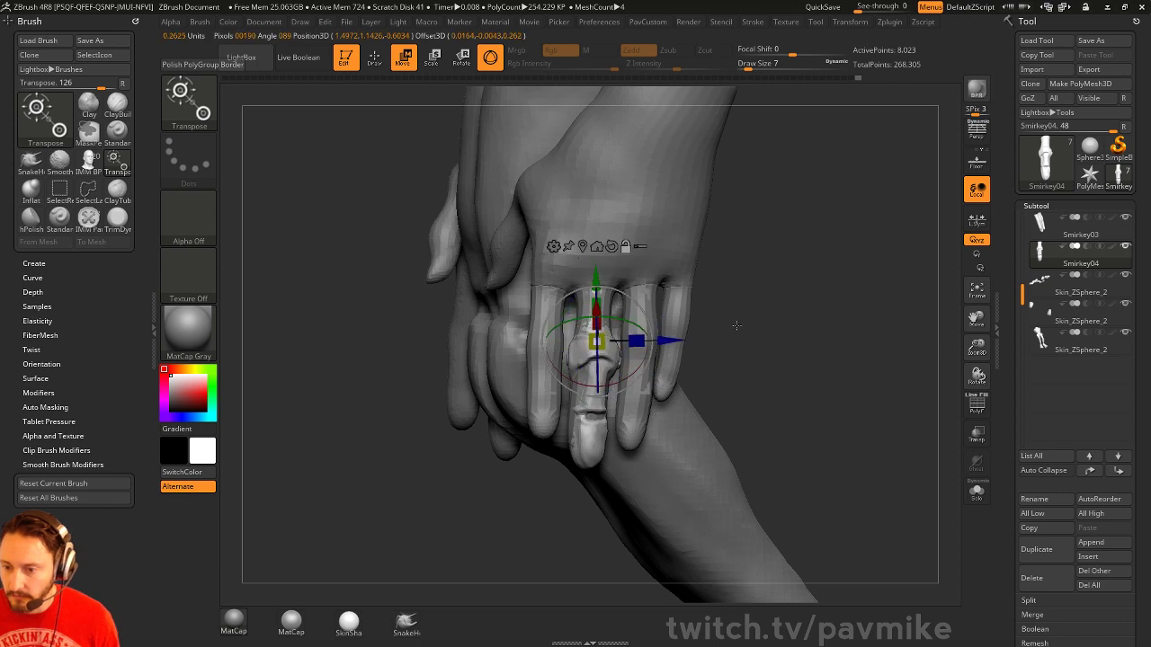
pyautogui.moveTo(733, 323); pyautogui.dragTo(624, 340)
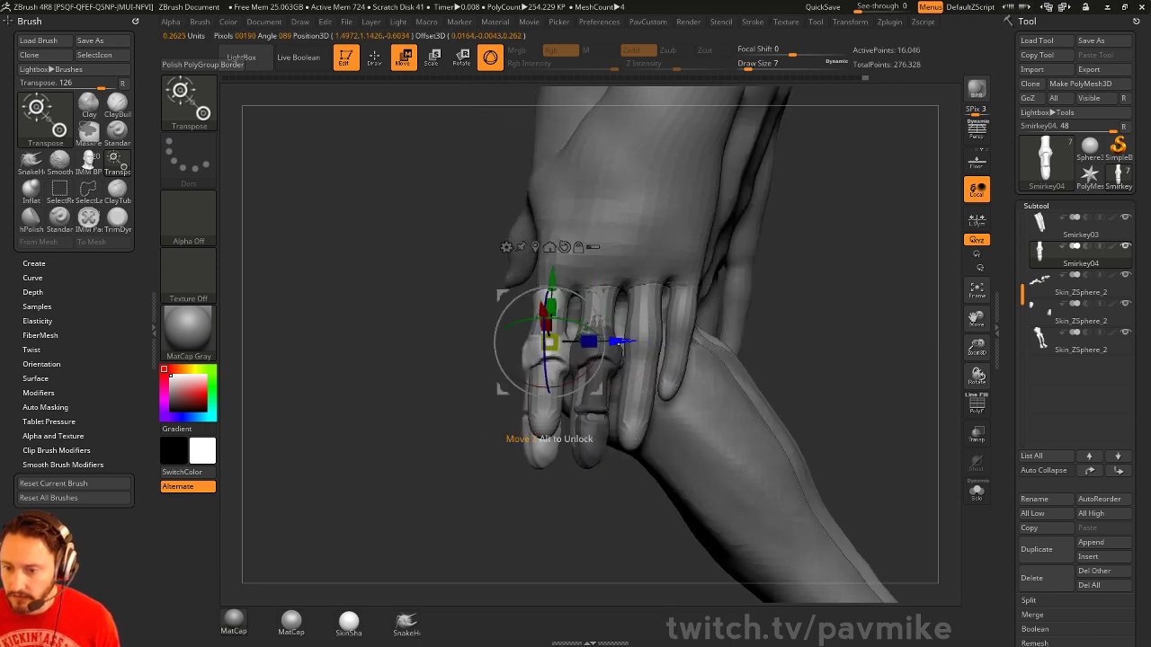
# Move and rotate the duplicated finger so that it lines up with the outer edge of the palm
pyautogui.moveTo(767, 302); pyautogui.dragTo(816, 306)
pyautogui.moveTo(597, 295); pyautogui.dragTo(558, 252)
pyautogui.moveTo(512, 298); pyautogui.dragTo(558, 279)
pyautogui.press('w')
pyautogui.moveTo(657, 272); pyautogui.dragTo(557, 263)
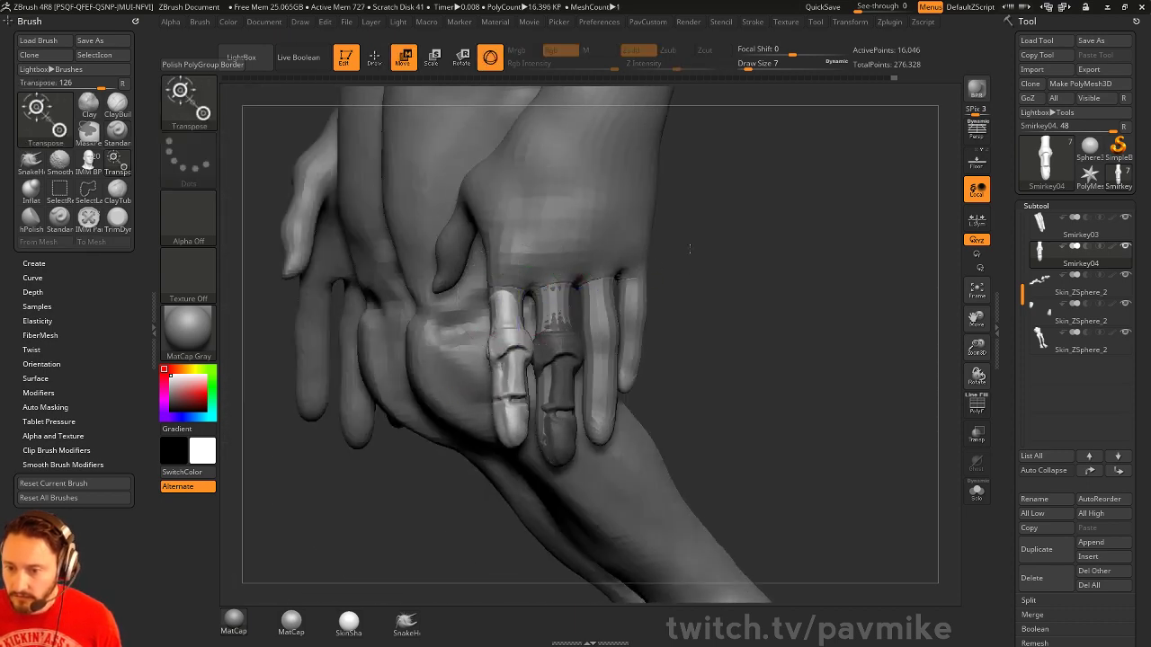
pyautogui.moveTo(688, 249); pyautogui.dragTo(552, 249)
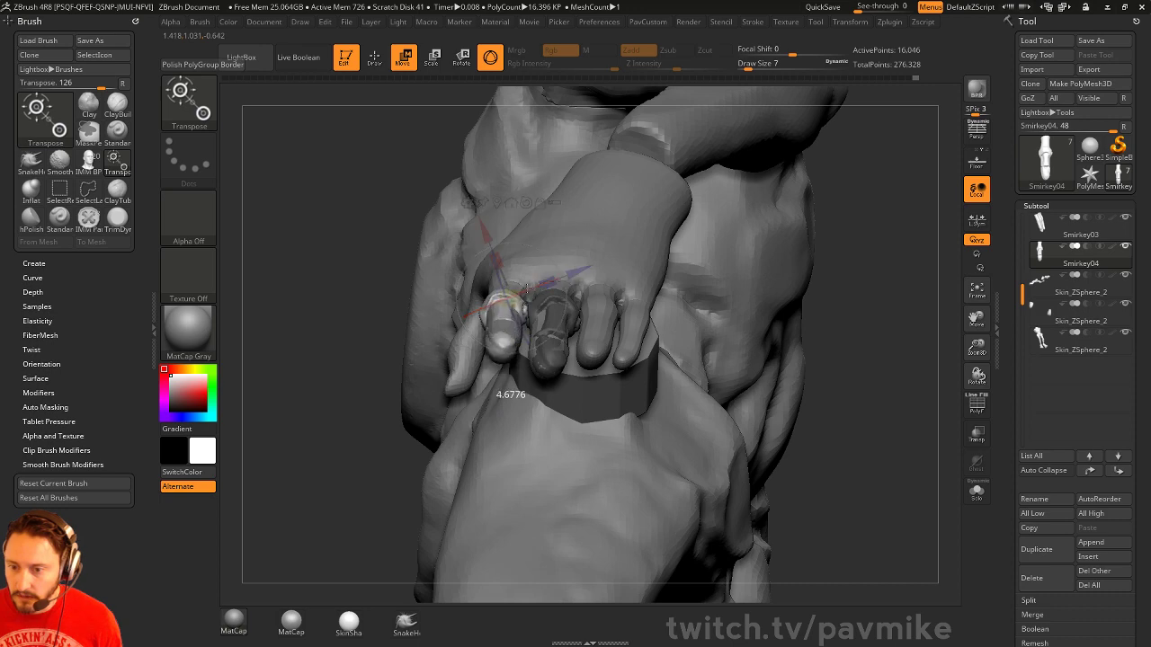
pyautogui.moveTo(506, 268); pyautogui.dragTo(495, 275)
# Clear the mask from the original jointed finger and reselect the subtool holding both jointed fingers
pyautogui.press('q')
pyautogui.moveTo(837, 261)
pyautogui.mouseDown()
pyautogui.moveTo(919, 329)
pyautogui.moveTo(894, 311)
pyautogui.mouseUp()
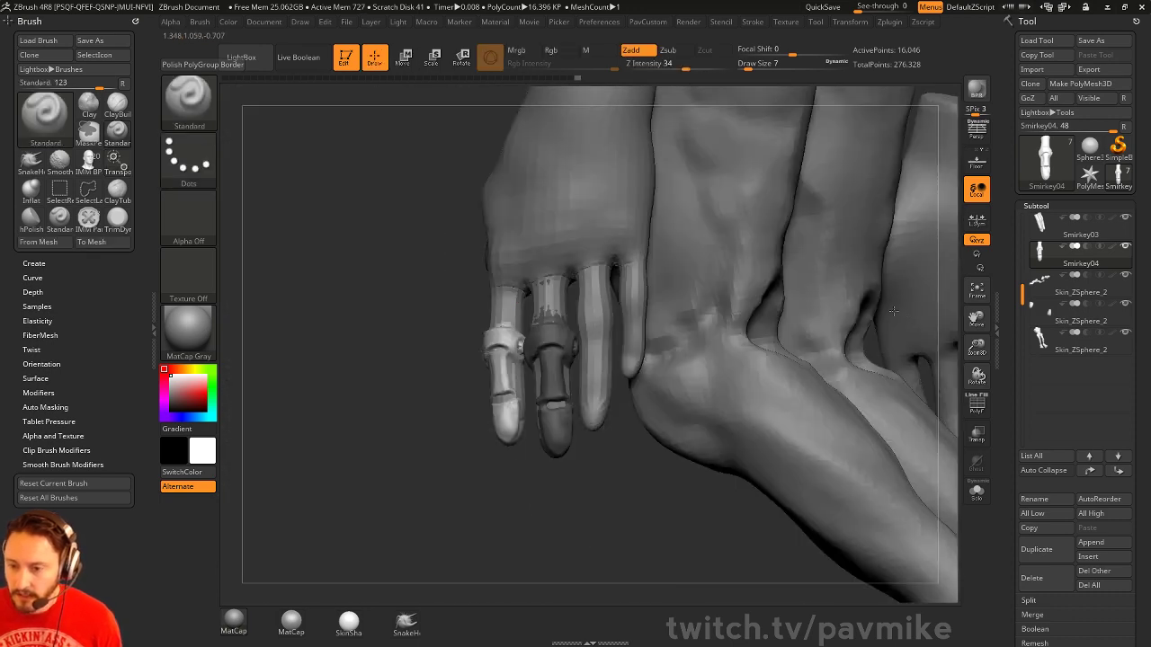
pyautogui.moveTo(612, 501); pyautogui.dragTo(621, 465)
pyautogui.moveTo(780, 363)
pyautogui.keyDown('alt'); pyautogui.mouseDown()
pyautogui.moveTo(724, 290)
pyautogui.moveTo(691, 289)
pyautogui.moveTo(789, 345)
pyautogui.moveTo(754, 326)
pyautogui.moveTo(785, 377)
pyautogui.moveTo(723, 338)
pyautogui.moveTo(753, 367)
pyautogui.moveTo(701, 360)
pyautogui.moveTo(729, 368)
pyautogui.mouseUp(); pyautogui.keyUp('alt')
pyautogui.keyDown('alt'); pyautogui.click(670, 308); pyautogui.keyUp('alt')
pyautogui.keyDown('alt'); pyautogui.click(728, 367); pyautogui.keyUp('alt')
pyautogui.press('w')
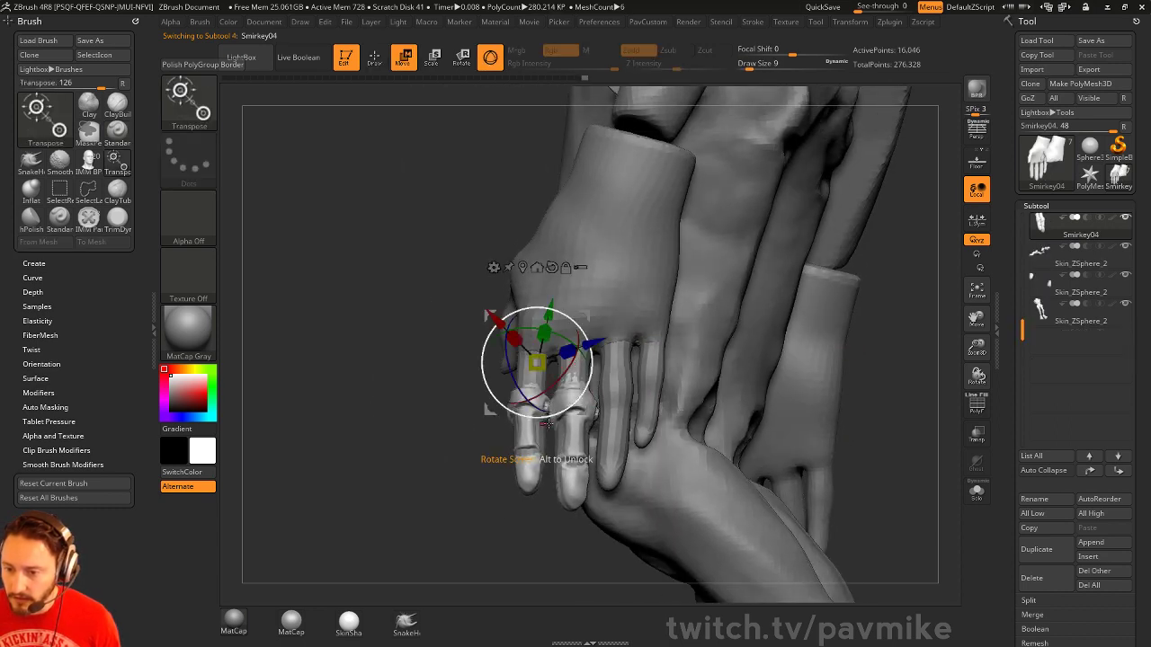
# Show the polyframe and give each jointed finger its own polygroup with Auto Groups, ready for transforming the middle finger
pyautogui.click(977, 404)
pyautogui.press('q')
pyautogui.press('2')
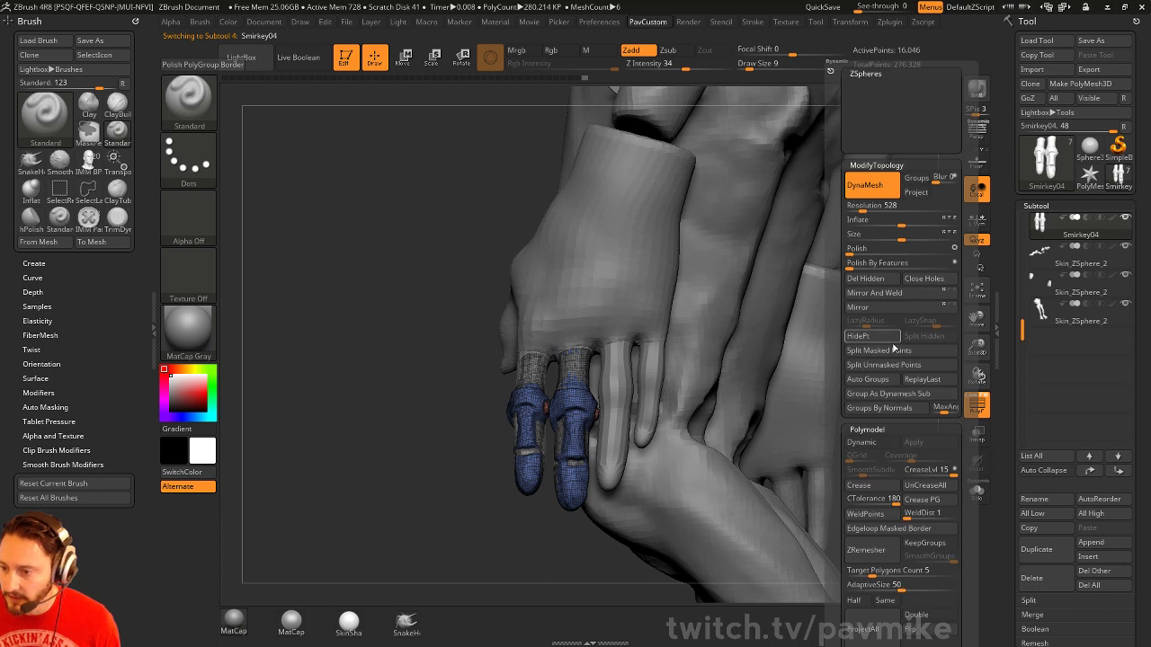
pyautogui.click(898, 382)
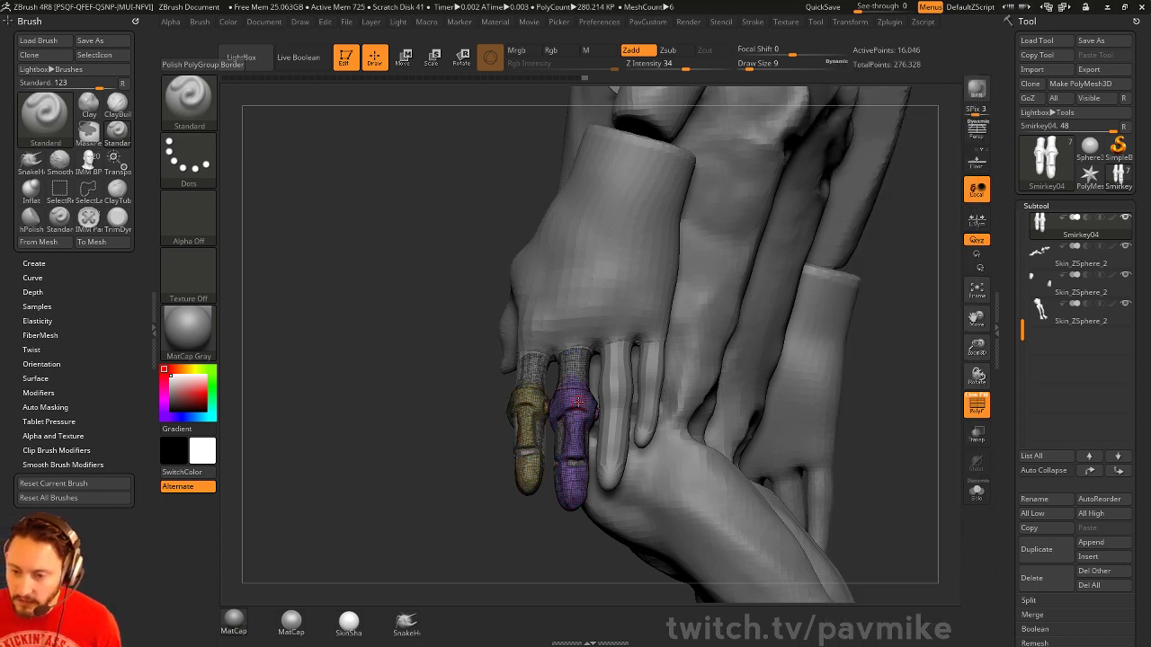
pyautogui.press('w')
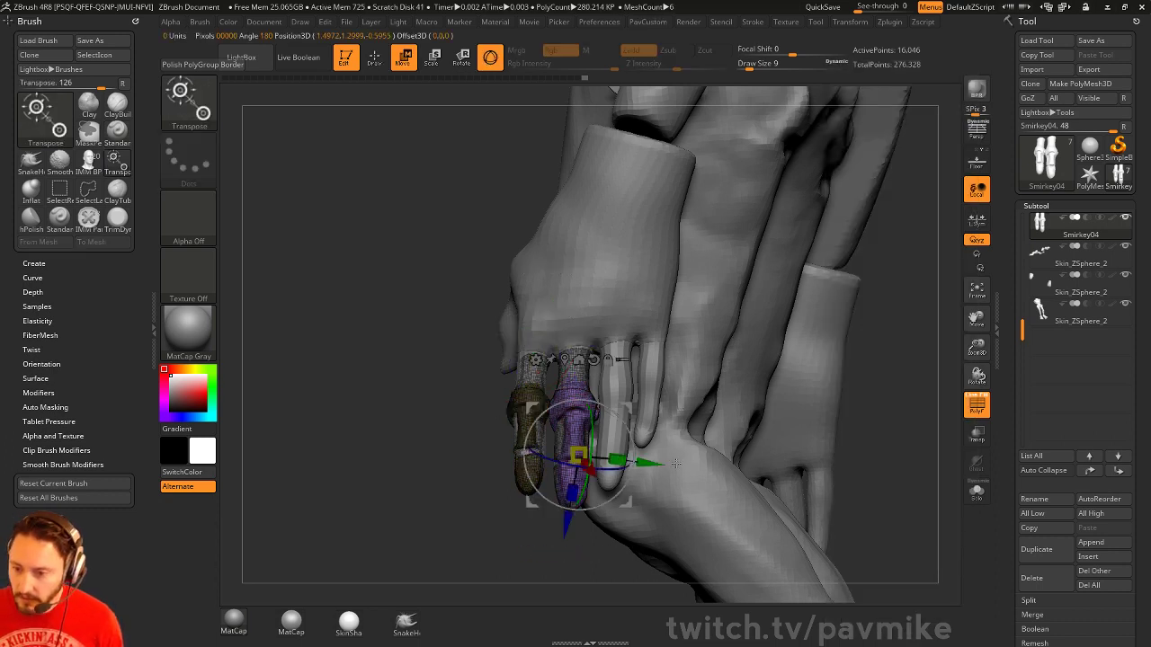
# Duplicate the jointed finger sideways onto the third finger and move it until it lines up with the finger's base
pyautogui.keyDown('ctrl'); pyautogui.moveTo(649, 464); pyautogui.dragTo(691, 466); pyautogui.keyUp('ctrl')
pyautogui.moveTo(539, 557); pyautogui.dragTo(683, 558)
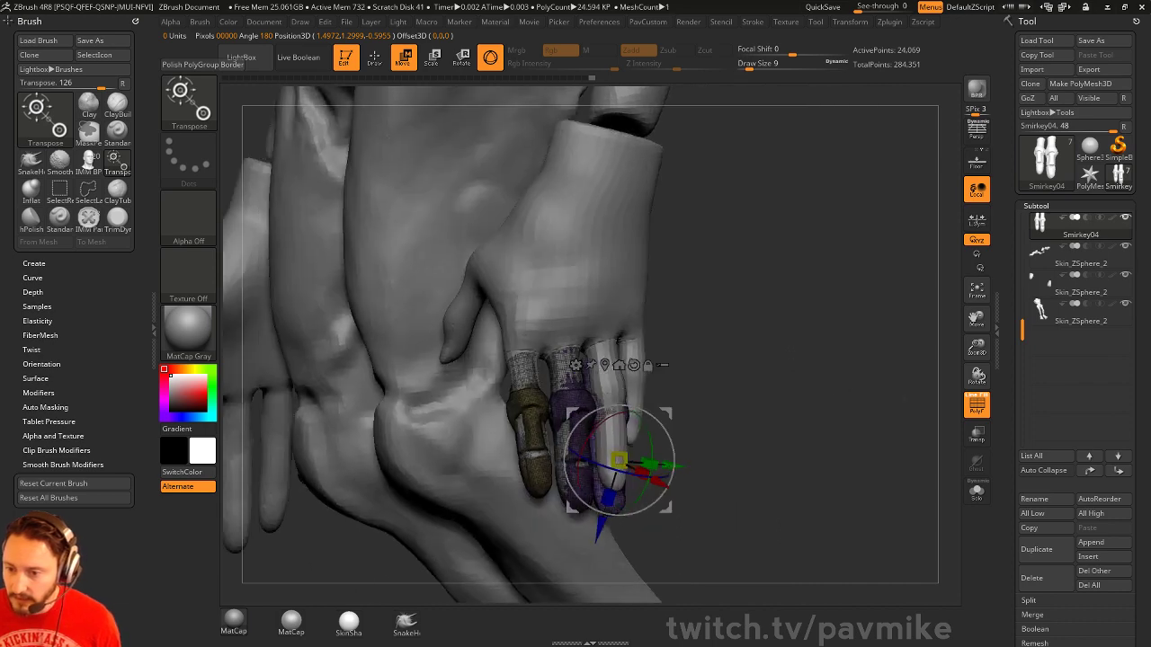
pyautogui.moveTo(728, 416); pyautogui.dragTo(800, 418)
pyautogui.moveTo(685, 482); pyautogui.dragTo(699, 459)
pyautogui.moveTo(678, 419); pyautogui.dragTo(683, 402)
pyautogui.moveTo(797, 384); pyautogui.dragTo(725, 382)
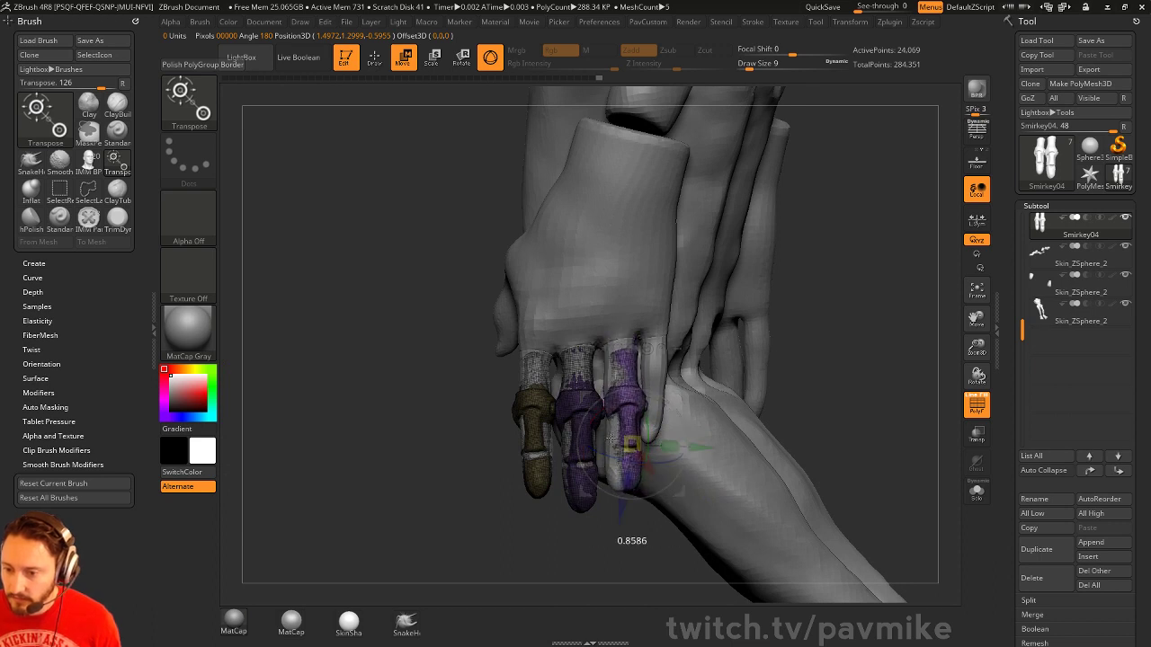
pyautogui.moveTo(685, 398); pyautogui.dragTo(682, 390)
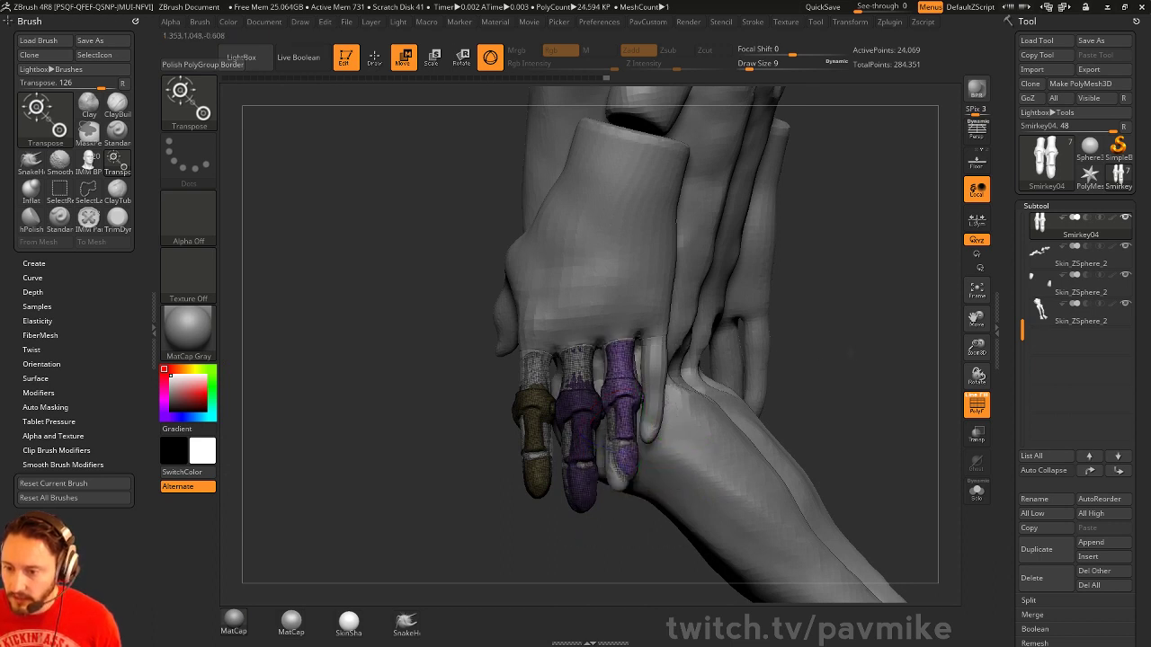
# Duplicate the jointed finger onto the little finger, scale it down and move it into line with the palm's edge
pyautogui.moveTo(769, 354); pyautogui.dragTo(806, 352)
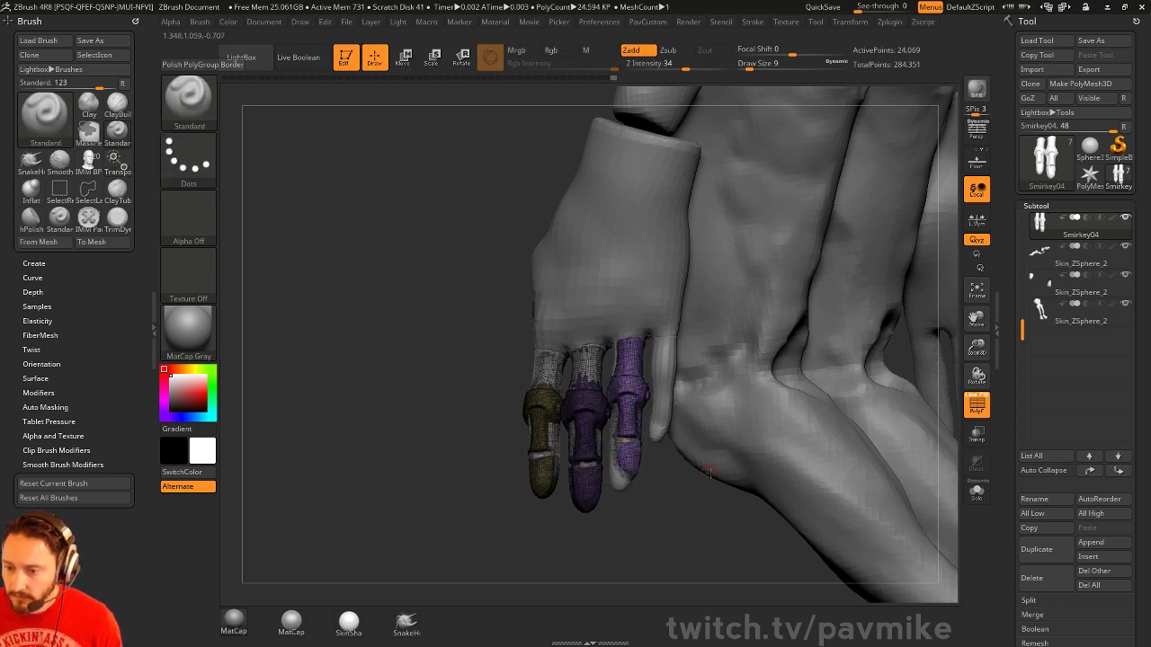
pyautogui.moveTo(688, 383); pyautogui.dragTo(738, 440)
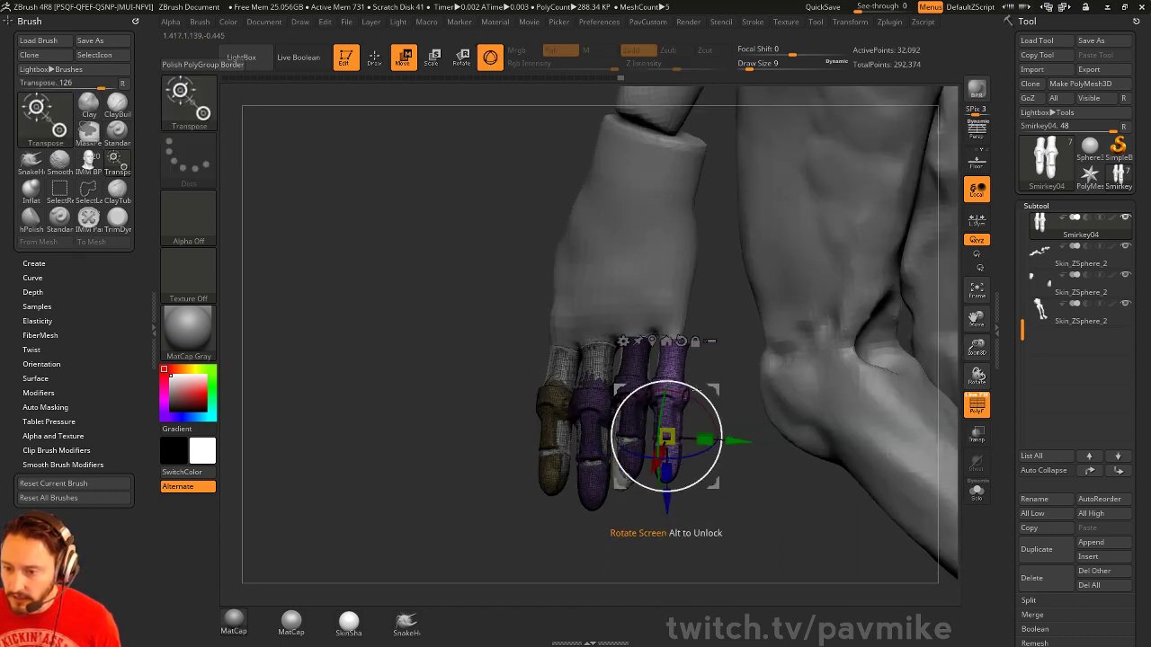
pyautogui.moveTo(666, 437); pyautogui.dragTo(663, 427)
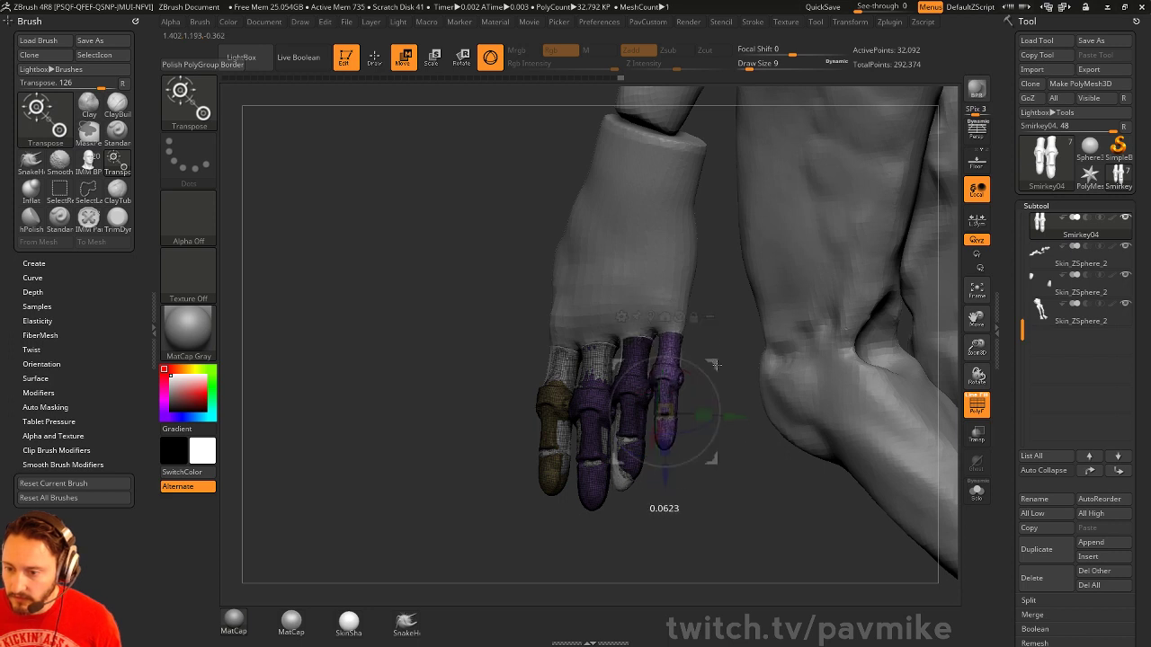
pyautogui.moveTo(736, 378); pyautogui.dragTo(602, 384)
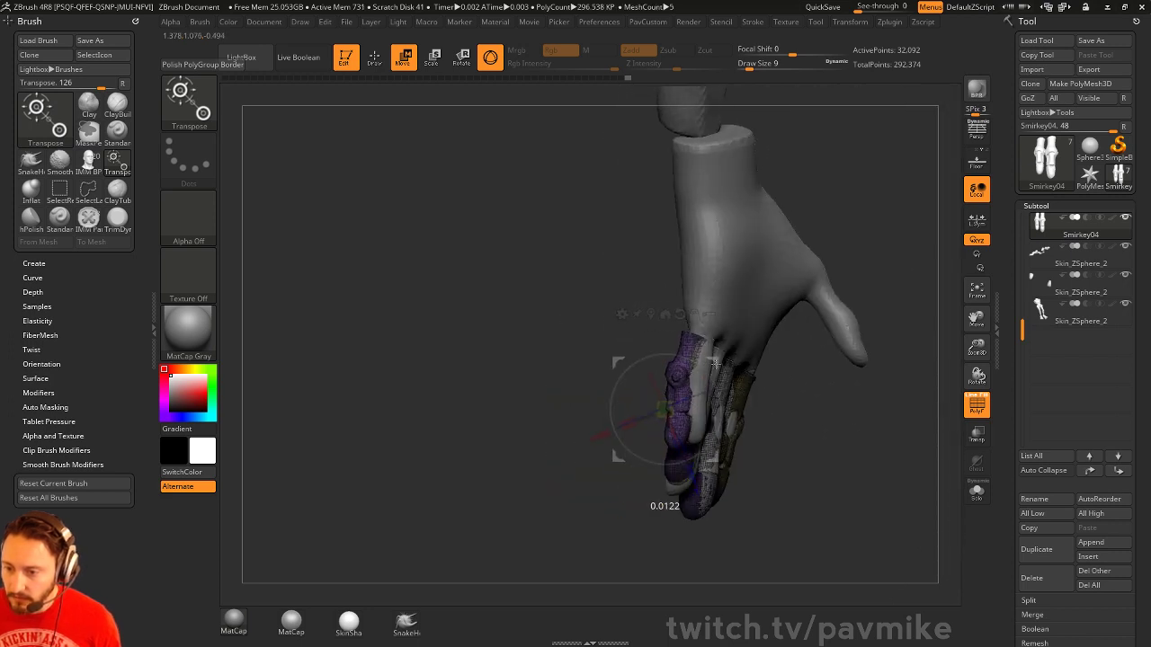
pyautogui.moveTo(716, 363)
pyautogui.mouseDown()
pyautogui.moveTo(704, 372)
pyautogui.moveTo(728, 366)
pyautogui.mouseUp()
pyautogui.press('q')
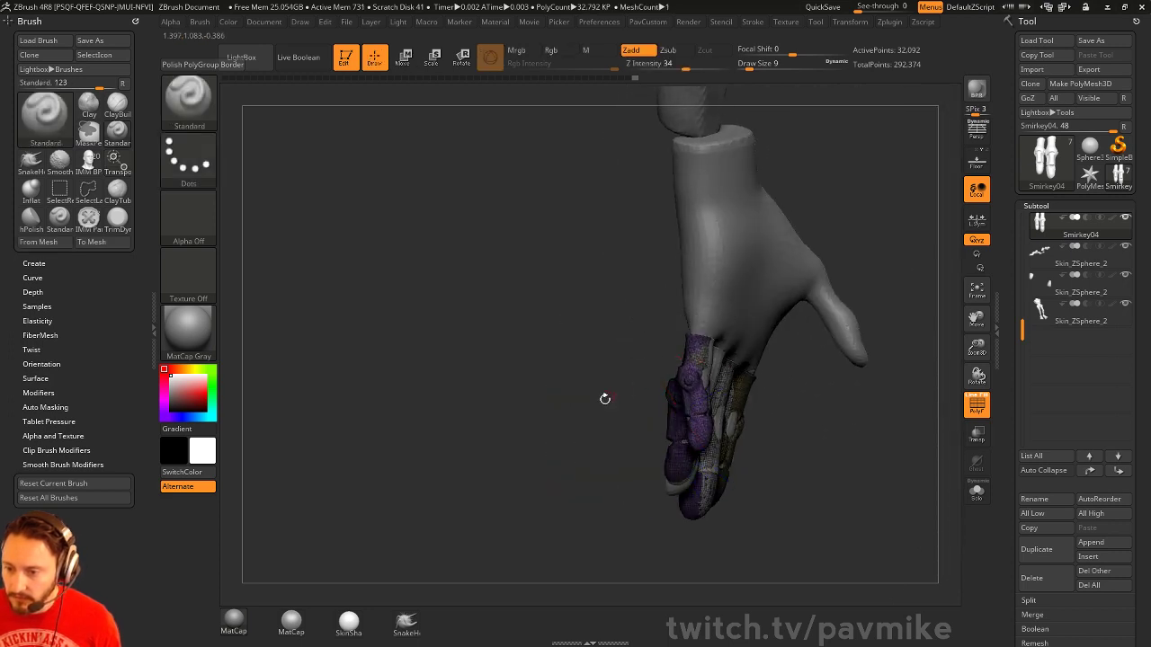
# Select the Smirkey03 subtool holding the old plain fingers and delete it, leaving the jointed fingers on the hand
pyautogui.moveTo(604, 398)
pyautogui.mouseDown()
pyautogui.moveTo(820, 397)
pyautogui.moveTo(782, 346)
pyautogui.mouseUp()
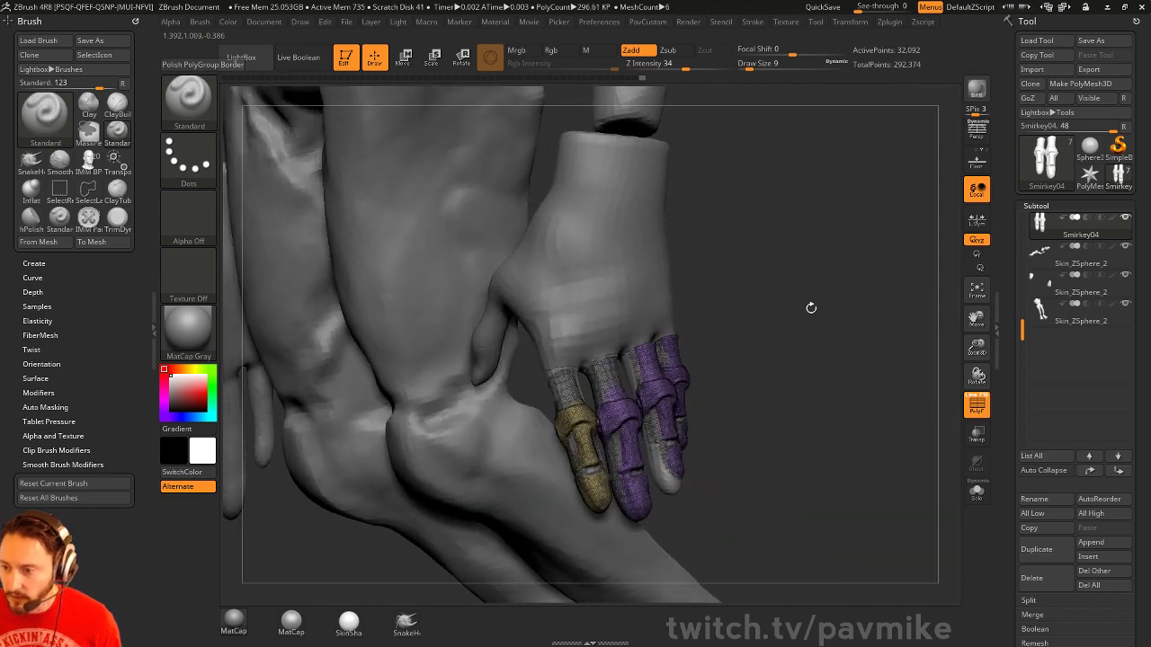
pyautogui.click(1069, 263)
pyautogui.click(976, 492)
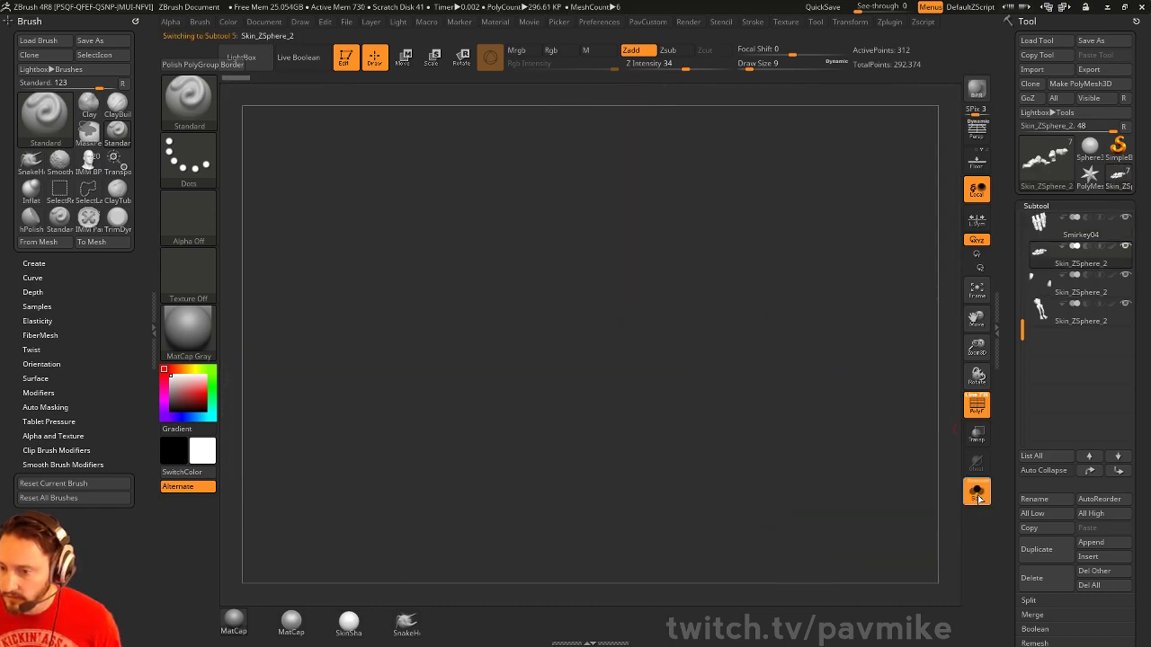
pyautogui.click(976, 492)
pyautogui.click(1079, 288)
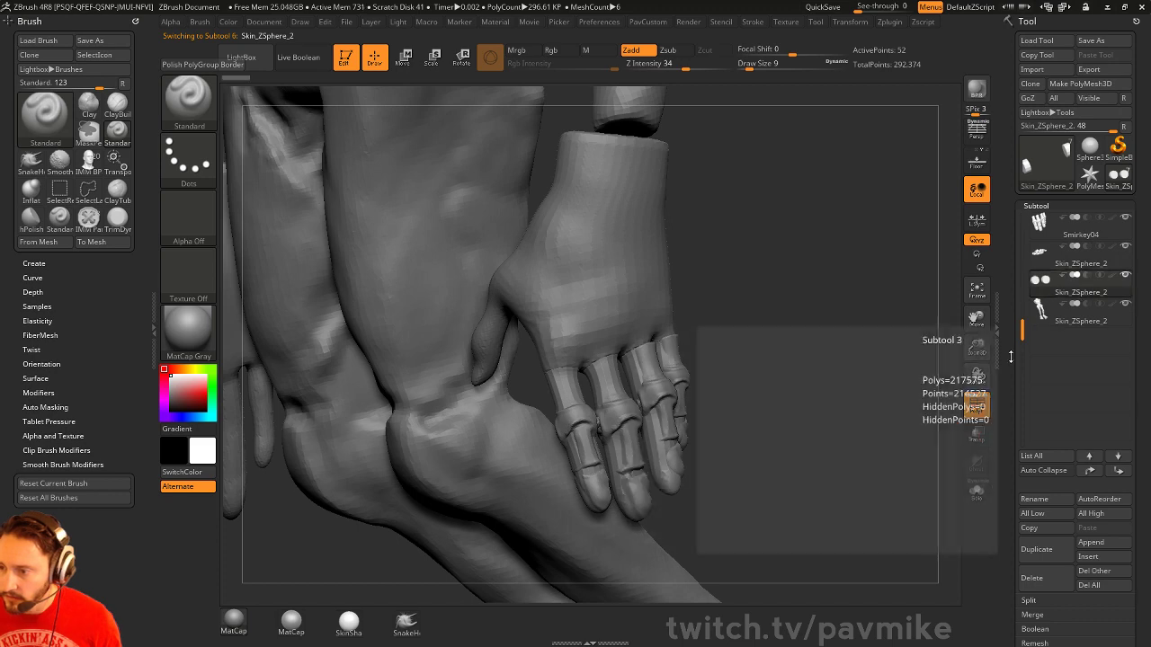
pyautogui.moveTo(841, 269)
pyautogui.keyDown('alt'); pyautogui.mouseDown()
pyautogui.moveTo(766, 327)
pyautogui.moveTo(779, 325)
pyautogui.moveTo(777, 377)
pyautogui.mouseUp(); pyautogui.keyUp('alt')
pyautogui.press('s')
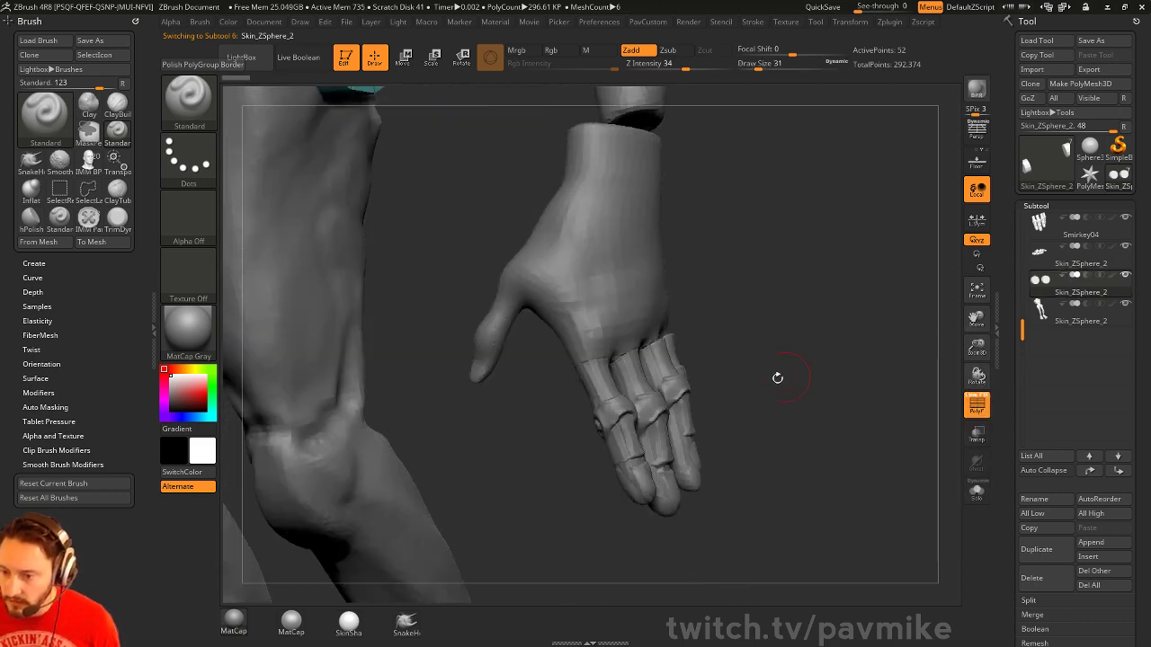
pyautogui.keyDown('alt'); pyautogui.click(620, 367); pyautogui.keyUp('alt')
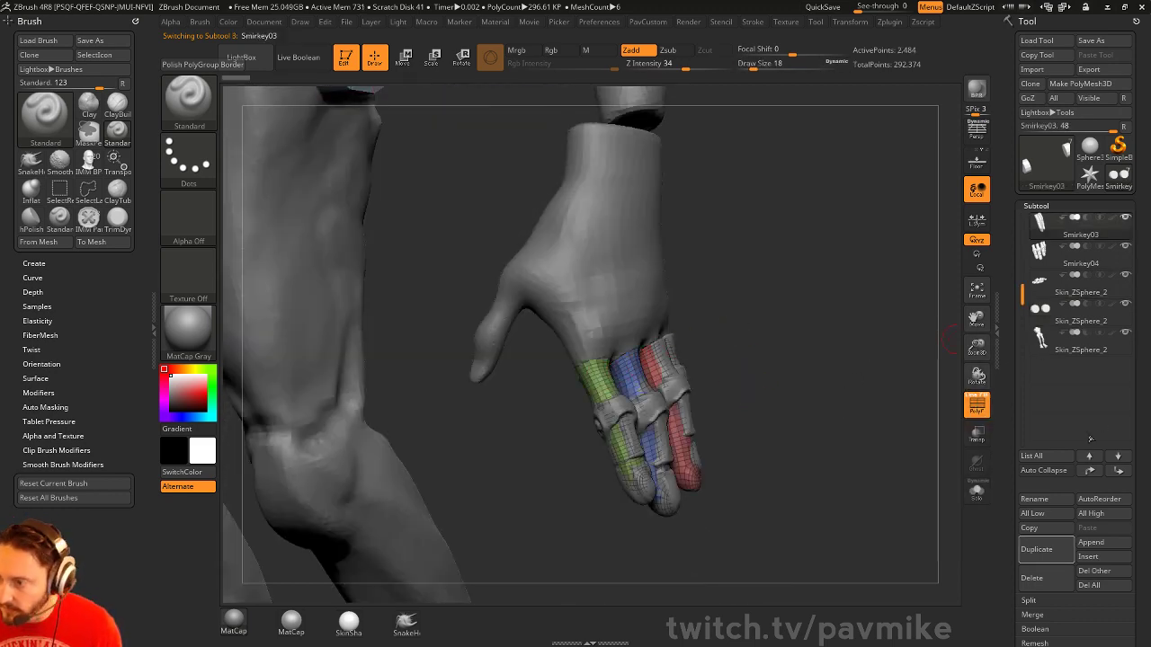
pyautogui.click(1032, 578)
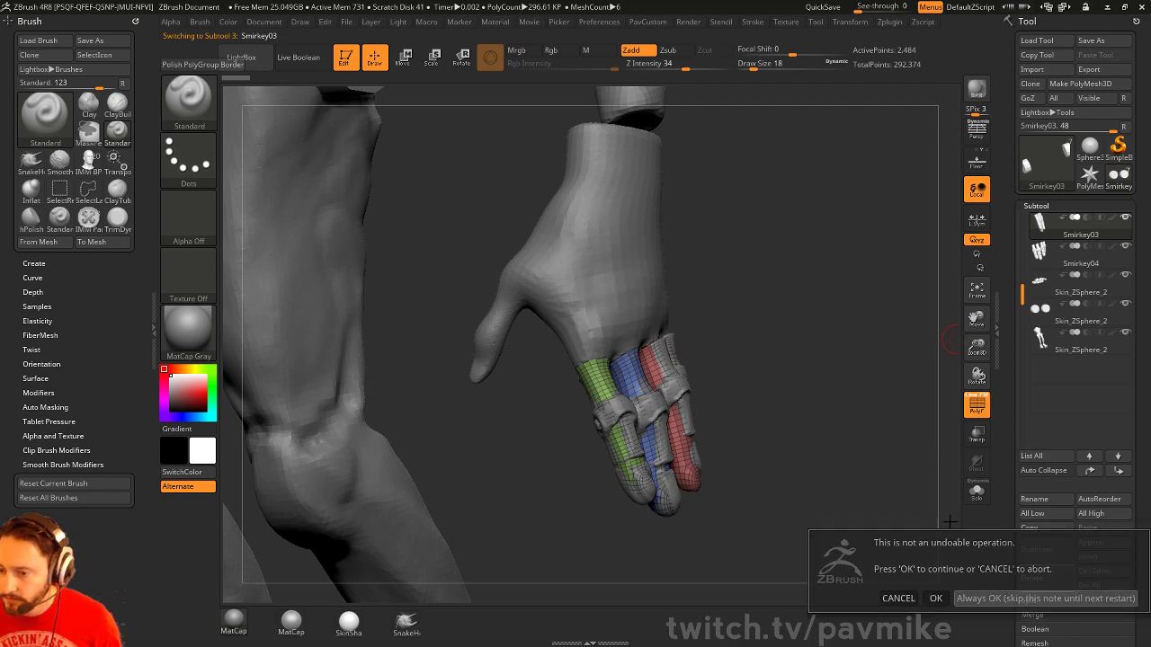
pyautogui.click(988, 595)
# Hide the polyframe, select the hand subtool and edit its mesh at the base of the fingers with the ZModeler brush
pyautogui.moveTo(823, 408)
pyautogui.keyDown('alt'); pyautogui.mouseDown()
pyautogui.moveTo(824, 358)
pyautogui.moveTo(758, 264)
pyautogui.moveTo(844, 325)
pyautogui.moveTo(531, 355)
pyautogui.moveTo(711, 378)
pyautogui.mouseUp(); pyautogui.keyUp('alt')
pyautogui.click(976, 406)
pyautogui.press('b')
pyautogui.press('z')
pyautogui.press('m')
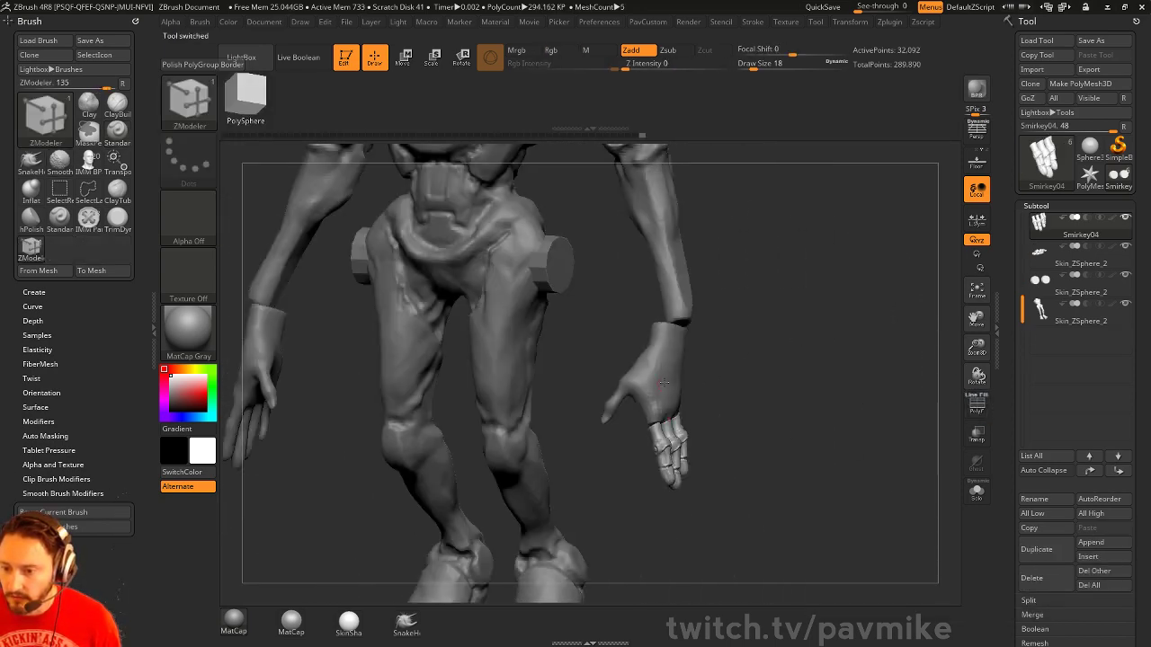
pyautogui.keyDown('alt'); pyautogui.click(651, 397); pyautogui.keyUp('alt')
pyautogui.press('2')
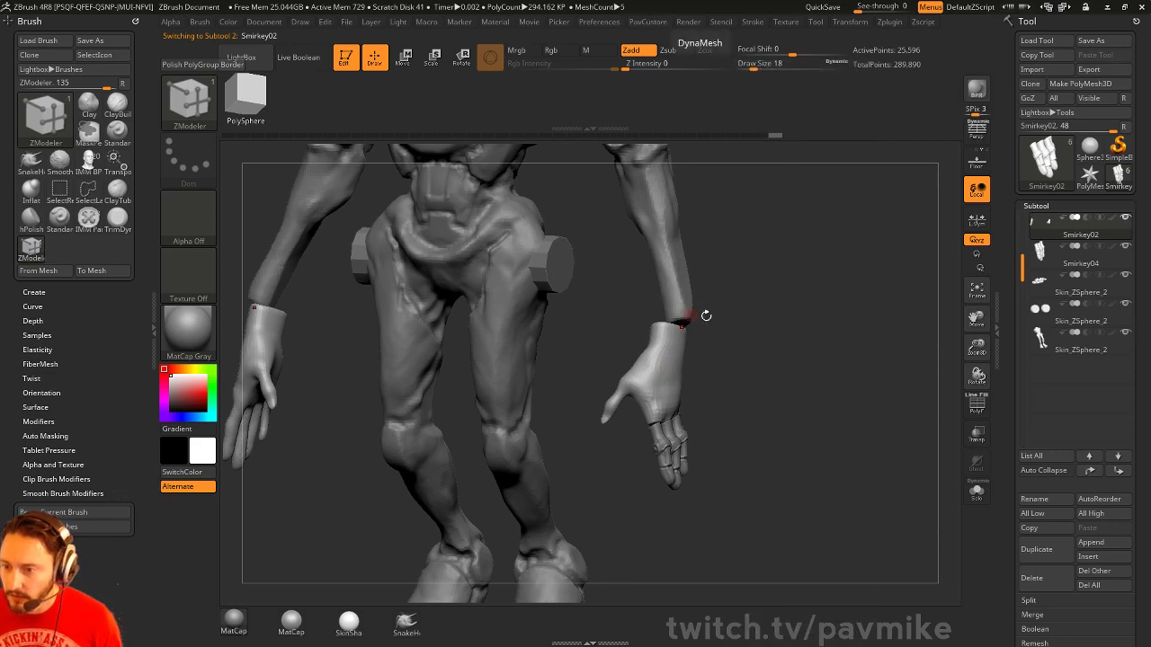
pyautogui.moveTo(706, 315)
pyautogui.keyDown('alt'); pyautogui.mouseDown()
pyautogui.moveTo(725, 383)
pyautogui.moveTo(620, 396)
pyautogui.mouseUp(); pyautogui.keyUp('alt')
pyautogui.click(627, 427)
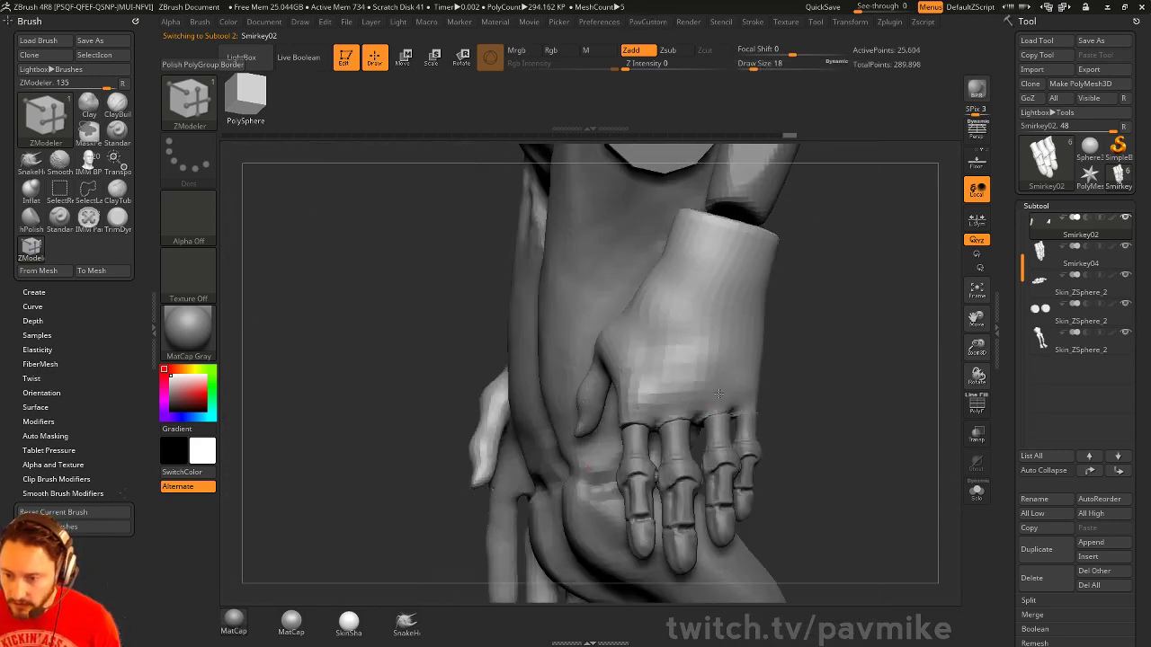
# Build up a rounded knuckle above each of the four fingers using the Clay brush at draw size 29
pyautogui.press('b')
pyautogui.press('c')
pyautogui.press('l')
pyautogui.moveTo(866, 365)
pyautogui.mouseDown()
pyautogui.moveTo(812, 357)
pyautogui.moveTo(624, 402)
pyautogui.moveTo(615, 383)
pyautogui.moveTo(607, 391)
pyautogui.moveTo(603, 376)
pyautogui.moveTo(649, 372)
pyautogui.mouseUp()
pyautogui.press('s')
pyautogui.moveTo(791, 373)
pyautogui.mouseDown()
pyautogui.moveTo(656, 378)
pyautogui.moveTo(690, 367)
pyautogui.moveTo(730, 378)
pyautogui.mouseUp()
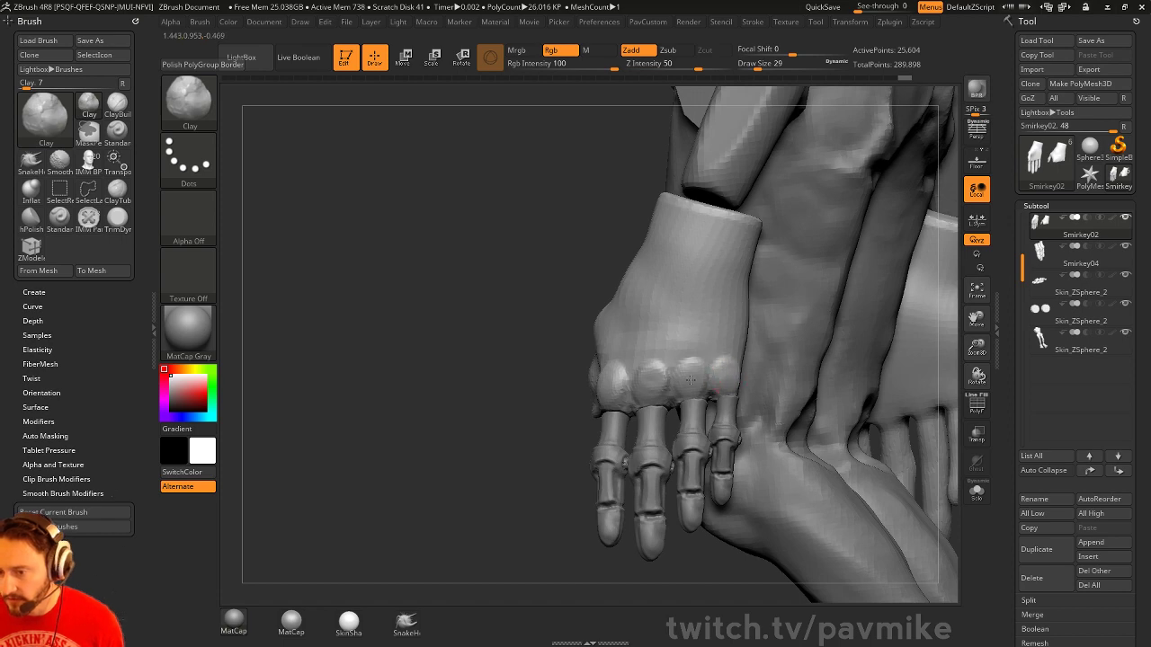
pyautogui.moveTo(523, 411); pyautogui.dragTo(609, 405)
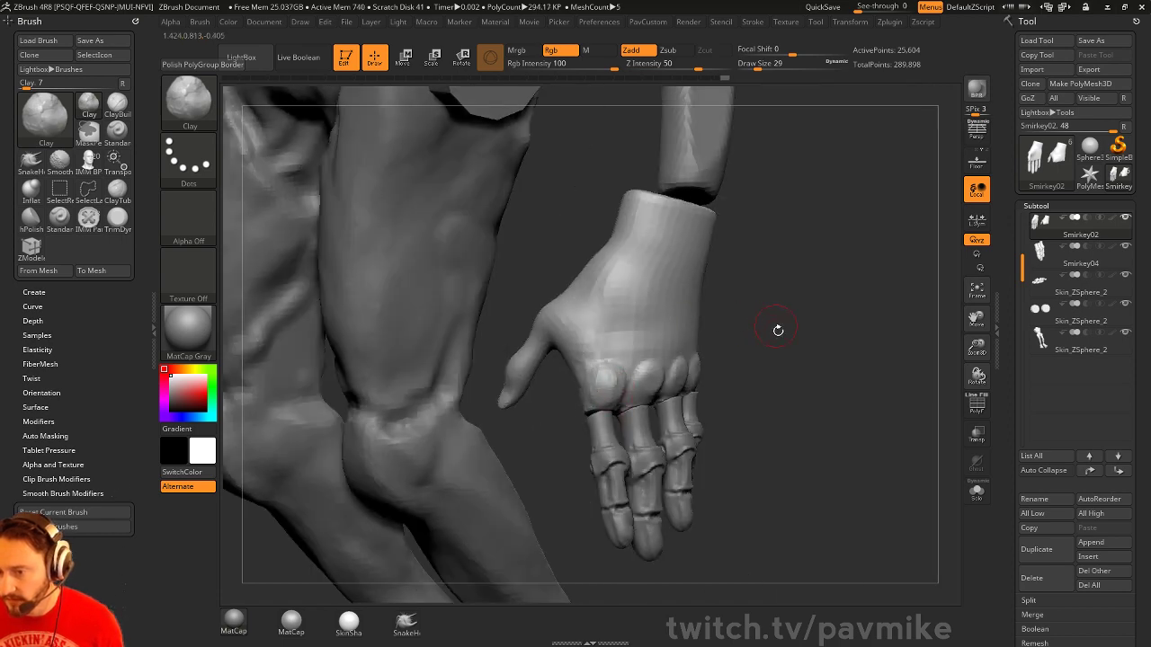
# Build up the thumb's joint and tip with the Clay brush so they bulge like the finger knuckles
pyautogui.moveTo(777, 330); pyautogui.dragTo(863, 324)
pyautogui.moveTo(528, 324); pyautogui.dragTo(538, 334)
pyautogui.moveTo(642, 280); pyautogui.dragTo(746, 289)
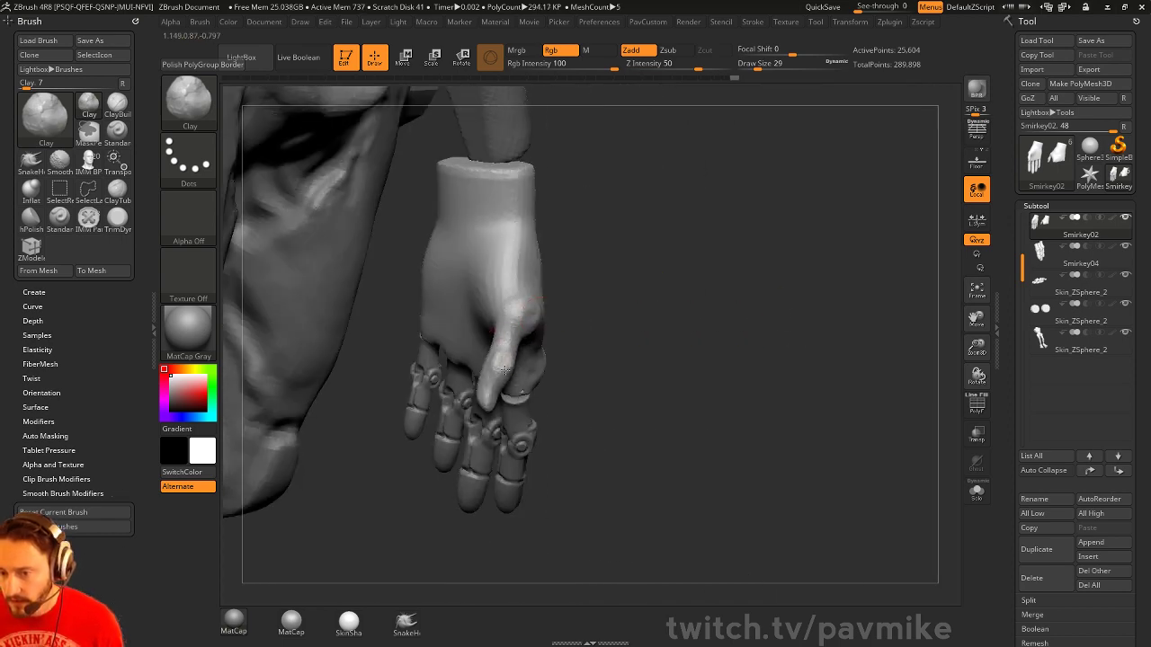
pyautogui.moveTo(898, 280); pyautogui.dragTo(738, 301)
# Try sculpting raised, criss-crossing strokes over the back of the hand with the Standard brush at draw size 12
pyautogui.press('b')
pyautogui.press('s')
pyautogui.press('t')
pyautogui.press('s')
pyautogui.click(541, 397)
pyautogui.moveTo(557, 377)
pyautogui.mouseDown()
pyautogui.moveTo(611, 349)
pyautogui.moveTo(676, 259)
pyautogui.mouseUp()
pyautogui.moveTo(612, 351); pyautogui.dragTo(653, 359)
pyautogui.moveTo(629, 315); pyautogui.dragTo(572, 329)
pyautogui.moveTo(657, 298); pyautogui.dragTo(559, 372)
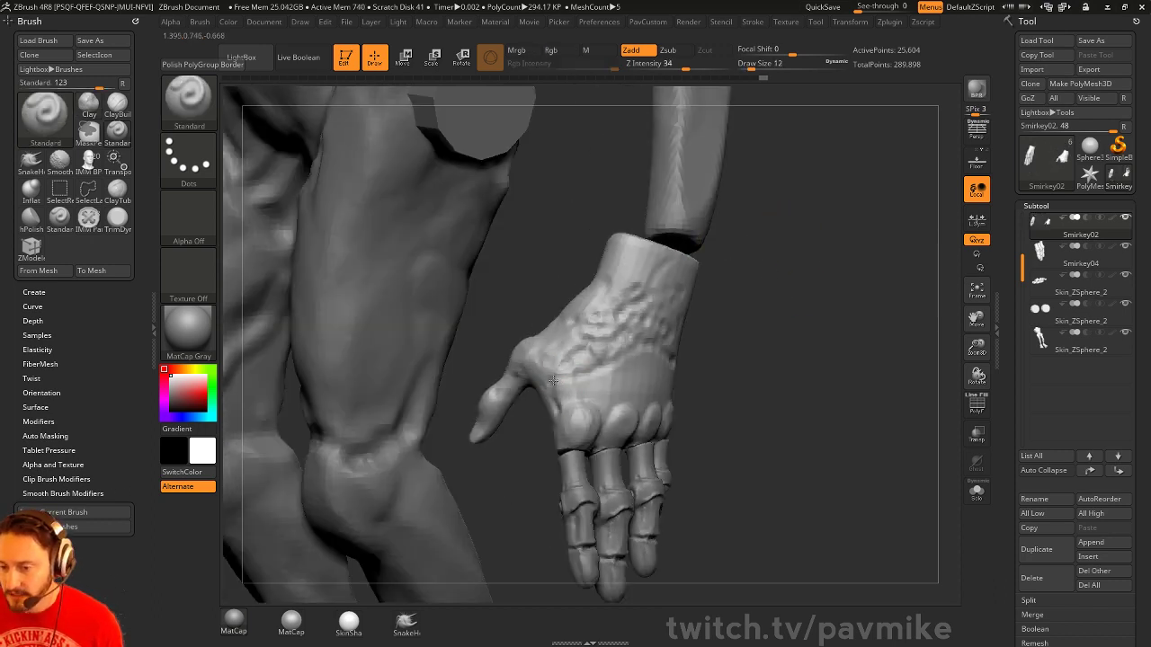
pyautogui.moveTo(652, 324); pyautogui.dragTo(575, 395)
# Undo the Standard brush strokes on the back of the hand
pyautogui.hotkey('ctrl', 'z')
pyautogui.hotkey('ctrl', 'z')
pyautogui.hotkey('ctrl', 'z')
pyautogui.hotkey('ctrl', 'z')
pyautogui.hotkey('ctrl', 'z')
pyautogui.hotkey('ctrl', 'z')
# Switch to the Chisel brush with its BrushTip 8 variant and set the draw size to 18
pyautogui.moveTo(849, 325)
pyautogui.keyDown('alt'); pyautogui.mouseDown()
pyautogui.moveTo(800, 262)
pyautogui.moveTo(830, 328)
pyautogui.moveTo(886, 378)
pyautogui.mouseUp(); pyautogui.keyUp('alt')
pyautogui.press('b')
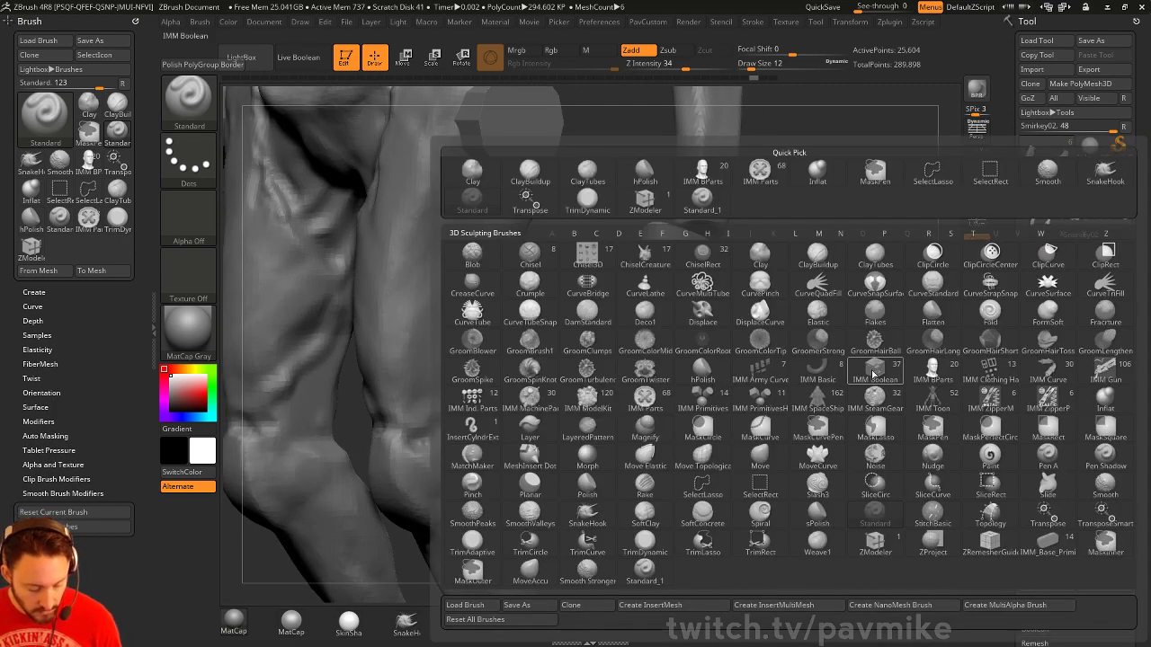
pyautogui.press('c')
pyautogui.click(530, 260)
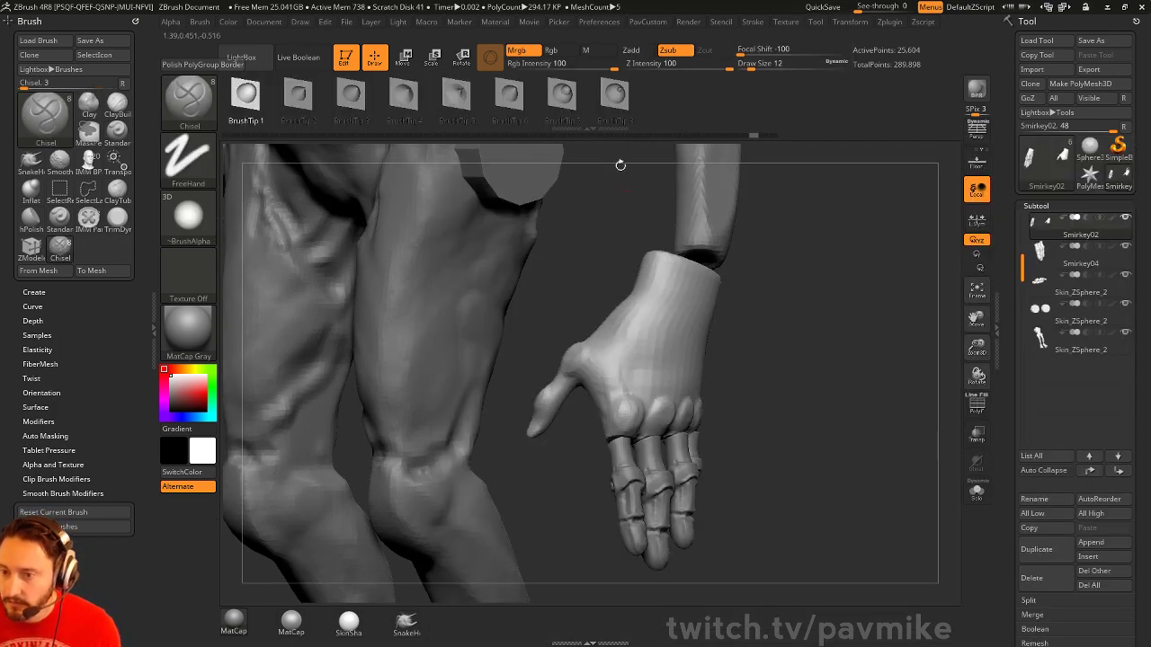
pyautogui.click(614, 95)
pyautogui.press('s')
# Undo the first rough Chisel stroke, subdivide the hand mesh and carve a diagonal test groove across the back of the hand
pyautogui.moveTo(656, 337); pyautogui.dragTo(603, 429)
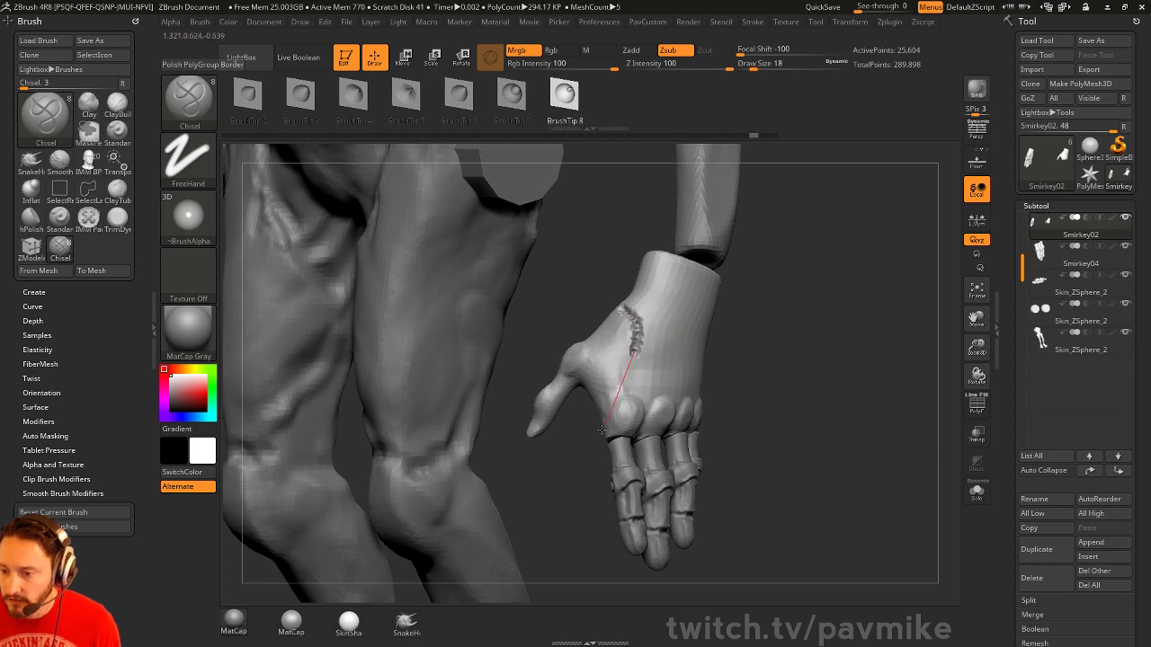
pyautogui.hotkey('ctrl', 'z')
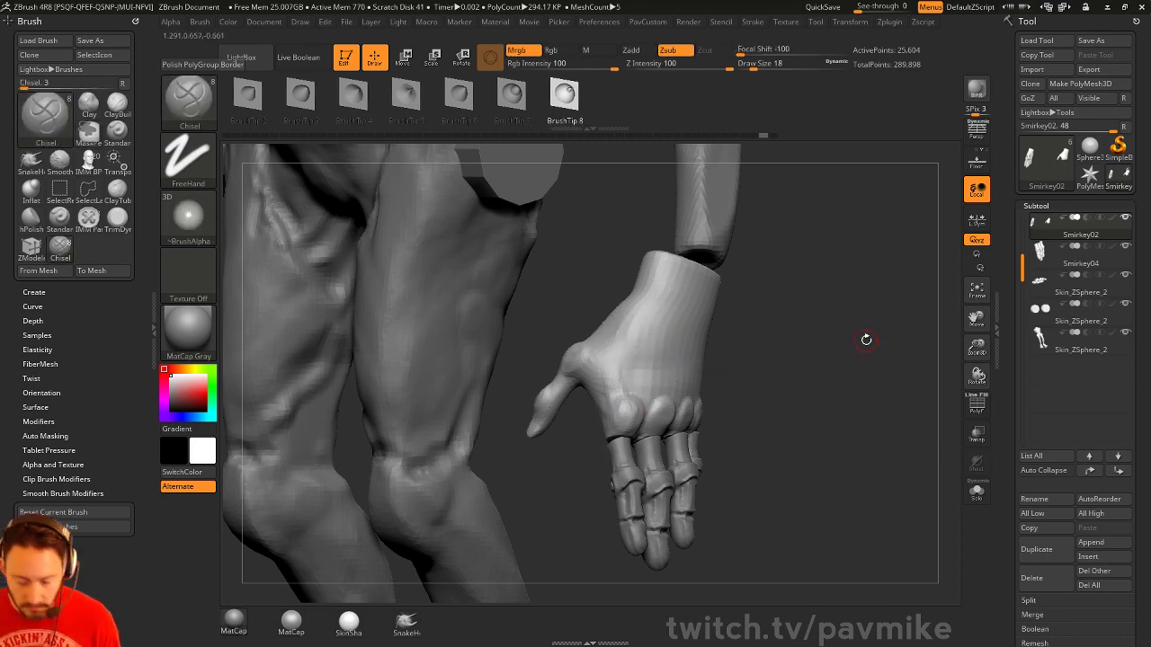
pyautogui.hotkey('ctrl', 'z')
pyautogui.moveTo(688, 372); pyautogui.dragTo(701, 366)
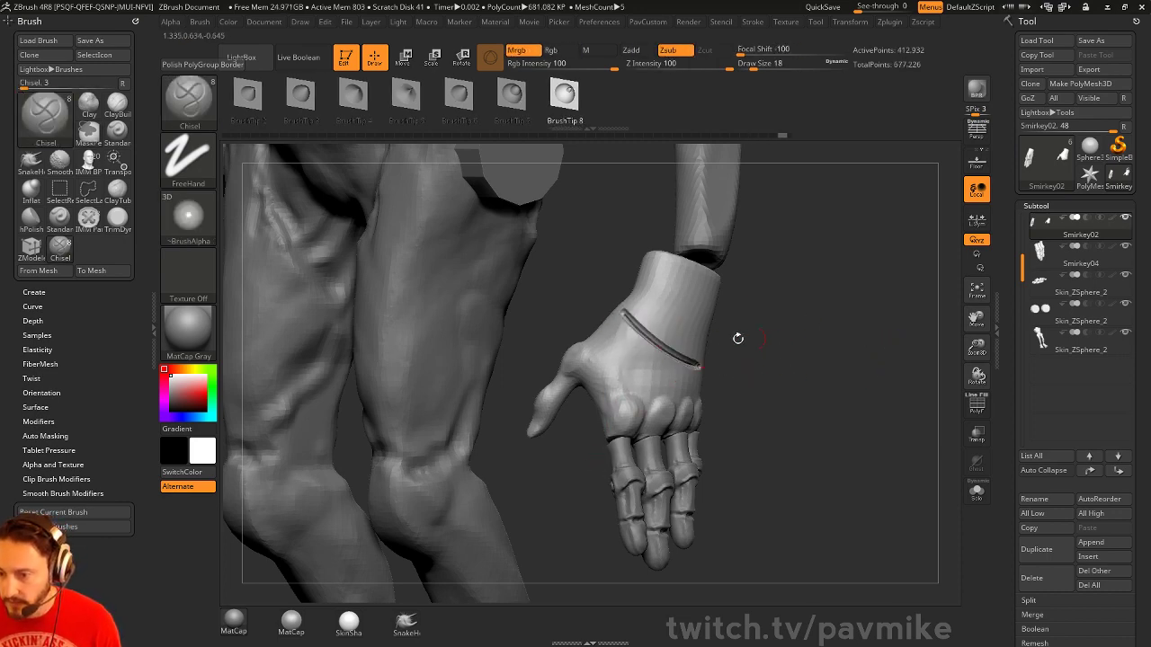
# Try further Chisel grooves down the back of the hand and undo them
pyautogui.moveTo(589, 425); pyautogui.dragTo(570, 452)
pyautogui.hotkey('ctrl', 'z')
pyautogui.moveTo(779, 334)
pyautogui.keyDown('alt'); pyautogui.mouseDown()
pyautogui.moveTo(773, 318)
pyautogui.moveTo(762, 373)
pyautogui.mouseUp(); pyautogui.keyUp('alt')
pyautogui.moveTo(649, 274)
pyautogui.mouseDown()
pyautogui.moveTo(553, 423)
pyautogui.moveTo(562, 410)
pyautogui.mouseUp()
pyautogui.hotkey('ctrl', 'z')
pyautogui.hotkey('ctrl', 'z')
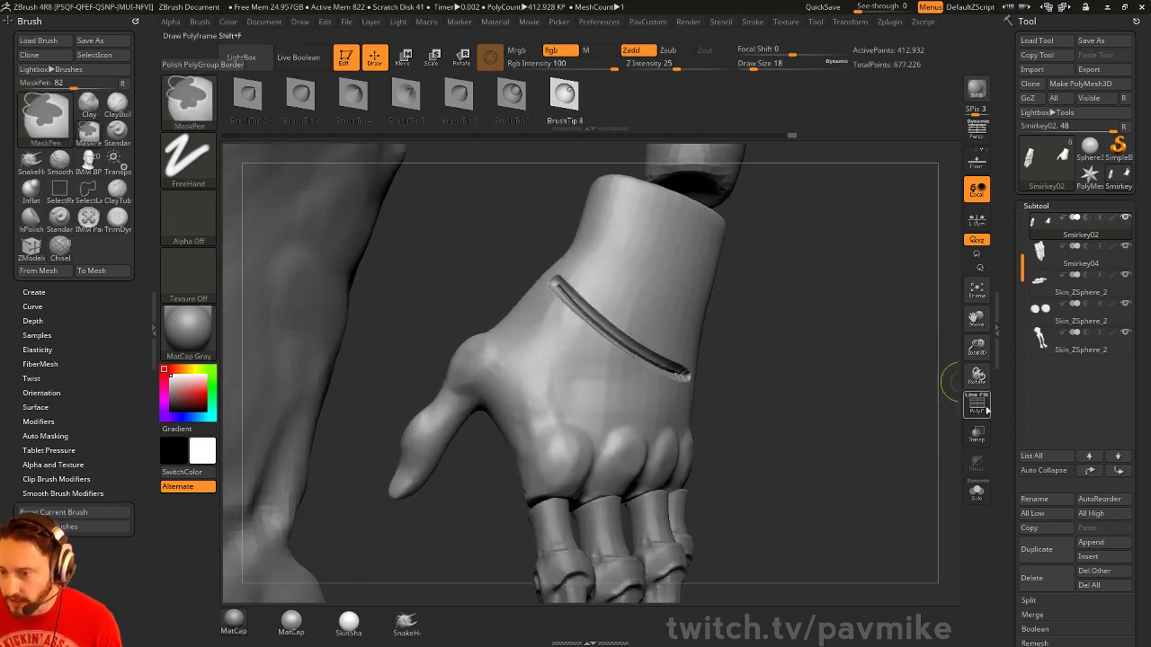
# Clear the diagonal groove and store a morph target for the smooth hand
pyautogui.moveTo(1036, 575)
pyautogui.mouseDown()
pyautogui.moveTo(1036, 316)
pyautogui.moveTo(1018, 354)
pyautogui.mouseUp()
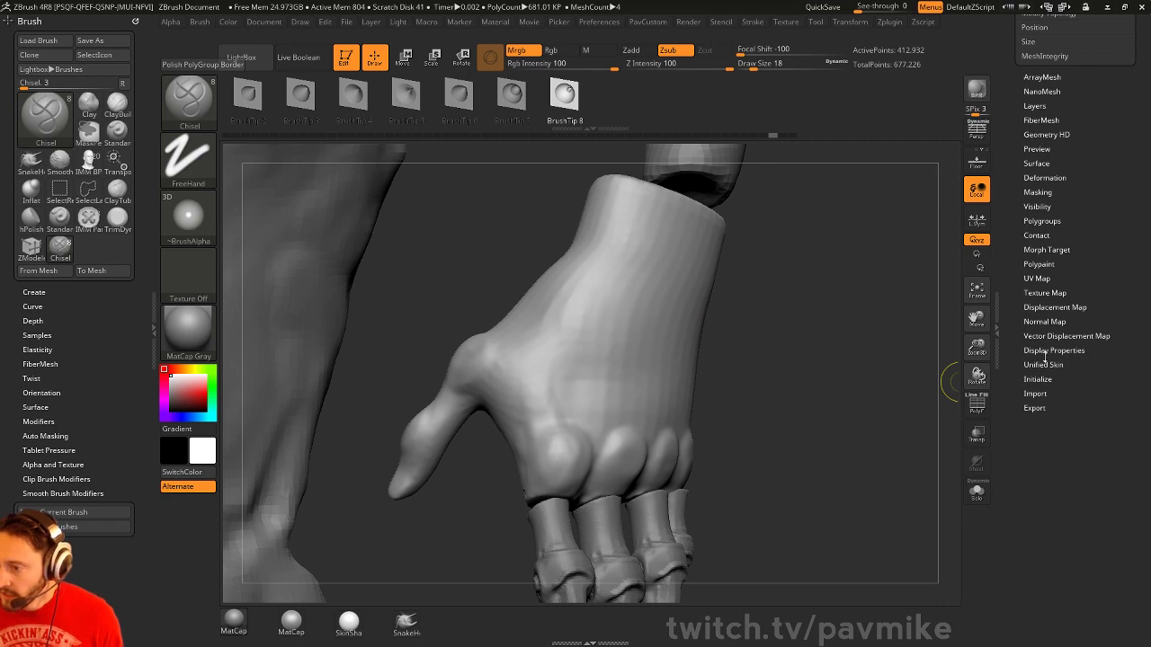
pyautogui.press('shift')
pyautogui.click(1045, 251)
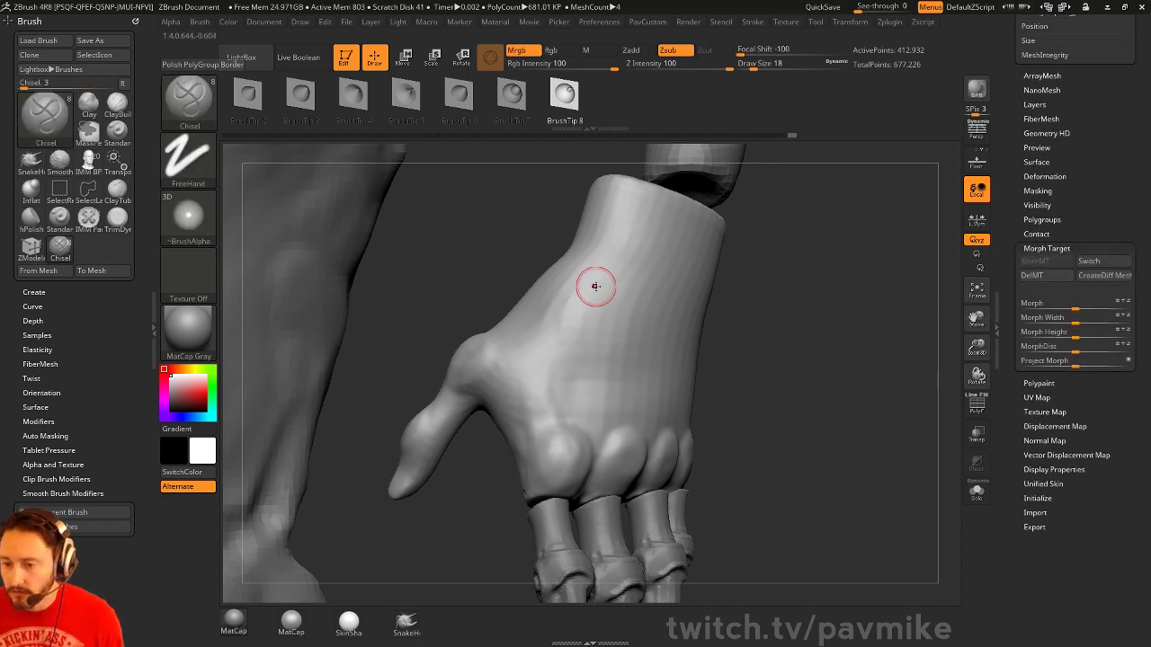
# Try three crossing Chisel grooves over the back of the hand, inspect how they intersect, and undo them
pyautogui.moveTo(619, 249)
pyautogui.mouseDown()
pyautogui.moveTo(576, 382)
pyautogui.moveTo(583, 492)
pyautogui.mouseUp()
pyautogui.moveTo(535, 314); pyautogui.dragTo(661, 407)
pyautogui.moveTo(666, 309); pyautogui.dragTo(598, 414)
pyautogui.moveTo(774, 318); pyautogui.dragTo(868, 264)
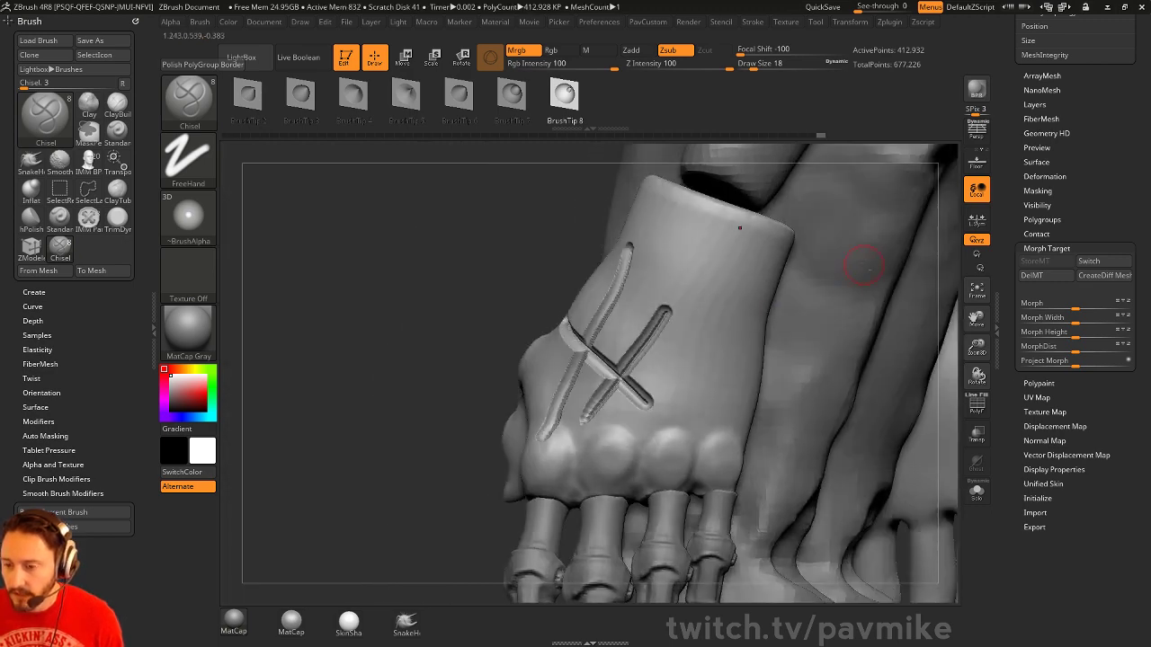
pyautogui.moveTo(378, 328)
pyautogui.mouseDown()
pyautogui.moveTo(405, 336)
pyautogui.moveTo(366, 358)
pyautogui.mouseUp()
pyautogui.hotkey('ctrl', 'z')
pyautogui.hotkey('ctrl', 'z')
pyautogui.hotkey('ctrl', 'z')
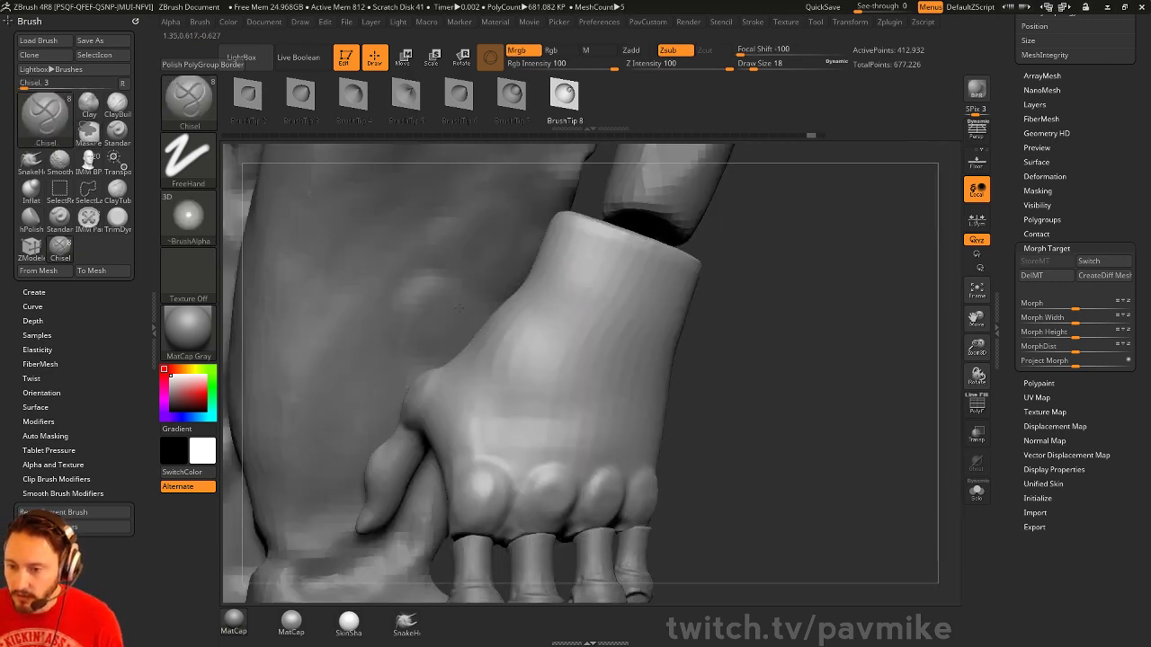
# Review the stroke's Lazy Mouse and Curve settings, try another Chisel groove on the hand, and undo it
pyautogui.click(753, 21)
pyautogui.click(774, 276)
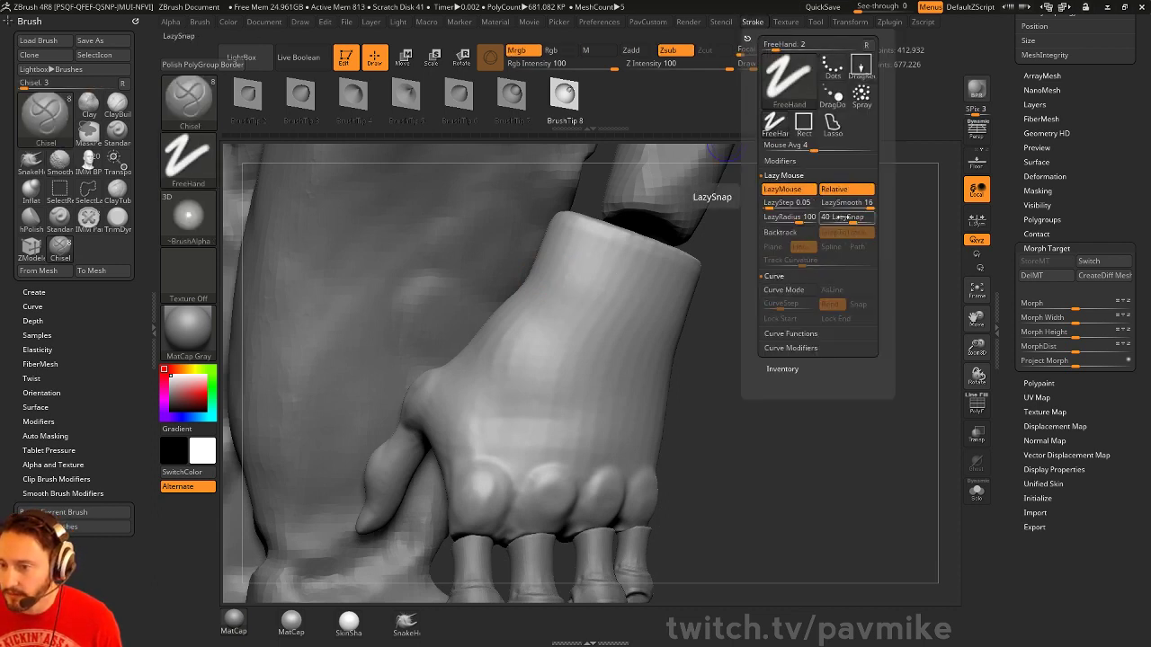
pyautogui.moveTo(613, 274)
pyautogui.mouseDown()
pyautogui.moveTo(549, 380)
pyautogui.moveTo(690, 441)
pyautogui.mouseUp()
pyautogui.hotkey('ctrl', 'z')
pyautogui.hotkey('ctrl', 'z')
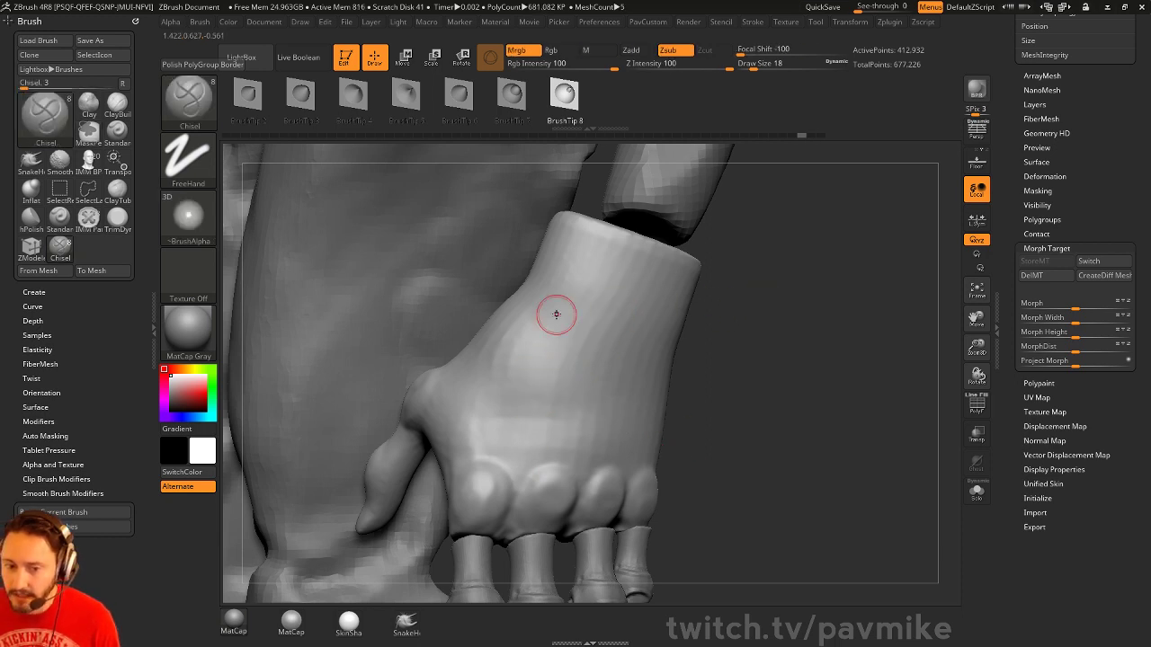
# Flatten the Chisel brush's tablet pressure curve at its maximum so pen pressure stops varying the stroke
pyautogui.click(47, 449)
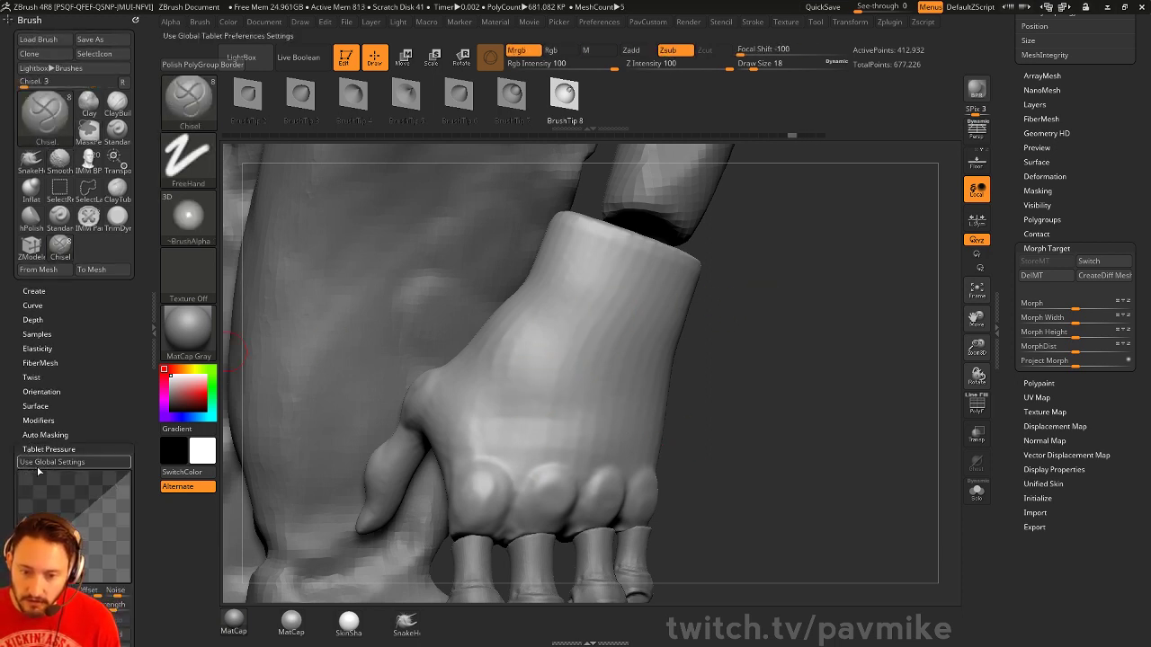
pyautogui.moveTo(20, 565); pyautogui.dragTo(20, 476)
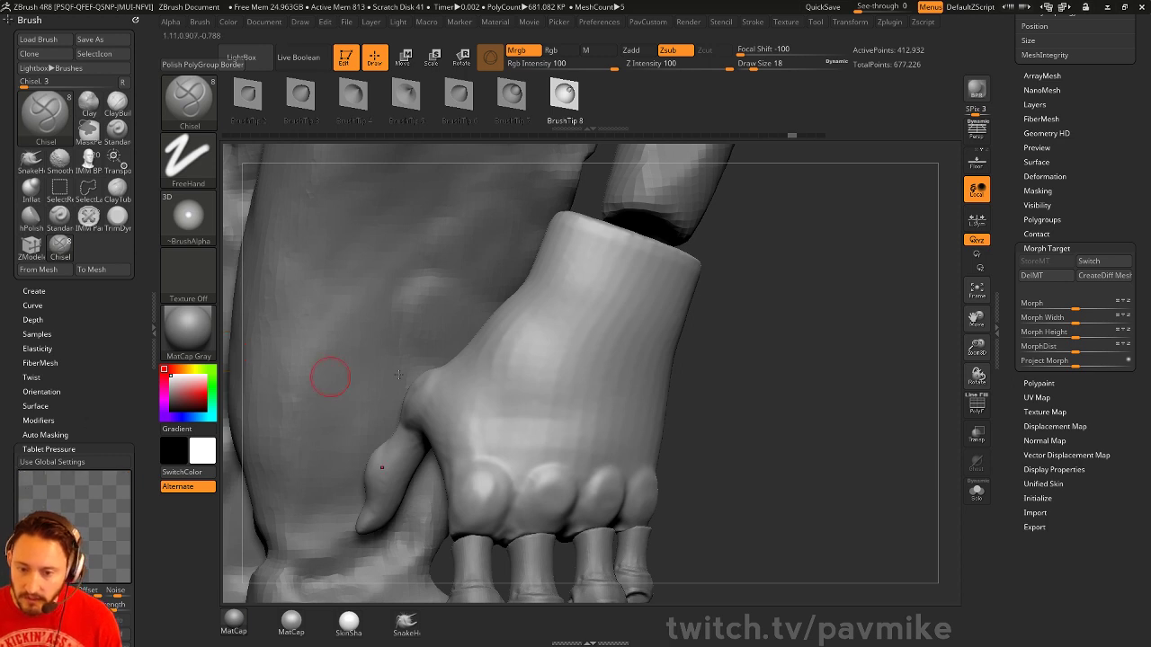
# Try carving connected Chisel grooves that outline a panel on the back of the hand below the wrist
pyautogui.moveTo(568, 285); pyautogui.dragTo(560, 463)
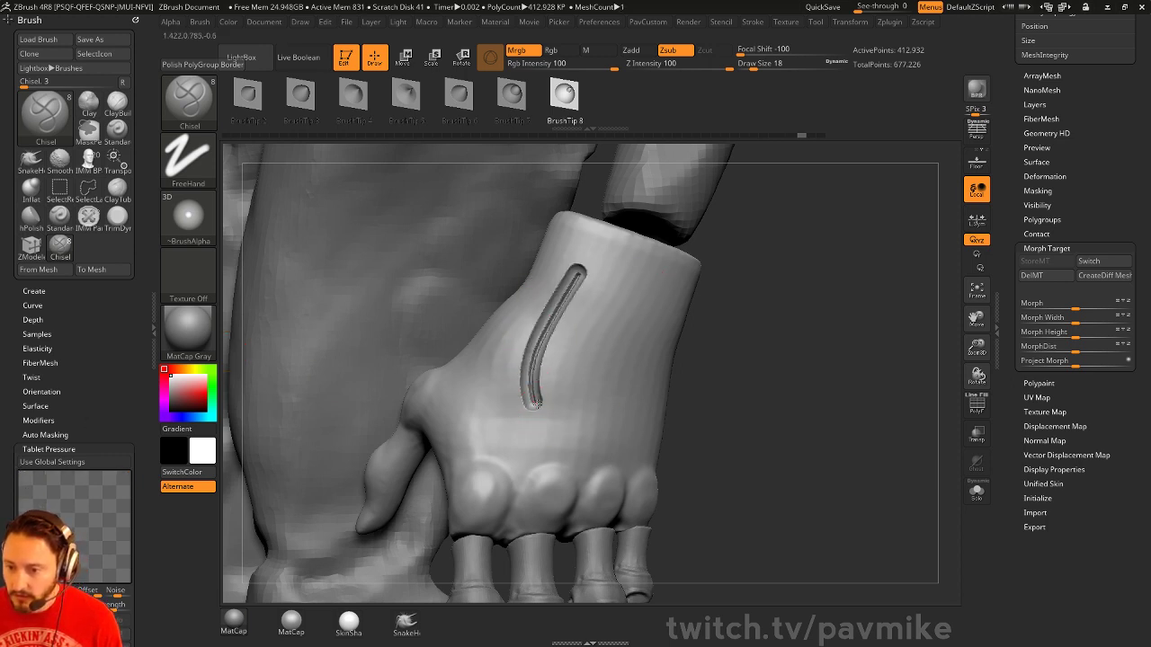
pyautogui.moveTo(532, 402)
pyautogui.mouseDown()
pyautogui.moveTo(676, 370)
pyautogui.moveTo(620, 270)
pyautogui.mouseUp()
pyautogui.moveTo(778, 334)
pyautogui.mouseDown()
pyautogui.moveTo(610, 345)
pyautogui.moveTo(686, 350)
pyautogui.moveTo(663, 378)
pyautogui.moveTo(654, 359)
pyautogui.moveTo(621, 465)
pyautogui.mouseUp()
pyautogui.moveTo(406, 489); pyautogui.dragTo(544, 458)
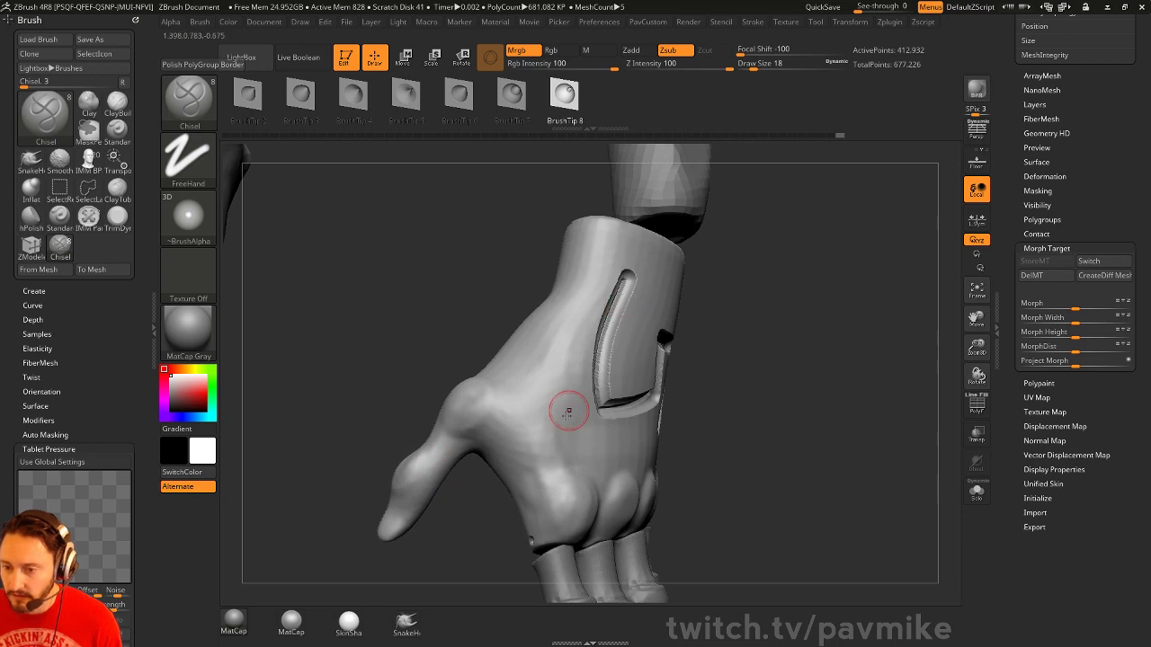
pyautogui.moveTo(794, 396); pyautogui.dragTo(675, 392)
pyautogui.moveTo(637, 430); pyautogui.dragTo(532, 335)
pyautogui.moveTo(382, 382); pyautogui.dragTo(504, 382)
# Undo the Chisel grooves outlining the panel on the hand
pyautogui.hotkey('ctrl', 'z')
pyautogui.hotkey('ctrl', 'z')
pyautogui.hotkey('ctrl', 'z')
pyautogui.hotkey('ctrl', 'z')
pyautogui.hotkey('ctrl', 'z')
pyautogui.hotkey('ctrl', 'z')
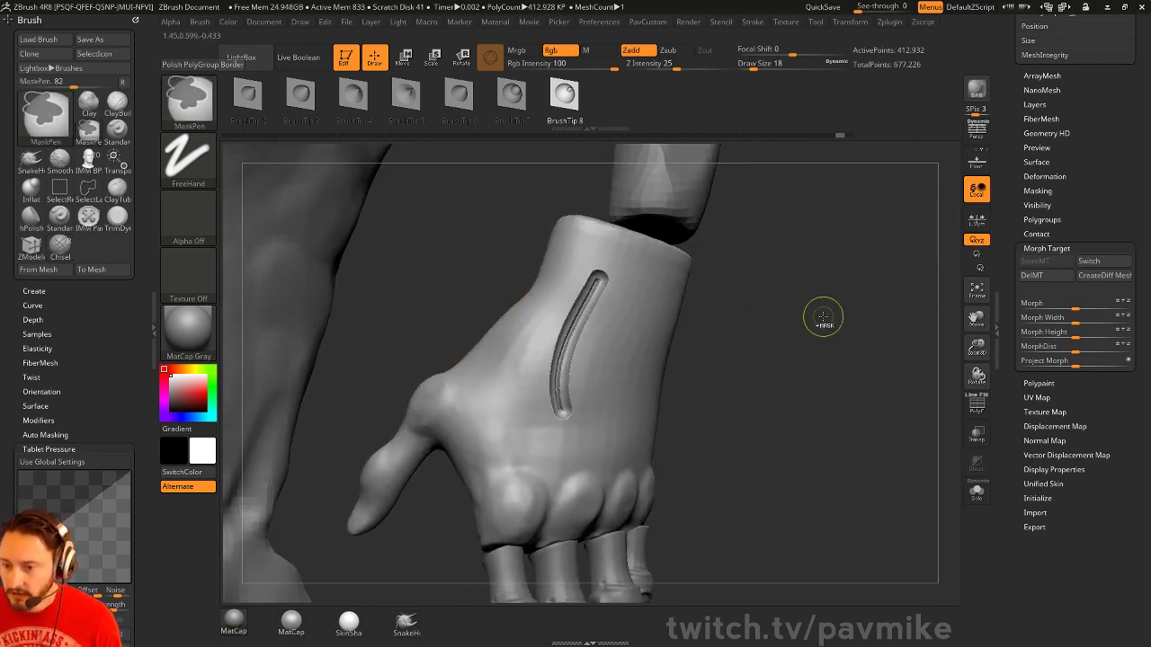
# Clear any mask and apply Mirror And Weld to the hand so the opposite side matches
pyautogui.moveTo(1028, 90); pyautogui.dragTo(1019, 209)
pyautogui.keyDown('ctrl'); pyautogui.moveTo(851, 254); pyautogui.dragTo(811, 363); pyautogui.keyUp('ctrl')
pyautogui.moveTo(863, 395)
pyautogui.keyDown('alt'); pyautogui.mouseDown()
pyautogui.moveTo(815, 298)
pyautogui.moveTo(867, 327)
pyautogui.moveTo(841, 329)
pyautogui.moveTo(872, 332)
pyautogui.moveTo(768, 354)
pyautogui.moveTo(763, 387)
pyautogui.mouseUp(); pyautogui.keyUp('alt')
pyautogui.press('1')
pyautogui.press('2')
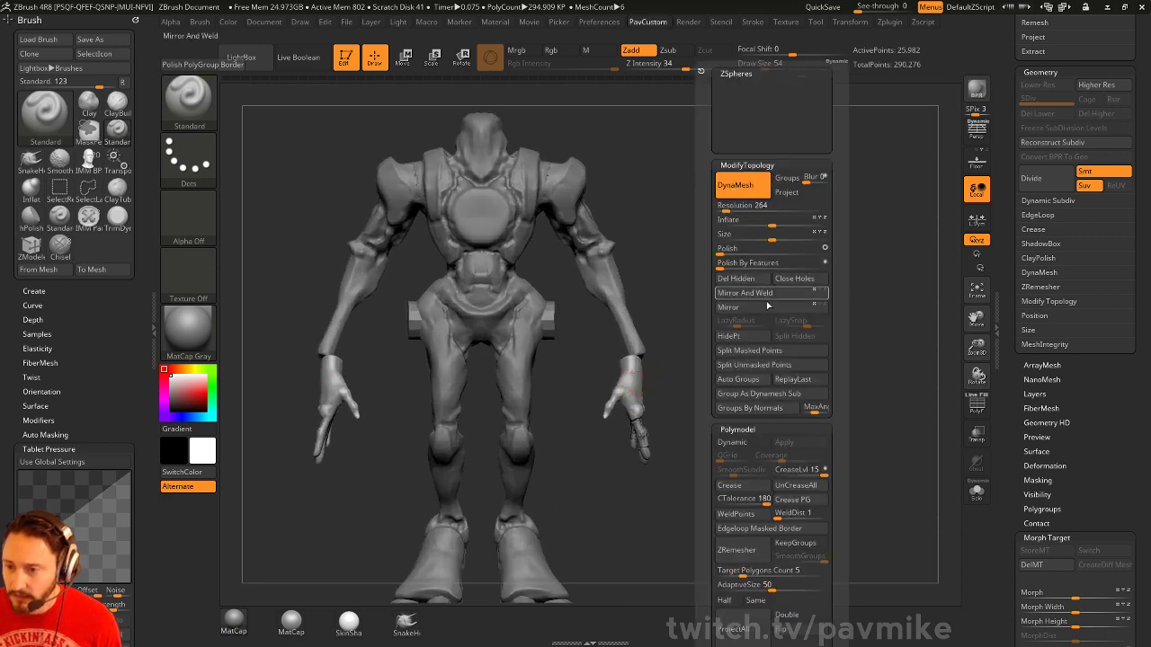
pyautogui.click(759, 297)
pyautogui.keyDown('alt'); pyautogui.moveTo(684, 392); pyautogui.dragTo(660, 426); pyautogui.keyUp('alt')
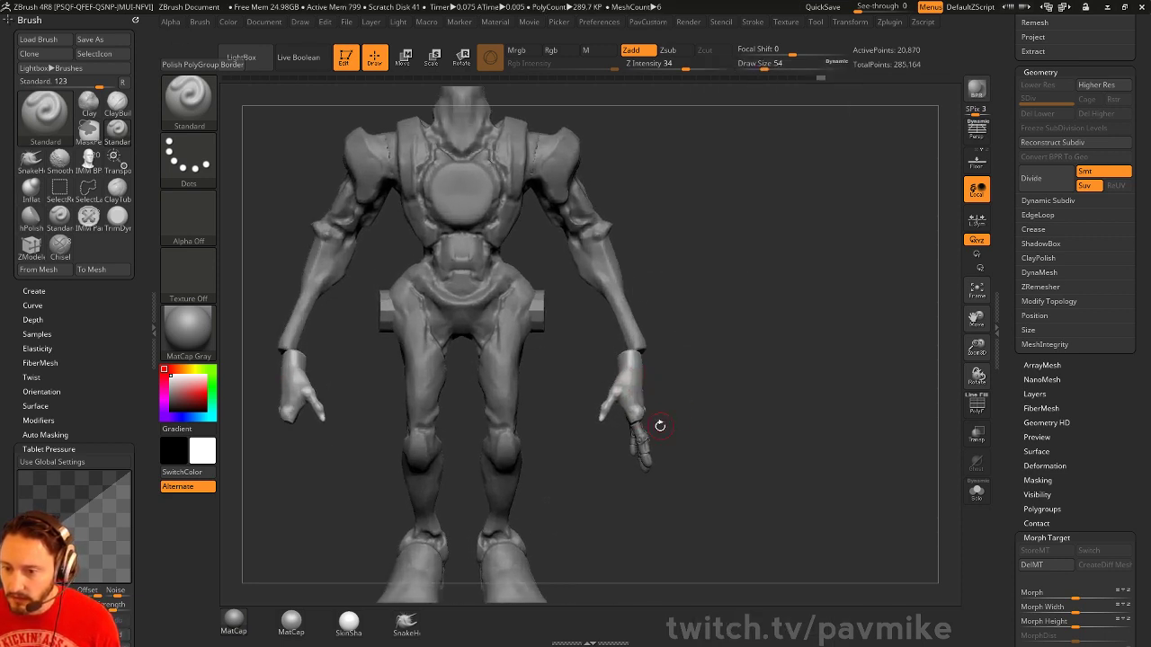
# Make the jointed fingers the active subtool and apply Mirror And Weld to copy them onto the opposite hand
pyautogui.keyDown('alt'); pyautogui.click(643, 433); pyautogui.keyUp('alt')
pyautogui.keyDown('alt'); pyautogui.moveTo(772, 355); pyautogui.dragTo(854, 343); pyautogui.keyUp('alt')
pyautogui.press('2')
pyautogui.click(812, 304)
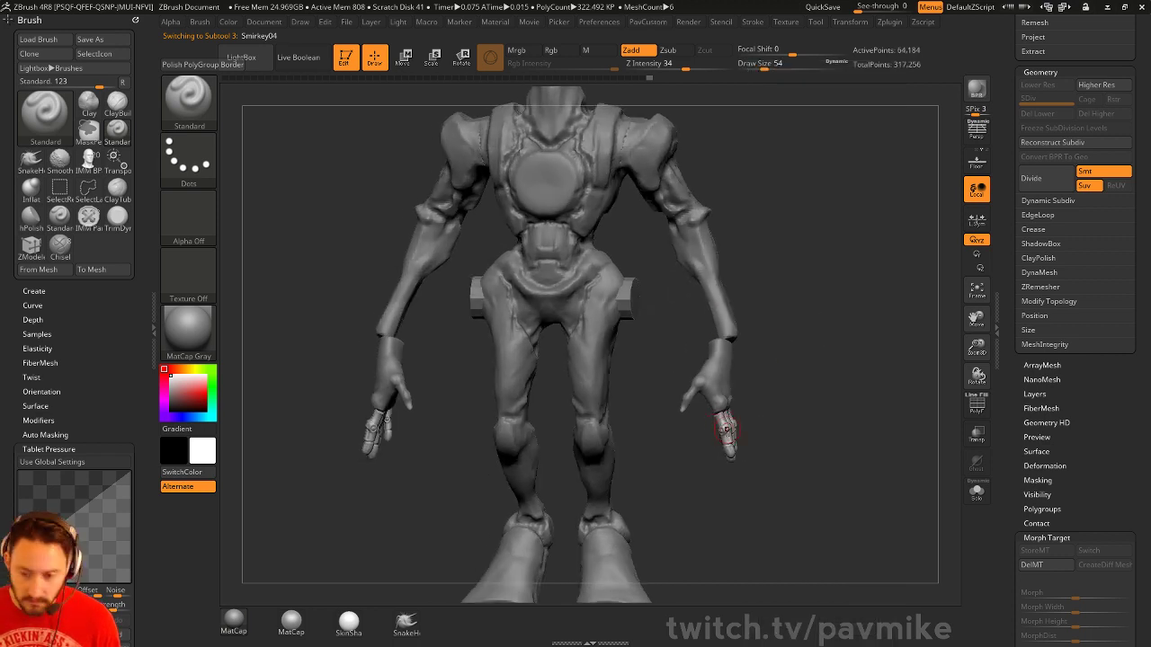
# Make the arms the active subtool and switch from the Move brush to the Standard brush at draw size 120
pyautogui.keyDown('alt'); pyautogui.click(724, 381); pyautogui.keyUp('alt')
pyautogui.moveTo(819, 353)
pyautogui.keyDown('alt'); pyautogui.mouseDown()
pyautogui.moveTo(809, 316)
pyautogui.moveTo(797, 329)
pyautogui.moveTo(669, 349)
pyautogui.mouseUp(); pyautogui.keyUp('alt')
pyautogui.keyDown('alt'); pyautogui.click(669, 329); pyautogui.keyUp('alt')
pyautogui.press('b')
pyautogui.press('m')
pyautogui.press('v')
pyautogui.keyDown('alt'); pyautogui.moveTo(710, 355); pyautogui.dragTo(692, 310); pyautogui.keyUp('alt')
pyautogui.moveTo(791, 311)
pyautogui.mouseDown()
pyautogui.moveTo(656, 328)
pyautogui.moveTo(827, 301)
pyautogui.moveTo(731, 291)
pyautogui.moveTo(791, 301)
pyautogui.moveTo(816, 275)
pyautogui.moveTo(848, 283)
pyautogui.moveTo(835, 312)
pyautogui.mouseUp()
pyautogui.press('b')
pyautogui.press('s')
pyautogui.press('t')
pyautogui.press('s')
pyautogui.keyDown('alt'); pyautogui.moveTo(822, 294); pyautogui.dragTo(804, 284); pyautogui.keyUp('alt')
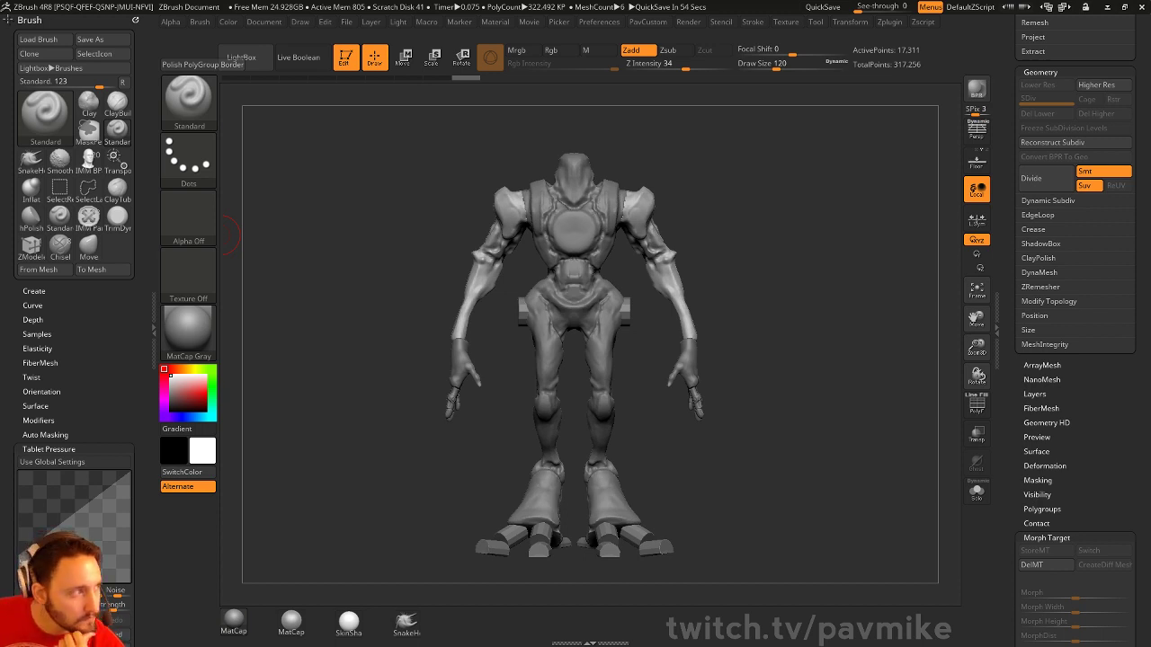
pyautogui.press('super')
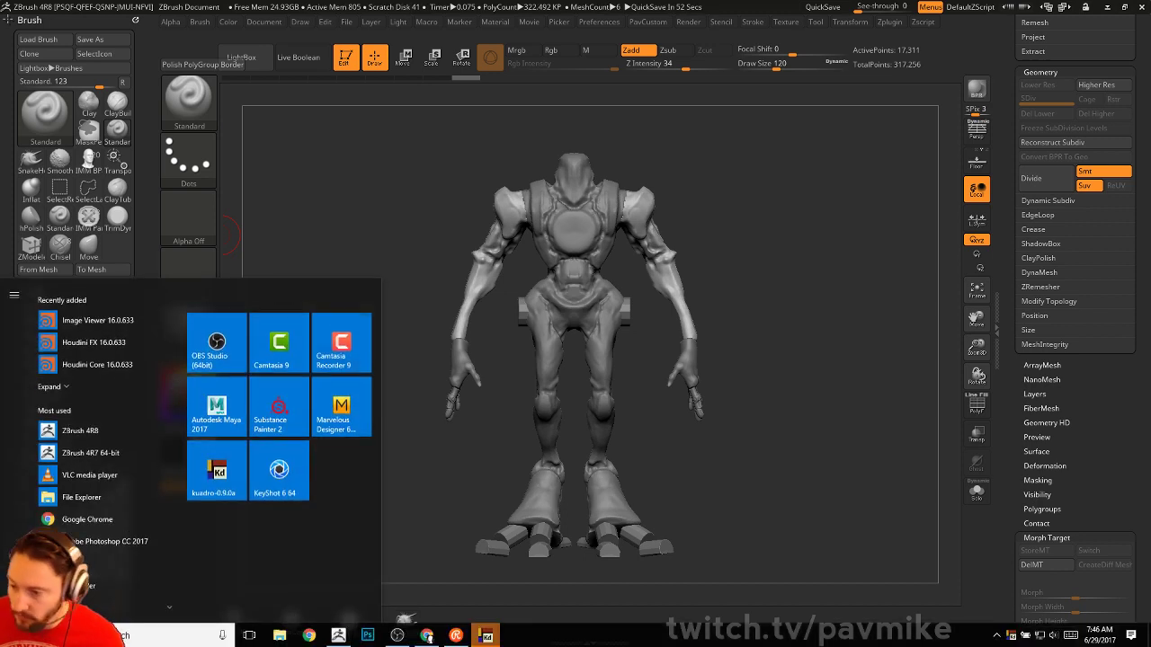
pyautogui.press('super')
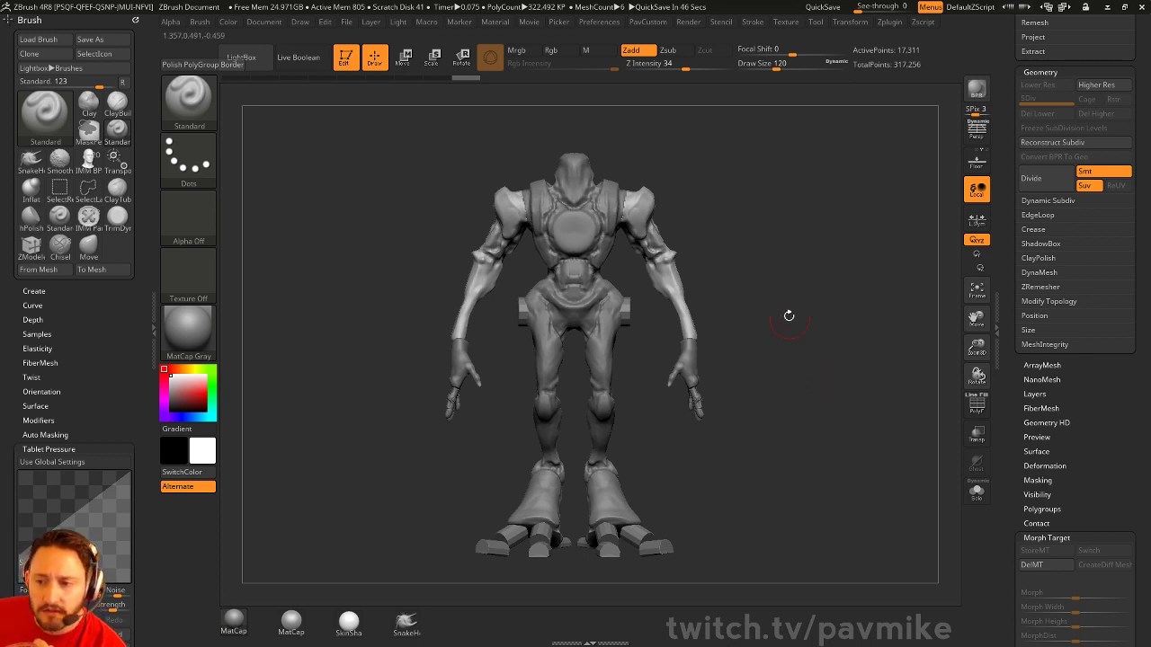
# Examine the robot's front, side and back with its mirrored hands, making the torso the active subtool
pyautogui.moveTo(788, 315)
pyautogui.mouseDown()
pyautogui.moveTo(912, 291)
pyautogui.moveTo(990, 308)
pyautogui.moveTo(773, 254)
pyautogui.moveTo(915, 279)
pyautogui.moveTo(748, 271)
pyautogui.moveTo(834, 268)
pyautogui.moveTo(816, 269)
pyautogui.moveTo(760, 232)
pyautogui.moveTo(781, 260)
pyautogui.mouseUp()
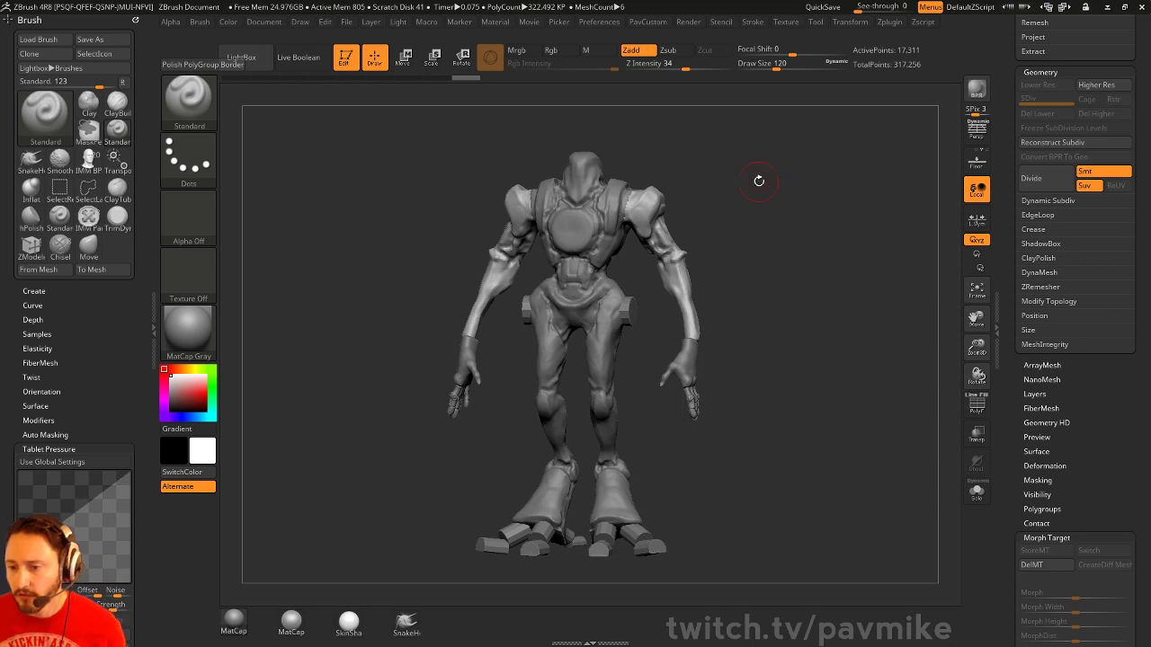
pyautogui.press('s')
pyautogui.moveTo(769, 217)
pyautogui.mouseDown()
pyautogui.moveTo(817, 162)
pyautogui.moveTo(904, 371)
pyautogui.mouseUp()
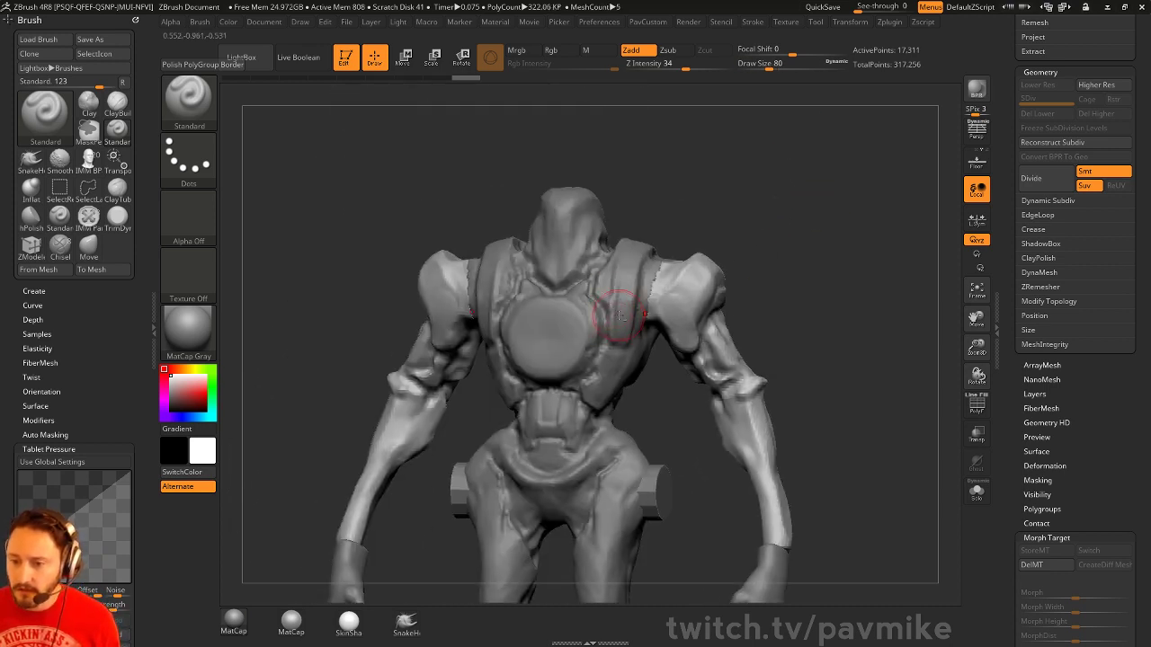
pyautogui.moveTo(782, 218)
pyautogui.mouseDown()
pyautogui.moveTo(740, 226)
pyautogui.moveTo(661, 270)
pyautogui.mouseUp()
pyautogui.keyDown('alt'); pyautogui.click(663, 250); pyautogui.keyUp('alt')
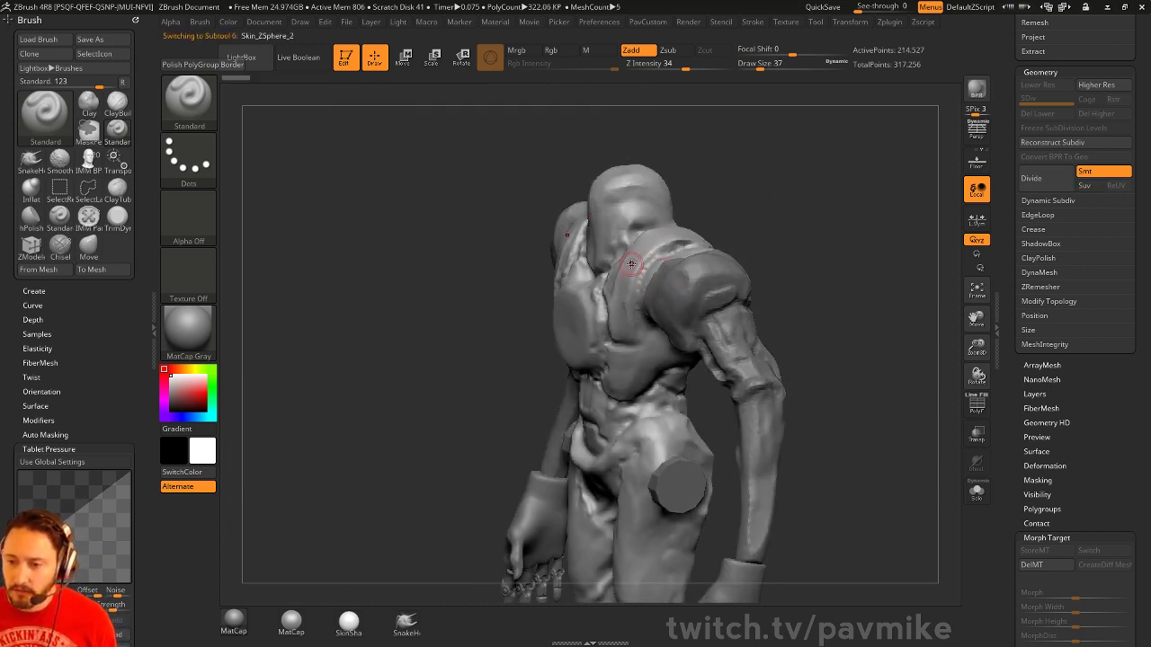
pyautogui.moveTo(719, 224); pyautogui.dragTo(854, 185)
# Leave Edit mode, clear the robot from the canvas and switch to the SimpleBrush tool
pyautogui.moveTo(1016, 179); pyautogui.dragTo(1016, 339)
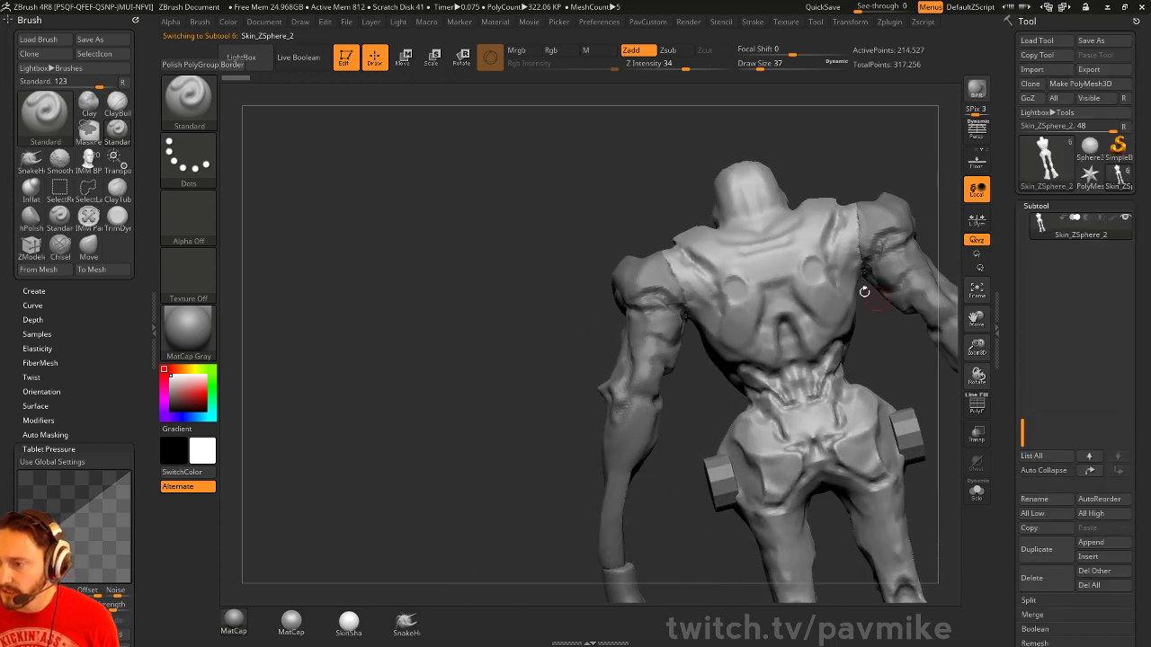
pyautogui.click(347, 65)
pyautogui.hotkey('ctrl', 'n')
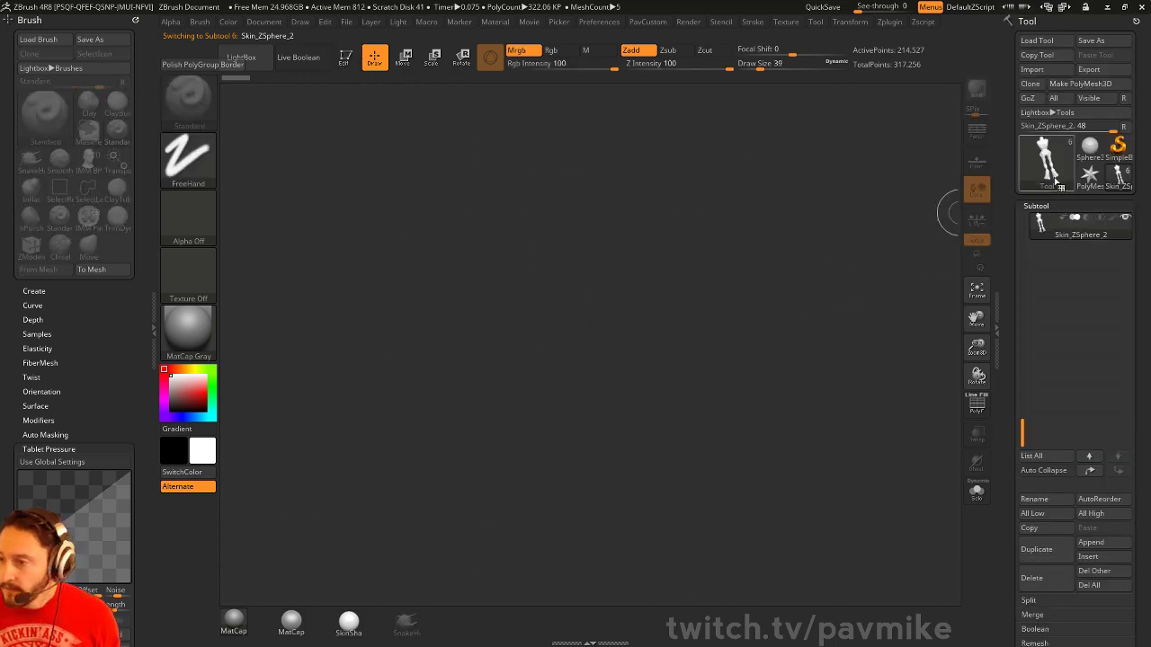
pyautogui.click(1118, 145)
# Load ZBFemale_TechSuitDetails001.ZTL from the streaming project's ZBFemale HighRes folder
pyautogui.click(1036, 40)
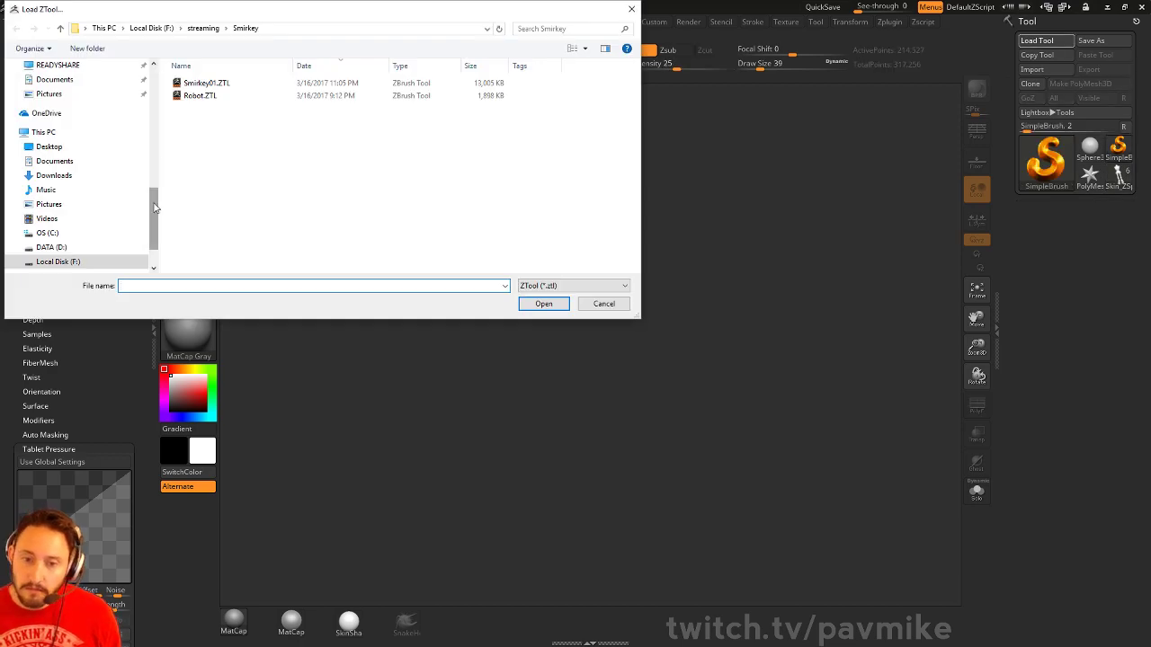
pyautogui.scroll(5, 154, 208)
pyautogui.click(51, 103)
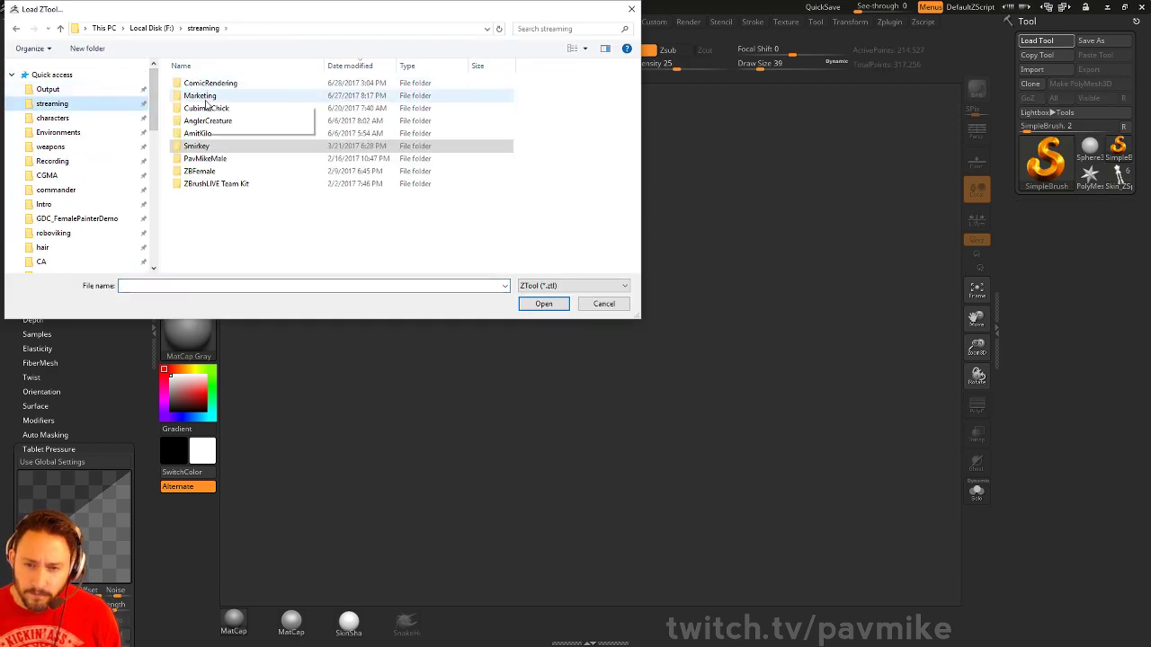
pyautogui.doubleClick(203, 171)
pyautogui.doubleClick(214, 83)
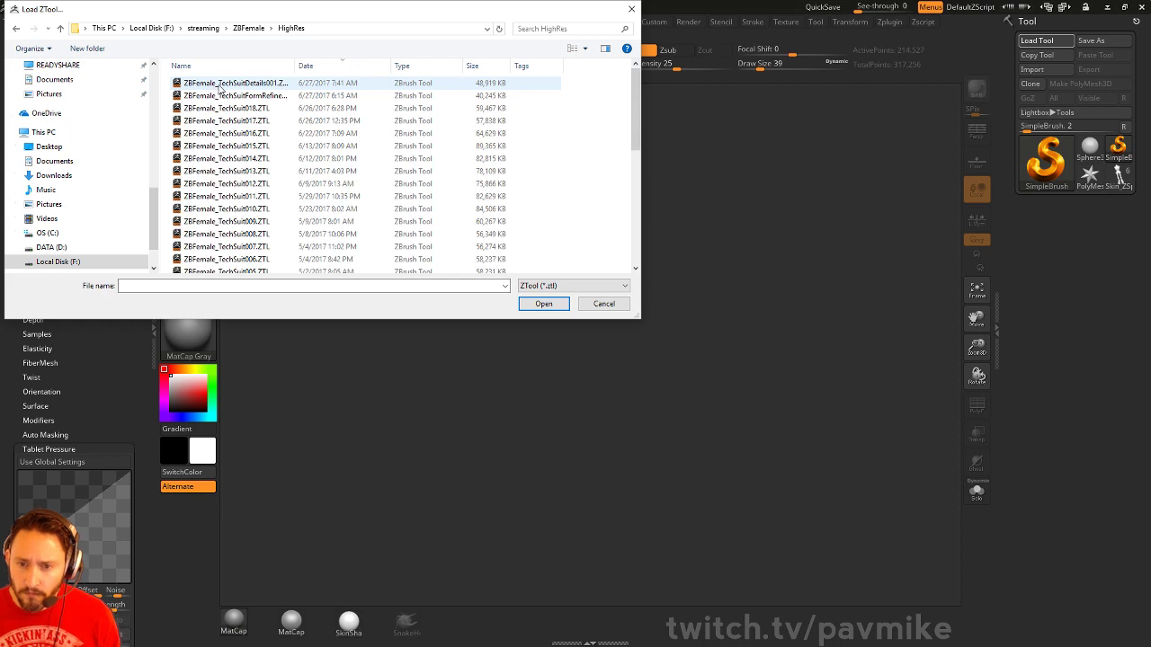
pyautogui.doubleClick(219, 84)
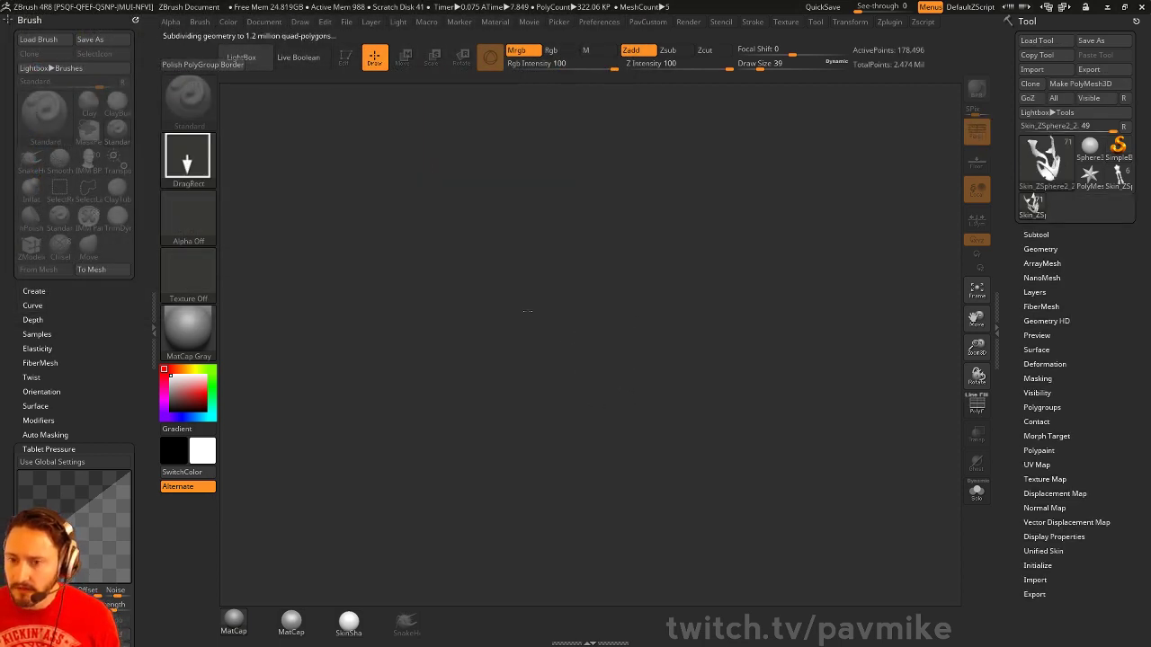
# Place the female tech suit model on the canvas in Edit mode and reduce the draw size
pyautogui.moveTo(527, 311); pyautogui.dragTo(526, 385)
pyautogui.click(345, 57)
pyautogui.moveTo(765, 246)
pyautogui.keyDown('alt'); pyautogui.mouseDown()
pyautogui.moveTo(834, 470)
pyautogui.moveTo(834, 539)
pyautogui.mouseUp(); pyautogui.keyUp('alt')
pyautogui.press('s')
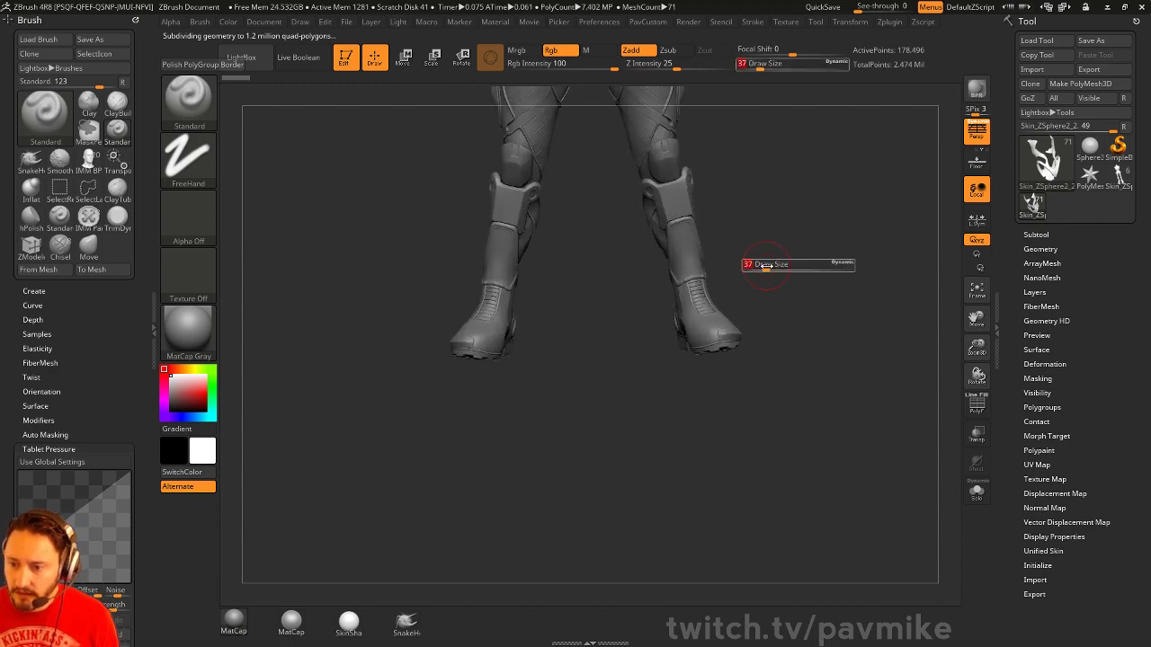
pyautogui.moveTo(766, 266); pyautogui.dragTo(758, 266)
# Make the shoulder pads the active subtool, display their polyframe and open the model's subtool list
pyautogui.keyDown('alt'); pyautogui.moveTo(766, 266); pyautogui.dragTo(726, 603); pyautogui.keyUp('alt')
pyautogui.keyDown('alt'); pyautogui.moveTo(778, 162); pyautogui.dragTo(779, 558); pyautogui.keyUp('alt')
pyautogui.moveTo(779, 224); pyautogui.dragTo(683, 224)
pyautogui.moveTo(809, 270)
pyautogui.keyDown('alt'); pyautogui.mouseDown()
pyautogui.moveTo(855, 94)
pyautogui.moveTo(875, 320)
pyautogui.moveTo(944, 321)
pyautogui.mouseUp(); pyautogui.keyUp('alt')
pyautogui.keyDown('alt'); pyautogui.click(703, 352); pyautogui.keyUp('alt')
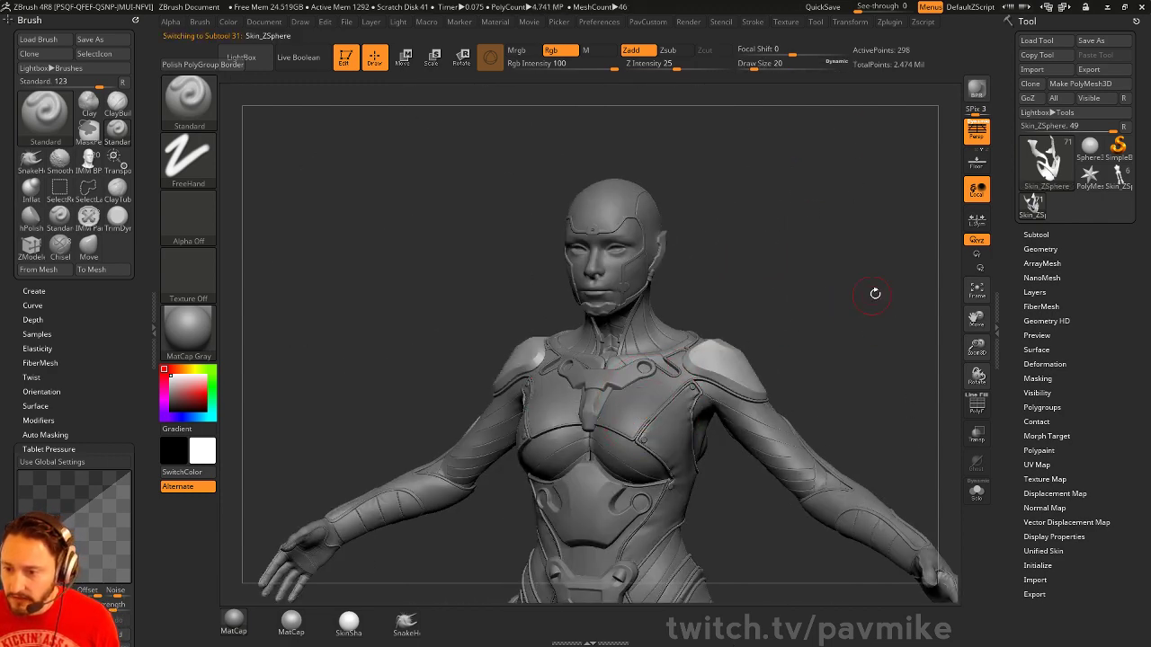
pyautogui.keyDown('alt'); pyautogui.moveTo(873, 293); pyautogui.dragTo(795, 338); pyautogui.keyUp('alt')
pyautogui.click(980, 406)
pyautogui.moveTo(880, 368); pyautogui.dragTo(855, 373)
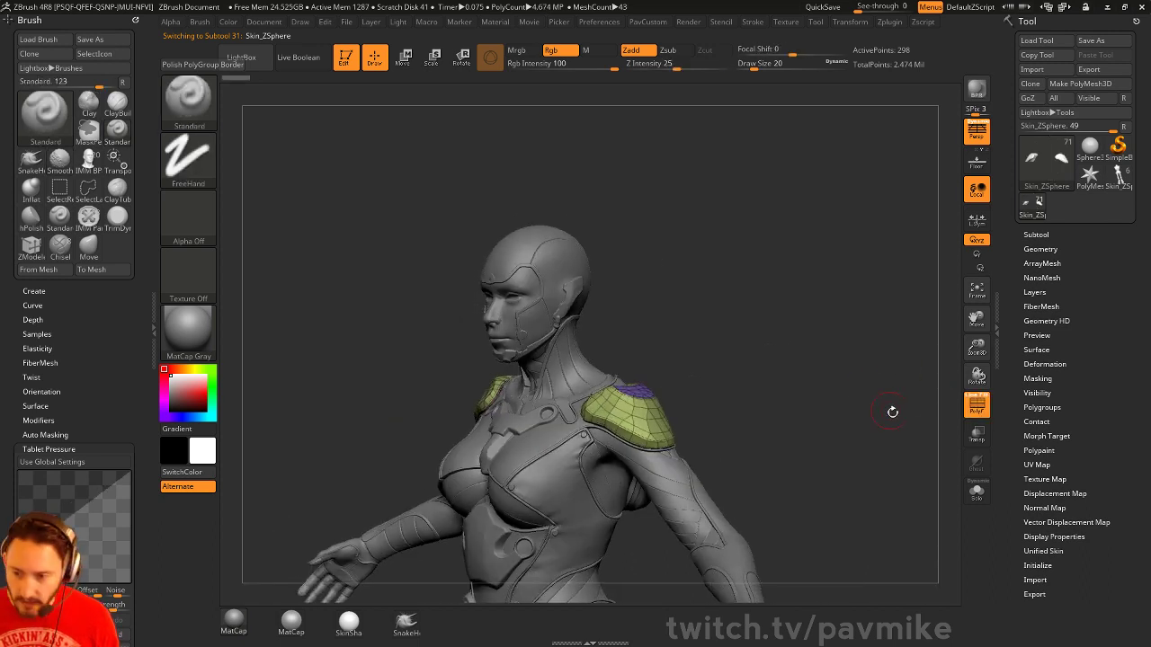
pyautogui.click(1039, 235)
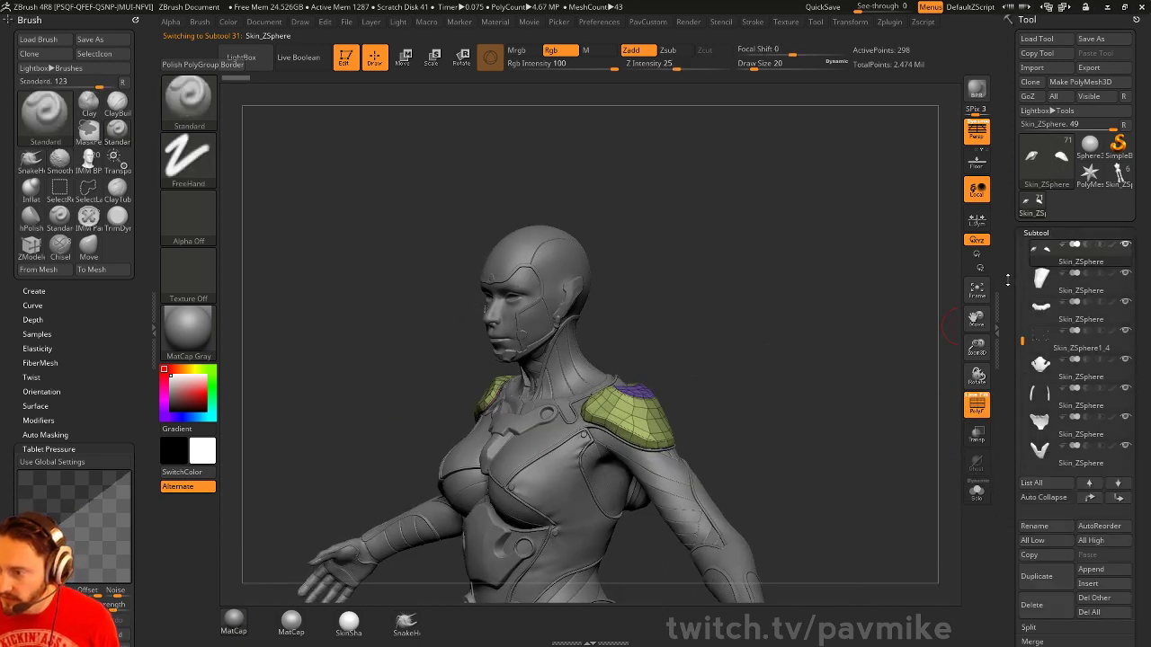
pyautogui.scroll(-3, 1047, 378)
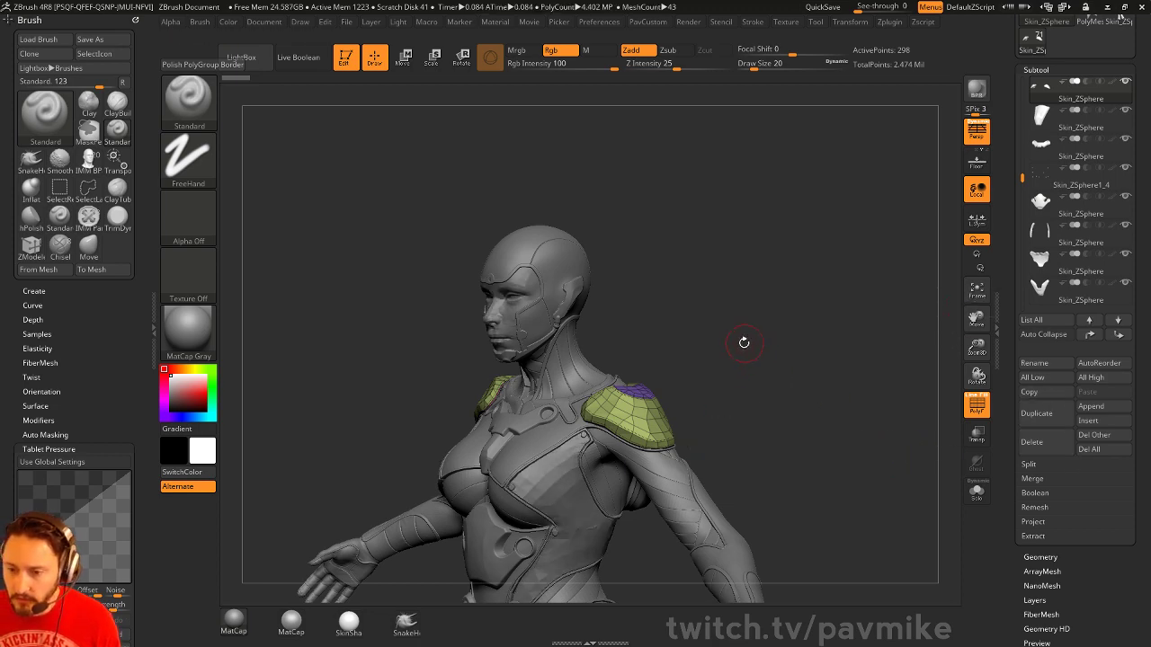
# Set the draw size to 7 and examine the topology of the abdomen, pelvis and collar armor pieces one by one
pyautogui.moveTo(746, 332)
pyautogui.mouseDown()
pyautogui.moveTo(822, 320)
pyautogui.moveTo(822, 372)
pyautogui.moveTo(845, 423)
pyautogui.moveTo(704, 390)
pyautogui.mouseUp()
pyautogui.press('s')
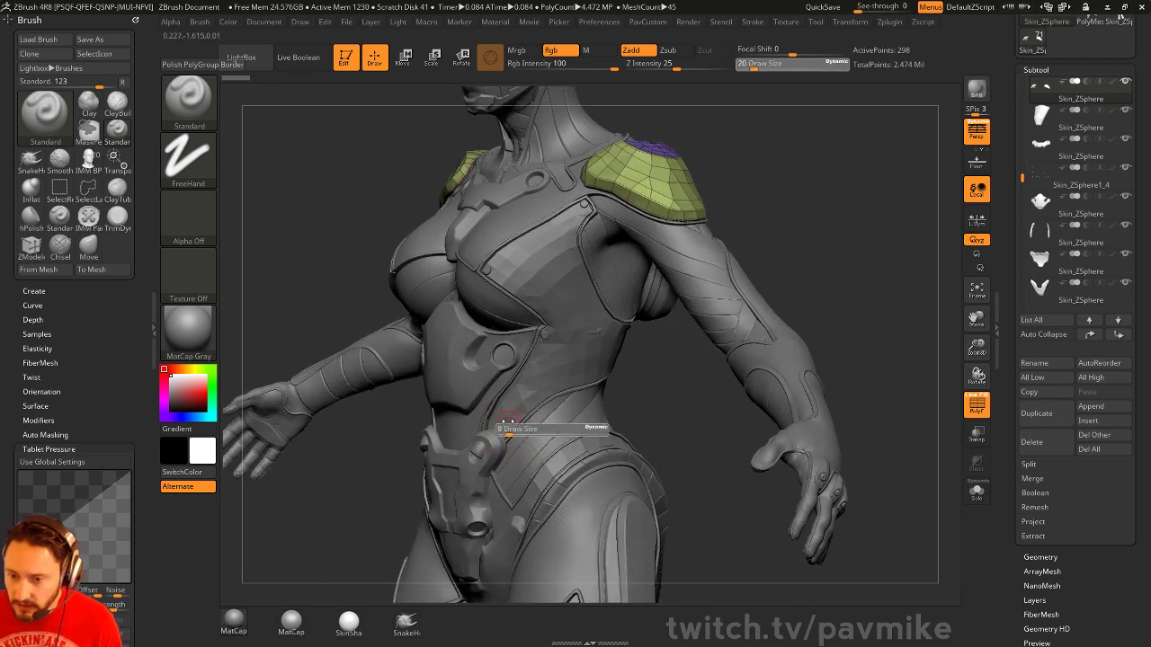
pyautogui.moveTo(512, 427); pyautogui.dragTo(507, 427)
pyautogui.keyDown('alt'); pyautogui.click(478, 377); pyautogui.keyUp('alt')
pyautogui.moveTo(683, 386); pyautogui.dragTo(693, 384)
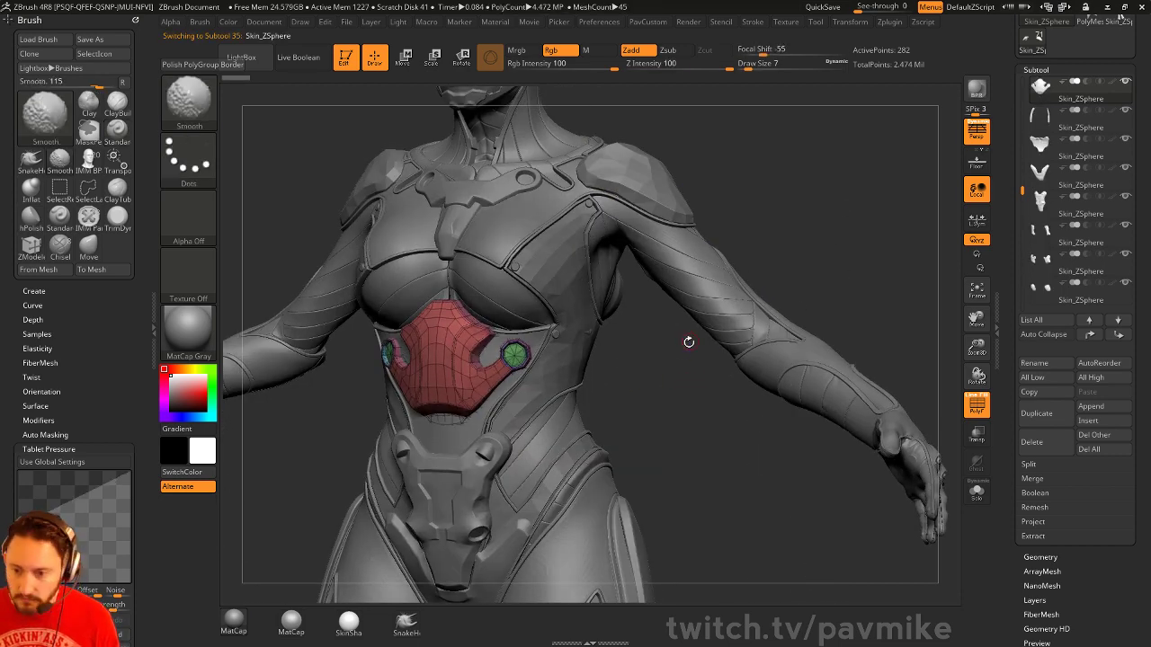
pyautogui.keyDown('alt'); pyautogui.click(488, 470); pyautogui.keyUp('alt')
pyautogui.keyDown('alt'); pyautogui.moveTo(637, 397); pyautogui.dragTo(646, 532); pyautogui.keyUp('alt')
pyautogui.keyDown('alt'); pyautogui.click(527, 370); pyautogui.keyUp('alt')
pyautogui.keyDown('alt'); pyautogui.click(501, 317); pyautogui.keyUp('alt')
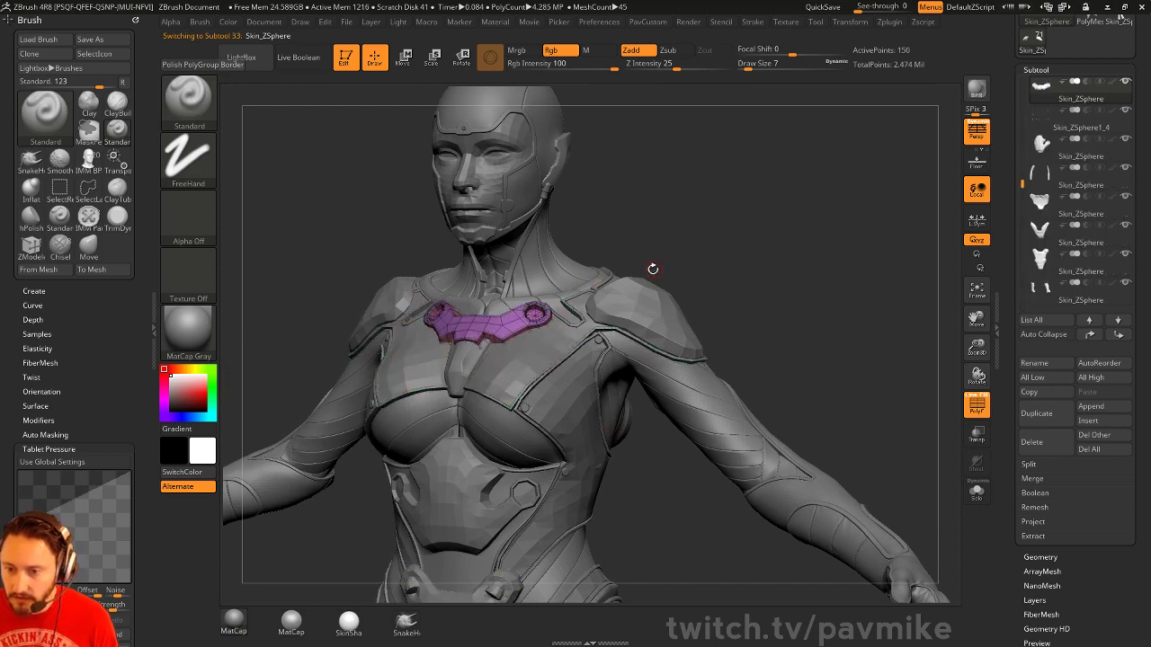
# Examine the topology of the back armor pieces around the four round discs, activating each subtool in turn
pyautogui.moveTo(715, 310)
pyautogui.mouseDown()
pyautogui.moveTo(631, 308)
pyautogui.moveTo(619, 337)
pyautogui.mouseUp()
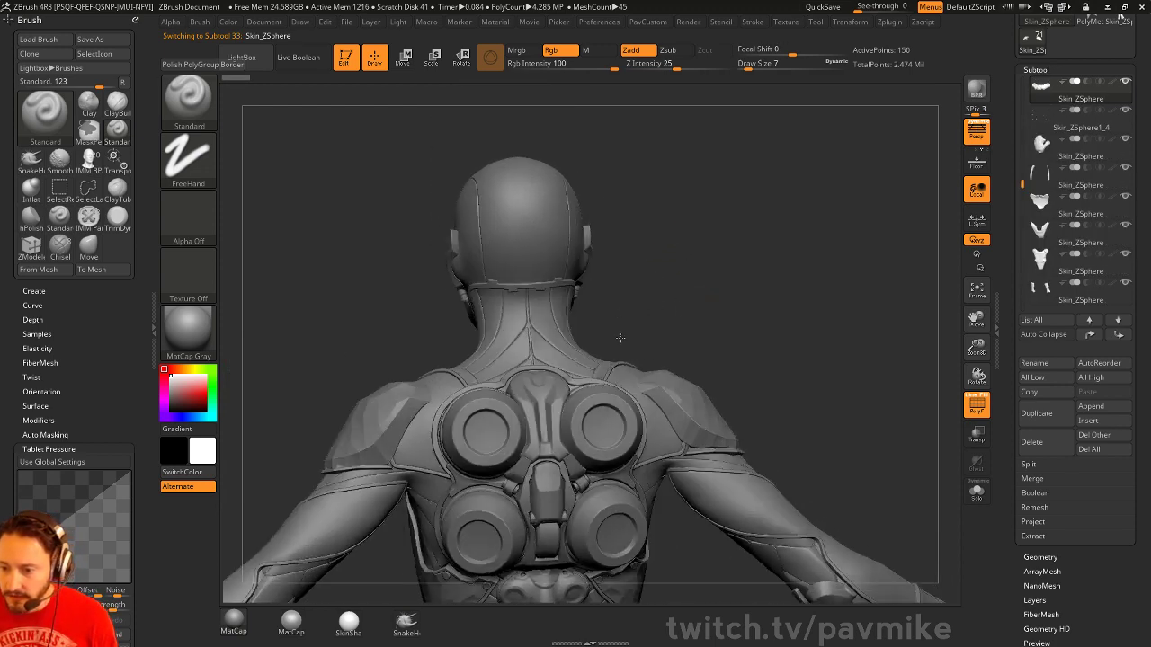
pyautogui.keyDown('alt'); pyautogui.click(610, 409); pyautogui.keyUp('alt')
pyautogui.keyDown('alt'); pyautogui.click(587, 406); pyautogui.keyUp('alt')
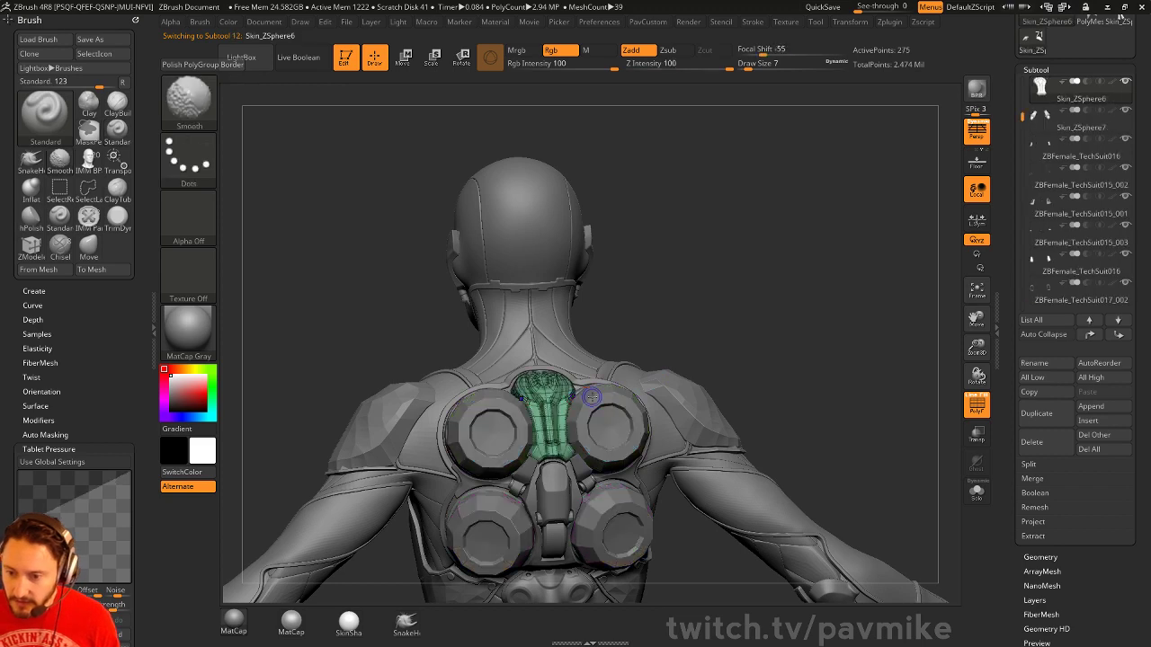
pyautogui.keyDown('alt'); pyautogui.click(537, 482); pyautogui.keyUp('alt')
pyautogui.keyDown('alt'); pyautogui.click(518, 485); pyautogui.keyUp('alt')
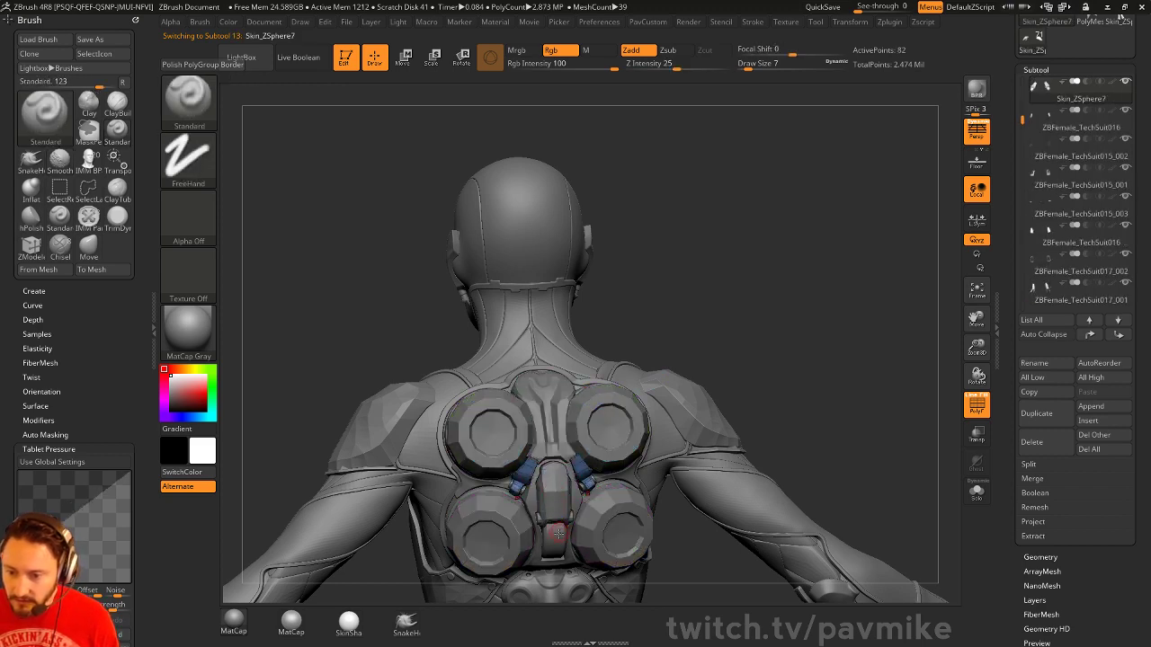
pyautogui.keyDown('alt'); pyautogui.click(555, 534); pyautogui.keyUp('alt')
pyautogui.keyDown('alt'); pyautogui.moveTo(797, 377); pyautogui.dragTo(560, 421); pyautogui.keyUp('alt')
pyautogui.keyDown('alt'); pyautogui.click(545, 510); pyautogui.keyUp('alt')
pyautogui.keyDown('alt'); pyautogui.click(568, 431); pyautogui.keyUp('alt')
# Examine the topology of the upper thigh panels and the V-shaped pelvis plate on the suit's front
pyautogui.keyDown('alt'); pyautogui.click(825, 493); pyautogui.keyUp('alt')
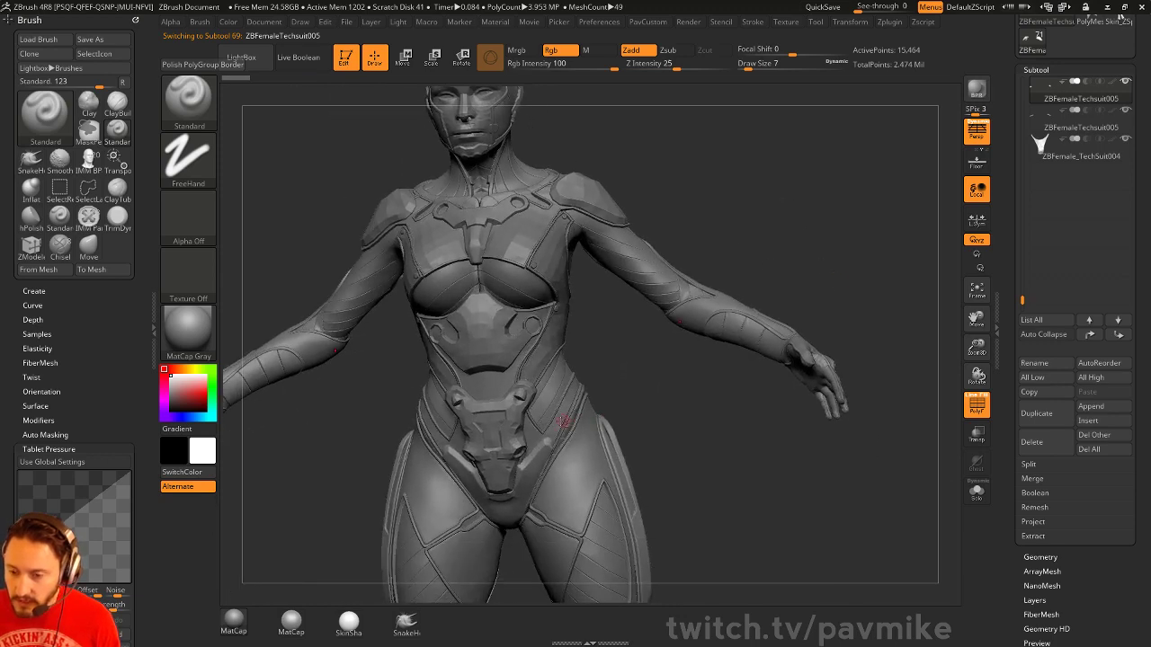
pyautogui.keyDown('alt'); pyautogui.click(584, 417); pyautogui.keyUp('alt')
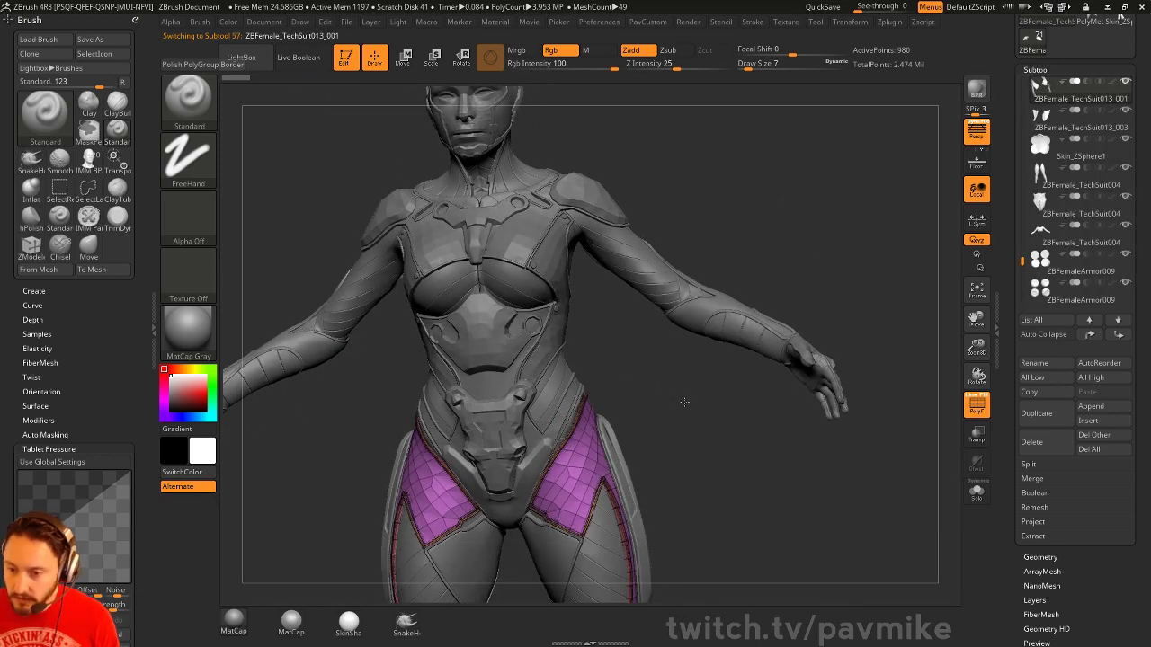
pyautogui.moveTo(675, 404); pyautogui.dragTo(648, 438)
pyautogui.keyDown('alt'); pyautogui.click(533, 460); pyautogui.keyUp('alt')
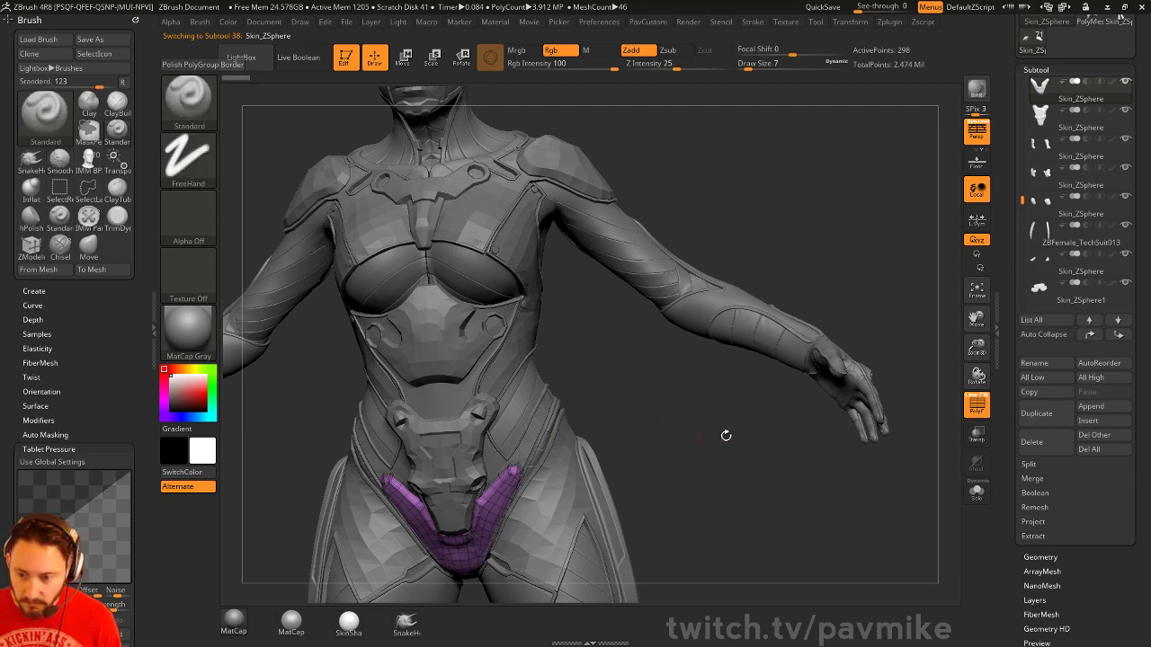
# Hide the polyframe, make the shoulder pads active again and preview them with dynamic subdivision
pyautogui.click(967, 409)
pyautogui.moveTo(780, 483); pyautogui.dragTo(592, 407)
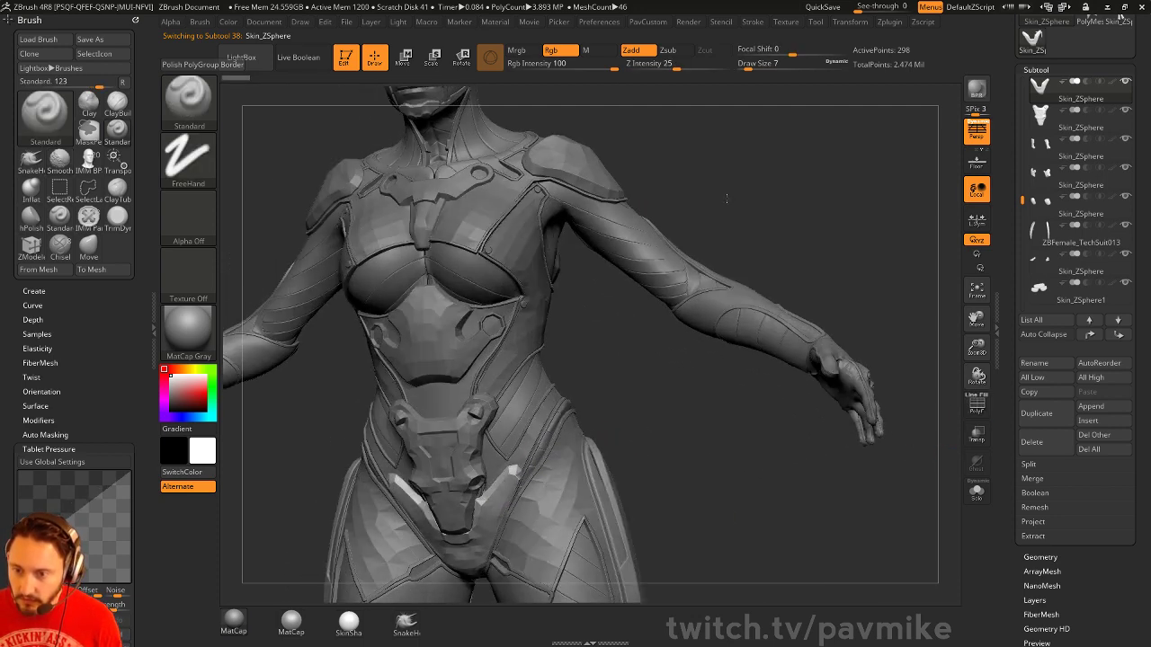
pyautogui.keyDown('alt'); pyautogui.moveTo(724, 200); pyautogui.dragTo(670, 362); pyautogui.keyUp('alt')
pyautogui.keyDown('alt'); pyautogui.click(582, 341); pyautogui.keyUp('alt')
pyautogui.keyDown('alt'); pyautogui.moveTo(769, 287); pyautogui.dragTo(725, 351); pyautogui.keyUp('alt')
pyautogui.press('d')
pyautogui.click(571, 213)
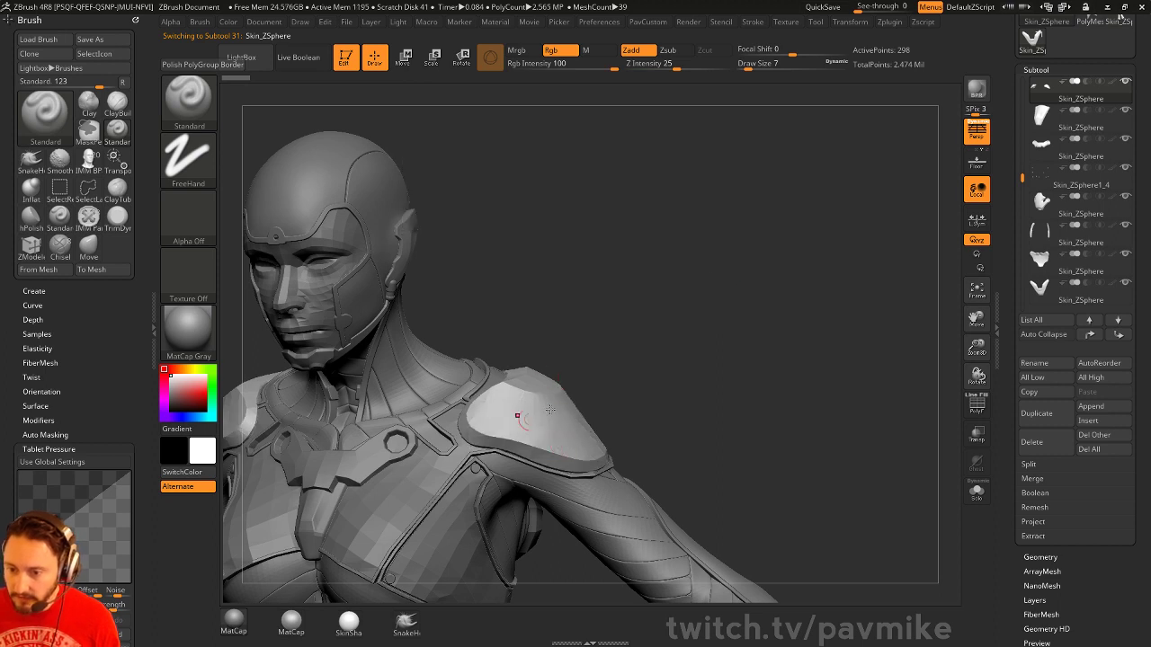
# Isolate the shoulder pads and raise their dynamic subdivision smoothness by one level, checking the surface from several angles
pyautogui.click(974, 498)
pyautogui.moveTo(885, 460); pyautogui.dragTo(865, 455)
pyautogui.press('2')
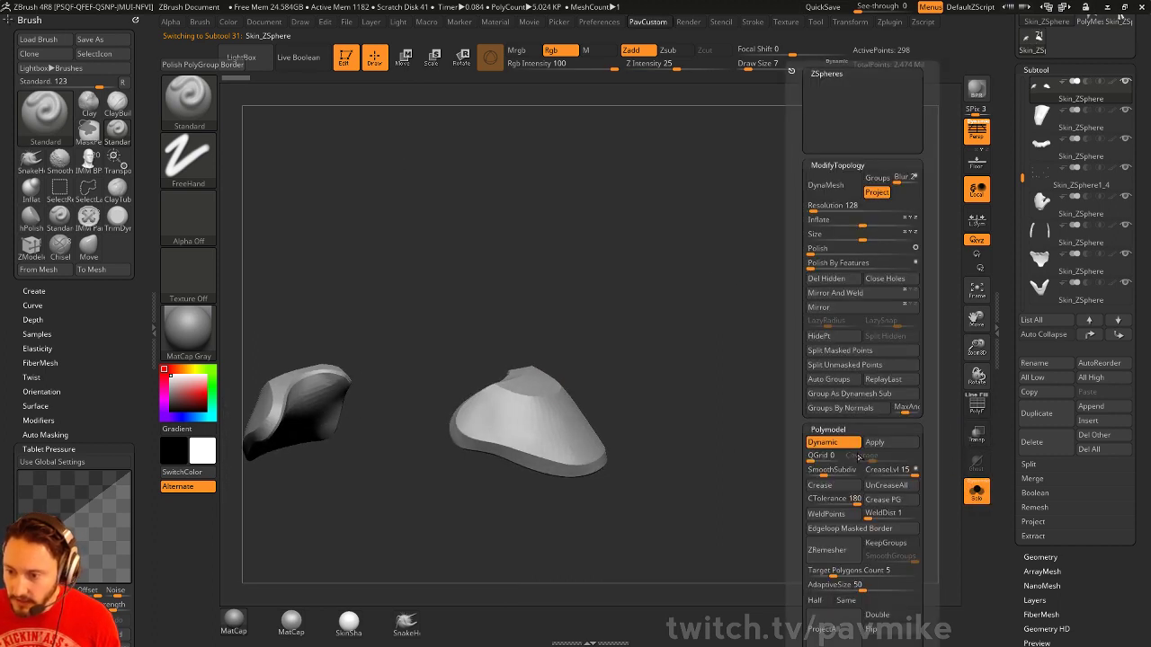
pyautogui.click(876, 471)
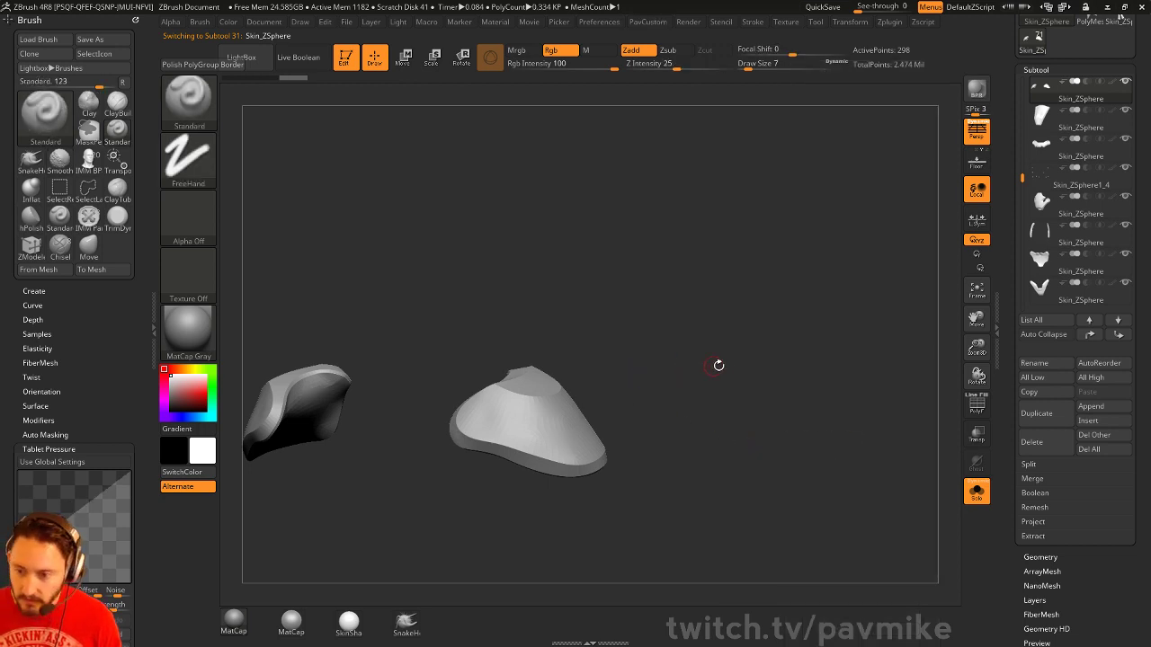
pyautogui.moveTo(647, 365); pyautogui.dragTo(705, 420)
pyautogui.moveTo(734, 367); pyautogui.dragTo(665, 253)
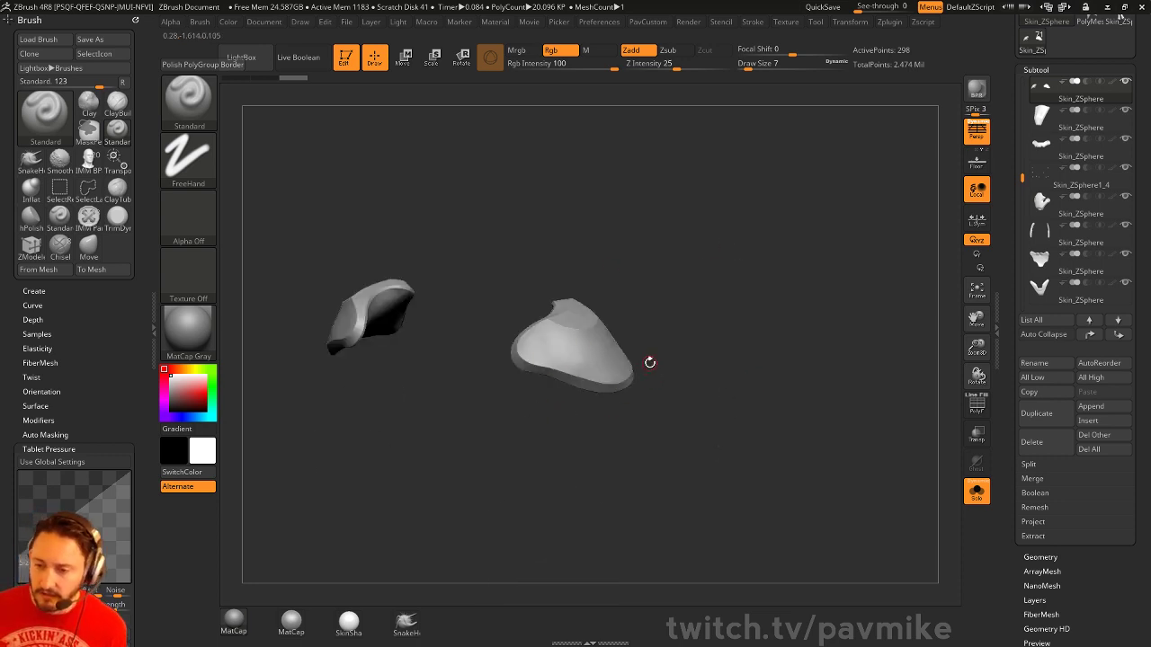
pyautogui.moveTo(650, 363); pyautogui.dragTo(670, 375)
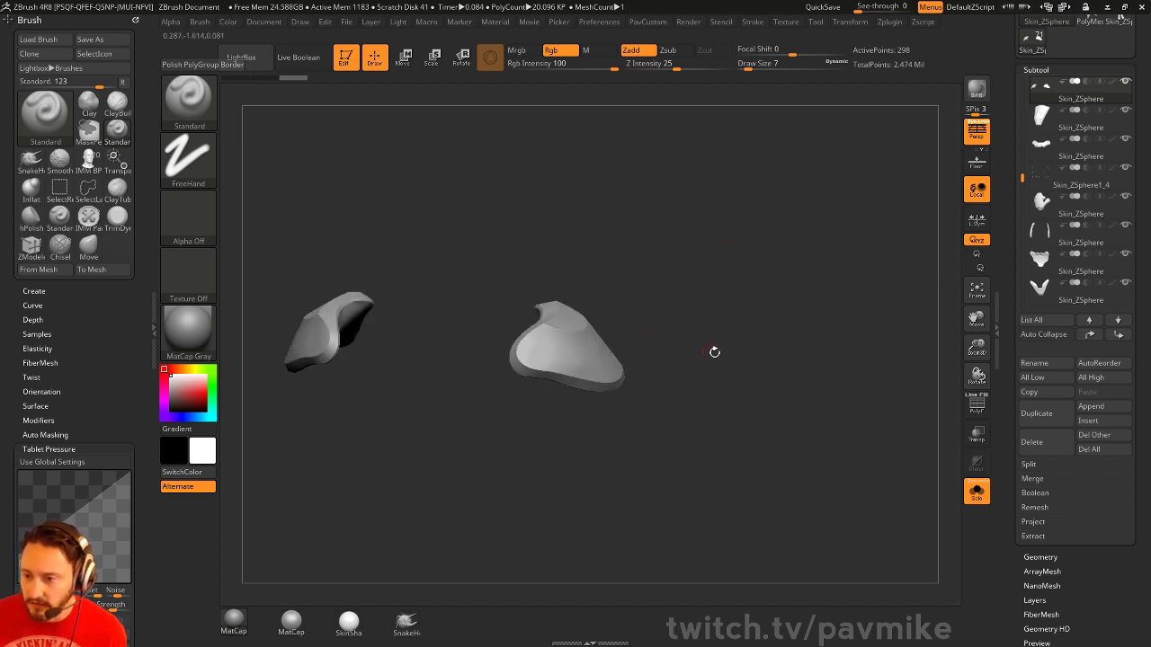
# Turn on the polyframe, choose the ZModeler brush and examine the topology of one shoulder pad's outer face up close
pyautogui.click(977, 401)
pyautogui.moveTo(675, 316)
pyautogui.keyDown('alt'); pyautogui.mouseDown()
pyautogui.moveTo(784, 330)
pyautogui.moveTo(753, 427)
pyautogui.moveTo(682, 354)
pyautogui.moveTo(615, 382)
pyautogui.moveTo(683, 340)
pyautogui.moveTo(691, 311)
pyautogui.moveTo(676, 362)
pyautogui.moveTo(657, 376)
pyautogui.moveTo(803, 366)
pyautogui.moveTo(779, 367)
pyautogui.mouseUp(); pyautogui.keyUp('alt')
pyautogui.press('b')
pyautogui.press('z')
pyautogui.press('m')
pyautogui.press('s')
pyautogui.moveTo(831, 349)
pyautogui.mouseDown()
pyautogui.moveTo(765, 325)
pyautogui.moveTo(765, 305)
pyautogui.moveTo(718, 299)
pyautogui.mouseUp()
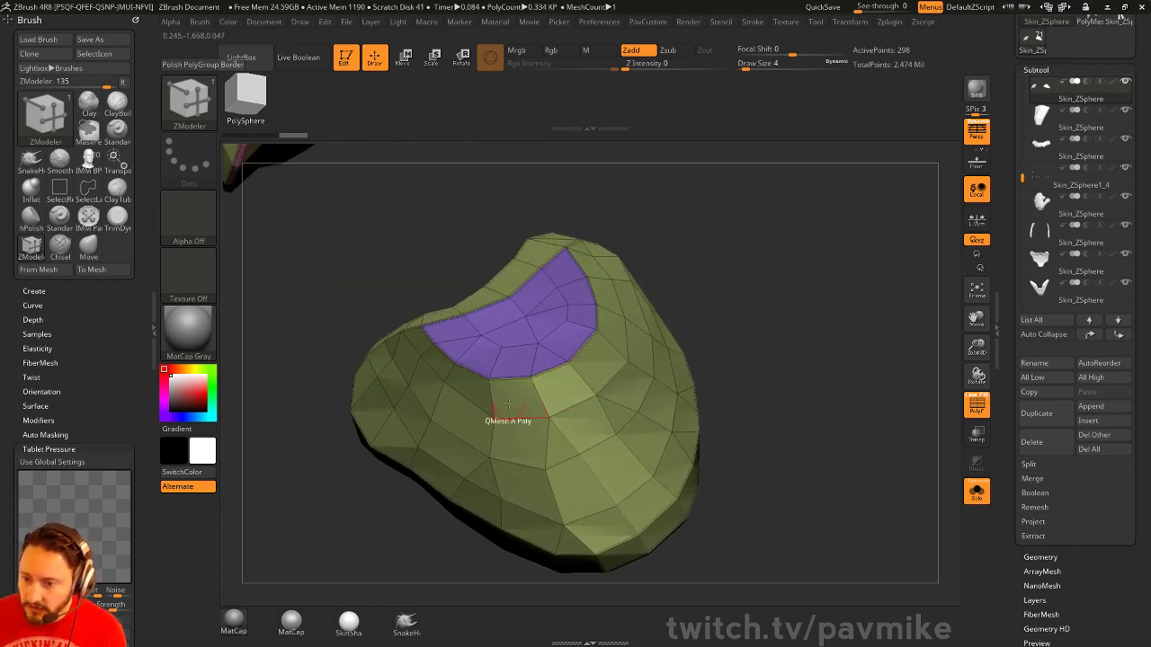
pyautogui.press('space')
pyautogui.moveTo(726, 369)
pyautogui.mouseDown()
pyautogui.moveTo(740, 288)
pyautogui.moveTo(896, 304)
pyautogui.moveTo(768, 336)
pyautogui.moveTo(832, 311)
pyautogui.moveTo(768, 383)
pyautogui.moveTo(609, 370)
pyautogui.mouseUp()
# Adjust the points on the pad's outer face with the Move brush, changing the draw size as needed
pyautogui.press('b')
pyautogui.press('m')
pyautogui.press('v')
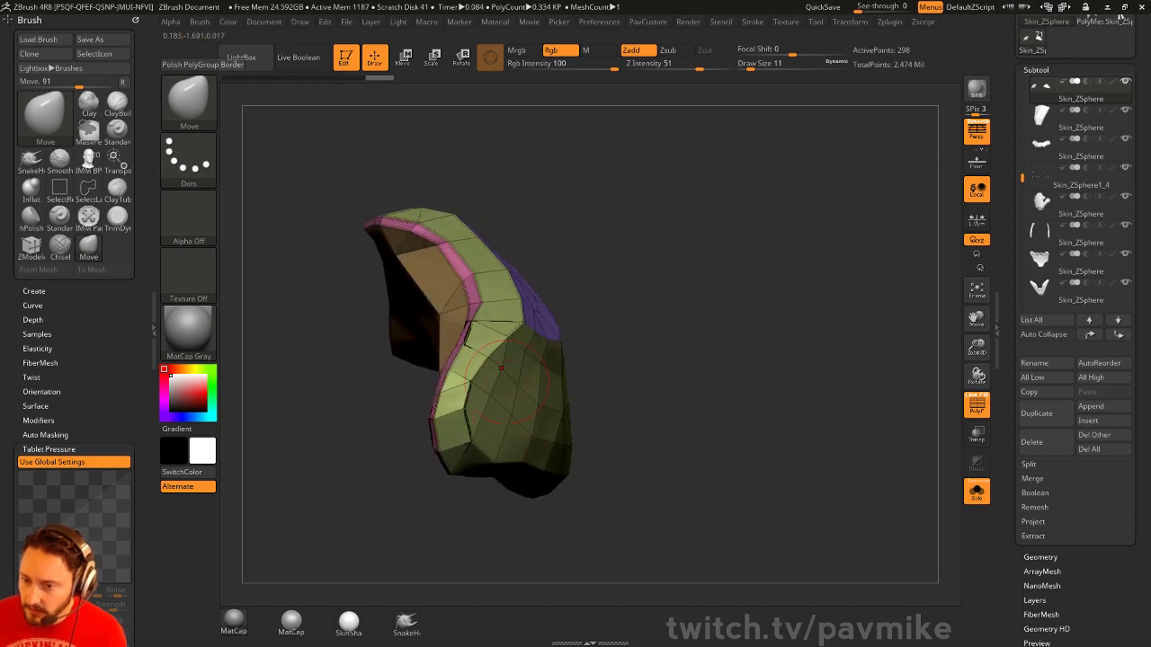
pyautogui.moveTo(501, 368); pyautogui.dragTo(490, 363)
pyautogui.moveTo(854, 368)
pyautogui.mouseDown()
pyautogui.moveTo(737, 364)
pyautogui.moveTo(797, 333)
pyautogui.mouseUp()
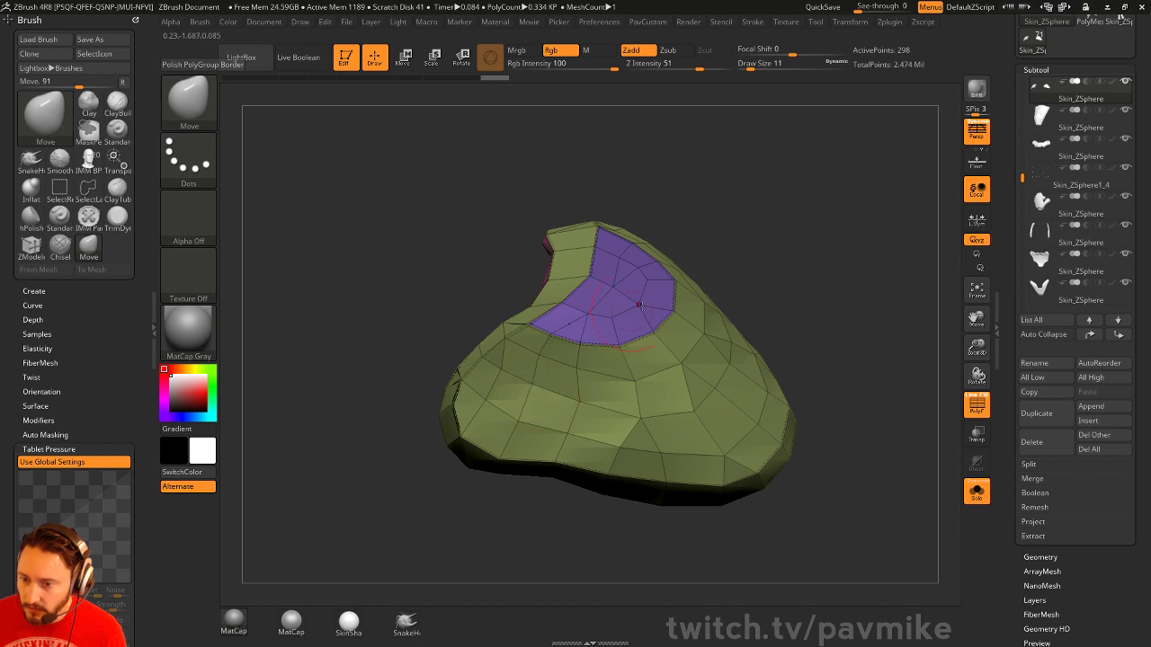
pyautogui.moveTo(638, 305); pyautogui.dragTo(580, 402)
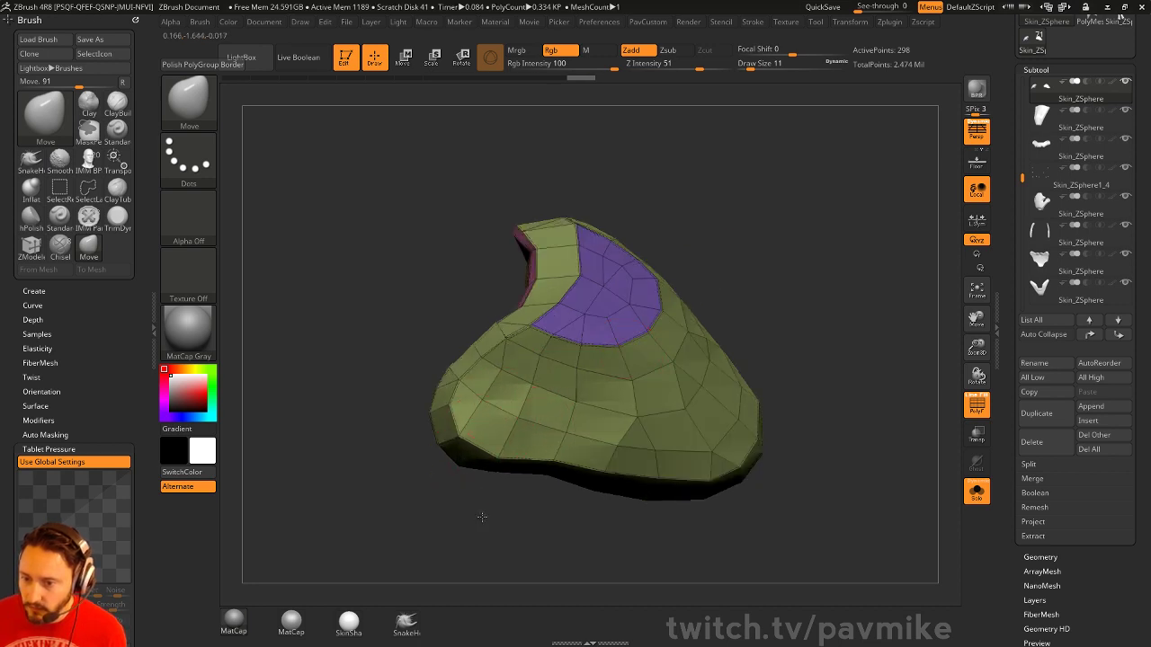
pyautogui.moveTo(482, 517)
pyautogui.mouseDown()
pyautogui.moveTo(585, 365)
pyautogui.moveTo(688, 375)
pyautogui.moveTo(711, 364)
pyautogui.moveTo(683, 331)
pyautogui.mouseUp()
pyautogui.press('s')
pyautogui.click(711, 372)
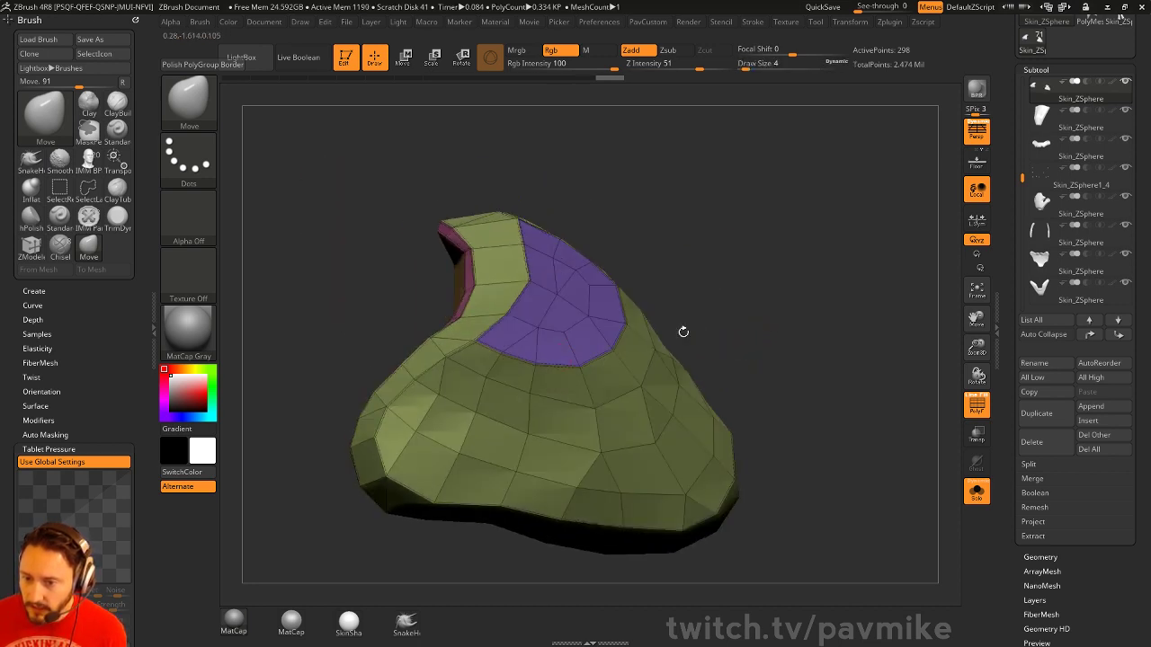
pyautogui.moveTo(430, 397); pyautogui.dragTo(477, 410)
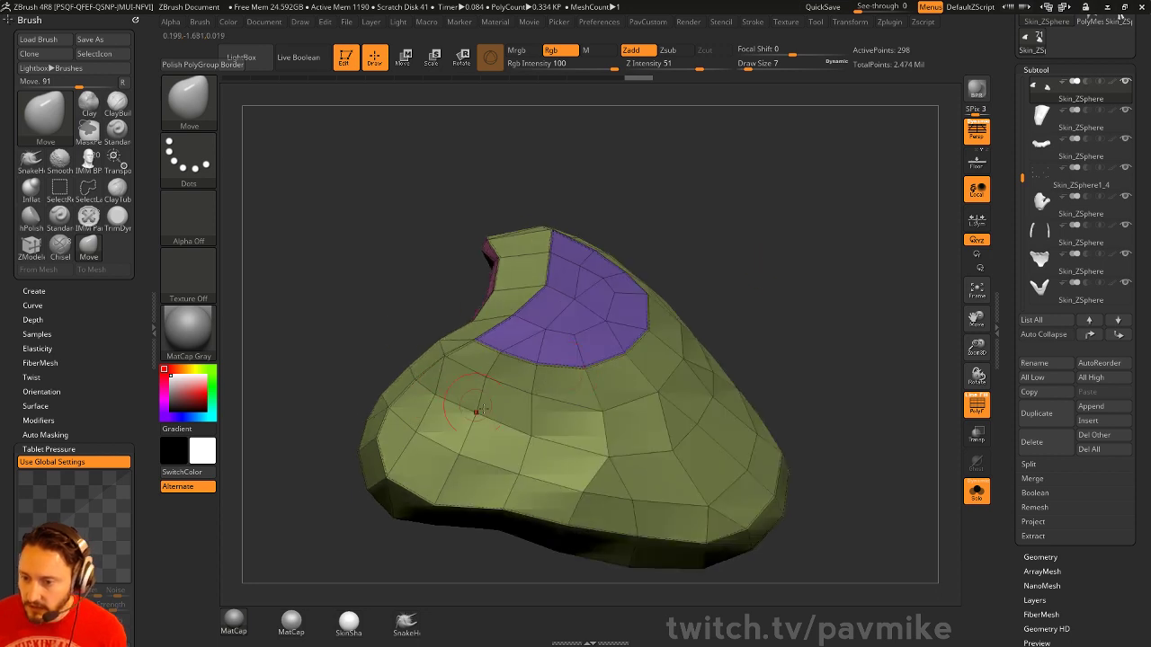
# Return to the ZModeler brush and set its point action to Split
pyautogui.press('b')
pyautogui.press('z')
pyautogui.press('m')
pyautogui.press('space')
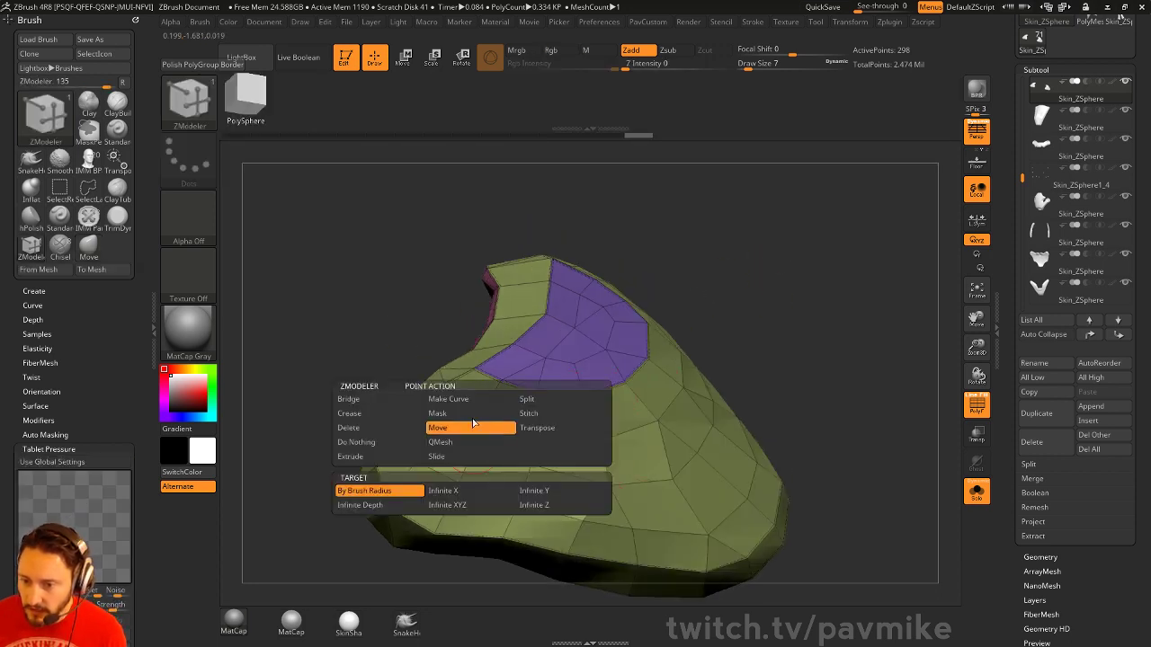
pyautogui.click(531, 399)
pyautogui.click(457, 491)
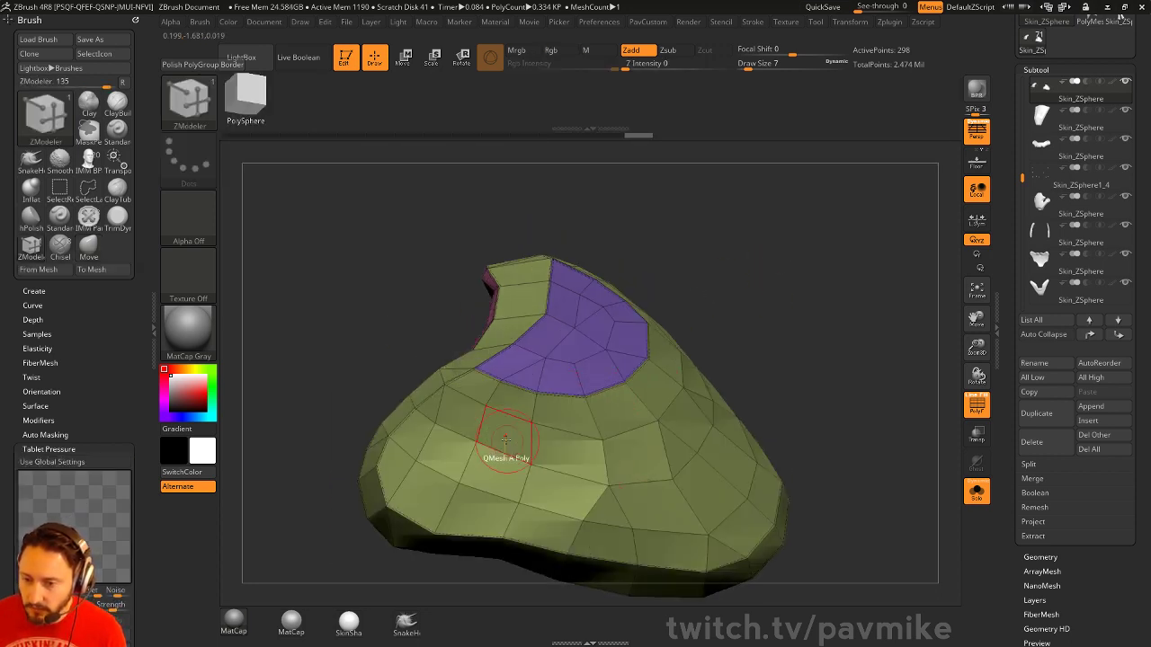
pyautogui.click(530, 465)
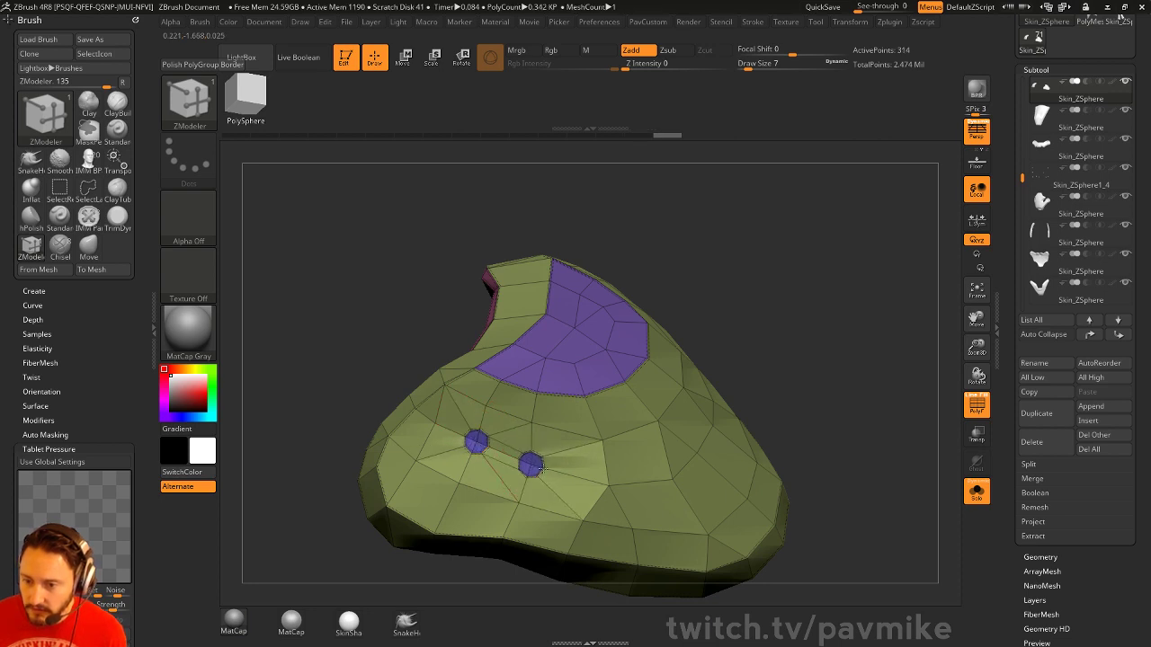
pyautogui.moveTo(817, 354)
pyautogui.mouseDown()
pyautogui.moveTo(784, 347)
pyautogui.moveTo(822, 335)
pyautogui.mouseUp()
pyautogui.hotkey('ctrl', 'z')
pyautogui.hotkey('ctrl', 'z')
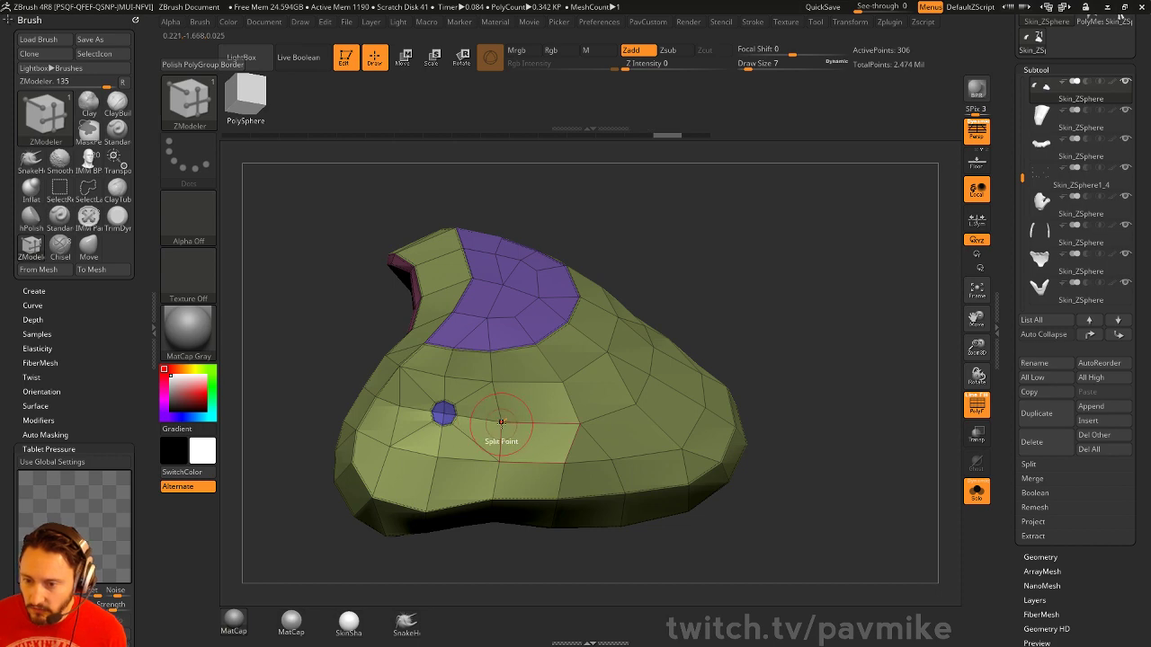
# Split the two neighbouring points below the pad's purple polygroup into small octagonal discs
pyautogui.click(500, 423)
pyautogui.keyDown('alt'); pyautogui.moveTo(820, 275); pyautogui.dragTo(846, 268); pyautogui.keyUp('alt')
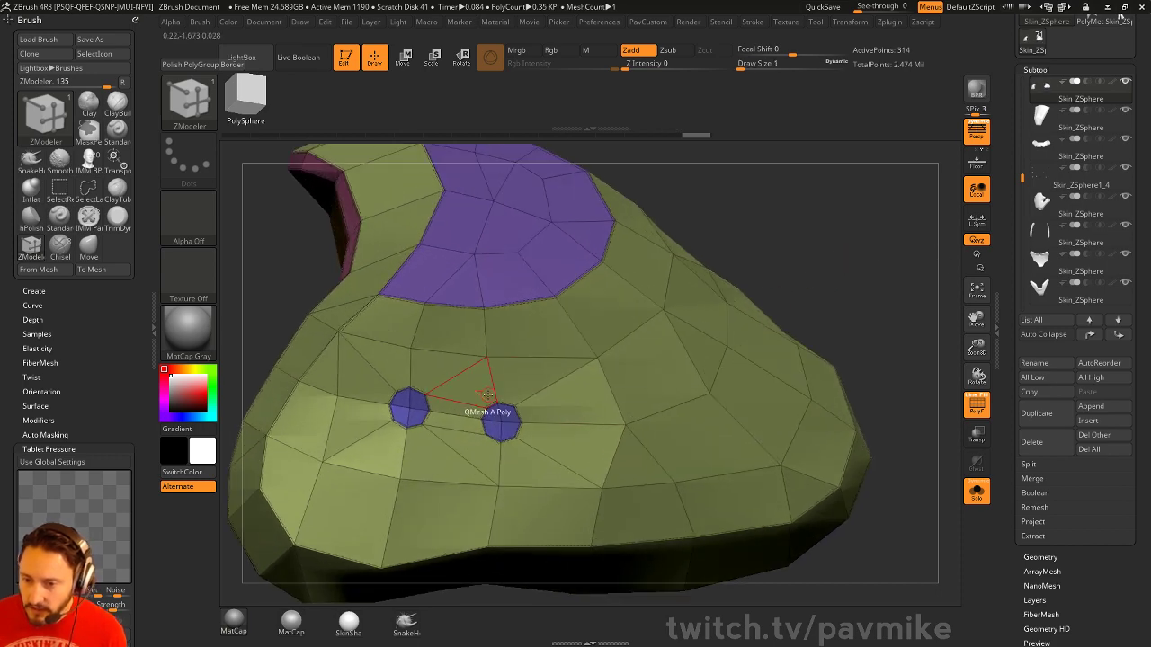
# Set the polygon action to Delete A Single Poly and remove the faces above and below the strip joining the two discs
pyautogui.press('space')
pyautogui.press('space')
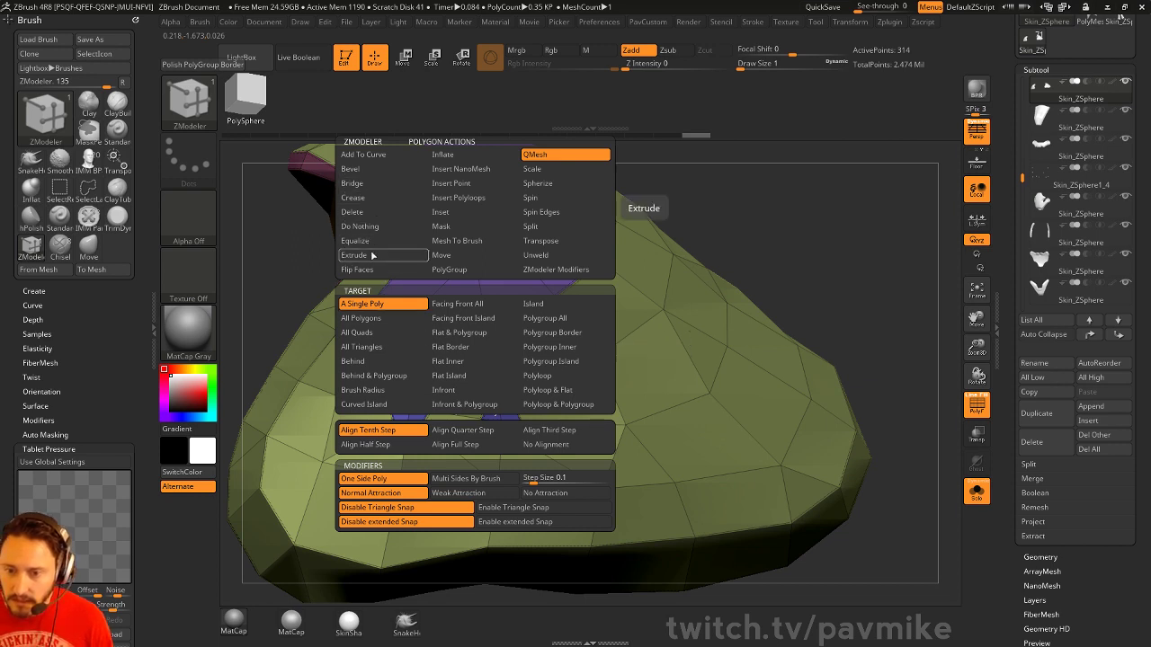
pyautogui.click(352, 211)
pyautogui.click(386, 303)
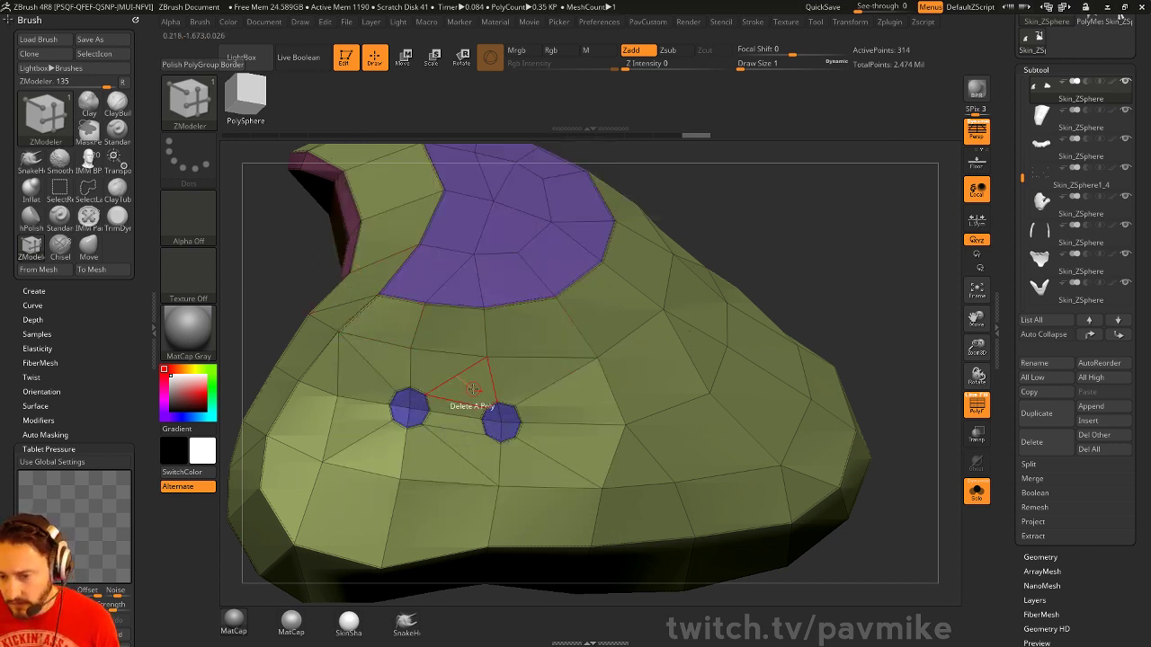
pyautogui.click(474, 446)
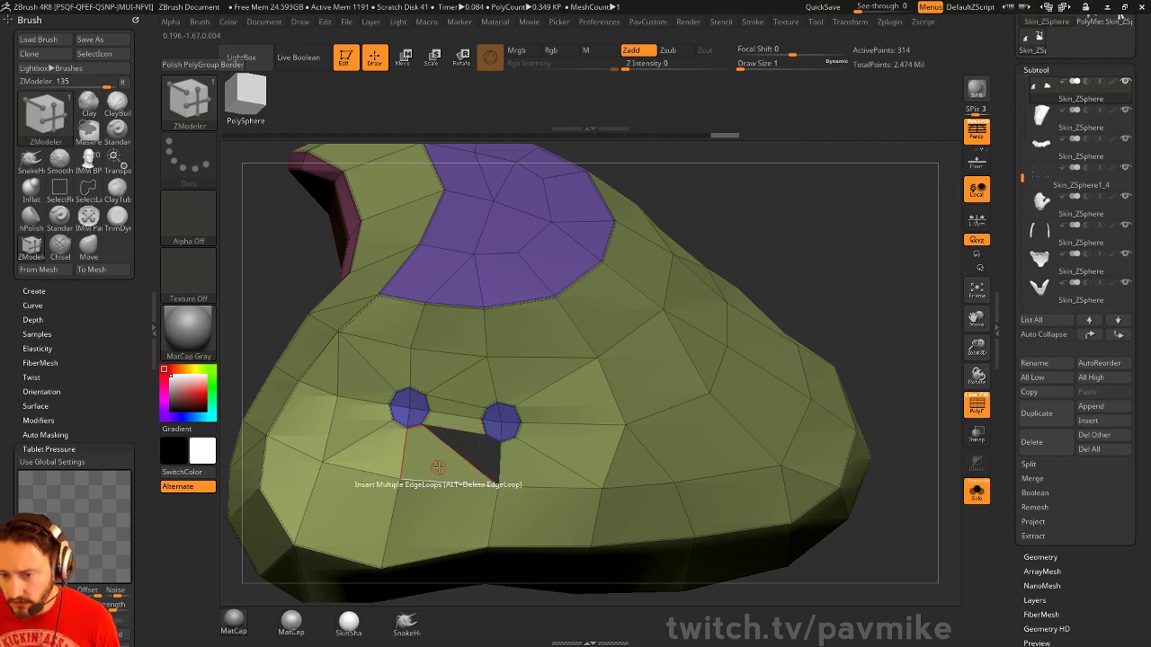
pyautogui.click(438, 467)
pyautogui.hotkey('ctrl', 'z')
pyautogui.click(436, 454)
pyautogui.click(462, 388)
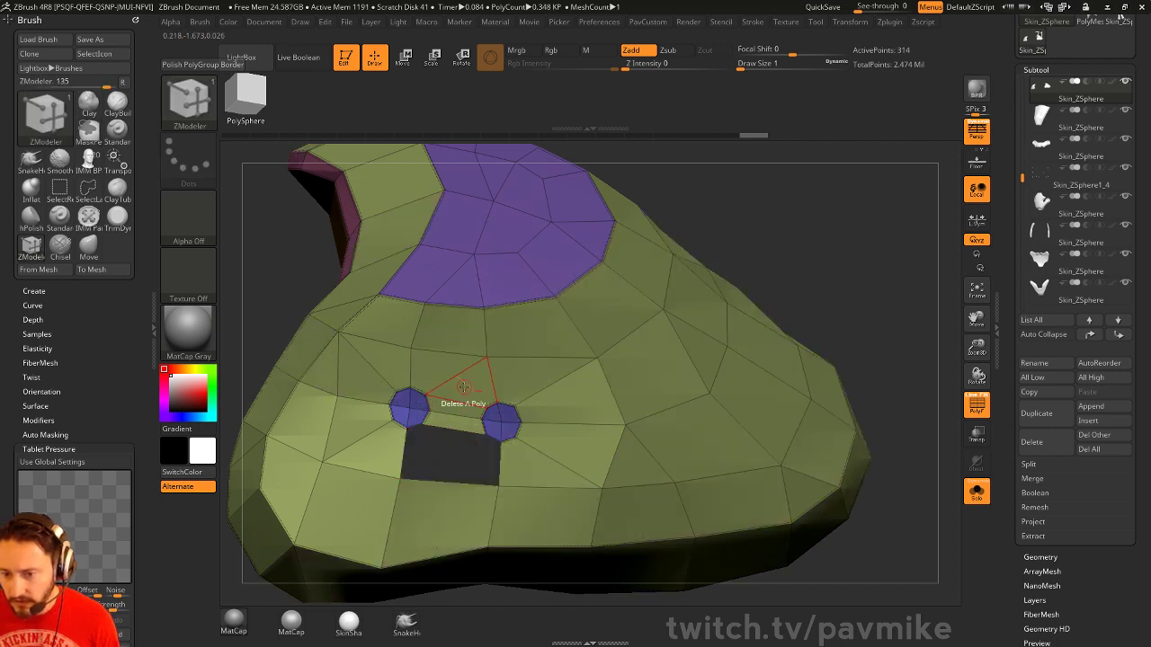
pyautogui.click(438, 366)
pyautogui.keyDown('alt'); pyautogui.moveTo(714, 216); pyautogui.dragTo(692, 261); pyautogui.keyUp('alt')
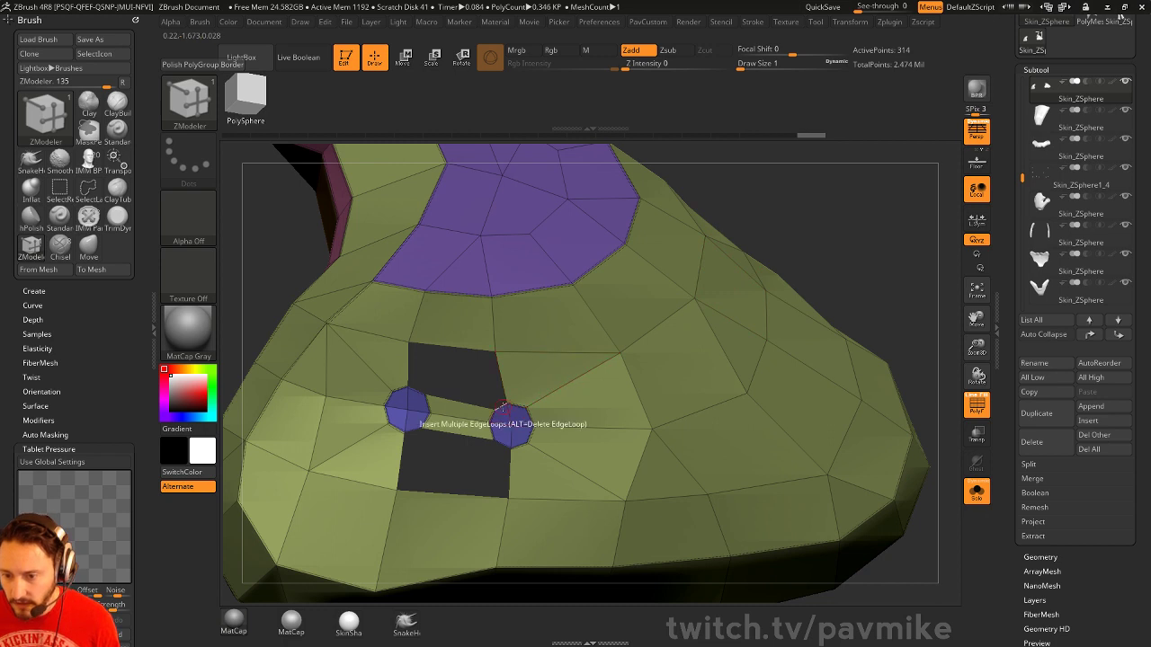
# Set the edge action to Bridge with the Edges target and fill both holes beside the connecting strip
pyautogui.press('space')
pyautogui.click(396, 327)
pyautogui.click(473, 436)
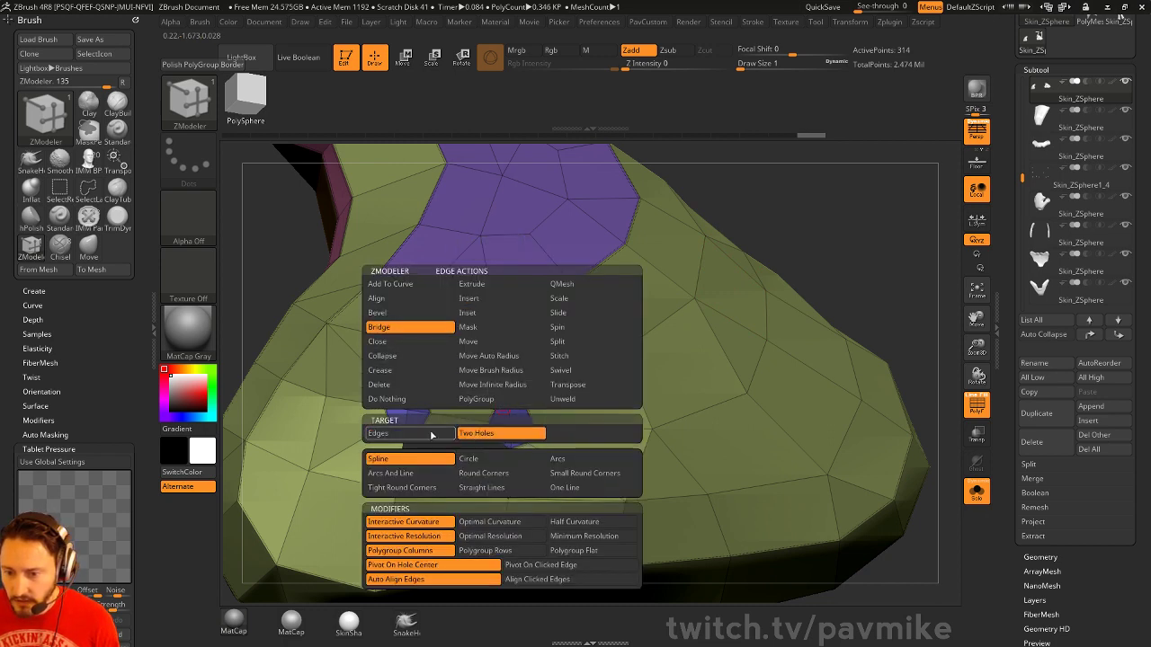
pyautogui.click(429, 432)
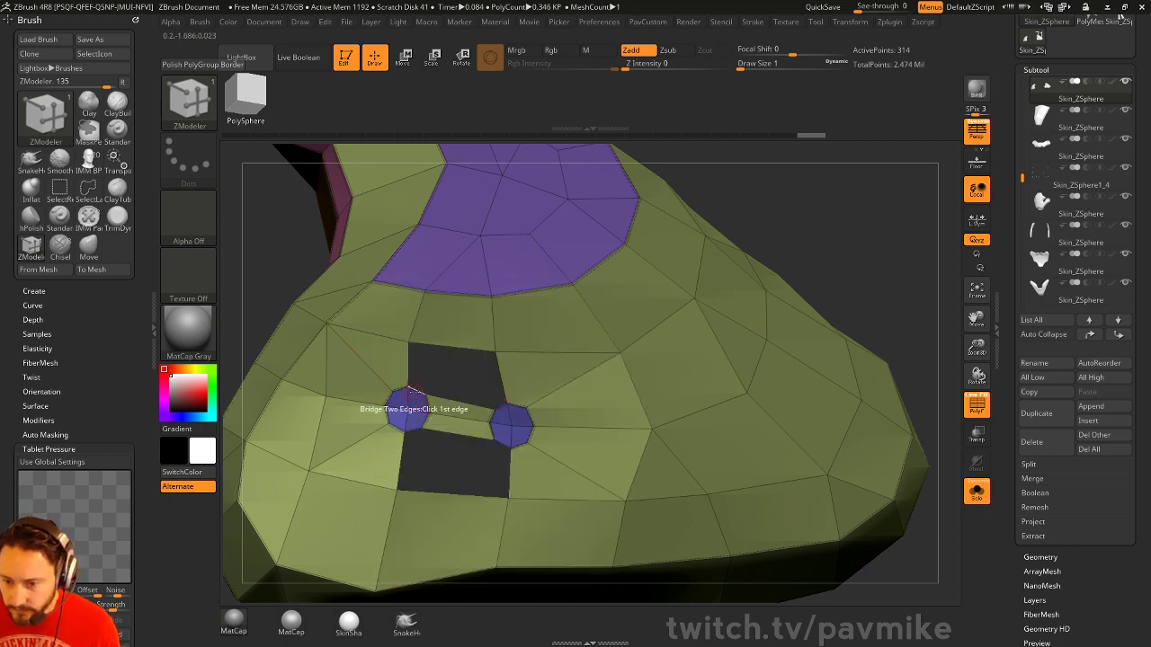
pyautogui.click(498, 406)
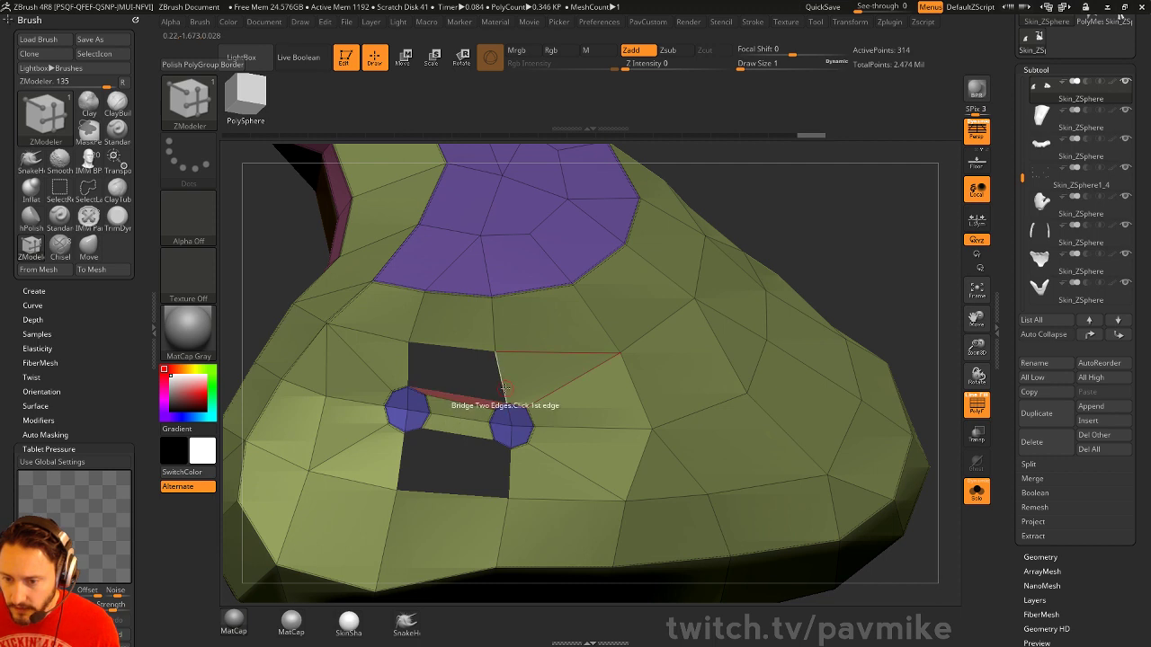
pyautogui.click(407, 362)
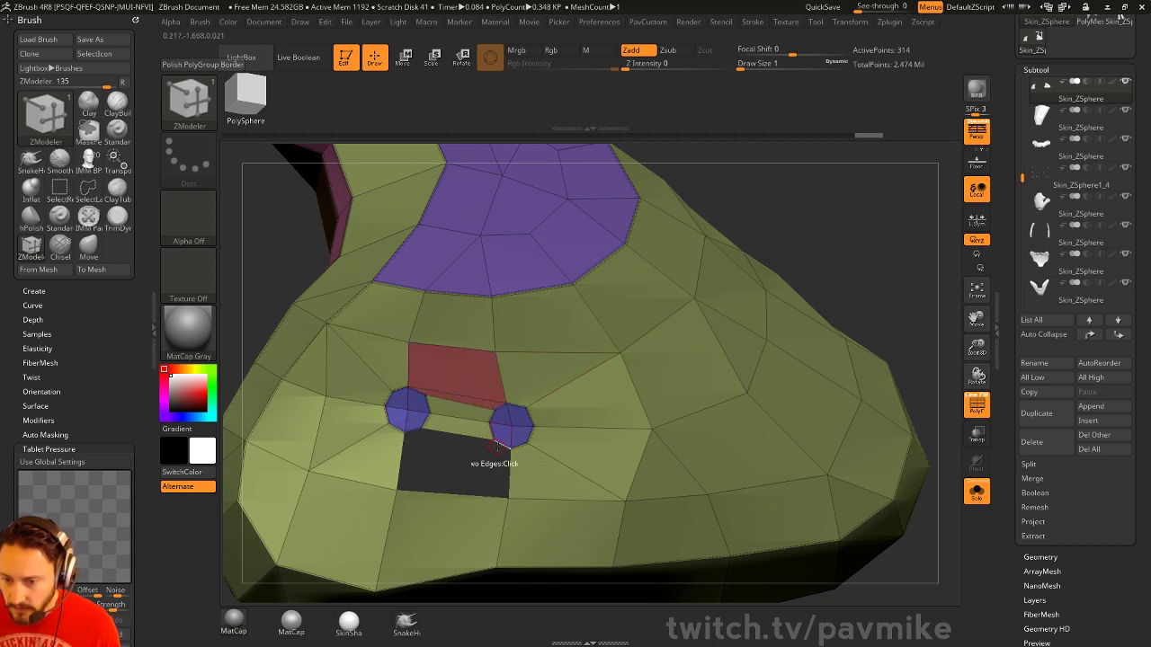
pyautogui.click(420, 451)
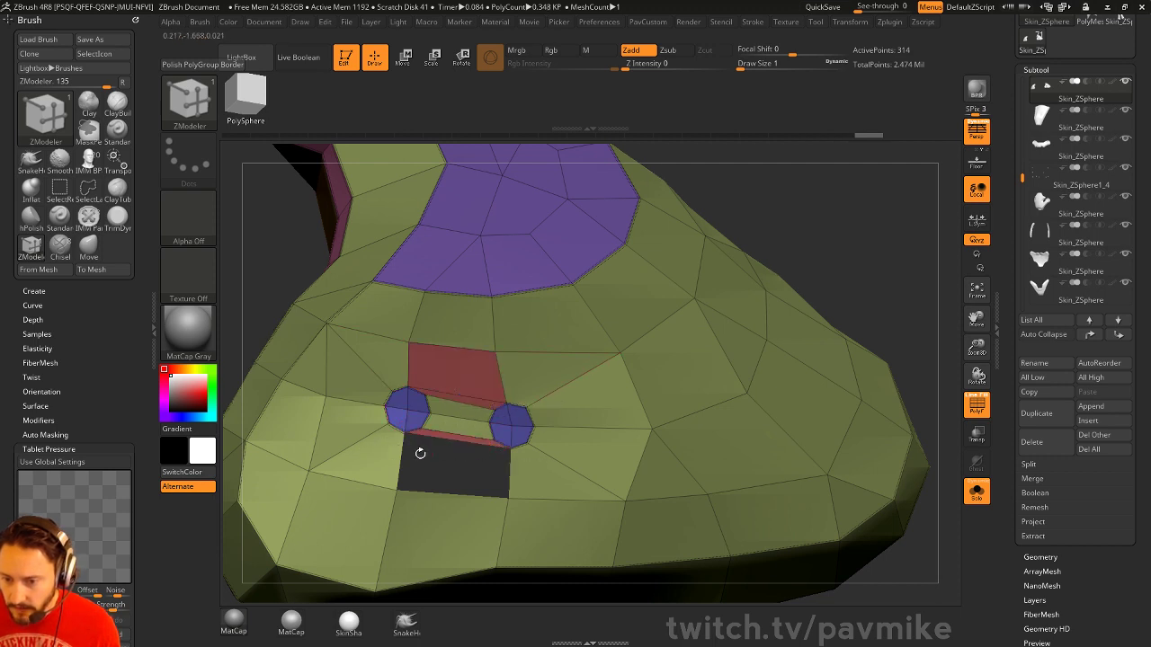
pyautogui.click(490, 470)
# Give both discs and their connecting strip one polygroup, then extrude them from the pad using QMesh with Polygroup All
pyautogui.moveTo(828, 249); pyautogui.dragTo(836, 242)
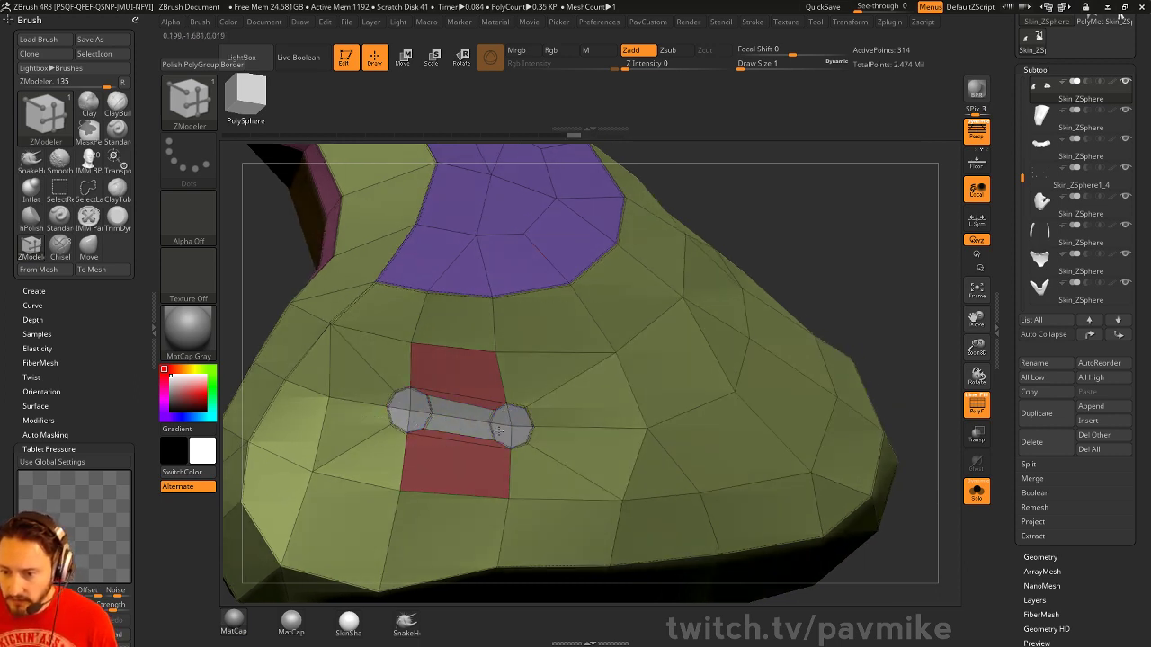
pyautogui.moveTo(463, 423); pyautogui.dragTo(577, 344)
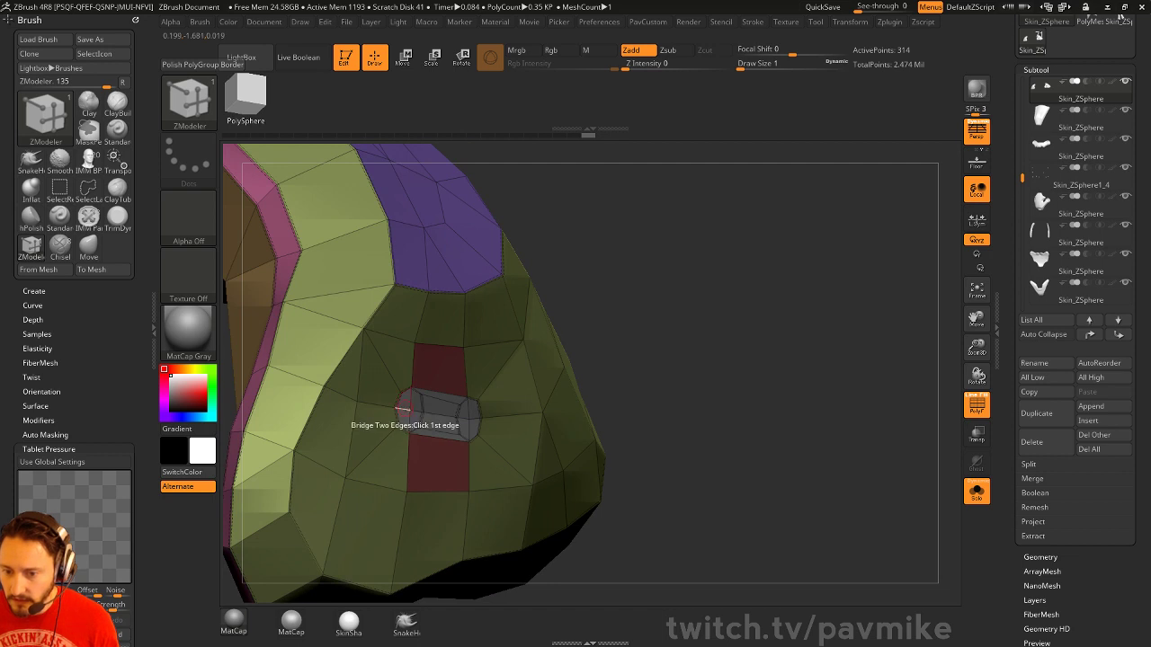
pyautogui.press('space')
pyautogui.click(494, 154)
pyautogui.click(440, 412)
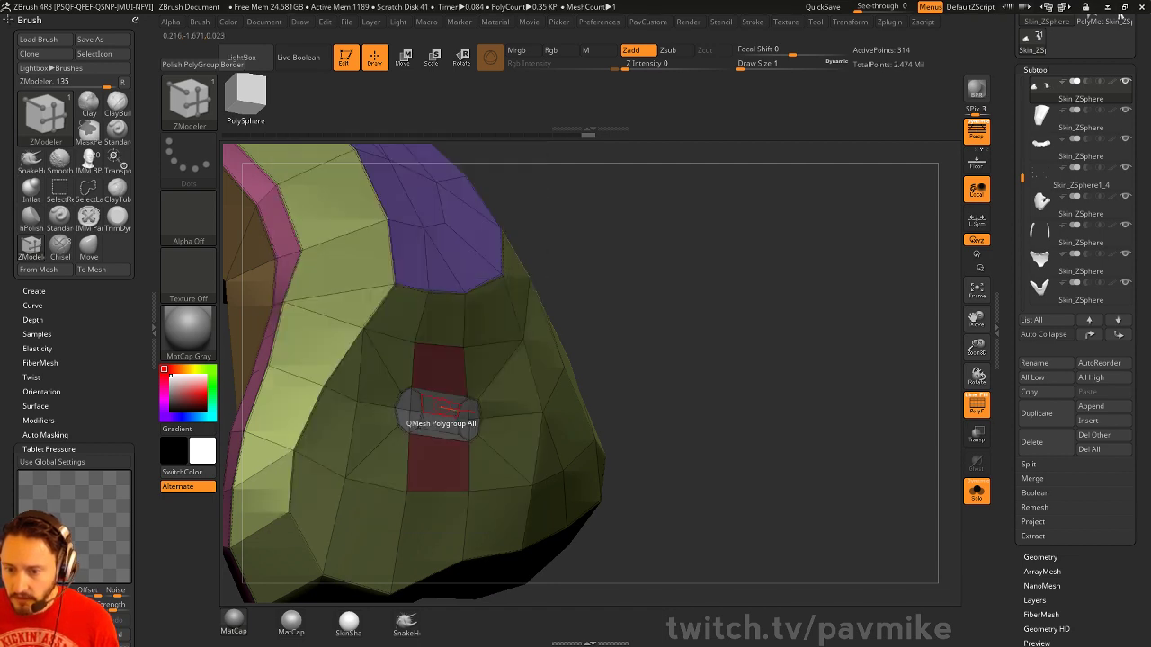
pyautogui.moveTo(405, 404); pyautogui.dragTo(445, 423)
pyautogui.moveTo(629, 323); pyautogui.dragTo(560, 380)
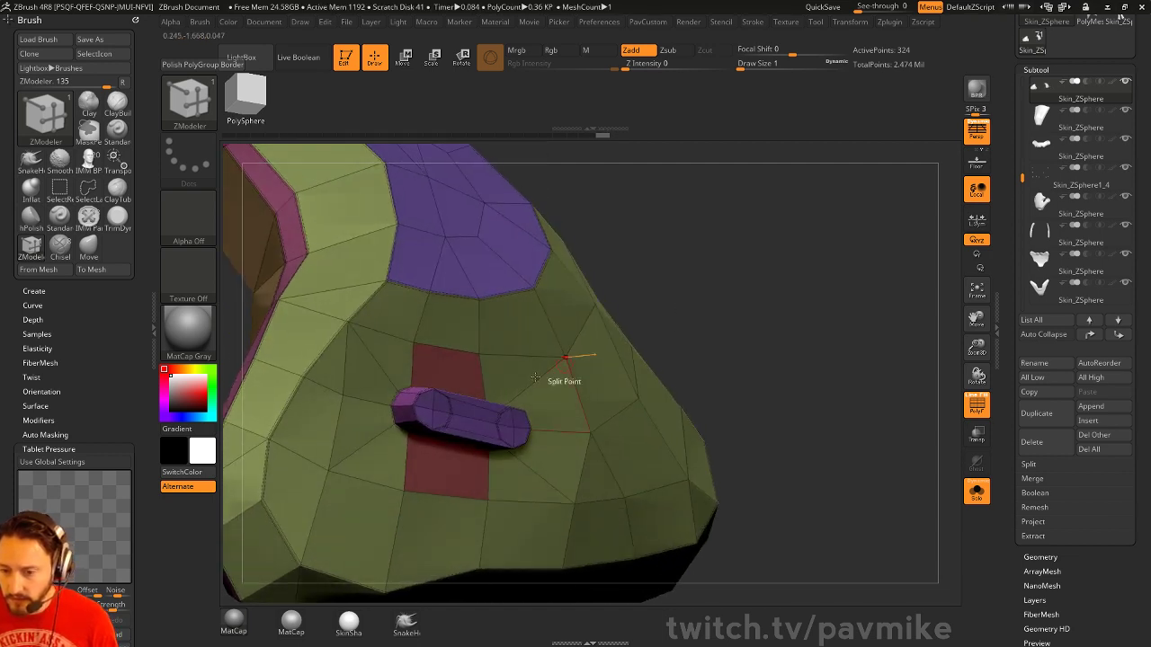
# Scale down the extrusion's top face with the Scale polygon action, using Polygroup All and the Local Symmetry option
pyautogui.hotkey('ctrl', 'shift')
pyautogui.keyDown('ctrl'); pyautogui.keyDown('shift'); pyautogui.click(437, 412); pyautogui.keyUp('shift'); pyautogui.keyUp('ctrl')
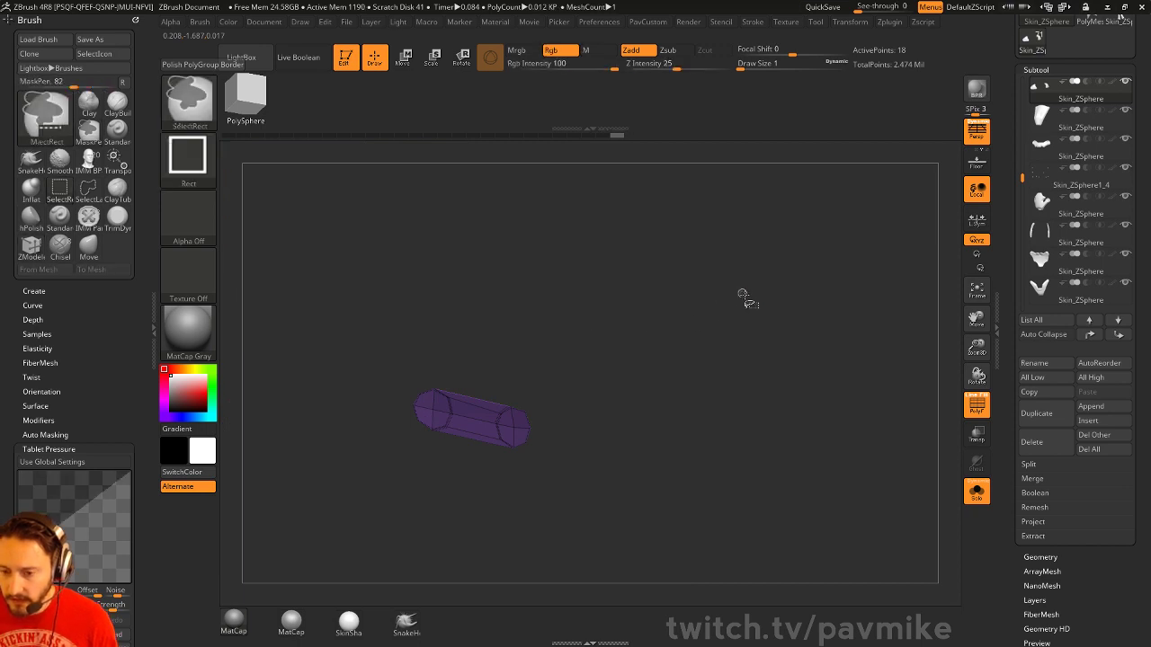
pyautogui.keyDown('ctrl'); pyautogui.keyDown('shift'); pyautogui.click(745, 300); pyautogui.keyUp('shift'); pyautogui.keyUp('ctrl')
pyautogui.press('space')
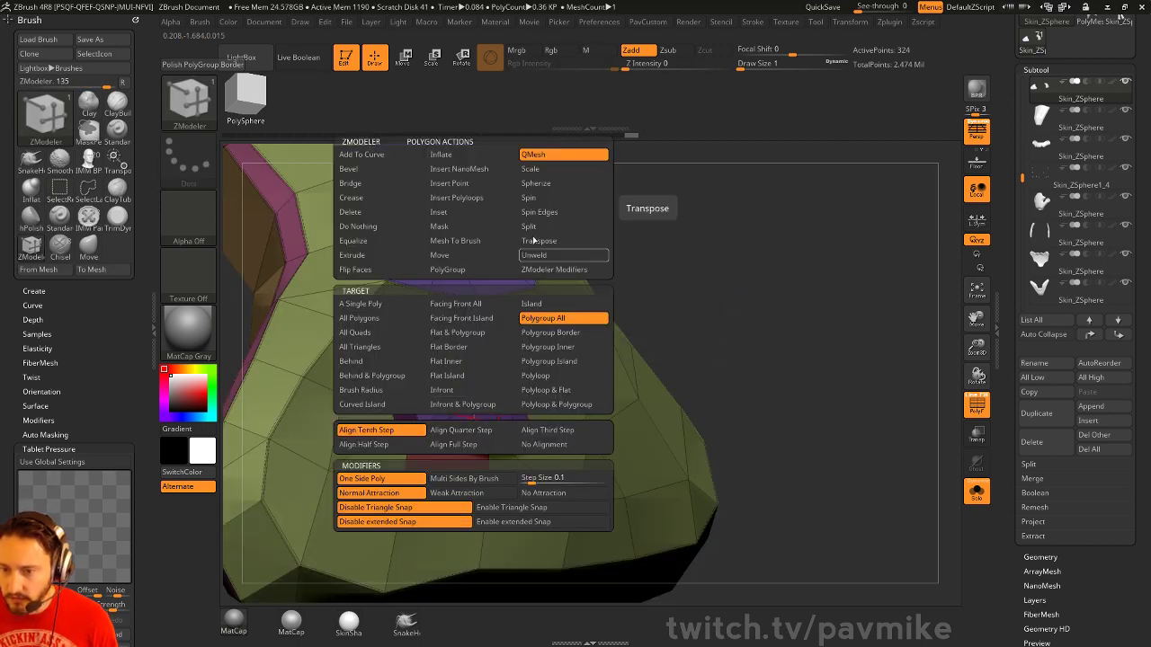
pyautogui.click(542, 169)
pyautogui.click(539, 322)
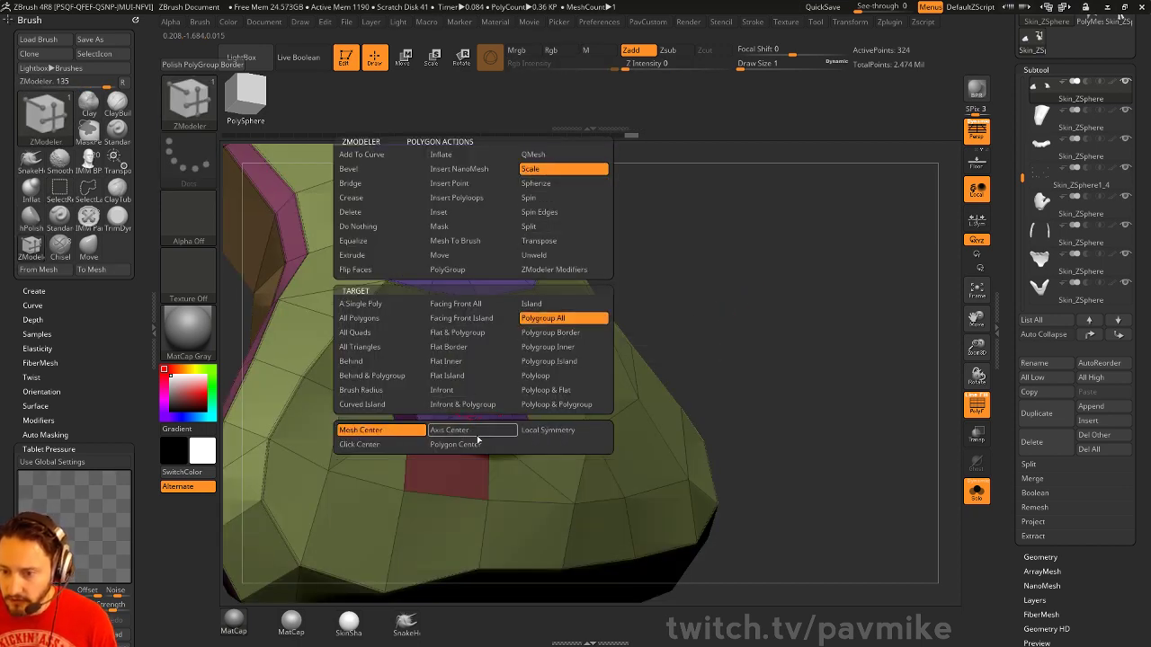
pyautogui.click(548, 430)
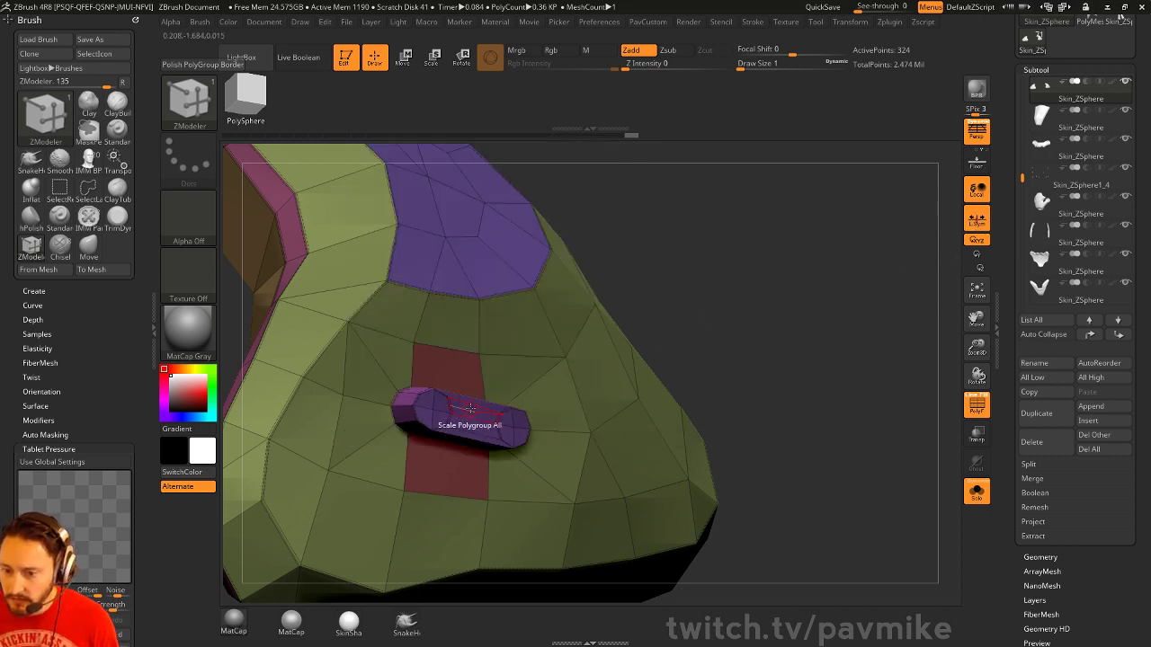
pyautogui.moveTo(470, 408); pyautogui.dragTo(432, 394)
# Preview the raised detail on the shoulder pad with dynamic subdivision and inspect it from another angle
pyautogui.moveTo(675, 279); pyautogui.dragTo(795, 245)
pyautogui.press('d')
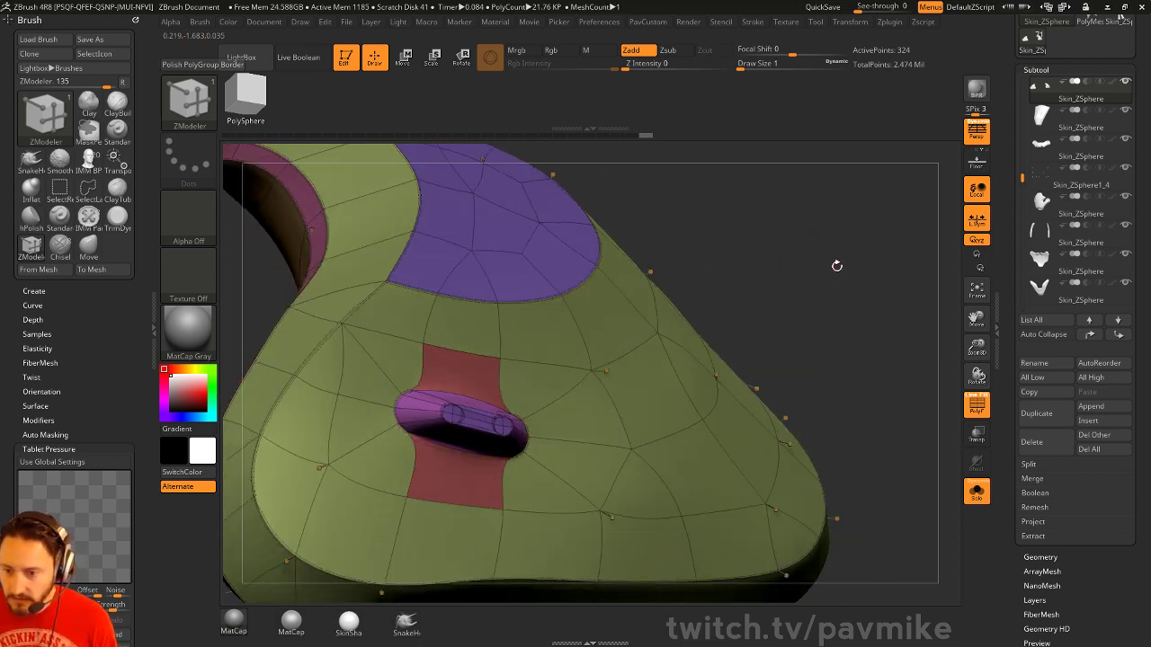
pyautogui.moveTo(949, 419); pyautogui.dragTo(886, 385)
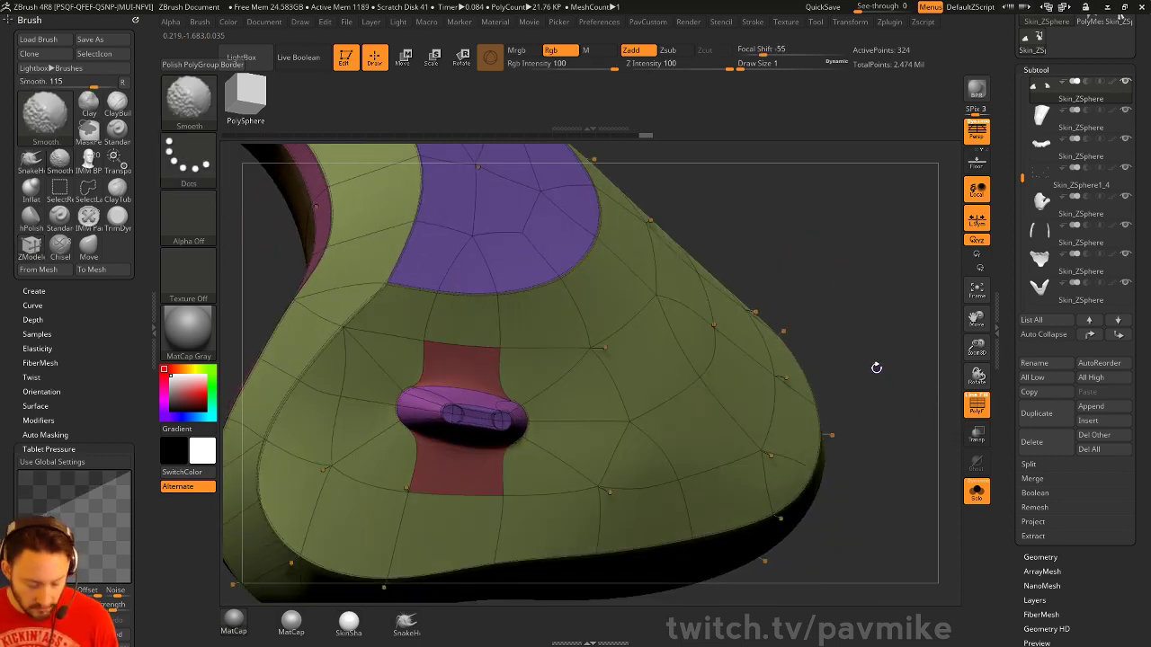
# Set the edge action to Insert with dynamic subdivision off, and add supporting edge loops around the raised detail's base and body
pyautogui.hotkey('shift', 'd')
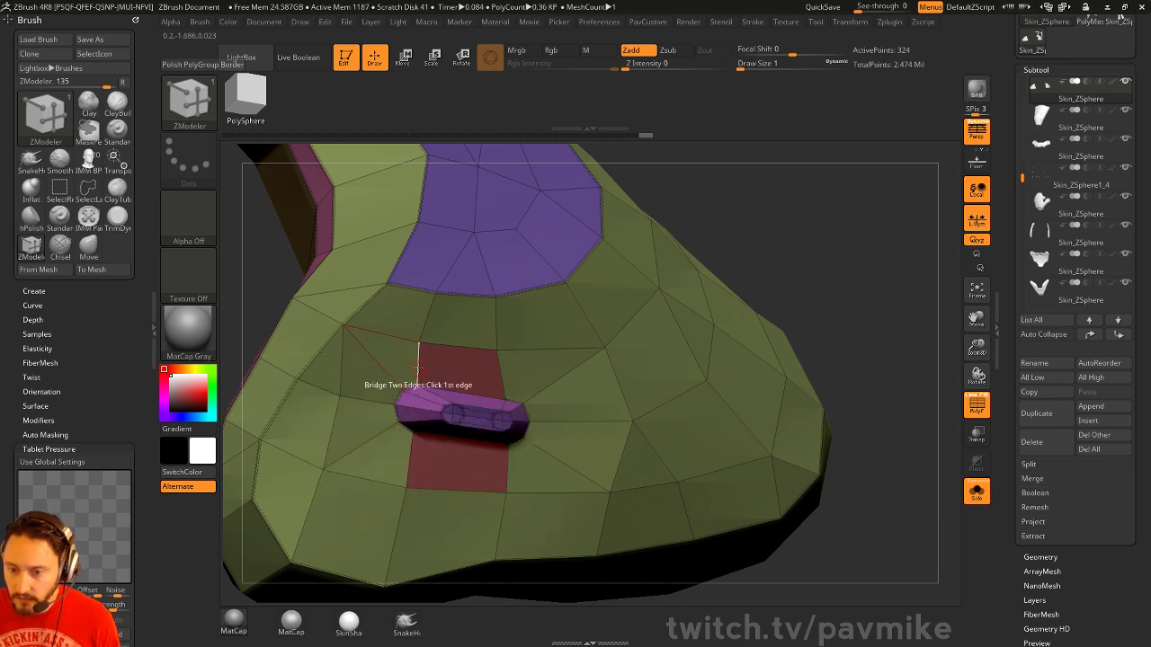
pyautogui.press('space')
pyautogui.click(406, 301)
pyautogui.click(396, 432)
pyautogui.click(418, 380)
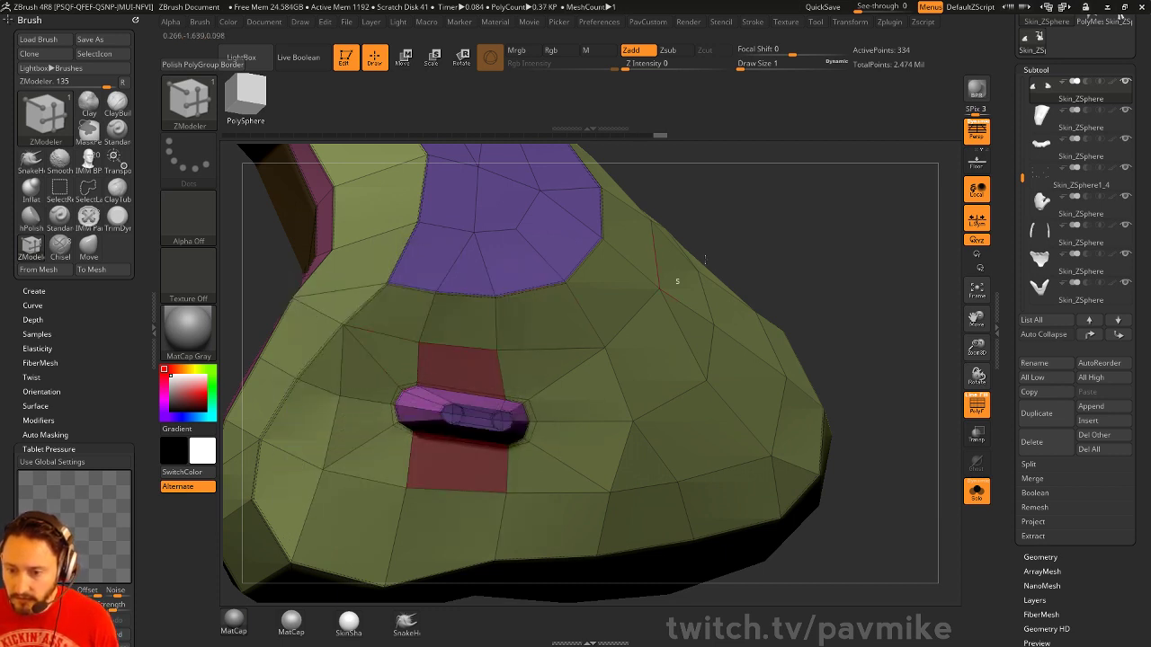
pyautogui.moveTo(705, 259); pyautogui.dragTo(664, 270)
pyautogui.keyDown('alt'); pyautogui.moveTo(778, 185); pyautogui.dragTo(780, 270); pyautogui.keyUp('alt')
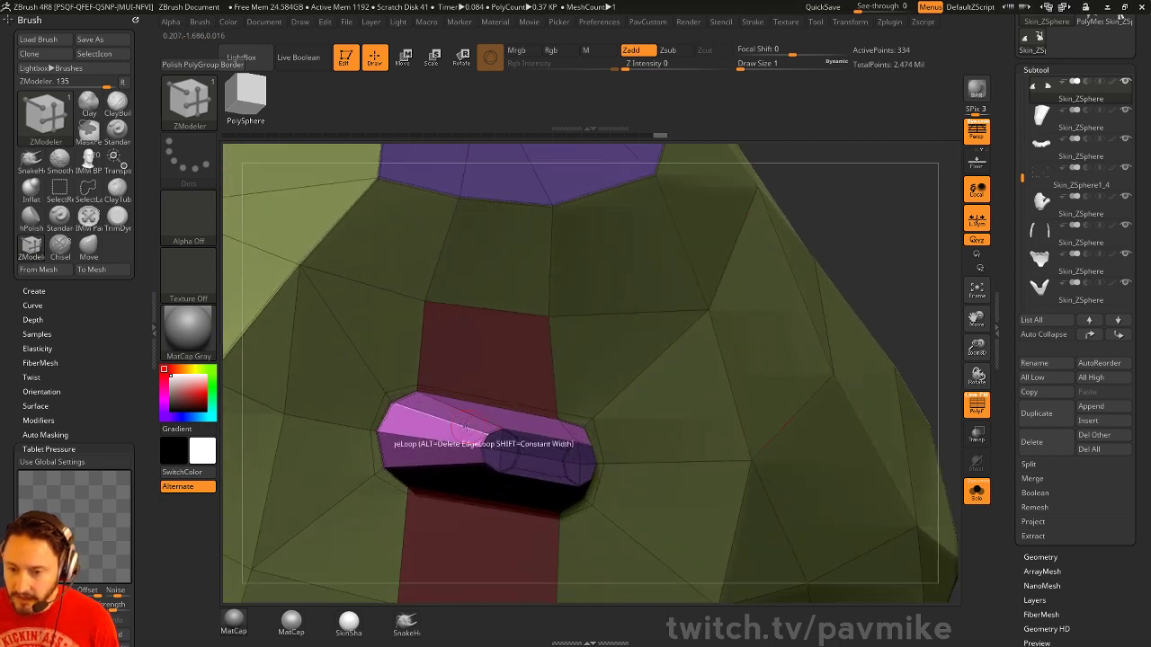
pyautogui.click(389, 413)
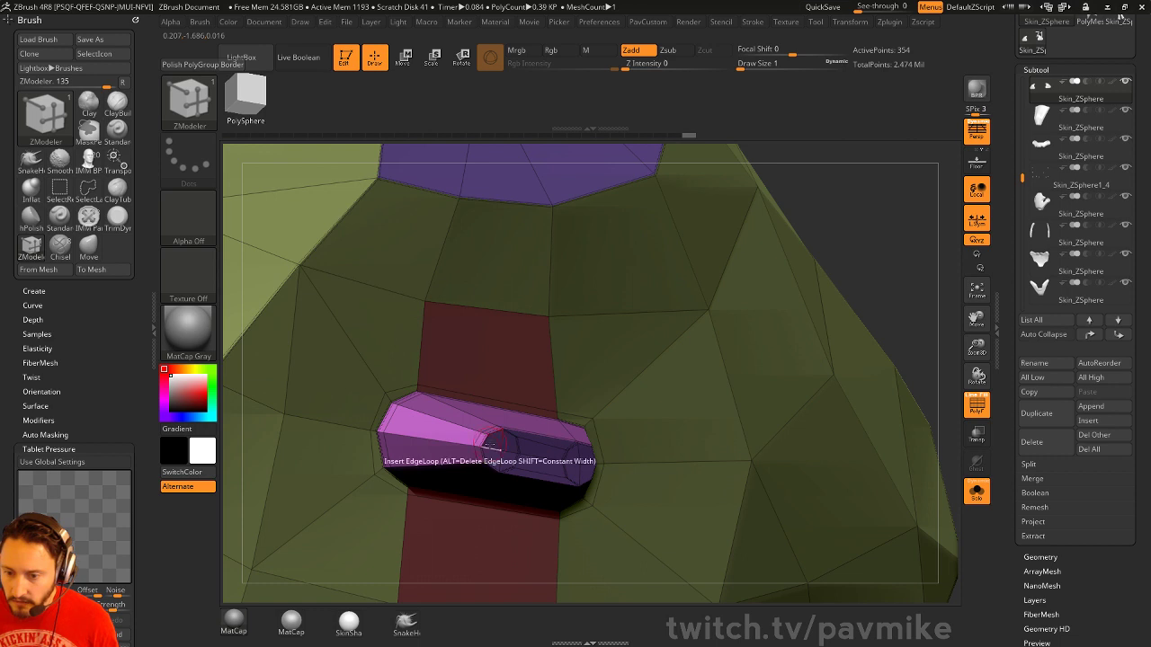
# Preview the tightened detail with dynamic subdivision and the polyframe hidden, checking both shoulder pads from several angles
pyautogui.keyDown('alt'); pyautogui.moveTo(782, 267); pyautogui.dragTo(789, 206); pyautogui.keyUp('alt')
pyautogui.press('d')
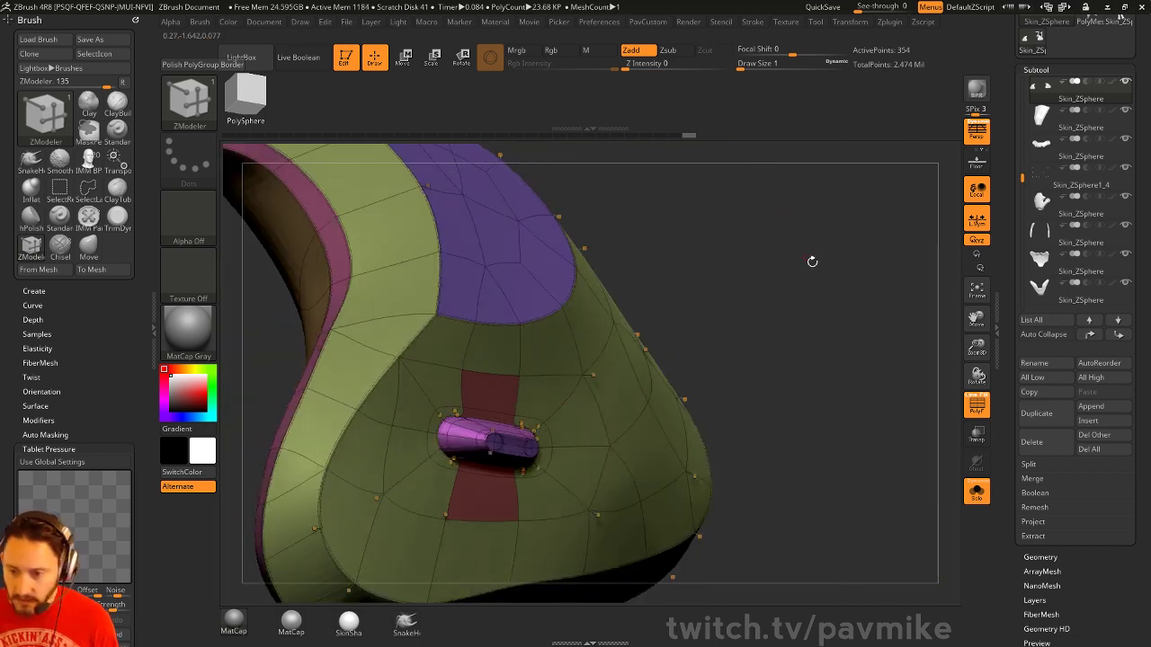
pyautogui.click(970, 405)
pyautogui.moveTo(860, 335)
pyautogui.keyDown('alt'); pyautogui.mouseDown()
pyautogui.moveTo(788, 288)
pyautogui.moveTo(873, 313)
pyautogui.moveTo(859, 306)
pyautogui.moveTo(825, 357)
pyautogui.moveTo(873, 339)
pyautogui.mouseUp(); pyautogui.keyUp('alt')
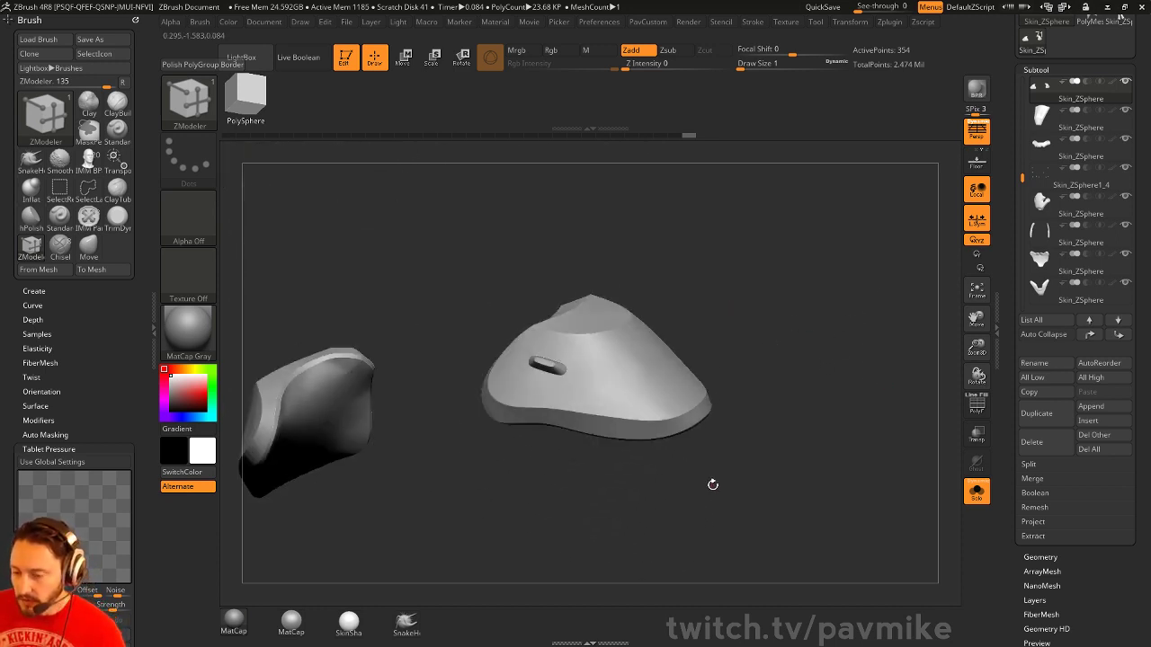
pyautogui.moveTo(716, 484); pyautogui.dragTo(788, 246)
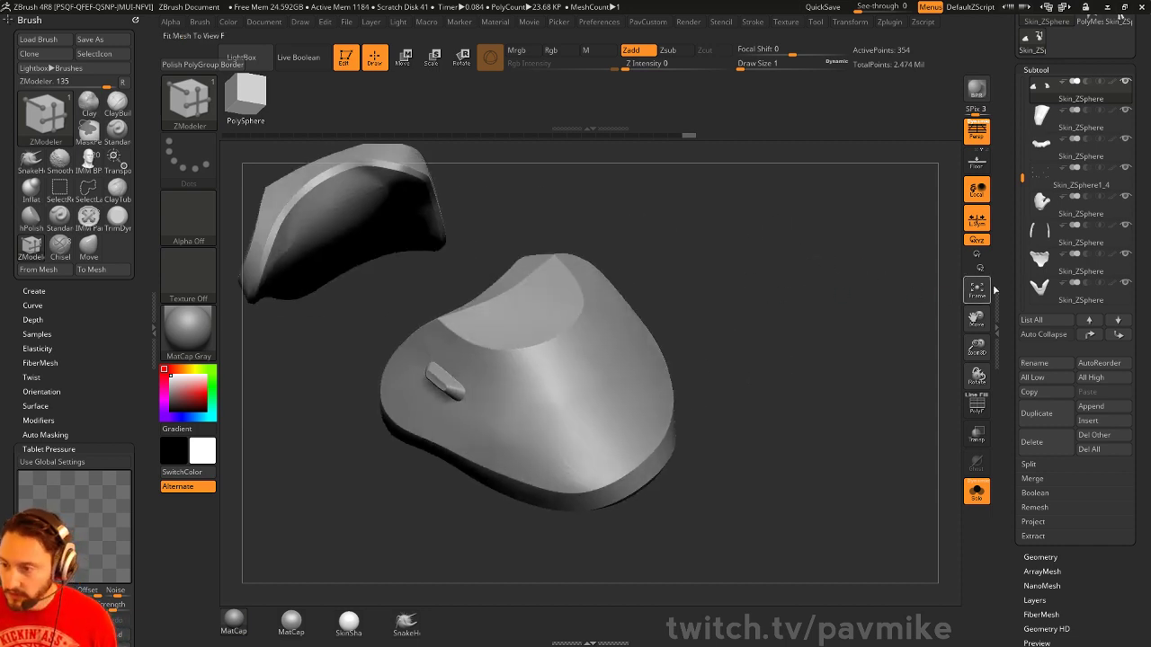
# Bring the shoulder pads' subtool to the top of the list, then insert a BallRadar mesh on the pad with the IMM Boolean brush
pyautogui.scroll(5, 1114, 162)
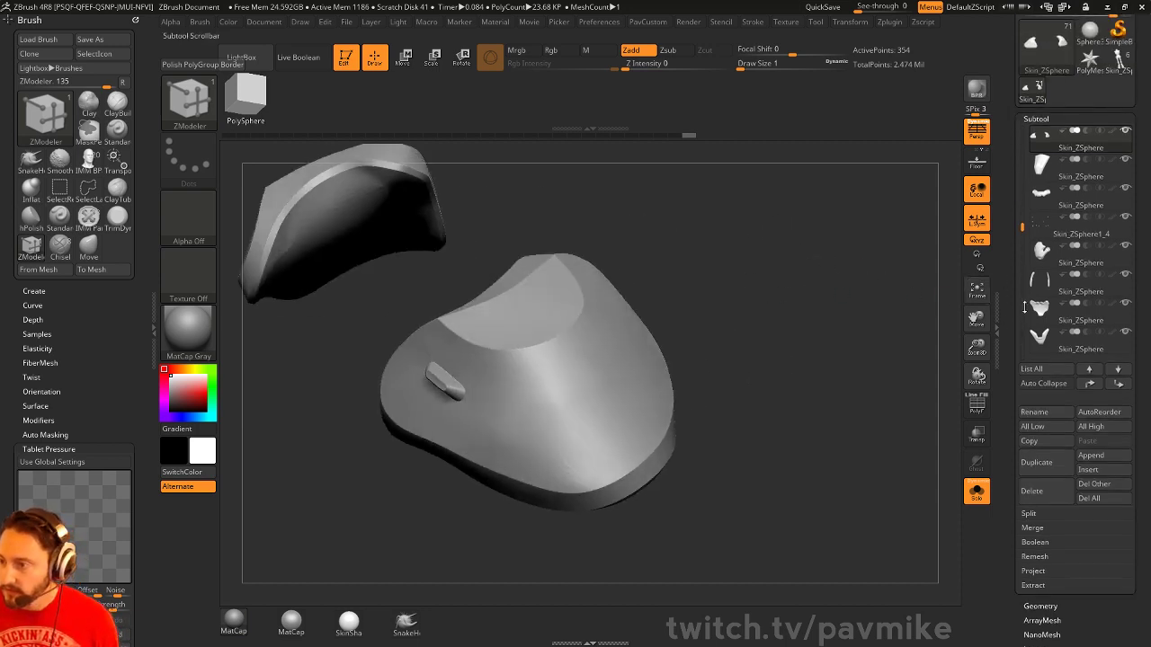
pyautogui.click(1110, 142)
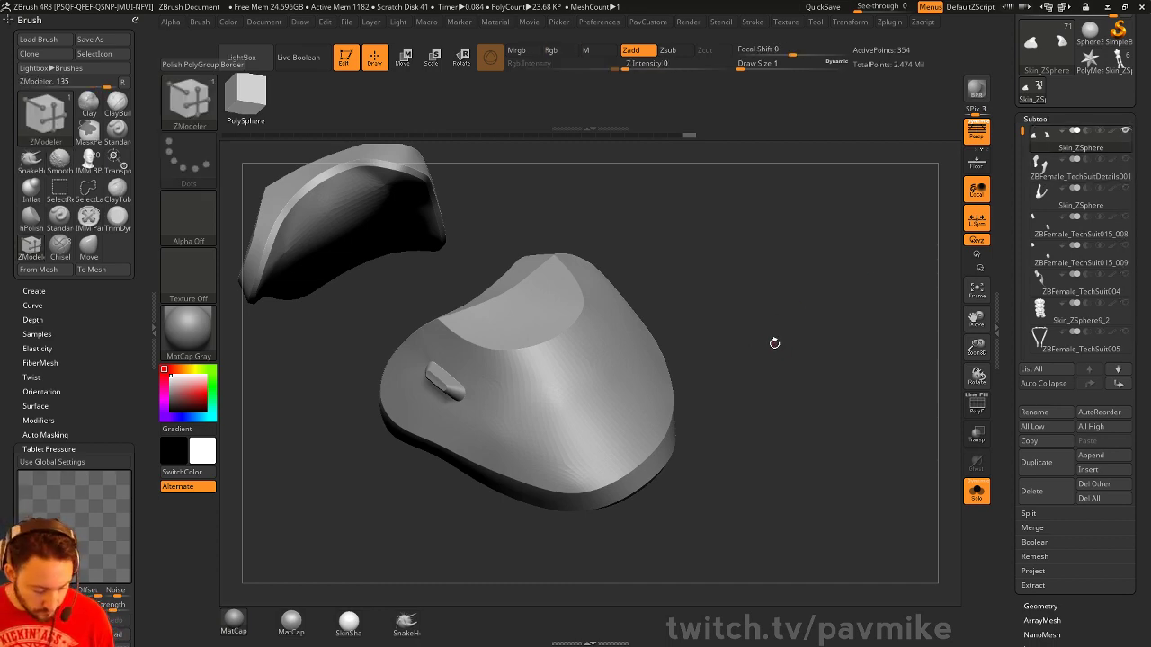
pyautogui.press('b')
pyautogui.press('i')
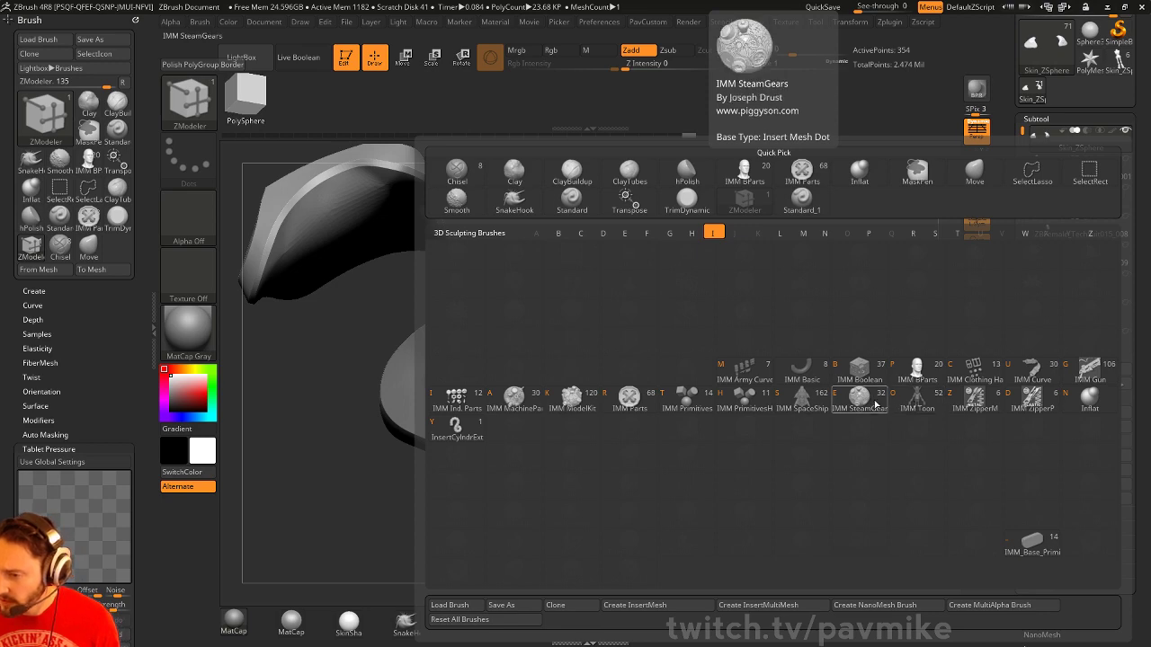
pyautogui.click(859, 367)
pyautogui.press('m')
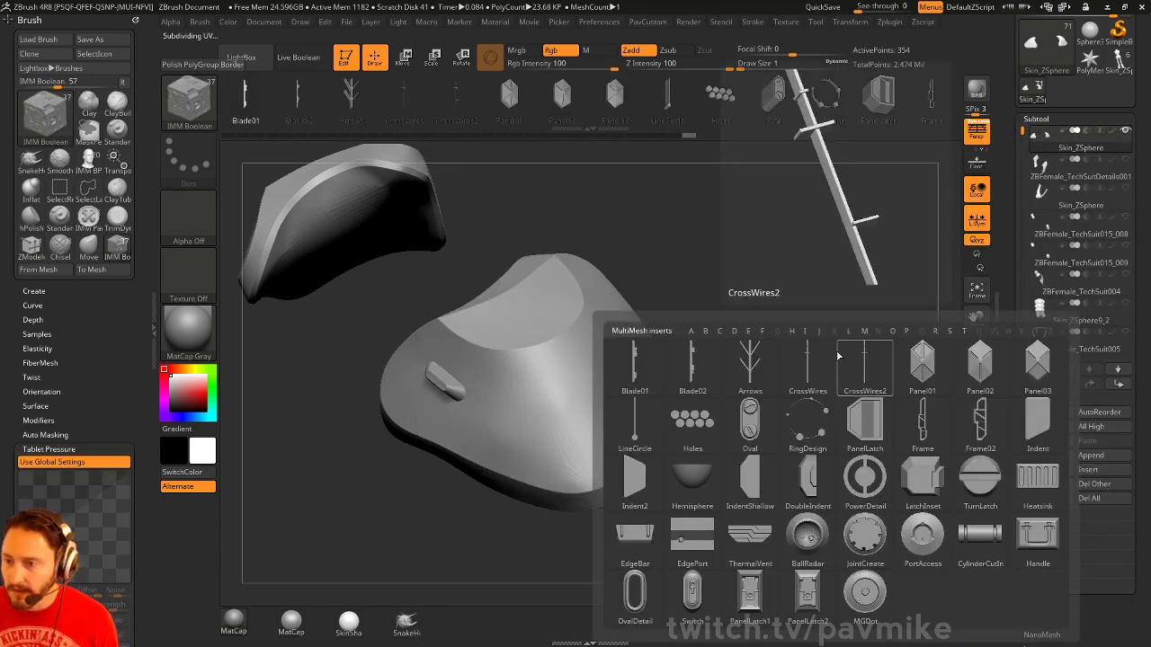
pyautogui.click(807, 539)
pyautogui.moveTo(820, 483)
pyautogui.mouseDown()
pyautogui.moveTo(704, 372)
pyautogui.moveTo(613, 372)
pyautogui.moveTo(633, 378)
pyautogui.mouseUp()
pyautogui.press('s')
pyautogui.moveTo(739, 373); pyautogui.dragTo(856, 356)
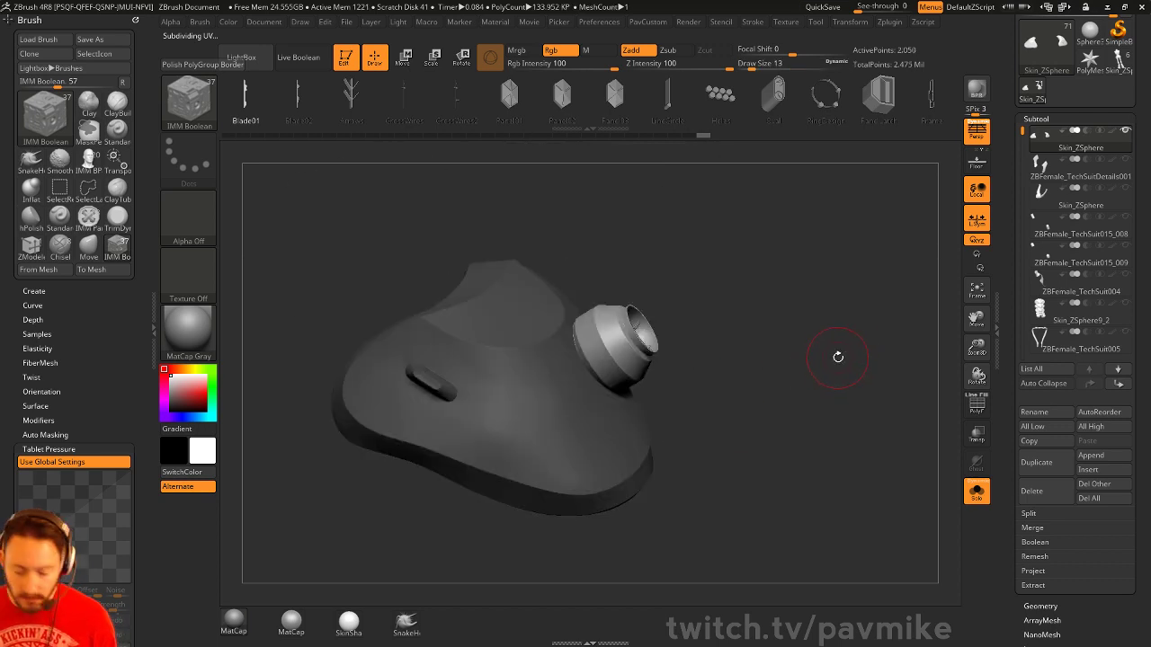
# Split the inserted ball radar into its own subtool
pyautogui.press('5')
pyautogui.click(833, 366)
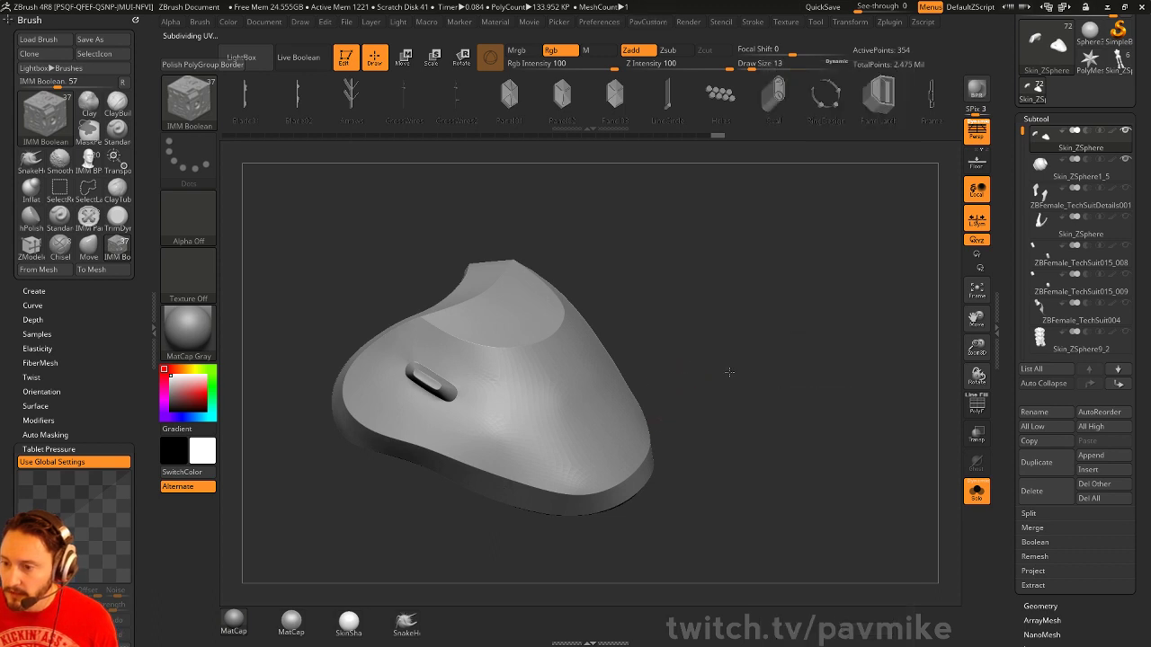
pyautogui.keyDown('alt'); pyautogui.moveTo(729, 369); pyautogui.dragTo(728, 411); pyautogui.keyUp('alt')
# Mark the pad subtool as Start, set the ball radar subtool to subtract, and enable Live Boolean with Solo off
pyautogui.click(1061, 133)
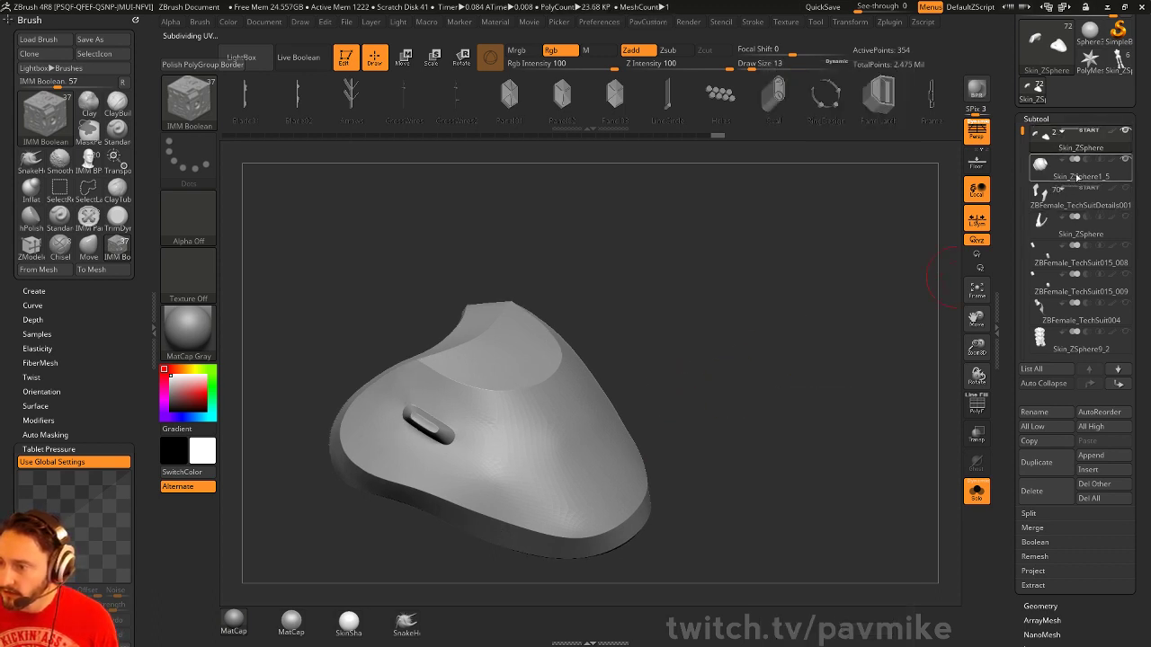
pyautogui.moveTo(840, 255); pyautogui.dragTo(783, 302)
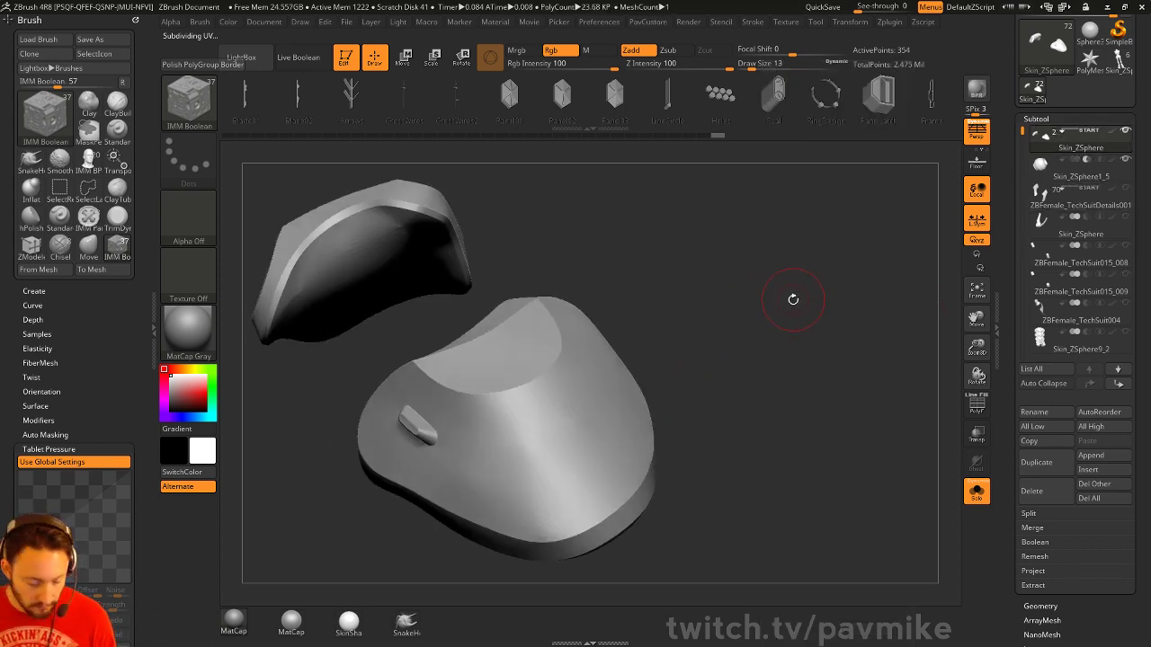
pyautogui.hotkey('ctrl', 'b')
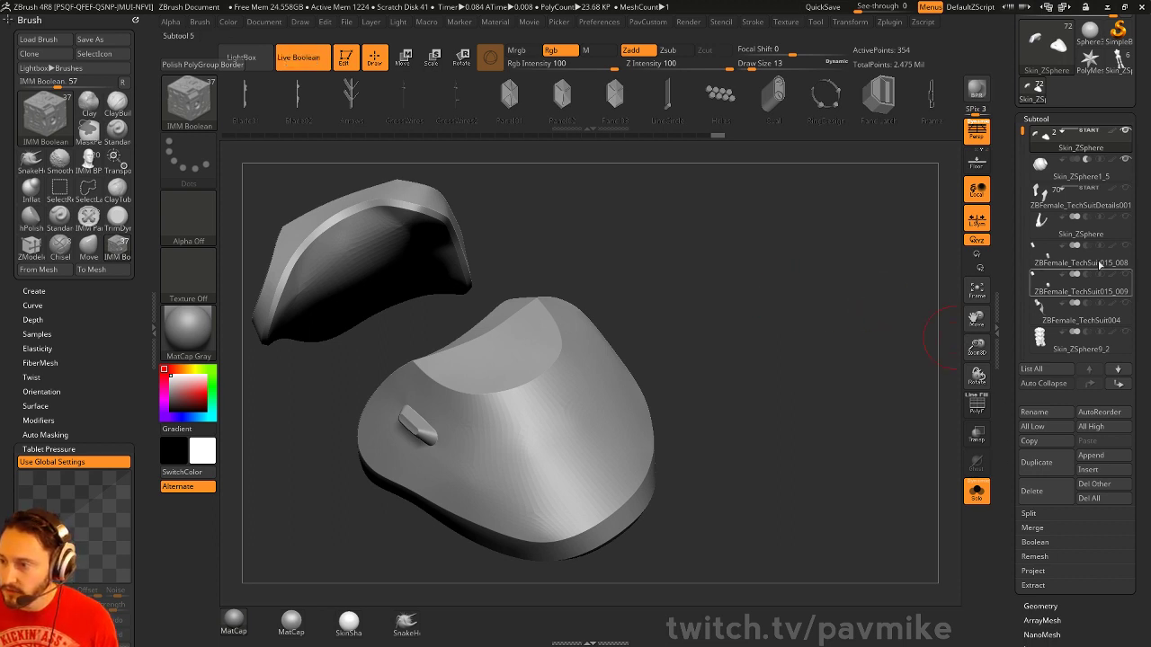
pyautogui.click(976, 491)
# Make the ball radar the active subtool with the Move gizmo and inspect its boolean cut in the pad
pyautogui.press('w')
pyautogui.moveTo(743, 331)
pyautogui.mouseDown()
pyautogui.moveTo(711, 329)
pyautogui.moveTo(917, 311)
pyautogui.moveTo(846, 280)
pyautogui.moveTo(886, 301)
pyautogui.mouseUp()
pyautogui.moveTo(643, 350)
pyautogui.mouseDown()
pyautogui.moveTo(676, 344)
pyautogui.moveTo(644, 334)
pyautogui.moveTo(643, 354)
pyautogui.moveTo(662, 351)
pyautogui.moveTo(626, 357)
pyautogui.moveTo(635, 353)
pyautogui.mouseUp()
pyautogui.hotkey('ctrl', 'z')
pyautogui.click(1057, 169)
pyautogui.moveTo(699, 293); pyautogui.dragTo(897, 294)
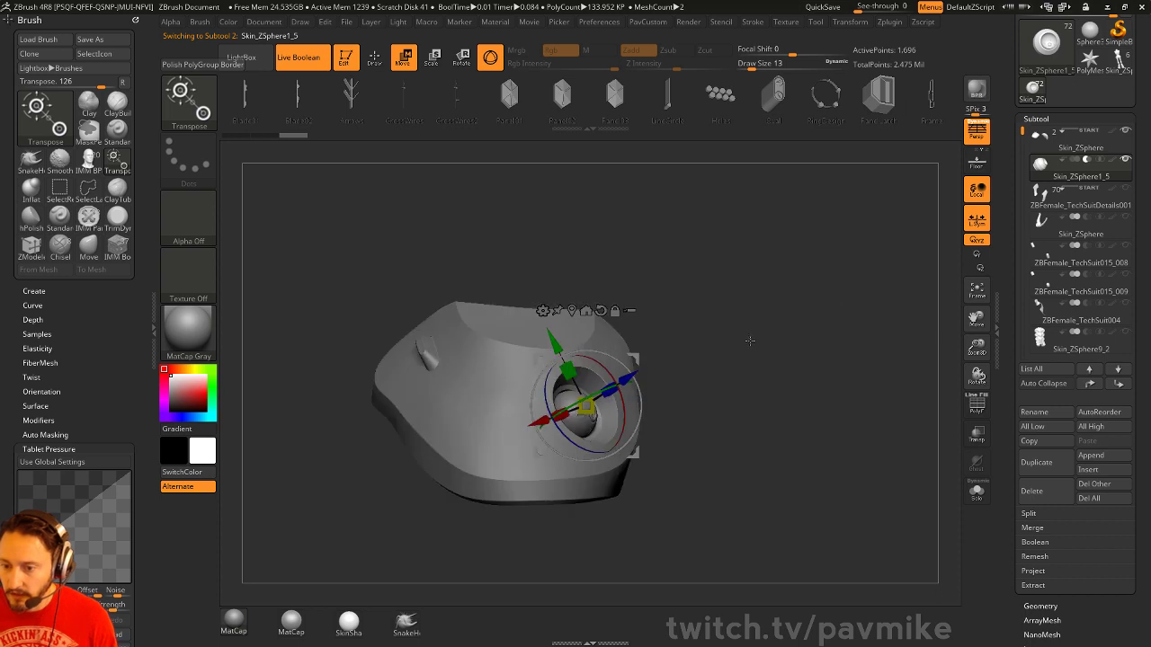
pyautogui.moveTo(750, 341); pyautogui.dragTo(685, 341)
# Try duplicating the ball radar with the gizmo and drawing another IMM Boolean insert beside it
pyautogui.keyDown('ctrl'); pyautogui.moveTo(524, 424); pyautogui.dragTo(443, 434); pyautogui.keyUp('ctrl')
pyautogui.hotkey('ctrl', 'z')
pyautogui.press('q')
pyautogui.moveTo(755, 476)
pyautogui.mouseDown()
pyautogui.moveTo(887, 469)
pyautogui.moveTo(918, 344)
pyautogui.mouseUp()
pyautogui.moveTo(896, 306); pyautogui.dragTo(845, 314)
pyautogui.moveTo(524, 395); pyautogui.dragTo(568, 431)
pyautogui.moveTo(735, 372); pyautogui.dragTo(837, 401)
pyautogui.hotkey('ctrl', 'z')
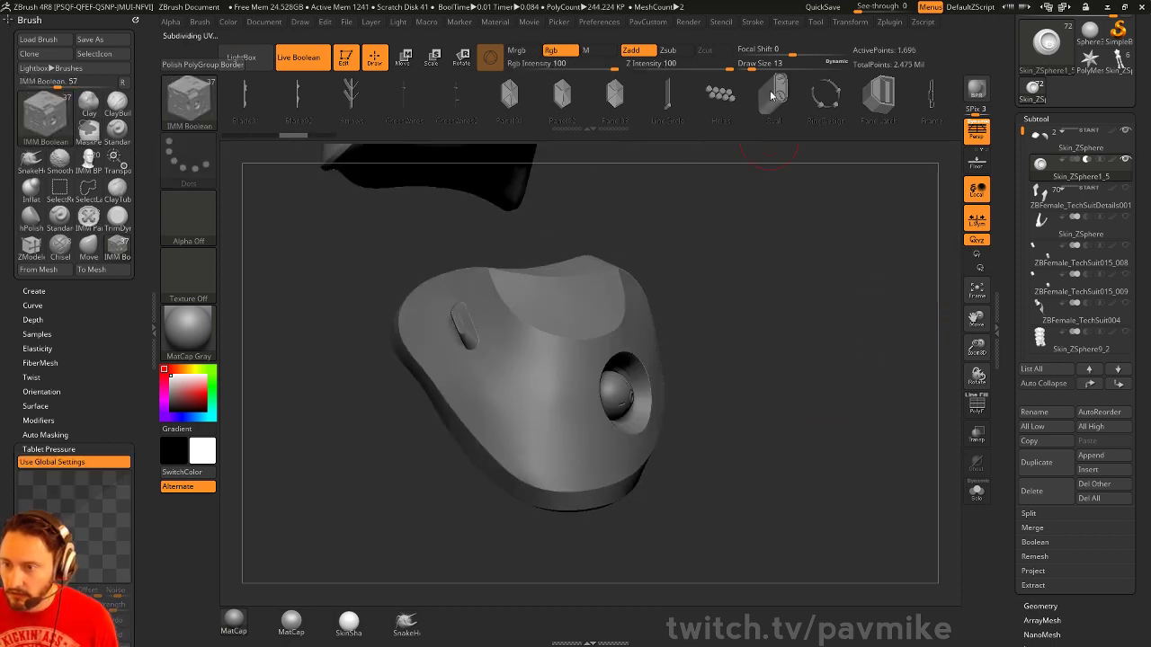
# Insert an Oval cutter from the IMM Boolean set on the pad beside the ball radar
pyautogui.click(770, 95)
pyautogui.moveTo(532, 403); pyautogui.dragTo(540, 416)
pyautogui.moveTo(734, 419)
pyautogui.mouseDown()
pyautogui.moveTo(791, 423)
pyautogui.moveTo(808, 411)
pyautogui.mouseUp()
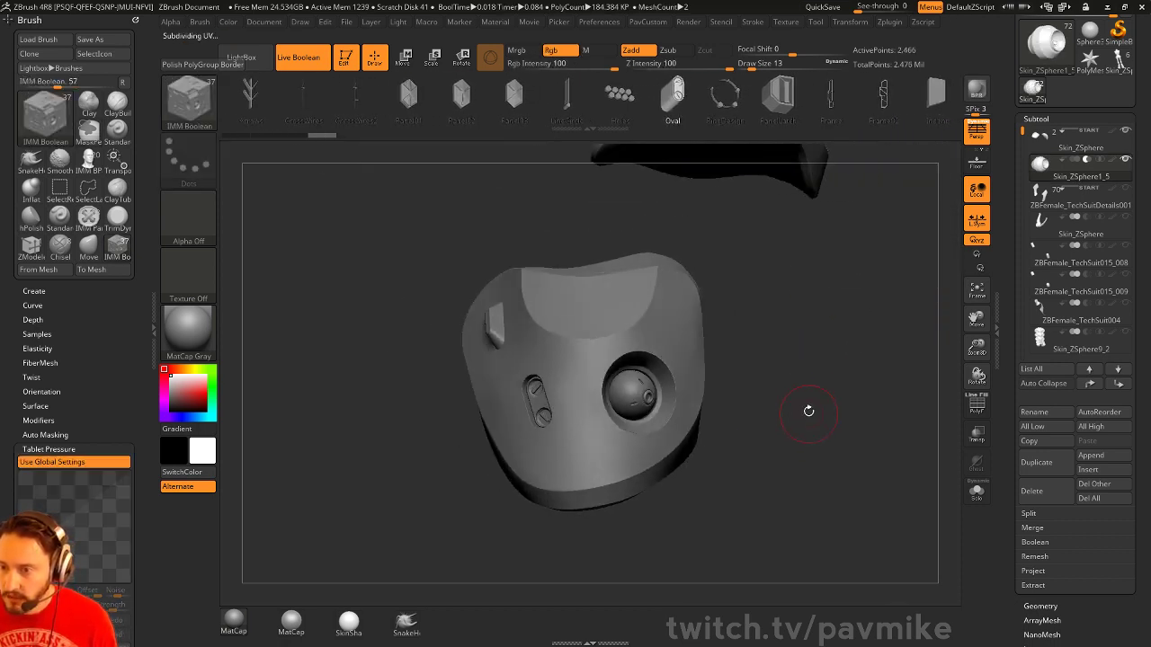
# Swap the inserted cutter through the Arrows, Indent and Heatsink shapes, settling on the Handle mesh
pyautogui.press('w')
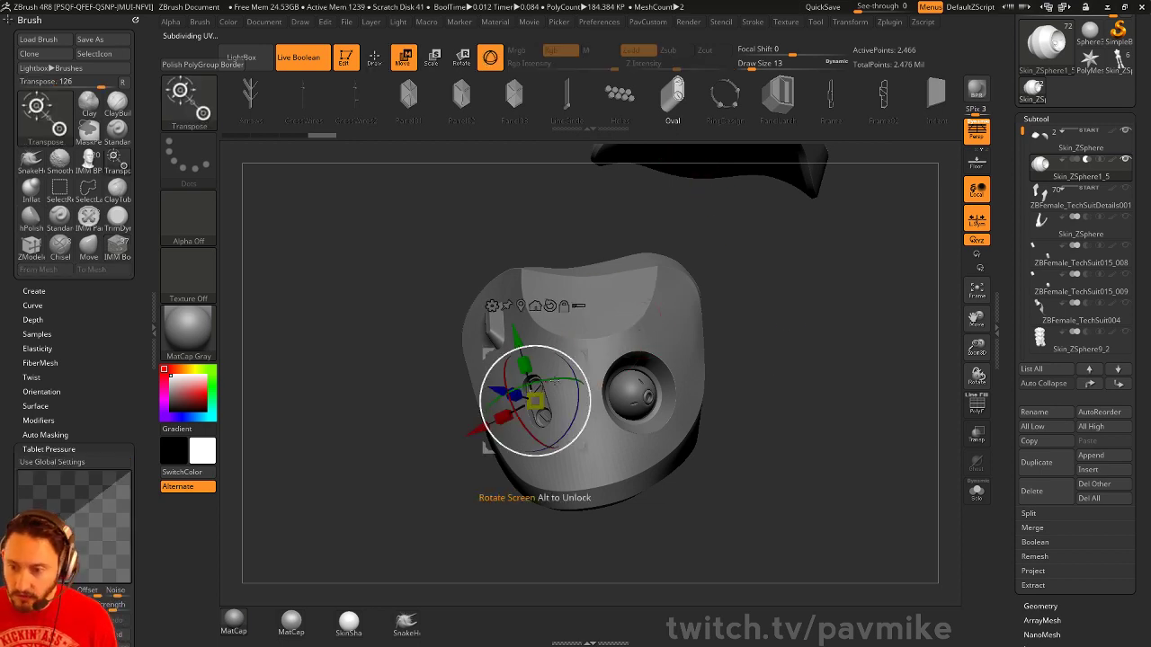
pyautogui.moveTo(823, 290); pyautogui.dragTo(773, 276)
pyautogui.moveTo(670, 93); pyautogui.dragTo(632, 98)
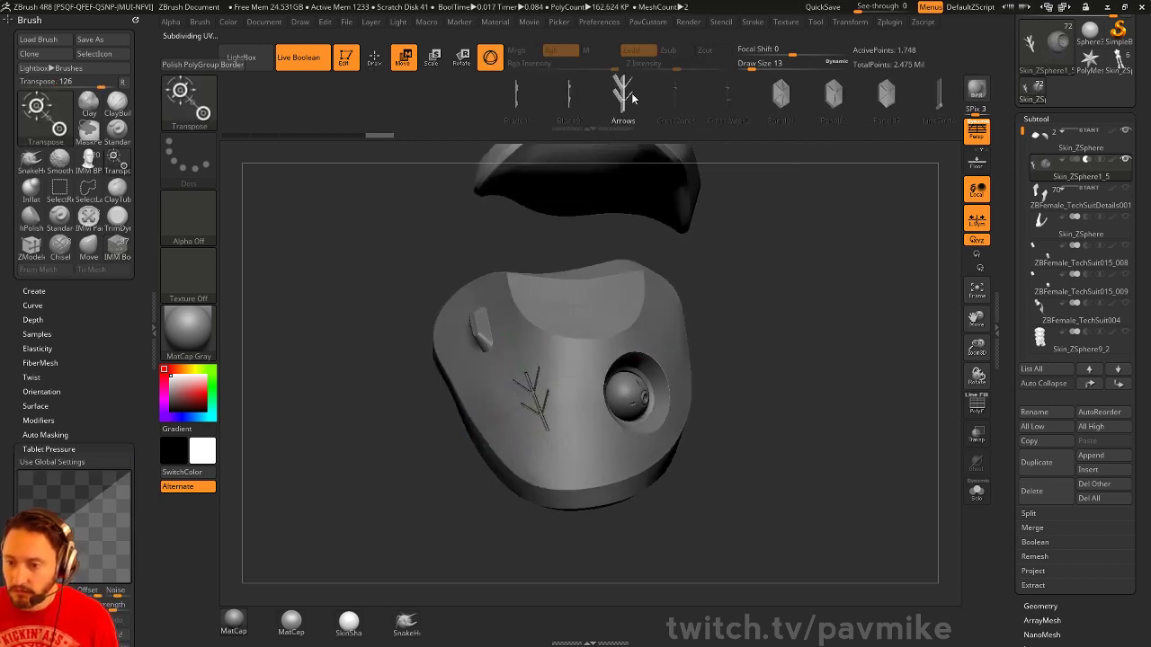
pyautogui.moveTo(532, 118); pyautogui.dragTo(627, 115)
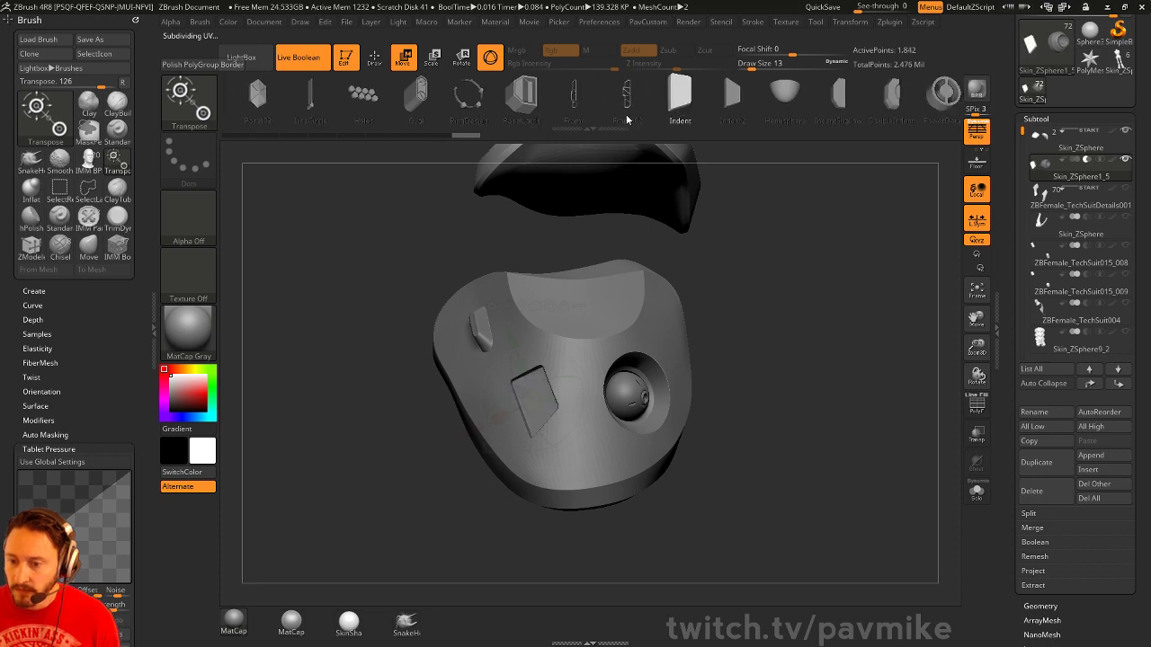
pyautogui.moveTo(724, 111); pyautogui.dragTo(486, 125)
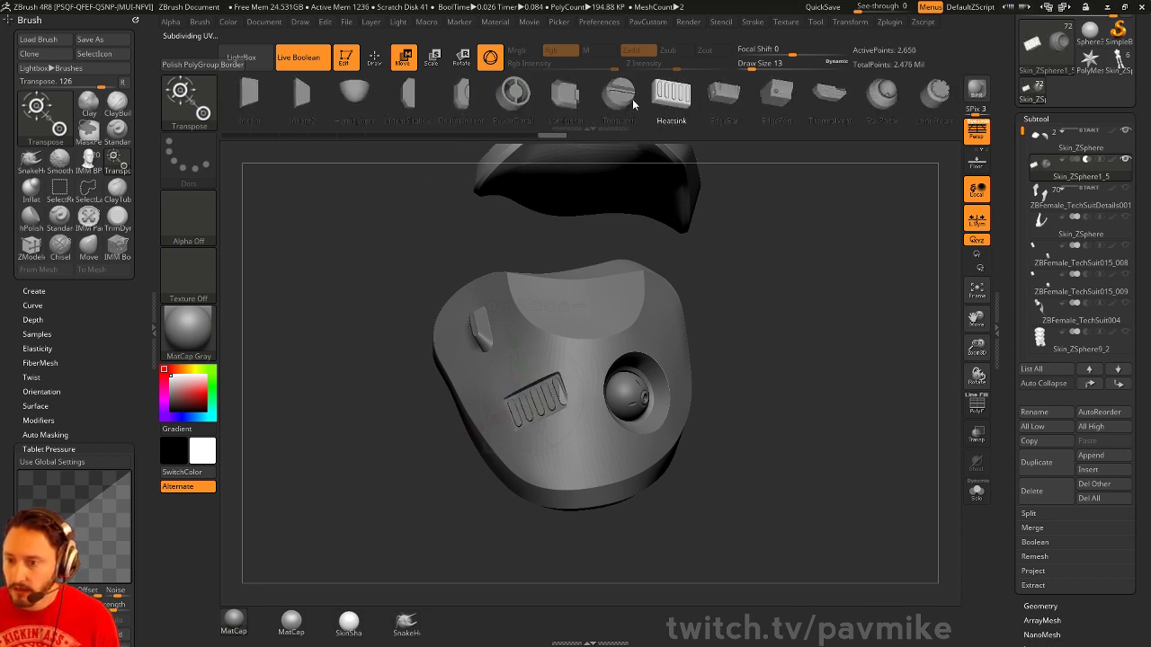
pyautogui.moveTo(632, 105); pyautogui.dragTo(719, 104)
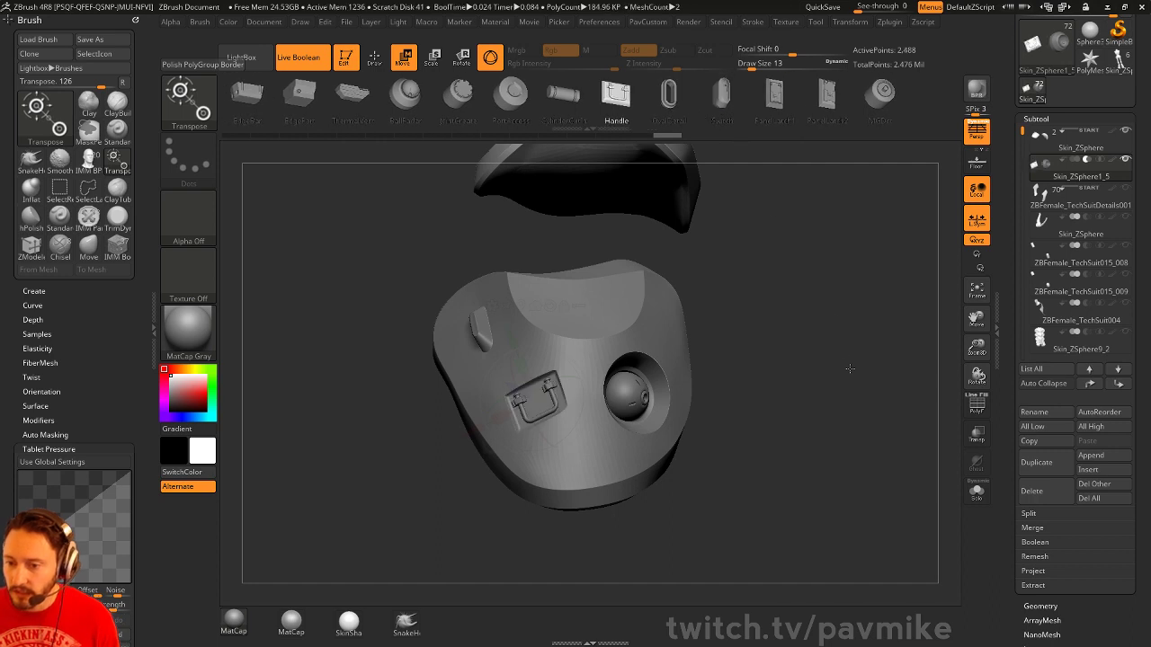
pyautogui.moveTo(850, 369)
pyautogui.mouseDown()
pyautogui.moveTo(843, 354)
pyautogui.moveTo(857, 376)
pyautogui.mouseUp()
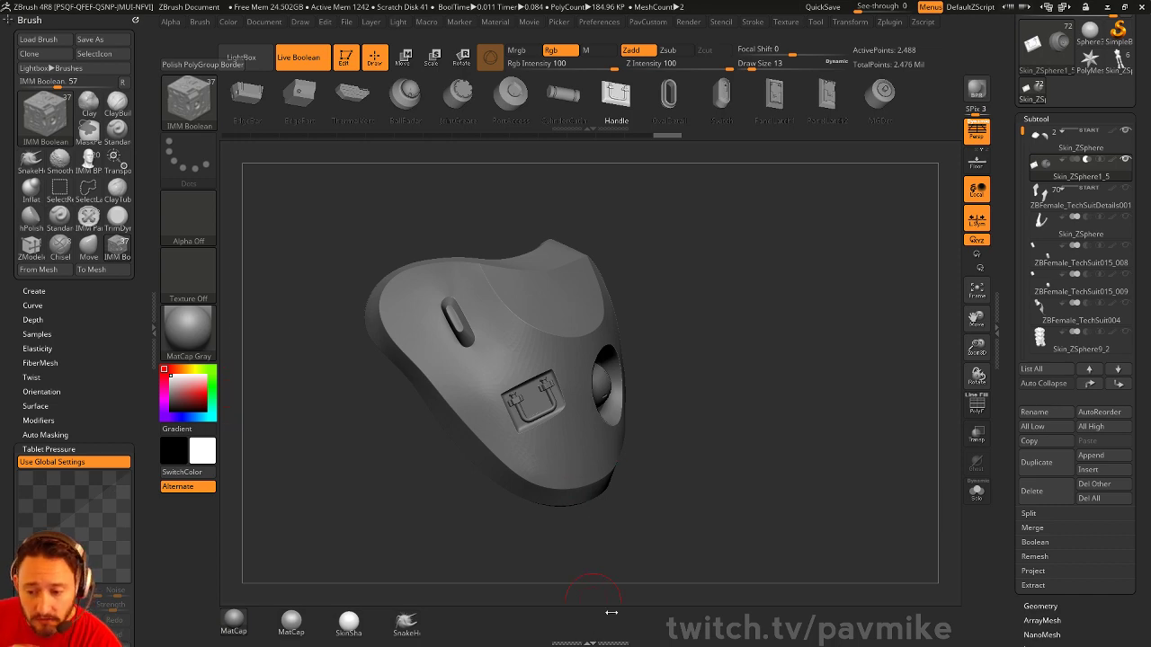
# Switch to the Standard brush and set its draw size to 3
pyautogui.press('super')
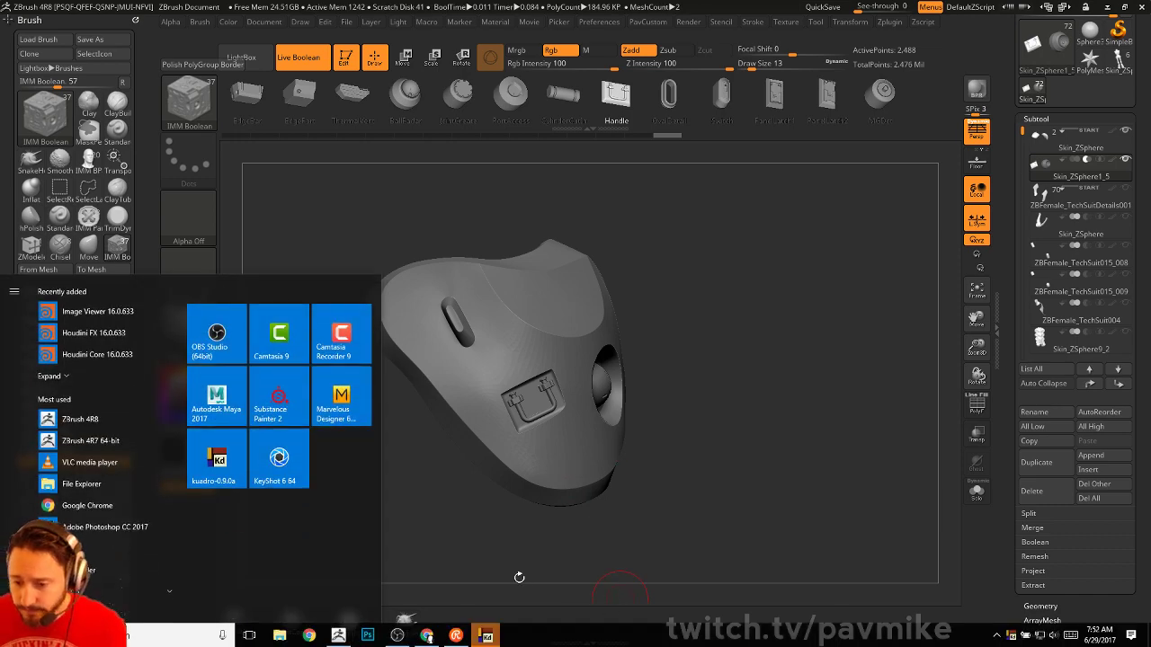
pyautogui.moveTo(693, 411)
pyautogui.mouseDown()
pyautogui.moveTo(686, 380)
pyautogui.moveTo(737, 375)
pyautogui.moveTo(727, 361)
pyautogui.moveTo(752, 386)
pyautogui.mouseUp()
pyautogui.press('b')
pyautogui.press('s')
pyautogui.press('t')
pyautogui.press('s')
pyautogui.press('s')
pyautogui.press('s')
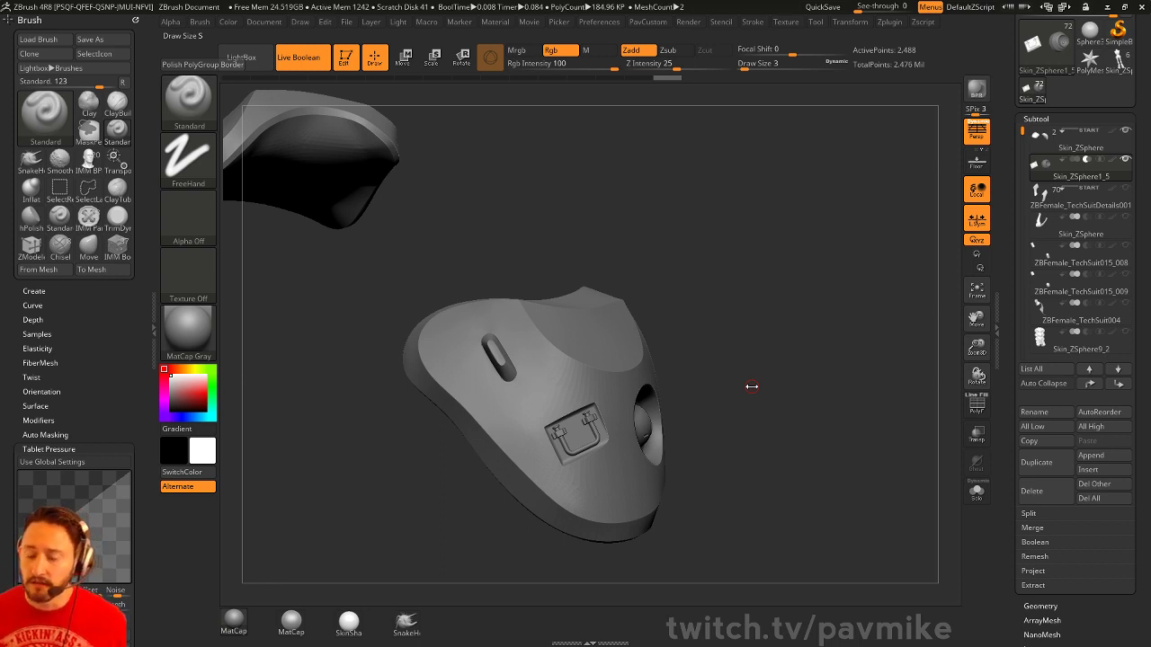
pyautogui.moveTo(751, 387); pyautogui.dragTo(776, 381)
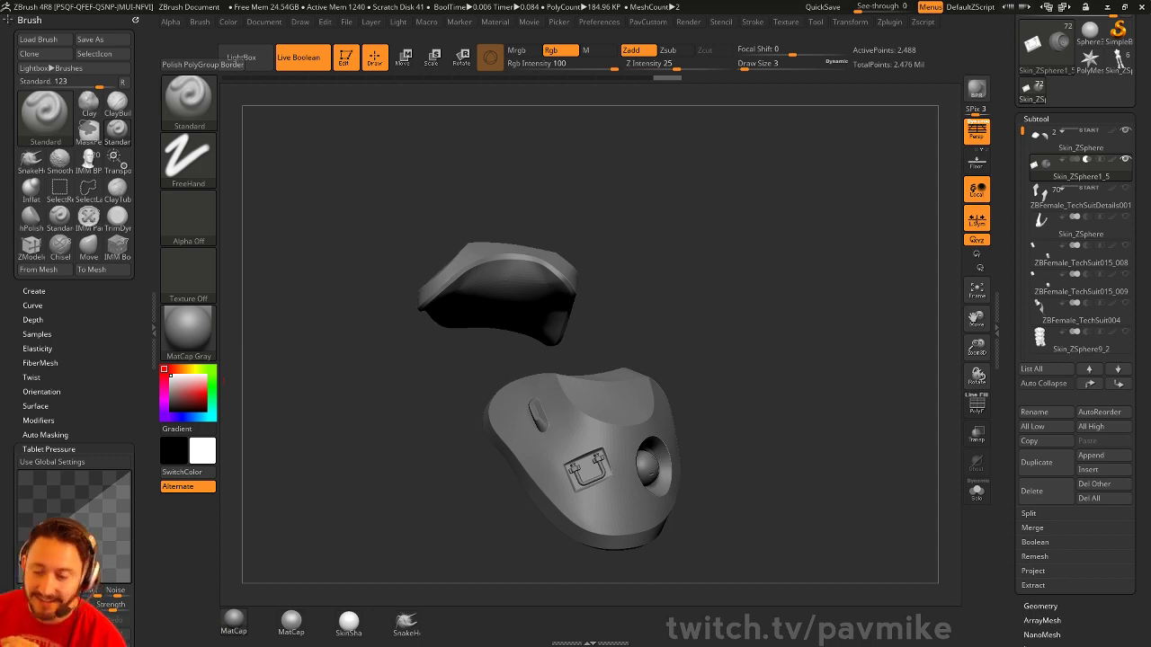
pyautogui.moveTo(838, 247); pyautogui.dragTo(840, 255)
pyautogui.press('w')
pyautogui.moveTo(807, 306); pyautogui.dragTo(845, 270)
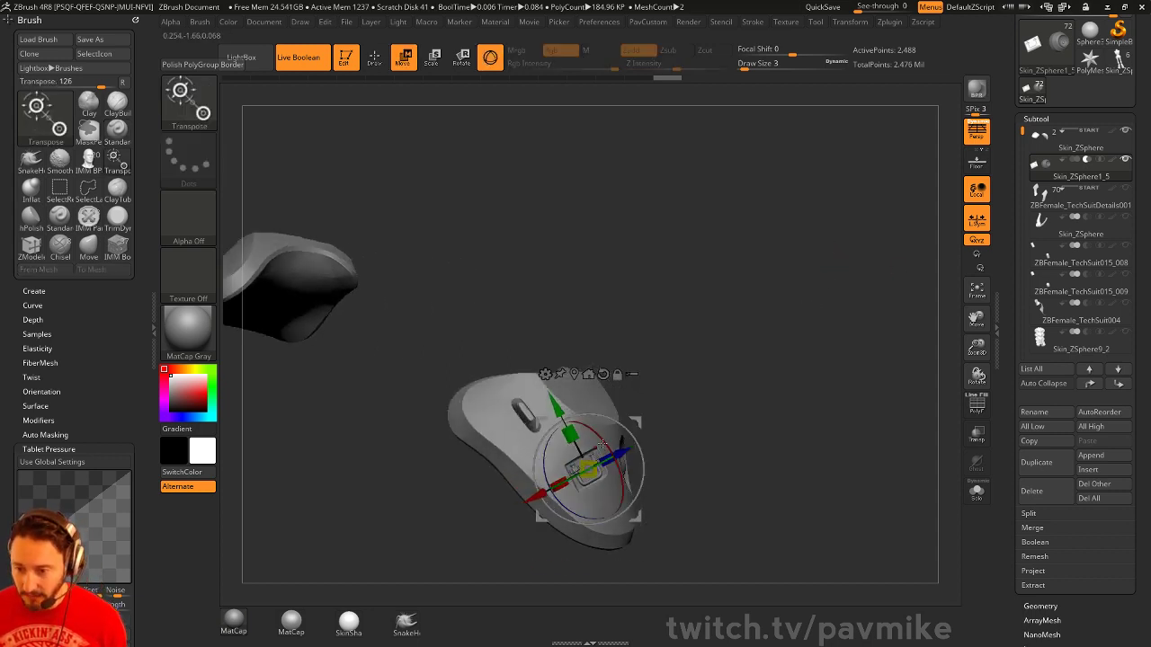
pyautogui.moveTo(710, 360); pyautogui.dragTo(752, 319)
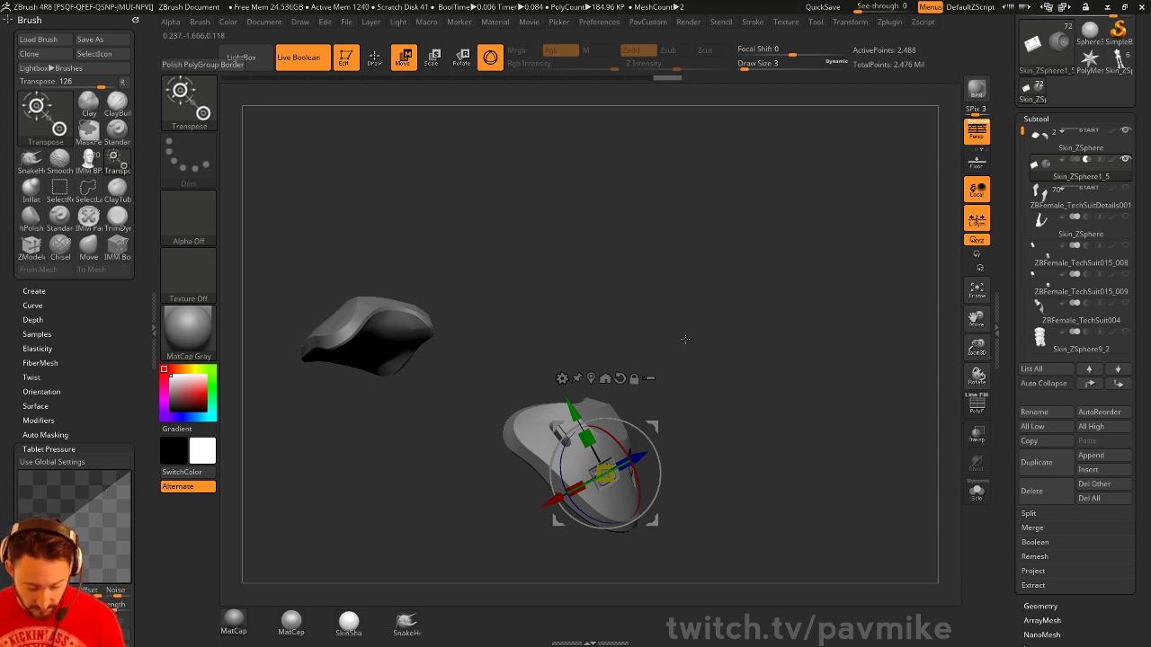
pyautogui.press('y')
pyautogui.press('y')
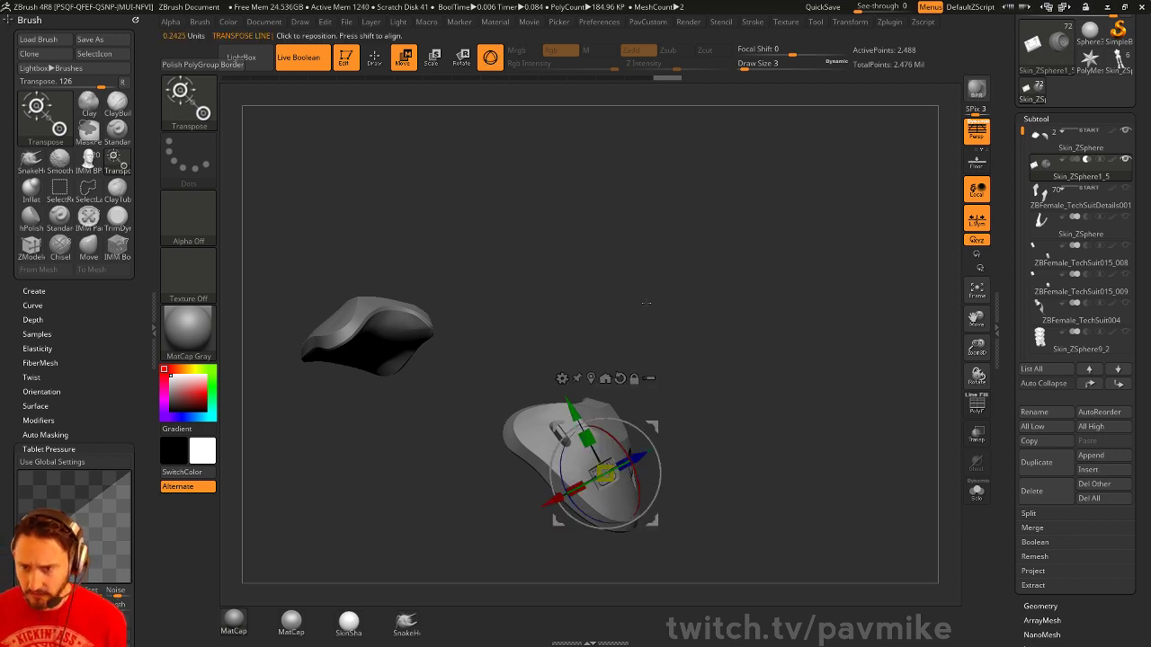
# Leave edit mode, clear the canvas, and draw a Cylinder3D primitive on it
pyautogui.click(345, 57)
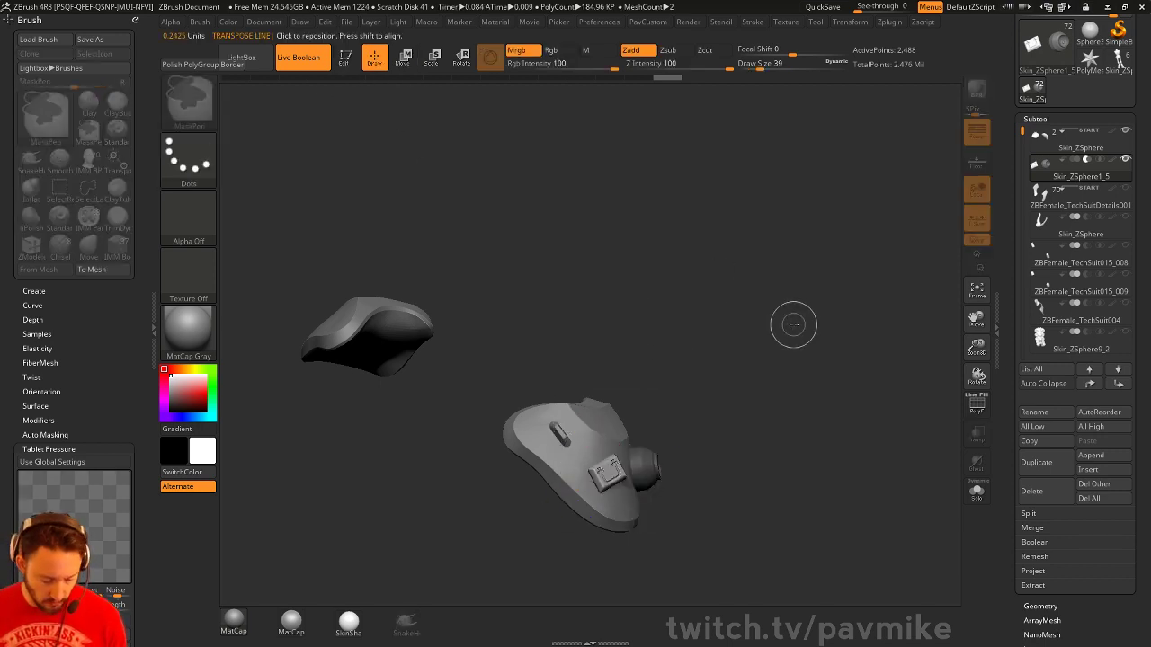
pyautogui.hotkey('ctrl', 'n')
pyautogui.moveTo(1010, 201); pyautogui.dragTo(1011, 364)
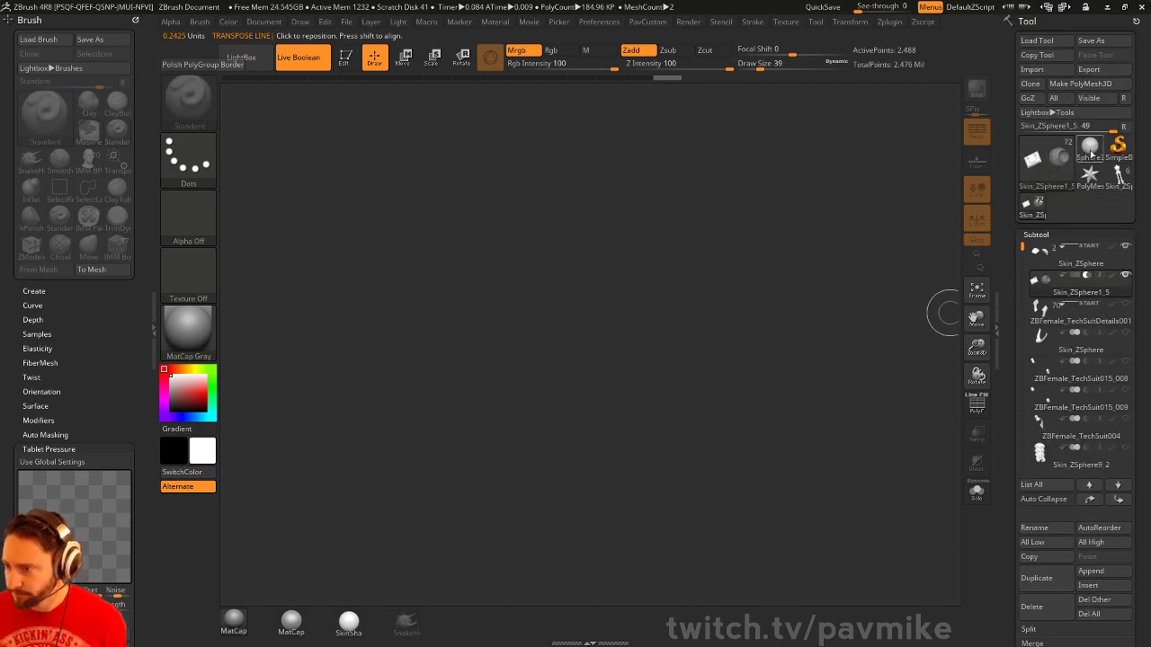
pyautogui.click(1089, 147)
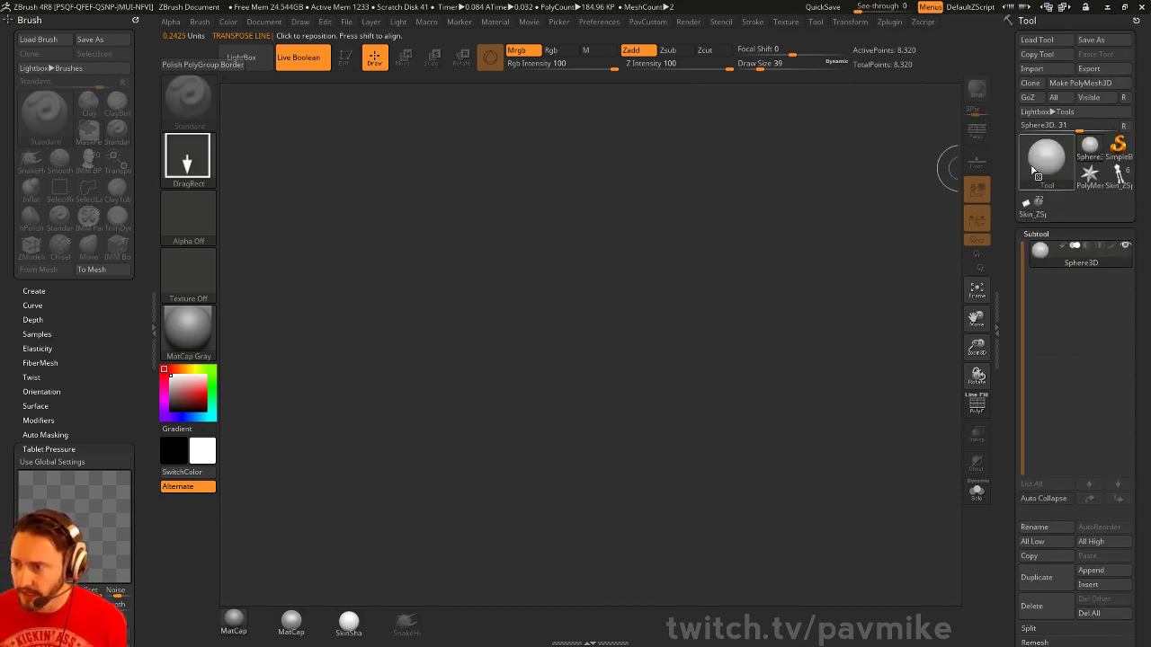
pyautogui.click(1043, 160)
pyautogui.click(629, 231)
pyautogui.moveTo(548, 355); pyautogui.dragTo(547, 344)
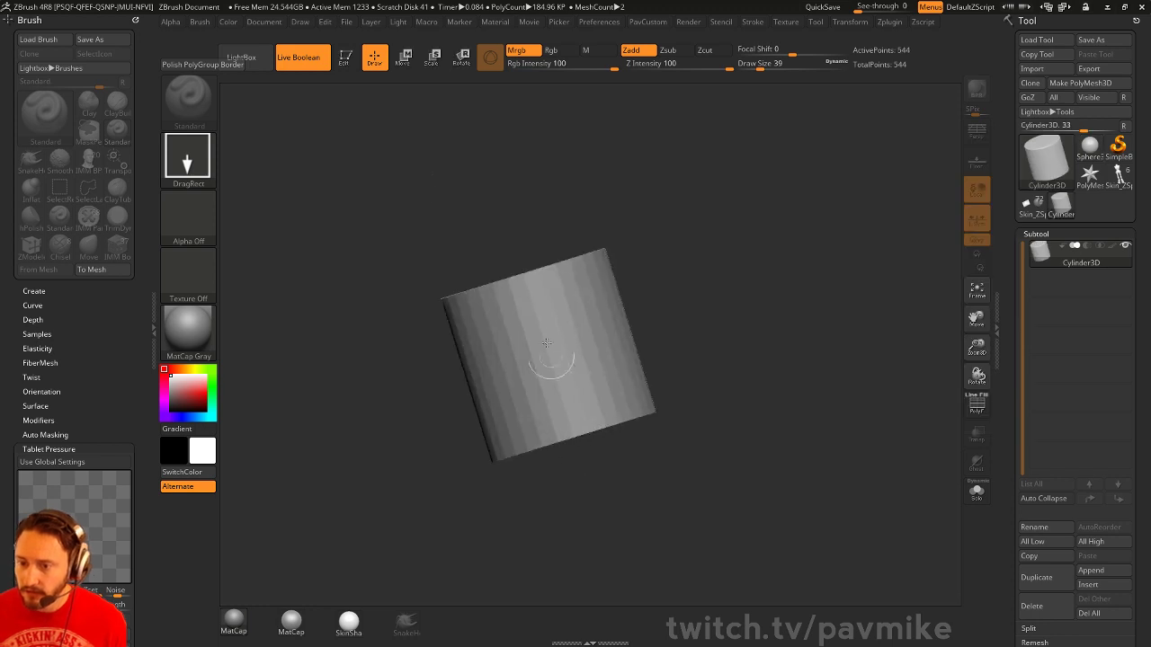
# Put the cylinder into edit mode, convert it to a PolyMesh3D, and show its polyframe
pyautogui.click(345, 57)
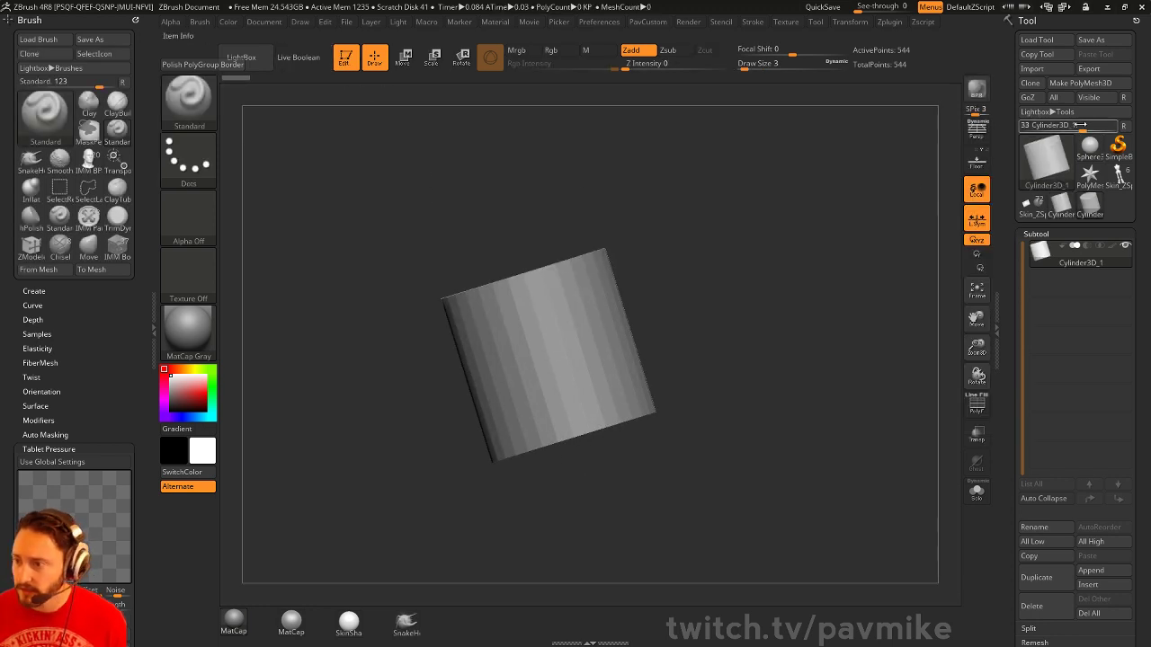
pyautogui.click(1074, 83)
pyautogui.moveTo(801, 213); pyautogui.dragTo(934, 396)
pyautogui.click(977, 404)
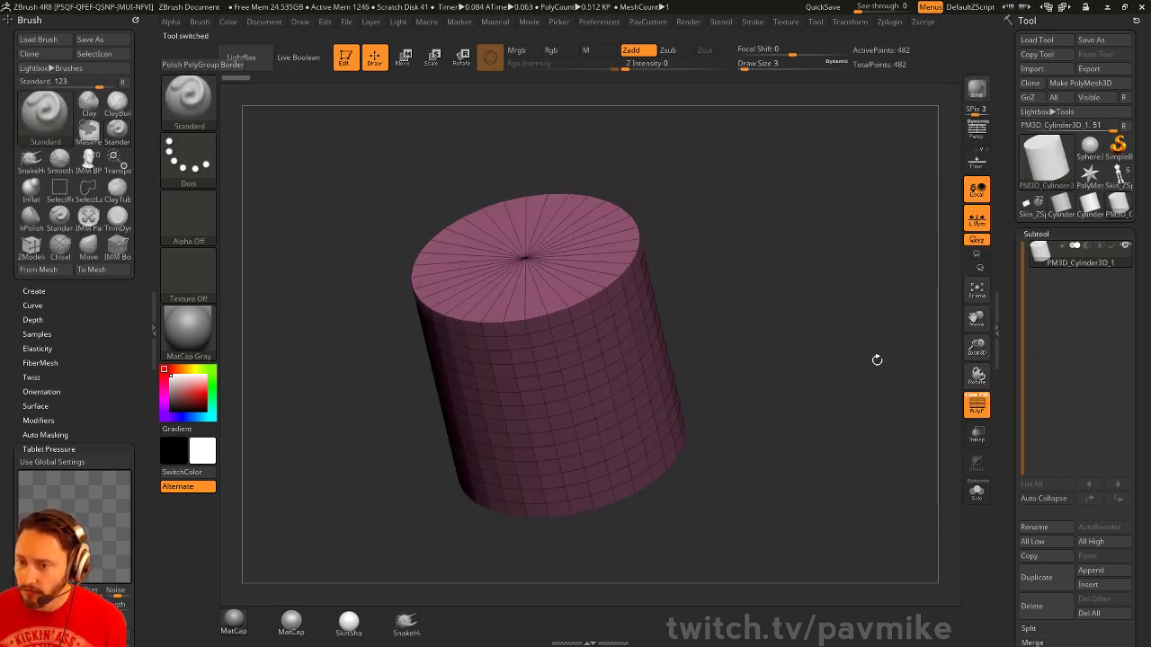
# Group the cylinder's polygons by normals and switch to the ZModeler brush
pyautogui.moveTo(877, 360); pyautogui.dragTo(879, 360)
pyautogui.press('space')
pyautogui.click(897, 410)
pyautogui.press('b')
pyautogui.press('z')
pyautogui.press('m')
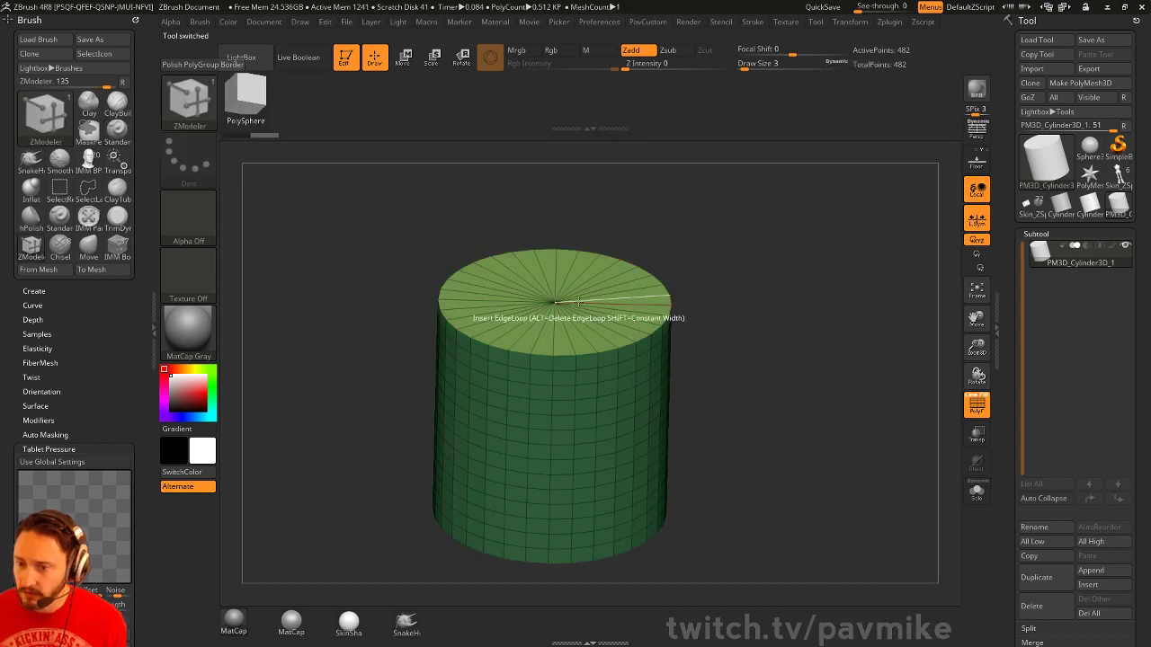
# Mask everything except the cylinder's top cap with the Move gizmo centred on it
pyautogui.press('w')
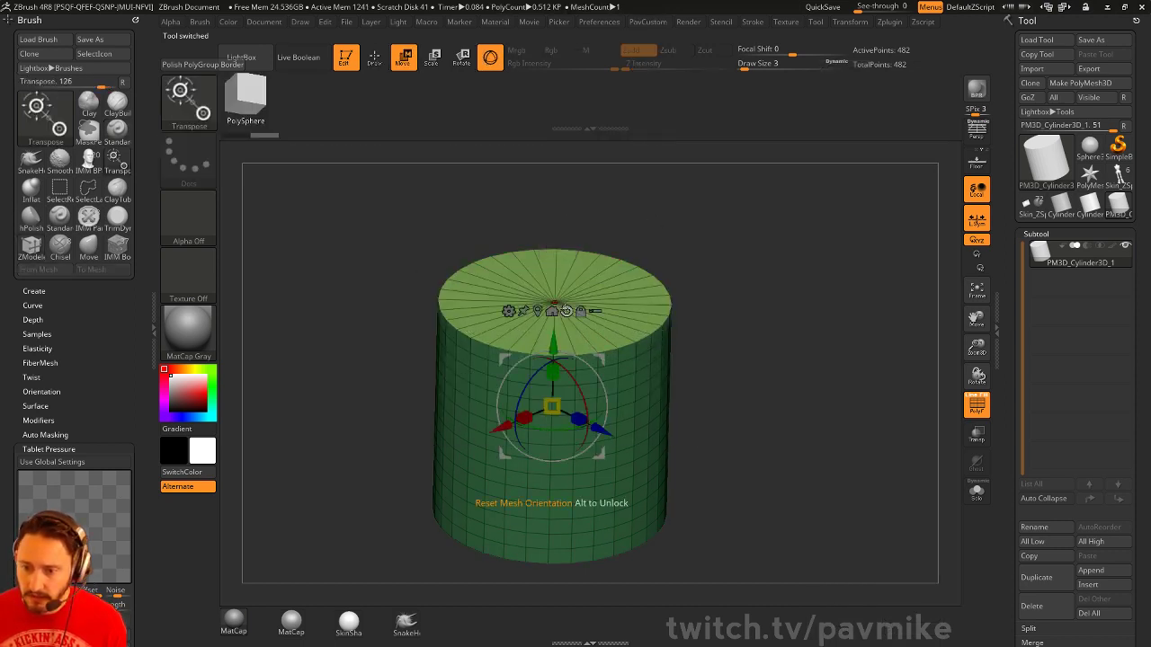
pyautogui.keyDown('ctrl'); pyautogui.click(564, 299); pyautogui.keyUp('ctrl')
pyautogui.keyDown('alt'); pyautogui.moveTo(722, 217); pyautogui.dragTo(737, 276); pyautogui.keyUp('alt')
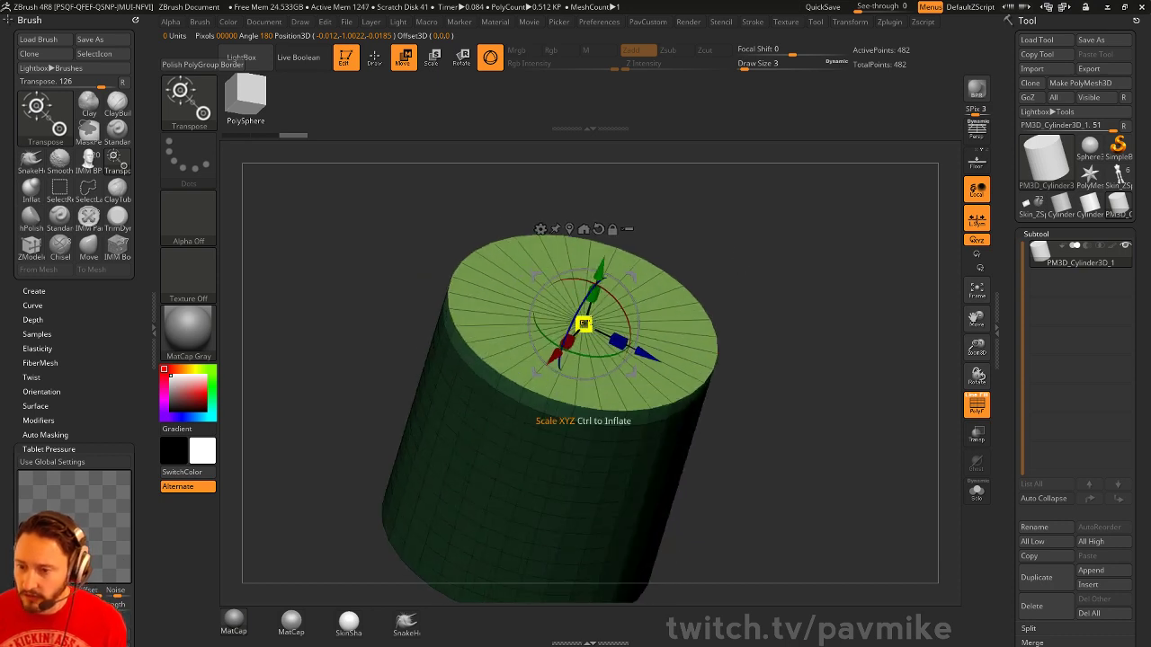
# Extrude the unmasked top cap upward along the cylinder's axis with the gizmo
pyautogui.moveTo(583, 325)
pyautogui.mouseDown()
pyautogui.moveTo(533, 331)
pyautogui.moveTo(564, 332)
pyautogui.mouseUp()
pyautogui.hotkey('ctrl', 'z')
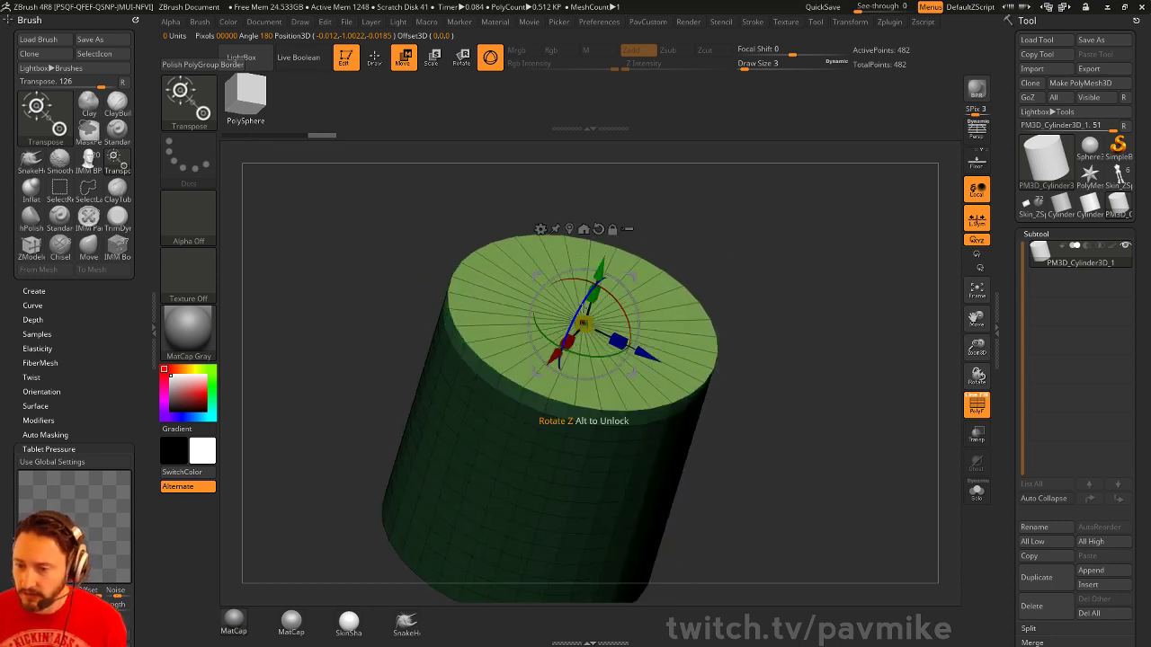
pyautogui.keyDown('ctrl'); pyautogui.moveTo(599, 272); pyautogui.dragTo(595, 281); pyautogui.keyUp('ctrl')
pyautogui.hotkey('ctrl', 'z')
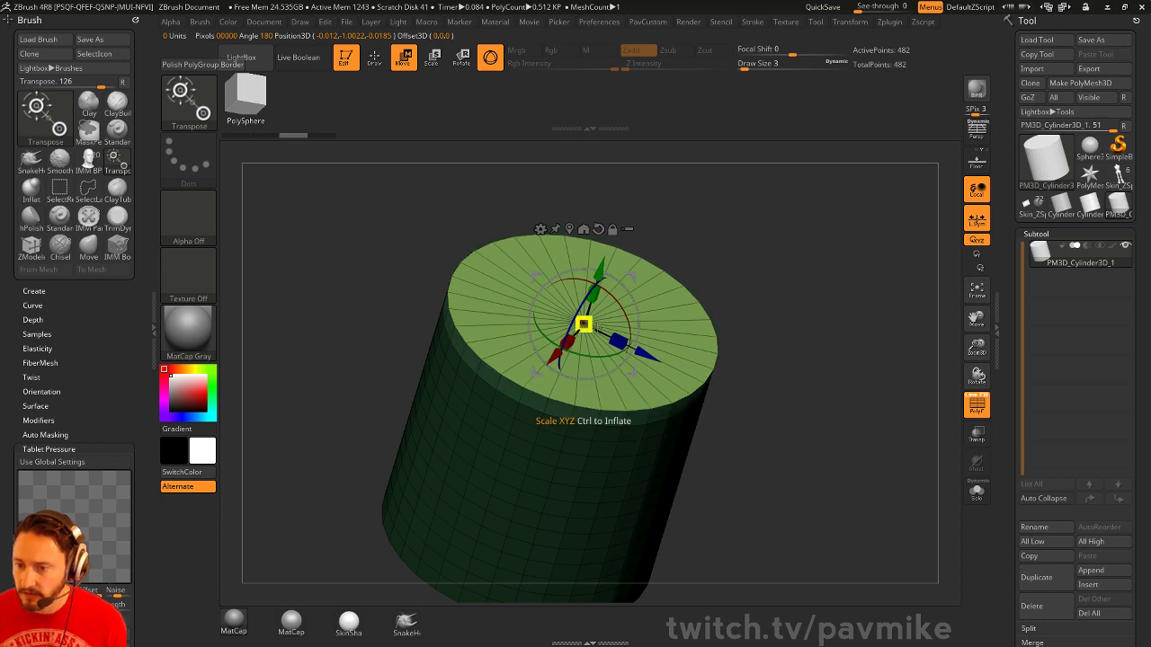
pyautogui.keyDown('ctrl'); pyautogui.moveTo(604, 267); pyautogui.dragTo(617, 222); pyautogui.keyUp('ctrl')
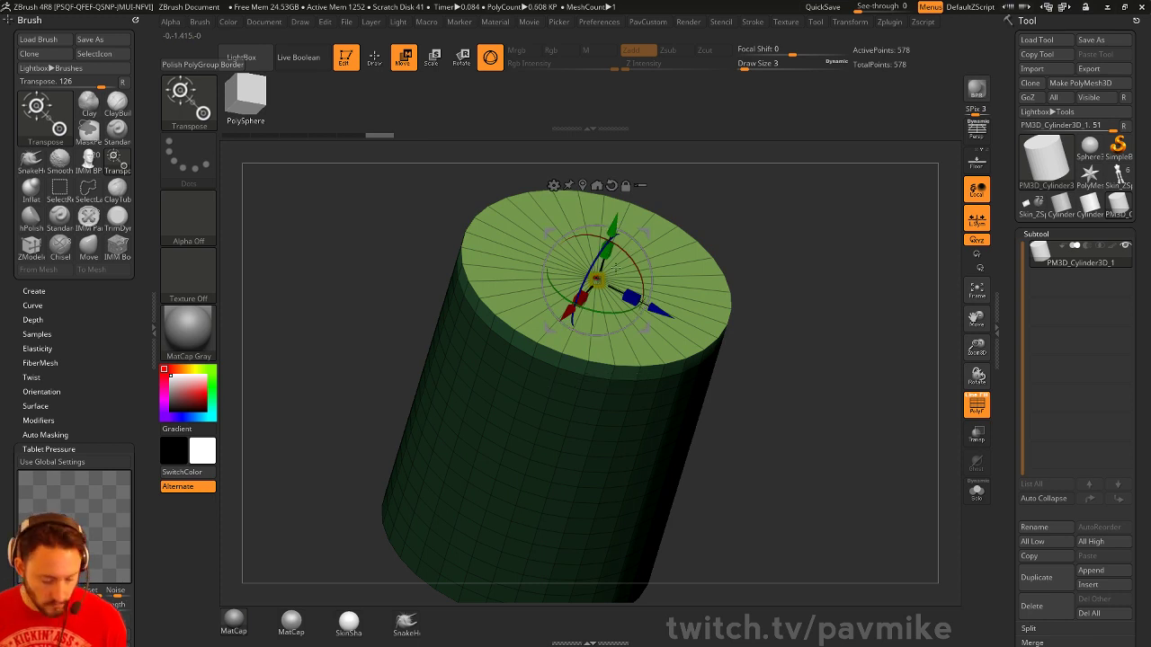
# Try scaling the extruded top cap uniformly with the Scale gizmo
pyautogui.press('e')
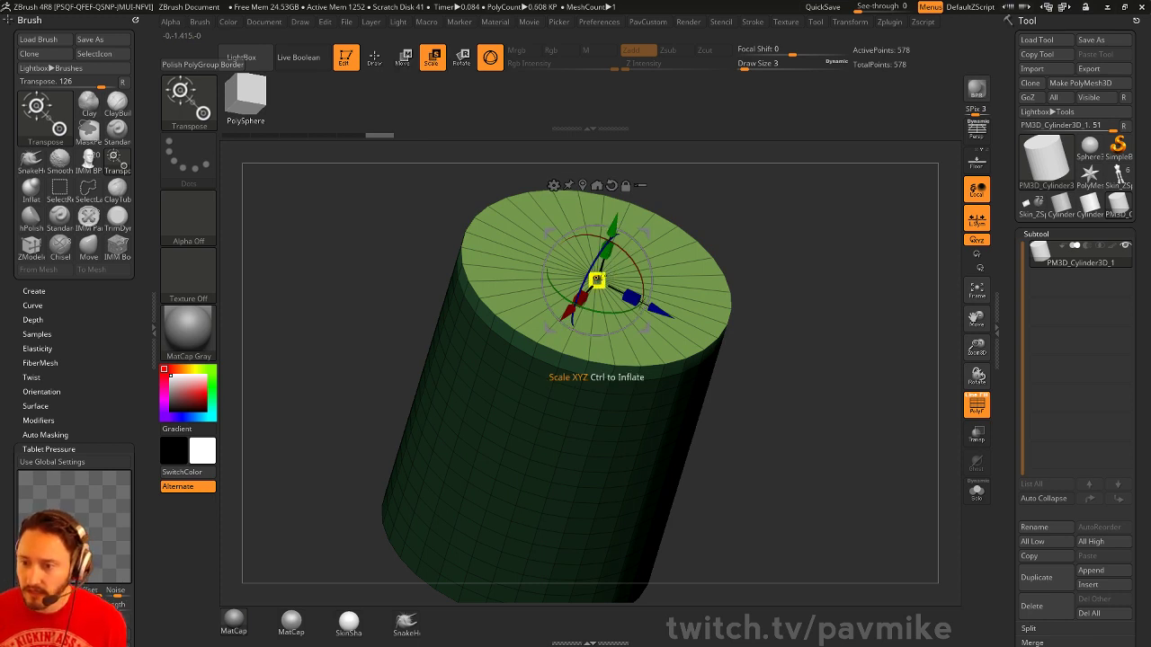
pyautogui.moveTo(597, 280); pyautogui.dragTo(595, 280)
pyautogui.hotkey('ctrl', 'z')
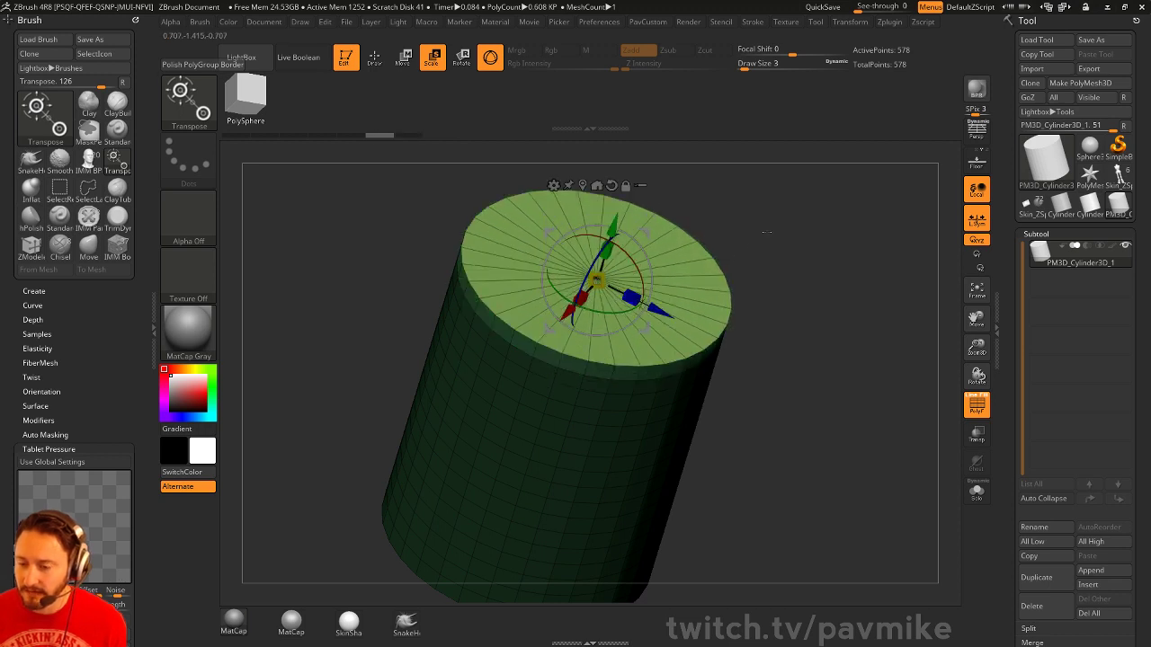
# Use the Transpose line to extrude the cap into a sloped shoulder with a narrower raised collar
pyautogui.keyDown('alt'); pyautogui.moveTo(766, 232); pyautogui.dragTo(748, 315); pyautogui.keyUp('alt')
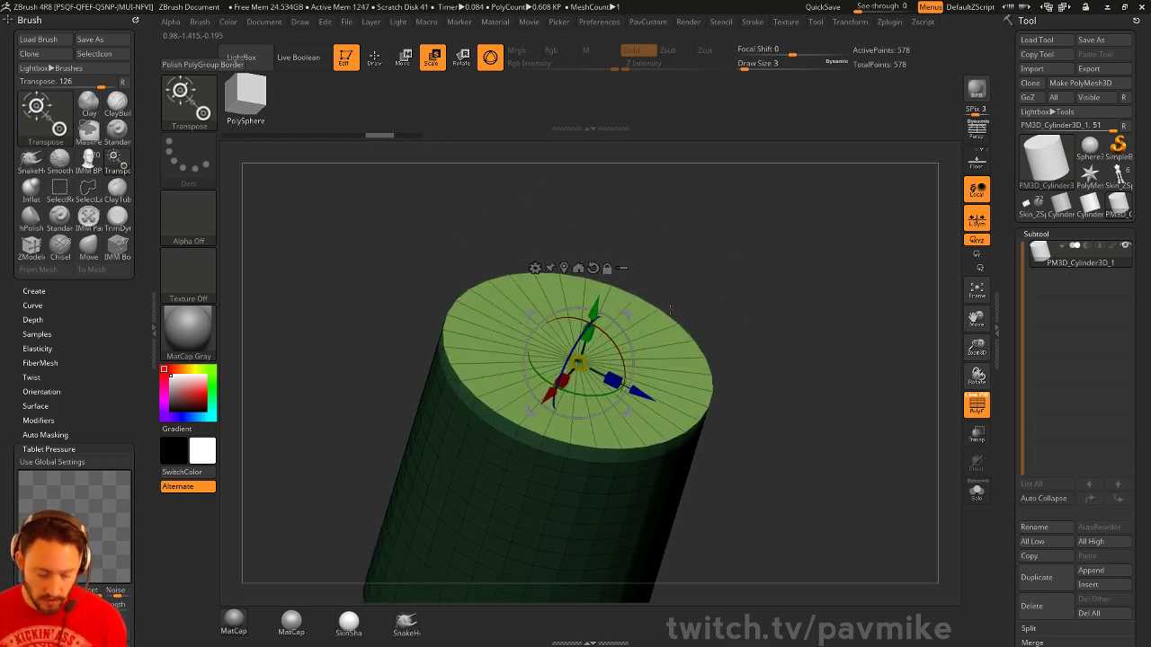
pyautogui.press('y')
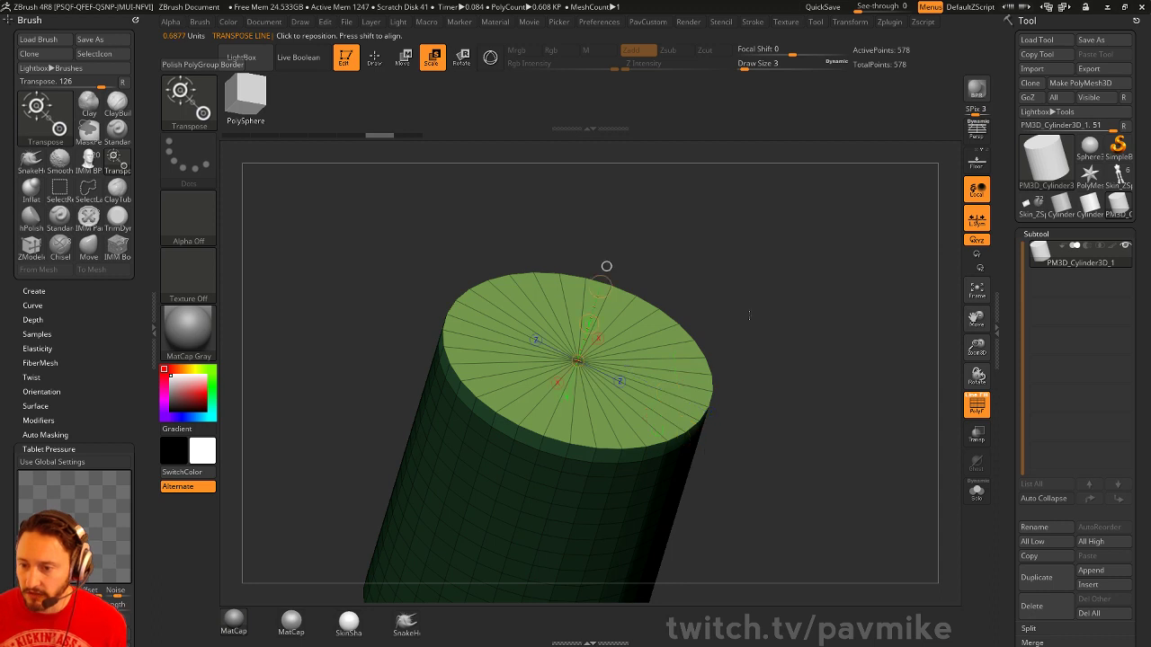
pyautogui.moveTo(606, 267); pyautogui.dragTo(613, 261, button='right')
pyautogui.moveTo(607, 283)
pyautogui.keyDown('ctrl'); pyautogui.mouseDown()
pyautogui.moveTo(592, 319)
pyautogui.moveTo(599, 308)
pyautogui.mouseUp(); pyautogui.keyUp('ctrl')
pyautogui.press('w')
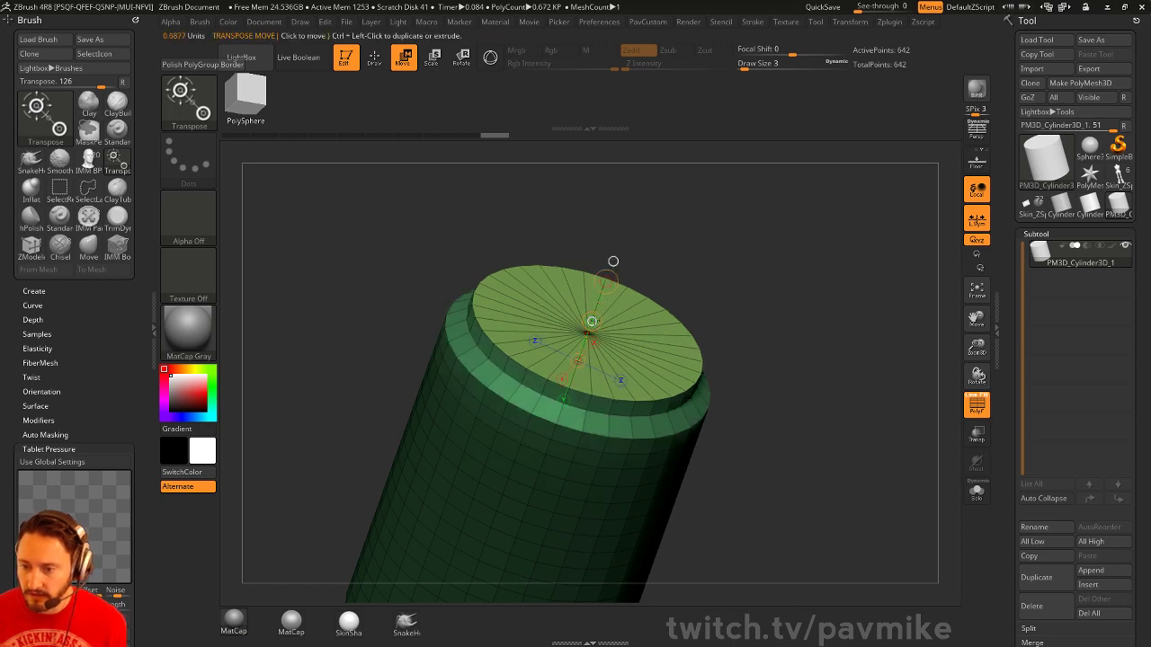
# Inset the collar's cap to form a rim and sink its centre into a recess using Transpose extrusions
pyautogui.press('e')
pyautogui.click(663, 368)
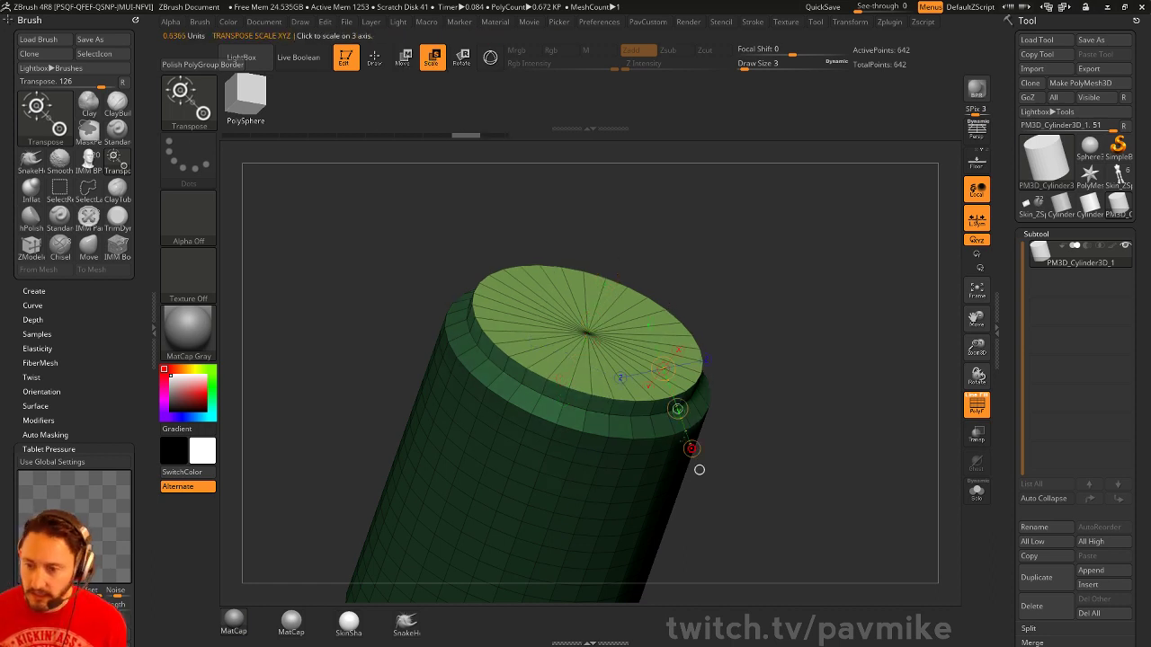
pyautogui.click(698, 470)
pyautogui.keyDown('ctrl'); pyautogui.moveTo(616, 254); pyautogui.dragTo(595, 311); pyautogui.keyUp('ctrl')
pyautogui.press('w')
pyautogui.moveTo(699, 259); pyautogui.dragTo(609, 370)
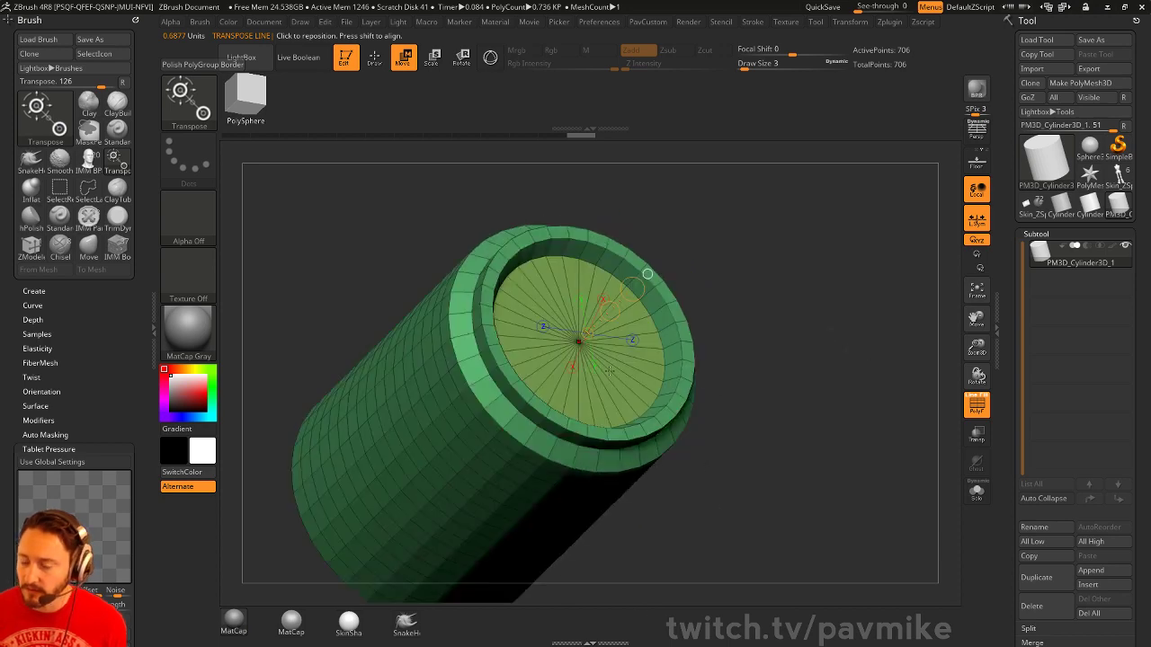
# Bevel the outer edge loop of the top rim with ZModeler, using a complete edge loop as target
pyautogui.press('q')
pyautogui.moveTo(811, 321)
pyautogui.mouseDown()
pyautogui.moveTo(804, 294)
pyautogui.moveTo(819, 300)
pyautogui.moveTo(813, 346)
pyautogui.mouseUp()
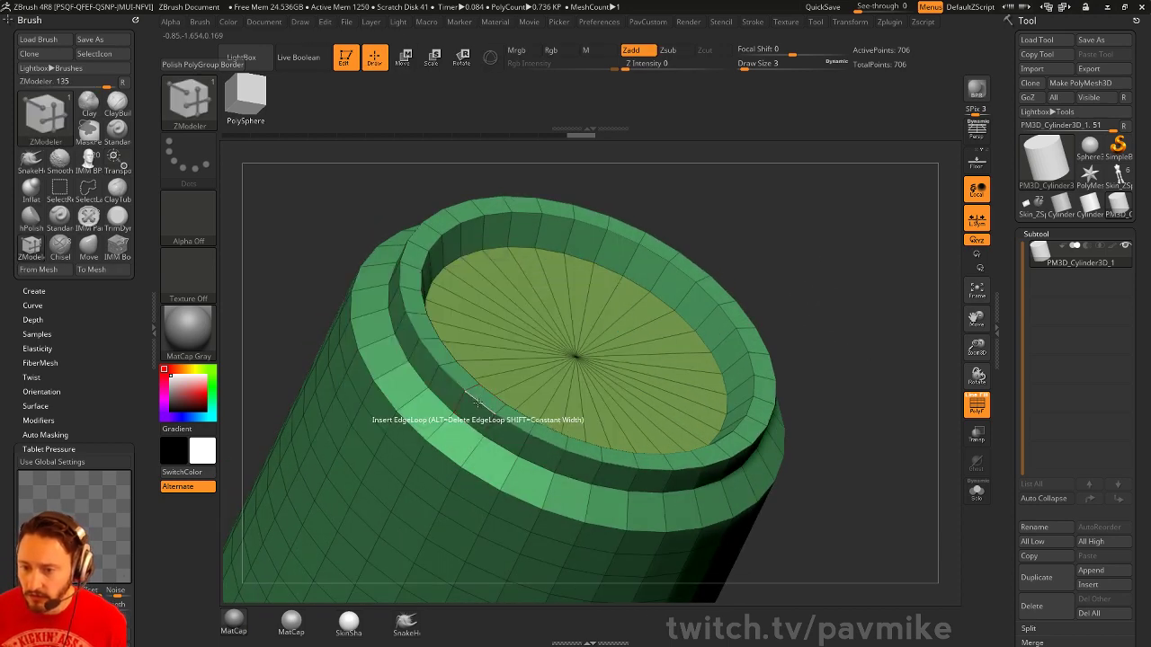
pyautogui.press('space')
pyautogui.click(381, 316)
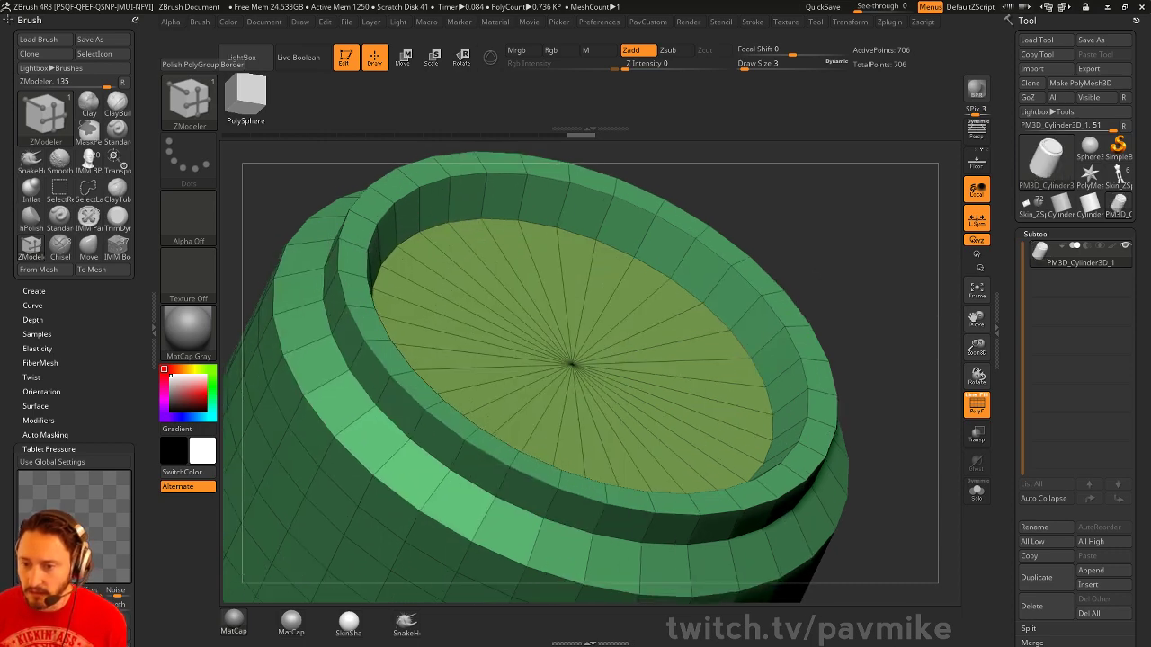
pyautogui.click(451, 432)
# Insert multiple edge loops with interactive elevation on the bevelled rim strip to round it
pyautogui.press('space')
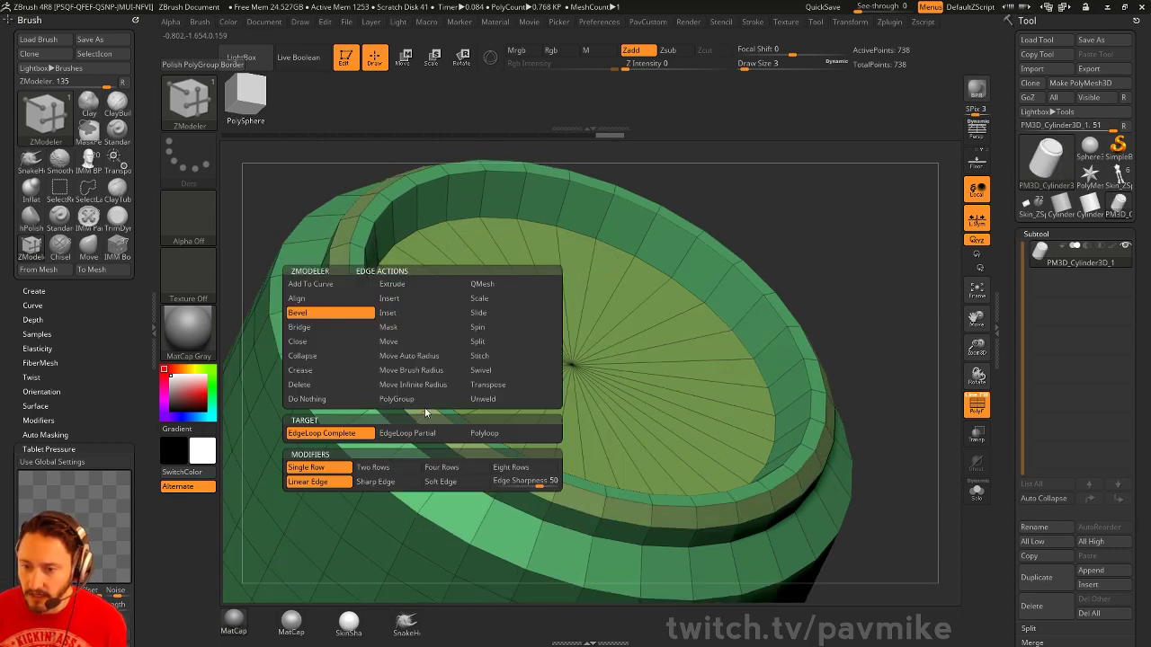
pyautogui.click(388, 298)
pyautogui.click(348, 436)
pyautogui.moveTo(348, 436); pyautogui.dragTo(476, 427, button='right')
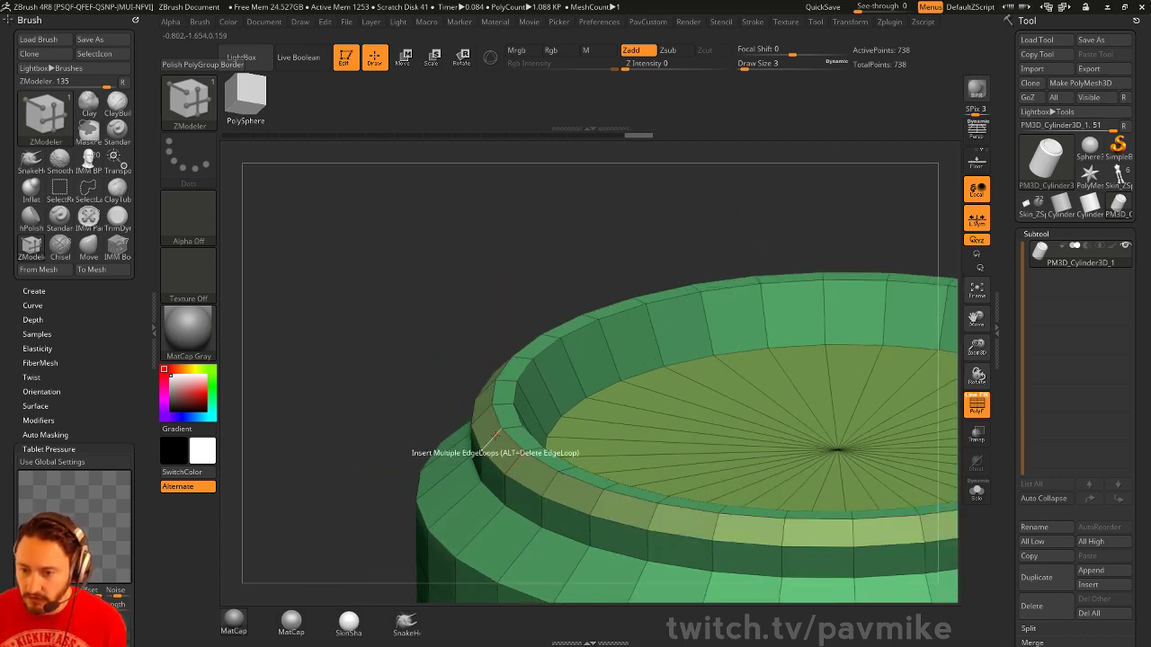
pyautogui.press('space')
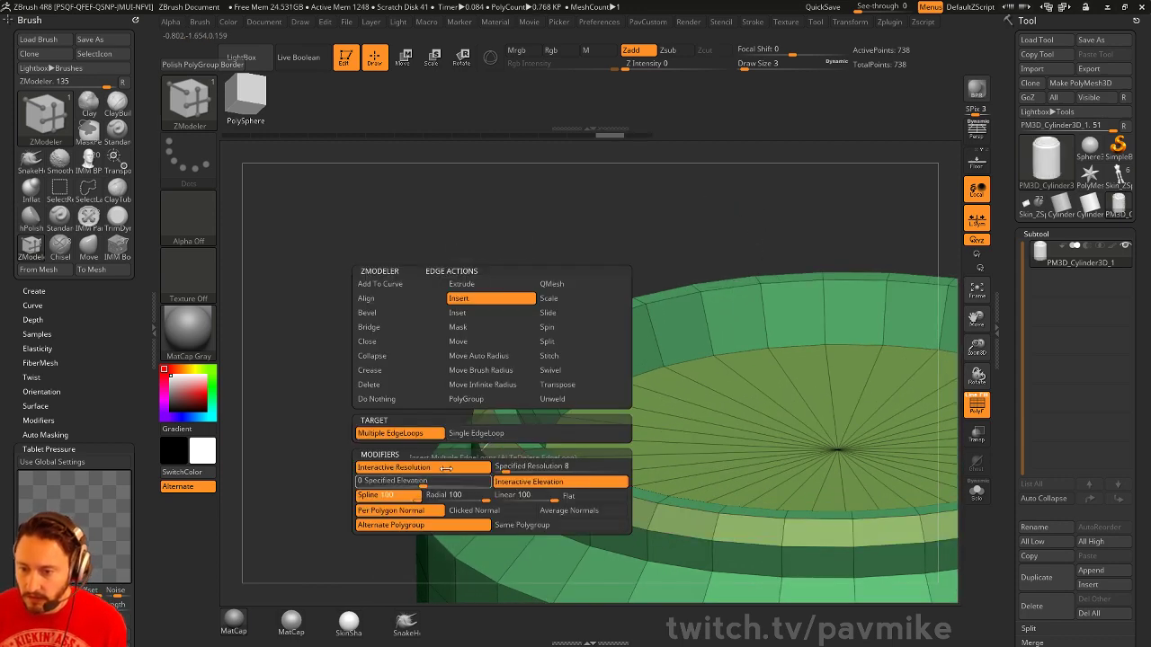
pyautogui.moveTo(493, 437); pyautogui.dragTo(575, 401)
pyautogui.moveTo(689, 218); pyautogui.dragTo(592, 450)
# Turn on dynamic subdivision and crease the model's edges with a crease tolerance of 51
pyautogui.keyDown('alt'); pyautogui.moveTo(804, 317); pyautogui.dragTo(854, 394); pyautogui.keyUp('alt')
pyautogui.press('space')
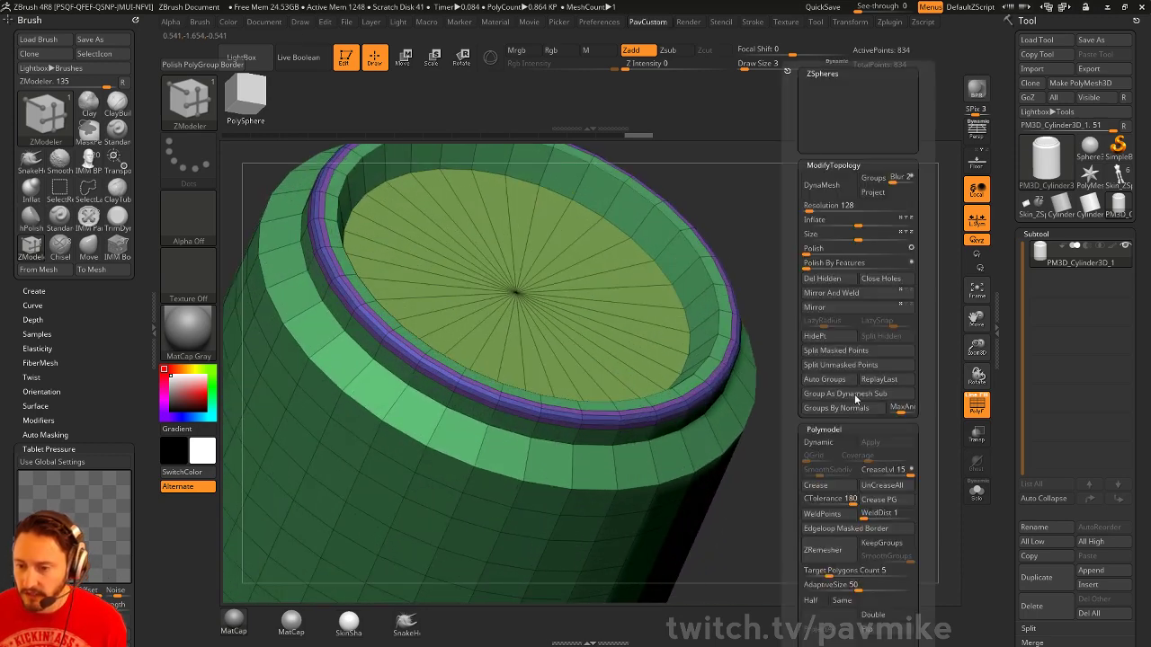
pyautogui.click(814, 487)
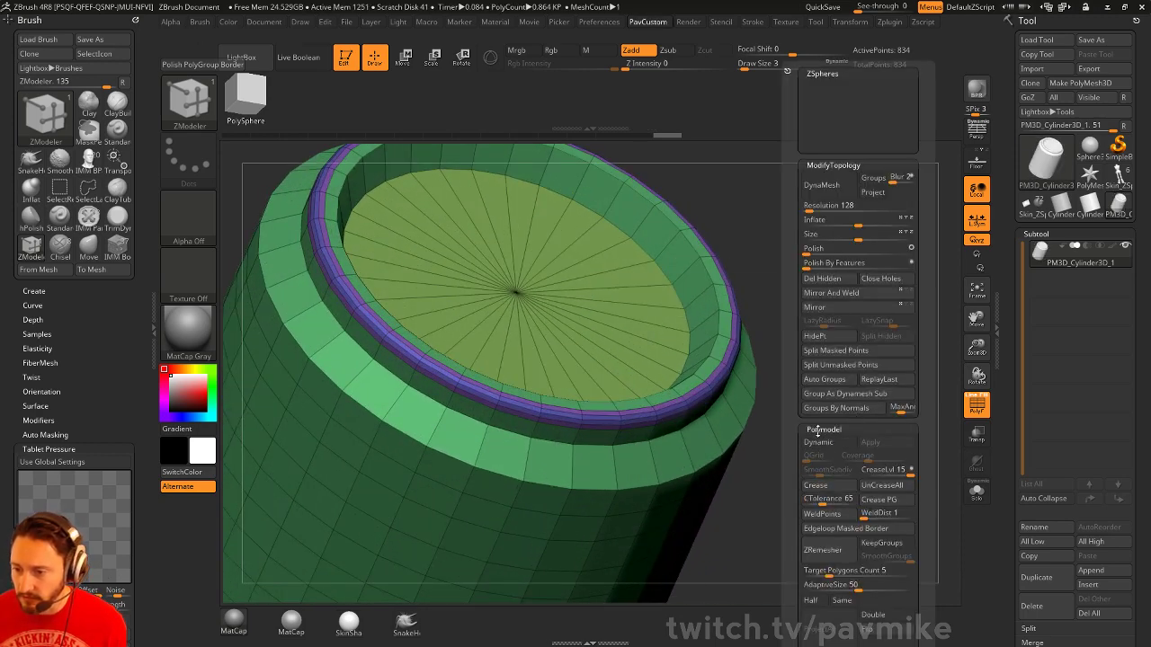
pyautogui.click(818, 442)
pyautogui.press('space')
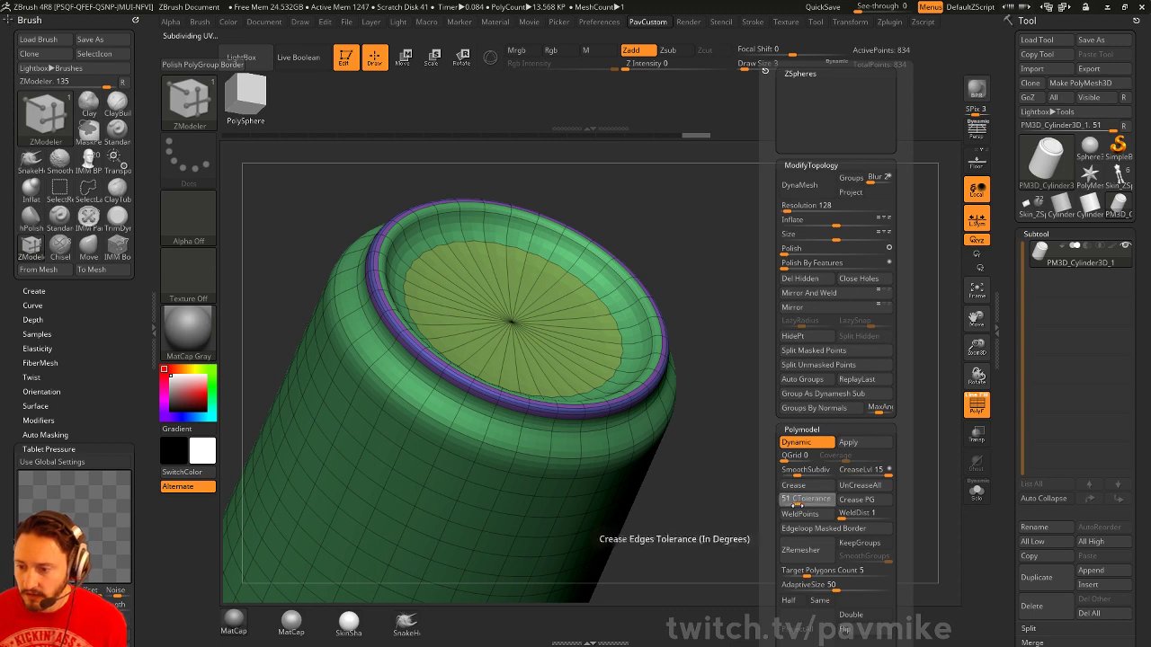
pyautogui.click(799, 489)
pyautogui.moveTo(711, 470); pyautogui.dragTo(917, 340)
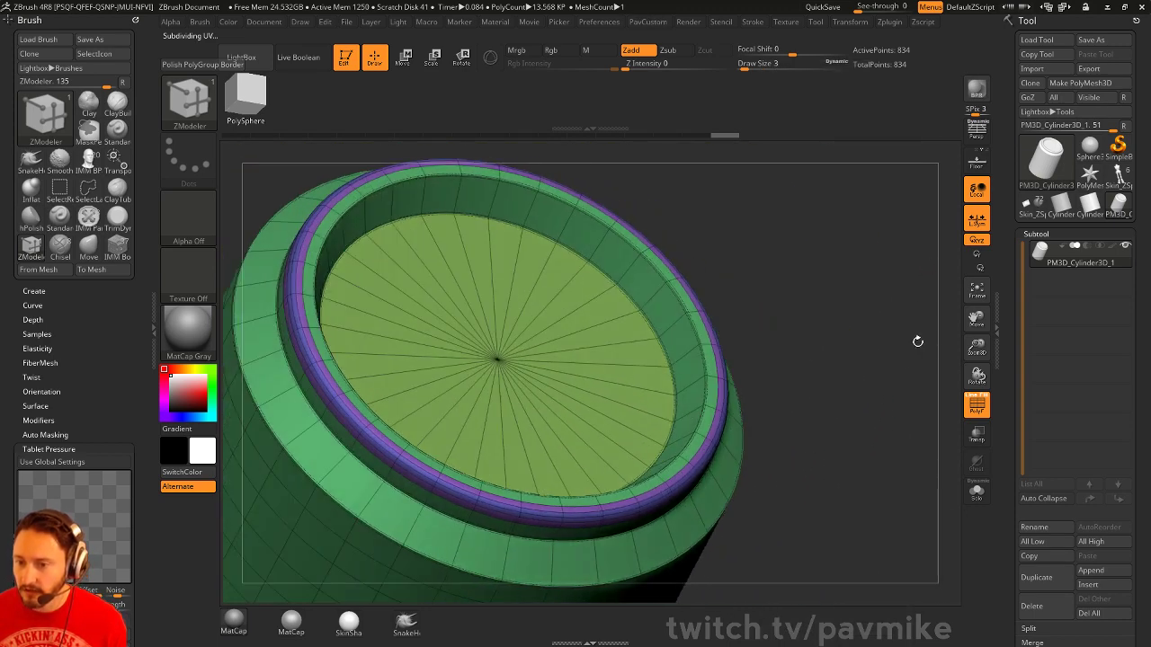
# Set ZModeler's edge action to Crease with EdgeLoop Complete as target, and toggle the polyframe to inspect the surface
pyautogui.press('space')
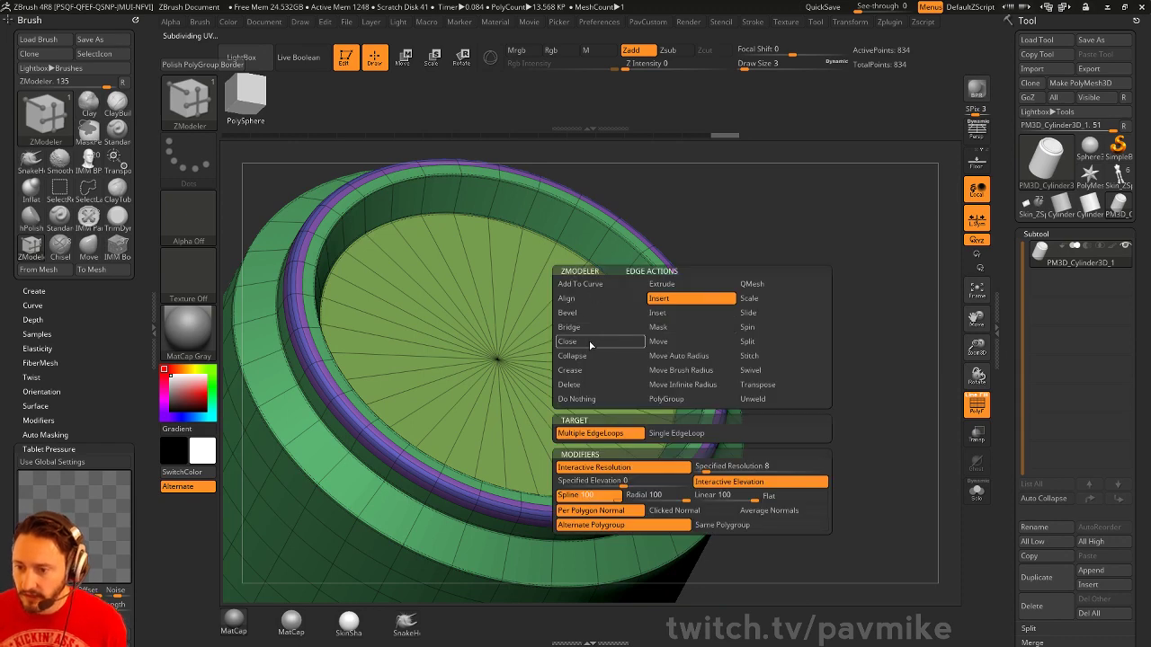
pyautogui.click(576, 370)
pyautogui.click(591, 447)
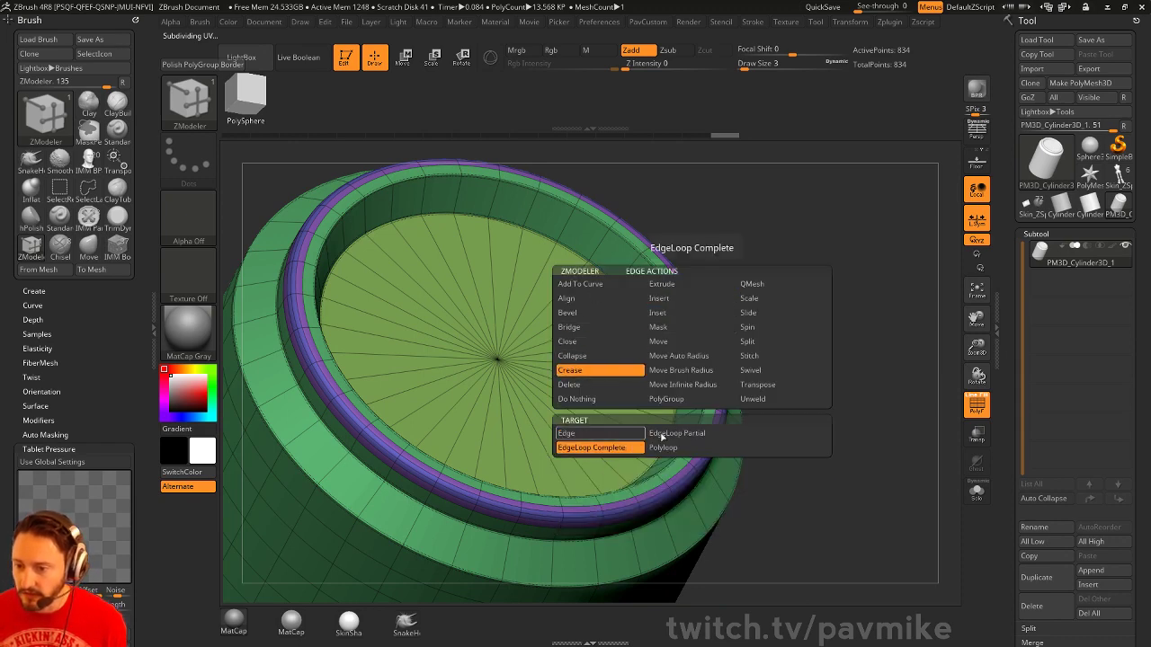
pyautogui.moveTo(818, 326)
pyautogui.keyDown('alt'); pyautogui.mouseDown()
pyautogui.moveTo(956, 398)
pyautogui.moveTo(881, 399)
pyautogui.moveTo(960, 452)
pyautogui.moveTo(899, 409)
pyautogui.moveTo(882, 420)
pyautogui.moveTo(814, 234)
pyautogui.moveTo(822, 333)
pyautogui.moveTo(800, 380)
pyautogui.moveTo(827, 411)
pyautogui.moveTo(808, 327)
pyautogui.mouseUp(); pyautogui.keyUp('alt')
pyautogui.hotkey('shift', 'f')
pyautogui.click(977, 405)
# Isolate a rectangular patch of polygons on the cylinder's side with the SelectRect brush
pyautogui.press('b')
pyautogui.press('s')
pyautogui.press('t')
pyautogui.press('s')
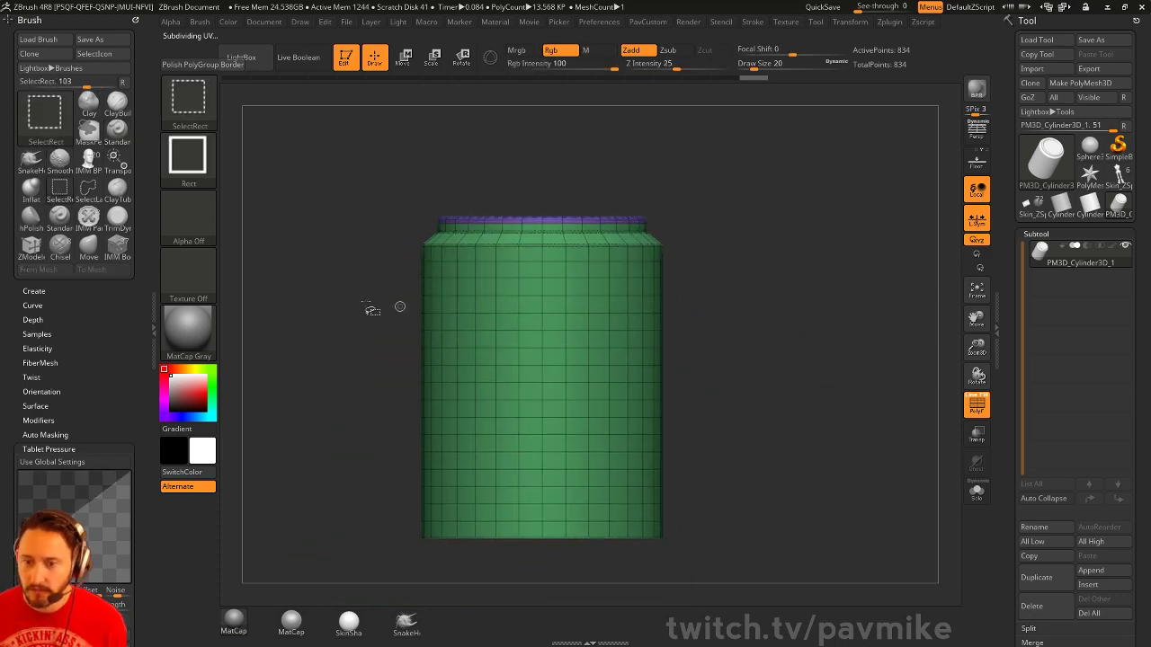
pyautogui.moveTo(470, 334)
pyautogui.keyDown('ctrl'); pyautogui.keyDown('shift'); pyautogui.mouseDown()
pyautogui.moveTo(539, 401)
pyautogui.moveTo(549, 352)
pyautogui.moveTo(549, 368)
pyautogui.moveTo(621, 462)
pyautogui.mouseUp(); pyautogui.keyUp('shift'); pyautogui.keyUp('ctrl')
pyautogui.moveTo(764, 365); pyautogui.dragTo(795, 358)
# Assign Checker polygroups to the isolated patch with ZModeler's PolyGroup action on Polygroup All, and unhide the rest of the mesh
pyautogui.press('b')
pyautogui.press('z')
pyautogui.press('m')
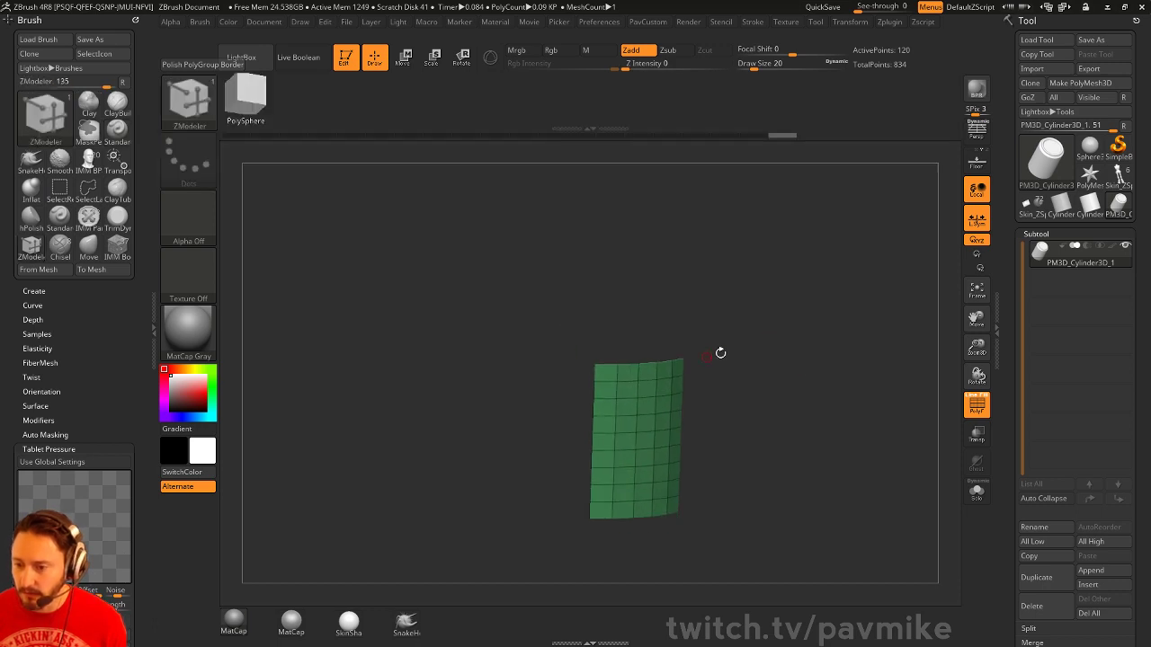
pyautogui.moveTo(721, 354)
pyautogui.keyDown('alt'); pyautogui.mouseDown()
pyautogui.moveTo(791, 393)
pyautogui.moveTo(785, 355)
pyautogui.mouseUp(); pyautogui.keyUp('alt')
pyautogui.press('space')
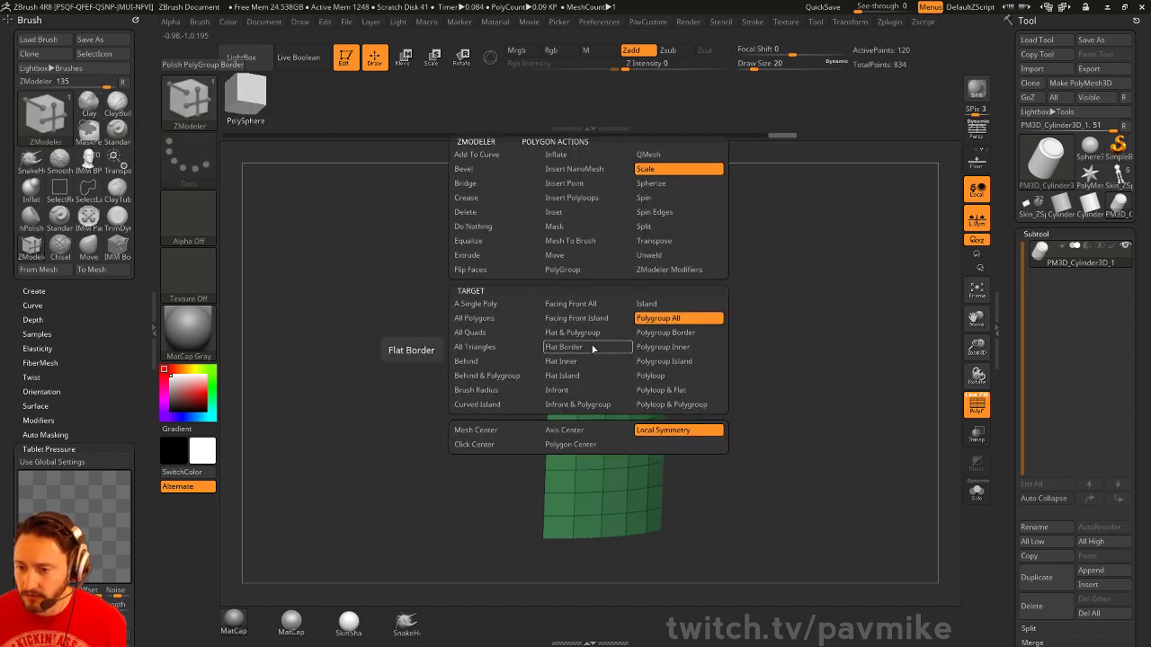
pyautogui.click(562, 270)
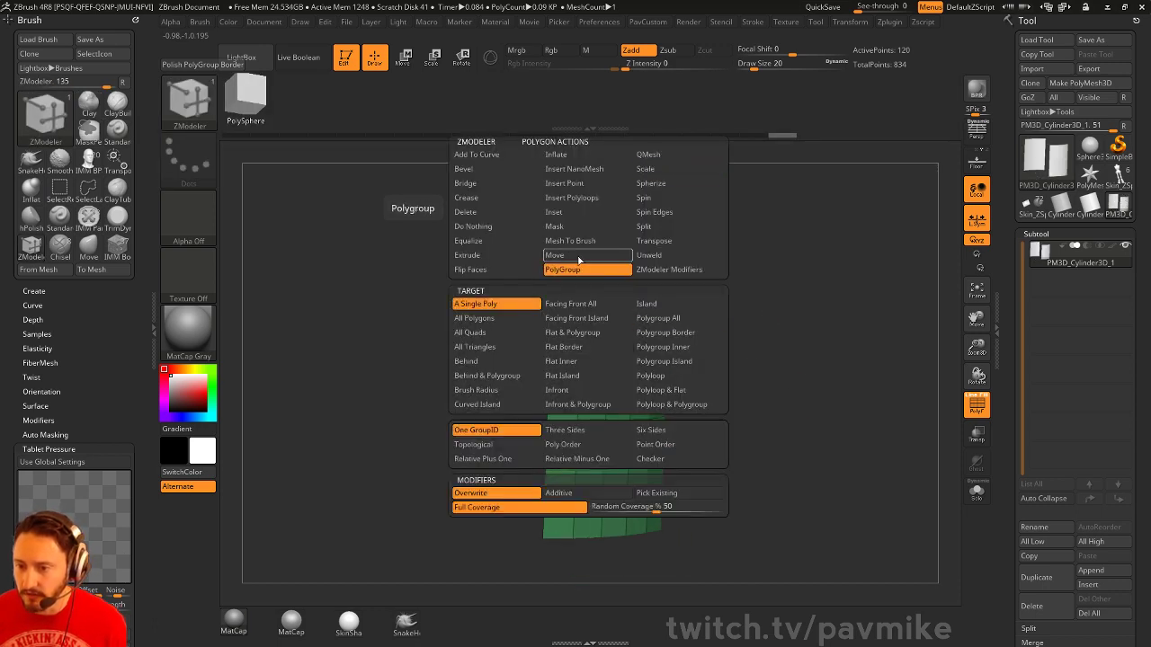
pyautogui.click(649, 459)
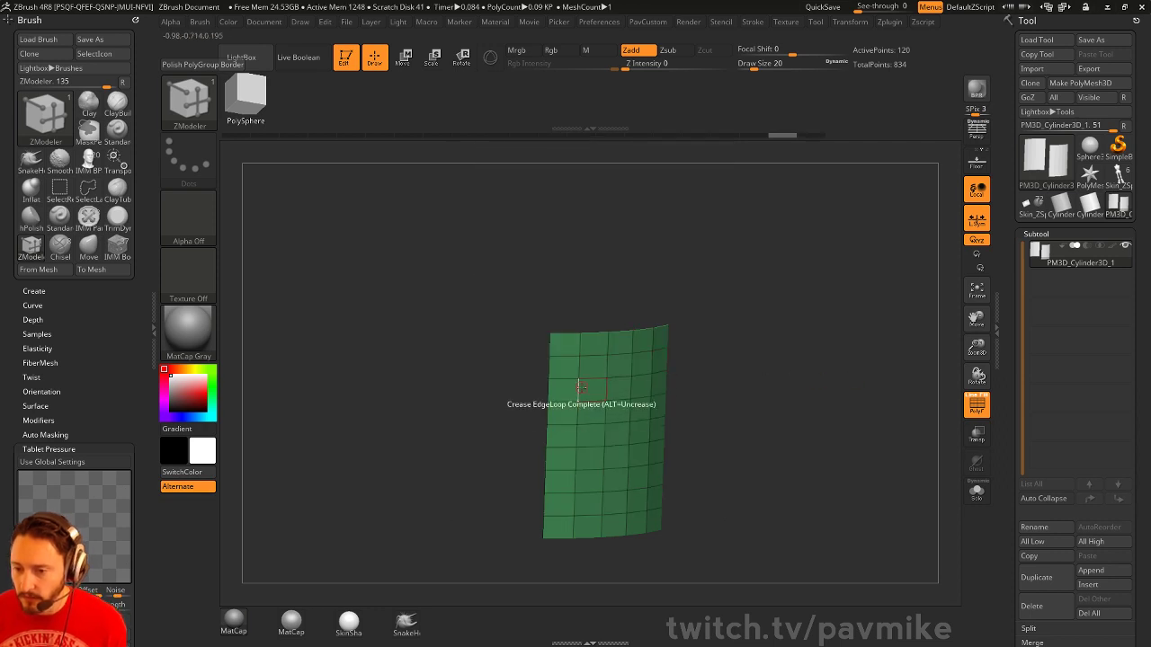
pyautogui.press('space')
pyautogui.click(665, 318)
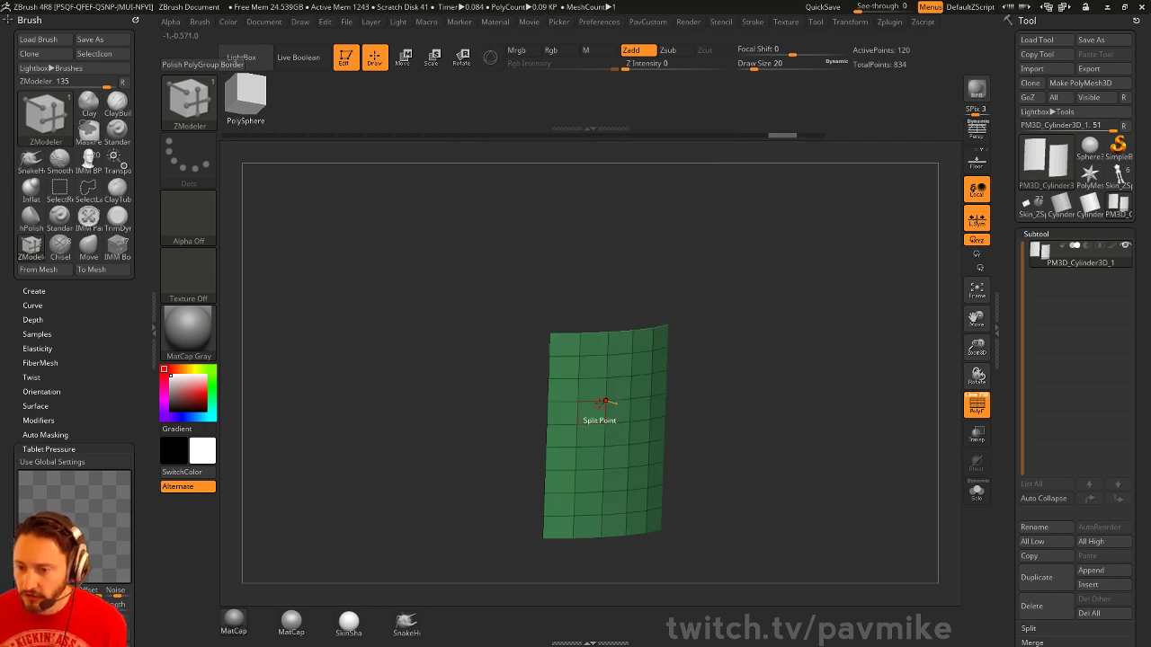
pyautogui.click(629, 395)
pyautogui.keyDown('ctrl'); pyautogui.keyDown('shift'); pyautogui.click(839, 360); pyautogui.keyUp('shift'); pyautogui.keyUp('ctrl')
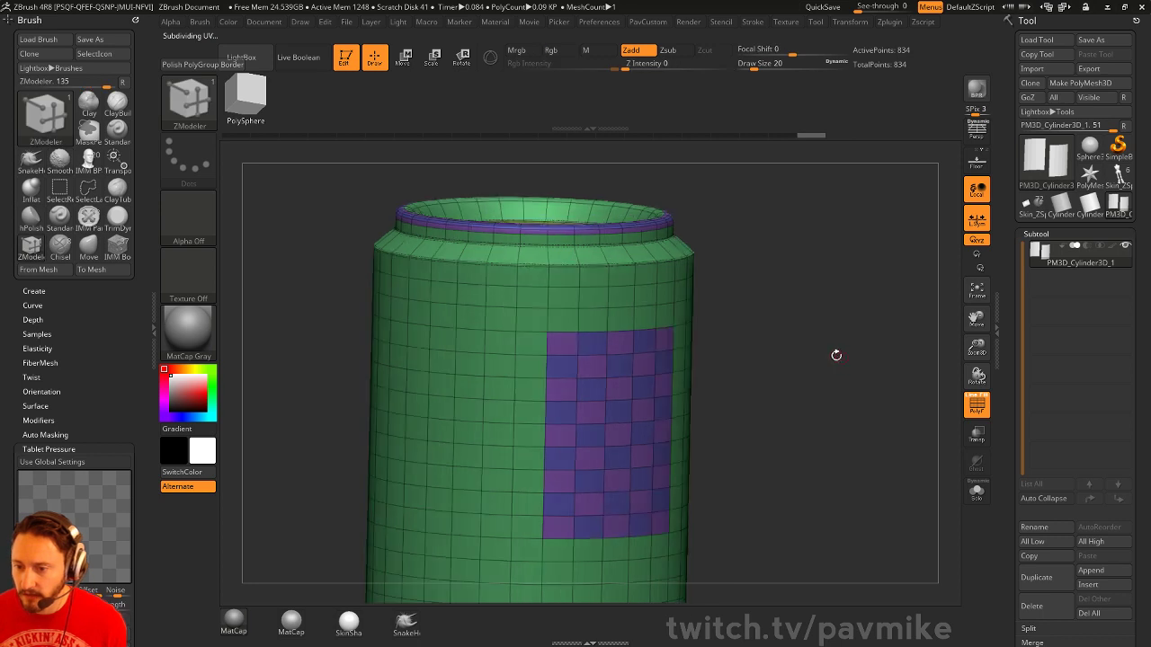
# Set ZModeler's polygon action to QMesh and undo back to the isolated checkered patch
pyautogui.moveTo(834, 354); pyautogui.dragTo(701, 357)
pyautogui.press('space')
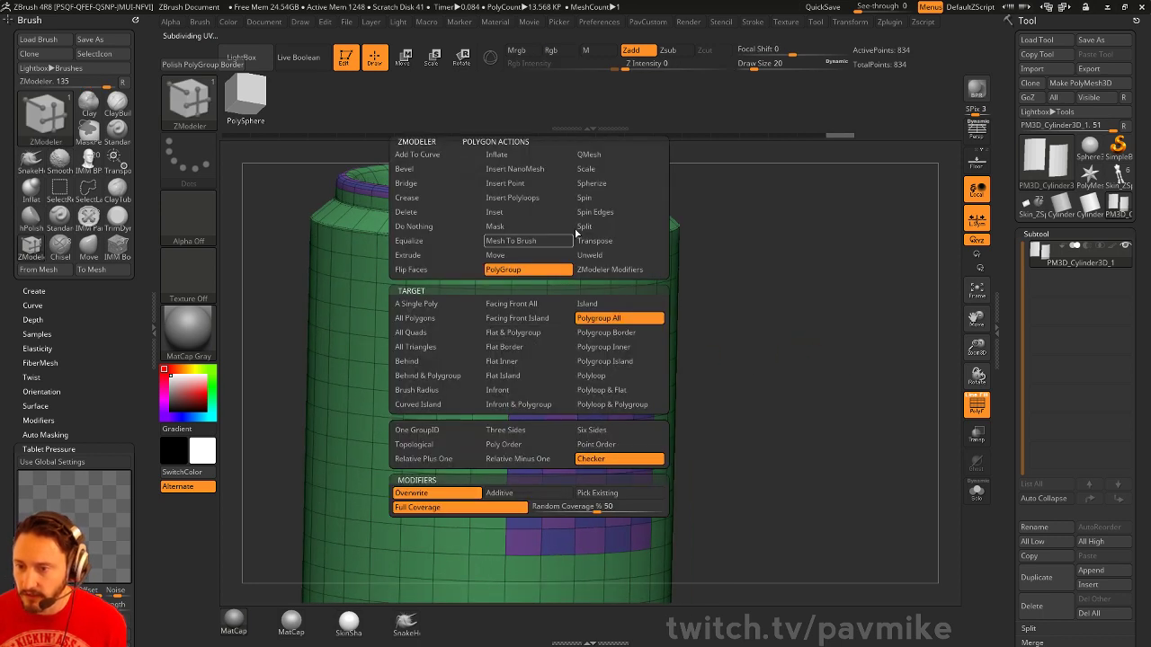
pyautogui.click(594, 157)
pyautogui.hotkey('ctrl', 'z')
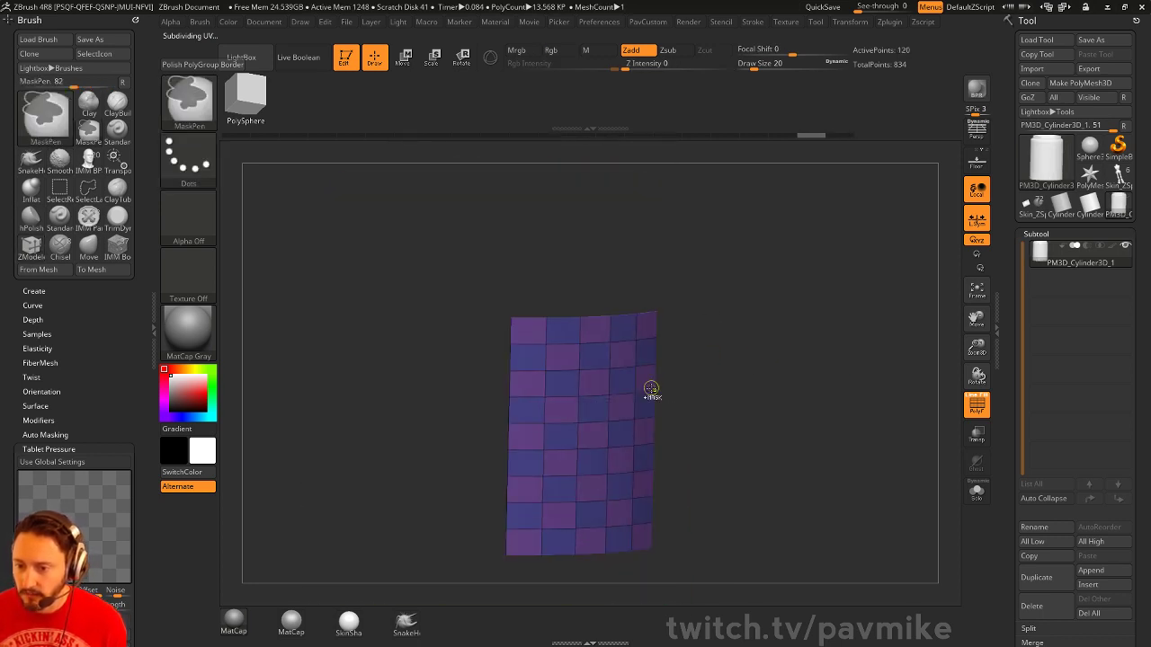
# Undo the patch's polygroups, reassign Checker polygroups with ZModeler's PolyGroup action on Polygroup All, cycle their colours, and unhide the mesh
pyautogui.click(596, 383)
pyautogui.hotkey('ctrl', 'z')
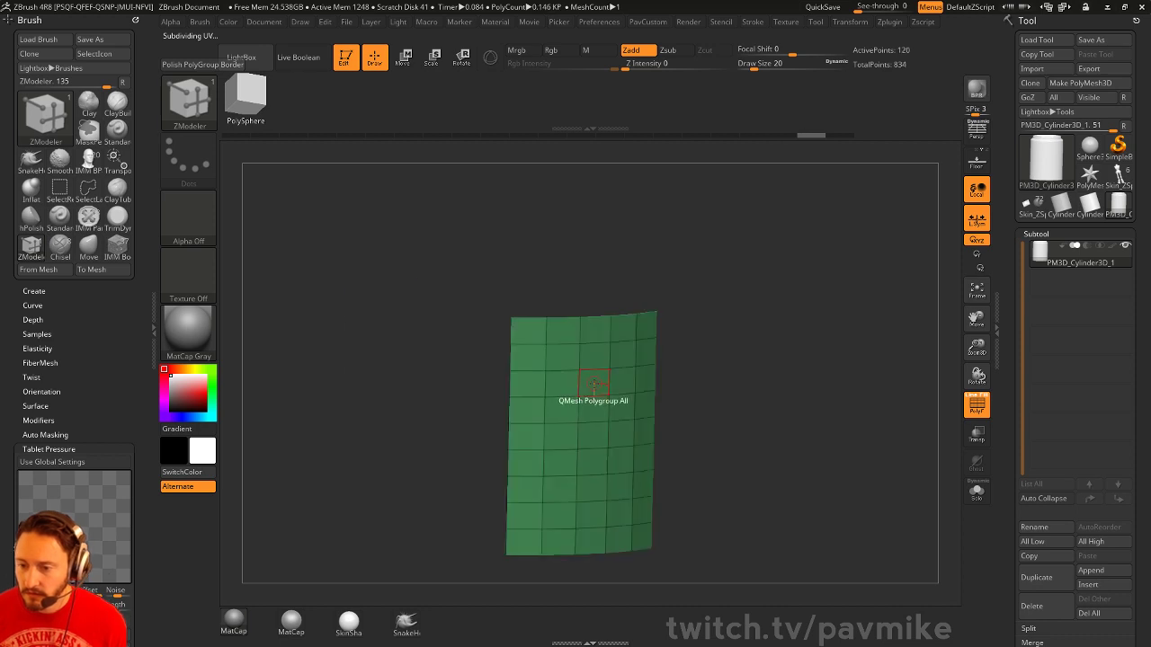
pyautogui.press('space')
pyautogui.click(585, 269)
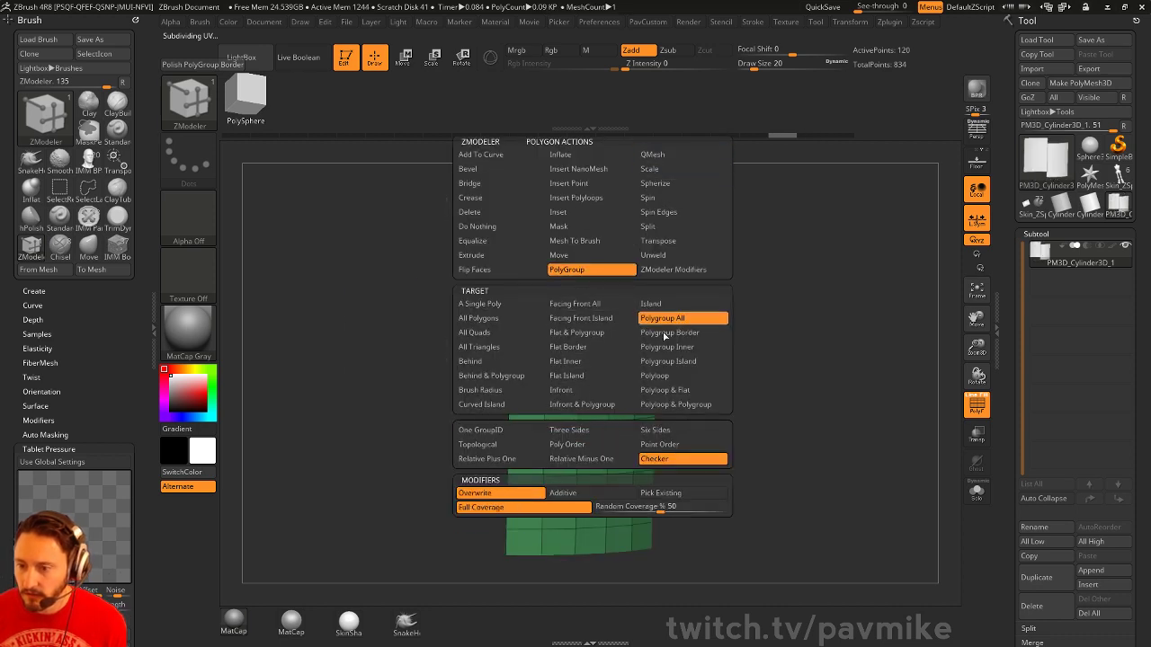
pyautogui.click(575, 444)
pyautogui.click(592, 356)
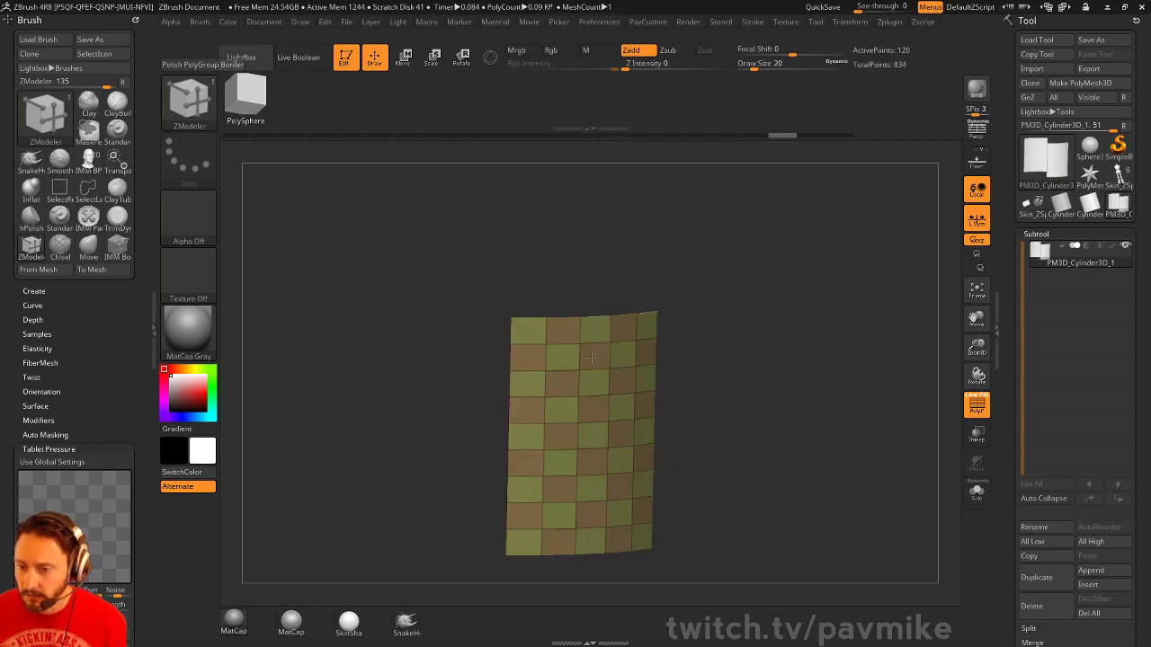
pyautogui.press('alt')
pyautogui.press('alt')
pyautogui.press('alt')
pyautogui.press('alt')
pyautogui.keyDown('ctrl'); pyautogui.keyDown('shift'); pyautogui.click(774, 368); pyautogui.keyUp('shift'); pyautogui.keyUp('ctrl')
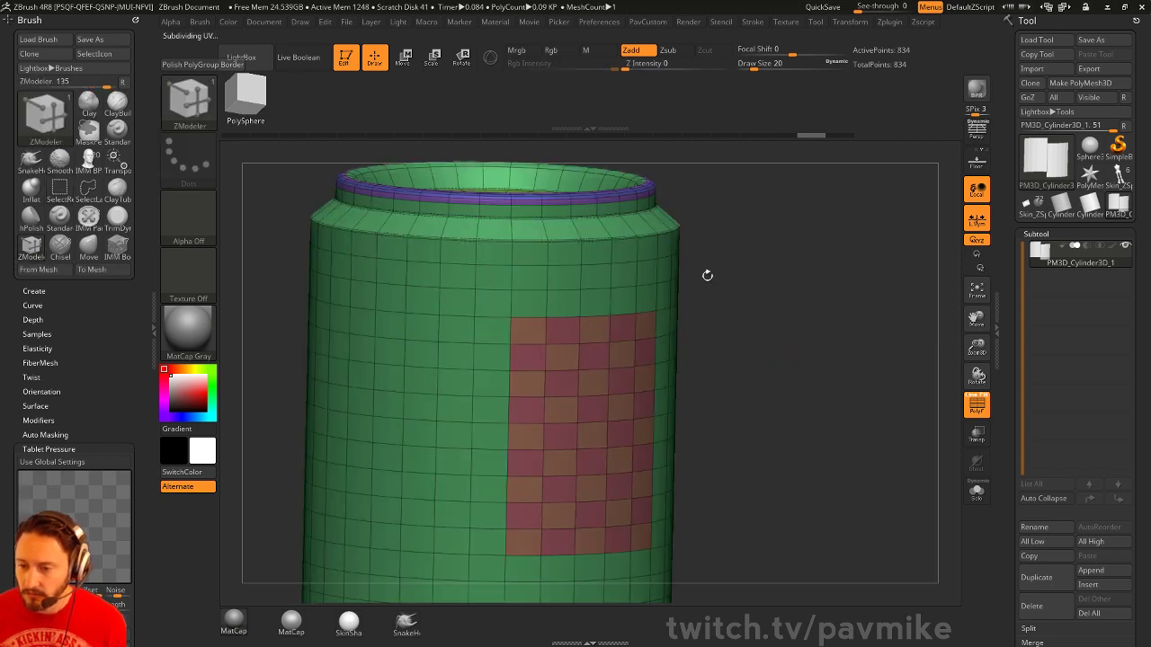
# Inset one of the checker groups with ZModeler's Inset action on Polygroup All with Inset Each Poly, and turn off Dynamic Subdivision
pyautogui.press('space')
pyautogui.click(582, 212)
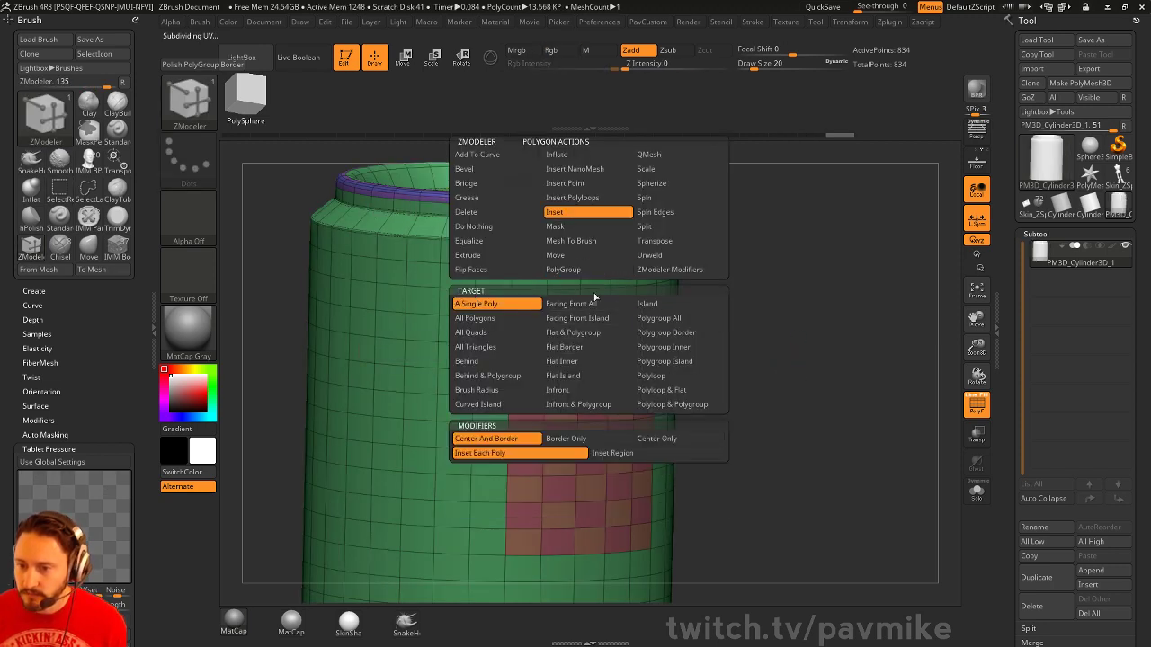
pyautogui.click(669, 318)
pyautogui.click(595, 350)
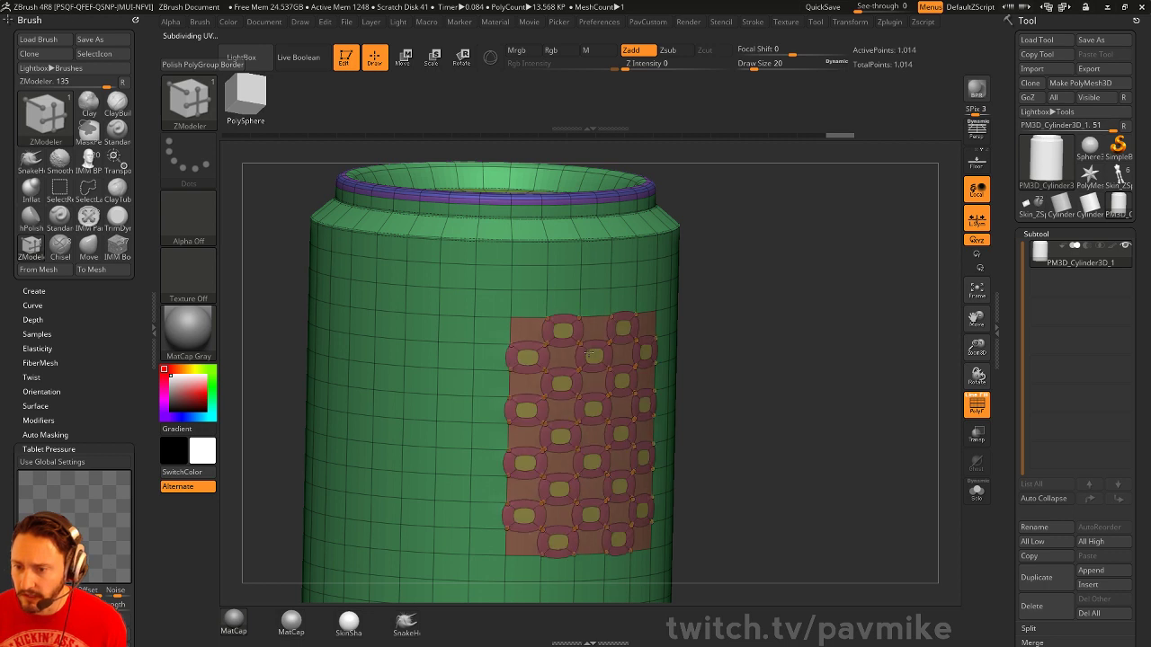
pyautogui.press('ctrl')
pyautogui.hotkey('shift', 'd')
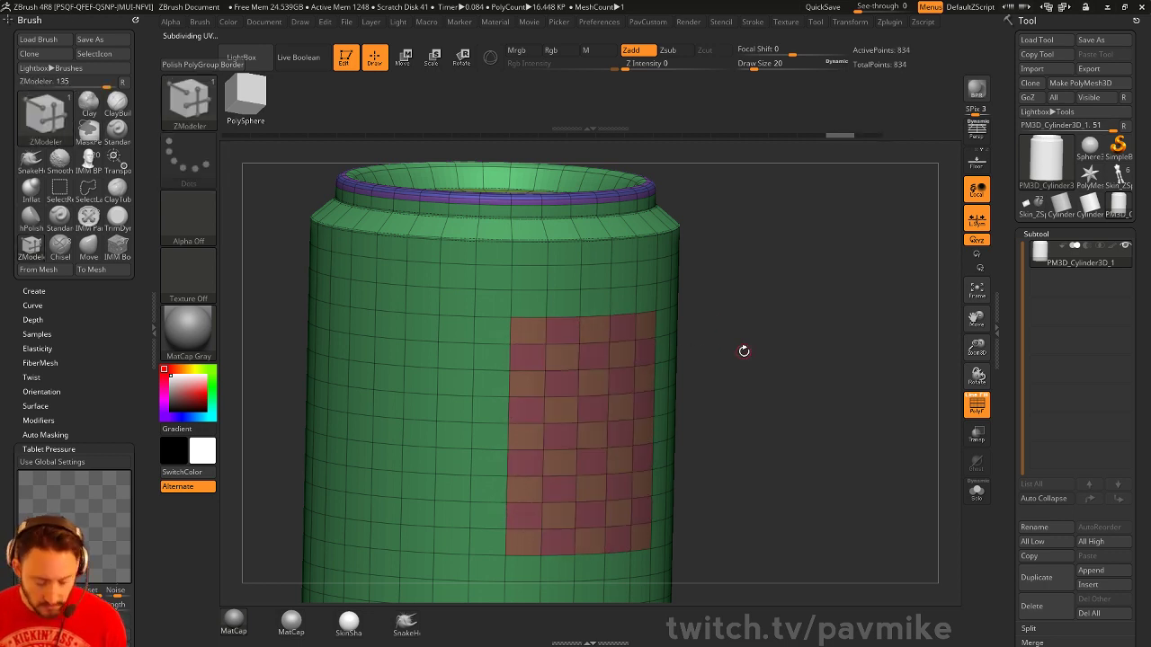
pyautogui.moveTo(760, 349)
pyautogui.mouseDown()
pyautogui.moveTo(783, 342)
pyautogui.moveTo(783, 396)
pyautogui.mouseUp()
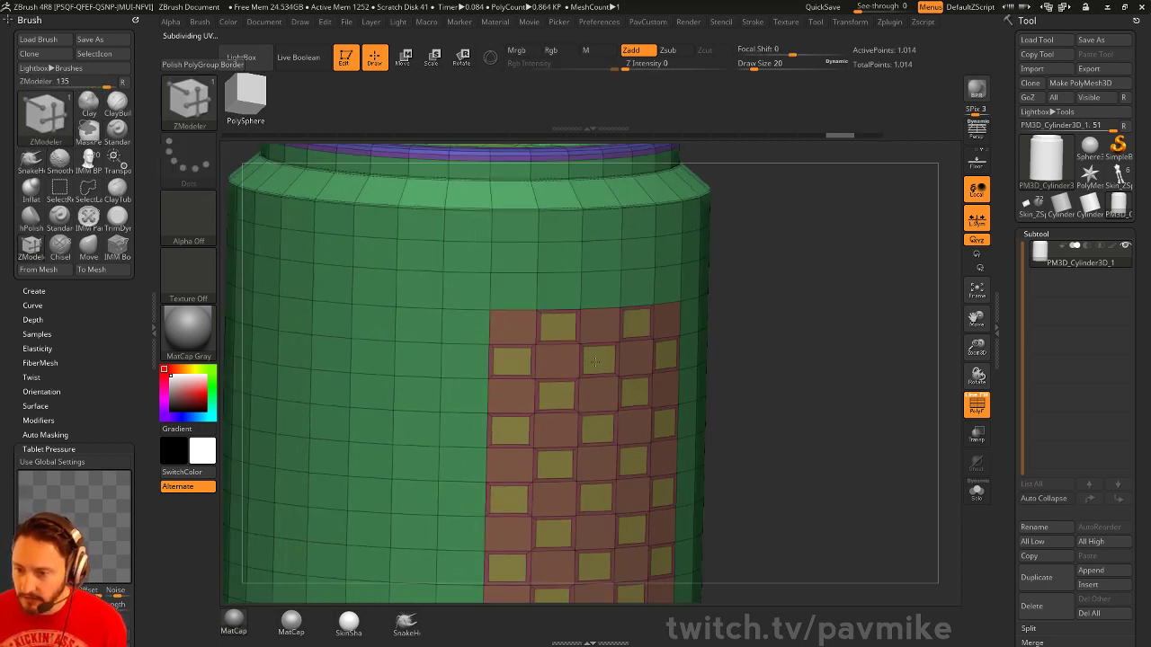
# Push the inset checker polygons inward with ZModeler's QMesh action, turn on Dynamic Subdivision, and hide the polyframe
pyautogui.press('space')
pyautogui.click(689, 154)
pyautogui.moveTo(680, 318); pyautogui.dragTo(708, 328, button='right')
pyautogui.moveTo(603, 364); pyautogui.dragTo(603, 393)
pyautogui.keyDown('alt'); pyautogui.moveTo(798, 357); pyautogui.dragTo(806, 339); pyautogui.keyUp('alt')
pyautogui.press('d')
pyautogui.click(976, 408)
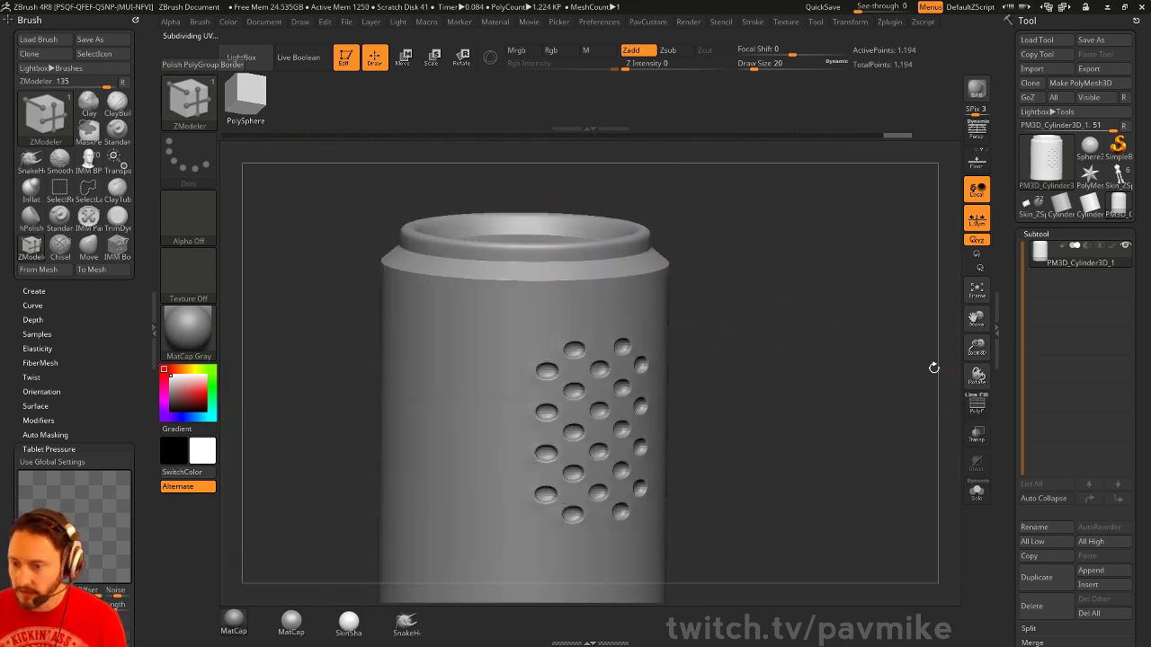
pyautogui.keyDown('alt'); pyautogui.moveTo(932, 367); pyautogui.dragTo(851, 354); pyautogui.keyUp('alt')
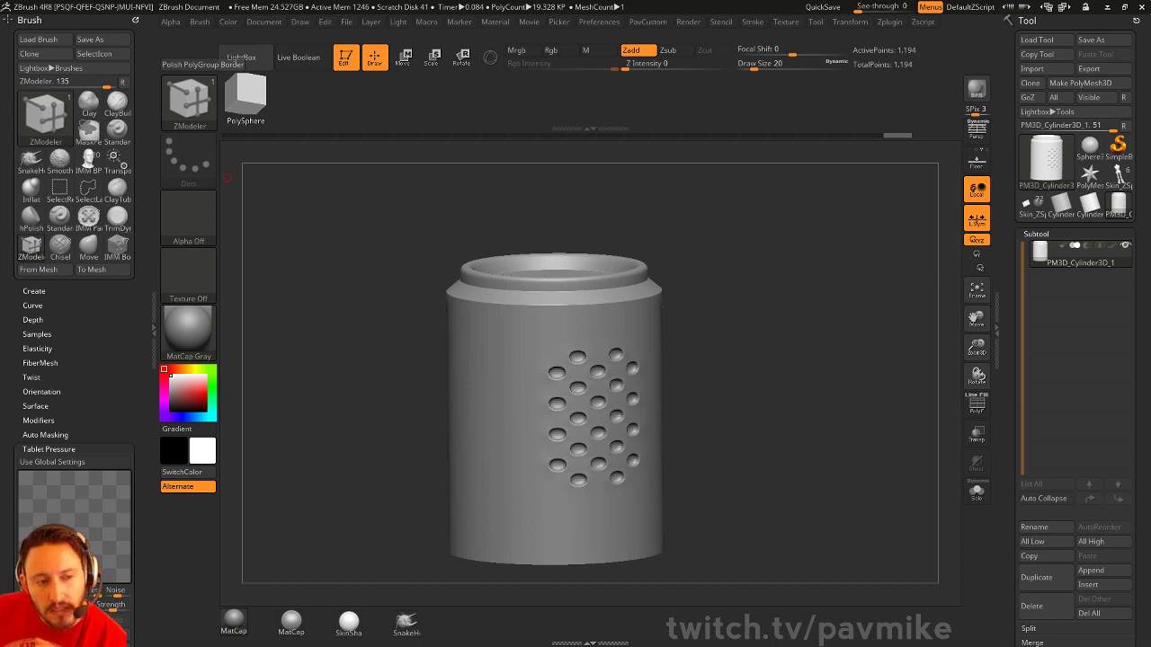
# Show the polyframe, duplicate the cylinder sideways with the Move gizmo in front view, and clear the mask
pyautogui.moveTo(799, 296); pyautogui.dragTo(854, 324)
pyautogui.hotkey('shift', 'f')
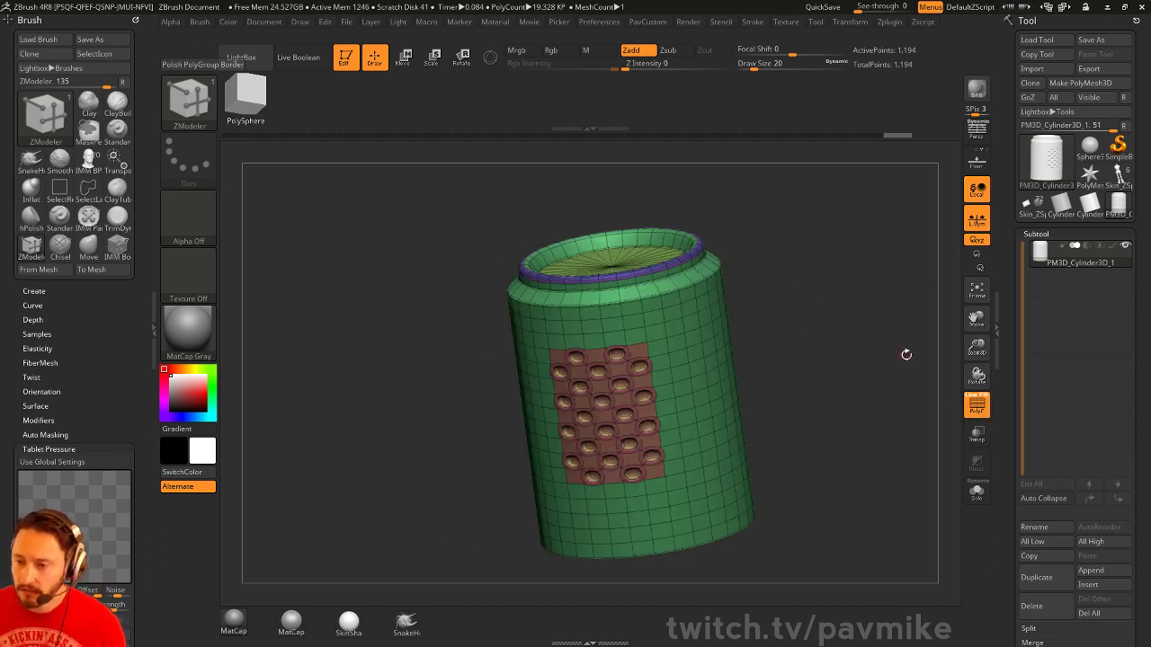
pyautogui.moveTo(904, 354); pyautogui.dragTo(763, 345)
pyautogui.press('w')
pyautogui.keyDown('alt'); pyautogui.moveTo(639, 362); pyautogui.dragTo(611, 382); pyautogui.keyUp('alt')
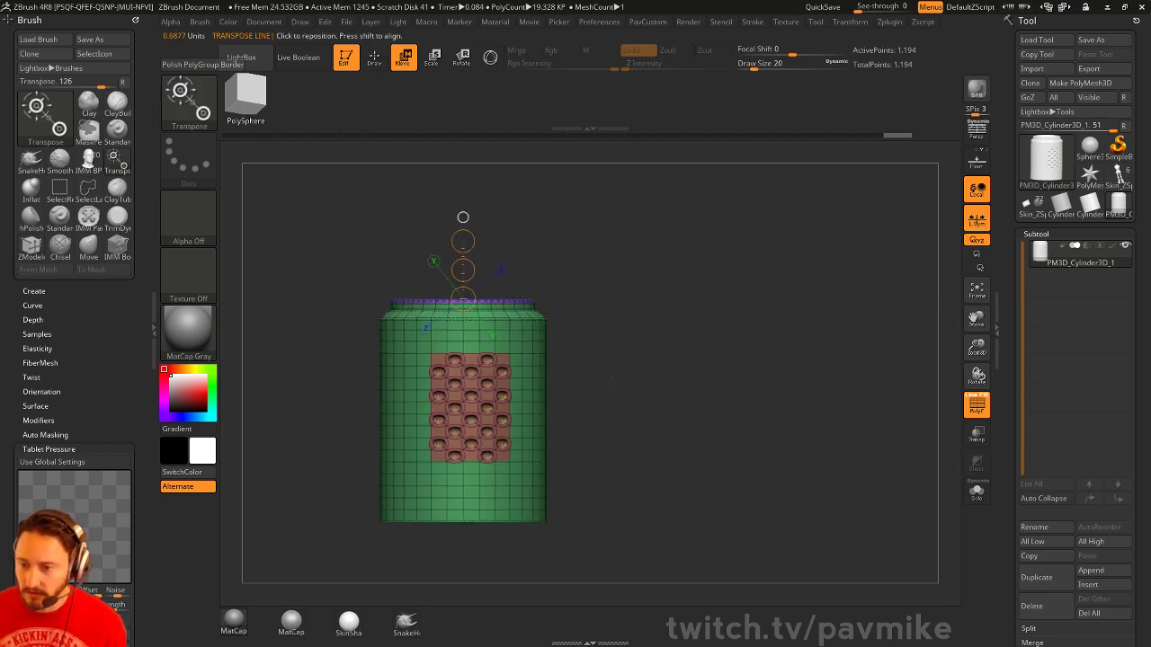
pyautogui.press('y')
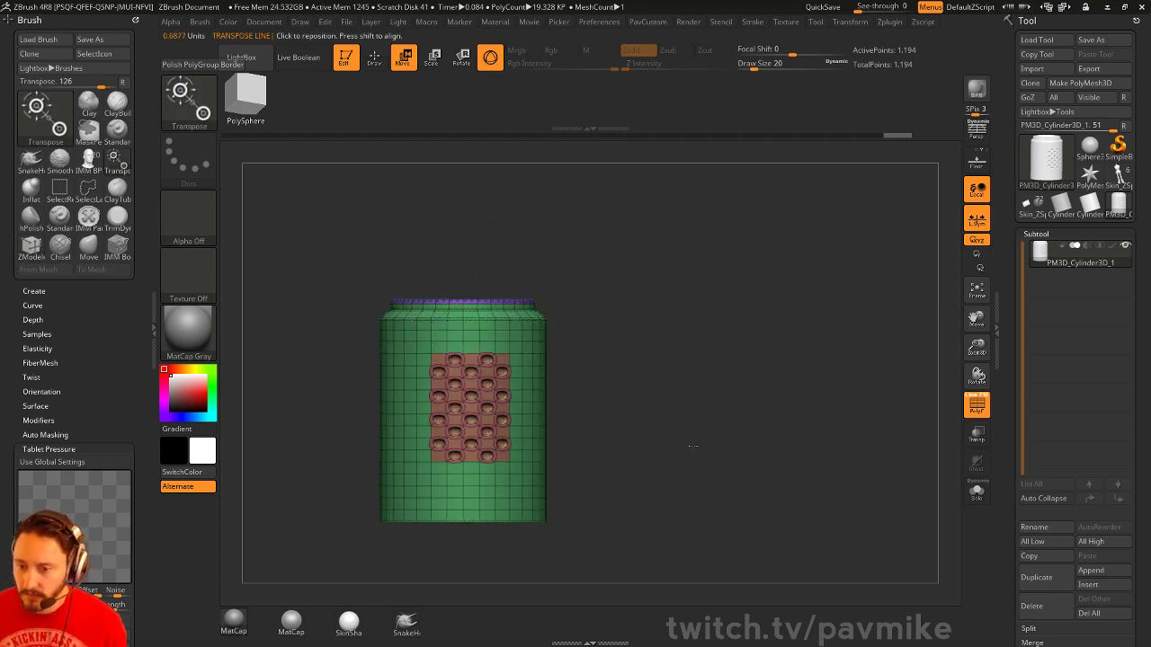
pyautogui.click(521, 437)
pyautogui.keyDown('ctrl'); pyautogui.moveTo(601, 437); pyautogui.dragTo(818, 414); pyautogui.keyUp('ctrl')
pyautogui.moveTo(869, 323)
pyautogui.keyDown('ctrl'); pyautogui.mouseDown()
pyautogui.moveTo(858, 298)
pyautogui.moveTo(462, 336)
pyautogui.moveTo(433, 384)
pyautogui.mouseUp(); pyautogui.keyUp('ctrl')
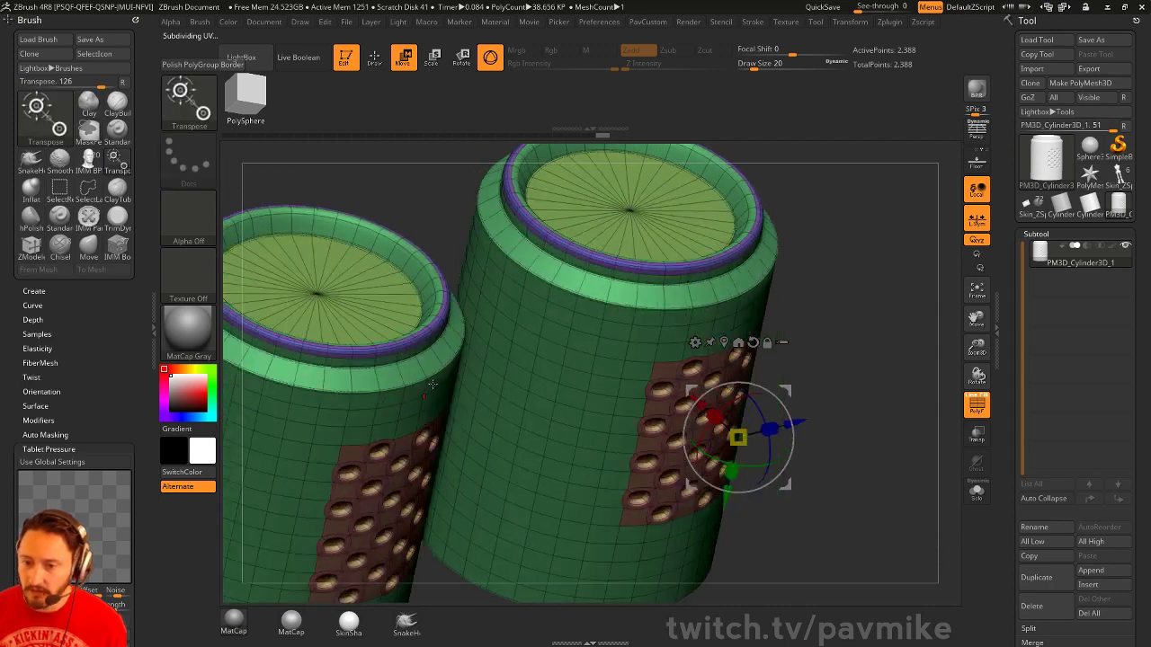
# With the ZModeler brush, mark a small rectangular patch of polygons as a temporary polygroup on each cylinder's inner-facing side
pyautogui.press('q')
pyautogui.press('b')
pyautogui.press('z')
pyautogui.press('m')
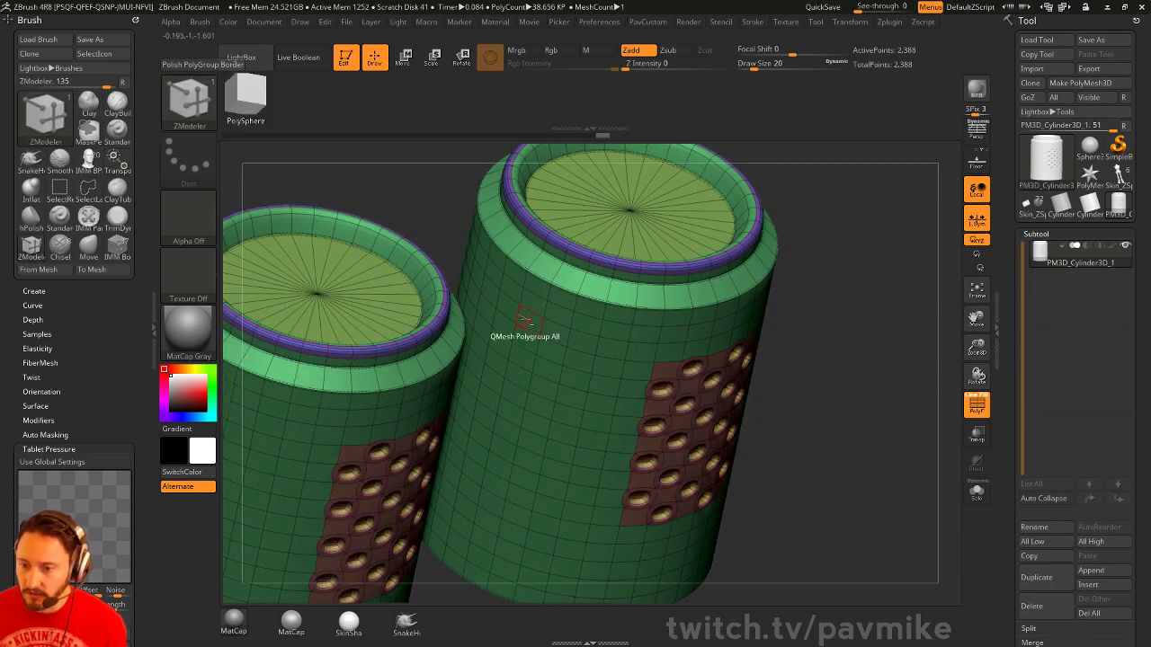
pyautogui.keyDown('alt'); pyautogui.moveTo(529, 331); pyautogui.dragTo(547, 335); pyautogui.keyUp('alt')
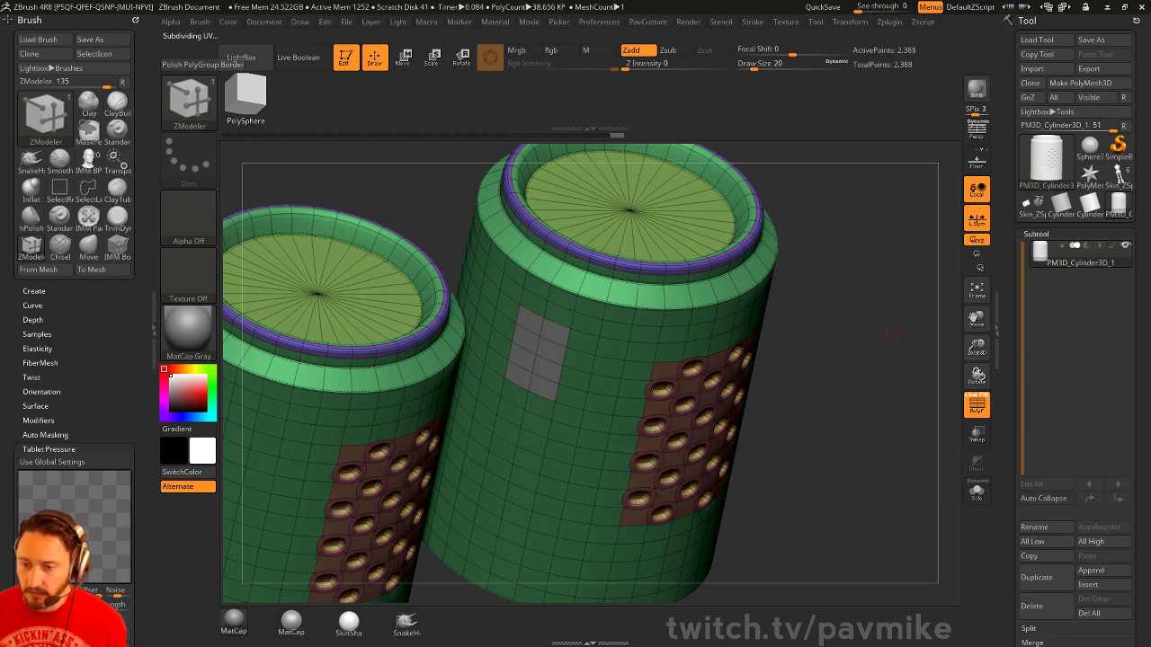
pyautogui.moveTo(886, 334); pyautogui.dragTo(624, 366)
pyautogui.moveTo(428, 502); pyautogui.dragTo(490, 576)
pyautogui.moveTo(474, 294); pyautogui.dragTo(646, 358)
pyautogui.moveTo(866, 359); pyautogui.dragTo(850, 296)
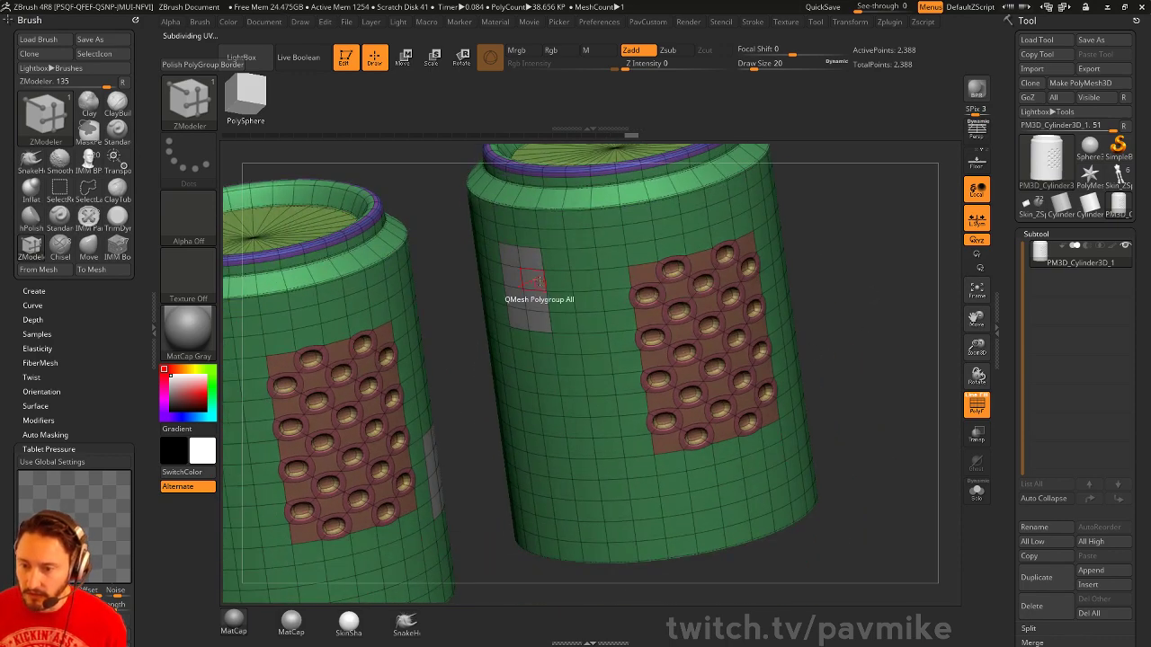
# Delete the marked patches on both cylinders with ZModeler's Delete action on A Single Poly, and turn off Dynamic Subdivision
pyautogui.press('space')
pyautogui.click(411, 212)
pyautogui.click(421, 317)
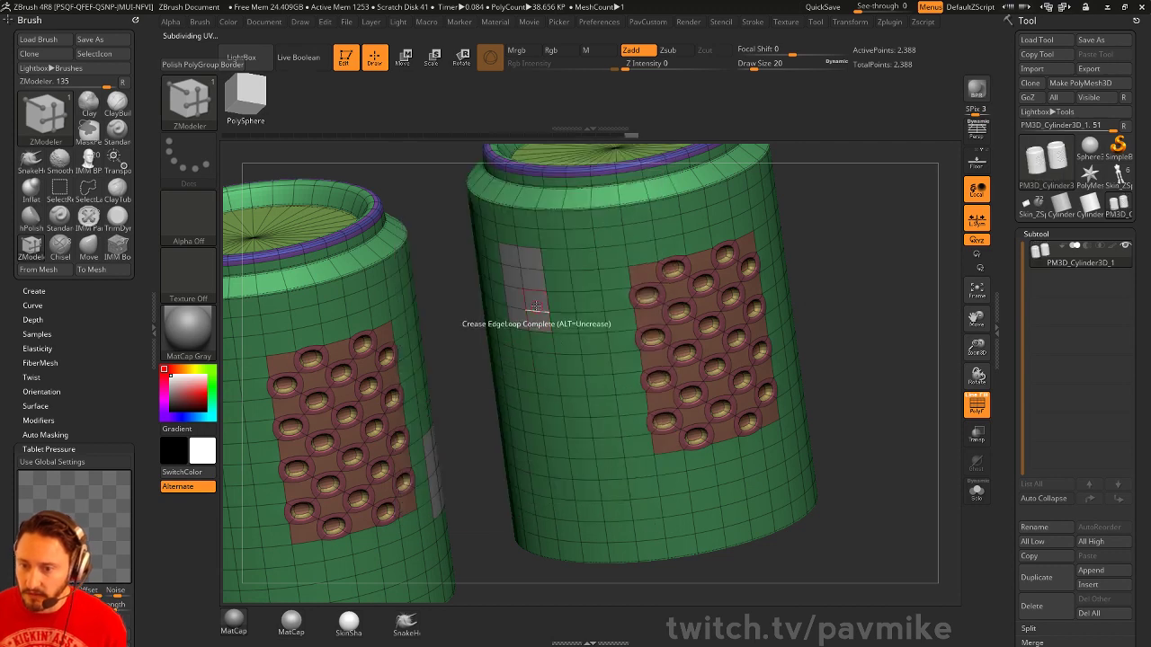
pyautogui.click(547, 275)
pyautogui.hotkey('shift', 'd')
# Bridge the openings of the two cylinders into a curved connecting tube with ZModeler's edge action Bridge on Two Holes
pyautogui.press('space')
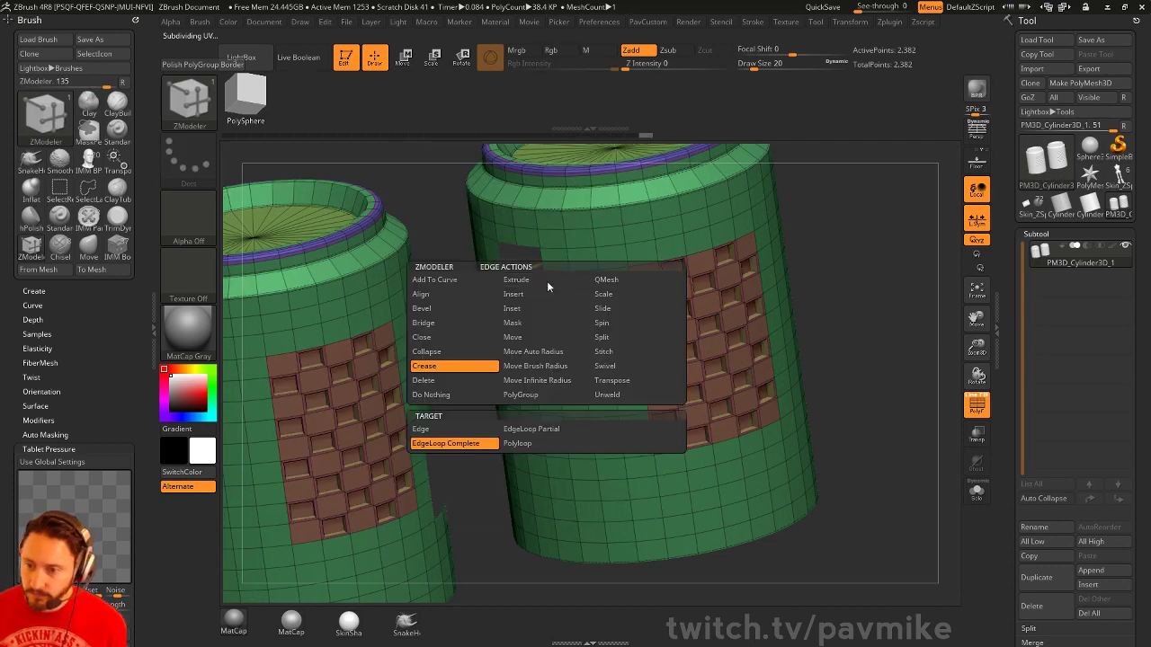
pyautogui.click(423, 323)
pyautogui.click(508, 429)
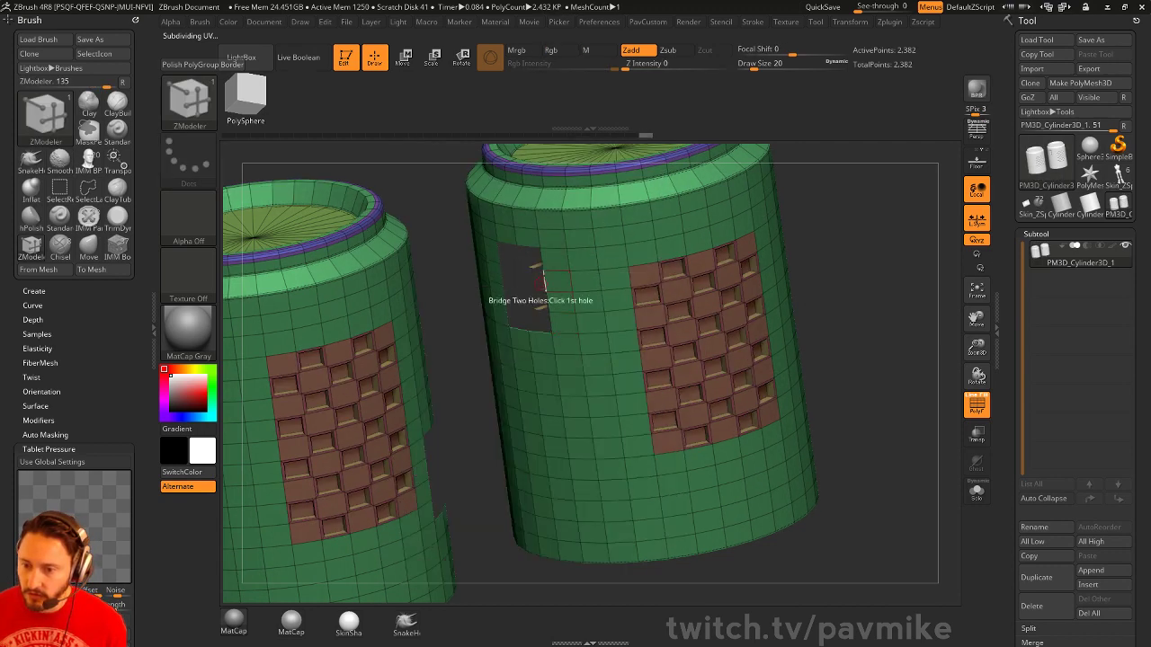
pyautogui.click(543, 277)
pyautogui.moveTo(845, 266); pyautogui.dragTo(797, 278)
pyautogui.moveTo(430, 447); pyautogui.dragTo(493, 409)
pyautogui.moveTo(872, 273); pyautogui.dragTo(754, 194)
# Connect one polygon on each cylinder's bevelled shoulder with a straight bar using ZModeler's polygon action Bridge on Two Polys
pyautogui.press('space')
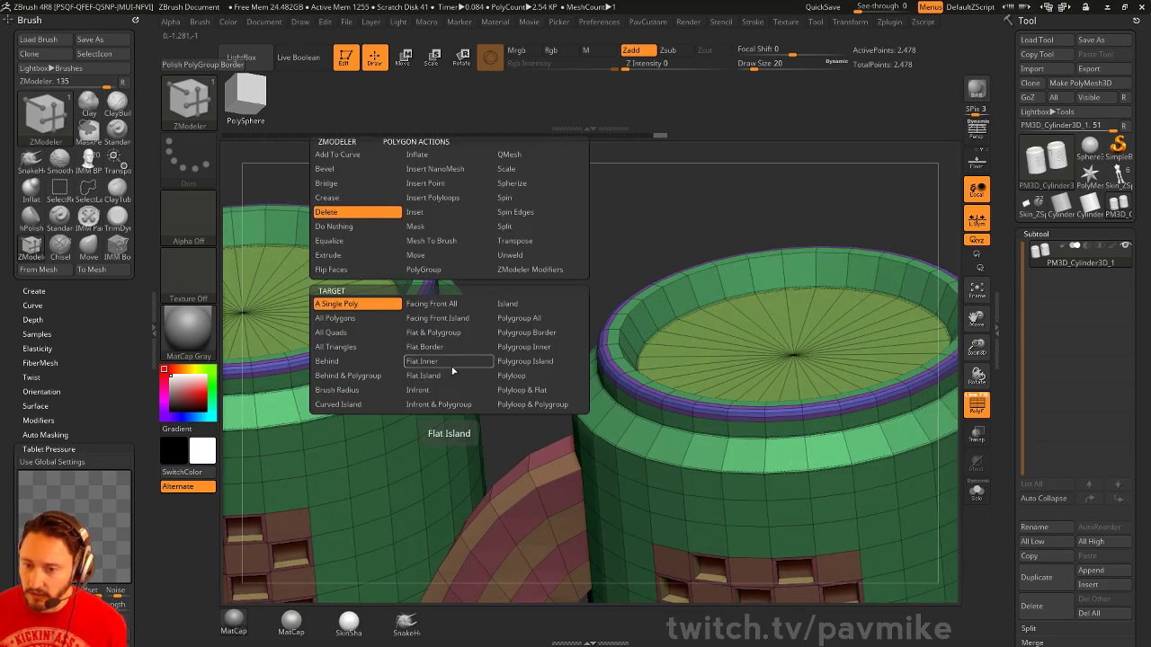
pyautogui.click(354, 185)
pyautogui.click(427, 304)
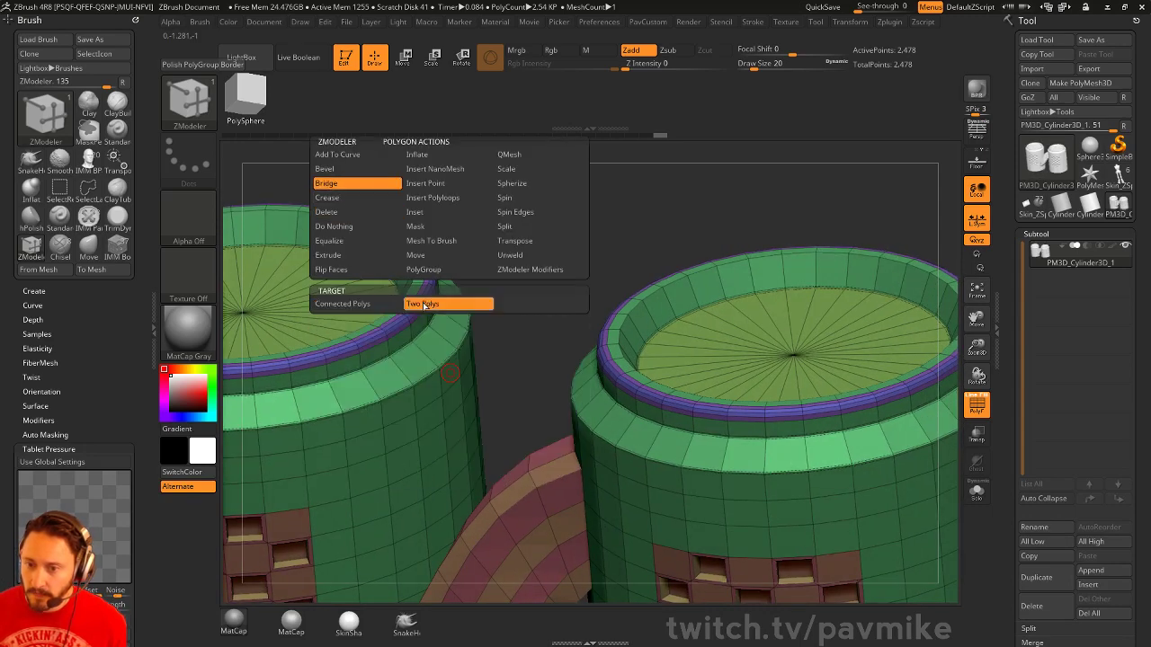
pyautogui.moveTo(526, 276); pyautogui.dragTo(600, 276)
pyautogui.click(445, 371)
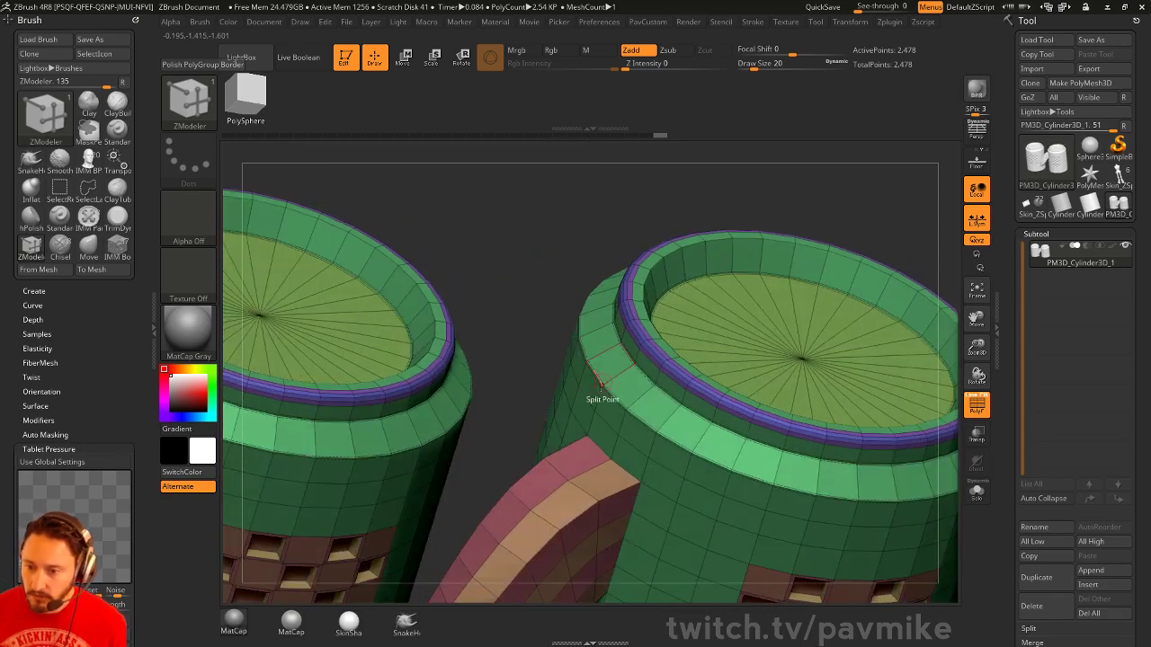
pyautogui.click(589, 386)
pyautogui.moveTo(676, 214); pyautogui.dragTo(656, 179)
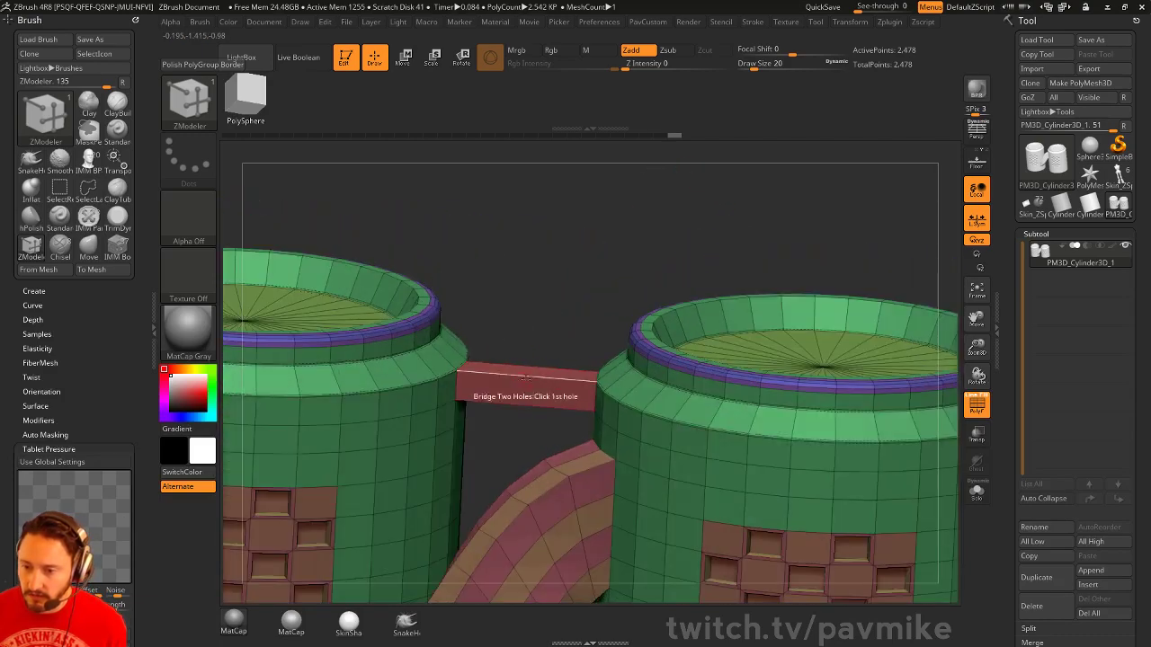
# Insert several edge loops across the short bar between the shoulders, giving it a rounded profile
pyautogui.press('space')
pyautogui.click(516, 313)
pyautogui.click(511, 300)
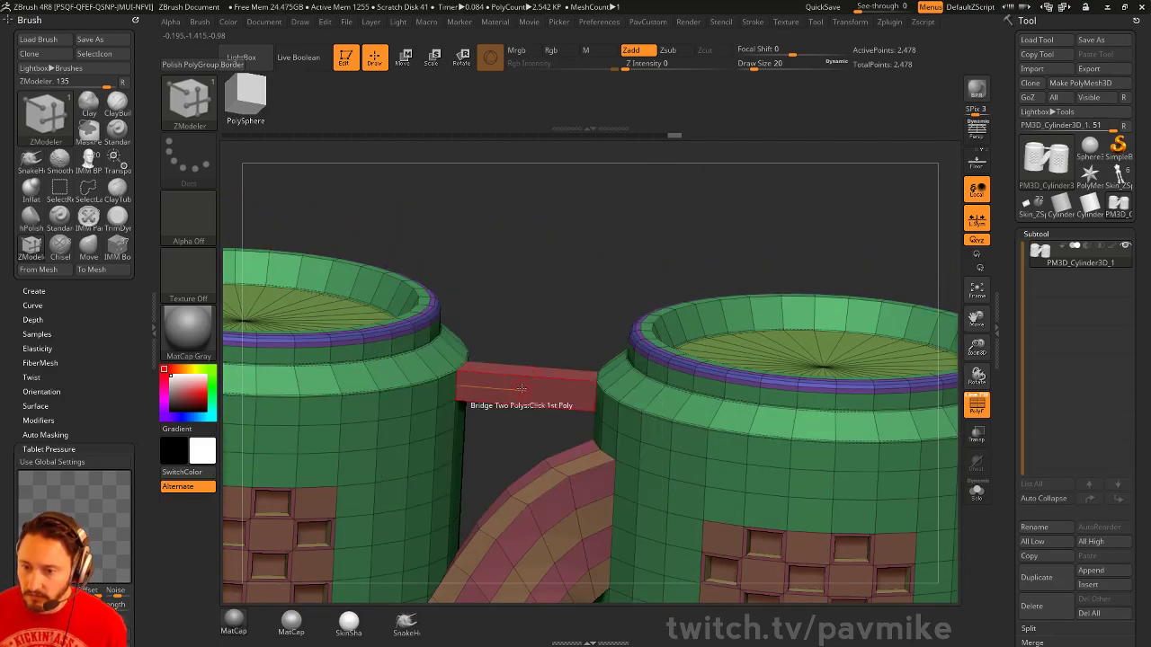
pyautogui.moveTo(526, 373); pyautogui.dragTo(527, 330)
pyautogui.moveTo(577, 325)
pyautogui.mouseDown()
pyautogui.moveTo(613, 327)
pyautogui.moveTo(583, 339)
pyautogui.moveTo(725, 180)
pyautogui.moveTo(840, 168)
pyautogui.mouseUp()
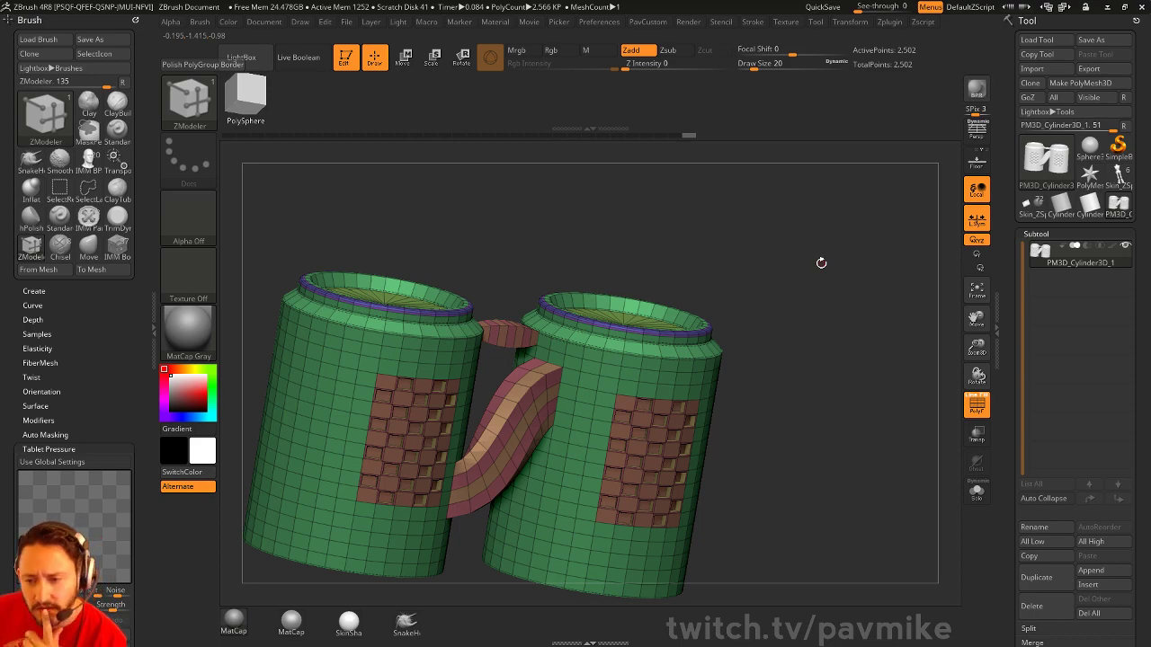
pyautogui.moveTo(696, 218)
pyautogui.mouseDown()
pyautogui.moveTo(671, 226)
pyautogui.moveTo(707, 215)
pyautogui.moveTo(675, 225)
pyautogui.mouseUp()
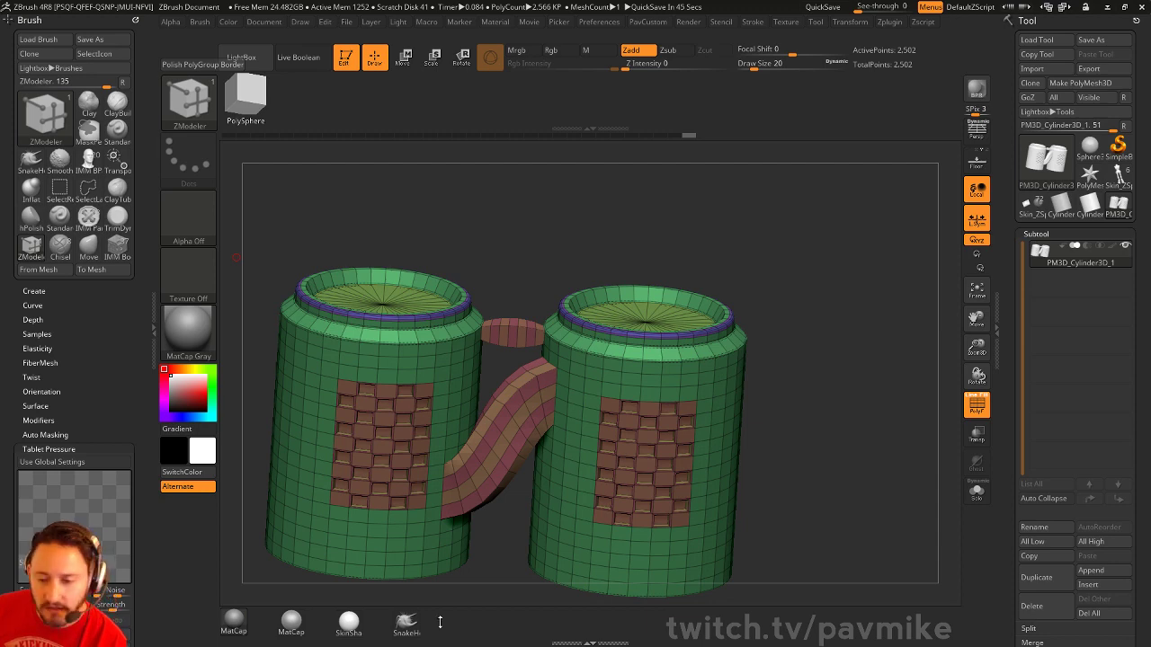
pyautogui.press('super')
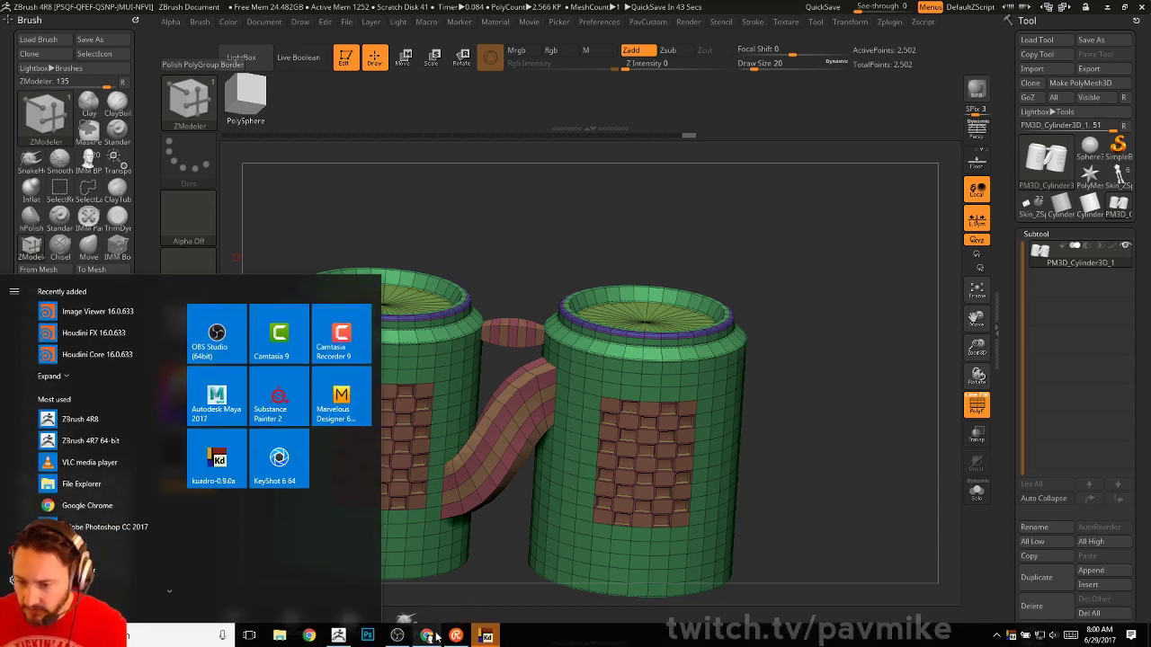
pyautogui.press('super')
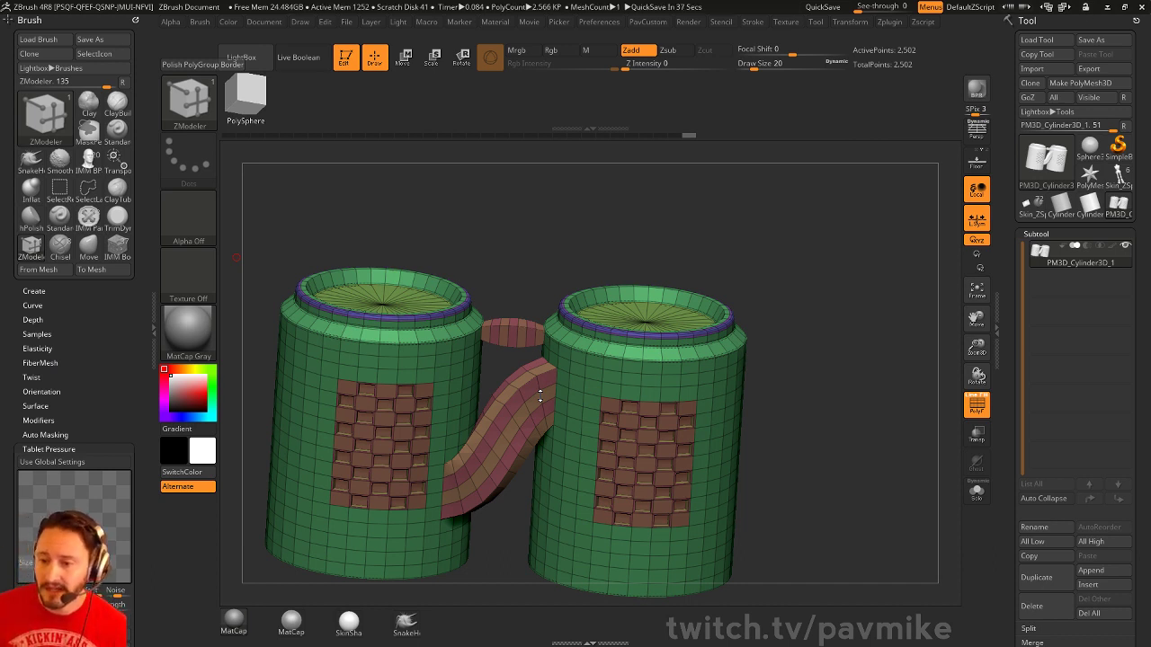
# Duplicate the connected cylinder pair upward in front view, clear the mask, and turn on Dynamic Subdivision
pyautogui.moveTo(803, 218); pyautogui.dragTo(773, 170)
pyautogui.keyDown('alt'); pyautogui.moveTo(724, 207); pyautogui.dragTo(735, 247); pyautogui.keyUp('alt')
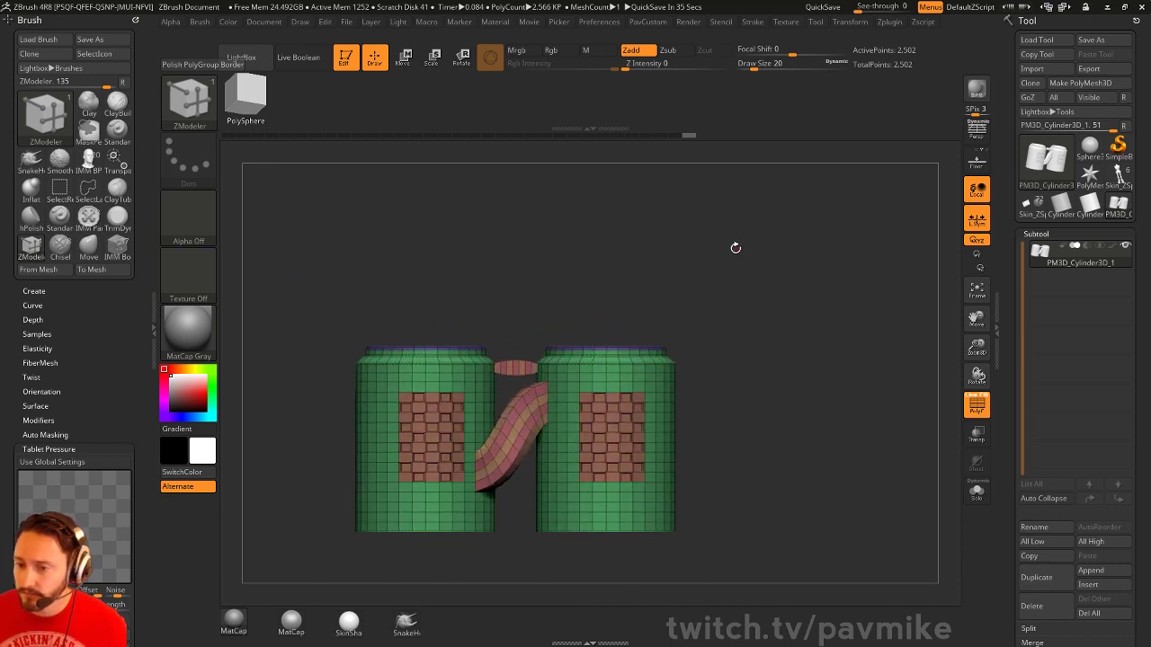
pyautogui.press('w')
pyautogui.keyDown('ctrl'); pyautogui.moveTo(655, 534); pyautogui.dragTo(654, 306); pyautogui.keyUp('ctrl')
pyautogui.press('q')
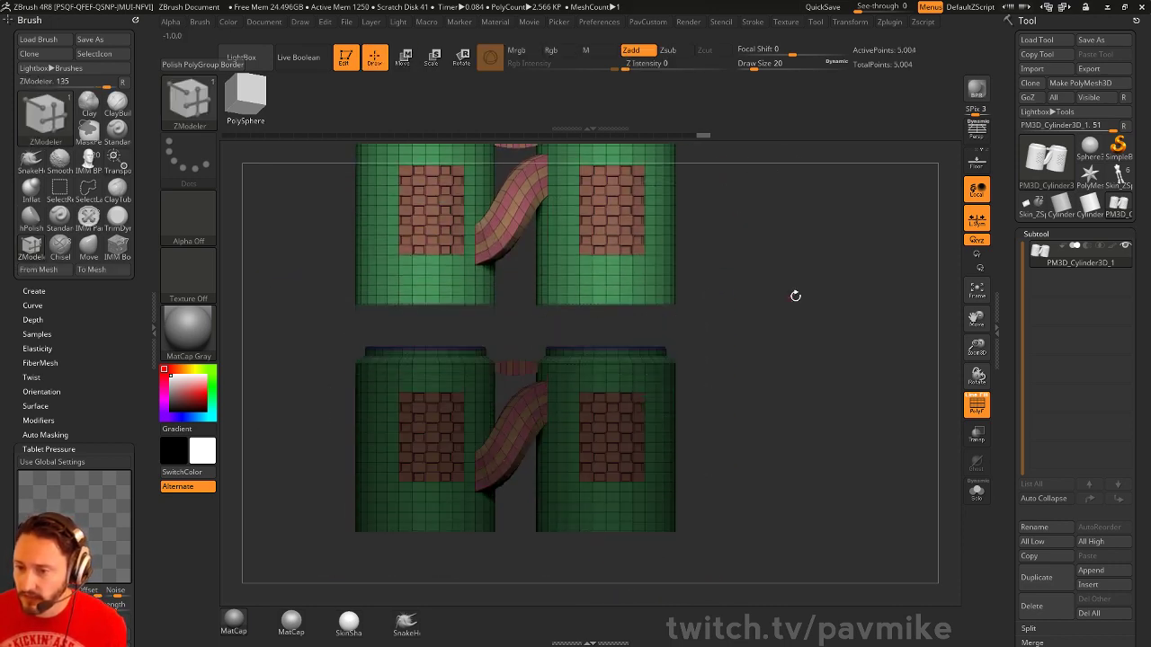
pyautogui.moveTo(835, 292)
pyautogui.keyDown('ctrl'); pyautogui.mouseDown()
pyautogui.moveTo(860, 316)
pyautogui.moveTo(832, 346)
pyautogui.mouseUp(); pyautogui.keyUp('ctrl')
pyautogui.moveTo(782, 290); pyautogui.dragTo(815, 291)
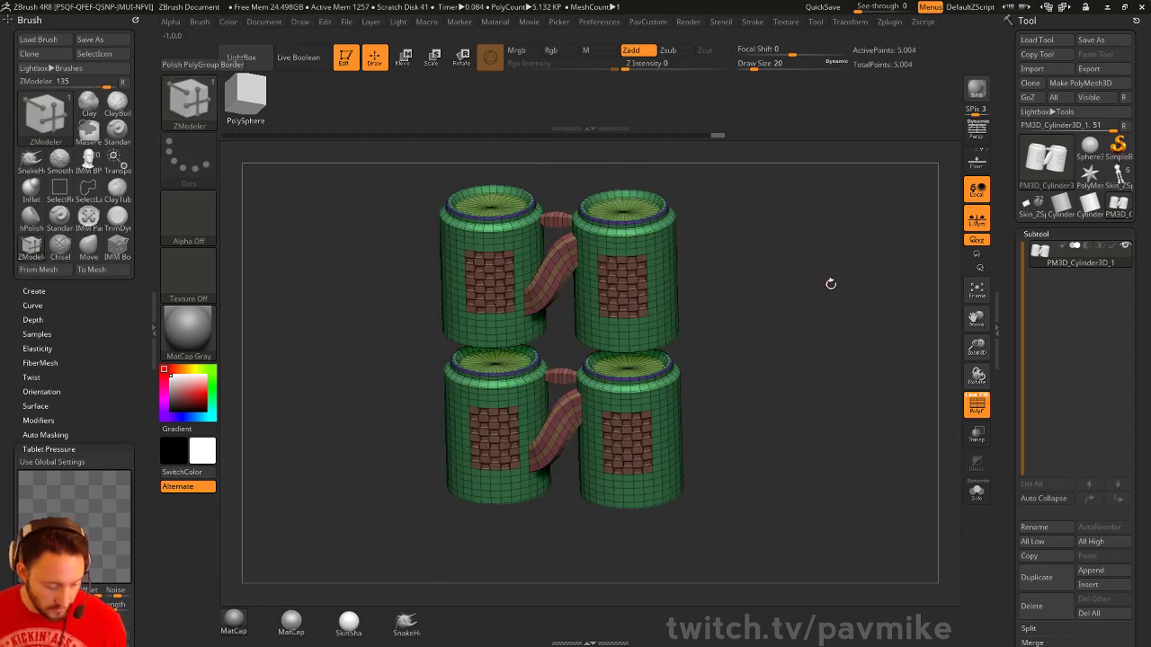
pyautogui.press('d')
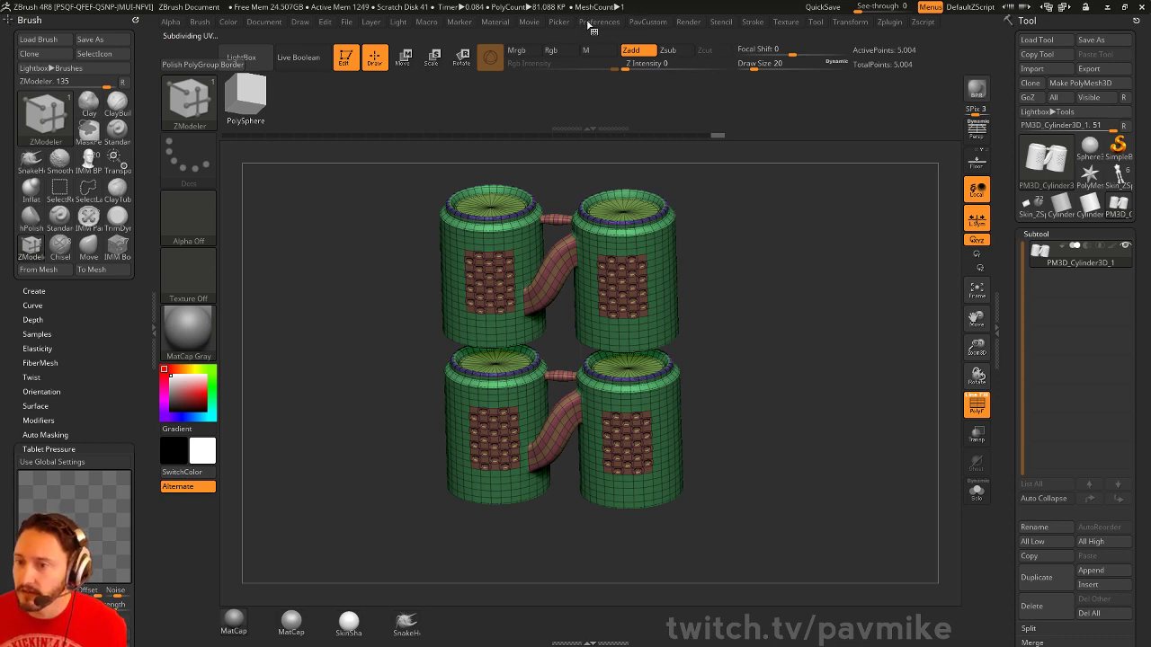
pyautogui.click(597, 23)
pyautogui.moveTo(688, 24)
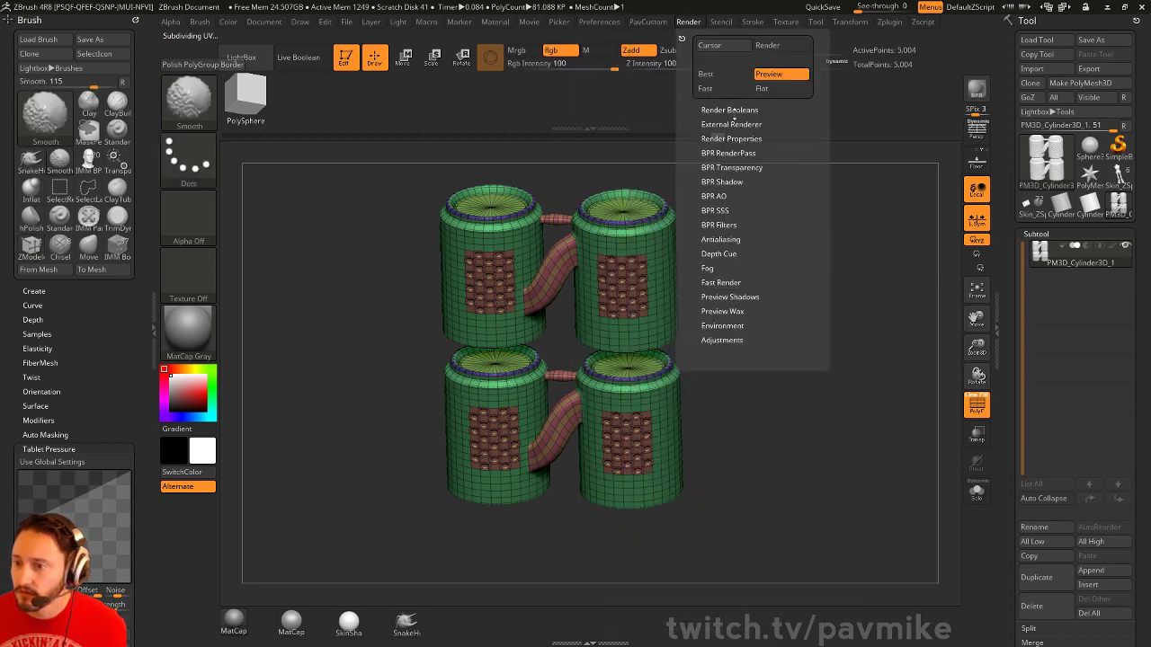
pyautogui.keyDown('shift'); pyautogui.click(730, 123); pyautogui.keyUp('shift')
pyautogui.click(733, 139)
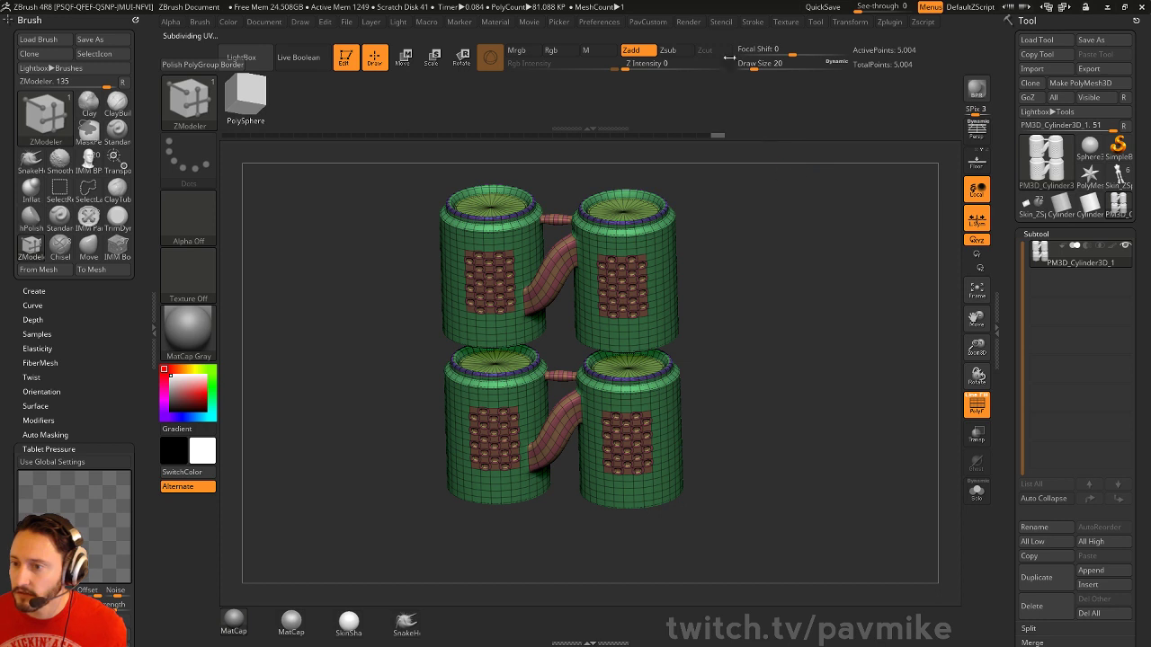
# Send the stacked cylinder model to KeyShot with a BPR render and frame it in the viewport
pyautogui.click(691, 24)
pyautogui.click(976, 89)
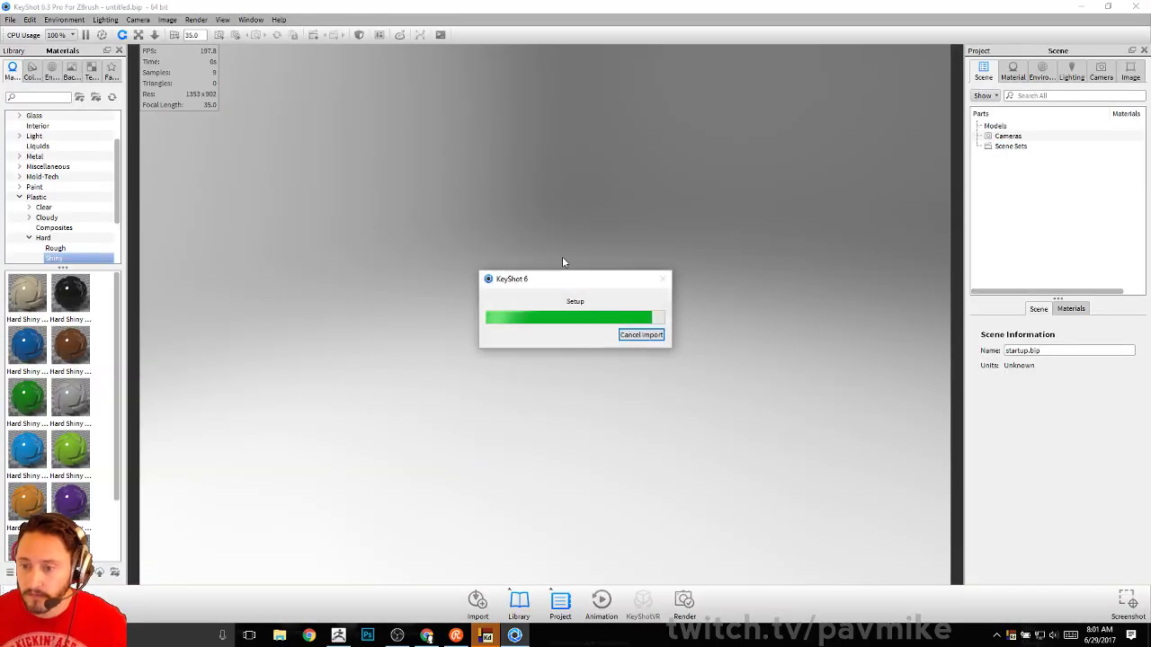
pyautogui.moveTo(804, 310); pyautogui.dragTo(908, 333)
pyautogui.scroll(3, 749, 362)
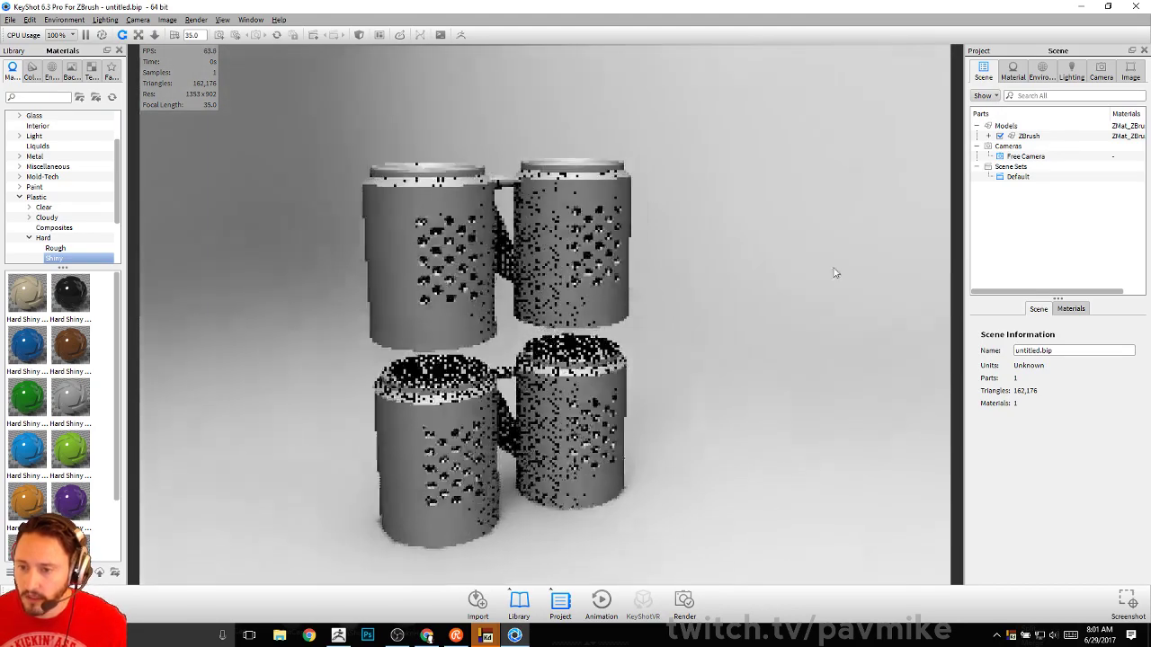
# Search the KeyShot material library for "flat"
pyautogui.click(48, 97)
pyautogui.write('fa')
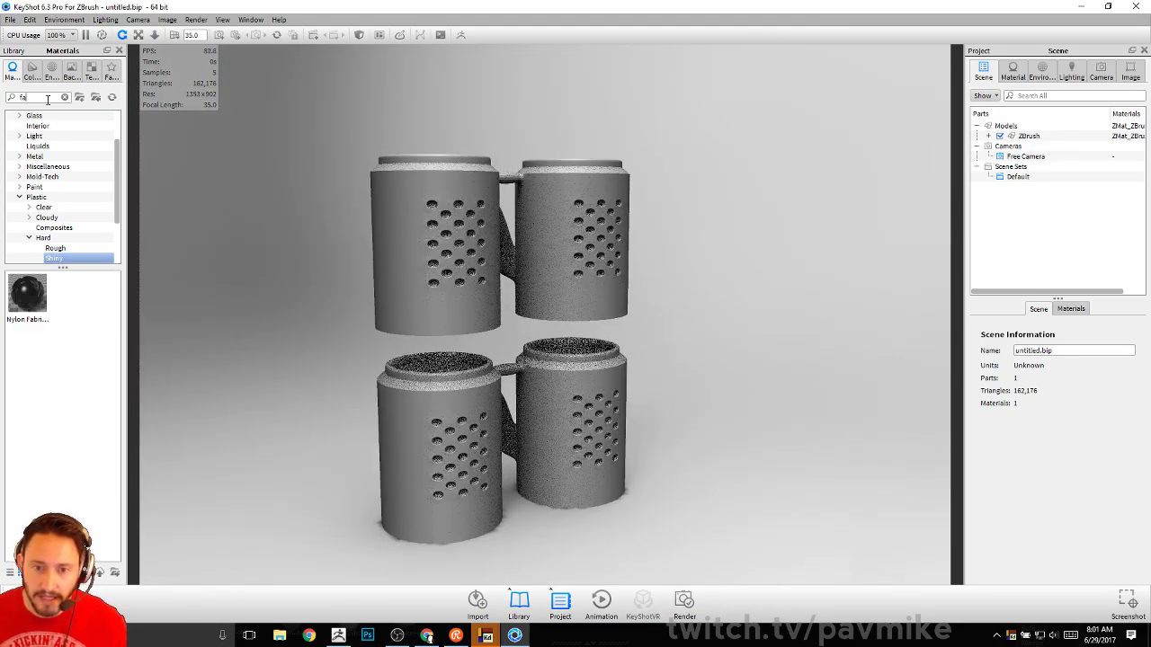
pyautogui.press('BackSpace')
pyautogui.write('lat')
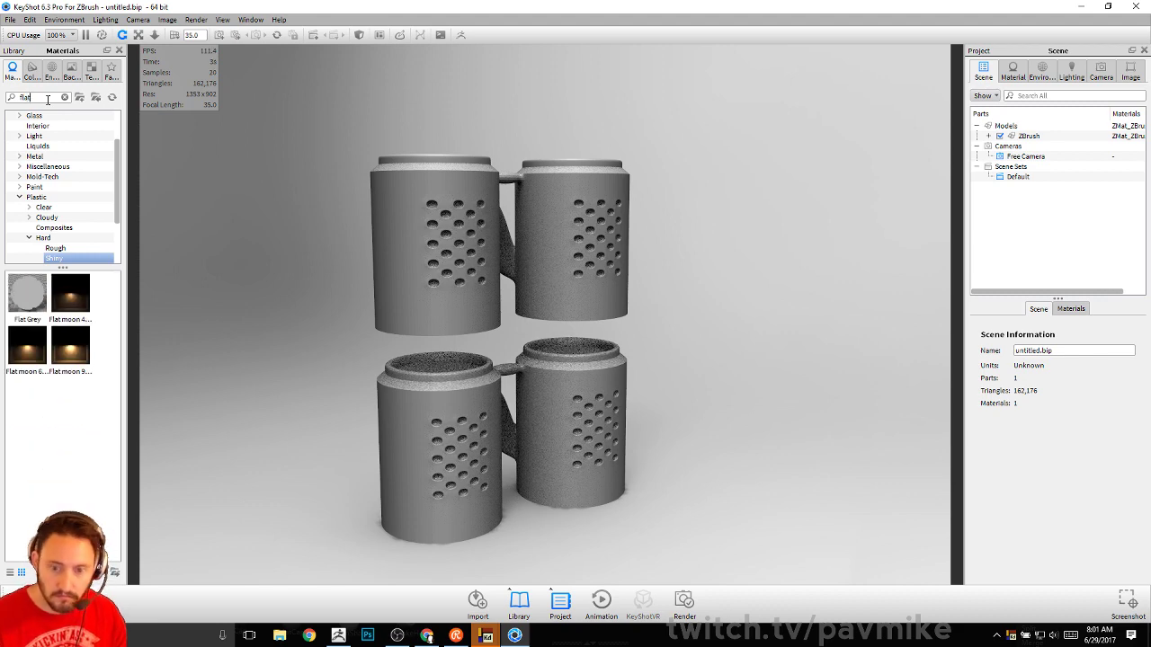
# Try the Flat Grey material on the whole model, undo it, and inspect the imported model's parts in the scene tree
pyautogui.moveTo(31, 295); pyautogui.dragTo(445, 235)
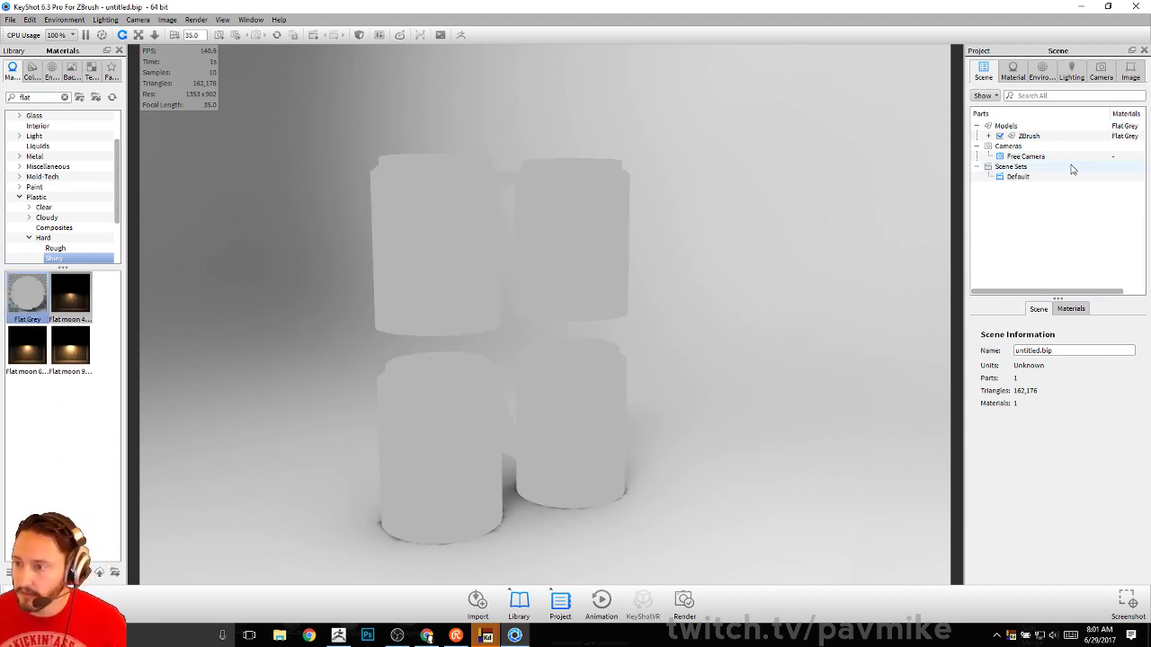
pyautogui.hotkey('ctrl', 'z')
pyautogui.click(988, 135)
pyautogui.click(1028, 146)
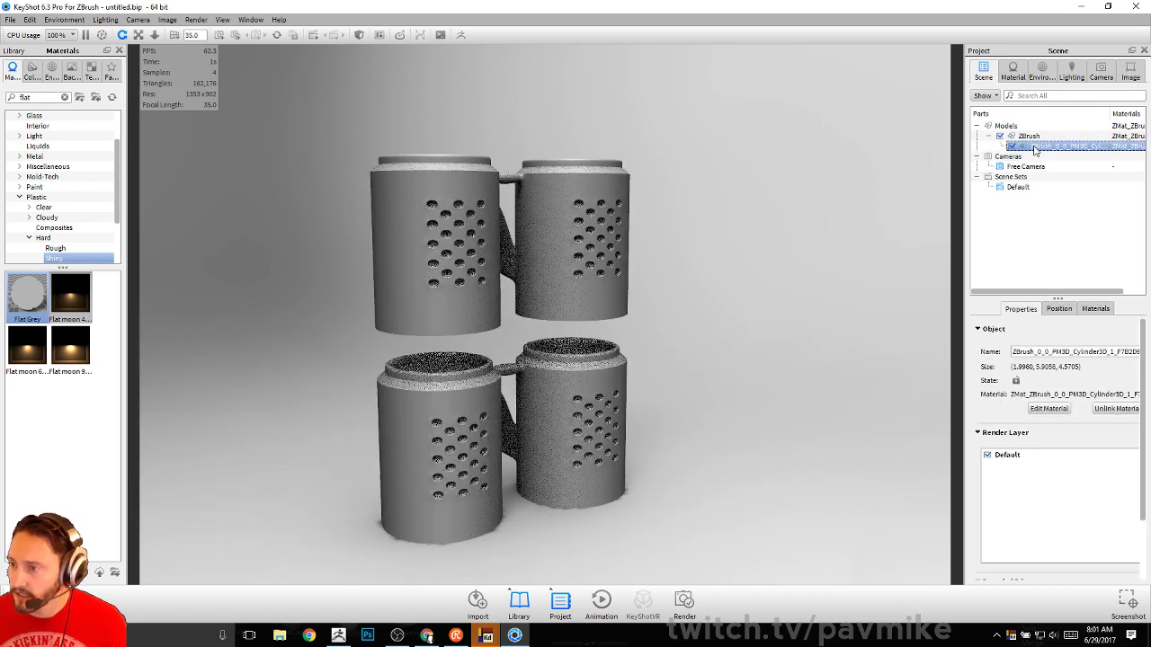
pyautogui.moveTo(809, 172); pyautogui.dragTo(781, 187)
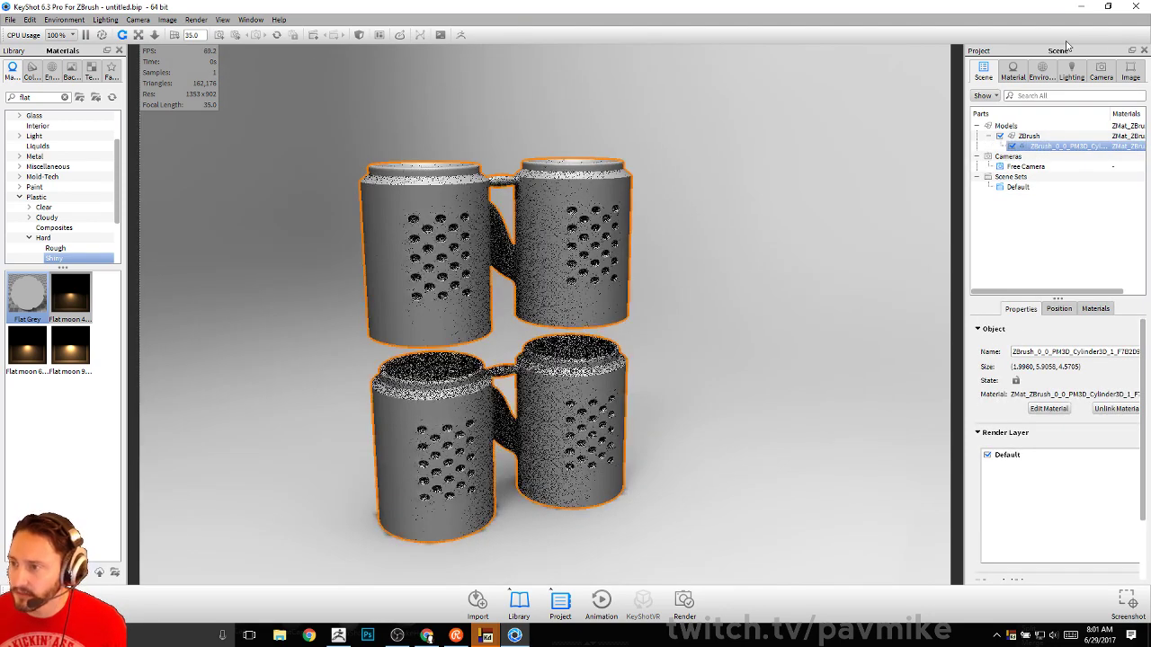
# Switch to ZBrush, split the upper and lower cylinder pairs into separate subtools, and send the model to KeyShot again
pyautogui.hotkey('alt', 'Tab')
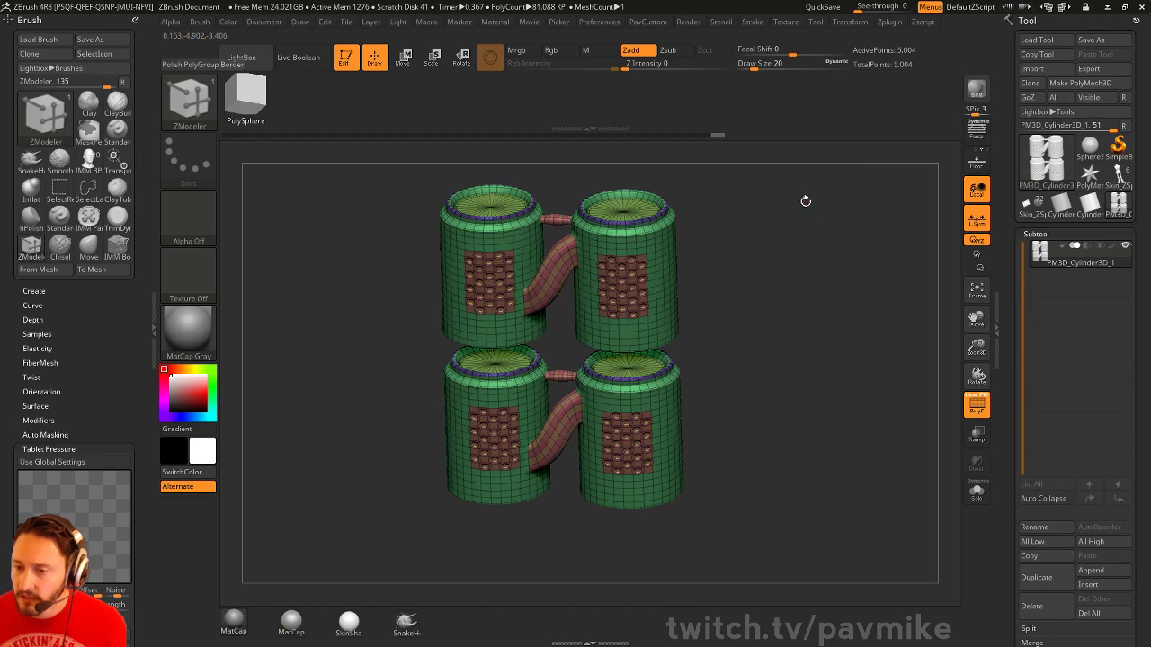
pyautogui.keyDown('shift'); pyautogui.moveTo(804, 198); pyautogui.dragTo(778, 190); pyautogui.keyUp('shift')
pyautogui.keyDown('ctrl'); pyautogui.keyDown('shift'); pyautogui.moveTo(382, 189); pyautogui.dragTo(734, 369); pyautogui.keyUp('shift'); pyautogui.keyUp('ctrl')
pyautogui.press('2')
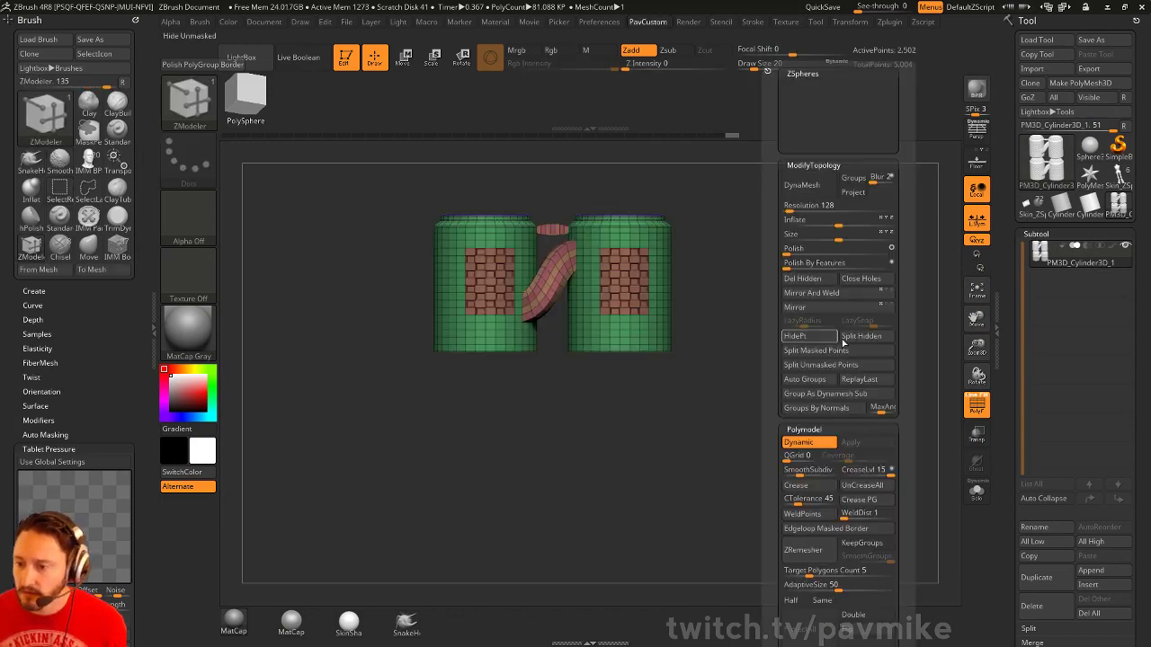
pyautogui.click(863, 338)
pyautogui.moveTo(784, 288); pyautogui.dragTo(905, 200)
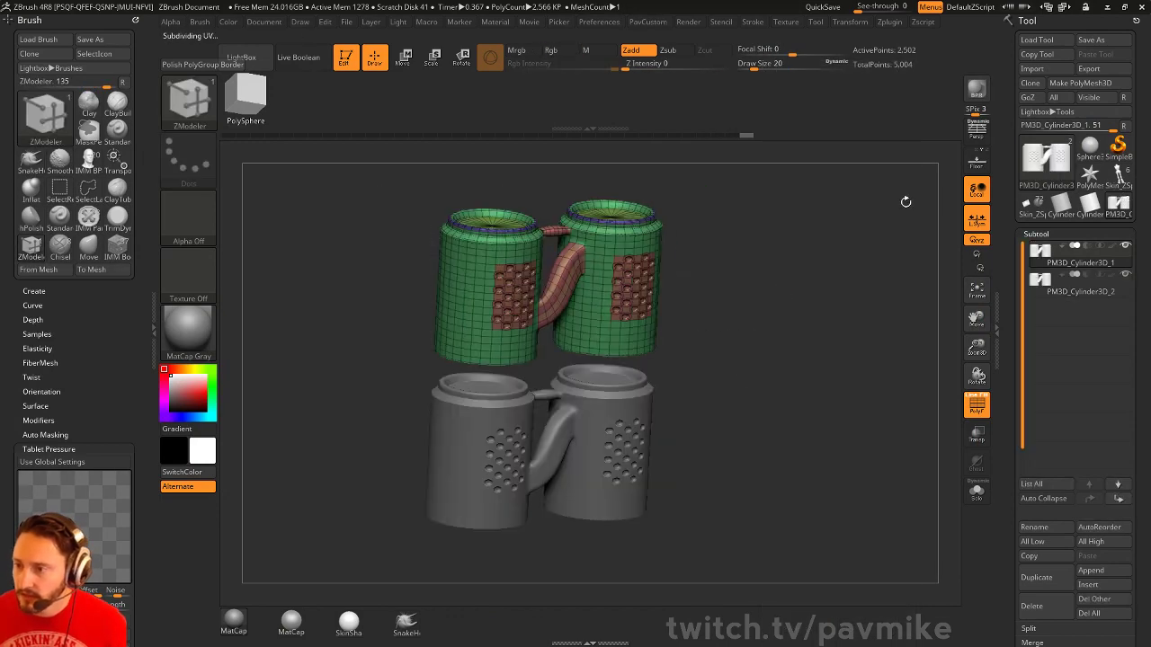
pyautogui.hotkey('shift', 'r')
pyautogui.press('super')
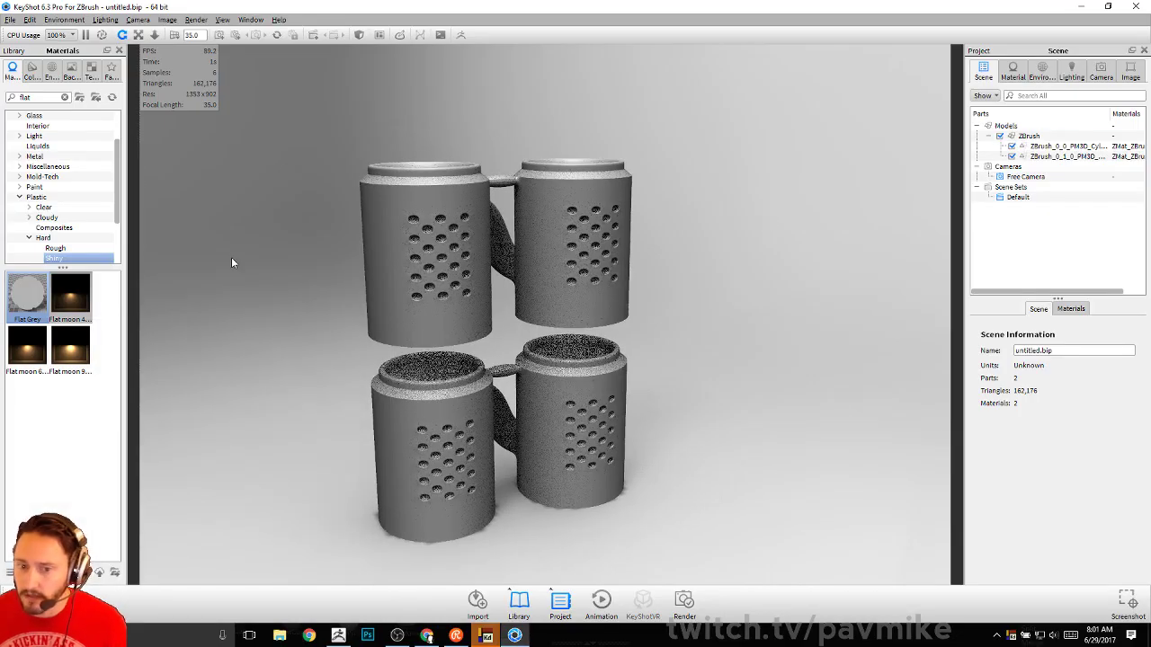
# Apply the Flat Grey material to the upper cylinder pair and set its colour to pure red
pyautogui.moveTo(27, 295); pyautogui.dragTo(415, 261)
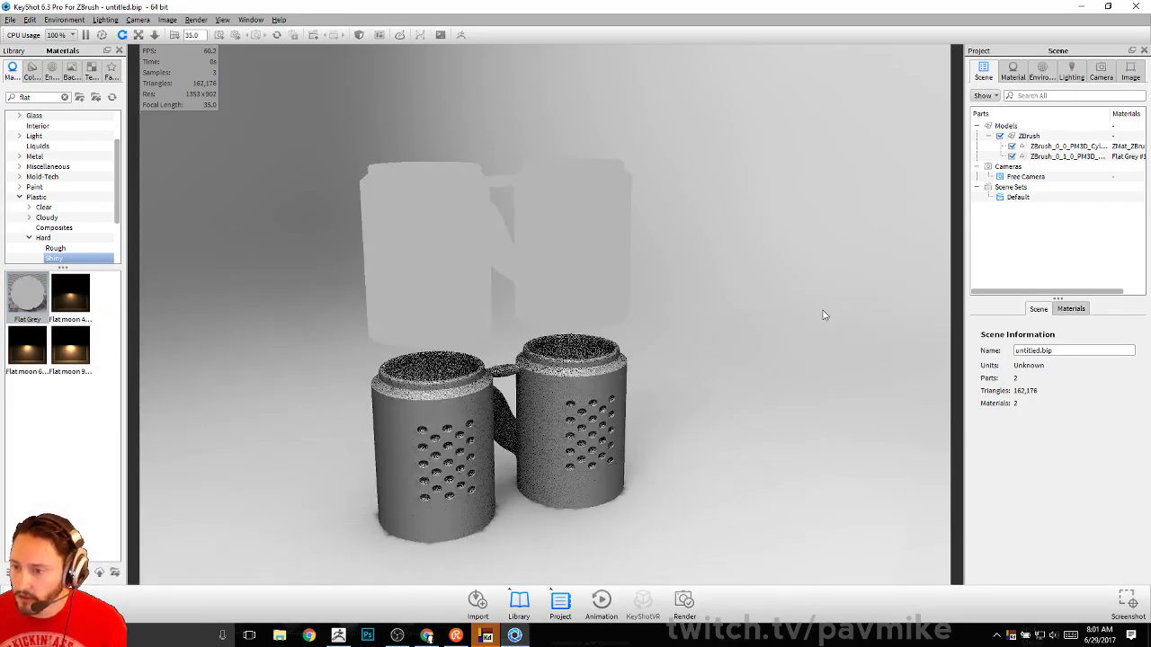
pyautogui.doubleClick(609, 255)
pyautogui.click(1121, 194)
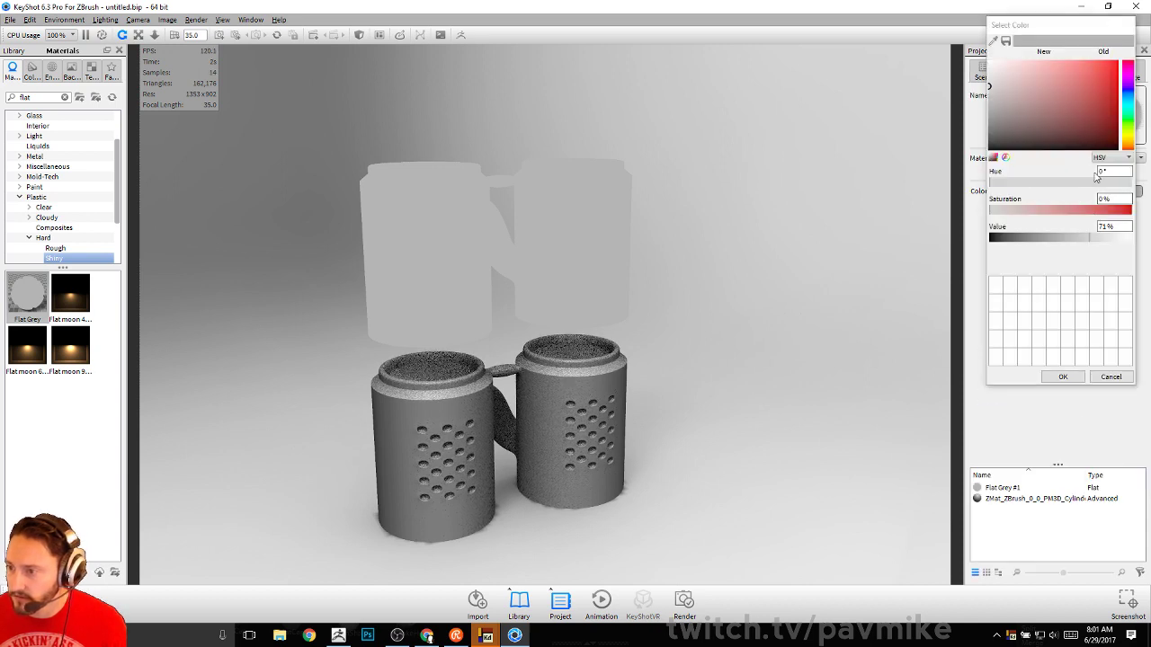
pyautogui.moveTo(1079, 98); pyautogui.dragTo(1117, 58)
pyautogui.click(1062, 377)
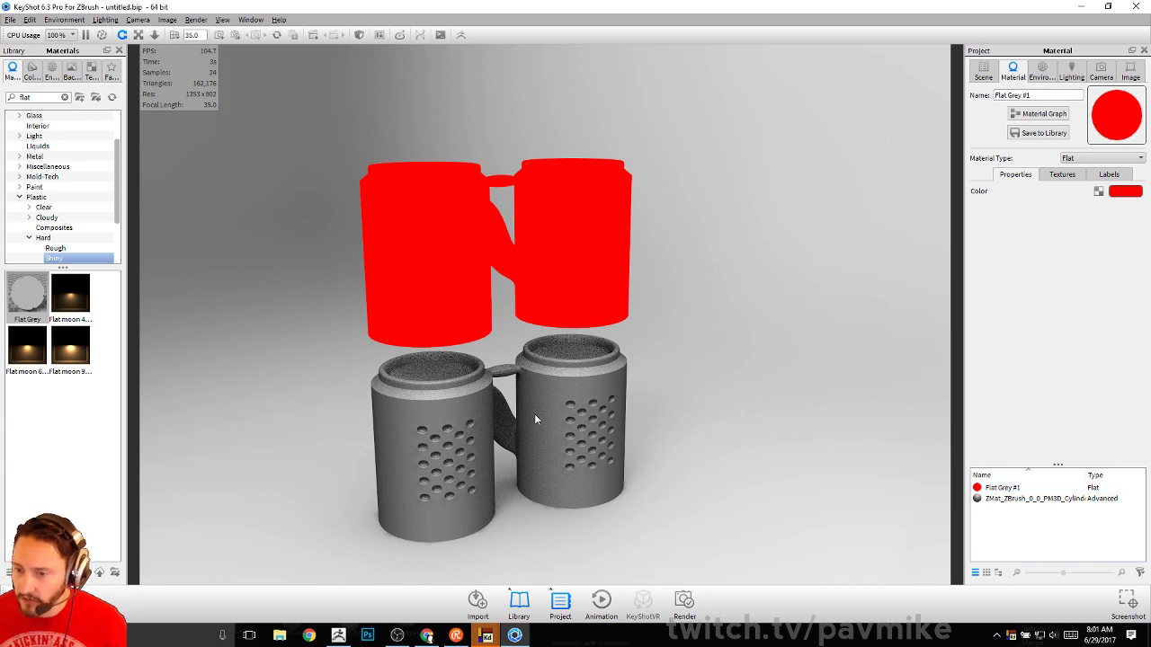
# Apply the Flat Grey material to the lower cylinder pair and set its colour to pure blue
pyautogui.moveTo(27, 295); pyautogui.dragTo(445, 468)
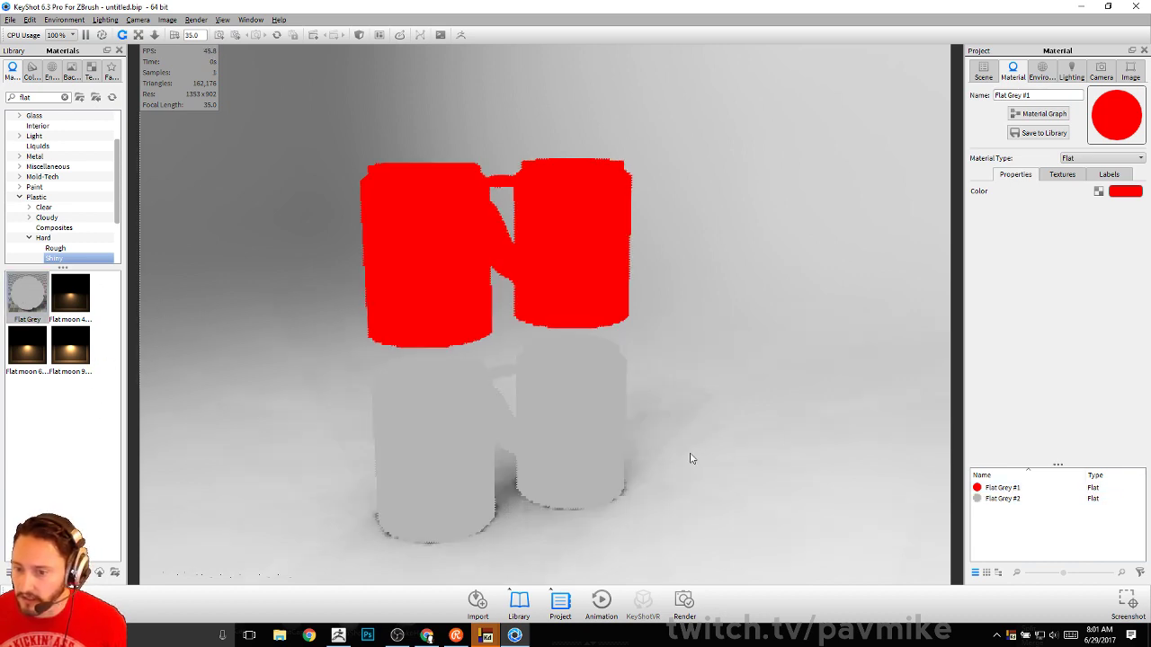
pyautogui.click(1002, 498)
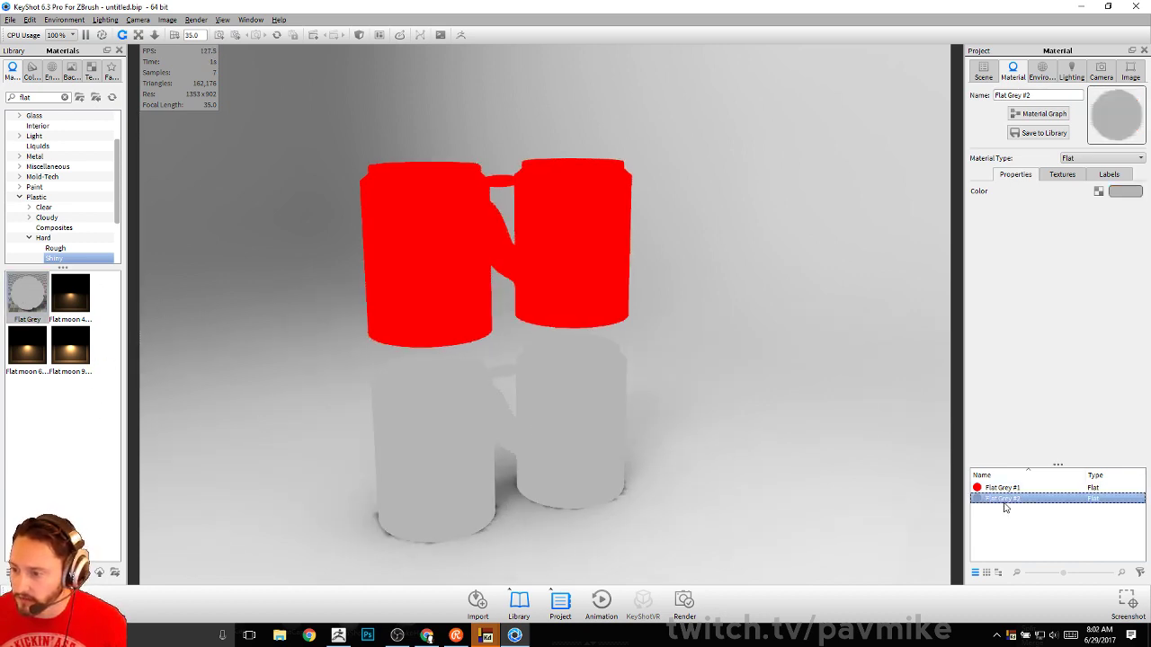
pyautogui.click(1123, 193)
pyautogui.moveTo(1074, 131); pyautogui.dragTo(1127, 90)
pyautogui.click(1127, 89)
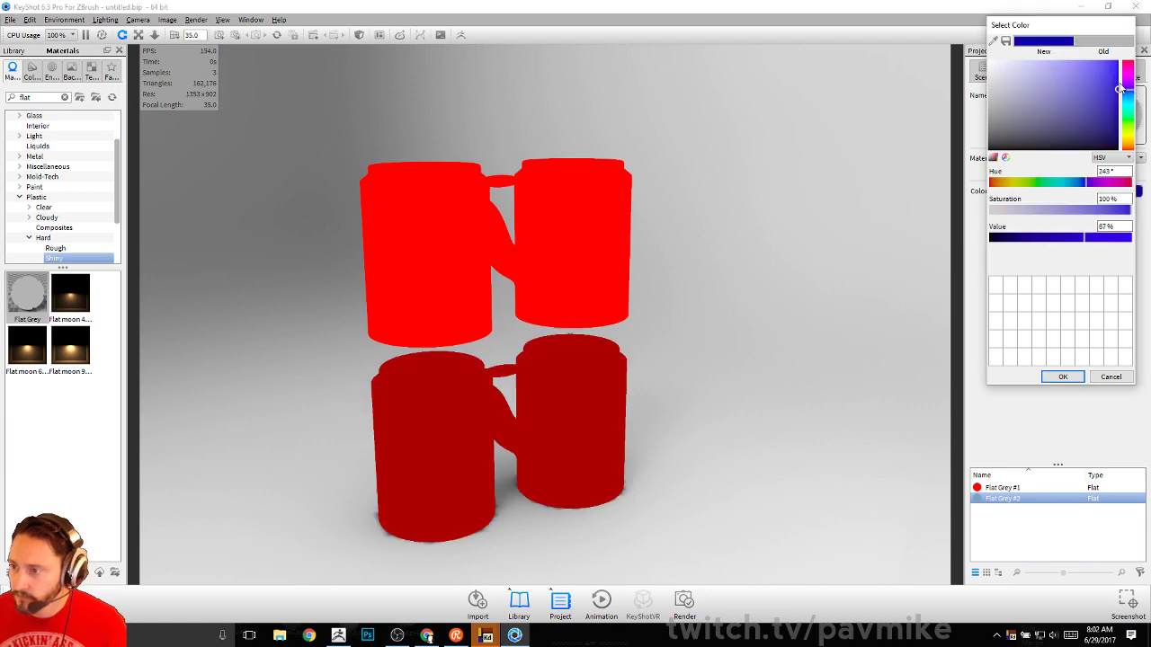
pyautogui.click(1115, 61)
pyautogui.click(1116, 61)
pyautogui.click(1062, 377)
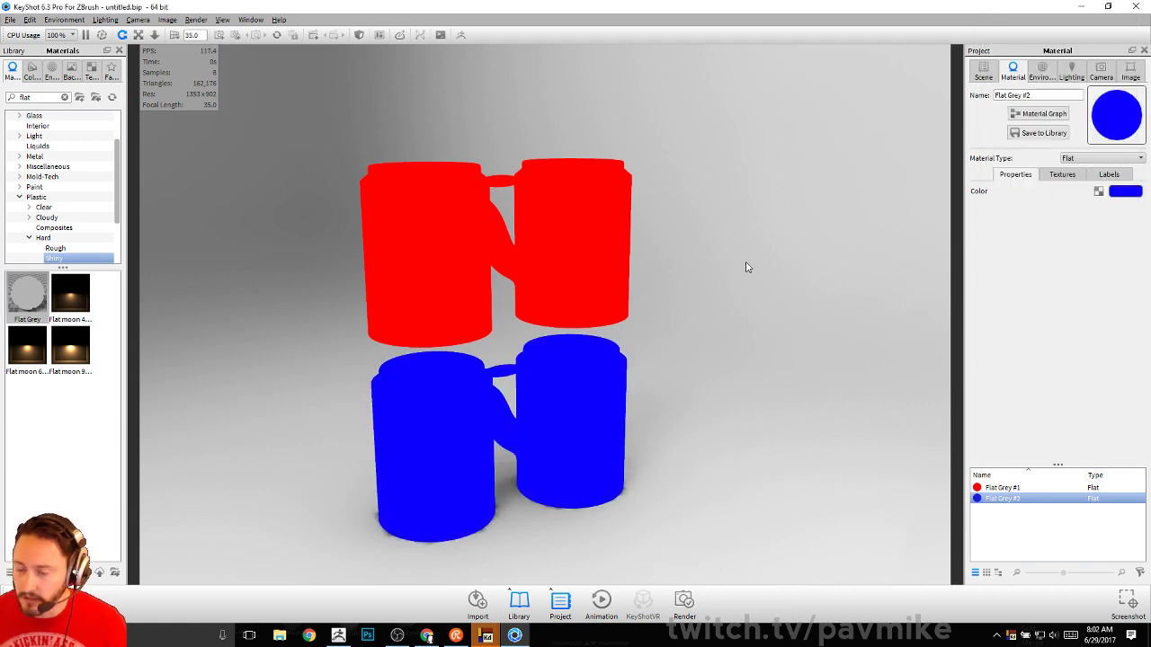
# Change the environment background from the lighting environment to a solid white colour
pyautogui.moveTo(746, 265); pyautogui.dragTo(795, 271)
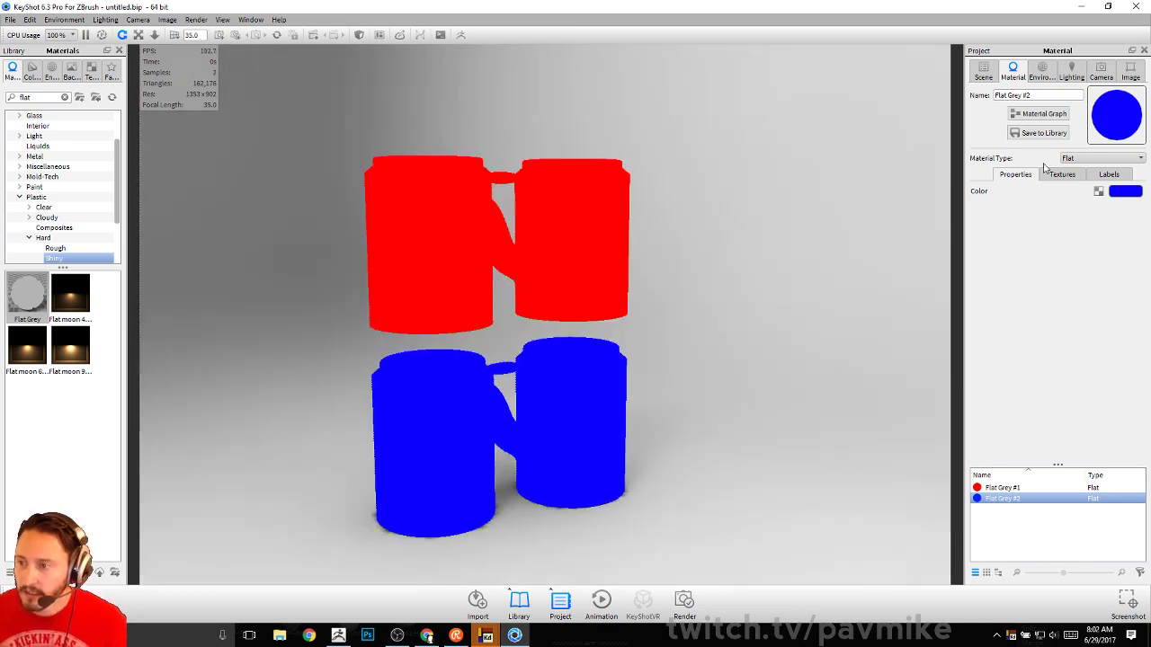
pyautogui.click(1041, 70)
pyautogui.click(984, 395)
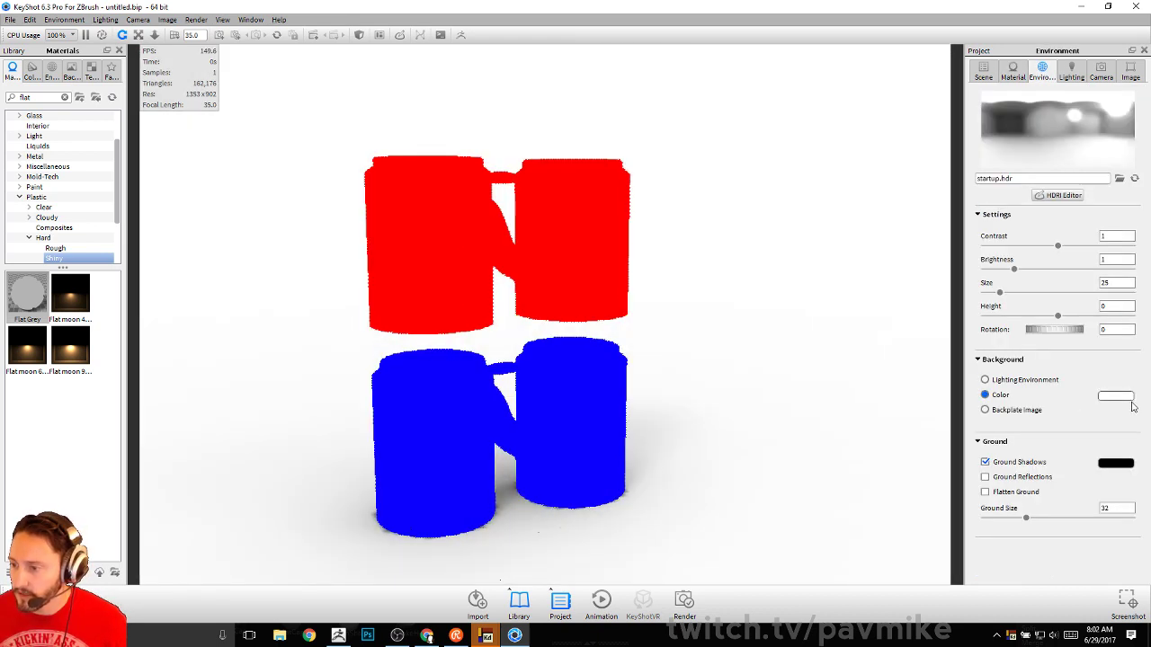
pyautogui.click(1125, 396)
pyautogui.moveTo(1039, 335); pyautogui.dragTo(990, 269)
pyautogui.click(1063, 584)
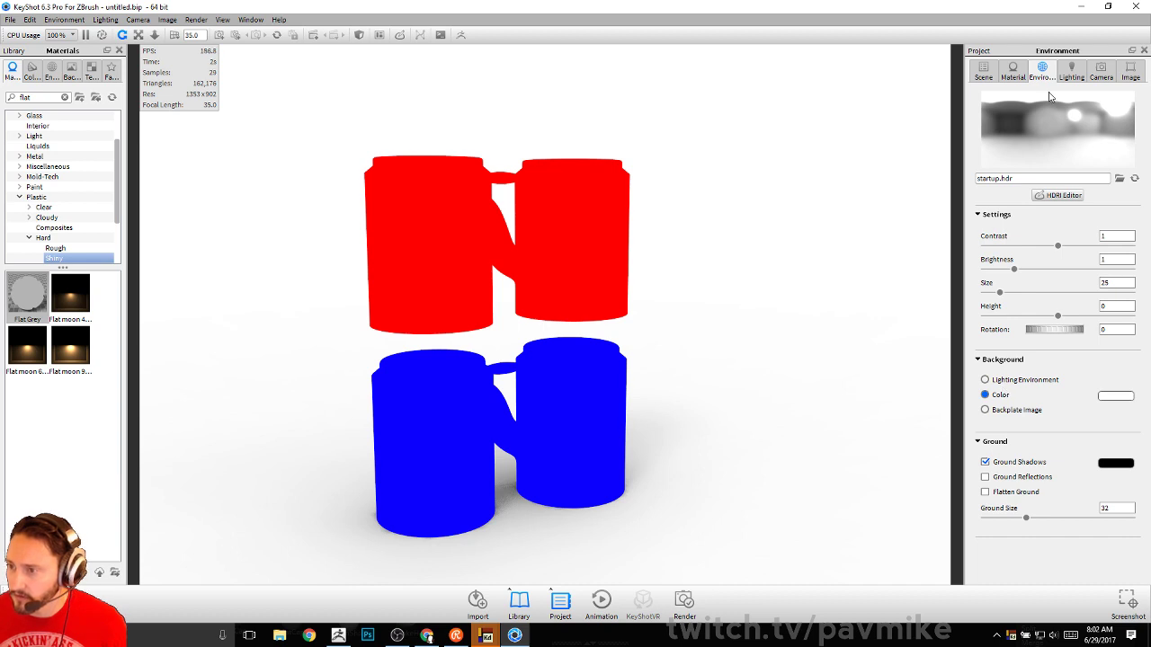
# Try switching Self Shadows off in the lighting settings, restore it, and view the blue pair's material properties
pyautogui.click(1078, 75)
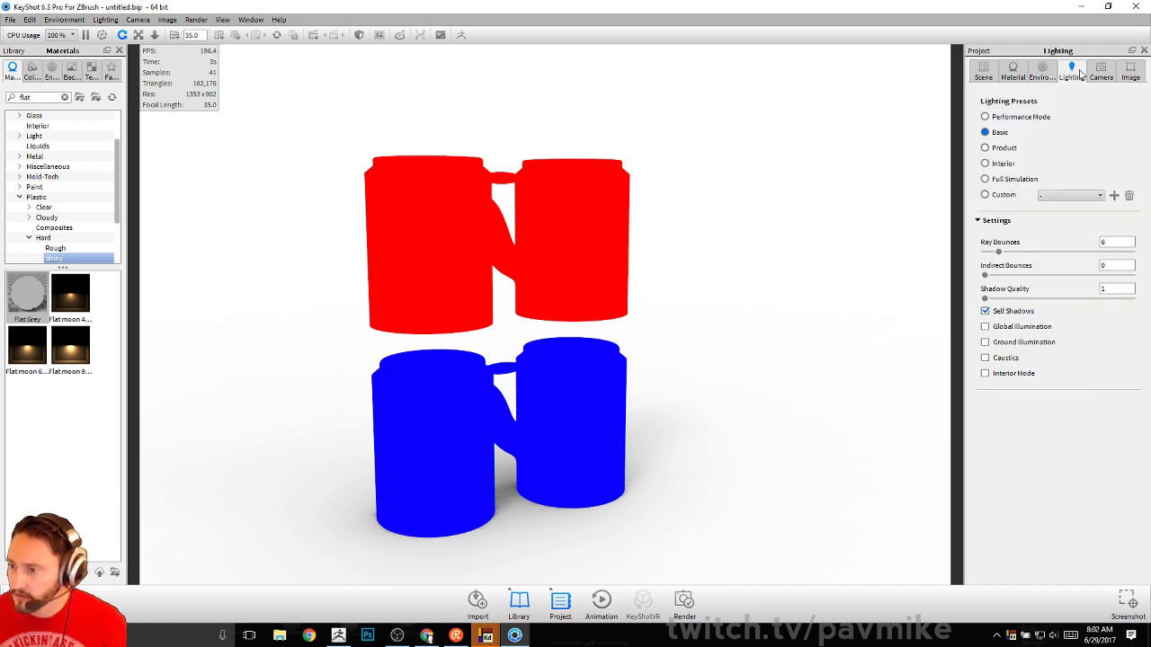
pyautogui.click(1013, 313)
pyautogui.click(1012, 313)
pyautogui.doubleClick(588, 421)
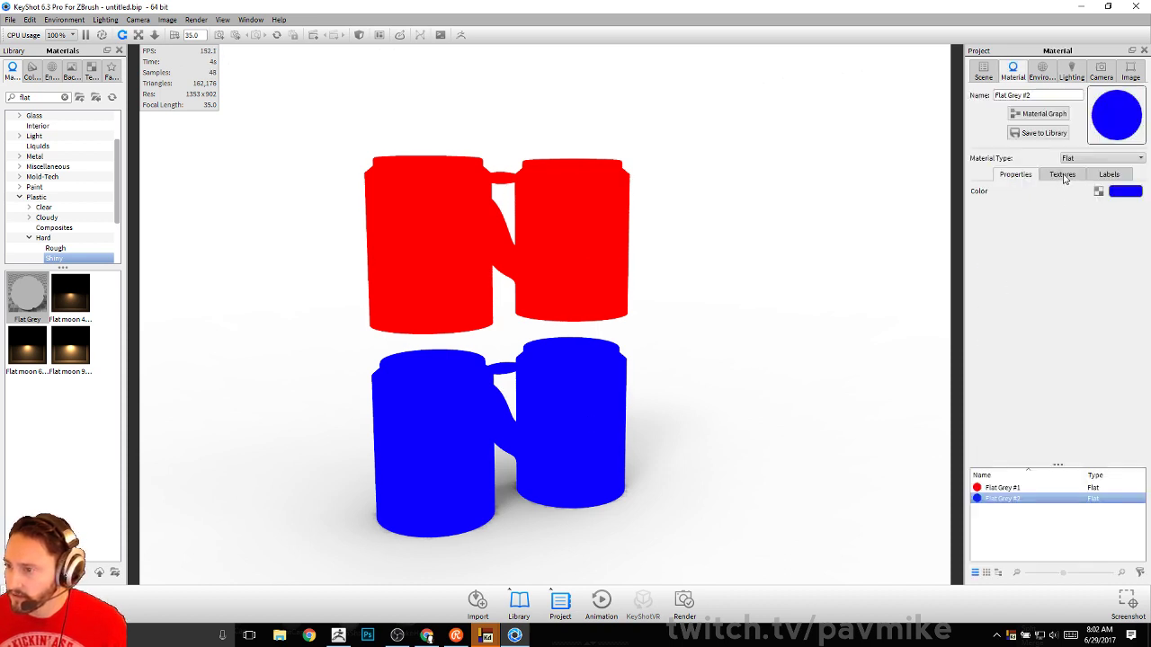
# Add a ground plane to the scene
pyautogui.click(995, 74)
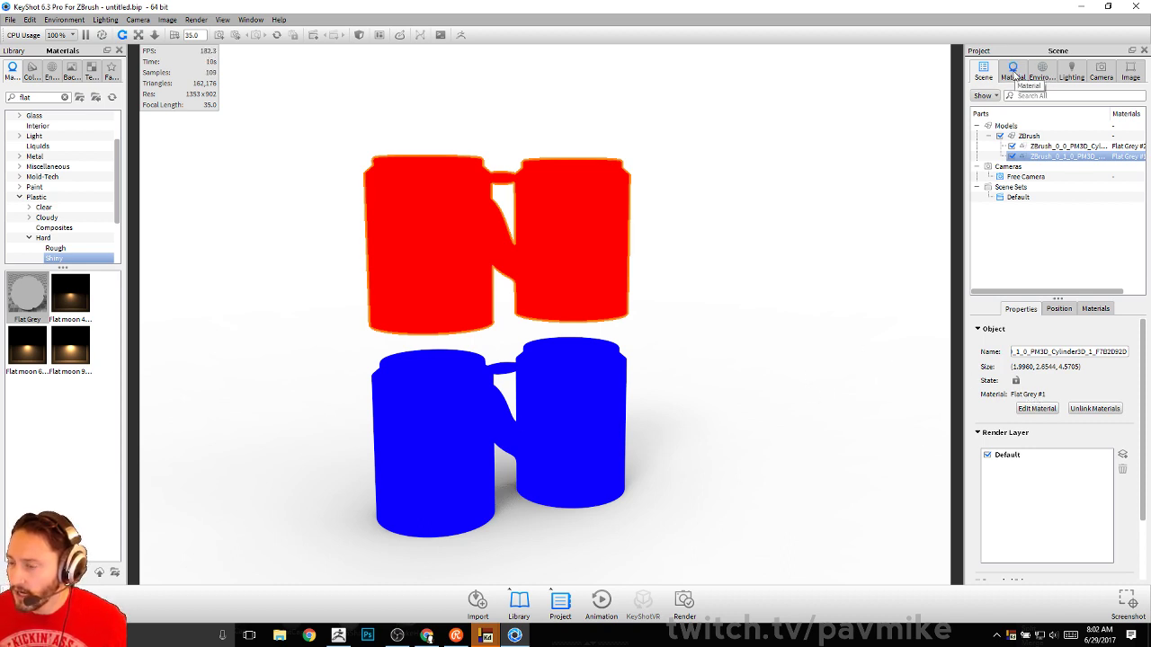
pyautogui.click(29, 19)
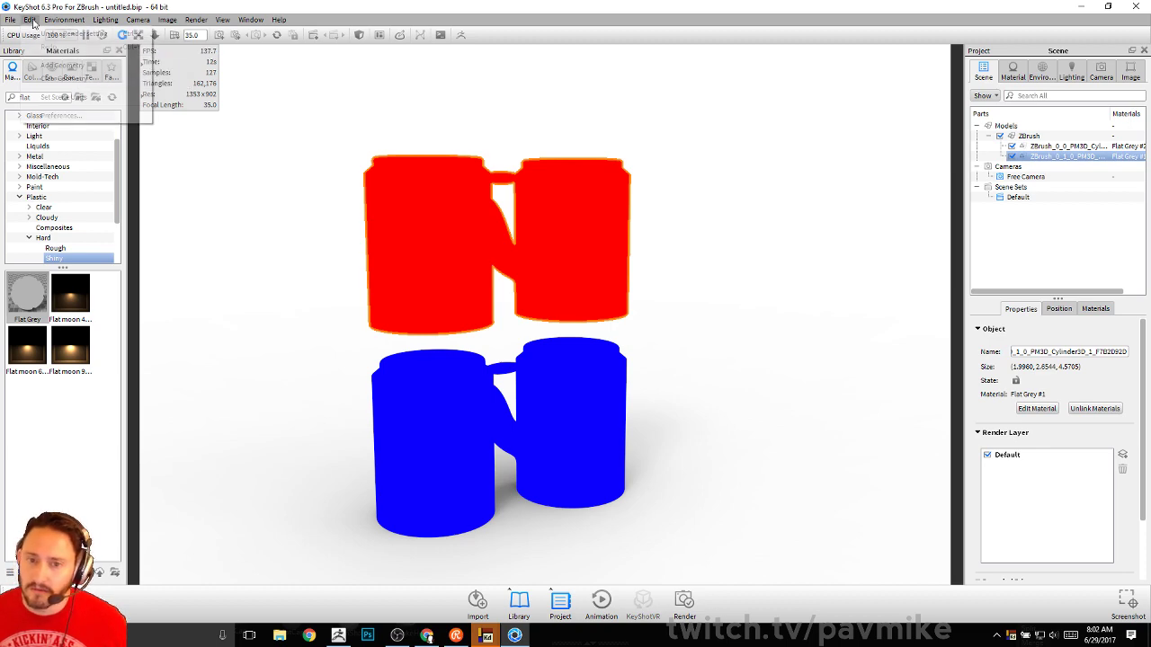
pyautogui.moveTo(46, 64)
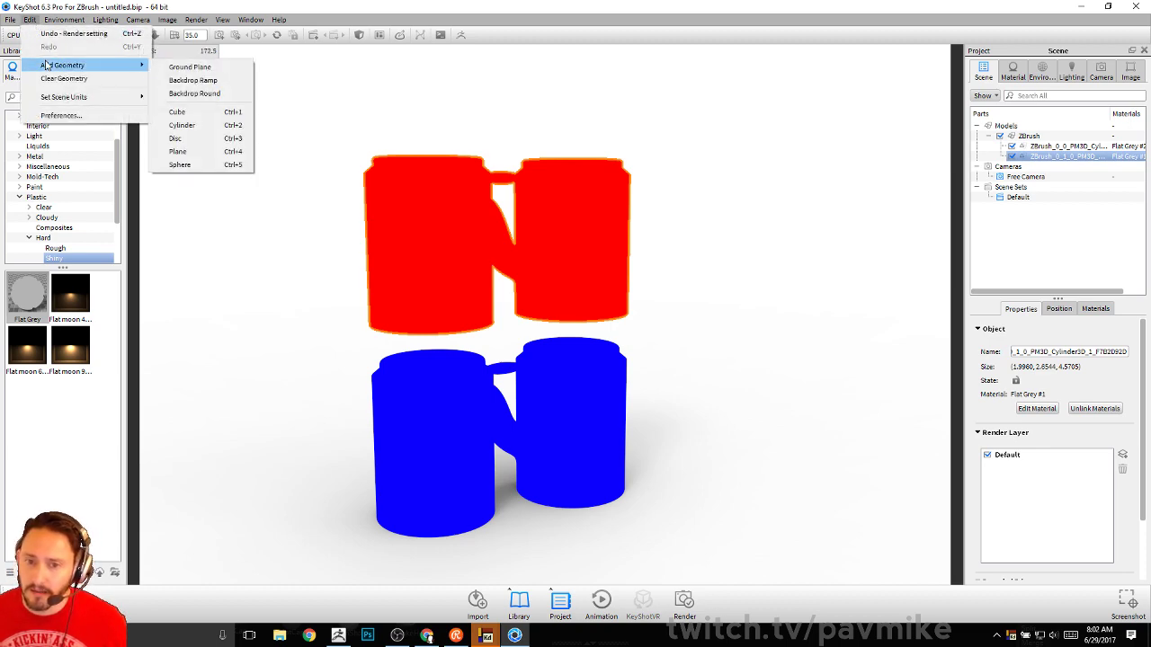
pyautogui.click(191, 66)
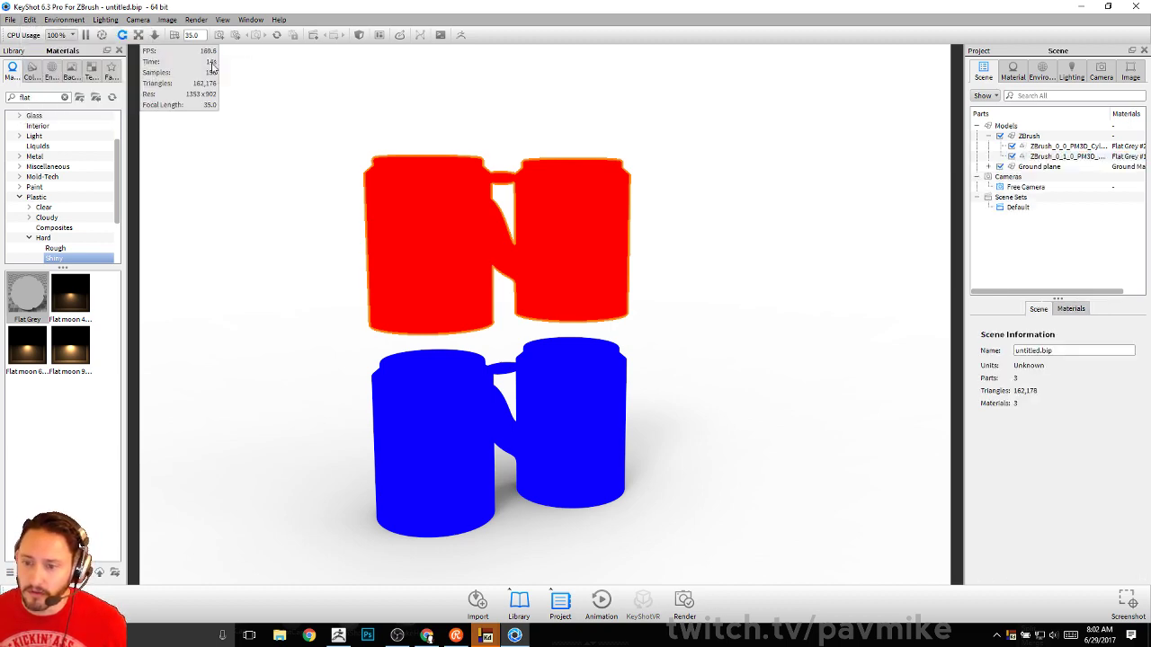
# Open the ground plane's Ground Material and examine its shadow, specular and roughness properties
pyautogui.click(1043, 167)
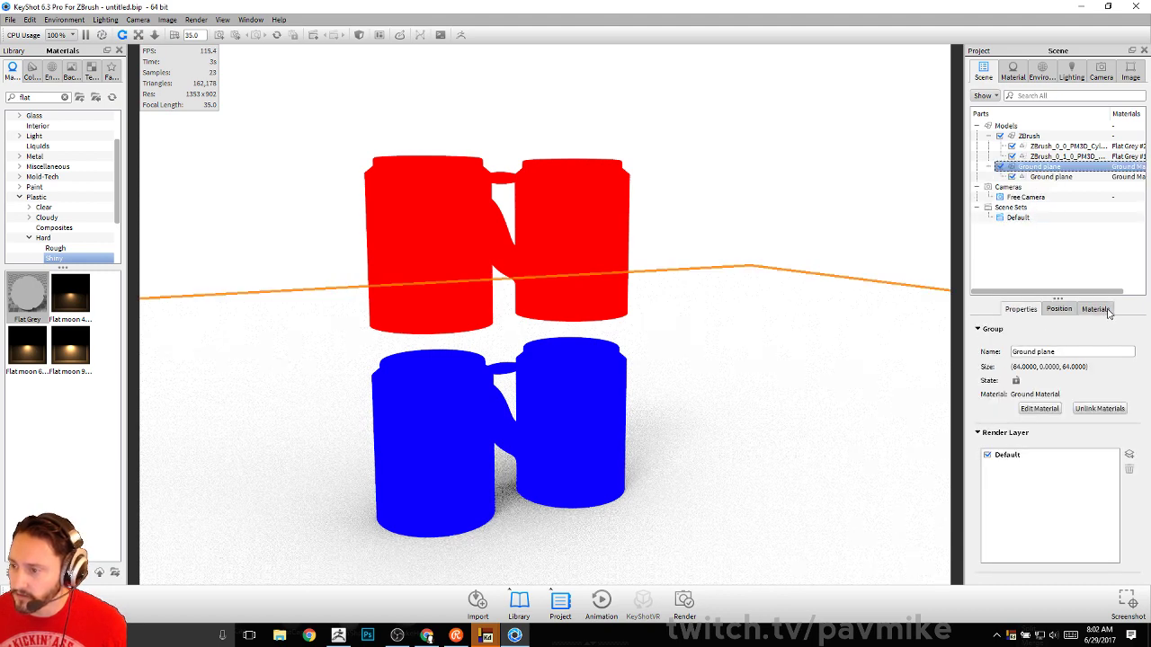
pyautogui.click(1095, 308)
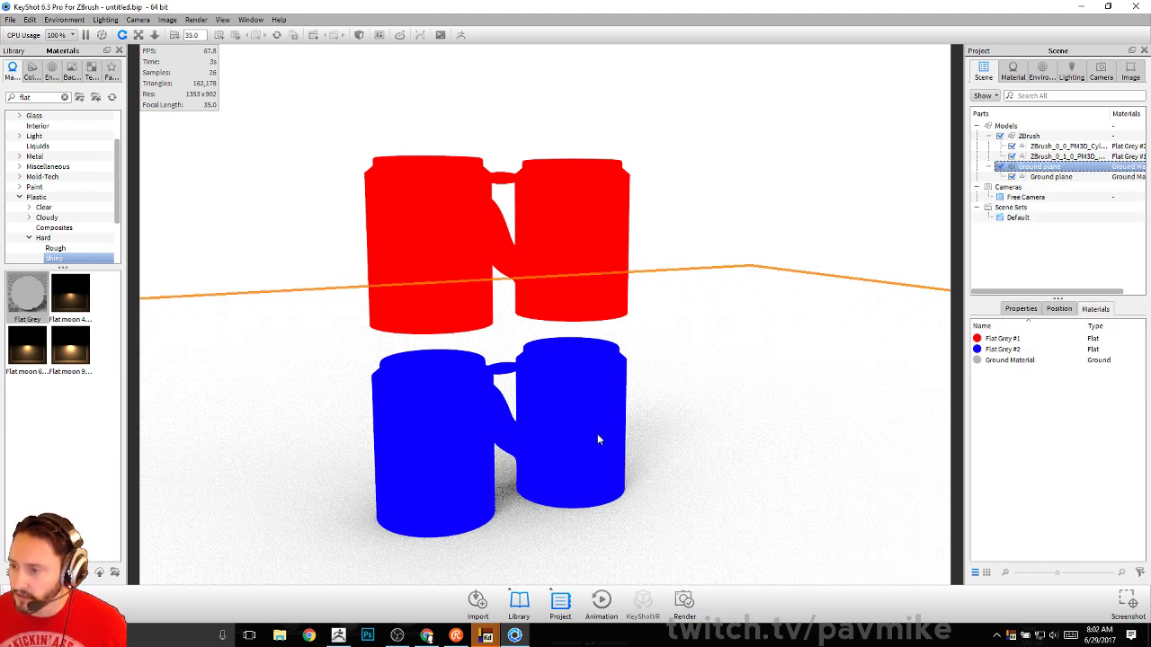
pyautogui.doubleClick(1025, 360)
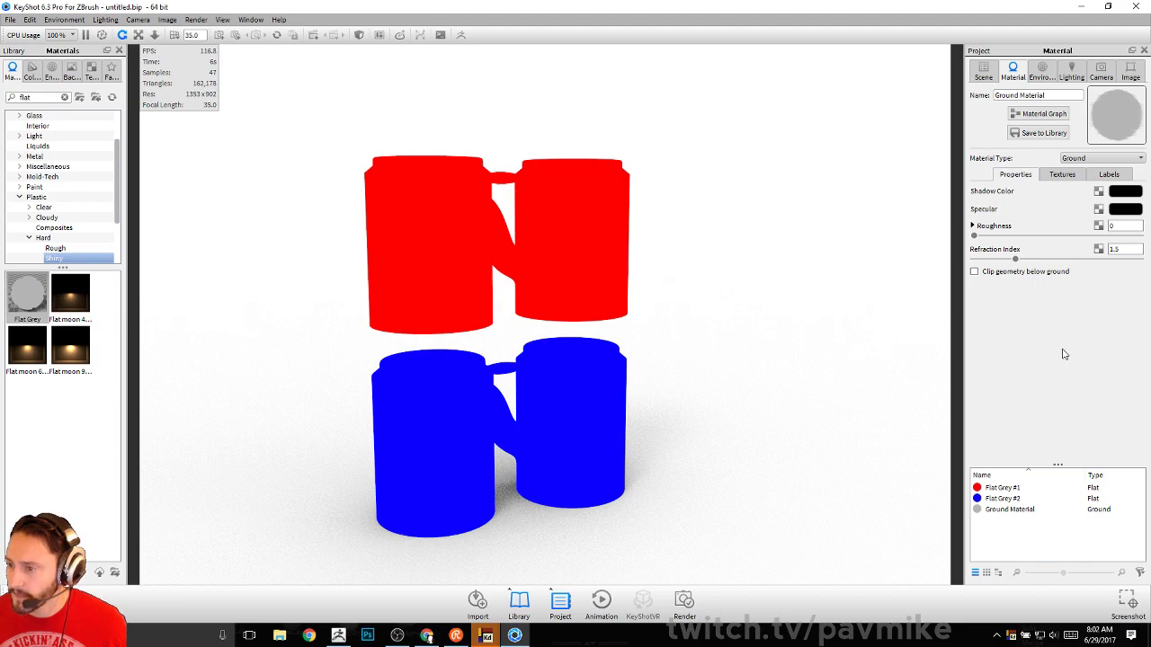
pyautogui.moveTo(715, 247); pyautogui.dragTo(730, 252)
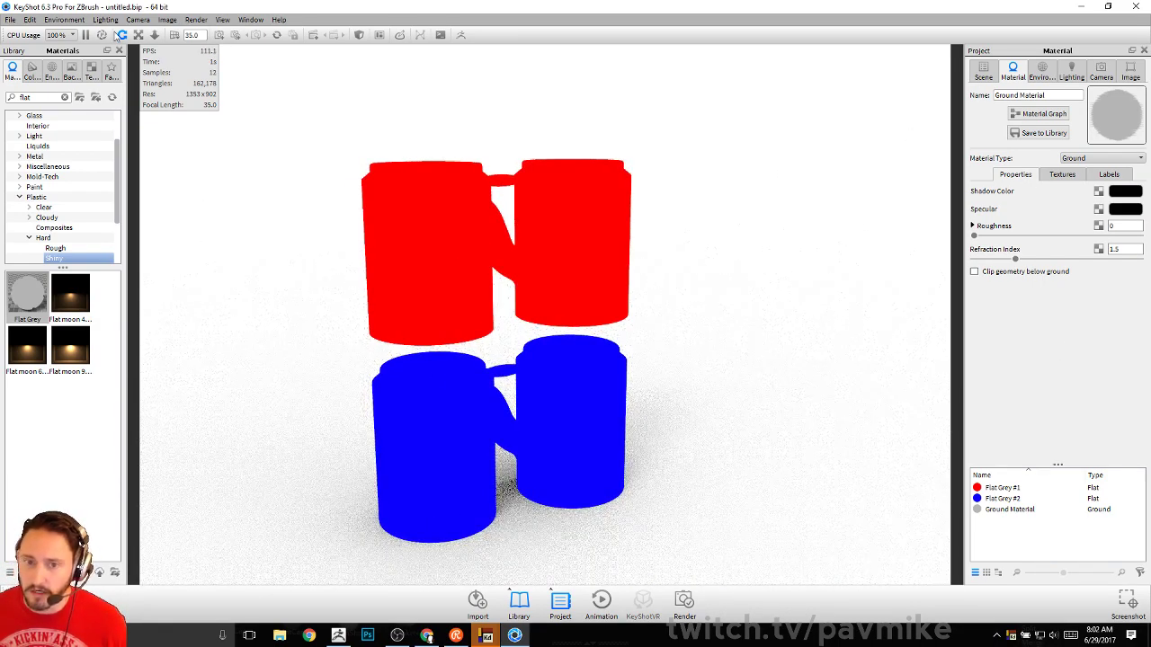
# Open the still-image render settings and review the pass options, switching All Render Passes on and back off
pyautogui.click(169, 20)
pyautogui.moveTo(206, 23)
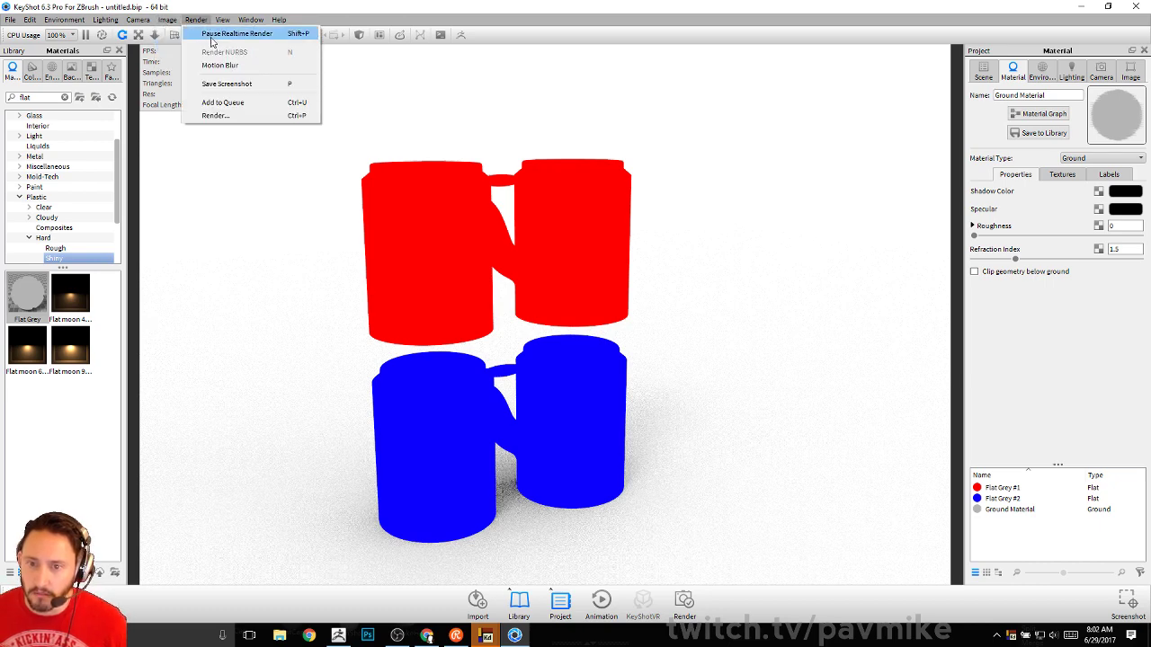
pyautogui.click(220, 115)
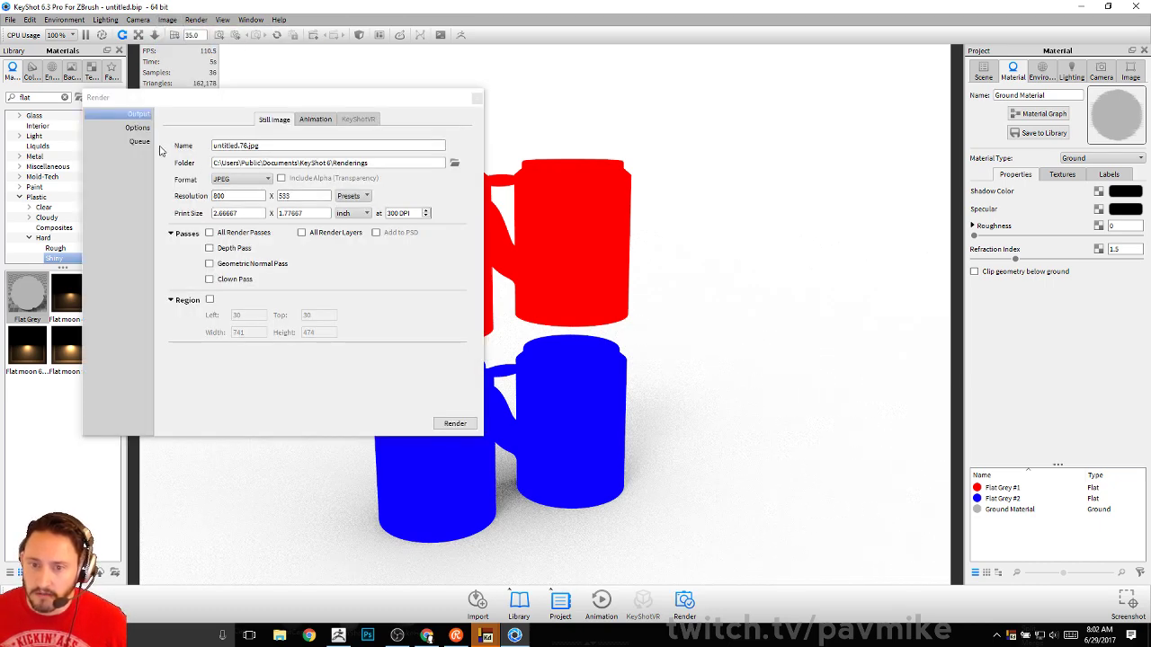
pyautogui.click(235, 234)
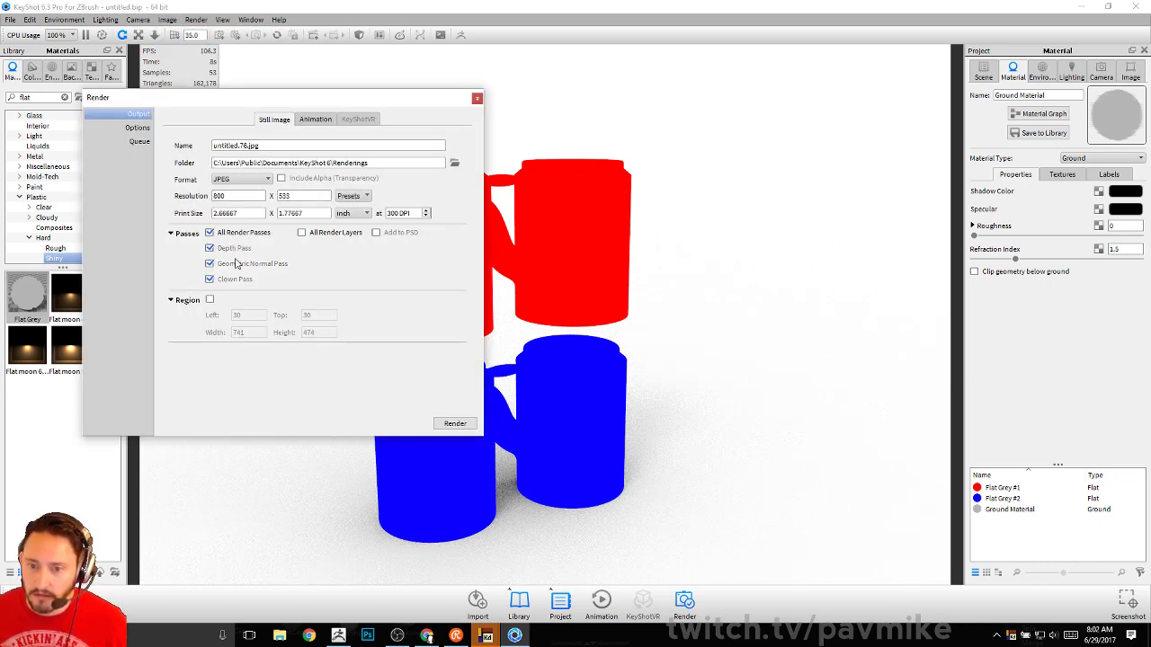
pyautogui.click(211, 233)
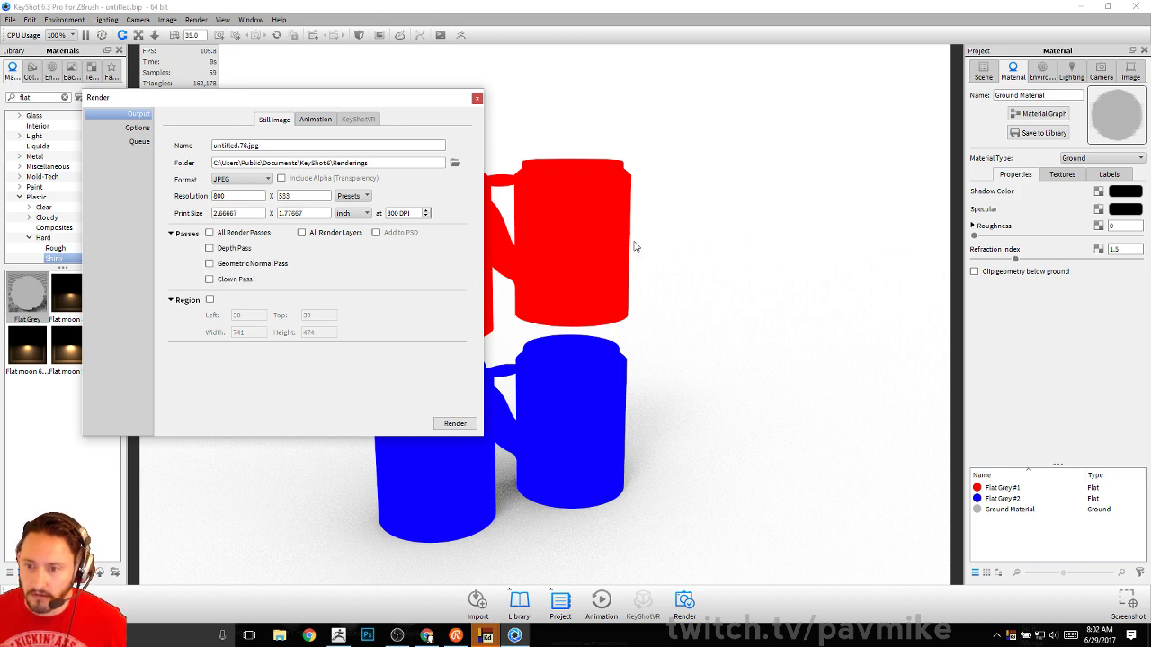
# Close the render settings and exit KeyShot to return to the cylinder model in ZBrush
pyautogui.click(478, 98)
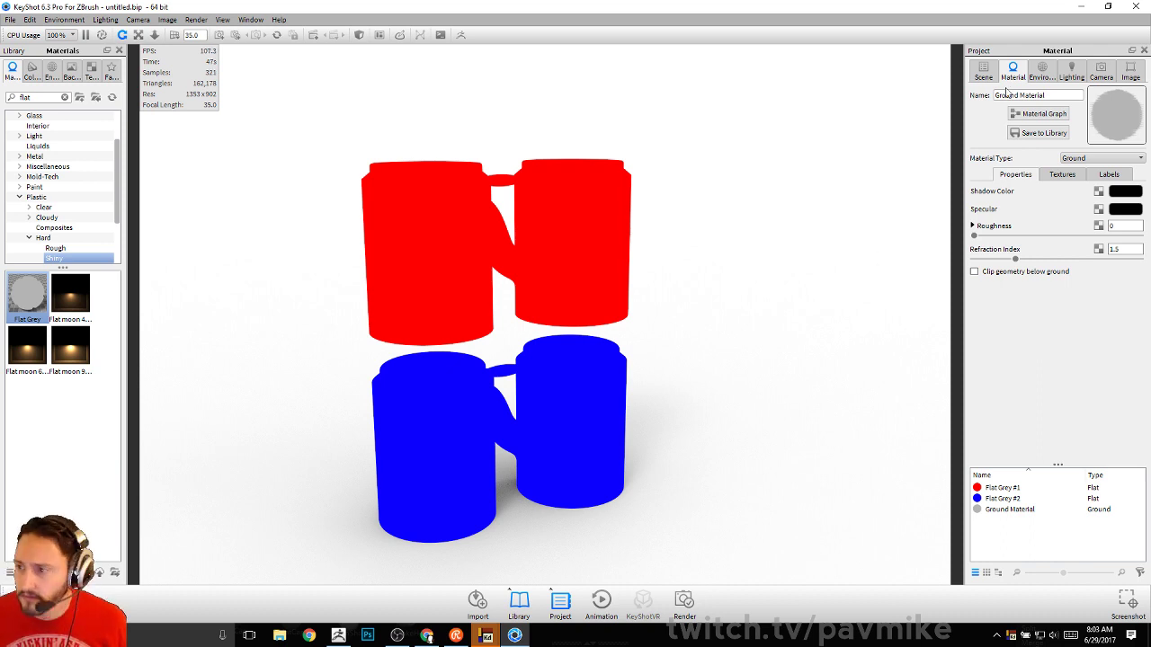
pyautogui.click(1132, 6)
pyautogui.click(591, 320)
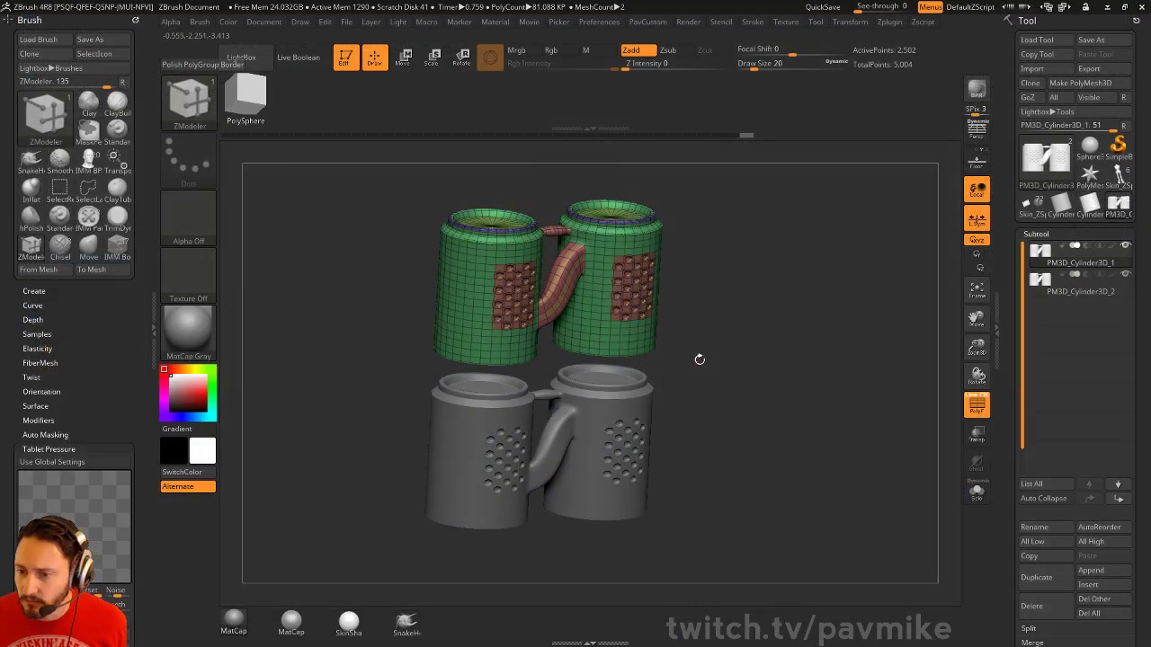
# Turn off the PolyFrame display on the two cylinder pairs and inspect their smooth shaded surfaces
pyautogui.moveTo(783, 296); pyautogui.dragTo(831, 418)
pyautogui.click(978, 405)
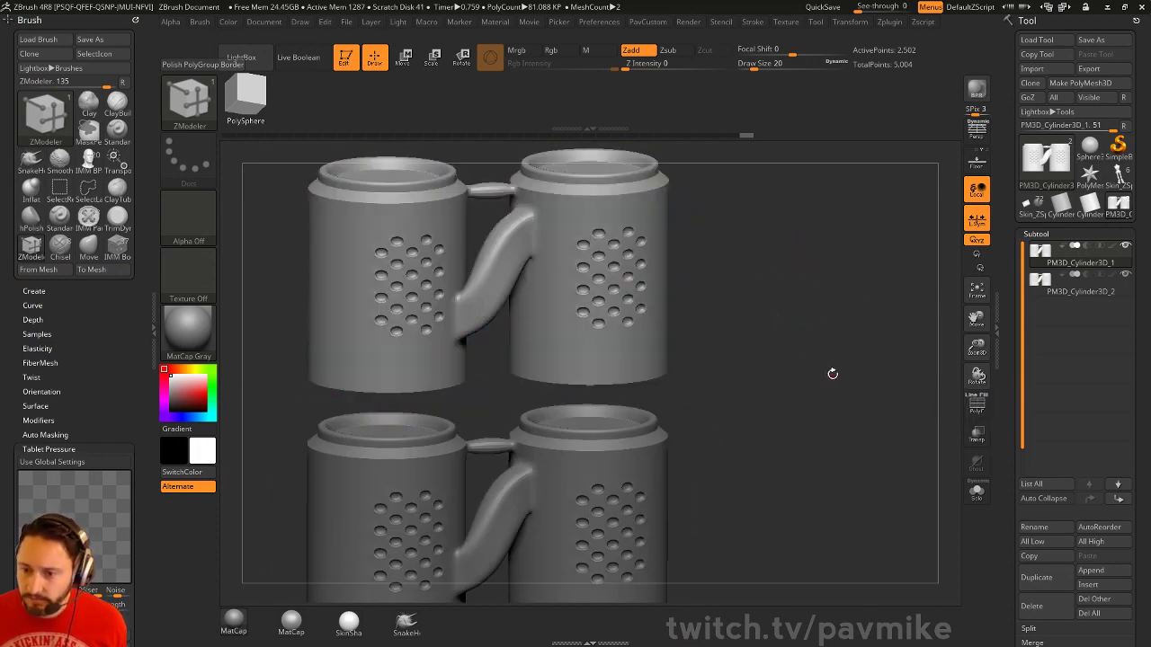
pyautogui.moveTo(830, 372); pyautogui.dragTo(779, 315)
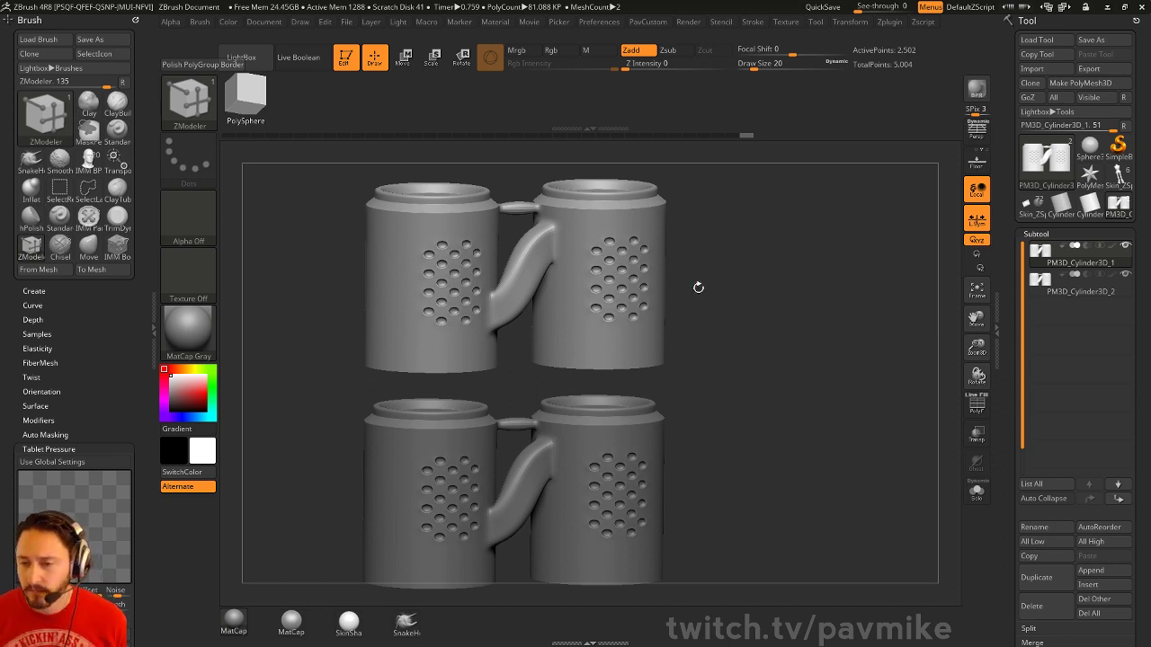
pyautogui.keyDown('shift'); pyautogui.moveTo(699, 285); pyautogui.dragTo(715, 334); pyautogui.keyUp('shift')
# Try a masking stroke across the upper cylinder pair in Move mode, undo it, and reactivate the Move gizmo
pyautogui.press('w')
pyautogui.moveTo(791, 337); pyautogui.dragTo(750, 311)
pyautogui.keyDown('ctrl'); pyautogui.moveTo(652, 340); pyautogui.dragTo(782, 345); pyautogui.keyUp('ctrl')
pyautogui.hotkey('ctrl', 'z')
pyautogui.press('q')
pyautogui.press('w')
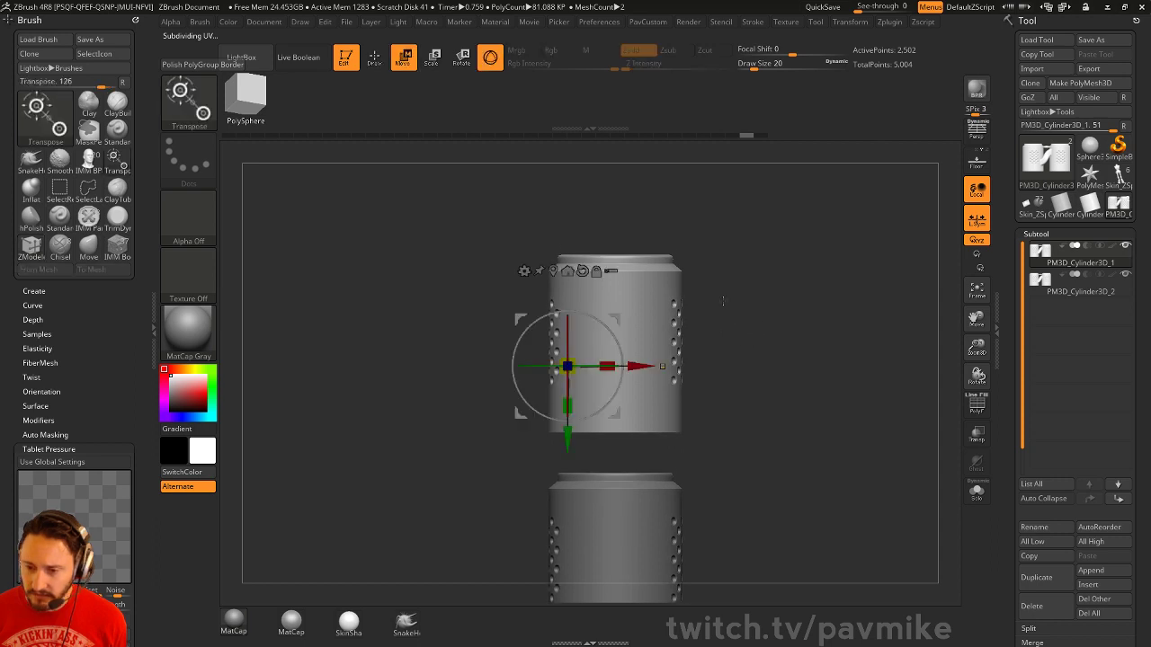
# Try masking strokes across the upper cylinder pair in side view with the Move gizmo active
pyautogui.keyDown('ctrl'); pyautogui.moveTo(620, 288); pyautogui.dragTo(749, 293); pyautogui.keyUp('ctrl')
pyautogui.keyDown('ctrl'); pyautogui.moveTo(627, 390); pyautogui.dragTo(763, 391); pyautogui.keyUp('ctrl')
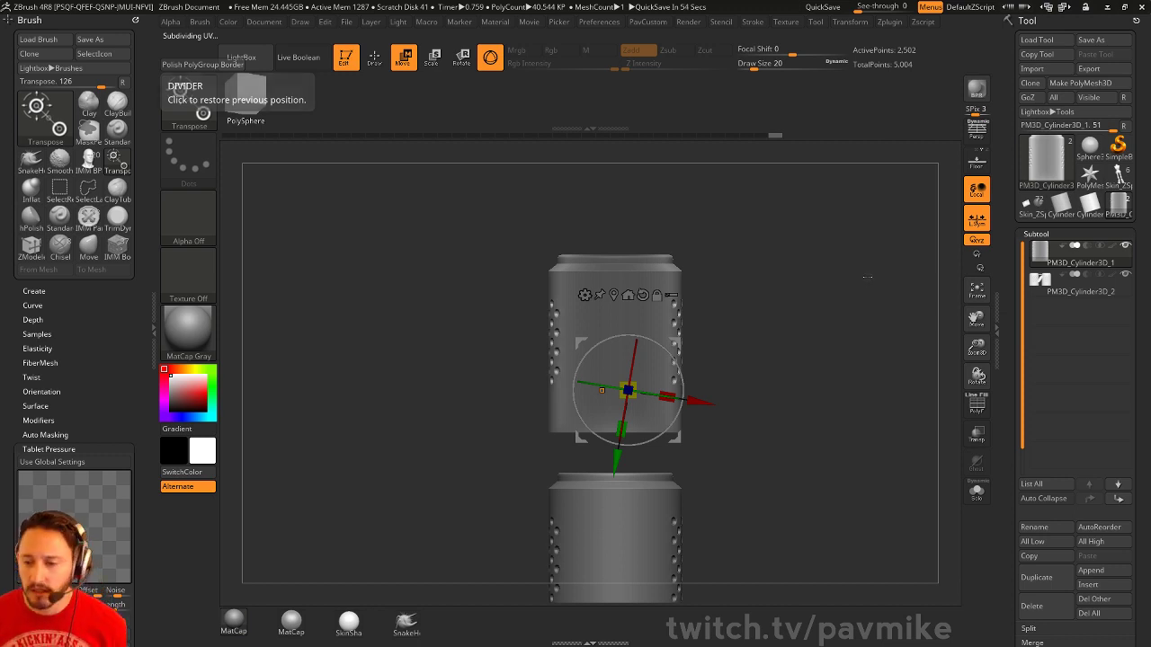
pyautogui.moveTo(865, 275); pyautogui.dragTo(791, 354, button='right')
pyautogui.keyDown('alt'); pyautogui.moveTo(791, 354); pyautogui.dragTo(810, 311, button='right'); pyautogui.keyUp('alt')
# Try masking across both cylinders of the upper pair in front view and clear the mask each time
pyautogui.keyDown('ctrl'); pyautogui.moveTo(361, 308); pyautogui.dragTo(709, 356); pyautogui.keyUp('ctrl')
pyautogui.keyDown('ctrl'); pyautogui.moveTo(863, 377); pyautogui.dragTo(924, 421); pyautogui.keyUp('ctrl')
pyautogui.keyDown('ctrl'); pyautogui.moveTo(746, 273); pyautogui.dragTo(831, 324); pyautogui.keyUp('ctrl')
pyautogui.keyDown('ctrl'); pyautogui.moveTo(379, 304); pyautogui.dragTo(703, 345); pyautogui.keyUp('ctrl')
pyautogui.keyDown('ctrl'); pyautogui.moveTo(937, 360); pyautogui.dragTo(947, 393); pyautogui.keyUp('ctrl')
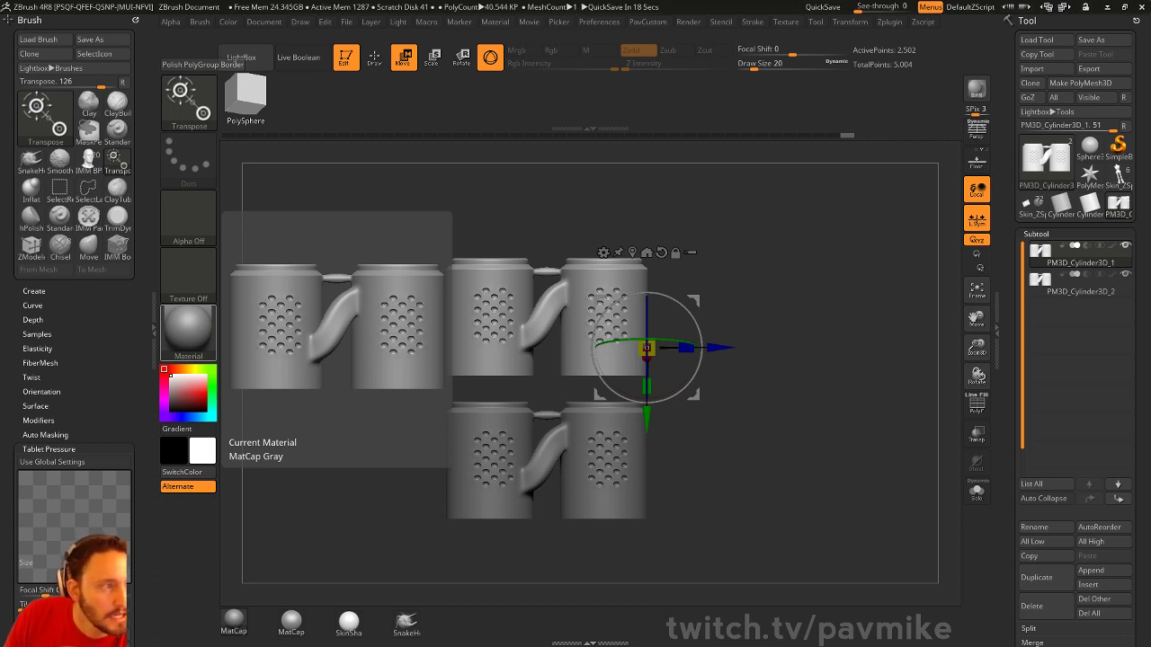
pyautogui.press('super')
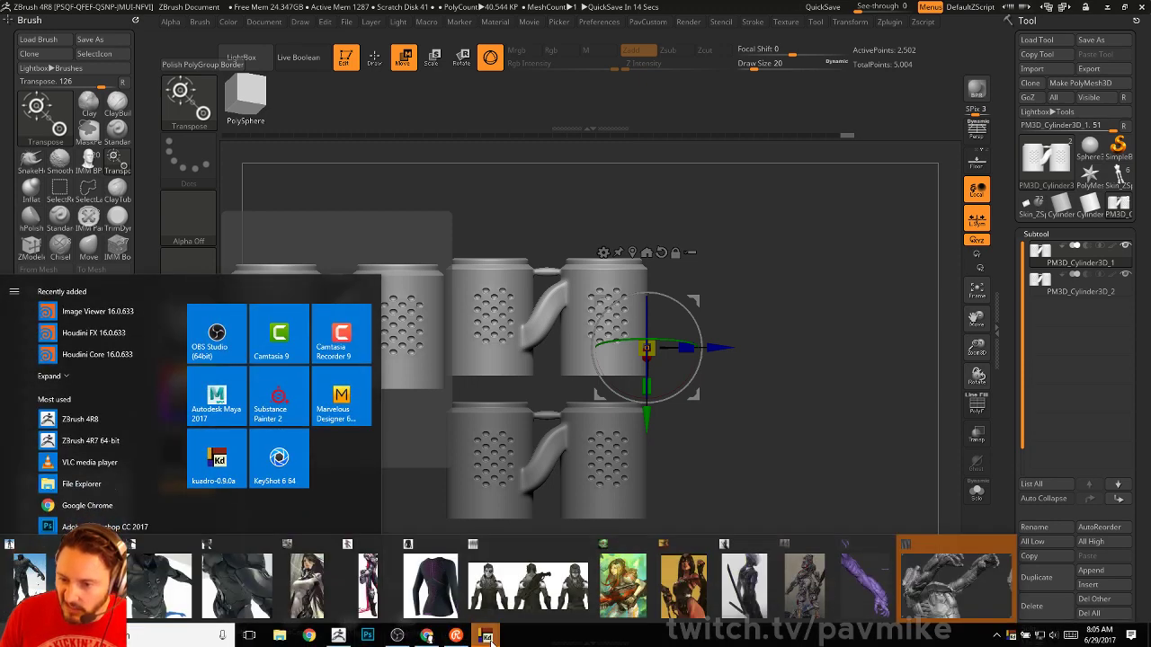
pyautogui.click(395, 642)
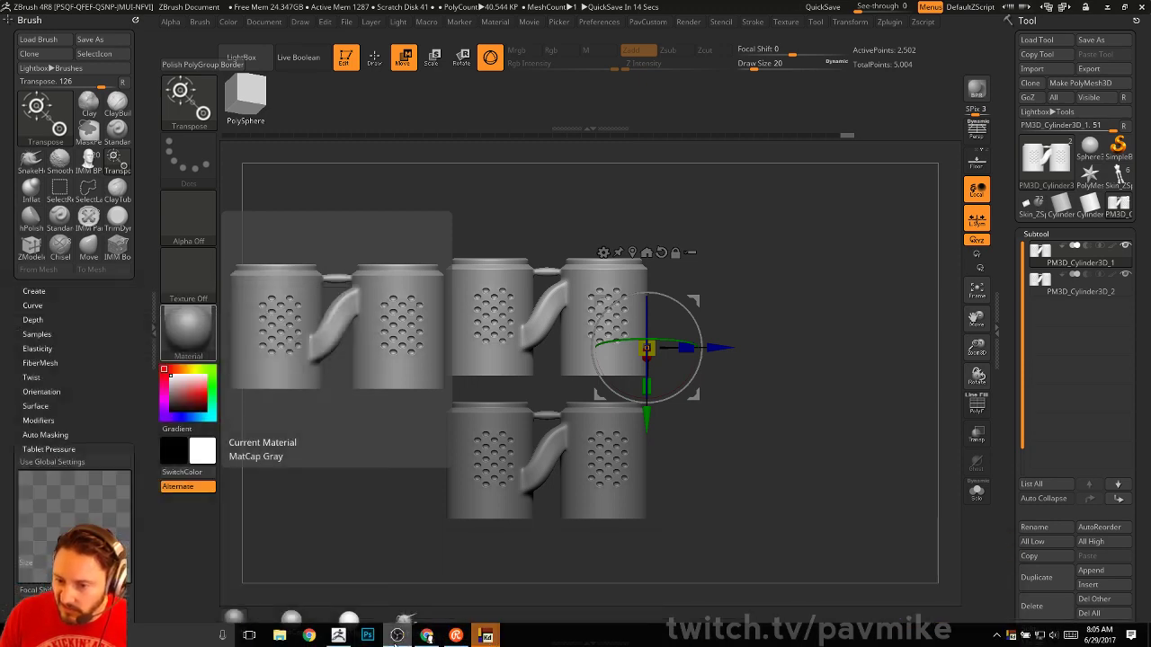
pyautogui.click(342, 639)
pyautogui.press('super')
pyautogui.press('super')
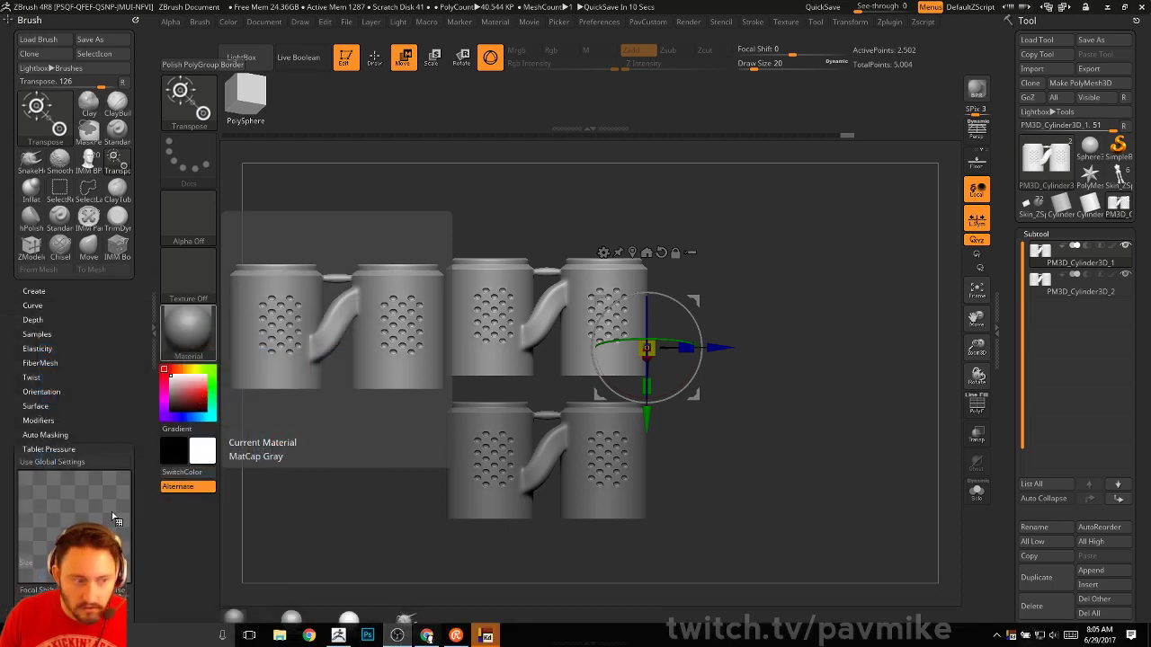